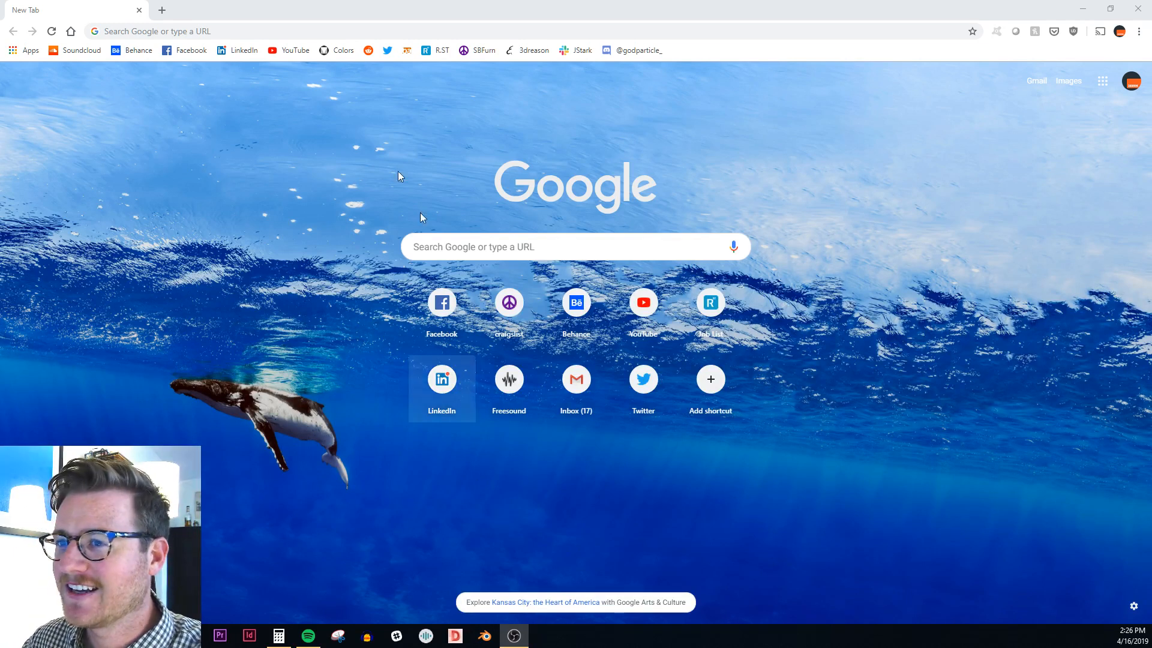
# Open derrk.com and look through the project thumbnails on its work page
pyautogui.click(217, 29)
pyautogui.write('derrk.com')
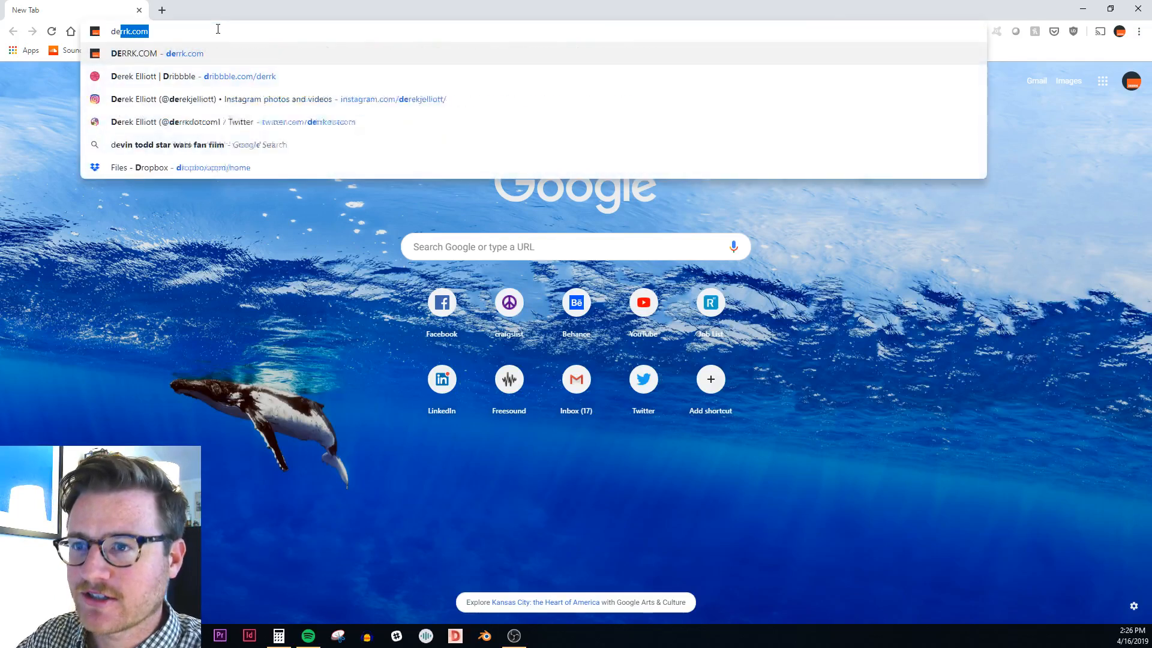
pyautogui.press('Return')
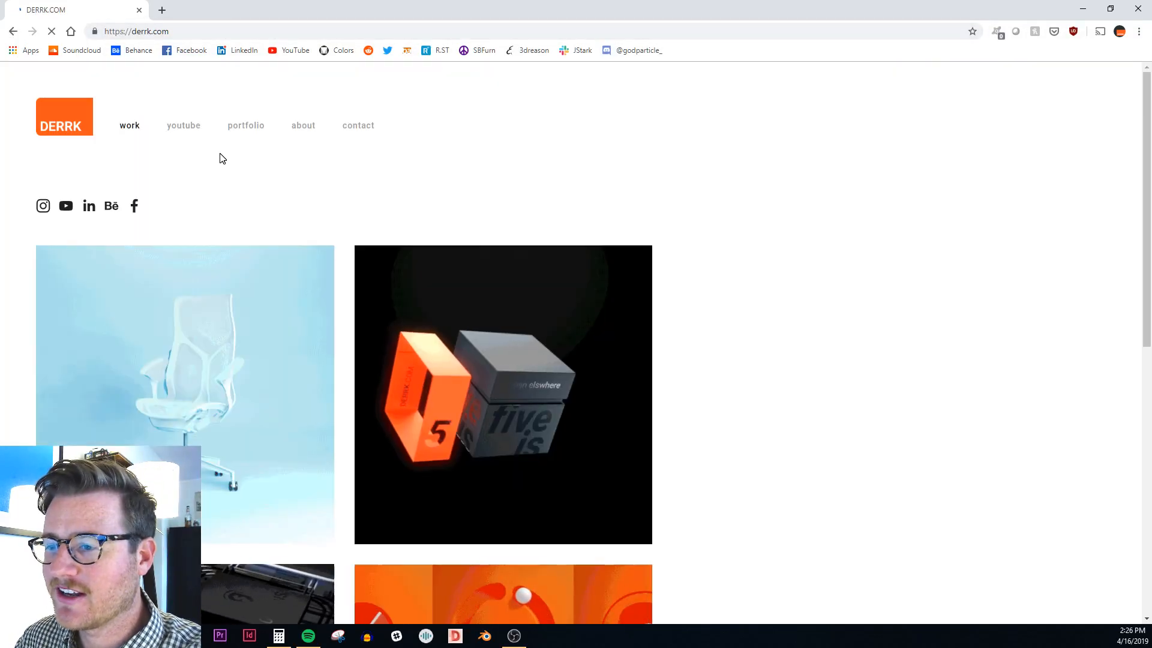
pyautogui.scroll(-6, 689, 337)
pyautogui.scroll(6, 542, 391)
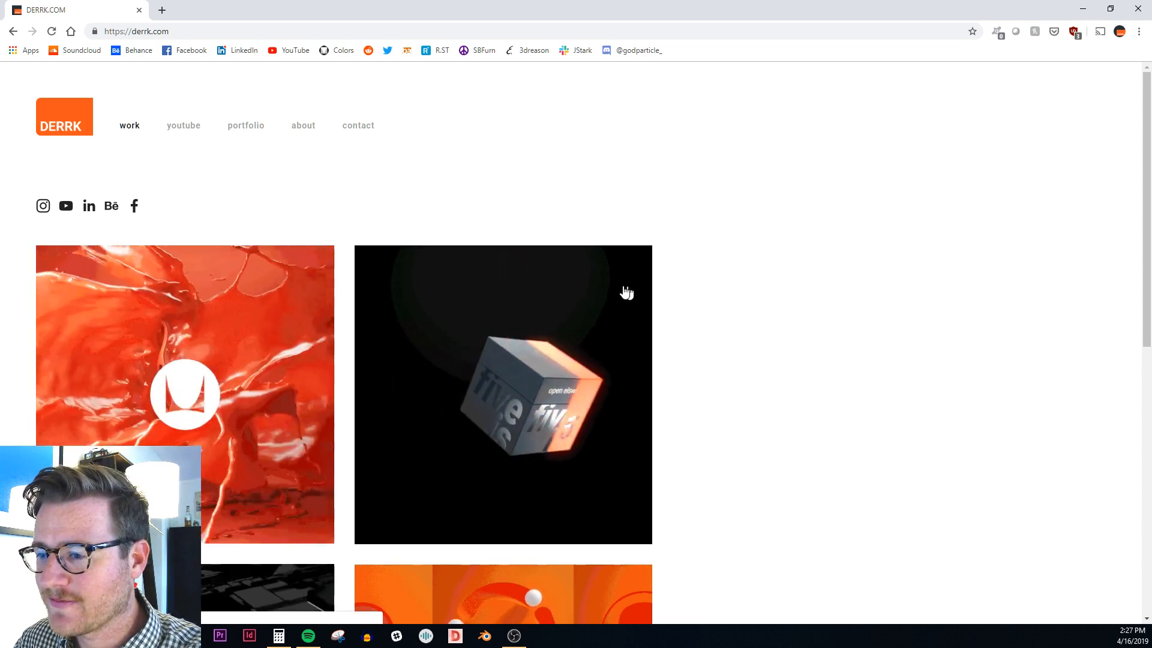
pyautogui.scroll(-7, 625, 290)
pyautogui.scroll(7, 638, 439)
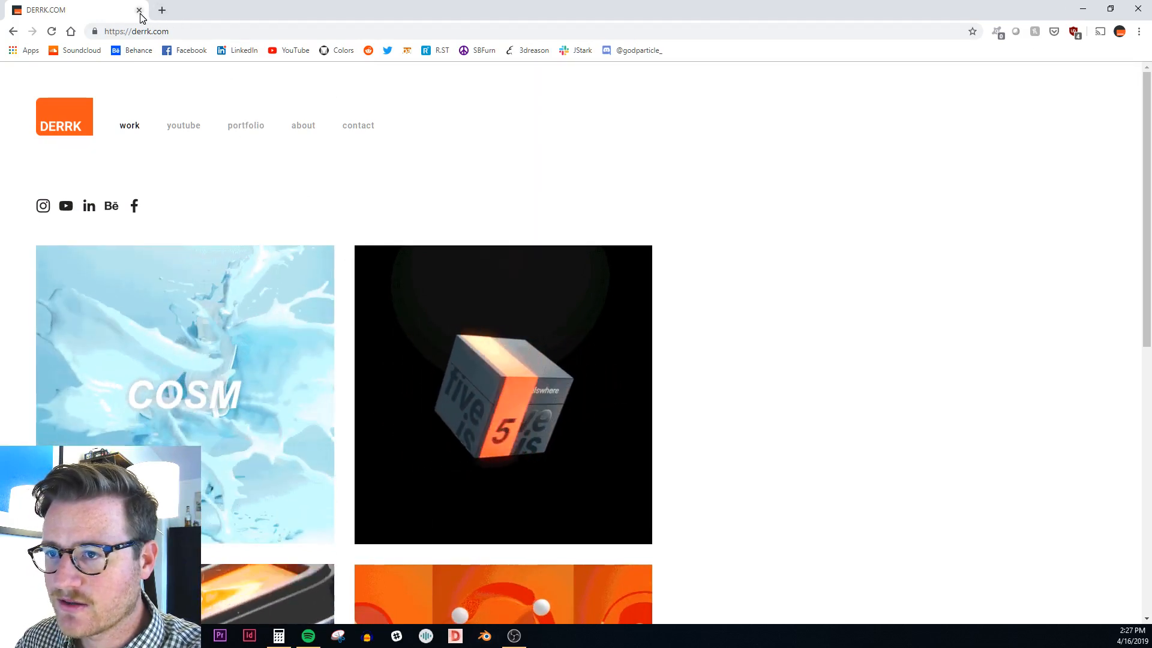
# Open the artist's Instagram profile in a new tab and look at the 36 Days of Type letter posts
pyautogui.click(161, 11)
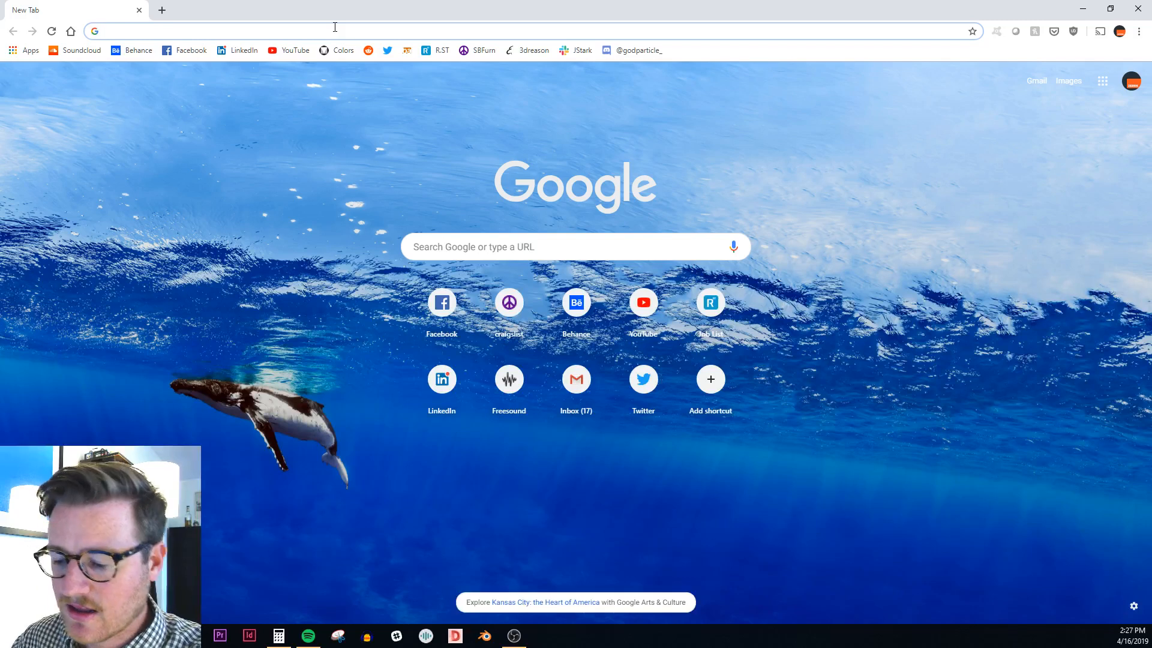
pyautogui.write('instagram.com/derekjelliott/')
pyautogui.press('Return')
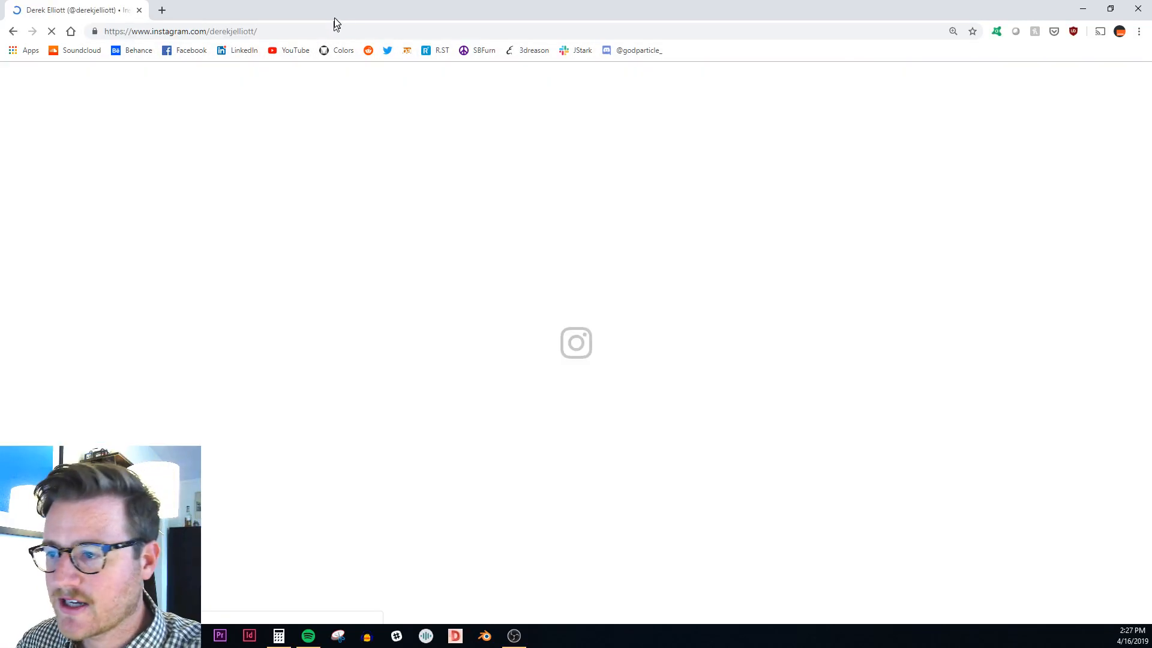
pyautogui.scroll(-3, 732, 257)
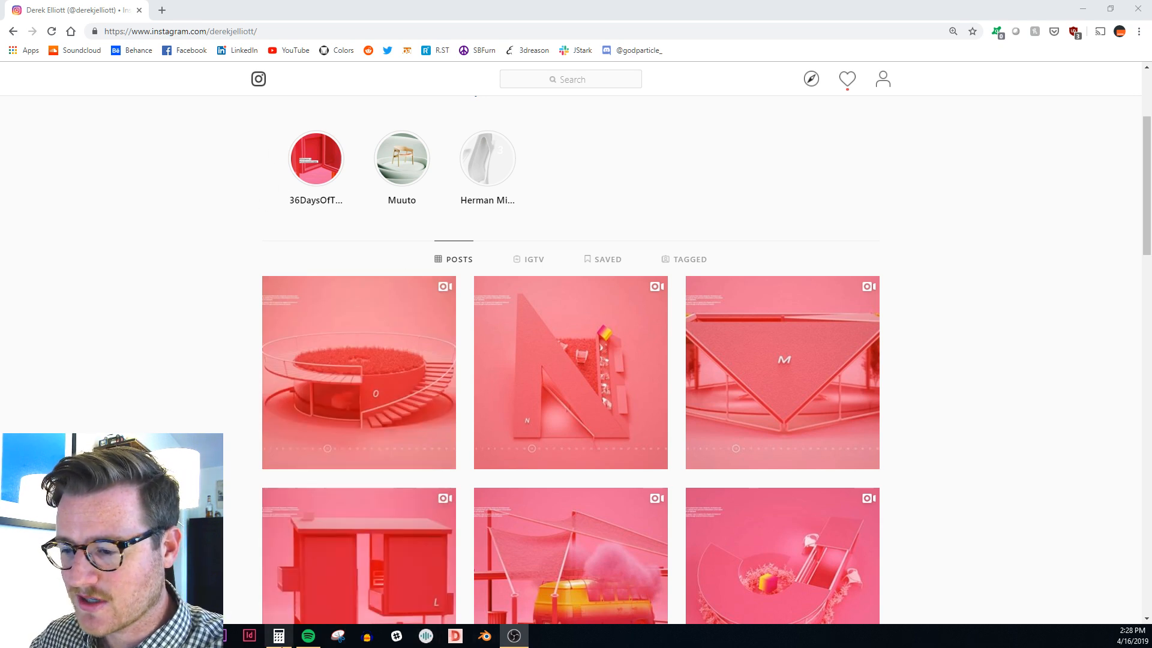
# Switch to Blender and open the recent file Base_Pieces.blend
pyautogui.moveTo(280, 642)
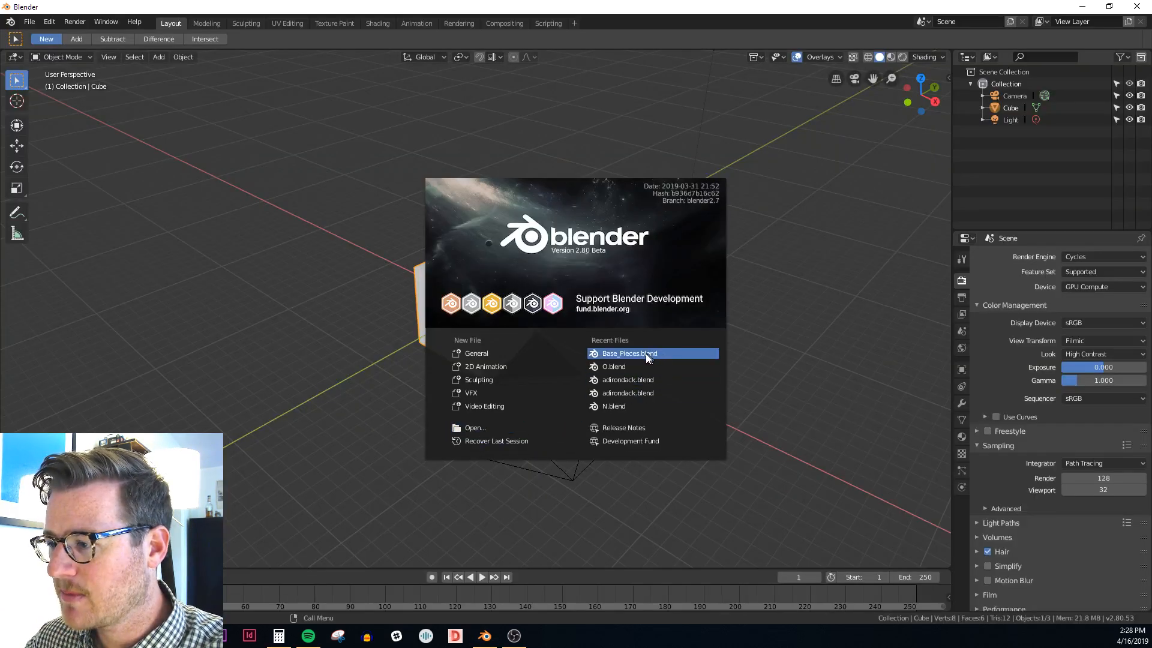
pyautogui.click(630, 353)
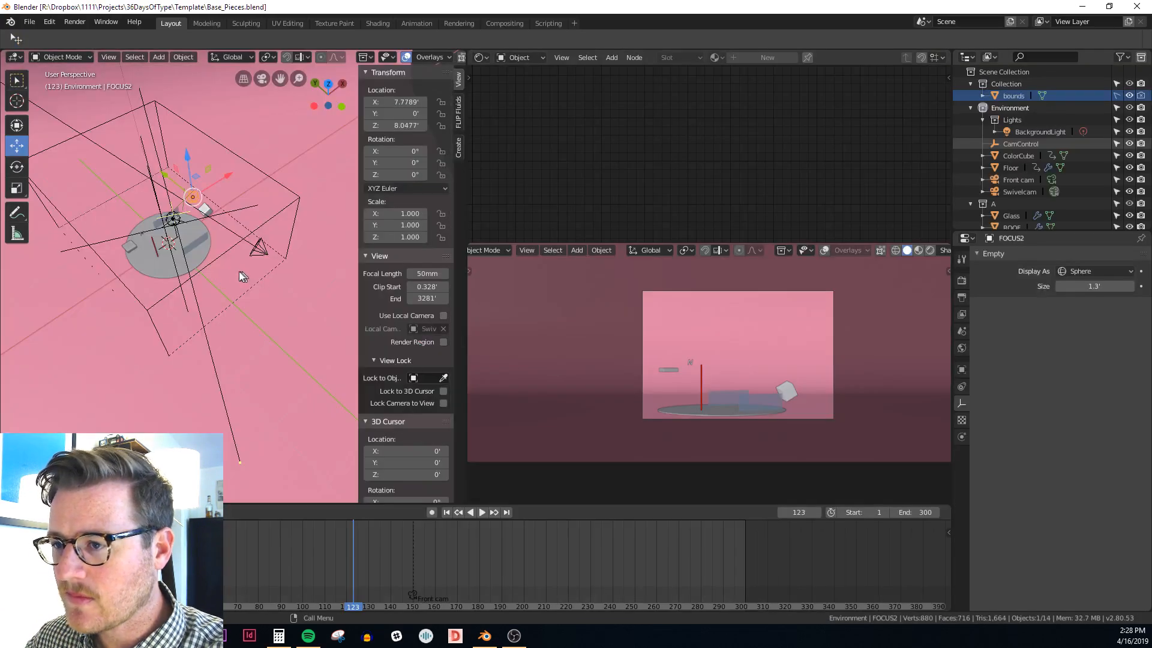
pyautogui.keyDown('shift'); pyautogui.moveTo(239, 271); pyautogui.dragTo(298, 318, button='middle'); pyautogui.keyUp('shift')
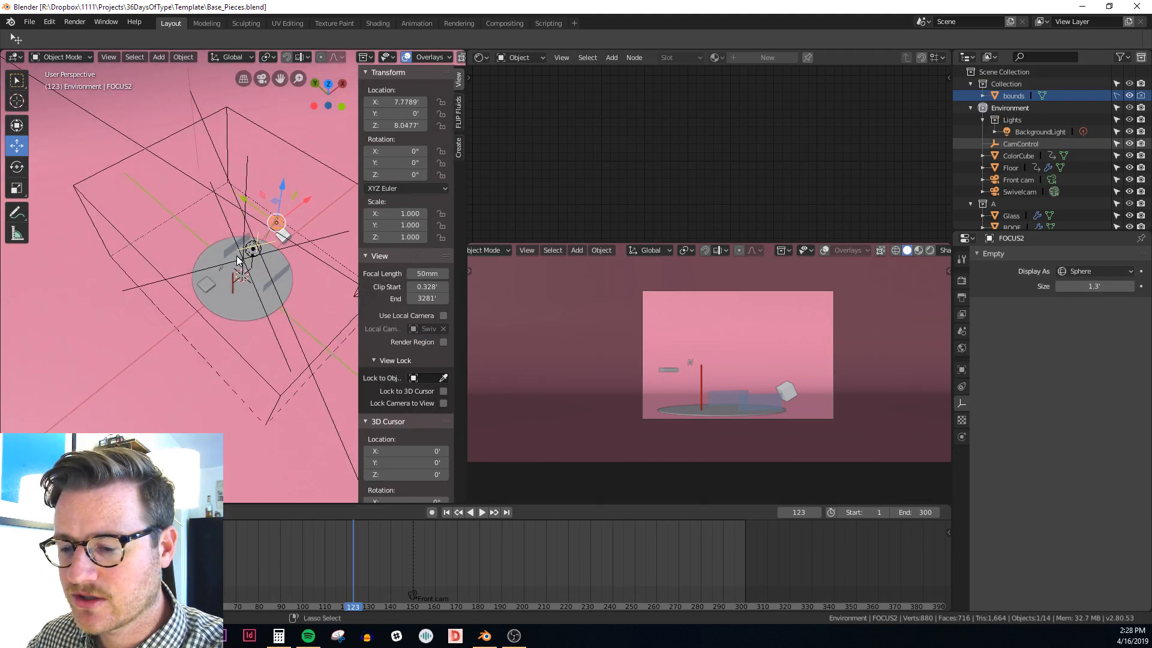
# Save the scene as P.blend in the P folder of the 36DaysOfType project
pyautogui.hotkey('ctrl', 'shift', 's')
pyautogui.click(162, 103)
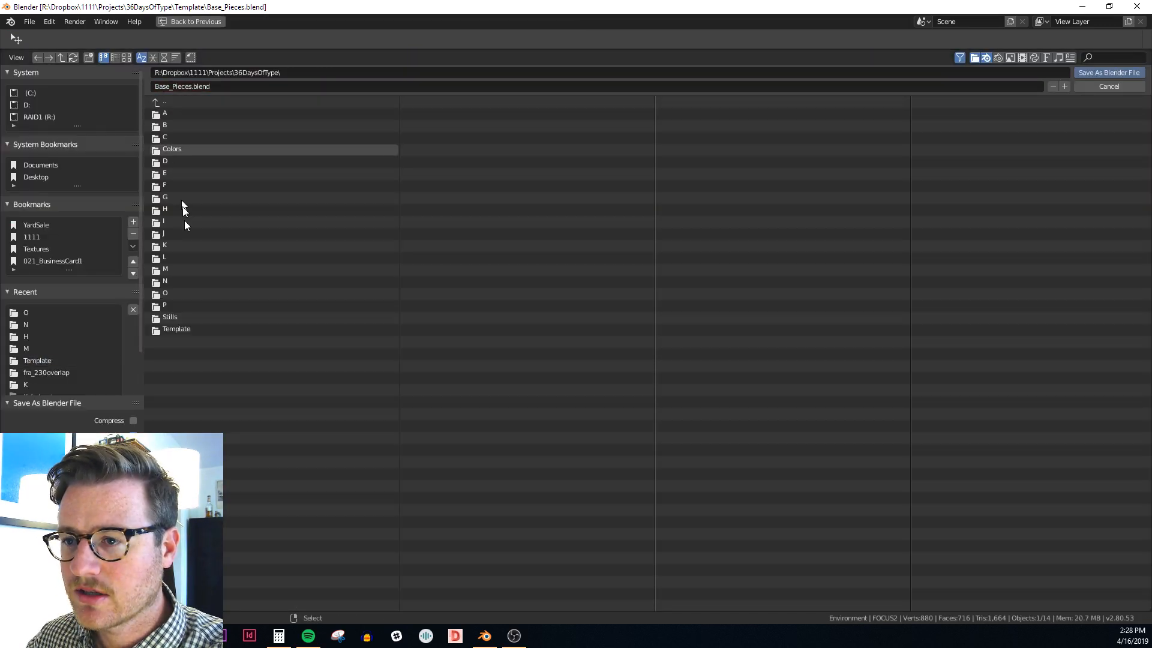
pyautogui.click(174, 308)
pyautogui.click(227, 87)
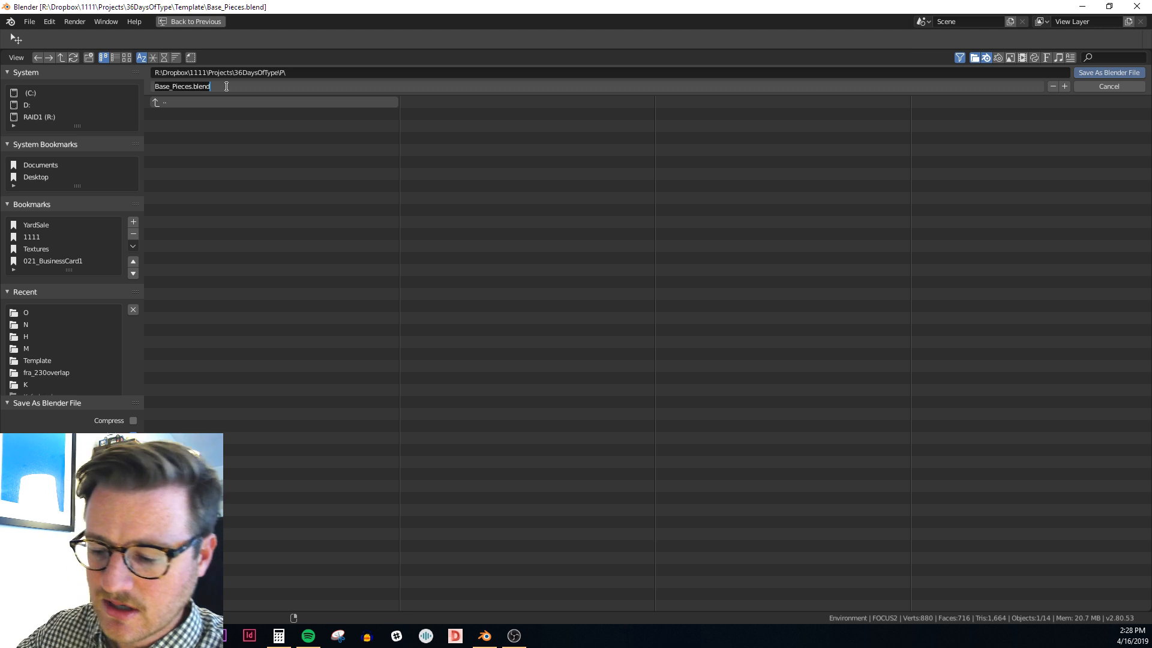
pyautogui.hotkey('ctrl', 'a')
pyautogui.write('P')
pyautogui.press('Return')
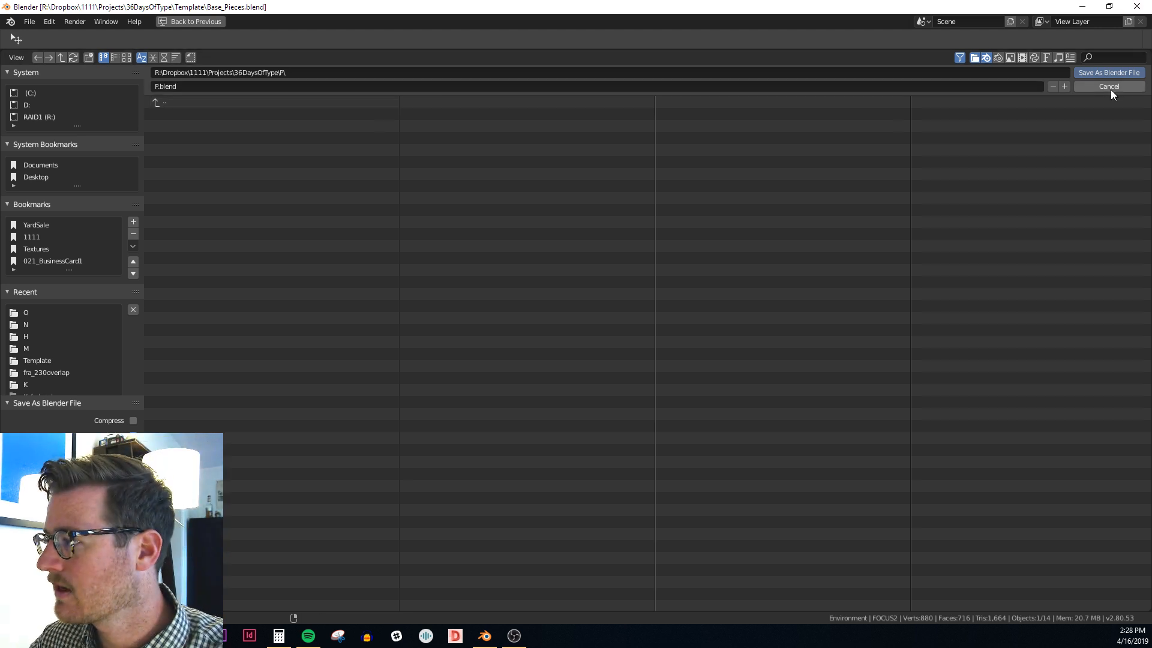
pyautogui.click(1108, 73)
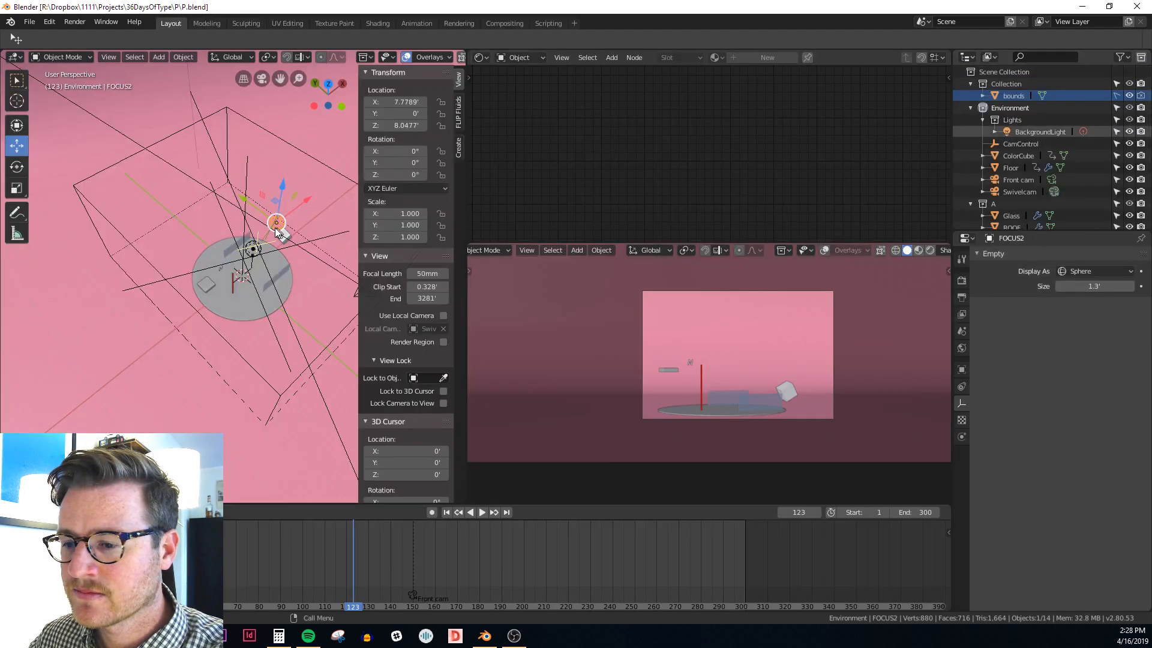
# Change the small text object above the round base to the letter P
pyautogui.keyDown('shift'); pyautogui.moveTo(276, 228); pyautogui.dragTo(249, 243, button='middle'); pyautogui.keyUp('shift')
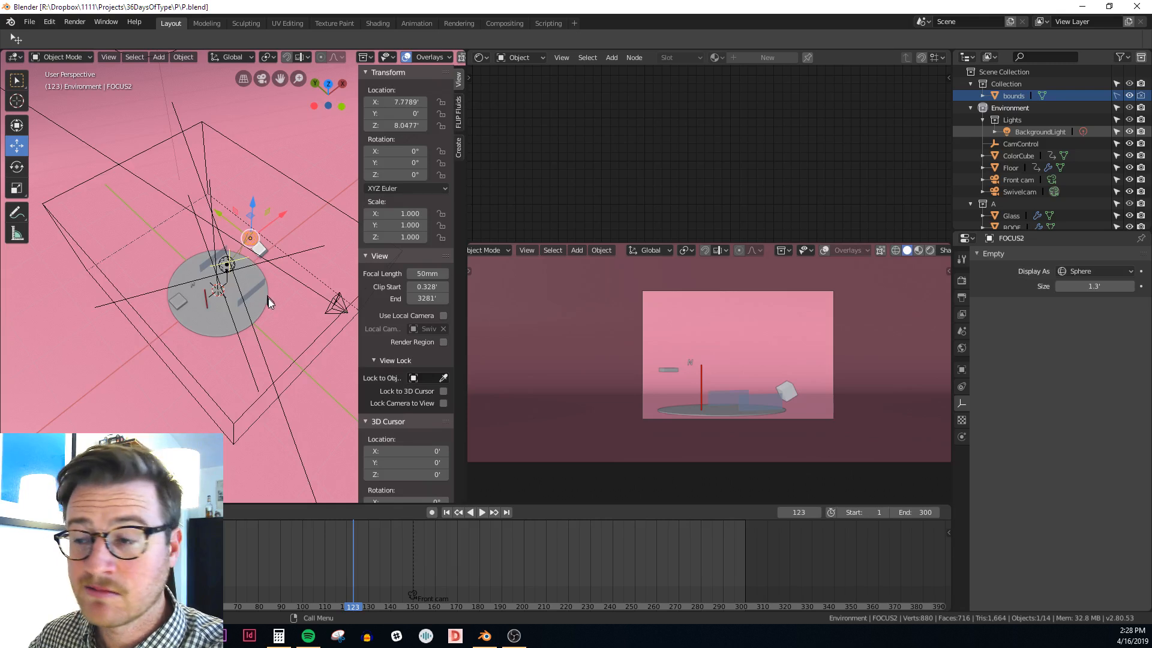
pyautogui.moveTo(268, 300); pyautogui.dragTo(296, 264, button='middle')
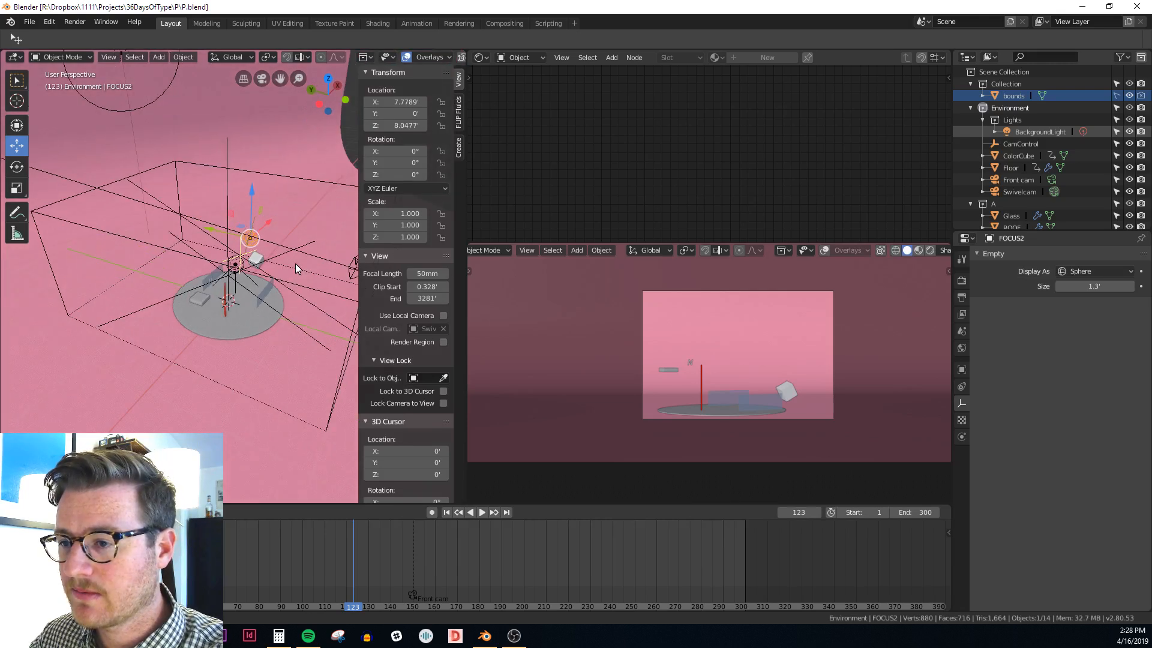
pyautogui.scroll(3, 225, 304)
pyautogui.keyDown('shift'); pyautogui.moveTo(225, 304); pyautogui.dragTo(222, 290, button='middle'); pyautogui.keyUp('shift')
pyautogui.scroll(5, 198, 252)
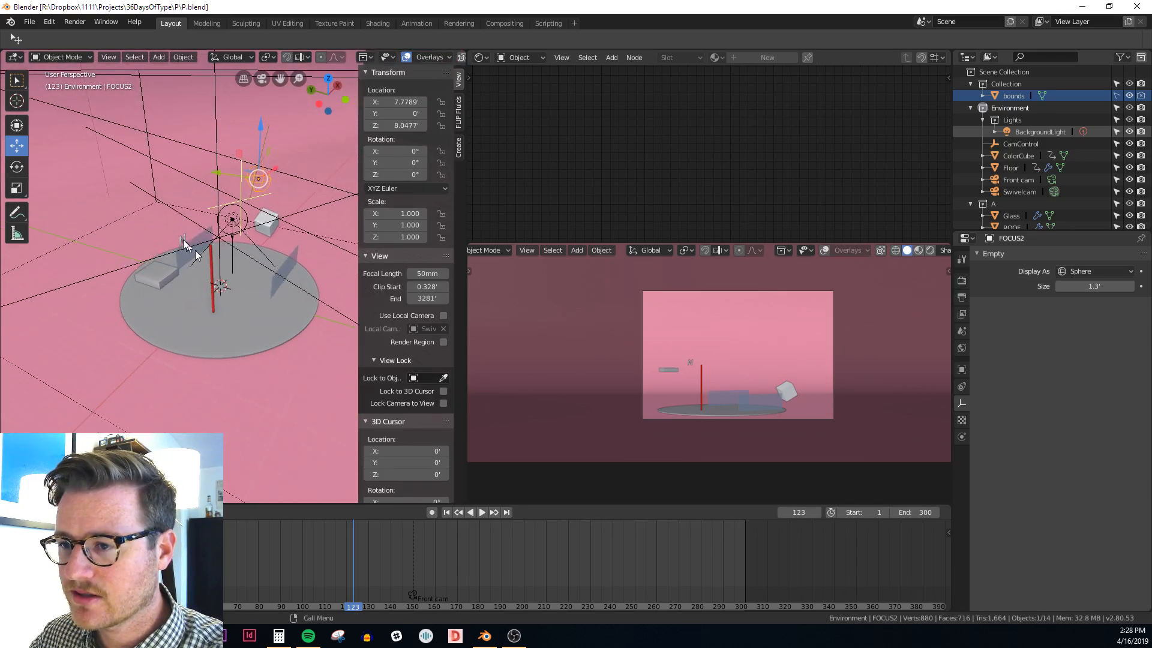
pyautogui.click(185, 244)
pyautogui.press('Tab')
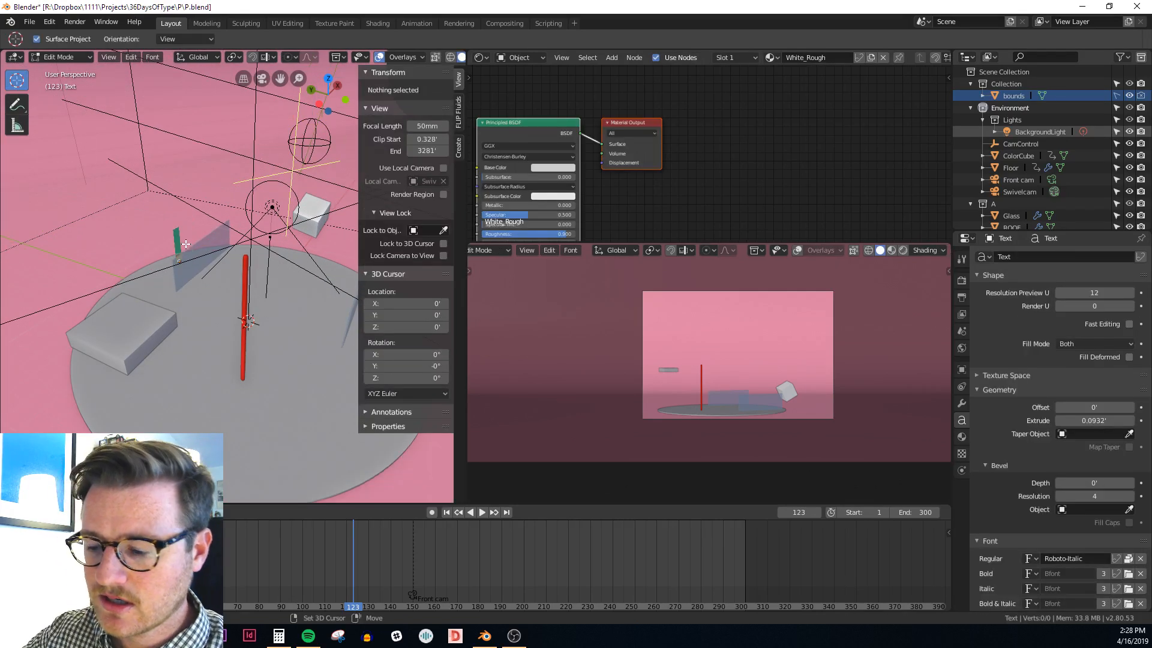
pyautogui.press('Tab')
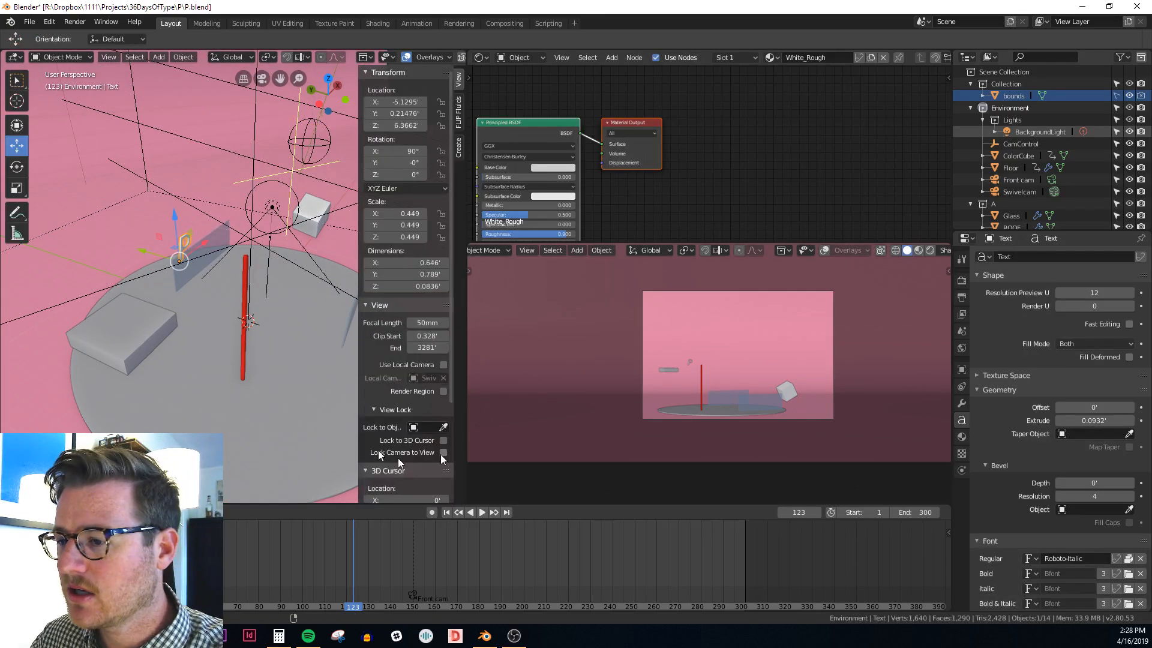
# Set the Multiply node's value to 16 in the floor's COLORS_adjustable material
pyautogui.scroll(-4, 165, 389)
pyautogui.click(166, 388)
pyautogui.scroll(-2, 697, 150)
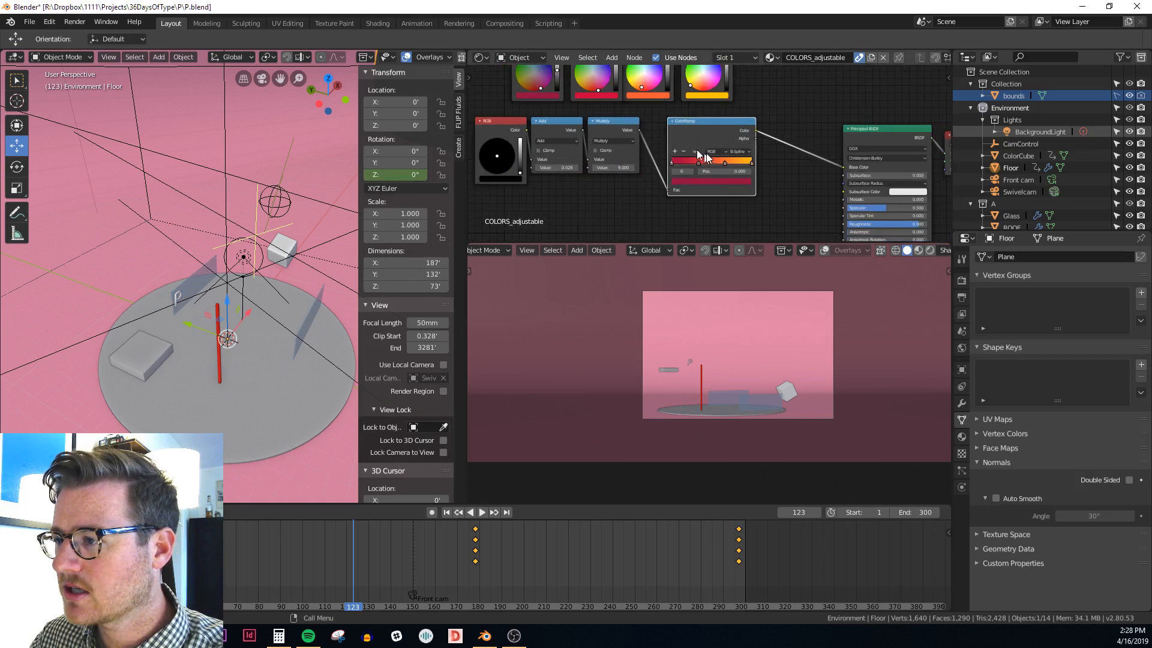
pyautogui.moveTo(696, 150); pyautogui.dragTo(754, 123, button='middle')
pyautogui.scroll(-6, 96, 325)
pyautogui.keyDown('shift'); pyautogui.moveTo(133, 302); pyautogui.dragTo(248, 271, button='middle'); pyautogui.keyUp('shift')
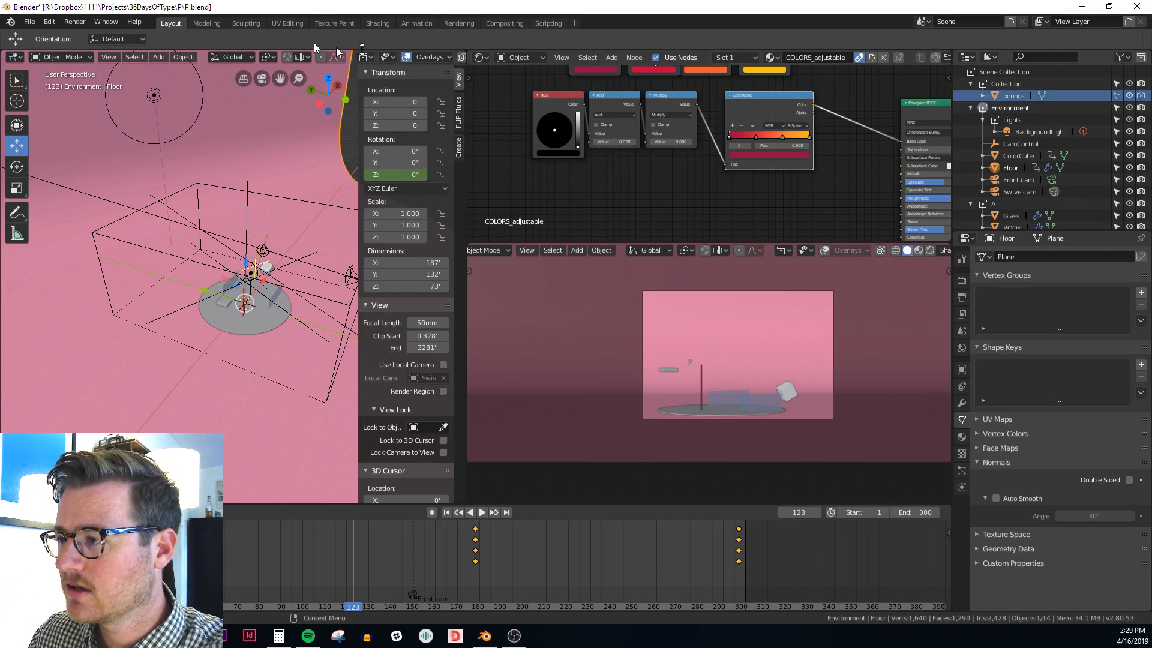
pyautogui.click(675, 142)
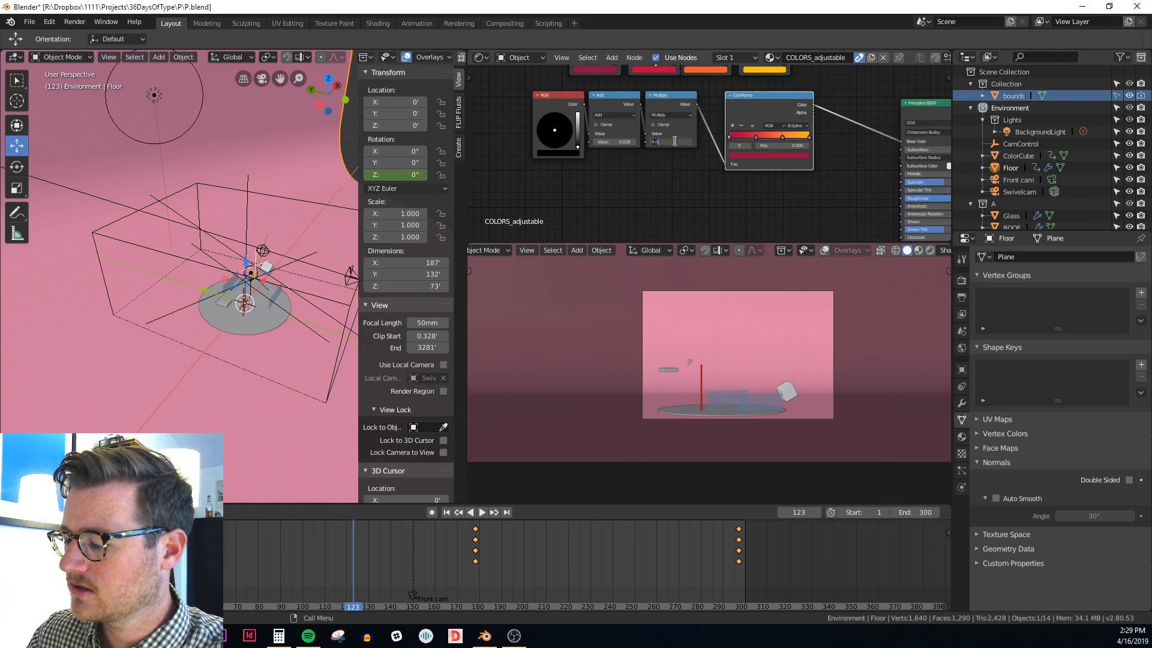
pyautogui.write('16')
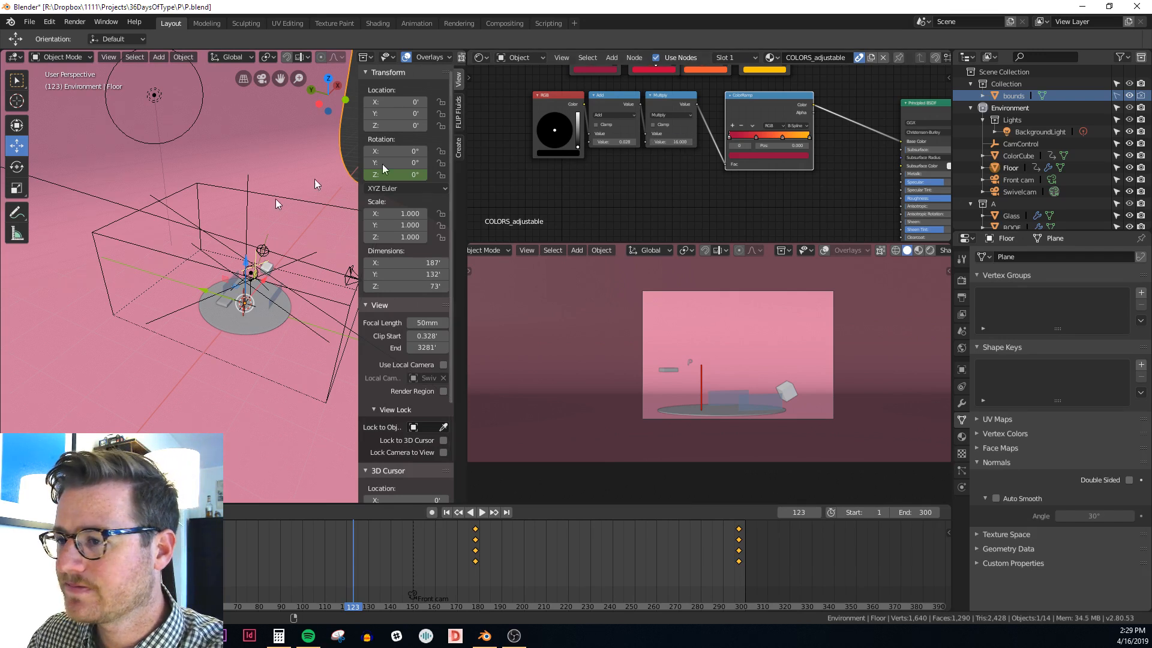
# Set the Multiply node's value to 16 in the materials of the round ThinBase disc and the red pole
pyautogui.scroll(4, 258, 300)
pyautogui.click(261, 344)
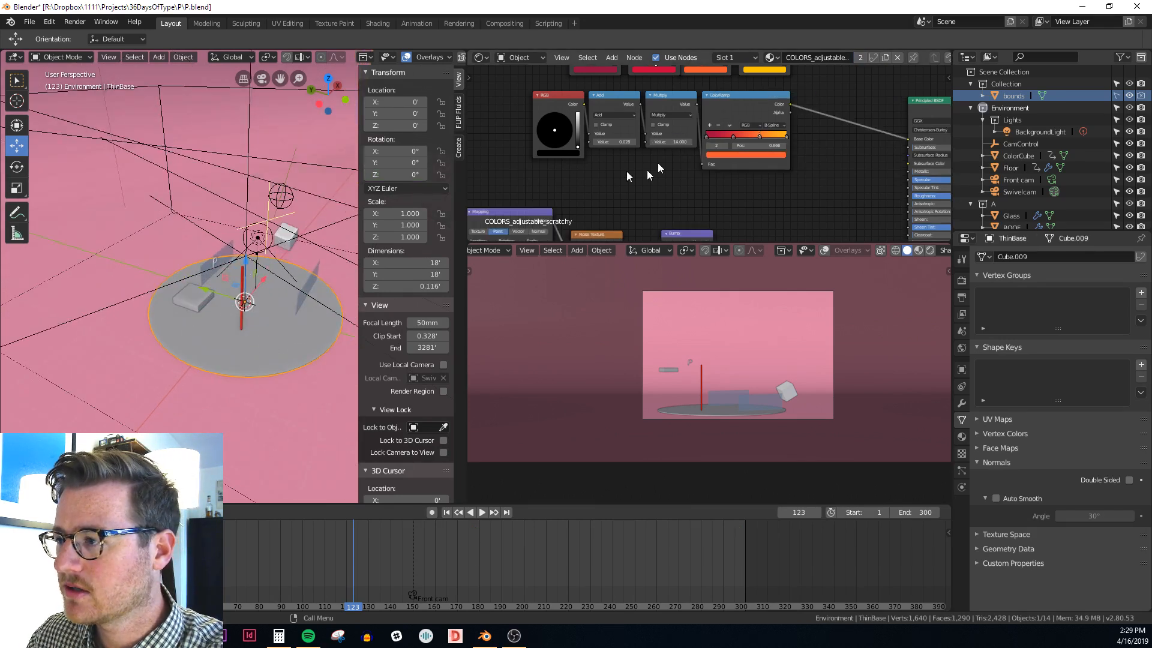
pyautogui.click(679, 143)
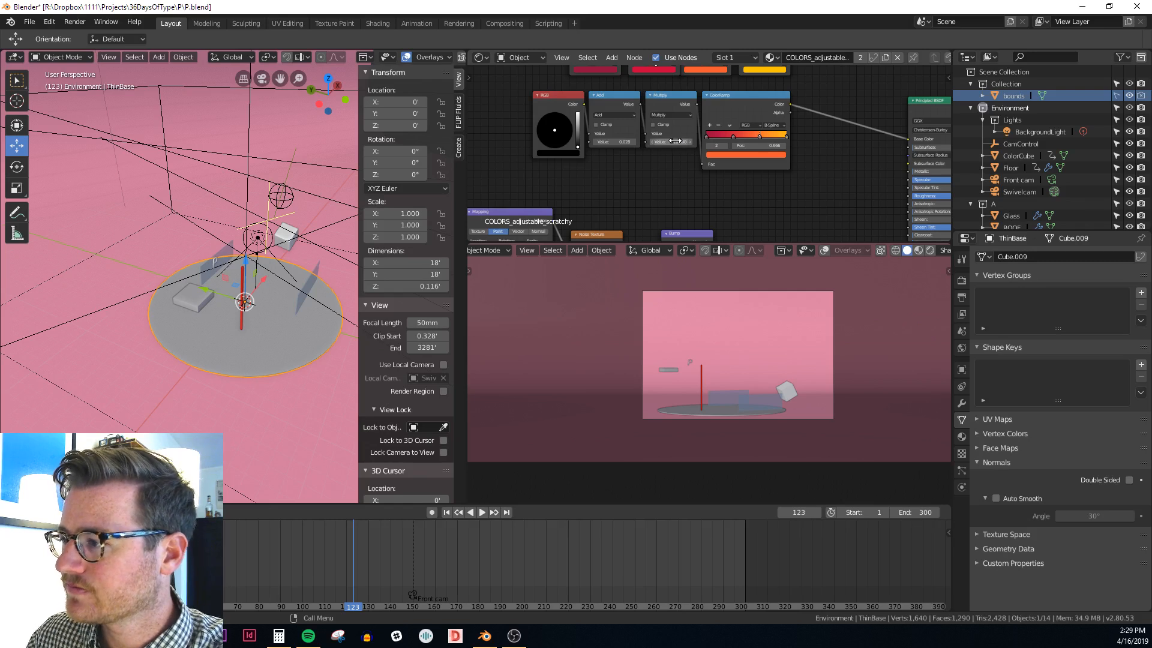
pyautogui.scroll(-5, 676, 141)
pyautogui.moveTo(675, 141); pyautogui.dragTo(699, 99, button='middle')
pyautogui.scroll(3, 258, 299)
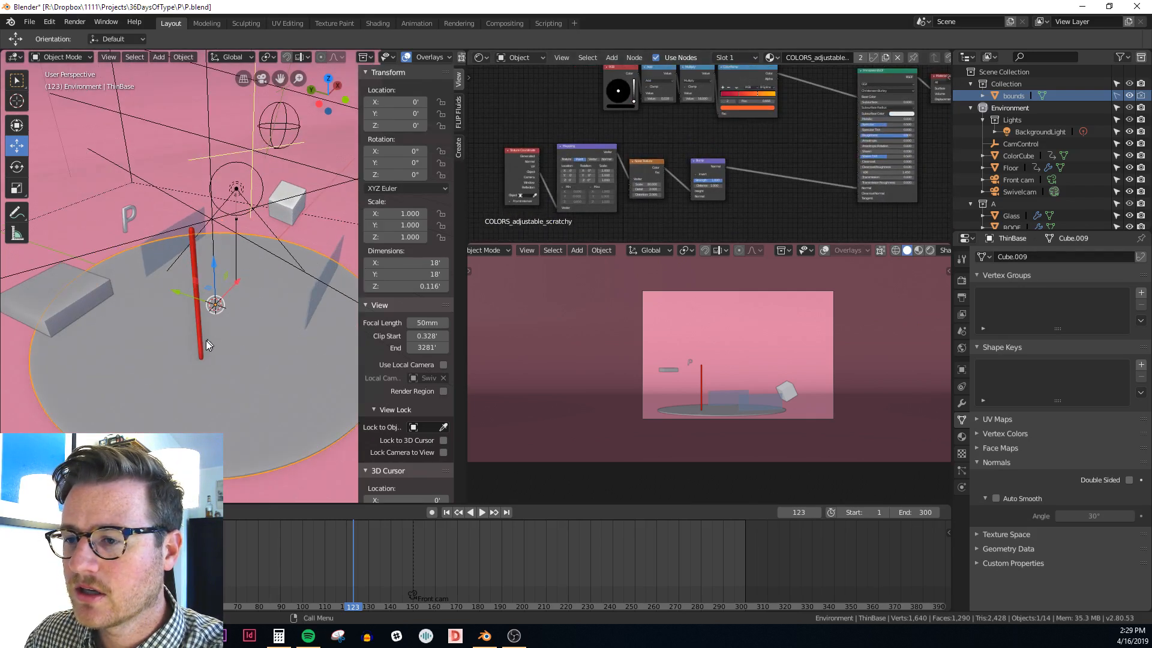
pyautogui.click(201, 341)
pyautogui.scroll(4, 658, 162)
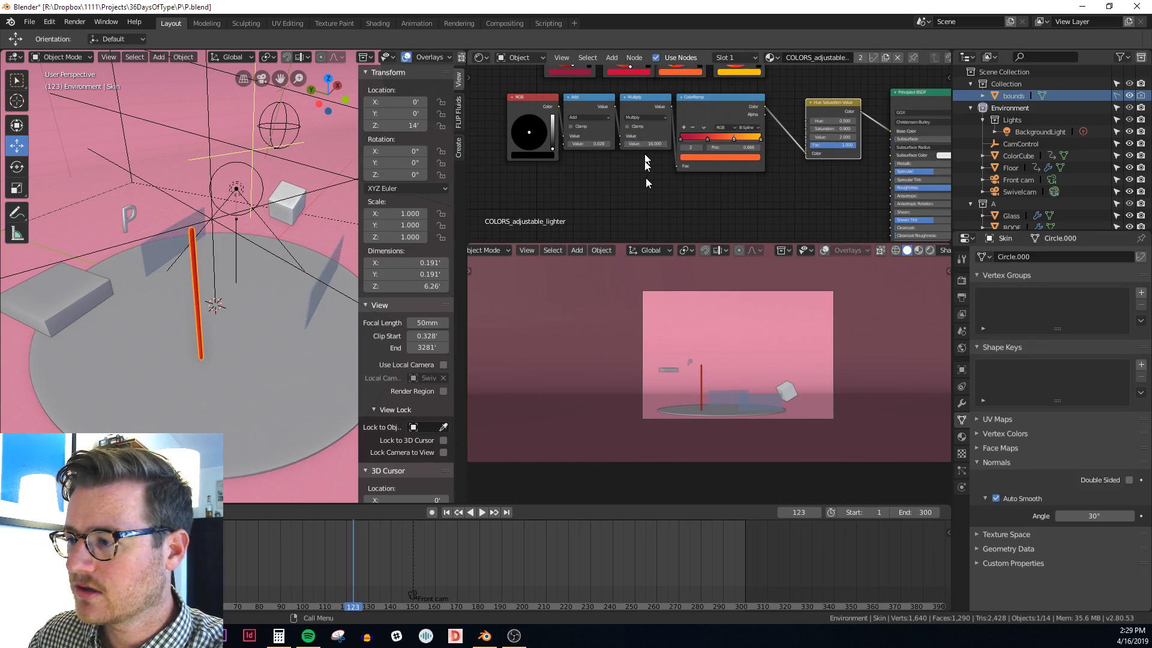
# Display the camera viewport in rendered shading and select the flat square ROOF block
pyautogui.click(937, 252)
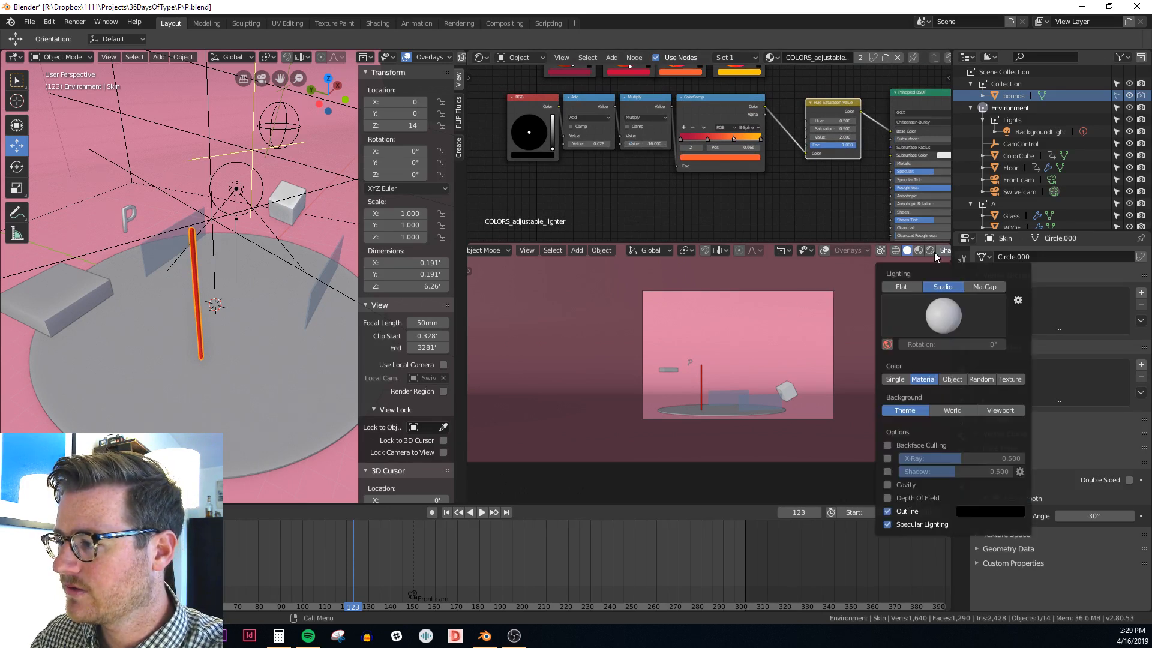
pyautogui.click(930, 252)
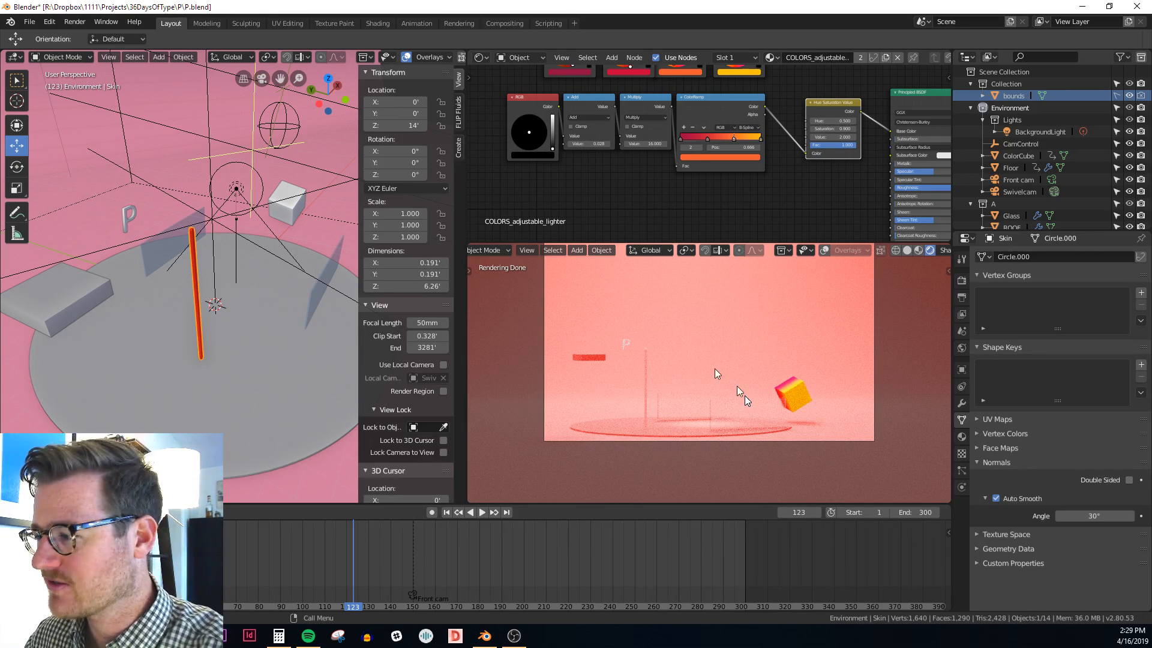
pyautogui.keyDown('shift'); pyautogui.moveTo(209, 237); pyautogui.dragTo(287, 288, button='middle'); pyautogui.keyUp('shift')
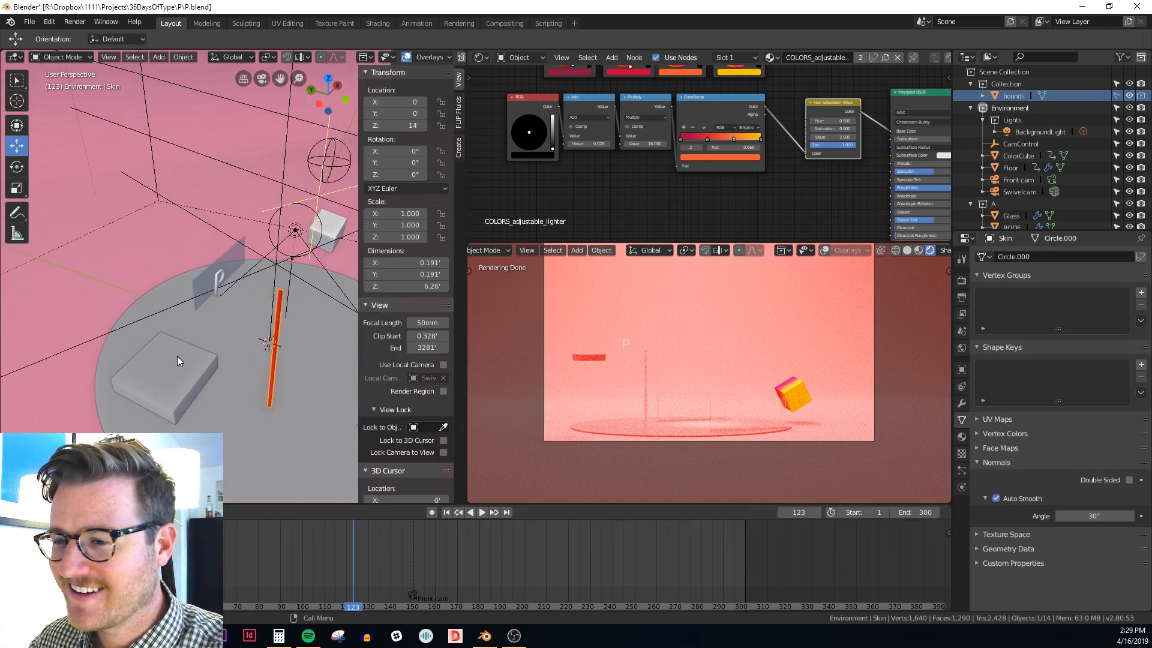
pyautogui.click(178, 359)
pyautogui.keyDown('shift'); pyautogui.moveTo(209, 354); pyautogui.dragTo(242, 322, button='middle'); pyautogui.keyUp('shift')
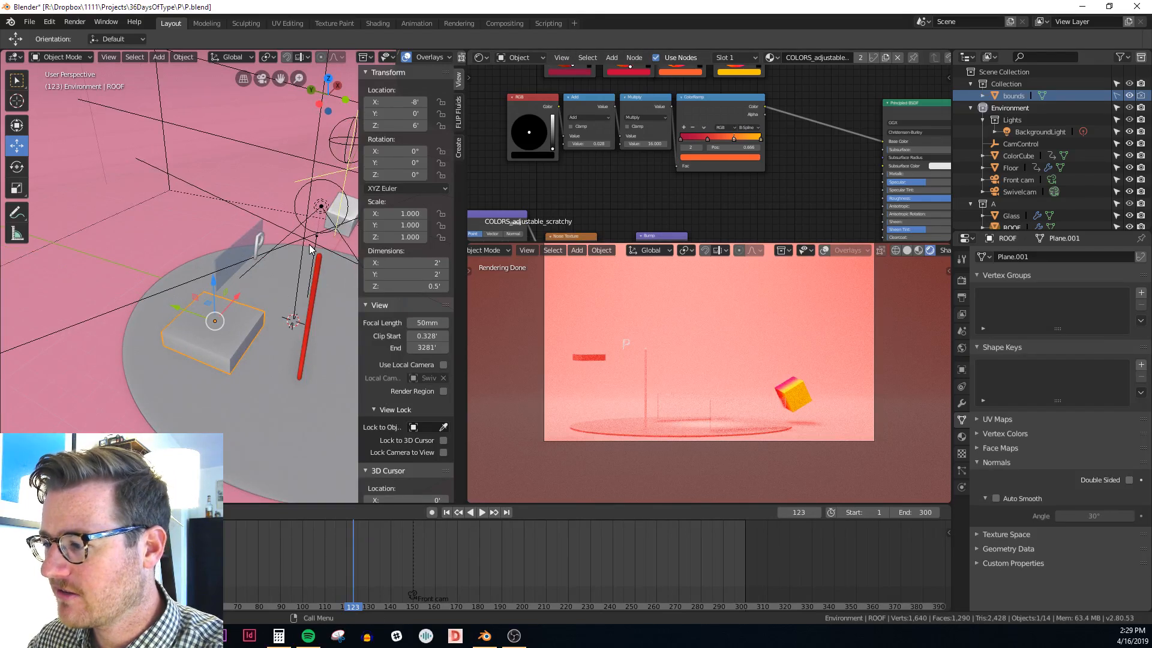
# Switch to Chrome, review the earlier letter posts on the Instagram profile, and return to Blender
pyautogui.click(132, 636)
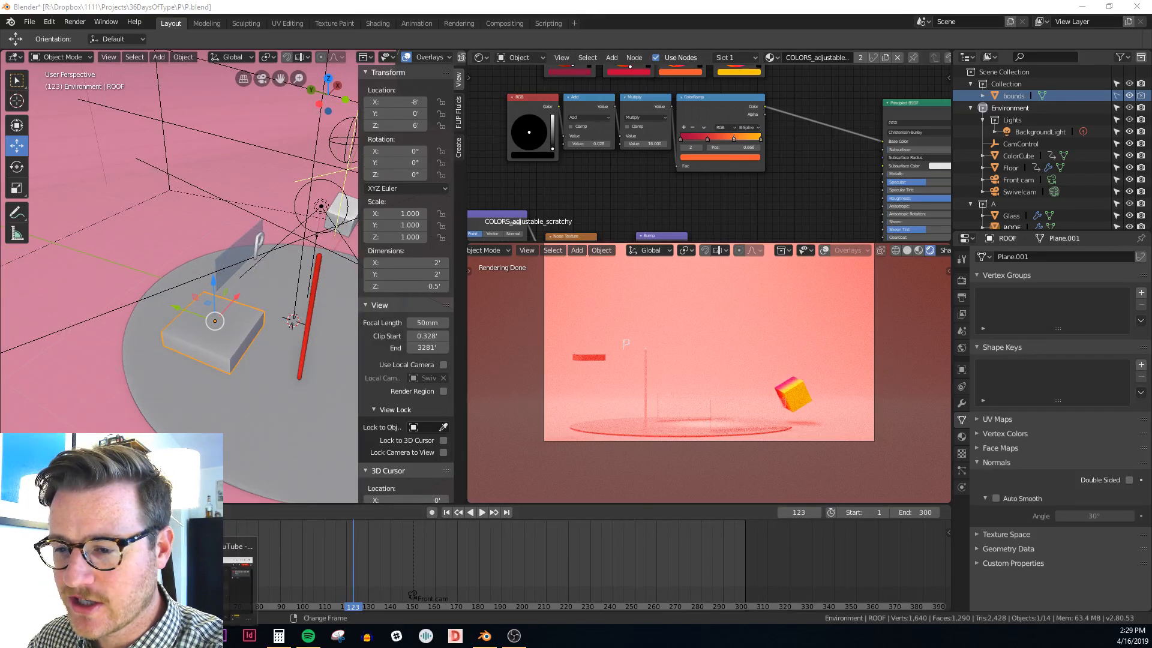
pyautogui.click(75, 579)
pyautogui.scroll(-4, 552, 378)
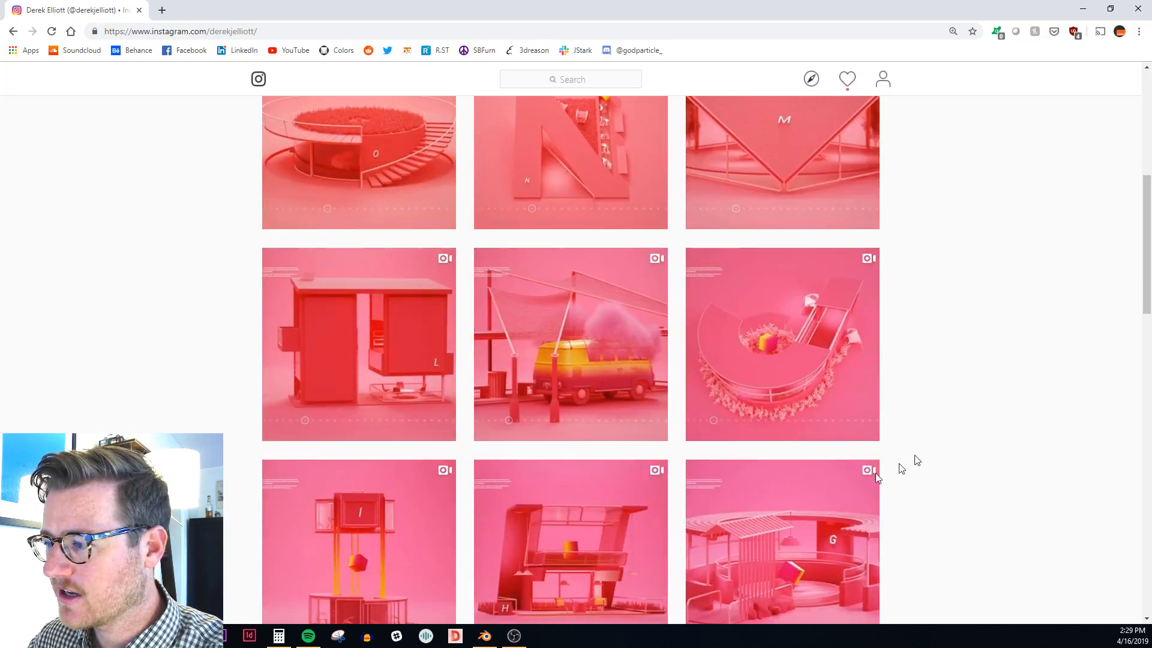
pyautogui.scroll(-2, 888, 471)
pyautogui.scroll(5, 699, 501)
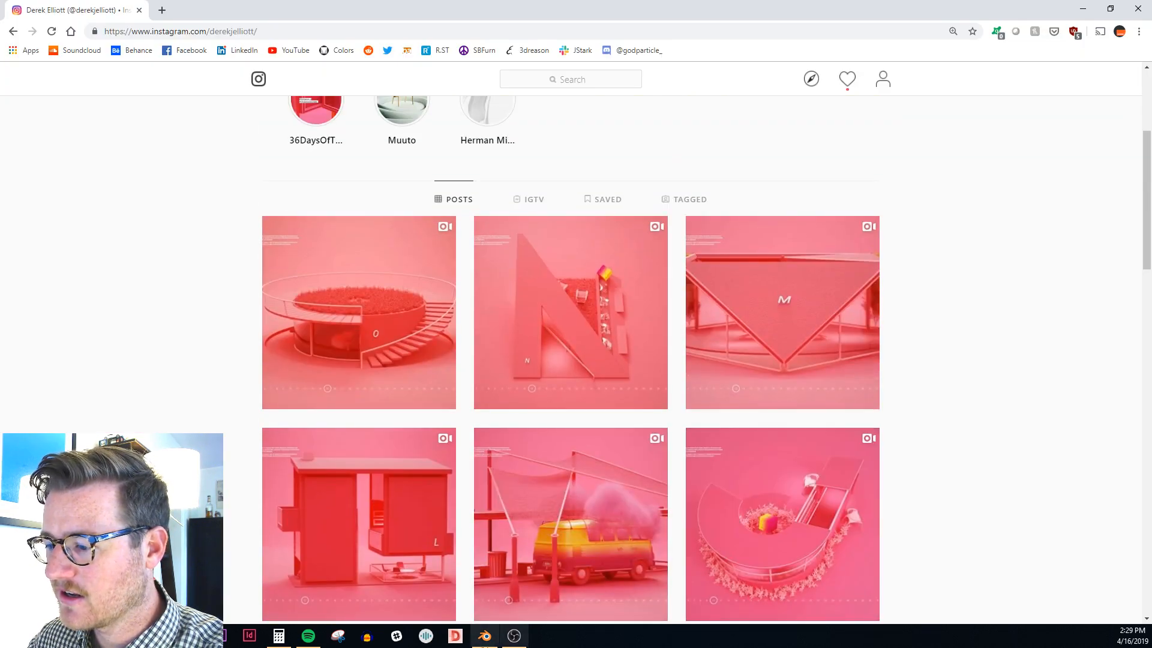
pyautogui.click(485, 636)
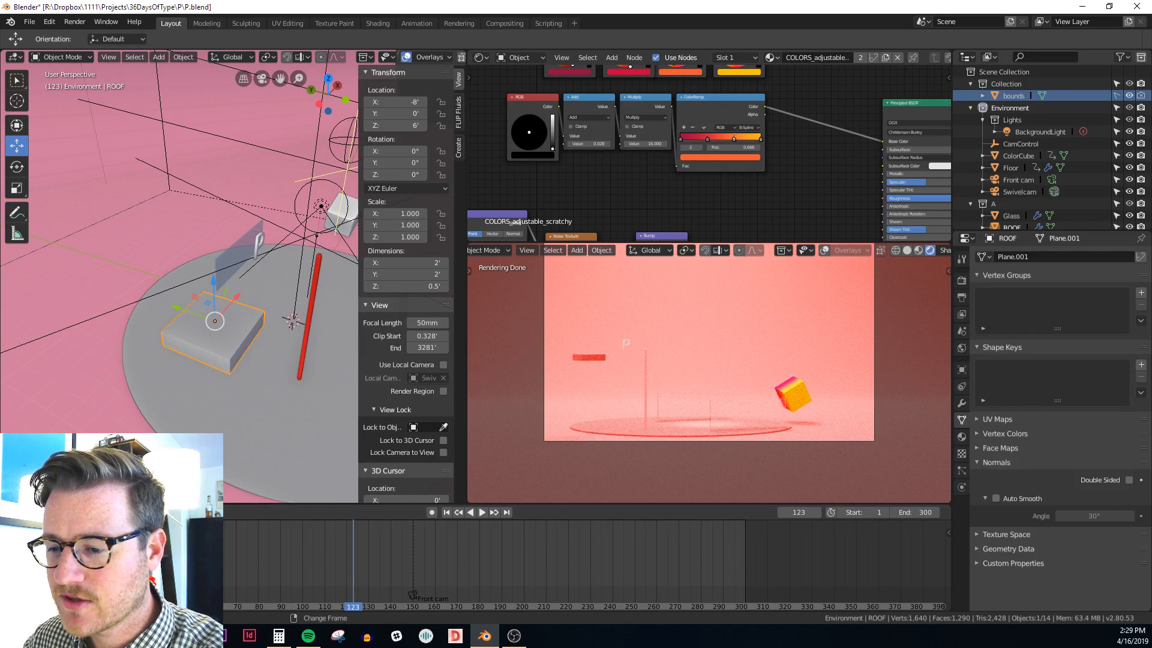
# Check the earlier letter designs on the Instagram profile once more in Chrome and come back to Blender
pyautogui.click(132, 636)
pyautogui.click(186, 576)
pyautogui.scroll(-6, 660, 420)
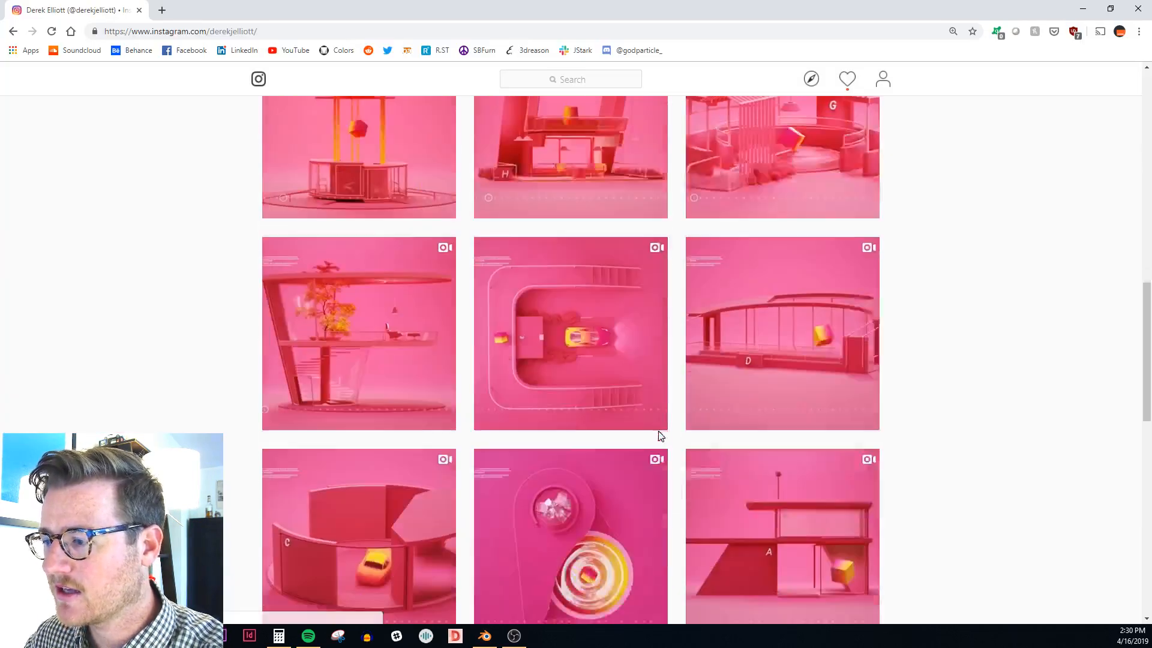
pyautogui.scroll(6, 636, 429)
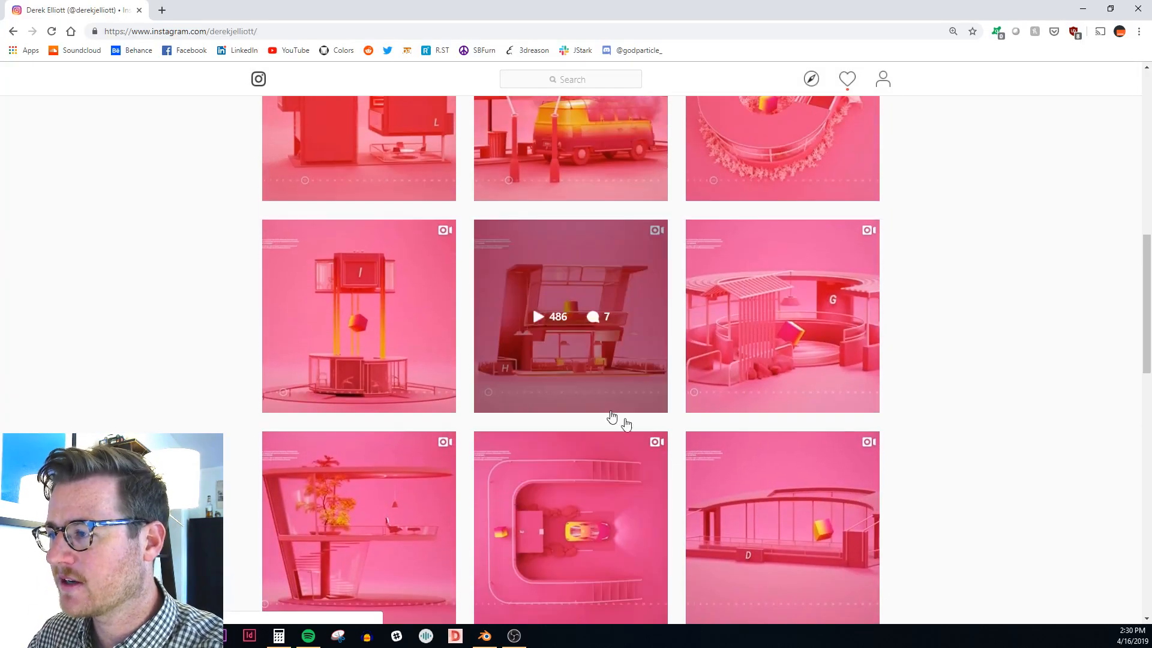
pyautogui.scroll(3, 386, 262)
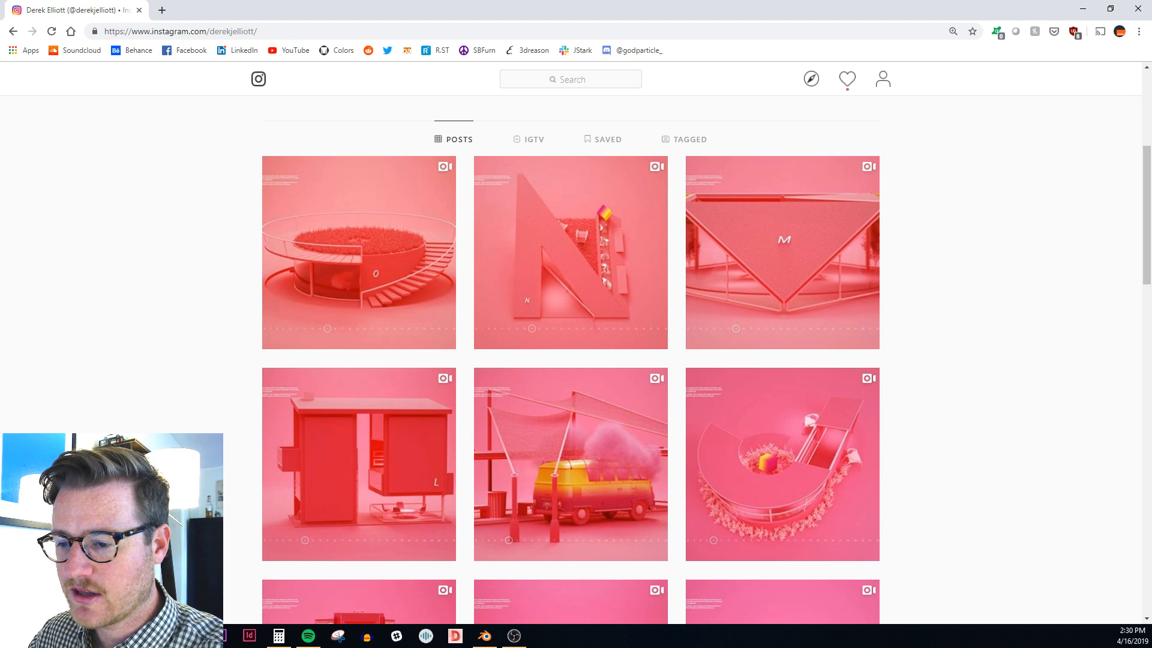
pyautogui.click(488, 640)
# Add a 2' mesh cube at the scene origin while working in the top view
pyautogui.moveTo(274, 301); pyautogui.dragTo(217, 304, button='middle')
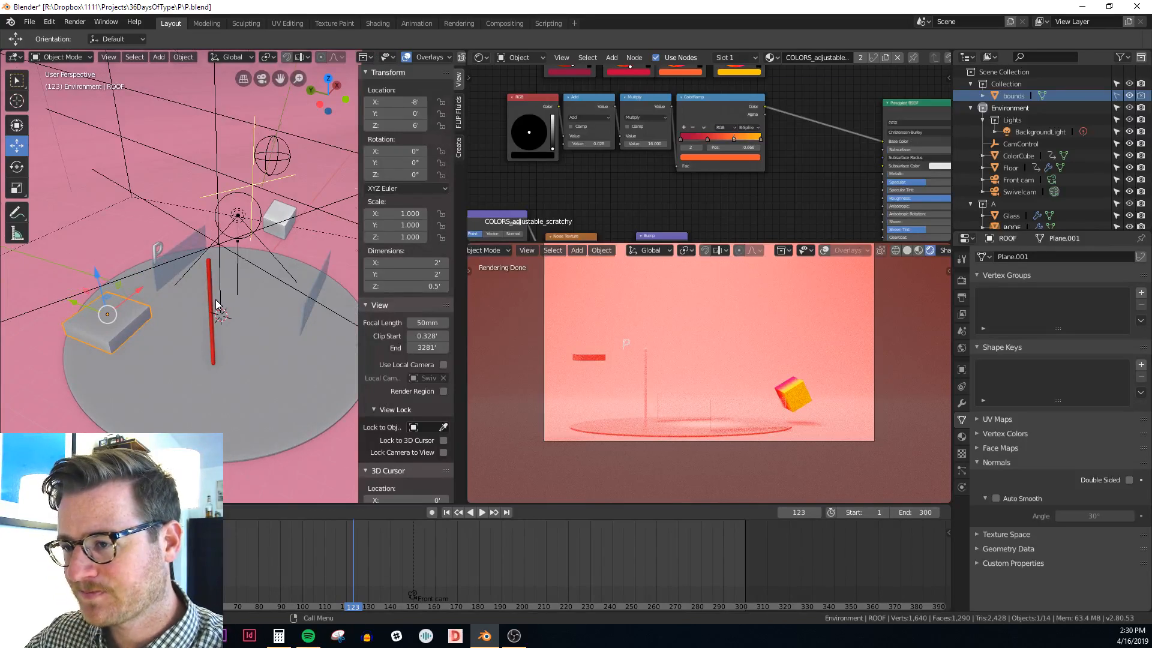
pyautogui.press('KP_1')
pyautogui.press('KP_7')
pyautogui.hotkey('shift', 'a')
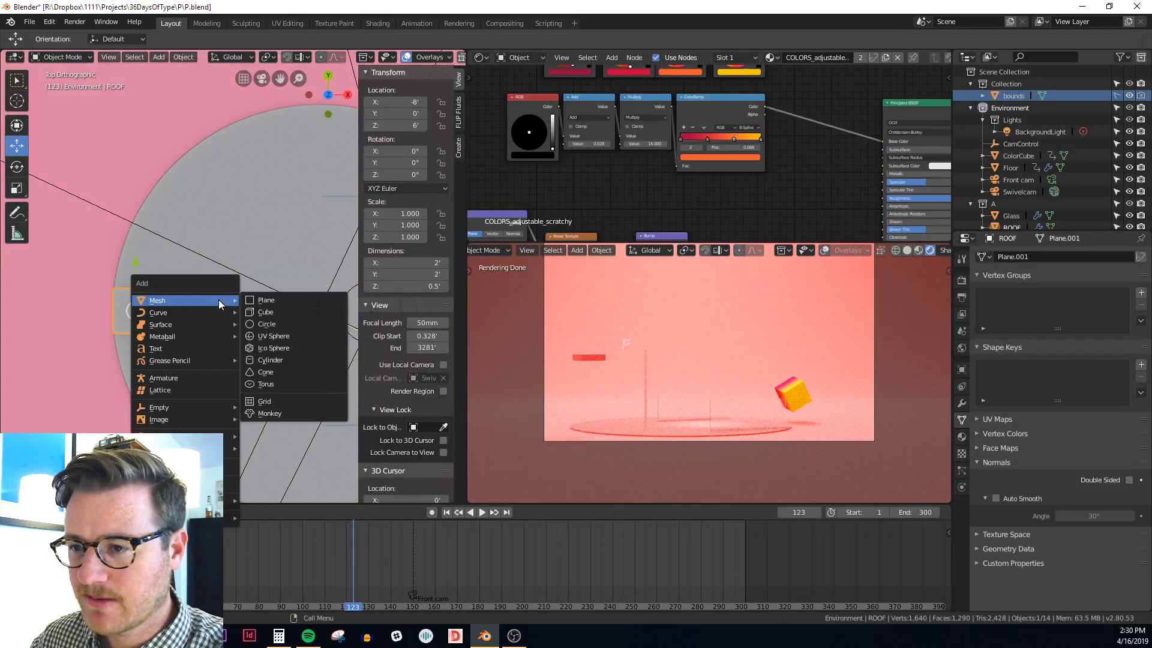
pyautogui.click(280, 313)
pyautogui.keyDown('shift'); pyautogui.moveTo(279, 313); pyautogui.dragTo(218, 327, button='middle'); pyautogui.keyUp('shift')
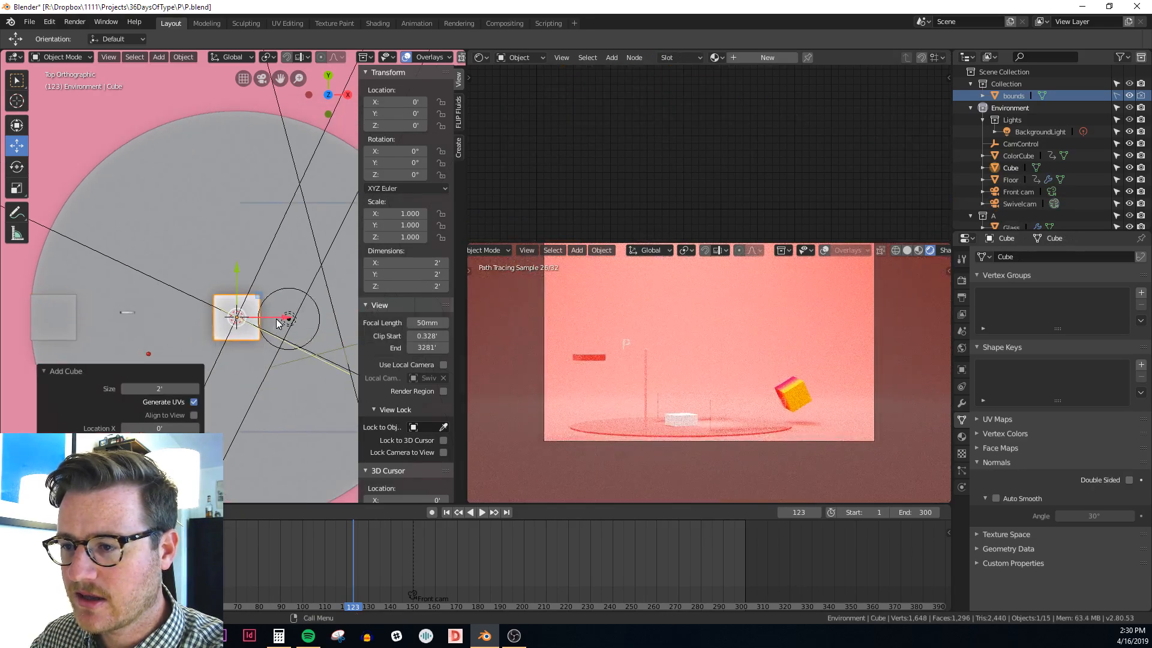
pyautogui.press('g')
pyautogui.rightClick(181, 322)
# Widen the 3D viewport so it takes more room beside the shader editor and the rendered camera view
pyautogui.scroll(-3, 206, 320)
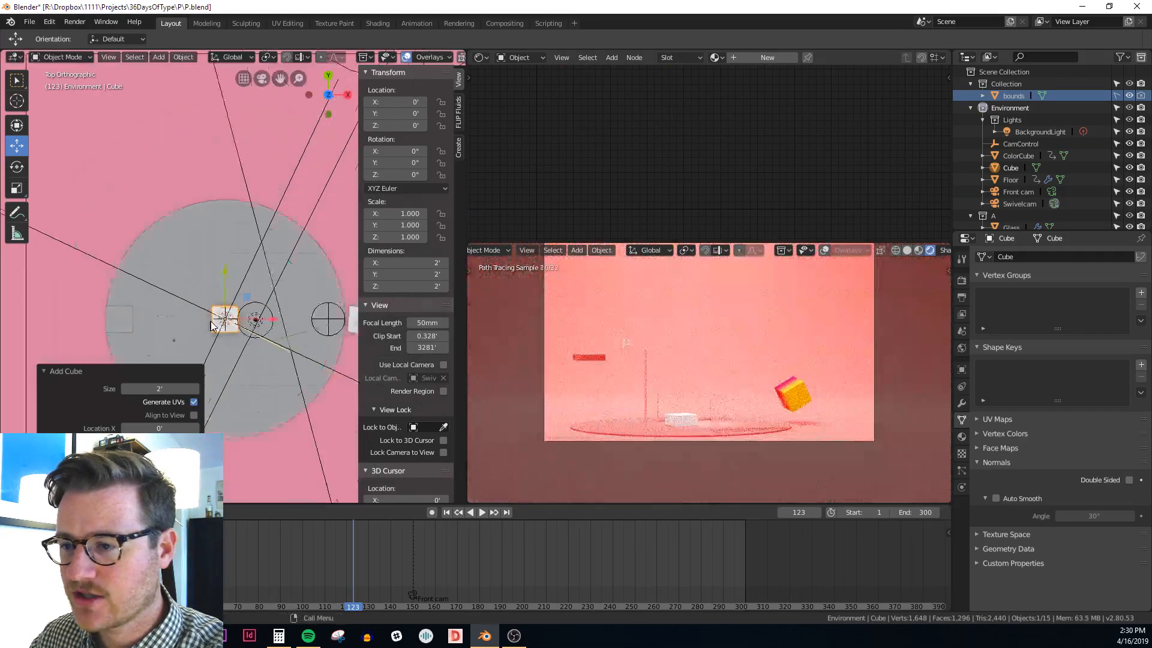
pyautogui.scroll(-3, 304, 273)
pyautogui.keyDown('shift'); pyautogui.moveTo(243, 319); pyautogui.dragTo(253, 289, button='middle'); pyautogui.keyUp('shift')
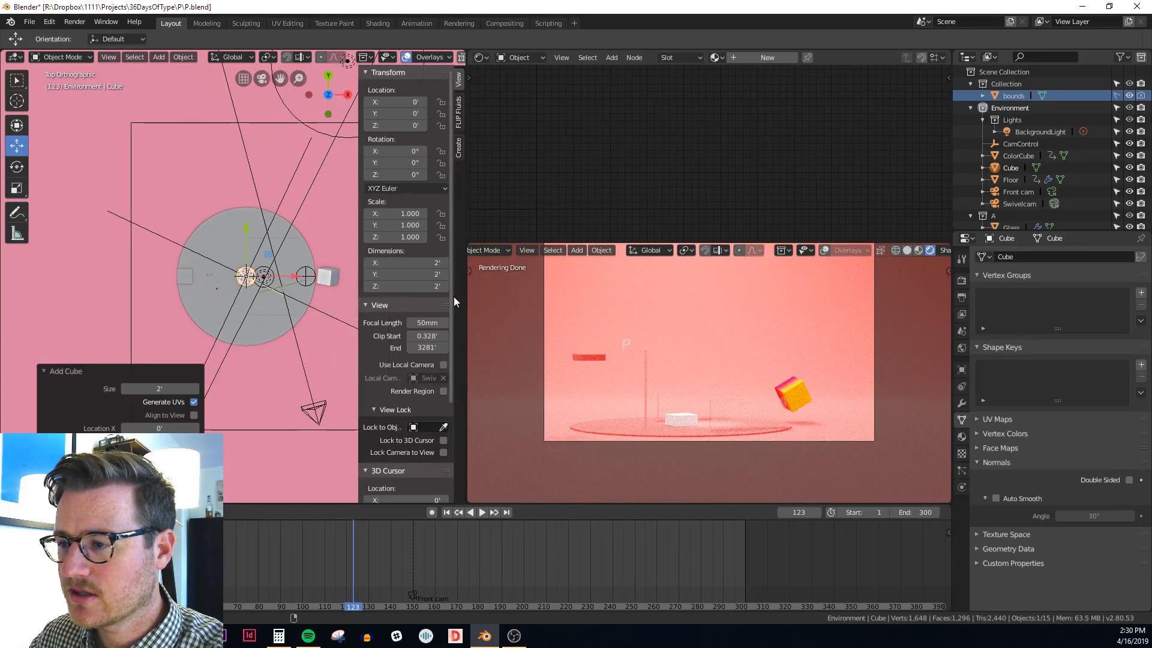
pyautogui.moveTo(466, 297); pyautogui.dragTo(625, 293)
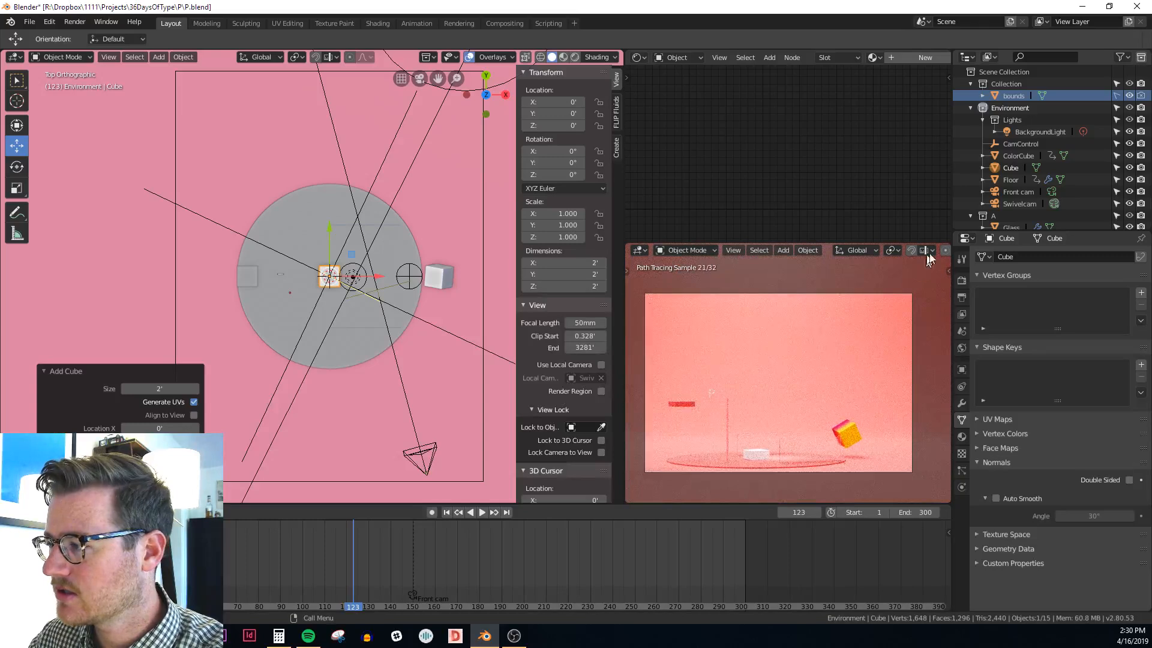
pyautogui.scroll(-4, 931, 252)
pyautogui.keyDown('shift'); pyautogui.moveTo(336, 290); pyautogui.dragTo(351, 296, button='middle'); pyautogui.keyUp('shift')
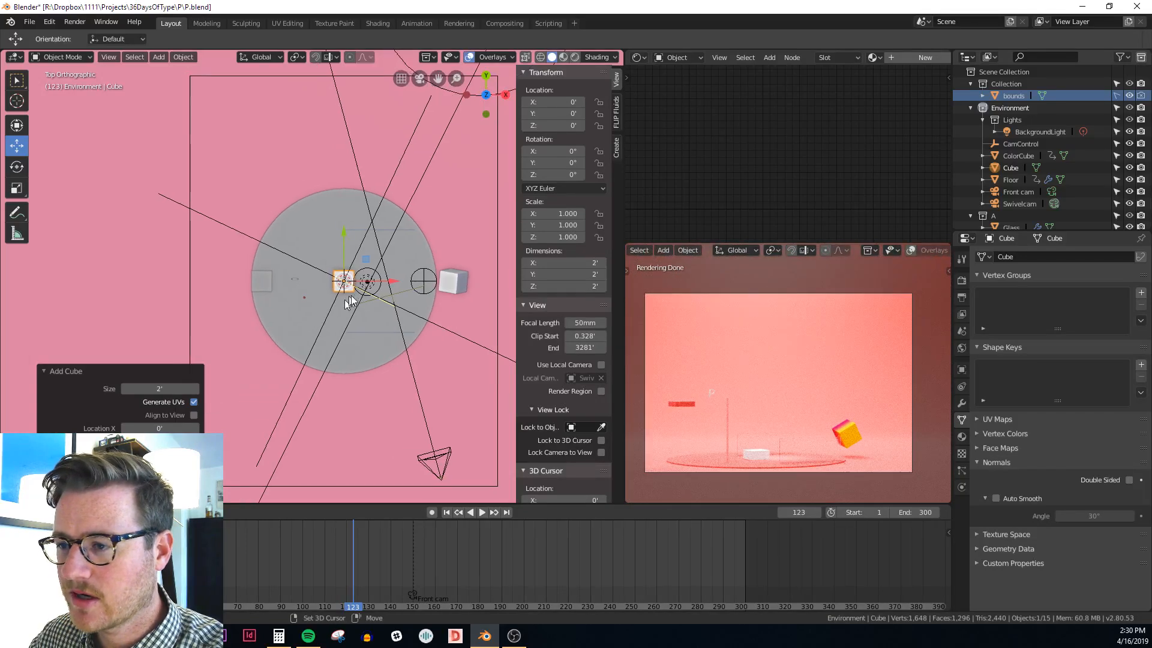
# Move the cube to X -5' and raise it to Z 1' so that it stands on the disc
pyautogui.scroll(2, 352, 298)
pyautogui.scroll(-2, 370, 284)
pyautogui.keyDown('ctrl'); pyautogui.moveTo(391, 279); pyautogui.dragTo(347, 287); pyautogui.keyUp('ctrl')
pyautogui.press('KP_1')
pyautogui.press('KP_Decimal')
pyautogui.scroll(-7, 345, 282)
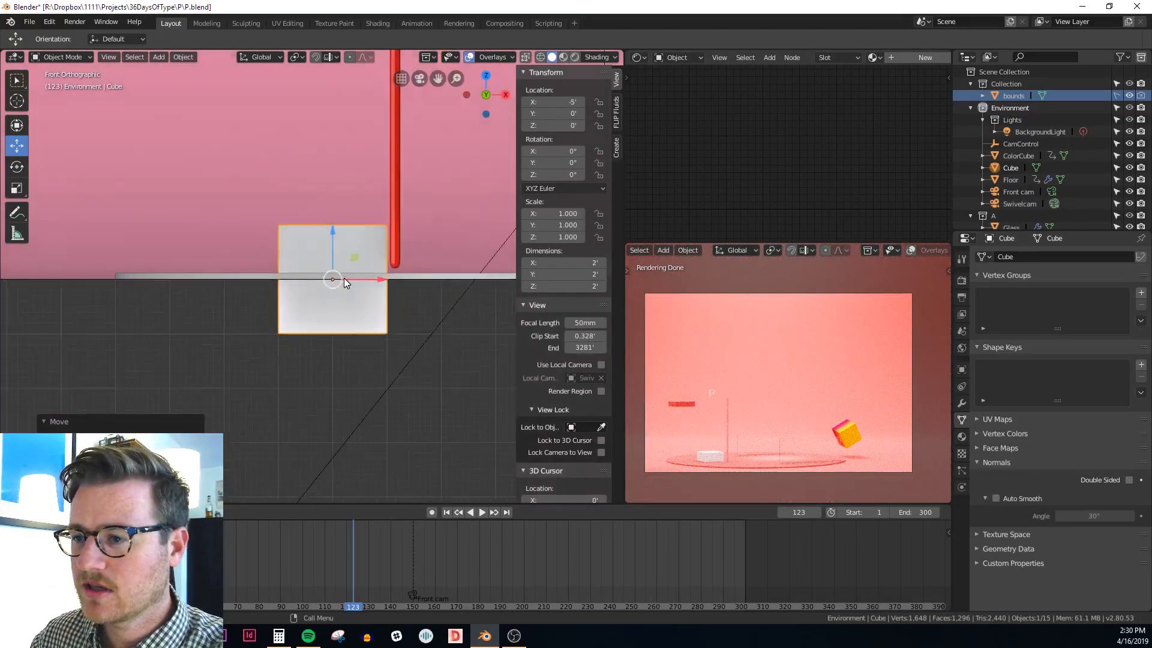
pyautogui.keyDown('ctrl'); pyautogui.moveTo(337, 244); pyautogui.dragTo(338, 183); pyautogui.keyUp('ctrl')
pyautogui.rightClick(337, 204)
pyautogui.scroll(-2, 337, 209)
pyautogui.keyDown('shift'); pyautogui.moveTo(339, 185); pyautogui.dragTo(348, 307, button='middle'); pyautogui.keyUp('shift')
# Raise the cube's top face to a local Z of 15' in Edit Mode to form a tall column
pyautogui.press('Tab')
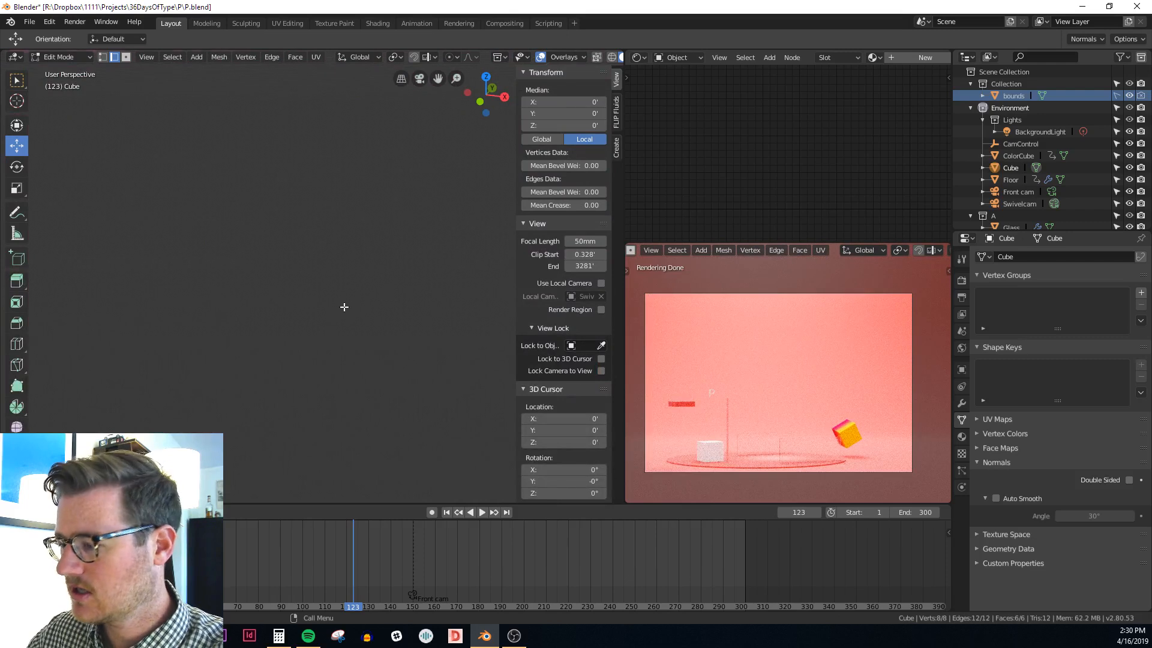
pyautogui.scroll(-5, 344, 307)
pyautogui.press('3')
pyautogui.click(321, 221)
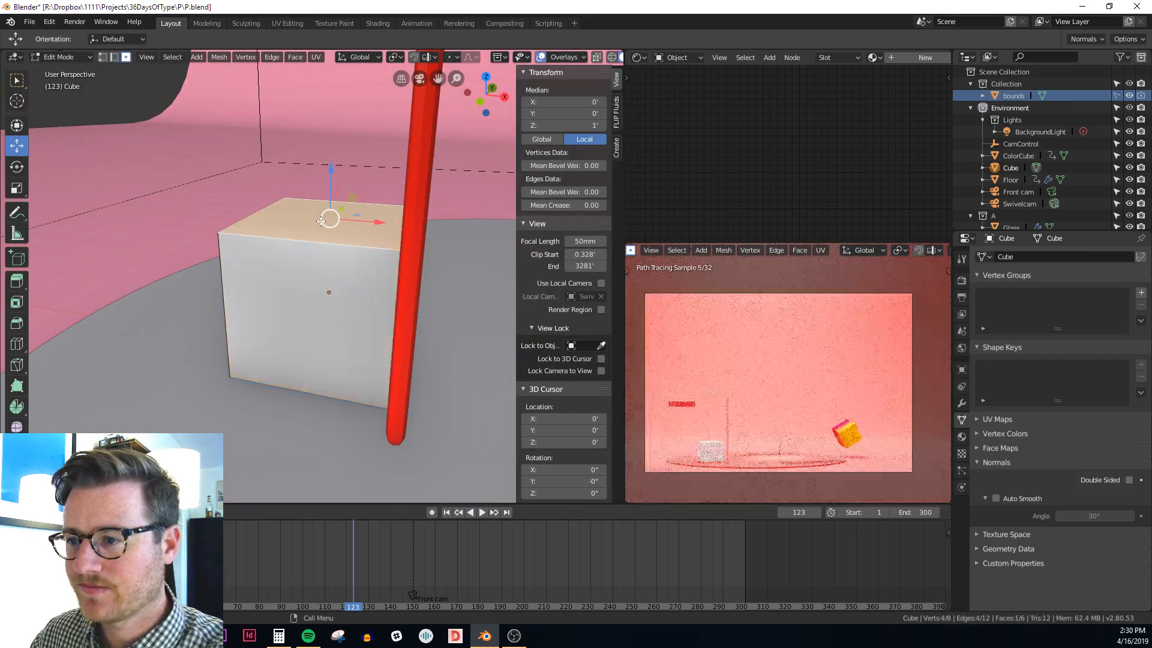
pyautogui.press('KP_1')
pyautogui.scroll(-4, 309, 275)
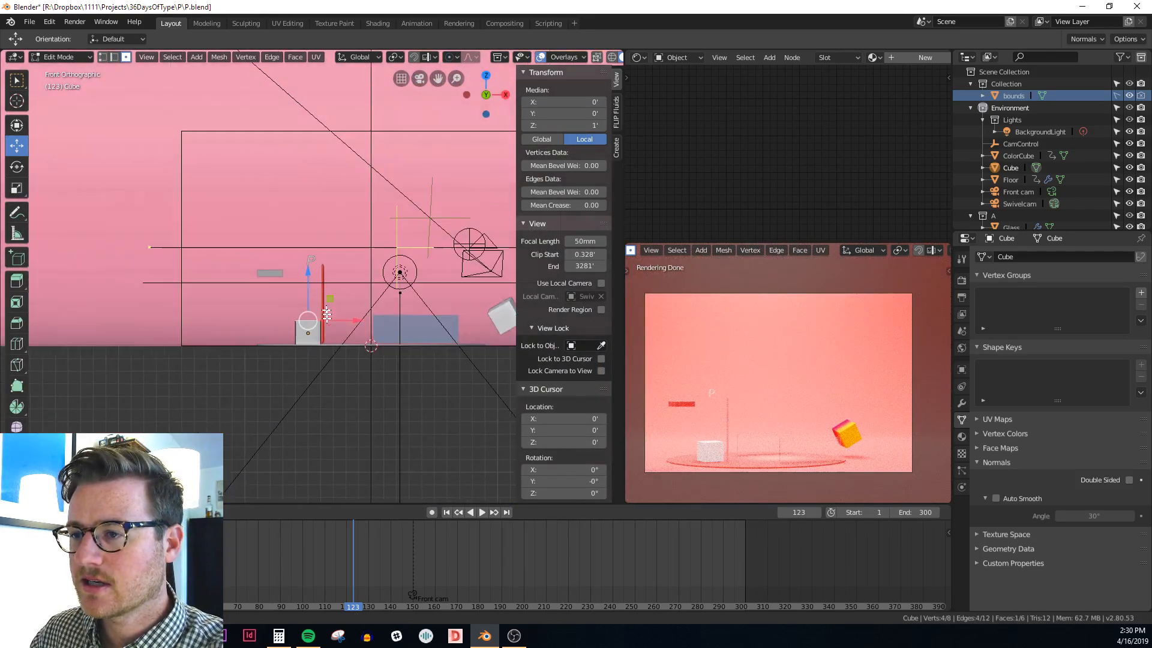
pyautogui.keyDown('shift'); pyautogui.moveTo(327, 315); pyautogui.dragTo(328, 330, button='middle'); pyautogui.keyUp('shift')
pyautogui.moveTo(309, 299); pyautogui.dragTo(315, 127)
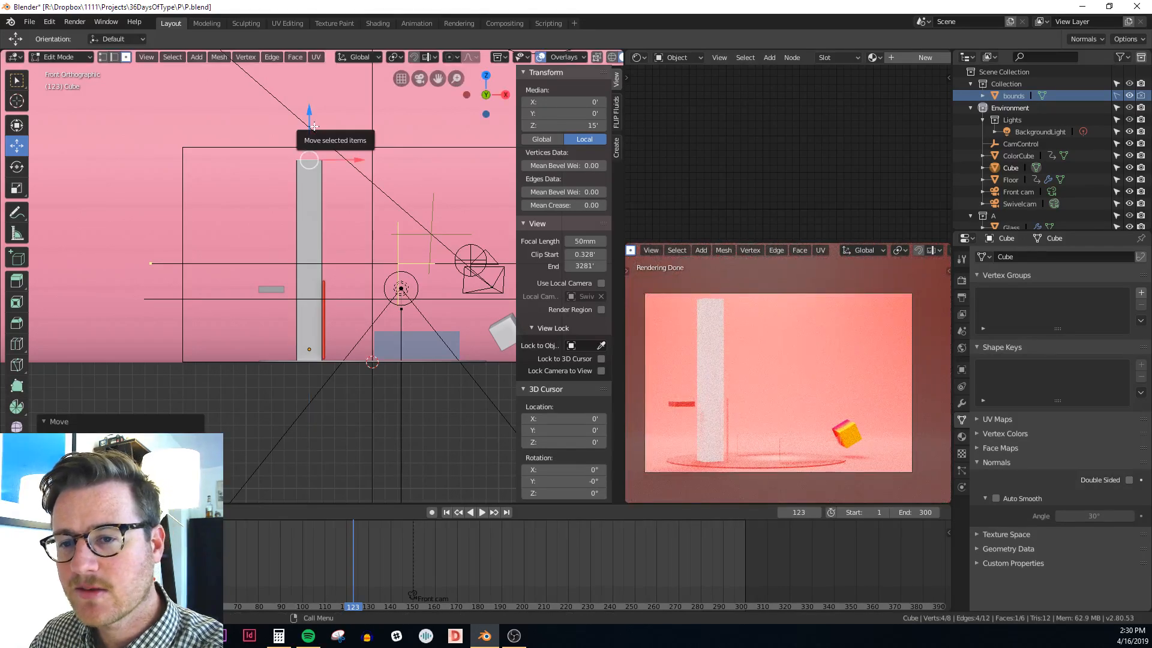
# Add a Skin modifier to the column and shrink the skin radius of all its vertices to 0.030
pyautogui.keyDown('shift'); pyautogui.moveTo(348, 225); pyautogui.dragTo(255, 270, button='middle'); pyautogui.keyUp('shift')
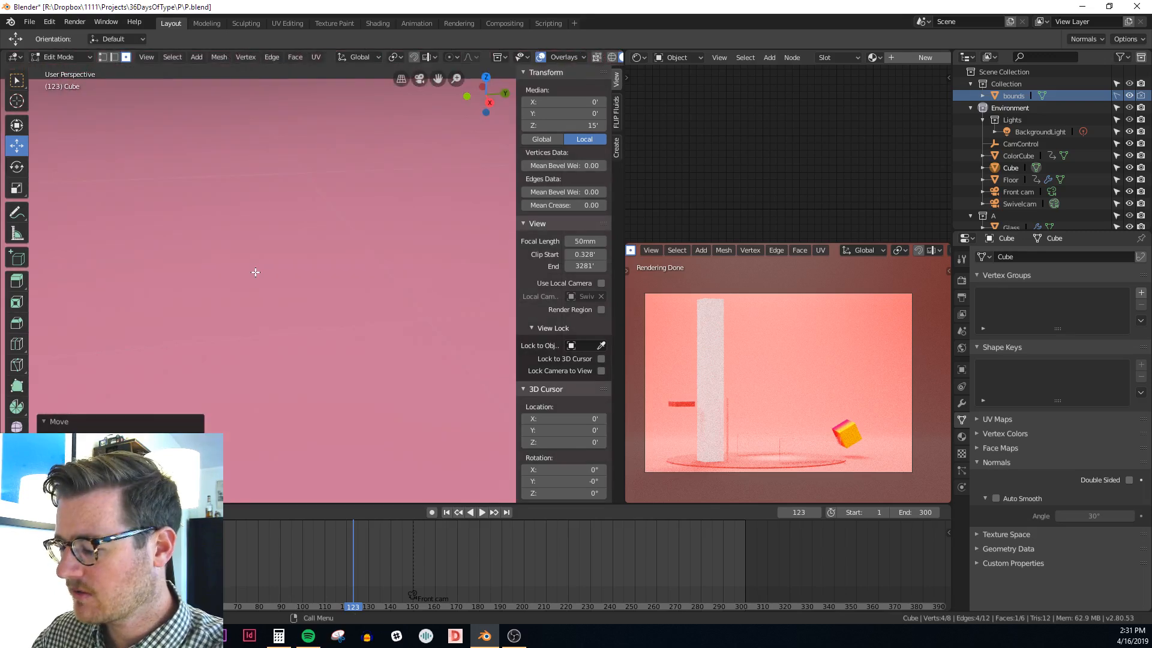
pyautogui.press('KP_Decimal')
pyautogui.scroll(-8, 255, 272)
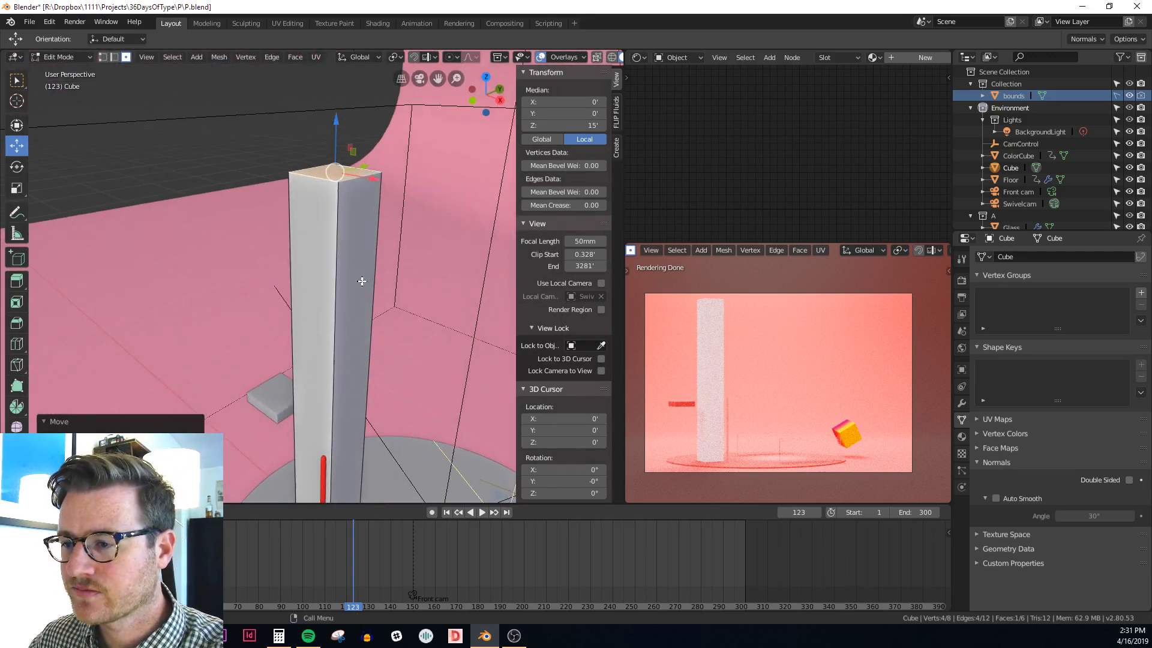
pyautogui.moveTo(343, 291); pyautogui.dragTo(329, 314, button='middle')
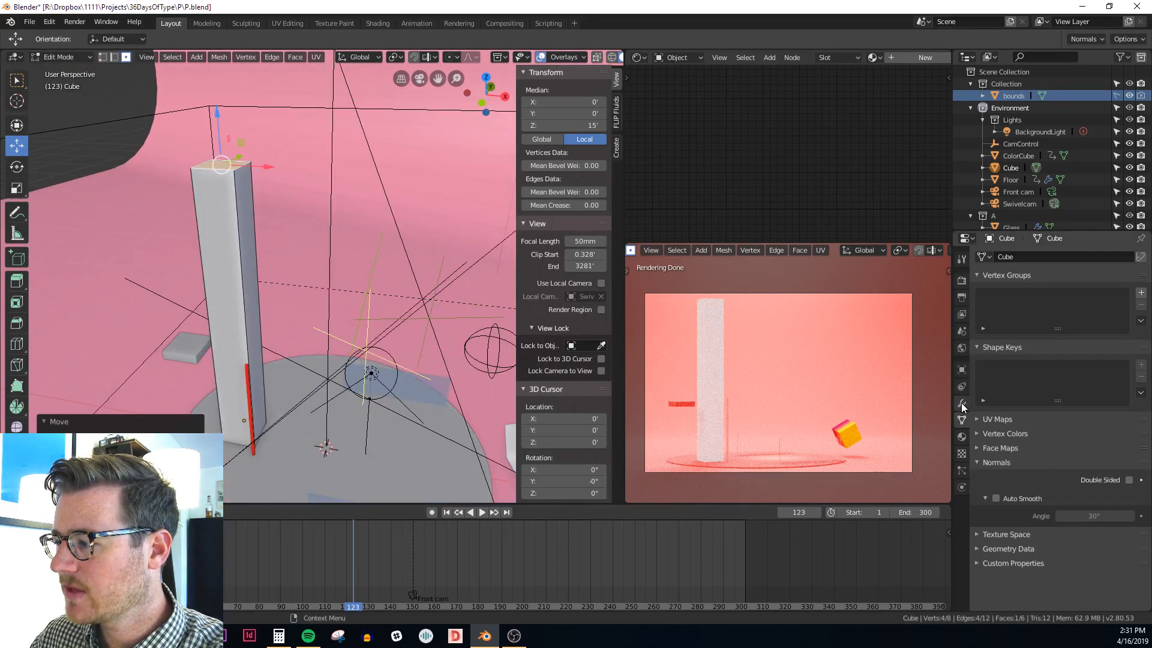
pyautogui.click(962, 405)
pyautogui.click(1000, 255)
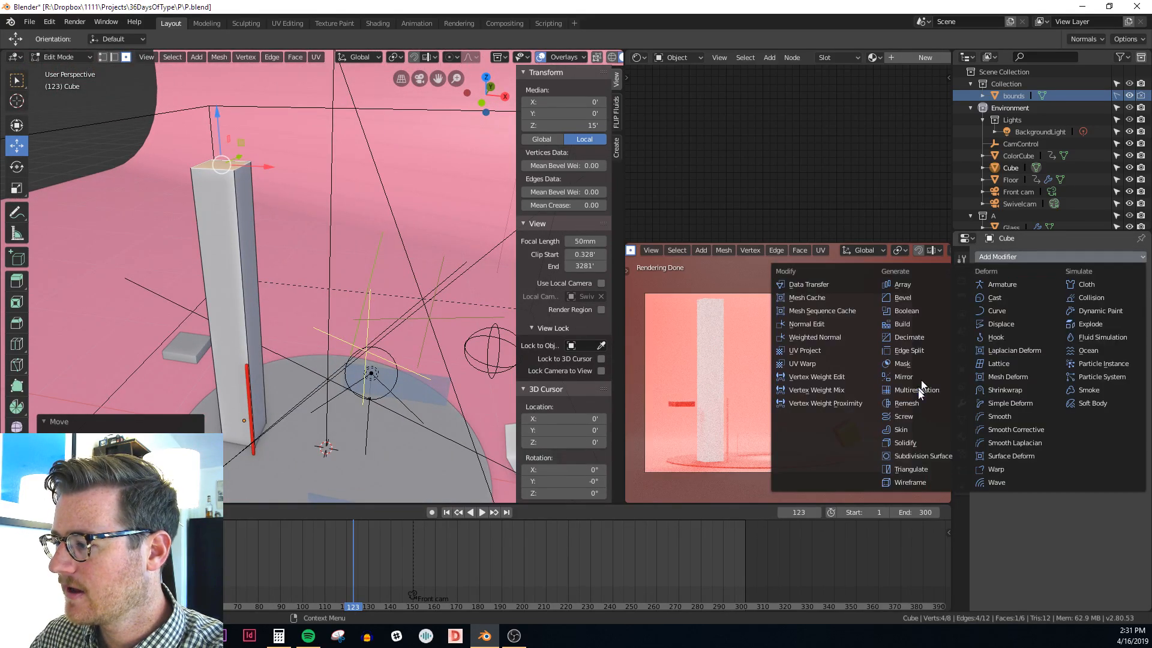
pyautogui.click(925, 428)
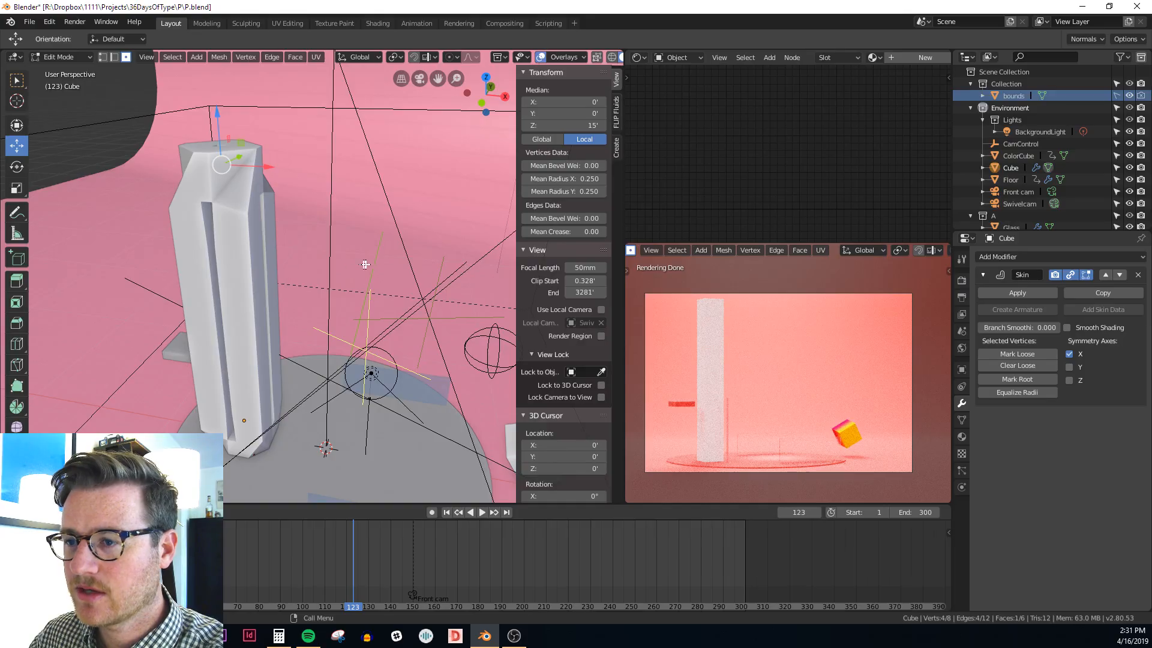
pyautogui.hotkey('ctrl', 'a')
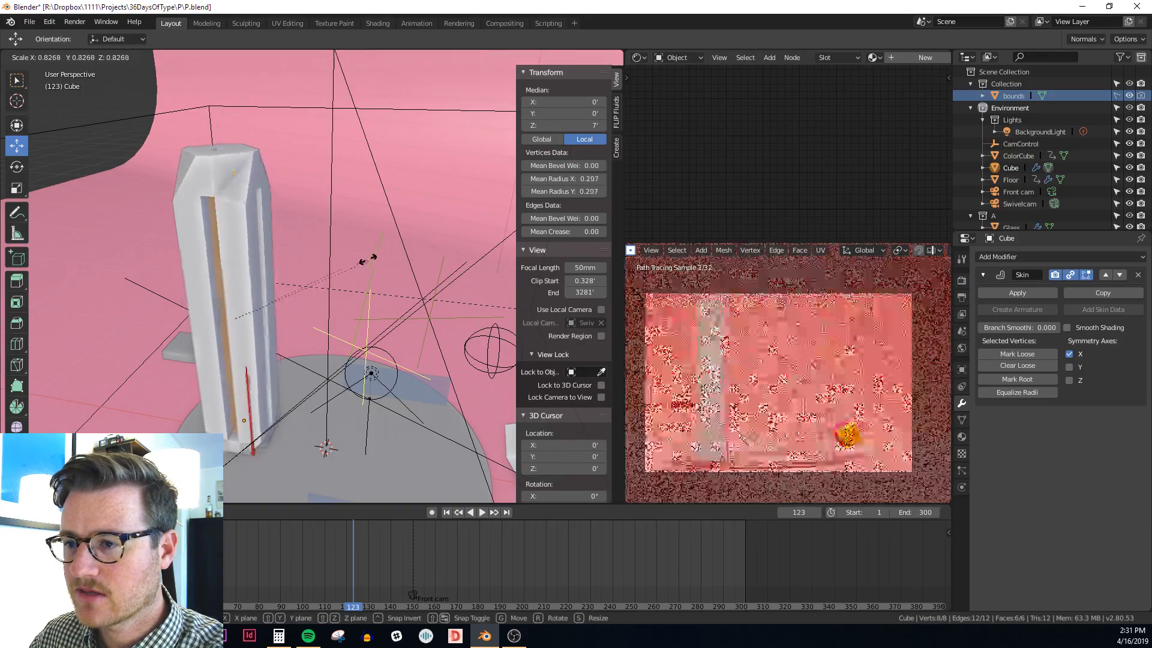
pyautogui.click(255, 312)
# Raise the frame's bottom face to a local Z of about -0.85' and return to Object Mode
pyautogui.press('KP_1')
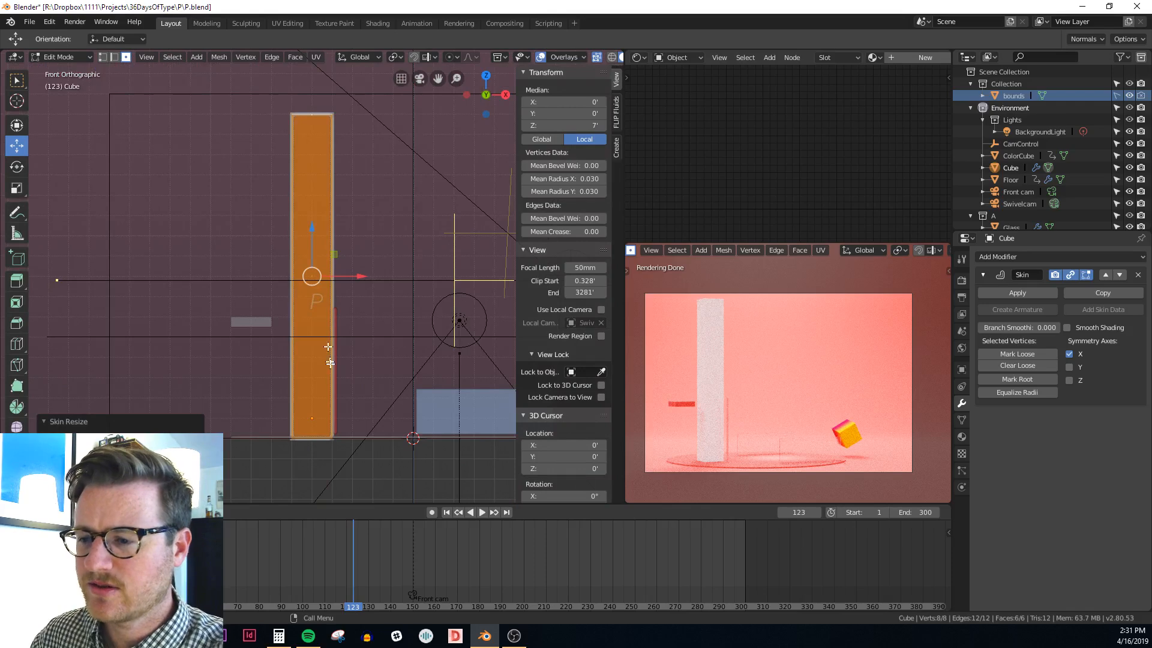
pyautogui.click(317, 426)
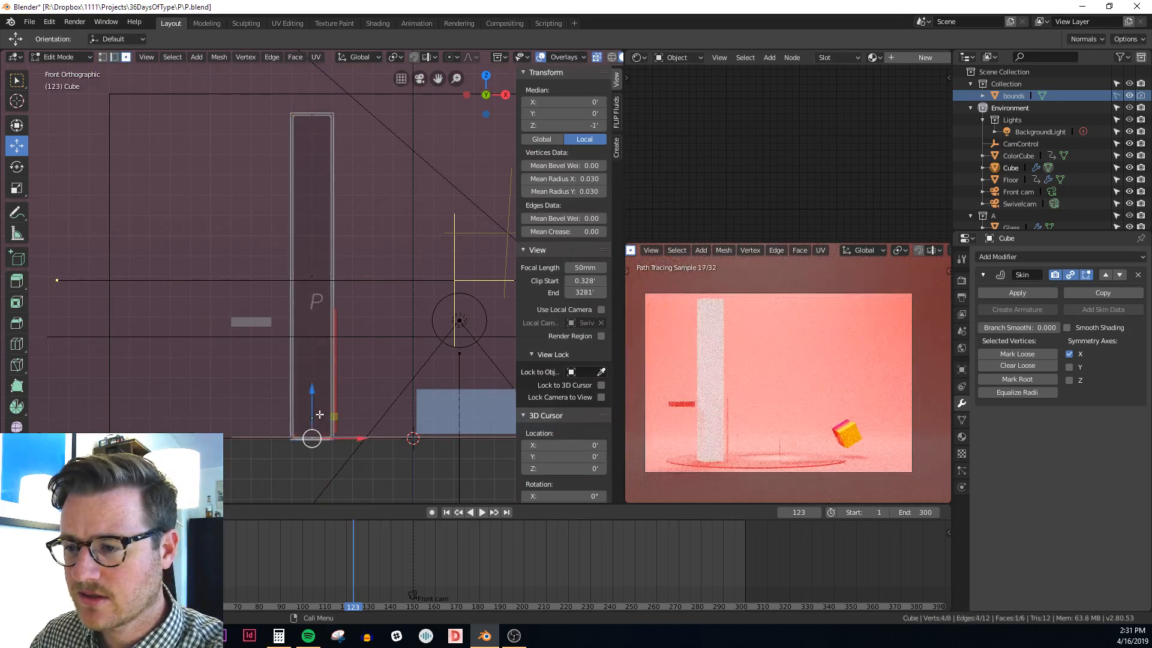
pyautogui.moveTo(313, 403); pyautogui.dragTo(314, 389)
pyautogui.moveTo(392, 256); pyautogui.dragTo(344, 318, button='middle')
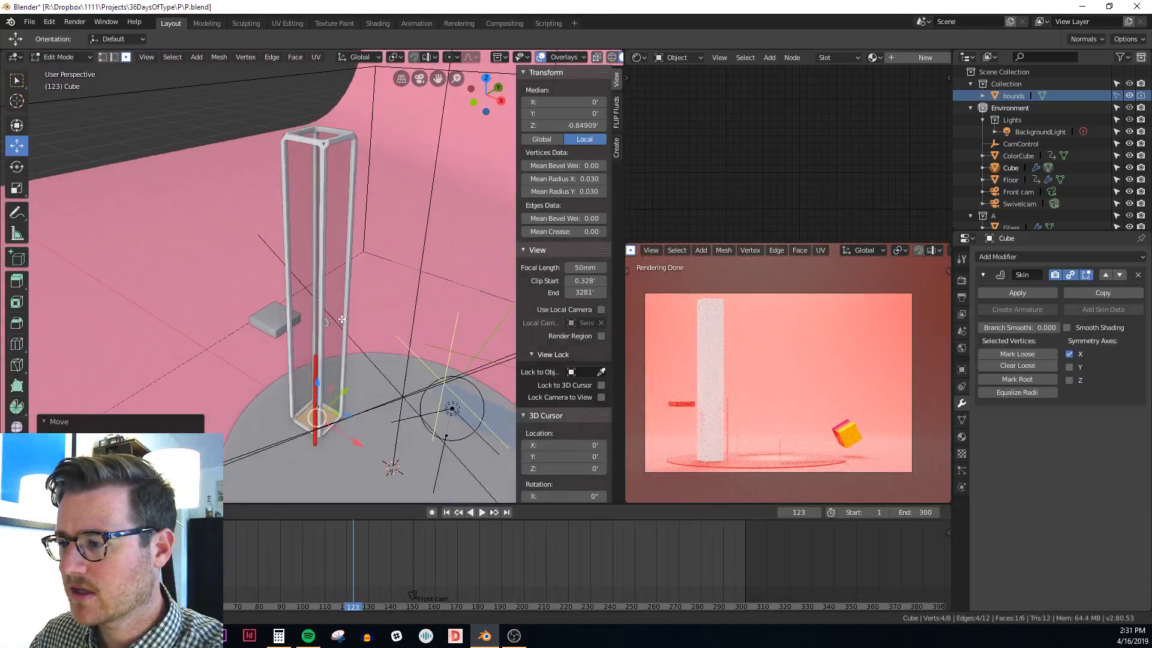
pyautogui.press('Tab')
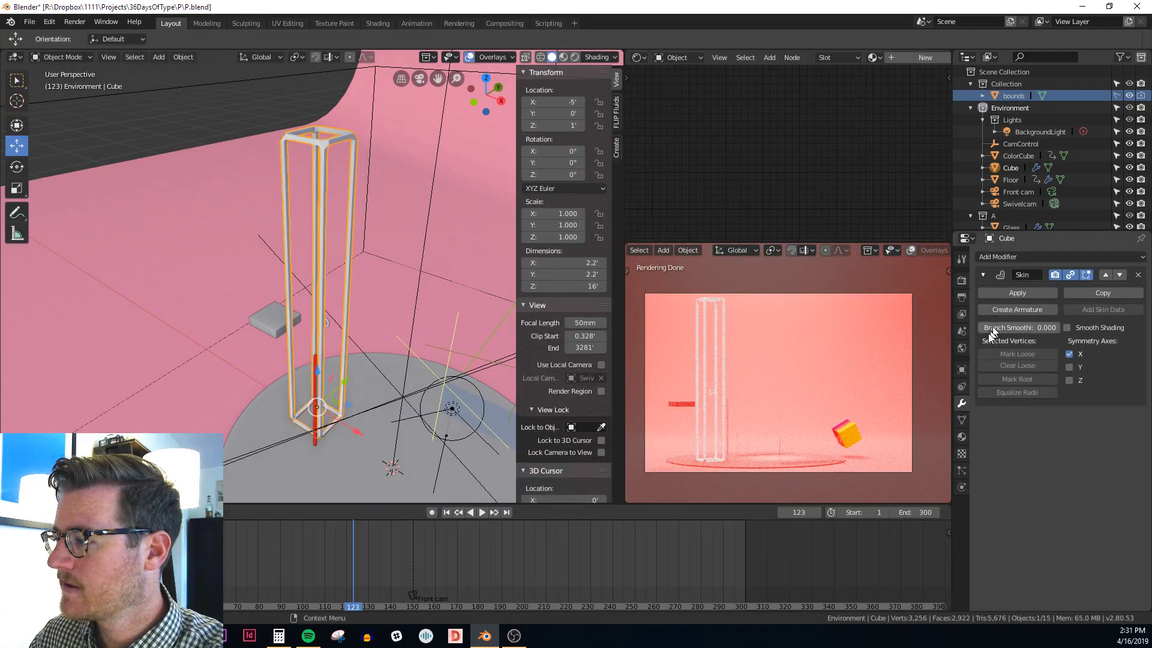
# Add a Subdivision Surface modifier to the frame and turn on Smooth Shading in its Skin modifier
pyautogui.click(1032, 258)
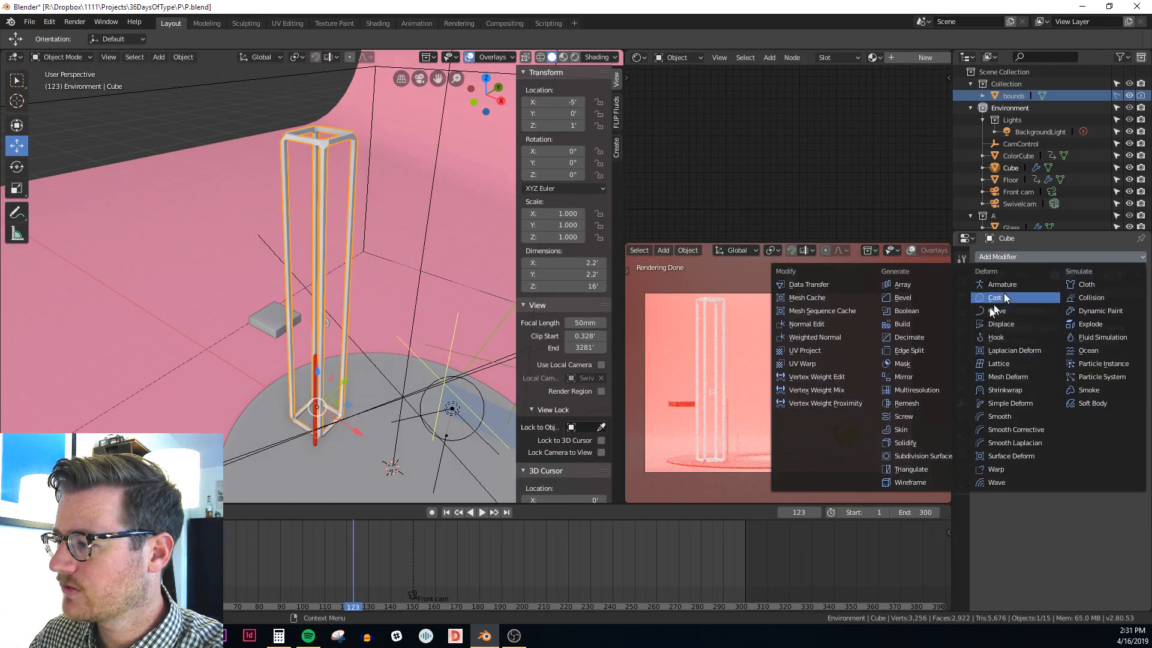
pyautogui.click(918, 456)
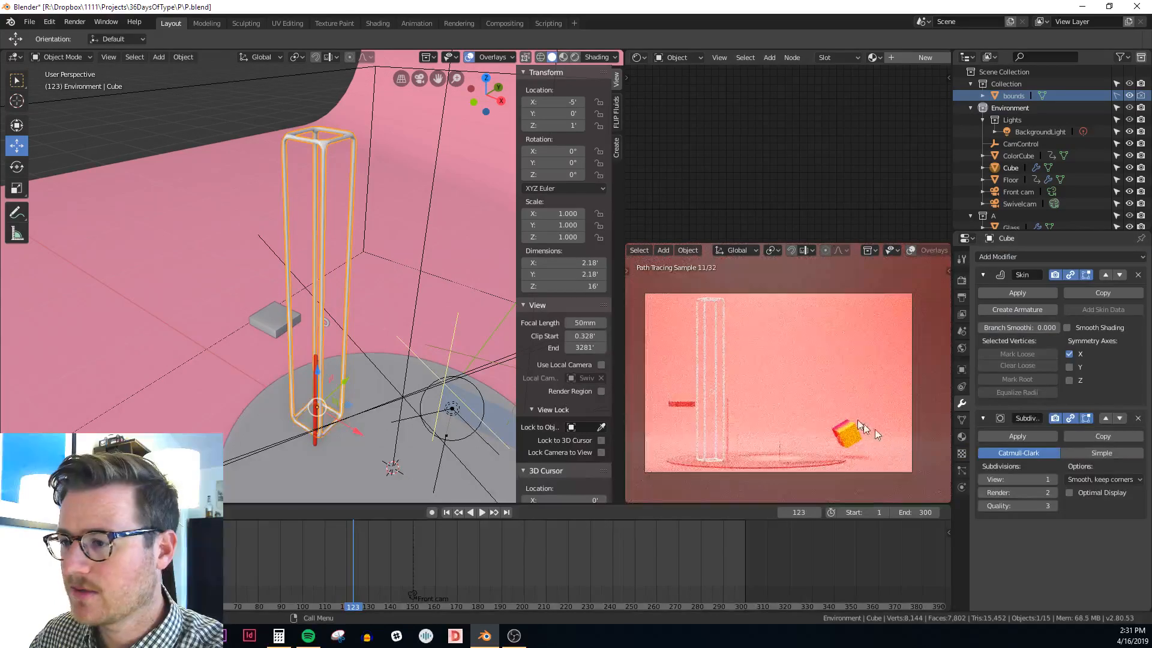
pyautogui.rightClick(394, 143)
pyautogui.click(376, 153)
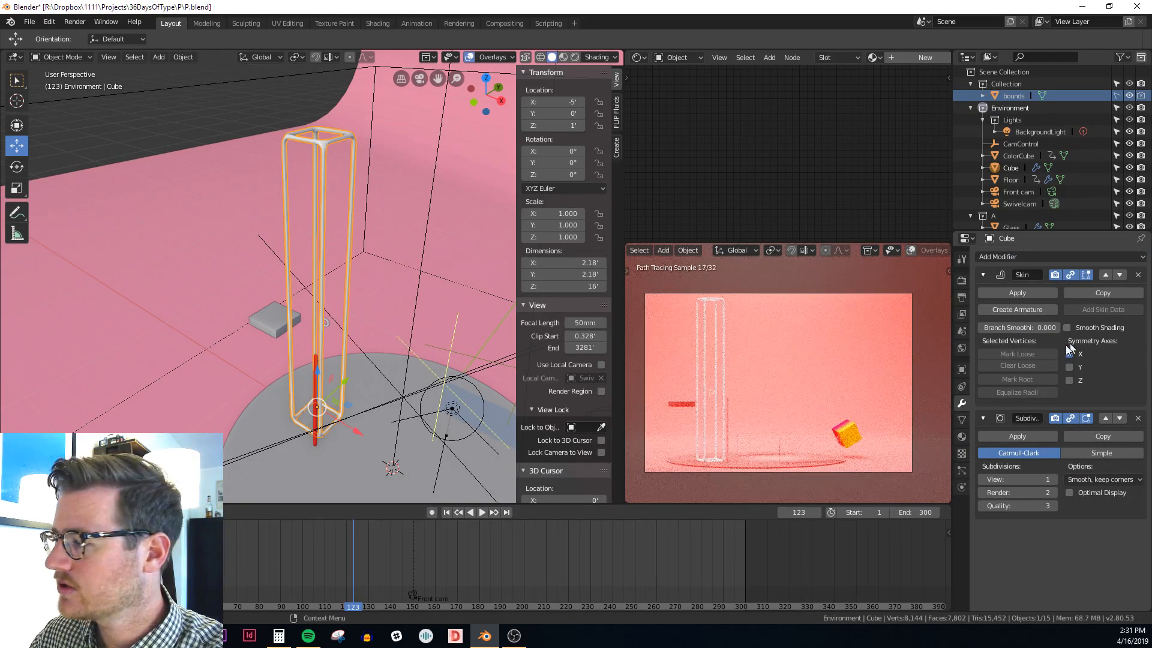
pyautogui.click(1068, 330)
pyautogui.scroll(3, 336, 221)
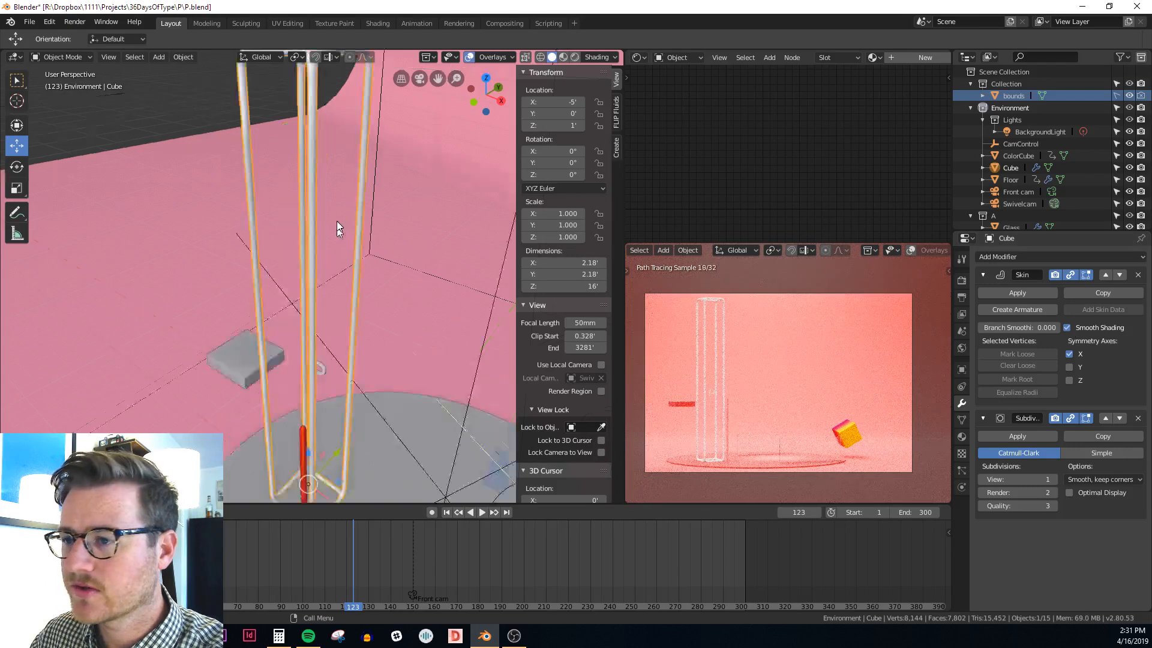
pyautogui.scroll(-3, 348, 225)
# Assign the existing COLORS_adjustable_lighter material to the column frame
pyautogui.click(961, 437)
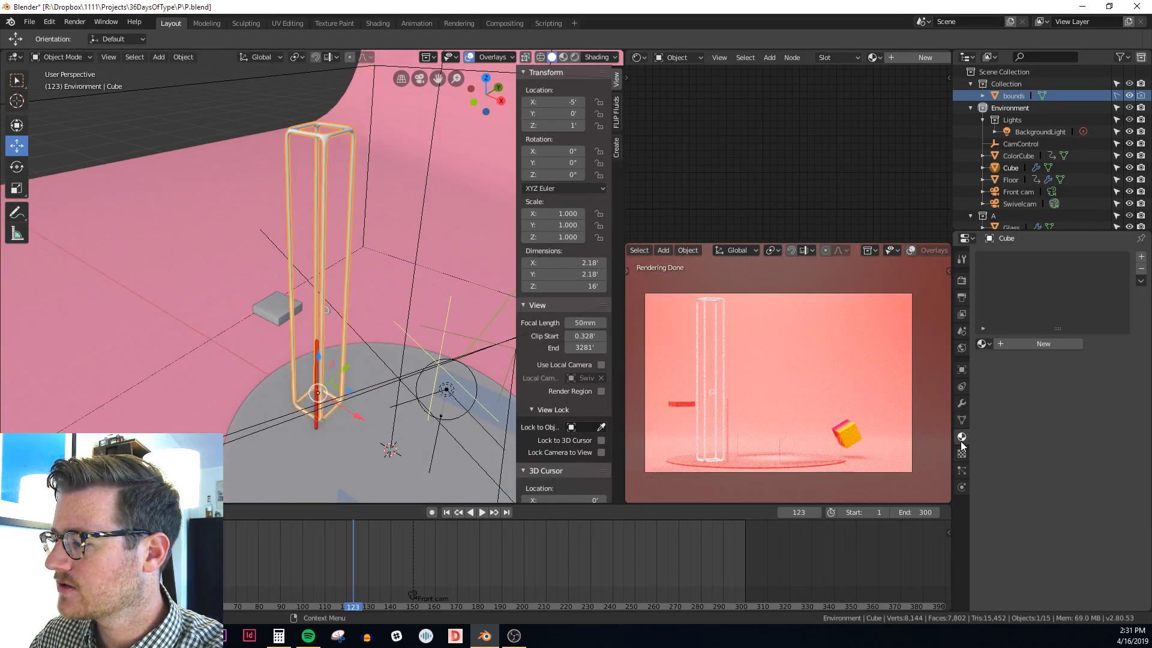
pyautogui.click(984, 344)
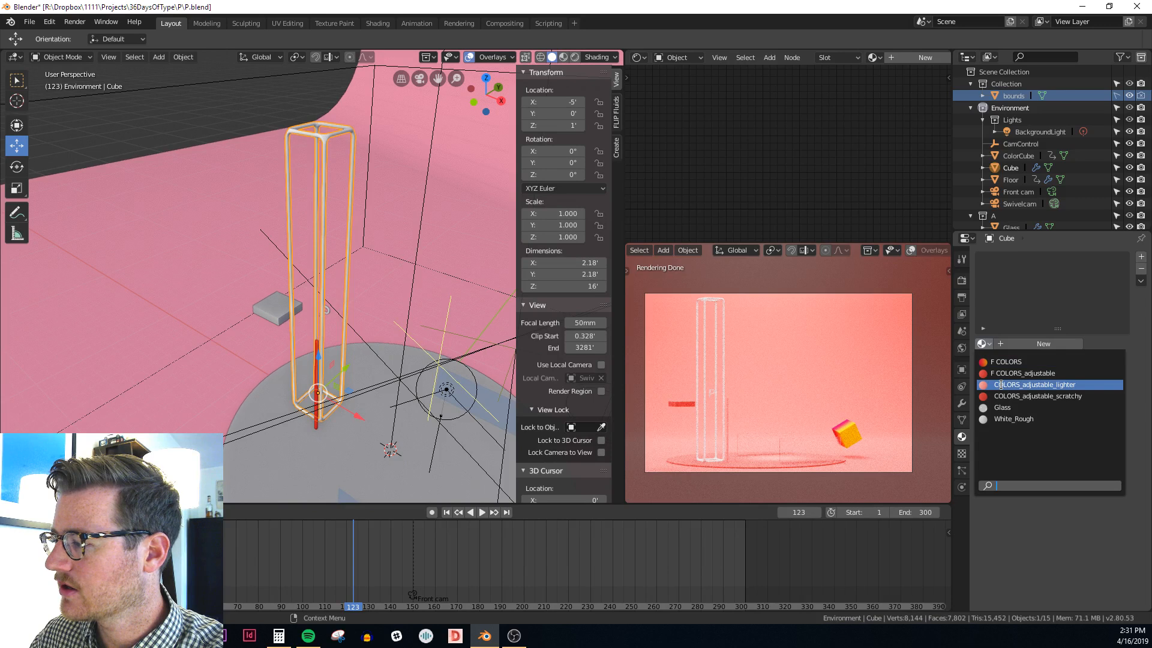
pyautogui.click(1002, 386)
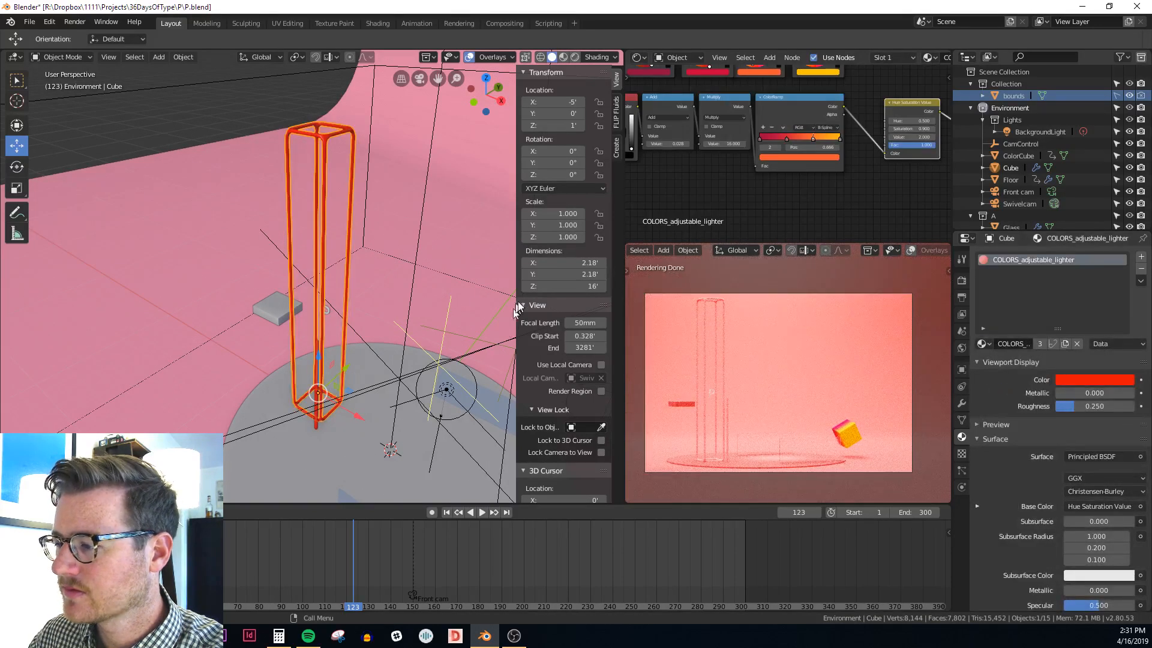
# Add a UV sphere with a 1' radius at the scene origin
pyautogui.moveTo(470, 301); pyautogui.dragTo(401, 345, button='middle')
pyautogui.scroll(-8, 398, 342)
pyautogui.hotkey('shift', 'a')
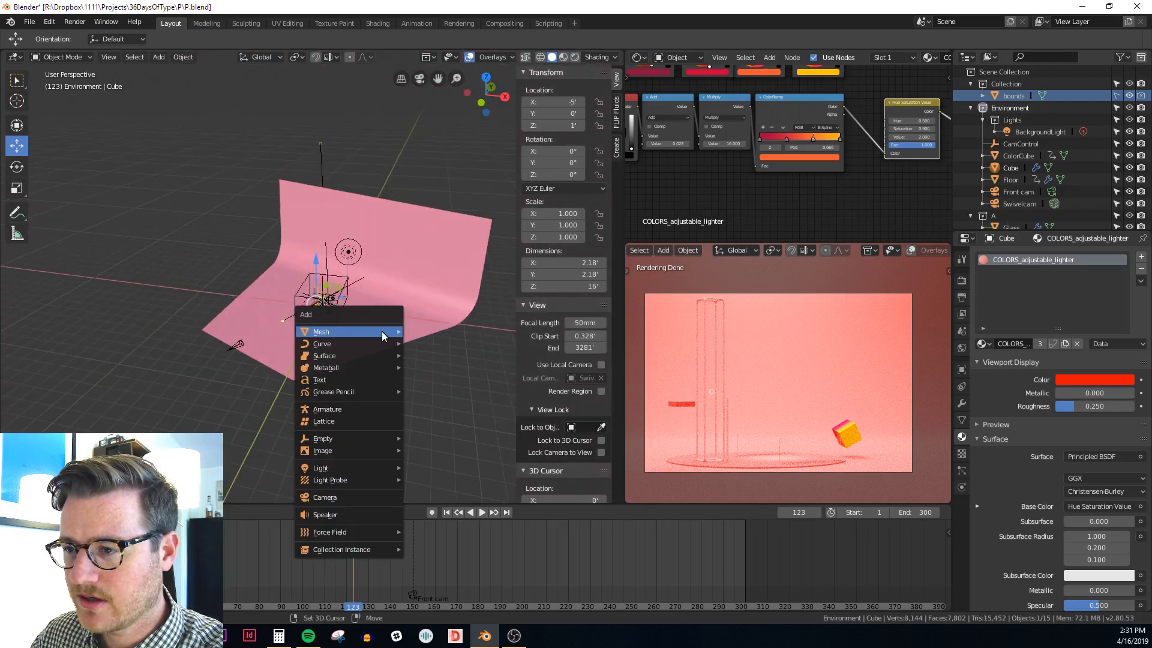
pyautogui.moveTo(384, 332)
pyautogui.click(435, 367)
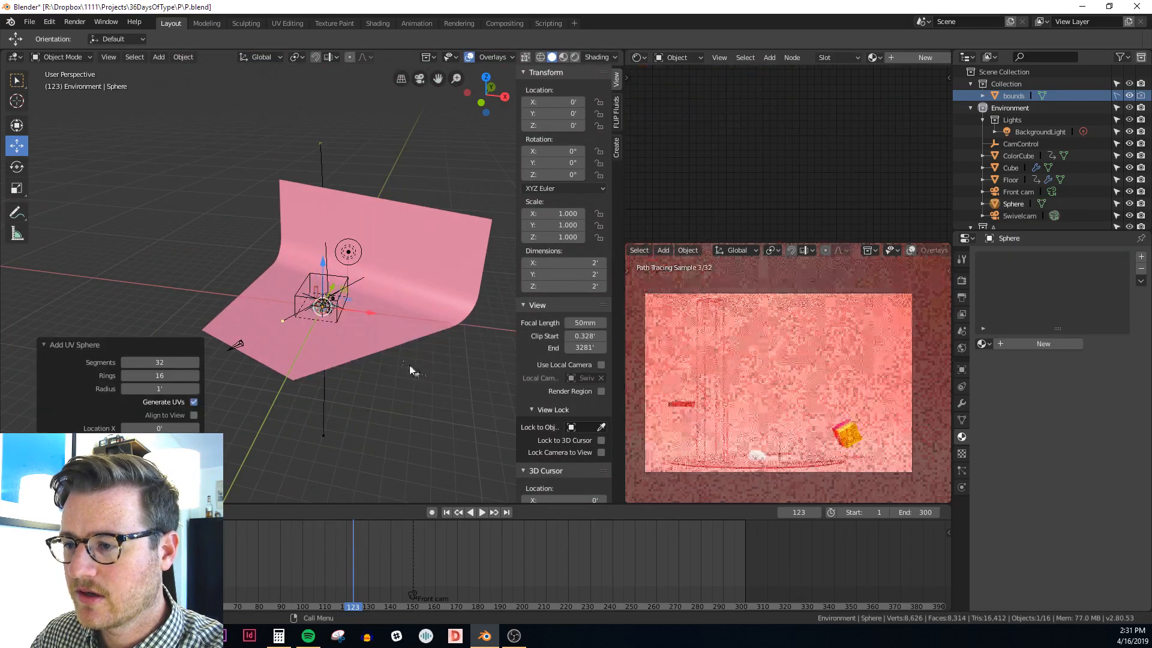
pyautogui.scroll(3, 340, 311)
pyautogui.scroll(8, 272, 268)
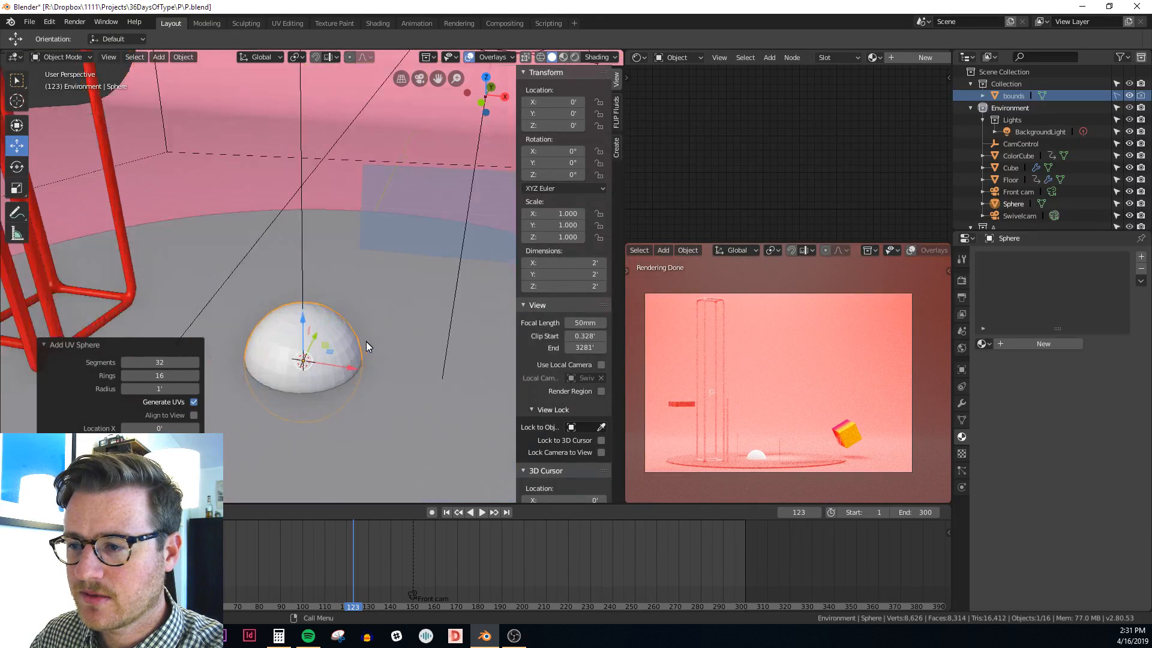
# Enlarge the new UV sphere to a 4' radius
pyautogui.scroll(4, 366, 342)
pyautogui.keyDown('shift'); pyautogui.moveTo(348, 362); pyautogui.dragTo(453, 354, button='middle'); pyautogui.keyUp('shift')
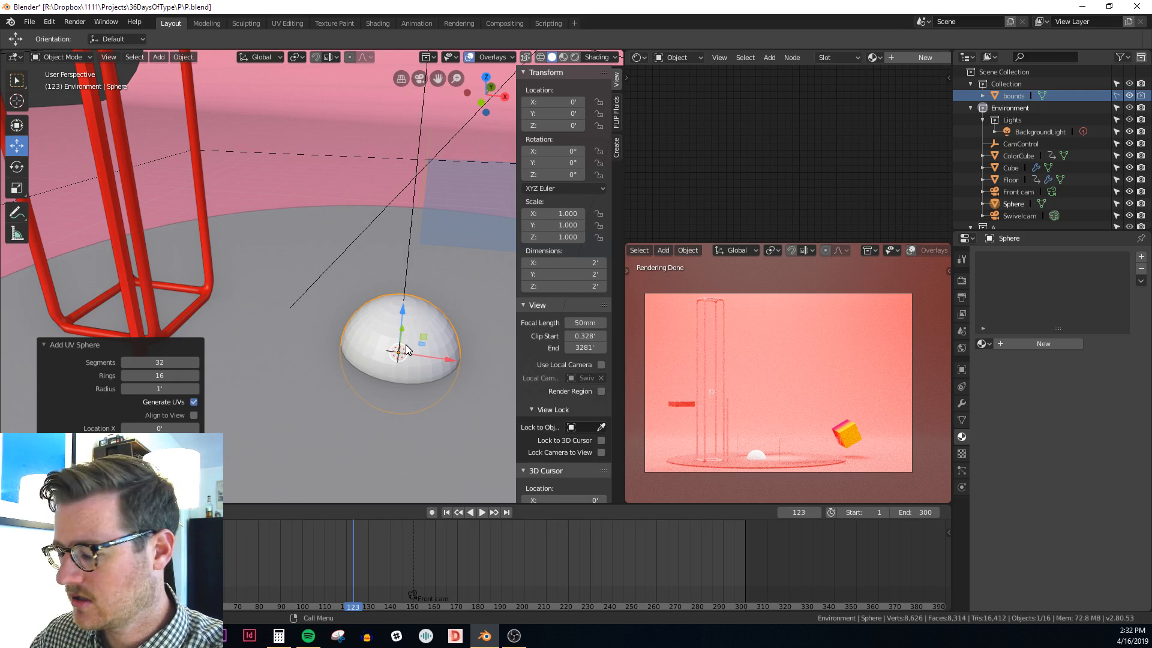
pyautogui.press('KP_1')
pyautogui.press('KP_Decimal')
pyautogui.scroll(-7, 405, 344)
pyautogui.keyDown('shift'); pyautogui.moveTo(395, 312); pyautogui.dragTo(426, 474, button='middle'); pyautogui.keyUp('shift')
pyautogui.scroll(-1, 425, 474)
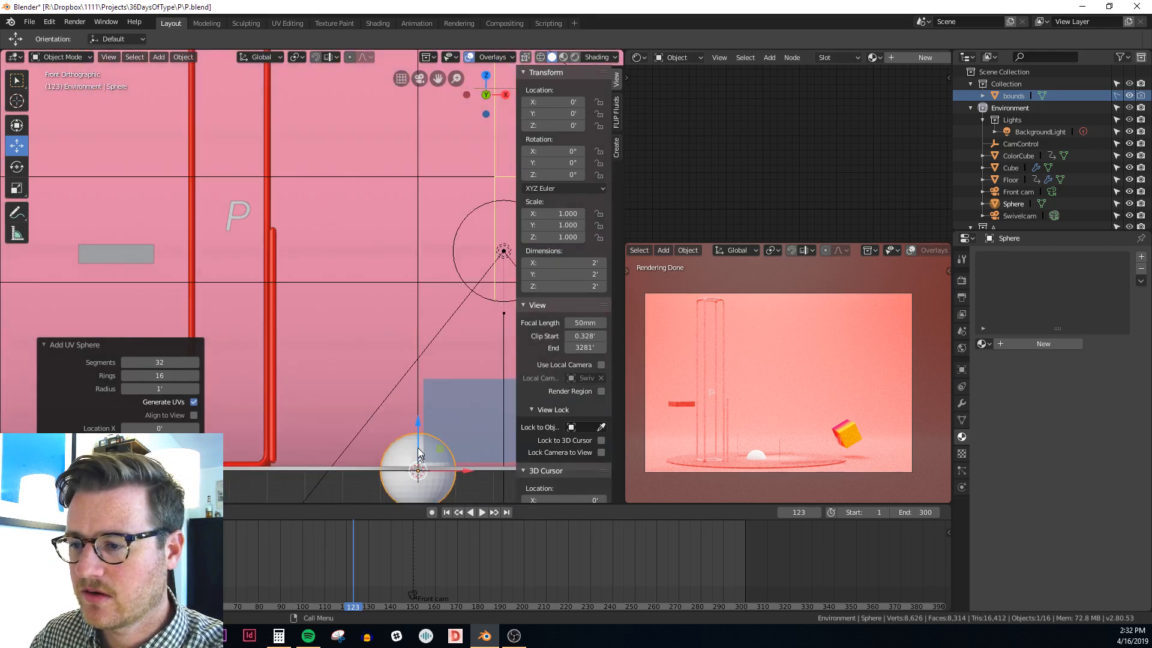
pyautogui.keyDown('shift'); pyautogui.moveTo(427, 398); pyautogui.dragTo(321, 309, button='middle'); pyautogui.keyUp('shift')
pyautogui.scroll(-4, 314, 323)
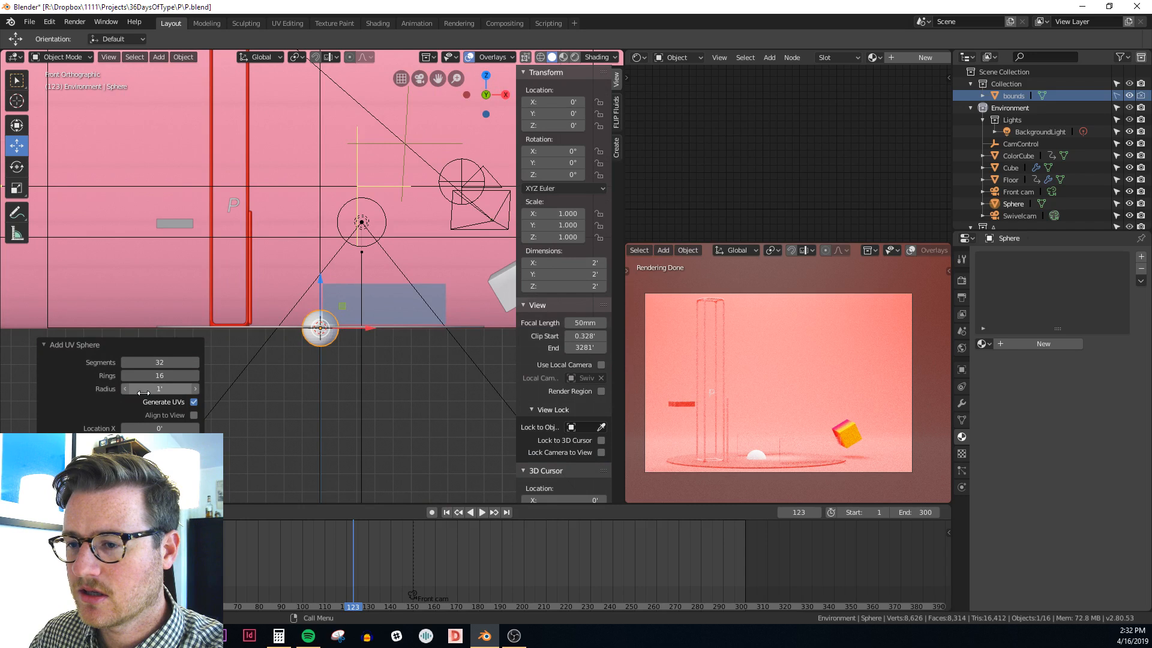
pyautogui.moveTo(188, 389); pyautogui.dragTo(169, 402)
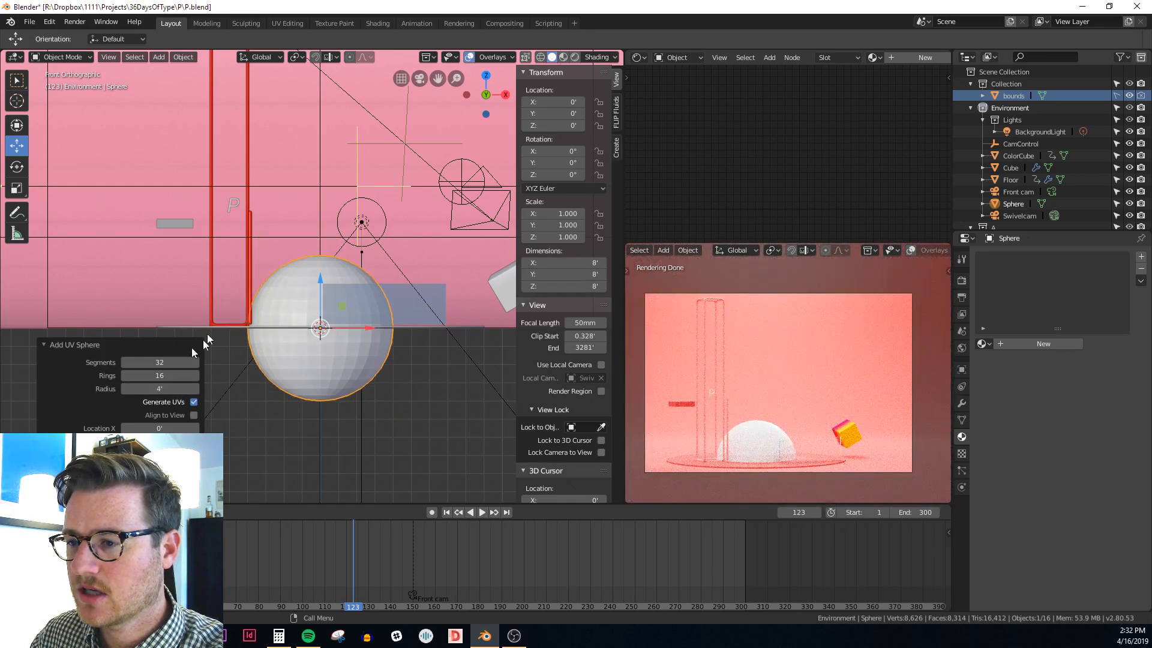
# Raise the sphere along Z to a height of 12', beside the upper part of the column
pyautogui.keyDown('shift'); pyautogui.moveTo(305, 279); pyautogui.dragTo(360, 344, button='middle'); pyautogui.keyUp('shift')
pyautogui.press('g')
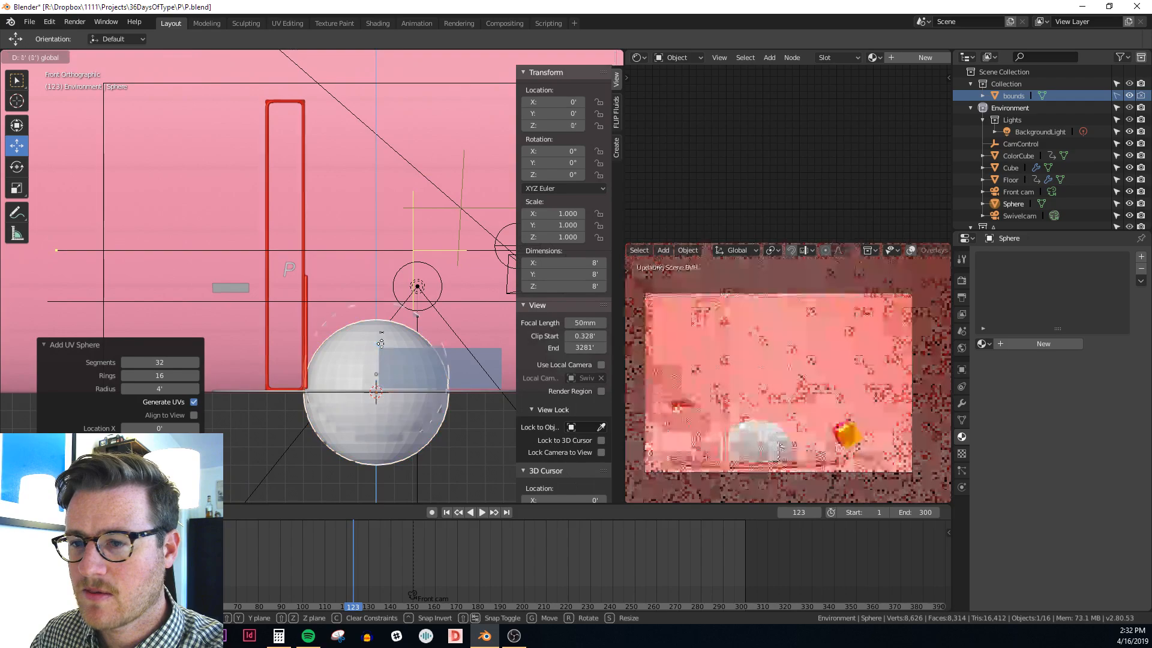
pyautogui.press('z')
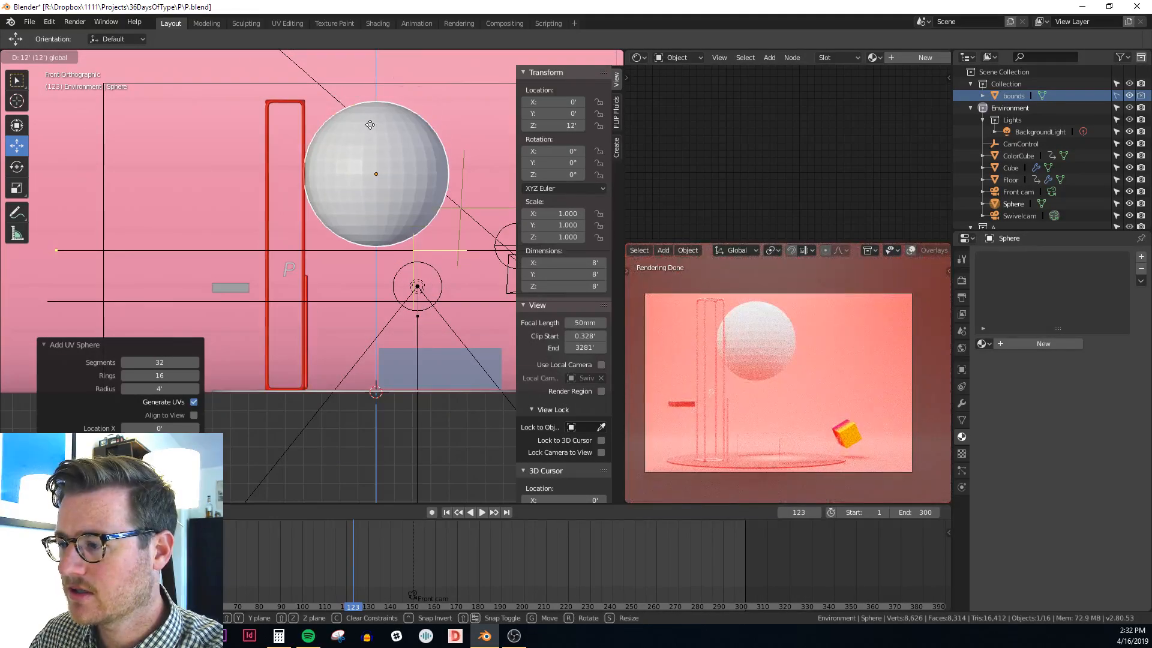
pyautogui.click(372, 129)
pyautogui.scroll(-3, 388, 150)
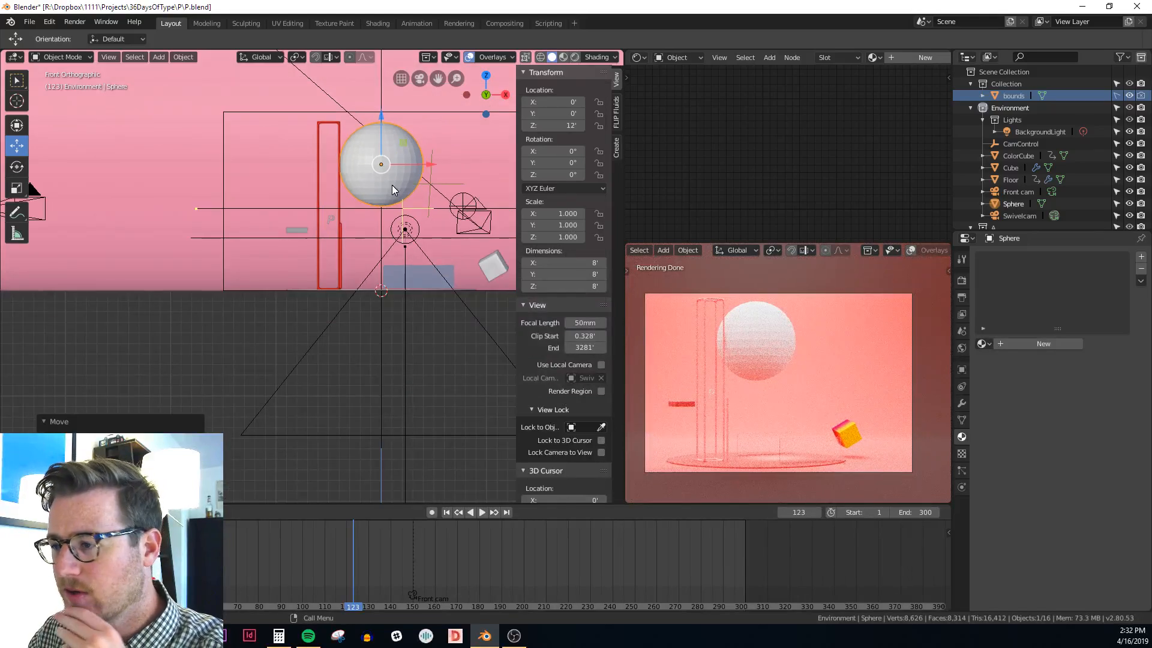
# Set the CamControl empty's Z rotation to 0° and look at the scene through the camera
pyautogui.moveTo(393, 189); pyautogui.dragTo(358, 261, button='middle')
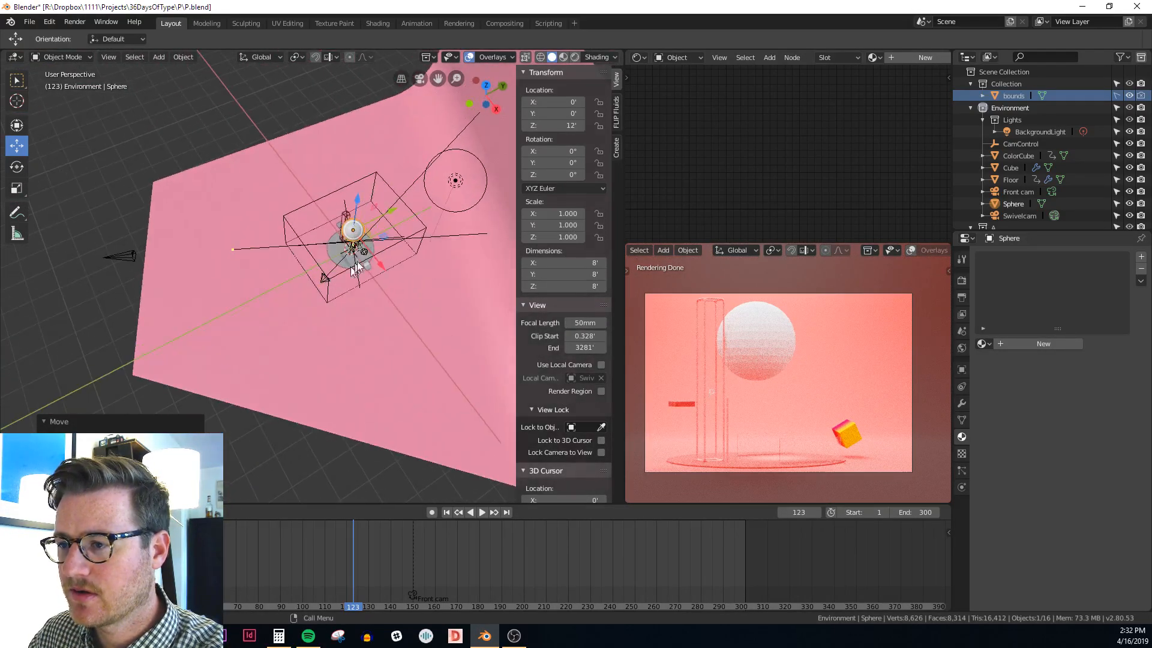
pyautogui.moveTo(423, 246); pyautogui.dragTo(442, 232, button='middle')
pyautogui.click(441, 232)
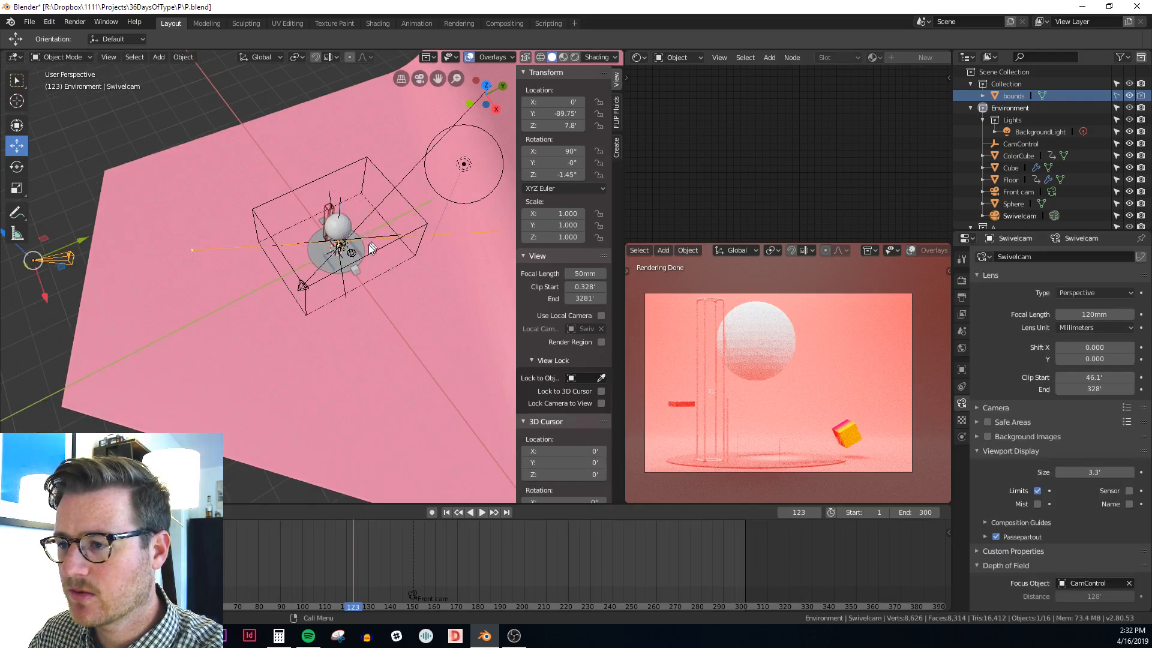
pyautogui.click(345, 290)
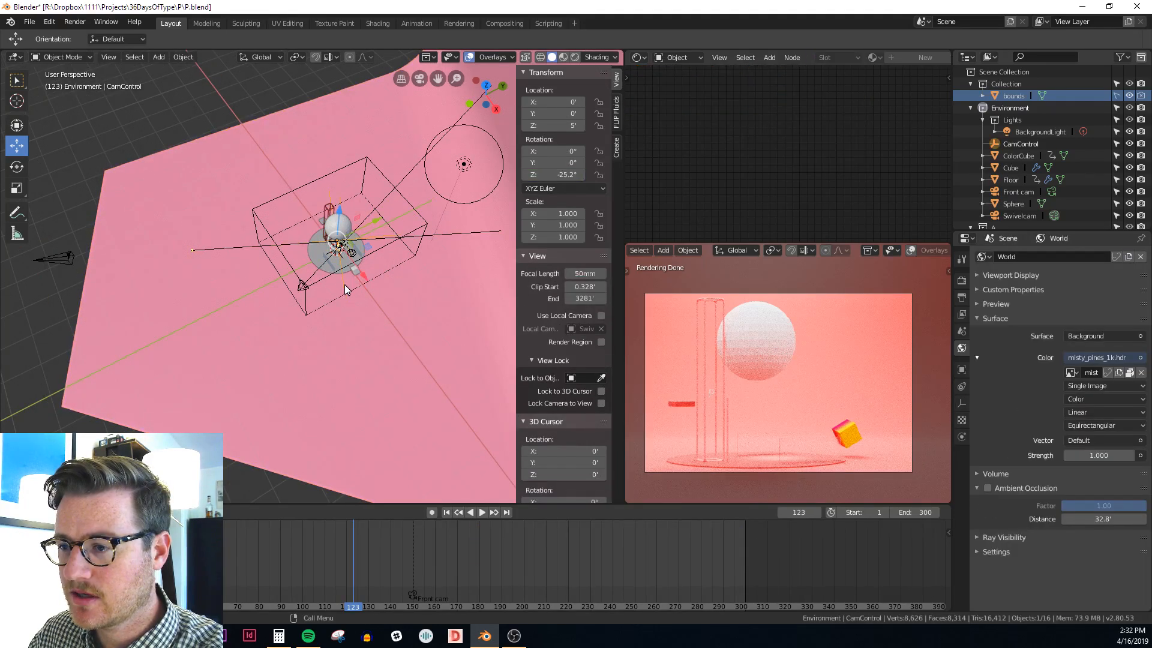
pyautogui.moveTo(558, 174); pyautogui.dragTo(579, 175)
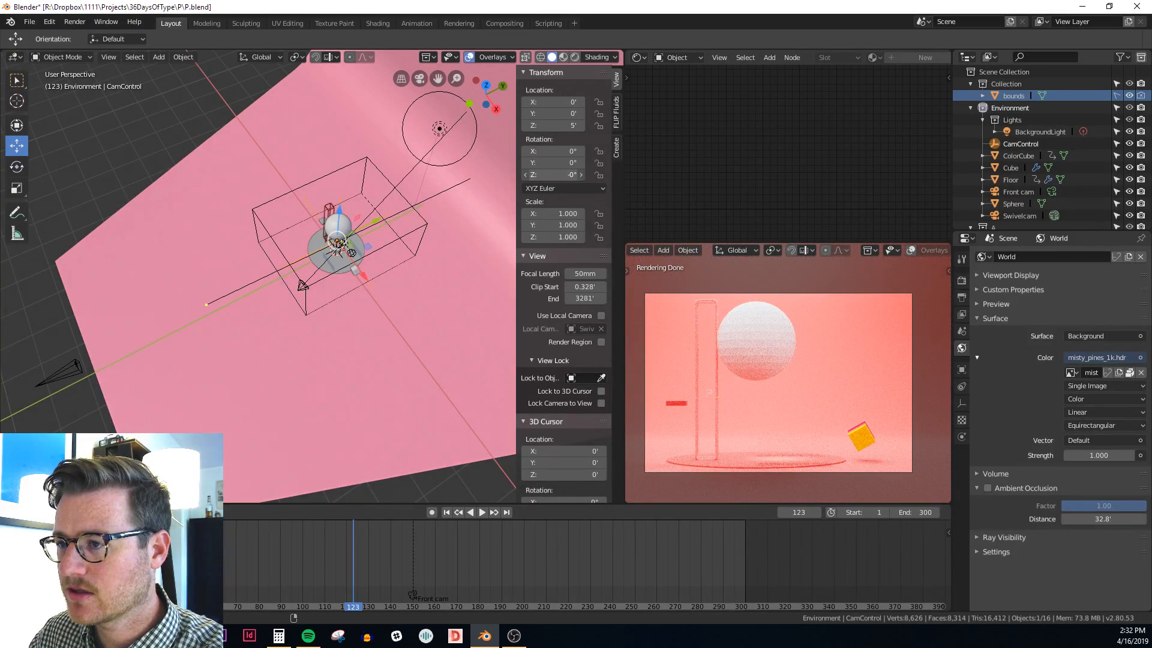
pyautogui.moveTo(378, 317); pyautogui.dragTo(410, 282, button='middle')
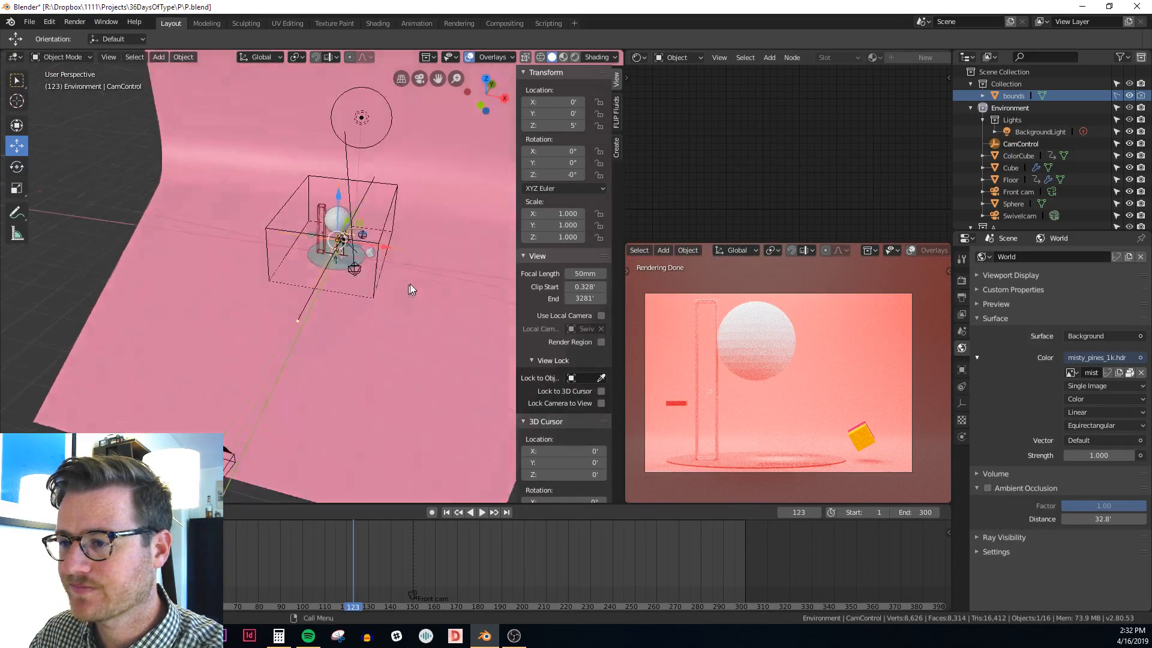
pyautogui.press('KP_0')
pyautogui.scroll(1, 379, 276)
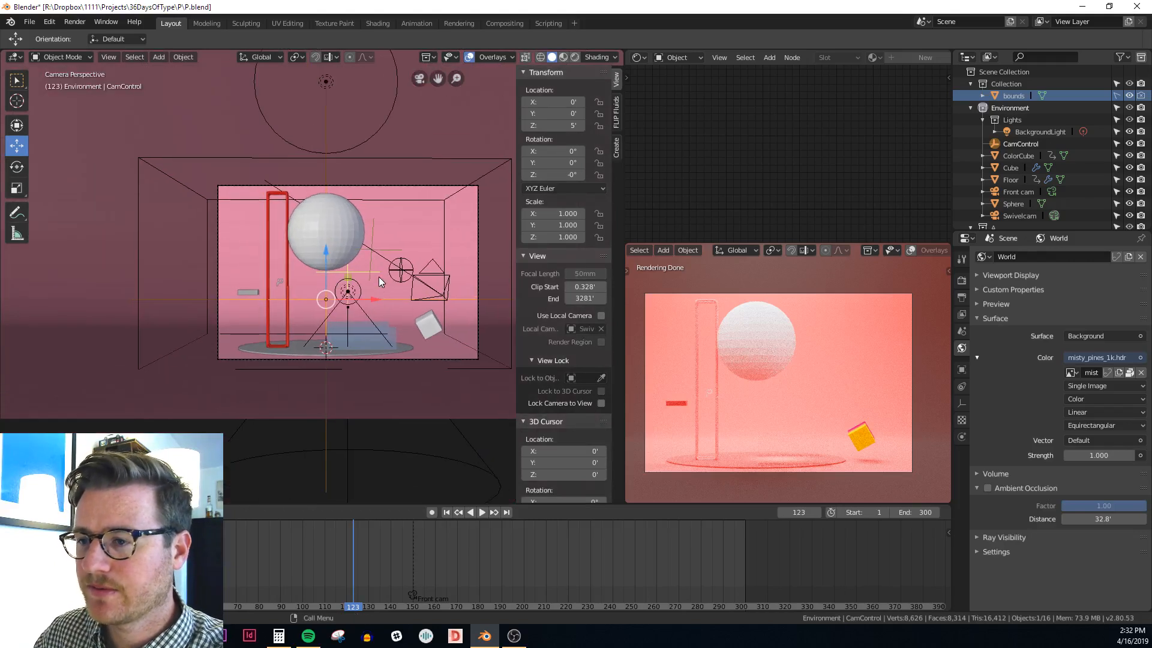
# Move the sphere and the column frame together 3' along positive X
pyautogui.scroll(2, 327, 246)
pyautogui.click(320, 243)
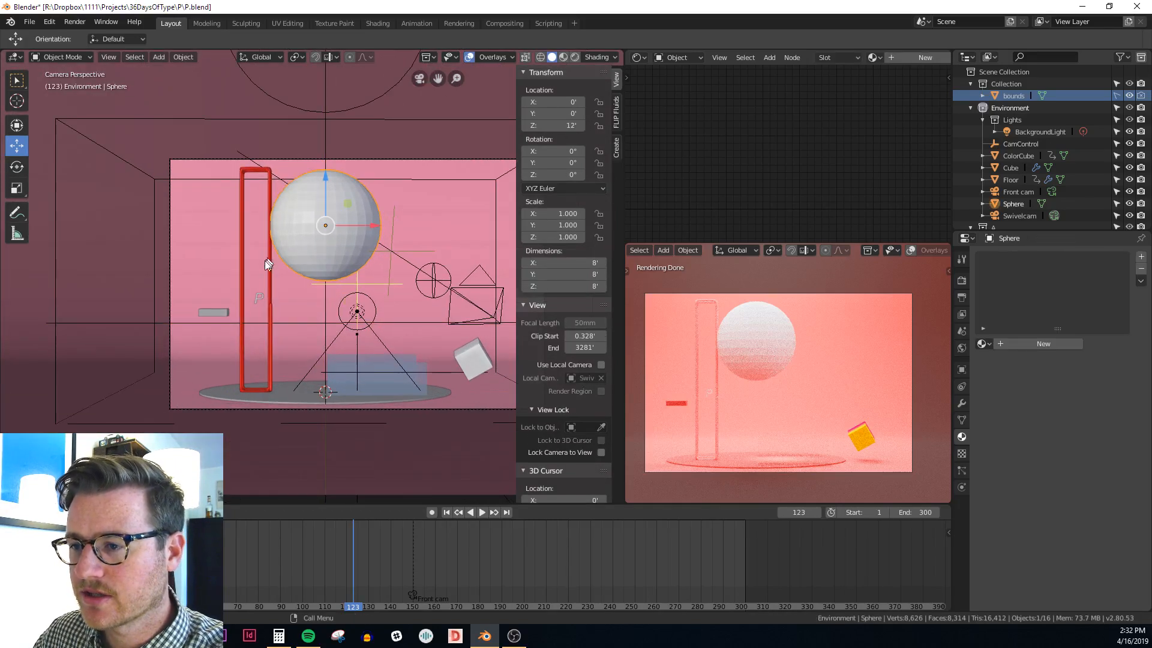
pyautogui.click(269, 272)
pyautogui.press('g')
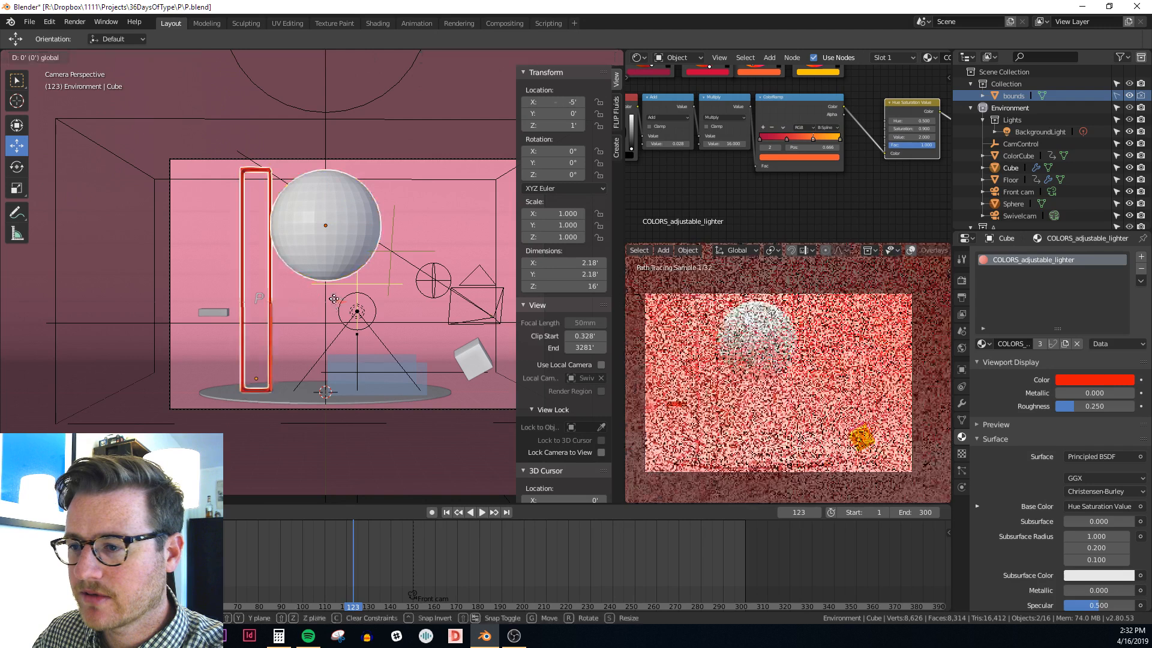
pyautogui.click(373, 298)
# Select only the sphere and inspect its placement against the column from several angles
pyautogui.moveTo(373, 297)
pyautogui.mouseDown(button='middle')
pyautogui.moveTo(366, 288)
pyautogui.moveTo(375, 301)
pyautogui.mouseUp(button='middle')
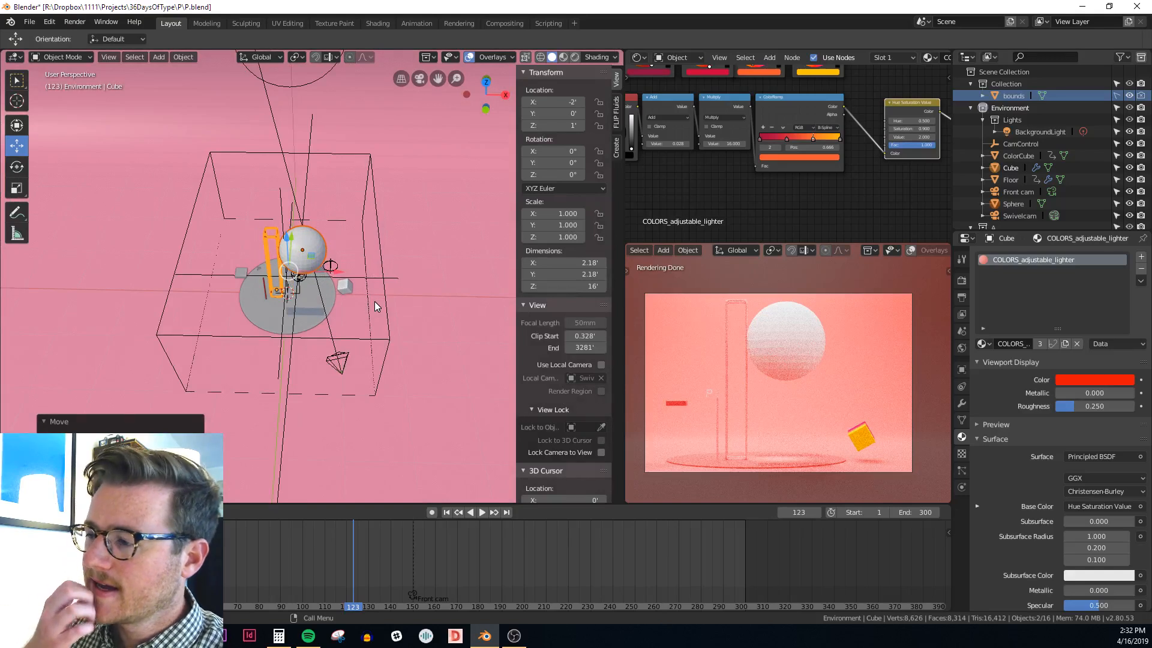
pyautogui.moveTo(356, 293); pyautogui.dragTo(373, 267, button='middle')
pyautogui.scroll(7, 298, 235)
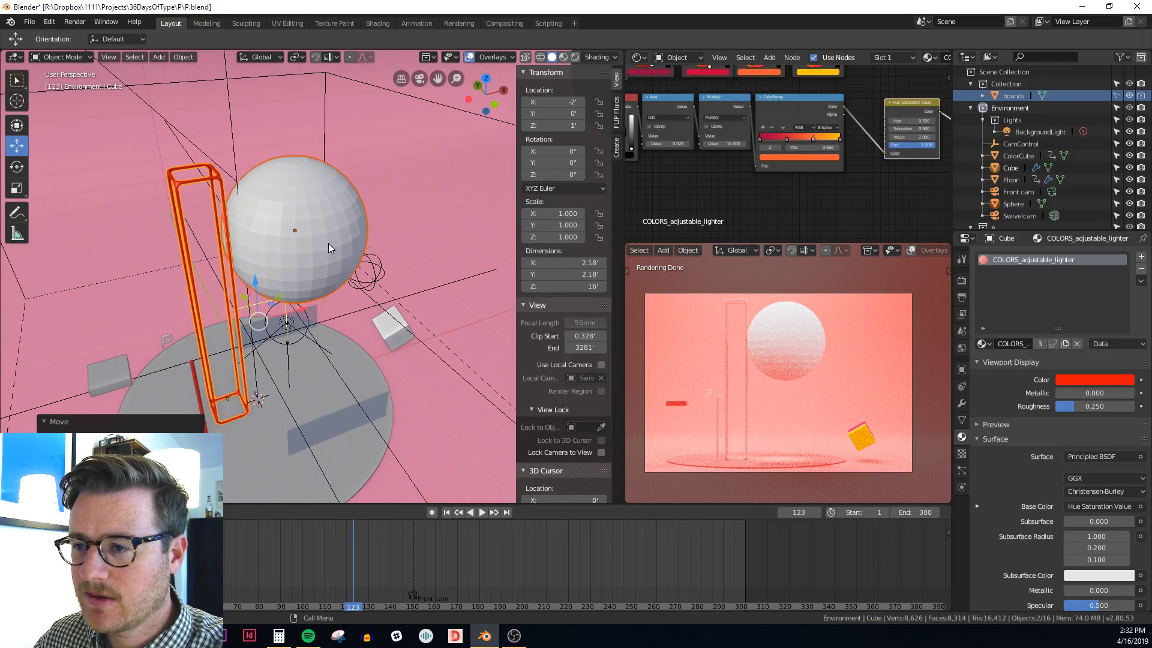
pyautogui.click(301, 254)
pyautogui.press('Tab')
pyautogui.moveTo(301, 254)
pyautogui.mouseDown(button='middle')
pyautogui.moveTo(394, 252)
pyautogui.moveTo(298, 235)
pyautogui.mouseUp(button='middle')
pyautogui.press('Tab')
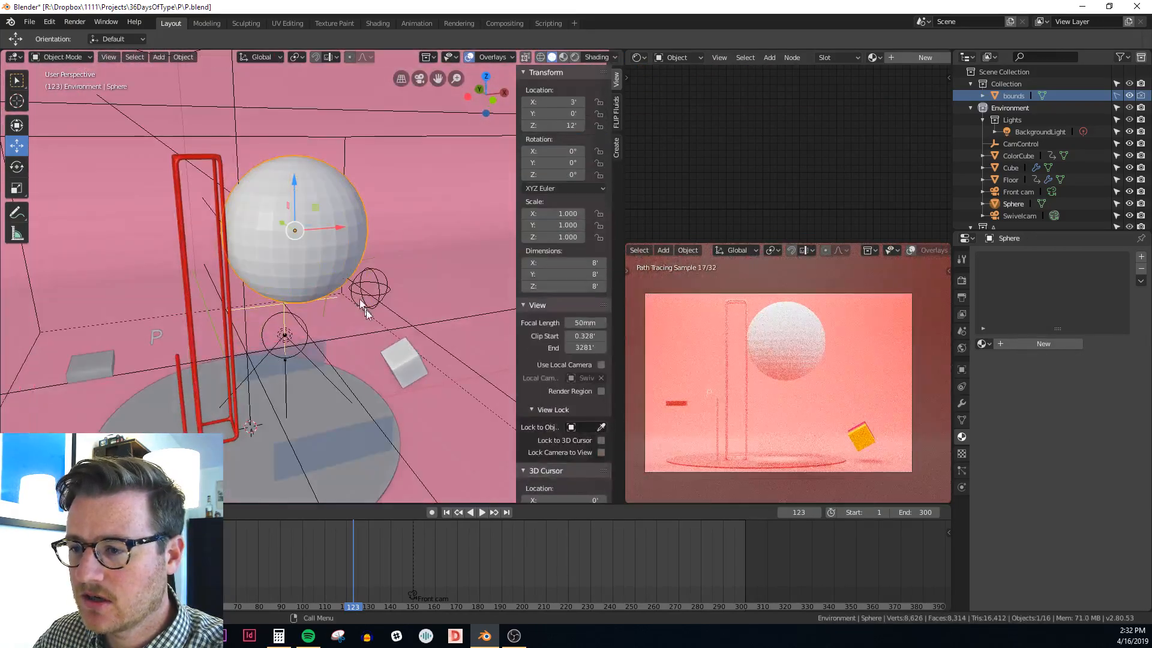
pyautogui.scroll(-3, 213, 372)
pyautogui.keyDown('shift'); pyautogui.moveTo(213, 373); pyautogui.dragTo(235, 314, button='middle'); pyautogui.keyUp('shift')
pyautogui.scroll(3, 257, 330)
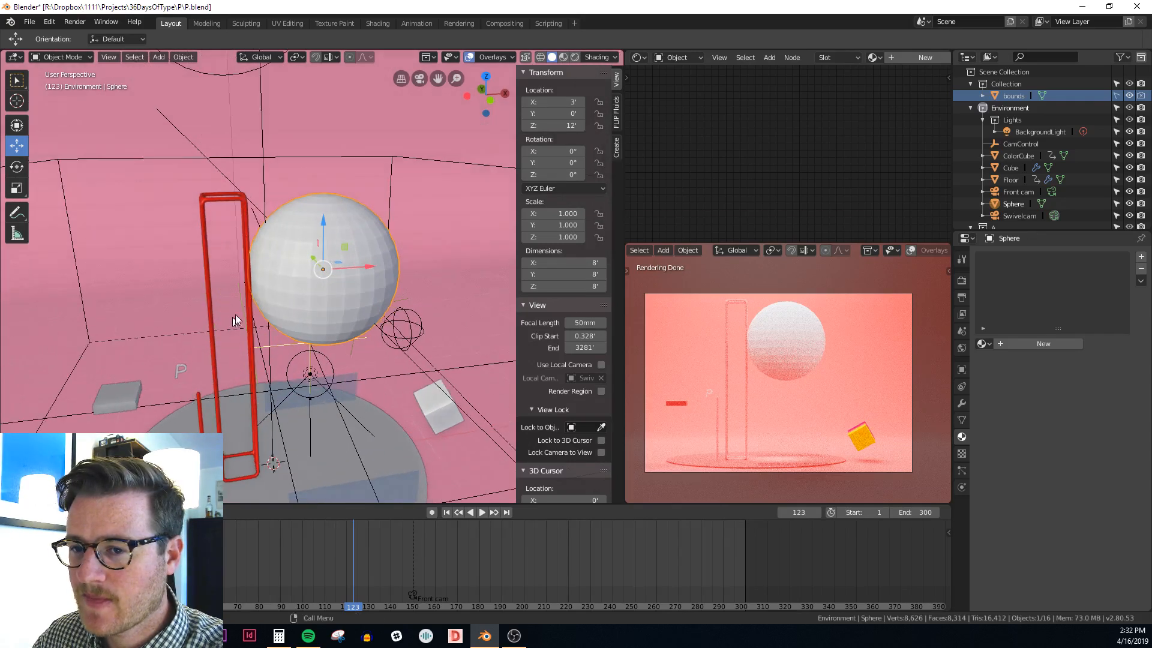
# Snap the 3D cursor to the center of the selected sphere in front view
pyautogui.press('KP_1')
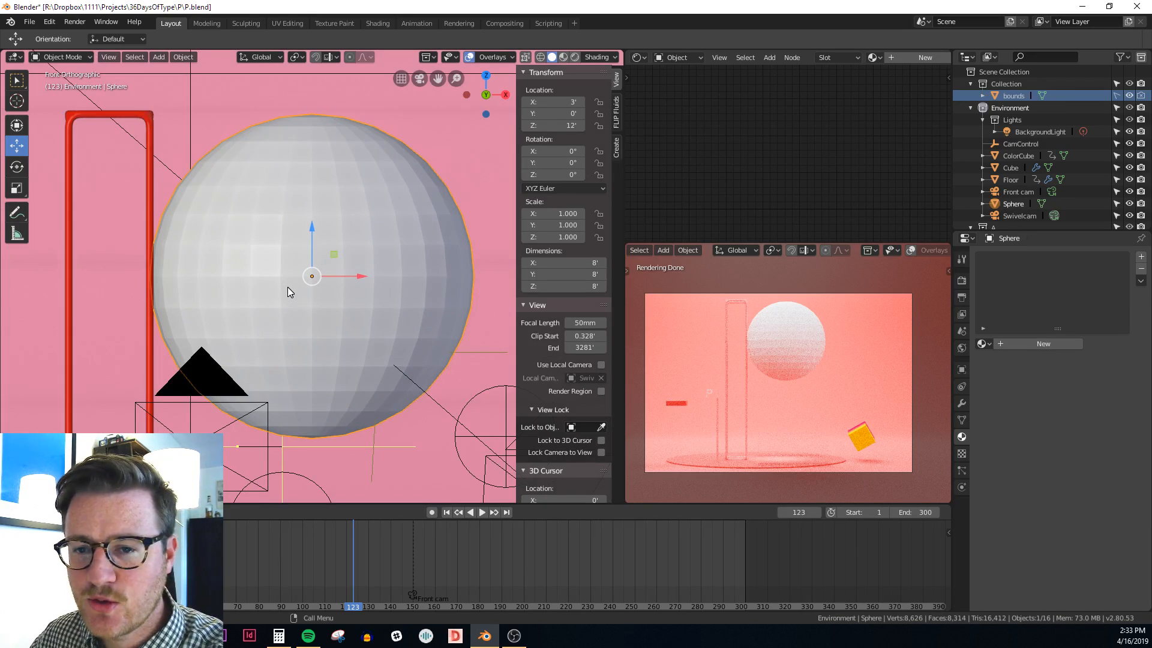
pyautogui.keyDown('shift'); pyautogui.moveTo(223, 278); pyautogui.dragTo(279, 255, button='middle'); pyautogui.keyUp('shift')
pyautogui.scroll(-2, 279, 256)
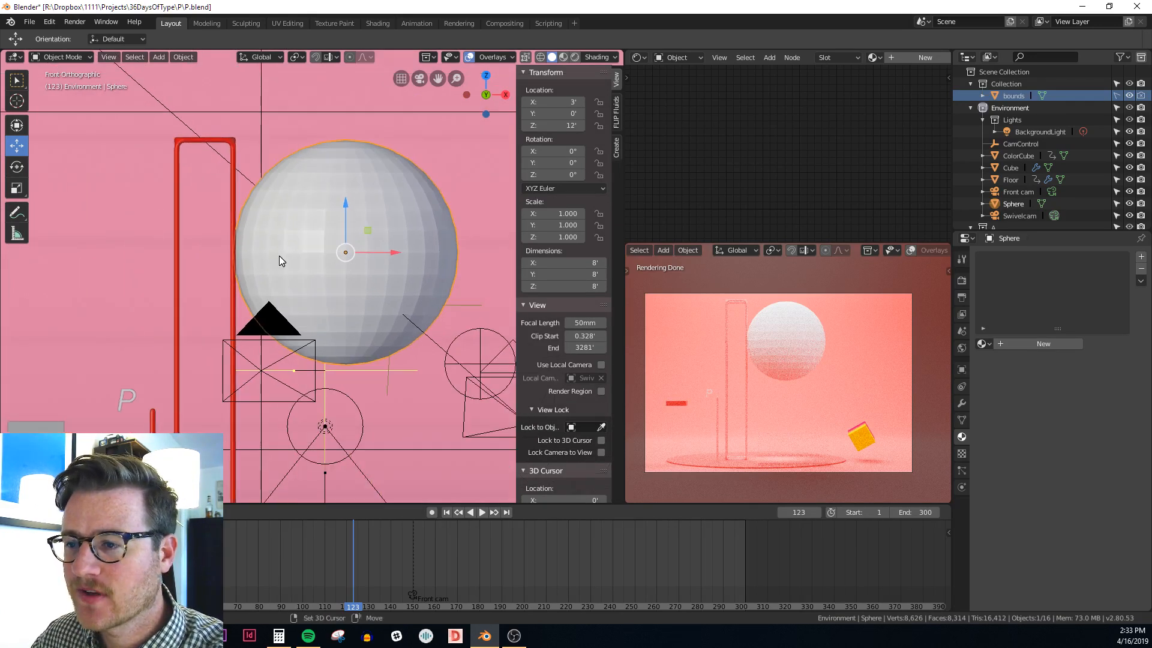
pyautogui.hotkey('shift', 'a')
pyautogui.hotkey('shift', 's')
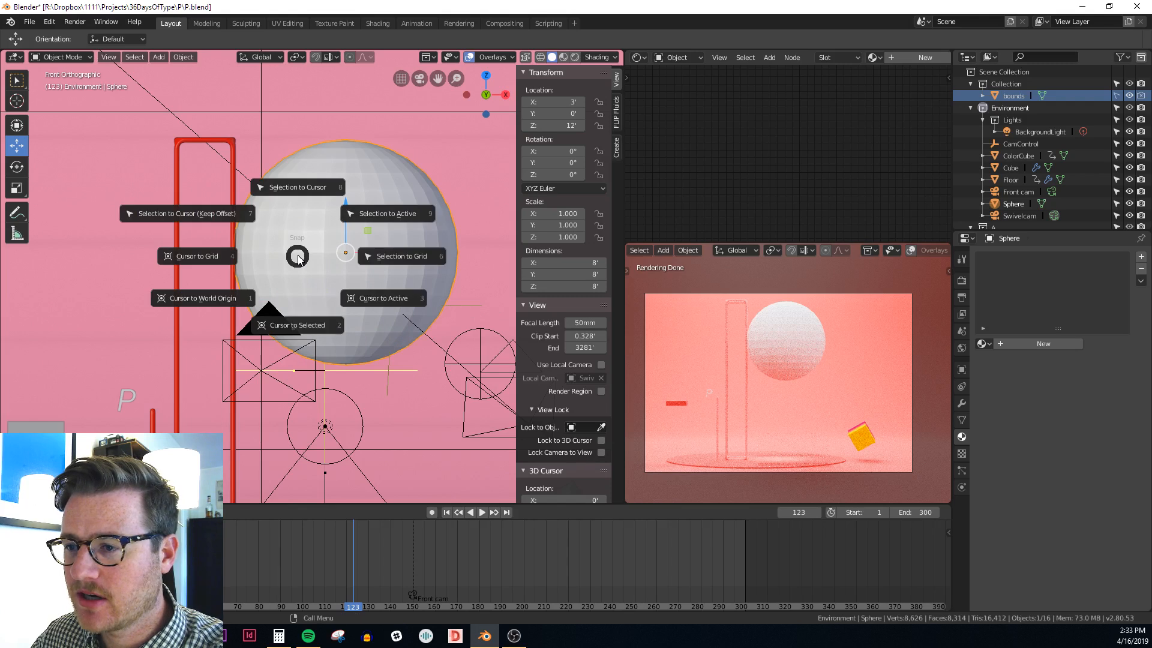
pyautogui.click(296, 327)
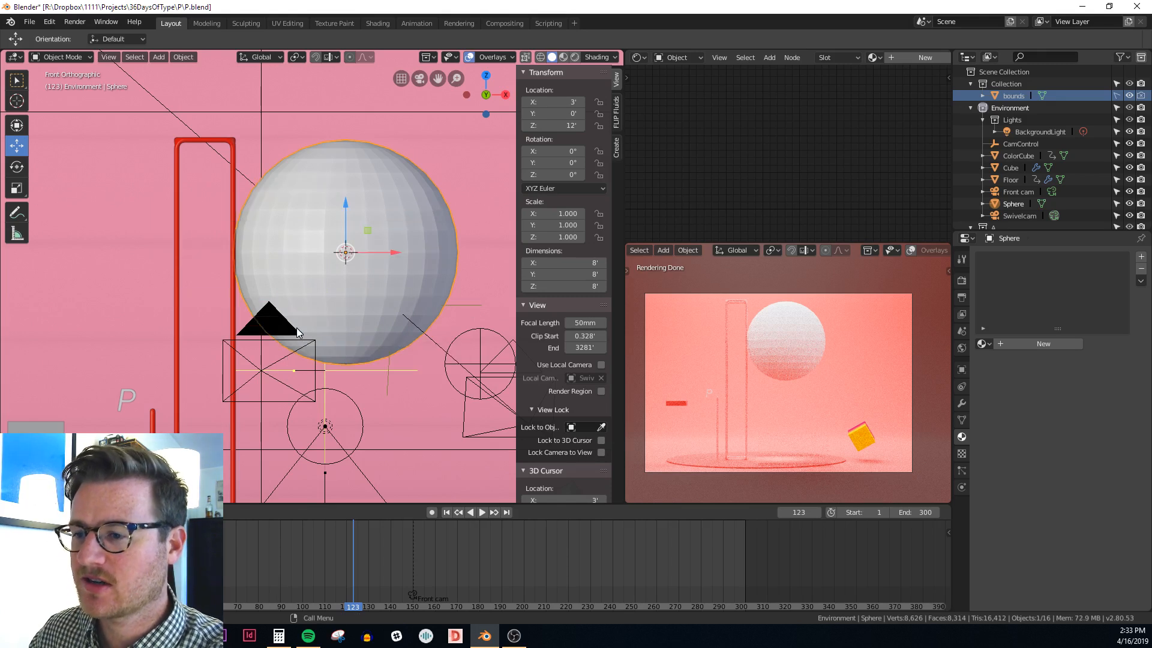
# Add a 2' cube at the 3D cursor and shift it along X to -2', inside the column frame
pyautogui.hotkey('shift', 'a')
pyautogui.moveTo(308, 277)
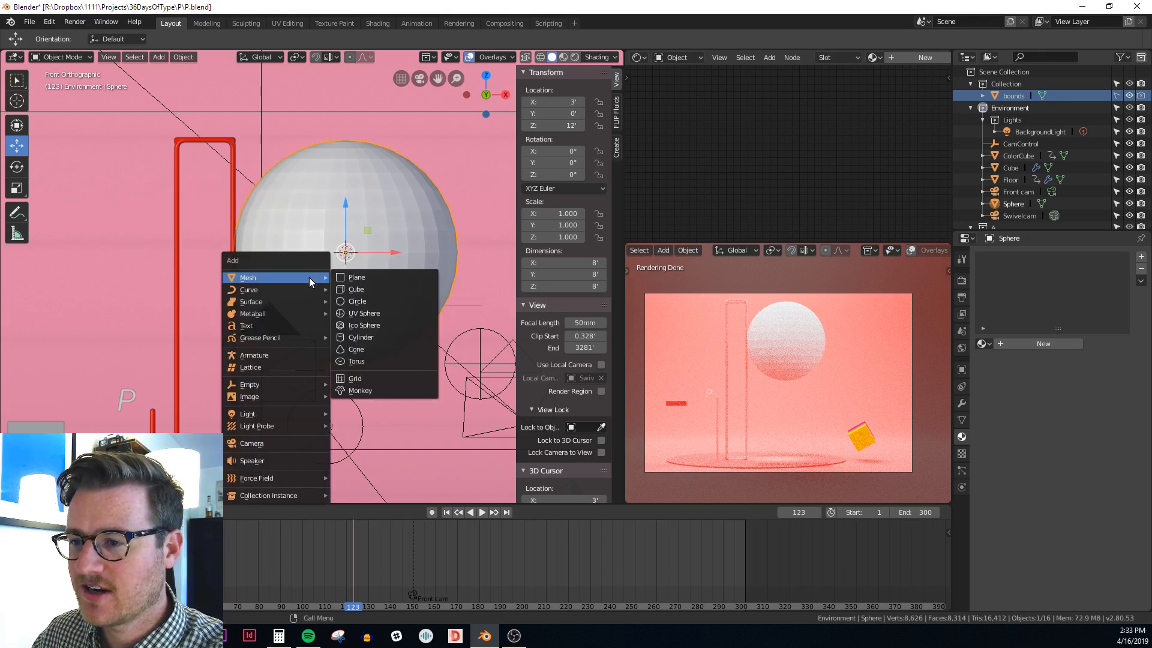
pyautogui.click(369, 289)
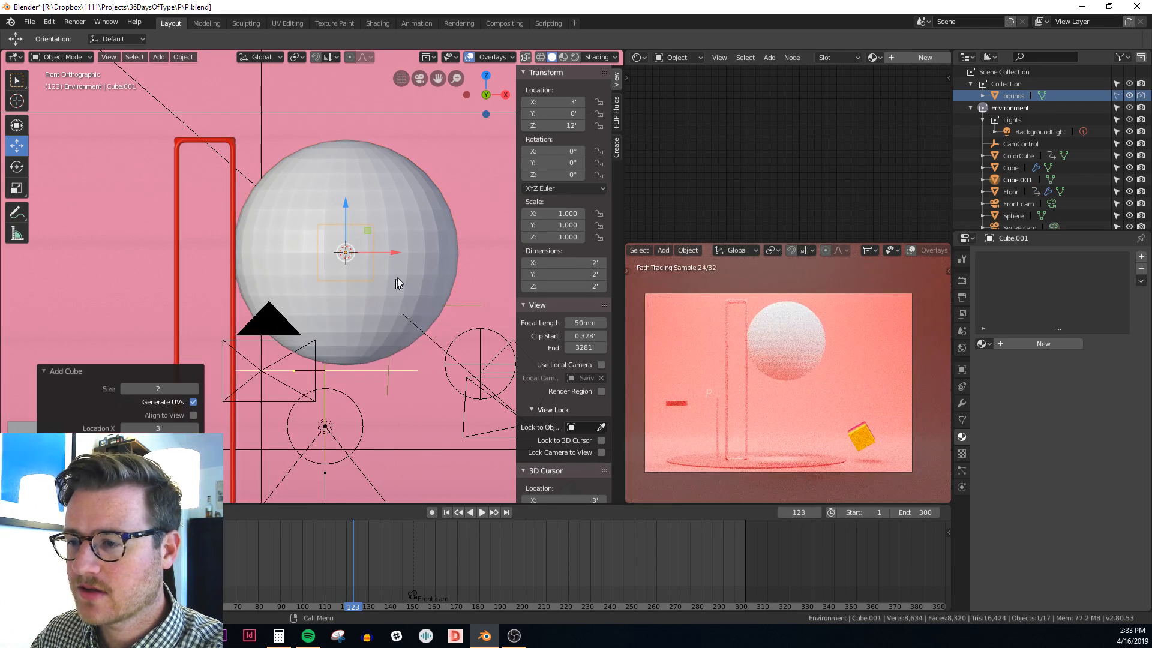
pyautogui.moveTo(401, 251); pyautogui.dragTo(261, 260)
# Stretch the cube's mesh along Z in Edit Mode to about 7.5' tall
pyautogui.press('Tab')
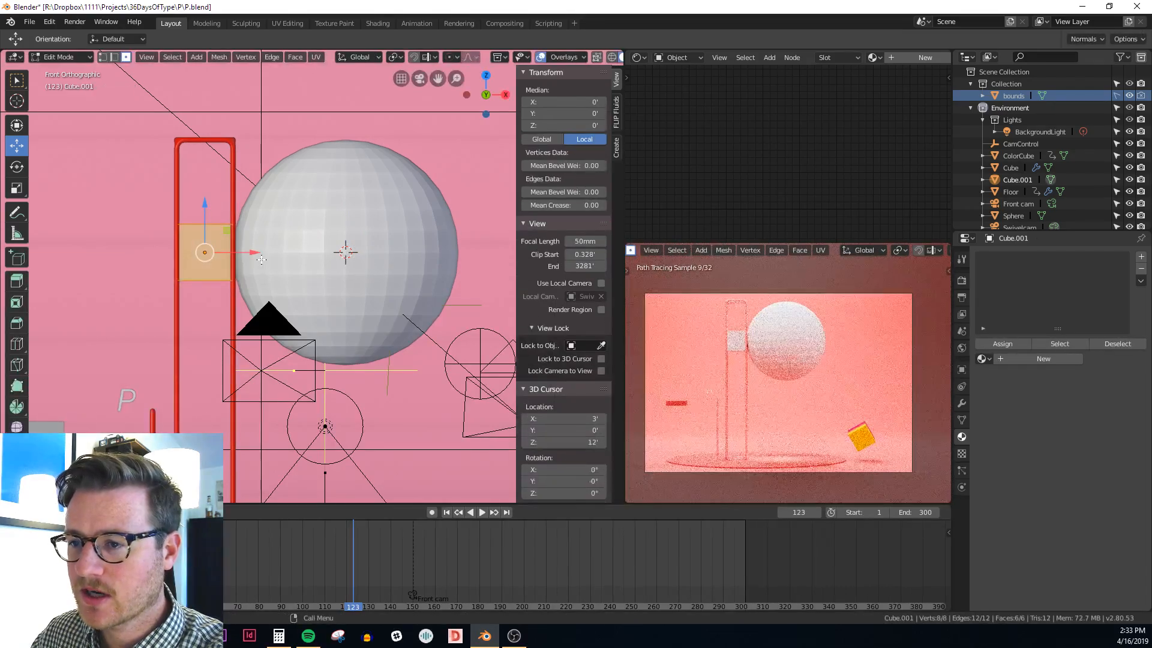
pyautogui.press('s')
pyautogui.press('z')
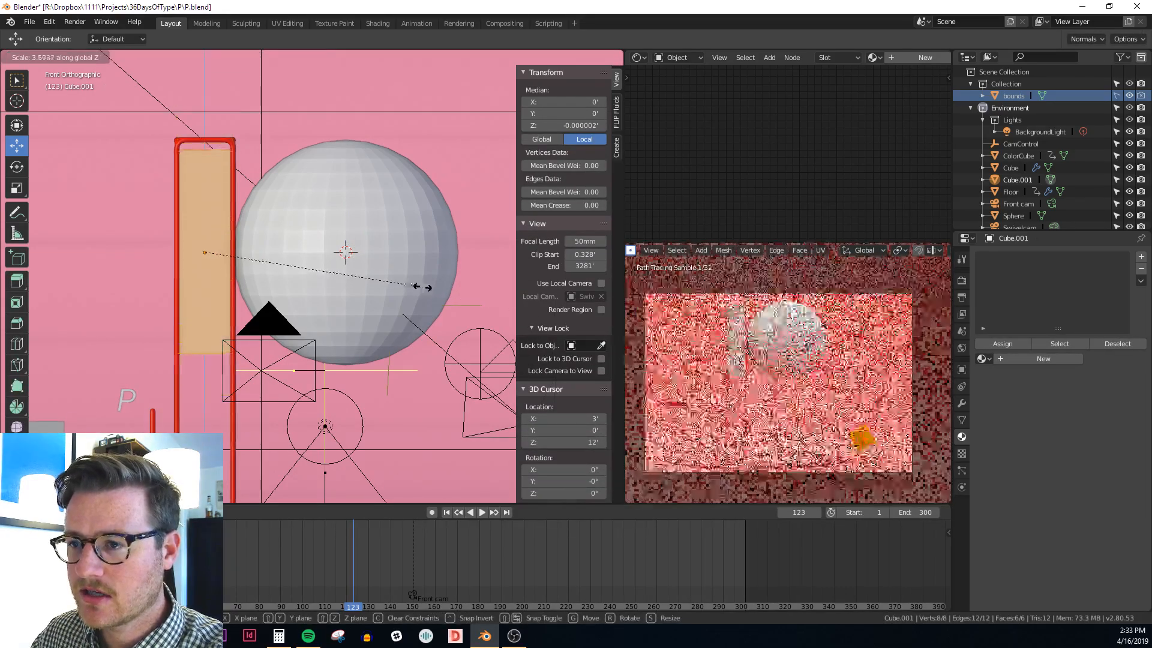
pyautogui.click(429, 289)
# Pull the block's sphere-side face along X into the sphere, making the block about 5.4' long, and return to Object Mode
pyautogui.moveTo(353, 282); pyautogui.dragTo(239, 285, button='middle')
pyautogui.click(238, 214)
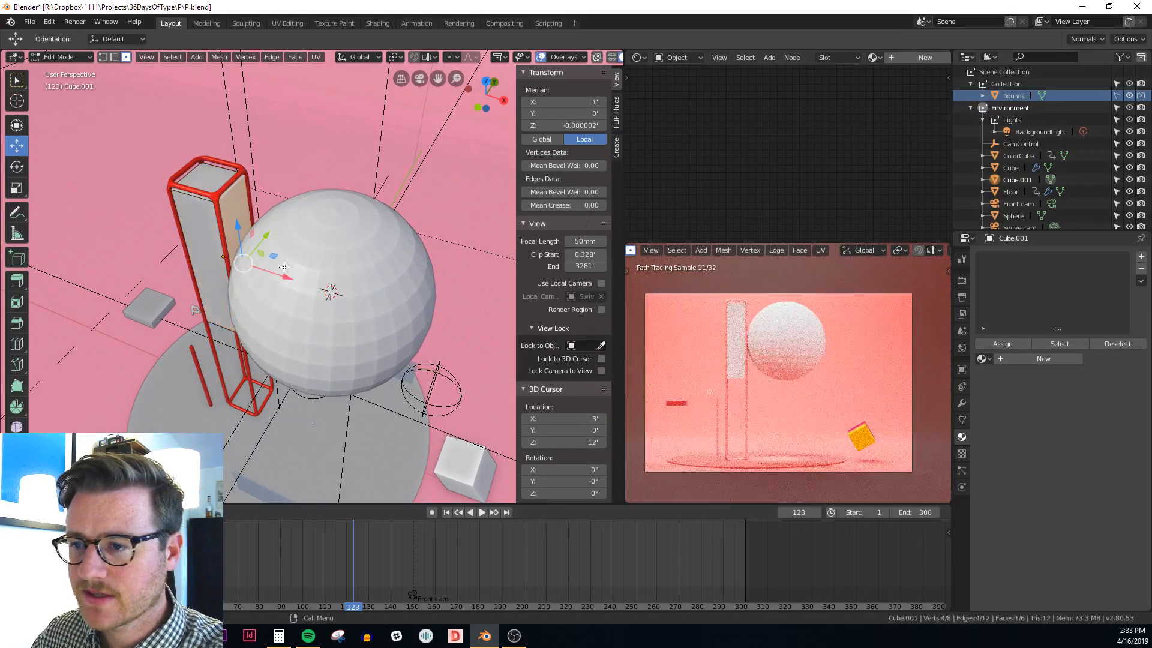
pyautogui.press('g')
pyautogui.moveTo(365, 309); pyautogui.dragTo(364, 308)
pyautogui.press('Tab')
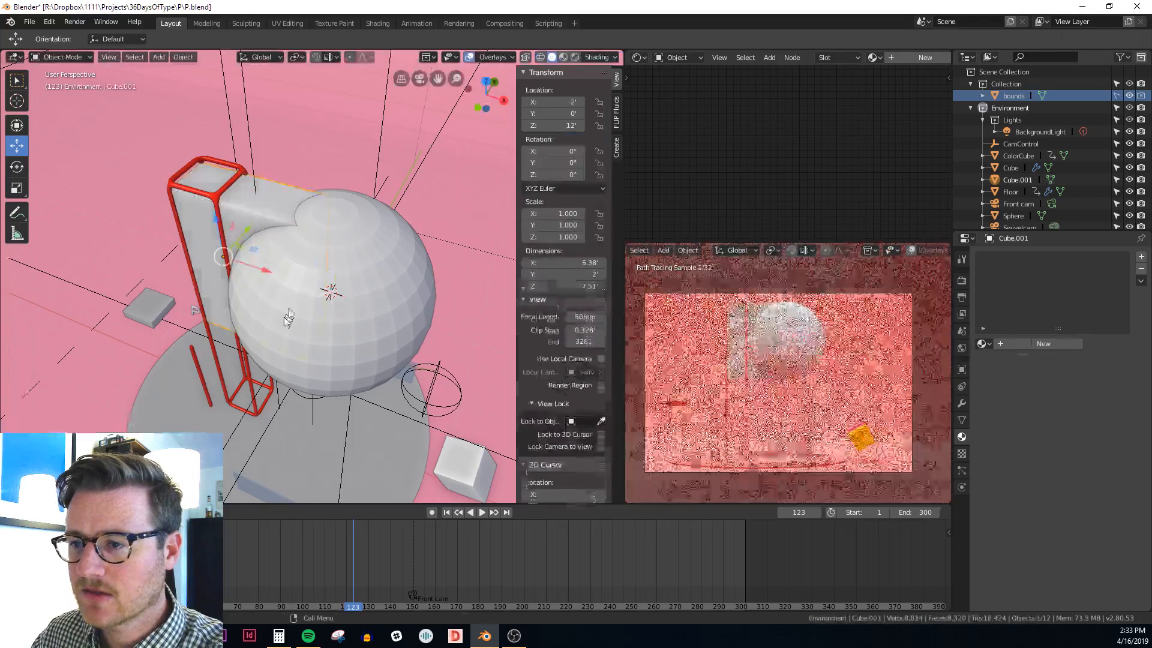
# Add one centered vertical loop cut across the block's length in Edit Mode
pyautogui.moveTo(288, 318); pyautogui.dragTo(280, 284, button='middle')
pyautogui.press('Tab')
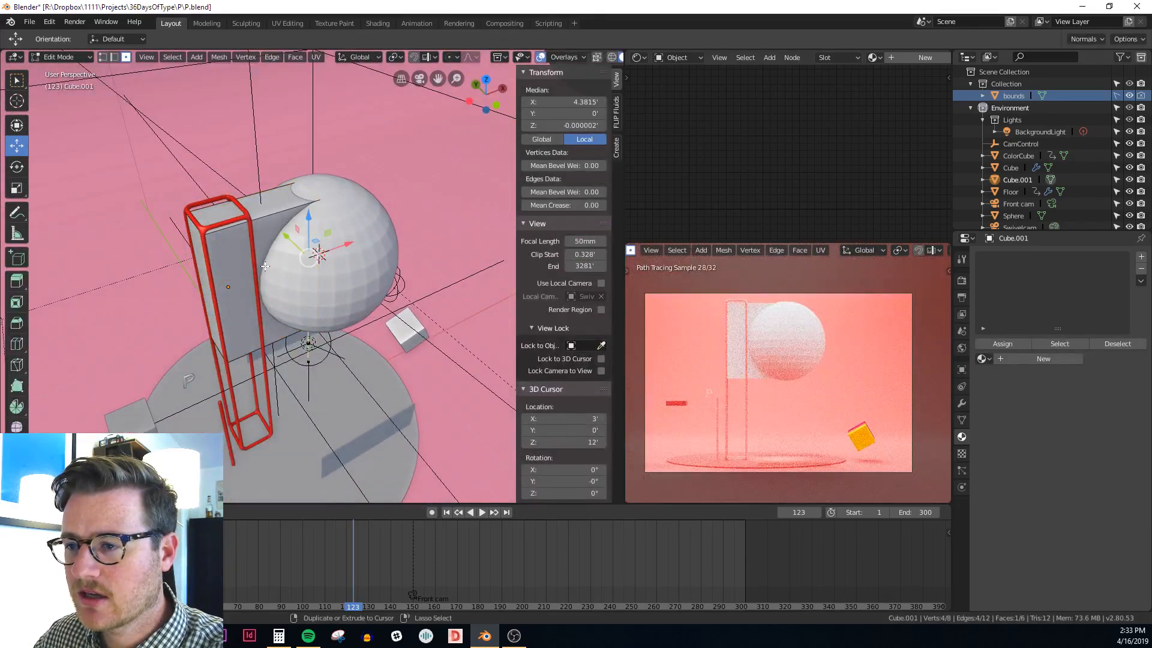
pyautogui.click(275, 220)
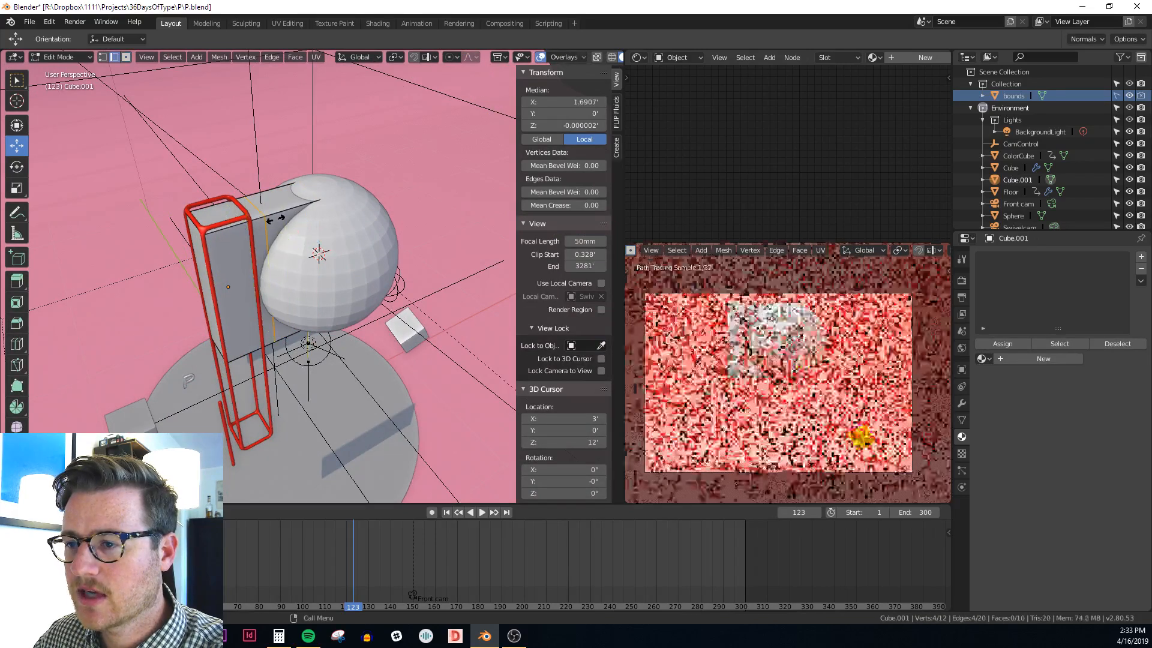
pyautogui.rightClick(275, 219)
pyautogui.moveTo(275, 220); pyautogui.dragTo(324, 261, button='middle')
# Select the block's two vertical edges inside the sphere and scale them apart along Y to about 3.9' wide
pyautogui.hotkey('alt', 'z')
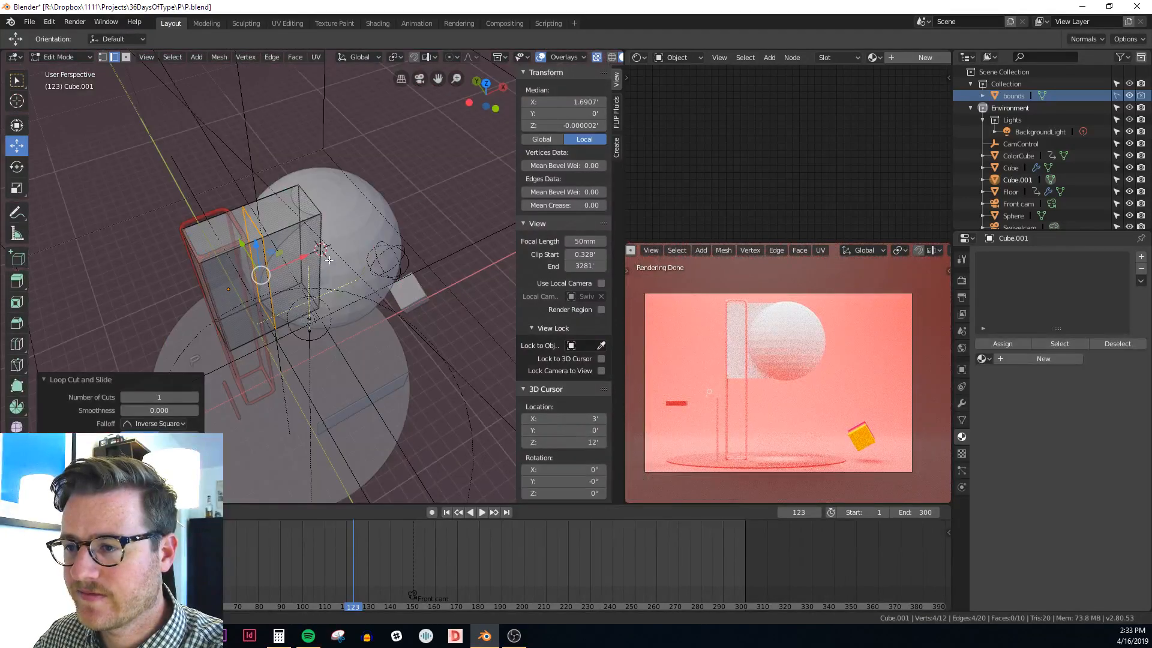
pyautogui.click(322, 264)
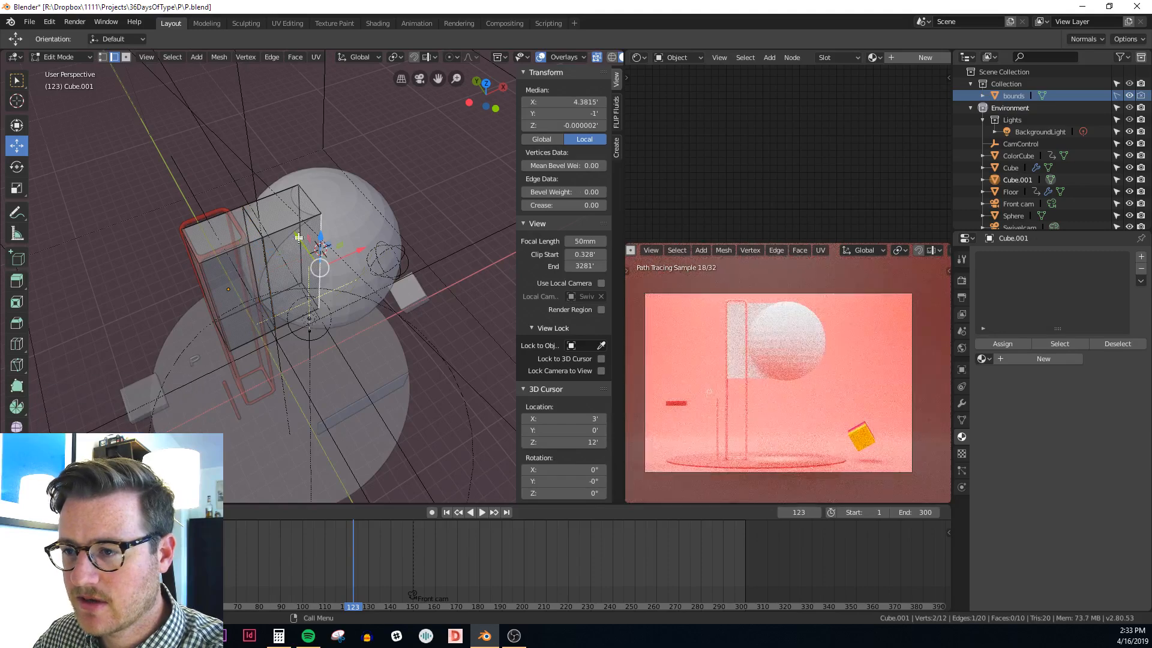
pyautogui.keyDown('shift'); pyautogui.click(301, 204); pyautogui.keyUp('shift')
pyautogui.hotkey('alt', 'z')
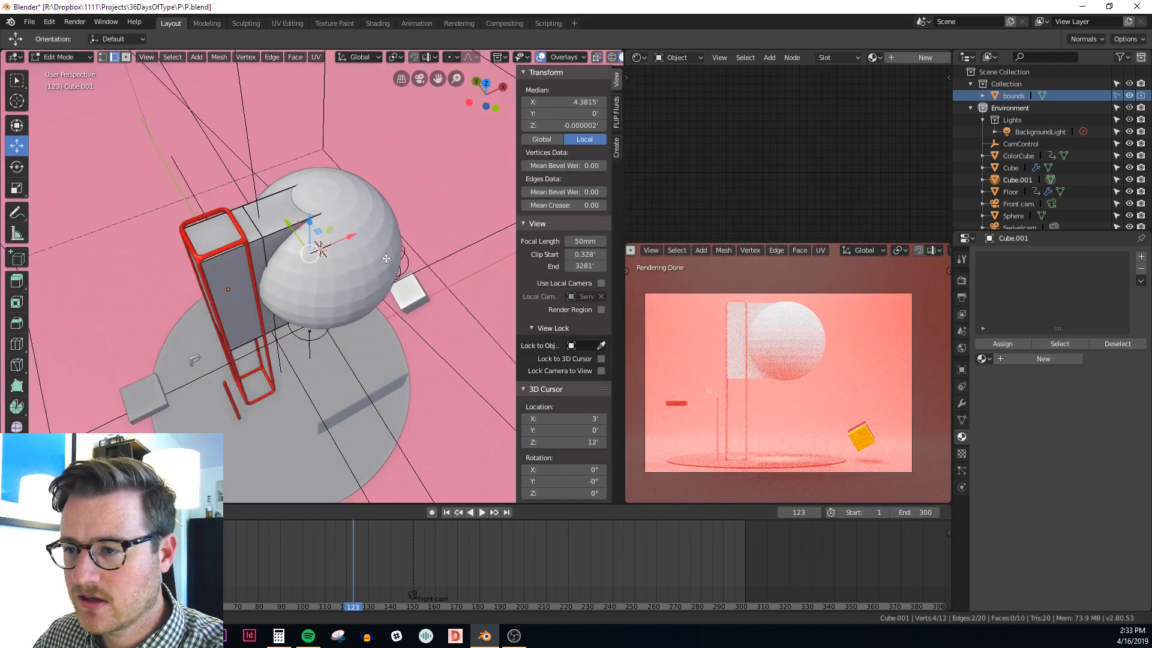
pyautogui.press('s')
pyautogui.press('y')
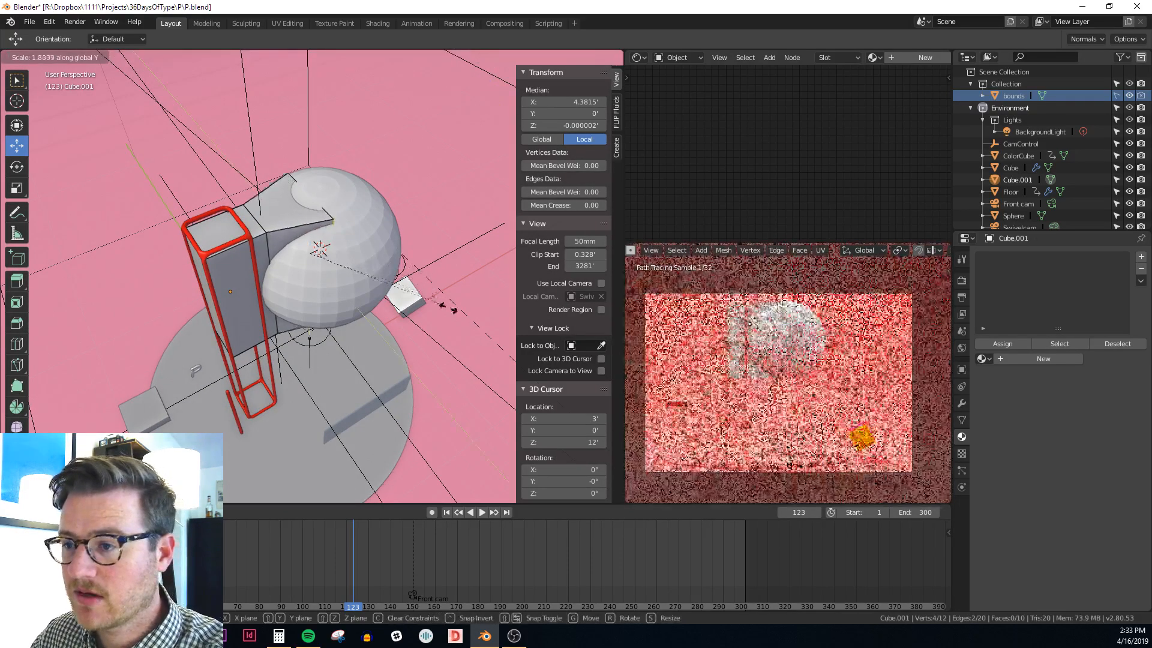
pyautogui.click(453, 324)
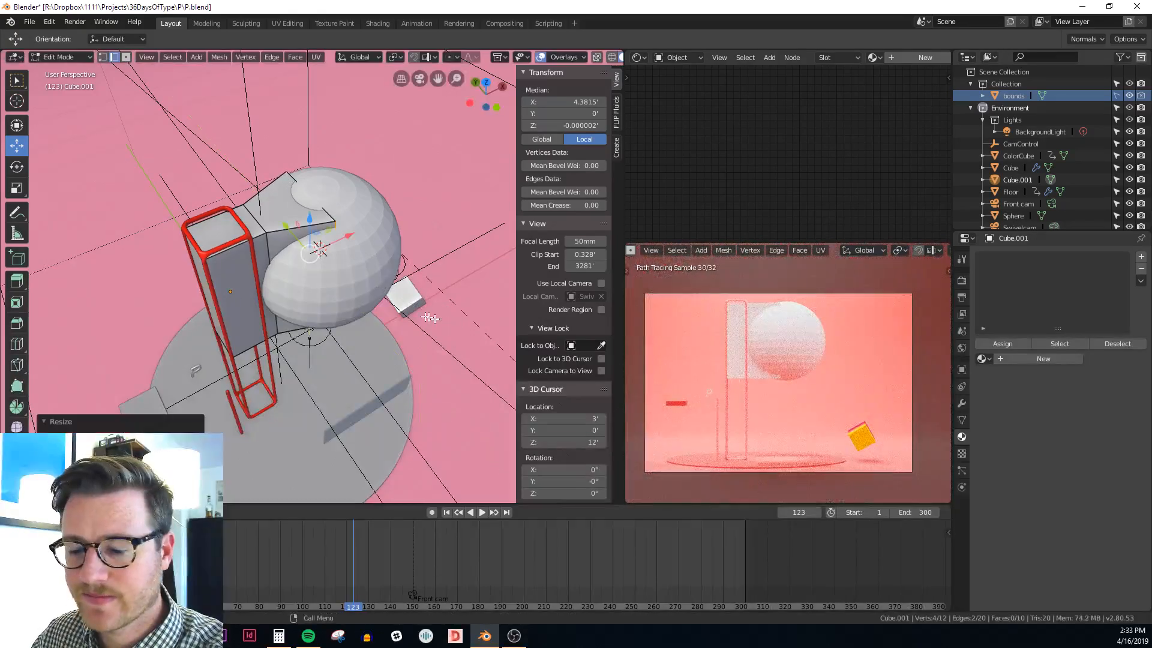
# Scale down the block's upper edge inside the sphere and lower it to a local Z of about 3.41'
pyautogui.click(315, 201)
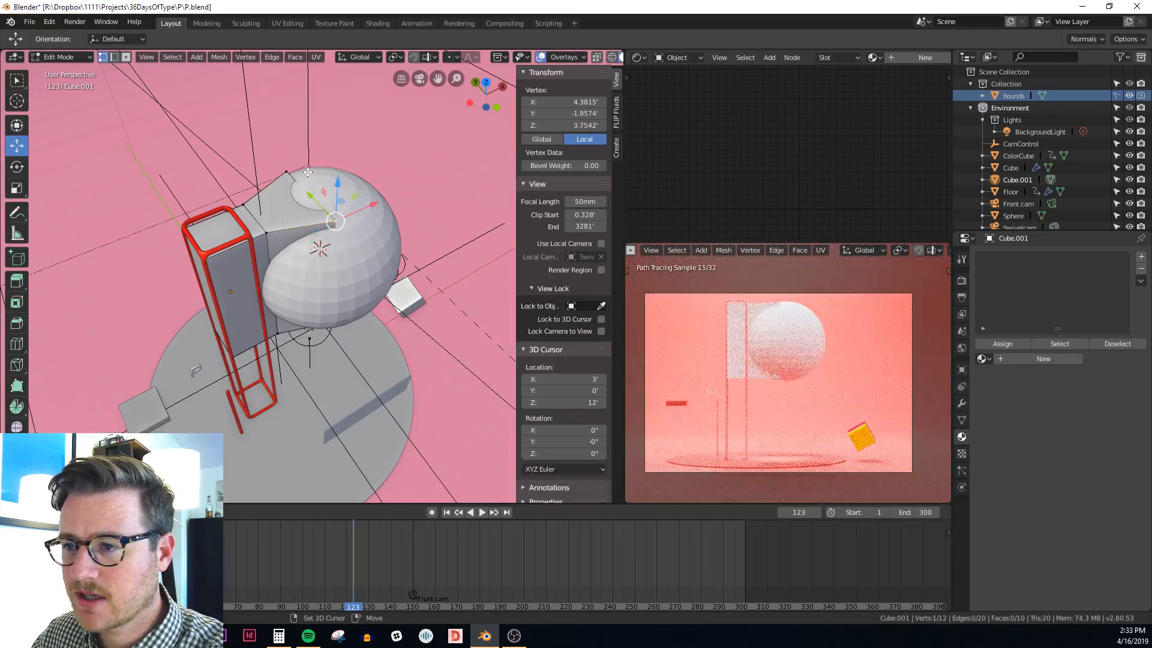
pyautogui.press('s')
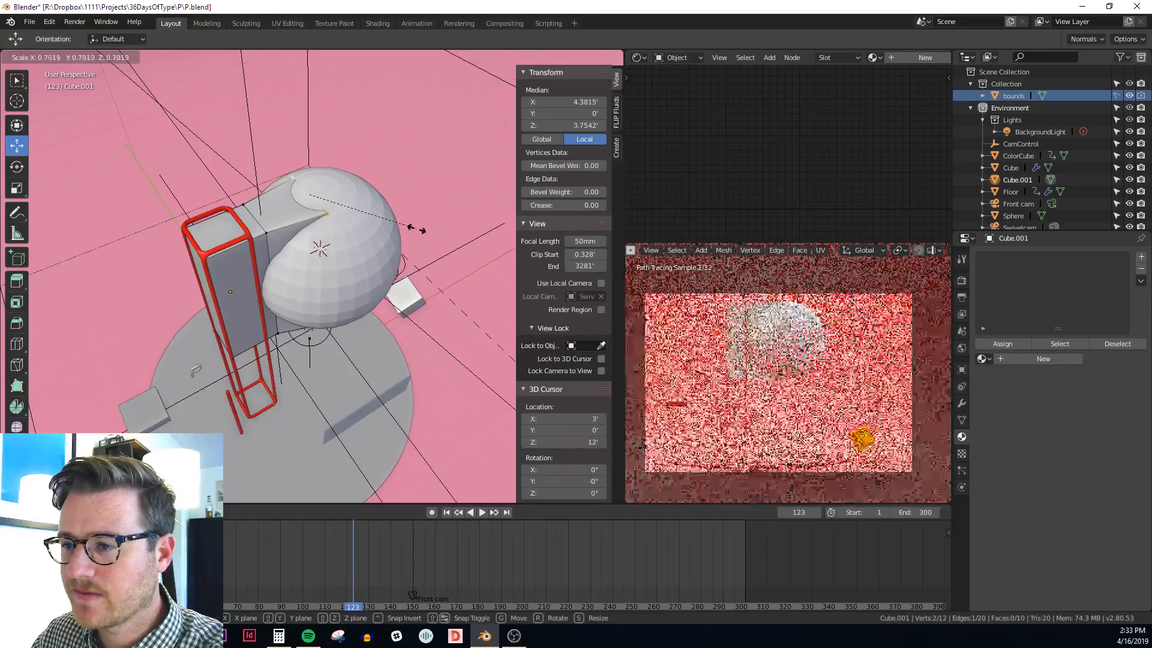
pyautogui.rightClick(393, 218)
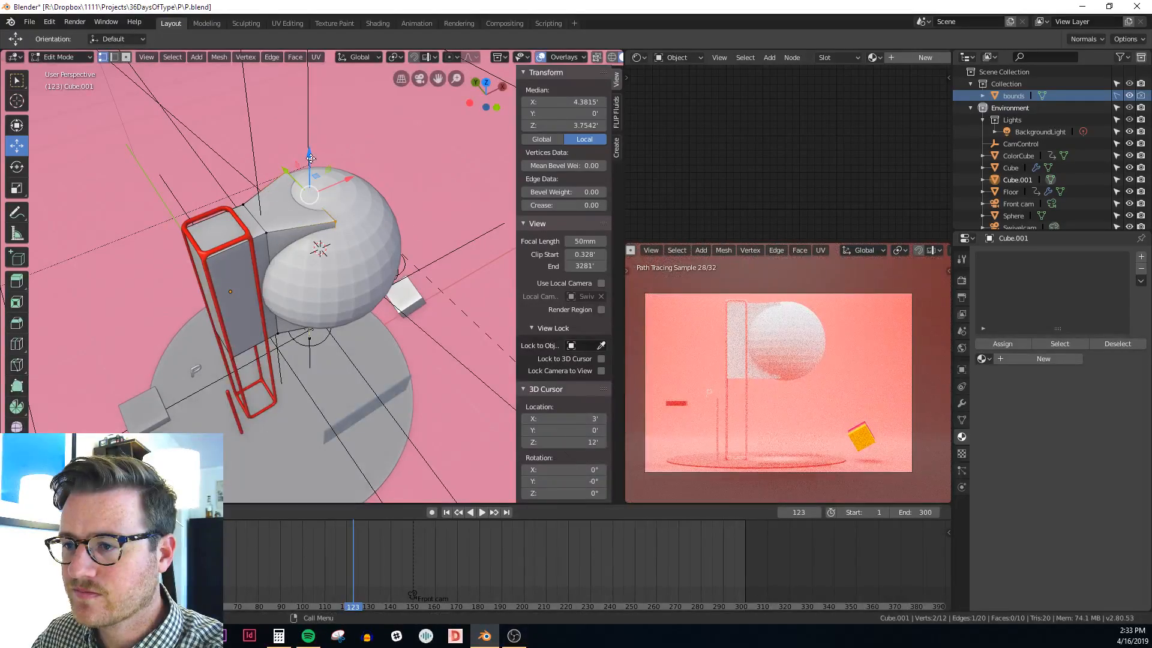
pyautogui.press('s')
pyautogui.click(400, 246)
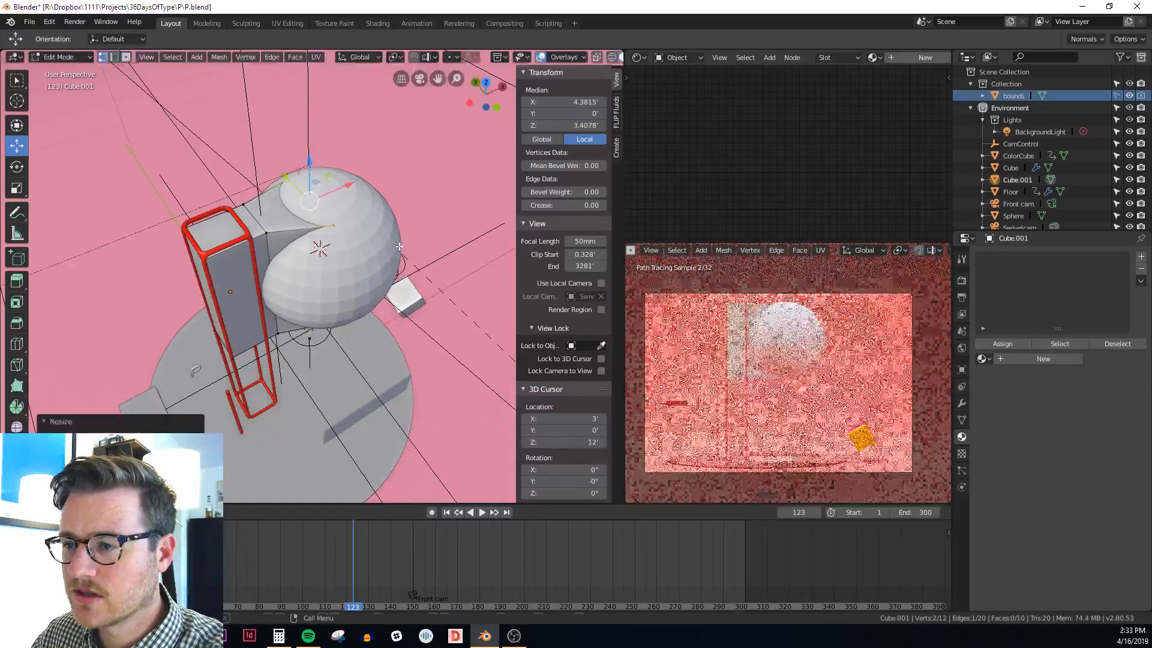
pyautogui.press('Tab')
pyautogui.scroll(-2, 372, 267)
pyautogui.moveTo(305, 278); pyautogui.dragTo(250, 207, button='middle')
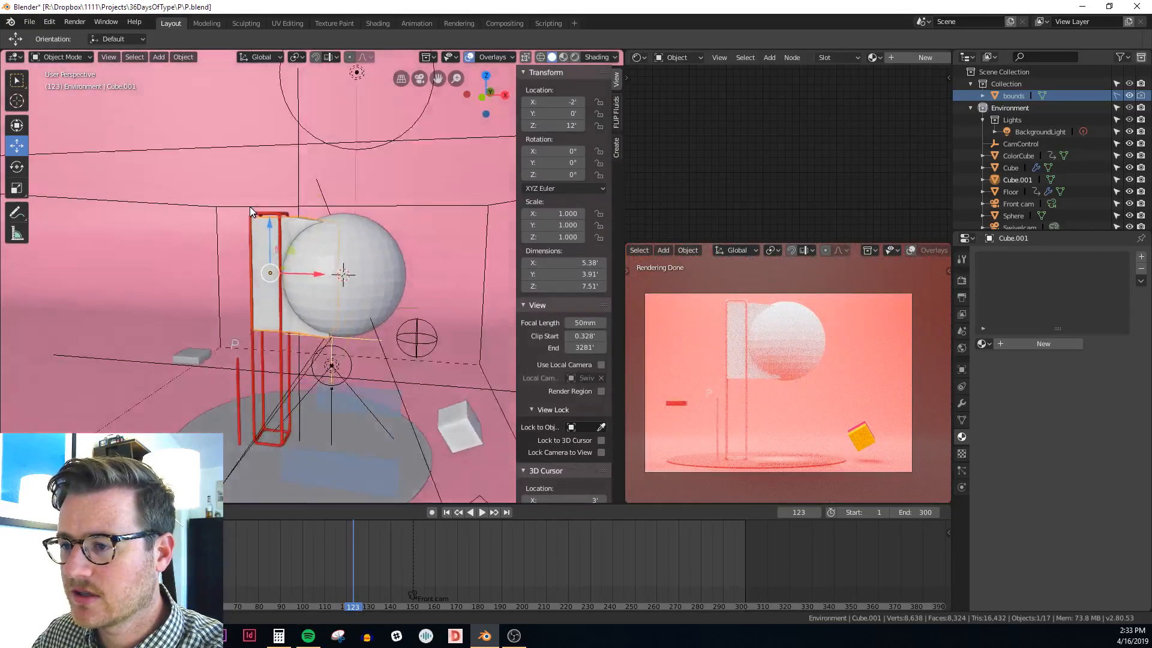
# Scale the block's lower edge inside the sphere to about 3.7' wide and raise it slightly along Z
pyautogui.press('Tab')
pyautogui.hotkey('alt', 'z')
pyautogui.scroll(-2, 306, 350)
pyautogui.click(313, 338)
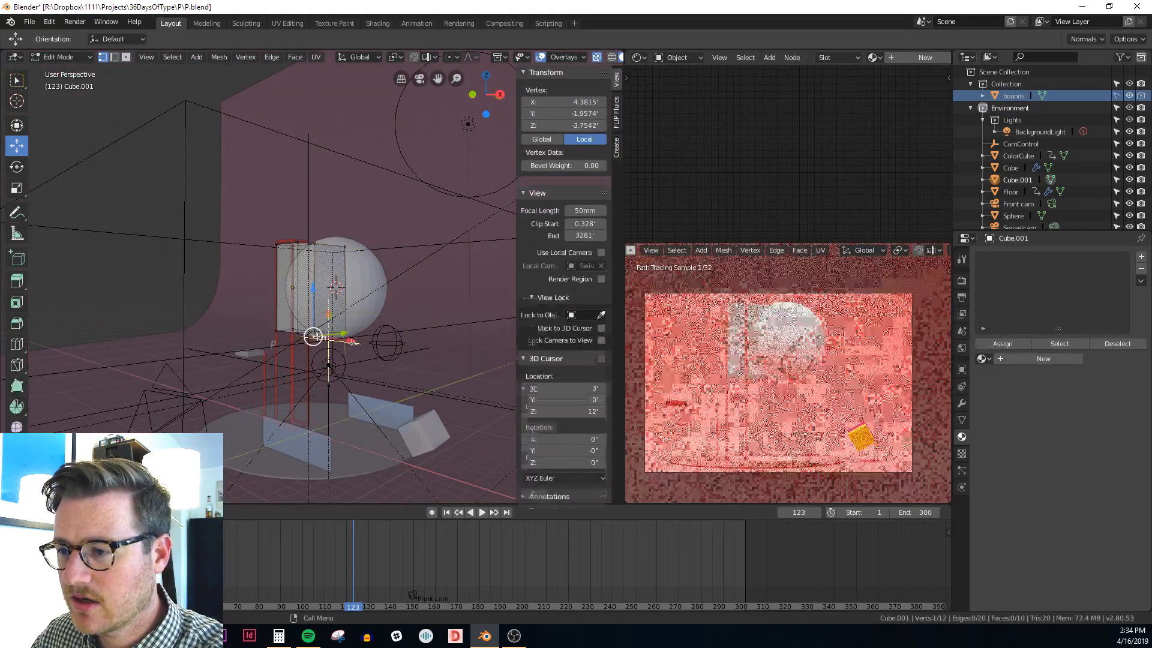
pyautogui.scroll(10, 366, 333)
pyautogui.scroll(-3, 357, 334)
pyautogui.scroll(6, 338, 332)
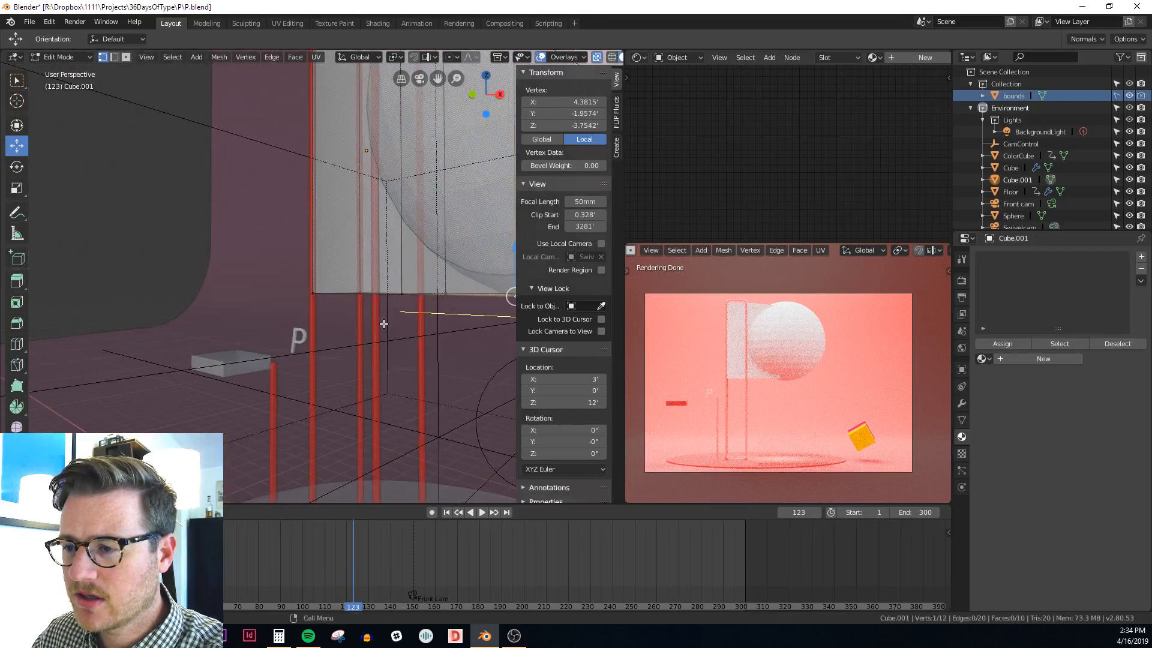
pyautogui.scroll(-4, 353, 335)
pyautogui.keyDown('shift'); pyautogui.click(247, 388); pyautogui.keyUp('shift')
pyautogui.scroll(-4, 246, 388)
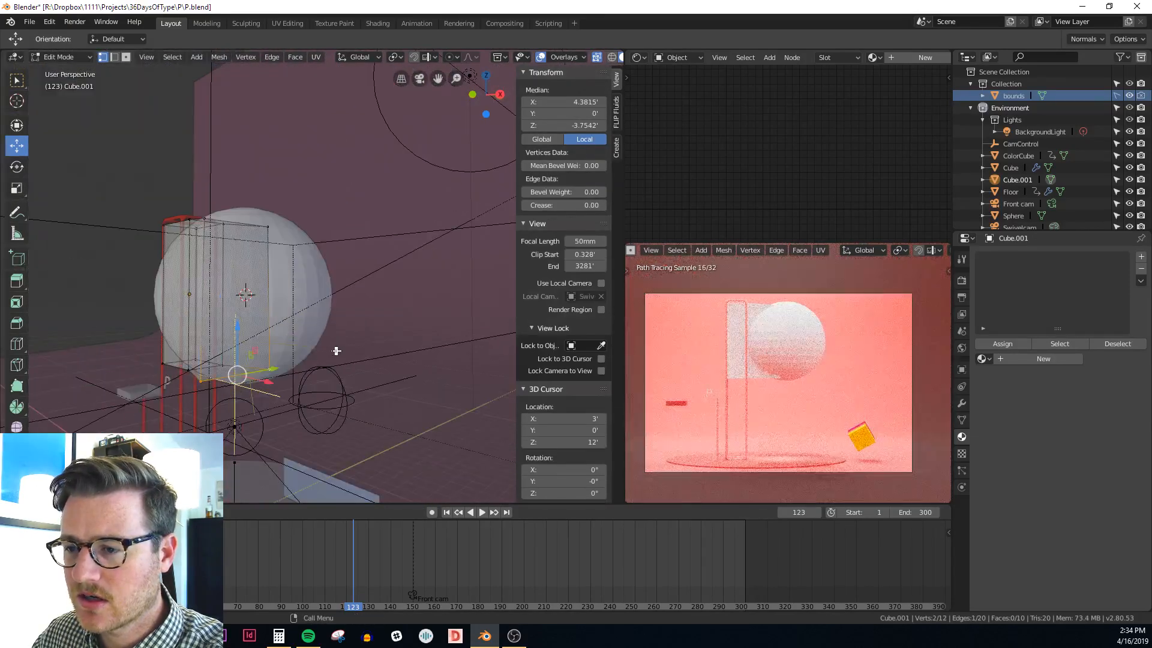
pyautogui.press('s')
pyautogui.click(319, 352)
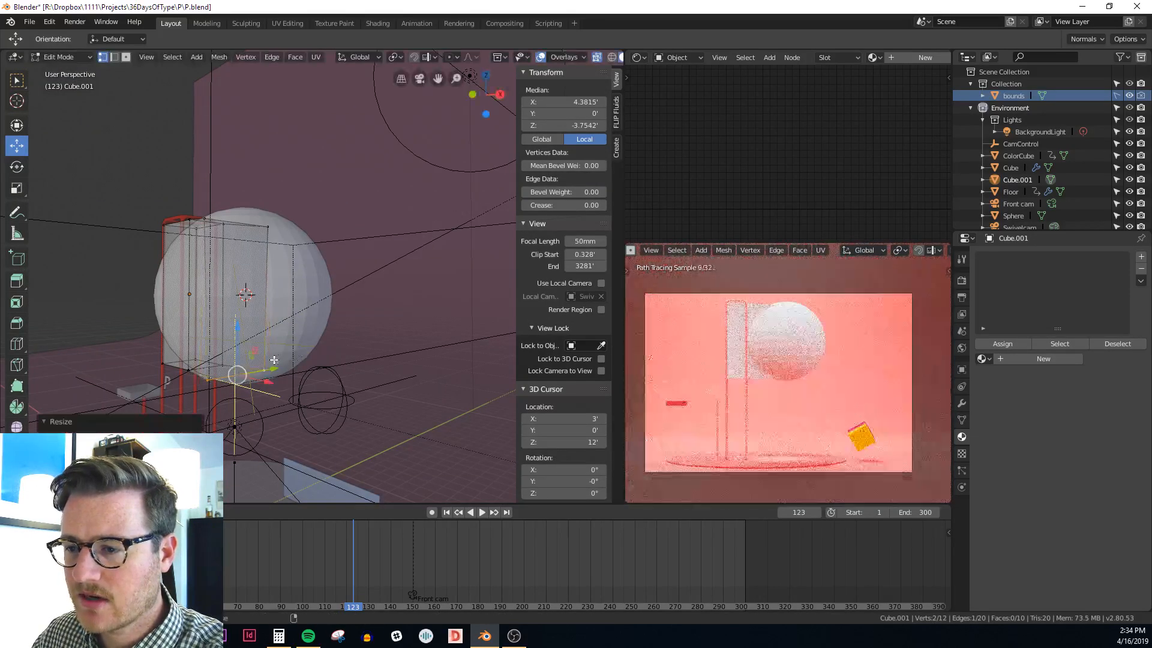
pyautogui.moveTo(240, 331); pyautogui.dragTo(240, 324)
pyautogui.hotkey('alt', 'z')
pyautogui.press('Tab')
# Open the sphere's mesh for editing in front view with nothing selected and give it the COLORS_adjustable material
pyautogui.moveTo(289, 360)
pyautogui.mouseDown(button='middle')
pyautogui.moveTo(531, 337)
pyautogui.moveTo(290, 354)
pyautogui.moveTo(318, 362)
pyautogui.moveTo(127, 356)
pyautogui.moveTo(360, 342)
pyautogui.moveTo(290, 335)
pyautogui.moveTo(279, 347)
pyautogui.mouseUp(button='middle')
pyautogui.scroll(1, 290, 335)
pyautogui.click(318, 320)
pyautogui.press('Tab')
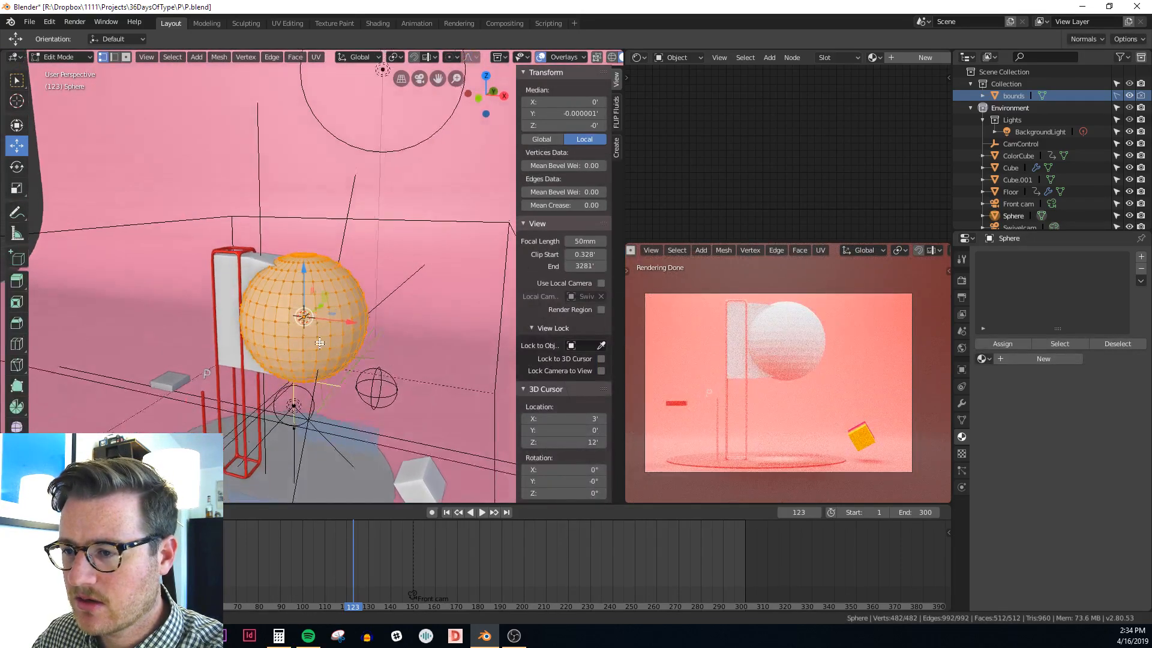
pyautogui.press('KP_1')
pyautogui.hotkey('alt', 'a')
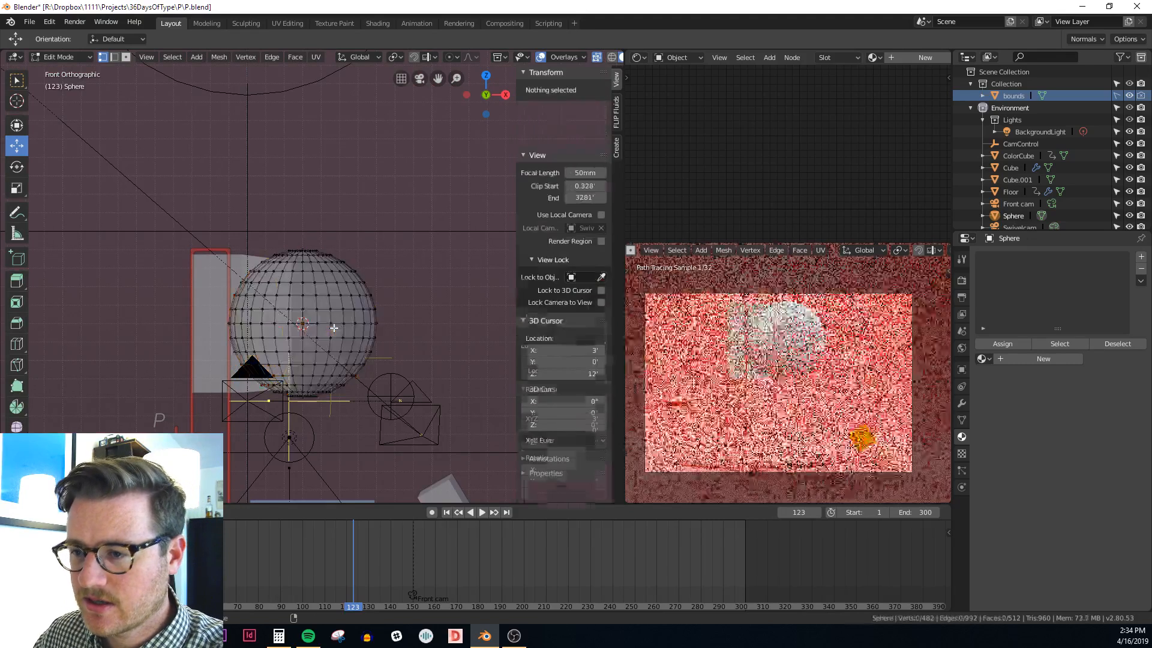
pyautogui.click(983, 360)
pyautogui.click(1006, 389)
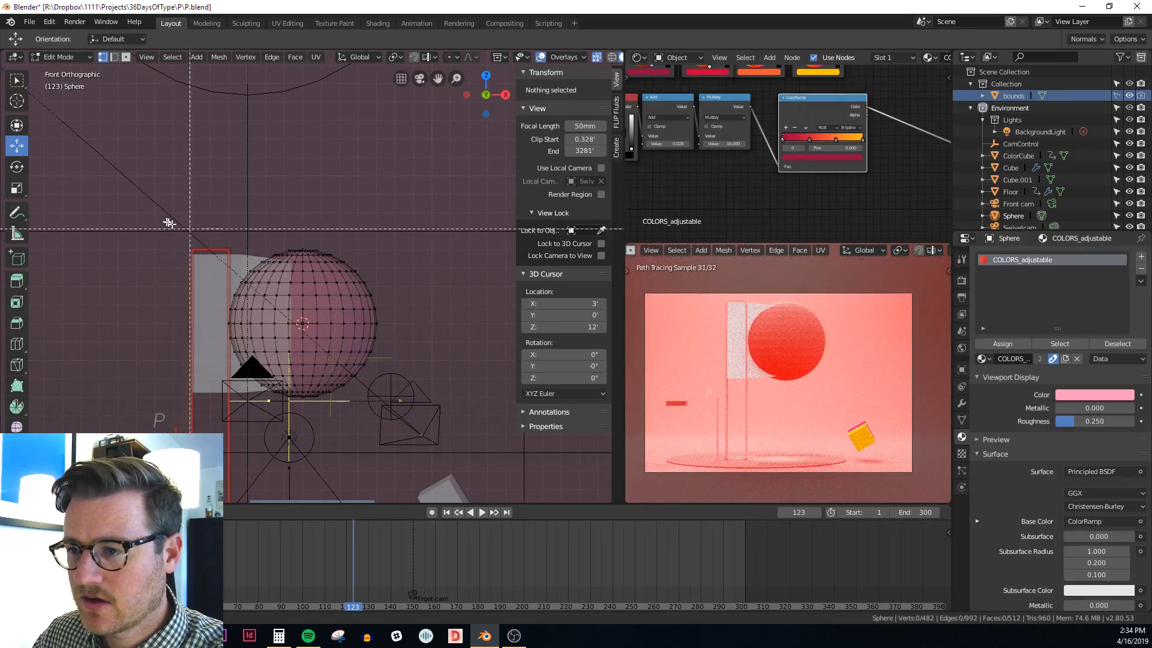
# Select the sphere's upper part down to just below its equator and assign it the Glass material in a second slot
pyautogui.moveTo(156, 216); pyautogui.dragTo(400, 329)
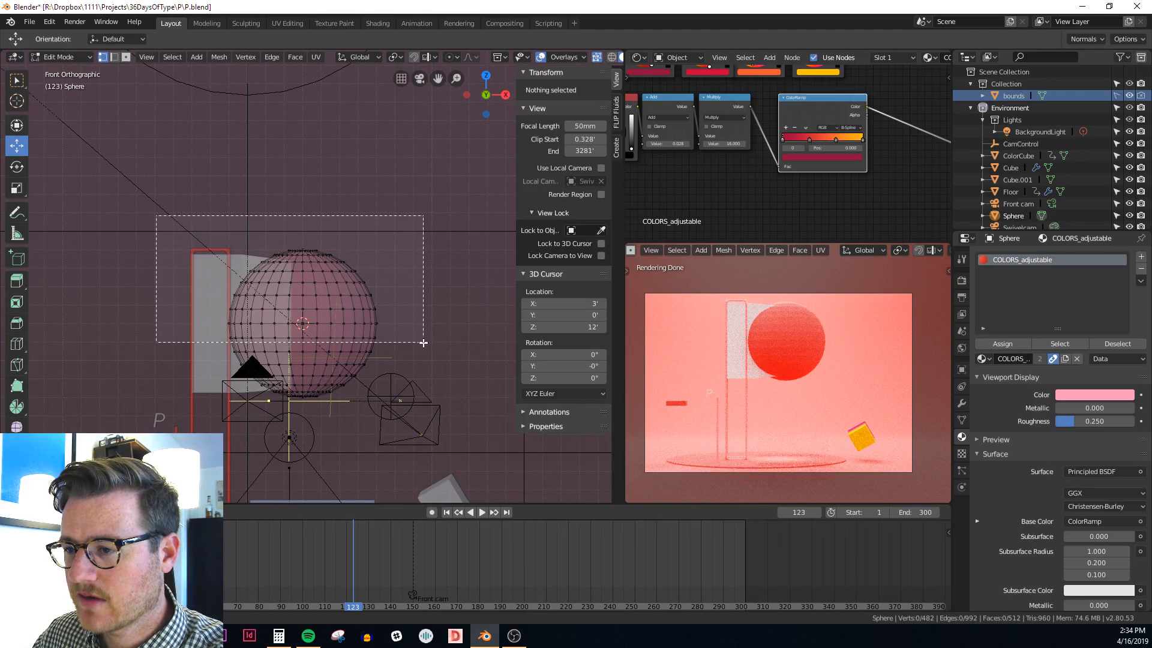
pyautogui.moveTo(423, 343); pyautogui.dragTo(423, 343)
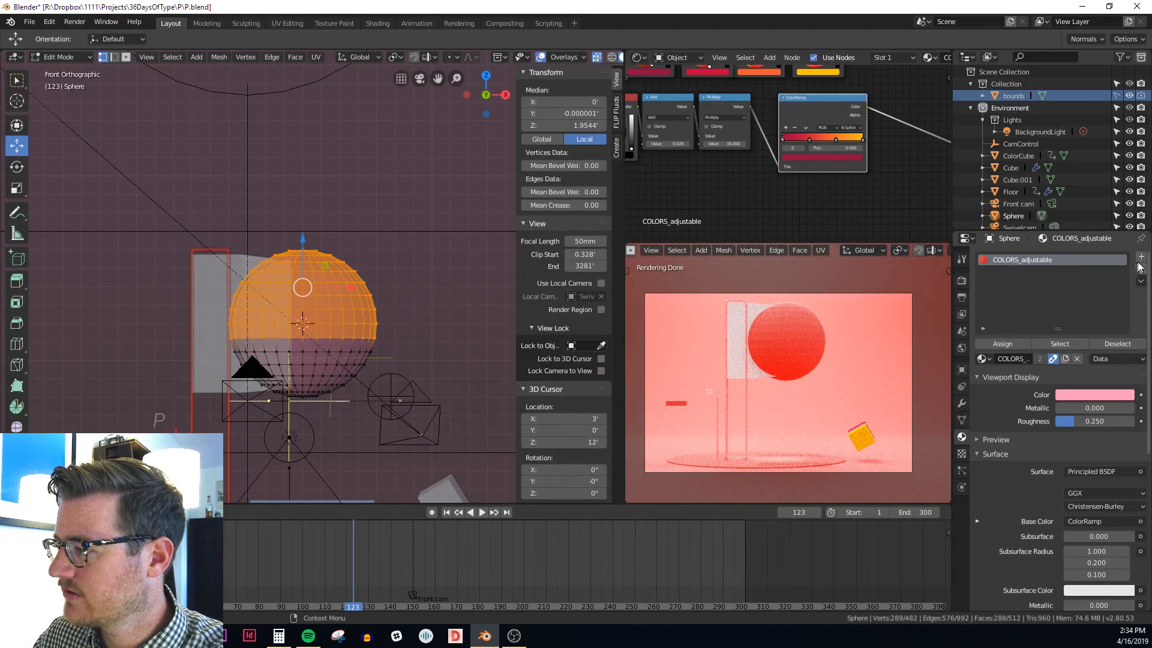
pyautogui.click(1142, 259)
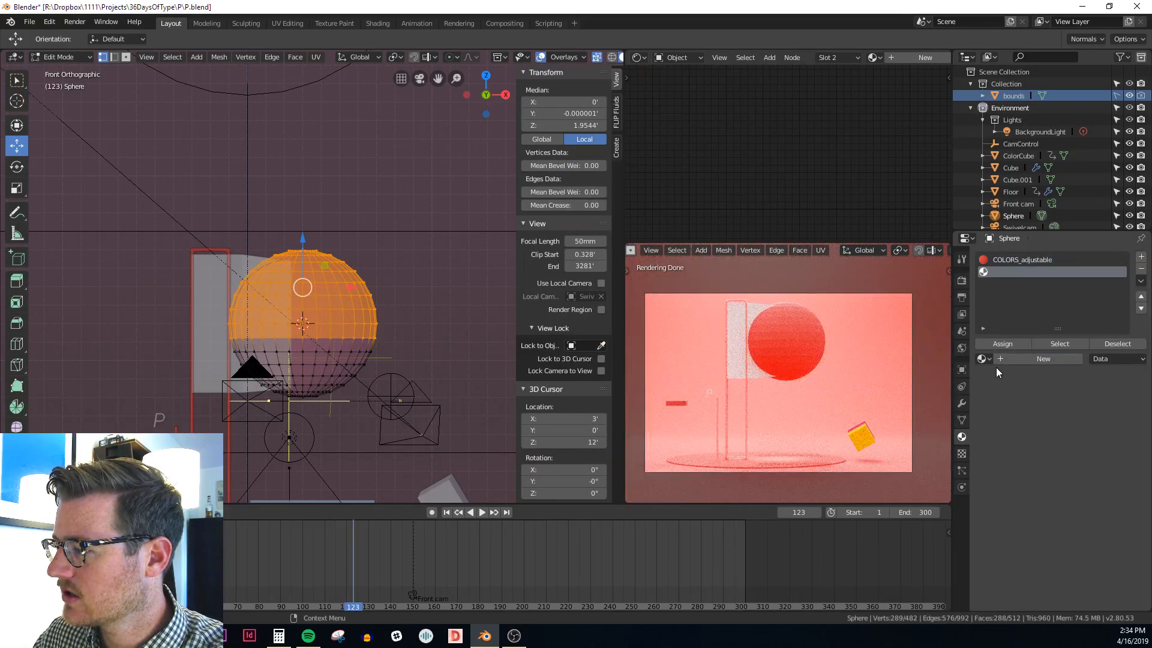
pyautogui.click(983, 359)
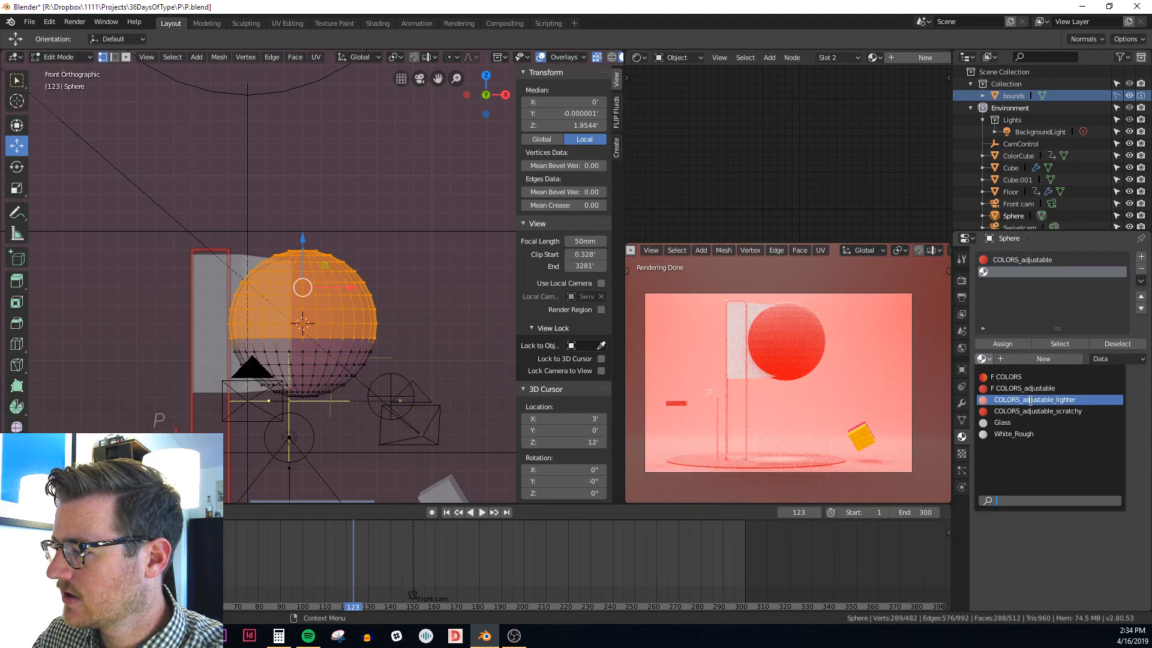
pyautogui.click(1034, 421)
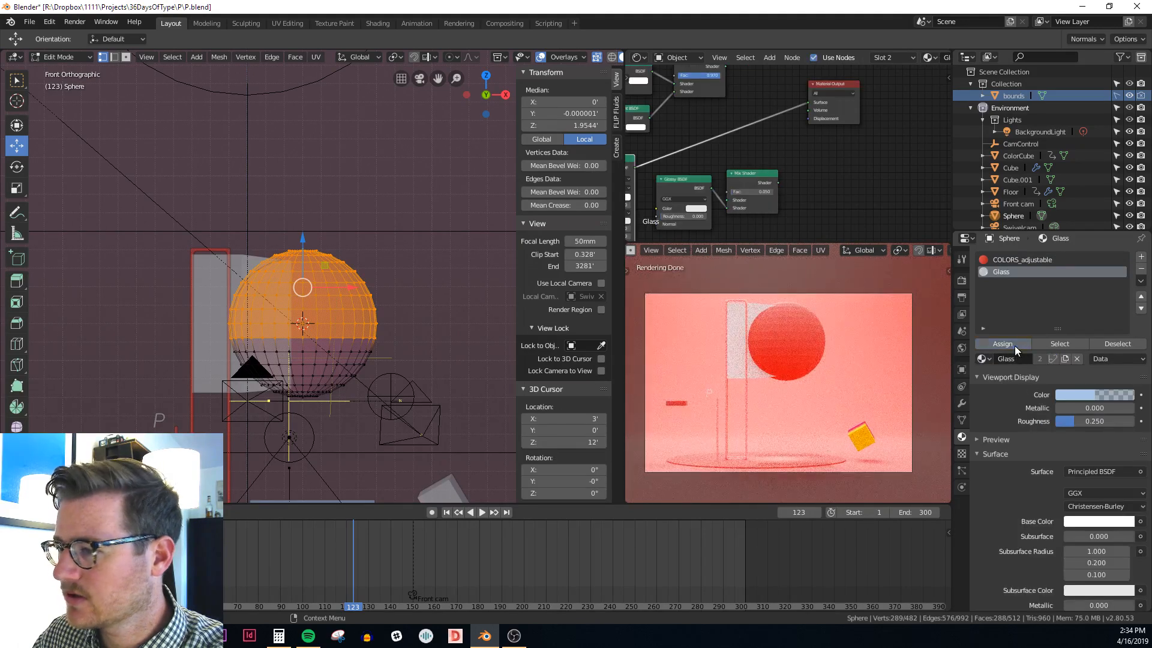
# Return to Object Mode and apply smooth shading to the sphere
pyautogui.moveTo(417, 286); pyautogui.dragTo(396, 302, button='middle')
pyautogui.press('Tab')
pyautogui.rightClick(357, 269)
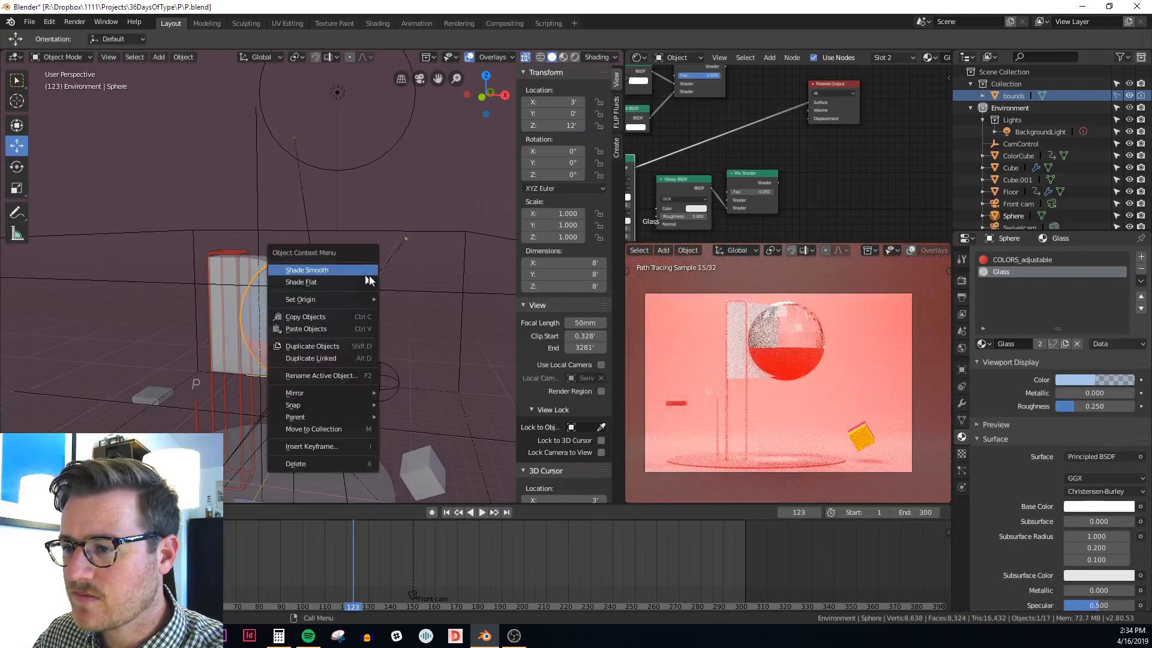
pyautogui.click(367, 271)
# Add a Solidify modifier to the sphere and set its thickness to about 0.127'
pyautogui.click(963, 404)
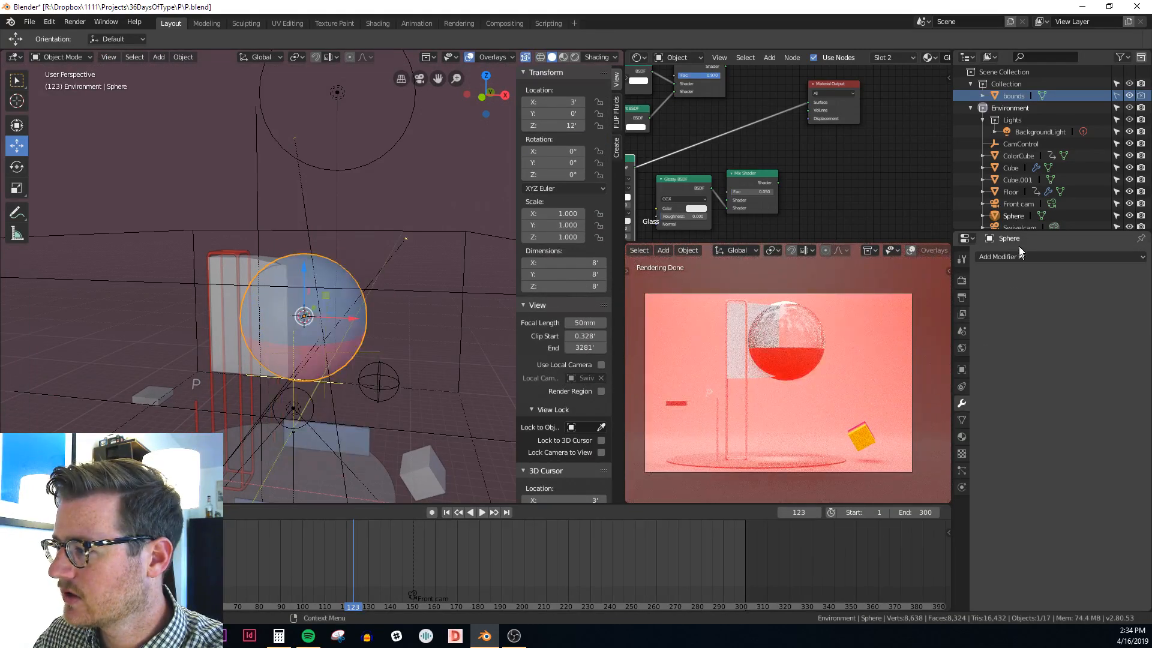
pyautogui.click(1021, 256)
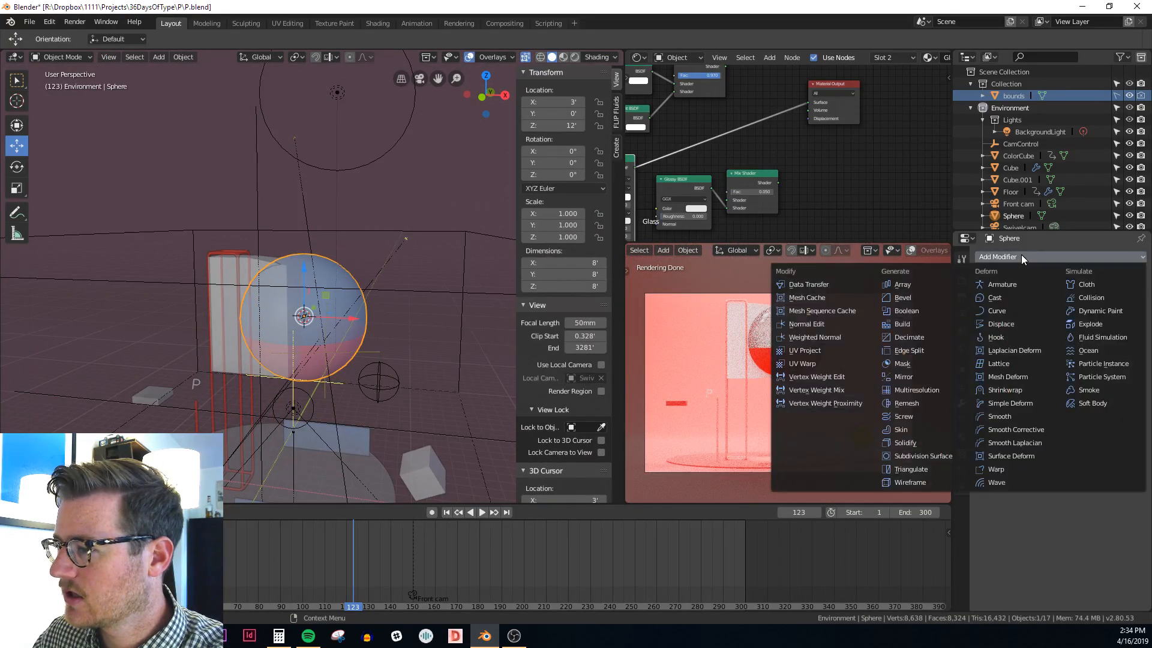
pyautogui.click(935, 439)
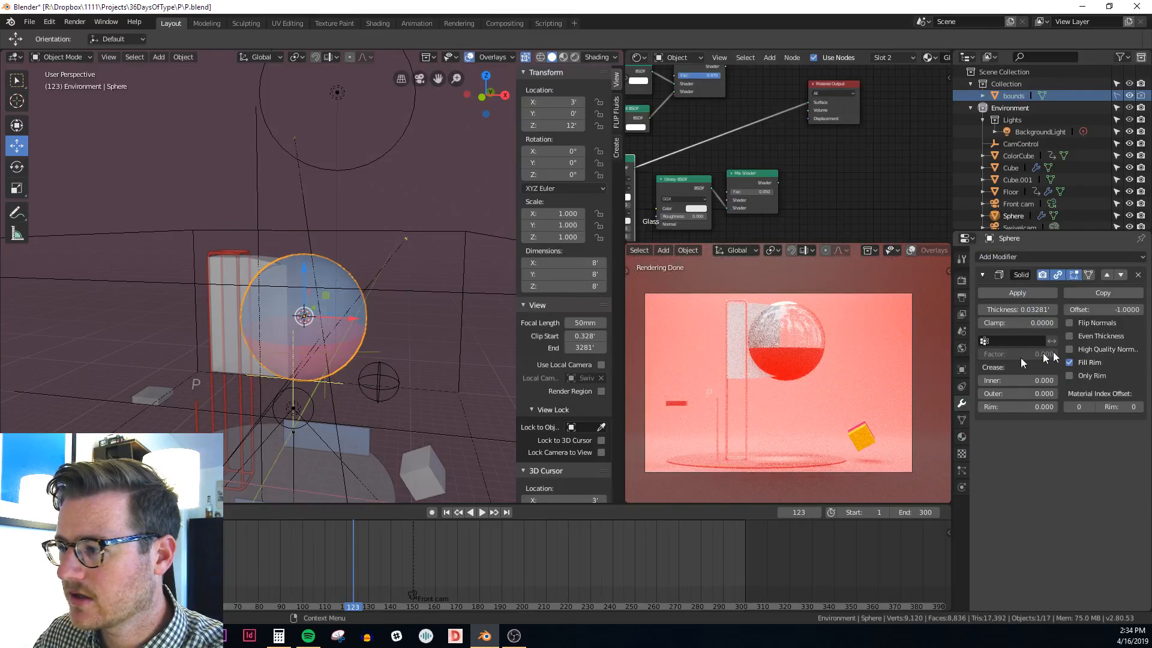
pyautogui.scroll(5, 787, 323)
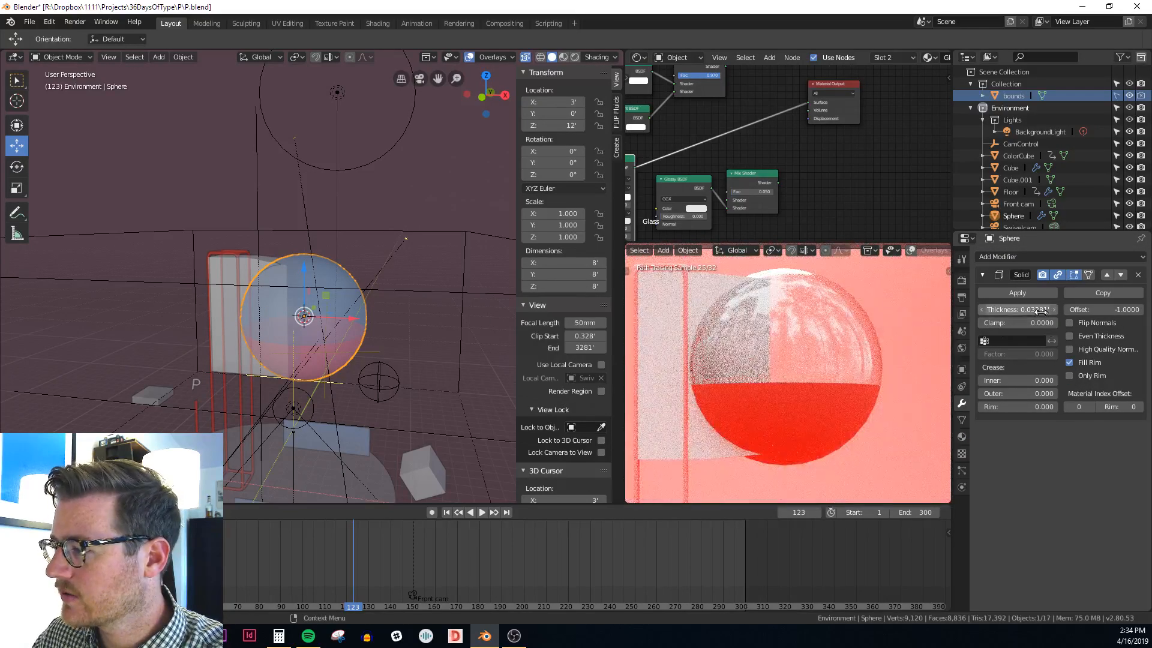
pyautogui.moveTo(1041, 310); pyautogui.dragTo(1092, 310)
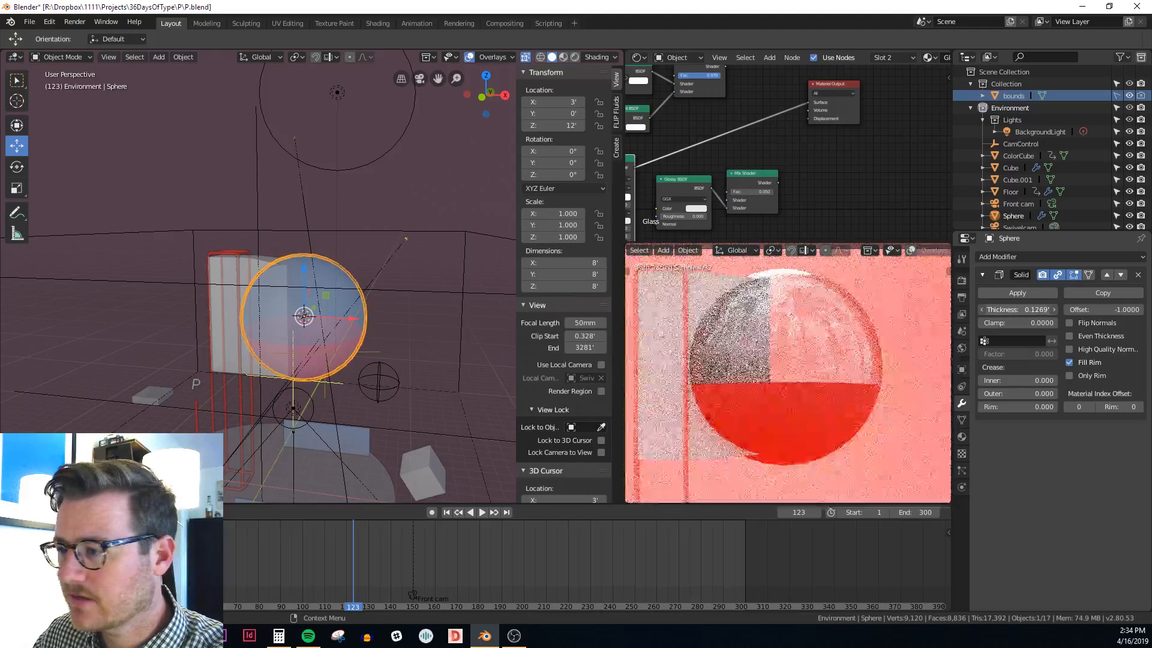
# Select the block that runs from the column frame into the sphere
pyautogui.moveTo(333, 284); pyautogui.dragTo(293, 335, button='middle')
pyautogui.scroll(4, 239, 270)
pyautogui.click(267, 298)
pyautogui.scroll(-3, 268, 299)
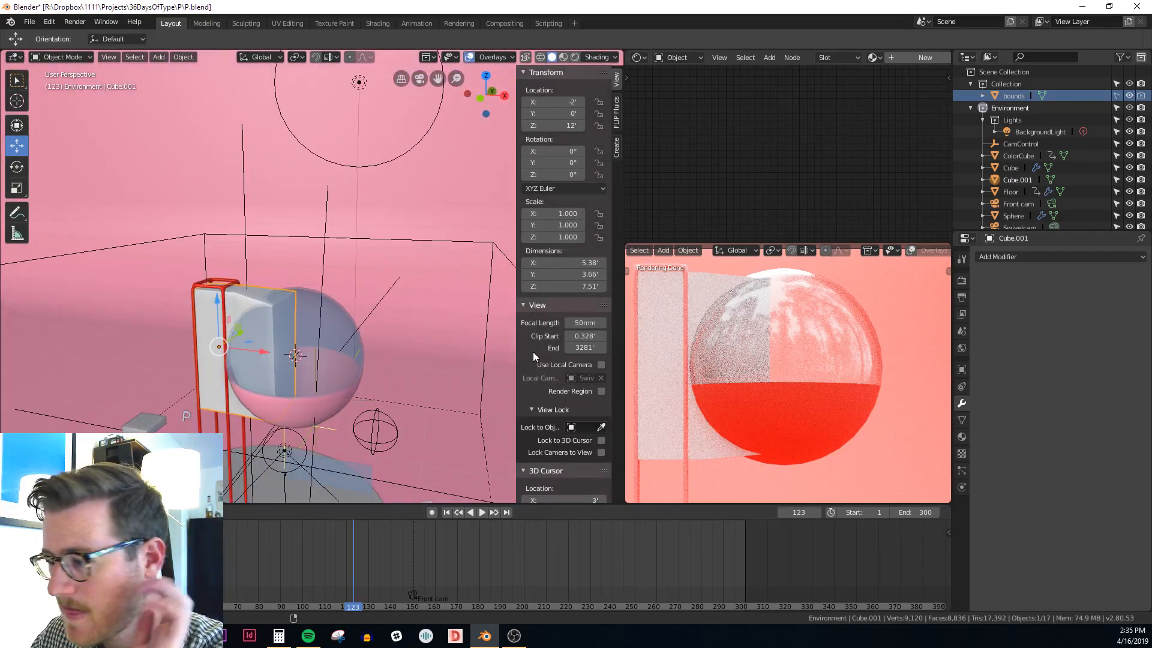
pyautogui.scroll(-5, 412, 316)
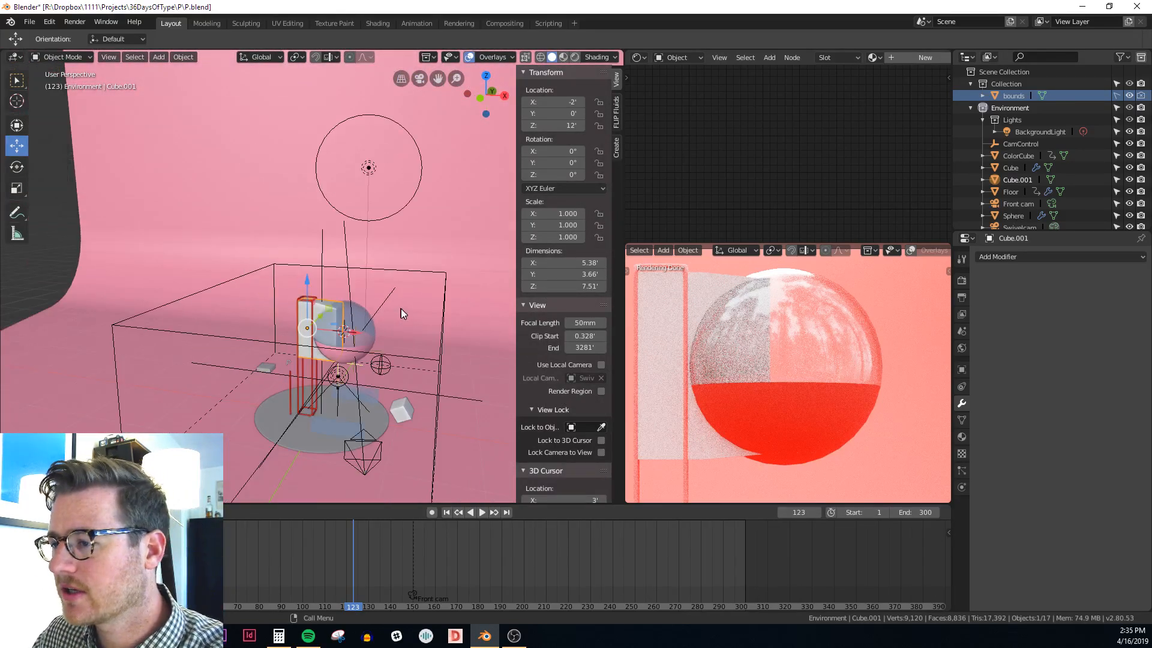
pyautogui.moveTo(410, 342); pyautogui.dragTo(362, 315, button='middle')
pyautogui.scroll(6, 355, 336)
pyautogui.press('Tab')
pyautogui.press('3')
pyautogui.click(369, 310)
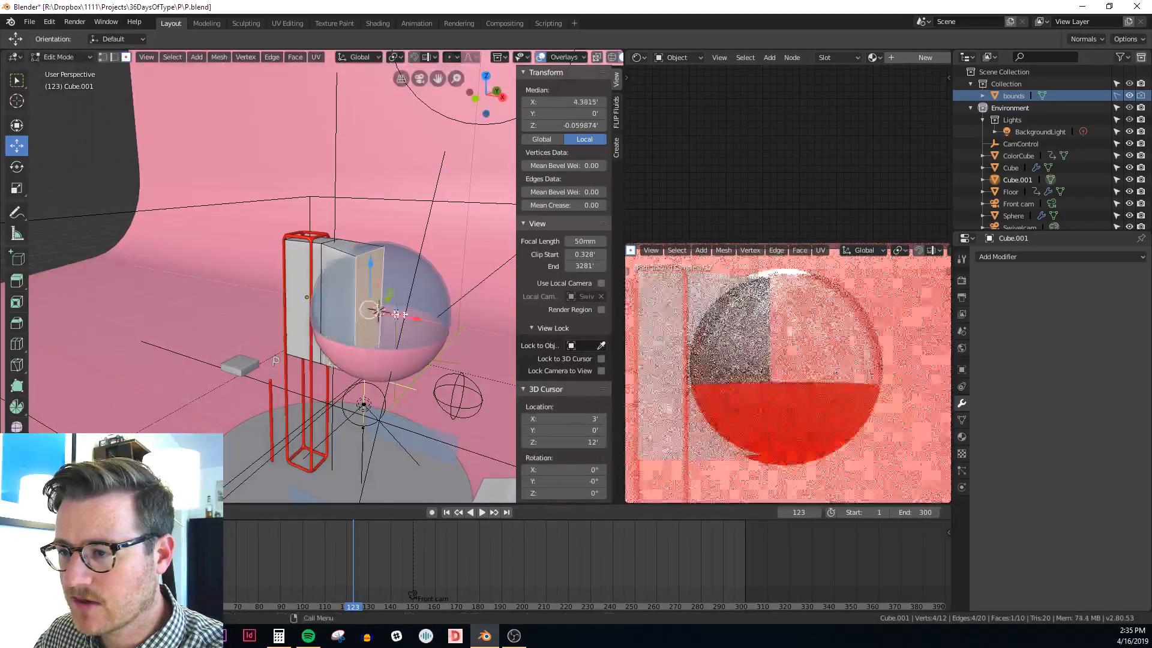
pyautogui.moveTo(419, 322); pyautogui.dragTo(387, 279, button='middle')
pyautogui.press('Tab')
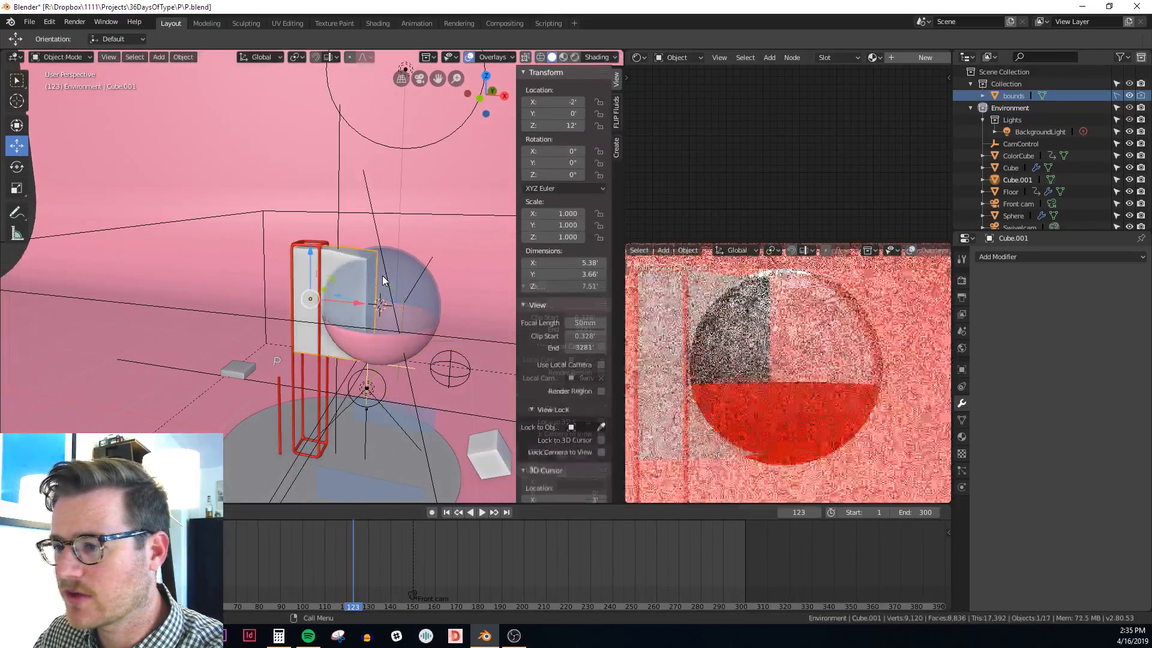
# Apply the COLORS_adjustable material to the selected block
pyautogui.click(962, 438)
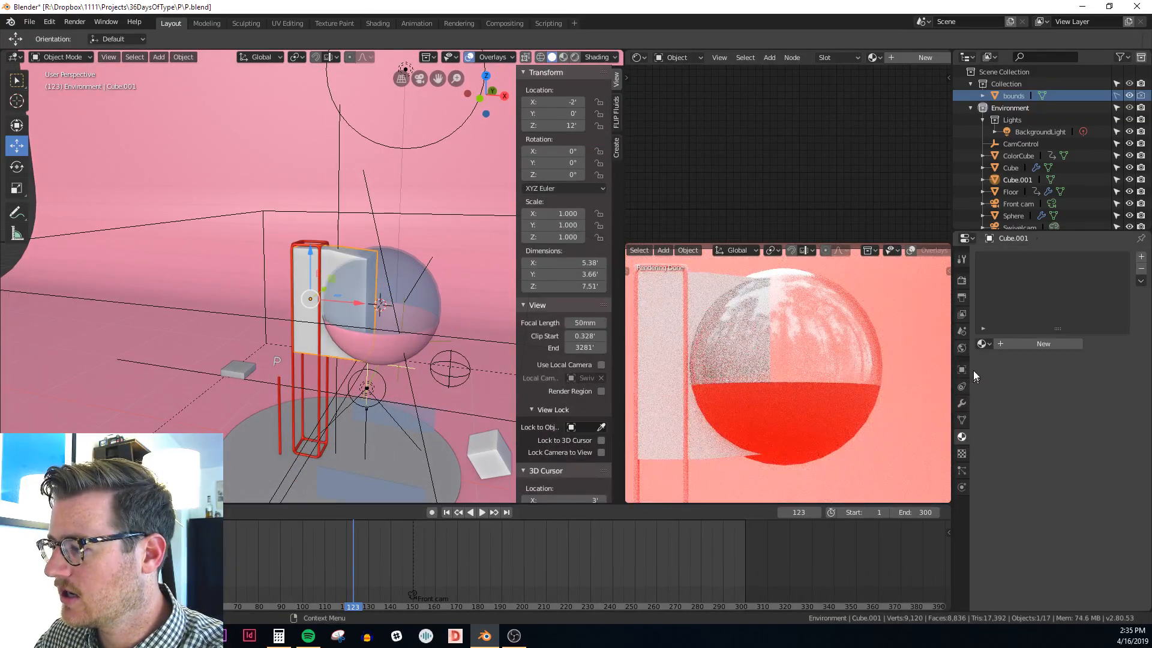
pyautogui.click(981, 343)
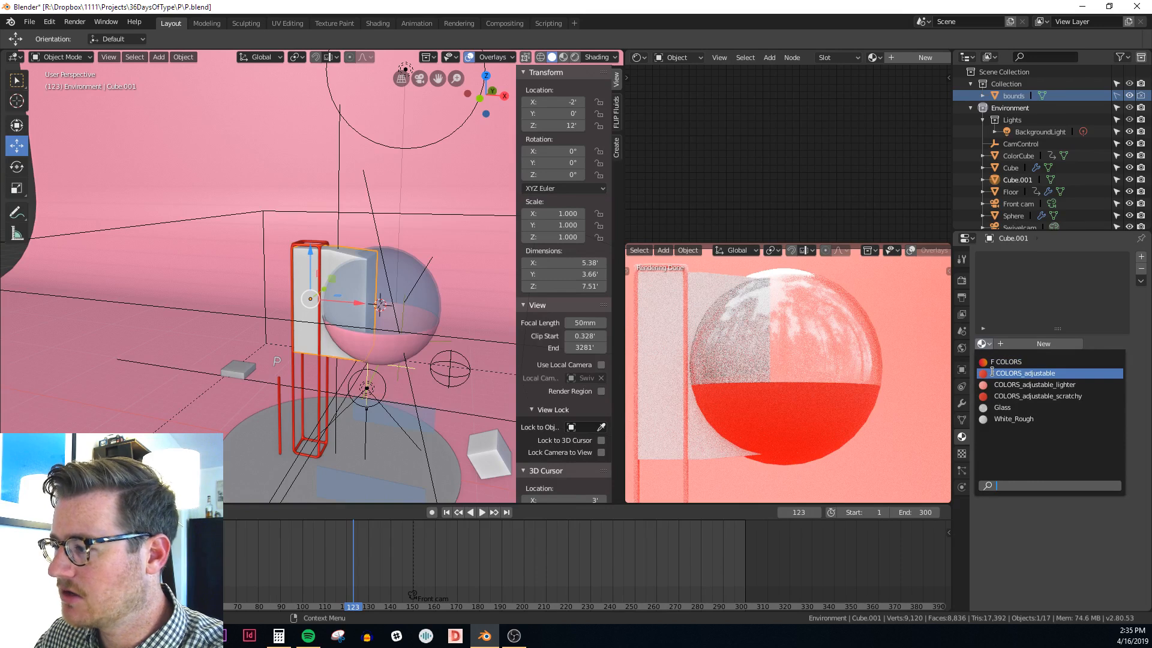
pyautogui.click(1003, 373)
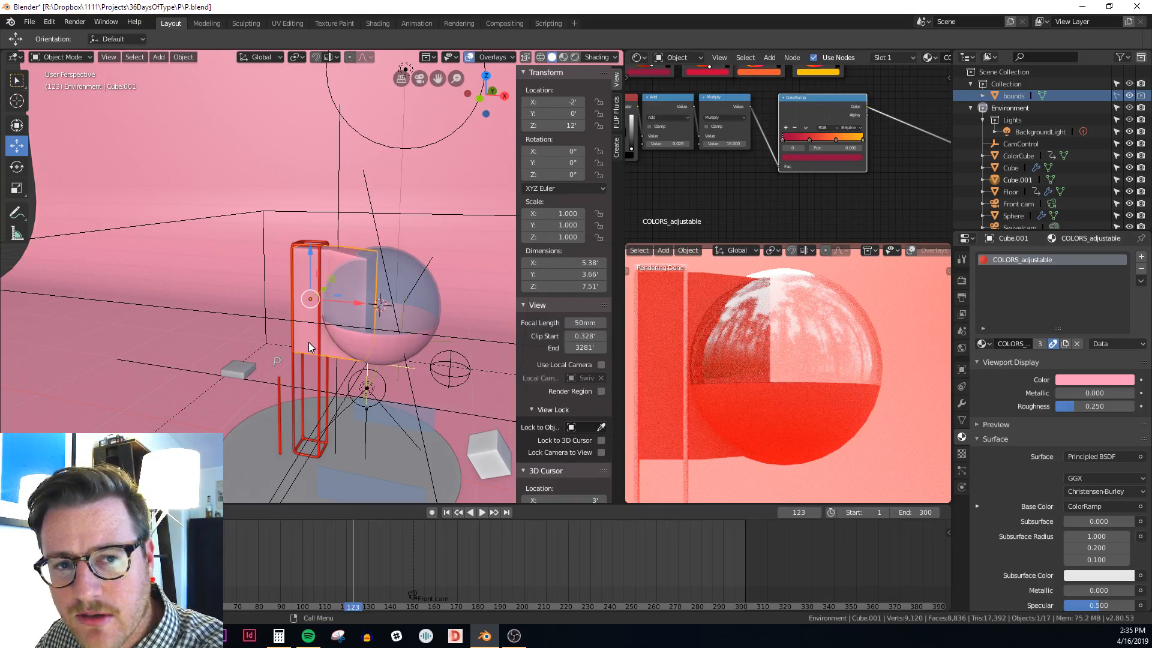
# Duplicate the column frame in place, leaving the copy at the original position
pyautogui.moveTo(168, 313); pyautogui.dragTo(348, 318, button='middle')
pyautogui.scroll(-3, 312, 322)
pyautogui.scroll(4, 342, 334)
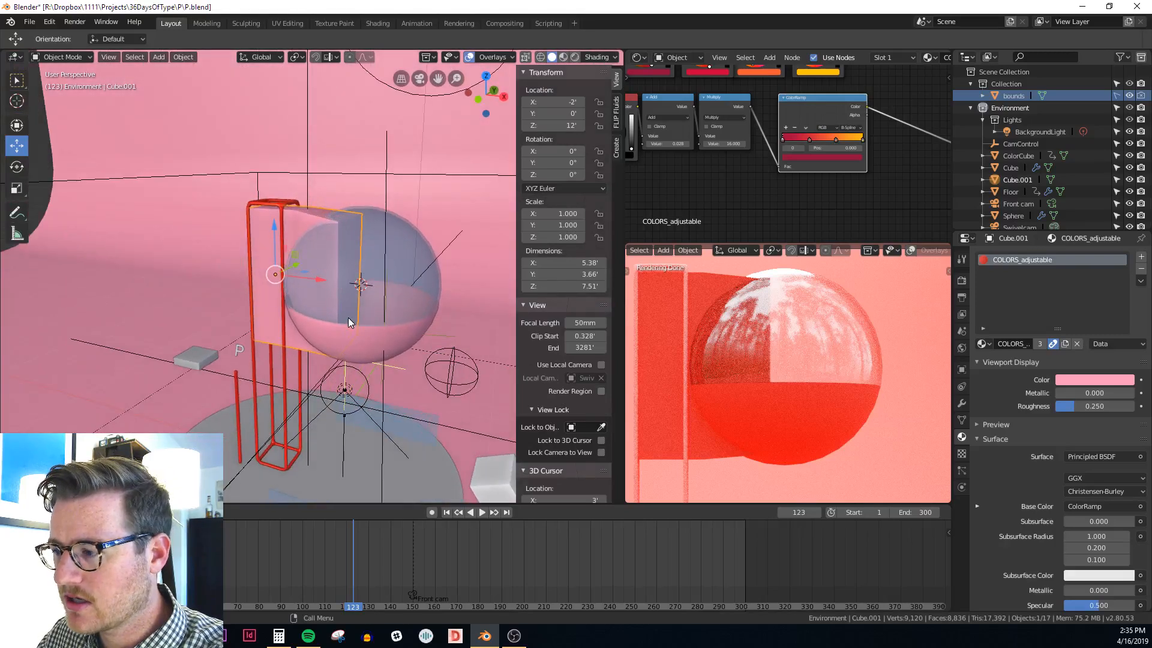
pyautogui.scroll(-4, 761, 390)
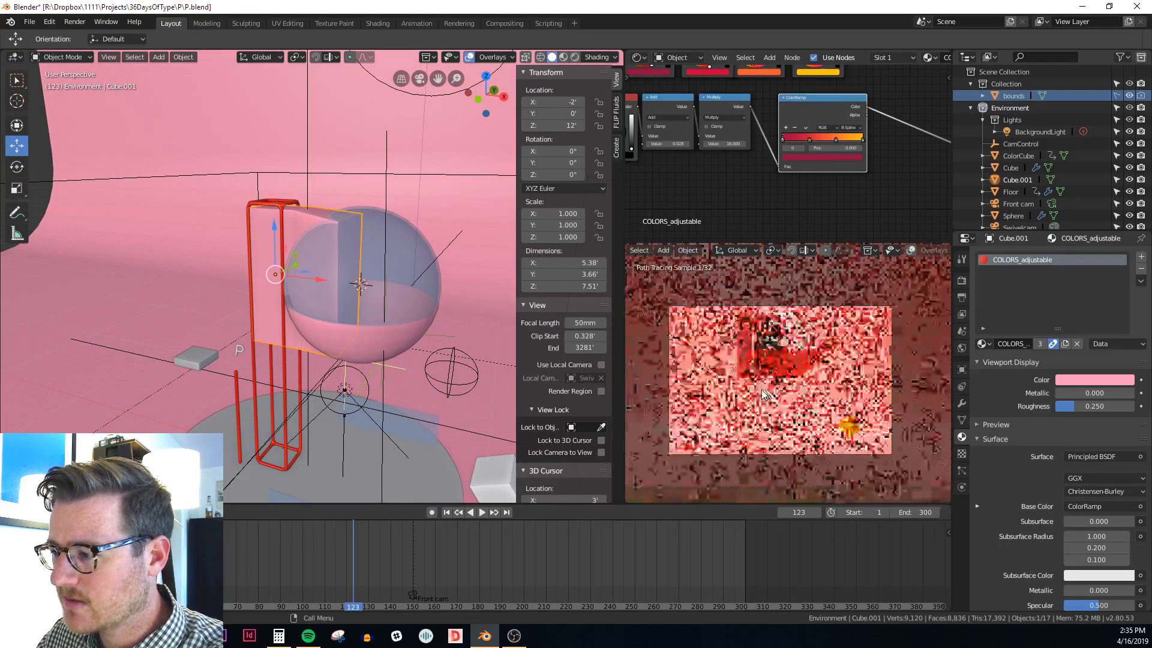
pyautogui.moveTo(476, 347); pyautogui.dragTo(432, 348, button='middle')
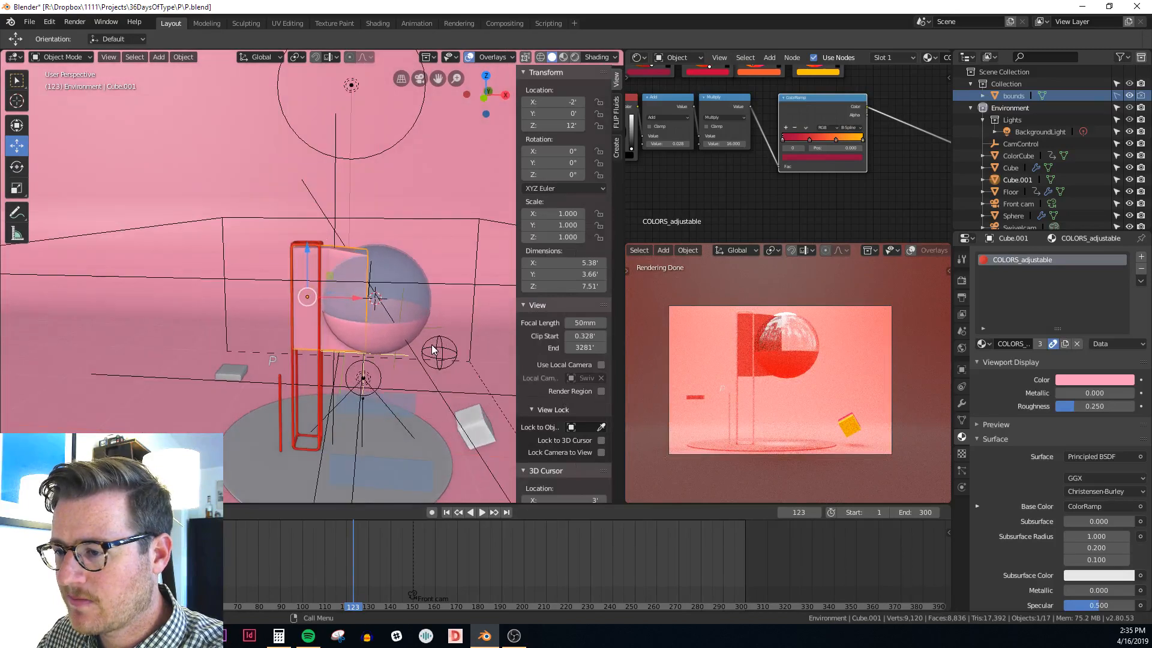
pyautogui.moveTo(318, 390); pyautogui.dragTo(361, 415, button='middle')
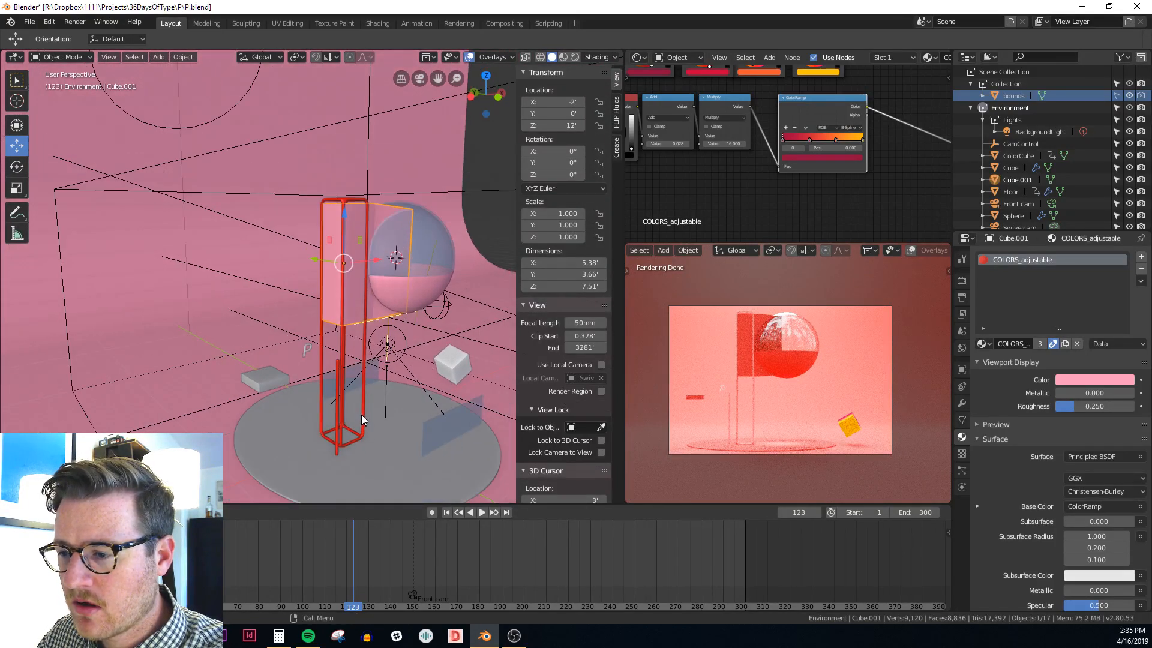
pyautogui.click(361, 415)
pyautogui.hotkey('shift', 'd')
pyautogui.press('Escape')
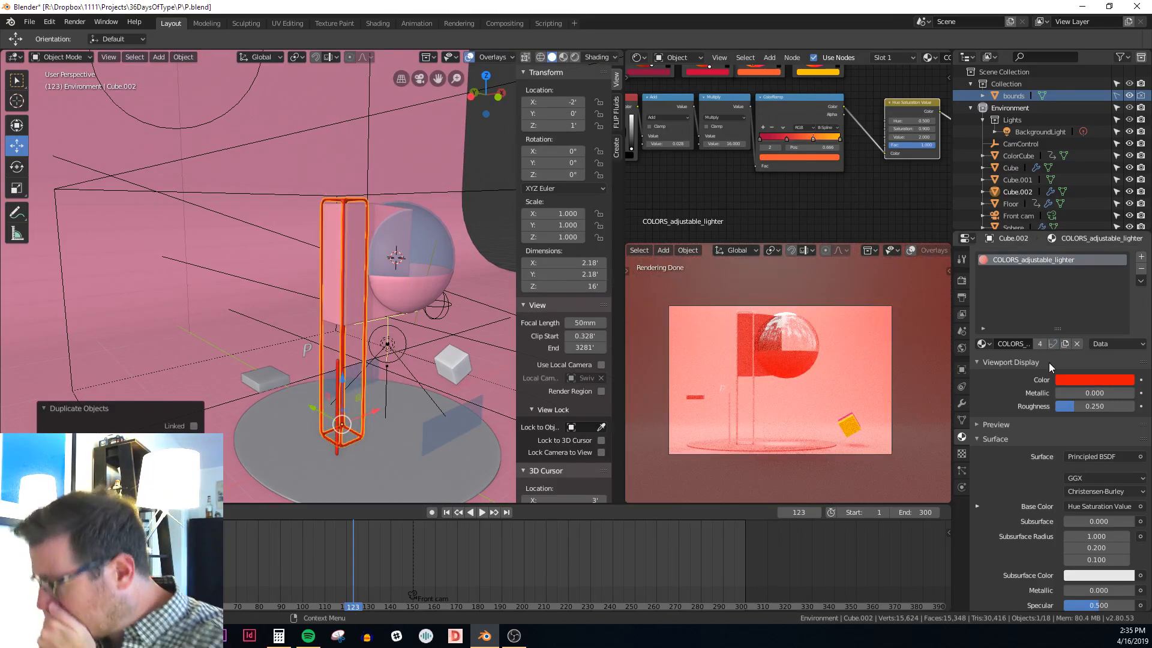
# Remove the Skin and Subdivision modifiers from the duplicated column and shade it flat
pyautogui.click(961, 404)
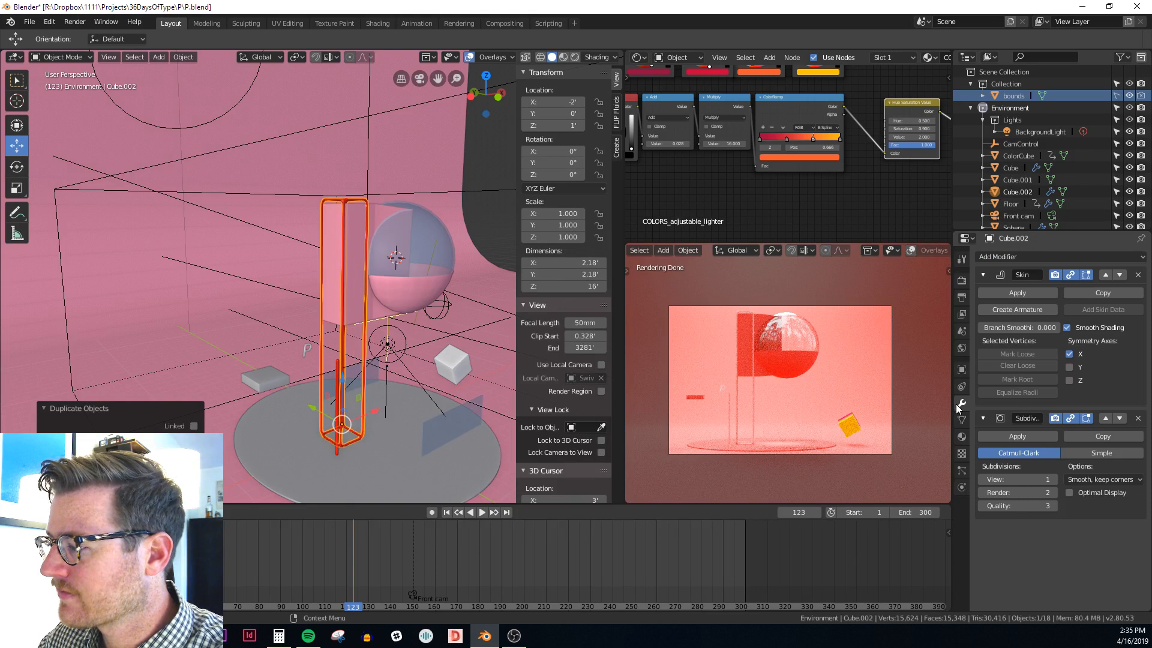
pyautogui.click(1137, 275)
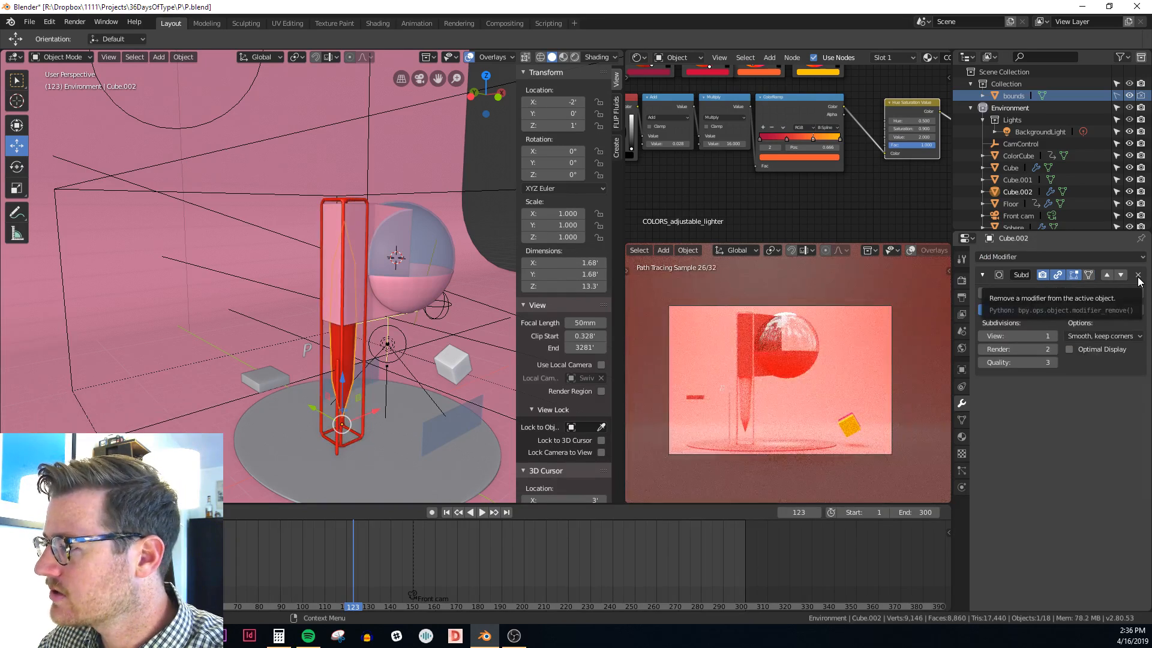
pyautogui.click(1137, 275)
pyautogui.moveTo(456, 336); pyautogui.dragTo(411, 319, button='middle')
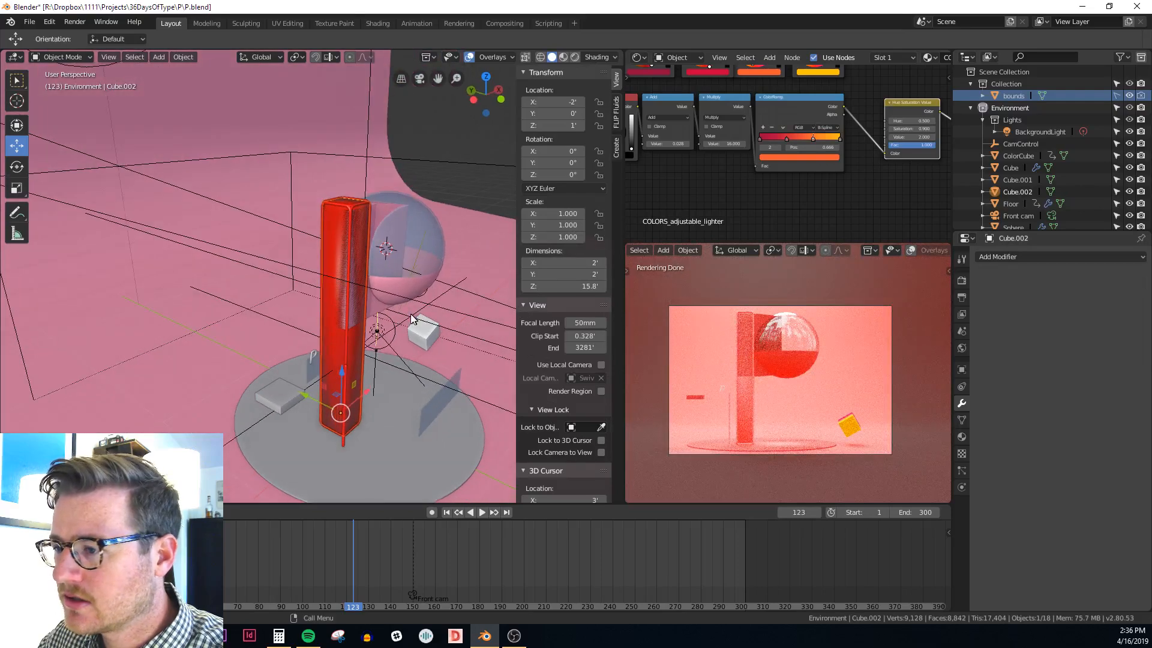
pyautogui.rightClick(412, 318)
pyautogui.click(412, 328)
# In Edit Mode, scale the duplicated column's whole mesh along Y into a thin slab about 0.65' deep
pyautogui.press('Tab')
pyautogui.scroll(4, 428, 317)
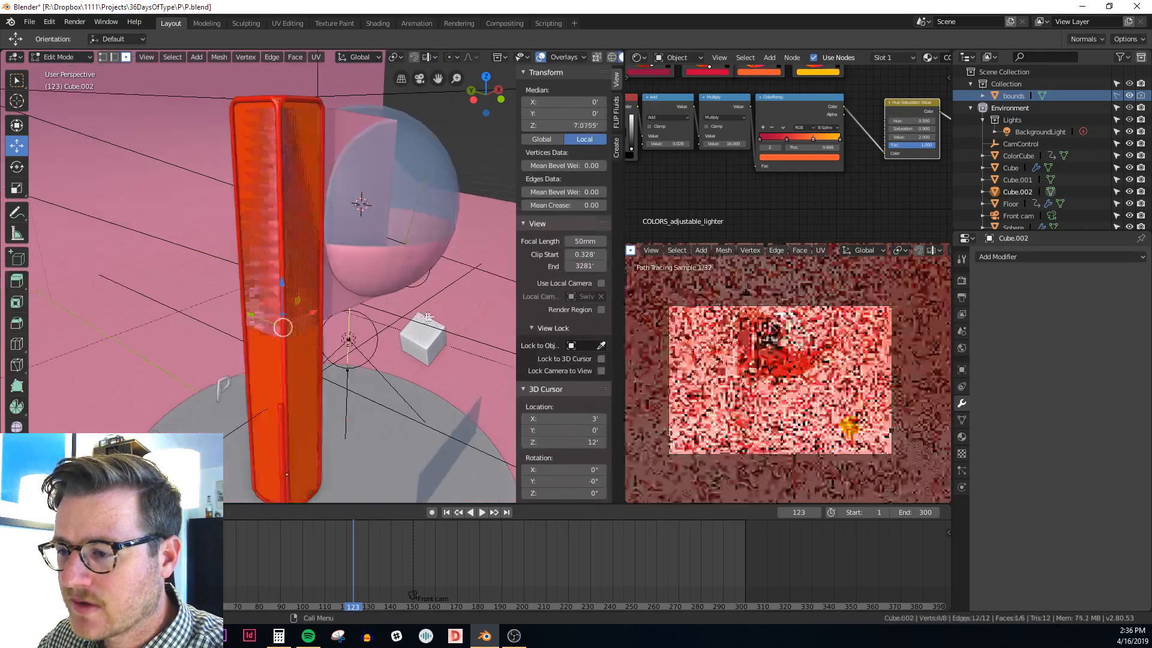
pyautogui.press('y')
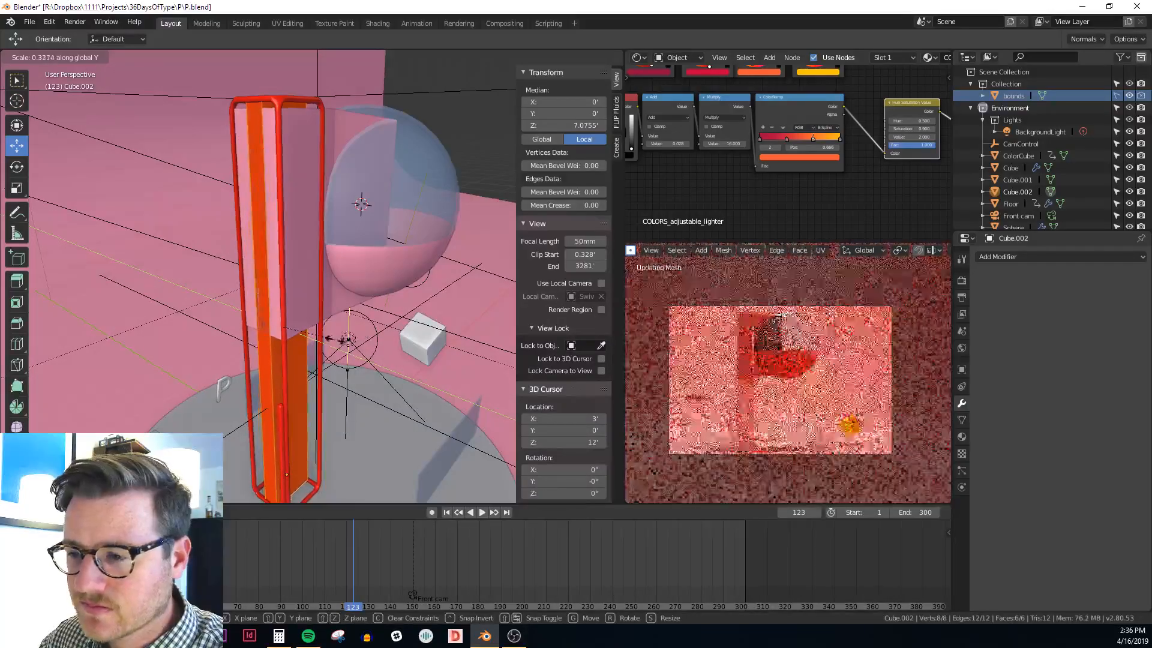
pyautogui.click(334, 341)
pyautogui.moveTo(366, 337); pyautogui.dragTo(358, 231, button='middle')
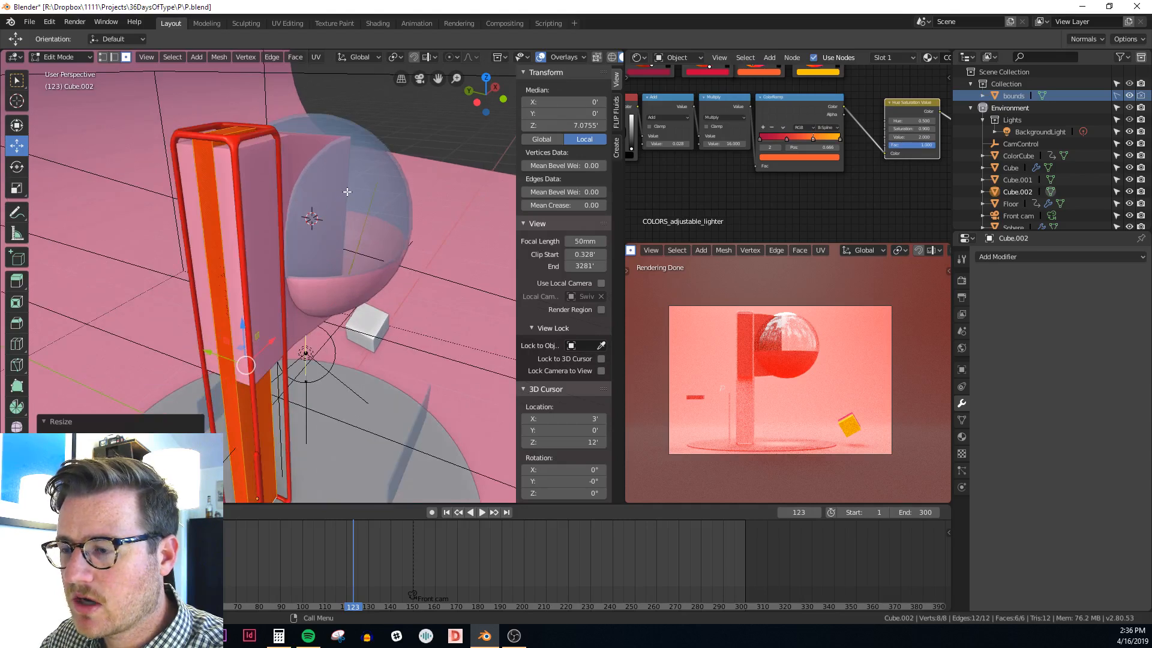
pyautogui.moveTo(344, 221); pyautogui.dragTo(418, 276, button='middle')
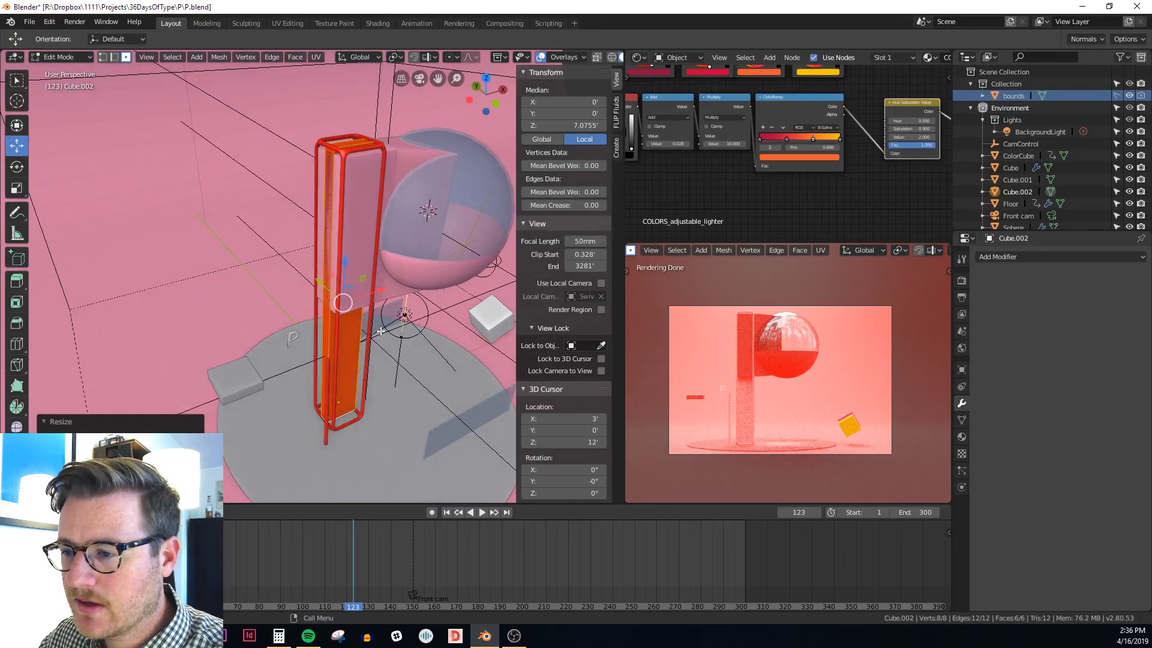
pyautogui.moveTo(403, 311); pyautogui.dragTo(268, 298, button='middle')
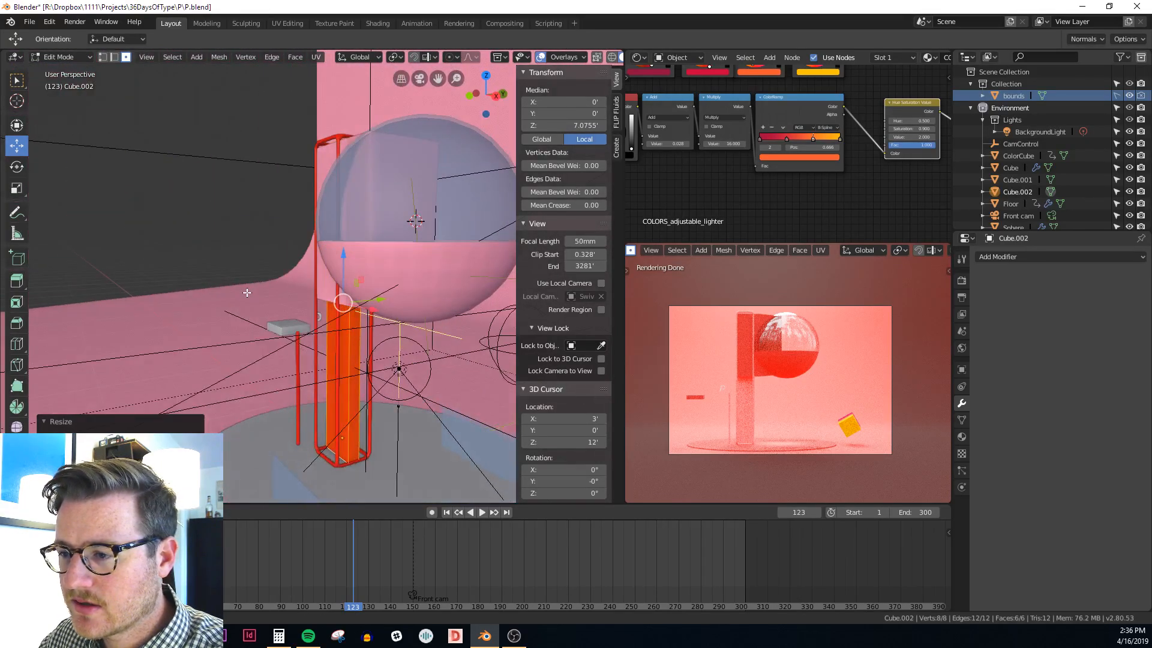
pyautogui.moveTo(257, 294); pyautogui.dragTo(257, 298, button='middle')
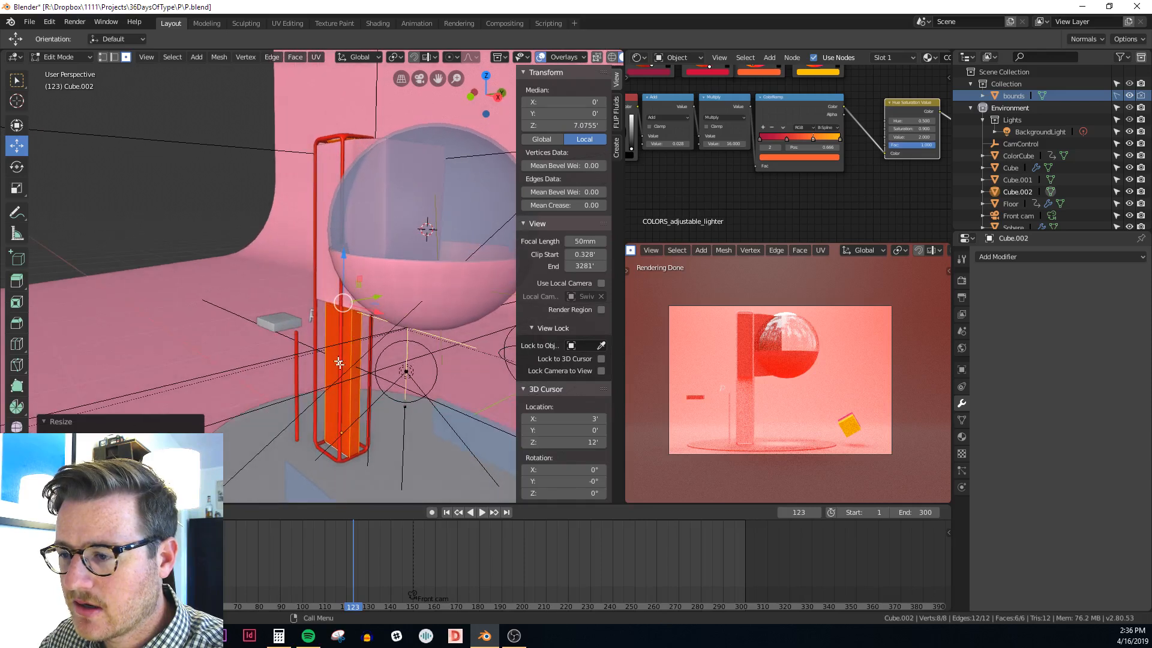
# Inset the slab's narrow end face on the sphere side by about 0.13'
pyautogui.keyDown('shift'); pyautogui.moveTo(340, 363); pyautogui.dragTo(317, 321, button='middle'); pyautogui.keyUp('shift')
pyautogui.scroll(5, 333, 387)
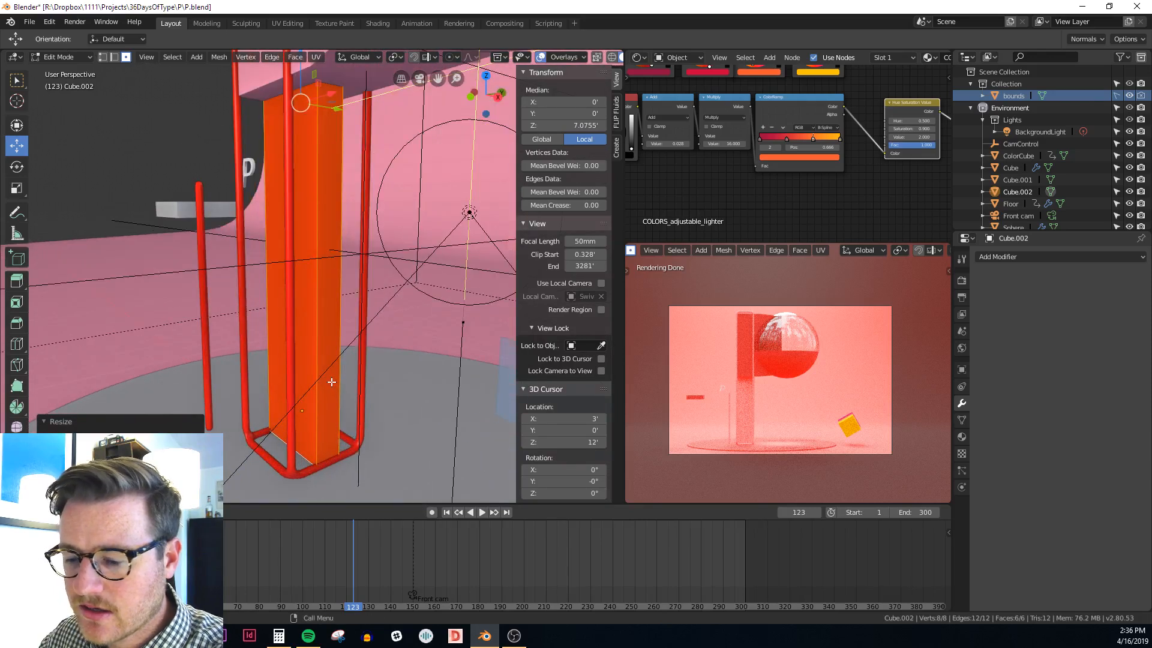
pyautogui.click(332, 382)
pyautogui.scroll(-2, 334, 380)
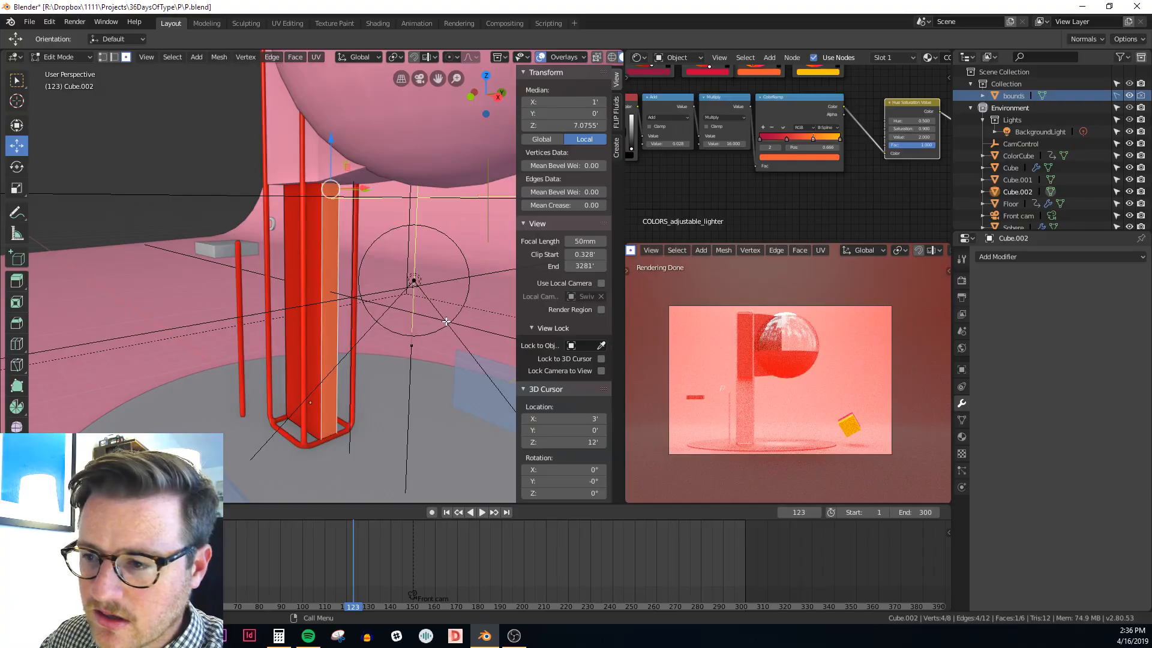
pyautogui.press('i')
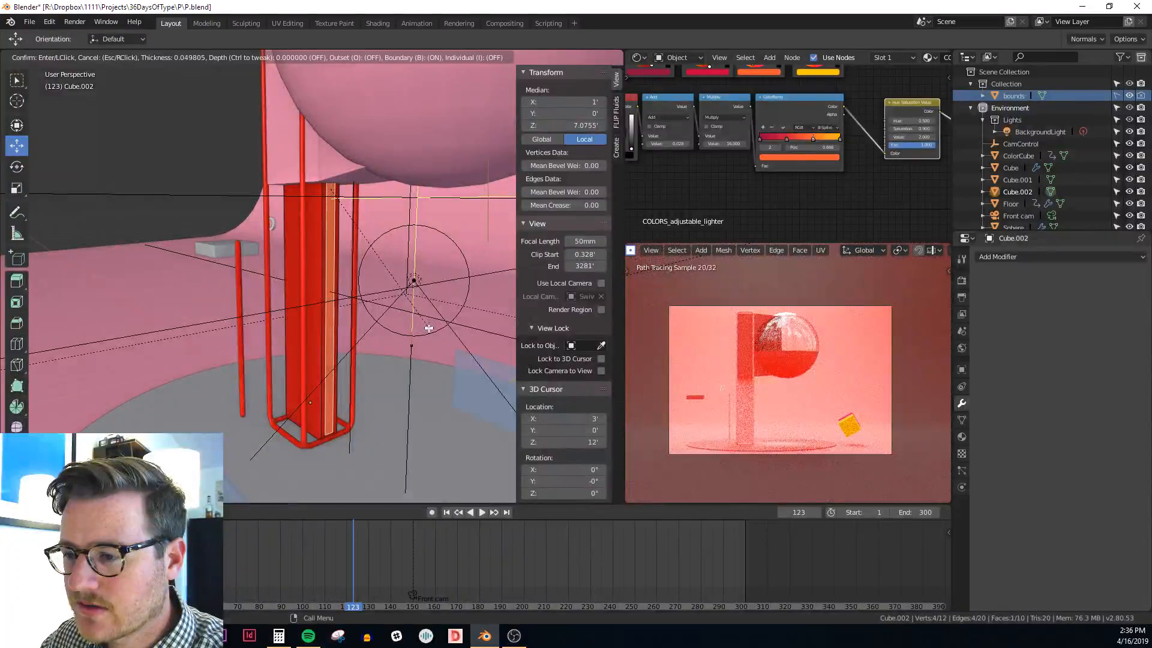
pyautogui.click(429, 328)
pyautogui.scroll(2, 429, 333)
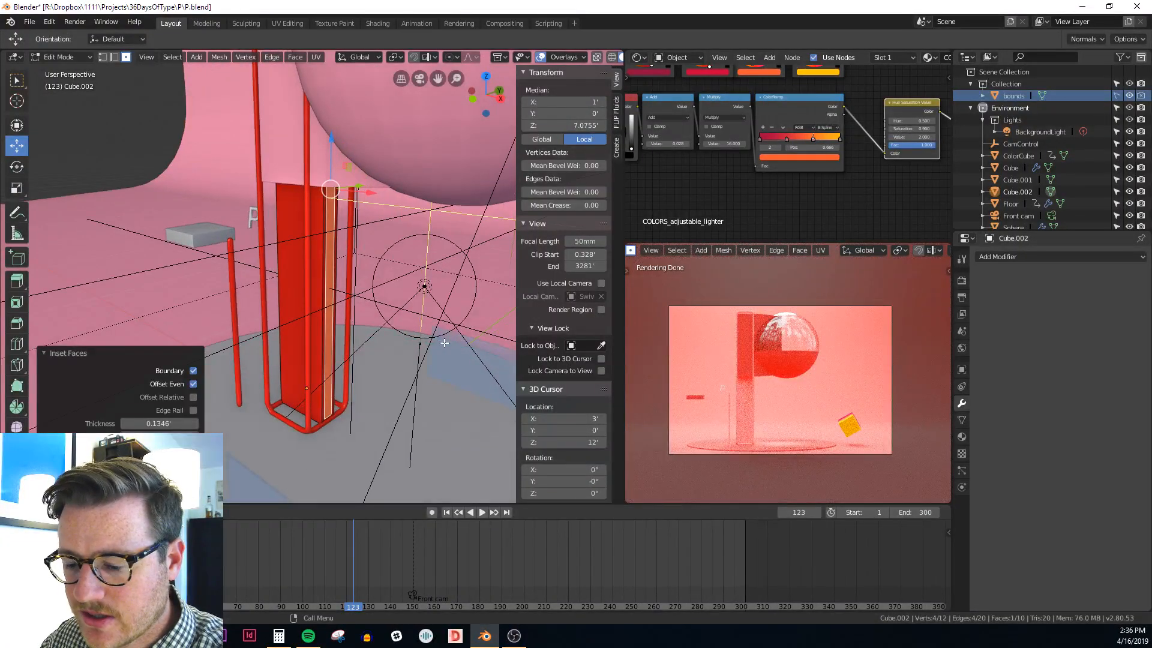
# Extrude the inset face about 0.36' inward along X to form a groove and return to Object Mode
pyautogui.press('e')
pyautogui.press('x')
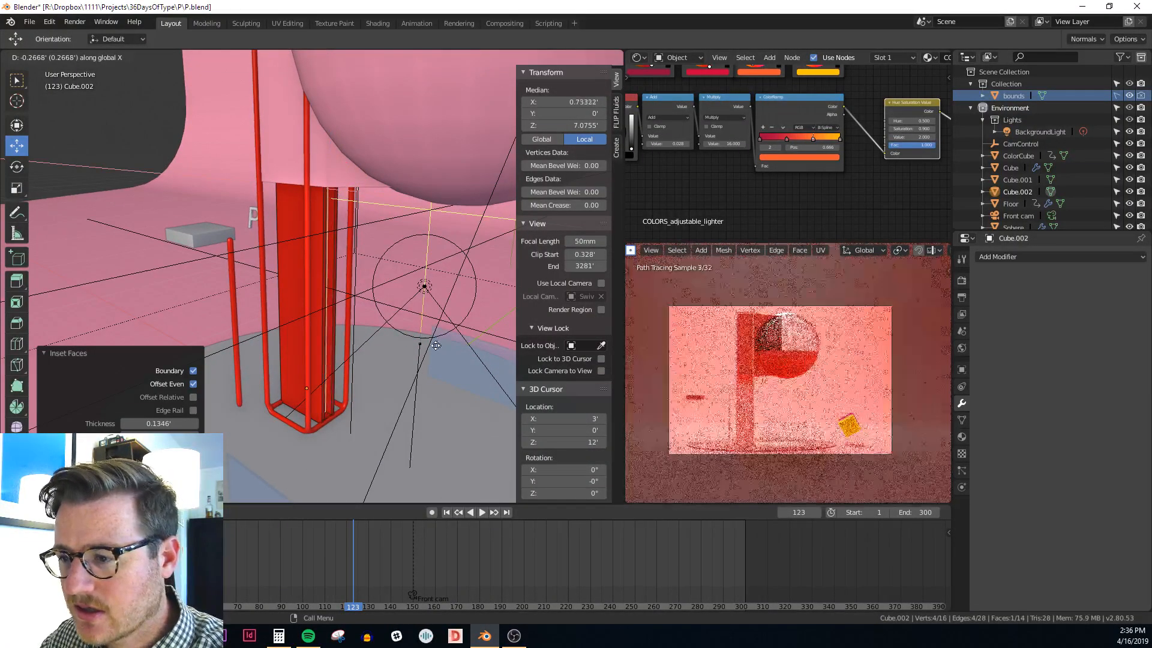
pyautogui.click(434, 345)
pyautogui.moveTo(433, 345)
pyautogui.mouseDown(button='middle')
pyautogui.moveTo(378, 345)
pyautogui.moveTo(418, 338)
pyautogui.mouseUp(button='middle')
pyautogui.press('Tab')
pyautogui.scroll(2, 794, 401)
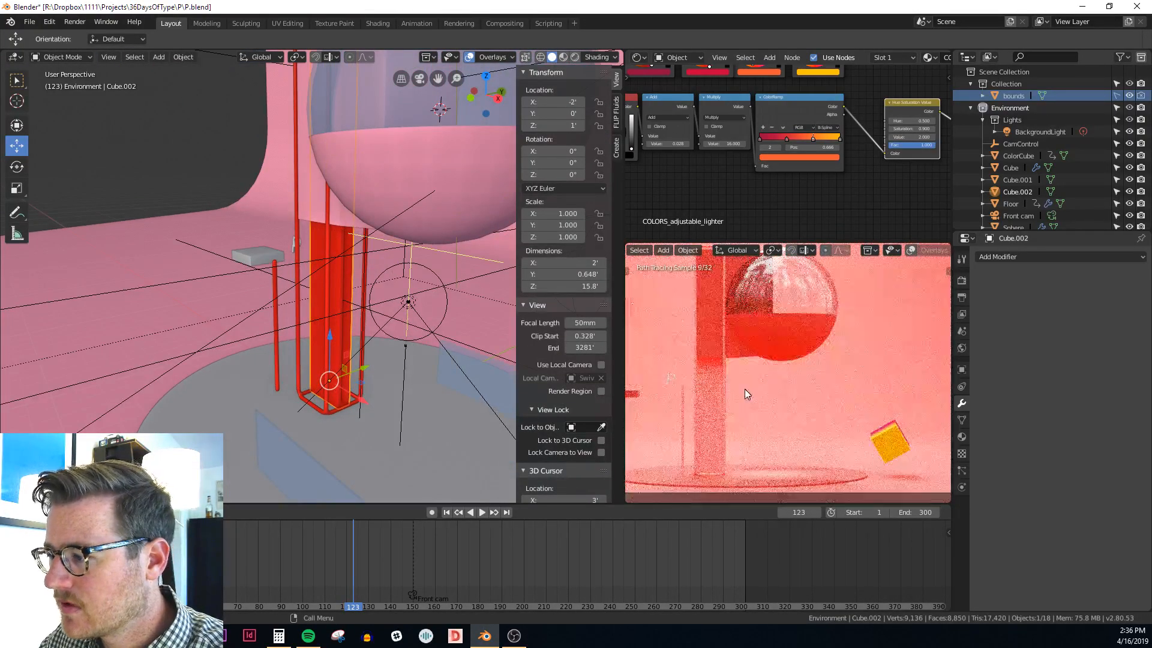
# Apply the COLORS_adjustable material to the slab inside the column frame
pyautogui.moveTo(293, 319); pyautogui.dragTo(405, 319, button='middle')
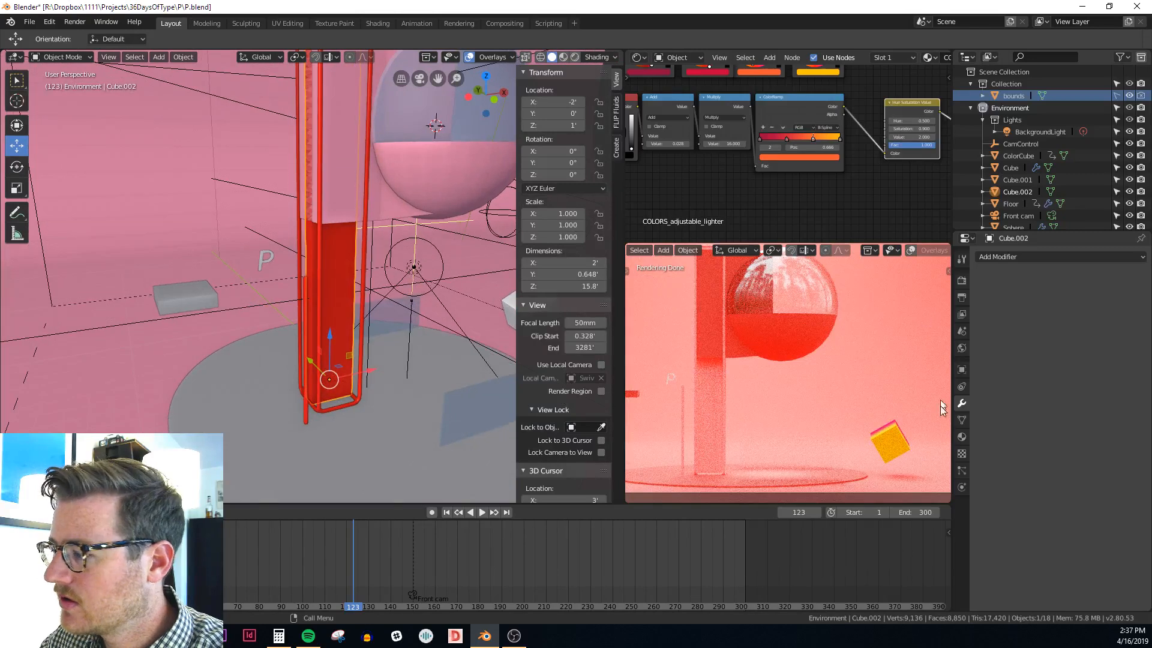
pyautogui.click(963, 437)
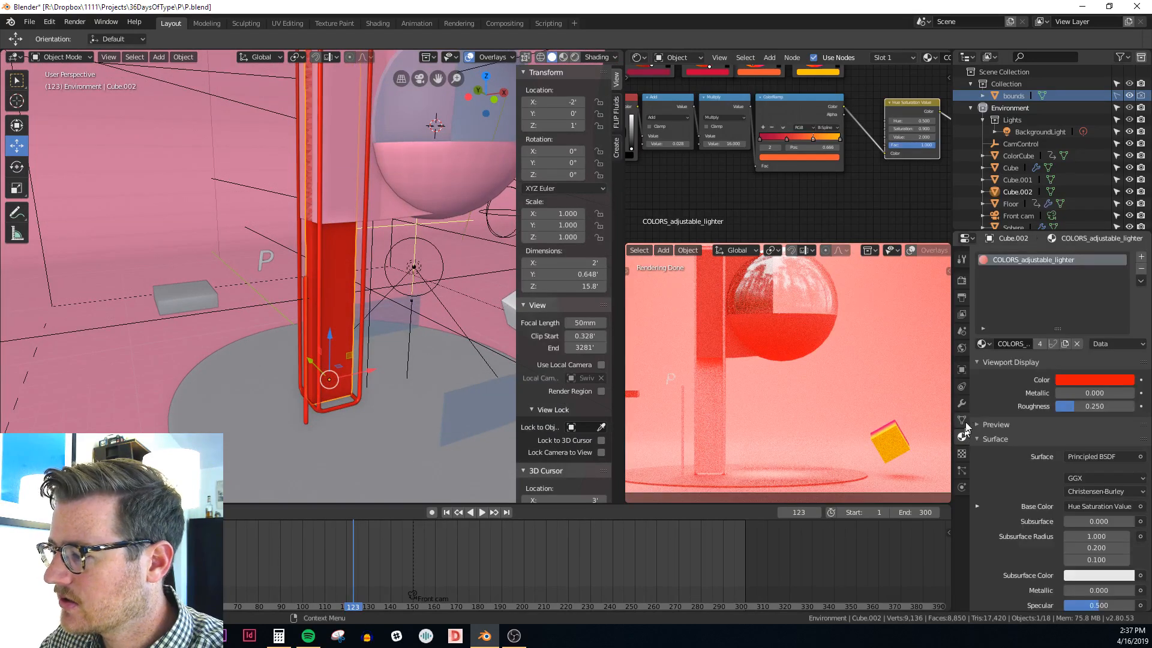
pyautogui.click(982, 345)
pyautogui.click(1003, 374)
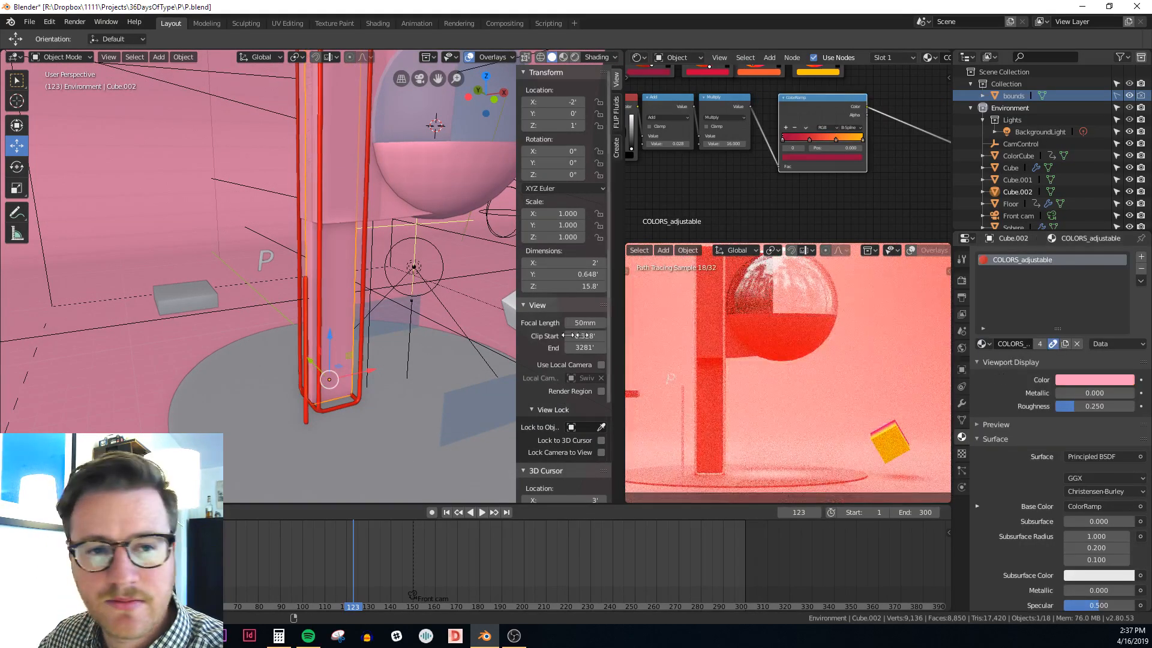
# Move the slab's narrow end face opposite the groove inward along X, shortening the slab to about 1.48'
pyautogui.moveTo(395, 304); pyautogui.dragTo(298, 333, button='middle')
pyautogui.press('Tab')
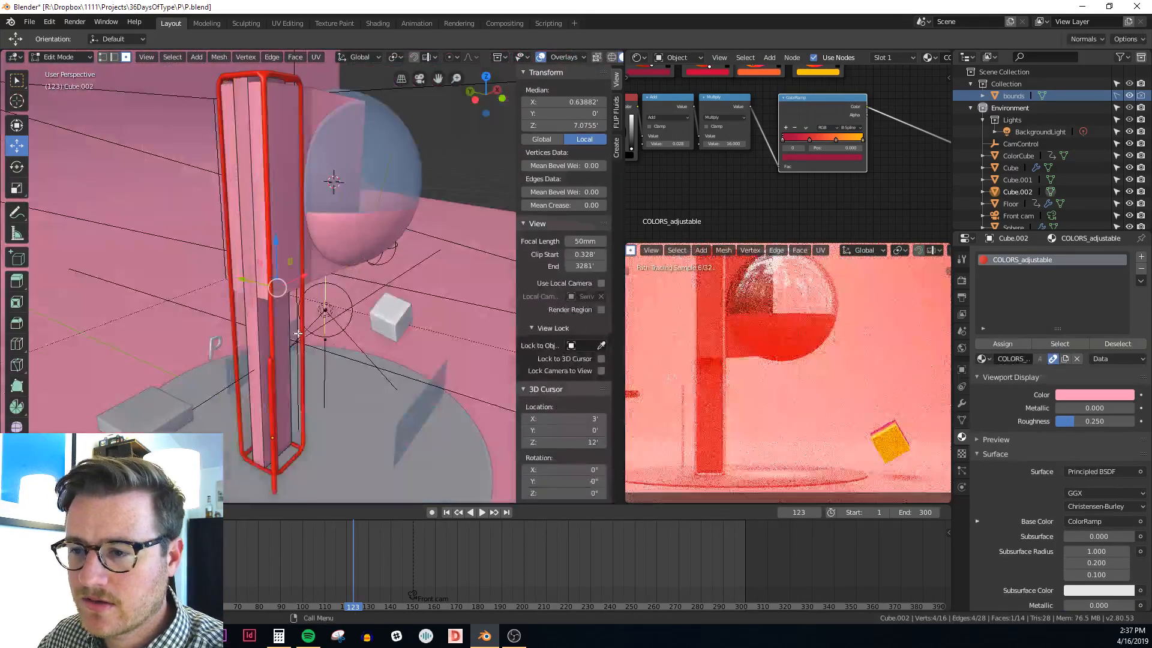
pyautogui.click(253, 314)
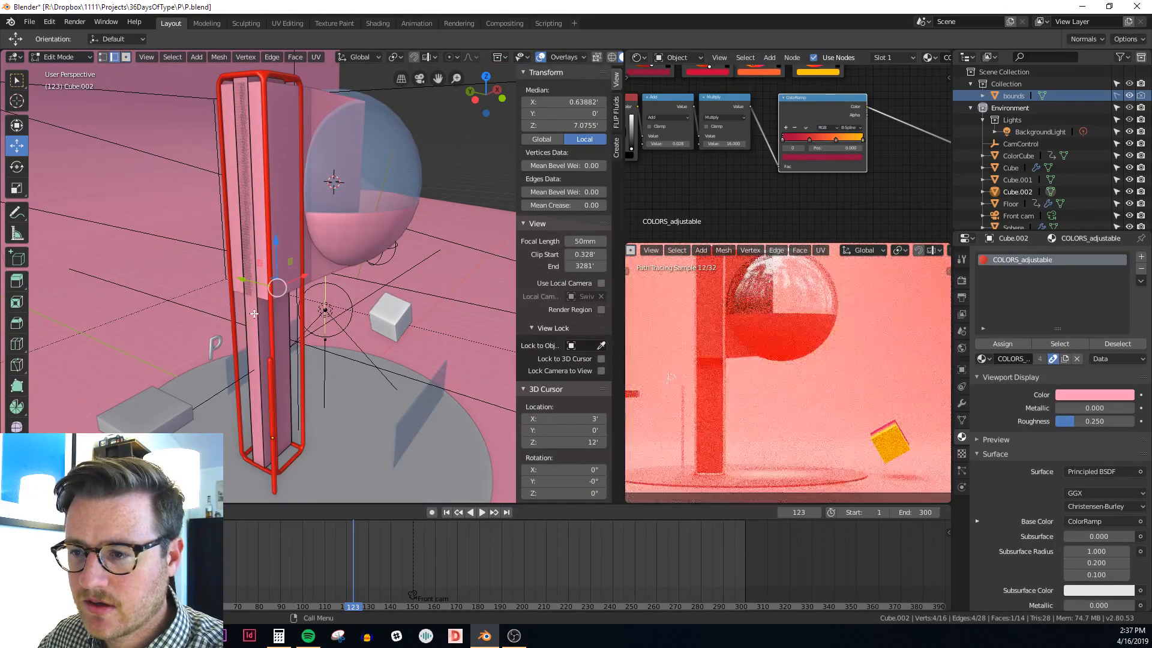
pyautogui.click(253, 313)
pyautogui.moveTo(276, 288); pyautogui.dragTo(285, 286)
# Select the slab's bottom face and lower it to about Z -1.008' at the base of the column frame
pyautogui.moveTo(296, 379); pyautogui.dragTo(283, 351, button='middle')
pyautogui.hotkey('alt', 'z')
pyautogui.keyDown('shift'); pyautogui.moveTo(292, 435); pyautogui.dragTo(268, 385, button='middle'); pyautogui.keyUp('shift')
pyautogui.scroll(3, 262, 396)
pyautogui.click(262, 396)
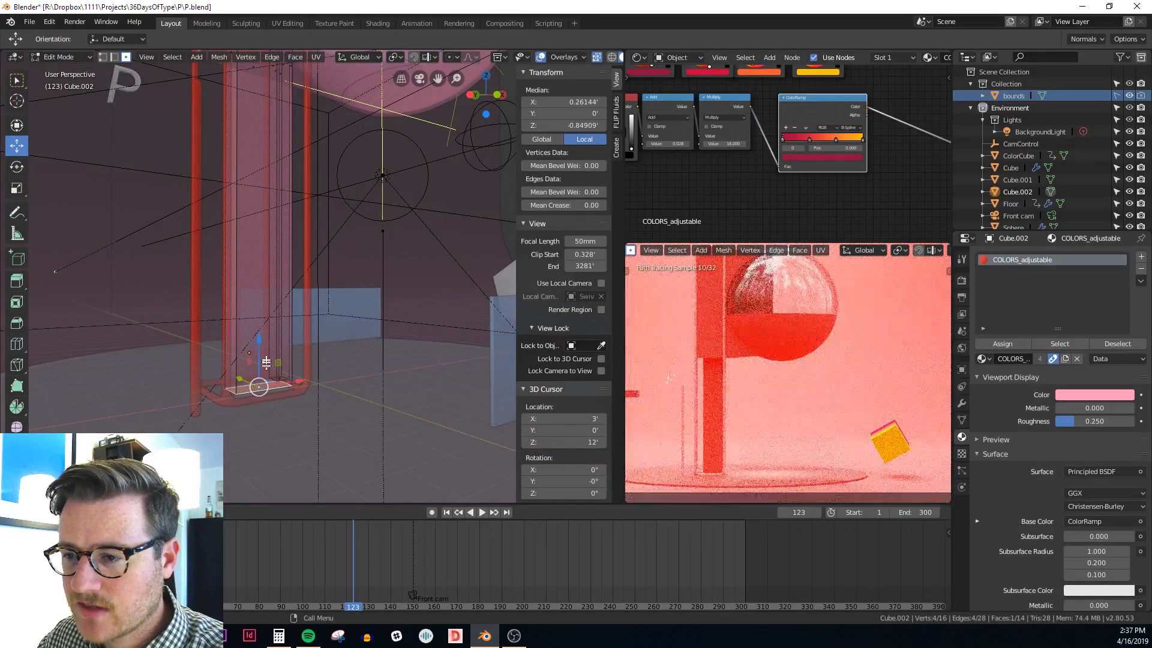
pyautogui.hotkey('alt', 'z')
pyautogui.moveTo(262, 339); pyautogui.dragTo(264, 349)
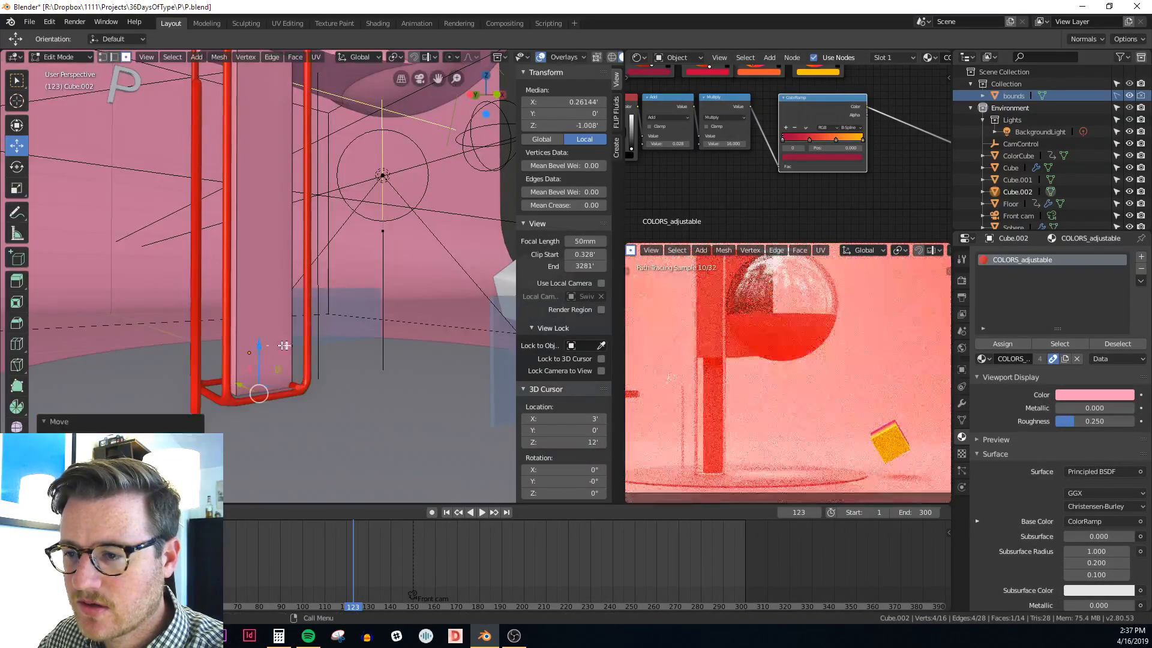
pyautogui.moveTo(288, 351); pyautogui.dragTo(287, 379, button='middle')
pyautogui.press('Tab')
# Duplicate the slab's bottom face in place, widen the copy along Y to about 1.9', and separate it into its own object
pyautogui.press('Tab')
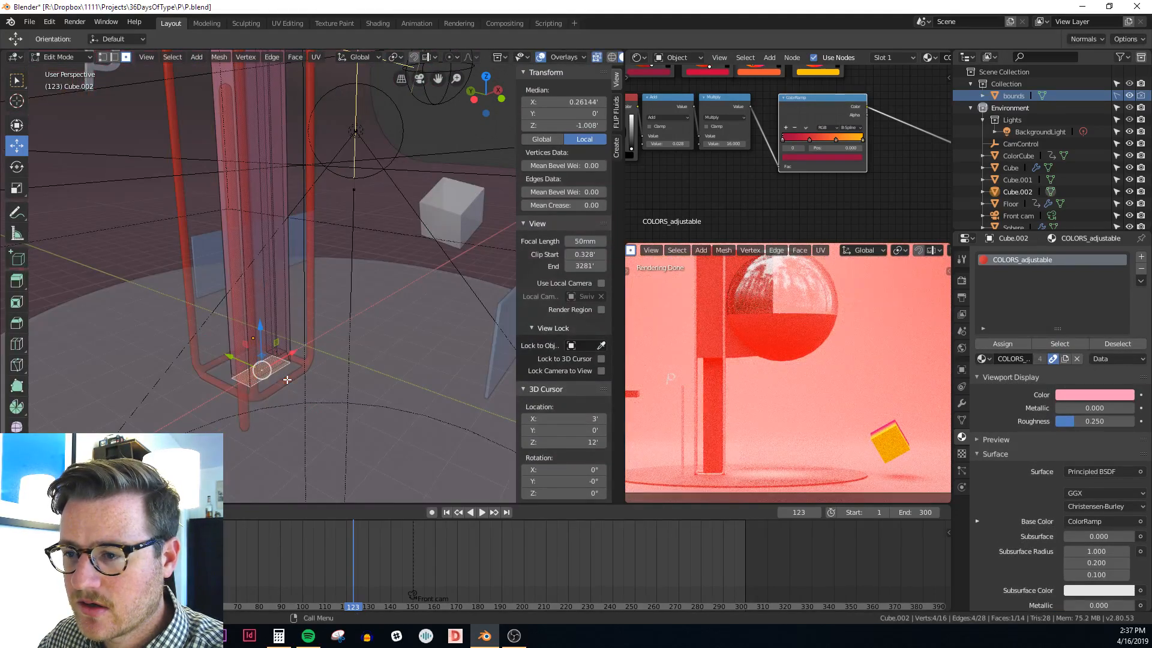
pyautogui.click(292, 376)
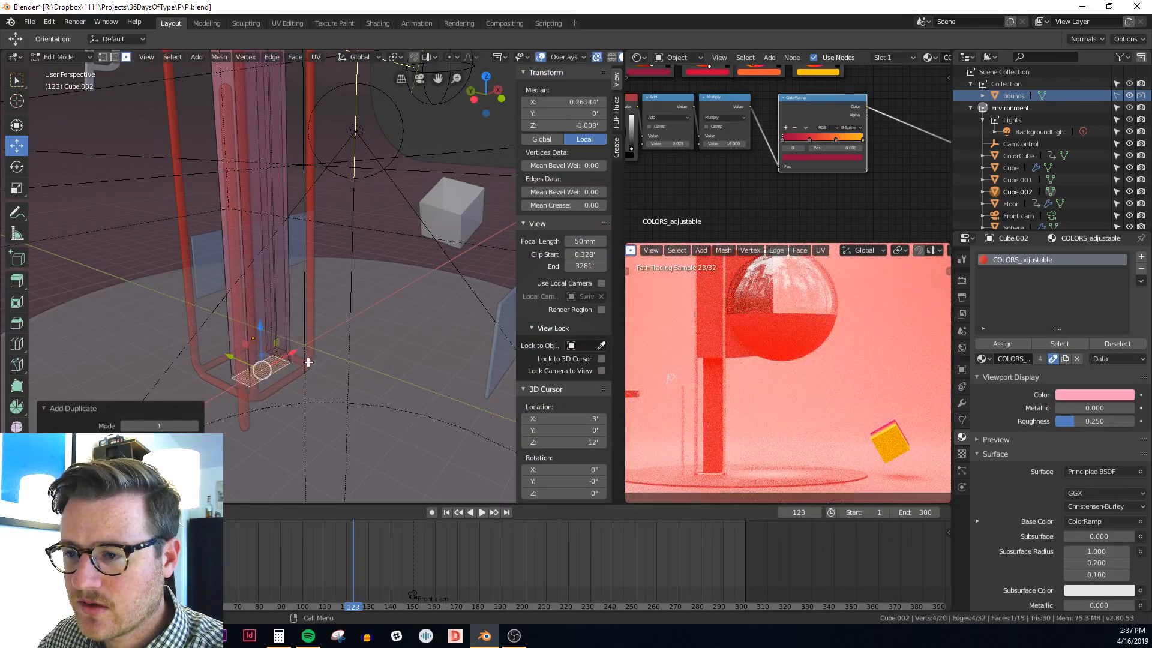
pyautogui.click(385, 386)
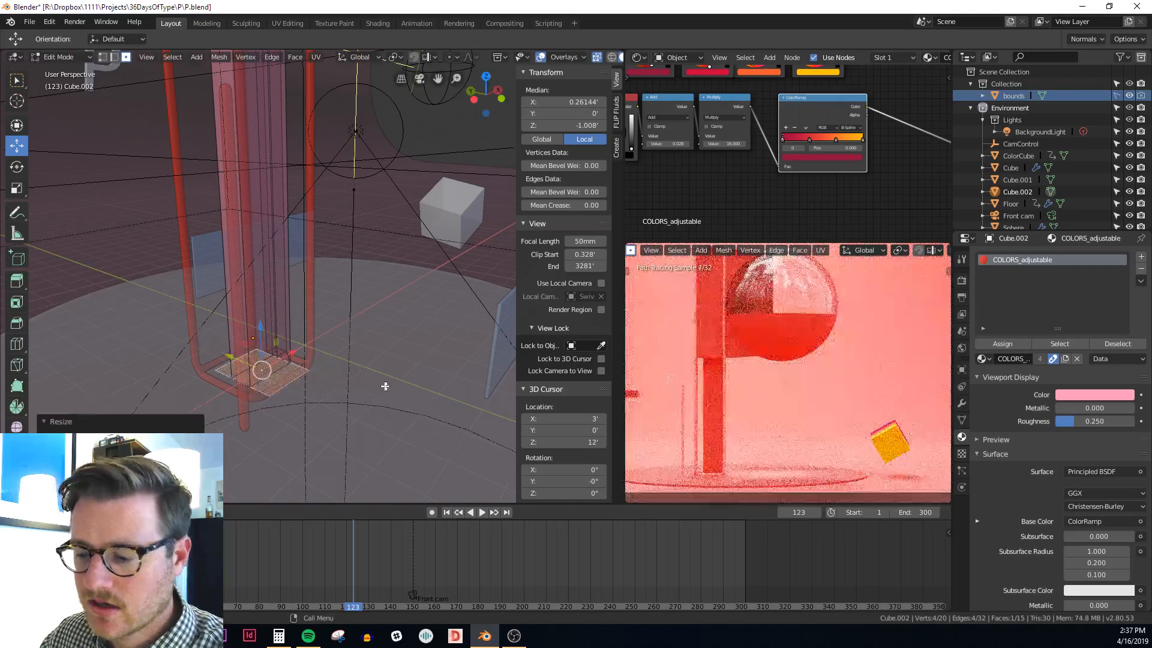
pyautogui.click(373, 387)
pyautogui.press('Tab')
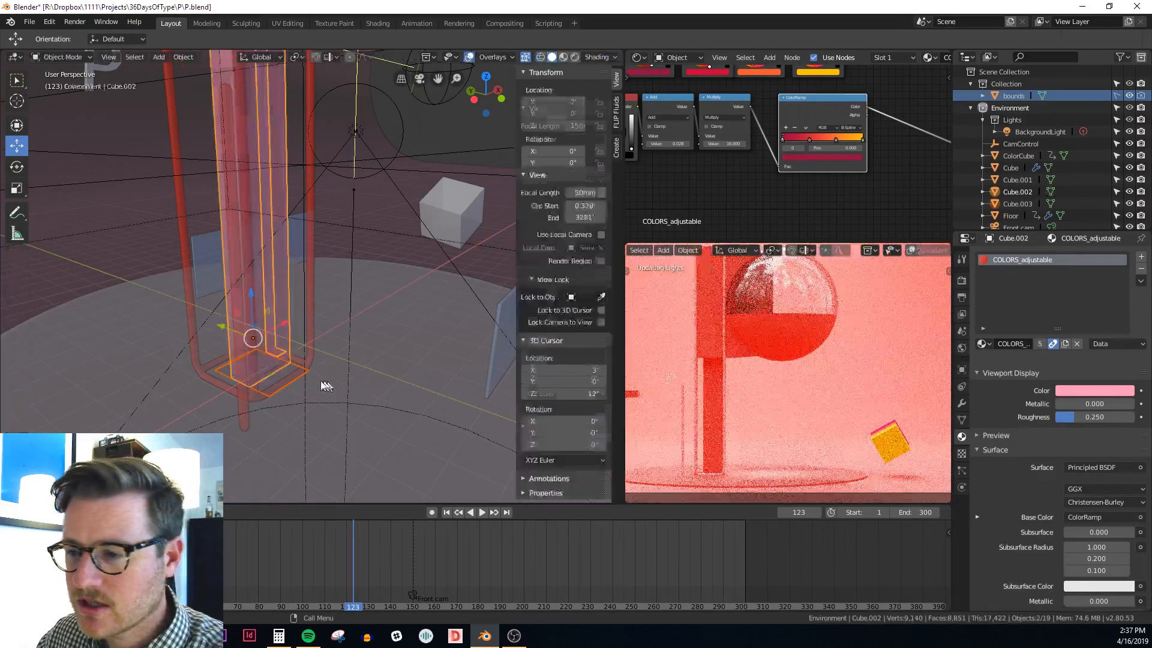
# Select only the separated plane at the column's base and open its mesh in Edit Mode with X-ray off
pyautogui.click(304, 379)
pyautogui.click(283, 377)
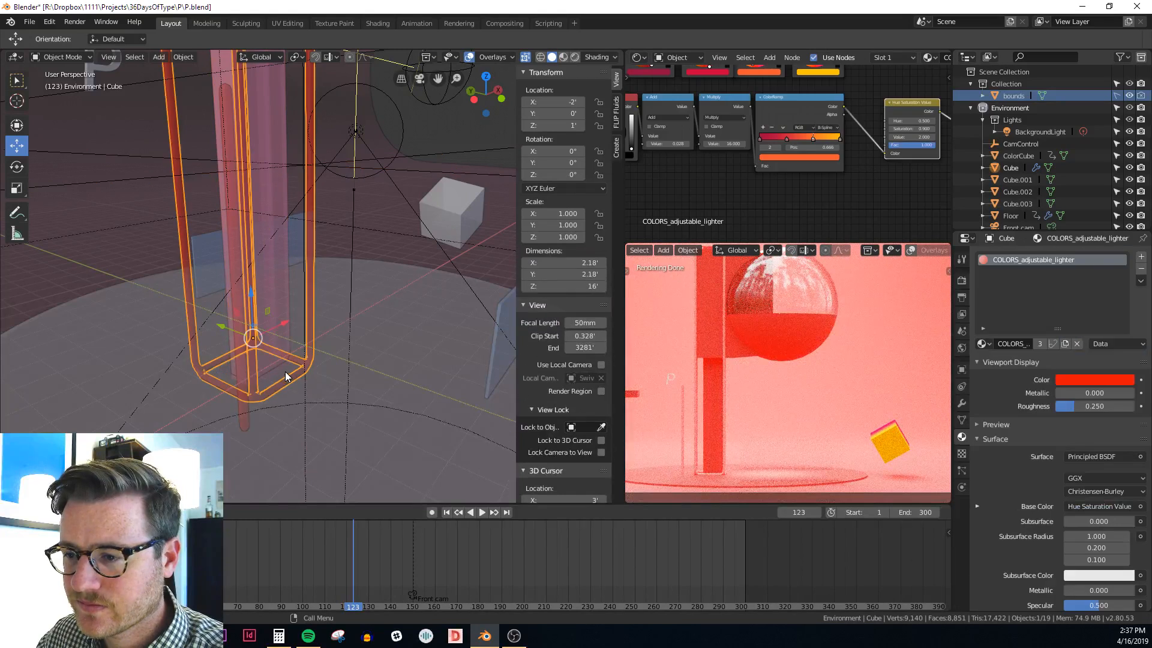
pyautogui.click(289, 371)
pyautogui.click(289, 371)
pyautogui.click(289, 378)
pyautogui.click(290, 378)
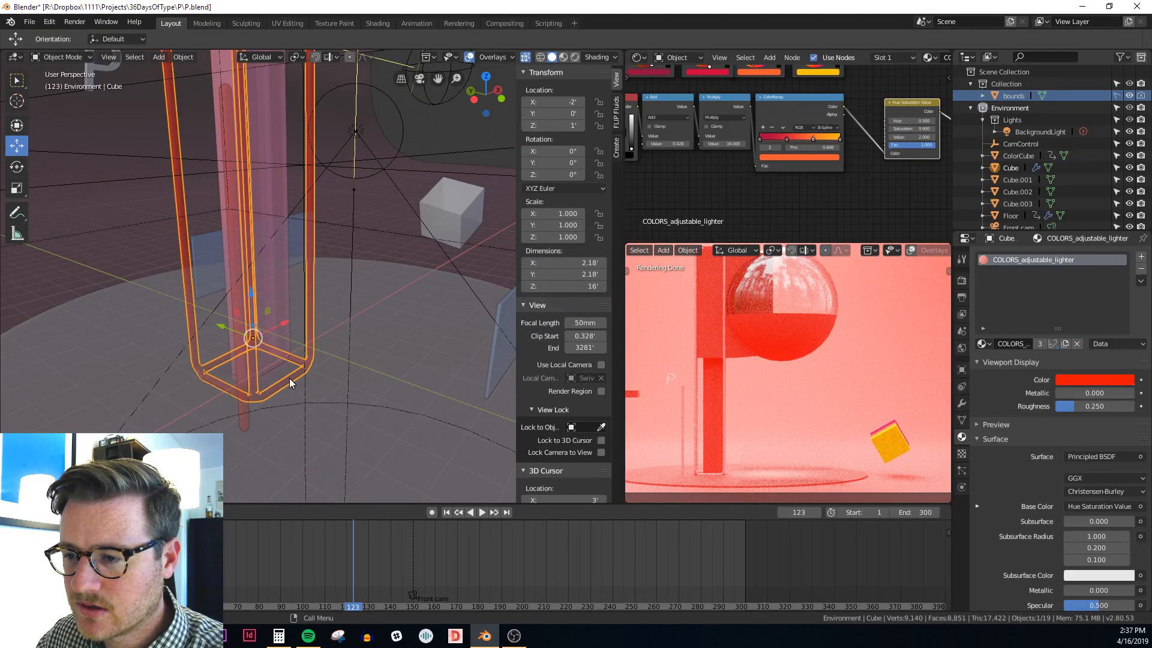
pyautogui.click(289, 378)
pyautogui.click(289, 378)
pyautogui.click(289, 378)
pyautogui.click(289, 378)
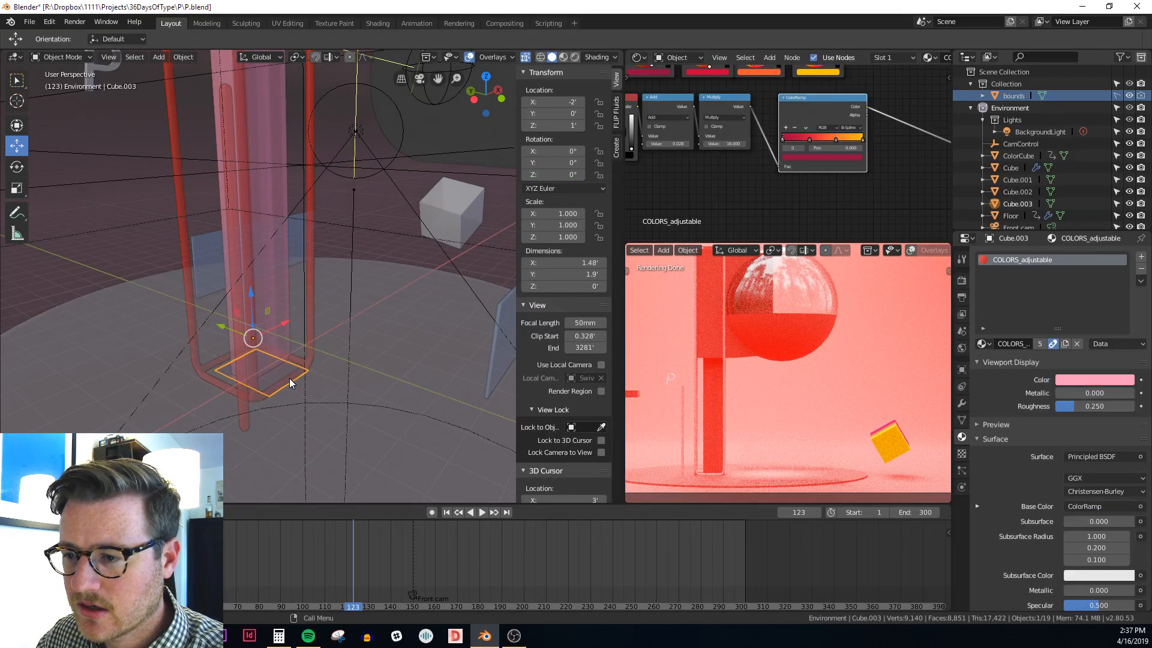
pyautogui.hotkey('alt', 'z')
pyautogui.moveTo(297, 378)
pyautogui.mouseDown(button='middle')
pyautogui.moveTo(381, 373)
pyautogui.moveTo(285, 391)
pyautogui.moveTo(324, 360)
pyautogui.mouseUp(button='middle')
pyautogui.press('Tab')
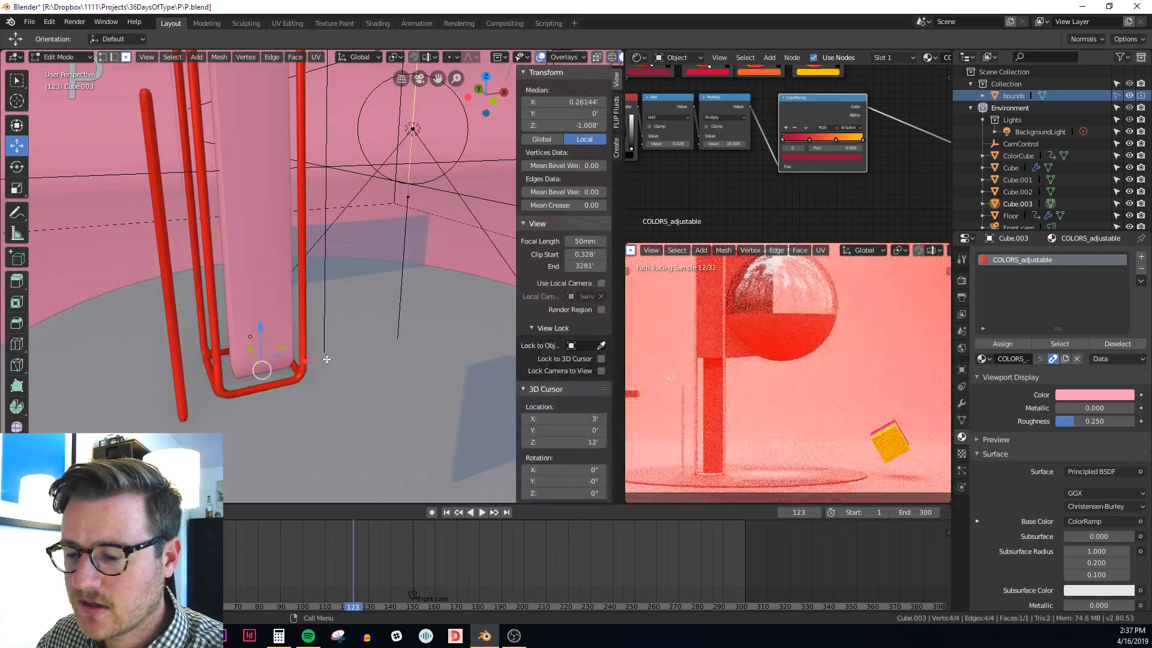
# Extrude the plane at the column's base upward into a thin plate centred at about Z -0.867' and remove its double vertices
pyautogui.press('e')
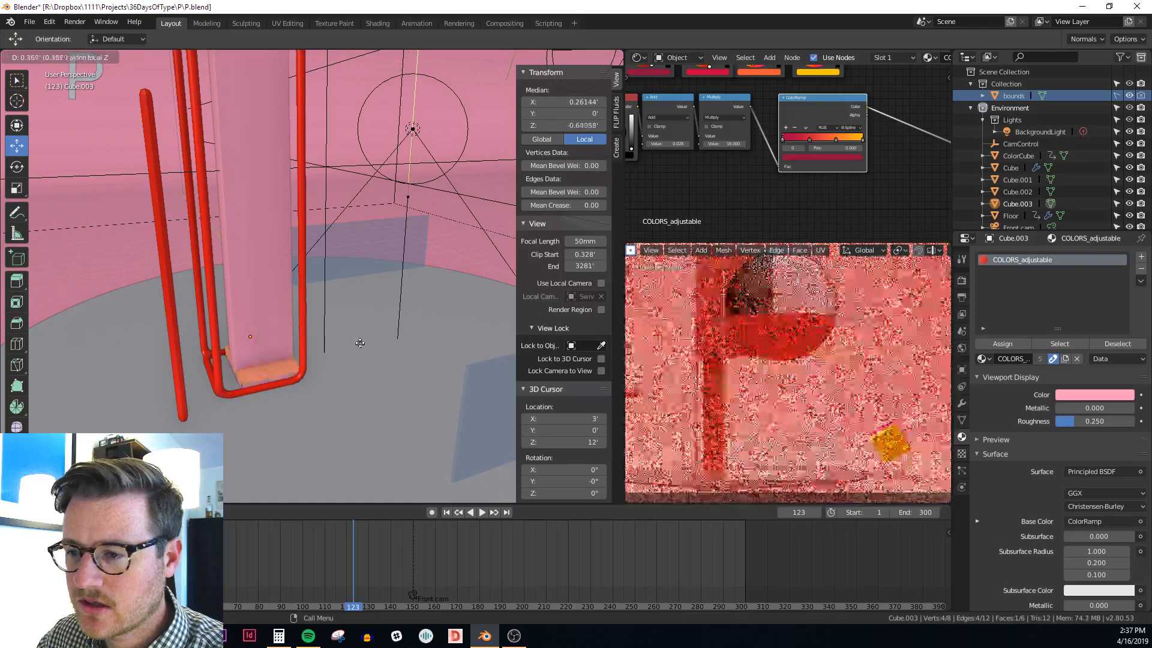
pyautogui.click(360, 345)
pyautogui.press('a')
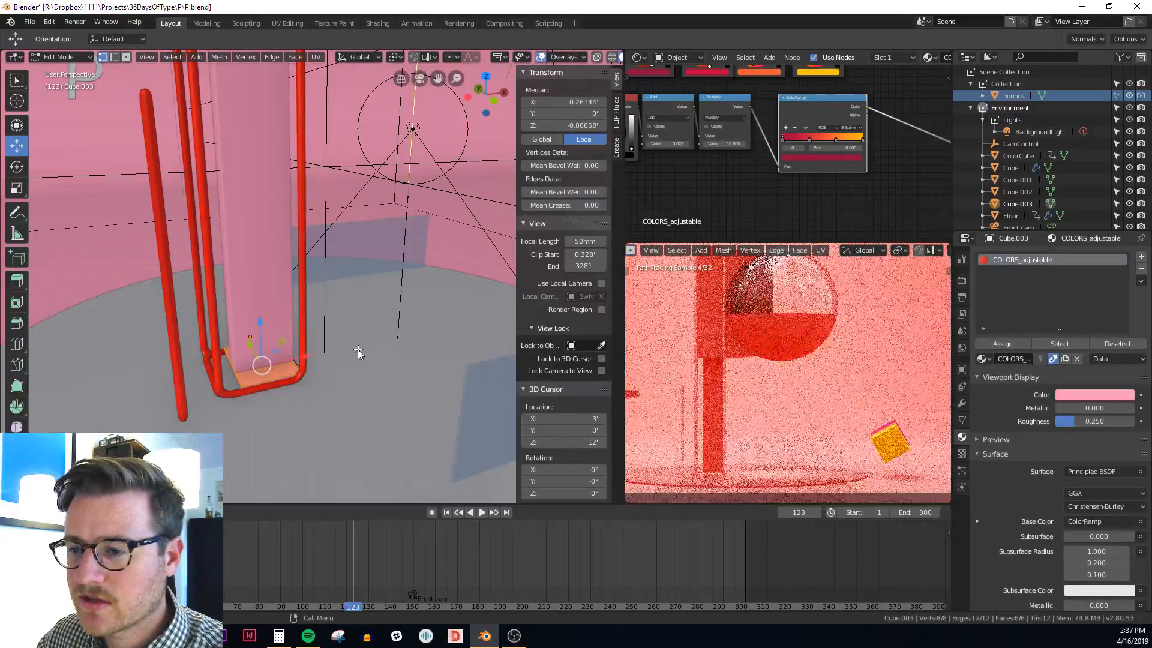
pyautogui.rightClick(358, 349)
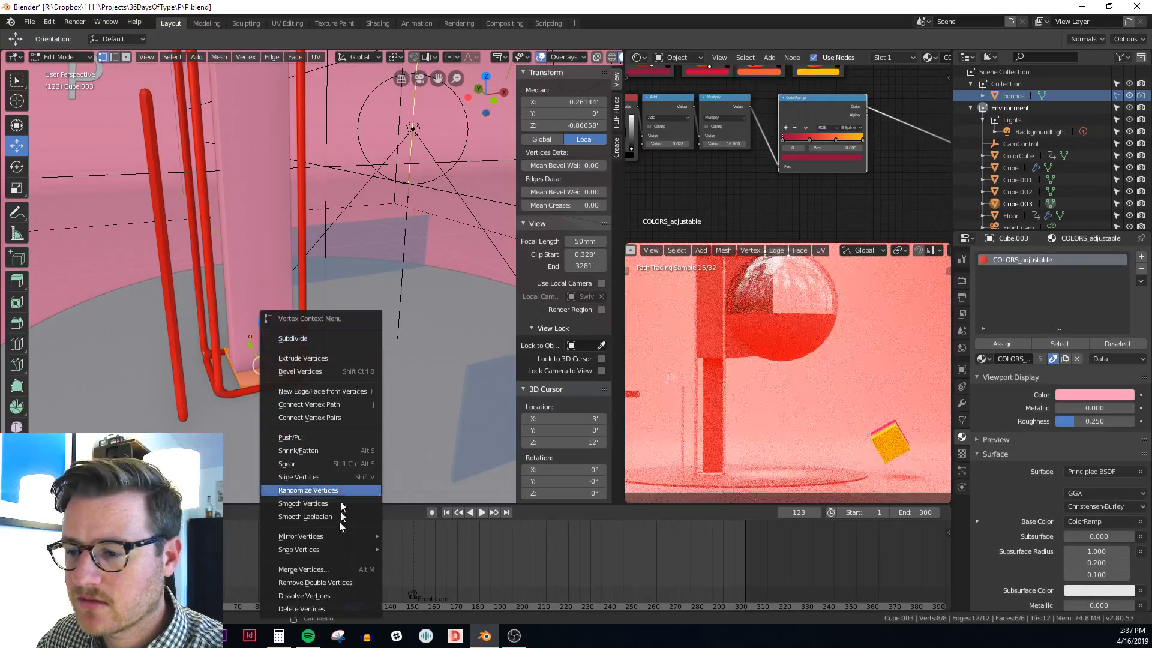
pyautogui.click(330, 582)
# Scale the base plate to about twice its size along X and about 1.3 times along Y, and return to Object Mode
pyautogui.moveTo(351, 369); pyautogui.dragTo(371, 364, button='middle')
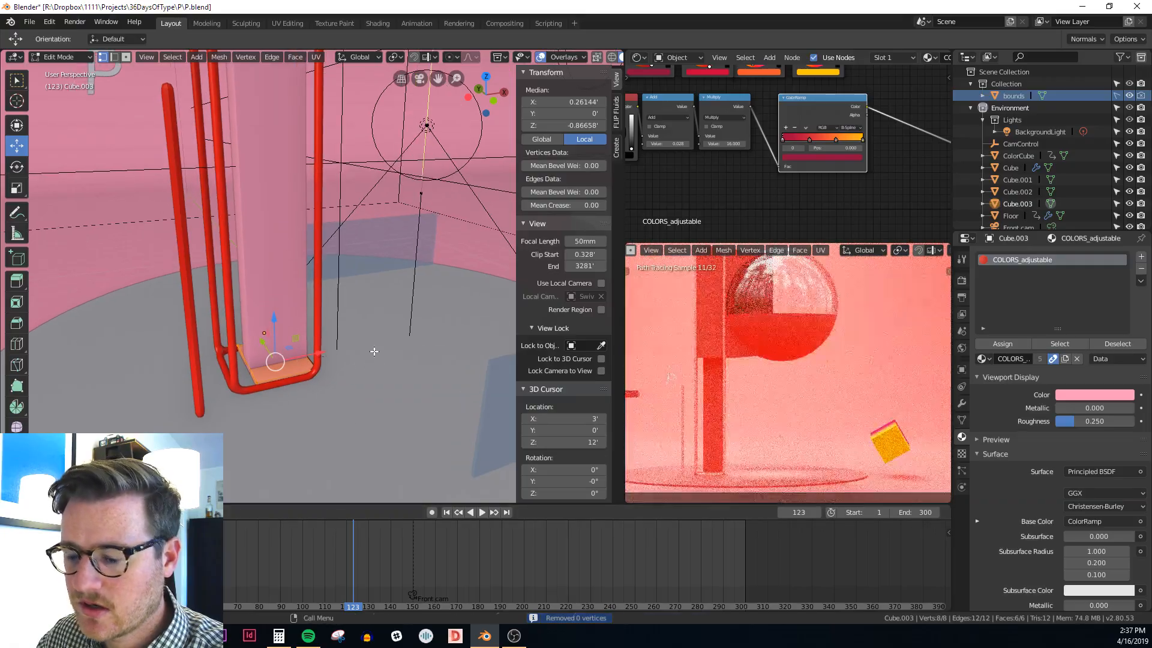
pyautogui.press('s')
pyautogui.press('x')
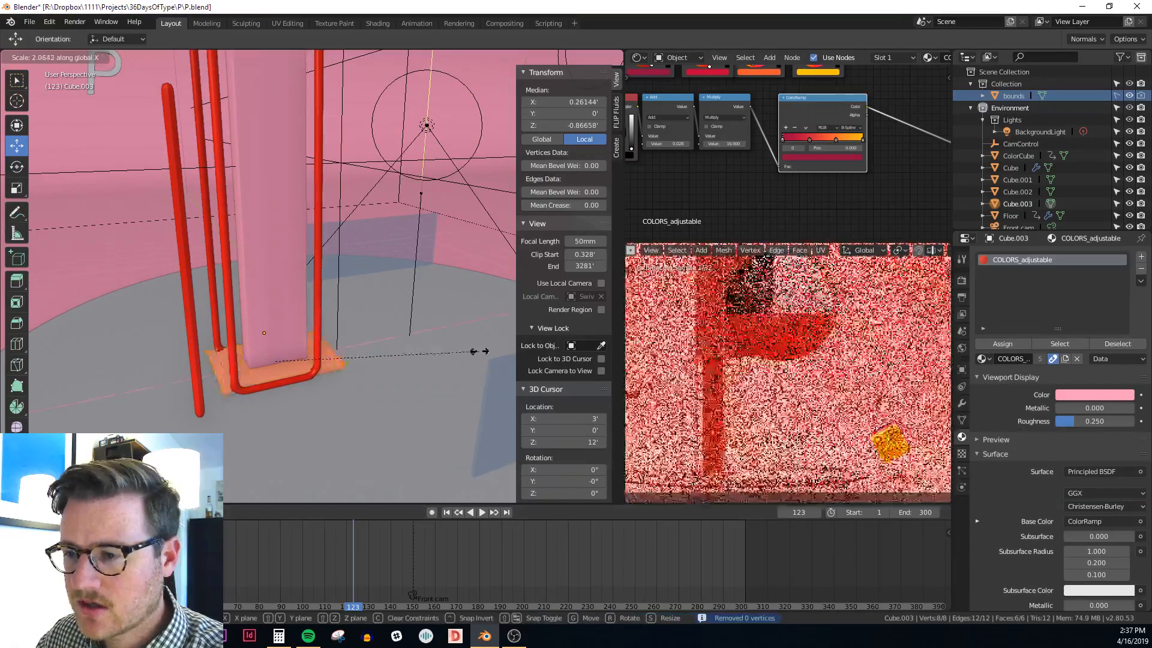
pyautogui.click(463, 350)
pyautogui.press('s')
pyautogui.press('z')
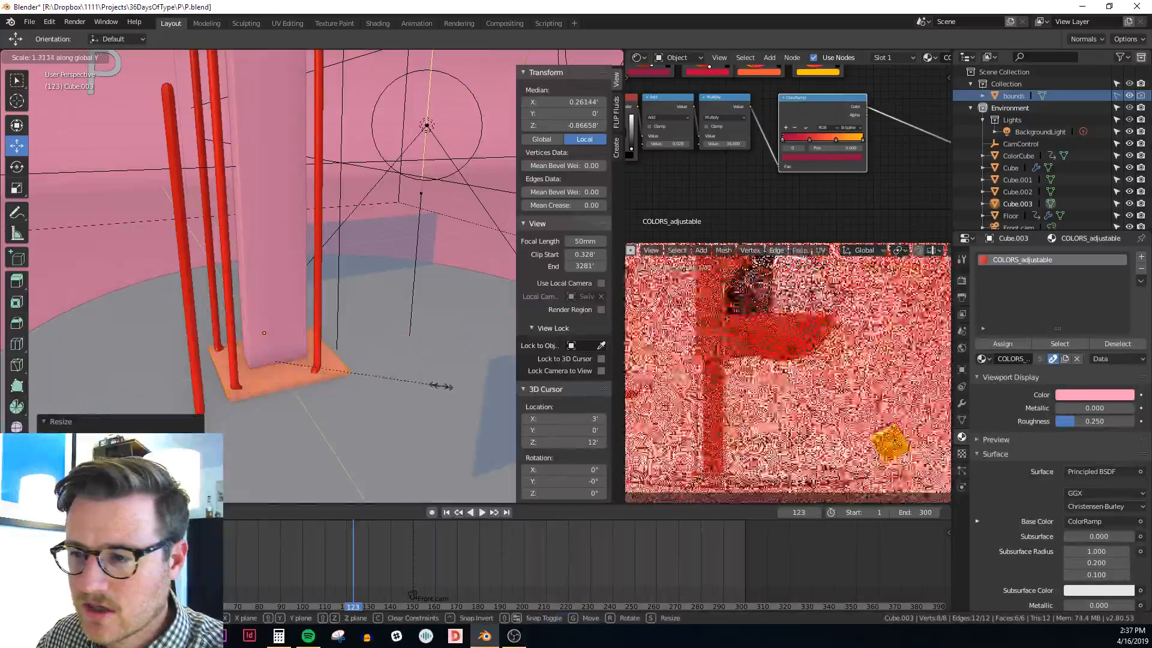
pyautogui.click(453, 388)
pyautogui.moveTo(318, 375); pyautogui.dragTo(348, 367, button='middle')
pyautogui.press('Tab')
# Raise the bottom face of the red wireframe frame to about Z -0.663' so the frame sits above the base plate
pyautogui.click(323, 327)
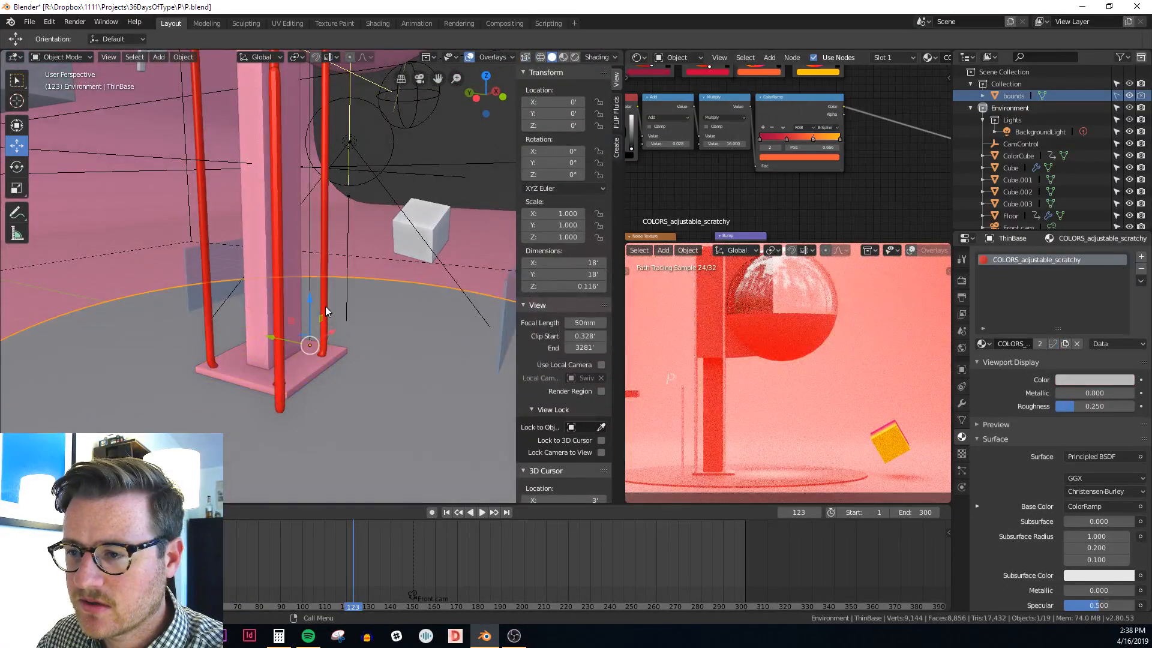
pyautogui.click(325, 306)
pyautogui.press('Tab')
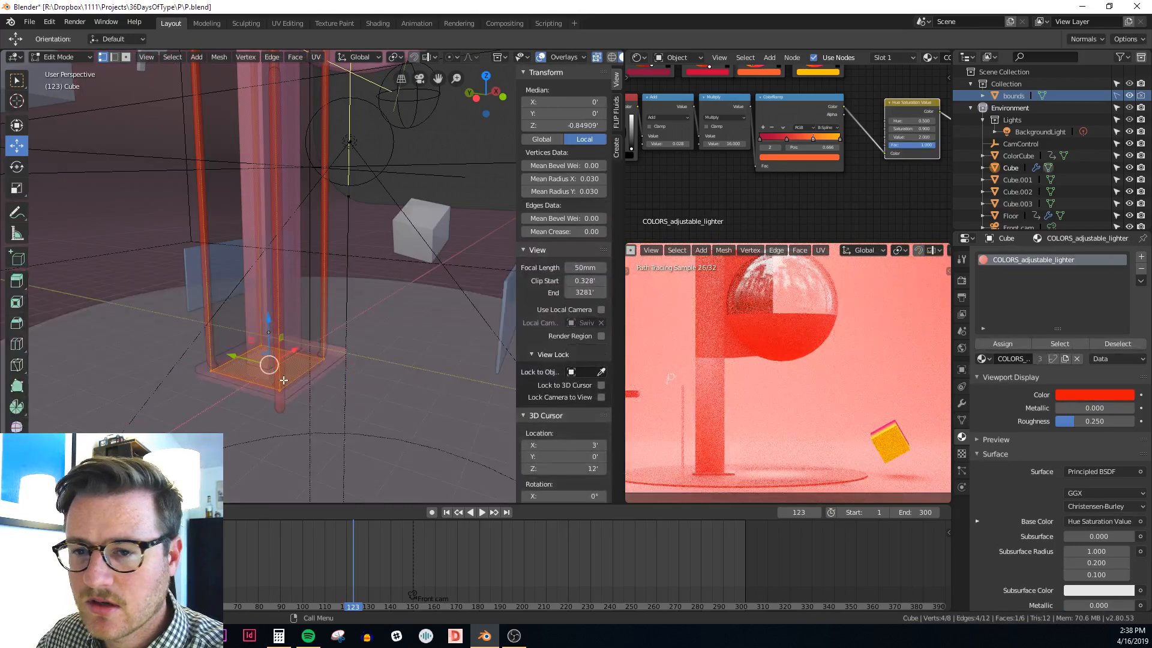
pyautogui.moveTo(270, 320); pyautogui.dragTo(267, 312)
pyautogui.hotkey('alt', 'z')
pyautogui.moveTo(312, 311); pyautogui.dragTo(312, 349, button='middle')
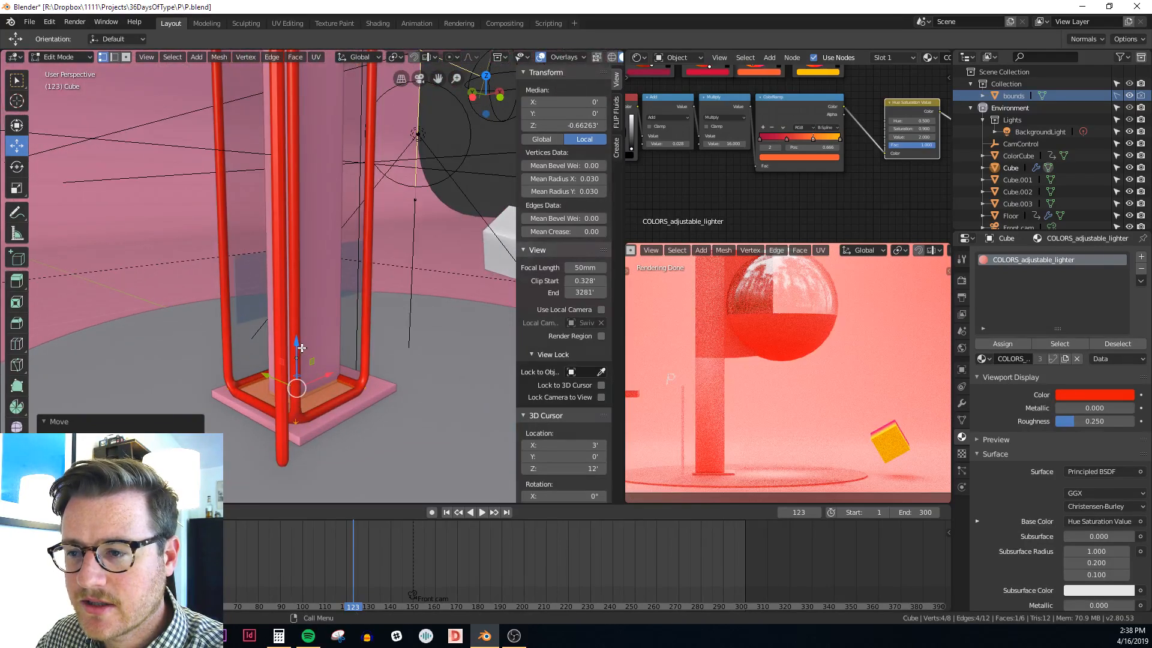
pyautogui.press('Tab')
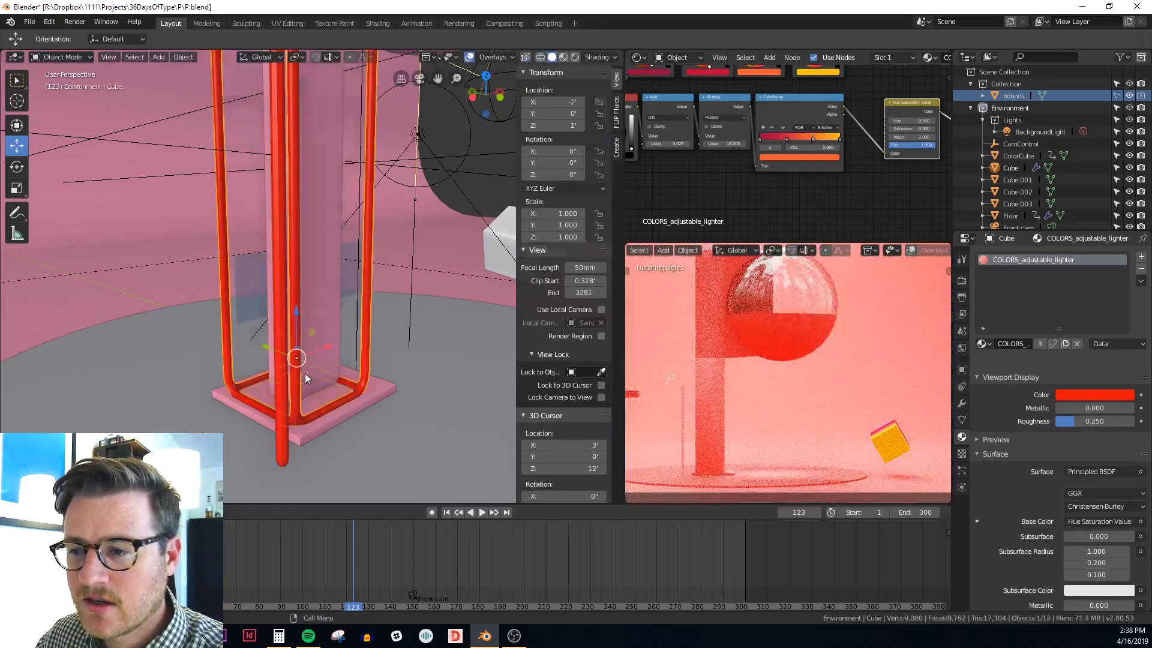
# Move the vertices of the column slab's grooved side inward along X, shortening the slab to about 1.27'
pyautogui.moveTo(305, 376); pyautogui.dragTo(315, 335, button='middle')
pyautogui.moveTo(260, 311); pyautogui.dragTo(193, 259, button='middle')
pyautogui.press('Tab')
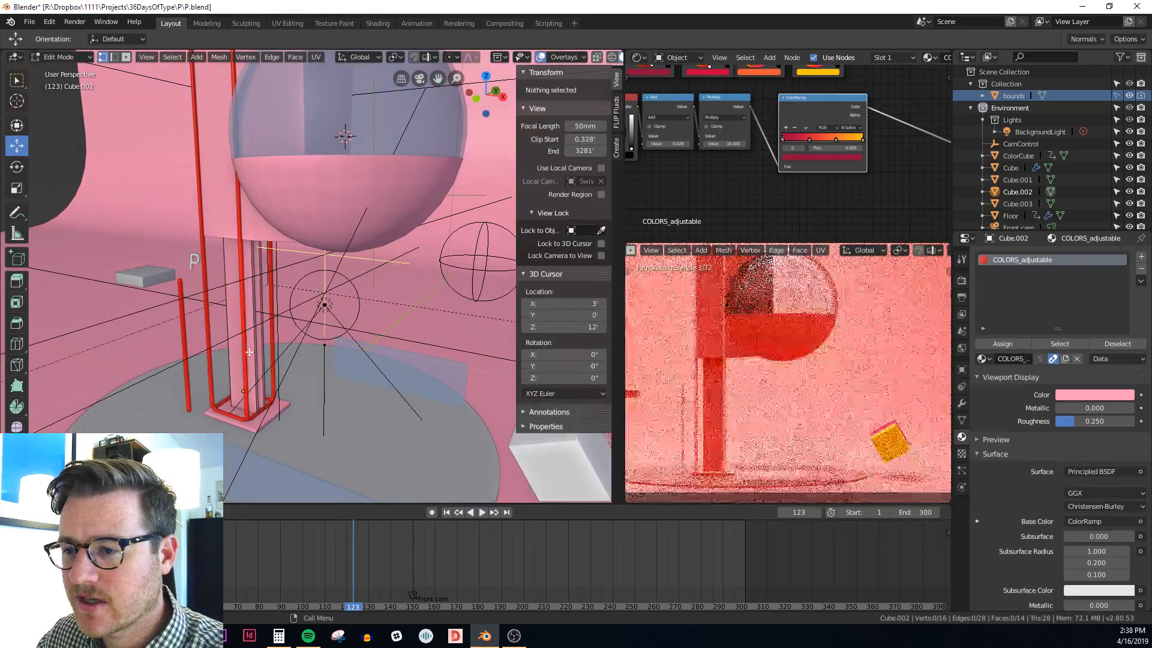
pyautogui.press('KP_1')
pyautogui.hotkey('alt', 'z')
pyautogui.keyDown('shift'); pyautogui.moveTo(269, 333); pyautogui.dragTo(288, 382, button='middle'); pyautogui.keyUp('shift')
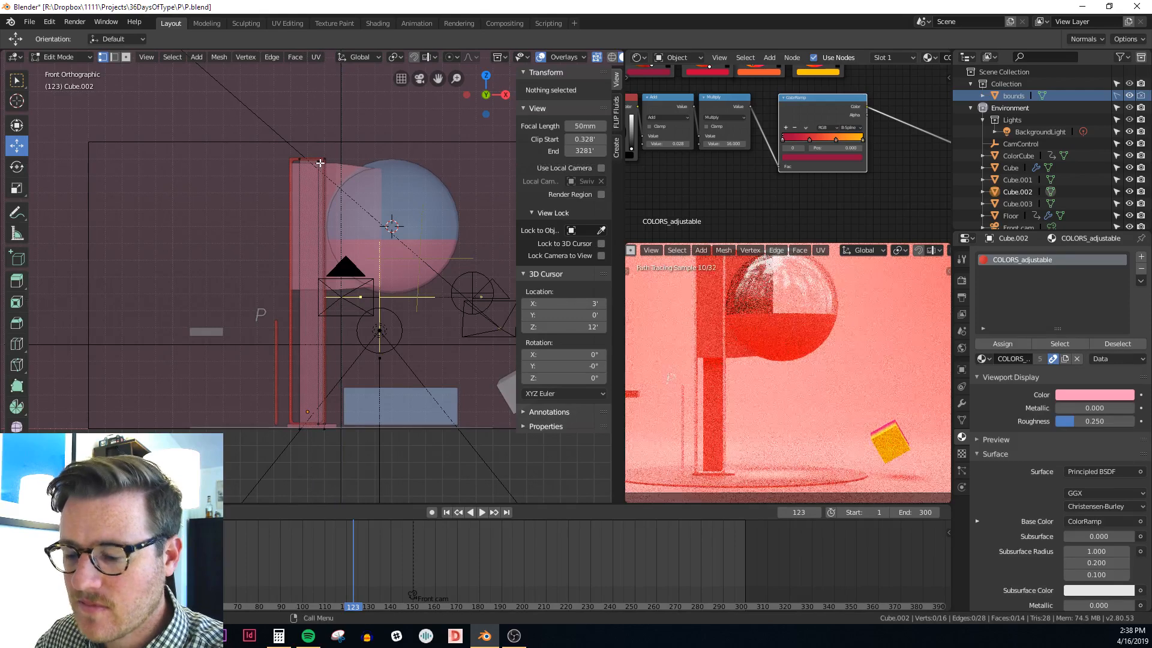
pyautogui.moveTo(387, 457); pyautogui.dragTo(387, 458)
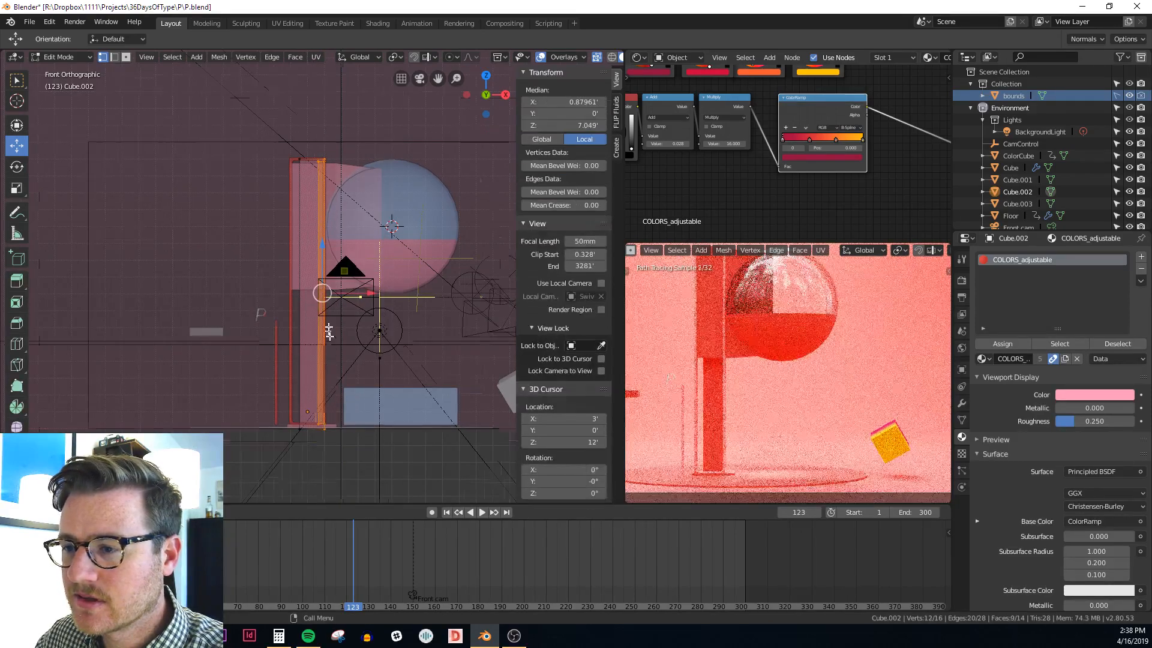
pyautogui.scroll(2, 360, 289)
pyautogui.moveTo(364, 278)
pyautogui.mouseDown()
pyautogui.moveTo(345, 280)
pyautogui.moveTo(361, 281)
pyautogui.mouseUp()
pyautogui.hotkey('ctrl', 'z')
pyautogui.hotkey('alt', 'z')
pyautogui.press('Tab')
pyautogui.moveTo(371, 291); pyautogui.dragTo(343, 292, button='middle')
# Examine the complete letter P composition in the rendered camera preview
pyautogui.scroll(-13, 376, 333)
pyautogui.scroll(9, 352, 327)
pyautogui.scroll(3, 339, 306)
pyautogui.scroll(-1, 567, 350)
pyautogui.scroll(-2, 733, 369)
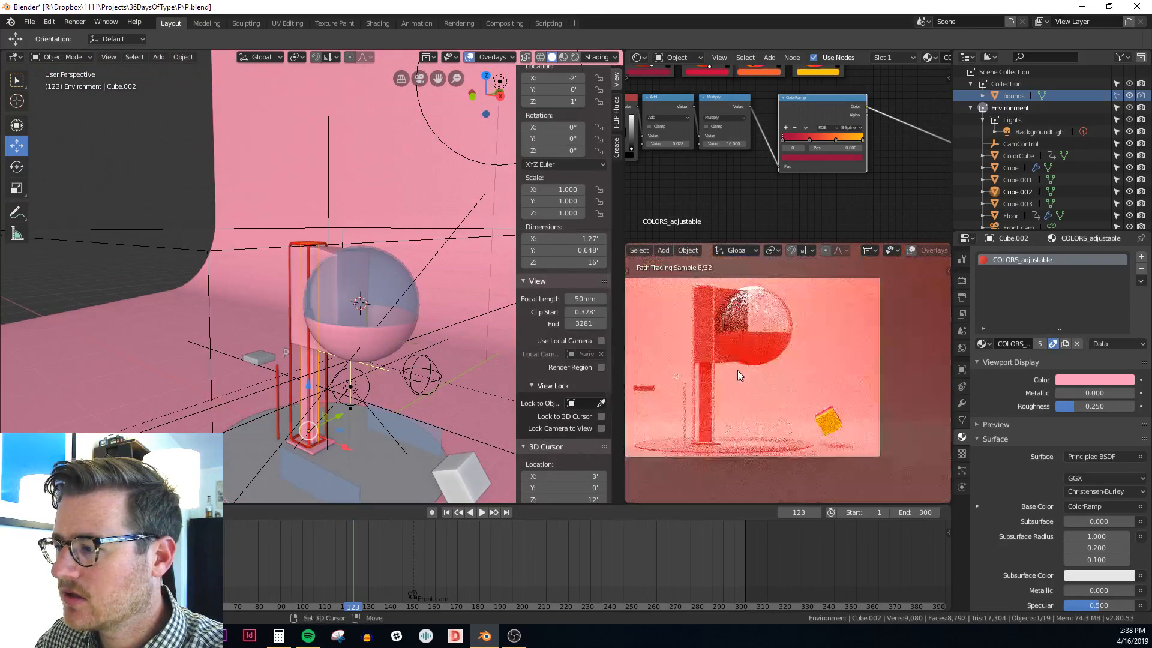
pyautogui.keyDown('shift'); pyautogui.moveTo(737, 370); pyautogui.dragTo(812, 409, button='middle'); pyautogui.keyUp('shift')
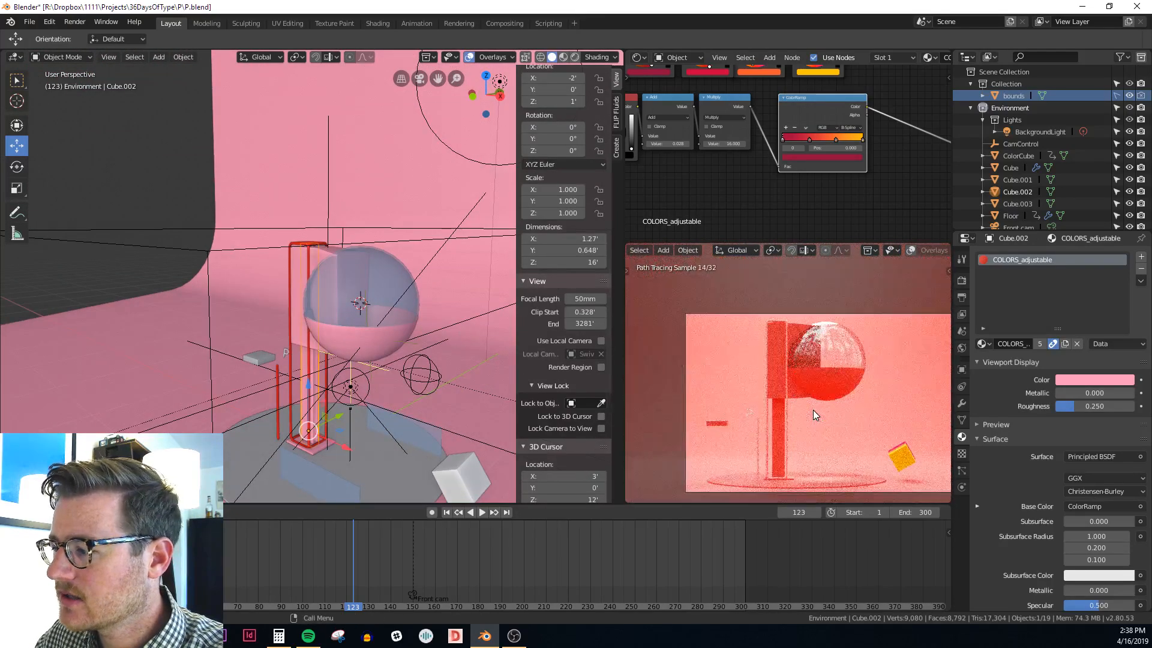
# Inspect the mesh of the connector block between the column and the sphere in Edit Mode with X-ray
pyautogui.moveTo(408, 352); pyautogui.dragTo(311, 351, button='middle')
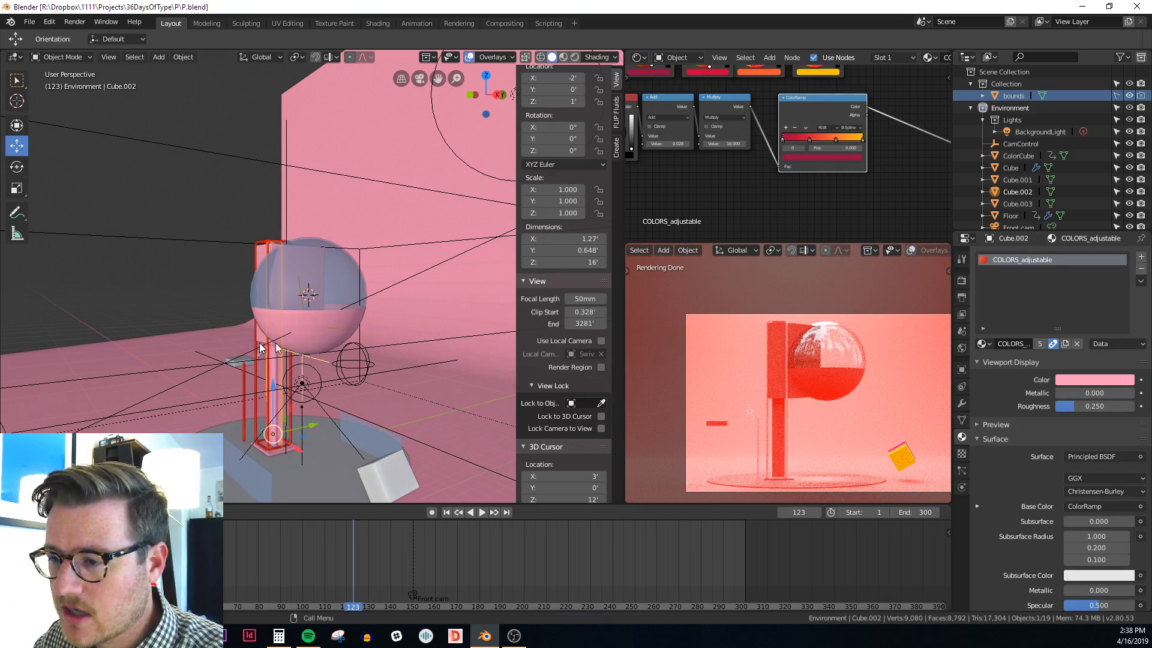
pyautogui.moveTo(276, 348); pyautogui.dragTo(247, 291, button='middle')
pyautogui.click(249, 295)
pyautogui.press('Tab')
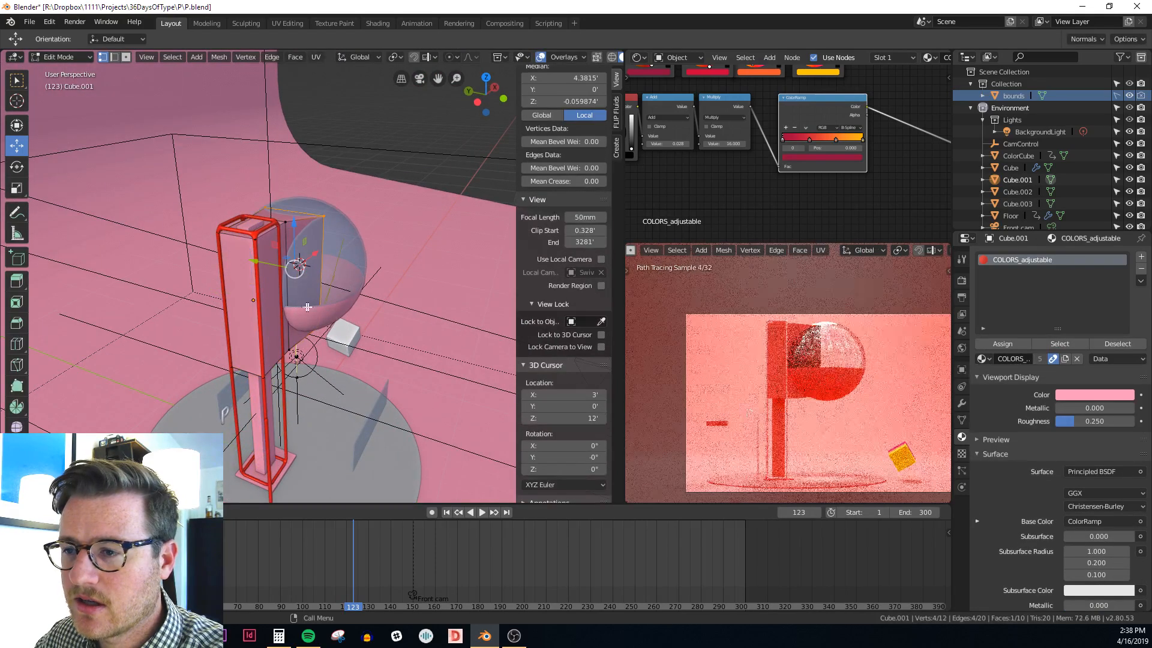
pyautogui.hotkey('alt', 'z')
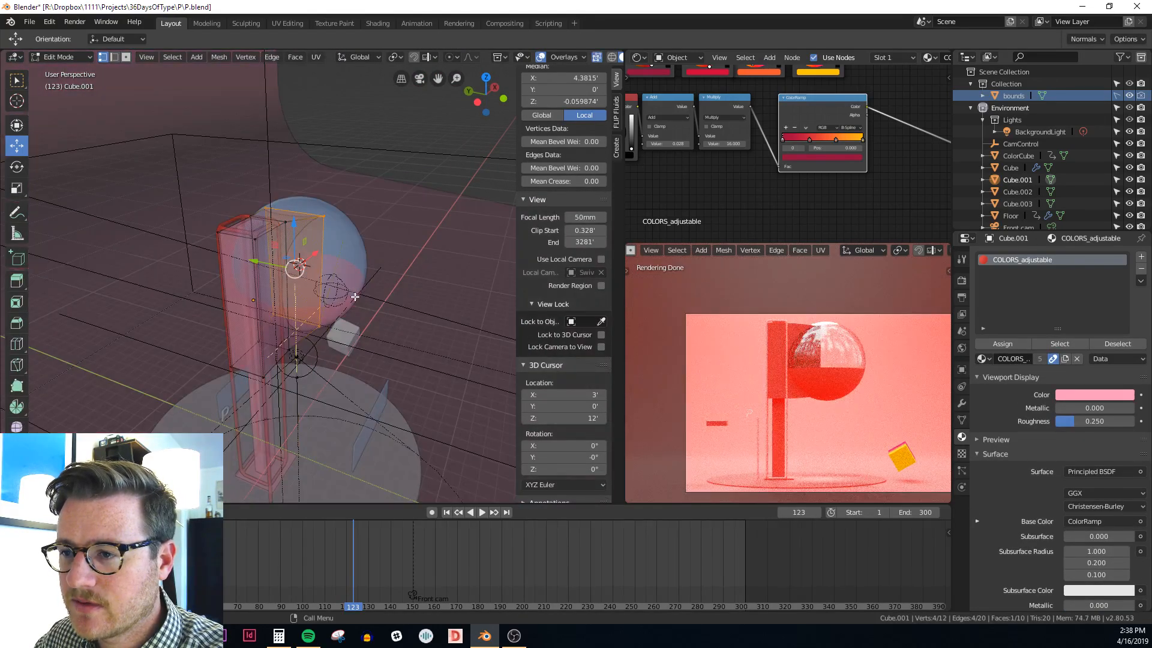
pyautogui.press('a')
pyautogui.press('Tab')
pyautogui.moveTo(366, 293)
pyautogui.mouseDown(button='middle')
pyautogui.moveTo(298, 290)
pyautogui.moveTo(327, 300)
pyautogui.mouseUp(button='middle')
pyautogui.hotkey('alt', 'z')
# Move the half-glass sphere far along positive X, clear of the letter, and select the connector block
pyautogui.click(376, 282)
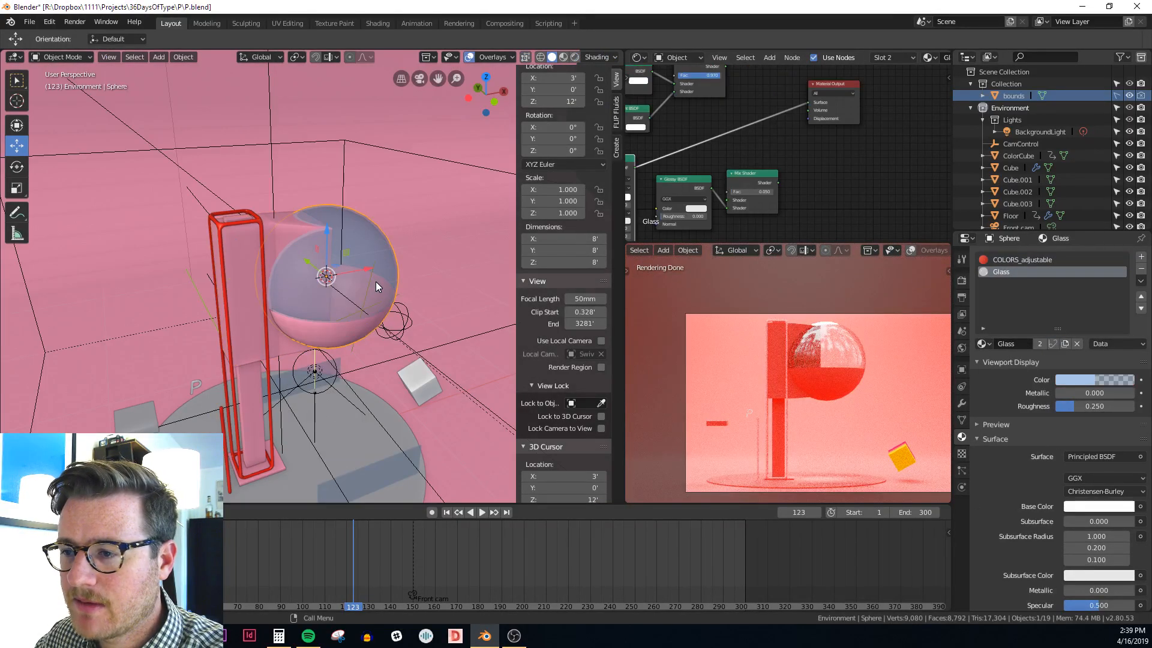
pyautogui.moveTo(394, 289); pyautogui.dragTo(327, 312, button='middle')
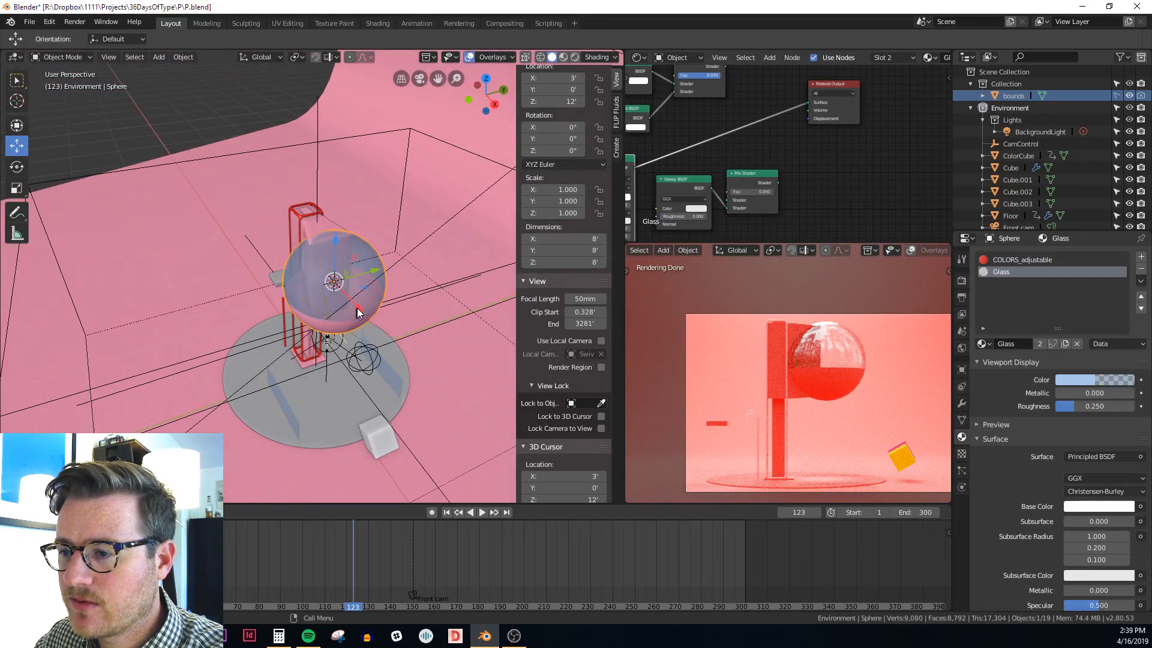
pyautogui.moveTo(358, 312); pyautogui.dragTo(522, 487)
pyautogui.moveTo(297, 77); pyautogui.dragTo(287, 271, button='middle')
pyautogui.click(287, 272)
# Add a UV sphere of 4' radius at the 3D cursor with 12 segments and 8 rings
pyautogui.press('KP_1')
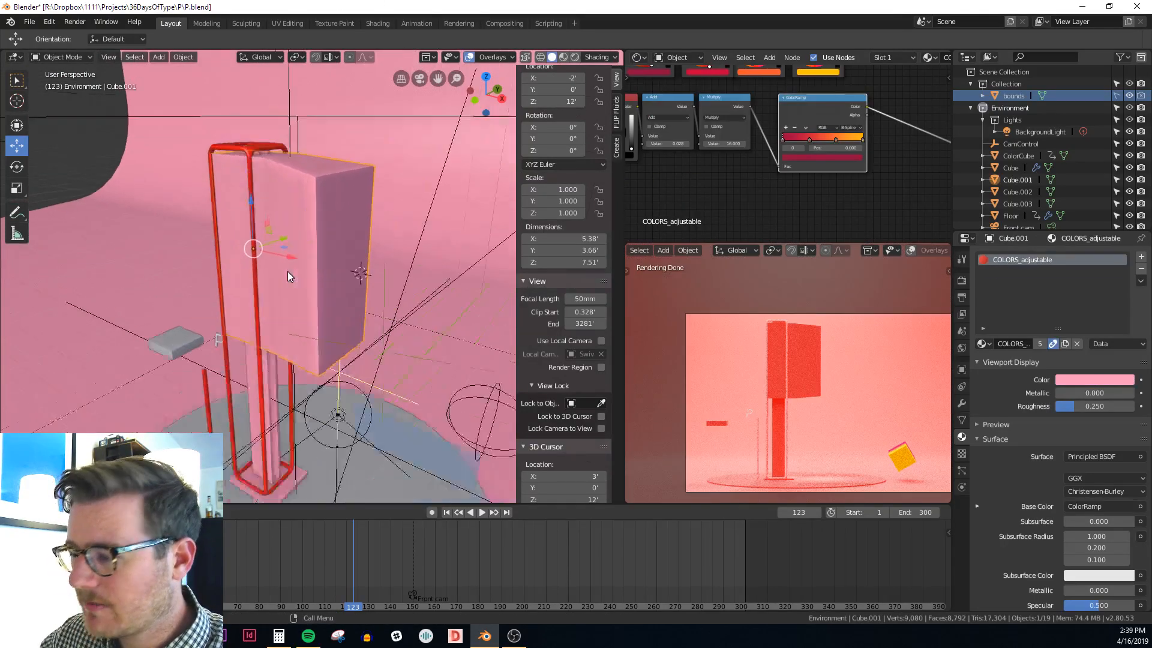
pyautogui.hotkey('shift', 'a')
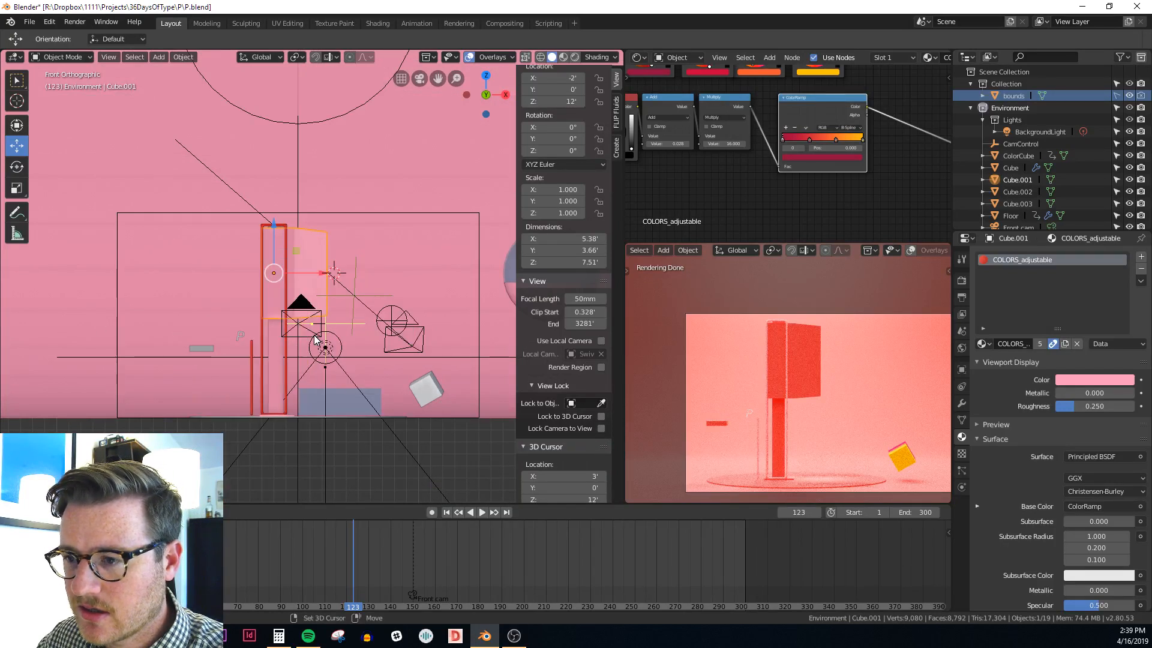
pyautogui.hotkey('shift', 'a')
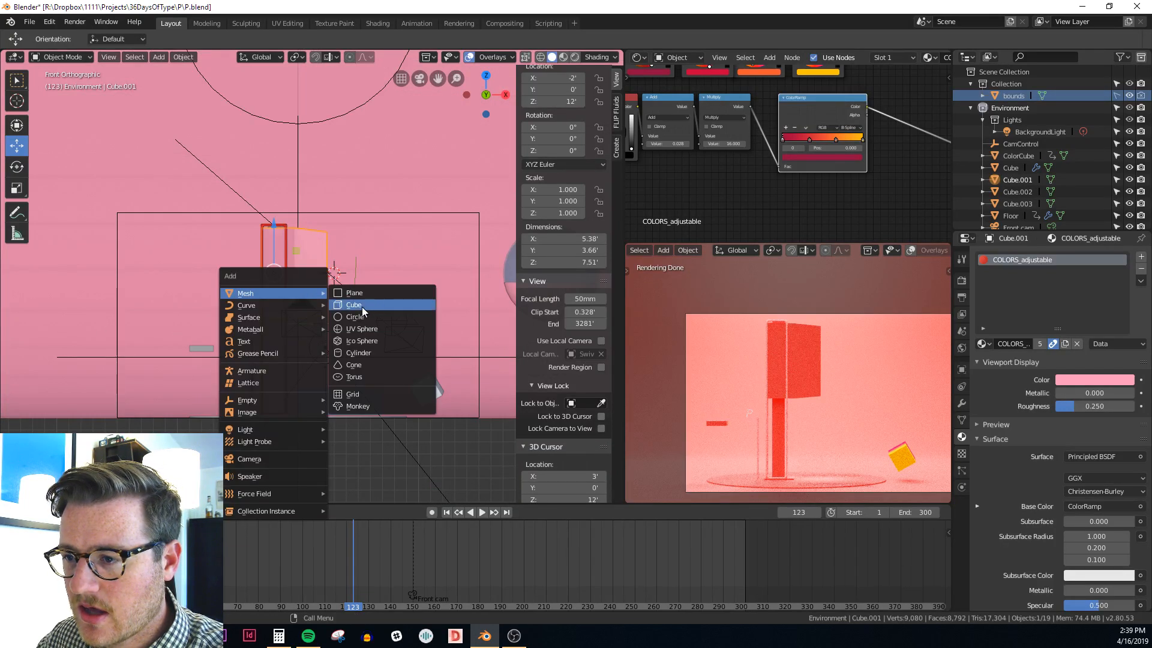
pyautogui.click(362, 329)
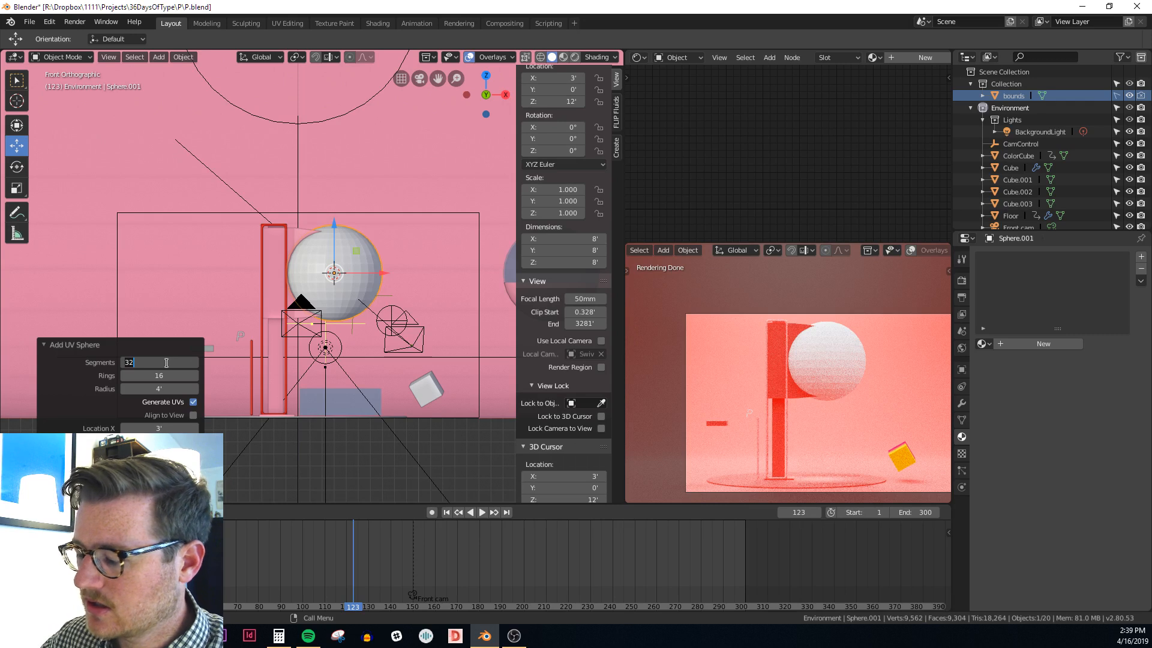
pyautogui.press('Return')
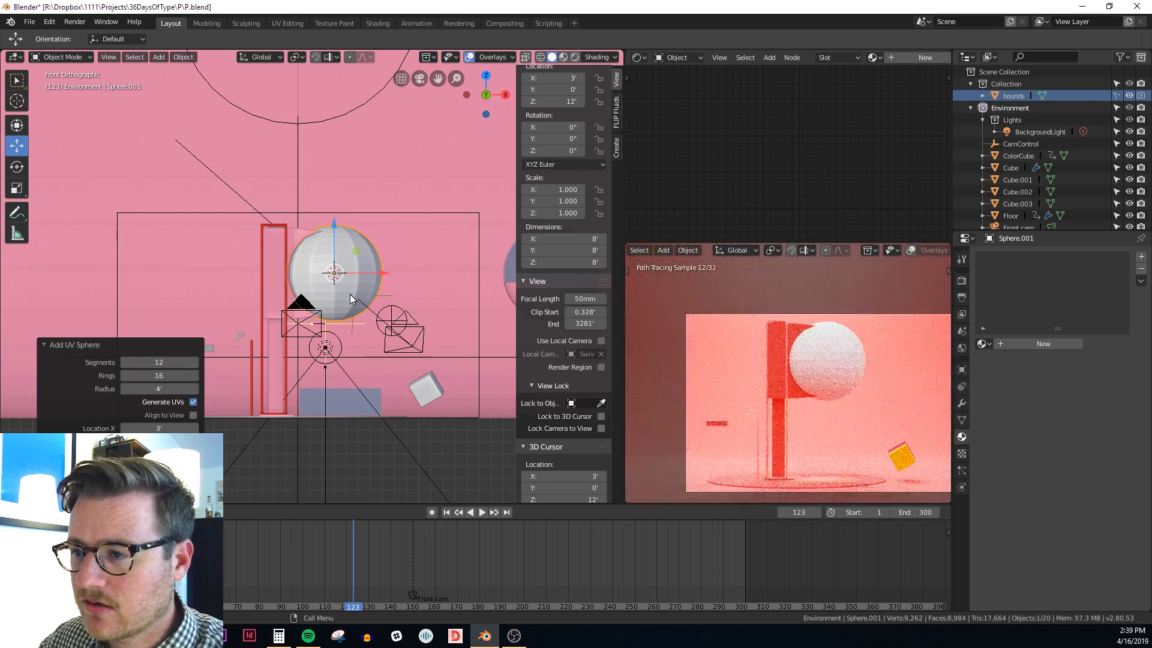
pyautogui.scroll(2, 351, 295)
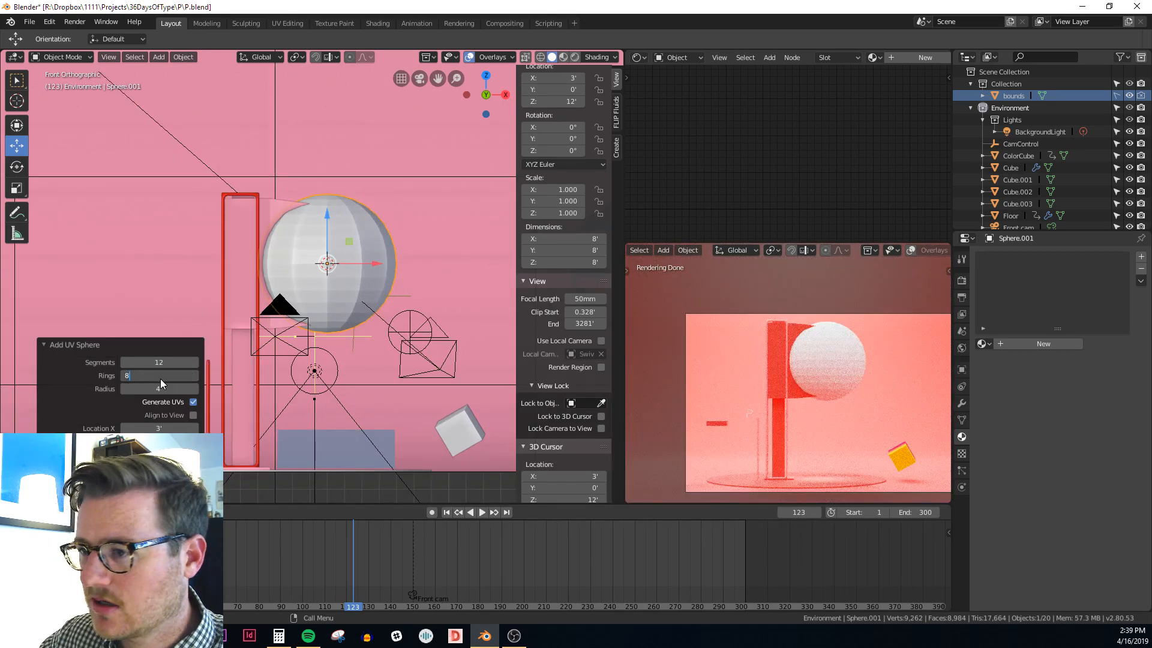
pyautogui.click(161, 378)
pyautogui.write('8')
pyautogui.press('Return')
pyautogui.scroll(2, 311, 277)
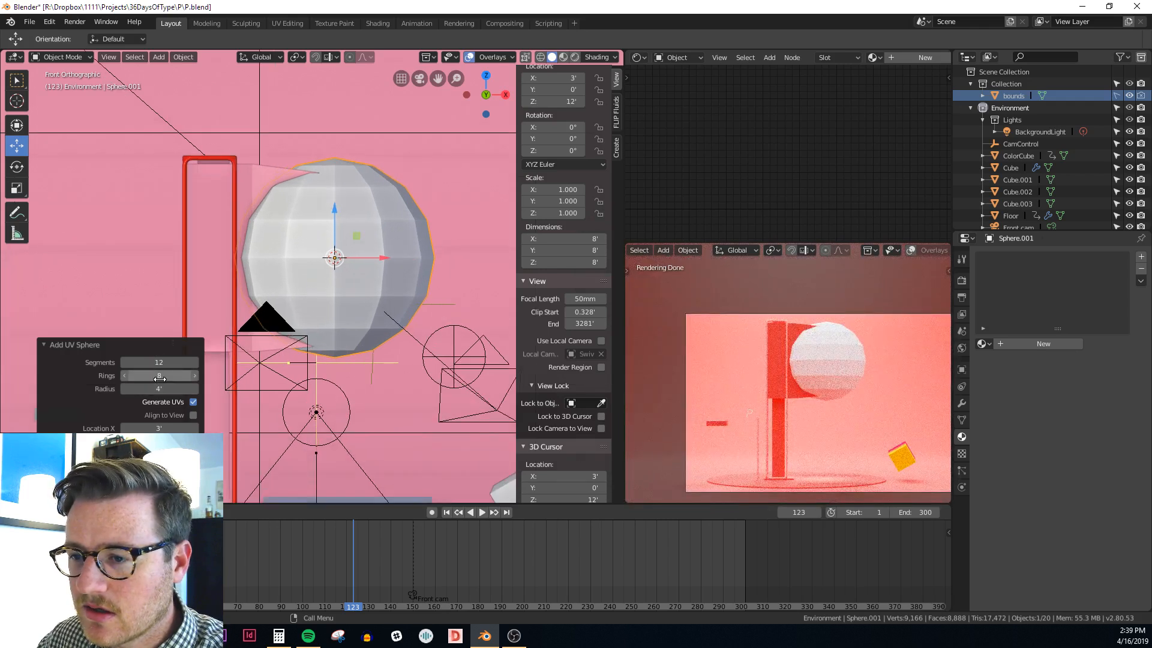
# Increase the new UV sphere's ring count to 10
pyautogui.moveTo(390, 234); pyautogui.dragTo(264, 283, button='middle')
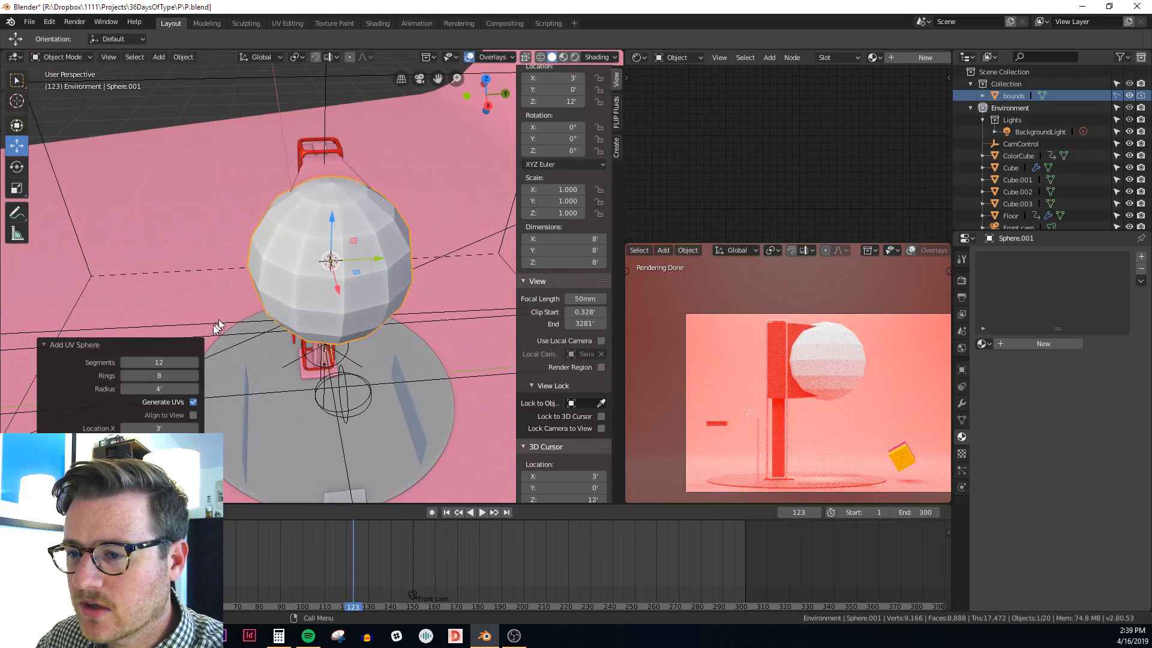
pyautogui.scroll(1, 355, 304)
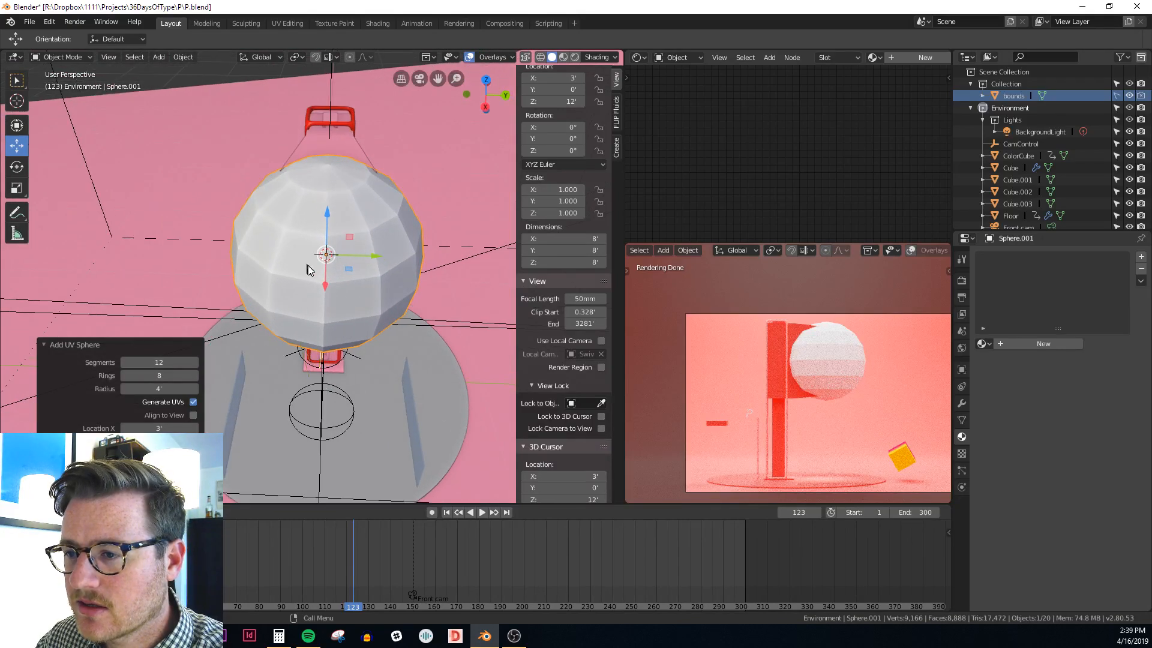
pyautogui.click(198, 377)
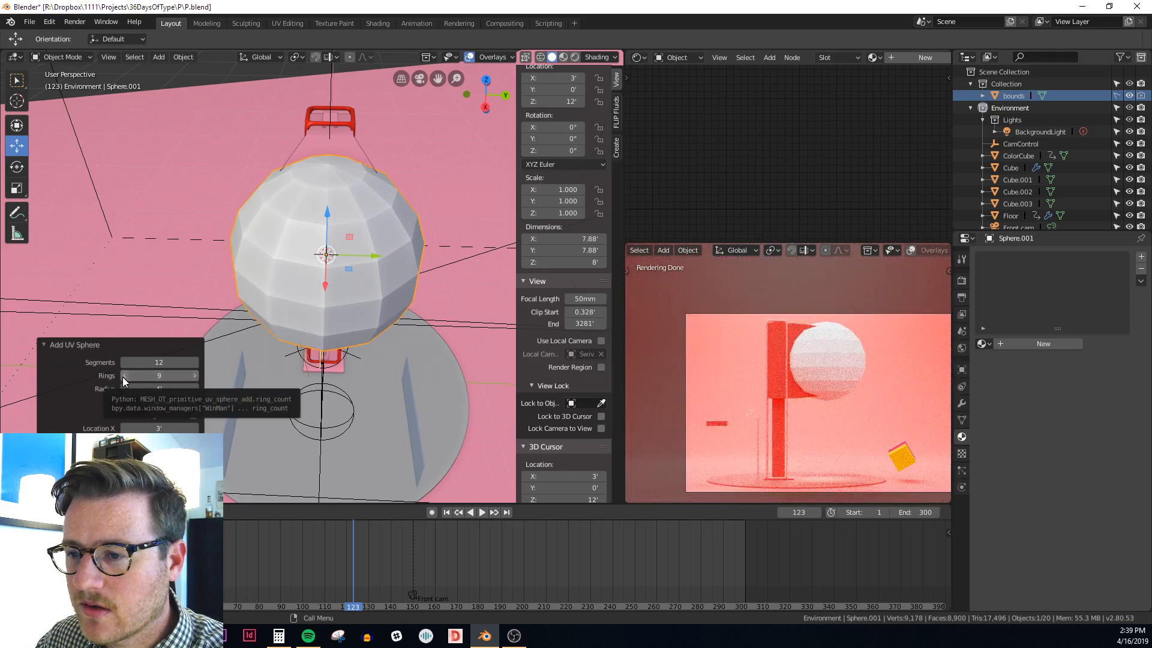
pyautogui.moveTo(351, 297); pyautogui.dragTo(487, 235, button='middle')
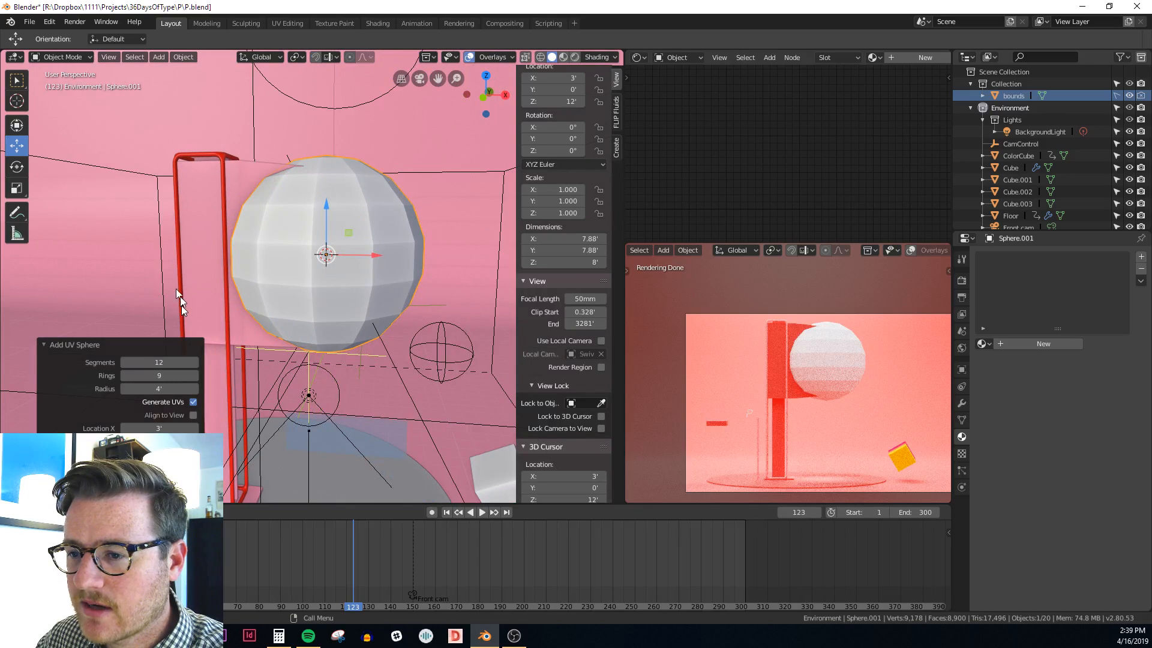
pyautogui.click(194, 377)
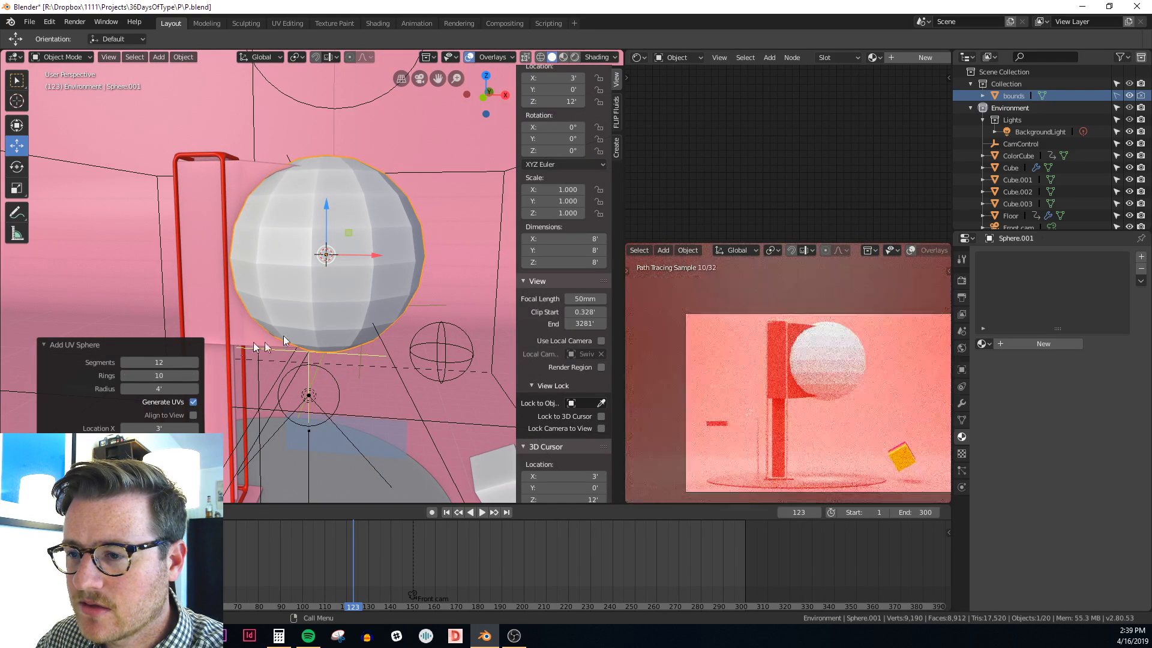
# Increase the new UV sphere's segment count to 14, checking its facets from above
pyautogui.click(196, 362)
pyautogui.moveTo(196, 366); pyautogui.dragTo(348, 261, button='middle')
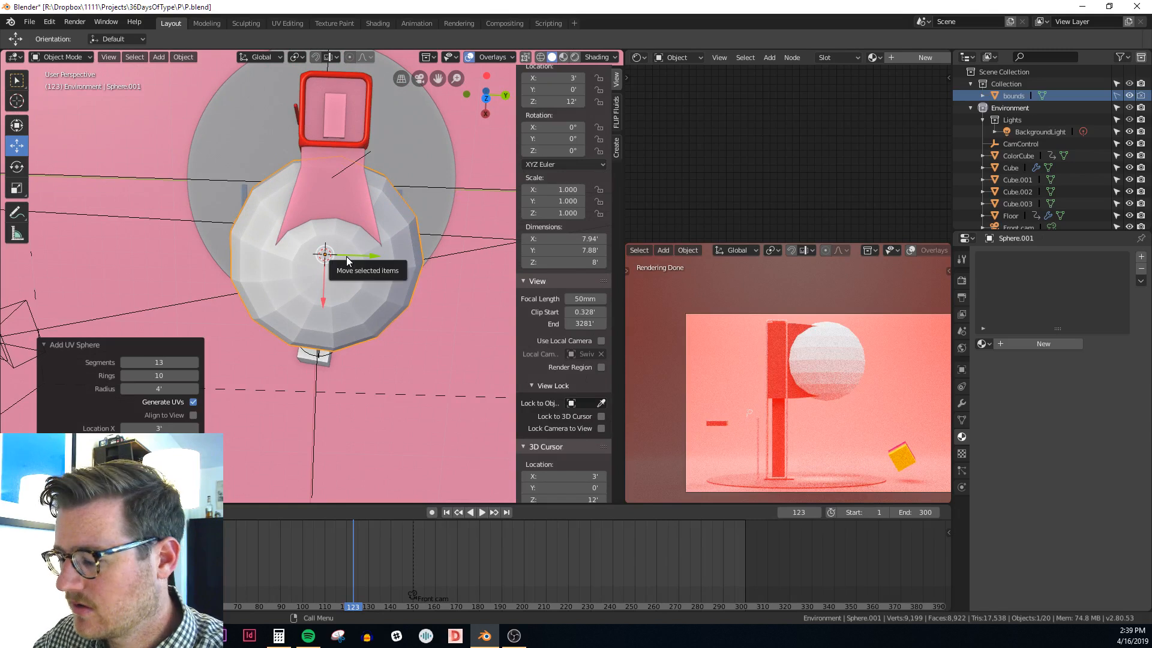
pyautogui.press('KP_7')
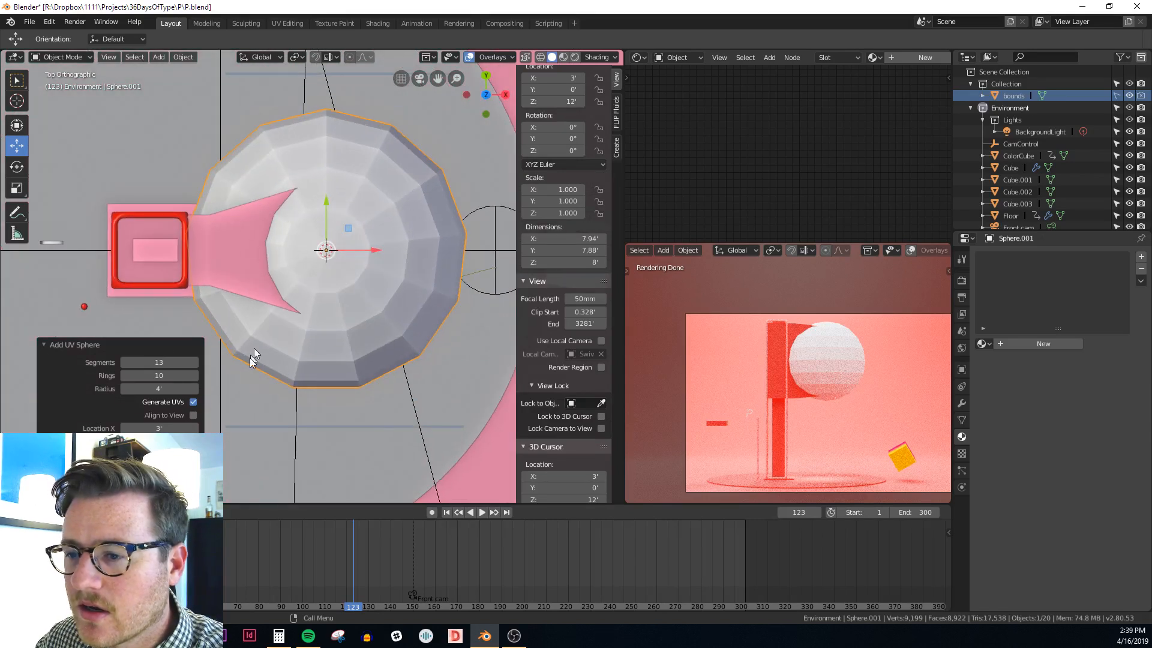
pyautogui.click(197, 363)
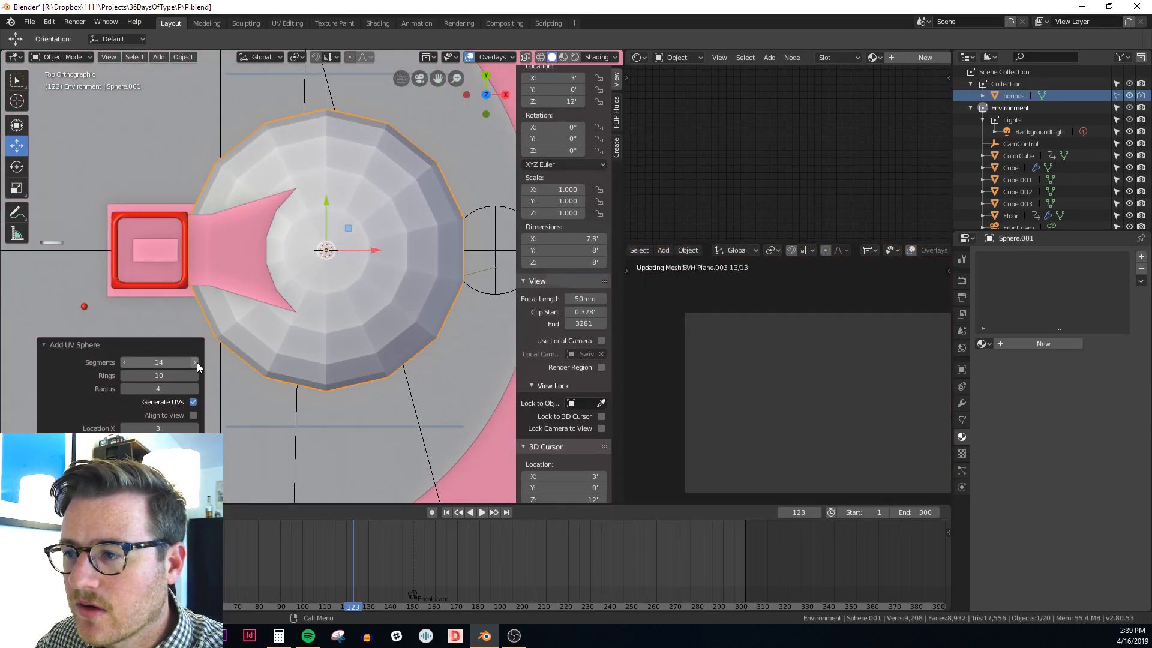
# Delete the pink connector block between the column and the low-poly sphere
pyautogui.hotkey('alt', 'z')
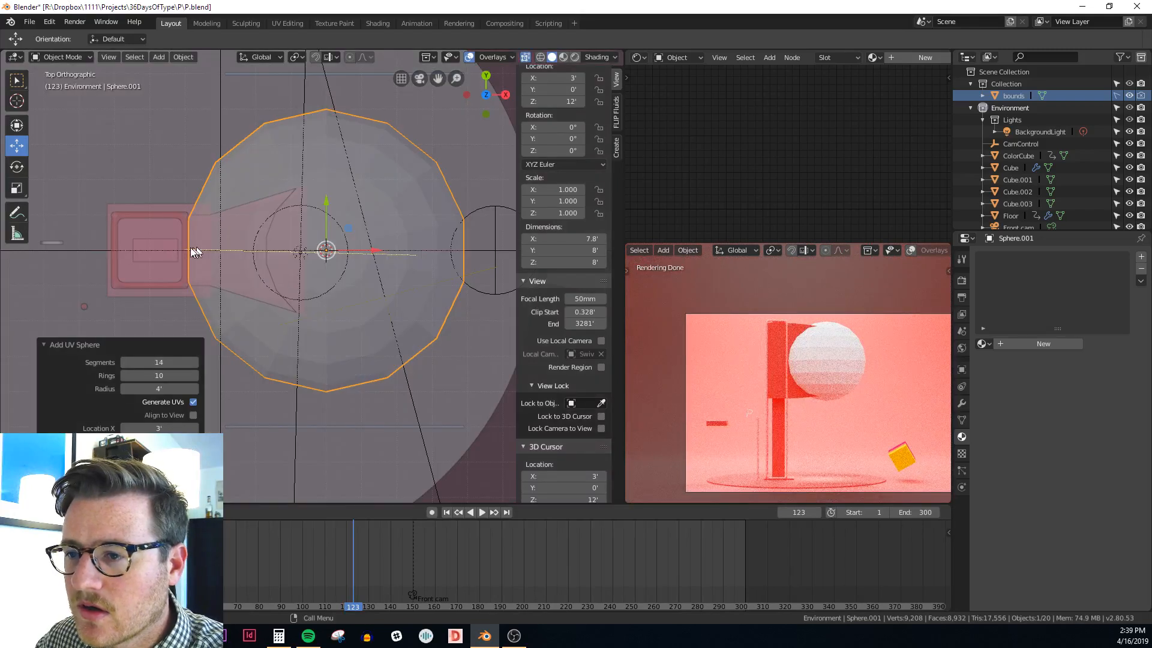
pyautogui.scroll(4, 178, 244)
pyautogui.scroll(-5, 189, 252)
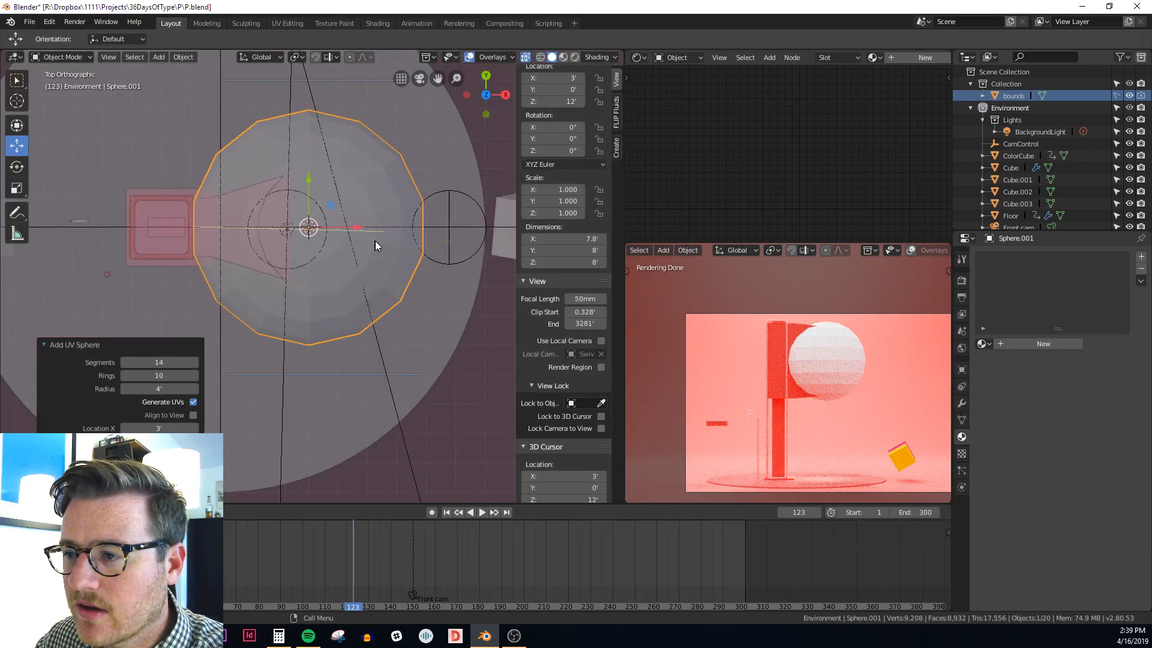
pyautogui.hotkey('alt', 'z')
pyautogui.moveTo(348, 226); pyautogui.dragTo(467, 192, button='middle')
pyautogui.moveTo(244, 164); pyautogui.dragTo(351, 193, button='middle')
pyautogui.scroll(-1, 351, 193)
pyautogui.scroll(1, 233, 218)
pyautogui.click(243, 219)
pyautogui.press('x')
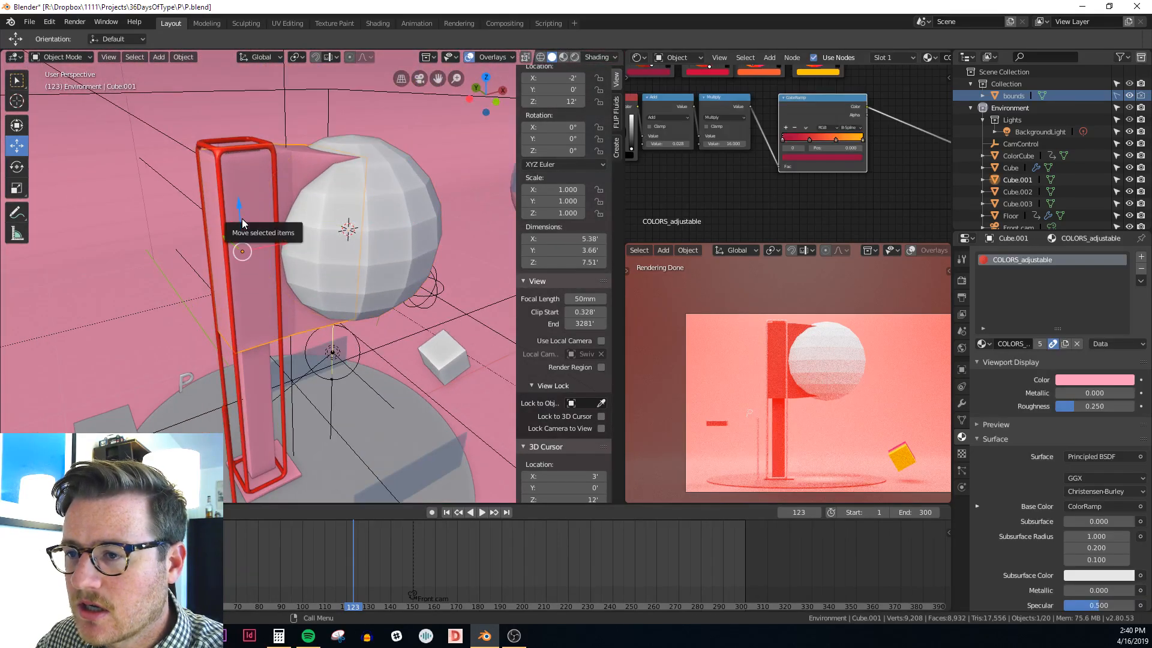
pyautogui.click(240, 218)
pyautogui.moveTo(240, 219); pyautogui.dragTo(368, 219, button='middle')
# Edit the low-poly sphere in face mode and select two upper faces of the vertical strip facing the column
pyautogui.click(402, 208)
pyautogui.press('Tab')
pyautogui.click(331, 192)
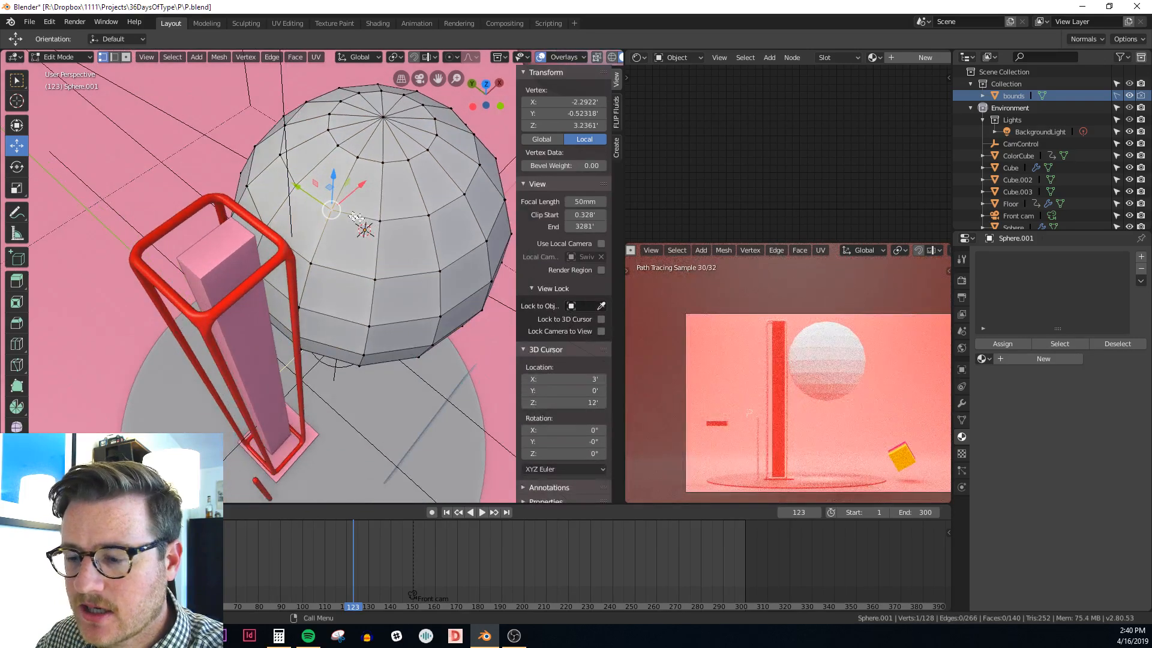
pyautogui.press('3')
pyautogui.click(339, 177)
pyautogui.keyDown('shift'); pyautogui.click(312, 221); pyautogui.keyUp('shift')
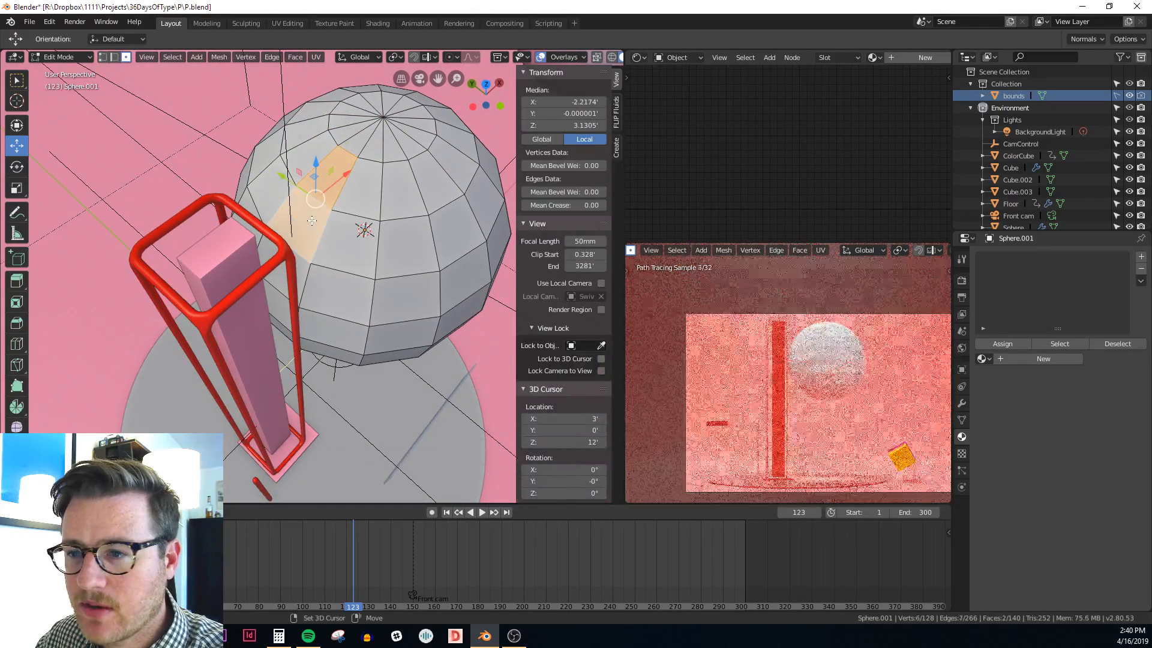
# Extend the face selection down the column-facing side of the sphere to an eight-face vertical strip
pyautogui.moveTo(312, 220); pyautogui.dragTo(274, 301, button='middle')
pyautogui.keyDown('shift'); pyautogui.click(312, 321); pyautogui.keyUp('shift')
pyautogui.keyDown('shift'); pyautogui.click(273, 302); pyautogui.keyUp('shift')
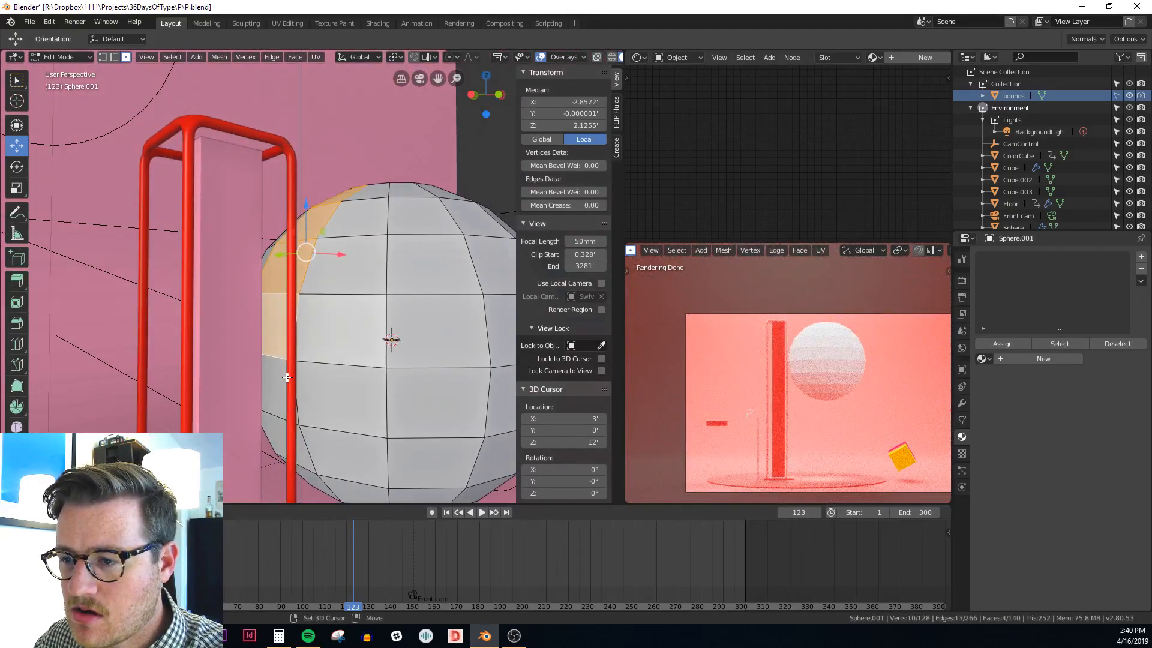
pyautogui.keyDown('shift'); pyautogui.click(300, 348); pyautogui.keyUp('shift')
pyautogui.moveTo(286, 376); pyautogui.dragTo(373, 390, button='middle')
pyautogui.keyDown('shift'); pyautogui.click(330, 385); pyautogui.keyUp('shift')
pyautogui.scroll(-5, 374, 393)
pyautogui.scroll(2, 386, 333)
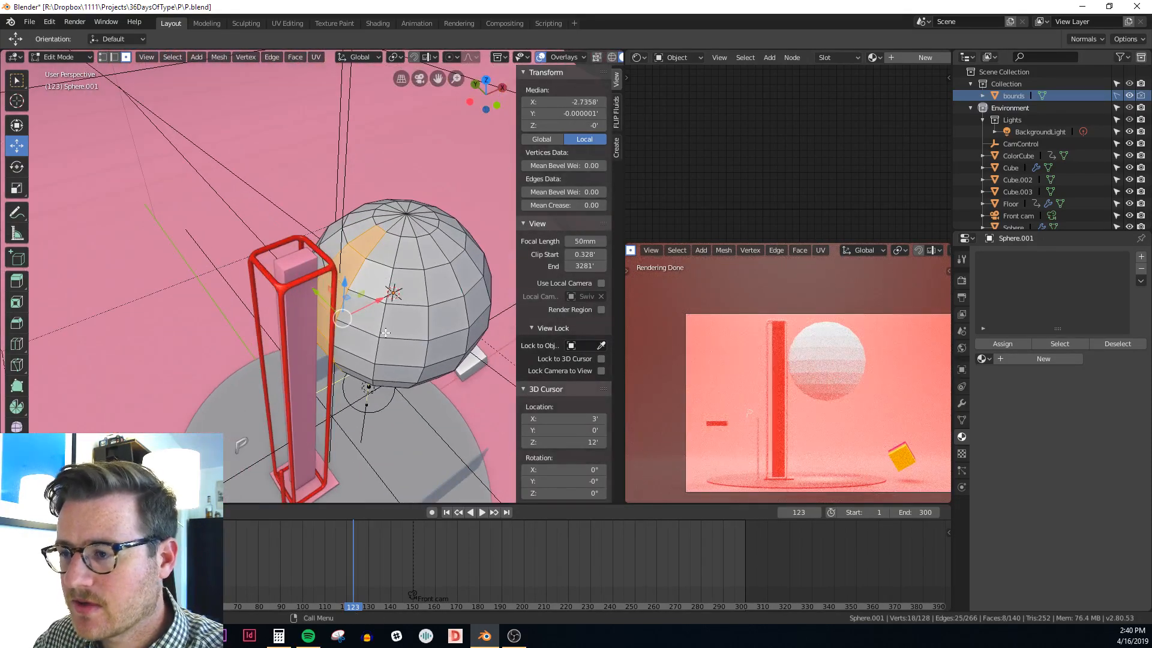
# Extrude the selected face strip about 4.5' along negative X, through and past the column
pyautogui.press('KP_1')
pyautogui.press('KP_3')
pyautogui.press('KP_1')
pyautogui.hotkey('alt', 'z')
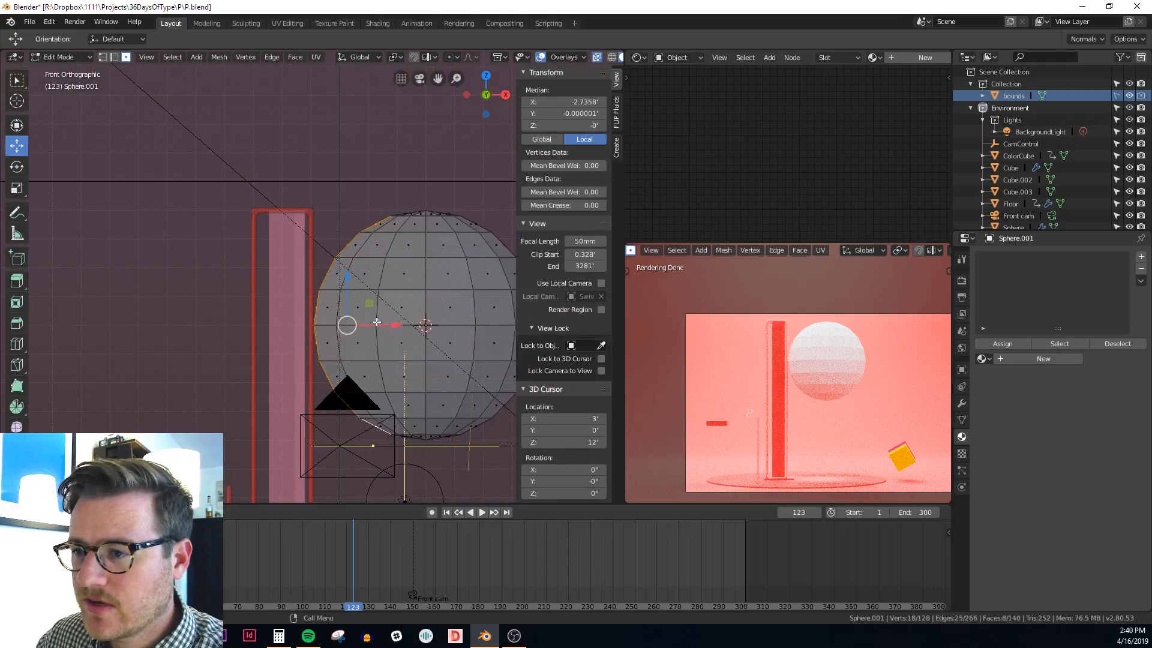
pyautogui.press('e')
pyautogui.press('x')
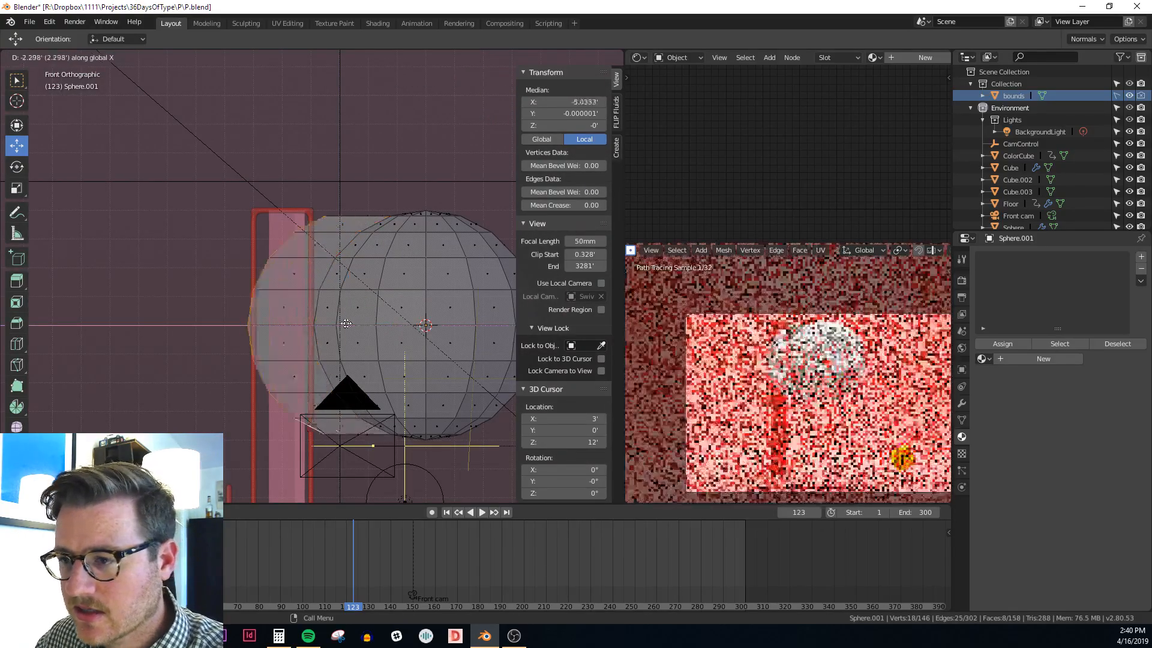
pyautogui.click(284, 321)
pyautogui.hotkey('alt', 'z')
pyautogui.moveTo(283, 254); pyautogui.dragTo(354, 270, button='middle')
pyautogui.press('Tab')
pyautogui.scroll(-2, 344, 286)
pyautogui.moveTo(329, 229); pyautogui.dragTo(354, 276, button='middle')
pyautogui.scroll(1, 344, 286)
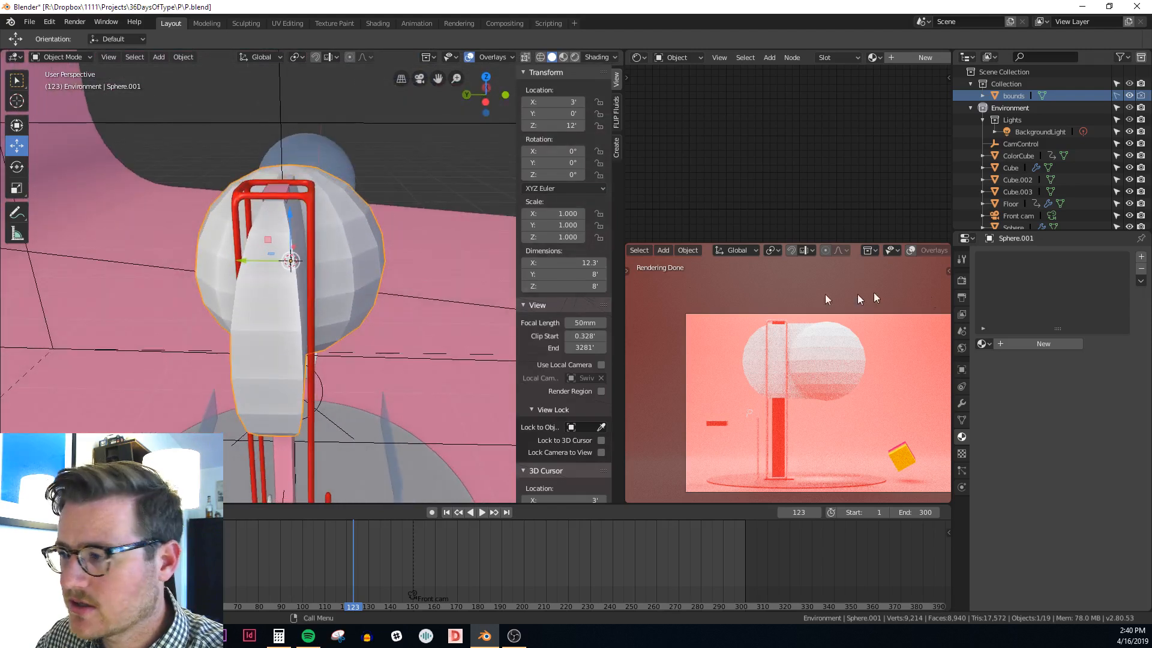
# Add a Subdivision Surface modifier to the sphere with viewport and render subdivisions both set to 1
pyautogui.click(982, 343)
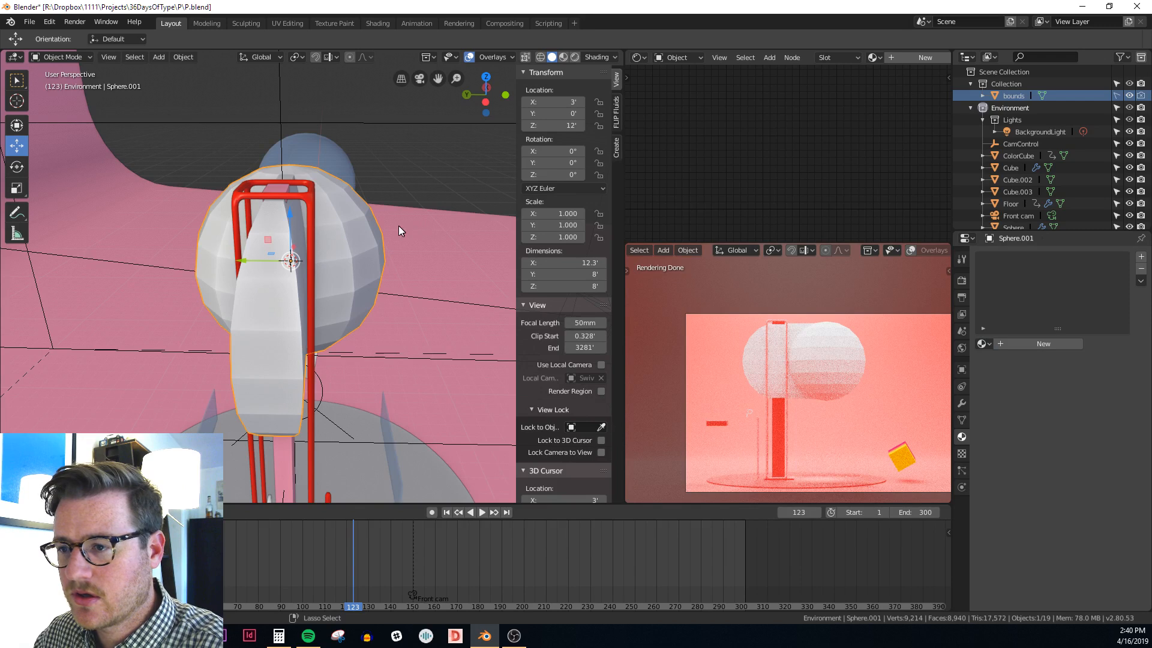
pyautogui.hotkey('ctrl', '1')
pyautogui.click(962, 403)
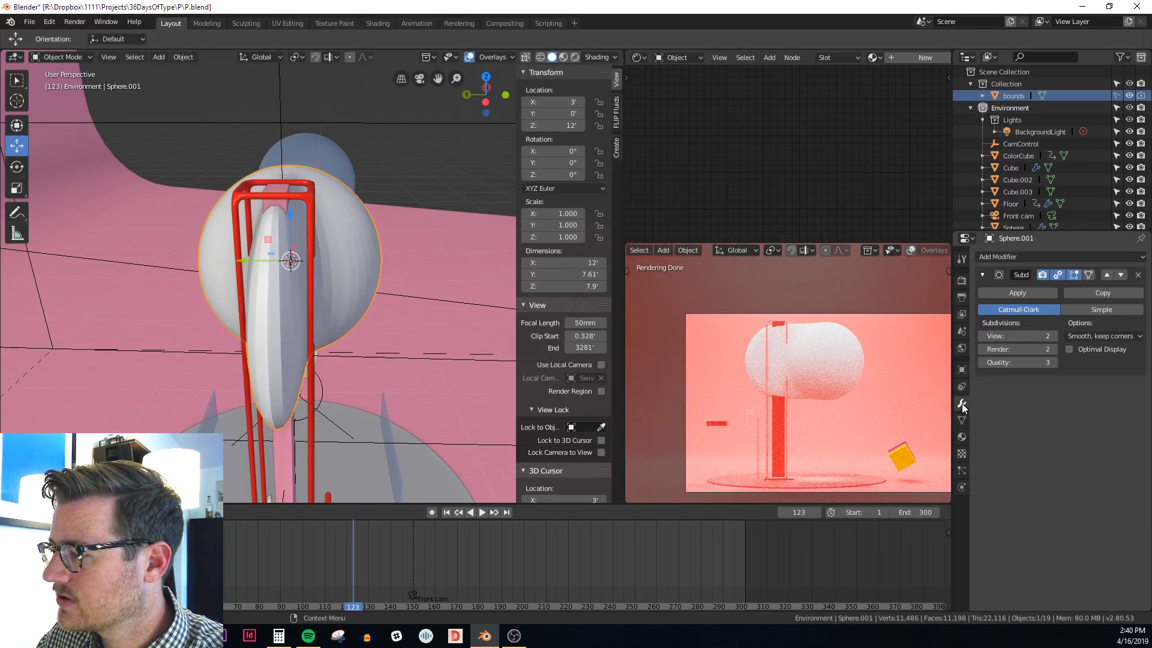
pyautogui.moveTo(372, 258); pyautogui.dragTo(432, 252, button='middle')
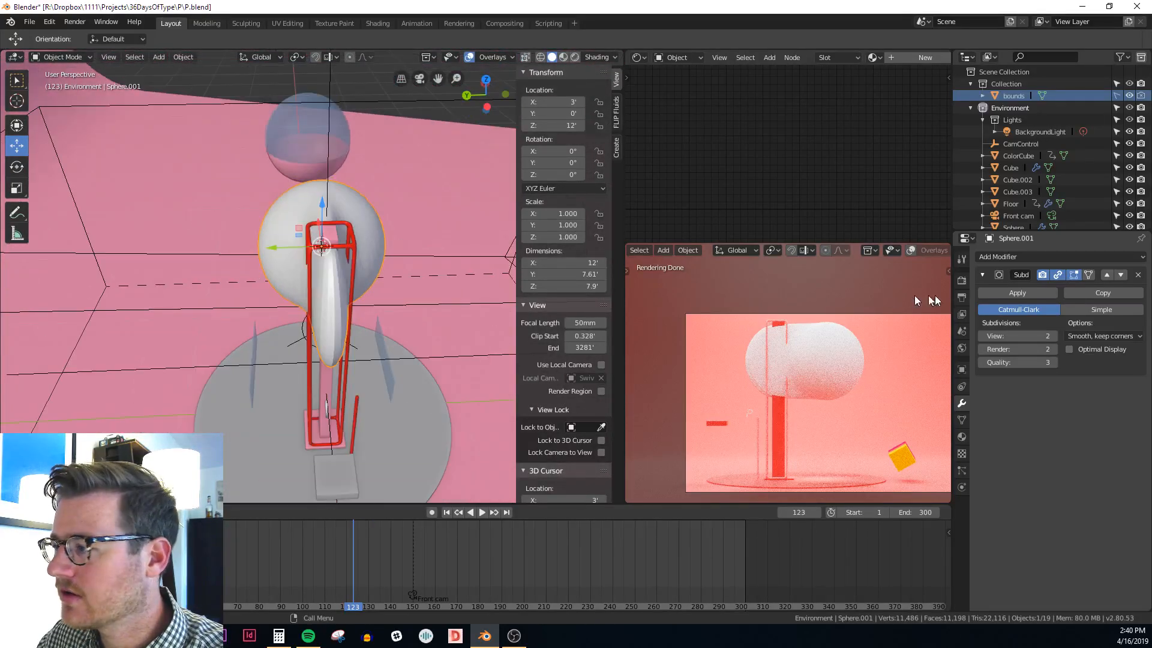
pyautogui.click(984, 334)
pyautogui.moveTo(246, 189); pyautogui.dragTo(468, 262, button='middle')
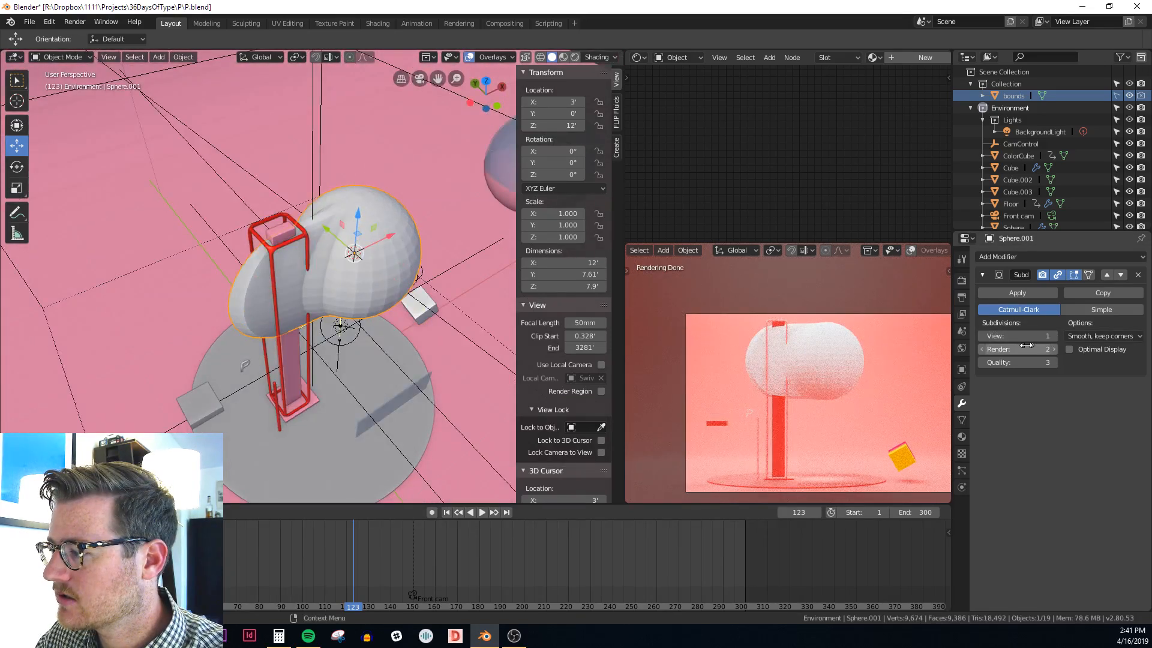
pyautogui.click(984, 347)
# Apply Shade Smooth to the subdivided bowl
pyautogui.rightClick(336, 207)
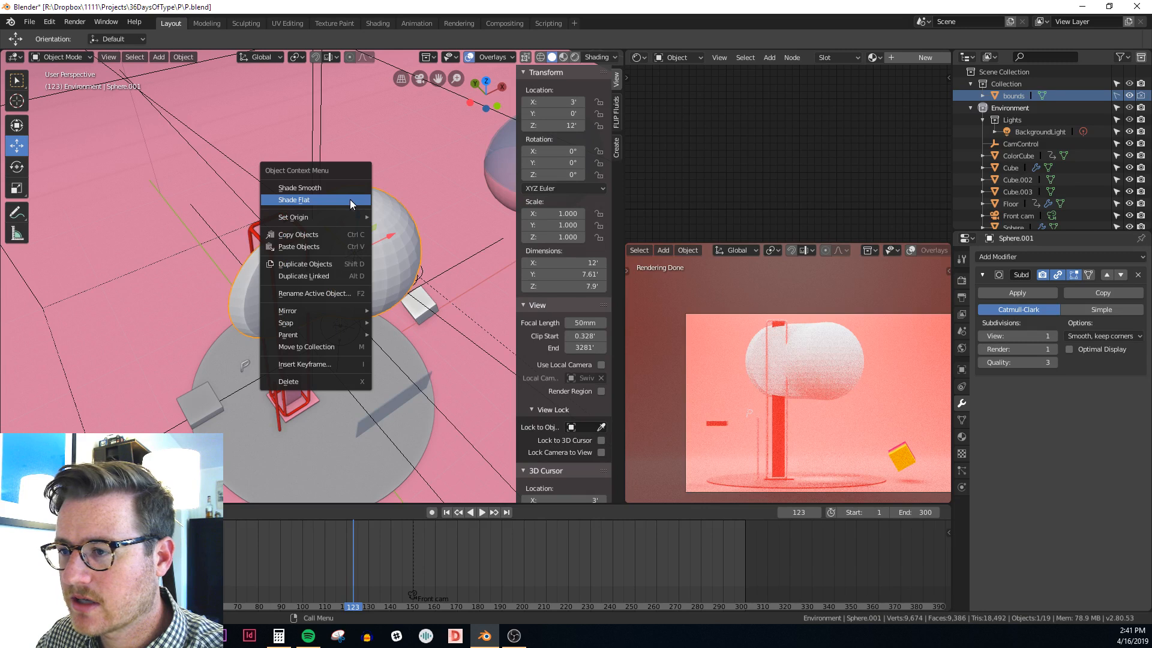
pyautogui.click(318, 188)
pyautogui.moveTo(433, 251); pyautogui.dragTo(394, 271, button='middle')
# Flatten the extruded end faces by scaling them to 0 along X
pyautogui.press('Tab')
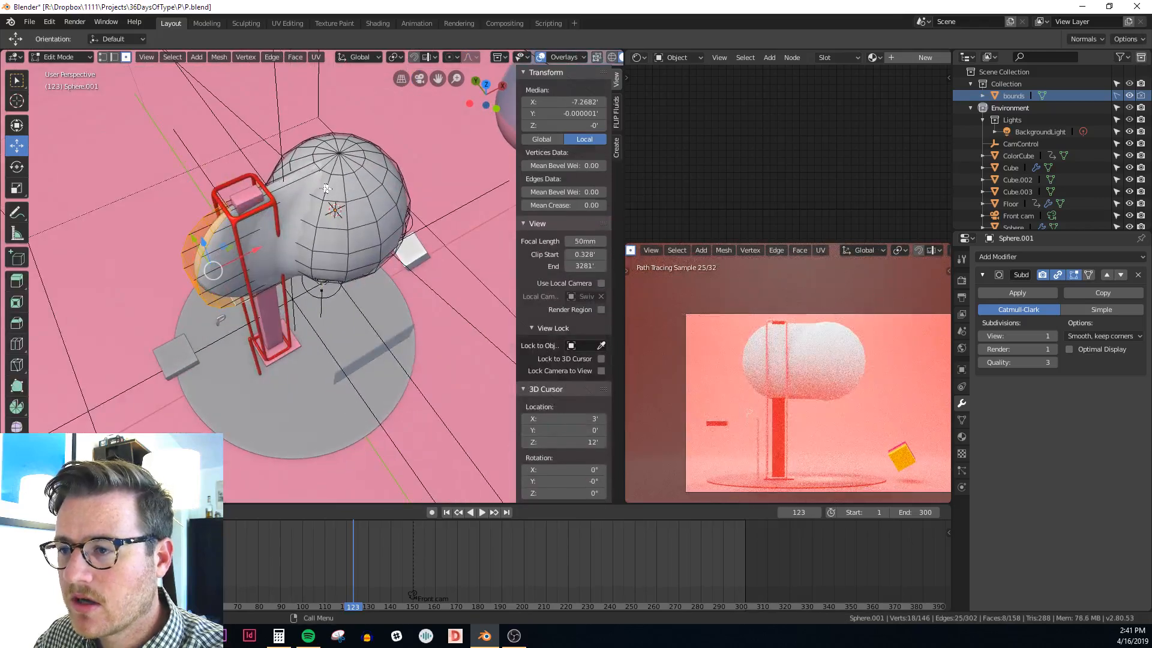
pyautogui.hotkey('alt', 'z')
pyautogui.scroll(1, 326, 188)
pyautogui.hotkey('alt', 'z')
pyautogui.scroll(3, 326, 188)
pyautogui.moveTo(326, 210)
pyautogui.keyDown('shift'); pyautogui.mouseDown(button='middle')
pyautogui.moveTo(356, 240)
pyautogui.moveTo(357, 278)
pyautogui.moveTo(320, 222)
pyautogui.mouseUp(button='middle'); pyautogui.keyUp('shift')
pyautogui.scroll(-3, 331, 241)
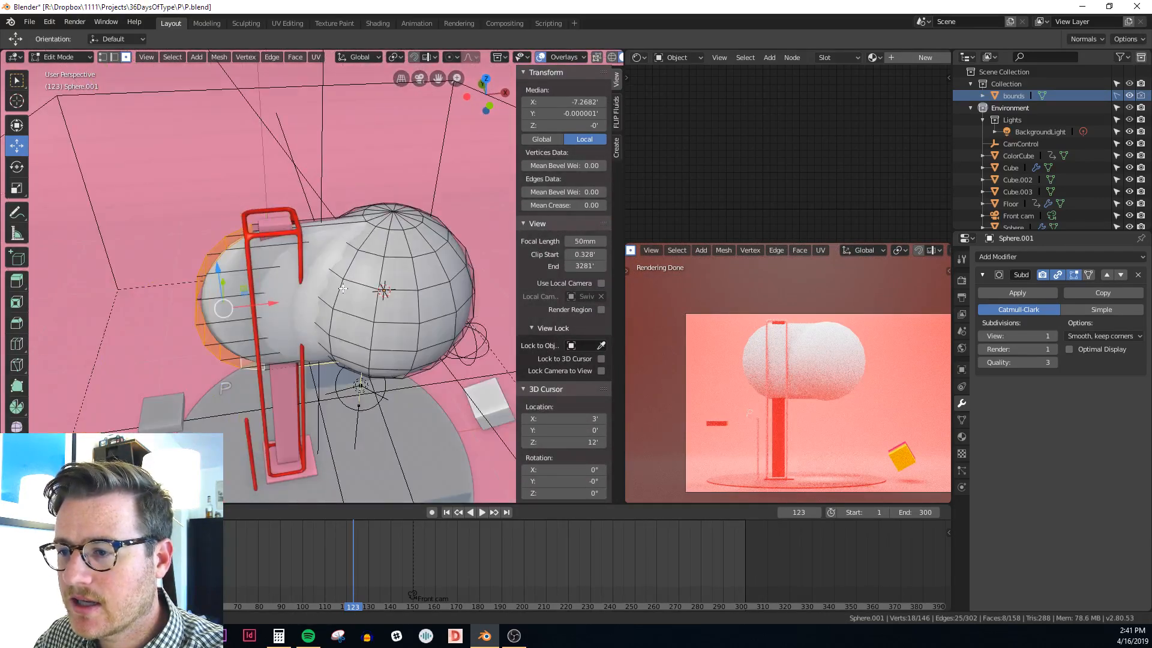
pyautogui.moveTo(342, 289); pyautogui.dragTo(352, 230, button='middle')
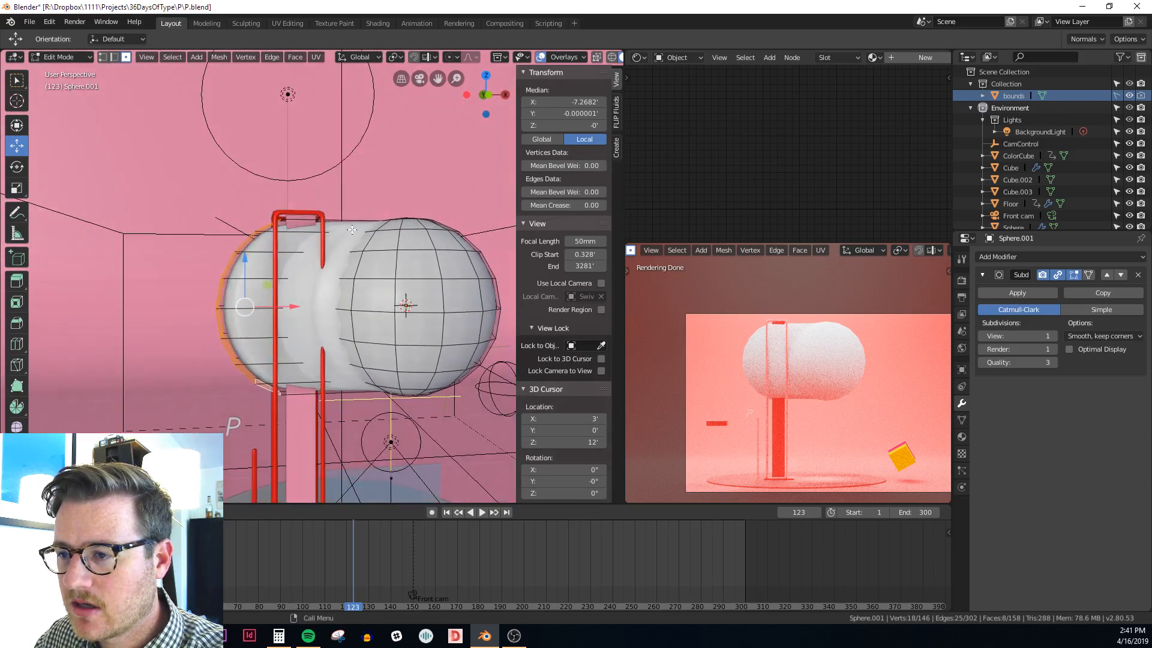
pyautogui.press('KP_1')
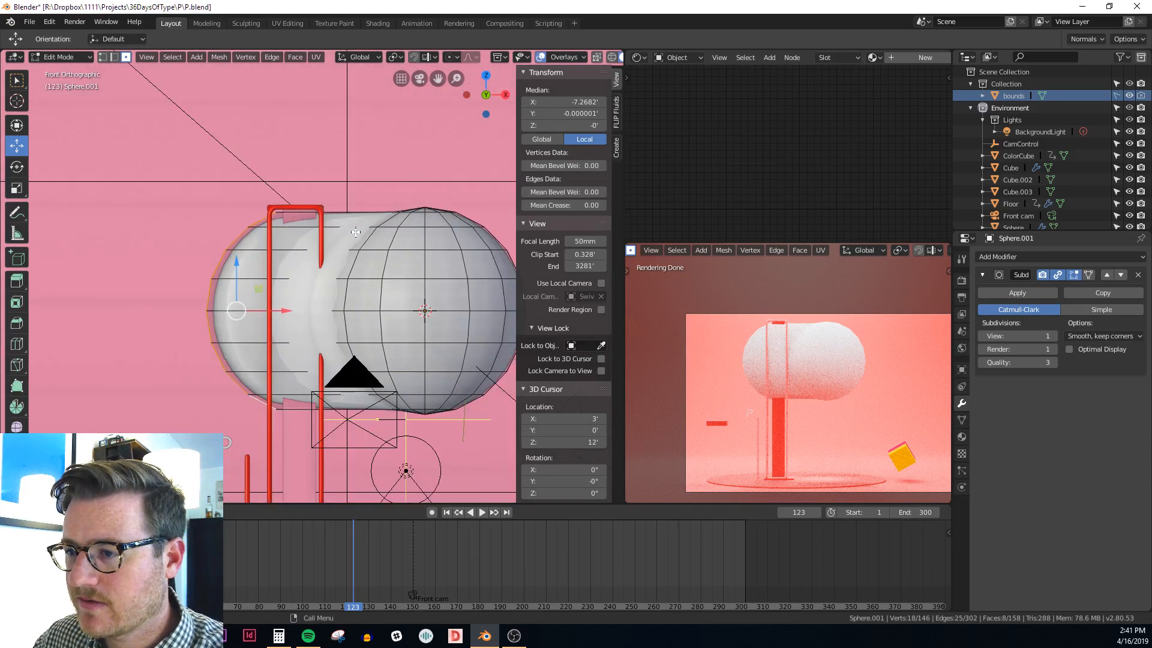
pyautogui.hotkey('alt', 'z')
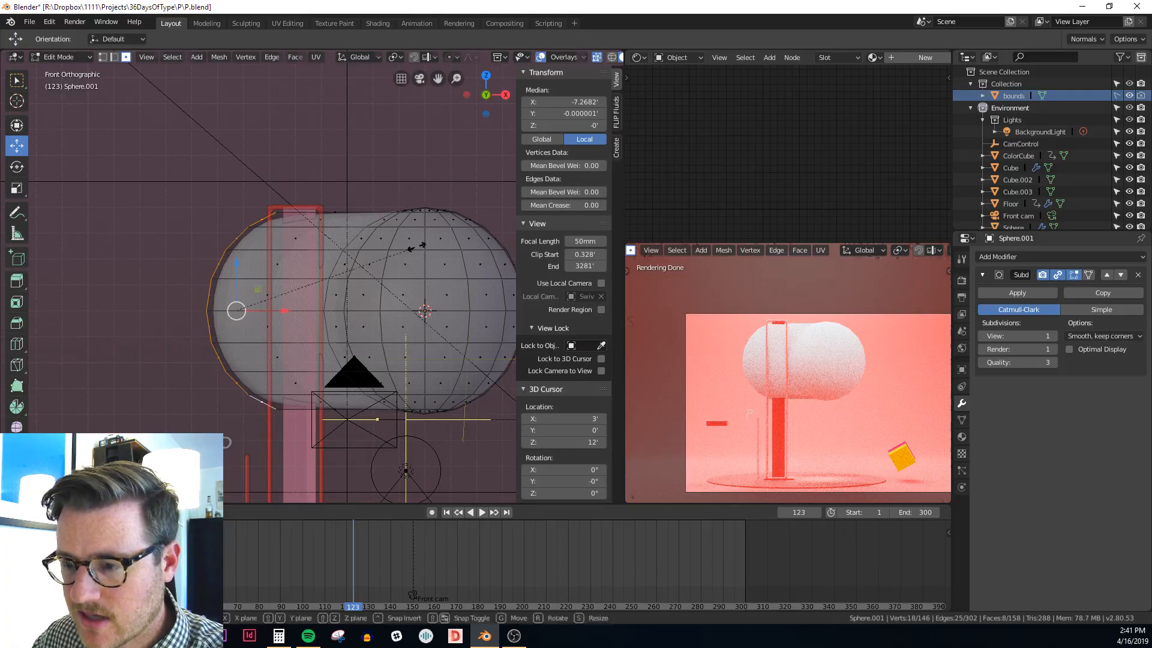
pyautogui.press('x')
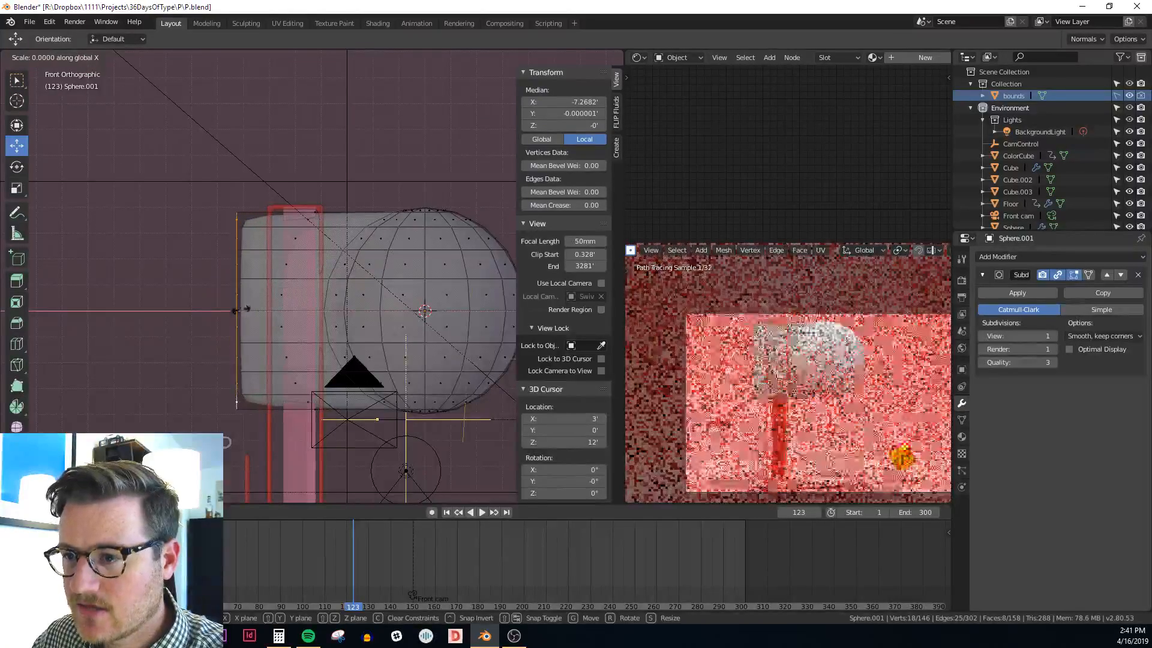
pyautogui.click(241, 309)
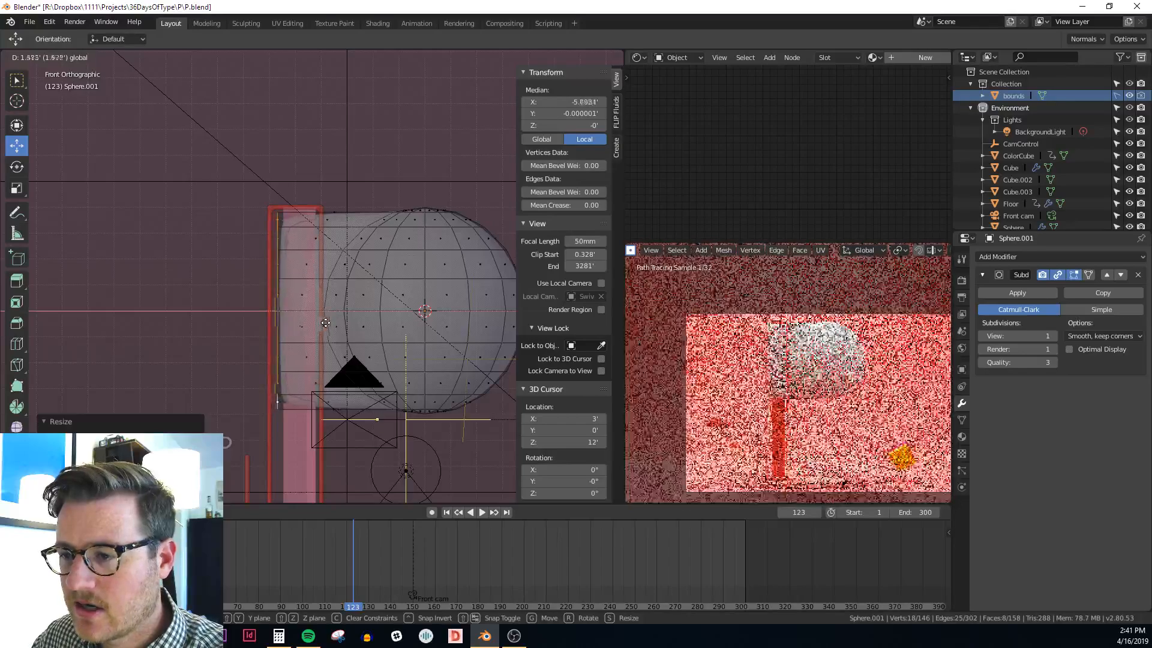
# Move the flattened end about 1.4' along positive X so it sits within the red frame around the column
pyautogui.click(329, 248)
pyautogui.moveTo(329, 249); pyautogui.dragTo(352, 253, button='middle')
pyautogui.press('KP_1')
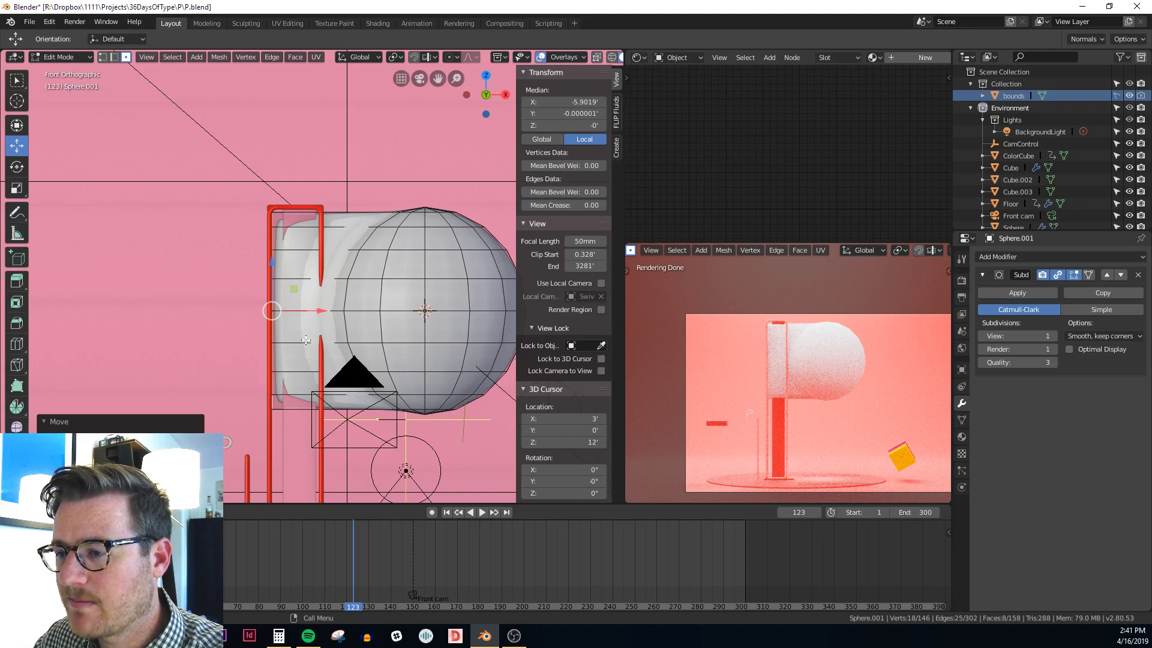
# Try scaling the flattened end to about 0.51 along Z
pyautogui.press('s')
pyautogui.press('z')
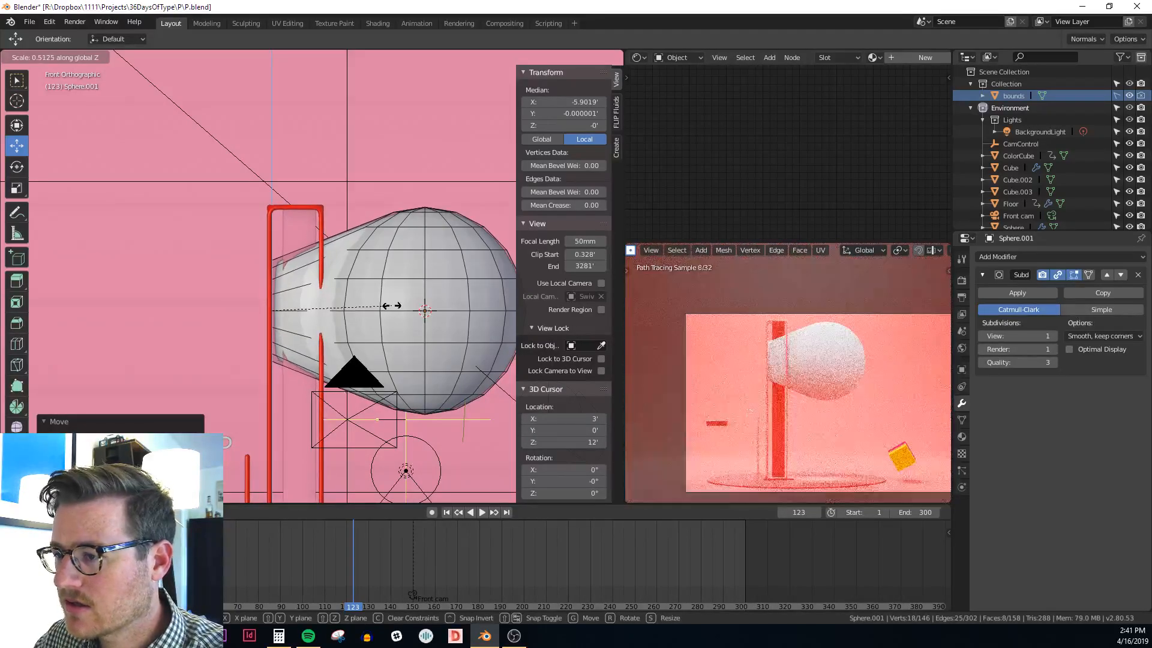
pyautogui.click(392, 306)
pyautogui.moveTo(278, 264); pyautogui.dragTo(284, 226)
pyautogui.hotkey('ctrl', 'z')
pyautogui.press('s')
pyautogui.rightClick(418, 259)
pyautogui.hotkey('ctrl', 'z')
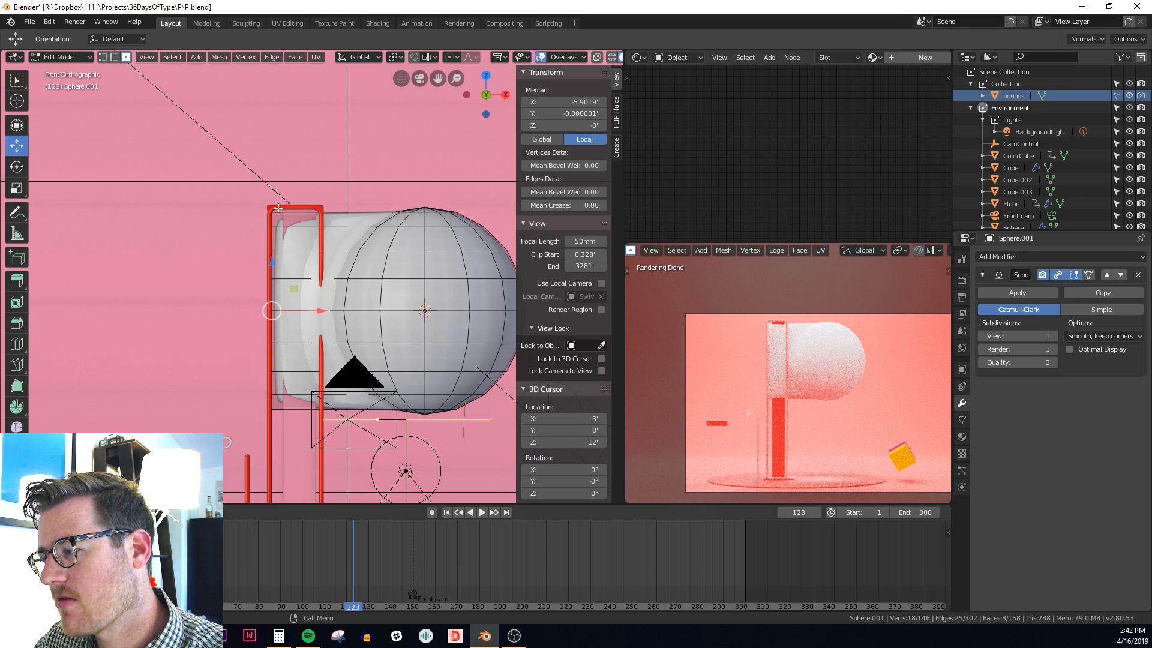
# Add an edge loop around the extruded section and shift it close to the flattened end
pyautogui.moveTo(278, 209); pyautogui.dragTo(324, 282, button='middle')
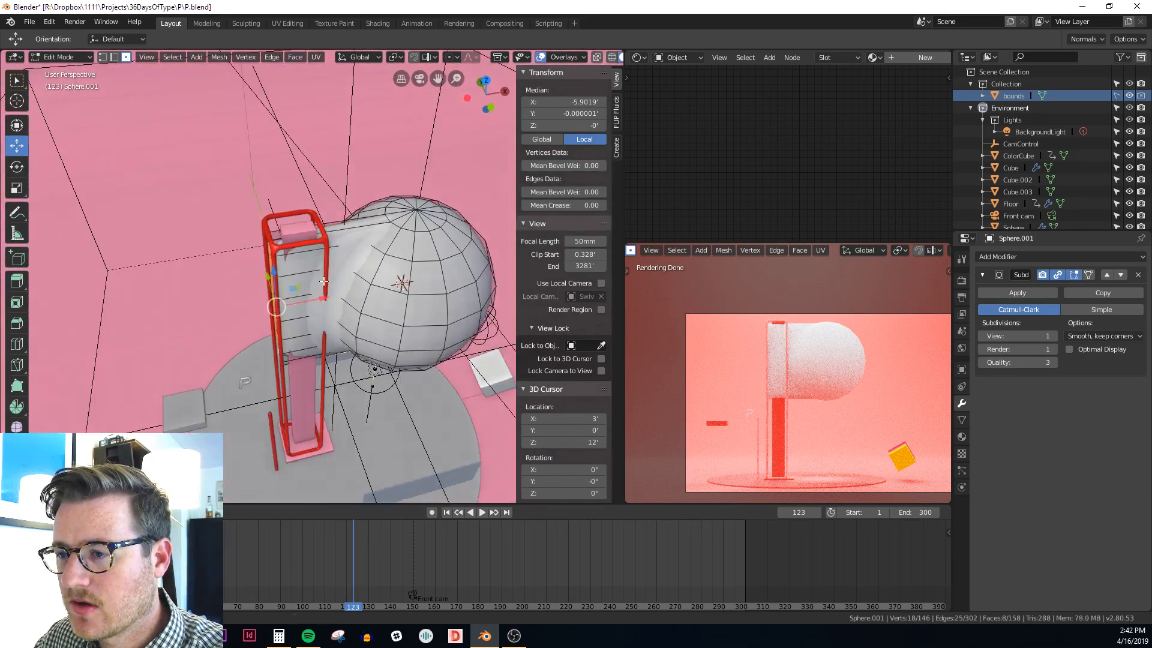
pyautogui.scroll(2, 315, 276)
pyautogui.click(318, 252)
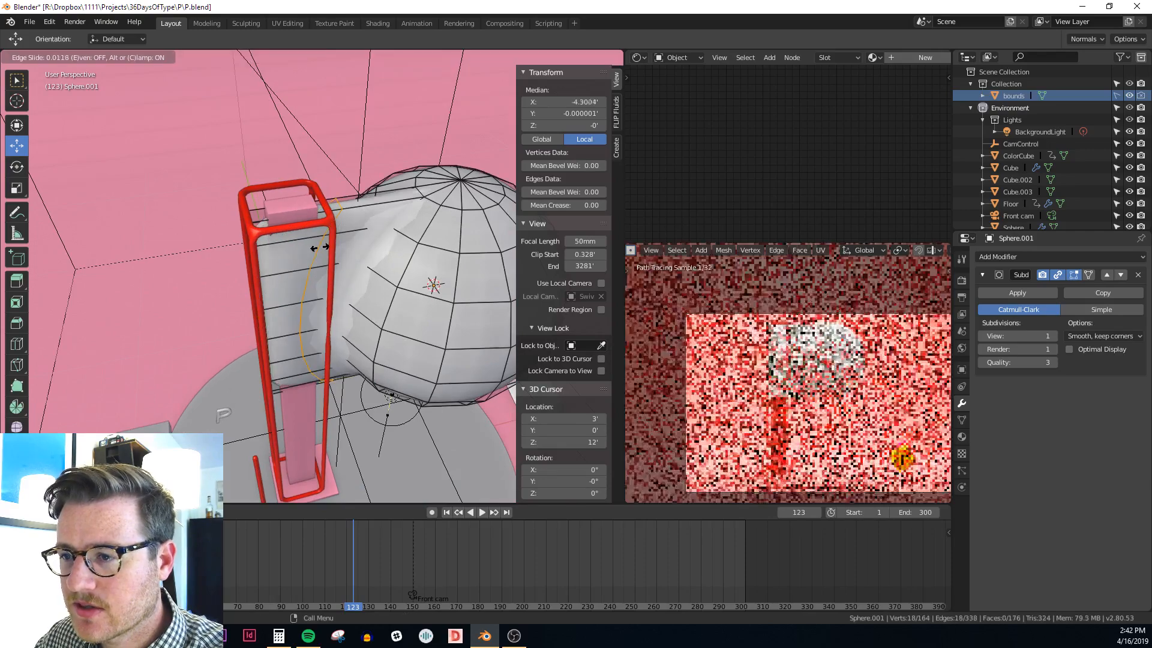
pyautogui.click(297, 322)
pyautogui.moveTo(311, 307); pyautogui.dragTo(329, 303)
pyautogui.moveTo(330, 304); pyautogui.dragTo(407, 284, button='middle')
pyautogui.press('Tab')
pyautogui.press('Tab')
pyautogui.moveTo(405, 399); pyautogui.dragTo(265, 280, button='middle')
pyautogui.scroll(-2, 295, 342)
pyautogui.press('Tab')
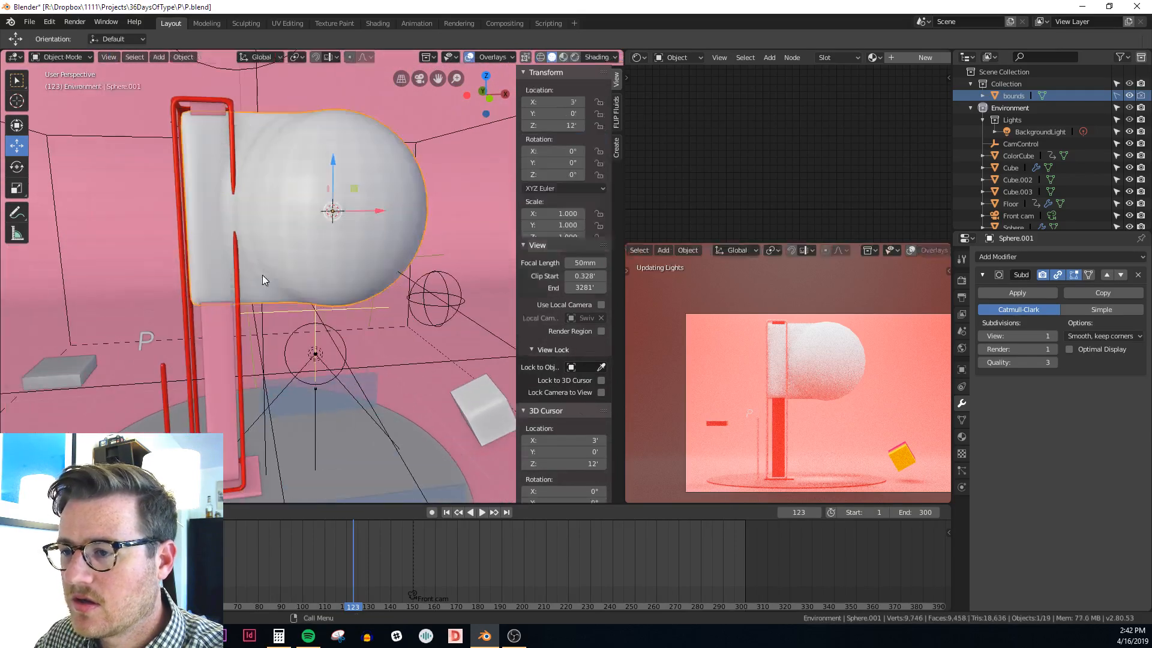
# Check the smoothed bowl against the column from several angles and save the file
pyautogui.scroll(-3, 264, 280)
pyautogui.moveTo(315, 196); pyautogui.dragTo(318, 304)
pyautogui.rightClick(318, 304)
pyautogui.moveTo(286, 276); pyautogui.dragTo(275, 283, button='middle')
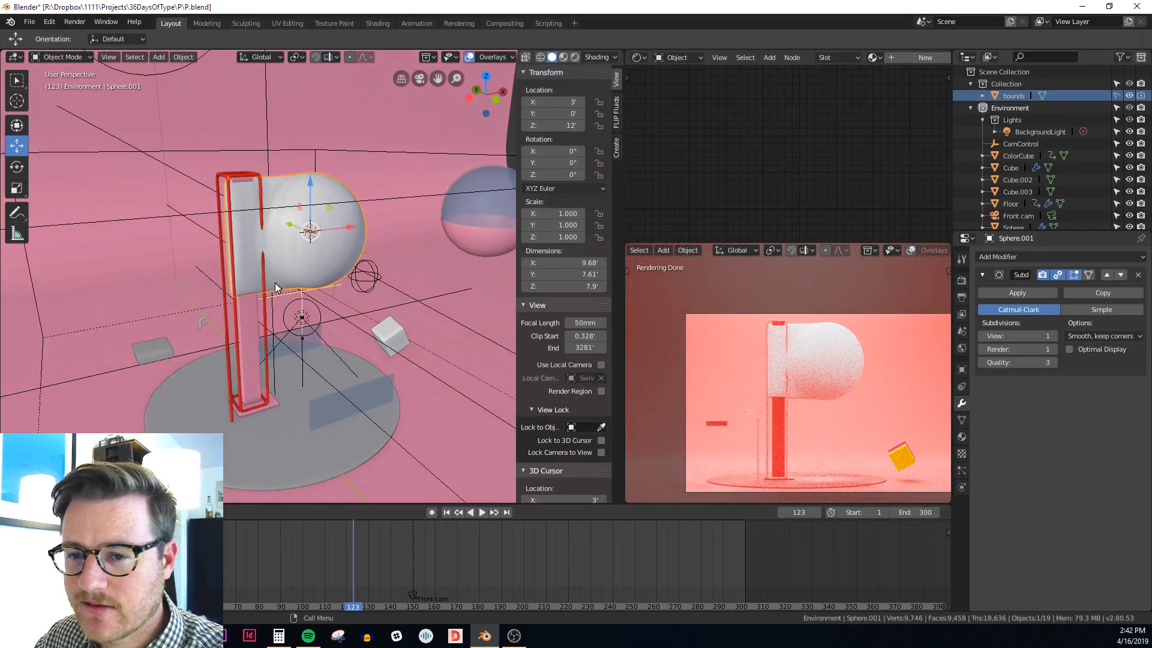
pyautogui.moveTo(254, 402)
pyautogui.mouseDown(button='middle')
pyautogui.moveTo(279, 404)
pyautogui.moveTo(242, 408)
pyautogui.mouseUp(button='middle')
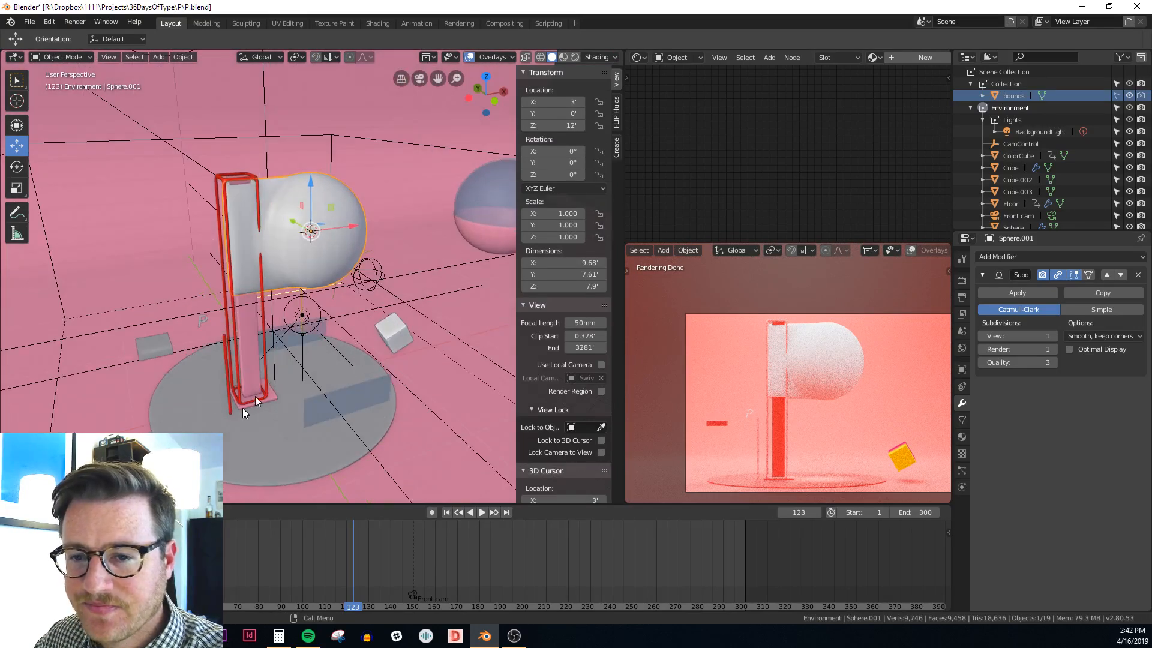
pyautogui.moveTo(269, 341); pyautogui.dragTo(317, 317, button='middle')
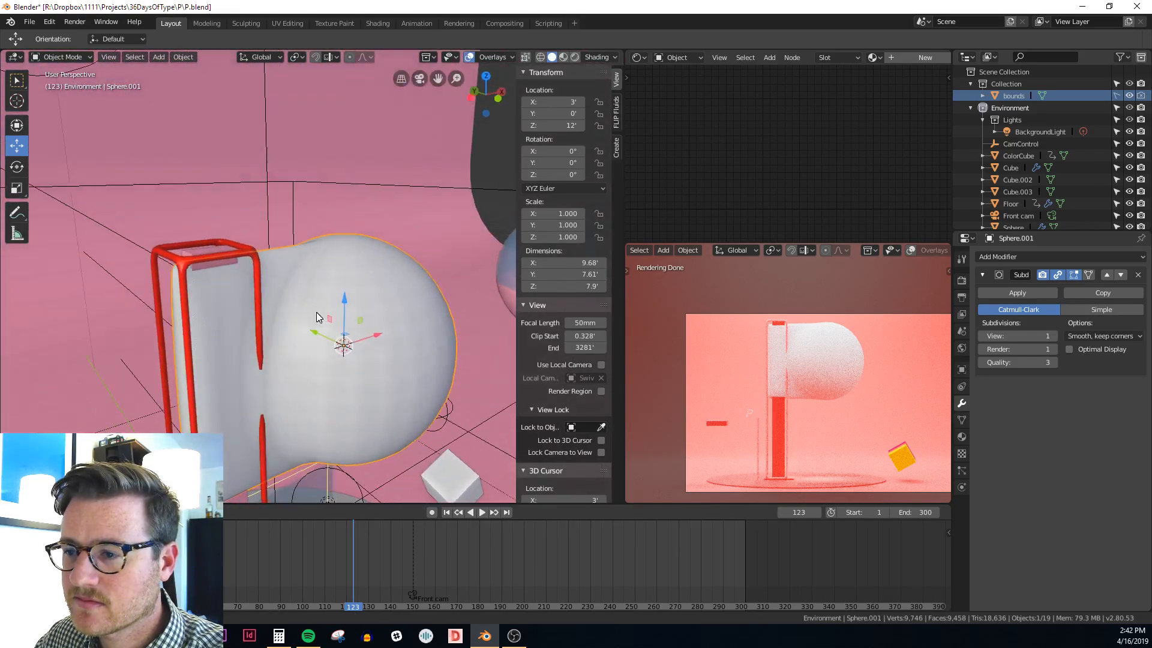
pyautogui.moveTo(351, 376); pyautogui.dragTo(325, 360, button='middle')
pyautogui.hotkey('ctrl', 's')
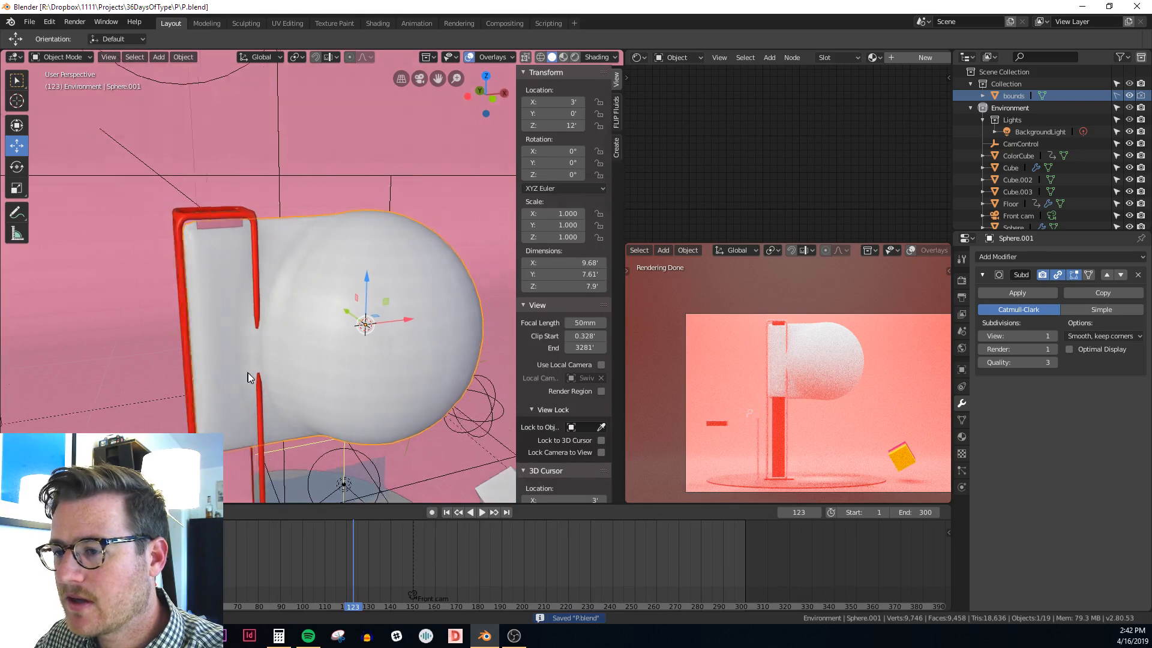
# Open the bowl mesh for editing in front view with X-ray shading and face selection active
pyautogui.press('Tab')
pyautogui.moveTo(242, 392); pyautogui.dragTo(205, 363, button='middle')
pyautogui.press('KP_1')
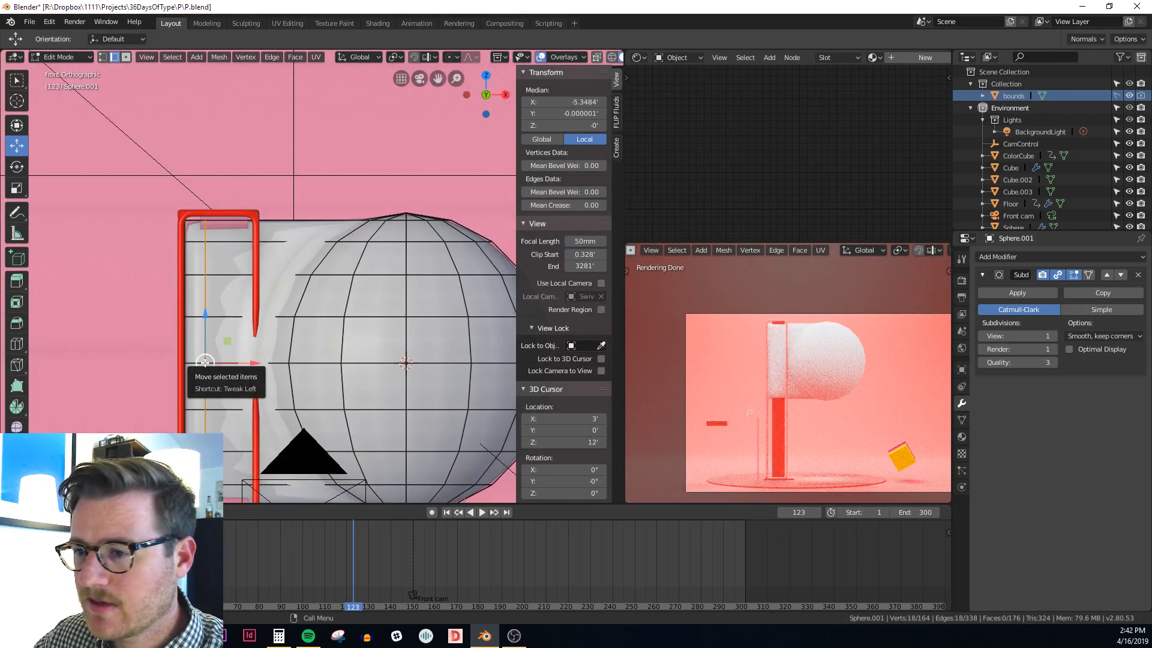
pyautogui.keyDown('shift'); pyautogui.moveTo(266, 344); pyautogui.dragTo(277, 323, button='middle'); pyautogui.keyUp('shift')
pyautogui.hotkey('alt', 'z')
pyautogui.keyDown('shift'); pyautogui.moveTo(262, 363); pyautogui.dragTo(271, 340, button='middle'); pyautogui.keyUp('shift')
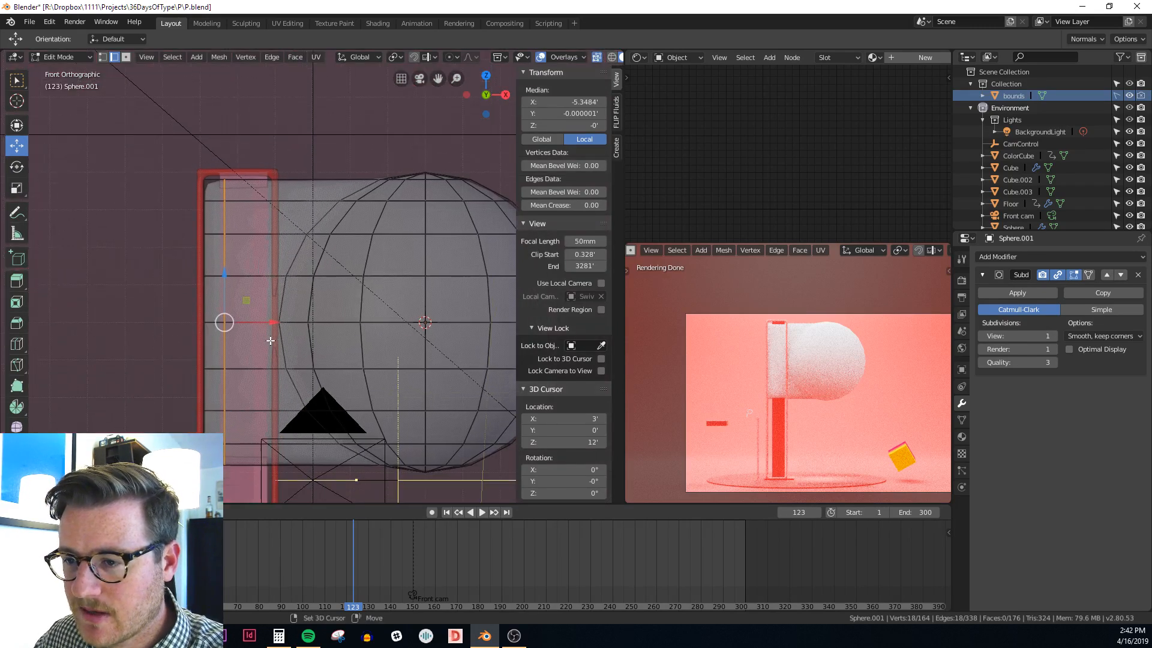
pyautogui.press('3')
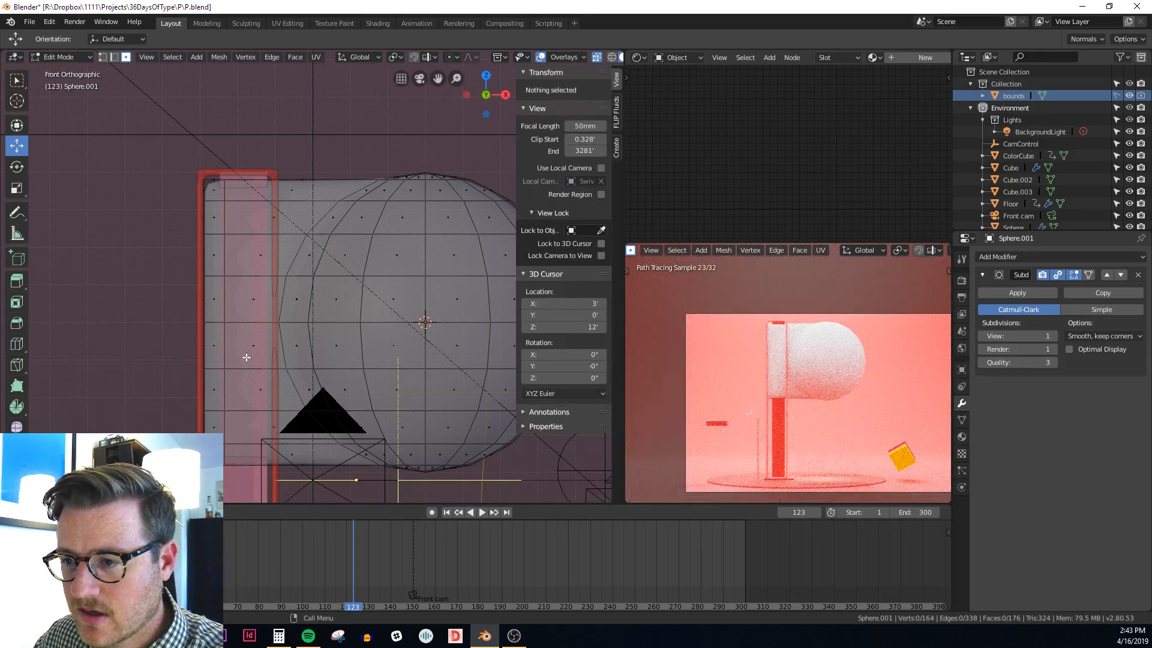
# Duplicate the whole bowl object and place the copy along X at -12'
pyautogui.press('Tab')
pyautogui.scroll(-3, 329, 331)
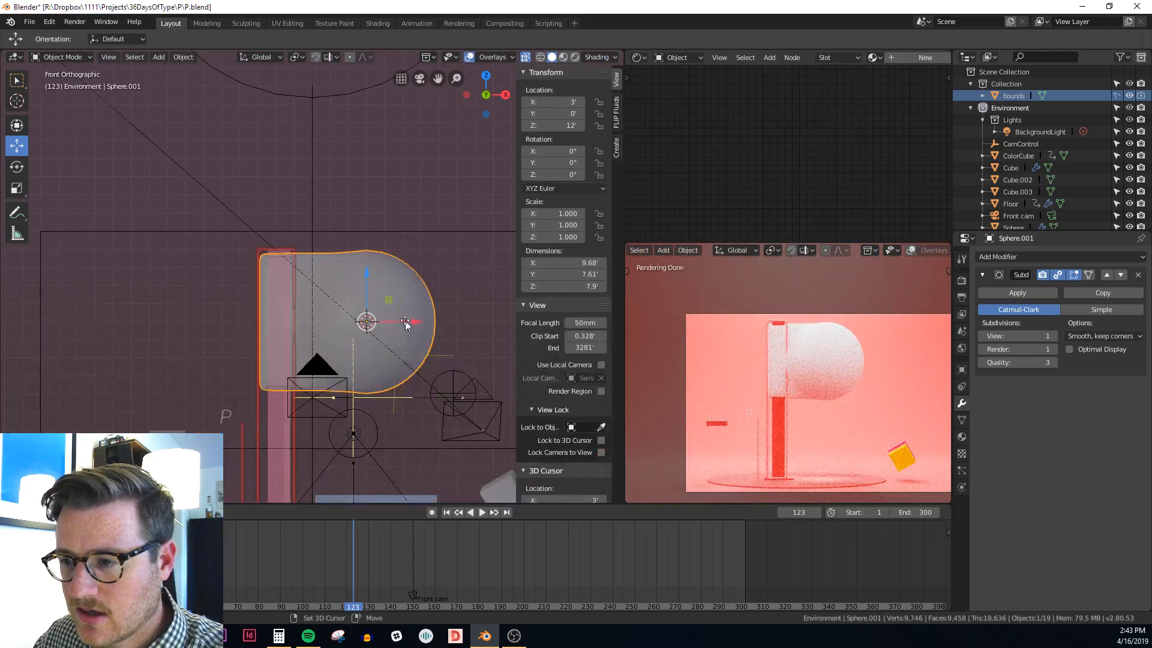
pyautogui.hotkey('shift', 'd')
pyautogui.press('x')
pyautogui.click(189, 332)
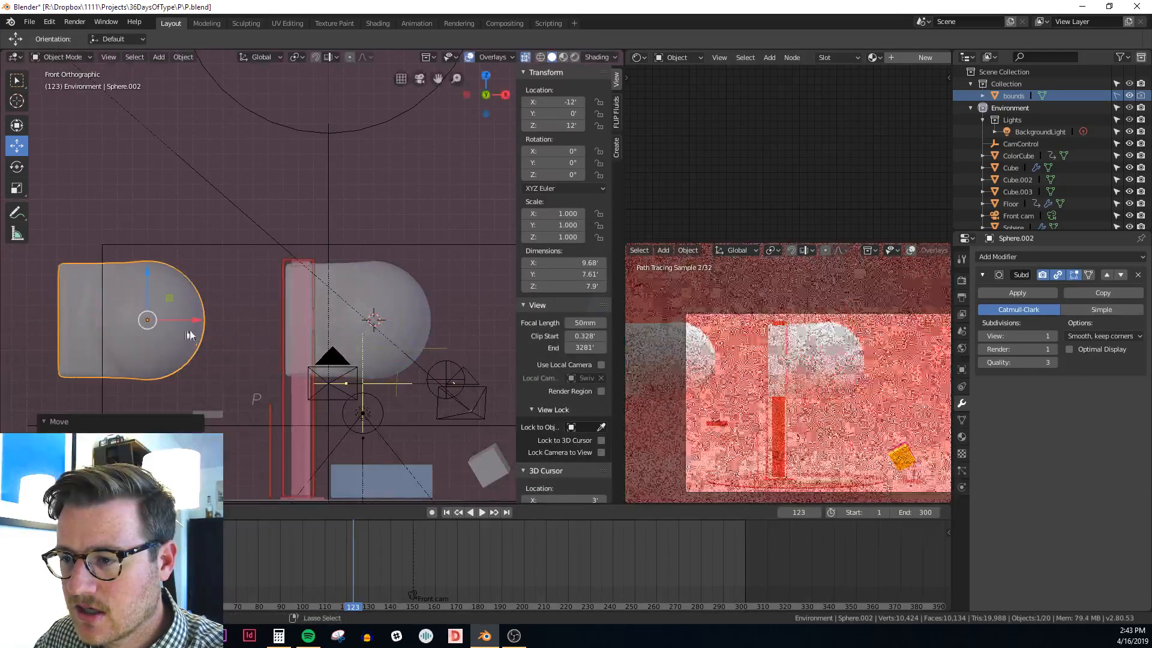
# Delete the middle faces of the original bowl's extruded section where it crosses the column
pyautogui.click(401, 290)
pyautogui.press('Tab')
pyautogui.scroll(5, 290, 347)
pyautogui.keyDown('shift'); pyautogui.moveTo(324, 313); pyautogui.dragTo(307, 329, button='middle'); pyautogui.keyUp('shift')
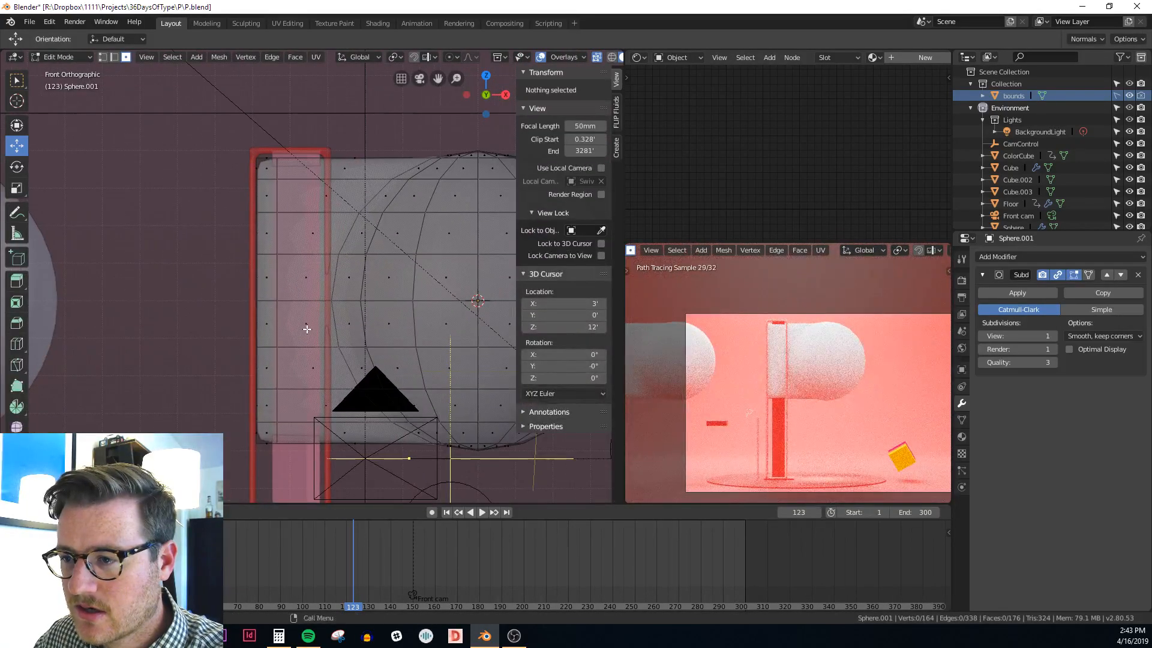
pyautogui.moveTo(275, 308)
pyautogui.mouseDown()
pyautogui.moveTo(302, 301)
pyautogui.moveTo(297, 310)
pyautogui.mouseUp()
pyautogui.press('Escape')
pyautogui.press('x')
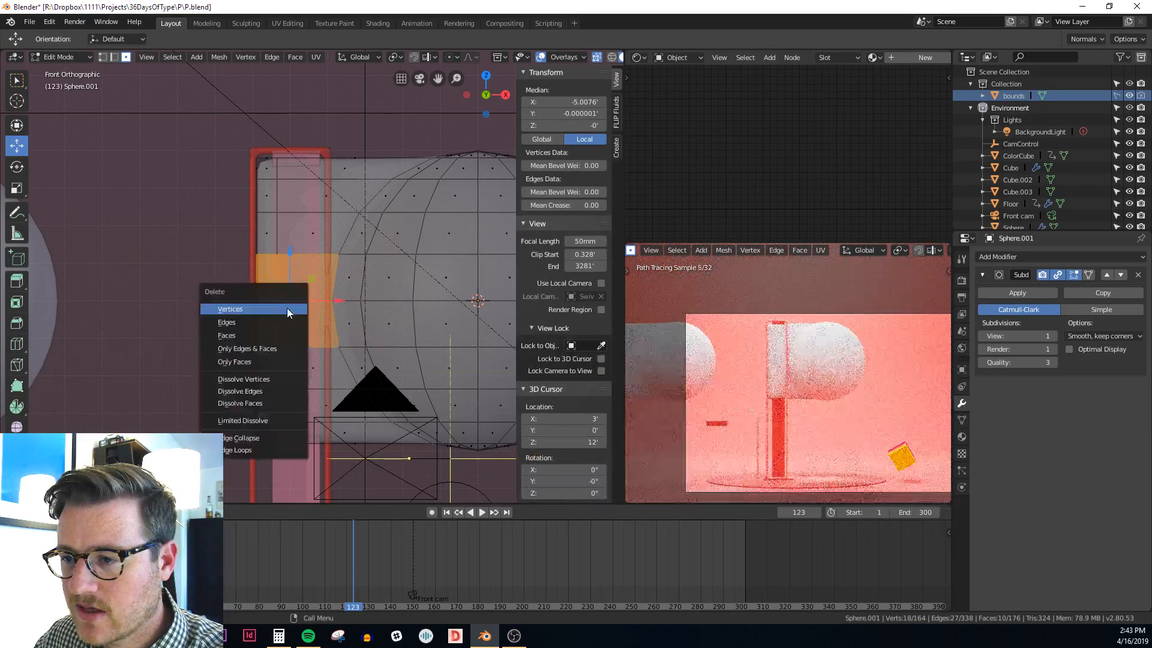
pyautogui.click(251, 336)
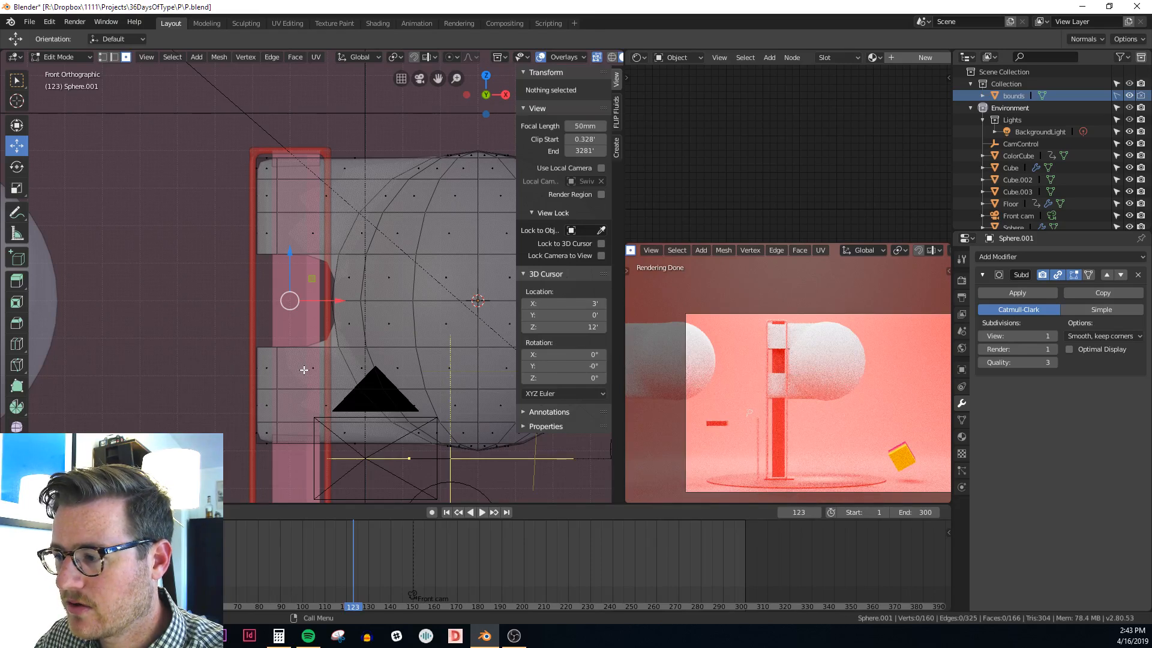
# Delete the next rows of faces above and below the gap, leaving an upper and a lower arm
pyautogui.press('c')
pyautogui.moveTo(305, 370); pyautogui.dragTo(234, 377)
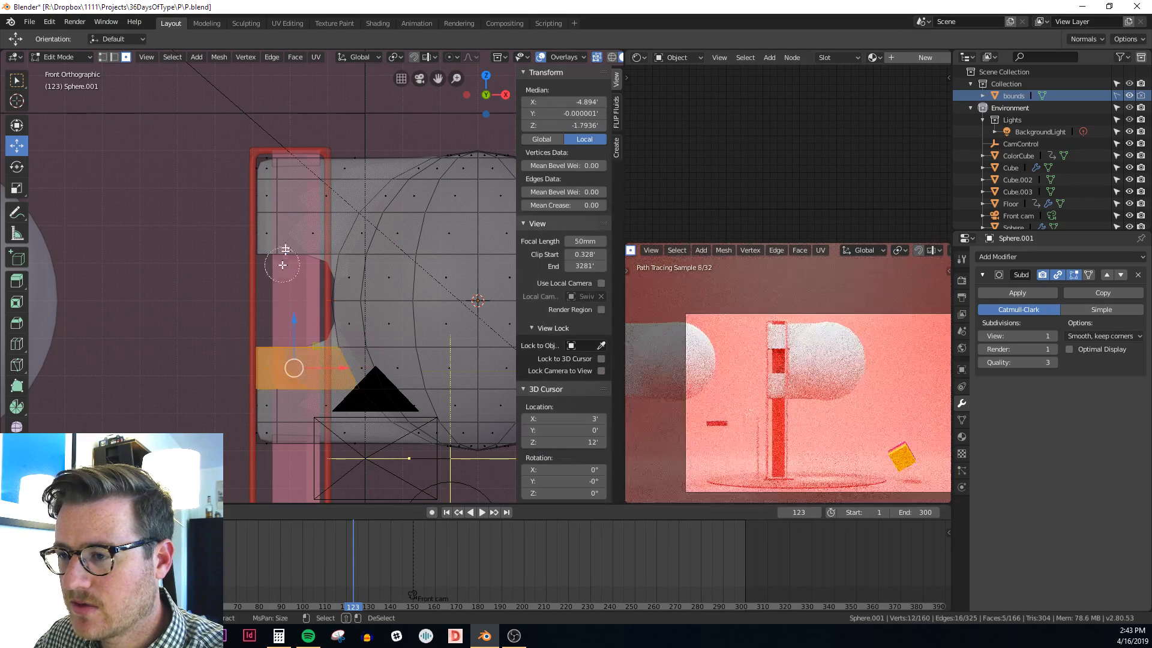
pyautogui.moveTo(300, 228); pyautogui.dragTo(237, 236)
pyautogui.press('Escape')
pyautogui.press('x')
pyautogui.click(229, 237)
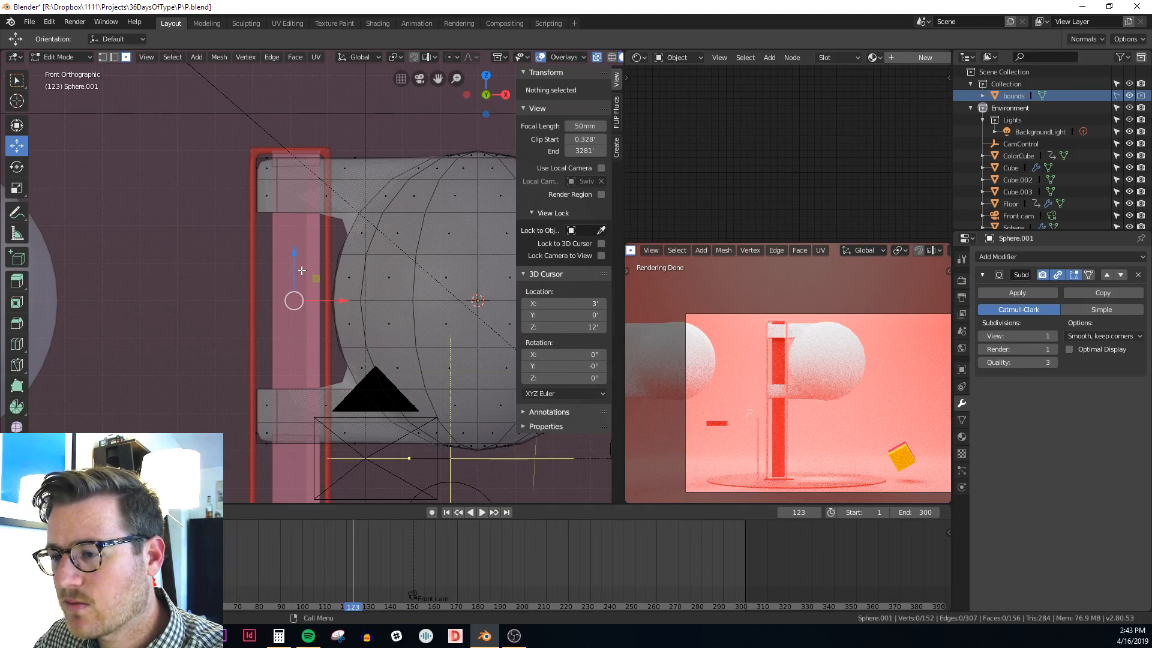
# Fill the open upper side of the lower arm with two faces
pyautogui.moveTo(302, 271)
pyautogui.mouseDown(button='middle')
pyautogui.moveTo(317, 396)
pyautogui.moveTo(278, 404)
pyautogui.mouseUp(button='middle')
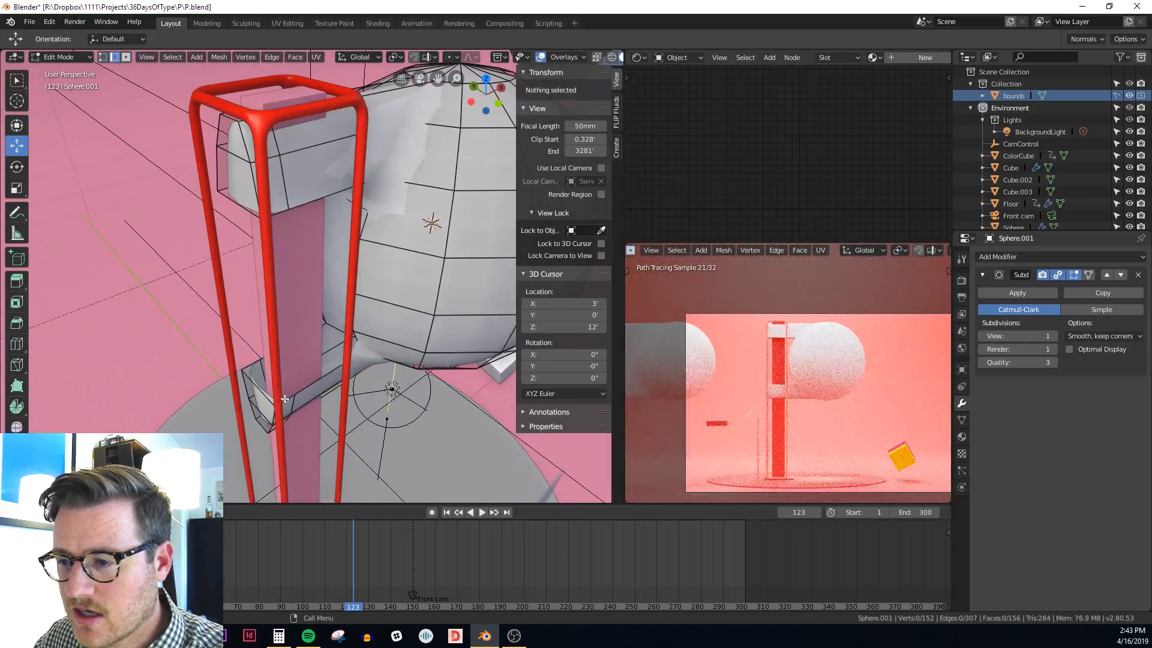
pyautogui.hotkey('alt', 'z')
pyautogui.click(285, 399)
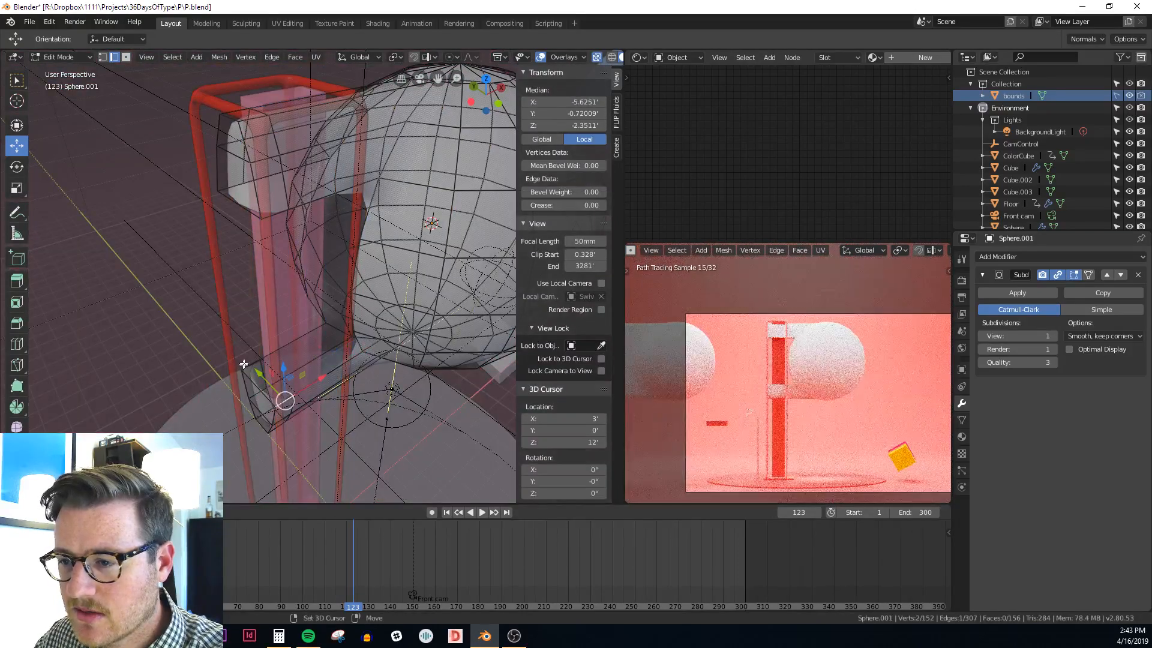
pyautogui.press('f')
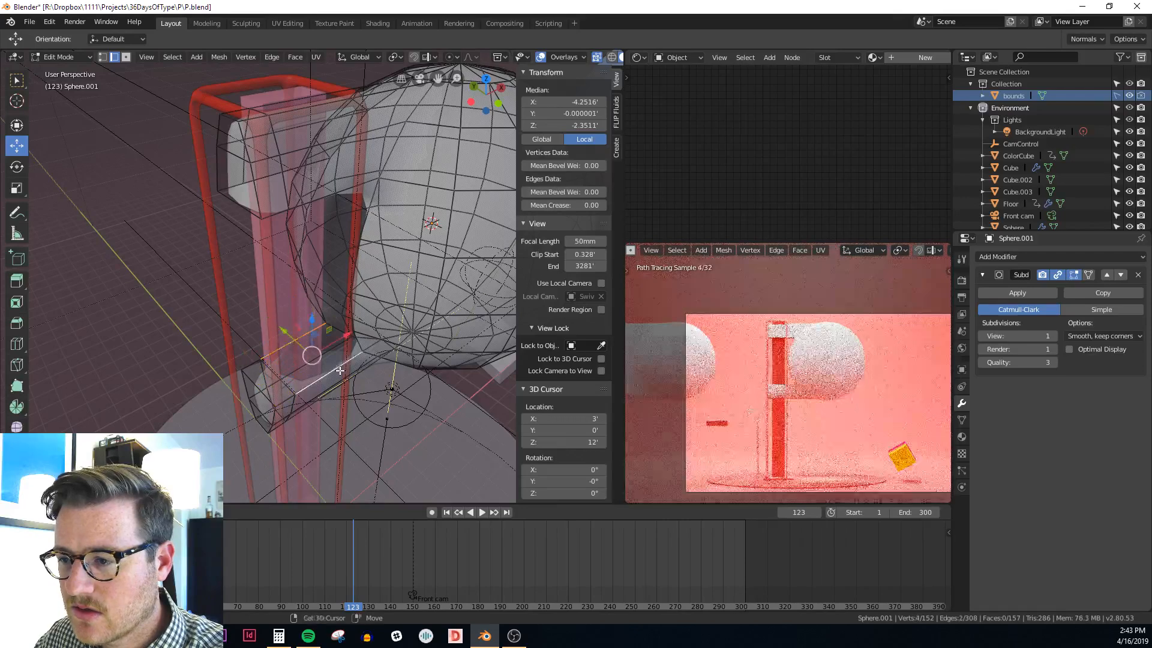
pyautogui.moveTo(340, 371); pyautogui.dragTo(275, 252, button='middle')
pyautogui.press('f')
# Fill the open underside of the upper arm with two faces
pyautogui.click(279, 218)
pyautogui.keyDown('shift'); pyautogui.click(274, 254); pyautogui.keyUp('shift')
pyautogui.press('f')
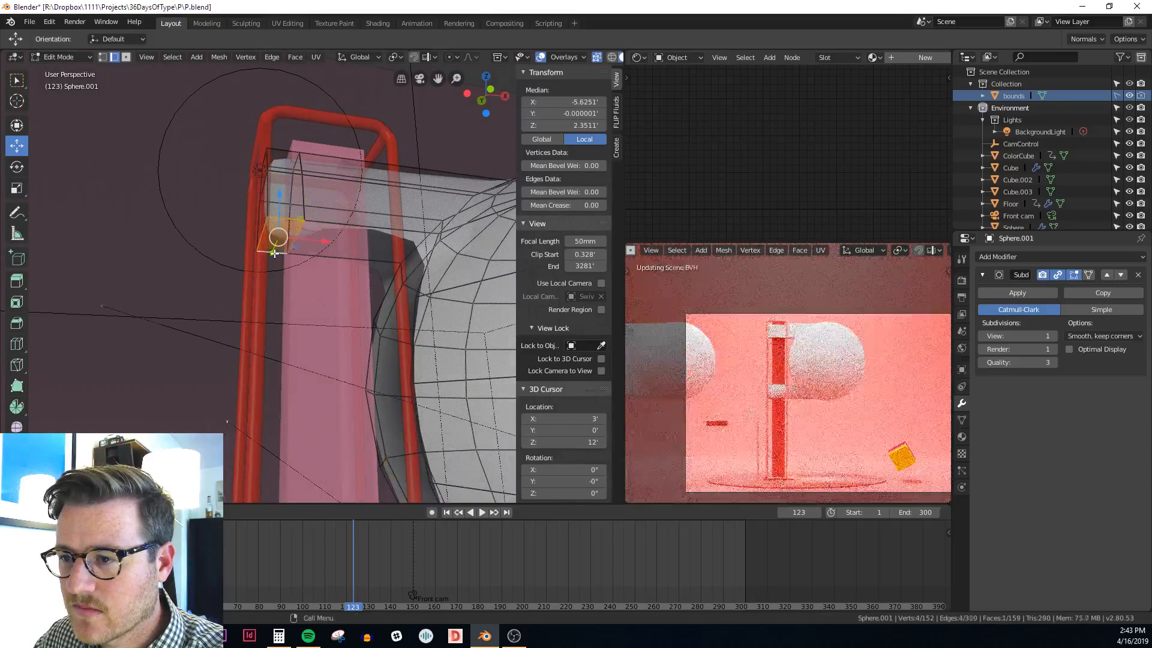
pyautogui.click(333, 226)
pyautogui.press('f')
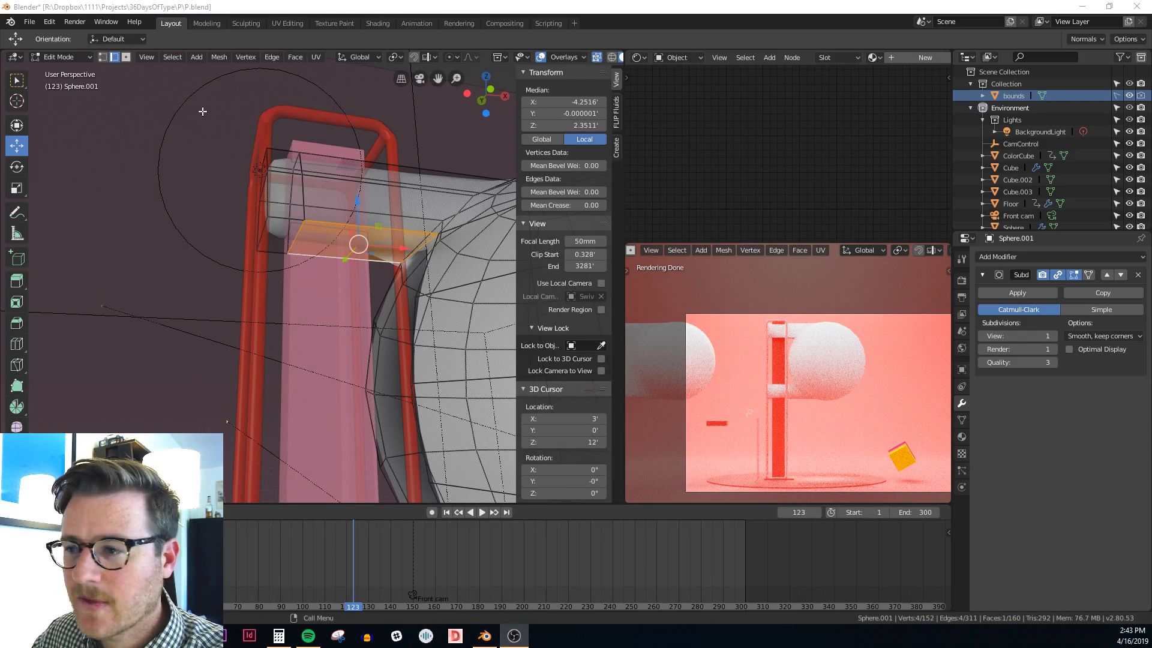
# Try to close the bowl's opening between the arms with Bridge Edge Loops
pyautogui.moveTo(411, 207)
pyautogui.mouseDown(button='middle')
pyautogui.moveTo(429, 225)
pyautogui.moveTo(412, 207)
pyautogui.moveTo(433, 282)
pyautogui.moveTo(449, 295)
pyautogui.moveTo(439, 287)
pyautogui.mouseUp(button='middle')
pyautogui.hotkey('alt', 'z')
pyautogui.hotkey('alt', 'z')
pyautogui.keyDown('alt'); pyautogui.click(423, 270); pyautogui.keyUp('alt')
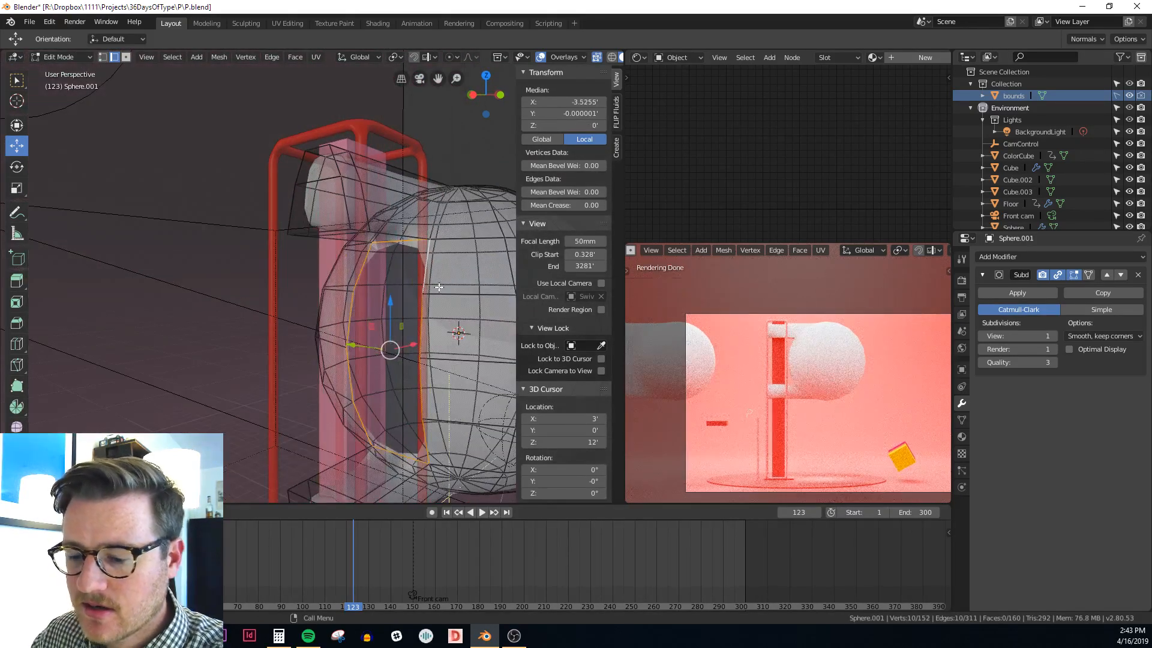
pyautogui.press('F3')
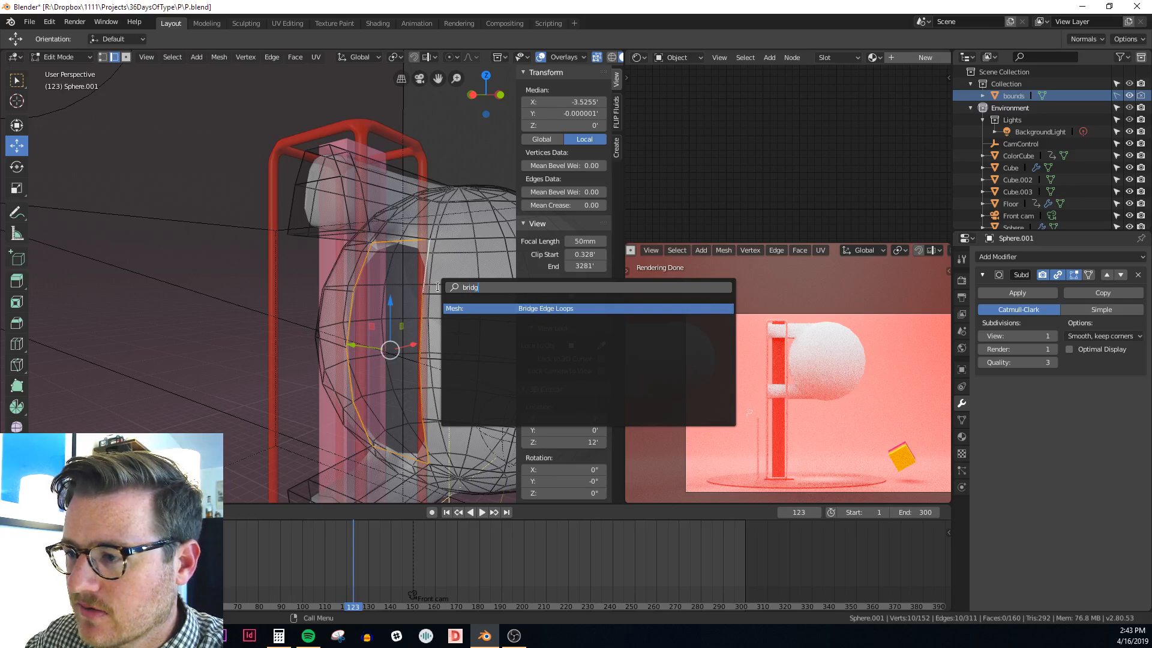
pyautogui.write('bridg')
pyautogui.press('Return')
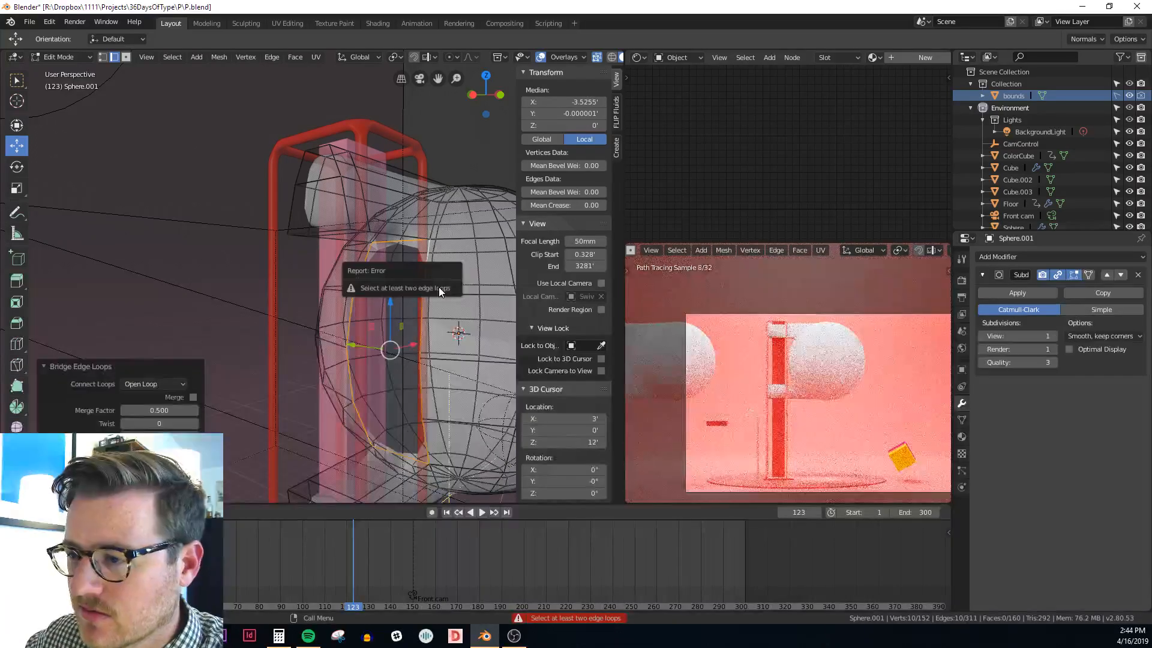
# Fill the upper half of the bowl's opening with two faces between opposite rim edges
pyautogui.click(424, 260)
pyautogui.moveTo(360, 272); pyautogui.dragTo(396, 289, button='middle')
pyautogui.keyDown('shift'); pyautogui.click(361, 280); pyautogui.keyUp('shift')
pyautogui.press('f')
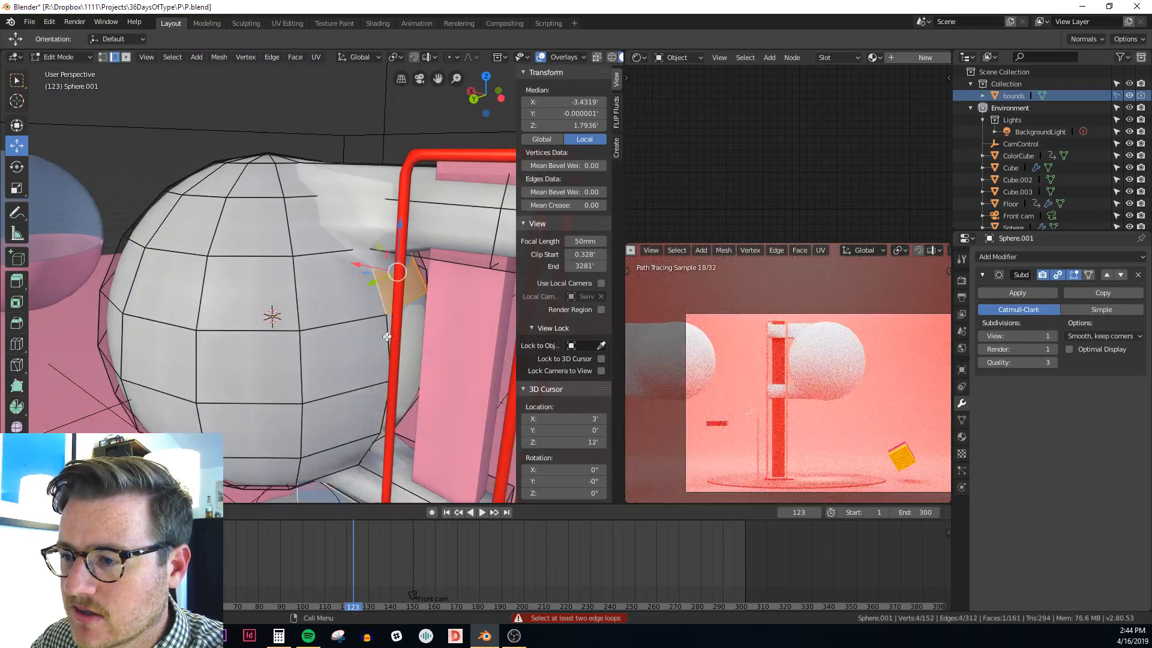
pyautogui.click(387, 337)
pyautogui.moveTo(447, 352); pyautogui.dragTo(321, 324, button='middle')
pyautogui.keyDown('shift'); pyautogui.click(321, 324); pyautogui.keyUp('shift')
pyautogui.hotkey('alt', 'z')
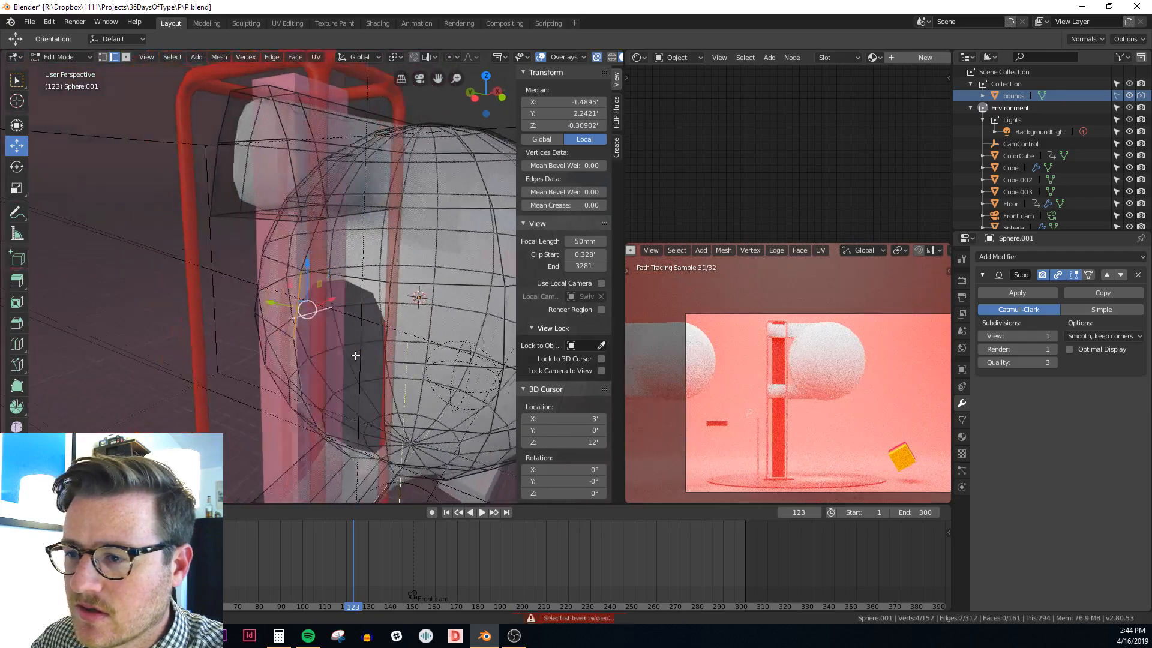
pyautogui.click(354, 334)
pyautogui.keyDown('shift'); pyautogui.click(273, 298); pyautogui.keyUp('shift')
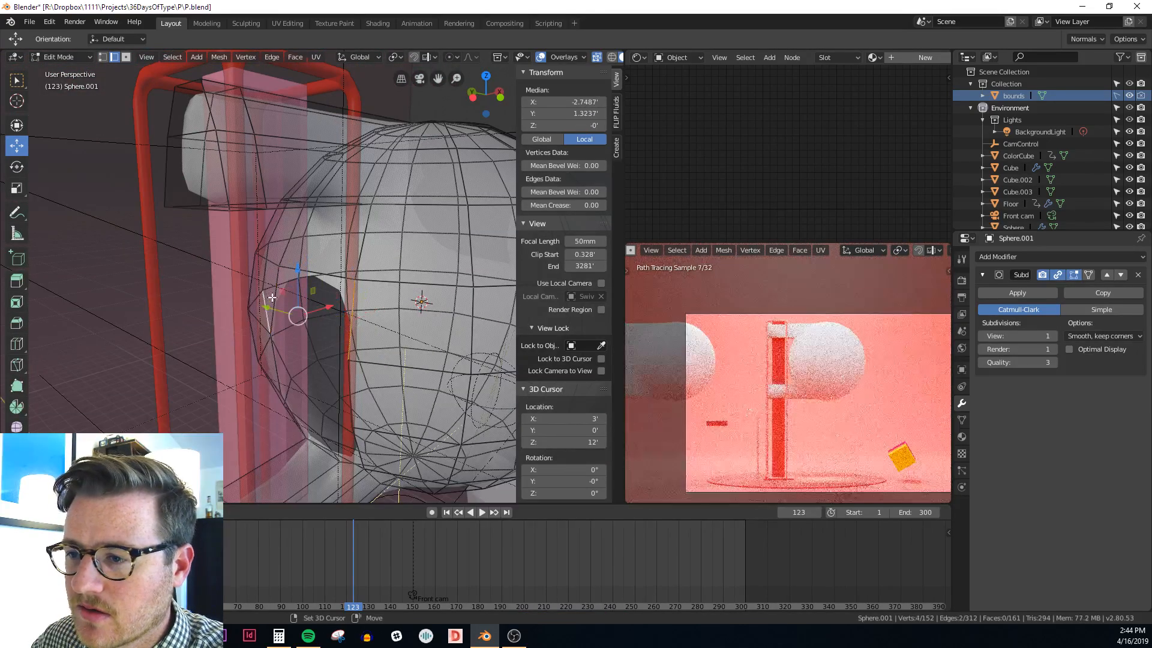
pyautogui.press('f')
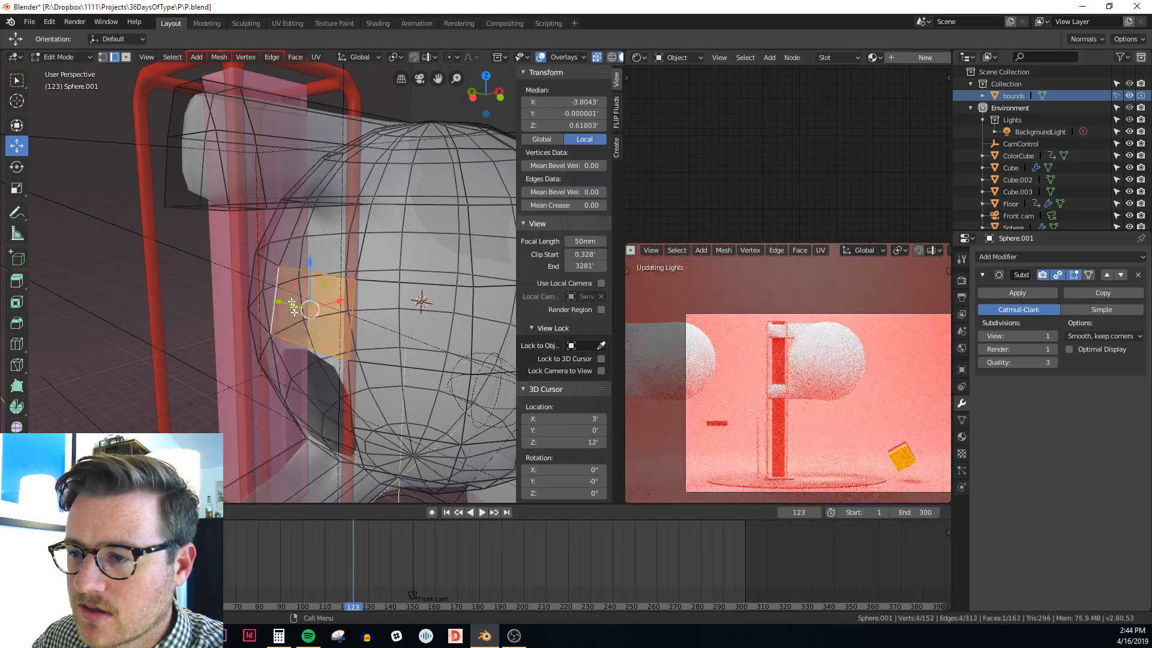
# Close the lower half of the bowl's opening with two more faces and return to Object Mode with solid shading
pyautogui.click(345, 370)
pyautogui.moveTo(345, 371); pyautogui.dragTo(358, 397, button='middle')
pyautogui.press('f')
pyautogui.click(288, 437)
pyautogui.moveTo(287, 436); pyautogui.dragTo(226, 454, button='middle')
pyautogui.keyDown('shift'); pyautogui.click(398, 463); pyautogui.keyUp('shift')
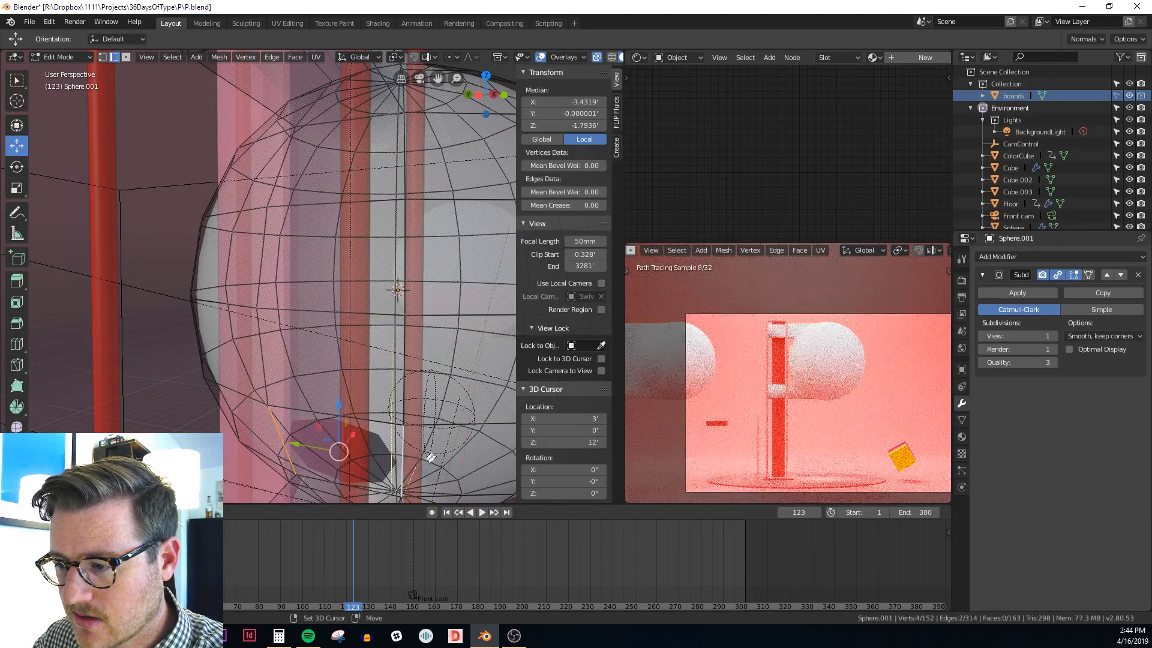
pyautogui.moveTo(429, 458); pyautogui.dragTo(338, 393, button='middle')
pyautogui.press('f')
pyautogui.press('Tab')
pyautogui.hotkey('alt', 'z')
pyautogui.scroll(-3, 348, 382)
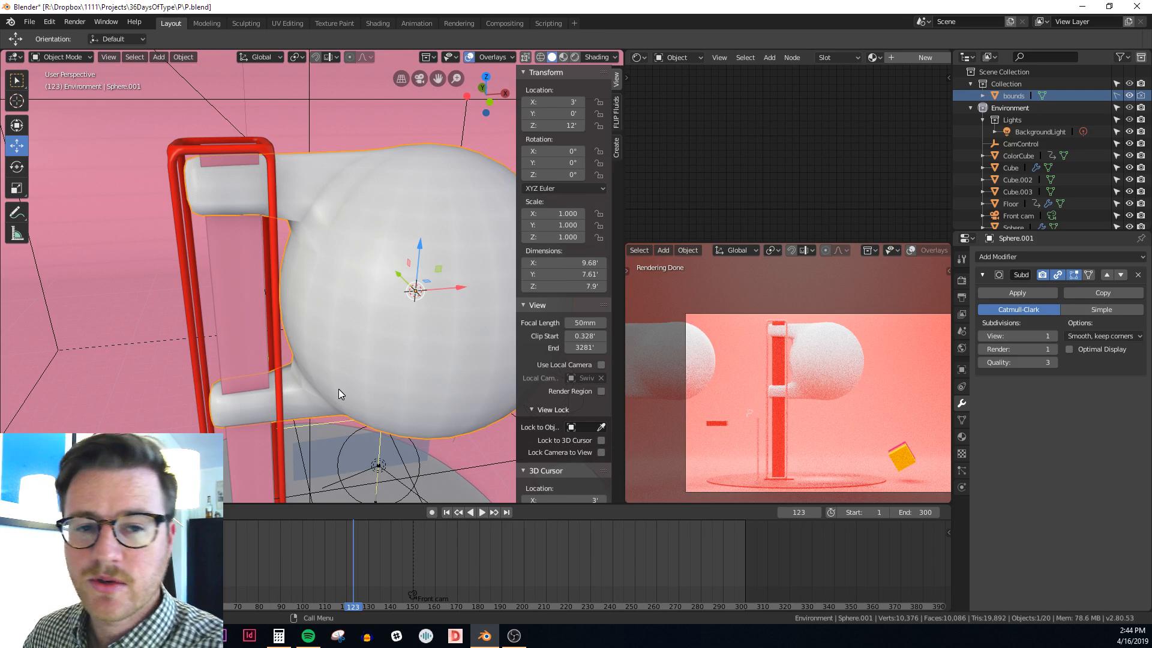
# Examine the closed bowl mesh and the joint of the upper arm in see-through shading and from the side
pyautogui.moveTo(339, 390); pyautogui.dragTo(274, 247, button='middle')
pyautogui.hotkey('alt', 'z')
pyautogui.press('Tab')
pyautogui.hotkey('alt', 'z')
pyautogui.hotkey('alt', 'z')
pyautogui.click(298, 213)
pyautogui.press('KP_3')
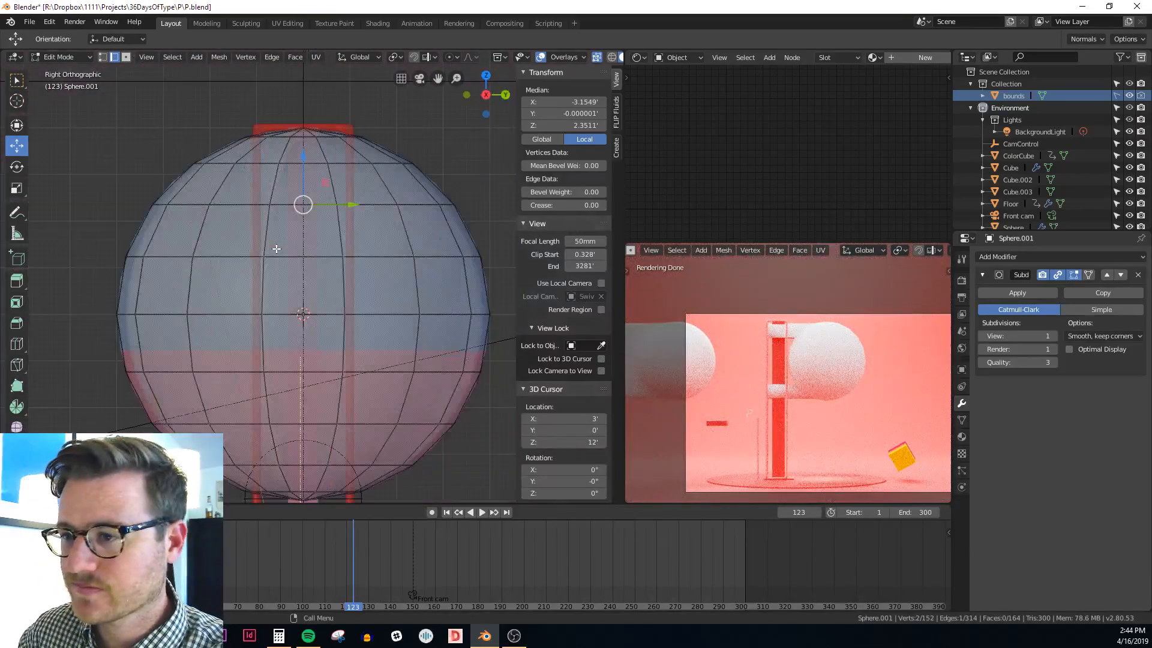
# Set the bowl's Subdivision modifier to 2 levels for both viewport and render
pyautogui.press('Tab')
pyautogui.press('KP_1')
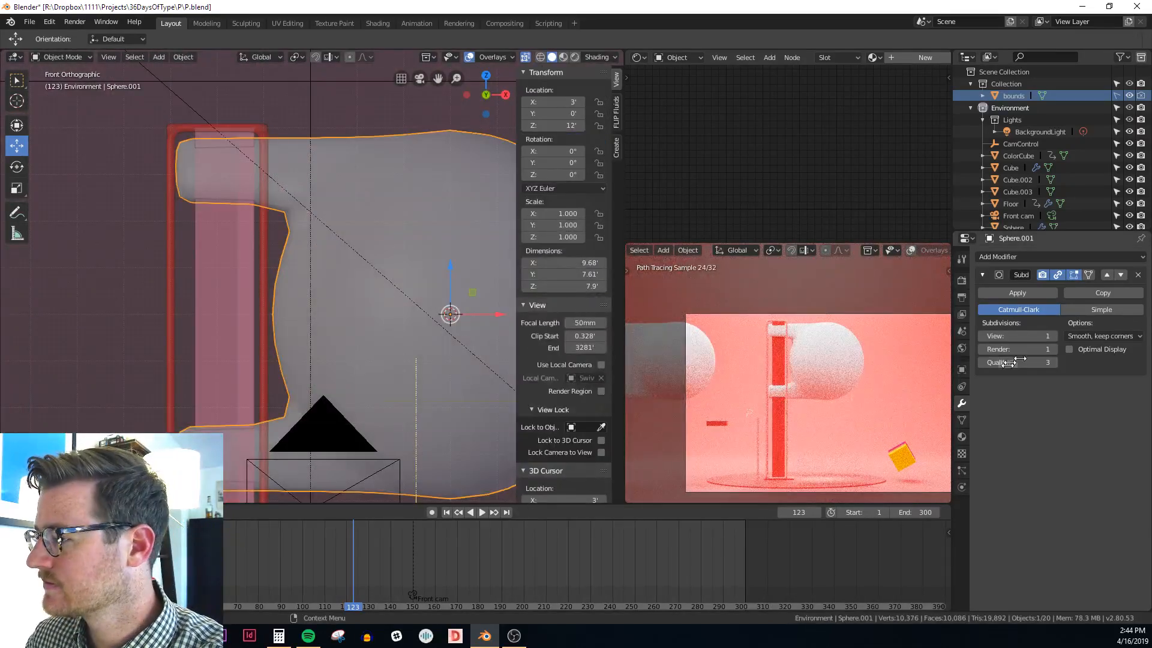
pyautogui.click(1054, 337)
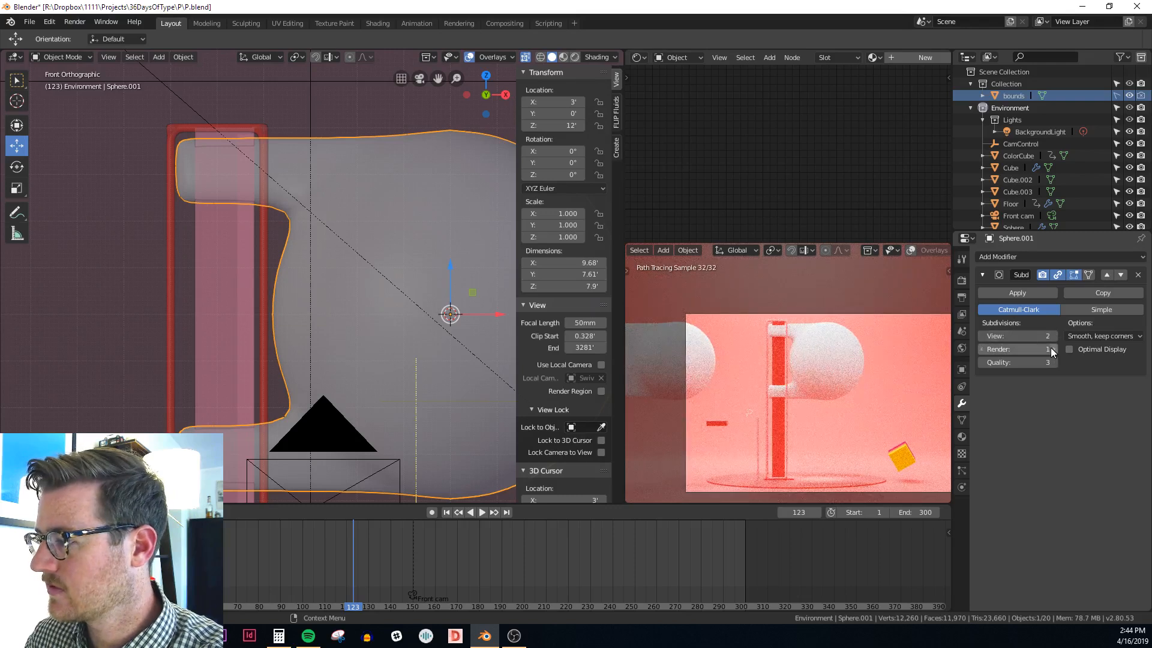
pyautogui.click(1052, 350)
# Select the upright edges on the negative-Y side of the lower arm's end
pyautogui.moveTo(372, 219); pyautogui.dragTo(470, 263, button='middle')
pyautogui.press('Tab')
pyautogui.moveTo(316, 198); pyautogui.dragTo(307, 213, button='middle')
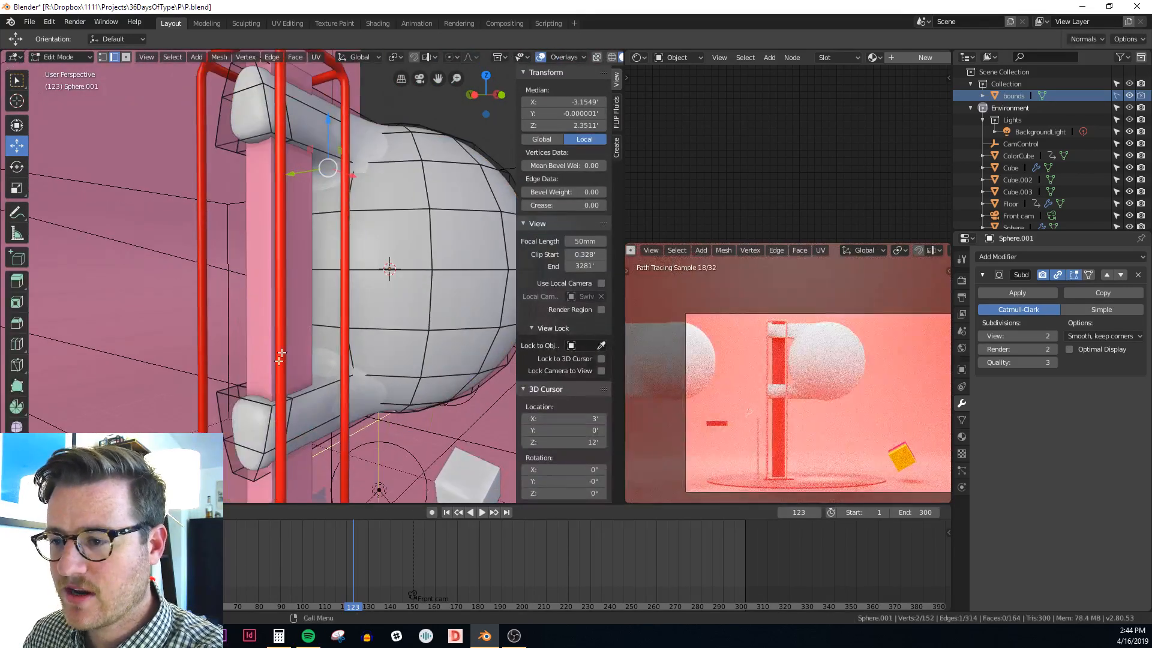
pyautogui.click(268, 427)
pyautogui.keyDown('shift'); pyautogui.moveTo(295, 443); pyautogui.dragTo(307, 460, button='middle'); pyautogui.keyUp('shift')
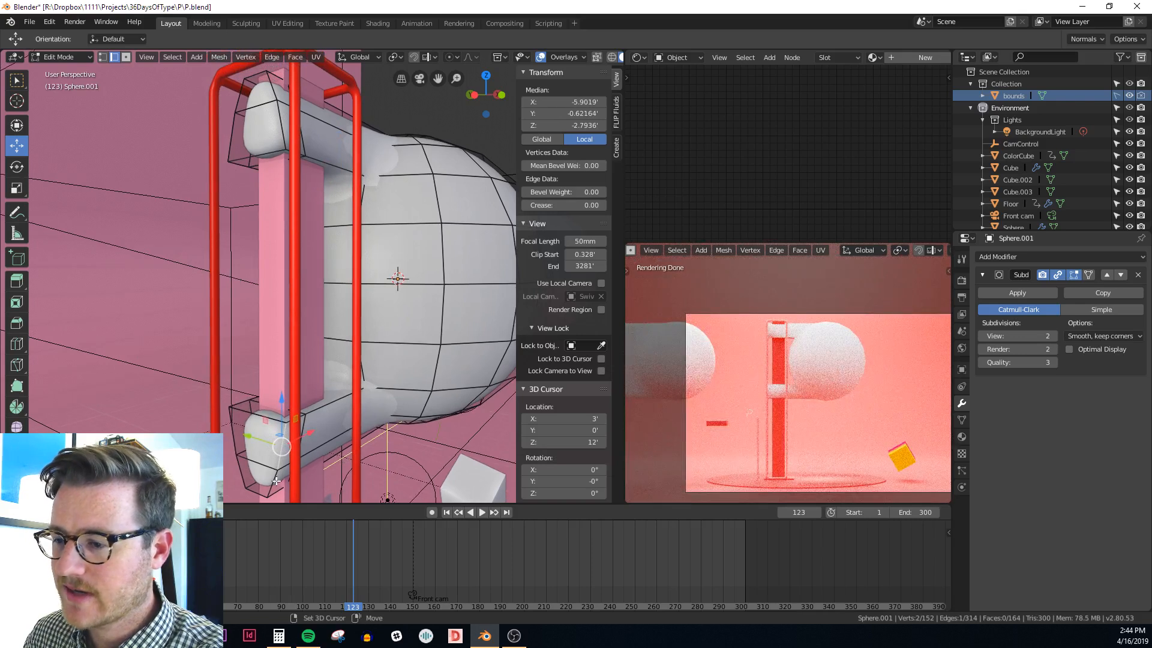
pyautogui.keyDown('shift'); pyautogui.click(318, 439); pyautogui.keyUp('shift')
pyautogui.hotkey('alt', 'z')
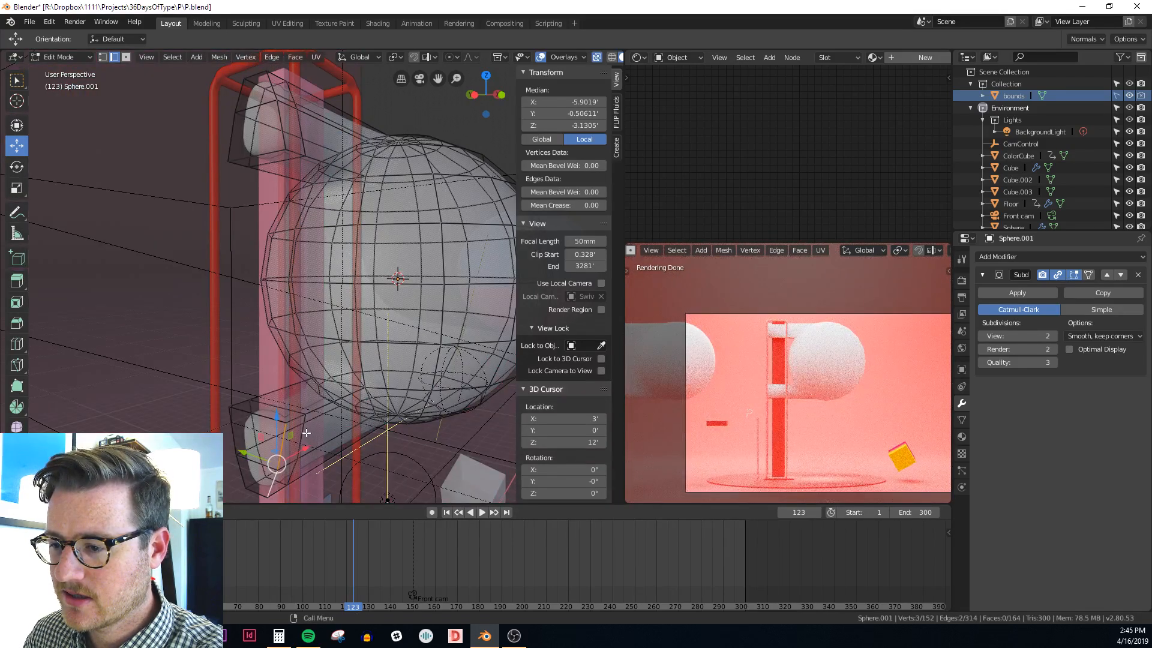
pyautogui.click(305, 434)
pyautogui.keyDown('shift'); pyautogui.moveTo(308, 468); pyautogui.dragTo(308, 435, button='middle'); pyautogui.keyUp('shift')
pyautogui.keyDown('shift'); pyautogui.click(284, 419); pyautogui.keyUp('shift')
pyautogui.keyDown('shift'); pyautogui.click(274, 453); pyautogui.keyUp('shift')
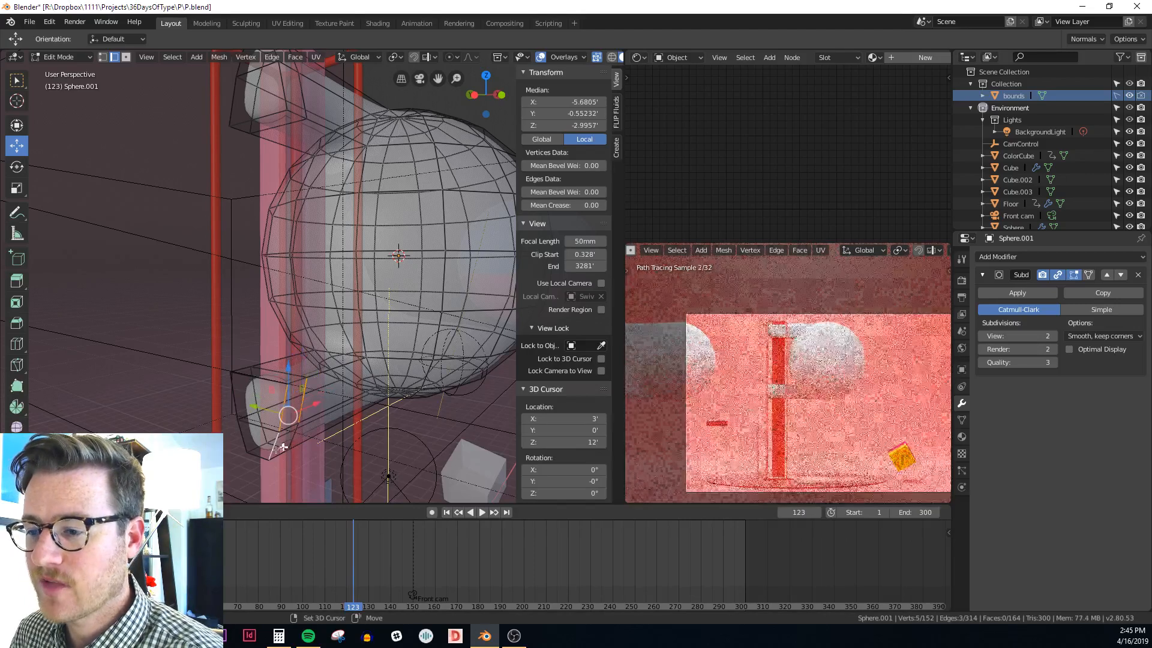
# Add the upright edges on the negative-Y side of the upper arm's end to the selection
pyautogui.moveTo(290, 424); pyautogui.dragTo(315, 234, button='middle')
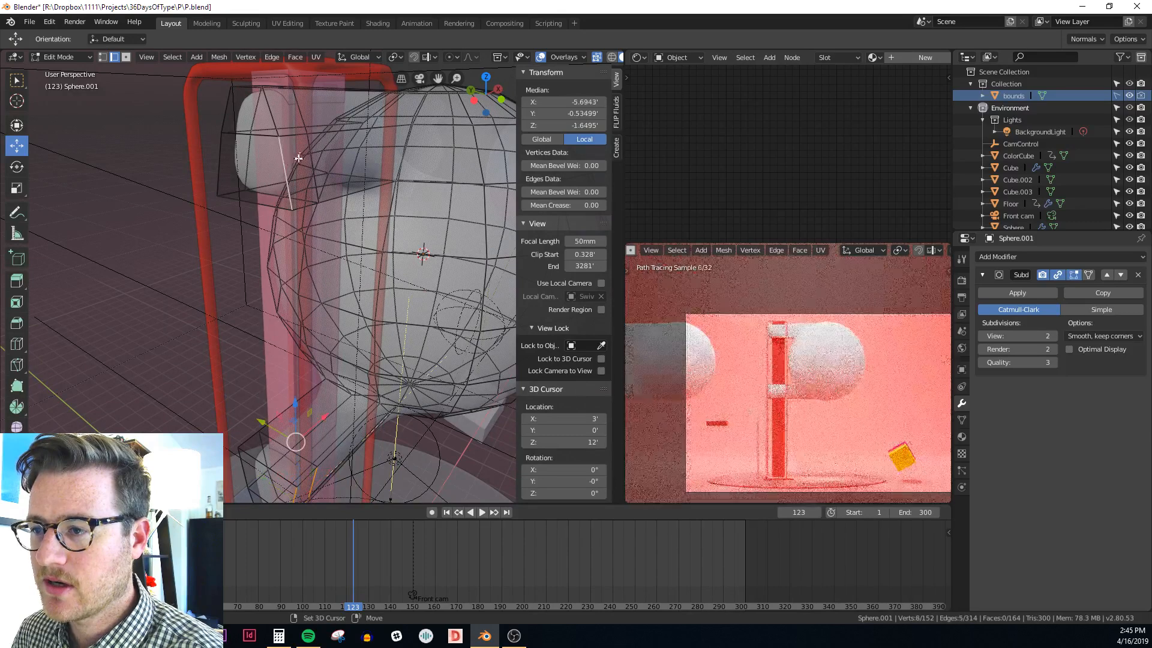
pyautogui.moveTo(299, 158); pyautogui.dragTo(265, 158, button='middle')
pyautogui.keyDown('shift'); pyautogui.click(314, 164); pyautogui.keyUp('shift')
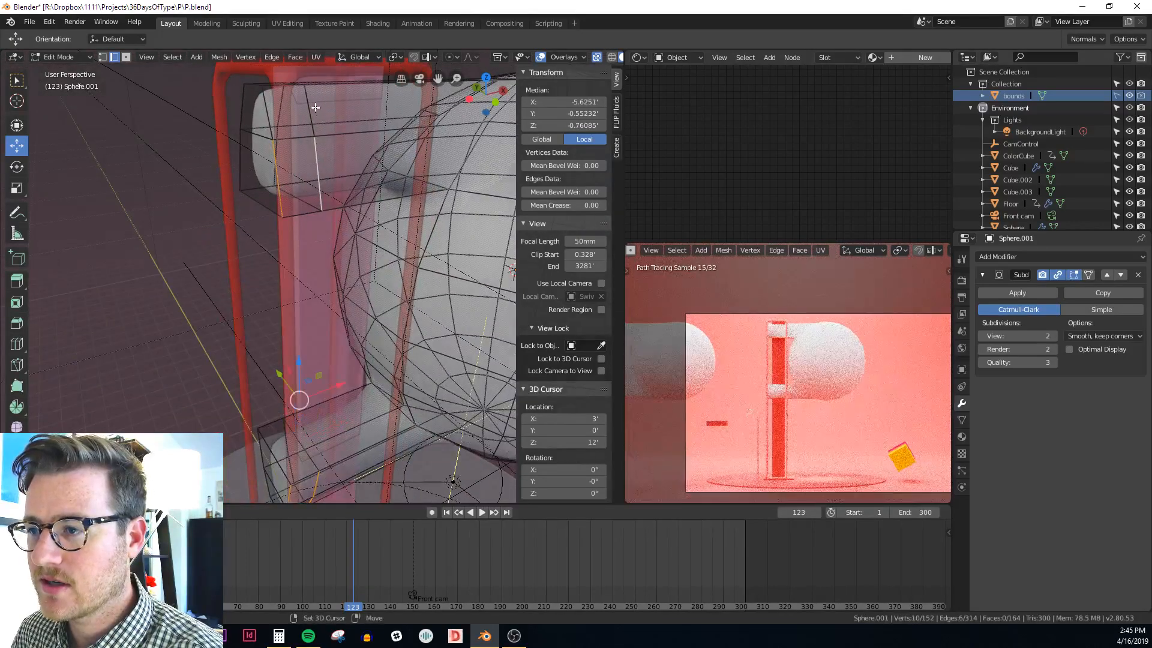
pyautogui.keyDown('shift'); pyautogui.click(312, 109); pyautogui.keyUp('shift')
pyautogui.keyDown('shift'); pyautogui.click(267, 114); pyautogui.keyUp('shift')
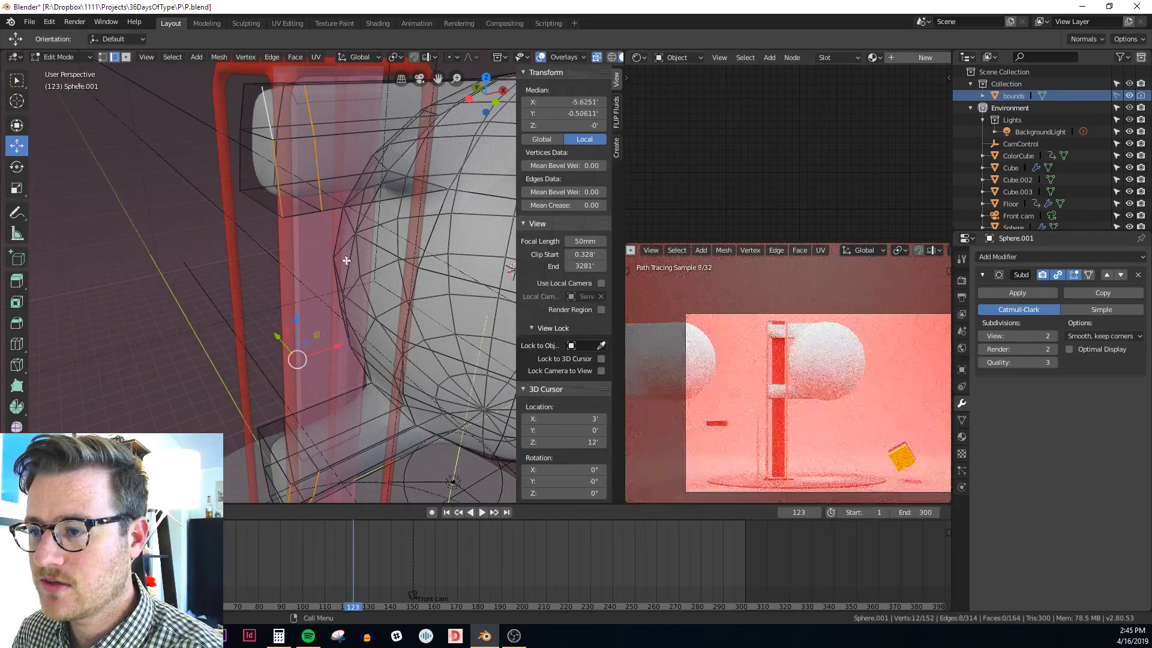
# Flatten the selected edges of both arm ends by scaling them to 0 along Y
pyautogui.moveTo(344, 258); pyautogui.dragTo(438, 299, button='middle')
pyautogui.scroll(-5, 414, 378)
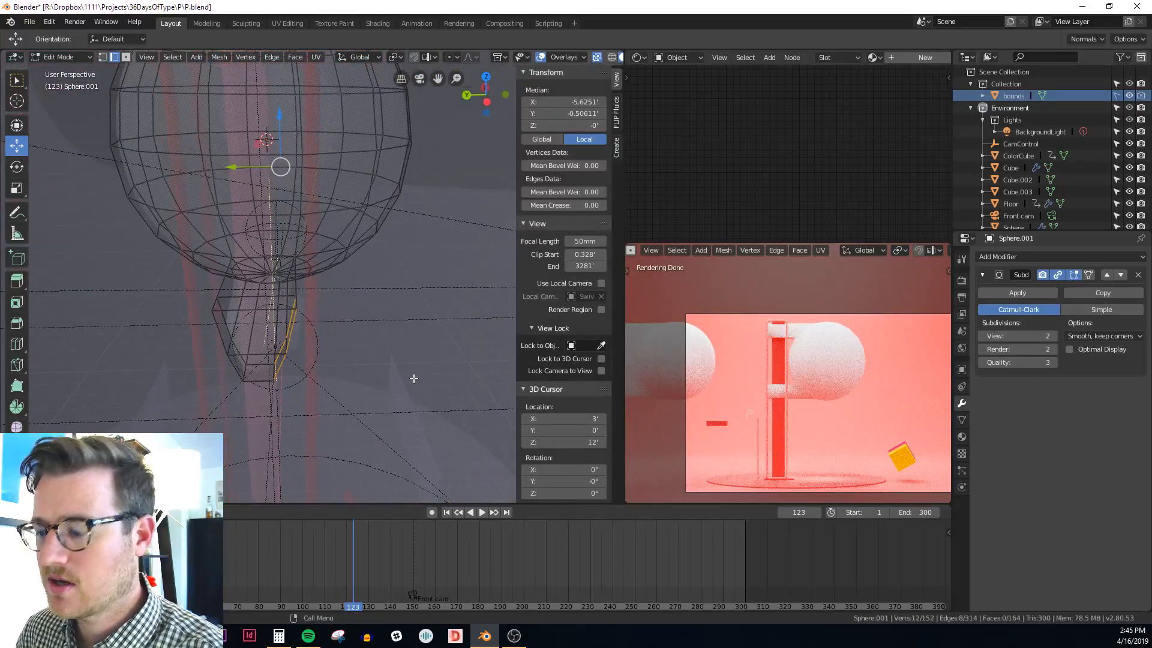
pyautogui.moveTo(424, 365); pyautogui.dragTo(417, 311, button='middle')
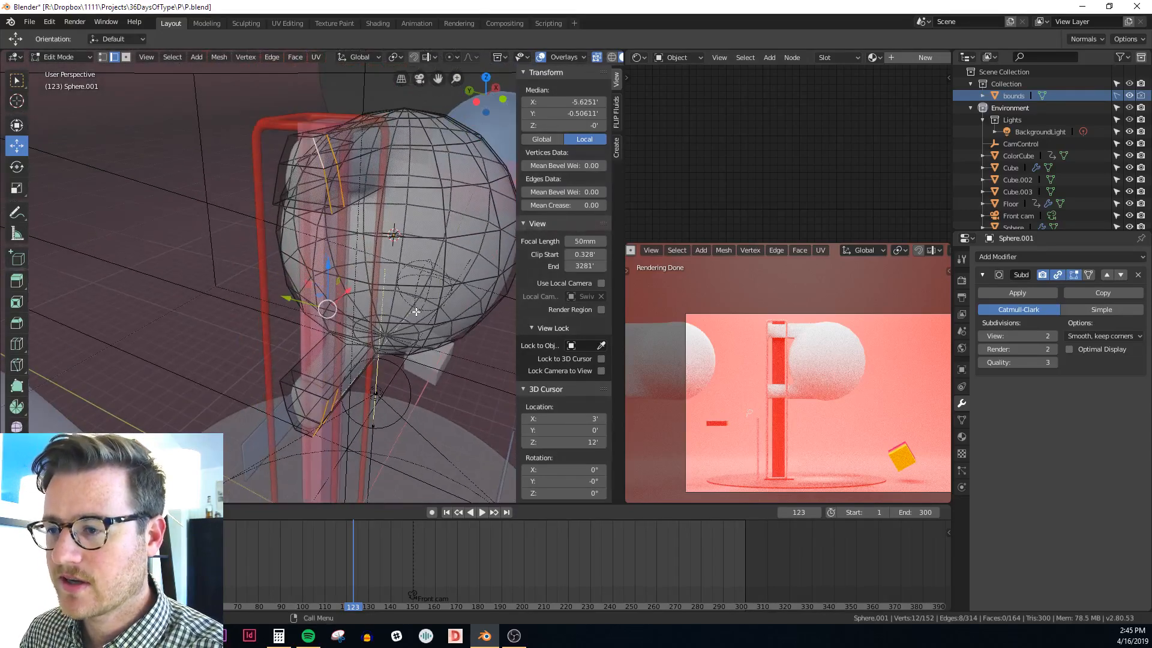
pyautogui.press('s')
pyautogui.press('y')
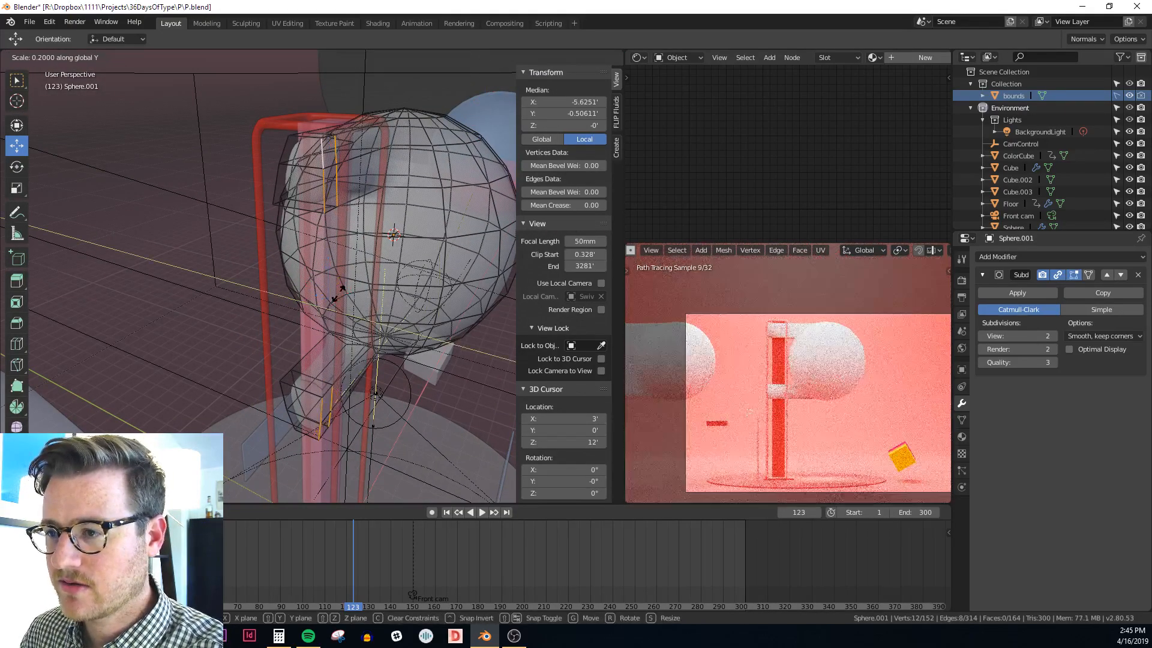
pyautogui.write('0')
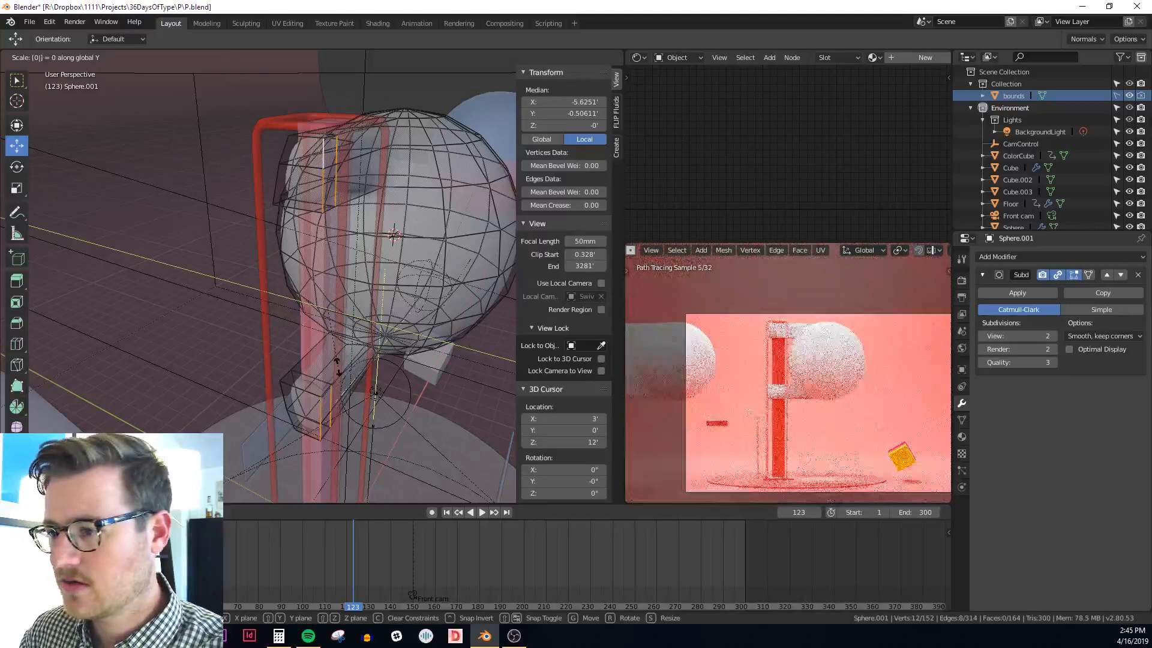
# Start a new selection with upright edges on the positive-Y side of the lower and upper arm ends
pyautogui.moveTo(337, 367); pyautogui.dragTo(316, 502, button='middle')
pyautogui.click(304, 439)
pyautogui.keyDown('shift'); pyautogui.click(307, 447); pyautogui.keyUp('shift')
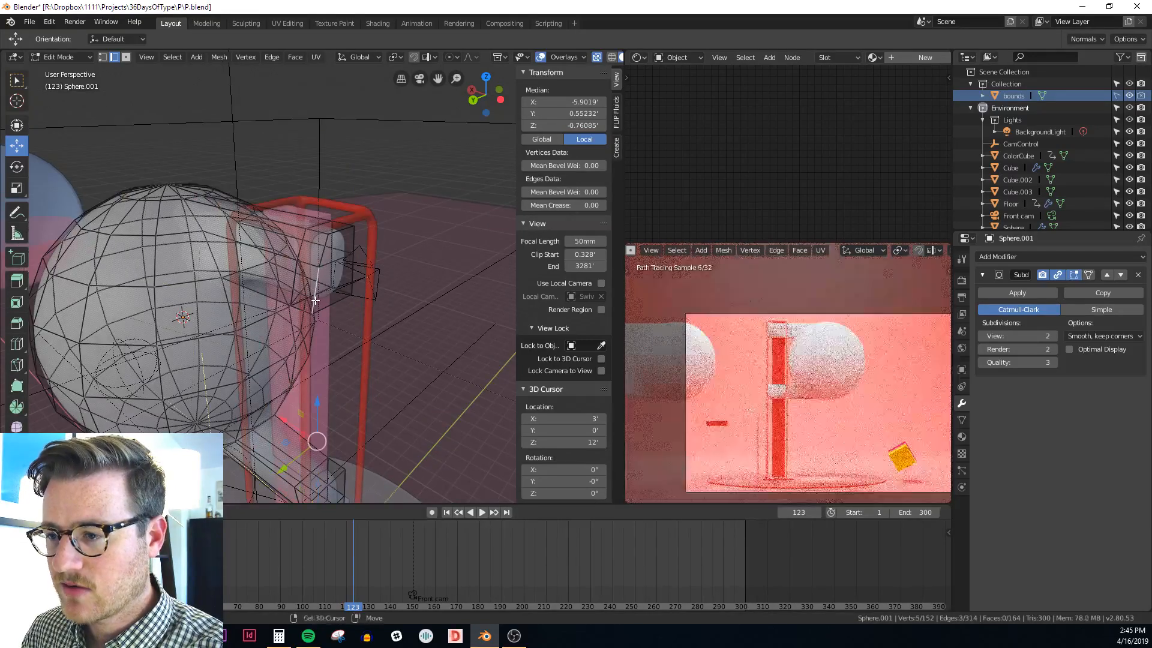
pyautogui.scroll(5, 317, 288)
pyautogui.keyDown('shift'); pyautogui.click(321, 277); pyautogui.keyUp('shift')
pyautogui.moveTo(321, 277); pyautogui.dragTo(333, 316, button='middle')
pyautogui.keyDown('alt'); pyautogui.keyDown('shift'); pyautogui.click(272, 334); pyautogui.keyUp('shift'); pyautogui.keyUp('alt')
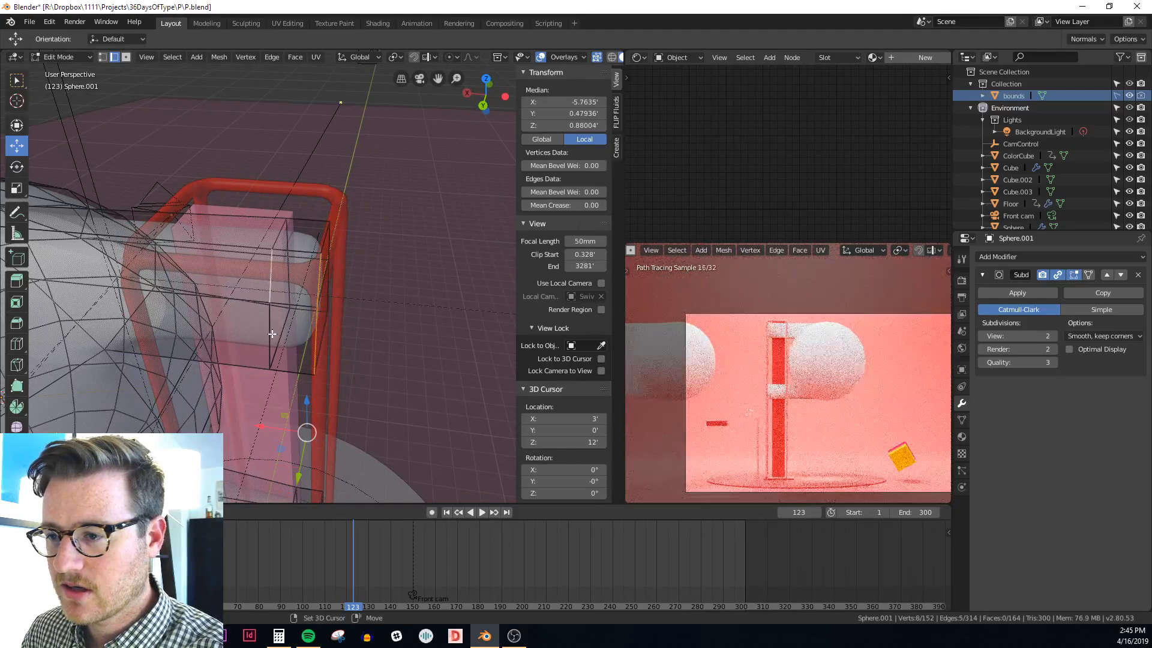
# Add the remaining upright edges on the positive-Y side of the lower arm's end to the selection
pyautogui.scroll(-2, 273, 334)
pyautogui.keyDown('shift'); pyautogui.moveTo(300, 376); pyautogui.dragTo(270, 316, button='middle'); pyautogui.keyUp('shift')
pyautogui.scroll(2, 282, 372)
pyautogui.keyDown('shift'); pyautogui.moveTo(282, 420); pyautogui.dragTo(279, 312, button='middle'); pyautogui.keyUp('shift')
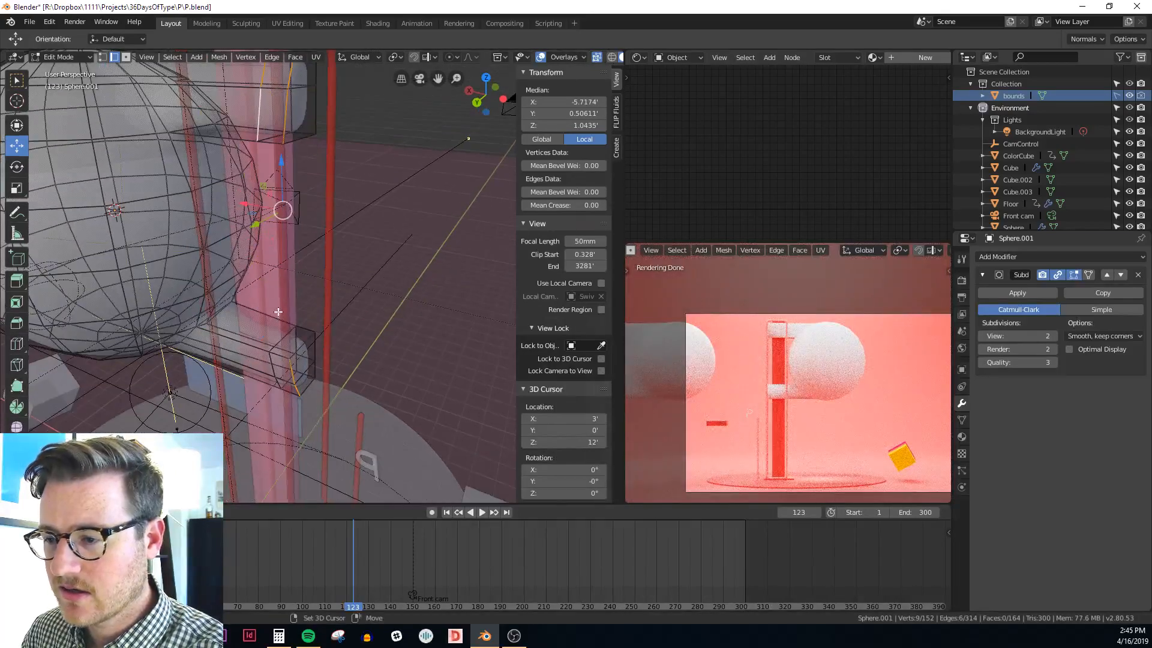
pyautogui.scroll(4, 278, 389)
pyautogui.keyDown('shift'); pyautogui.click(279, 390); pyautogui.keyUp('shift')
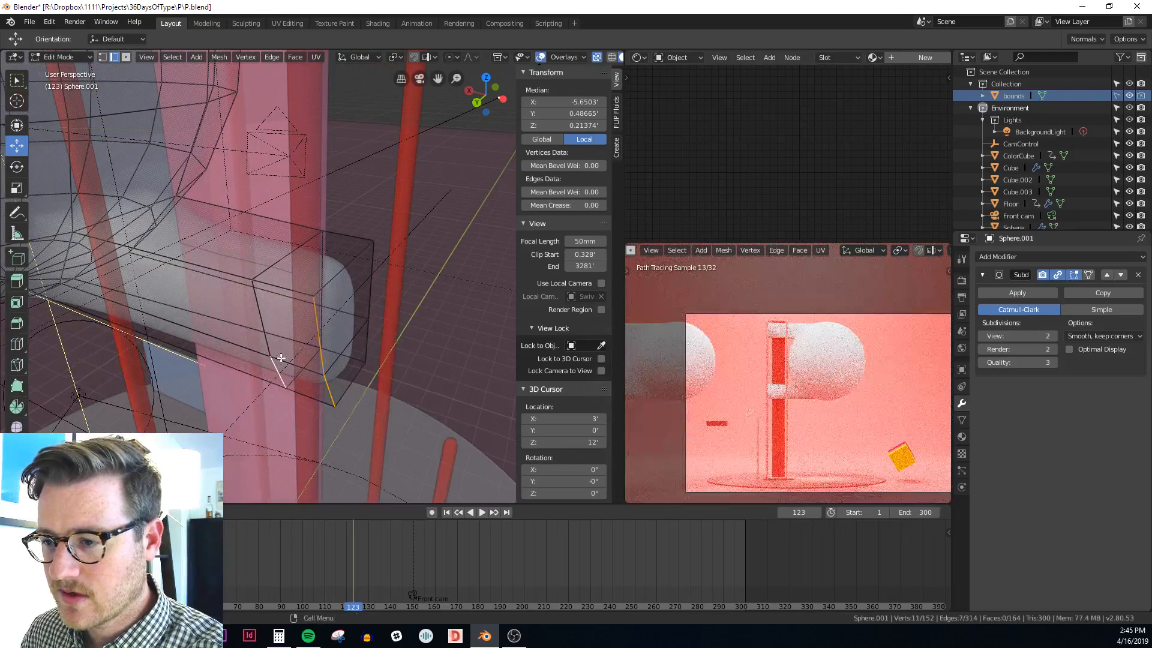
pyautogui.moveTo(275, 360); pyautogui.dragTo(270, 294, button='middle')
pyautogui.keyDown('shift'); pyautogui.click(263, 318); pyautogui.keyUp('shift')
# Flatten the selected positive-Y edges of both arm ends along Y and turn off see-through shading
pyautogui.scroll(-3, 264, 321)
pyautogui.keyDown('shift'); pyautogui.moveTo(321, 150); pyautogui.dragTo(350, 361, button='middle'); pyautogui.keyUp('shift')
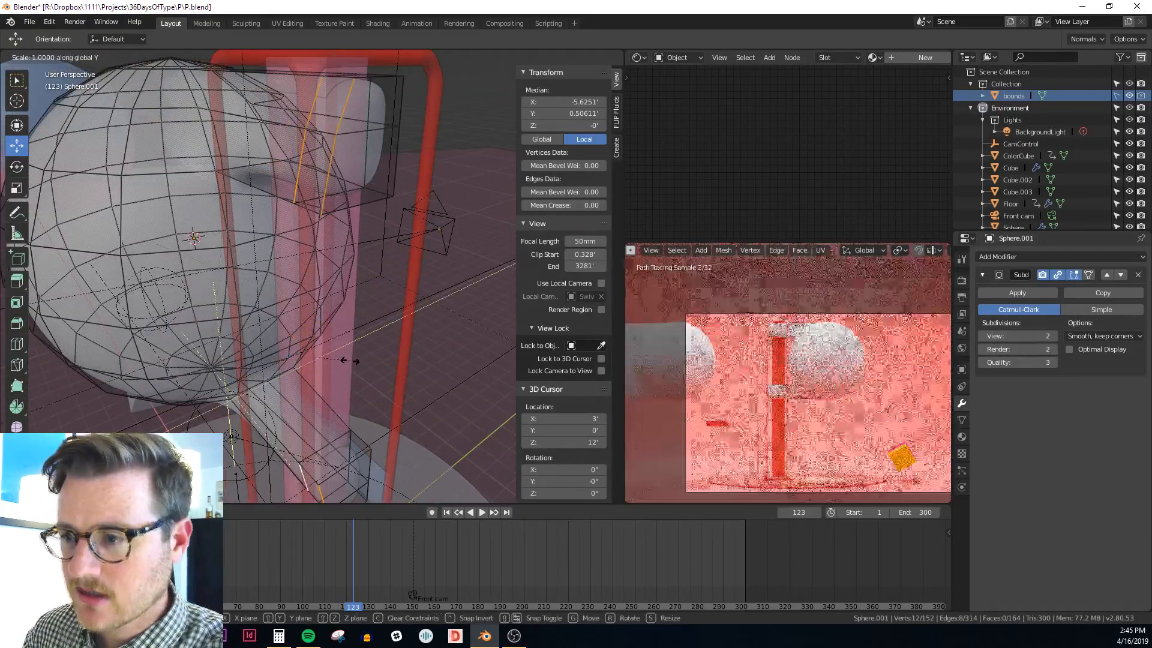
pyautogui.click(350, 361)
pyautogui.hotkey('alt', 'z')
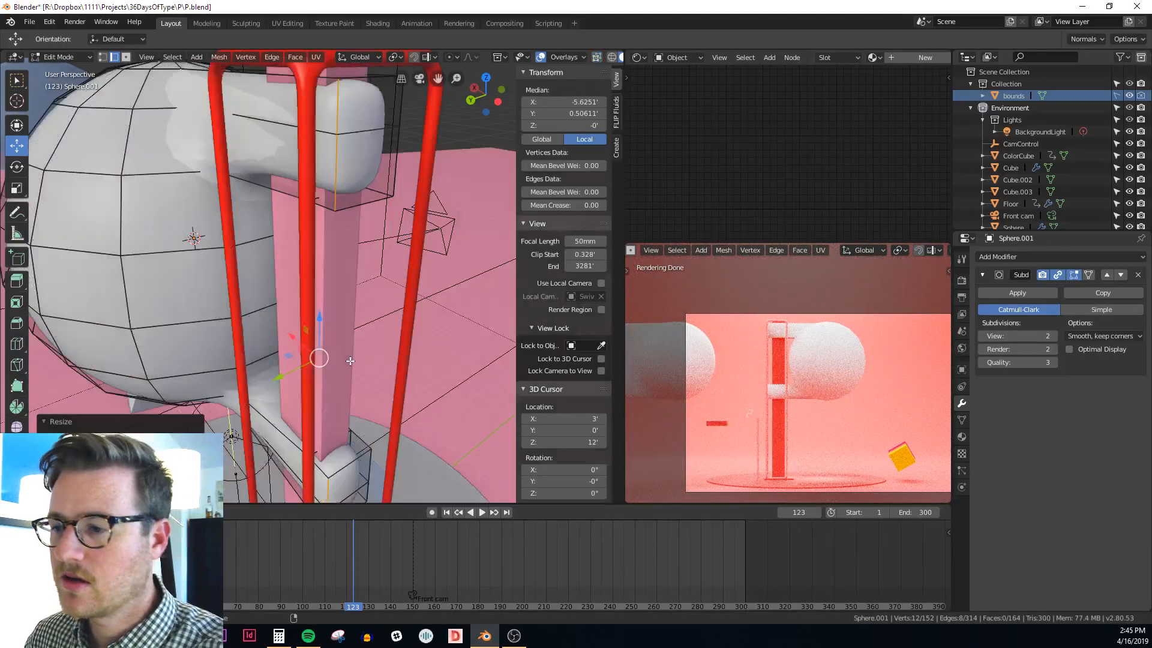
# Examine the smoothed arm ends and the bowl in Object Mode, from the front and around the column, and return to Edit Mode
pyautogui.scroll(-4, 362, 340)
pyautogui.moveTo(477, 348)
pyautogui.mouseDown(button='middle')
pyautogui.moveTo(422, 368)
pyautogui.moveTo(385, 350)
pyautogui.mouseUp(button='middle')
pyautogui.press('Tab')
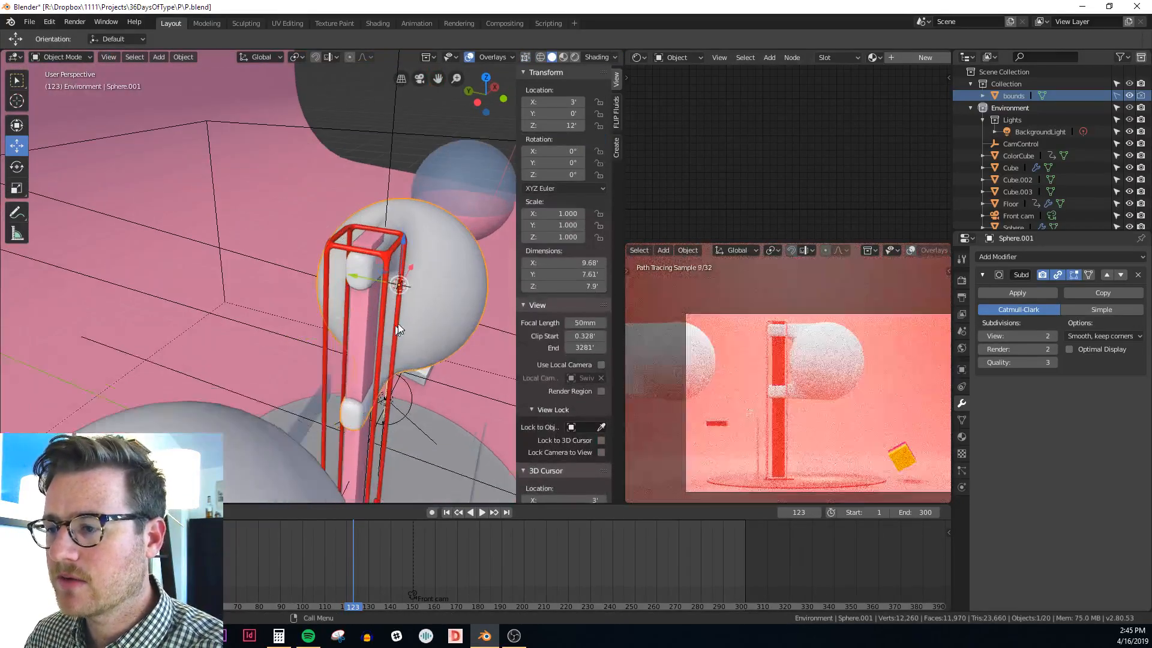
pyautogui.scroll(4, 336, 274)
pyautogui.moveTo(336, 273); pyautogui.dragTo(453, 275, button='middle')
pyautogui.press('KP_1')
pyautogui.scroll(2, 453, 275)
pyautogui.press('Tab')
pyautogui.moveTo(240, 207); pyautogui.dragTo(262, 312, button='middle')
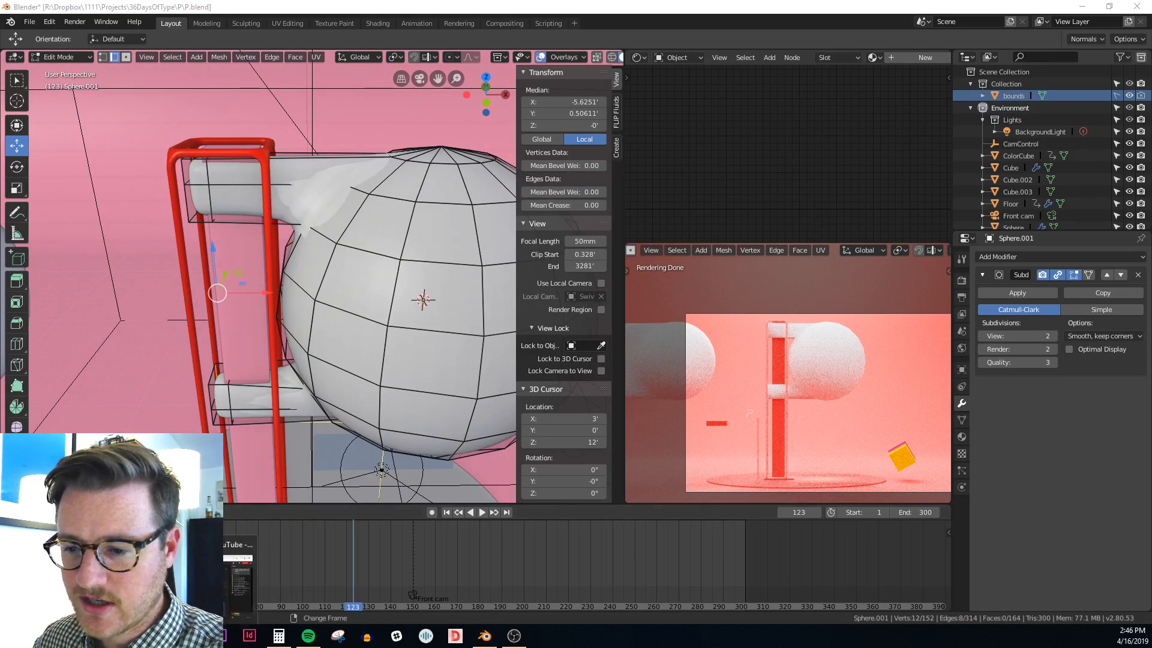
# View the Instagram profile page in the browser and switch back to Blender
pyautogui.click(72, 579)
pyautogui.scroll(5, 470, 281)
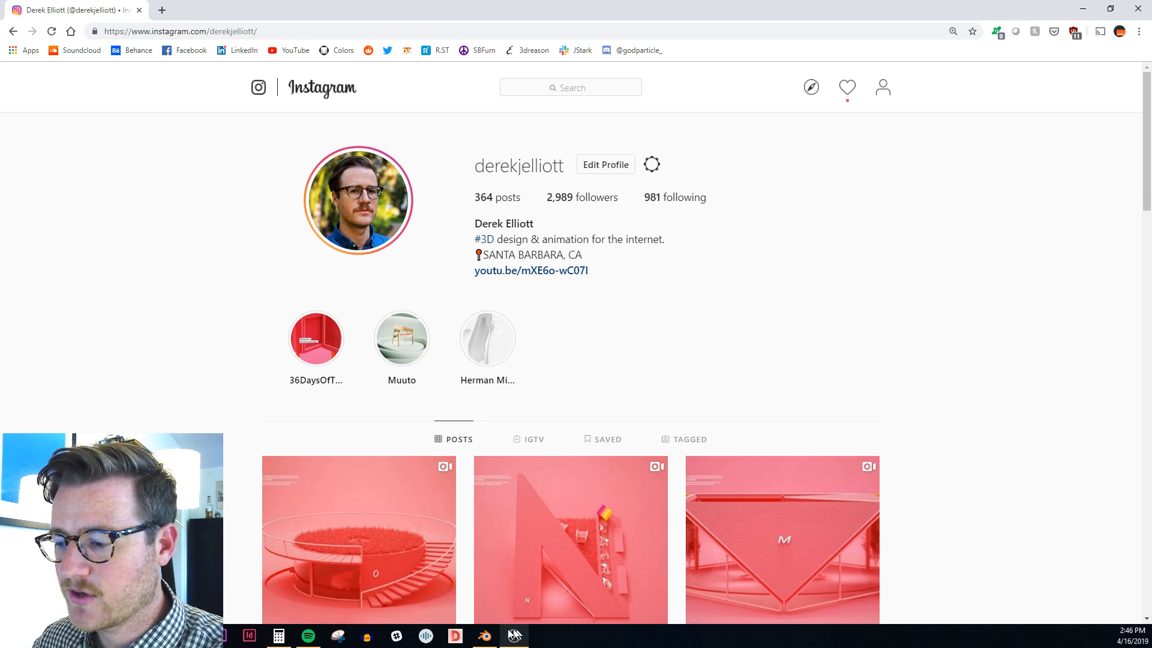
pyautogui.click(488, 637)
# Try to select the upright edge loops around both arm ends and undo the addition on the lower arm
pyautogui.moveTo(264, 324); pyautogui.dragTo(247, 259, button='middle')
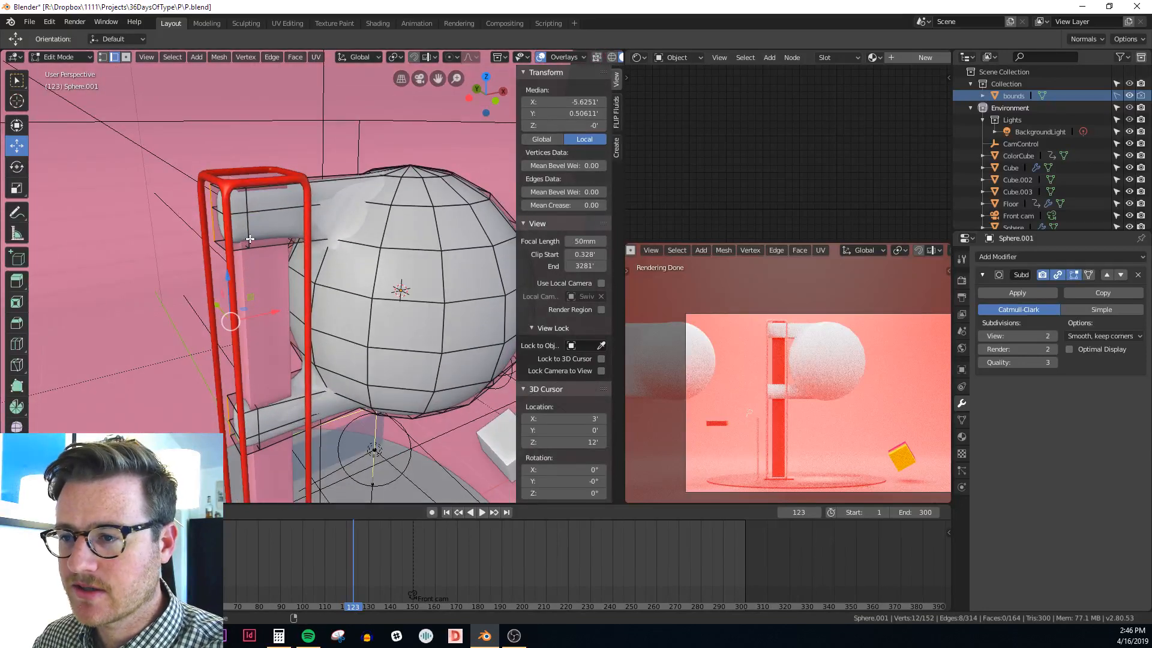
pyautogui.keyDown('alt'); pyautogui.click(250, 239); pyautogui.keyUp('alt')
pyautogui.hotkey('alt', 'z')
pyautogui.scroll(1, 306, 384)
pyautogui.moveTo(312, 386); pyautogui.dragTo(298, 401, button='middle')
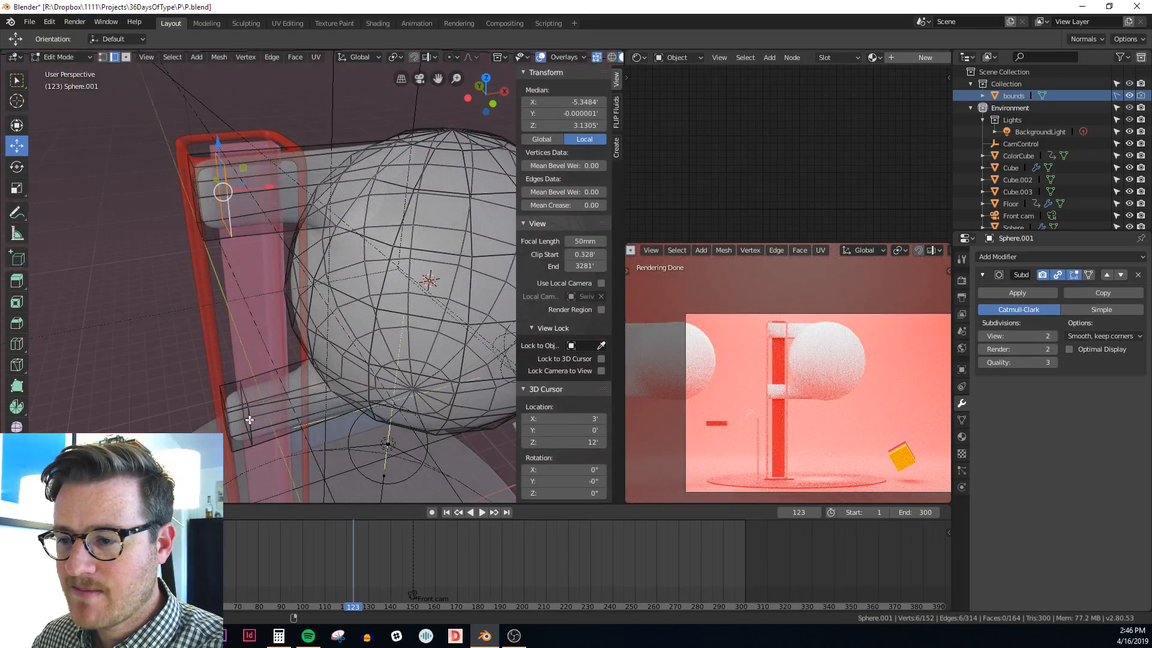
pyautogui.keyDown('alt'); pyautogui.keyDown('shift'); pyautogui.click(248, 419); pyautogui.keyUp('shift'); pyautogui.keyUp('alt')
pyautogui.hotkey('ctrl', 'z')
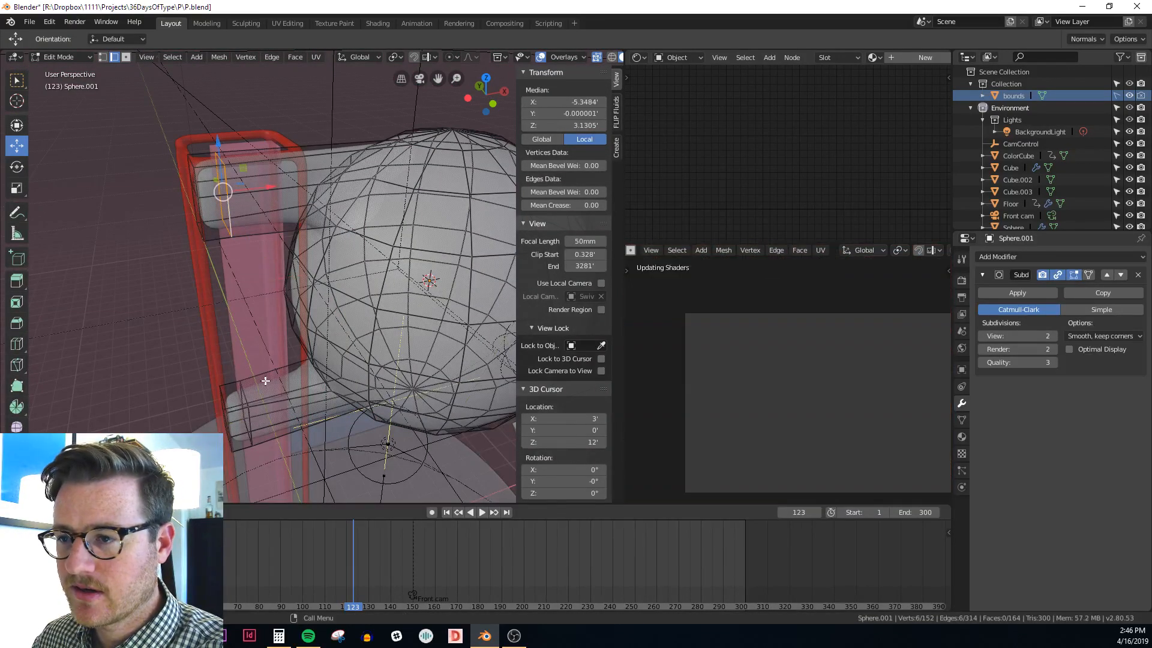
# Select the side faces on the negative-Y side of the lower arm's end in face mode
pyautogui.hotkey('alt', 'z')
pyautogui.moveTo(281, 373); pyautogui.dragTo(100, 290, button='middle')
pyautogui.moveTo(221, 304); pyautogui.dragTo(293, 336, button='middle')
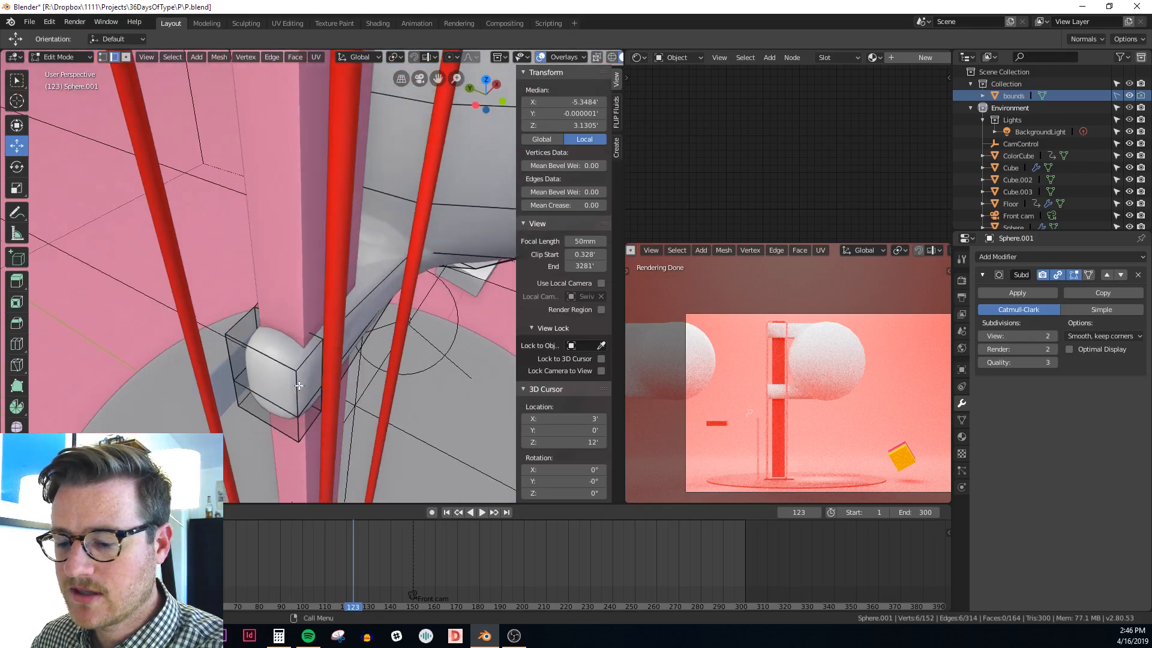
pyautogui.press('3')
pyautogui.click(307, 383)
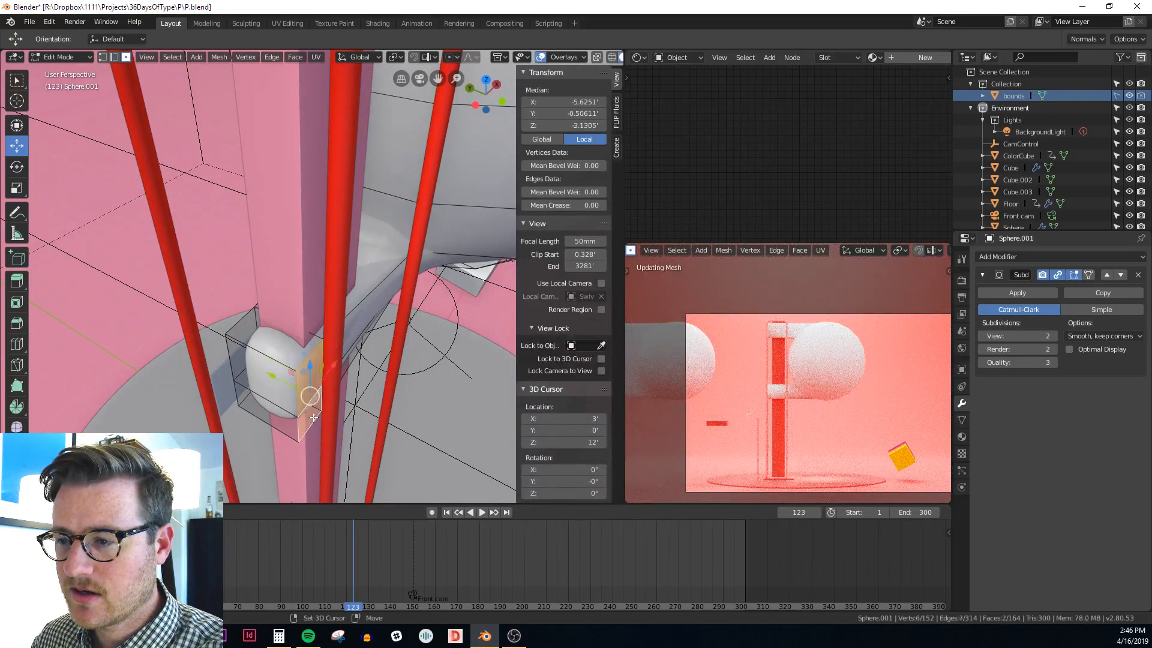
# Knife-cut the whole mesh in top view along its X centre line, from beyond the arms past the bowl, with cut through on
pyautogui.scroll(-5, 313, 417)
pyautogui.press('KP_7')
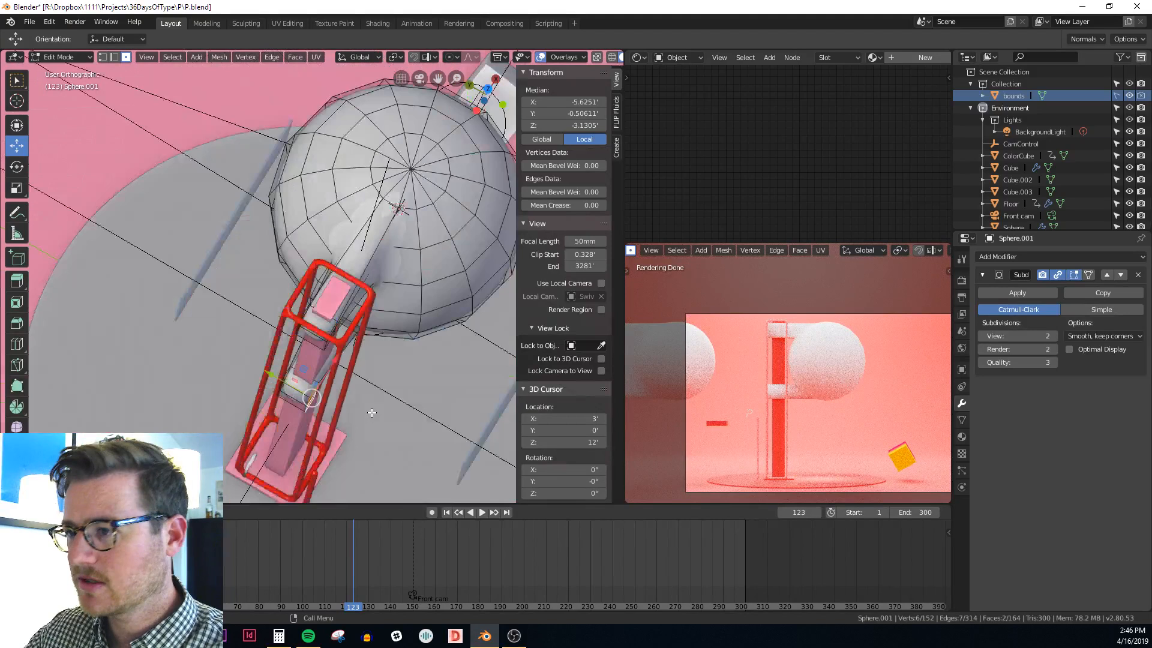
pyautogui.hotkey('alt', 'z')
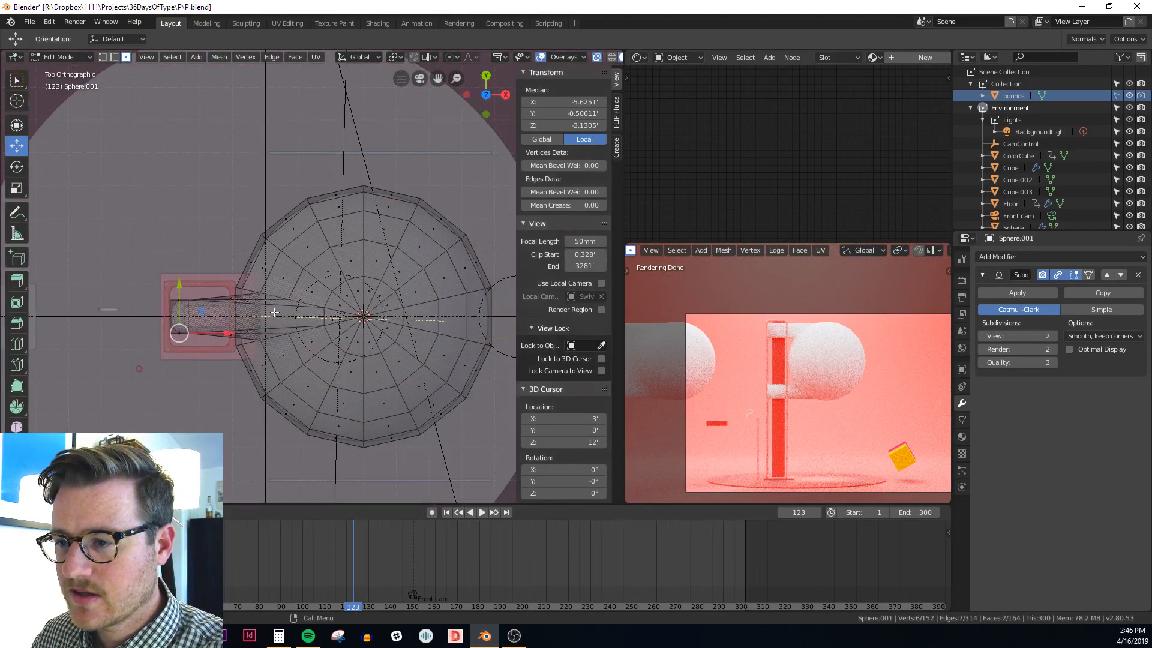
pyautogui.scroll(-1, 373, 342)
pyautogui.keyDown('shift'); pyautogui.moveTo(374, 342); pyautogui.dragTo(315, 319, button='middle'); pyautogui.keyUp('shift')
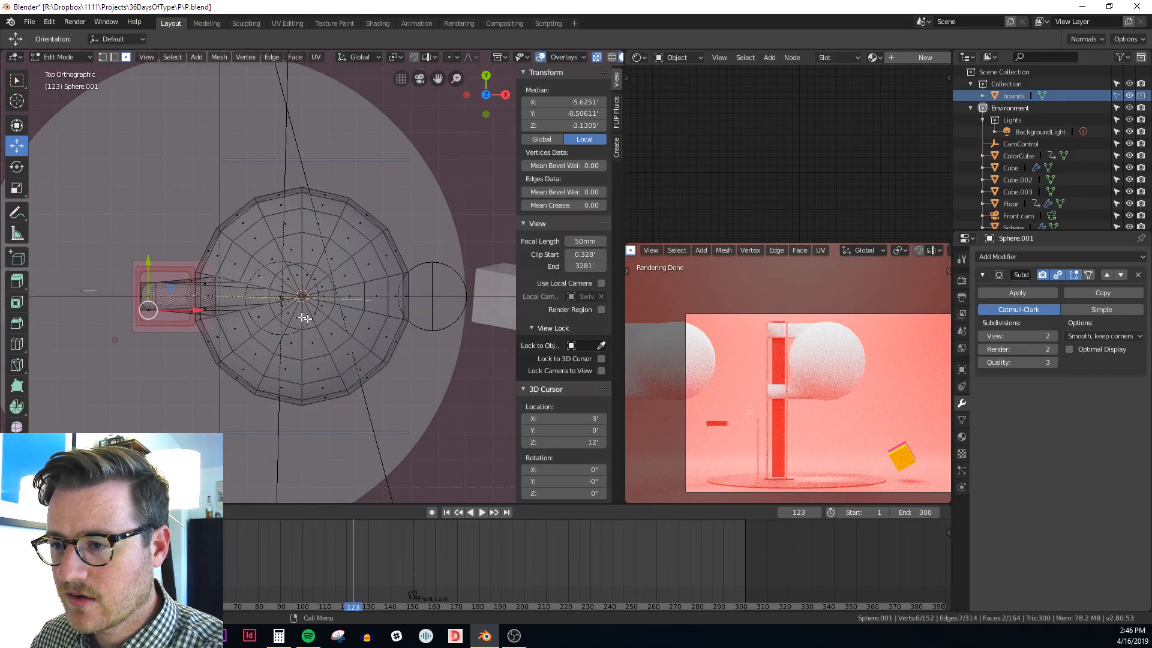
pyautogui.scroll(1, 318, 317)
pyautogui.hotkey('alt', 'a')
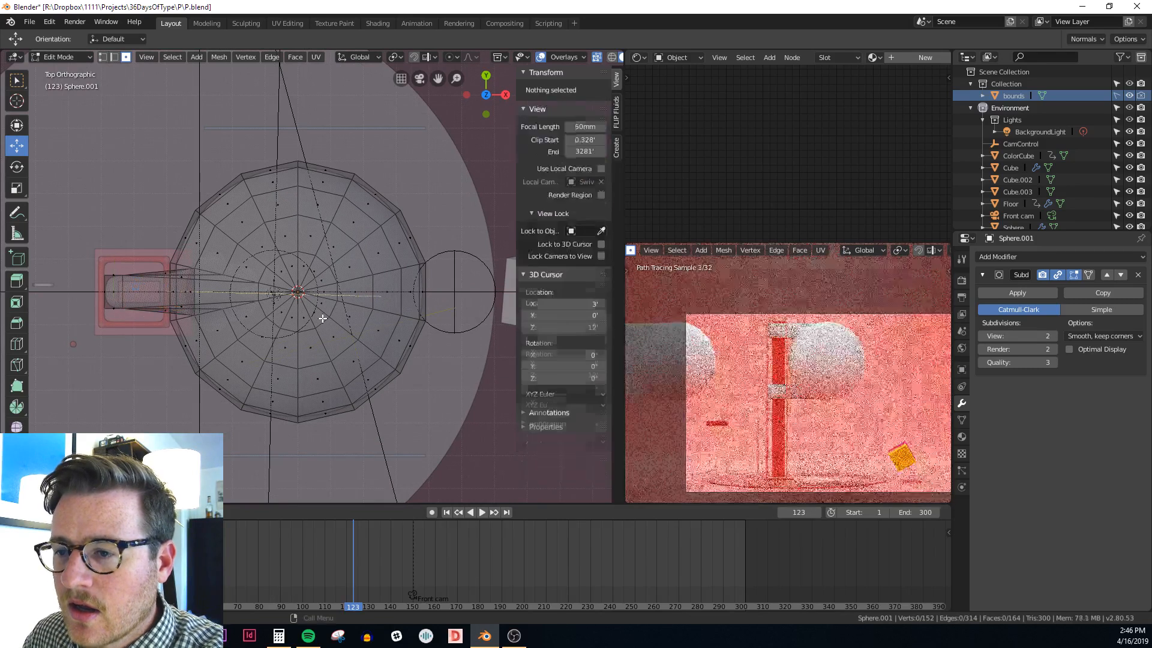
pyautogui.press('k')
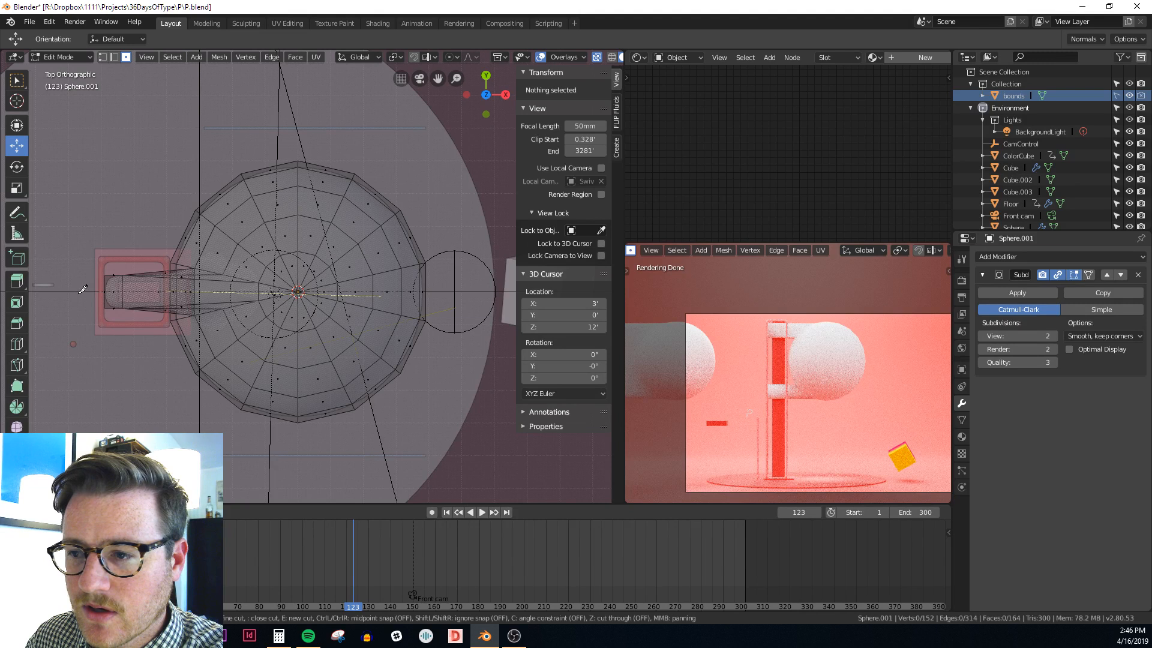
pyautogui.click(81, 292)
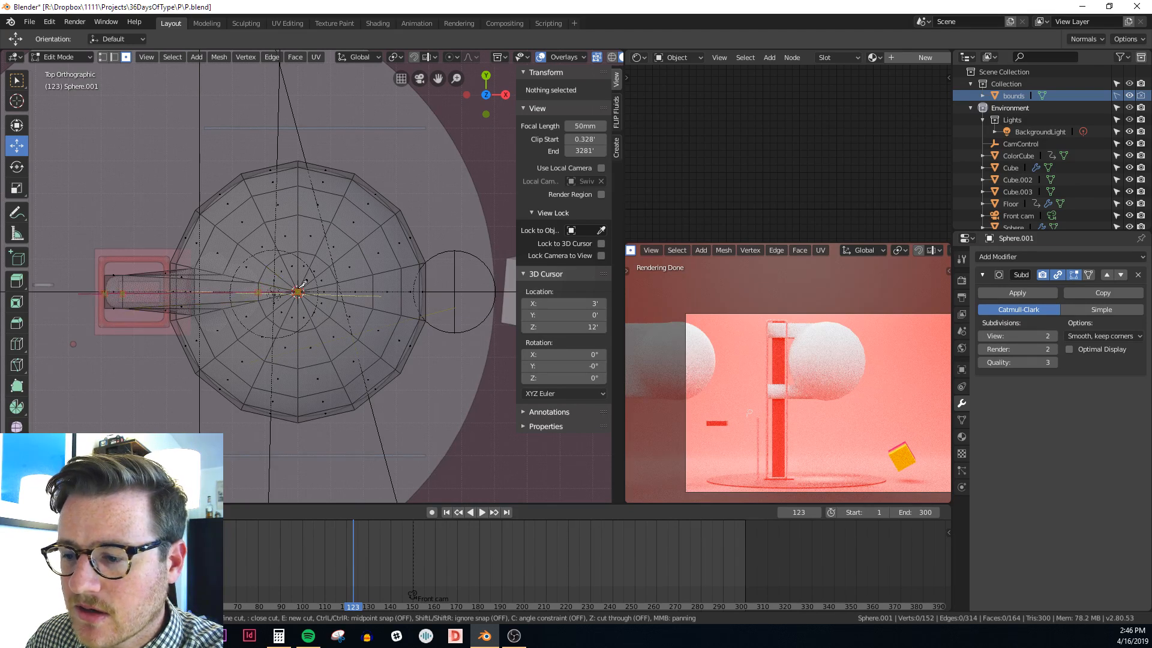
pyautogui.press('z')
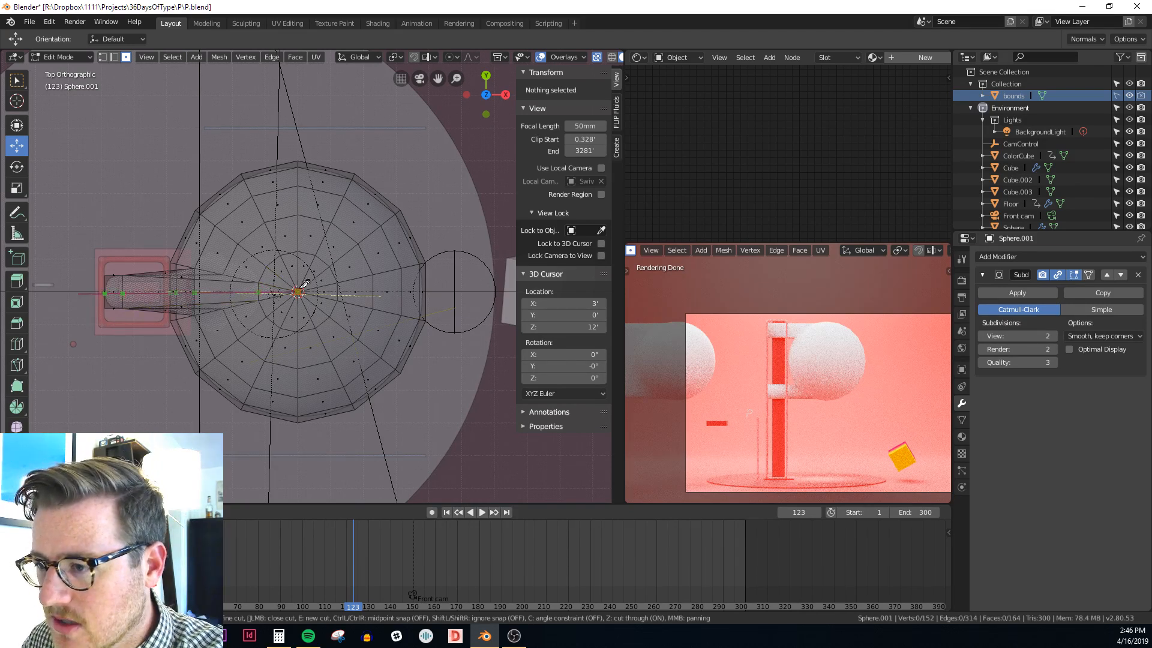
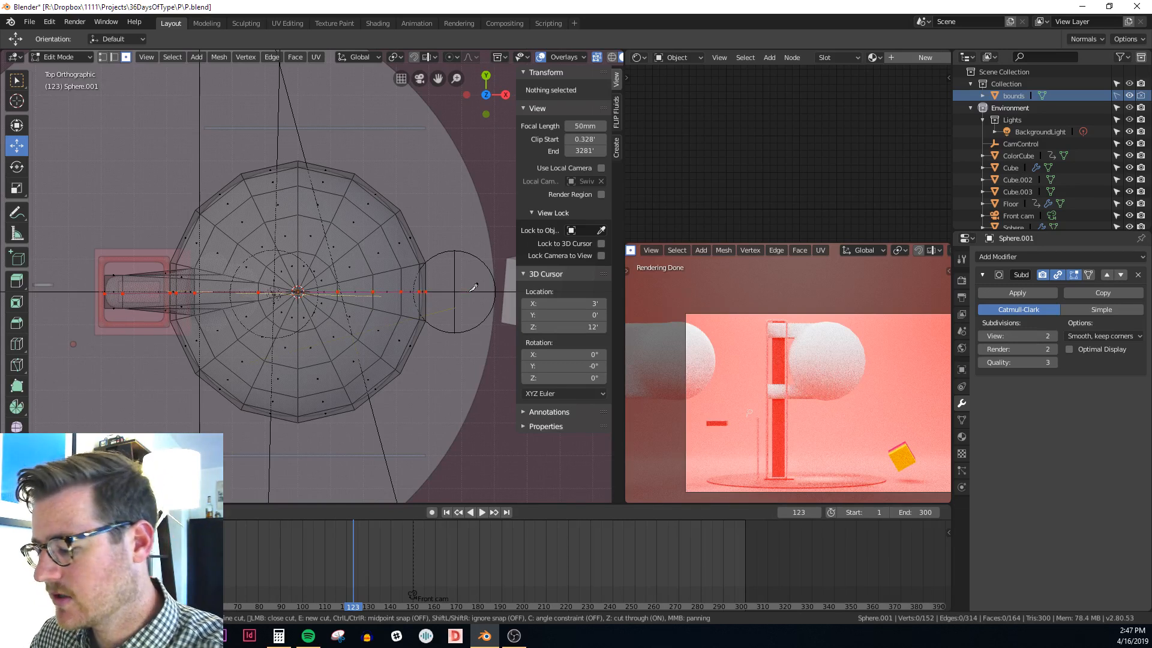
pyautogui.press('Return')
# Box-select all vertices on the new X centre-line cut in see-through top view, across the arms and bowl
pyautogui.moveTo(375, 311); pyautogui.dragTo(332, 332, button='middle')
pyautogui.scroll(5, 396, 274)
pyautogui.hotkey('alt', 'z')
pyautogui.scroll(-1, 361, 333)
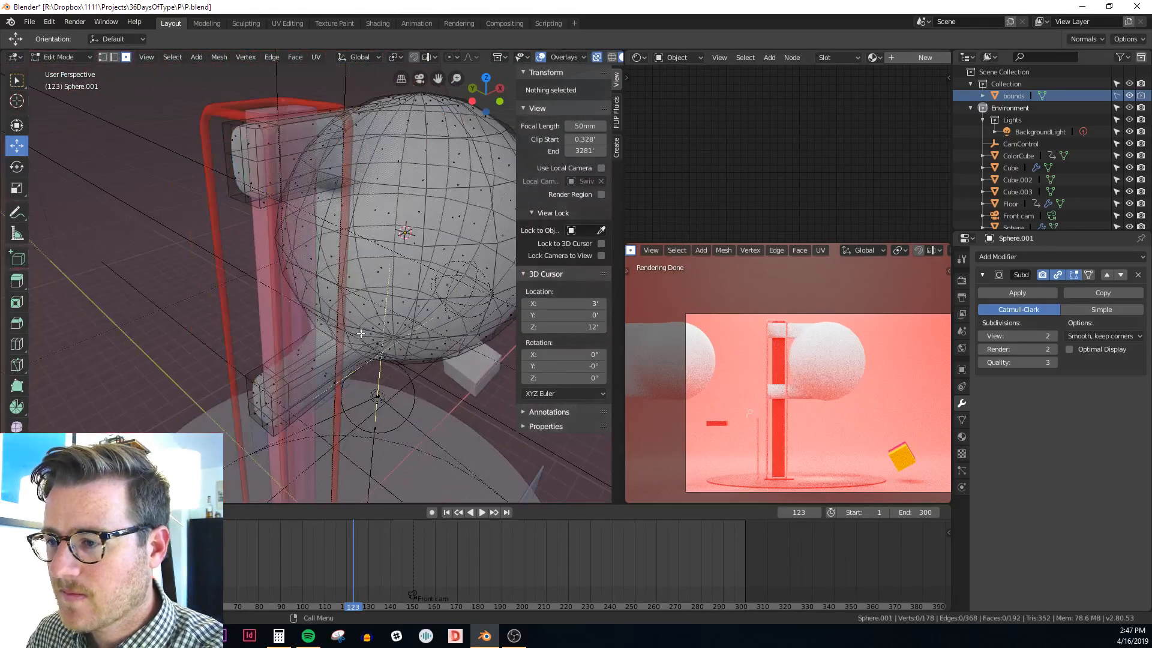
pyautogui.press('KP_7')
pyautogui.scroll(-1, 349, 311)
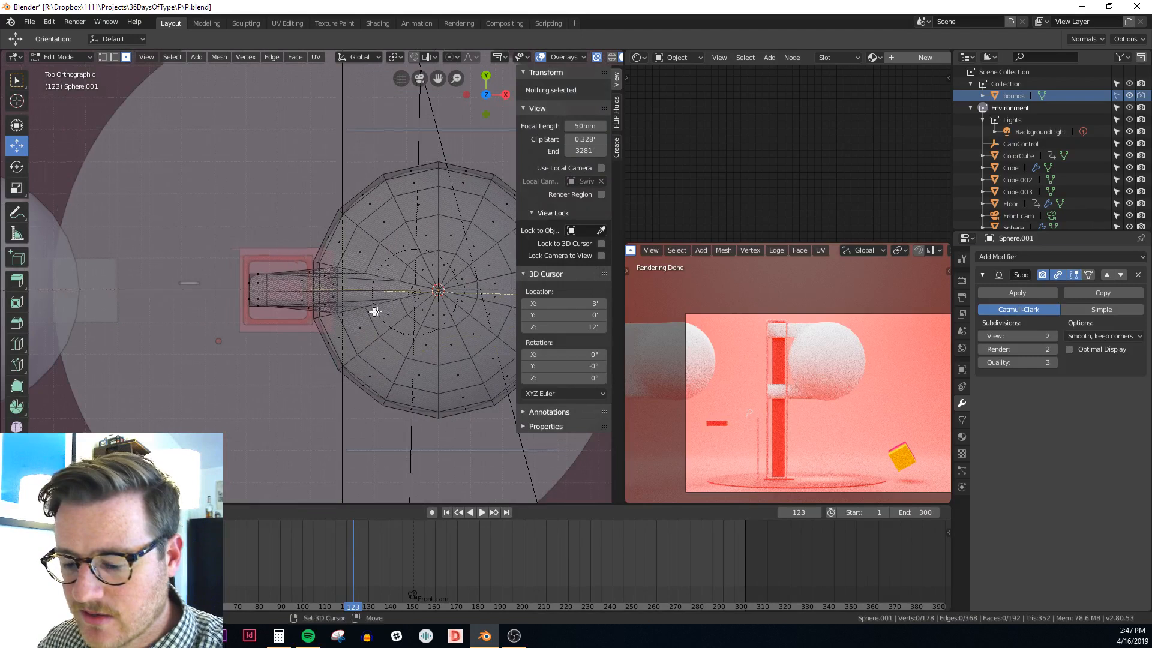
pyautogui.keyDown('shift'); pyautogui.moveTo(375, 312); pyautogui.dragTo(254, 297, button='middle'); pyautogui.keyUp('shift')
pyautogui.press('1')
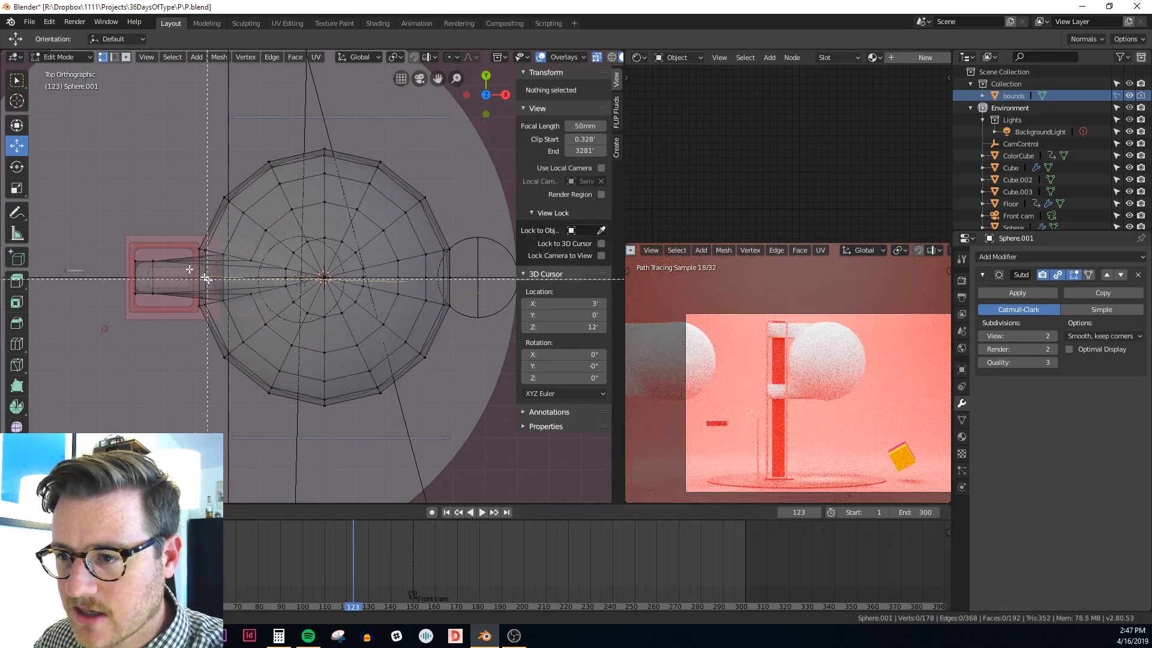
pyautogui.press('b')
pyautogui.moveTo(127, 275); pyautogui.dragTo(496, 280)
# Flatten the selected centre-line vertices by scaling them to 0 along Y, with the 3D cursor as pivot point
pyautogui.scroll(3, 273, 265)
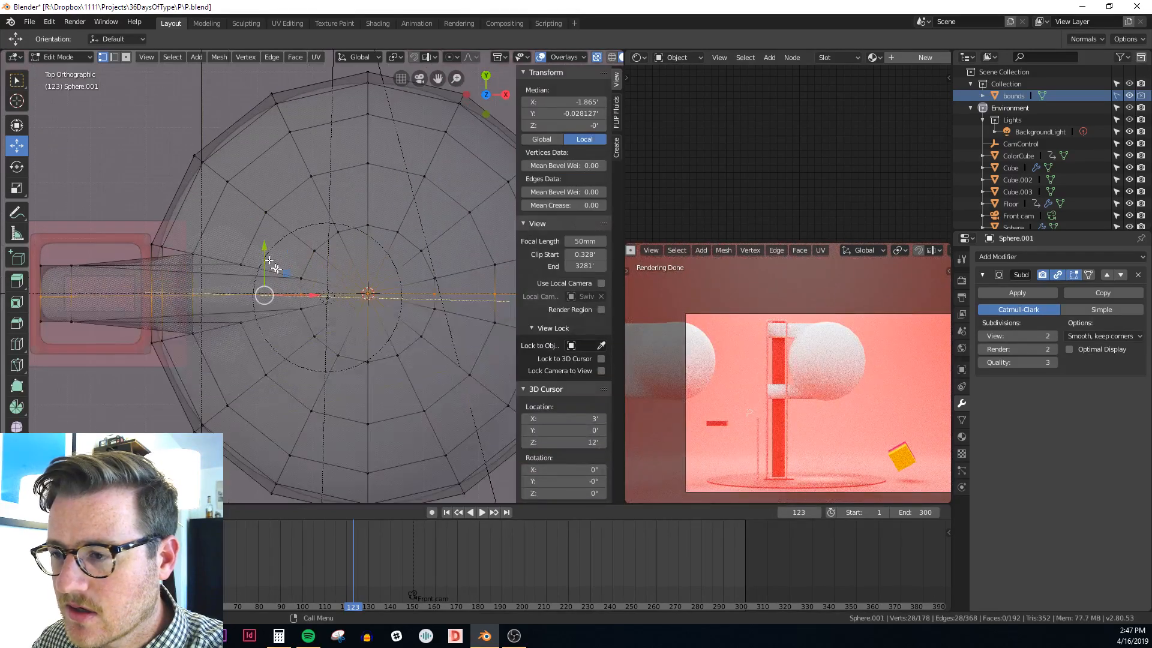
pyautogui.keyDown('shift'); pyautogui.moveTo(441, 274); pyautogui.dragTo(413, 277, button='middle'); pyautogui.keyUp('shift')
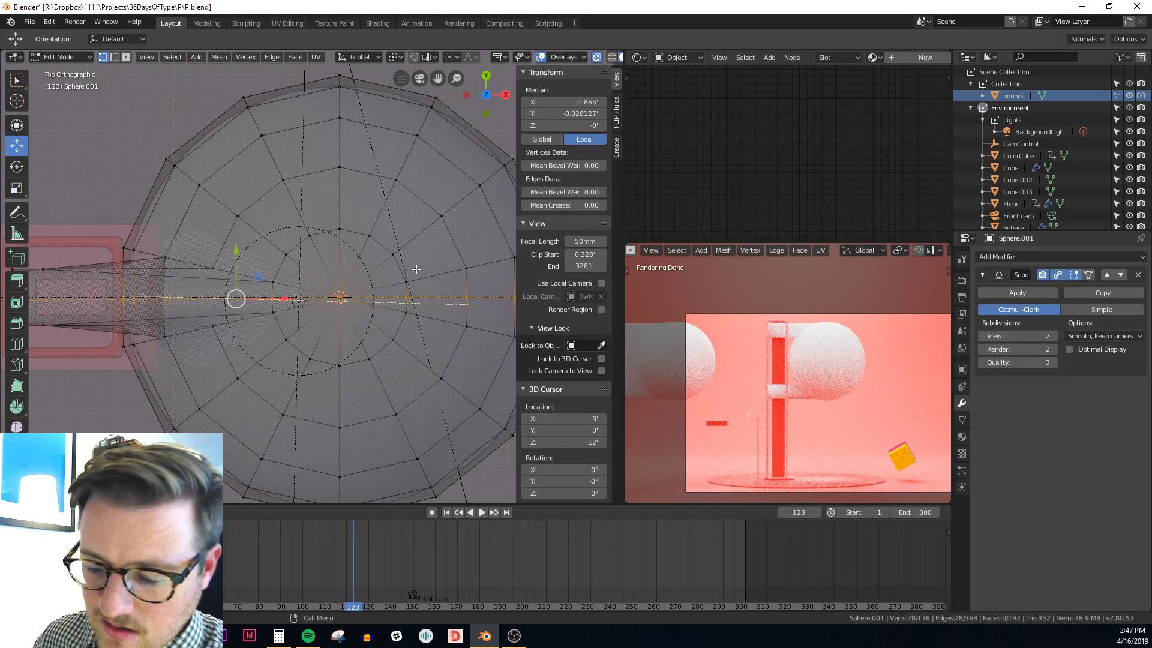
pyautogui.press('.')
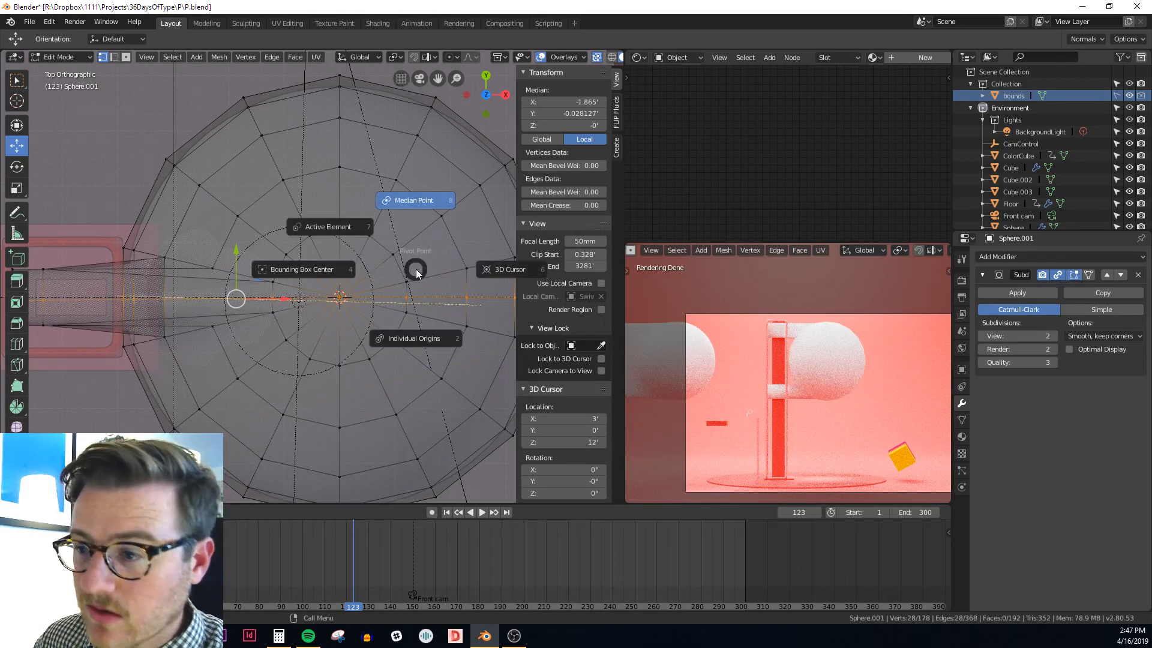
pyautogui.click(526, 270)
pyautogui.scroll(-2, 442, 226)
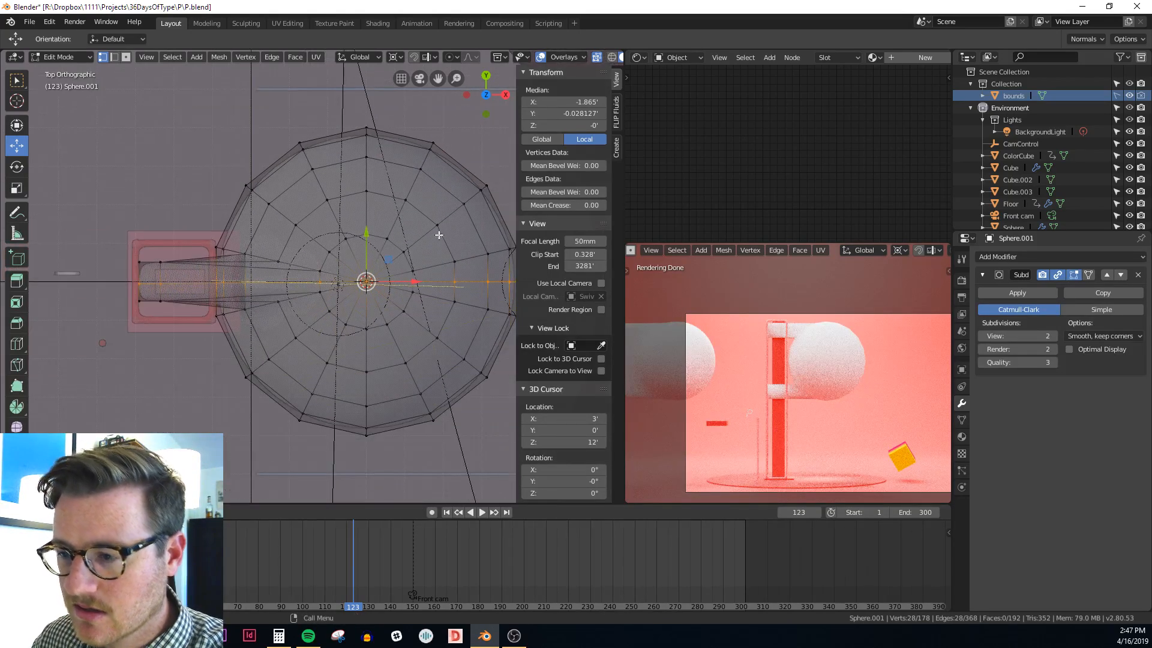
pyautogui.press('s')
pyautogui.press('y')
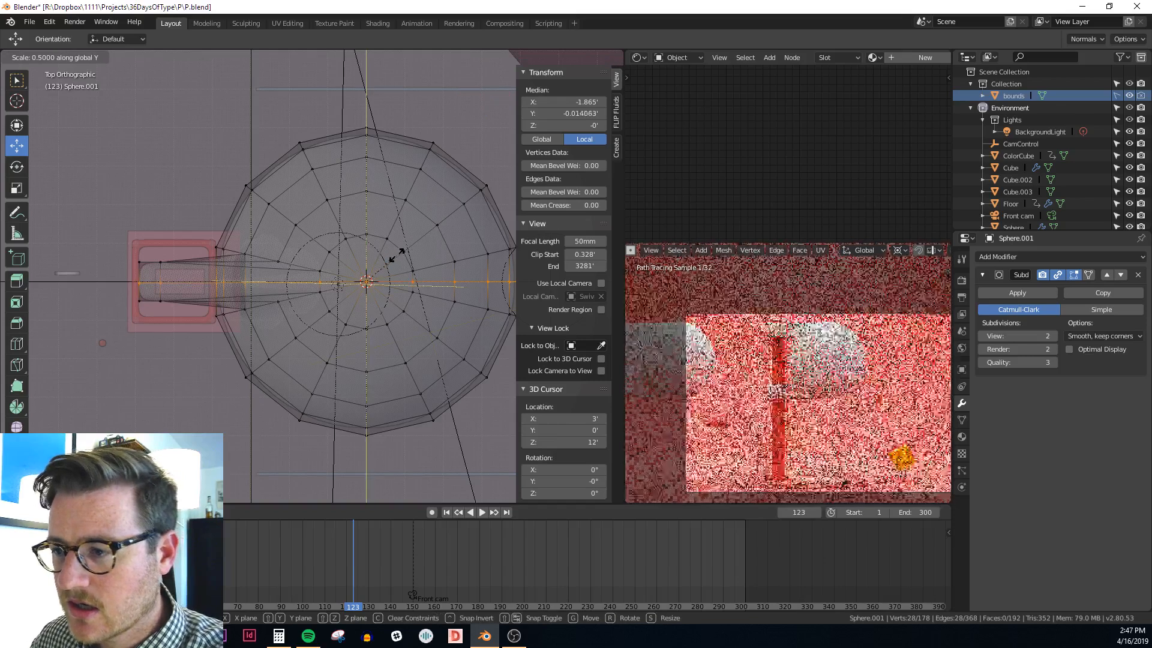
pyautogui.write('0')
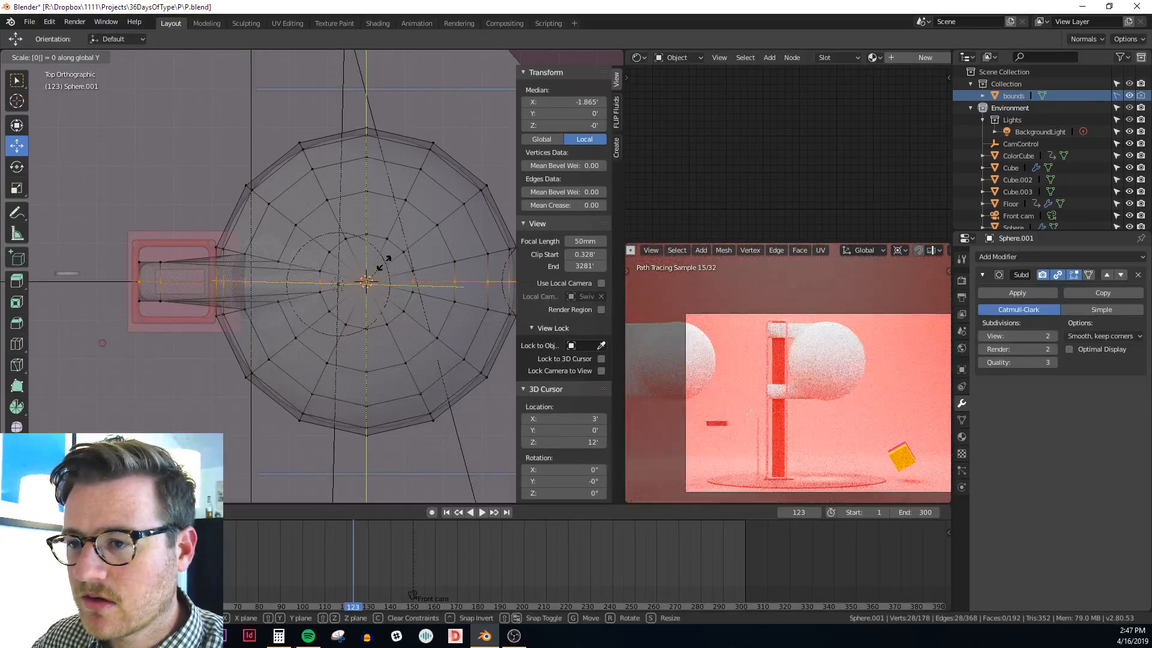
pyautogui.press('Return')
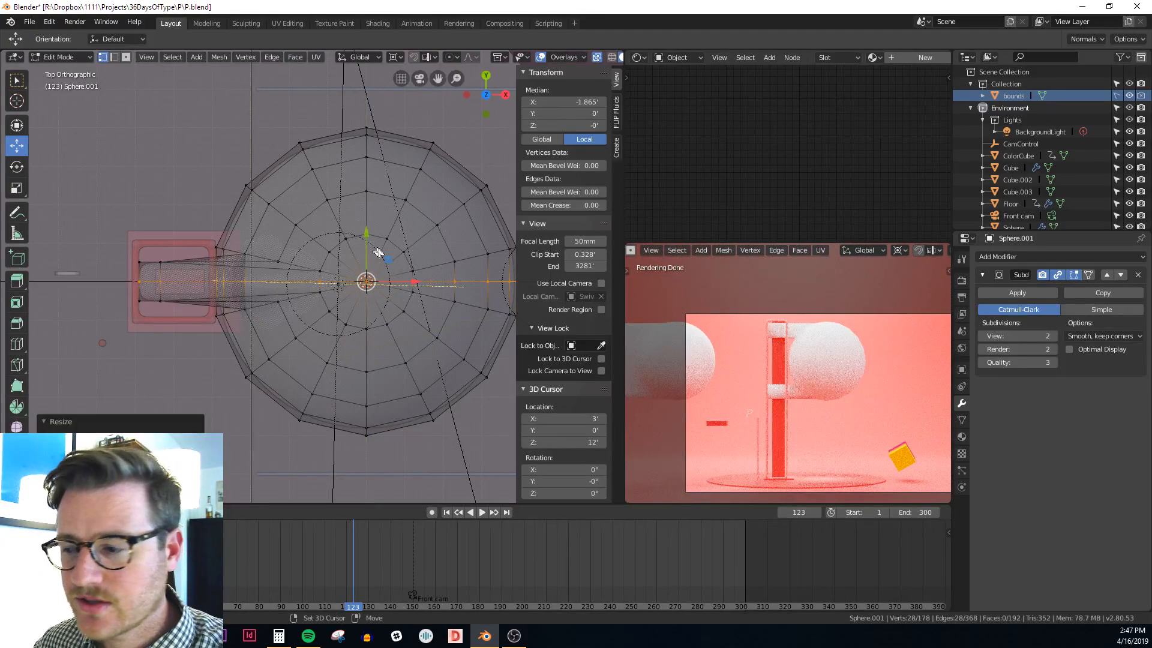
# Examine the flattened centre line in see-through top view and the smoothed bowl surface in Object Mode
pyautogui.keyDown('shift'); pyautogui.moveTo(378, 249); pyautogui.dragTo(240, 357, button='middle'); pyautogui.keyUp('shift')
pyautogui.scroll(1, 291, 299)
pyautogui.scroll(-1, 291, 300)
pyautogui.press('Tab')
pyautogui.press('Tab')
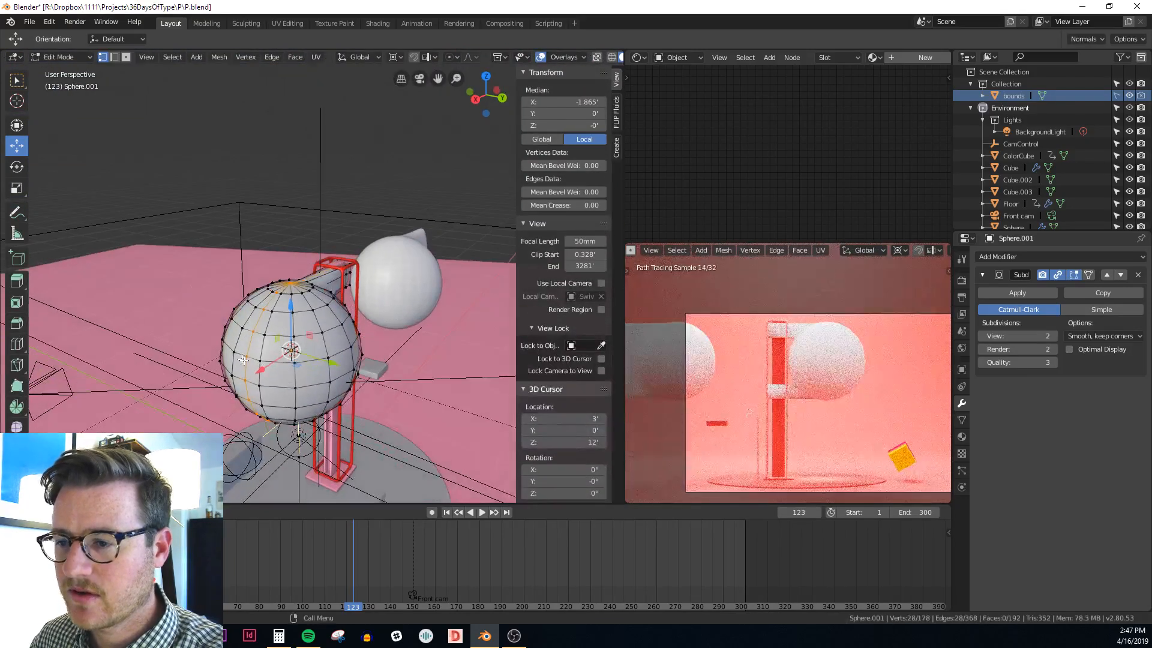
pyautogui.press('KP_7')
pyautogui.hotkey('alt', 'z')
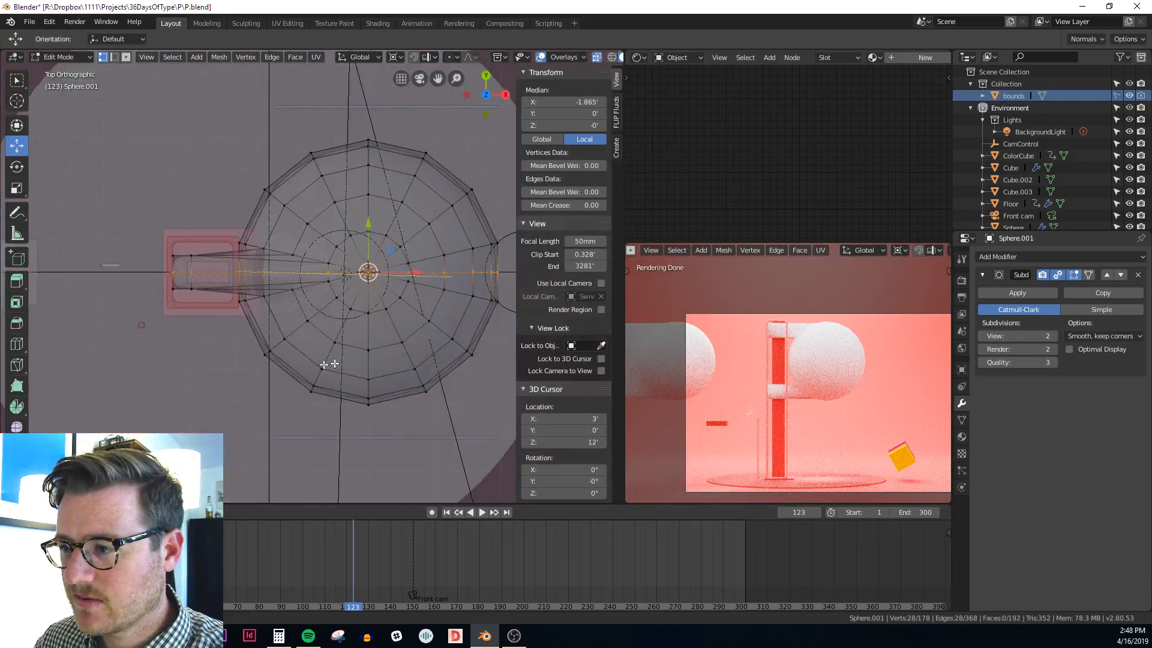
pyautogui.moveTo(367, 309)
pyautogui.mouseDown(button='middle')
pyautogui.moveTo(346, 232)
pyautogui.moveTo(353, 201)
pyautogui.moveTo(336, 217)
pyautogui.moveTo(211, 196)
pyautogui.moveTo(437, 237)
pyautogui.moveTo(308, 227)
pyautogui.moveTo(332, 225)
pyautogui.moveTo(344, 242)
pyautogui.moveTo(311, 216)
pyautogui.moveTo(369, 223)
pyautogui.moveTo(257, 210)
pyautogui.moveTo(311, 204)
pyautogui.moveTo(354, 226)
pyautogui.moveTo(397, 268)
pyautogui.moveTo(333, 283)
pyautogui.moveTo(383, 295)
pyautogui.moveTo(361, 293)
pyautogui.mouseUp(button='middle')
pyautogui.hotkey('alt', 'z')
pyautogui.press('Tab')
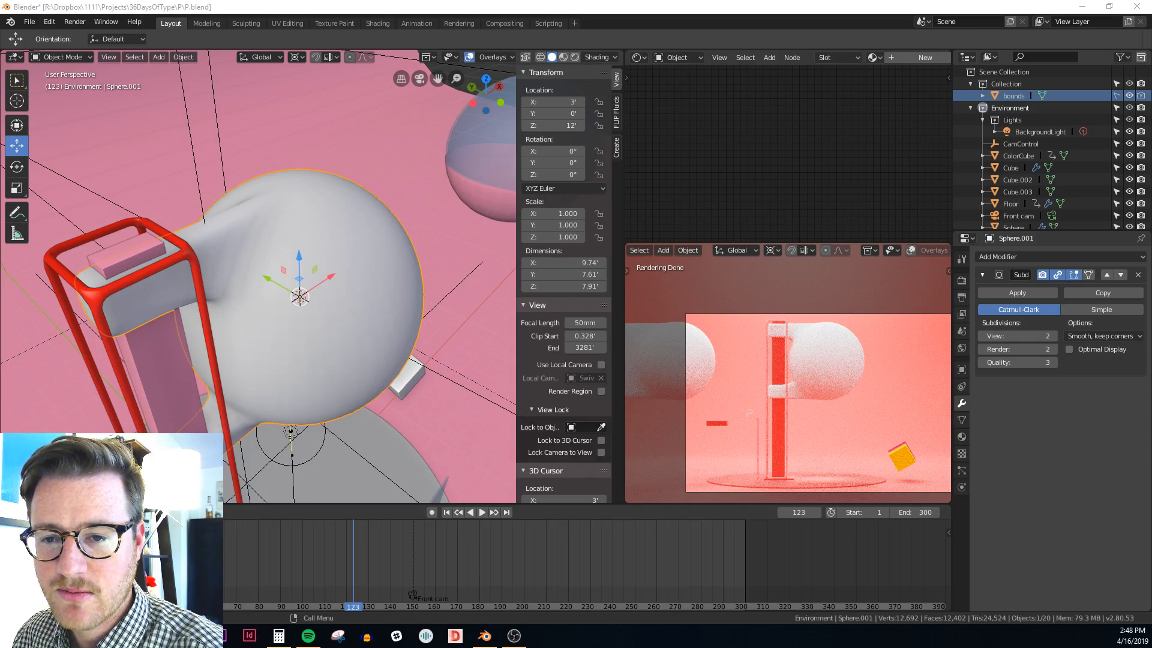
# Switch to the browser with Instagram, search for the CG artist's account and open the profile
pyautogui.moveTo(132, 636)
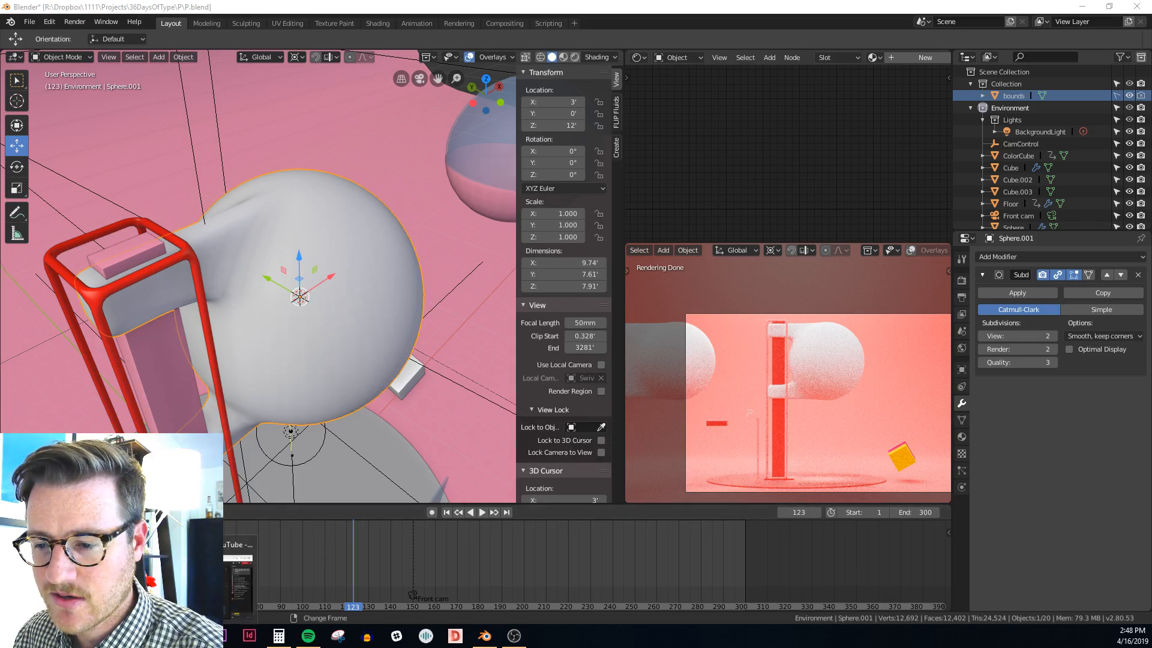
pyautogui.moveTo(72, 585)
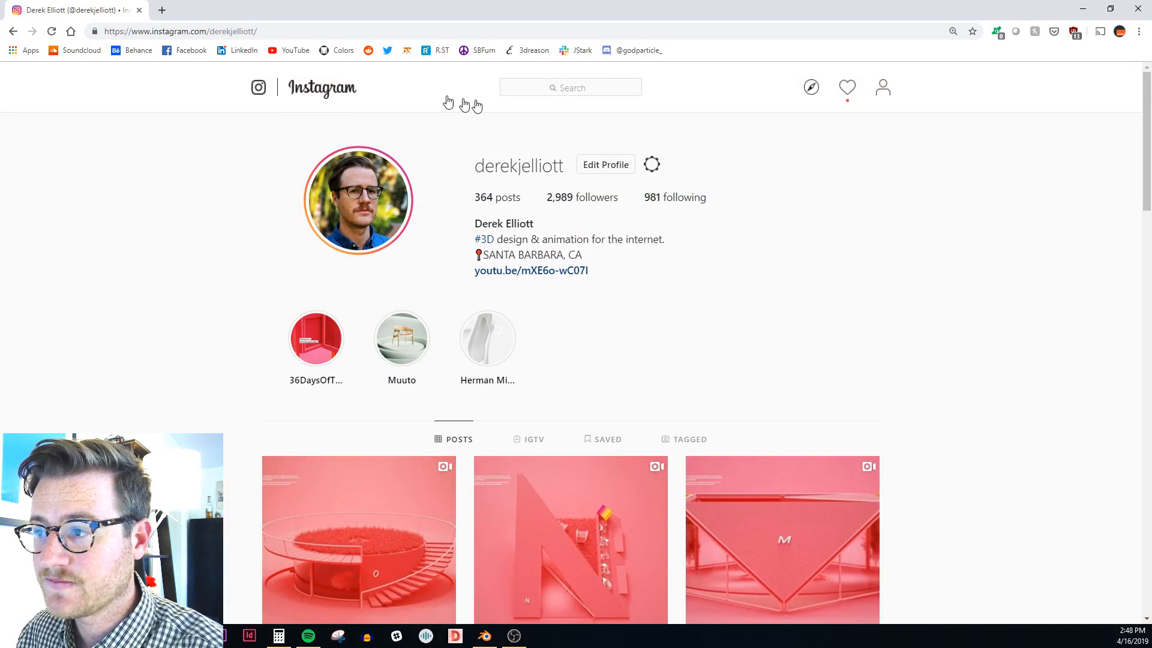
pyautogui.click(560, 84)
pyautogui.write('mohammad_shahverdi_official')
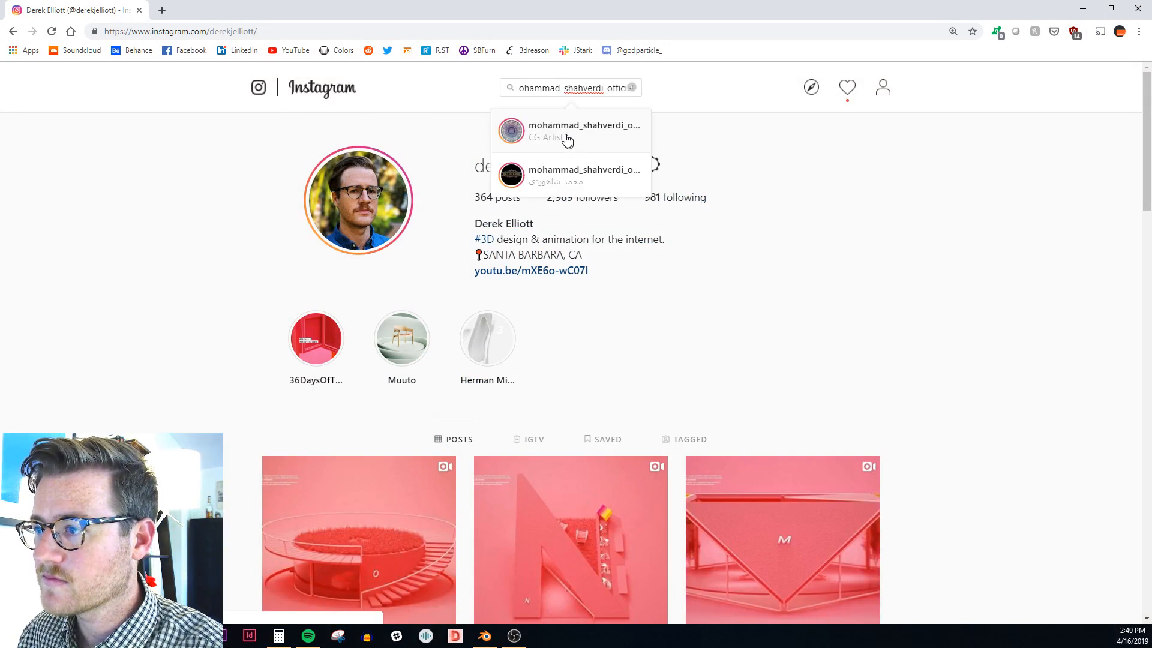
pyautogui.click(561, 139)
pyautogui.scroll(-3, 366, 156)
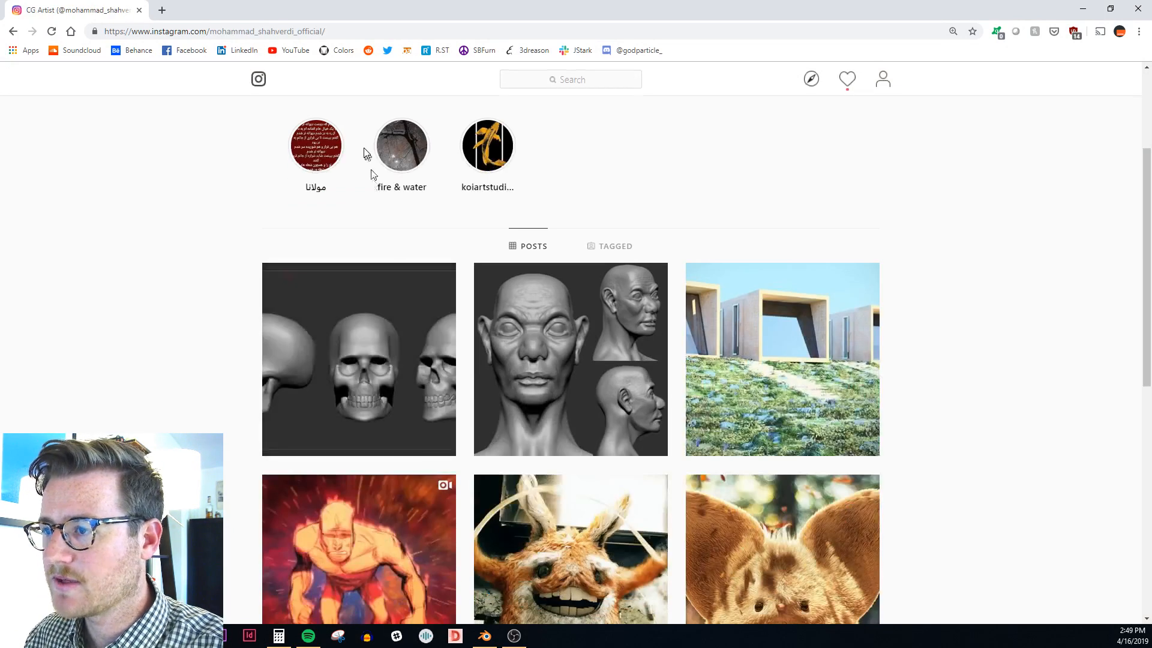
pyautogui.scroll(3, 420, 165)
pyautogui.moveTo(481, 170); pyautogui.dragTo(650, 169)
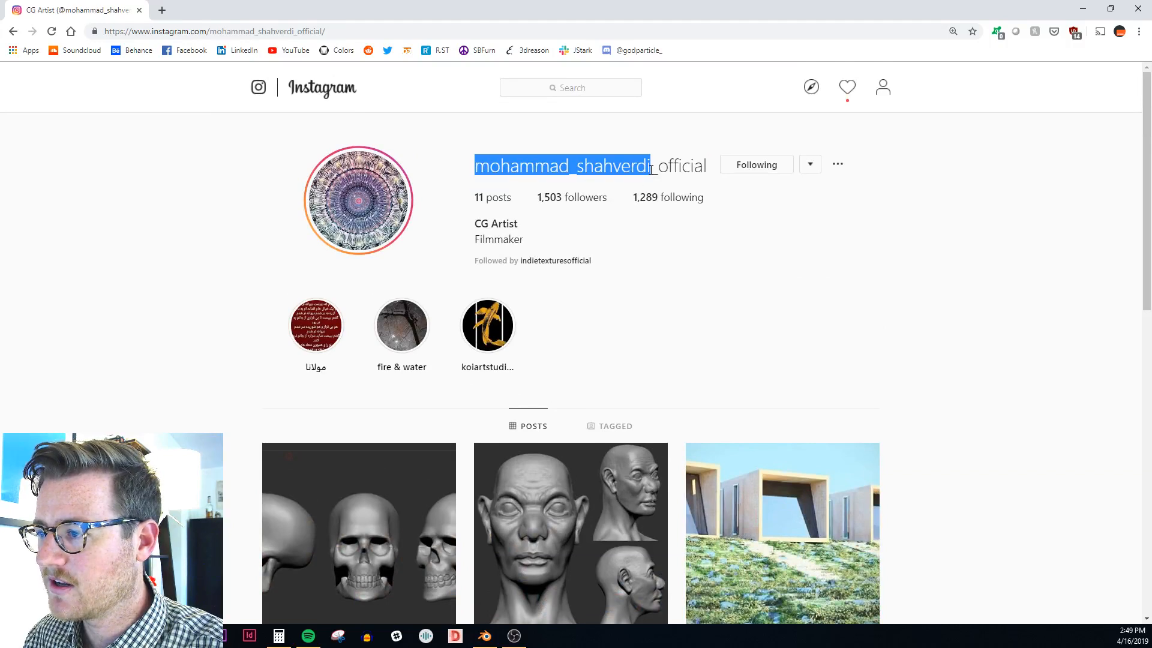
# Open the profile's post of the box-shaped houses on the grassy hillside and like it
pyautogui.click(657, 198)
pyautogui.scroll(-8, 671, 270)
pyautogui.scroll(2, 664, 286)
pyautogui.click(825, 270)
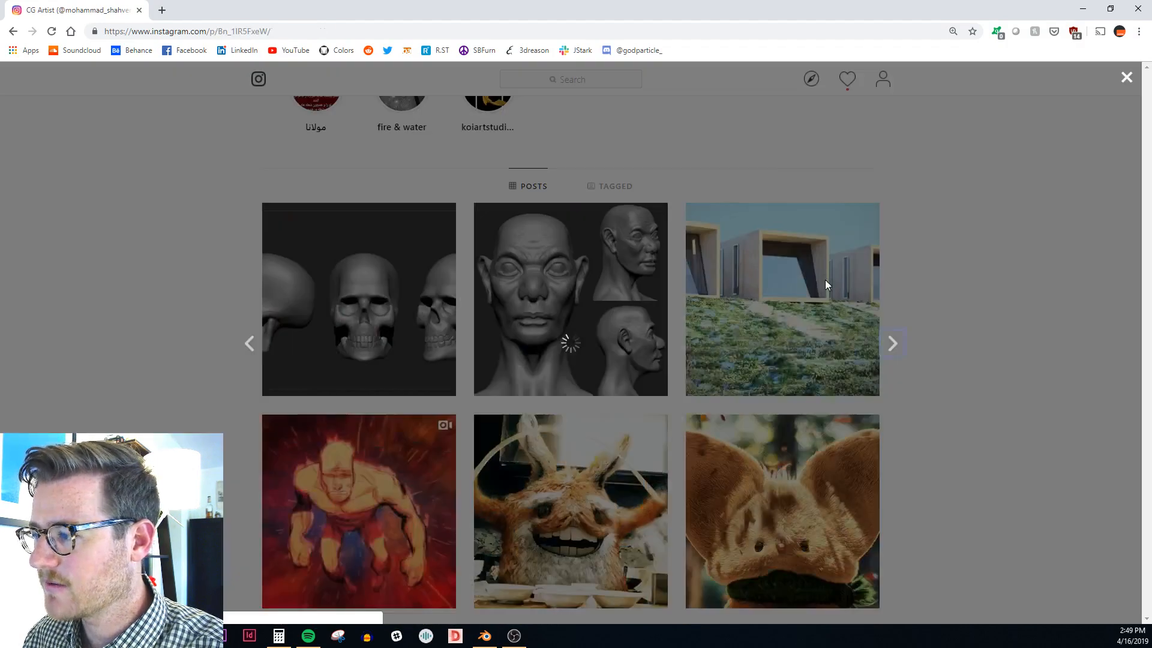
pyautogui.doubleClick(569, 298)
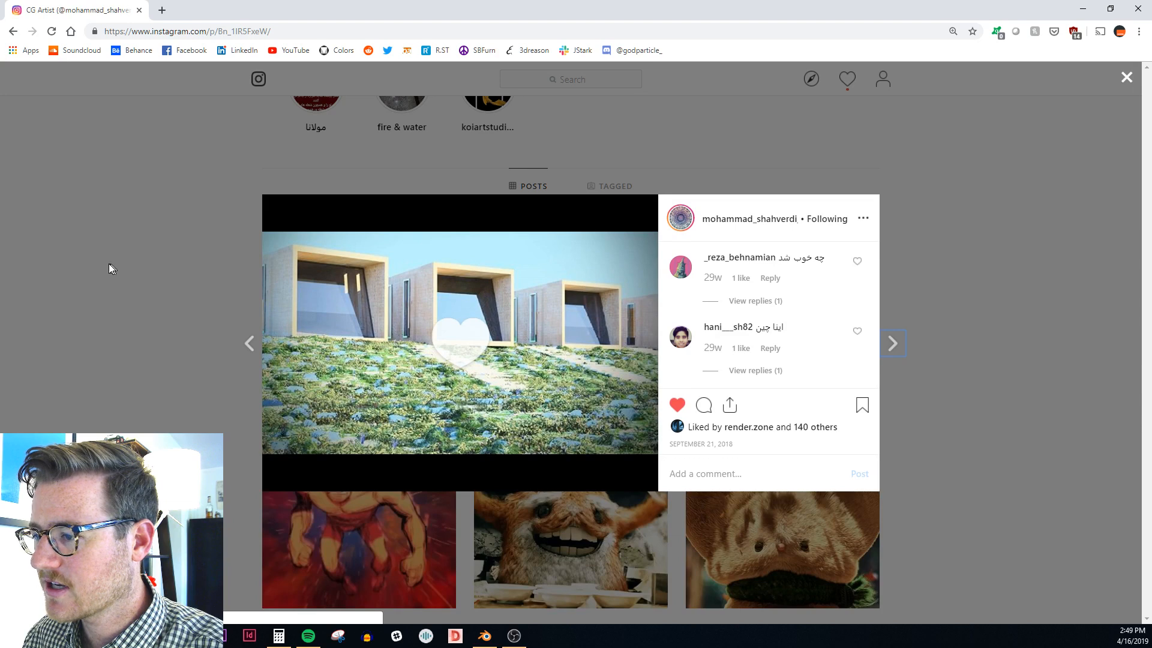
# Close the post, look through the artist's remaining posts and return to Blender
pyautogui.click(133, 272)
pyautogui.scroll(-7, 406, 348)
pyautogui.scroll(-1, 405, 348)
pyautogui.scroll(5, 432, 372)
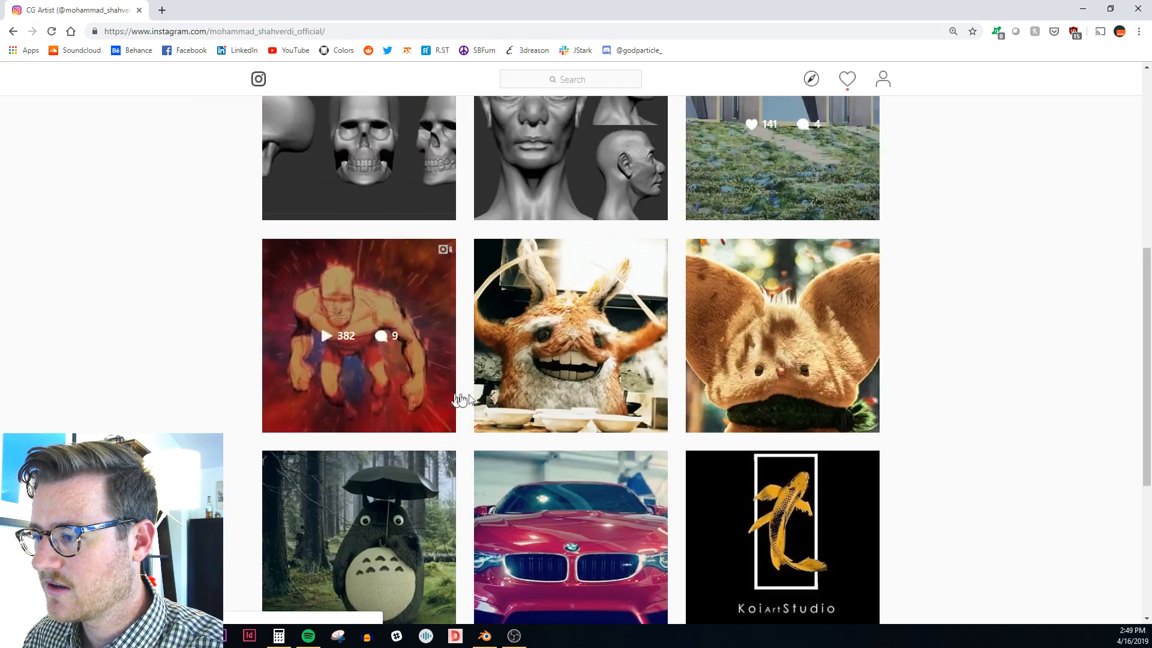
pyautogui.scroll(-4, 496, 416)
pyautogui.scroll(7, 390, 252)
pyautogui.scroll(2, 277, 86)
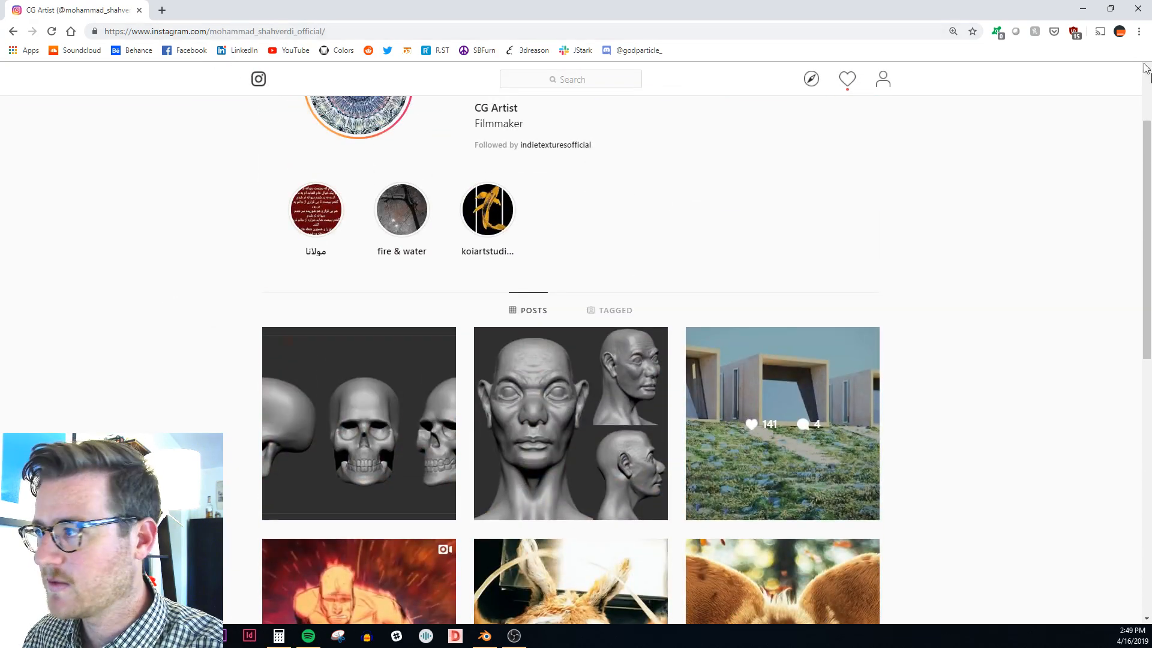
pyautogui.click(1083, 9)
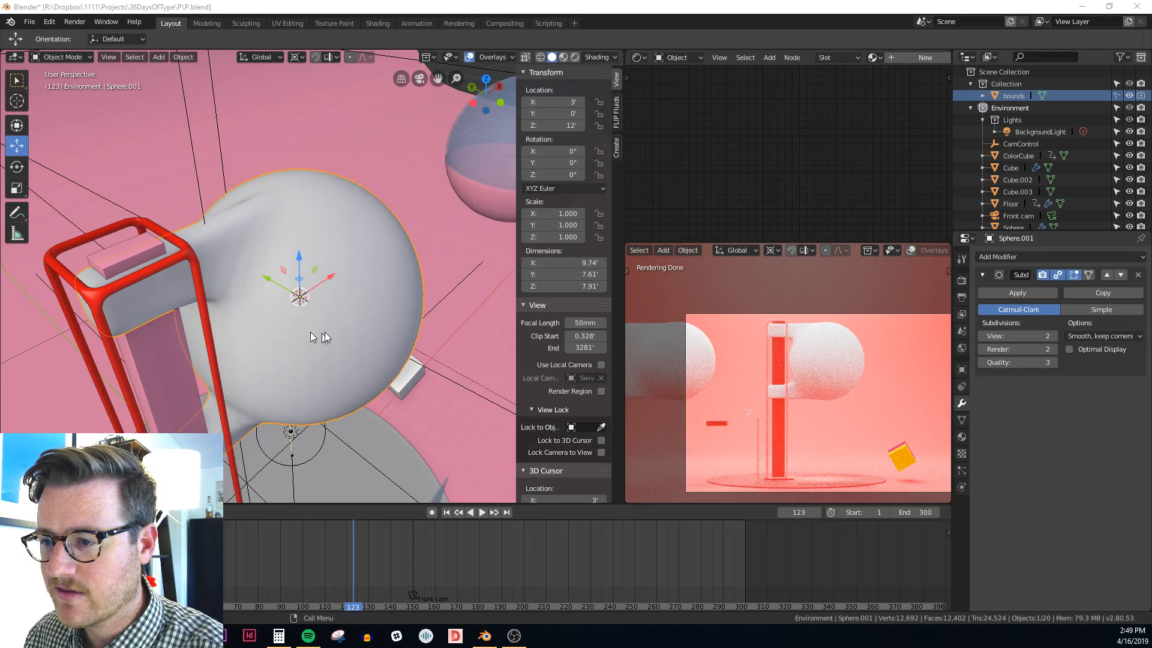
# Box-select the positive-Y half of the bowl and arms in see-through top view and delete its vertices
pyautogui.moveTo(318, 334)
pyautogui.mouseDown(button='middle')
pyautogui.moveTo(393, 290)
pyautogui.moveTo(282, 332)
pyautogui.moveTo(386, 290)
pyautogui.moveTo(360, 282)
pyautogui.moveTo(368, 267)
pyautogui.moveTo(335, 286)
pyautogui.moveTo(347, 328)
pyautogui.moveTo(221, 334)
pyautogui.moveTo(417, 351)
pyautogui.moveTo(294, 360)
pyautogui.moveTo(316, 339)
pyautogui.moveTo(381, 341)
pyautogui.moveTo(289, 338)
pyautogui.moveTo(318, 347)
pyautogui.moveTo(316, 392)
pyautogui.moveTo(386, 354)
pyautogui.moveTo(357, 365)
pyautogui.moveTo(320, 356)
pyautogui.moveTo(336, 340)
pyautogui.mouseUp(button='middle')
pyautogui.press('Tab')
pyautogui.hotkey('alt', 'z')
pyautogui.press('KP_7')
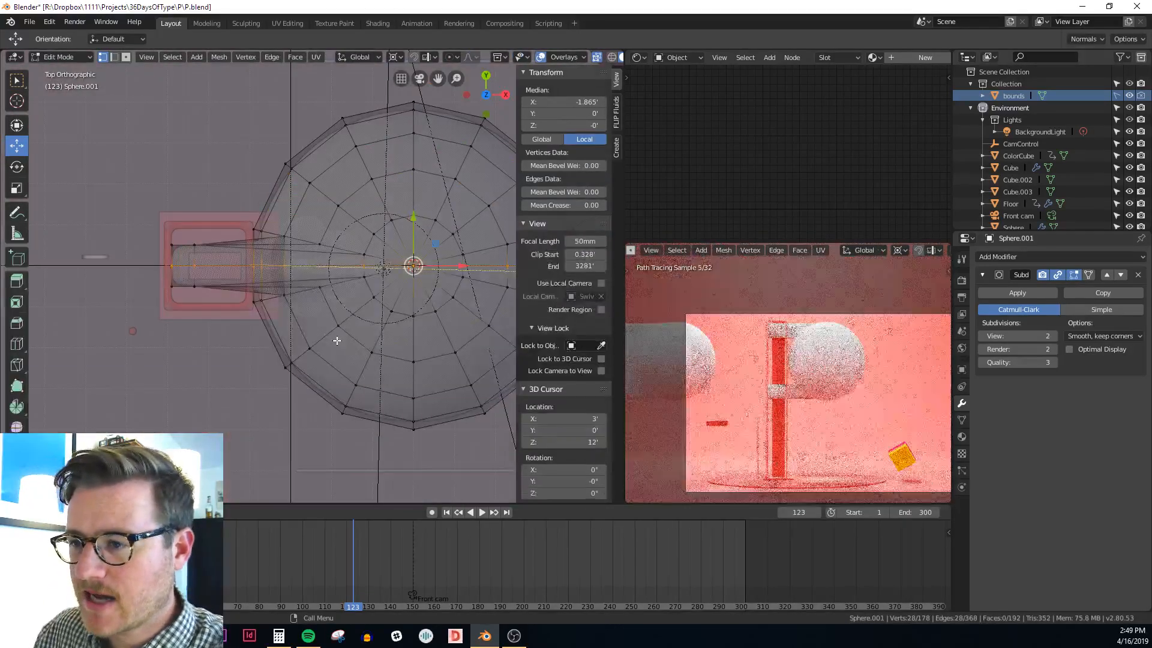
pyautogui.scroll(-2, 333, 326)
pyautogui.hotkey('alt', 'a')
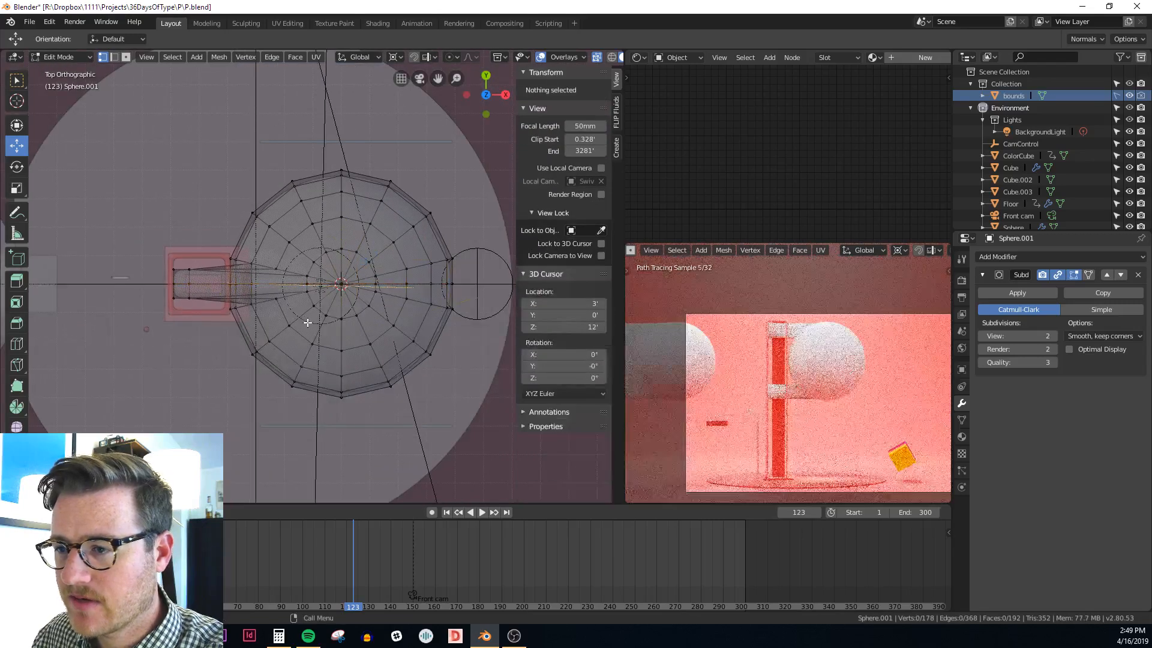
pyautogui.moveTo(126, 141); pyautogui.dragTo(499, 279)
pyautogui.press('x')
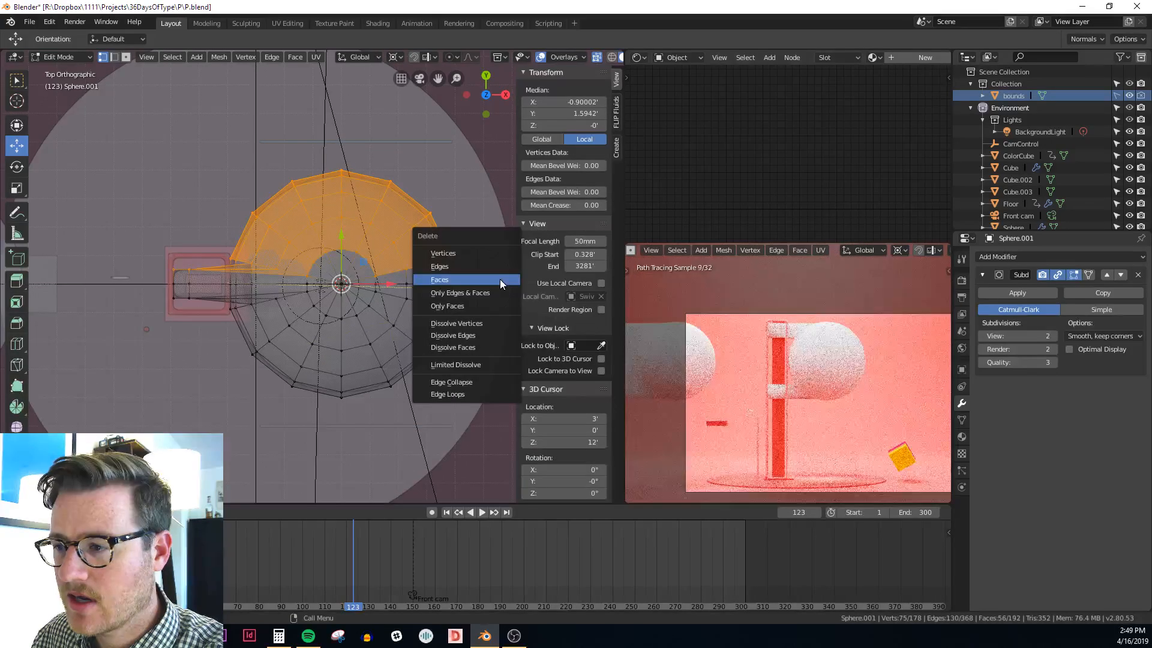
pyautogui.click(498, 248)
# Add a Mirror modifier to the half bowl mesh, with the X axis off and the Y axis on
pyautogui.moveTo(498, 248); pyautogui.dragTo(360, 255, button='middle')
pyautogui.press('Tab')
pyautogui.click(1009, 258)
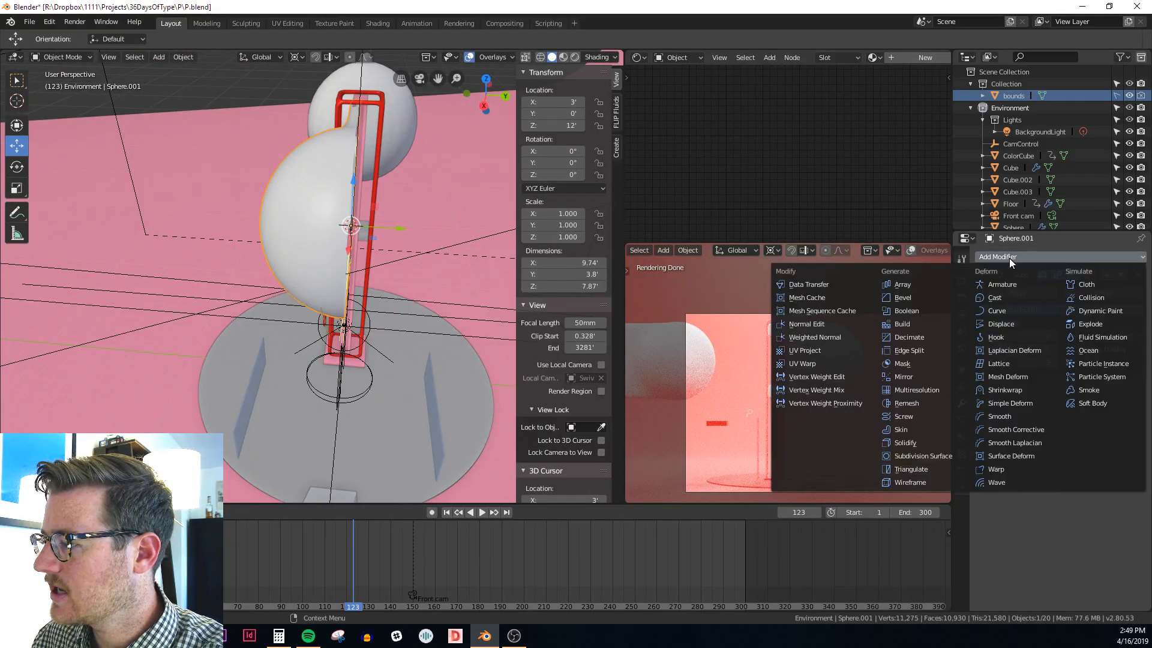
pyautogui.click(920, 379)
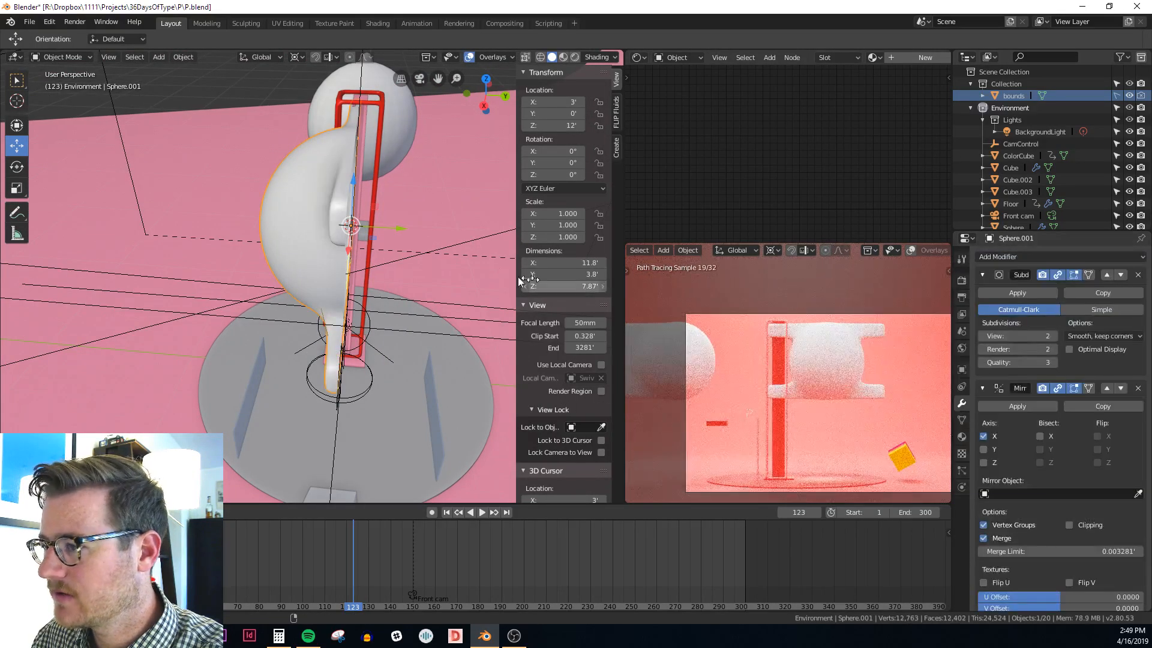
pyautogui.moveTo(444, 258); pyautogui.dragTo(351, 252, button='middle')
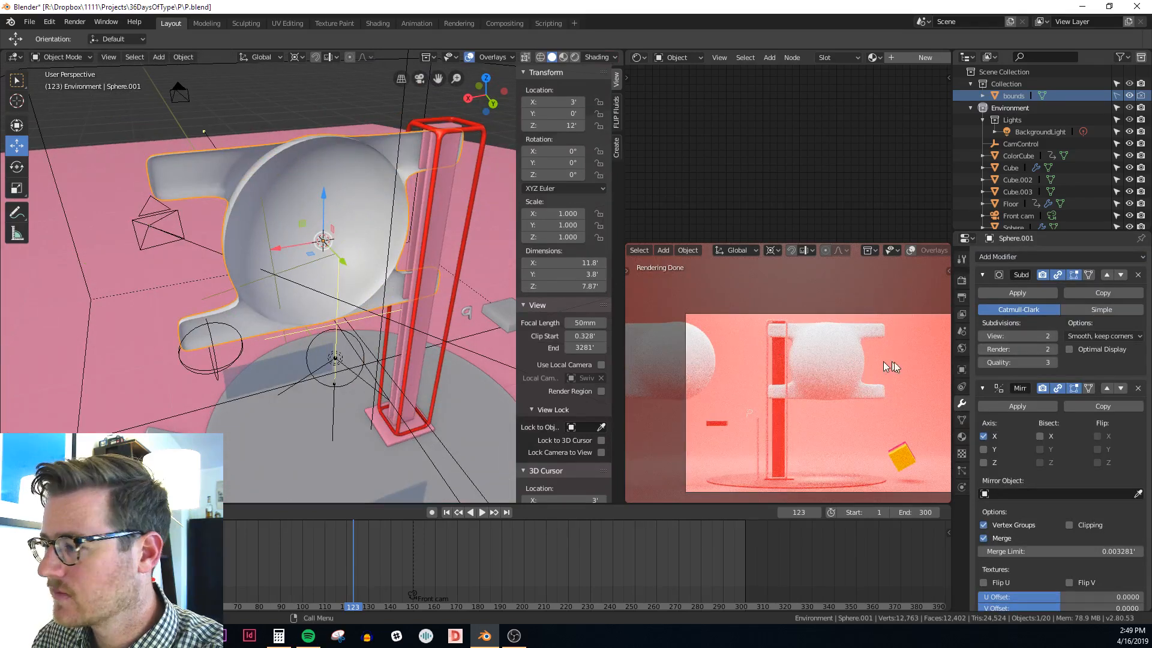
pyautogui.click(984, 436)
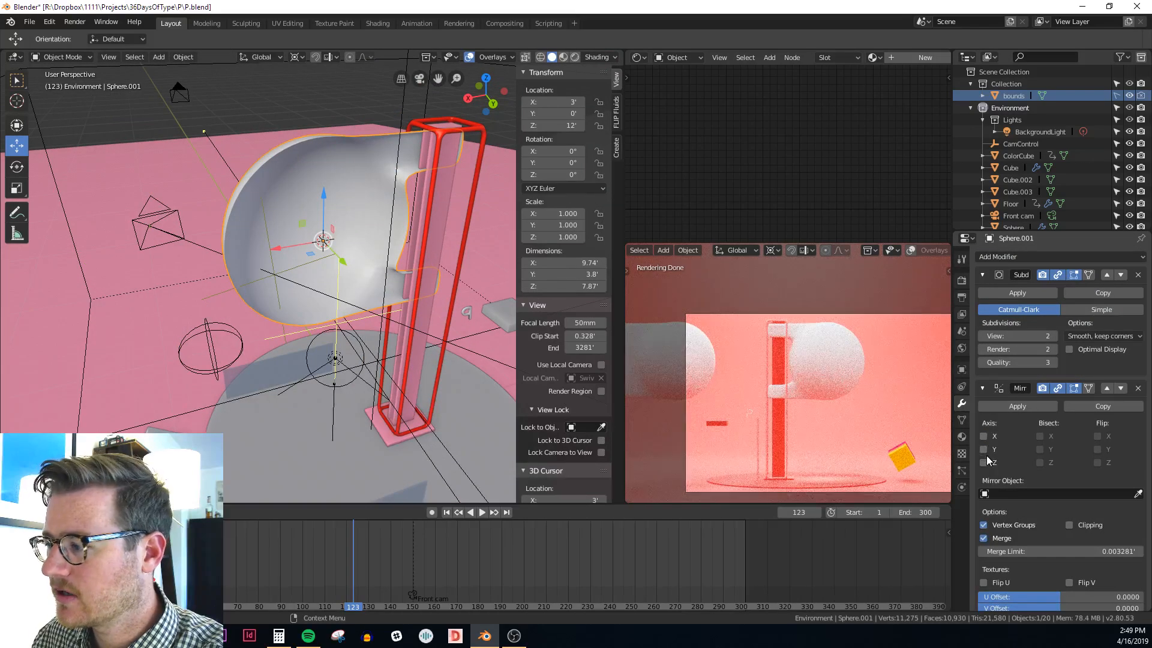
pyautogui.click(984, 449)
pyautogui.moveTo(476, 254); pyautogui.dragTo(414, 279, button='middle')
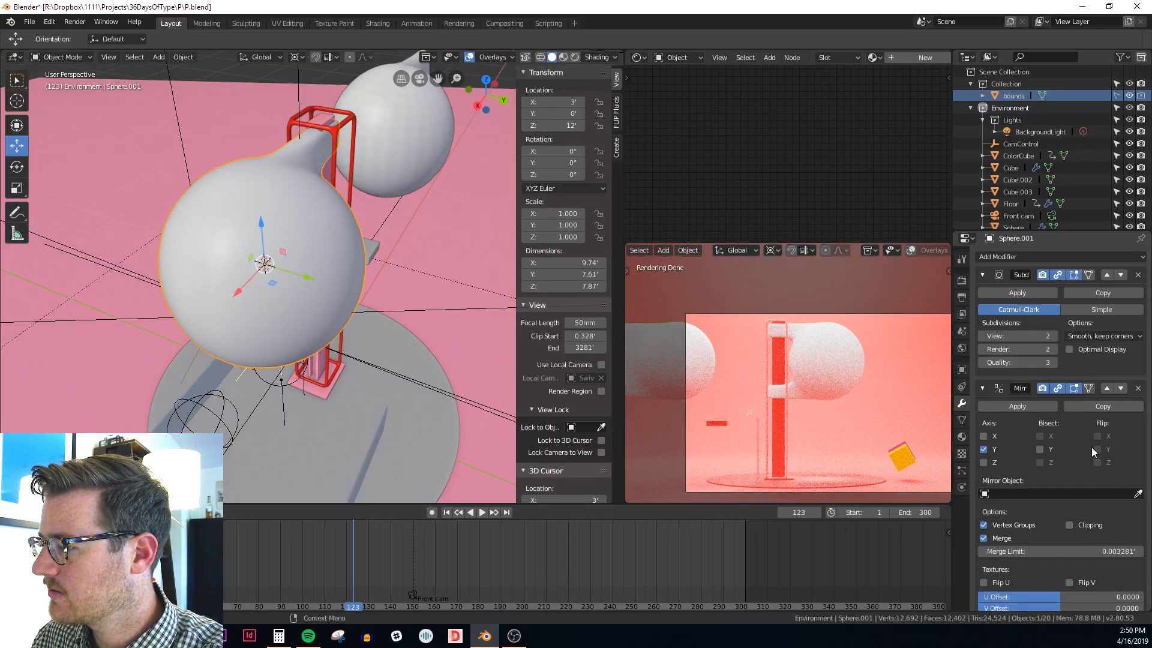
# Move the Mirror modifier above the Subdivision modifier and turn on its Clipping option
pyautogui.moveTo(328, 262); pyautogui.dragTo(397, 223, button='middle')
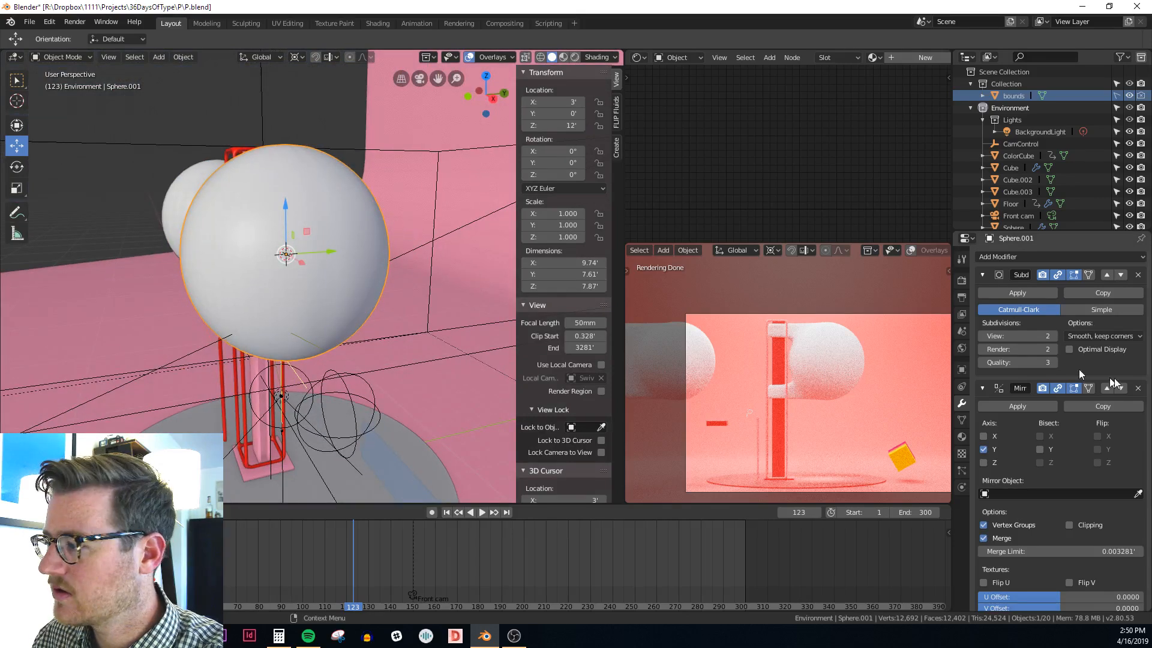
pyautogui.click(1107, 388)
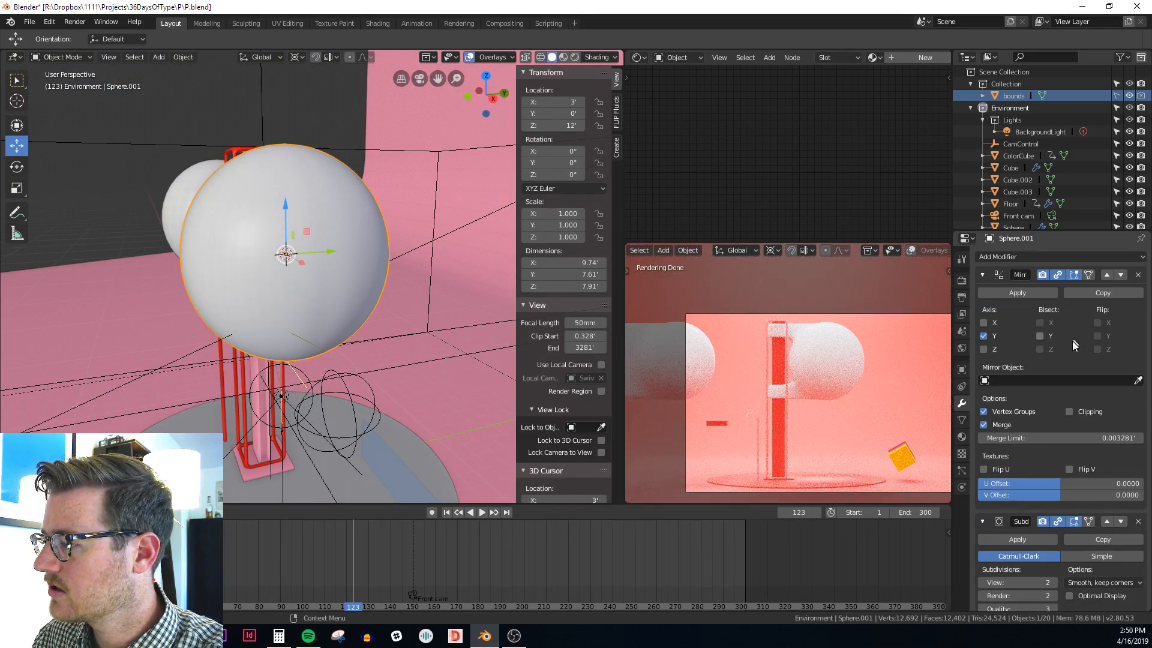
pyautogui.click(1070, 412)
# Add one edge loop around the lower arm in the see-through mesh view and slide it close to the bowl
pyautogui.moveTo(384, 270); pyautogui.dragTo(297, 345, button='middle')
pyautogui.press('Tab')
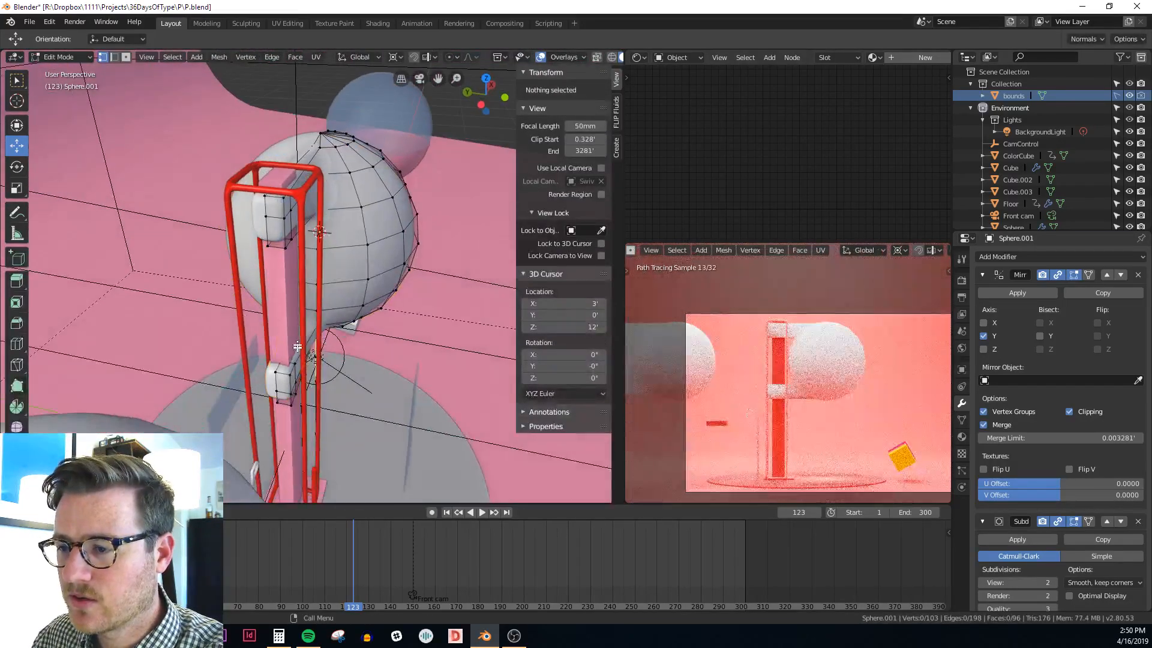
pyautogui.scroll(1, 284, 393)
pyautogui.scroll(2, 281, 403)
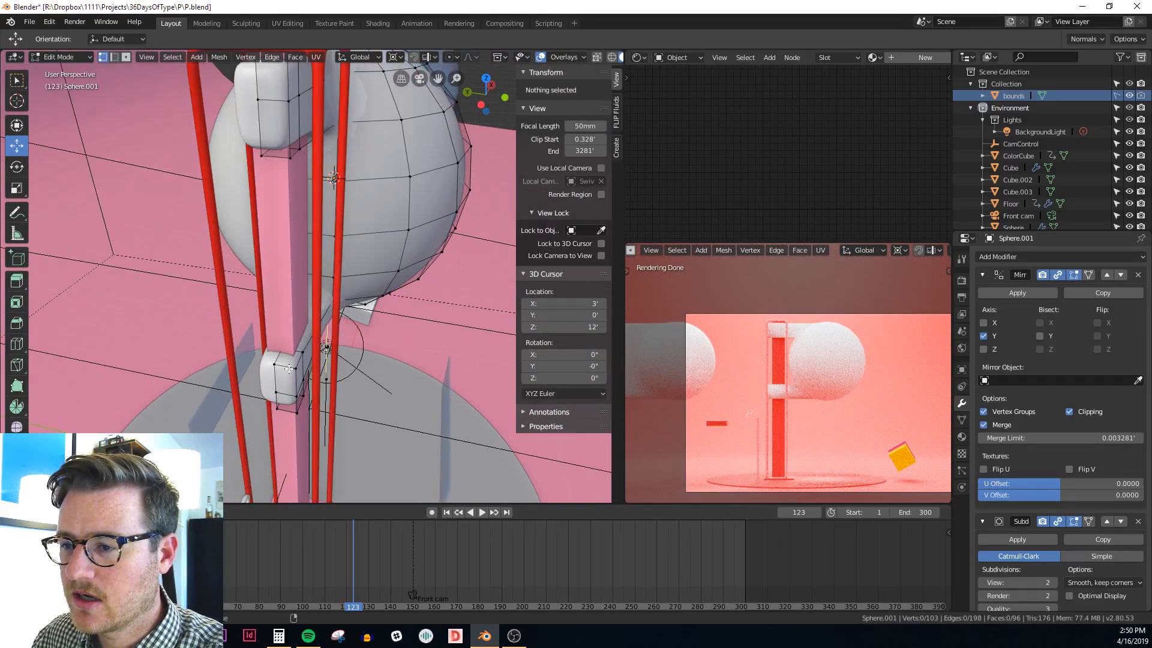
pyautogui.hotkey('alt', 'z')
pyautogui.click(285, 346)
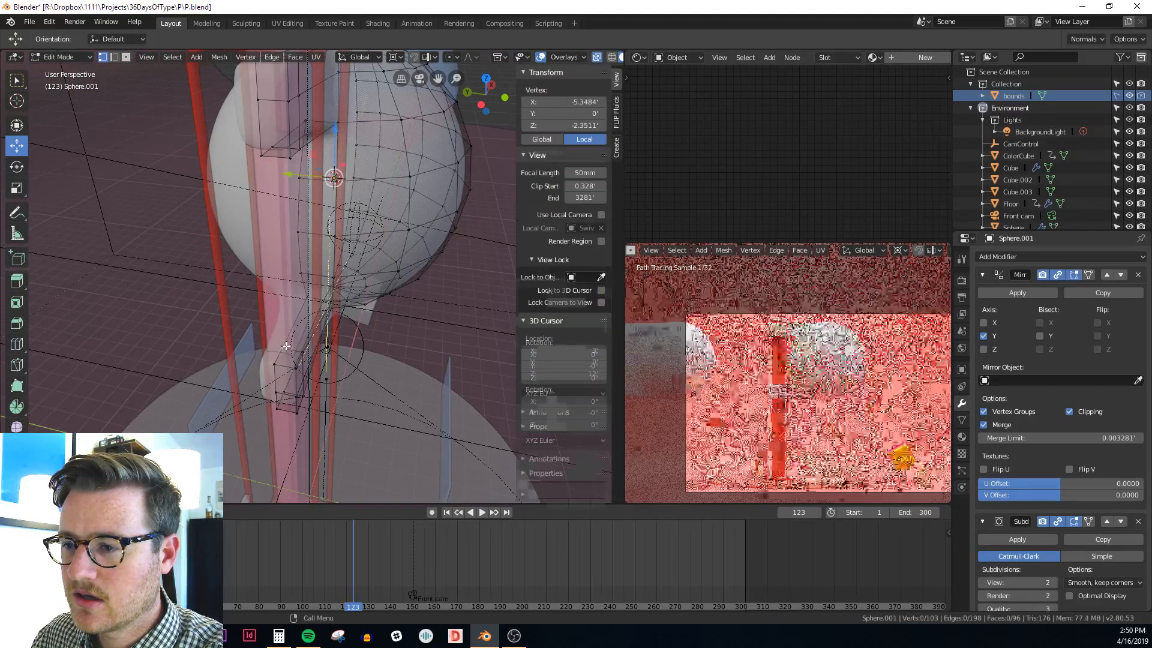
pyautogui.moveTo(396, 354); pyautogui.dragTo(313, 373, button='middle')
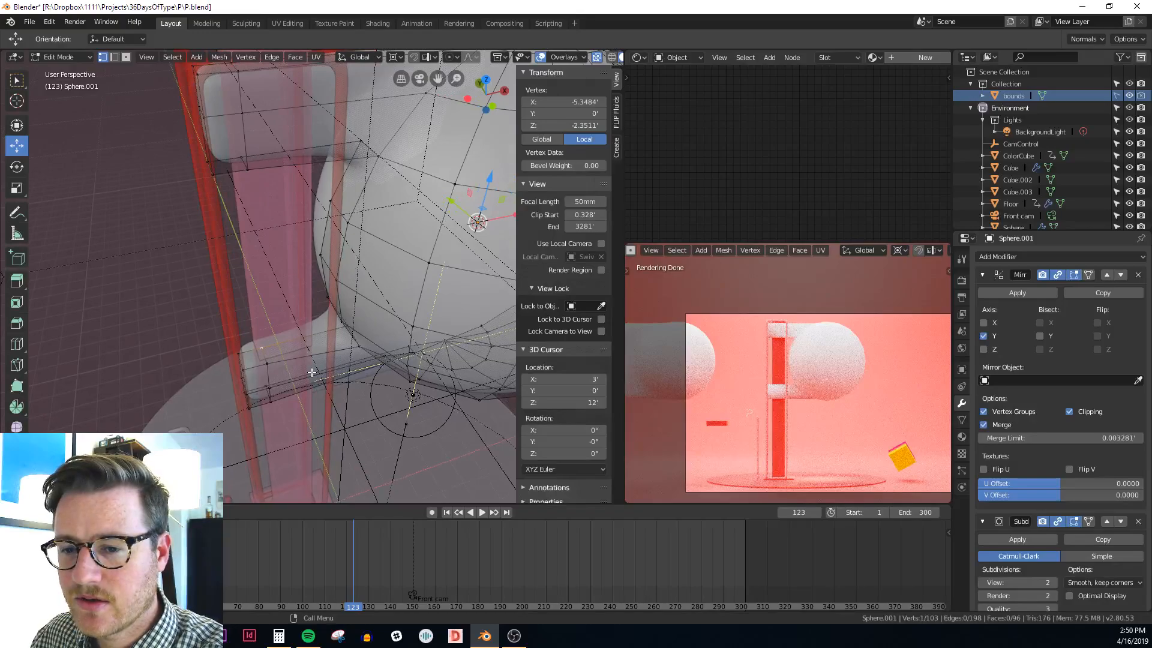
pyautogui.hotkey('alt', 'a')
pyautogui.hotkey('ctrl', 'r')
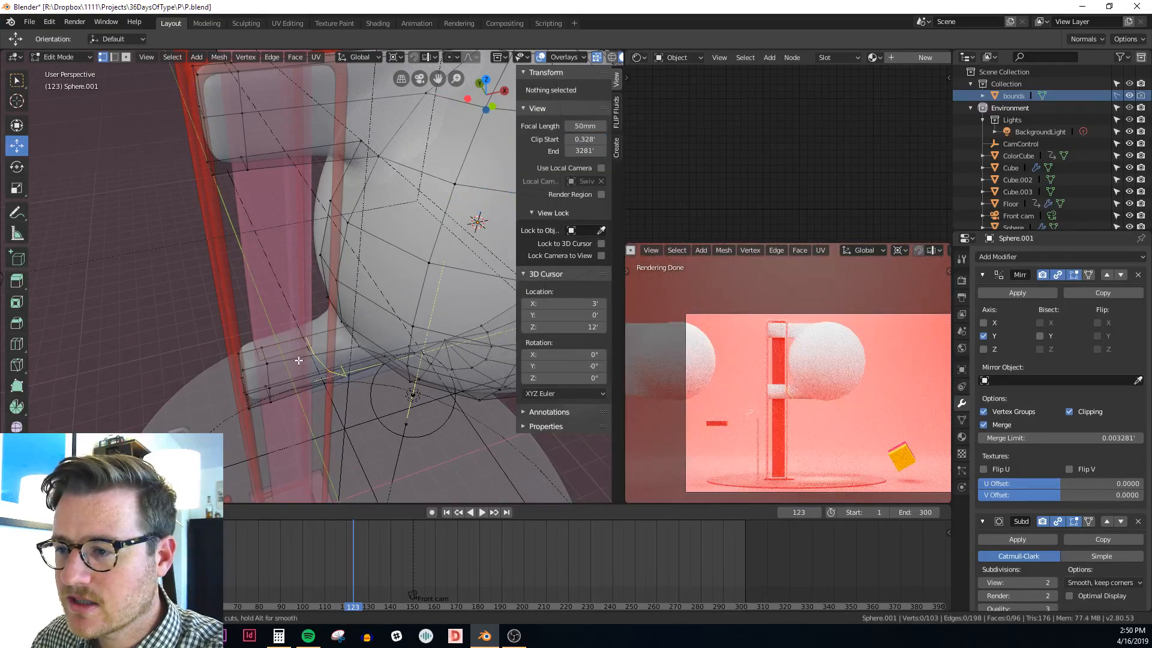
pyautogui.click(298, 360)
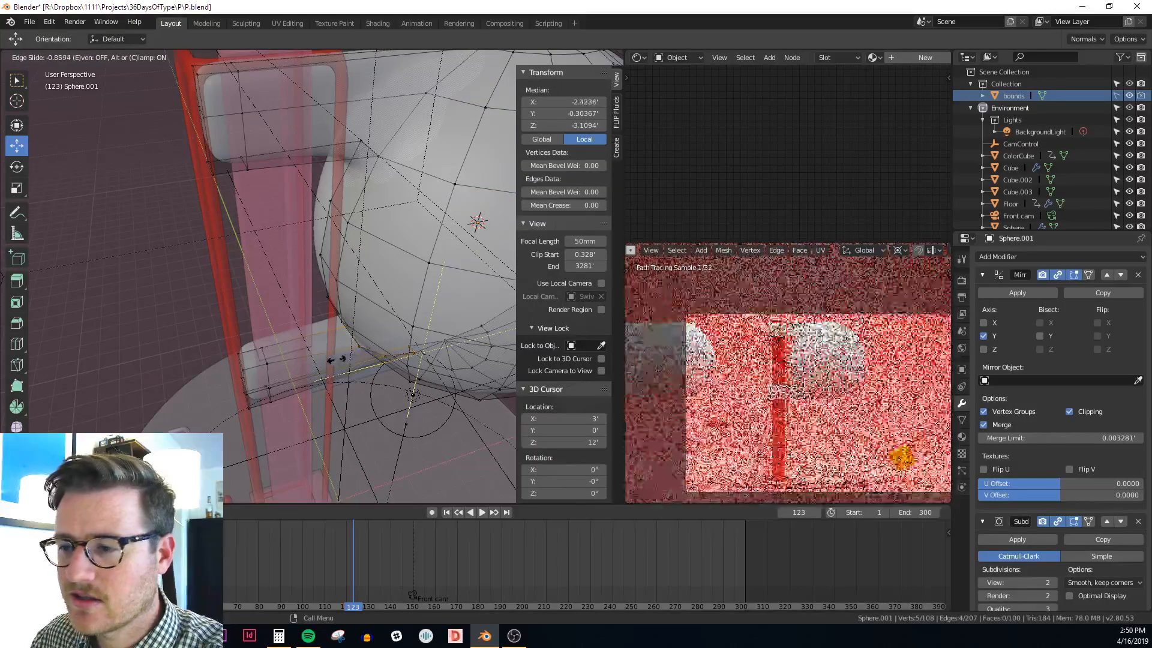
pyautogui.click(330, 361)
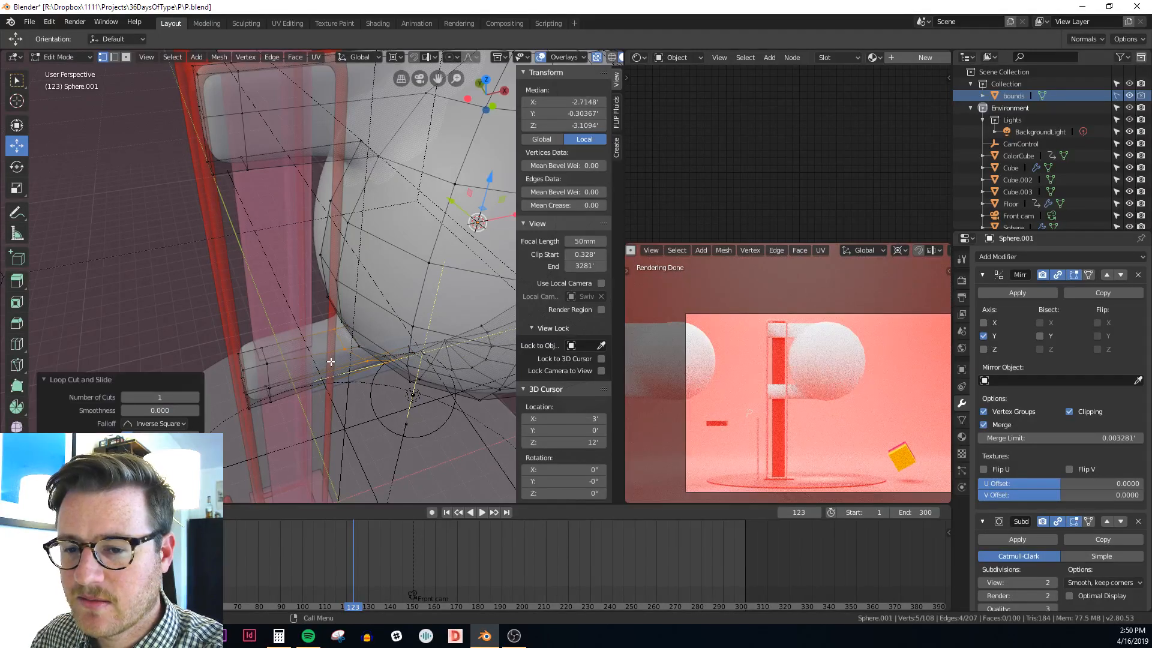
# Change the pivot away from the 3D cursor, flatten the new loop with an X scale of 0 and shift it along X toward the post
pyautogui.moveTo(330, 361); pyautogui.dragTo(419, 358, button='middle')
pyautogui.hotkey('alt', 'z')
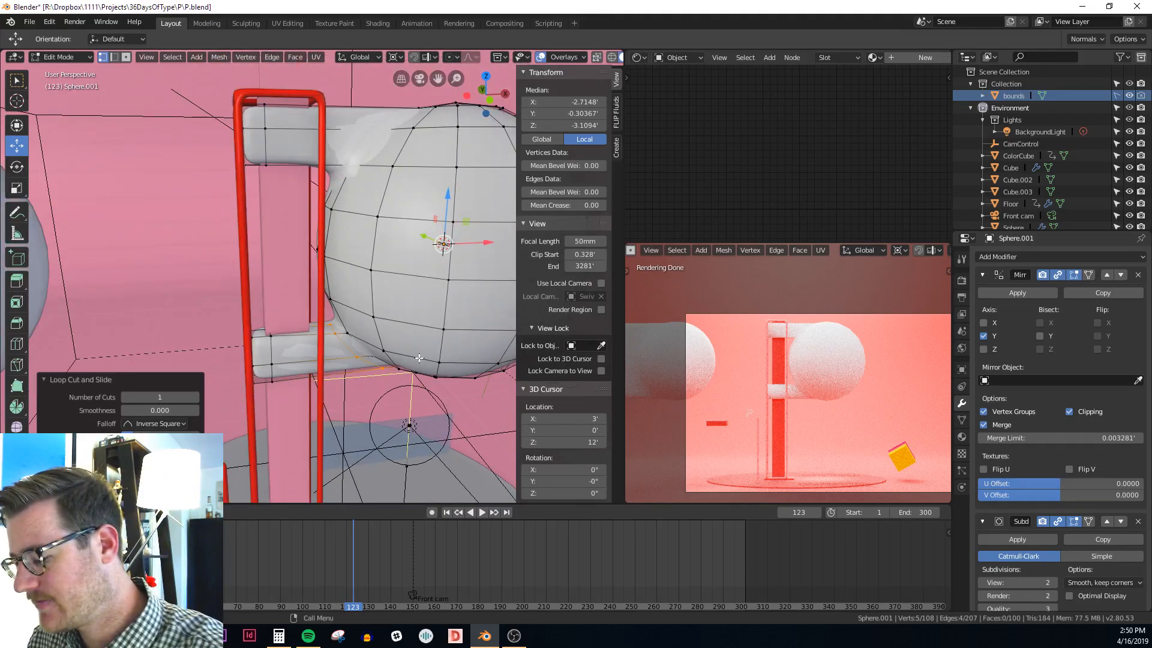
pyautogui.press('.')
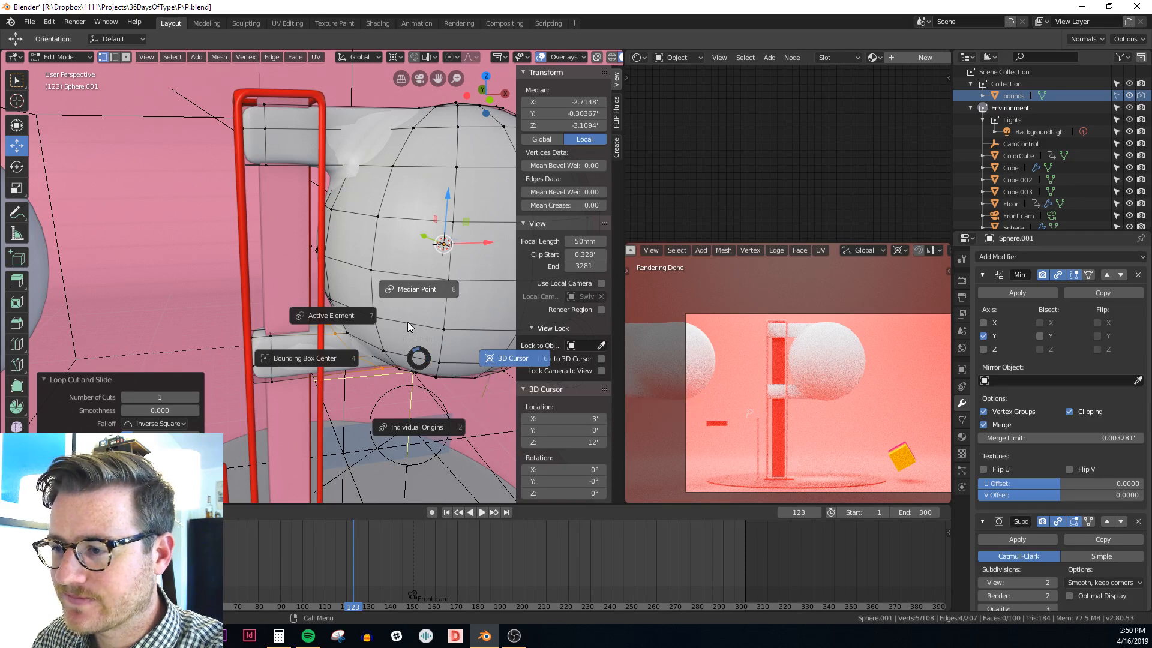
pyautogui.click(503, 359)
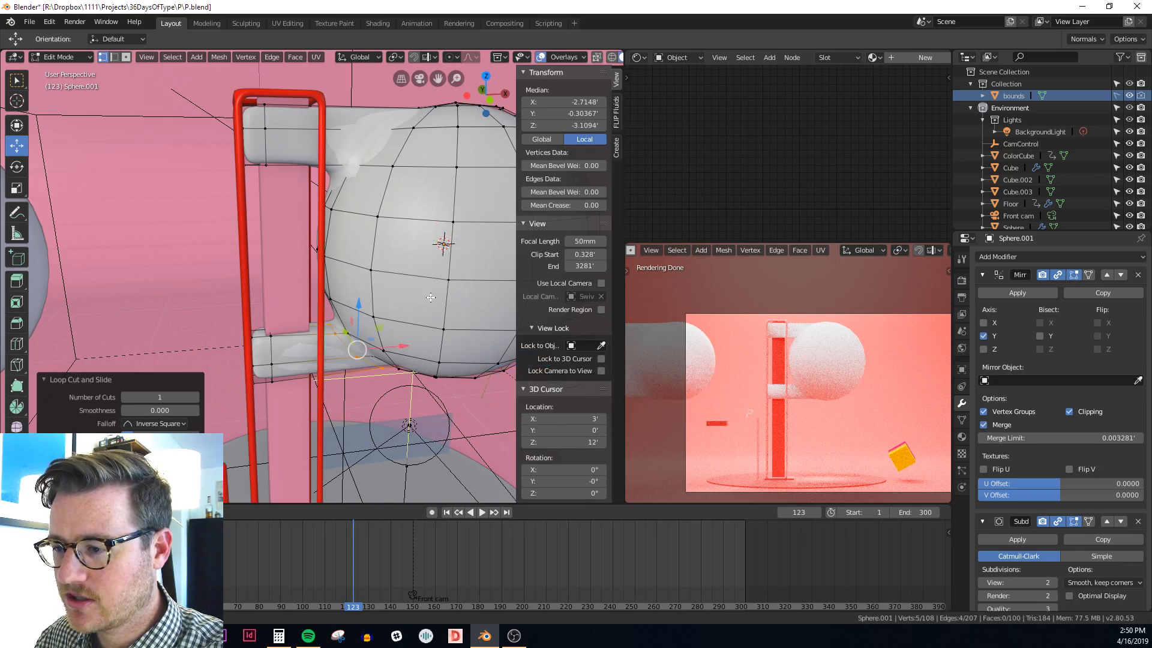
pyautogui.scroll(1, 431, 297)
pyautogui.press('s')
pyautogui.press('x')
pyautogui.press('0')
pyautogui.press('Return')
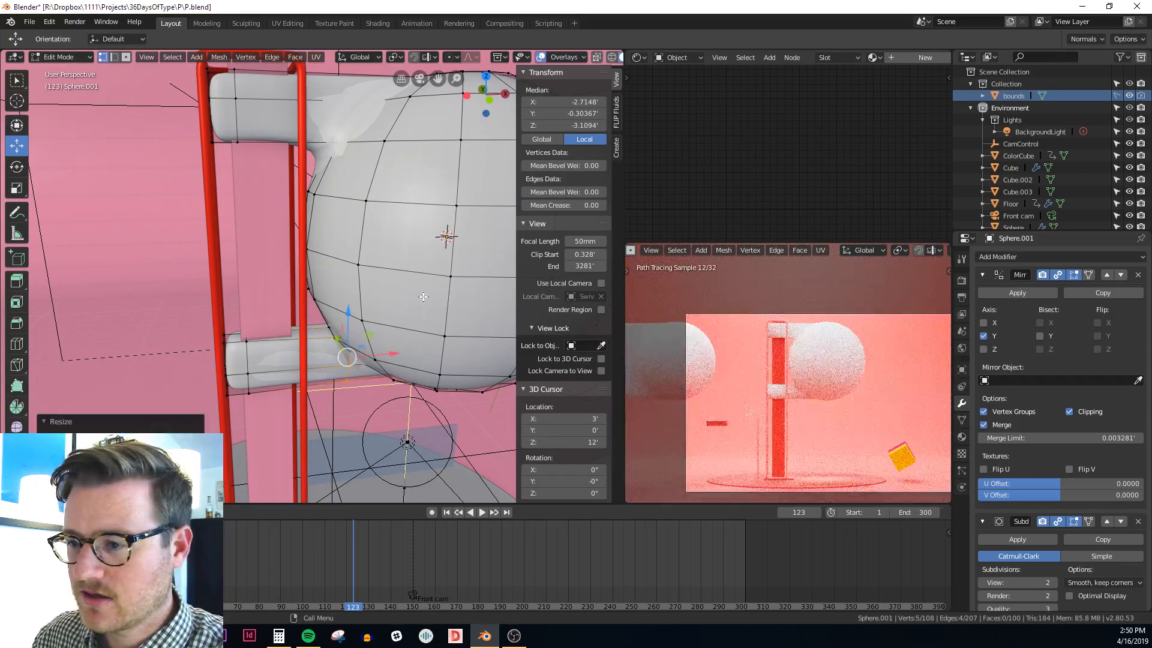
pyautogui.press('g')
pyautogui.press('x')
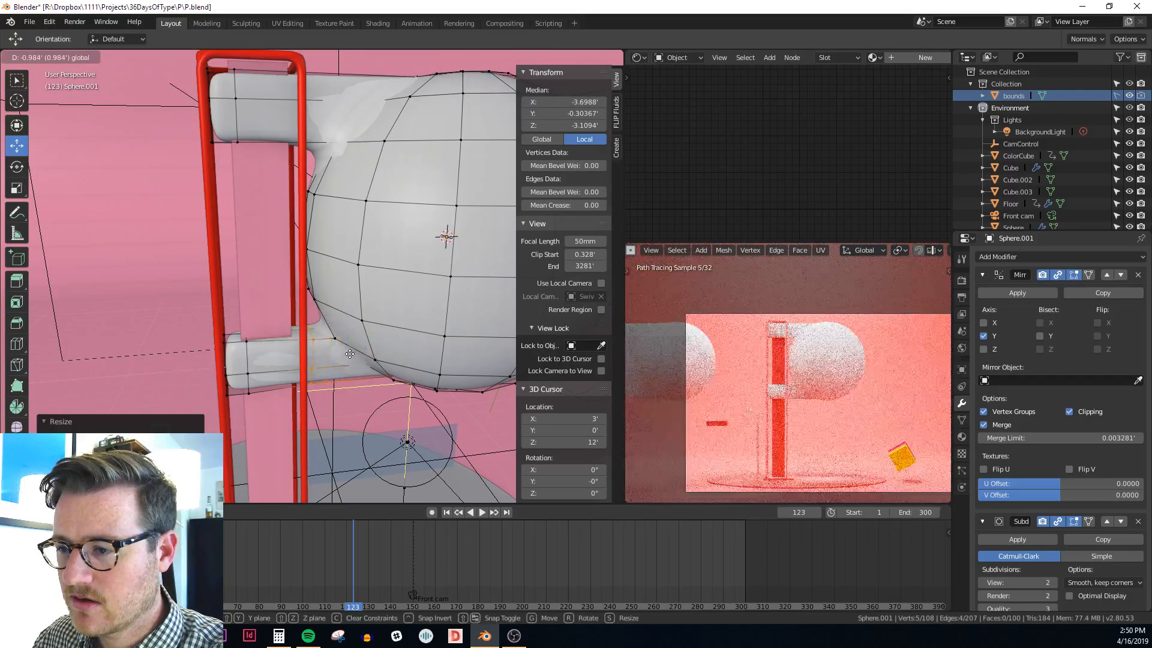
pyautogui.click(354, 350)
# Try to add a second edge loop near the lower arm's outer end and move it along X, and undo it
pyautogui.moveTo(355, 350); pyautogui.dragTo(288, 309, button='middle')
pyautogui.keyDown('alt'); pyautogui.click(289, 395); pyautogui.keyUp('alt')
pyautogui.hotkey('alt', 'z')
pyautogui.hotkey('ctrl', 'r')
pyautogui.click(279, 285)
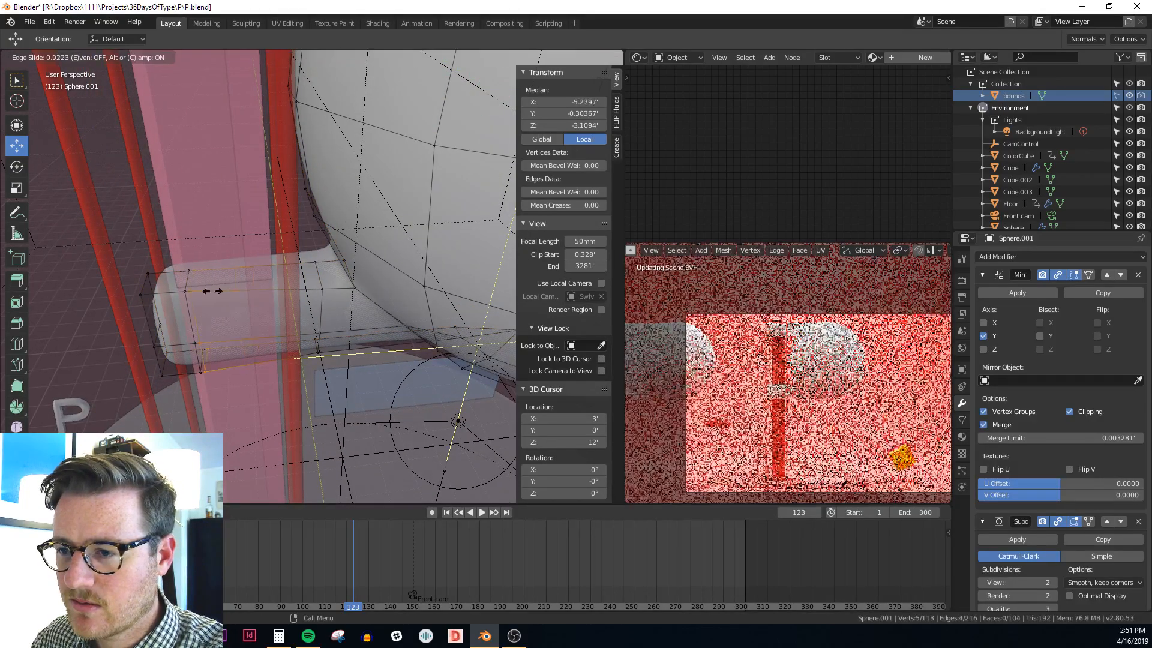
pyautogui.click(198, 318)
pyautogui.press('g')
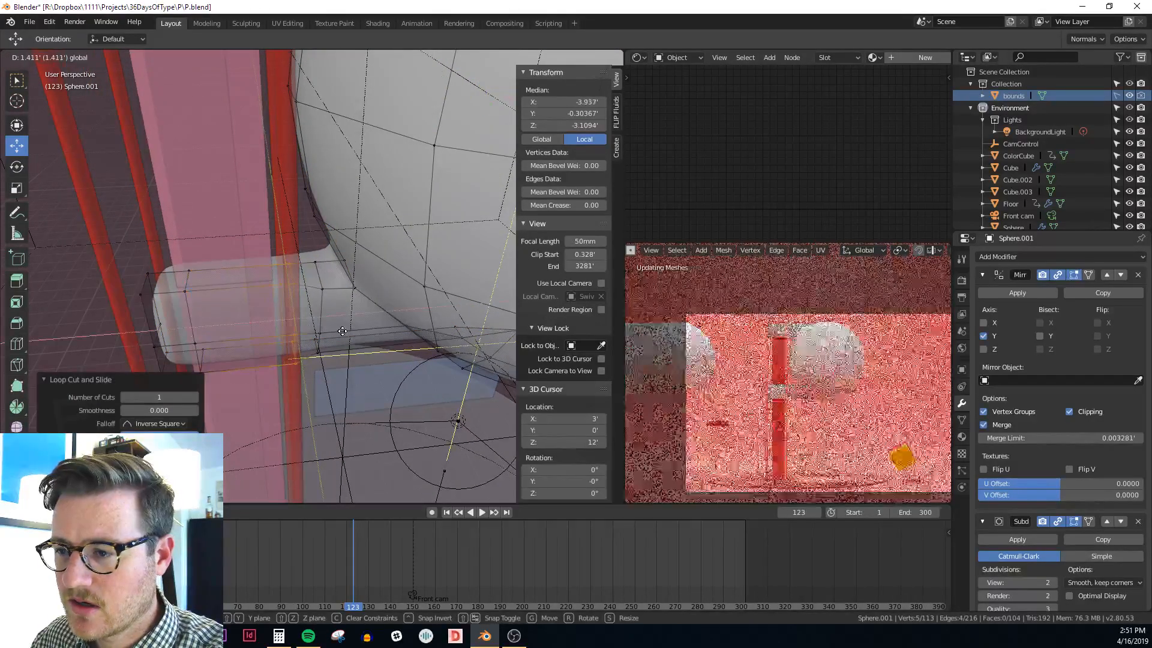
pyautogui.rightClick(343, 330)
pyautogui.hotkey('ctrl', 'z')
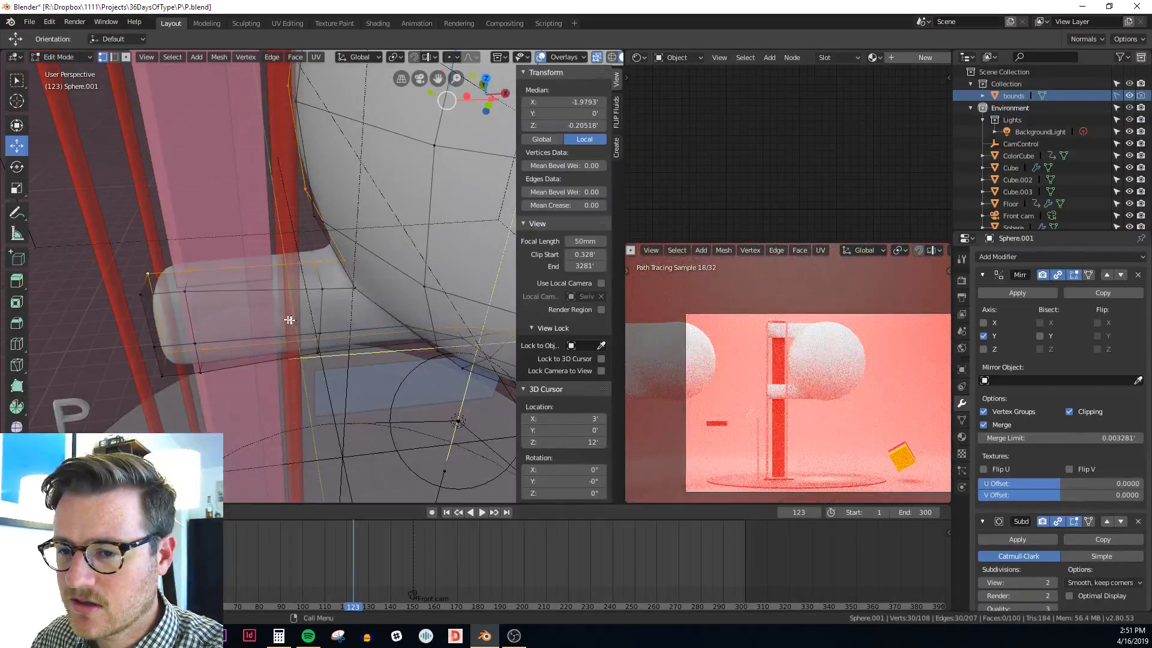
pyautogui.moveTo(276, 321); pyautogui.dragTo(281, 295, button='middle')
pyautogui.press('KP_7')
pyautogui.moveTo(173, 336); pyautogui.dragTo(225, 321, button='middle')
pyautogui.hotkey('alt', 'z')
pyautogui.scroll(3, 210, 360)
pyautogui.keyDown('shift'); pyautogui.moveTo(247, 381); pyautogui.dragTo(282, 279, button='middle'); pyautogui.keyUp('shift')
pyautogui.scroll(1, 289, 318)
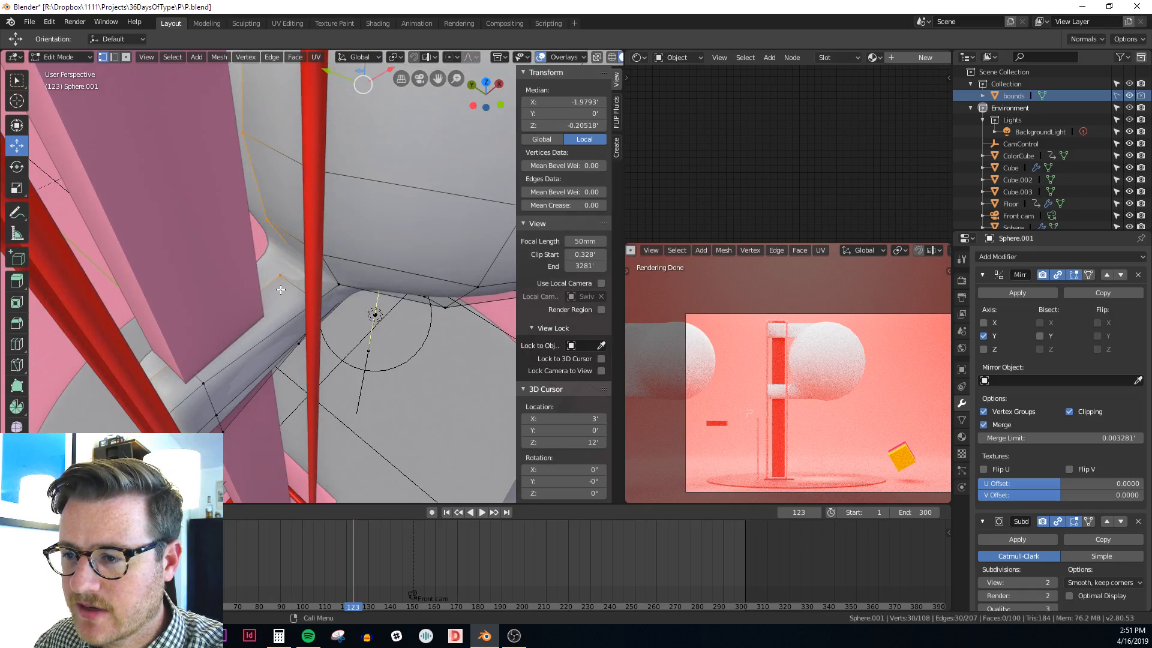
pyautogui.moveTo(191, 345); pyautogui.dragTo(286, 294, button='middle')
pyautogui.press('k')
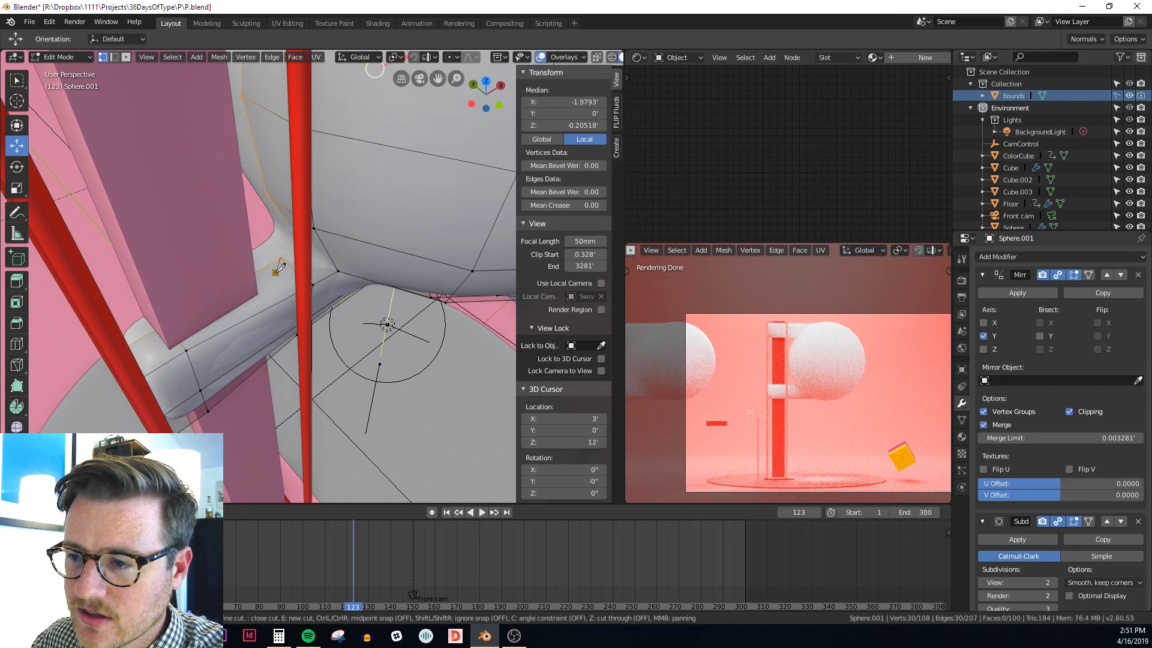
pyautogui.click(275, 272)
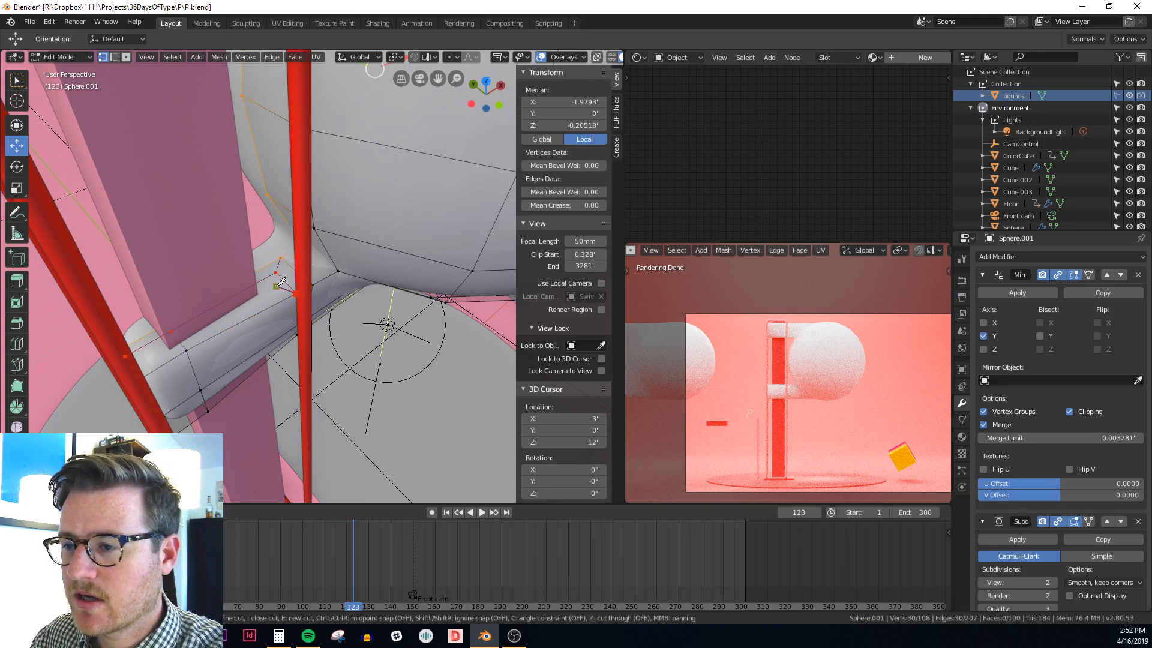
pyautogui.press('Escape')
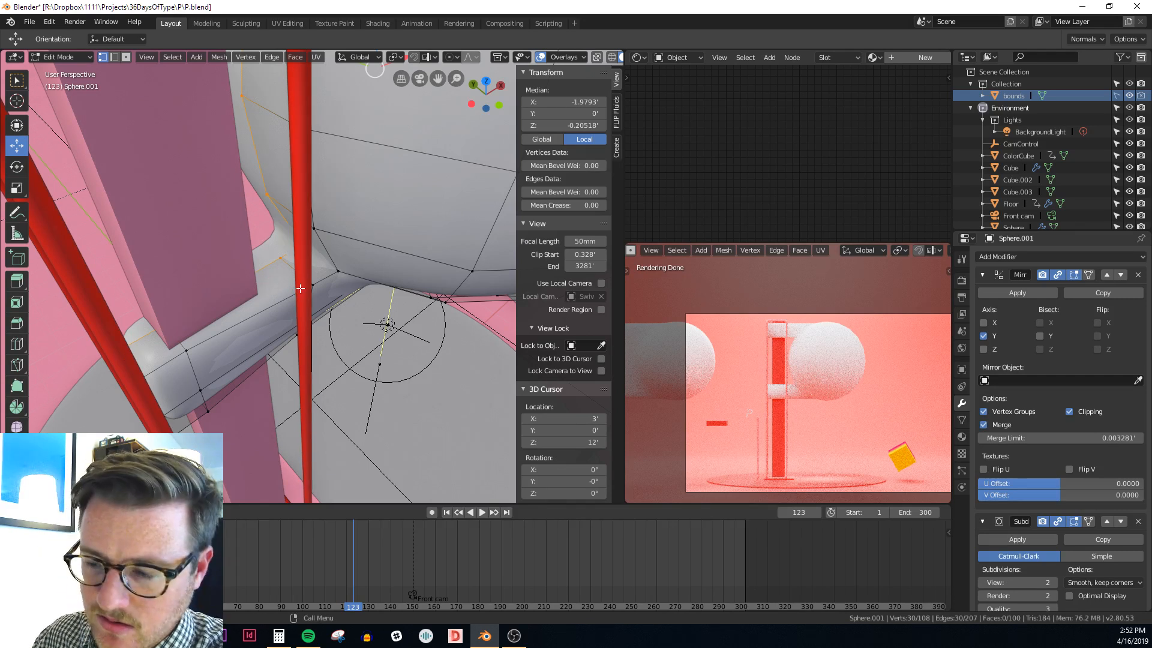
# Knife-cut a line along the lower arm's upper surface beside the post, from the bowl side to the arm's outer end
pyautogui.press('k')
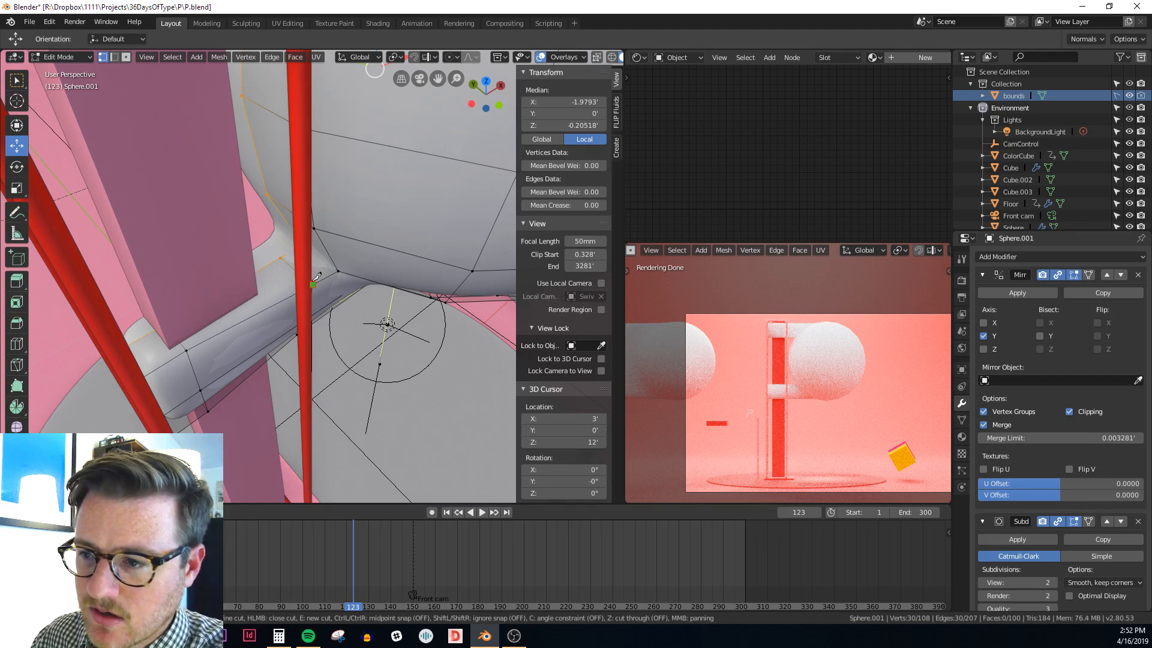
pyautogui.click(265, 268)
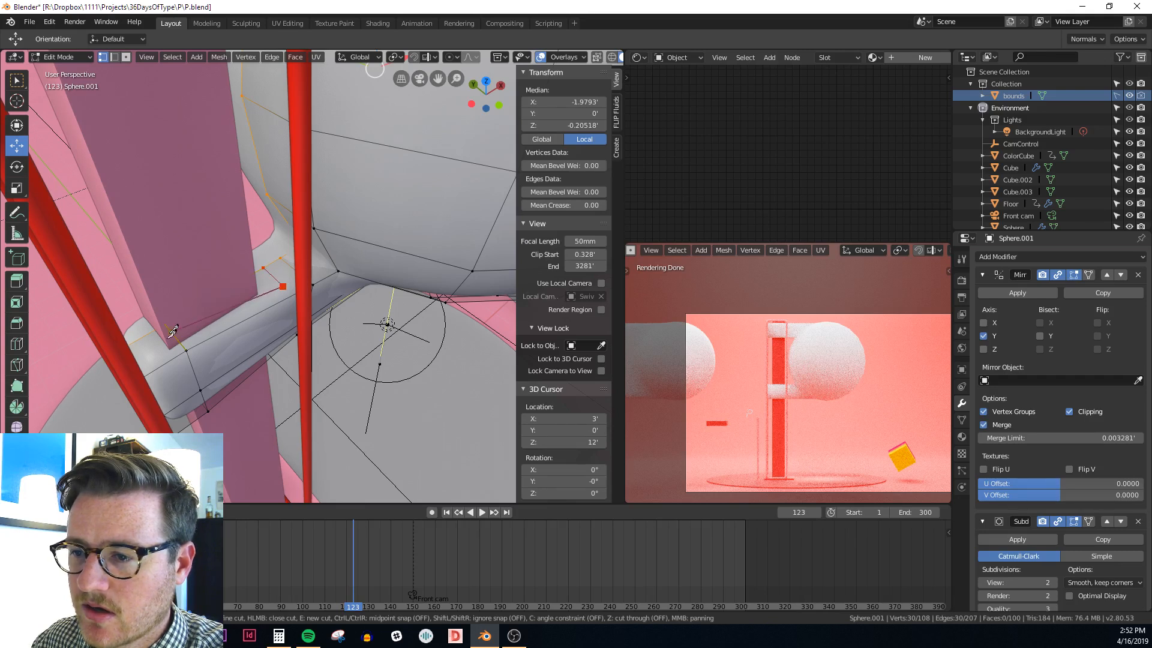
pyautogui.click(132, 363)
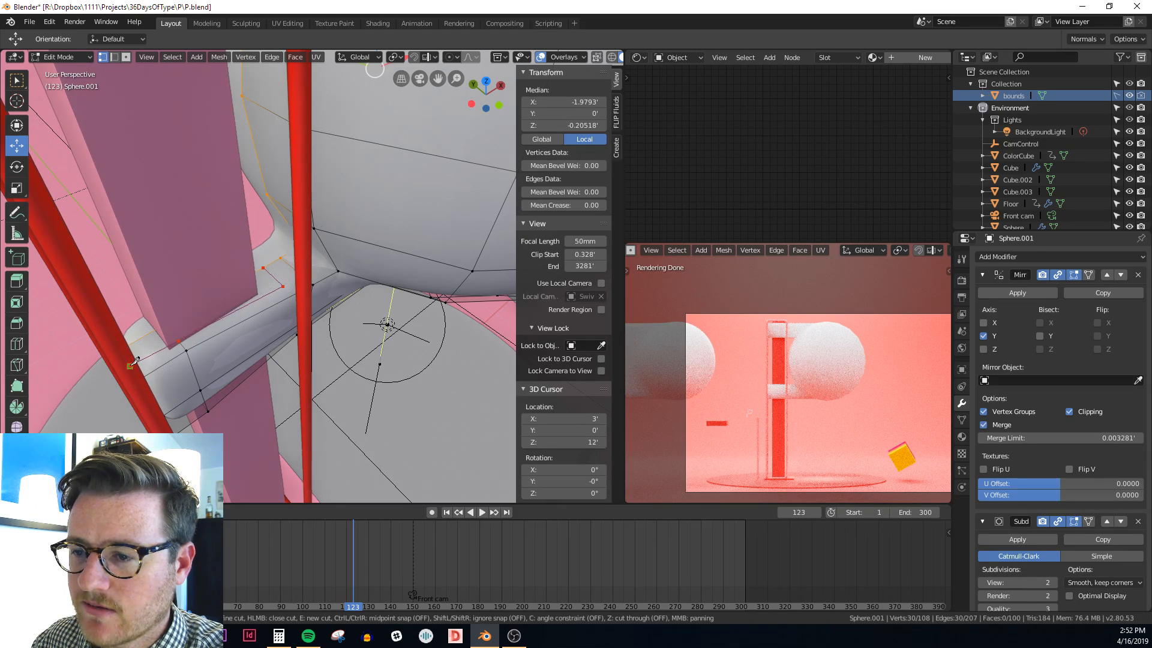
pyautogui.click(313, 283)
pyautogui.press('Return')
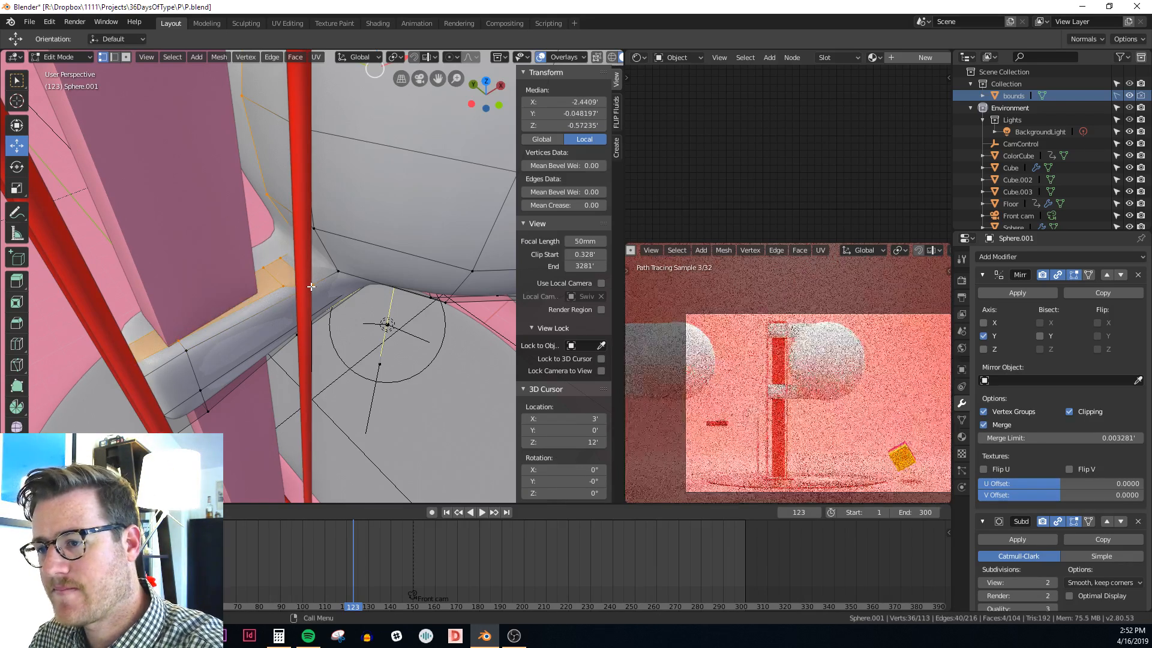
# Select the two inner faces of the cut on the lower arm's upper surface and delete them
pyautogui.press('3')
pyautogui.click(242, 299)
pyautogui.keyDown('shift'); pyautogui.click(153, 342); pyautogui.keyUp('shift')
pyautogui.press('x')
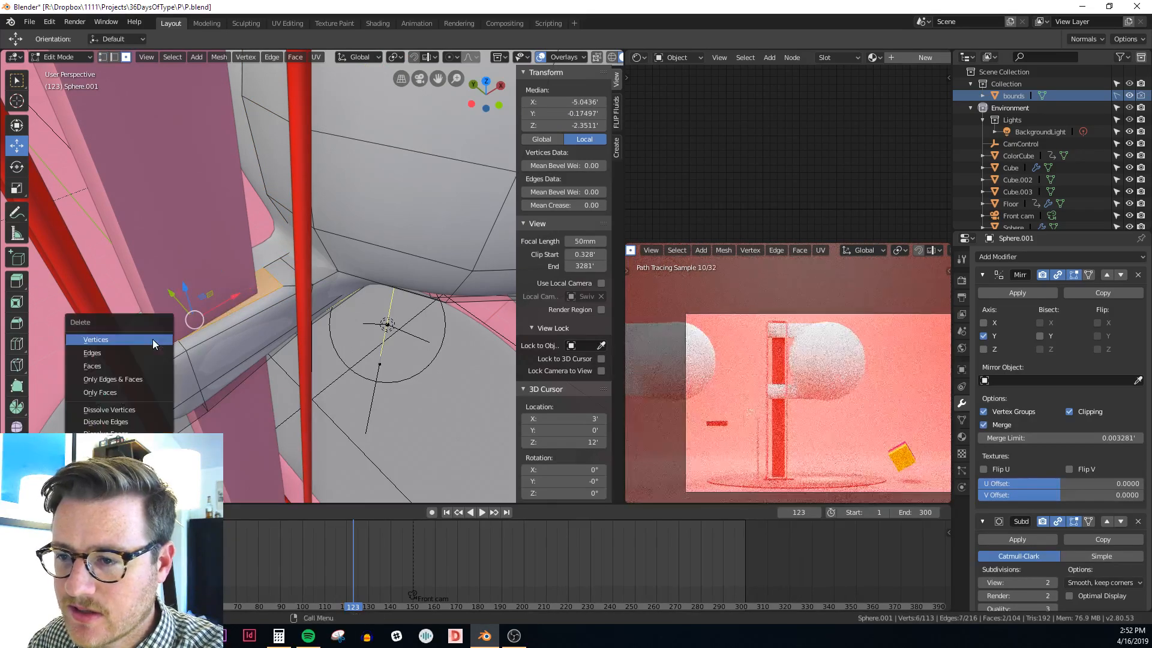
pyautogui.click(96, 366)
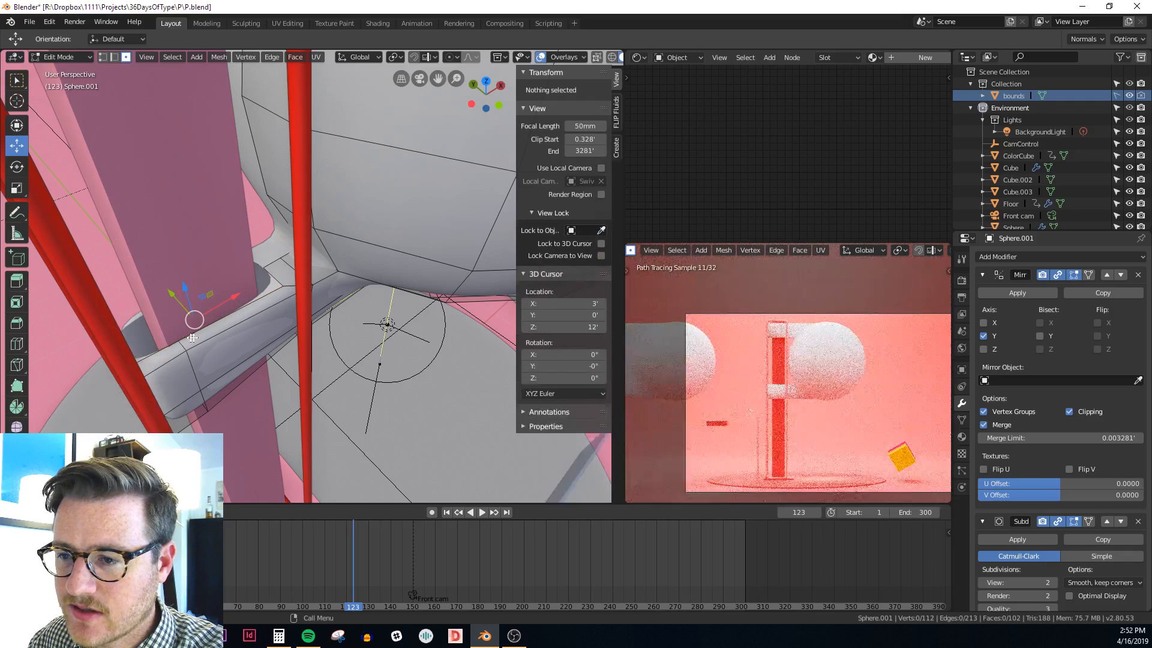
# Continue the knife cut down the lower arm's outer end and along its underside to the bowl side
pyautogui.moveTo(150, 360)
pyautogui.mouseDown(button='middle')
pyautogui.moveTo(248, 327)
pyautogui.moveTo(185, 390)
pyautogui.moveTo(190, 369)
pyautogui.moveTo(204, 383)
pyautogui.moveTo(173, 356)
pyautogui.mouseUp(button='middle')
pyautogui.click(185, 390)
pyautogui.hotkey('alt', 'a')
pyautogui.press('k')
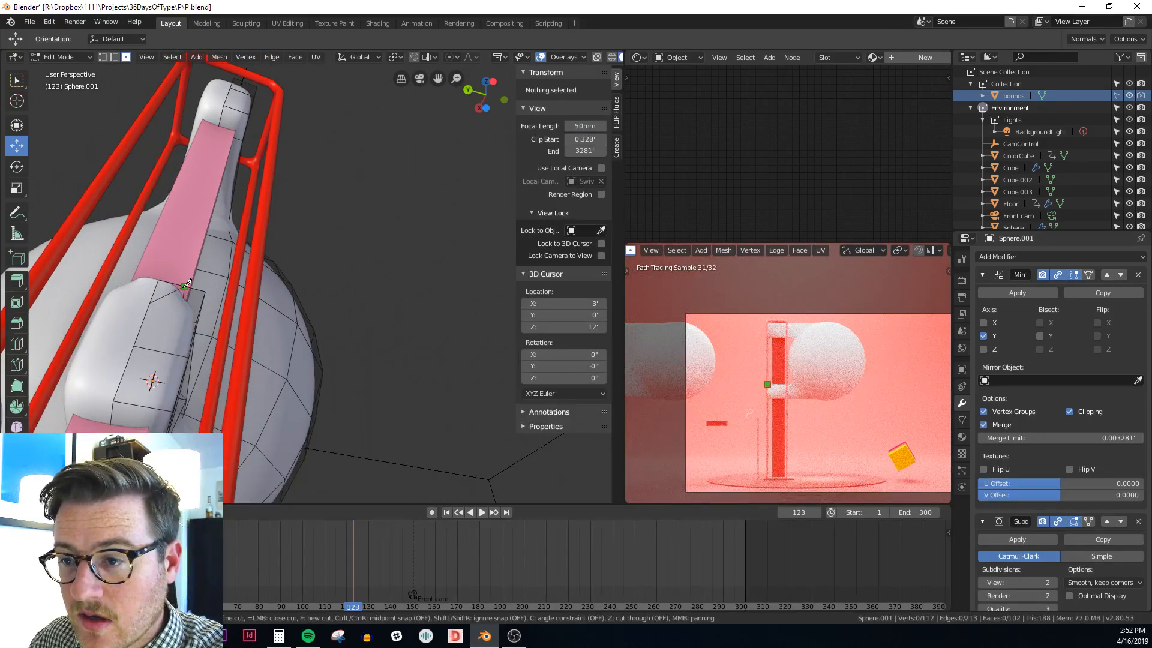
pyautogui.click(184, 288)
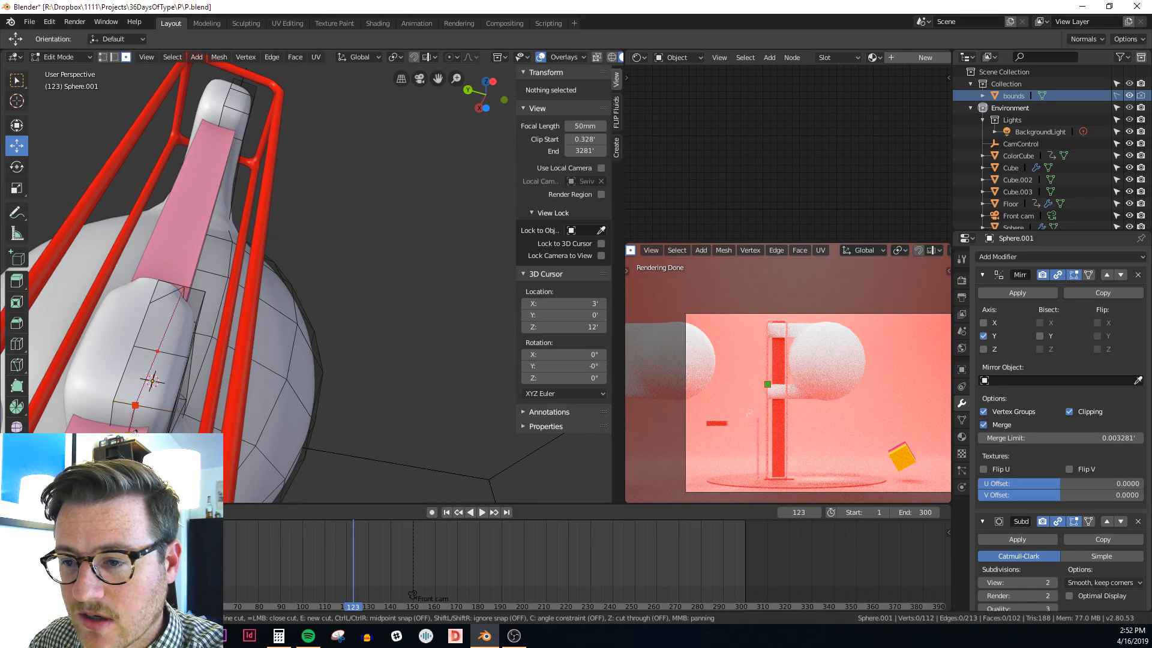
pyautogui.moveTo(135, 431); pyautogui.dragTo(335, 351, button='middle')
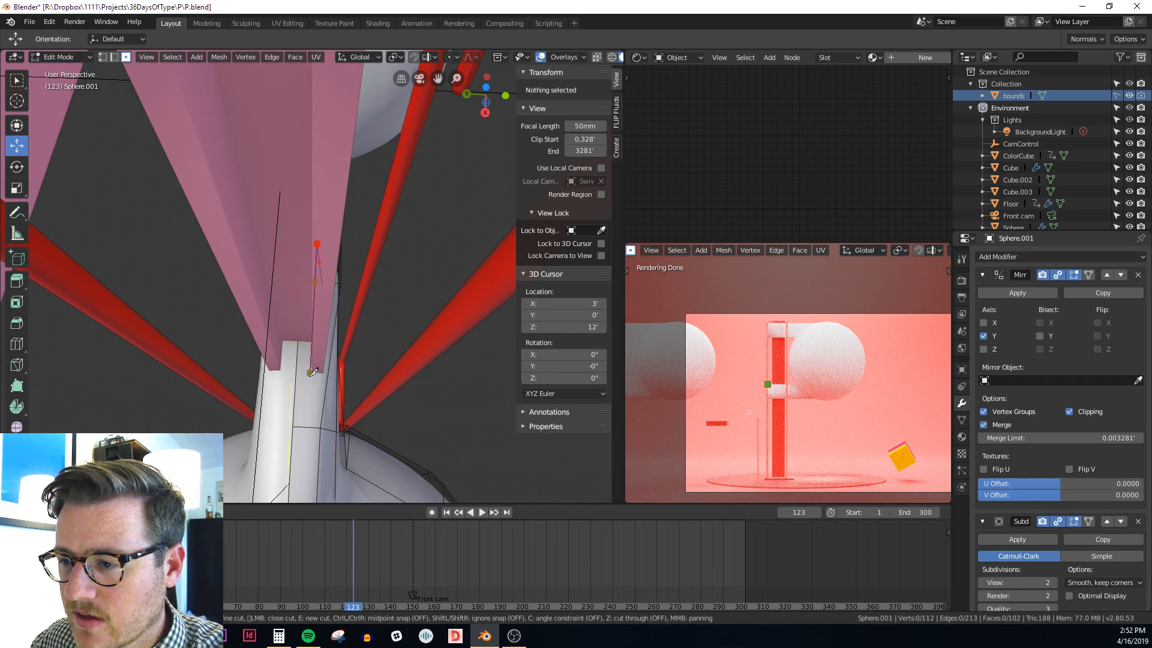
pyautogui.click(310, 408)
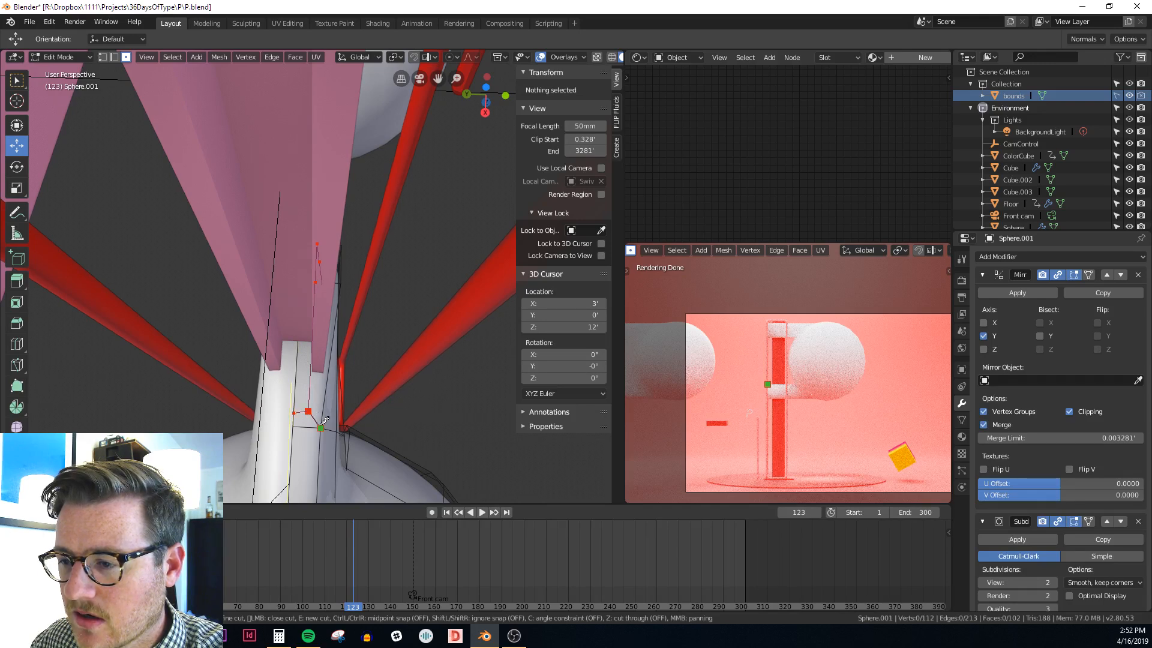
pyautogui.press('Return')
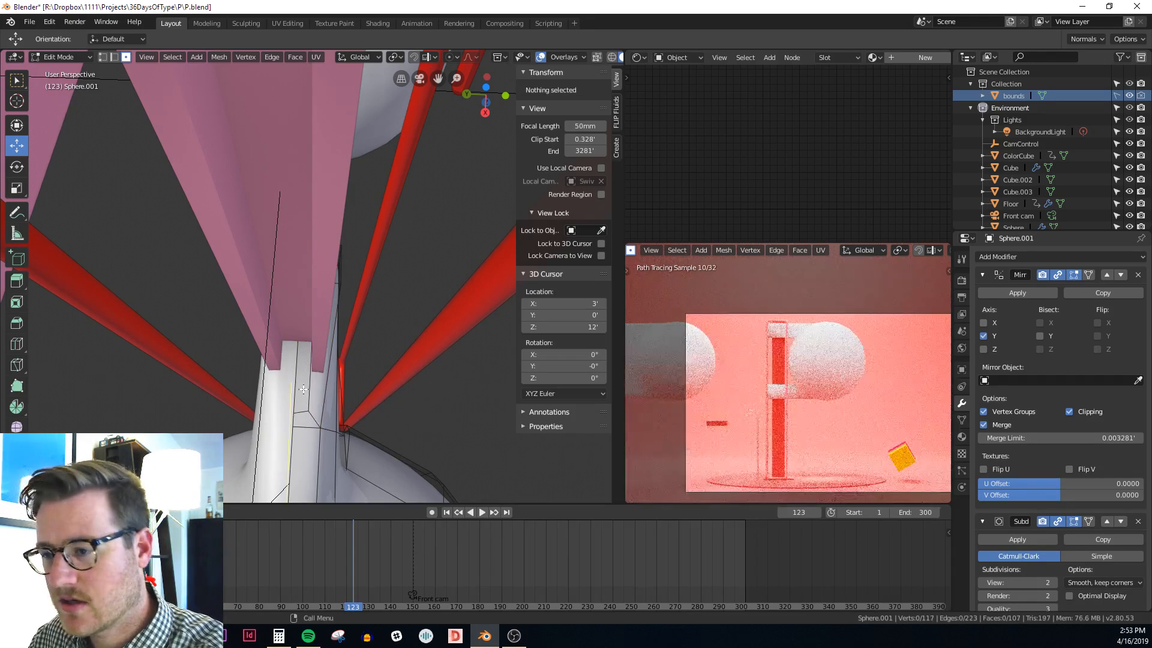
# Delete the inner cut face on the lower arm's underside and the adjoining face toward the arm's outer end
pyautogui.click(306, 381)
pyautogui.press('x')
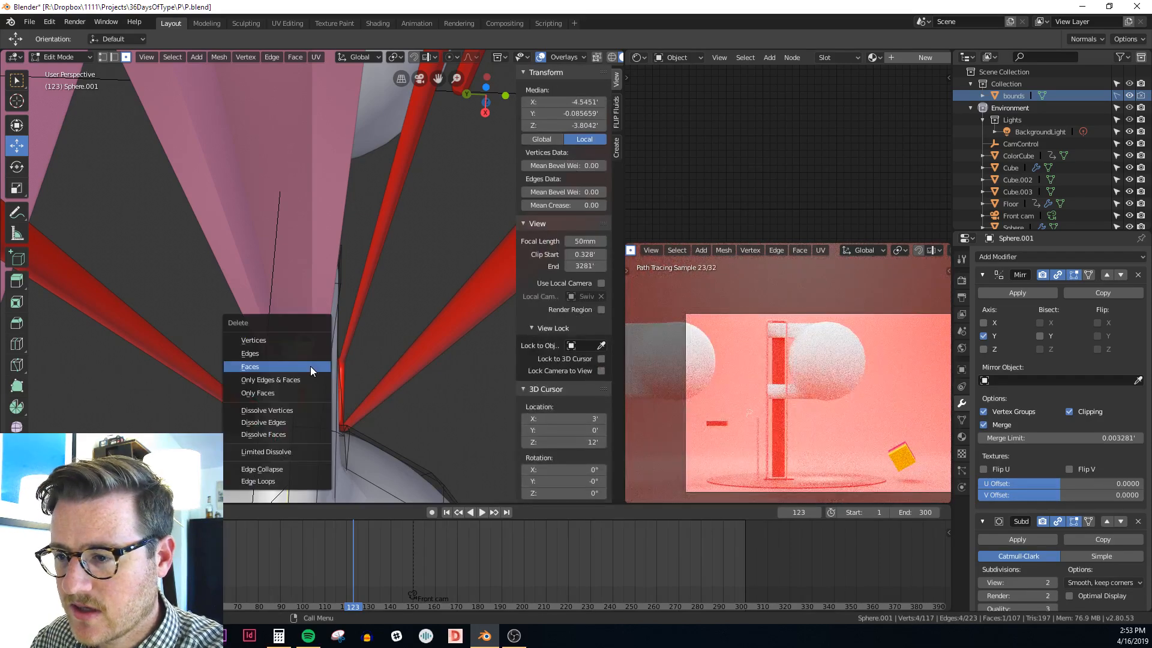
pyautogui.click(311, 366)
pyautogui.moveTo(336, 327); pyautogui.dragTo(312, 354, button='middle')
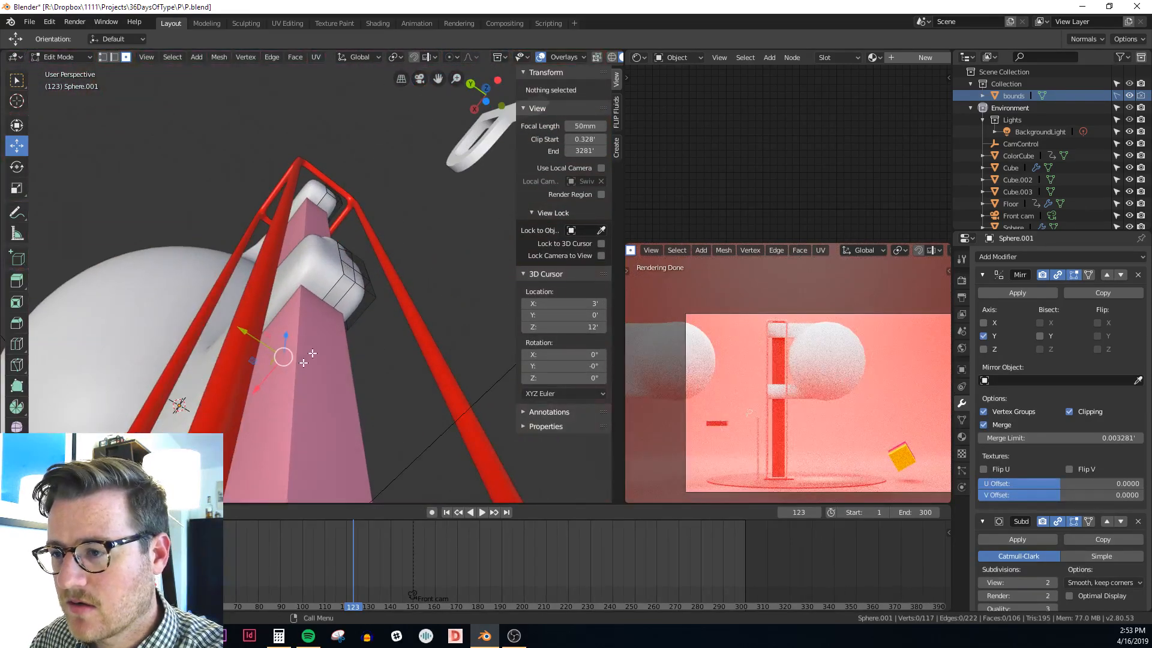
pyautogui.click(336, 295)
pyautogui.press('x')
pyautogui.click(336, 293)
# Select the three inner faces on the lower arm's outer end and delete their edges
pyautogui.moveTo(336, 293); pyautogui.dragTo(317, 252, button='middle')
pyautogui.click(317, 253)
pyautogui.keyDown('shift'); pyautogui.click(318, 288); pyautogui.keyUp('shift')
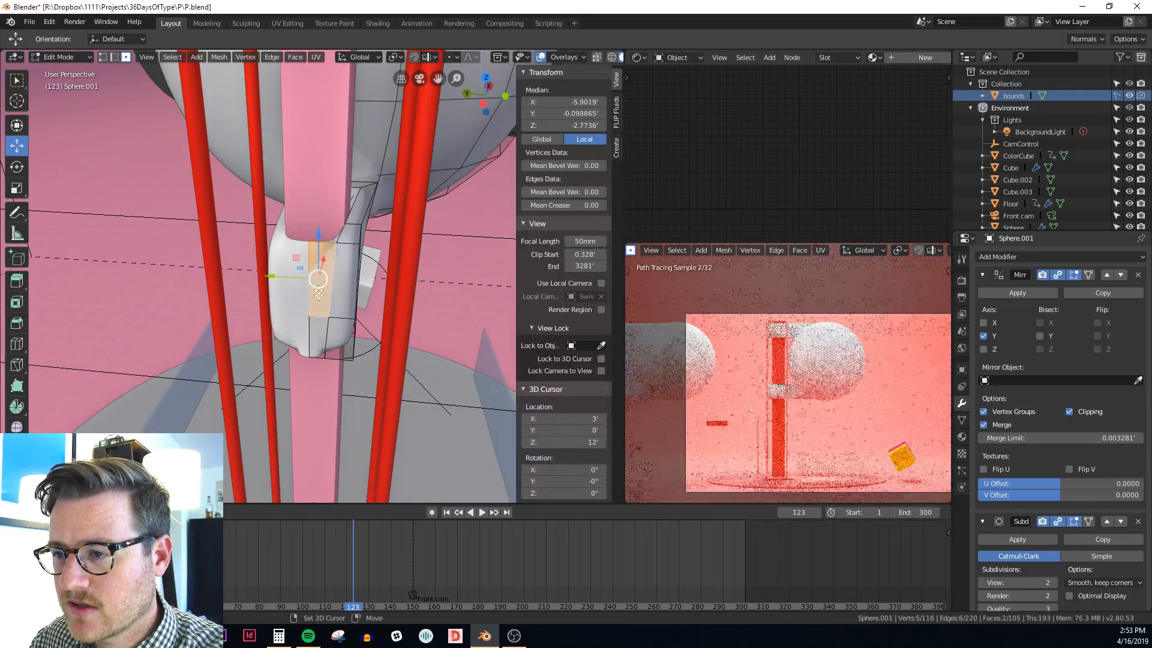
pyautogui.keyDown('shift'); pyautogui.click(318, 333); pyautogui.keyUp('shift')
pyautogui.press('x')
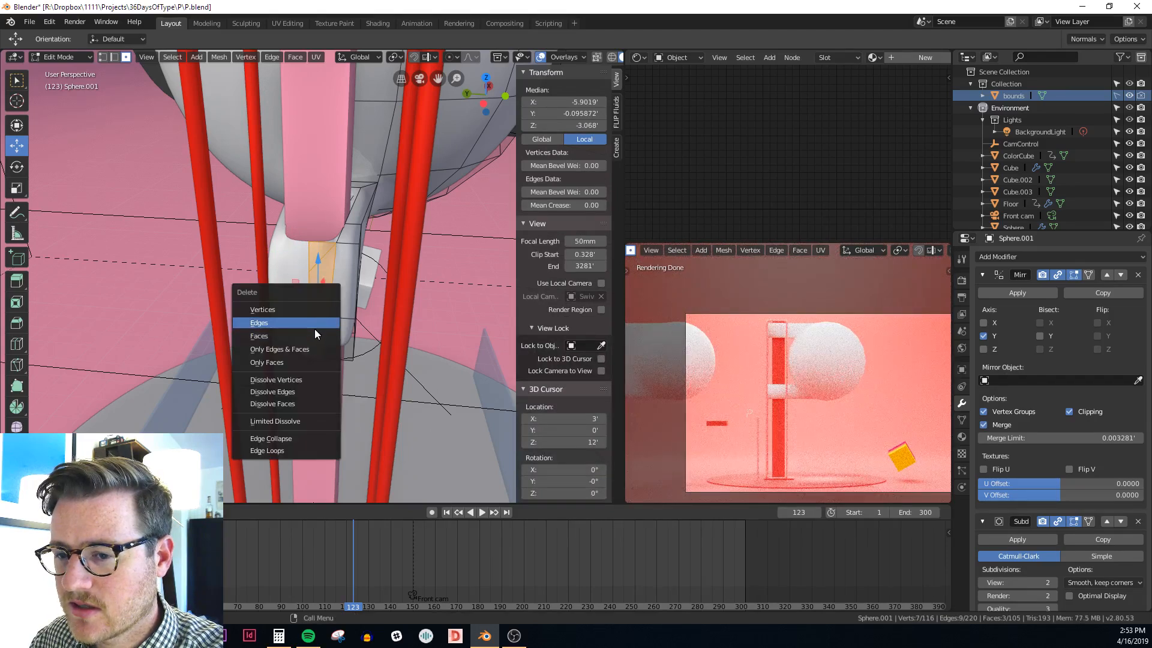
pyautogui.click(315, 327)
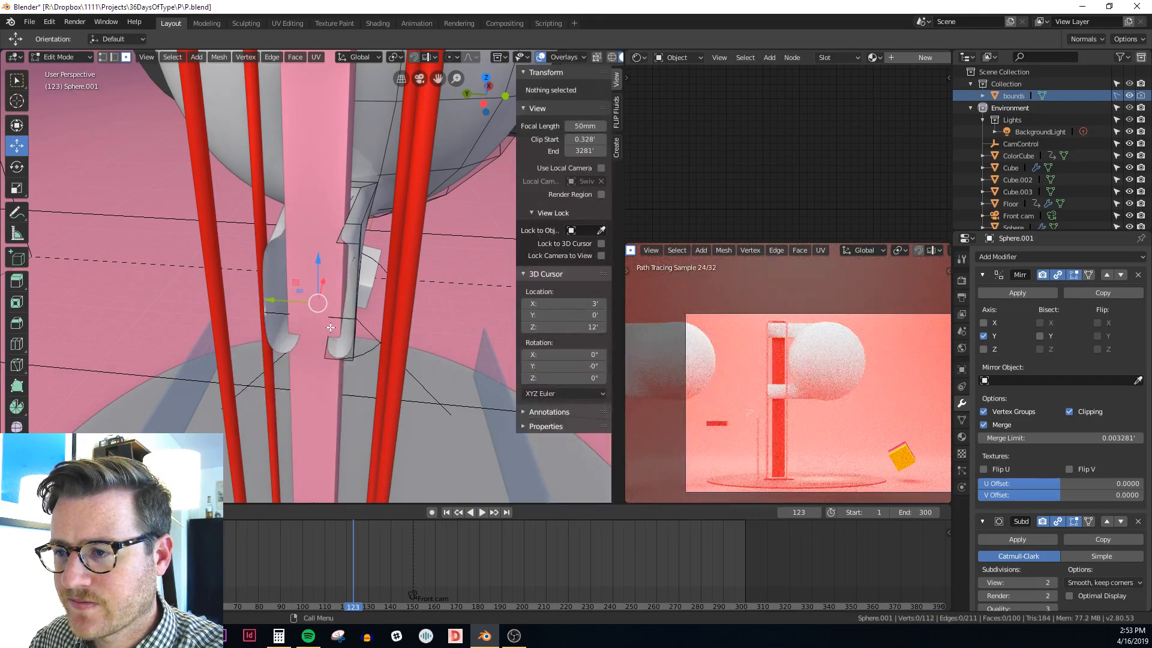
# Fill the two open gaps in the lower arm's outer end with faces, working upward from its bottom edge
pyautogui.hotkey('alt', 'z')
pyautogui.moveTo(330, 327); pyautogui.dragTo(300, 321, button='middle')
pyautogui.hotkey('alt', 'z')
pyautogui.hotkey('alt', 'z')
pyautogui.moveTo(386, 327); pyautogui.dragTo(310, 369, button='middle')
pyautogui.hotkey('alt', 'z')
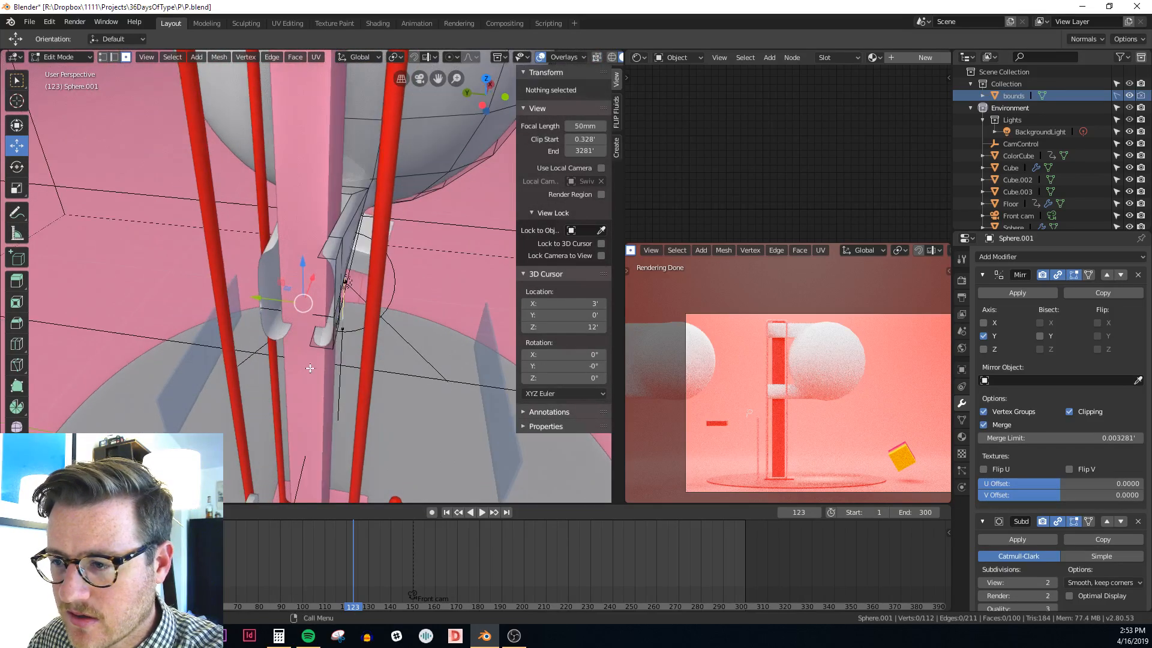
pyautogui.click(324, 333)
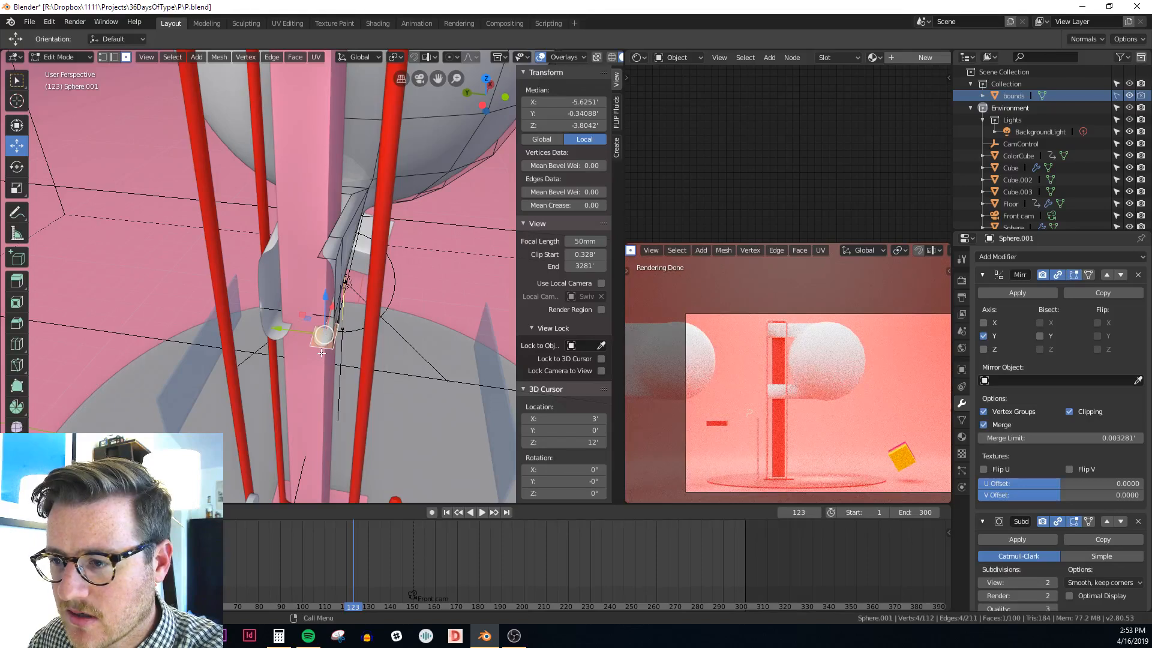
pyautogui.press('2')
pyautogui.scroll(1, 321, 353)
pyautogui.click(324, 349)
pyautogui.moveTo(335, 312); pyautogui.dragTo(332, 308, button='middle')
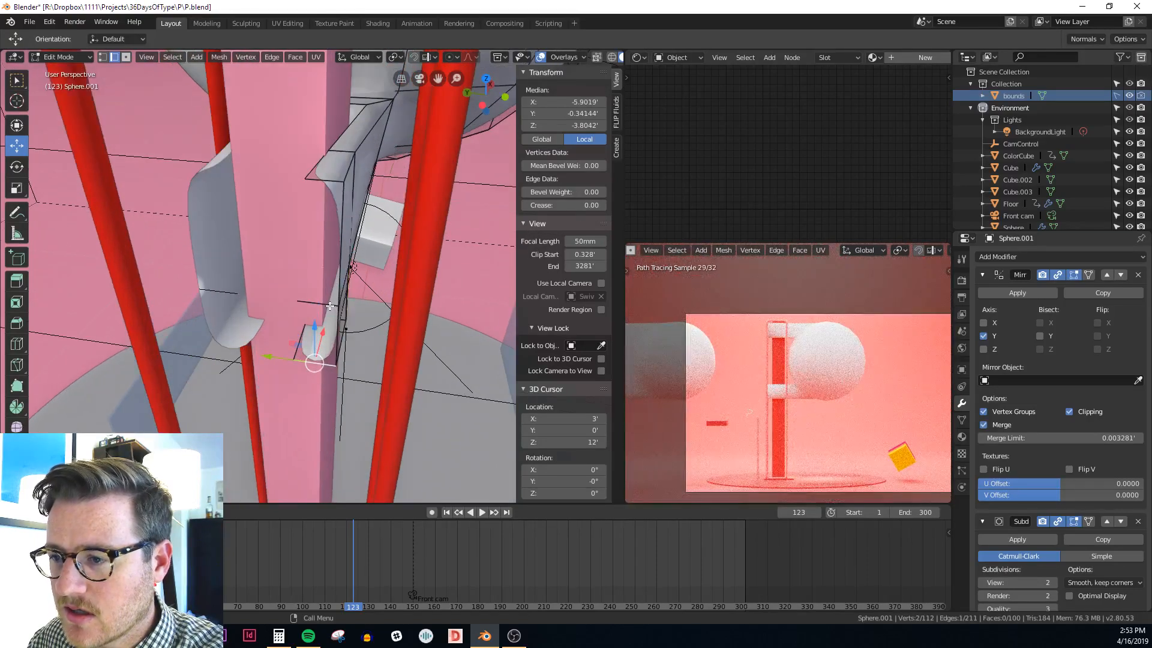
pyautogui.keyDown('shift'); pyautogui.click(330, 306); pyautogui.keyUp('shift')
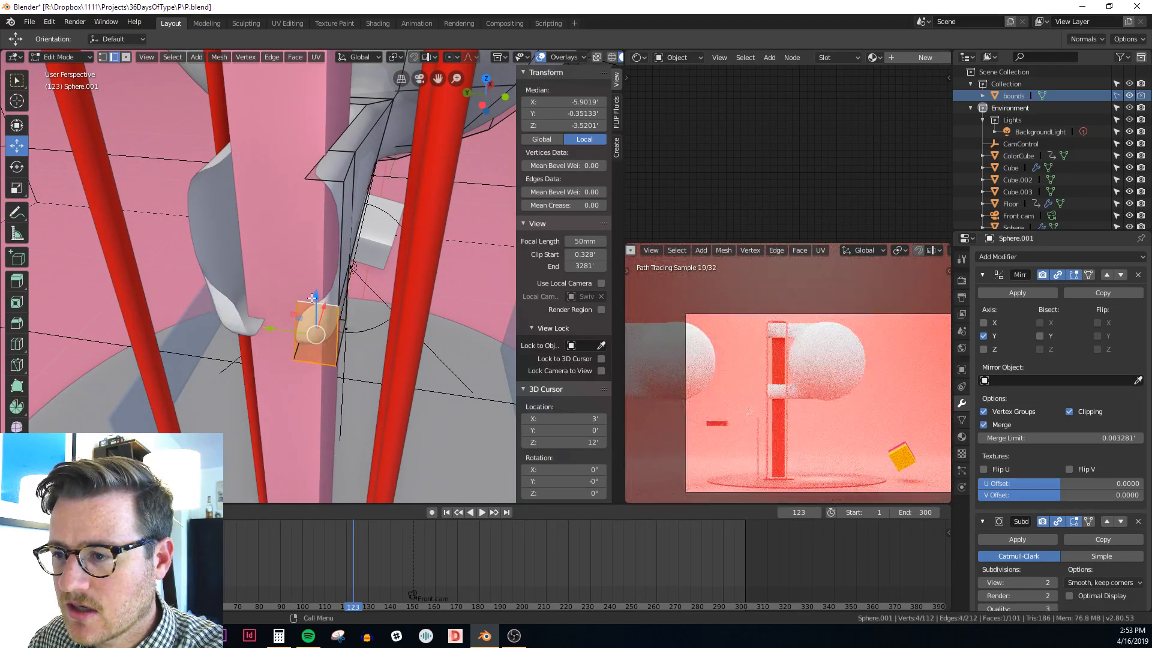
pyautogui.click(312, 299)
pyautogui.press('f')
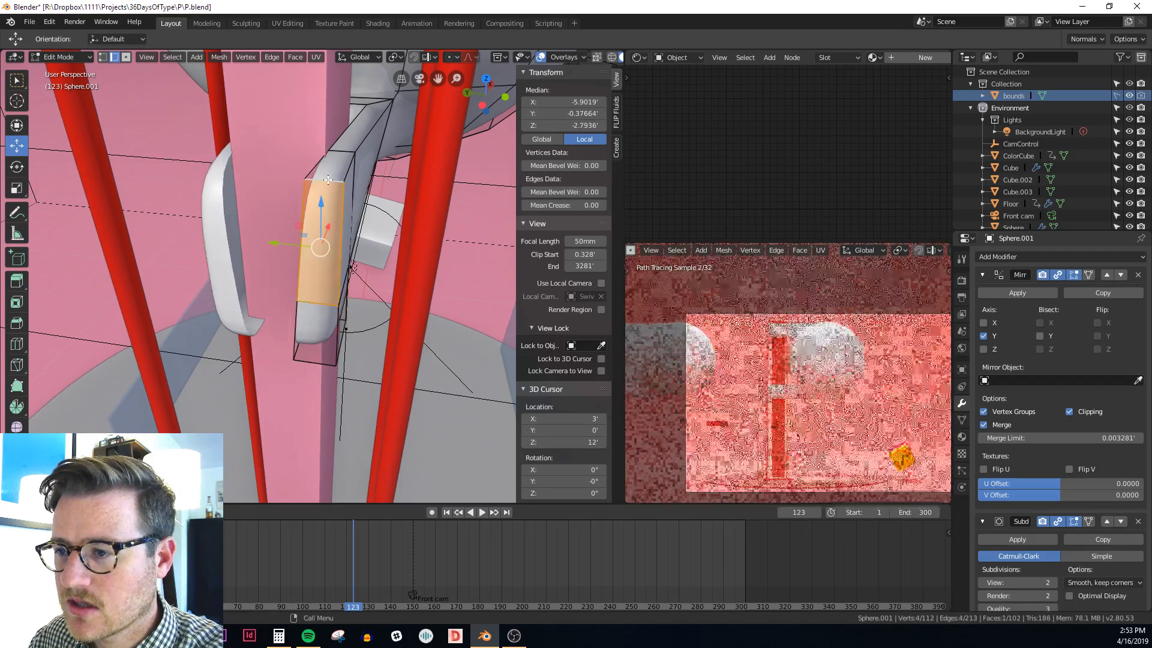
# Select the slot's open border along the lower arm, excluding the bowl-side vertices, and flatten it along Y with a scale of 0
pyautogui.moveTo(329, 172); pyautogui.dragTo(282, 288, button='middle')
pyautogui.hotkey('alt', 'z')
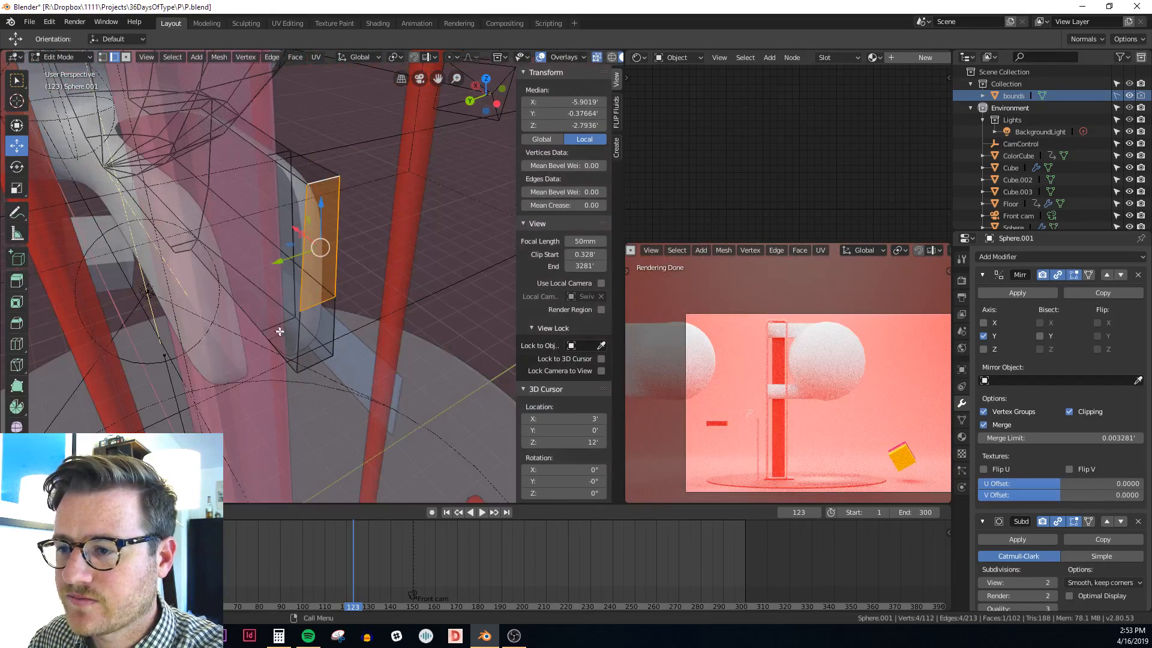
pyautogui.scroll(1, 280, 336)
pyautogui.click(282, 351)
pyautogui.keyDown('shift'); pyautogui.moveTo(282, 352); pyautogui.dragTo(357, 341, button='middle'); pyautogui.keyUp('shift')
pyautogui.hotkey('alt', 'z')
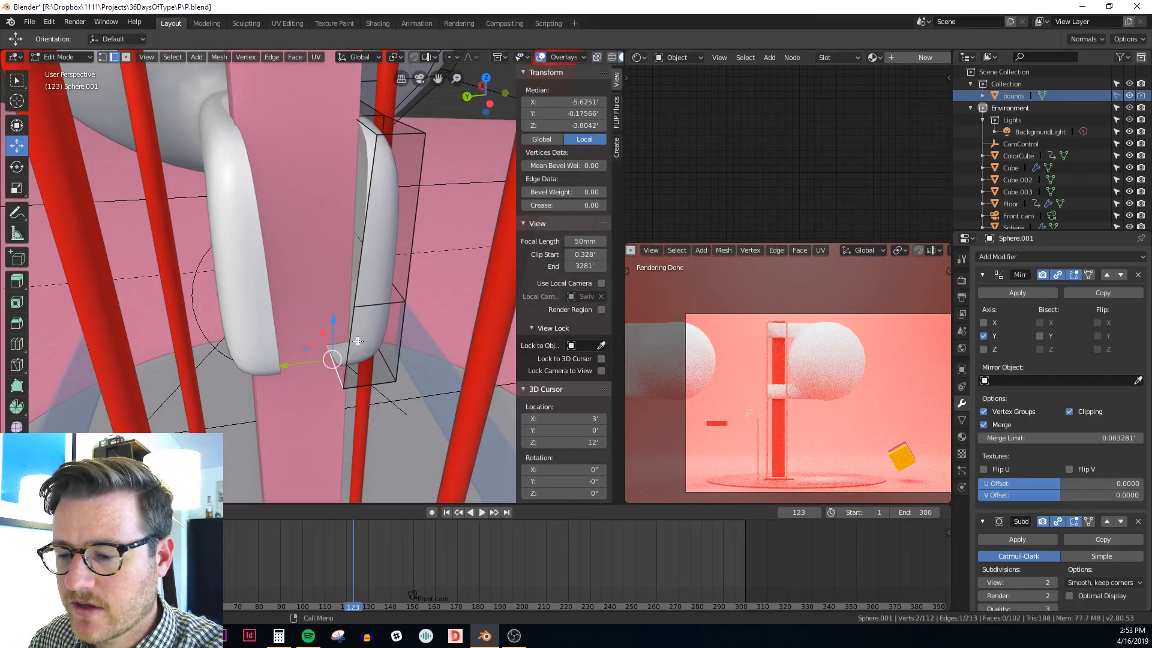
pyautogui.keyDown('alt'); pyautogui.click(352, 337); pyautogui.keyUp('alt')
pyautogui.hotkey('alt', 'z')
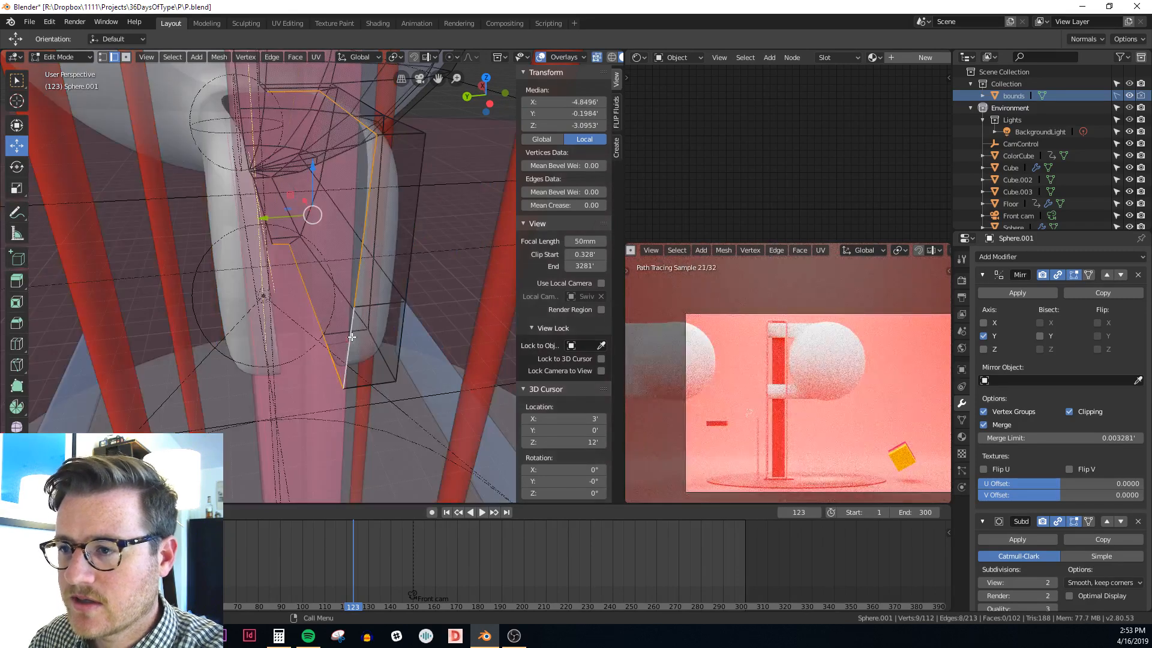
pyautogui.moveTo(301, 318); pyautogui.dragTo(303, 345, button='middle')
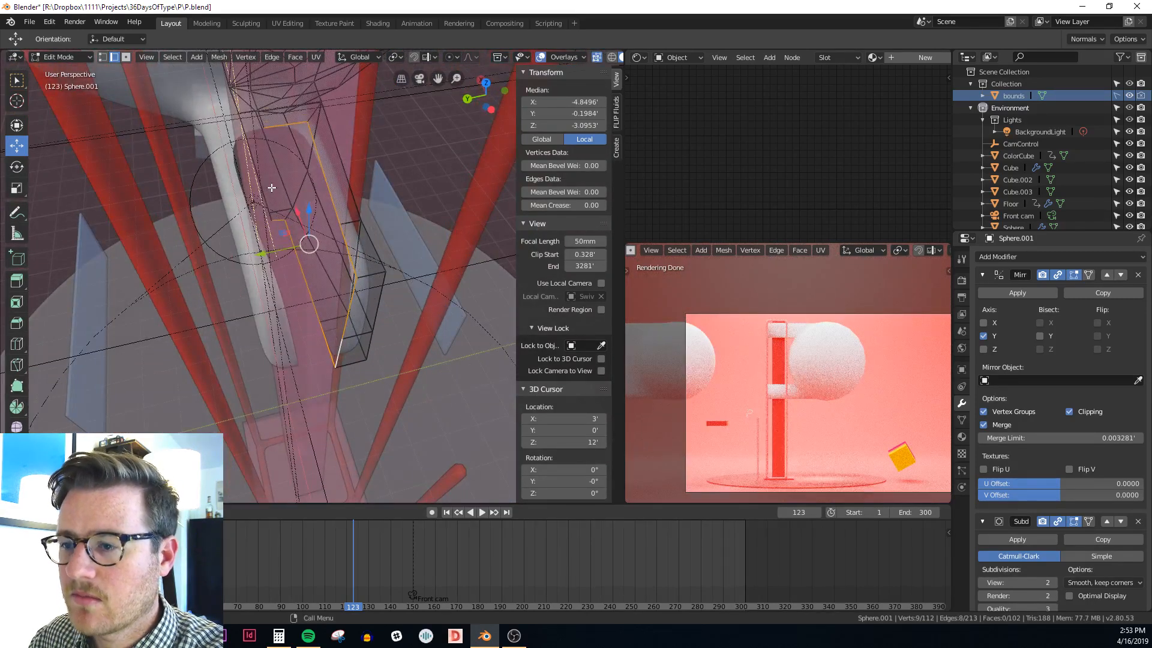
pyautogui.press('1')
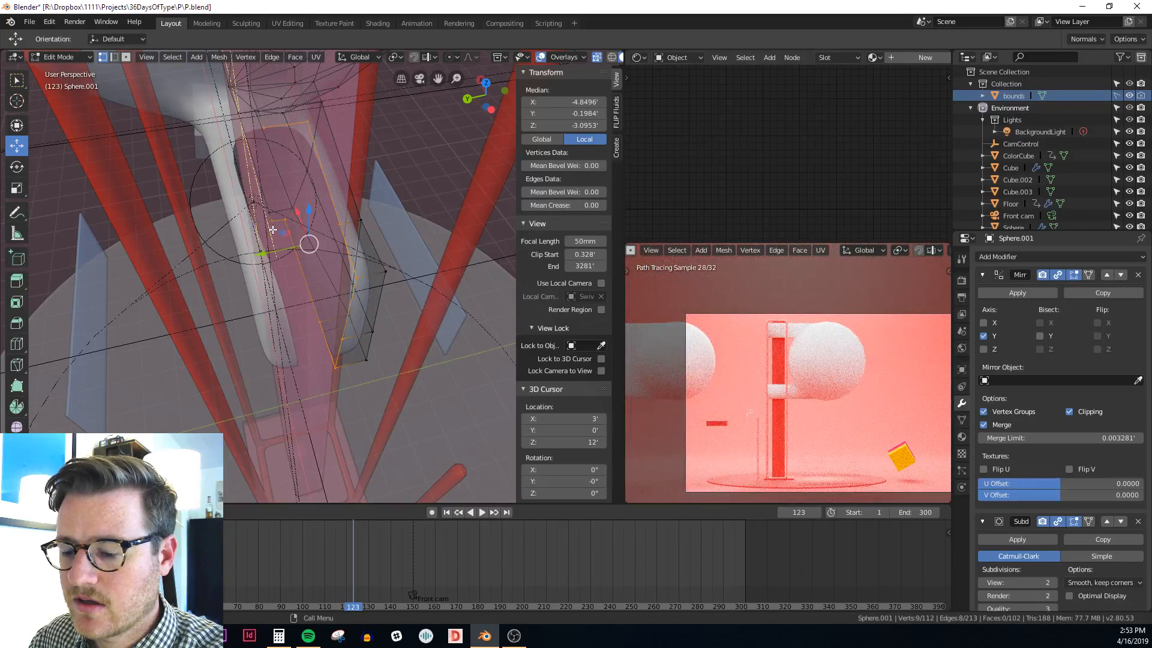
pyautogui.keyDown('shift'); pyautogui.click(261, 211); pyautogui.keyUp('shift')
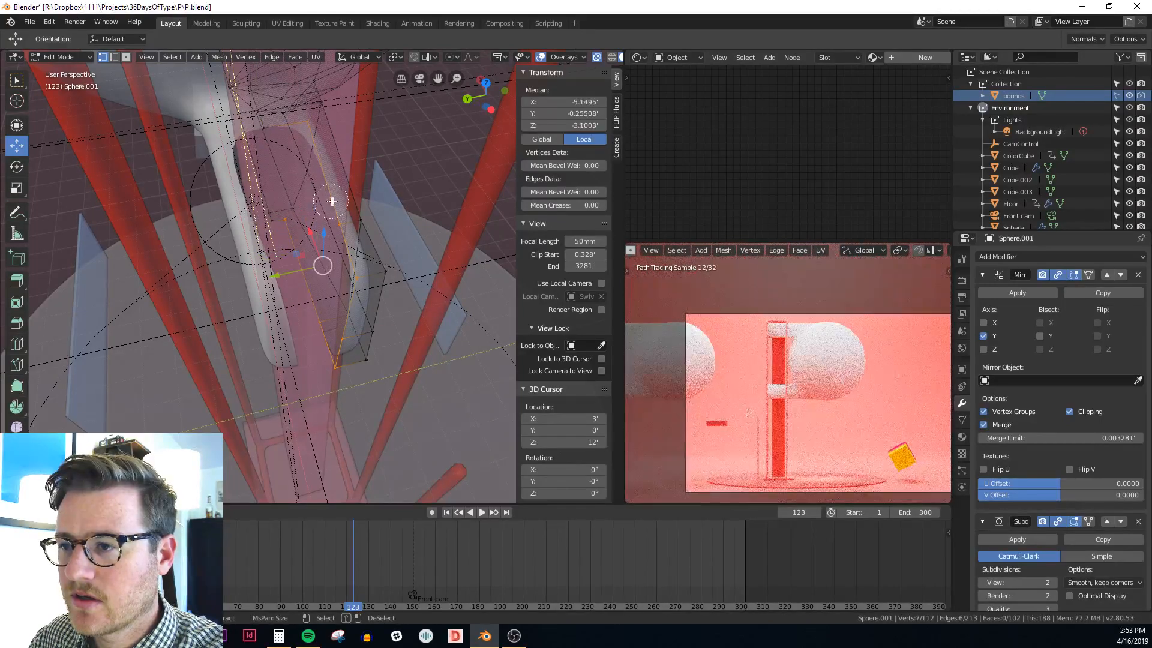
pyautogui.moveTo(391, 211); pyautogui.dragTo(372, 207, button='middle')
pyautogui.write('s')
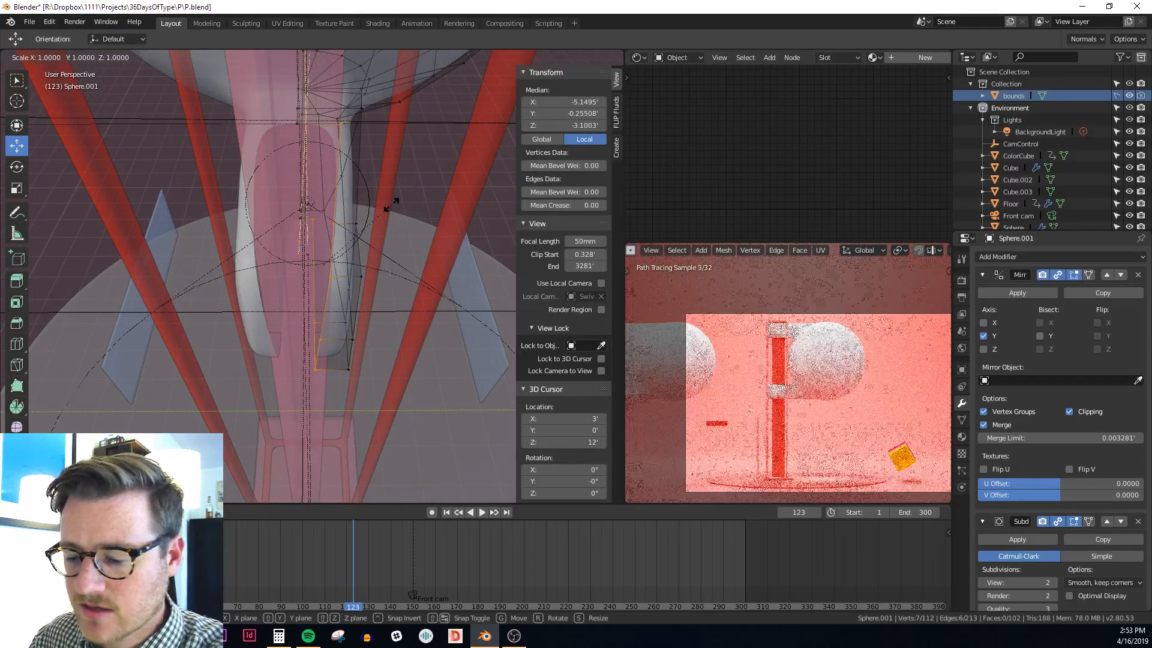
pyautogui.write('0')
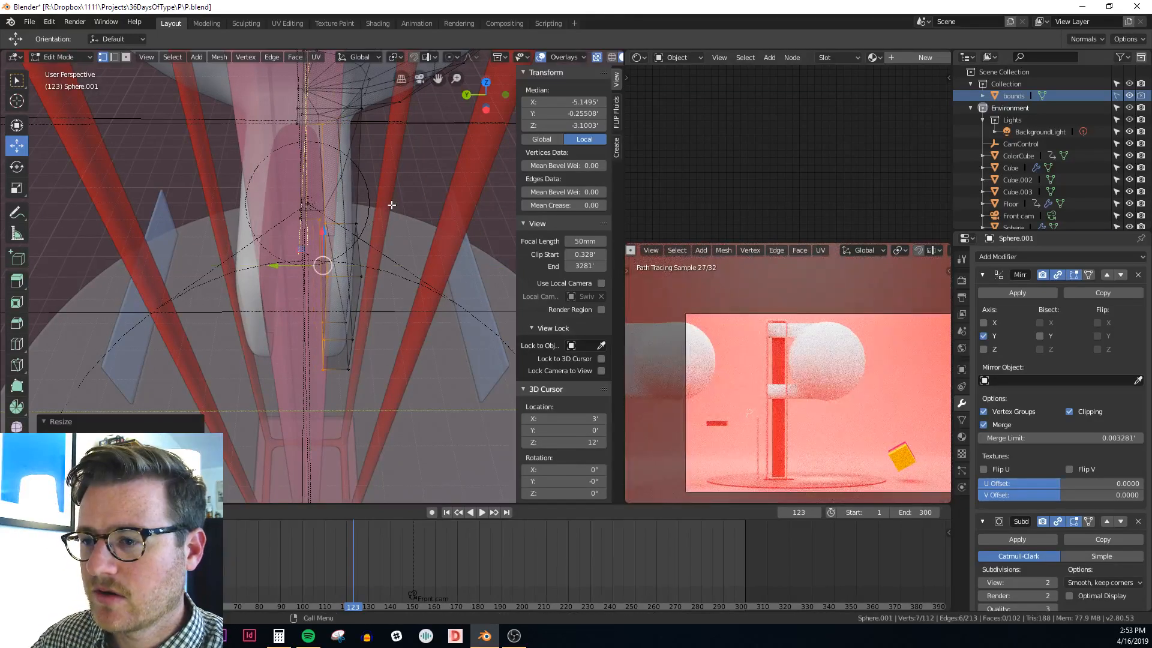
pyautogui.moveTo(391, 205)
pyautogui.mouseDown(button='middle')
pyautogui.moveTo(411, 201)
pyautogui.moveTo(396, 201)
pyautogui.mouseUp(button='middle')
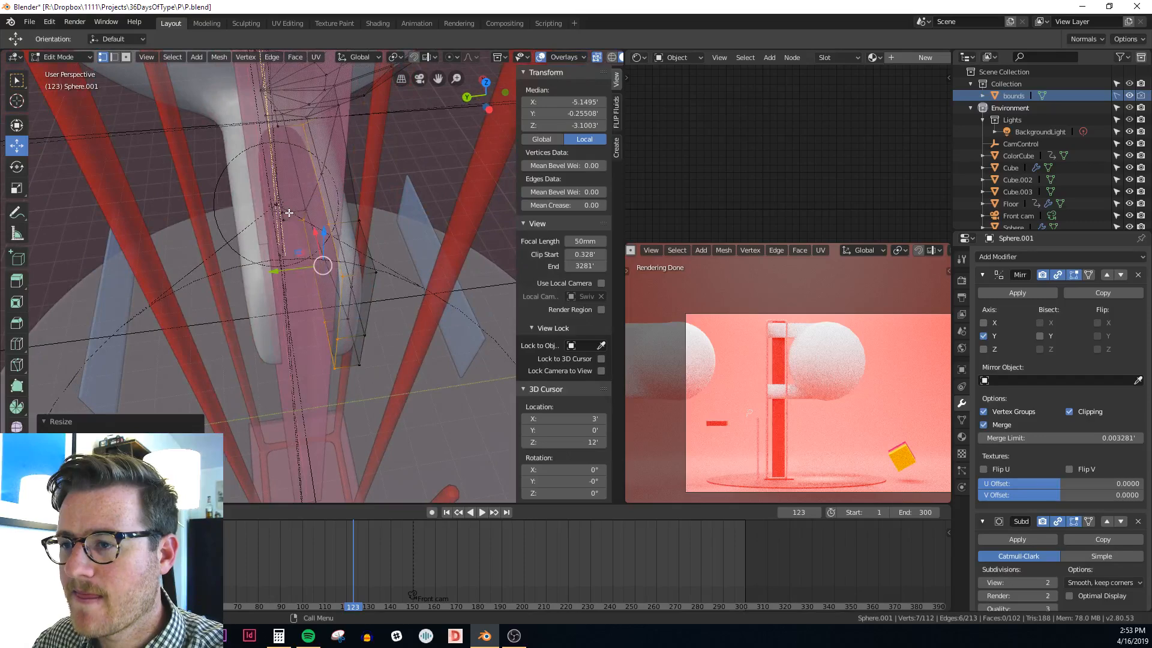
# Try to move the bowl-side vertex on the mirror centre line sideways along Y
pyautogui.moveTo(289, 213); pyautogui.dragTo(298, 209, button='middle')
pyautogui.click(299, 209)
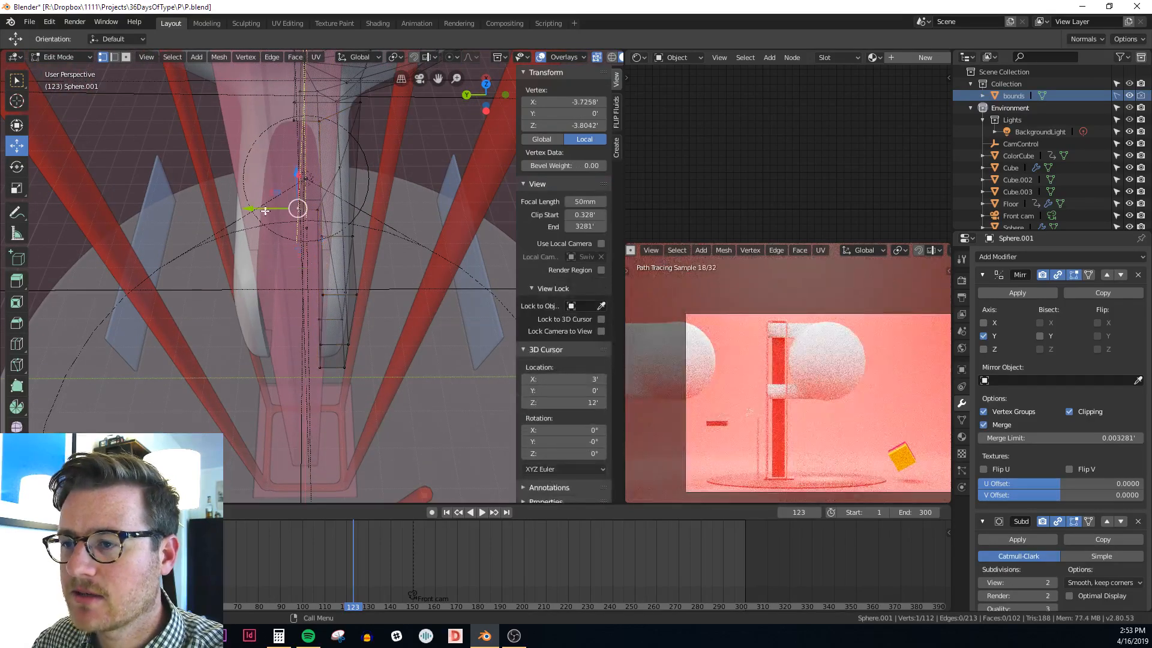
pyautogui.moveTo(264, 212); pyautogui.dragTo(219, 193)
pyautogui.moveTo(273, 213); pyautogui.dragTo(327, 228, button='middle')
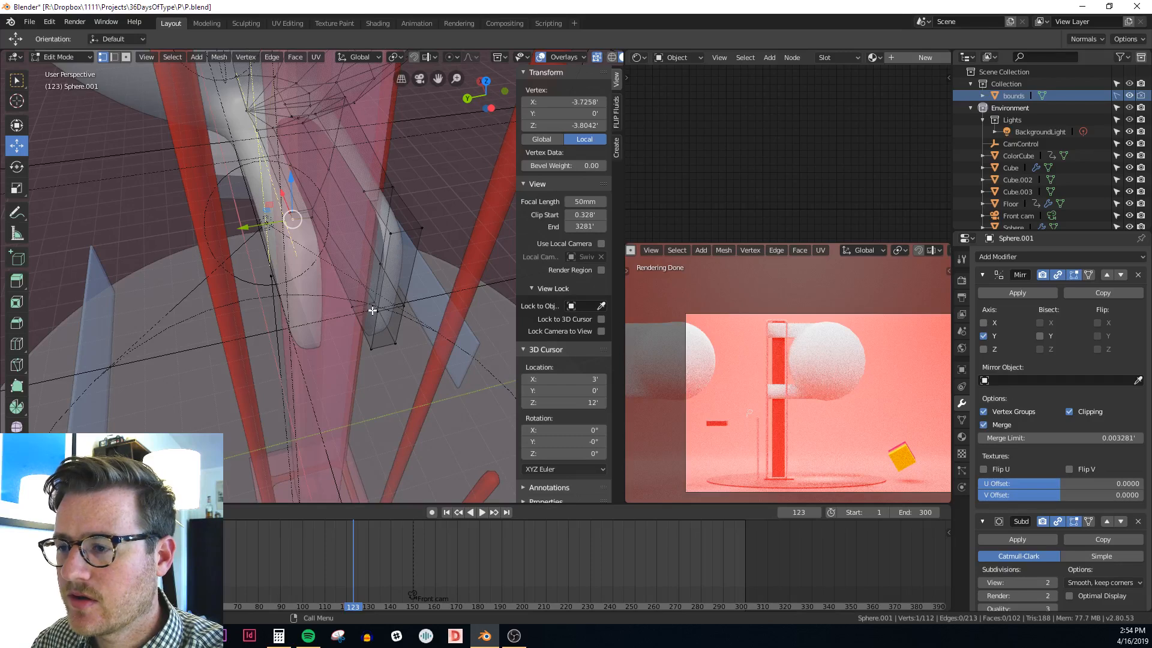
# Extrude the middle slot-side vertex of the arm's outer end about 0.56' along X toward the bowl
pyautogui.moveTo(383, 314); pyautogui.dragTo(409, 336, button='middle')
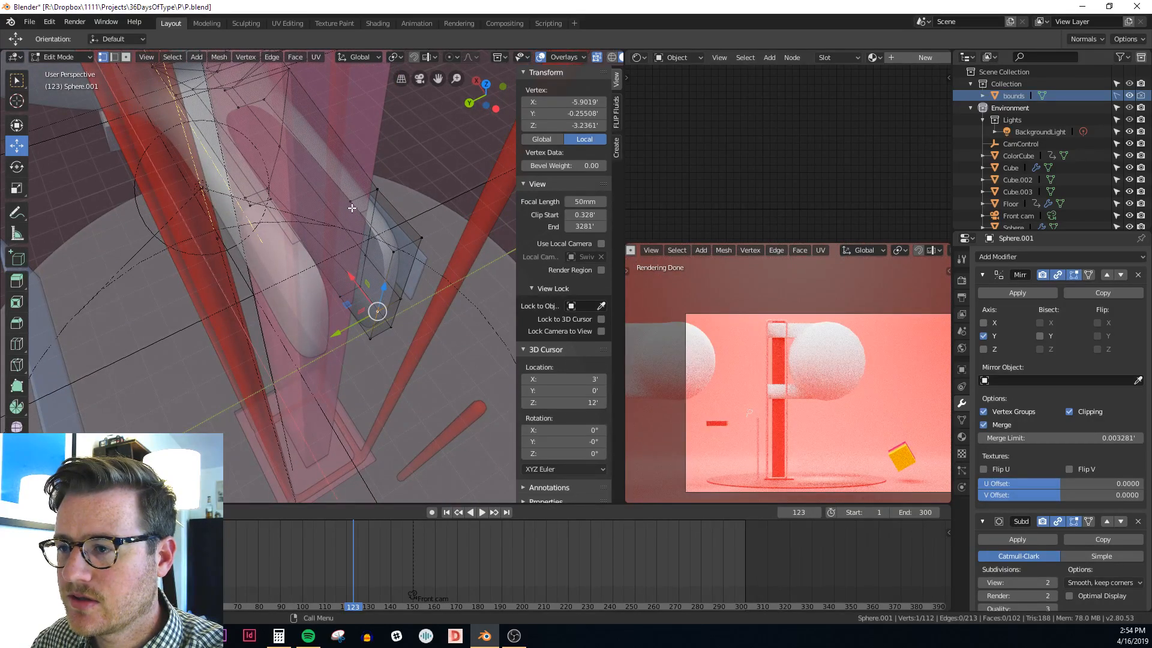
pyautogui.click(352, 207)
pyautogui.moveTo(352, 206); pyautogui.dragTo(353, 164, button='middle')
pyautogui.click(387, 337)
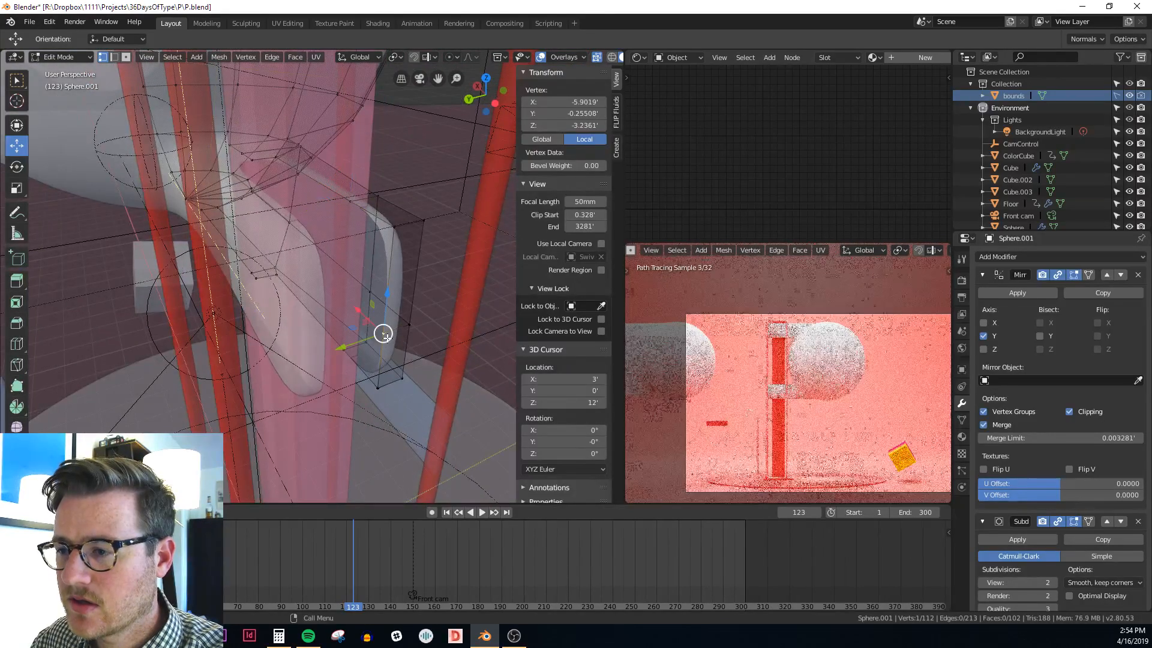
pyautogui.press('e')
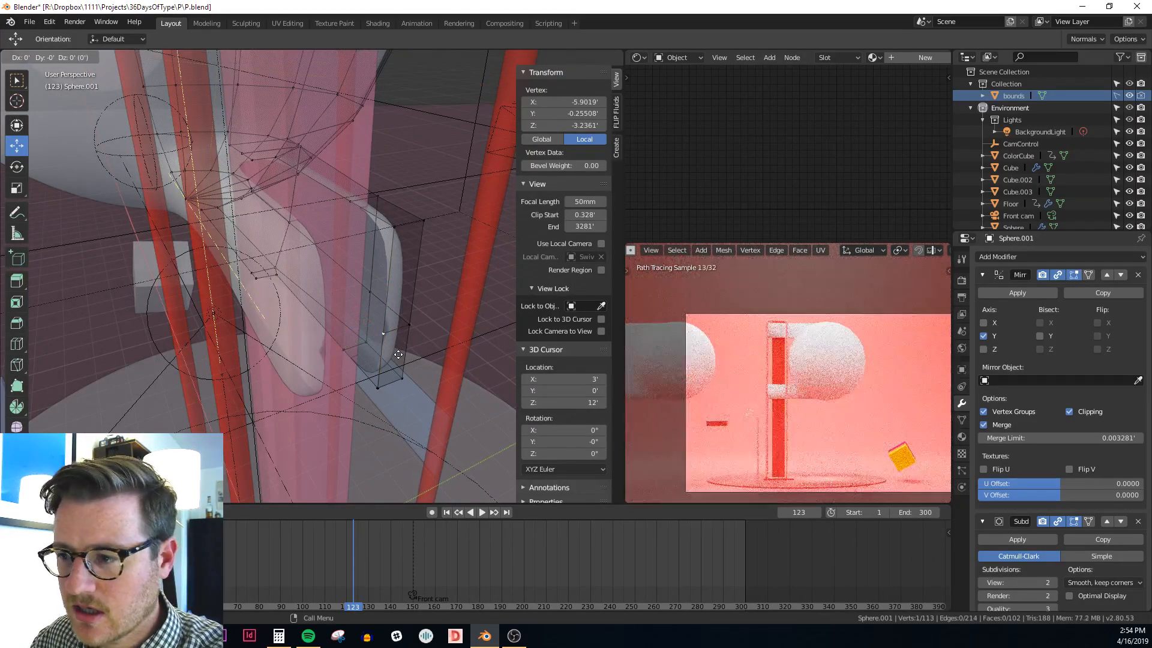
pyautogui.press('x')
pyautogui.click(358, 324)
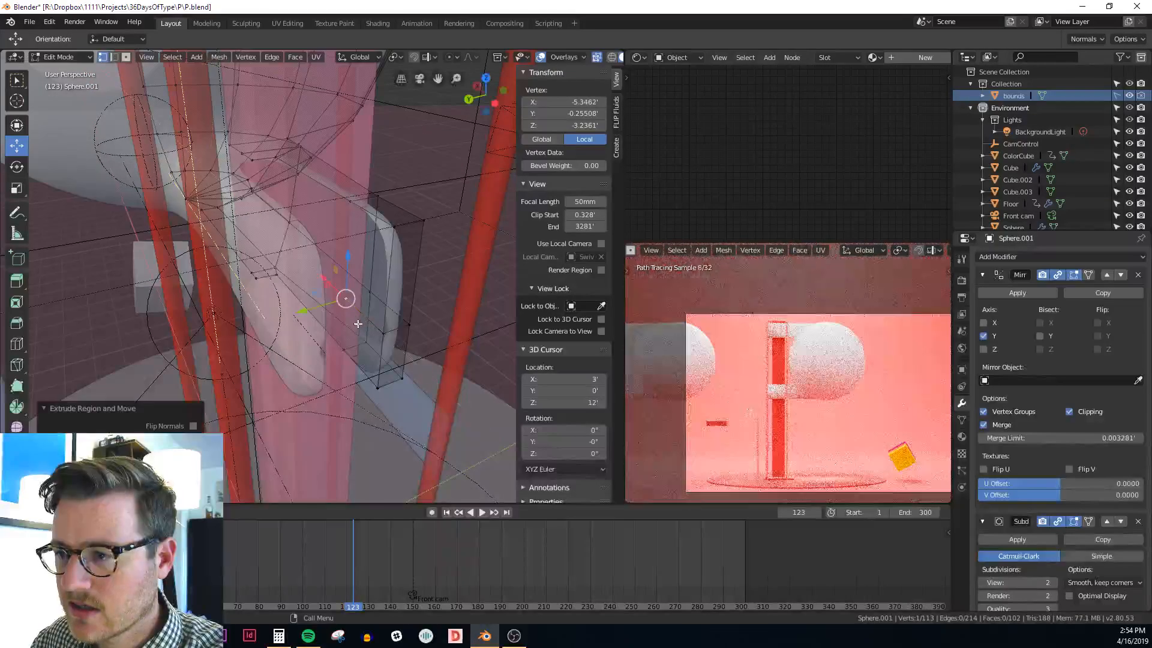
# Fill the slot wall above and below the extruded edge, joining it to the arm's upper and lower slot edges
pyautogui.moveTo(362, 273); pyautogui.dragTo(369, 297, button='middle')
pyautogui.press('3')
pyautogui.press('2')
pyautogui.click(372, 279)
pyautogui.scroll(2, 371, 288)
pyautogui.click(382, 255)
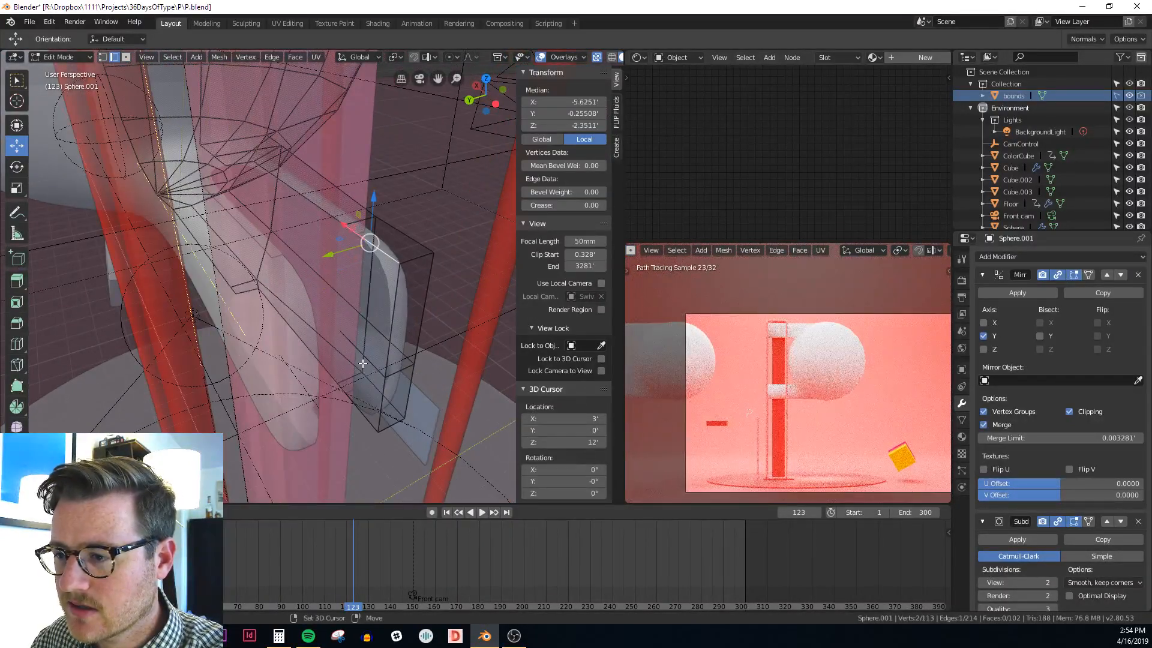
pyautogui.keyDown('shift'); pyautogui.click(371, 358); pyautogui.keyUp('shift')
pyautogui.moveTo(364, 396)
pyautogui.mouseDown(button='middle')
pyautogui.moveTo(378, 369)
pyautogui.moveTo(329, 358)
pyautogui.moveTo(345, 388)
pyautogui.moveTo(405, 394)
pyautogui.moveTo(375, 401)
pyautogui.moveTo(388, 390)
pyautogui.moveTo(390, 404)
pyautogui.mouseUp(button='middle')
pyautogui.click(357, 424)
pyautogui.keyDown('shift'); pyautogui.click(381, 373); pyautogui.keyUp('shift')
pyautogui.press('f')
# Extrude the bowl-side vertex of the slot wall's middle edge about 1.33' along X toward the bowl
pyautogui.click(318, 358)
pyautogui.click(373, 398)
pyautogui.press('e')
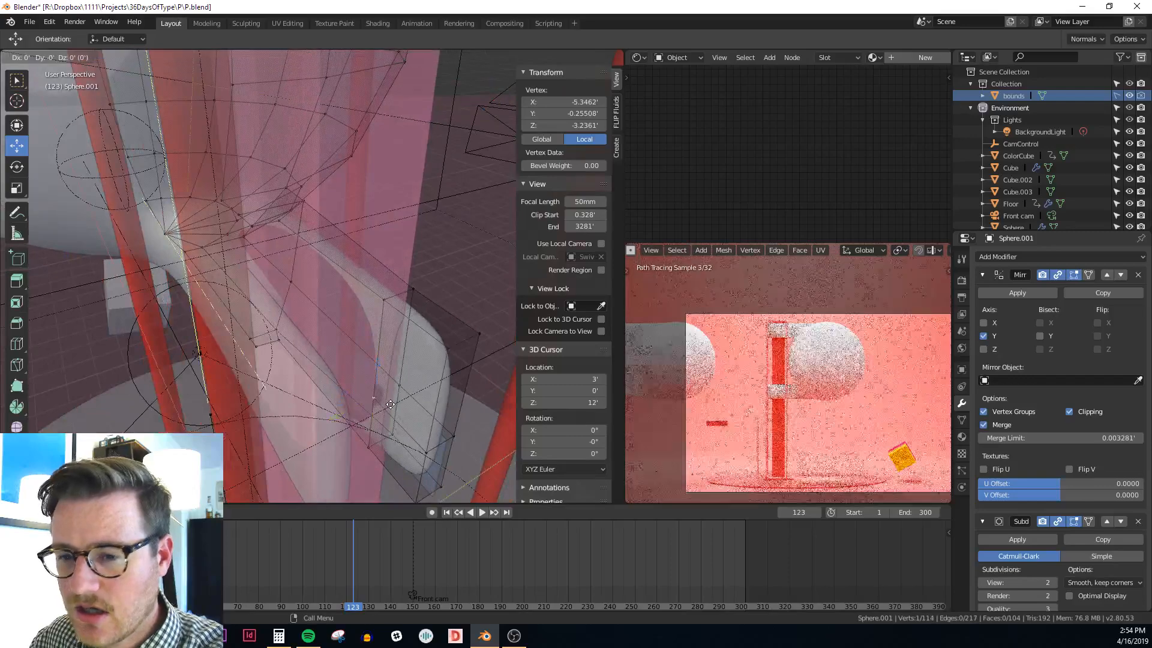
pyautogui.press('x')
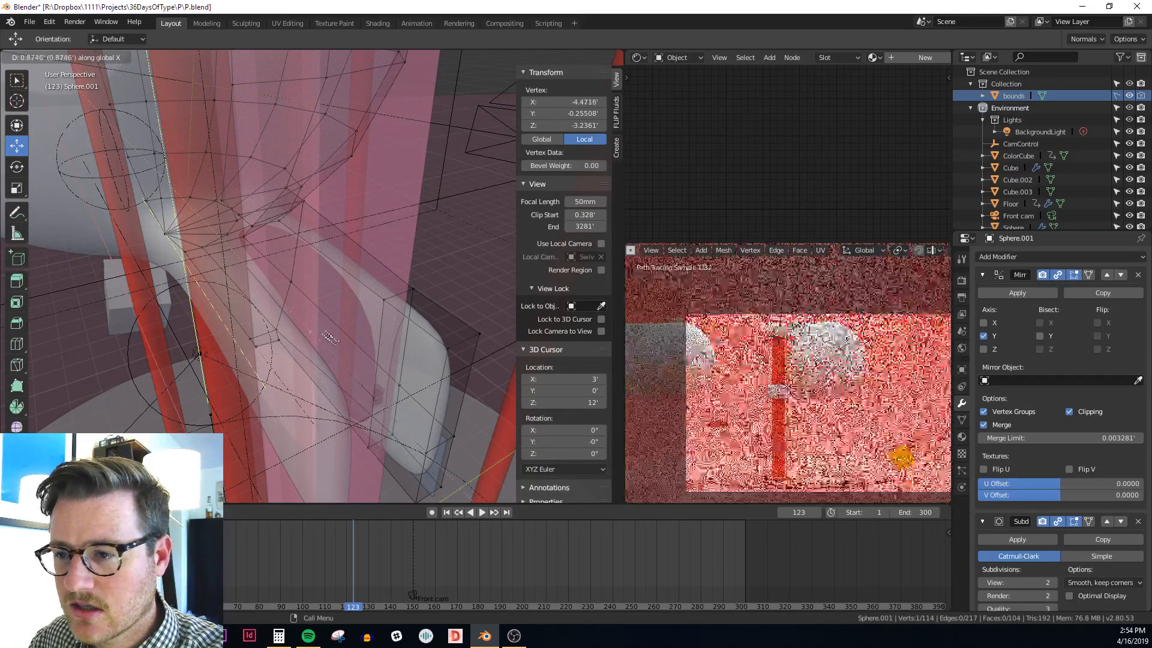
pyautogui.click(310, 313)
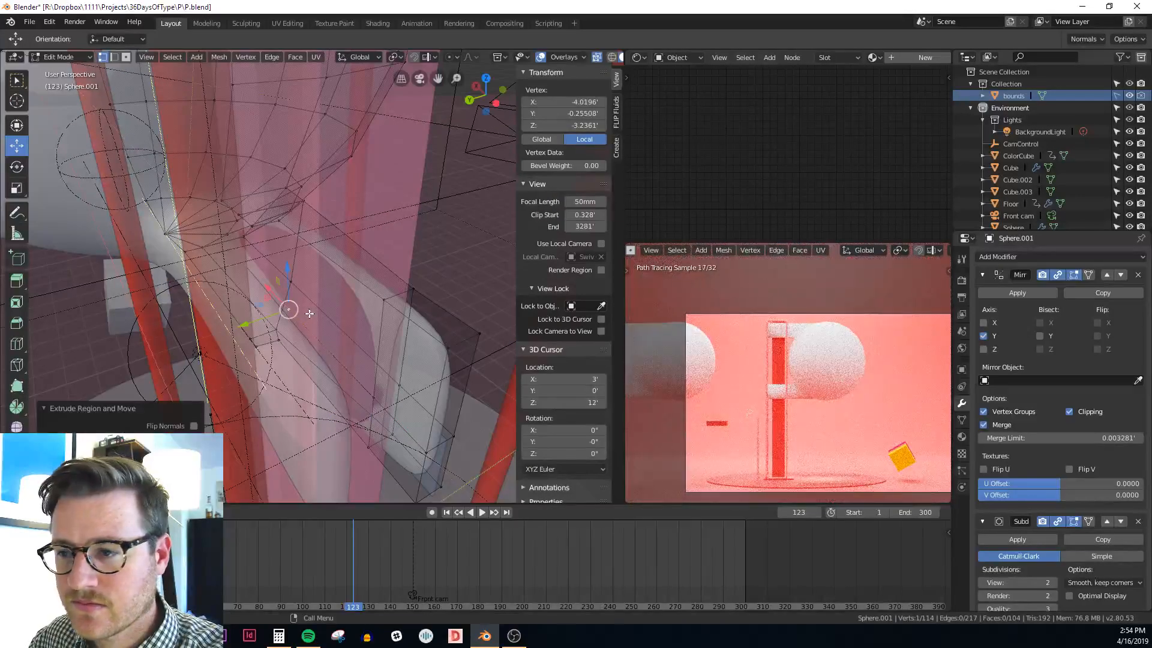
# Fill the open gaps on the inner side of the lower prong with faces between its opposite edges
pyautogui.moveTo(340, 331); pyautogui.dragTo(366, 330, button='middle')
pyautogui.press('f')
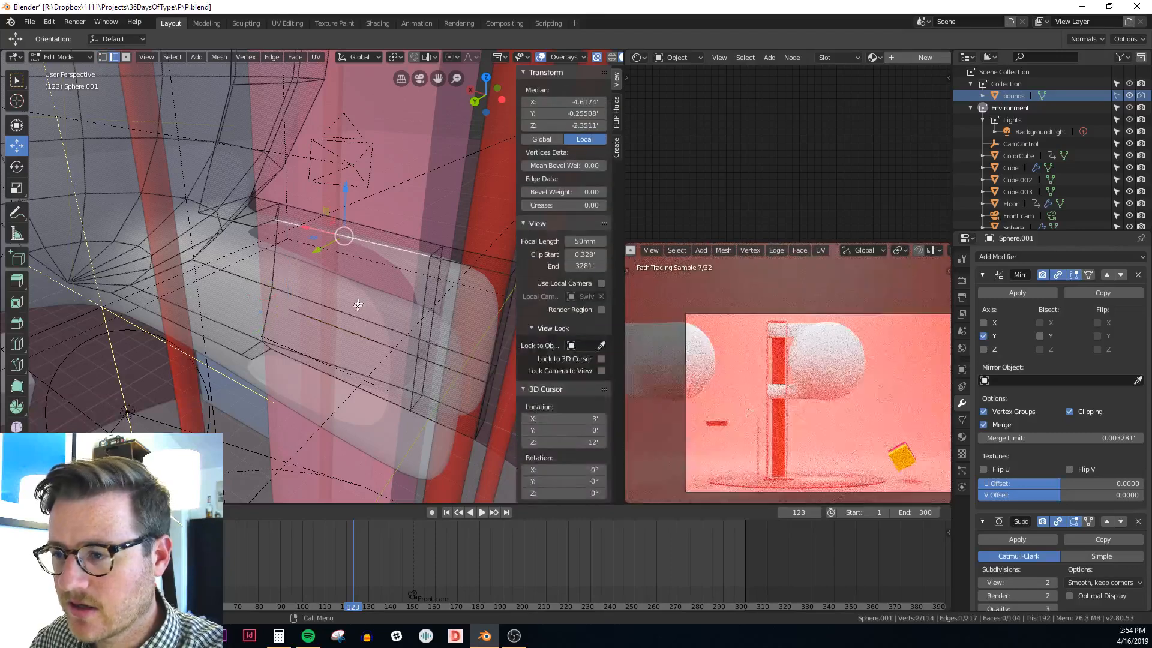
pyautogui.moveTo(383, 340); pyautogui.dragTo(291, 298, button='middle')
pyautogui.click(371, 345)
pyautogui.keyDown('shift'); pyautogui.click(346, 384); pyautogui.keyUp('shift')
pyautogui.press('f')
# Extrude the vertex at the prong's inner corner along Y to the mirror centre plane
pyautogui.click(267, 226)
pyautogui.click(300, 333)
pyautogui.press('e')
pyautogui.press('y')
pyautogui.click(272, 343)
pyautogui.press('2')
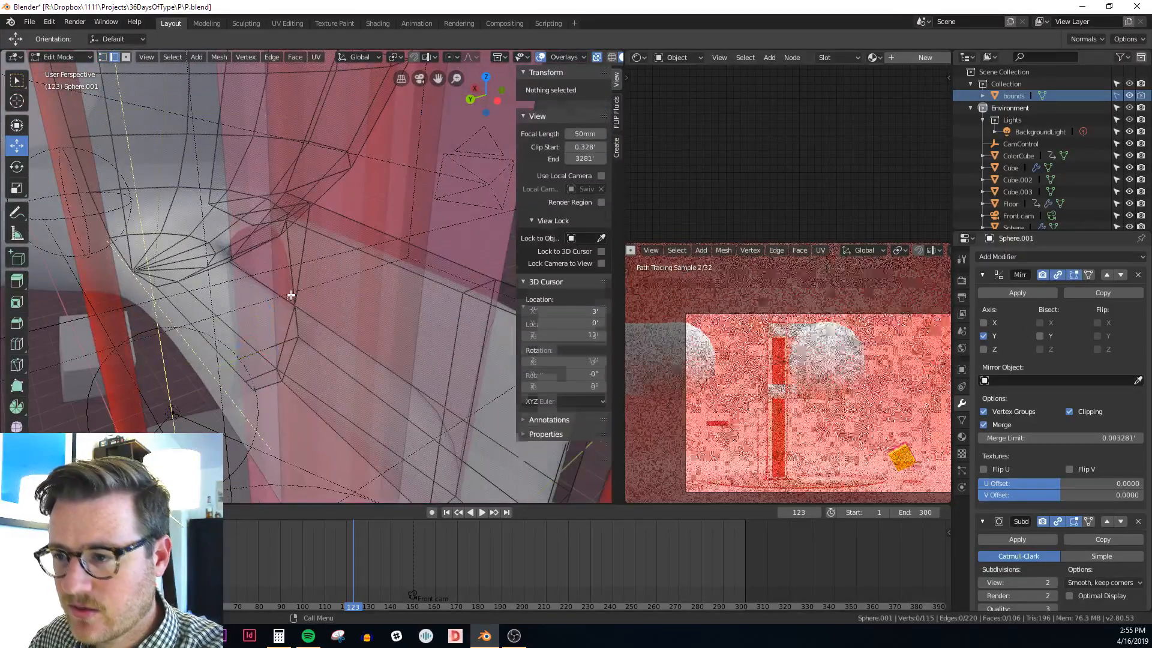
# Fill a face between the newly extruded edge and the matching edge above it at the prong's inner junction
pyautogui.click(280, 347)
pyautogui.moveTo(270, 224); pyautogui.dragTo(273, 274, button='middle')
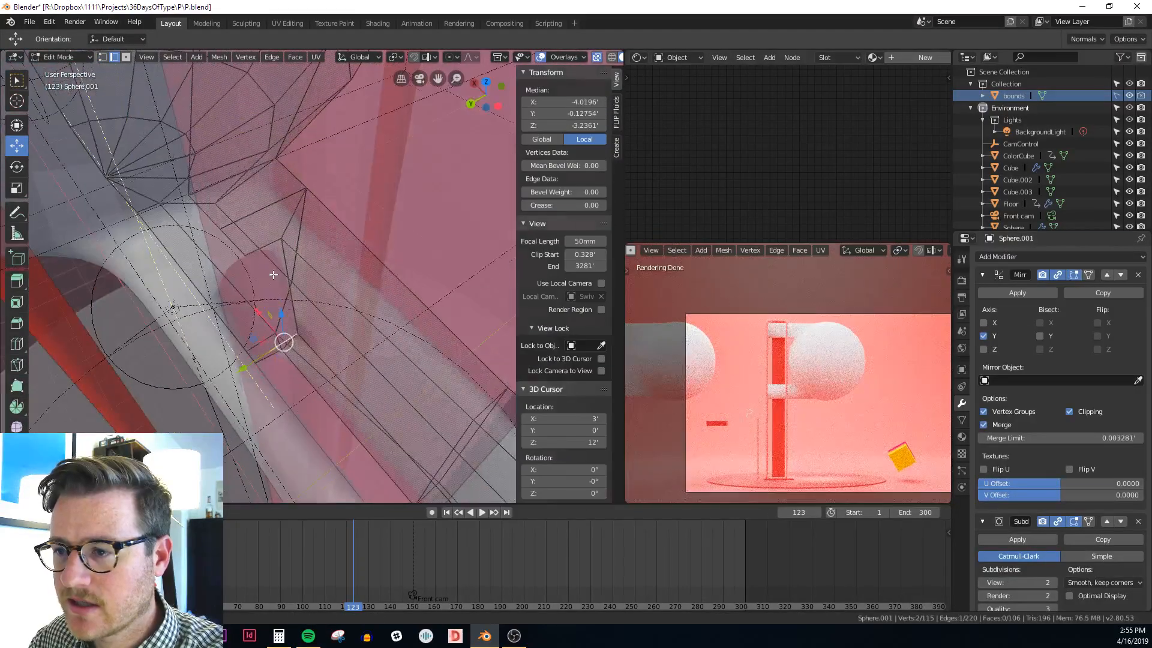
pyautogui.keyDown('shift'); pyautogui.click(266, 255); pyautogui.keyUp('shift')
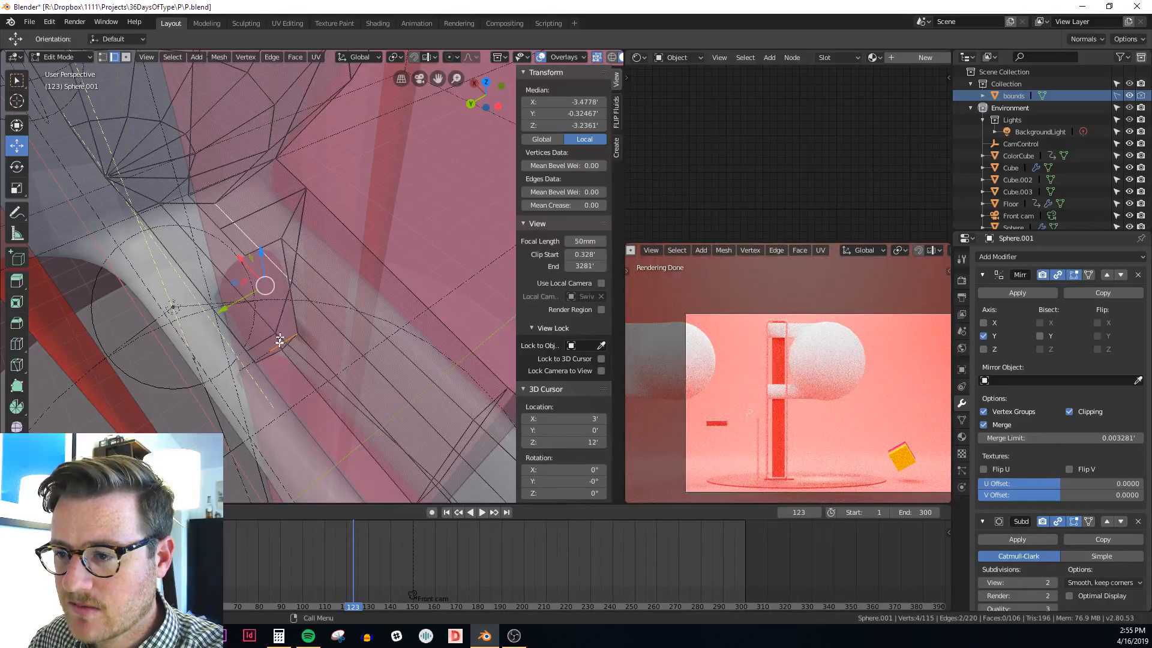
pyautogui.click(280, 340)
pyautogui.moveTo(280, 340); pyautogui.dragTo(292, 310, button='middle')
pyautogui.click(280, 303)
pyautogui.moveTo(293, 236)
pyautogui.mouseDown(button='middle')
pyautogui.moveTo(285, 280)
pyautogui.moveTo(314, 258)
pyautogui.moveTo(300, 258)
pyautogui.moveTo(322, 254)
pyautogui.moveTo(302, 238)
pyautogui.mouseUp(button='middle')
pyautogui.press('f')
# Fill the remaining gap below that face by joining the prong's bottom edge to the extruded edge
pyautogui.scroll(-1, 276, 348)
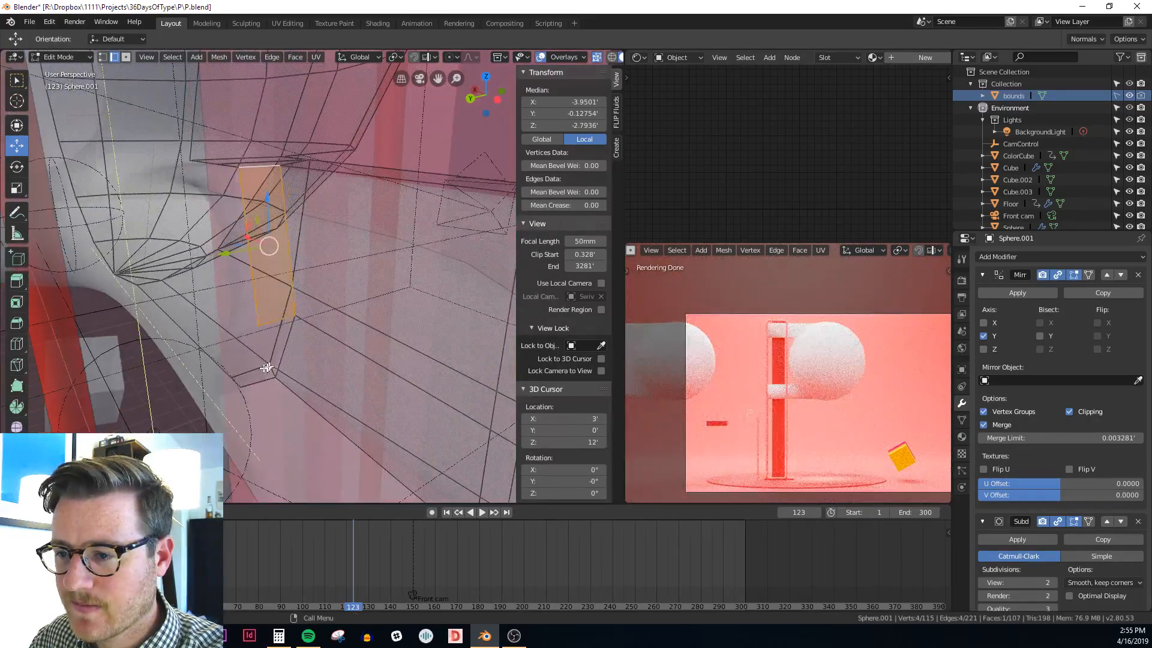
pyautogui.click(258, 379)
pyautogui.keyDown('shift'); pyautogui.click(268, 315); pyautogui.keyUp('shift')
pyautogui.press('f')
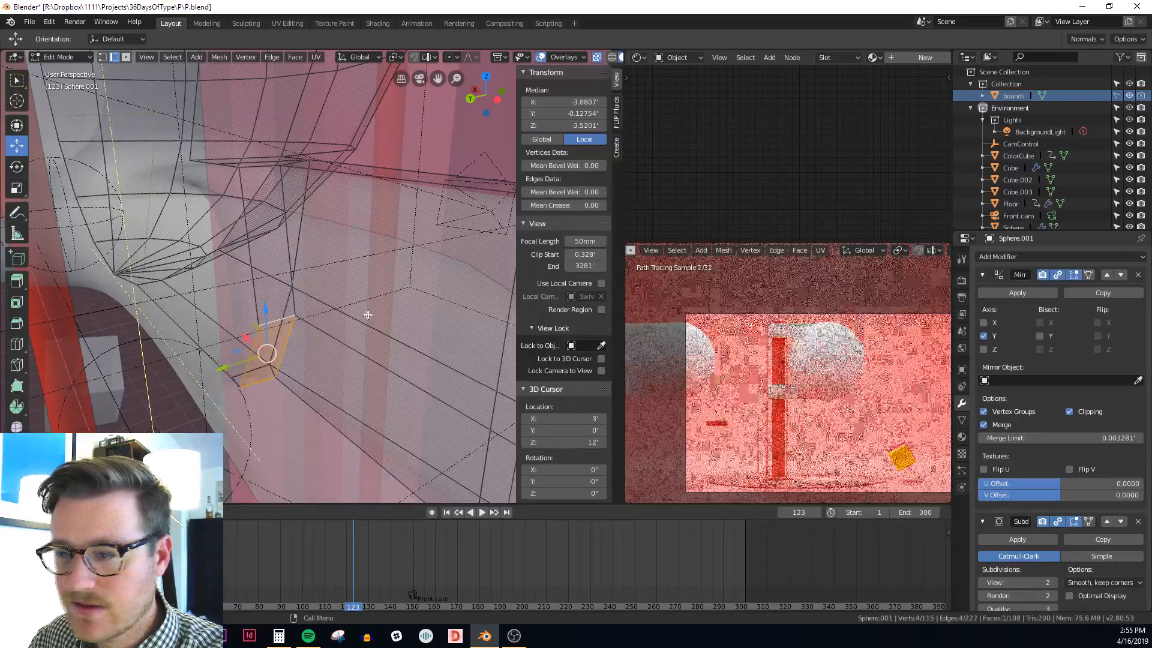
pyautogui.moveTo(350, 312); pyautogui.dragTo(330, 304, button='middle')
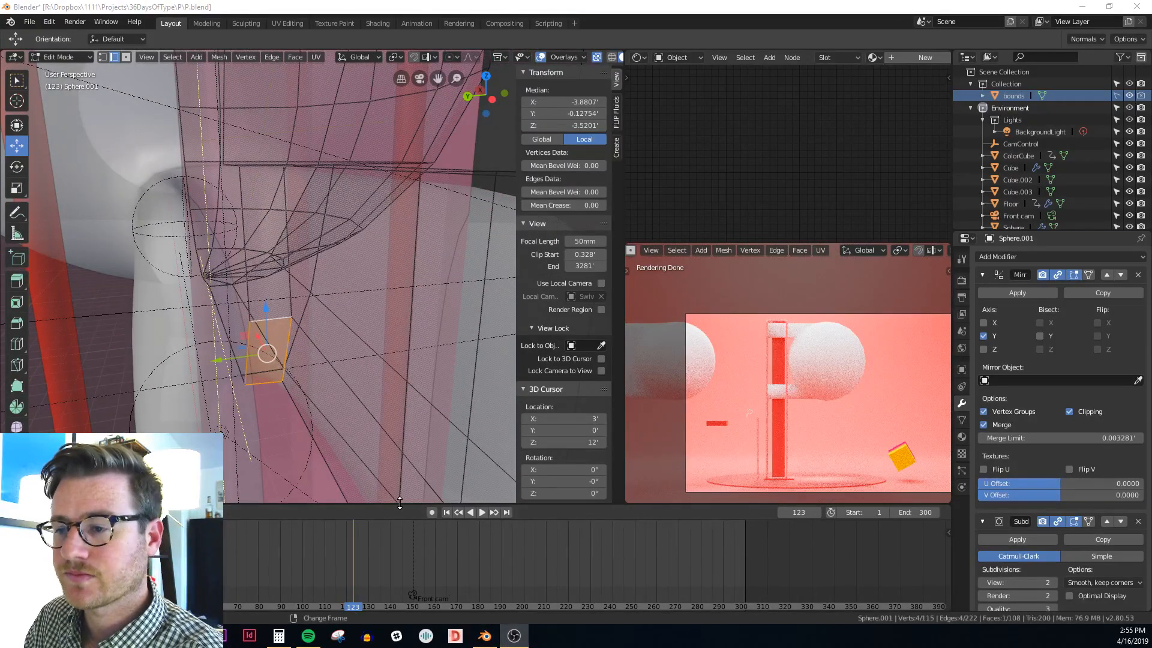
# Flatten the two new junction faces along X with a scale of 0 and shift them slightly along X
pyautogui.moveTo(307, 321); pyautogui.dragTo(369, 340, button='middle')
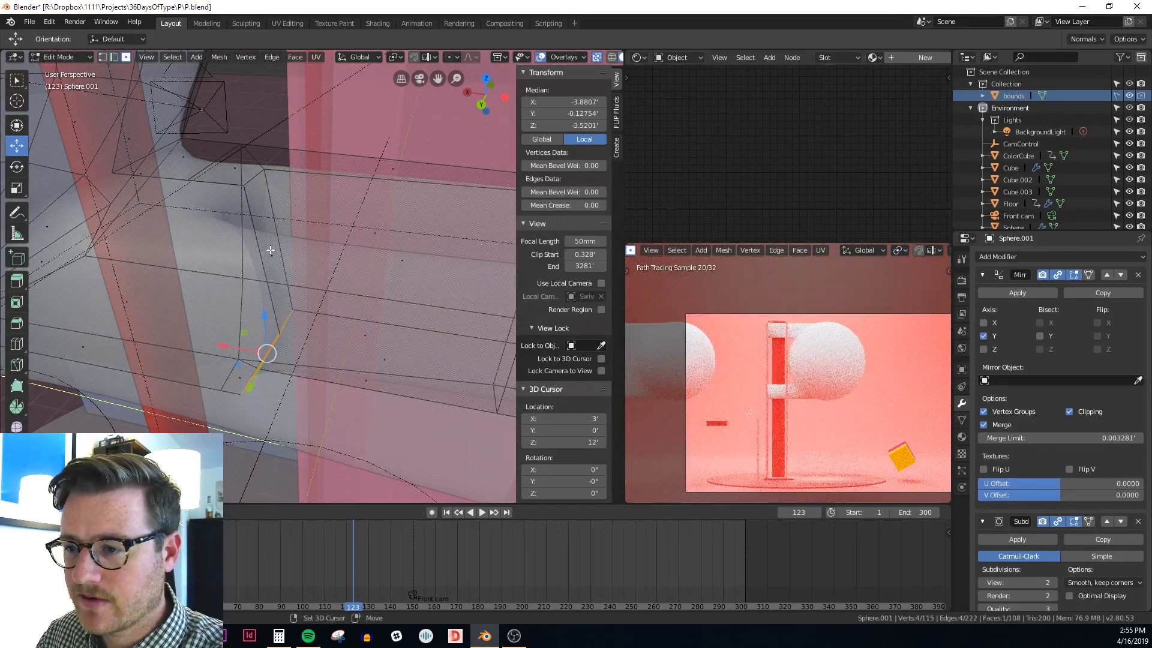
pyautogui.click(270, 250)
pyautogui.moveTo(294, 354); pyautogui.dragTo(256, 354, button='middle')
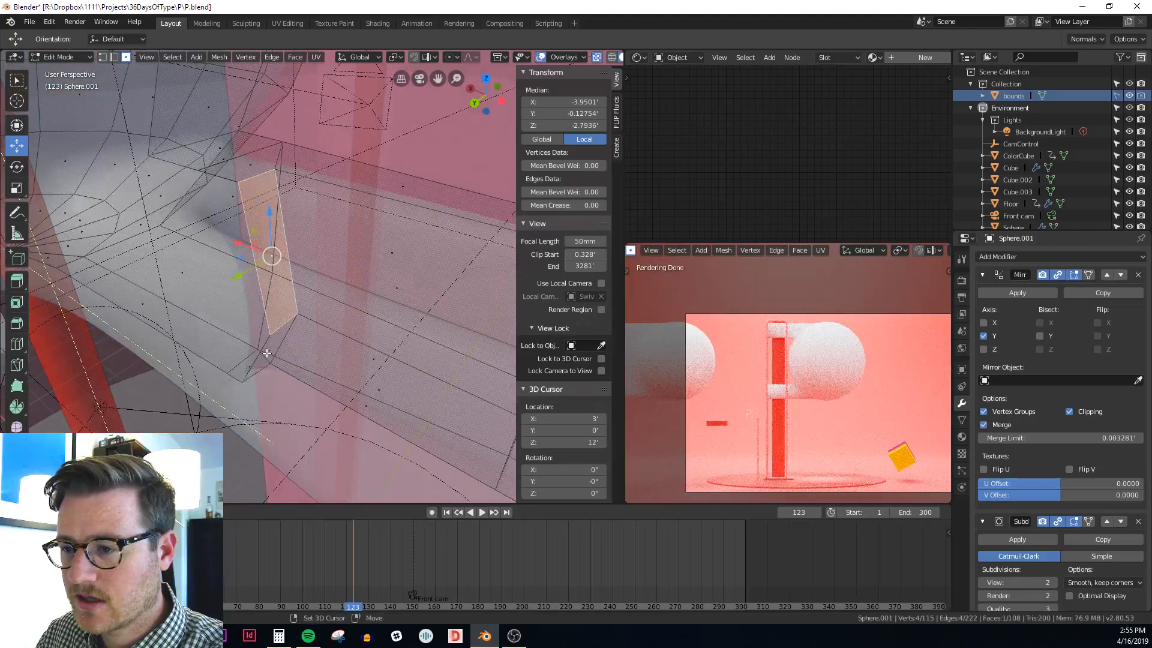
pyautogui.keyDown('shift'); pyautogui.click(267, 353); pyautogui.keyUp('shift')
pyautogui.moveTo(324, 336); pyautogui.dragTo(364, 334, button='middle')
pyautogui.write('s')
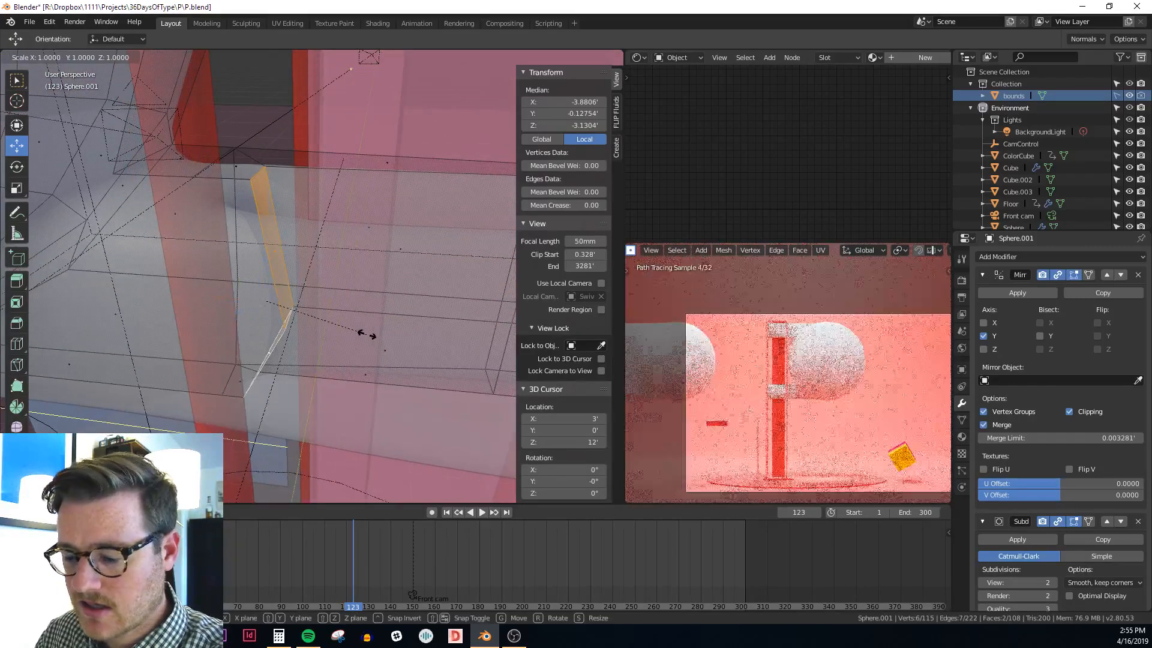
pyautogui.write('0')
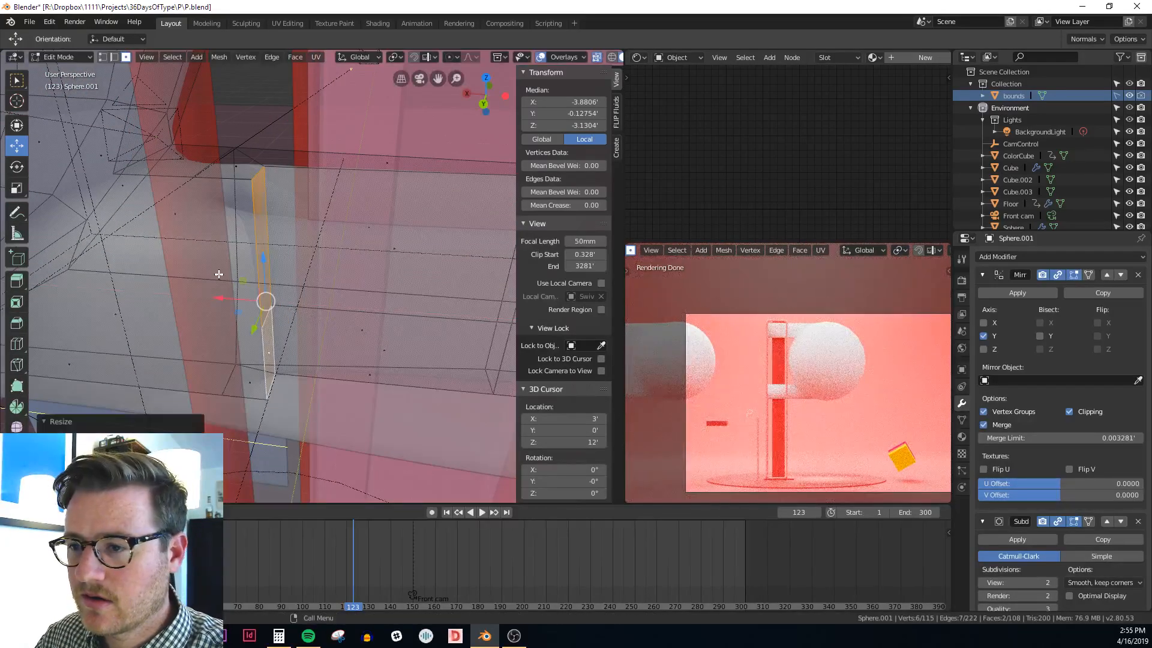
pyautogui.moveTo(221, 299); pyautogui.dragTo(241, 302)
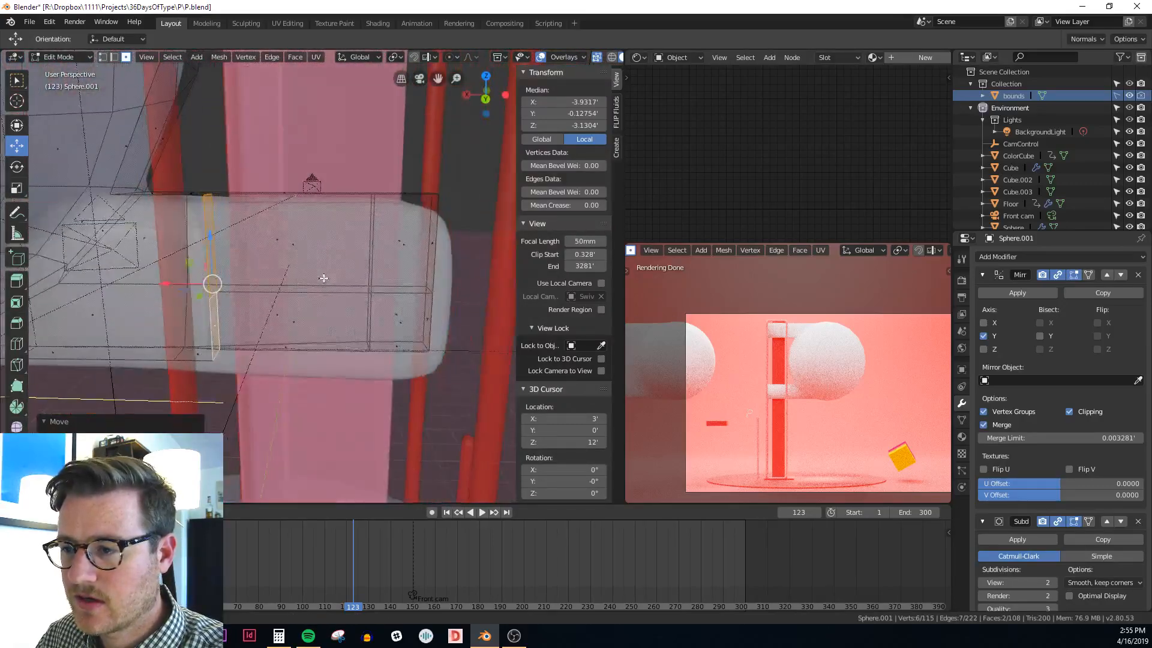
# Nudge a single vertex near the prong's inner junction, turn off X-ray and return to Object Mode
pyautogui.moveTo(226, 334); pyautogui.dragTo(187, 322, button='middle')
pyautogui.press('1')
pyautogui.click(276, 315)
pyautogui.moveTo(283, 312); pyautogui.dragTo(288, 305, button='middle')
pyautogui.moveTo(291, 290); pyautogui.dragTo(281, 293)
pyautogui.hotkey('alt', 'z')
pyautogui.moveTo(302, 352); pyautogui.dragTo(348, 376, button='middle')
pyautogui.press('Tab')
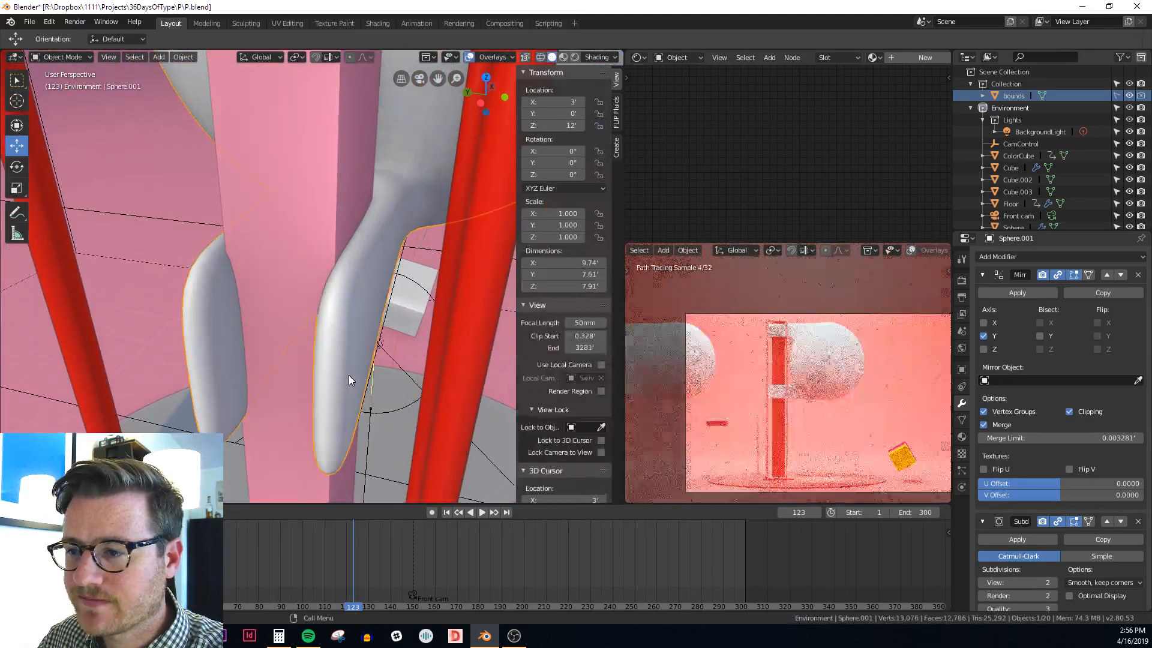
# Save the file and inspect how the prongs wrap around the pillar from several angles
pyautogui.hotkey('ctrl', 's')
pyautogui.scroll(-8, 351, 376)
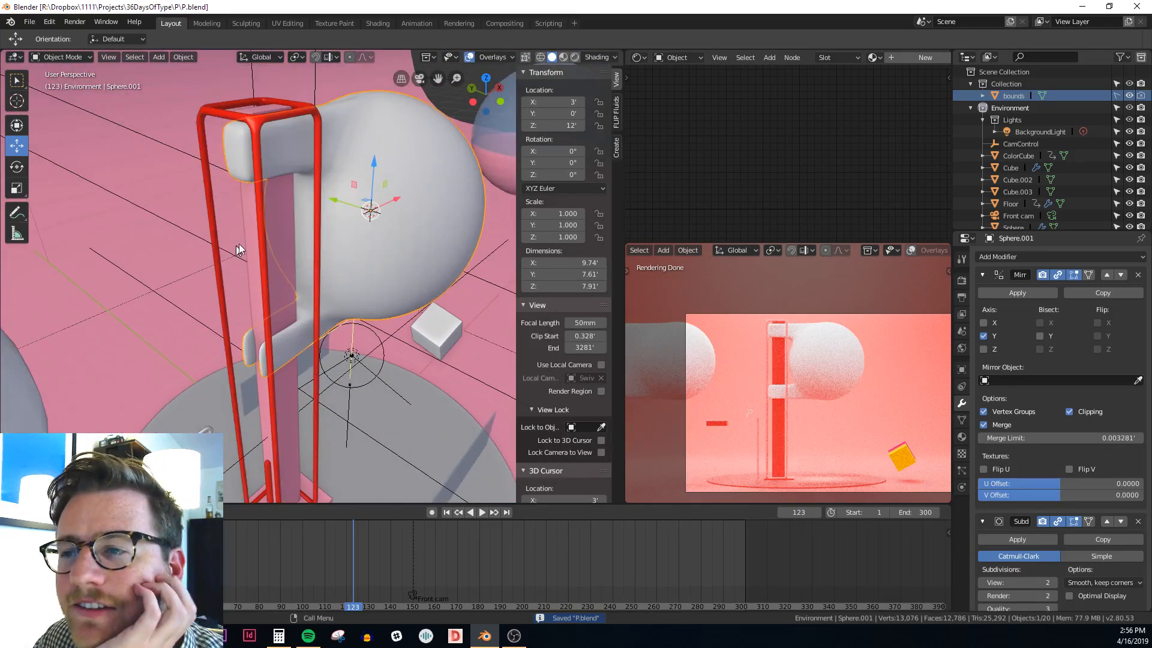
pyautogui.scroll(2, 282, 217)
pyautogui.scroll(4, 218, 185)
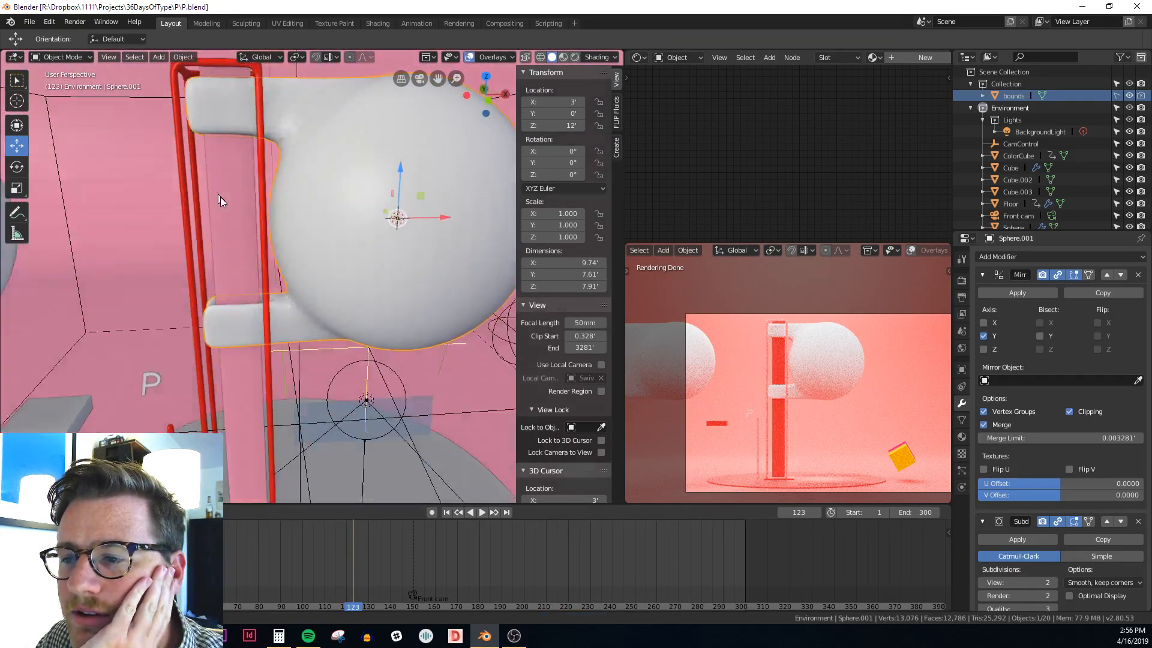
pyautogui.moveTo(220, 197); pyautogui.dragTo(271, 237, button='middle')
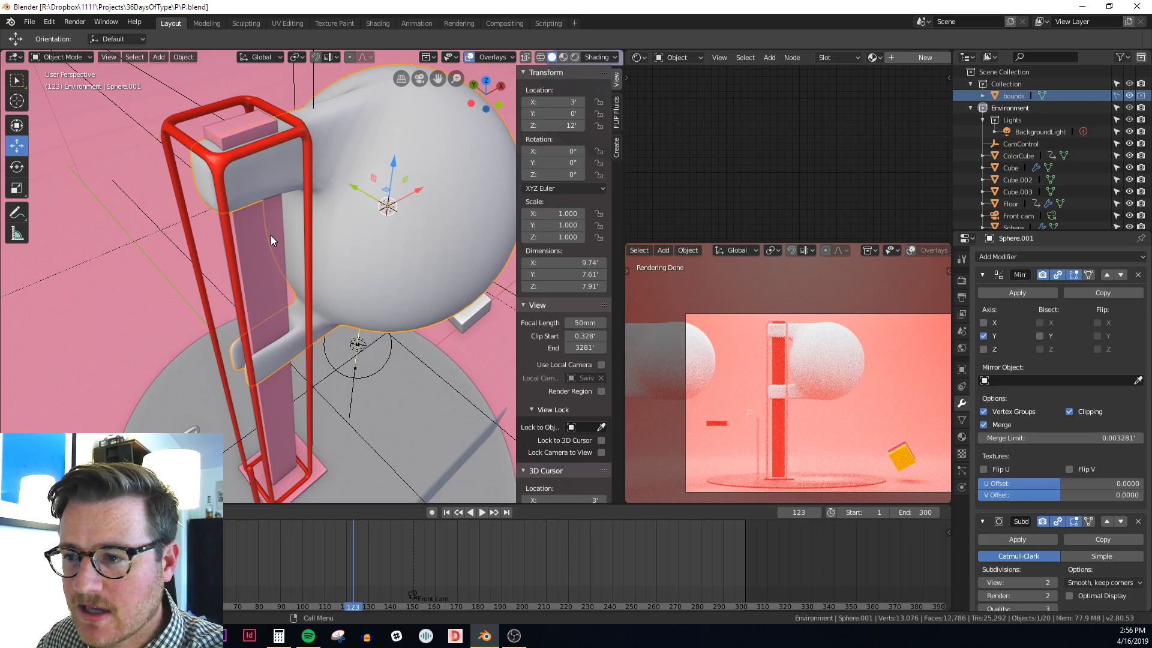
# Delete the vertices of the upper half of the sphere mesh, including its upper prong, in front view
pyautogui.press('KP_1')
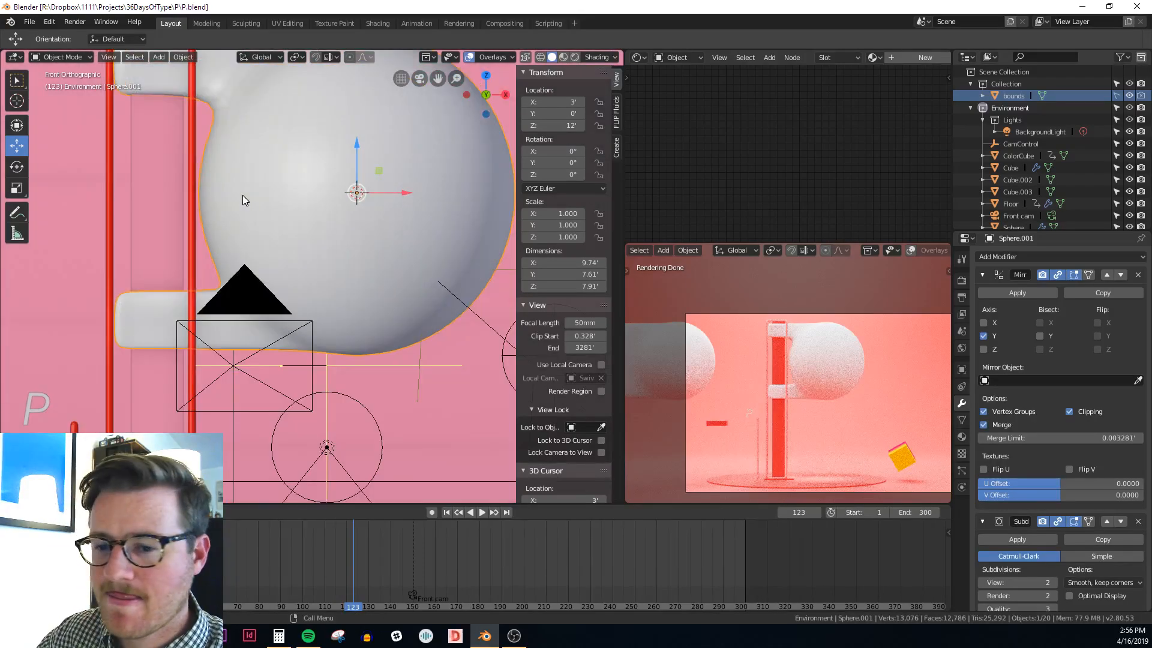
pyautogui.press('Tab')
pyautogui.scroll(-2, 334, 281)
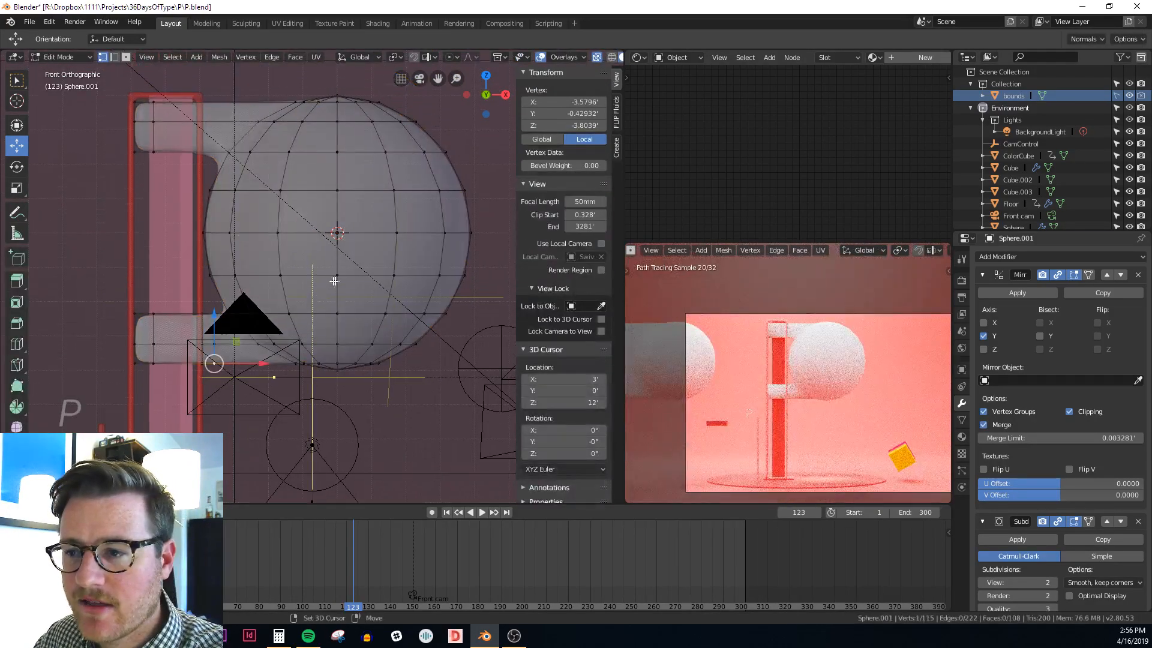
pyautogui.scroll(-2, 330, 342)
pyautogui.hotkey('alt', 'a')
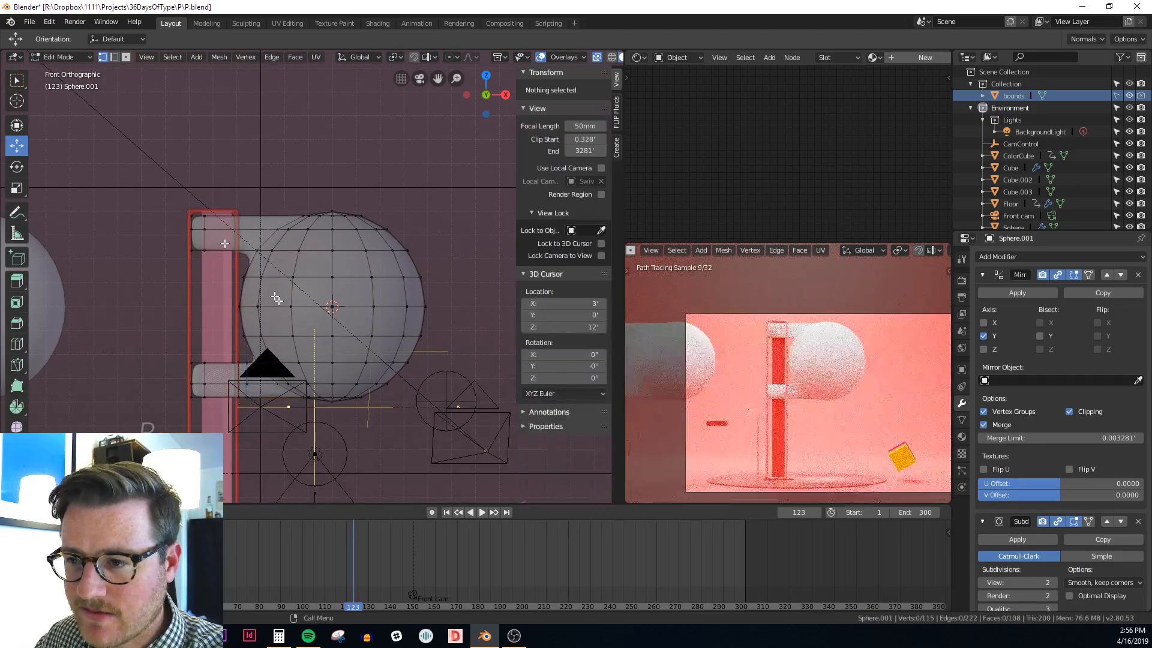
pyautogui.moveTo(135, 139); pyautogui.dragTo(468, 288)
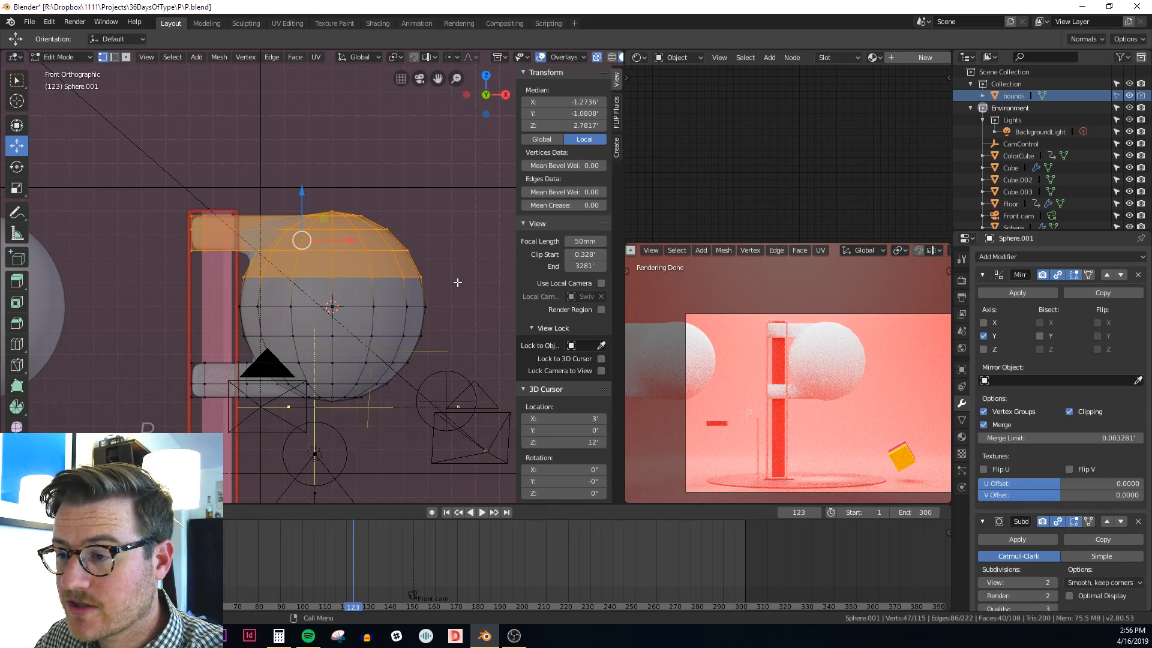
pyautogui.press('x')
pyautogui.click(439, 264)
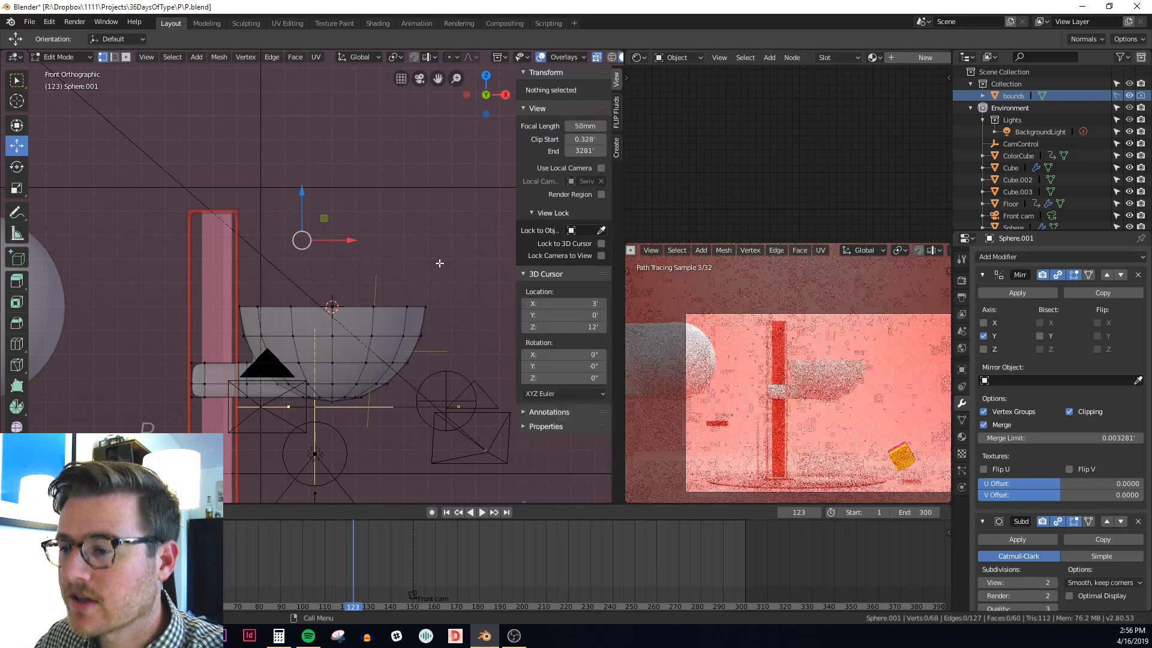
# Return to Object Mode and enable the Z axis on the Mirror modifier to rebuild the upper half
pyautogui.press('a')
pyautogui.hotkey('alt', 'a')
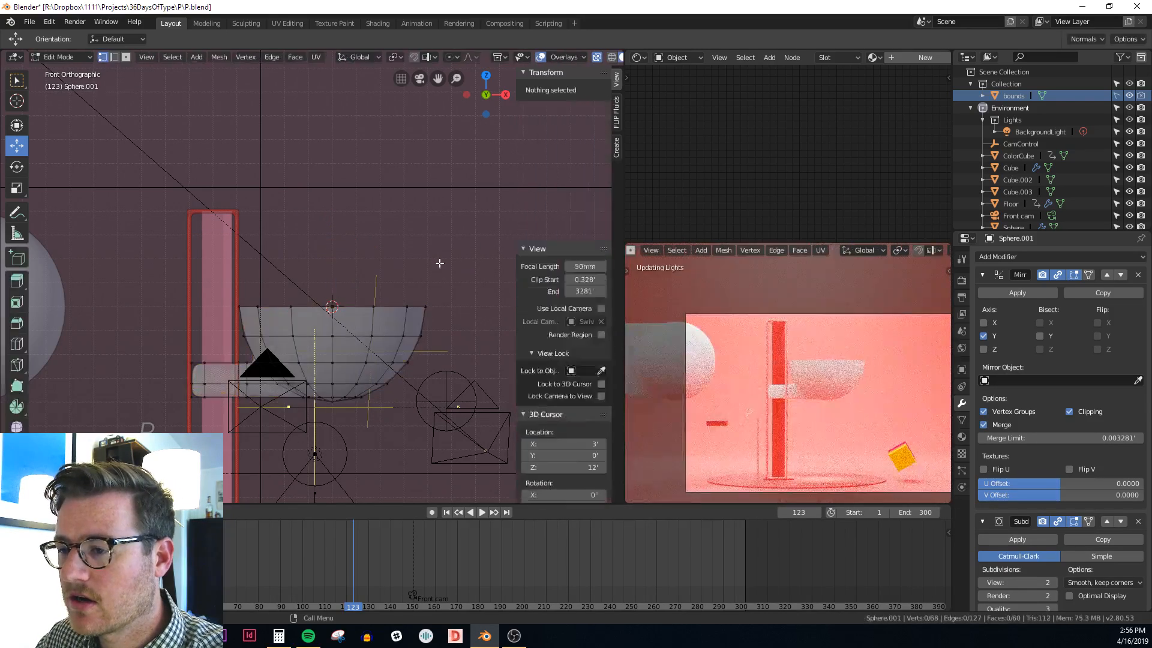
pyautogui.press('a')
pyautogui.press('Tab')
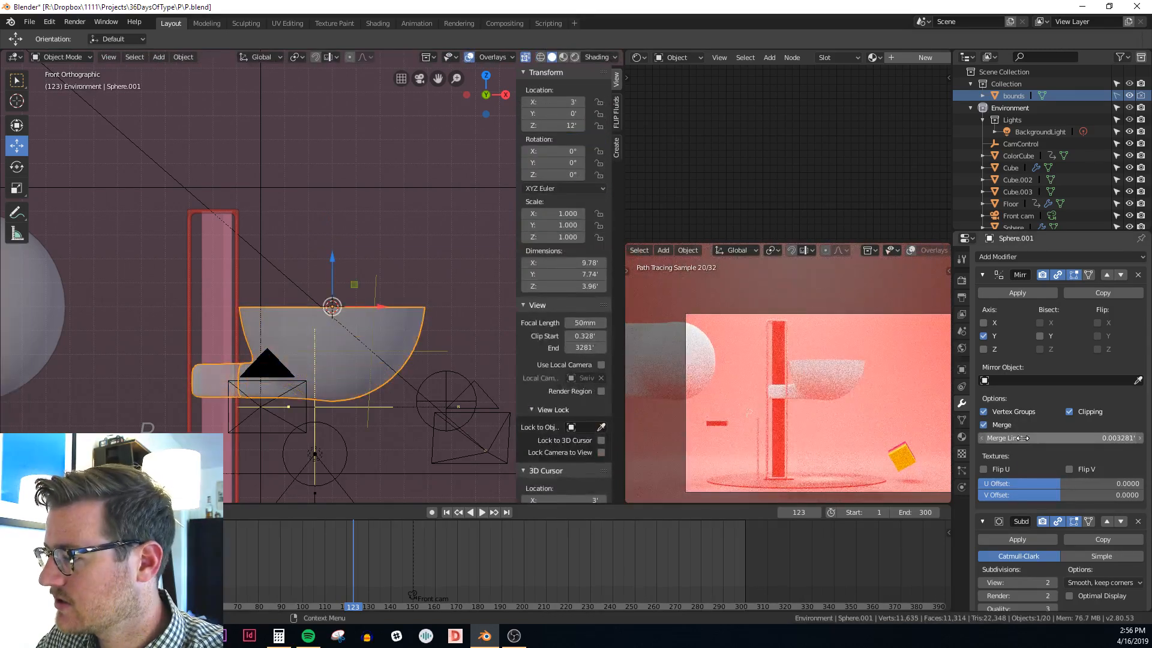
pyautogui.click(983, 348)
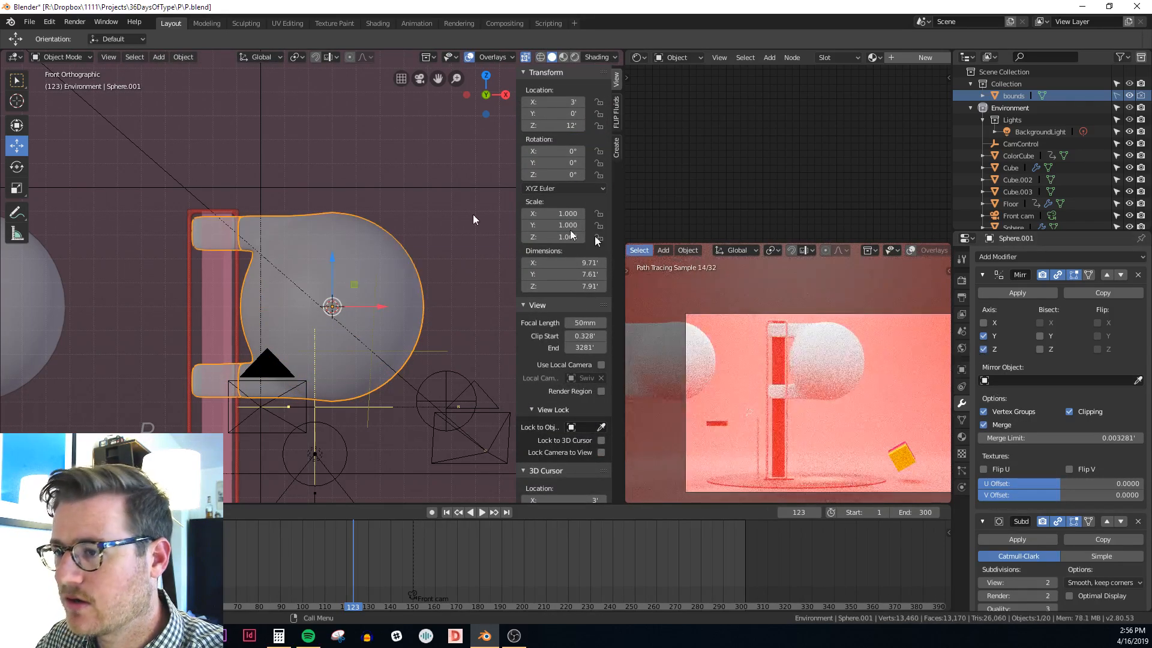
pyautogui.moveTo(473, 214); pyautogui.dragTo(310, 250, button='middle')
pyautogui.moveTo(321, 235)
pyautogui.mouseDown()
pyautogui.moveTo(322, 330)
pyautogui.moveTo(324, 215)
pyautogui.mouseUp()
pyautogui.rightClick(324, 215)
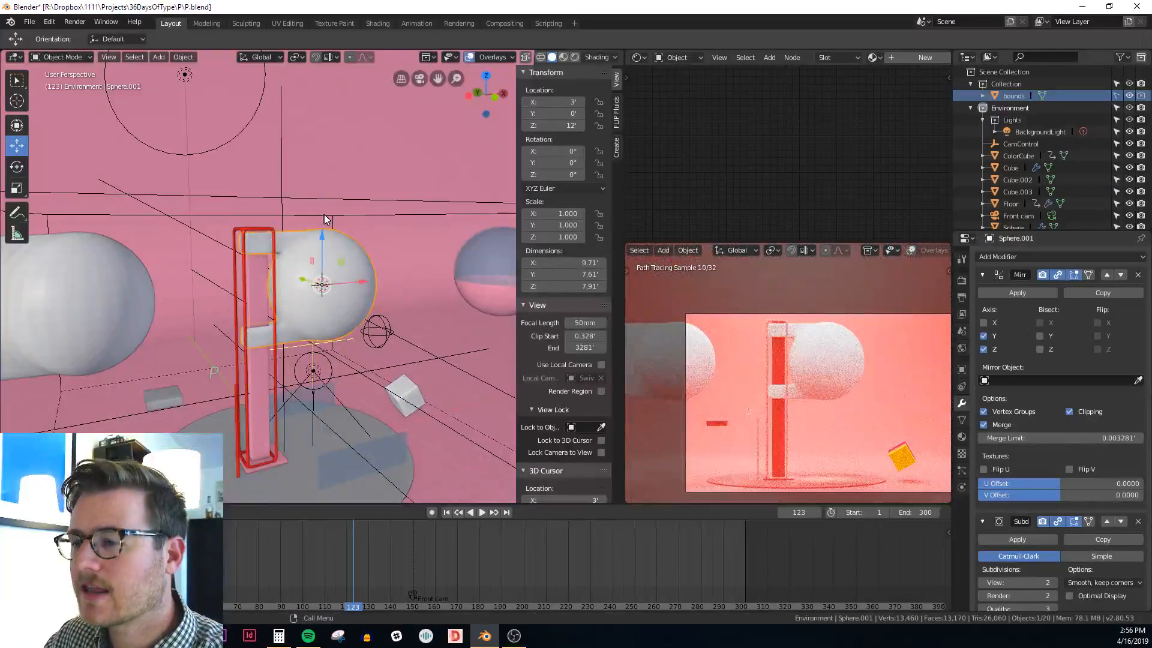
# Select the edge loop near the lower prong's tip in Edit Mode and try to move it along X
pyautogui.moveTo(324, 220); pyautogui.dragTo(361, 245, button='middle')
pyautogui.scroll(4, 361, 245)
pyautogui.press('Tab')
pyautogui.moveTo(320, 234); pyautogui.dragTo(258, 389, button='middle')
pyautogui.hotkey('alt', 'z')
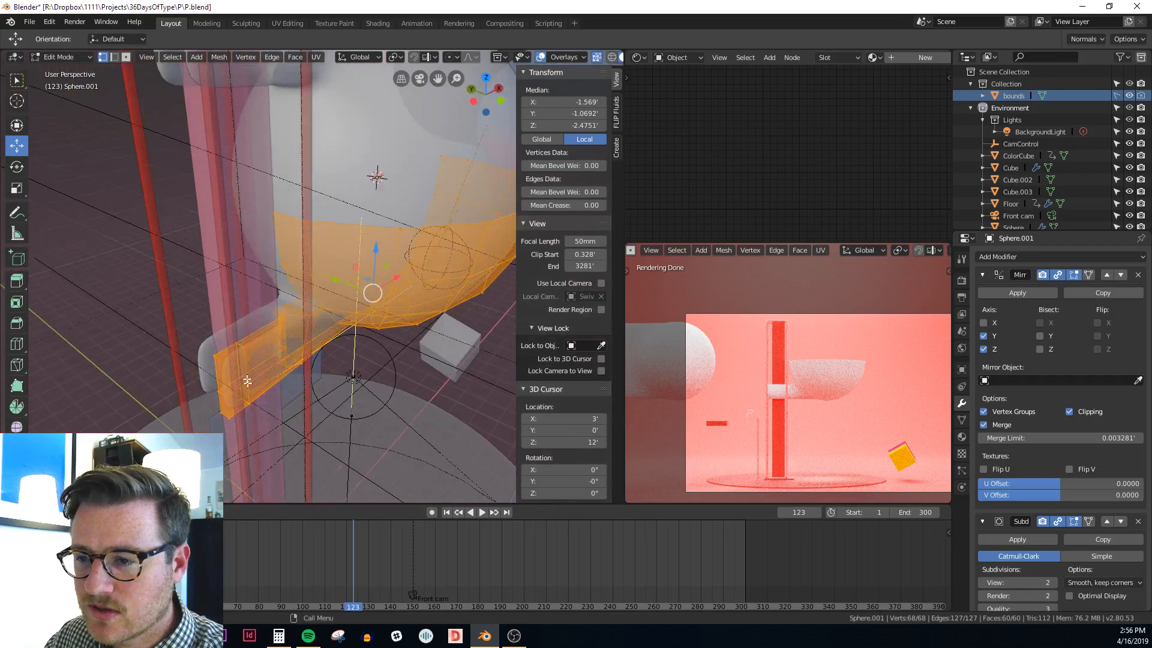
pyautogui.keyDown('alt'); pyautogui.click(248, 382); pyautogui.keyUp('alt')
pyautogui.scroll(3, 255, 379)
pyautogui.hotkey('alt', 'z')
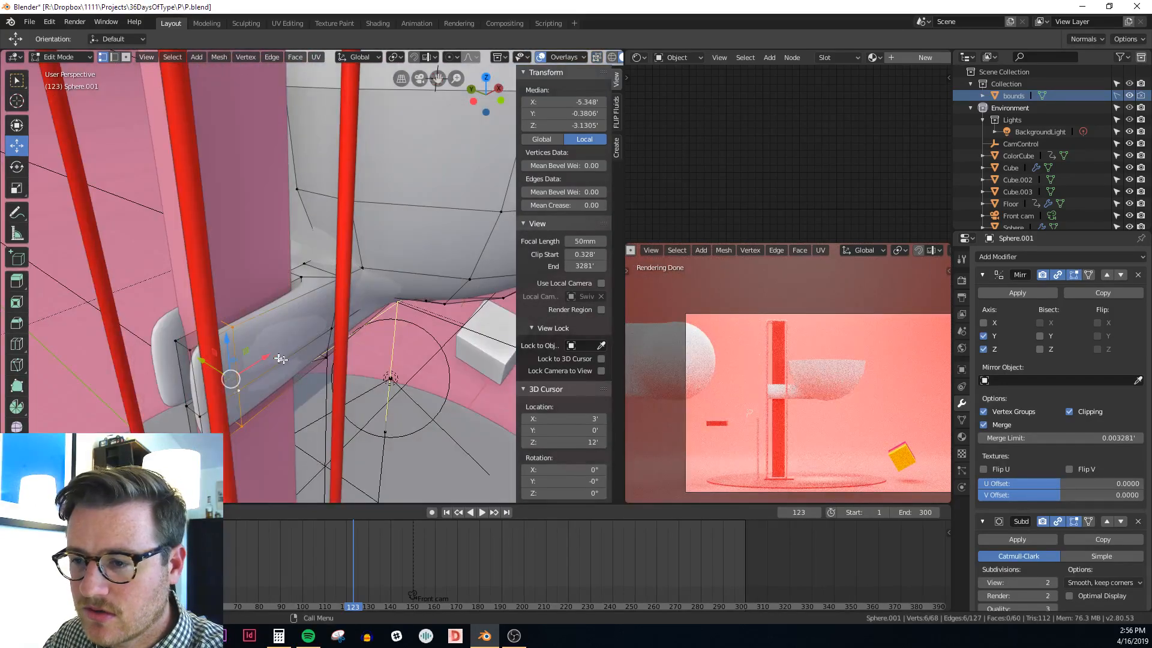
pyautogui.press('g')
pyautogui.press('x')
pyautogui.rightClick(288, 375)
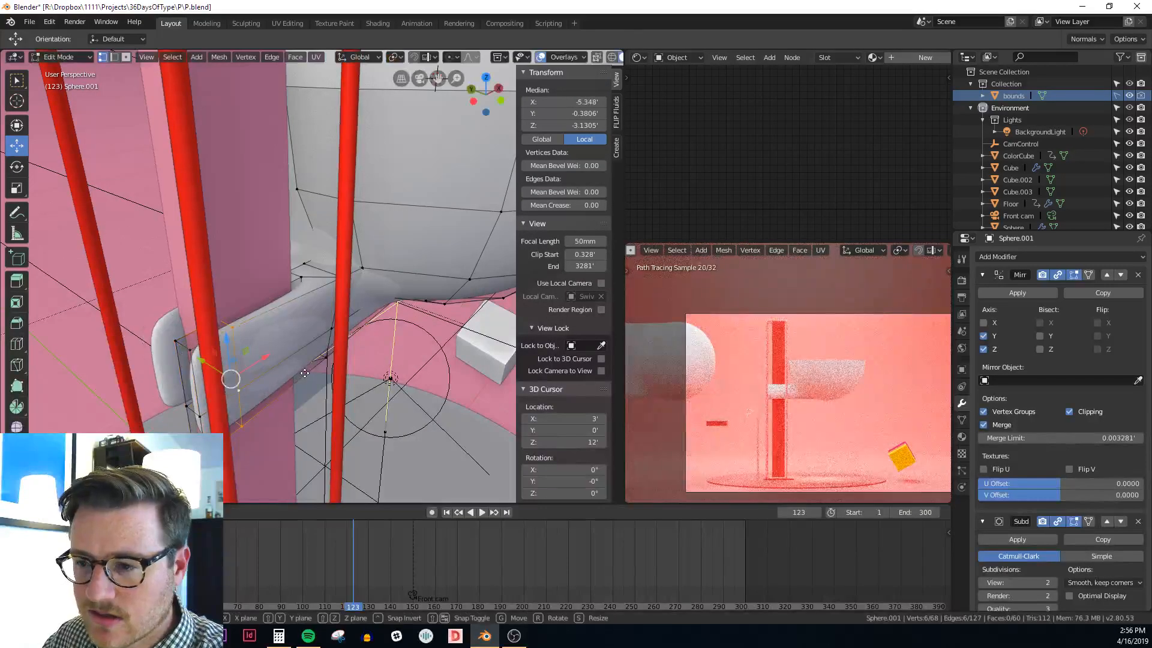
# Slide the selected edge loop near the prong's tip, adjust its position and return to Object Mode
pyautogui.press('g')
pyautogui.press('g')
pyautogui.click(223, 395)
pyautogui.moveTo(230, 380); pyautogui.dragTo(259, 371)
pyautogui.keyDown('shift'); pyautogui.moveTo(259, 370); pyautogui.dragTo(230, 328, button='middle'); pyautogui.keyUp('shift')
pyautogui.keyDown('shift'); pyautogui.moveTo(451, 360); pyautogui.dragTo(336, 346, button='middle'); pyautogui.keyUp('shift')
pyautogui.scroll(-4, 312, 378)
pyautogui.press('Tab')
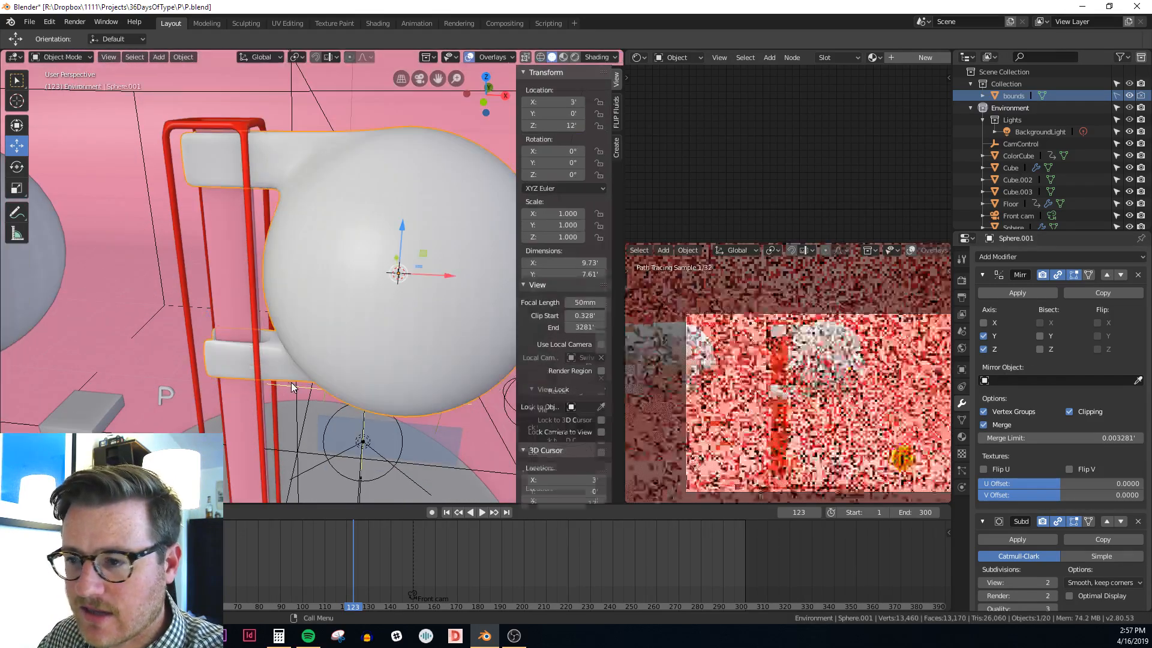
pyautogui.moveTo(288, 371); pyautogui.dragTo(294, 362, button='middle')
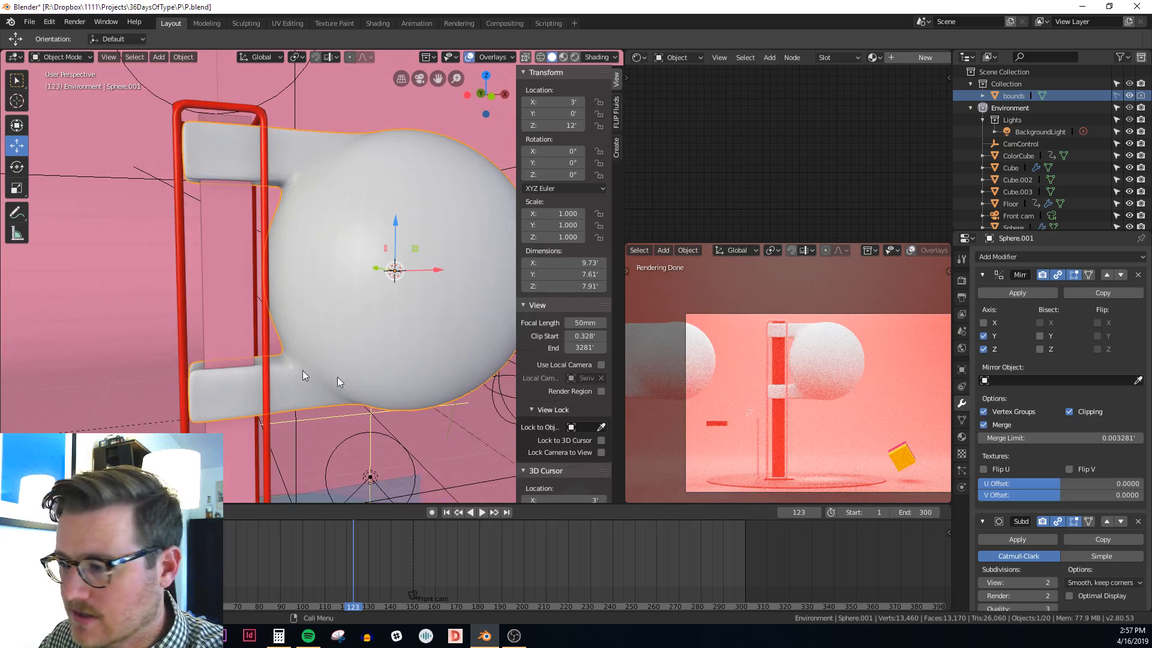
# Add a Bevel modifier to the sphere mesh and place it above the Subdivision modifier in the stack
pyautogui.click(1030, 258)
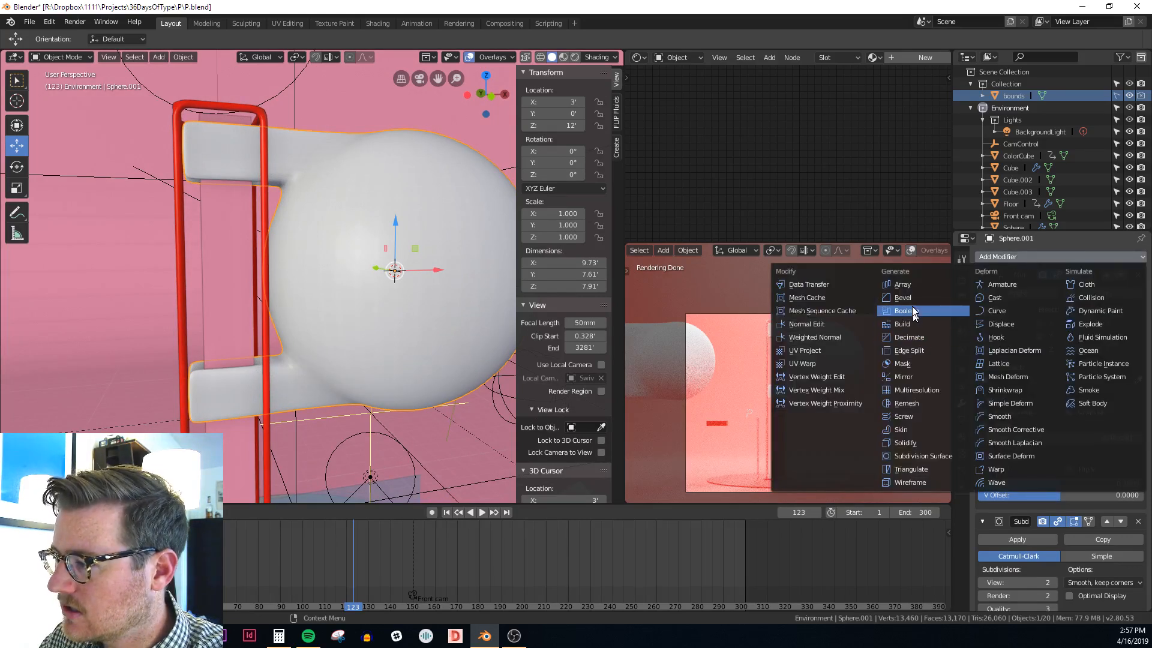
pyautogui.click(904, 377)
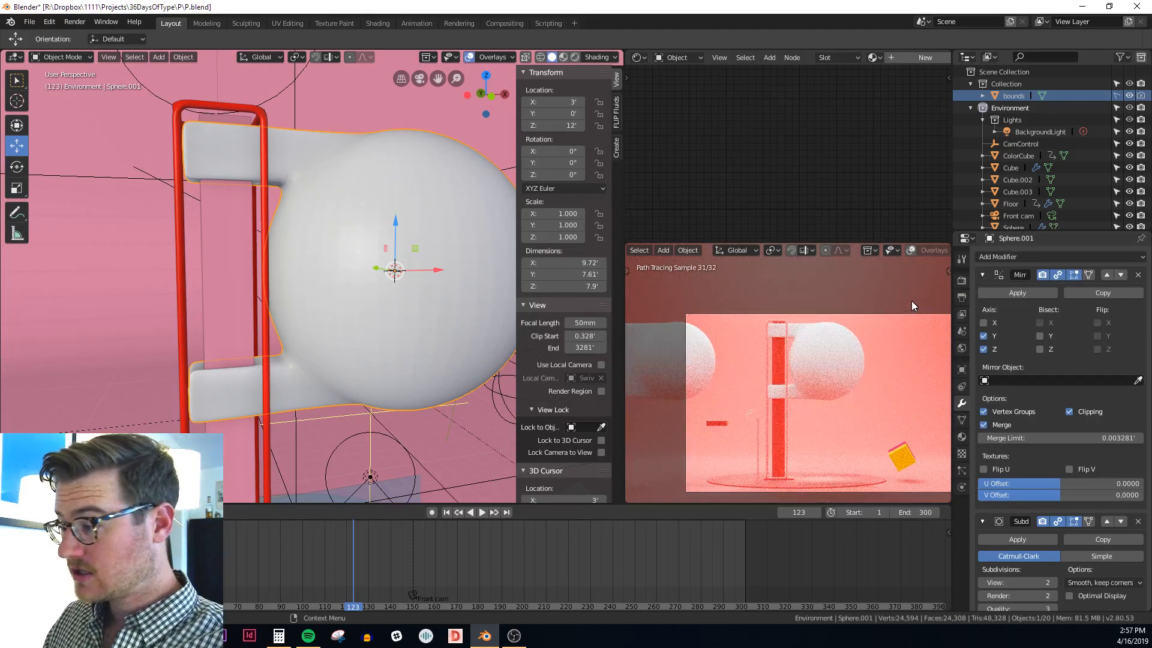
pyautogui.scroll(-6, 1060, 456)
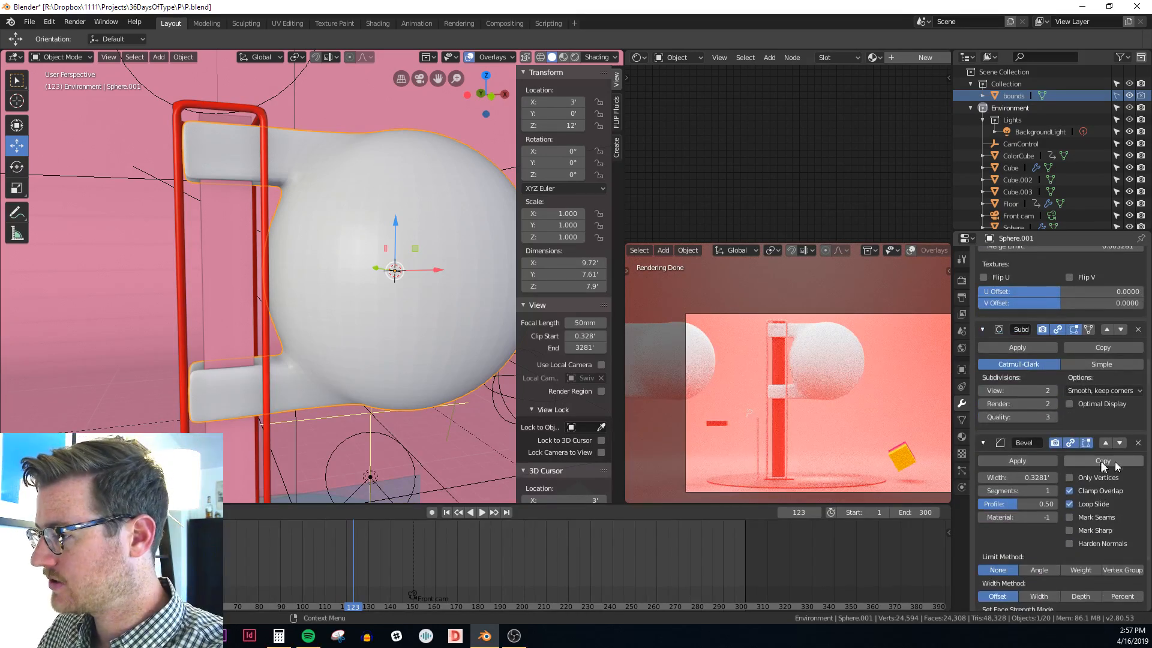
pyautogui.click(1106, 443)
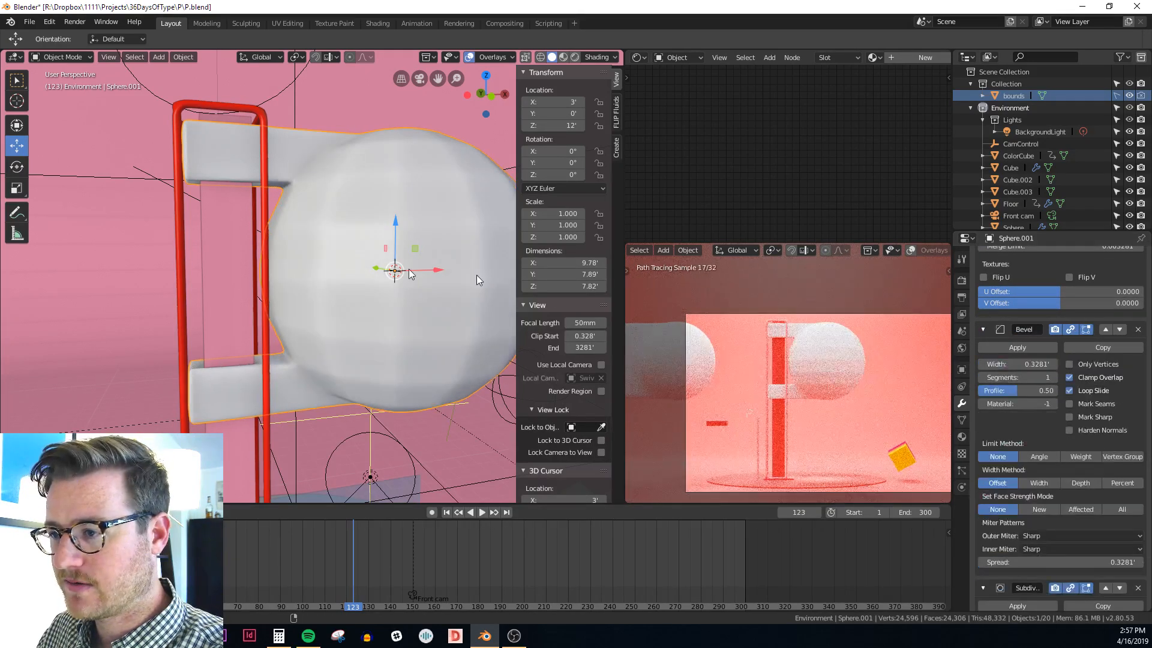
# Set the Bevel modifier's limit method to Angle and check the result around the lower prong
pyautogui.moveTo(477, 275); pyautogui.dragTo(423, 376, button='middle')
pyautogui.hotkey('alt', 'z')
pyautogui.hotkey('alt', 'z')
pyautogui.click(1040, 457)
pyautogui.scroll(3, 296, 251)
pyautogui.scroll(1, 1075, 471)
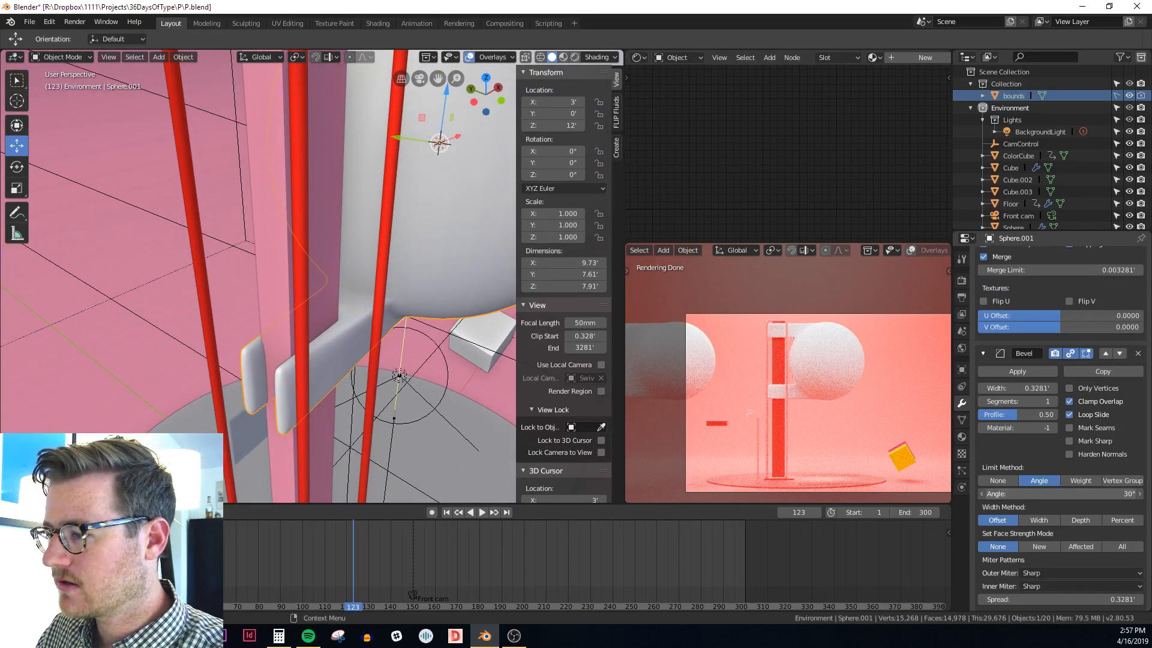
# Raise the Bevel modifier's angle limit to 84° and inspect the lower prong in X-ray and wireframe
pyautogui.moveTo(1062, 493)
pyautogui.mouseDown()
pyautogui.moveTo(1092, 494)
pyautogui.moveTo(1077, 494)
pyautogui.mouseUp()
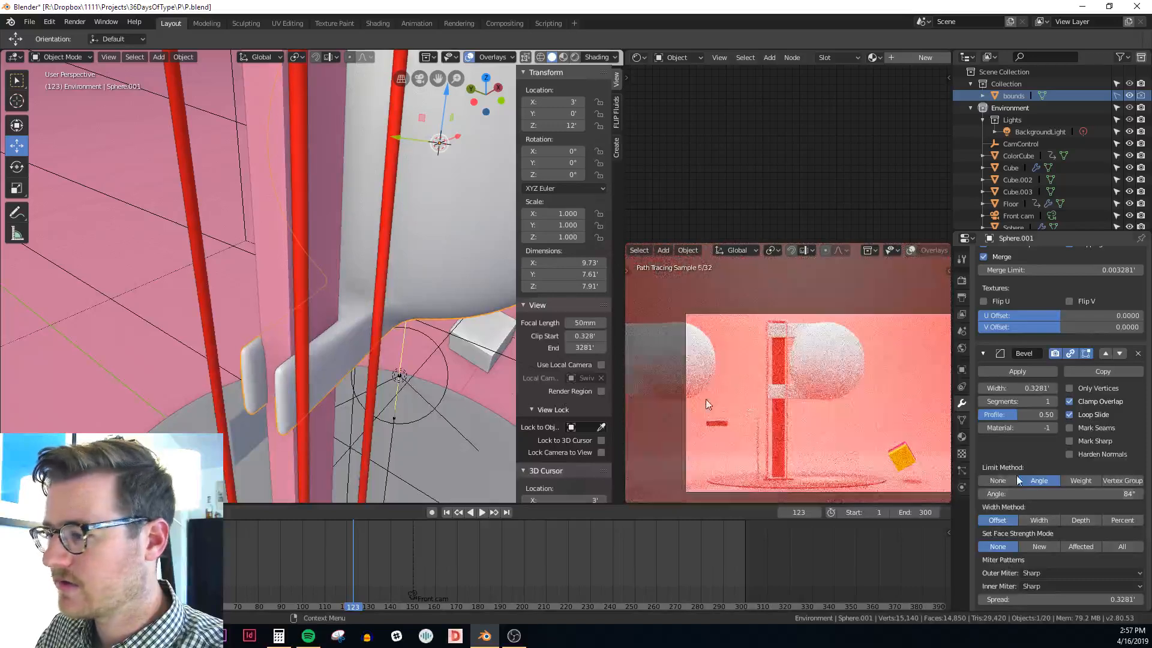
pyautogui.hotkey('alt', 'z')
pyautogui.moveTo(296, 384); pyautogui.dragTo(287, 358, button='middle')
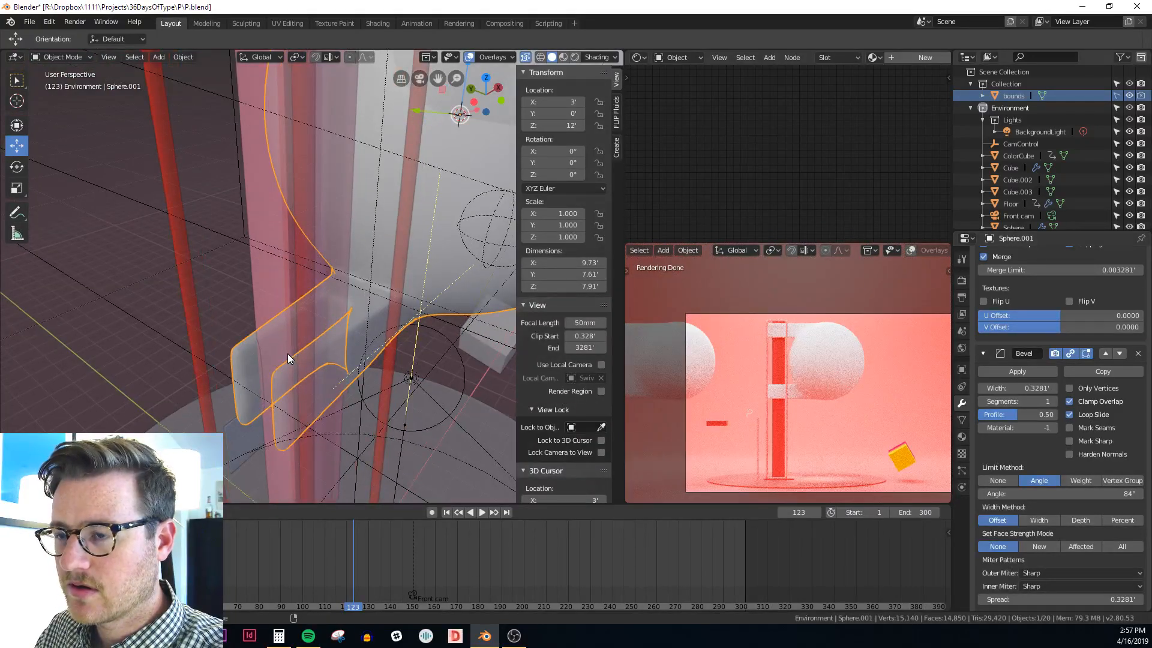
pyautogui.hotkey('alt', 'z')
pyautogui.press('z')
pyautogui.moveTo(254, 359); pyautogui.dragTo(294, 384, button='middle')
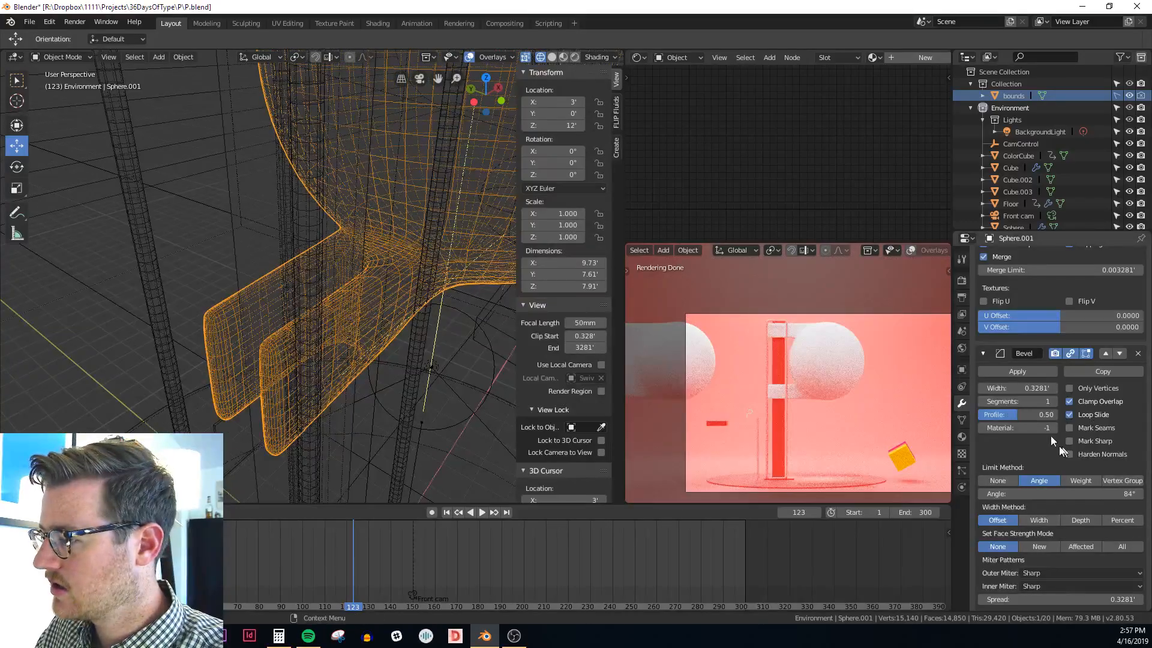
# Set the Bevel modifier's angle limit to 62° and compare the prong with the modifier's viewport display switched off and on
pyautogui.moveTo(1019, 388); pyautogui.dragTo(1030, 388)
pyautogui.press('Escape')
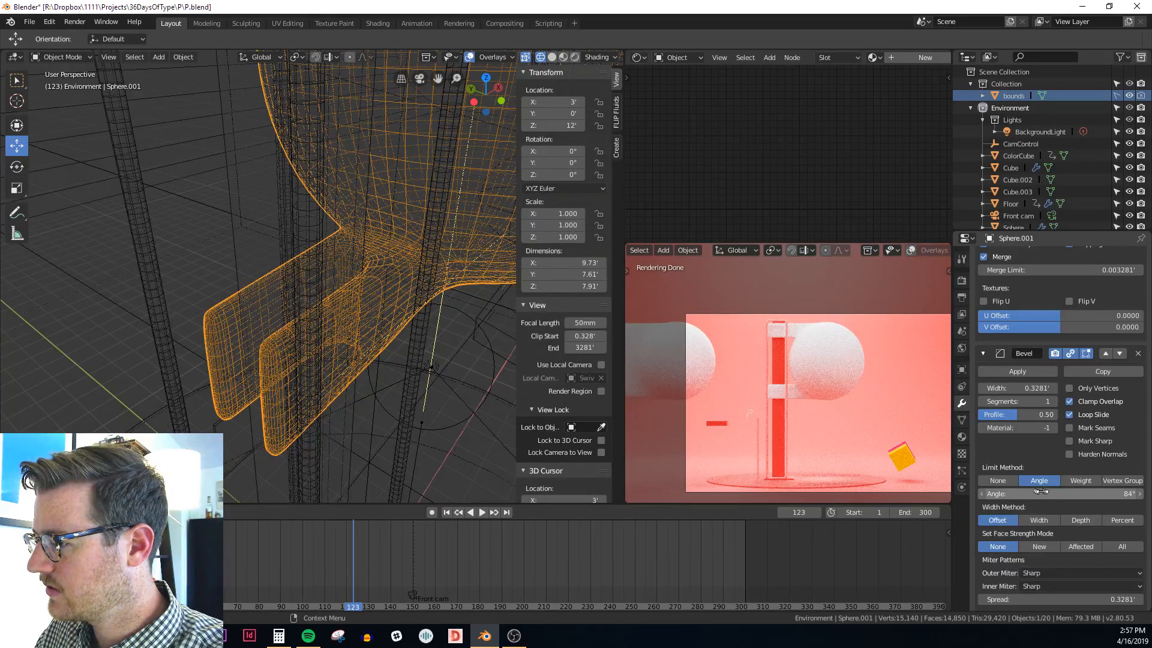
pyautogui.moveTo(1110, 493)
pyautogui.mouseDown()
pyautogui.moveTo(978, 494)
pyautogui.moveTo(1083, 494)
pyautogui.mouseUp()
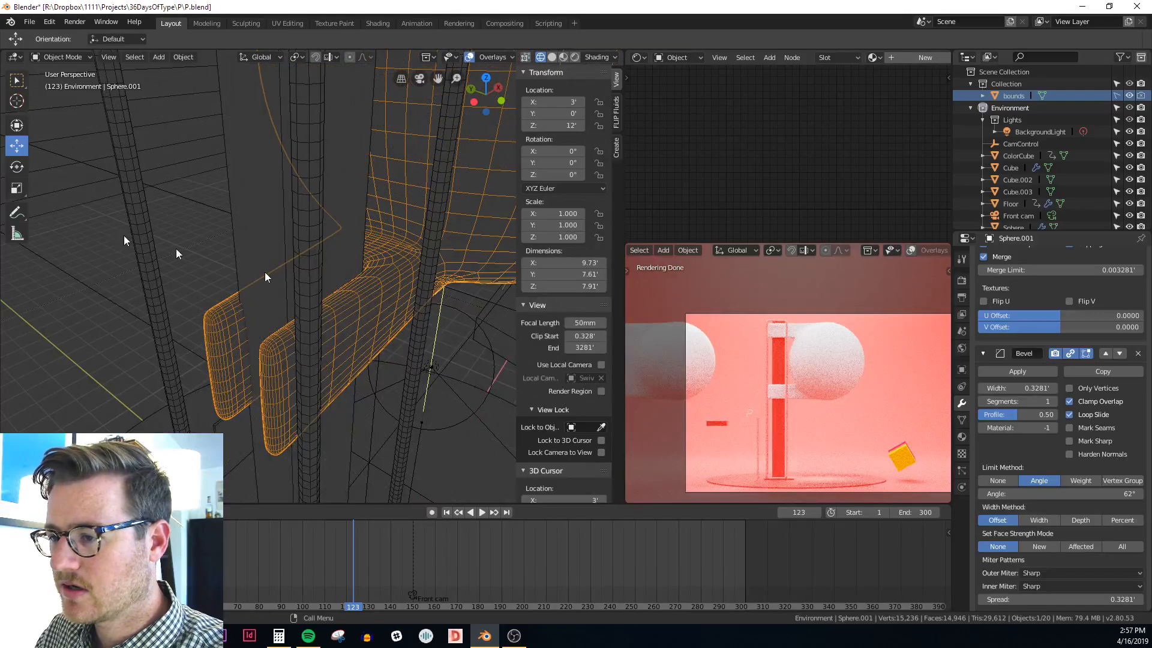
pyautogui.click(1085, 352)
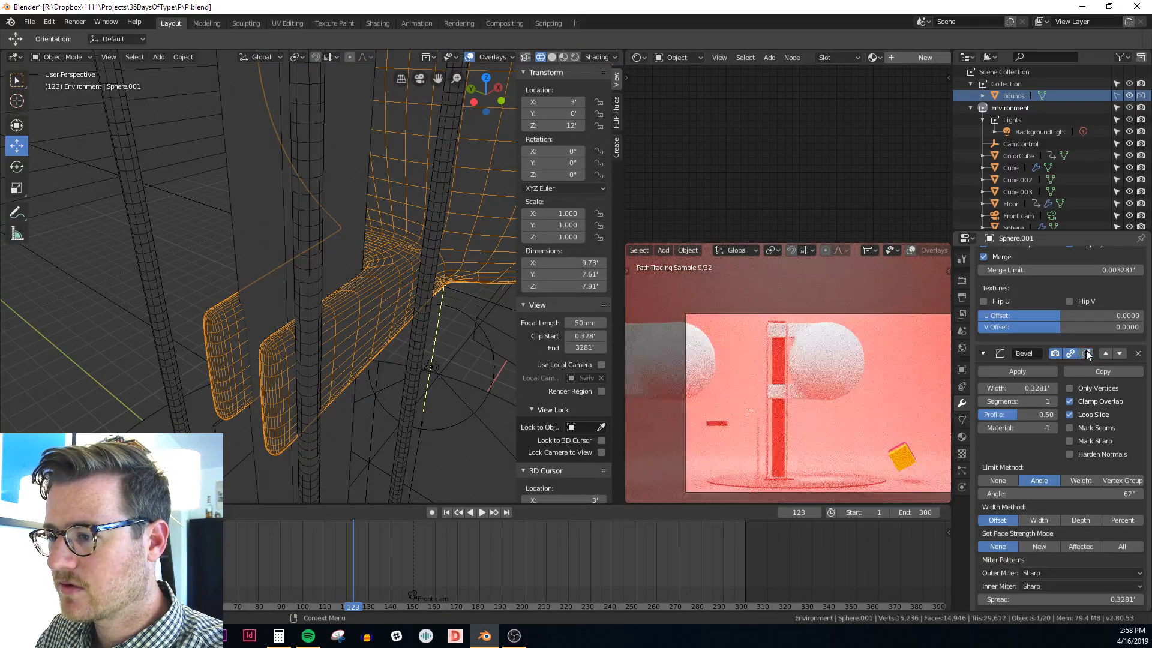
pyautogui.click(1082, 350)
pyautogui.click(1074, 354)
pyautogui.click(1074, 354)
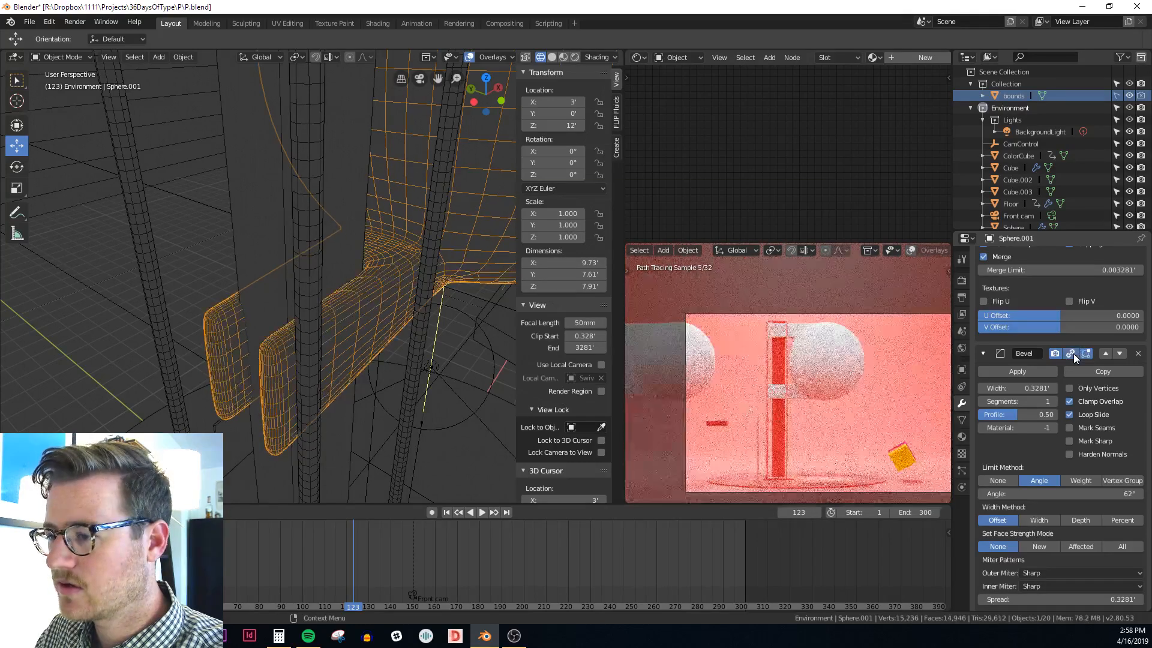
pyautogui.click(1074, 354)
pyautogui.click(1074, 354)
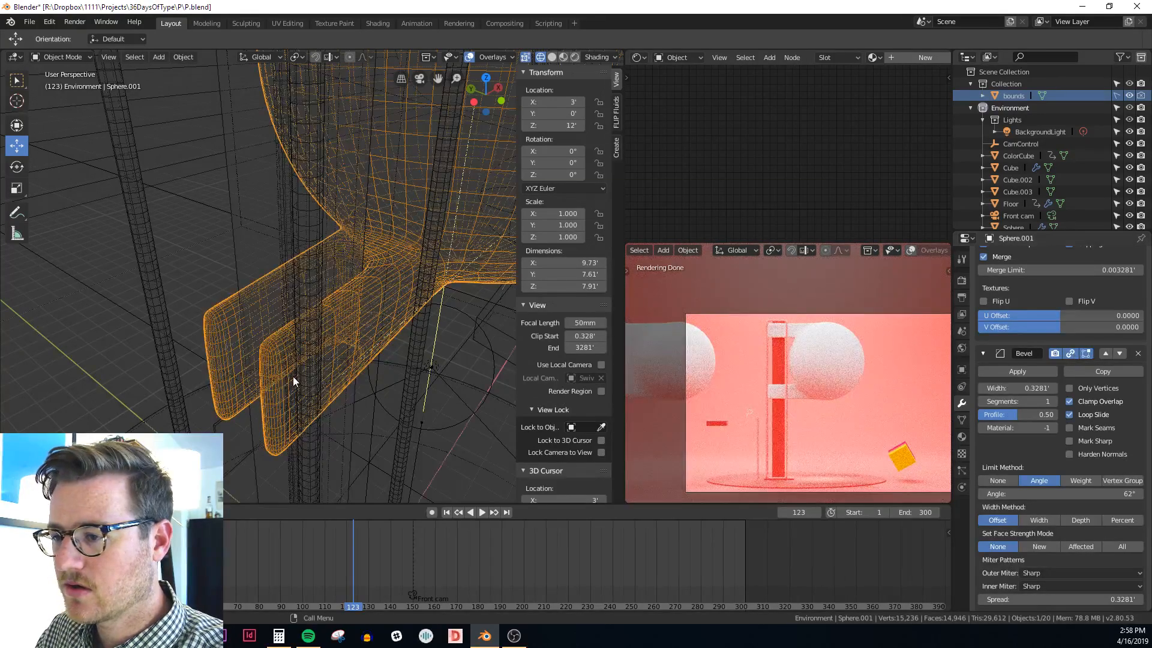
# Reduce the Bevel modifier's width to 0.006251' in Edit Mode and check the prongs in Object Mode with solid shading
pyautogui.press('Tab')
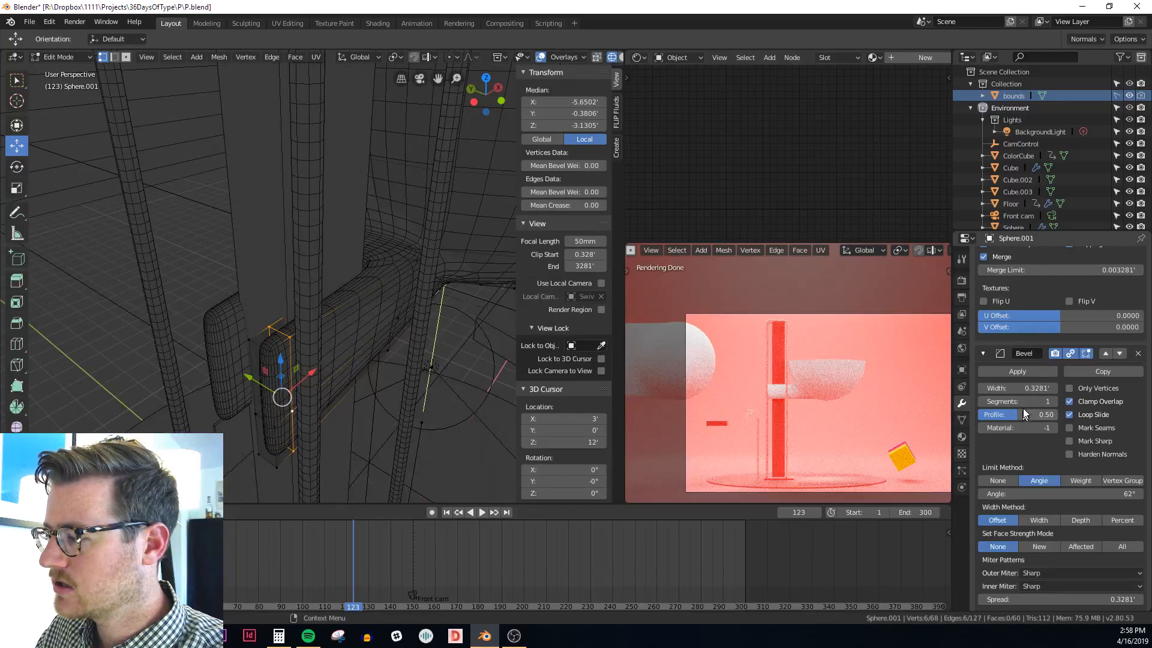
pyautogui.moveTo(1040, 388)
pyautogui.mouseDown()
pyautogui.moveTo(1008, 388)
pyautogui.moveTo(1047, 389)
pyautogui.mouseUp()
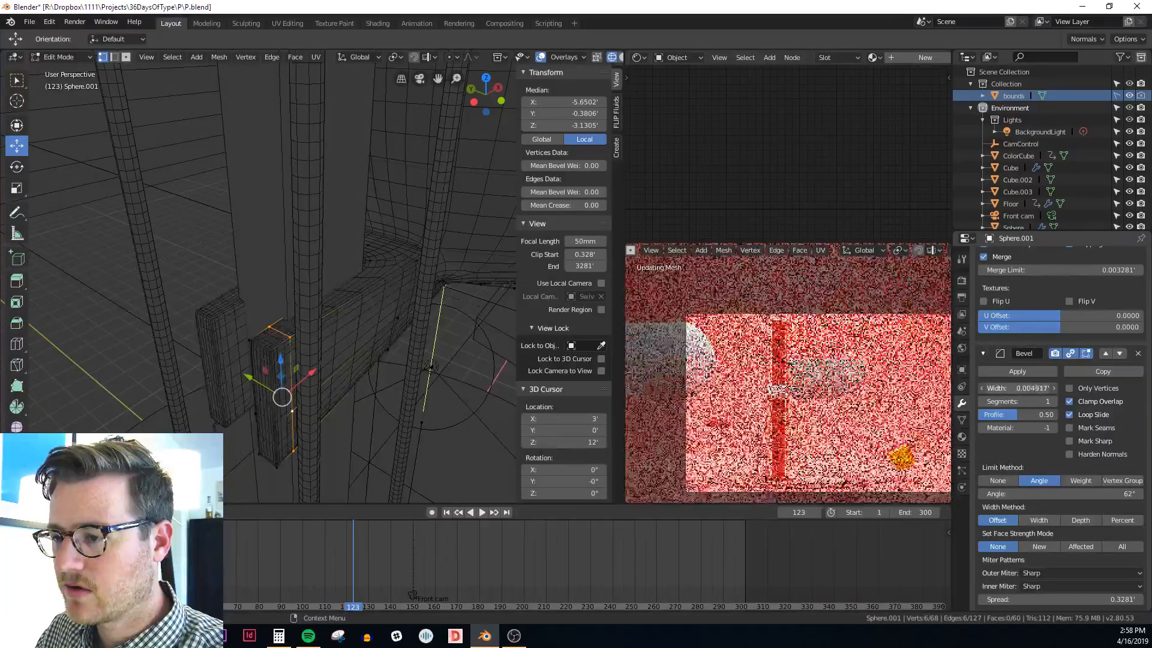
pyautogui.press('Tab')
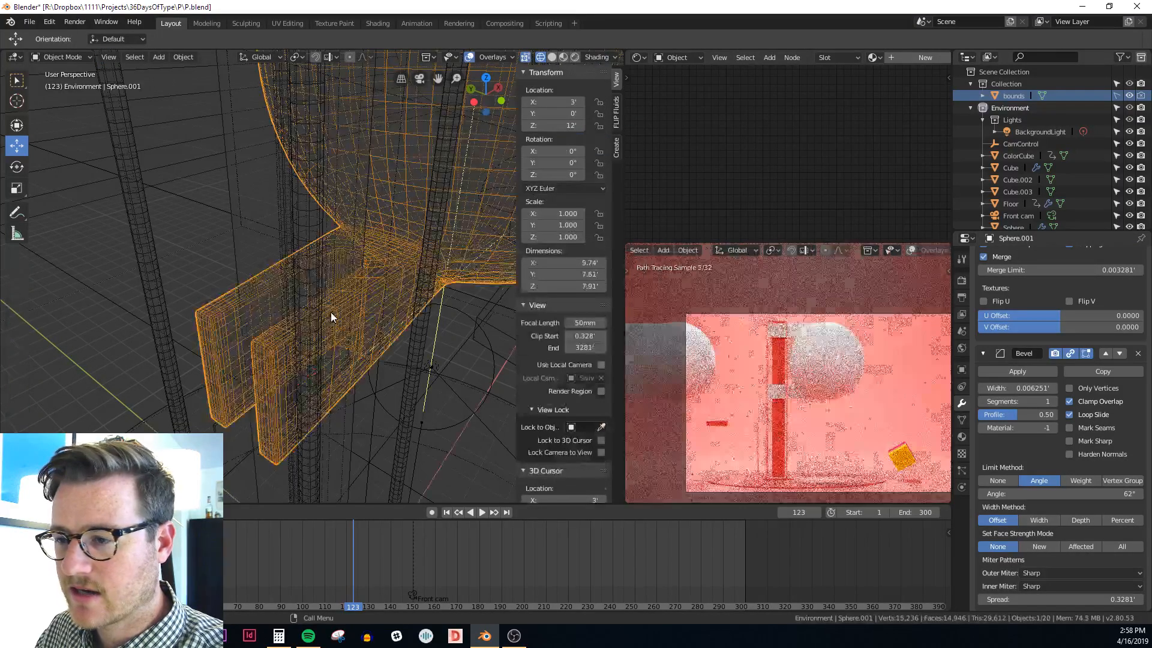
pyautogui.moveTo(329, 313)
pyautogui.mouseDown(button='middle')
pyautogui.moveTo(350, 324)
pyautogui.moveTo(384, 303)
pyautogui.moveTo(344, 318)
pyautogui.moveTo(347, 336)
pyautogui.moveTo(297, 318)
pyautogui.moveTo(351, 347)
pyautogui.moveTo(362, 320)
pyautogui.moveTo(372, 411)
pyautogui.moveTo(396, 395)
pyautogui.moveTo(380, 386)
pyautogui.moveTo(402, 384)
pyautogui.moveTo(366, 379)
pyautogui.moveTo(395, 365)
pyautogui.moveTo(394, 384)
pyautogui.moveTo(382, 384)
pyautogui.mouseUp(button='middle')
pyautogui.hotkey('shift', 'z')
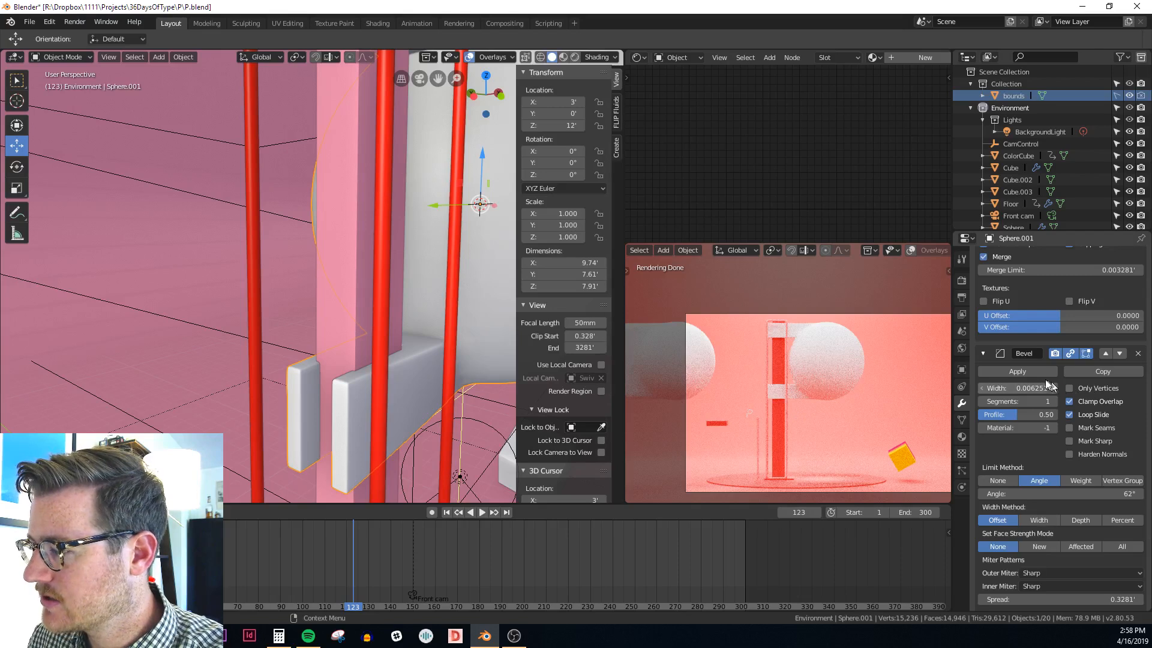
pyautogui.moveTo(1040, 388)
pyautogui.mouseDown()
pyautogui.moveTo(1020, 388)
pyautogui.moveTo(1041, 388)
pyautogui.mouseUp()
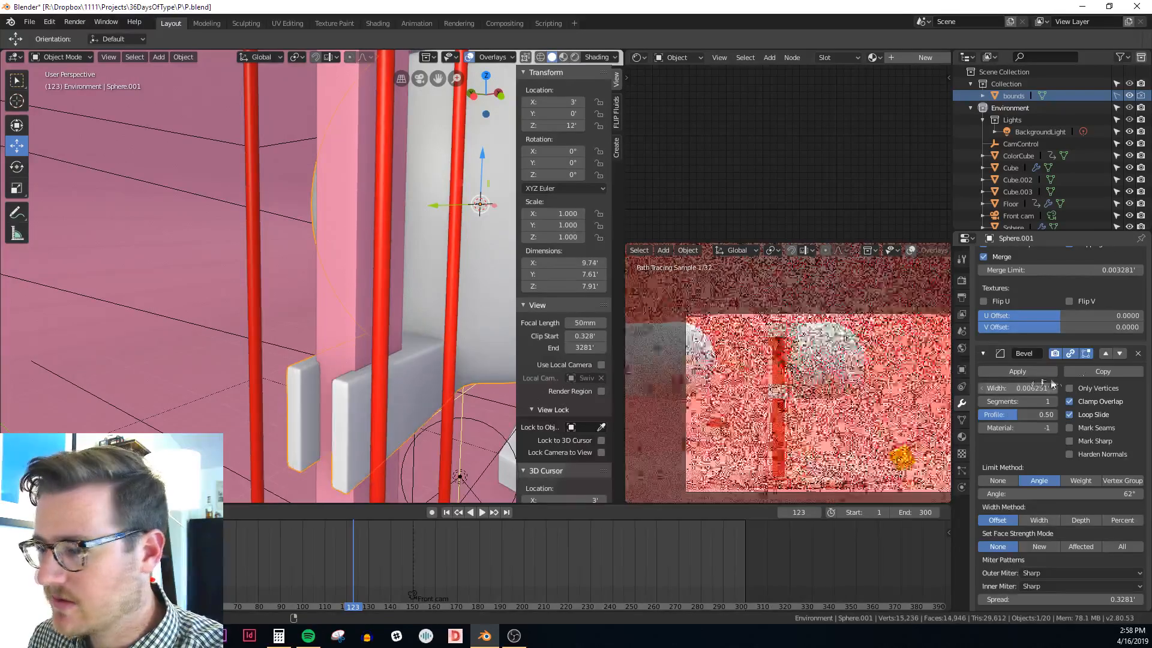
# Remove the Bevel modifier from the sphere mesh and save the file
pyautogui.click(1139, 354)
pyautogui.scroll(-8, 296, 255)
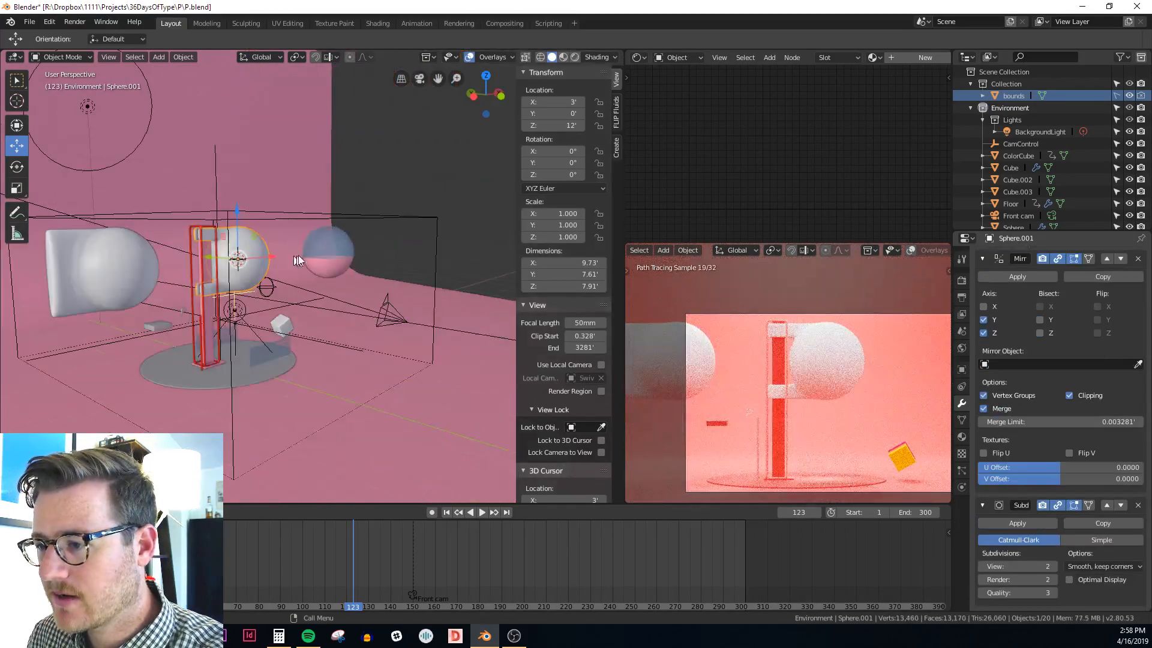
pyautogui.keyDown('shift'); pyautogui.moveTo(236, 255); pyautogui.dragTo(243, 306, button='middle'); pyautogui.keyUp('shift')
pyautogui.scroll(2, 241, 312)
pyautogui.scroll(2, 240, 332)
pyautogui.hotkey('ctrl', 's')
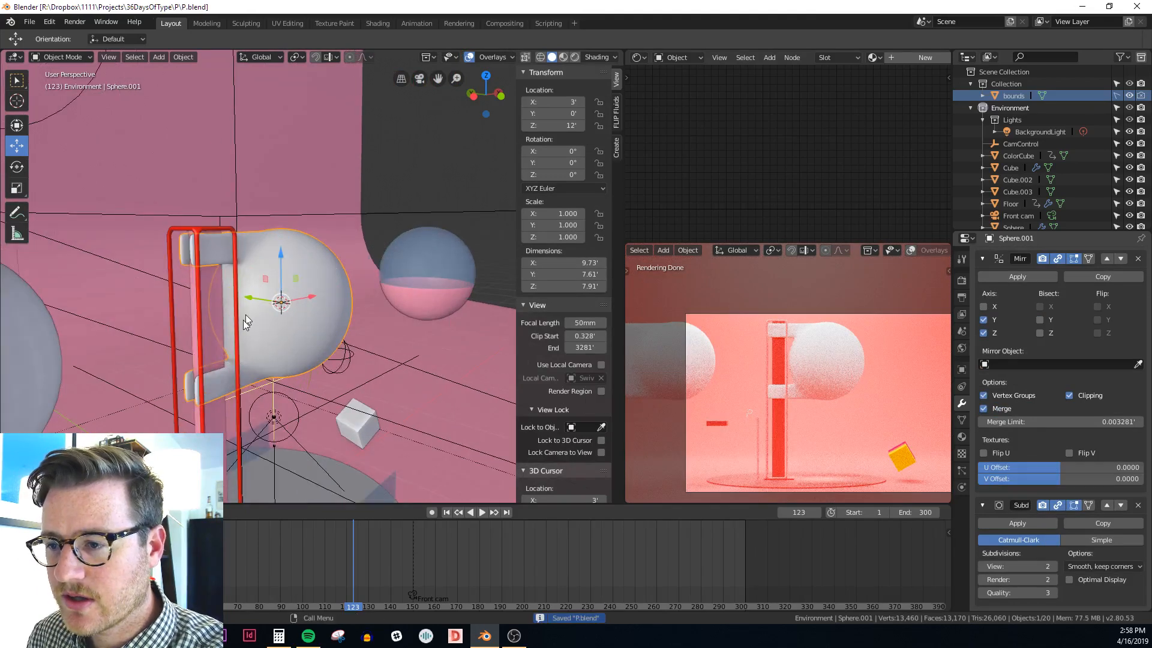
# In Edit Mode, circle-select the lower prong's tip vertices from the top view and shorten the prong about 0.5' along X
pyautogui.moveTo(318, 375)
pyautogui.mouseDown(button='middle')
pyautogui.moveTo(288, 358)
pyautogui.moveTo(124, 355)
pyautogui.moveTo(417, 361)
pyautogui.moveTo(329, 366)
pyautogui.mouseUp(button='middle')
pyautogui.scroll(-3, 329, 366)
pyautogui.scroll(4, 328, 365)
pyautogui.scroll(5, 264, 342)
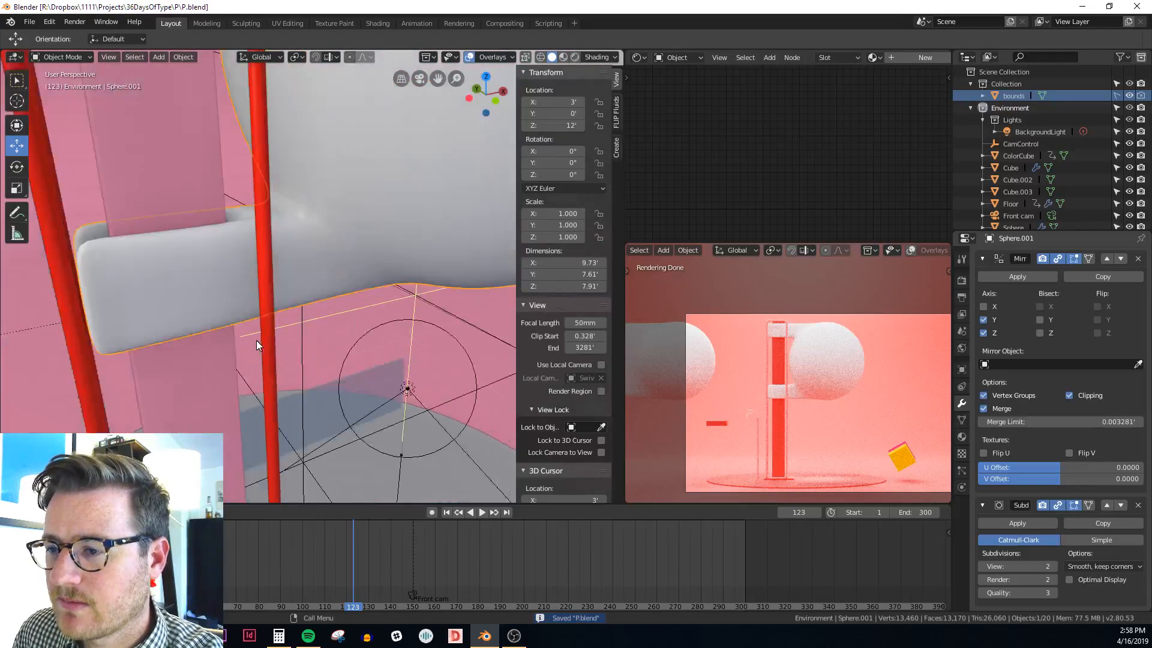
pyautogui.scroll(-5, 257, 341)
pyautogui.scroll(-3, 257, 341)
pyautogui.press('Tab')
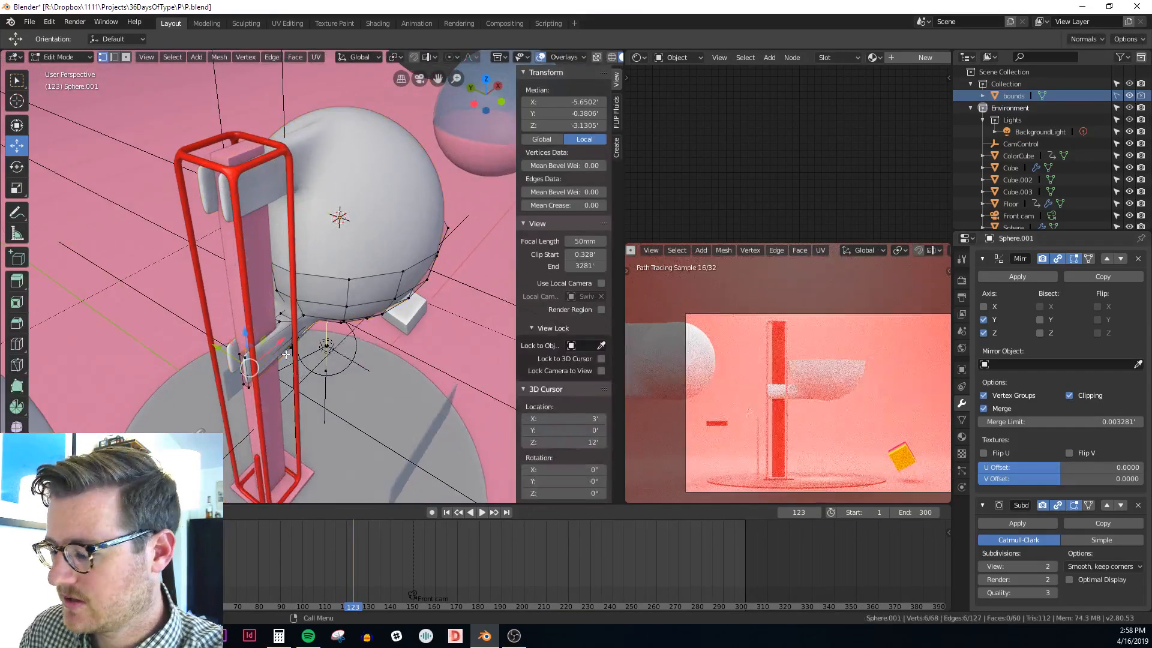
pyautogui.press('KP_7')
pyautogui.scroll(3, 286, 354)
pyautogui.hotkey('alt', 'a')
pyautogui.press('c')
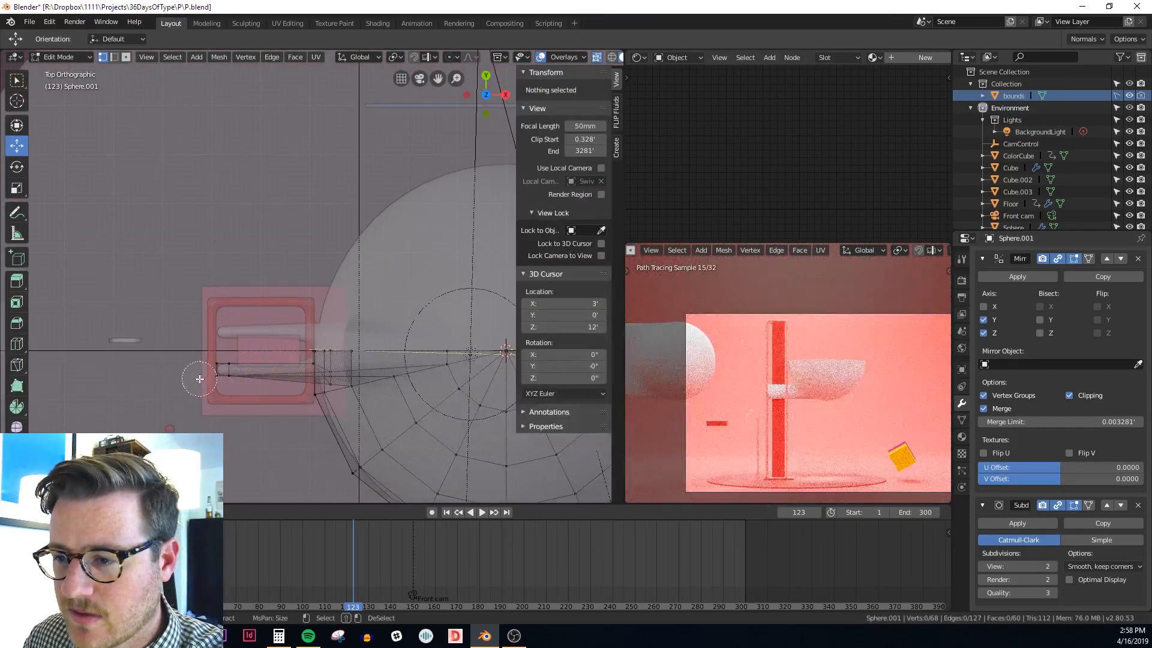
pyautogui.click(217, 374)
pyautogui.rightClick(218, 374)
pyautogui.press('g')
pyautogui.press('x')
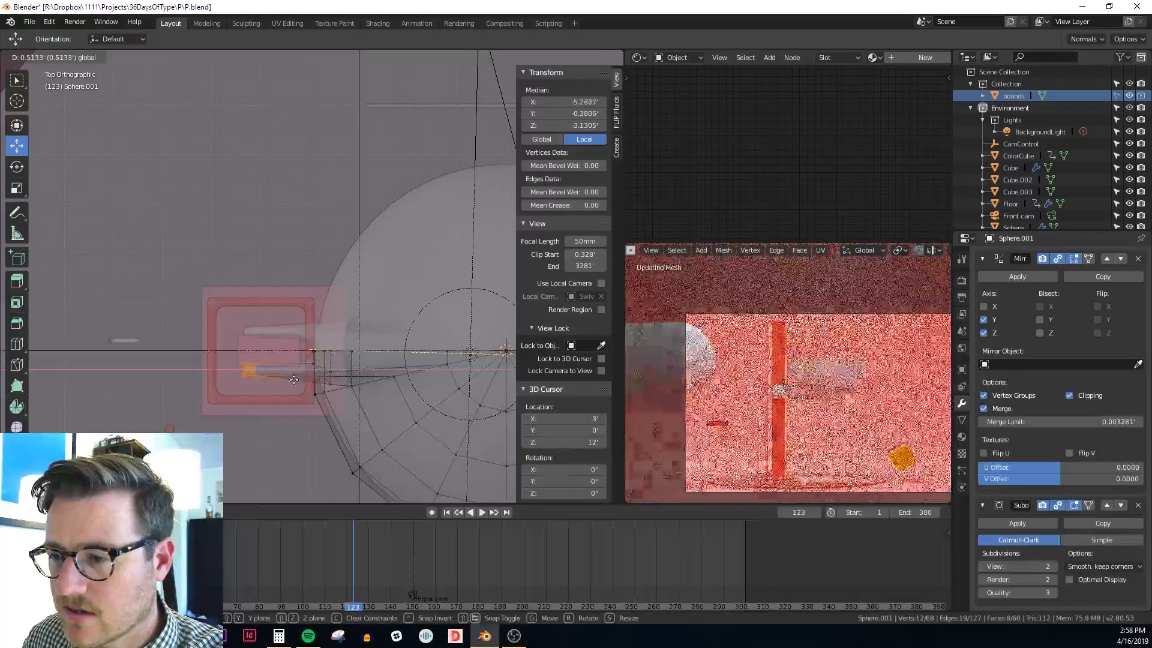
pyautogui.click(293, 380)
# Select the upper and lower vertical edges just behind the lower prong's tip and try to shift them along X
pyautogui.moveTo(293, 379)
pyautogui.mouseDown(button='middle')
pyautogui.moveTo(327, 302)
pyautogui.moveTo(297, 311)
pyautogui.moveTo(326, 314)
pyautogui.moveTo(317, 319)
pyautogui.moveTo(294, 312)
pyautogui.moveTo(290, 336)
pyautogui.moveTo(311, 327)
pyautogui.moveTo(297, 264)
pyautogui.mouseUp(button='middle')
pyautogui.scroll(4, 327, 301)
pyautogui.click(279, 308)
pyautogui.scroll(1, 288, 329)
pyautogui.press('2')
pyautogui.click(277, 302)
pyautogui.moveTo(343, 435); pyautogui.dragTo(336, 386, button='middle')
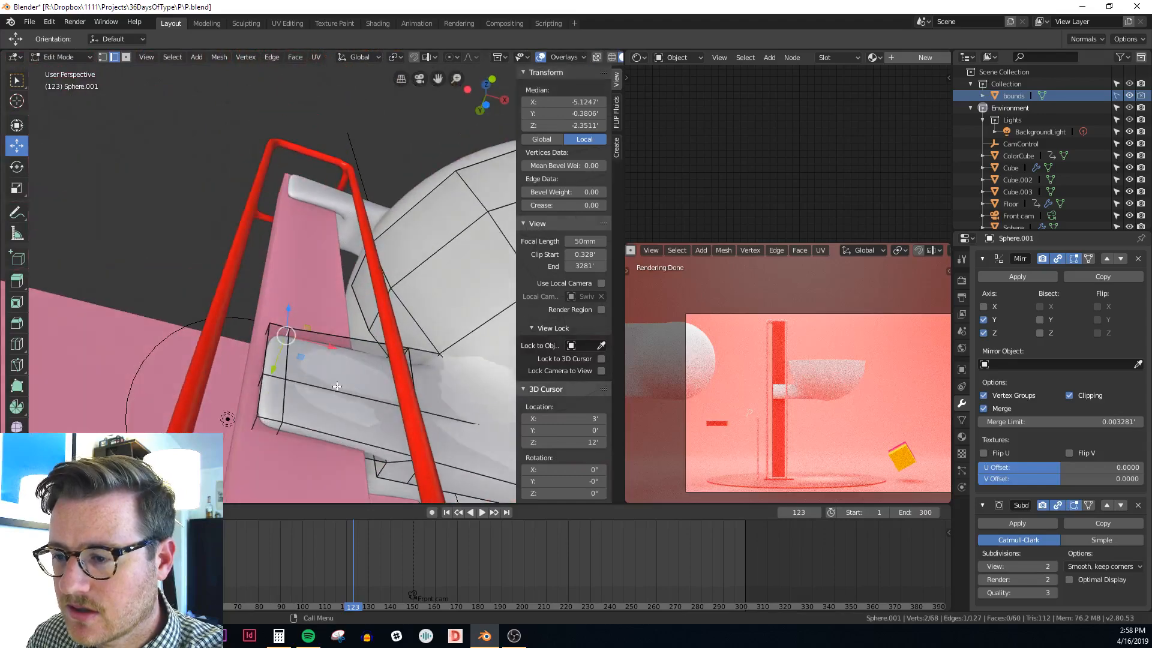
pyautogui.keyDown('shift'); pyautogui.click(277, 432); pyautogui.keyUp('shift')
pyautogui.moveTo(277, 432); pyautogui.dragTo(313, 418, button='middle')
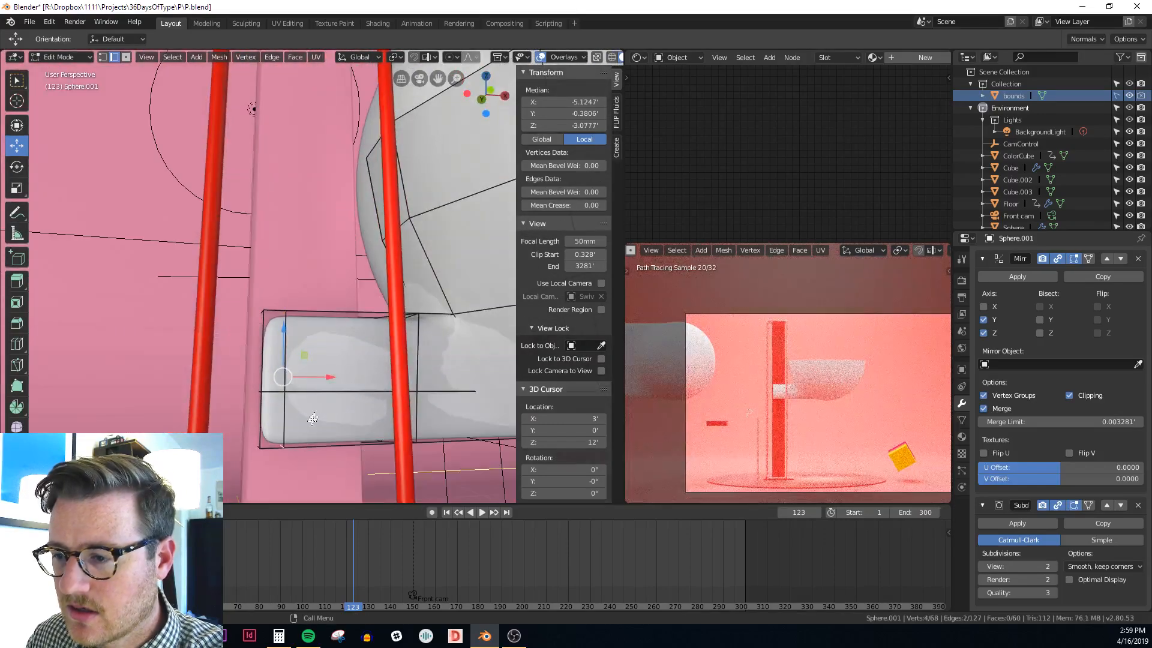
pyautogui.moveTo(325, 378); pyautogui.dragTo(385, 379)
pyautogui.rightClick(384, 379)
pyautogui.keyDown('shift'); pyautogui.moveTo(385, 379); pyautogui.dragTo(315, 380, button='middle'); pyautogui.keyUp('shift')
pyautogui.scroll(-2, 315, 379)
pyautogui.moveTo(270, 378); pyautogui.dragTo(321, 379)
pyautogui.rightClick(322, 379)
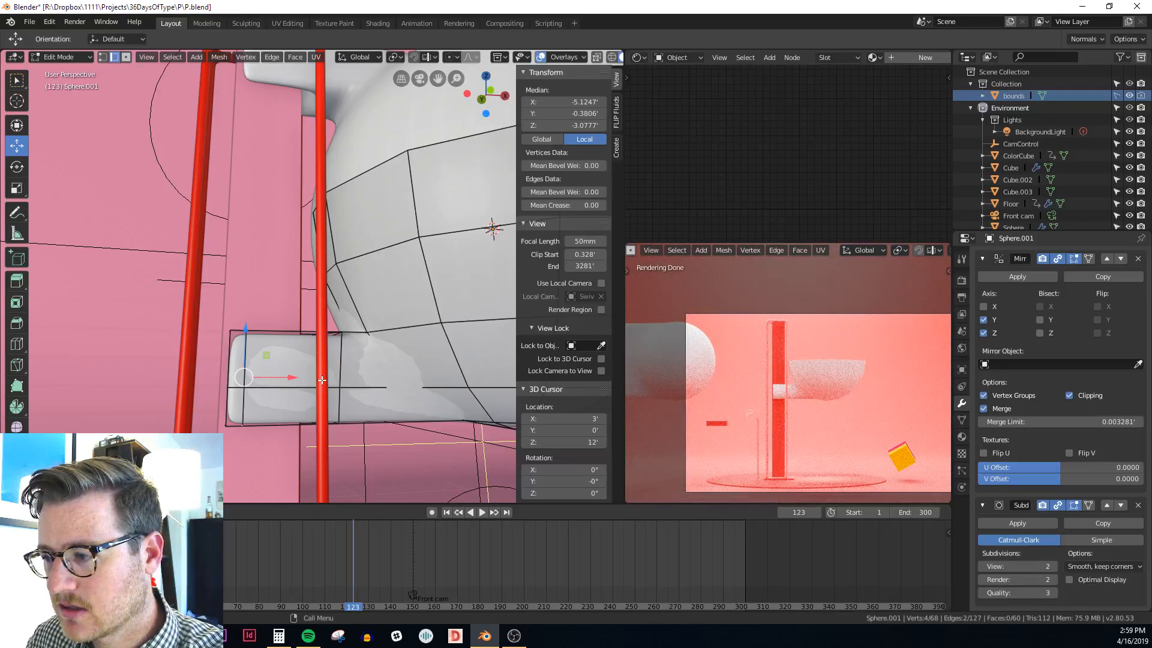
# In X-ray, select the outer upper and lower corner vertices of the prong's tip and snap the 3D cursor to their midpoint
pyautogui.hotkey('alt', 'z')
pyautogui.hotkey('alt', 'z')
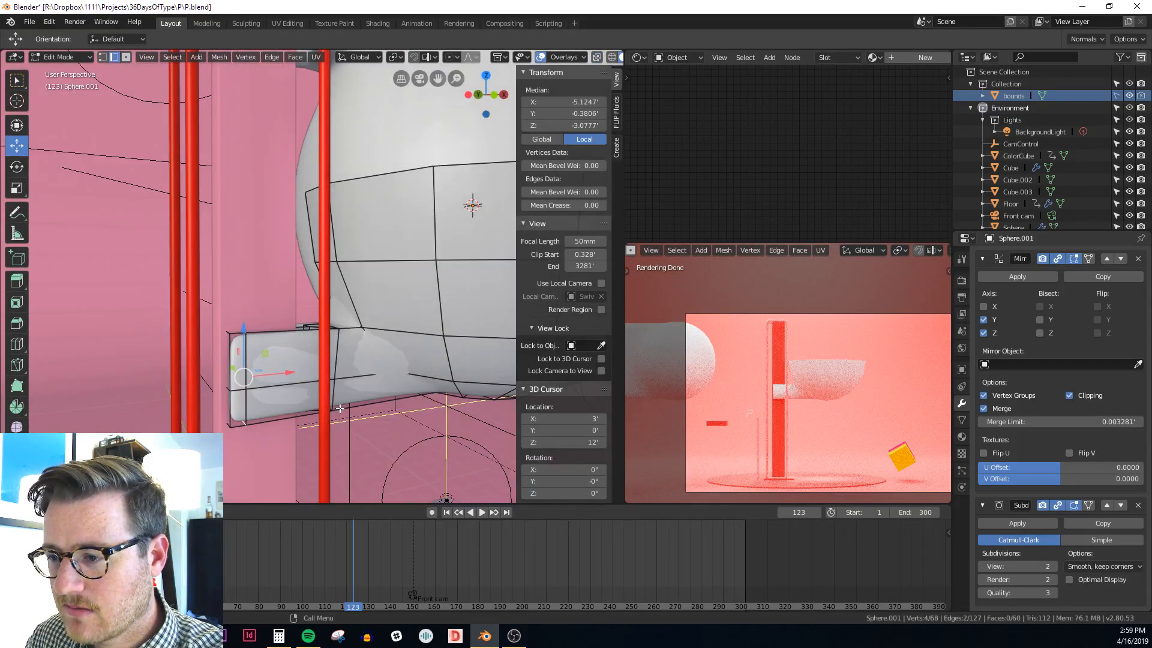
pyautogui.hotkey('alt', 'z')
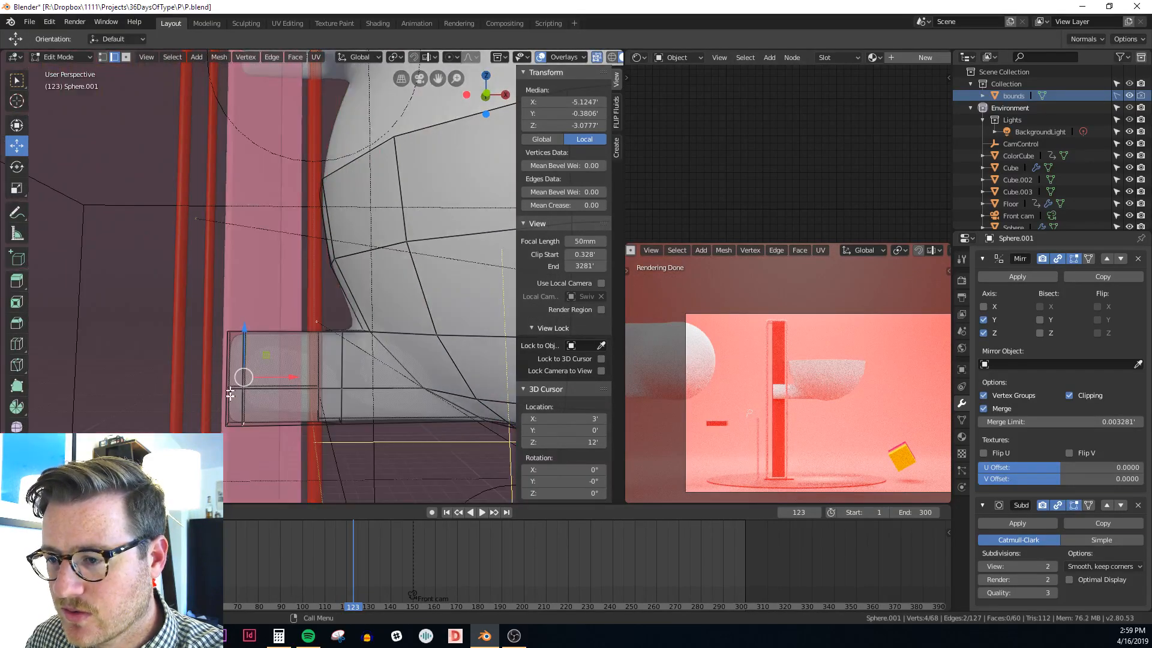
pyautogui.moveTo(230, 393); pyautogui.dragTo(228, 334, button='middle')
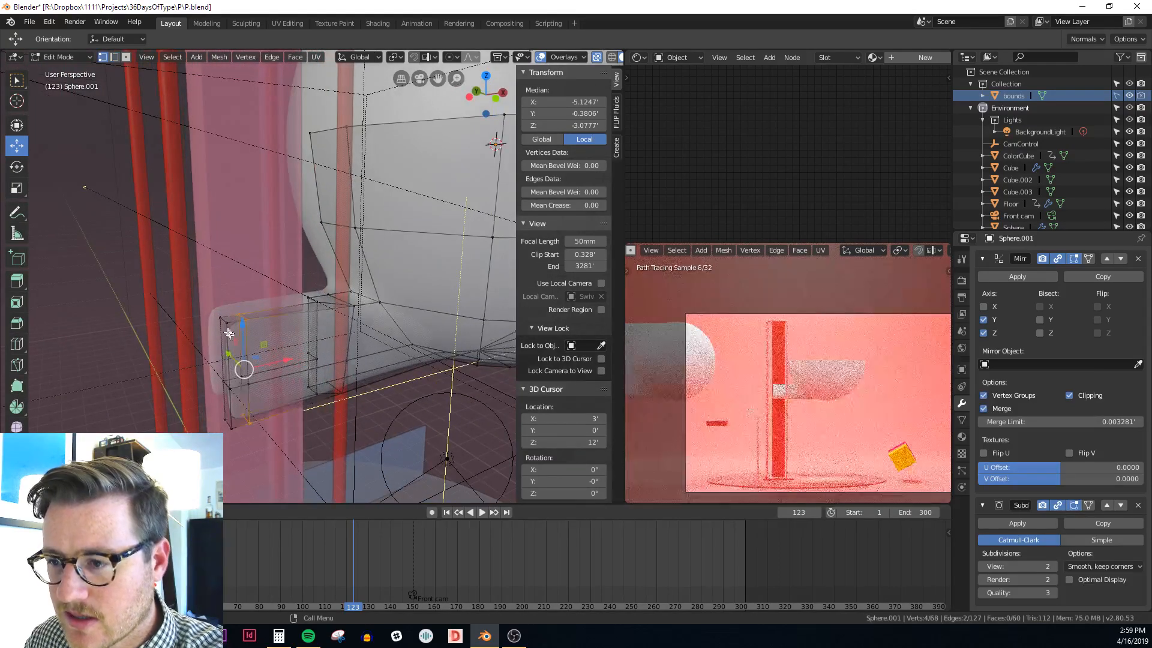
pyautogui.scroll(2, 228, 333)
pyautogui.click(227, 320)
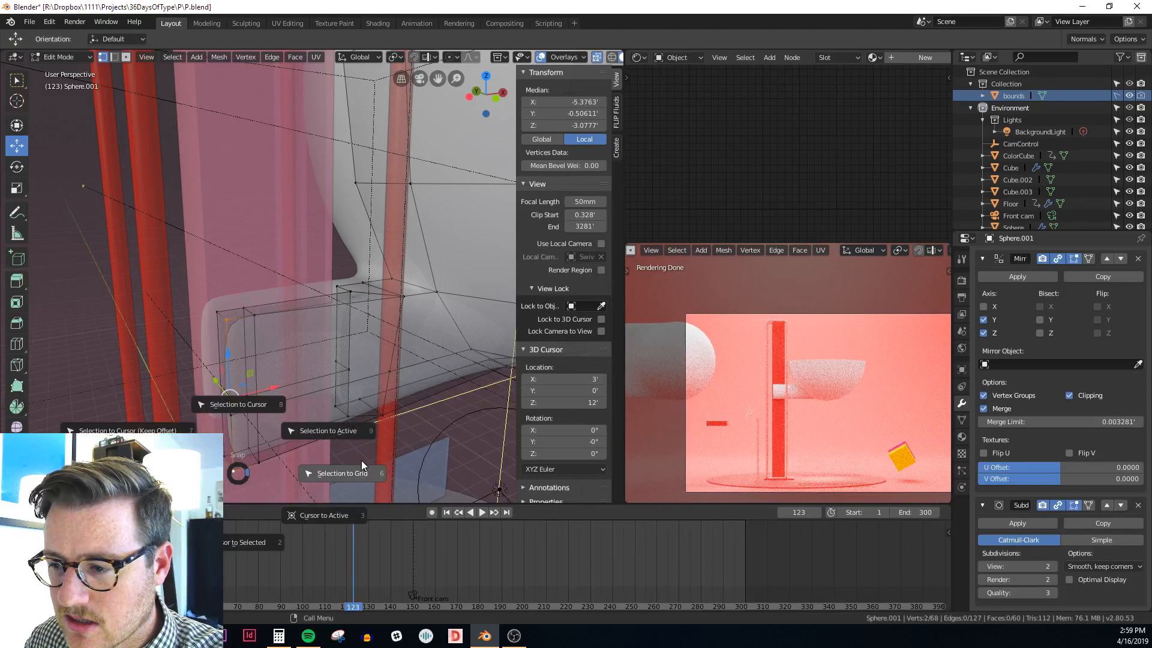
pyautogui.click(243, 545)
pyautogui.moveTo(252, 420)
pyautogui.mouseDown(button='middle')
pyautogui.moveTo(259, 408)
pyautogui.moveTo(281, 411)
pyautogui.moveTo(270, 410)
pyautogui.mouseUp(button='middle')
# Select the four middle vertices around the prong's tip and raise them about 0.16' along Z to the 3D cursor's height
pyautogui.click(258, 408)
pyautogui.keyDown('shift'); pyautogui.click(222, 416); pyautogui.keyUp('shift')
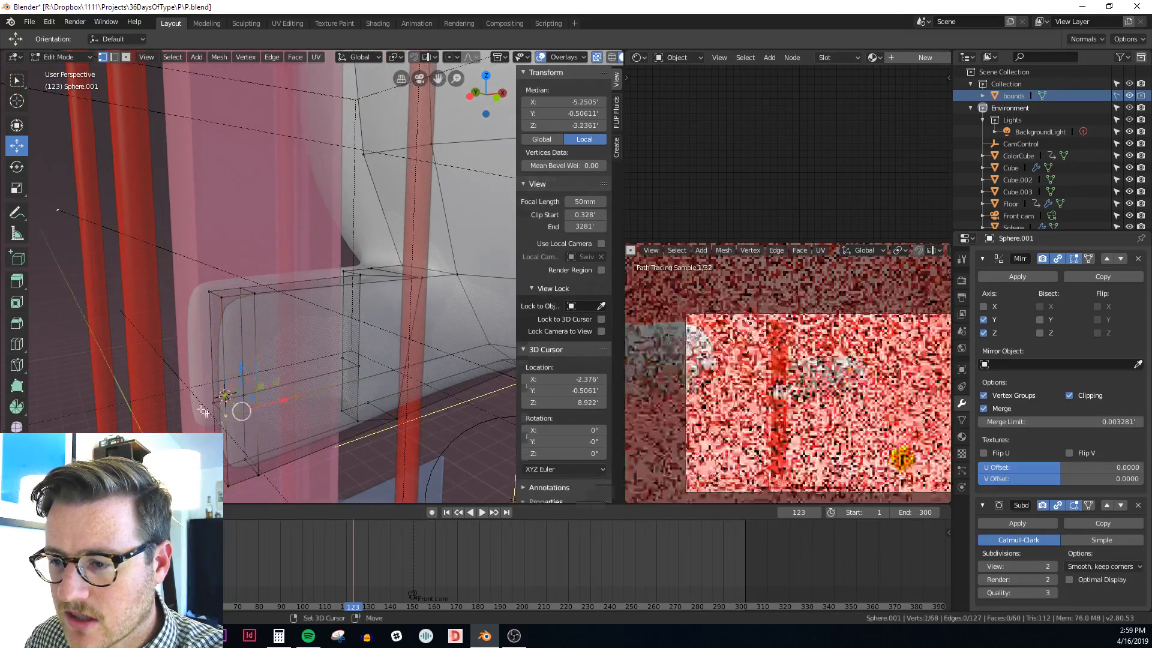
pyautogui.keyDown('shift'); pyautogui.click(204, 410); pyautogui.keyUp('shift')
pyautogui.scroll(3, 233, 401)
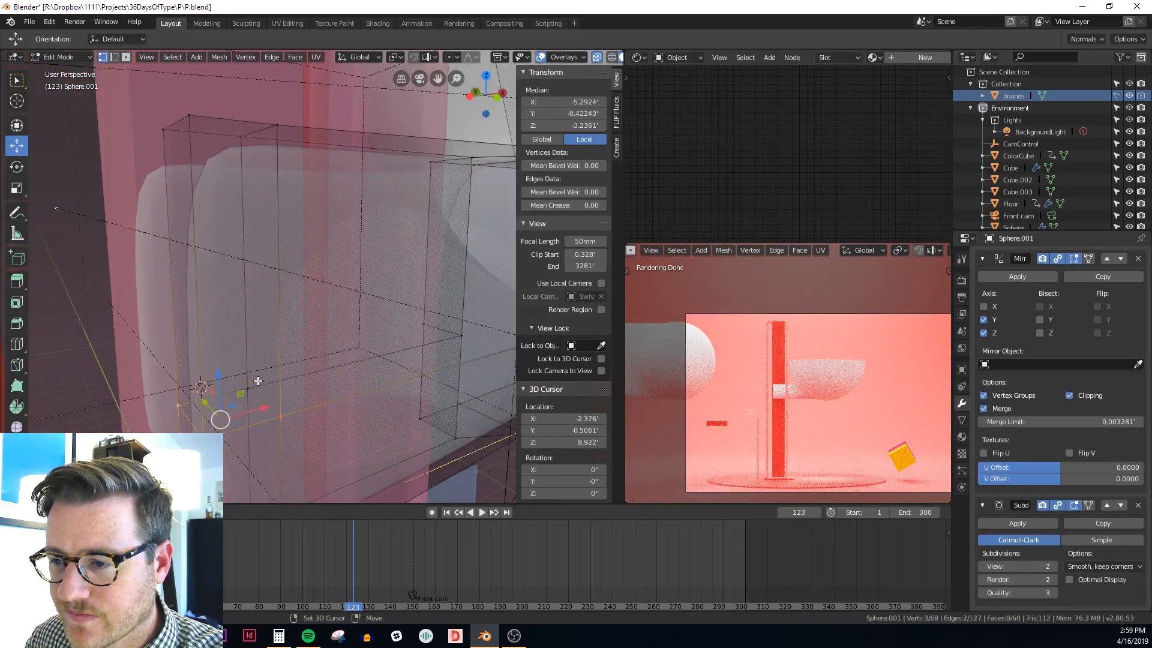
pyautogui.keyDown('shift'); pyautogui.click(249, 388); pyautogui.keyUp('shift')
pyautogui.scroll(-3, 252, 386)
pyautogui.moveTo(252, 386); pyautogui.dragTo(262, 373, button='middle')
pyautogui.scroll(1, 258, 372)
pyautogui.moveTo(240, 367); pyautogui.dragTo(243, 354)
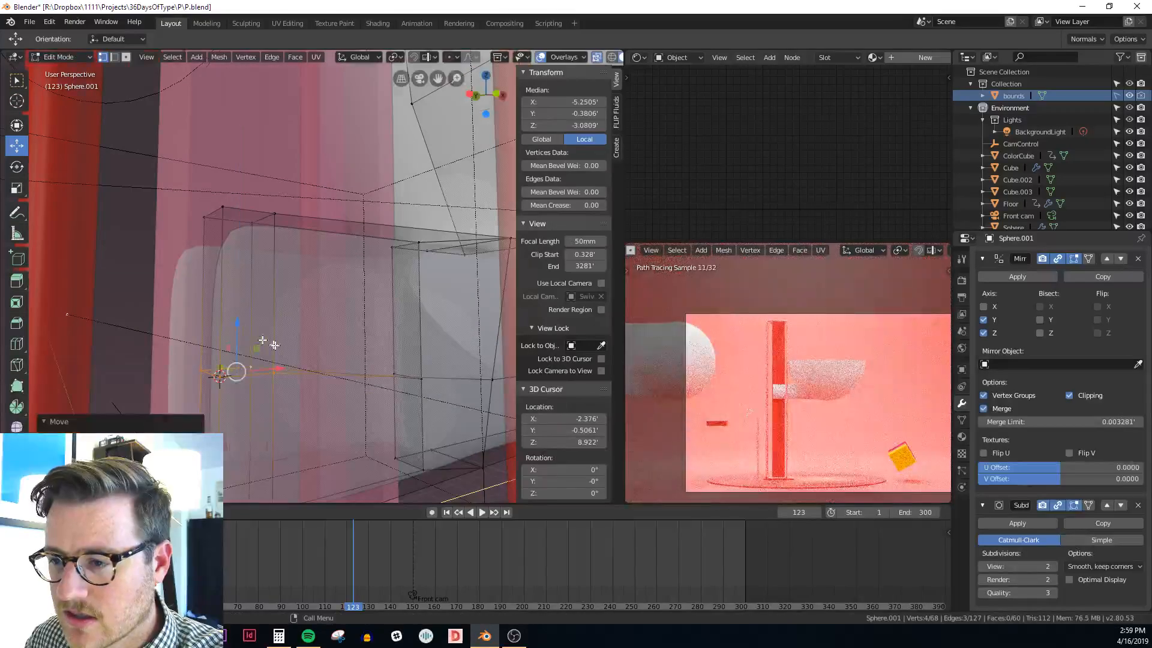
# Select the vertical edge loop behind the prong's tip and move it about 0.47' along X toward the sphere
pyautogui.scroll(-3, 274, 345)
pyautogui.moveTo(315, 350)
pyautogui.mouseDown(button='middle')
pyautogui.moveTo(283, 356)
pyautogui.moveTo(336, 370)
pyautogui.moveTo(314, 383)
pyautogui.mouseUp(button='middle')
pyautogui.hotkey('alt', 'z')
pyautogui.hotkey('alt', 'z')
pyautogui.scroll(2, 312, 383)
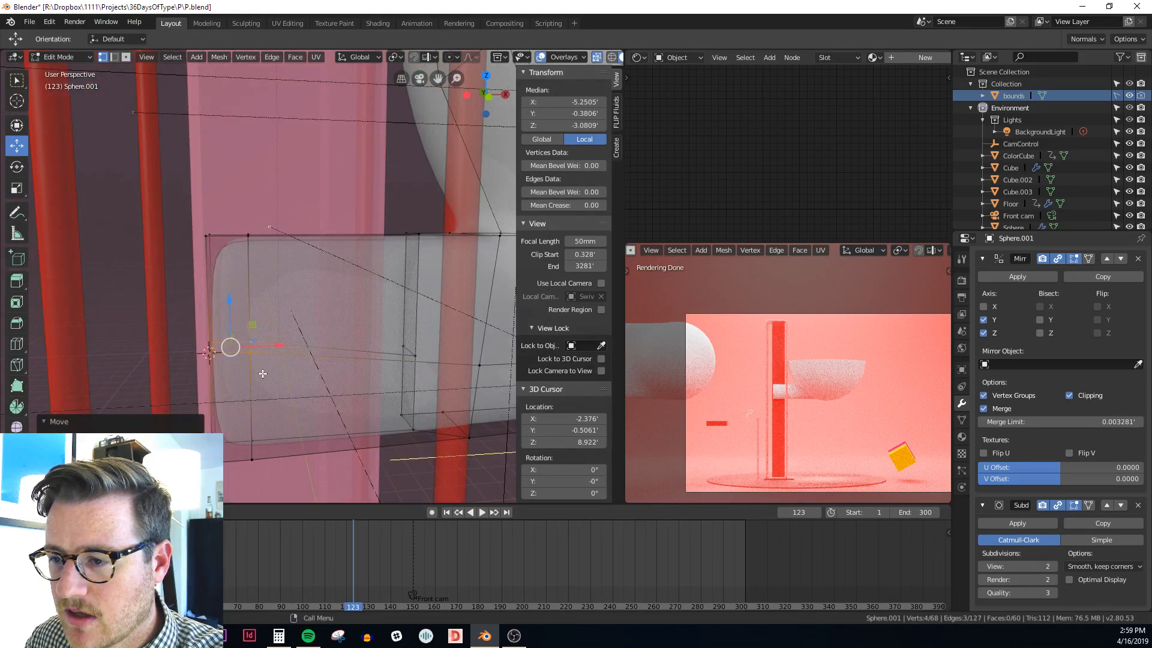
pyautogui.click(272, 367)
pyautogui.scroll(-1, 281, 338)
pyautogui.keyDown('alt'); pyautogui.click(260, 380); pyautogui.keyUp('alt')
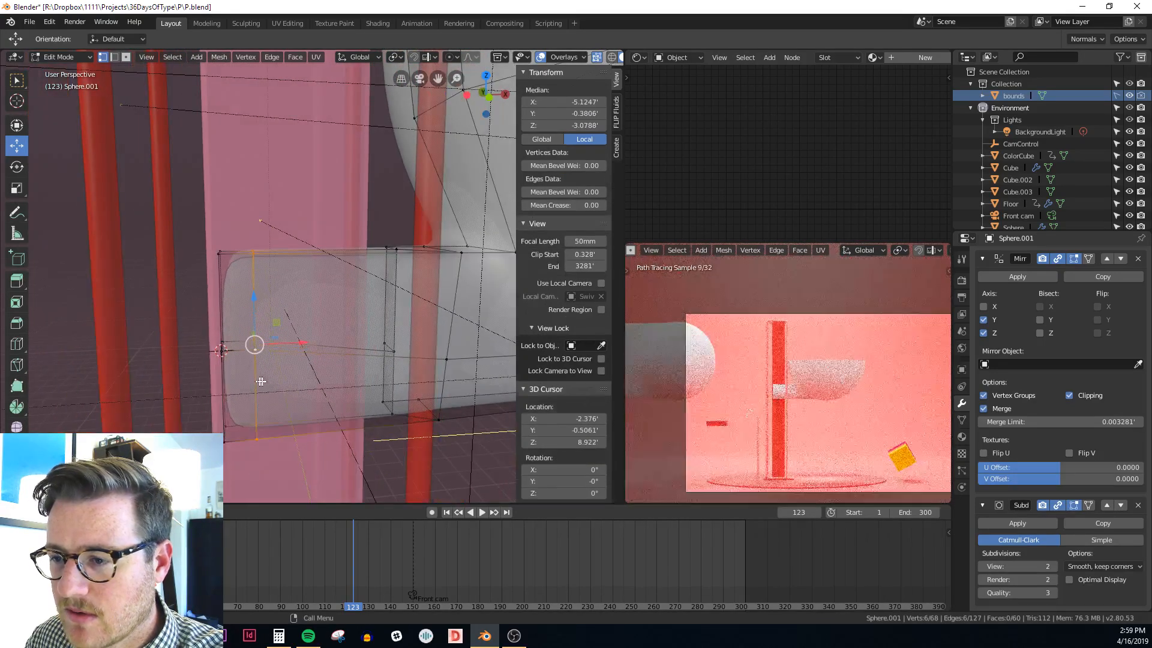
pyautogui.scroll(-1, 279, 379)
pyautogui.moveTo(294, 384); pyautogui.dragTo(307, 391, button='middle')
pyautogui.hotkey('alt', 'z')
pyautogui.press('g')
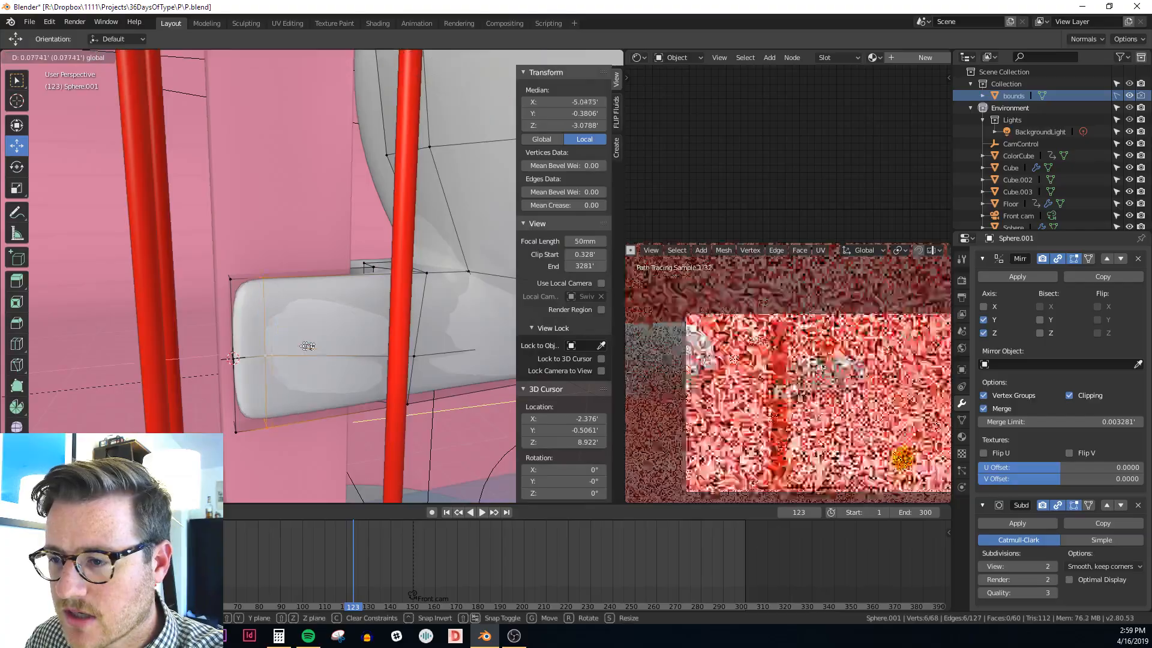
pyautogui.click(356, 352)
# Select the upper and lower corner vertices of the lower prong's tip and move them along X toward the sphere to round the end
pyautogui.hotkey('alt', 'z')
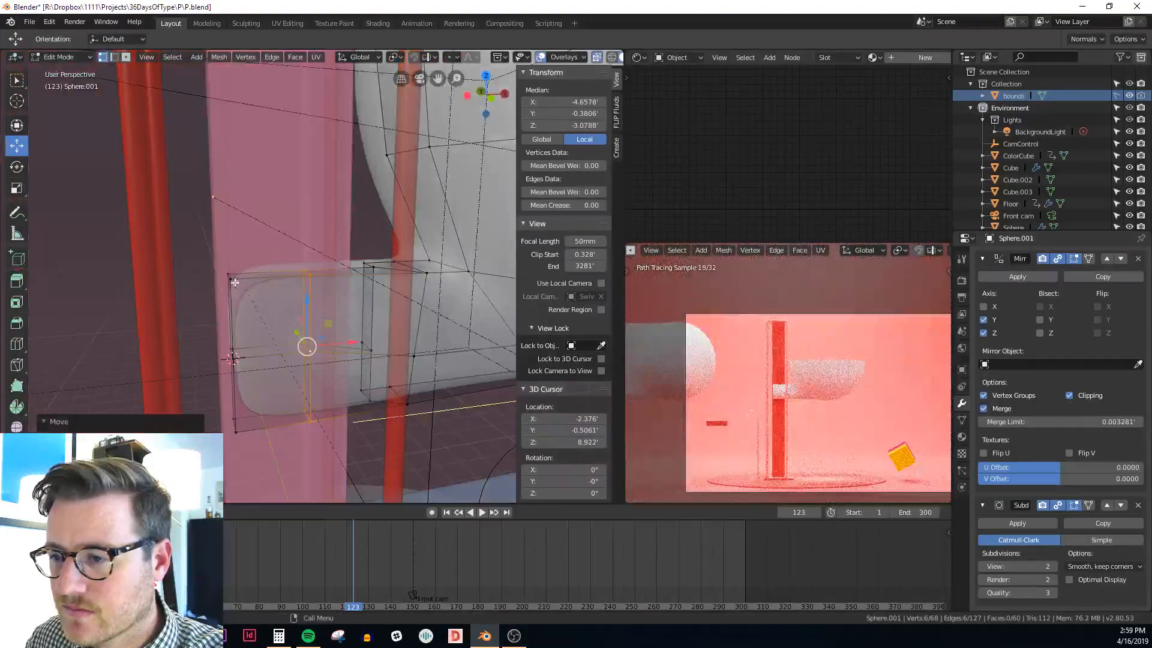
pyautogui.click(230, 277)
pyautogui.moveTo(232, 279); pyautogui.dragTo(253, 411, button='middle')
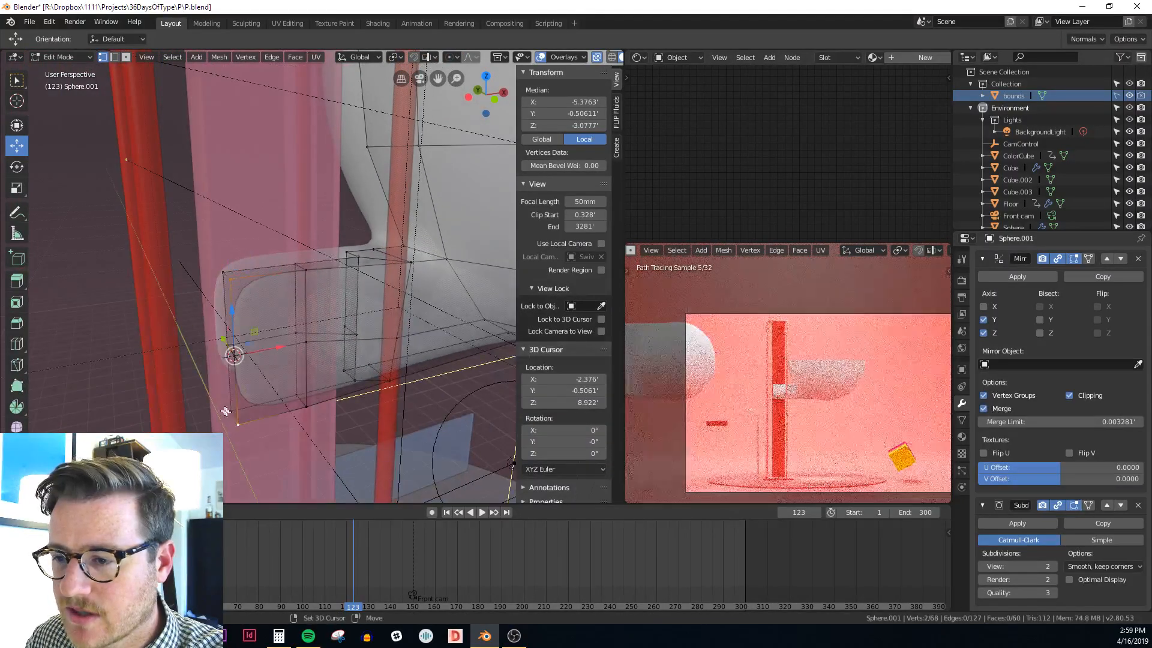
pyautogui.keyDown('shift'); pyautogui.click(226, 411); pyautogui.keyUp('shift')
pyautogui.moveTo(230, 277); pyautogui.dragTo(263, 342, button='middle')
pyautogui.hotkey('alt', 'z')
pyautogui.press('g')
pyautogui.press('x')
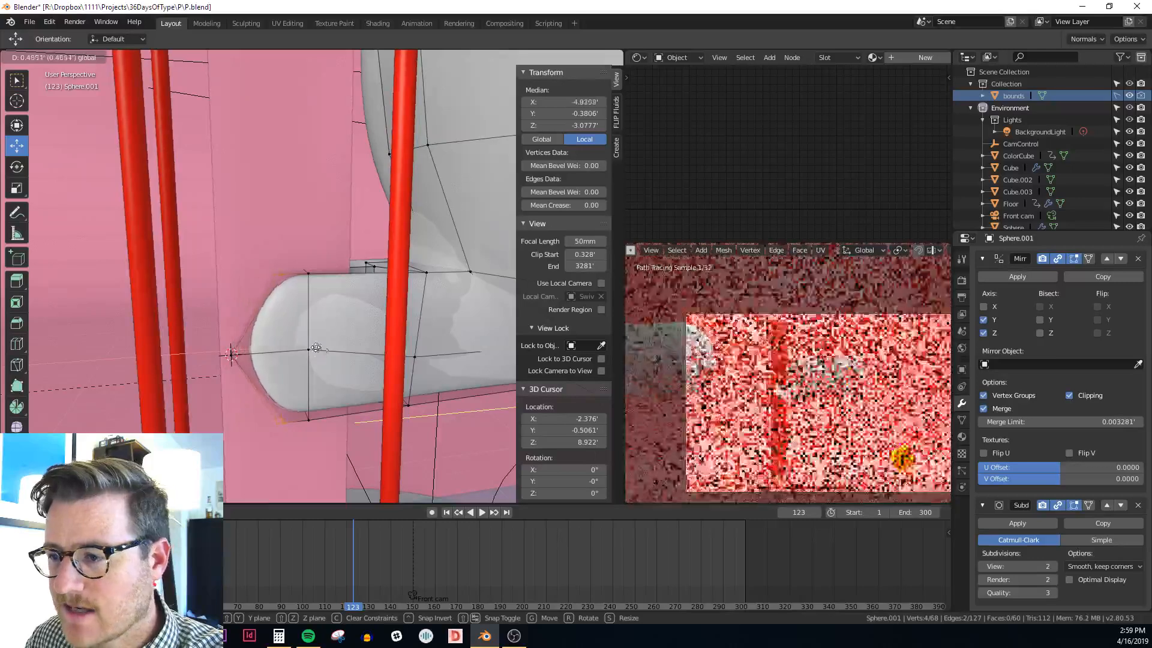
pyautogui.click(314, 348)
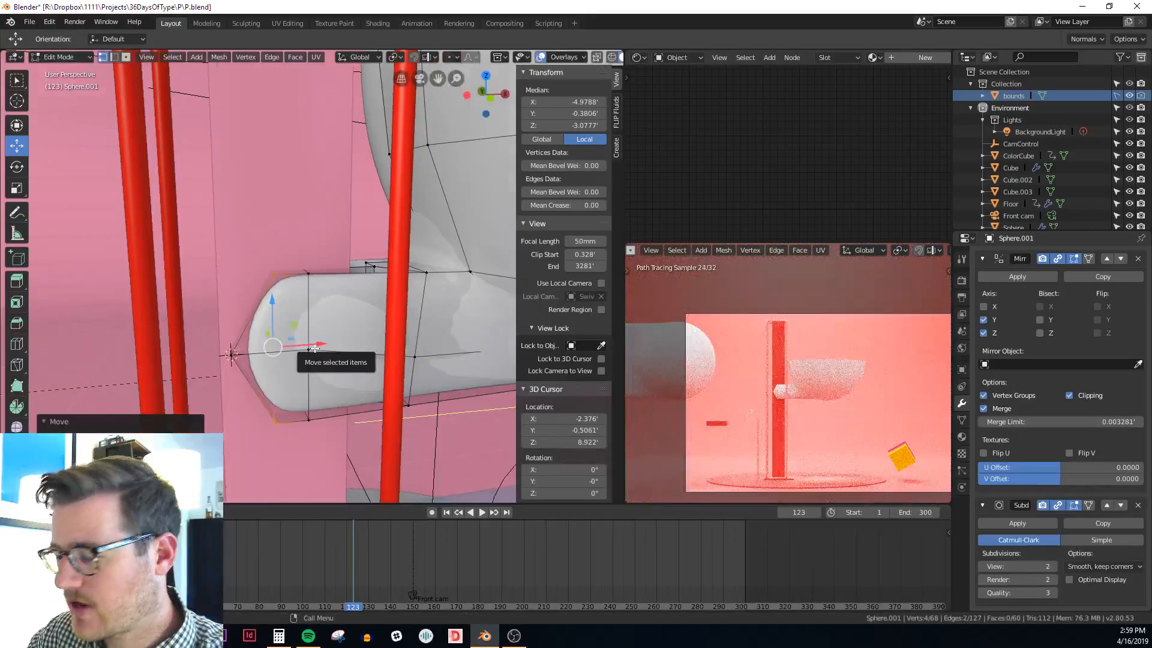
# In front view, nudge the tip's upper and lower corner vertices slightly back along X, away from the sphere
pyautogui.press('KP_1')
pyautogui.hotkey('alt', 'z')
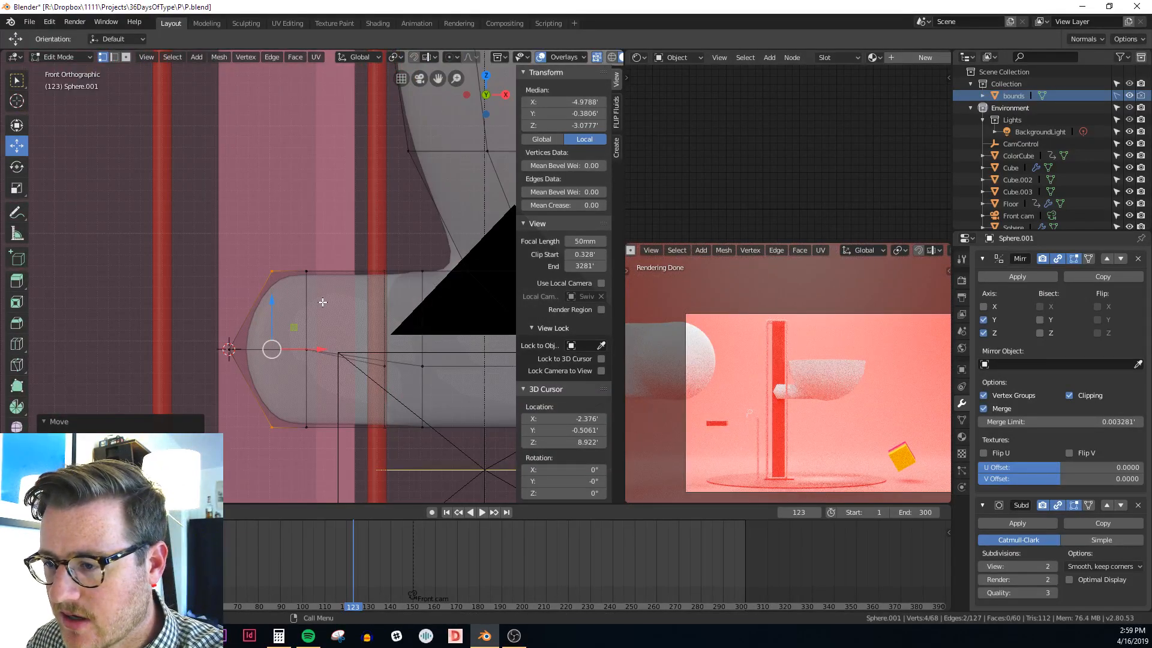
pyautogui.click(320, 351)
pyautogui.hotkey('alt', 'z')
# Circle-select the vertical vertex loop behind the prong's tip and move it about 0.09' along X toward the sphere
pyautogui.hotkey('alt', 'z')
pyautogui.hotkey('alt', 'a')
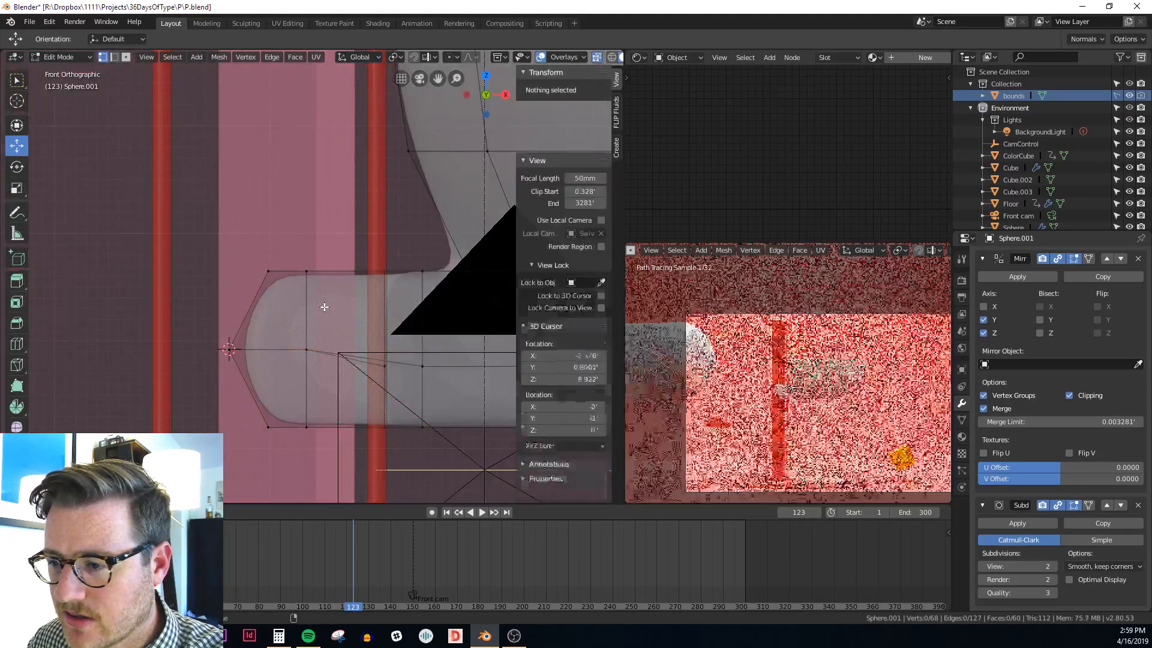
pyautogui.press('c')
pyautogui.moveTo(318, 262); pyautogui.dragTo(319, 405)
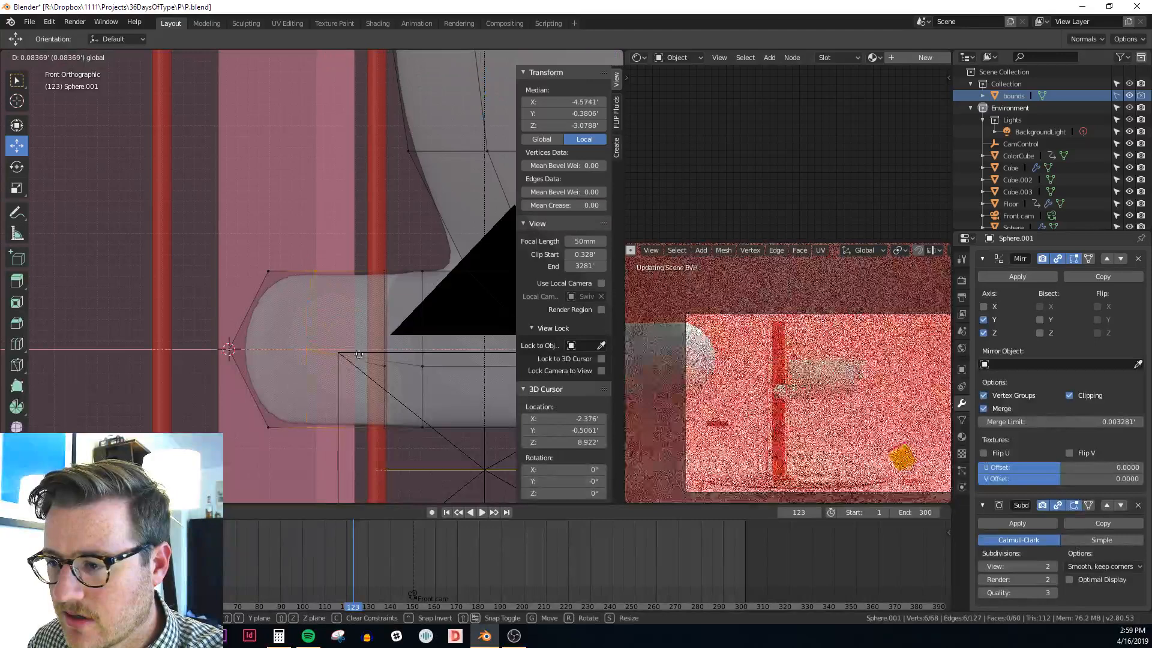
# Box-select the two middle vertices on the prong's inner side near the sphere and raise them about 0.16' along Z to the prong's centerline
pyautogui.click(385, 366)
pyautogui.scroll(3, 417, 432)
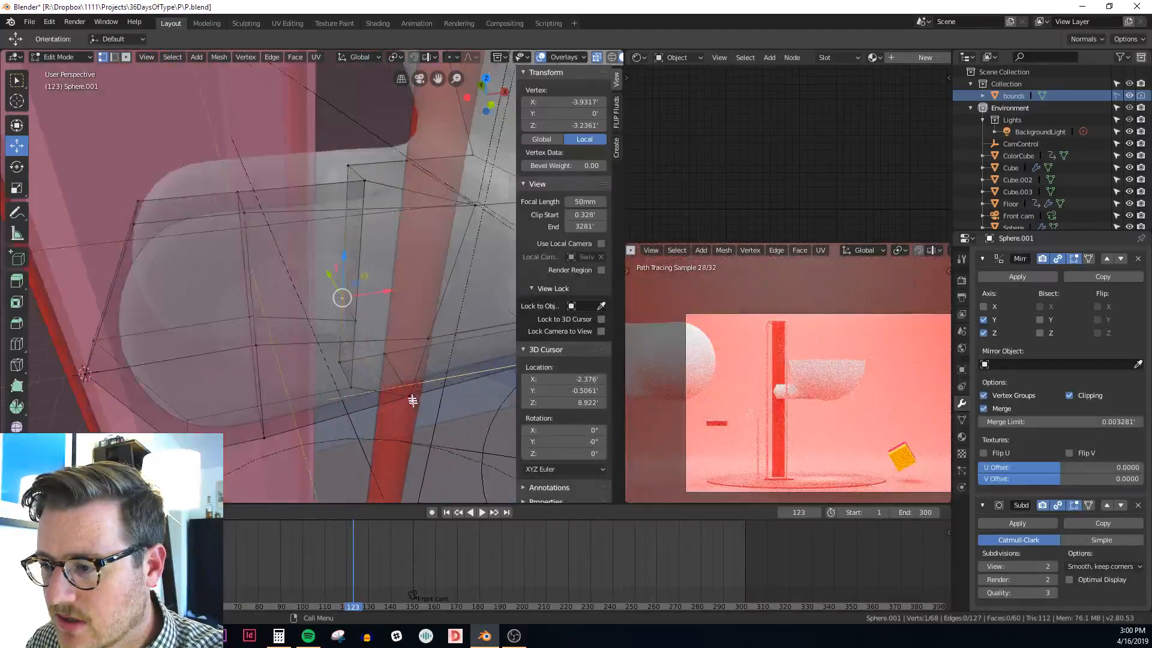
pyautogui.press('KP_1')
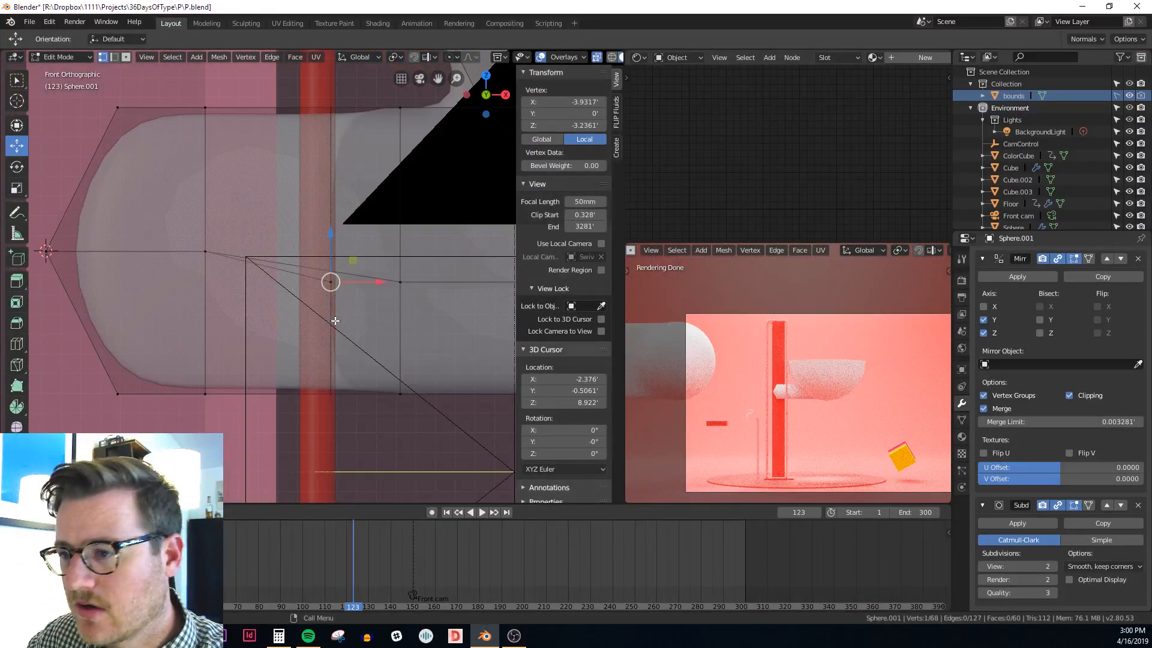
pyautogui.scroll(3, 335, 321)
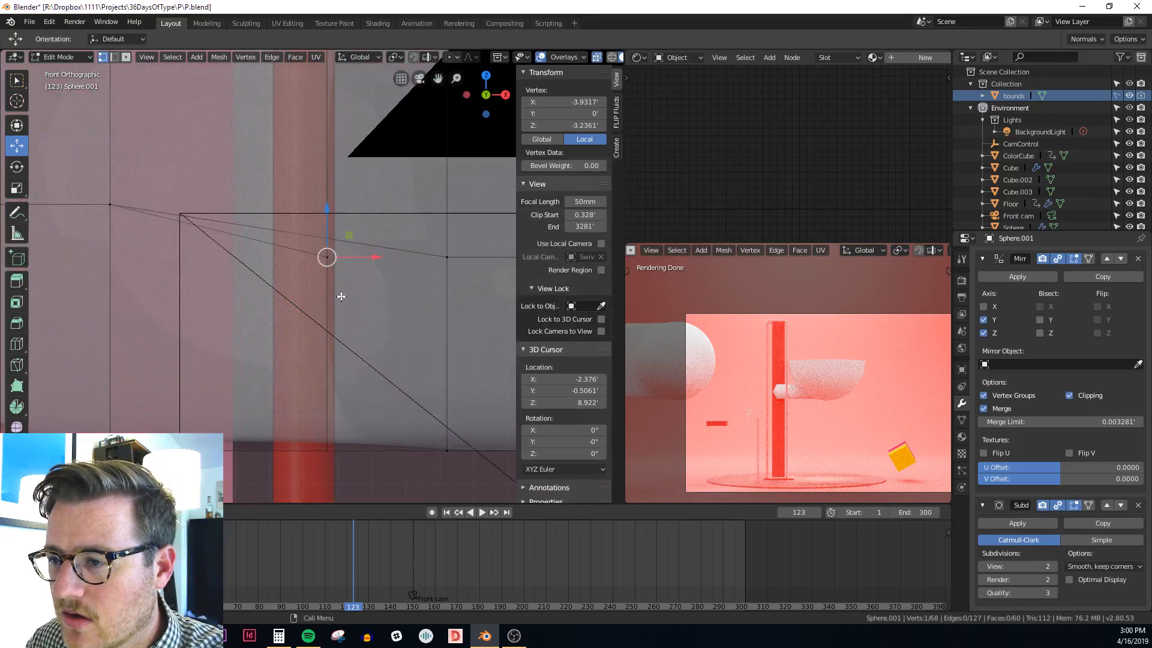
pyautogui.hotkey('alt', 'a')
pyautogui.press('b')
pyautogui.moveTo(337, 273); pyautogui.dragTo(315, 238)
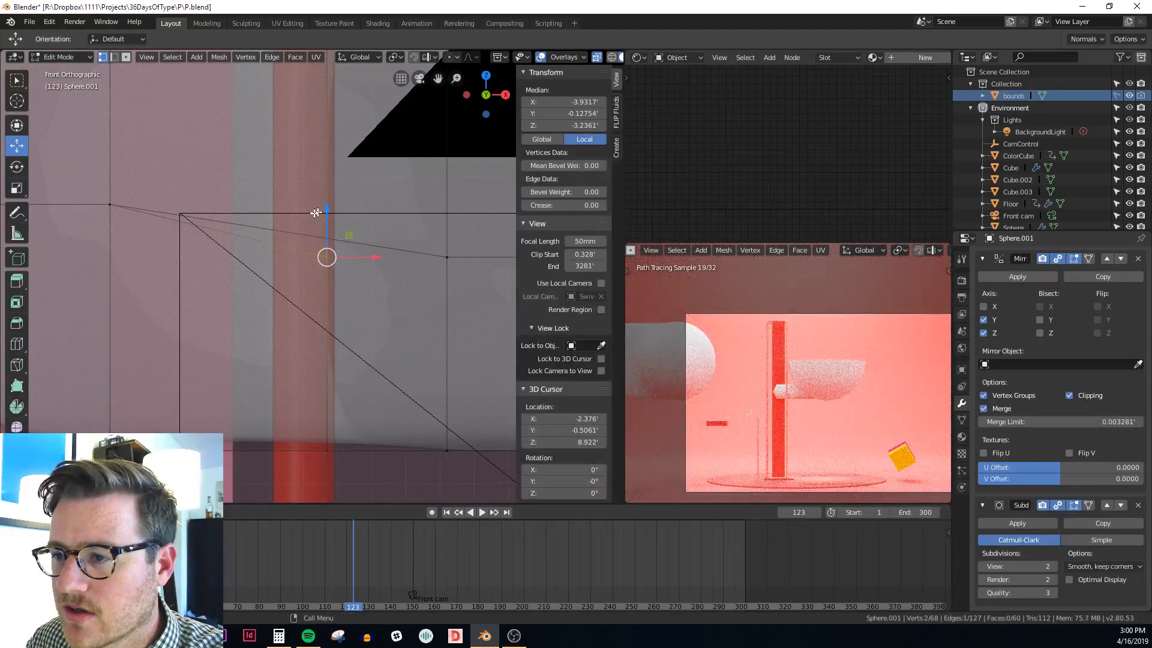
pyautogui.moveTo(317, 234)
pyautogui.mouseDown(button='middle')
pyautogui.moveTo(525, 387)
pyautogui.moveTo(375, 291)
pyautogui.moveTo(298, 306)
pyautogui.mouseUp(button='middle')
pyautogui.hotkey('alt', 'z')
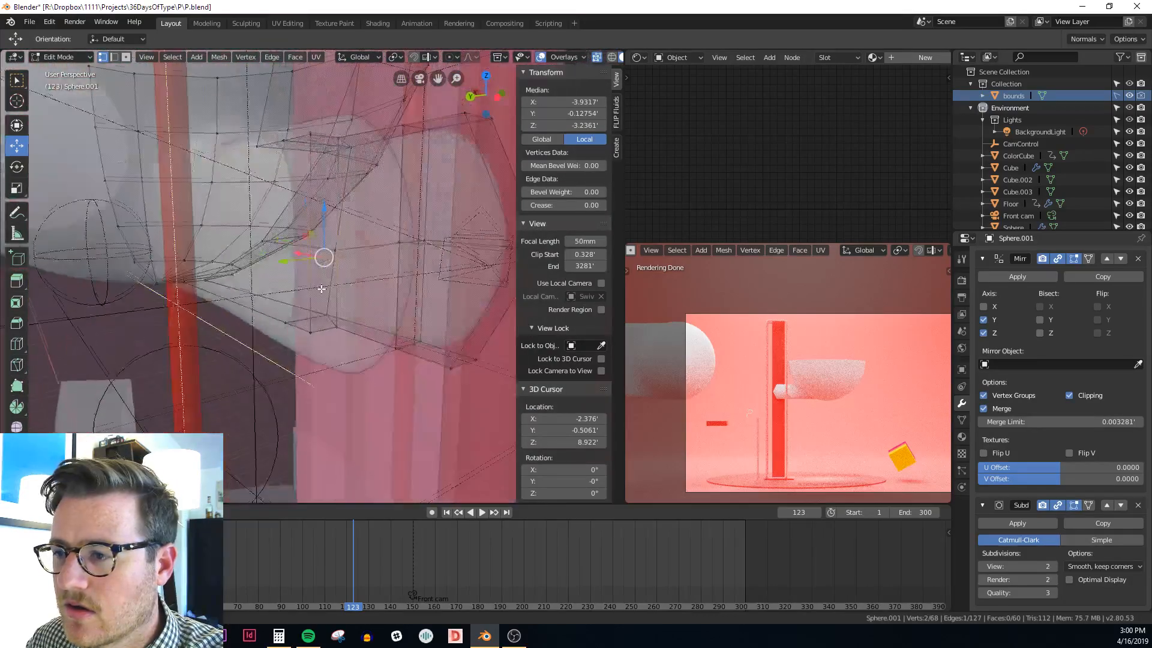
pyautogui.moveTo(252, 294); pyautogui.dragTo(139, 304, button='middle')
pyautogui.press('KP_1')
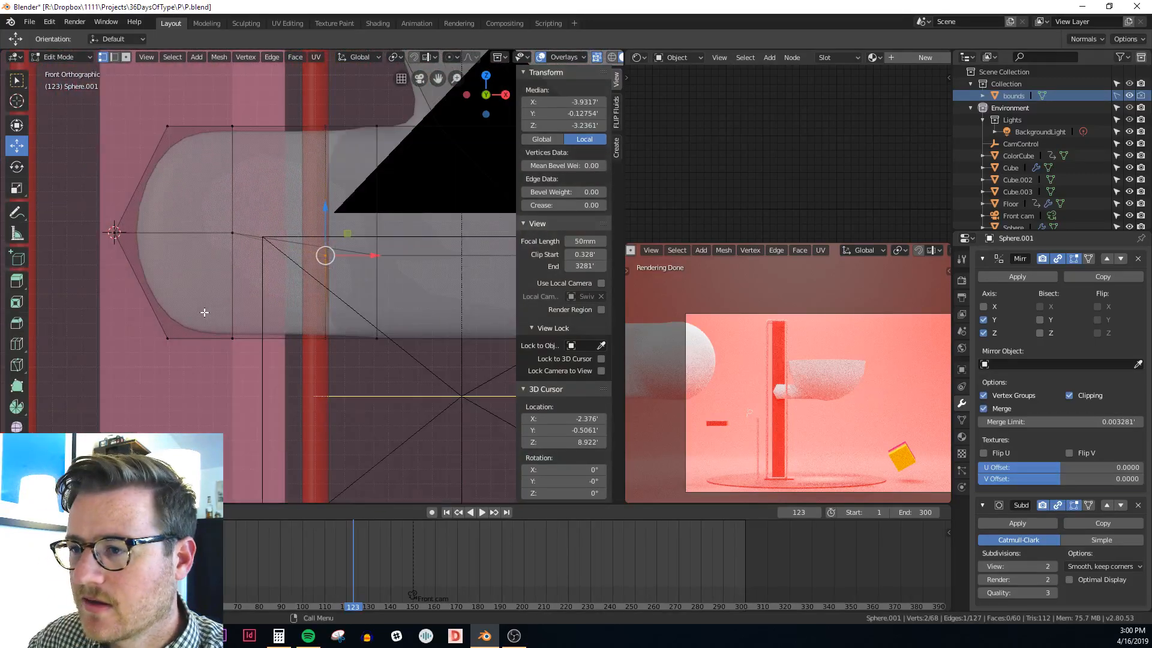
pyautogui.moveTo(328, 211); pyautogui.dragTo(331, 187)
pyautogui.hotkey('alt', 'z')
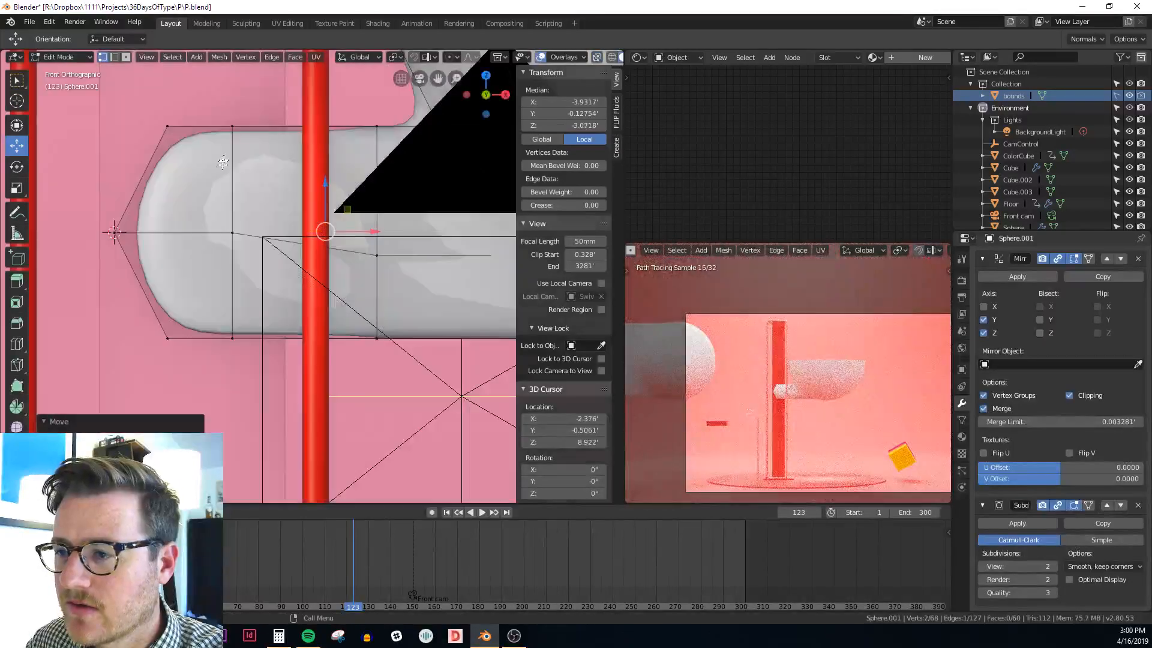
# Return to Object Mode, save P.blend and check the bowl and prongs from several angles
pyautogui.moveTo(330, 188); pyautogui.dragTo(326, 352, button='middle')
pyautogui.hotkey('alt', 'z')
pyautogui.hotkey('alt', 'z')
pyautogui.press('Tab')
pyautogui.scroll(-4, 345, 257)
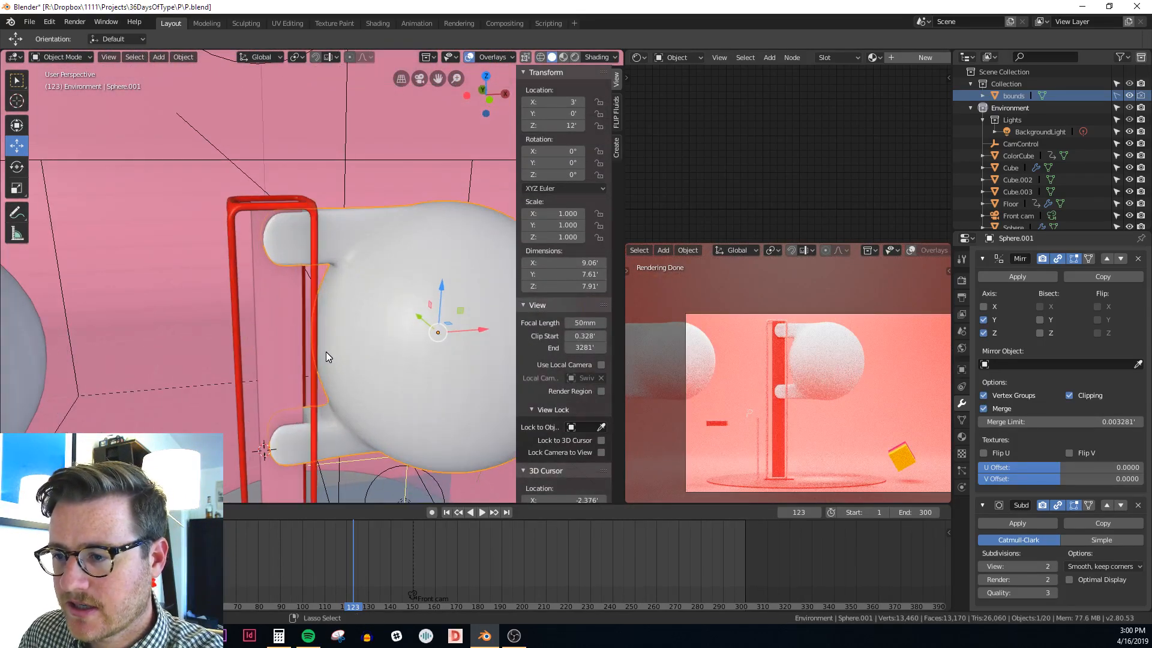
pyautogui.hotkey('ctrl', 's')
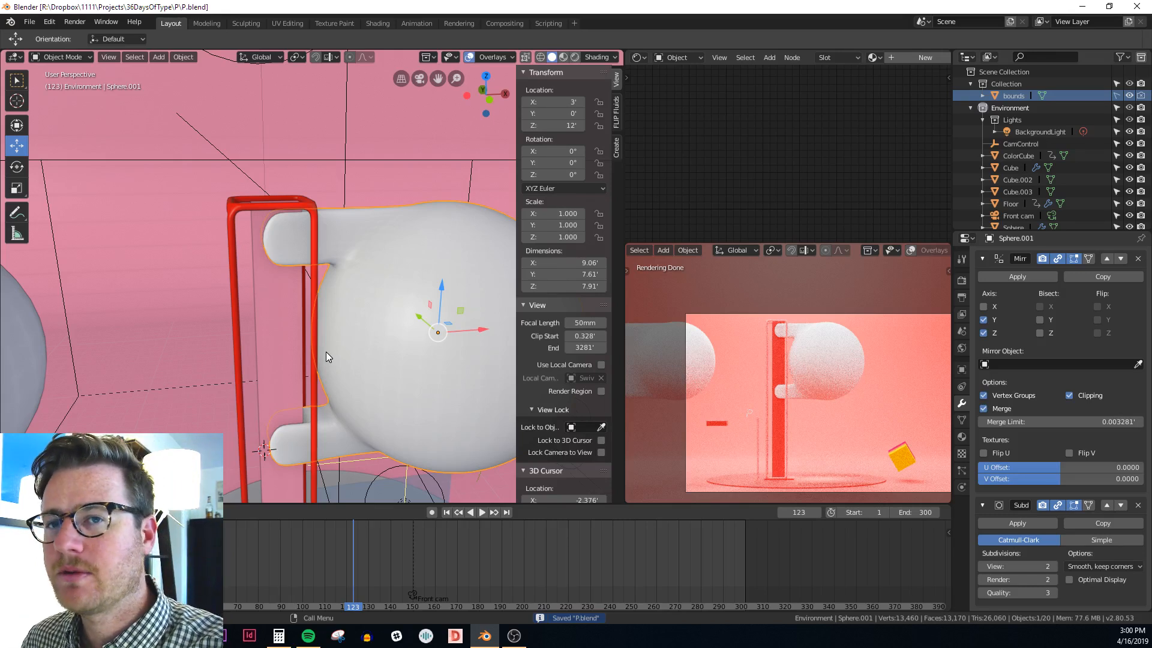
pyautogui.moveTo(307, 318); pyautogui.dragTo(338, 300, button='middle')
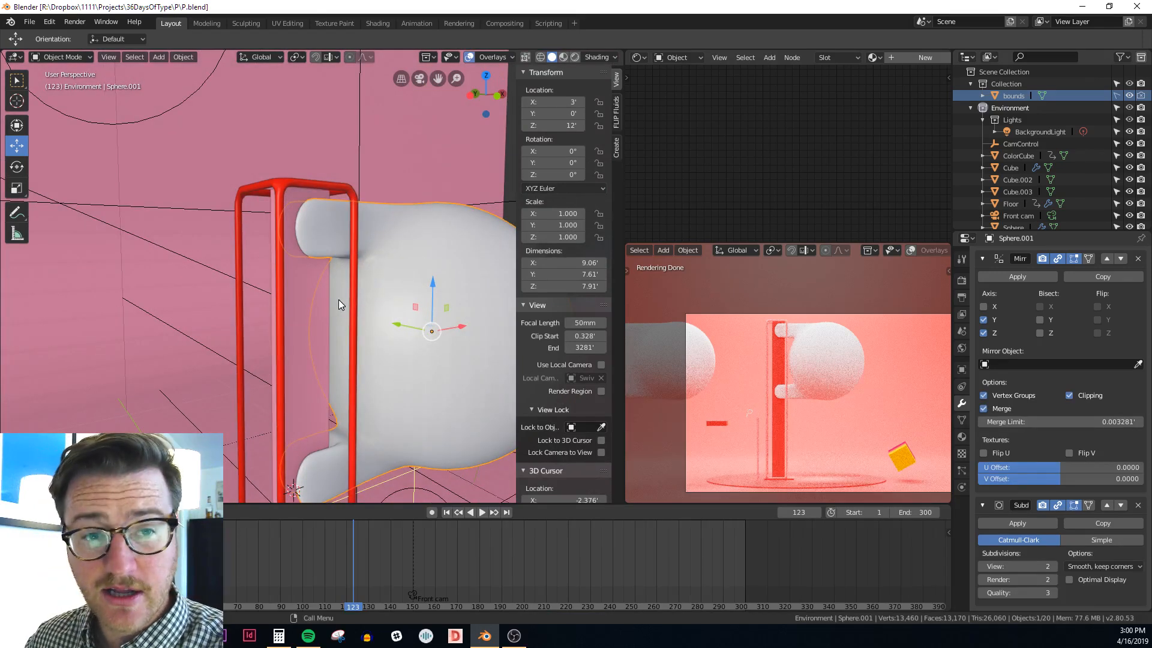
pyautogui.press('KP_3')
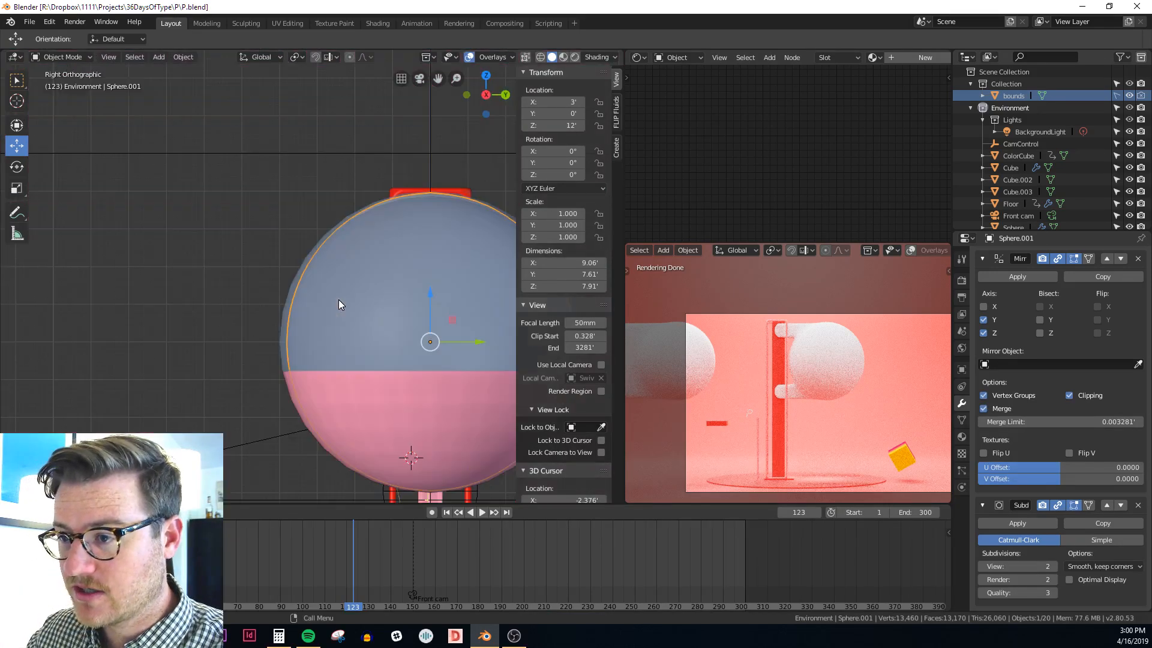
pyautogui.press('KP_1')
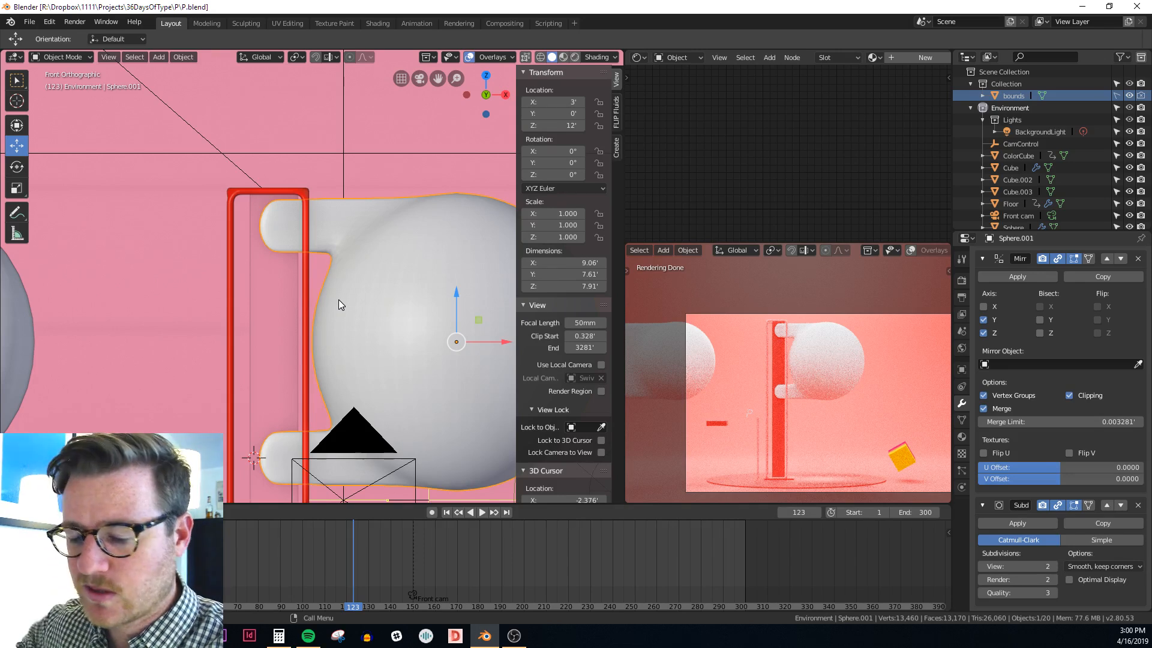
# Circle-select the upper and lower vertices of the loop behind the lower prong's tip and move them about 0.24' along X toward the sphere
pyautogui.press('Tab')
pyautogui.keyDown('shift'); pyautogui.moveTo(339, 300); pyautogui.dragTo(313, 236, button='middle'); pyautogui.keyUp('shift')
pyautogui.hotkey('alt', 'z')
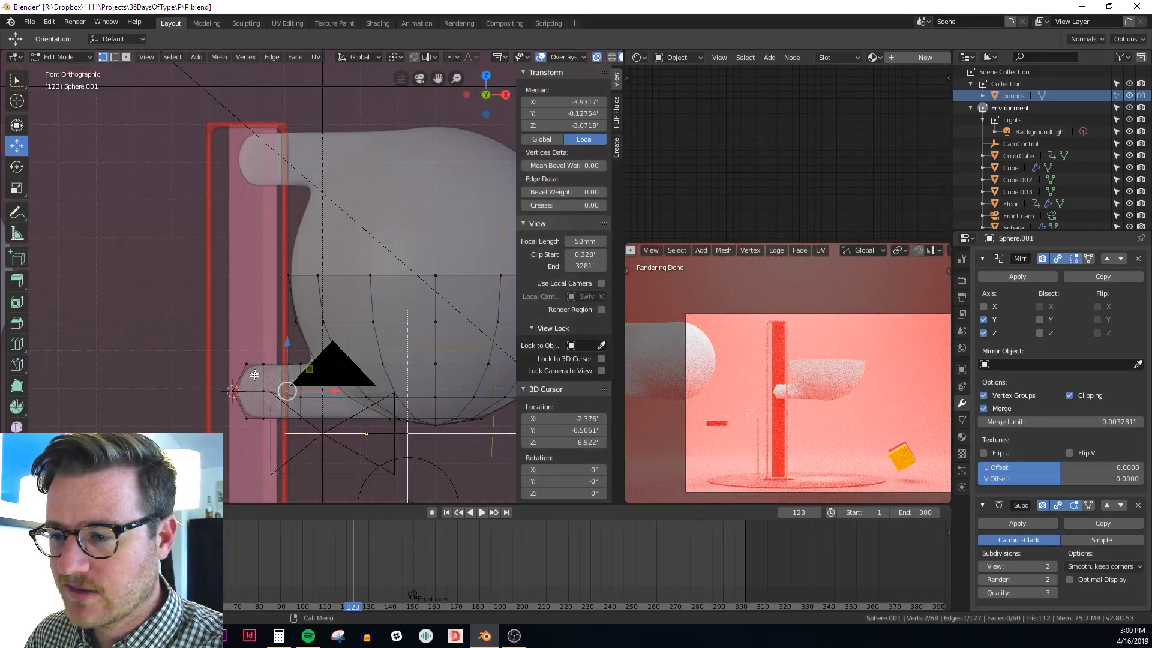
pyautogui.scroll(2, 252, 376)
pyautogui.keyDown('shift'); pyautogui.moveTo(276, 393); pyautogui.dragTo(270, 363, button='middle'); pyautogui.keyUp('shift')
pyautogui.hotkey('alt', 'a')
pyautogui.press('c')
pyautogui.click(276, 314)
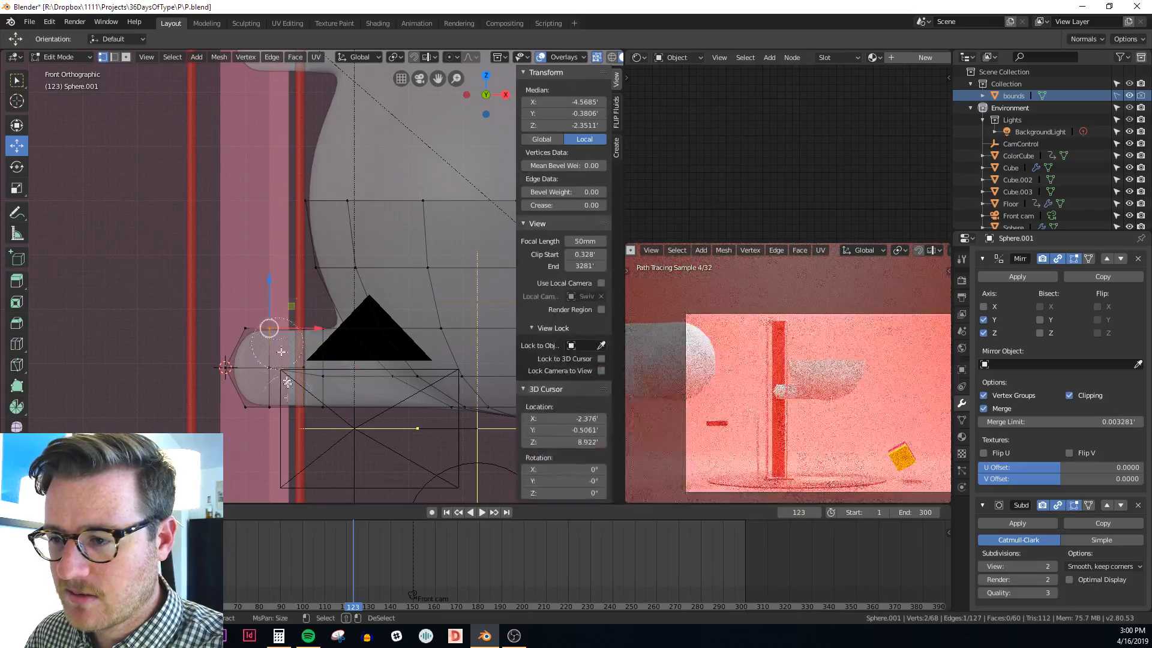
pyautogui.click(280, 417)
pyautogui.press('Escape')
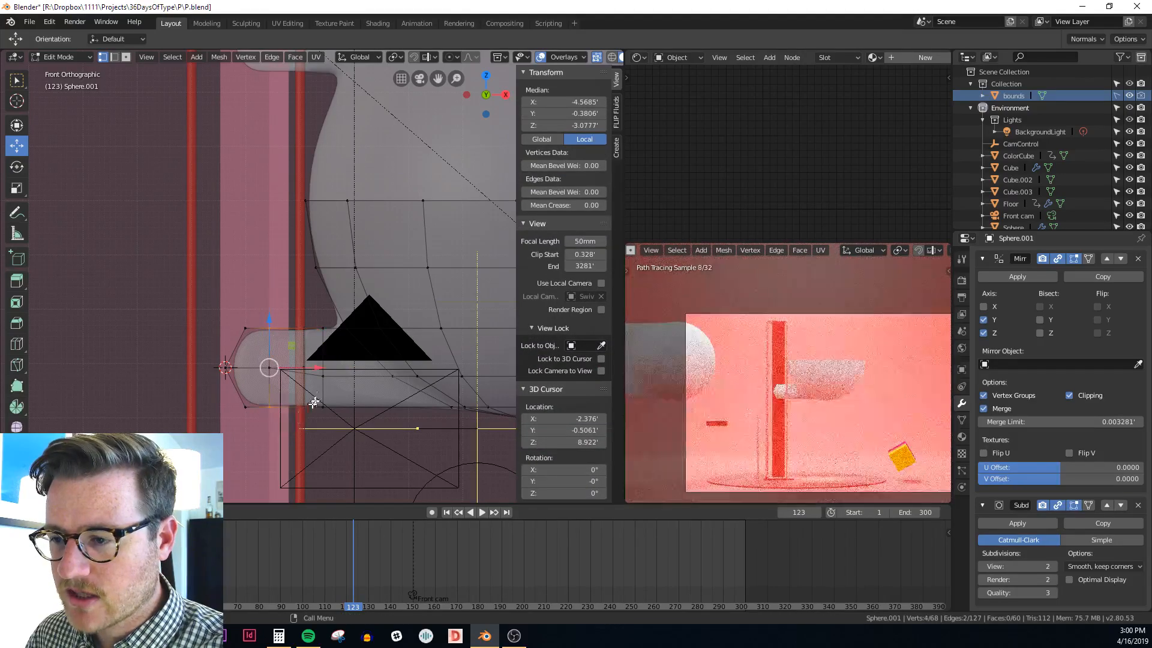
pyautogui.press('g')
pyautogui.rightClick(333, 377)
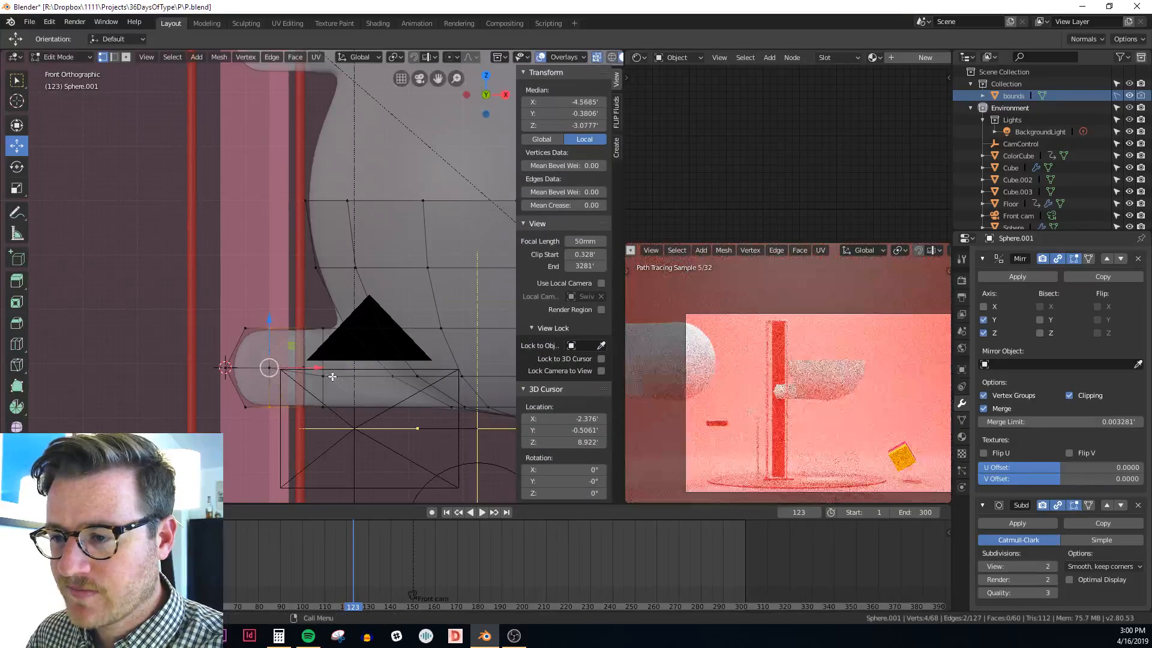
pyautogui.press('g')
pyautogui.press('x')
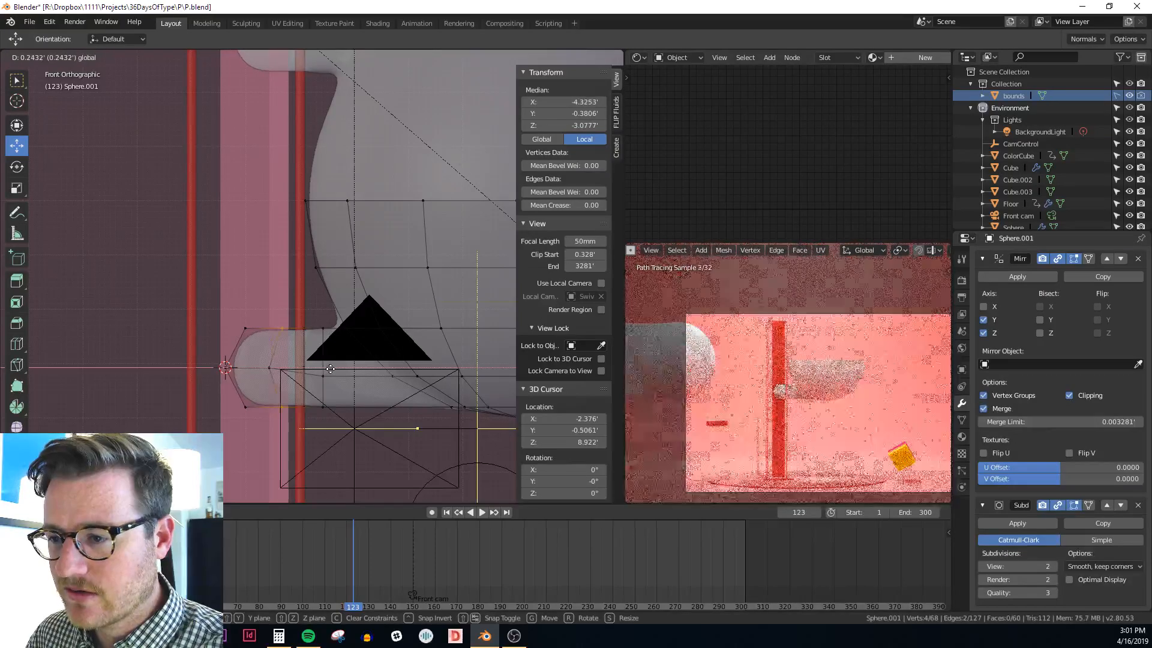
pyautogui.click(330, 369)
# Examine the lower prong's smoothed shape and its transition into the sphere in Object Mode
pyautogui.press('Tab')
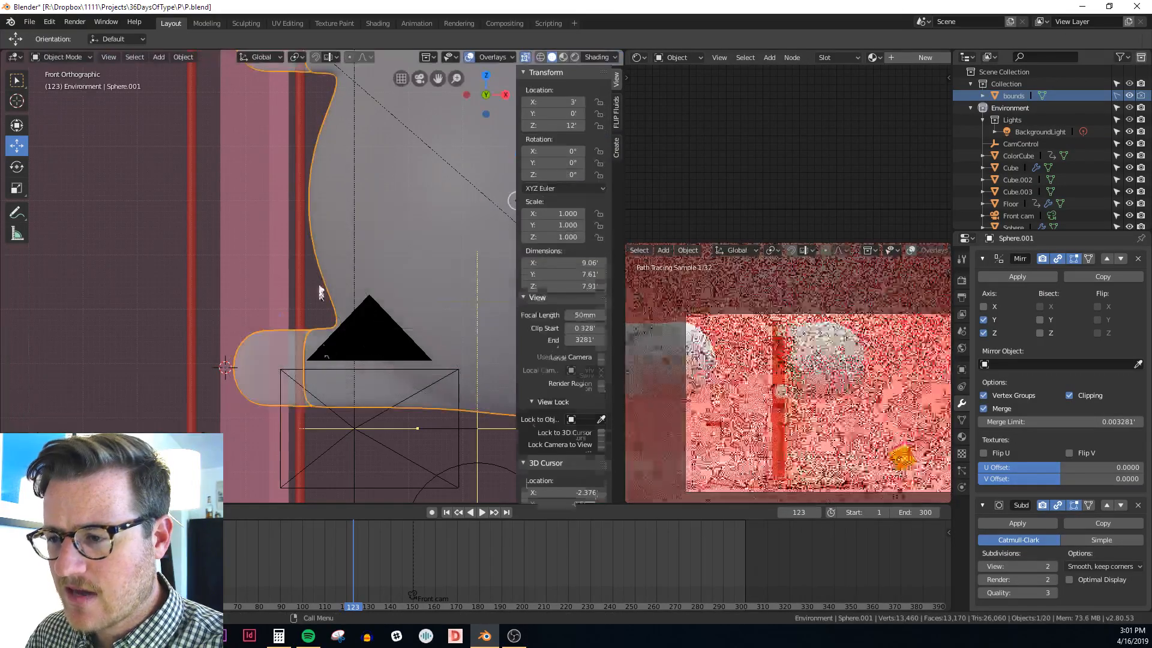
pyautogui.hotkey('alt', 'z')
pyautogui.keyDown('shift'); pyautogui.moveTo(318, 269); pyautogui.dragTo(287, 348, button='middle'); pyautogui.keyUp('shift')
pyautogui.scroll(-8, 328, 322)
pyautogui.scroll(1, 284, 327)
pyautogui.hotkey('alt', 'z')
pyautogui.scroll(2, 278, 299)
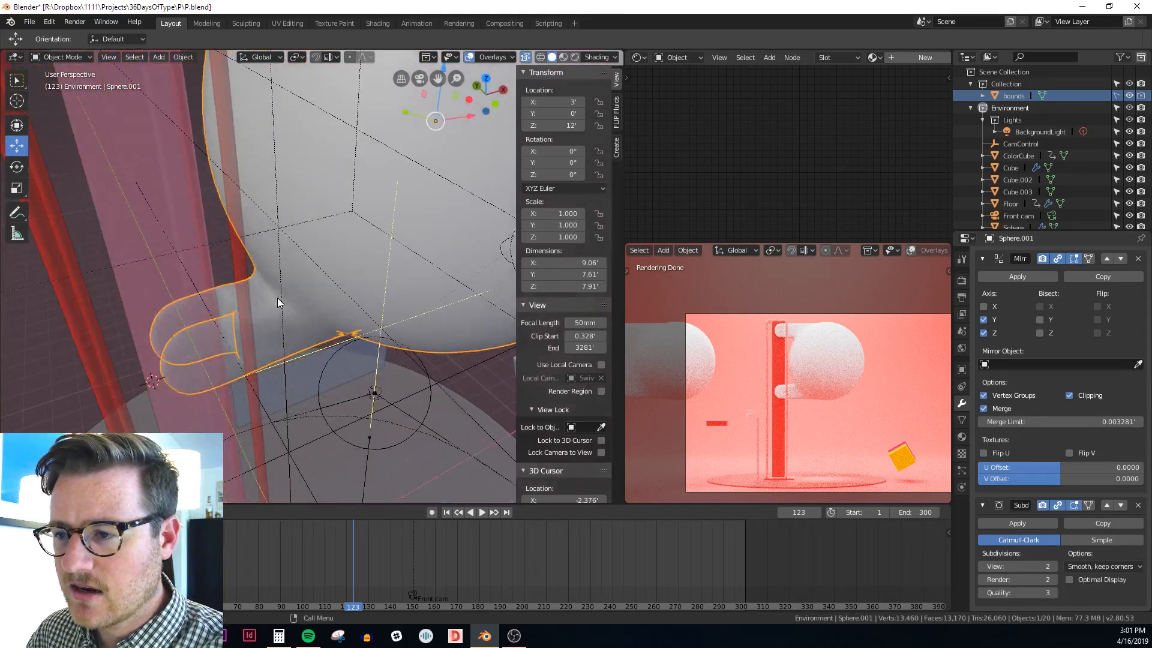
# Select the edge where the top of the lower prong meets the sphere and edge-slide it up the sphere by a factor of about 0.3
pyautogui.press('Tab')
pyautogui.hotkey('alt', 'z')
pyautogui.moveTo(277, 298)
pyautogui.mouseDown(button='middle')
pyautogui.moveTo(266, 271)
pyautogui.moveTo(287, 289)
pyautogui.moveTo(288, 318)
pyautogui.mouseUp(button='middle')
pyautogui.scroll(1, 287, 318)
pyautogui.click(288, 318)
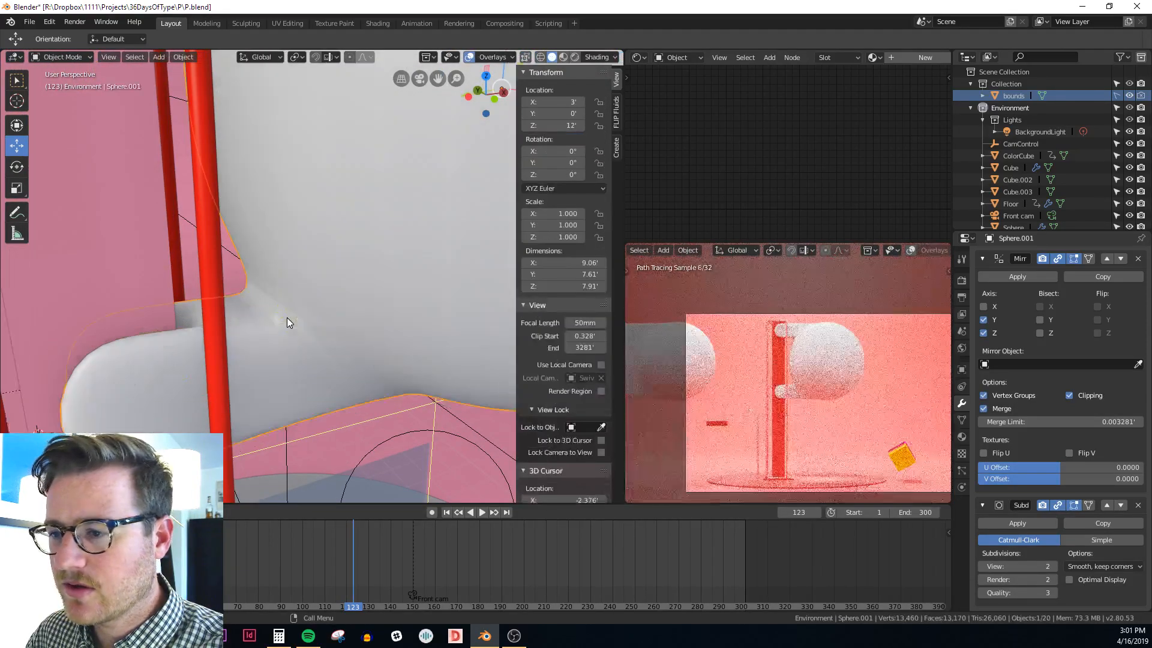
pyautogui.hotkey('alt', 'z')
pyautogui.keyDown('shift'); pyautogui.click(274, 300); pyautogui.keyUp('shift')
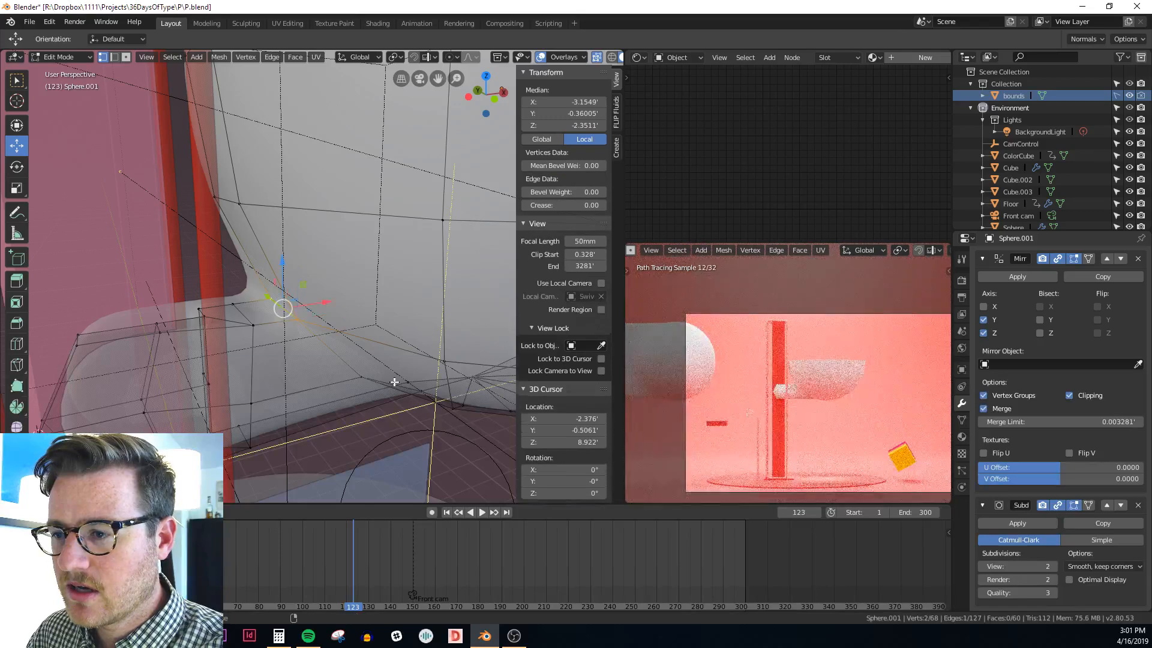
pyautogui.hotkey('alt', 'z')
pyautogui.moveTo(394, 381); pyautogui.dragTo(360, 342, button='middle')
pyautogui.press('g')
pyautogui.press('g')
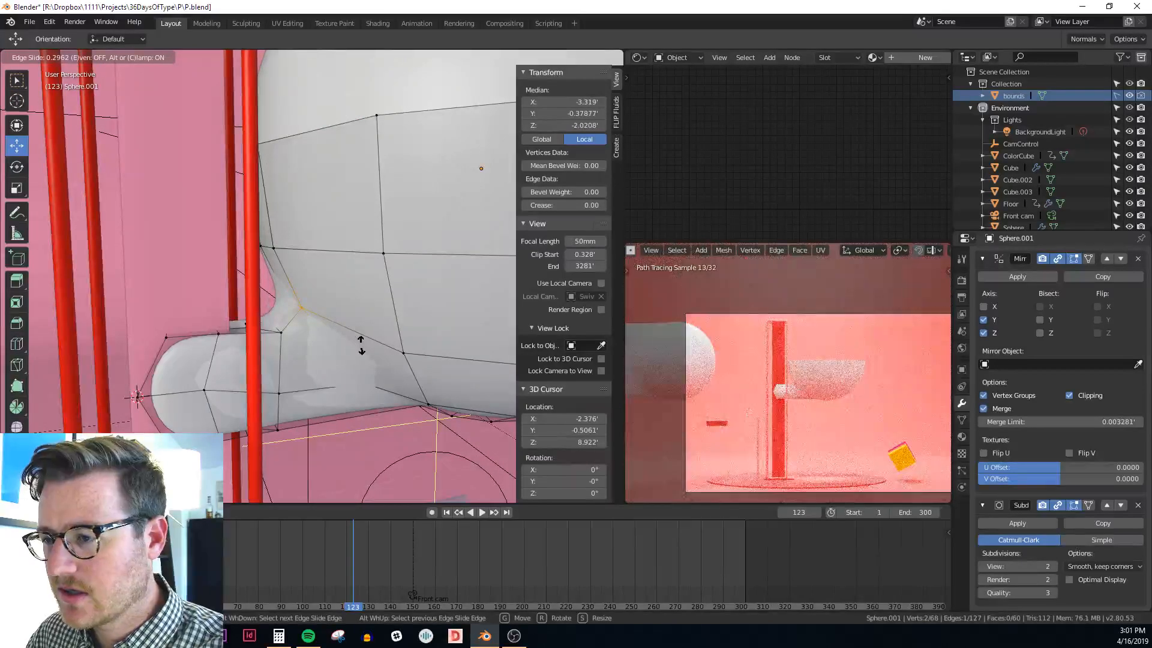
pyautogui.click(361, 345)
# Add one lengthwise loop cut around the lower prong and slide it toward the prong's inner, pillar-facing side
pyautogui.press('Tab')
pyautogui.scroll(-3, 362, 345)
pyautogui.moveTo(362, 344); pyautogui.dragTo(394, 391, button='middle')
pyautogui.press('Tab')
pyautogui.hotkey('alt', 'z')
pyautogui.hotkey('ctrl', 'r')
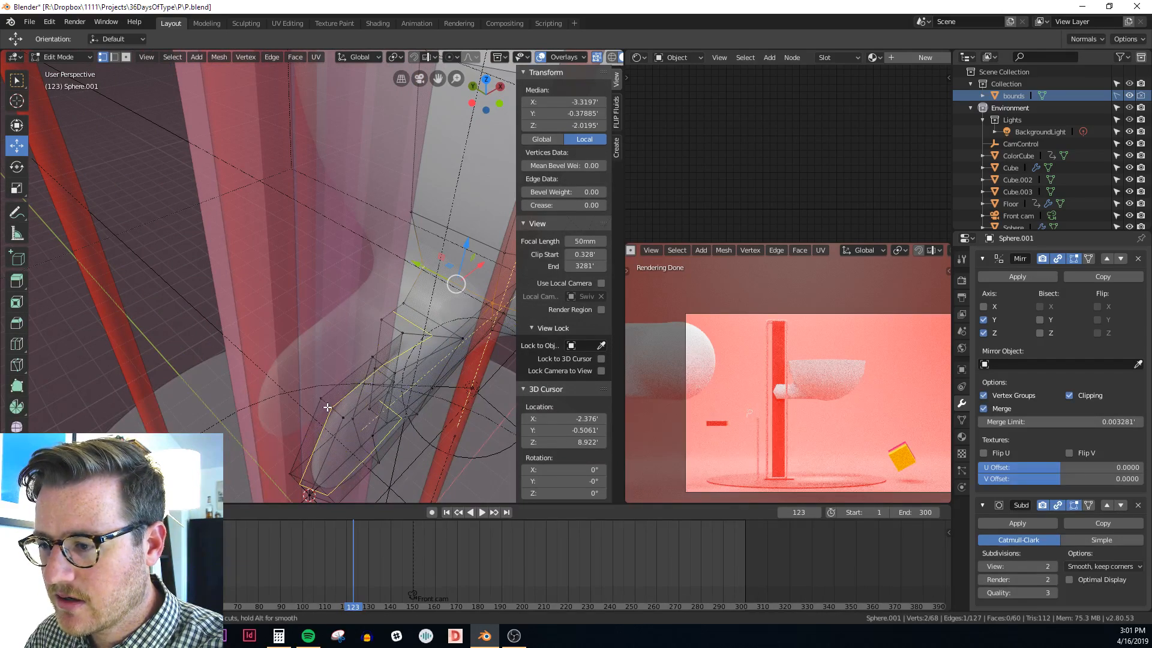
pyautogui.click(328, 407)
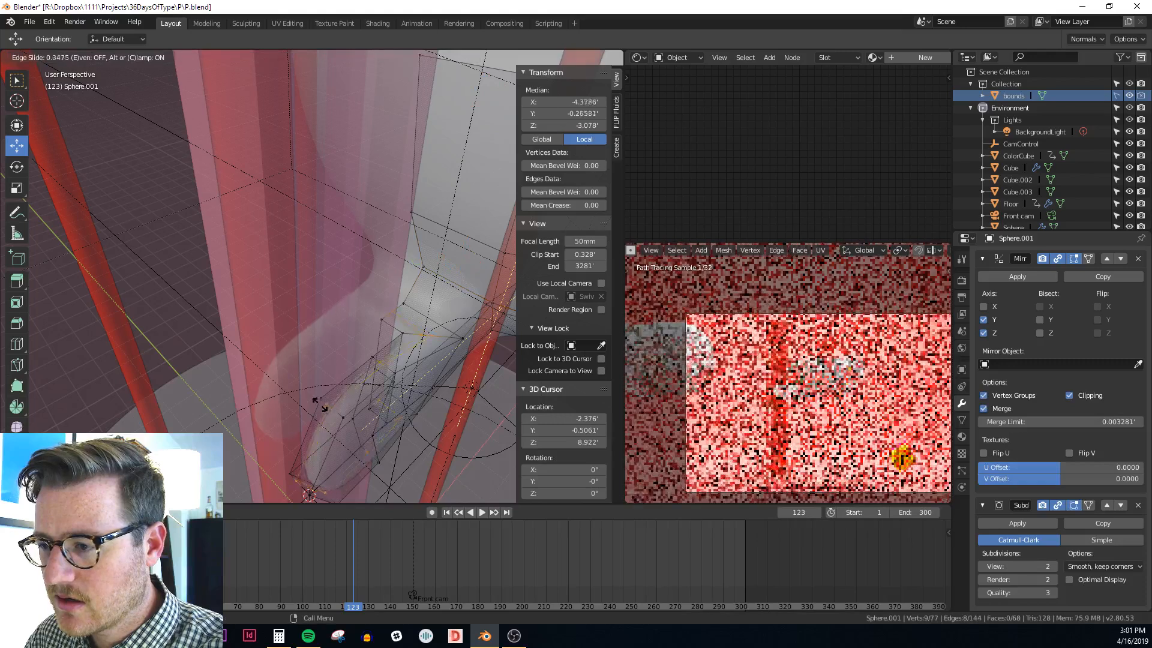
pyautogui.click(319, 402)
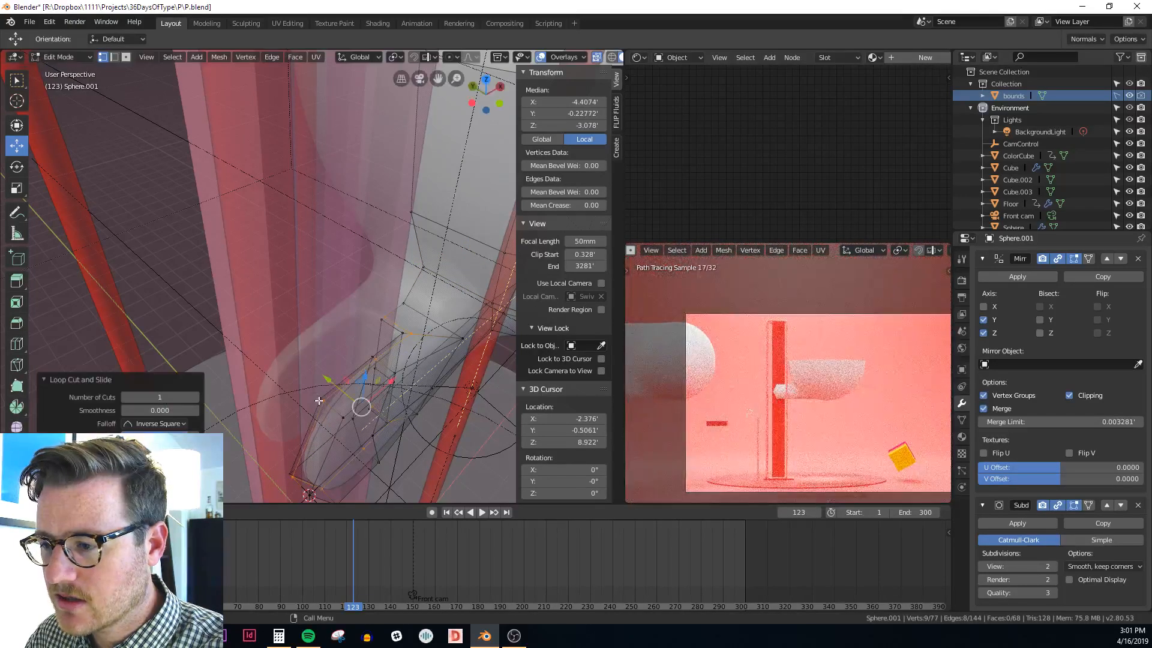
# Try a crosswise loop cut around the lower prong between its tip and the sphere, and delete that edge loop
pyautogui.hotkey('alt', 'z')
pyautogui.moveTo(360, 397)
pyautogui.mouseDown(button='middle')
pyautogui.moveTo(385, 369)
pyautogui.moveTo(345, 390)
pyautogui.mouseUp(button='middle')
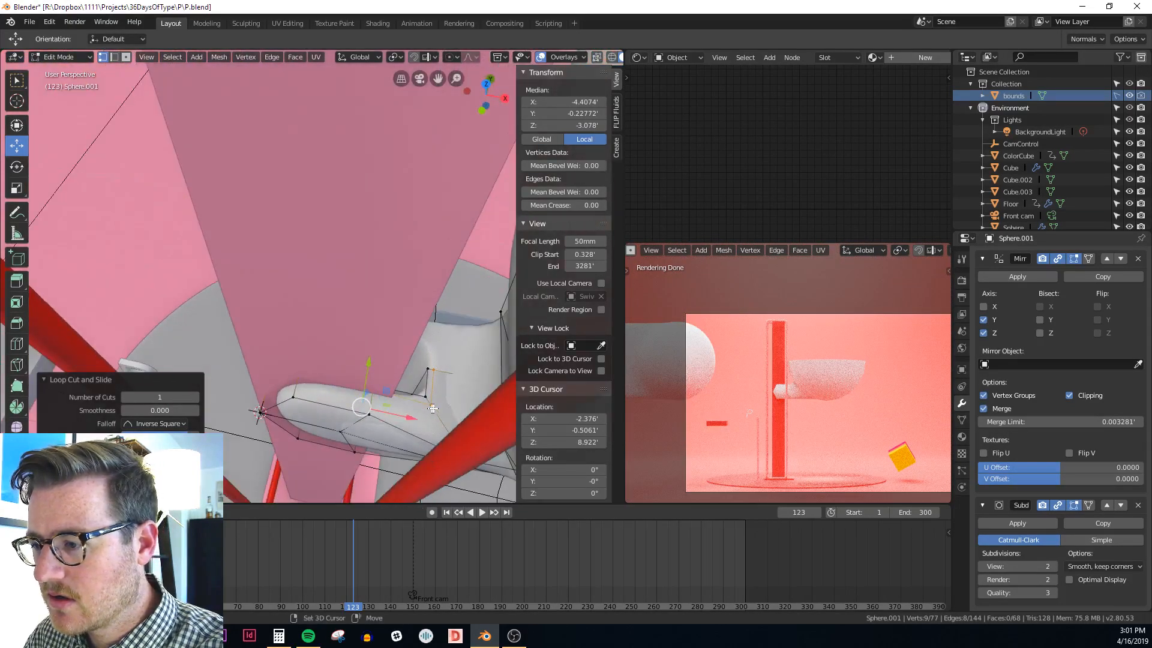
pyautogui.moveTo(433, 381); pyautogui.dragTo(312, 279, button='middle')
pyautogui.scroll(2, 415, 391)
pyautogui.hotkey('alt', 'z')
pyautogui.hotkey('alt', 'z')
pyautogui.hotkey('alt', 'z')
pyautogui.hotkey('alt', 'z')
pyautogui.hotkey('ctrl', 'r')
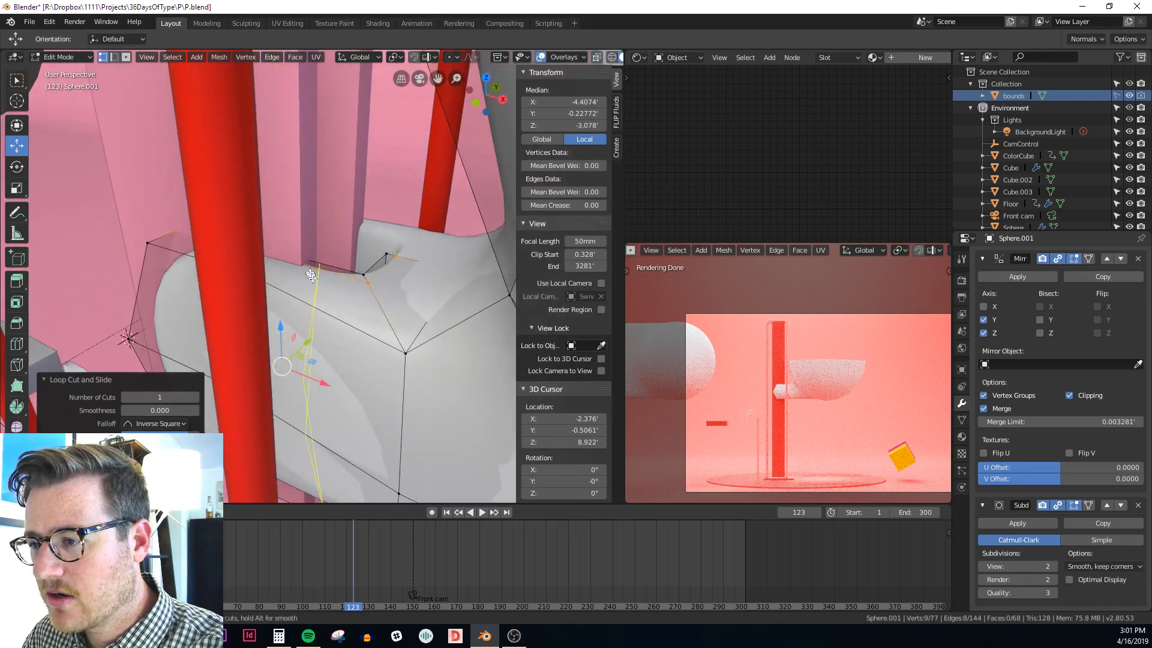
pyautogui.click(313, 278)
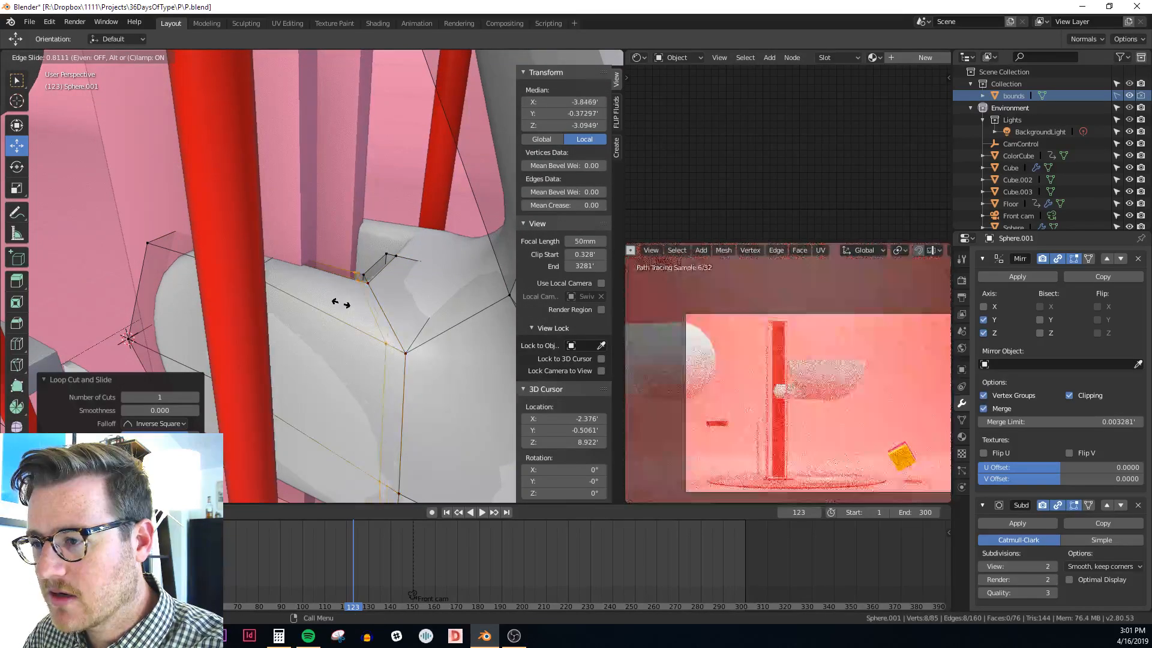
pyautogui.click(329, 297)
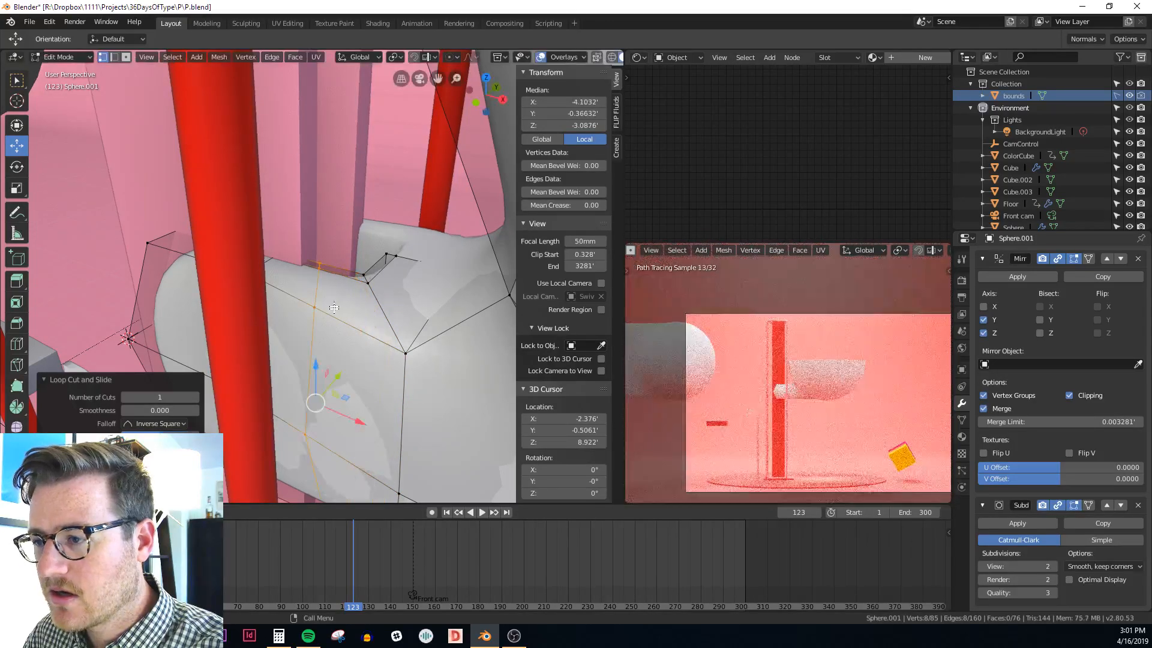
pyautogui.moveTo(329, 297); pyautogui.dragTo(372, 370, button='middle')
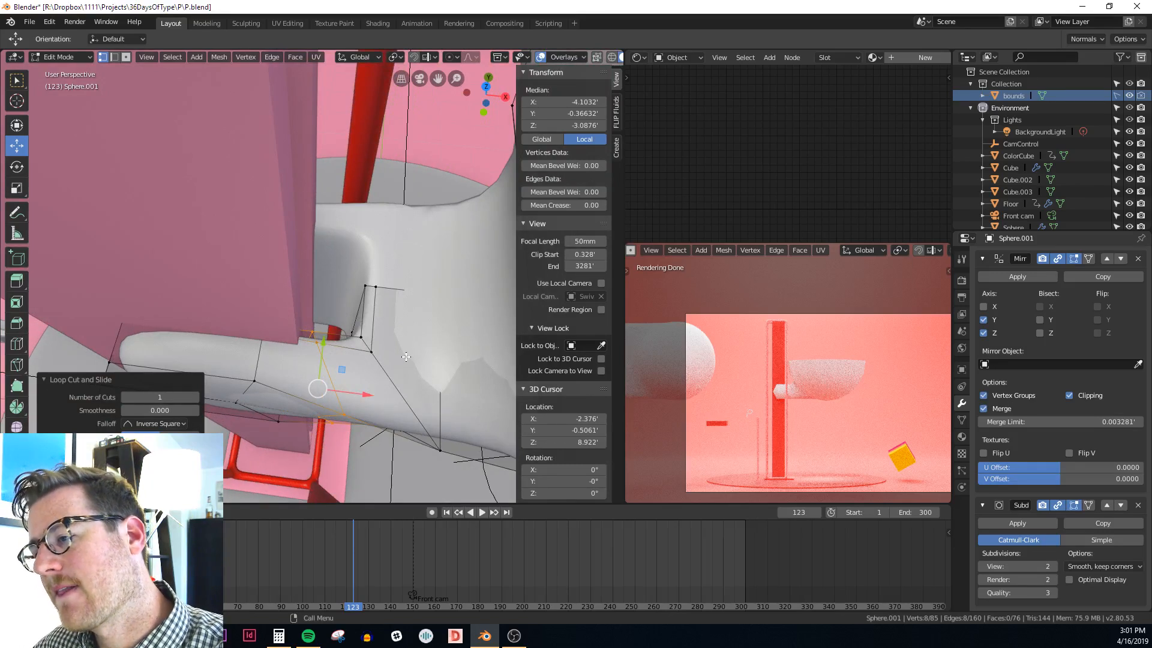
pyautogui.press('x')
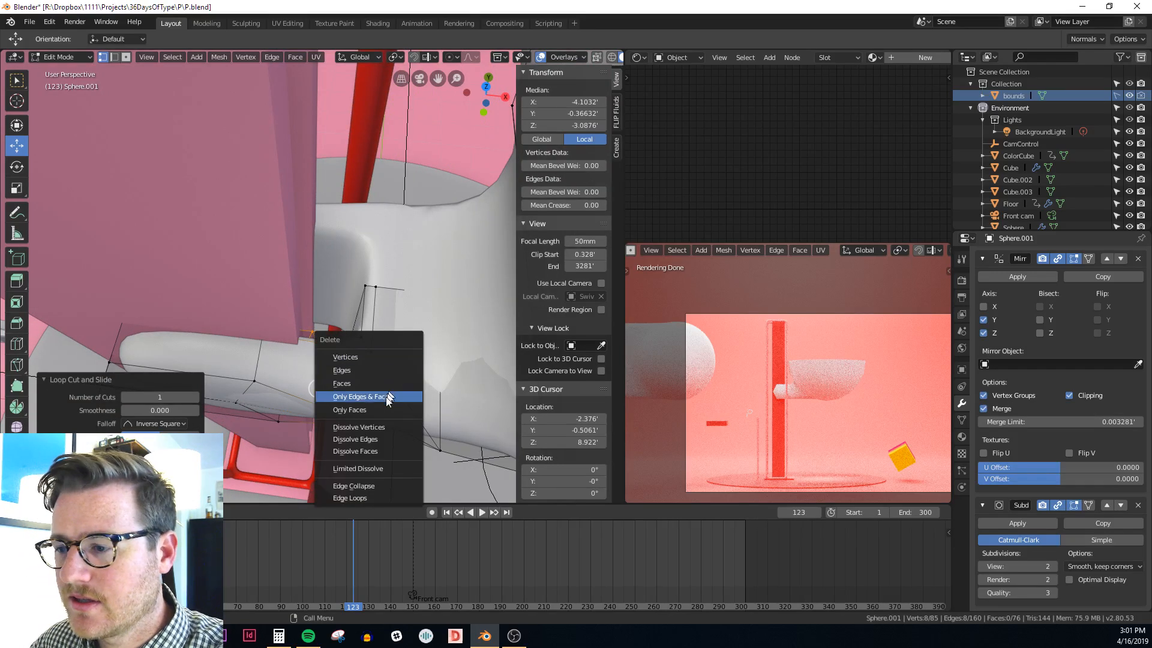
pyautogui.click(369, 496)
# Return to Object Mode and save the file P.blend
pyautogui.press('Tab')
pyautogui.moveTo(368, 478); pyautogui.dragTo(203, 286, button='middle')
pyautogui.scroll(-4, 365, 285)
pyautogui.hotkey('ctrl', 's')
pyautogui.scroll(-4, 365, 297)
pyautogui.scroll(-5, 365, 298)
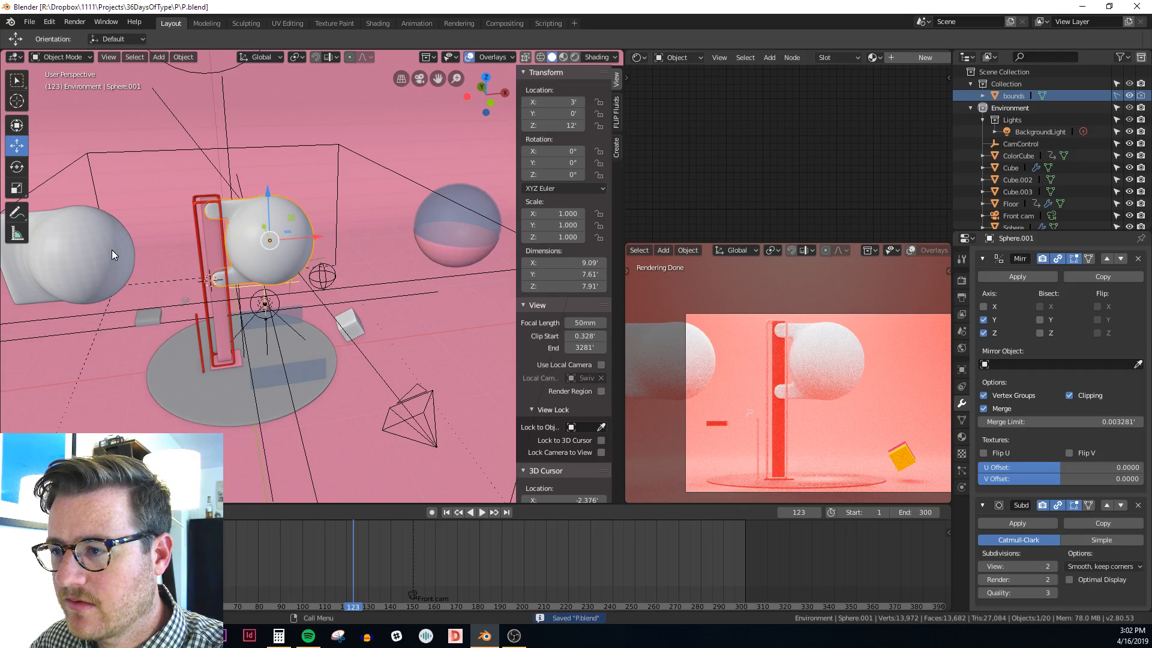
# Delete the spare half-sunken sphere beside the letter and the old duplicate bowl at X -12'
pyautogui.click(486, 258)
pyautogui.press('x')
pyautogui.click(488, 239)
pyautogui.click(126, 243)
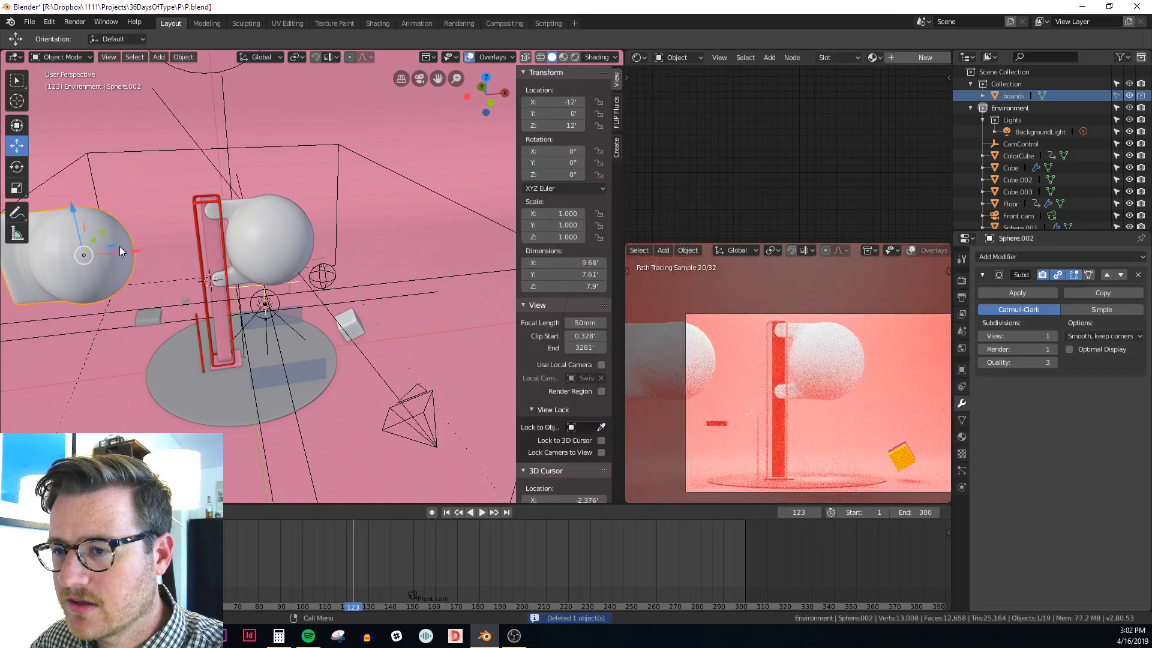
pyautogui.press('x')
pyautogui.click(120, 246)
# Examine the remaining bowl and its prongs against the pillar from the side, front and angled views
pyautogui.moveTo(120, 246); pyautogui.dragTo(310, 263, button='middle')
pyautogui.press('KP_3')
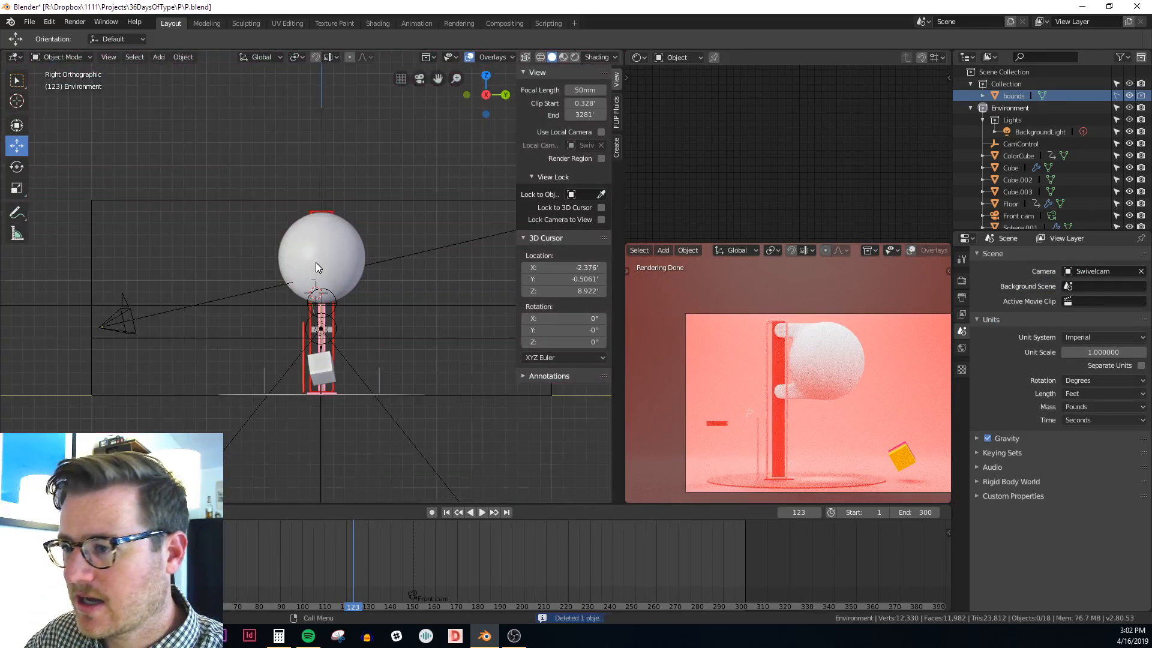
pyautogui.press('KP_1')
pyautogui.click(340, 263)
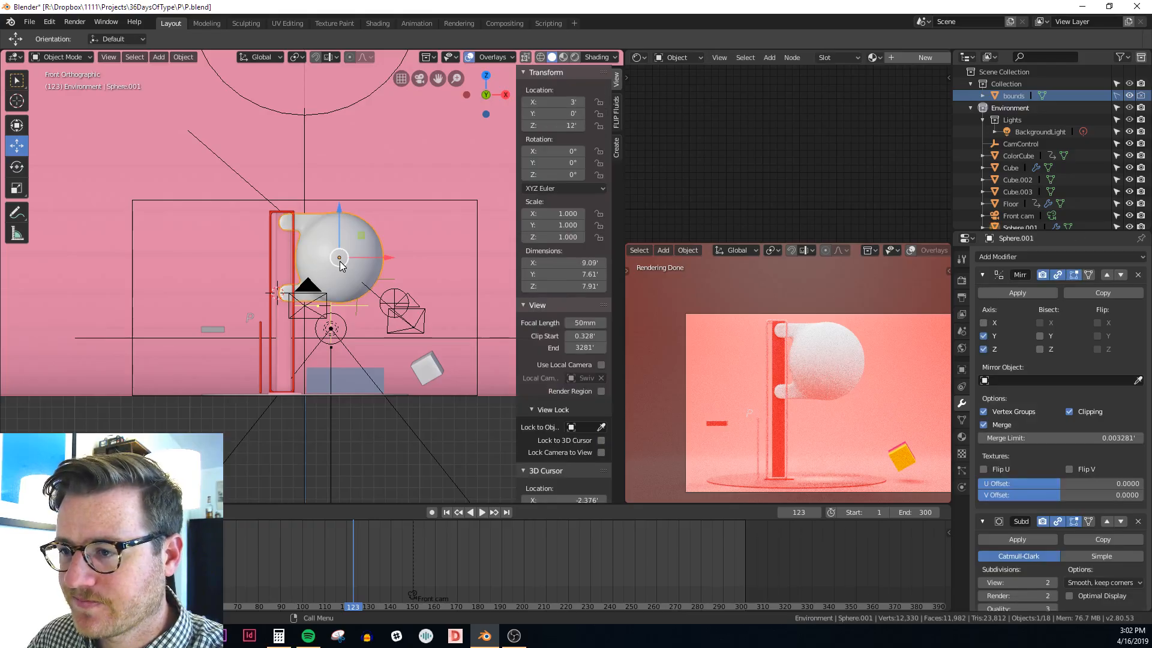
pyautogui.moveTo(351, 212)
pyautogui.mouseDown()
pyautogui.moveTo(344, 308)
pyautogui.moveTo(339, 191)
pyautogui.moveTo(340, 304)
pyautogui.moveTo(336, 207)
pyautogui.mouseUp()
pyautogui.moveTo(336, 207); pyautogui.dragTo(336, 214, button='middle')
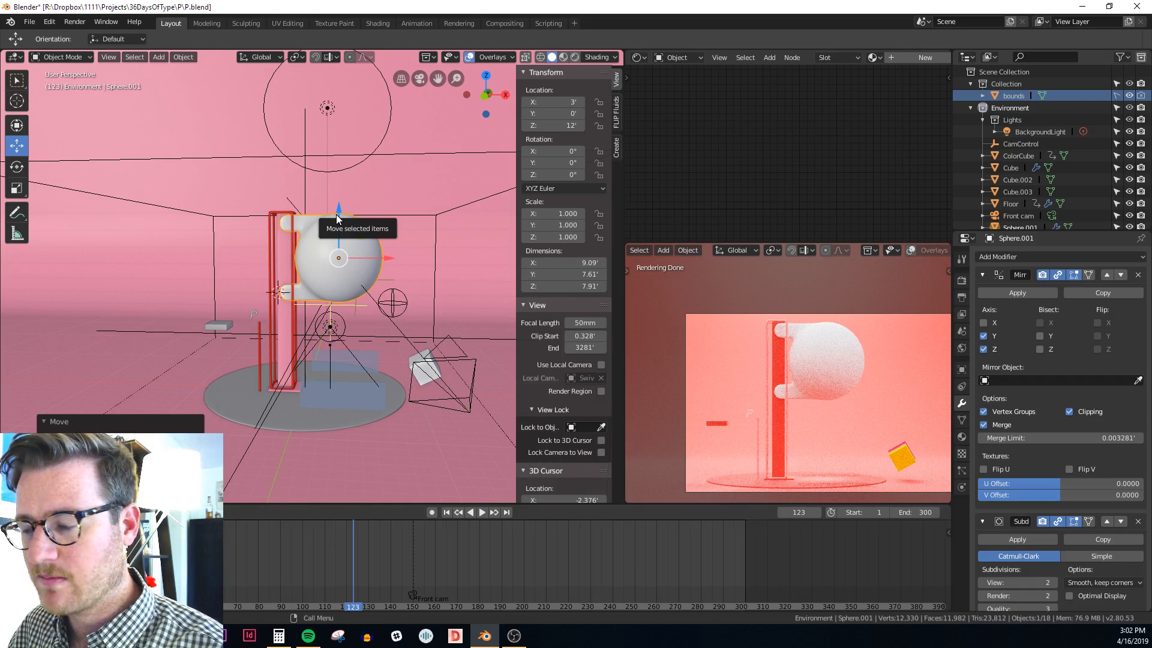
pyautogui.moveTo(391, 235); pyautogui.dragTo(398, 280, button='middle')
pyautogui.scroll(2, 397, 280)
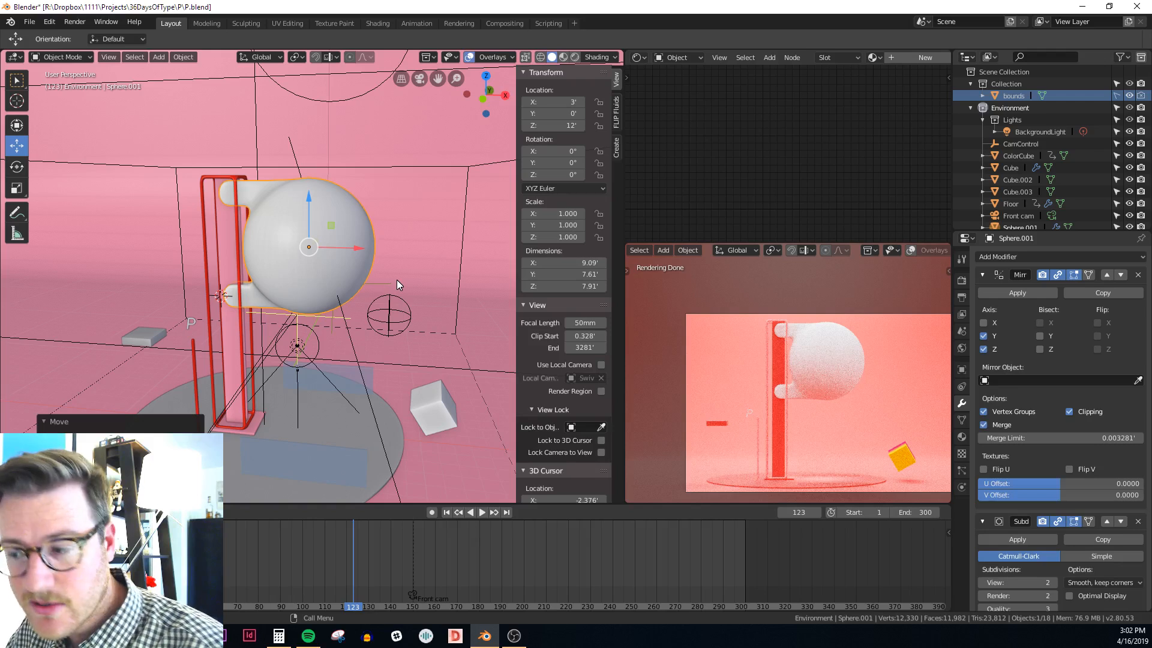
pyautogui.press('KP_1')
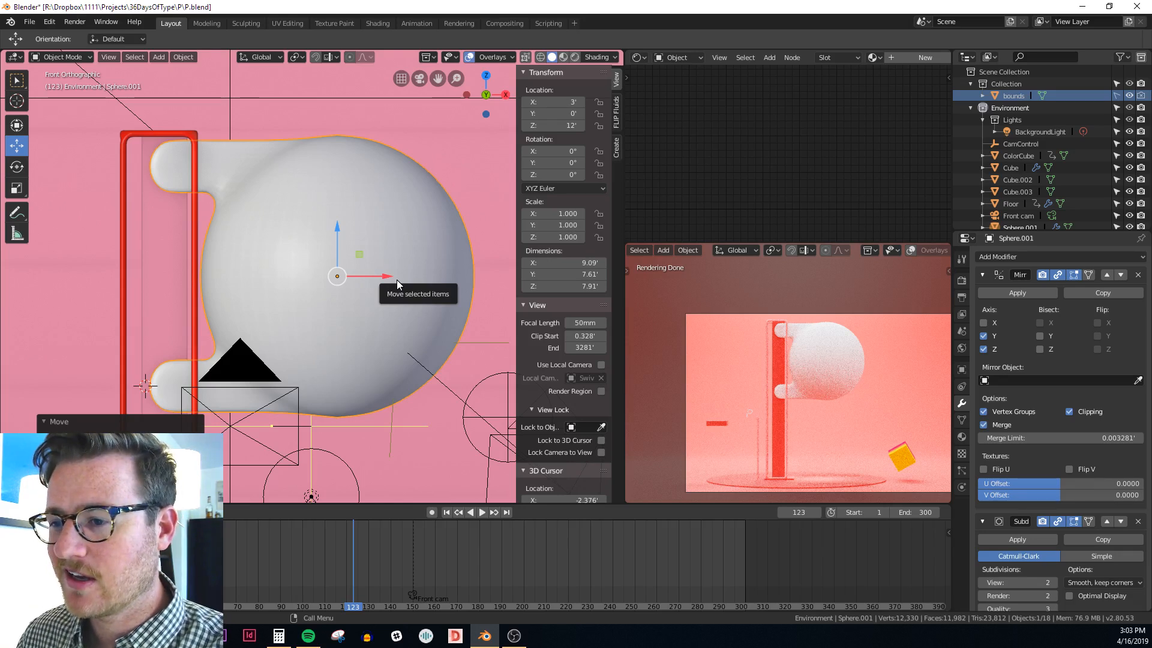
# Scale the pillar's entire mesh along Y by about 0.74 in Edit Mode to make it thinner between the prongs
pyautogui.moveTo(288, 264); pyautogui.dragTo(272, 285, button='middle')
pyautogui.click(293, 355)
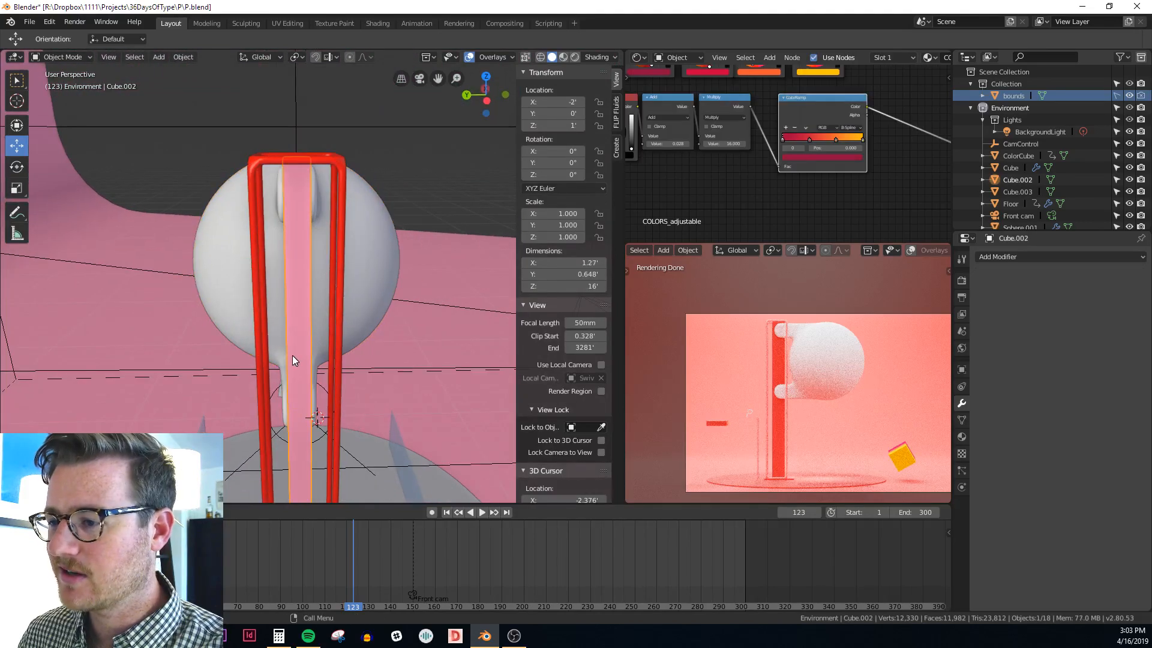
pyautogui.keyDown('shift'); pyautogui.moveTo(293, 355); pyautogui.dragTo(341, 325, button='middle'); pyautogui.keyUp('shift')
pyautogui.press('Tab')
pyautogui.press('a')
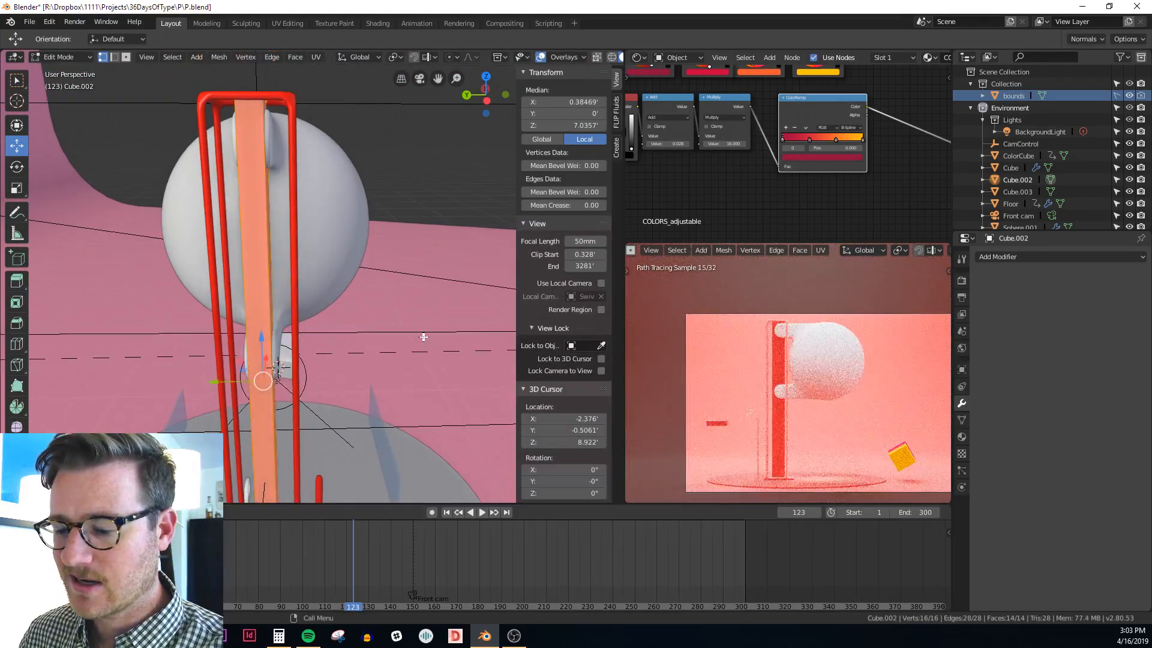
pyautogui.press('s')
pyautogui.press('y')
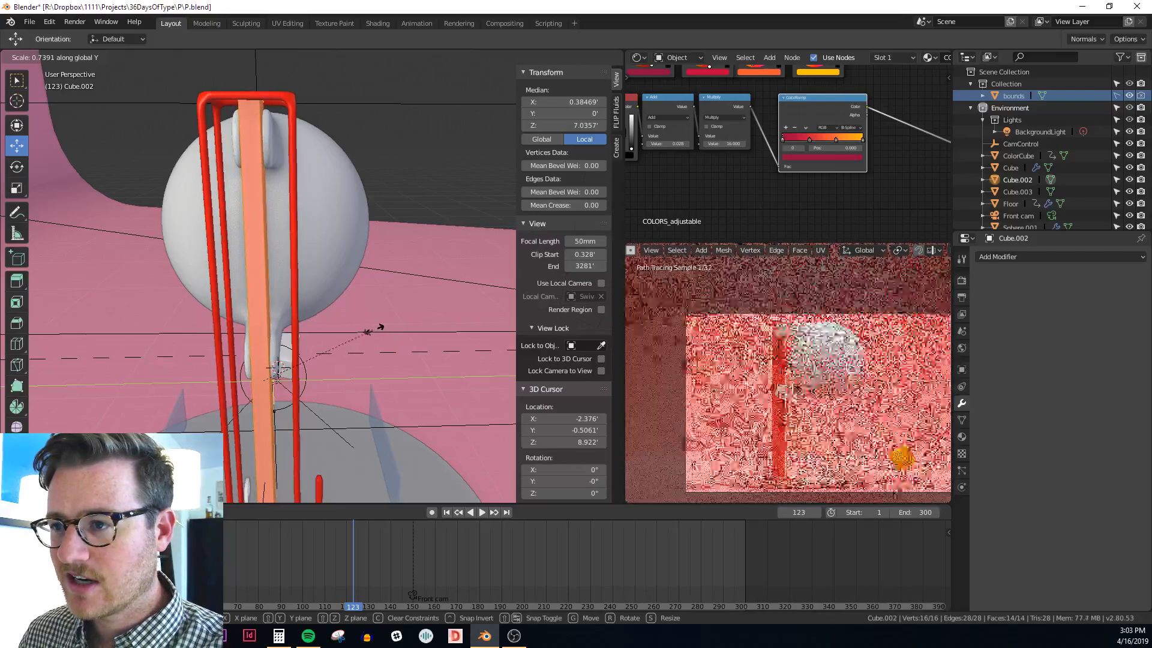
pyautogui.click(369, 330)
pyautogui.moveTo(369, 329)
pyautogui.mouseDown(button='middle')
pyautogui.moveTo(362, 304)
pyautogui.moveTo(370, 401)
pyautogui.moveTo(373, 318)
pyautogui.mouseUp(button='middle')
pyautogui.press('Tab')
pyautogui.moveTo(374, 318); pyautogui.dragTo(326, 395, button='middle')
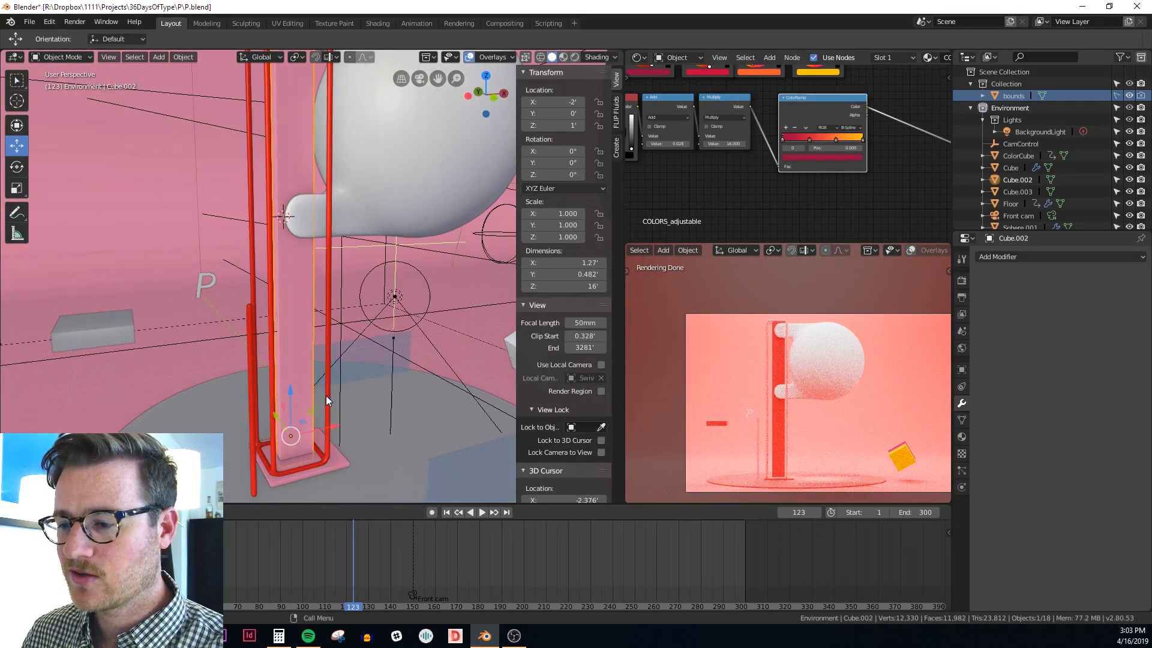
pyautogui.press('KP_3')
pyautogui.press('KP_1')
pyautogui.press('Tab')
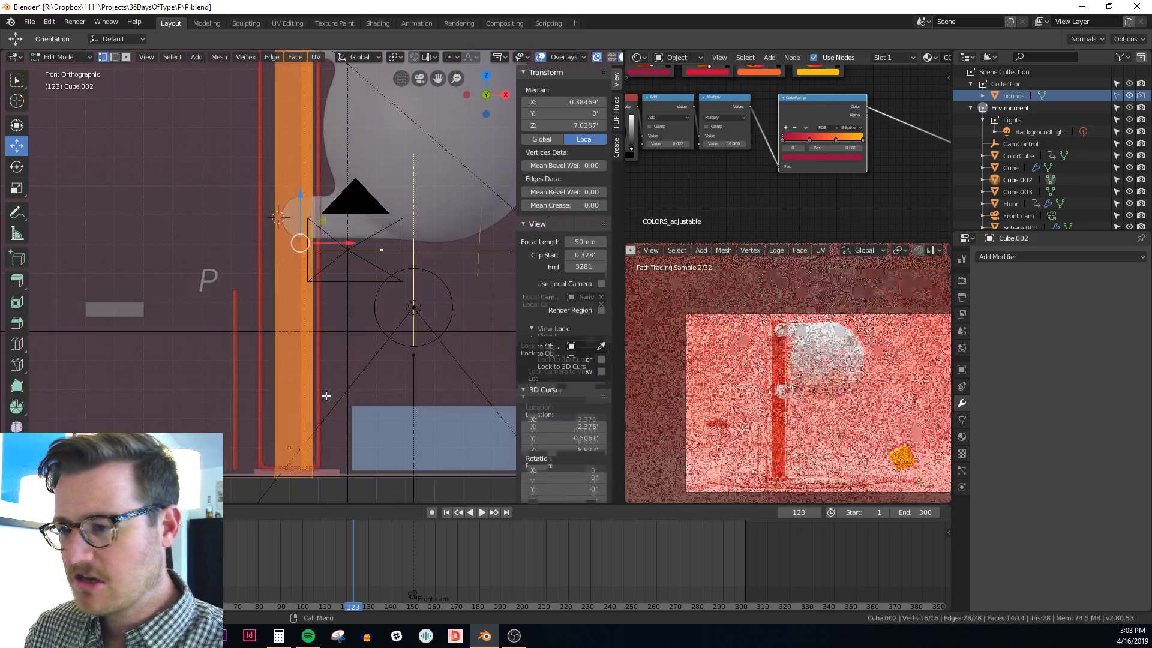
pyautogui.hotkey('alt', 'z')
pyautogui.keyDown('shift'); pyautogui.moveTo(347, 430); pyautogui.dragTo(353, 380, button='middle'); pyautogui.keyUp('shift')
pyautogui.hotkey('alt', 'a')
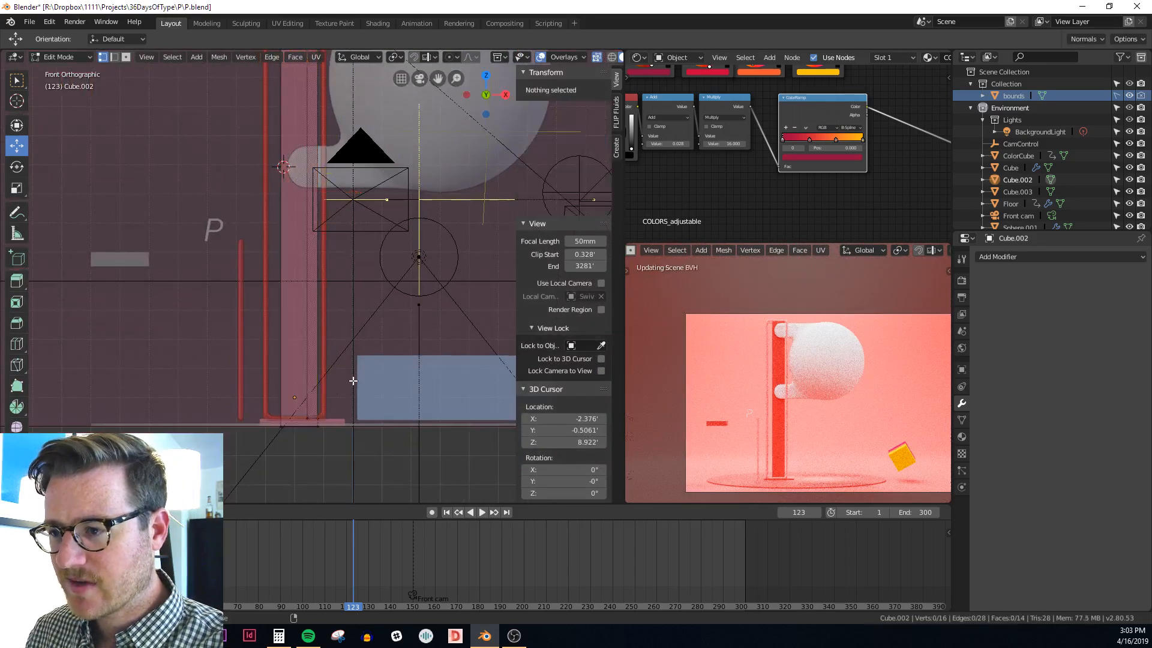
pyautogui.press('c')
pyautogui.scroll(-10, 344, 443)
pyautogui.moveTo(338, 430); pyautogui.dragTo(318, 424)
pyautogui.press('Escape')
pyautogui.hotkey('alt', 'z')
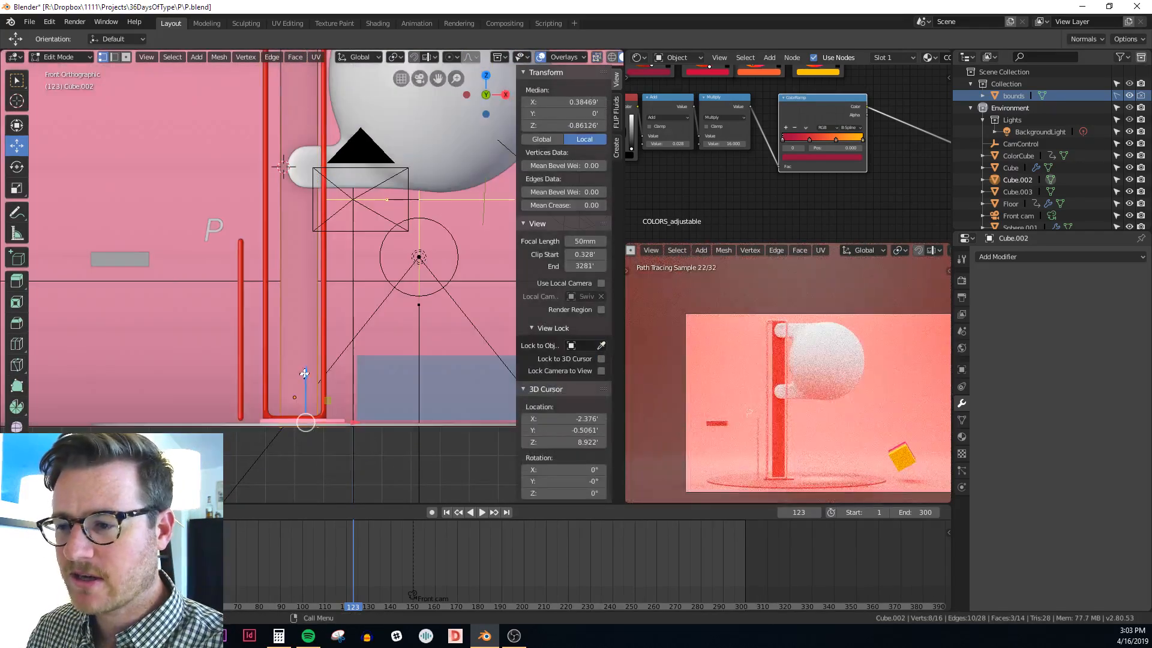
pyautogui.press('g')
pyautogui.rightClick(306, 358)
pyautogui.hotkey('alt', 'z')
pyautogui.press('Tab')
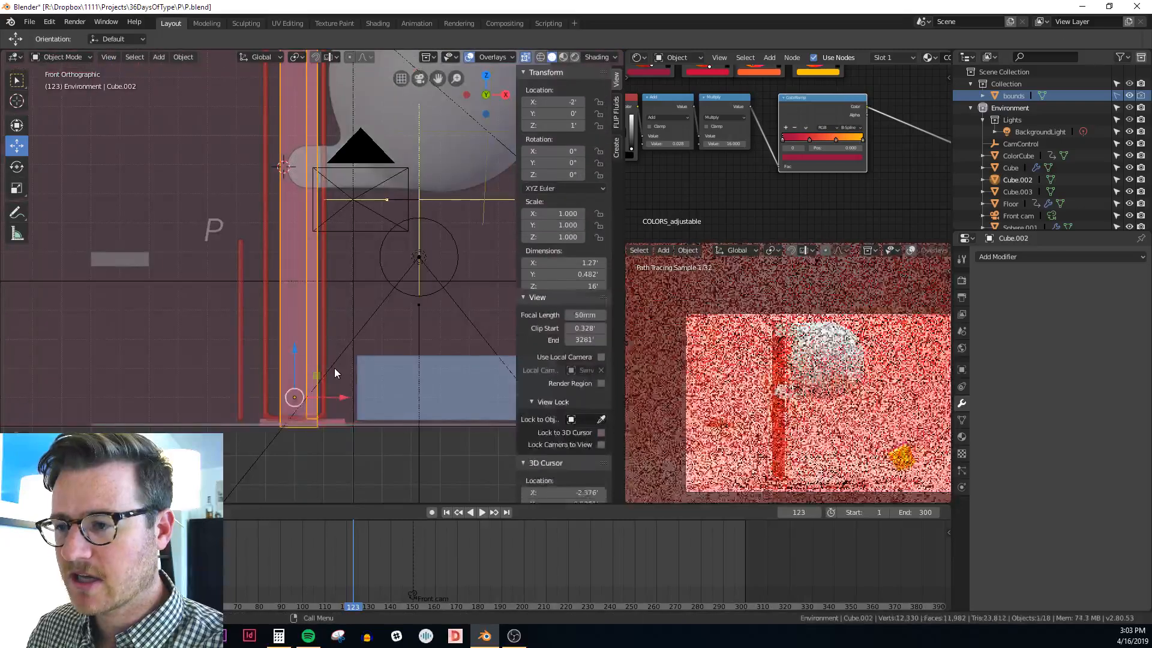
pyautogui.hotkey('alt', 'z')
# Examine how the bowl and its two prongs fit around the pillar from the front, side and angled views
pyautogui.scroll(-1, 367, 358)
pyautogui.keyDown('shift'); pyautogui.moveTo(371, 336); pyautogui.dragTo(368, 390, button='middle'); pyautogui.keyUp('shift')
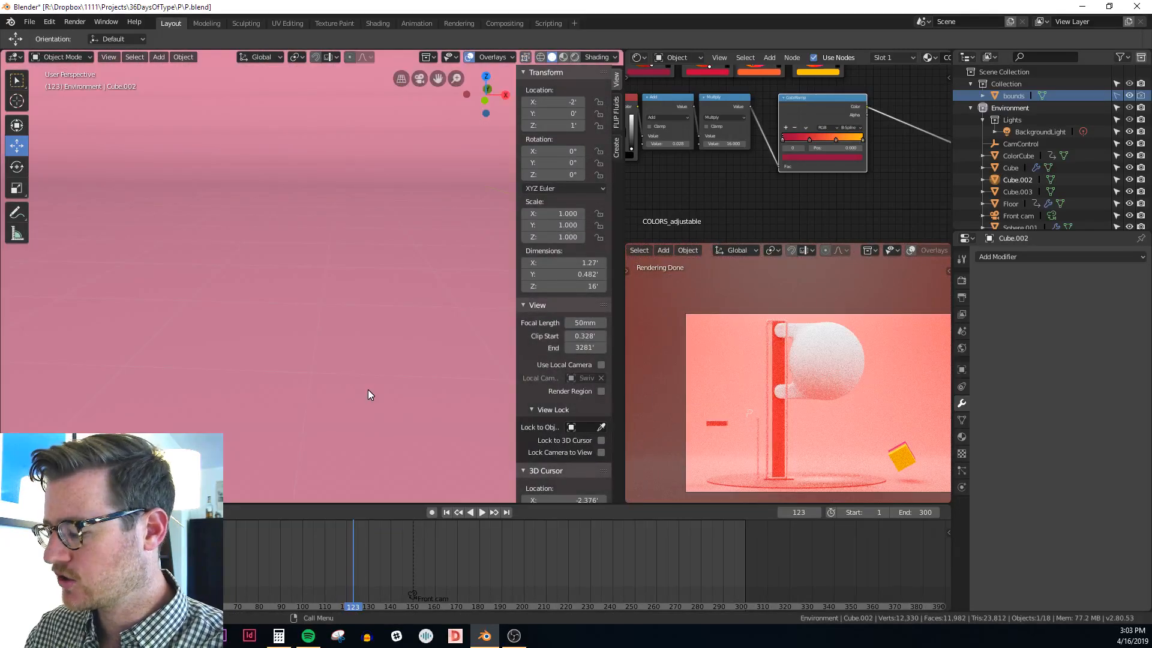
pyautogui.press('KP_Decimal')
pyautogui.moveTo(357, 301); pyautogui.dragTo(289, 246, button='middle')
pyautogui.click(326, 297)
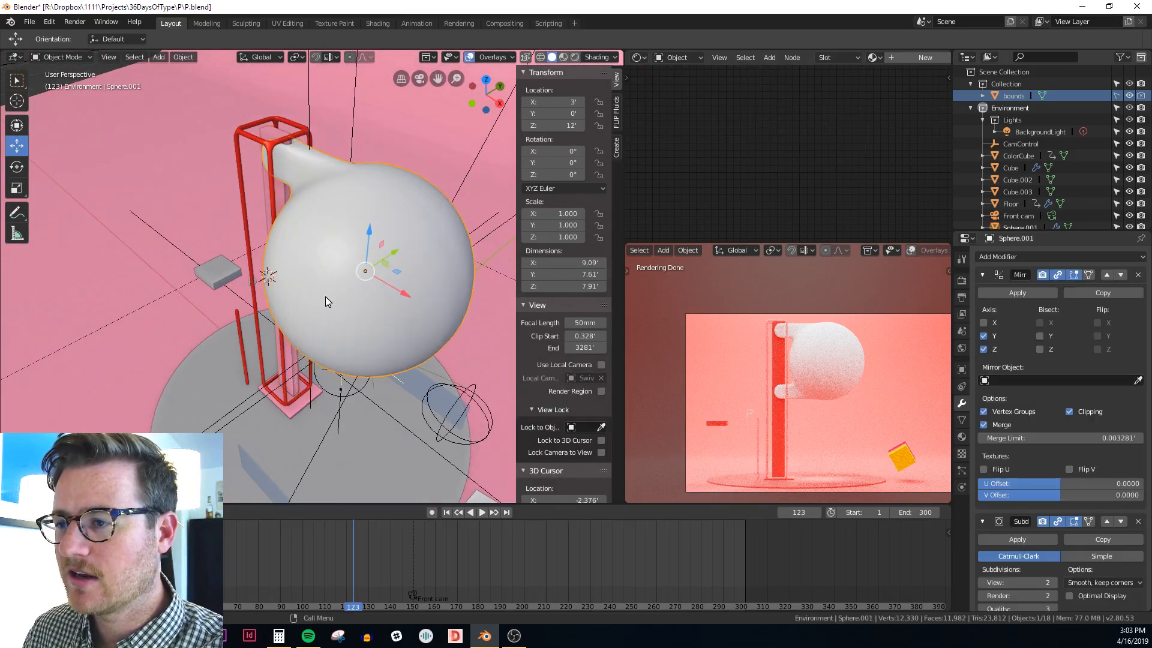
pyautogui.moveTo(325, 297); pyautogui.dragTo(423, 250, button='middle')
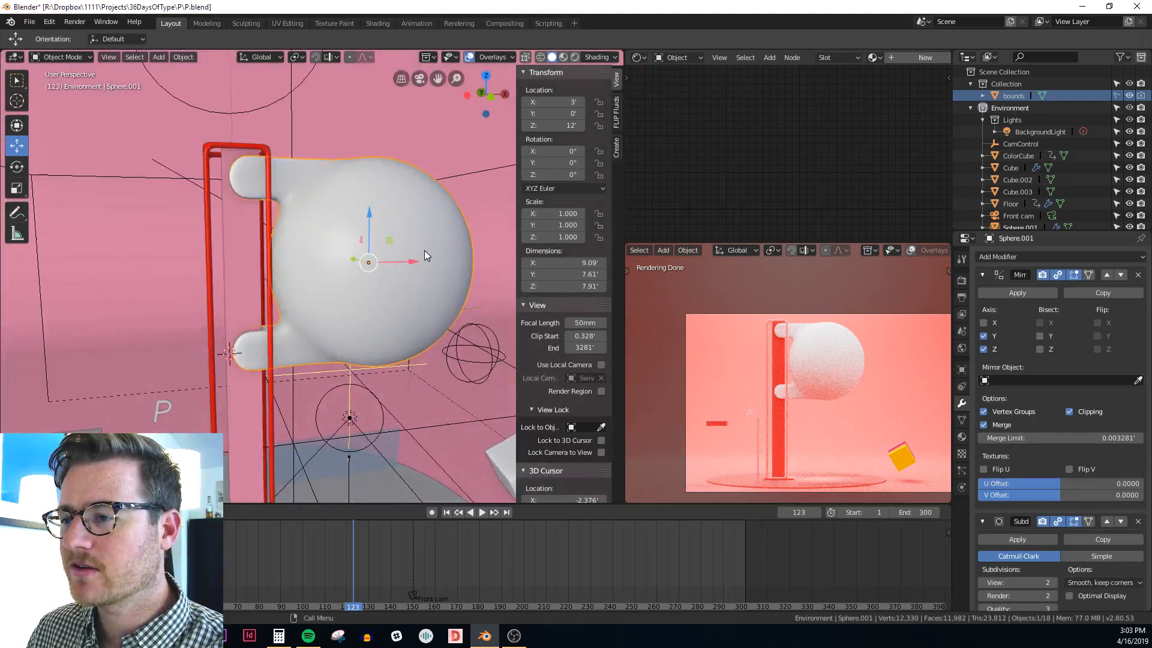
pyautogui.press('KP_3')
pyautogui.press('KP_1')
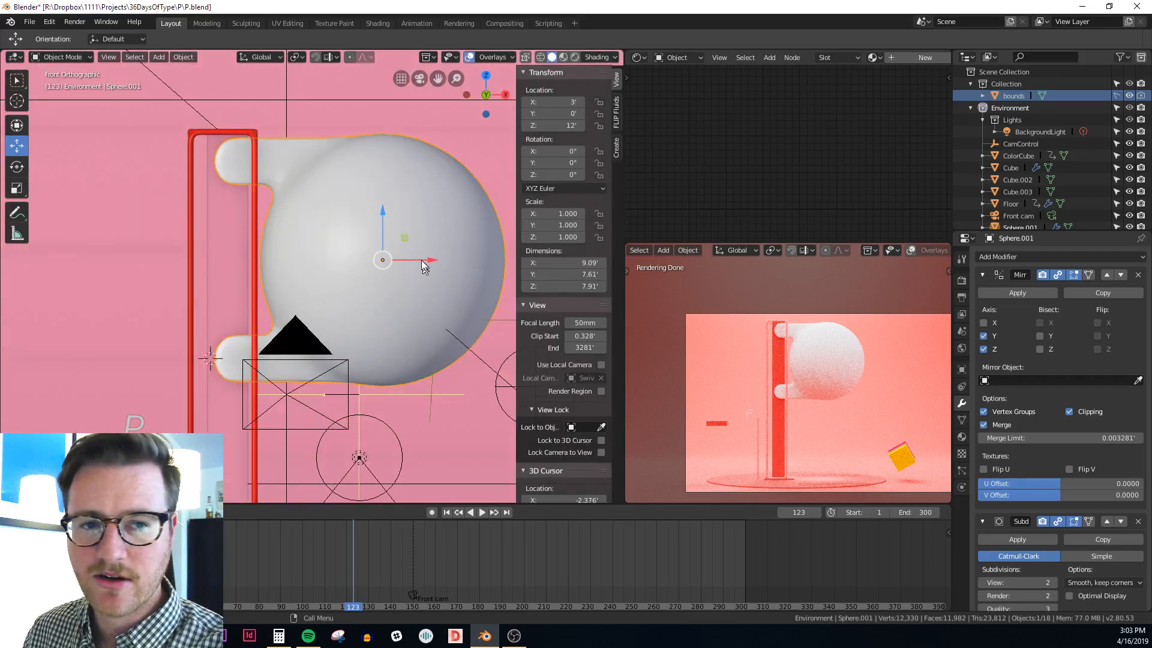
pyautogui.moveTo(382, 202); pyautogui.dragTo(406, 214)
pyautogui.rightClick(406, 214)
pyautogui.moveTo(436, 215); pyautogui.dragTo(354, 226, button='middle')
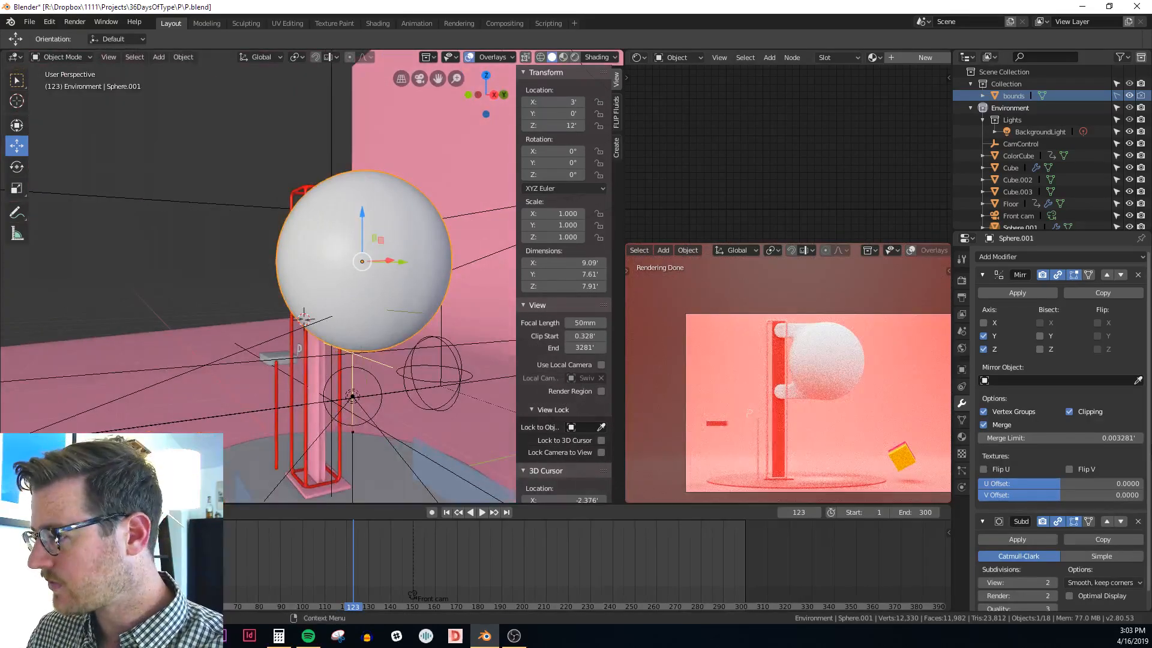
pyautogui.moveTo(285, 177); pyautogui.dragTo(410, 210, button='middle')
pyautogui.hotkey('alt', 'z')
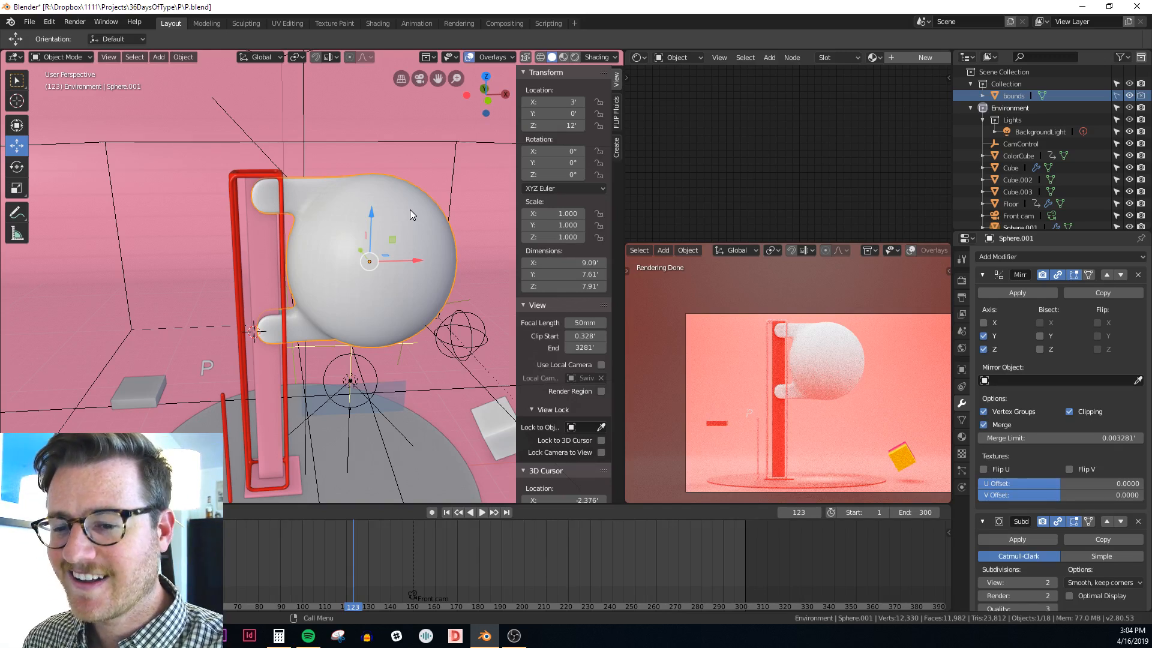
pyautogui.moveTo(410, 211); pyautogui.dragTo(298, 196, button='middle')
pyautogui.press('KP_1')
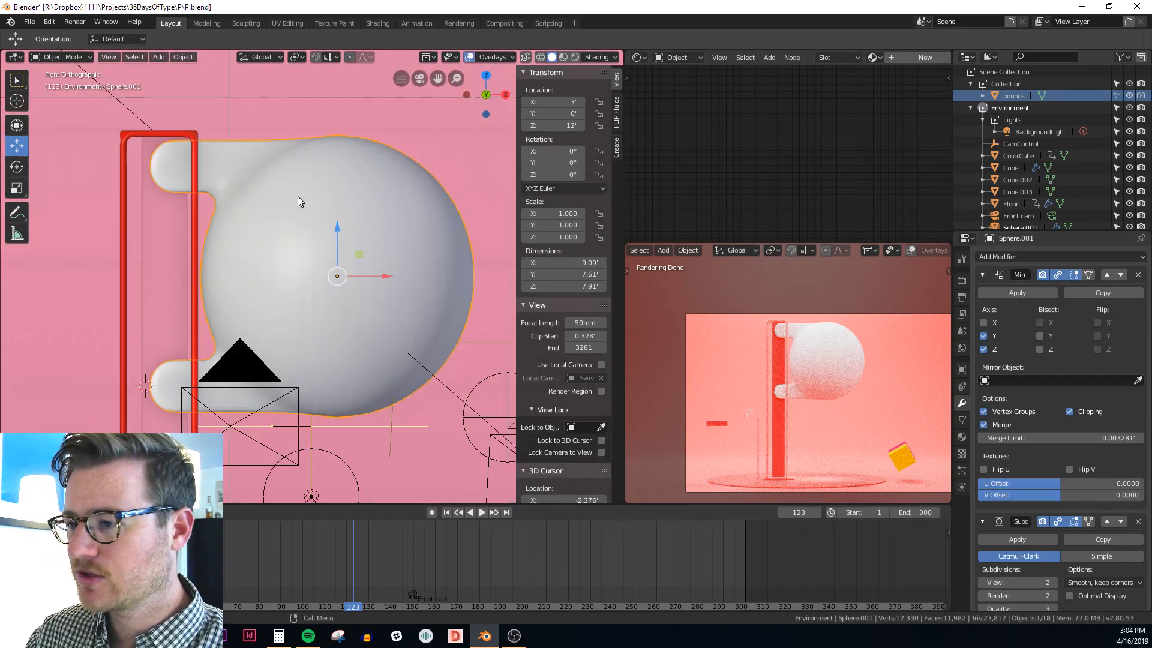
pyautogui.keyDown('shift'); pyautogui.moveTo(272, 251); pyautogui.dragTo(308, 298, button='middle'); pyautogui.keyUp('shift')
pyautogui.scroll(1, 319, 215)
pyautogui.press('KP_1')
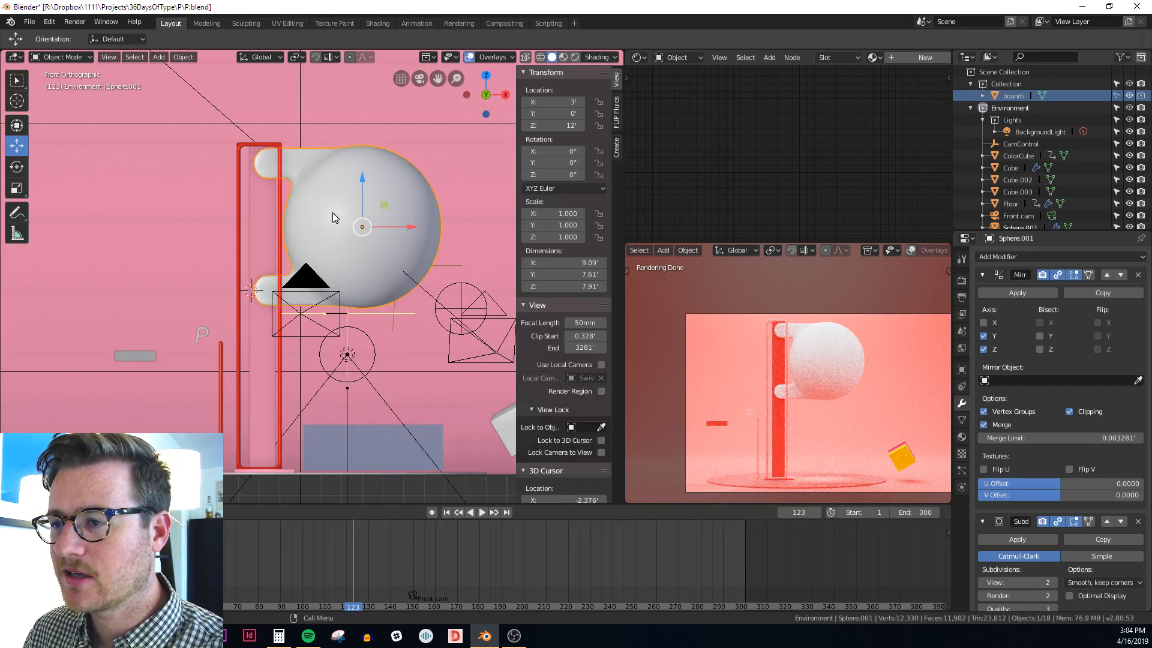
pyautogui.click(269, 218)
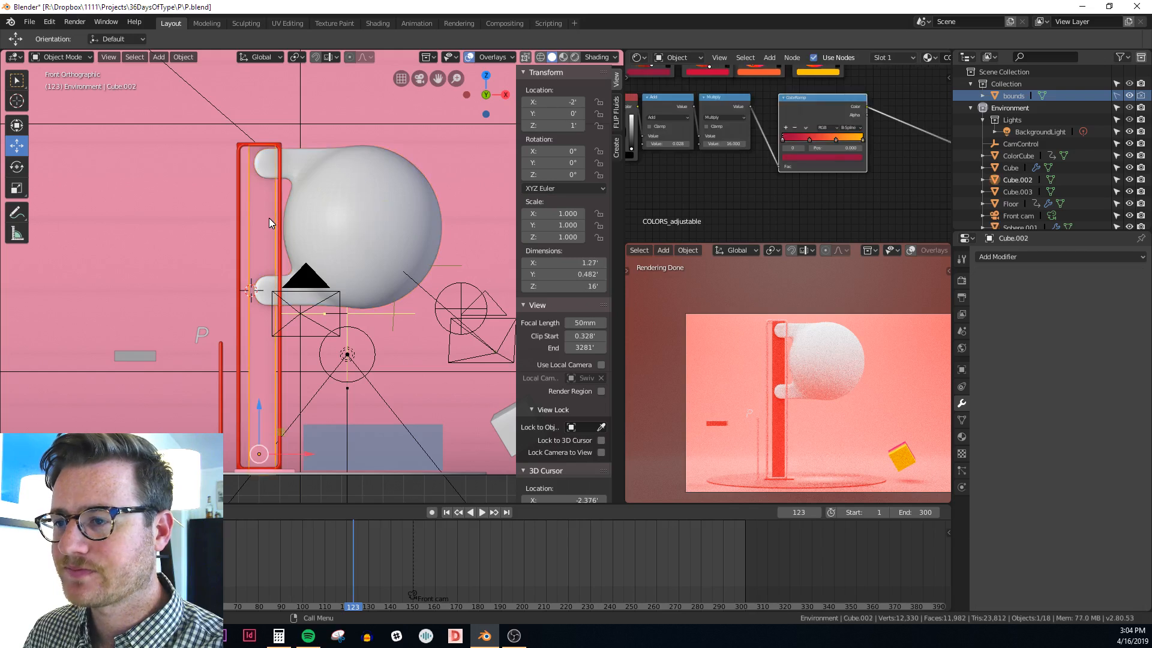
pyautogui.hotkey('alt', 'z')
pyautogui.hotkey('alt', 'z')
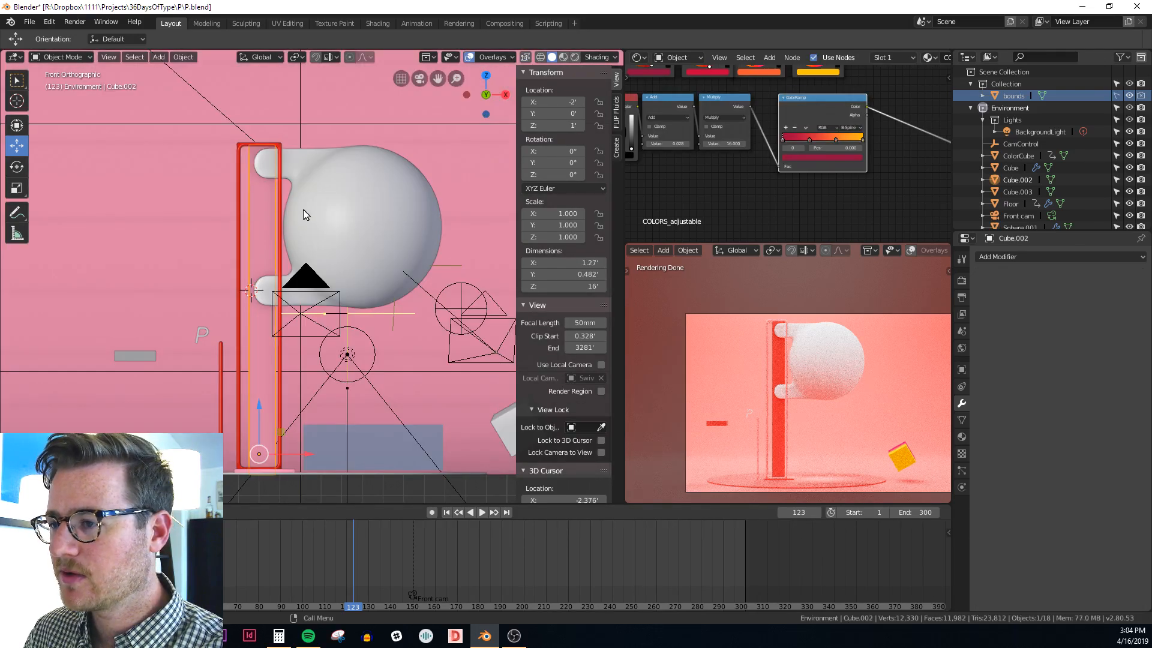
# Inspect the bowl's mesh from the front in Edit Mode with X-ray, and view the smoothed result again in Object Mode
pyautogui.keyDown('shift'); pyautogui.moveTo(320, 237); pyautogui.dragTo(364, 143, button='middle'); pyautogui.keyUp('shift')
pyautogui.click(357, 216)
pyautogui.press('Tab')
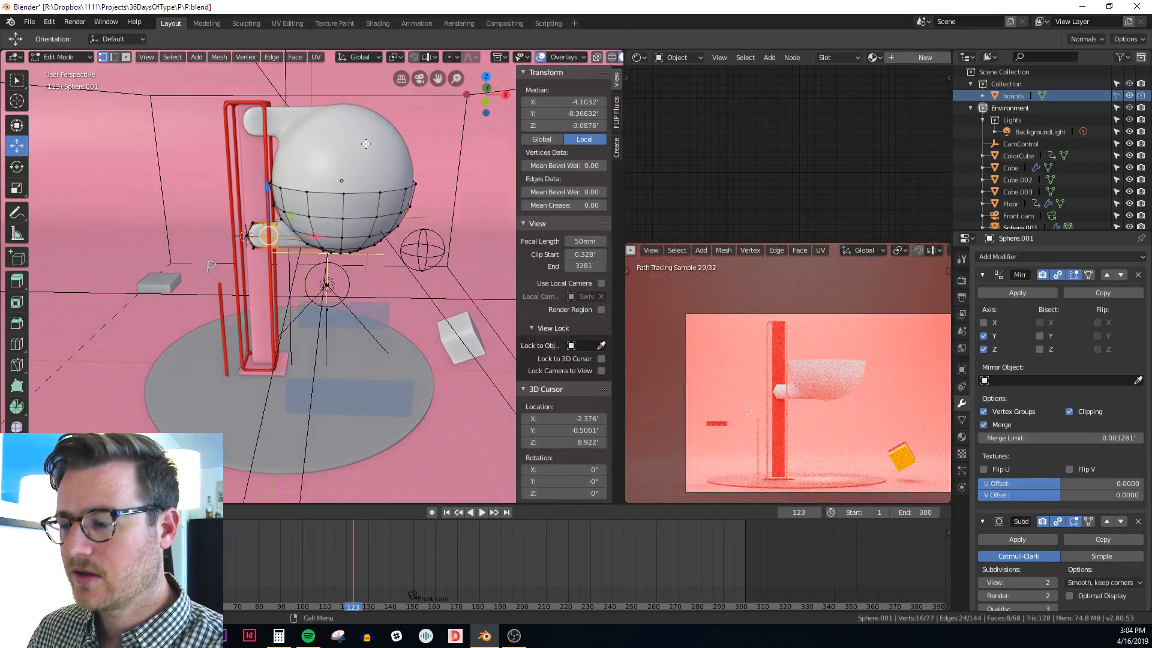
pyautogui.press('KP_1')
pyautogui.press('KP_3')
pyautogui.press('KP_1')
pyautogui.hotkey('alt', 'z')
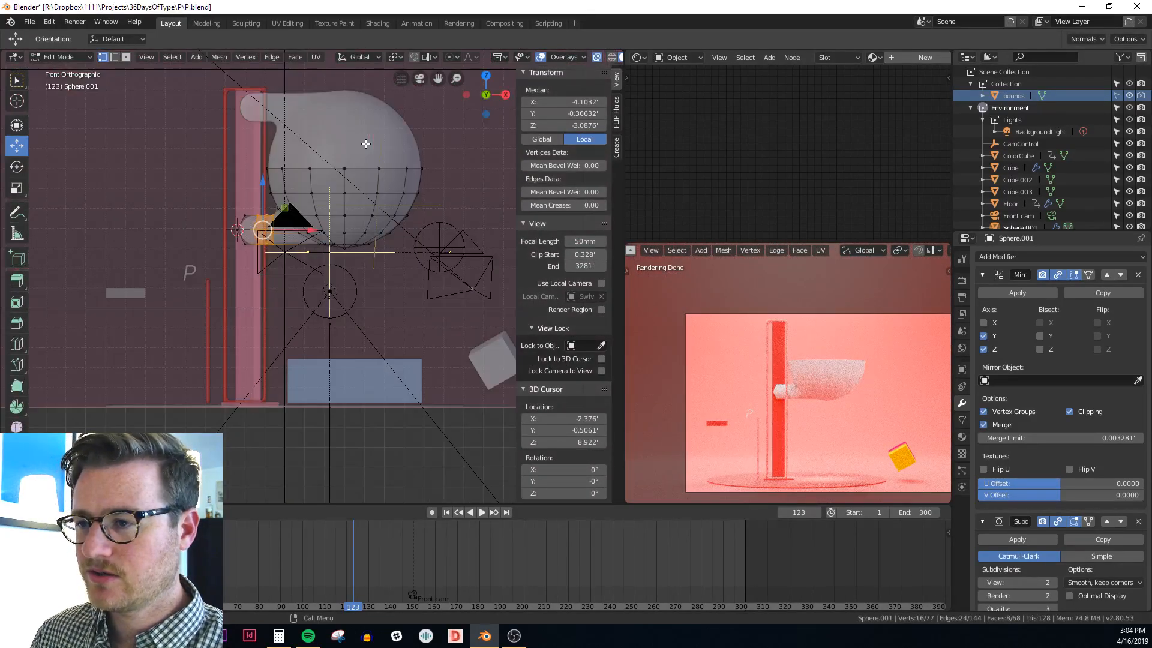
pyautogui.press('Tab')
pyautogui.hotkey('alt', 'z')
pyautogui.moveTo(427, 159); pyautogui.dragTo(371, 243, button='middle')
pyautogui.scroll(-5, 360, 210)
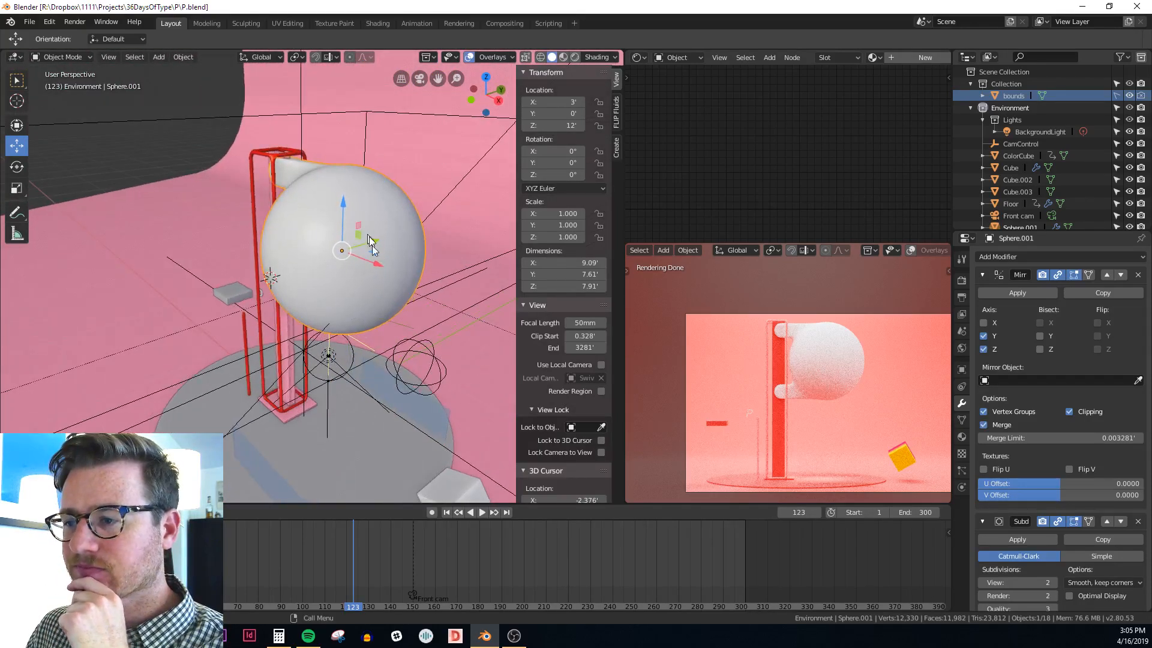
pyautogui.moveTo(396, 291); pyautogui.dragTo(406, 289, button='middle')
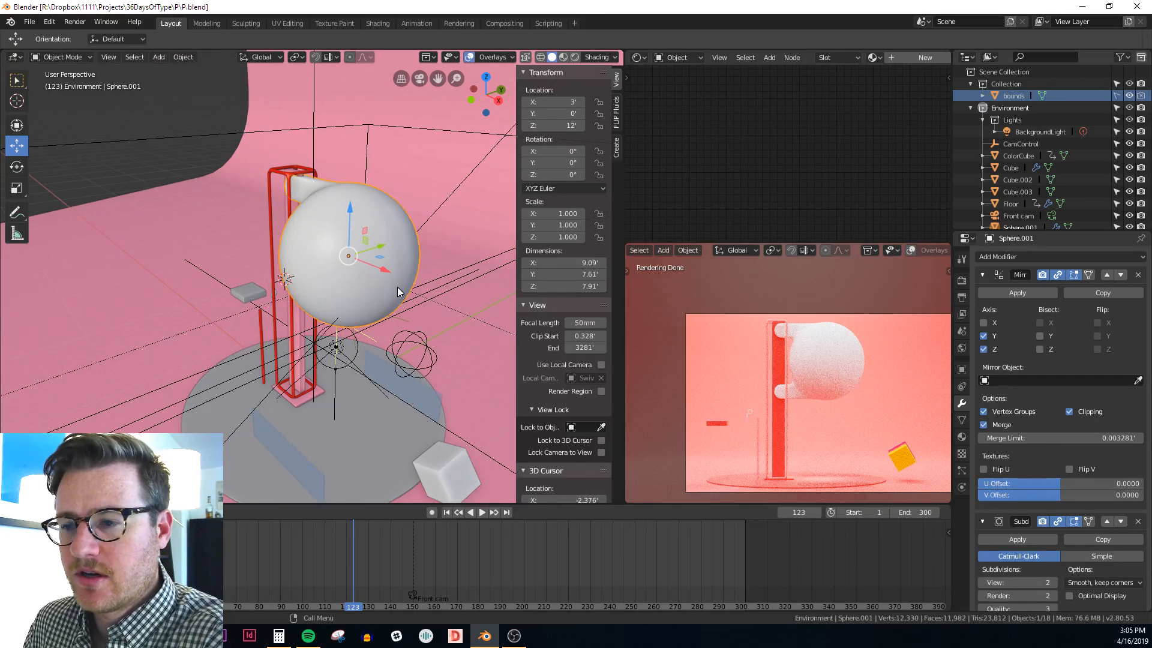
# Lower the bowl along Z to 4' at the foot of the pillar and view its prongs from behind
pyautogui.moveTo(397, 286); pyautogui.dragTo(399, 244, button='middle')
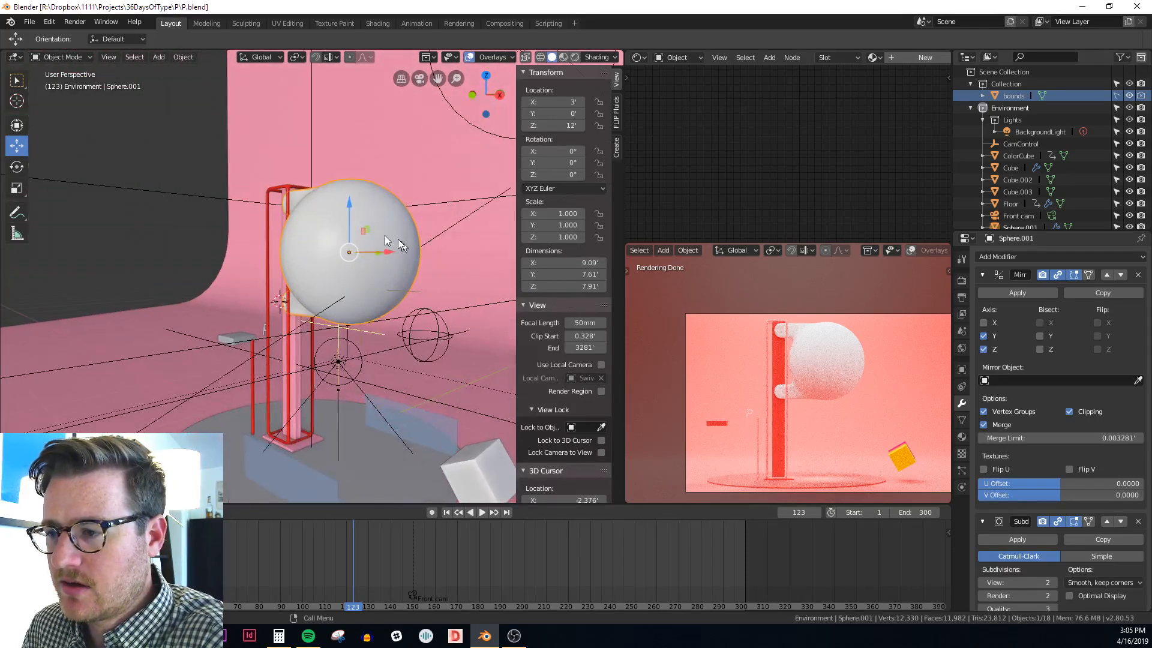
pyautogui.moveTo(339, 213); pyautogui.dragTo(367, 210, button='middle')
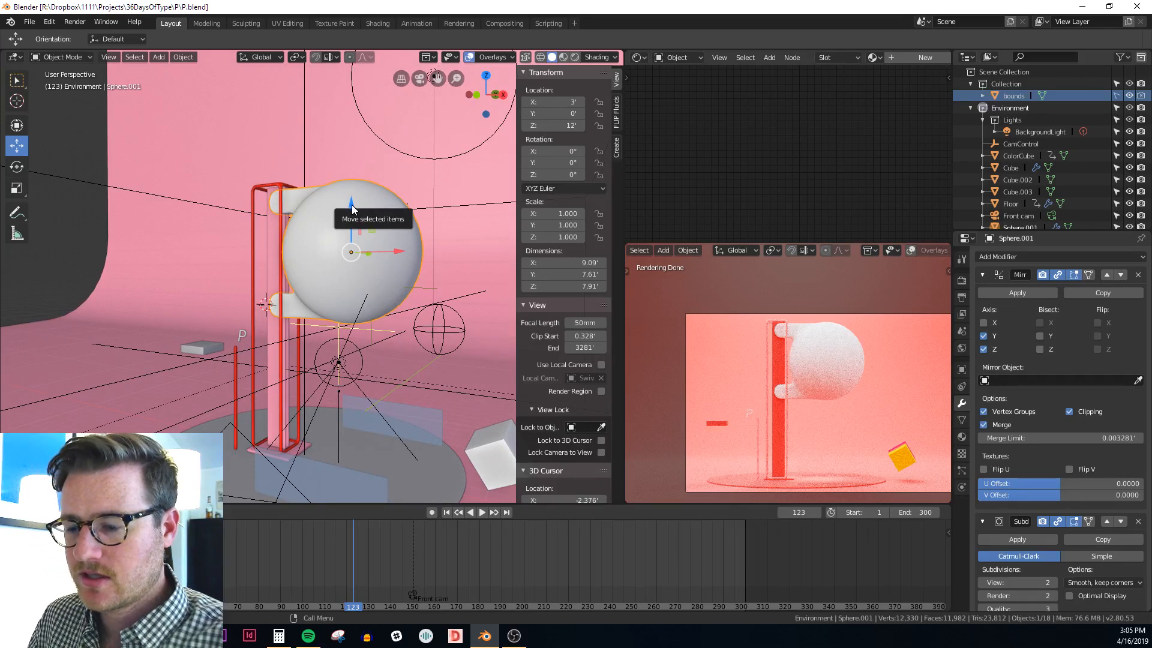
pyautogui.moveTo(351, 210); pyautogui.dragTo(351, 343)
pyautogui.moveTo(351, 343); pyautogui.dragTo(473, 344, button='middle')
pyautogui.scroll(3, 305, 407)
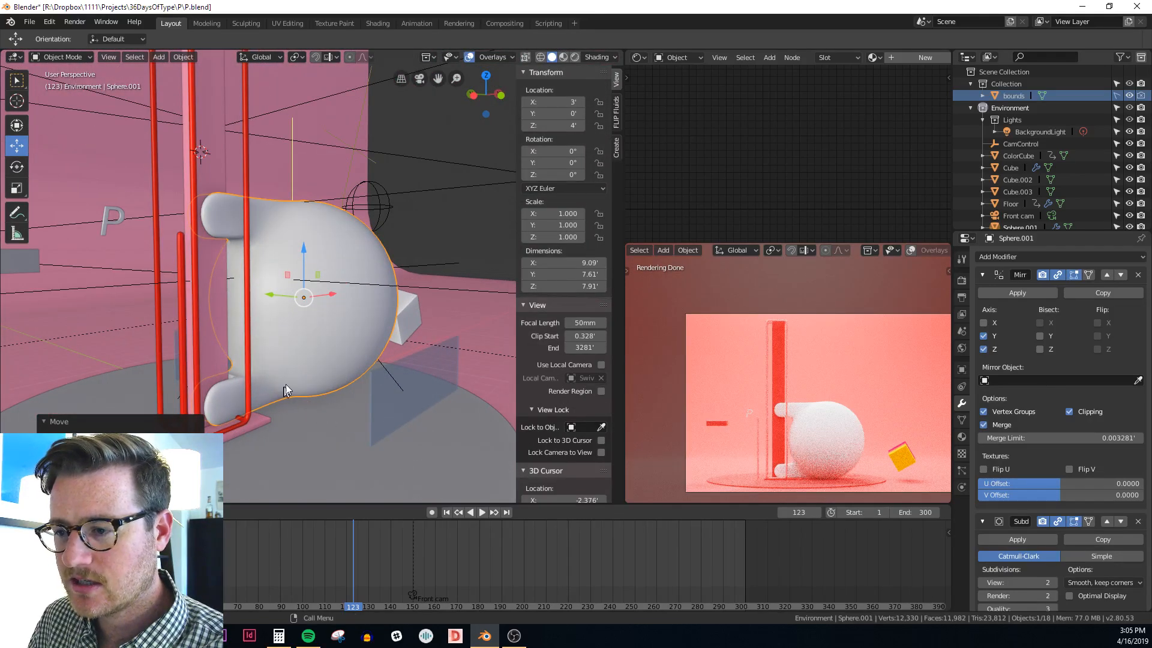
pyautogui.scroll(-3, 376, 369)
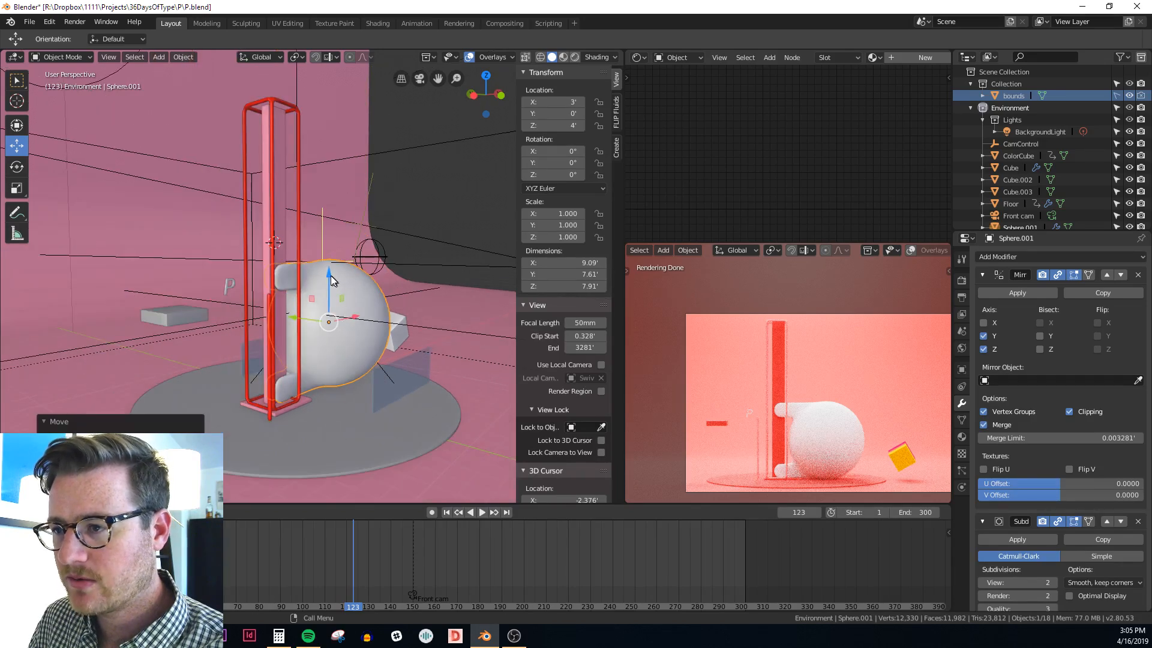
# Raise the bowl along the pillar again, settling it at a Z location of 12'
pyautogui.moveTo(330, 276); pyautogui.dragTo(330, 131)
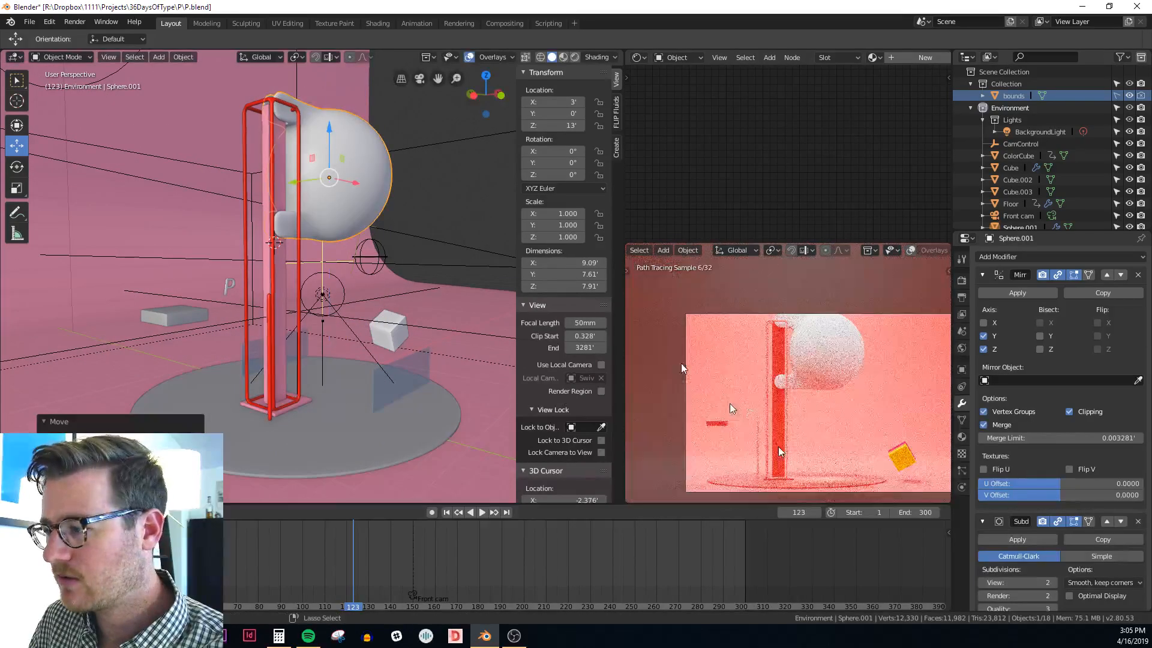
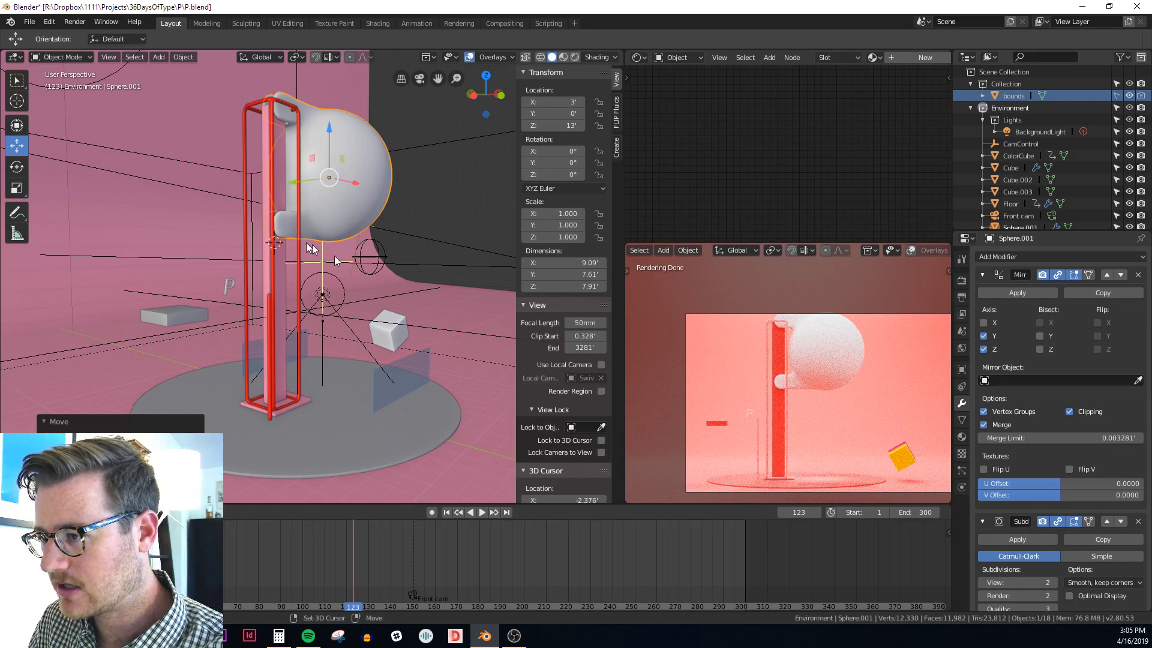
pyautogui.moveTo(334, 256); pyautogui.dragTo(334, 215, button='middle')
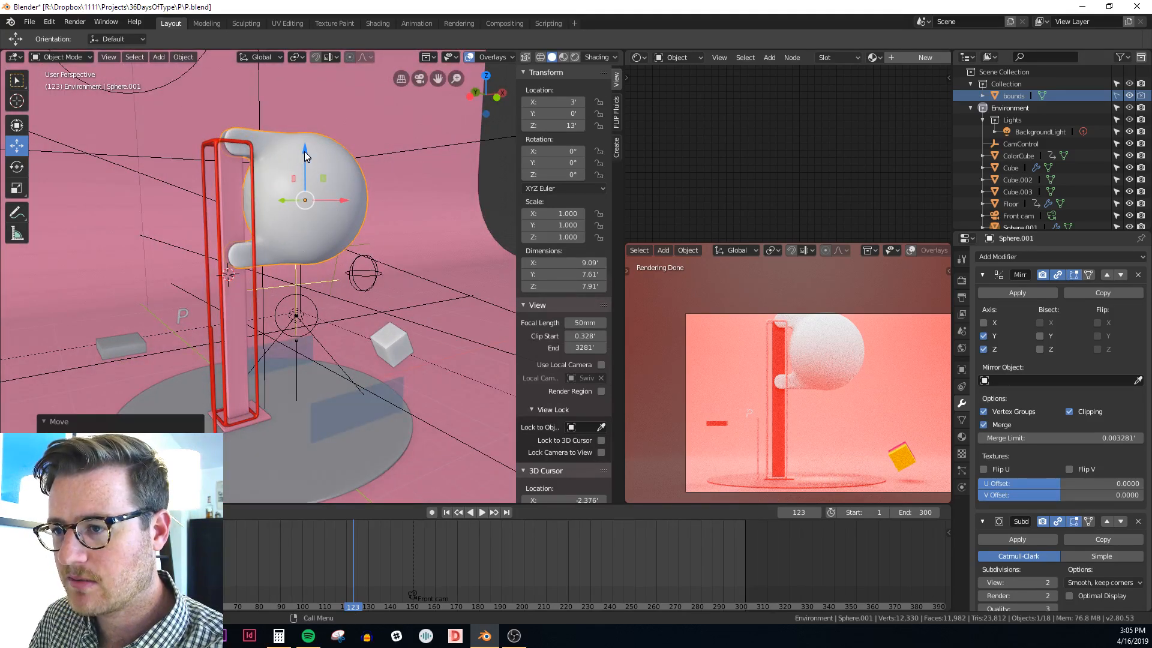
pyautogui.moveTo(304, 151); pyautogui.dragTo(304, 172)
pyautogui.press('KP_1')
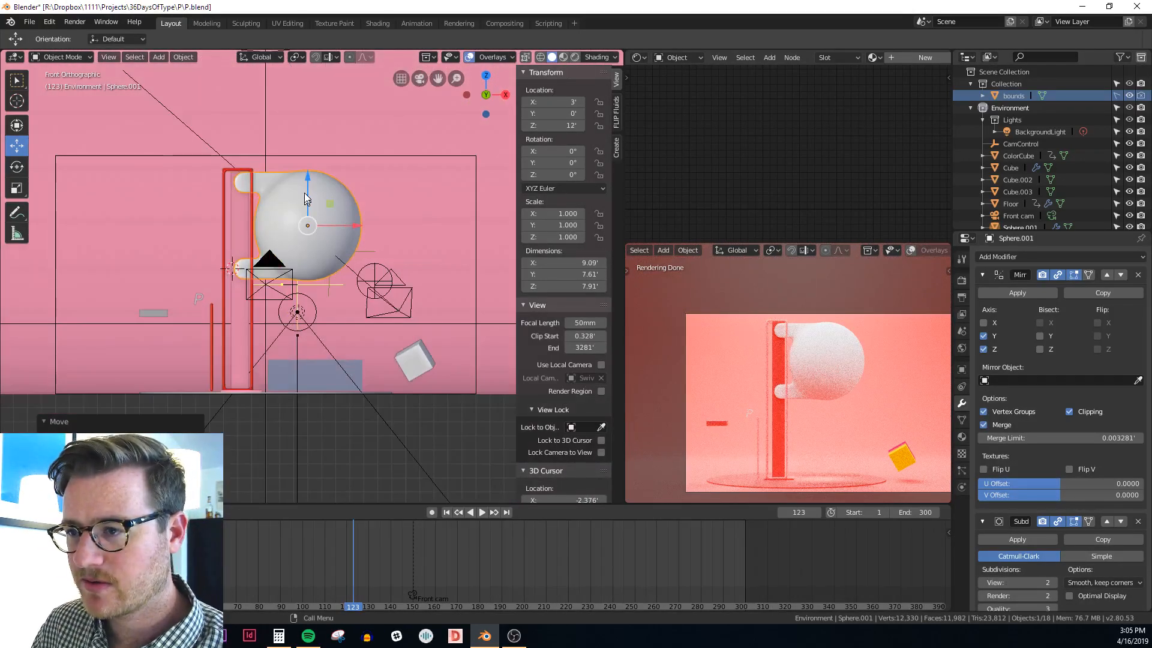
# Move the bowl down to a Z location of 4' and check its mesh from the front in Edit Mode
pyautogui.moveTo(305, 193); pyautogui.dragTo(317, 289)
pyautogui.moveTo(367, 275); pyautogui.dragTo(324, 282, button='middle')
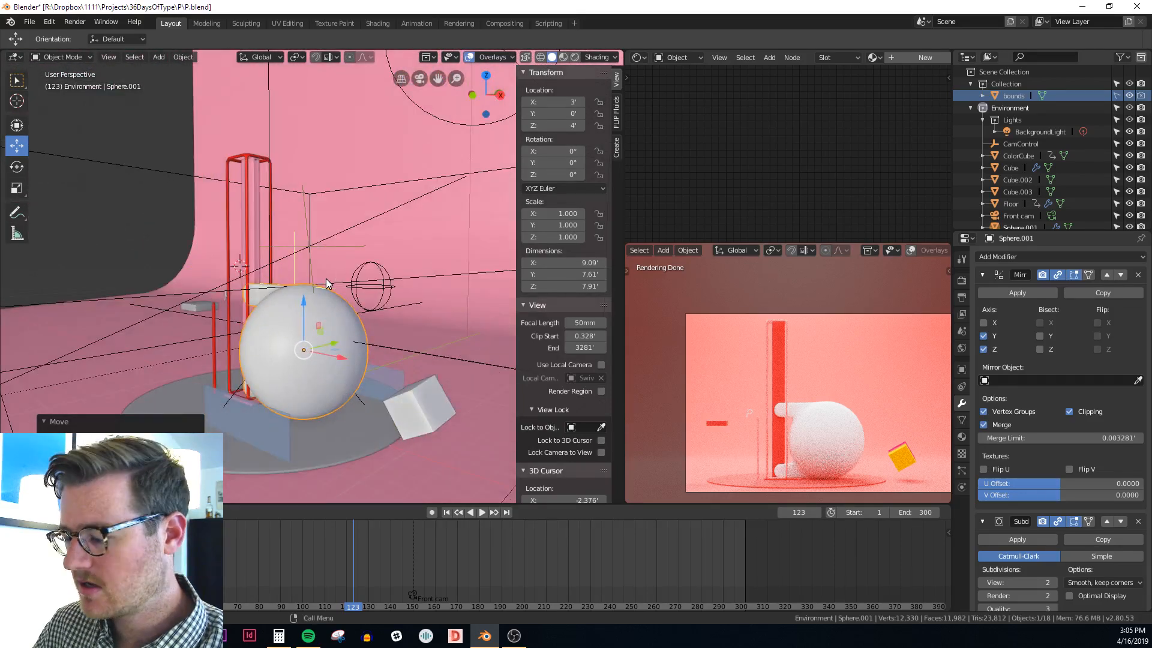
pyautogui.press('KP_1')
pyautogui.press('Tab')
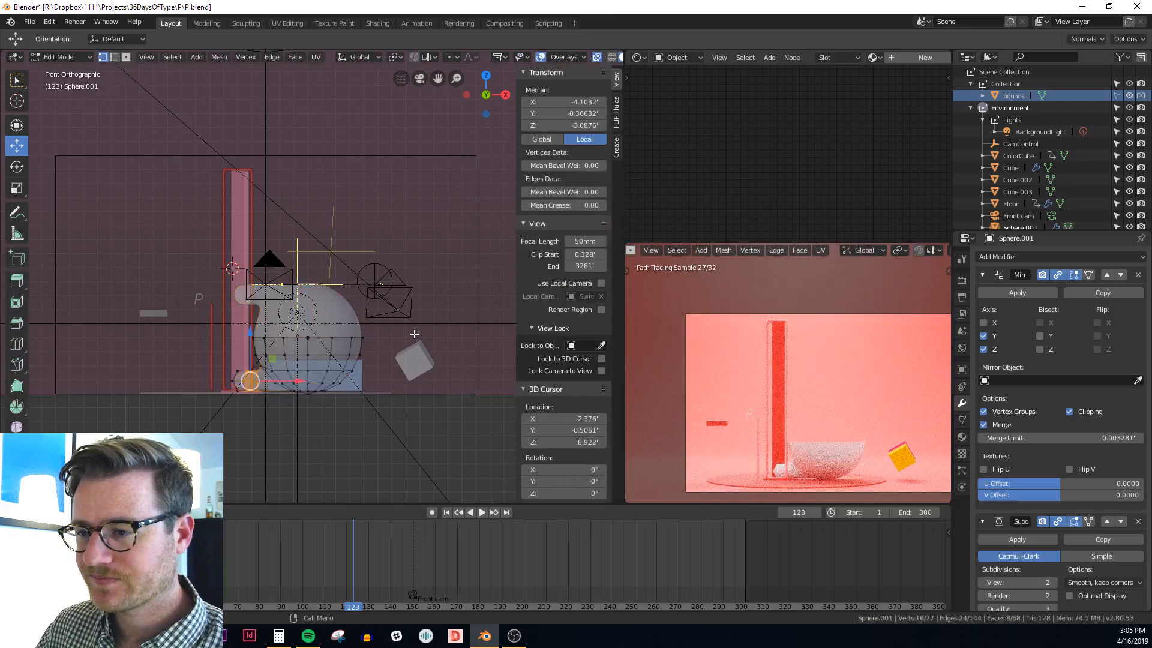
pyautogui.press('Tab')
# Duplicate the bowl along the global X axis and place the copy at X -20', outside the bounds frame
pyautogui.scroll(-3, 390, 348)
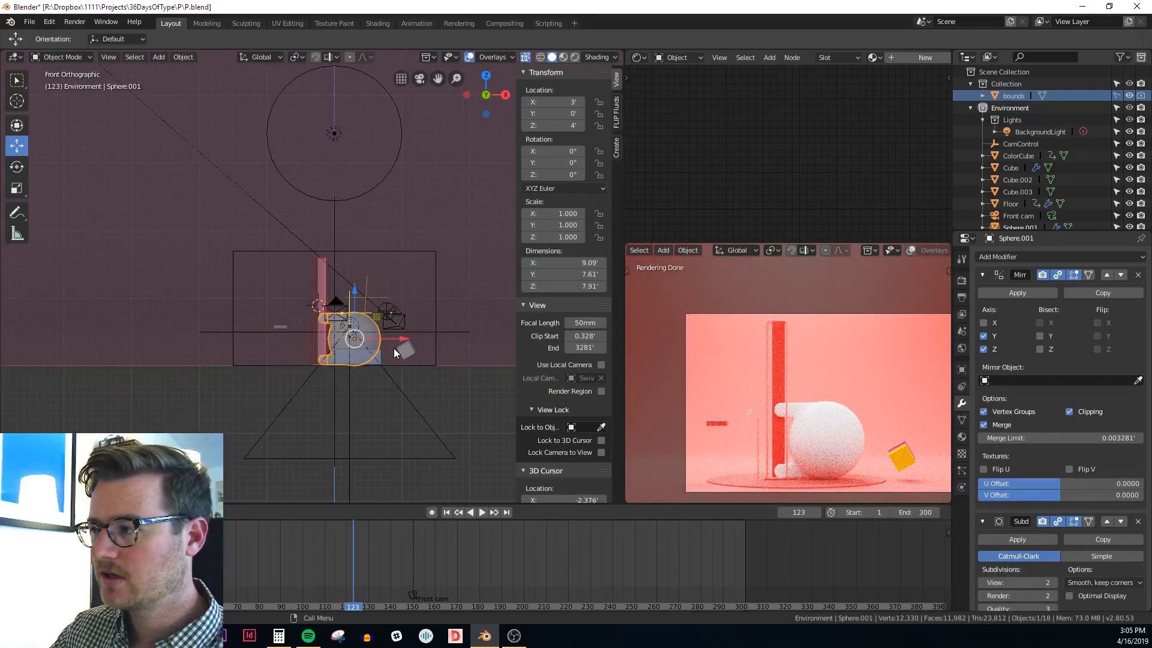
pyautogui.scroll(-5, 1050, 177)
pyautogui.scroll(5, 1056, 175)
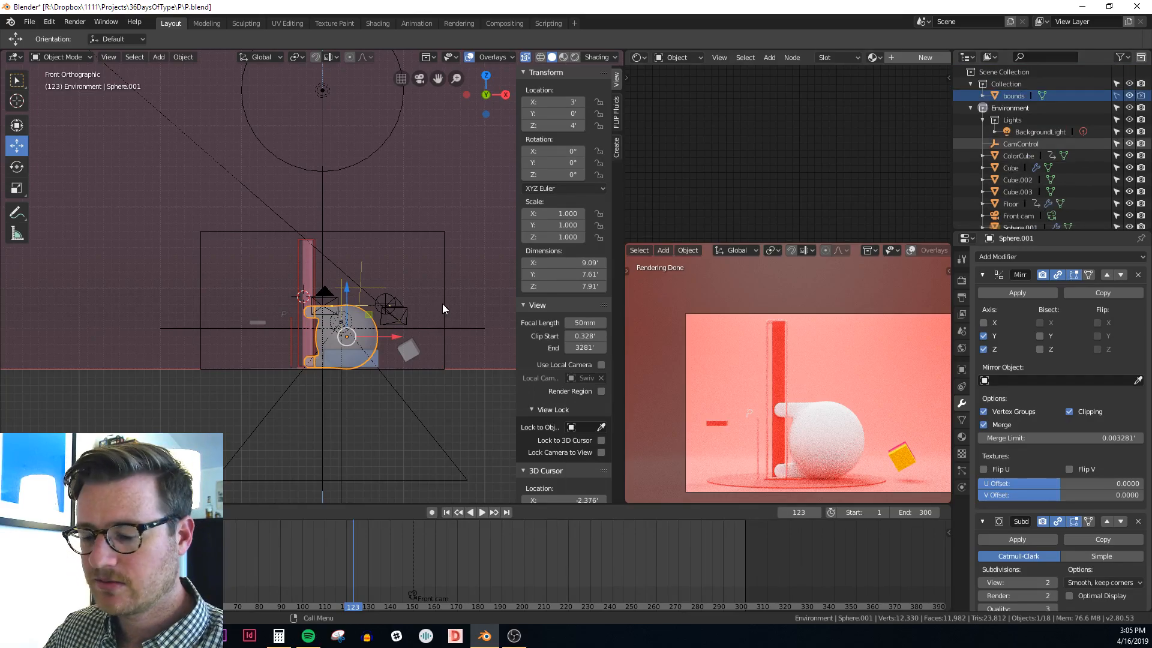
pyautogui.hotkey('shift', 'd')
pyautogui.write('x-5')
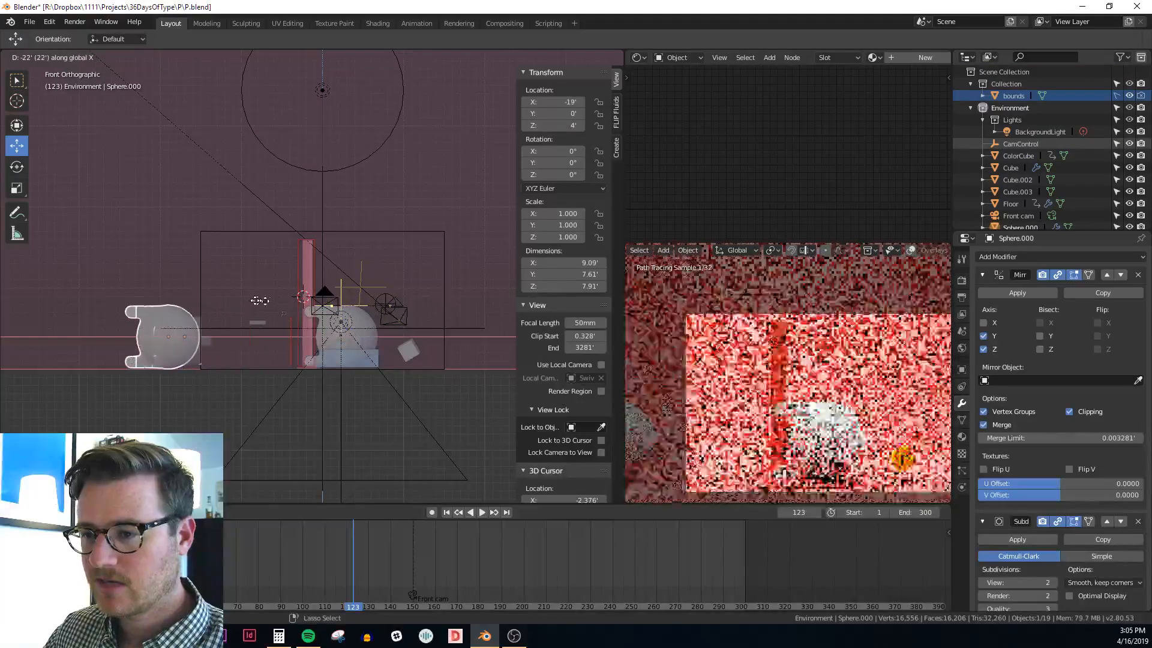
pyautogui.keyDown('ctrl'); pyautogui.click(250, 301); pyautogui.keyUp('ctrl')
# Move the duplicate bowl into a new collection named scraps and hide it from the viewport and render
pyautogui.press('m')
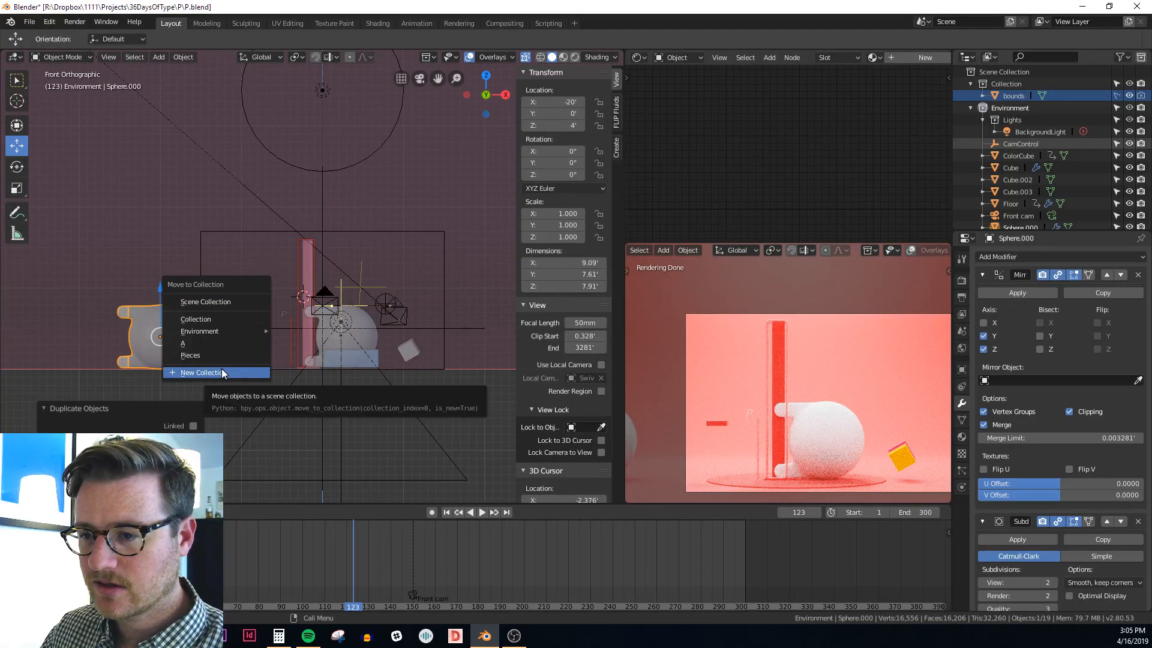
pyautogui.click(222, 369)
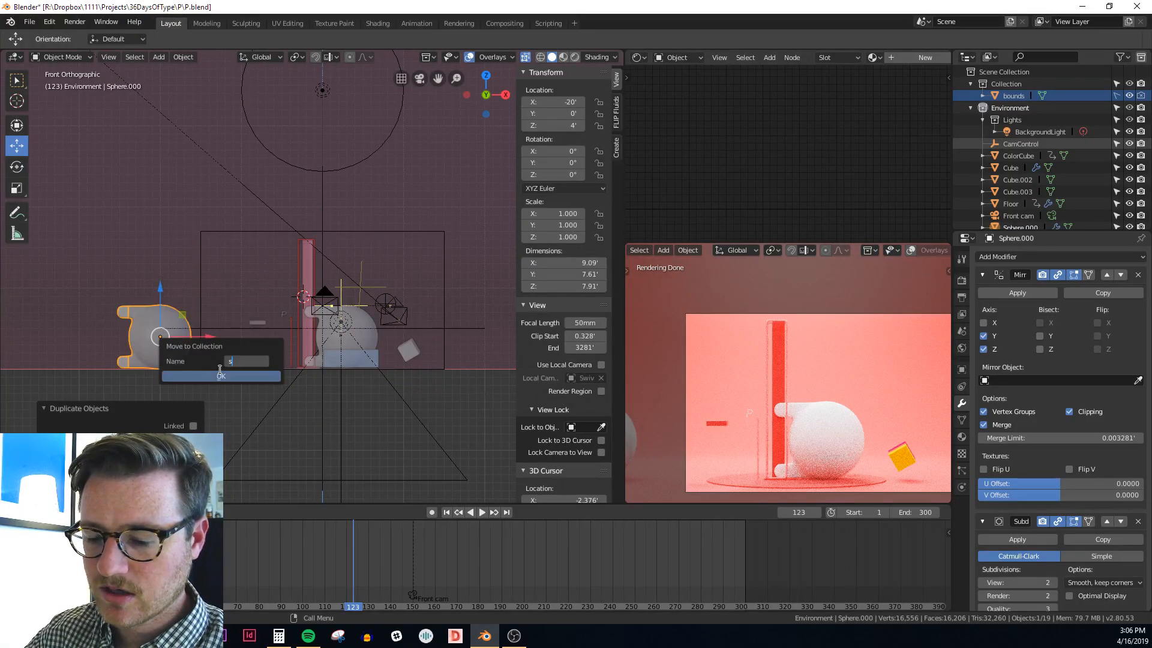
pyautogui.write('scraps')
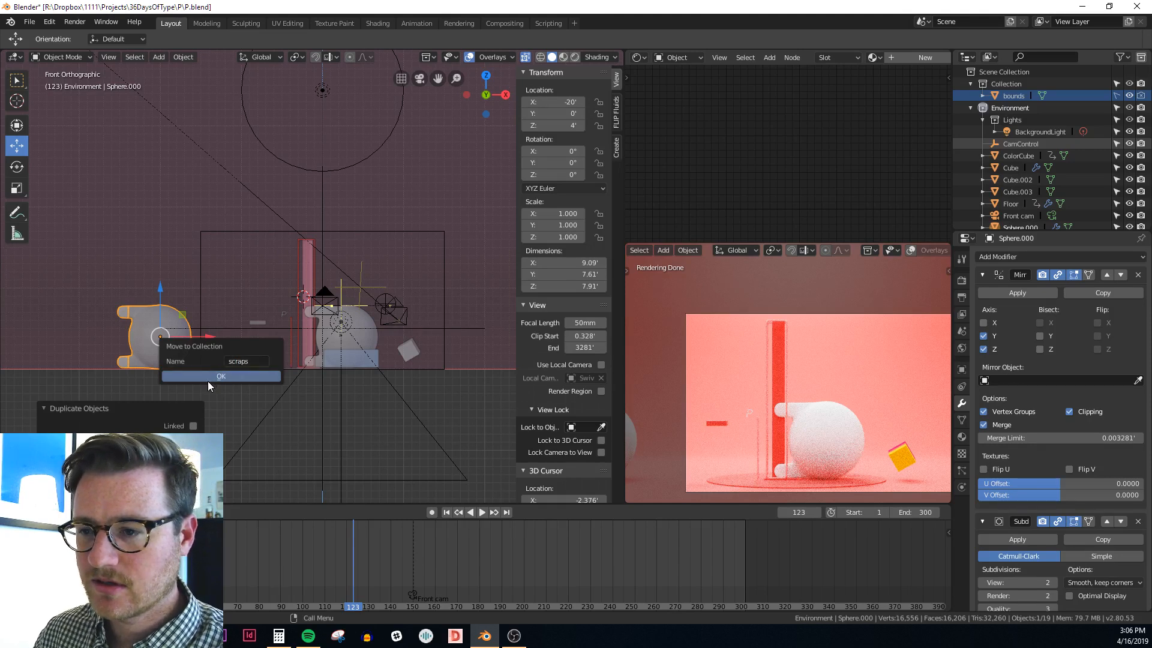
pyautogui.press('Return')
pyautogui.scroll(-6, 1128, 159)
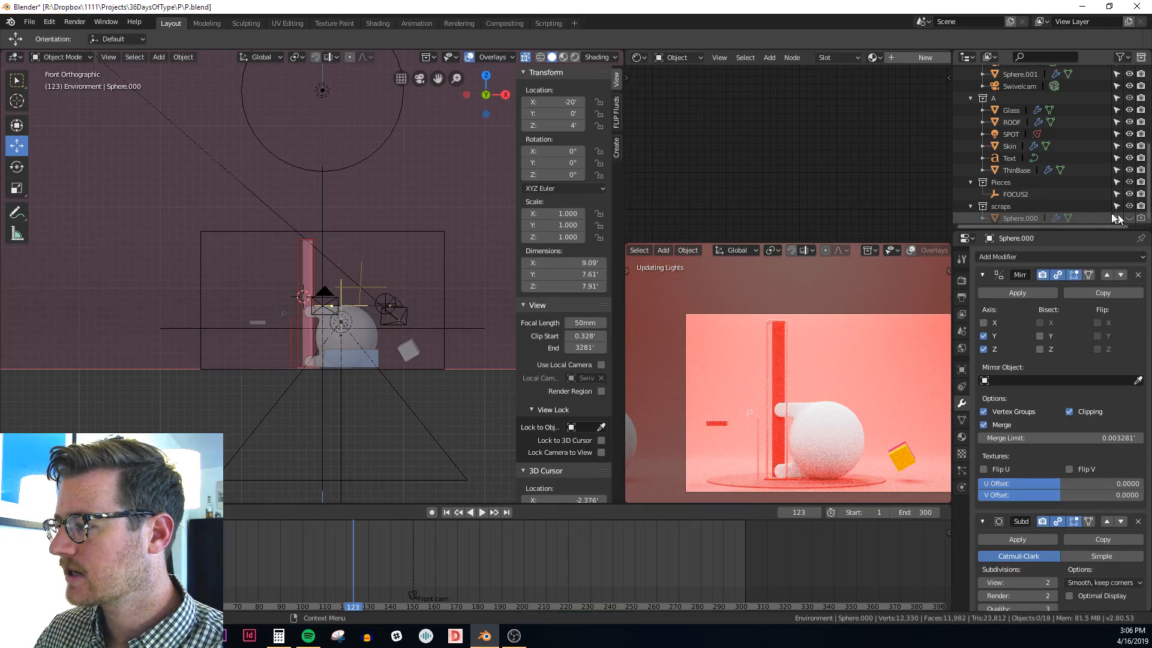
pyautogui.scroll(2, 298, 312)
pyautogui.scroll(1, 373, 319)
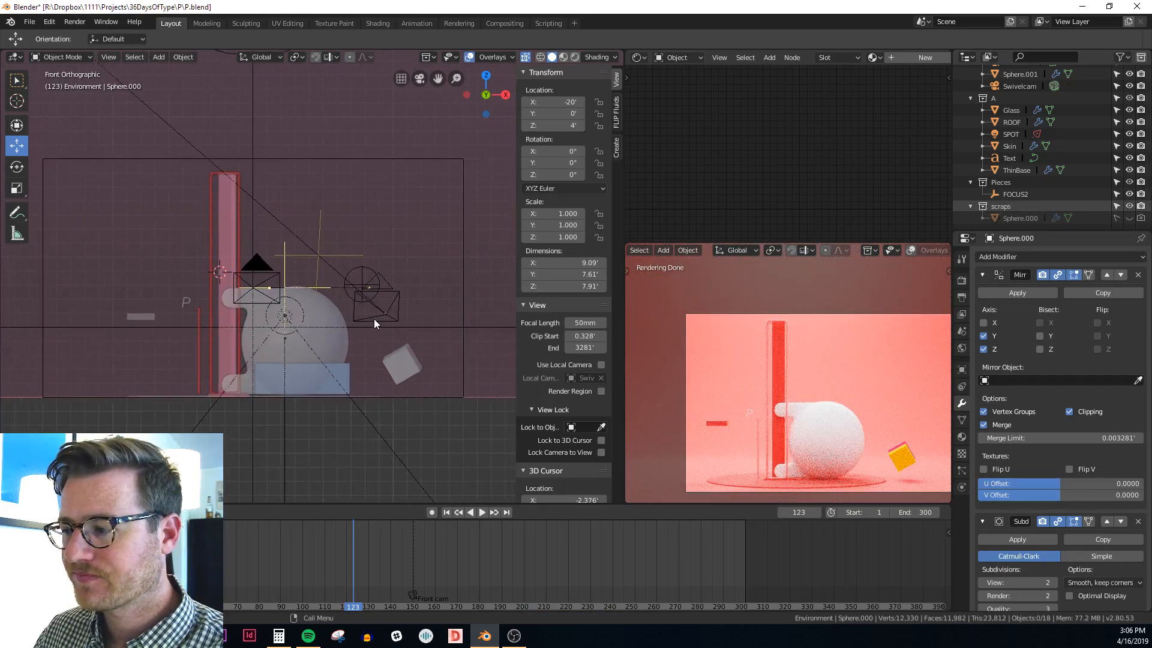
# Select the original bowl and apply its Mirror modifier, keeping the Subdivision modifier
pyautogui.scroll(2, 373, 319)
pyautogui.click(285, 322)
pyautogui.keyDown('shift'); pyautogui.moveTo(315, 326); pyautogui.dragTo(287, 232, button='middle'); pyautogui.keyUp('shift')
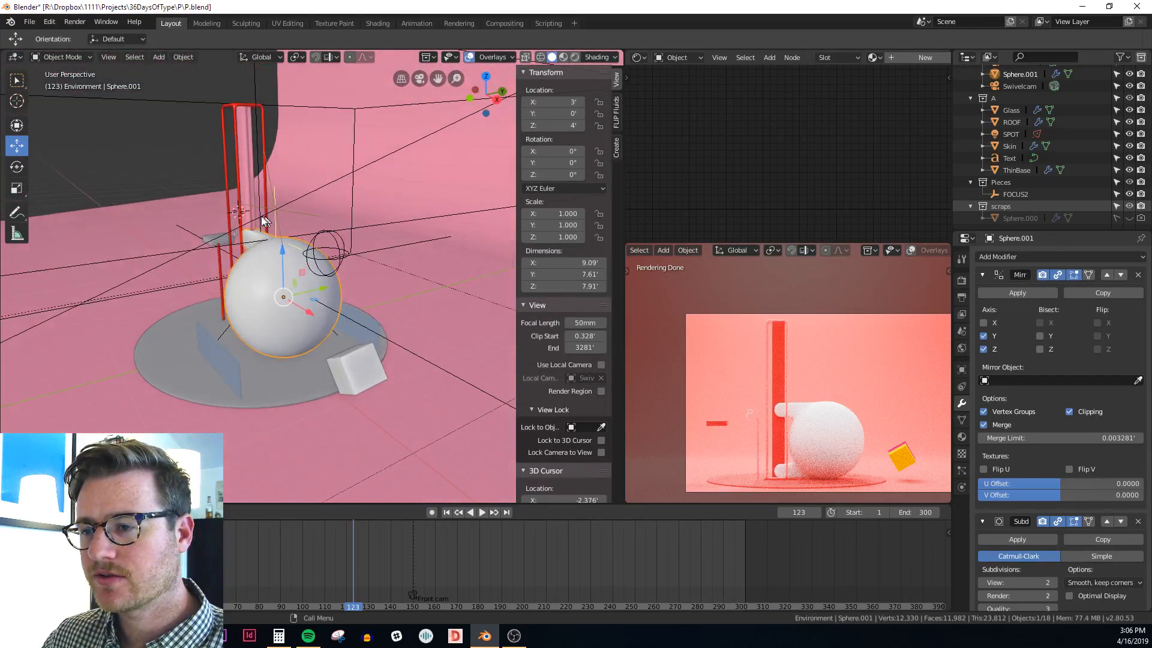
pyautogui.moveTo(258, 333)
pyautogui.mouseDown(button='middle')
pyautogui.moveTo(257, 311)
pyautogui.moveTo(288, 297)
pyautogui.mouseUp(button='middle')
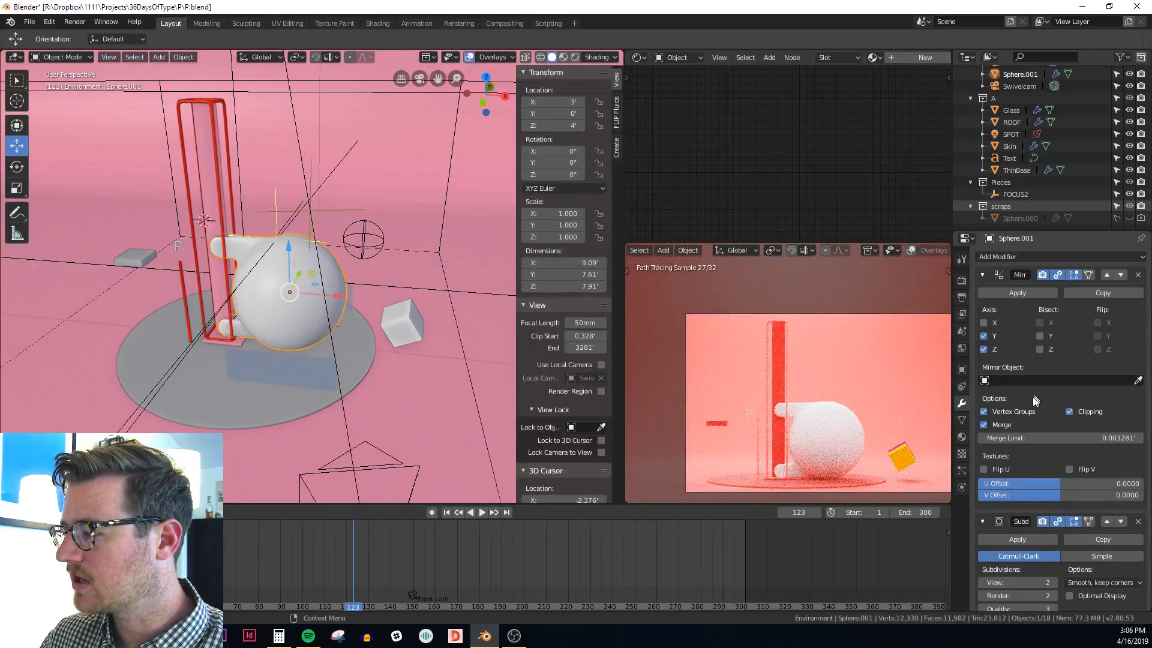
pyautogui.click(1017, 292)
# Select all of the bowl's vertices in Edit Mode and remove the double vertices
pyautogui.press('Tab')
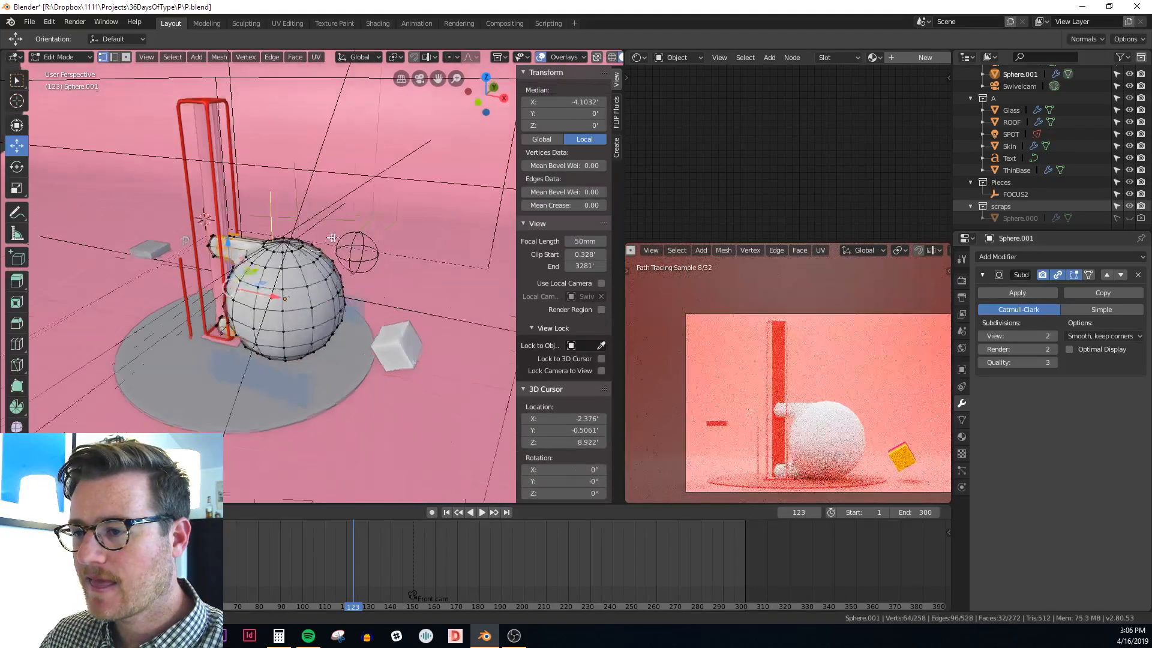
pyautogui.moveTo(282, 282); pyautogui.dragTo(297, 265, button='middle')
pyautogui.press('a')
pyautogui.rightClick(296, 265)
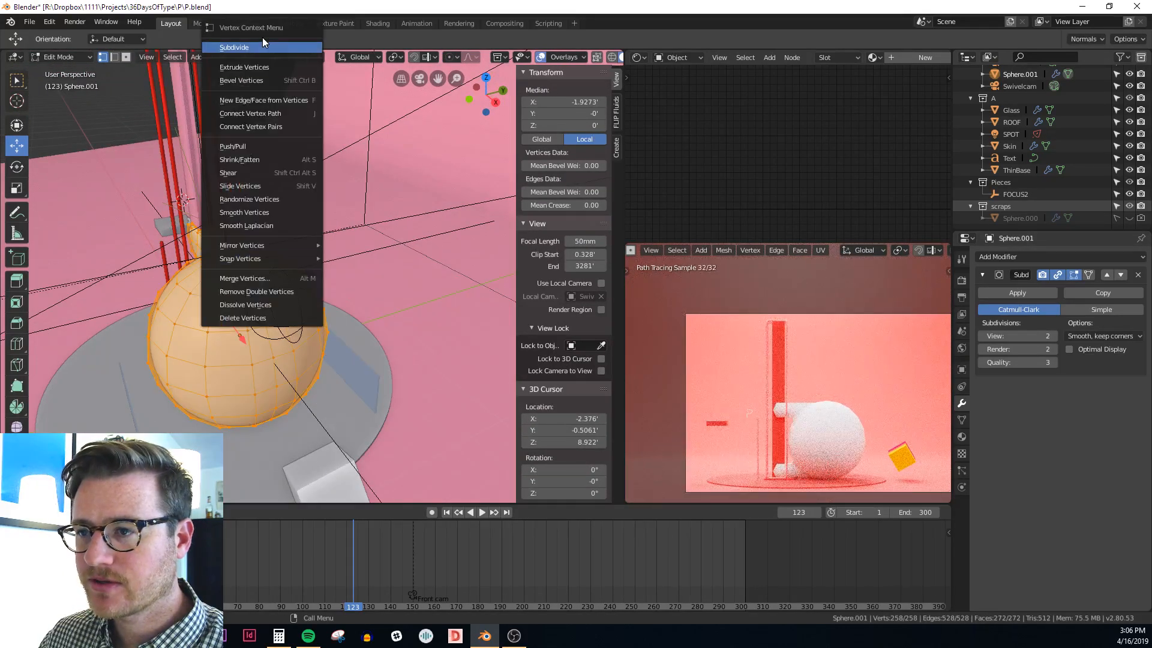
pyautogui.click(277, 294)
# Examine the bowl's mesh from the top and at an angle with X-ray on, clearing the vertex selection
pyautogui.moveTo(278, 294); pyautogui.dragTo(389, 353, button='middle')
pyautogui.press('KP_7')
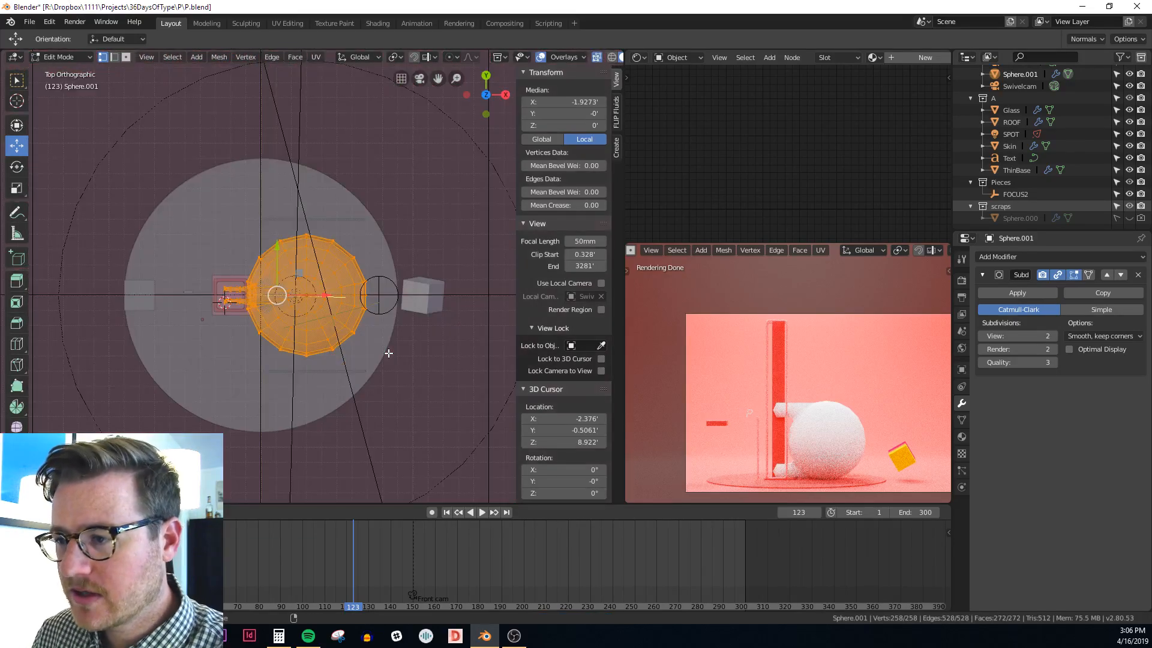
pyautogui.scroll(7, 414, 313)
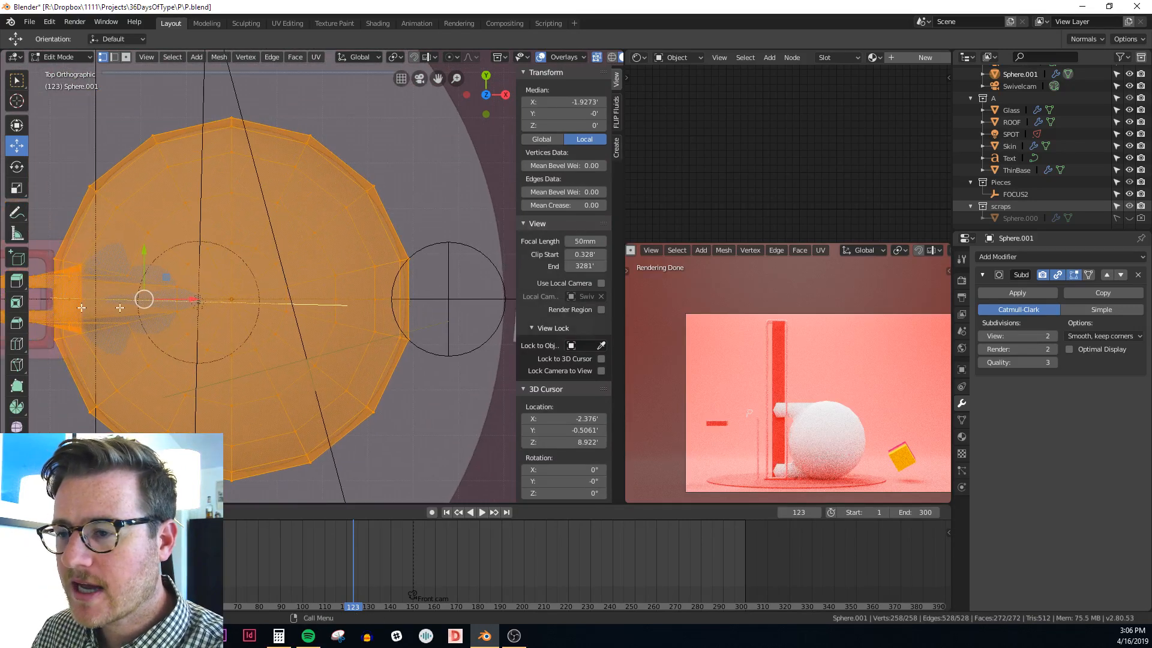
pyautogui.keyDown('shift'); pyautogui.moveTo(50, 307); pyautogui.dragTo(64, 309, button='middle'); pyautogui.keyUp('shift')
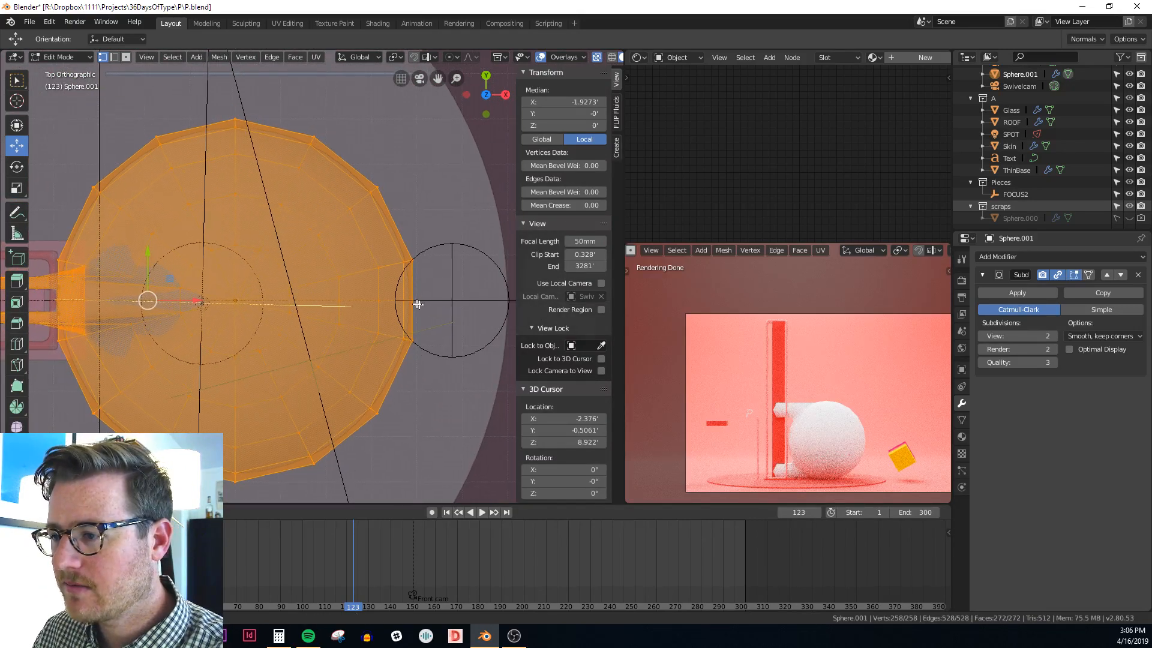
pyautogui.scroll(2, 417, 282)
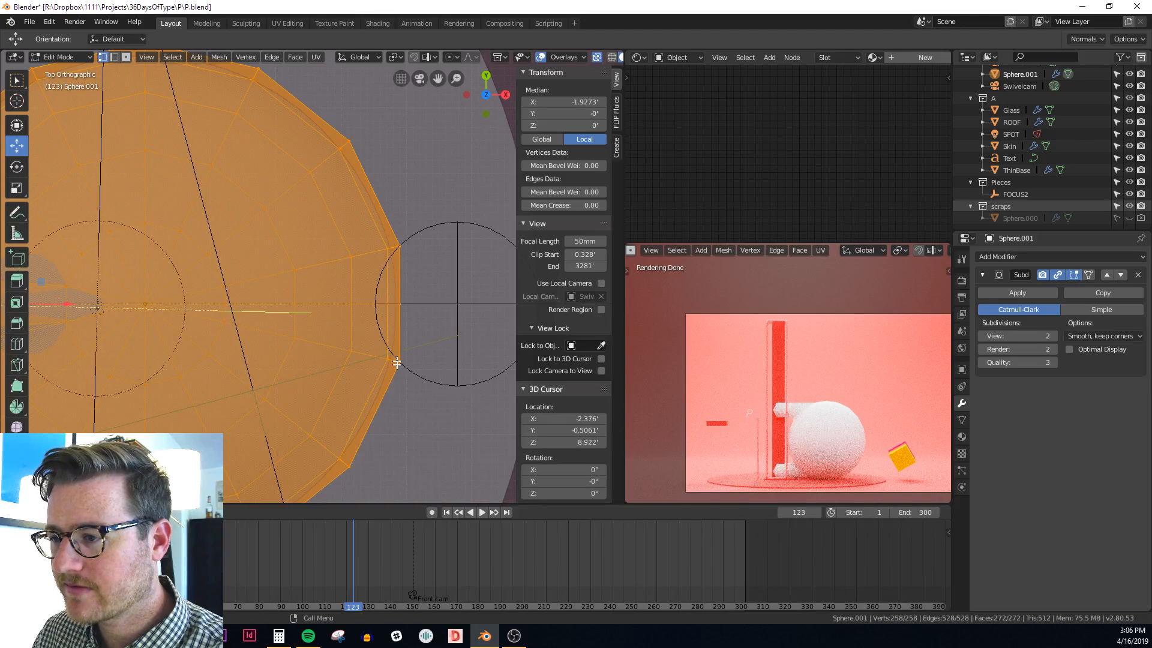
pyautogui.hotkey('alt', 'a')
pyautogui.moveTo(406, 322); pyautogui.dragTo(350, 255, button='middle')
pyautogui.scroll(2, 345, 239)
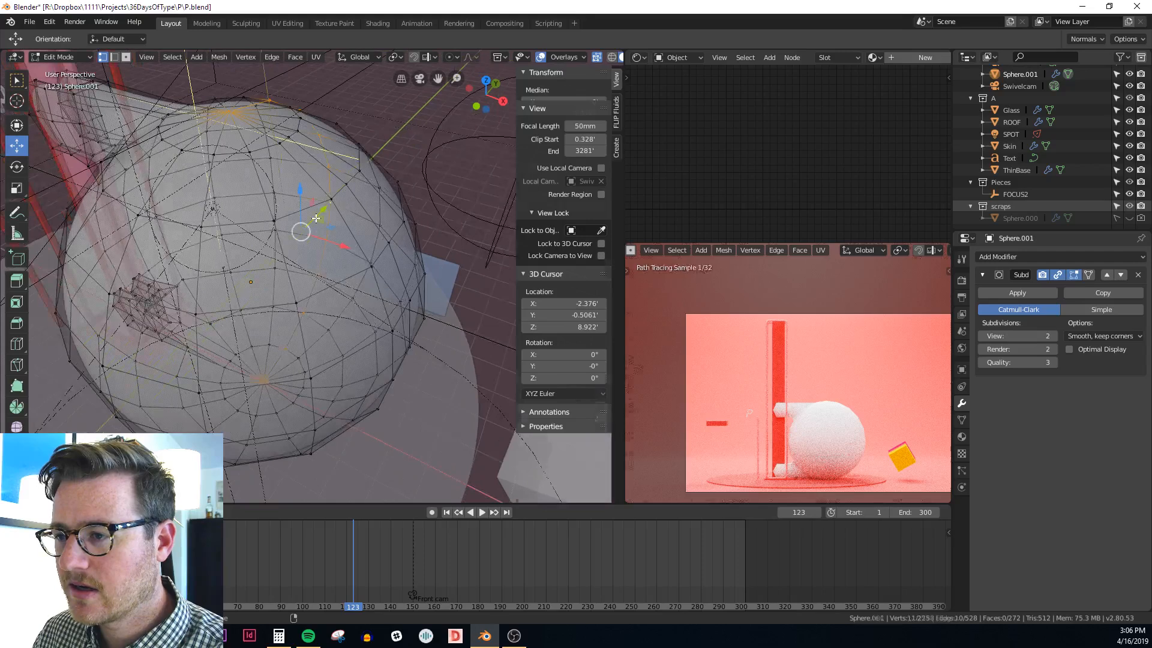
# Select the horizontal edge loop just above the bowl's equator and try the To Sphere transform on it
pyautogui.keyDown('alt'); pyautogui.click(356, 355); pyautogui.keyUp('alt')
pyautogui.moveTo(362, 360); pyautogui.dragTo(380, 323, button='middle')
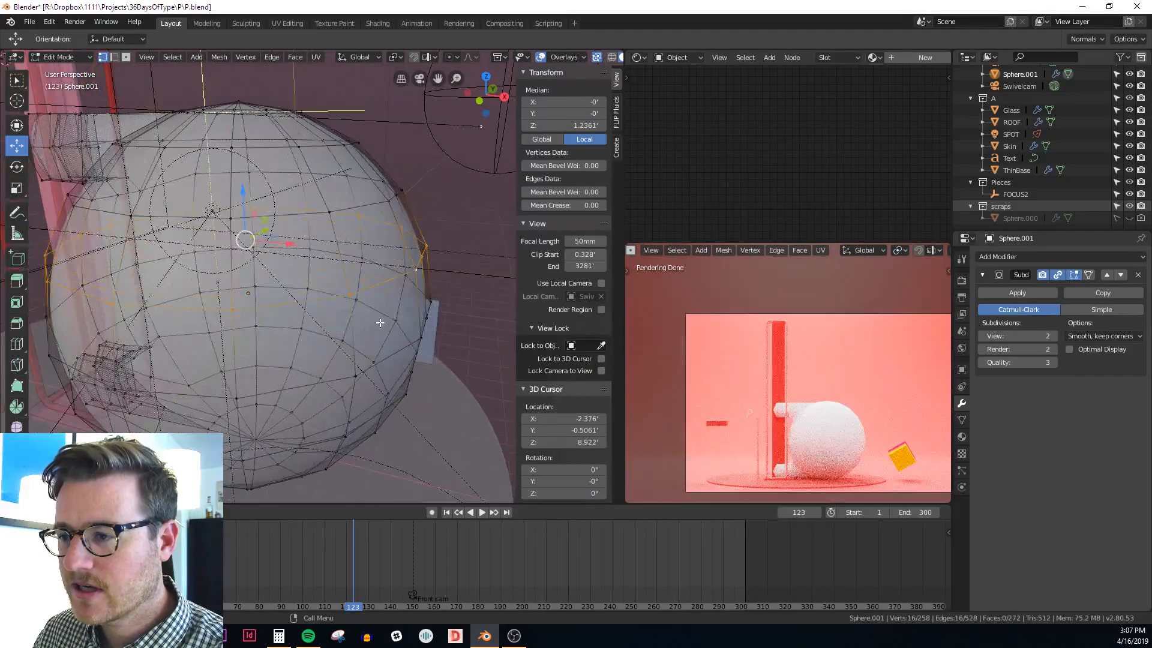
pyautogui.hotkey('shift', 'alt', 's')
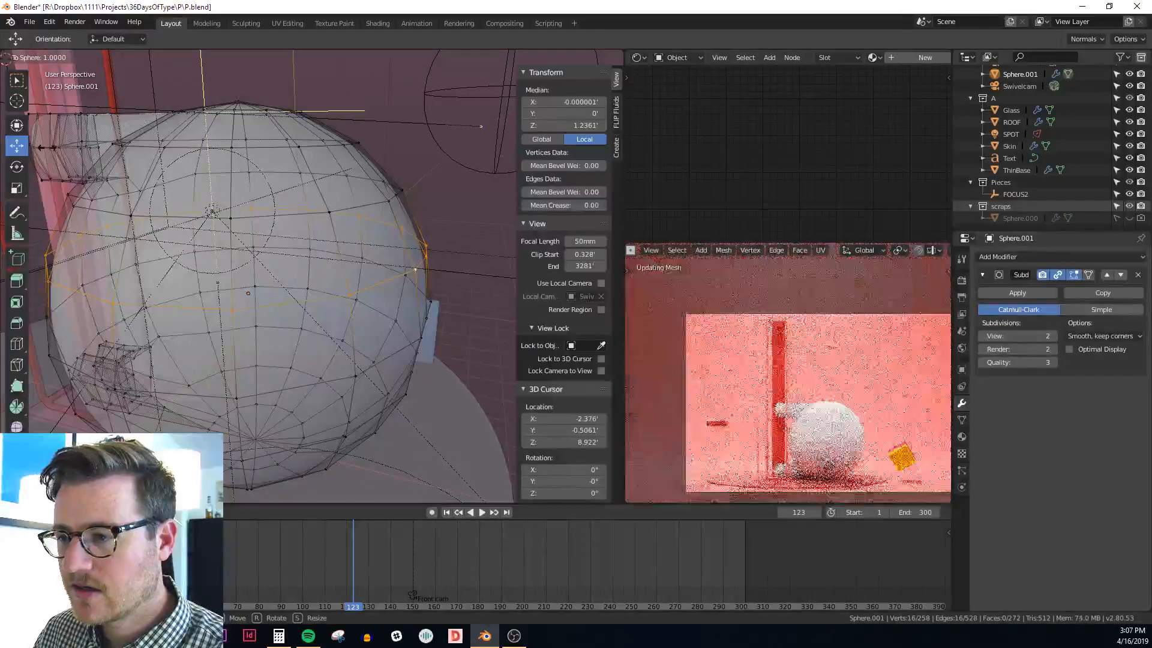
pyautogui.click(302, 269)
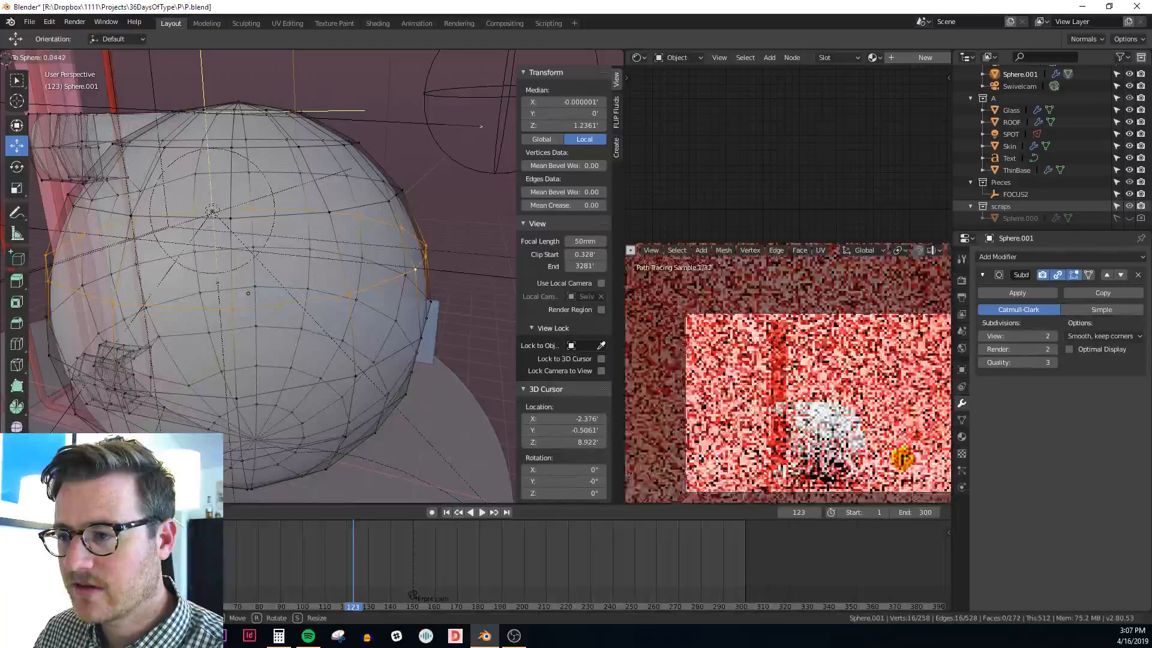
pyautogui.moveTo(280, 187); pyautogui.dragTo(381, 256, button='middle')
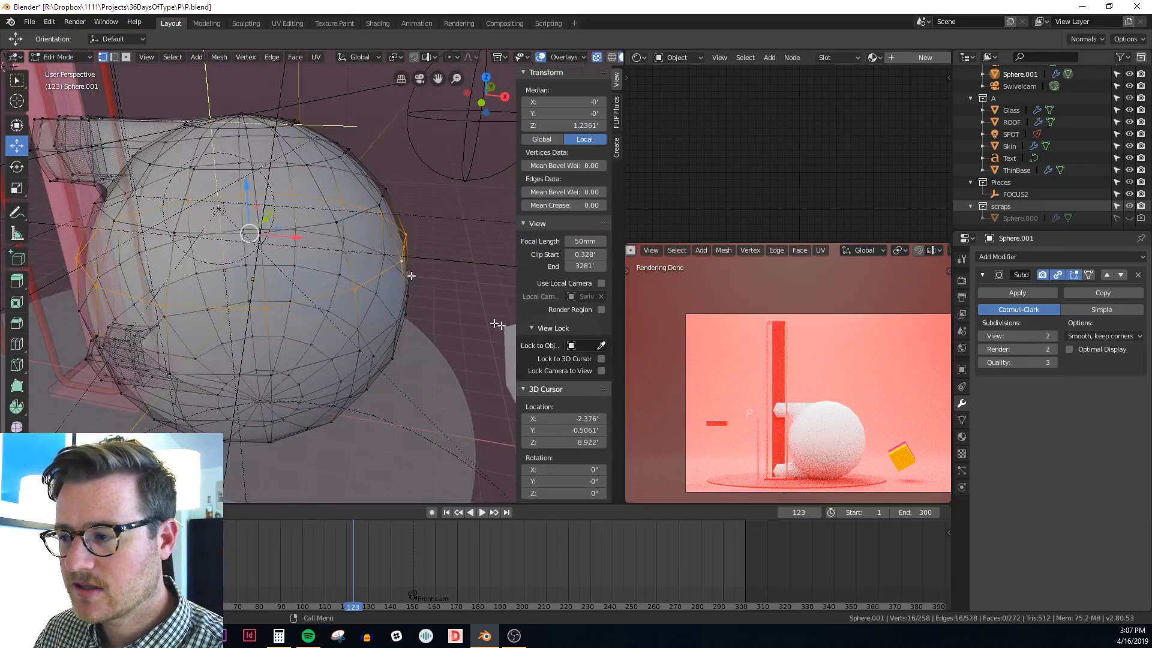
# Try scaling the edge loop above the bowl's equator, and apply a slight To Sphere transform to it instead
pyautogui.press('Tab')
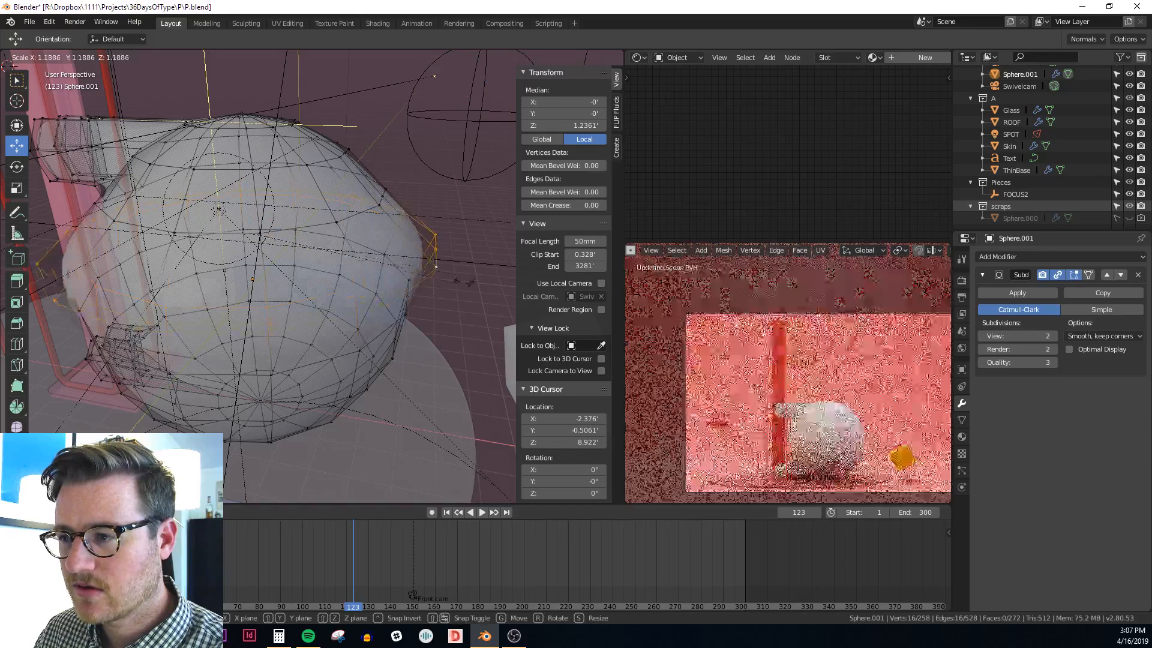
pyautogui.press('Tab')
pyautogui.press('s')
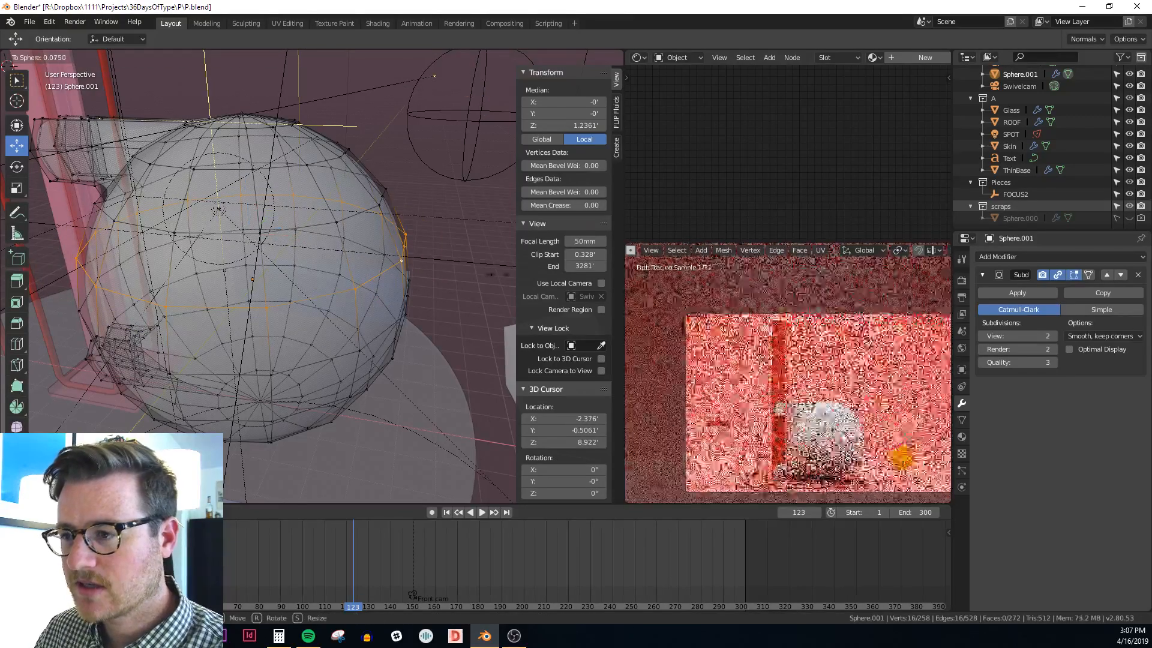
pyautogui.click(459, 394)
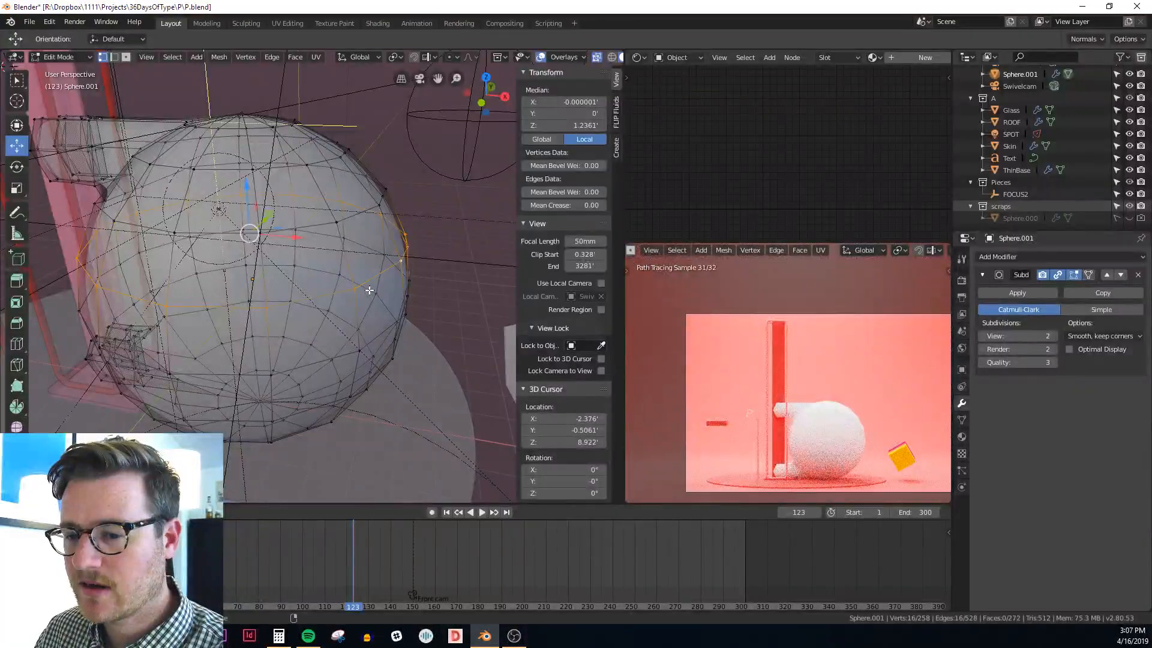
# Select the horizontal edge loop just below the bowl's equator and apply the To Sphere transform to it
pyautogui.hotkey('alt', 'z')
pyautogui.moveTo(361, 327)
pyautogui.mouseDown(button='middle')
pyautogui.moveTo(351, 315)
pyautogui.moveTo(306, 326)
pyautogui.moveTo(326, 309)
pyautogui.moveTo(304, 327)
pyautogui.moveTo(388, 344)
pyautogui.moveTo(357, 367)
pyautogui.moveTo(350, 401)
pyautogui.mouseUp(button='middle')
pyautogui.keyDown('alt'); pyautogui.click(301, 330); pyautogui.keyUp('alt')
pyautogui.press('KP_7')
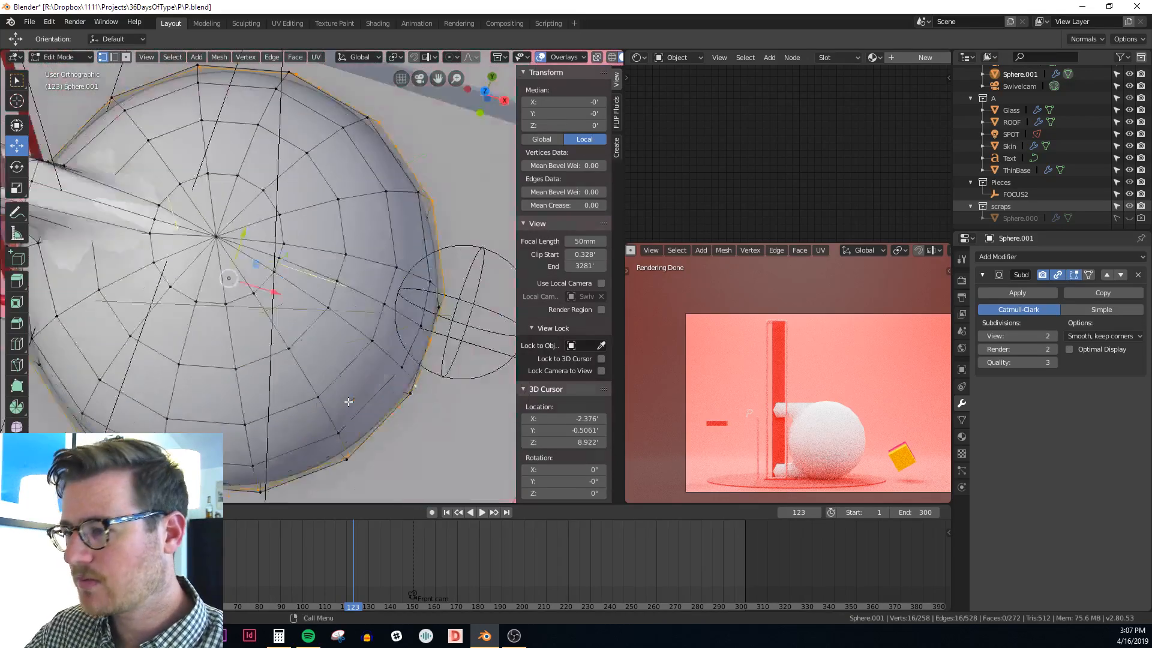
pyautogui.moveTo(405, 321); pyautogui.dragTo(403, 243, button='middle')
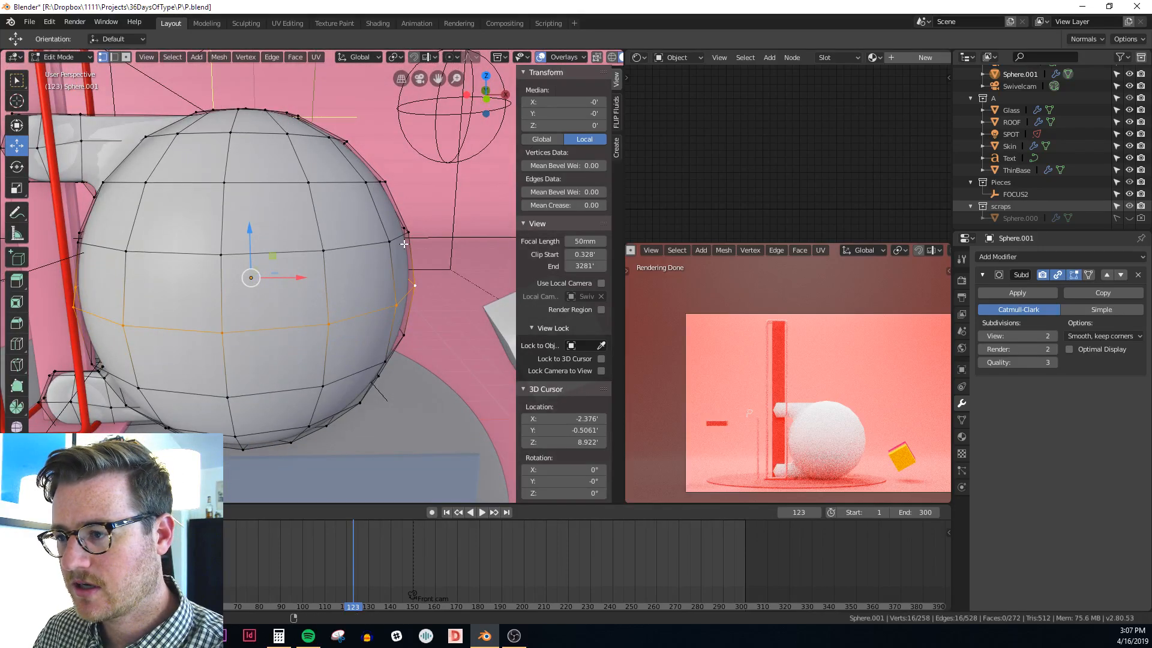
pyautogui.hotkey('shift', 'alt', 's')
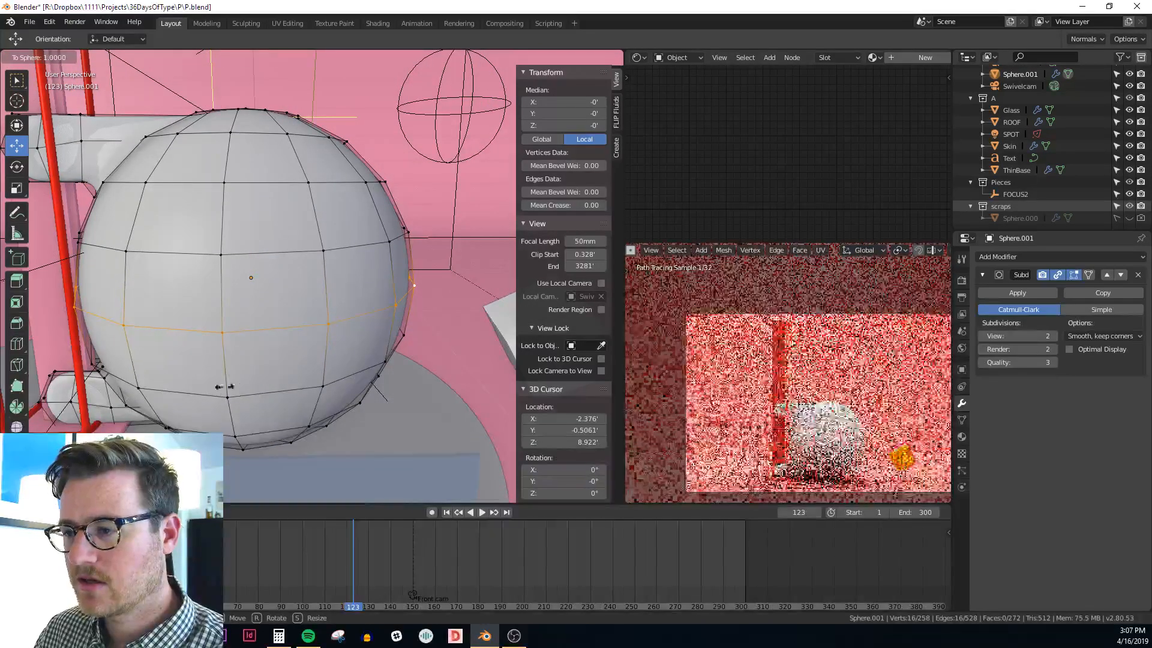
pyautogui.click(224, 387)
pyautogui.moveTo(234, 369); pyautogui.dragTo(257, 347, button='middle')
pyautogui.hotkey('alt', 'shift', 's')
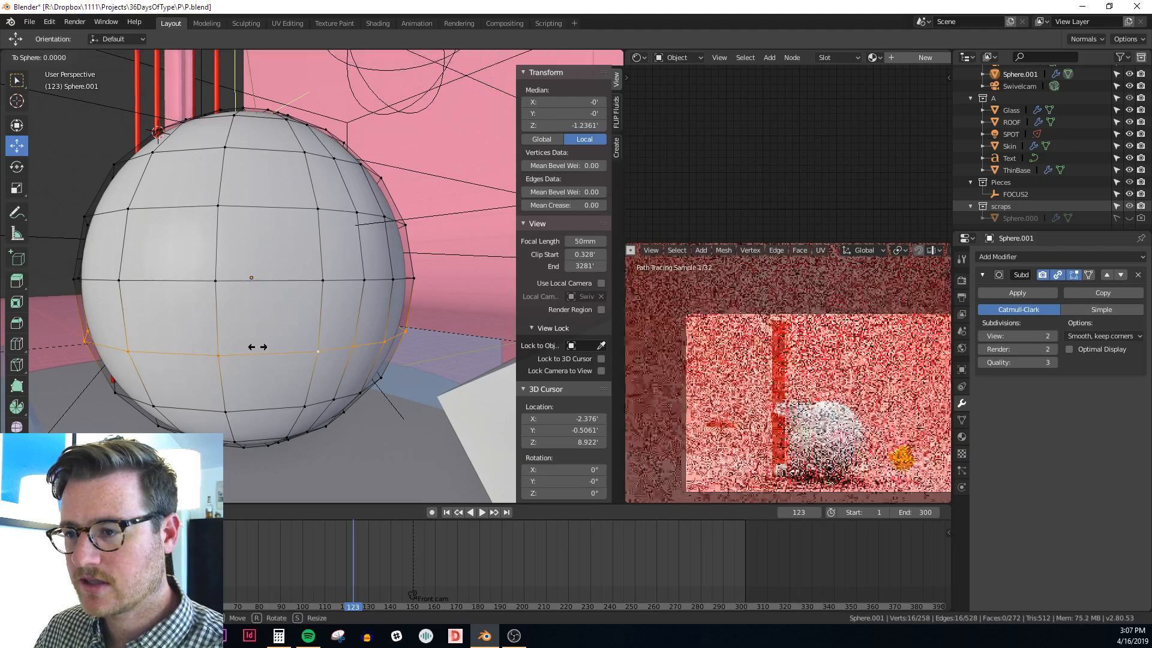
pyautogui.click(546, 232)
# Examine the smoothed bowl's shape in Object and Edit Mode from several angles and from the front
pyautogui.press('Tab')
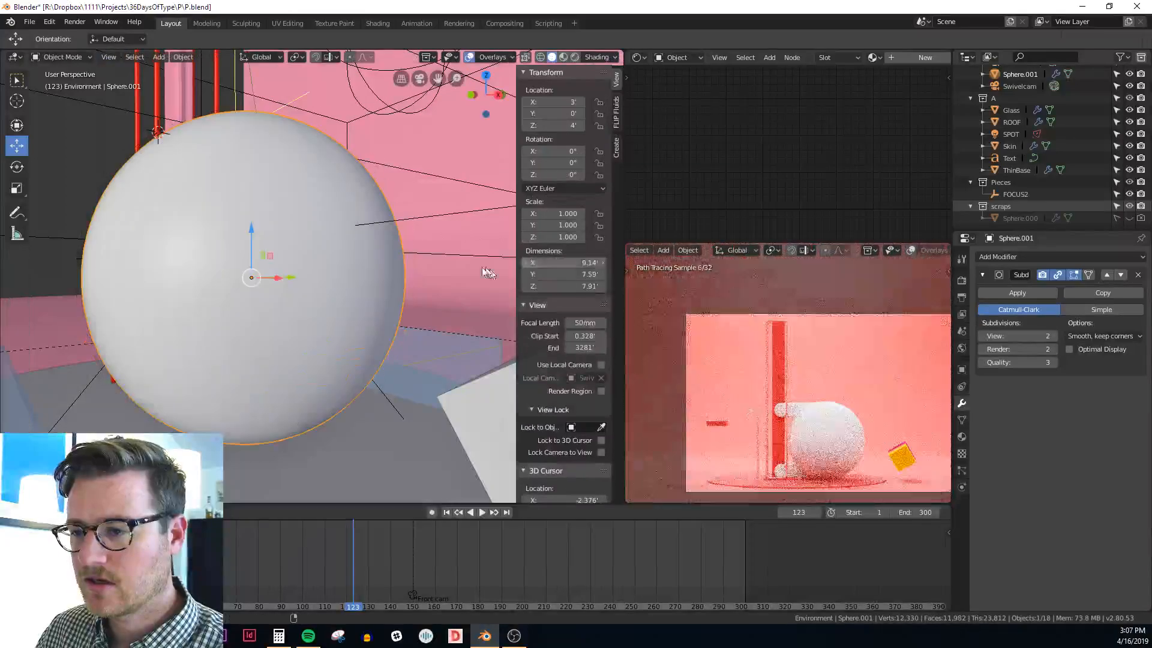
pyautogui.scroll(-4, 448, 276)
pyautogui.moveTo(423, 282); pyautogui.dragTo(440, 330, button='middle')
pyautogui.press('Tab')
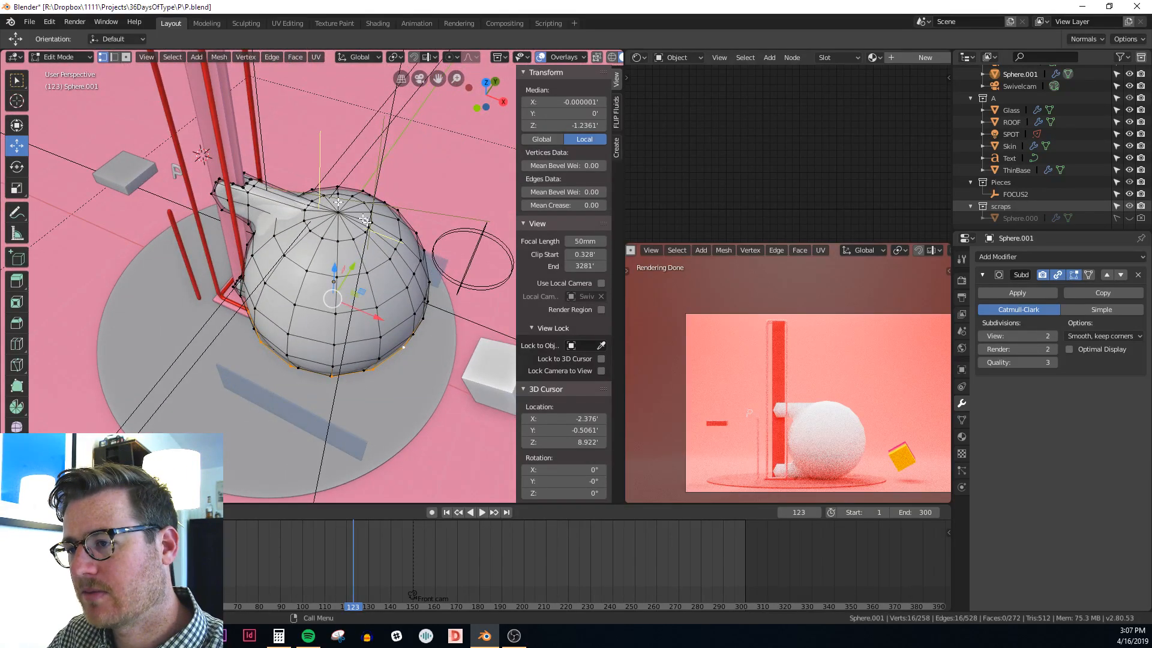
pyautogui.moveTo(354, 267); pyautogui.dragTo(327, 297, button='middle')
pyautogui.scroll(2, 309, 258)
pyautogui.press('Tab')
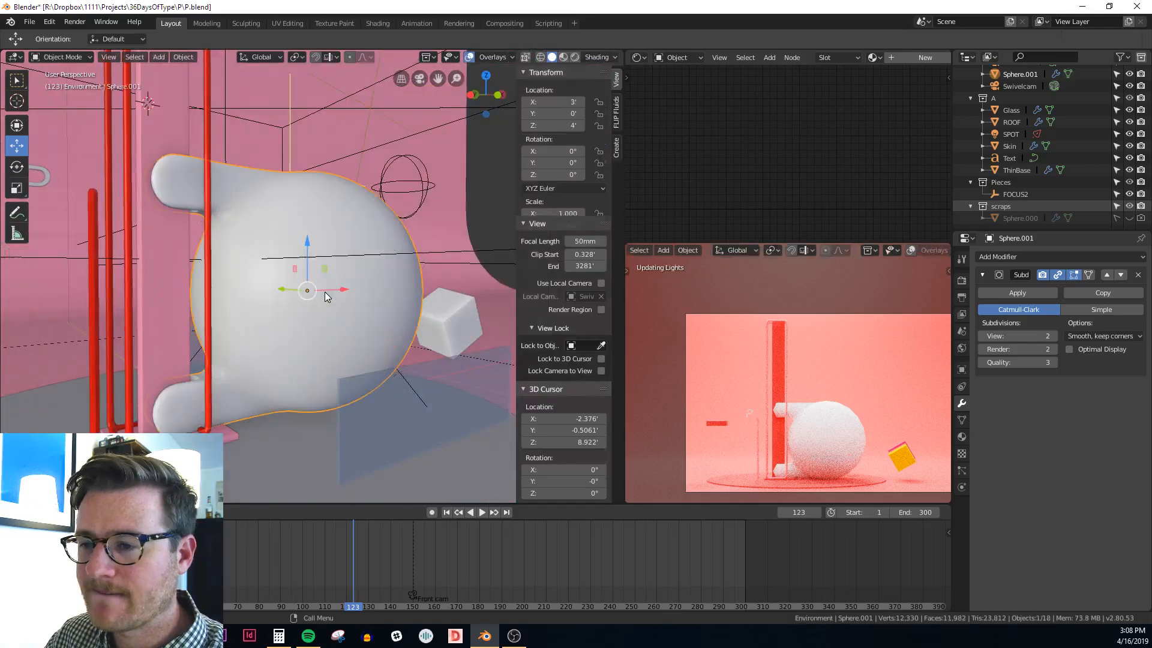
pyautogui.press('Tab')
pyautogui.press('Tab')
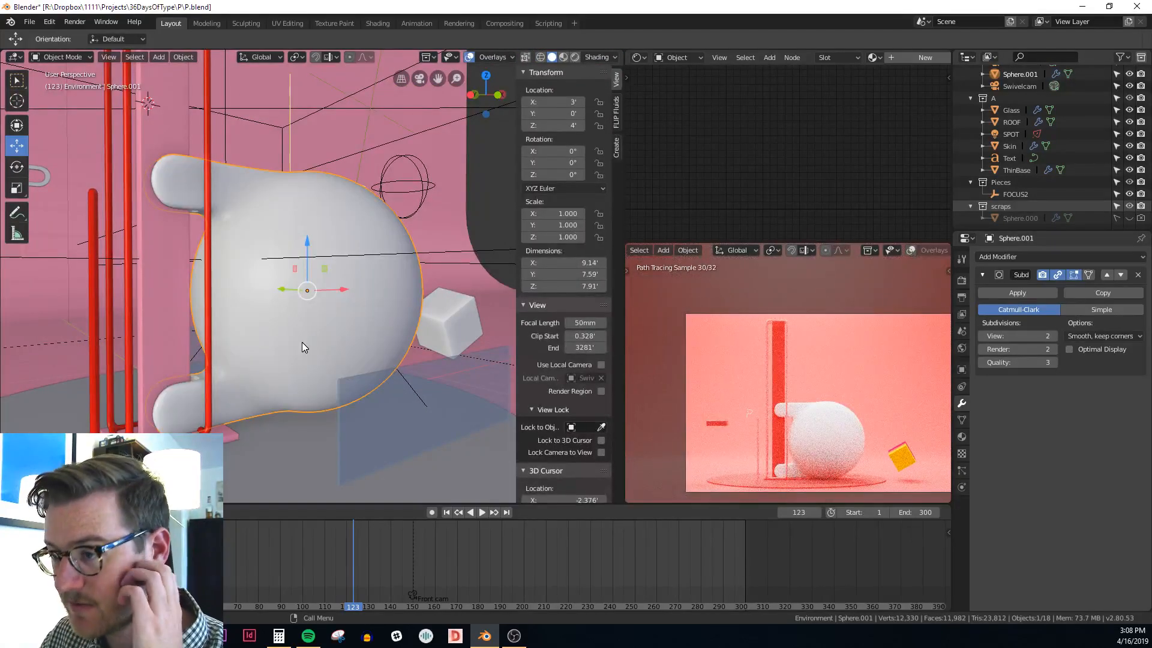
pyautogui.moveTo(347, 219); pyautogui.dragTo(342, 285, button='middle')
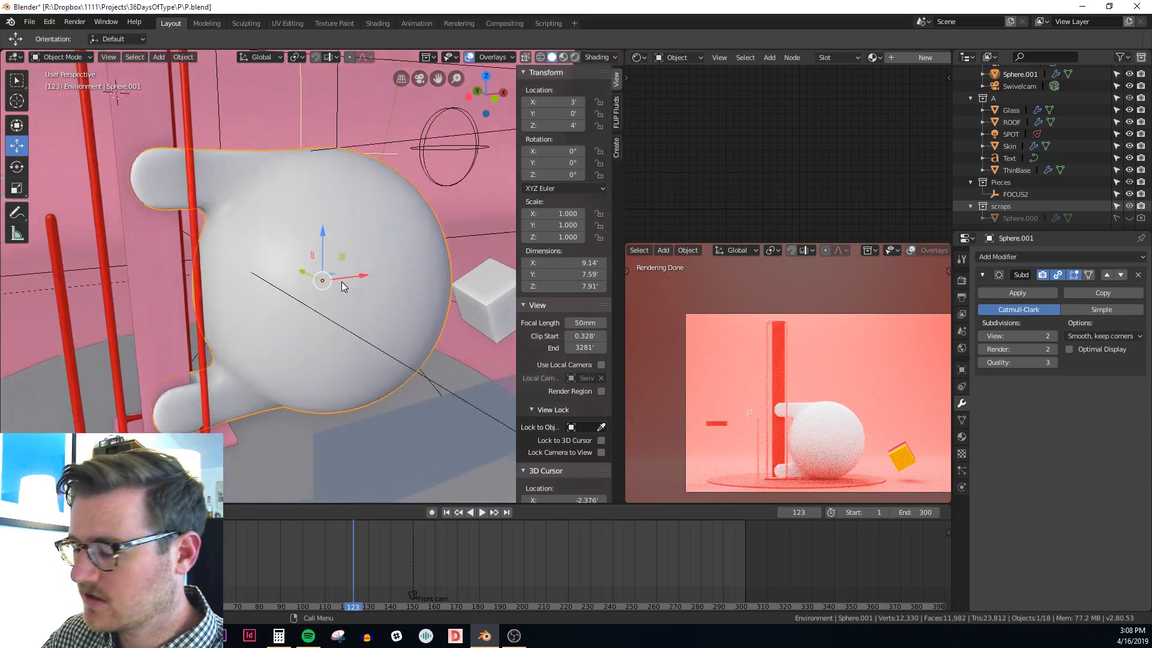
pyautogui.press('KP_7')
pyautogui.press('KP_1')
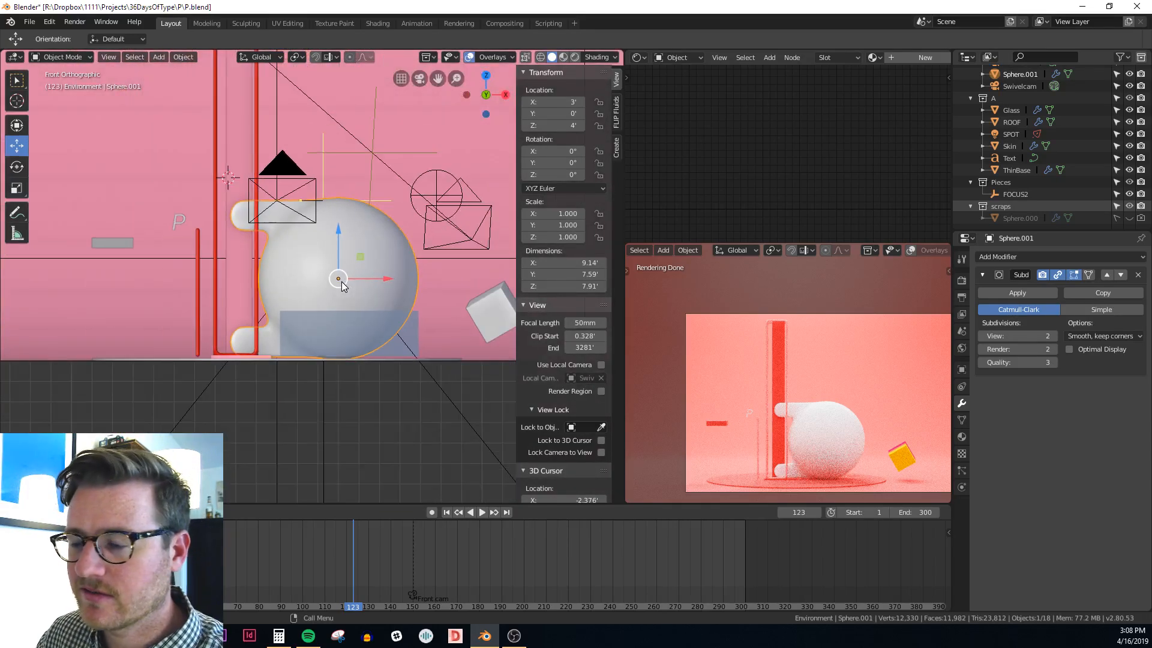
pyautogui.scroll(3, 341, 282)
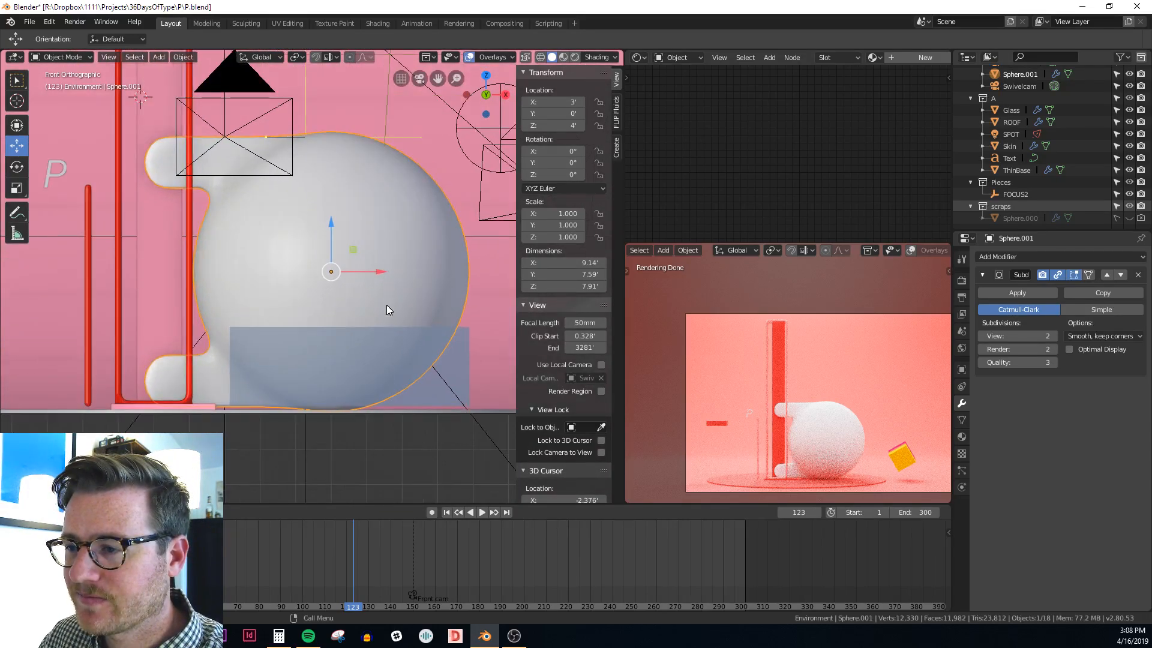
# Switch to face selection in Edit Mode and try selecting the faces where the upper prong joins the bowl
pyautogui.press('Tab')
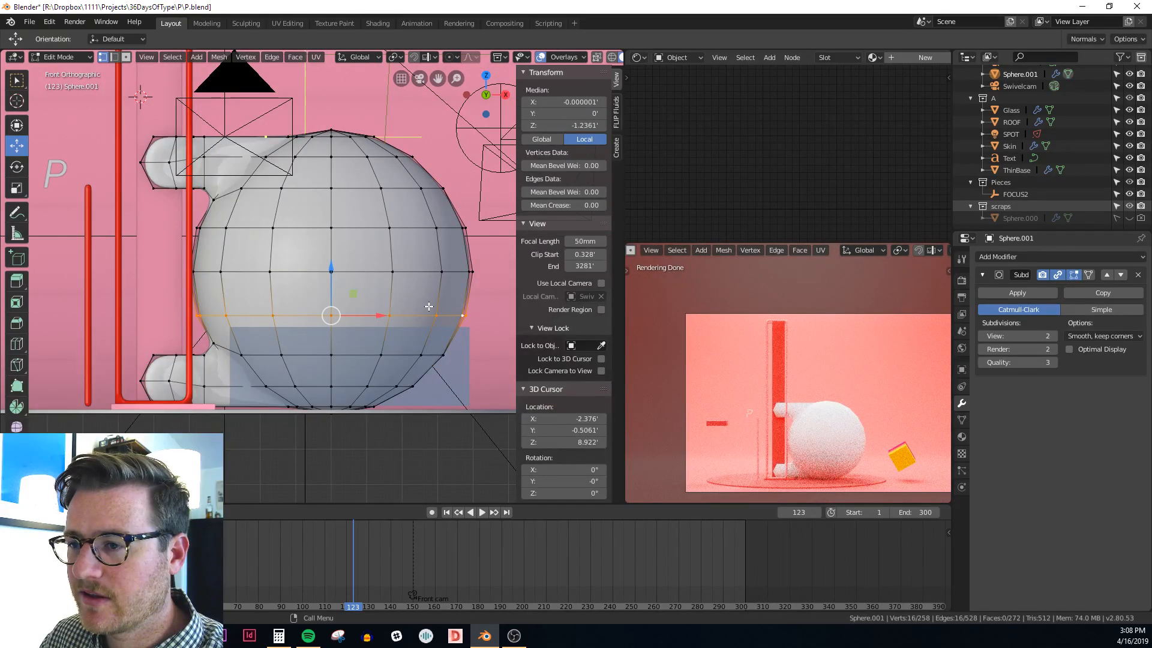
pyautogui.moveTo(292, 227); pyautogui.dragTo(226, 277, button='middle')
pyautogui.hotkey('alt', 'z')
pyautogui.scroll(1, 351, 252)
pyautogui.hotkey('alt', 'z')
pyautogui.hotkey('alt', 'z')
pyautogui.press('3')
pyautogui.hotkey('alt', 'z')
pyautogui.scroll(-1, 226, 277)
pyautogui.click(227, 277)
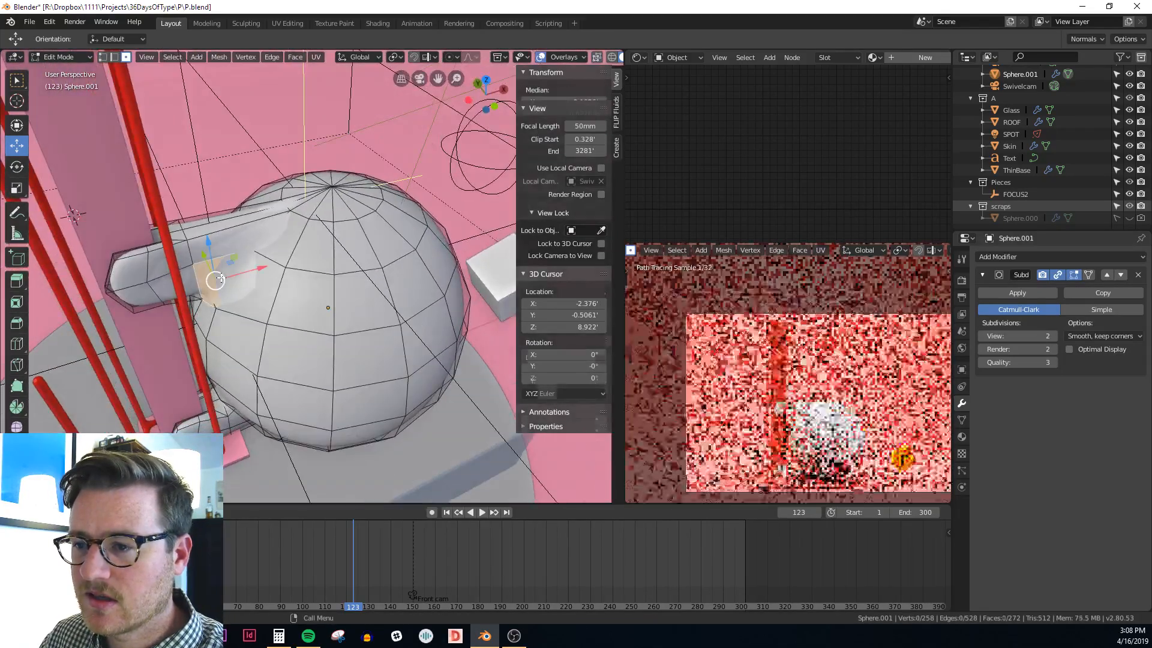
pyautogui.keyDown('shift'); pyautogui.click(228, 228); pyautogui.keyUp('shift')
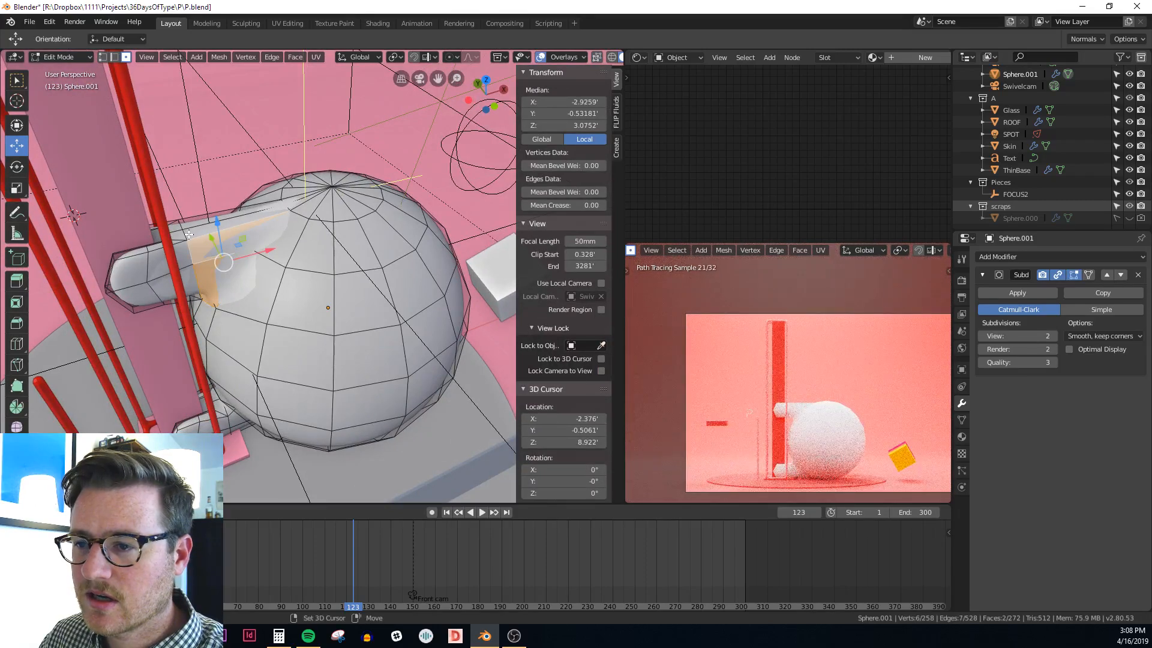
pyautogui.hotkey('alt', 'z')
pyautogui.moveTo(190, 220)
pyautogui.mouseDown(button='middle')
pyautogui.moveTo(264, 265)
pyautogui.moveTo(239, 257)
pyautogui.moveTo(414, 203)
pyautogui.mouseUp(button='middle')
# Clear the selection, then select all faces in the bowl's positive-Y half from the top view and delete them
pyautogui.press('KP_7')
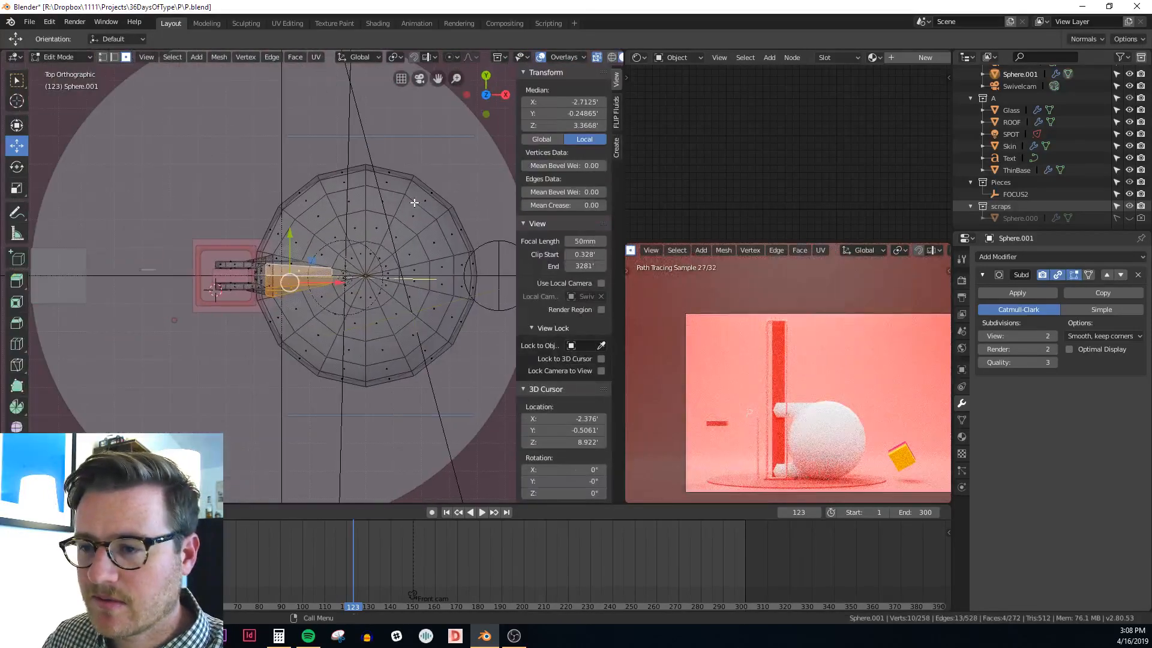
pyautogui.hotkey('alt', 'a')
pyautogui.keyDown('shift'); pyautogui.moveTo(439, 325); pyautogui.dragTo(401, 312, button='middle'); pyautogui.keyUp('shift')
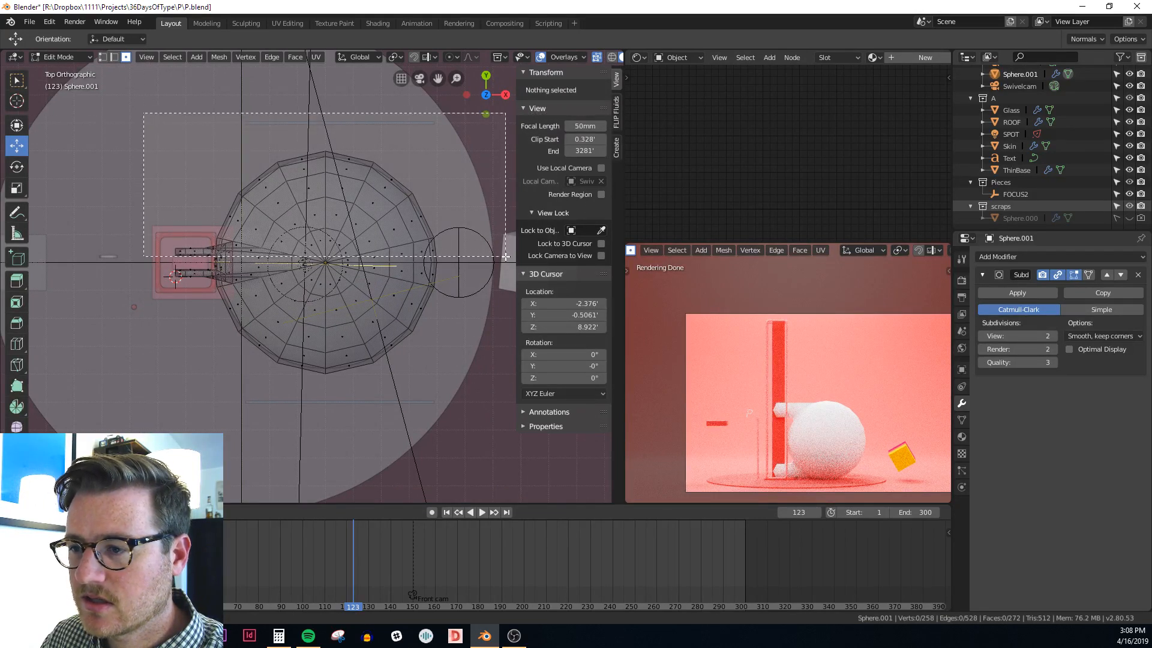
pyautogui.moveTo(506, 260); pyautogui.dragTo(505, 260)
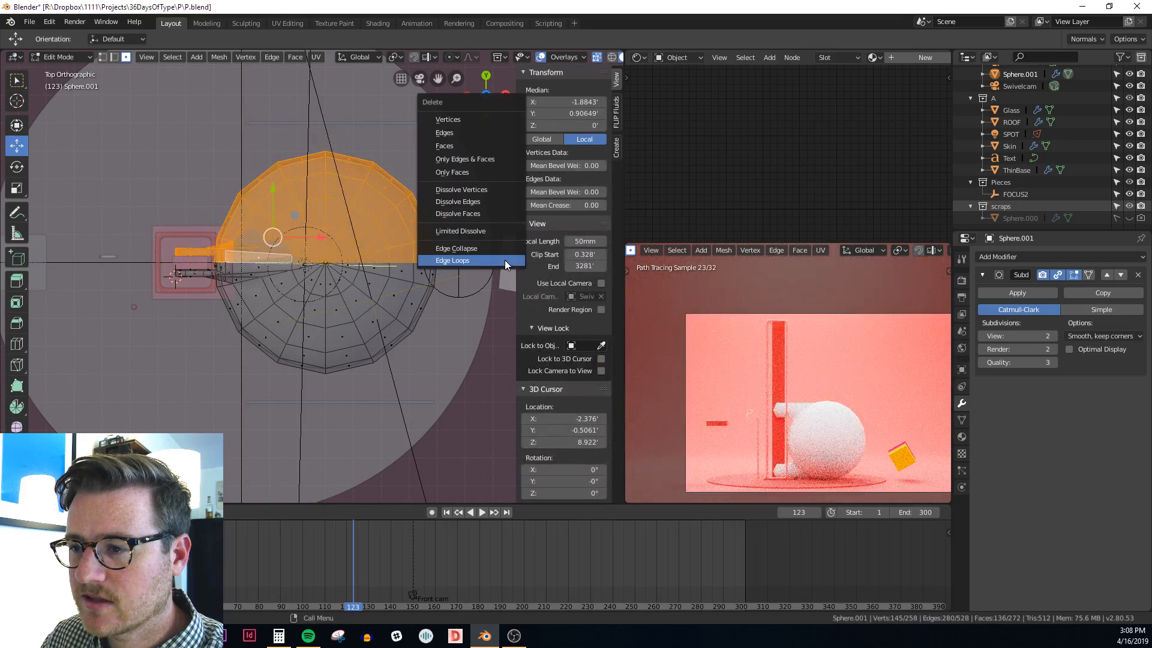
pyautogui.click(455, 147)
# Add a Mirror modifier to the half bowl, mirroring it on the Y axis only
pyautogui.click(1055, 257)
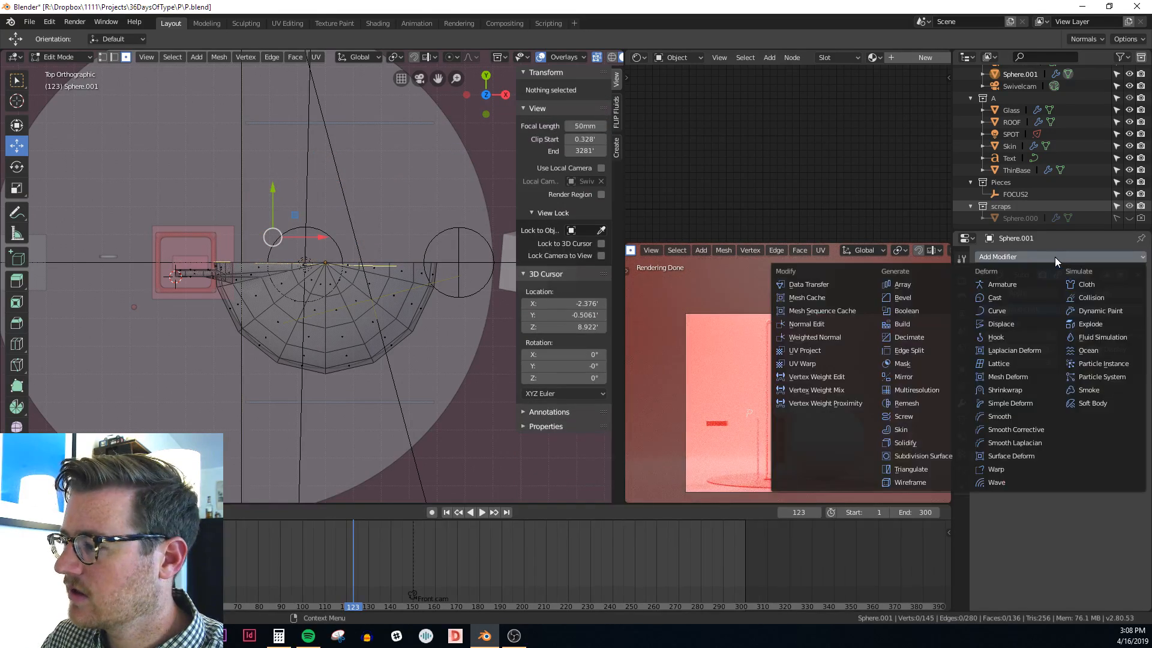
pyautogui.click(945, 390)
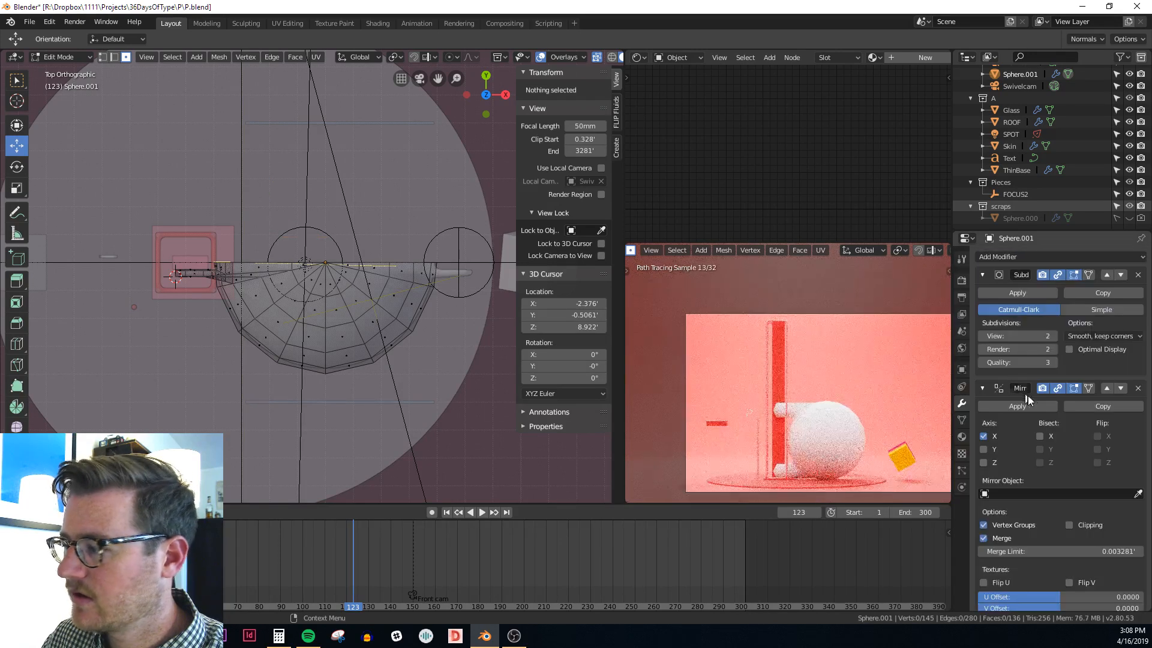
pyautogui.click(984, 449)
pyautogui.click(983, 436)
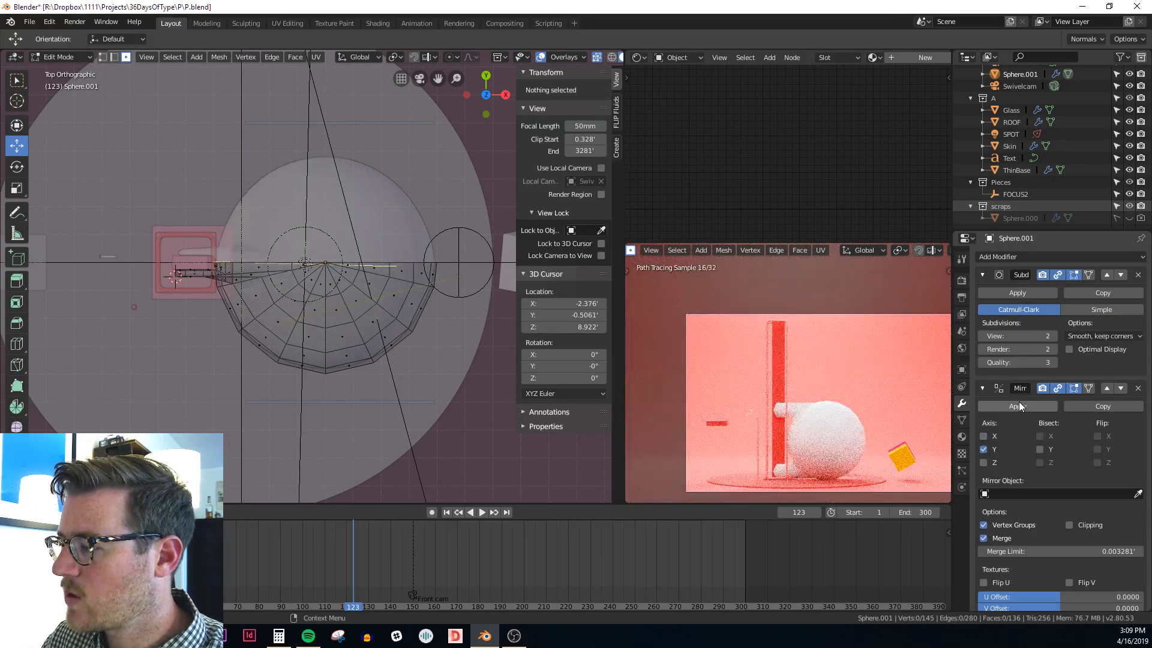
# Place the Mirror modifier above the Subdivision modifier in the stack and enable its Clipping option
pyautogui.click(1107, 388)
pyautogui.hotkey('alt', 'z')
pyautogui.moveTo(347, 312); pyautogui.dragTo(236, 276, button='middle')
pyautogui.click(1068, 412)
# Examine the mirrored bowl from the front and at an angle in Object and Edit Mode
pyautogui.press('Tab')
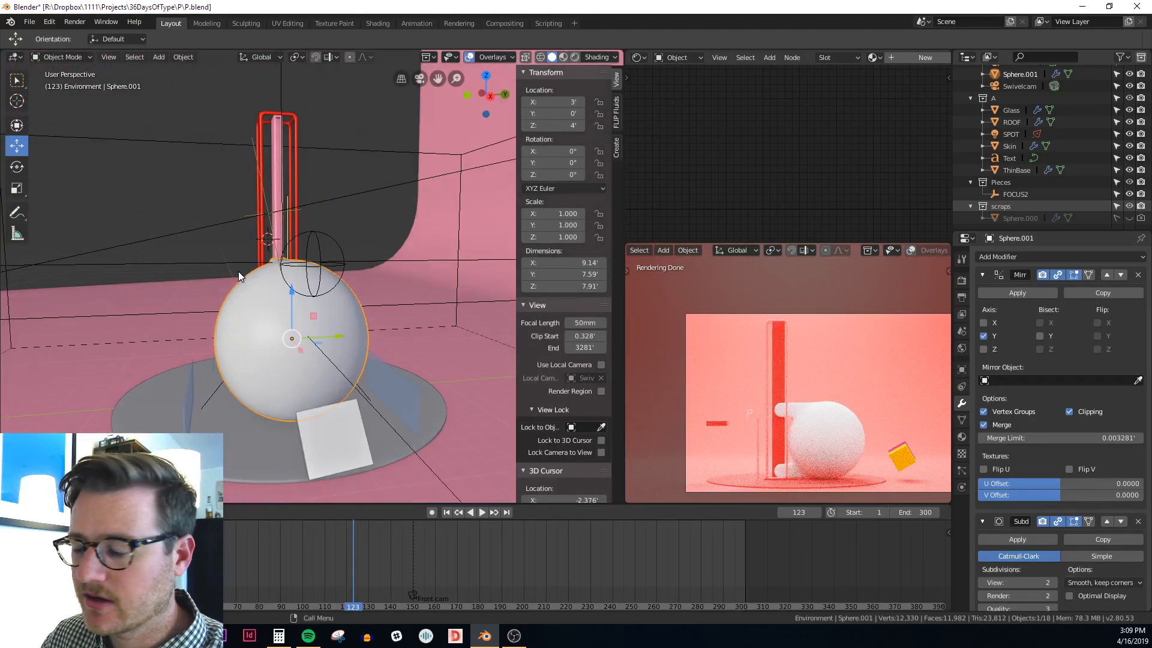
pyautogui.press('KP_1')
pyautogui.scroll(-4, 270, 308)
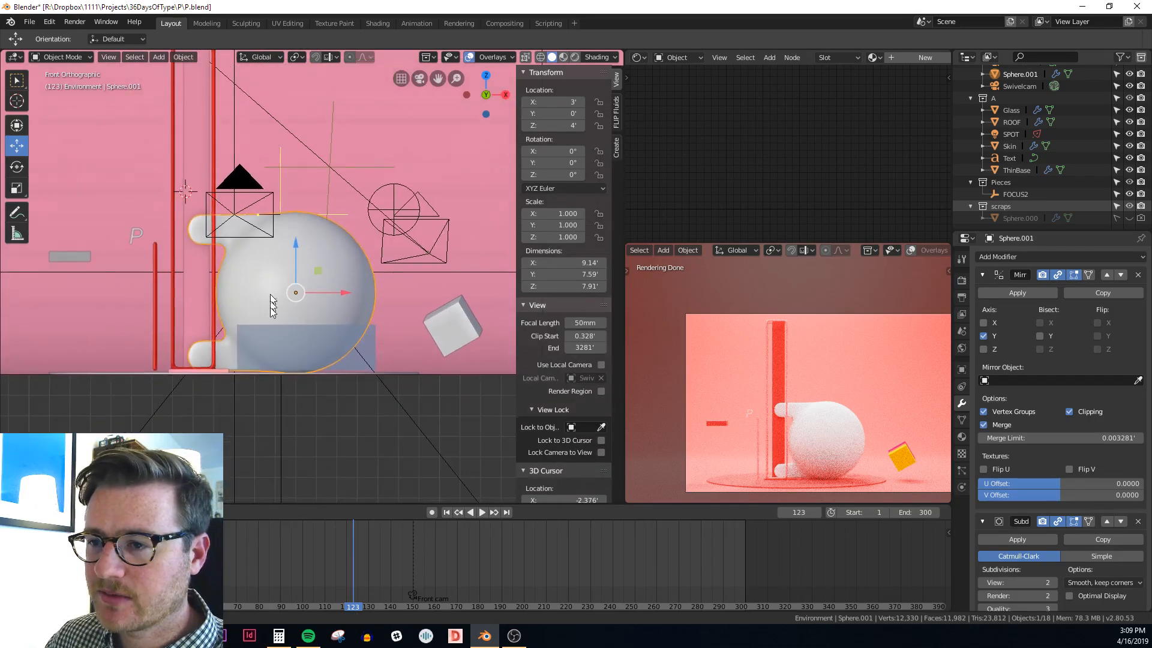
pyautogui.keyDown('shift'); pyautogui.moveTo(270, 307); pyautogui.dragTo(419, 342, button='middle'); pyautogui.keyUp('shift')
pyautogui.press('Tab')
pyautogui.scroll(3, 363, 392)
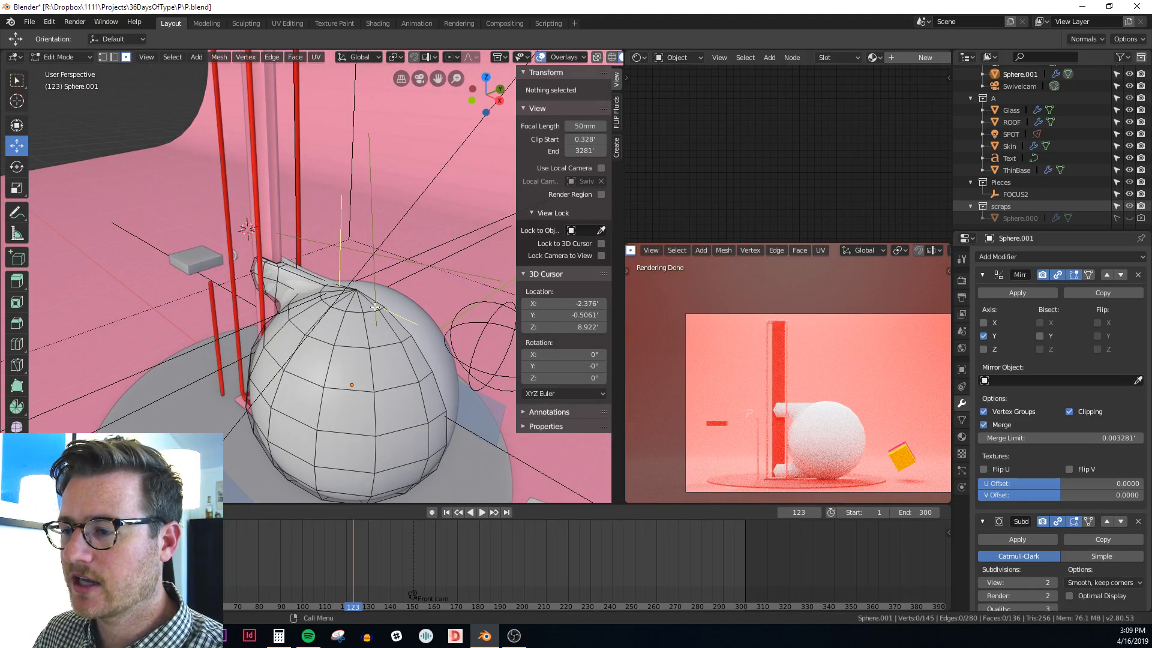
pyautogui.keyDown('shift'); pyautogui.moveTo(362, 312); pyautogui.dragTo(249, 285, button='middle'); pyautogui.keyUp('shift')
# With X-ray on in the front view, select the faces of both the lower and upper prongs
pyautogui.hotkey('alt', 'z')
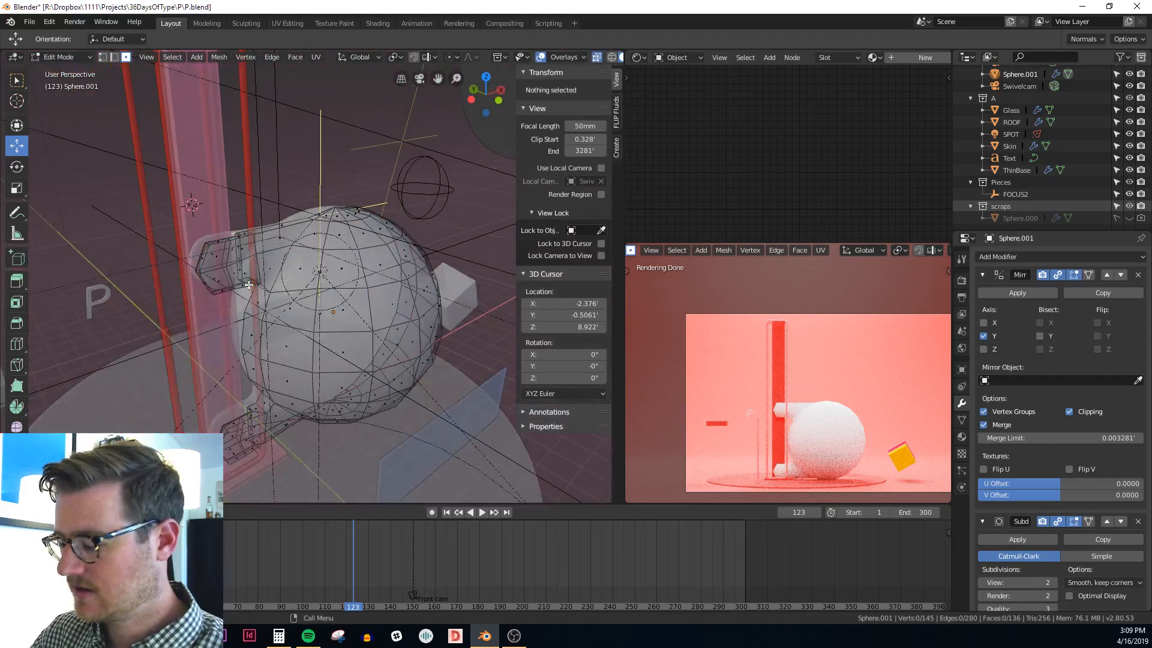
pyautogui.press('KP_1')
pyautogui.scroll(2, 235, 330)
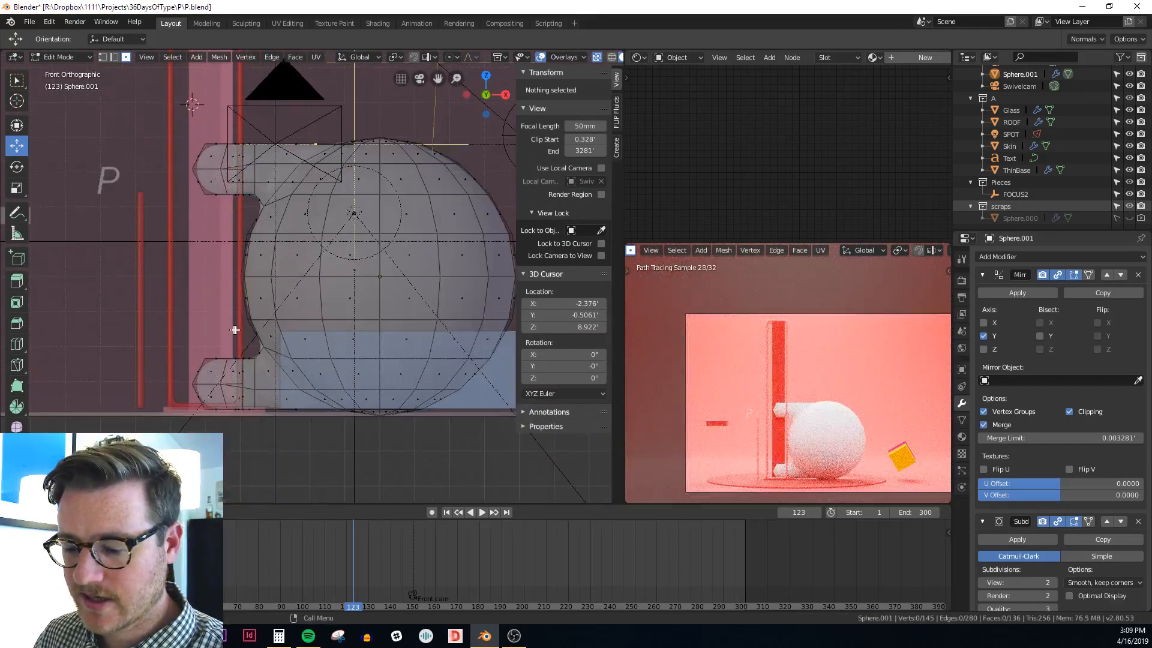
pyautogui.moveTo(199, 385); pyautogui.dragTo(251, 391)
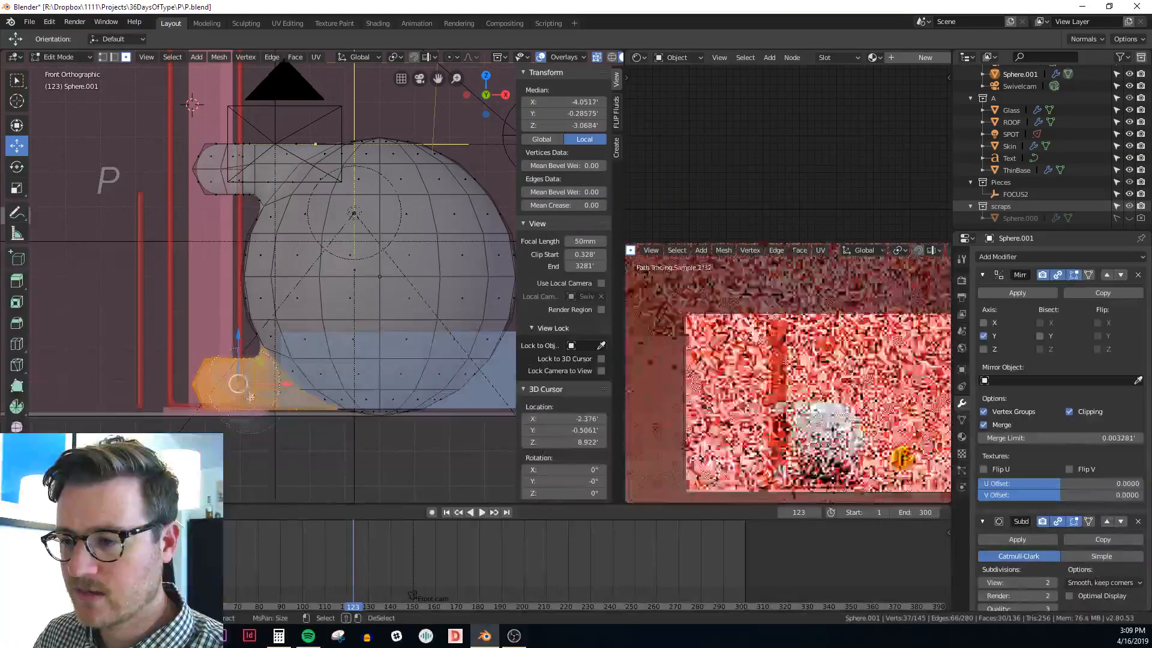
pyautogui.moveTo(204, 164)
pyautogui.mouseDown()
pyautogui.moveTo(192, 186)
pyautogui.moveTo(243, 141)
pyautogui.moveTo(264, 139)
pyautogui.mouseUp()
pyautogui.rightClick(276, 129)
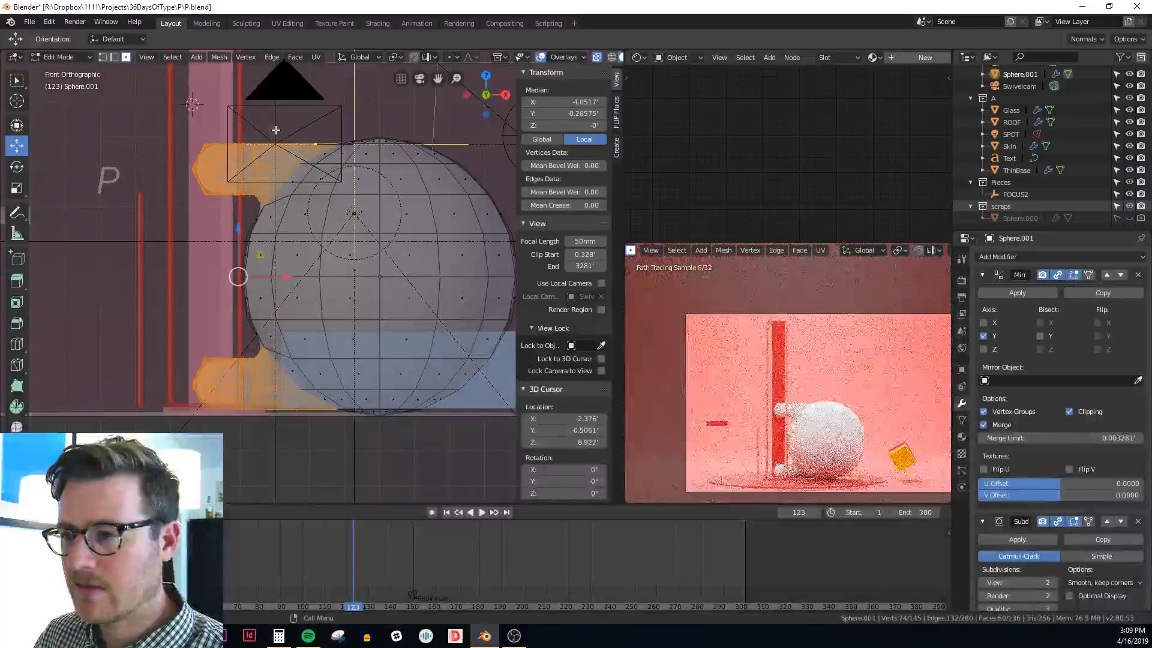
# Add a material slot to the bowl object and fill it with the existing COLORS_adjustable material
pyautogui.click(963, 437)
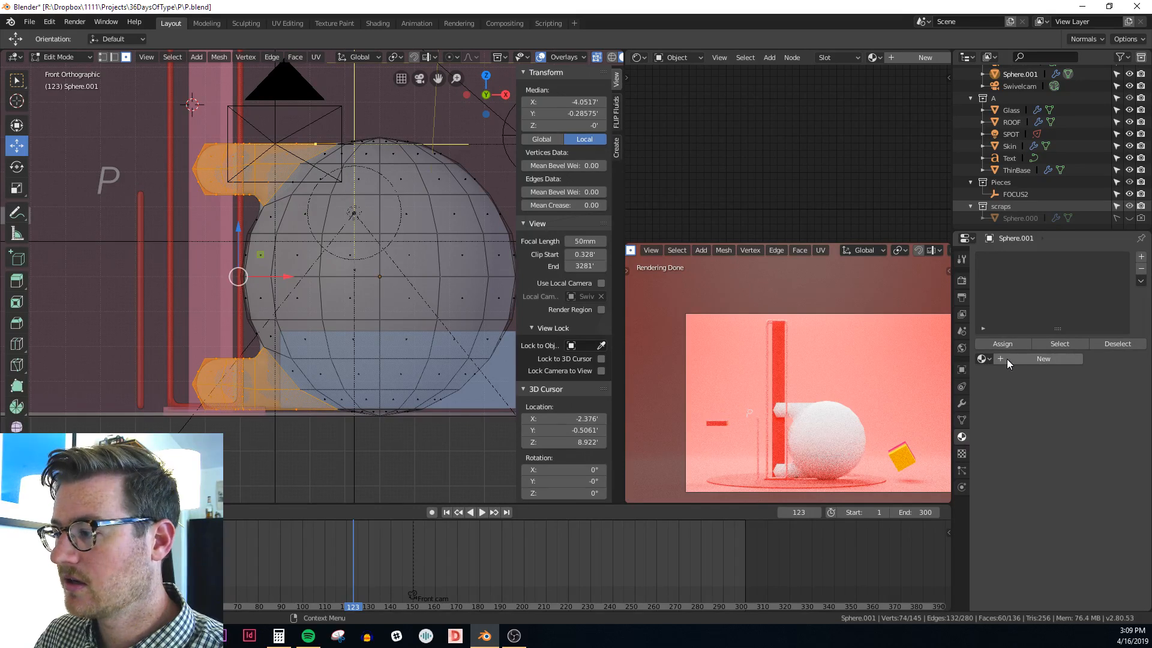
pyautogui.click(1142, 258)
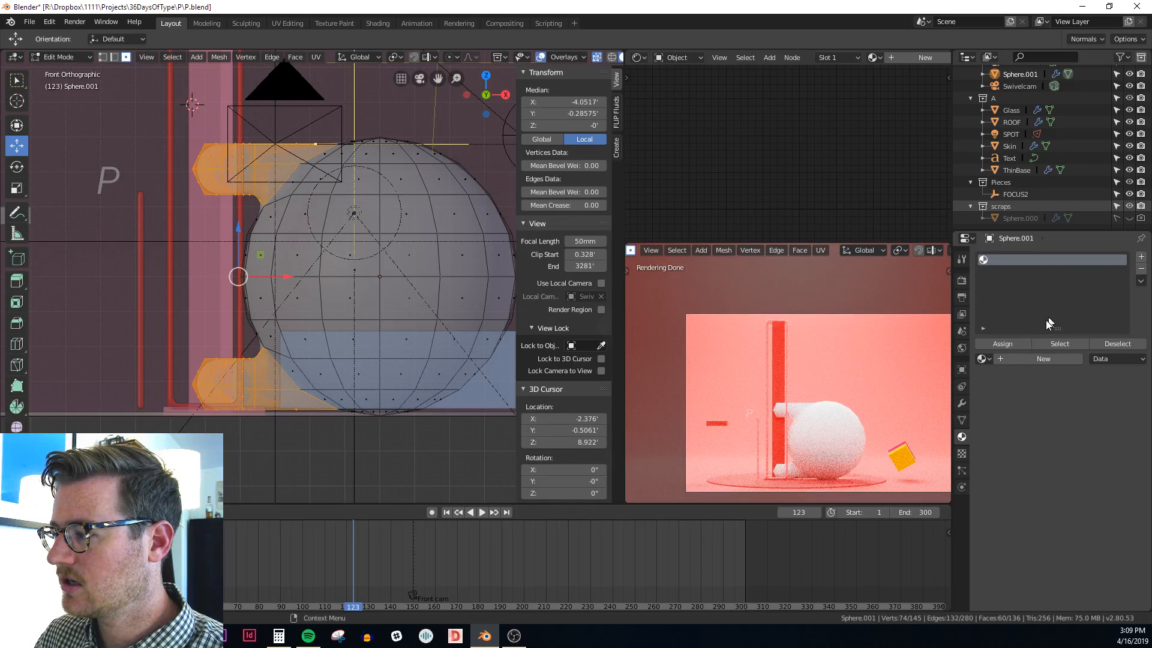
pyautogui.click(987, 358)
pyautogui.click(1008, 383)
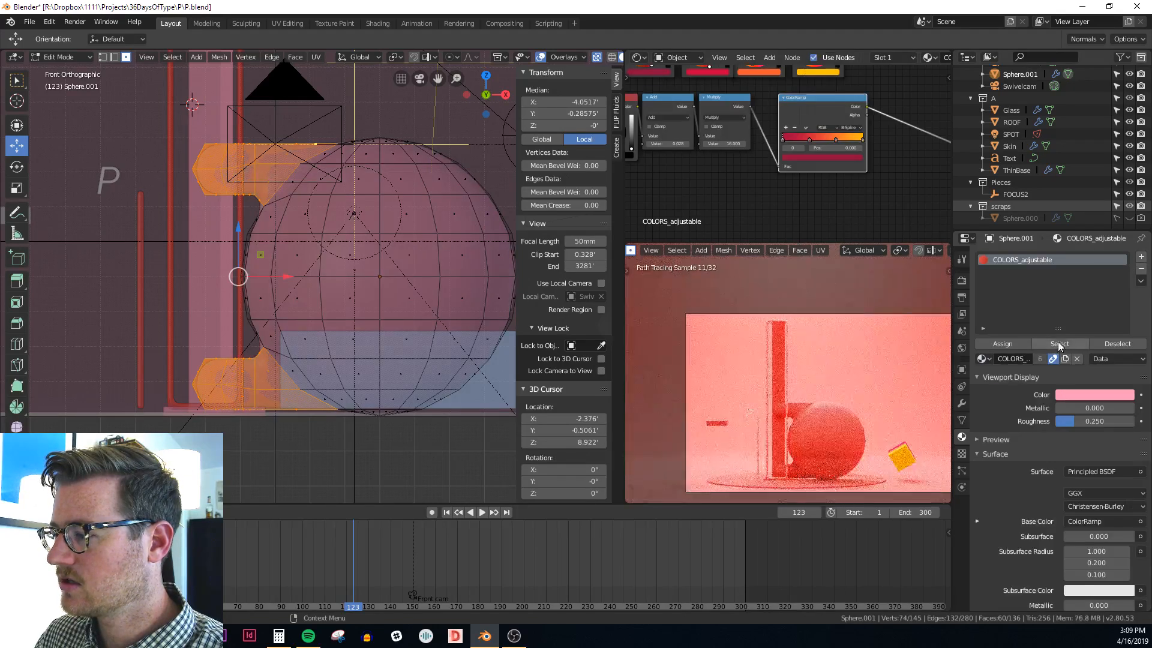
# Add a second material slot and fill it with the existing Glass material
pyautogui.click(1142, 258)
pyautogui.click(986, 358)
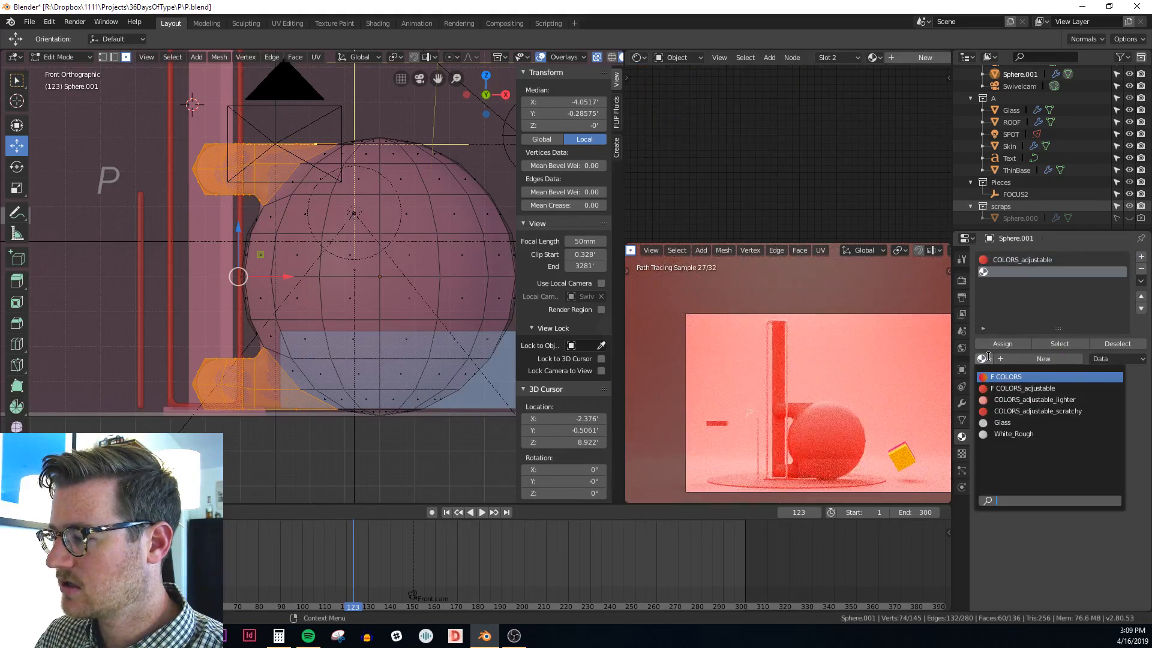
pyautogui.click(1004, 423)
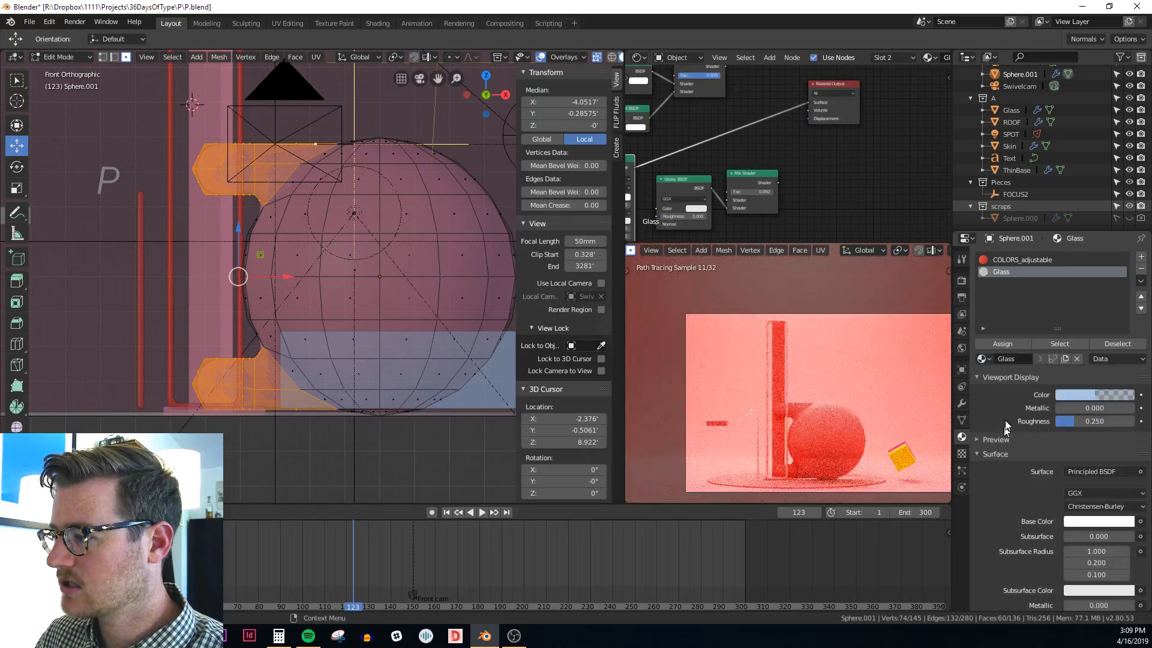
# Move the Glass material above COLORS_adjustable in the slot list and clear the face selection
pyautogui.click(1020, 260)
pyautogui.click(1012, 273)
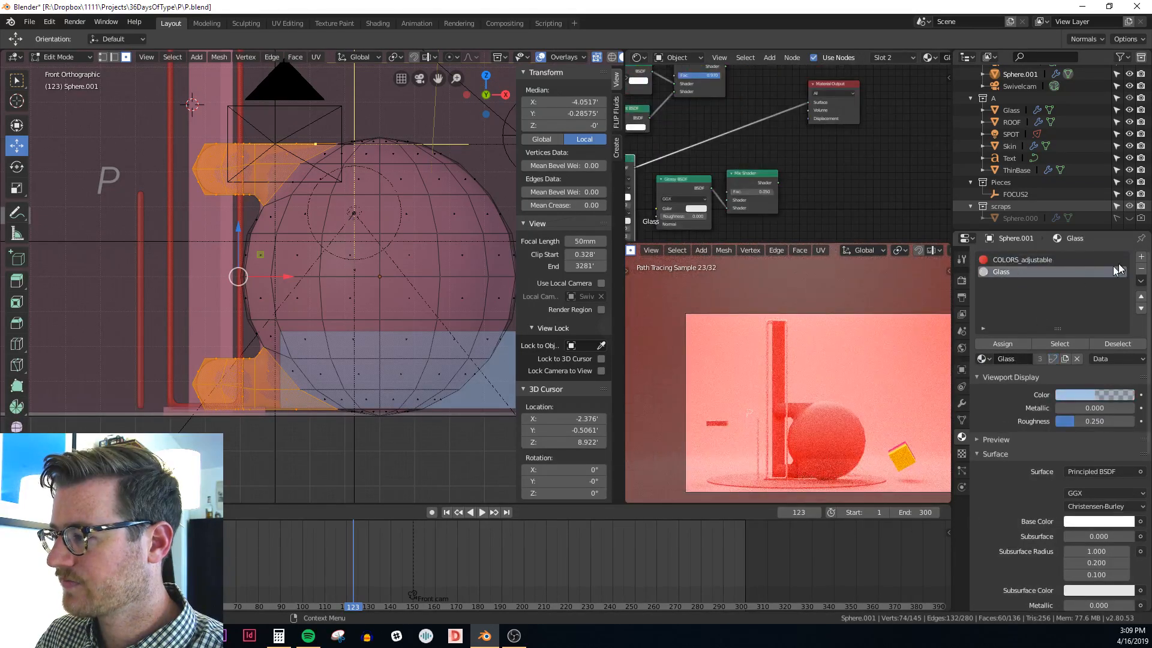
pyautogui.click(1142, 296)
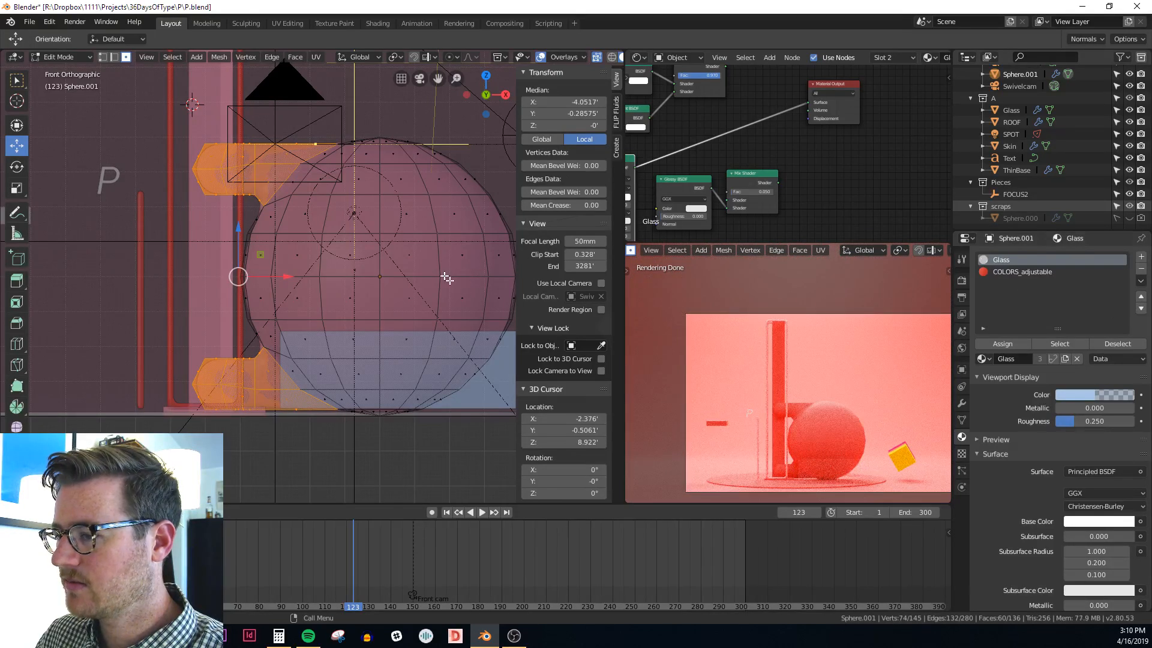
pyautogui.hotkey('alt', 'a')
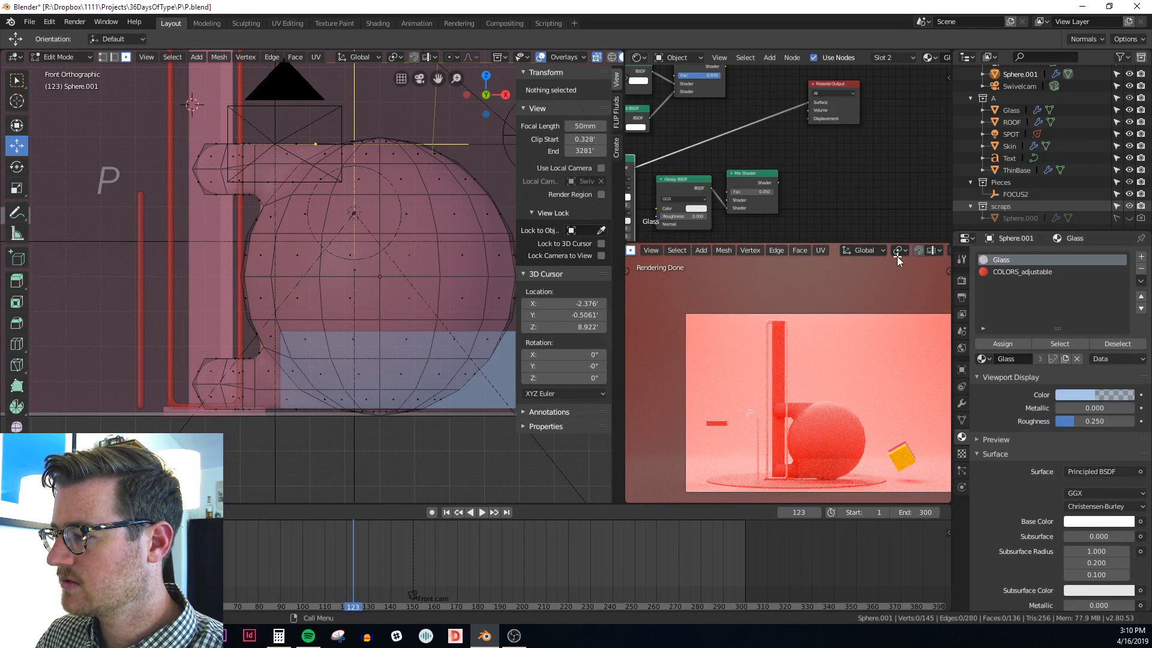
# Assign the Glass material to the whole bowl mesh and COLORS_adjustable to the faces of the upper and lower prongs
pyautogui.press('a')
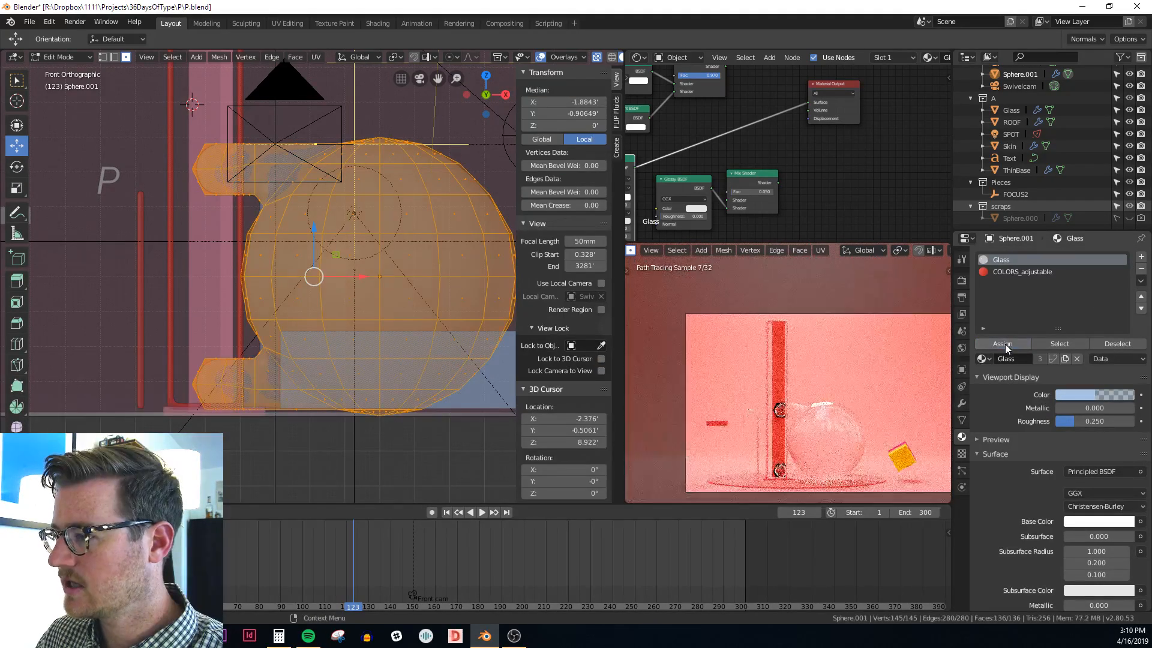
pyautogui.hotkey('alt', 'a')
pyautogui.press('c')
pyautogui.moveTo(238, 173)
pyautogui.mouseDown()
pyautogui.moveTo(219, 168)
pyautogui.moveTo(274, 139)
pyautogui.mouseUp()
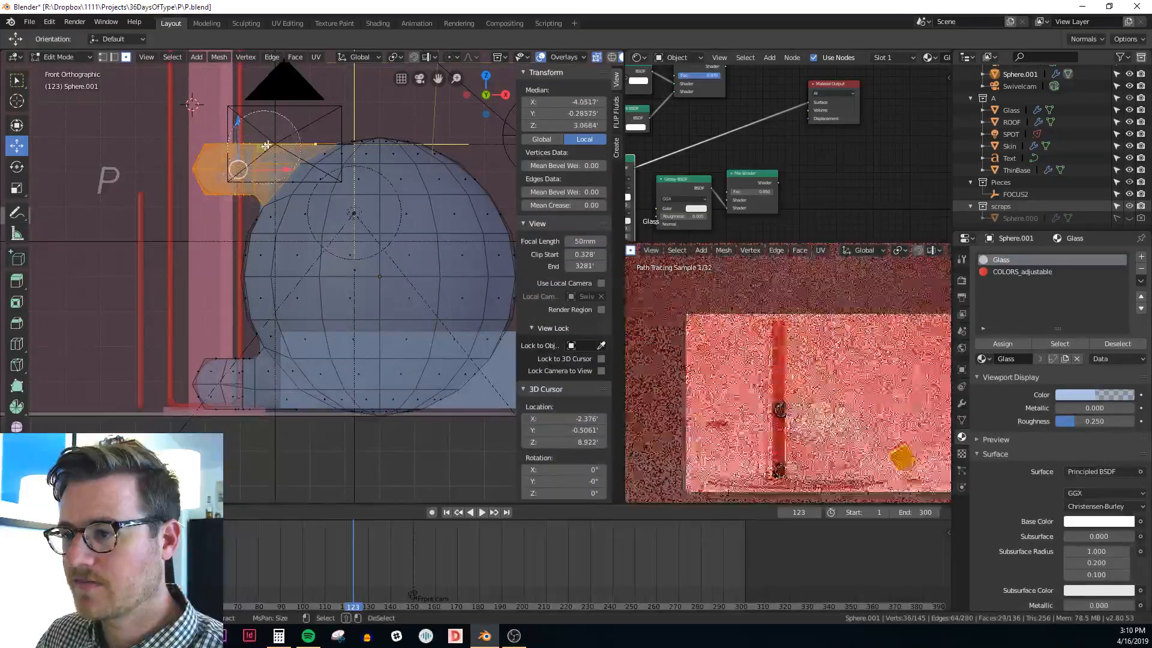
pyautogui.moveTo(201, 360)
pyautogui.mouseDown()
pyautogui.moveTo(211, 380)
pyautogui.moveTo(229, 372)
pyautogui.moveTo(266, 412)
pyautogui.mouseUp()
pyautogui.rightClick(270, 419)
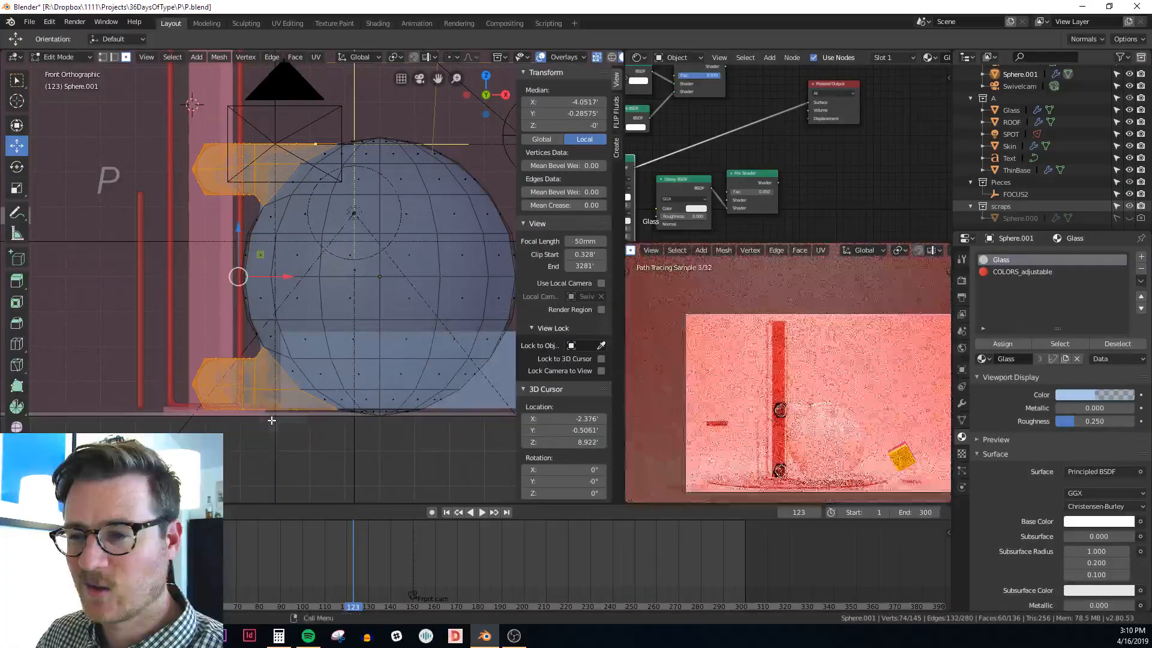
pyautogui.click(1033, 273)
pyautogui.click(1002, 345)
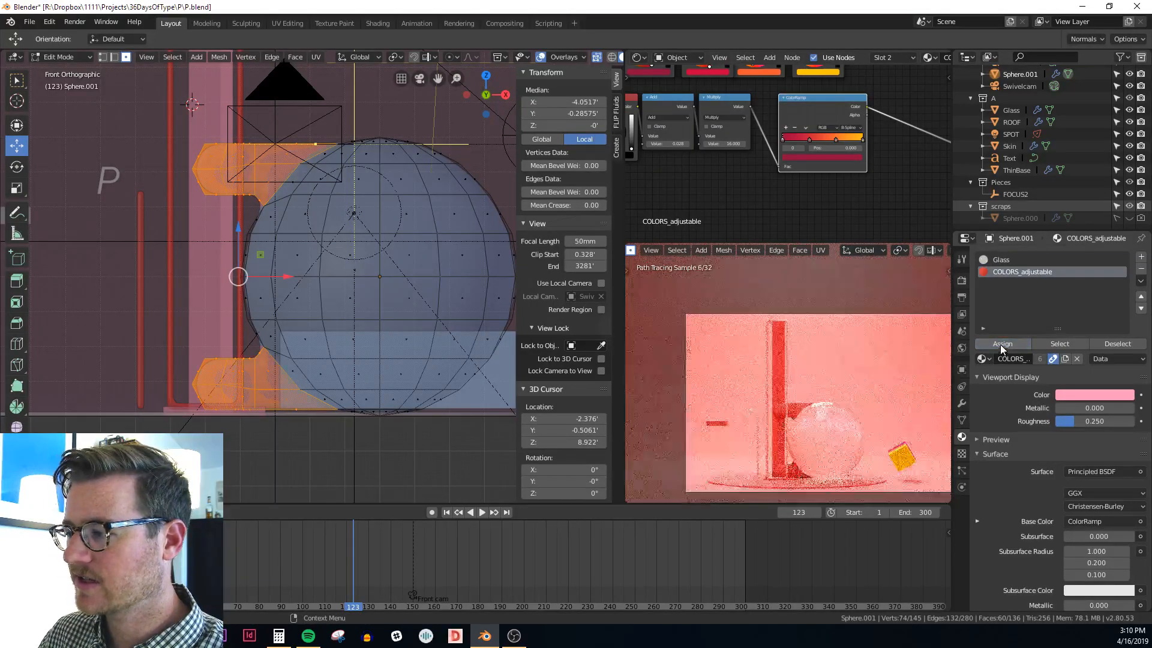
# Separate the selected prong faces from the bowl into their own object
pyautogui.press('Tab')
pyautogui.moveTo(394, 252); pyautogui.dragTo(383, 347, button='middle')
pyautogui.press('Tab')
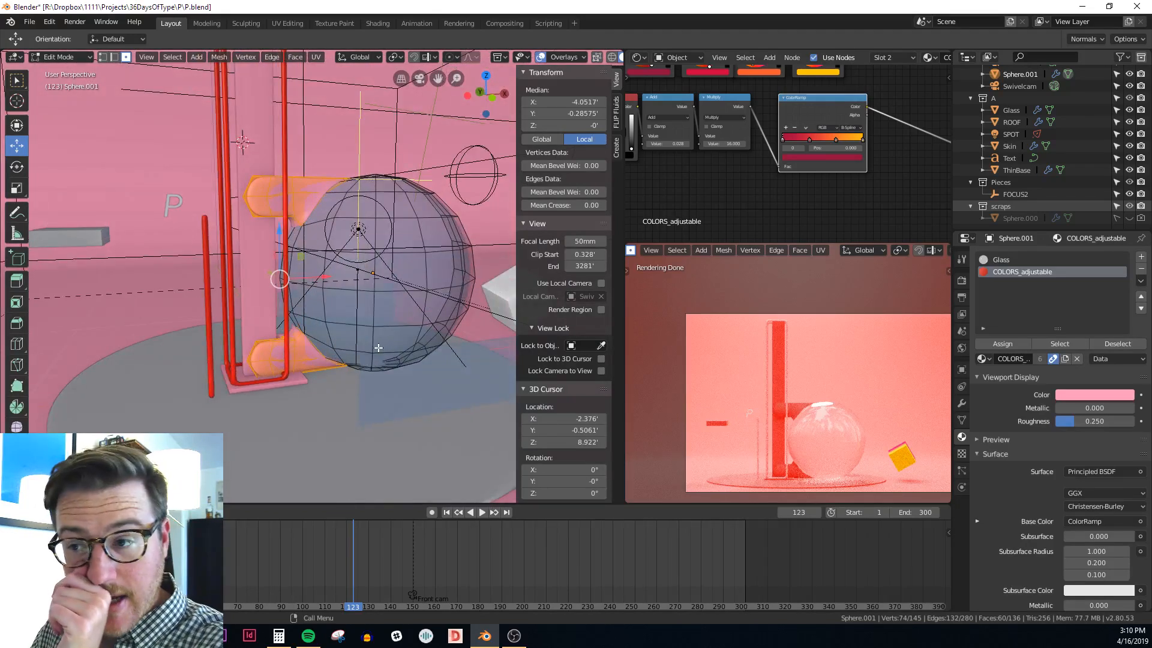
pyautogui.press('p')
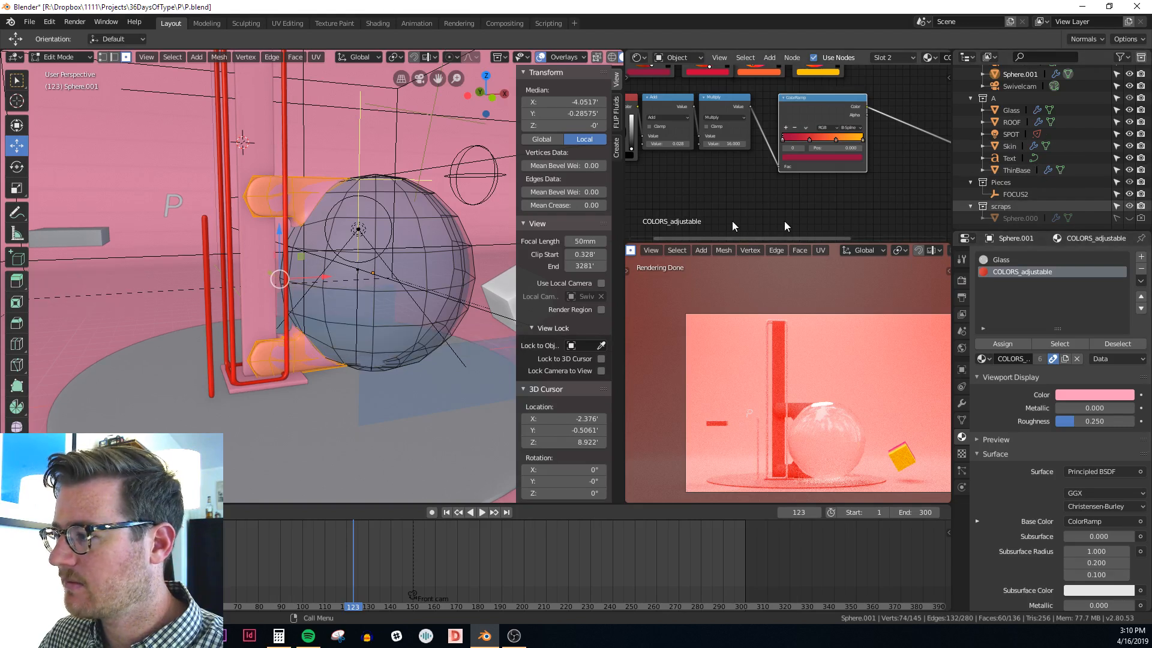
pyautogui.scroll(-5, 405, 263)
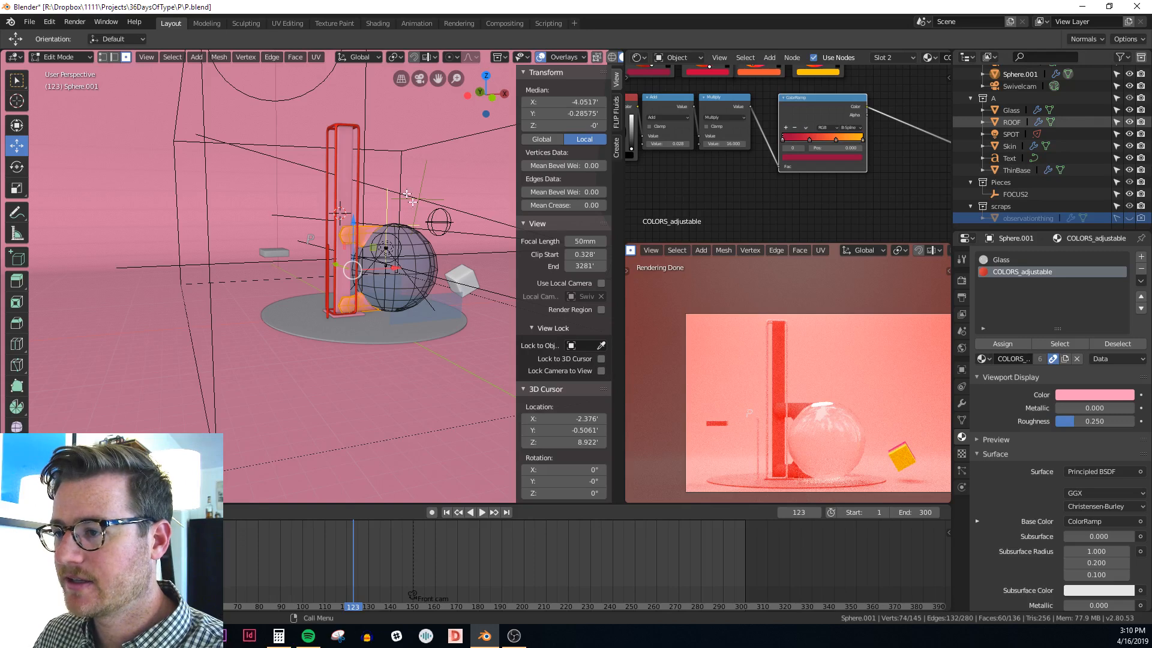
pyautogui.scroll(3, 412, 202)
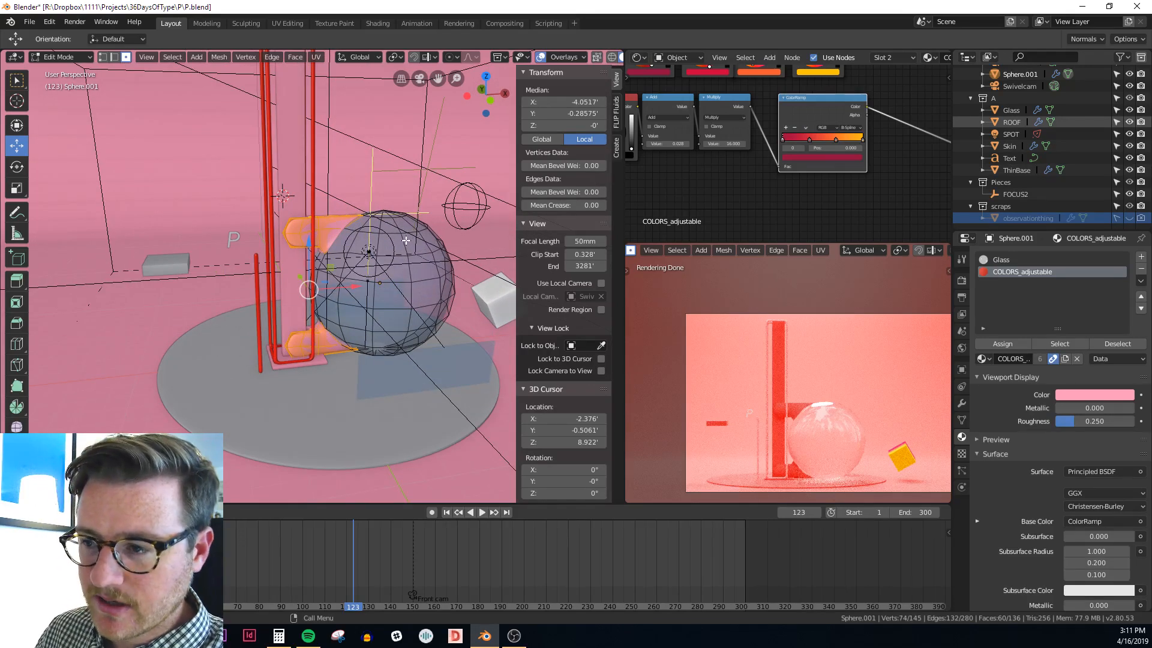
pyautogui.moveTo(406, 240); pyautogui.dragTo(419, 246, button='middle')
pyautogui.press('p')
pyautogui.click(419, 247)
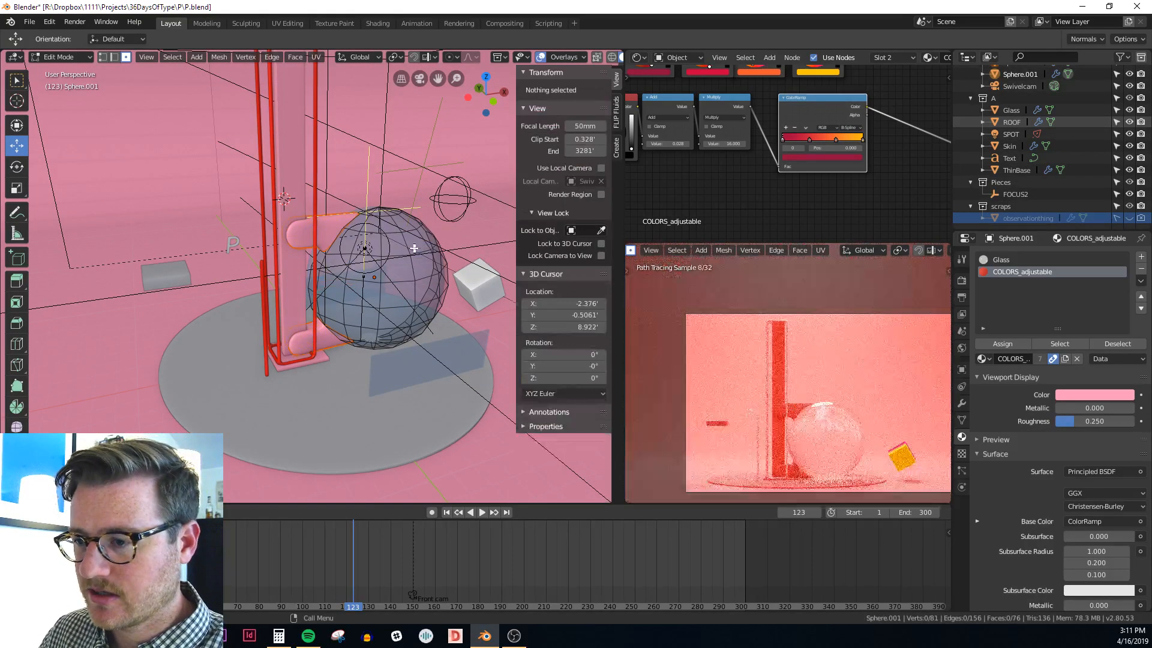
# Select the separated prongs object and enter Edit Mode with X-ray on, framing the open back of the lower prong
pyautogui.press('Tab')
pyautogui.moveTo(351, 313); pyautogui.dragTo(285, 380, button='middle')
pyautogui.scroll(5, 311, 329)
pyautogui.click(337, 362)
pyautogui.press('Tab')
pyautogui.hotkey('alt', 'z')
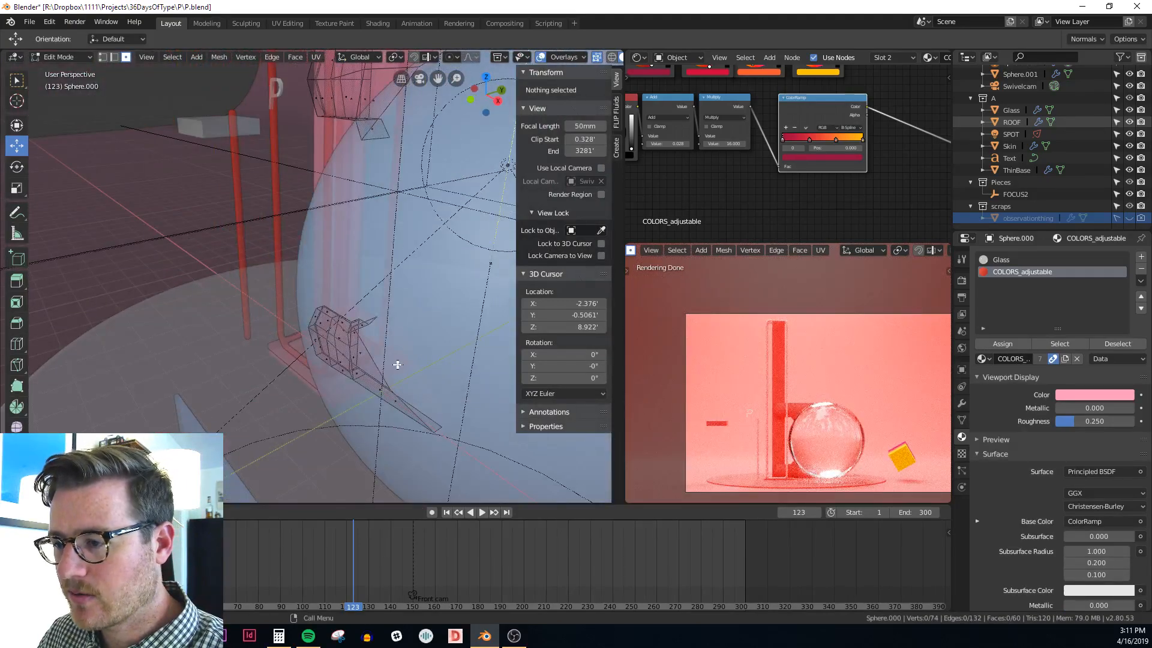
pyautogui.moveTo(396, 365); pyautogui.dragTo(329, 347, button='middle')
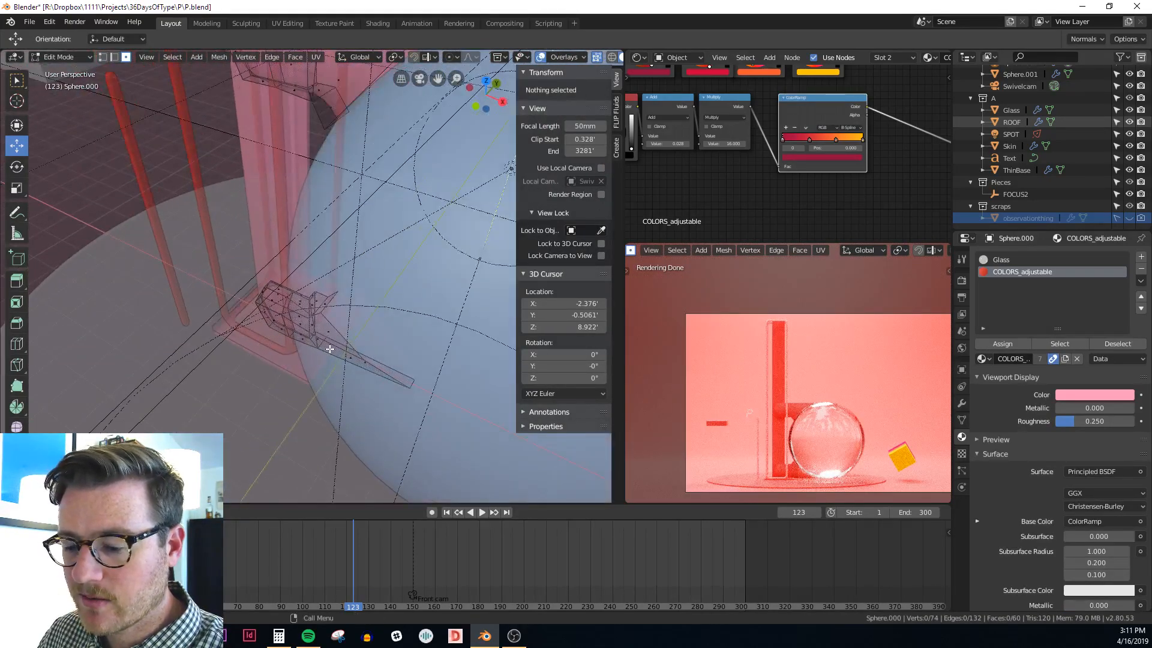
pyautogui.press('2')
pyautogui.click(380, 364)
pyautogui.keyDown('shift'); pyautogui.click(388, 374); pyautogui.keyUp('shift')
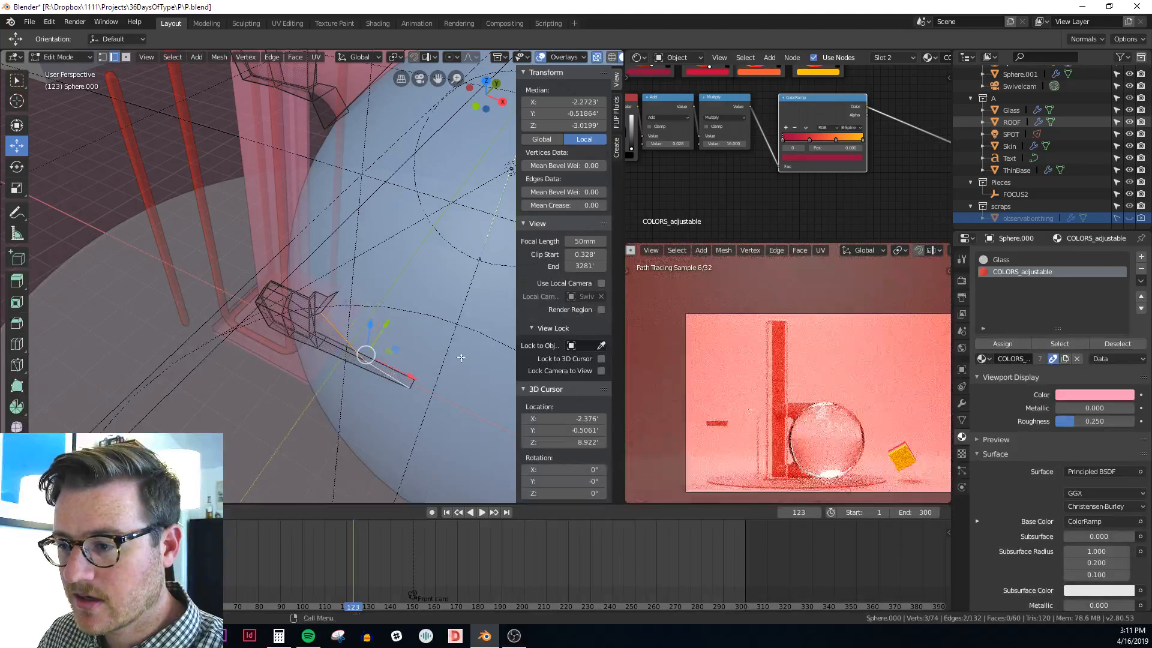
pyautogui.moveTo(462, 357); pyautogui.dragTo(362, 364, button='middle')
pyautogui.click(363, 355)
pyautogui.hotkey('alt', 'a')
# Extrude the inner vertex at the lower prong's open back along Y to the mirror centre at Y 0
pyautogui.click(361, 363)
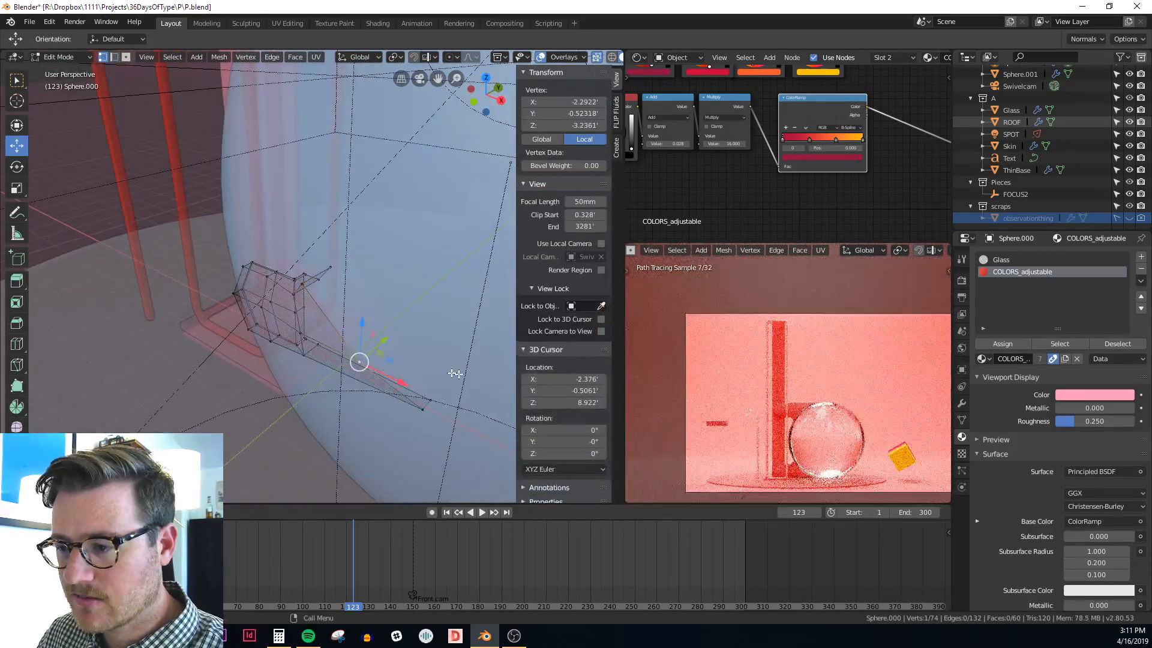
pyautogui.press('e')
pyautogui.click(441, 385)
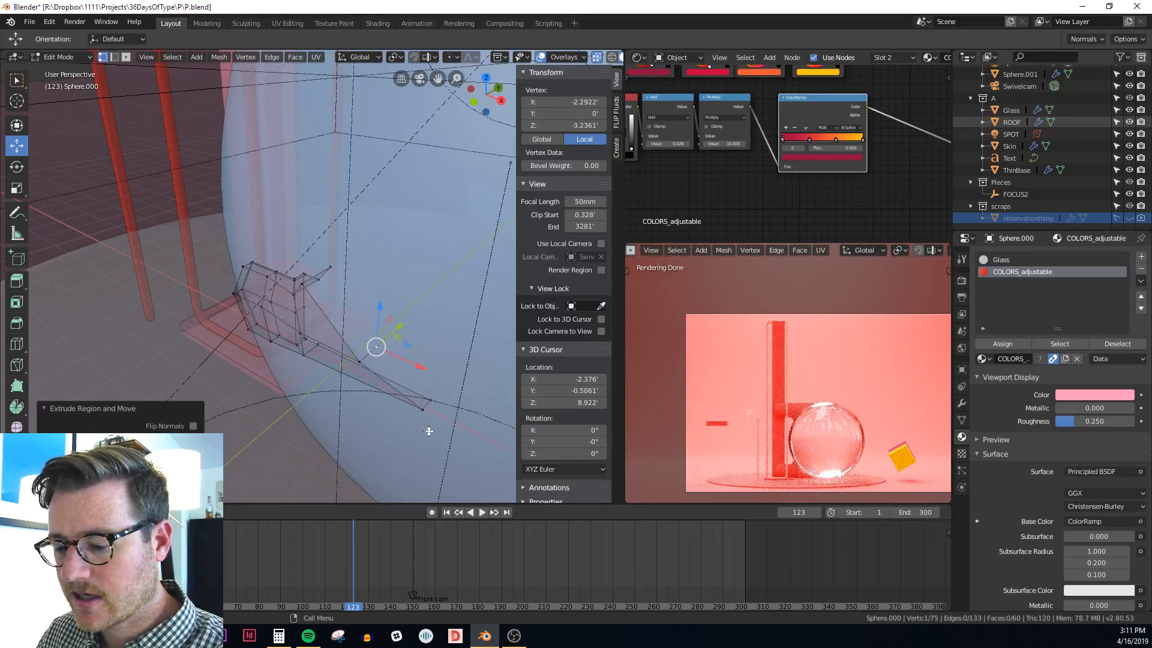
# Fill the lower prong's open back with two faces between its facing edges and return to Object Mode
pyautogui.press('2')
pyautogui.click(429, 405)
pyautogui.keyDown('shift'); pyautogui.click(378, 349); pyautogui.keyUp('shift')
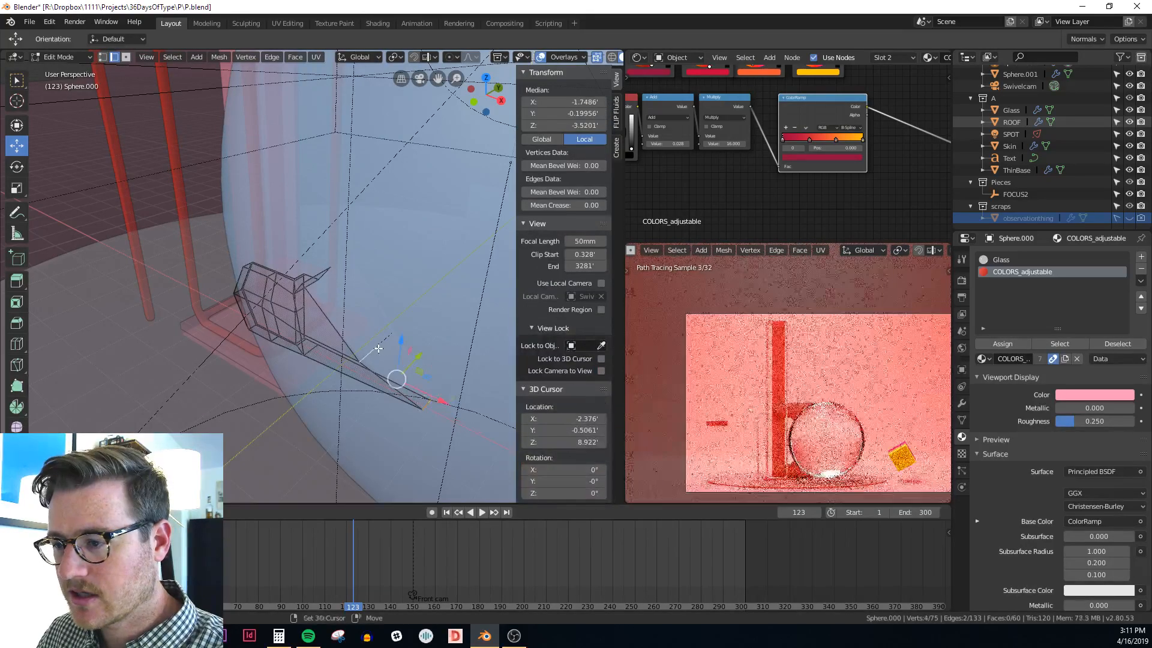
pyautogui.press('f')
pyautogui.click(312, 274)
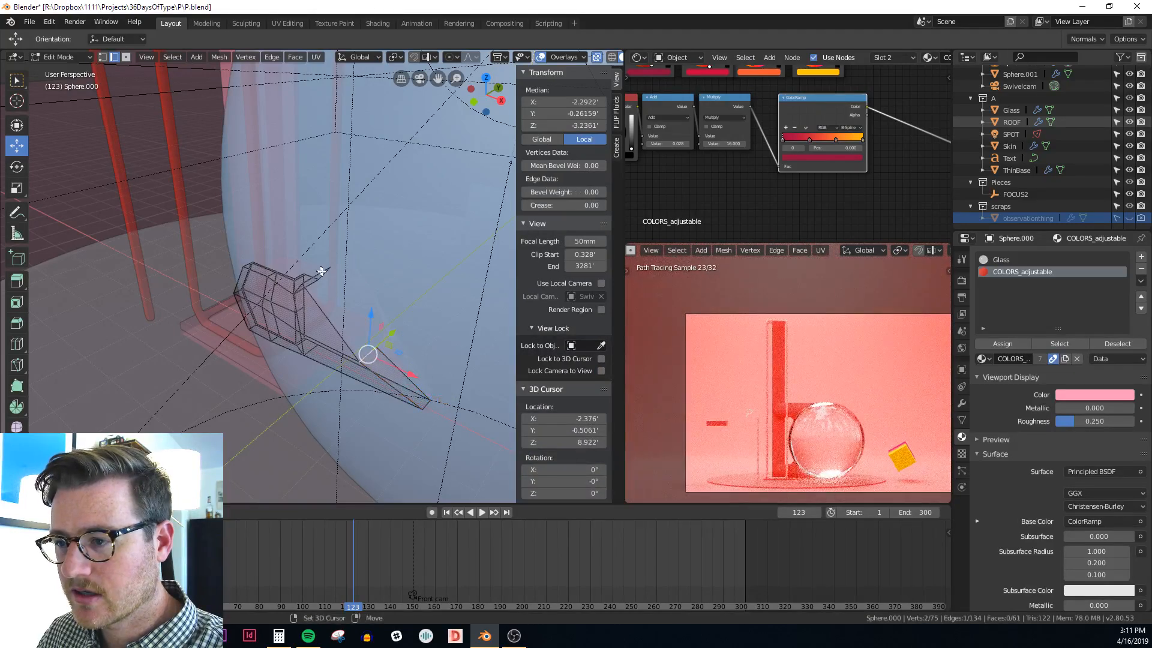
pyautogui.keyDown('shift'); pyautogui.click(375, 351); pyautogui.keyUp('shift')
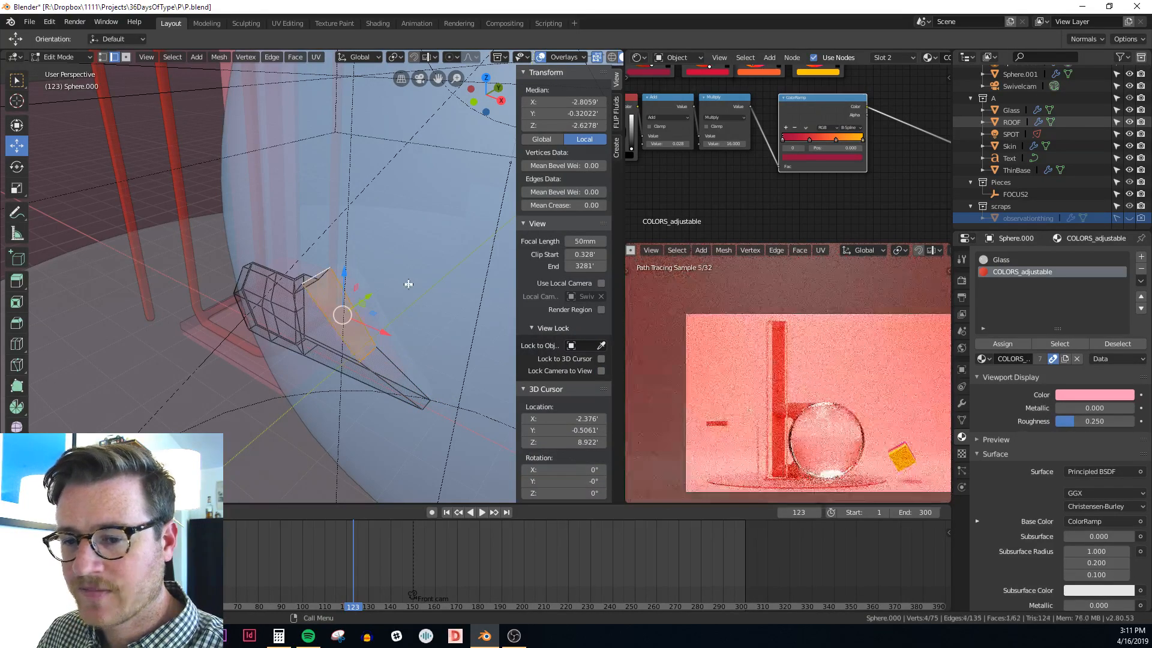
pyautogui.press('Tab')
pyautogui.moveTo(396, 281); pyautogui.dragTo(363, 294, button='middle')
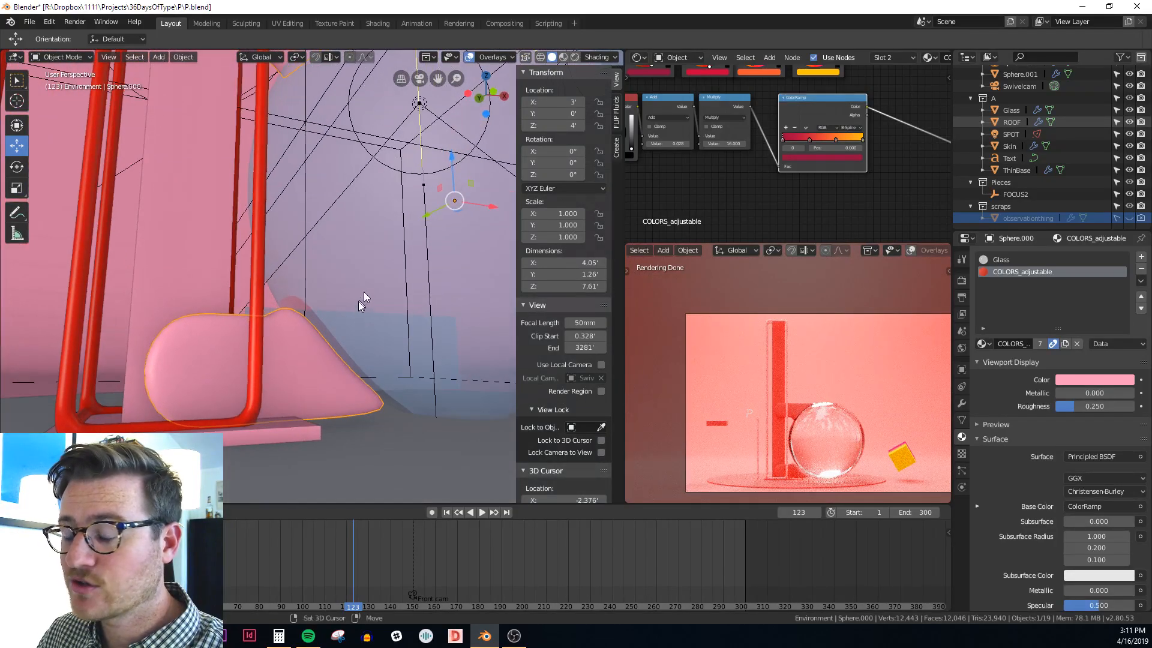
# In the prongs mesh, extrude the inner vertex at the upper prong's open back along Y to the mirror centre at Y 0
pyautogui.click(357, 308)
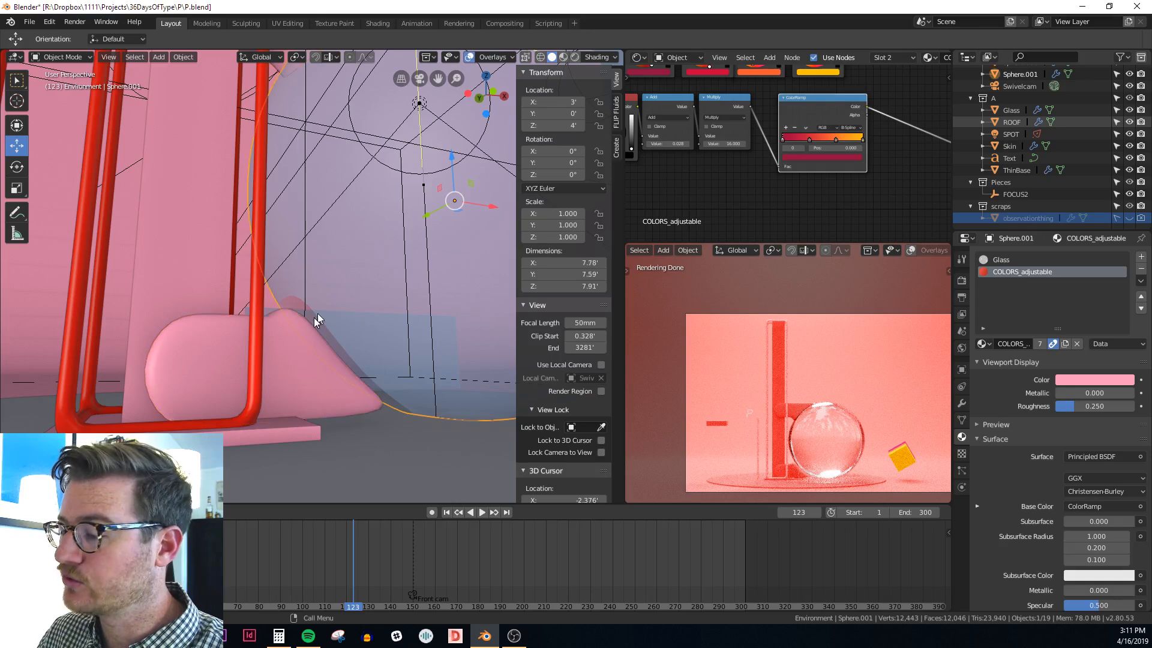
pyautogui.click(307, 330)
pyautogui.moveTo(307, 330); pyautogui.dragTo(346, 333, button='middle')
pyautogui.press('Tab')
pyautogui.hotkey('alt', 'z')
pyautogui.moveTo(323, 204); pyautogui.dragTo(252, 273, button='middle')
pyautogui.press('1')
pyautogui.click(341, 261)
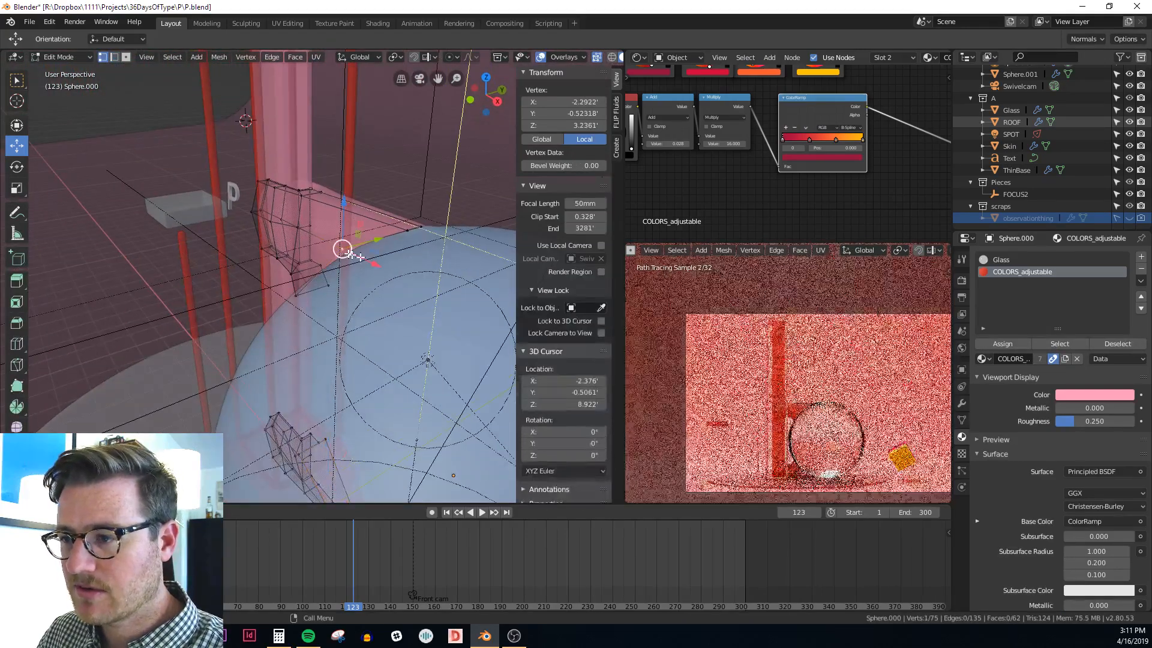
pyautogui.press('e')
pyautogui.press('y')
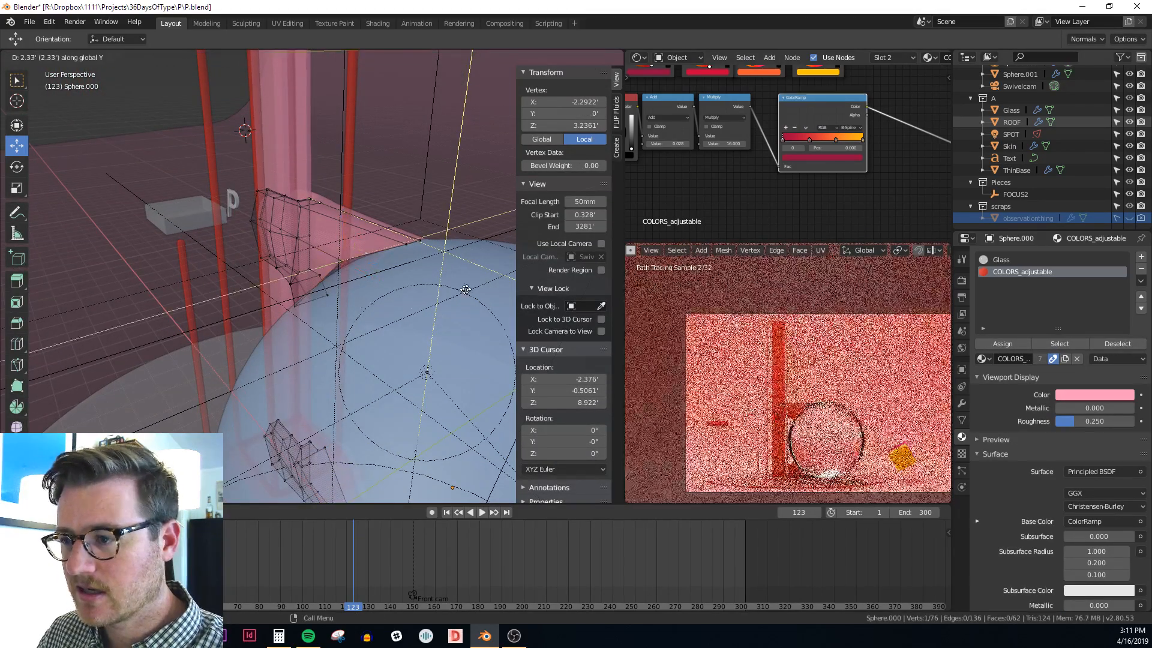
pyautogui.click(367, 239)
# Fill the upper prong's open back with faces between its facing edges and leave Edit Mode
pyautogui.moveTo(369, 239); pyautogui.dragTo(260, 196, button='middle')
pyautogui.hotkey('alt', 'a')
pyautogui.scroll(3, 436, 227)
pyautogui.press('2')
pyautogui.click(462, 215)
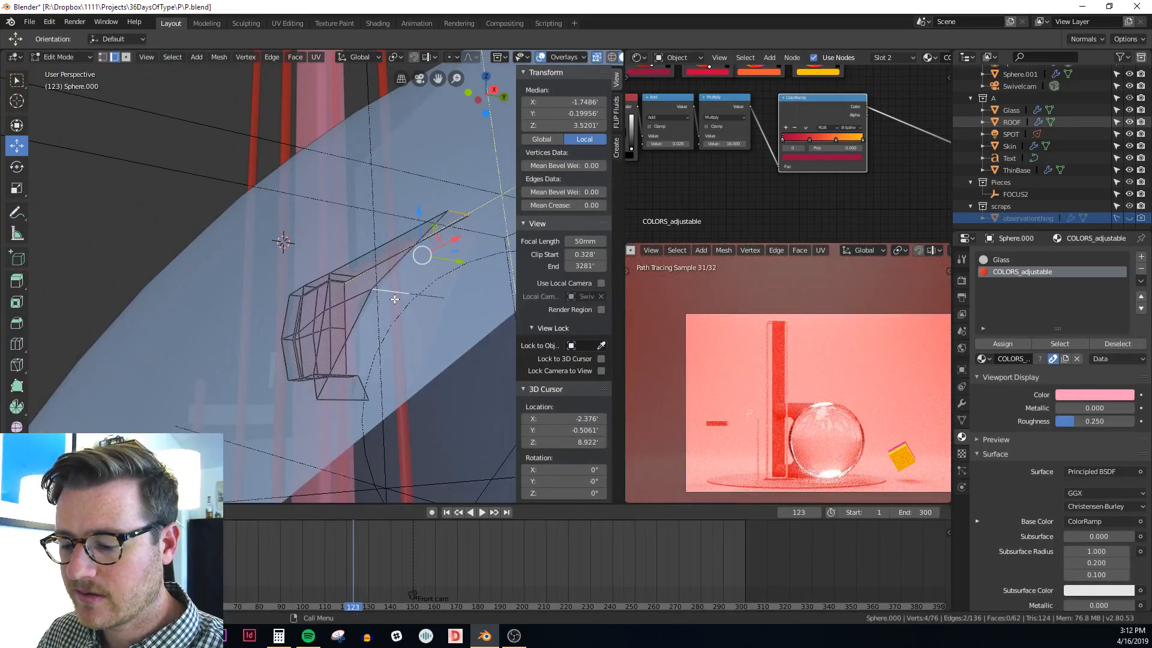
pyautogui.press('f')
pyautogui.click(355, 397)
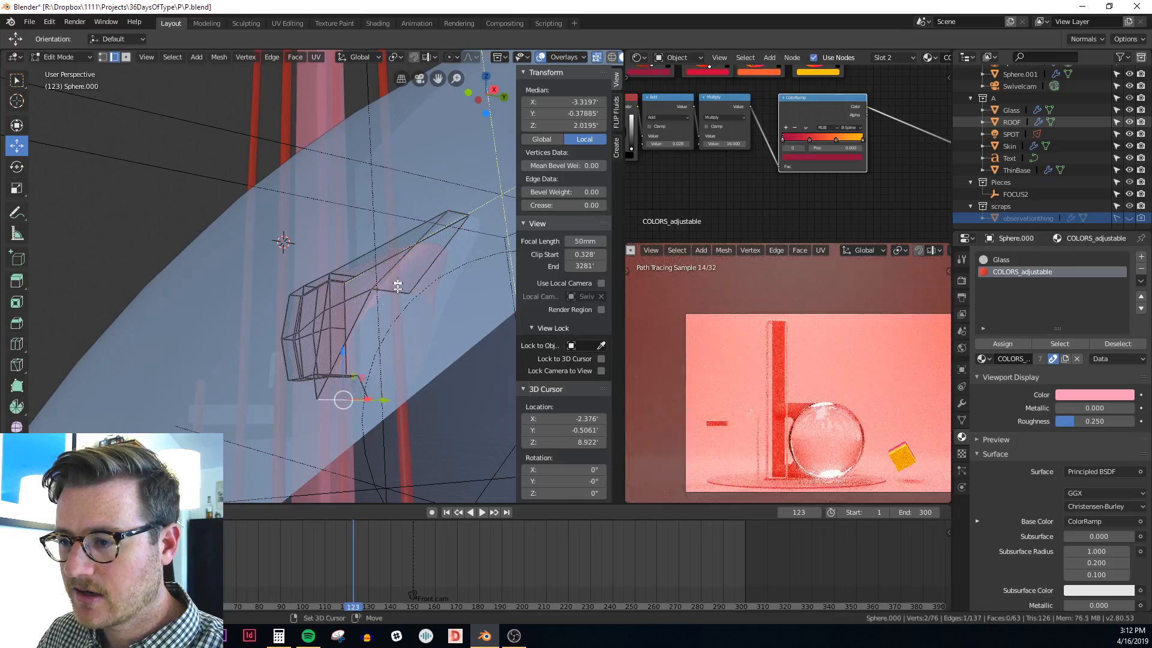
pyautogui.press('Tab')
# In the bowl mesh with X-ray on, extrude the vertex beside the upper prong opening along Y to the mirror centre
pyautogui.moveTo(377, 294); pyautogui.dragTo(354, 342, button='middle')
pyautogui.hotkey('alt', 'z')
pyautogui.click(415, 326)
pyautogui.press('Tab')
pyautogui.hotkey('alt', 'z')
pyautogui.click(358, 330)
pyautogui.press('e')
pyautogui.press('y')
pyautogui.click(334, 348)
pyautogui.hotkey('alt', 'a')
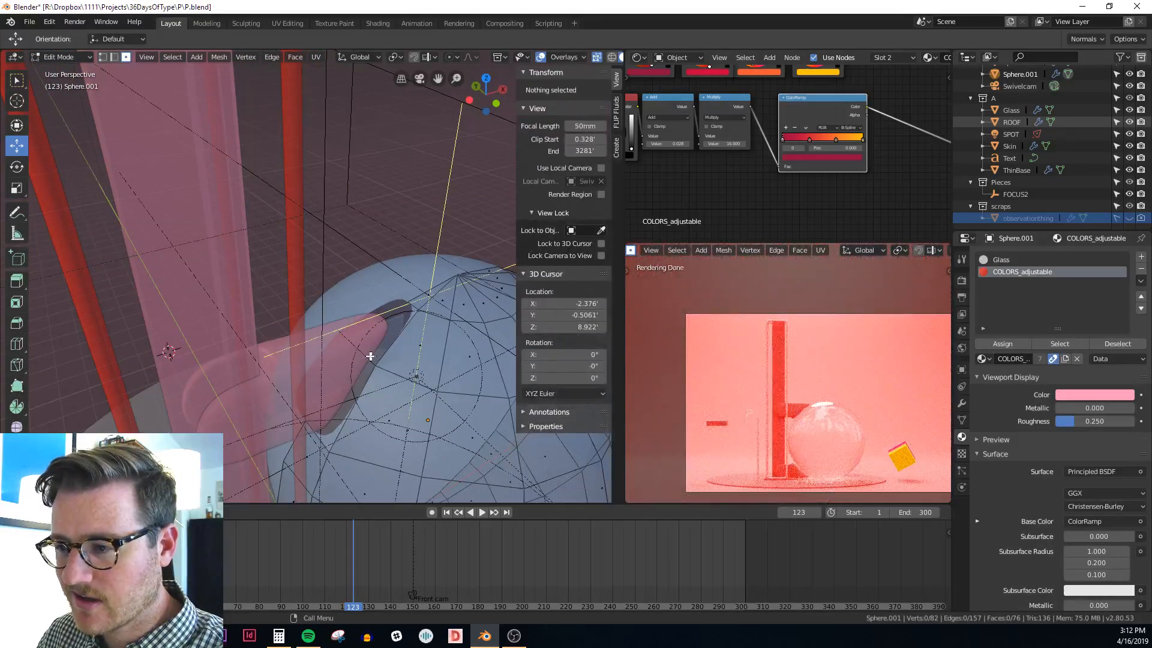
# Fill the bowl's upper prong opening with two faces between its facing edges
pyautogui.press('2')
pyautogui.click(414, 299)
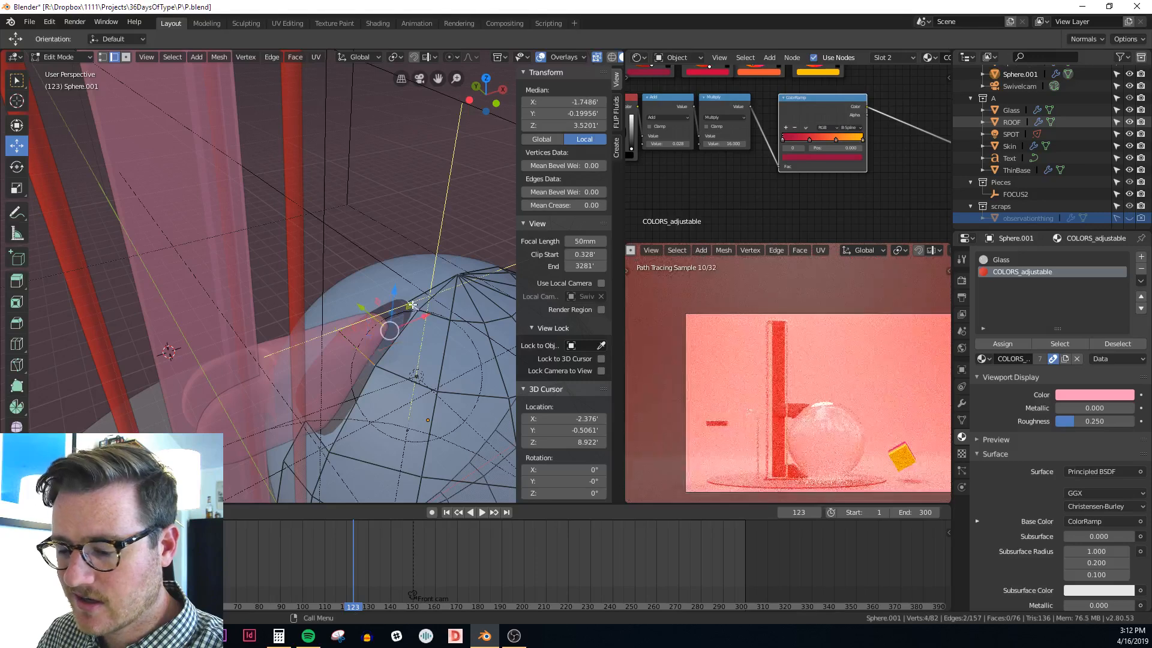
pyautogui.press('f')
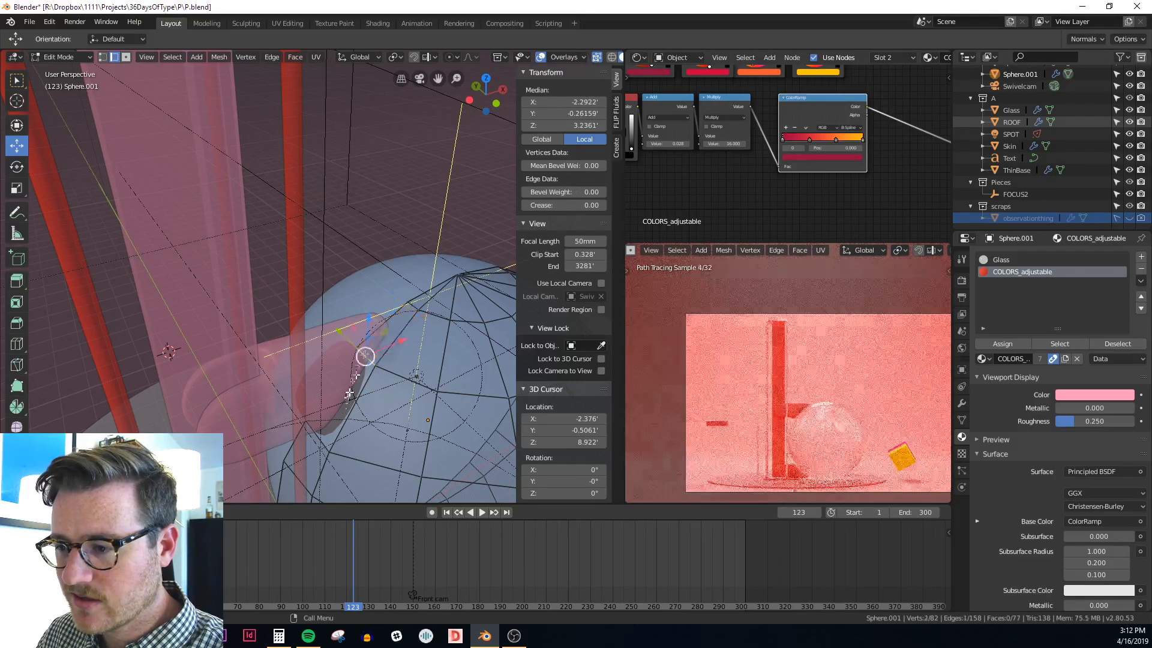
pyautogui.keyDown('shift'); pyautogui.click(317, 437); pyautogui.keyUp('shift')
pyautogui.press('f')
pyautogui.keyDown('shift'); pyautogui.moveTo(413, 381); pyautogui.dragTo(412, 322, button='middle'); pyautogui.keyUp('shift')
pyautogui.press('Tab')
pyautogui.scroll(-2, 412, 345)
pyautogui.press('Tab')
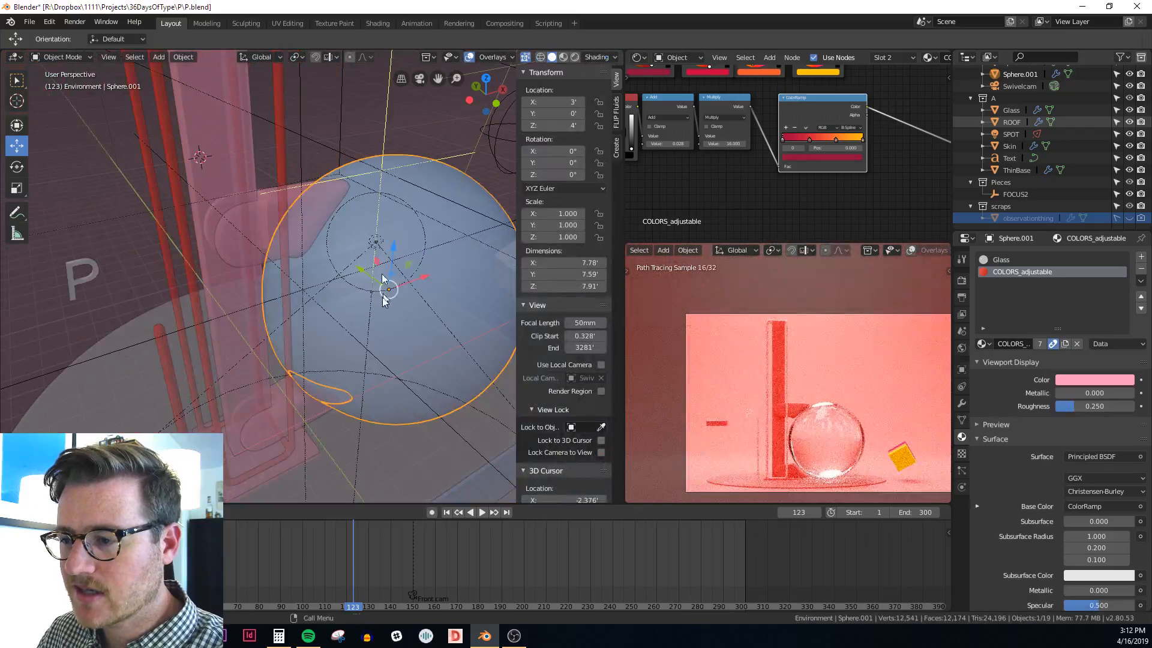
# Extrude the vertex beside the bowl's lower prong opening inward to the mirror centre
pyautogui.scroll(2, 348, 376)
pyautogui.moveTo(348, 377); pyautogui.dragTo(363, 318, button='middle')
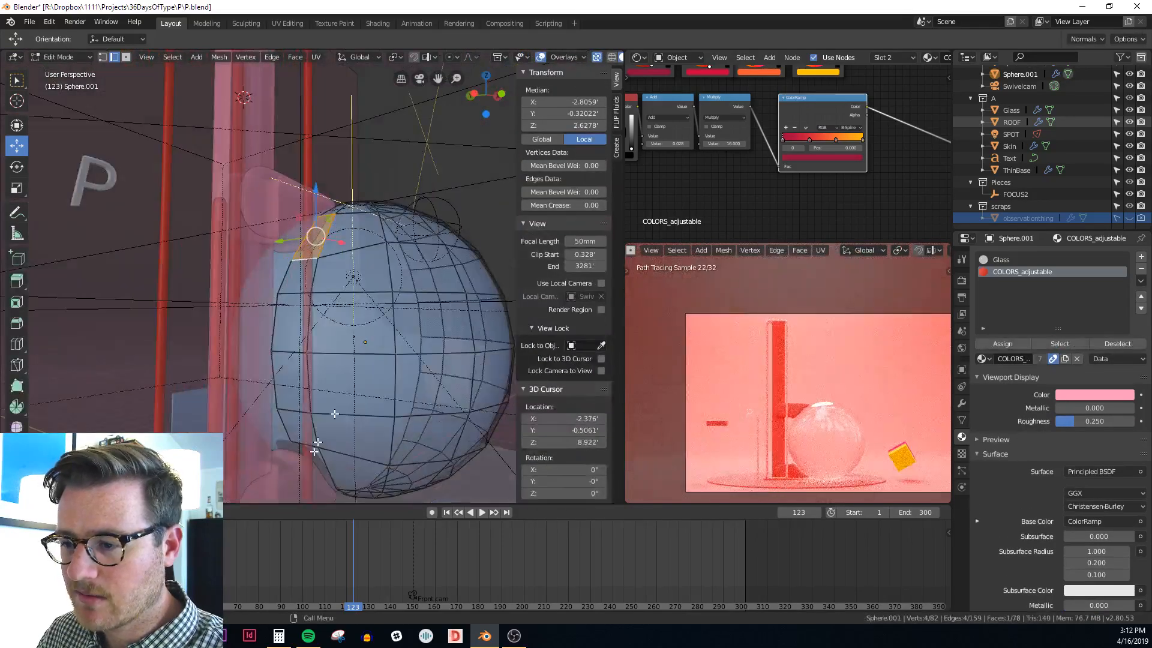
pyautogui.keyDown('shift'); pyautogui.moveTo(316, 450); pyautogui.dragTo(330, 334, button='middle'); pyautogui.keyUp('shift')
pyautogui.scroll(3, 329, 334)
pyautogui.keyDown('shift'); pyautogui.moveTo(371, 390); pyautogui.dragTo(352, 322, button='middle'); pyautogui.keyUp('shift')
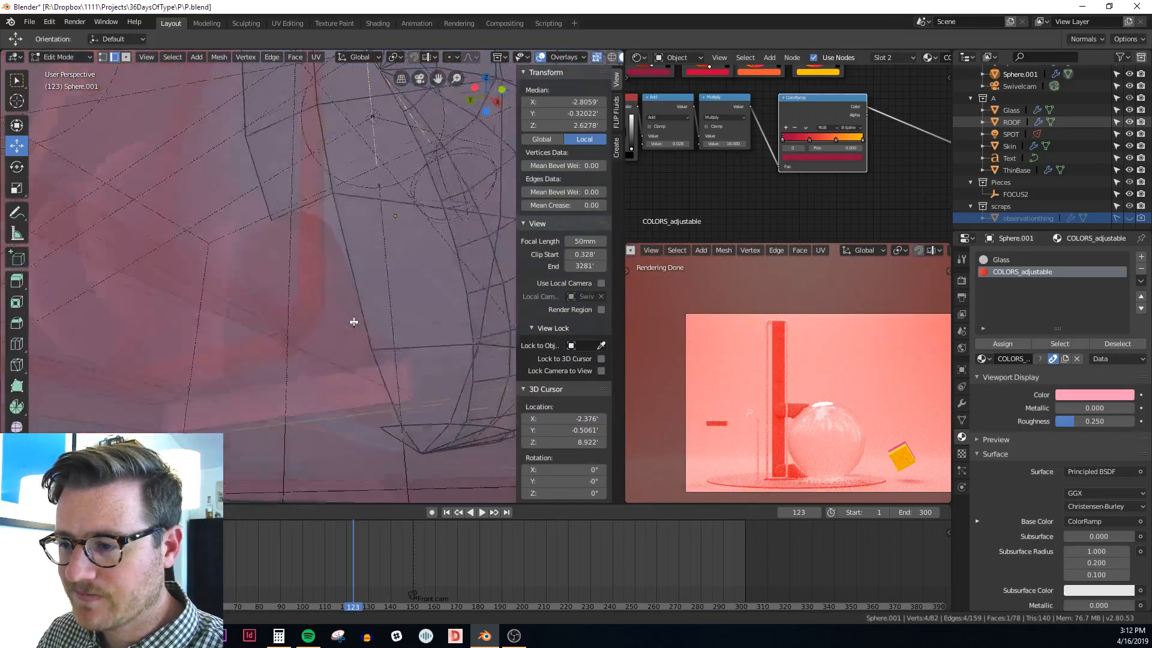
pyautogui.scroll(2, 401, 382)
pyautogui.keyDown('shift'); pyautogui.moveTo(406, 383); pyautogui.dragTo(403, 396, button='middle'); pyautogui.keyUp('shift')
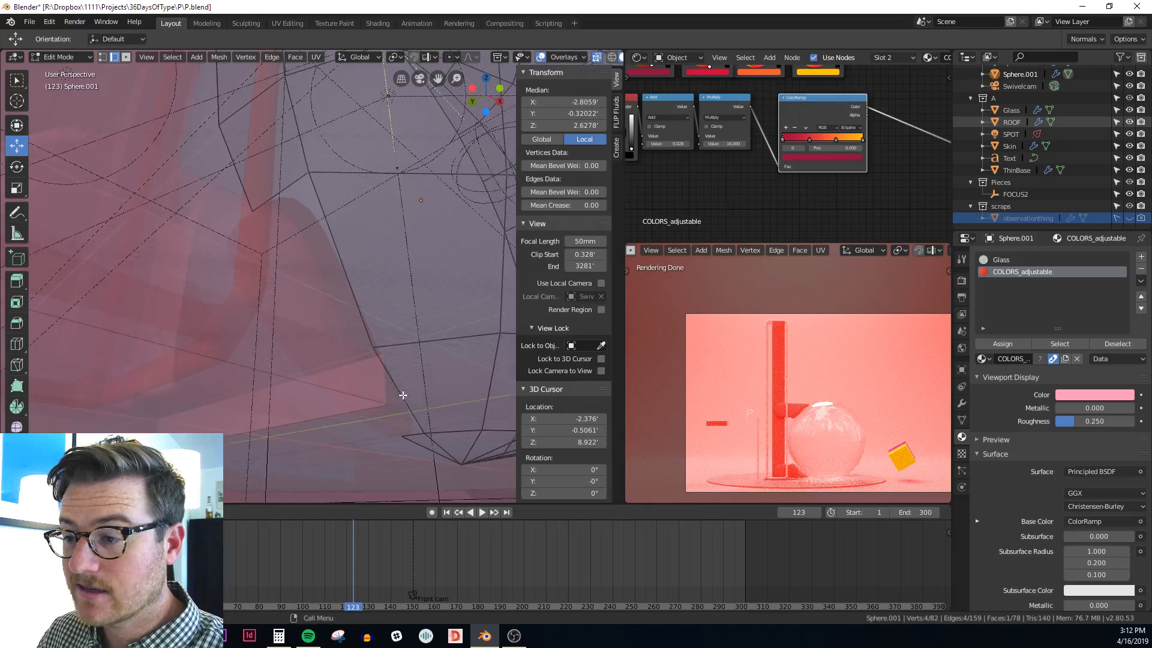
pyautogui.press('1')
pyautogui.click(384, 360)
pyautogui.press('e')
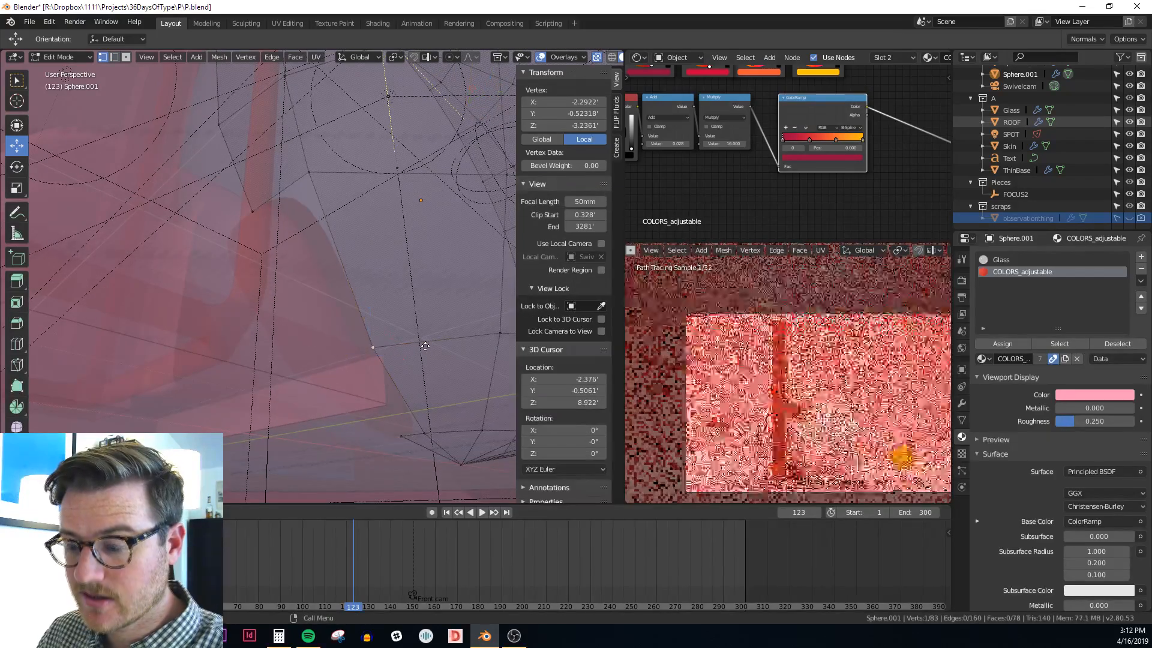
pyautogui.click(316, 354)
# Fill the bowl's lower prong opening with two faces between its facing edges and leave Edit Mode
pyautogui.press('2')
pyautogui.hotkey('alt', 'a')
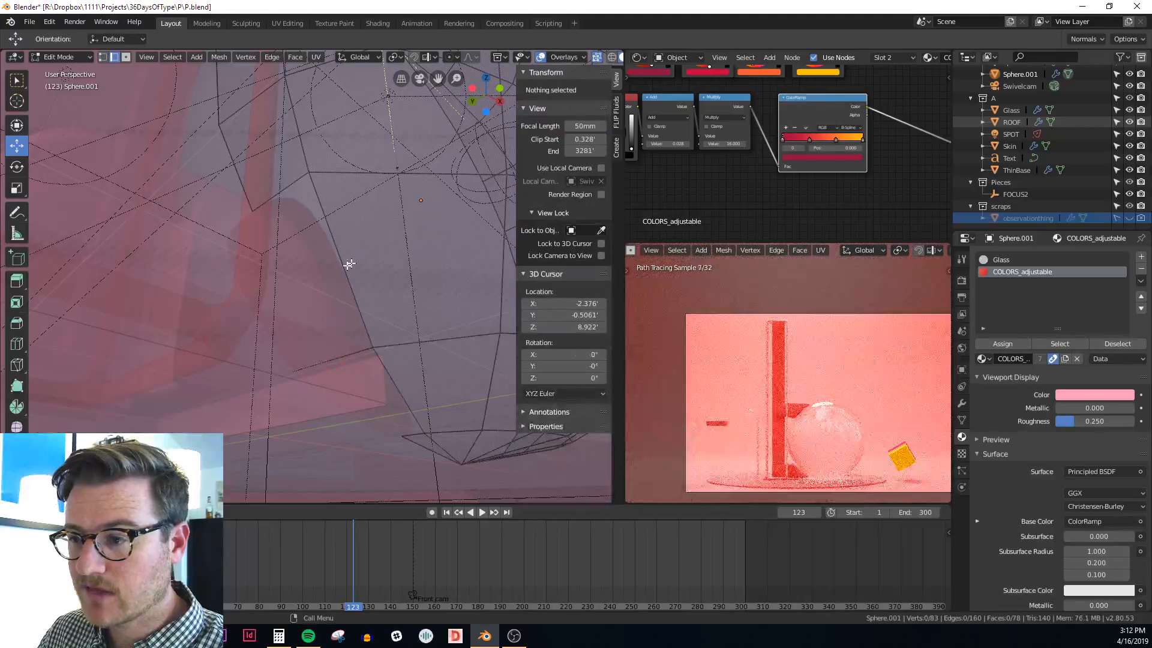
pyautogui.click(348, 354)
pyautogui.press('f')
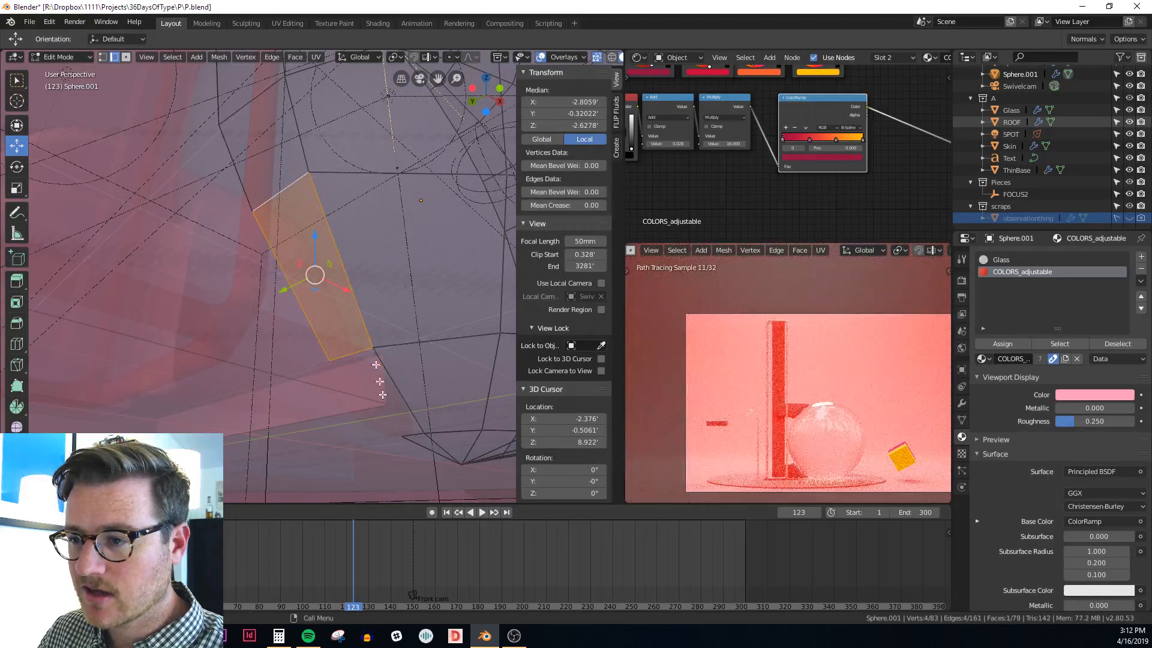
pyautogui.click(414, 431)
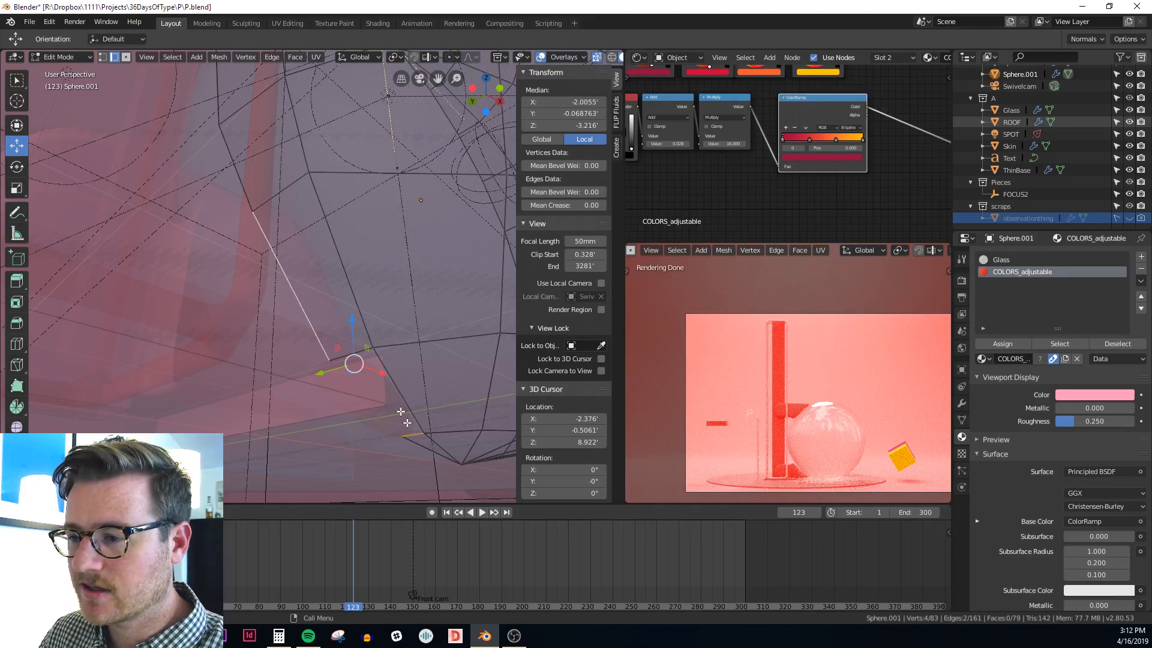
pyautogui.click(406, 436)
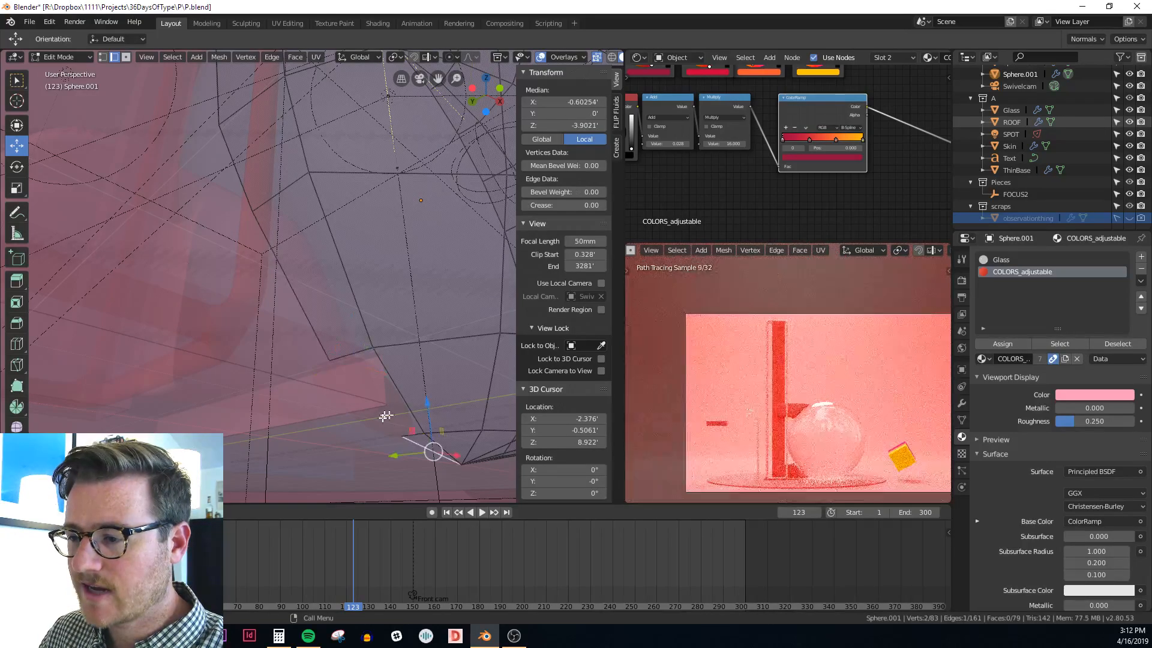
pyautogui.click(364, 352)
pyautogui.keyDown('shift'); pyautogui.click(420, 438); pyautogui.keyUp('shift')
pyautogui.press('f')
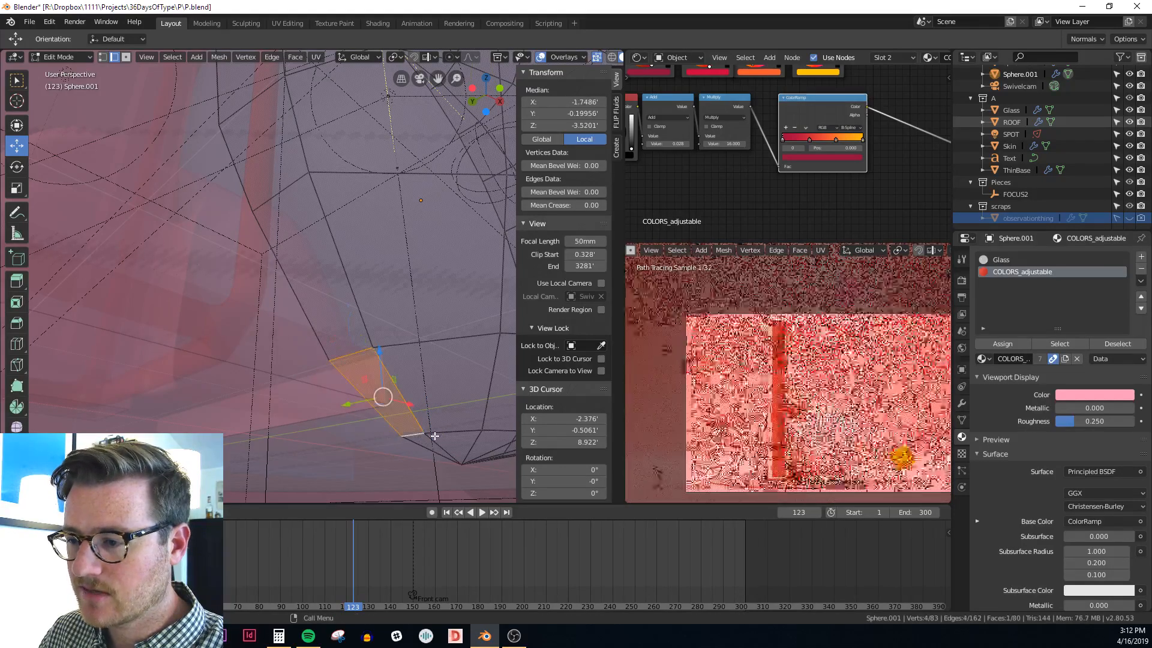
pyautogui.press('Tab')
pyautogui.moveTo(434, 338); pyautogui.dragTo(372, 358, button='middle')
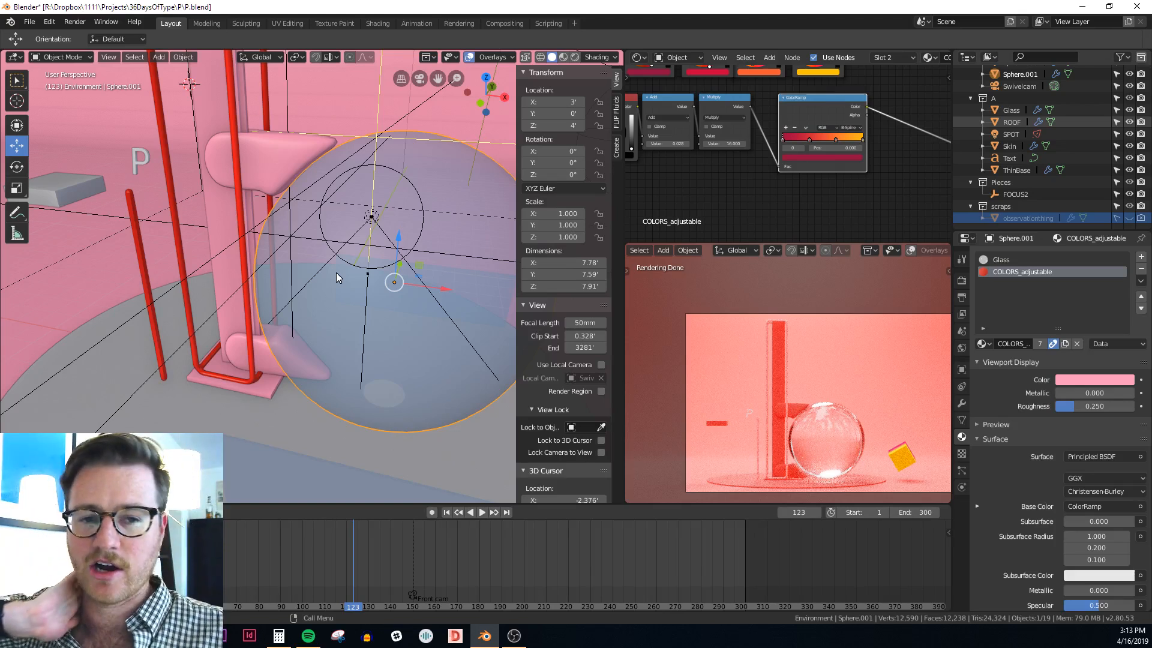
# In the prongs mesh, add a loop cut near the sphere-side edge of the upper prong and another on the lower prong
pyautogui.moveTo(146, 235); pyautogui.dragTo(276, 235, button='middle')
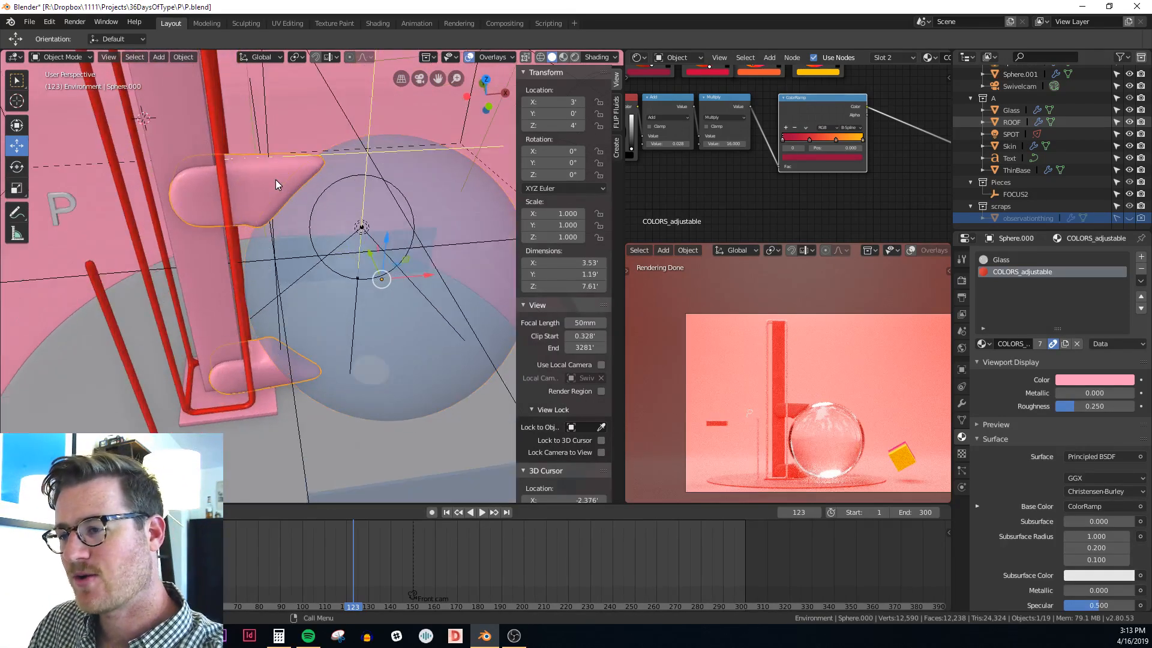
pyautogui.press('Tab')
pyautogui.moveTo(360, 195); pyautogui.dragTo(344, 220, button='middle')
pyautogui.scroll(2, 351, 198)
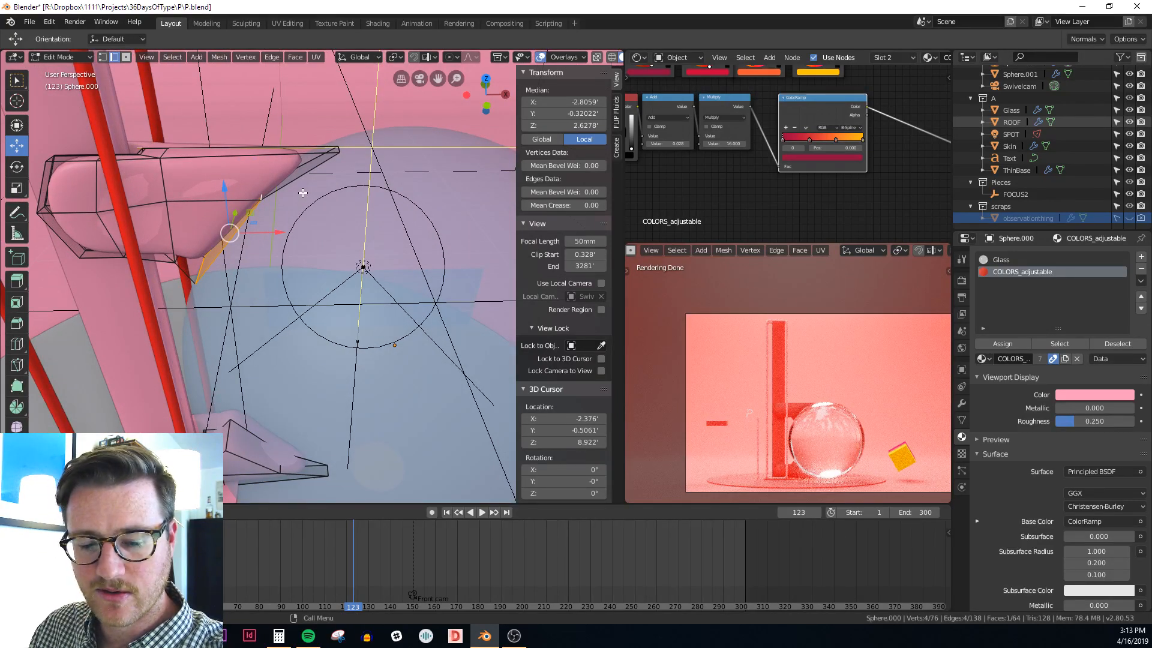
pyautogui.hotkey('alt', 'a')
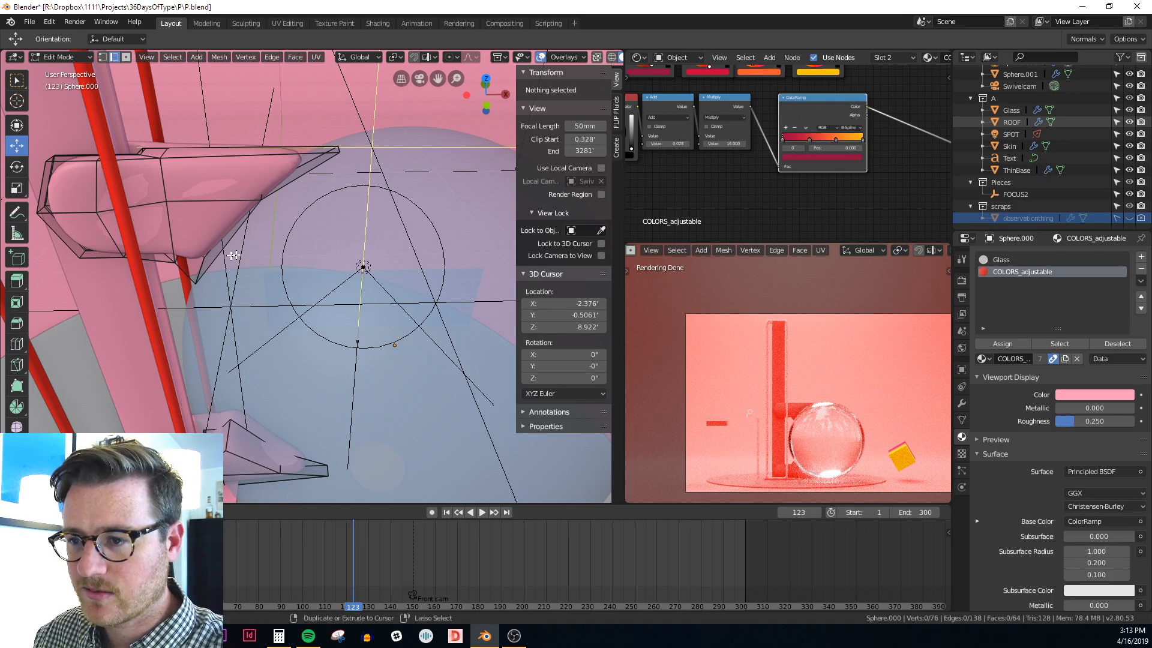
pyautogui.click(195, 268)
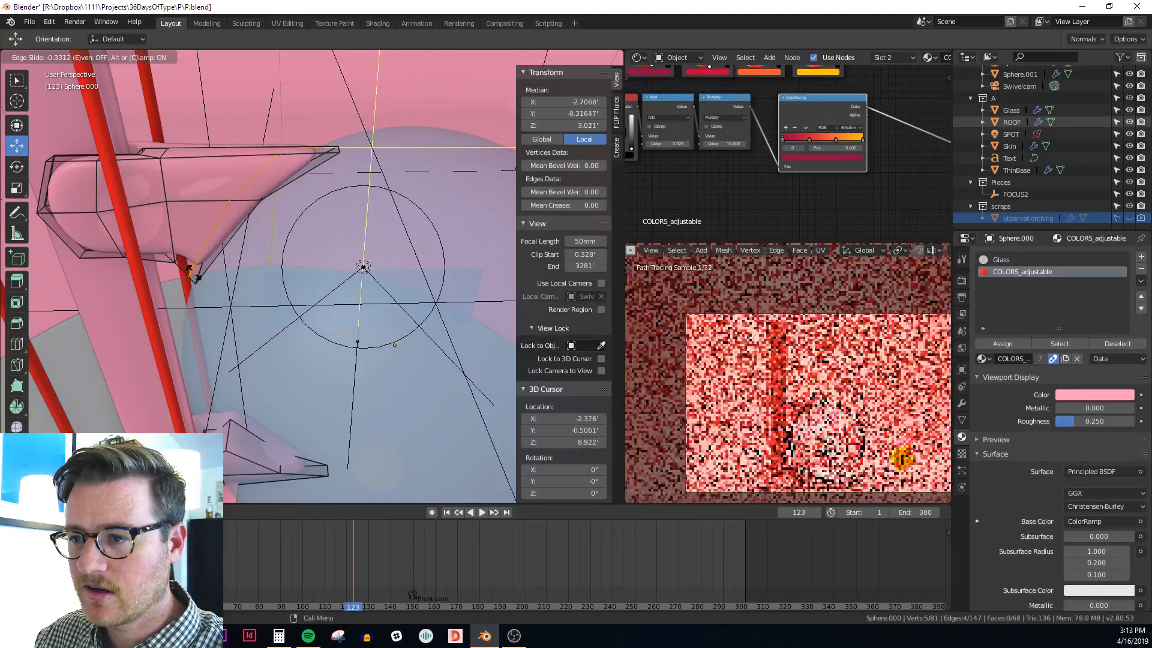
pyautogui.click(196, 273)
pyautogui.moveTo(247, 404); pyautogui.dragTo(272, 392, button='middle')
pyautogui.click(237, 400)
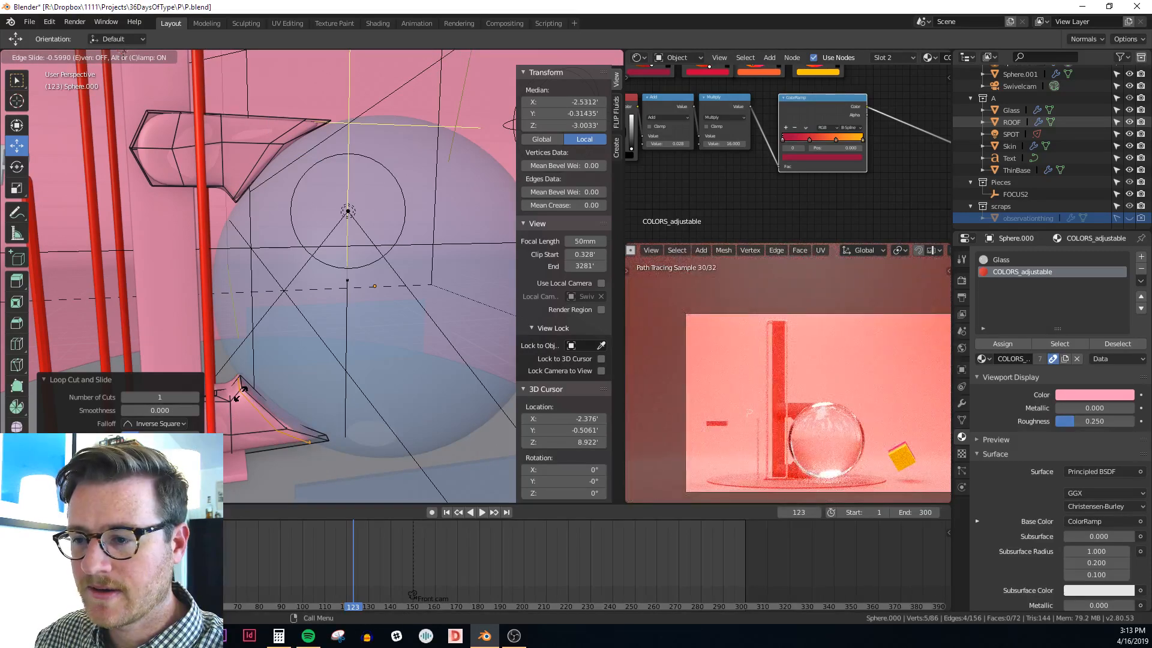
pyautogui.click(333, 354)
# In front view with X-ray on, move the sphere-facing vertices of both prongs 0.352' along X into the sphere
pyautogui.press('KP_1')
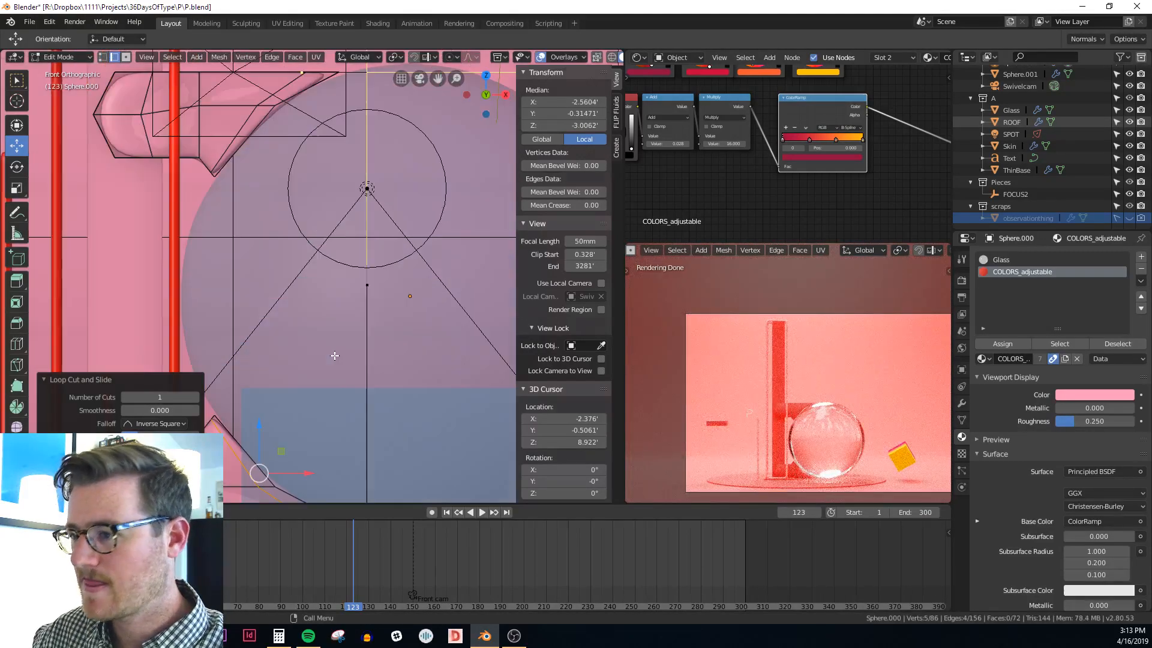
pyautogui.hotkey('alt', 'z')
pyautogui.scroll(-3, 335, 354)
pyautogui.keyDown('shift'); pyautogui.moveTo(339, 326); pyautogui.dragTo(355, 301, button='middle'); pyautogui.keyUp('shift')
pyautogui.press('1')
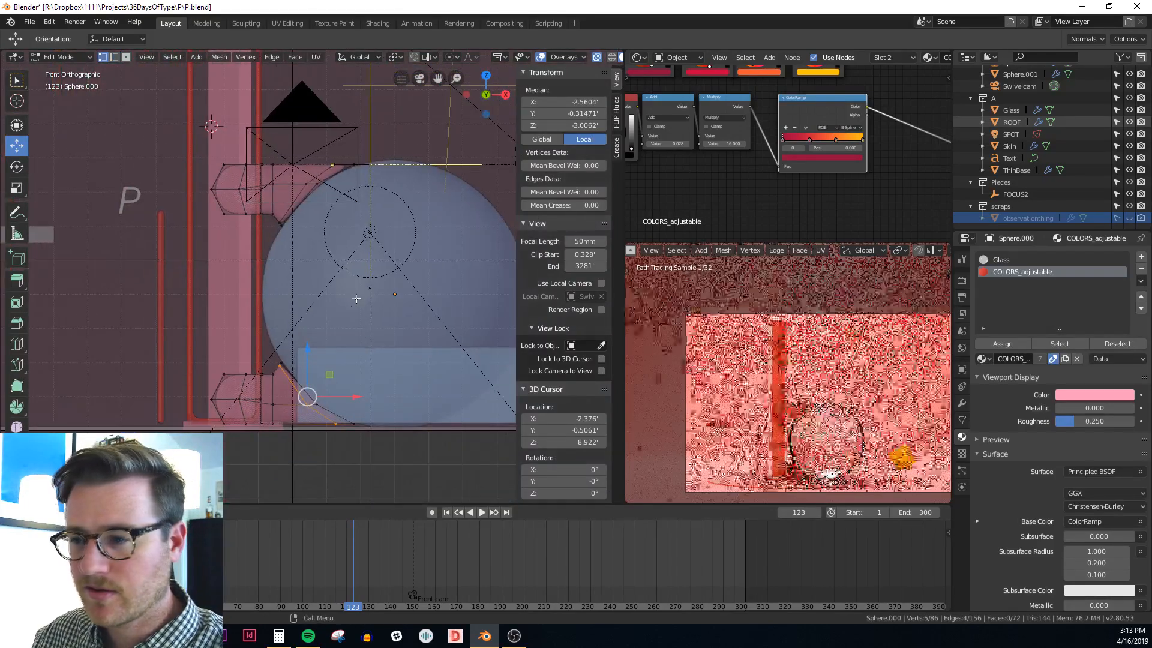
pyautogui.hotkey('alt', 'a')
pyautogui.press('c')
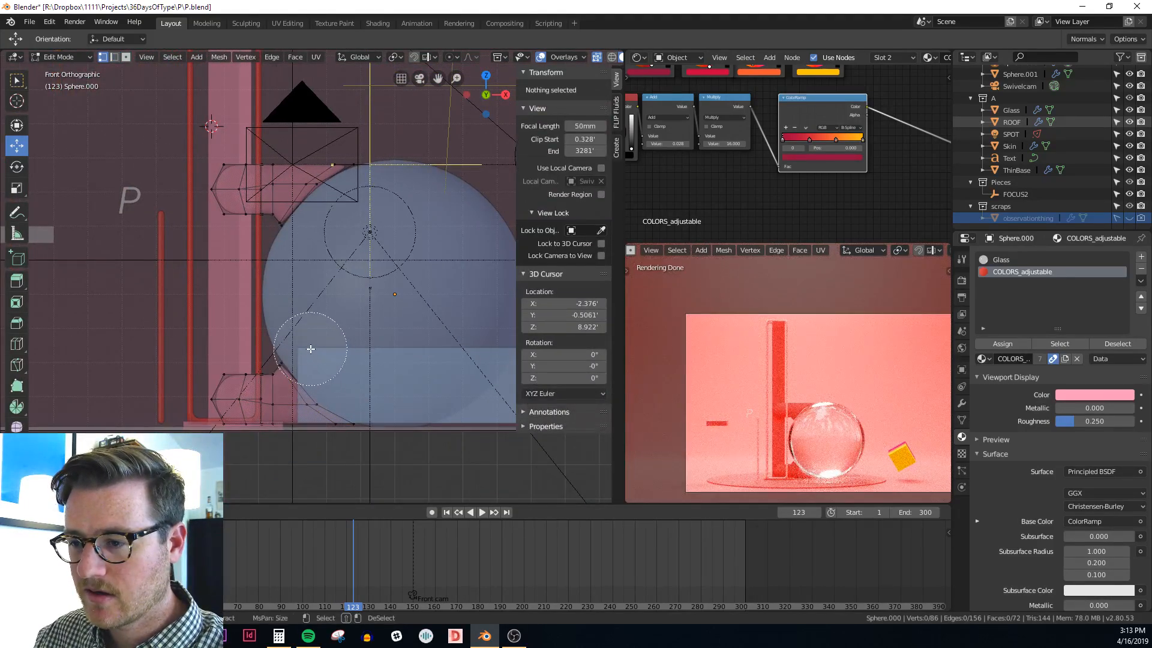
pyautogui.moveTo(310, 348); pyautogui.dragTo(309, 399)
pyautogui.click(309, 238)
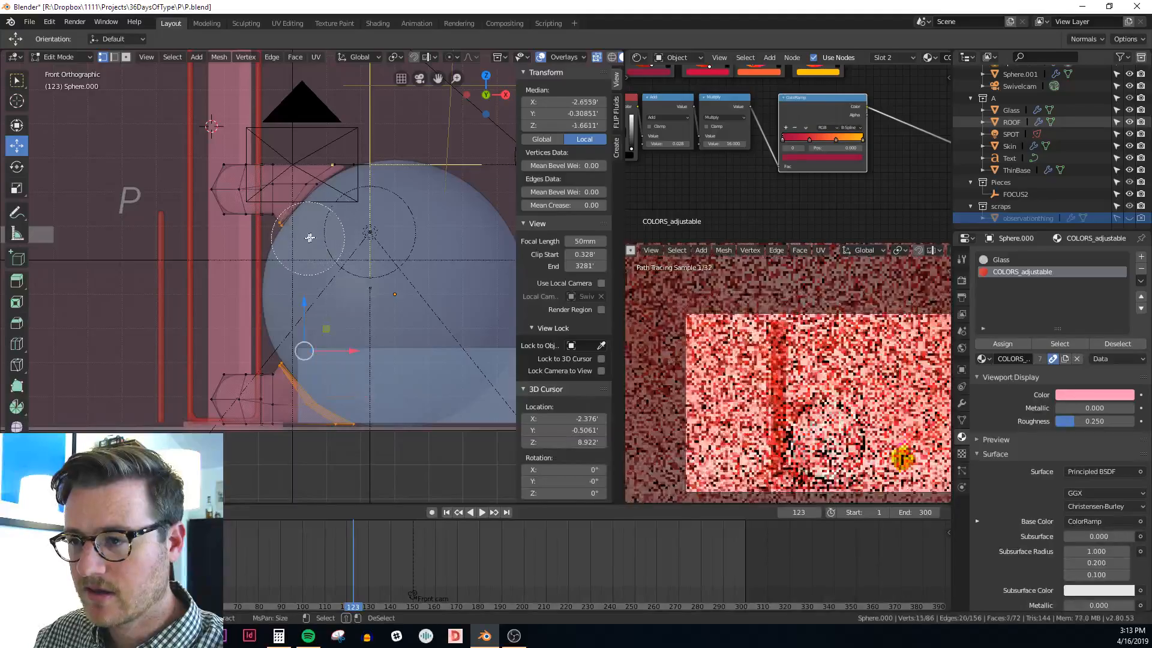
pyautogui.moveTo(309, 238); pyautogui.dragTo(341, 190)
pyautogui.press('Escape')
pyautogui.moveTo(363, 293); pyautogui.dragTo(376, 292)
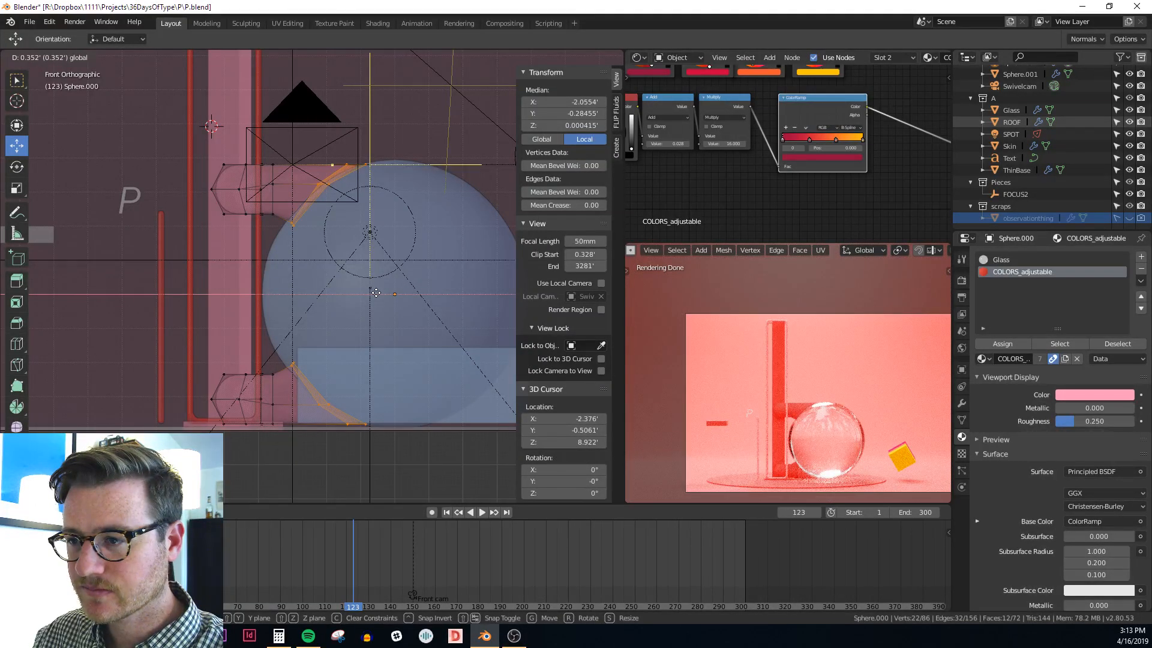
pyautogui.moveTo(376, 292); pyautogui.dragTo(376, 293)
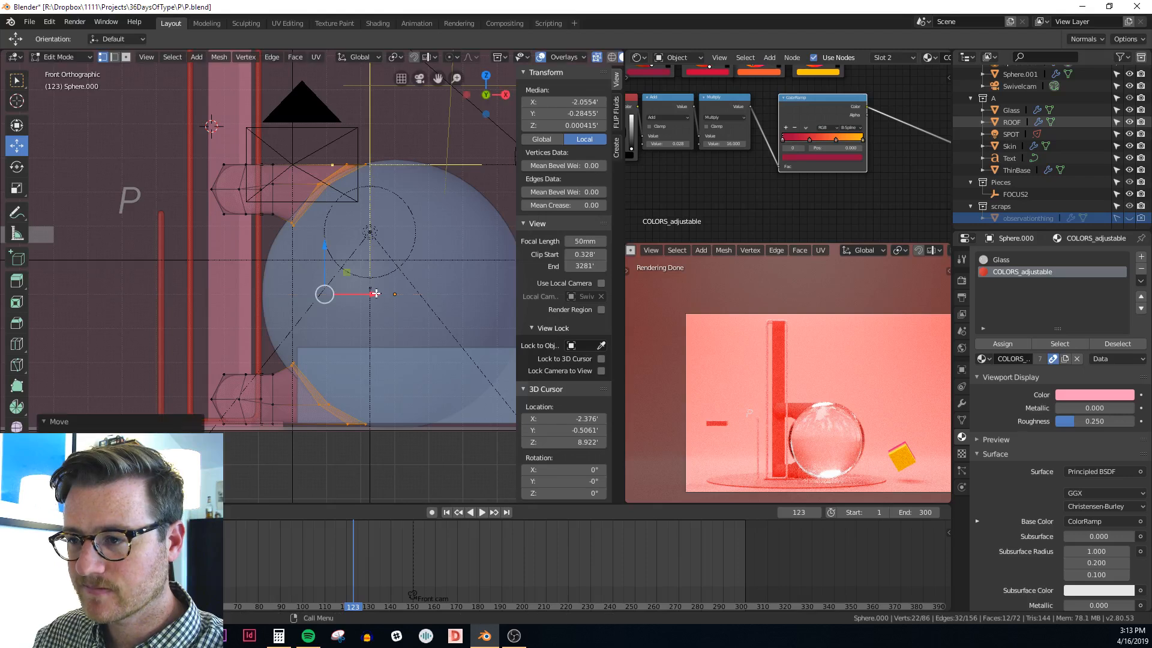
pyautogui.press('Tab')
pyautogui.moveTo(399, 191); pyautogui.dragTo(321, 253, button='middle')
# Move the inner tip vertices of both prongs about 0.13' back along X toward the pillar and leave Edit Mode
pyautogui.press('Tab')
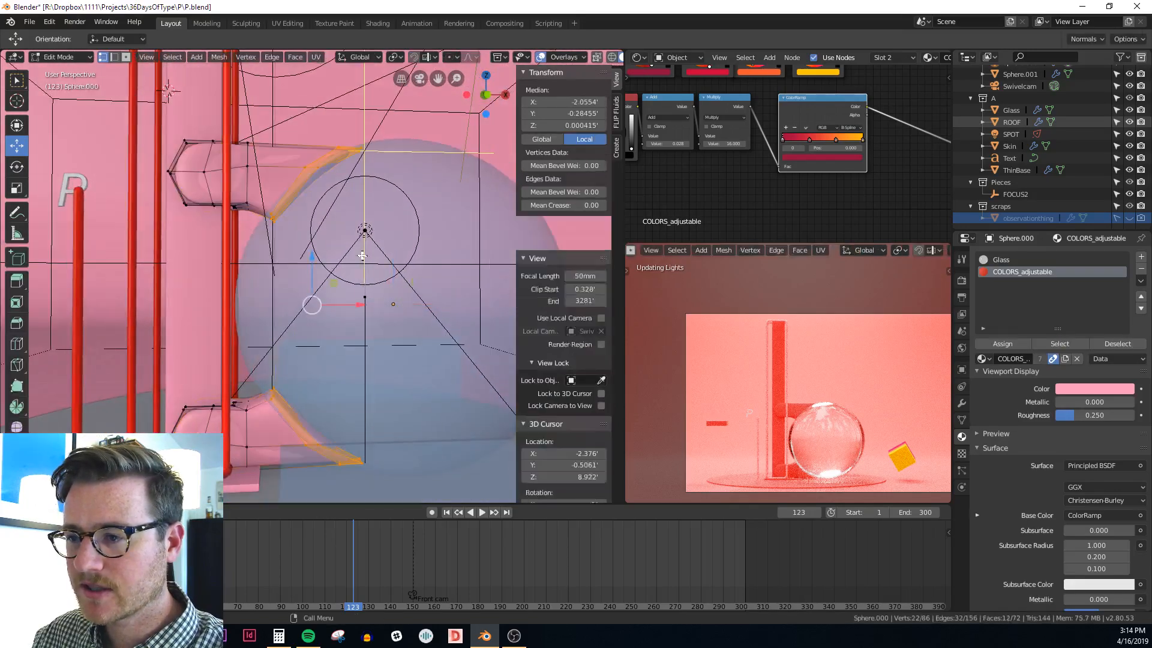
pyautogui.hotkey('alt', 'z')
pyautogui.scroll(-1, 318, 253)
pyautogui.hotkey('alt', 'a')
pyautogui.press('c')
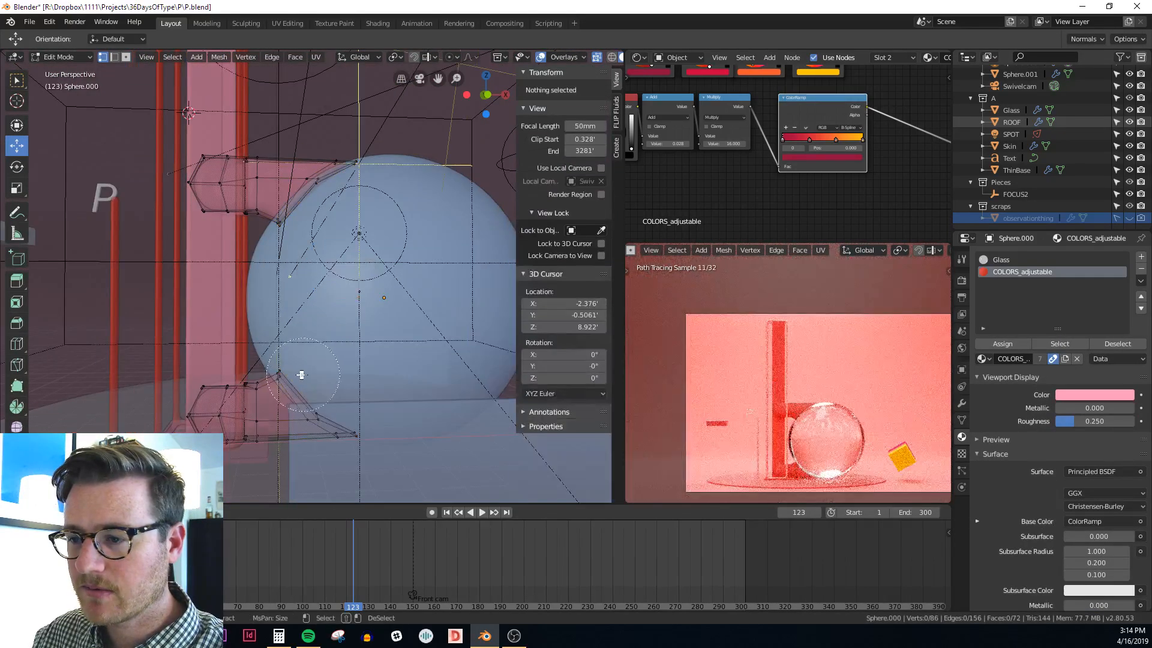
pyautogui.click(298, 361)
pyautogui.moveTo(299, 258); pyautogui.dragTo(296, 247)
pyautogui.rightClick(296, 246)
pyautogui.moveTo(296, 246); pyautogui.dragTo(327, 270, button='middle')
pyautogui.hotkey('alt', 'z')
pyautogui.scroll(1, 321, 279)
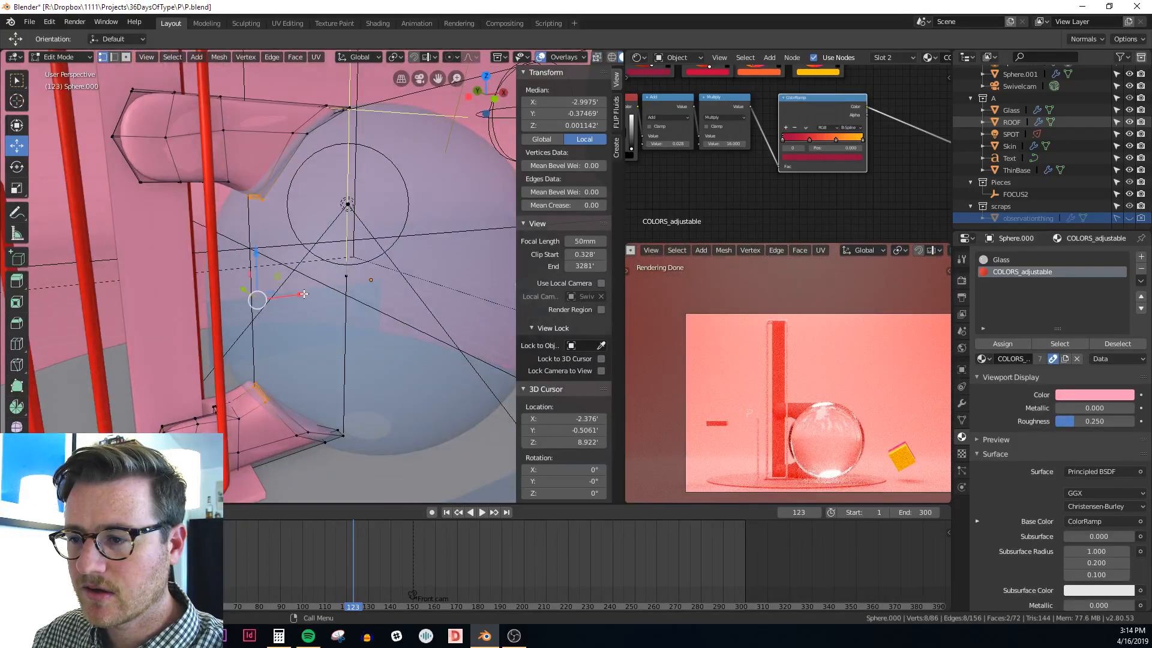
pyautogui.moveTo(302, 297); pyautogui.dragTo(251, 300)
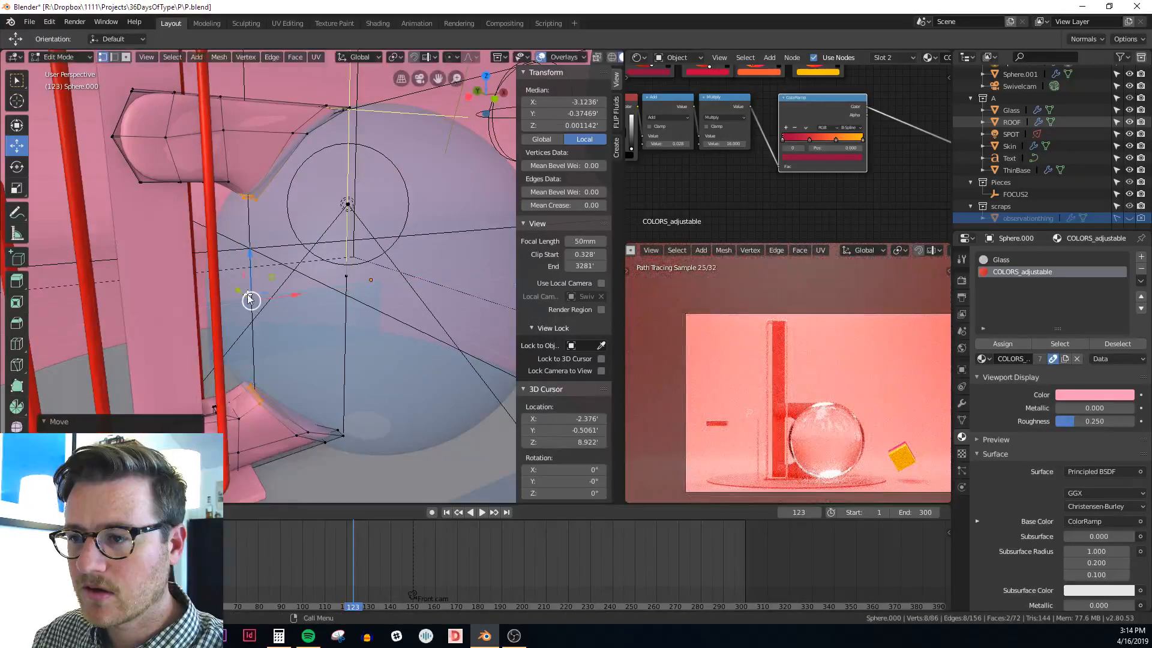
pyautogui.press('Tab')
# Select the glass sphere bowl and apply its Mirror modifier
pyautogui.moveTo(259, 268); pyautogui.dragTo(338, 290, button='middle')
pyautogui.click(368, 311)
pyautogui.scroll(-1, 379, 340)
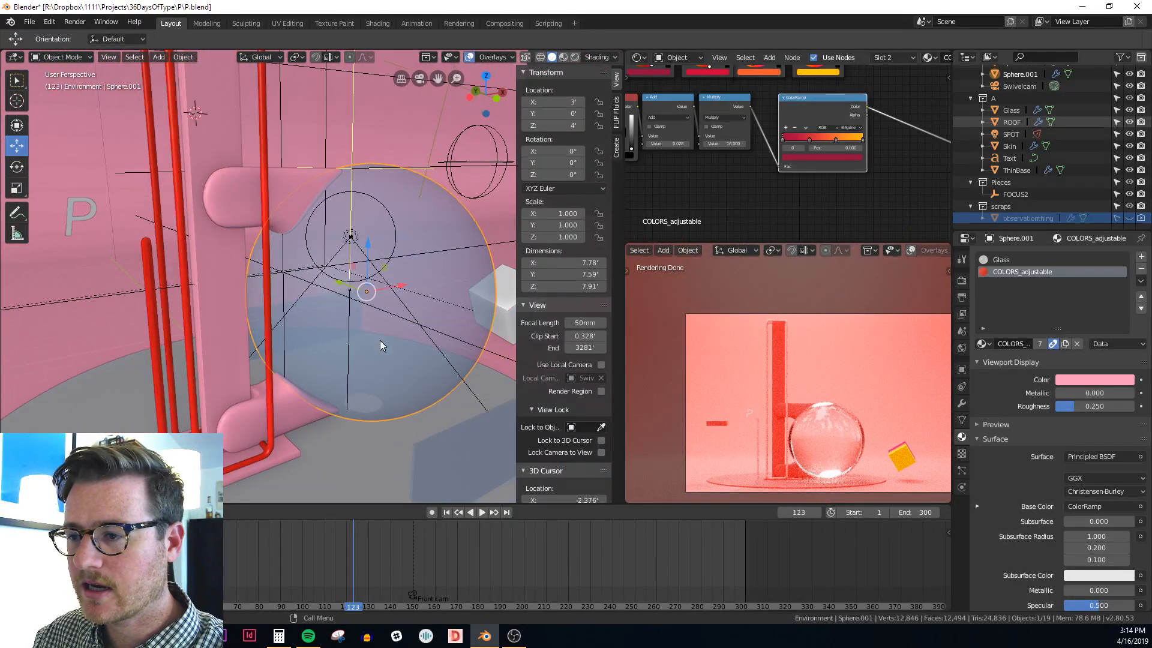
pyautogui.moveTo(379, 341); pyautogui.dragTo(319, 315, button='middle')
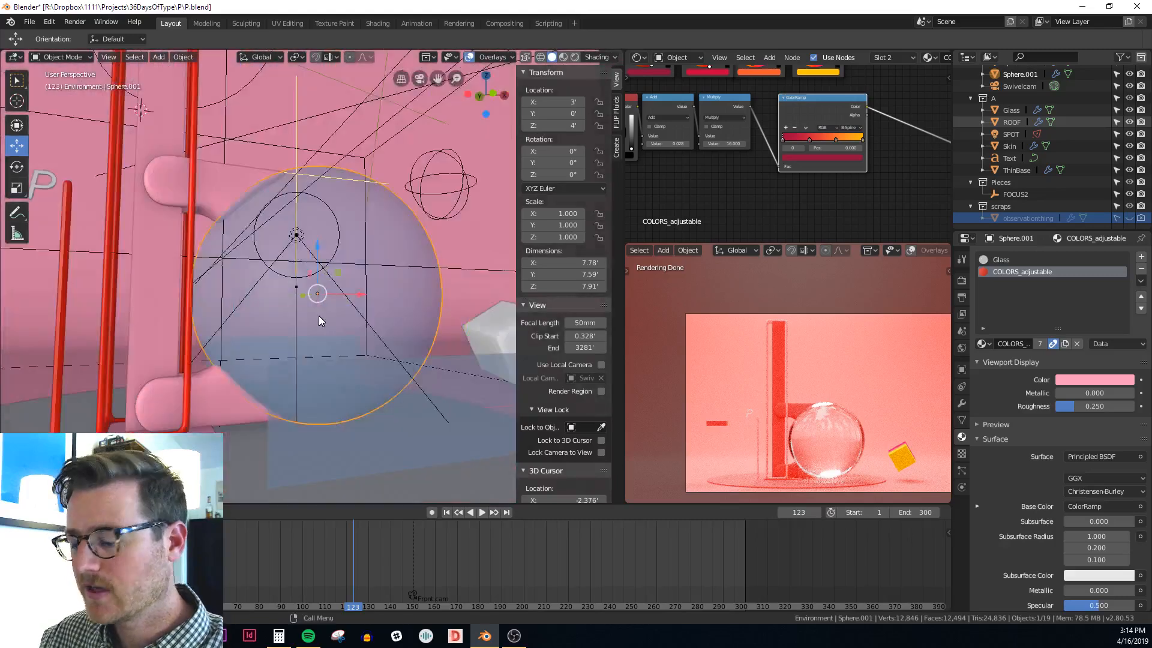
pyautogui.press('KP_1')
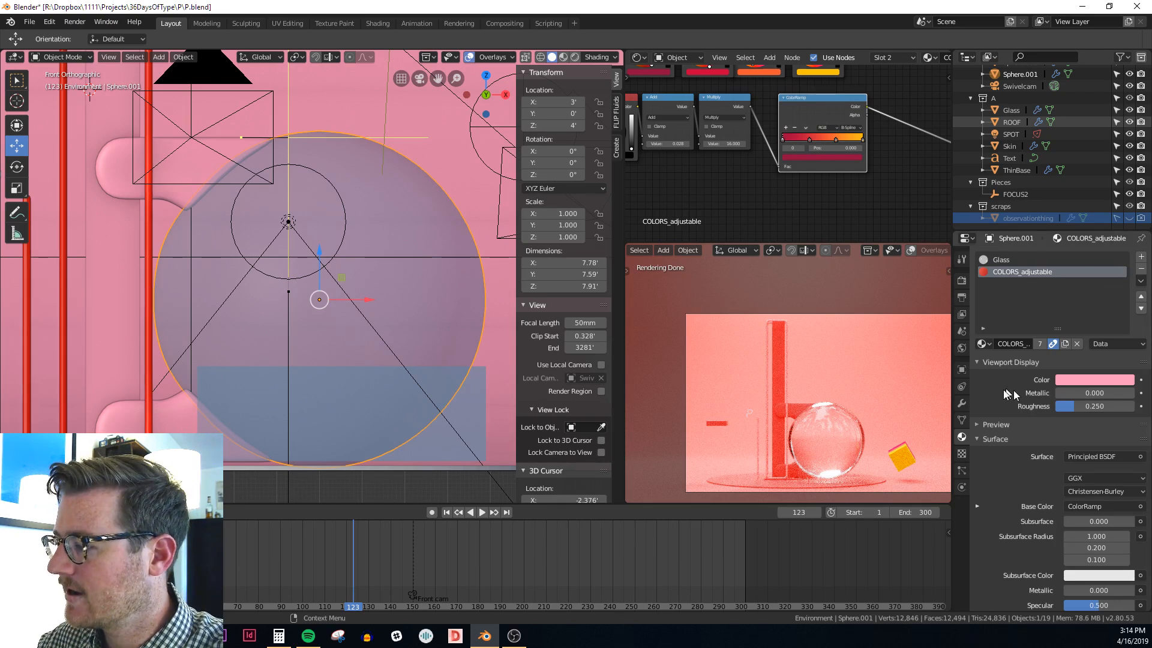
pyautogui.click(962, 404)
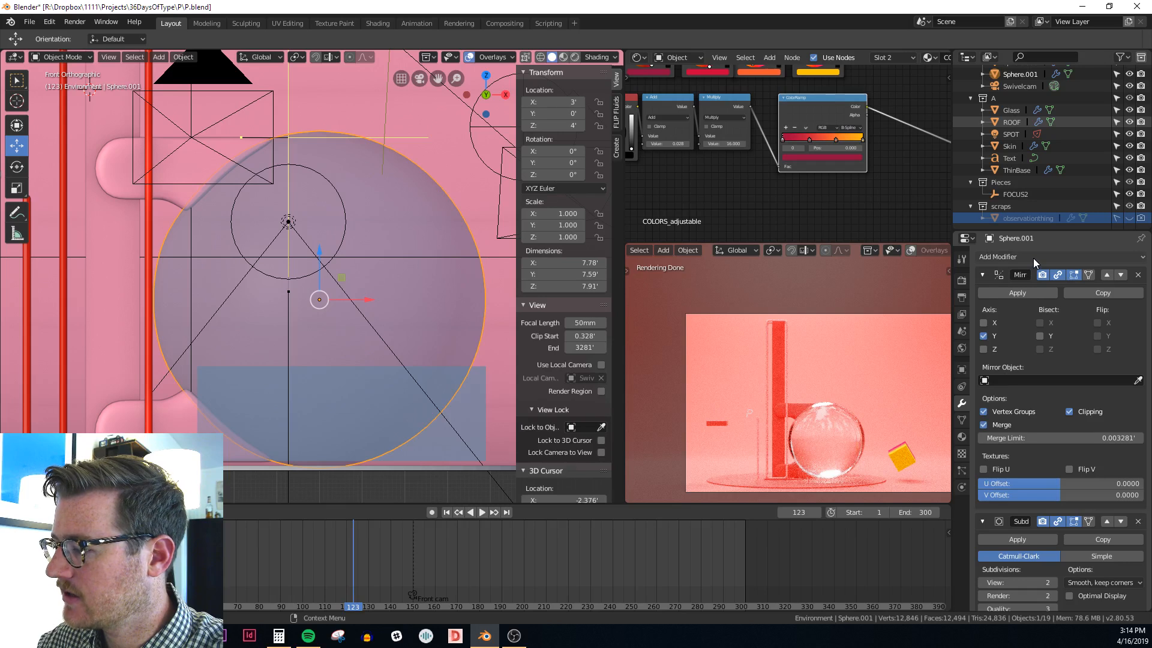
pyautogui.click(1138, 275)
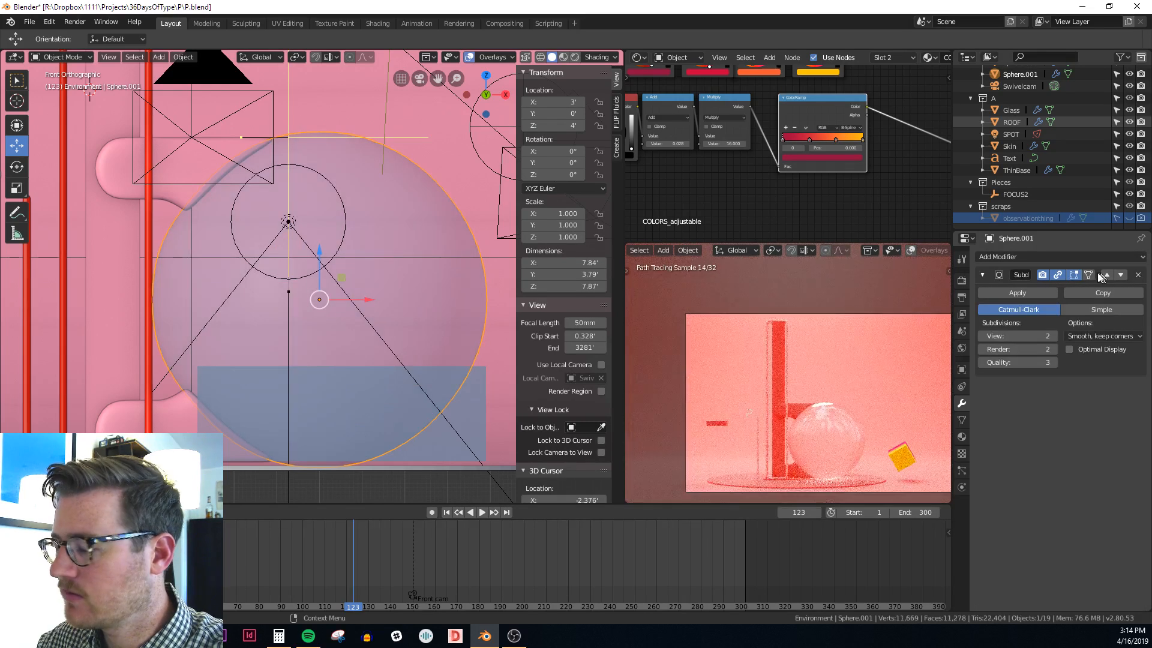
pyautogui.hotkey('ctrl', 'z')
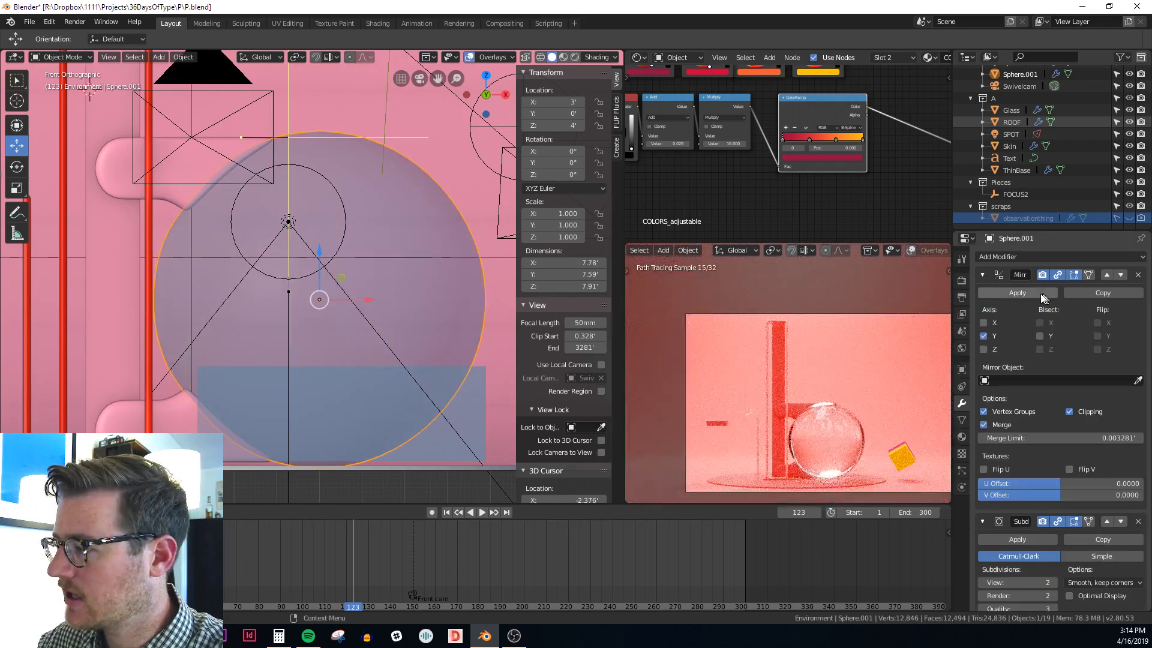
pyautogui.click(1038, 294)
# Add a Solidify modifier to the glass bowl with a thickness of 0.1328'
pyautogui.click(1049, 258)
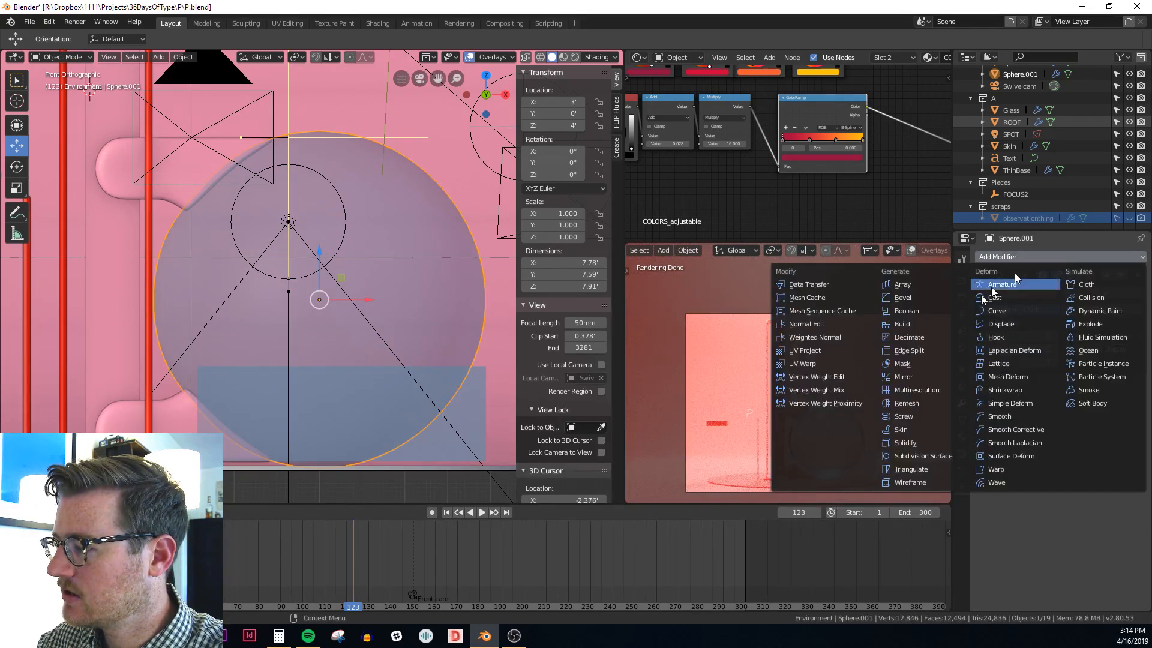
pyautogui.click(907, 442)
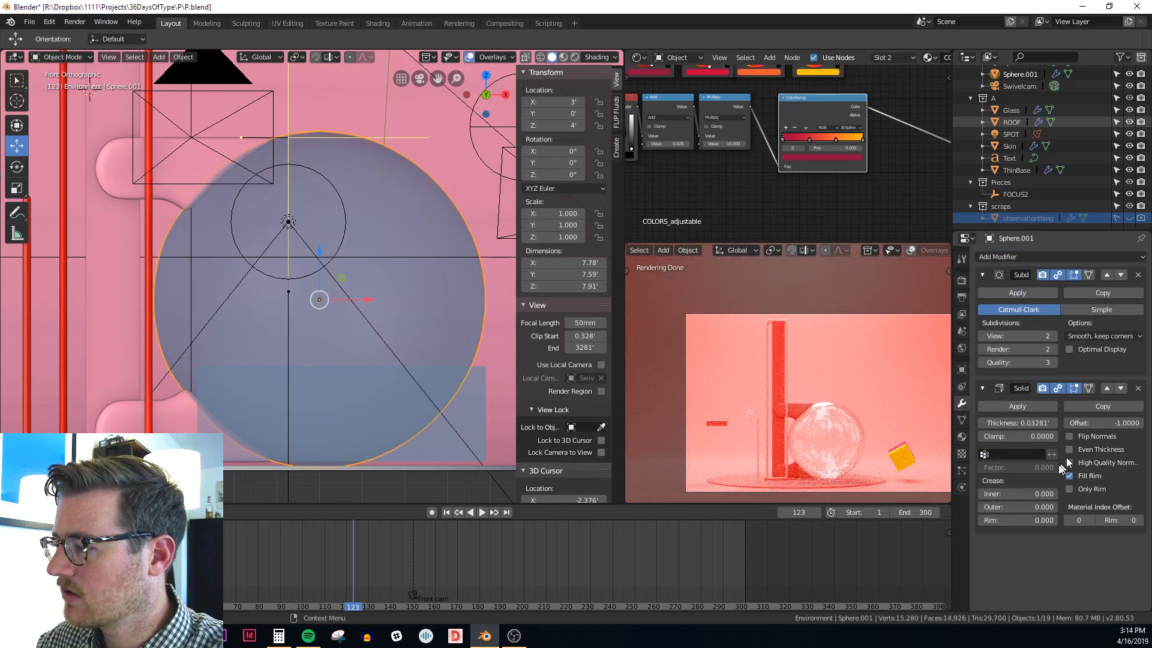
pyautogui.moveTo(1018, 423)
pyautogui.mouseDown()
pyautogui.moveTo(1065, 423)
pyautogui.moveTo(1040, 423)
pyautogui.mouseUp()
pyautogui.moveTo(458, 283); pyautogui.dragTo(417, 267, button='middle')
pyautogui.hotkey('alt', 'z')
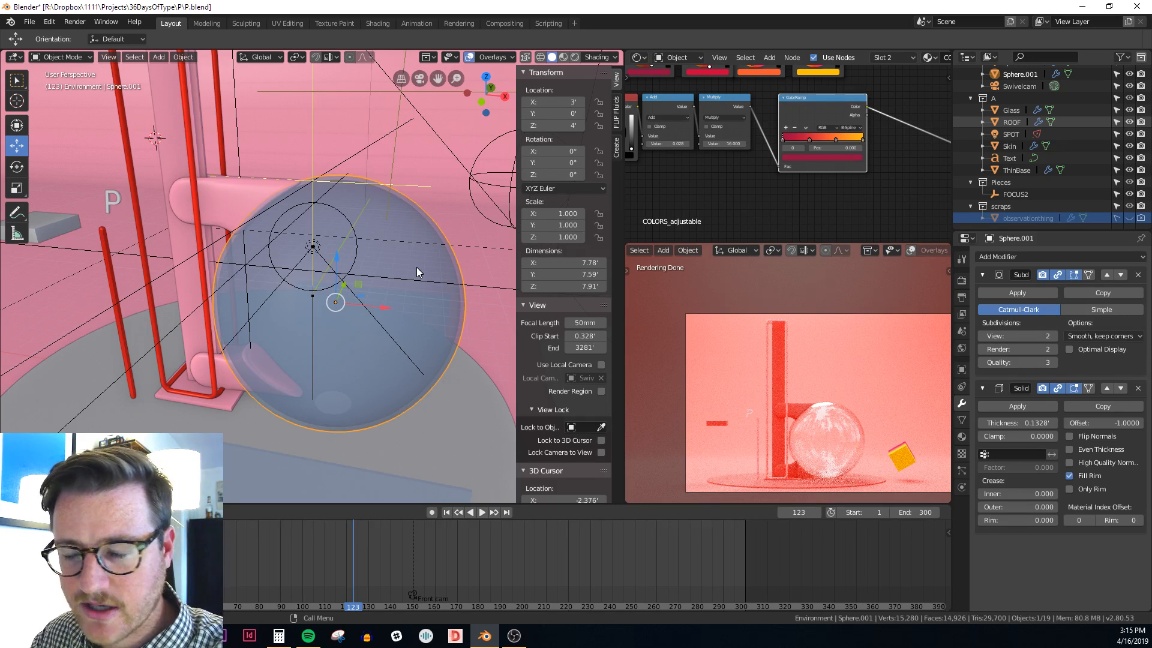
pyautogui.moveTo(417, 268); pyautogui.dragTo(441, 317, button='middle')
# In front view, snap the 3D cursor to the selected glass bowl
pyautogui.press('KP_1')
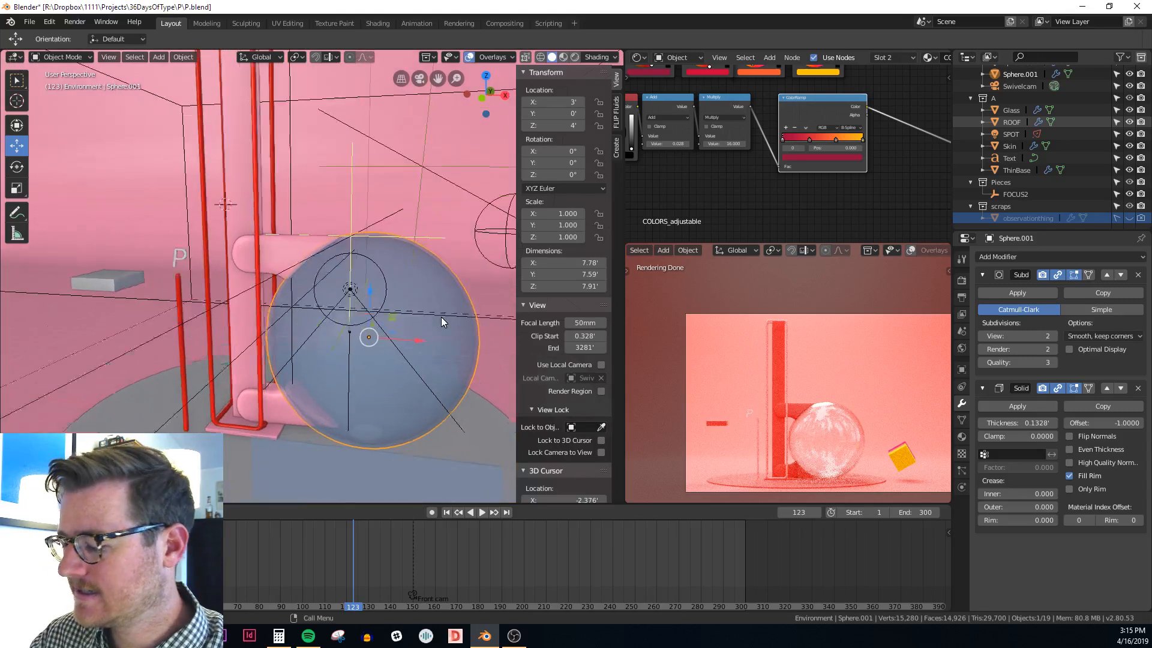
pyautogui.press('KP_Decimal')
pyautogui.hotkey('shift', 's')
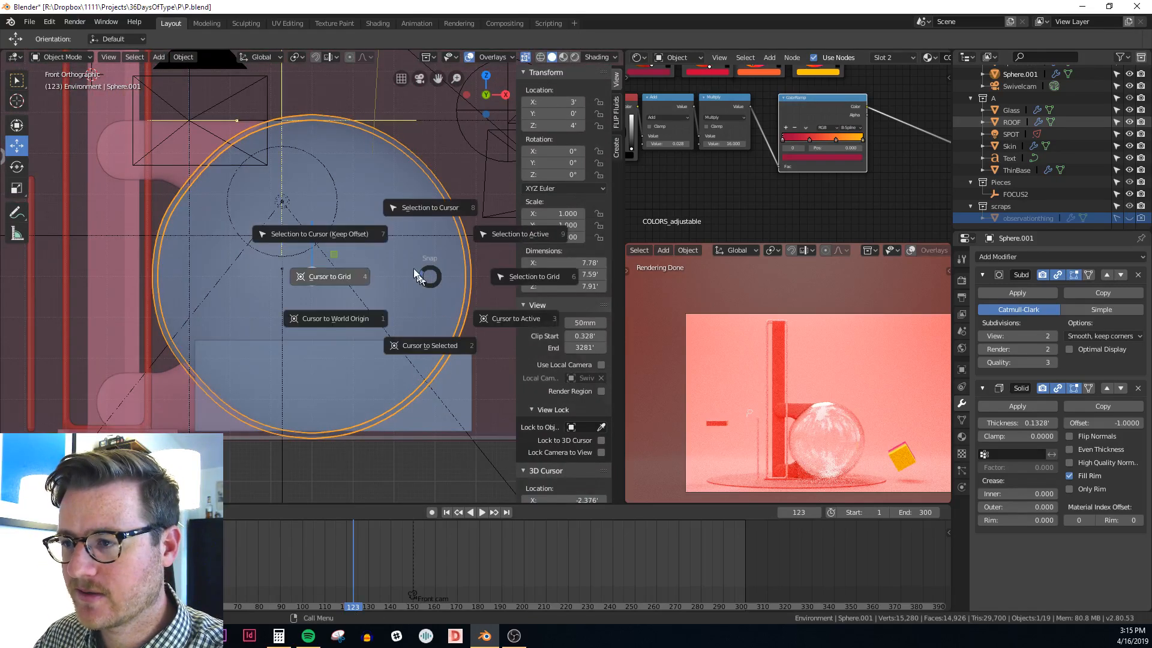
pyautogui.click(445, 354)
# Add a mesh circle with 64 vertices at the 3D cursor inside the bowl
pyautogui.hotkey('shift', 'a')
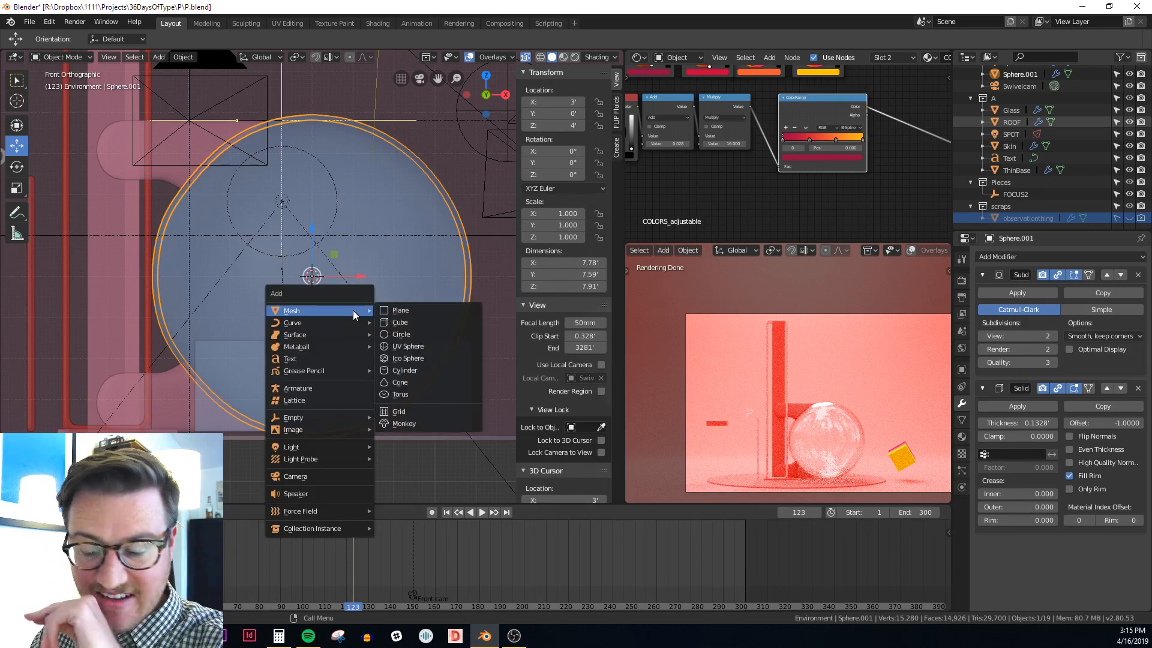
pyautogui.click(422, 335)
pyautogui.moveTo(417, 265); pyautogui.dragTo(381, 304, button='middle')
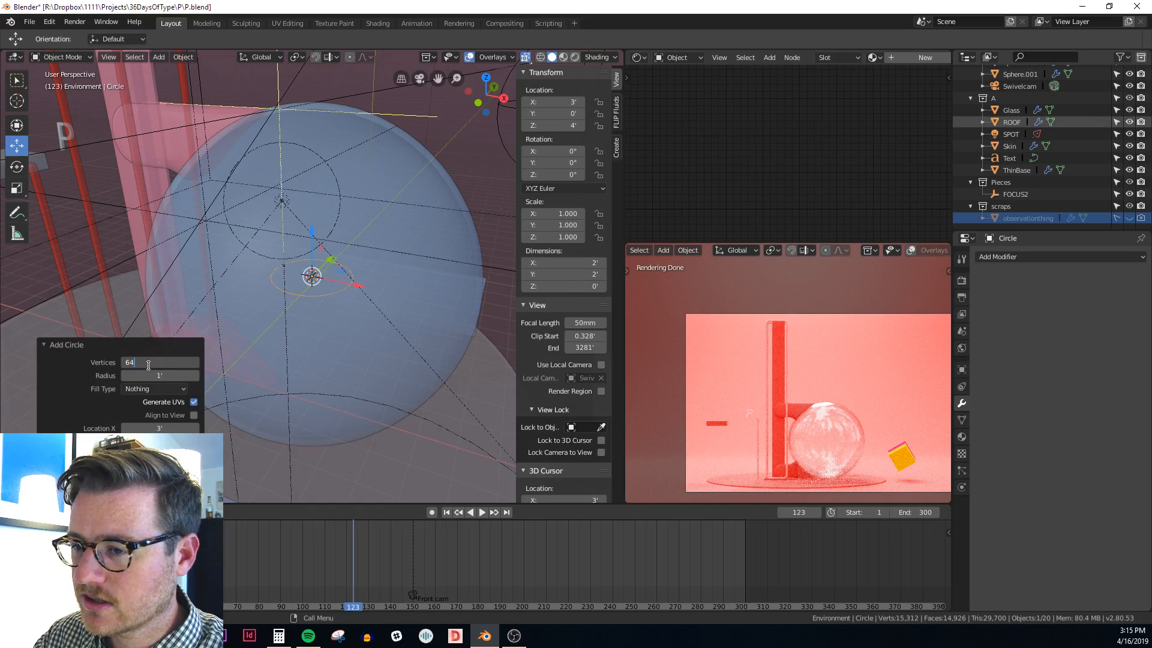
pyautogui.press('Return')
# Scale the circle up until it nearly spans the glass sphere, and fill it with a face
pyautogui.keyDown('shift'); pyautogui.moveTo(244, 301); pyautogui.dragTo(361, 246, button='middle'); pyautogui.keyUp('shift')
pyautogui.press('Tab')
pyautogui.press('s')
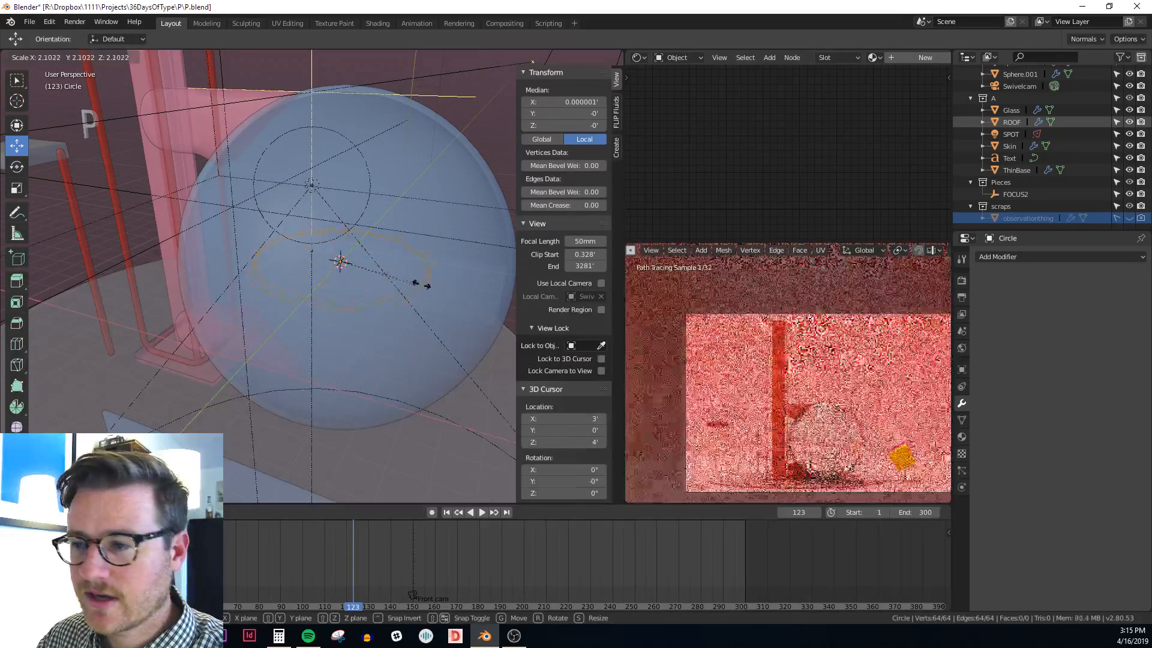
pyautogui.click(477, 339)
pyautogui.press('f')
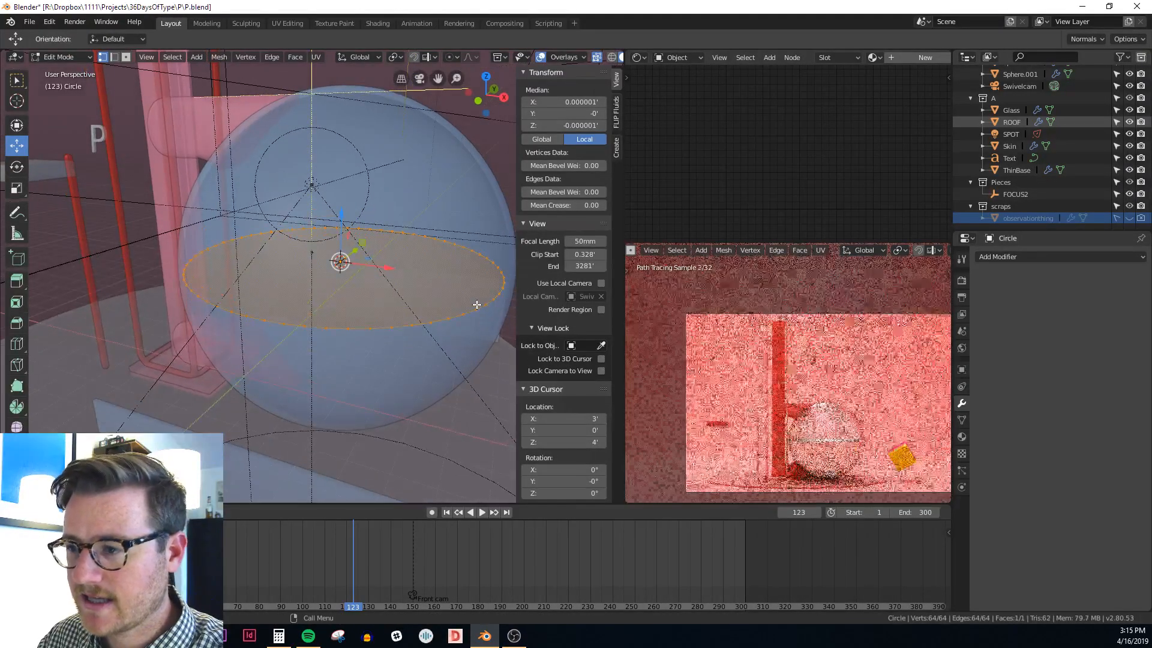
# In front view, extrude the circle face down about 0.34' and move the whole disc down about 2.07' inside the bowl
pyautogui.press('KP_1')
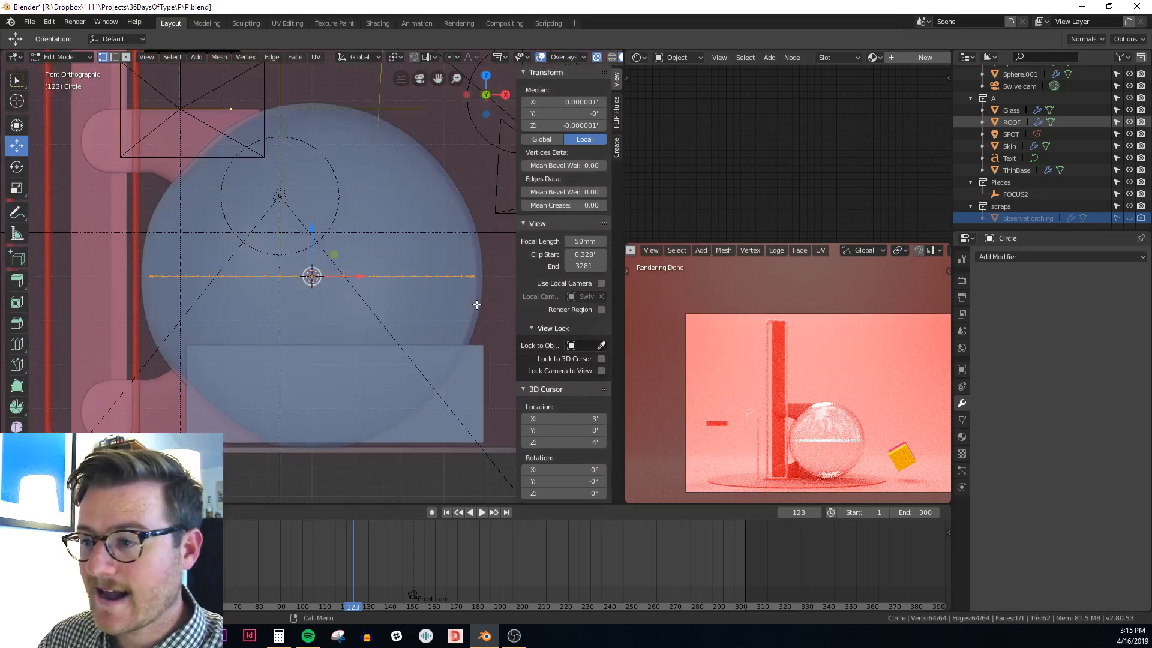
pyautogui.press('e')
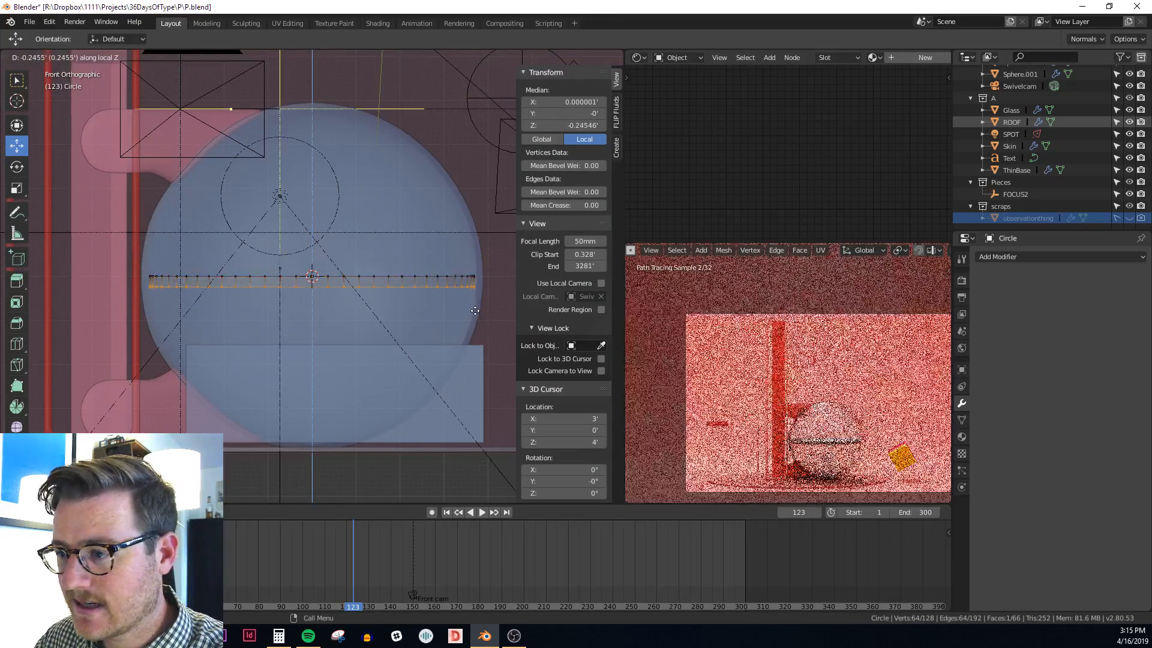
pyautogui.click(479, 315)
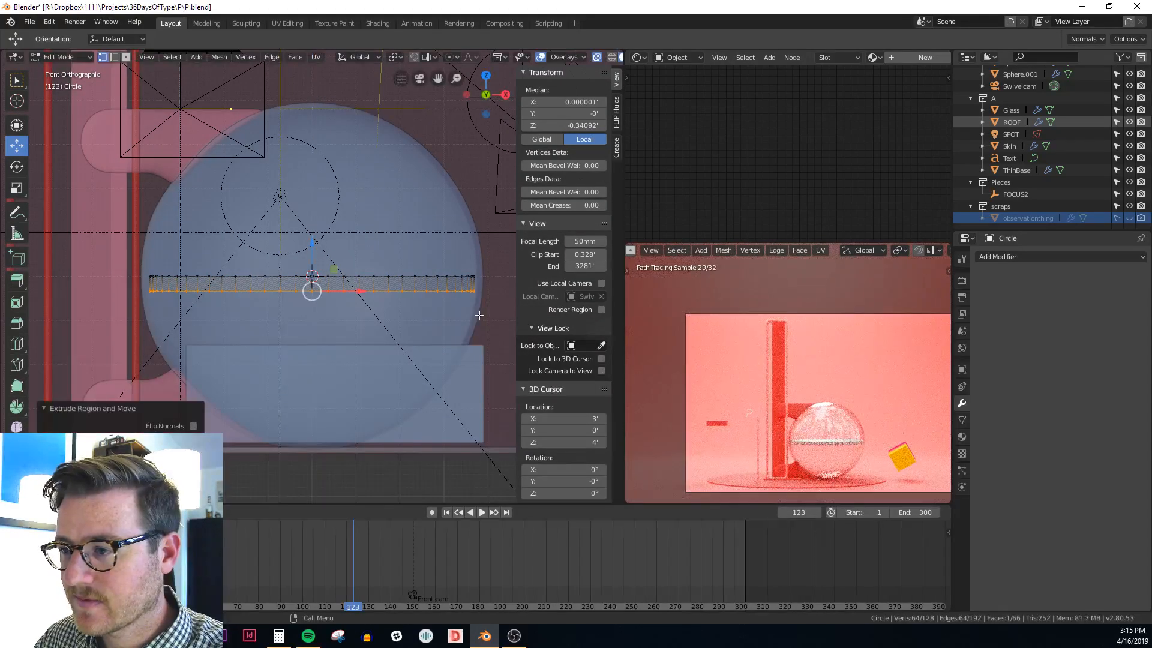
pyautogui.press('a')
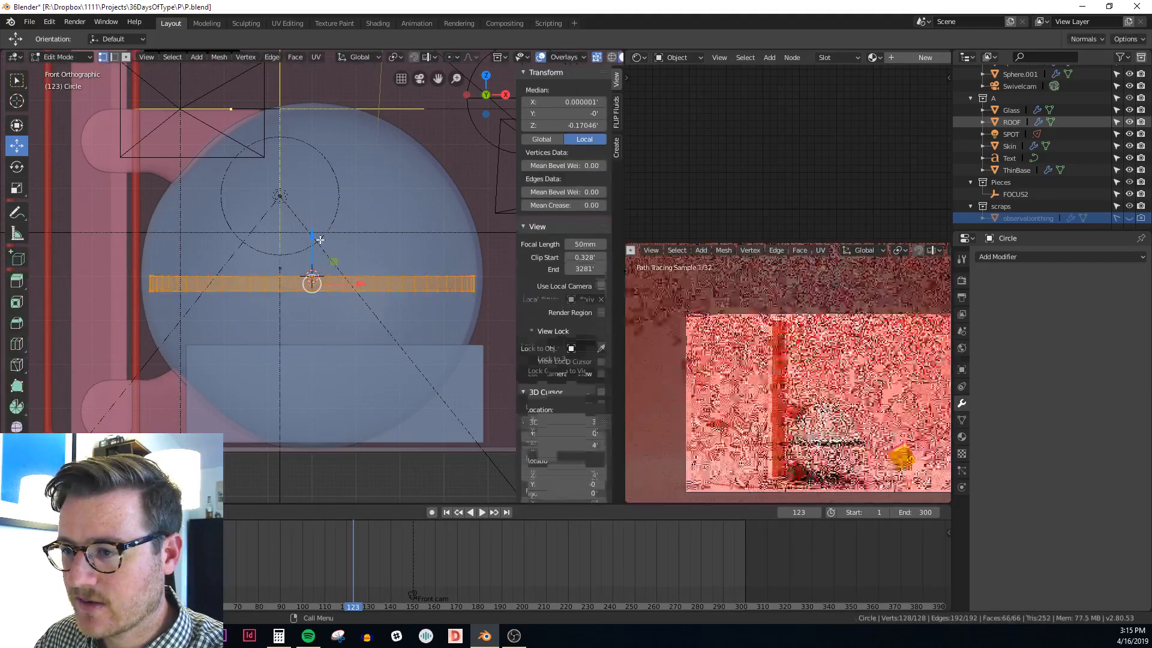
pyautogui.moveTo(313, 240); pyautogui.dragTo(338, 331)
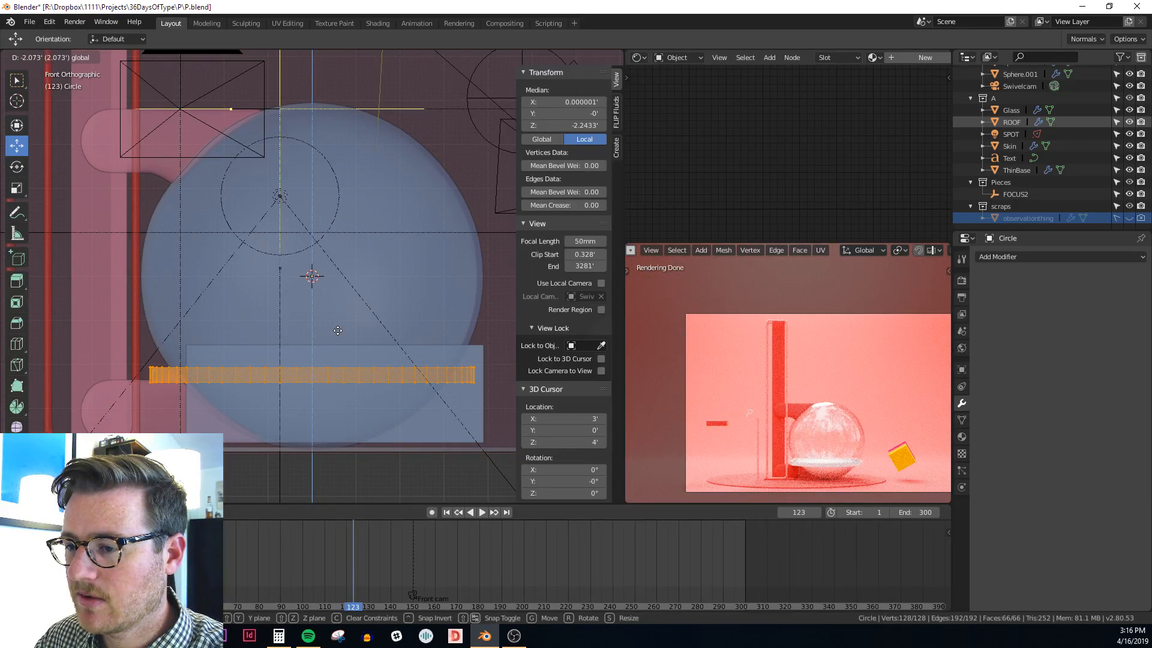
pyautogui.moveTo(338, 331); pyautogui.dragTo(338, 331)
# Scale the disc down horizontally, keeping its height, so it fits inside the lower part of the glass sphere
pyautogui.press('s')
pyautogui.hotkey('shift', 'z')
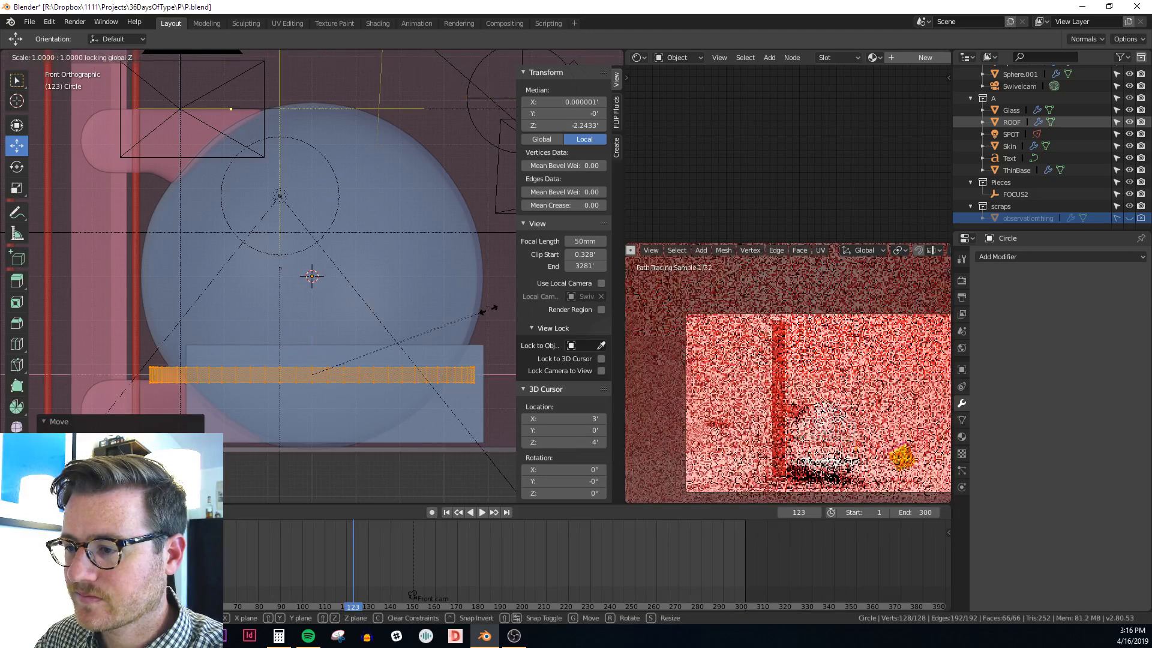
pyautogui.click(444, 322)
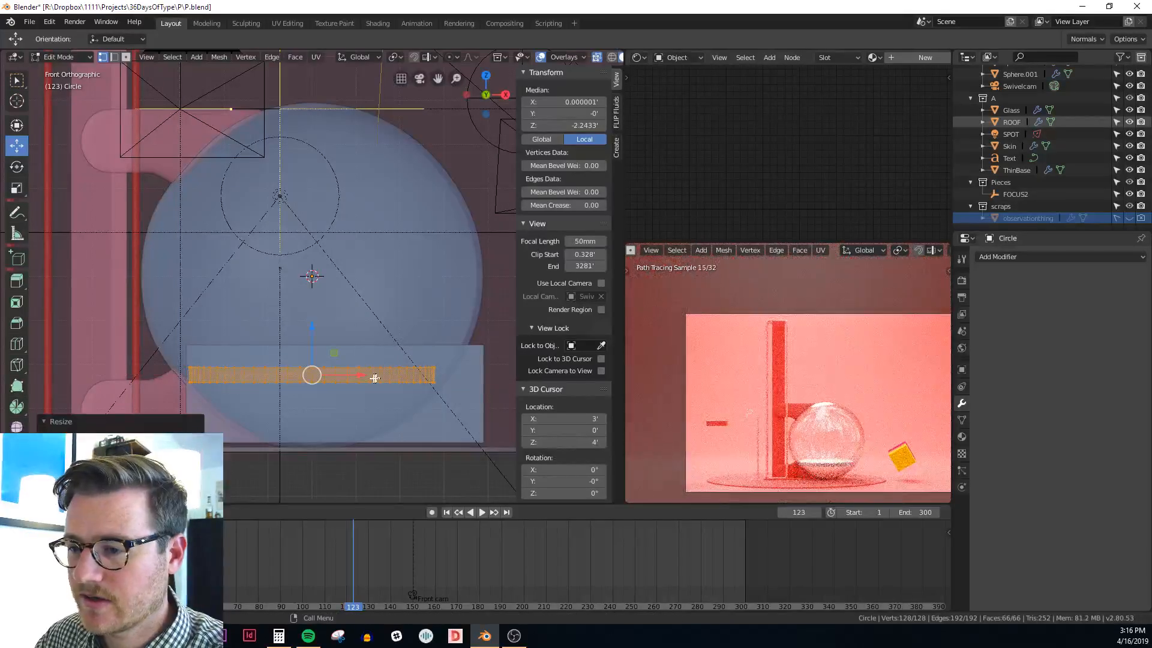
pyautogui.scroll(3, 235, 375)
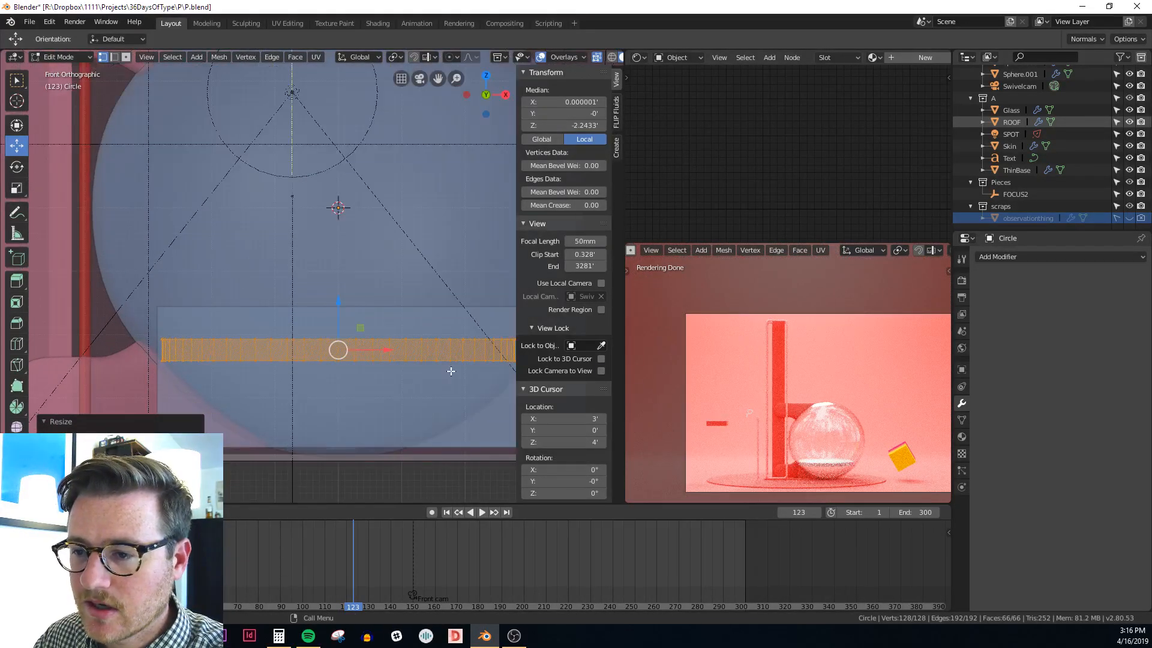
pyautogui.press('s')
pyautogui.hotkey('shift', 'z')
pyautogui.click(446, 368)
pyautogui.keyDown('shift'); pyautogui.moveTo(470, 356); pyautogui.dragTo(399, 367, button='middle'); pyautogui.keyUp('shift')
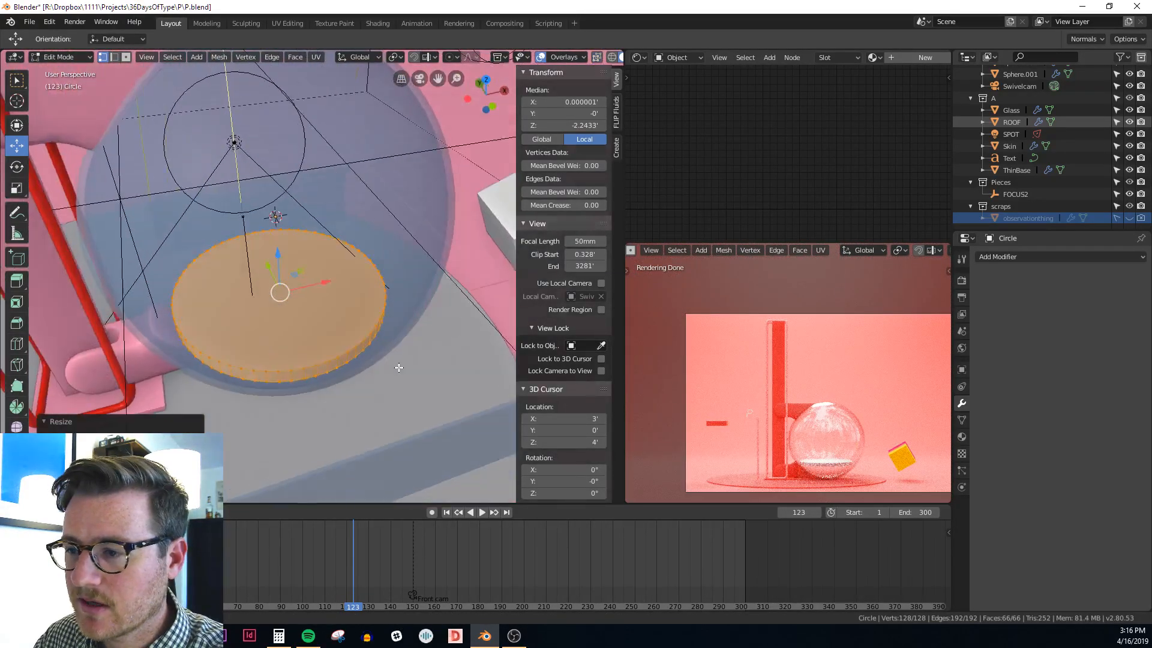
# Select the disc's upper edge loop in front view and scale it outward by about 1.14 towards the glass wall
pyautogui.press('KP_1')
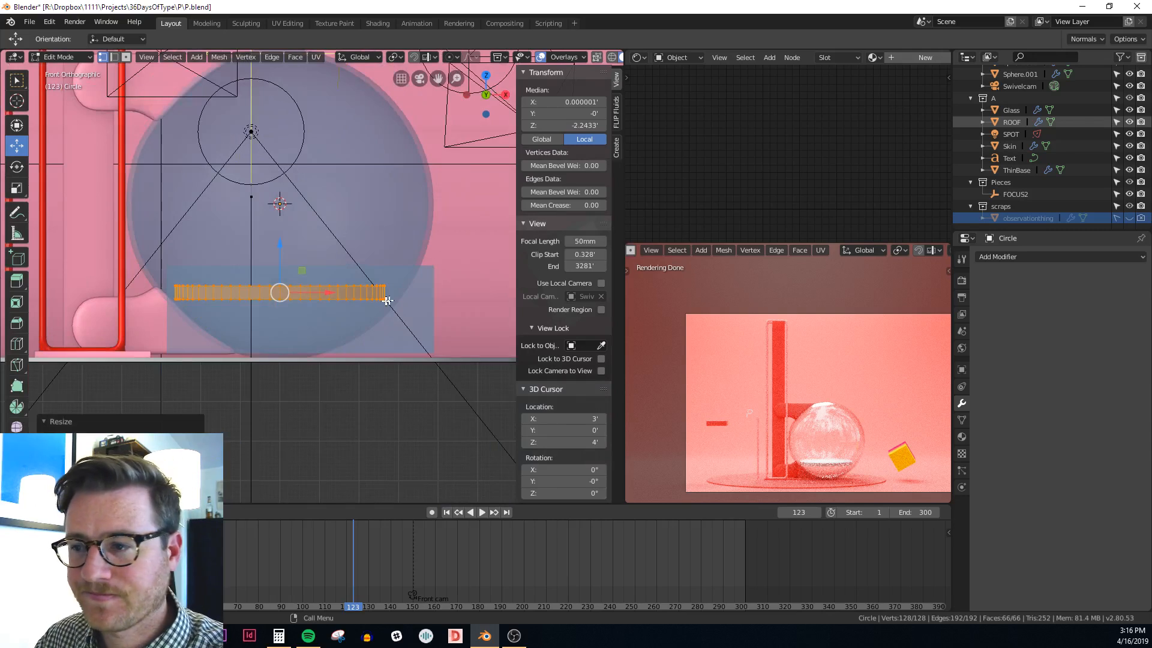
pyautogui.keyDown('alt'); pyautogui.click(347, 284); pyautogui.keyUp('alt')
pyautogui.keyDown('shift'); pyautogui.moveTo(389, 306); pyautogui.dragTo(369, 307, button='middle'); pyautogui.keyUp('shift')
pyautogui.scroll(2, 378, 304)
pyautogui.scroll(-2, 384, 306)
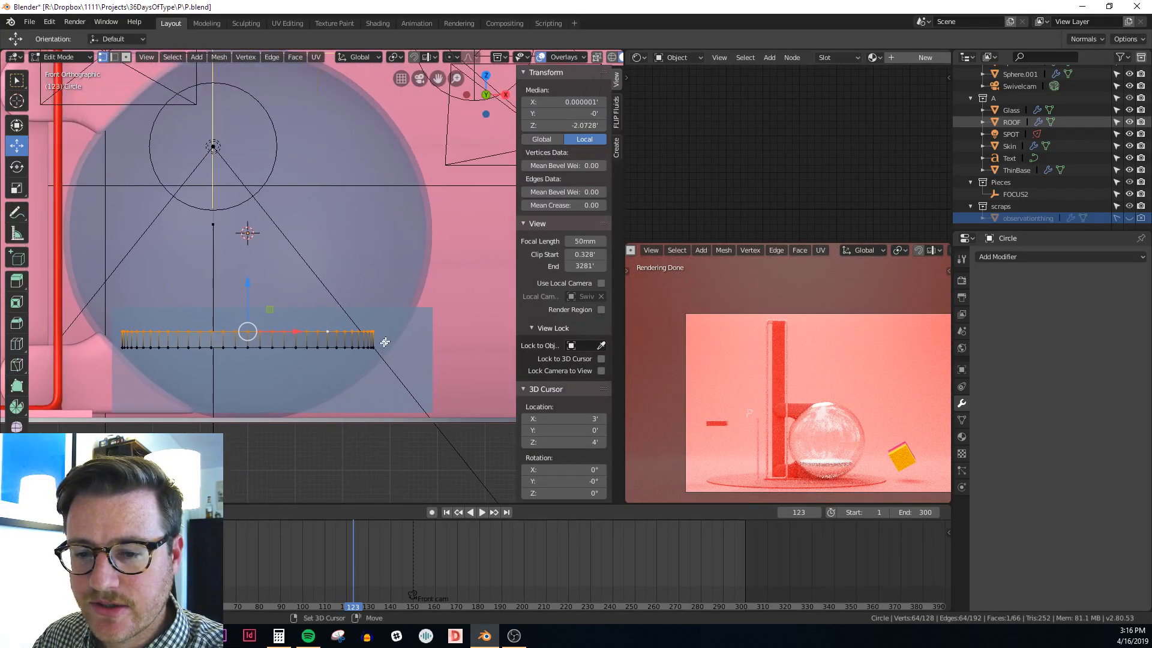
pyautogui.scroll(2, 384, 342)
pyautogui.press('s')
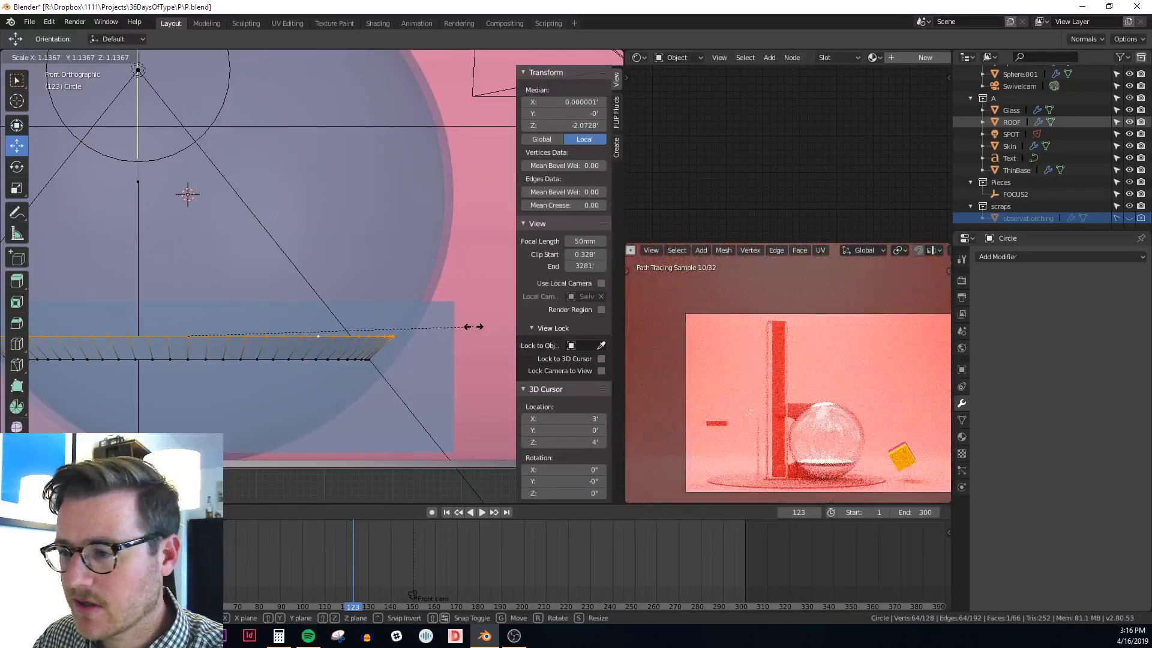
pyautogui.click(471, 326)
# Add two evenly spaced loop cuts around the disc's slanted side
pyautogui.scroll(3, 390, 351)
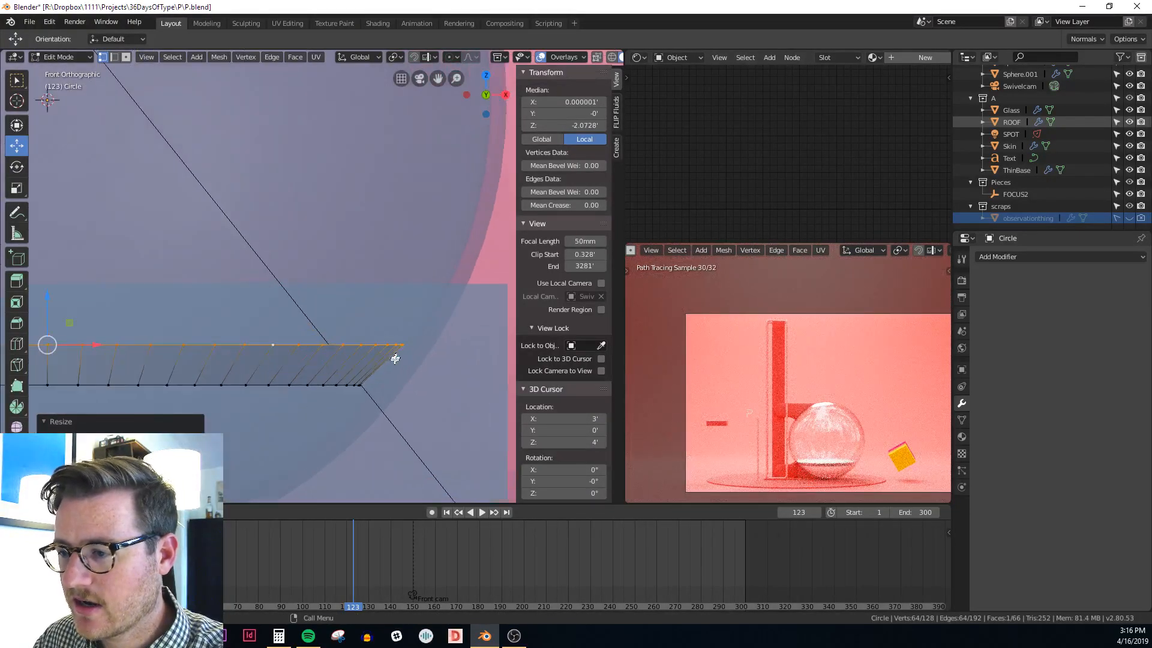
pyautogui.scroll(3, 397, 361)
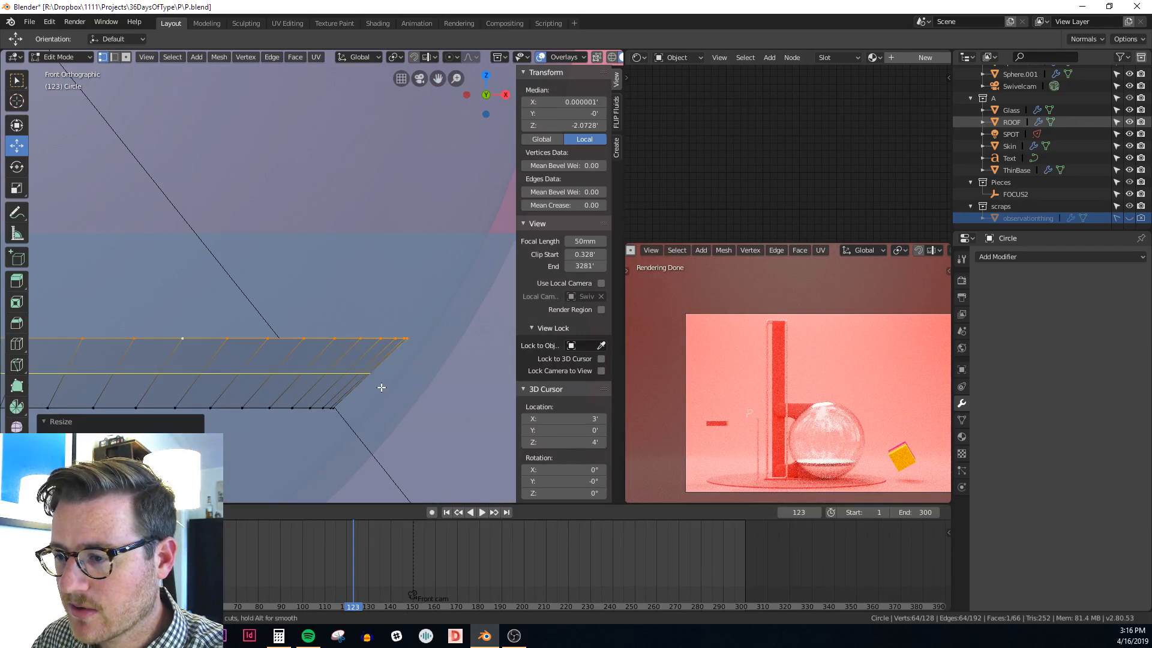
pyautogui.scroll(1, 382, 388)
pyautogui.click(382, 387)
pyautogui.rightClick(384, 385)
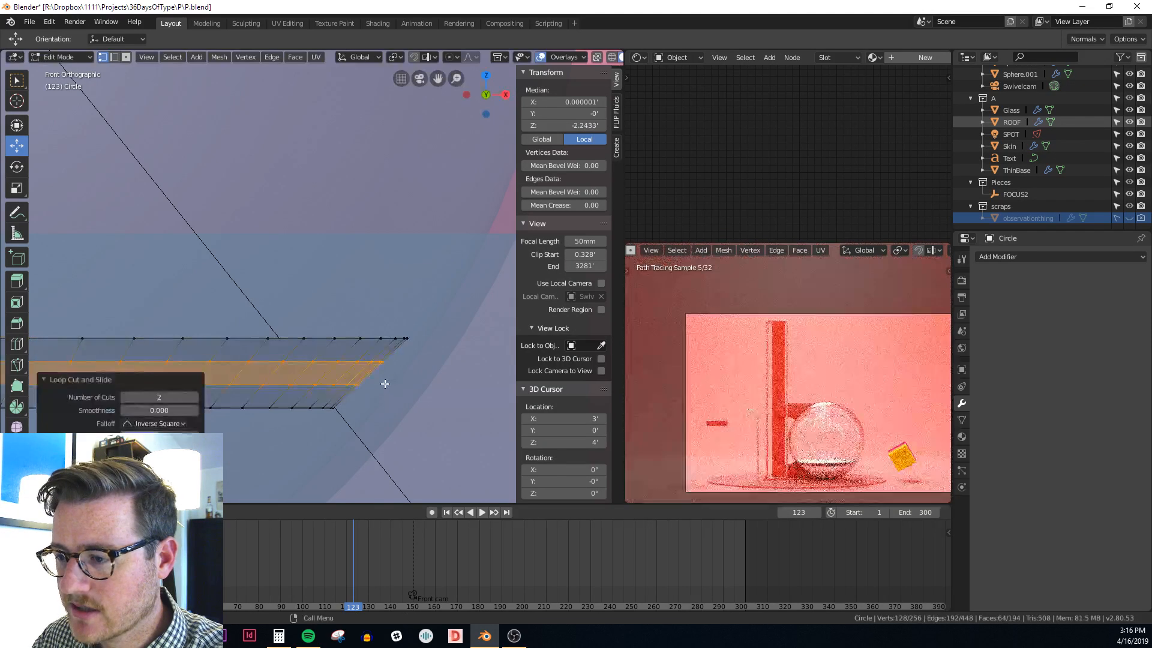
# Scale the upper new edge loop by about 1.01 and the lower one by about 1.02 to follow the bowl's curve
pyautogui.keyDown('alt'); pyautogui.click(359, 363); pyautogui.keyUp('alt')
pyautogui.press('s')
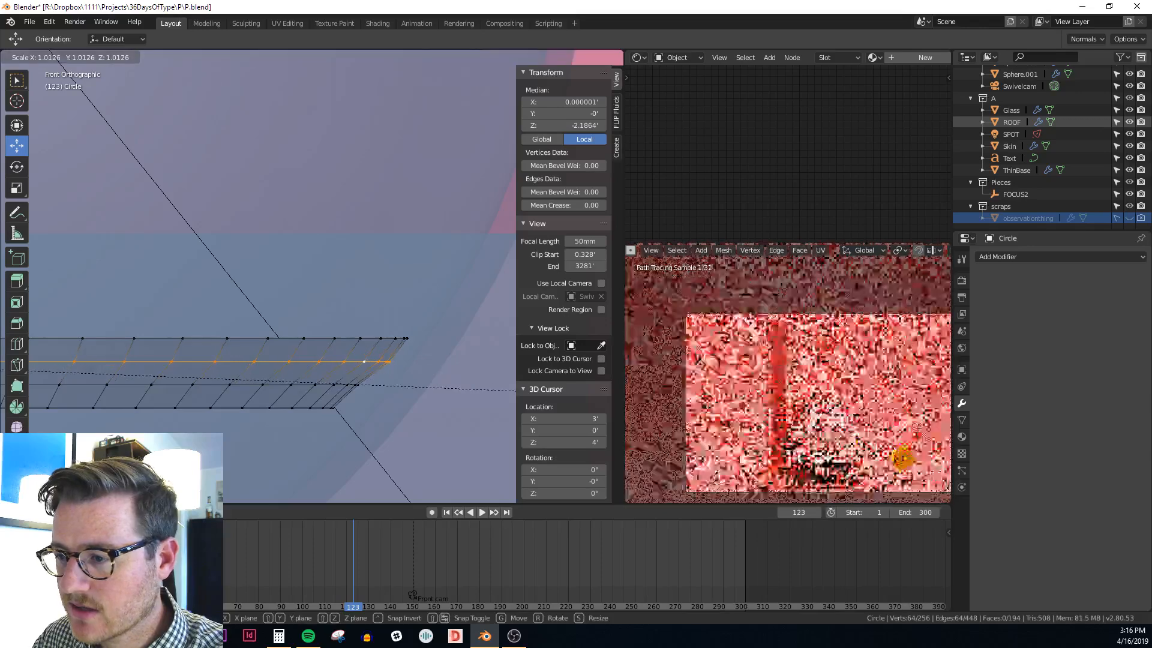
pyautogui.click(454, 378)
pyautogui.keyDown('alt'); pyautogui.click(329, 386); pyautogui.keyUp('alt')
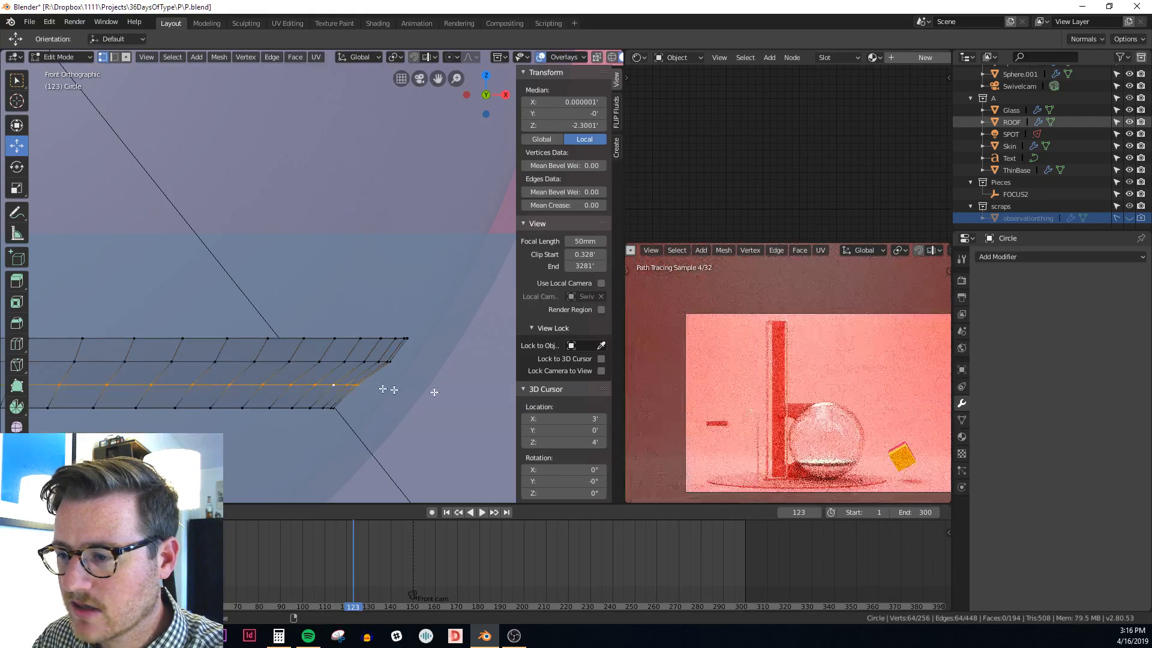
pyautogui.press('s')
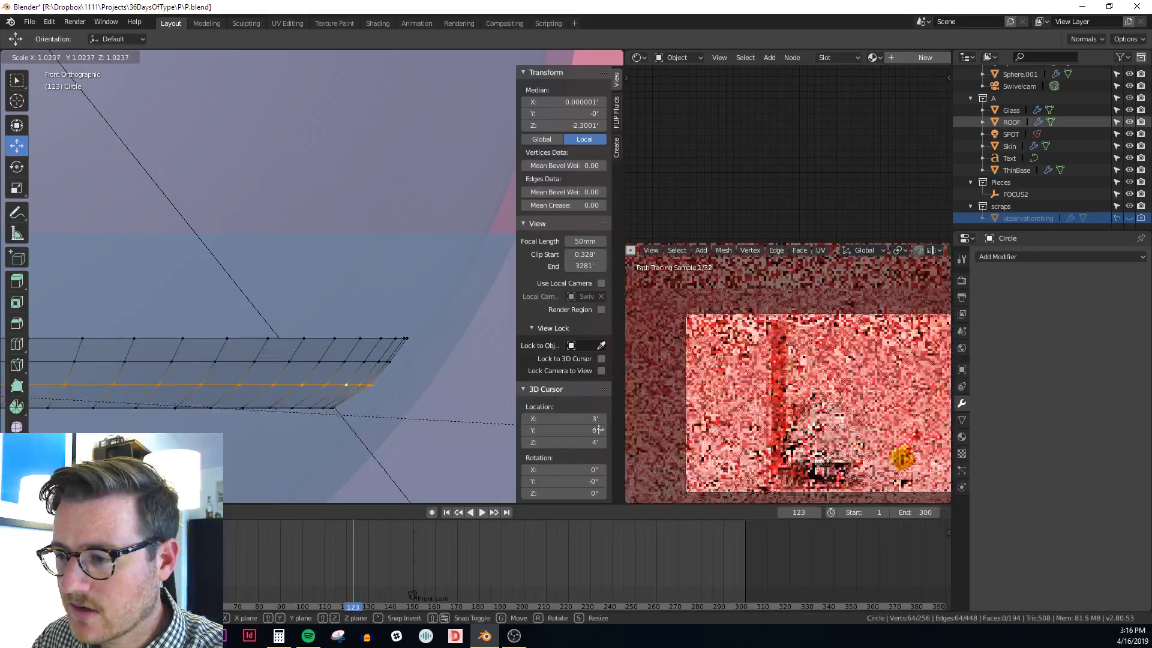
pyautogui.click(600, 427)
# Scale the disc's lower edge loop outward by about 1.03 and return to Object Mode
pyautogui.keyDown('alt'); pyautogui.click(302, 409); pyautogui.keyUp('alt')
pyautogui.press('s')
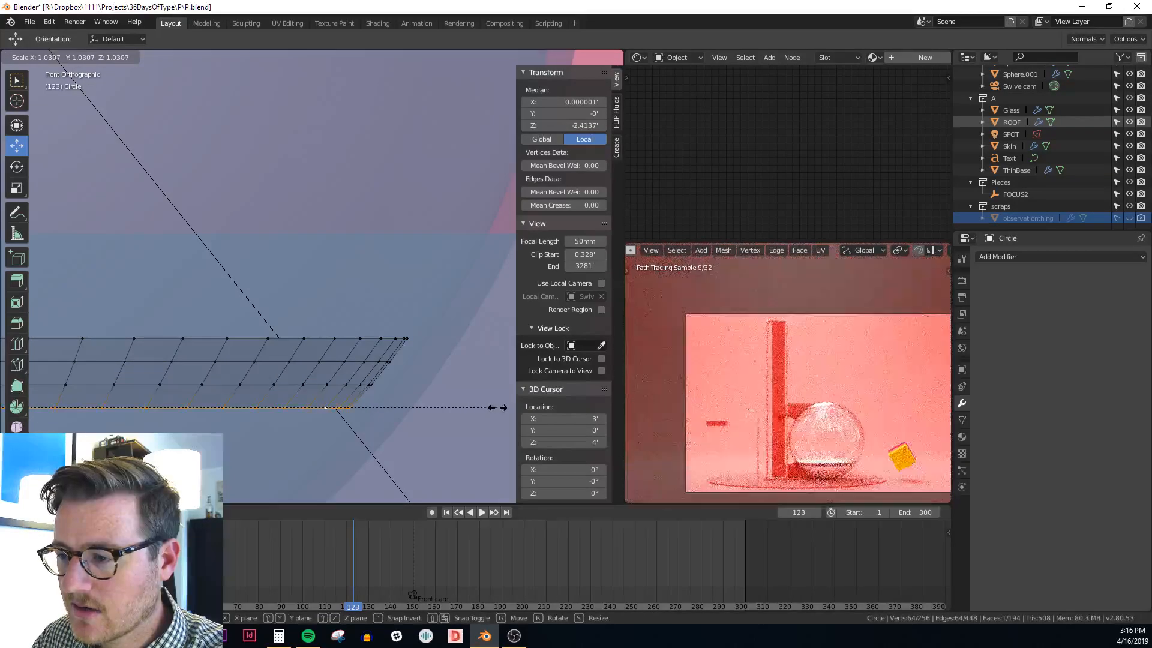
pyautogui.click(498, 408)
pyautogui.press('Tab')
# Assign the existing COLORS_adjustable material to the disc inside the bowl
pyautogui.scroll(-2, 360, 360)
pyautogui.scroll(-3, 372, 353)
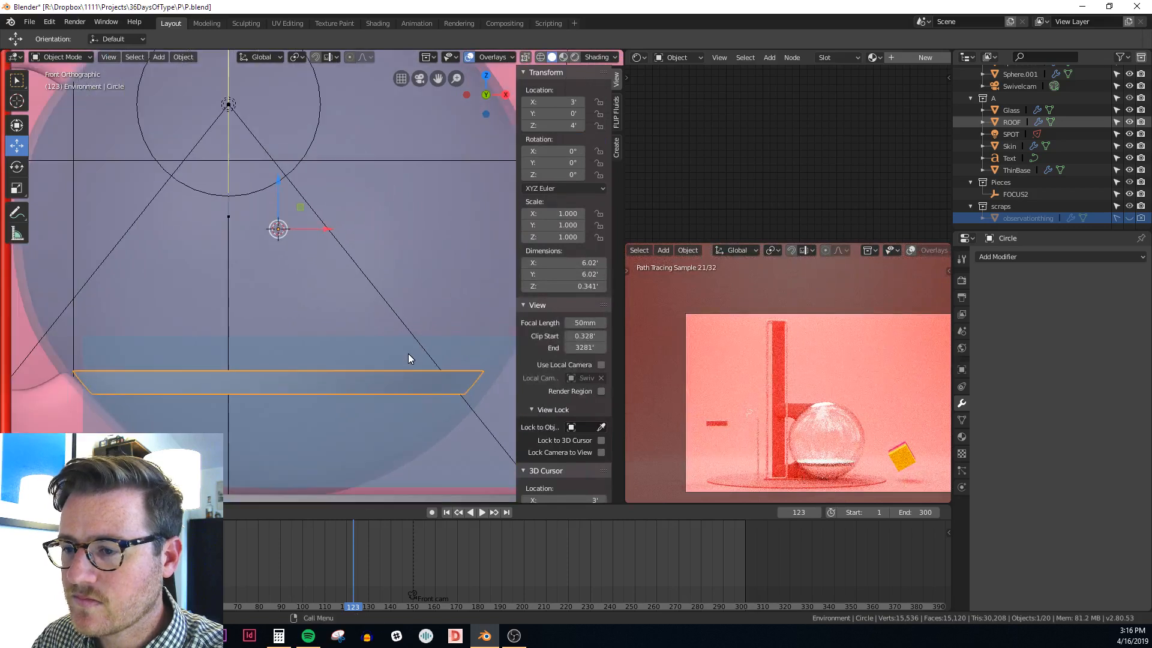
pyautogui.moveTo(408, 354)
pyautogui.mouseDown(button='middle')
pyautogui.moveTo(330, 392)
pyautogui.moveTo(398, 370)
pyautogui.mouseUp(button='middle')
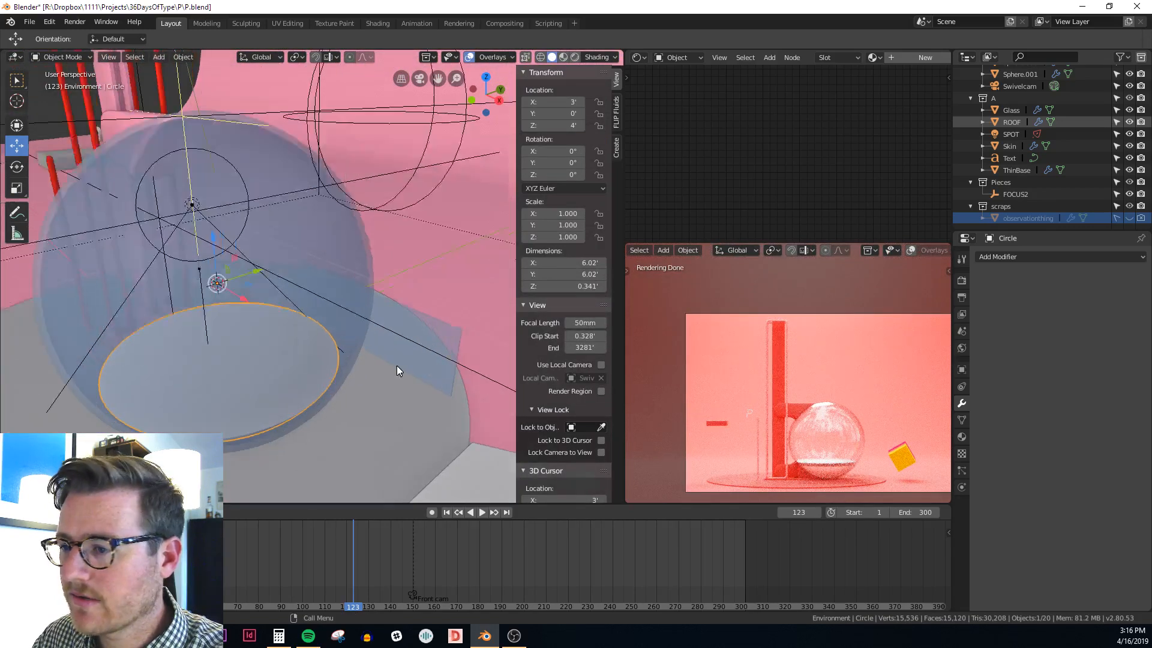
pyautogui.click(962, 437)
pyautogui.click(983, 344)
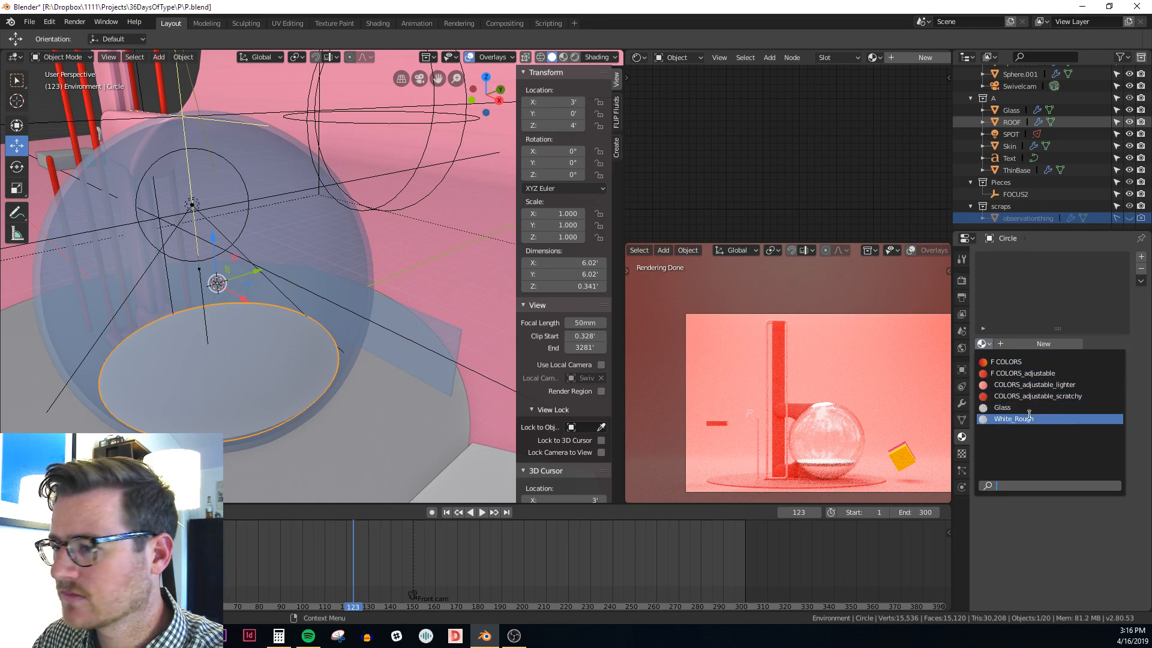
pyautogui.click(1024, 374)
# Examine the coloured disc inside the glass bowl in the rendered preview and in the model view
pyautogui.moveTo(326, 379); pyautogui.dragTo(343, 358, button='middle')
pyautogui.scroll(6, 831, 461)
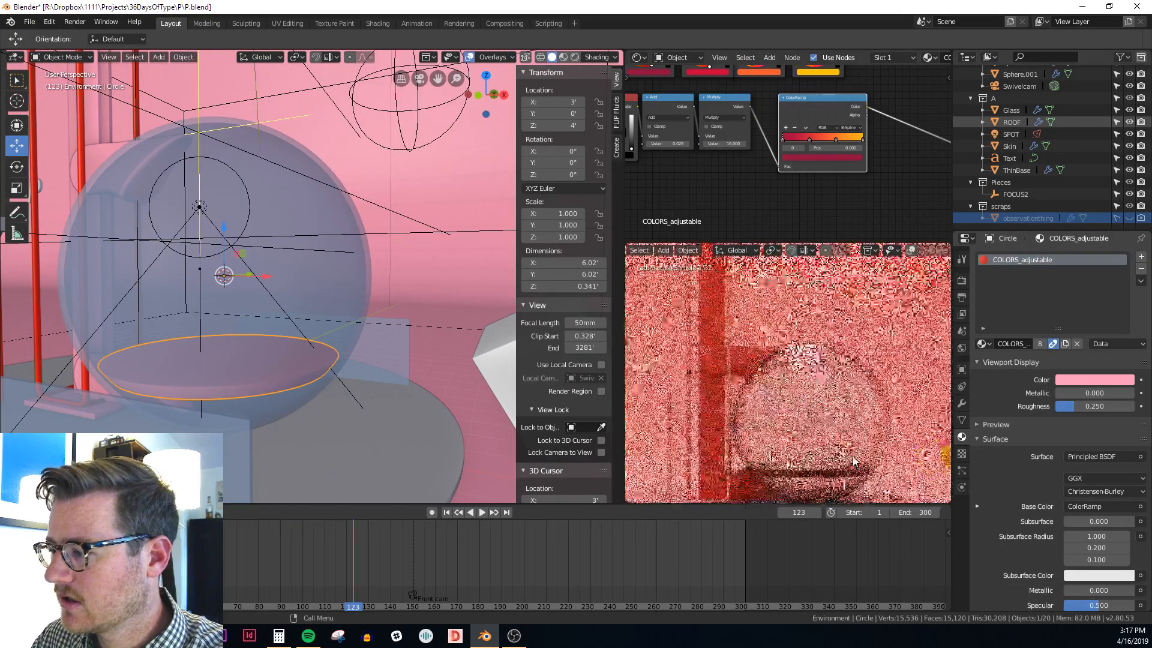
pyautogui.scroll(-4, 843, 453)
pyautogui.keyDown('shift'); pyautogui.moveTo(353, 276); pyautogui.dragTo(383, 319, button='middle'); pyautogui.keyUp('shift')
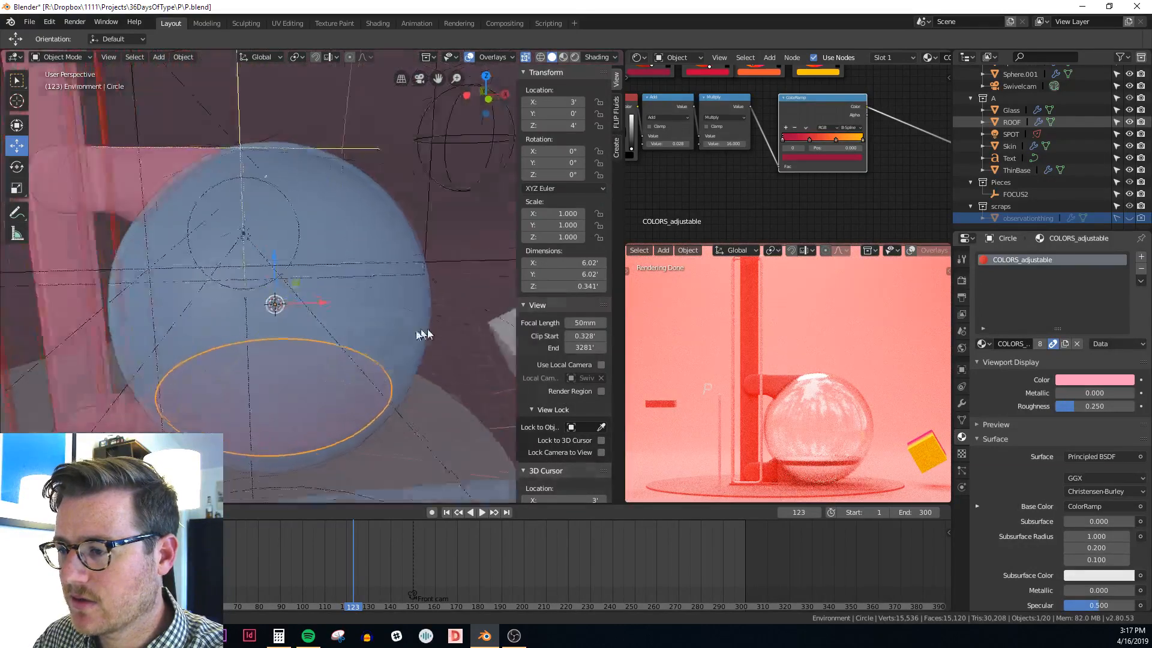
pyautogui.scroll(-4, 384, 315)
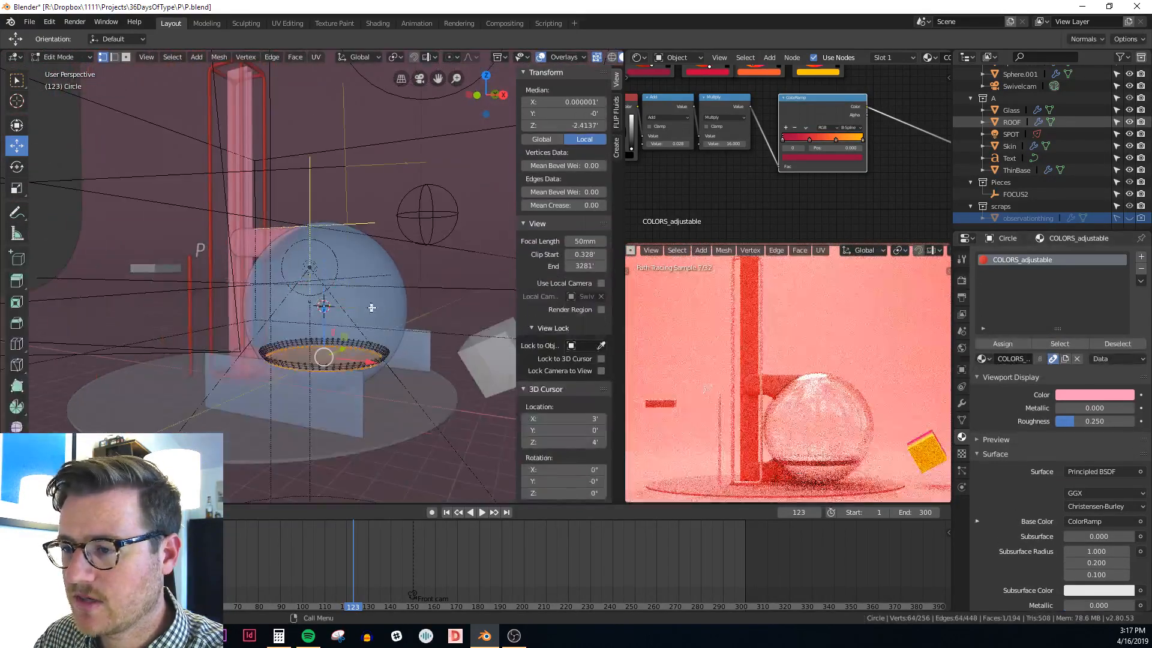
pyautogui.scroll(3, 380, 288)
pyautogui.moveTo(375, 337); pyautogui.dragTo(312, 351, button='middle')
# Select the prongs around the pillar and inspect their mesh in Edit Mode
pyautogui.click(178, 228)
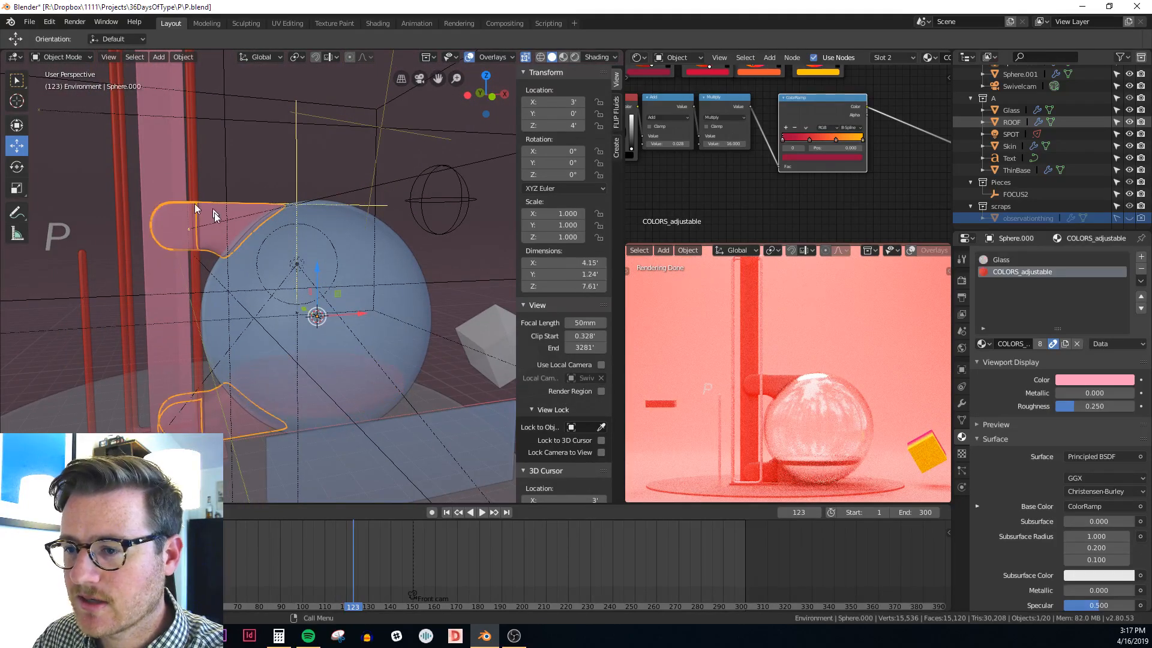
pyautogui.scroll(-3, 240, 240)
pyautogui.moveTo(279, 258); pyautogui.dragTo(231, 288, button='middle')
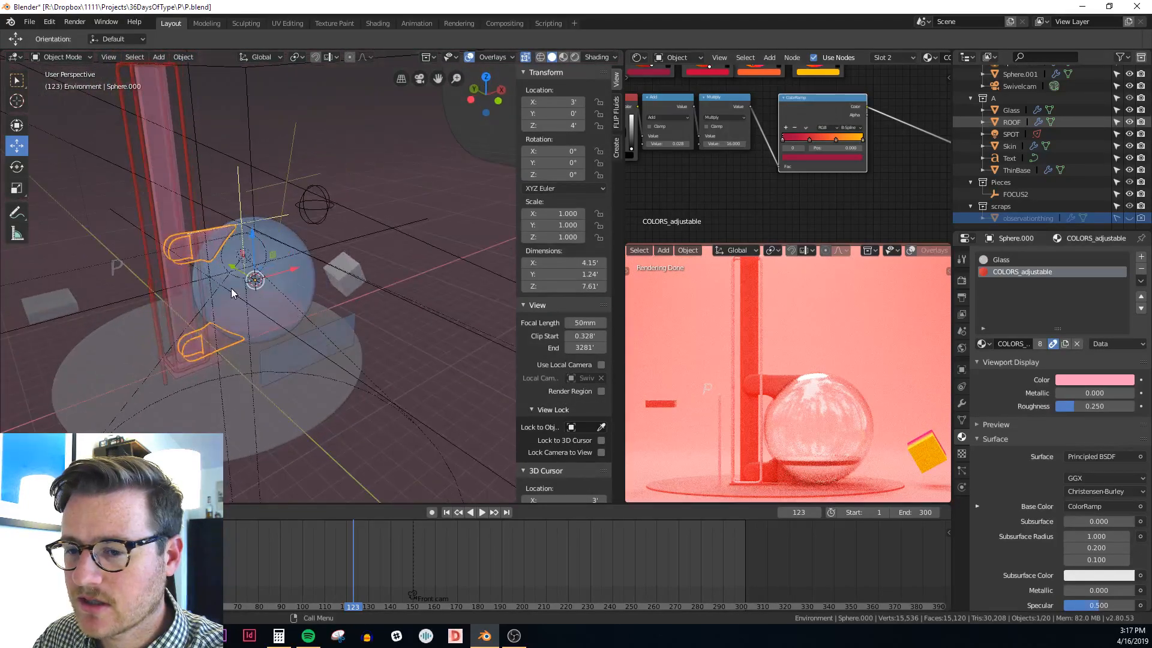
pyautogui.rightClick(214, 293)
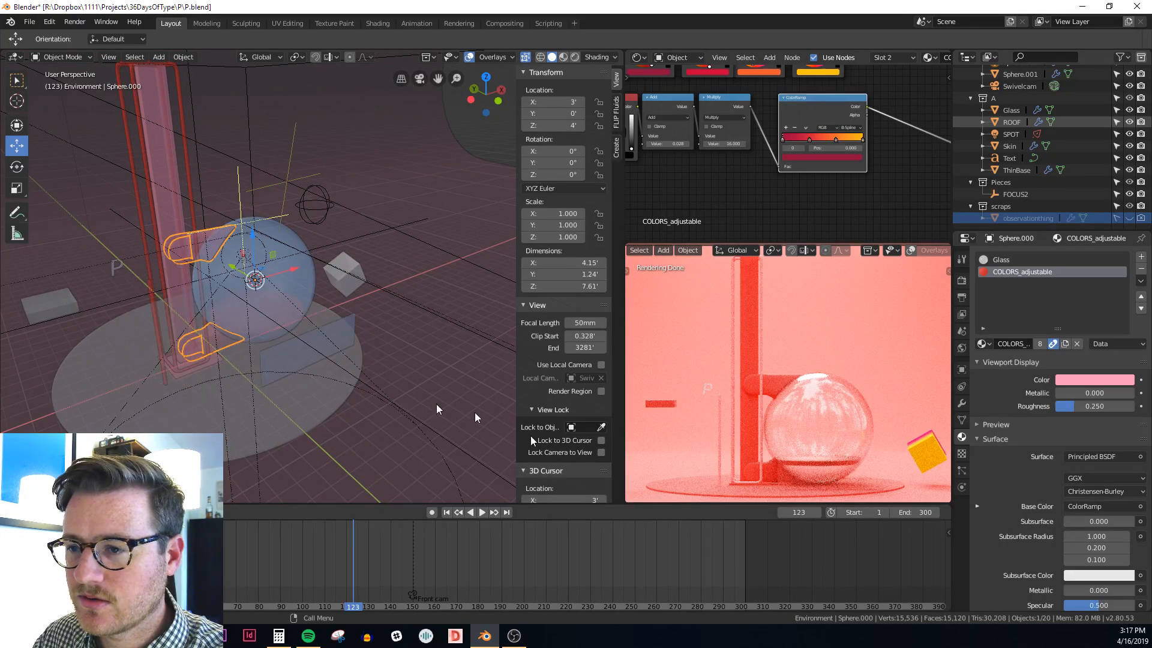
pyautogui.moveTo(246, 334); pyautogui.dragTo(268, 337, button='middle')
pyautogui.press('Tab')
pyautogui.scroll(4, 243, 345)
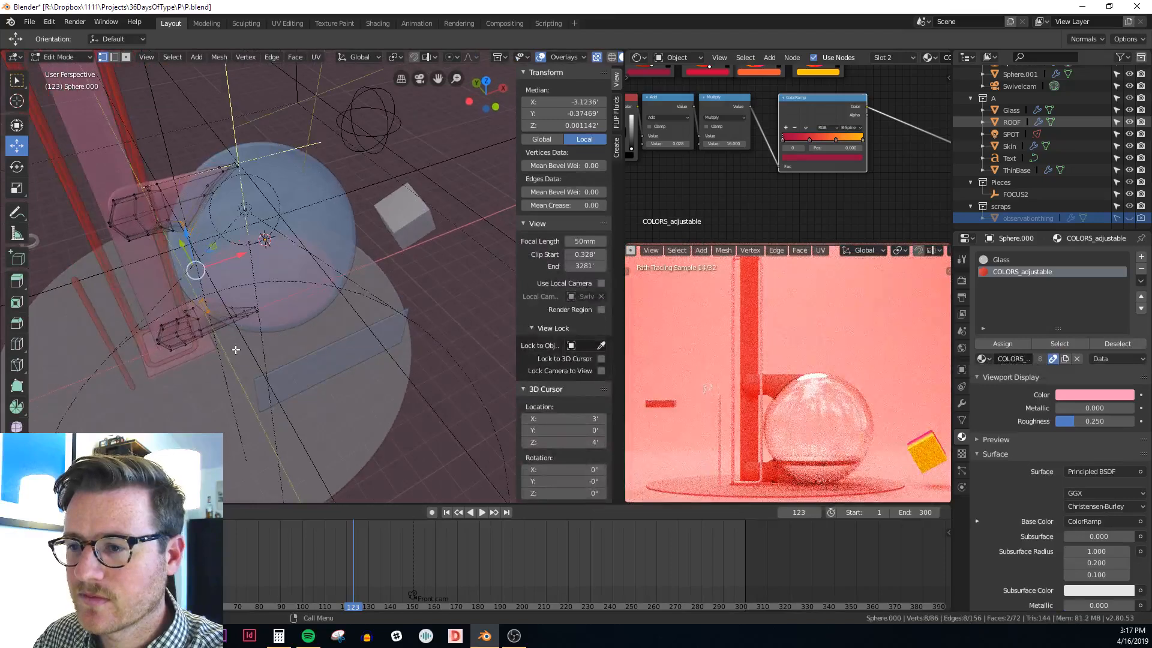
pyautogui.scroll(-4, 241, 342)
pyautogui.press('Tab')
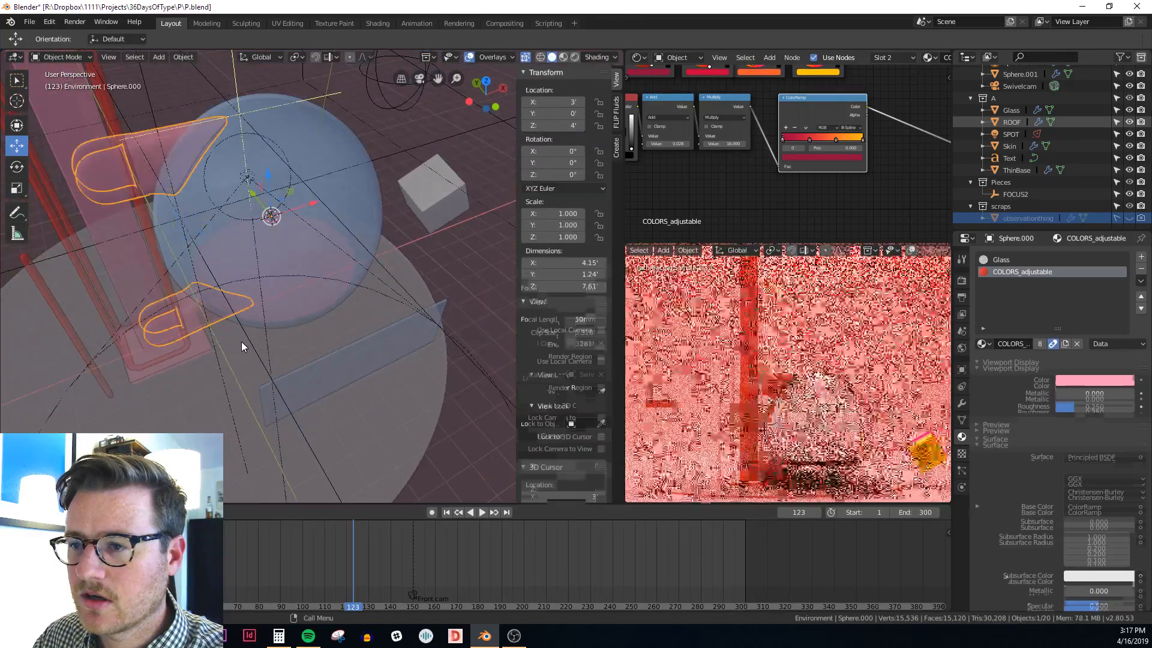
# Parent the glass sphere to the prongs around the pillar using Object (Keep Transform)
pyautogui.moveTo(264, 334); pyautogui.dragTo(301, 366, button='middle')
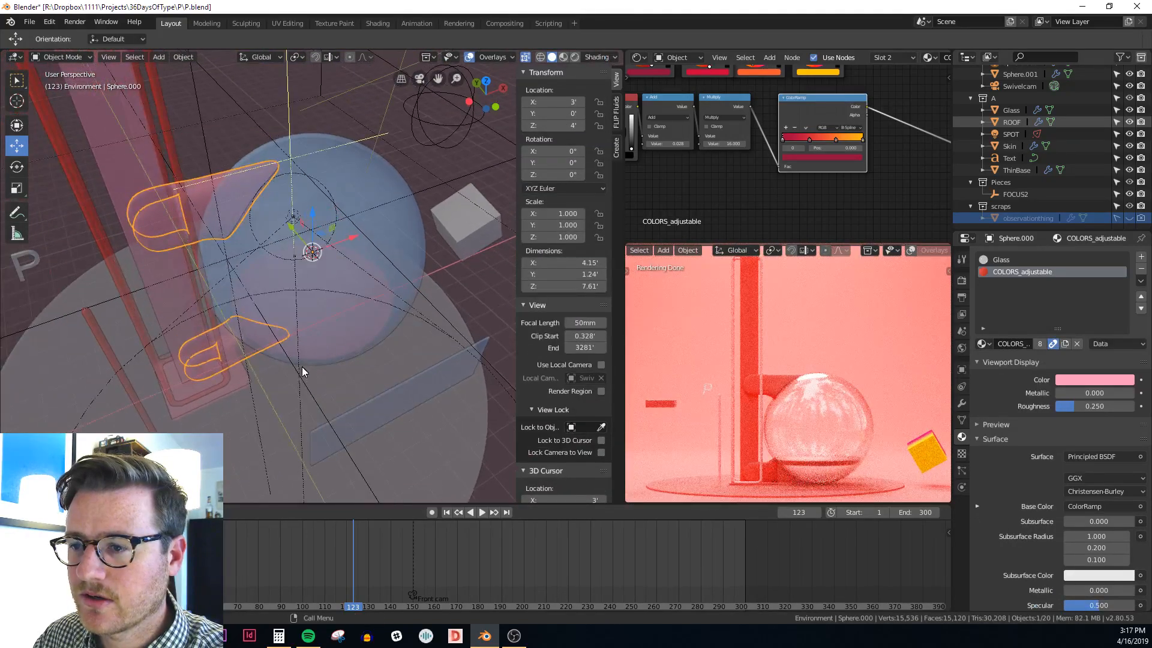
pyautogui.rightClick(302, 357)
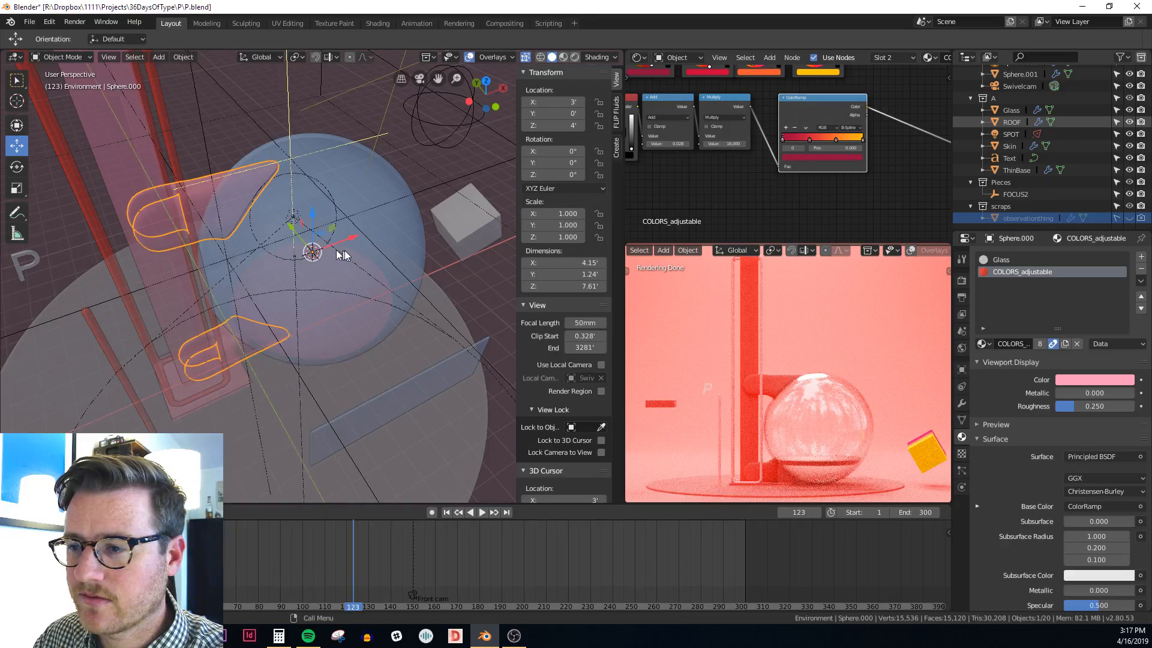
pyautogui.click(404, 214)
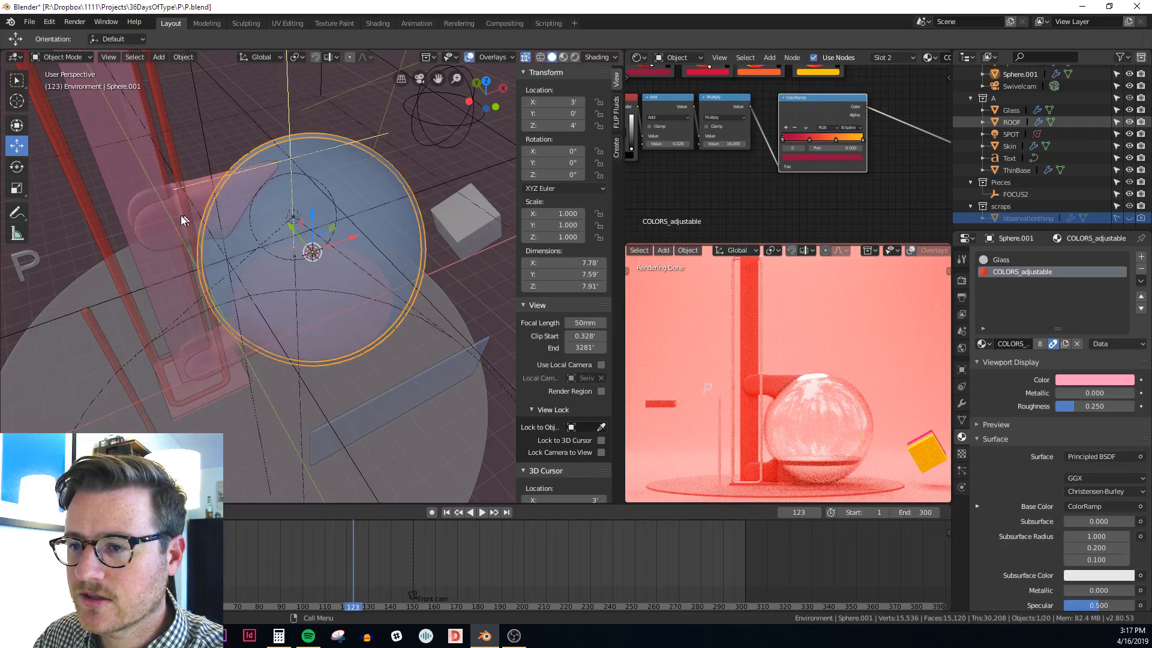
pyautogui.hotkey('alt', 'z')
pyautogui.click(161, 225)
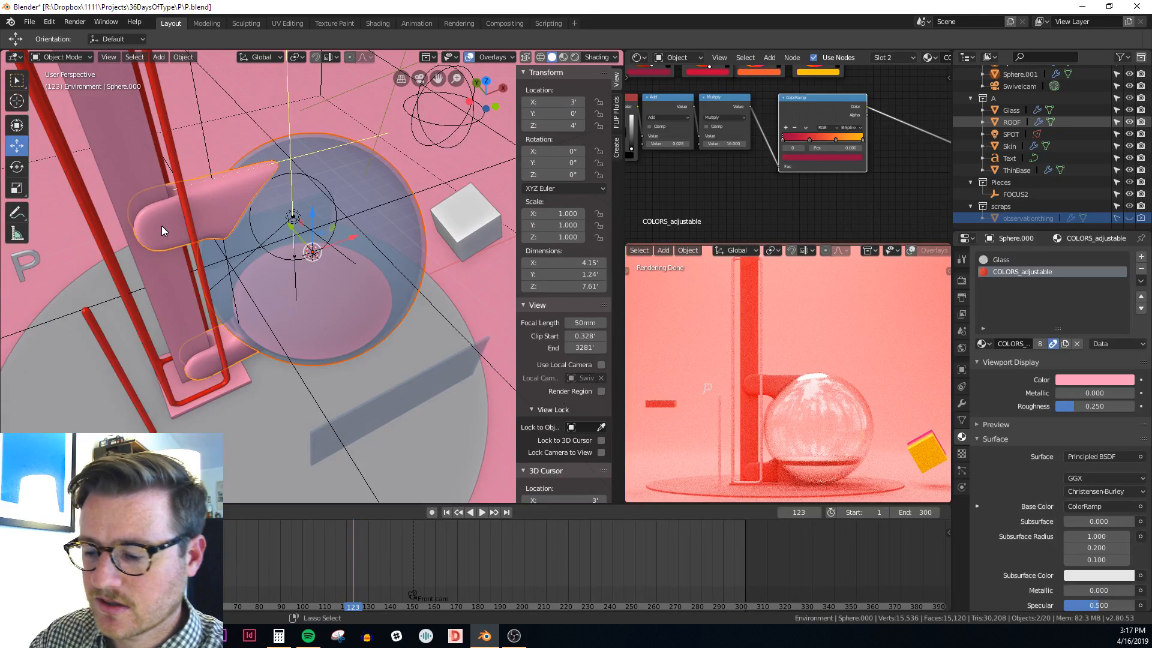
pyautogui.hotkey('ctrl', 'p')
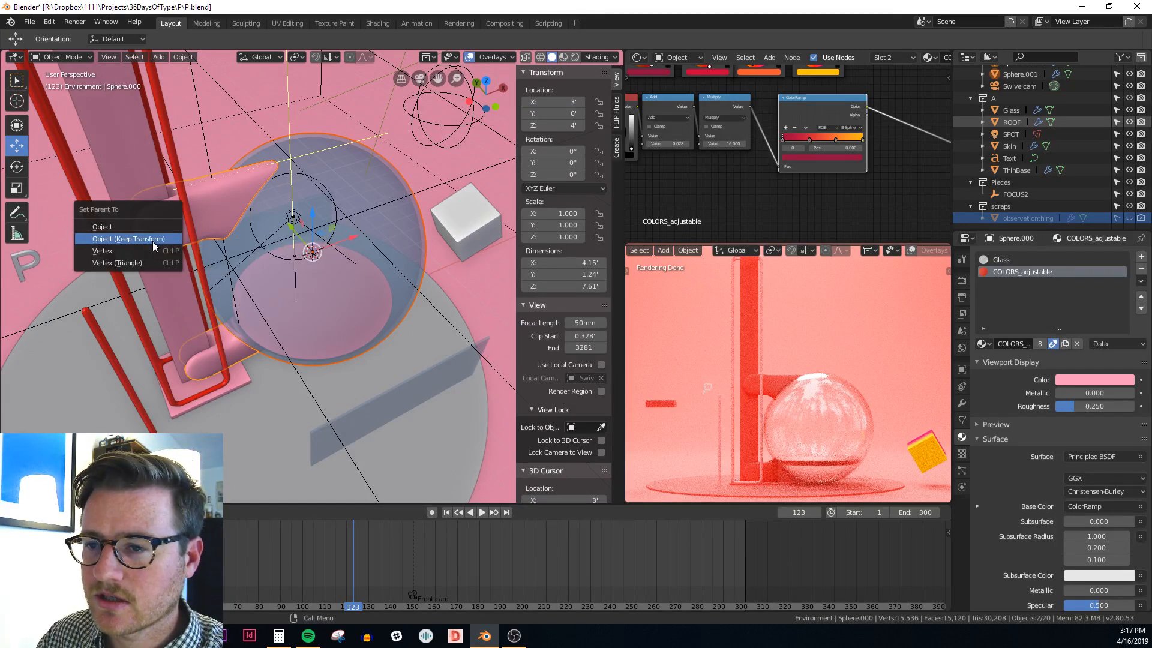
pyautogui.click(150, 238)
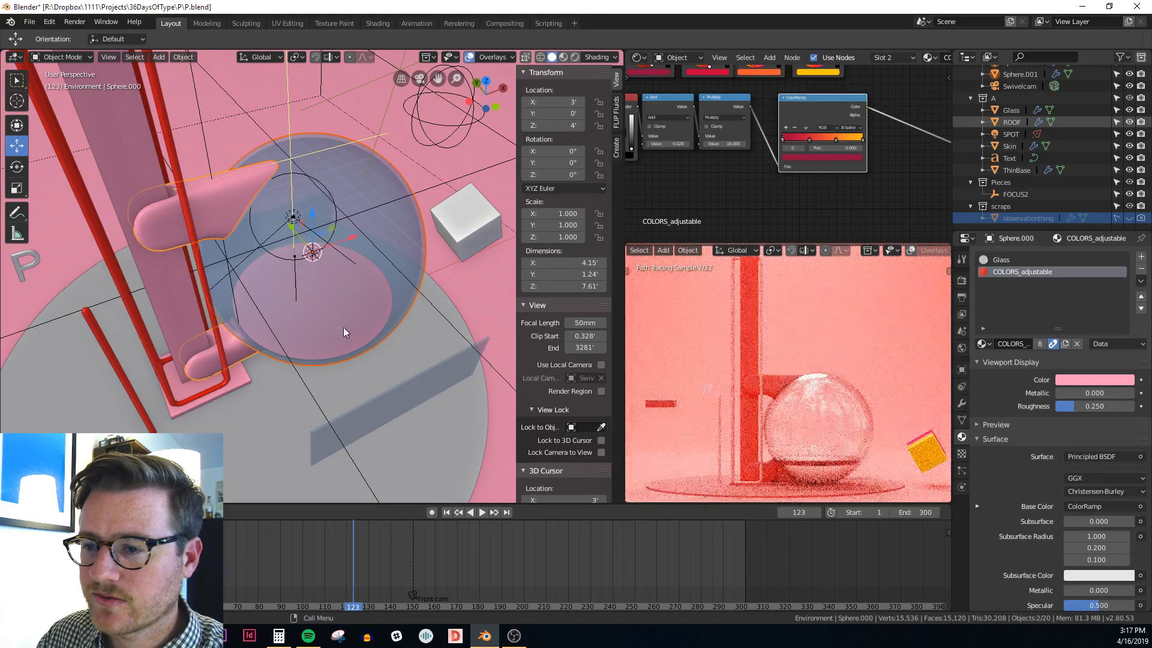
# Parent the coloured disc inside the bowl to the glass sphere using Object (Keep Transform)
pyautogui.hotkey('alt', 'z')
pyautogui.scroll(2, 341, 341)
pyautogui.click(364, 342)
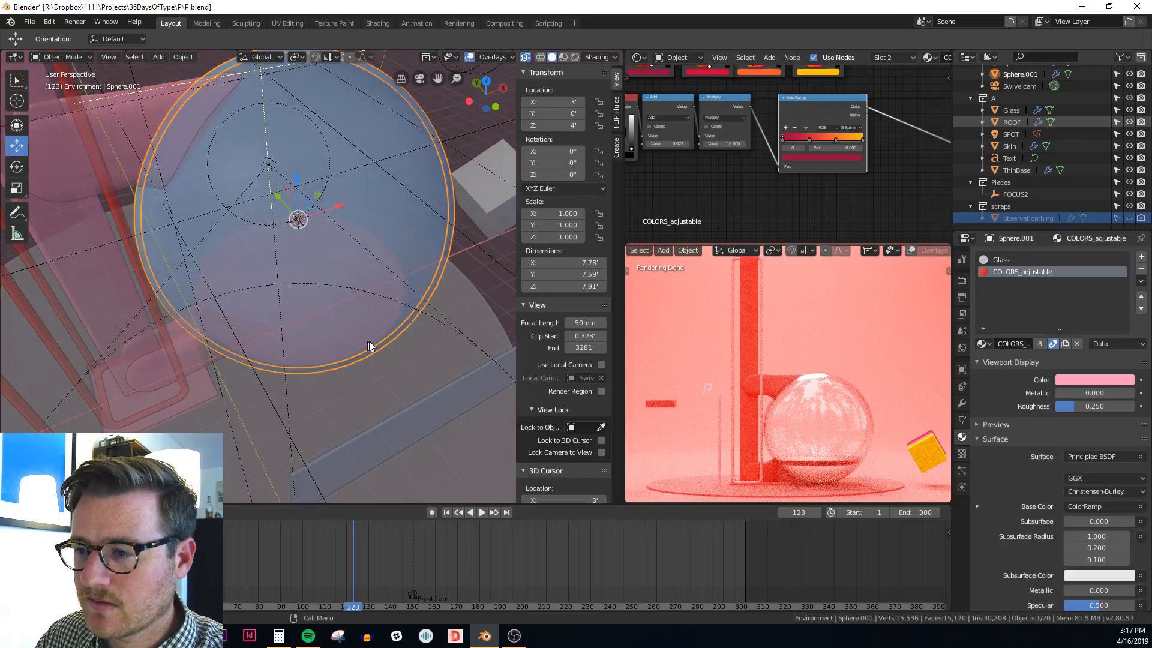
pyautogui.moveTo(380, 333); pyautogui.dragTo(379, 285, button='middle')
pyautogui.scroll(1, 358, 331)
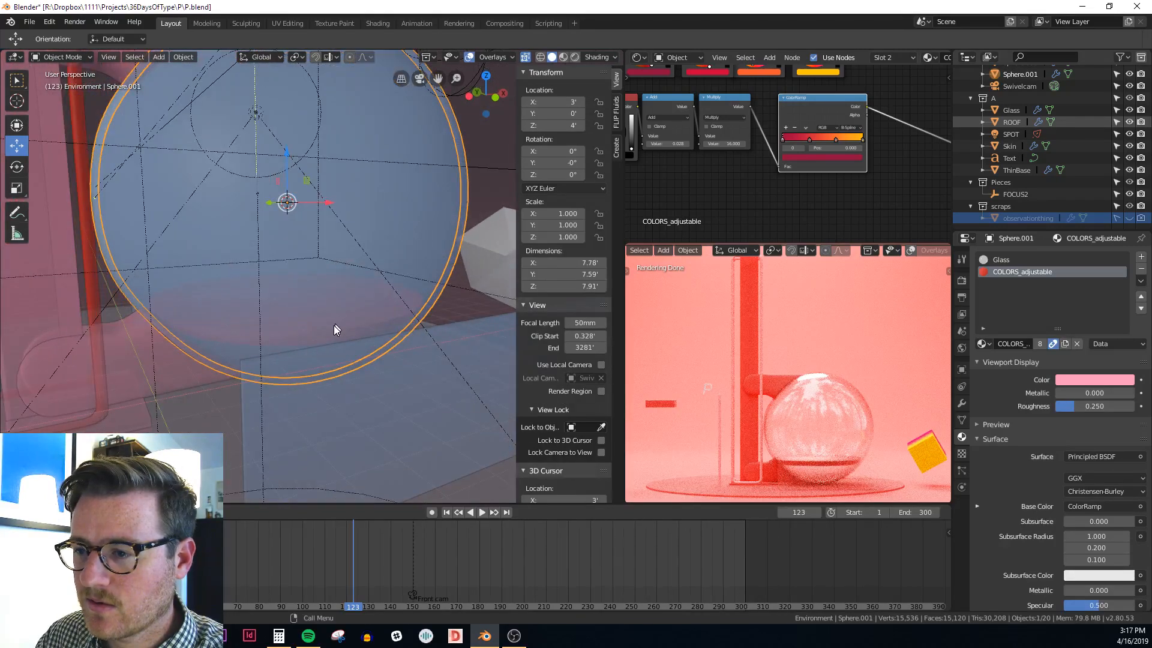
pyautogui.click(327, 333)
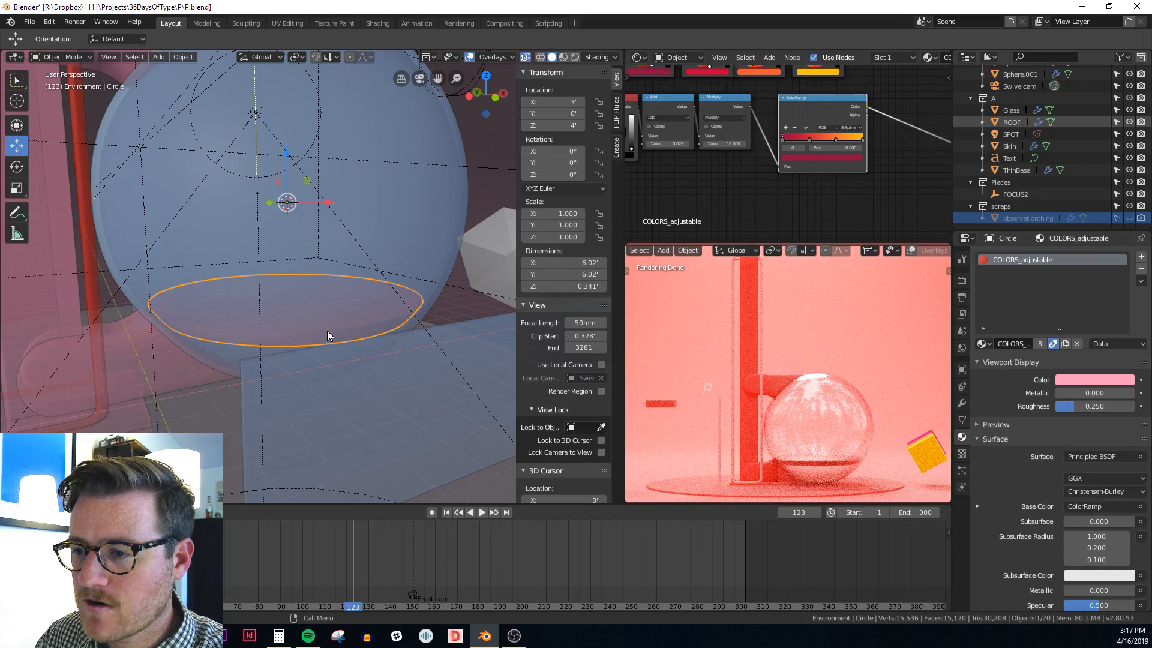
pyautogui.scroll(-1, 401, 240)
pyautogui.keyDown('shift'); pyautogui.moveTo(402, 240); pyautogui.dragTo(423, 265, button='middle'); pyautogui.keyUp('shift')
pyautogui.keyDown('shift'); pyautogui.click(423, 255); pyautogui.keyUp('shift')
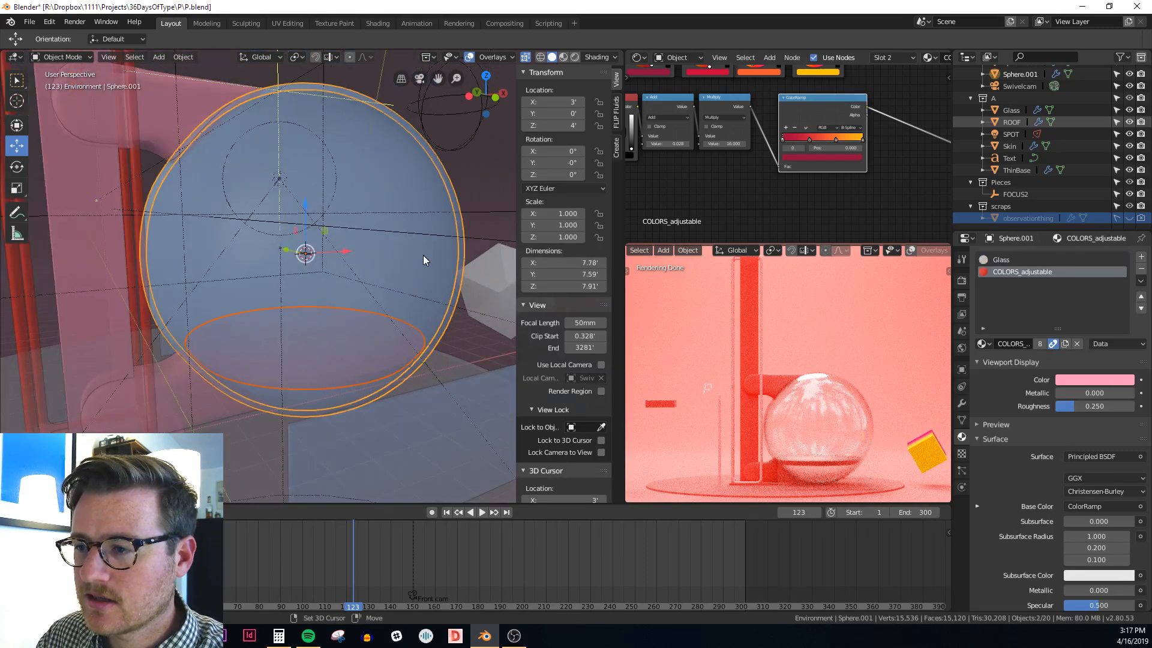
pyautogui.hotkey('ctrl', 'p')
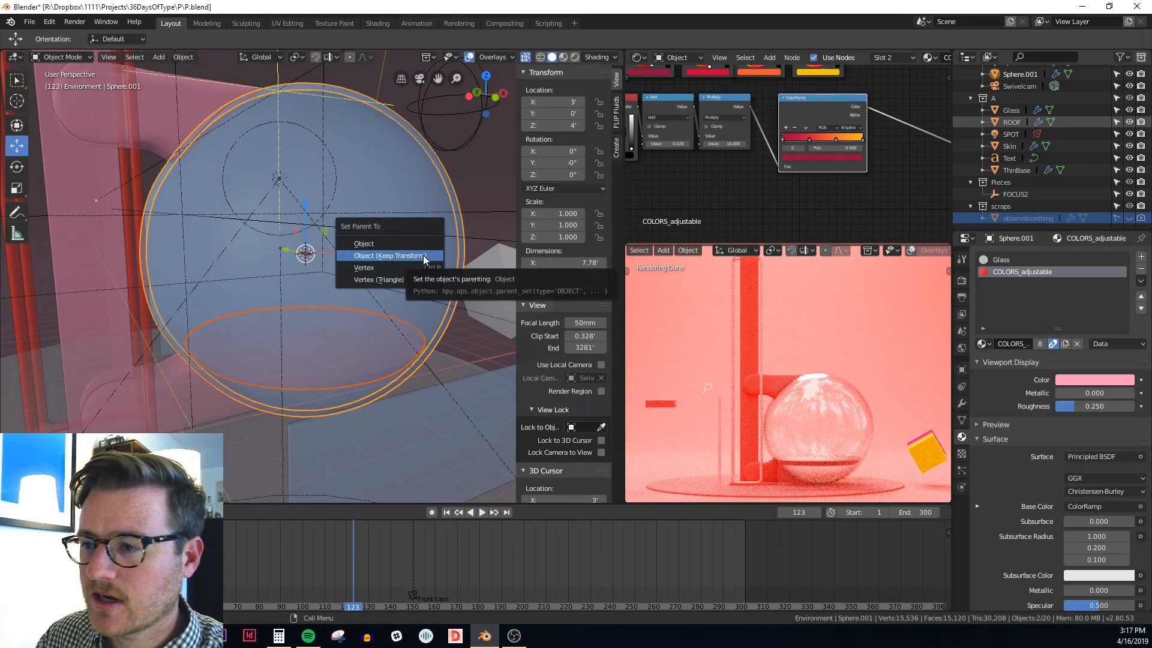
pyautogui.click(423, 254)
# Turn off X-ray and raise the prongs with their parented bowl along the pillar to Z 12'
pyautogui.hotkey('alt', 'z')
pyautogui.scroll(-2, 419, 254)
pyautogui.click(244, 163)
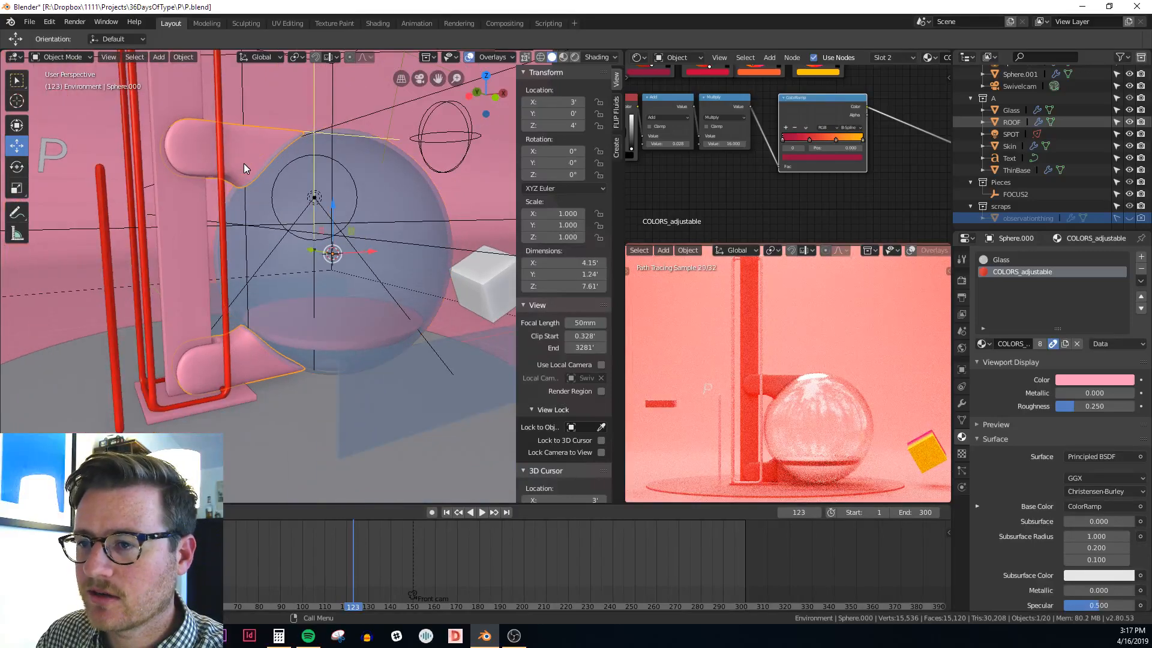
pyautogui.keyDown('shift'); pyautogui.moveTo(243, 164); pyautogui.dragTo(258, 207, button='middle'); pyautogui.keyUp('shift')
pyautogui.scroll(-1, 258, 208)
pyautogui.keyDown('shift'); pyautogui.moveTo(315, 247); pyautogui.dragTo(327, 291, button='middle'); pyautogui.keyUp('shift')
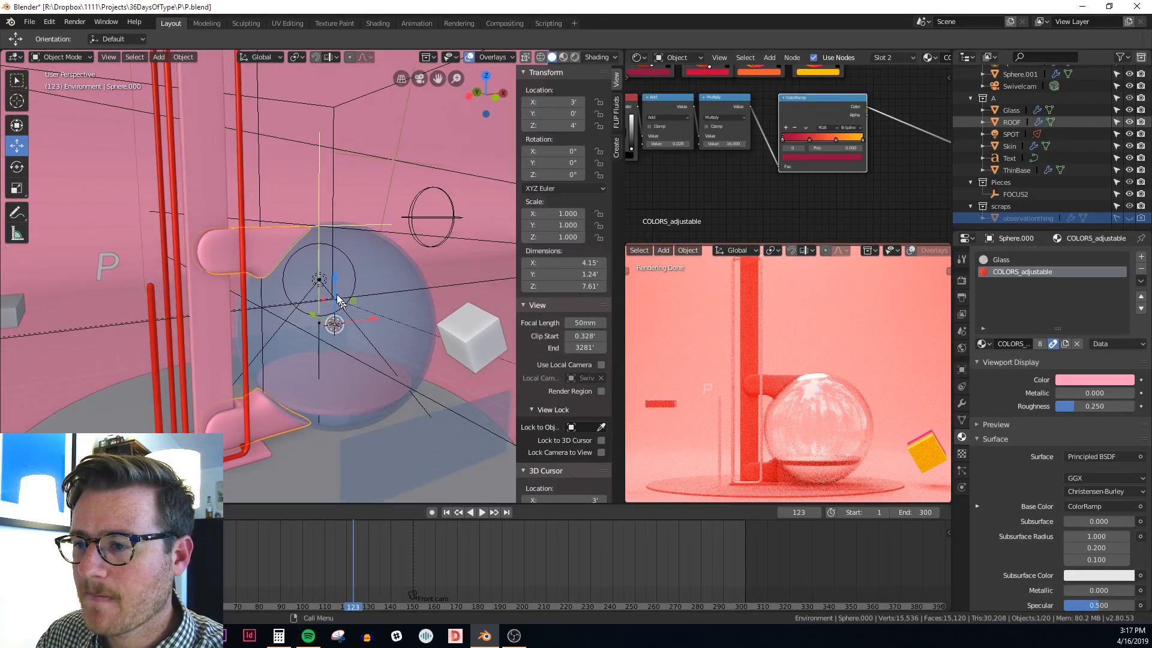
pyautogui.moveTo(338, 300); pyautogui.dragTo(337, 120)
pyautogui.keyDown('shift'); pyautogui.moveTo(342, 176); pyautogui.dragTo(351, 318, button='middle'); pyautogui.keyUp('shift')
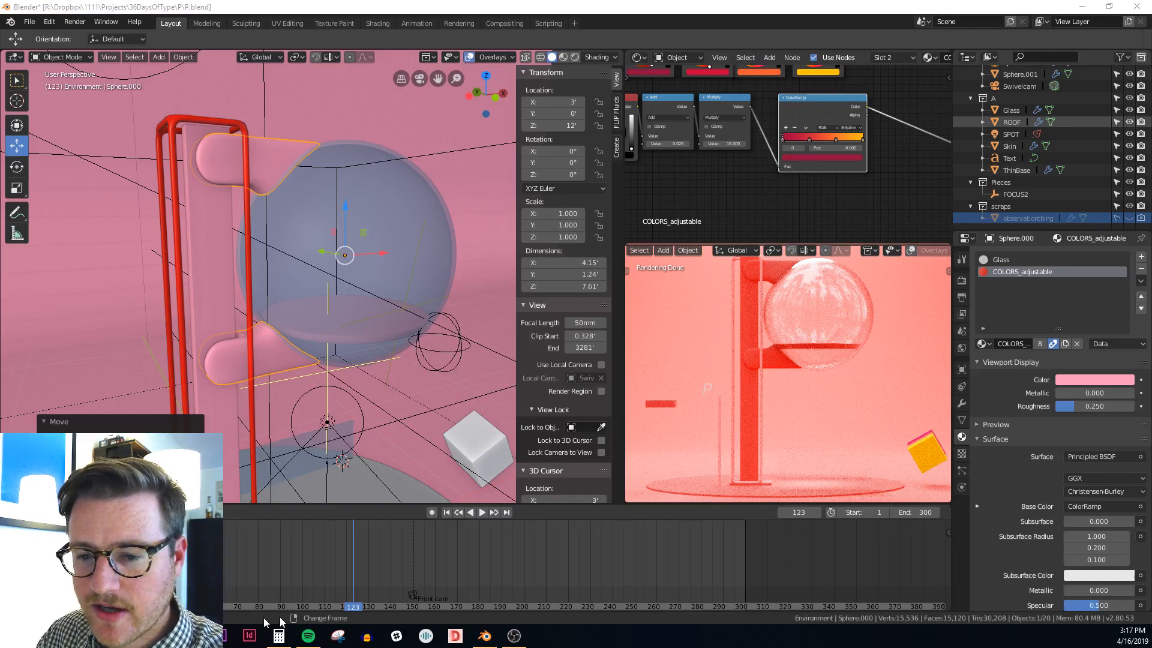
# Switch to the web browser and open the raze.graphics profile on Instagram
pyautogui.moveTo(190, 636)
pyautogui.click(238, 582)
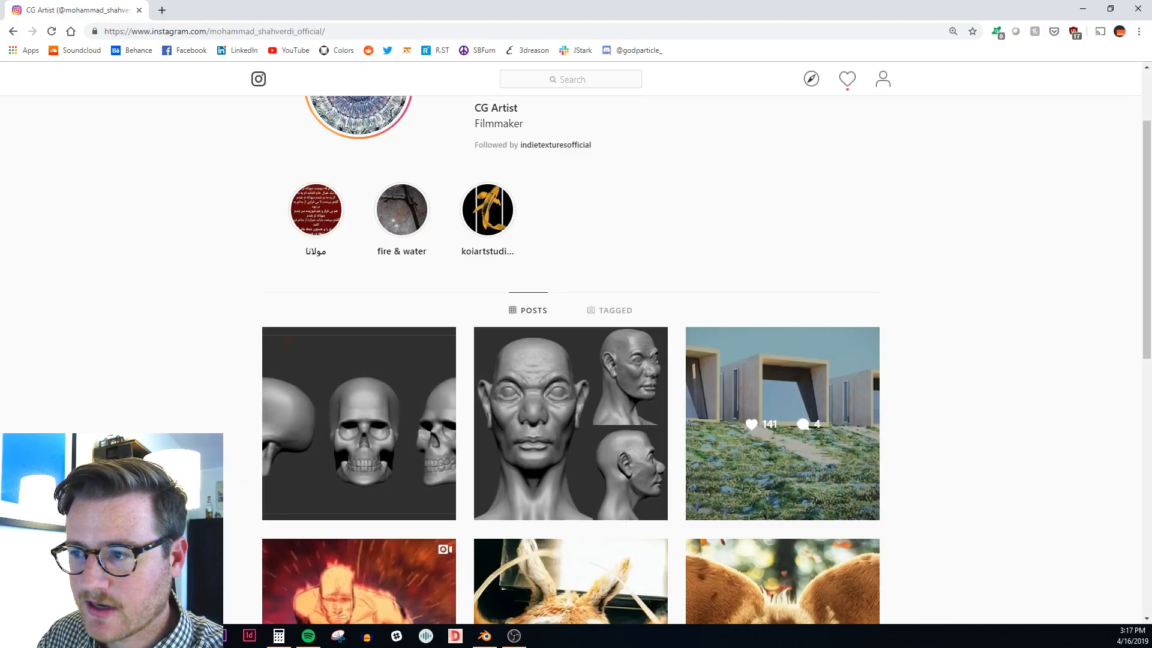
pyautogui.click(541, 84)
pyautogui.write('raze.graphics')
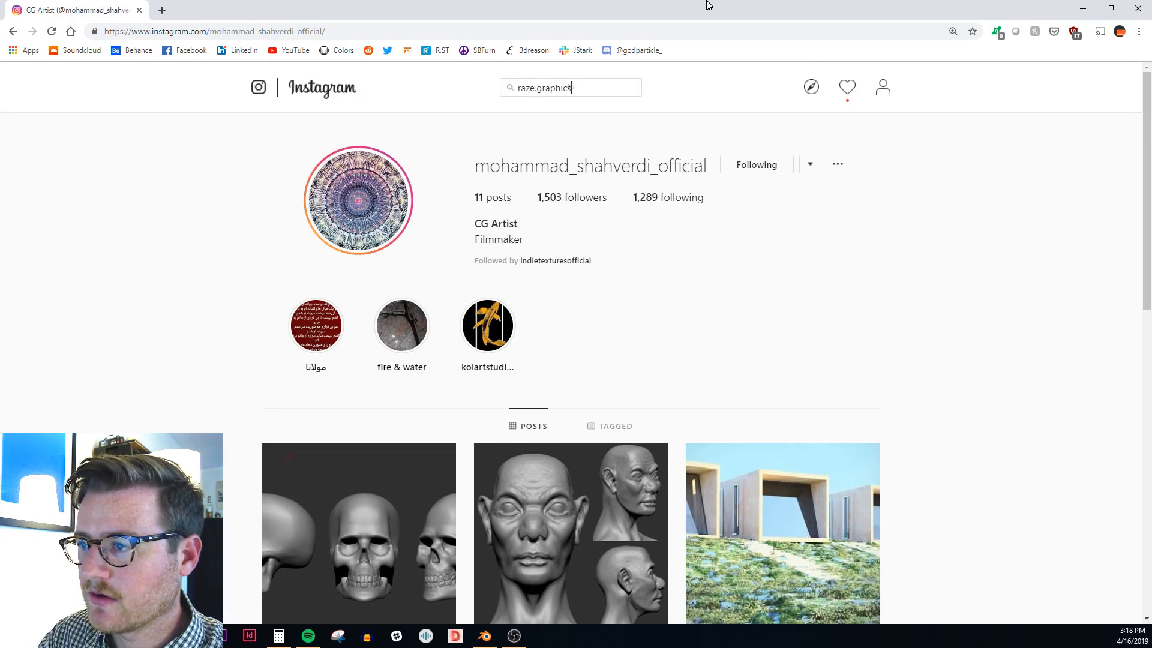
pyautogui.click(572, 143)
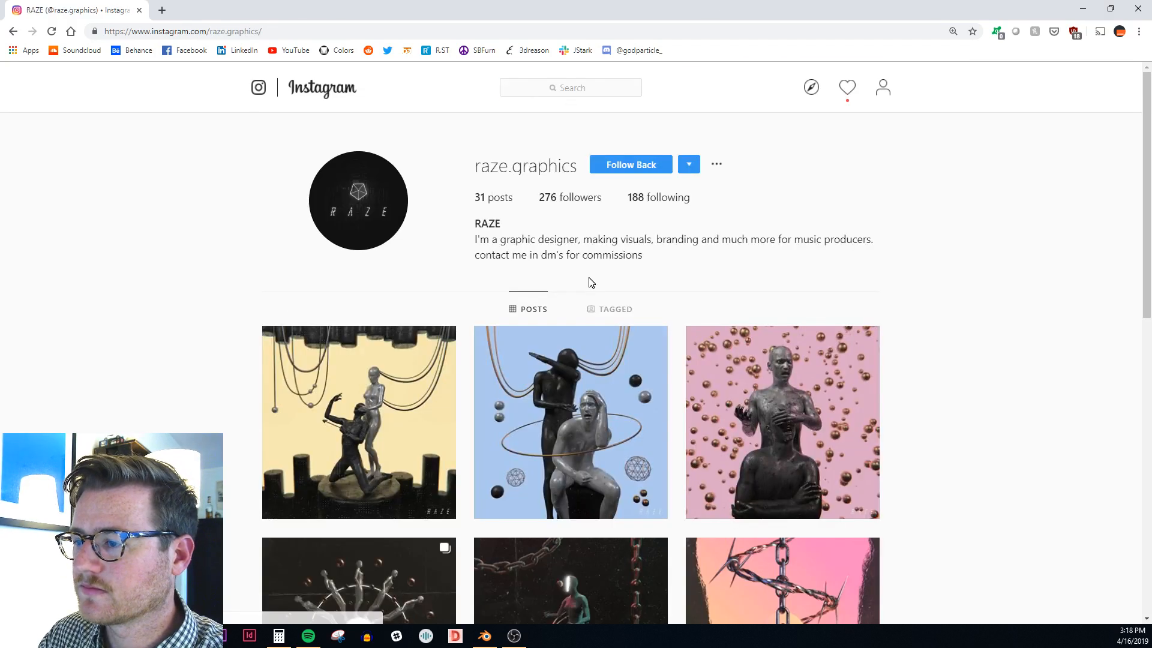
# Browse the profile's older posts and view the ULTIMATE remix cover with the falling skeleton
pyautogui.scroll(-2, 600, 322)
pyautogui.scroll(-10, 602, 325)
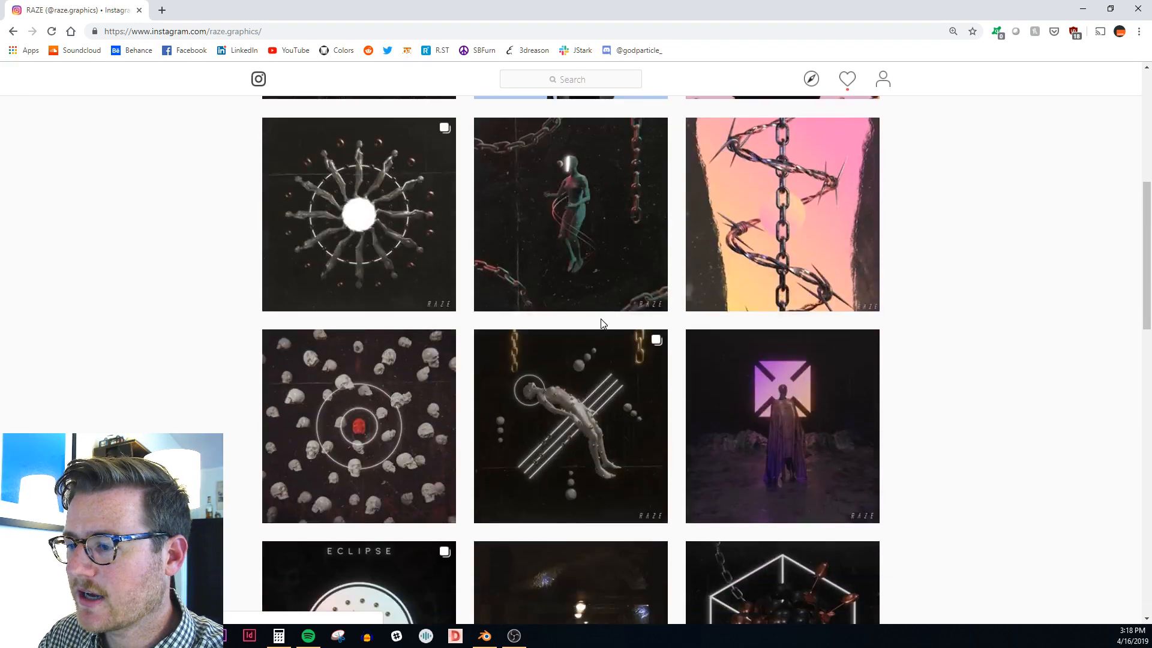
pyautogui.scroll(-9, 204, 318)
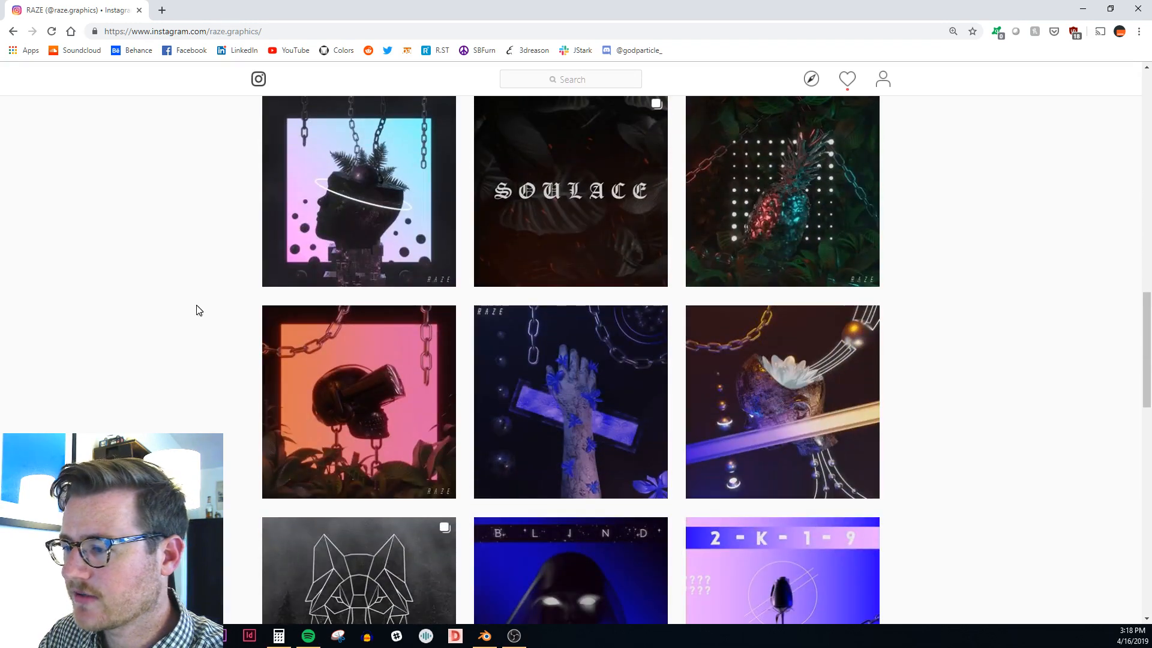
pyautogui.scroll(-3, 240, 303)
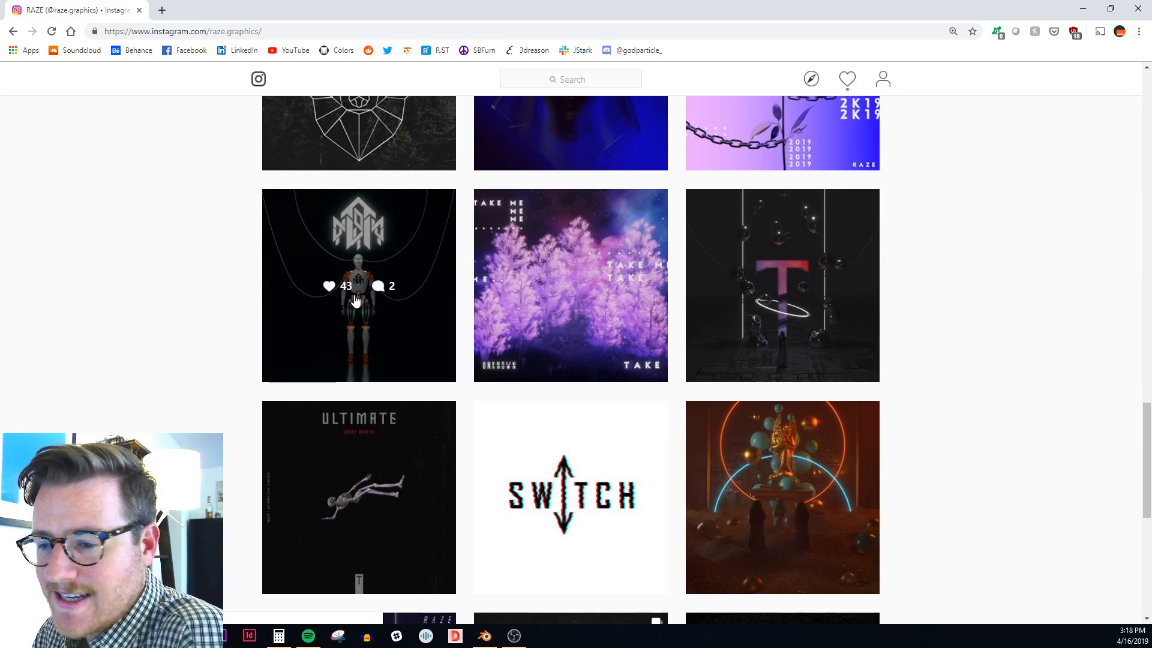
pyautogui.scroll(-5, 648, 367)
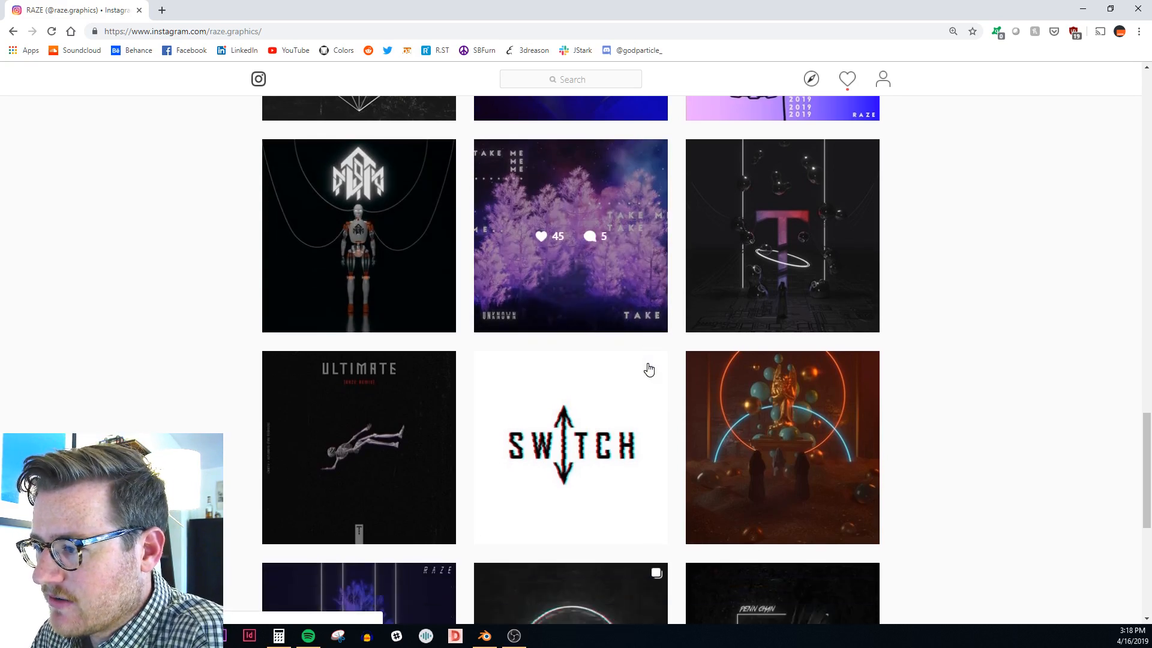
pyautogui.scroll(5, 477, 417)
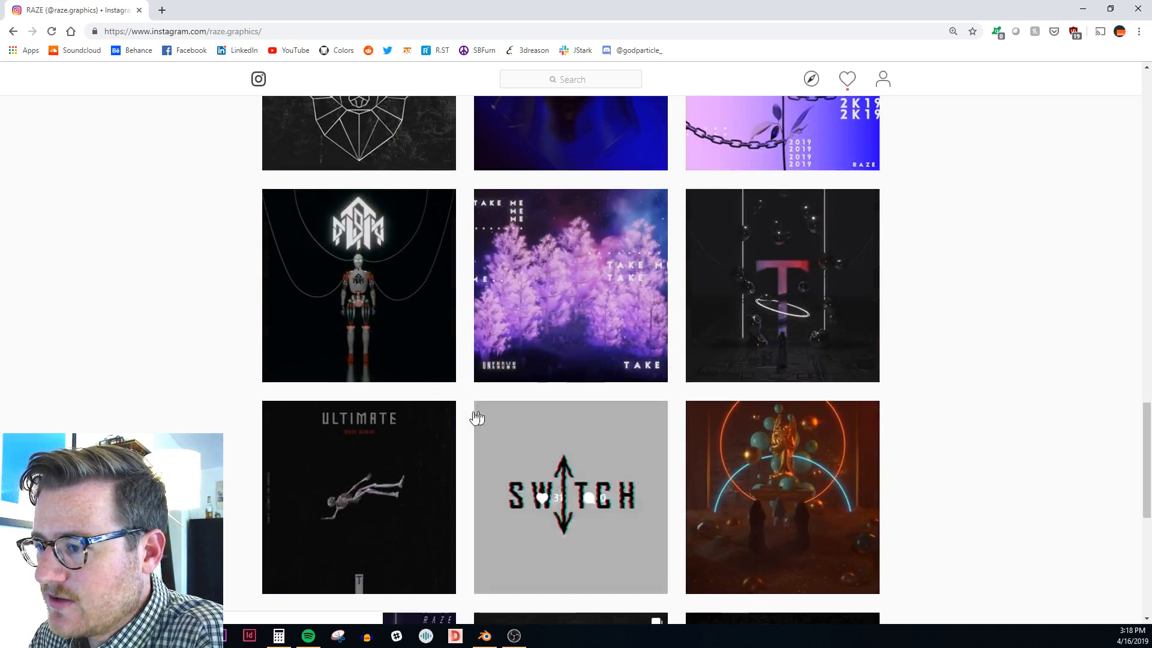
pyautogui.click(402, 450)
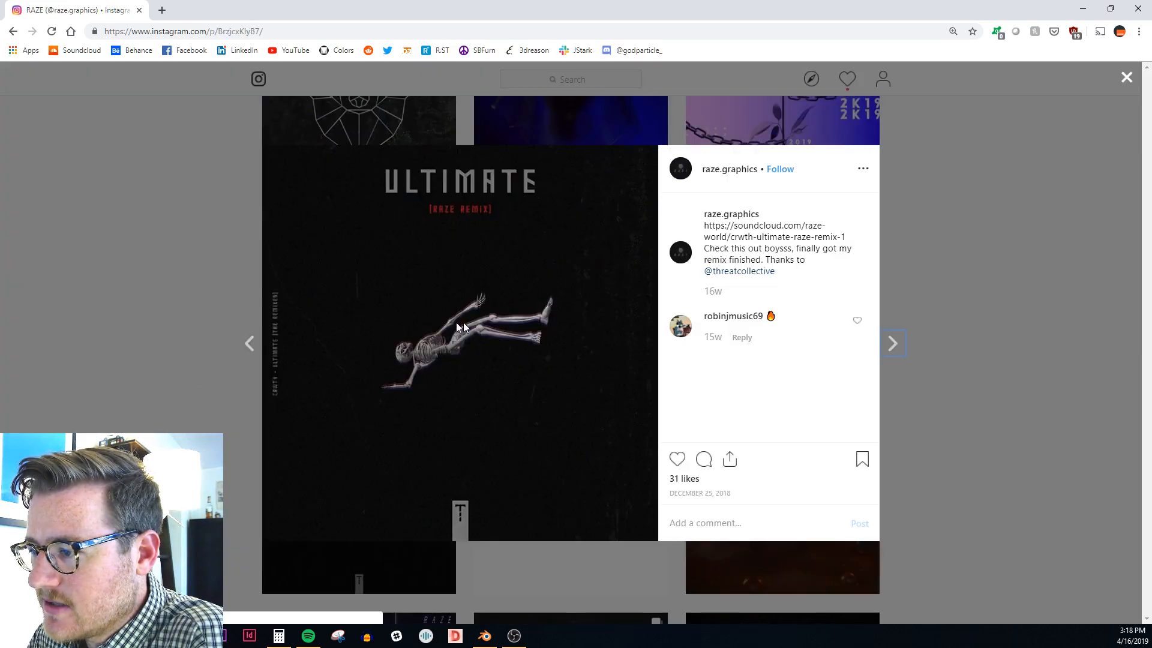
pyautogui.click(196, 354)
# View the profile's newer posts, including the pink artwork with gold spheres and the yellow one with two figures, and highlight the profile name
pyautogui.scroll(7, 504, 515)
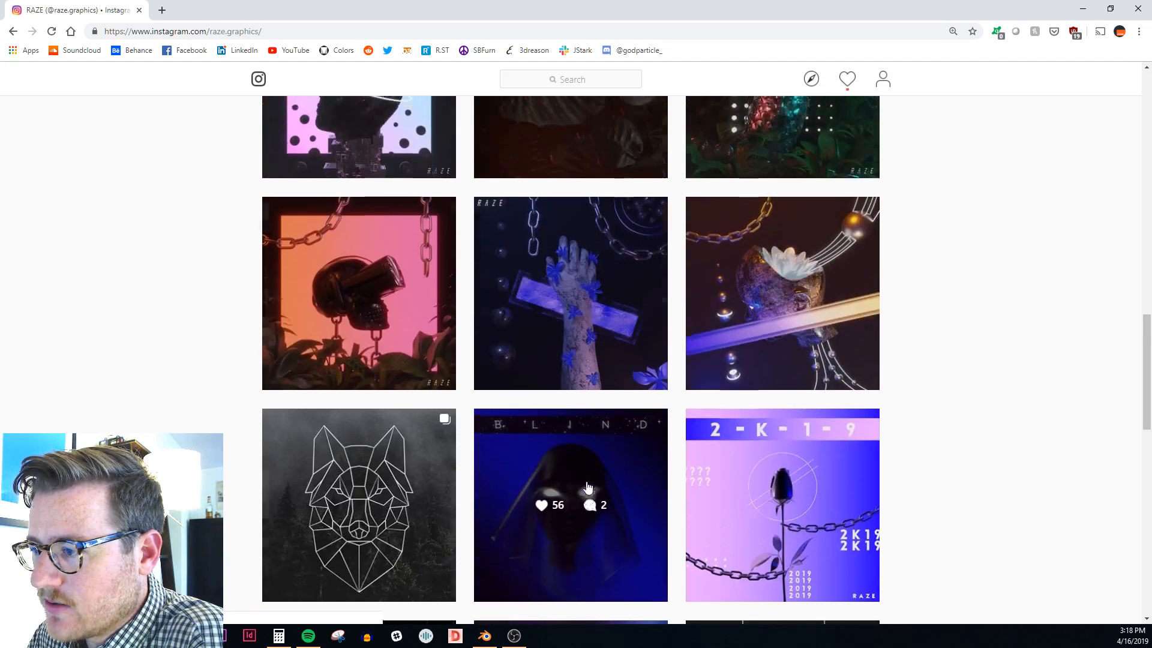
pyautogui.scroll(10, 588, 486)
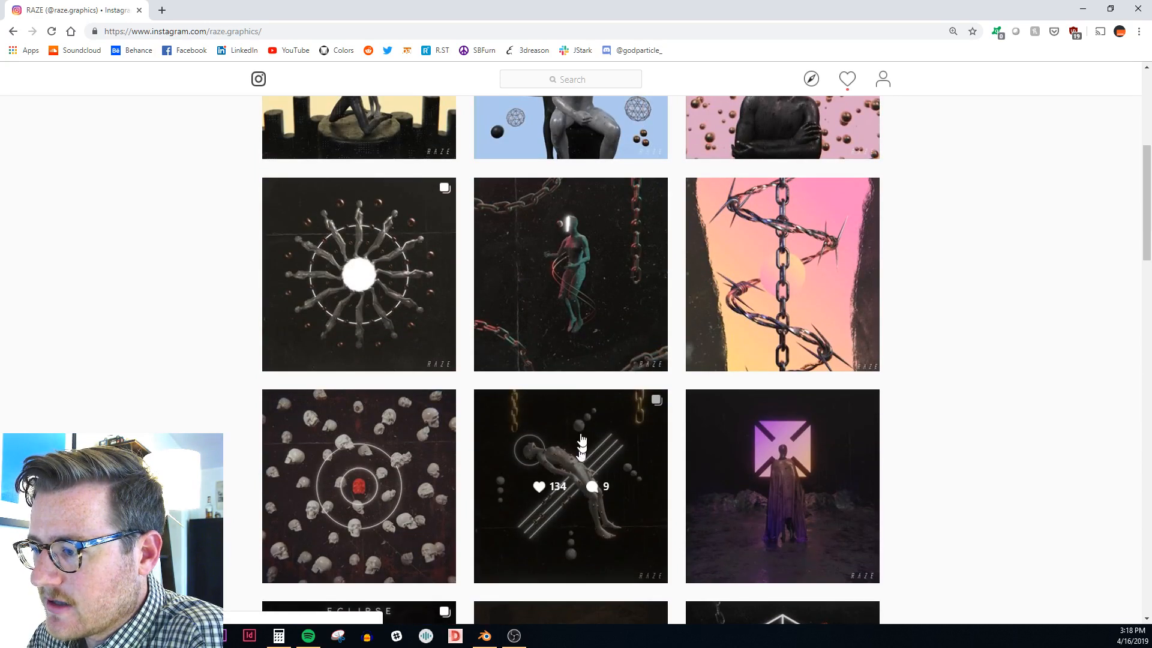
pyautogui.click(554, 283)
pyautogui.click(27, 282)
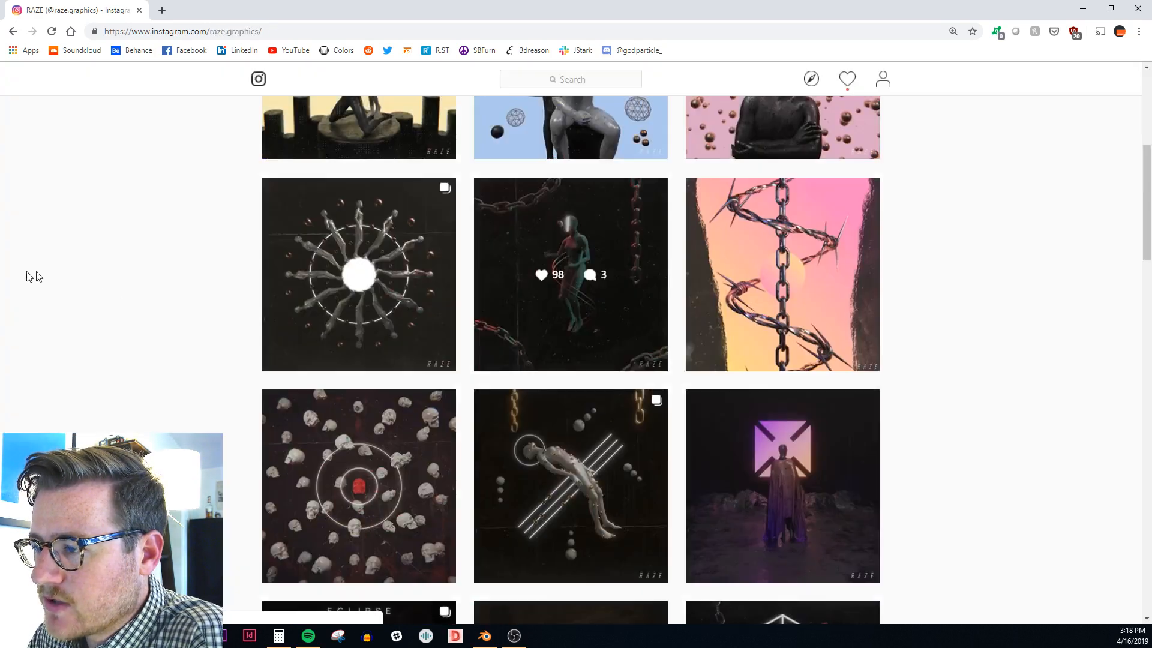
pyautogui.scroll(5, 540, 372)
pyautogui.click(784, 428)
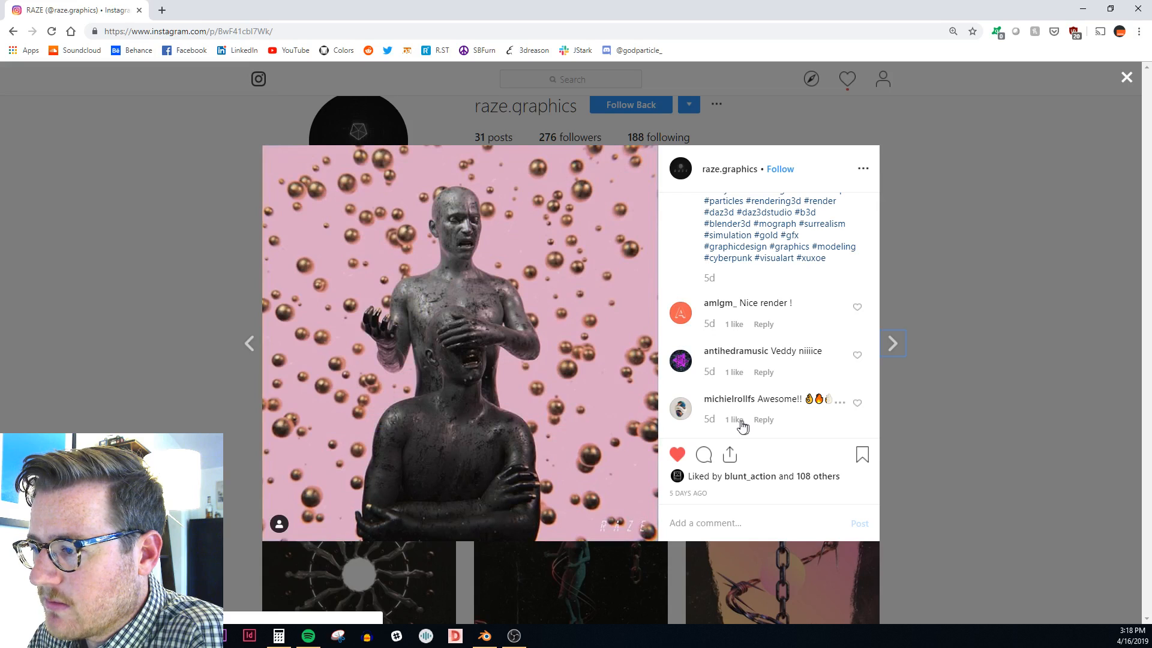
pyautogui.click(111, 293)
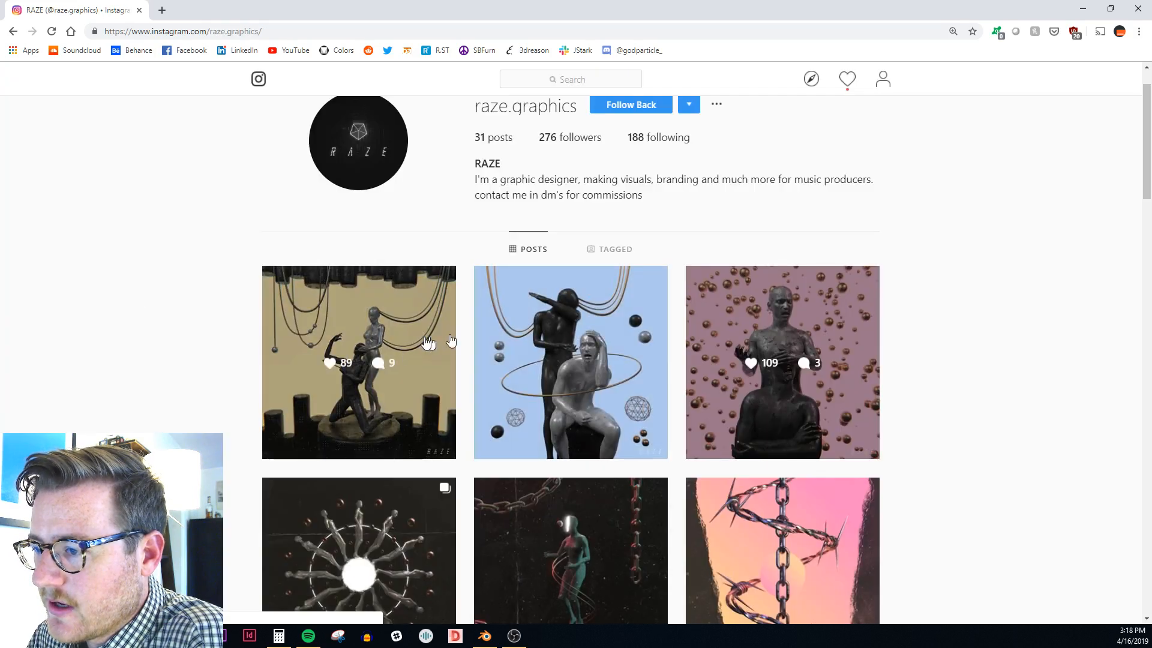
pyautogui.click(401, 369)
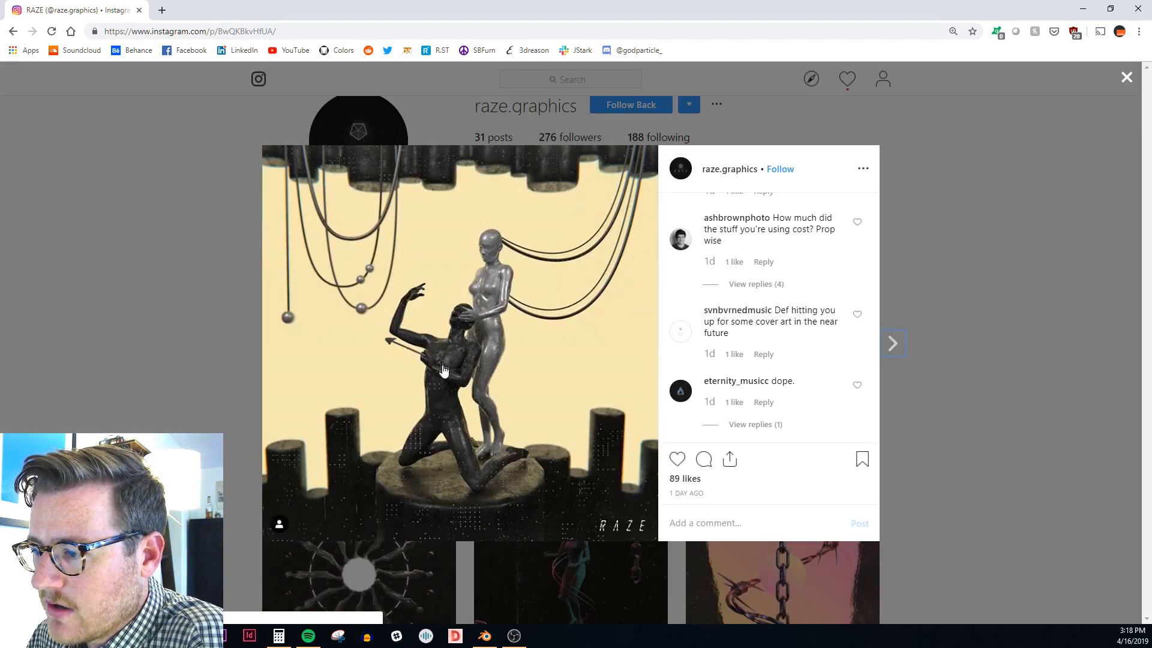
pyautogui.click(226, 308)
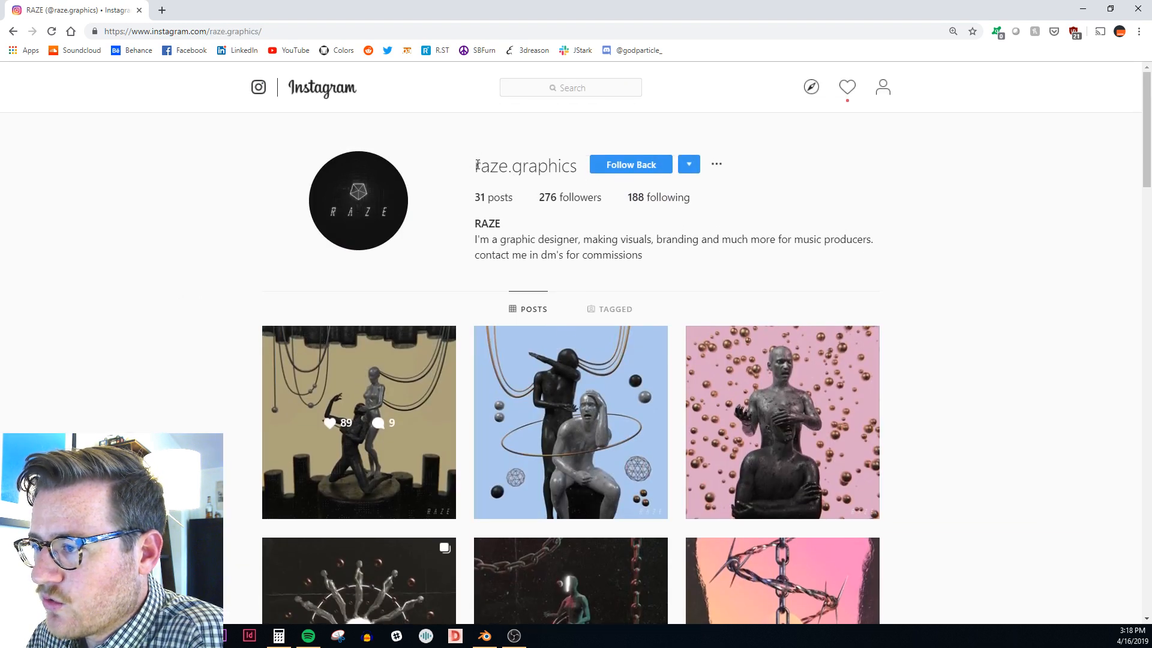
pyautogui.moveTo(477, 165); pyautogui.dragTo(549, 167)
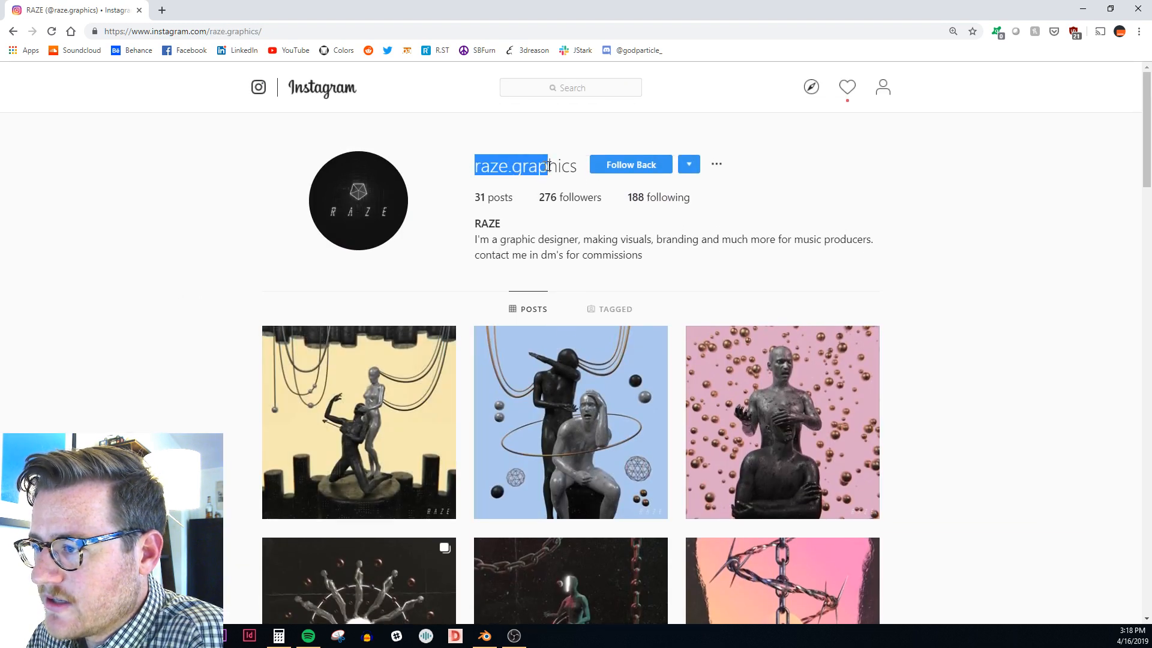
pyautogui.click(210, 309)
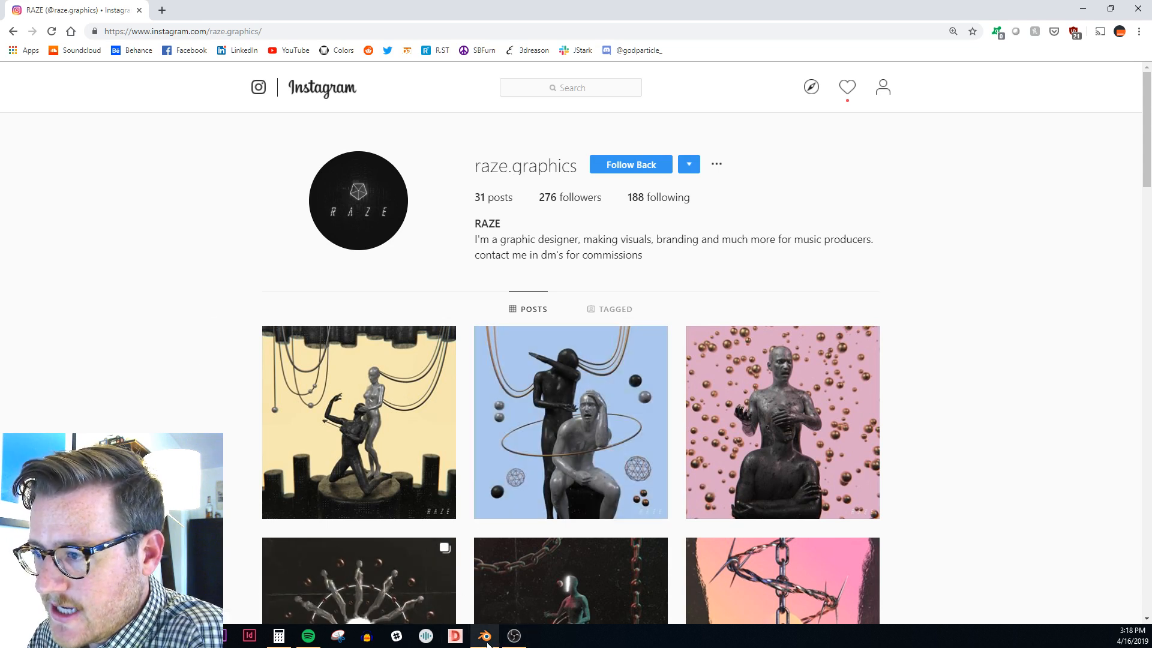
# Switch back to Blender, clear the selection and save P.blend
pyautogui.moveTo(486, 639)
pyautogui.click(482, 595)
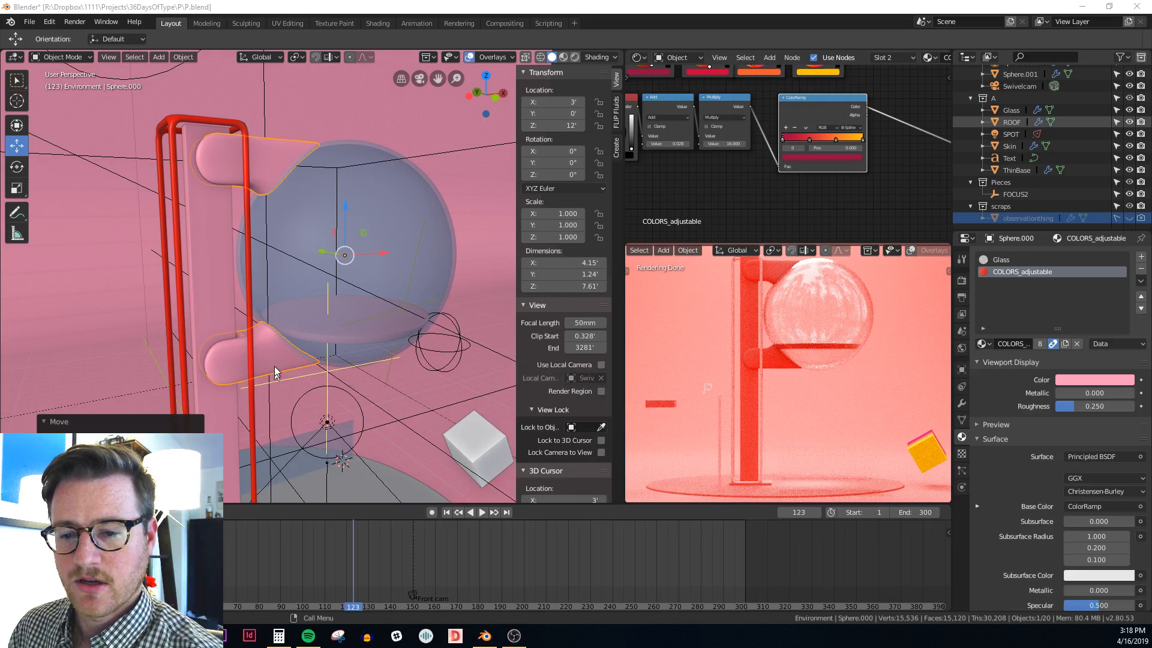
pyautogui.scroll(-1, 365, 293)
pyautogui.moveTo(372, 292); pyautogui.dragTo(423, 285, button='middle')
pyautogui.click(394, 270)
pyautogui.hotkey('alt', 'a')
pyautogui.scroll(-4, 423, 253)
pyautogui.moveTo(493, 228); pyautogui.dragTo(297, 267, button='middle')
pyautogui.hotkey('ctrl', 's')
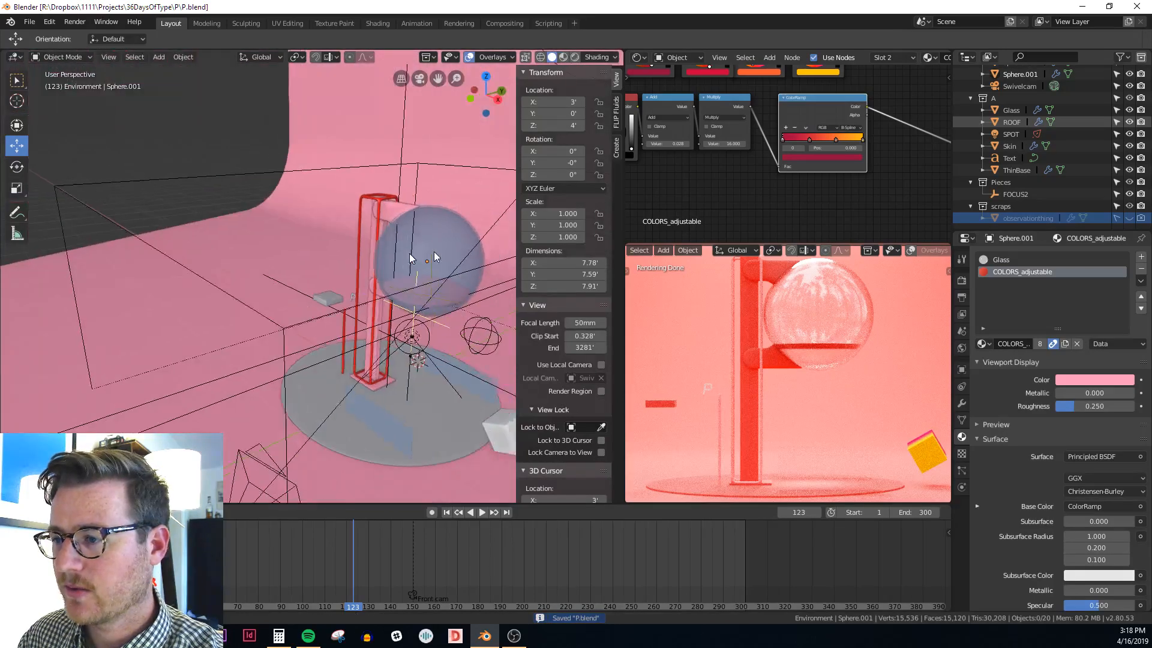
pyautogui.scroll(4, 426, 257)
pyautogui.scroll(-2, 333, 390)
pyautogui.scroll(5, 358, 396)
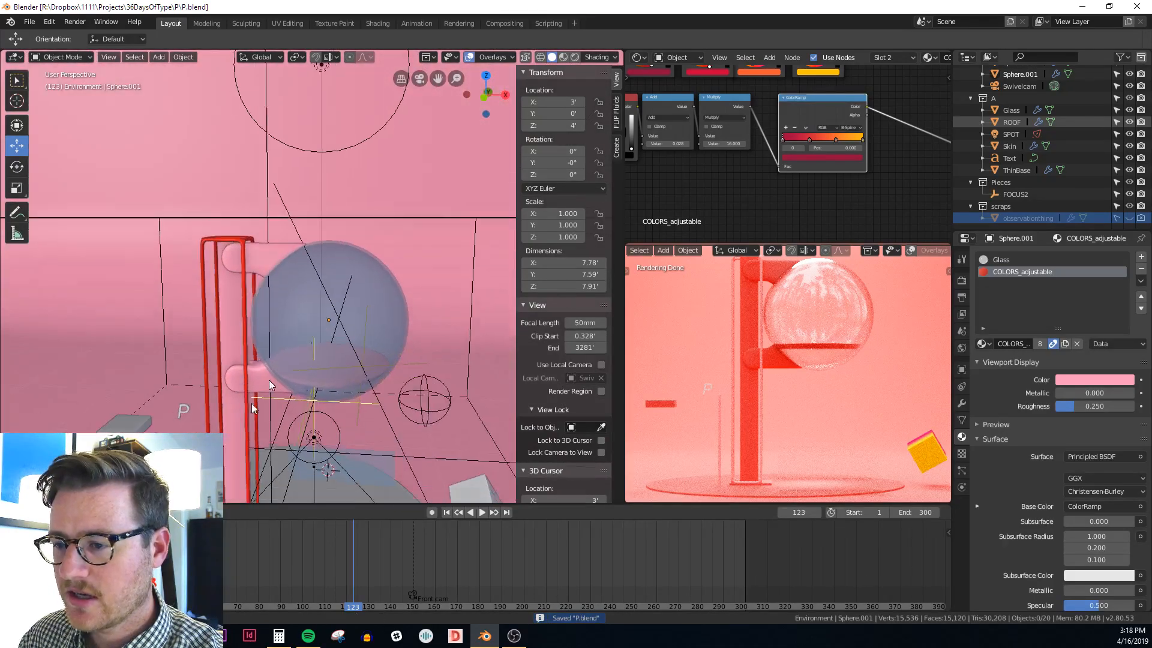
# Snap the 3D cursor to the centre of the disc inside the glass sphere
pyautogui.click(294, 361)
pyautogui.moveTo(293, 356); pyautogui.dragTo(380, 319, button='middle')
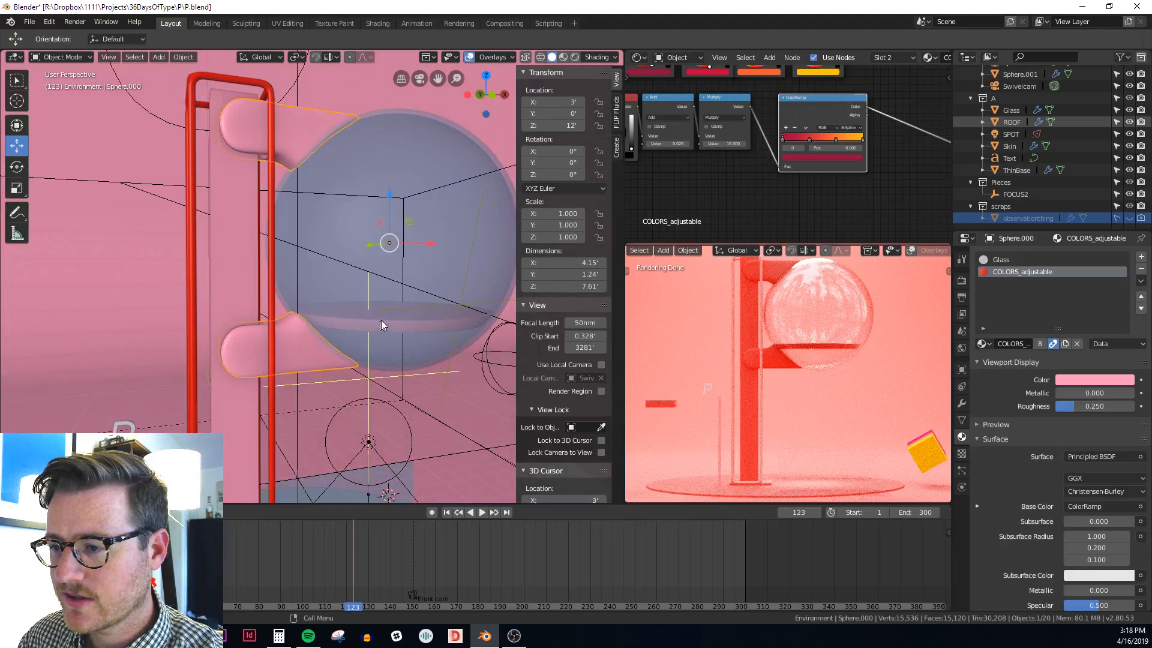
pyautogui.click(384, 329)
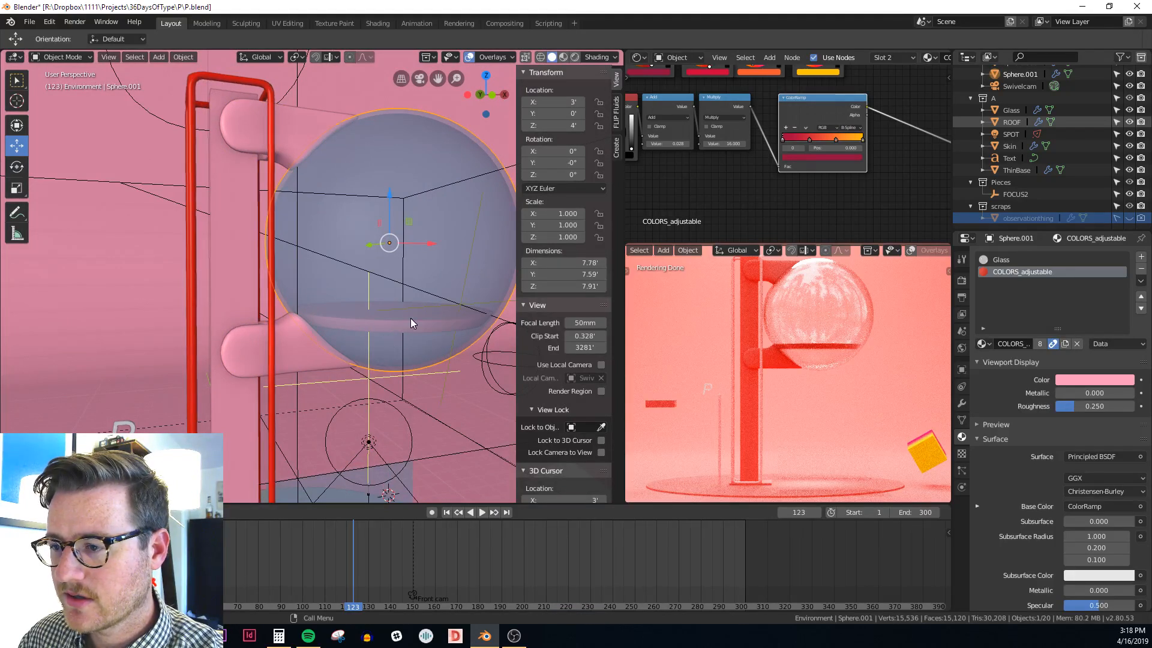
pyautogui.moveTo(419, 319)
pyautogui.mouseDown(button='middle')
pyautogui.moveTo(350, 347)
pyautogui.moveTo(356, 333)
pyautogui.moveTo(423, 319)
pyautogui.mouseUp(button='middle')
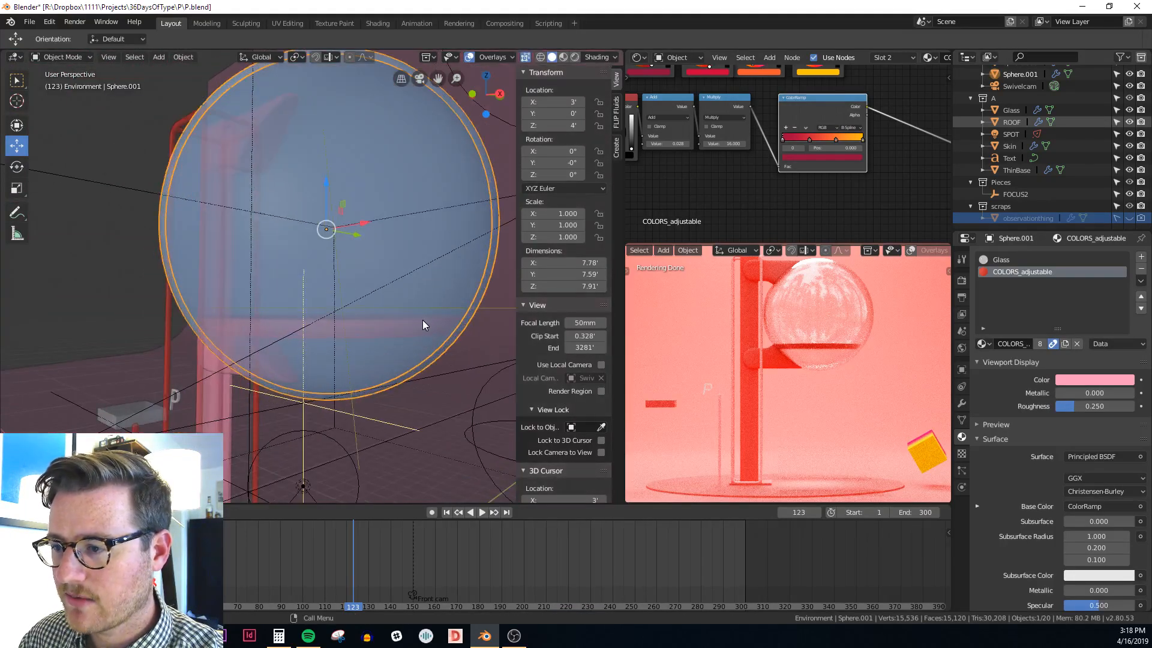
pyautogui.click(422, 319)
pyautogui.press('KP_7')
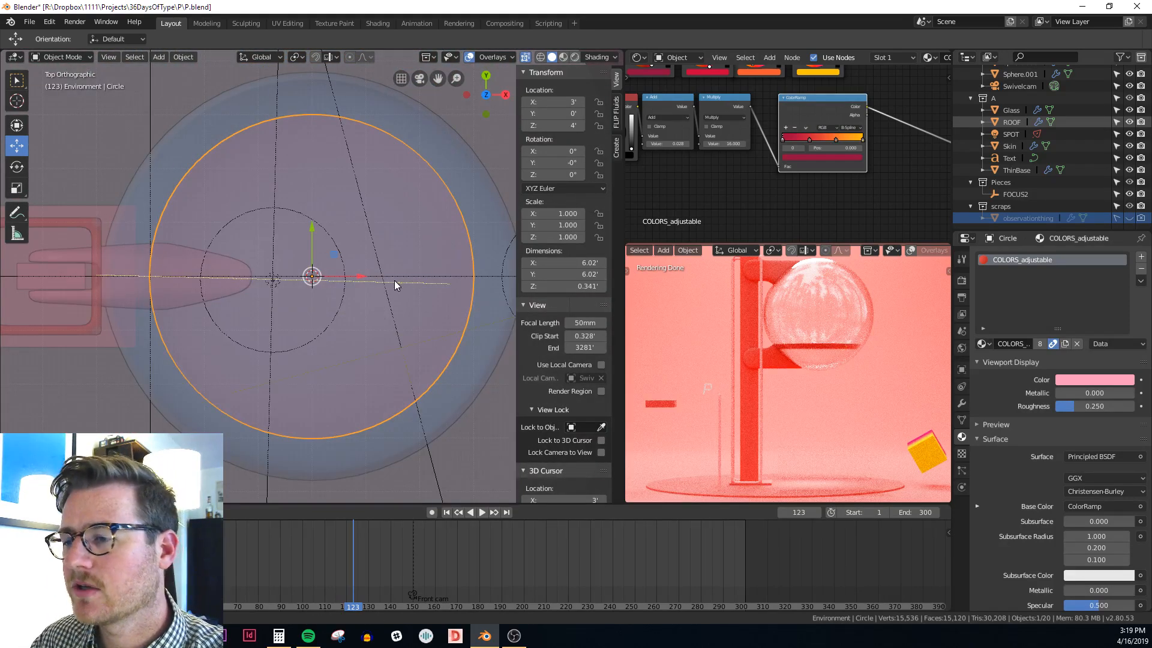
pyautogui.keyDown('shift'); pyautogui.moveTo(388, 296); pyautogui.dragTo(363, 315, button='middle'); pyautogui.keyUp('shift')
pyautogui.hotkey('shift', 's')
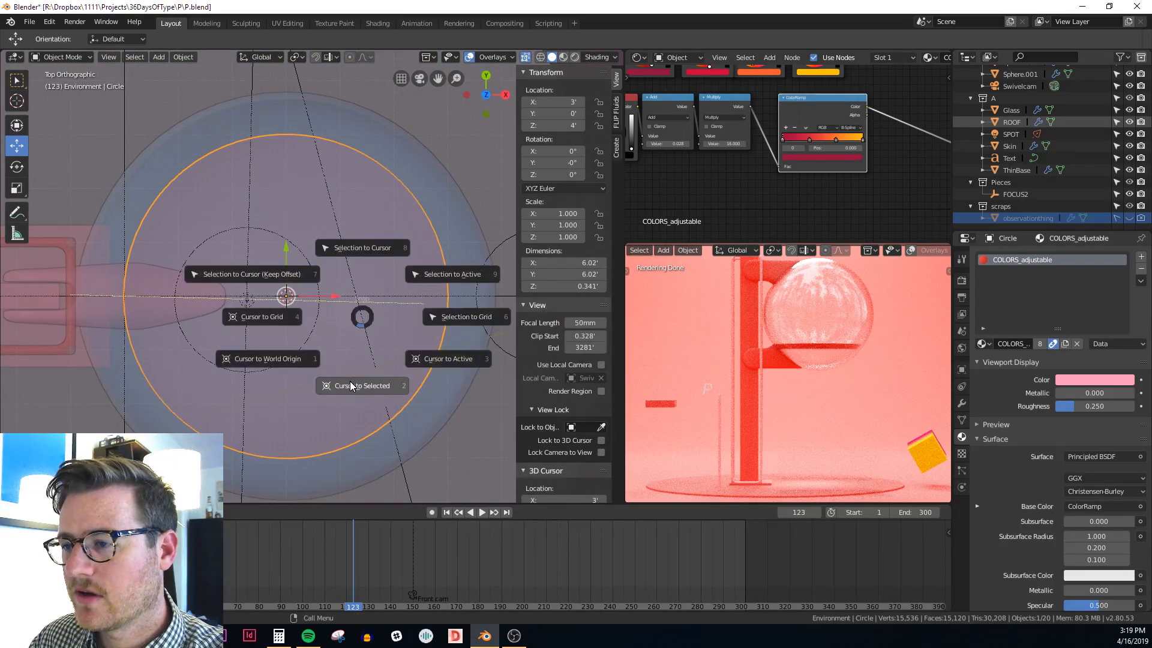
pyautogui.click(351, 383)
# Add a 2' mesh plane at the 3D cursor and frame the sphere closely in the rendered preview
pyautogui.hotkey('shift', 'a')
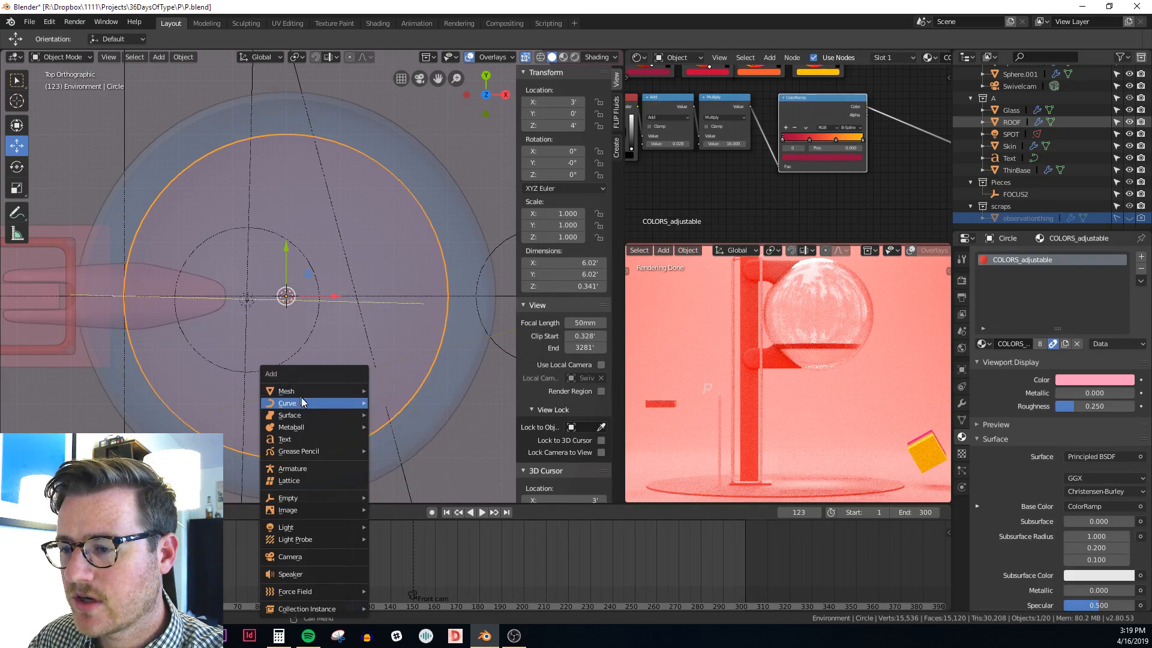
pyautogui.moveTo(339, 391)
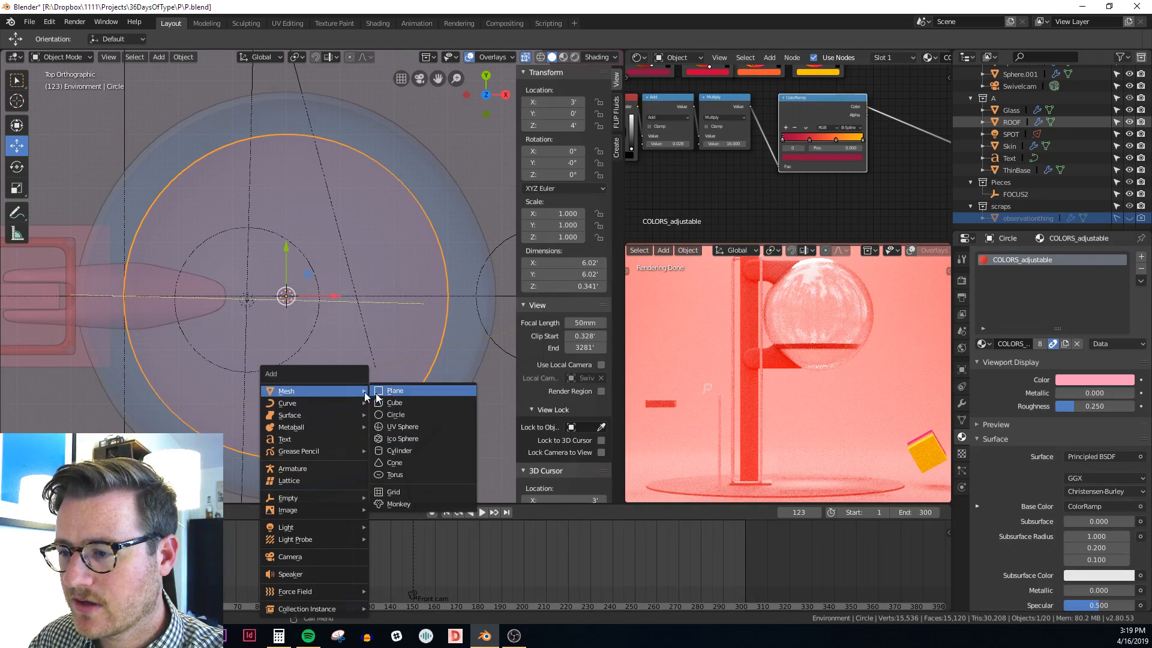
pyautogui.click(399, 393)
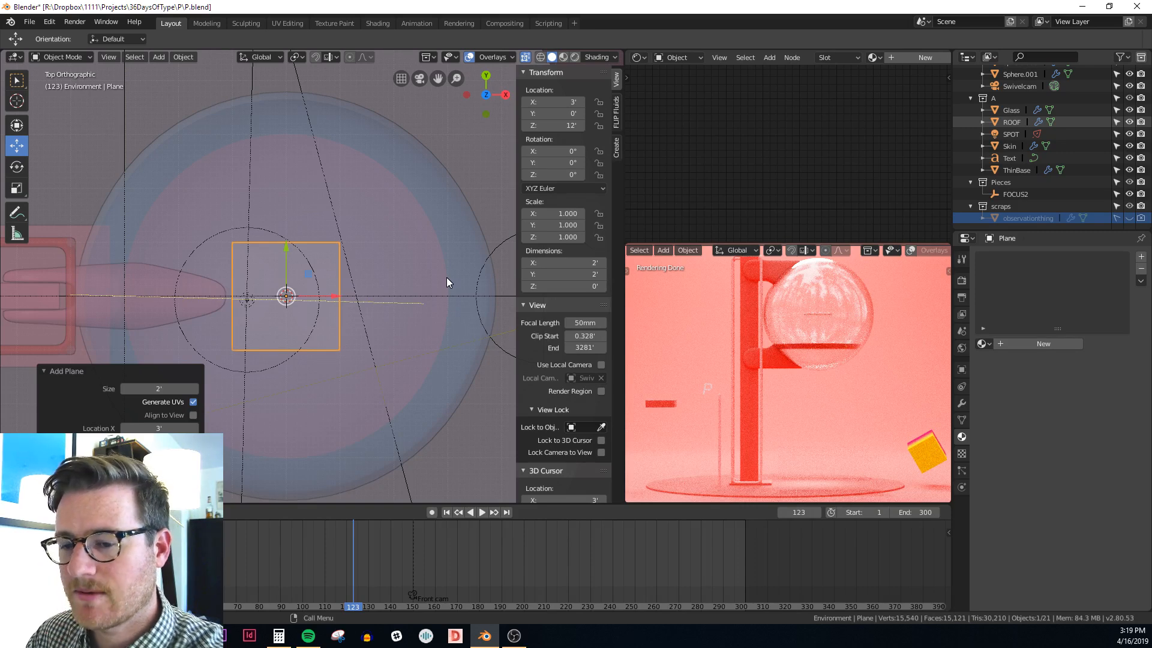
pyautogui.moveTo(347, 275); pyautogui.dragTo(327, 180, button='middle')
pyautogui.scroll(-1, 812, 416)
pyautogui.scroll(-2, 814, 417)
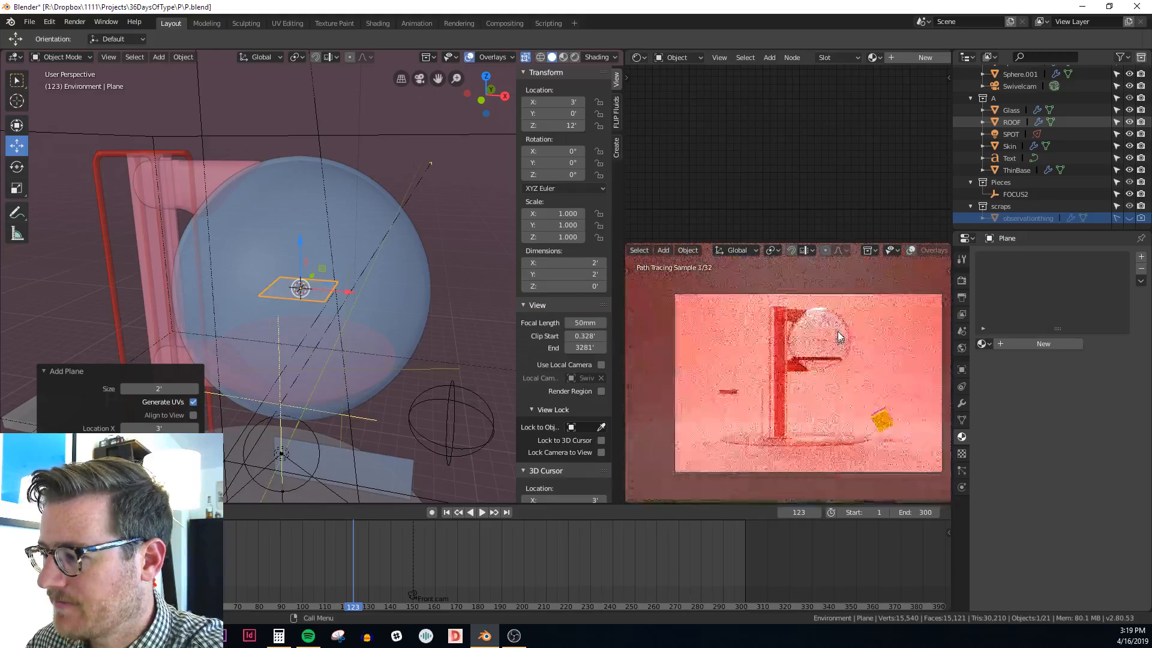
pyautogui.moveTo(838, 337); pyautogui.dragTo(780, 390, button='middle')
pyautogui.scroll(2, 799, 369)
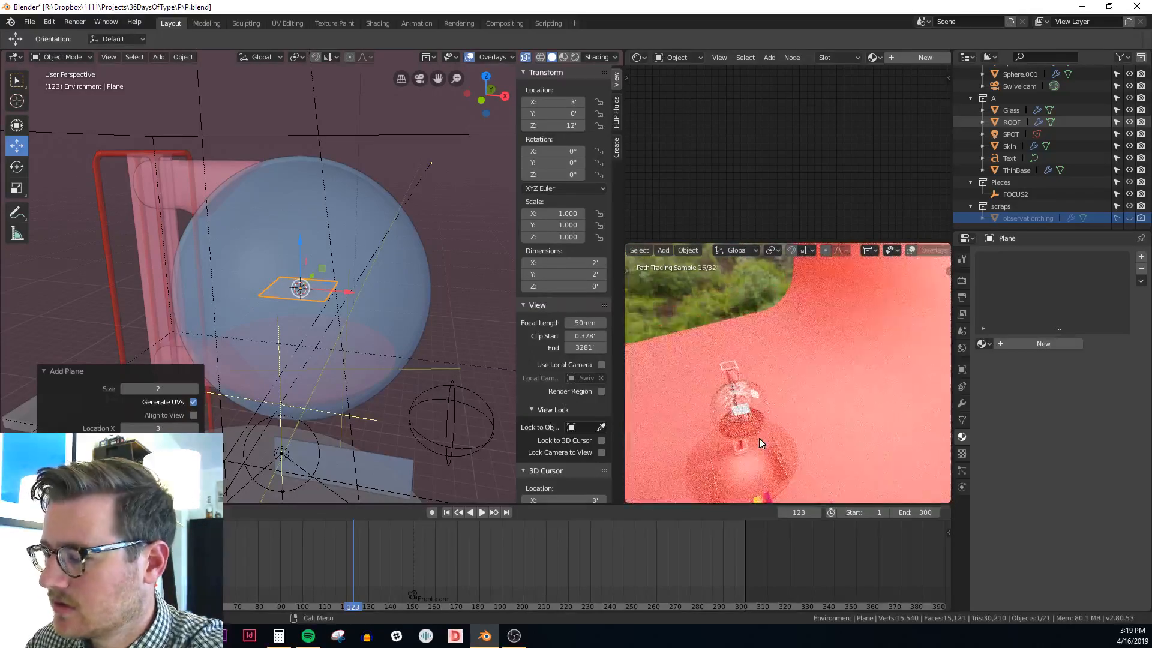
pyautogui.press('KP_Decimal')
pyautogui.scroll(-4, 820, 395)
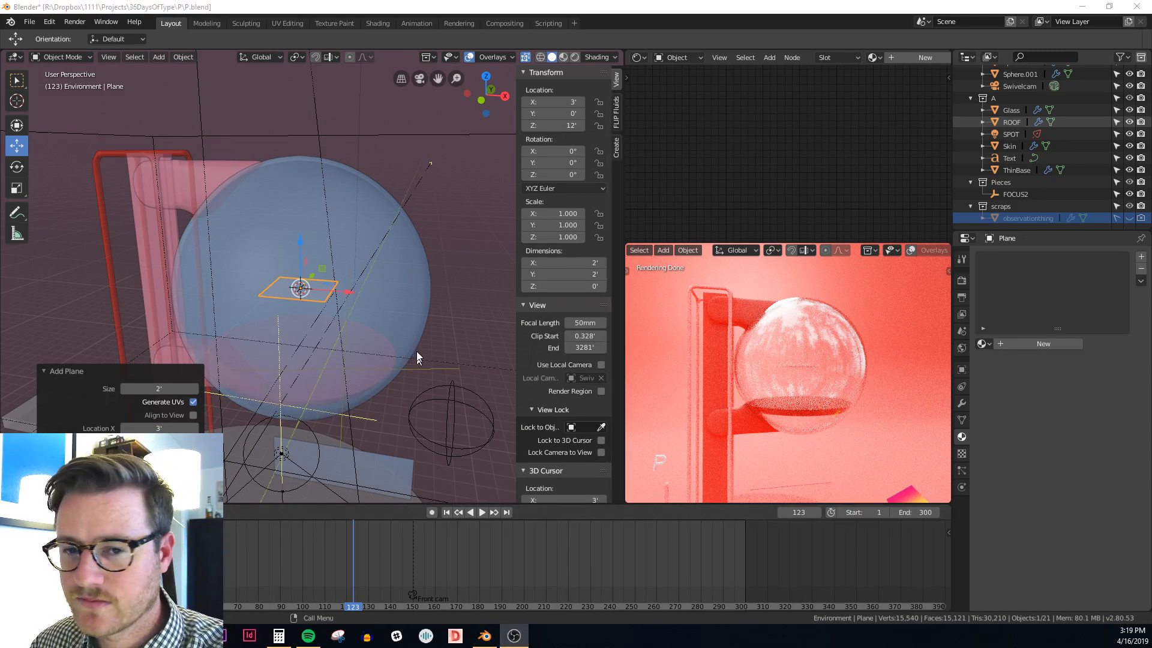
# Rotate the plane's geometry 90° about X in Edit Mode so it stands upright inside the sphere
pyautogui.scroll(5, 426, 347)
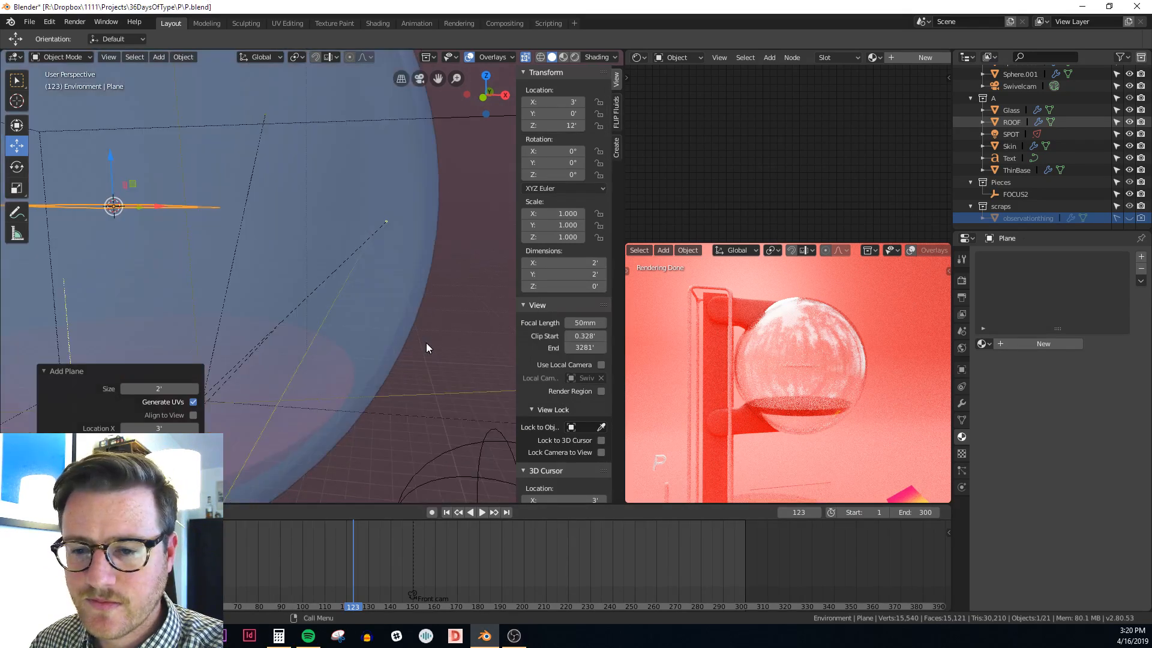
pyautogui.scroll(-8, 426, 348)
pyautogui.scroll(3, 426, 347)
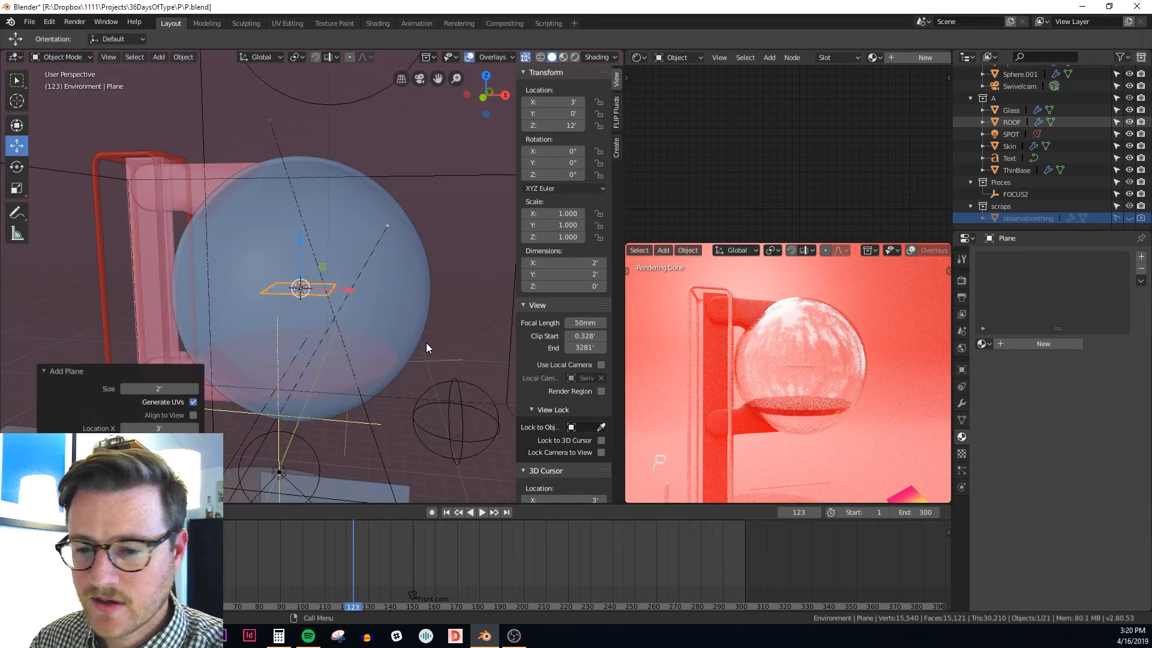
pyautogui.press('KP_1')
pyautogui.scroll(-2, 426, 343)
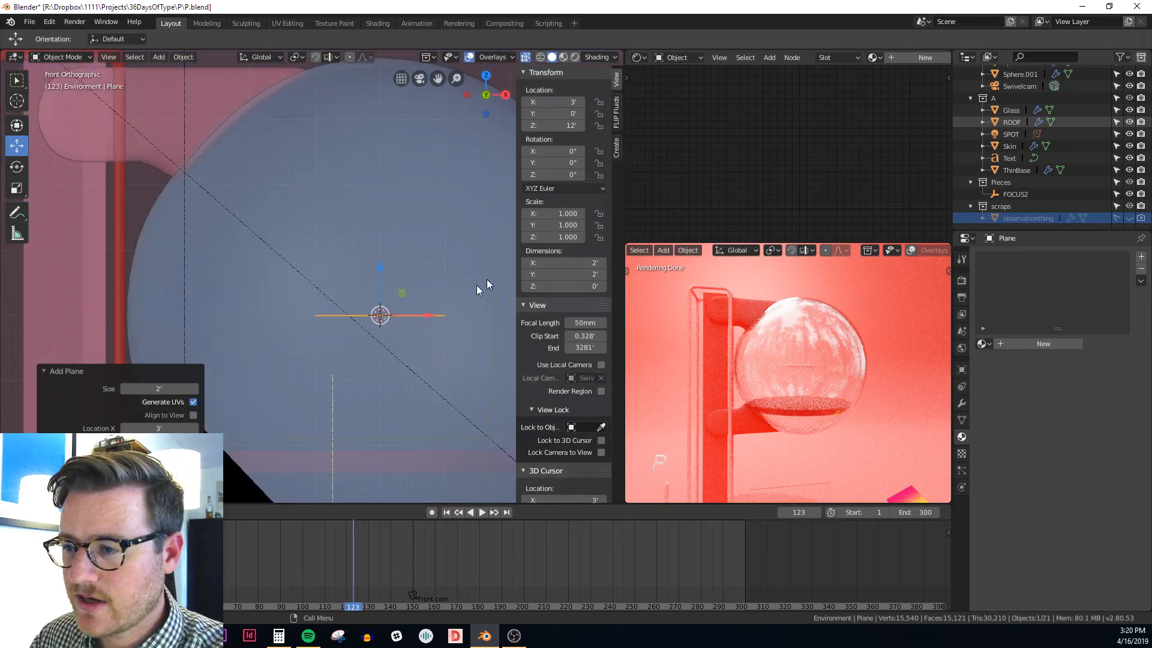
pyautogui.moveTo(477, 285); pyautogui.dragTo(404, 348, button='middle')
pyautogui.press('r')
pyautogui.press('x')
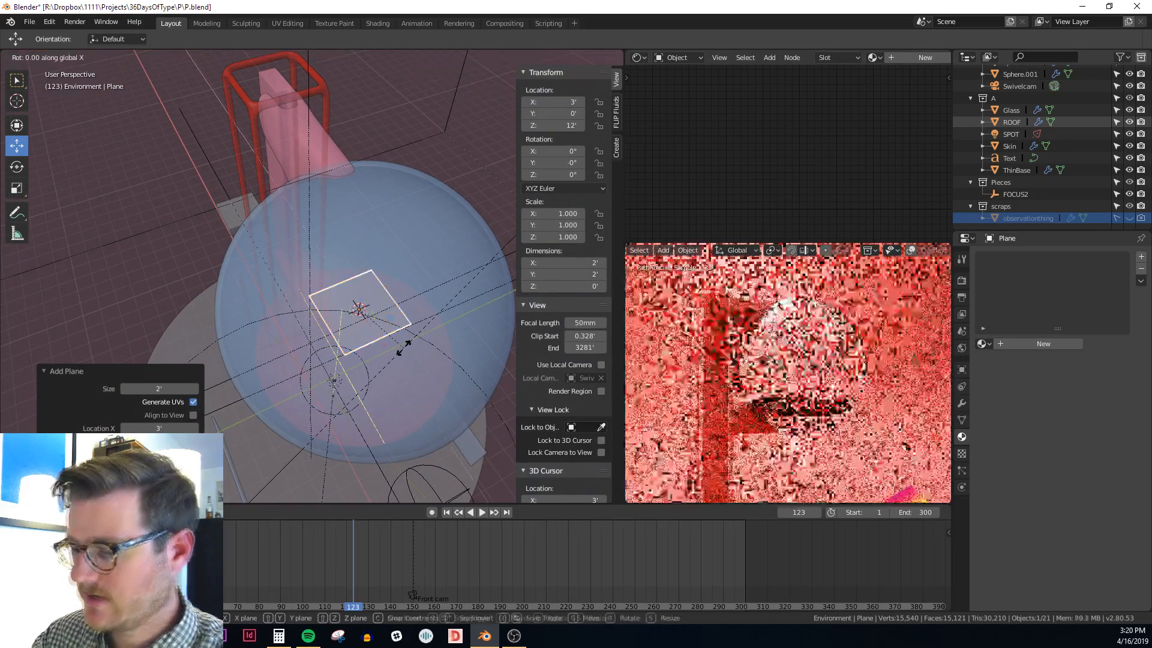
pyautogui.press('Escape')
pyautogui.press('Tab')
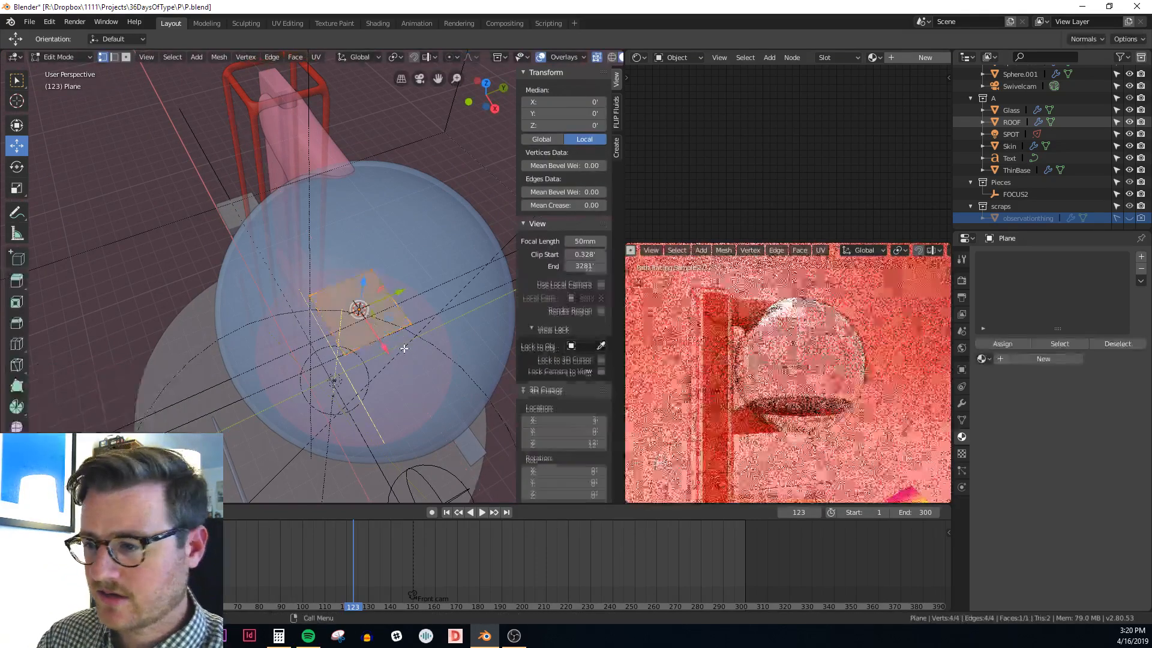
pyautogui.write('rx90')
pyautogui.press('Return')
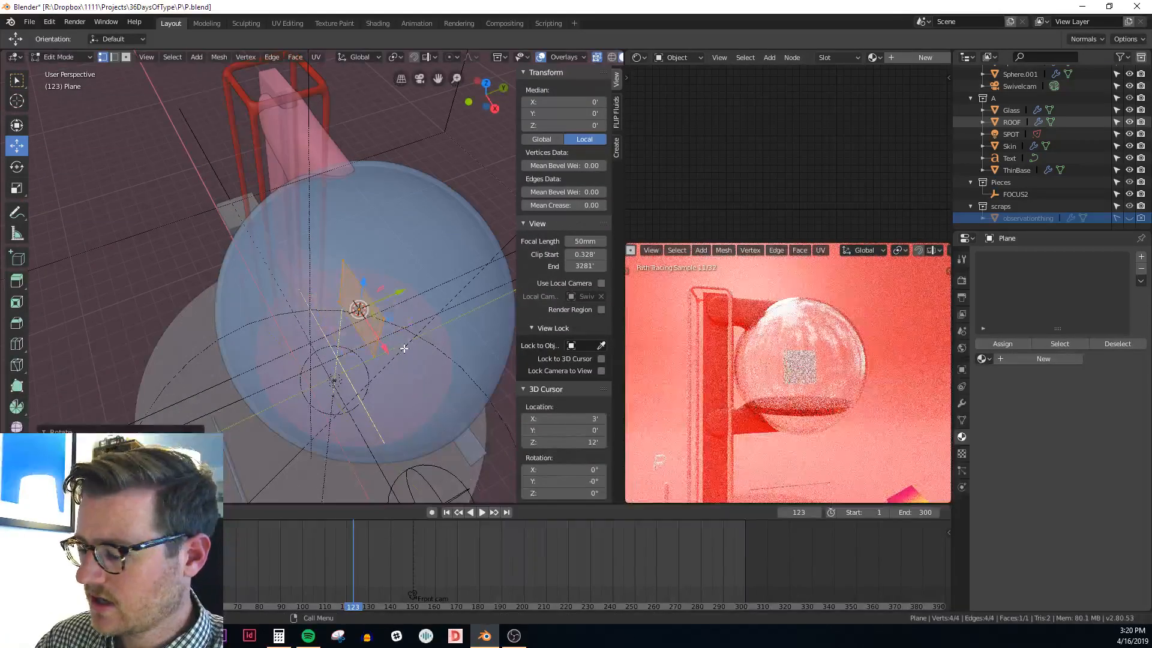
# Lower the upright plane 2.9' along Z into the sphere's base and delete it
pyautogui.press('KP_1')
pyautogui.scroll(-4, 423, 334)
pyautogui.scroll(4, 423, 334)
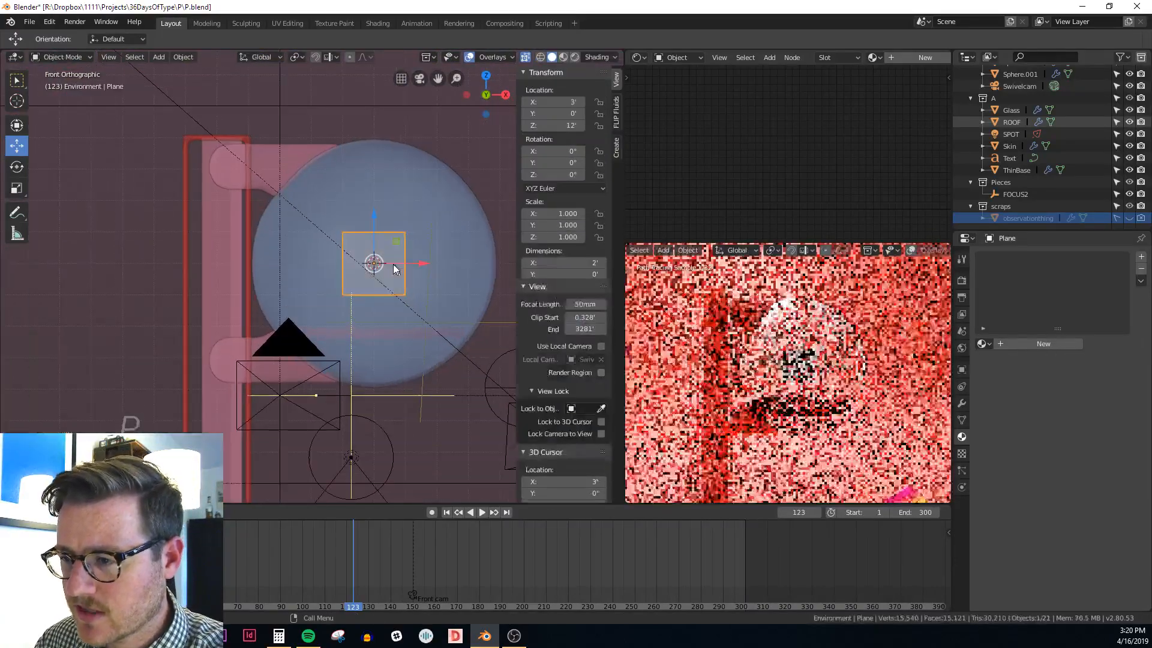
pyautogui.press('Tab')
pyautogui.press('g')
pyautogui.press('z')
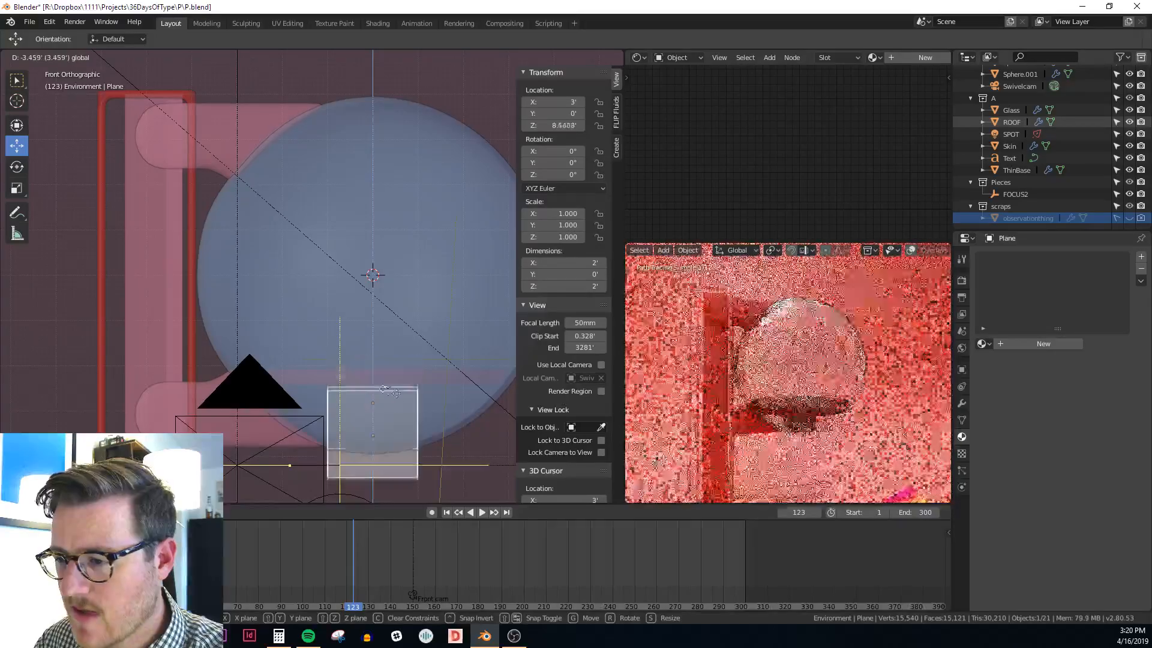
pyautogui.click(417, 370)
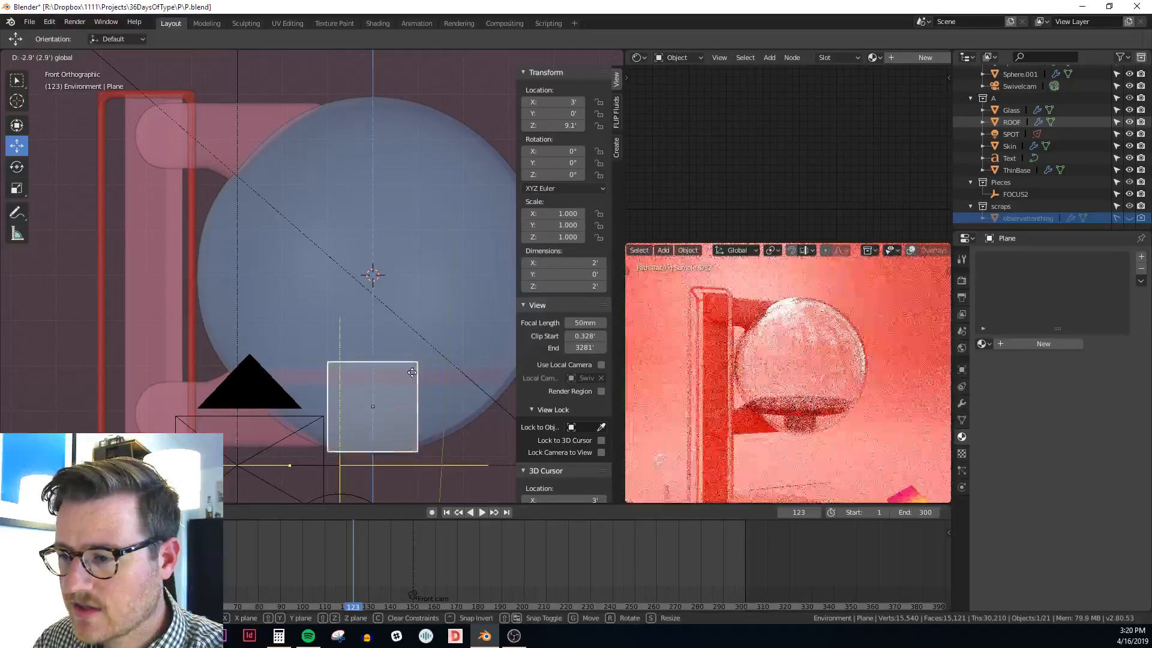
pyautogui.moveTo(450, 406); pyautogui.dragTo(384, 427, button='middle')
pyautogui.press('x')
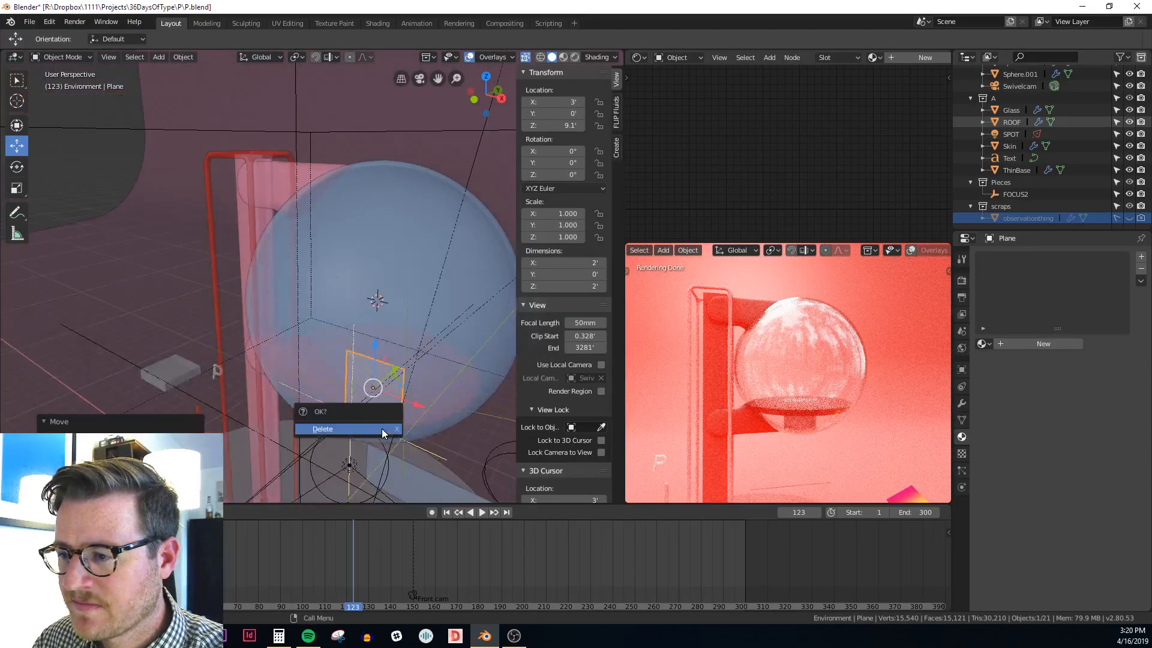
pyautogui.click(381, 429)
# Duplicate the glass sphere's vertical edge loop running around its left and right sides in place, and separate it into its own object
pyautogui.click(473, 247)
pyautogui.press('Tab')
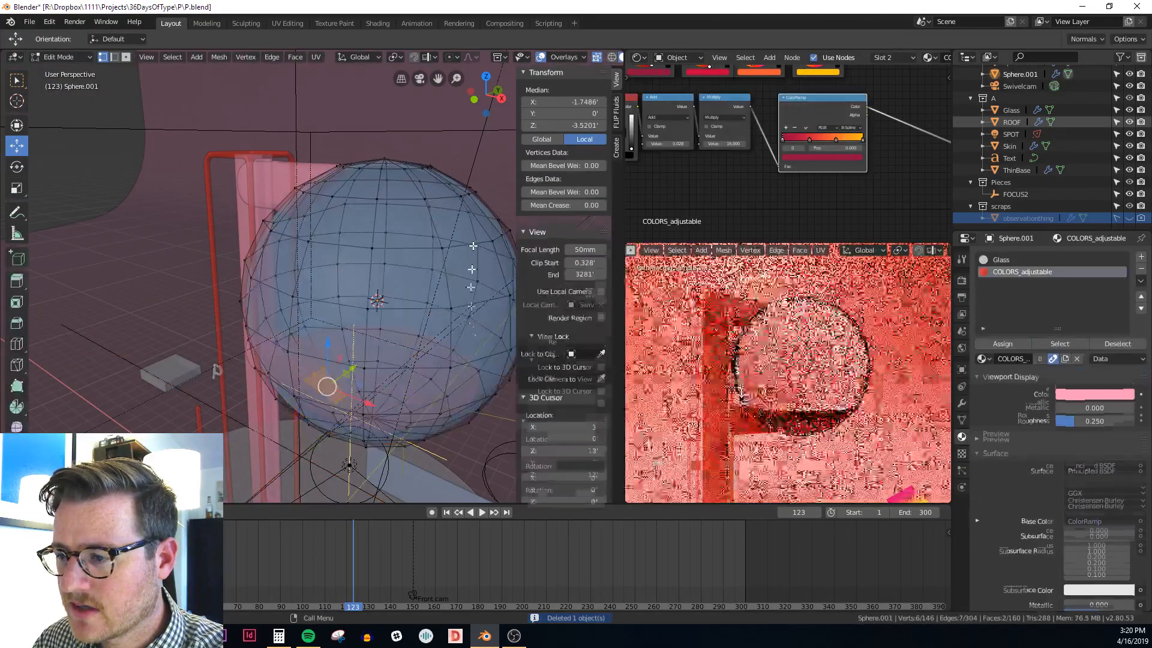
pyautogui.moveTo(455, 393); pyautogui.dragTo(342, 396, button='middle')
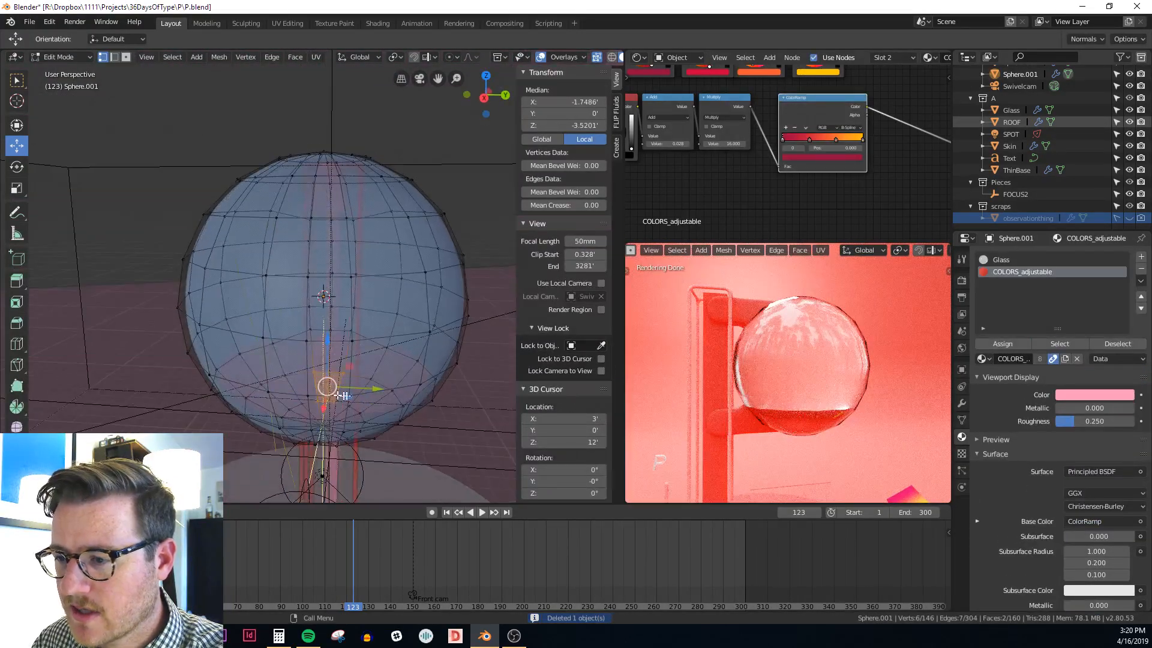
pyautogui.keyDown('alt'); pyautogui.click(334, 296); pyautogui.keyUp('alt')
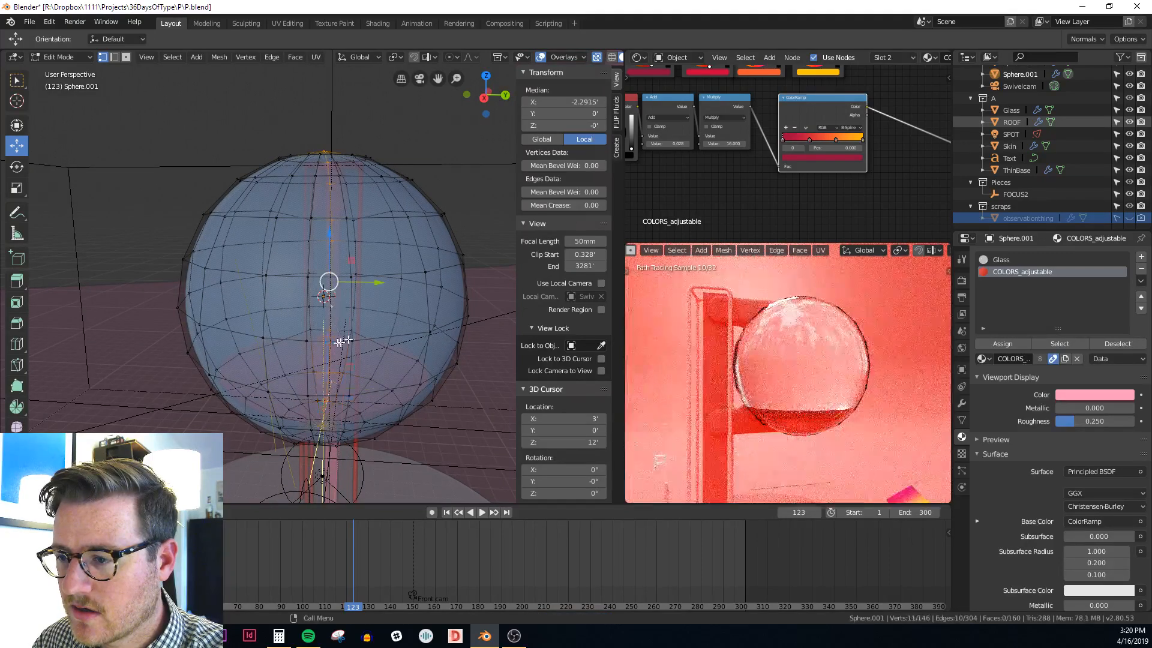
pyautogui.moveTo(334, 295); pyautogui.dragTo(455, 347, button='middle')
pyautogui.keyDown('alt'); pyautogui.keyDown('shift'); pyautogui.click(437, 366); pyautogui.keyUp('shift'); pyautogui.keyUp('alt')
pyautogui.press('KP_1')
pyautogui.scroll(-3, 455, 347)
pyautogui.scroll(-2, 455, 347)
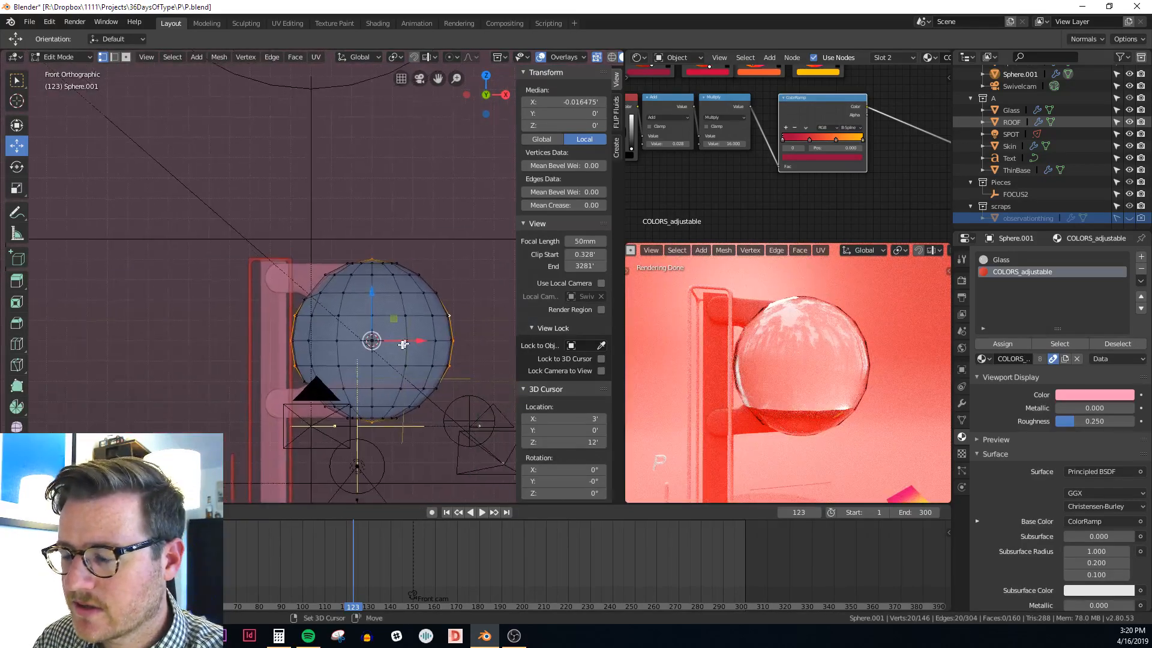
pyautogui.moveTo(384, 342)
pyautogui.mouseDown(button='middle')
pyautogui.moveTo(360, 359)
pyautogui.moveTo(391, 352)
pyautogui.moveTo(370, 332)
pyautogui.moveTo(384, 323)
pyautogui.mouseUp(button='middle')
pyautogui.scroll(4, 355, 363)
pyautogui.hotkey('shift', 'd')
pyautogui.rightClick(385, 322)
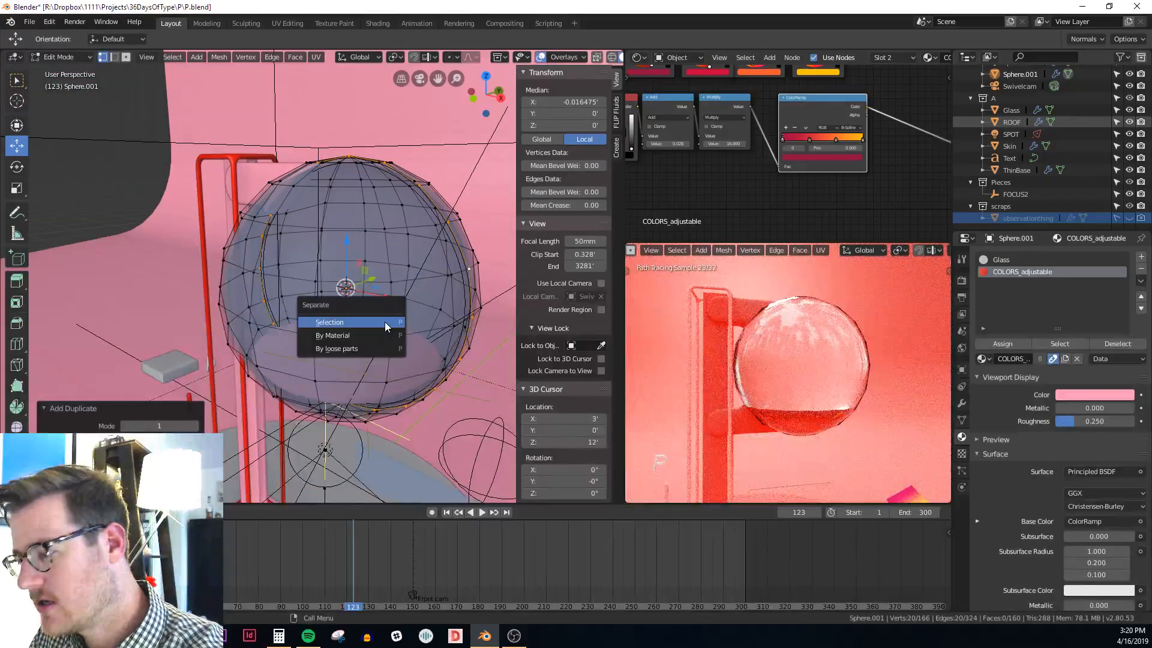
pyautogui.click(329, 322)
pyautogui.press('Tab')
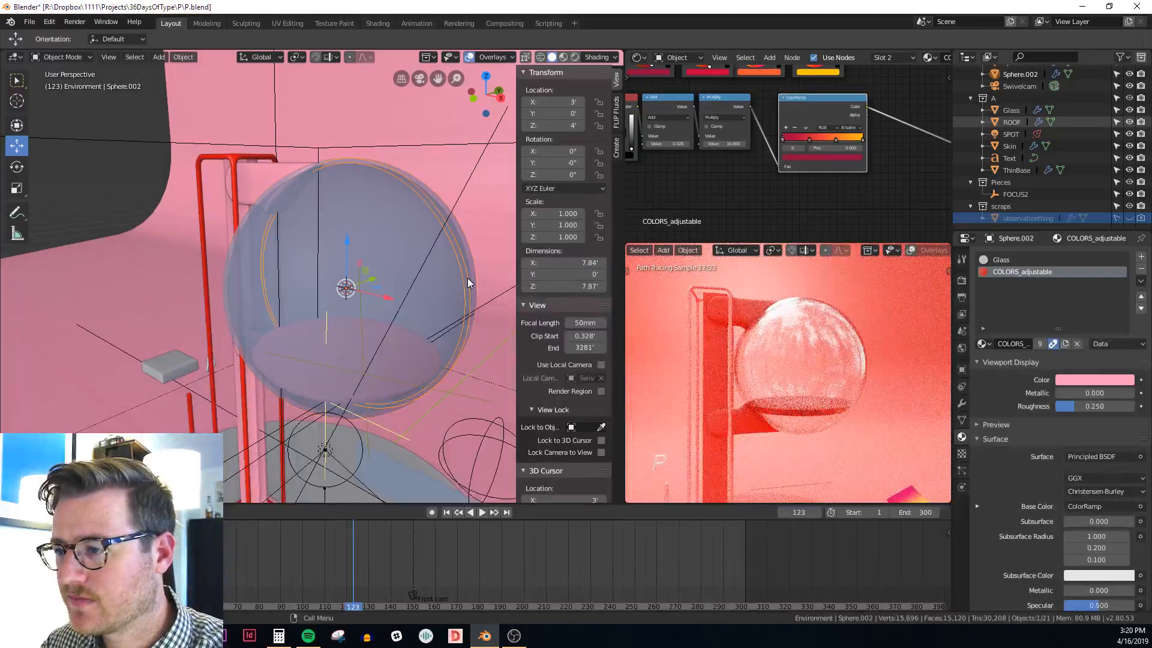
# Extrude the whole separated loop inward, scaling the new edge to about 0.88, to form a flat ring inside the sphere
pyautogui.click(962, 403)
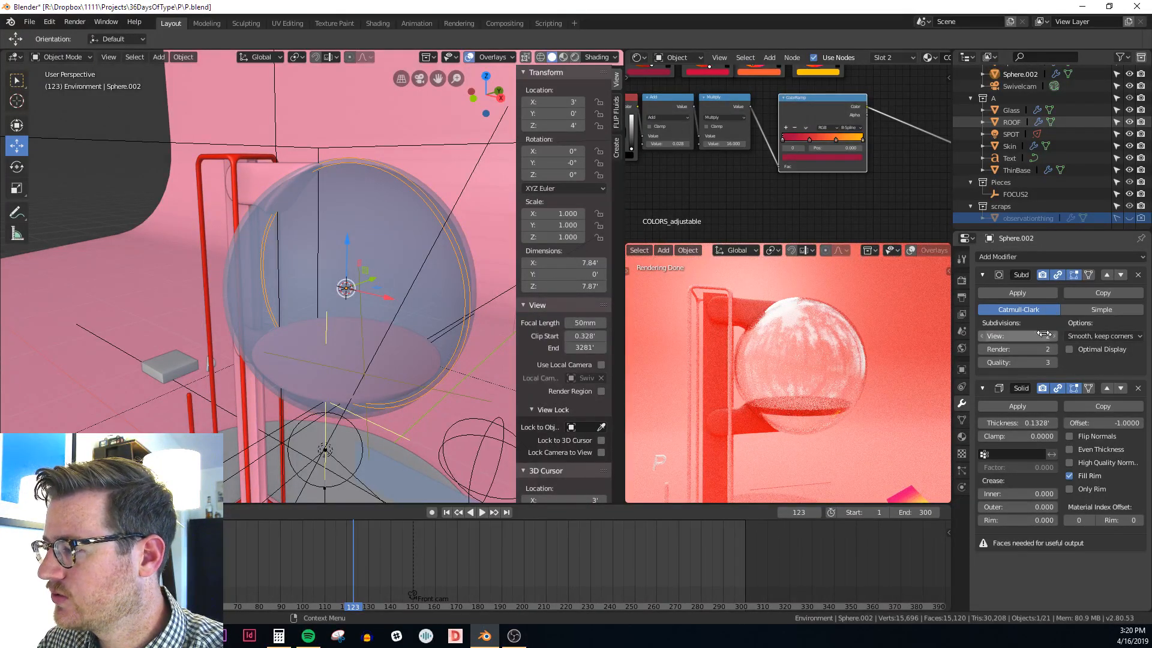
pyautogui.press('KP_1')
pyautogui.press('Tab')
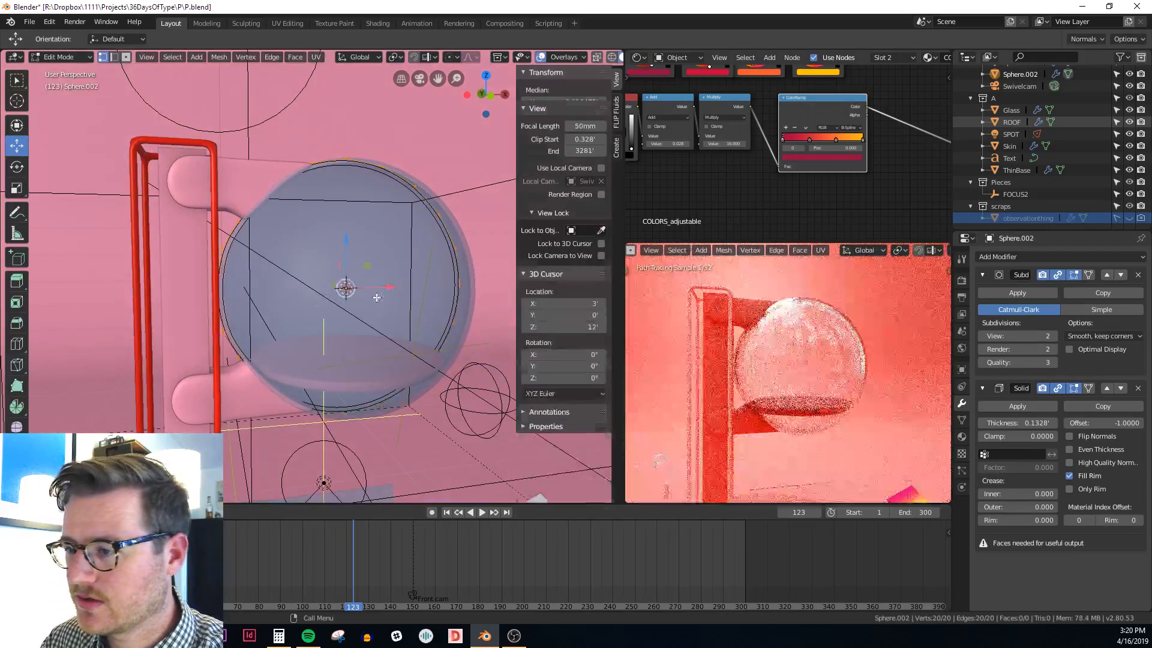
pyautogui.press('a')
pyautogui.press('KP_Decimal')
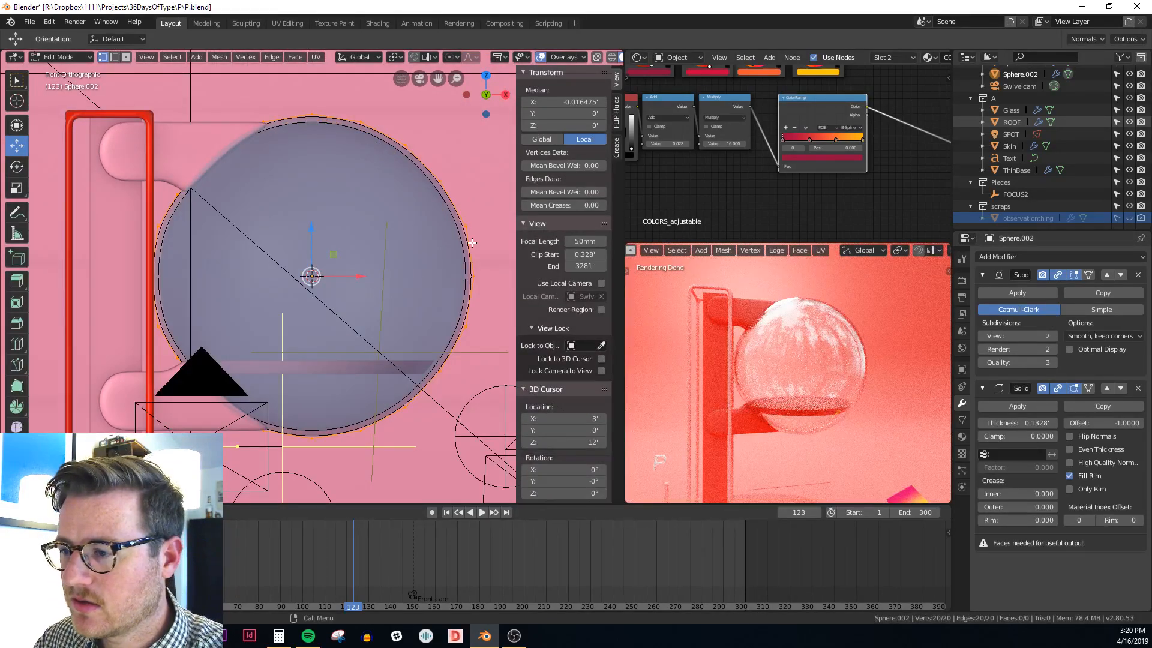
pyautogui.press('e')
pyautogui.press('s')
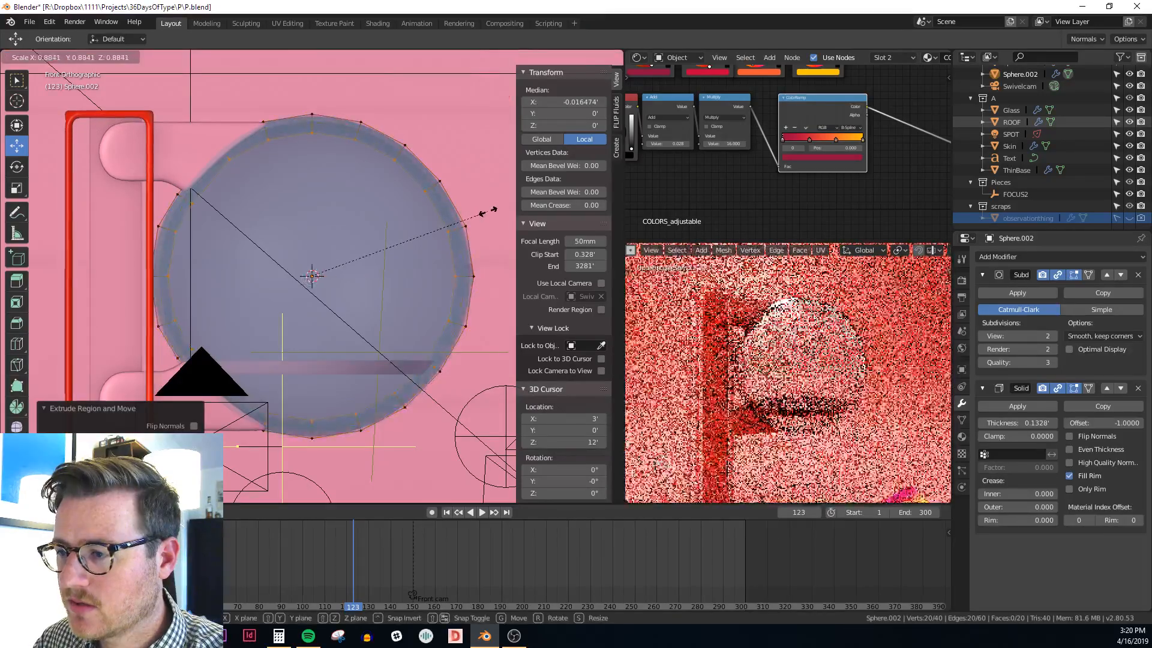
pyautogui.click(486, 214)
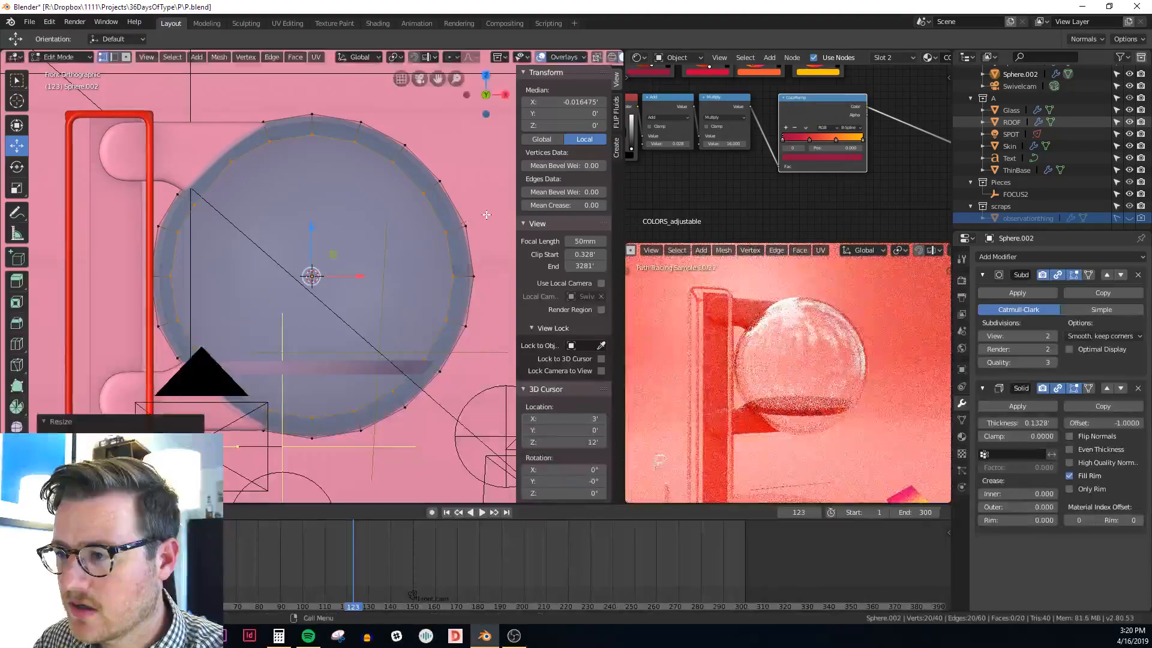
pyautogui.moveTo(480, 234); pyautogui.dragTo(430, 287, button='middle')
pyautogui.press('Tab')
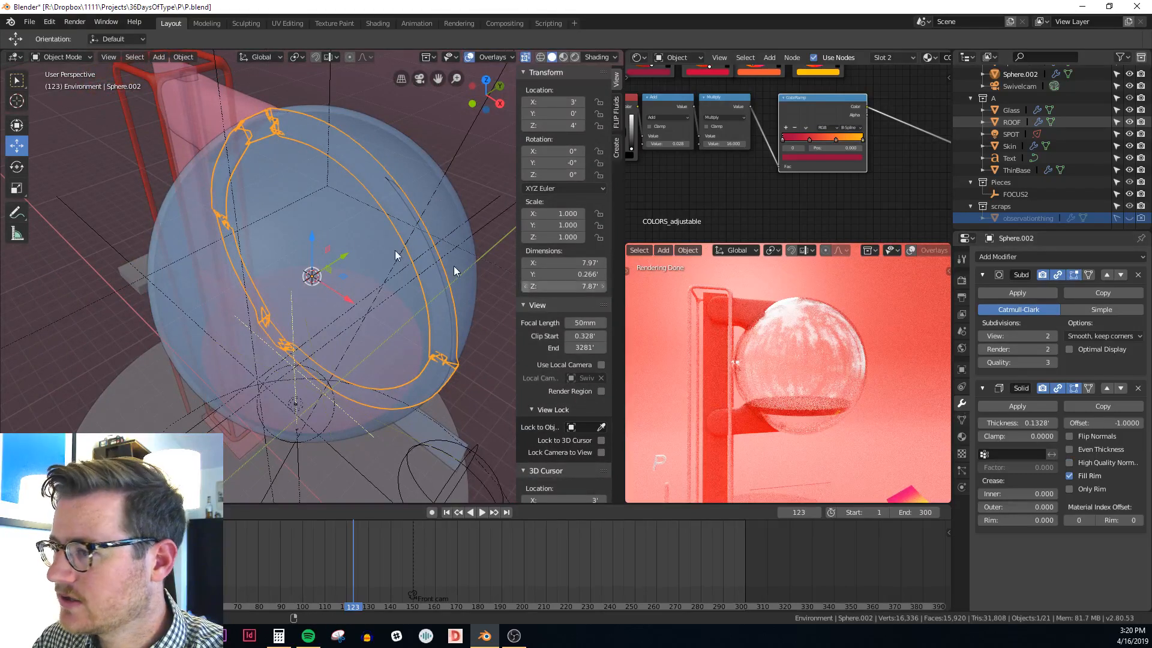
# Remove the Glass material slot from the new ring so that it uses only COLORS_adjustable
pyautogui.press('Tab')
pyautogui.moveTo(384, 258); pyautogui.dragTo(419, 222, button='middle')
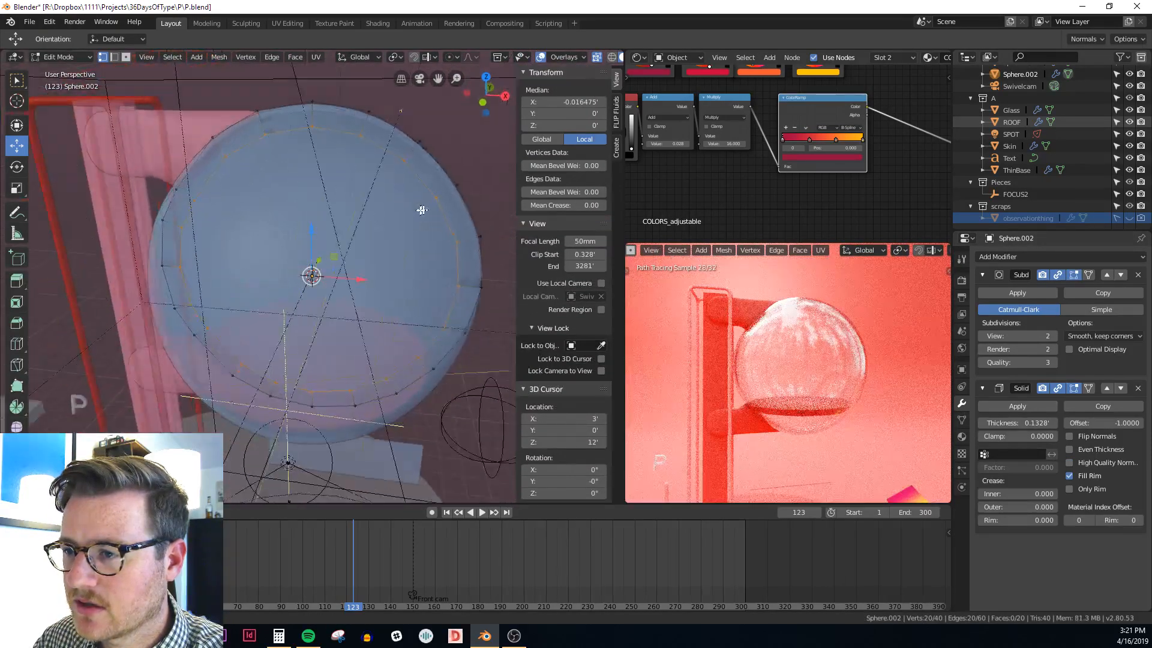
pyautogui.press('Tab')
pyautogui.click(962, 436)
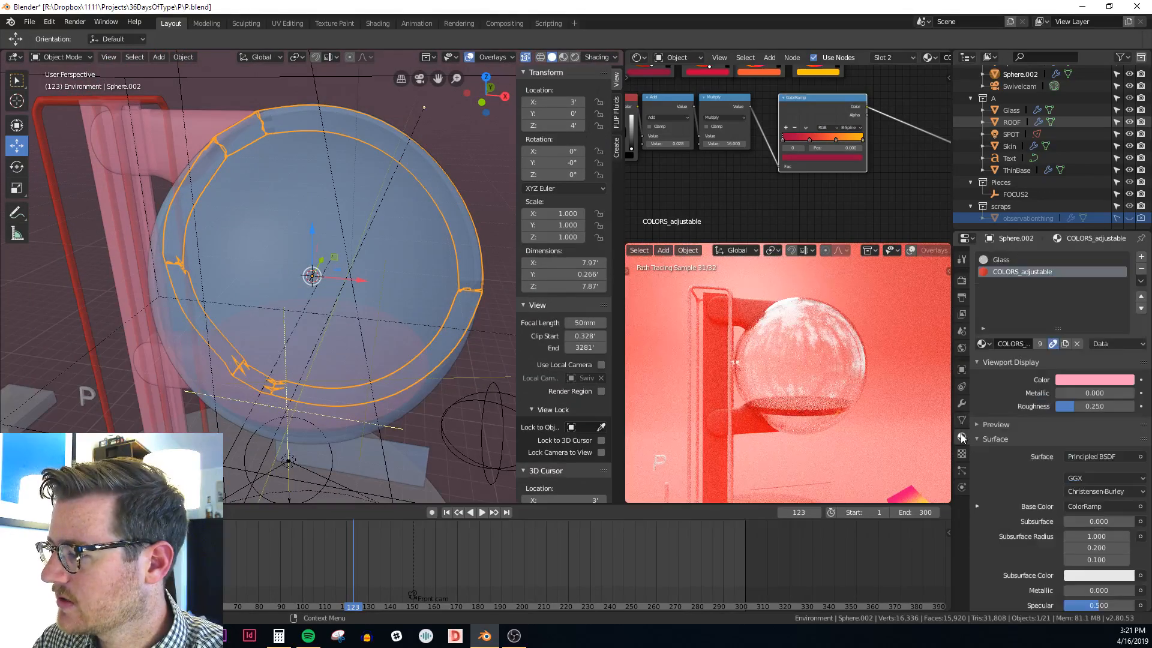
pyautogui.click(1034, 262)
pyautogui.click(1141, 269)
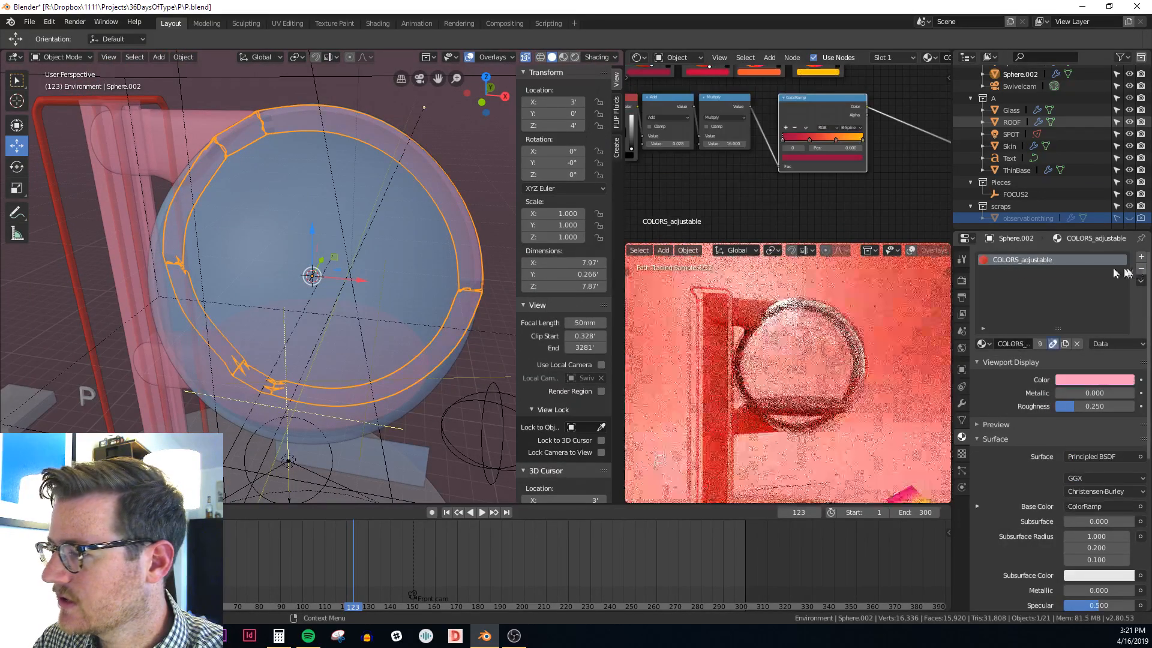
pyautogui.scroll(-1, 452, 213)
pyautogui.moveTo(452, 213); pyautogui.dragTo(402, 225, button='middle')
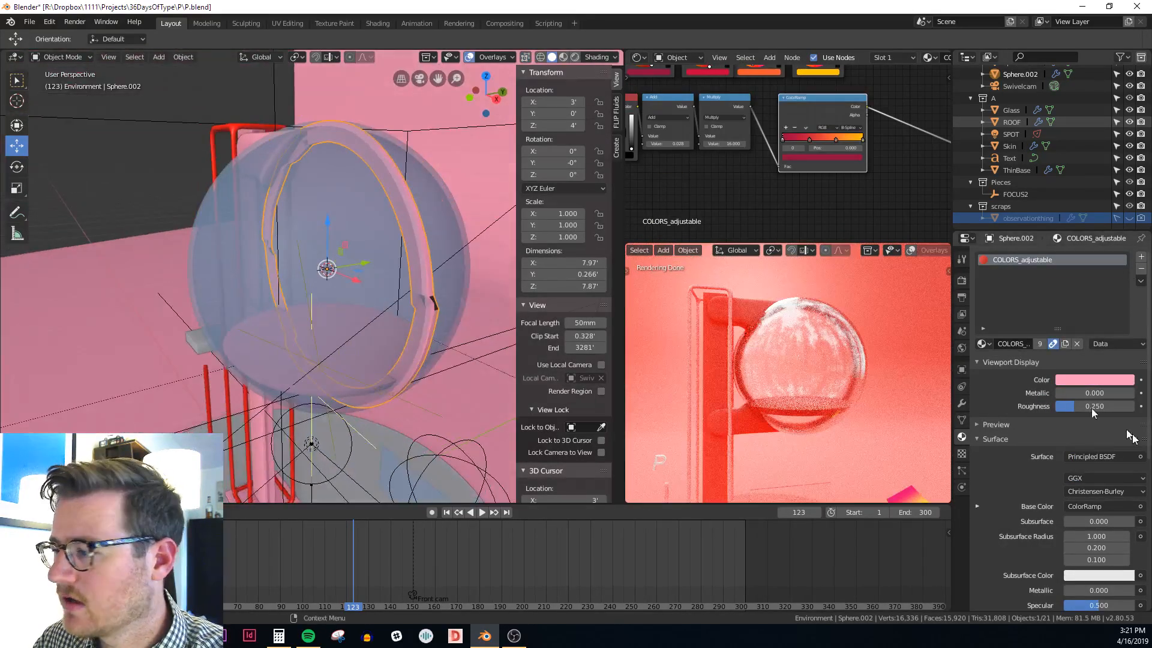
# Remove double vertices across the ring's whole mesh and recalculate its normals in Edit Mode
pyautogui.click(962, 404)
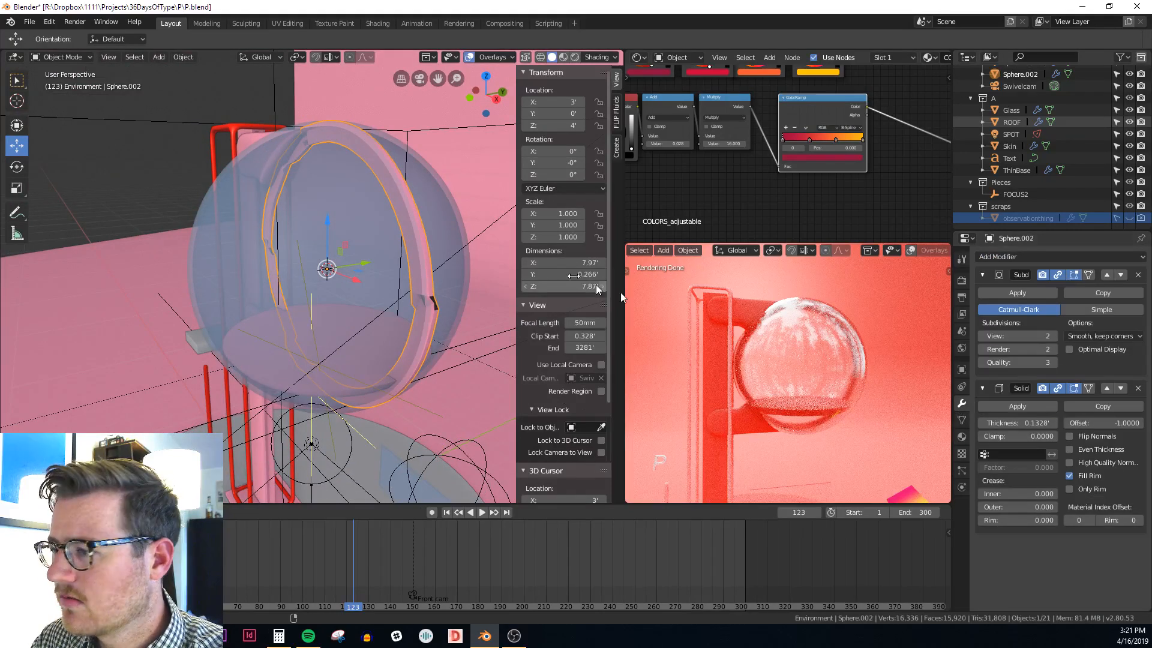
pyautogui.moveTo(510, 271); pyautogui.dragTo(397, 258, button='middle')
pyautogui.press('Tab')
pyautogui.press('a')
pyautogui.rightClick(398, 259)
pyautogui.moveTo(398, 258)
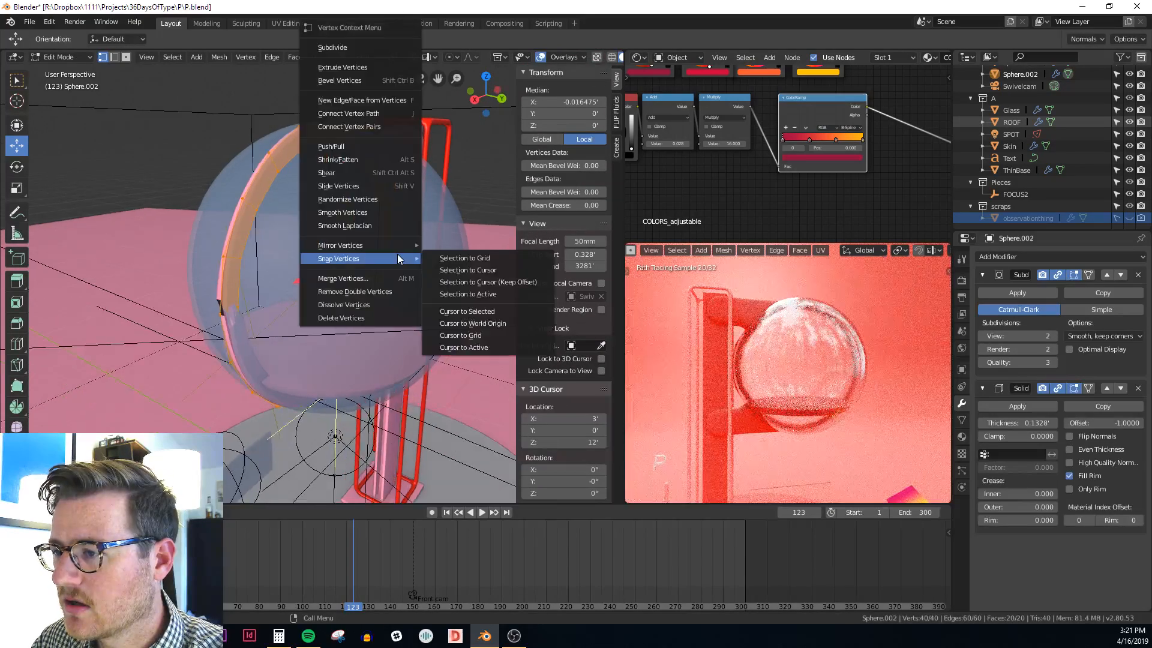
pyautogui.hotkey('alt', 'z')
pyautogui.rightClick(387, 307)
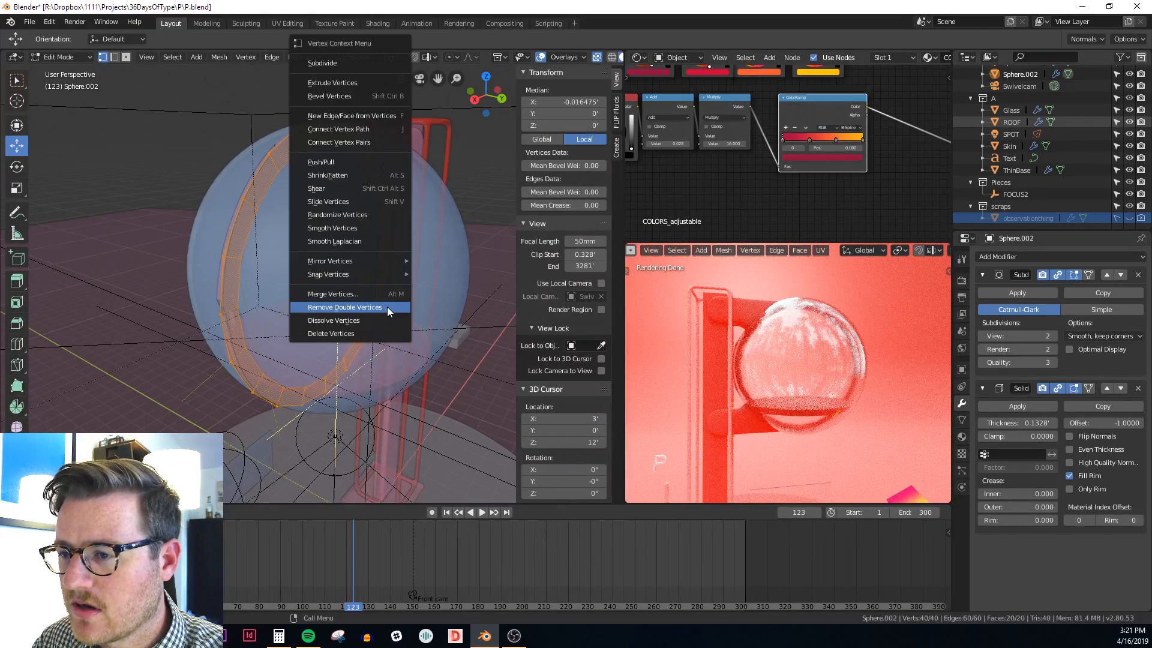
pyautogui.click(388, 308)
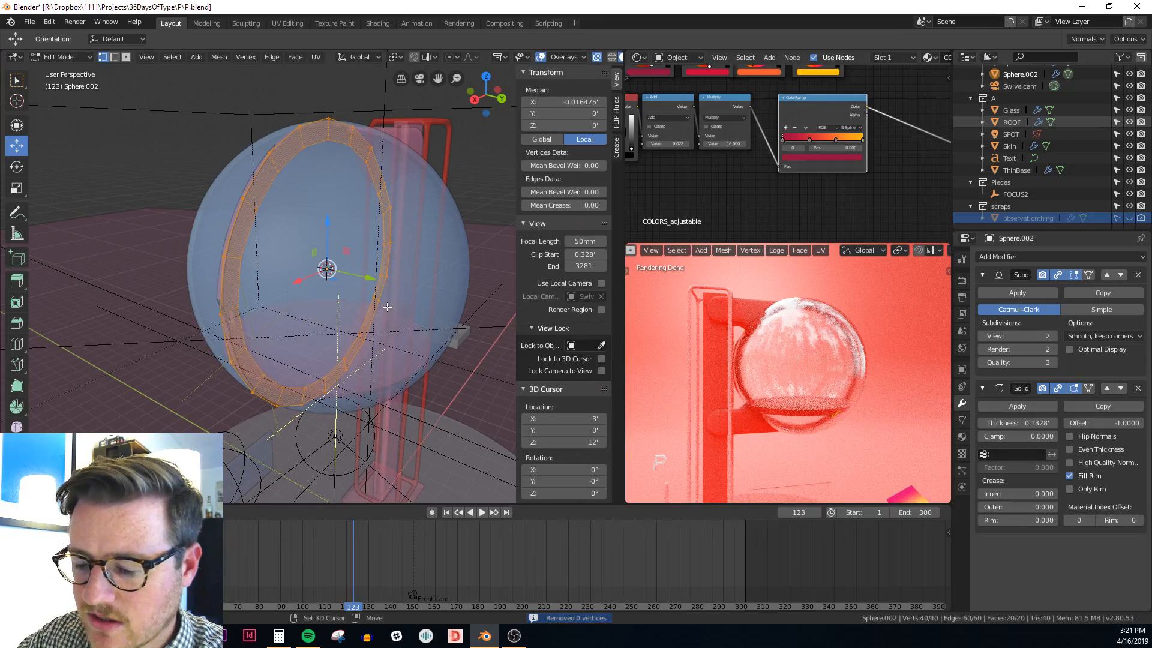
pyautogui.hotkey('shift', 'n')
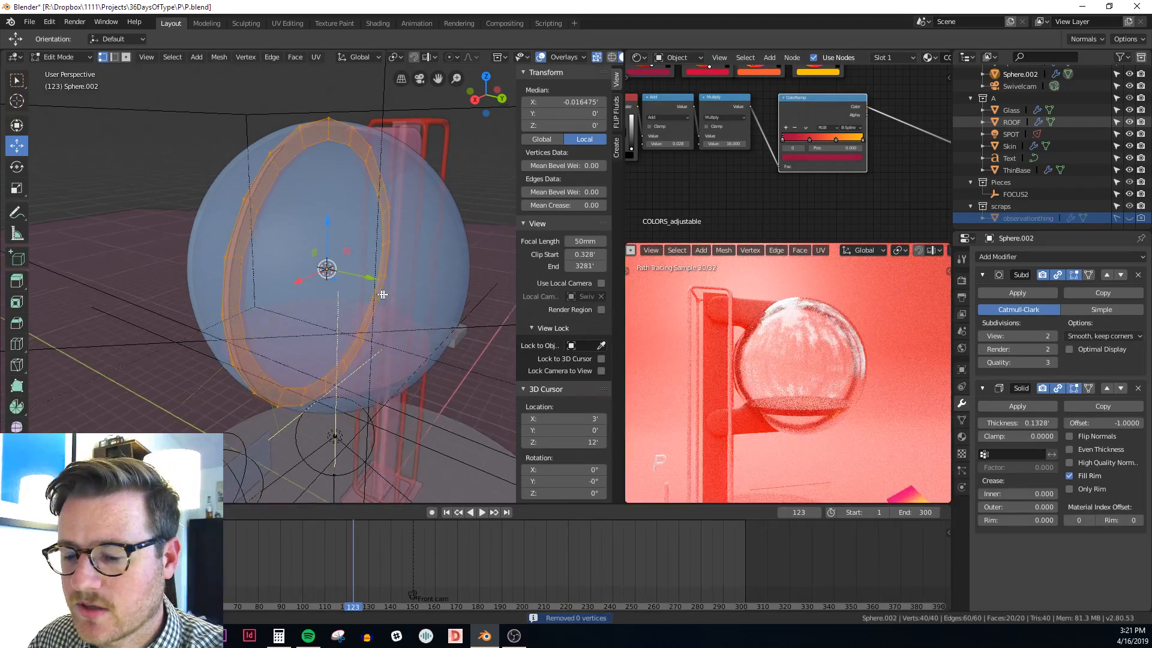
pyautogui.press('Tab')
# Set the ring's Solidify modifier offset to 0
pyautogui.moveTo(381, 290); pyautogui.dragTo(422, 300, button='middle')
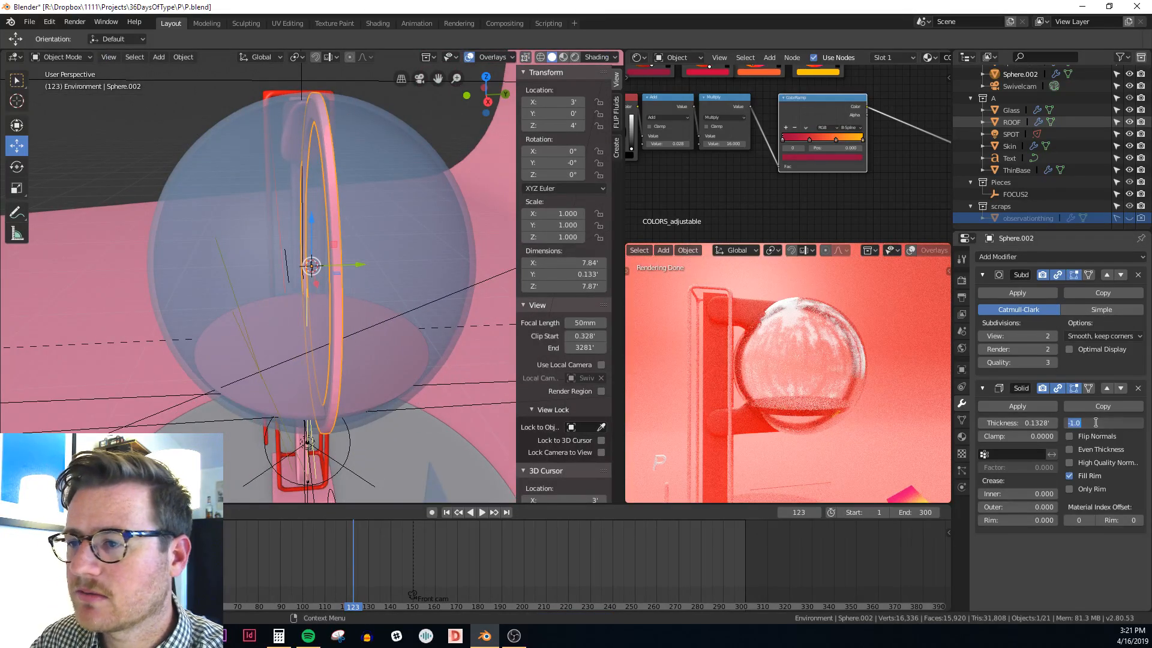
pyautogui.write('0')
pyautogui.press('Return')
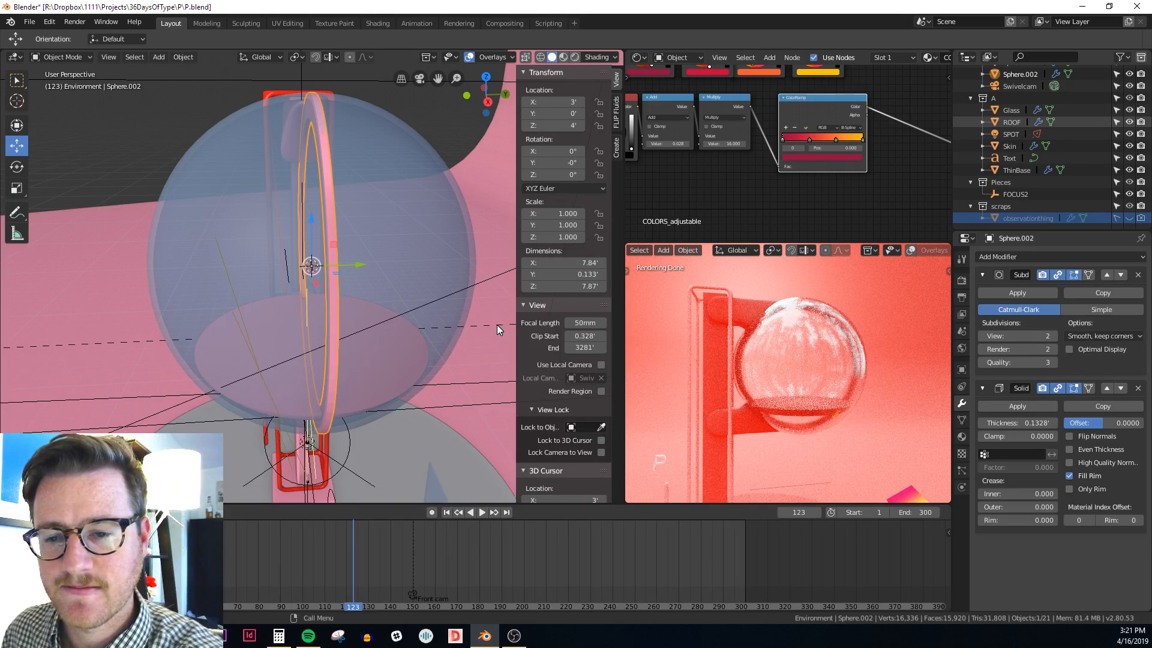
pyautogui.moveTo(497, 325); pyautogui.dragTo(369, 167, button='middle')
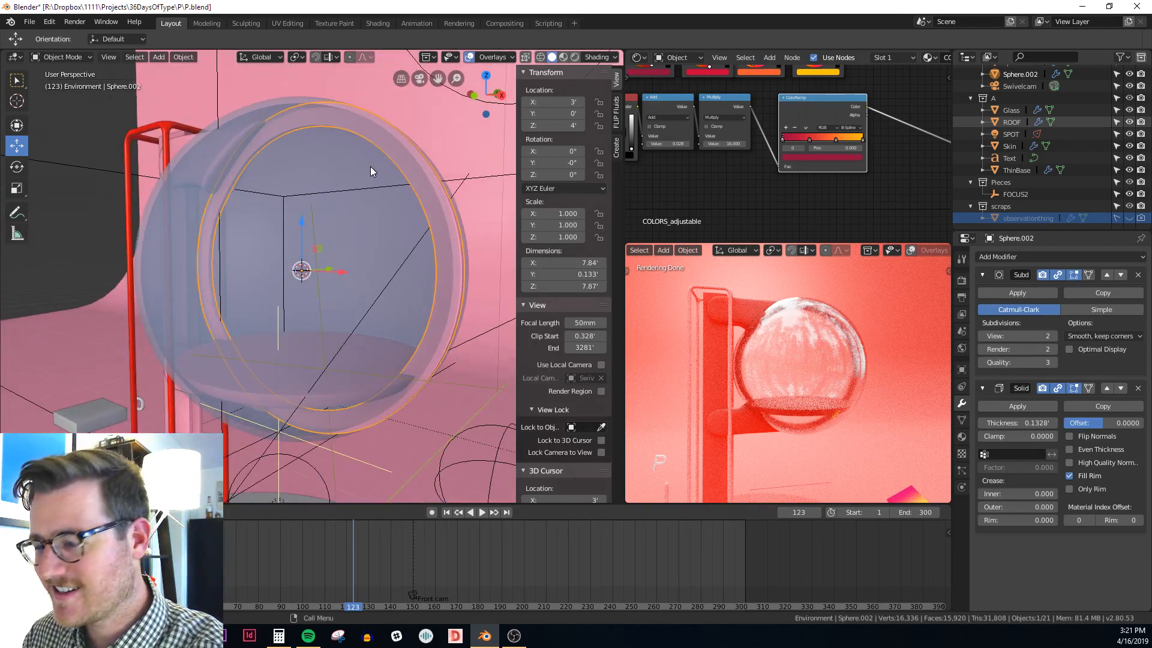
# Examine the ring and the whole letter P from the front and in the rendered camera view
pyautogui.press('KP_1')
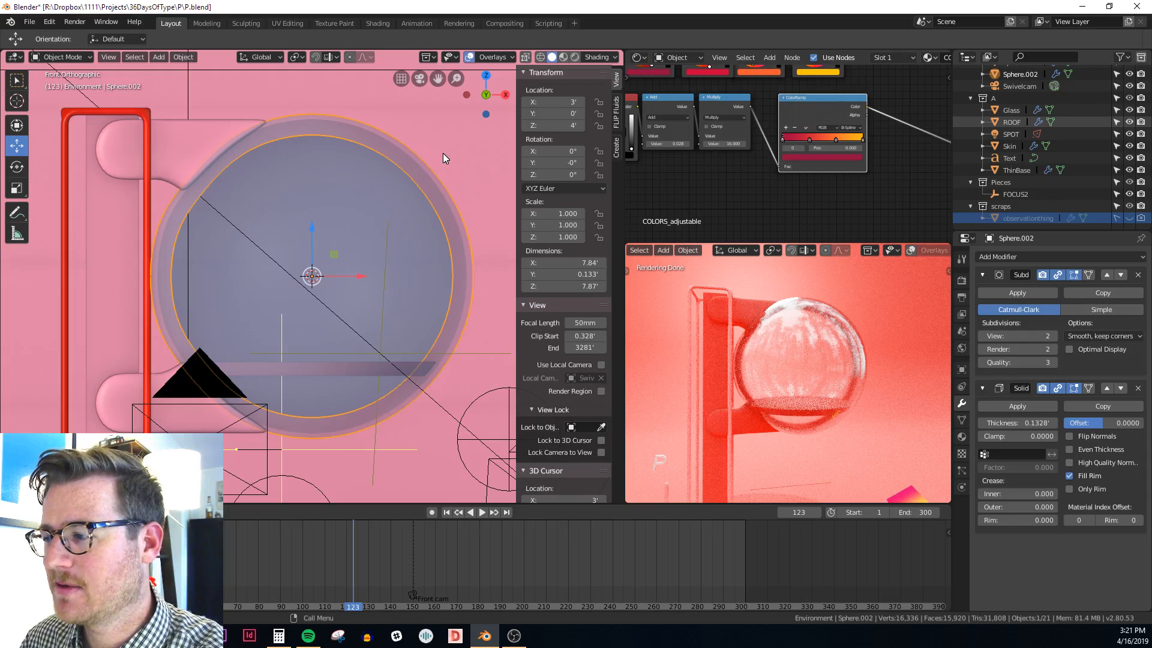
pyautogui.scroll(-2, 441, 168)
pyautogui.keyDown('shift'); pyautogui.moveTo(439, 163); pyautogui.dragTo(435, 130, button='middle'); pyautogui.keyUp('shift')
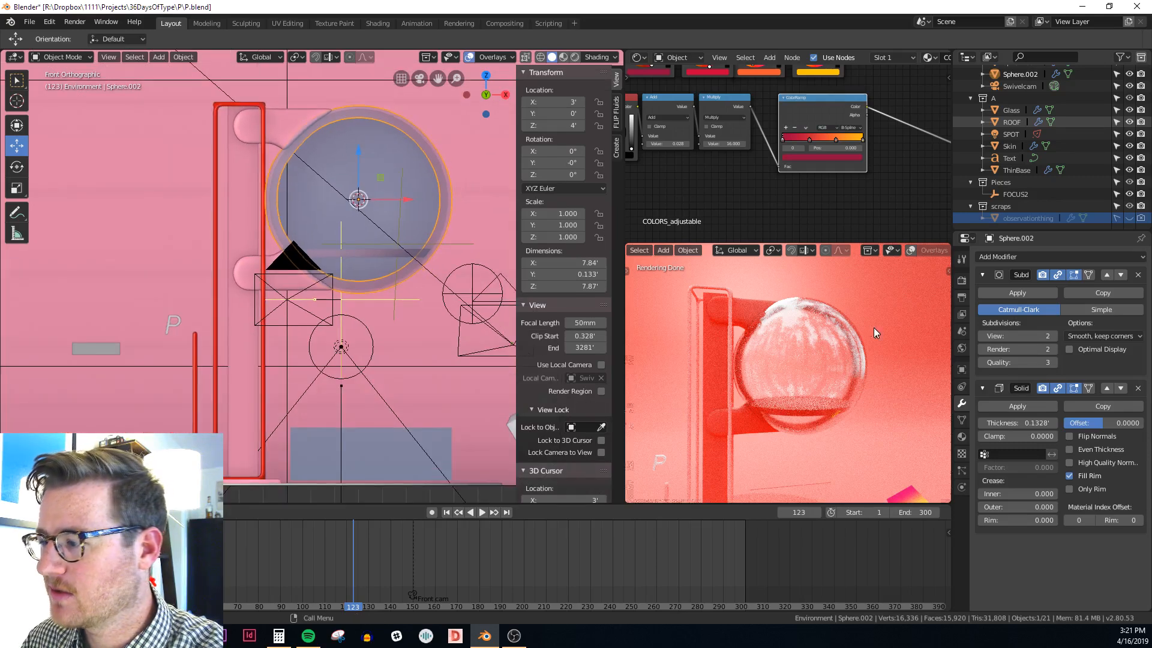
pyautogui.scroll(-8, 873, 328)
pyautogui.scroll(5, 842, 287)
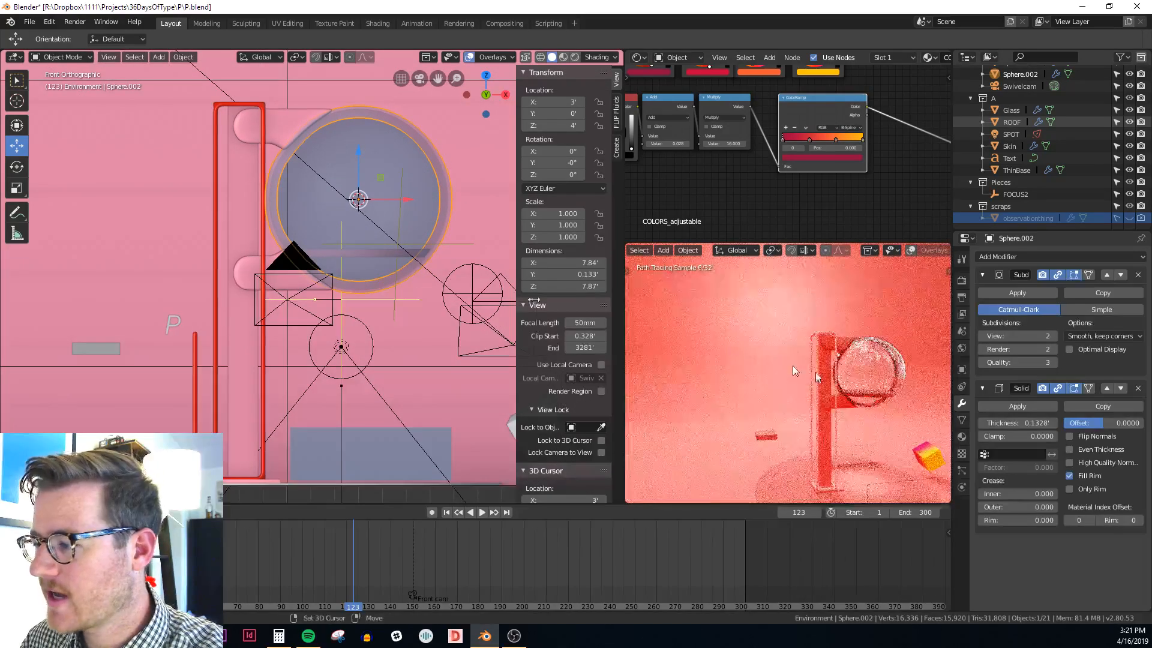
pyautogui.moveTo(420, 192); pyautogui.dragTo(389, 142, button='middle')
pyautogui.press('KP_0')
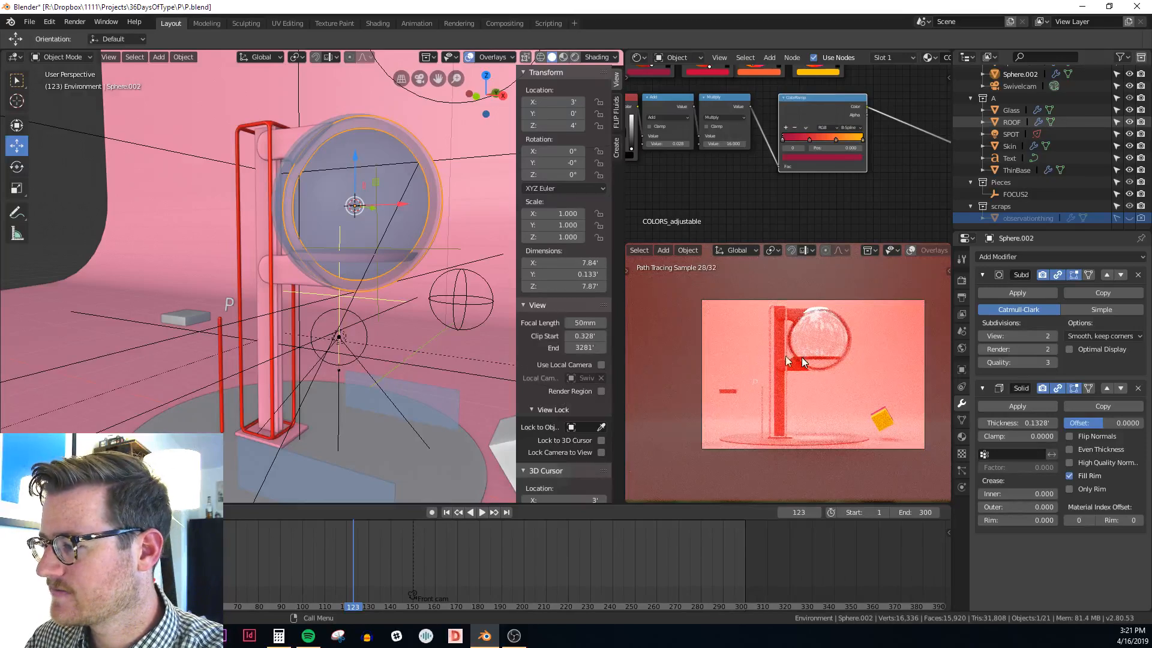
pyautogui.press('KP_1')
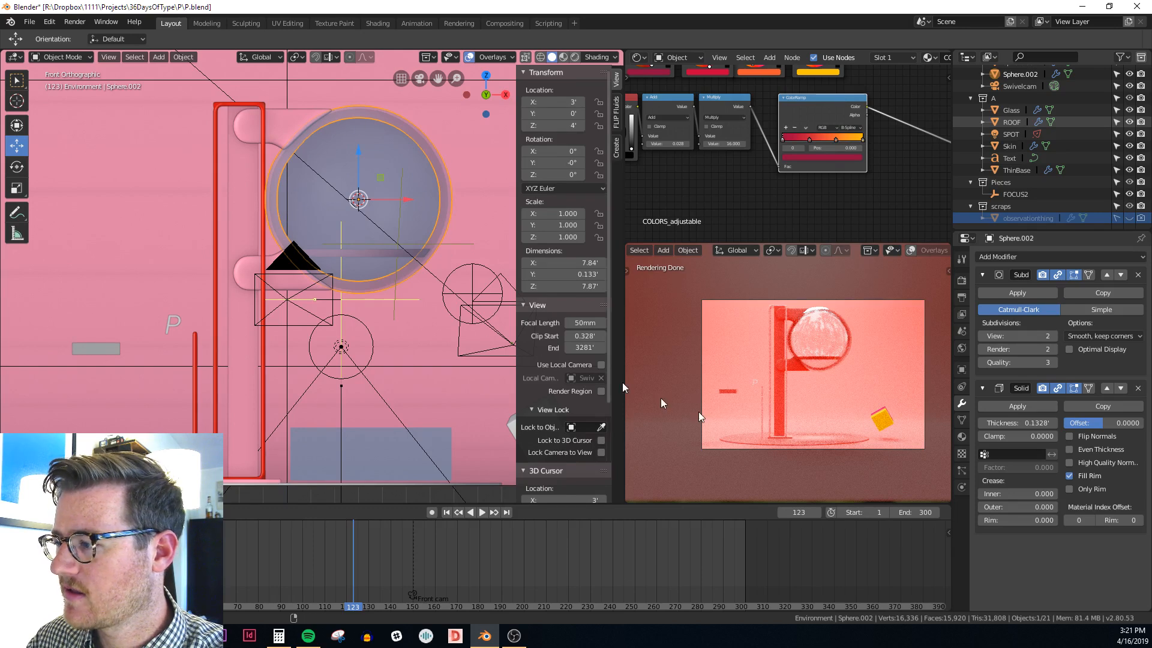
pyautogui.keyDown('shift'); pyautogui.moveTo(858, 469); pyautogui.dragTo(864, 506, button='middle'); pyautogui.keyUp('shift')
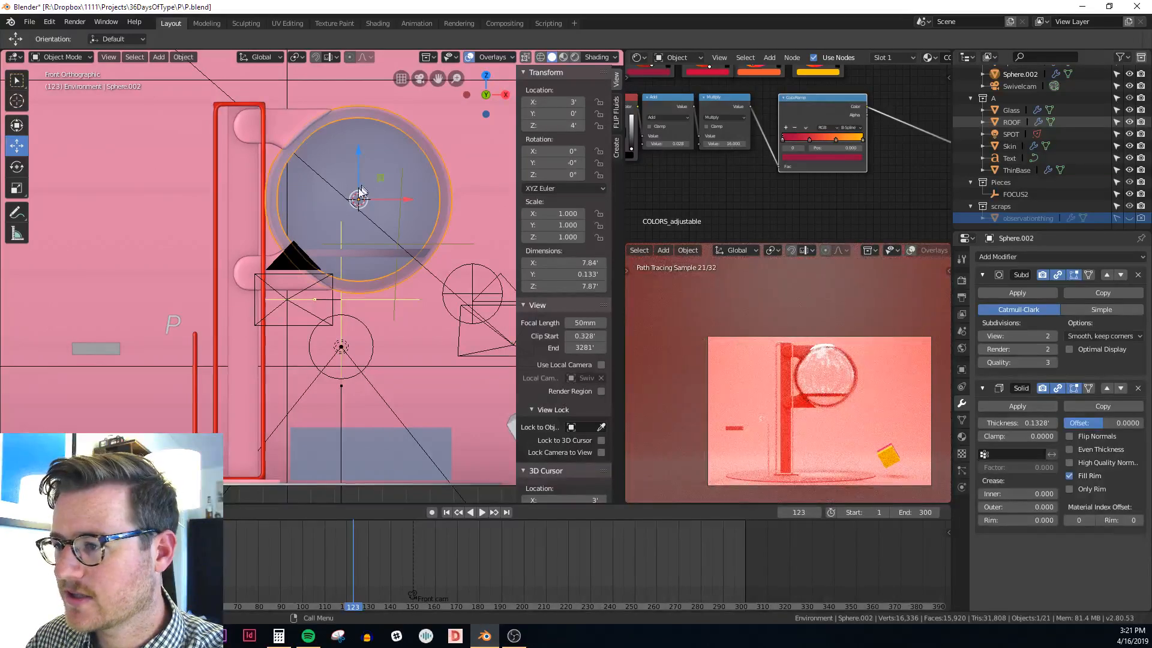
# Inspect how the ring sits inside the glass sphere from several angles, framing it up close
pyautogui.moveTo(360, 191); pyautogui.dragTo(396, 216, button='middle')
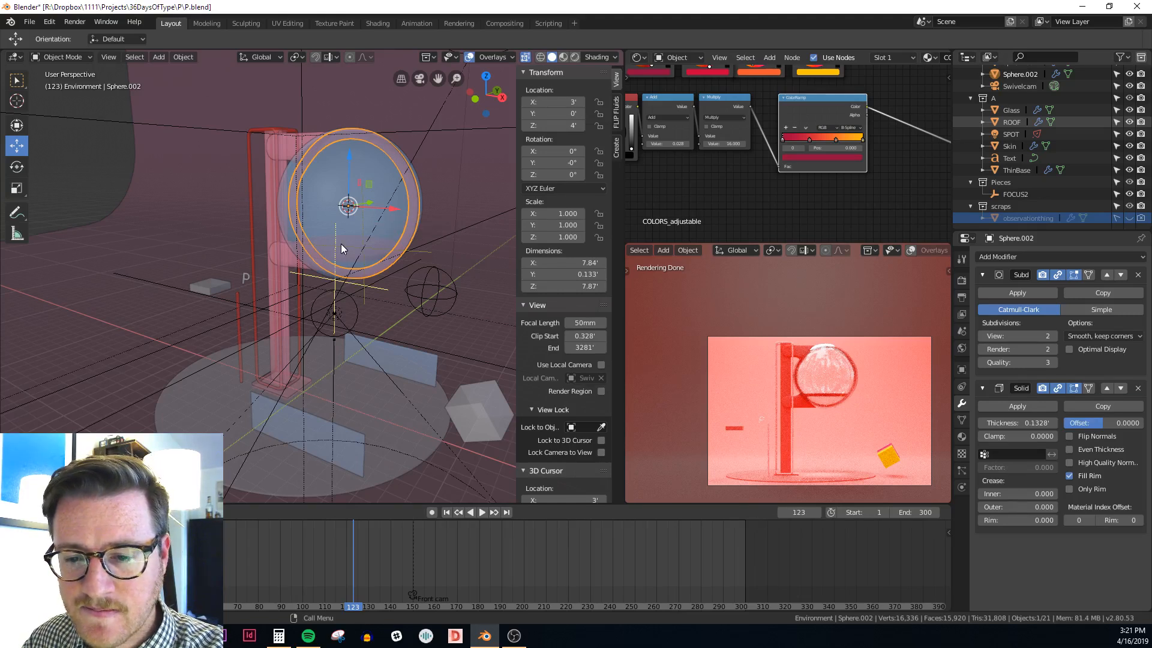
pyautogui.moveTo(342, 248); pyautogui.dragTo(318, 292, button='middle')
pyautogui.press('KP_Decimal')
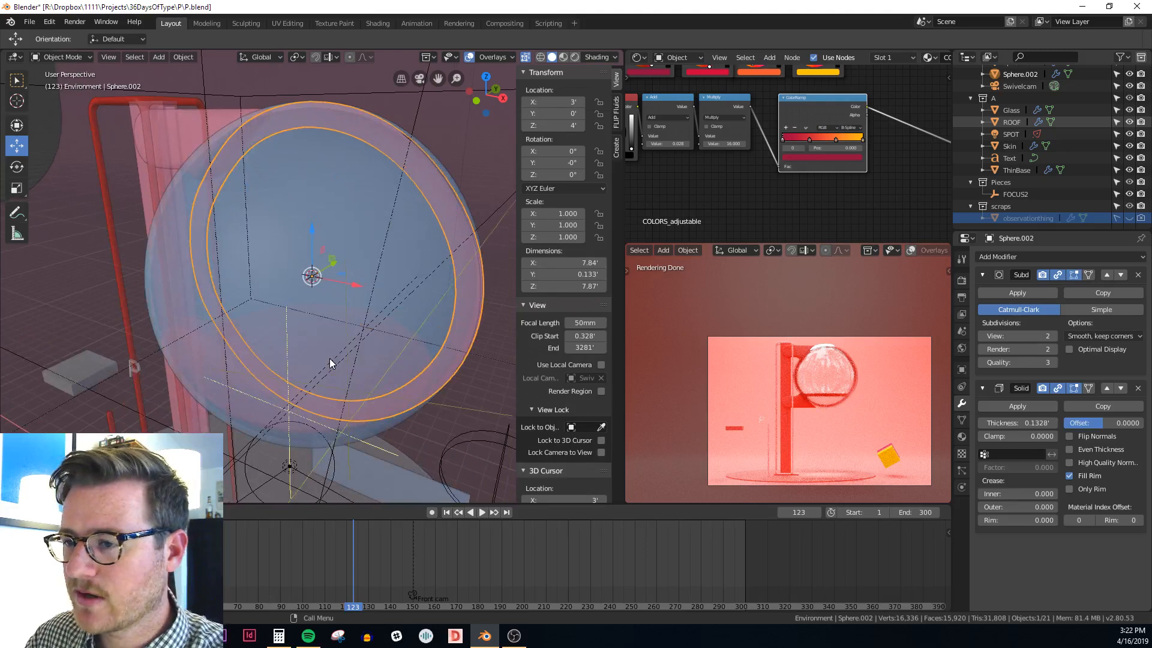
pyautogui.scroll(-3, 329, 358)
pyautogui.moveTo(330, 358); pyautogui.dragTo(435, 348, button='middle')
pyautogui.scroll(3, 435, 348)
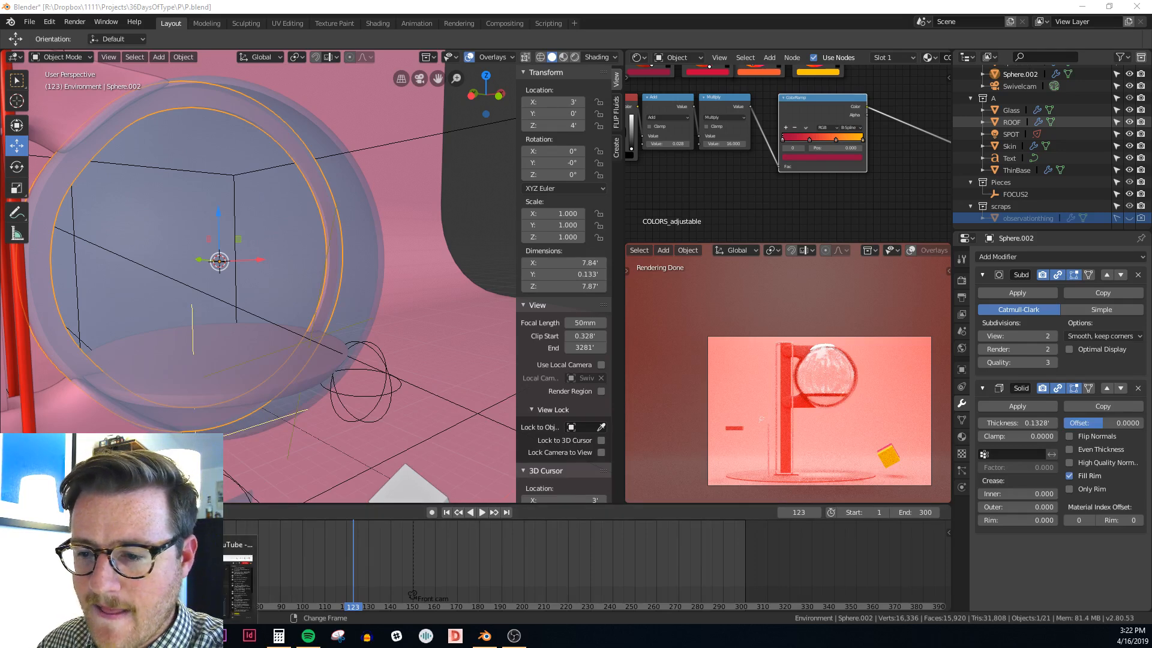
# Switch to the Chrome browser and open the Mixamo website in a new tab
pyautogui.click(96, 582)
pyautogui.click(170, 12)
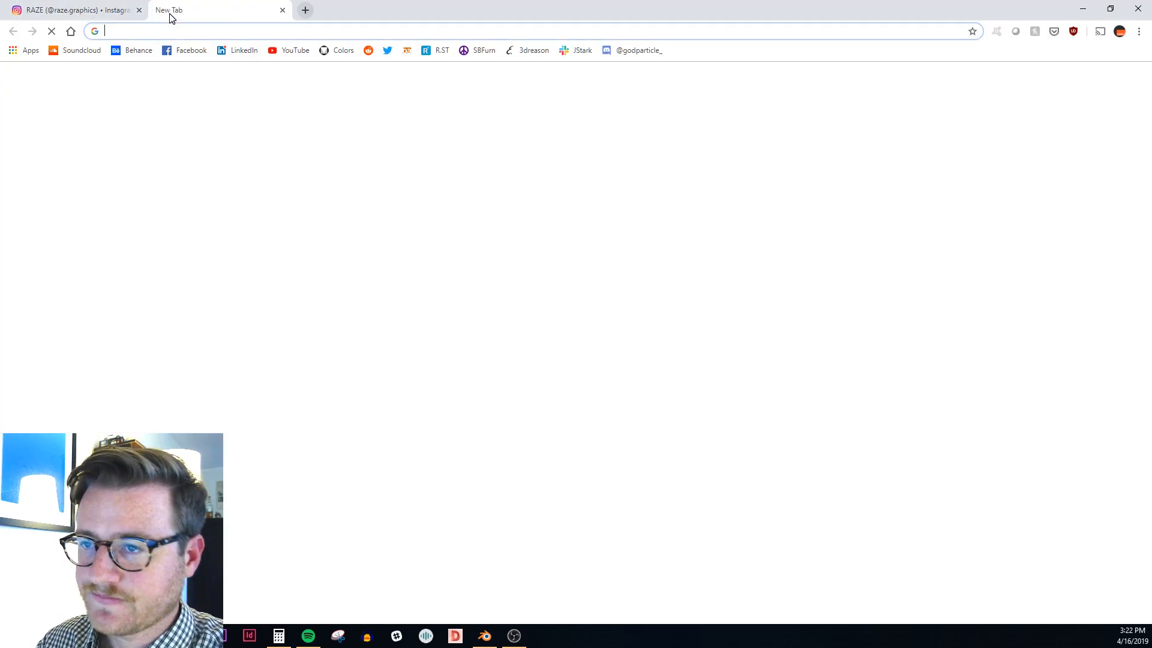
pyautogui.write('mixamo')
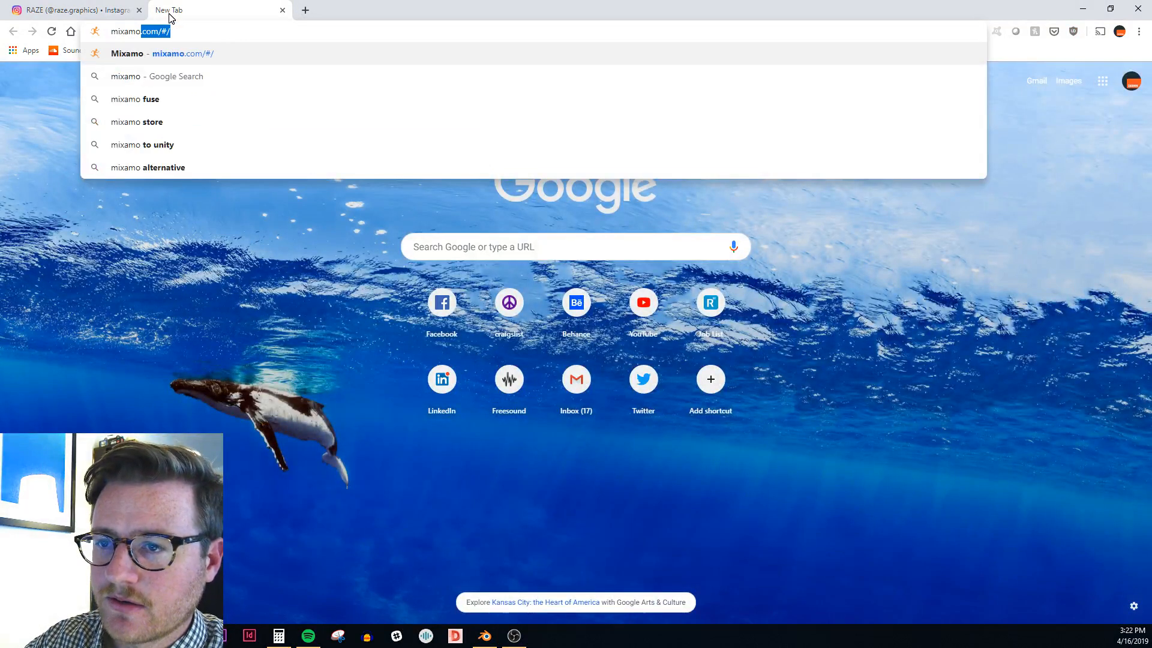
pyautogui.press('BackSpace')
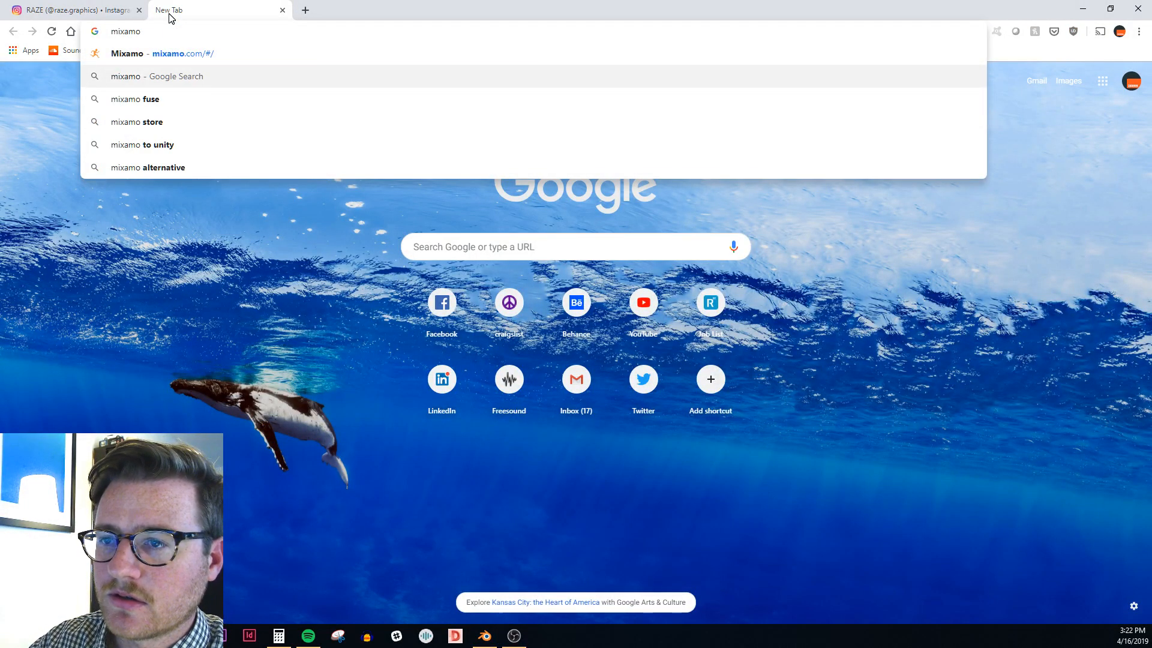
pyautogui.press('Up')
pyautogui.press('Return')
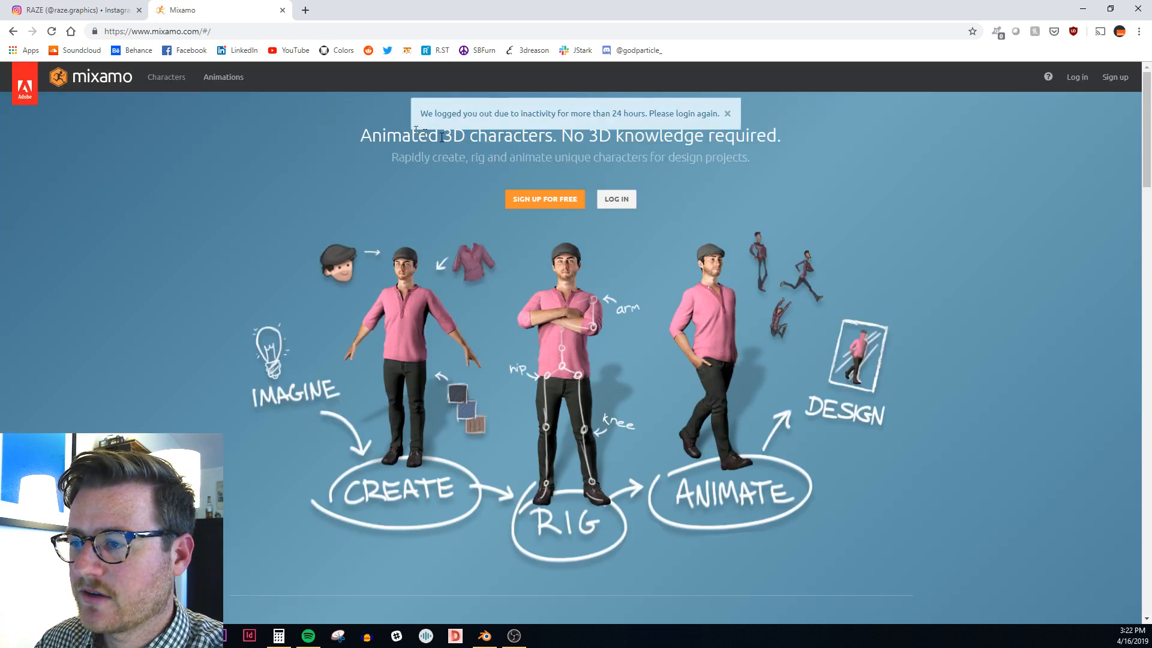
# Browse Mixamo's character library and preview the Derrick character, rotating the model to face the front
pyautogui.click(210, 80)
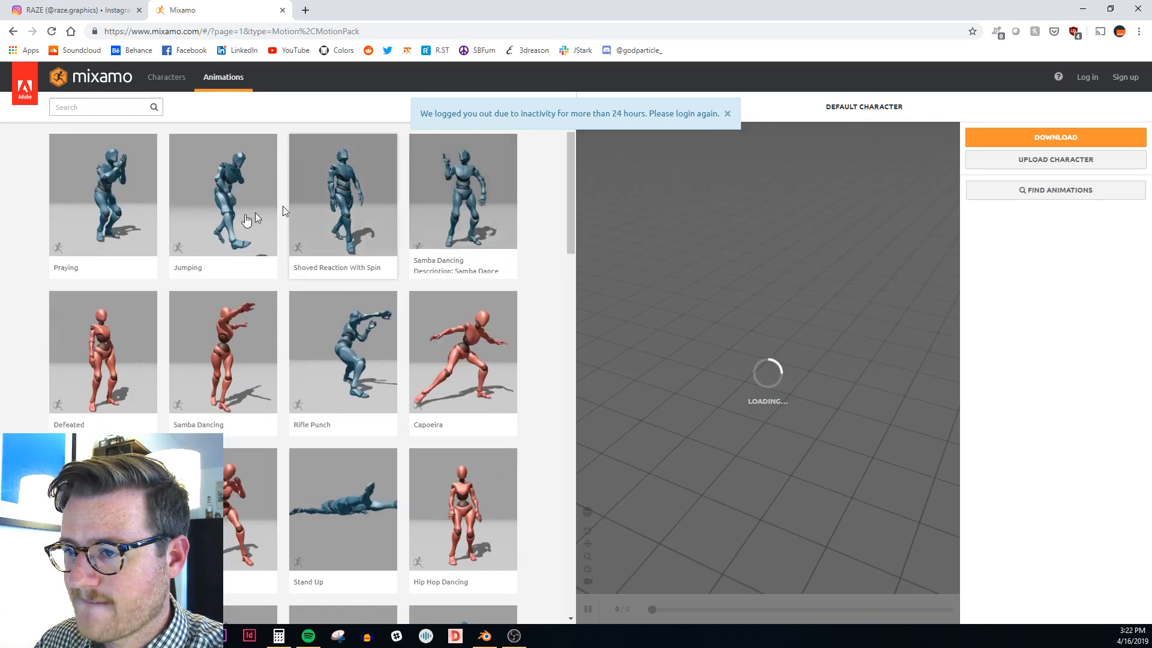
pyautogui.scroll(-13, 242, 233)
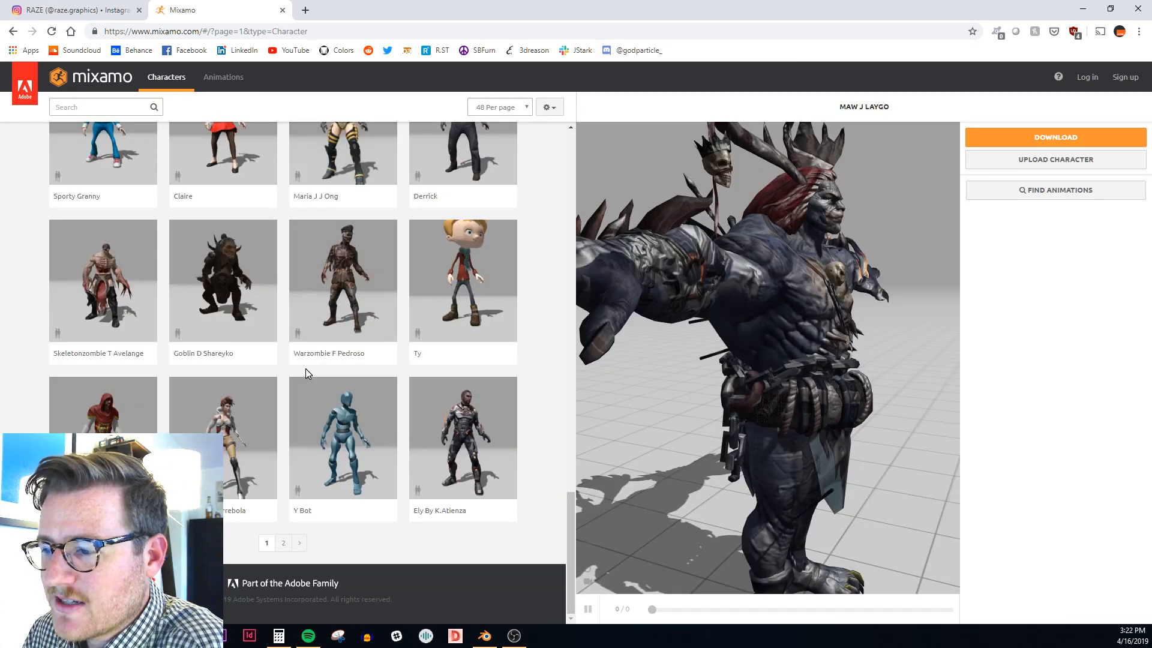
pyautogui.scroll(4, 318, 369)
pyautogui.click(485, 386)
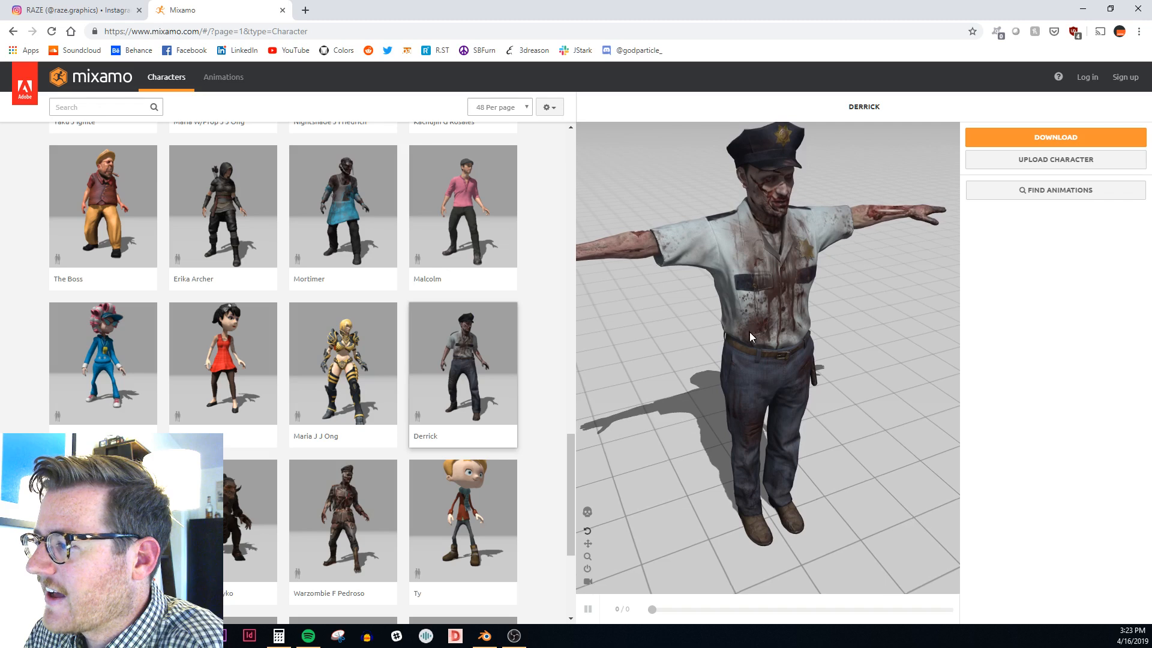
pyautogui.moveTo(746, 286); pyautogui.dragTo(660, 300)
pyautogui.scroll(-3, 336, 420)
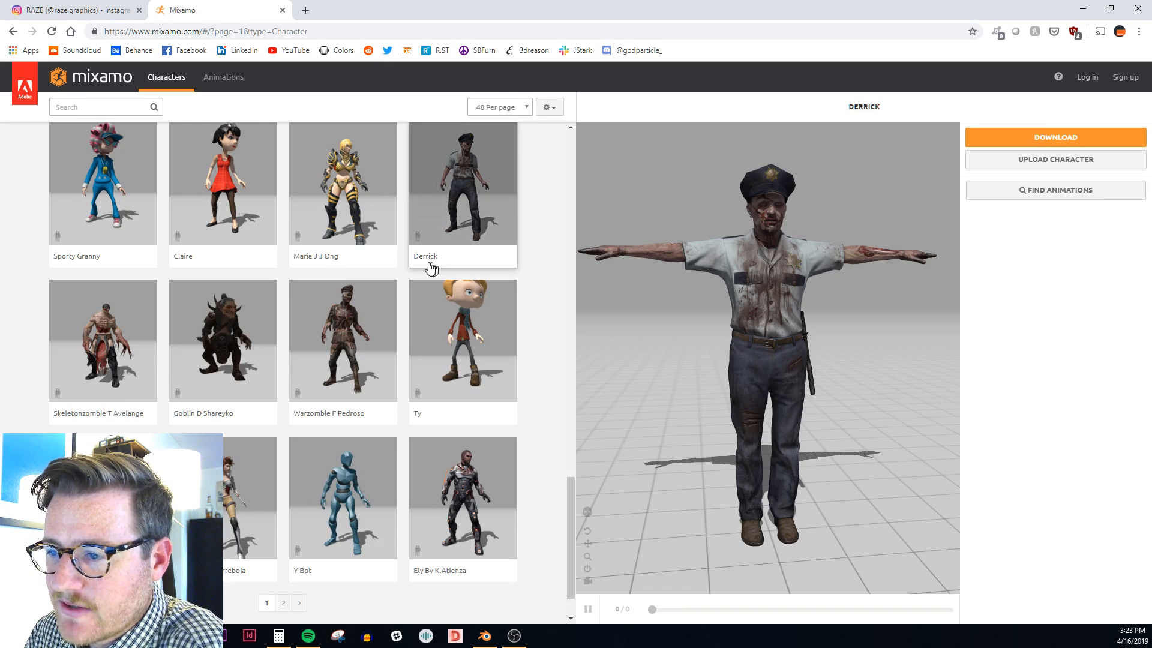
# Look through more of the characters and preview the Kaya model from an angle
pyautogui.scroll(8, 413, 282)
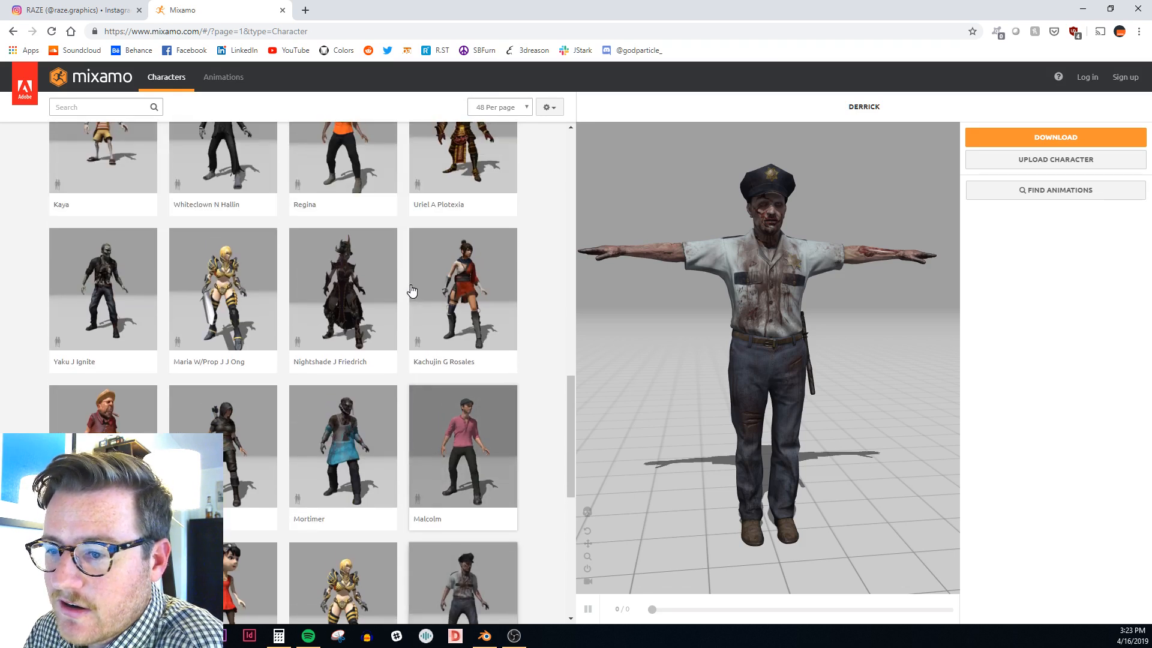
pyautogui.scroll(5, 412, 291)
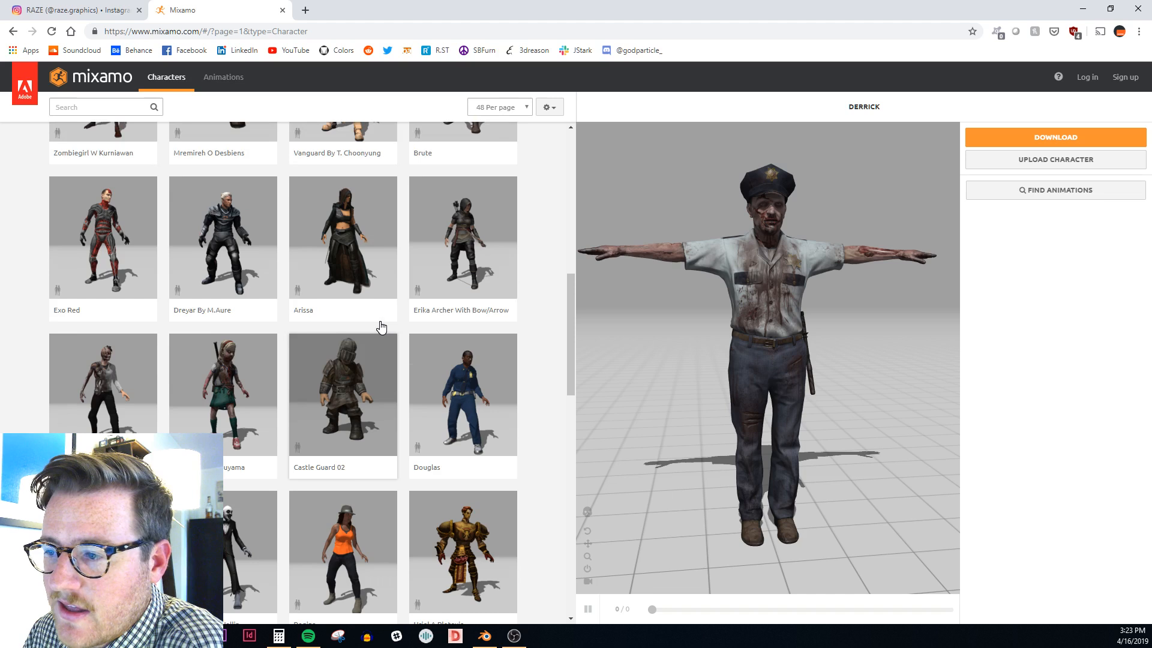
pyautogui.click(120, 528)
pyautogui.scroll(-1, 210, 450)
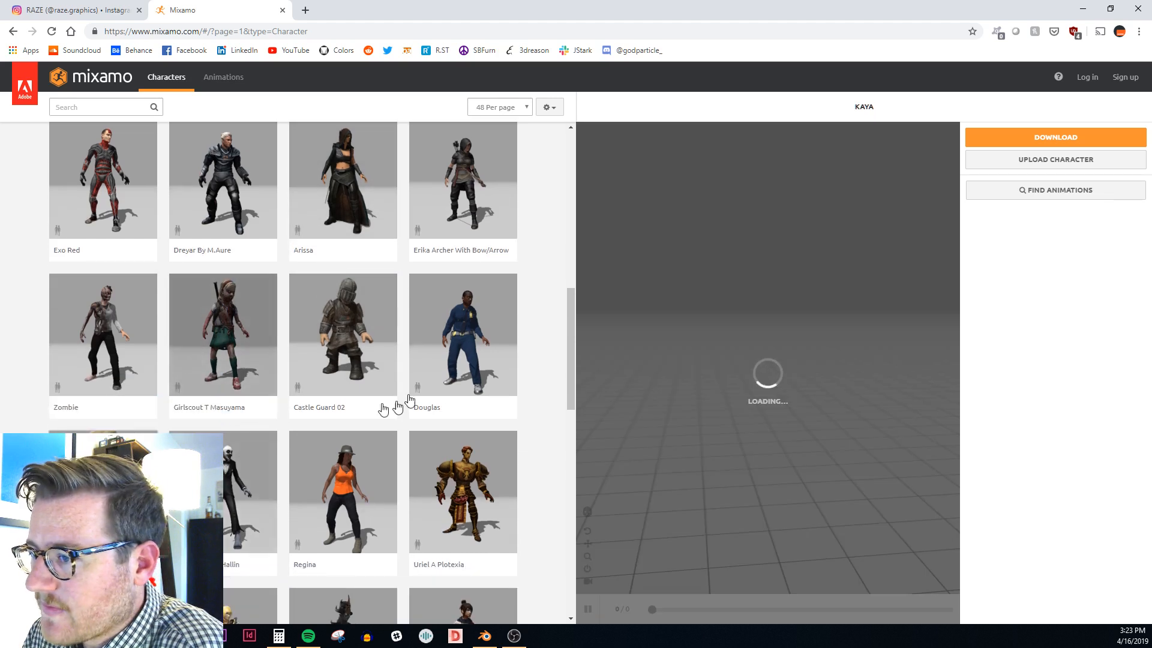
pyautogui.moveTo(818, 368); pyautogui.dragTo(791, 373)
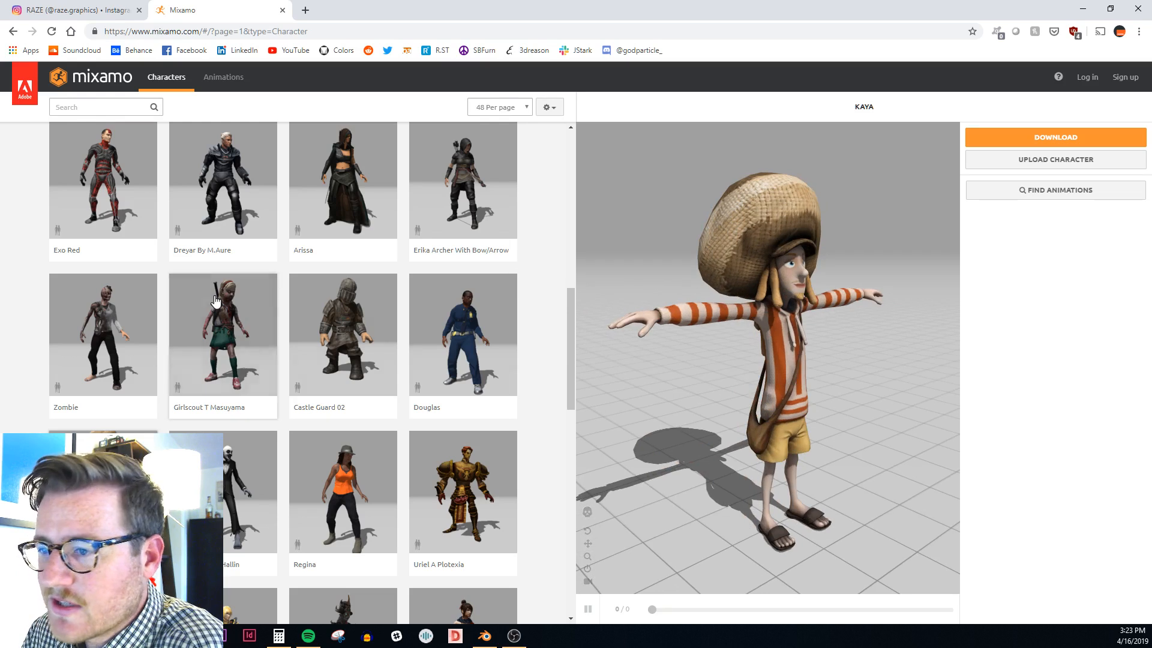
# Preview the Vanguard By T. Choonyung character and rotate the model to inspect it
pyautogui.scroll(5, 217, 308)
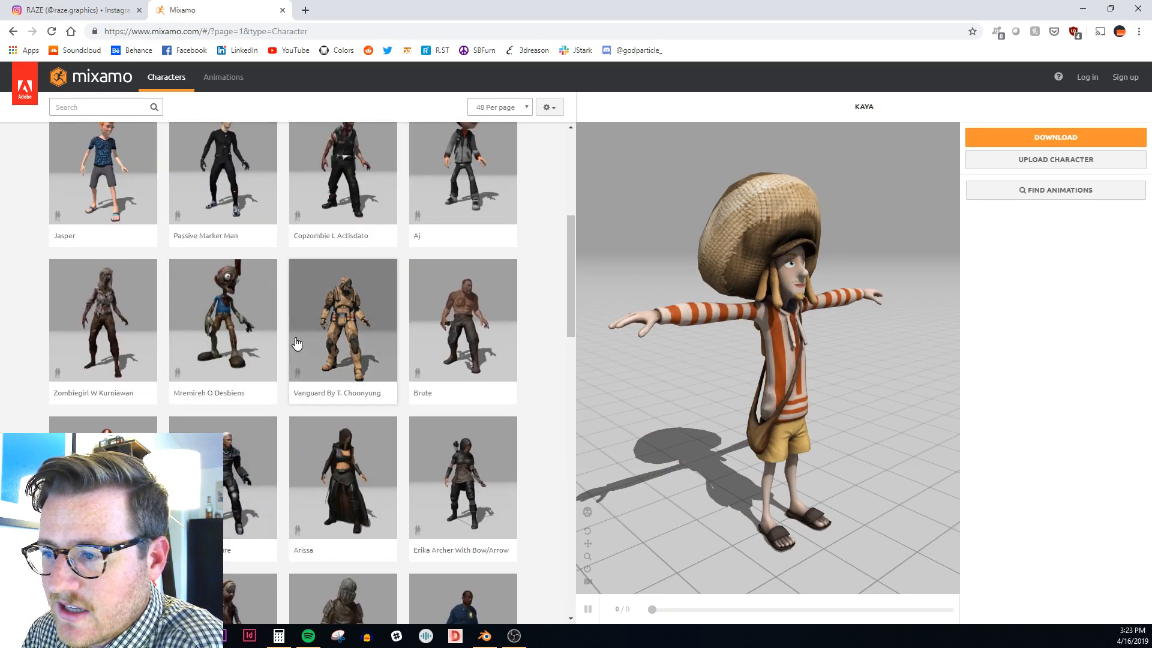
pyautogui.click(345, 341)
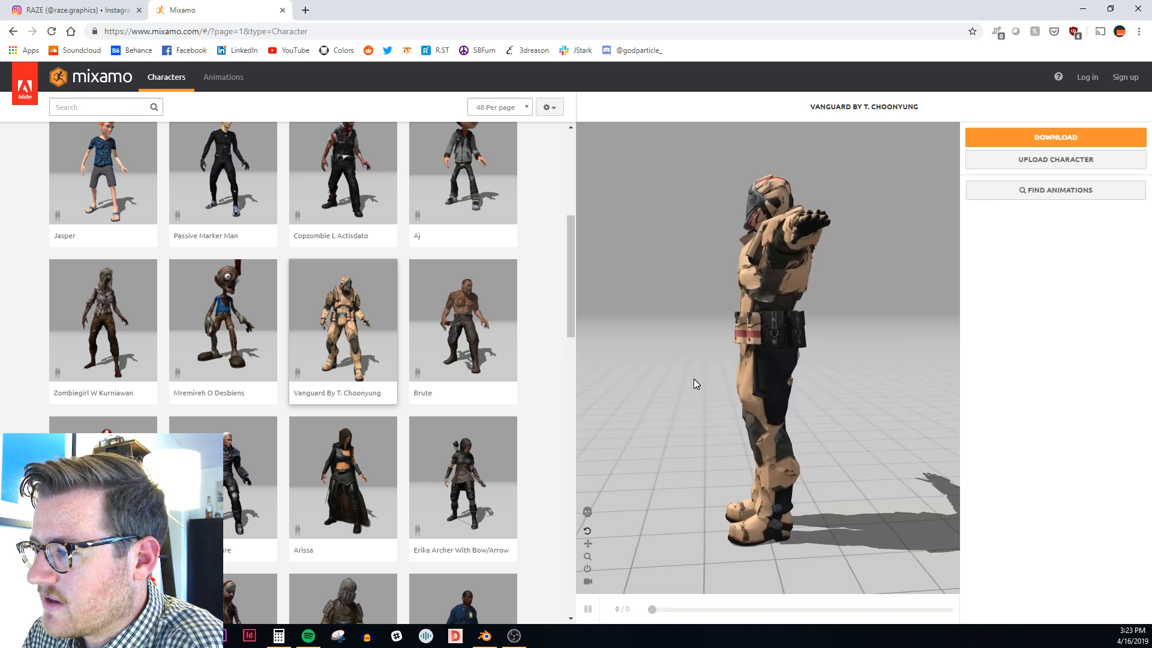
pyautogui.moveTo(695, 383); pyautogui.dragTo(773, 371)
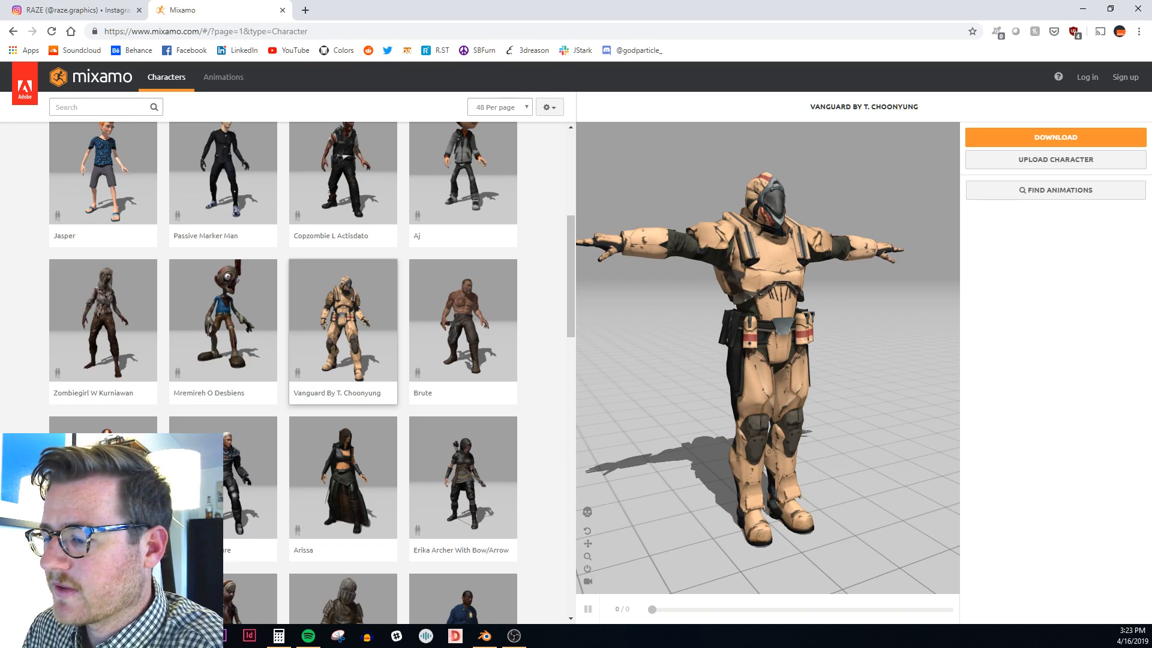
# Switch to Blender and scale the inner edge loop of the ring around the glass sphere outward by about 1.09
pyautogui.click(483, 634)
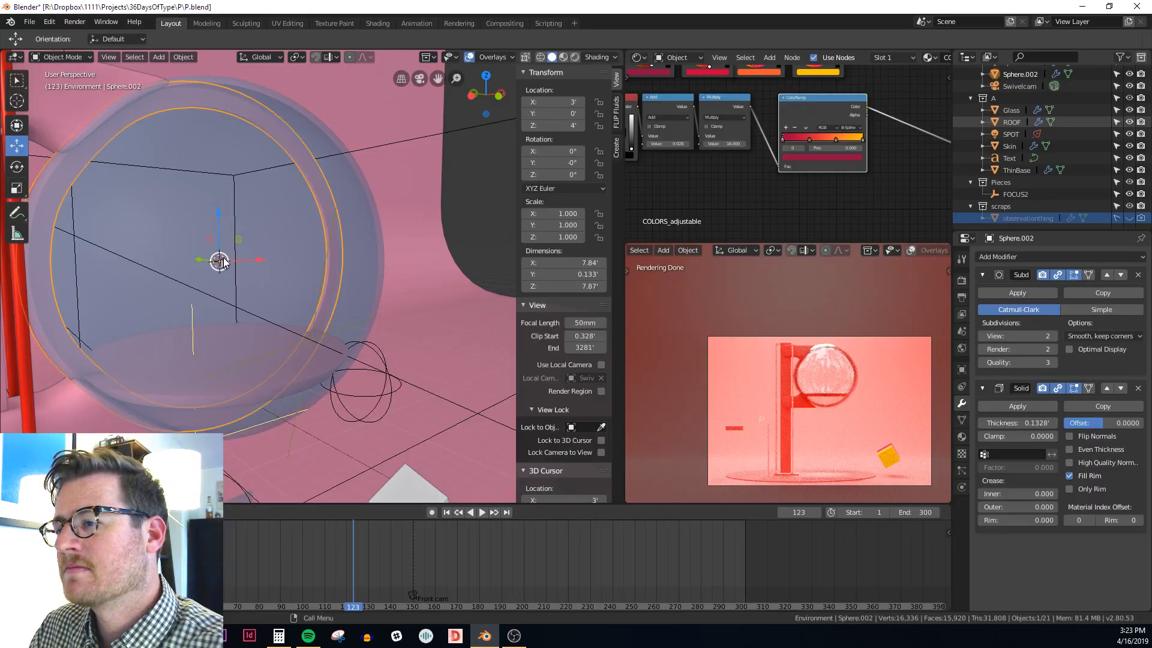
pyautogui.press('KP_1')
pyautogui.scroll(3, 260, 277)
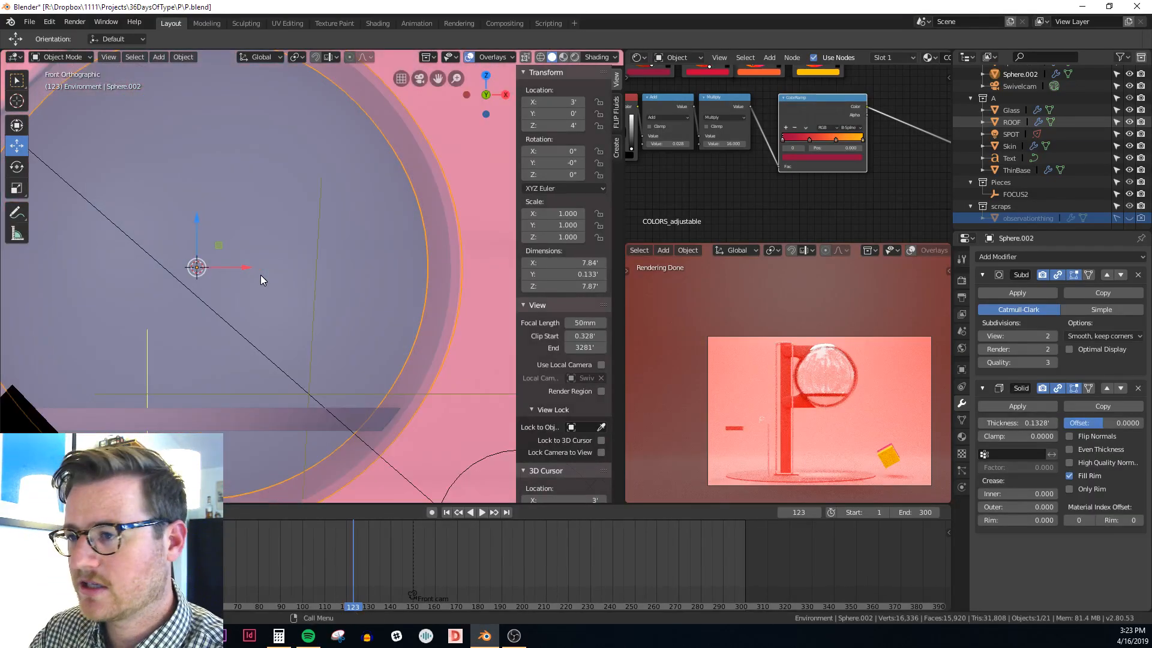
pyautogui.scroll(-3, 333, 177)
pyautogui.press('Tab')
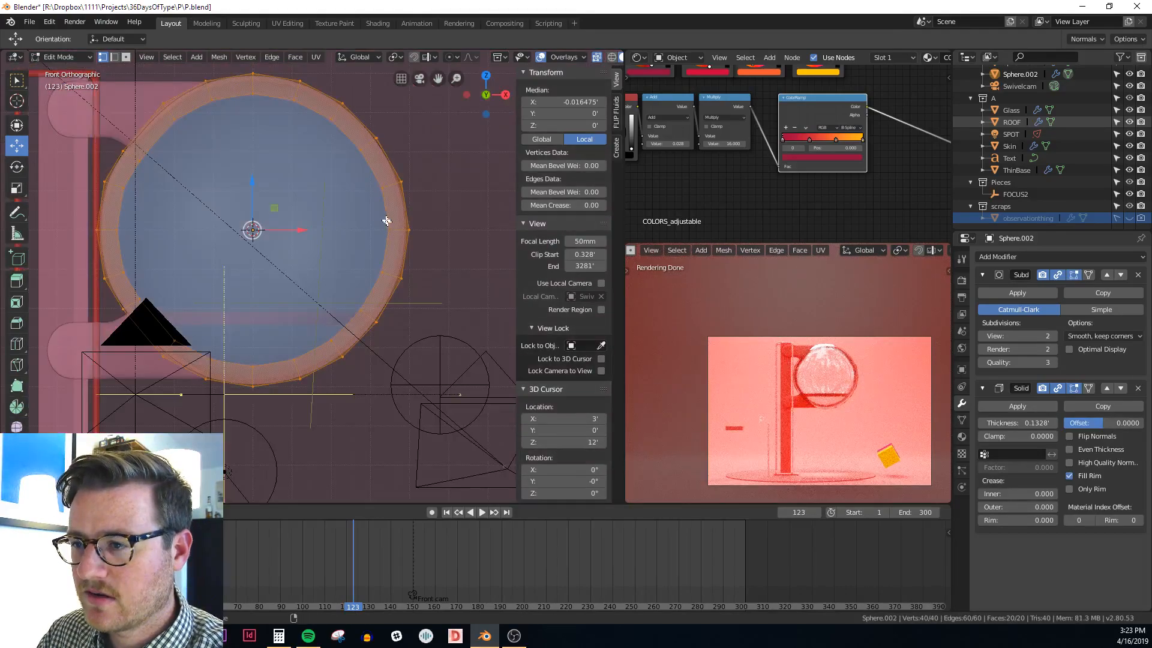
pyautogui.keyDown('alt'); pyautogui.click(387, 221); pyautogui.keyUp('alt')
pyautogui.press('s')
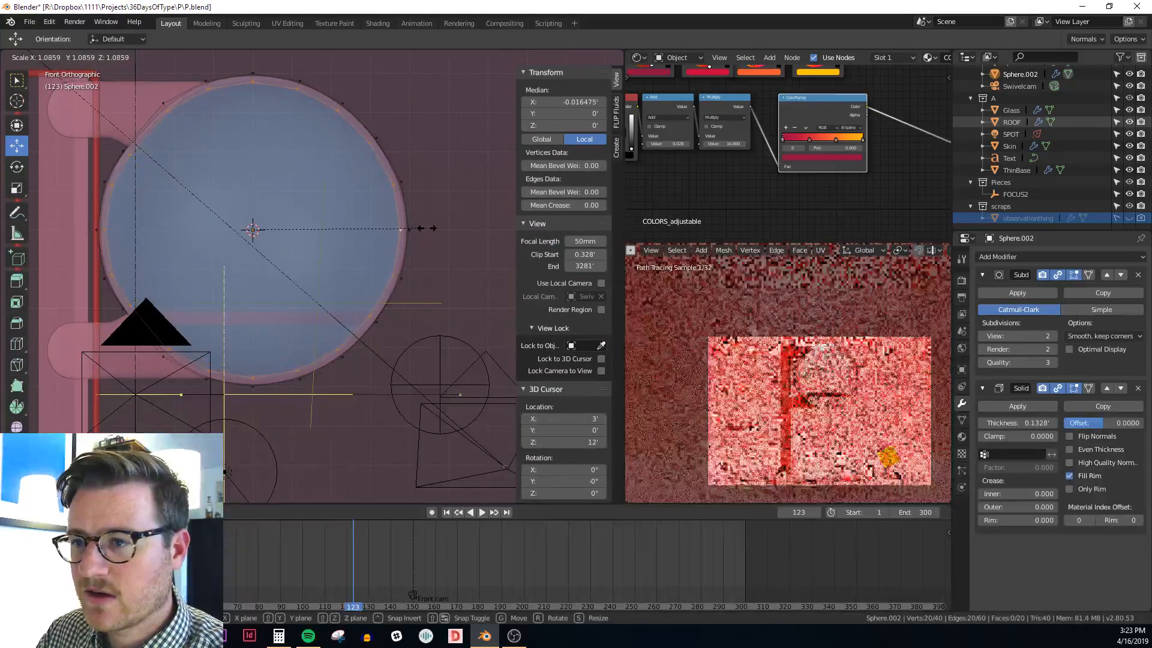
pyautogui.click(432, 229)
pyautogui.moveTo(430, 213); pyautogui.dragTo(337, 254, button='middle')
pyautogui.press('Tab')
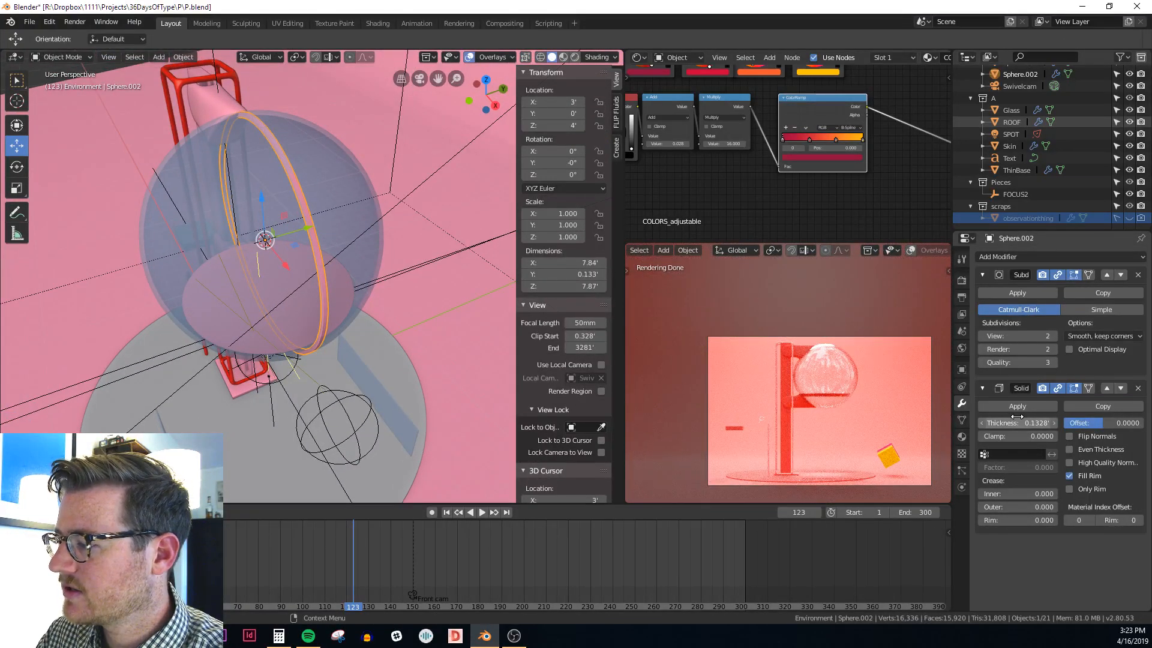
# Set the ring's Solidify thickness to 0.4348' and check the ring from the front
pyautogui.moveTo(1017, 416); pyautogui.dragTo(1065, 415)
pyautogui.moveTo(1018, 423)
pyautogui.mouseDown()
pyautogui.moveTo(1030, 423)
pyautogui.moveTo(1018, 423)
pyautogui.mouseUp()
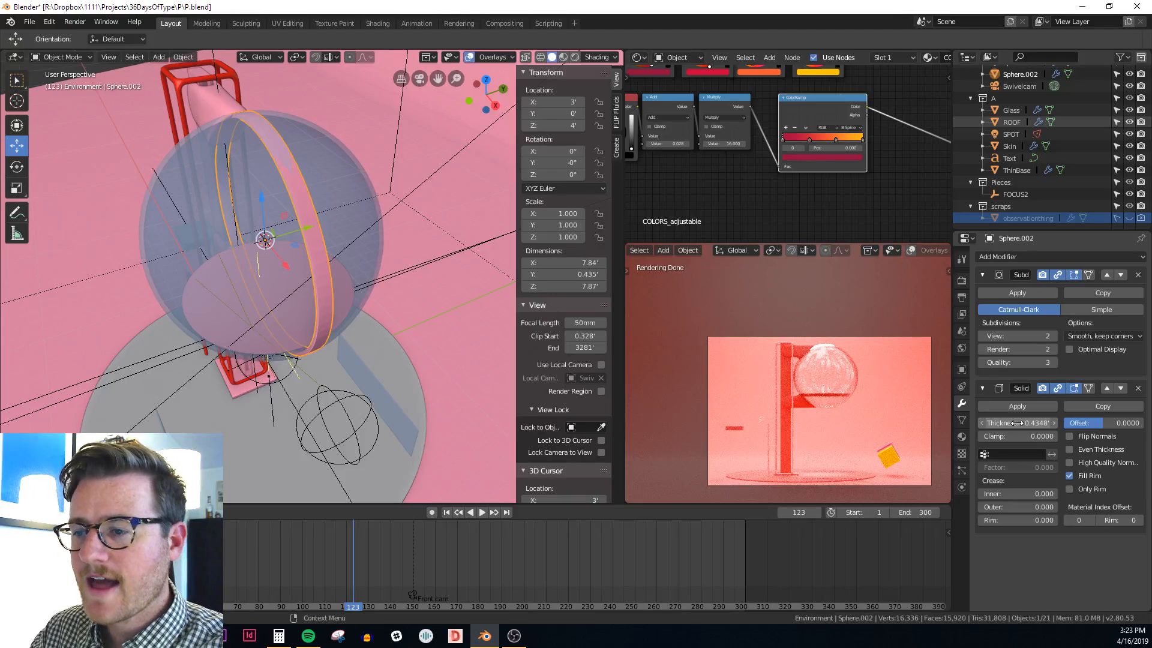
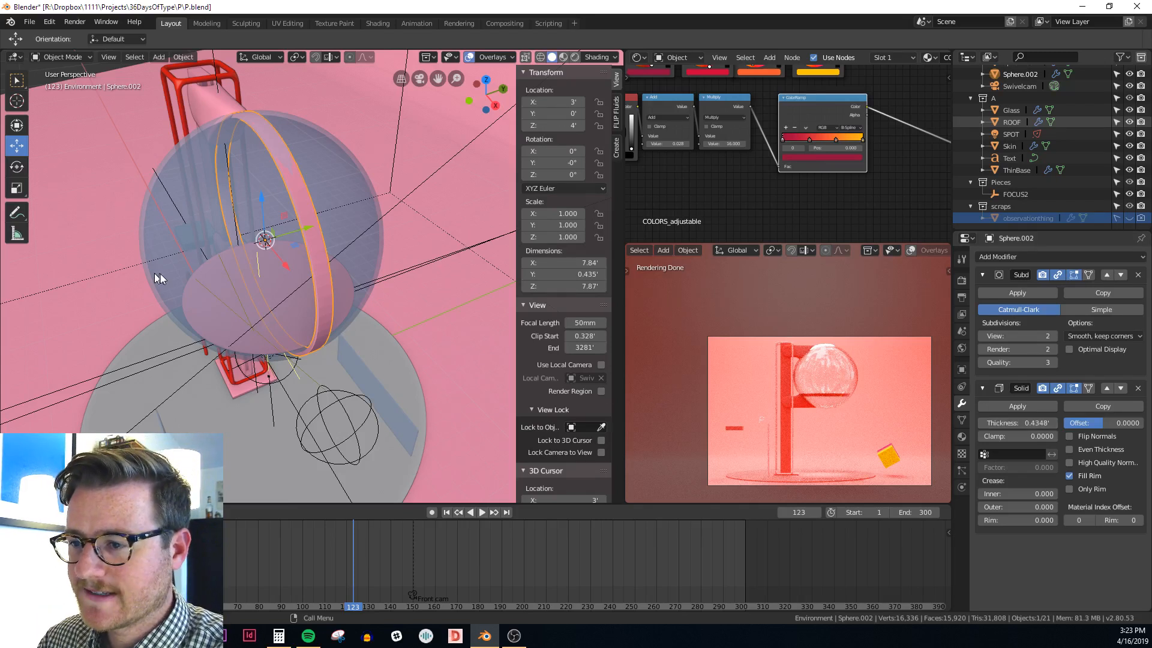
pyautogui.moveTo(160, 274); pyautogui.dragTo(356, 286, button='middle')
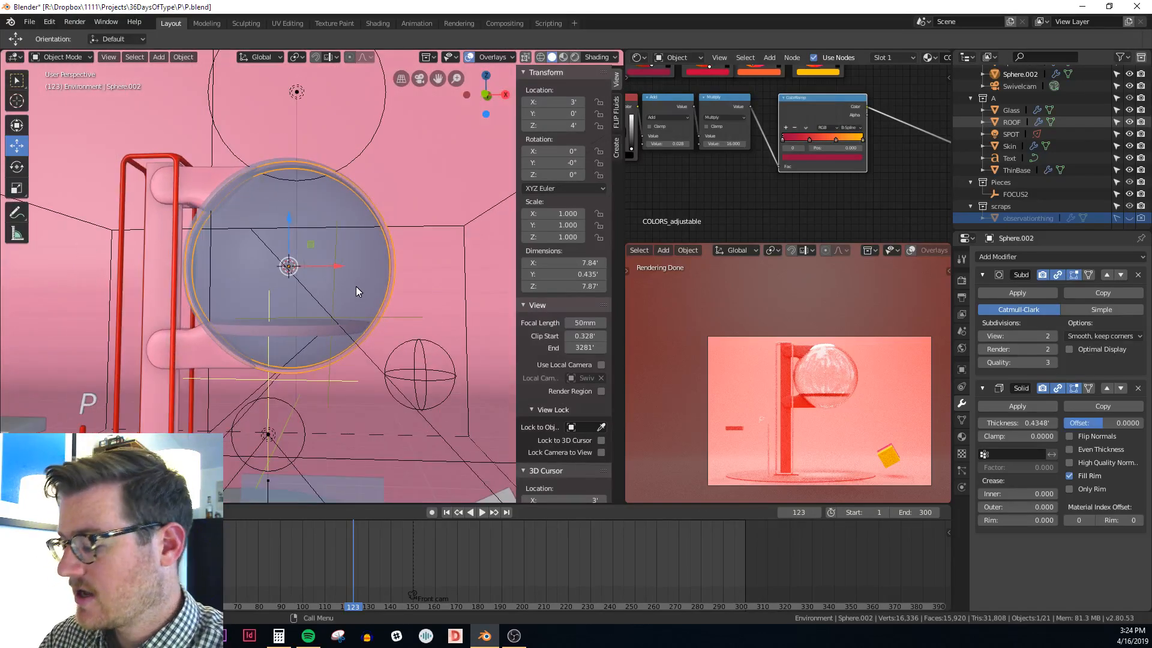
pyautogui.press('KP_1')
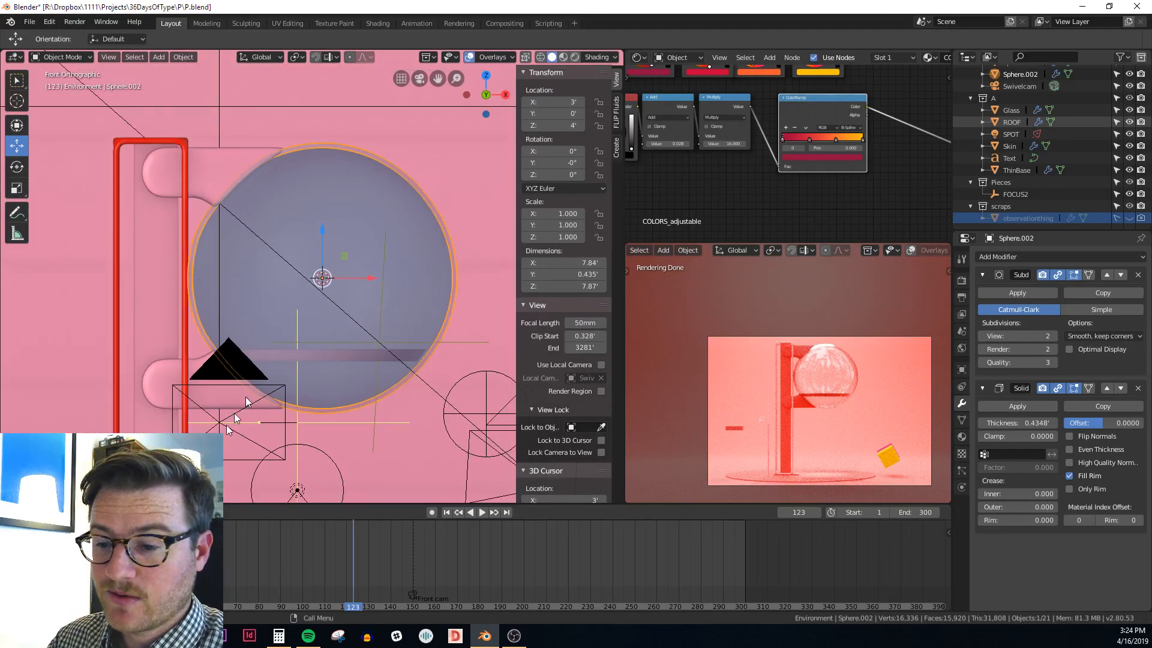
# Switch to the browser, open your own Instagram profile and look through older posts for the chair-headed character video
pyautogui.click(153, 581)
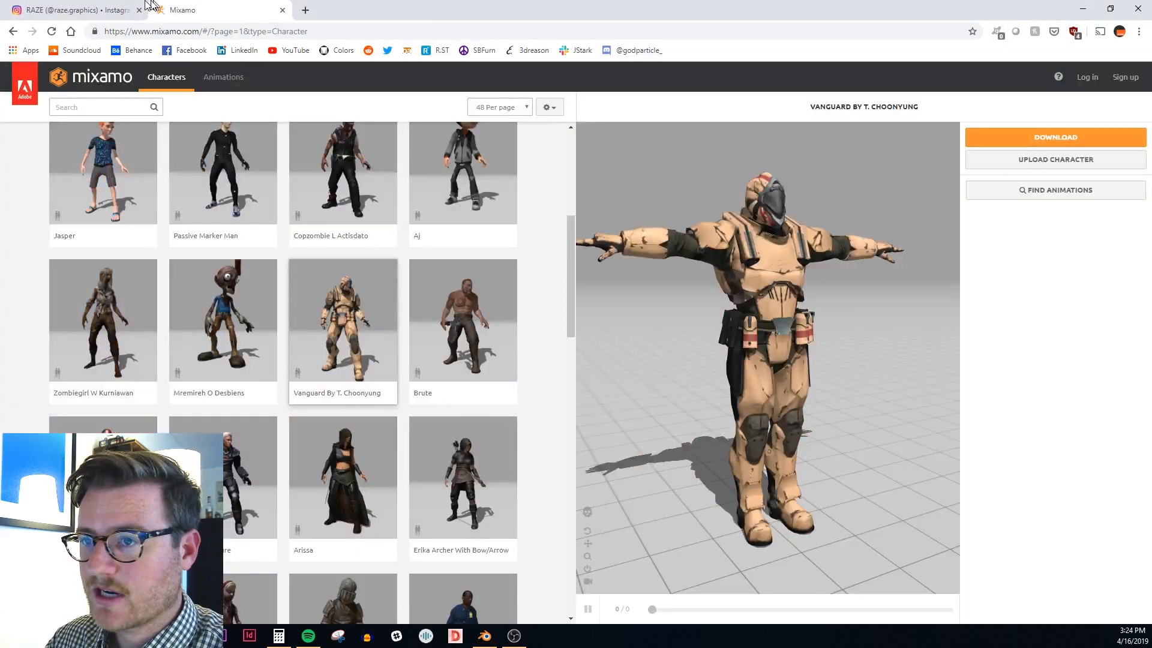
pyautogui.click(123, 10)
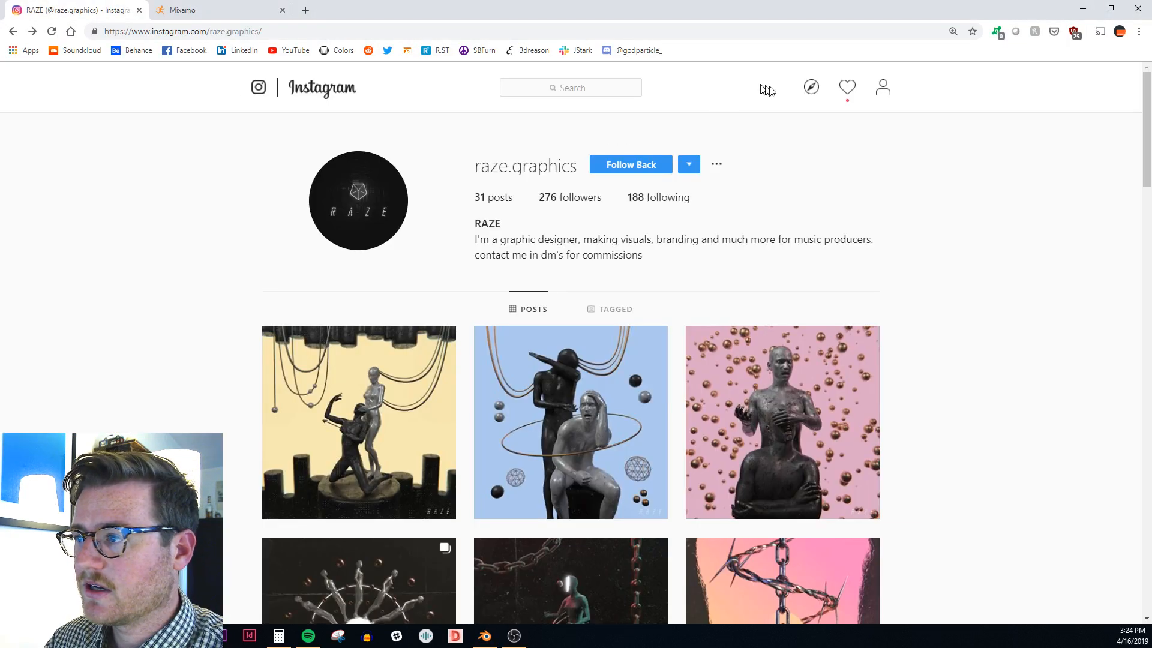
pyautogui.click(883, 94)
pyautogui.scroll(-20, 760, 251)
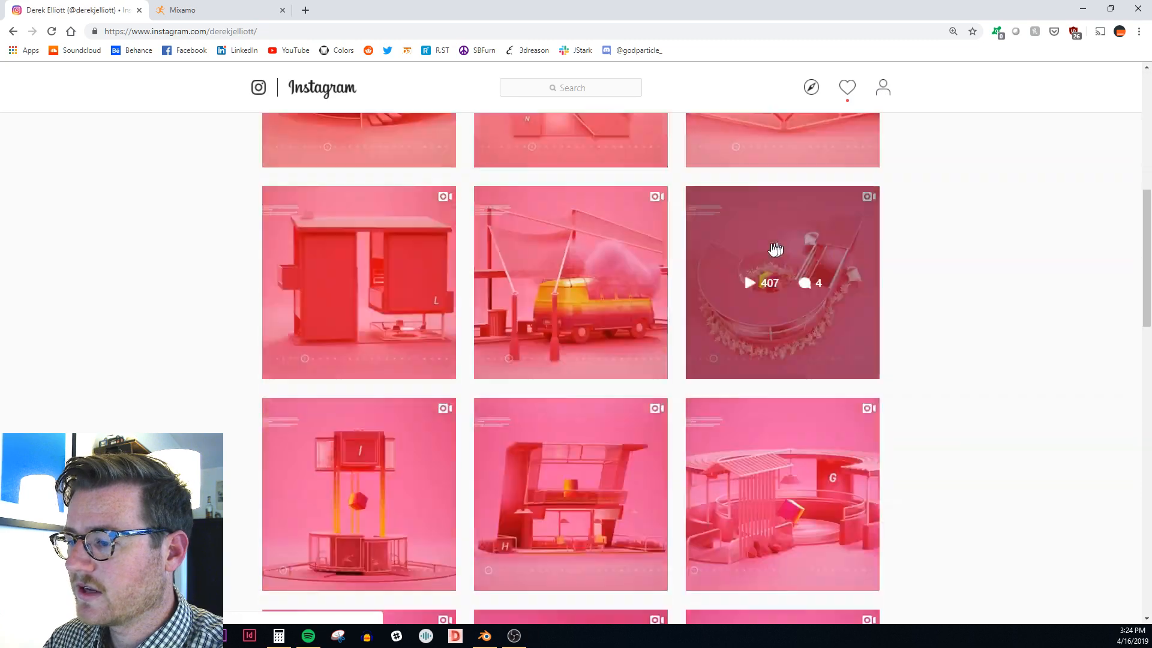
pyautogui.scroll(-15, 760, 251)
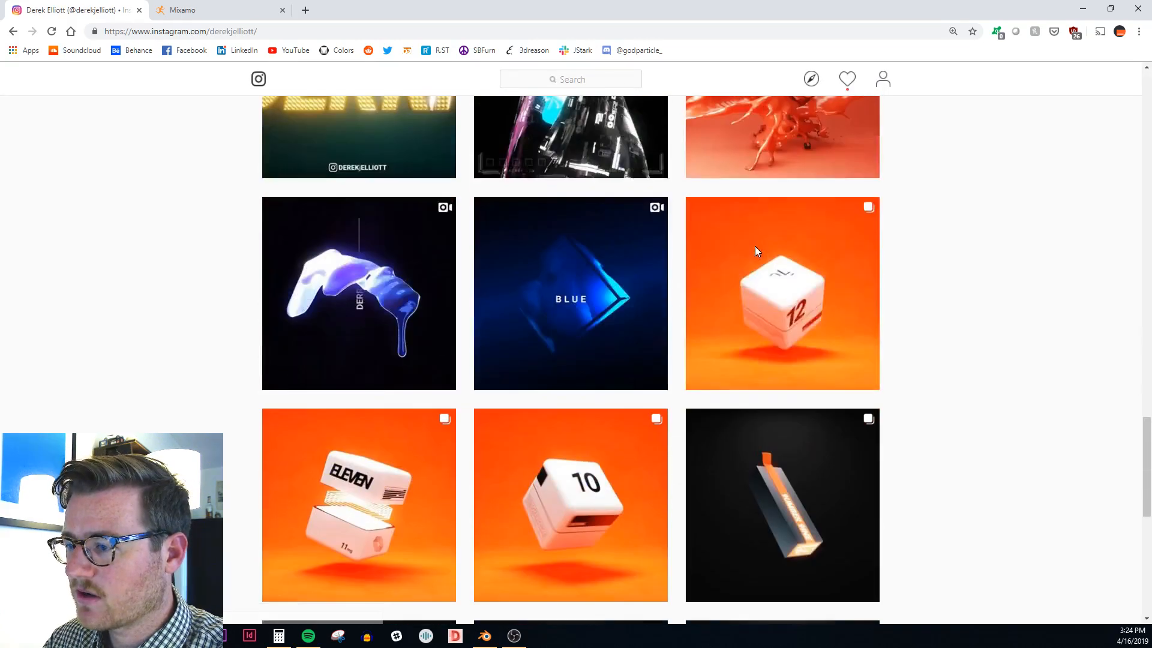
pyautogui.scroll(-6, 753, 252)
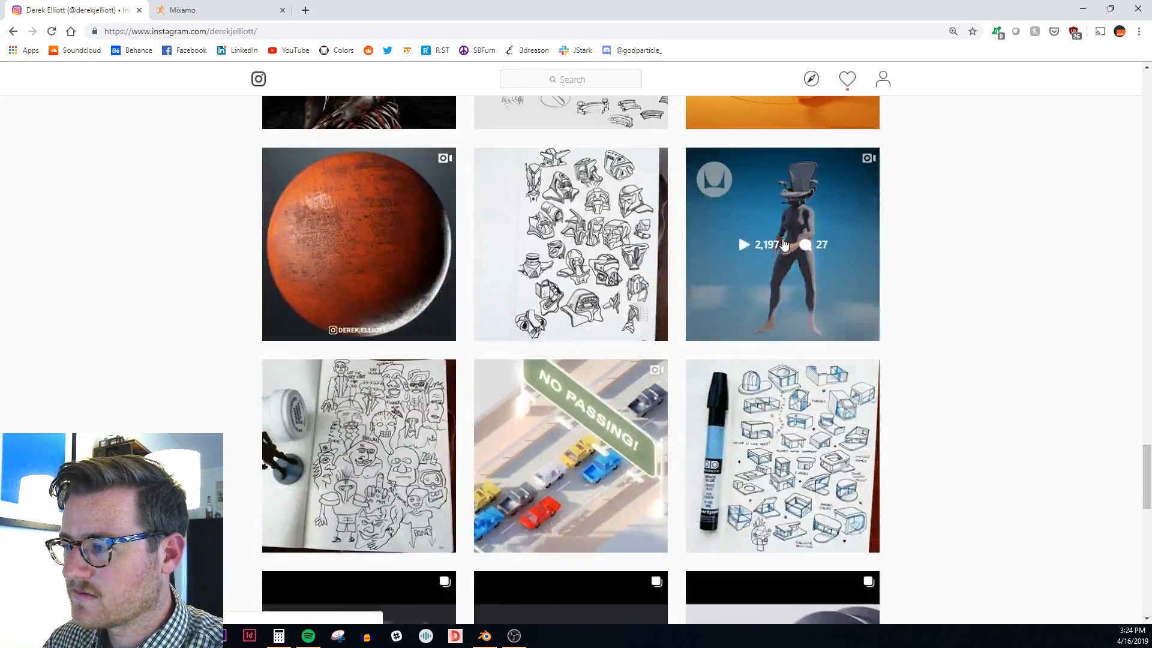
# Play the chair-headed character animation post, read its caption, and close the post
pyautogui.click(788, 271)
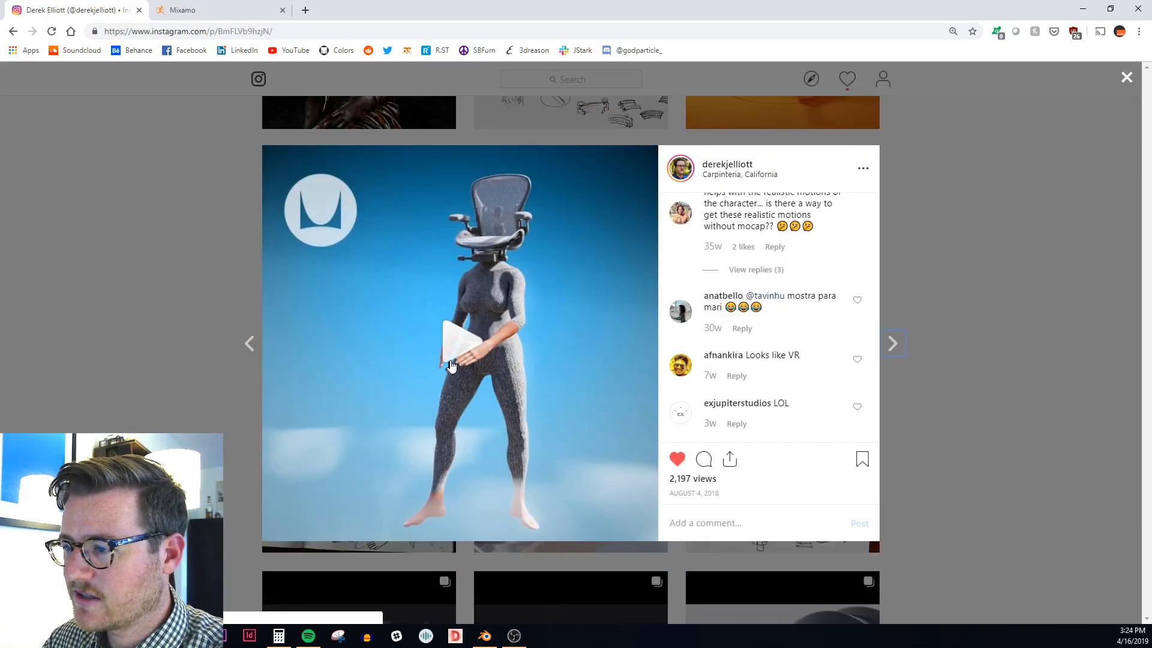
pyautogui.click(461, 360)
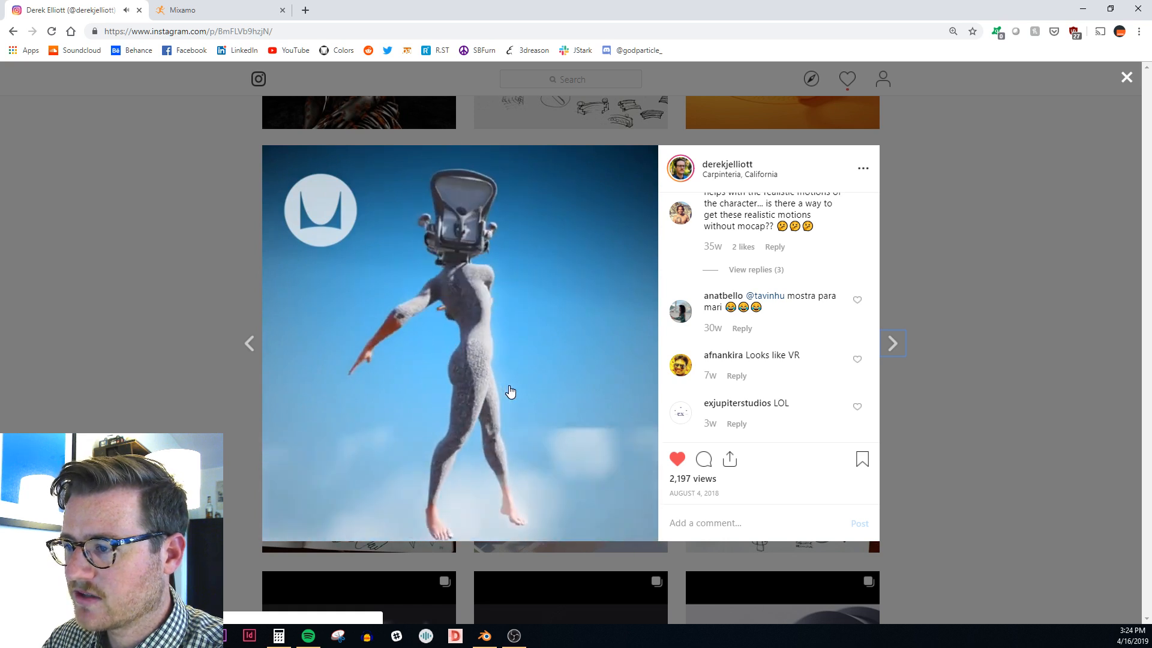
pyautogui.scroll(5, 690, 342)
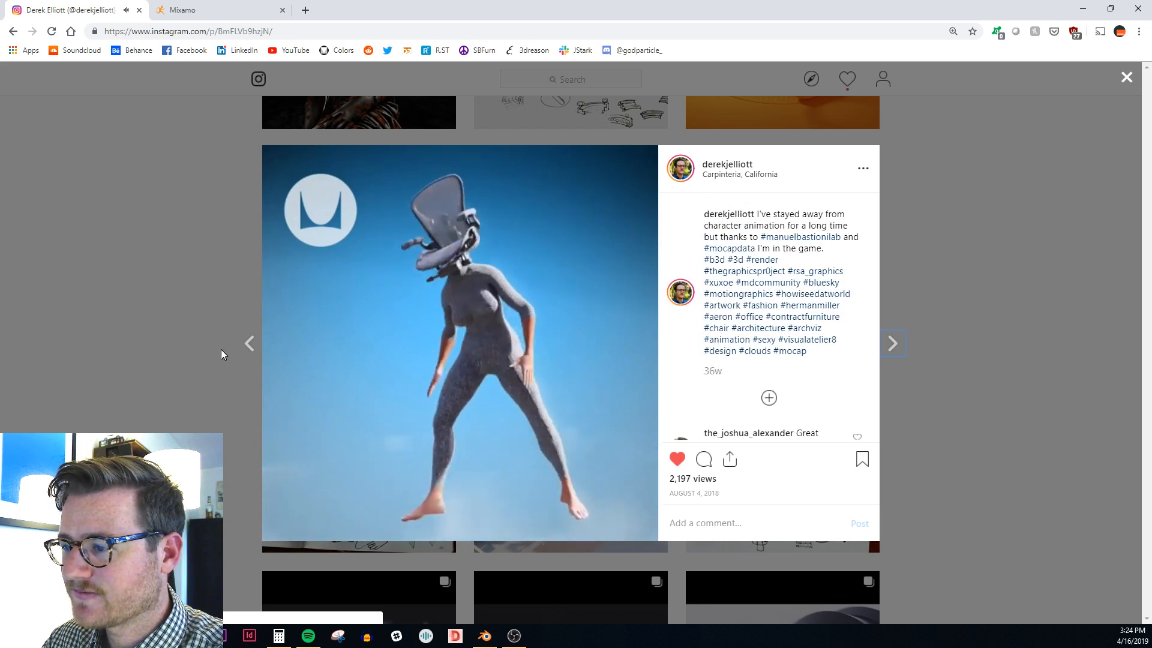
pyautogui.click(84, 293)
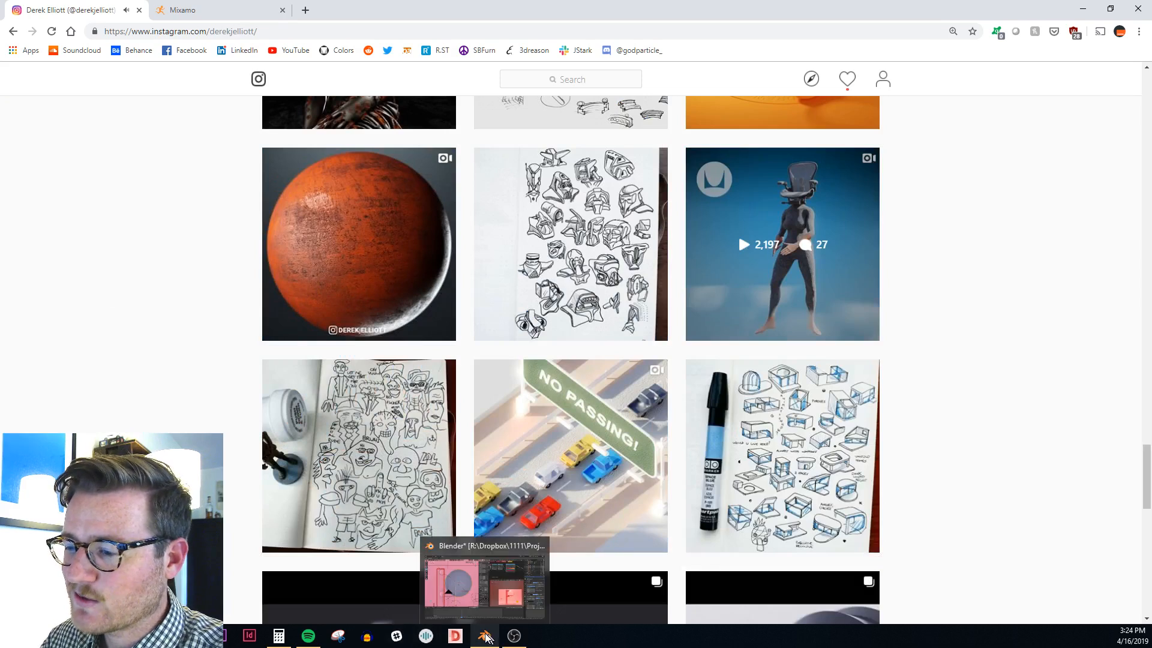
# Switch to Blender and snap the 3D cursor to a single vertex on the upper bracket's curved edge against the sphere
pyautogui.click(484, 636)
pyautogui.moveTo(317, 282); pyautogui.dragTo(231, 212, button='middle')
pyautogui.click(225, 188)
pyautogui.press('Tab')
pyautogui.scroll(2, 234, 215)
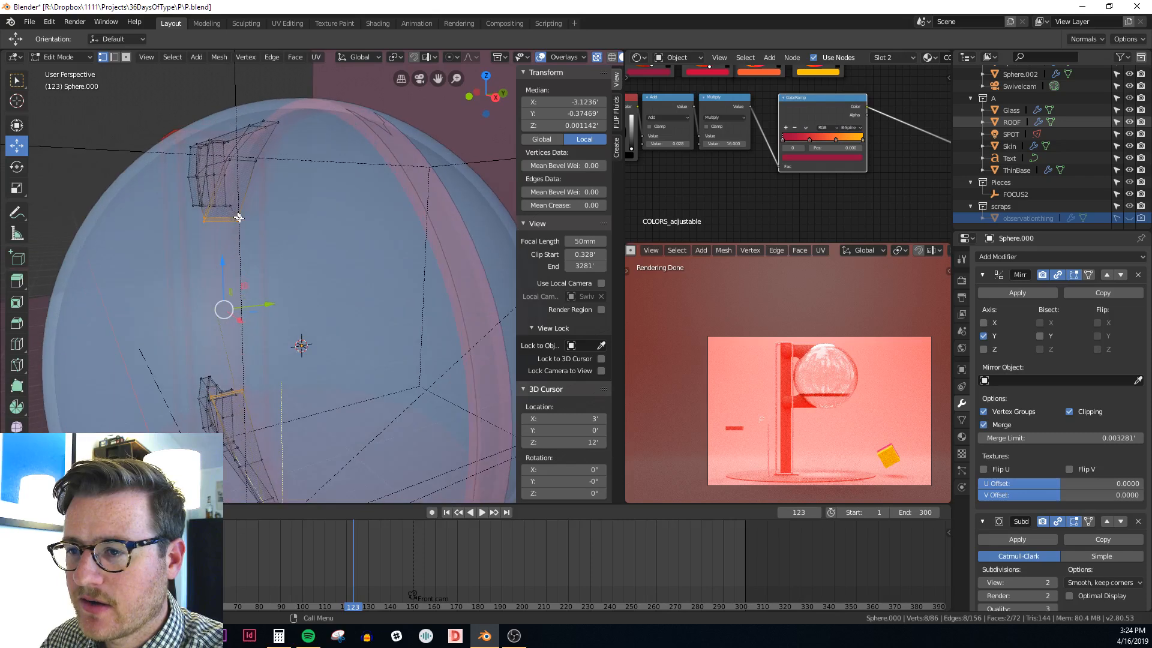
pyautogui.click(255, 161)
pyautogui.hotkey('shift', 's')
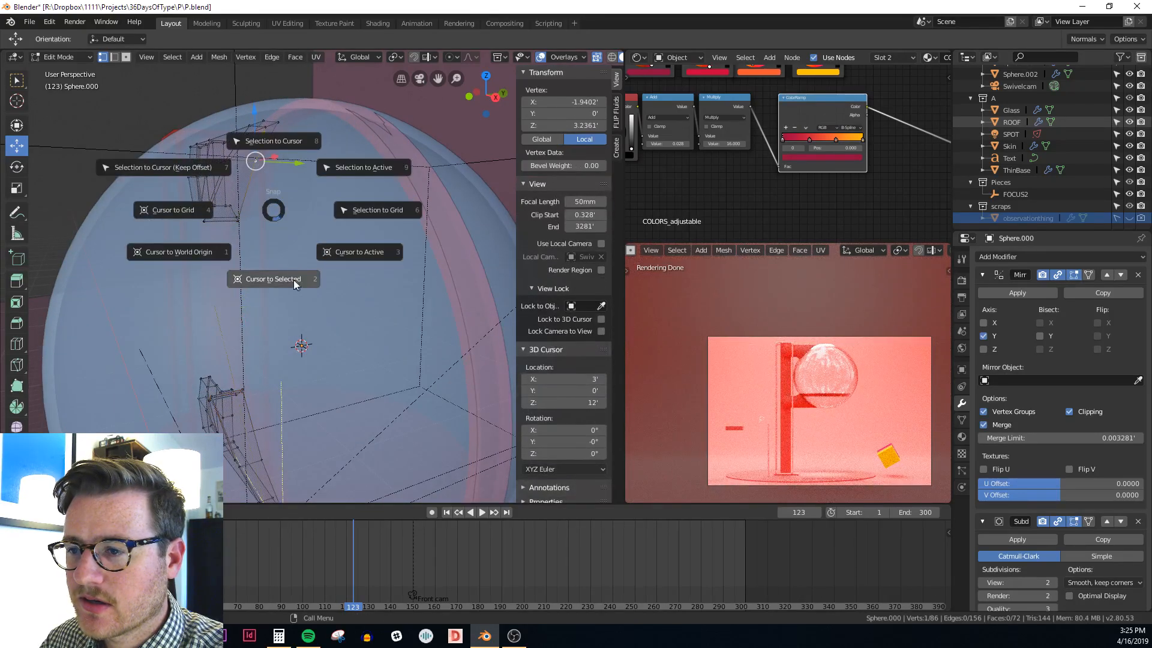
pyautogui.click(294, 279)
pyautogui.press('Tab')
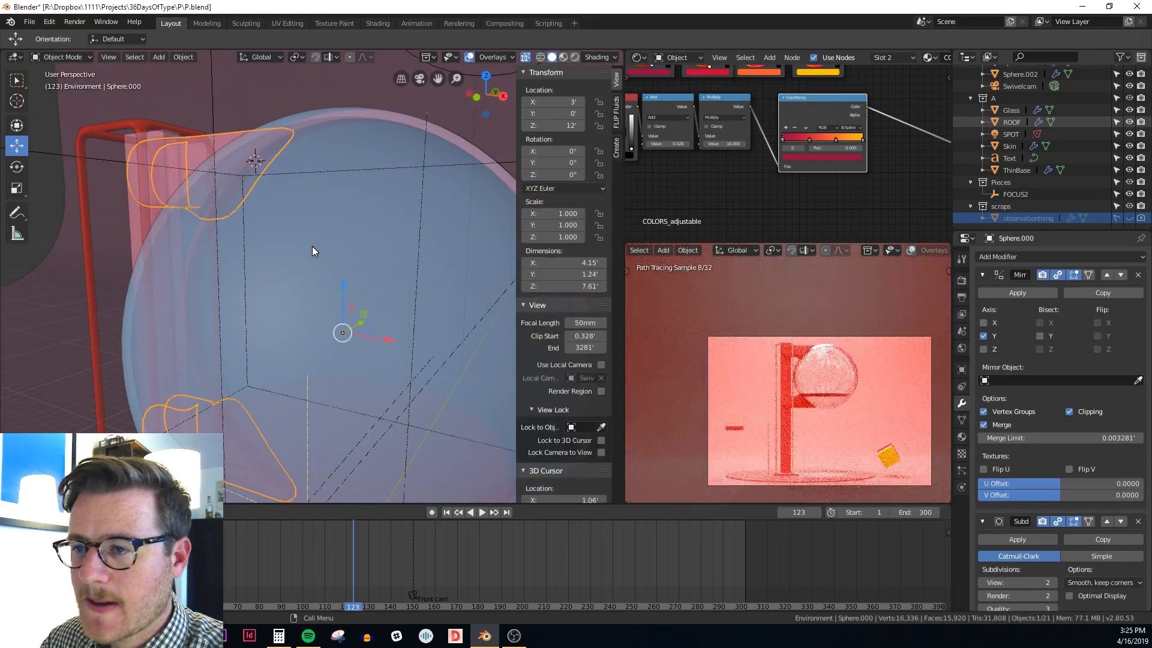
pyautogui.hotkey('shift', 'a')
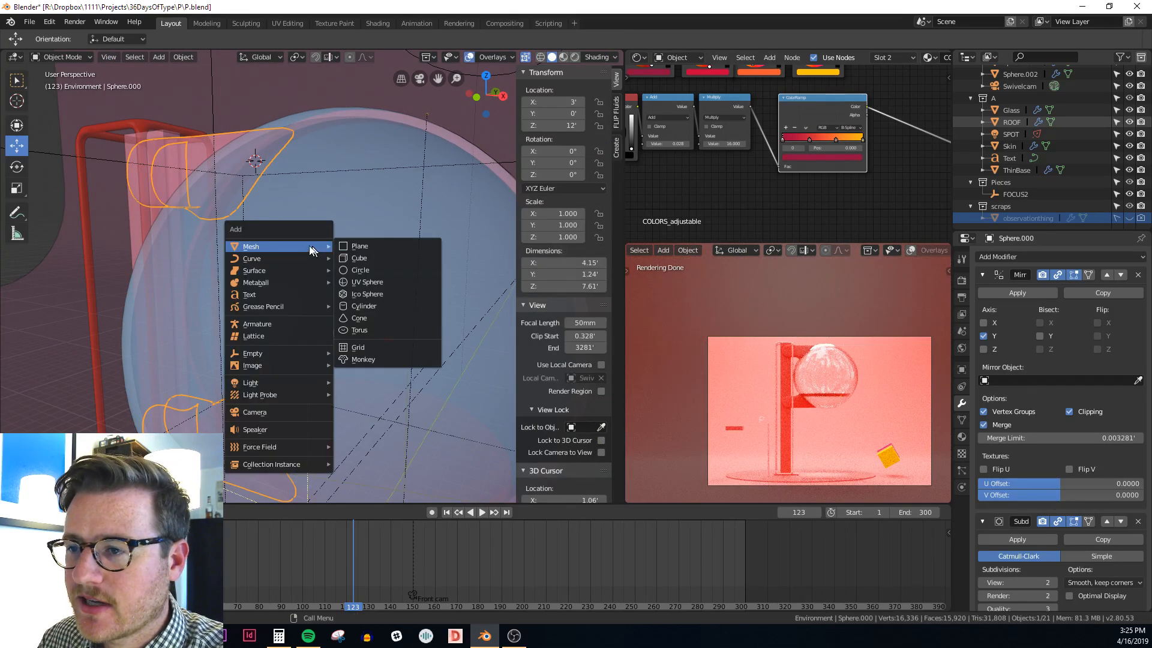
pyautogui.hotkey('alt', 'z')
pyautogui.moveTo(200, 224); pyautogui.dragTo(273, 144, button='middle')
pyautogui.moveTo(246, 258)
pyautogui.mouseDown(button='middle')
pyautogui.moveTo(284, 274)
pyautogui.moveTo(243, 275)
pyautogui.mouseUp(button='middle')
pyautogui.hotkey('alt', 'z')
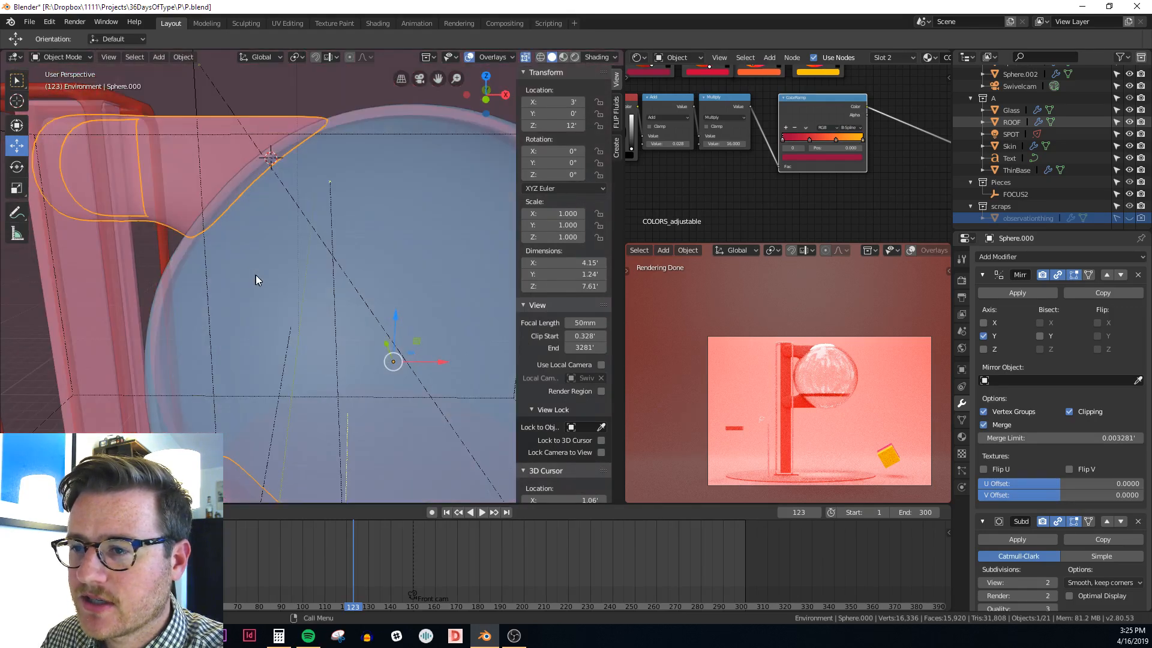
pyautogui.hotkey('alt', 'z')
pyautogui.hotkey('shift', 's')
pyautogui.press('Escape')
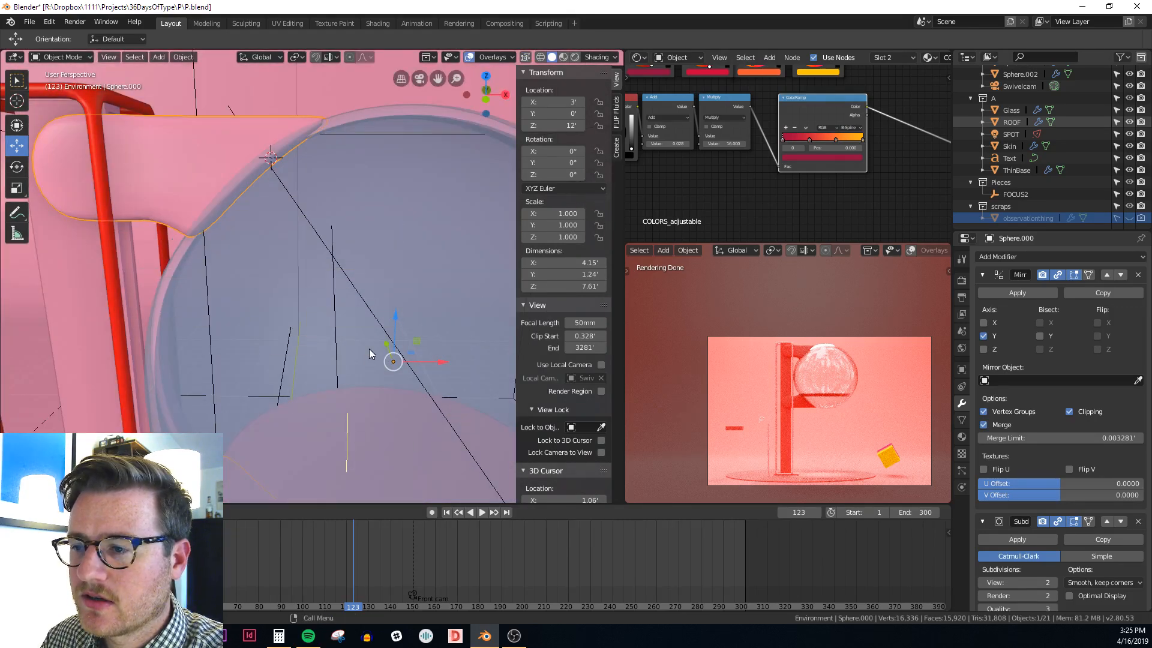
# Add a mesh circle with 16 vertices at the 3D cursor
pyautogui.hotkey('shift', 'a')
pyautogui.moveTo(286, 263)
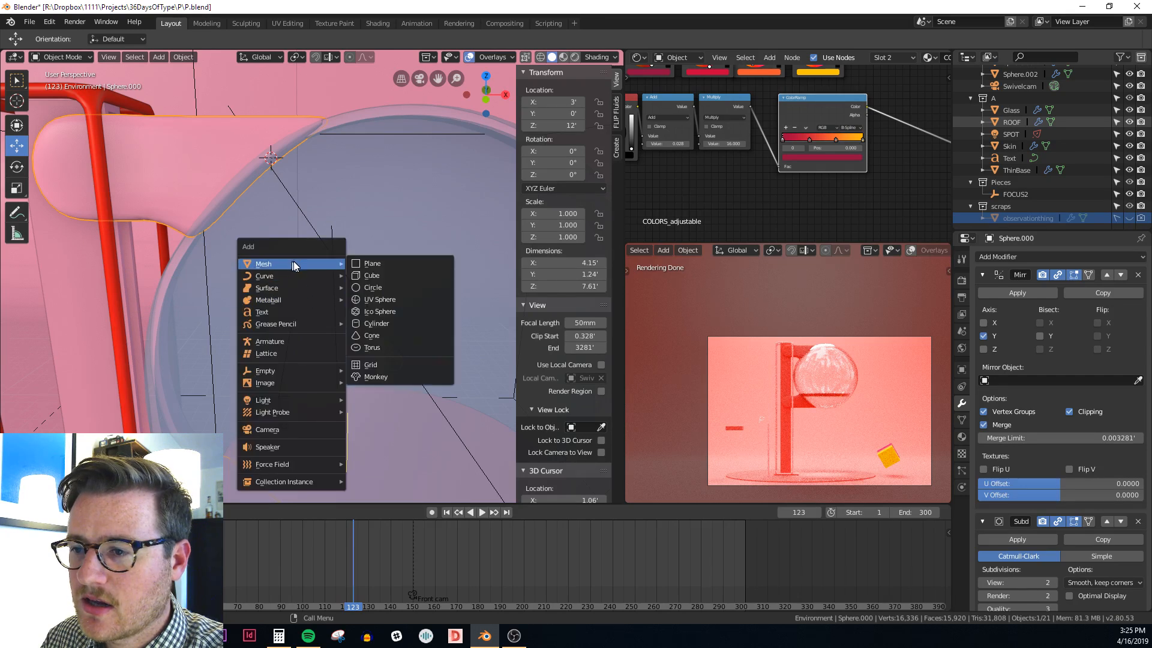
pyautogui.click(381, 294)
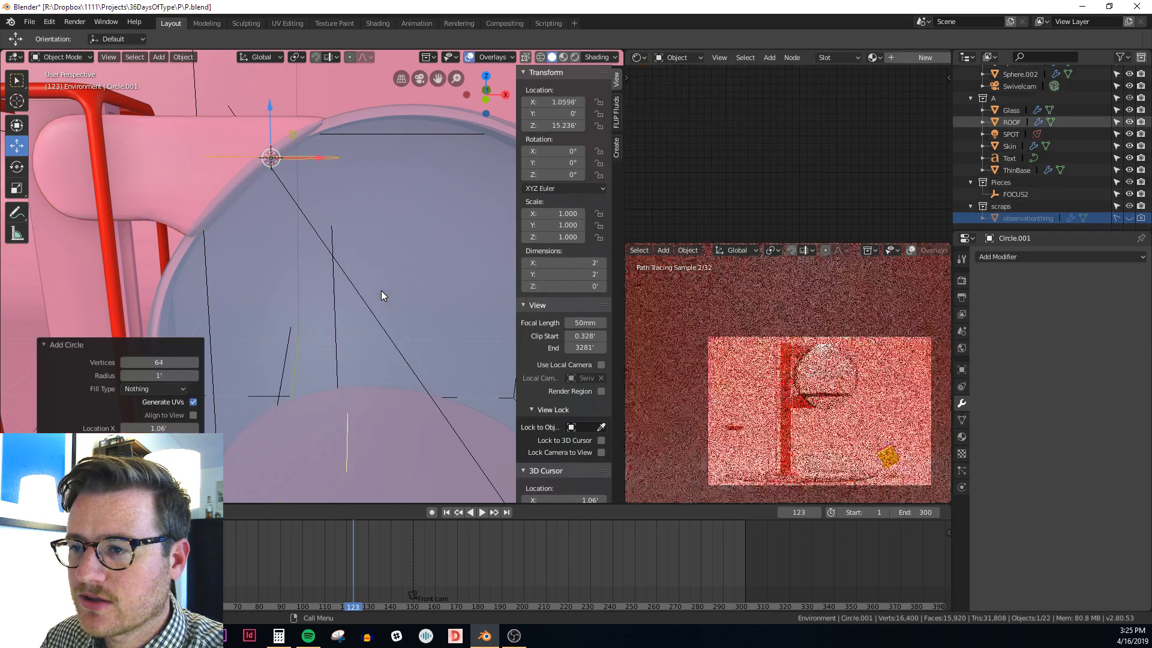
pyautogui.moveTo(391, 273); pyautogui.dragTo(228, 333, button='middle')
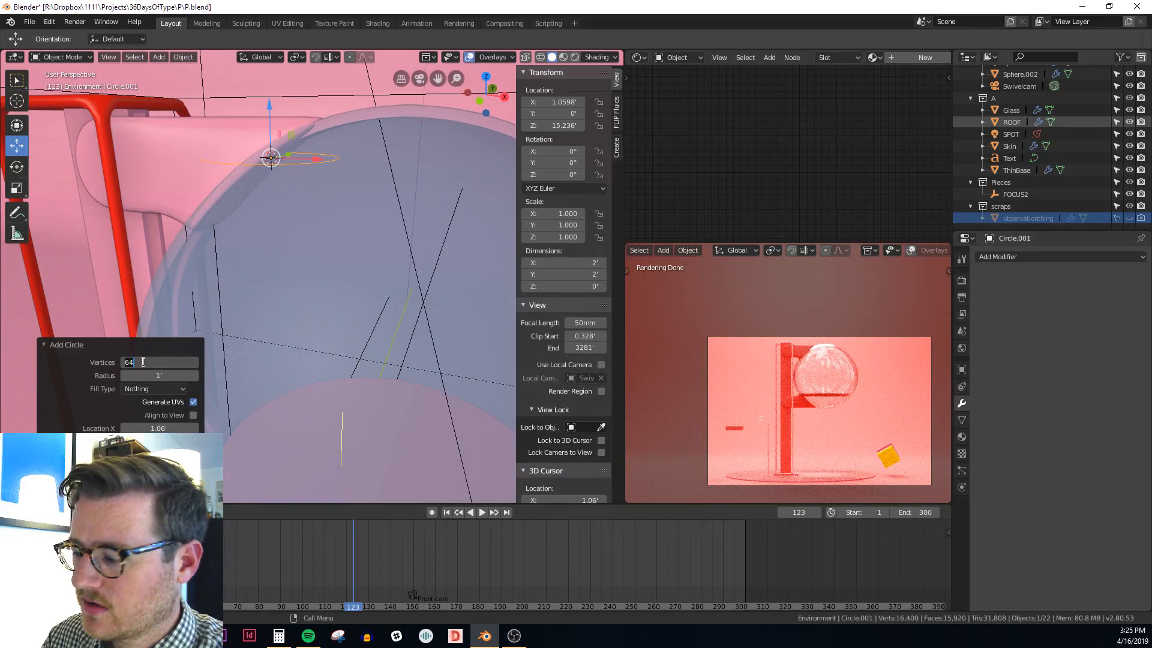
pyautogui.press('Return')
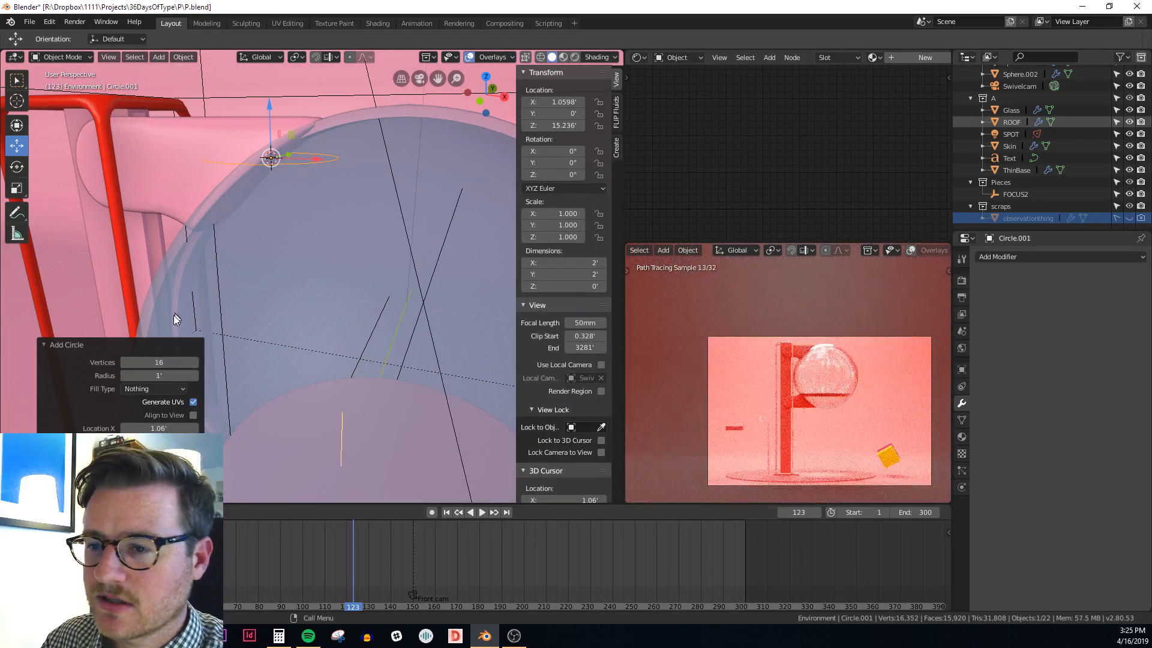
# Rotate the circle's mesh by about 144° in front view to match the bracket's sloped edge, and scale it down
pyautogui.scroll(2, 255, 252)
pyautogui.keyDown('shift'); pyautogui.moveTo(283, 158); pyautogui.dragTo(301, 237, button='middle'); pyautogui.keyUp('shift')
pyautogui.scroll(2, 303, 238)
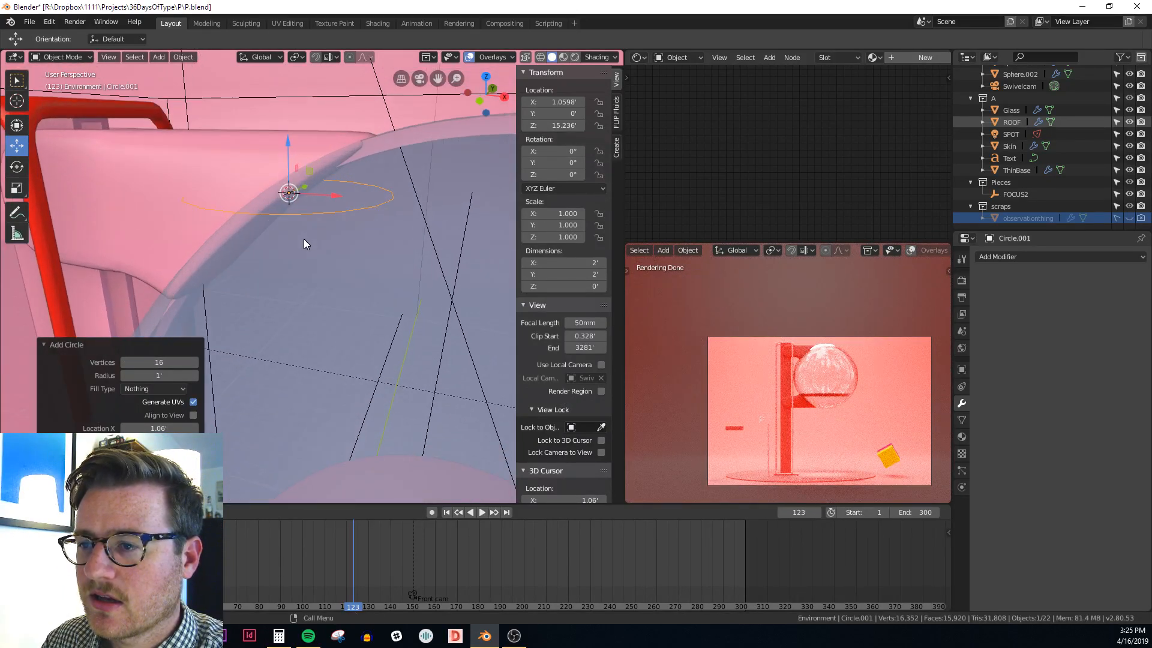
pyautogui.press('KP_1')
pyautogui.scroll(-5, 304, 238)
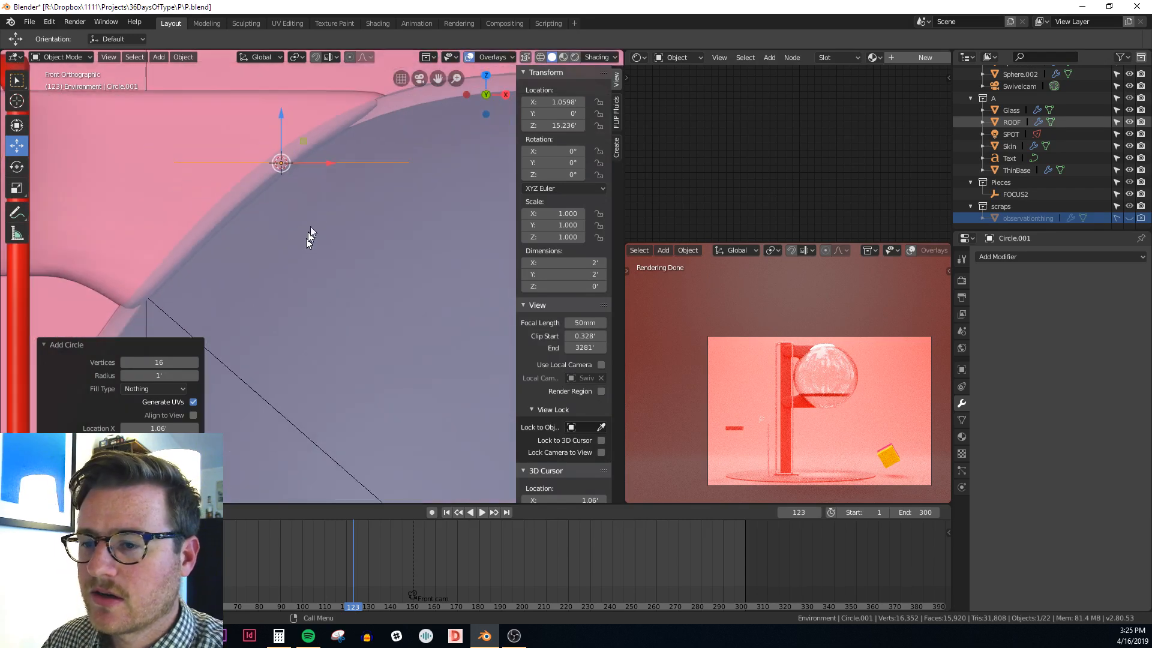
pyautogui.scroll(3, 343, 209)
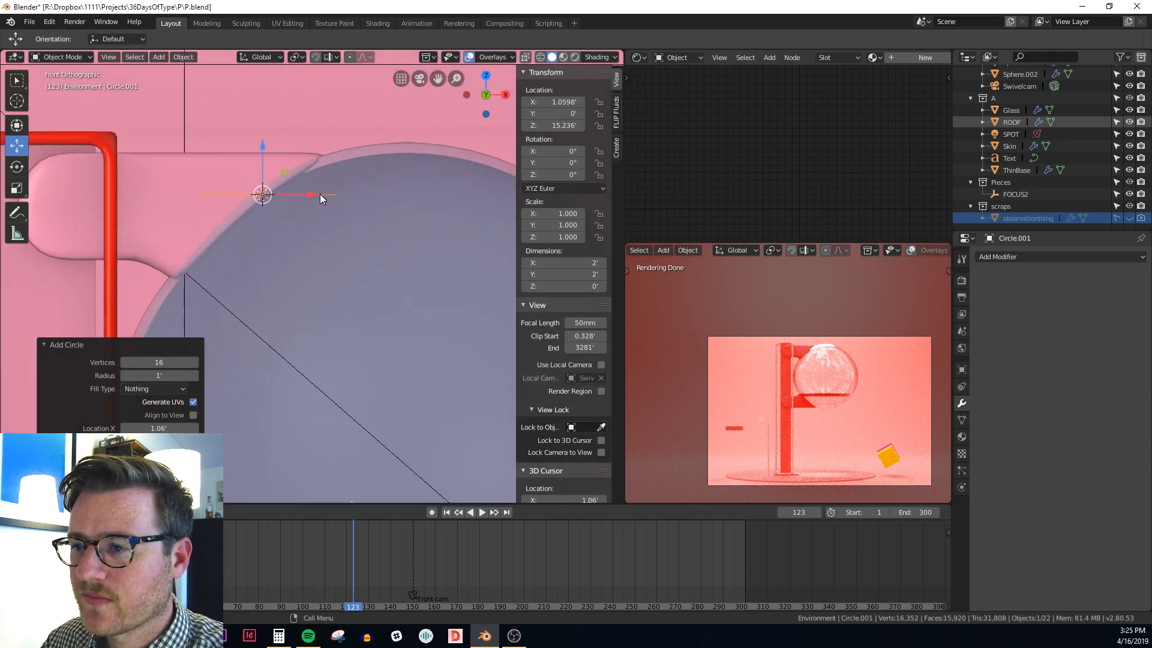
pyautogui.press('Tab')
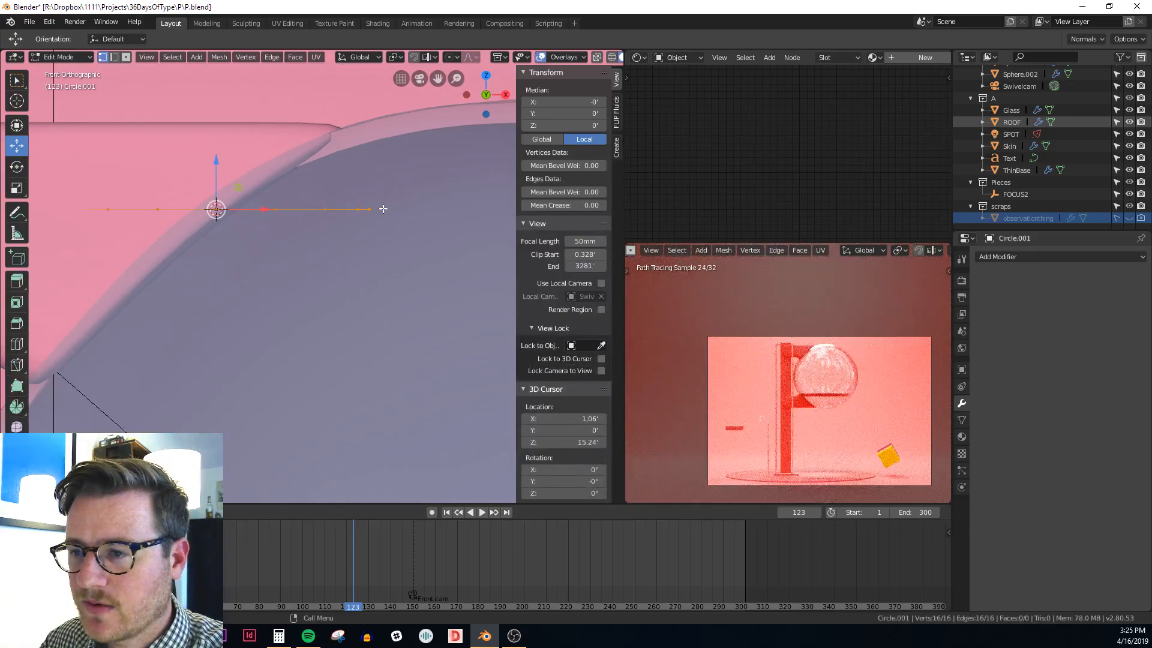
pyautogui.press('r')
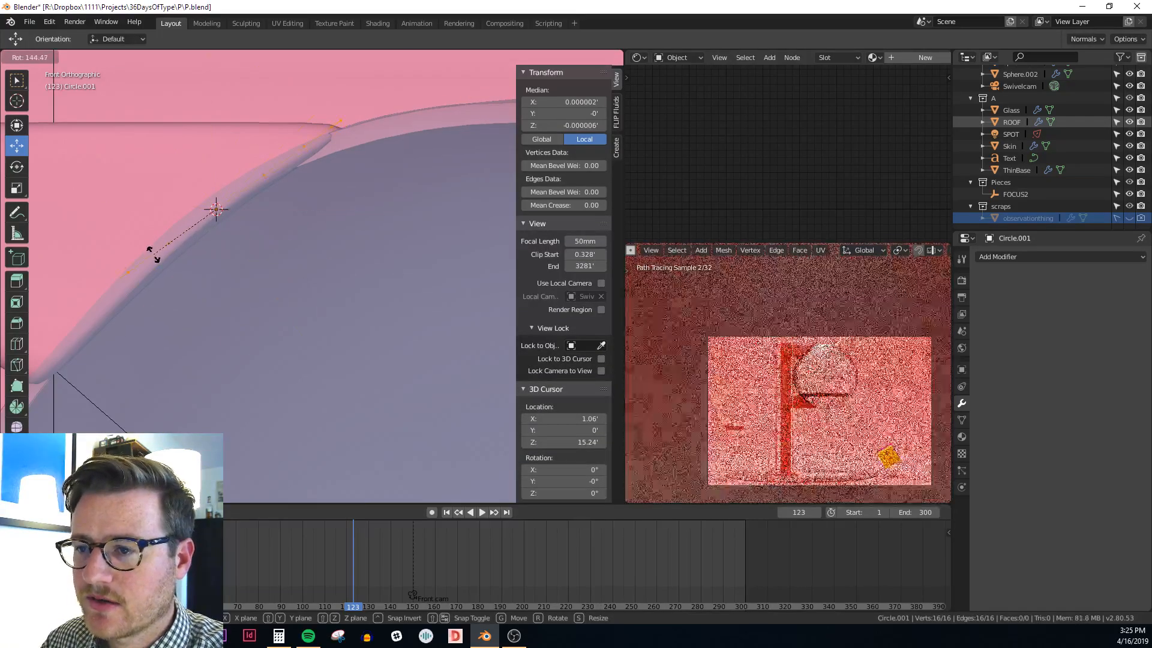
pyautogui.click(153, 255)
pyautogui.press('s')
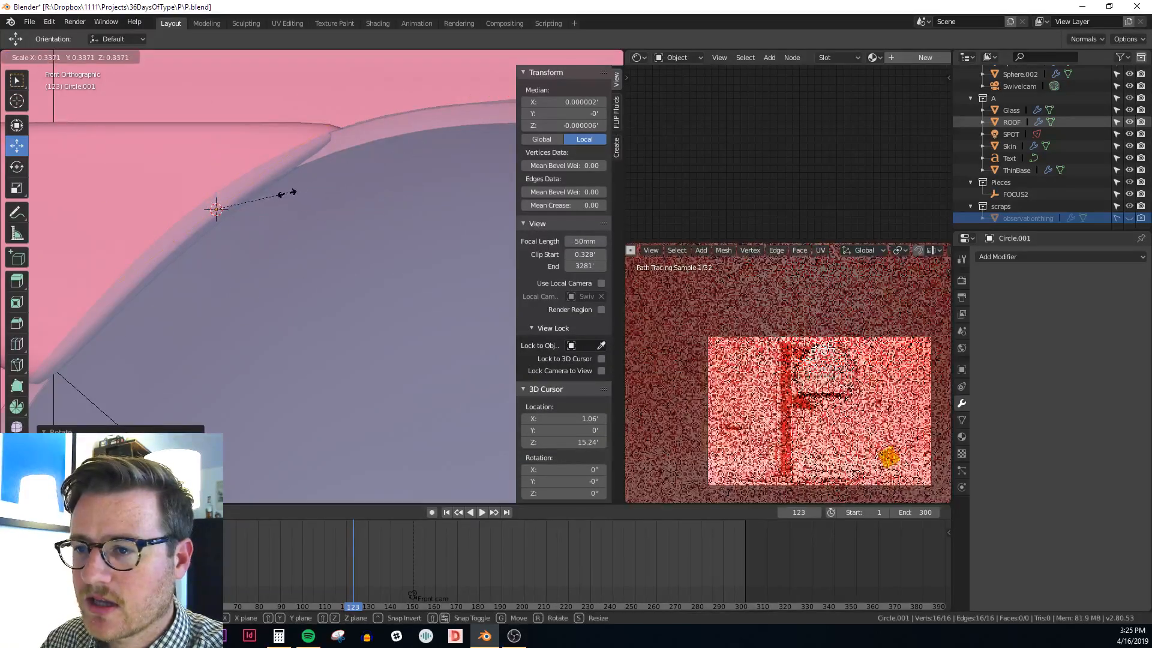
pyautogui.click(291, 191)
pyautogui.press('s')
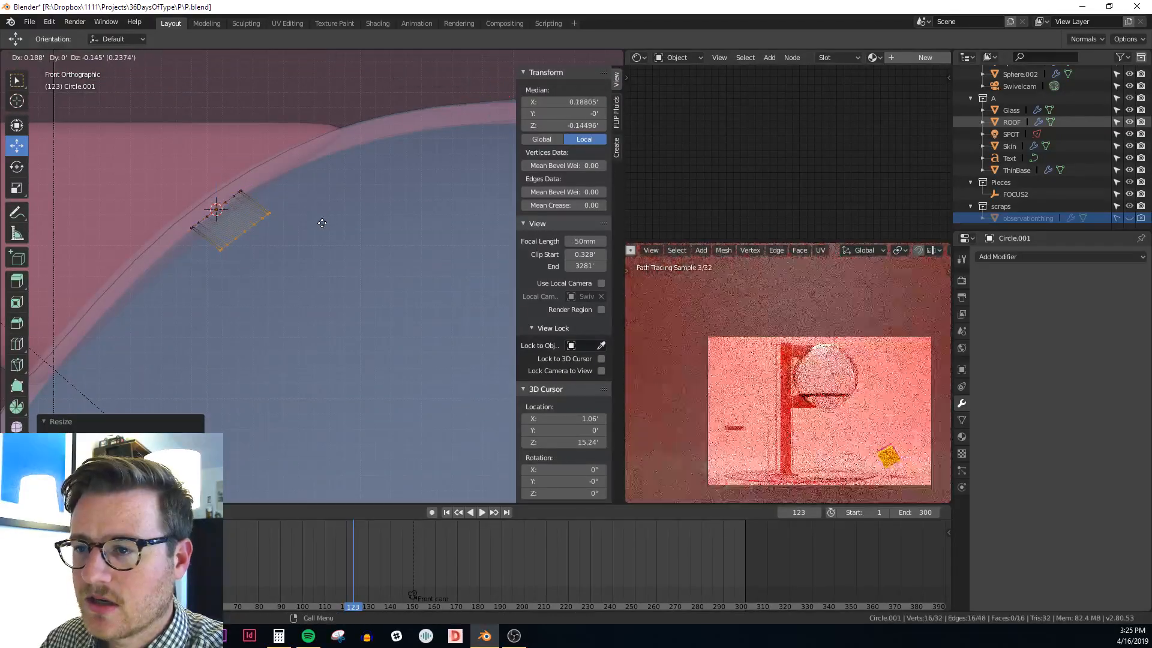
# Extrude the small circle toward the inside of the sphere and cap it with a face, forming a short plug
pyautogui.click(394, 395)
pyautogui.moveTo(374, 327); pyautogui.dragTo(275, 258, button='middle')
pyautogui.press('f')
pyautogui.press('KP_1')
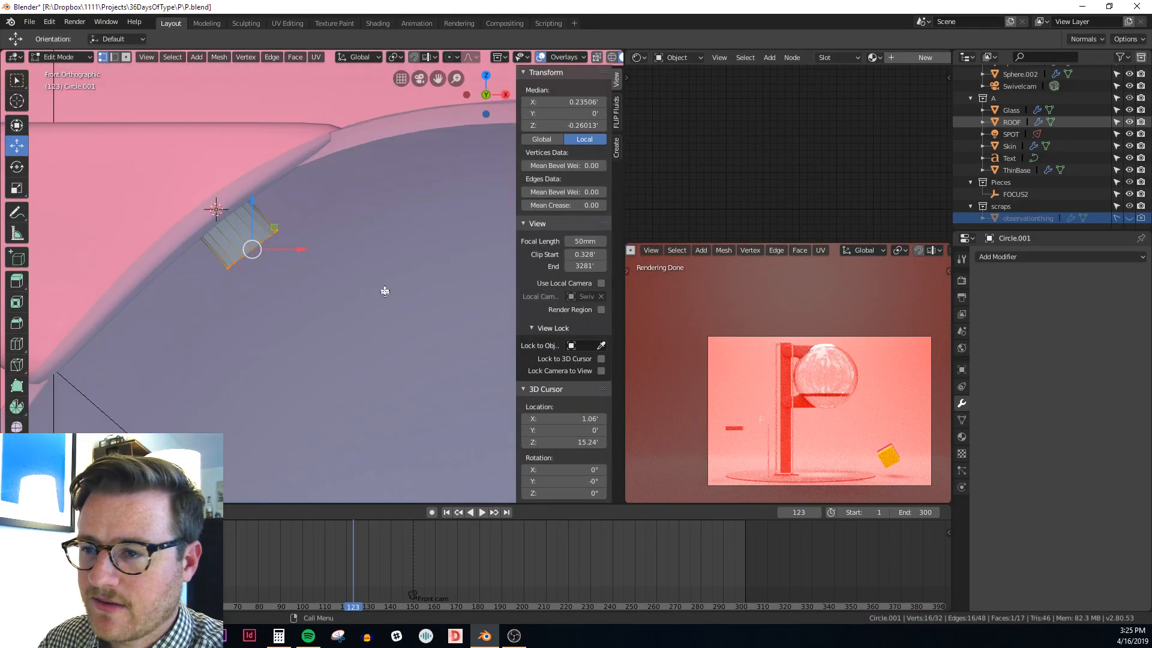
pyautogui.press('g')
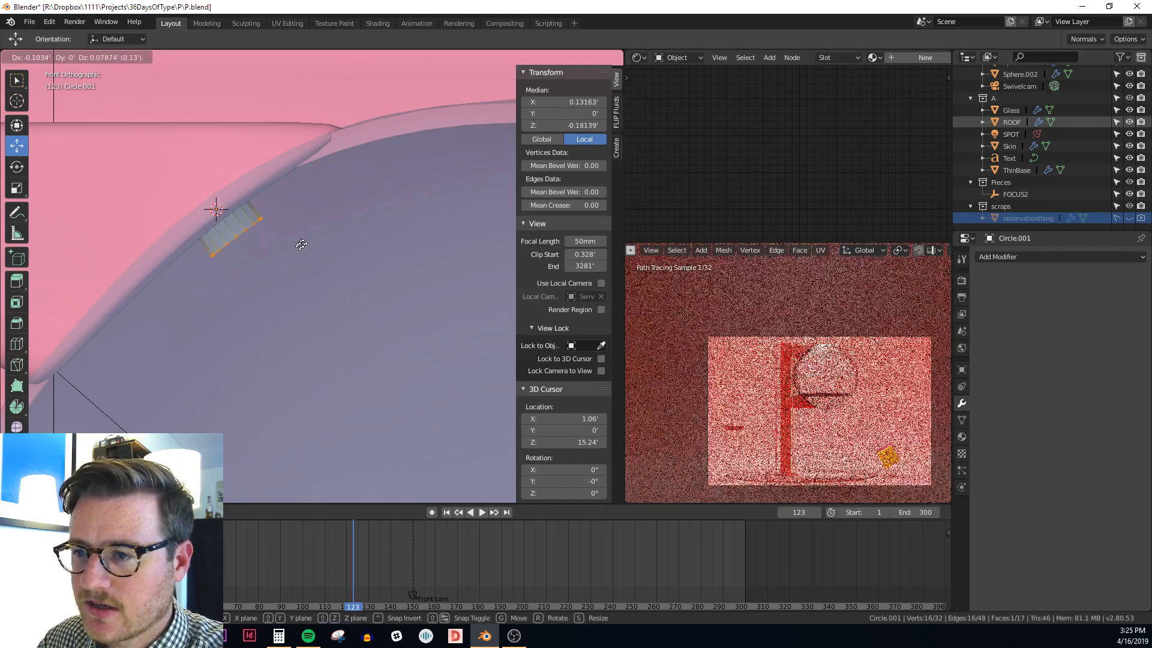
pyautogui.click(293, 181)
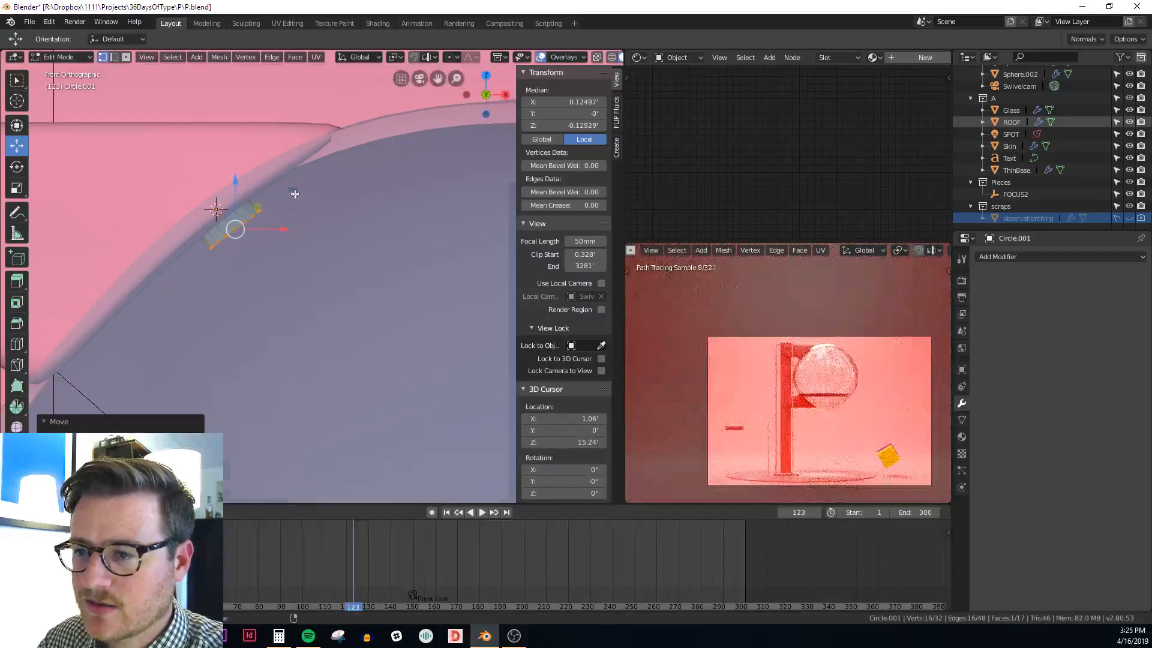
# Extrude the plug's end face in place, scale it up by about 1.39, and extrude it about 0.1' into a wider cap
pyautogui.press('e')
pyautogui.click(317, 230)
pyautogui.press('s')
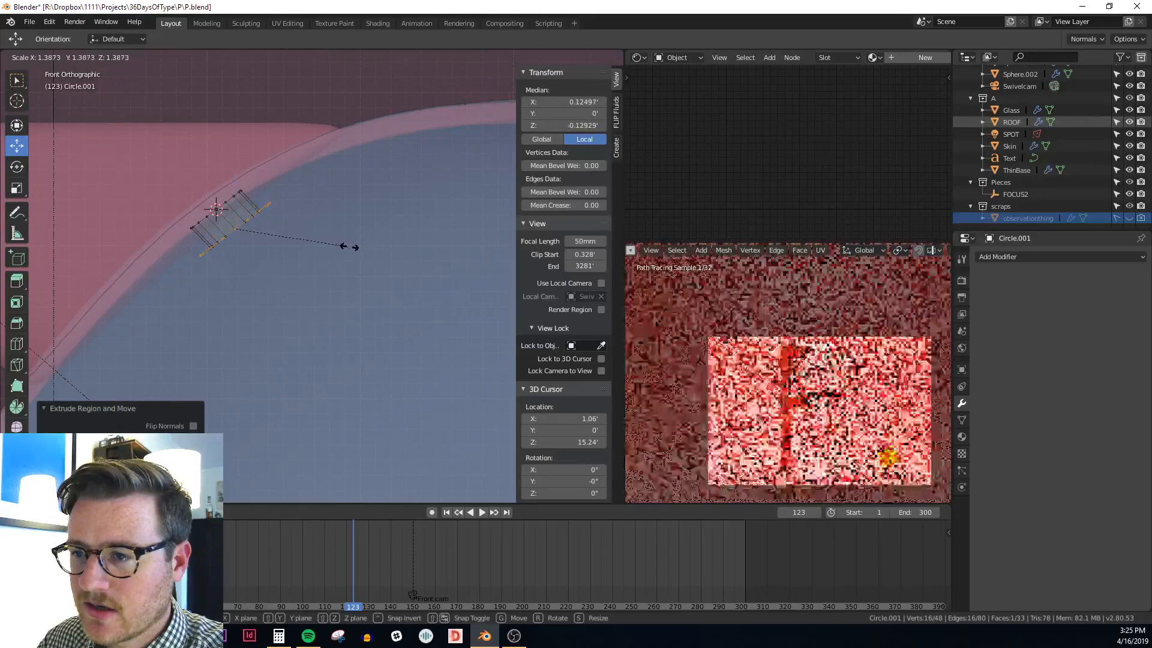
pyautogui.click(351, 247)
pyautogui.press('e')
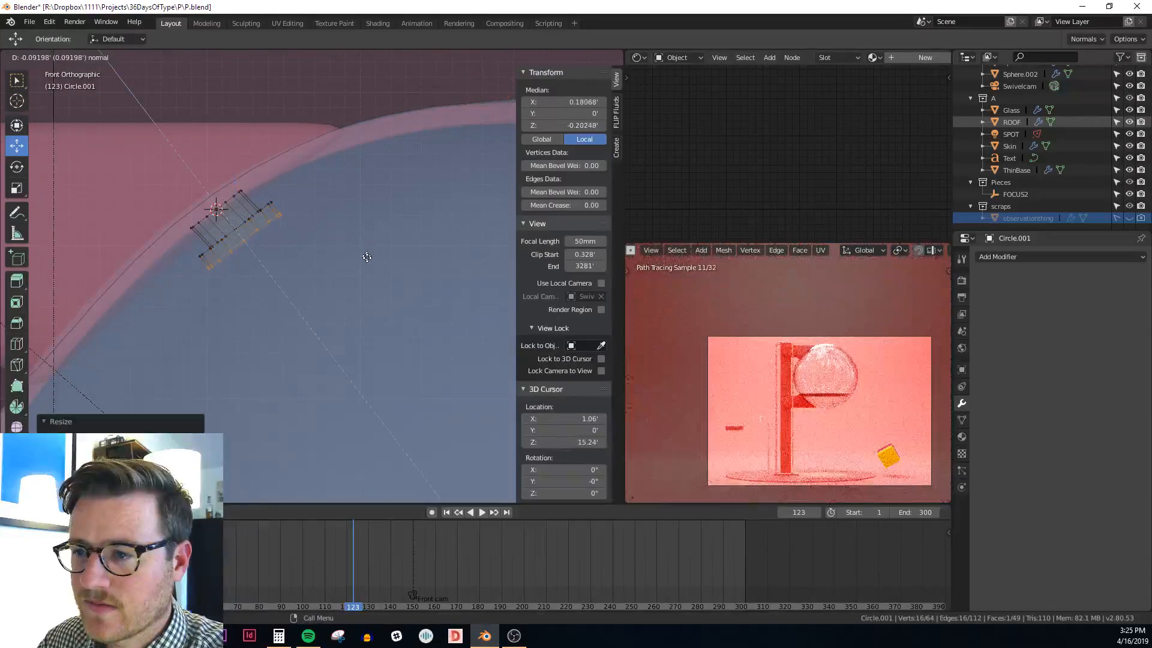
pyautogui.click(368, 258)
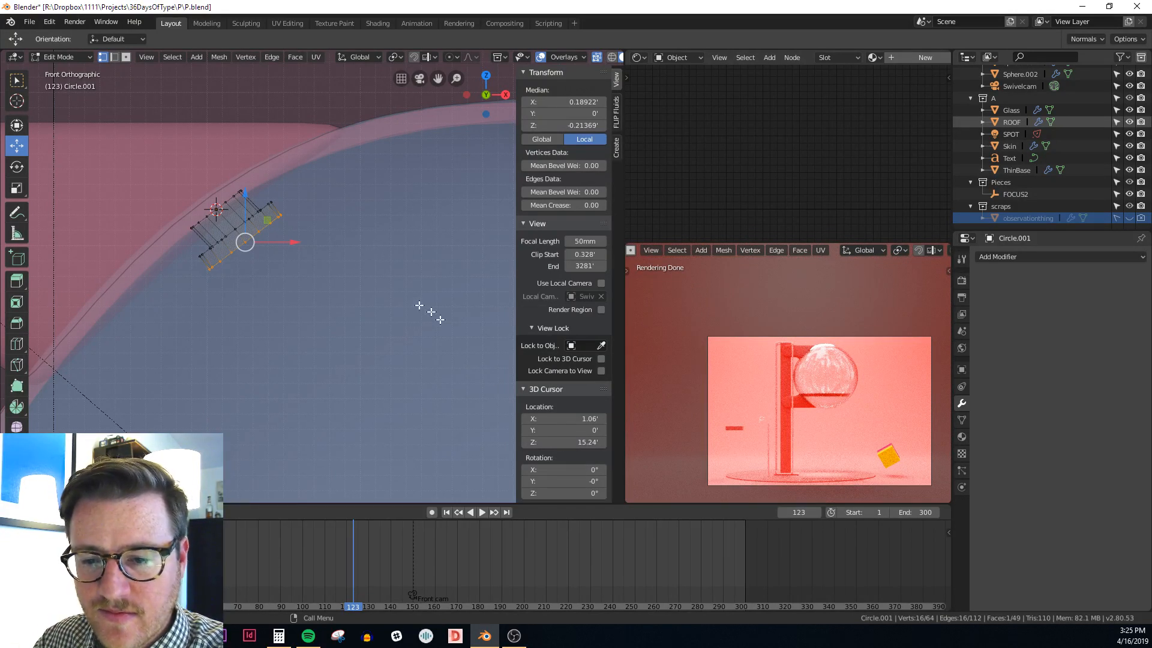
# Leave mesh editing and examine the glass sphere and its new plug from several angles
pyautogui.keyDown('shift'); pyautogui.moveTo(306, 277); pyautogui.dragTo(206, 273, button='middle'); pyautogui.keyUp('shift')
pyautogui.scroll(-5, 259, 293)
pyautogui.press('Tab')
pyautogui.scroll(-4, 372, 274)
pyautogui.click(436, 308)
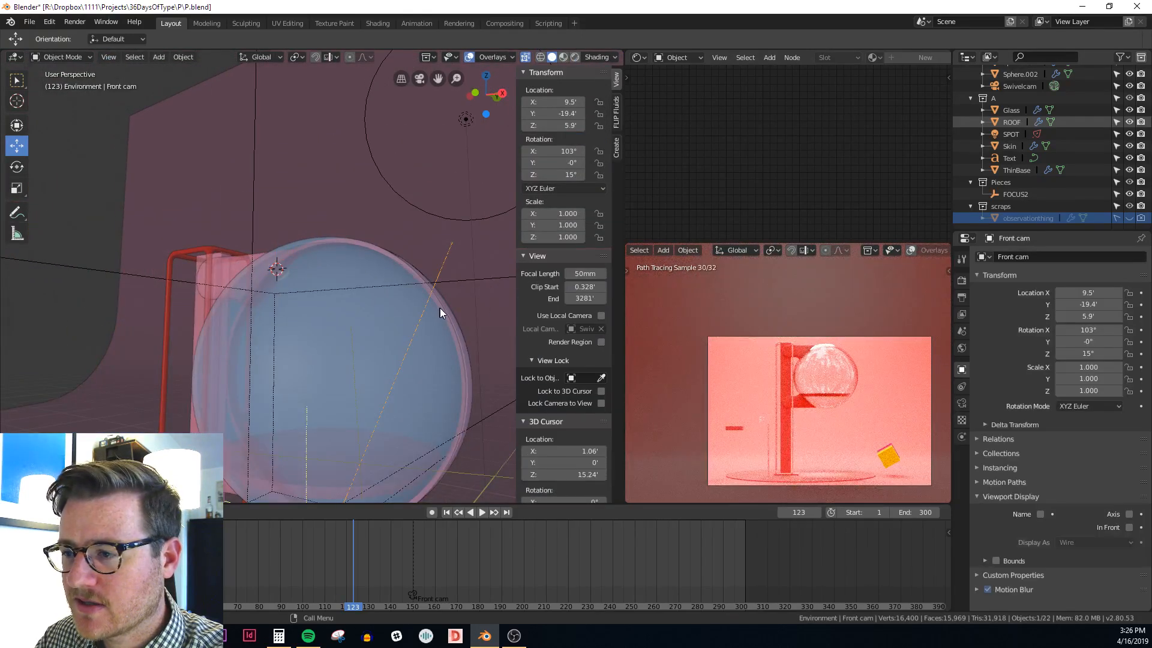
pyautogui.moveTo(441, 307); pyautogui.dragTo(379, 265, button='middle')
pyautogui.scroll(-3, 387, 284)
pyautogui.press('KP_Decimal')
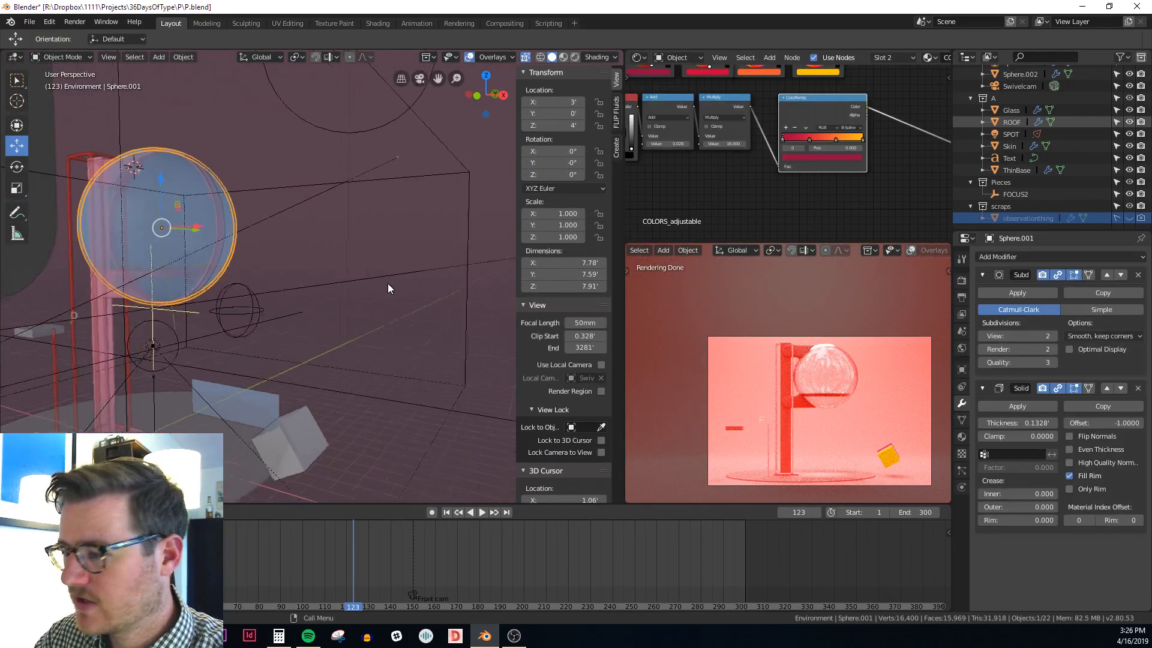
pyautogui.moveTo(336, 232); pyautogui.dragTo(354, 249, button='middle')
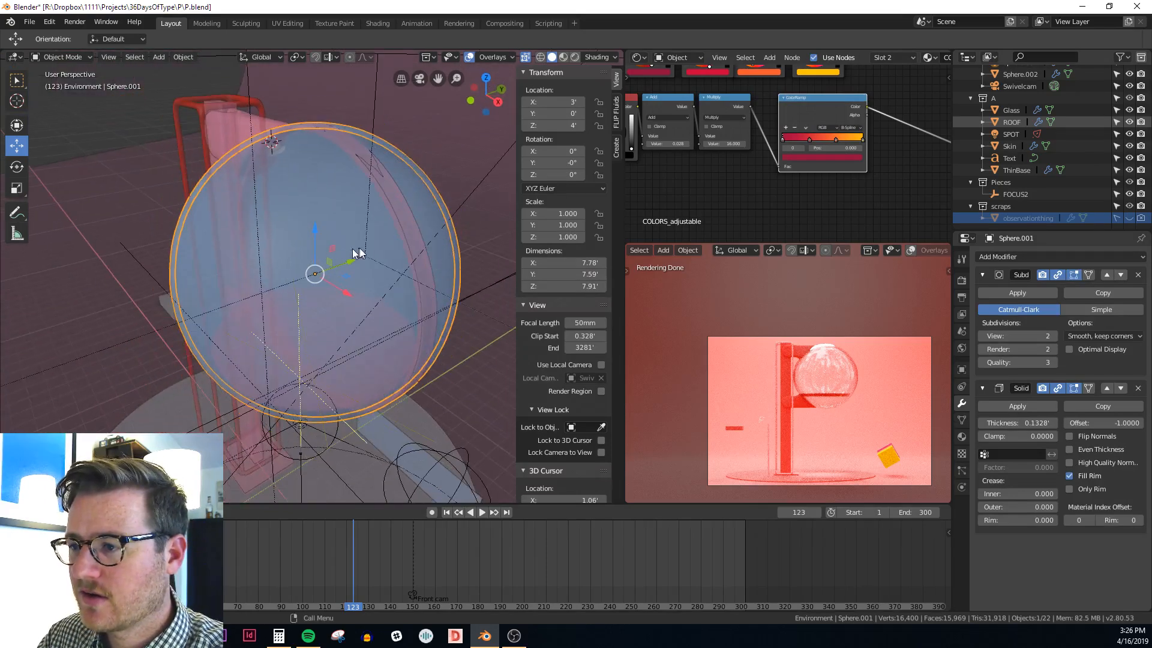
# Try rotating the ring around the glass sphere freely with a trackball rotation
pyautogui.click(414, 217)
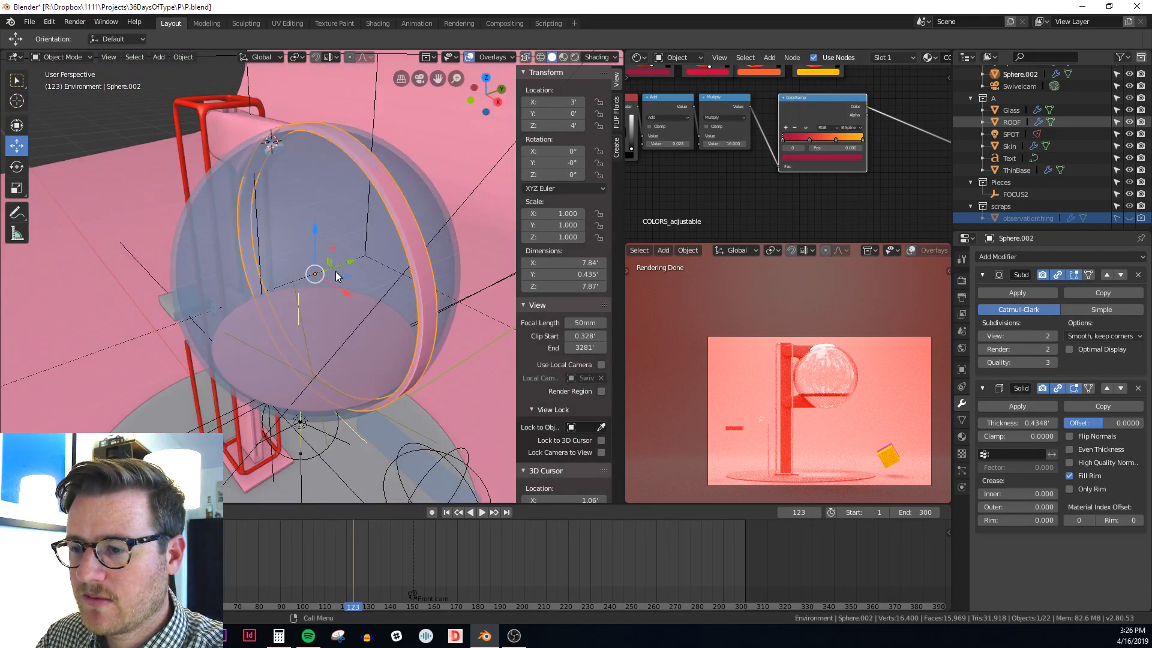
pyautogui.press('r')
pyautogui.press('r')
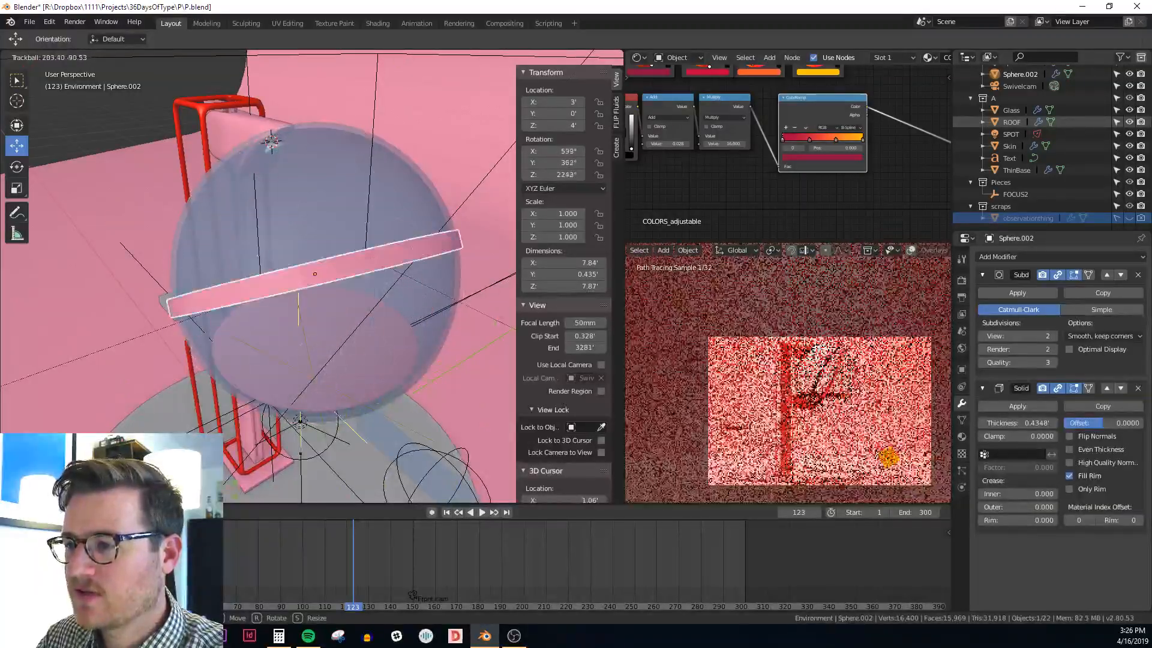
pyautogui.press('Escape')
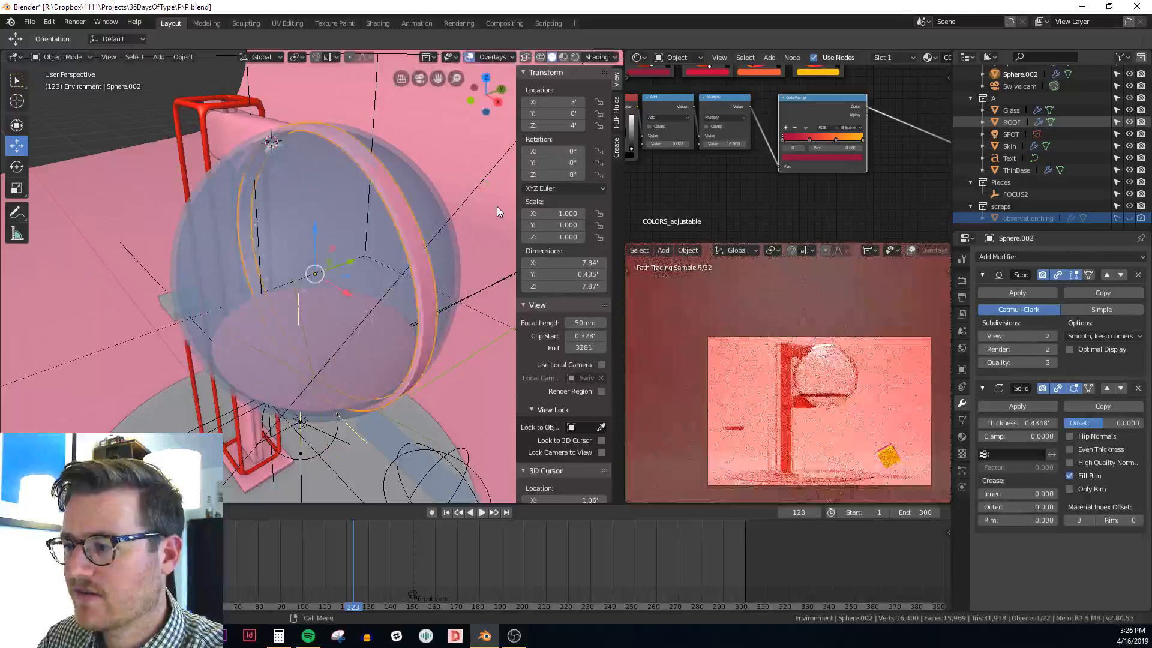
# Open the small plug for mesh editing in front view and select the vertices of its wider cap
pyautogui.scroll(3, 268, 159)
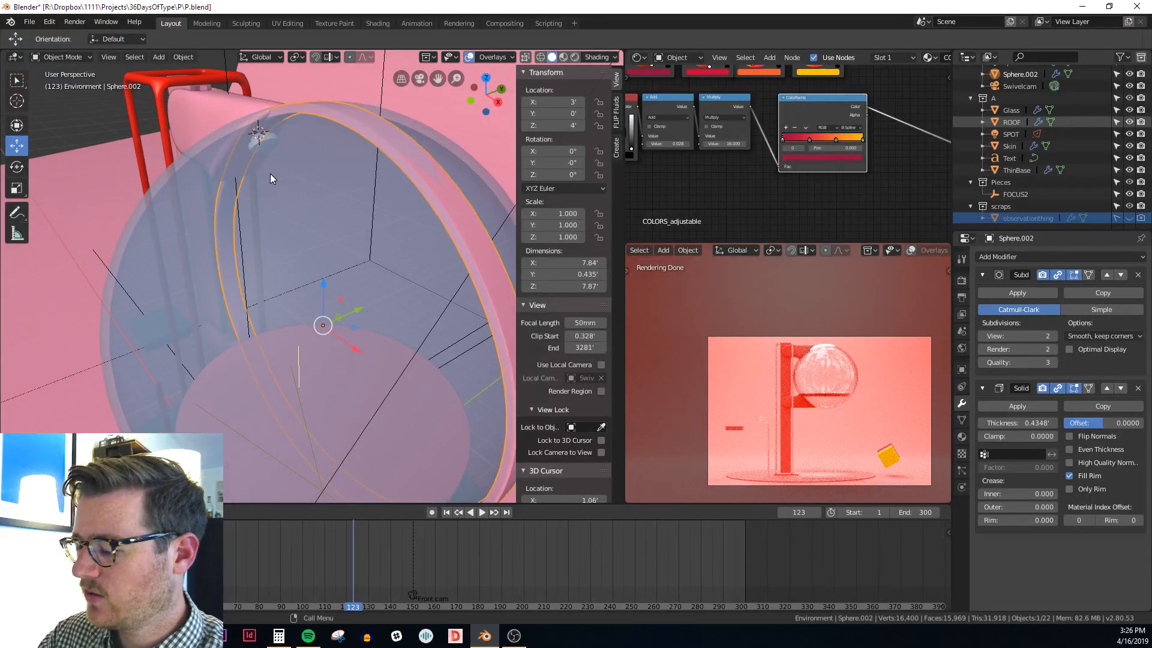
pyautogui.click(270, 174)
pyautogui.press('KP_1')
pyautogui.scroll(3, 246, 144)
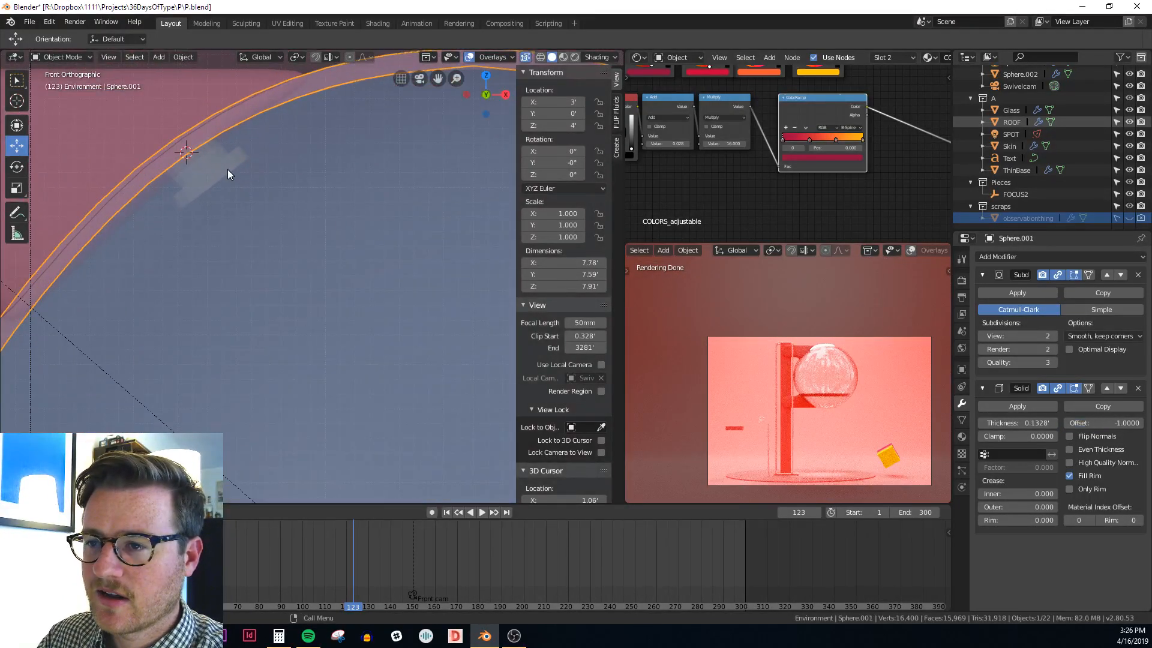
pyautogui.click(228, 170)
pyautogui.press('Tab')
pyautogui.press('c')
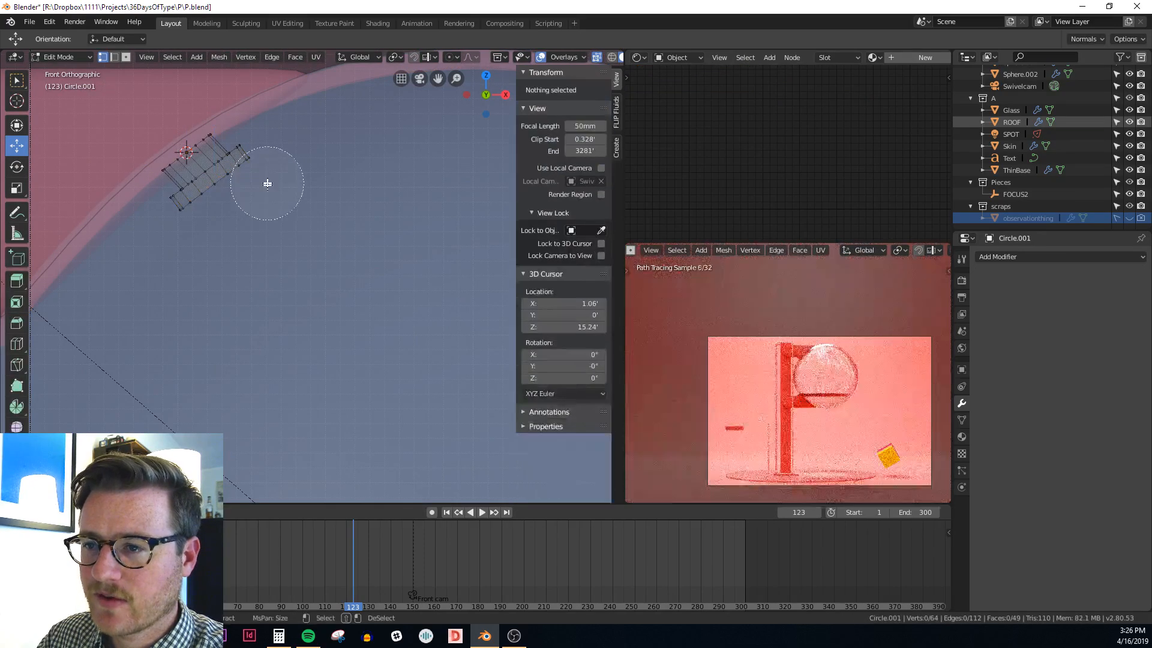
pyautogui.moveTo(240, 158); pyautogui.dragTo(206, 202)
pyautogui.keyDown('shift'); pyautogui.moveTo(263, 217); pyautogui.dragTo(304, 272, button='middle'); pyautogui.keyUp('shift')
pyautogui.scroll(1, 308, 261)
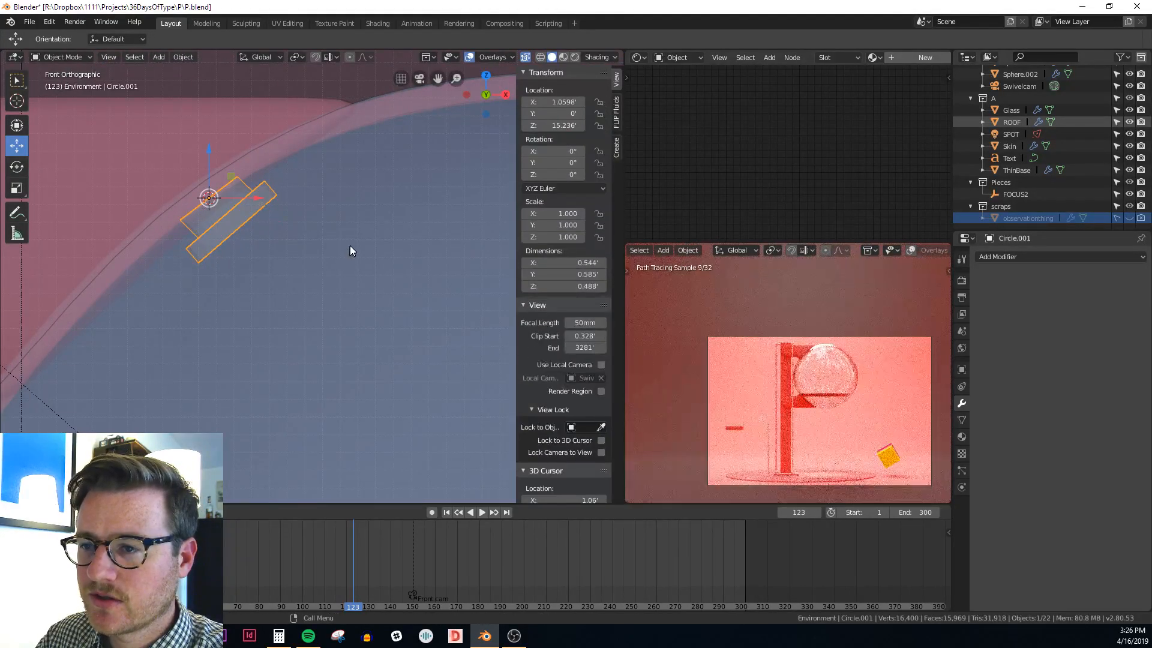
# Rotate the plug's base edge loop slightly to follow the slope of the bracket and ring
pyautogui.scroll(2, 220, 166)
pyautogui.scroll(1, 221, 166)
pyautogui.keyDown('alt'); pyautogui.click(221, 206); pyautogui.keyUp('alt')
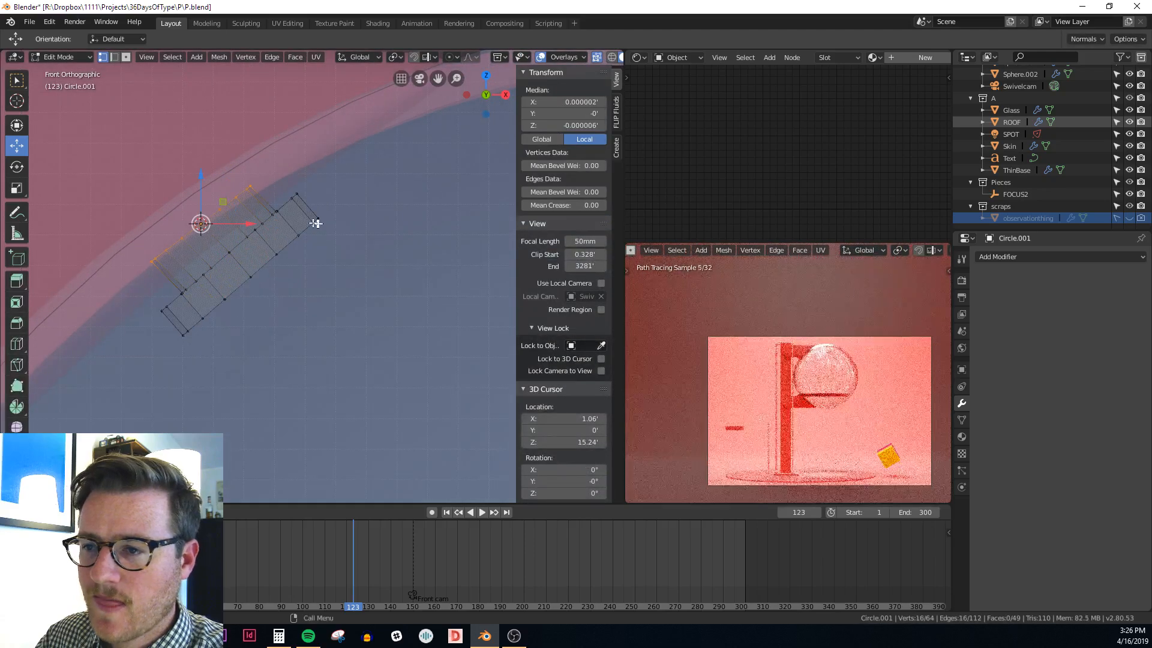
pyautogui.press('r')
pyautogui.press('Tab')
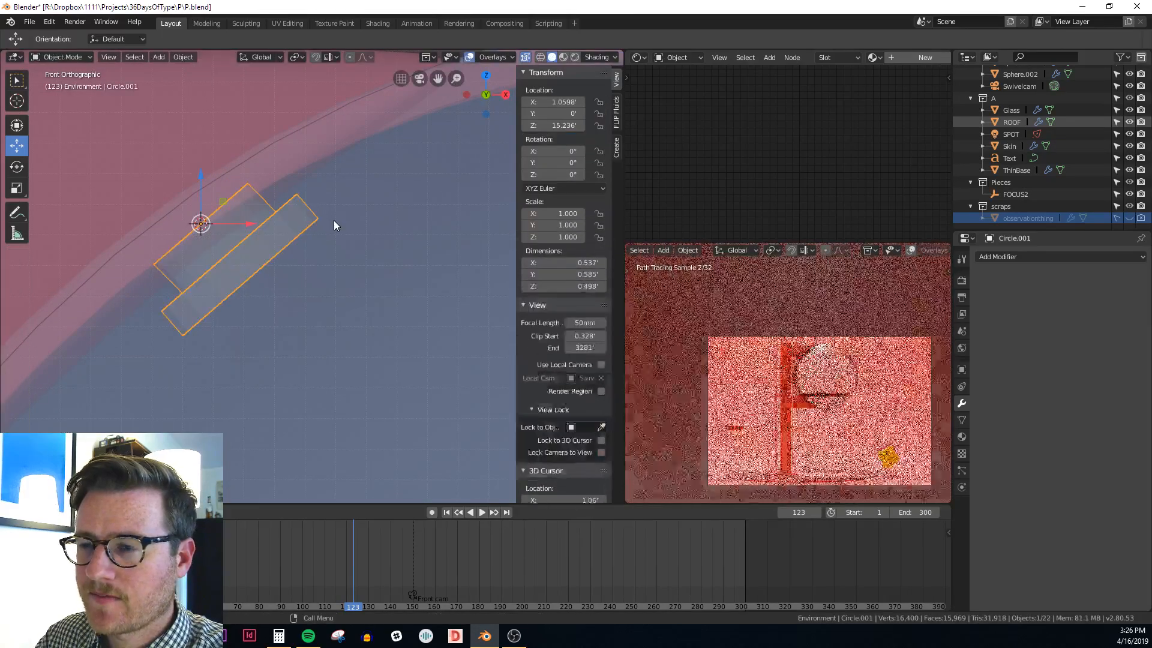
# Rotate the whole plug mesh a few degrees in front view to follow the slope of the ring
pyautogui.press('Tab')
pyautogui.press('a')
pyautogui.press('r')
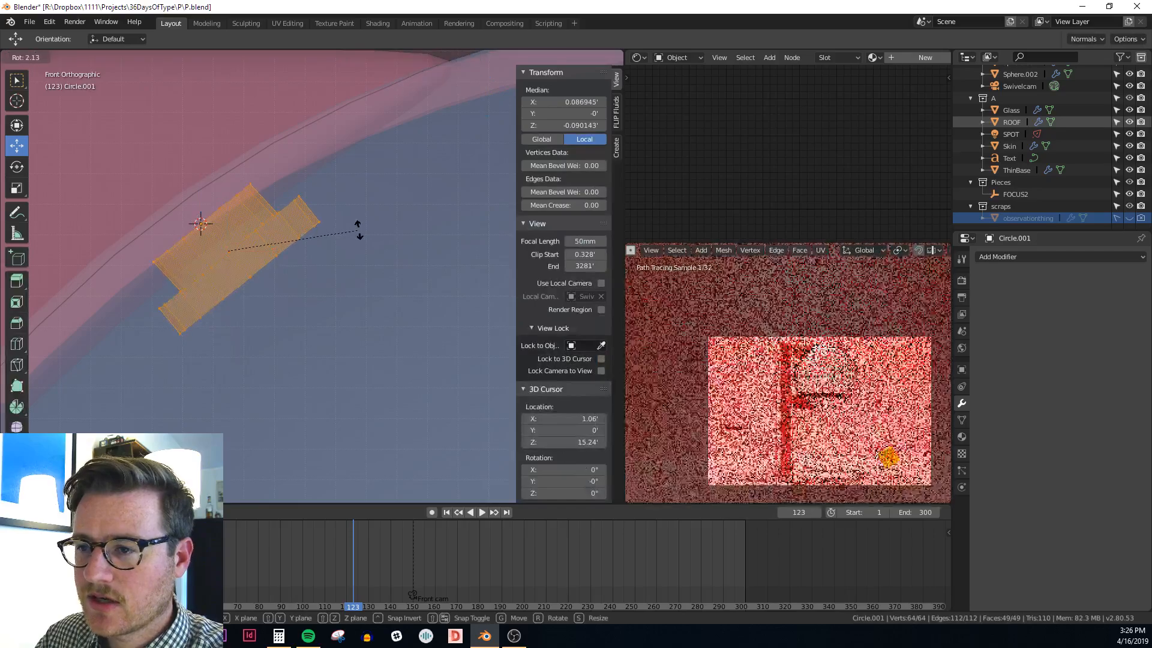
pyautogui.click(356, 232)
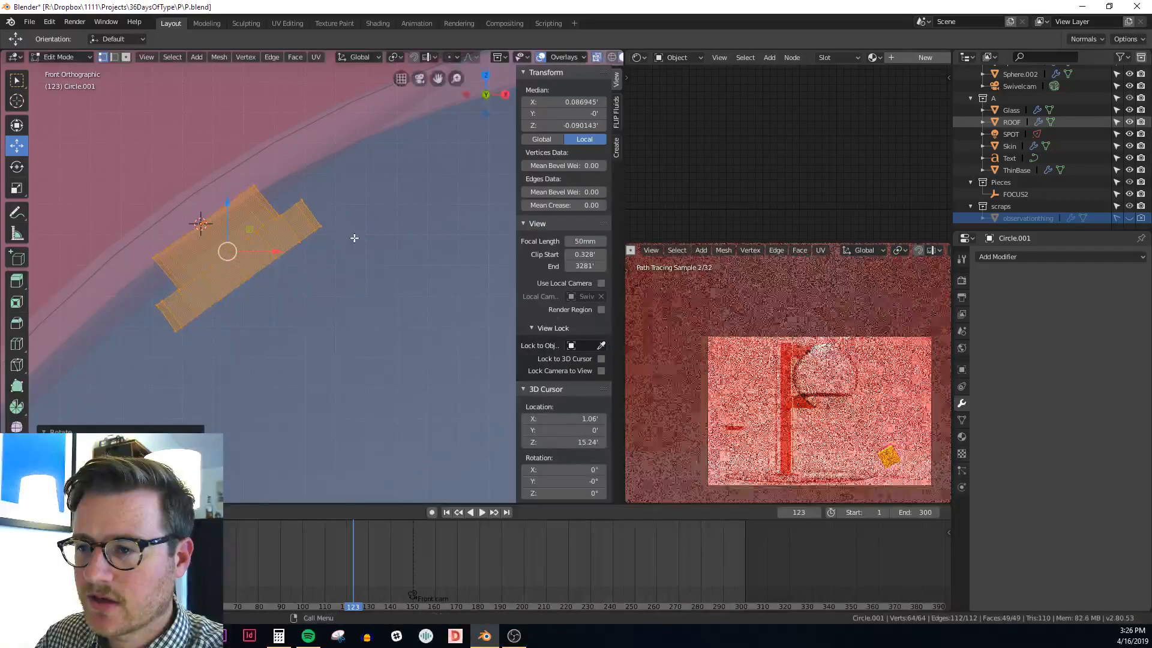
# Extend the plug deeper into the bracket by moving its base edge loop outward, and leave mesh editing
pyautogui.keyDown('alt'); pyautogui.click(238, 195); pyautogui.keyUp('alt')
pyautogui.press('g')
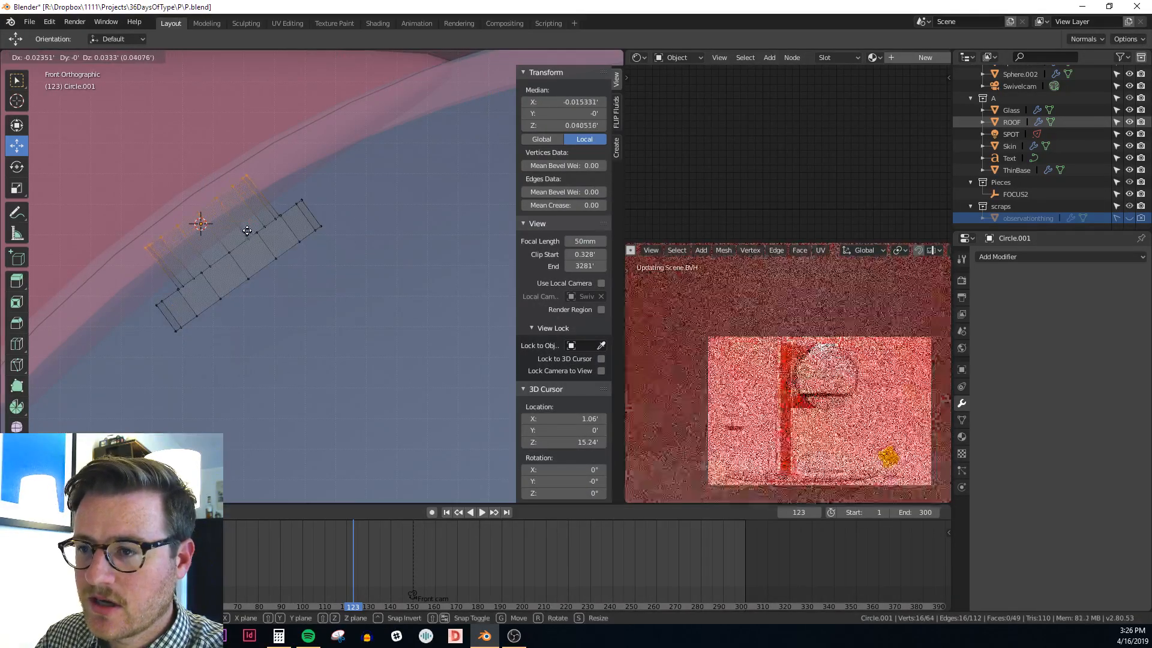
pyautogui.click(243, 225)
pyautogui.press('Tab')
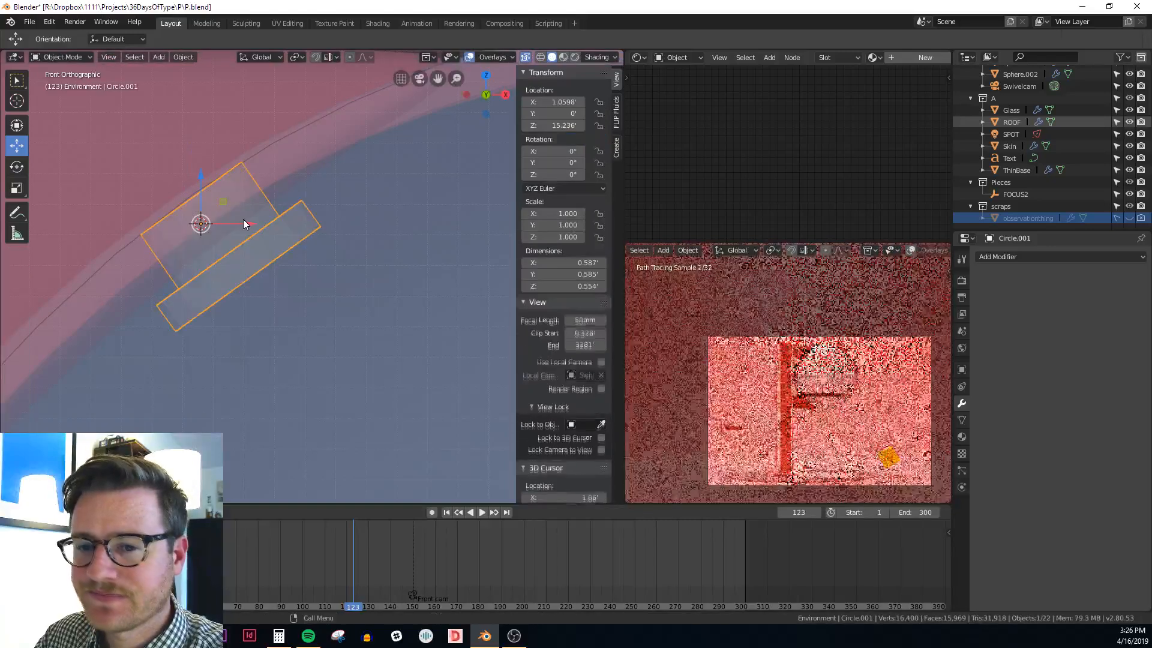
# Shade the plug smooth with Auto Smooth enabled at a 30° angle
pyautogui.moveTo(243, 221); pyautogui.dragTo(287, 258, button='middle')
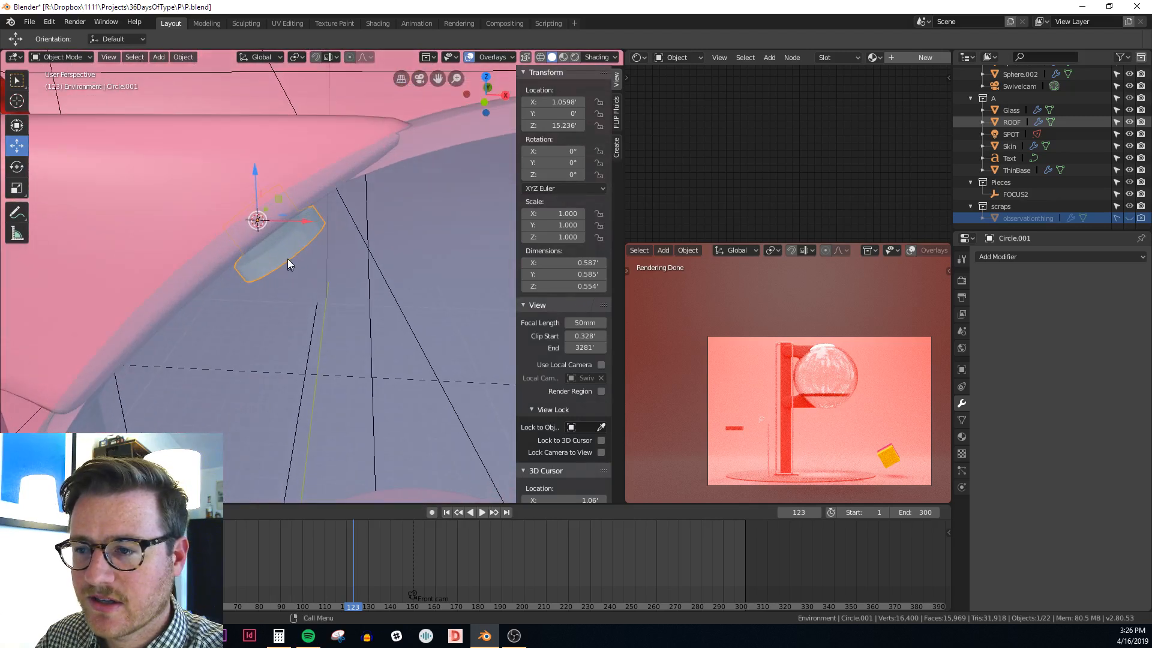
pyautogui.rightClick(285, 250)
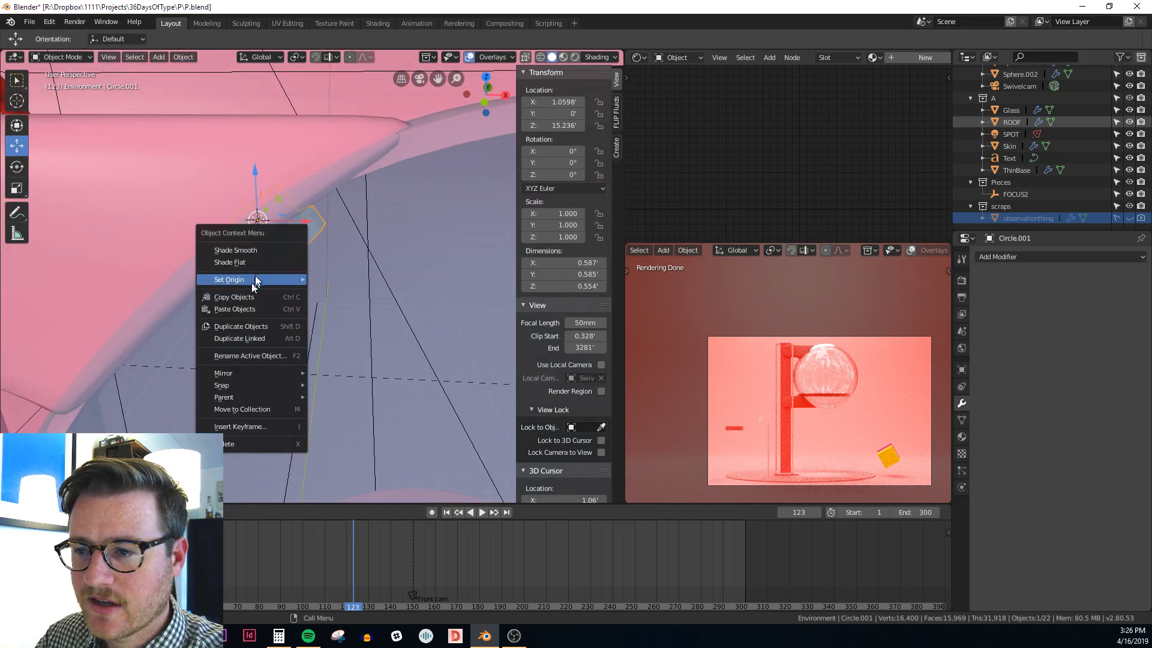
pyautogui.click(260, 250)
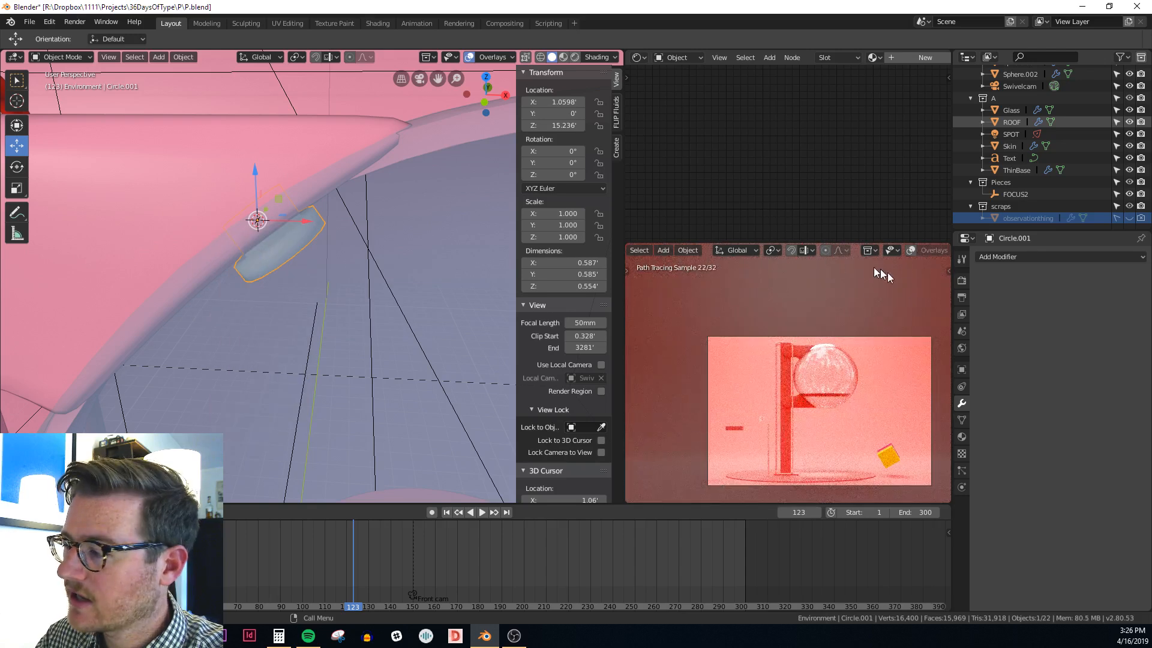
pyautogui.click(963, 421)
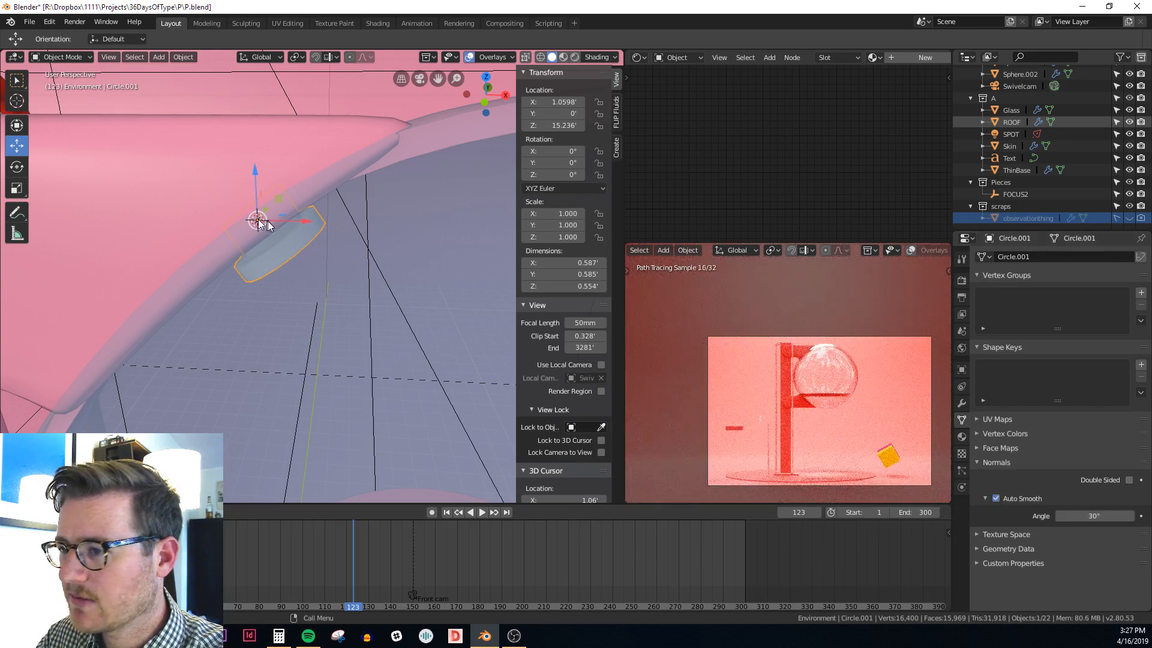
pyautogui.moveTo(258, 218); pyautogui.dragTo(178, 152, button='middle')
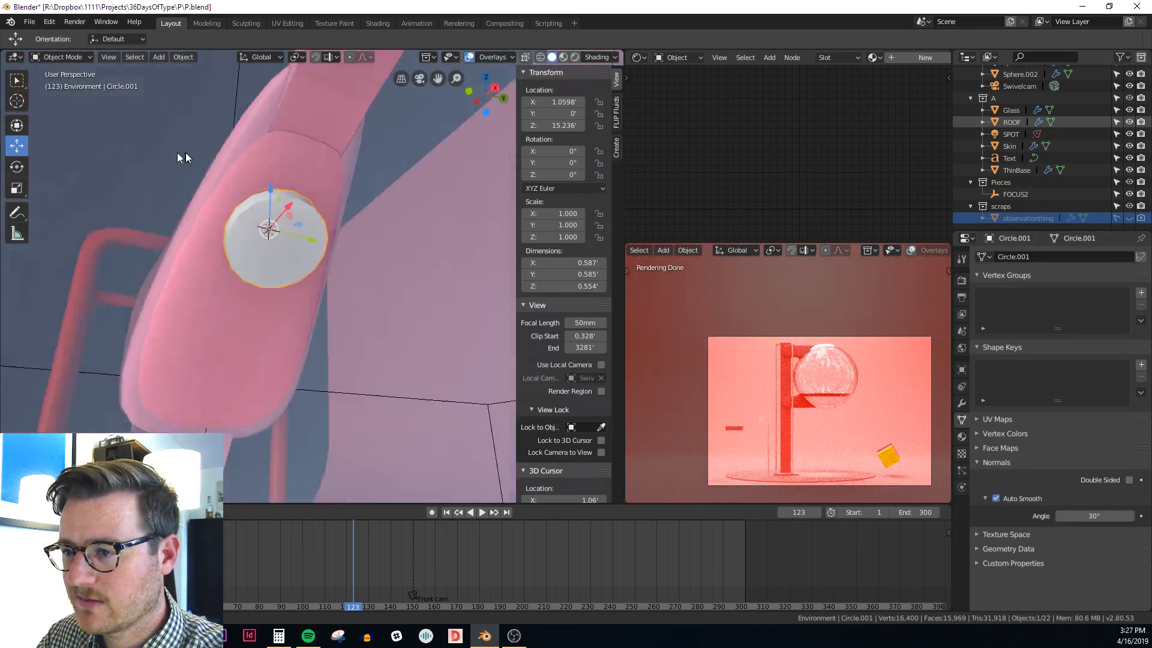
# Assign the existing COLORS_adjustable_lighter material to the plug
pyautogui.click(962, 437)
pyautogui.click(982, 343)
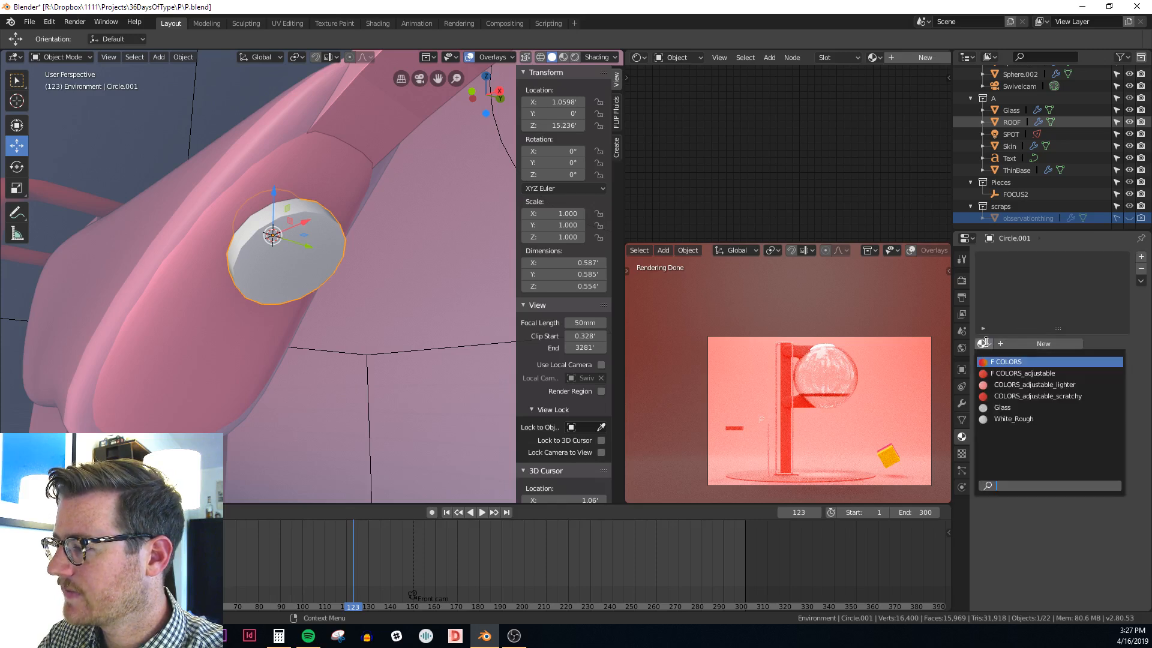
pyautogui.click(1019, 388)
# Duplicate the whole plug inside its mesh and place the copy lower along the upper bracket's curve
pyautogui.moveTo(252, 226); pyautogui.dragTo(309, 219, button='middle')
pyautogui.press('KP_1')
pyautogui.hotkey('alt', 'z')
pyautogui.scroll(-6, 308, 224)
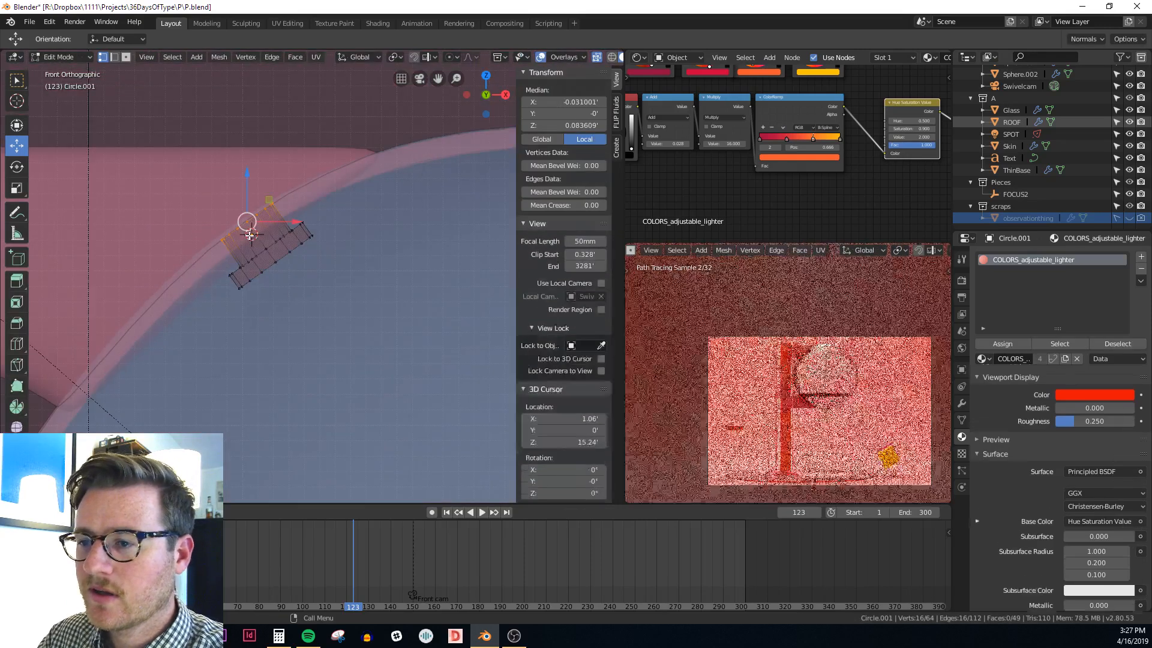
pyautogui.press('Tab')
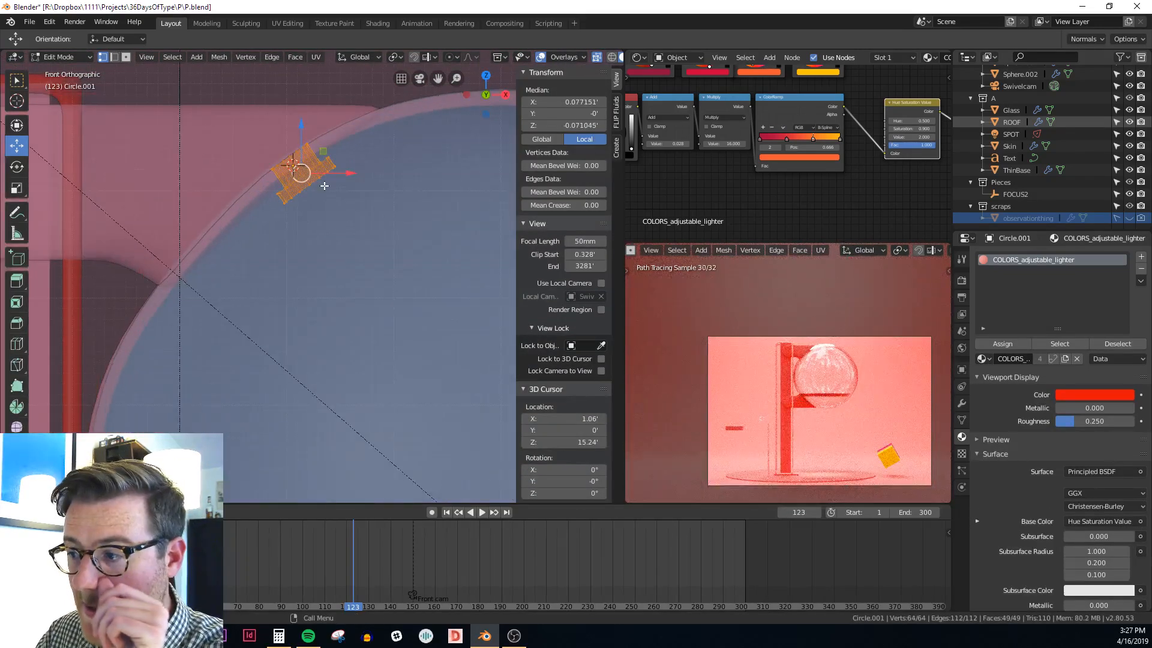
pyautogui.moveTo(324, 186)
pyautogui.mouseDown(button='middle')
pyautogui.moveTo(234, 134)
pyautogui.moveTo(292, 198)
pyautogui.moveTo(315, 202)
pyautogui.mouseUp(button='middle')
pyautogui.press('KP_1')
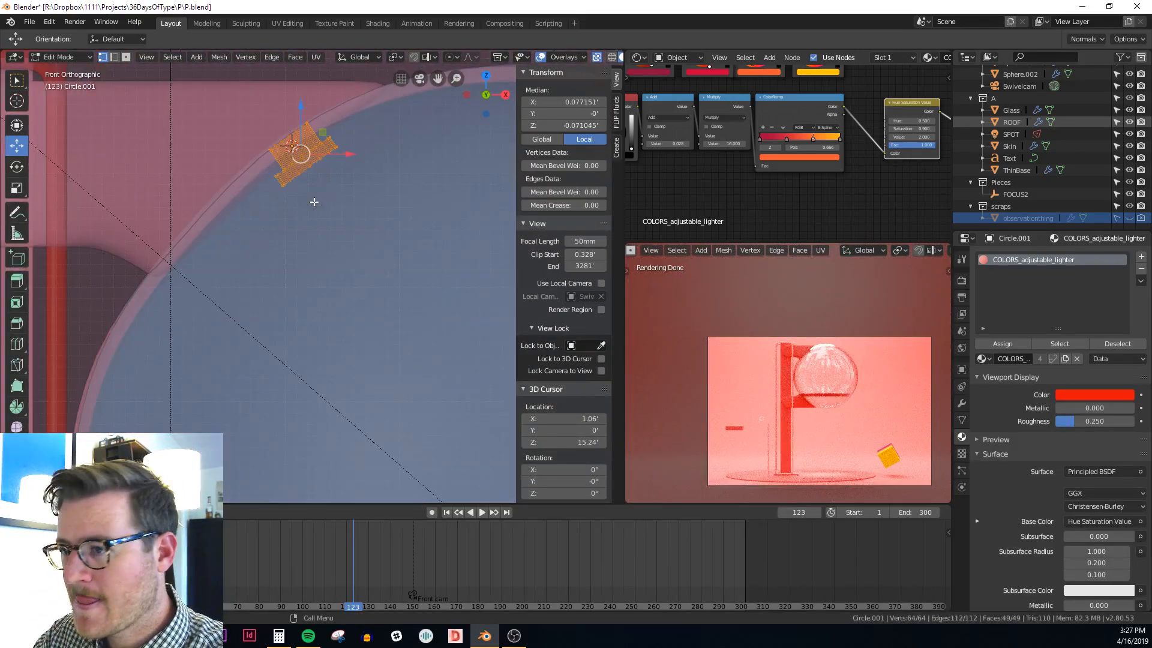
pyautogui.hotkey('shift', 'd')
pyautogui.click(316, 276)
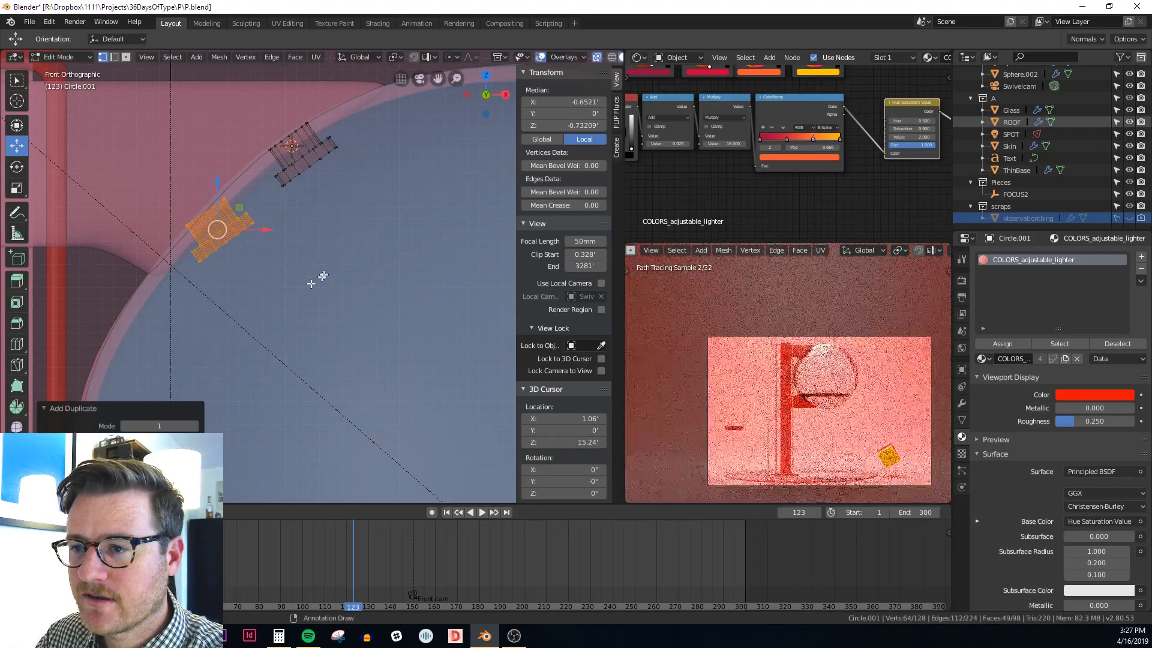
# Rotate and nudge the plug copy to sit square to the ring's curve, and leave mesh editing
pyautogui.press('r')
pyautogui.click(327, 251)
pyautogui.press('g')
pyautogui.click(319, 251)
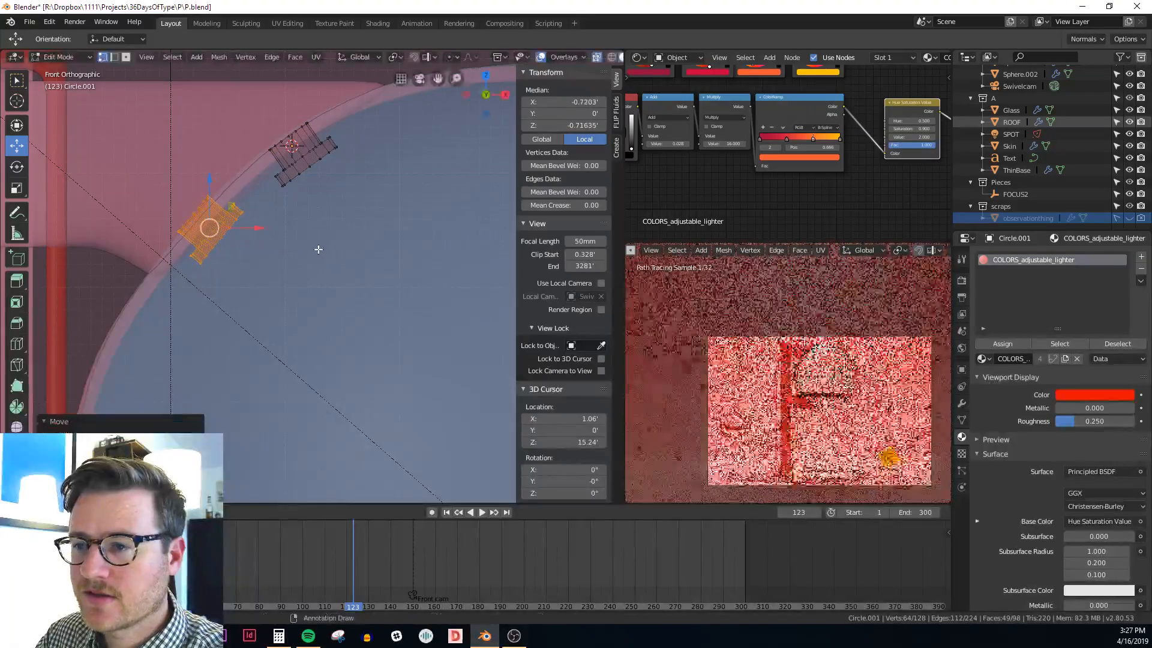
pyautogui.press('r')
pyautogui.click(317, 262)
pyautogui.moveTo(318, 258)
pyautogui.mouseDown(button='middle')
pyautogui.moveTo(215, 231)
pyautogui.moveTo(337, 253)
pyautogui.moveTo(157, 239)
pyautogui.moveTo(326, 240)
pyautogui.moveTo(319, 251)
pyautogui.mouseUp(button='middle')
pyautogui.press('Tab')
# Select the original upper plug's vertices in see-through front view and nudge it about 0.03 feet toward the bracket
pyautogui.press('KP_3')
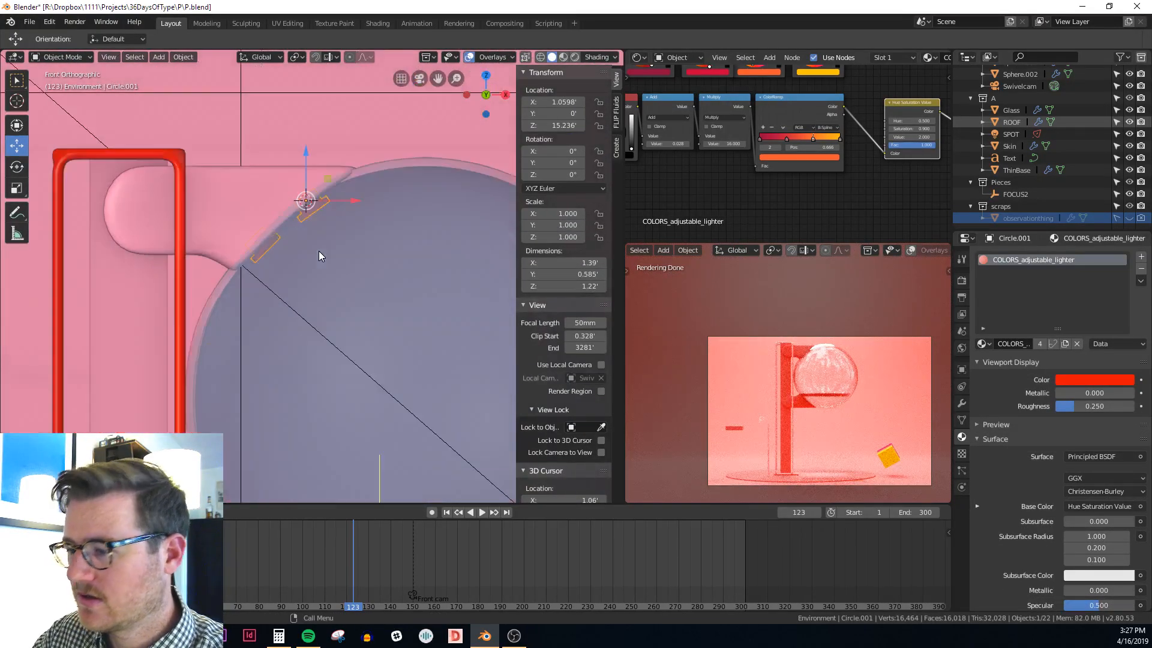
pyautogui.press('KP_1')
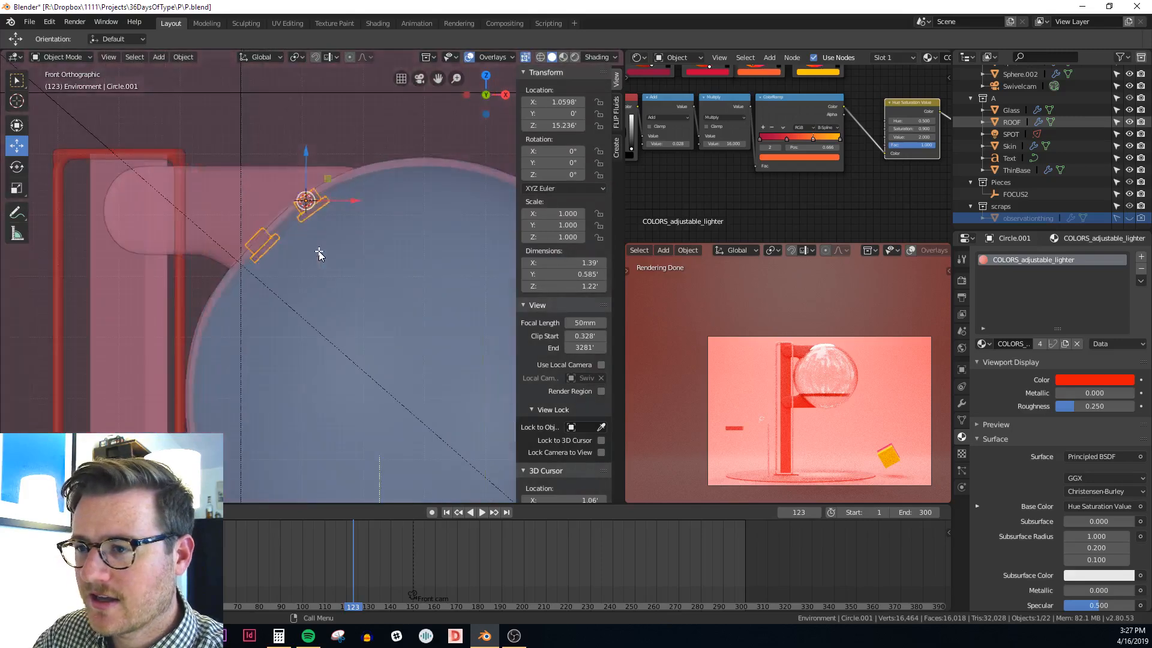
pyautogui.press('Tab')
pyautogui.scroll(3, 322, 225)
pyautogui.press('c')
pyautogui.click(307, 179)
pyautogui.rightClick(308, 179)
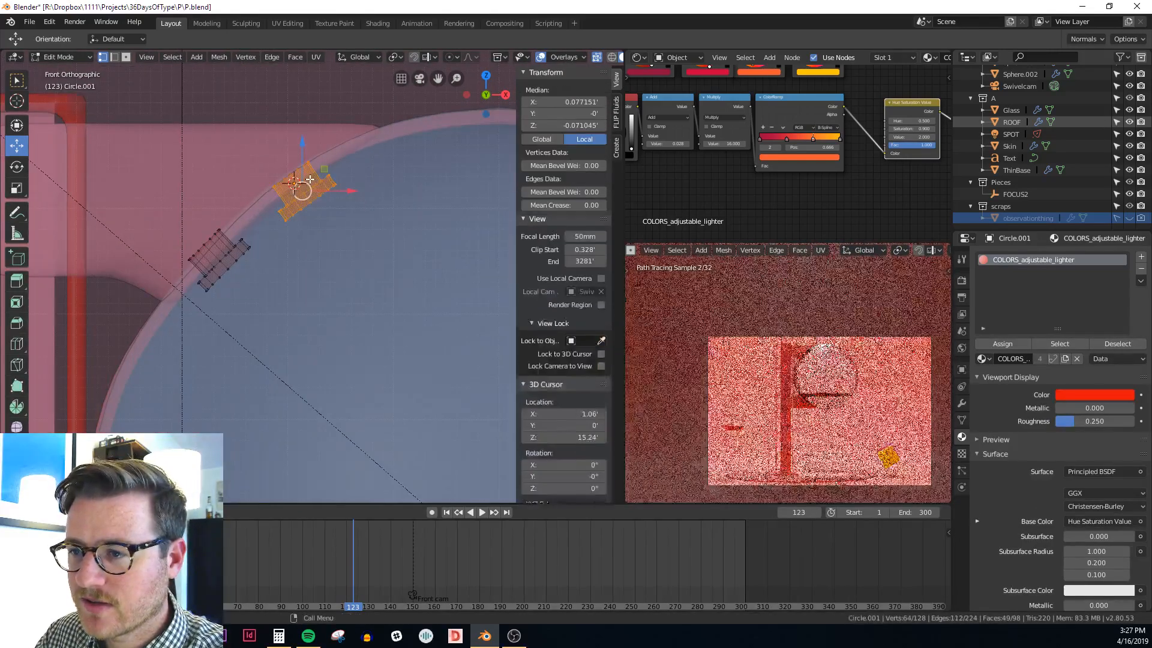
pyautogui.scroll(1, 346, 224)
pyautogui.press('g')
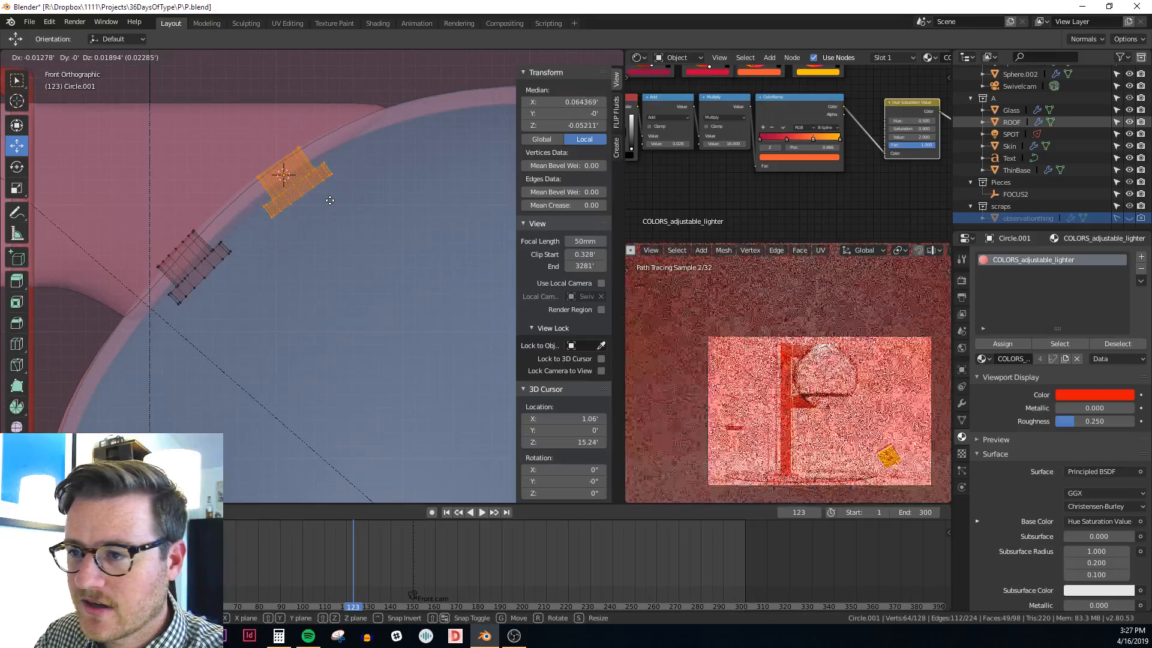
pyautogui.click(321, 192)
# Duplicate both plugs, rotate the copies about -90°, and move them down to the lower bracket beside the sphere
pyautogui.scroll(-5, 321, 192)
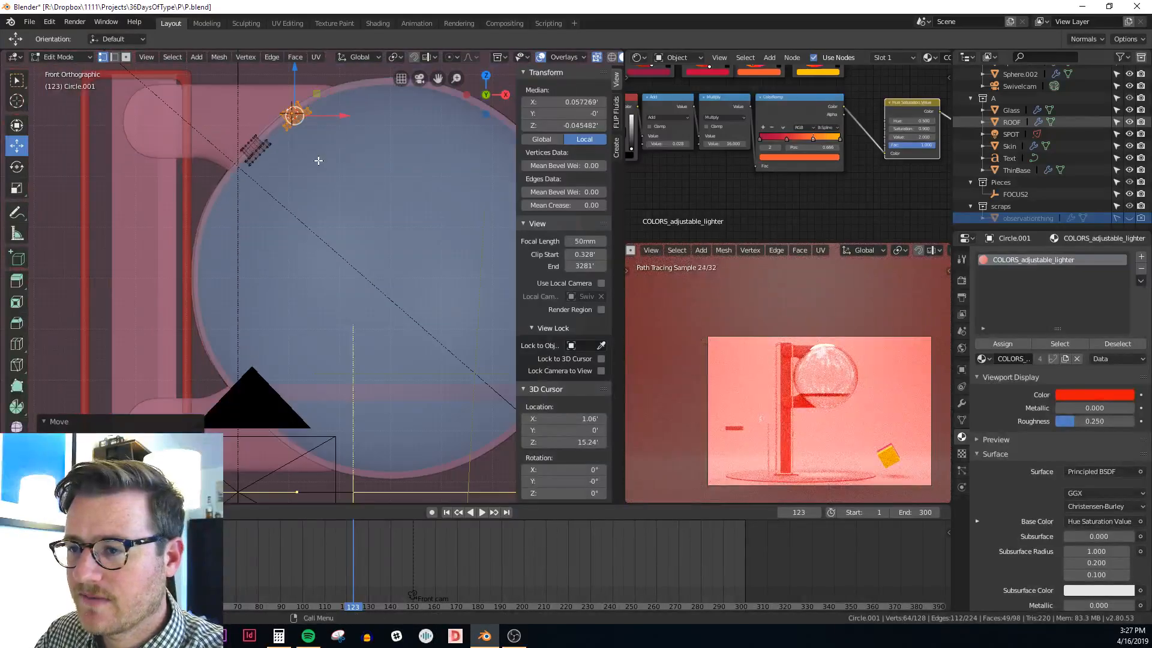
pyautogui.press('a')
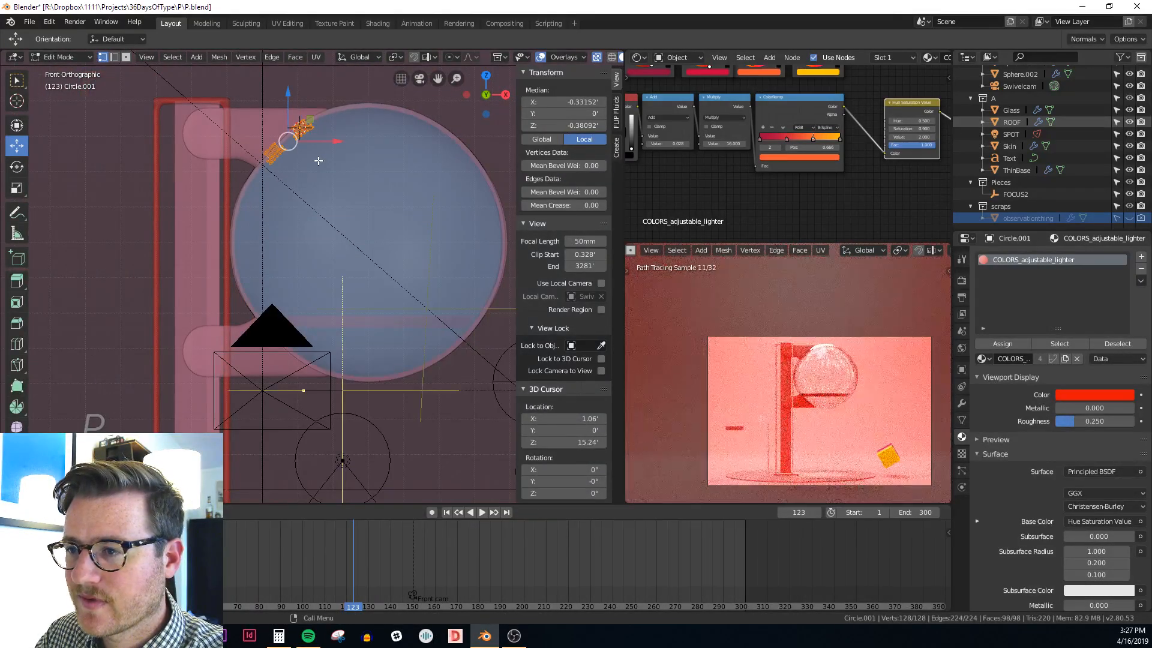
pyautogui.scroll(2, 312, 180)
pyautogui.scroll(-1, 265, 190)
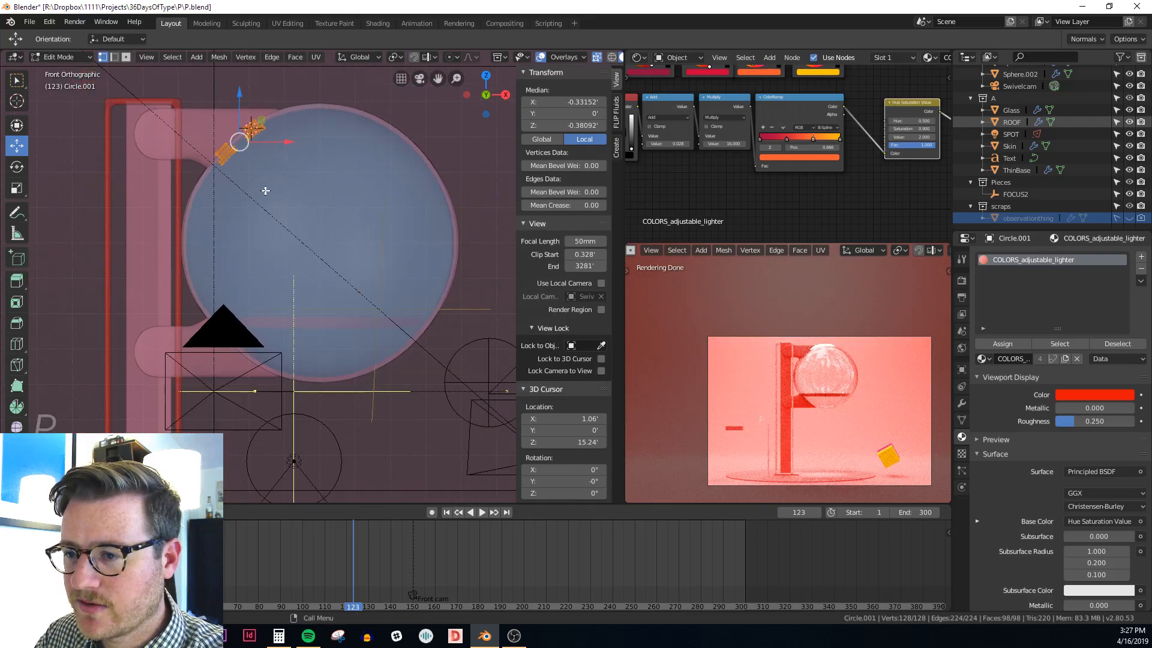
pyautogui.hotkey('shift', 'd')
pyautogui.rightClick(289, 233)
pyautogui.press('r')
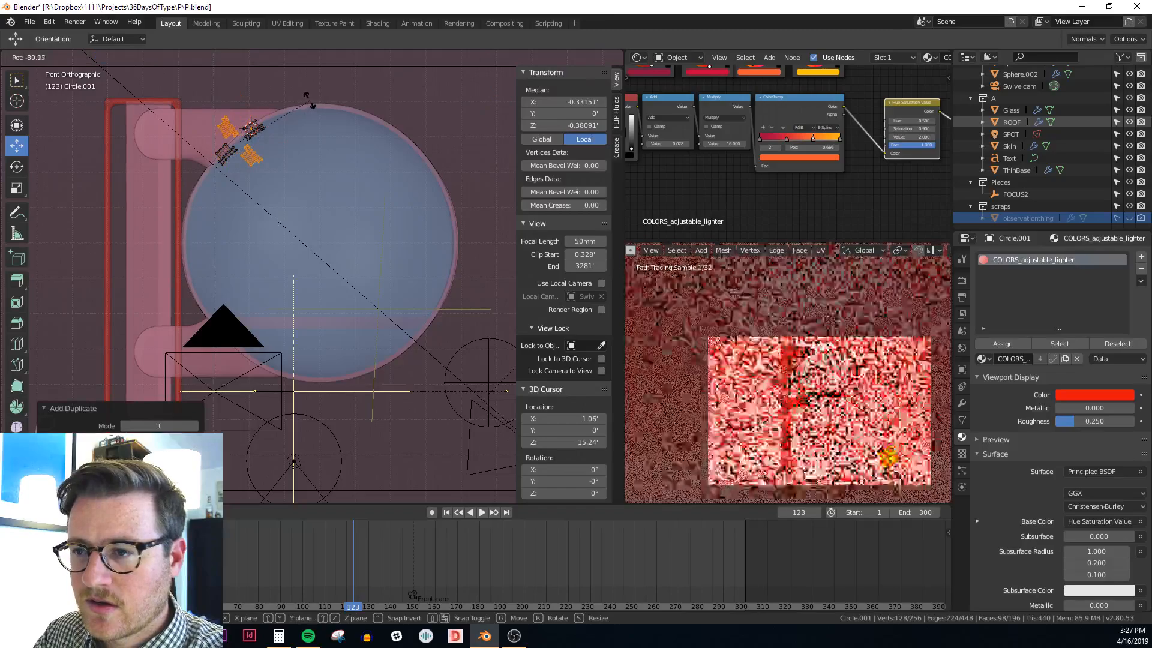
pyautogui.click(308, 100)
pyautogui.press('g')
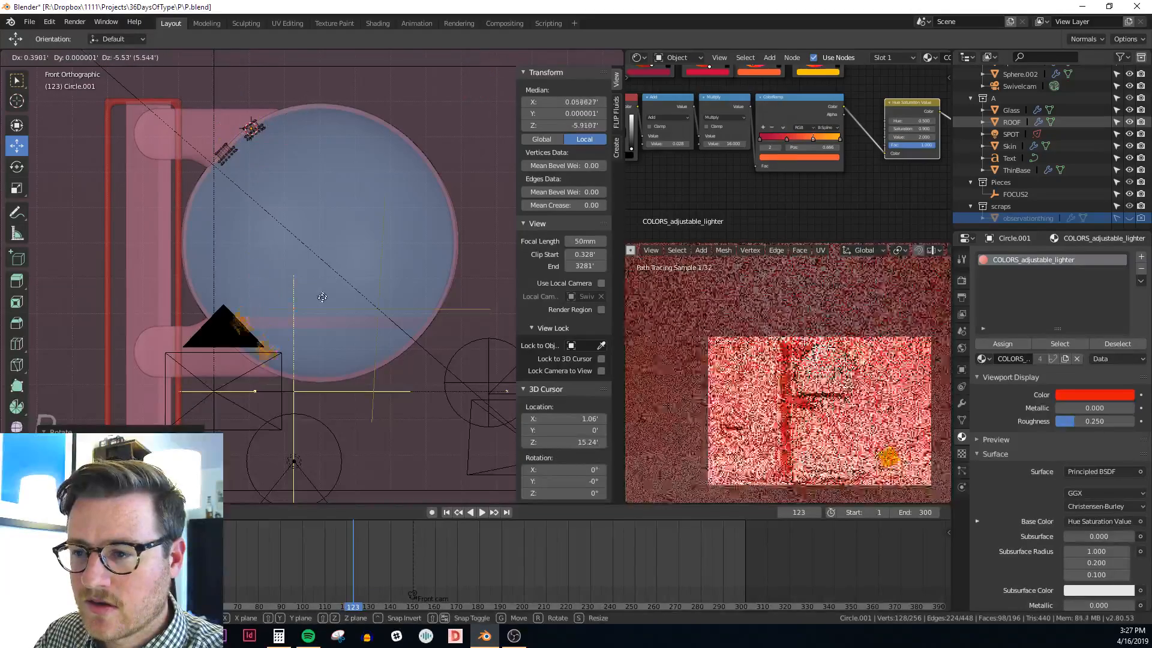
pyautogui.click(318, 303)
# Rotate the lower pair of plugs slightly to match the ring's curve, and leave mesh editing
pyautogui.scroll(5, 270, 288)
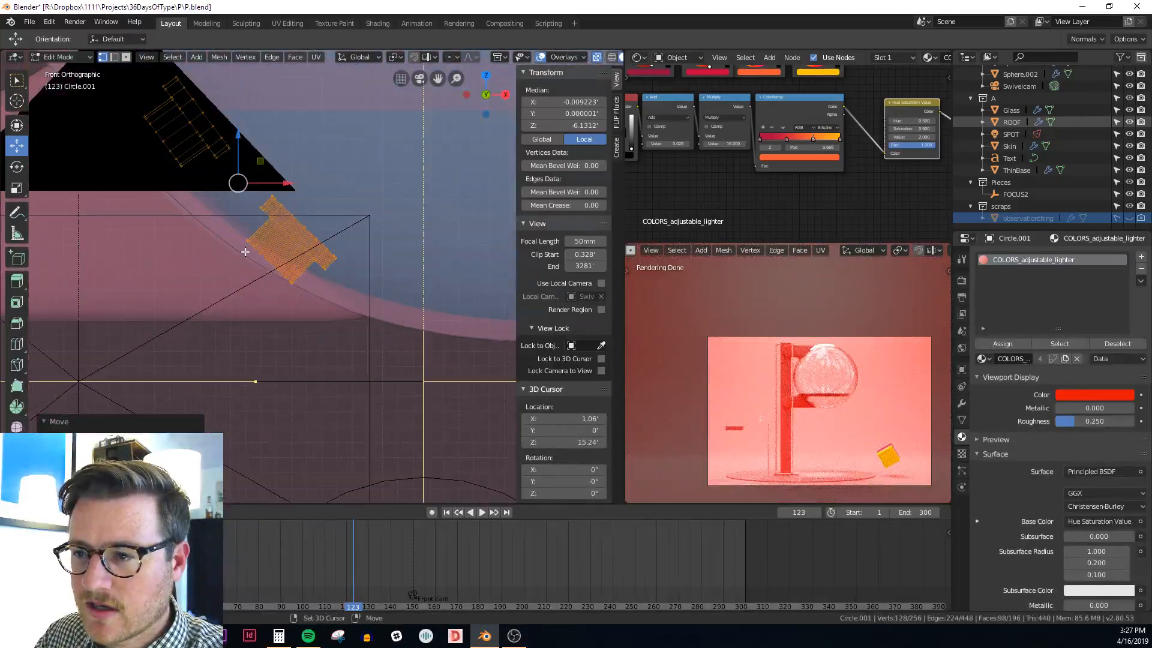
pyautogui.scroll(1, 245, 252)
pyautogui.keyDown('shift'); pyautogui.moveTo(278, 250); pyautogui.dragTo(294, 309, button='middle'); pyautogui.keyUp('shift')
pyautogui.press('r')
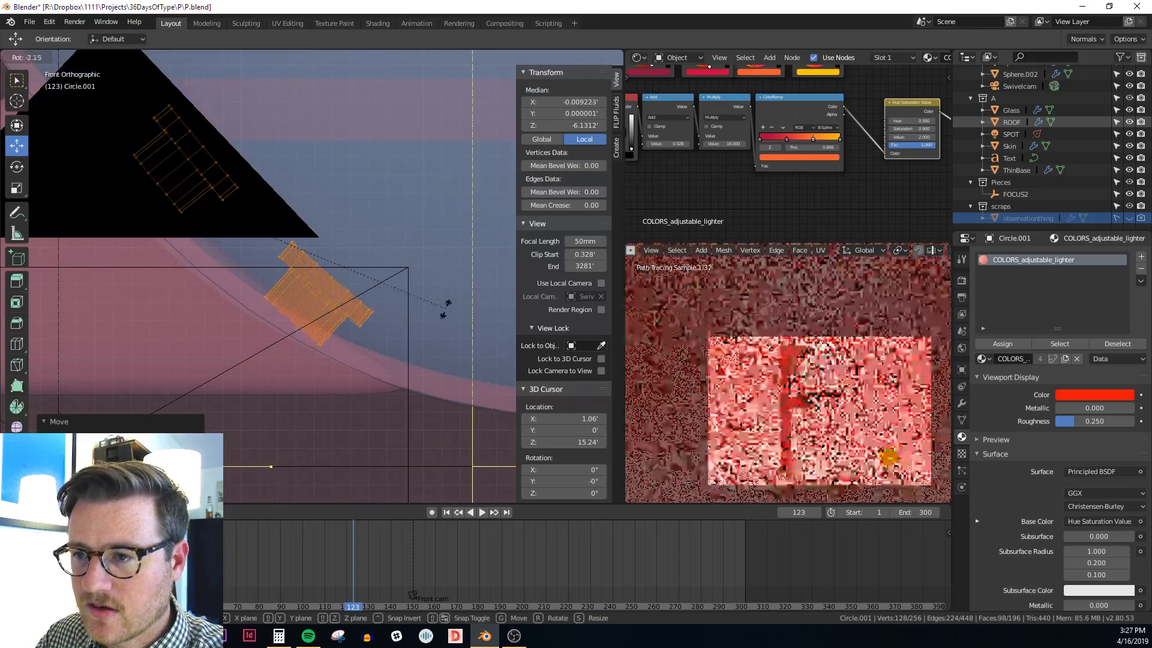
pyautogui.click(450, 298)
pyautogui.scroll(-6, 354, 265)
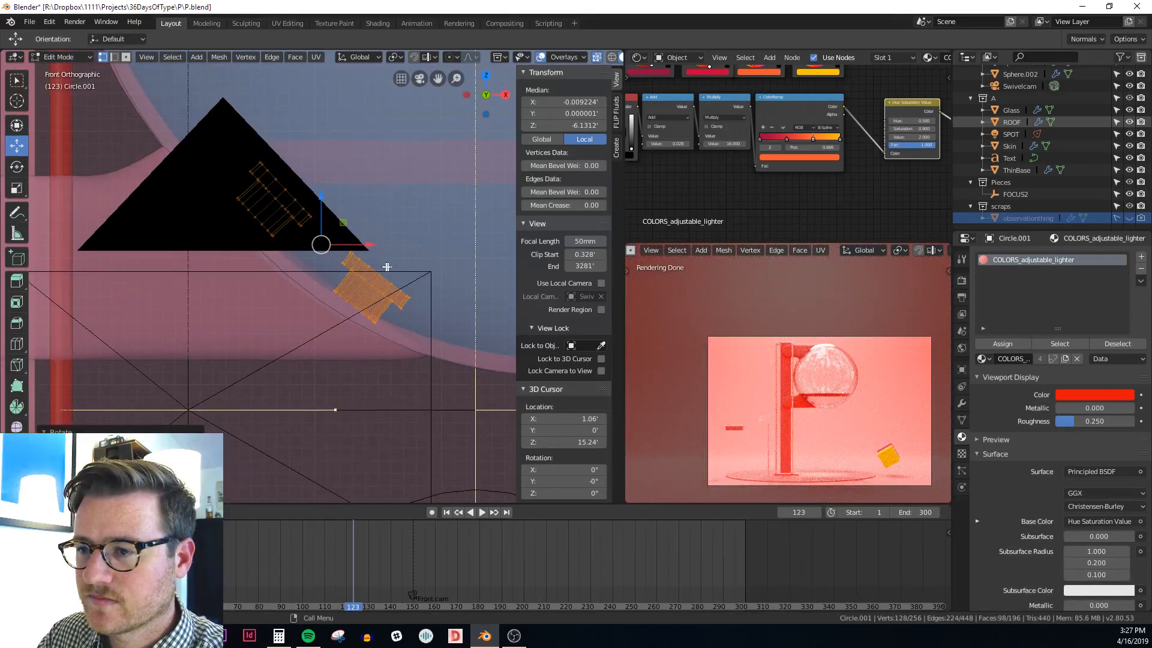
pyautogui.press('Tab')
# Go to frame 86 and move the Swivelcam camera about 6.5 feet in the negative X direction
pyautogui.click(340, 262)
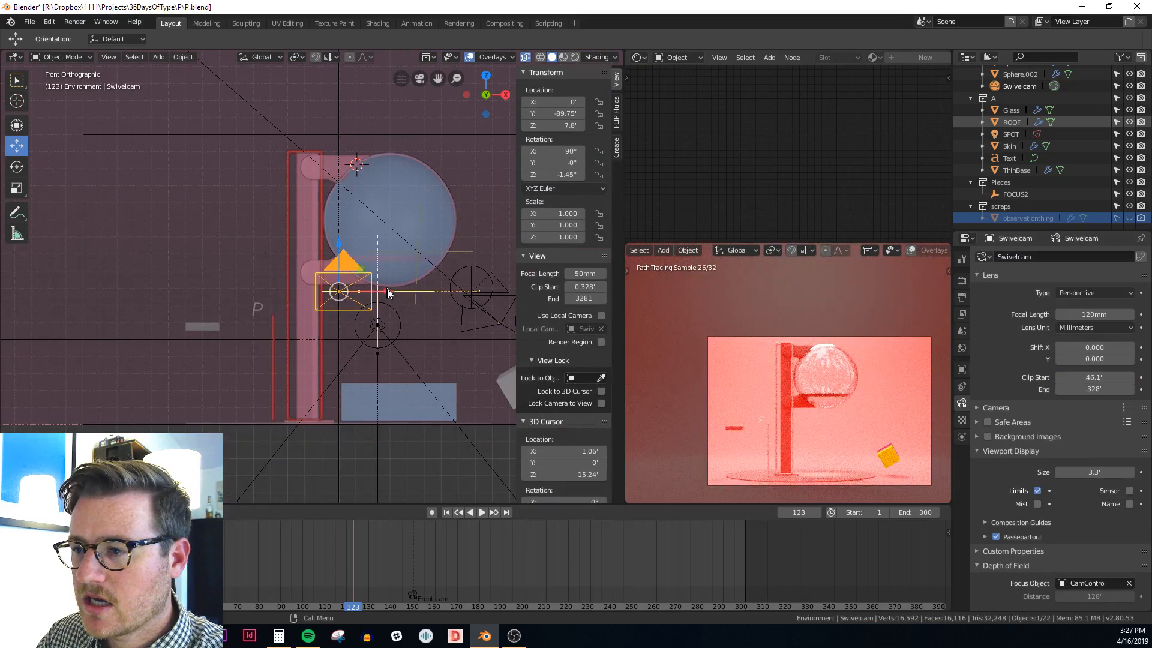
pyautogui.moveTo(354, 528); pyautogui.dragTo(271, 543)
pyautogui.press('g')
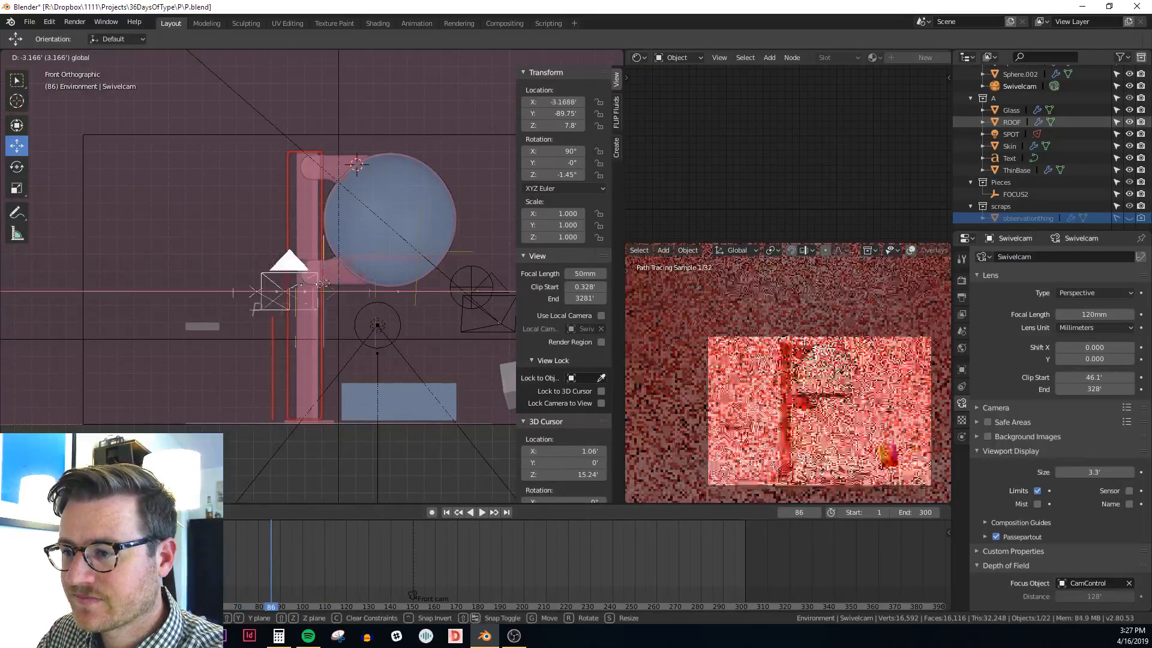
pyautogui.press('x')
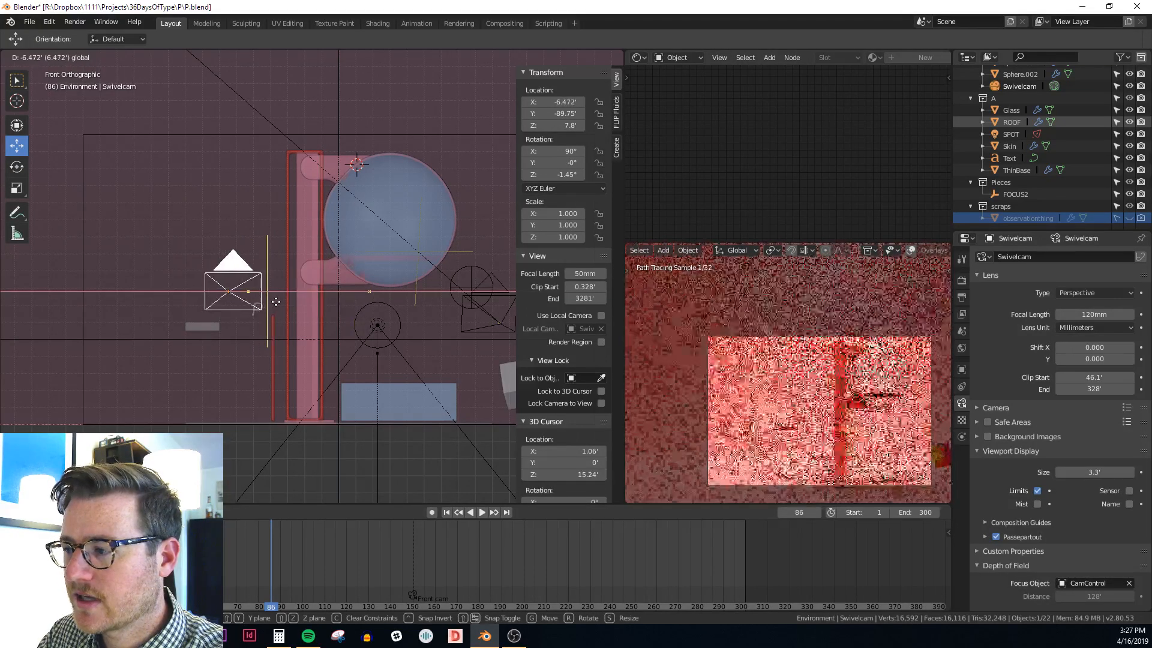
pyautogui.click(257, 278)
# Try moving the whole plug object about 0.2 feet in negative X, toward the lower bracket
pyautogui.scroll(5, 361, 263)
pyautogui.scroll(2, 362, 263)
pyautogui.click(381, 320)
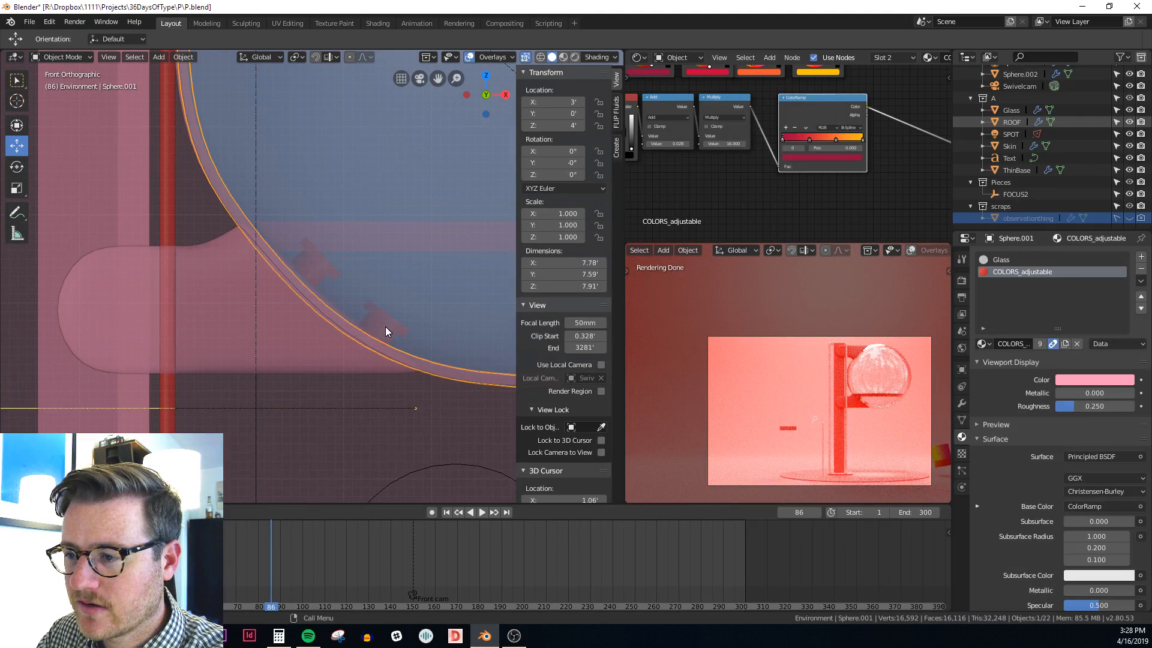
pyautogui.scroll(3, 385, 326)
pyautogui.click(386, 326)
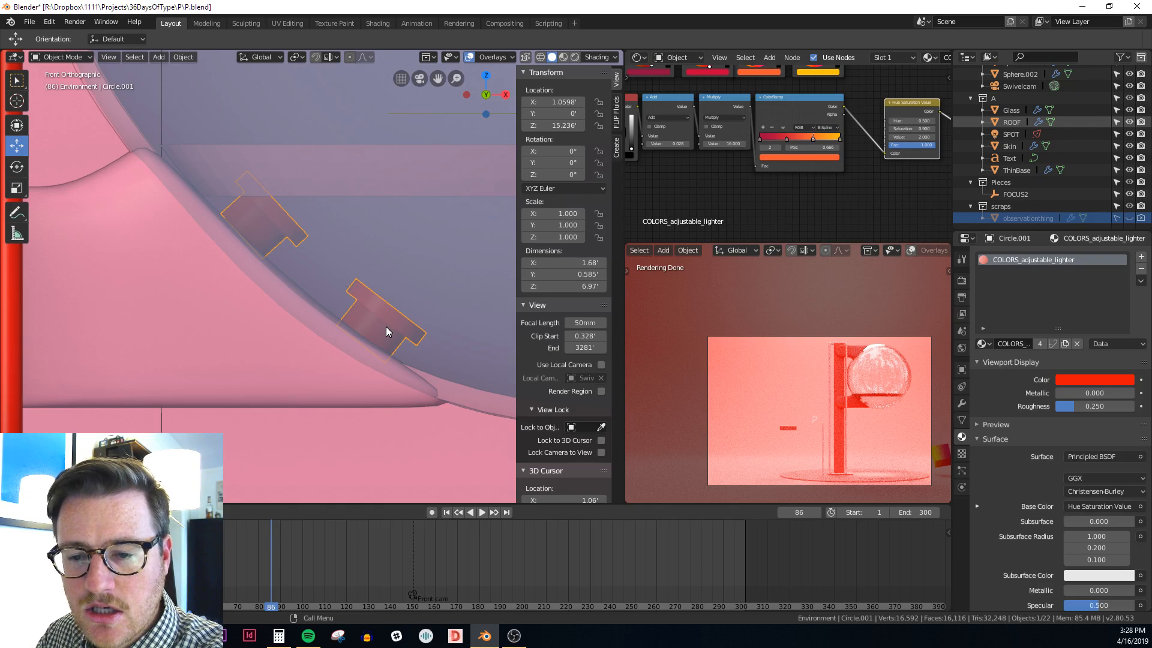
pyautogui.scroll(-1, 420, 327)
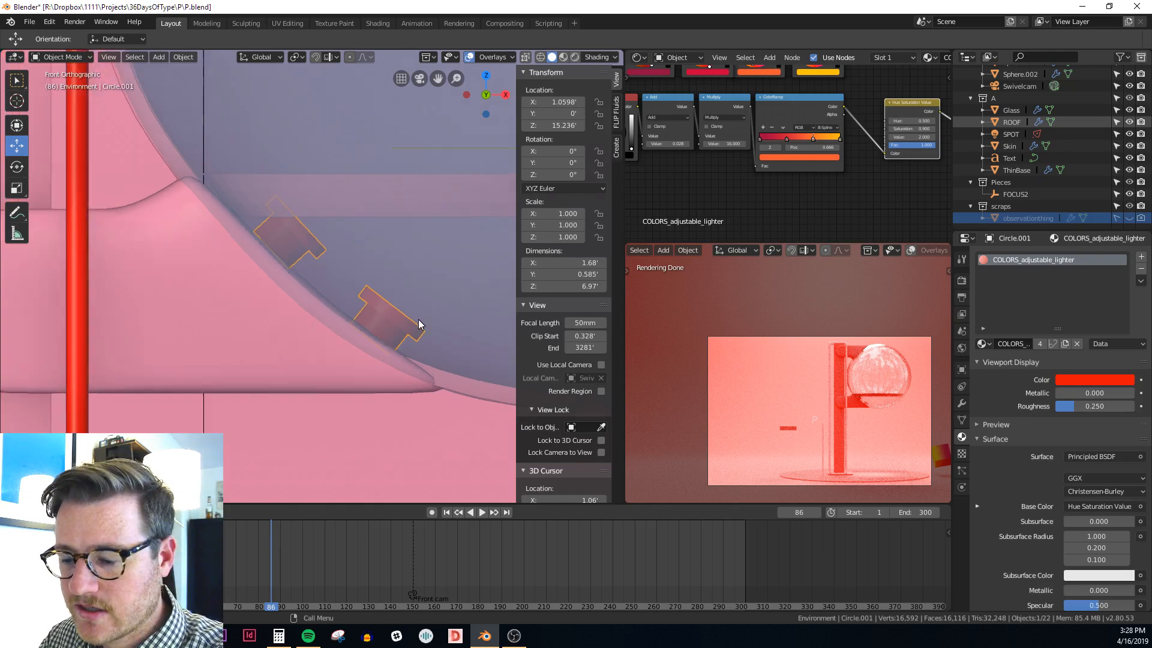
pyautogui.press('g')
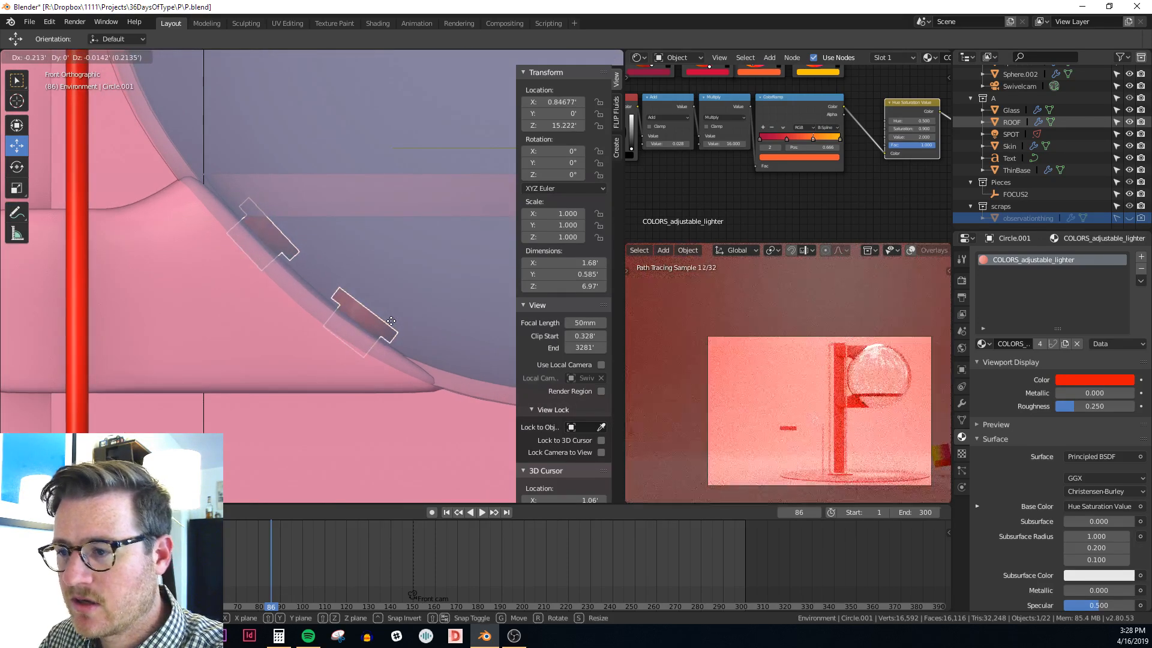
pyautogui.click(387, 319)
pyautogui.scroll(-3, 390, 321)
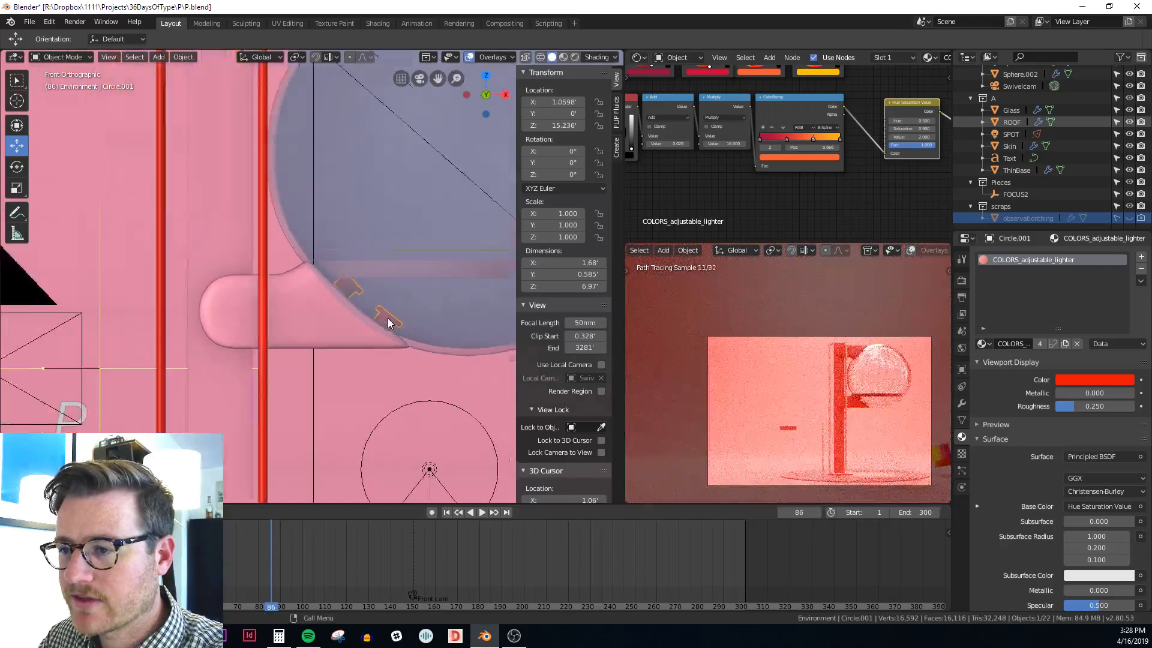
# Rotate the lower pair of plugs slightly and shift it in negative X toward the ring's edge, and leave mesh editing
pyautogui.press('Tab')
pyautogui.scroll(10, 387, 319)
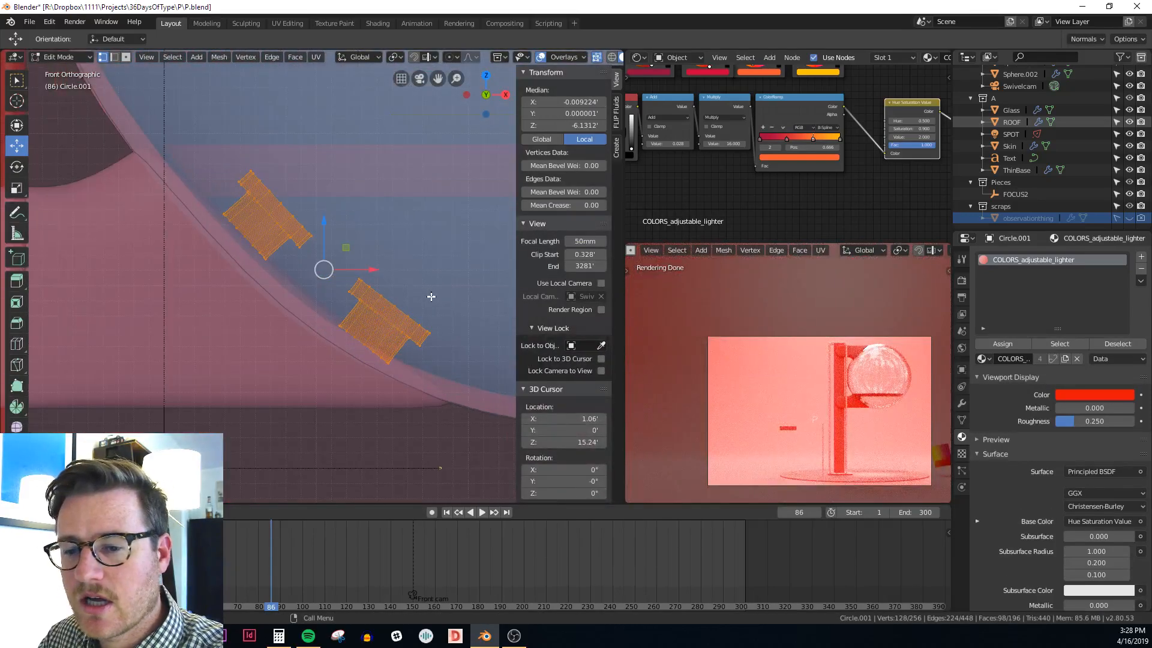
pyautogui.press('g')
pyautogui.press('Escape')
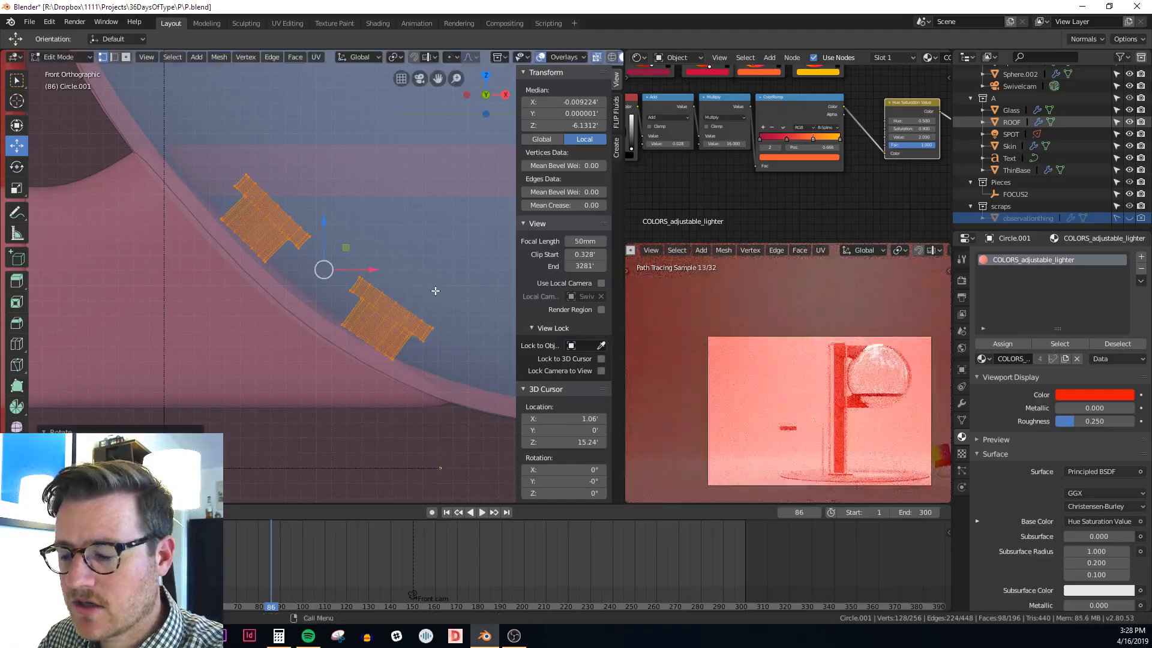
pyautogui.press('g')
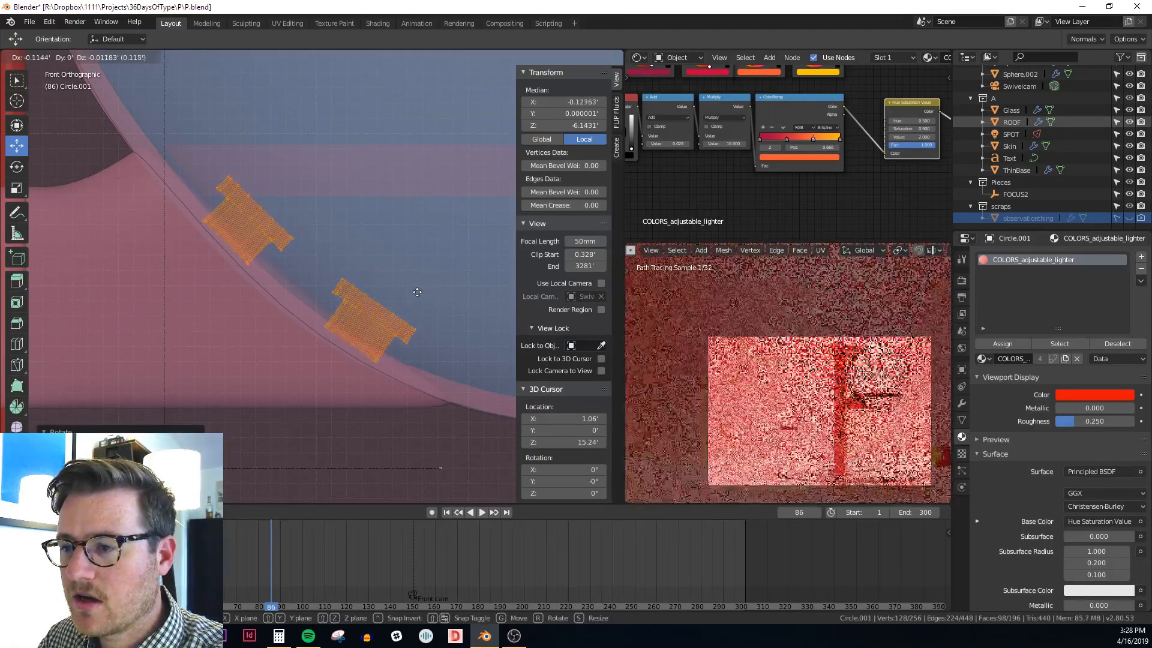
pyautogui.click(406, 293)
pyautogui.scroll(-3, 405, 294)
pyautogui.moveTo(405, 294); pyautogui.dragTo(389, 312, button='middle')
pyautogui.press('Tab')
# Examine the brackets and glass sphere up close in the rendered preview from an angled view
pyautogui.scroll(7, 854, 382)
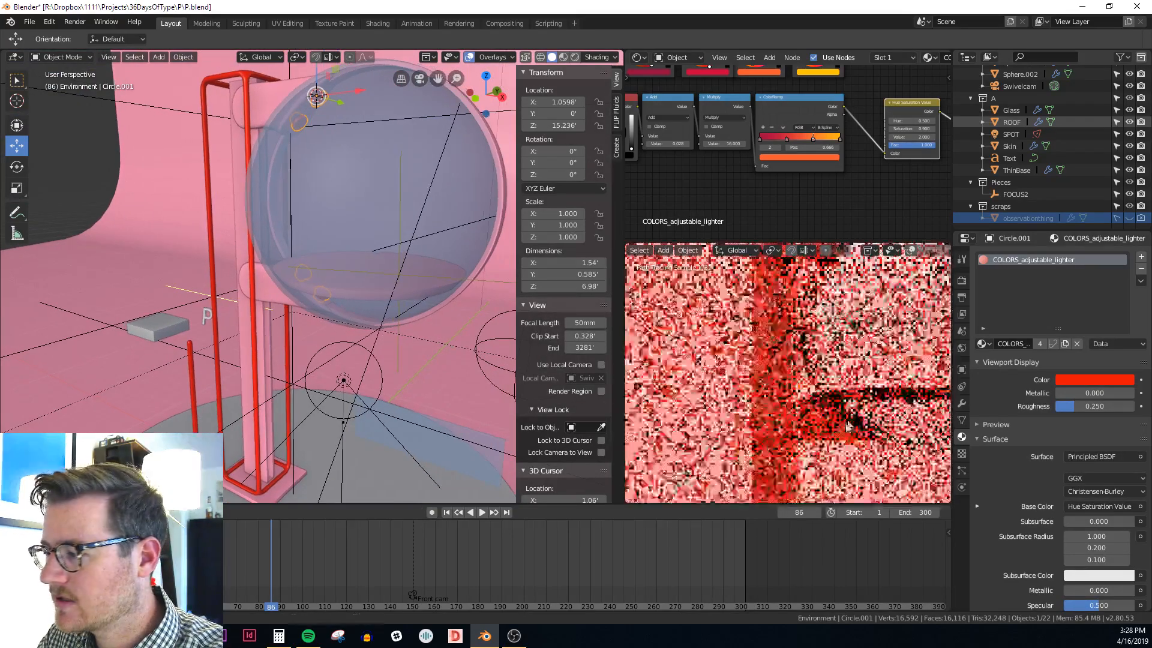
pyautogui.moveTo(885, 387)
pyautogui.keyDown('shift'); pyautogui.mouseDown(button='middle')
pyautogui.moveTo(835, 410)
pyautogui.moveTo(778, 408)
pyautogui.moveTo(840, 474)
pyautogui.mouseUp(button='middle'); pyautogui.keyUp('shift')
pyautogui.scroll(10, 777, 408)
pyautogui.moveTo(749, 327); pyautogui.dragTo(832, 350, button='middle')
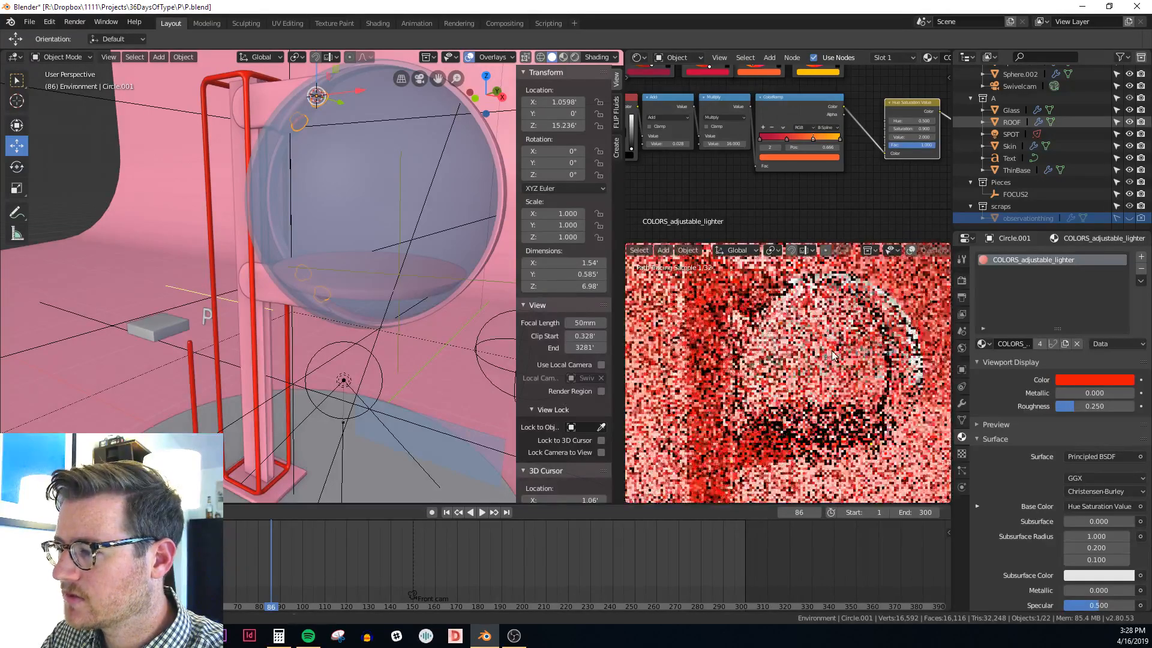
pyautogui.scroll(-2, 831, 354)
pyautogui.scroll(-1, 801, 358)
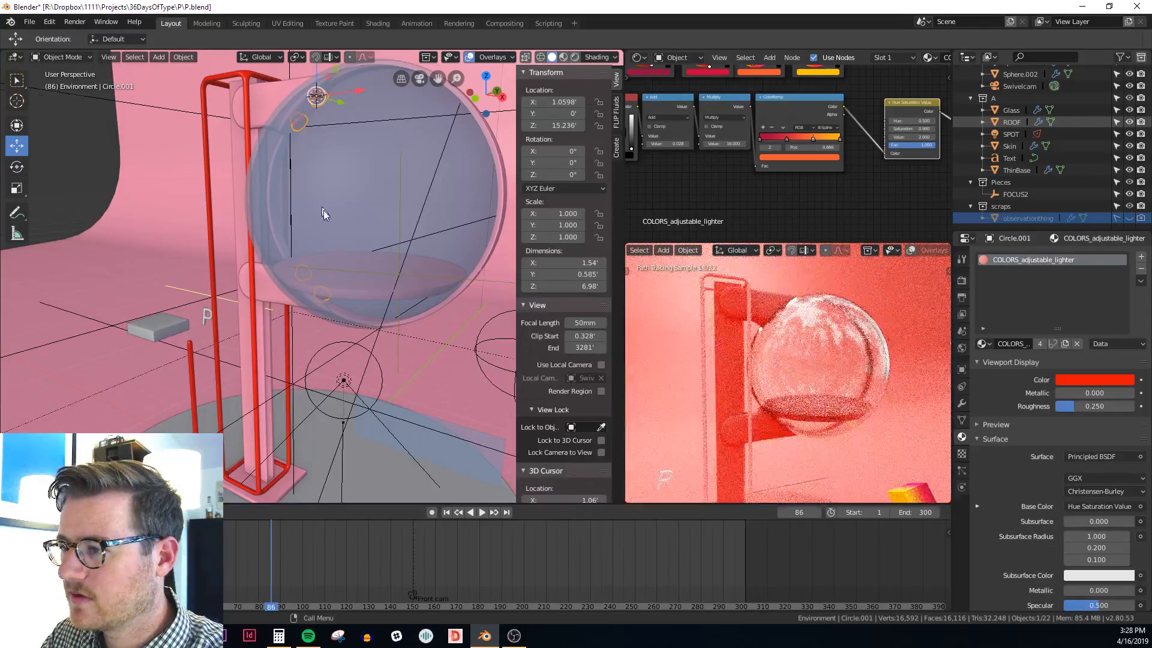
# Select the glass sphere, frame it in front view, and check its modifiers
pyautogui.scroll(-4, 336, 220)
pyautogui.moveTo(376, 245); pyautogui.dragTo(406, 272, button='middle')
pyautogui.click(372, 247)
pyautogui.press('KP_1')
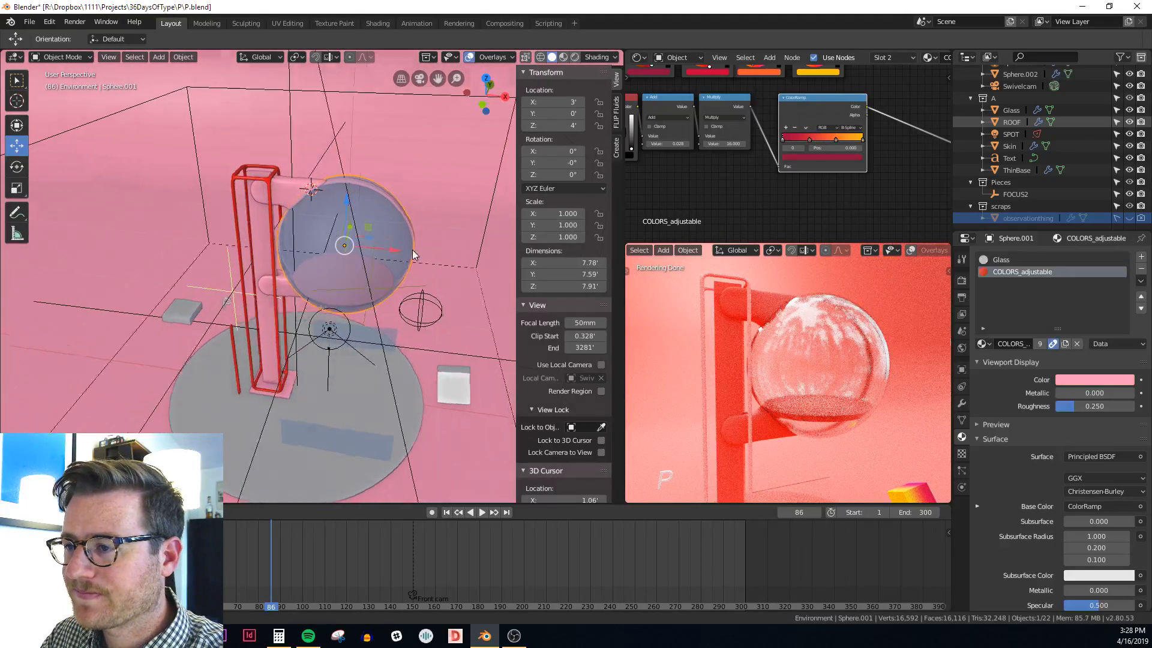
pyautogui.press('KP_Decimal')
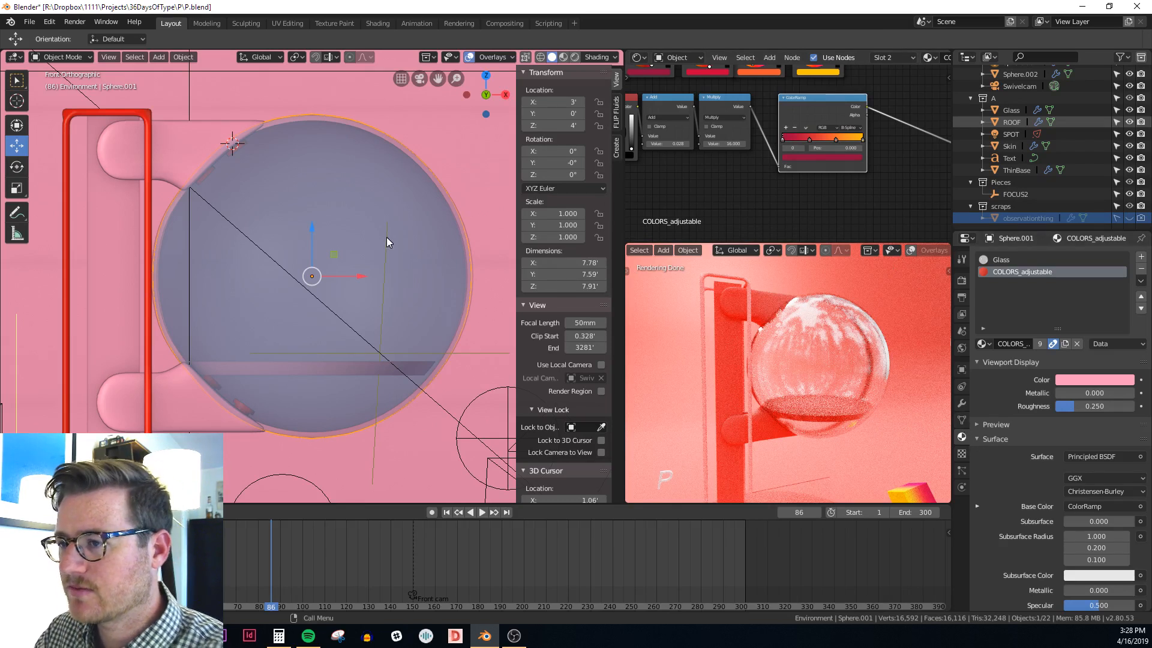
pyautogui.click(962, 403)
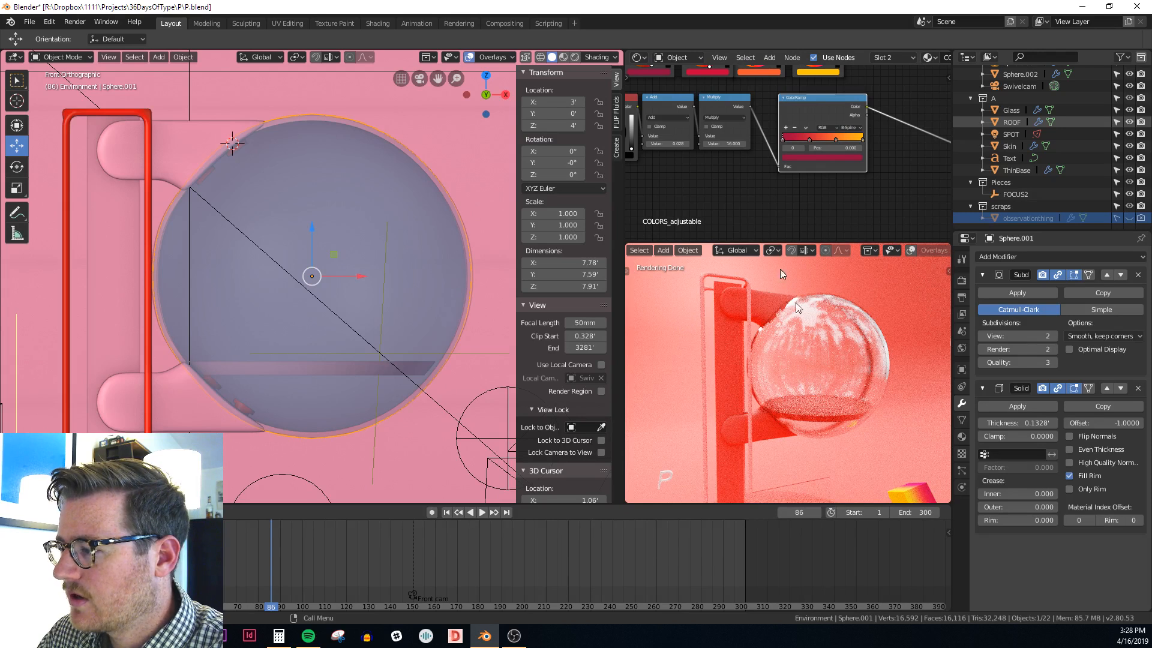
pyautogui.click(639, 57)
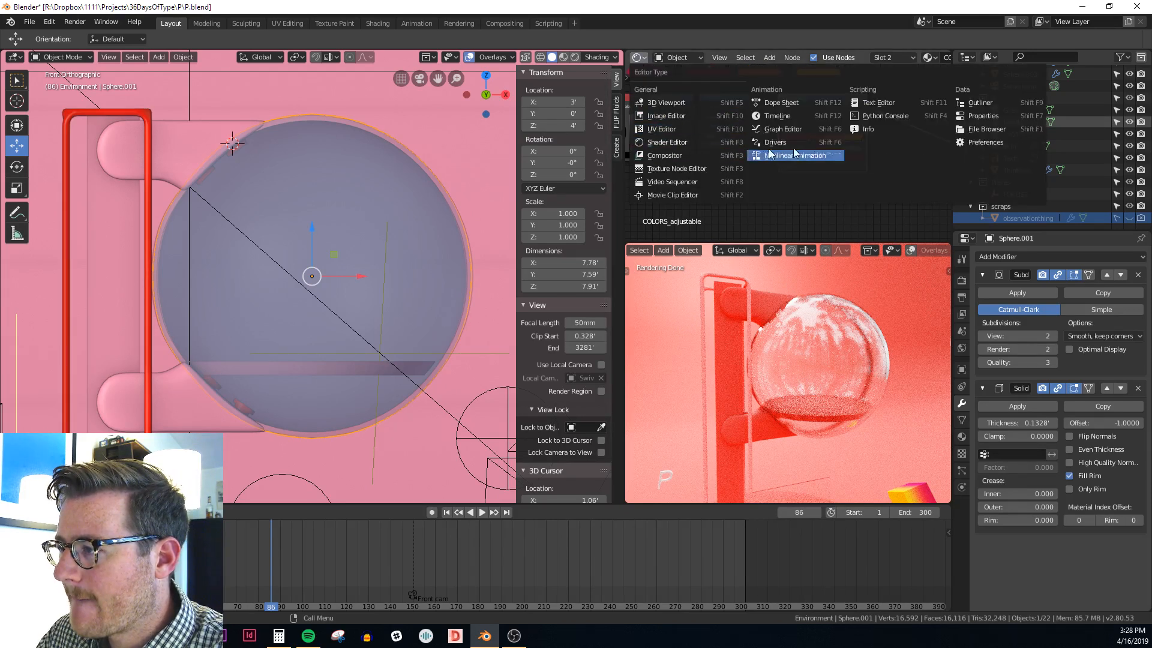
# Delete the leftover shader nodes not connected to the output in the sphere's Glass material
pyautogui.click(962, 437)
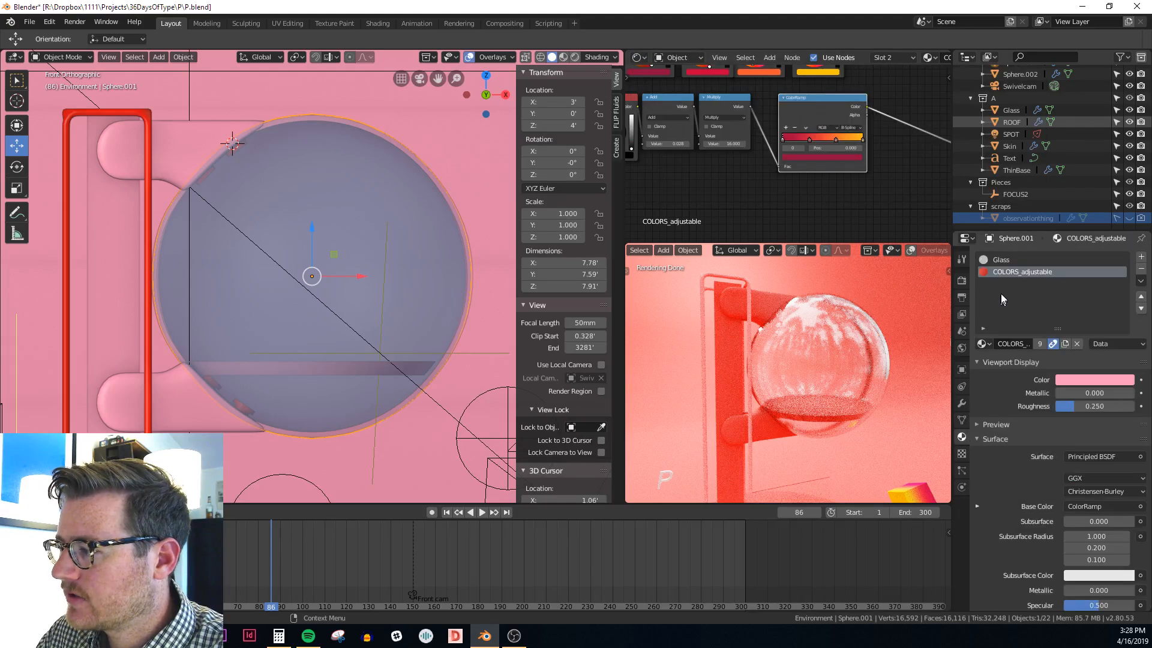
pyautogui.click(1000, 260)
pyautogui.moveTo(918, 204); pyautogui.dragTo(860, 70, button='middle')
pyautogui.scroll(-3, 828, 170)
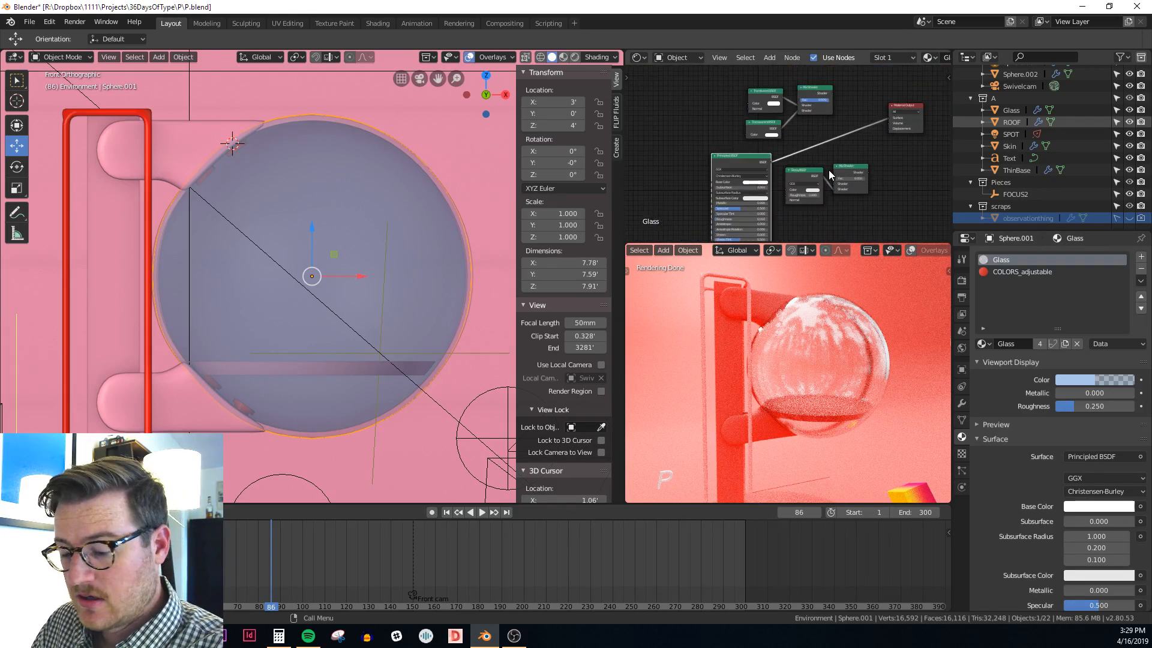
pyautogui.press('c')
pyautogui.click(840, 187)
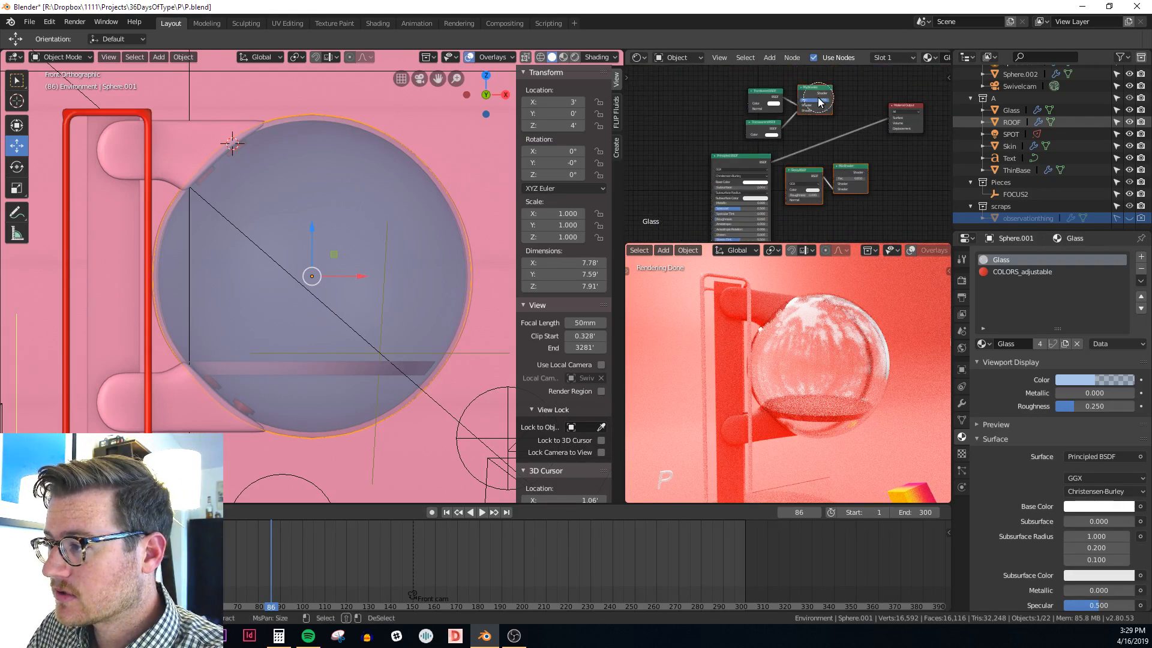
pyautogui.press('x')
# Try setting the Glass material's Roughness and Transmission Roughness to 0, one at a time, and cancel each change
pyautogui.moveTo(748, 207); pyautogui.dragTo(746, 124, button='middle')
pyautogui.scroll(3, 746, 124)
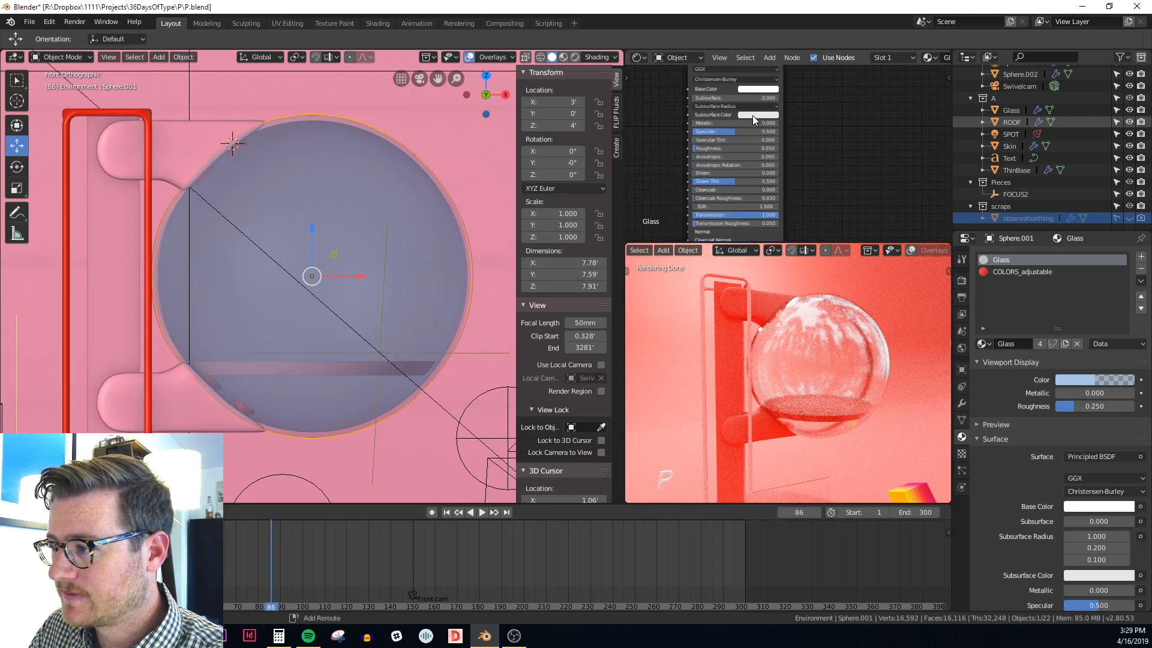
pyautogui.moveTo(740, 209); pyautogui.dragTo(746, 193, button='middle')
pyautogui.scroll(2, 747, 212)
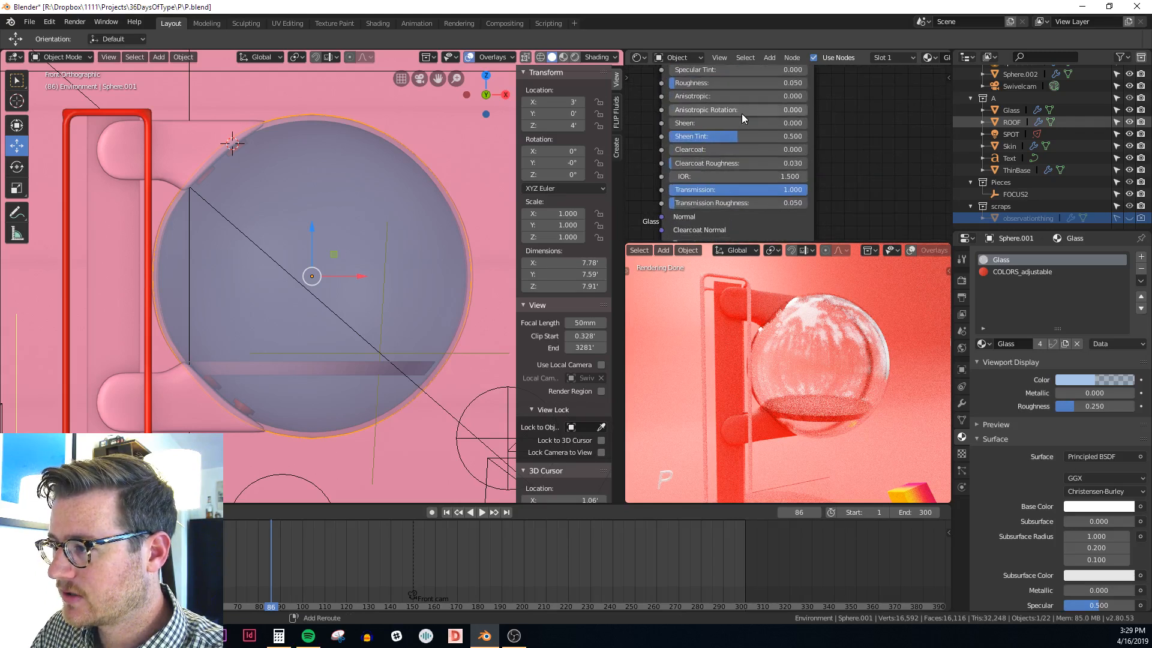
pyautogui.moveTo(741, 114); pyautogui.dragTo(761, 153, button='middle')
pyautogui.scroll(1, 762, 159)
pyautogui.moveTo(754, 172); pyautogui.dragTo(739, 172)
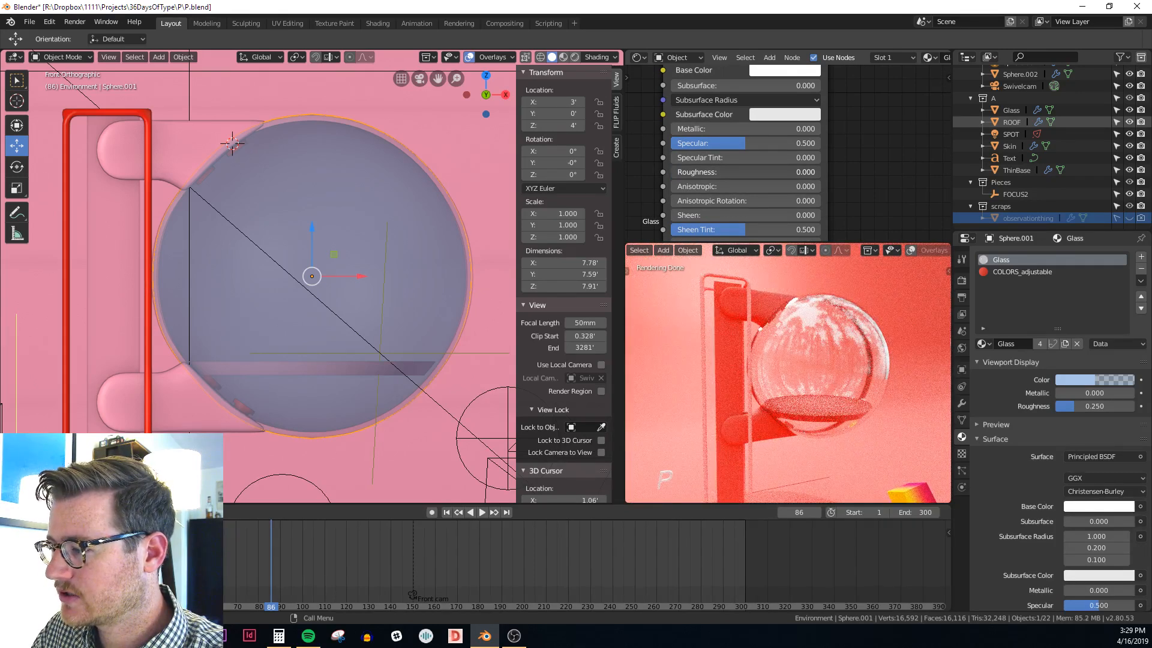
pyautogui.rightClick(678, 172)
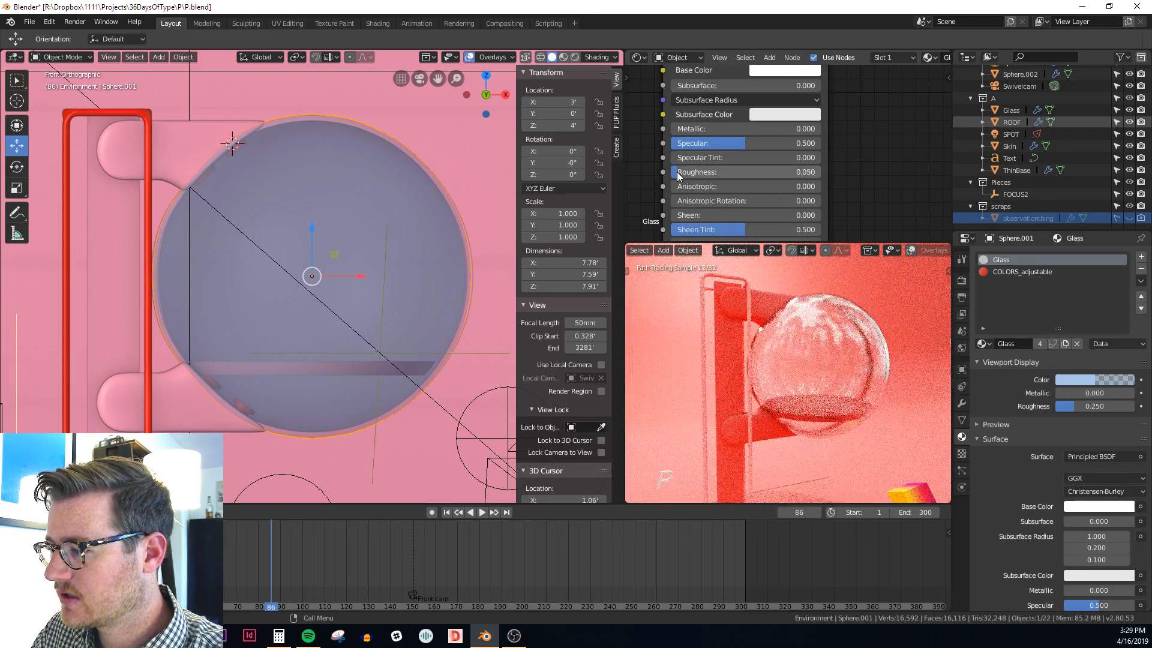
pyautogui.moveTo(766, 228); pyautogui.dragTo(774, 110, button='middle')
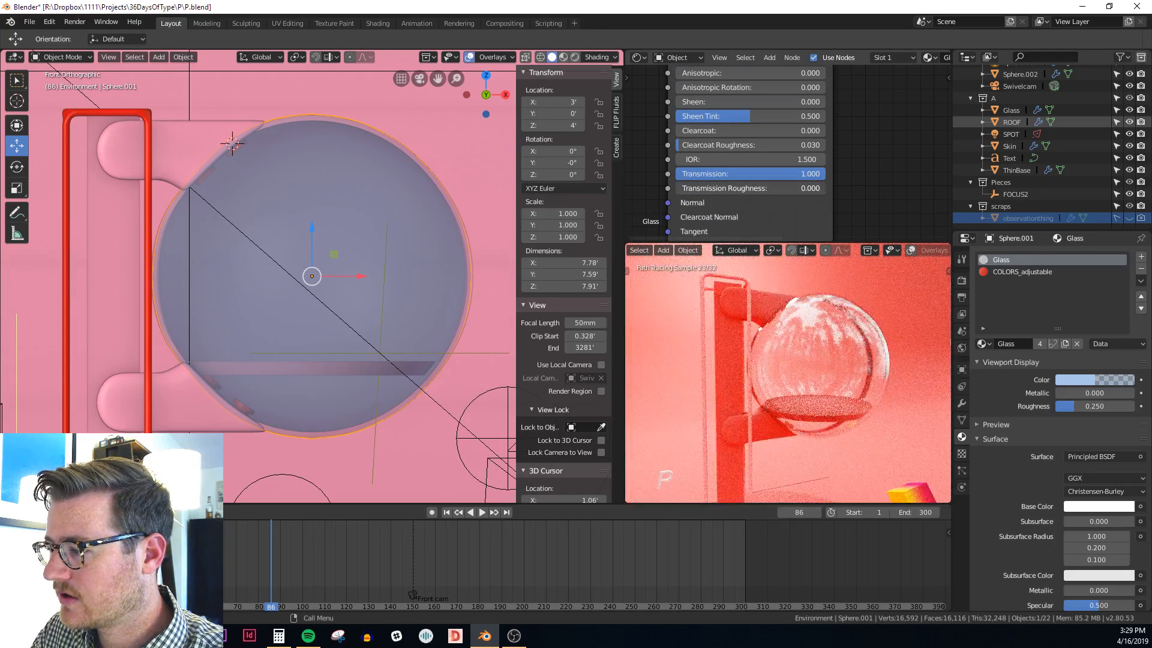
pyautogui.rightClick(682, 188)
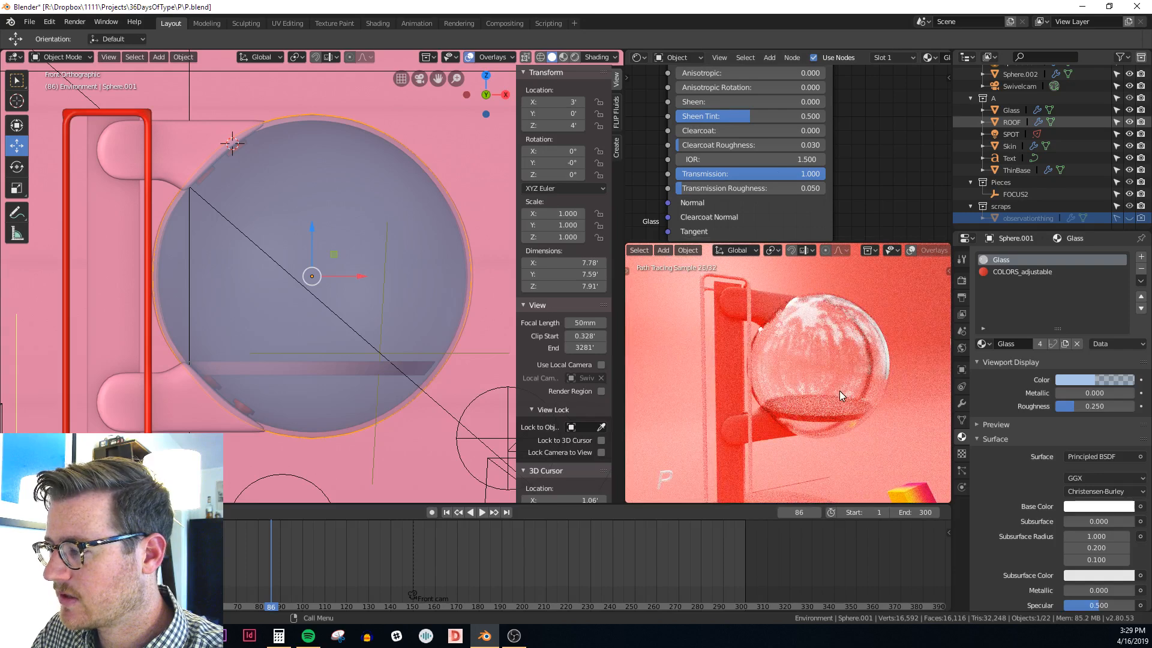
# Try setting the Glass material's Specular to 0 against the rendered sphere, close up as well, and undo it each time
pyautogui.moveTo(763, 81); pyautogui.dragTo(759, 205, button='middle')
pyautogui.scroll(2, 782, 157)
pyautogui.moveTo(783, 156); pyautogui.dragTo(684, 156)
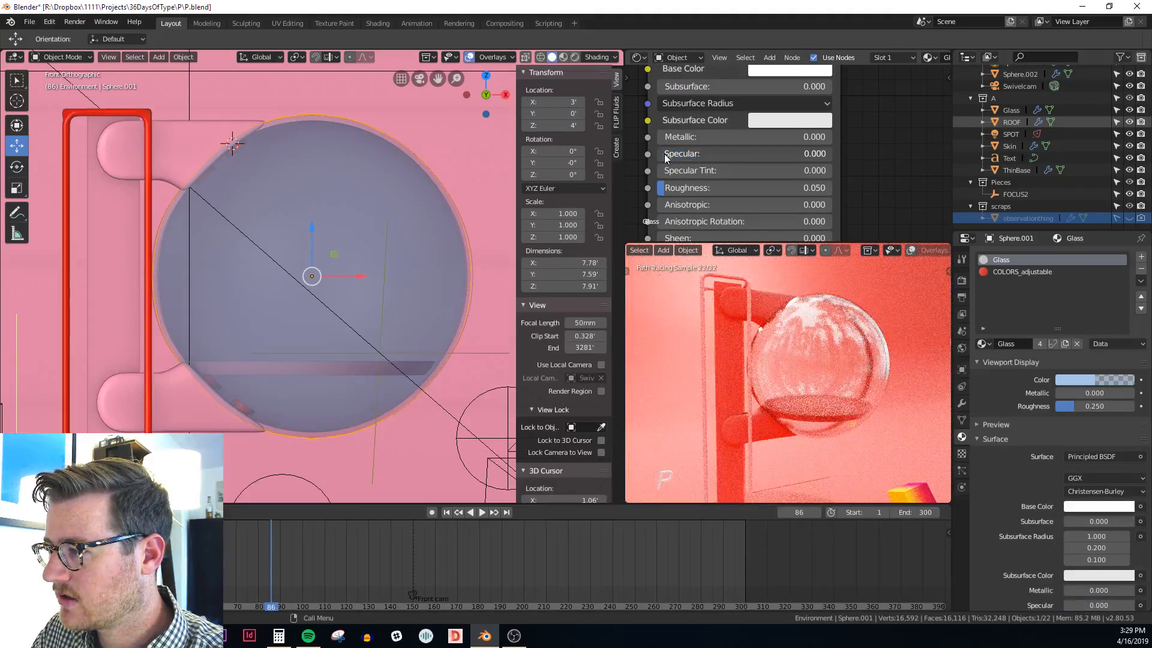
pyautogui.hotkey('ctrl', 'z')
pyautogui.moveTo(810, 154); pyautogui.dragTo(816, 188, button='middle')
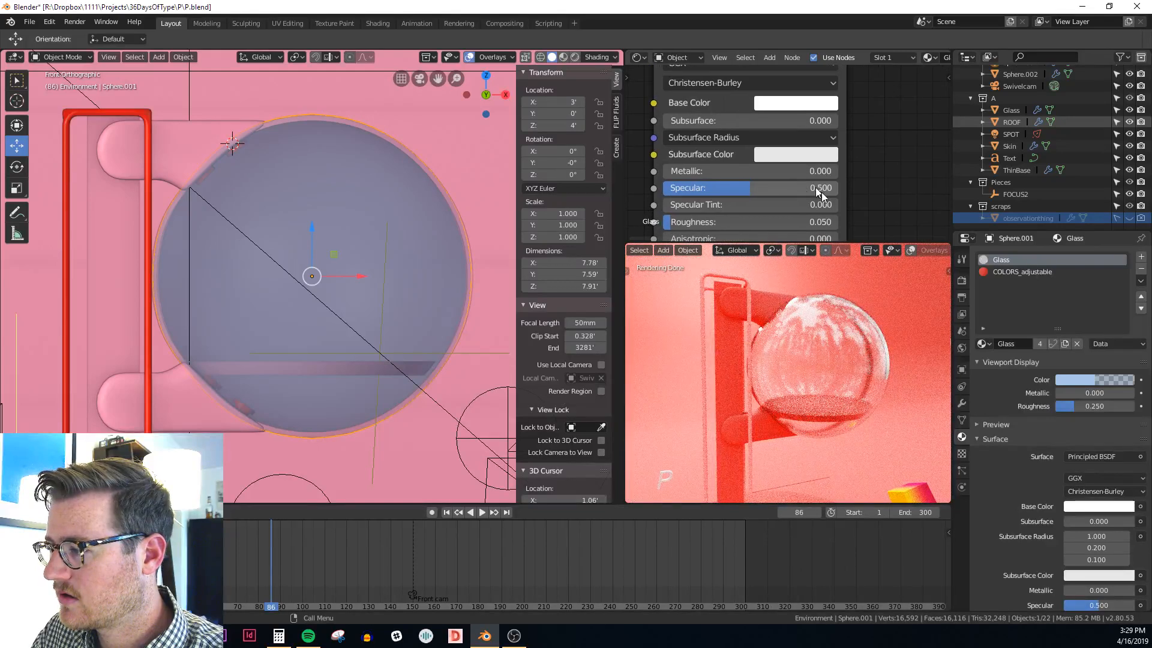
pyautogui.scroll(5, 852, 293)
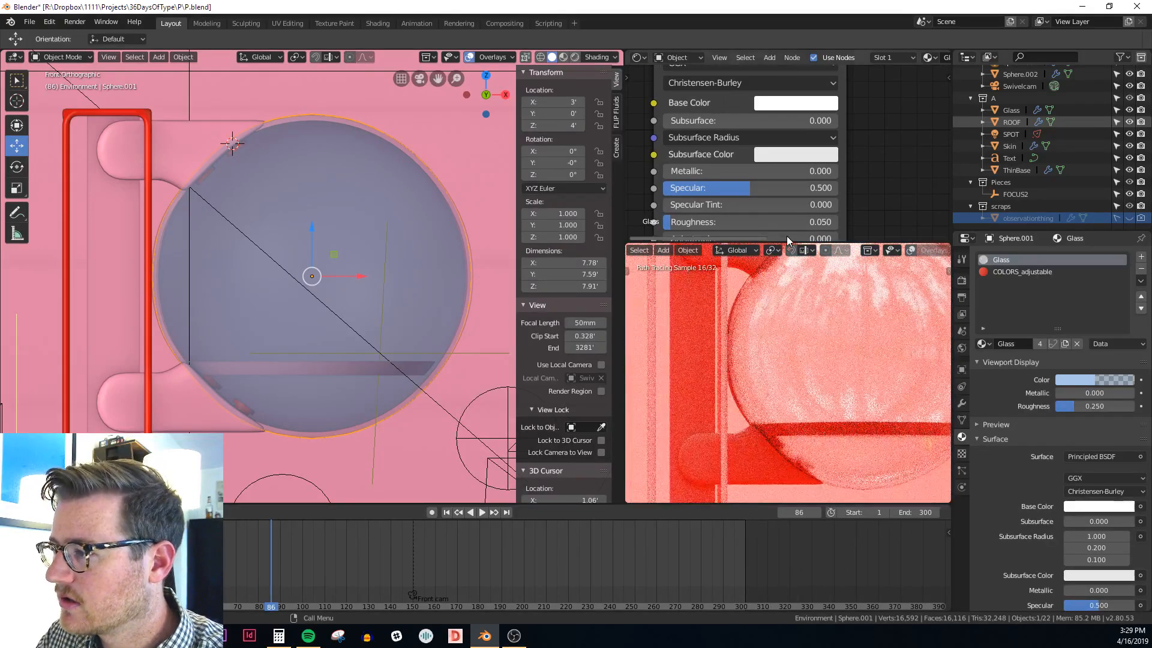
pyautogui.moveTo(804, 188); pyautogui.dragTo(714, 188)
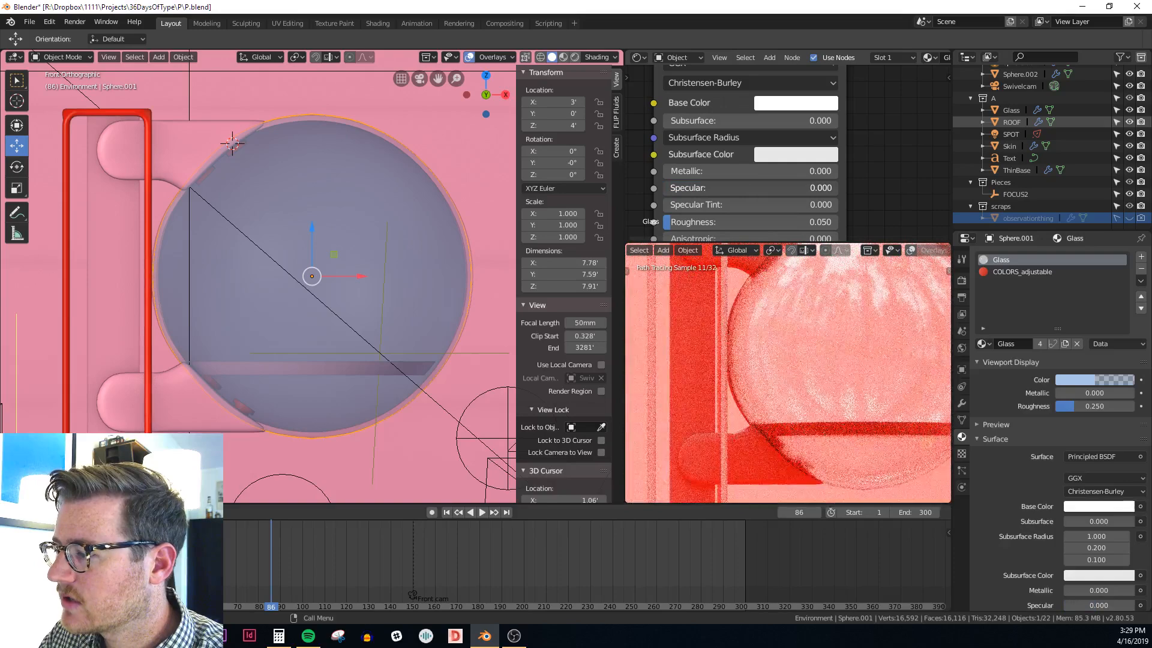
pyautogui.hotkey('ctrl', 'z')
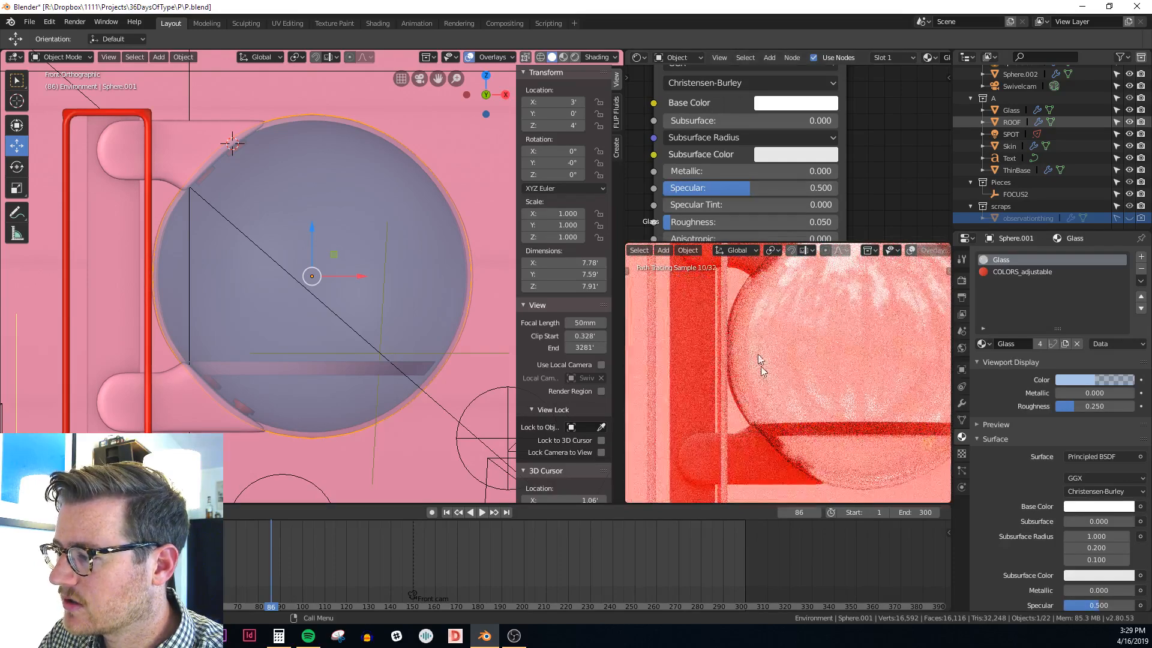
# Examine the glass sphere in the render through the camera and in the modeling view from several angles
pyautogui.scroll(-3, 763, 390)
pyautogui.moveTo(763, 390); pyautogui.dragTo(870, 434, button='middle')
pyautogui.scroll(-5, 782, 410)
pyautogui.scroll(5, 794, 407)
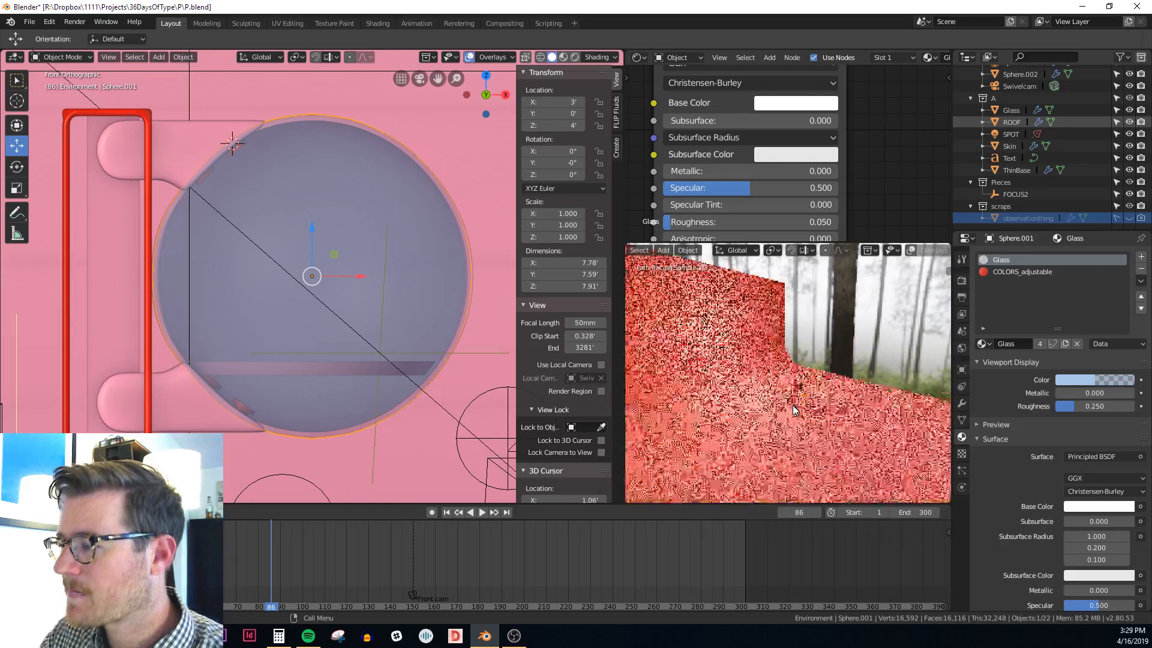
pyautogui.press('KP_0')
pyautogui.scroll(-3, 793, 405)
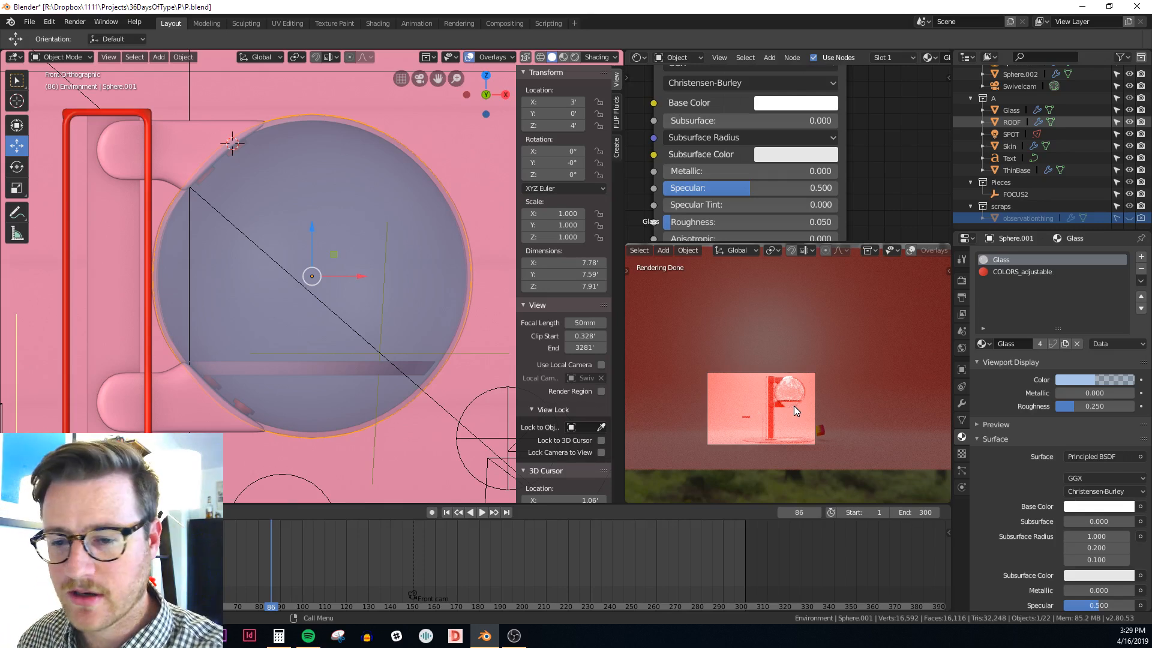
pyautogui.moveTo(504, 270); pyautogui.dragTo(419, 286, button='middle')
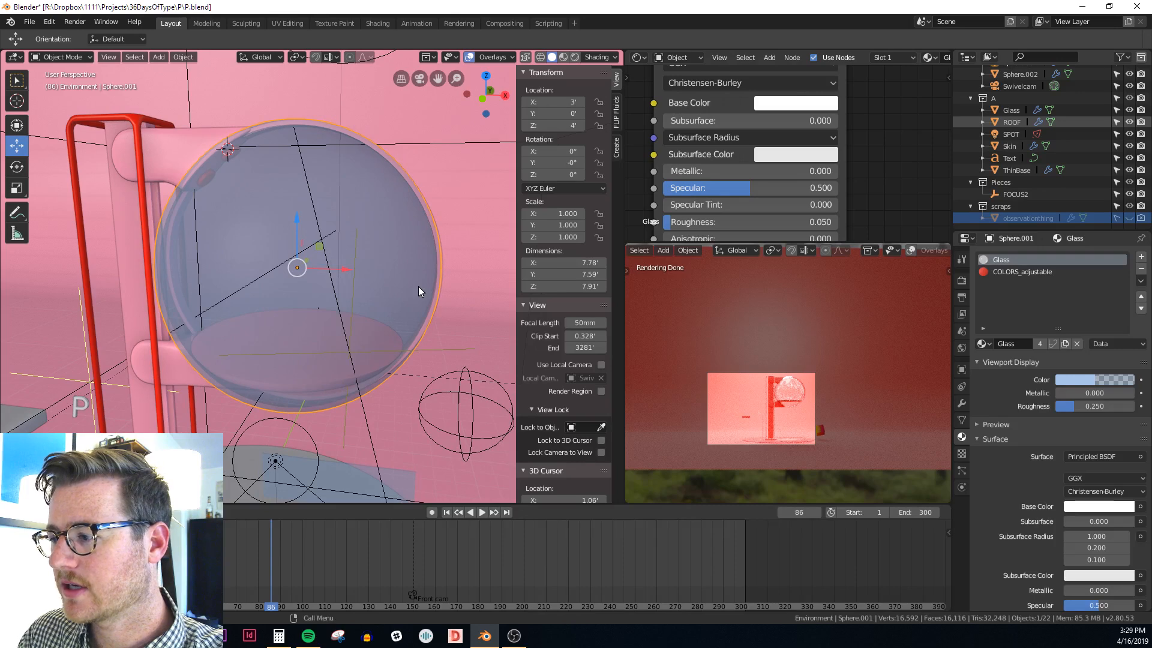
pyautogui.scroll(4, 852, 414)
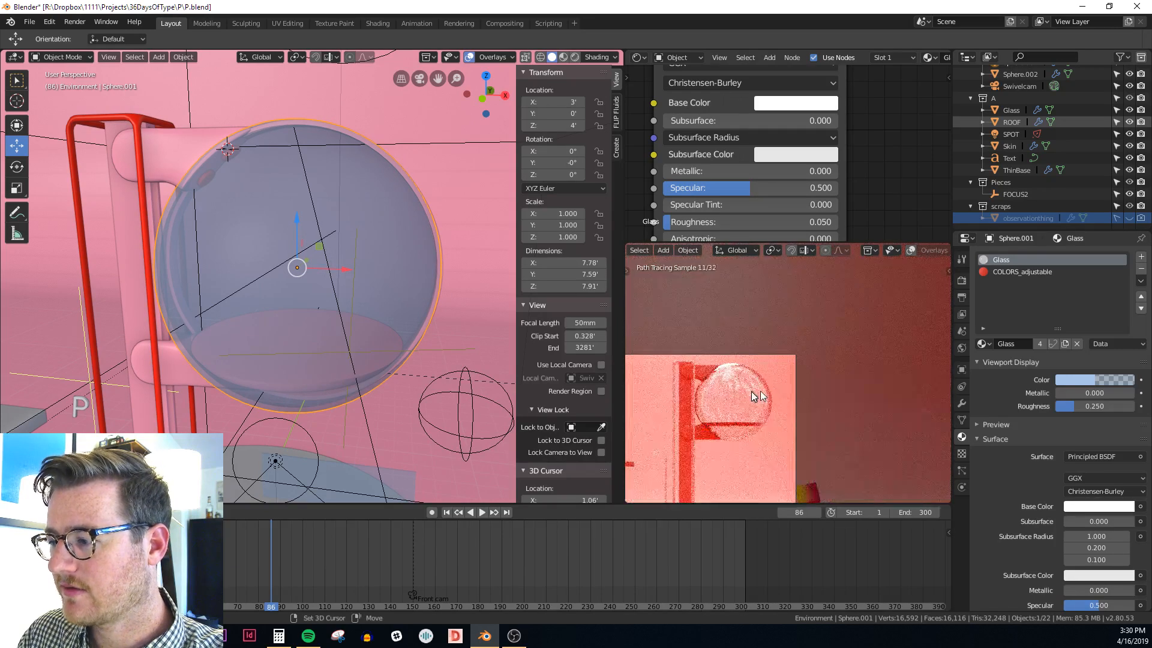
pyautogui.moveTo(330, 219); pyautogui.dragTo(293, 163, button='middle')
pyautogui.moveTo(387, 235); pyautogui.dragTo(354, 224, button='middle')
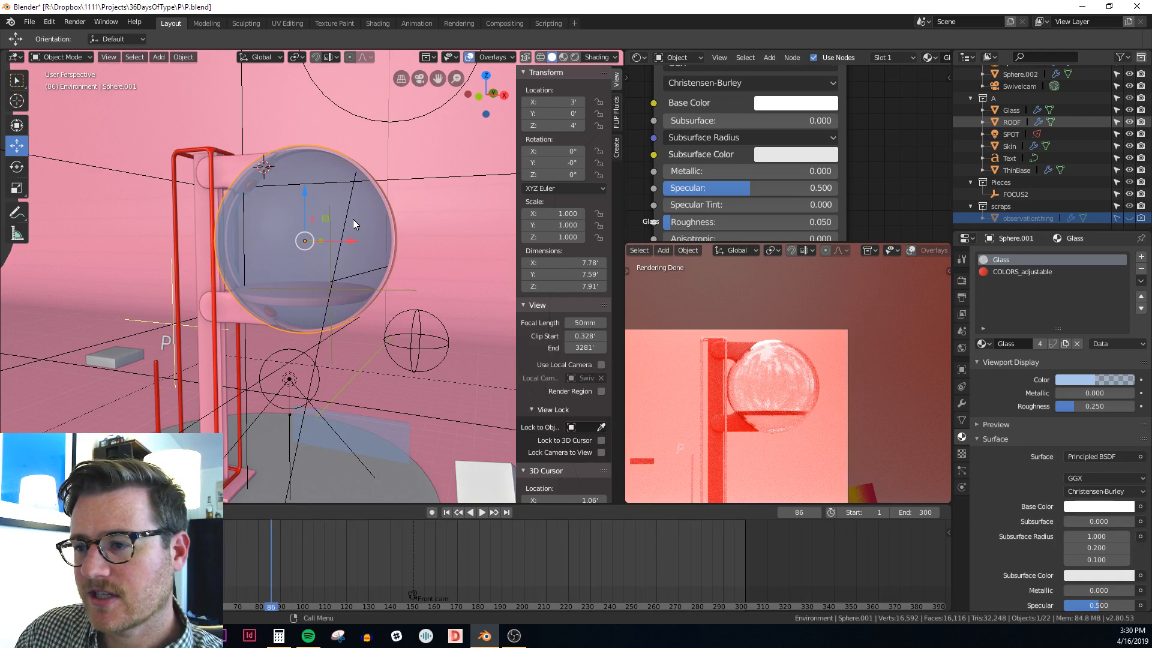
pyautogui.moveTo(353, 218); pyautogui.dragTo(394, 296, button='middle')
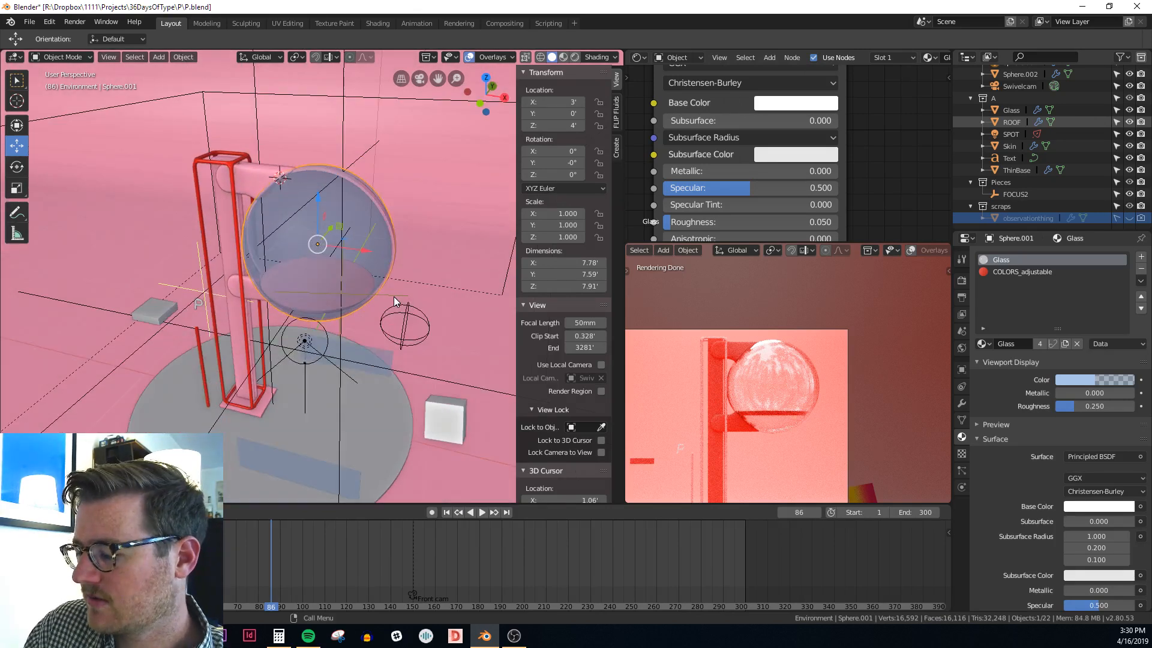
# Snap the 3D cursor to the centre of the selected glass sphere
pyautogui.press('KP_1')
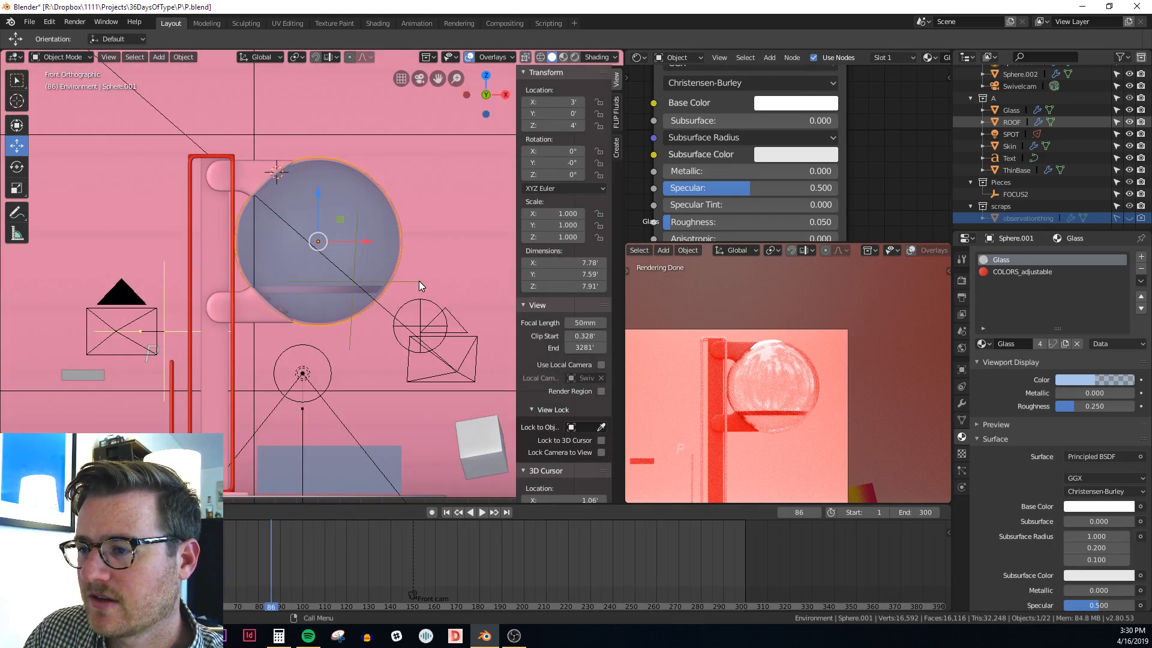
pyautogui.scroll(3, 414, 280)
pyautogui.keyDown('shift'); pyautogui.moveTo(450, 277); pyautogui.dragTo(414, 282, button='middle'); pyautogui.keyUp('shift')
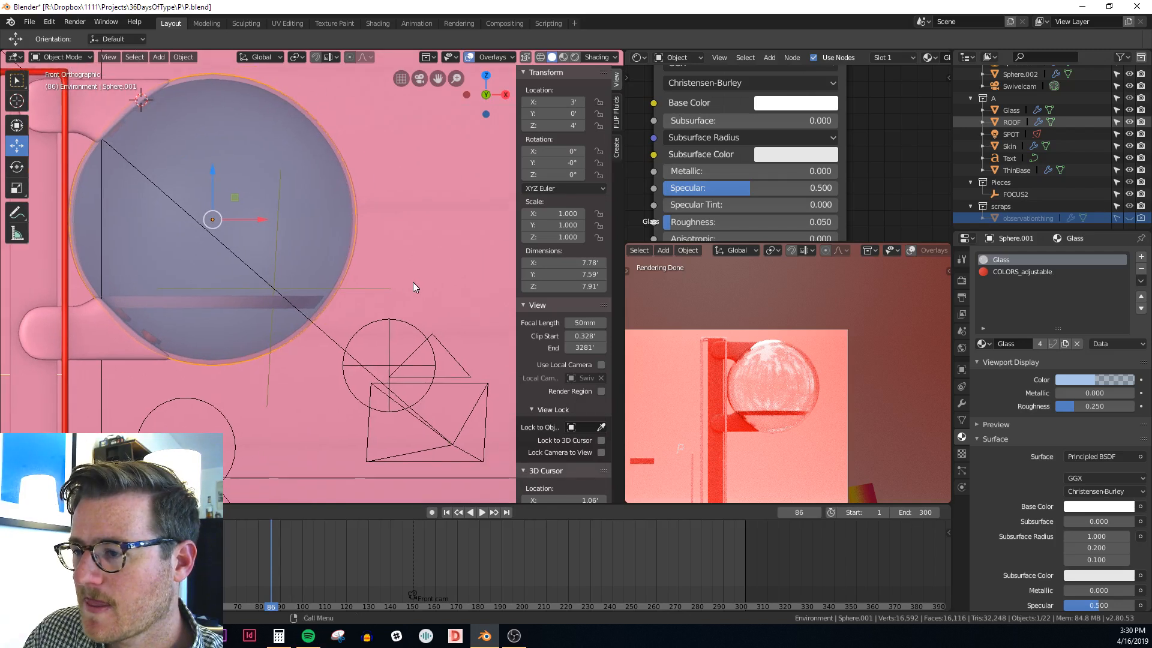
pyautogui.press('Tab')
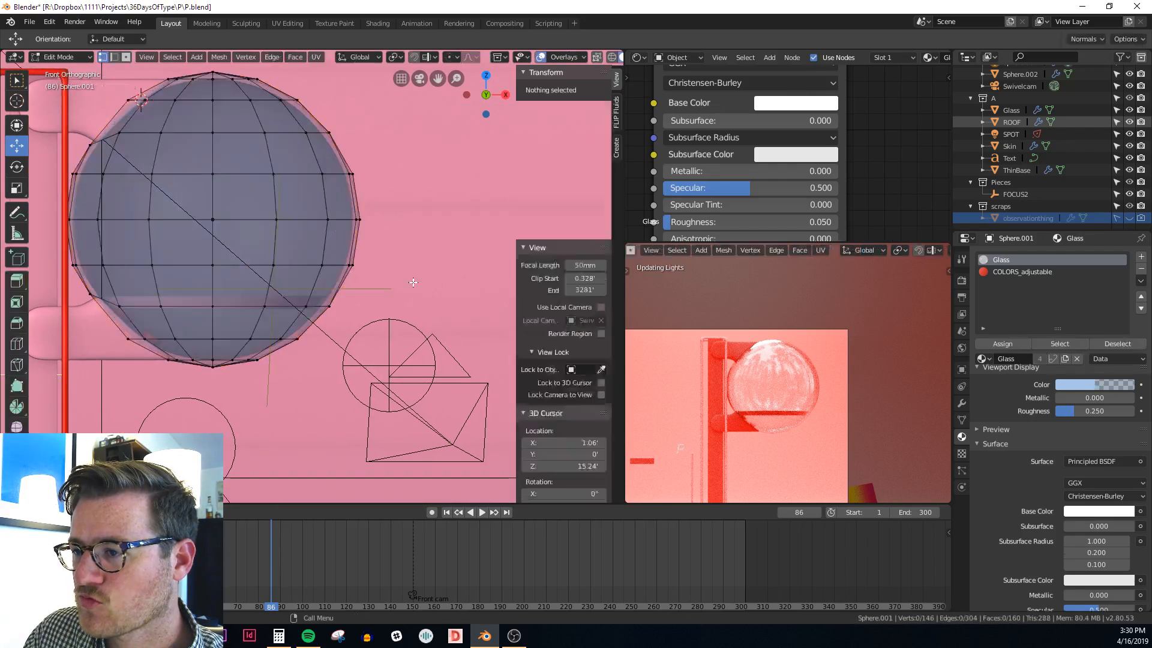
pyautogui.press('Tab')
pyautogui.scroll(-3, 413, 282)
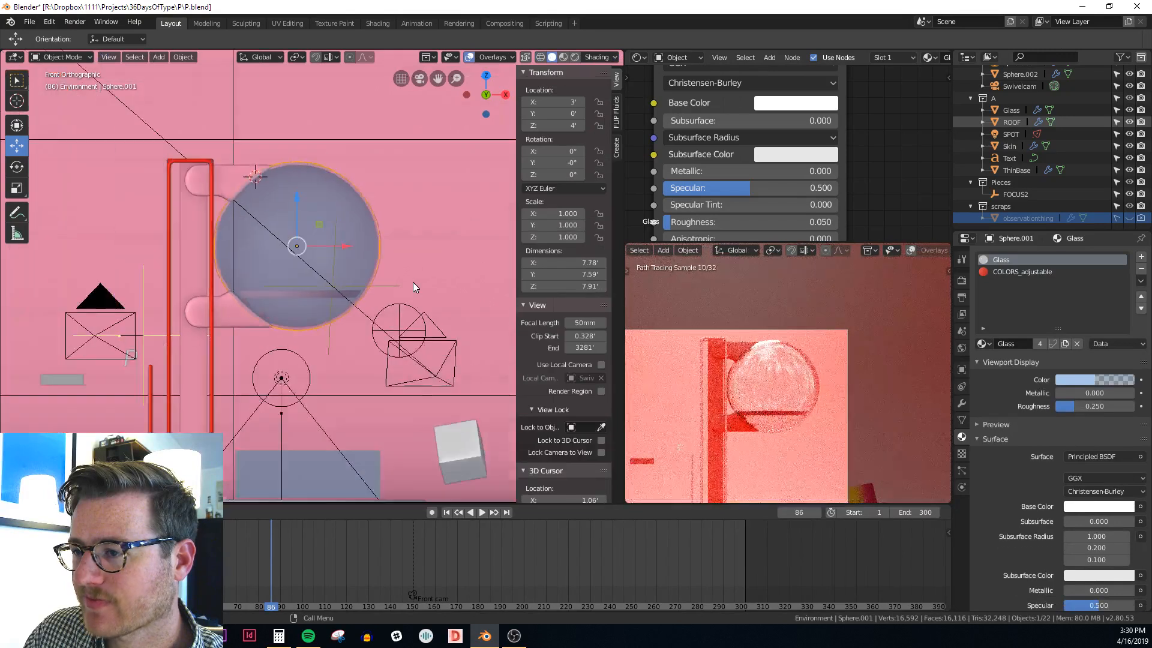
pyautogui.hotkey('shift', 's')
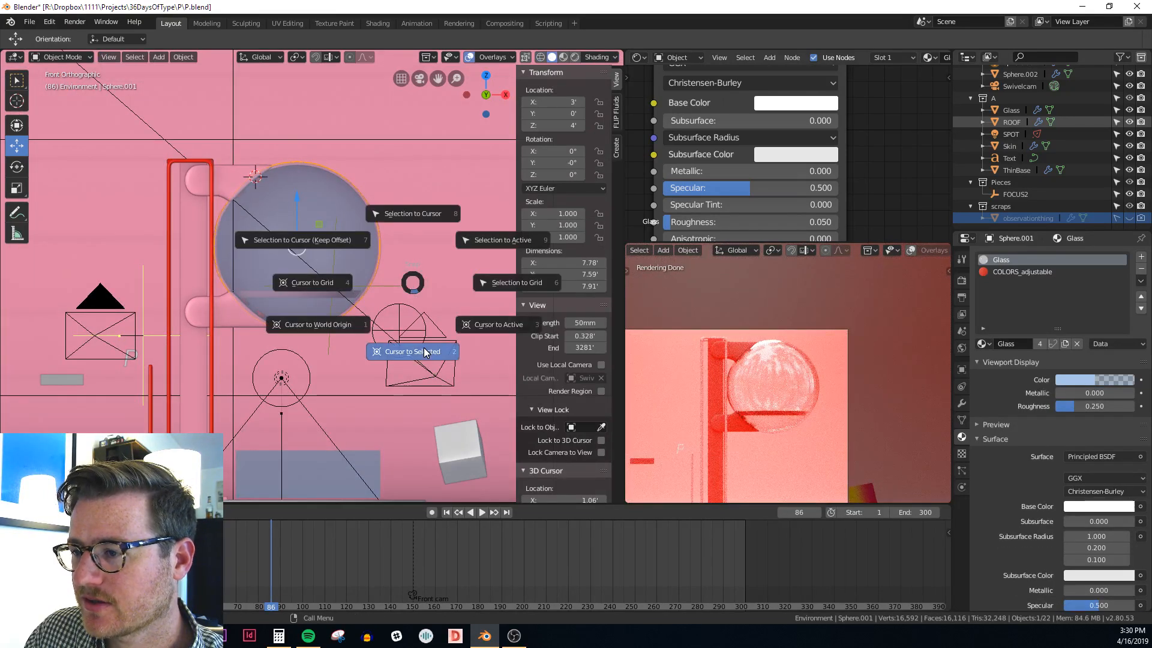
pyautogui.click(412, 287)
# Examine the glass sphere from several angles, in X-ray display and as a mesh in the front view
pyautogui.scroll(2, 411, 287)
pyautogui.moveTo(392, 174); pyautogui.dragTo(347, 207, button='middle')
pyautogui.scroll(-4, 346, 206)
pyautogui.scroll(-3, 412, 205)
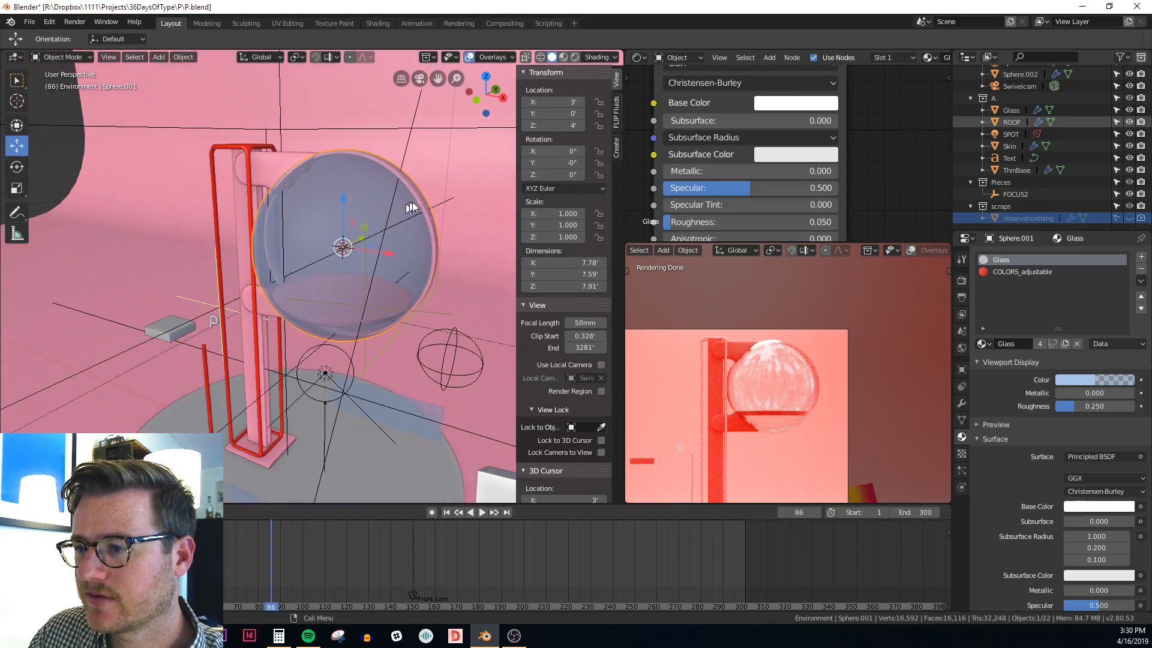
pyautogui.hotkey('alt', 'z')
pyautogui.hotkey('alt', 'z')
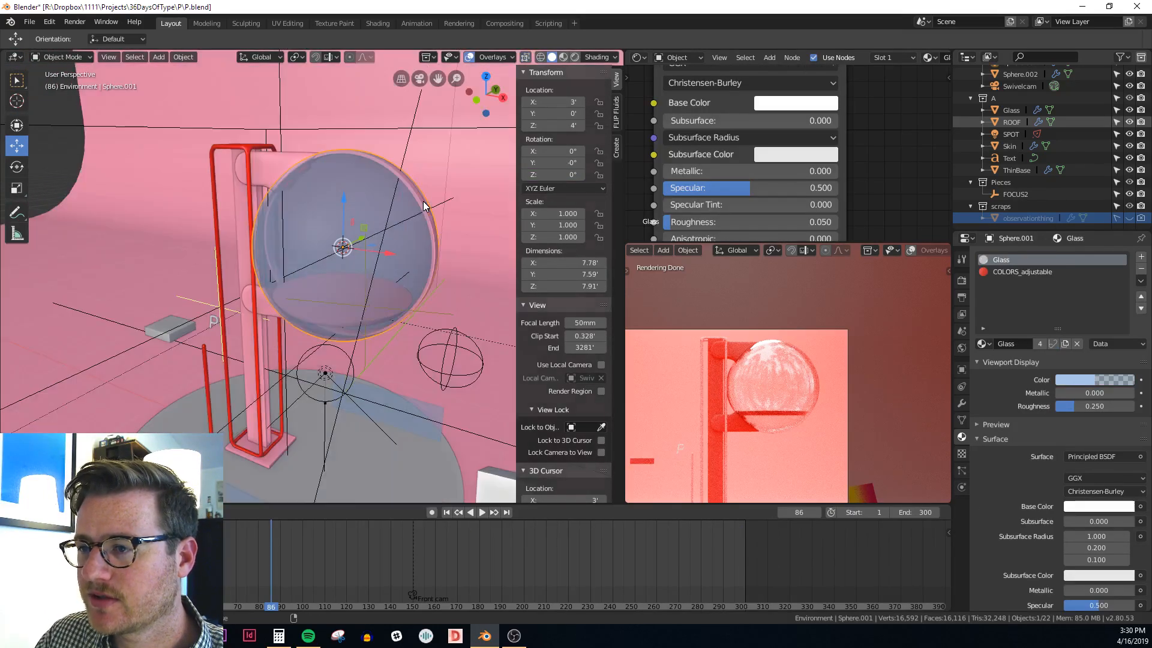
pyautogui.moveTo(423, 205); pyautogui.dragTo(447, 222, button='middle')
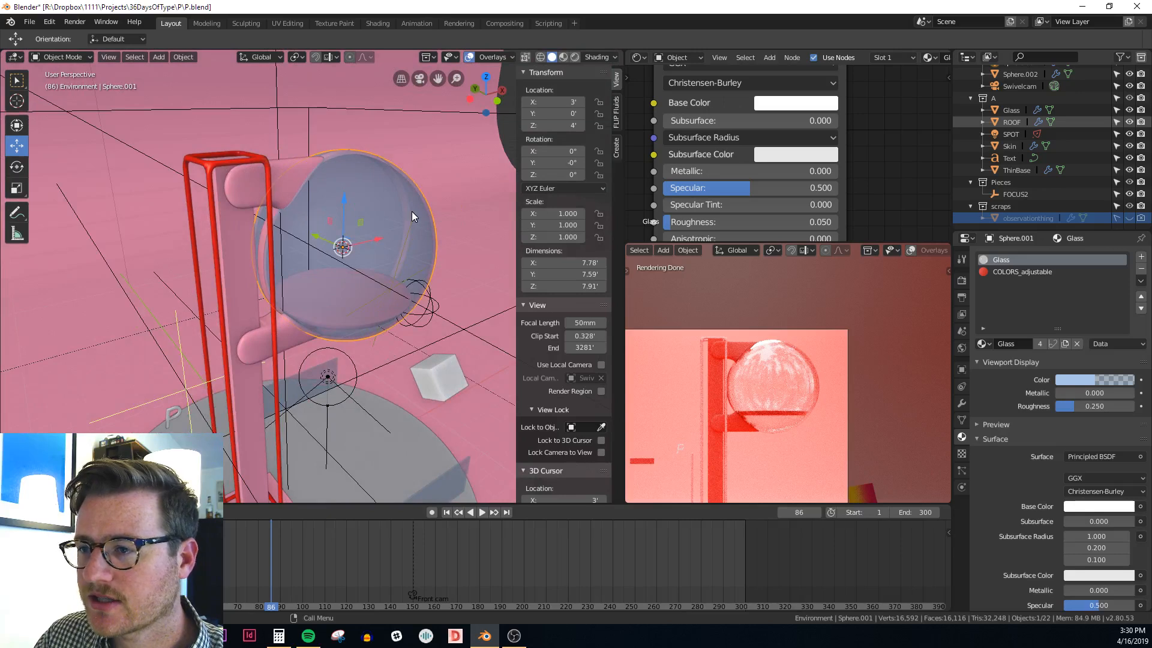
pyautogui.press('KP_1')
pyautogui.hotkey('alt', 'z')
pyautogui.press('Tab')
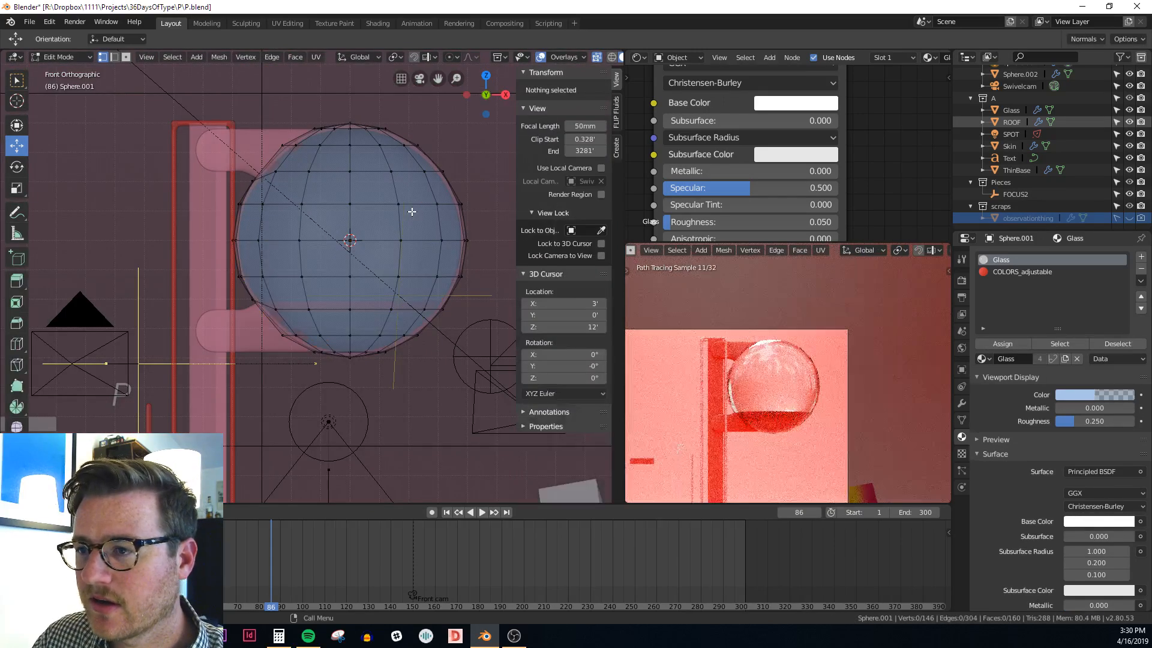
pyautogui.press('Tab')
# Delete the vertices of the thin ring around the glass sphere except the arc facing the brackets, and save the file
pyautogui.moveTo(394, 222); pyautogui.dragTo(322, 272, button='middle')
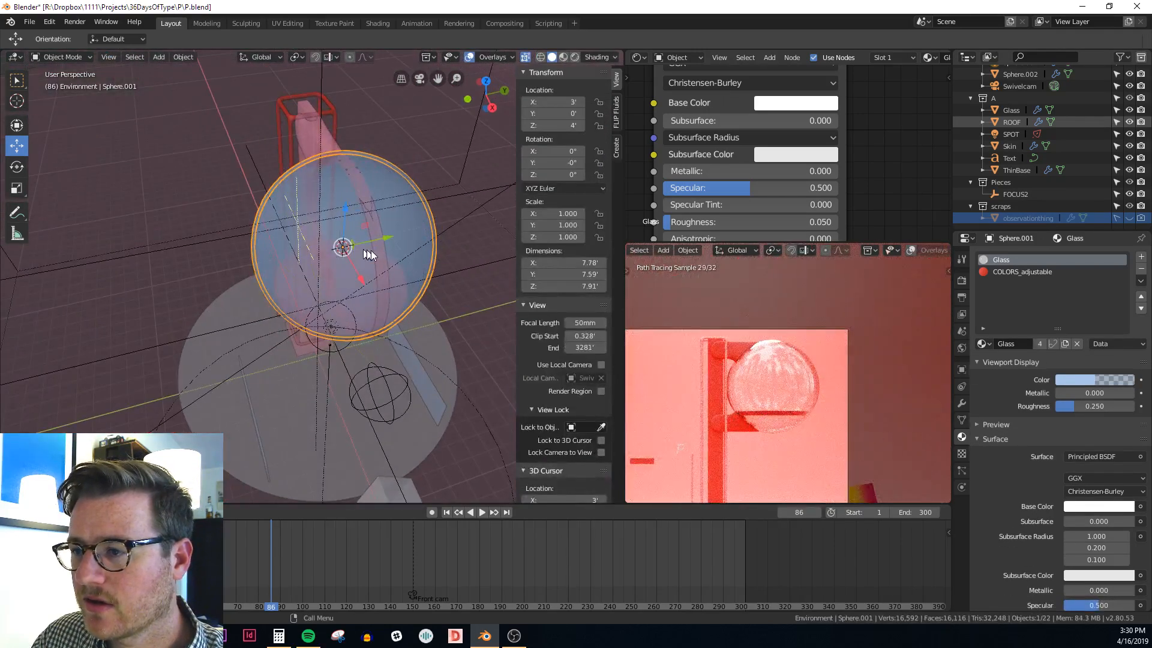
pyautogui.click(386, 308)
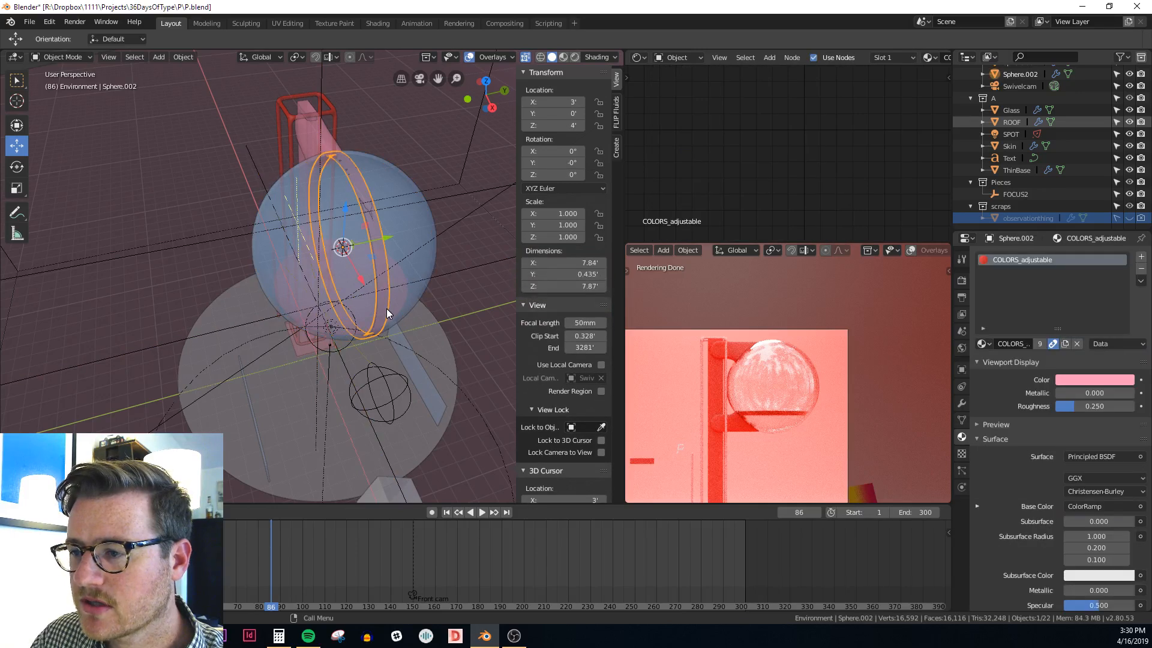
pyautogui.press('KP_1')
pyautogui.press('Tab')
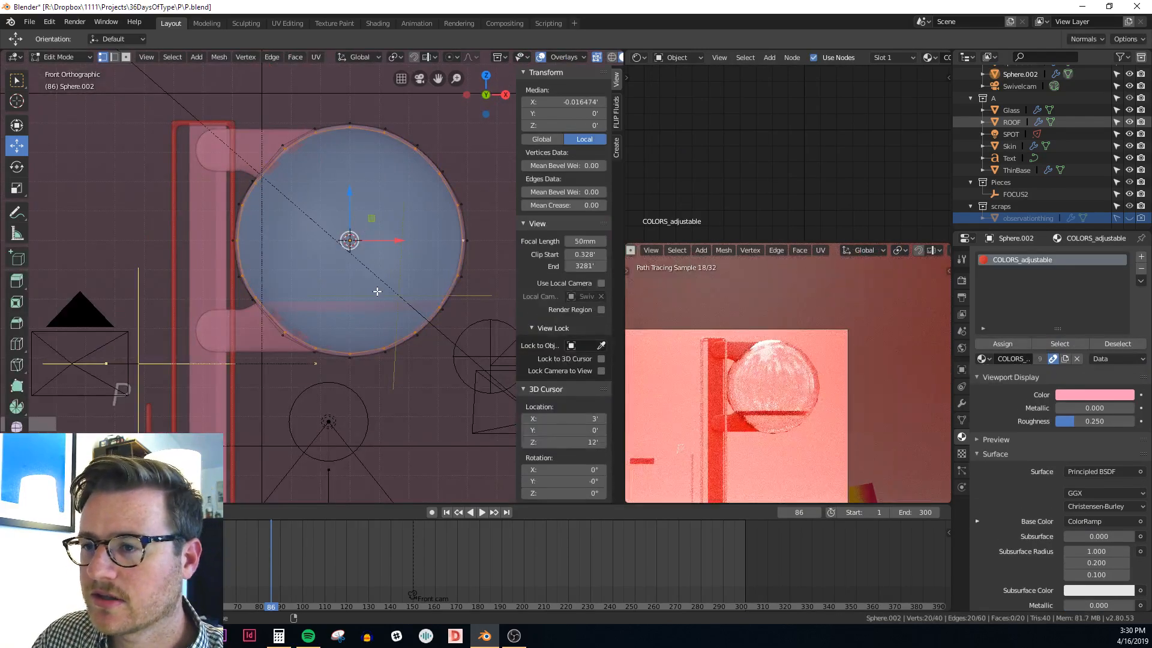
pyautogui.press('c')
pyautogui.moveTo(337, 117)
pyautogui.mouseDown()
pyautogui.moveTo(412, 183)
pyautogui.moveTo(418, 354)
pyautogui.moveTo(347, 368)
pyautogui.mouseUp()
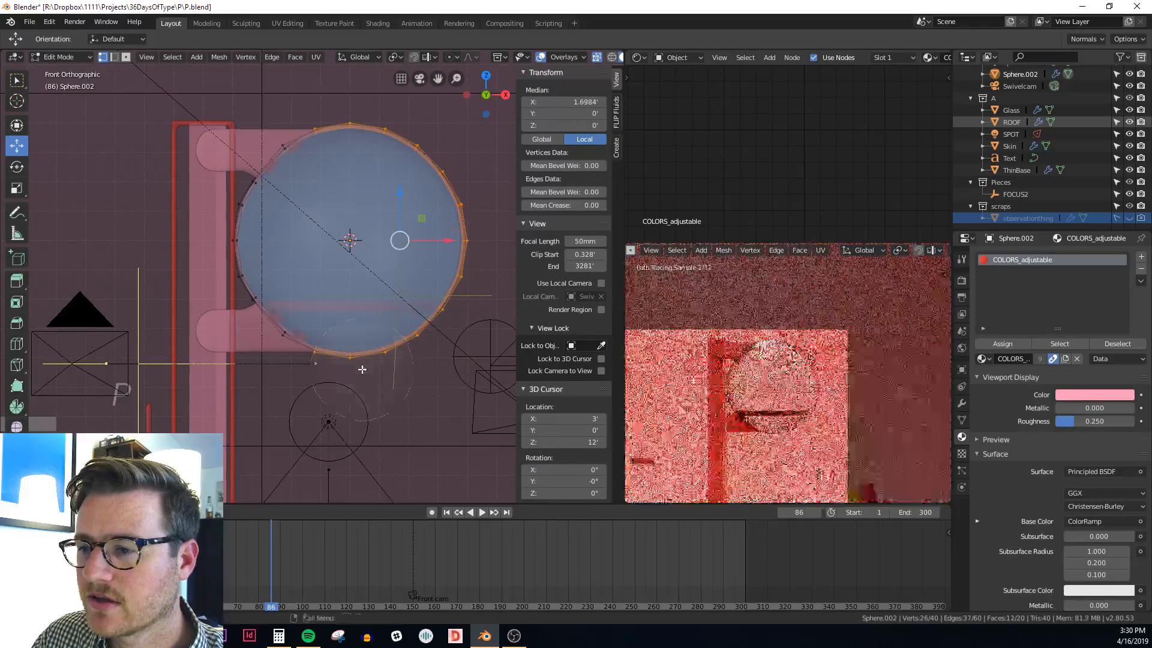
pyautogui.press('x')
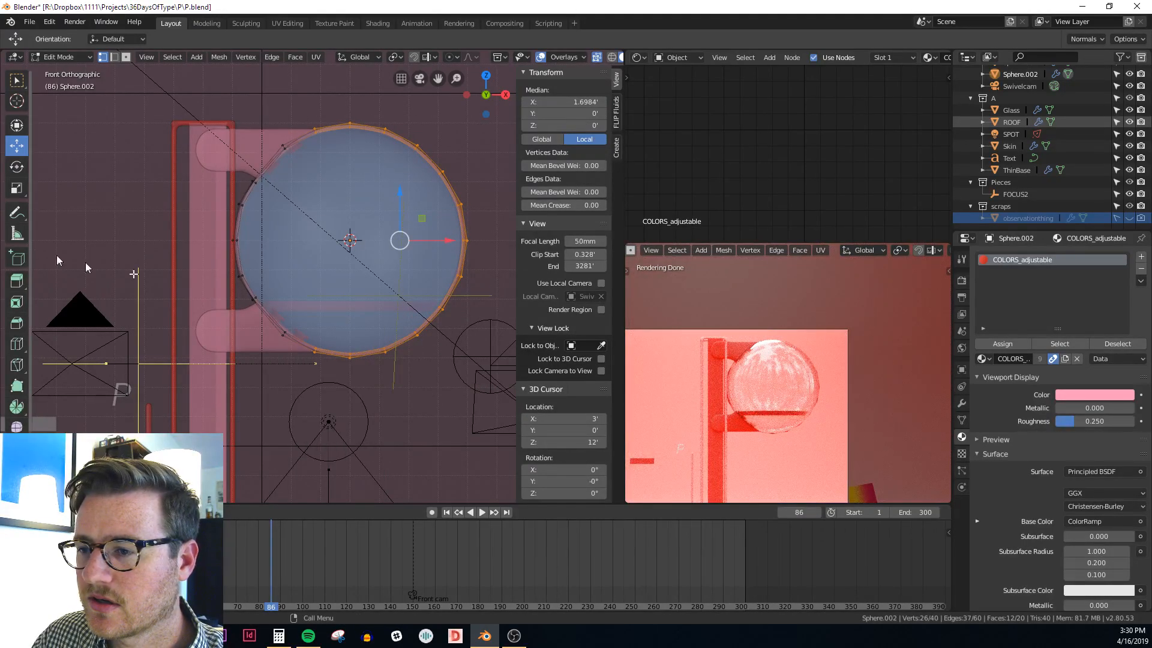
pyautogui.press('x')
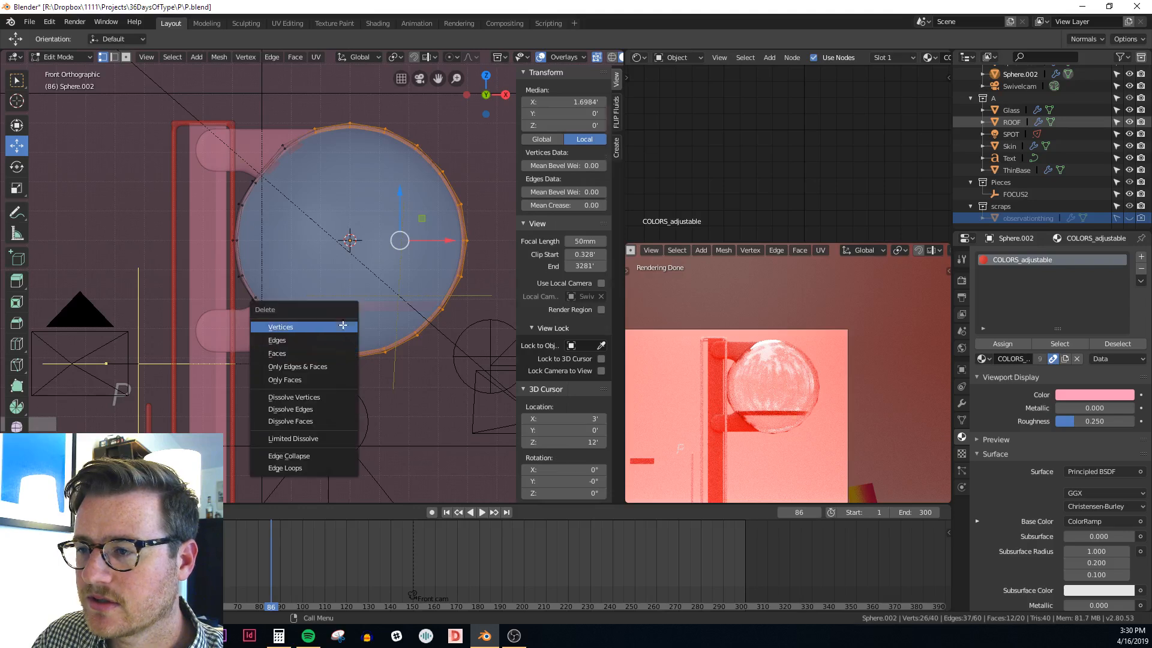
pyautogui.click(344, 326)
pyautogui.press('Tab')
pyautogui.moveTo(347, 280); pyautogui.dragTo(419, 195, button='middle')
pyautogui.hotkey('ctrl', 's')
# Select the glass sphere and snap the 3D cursor to it in the front view
pyautogui.click(375, 200)
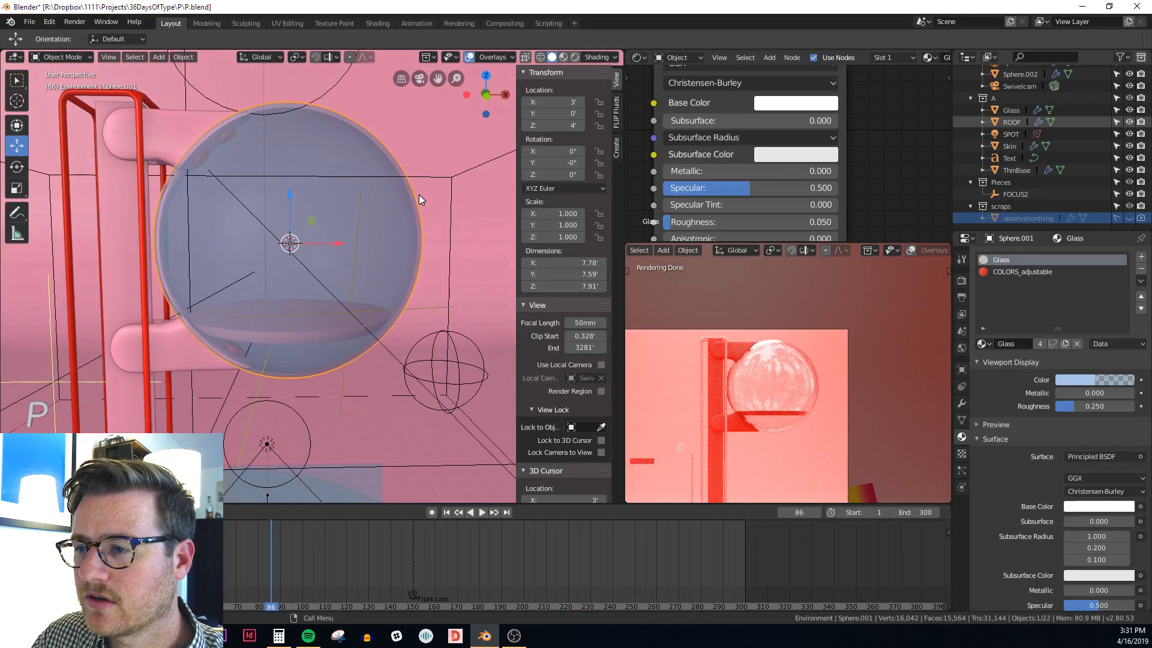
pyautogui.press('KP_1')
pyautogui.scroll(-3, 403, 193)
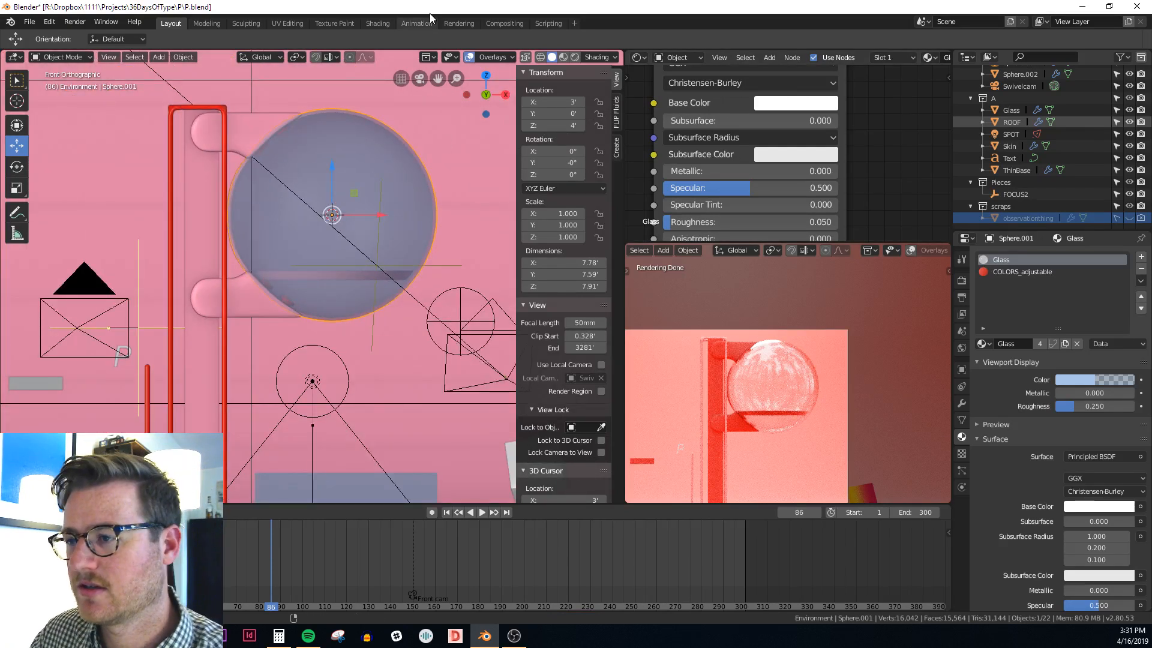
pyautogui.hotkey('shift', 's')
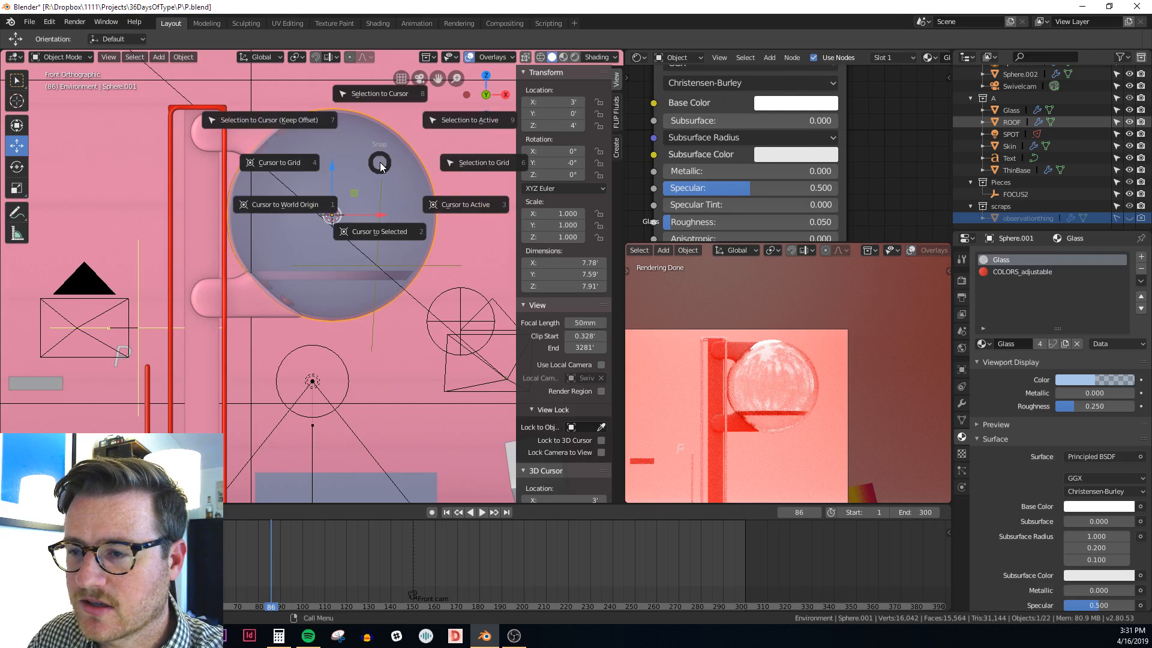
pyautogui.click(369, 234)
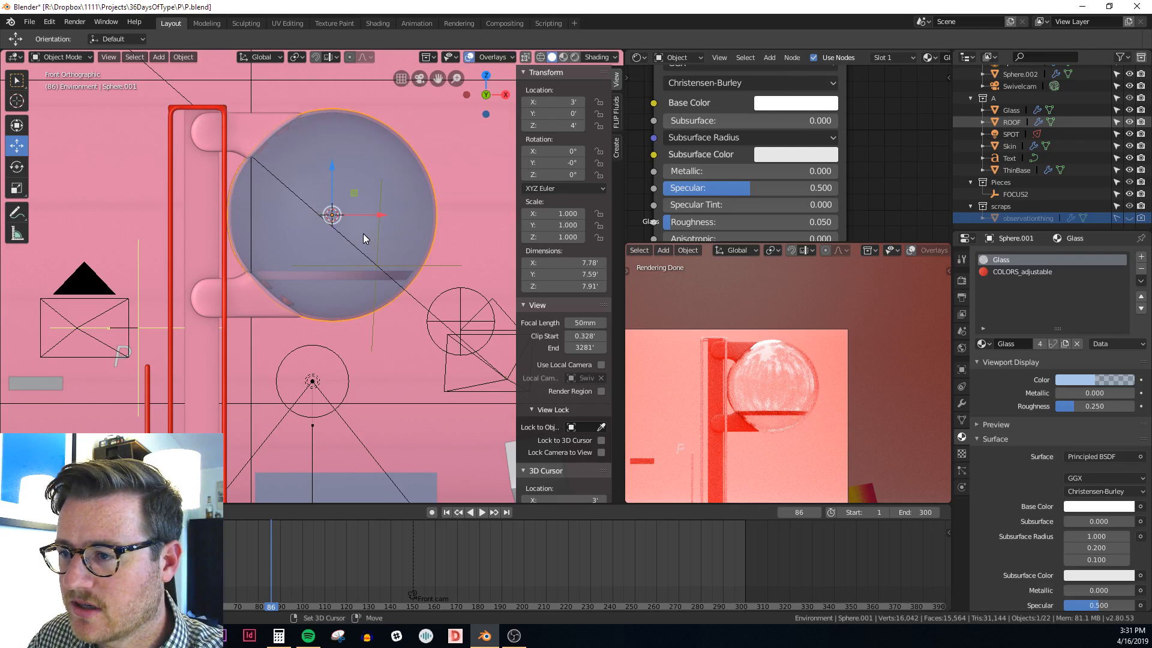
pyautogui.keyDown('shift'); pyautogui.moveTo(385, 224); pyautogui.dragTo(351, 247, button='middle'); pyautogui.keyUp('shift')
pyautogui.hotkey('shift', 'a')
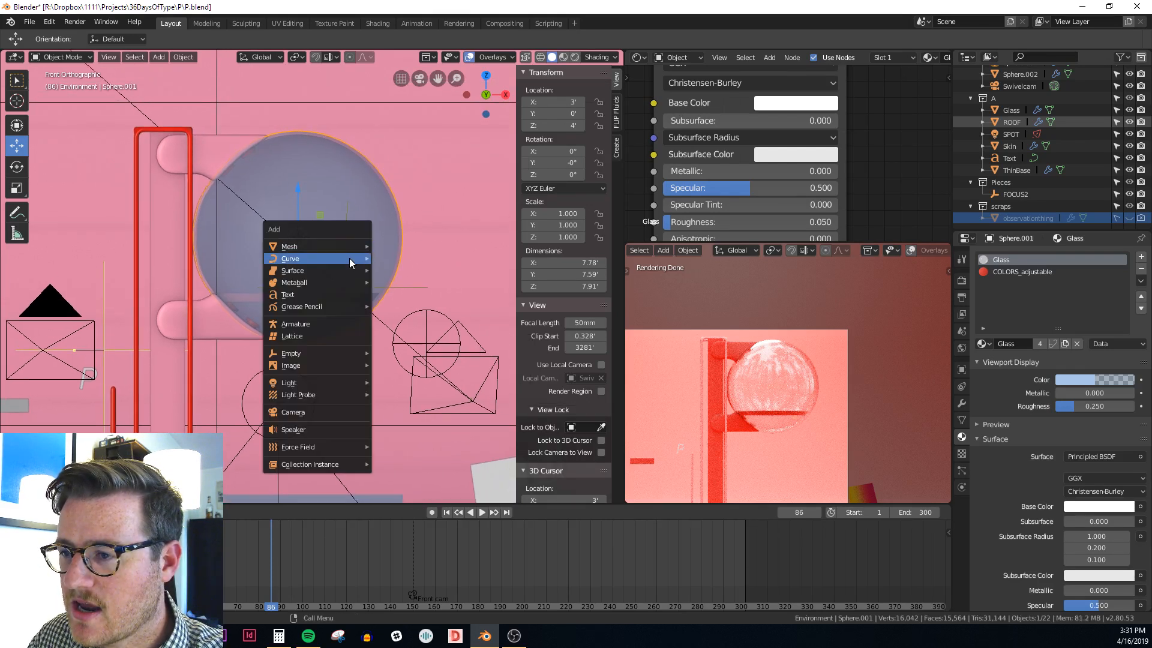
pyautogui.moveTo(331, 282)
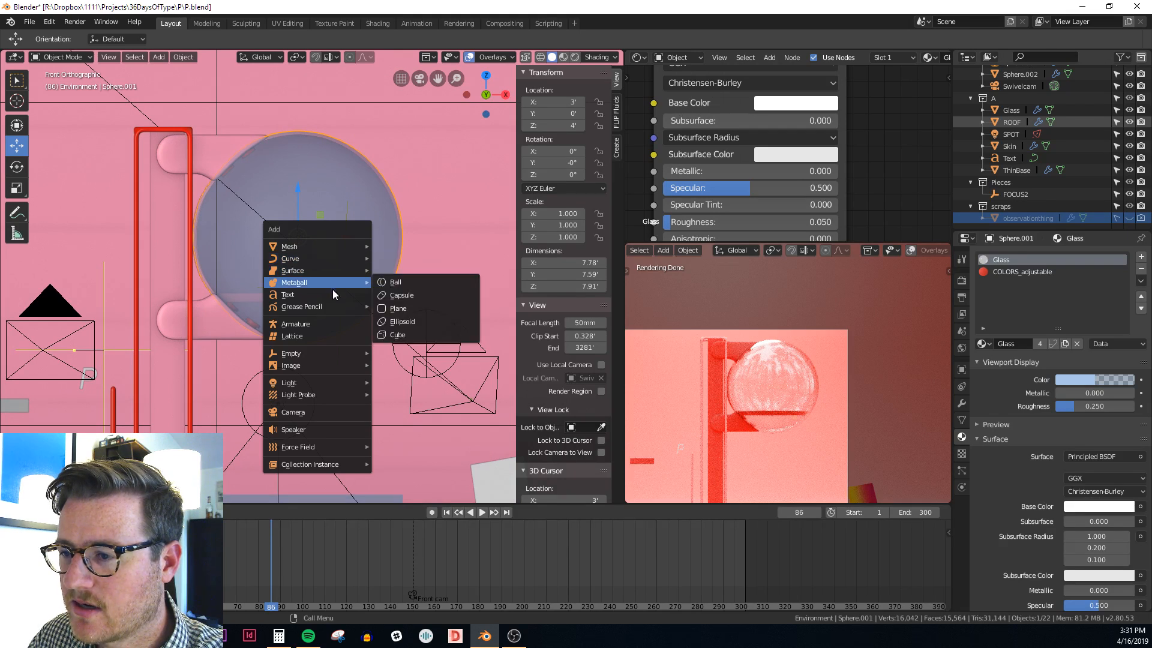
pyautogui.moveTo(323, 256)
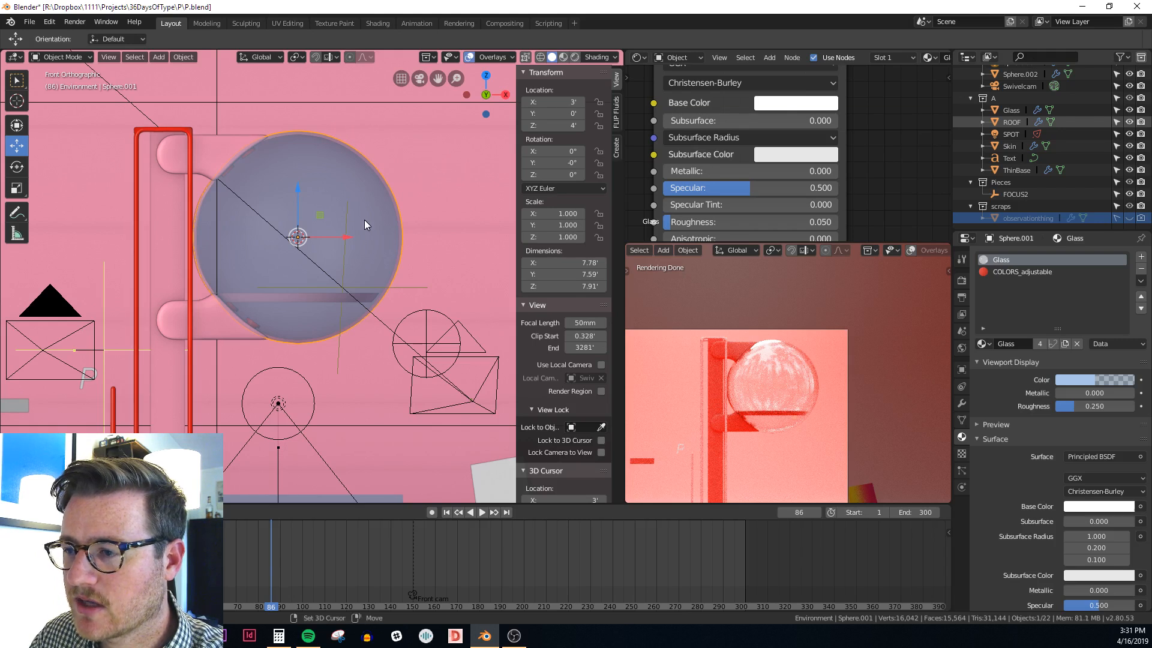
# Add a Displace modifier to the glass sphere after its Solidify modifier, and save the file
pyautogui.moveTo(408, 219); pyautogui.dragTo(370, 224, button='middle')
pyautogui.scroll(3, 282, 207)
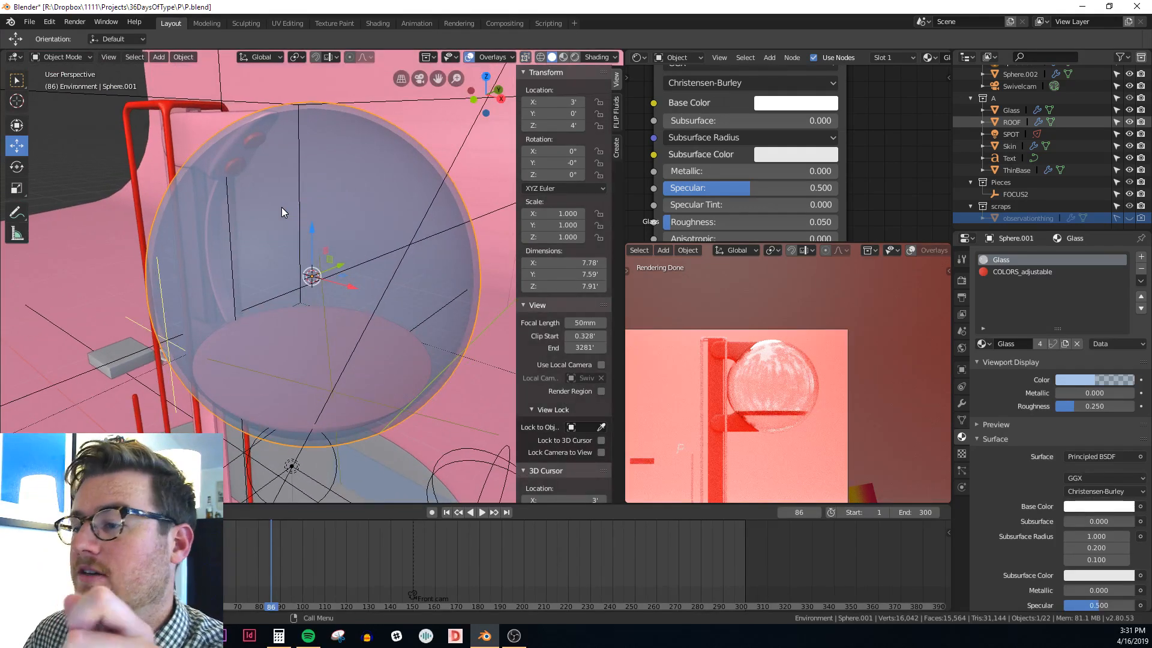
pyautogui.click(963, 406)
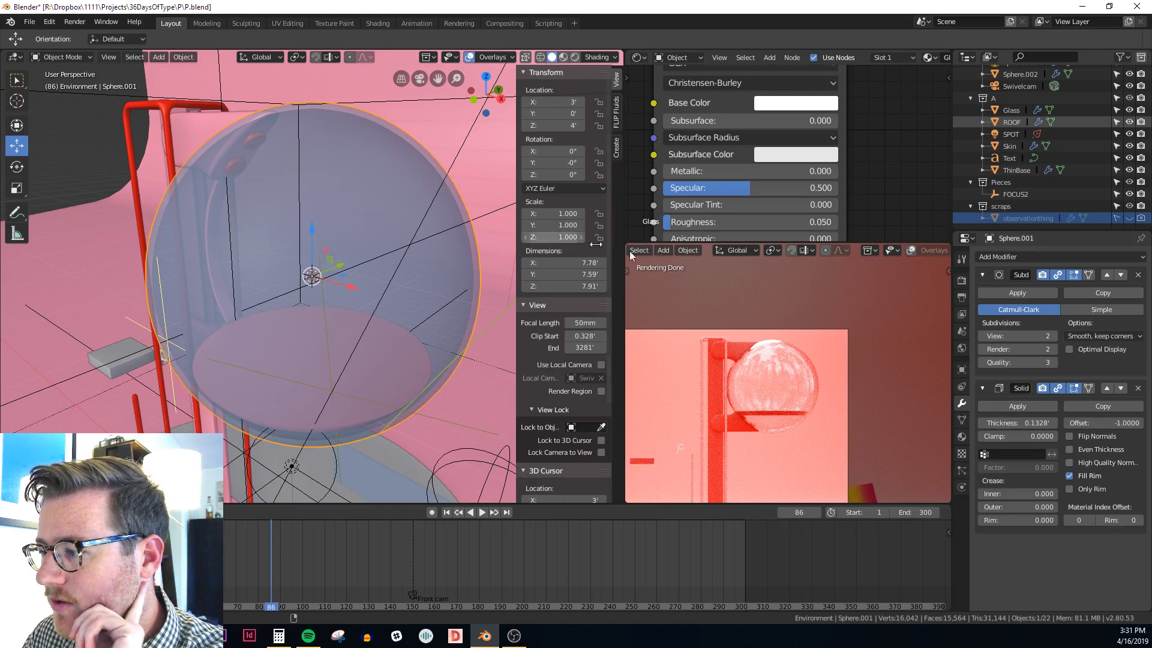
pyautogui.moveTo(377, 207)
pyautogui.mouseDown(button='middle')
pyautogui.moveTo(393, 206)
pyautogui.moveTo(369, 226)
pyautogui.mouseUp(button='middle')
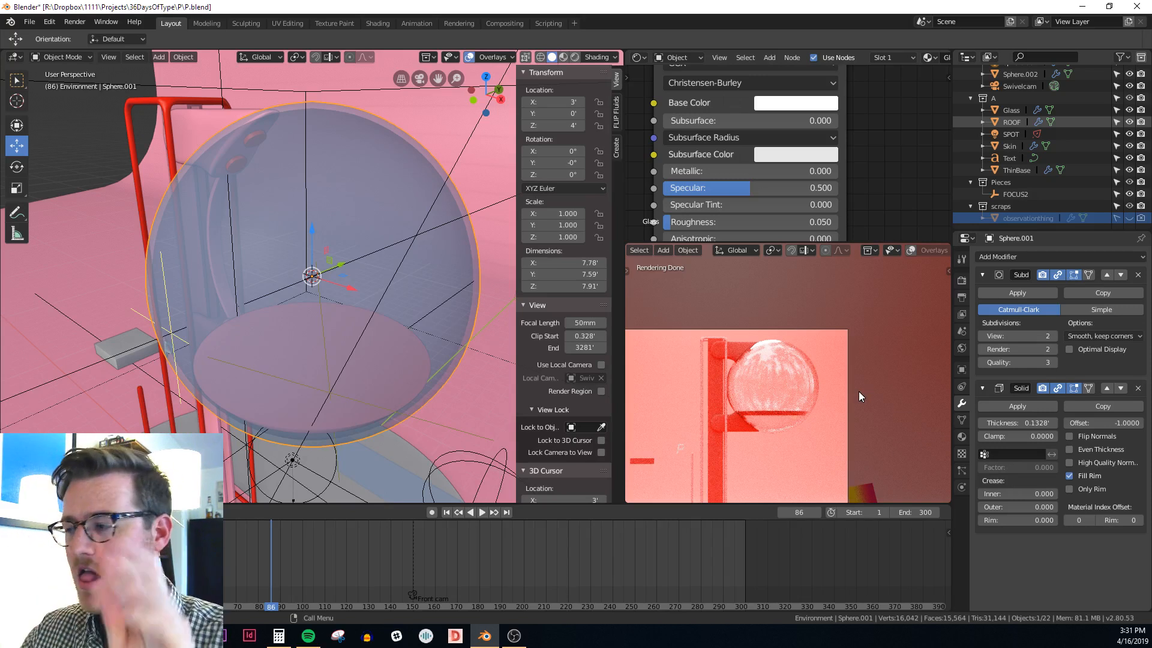
pyautogui.click(1020, 257)
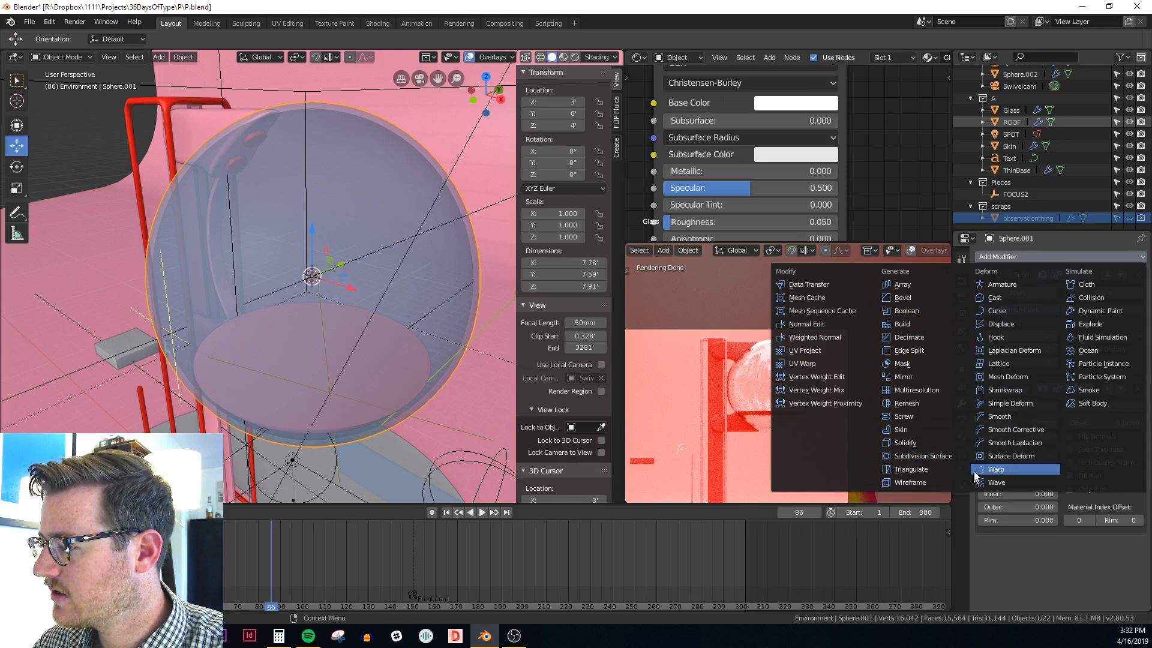
pyautogui.click(998, 327)
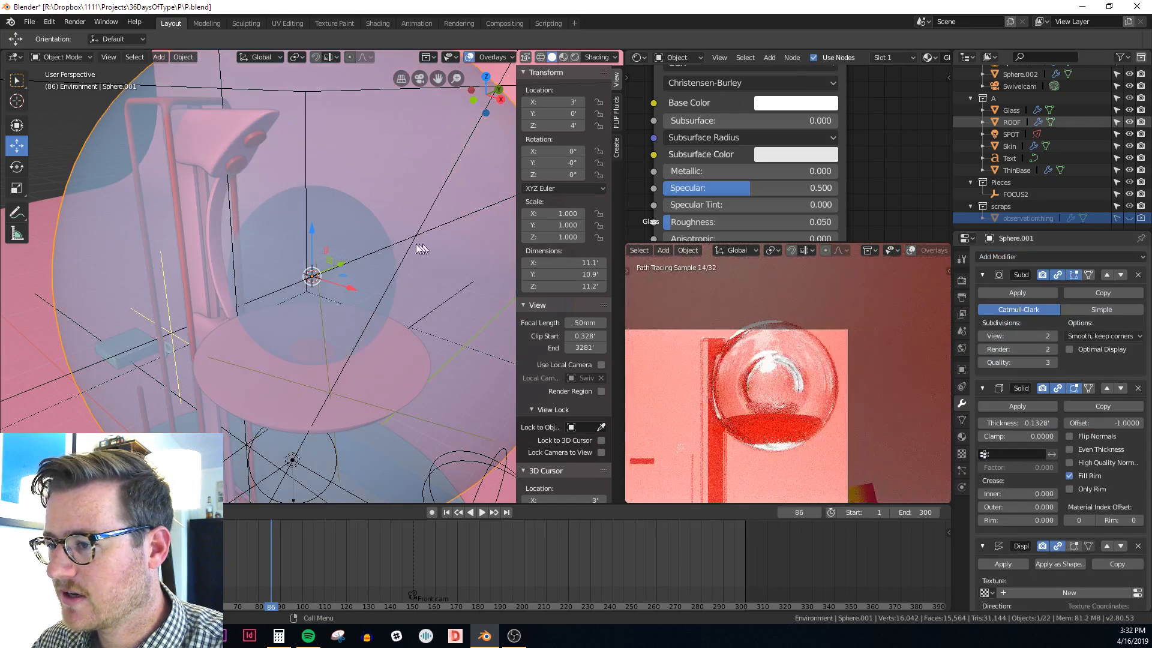
pyautogui.hotkey('ctrl', 's')
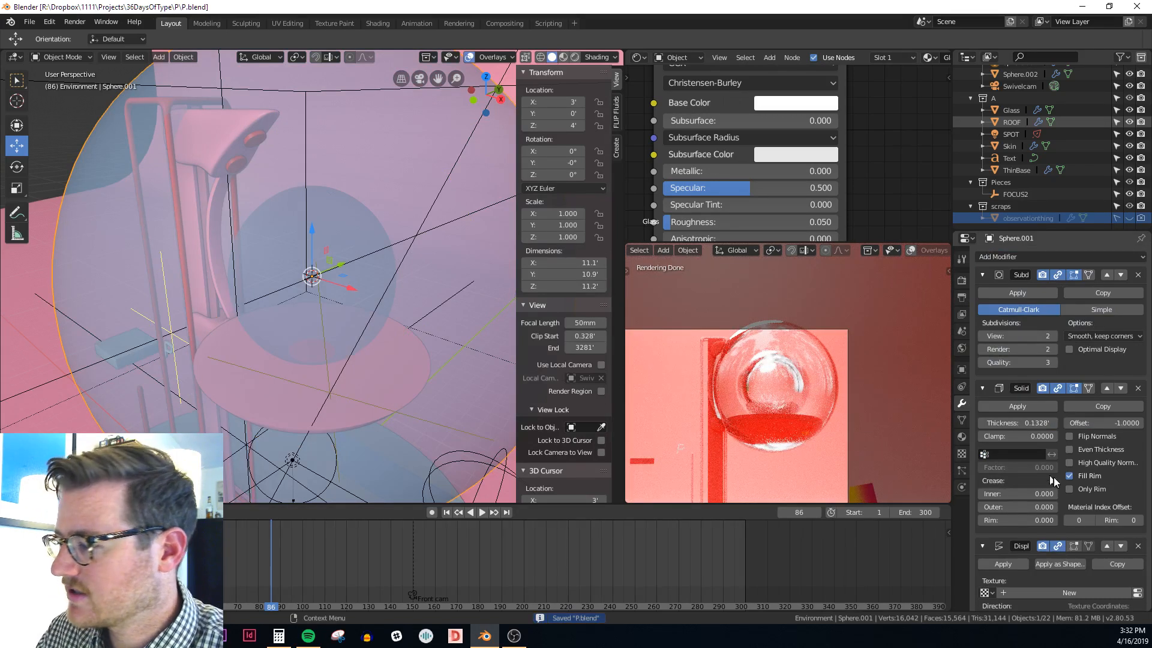
# Create a new texture for the sphere's Displace modifier and name it bloopy
pyautogui.scroll(-3, 1071, 520)
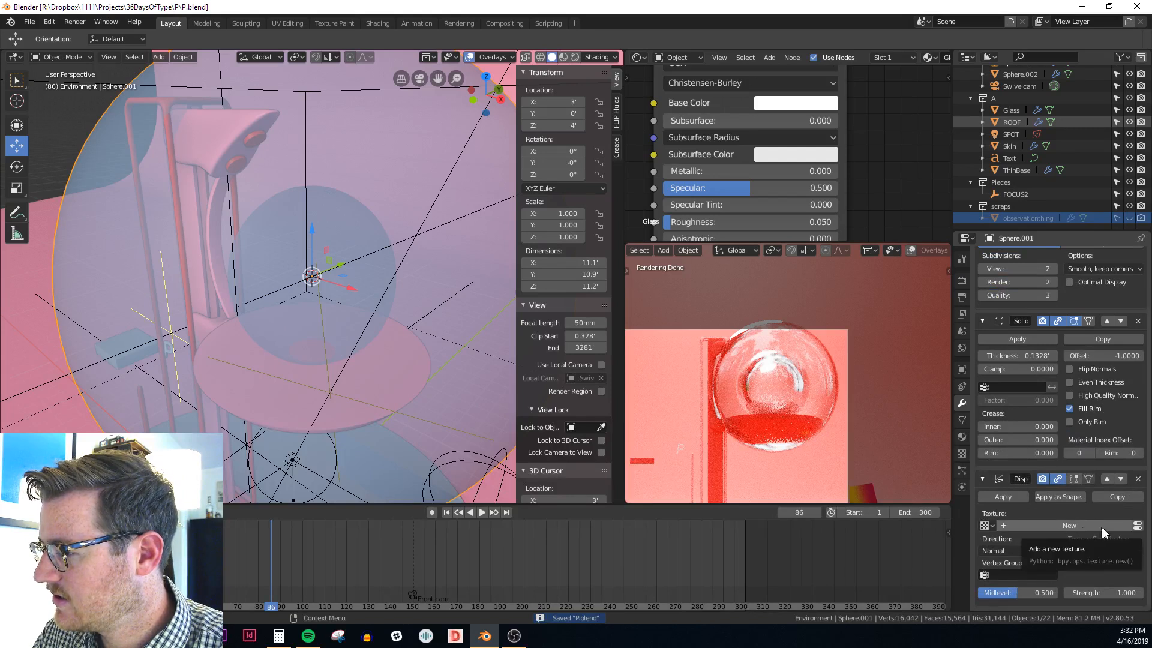
pyautogui.click(1087, 526)
pyautogui.doubleClick(1078, 527)
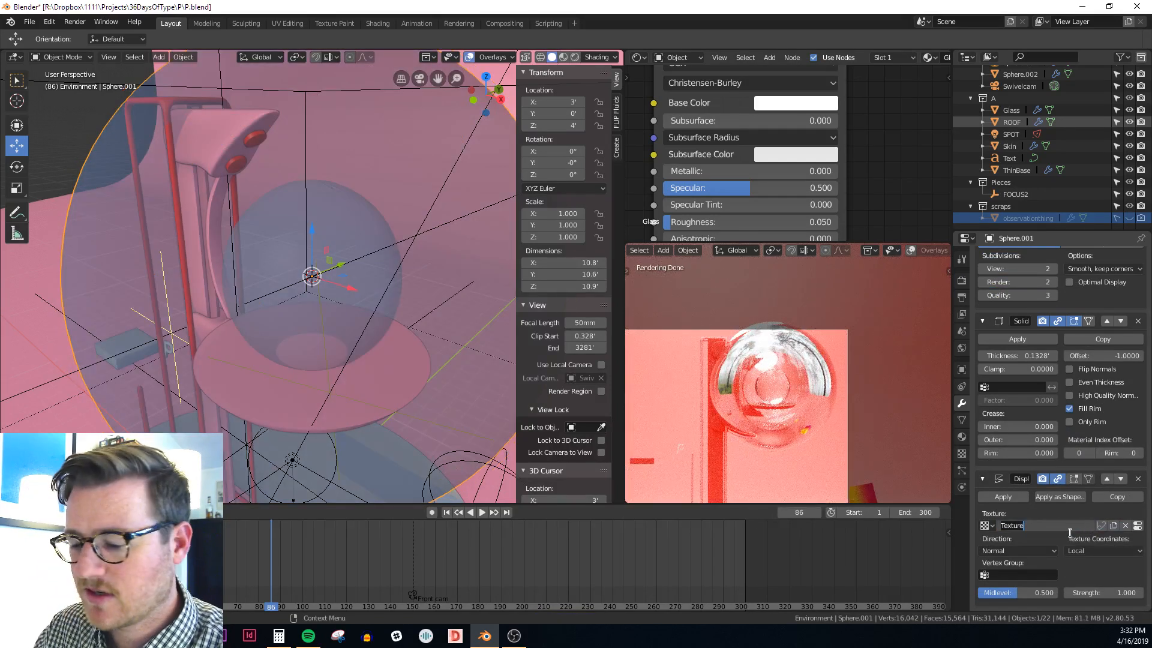
pyautogui.write('bloopy')
pyautogui.press('Return')
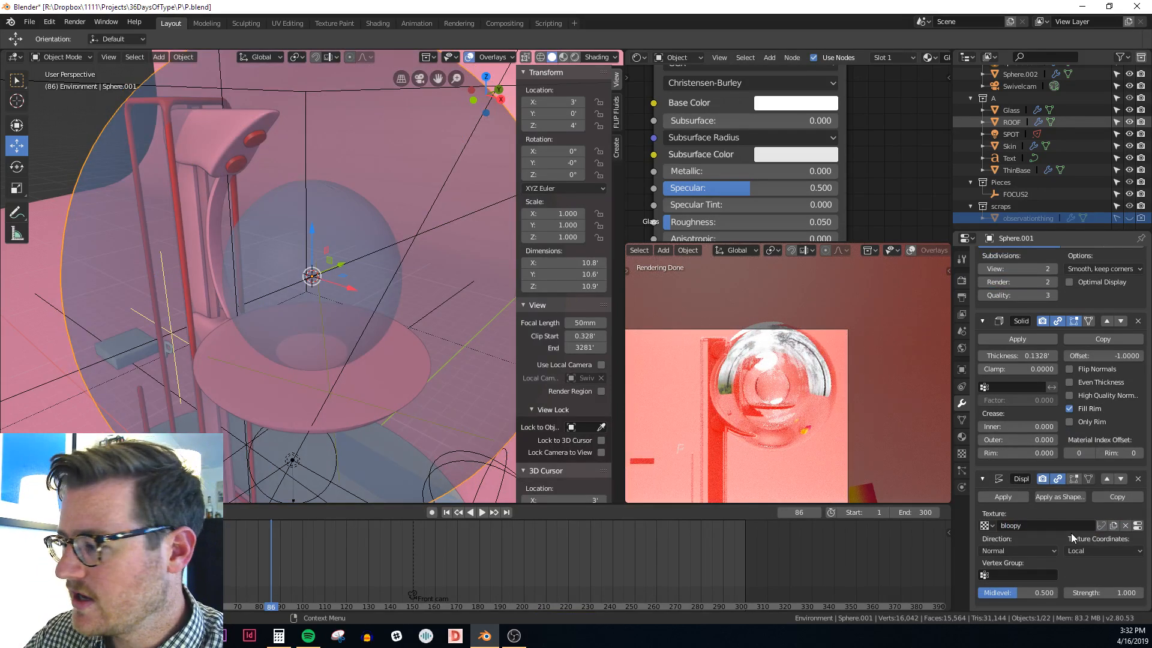
# Set the bloopy texture's type to Clouds and its size to 2
pyautogui.click(1137, 525)
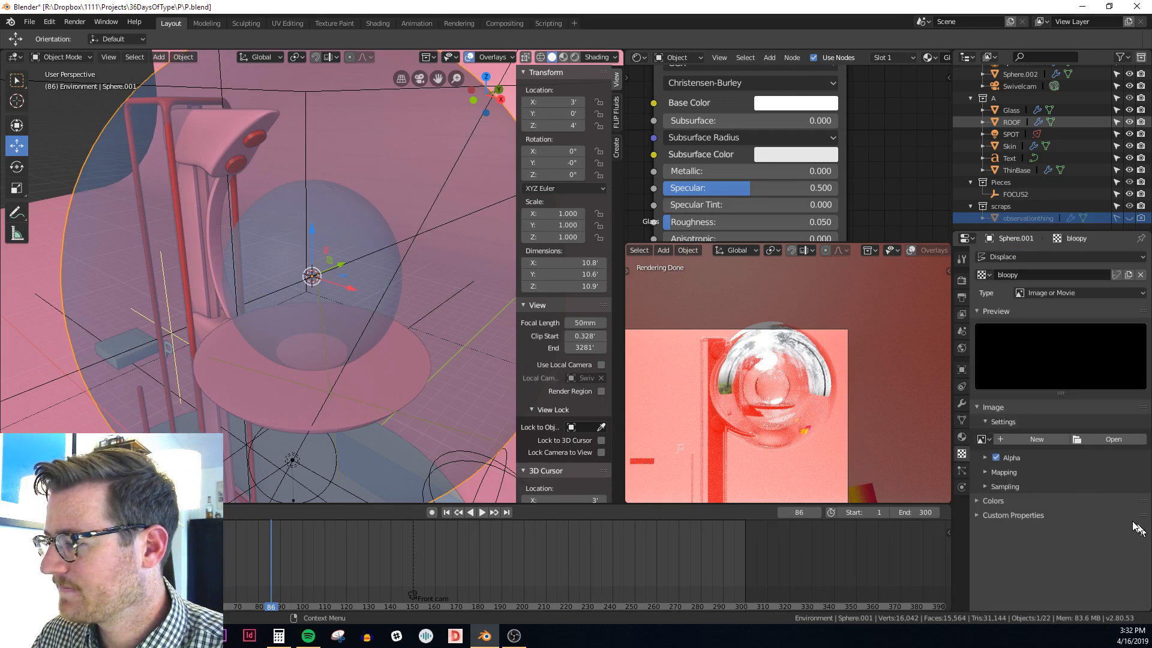
pyautogui.click(1045, 292)
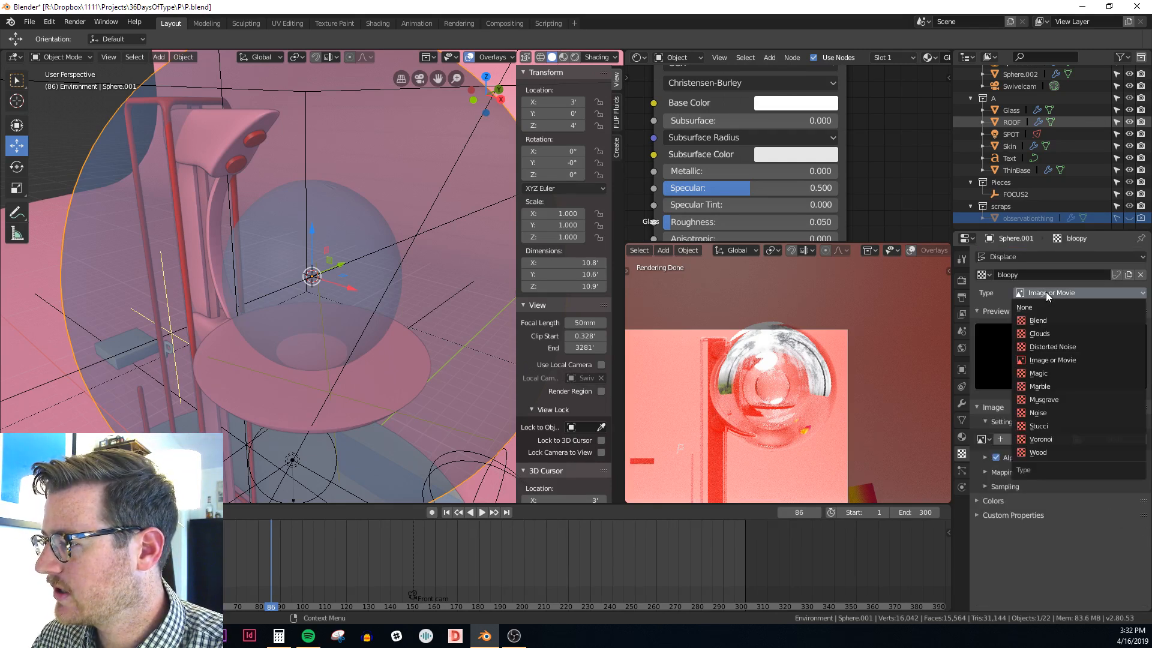
pyautogui.click(1036, 334)
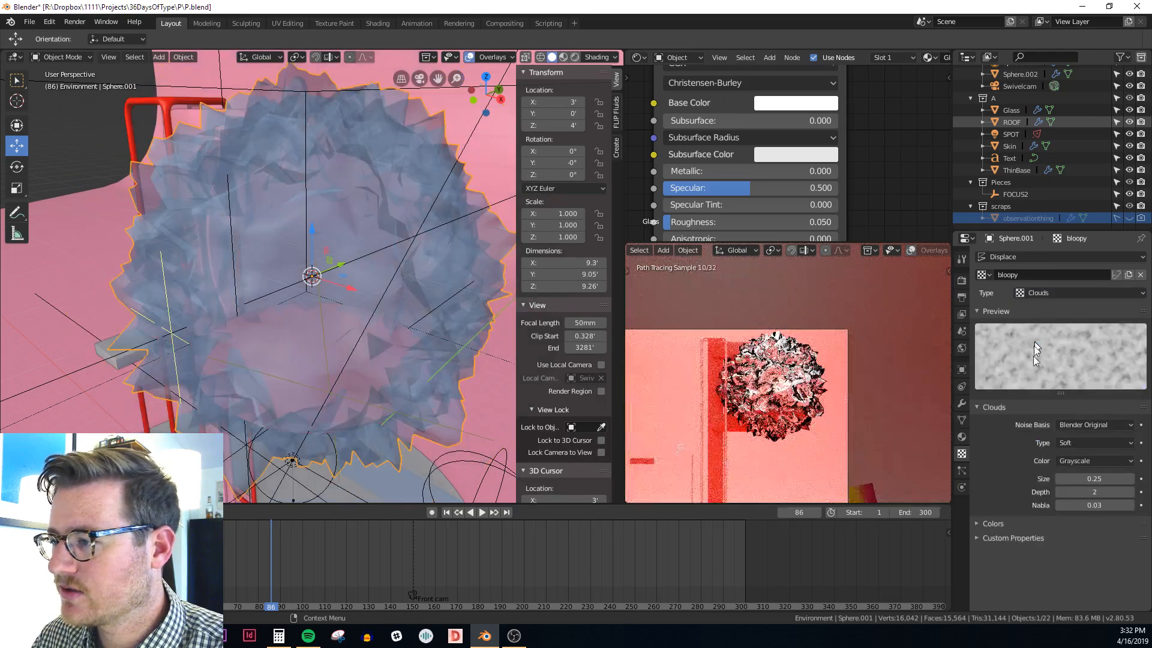
pyautogui.click(1095, 479)
pyautogui.write('2')
pyautogui.press('Return')
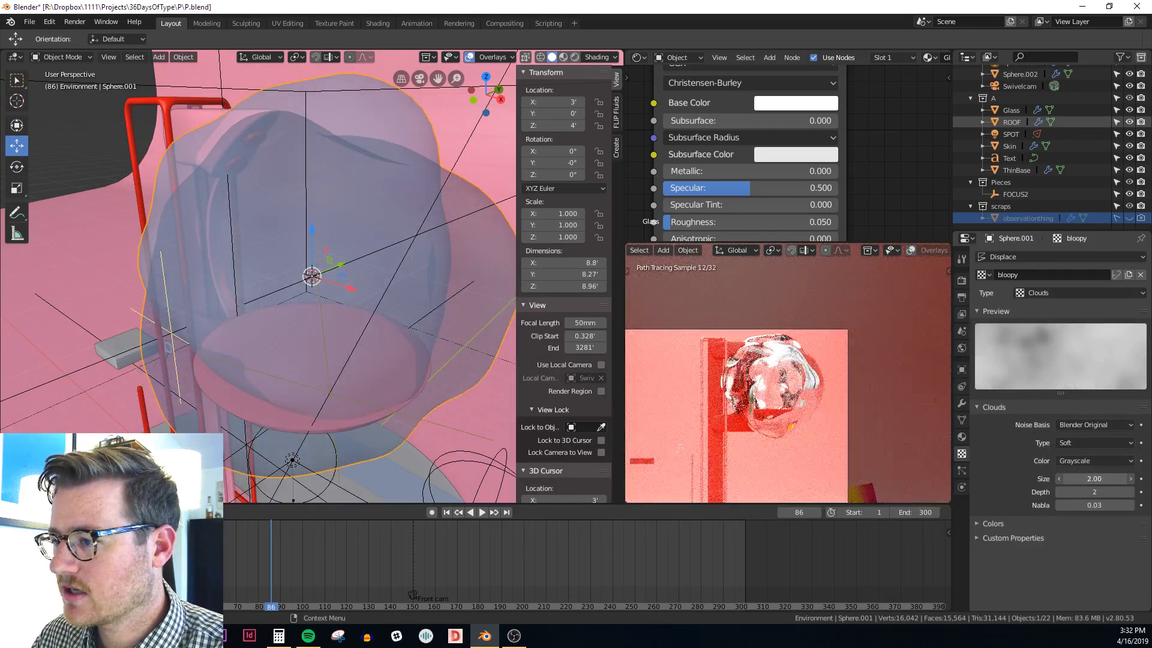
# Reduce the size of the bloopy Clouds texture to 1.22
pyautogui.moveTo(1095, 478); pyautogui.dragTo(948, 478)
pyautogui.moveTo(1095, 479); pyautogui.dragTo(1118, 478)
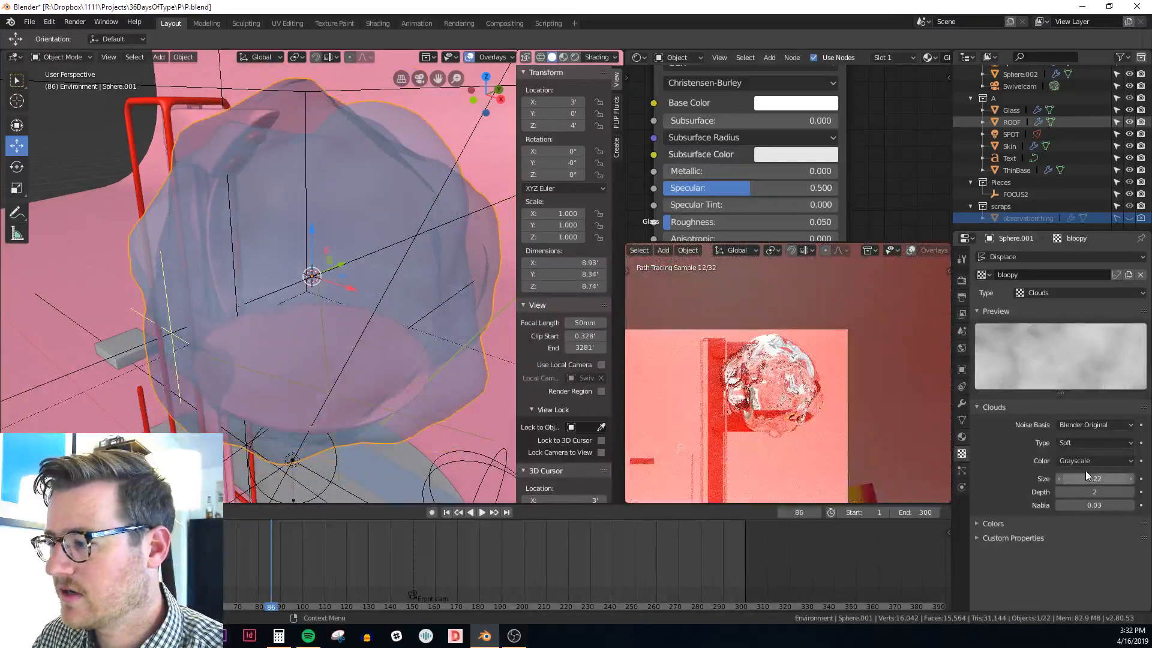
pyautogui.moveTo(444, 180); pyautogui.dragTo(412, 215, button='middle')
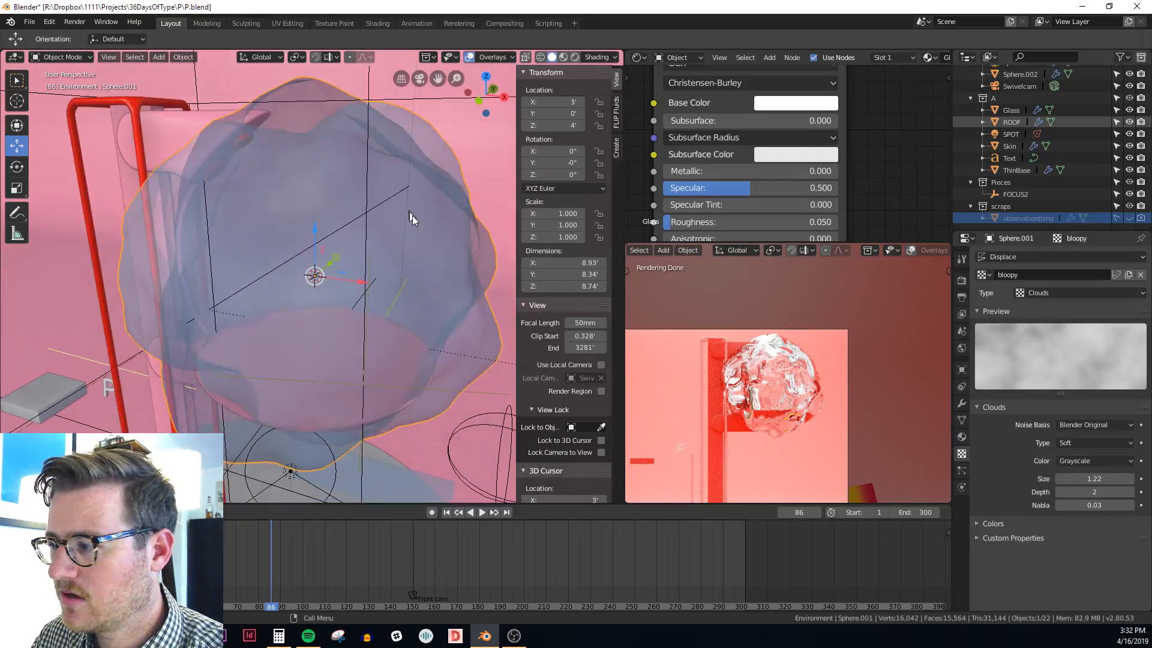
# Move the sphere's Displace modifier above Solidify, and set the Subdivision modifier's view and render levels to 3
pyautogui.click(962, 403)
pyautogui.scroll(3, 1056, 483)
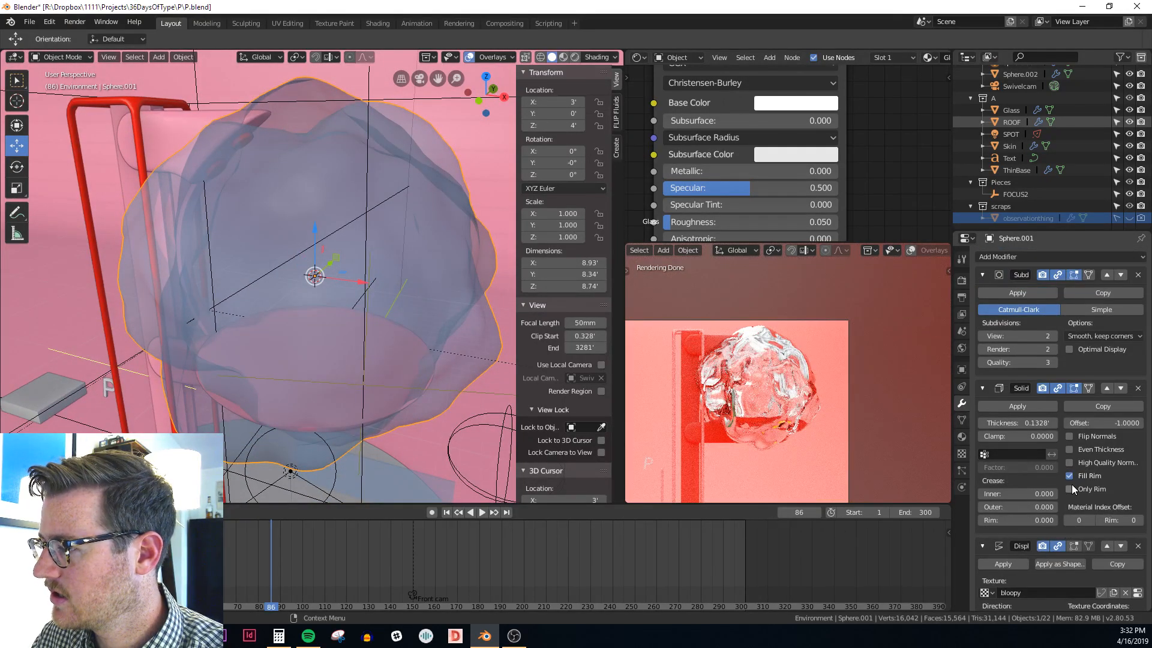
pyautogui.click(1108, 519)
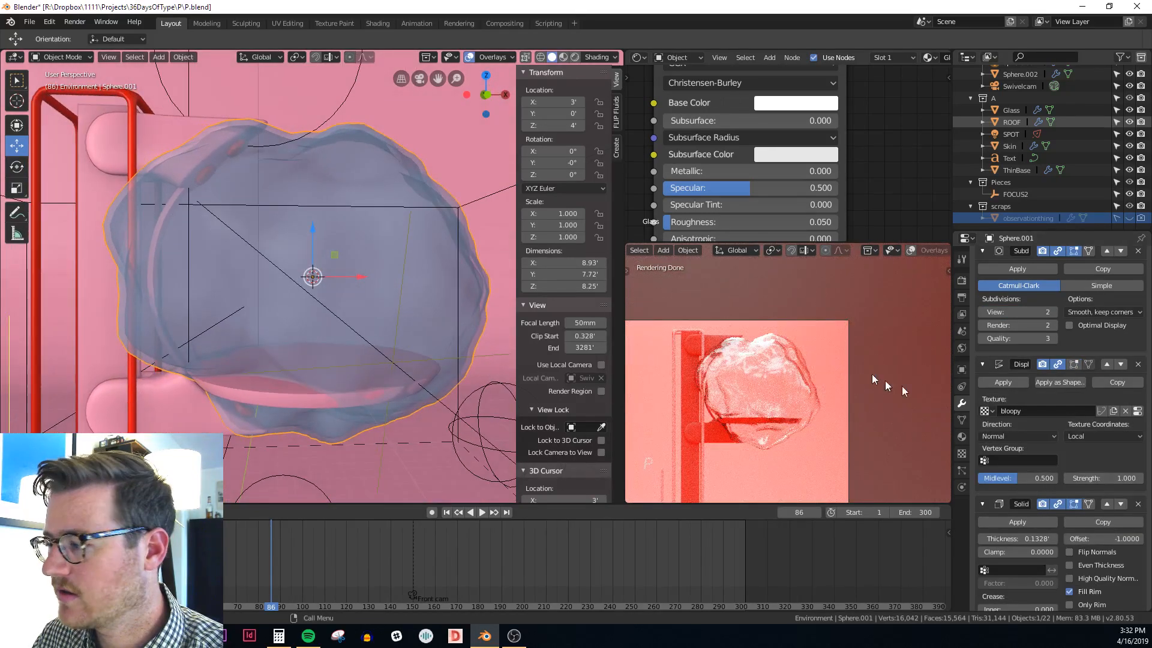
pyautogui.click(1054, 312)
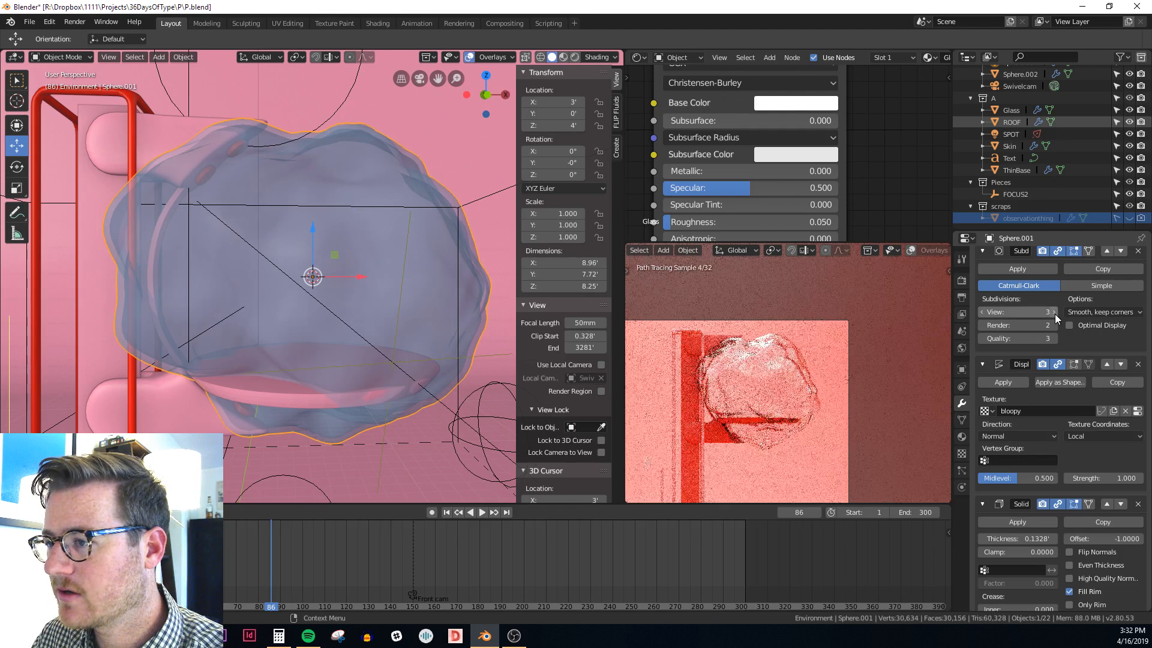
pyautogui.click(1055, 325)
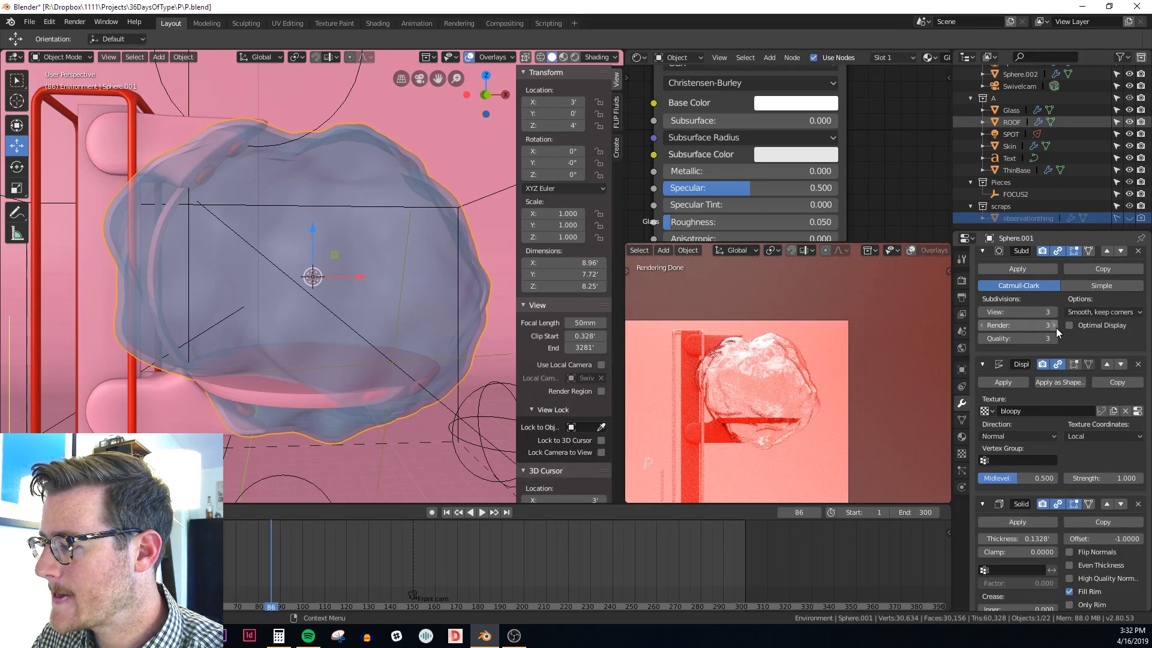
# Set the depth of the bloopy Clouds texture to 0
pyautogui.scroll(-2, 1059, 543)
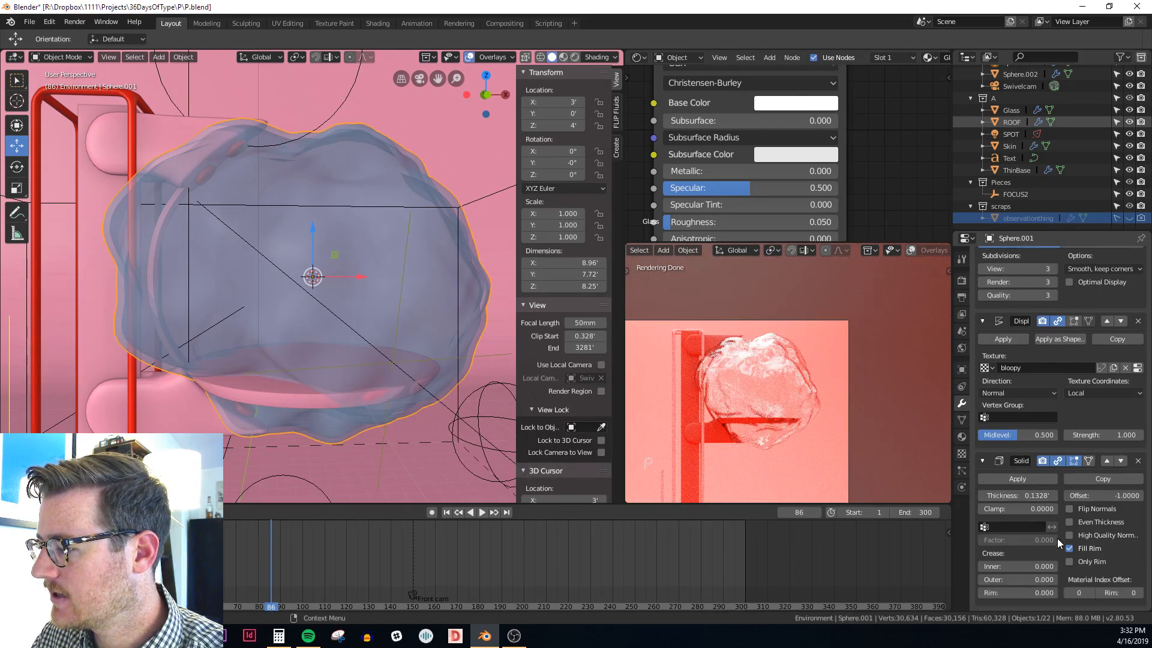
pyautogui.click(1137, 368)
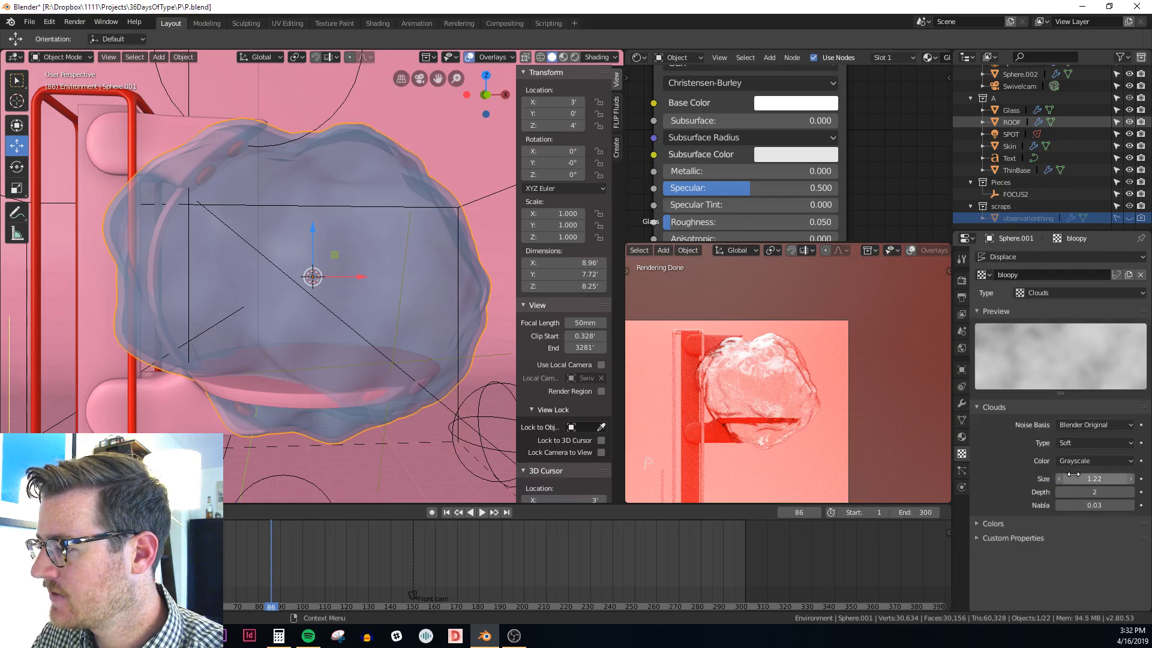
pyautogui.moveTo(1081, 492)
pyautogui.mouseDown()
pyautogui.moveTo(1066, 492)
pyautogui.moveTo(1128, 492)
pyautogui.moveTo(1062, 492)
pyautogui.mouseUp()
# Lower the strength of the sphere's Displace modifier to 0.090
pyautogui.click(961, 405)
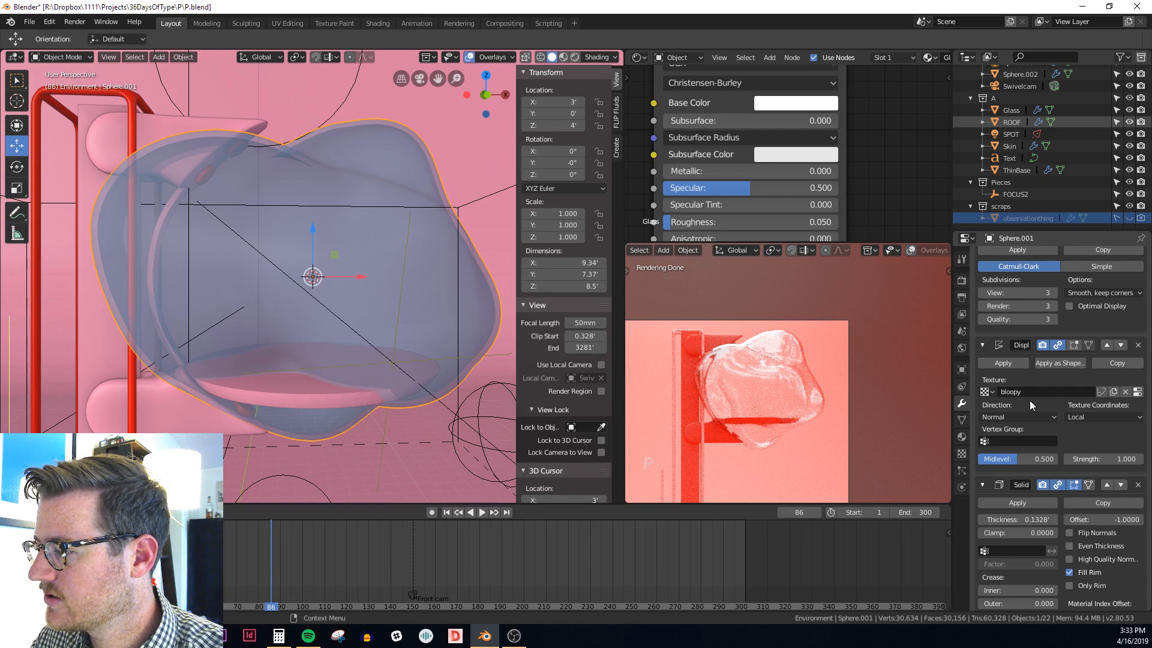
pyautogui.scroll(1, 1034, 405)
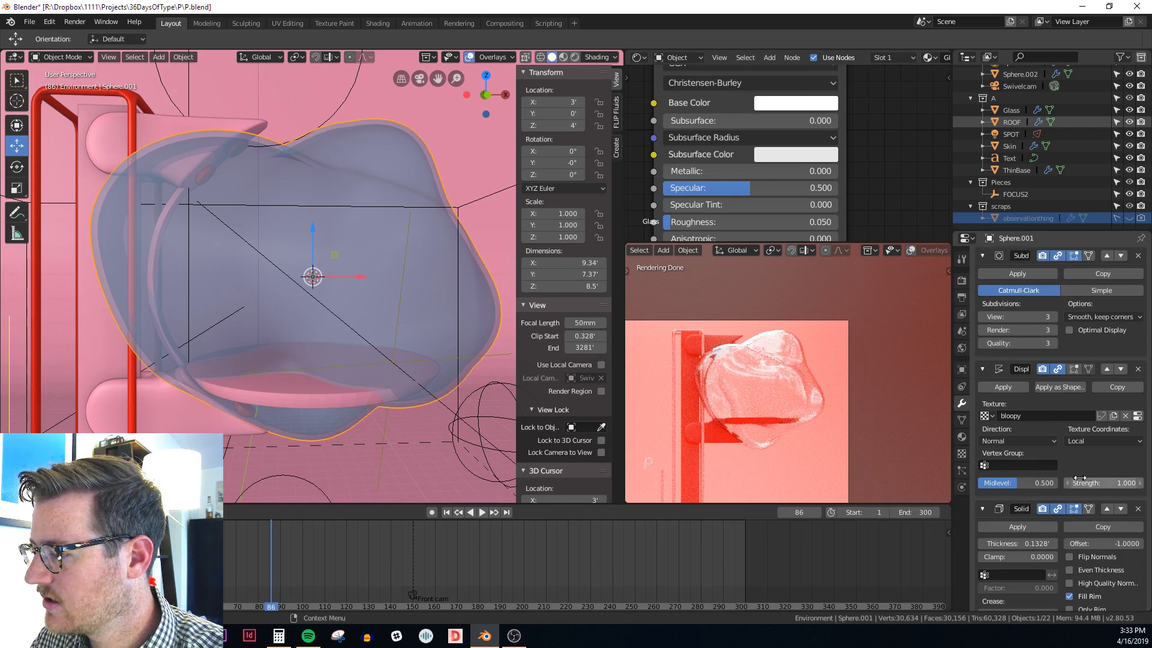
pyautogui.moveTo(1097, 483); pyautogui.dragTo(1036, 483)
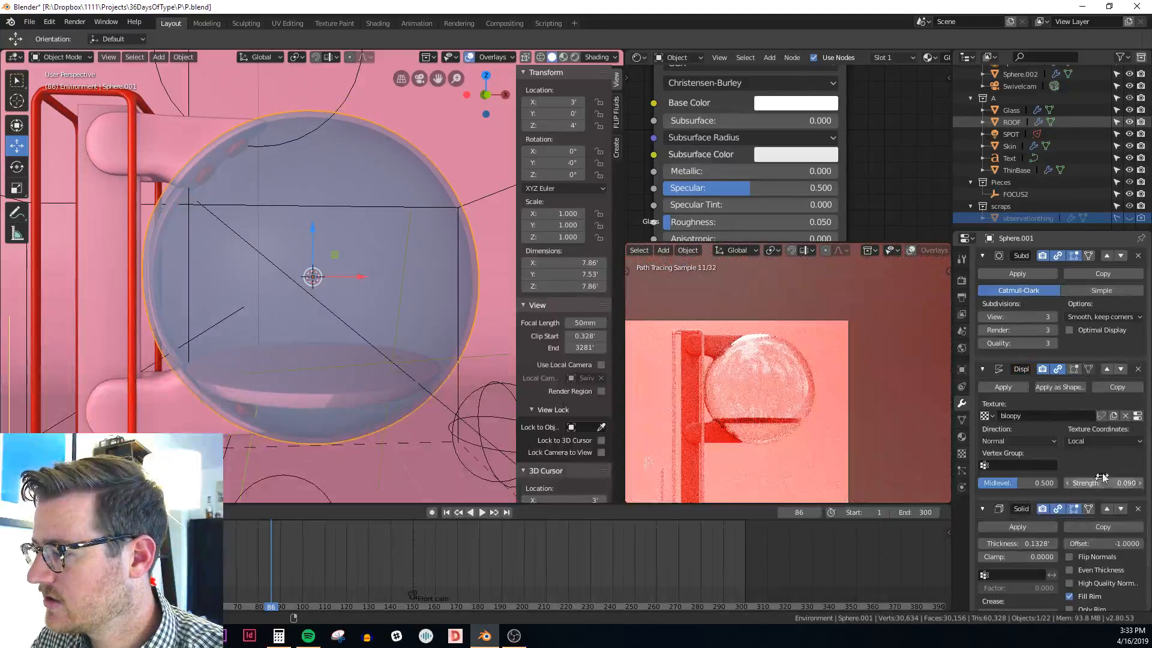
# Reduce the size of the bloopy Clouds texture to 0.15 for finer ripples
pyautogui.click(1138, 415)
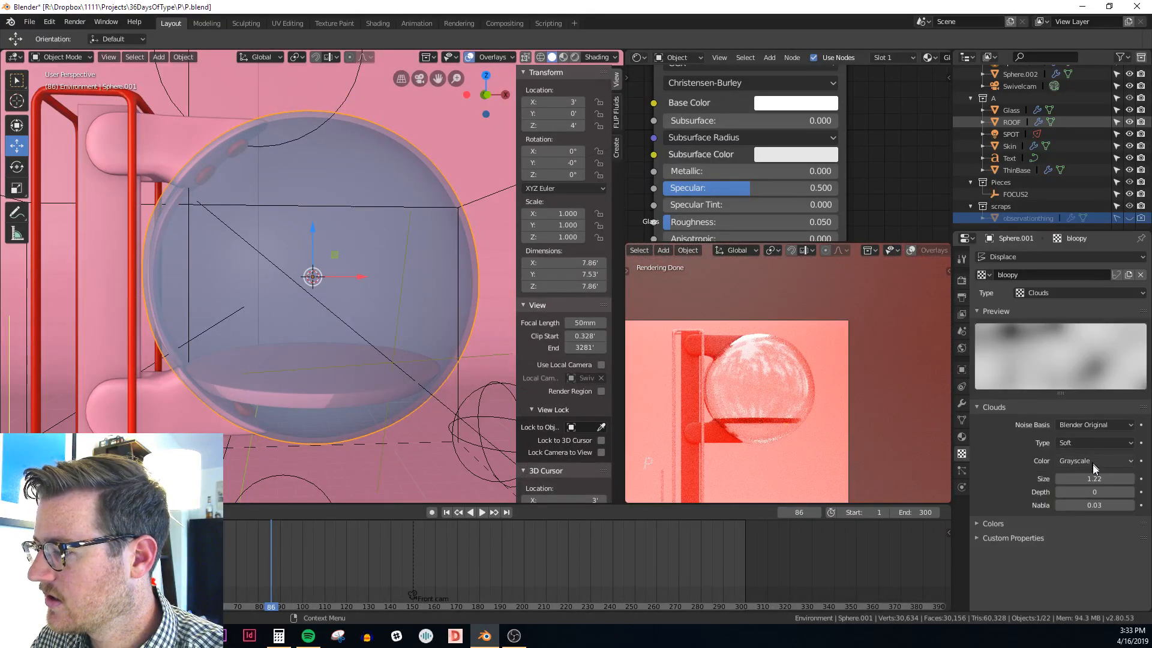
pyautogui.moveTo(1095, 478)
pyautogui.mouseDown()
pyautogui.moveTo(1074, 478)
pyautogui.moveTo(1085, 478)
pyautogui.mouseUp()
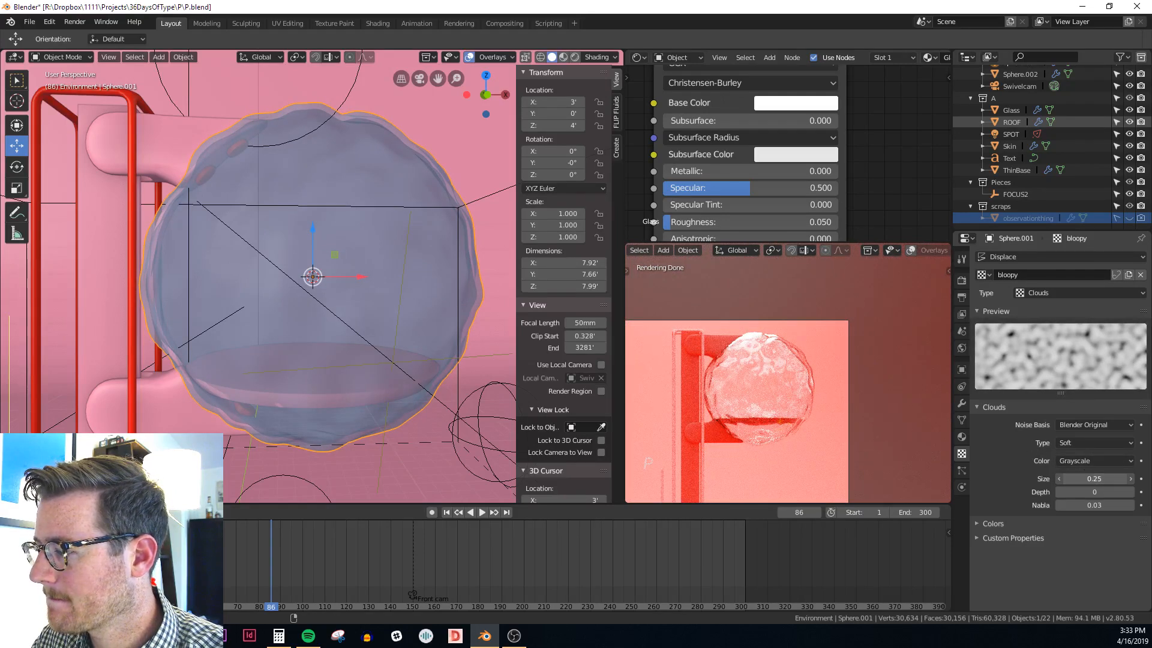
pyautogui.moveTo(1094, 479); pyautogui.dragTo(1093, 479)
pyautogui.moveTo(1095, 479)
pyautogui.mouseDown()
pyautogui.moveTo(1105, 479)
pyautogui.moveTo(1082, 479)
pyautogui.mouseUp()
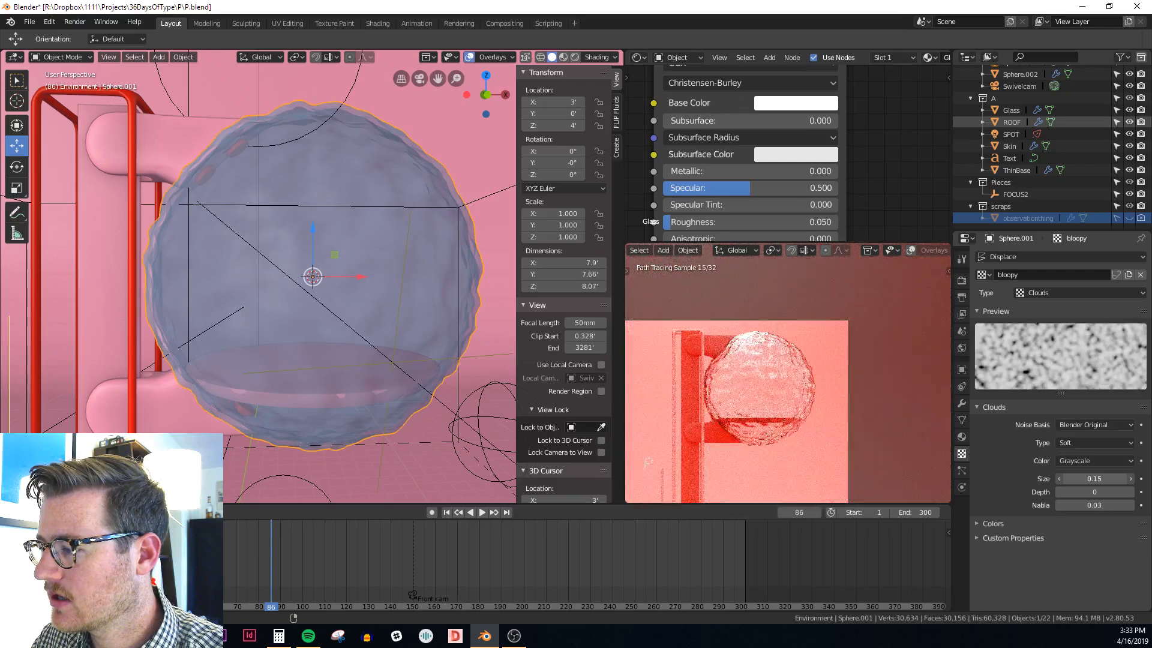
# Set the strength of the sphere's Displace modifier to 0.050
pyautogui.click(962, 403)
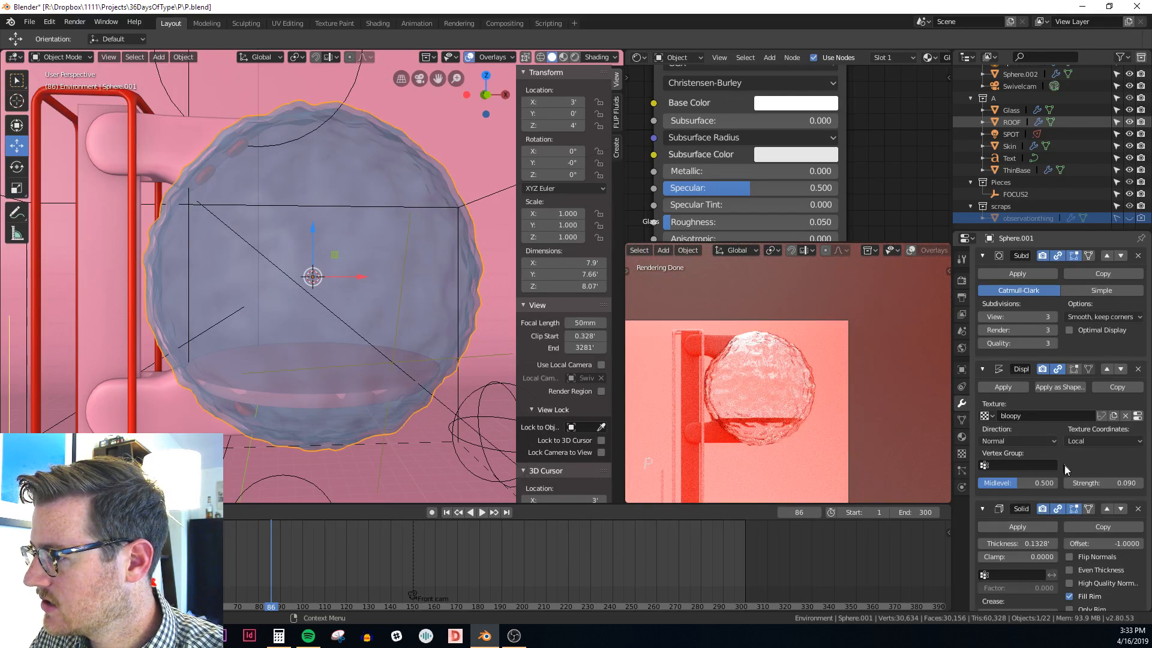
pyautogui.moveTo(1103, 483); pyautogui.dragTo(1101, 483)
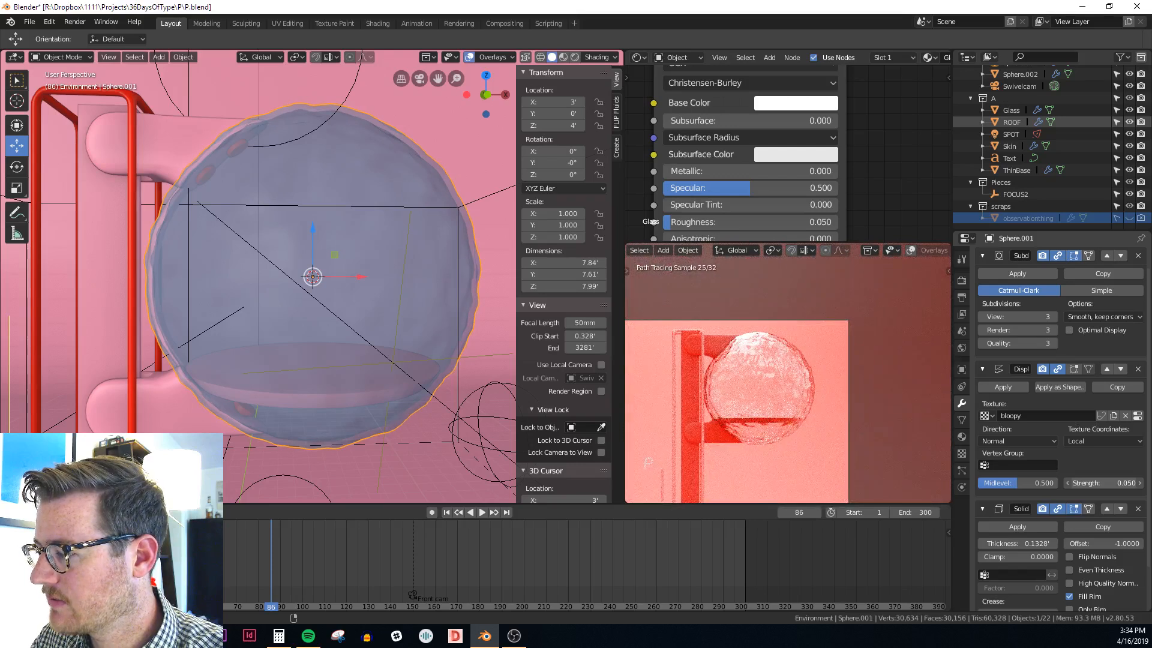
pyautogui.moveTo(389, 217); pyautogui.dragTo(360, 229, button='middle')
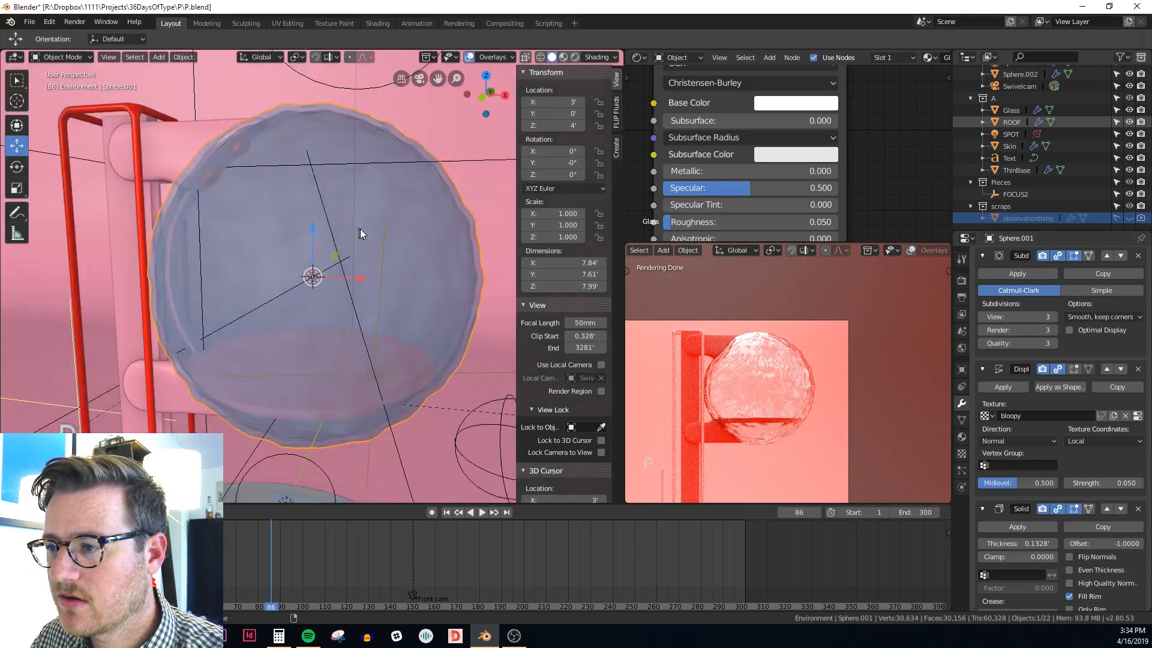
# Thin the glass sphere's Solidify modifier to a thickness of 0.0463'
pyautogui.scroll(1, 1038, 339)
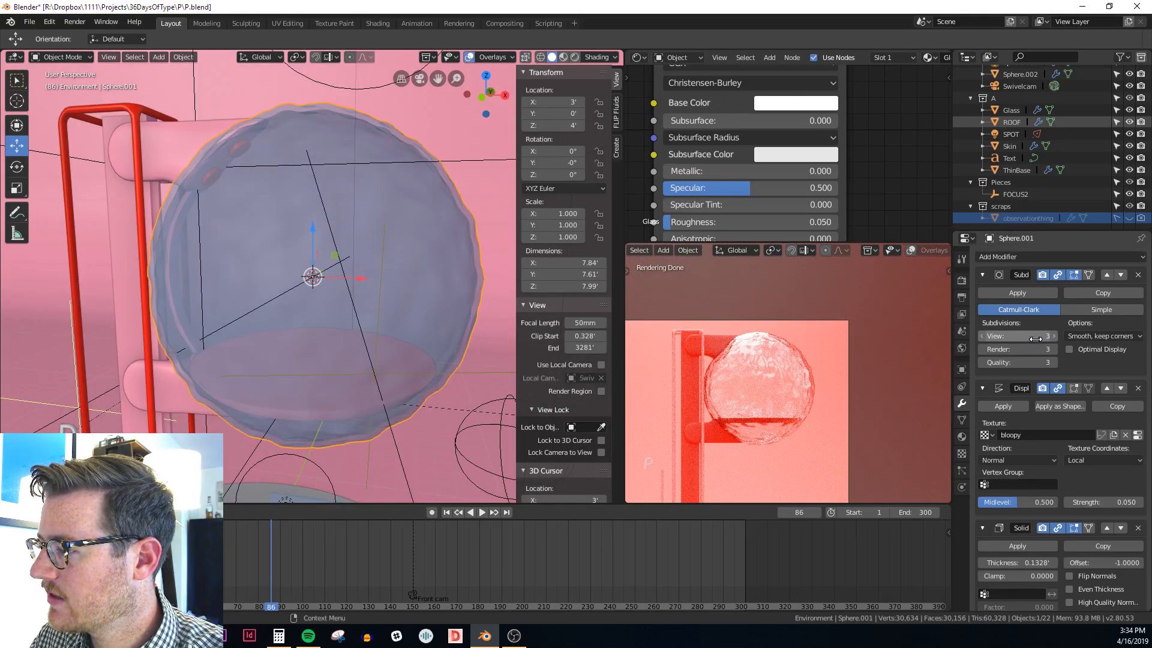
pyautogui.scroll(-3, 1072, 438)
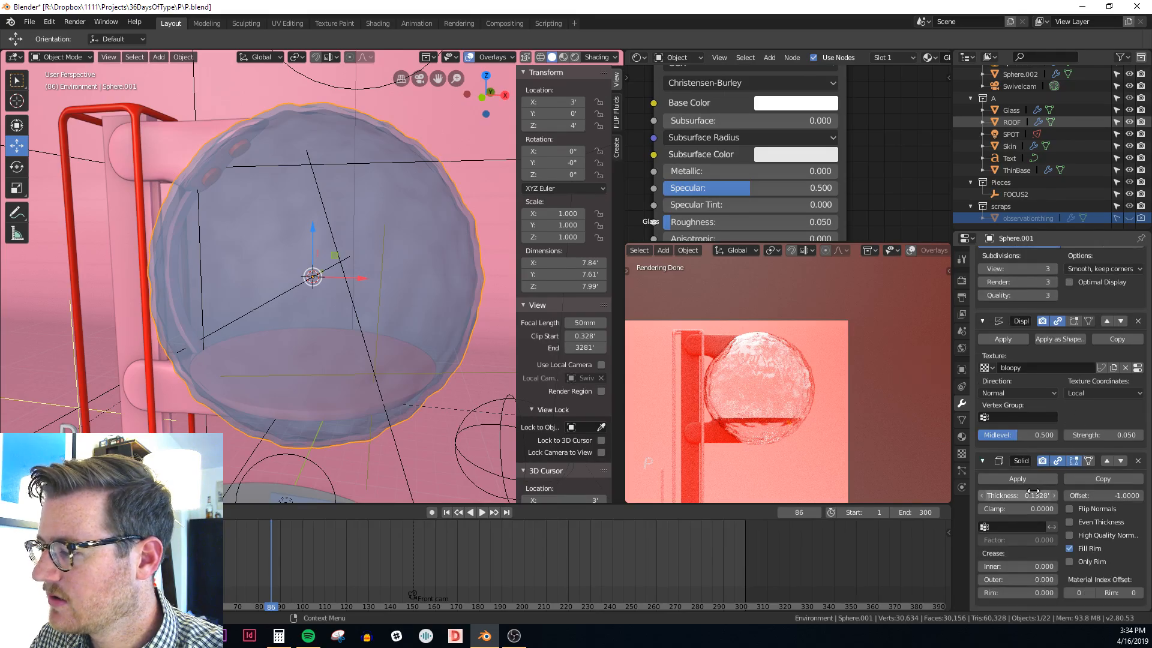
pyautogui.moveTo(1021, 496); pyautogui.dragTo(995, 496)
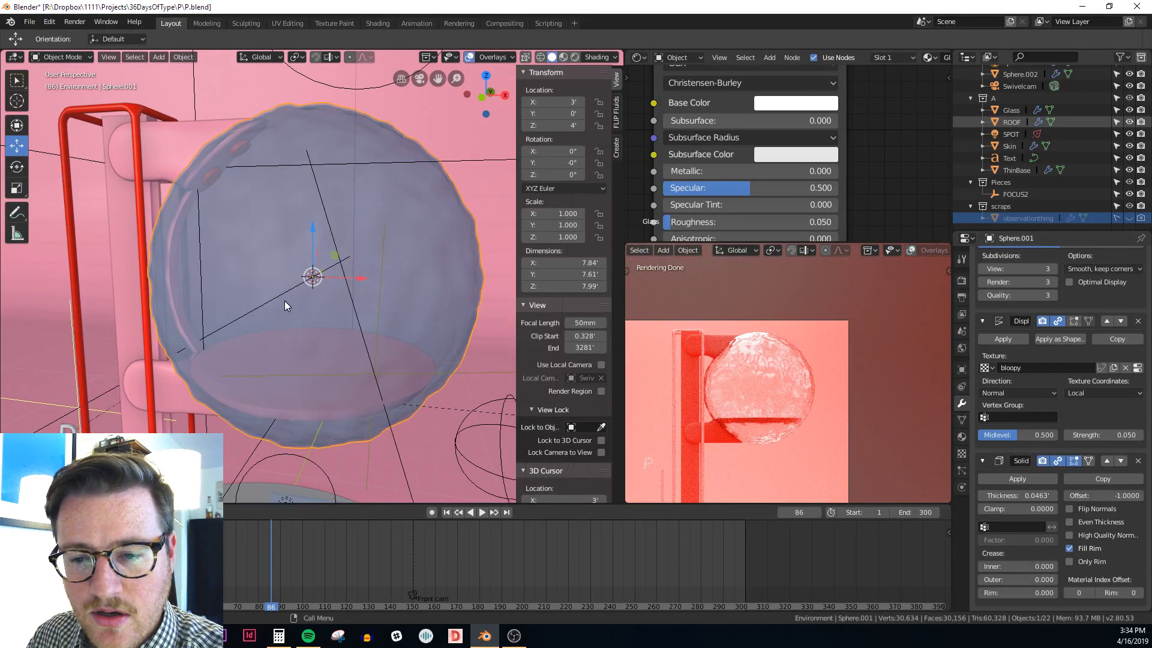
# Try moving the pink arms that hold the sphere down along Z, and undo the move
pyautogui.moveTo(284, 303); pyautogui.dragTo(360, 278, button='middle')
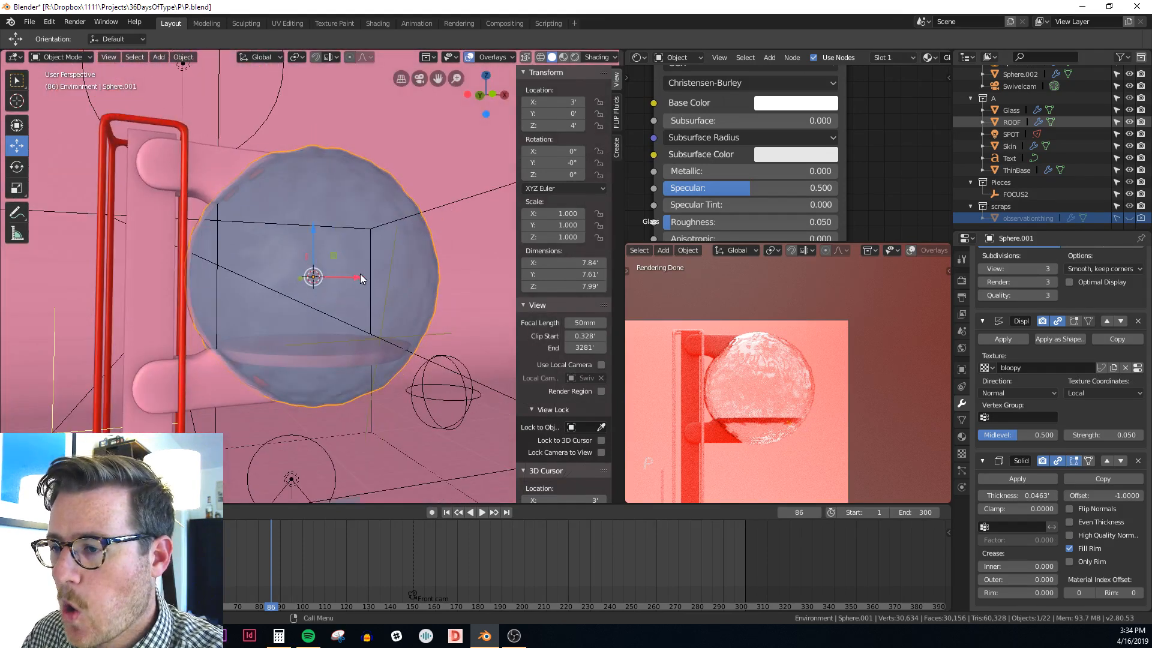
pyautogui.scroll(-3, 360, 278)
pyautogui.click(261, 225)
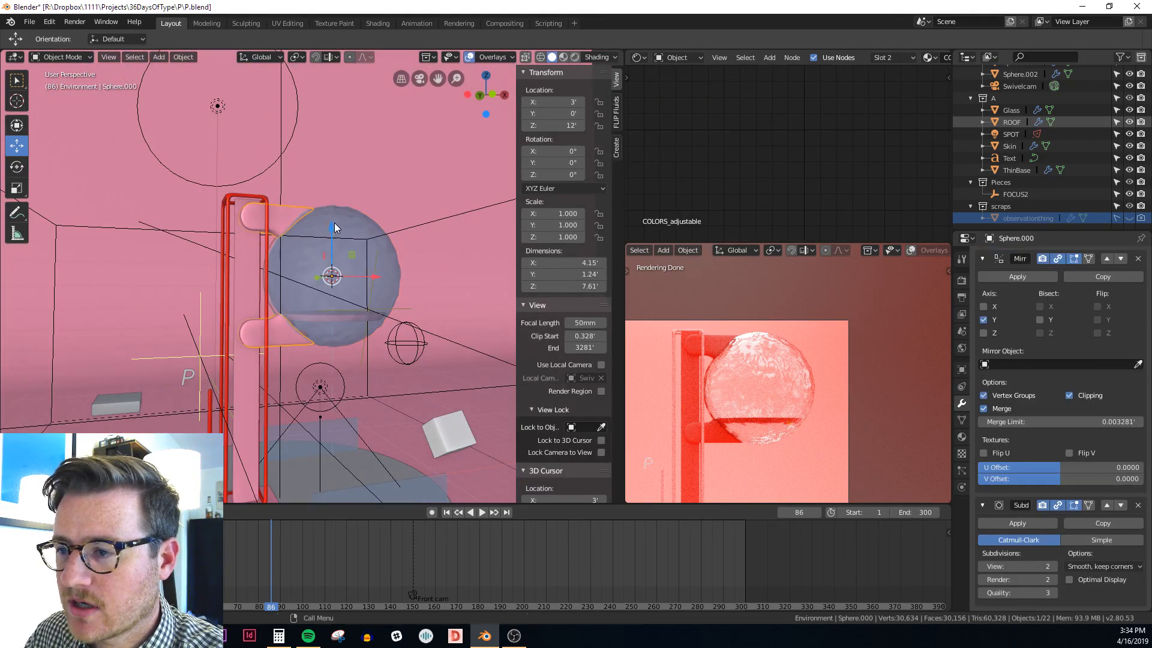
pyautogui.moveTo(335, 228); pyautogui.dragTo(343, 367)
pyautogui.hotkey('ctrl', 'z')
# Parent the small bolts between the lower arm and the glass sphere to the pink arms object
pyautogui.scroll(7, 310, 304)
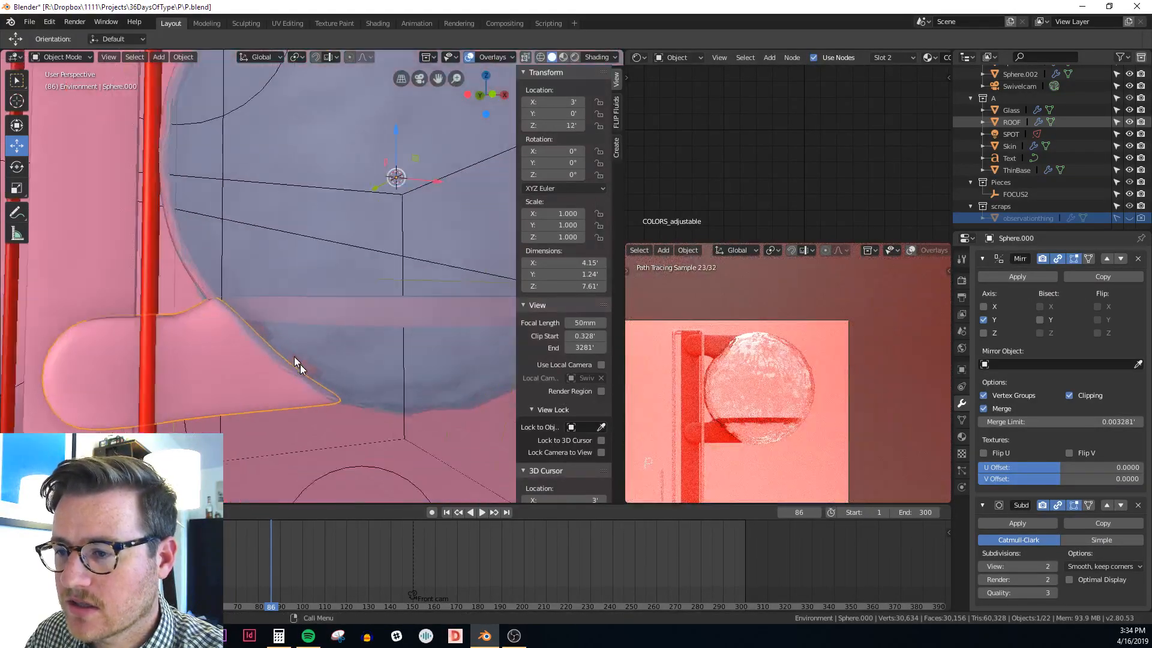
pyautogui.scroll(1, 302, 366)
pyautogui.click(304, 368)
pyautogui.click(305, 369)
pyautogui.keyDown('shift'); pyautogui.click(203, 364); pyautogui.keyUp('shift')
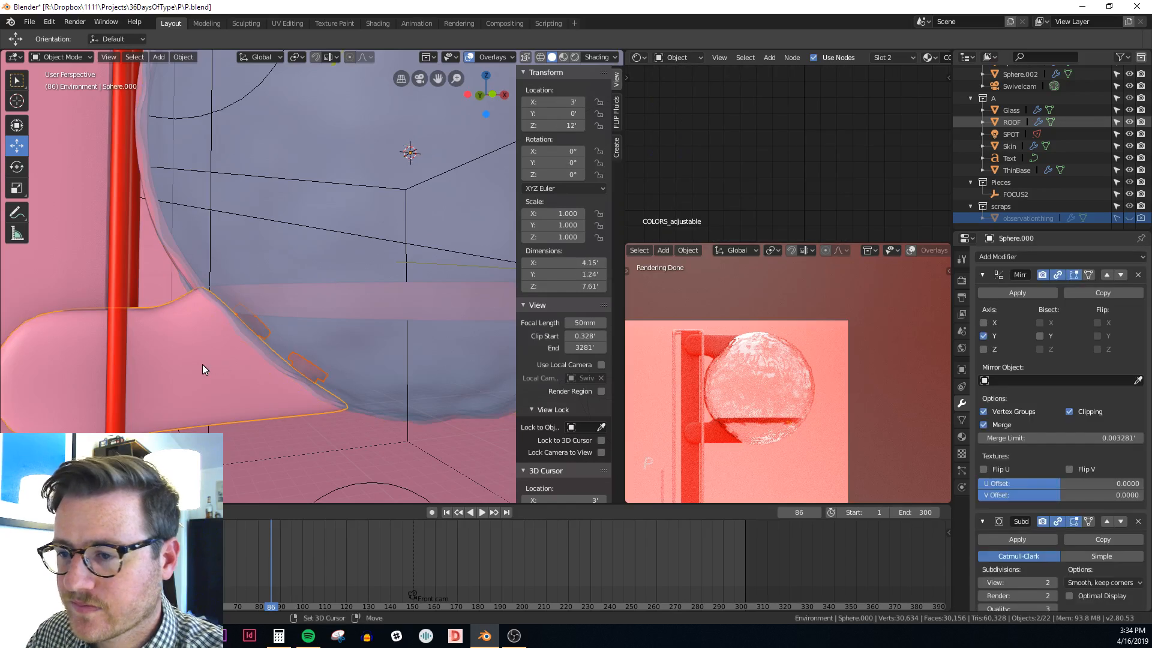
pyautogui.hotkey('ctrl', 'p')
pyautogui.click(203, 365)
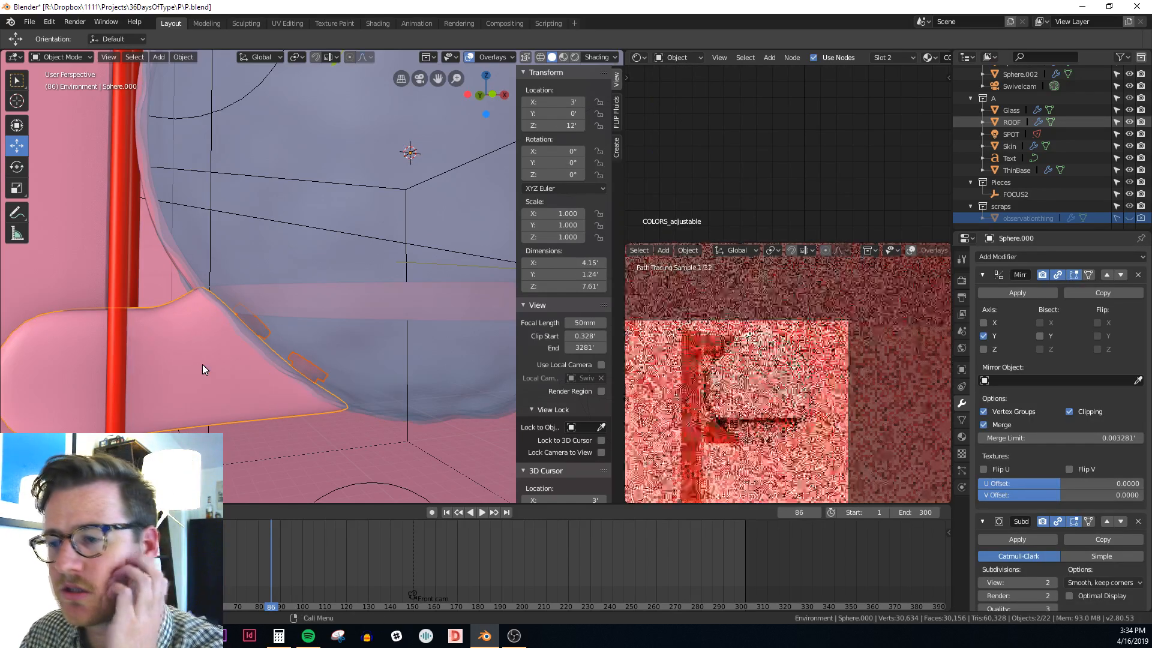
# Test the parenting by moving the pink arms down along the Z axis, and cancel the move
pyautogui.click(203, 365)
pyautogui.scroll(-4, 203, 365)
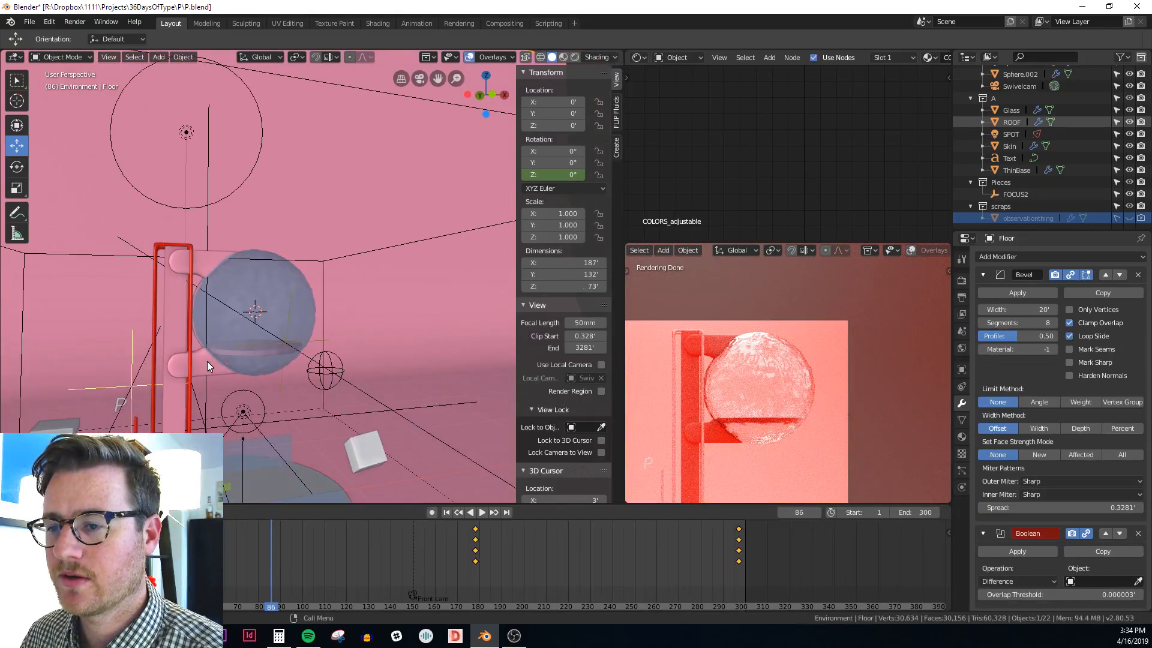
pyautogui.click(207, 361)
pyautogui.scroll(-1, 252, 272)
pyautogui.press('g')
pyautogui.press('z')
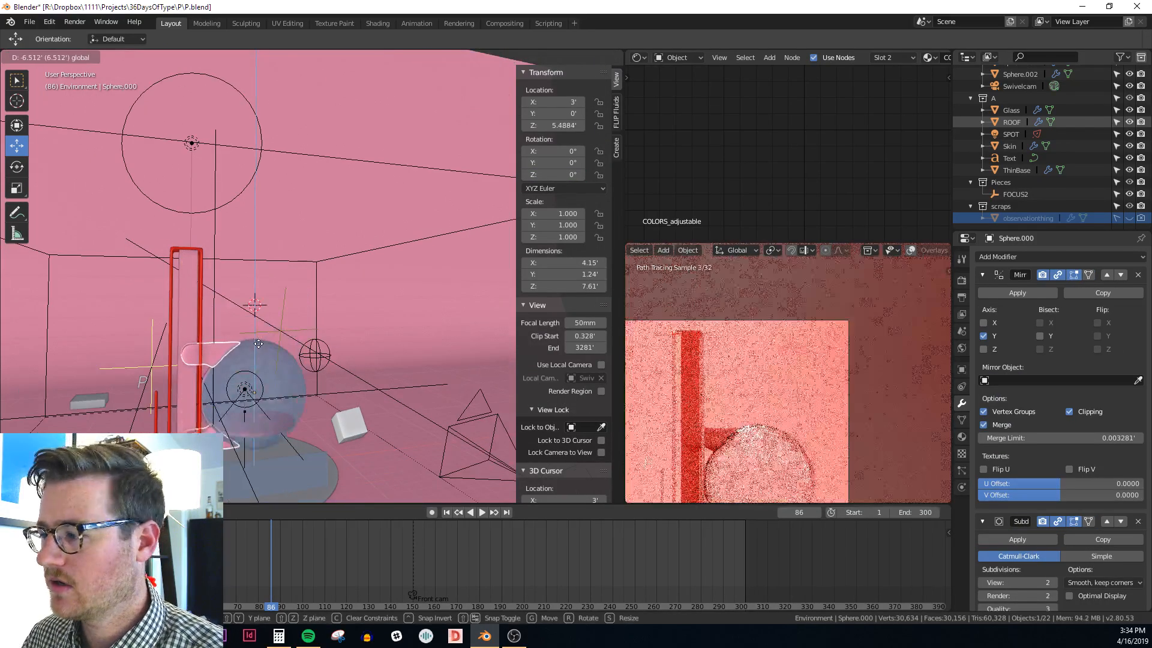
pyautogui.click(268, 258)
# Select the glass sphere again and review its modifier stack
pyautogui.click(293, 261)
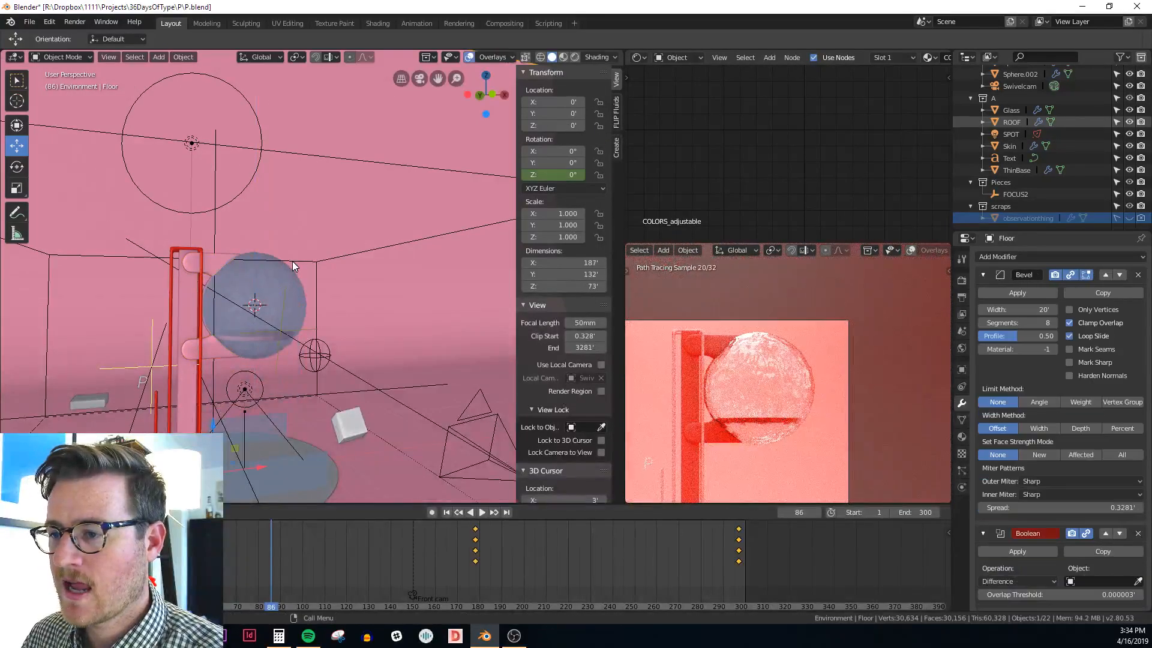
pyautogui.keyDown('shift'); pyautogui.moveTo(294, 279); pyautogui.dragTo(292, 265, button='middle'); pyautogui.keyUp('shift')
pyautogui.click(291, 267)
pyautogui.moveTo(287, 308)
pyautogui.keyDown('shift'); pyautogui.mouseDown(button='middle')
pyautogui.moveTo(297, 301)
pyautogui.moveTo(262, 302)
pyautogui.moveTo(290, 309)
pyautogui.mouseUp(button='middle'); pyautogui.keyUp('shift')
pyautogui.scroll(1, 298, 310)
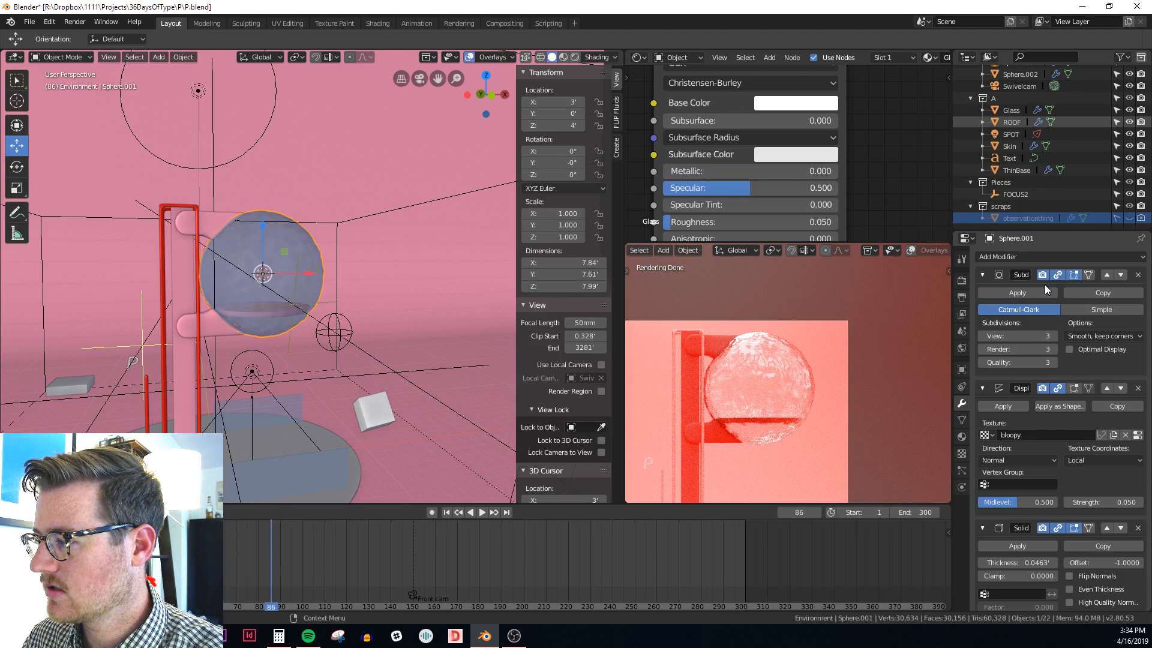
pyautogui.scroll(-2, 1060, 367)
pyautogui.scroll(2, 1060, 371)
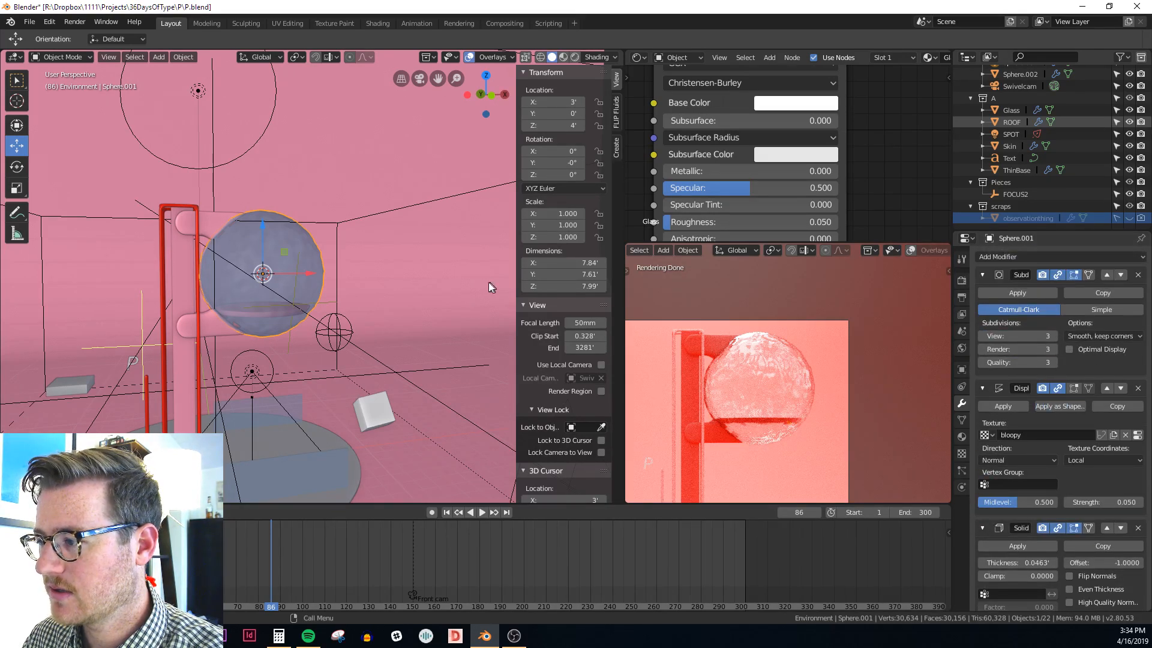
# Show the glass sphere in the front view and turn off its Displace modifier for both viewport and render
pyautogui.press('KP_Decimal')
pyautogui.moveTo(258, 247); pyautogui.dragTo(293, 245, button='middle')
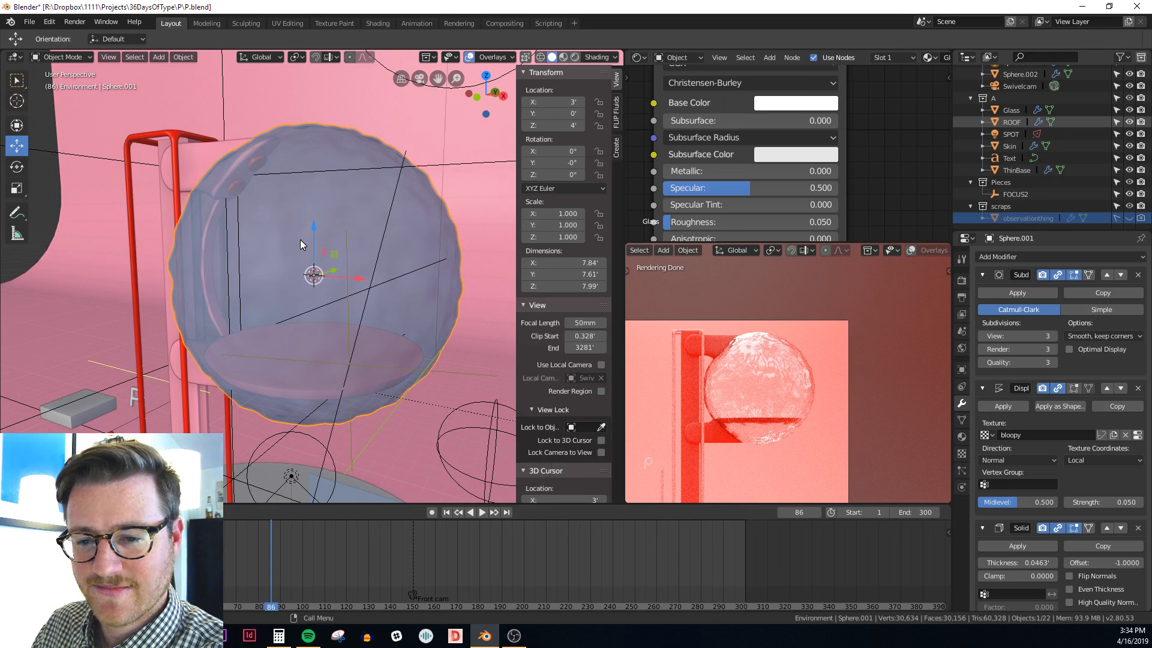
pyautogui.moveTo(300, 239); pyautogui.dragTo(333, 251, button='middle')
pyautogui.press('KP_1')
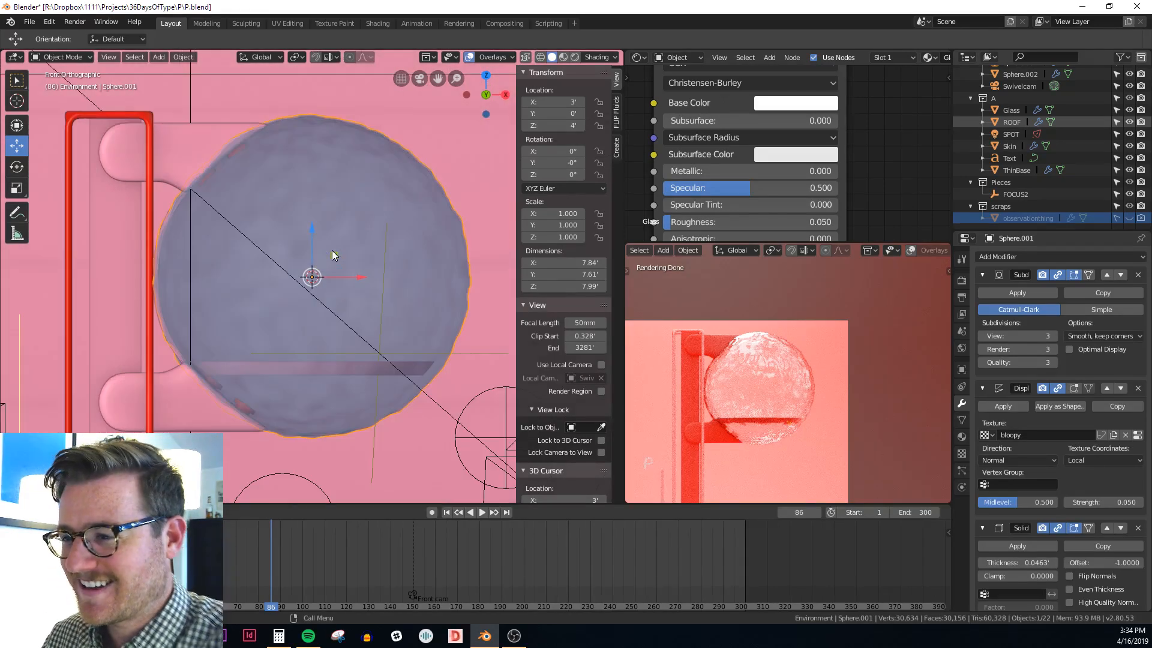
pyautogui.scroll(-4, 333, 250)
pyautogui.scroll(-4, 784, 431)
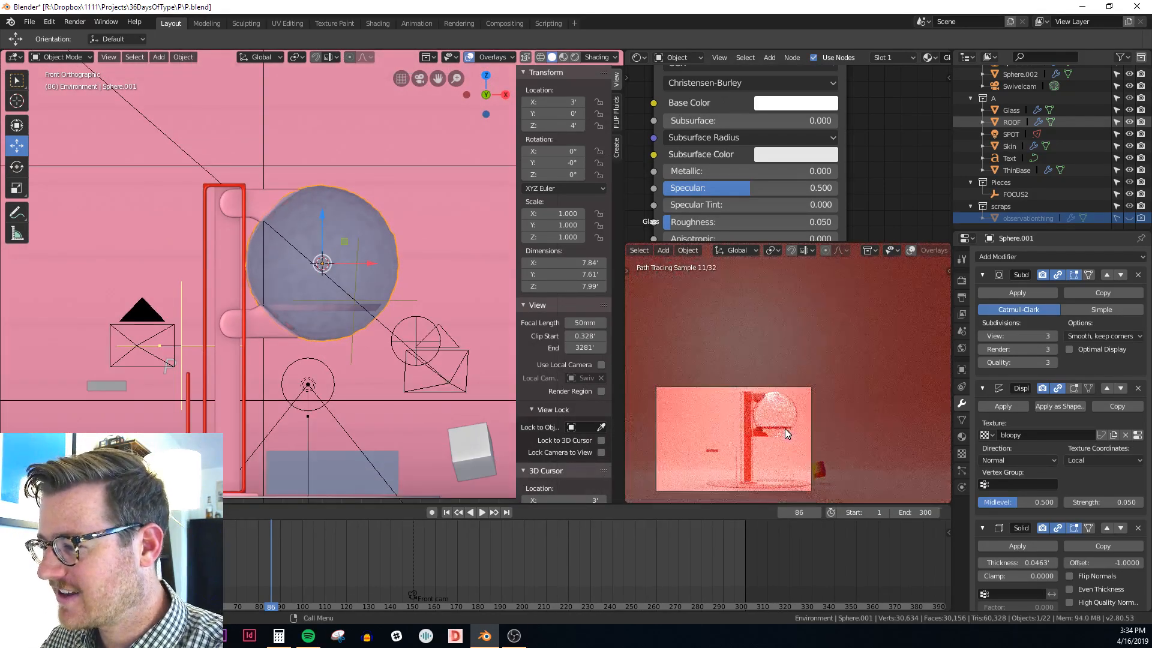
pyautogui.scroll(3, 785, 430)
pyautogui.keyDown('shift'); pyautogui.moveTo(393, 258); pyautogui.dragTo(380, 235, button='middle'); pyautogui.keyUp('shift')
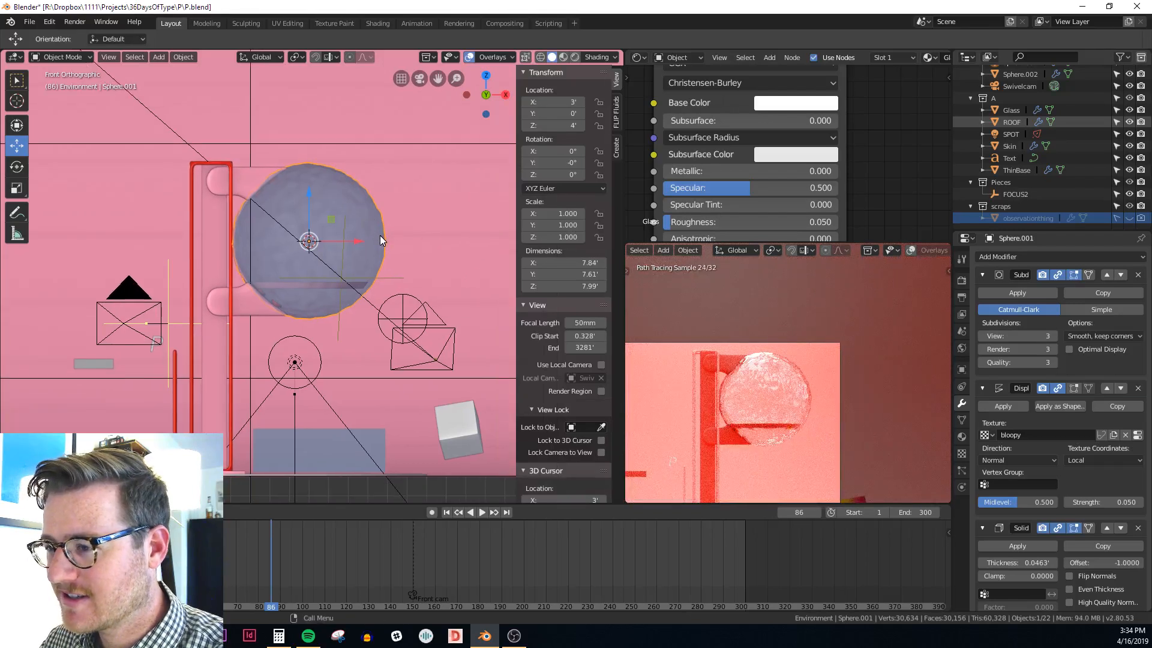
pyautogui.click(1057, 390)
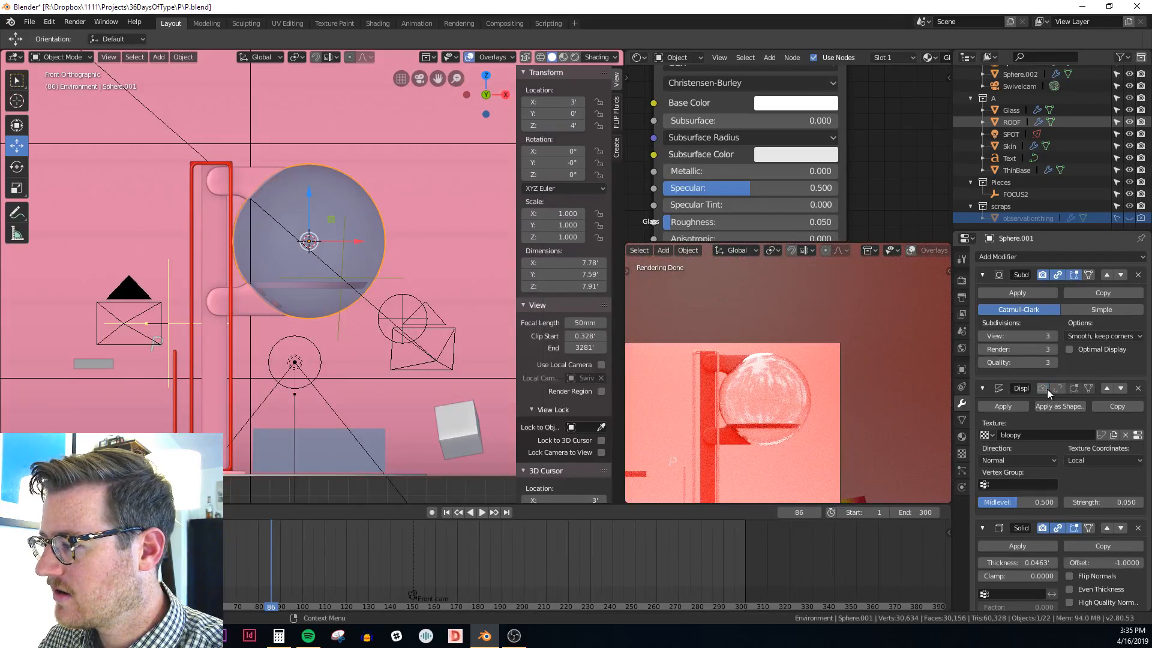
# Snap the 3D cursor to the glass sphere and add a new UV sphere at its centre
pyautogui.scroll(2, 420, 268)
pyautogui.hotkey('shift', 's')
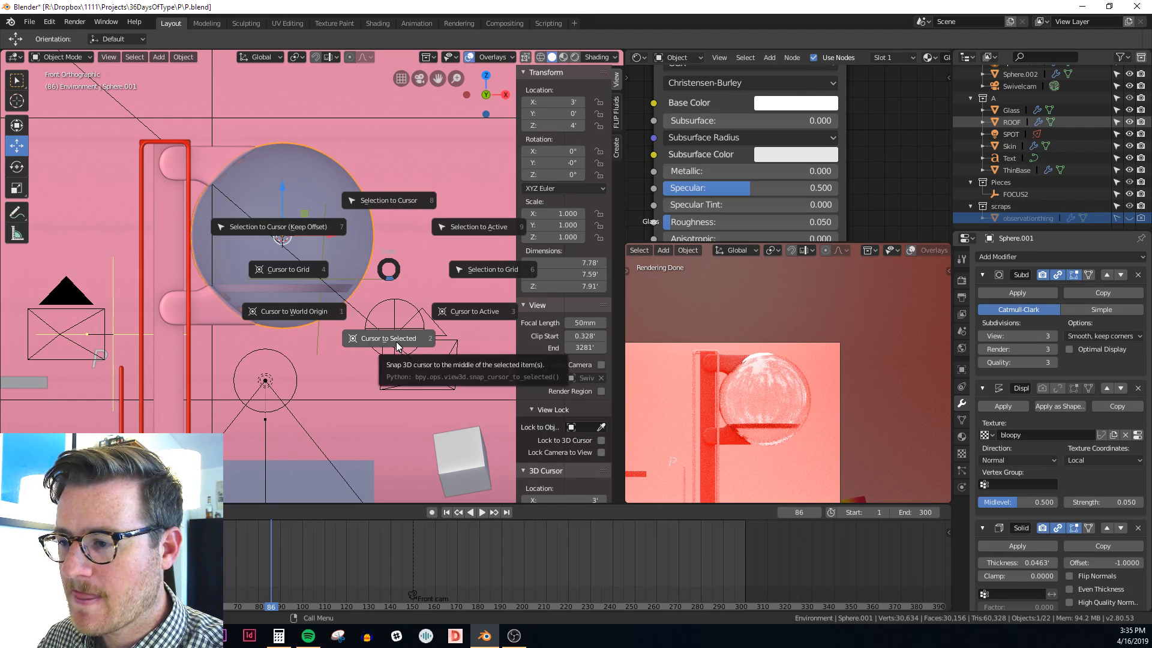
pyautogui.click(396, 340)
pyautogui.hotkey('shift', 'a')
pyautogui.moveTo(363, 282)
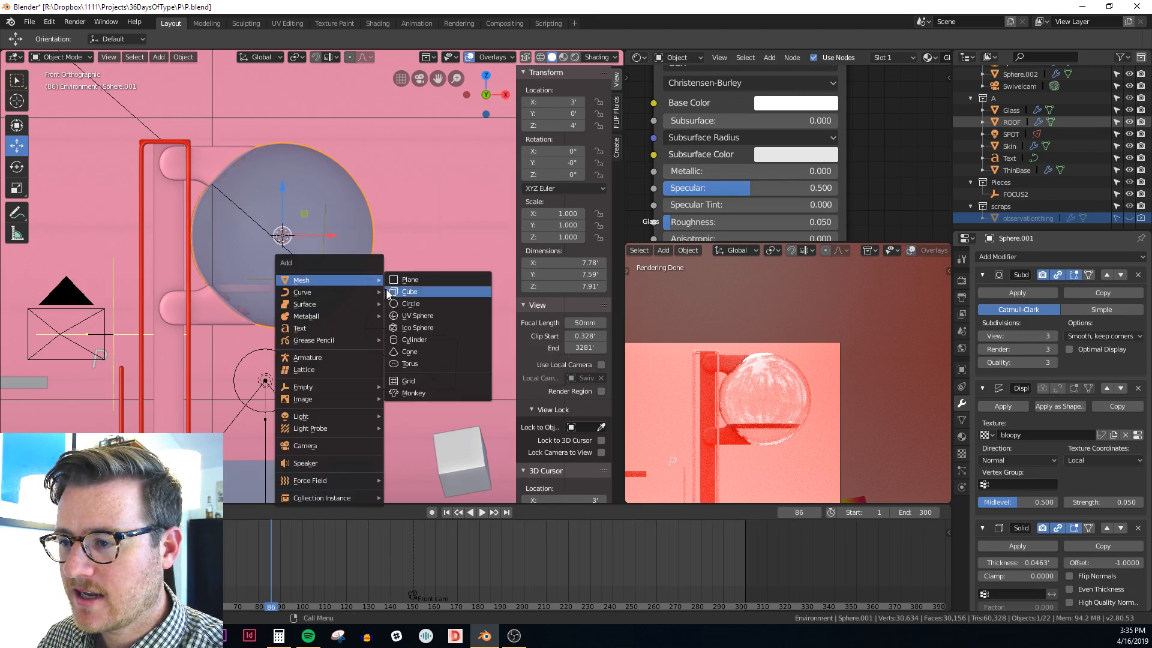
pyautogui.click(414, 316)
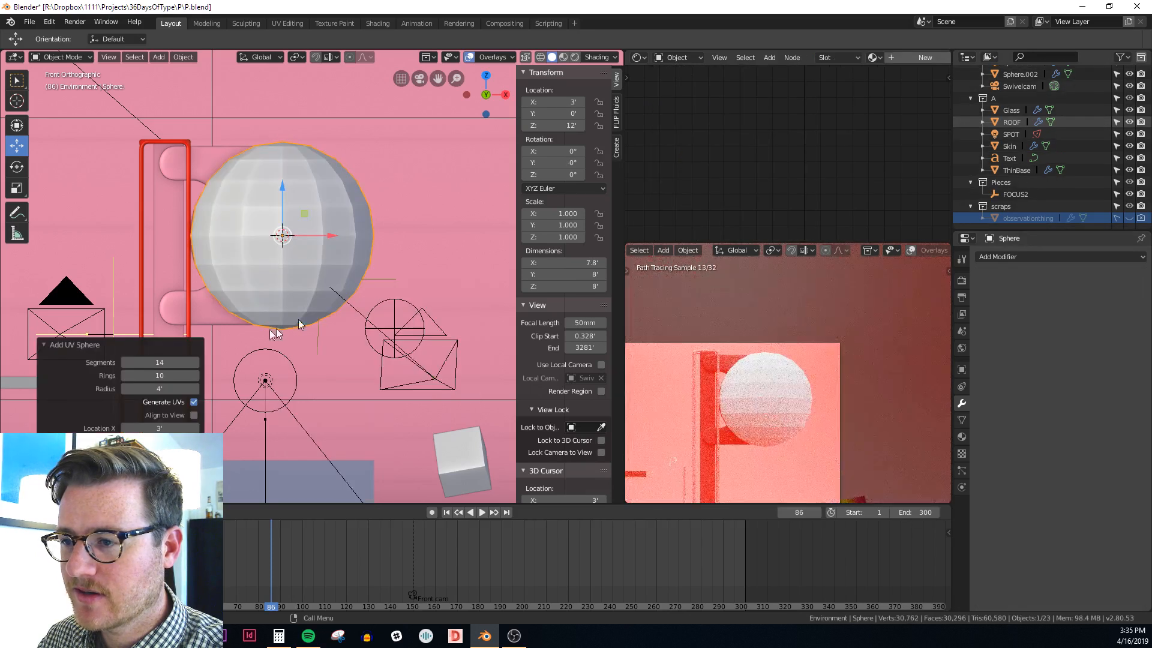
# Set the new UV sphere to 32 segments and 16 rings
pyautogui.click(160, 363)
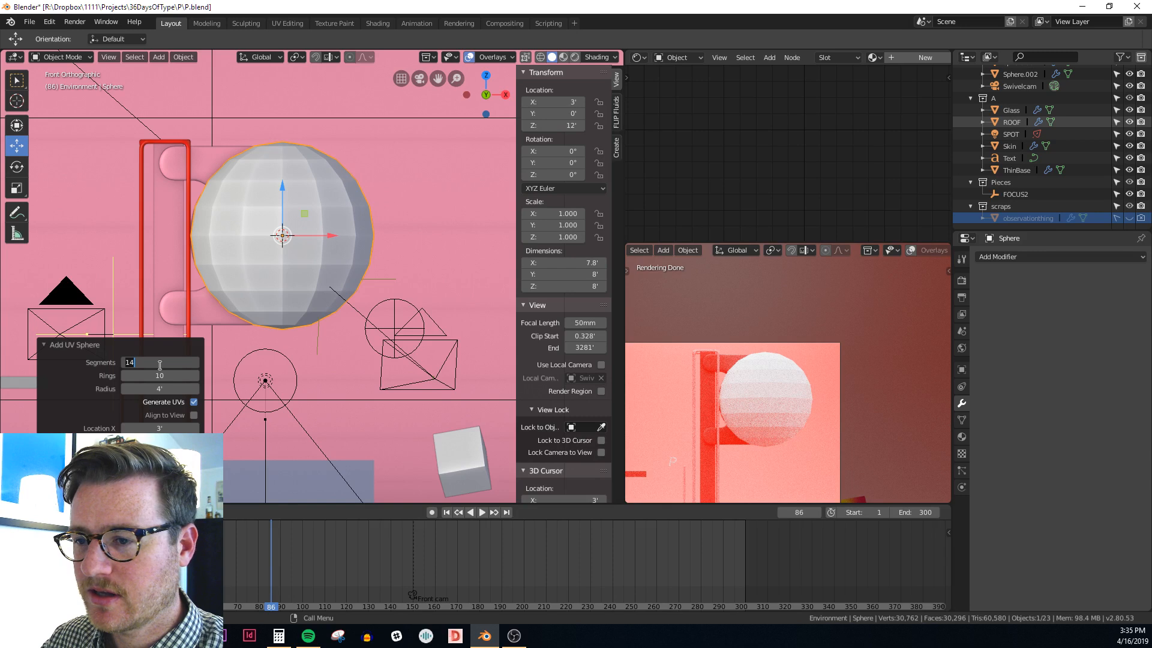
pyautogui.press('Return')
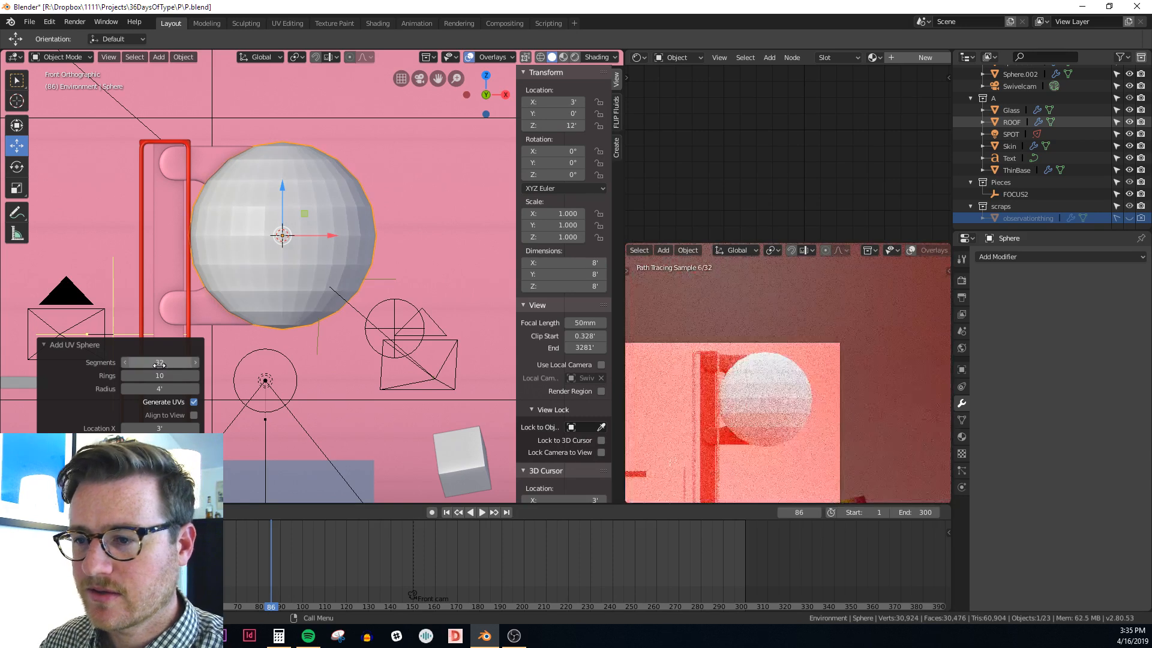
pyautogui.click(161, 375)
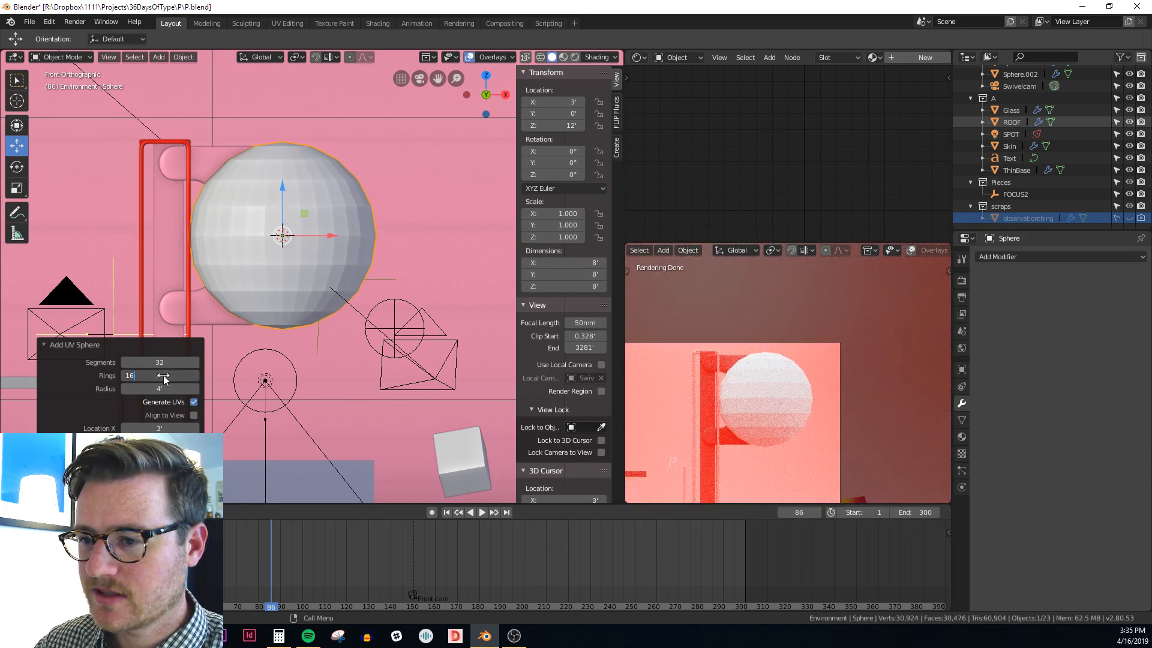
pyautogui.write('16')
pyautogui.press('Return')
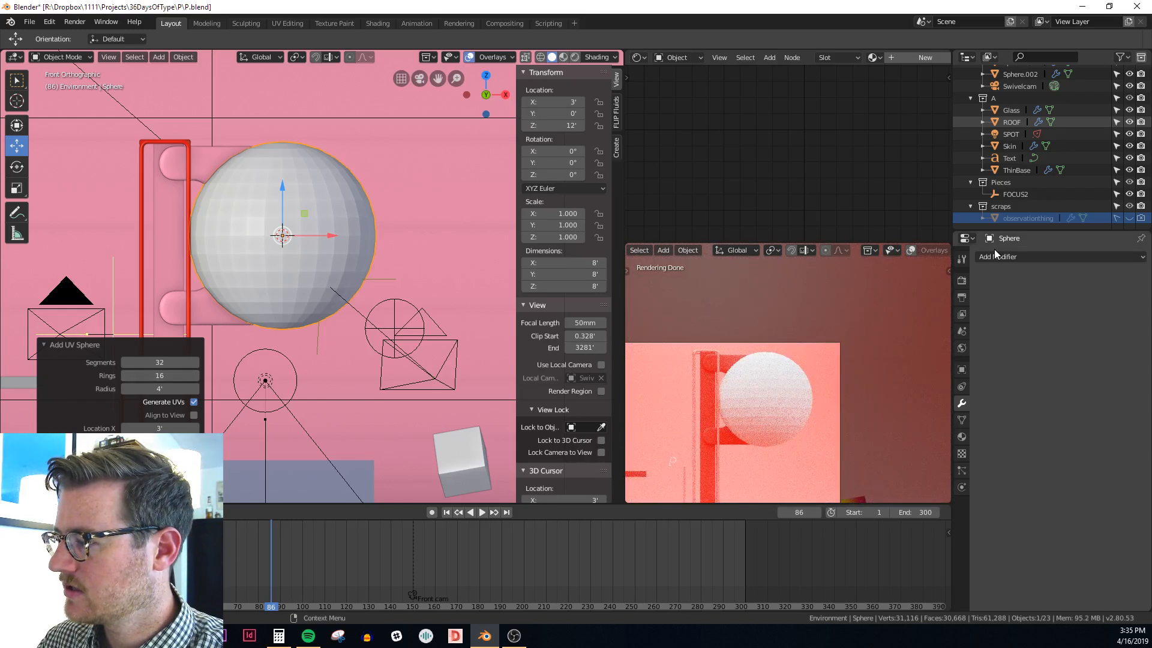
# Add a Subdivision Surface modifier to the new sphere with a viewport level of 2 and apply it
pyautogui.click(995, 256)
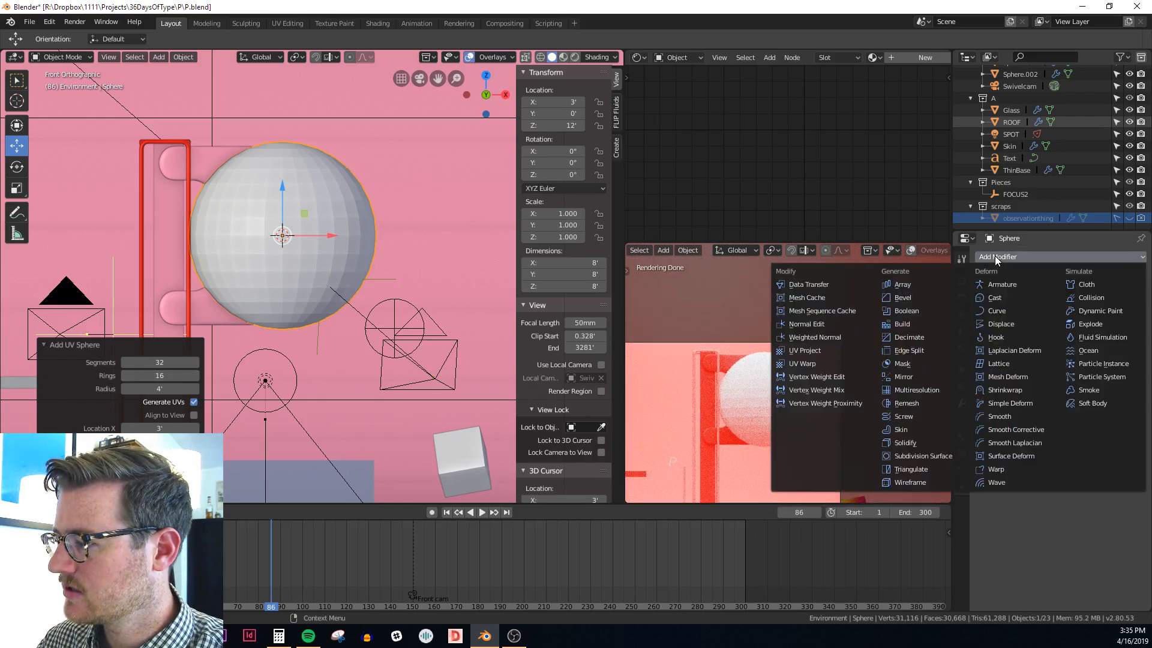
pyautogui.click(946, 454)
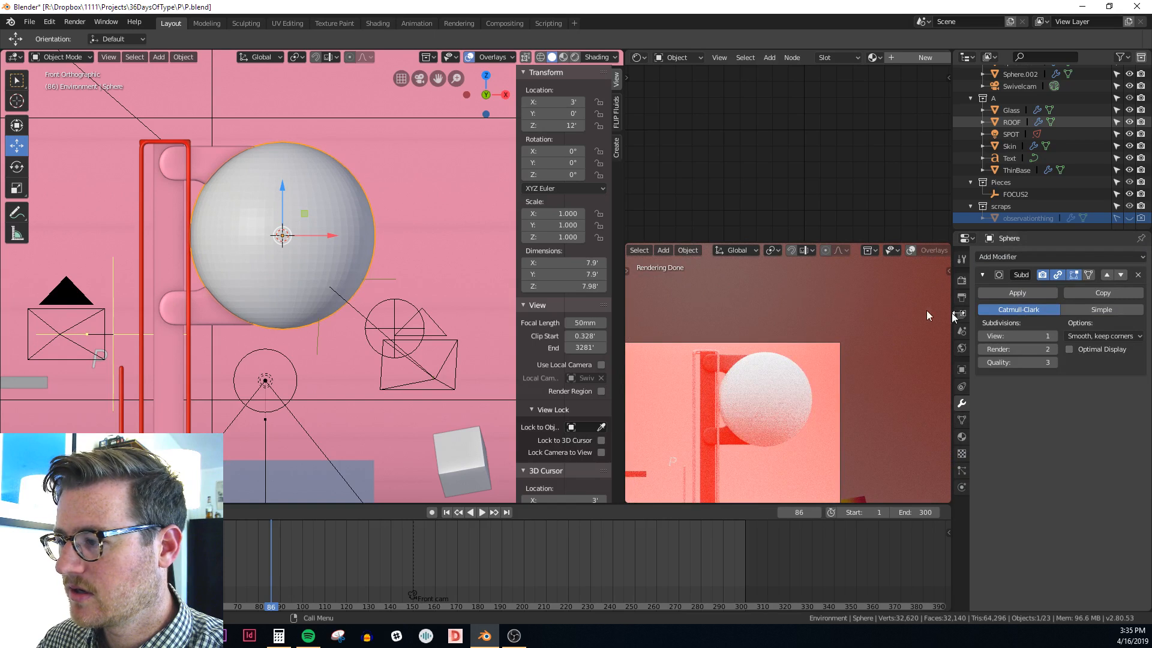
pyautogui.click(1057, 335)
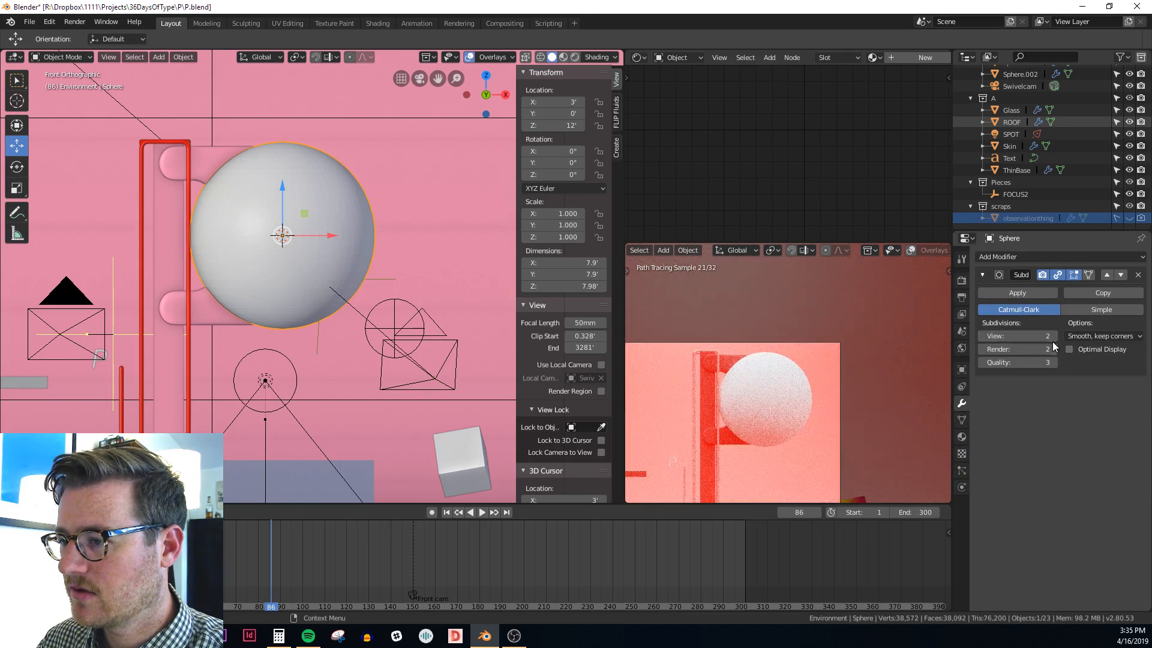
pyautogui.scroll(1, 347, 219)
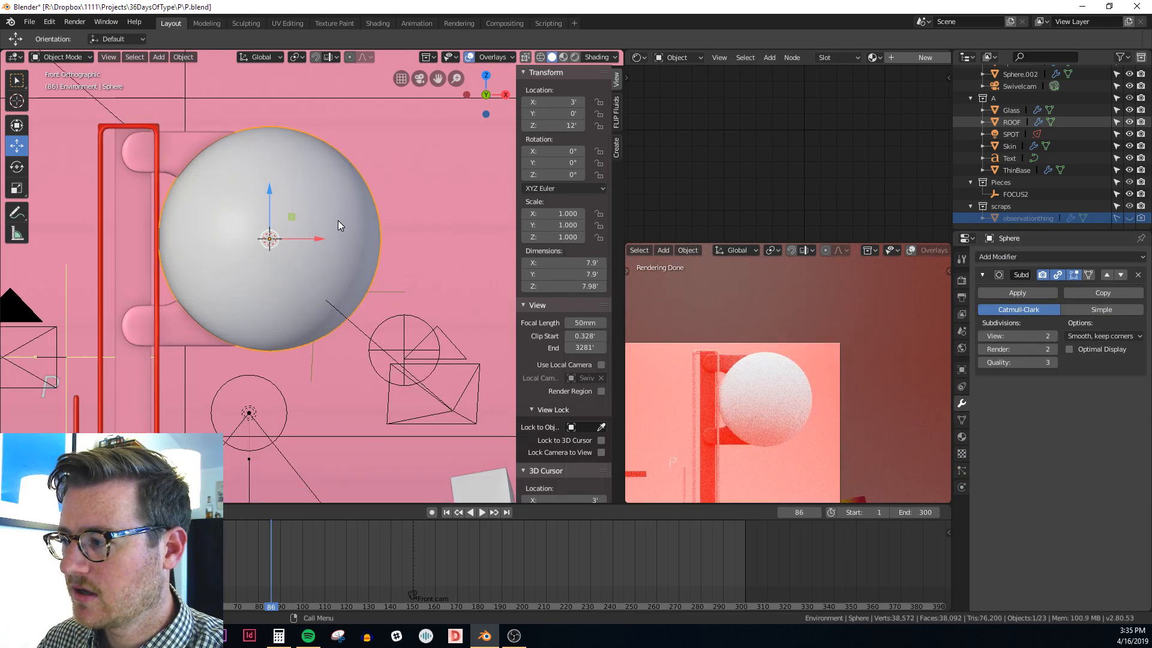
pyautogui.click(1018, 292)
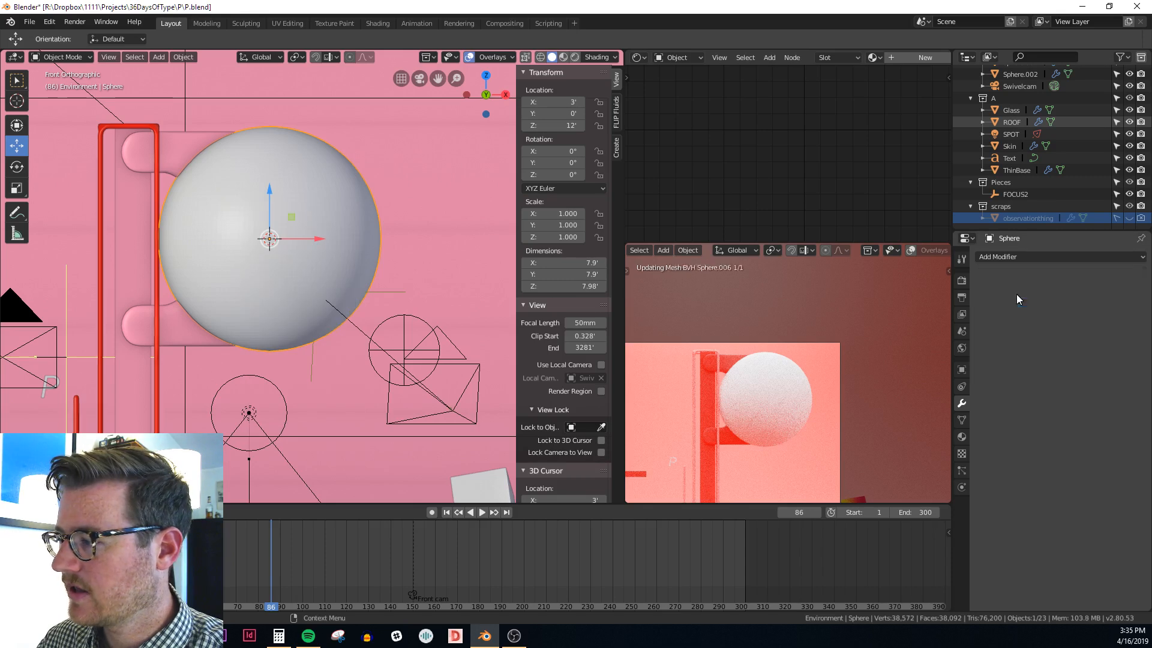
# Move the new sphere along X beside the glass sphere, to about X 11.5'
pyautogui.press('Tab')
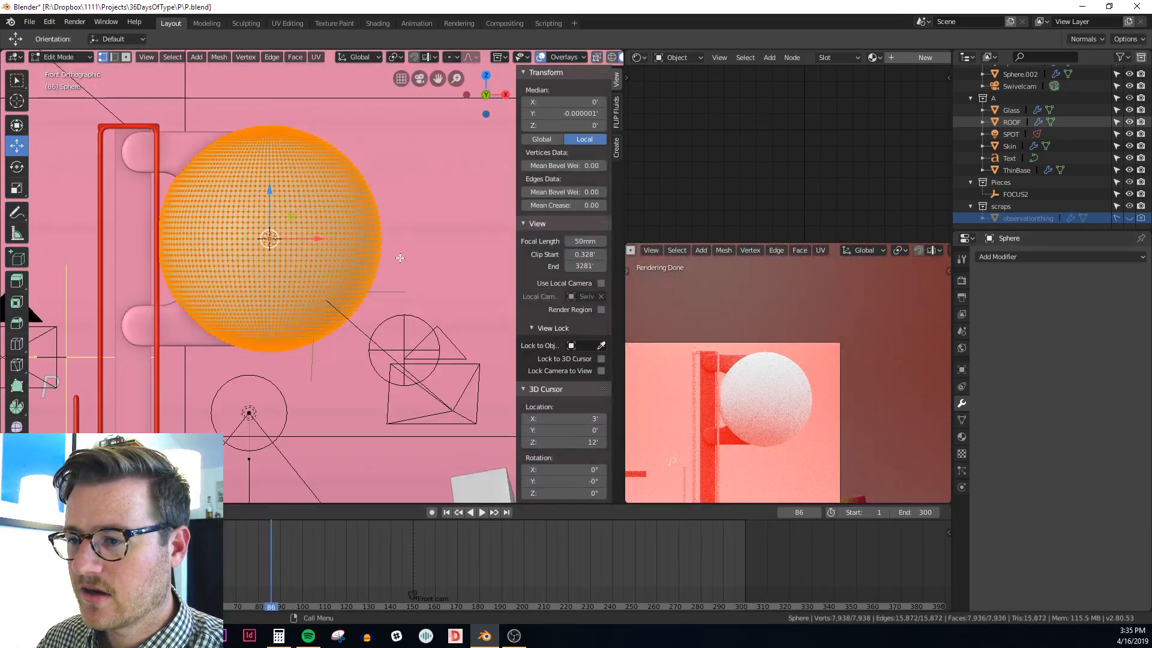
pyautogui.press('Tab')
pyautogui.moveTo(320, 243); pyautogui.dragTo(559, 243)
pyautogui.keyDown('shift'); pyautogui.moveTo(440, 238); pyautogui.dragTo(319, 246, button='middle'); pyautogui.keyUp('shift')
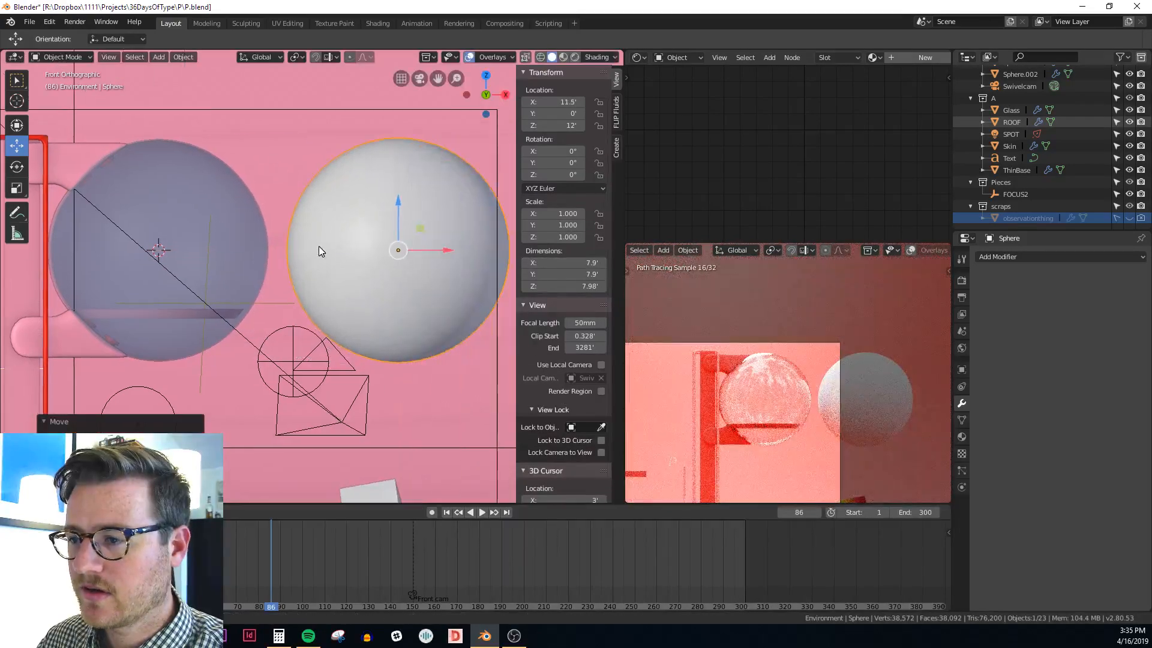
pyautogui.keyDown('shift'); pyautogui.moveTo(409, 298); pyautogui.dragTo(344, 270, button='middle'); pyautogui.keyUp('shift')
# Scale up the new sphere's whole mesh in Edit Mode to about 15.7' across
pyautogui.press('Tab')
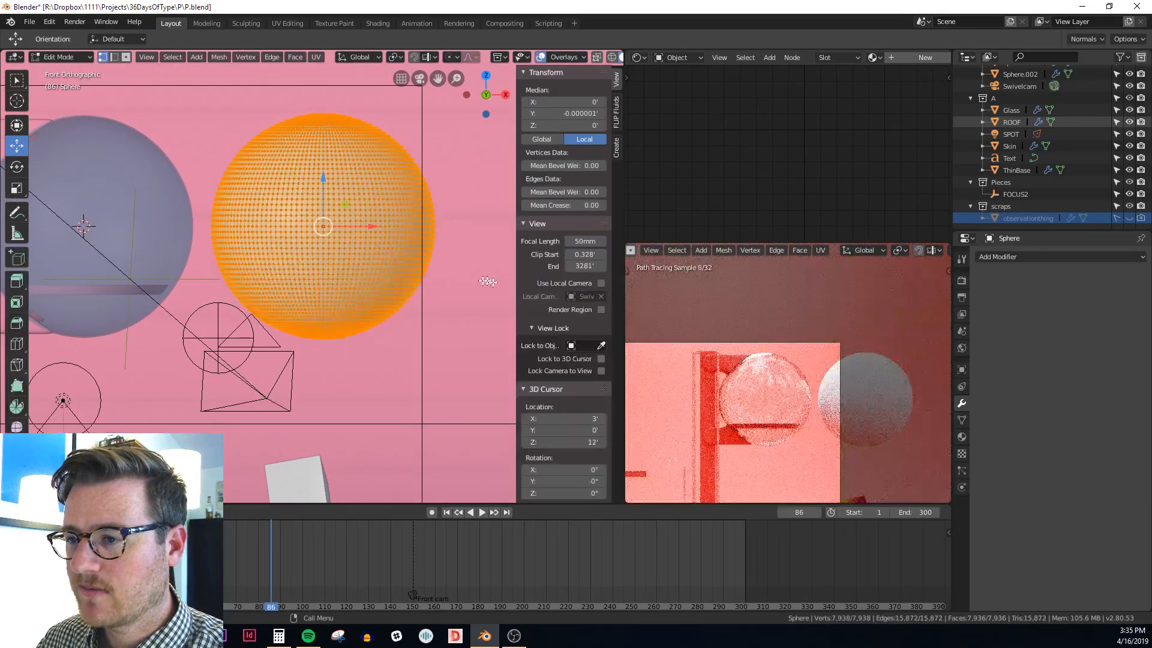
pyautogui.press('s')
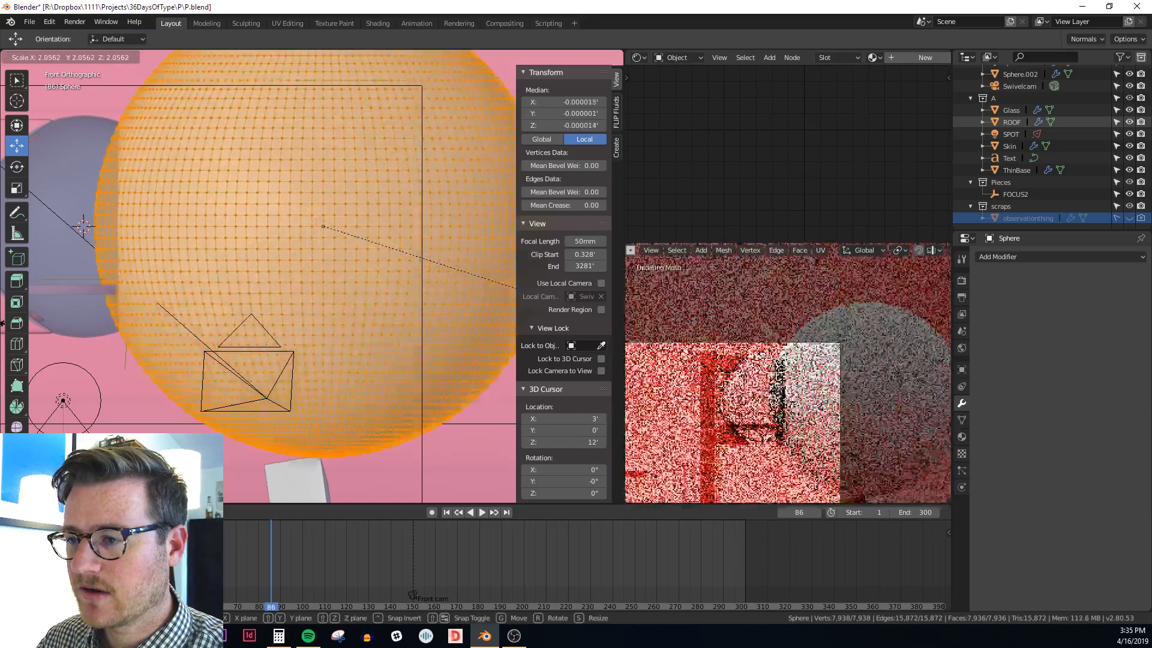
pyautogui.press('Return')
pyautogui.press('Tab')
pyautogui.scroll(-3, 332, 238)
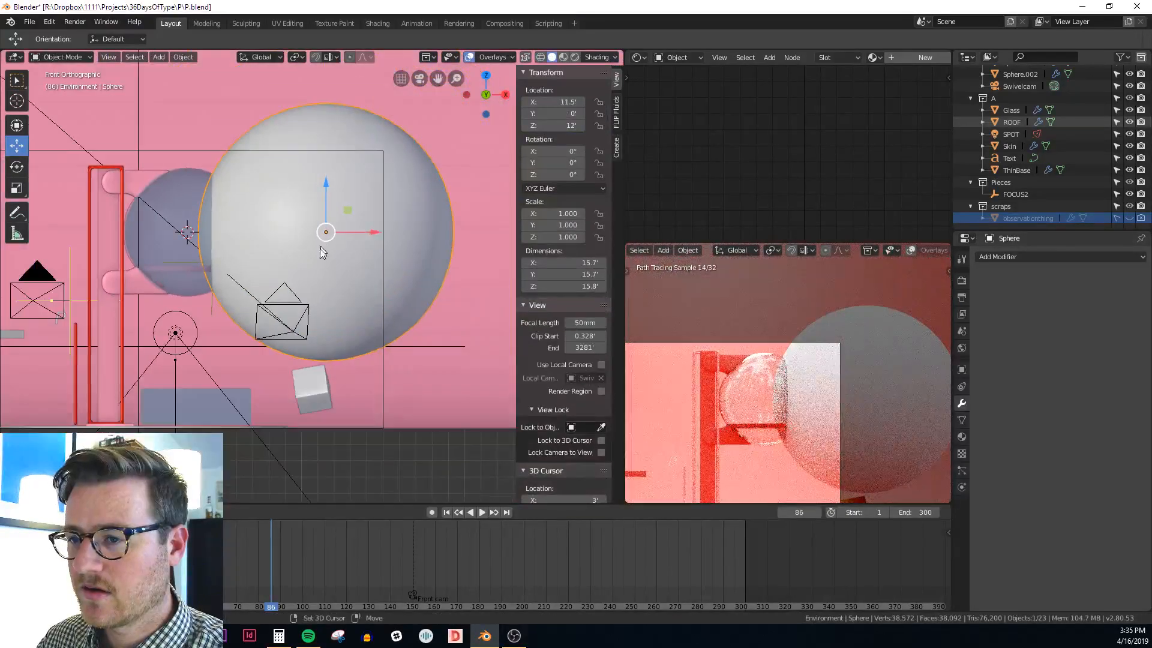
# Move the enlarged sphere farther along X, clear of the glass sphere, to about X 18.5'
pyautogui.keyDown('shift'); pyautogui.moveTo(322, 248); pyautogui.dragTo(318, 275, button='middle'); pyautogui.keyUp('shift')
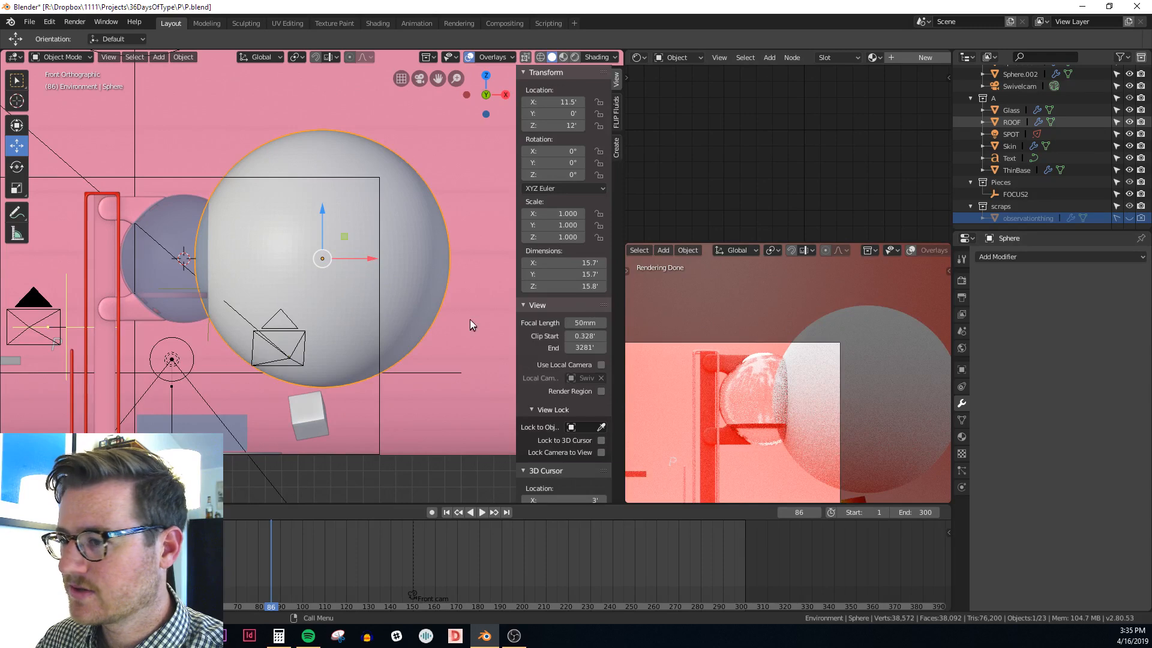
pyautogui.scroll(-3, 356, 258)
pyautogui.moveTo(356, 259); pyautogui.dragTo(424, 259)
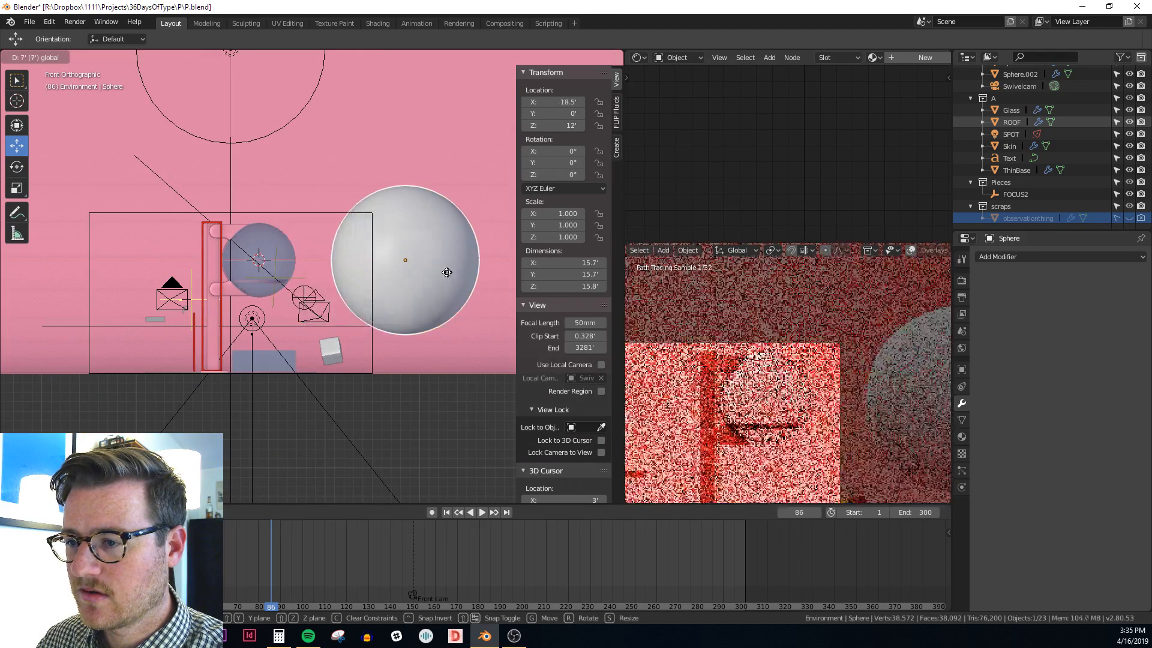
# Select the glass sphere and delete its Displace modifier
pyautogui.scroll(4, 312, 251)
pyautogui.click(235, 241)
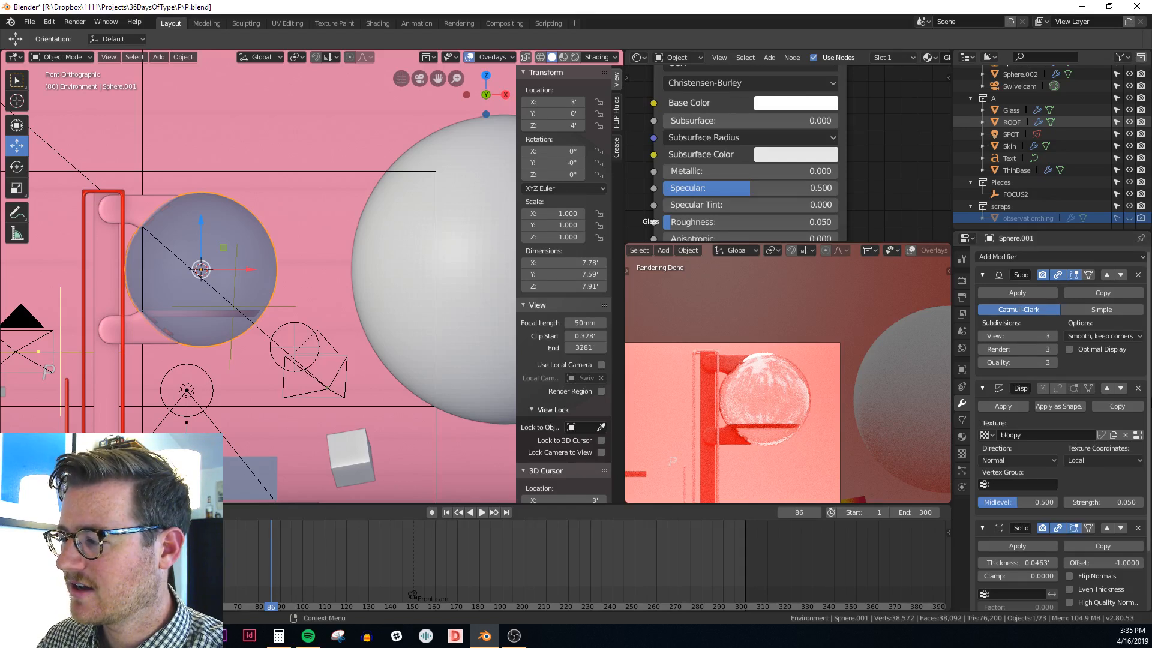
pyautogui.click(1139, 389)
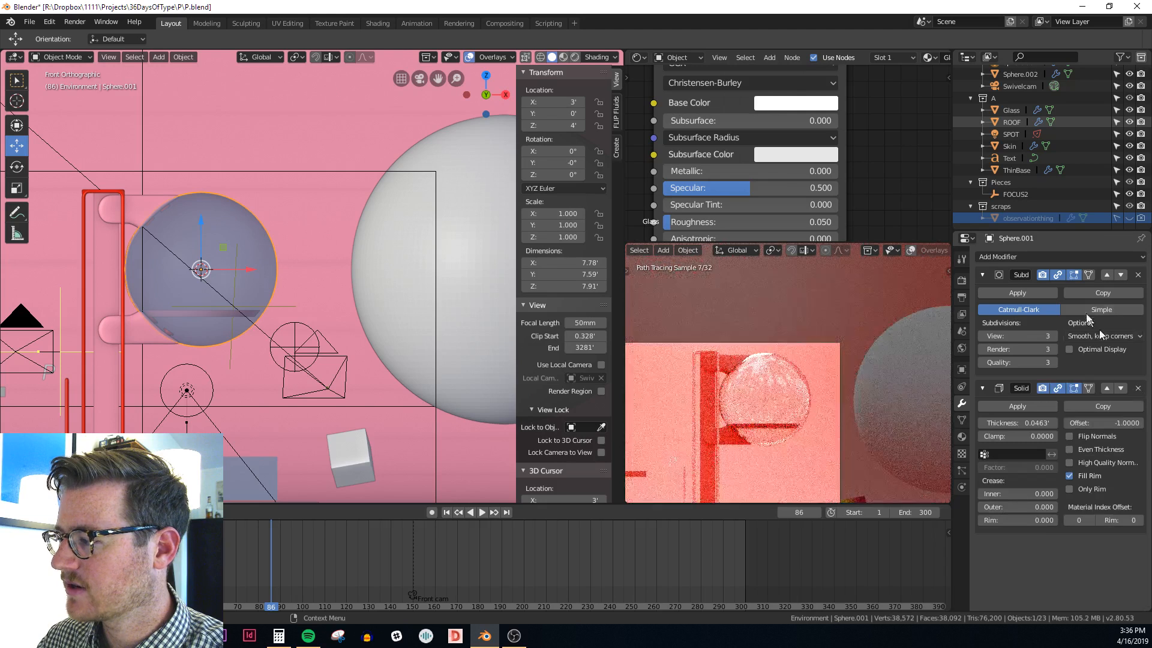
# Add a Boolean modifier in Difference mode to the glass sphere, with the large sphere as its cutting object
pyautogui.click(1041, 256)
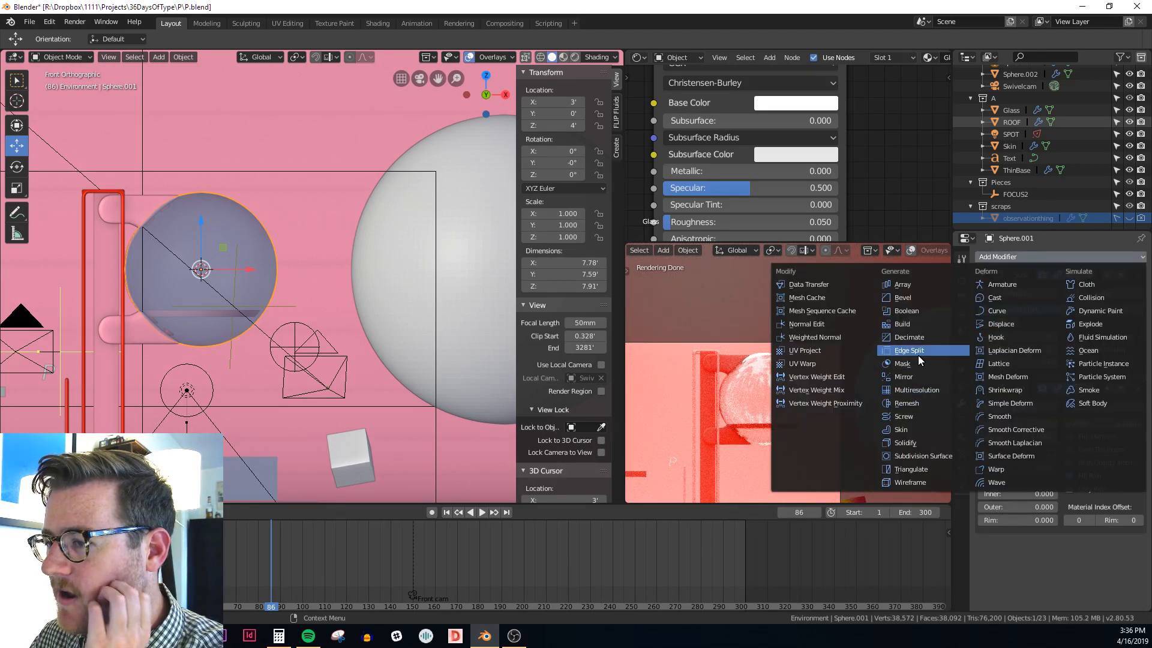
pyautogui.click(935, 313)
pyautogui.scroll(-1, 1020, 486)
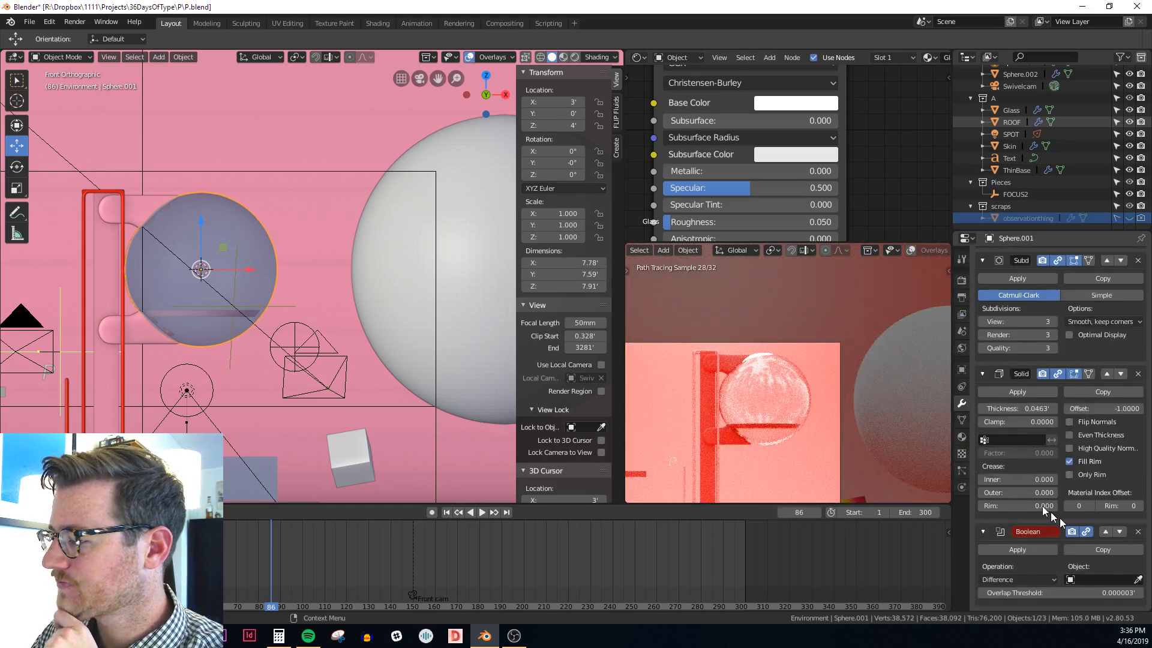
pyautogui.click(1140, 580)
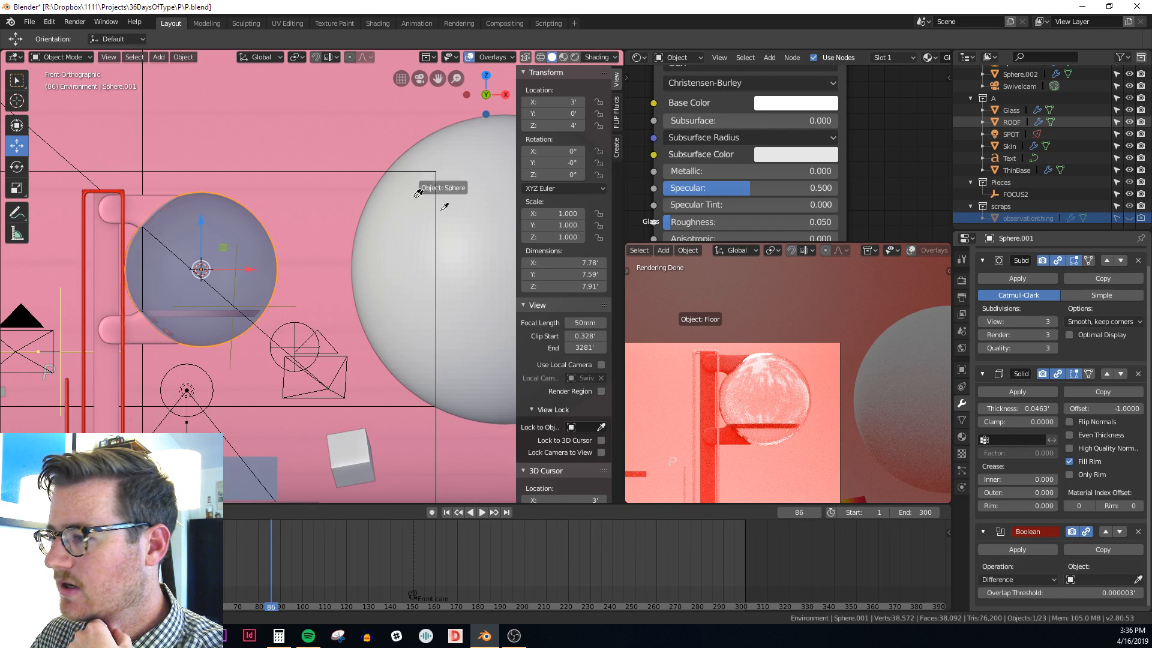
pyautogui.click(453, 204)
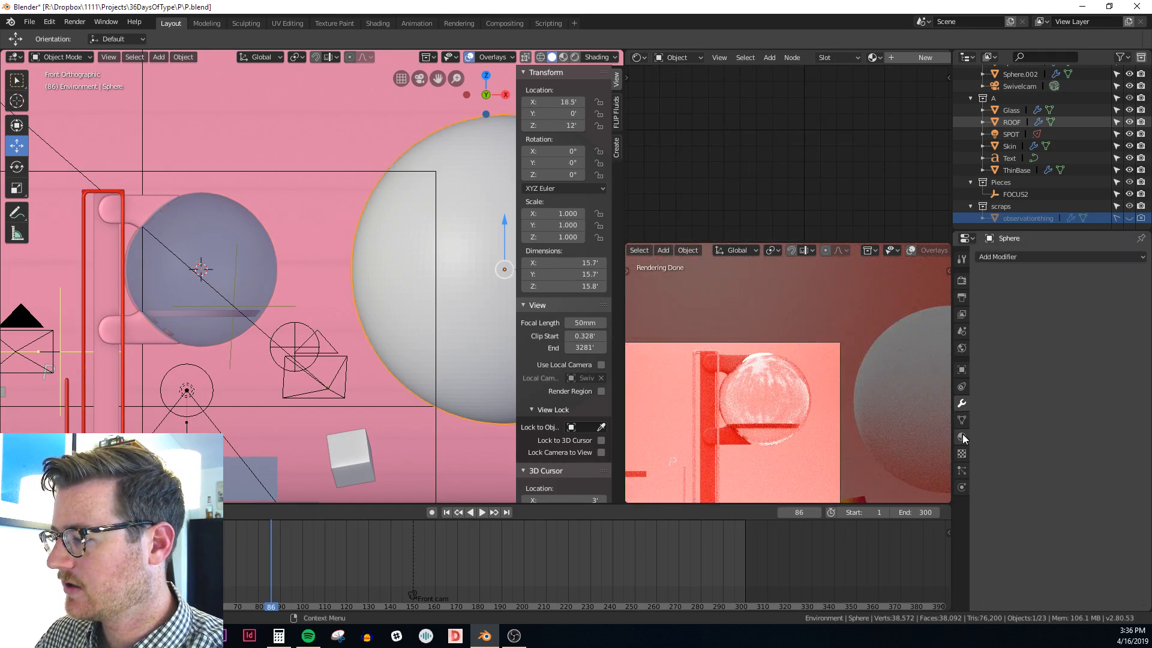
# Rename the large sphere object as cutter
pyautogui.click(962, 370)
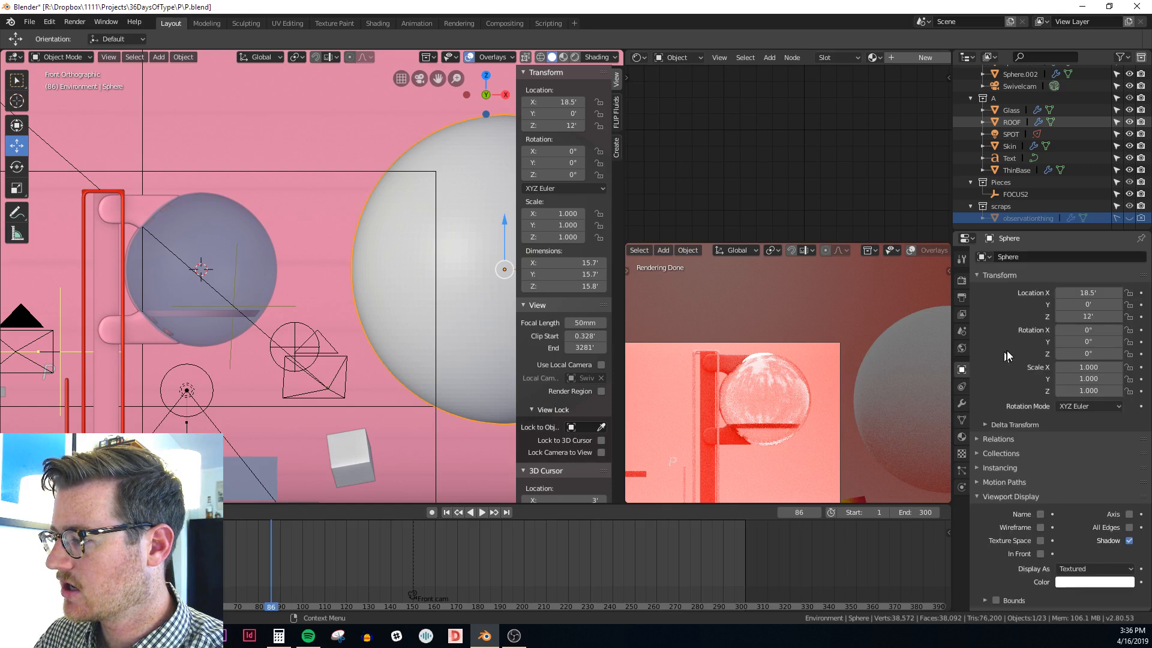
pyautogui.click(1023, 256)
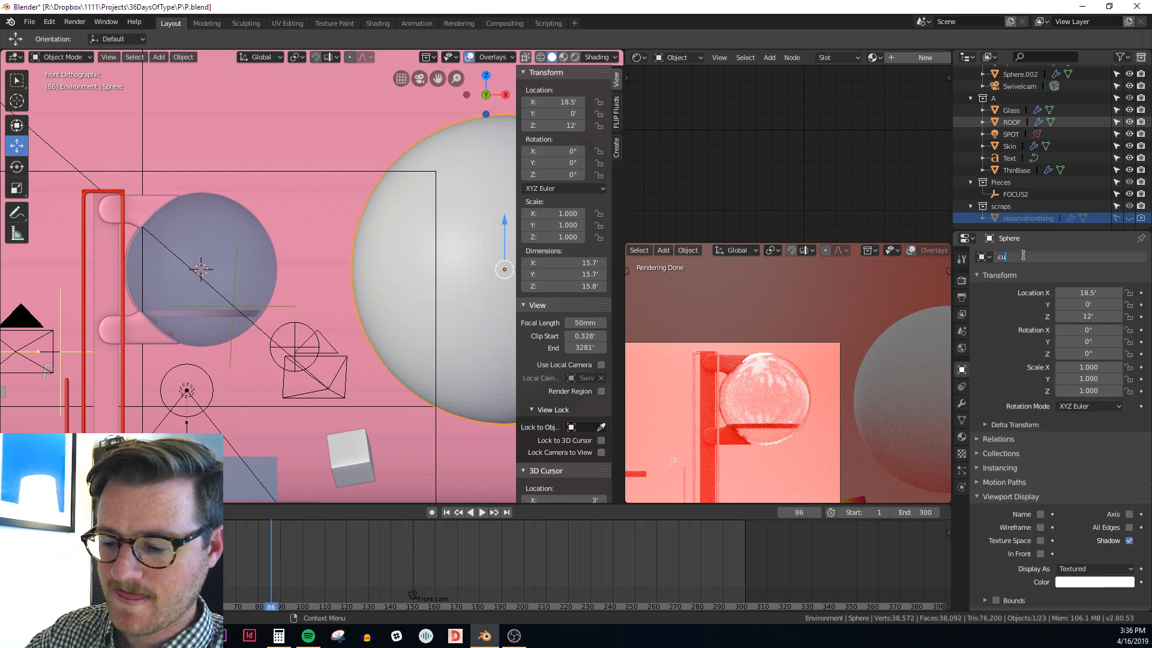
pyautogui.write('cutter')
pyautogui.press('Return')
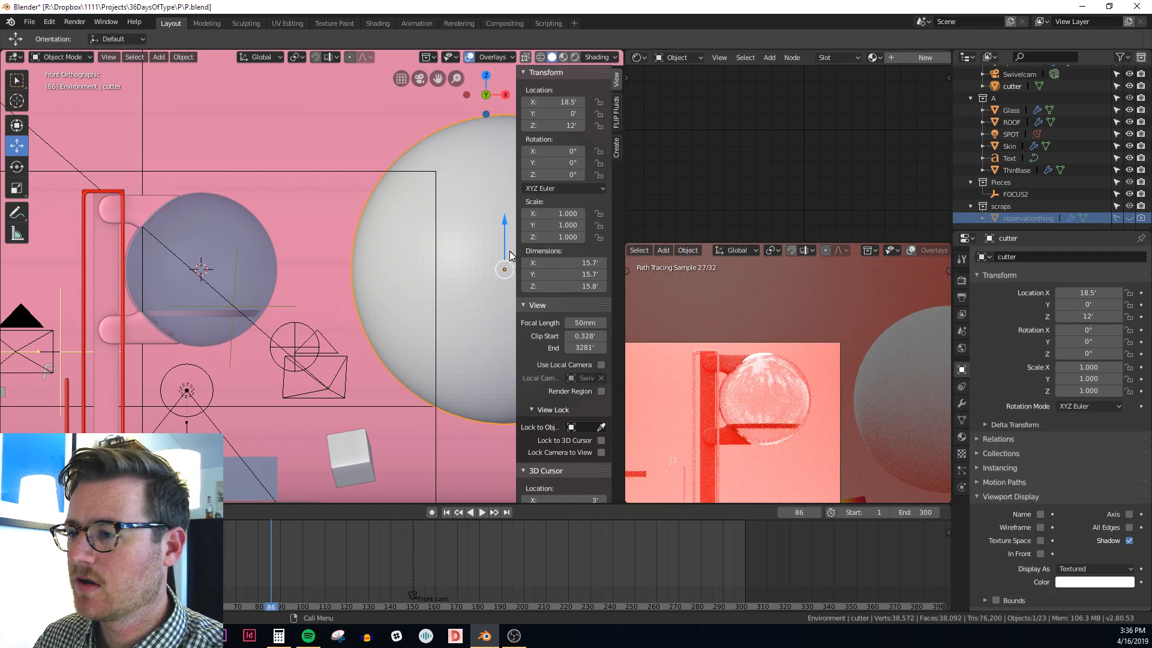
# Set the cutter's viewport display to Bounds
pyautogui.click(962, 412)
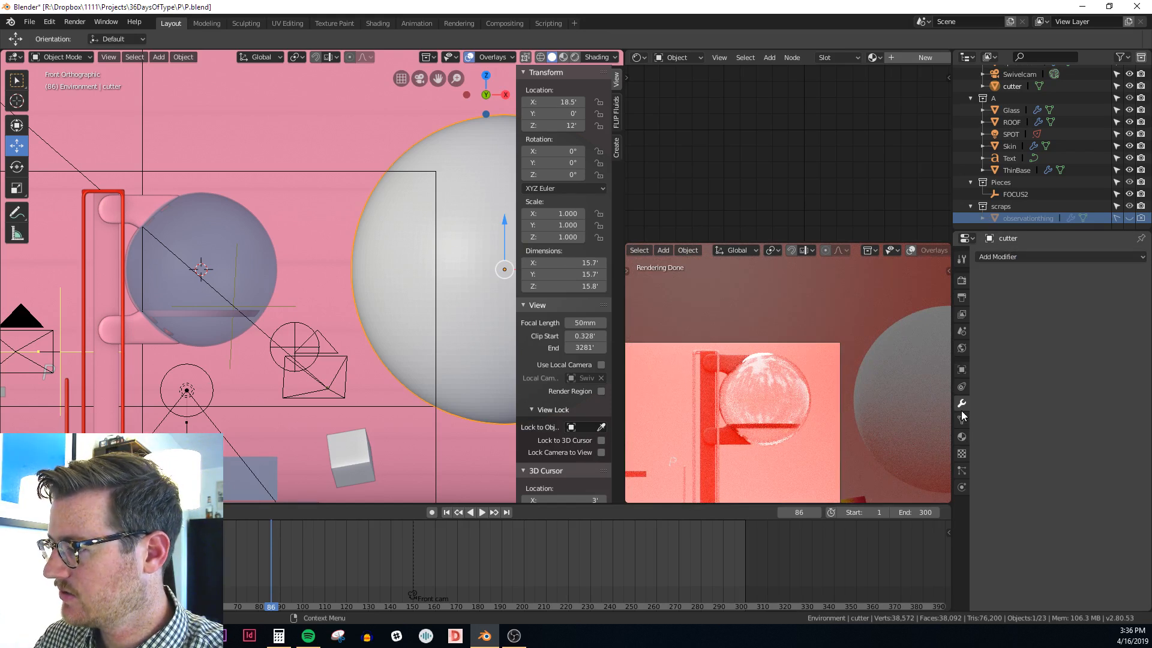
pyautogui.click(962, 370)
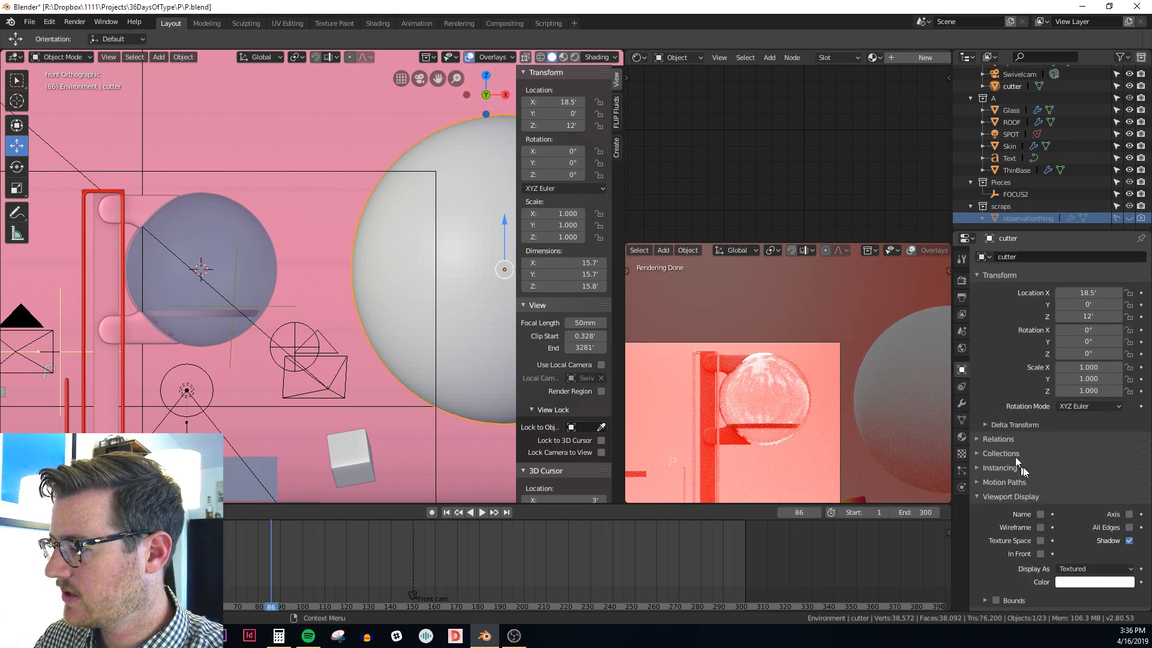
pyautogui.click(1084, 567)
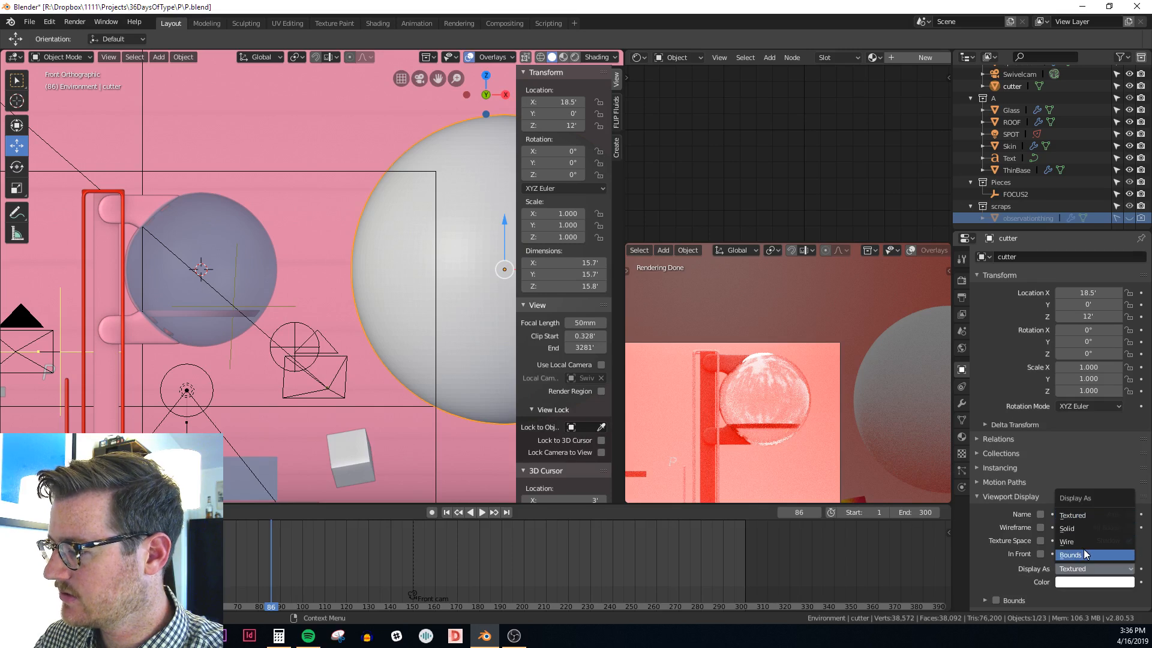
pyautogui.click(1084, 553)
# Move the cutter over the glass sphere's upper-right side, to about X 10.67' and Z 16.6', so it slices the sphere diagonally
pyautogui.scroll(-2, 431, 246)
pyautogui.keyDown('shift'); pyautogui.moveTo(437, 237); pyautogui.dragTo(392, 239, button='middle'); pyautogui.keyUp('shift')
pyautogui.scroll(1, 412, 244)
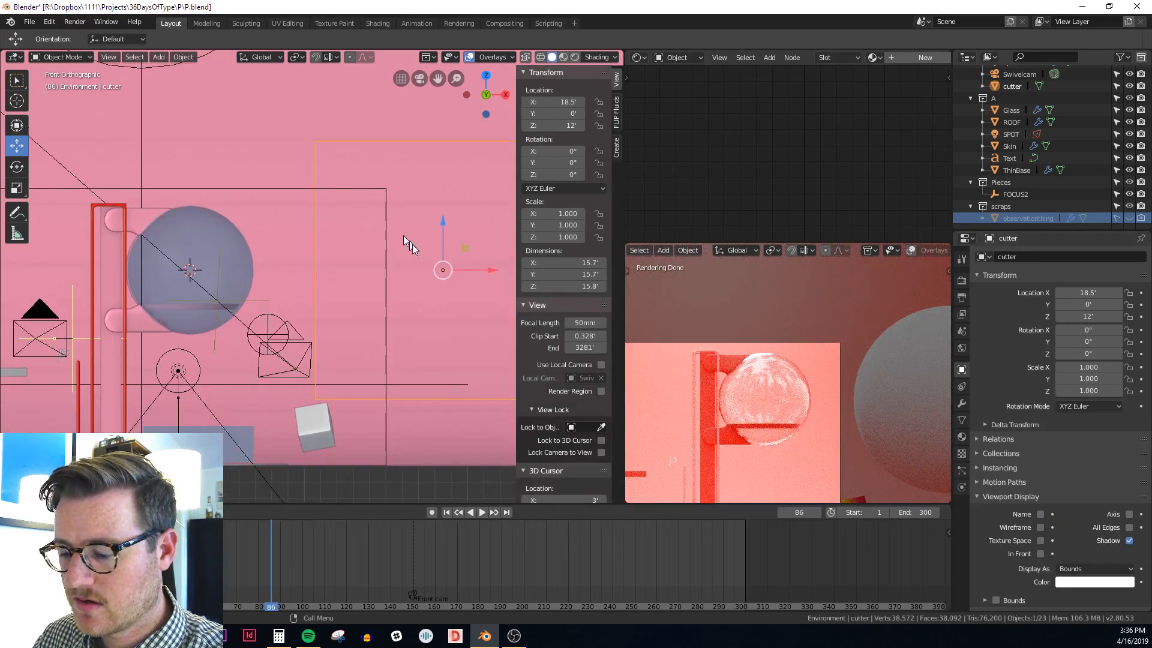
pyautogui.press('g')
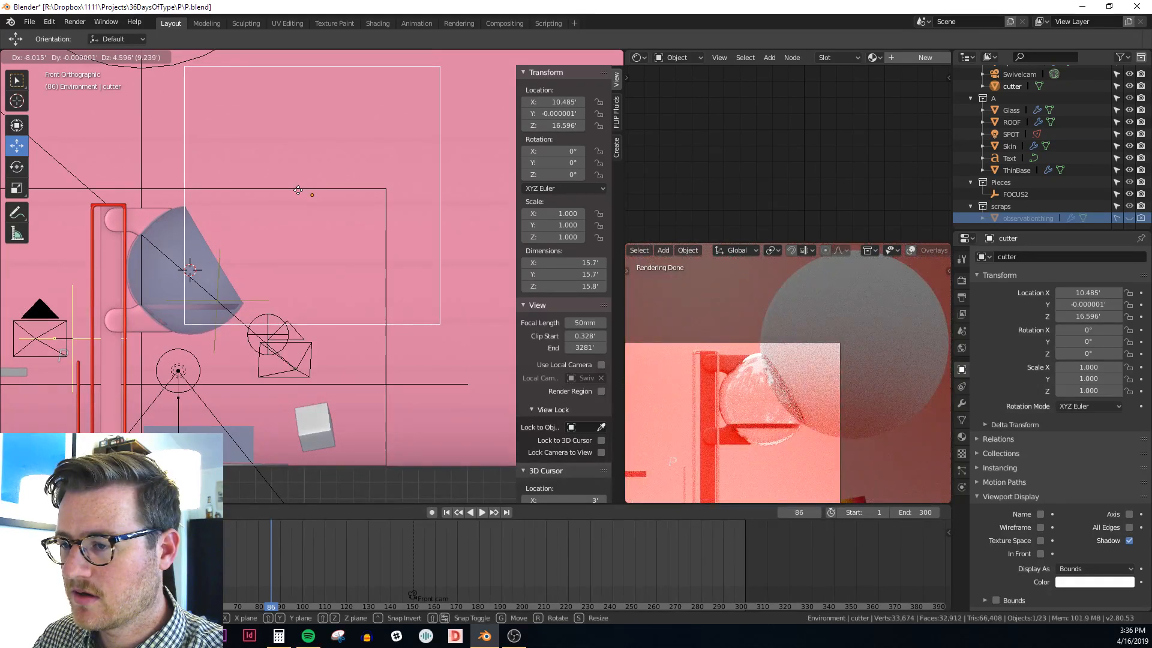
pyautogui.click(301, 189)
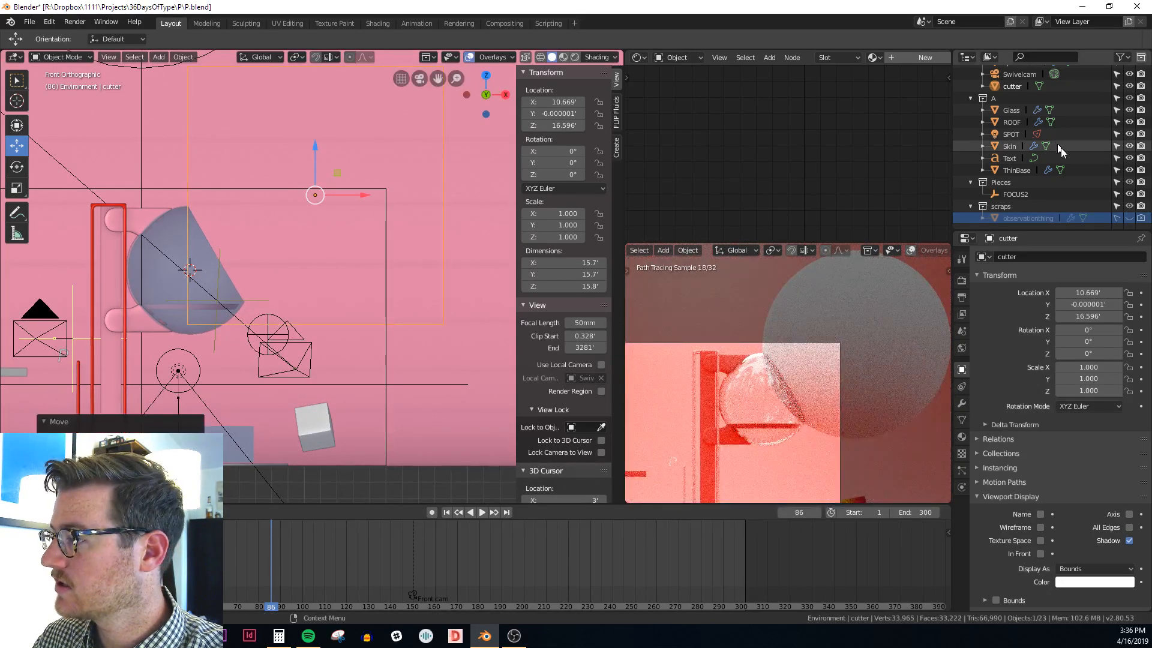
pyautogui.scroll(4, 1087, 190)
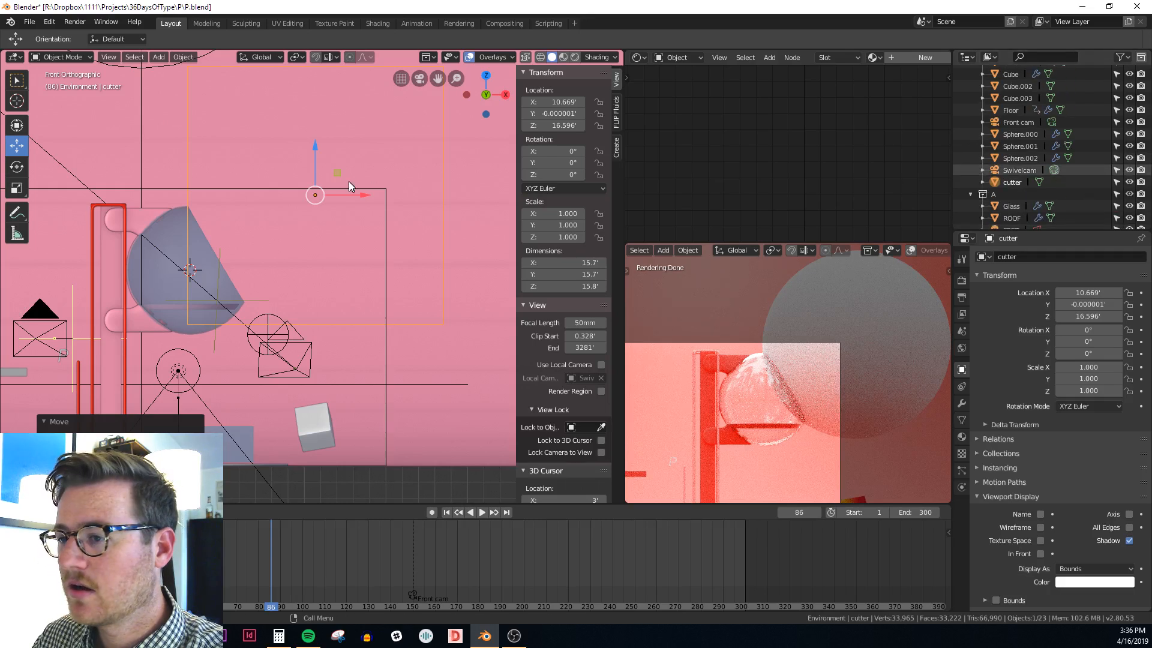
# Move the cutter to about X 13.17' and Z 14.43', and parent it to Sphere.000, the sphere's support bracket, keeping its transform
pyautogui.press('g')
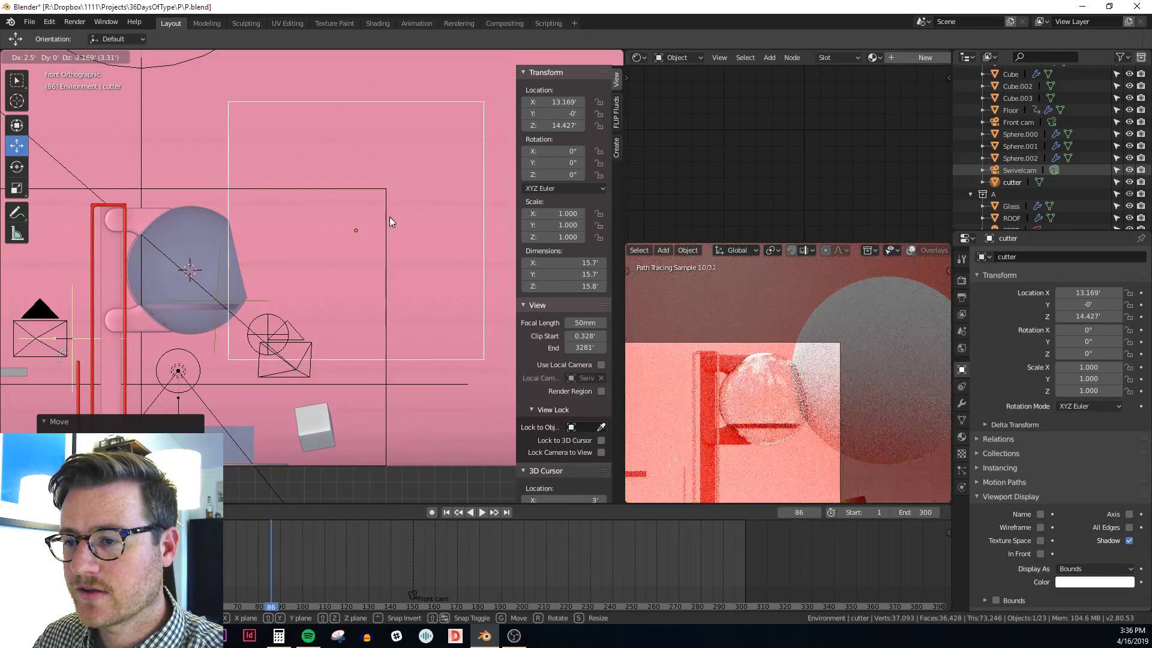
pyautogui.click(390, 217)
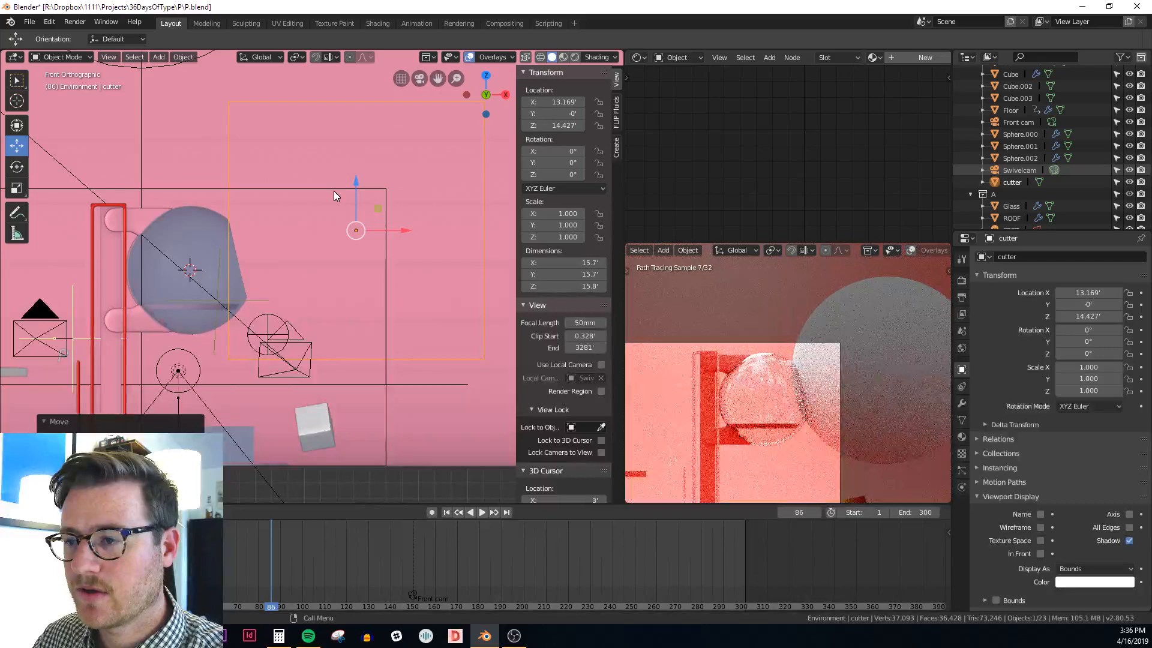
pyautogui.keyDown('shift'); pyautogui.click(142, 218); pyautogui.keyUp('shift')
pyautogui.hotkey('ctrl', 'p')
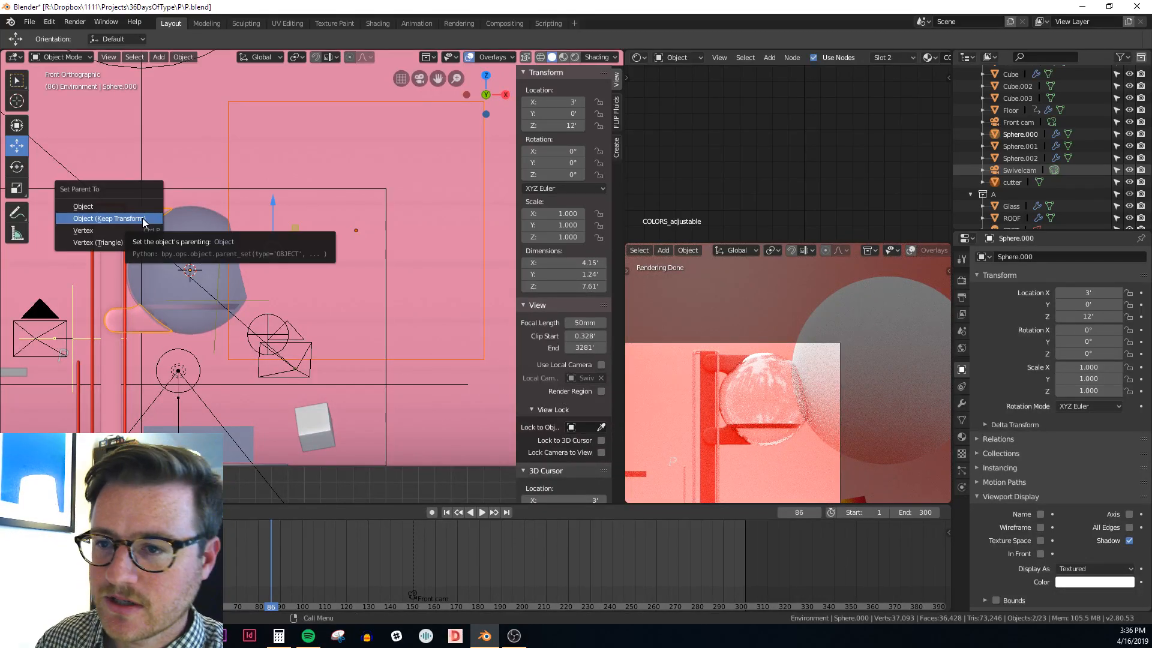
pyautogui.click(143, 218)
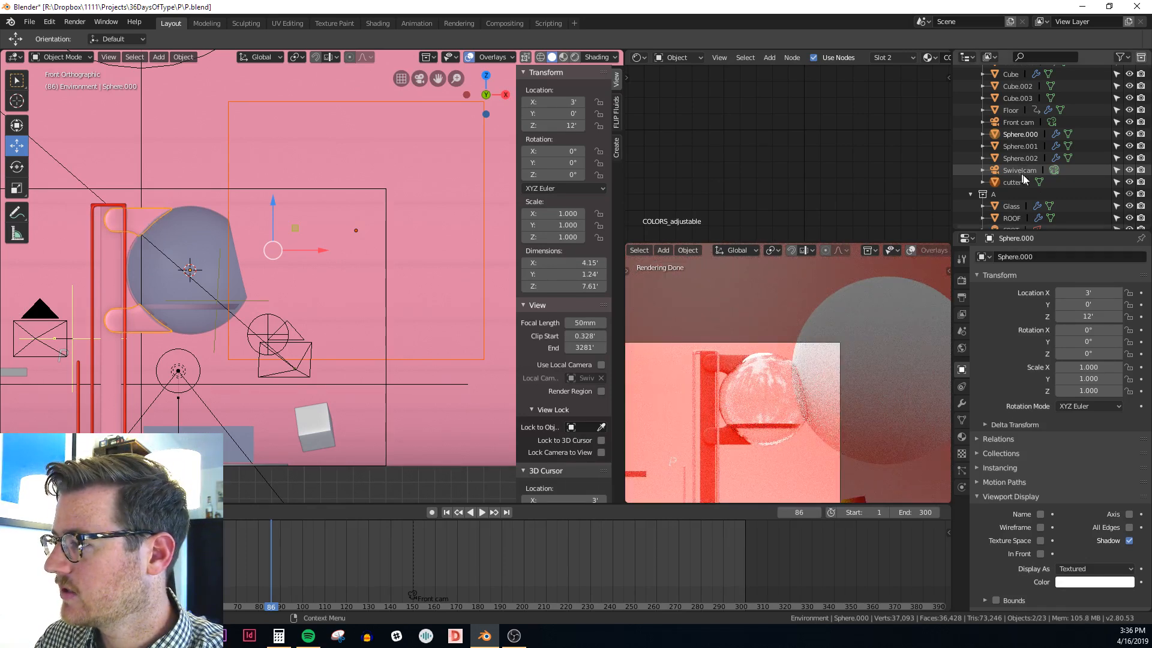
# Hide the cutter object so that only the cut glass sphere is displayed
pyautogui.scroll(5, 1017, 177)
pyautogui.scroll(-5, 1016, 178)
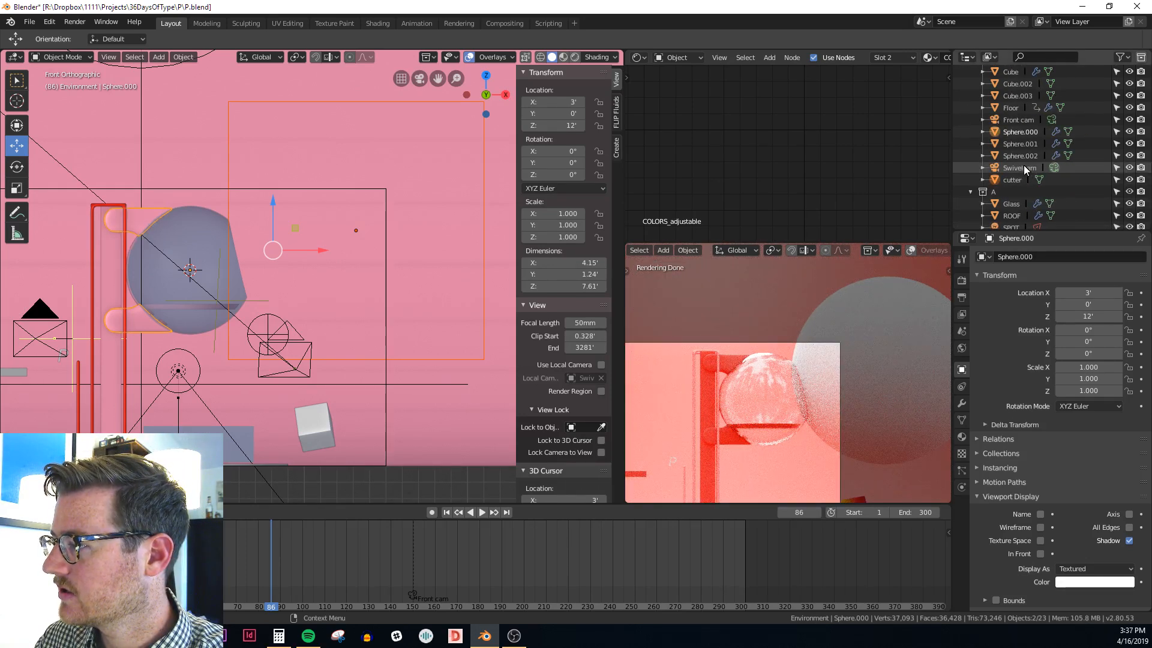
pyautogui.click(1024, 132)
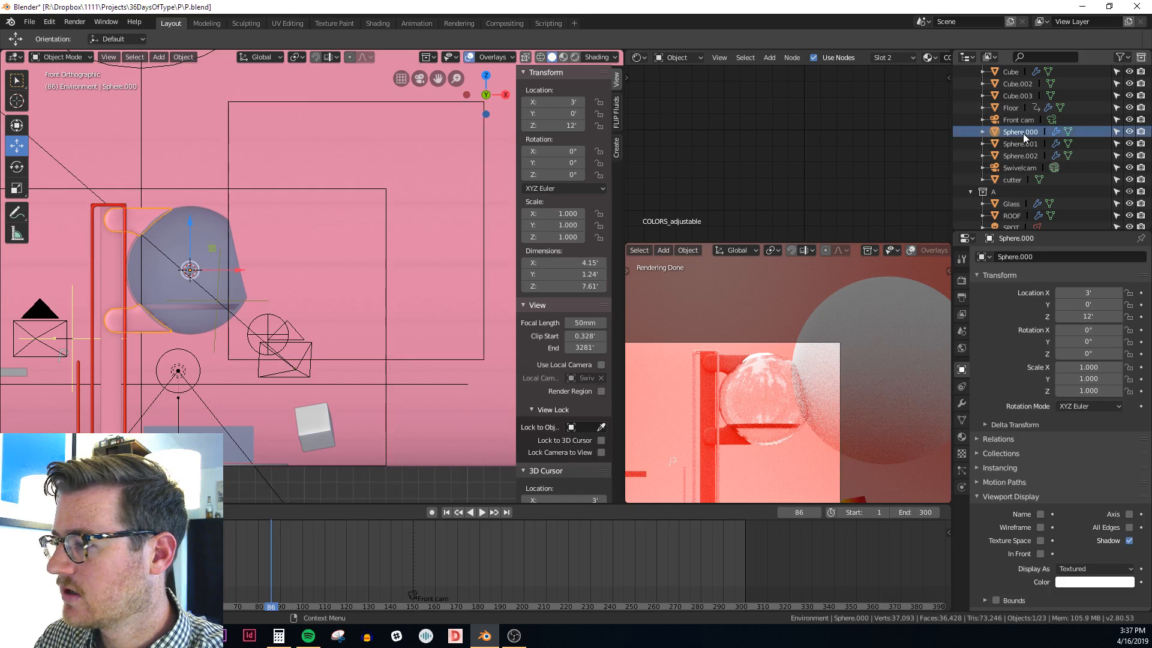
pyautogui.click(250, 103)
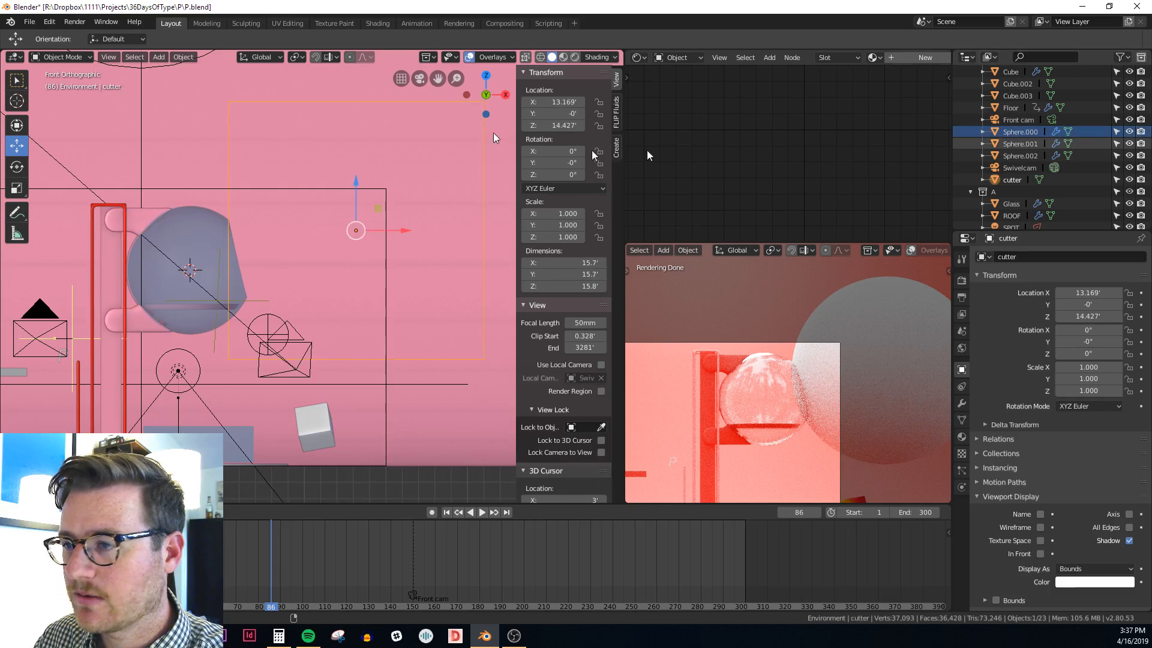
pyautogui.click(1130, 179)
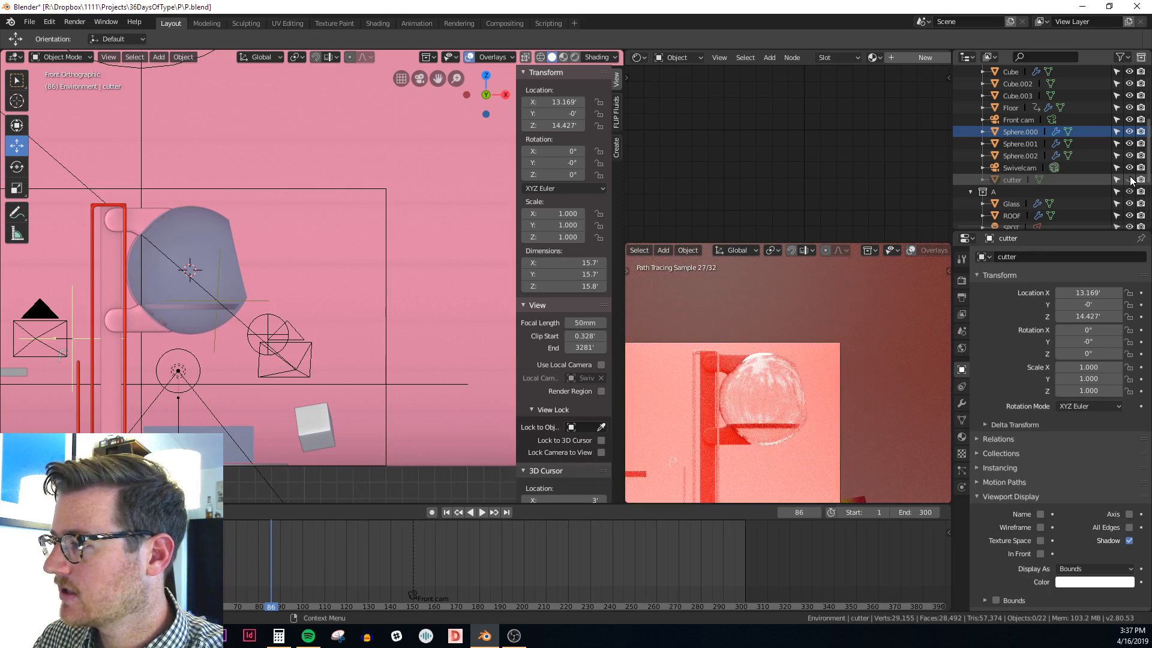
pyautogui.click(1130, 179)
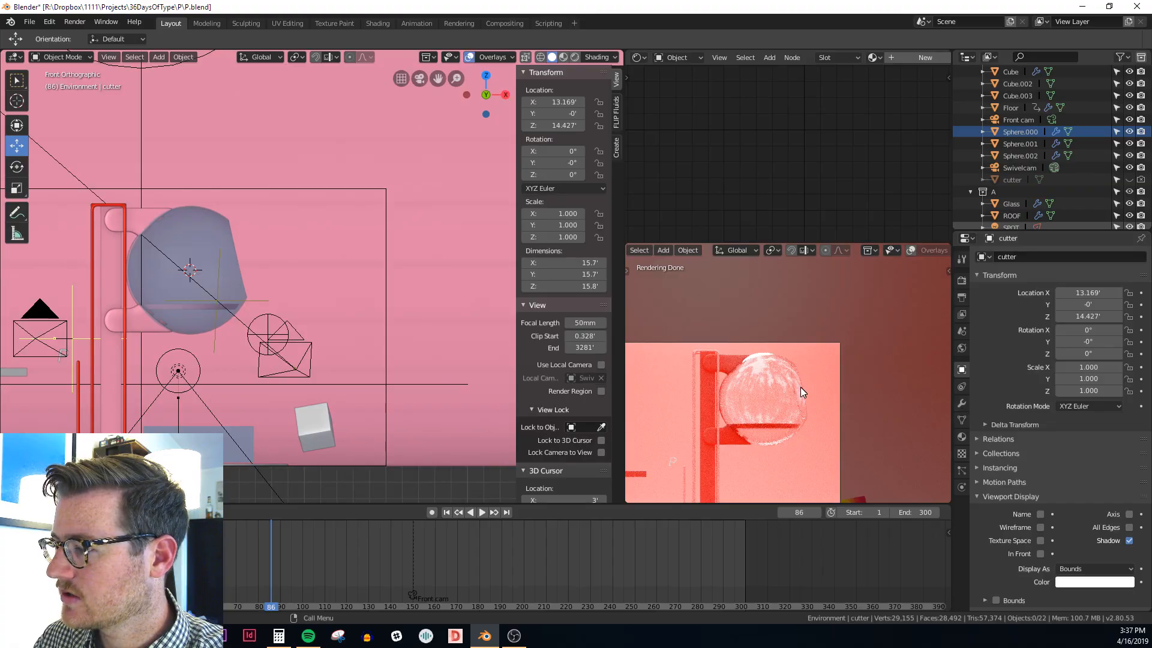
# Move the glass sphere's Boolean modifier above its Solidify modifier so the wall thickness is applied after the cut
pyautogui.moveTo(801, 387); pyautogui.dragTo(824, 364, button='middle')
pyautogui.scroll(4, 823, 384)
pyautogui.scroll(-5, 815, 356)
pyautogui.scroll(4, 823, 363)
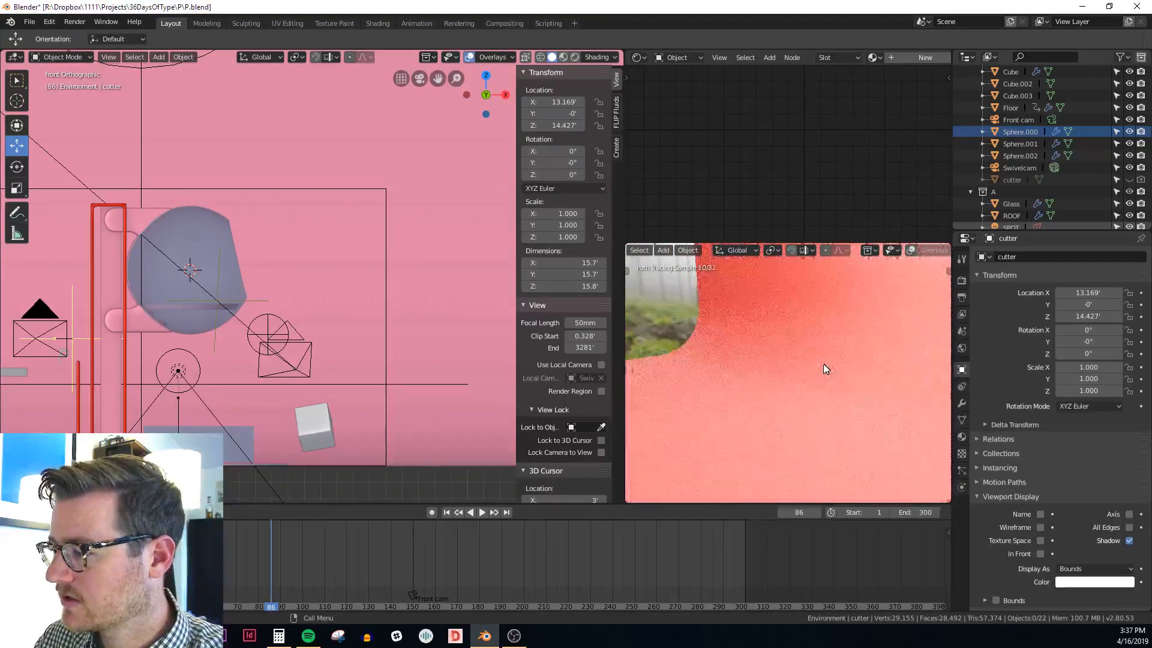
pyautogui.scroll(5, 785, 336)
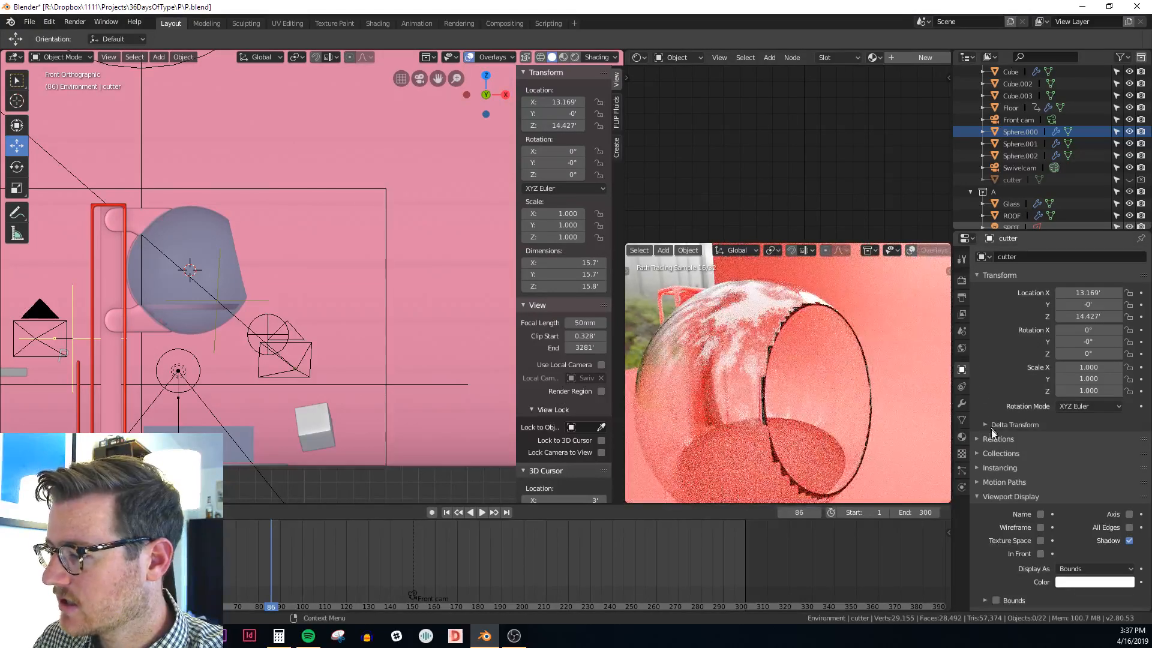
pyautogui.click(963, 403)
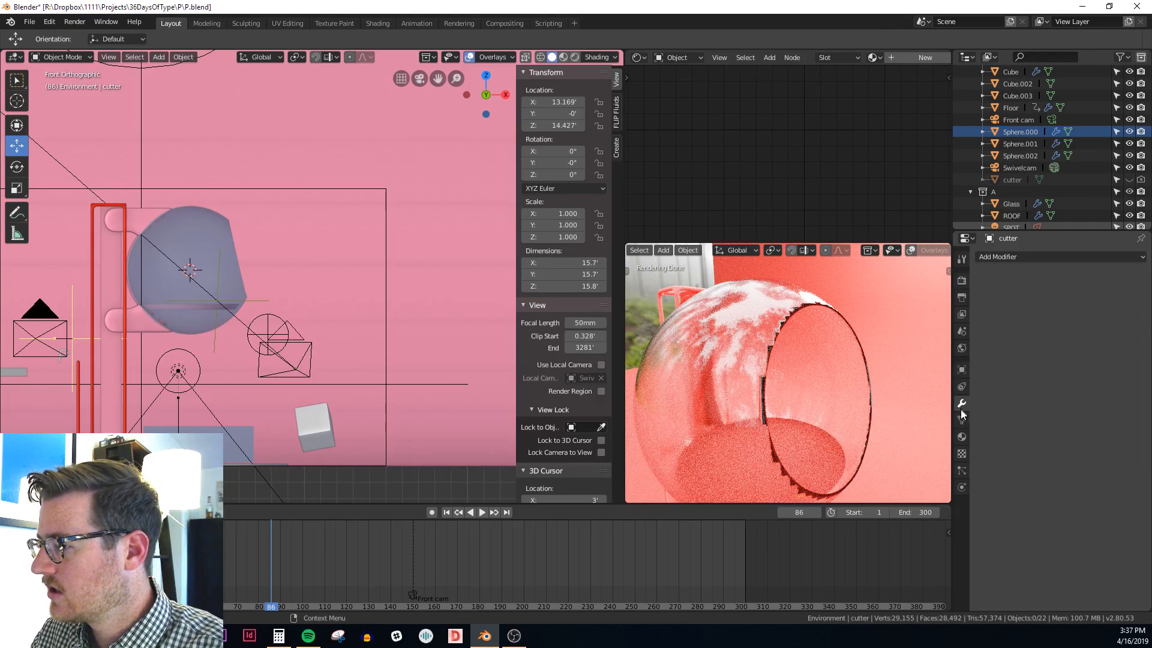
pyautogui.click(225, 236)
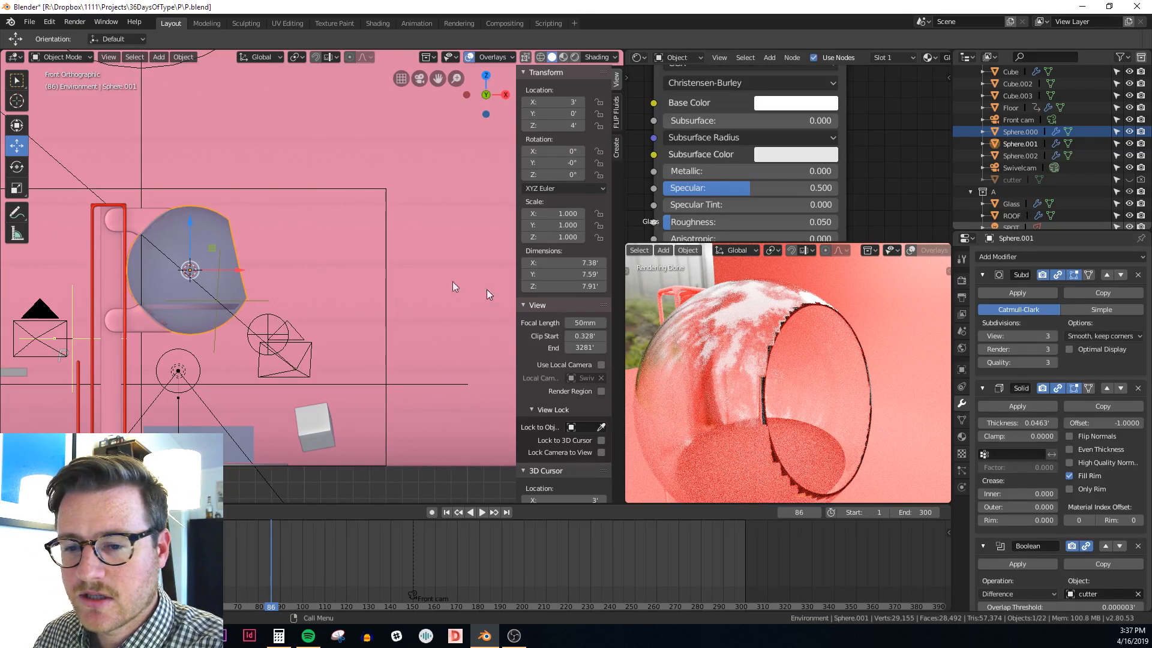
pyautogui.scroll(-1, 1020, 428)
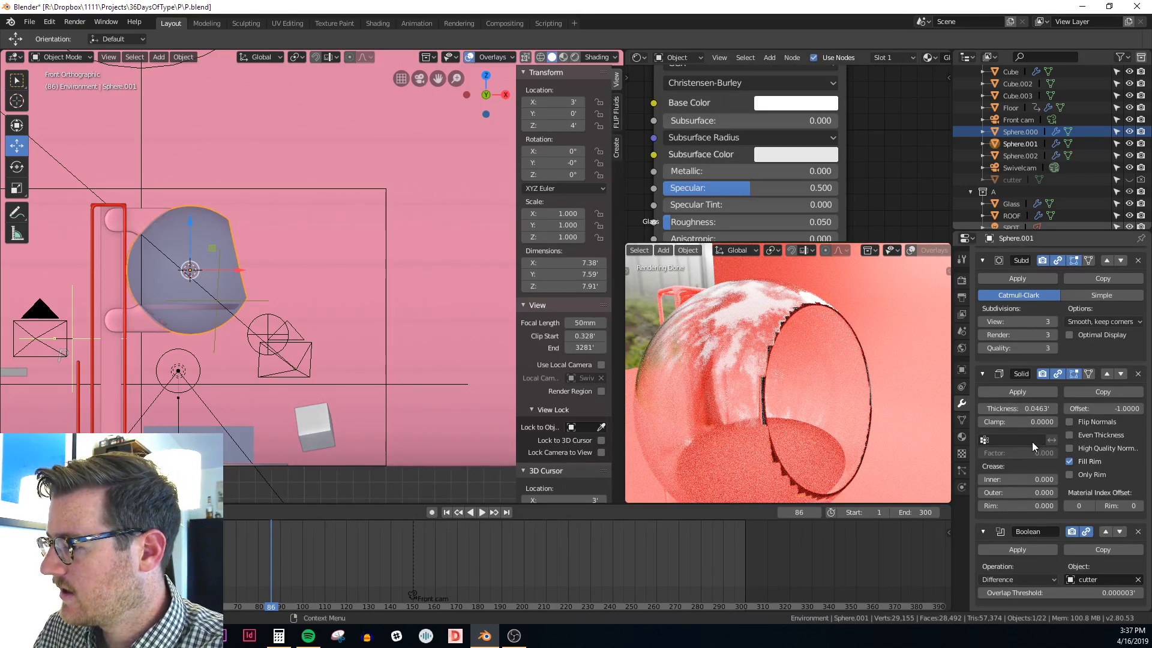
pyautogui.scroll(1, 1107, 498)
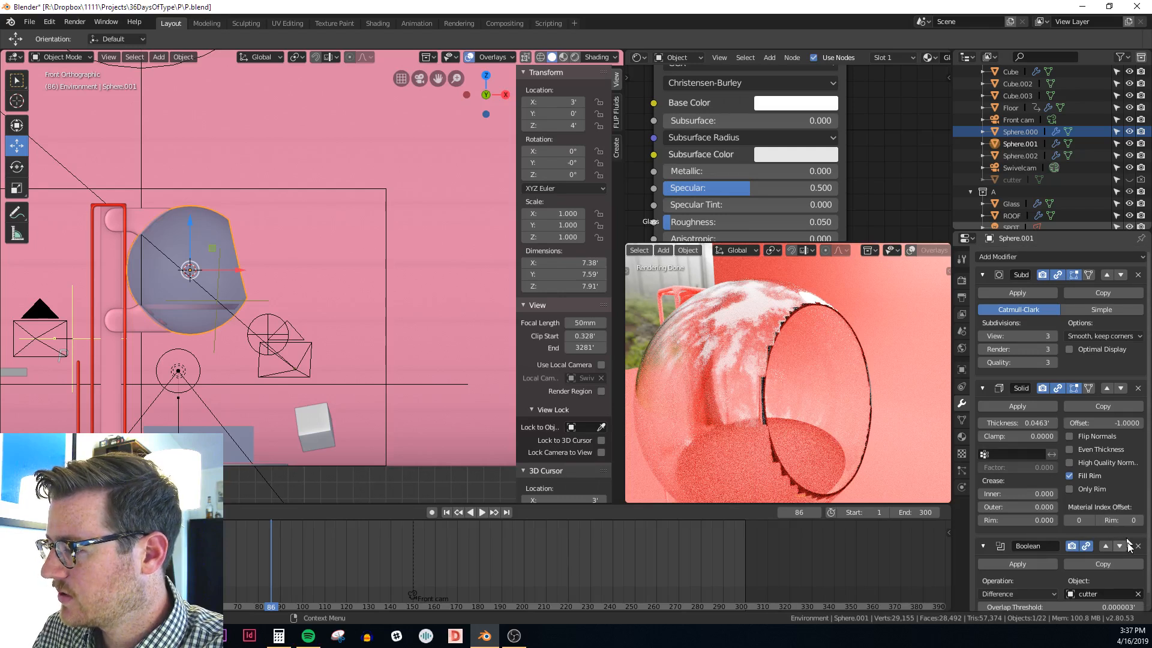
pyautogui.click(1109, 546)
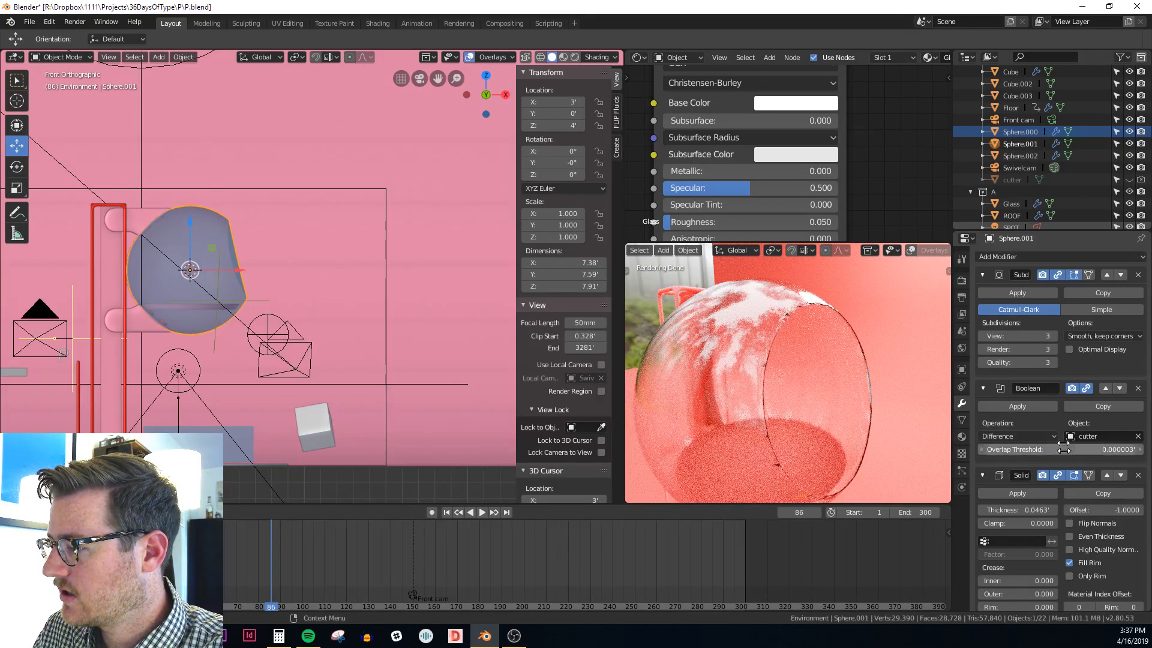
# Turn on Auto Smooth at 30° for the glass sphere's normals
pyautogui.scroll(-1, 1067, 488)
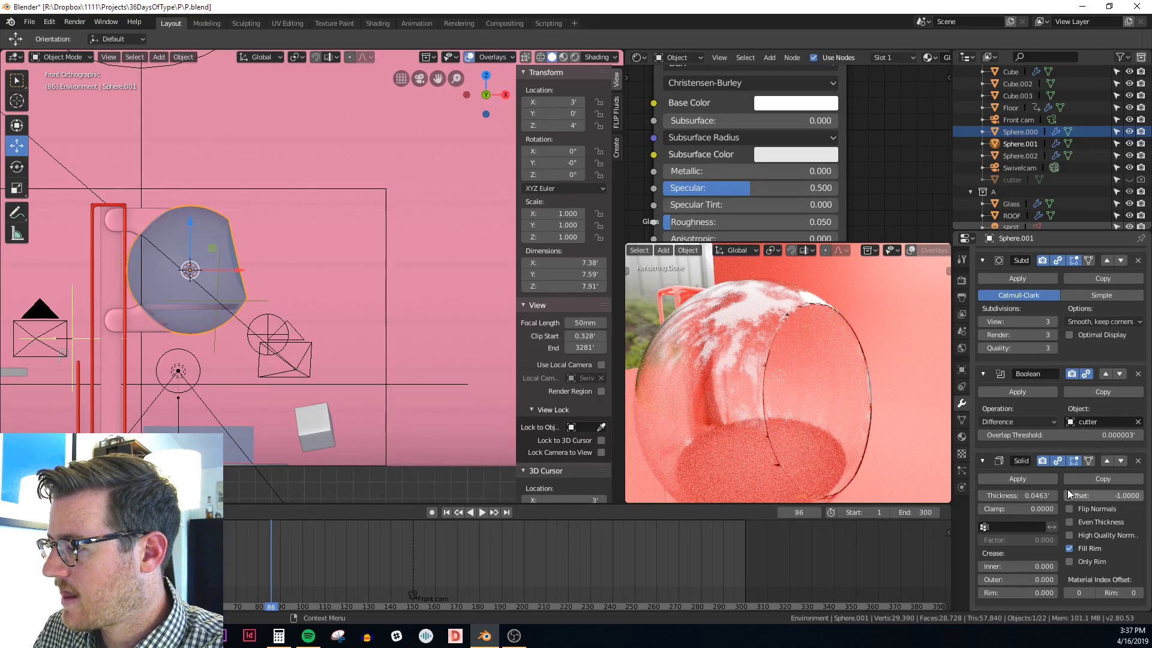
pyautogui.click(962, 421)
pyautogui.click(995, 499)
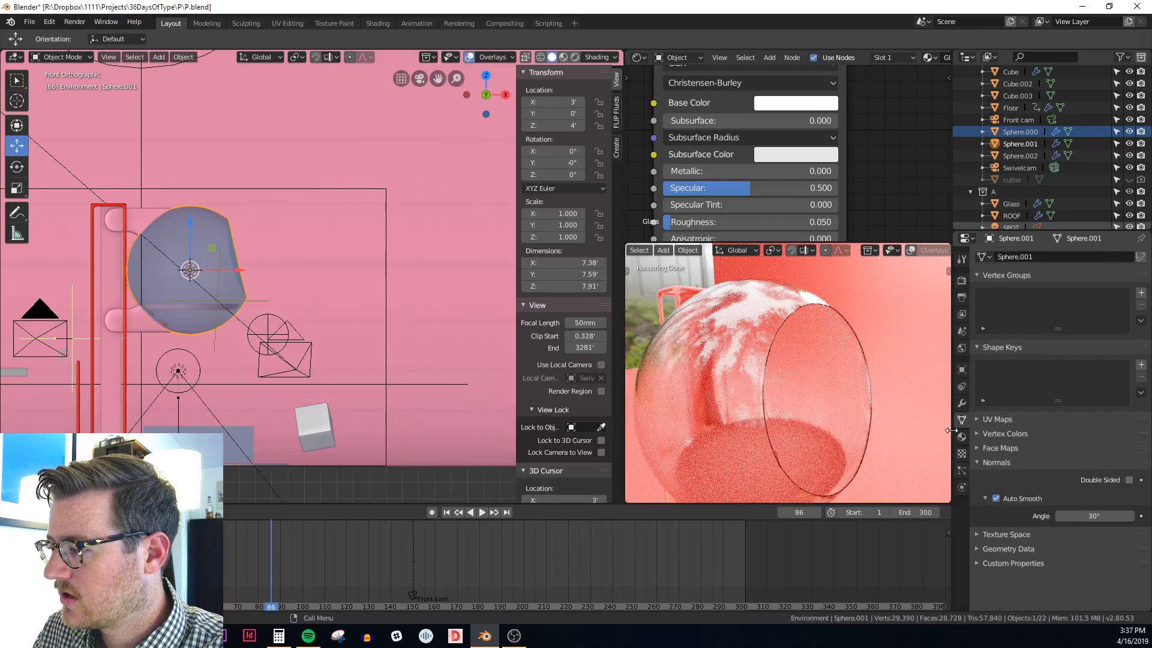
pyautogui.click(996, 499)
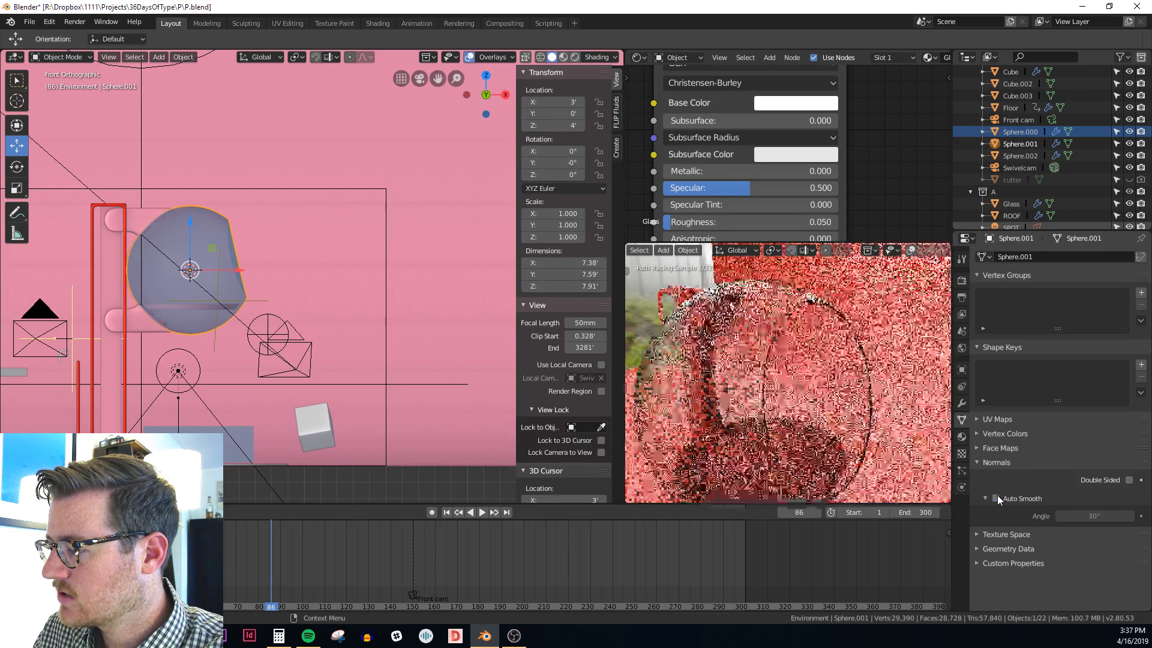
pyautogui.click(962, 404)
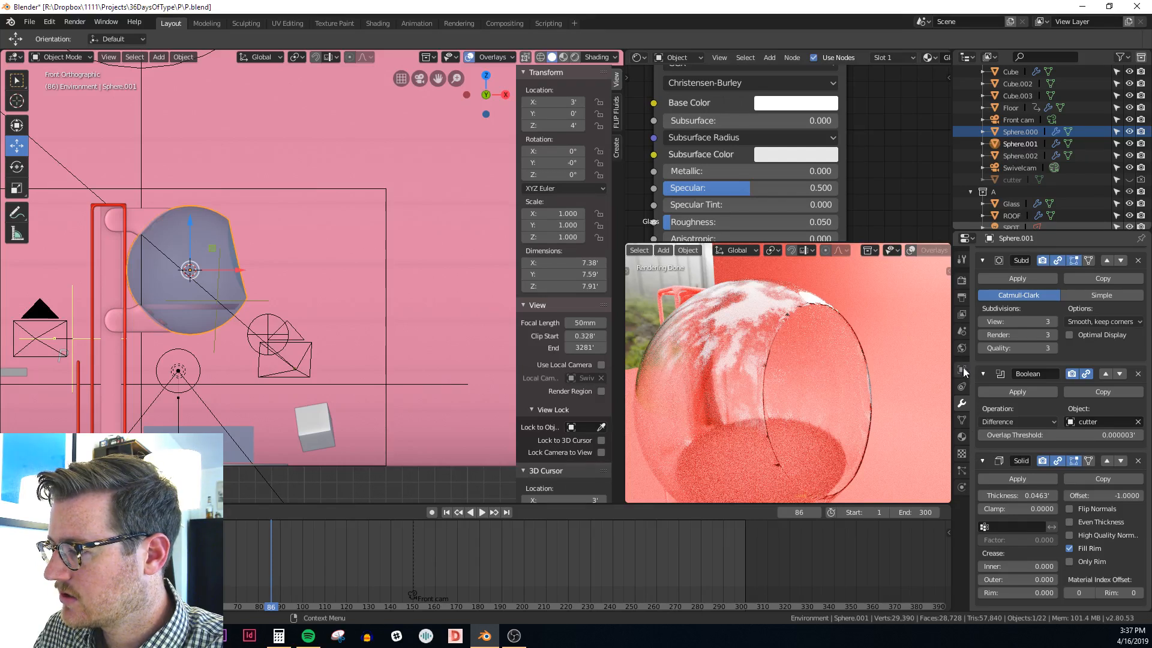
pyautogui.click(963, 420)
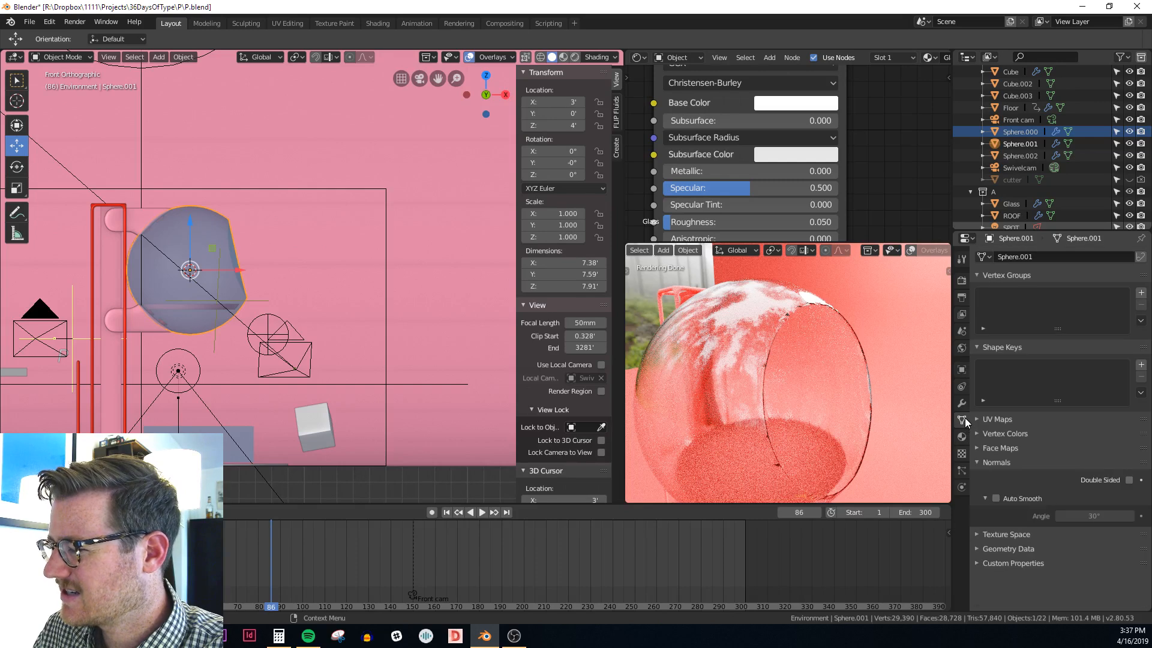
pyautogui.click(996, 498)
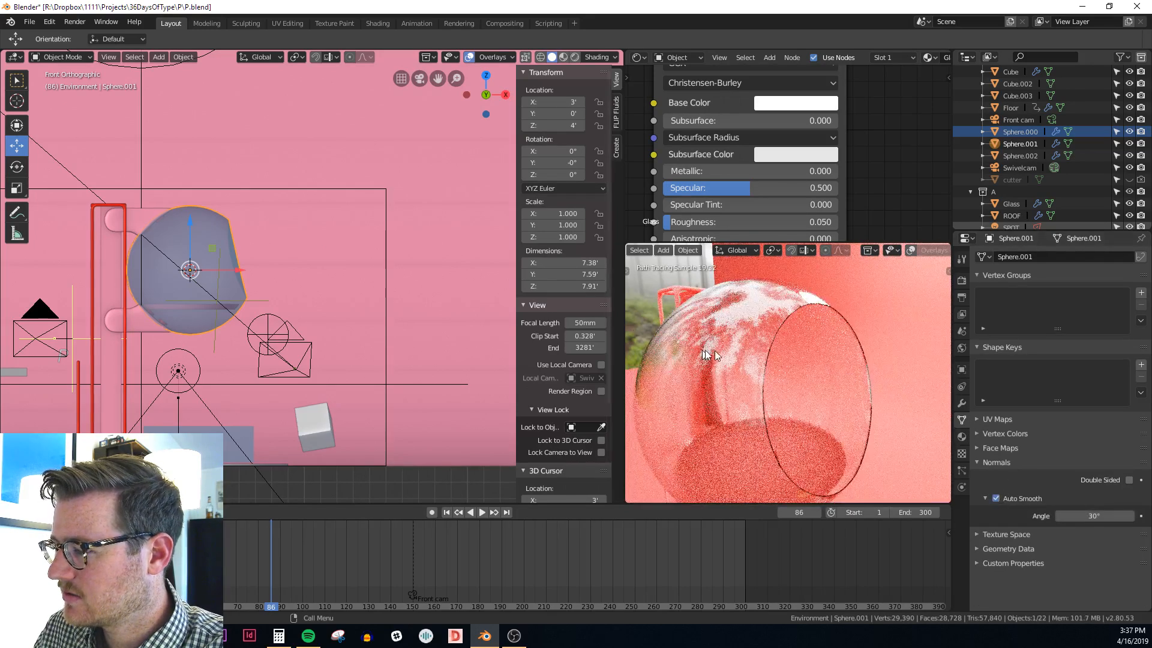
# Lower the support bracket, together with the attached glass sphere and cutter, to Z 4'
pyautogui.scroll(-2, 715, 354)
pyautogui.moveTo(792, 358)
pyautogui.mouseDown(button='middle')
pyautogui.moveTo(876, 366)
pyautogui.moveTo(870, 399)
pyautogui.moveTo(891, 389)
pyautogui.mouseUp(button='middle')
pyautogui.scroll(-4, 876, 366)
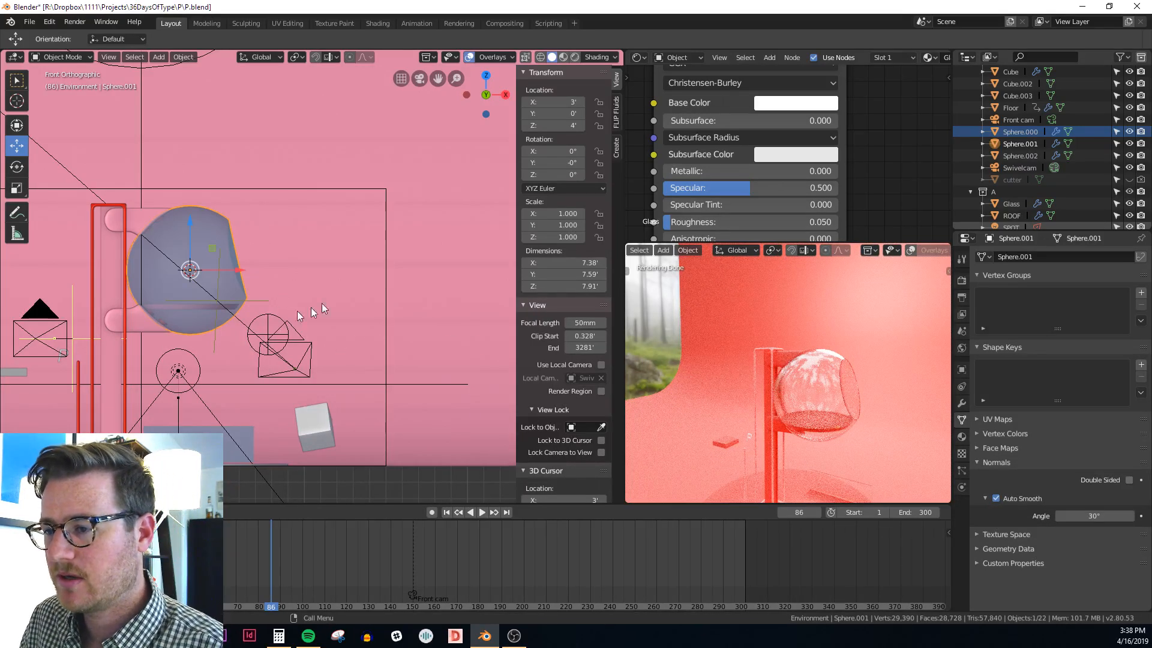
pyautogui.scroll(-2, 330, 238)
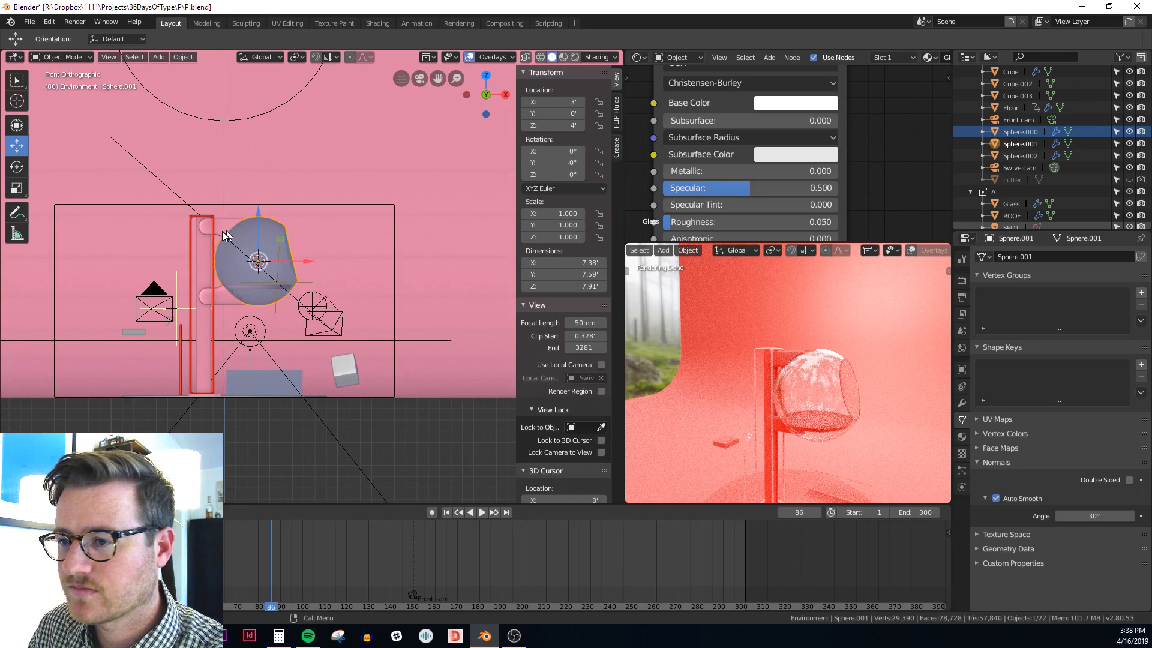
pyautogui.click(218, 227)
pyautogui.moveTo(257, 213); pyautogui.dragTo(247, 307)
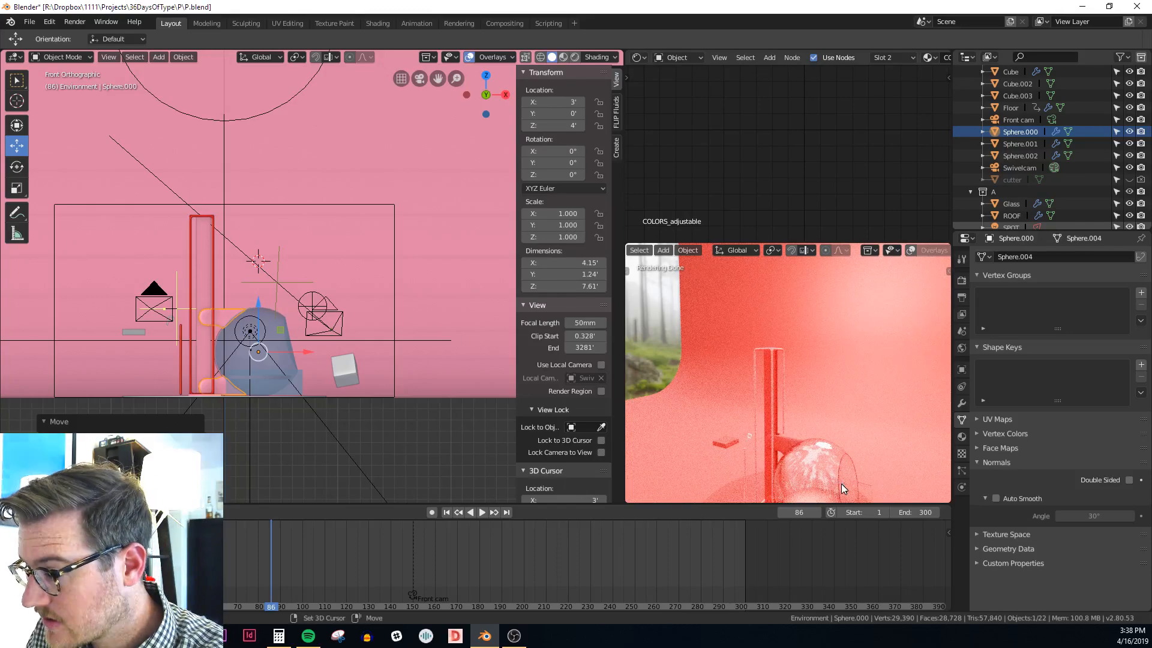
# Try raising the support bracket and glass sphere back to about Z 12', comparing both heights in the rendered view
pyautogui.keyDown('shift'); pyautogui.moveTo(841, 488); pyautogui.dragTo(836, 439, button='middle'); pyautogui.keyUp('shift')
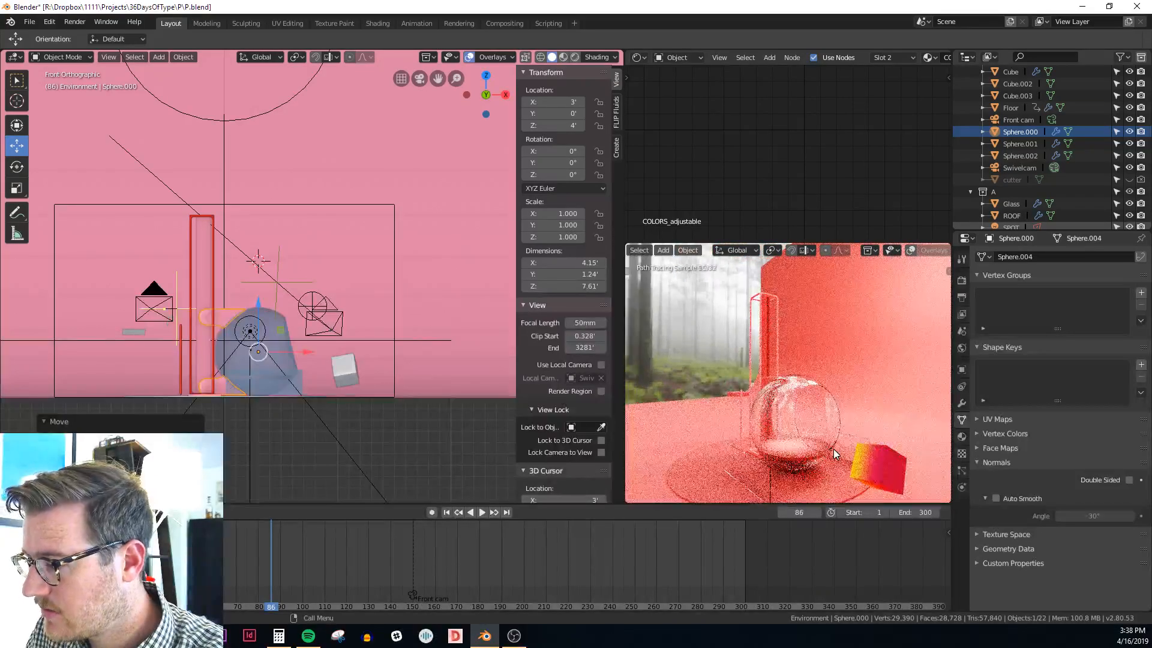
pyautogui.scroll(2, 832, 447)
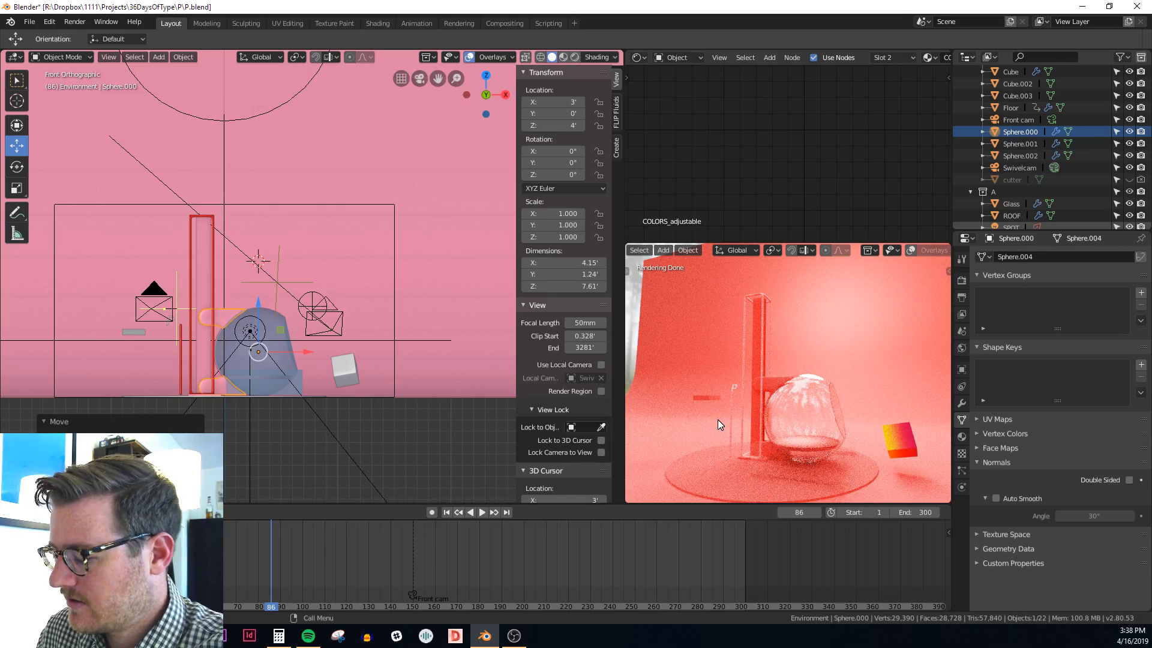
pyautogui.scroll(3, 718, 420)
pyautogui.scroll(-2, 797, 390)
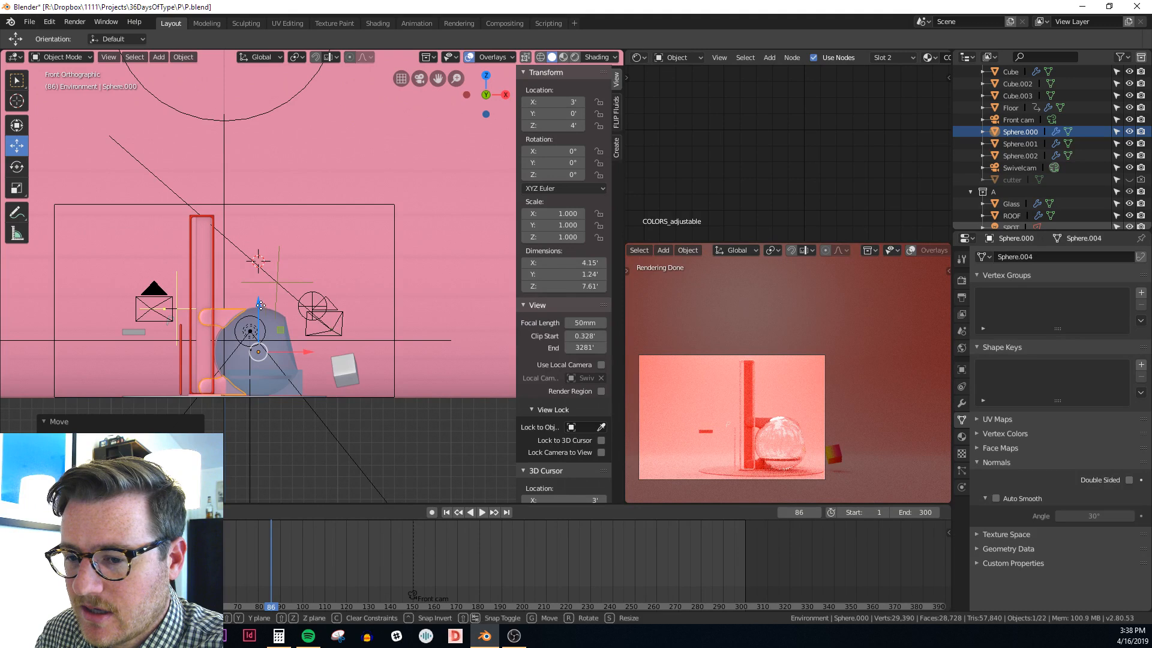
pyautogui.moveTo(250, 309); pyautogui.dragTo(272, 214)
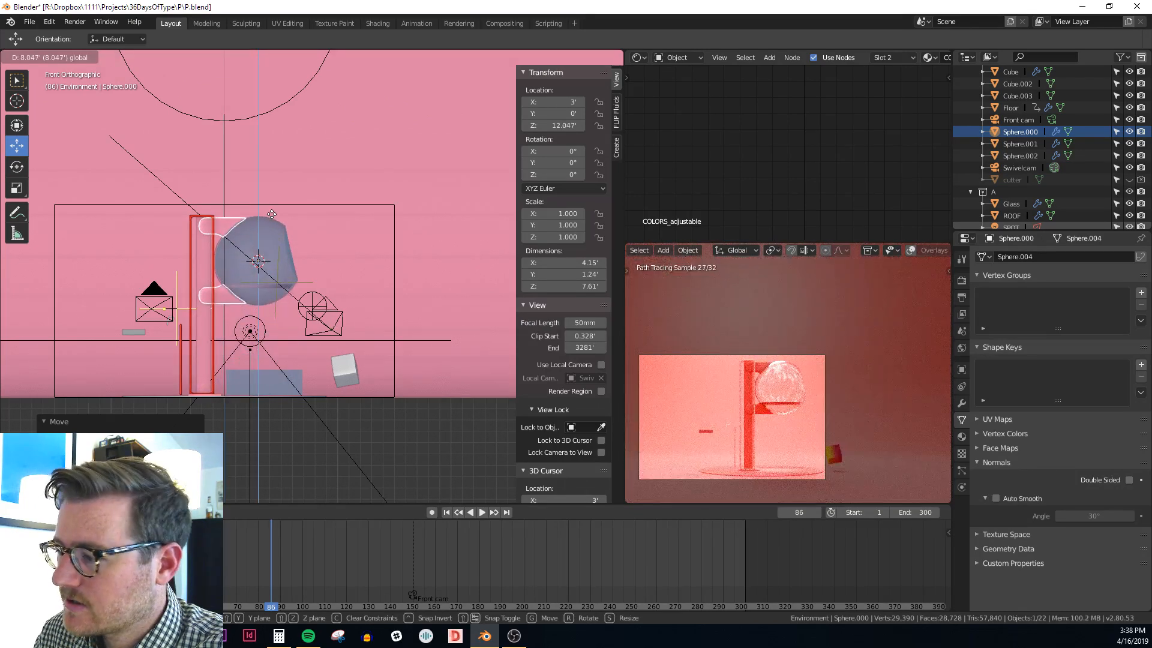
pyautogui.rightClick(272, 214)
# Select the glass sphere and examine its cut opening and inner floor from several angles
pyautogui.moveTo(422, 351); pyautogui.dragTo(373, 347, button='middle')
pyautogui.scroll(-7, 373, 347)
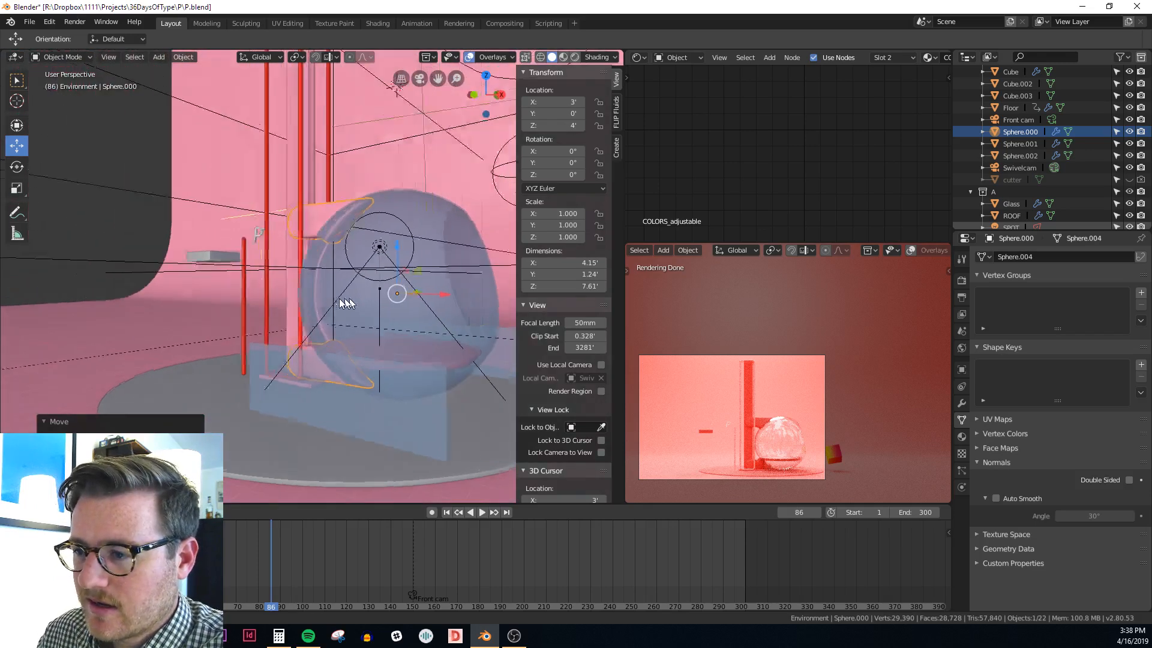
pyautogui.moveTo(344, 302); pyautogui.dragTo(369, 293, button='middle')
pyautogui.hotkey('alt', 'z')
pyautogui.click(413, 272)
pyautogui.hotkey('alt', 'z')
pyautogui.scroll(3, 416, 289)
pyautogui.click(416, 289)
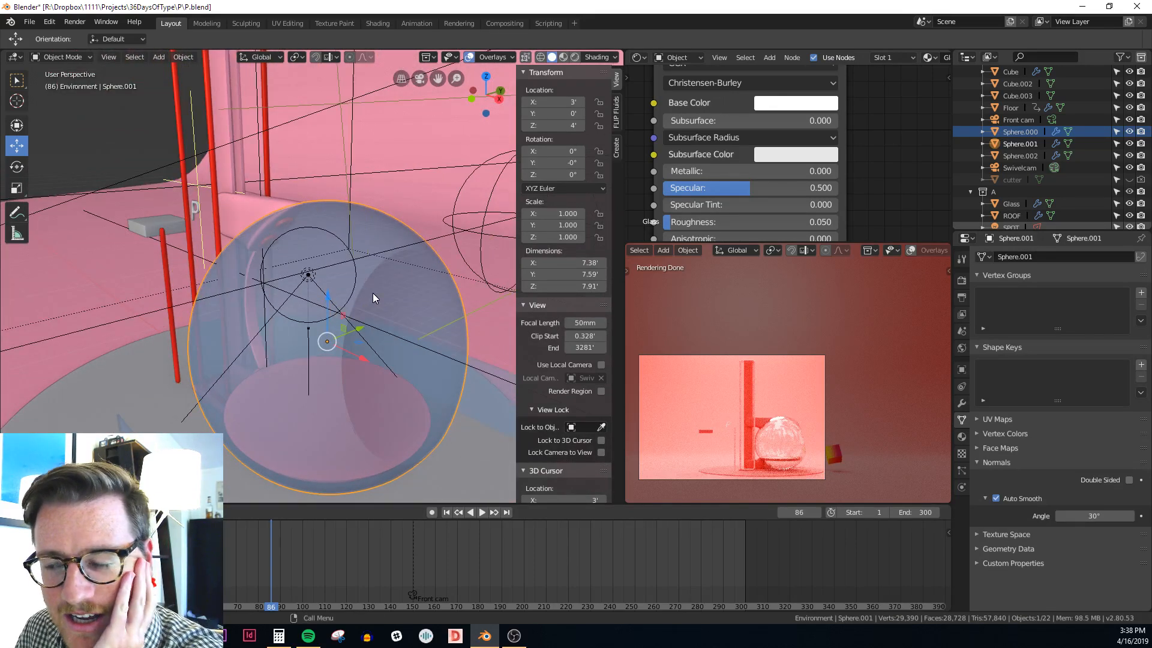
pyautogui.moveTo(373, 293); pyautogui.dragTo(279, 303, button='middle')
pyautogui.scroll(-1, 279, 304)
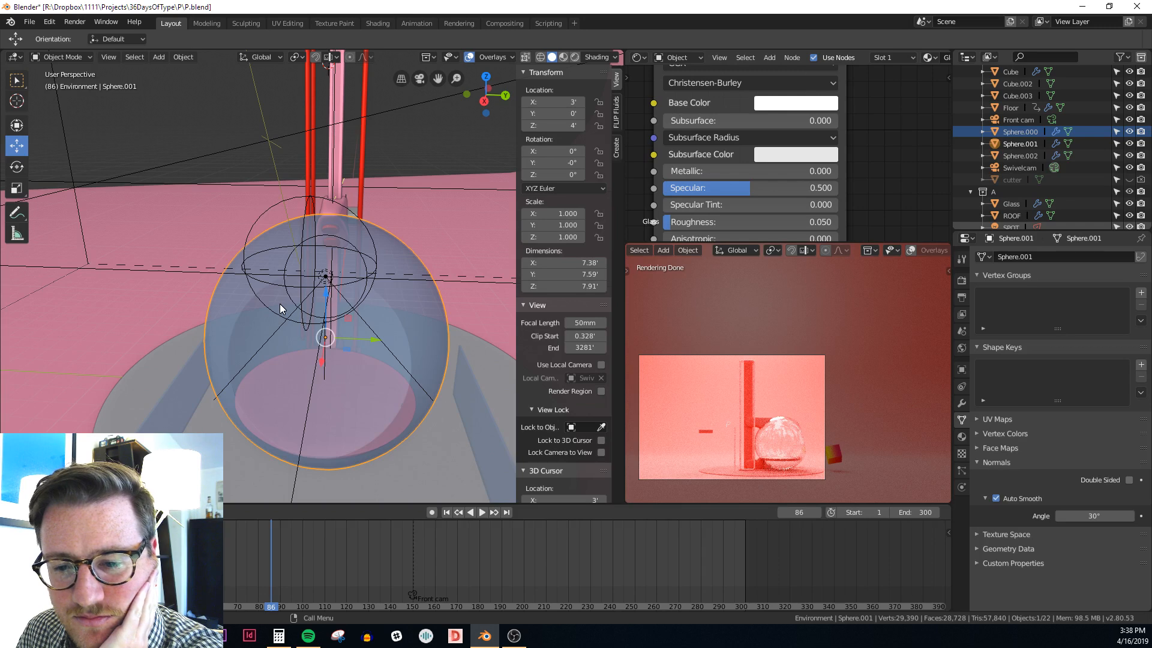
pyautogui.moveTo(270, 331); pyautogui.dragTo(300, 441, button='middle')
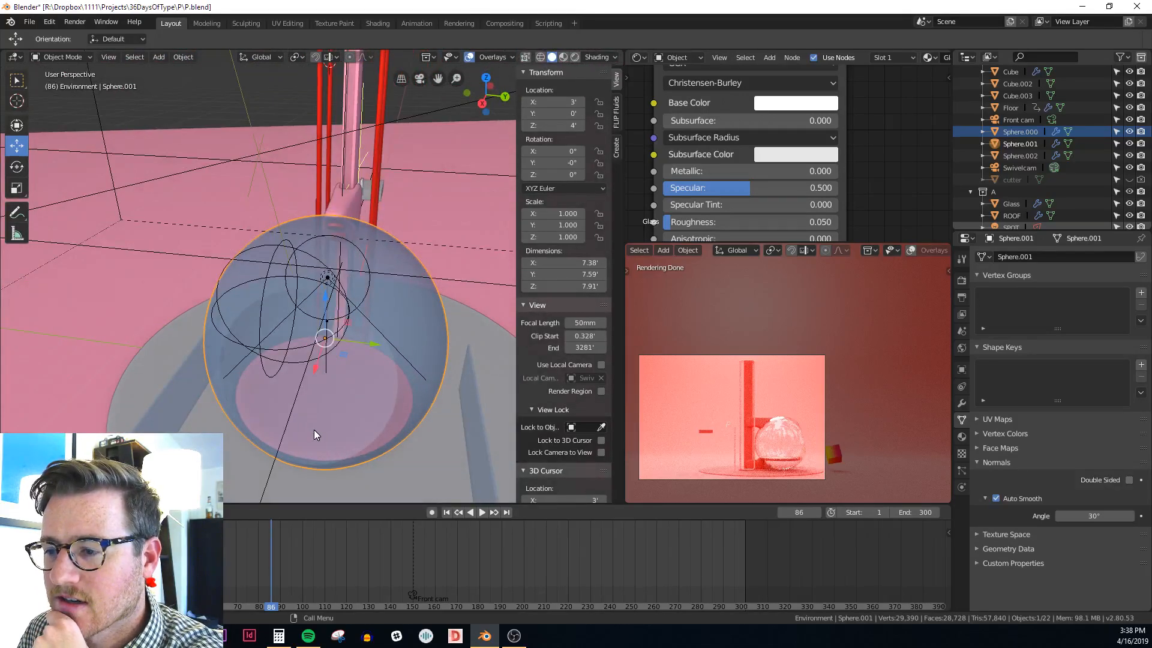
pyautogui.moveTo(250, 398); pyautogui.dragTo(320, 367, button='middle')
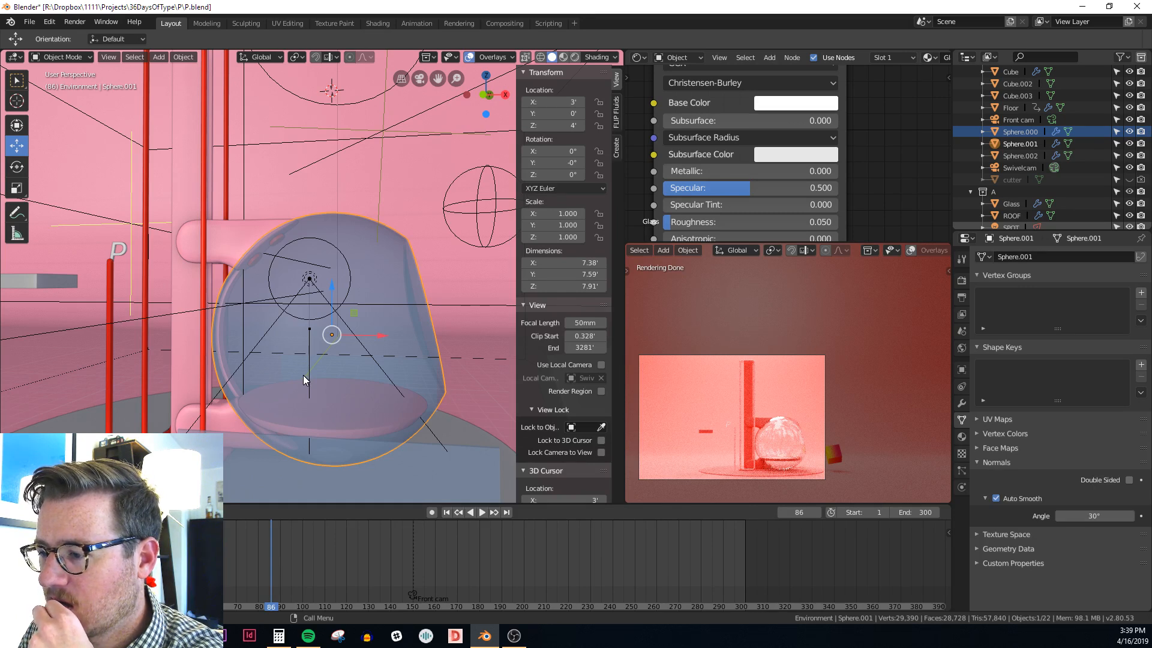
pyautogui.scroll(-2, 366, 358)
pyautogui.moveTo(367, 359); pyautogui.dragTo(304, 362, button='middle')
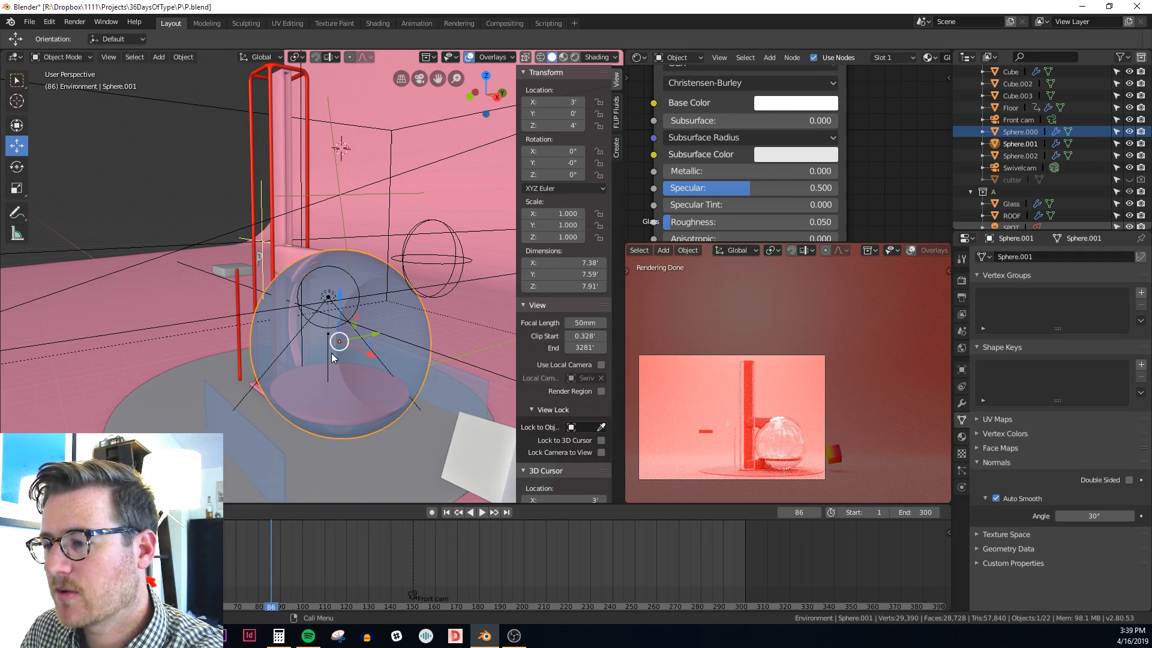
# Try raising the support bracket with the attached glass sphere to about Z 11.85', and return it to Z 4'
pyautogui.moveTo(331, 353); pyautogui.dragTo(340, 304, button='middle')
pyautogui.click(296, 281)
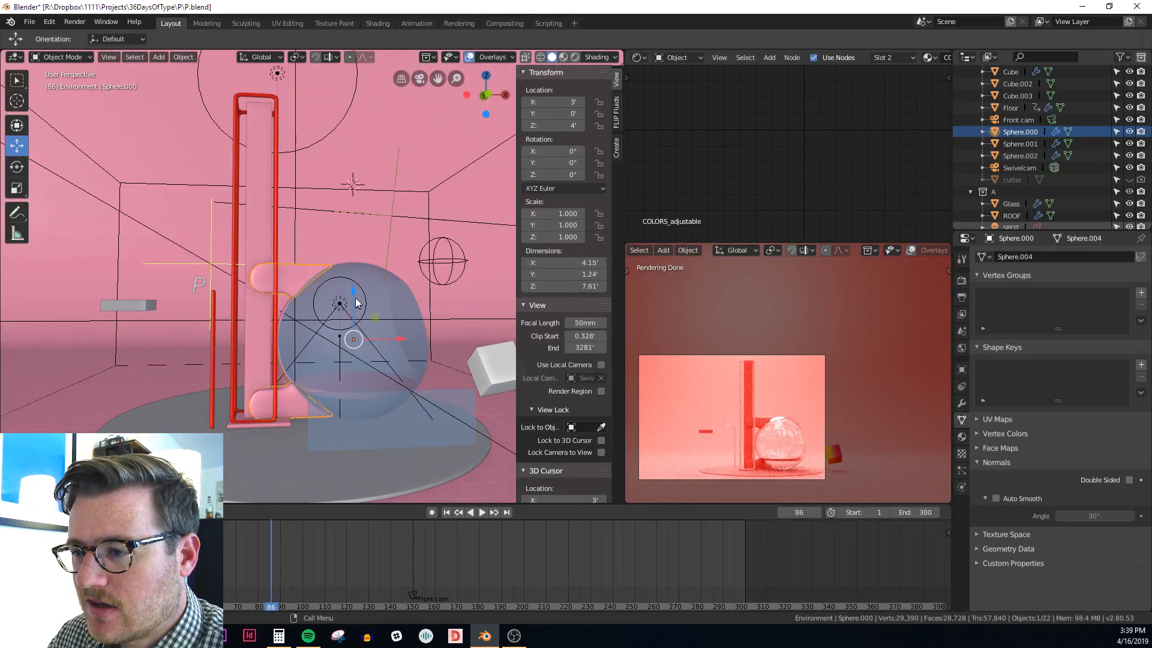
pyautogui.moveTo(357, 303); pyautogui.dragTo(342, 145)
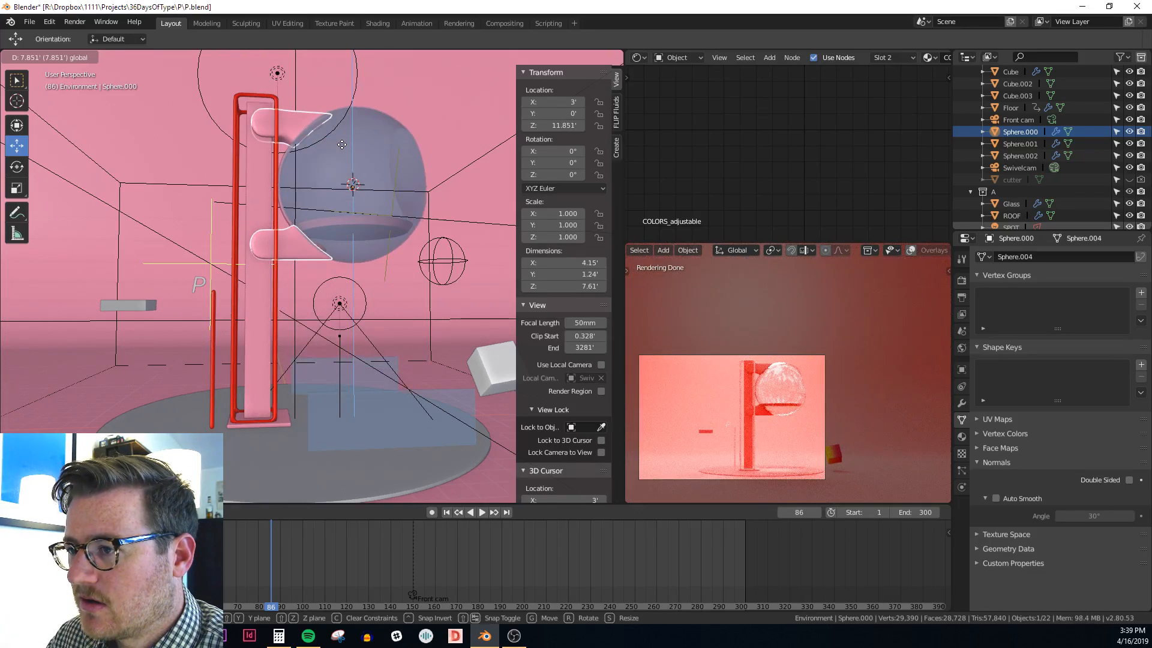
pyautogui.moveTo(342, 144); pyautogui.dragTo(342, 300)
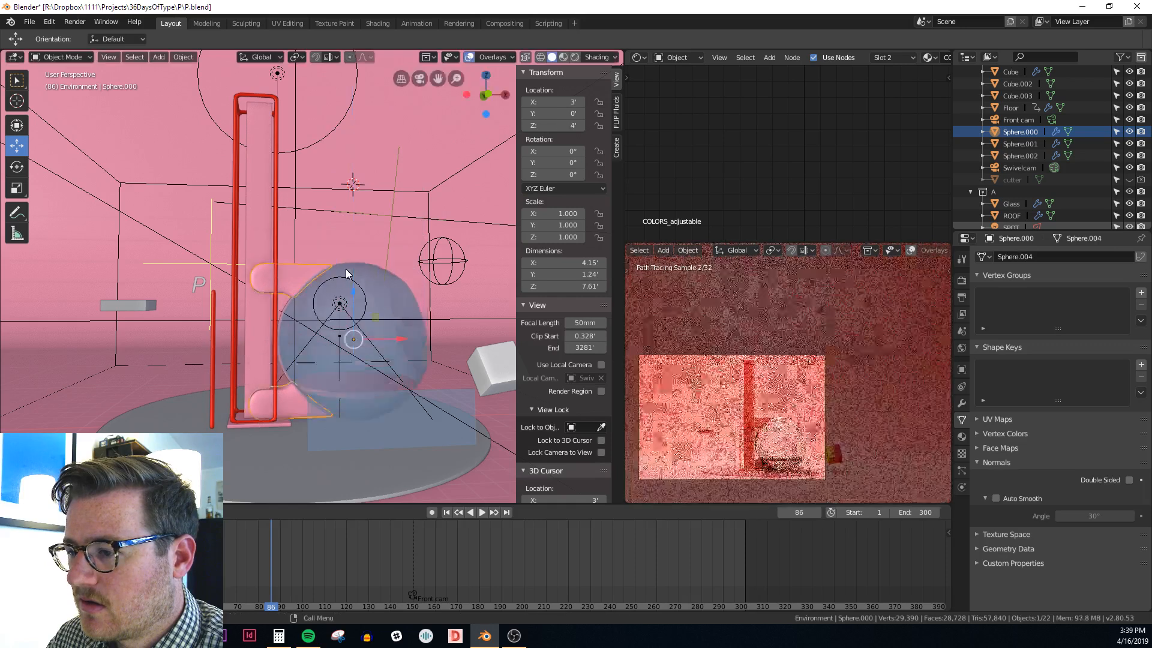
# Inspect the glass sphere's opening up close and select the flat disc inside its base
pyautogui.moveTo(398, 343); pyautogui.dragTo(301, 444, button='middle')
pyautogui.scroll(5, 332, 383)
pyautogui.click(337, 373)
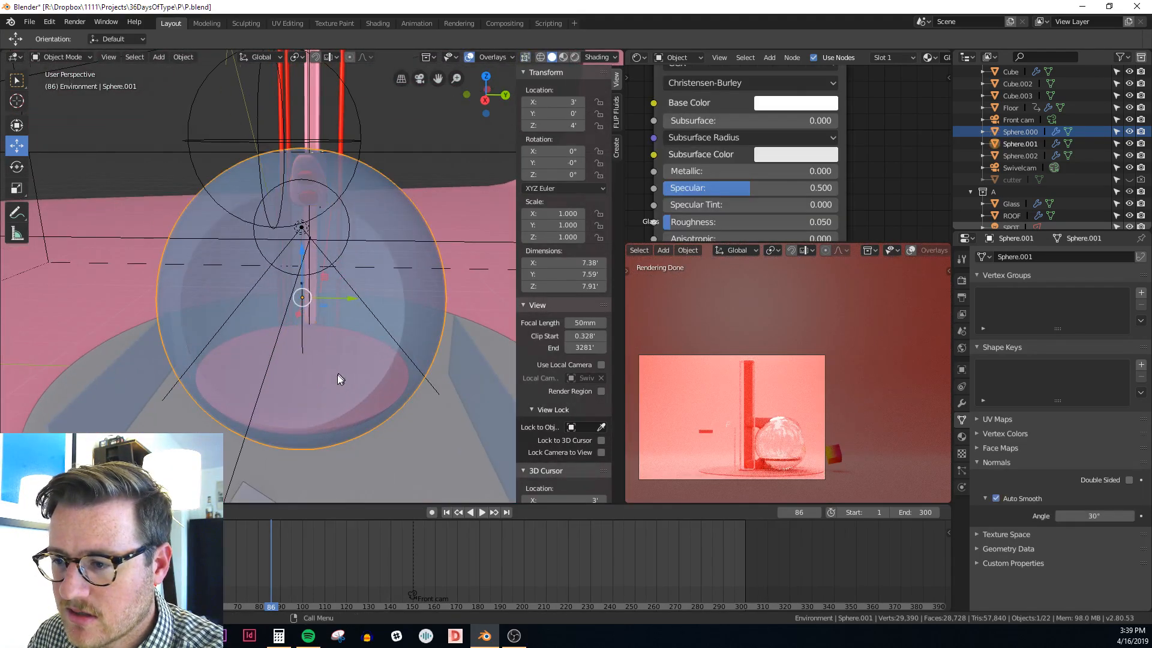
pyautogui.moveTo(376, 375); pyautogui.dragTo(401, 376, button='middle')
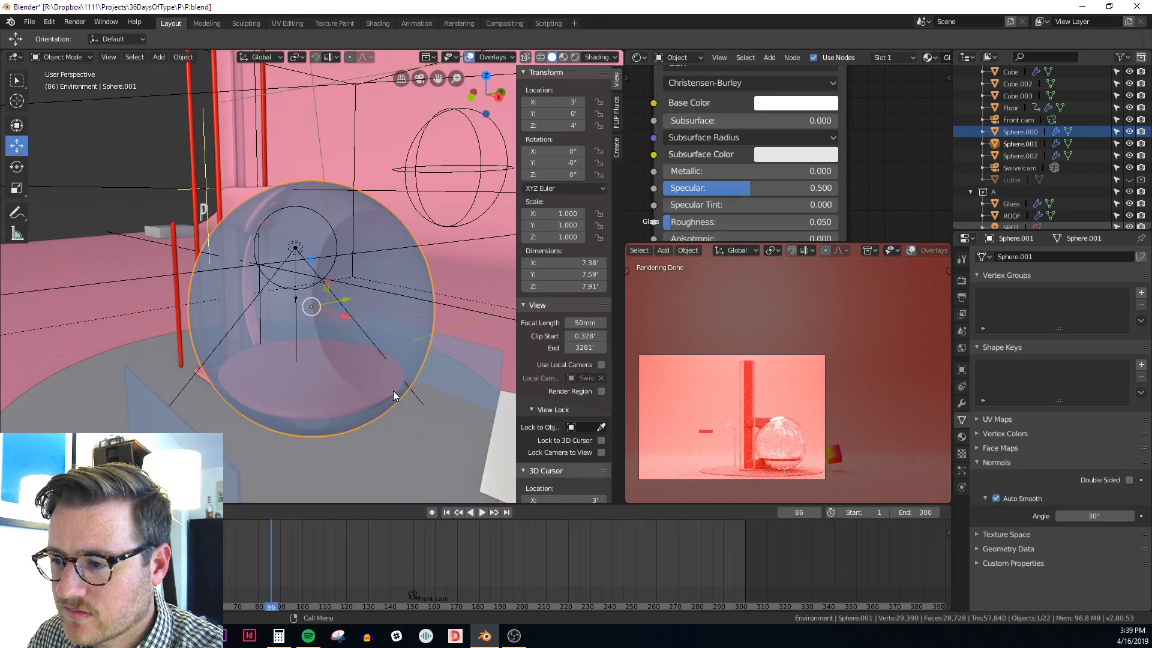
pyautogui.scroll(3, 394, 390)
pyautogui.click(394, 391)
pyautogui.scroll(-2, 394, 391)
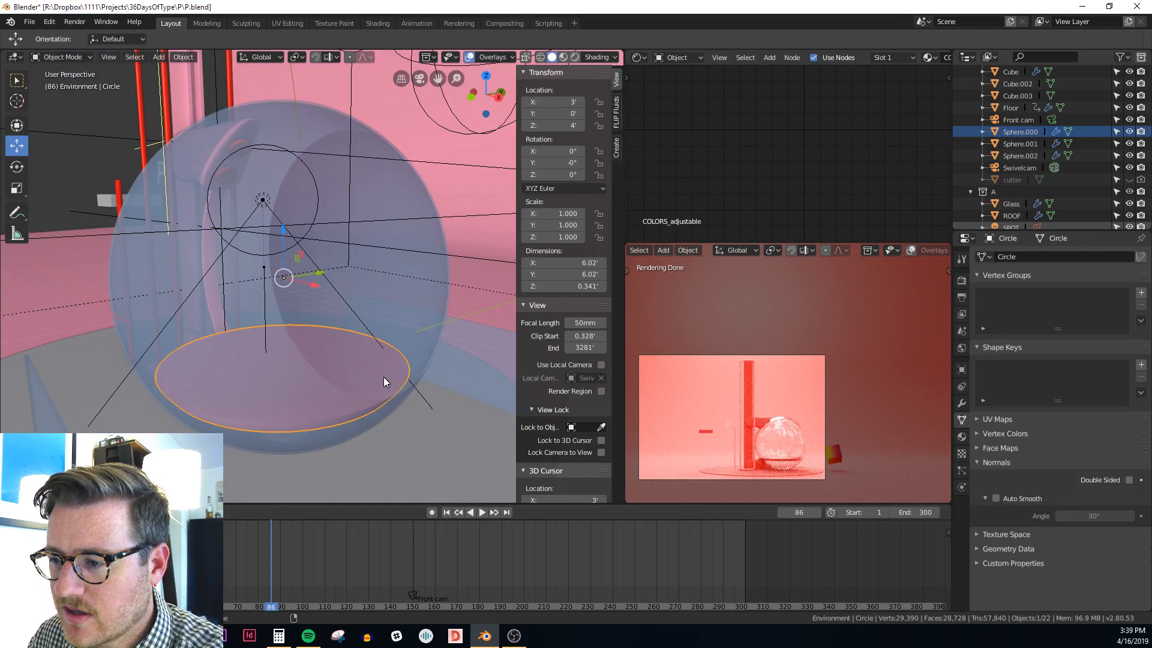
pyautogui.keyDown('alt'); pyautogui.click(383, 377); pyautogui.keyUp('alt')
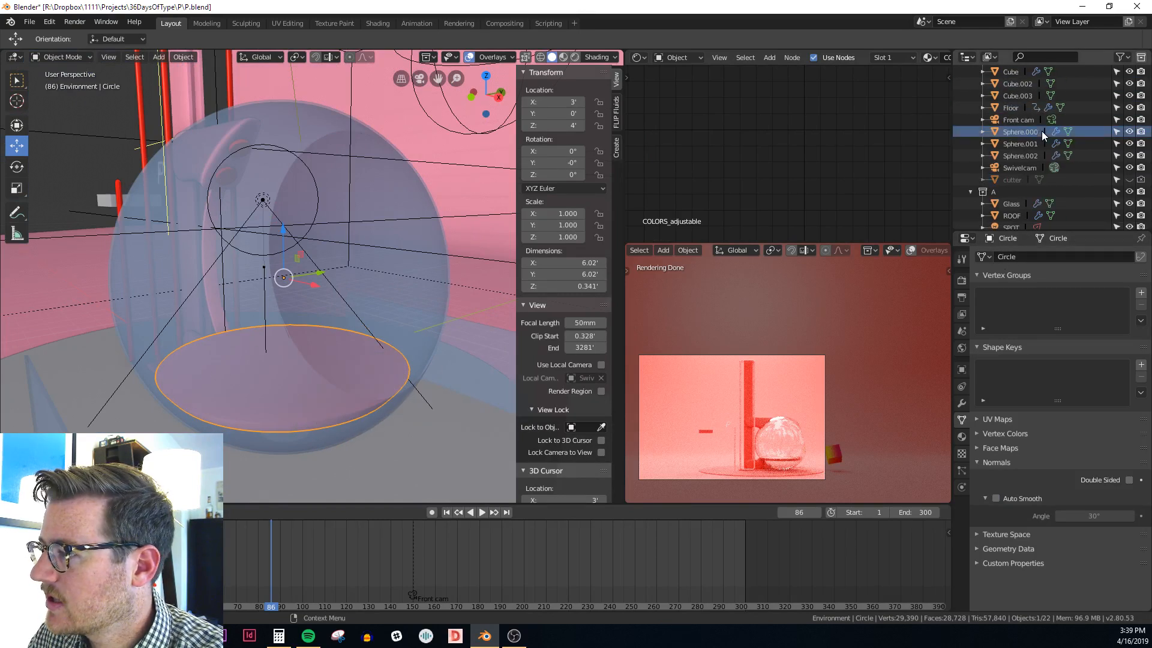
# Identify the disc inside the glass sphere by toggling object visibility, and rename it innerfloor
pyautogui.click(1130, 132)
pyautogui.click(1129, 132)
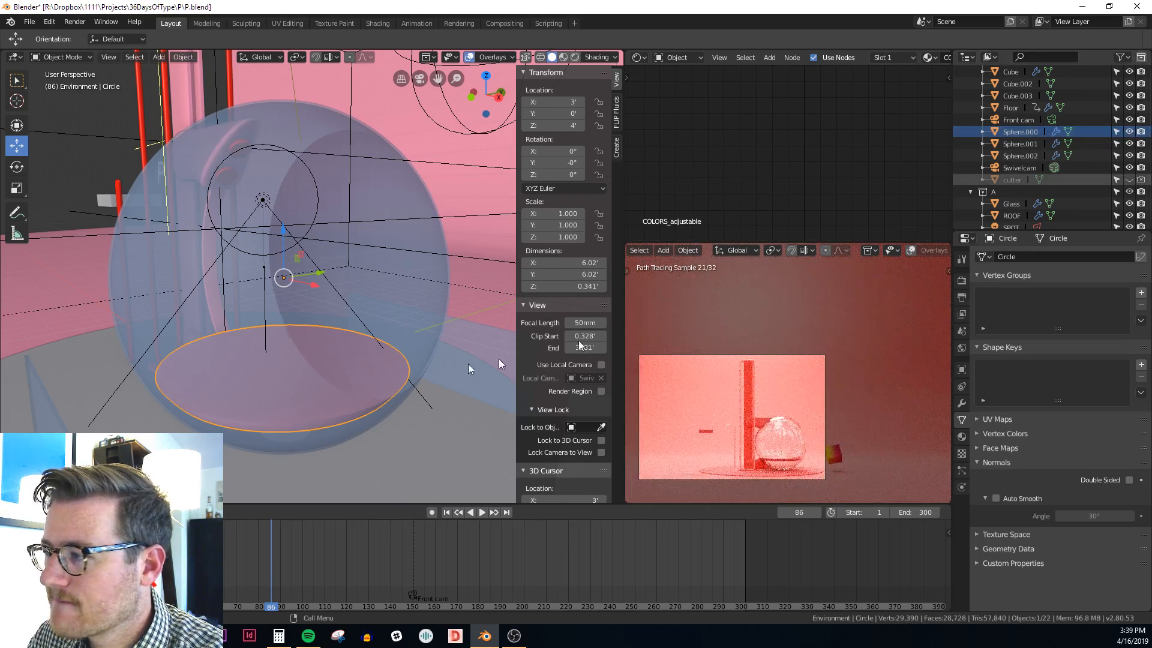
pyautogui.scroll(5, 1036, 121)
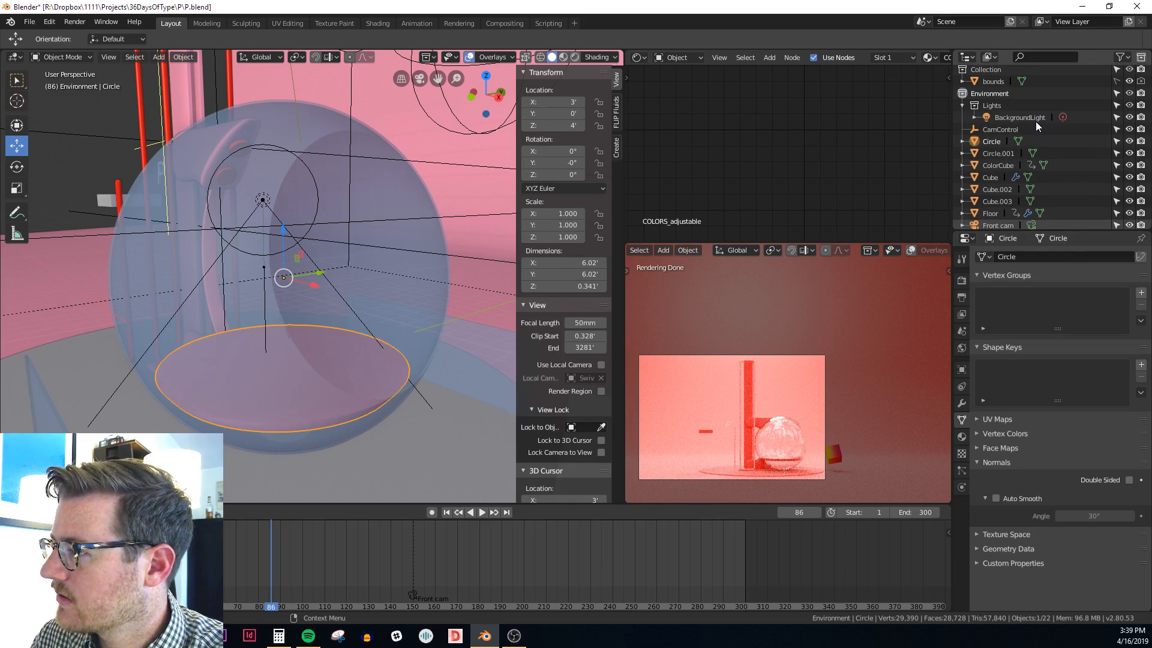
pyautogui.click(1129, 141)
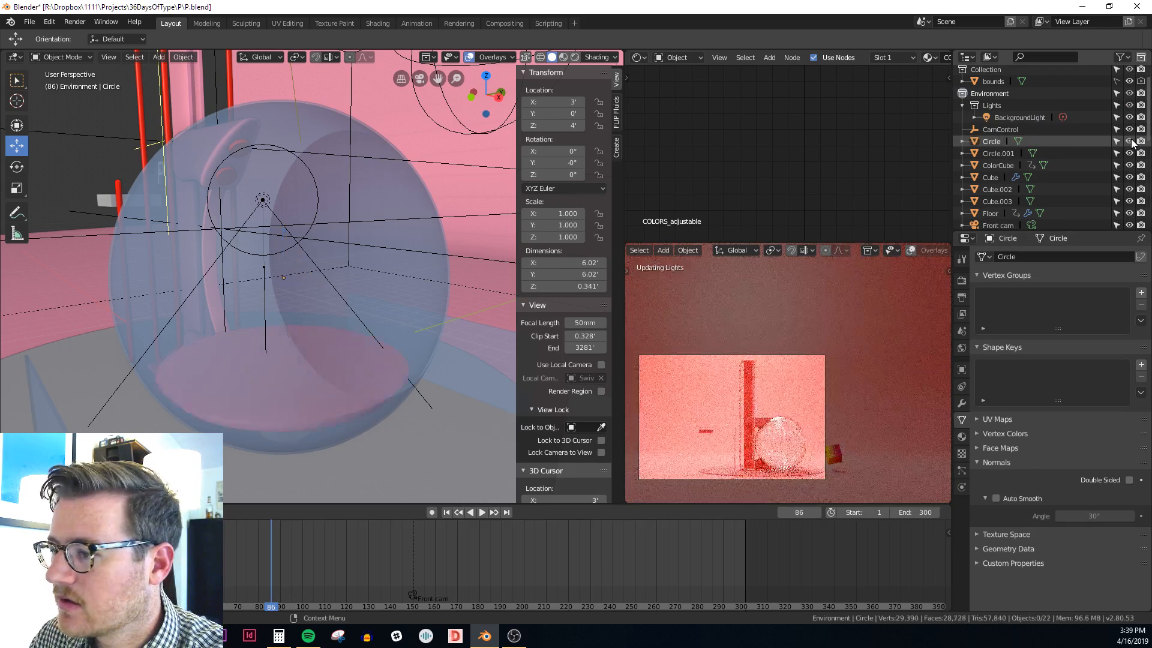
pyautogui.doubleClick(990, 140)
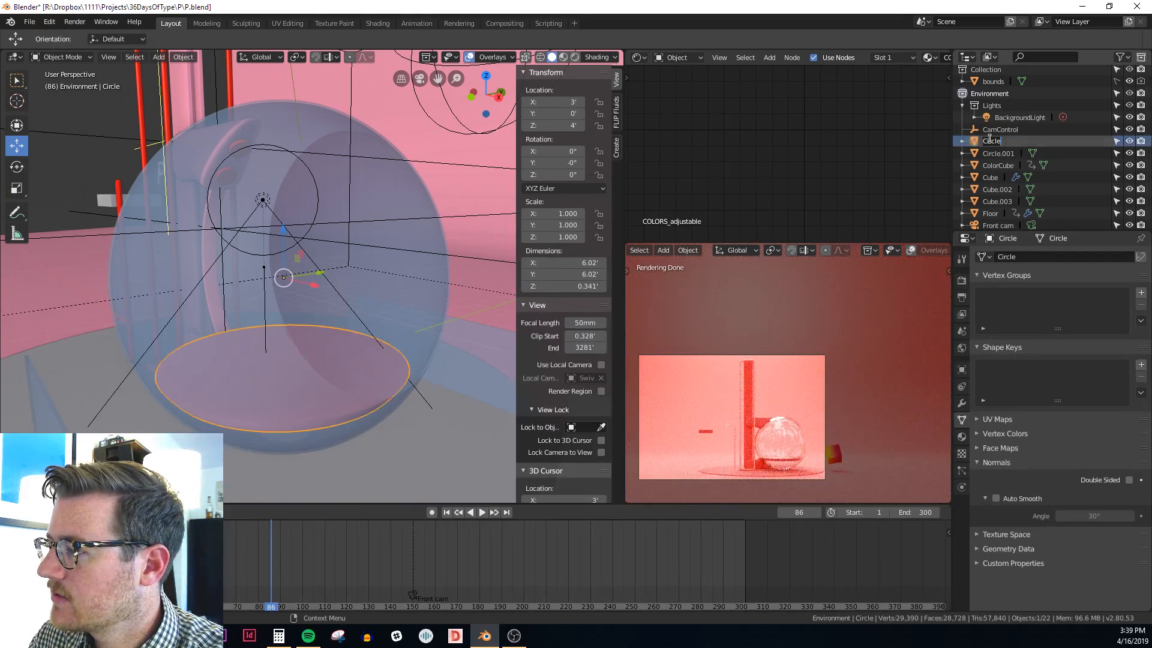
pyautogui.press('BackSpace')
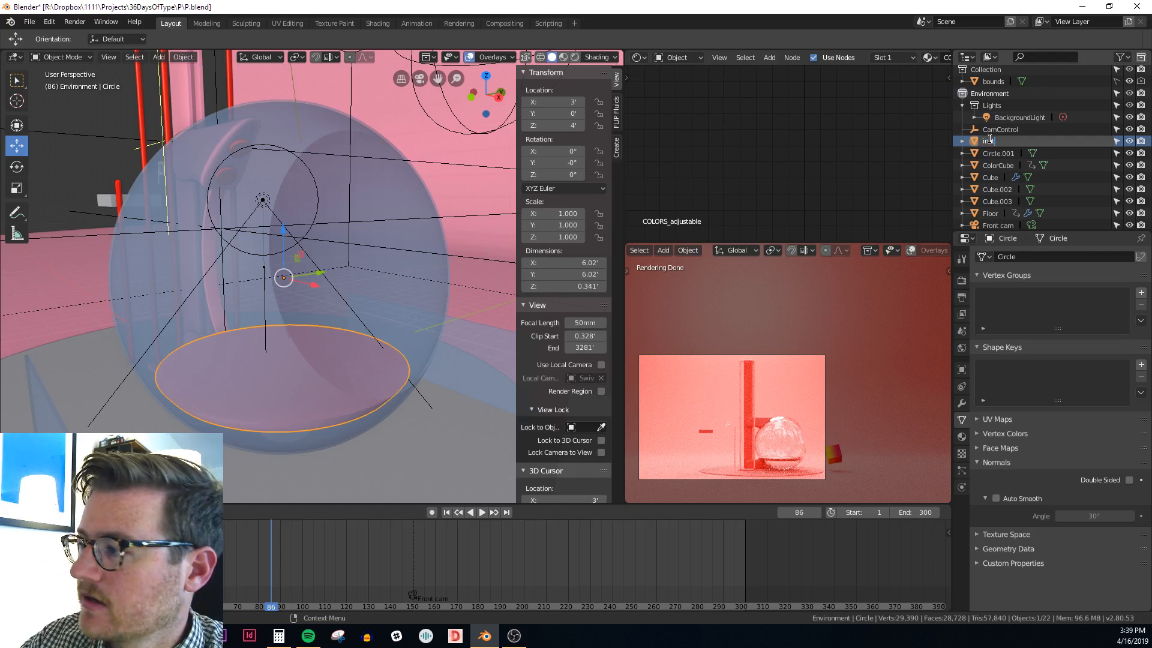
pyautogui.write('innerfloor')
pyautogui.press('Return')
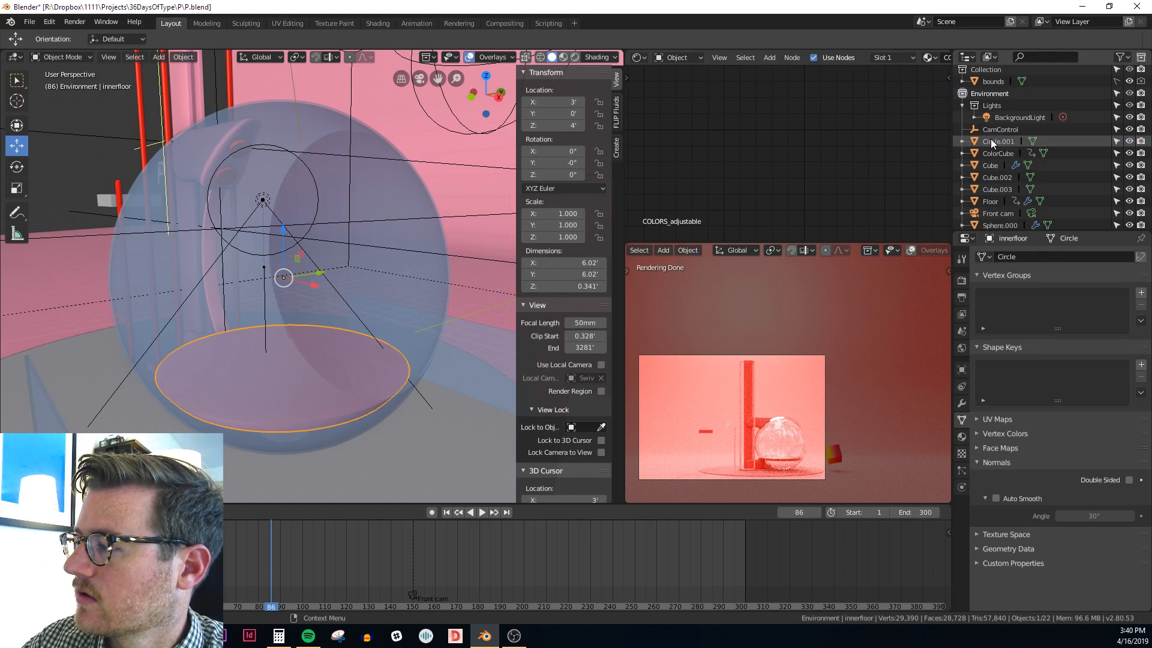
# Examine the glass sphere's cut opening and inner floor from closer angles in the rendered view
pyautogui.moveTo(339, 220)
pyautogui.mouseDown(button='middle')
pyautogui.moveTo(246, 230)
pyautogui.moveTo(335, 241)
pyautogui.mouseUp(button='middle')
pyautogui.moveTo(362, 285); pyautogui.dragTo(214, 281, button='middle')
pyautogui.moveTo(757, 466)
pyautogui.mouseDown(button='middle')
pyautogui.moveTo(815, 401)
pyautogui.moveTo(772, 398)
pyautogui.moveTo(790, 403)
pyautogui.mouseUp(button='middle')
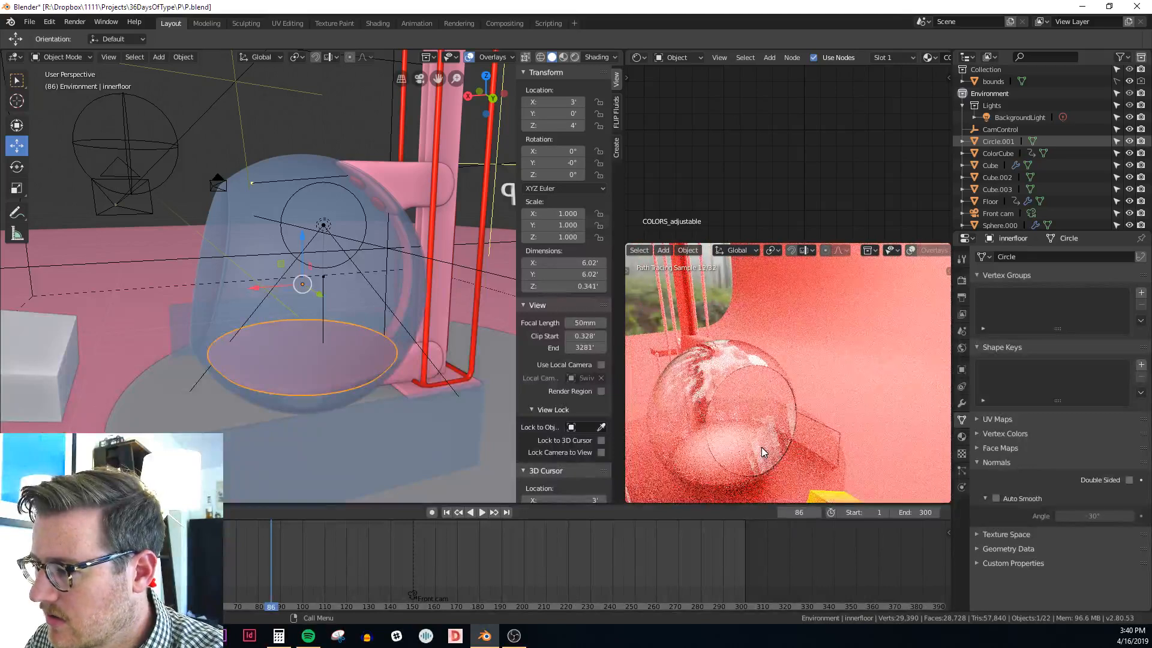
pyautogui.moveTo(767, 472); pyautogui.dragTo(778, 442, button='middle')
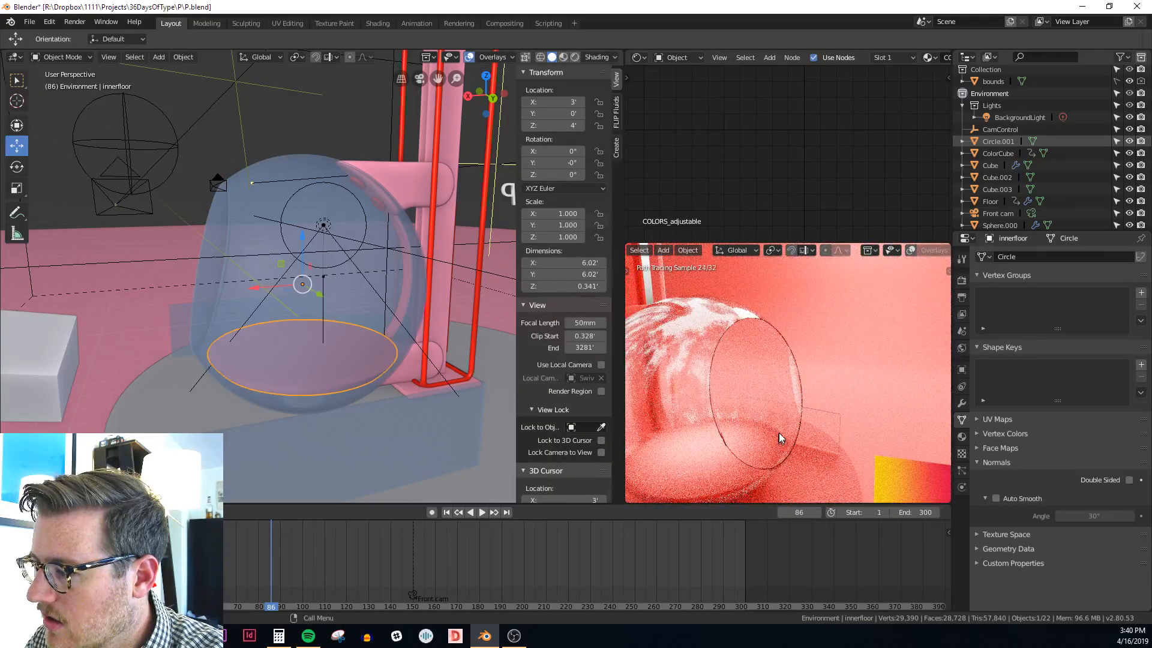
pyautogui.click(779, 438)
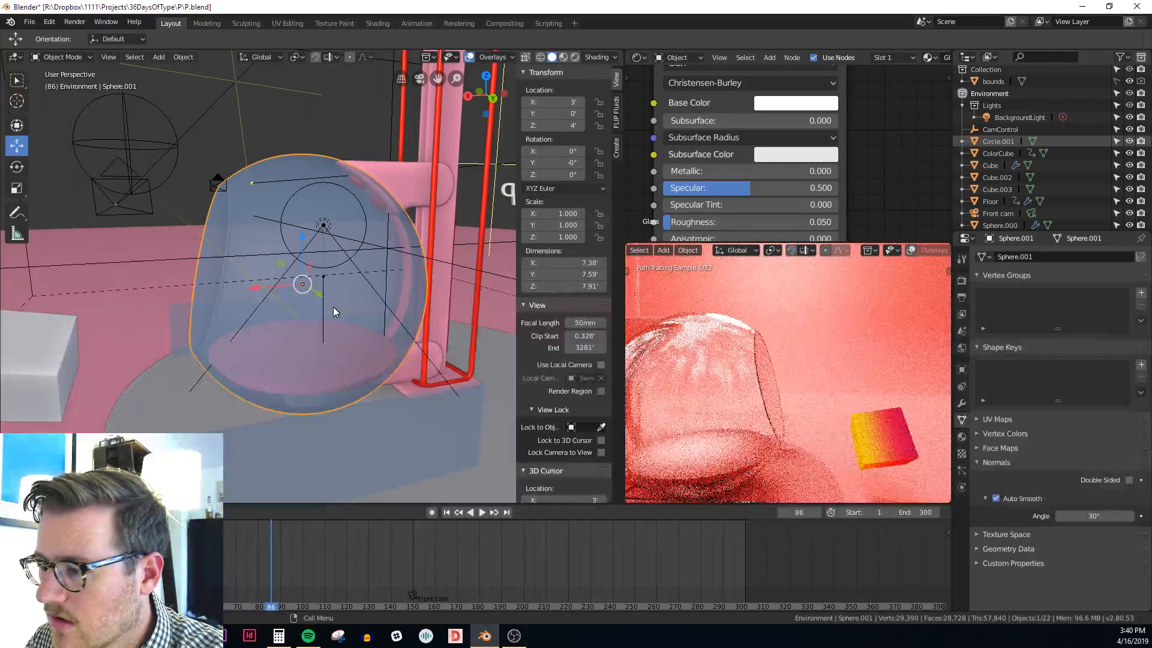
# Move the color cube to about X 7.45', Z 4.67' beside the sphere's opening, and inspect it in the rendered view
pyautogui.scroll(-3, 334, 311)
pyautogui.click(177, 323)
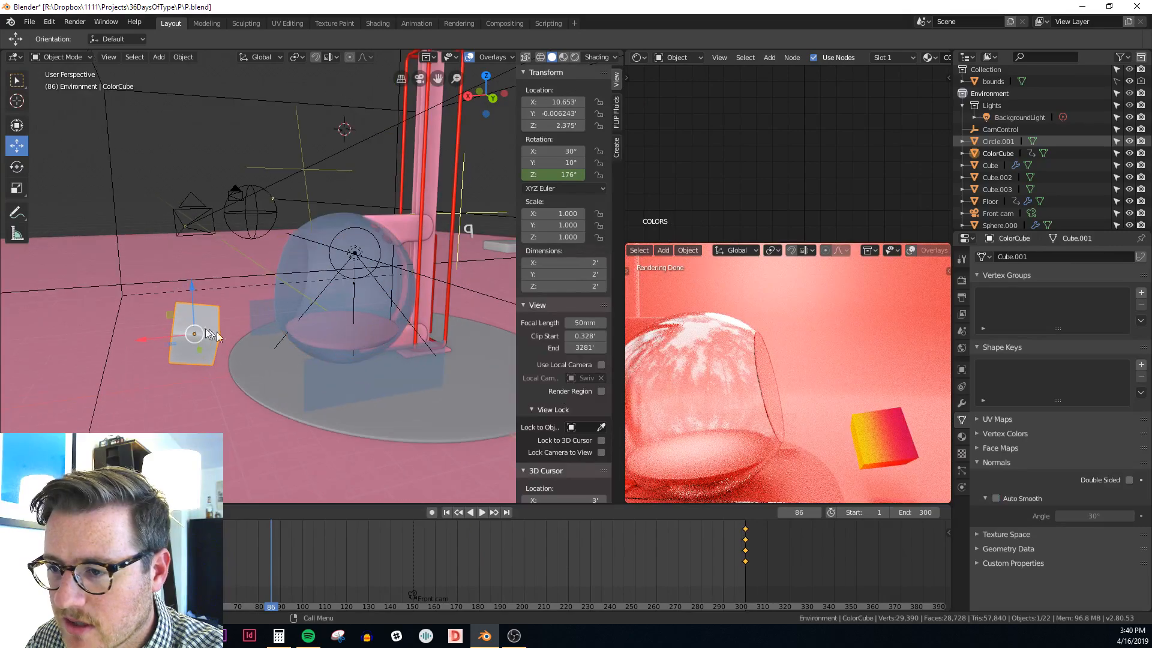
pyautogui.moveTo(145, 342); pyautogui.dragTo(222, 337)
pyautogui.moveTo(250, 322); pyautogui.dragTo(222, 286)
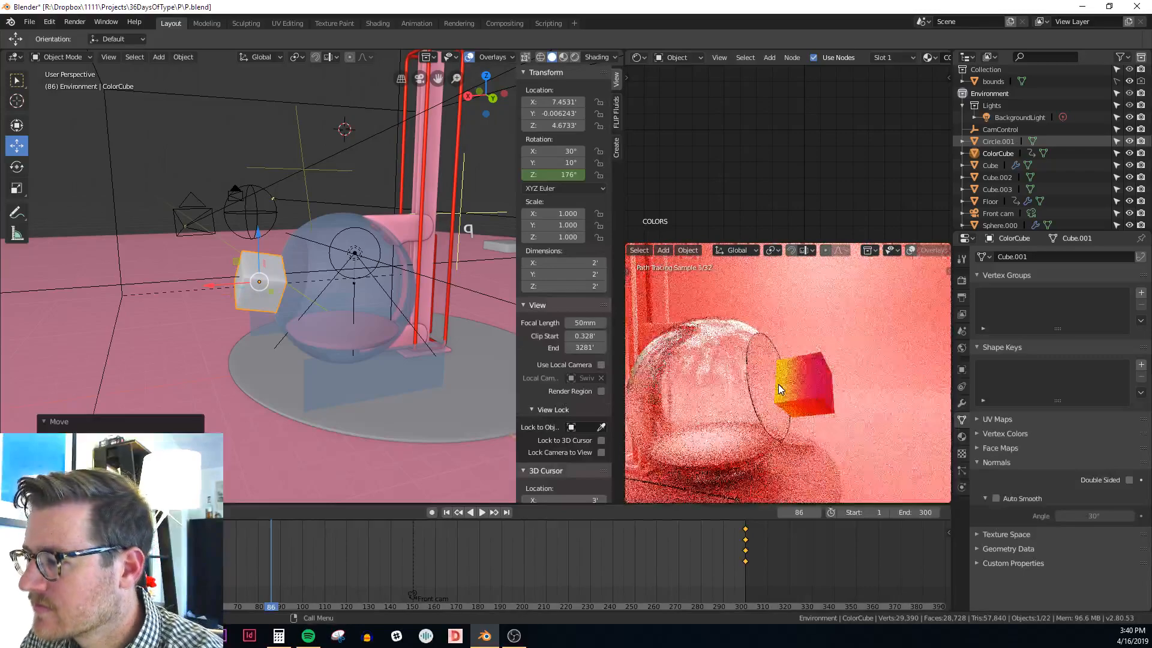
pyautogui.scroll(3, 779, 388)
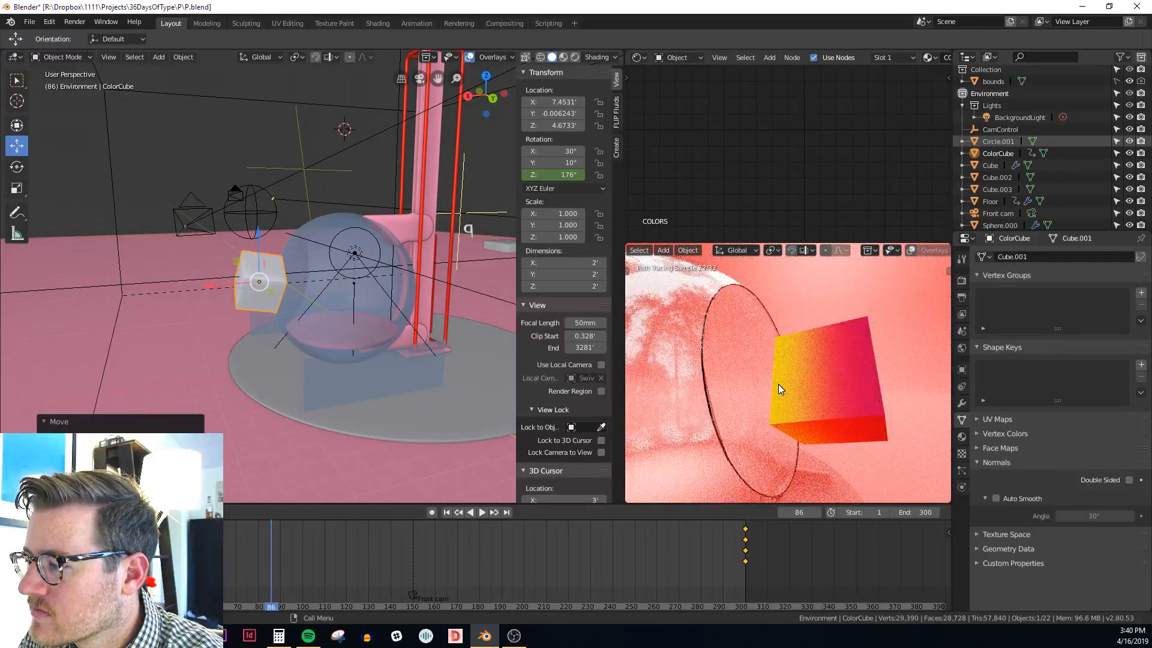
pyautogui.moveTo(779, 384)
pyautogui.mouseDown(button='middle')
pyautogui.moveTo(754, 400)
pyautogui.moveTo(754, 387)
pyautogui.mouseUp(button='middle')
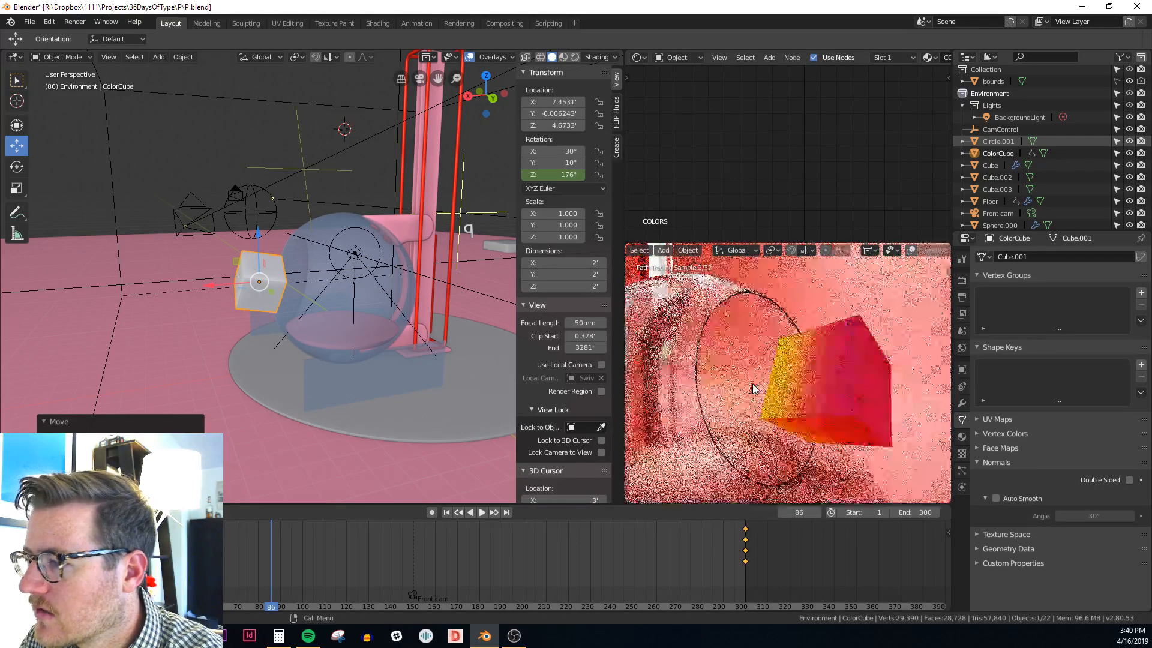
pyautogui.scroll(3, 324, 291)
pyautogui.scroll(-6, 338, 294)
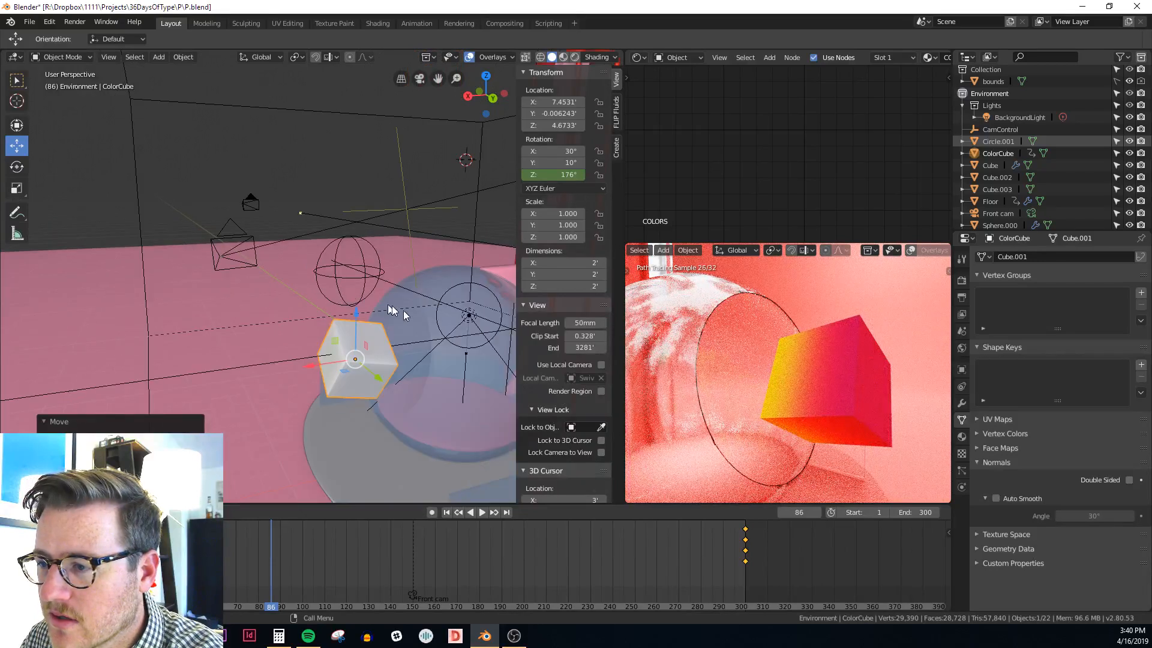
# Try the Union operation in the glass sphere's Boolean modifier, and restore it to Difference
pyautogui.scroll(3, 398, 292)
pyautogui.click(401, 291)
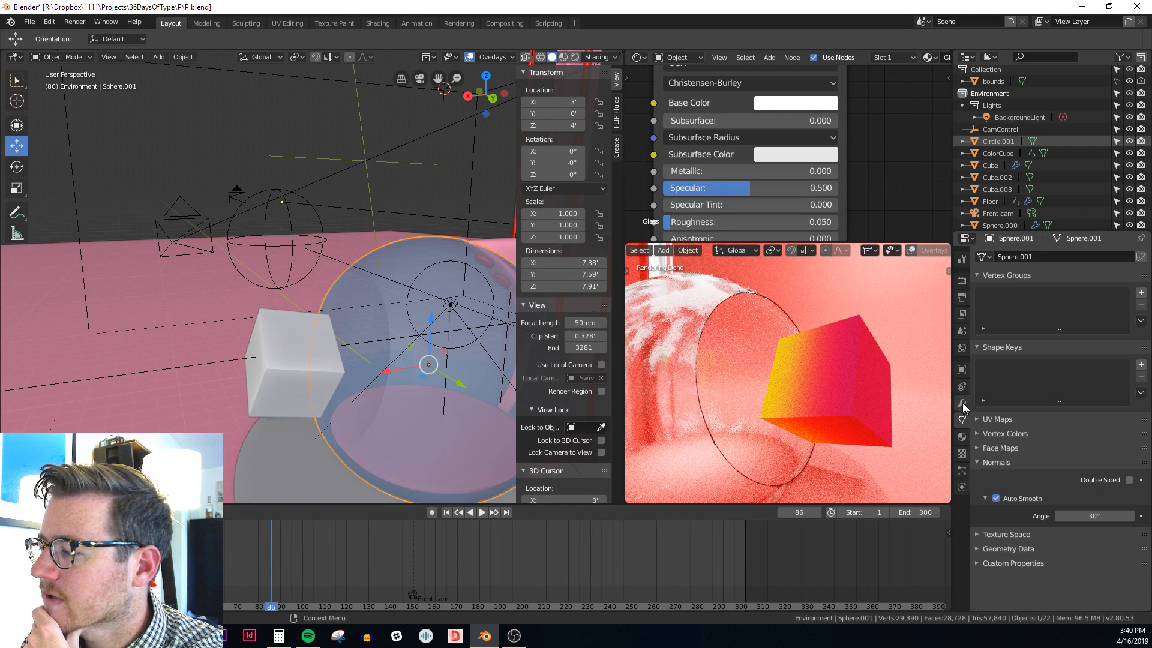
pyautogui.click(962, 404)
pyautogui.scroll(1, 1098, 491)
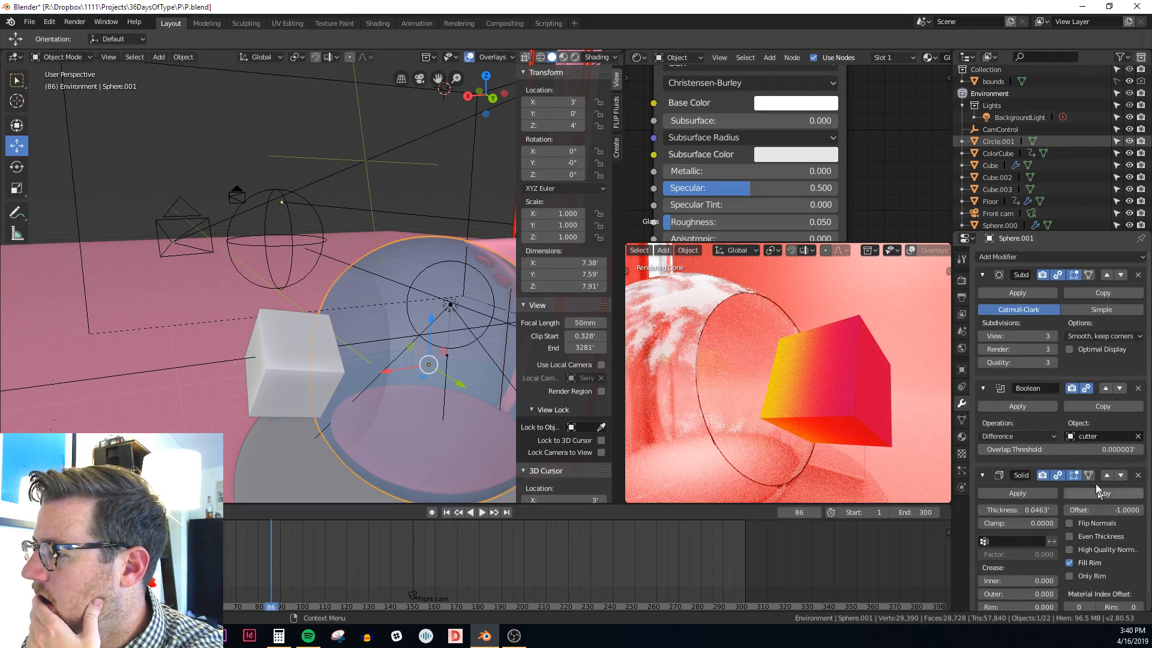
pyautogui.click(1020, 437)
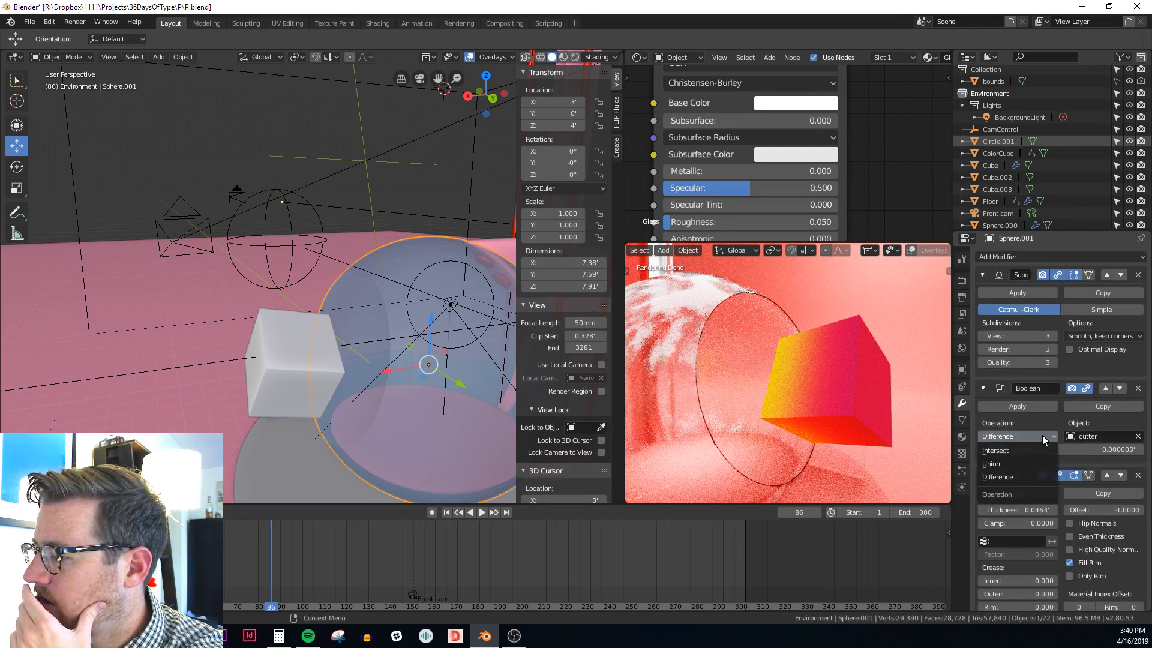
pyautogui.click(1030, 464)
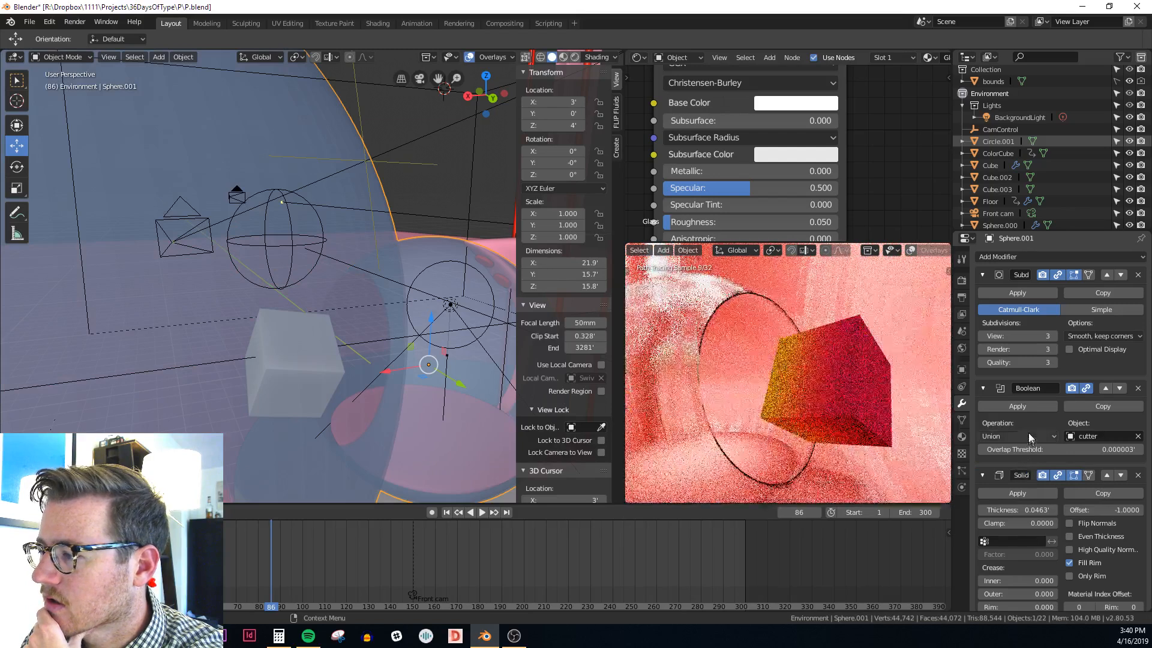
pyautogui.click(1033, 436)
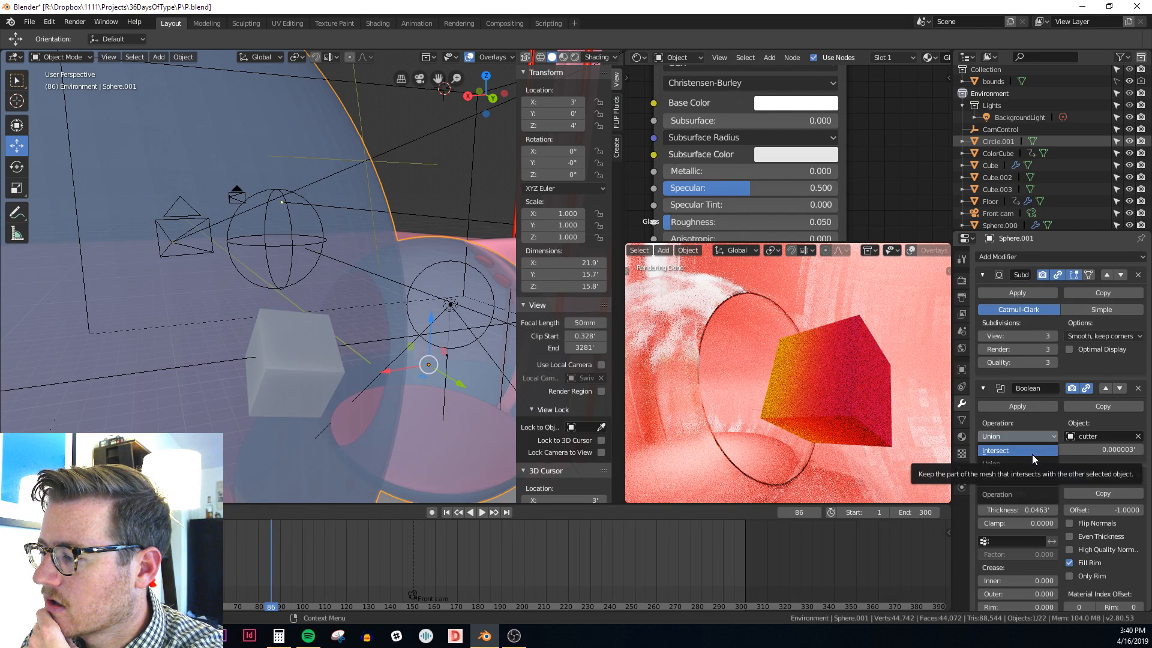
pyautogui.click(1027, 471)
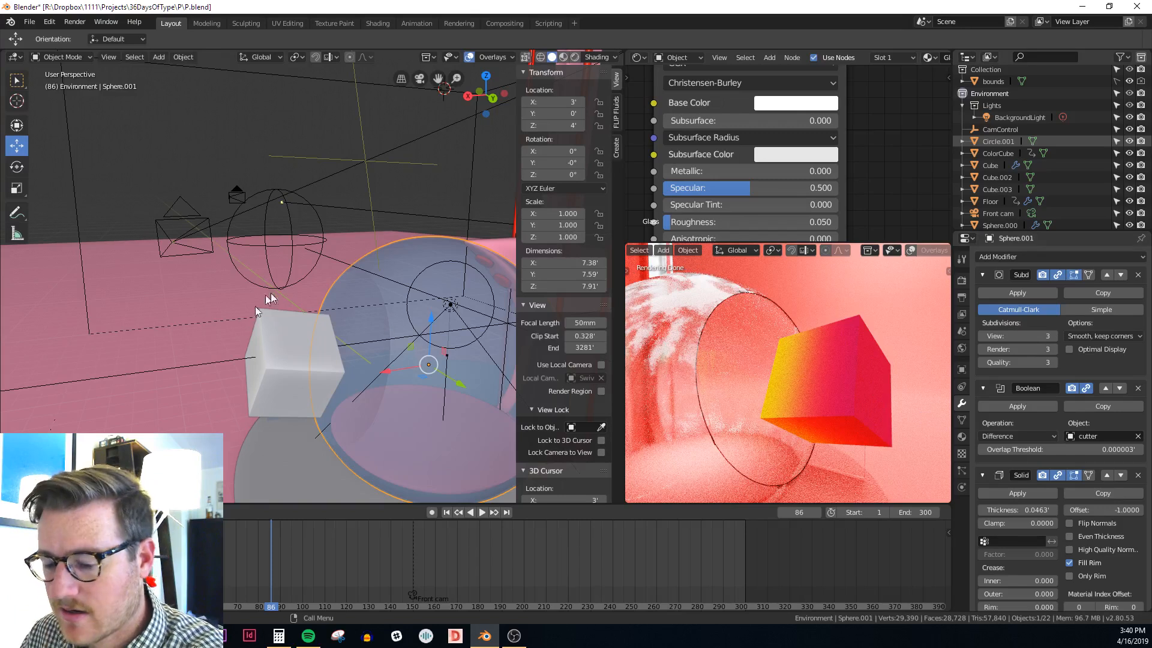
# Save the current Blender file
pyautogui.hotkey('ctrl', 's')
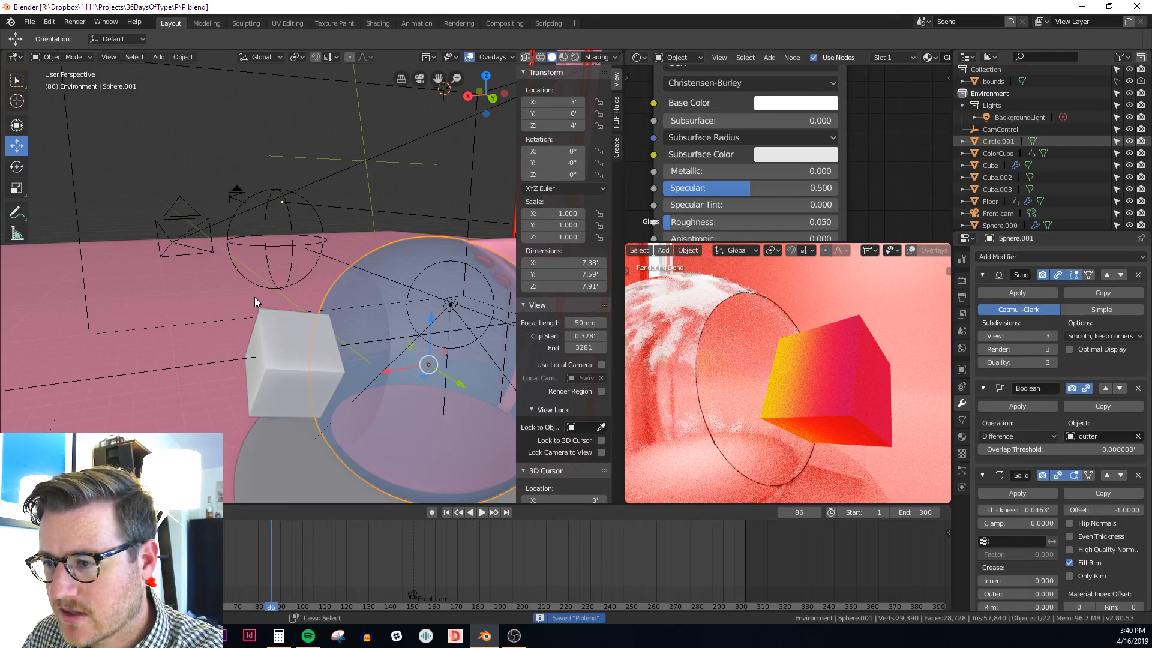
# Try applying the glass sphere's Boolean and Solidify modifiers, inspect the cut mesh in Edit Mode, and undo both
pyautogui.click(1027, 409)
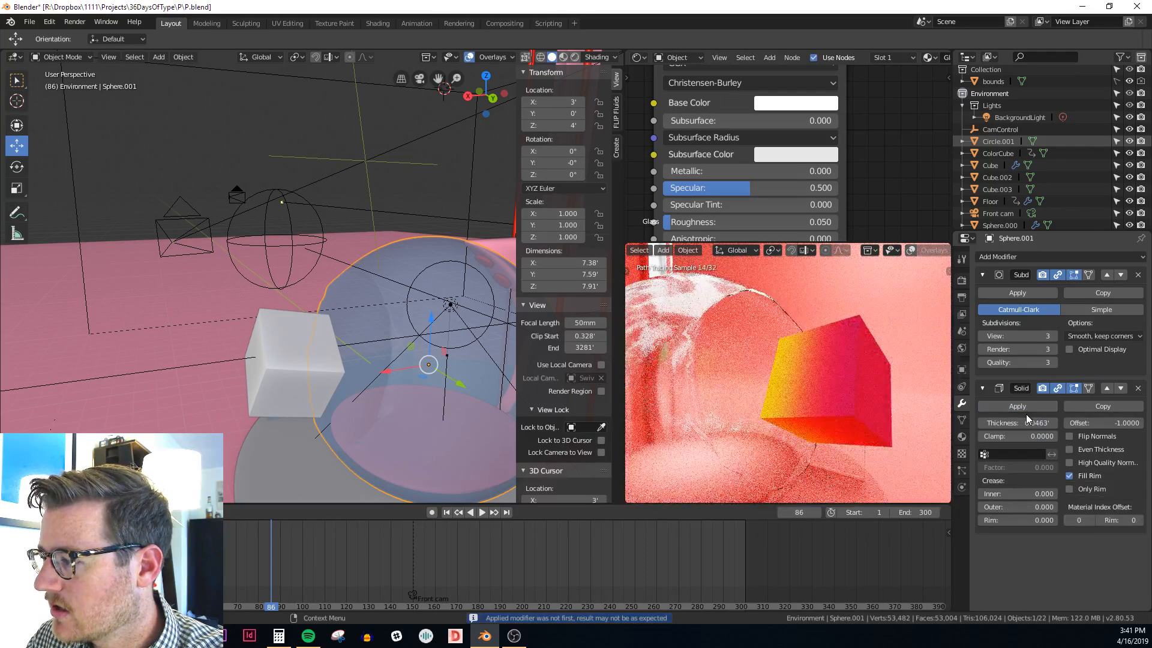
pyautogui.click(1028, 406)
pyautogui.press('Tab')
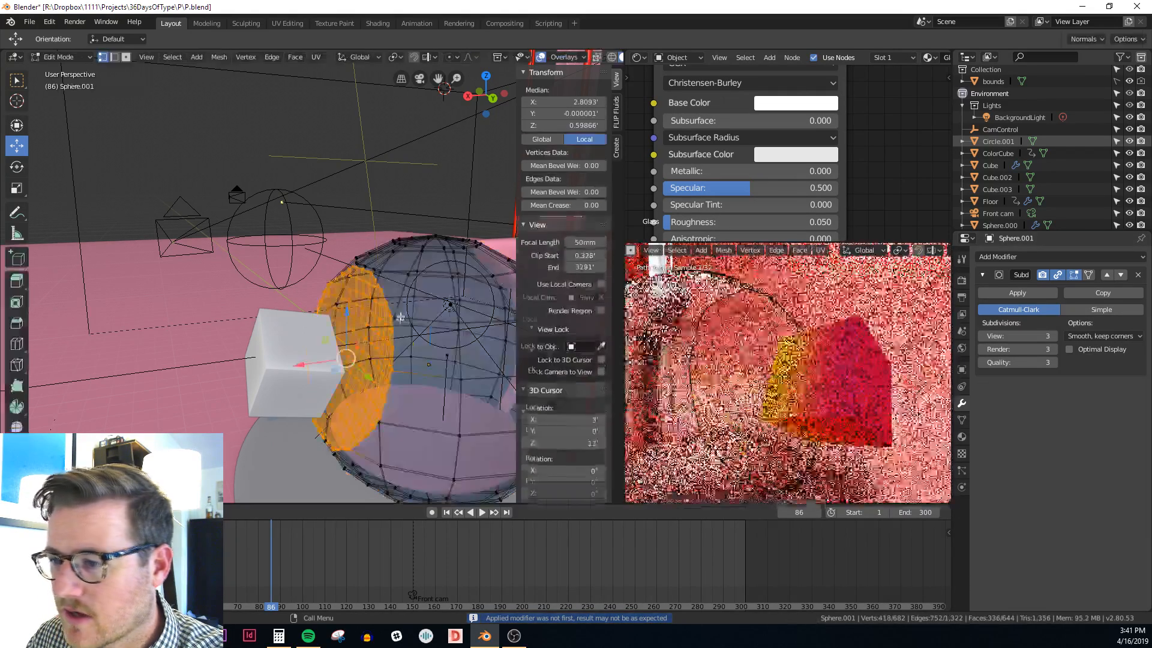
pyautogui.moveTo(391, 339); pyautogui.dragTo(420, 305, button='middle')
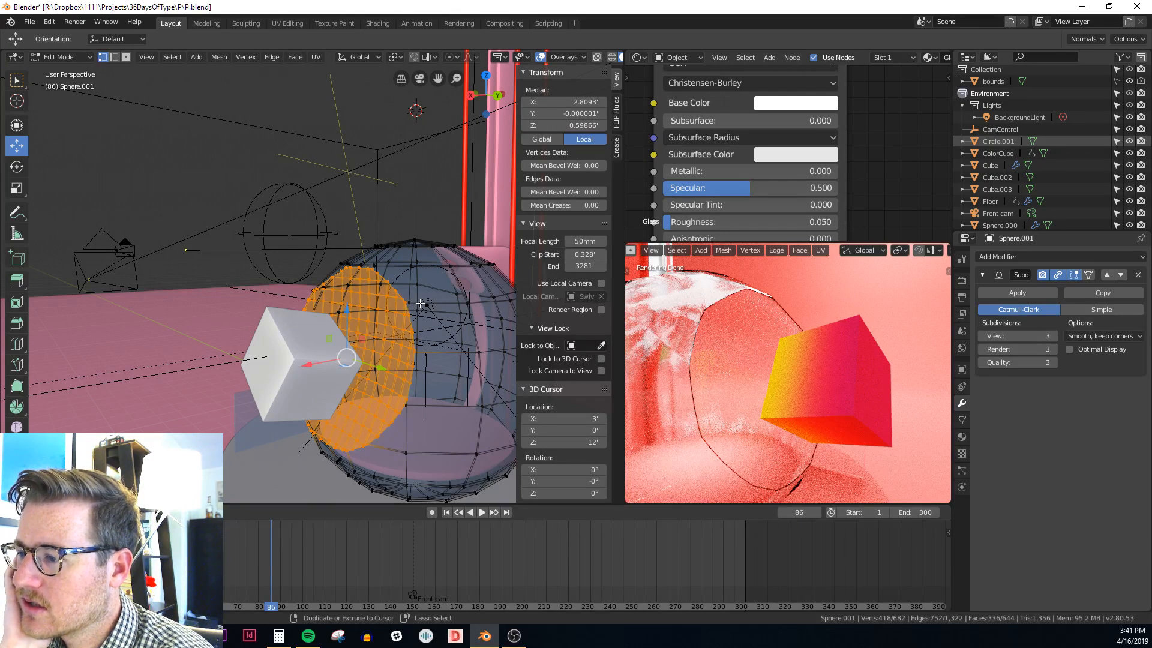
pyautogui.press('Tab')
pyautogui.hotkey('ctrl', 'z')
pyautogui.hotkey('ctrl', 'z')
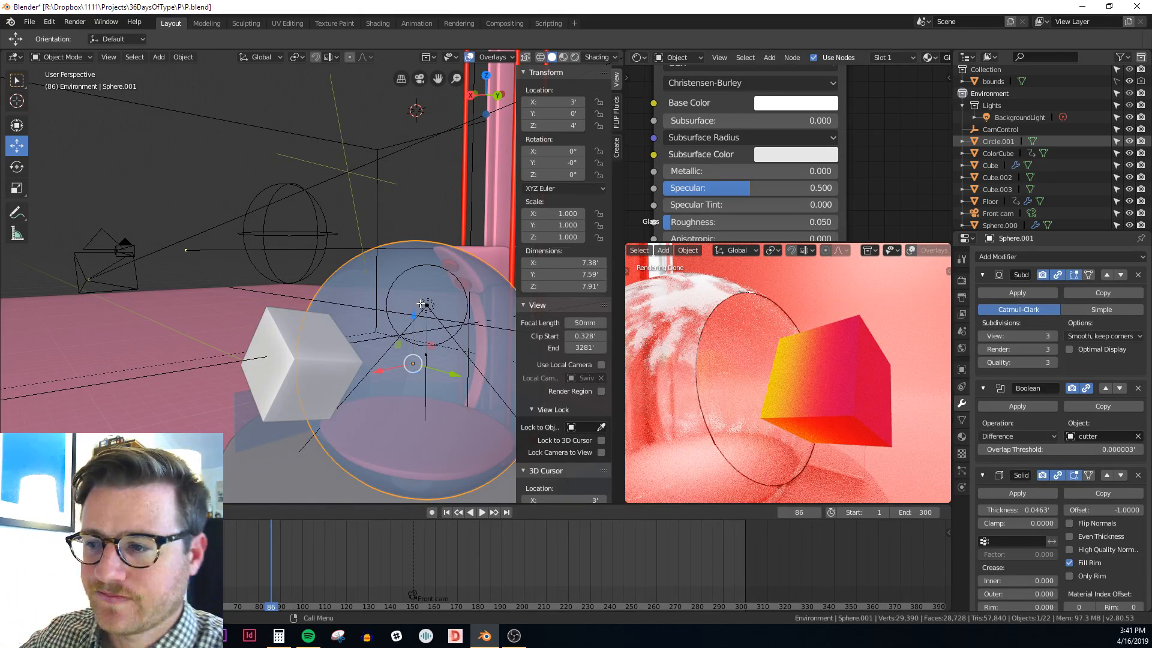
# Unhide the cutter object in the viewport and check the glass sphere in a wider rendered view
pyautogui.moveTo(422, 305); pyautogui.dragTo(487, 295, button='middle')
pyautogui.scroll(-5, 1072, 200)
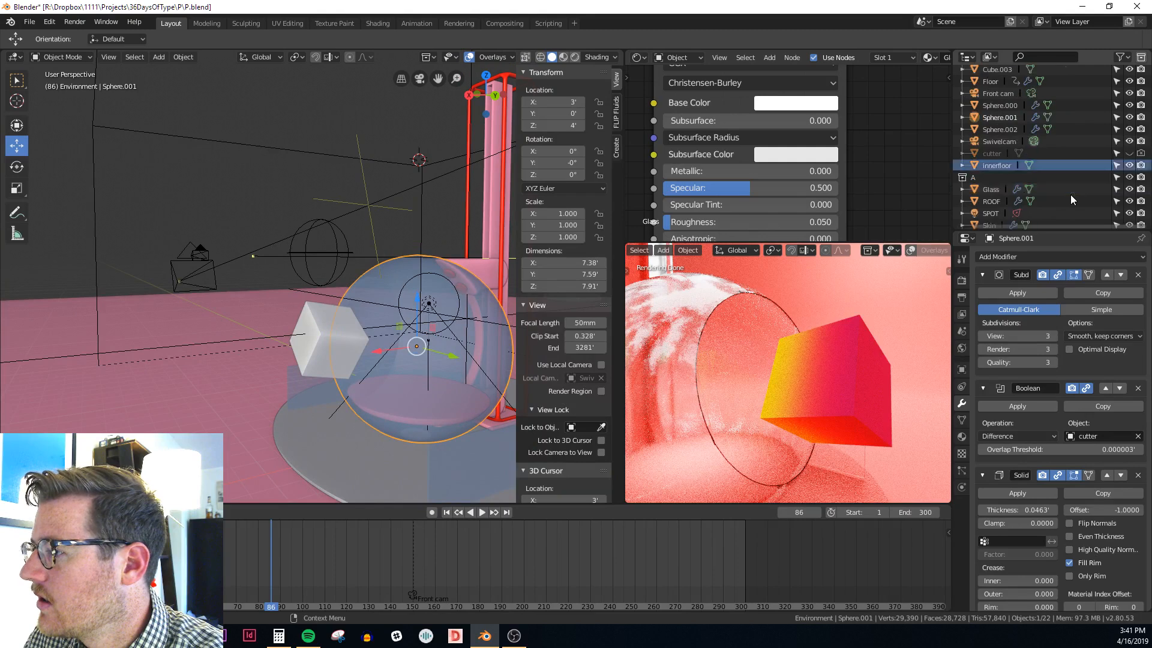
pyautogui.click(1129, 153)
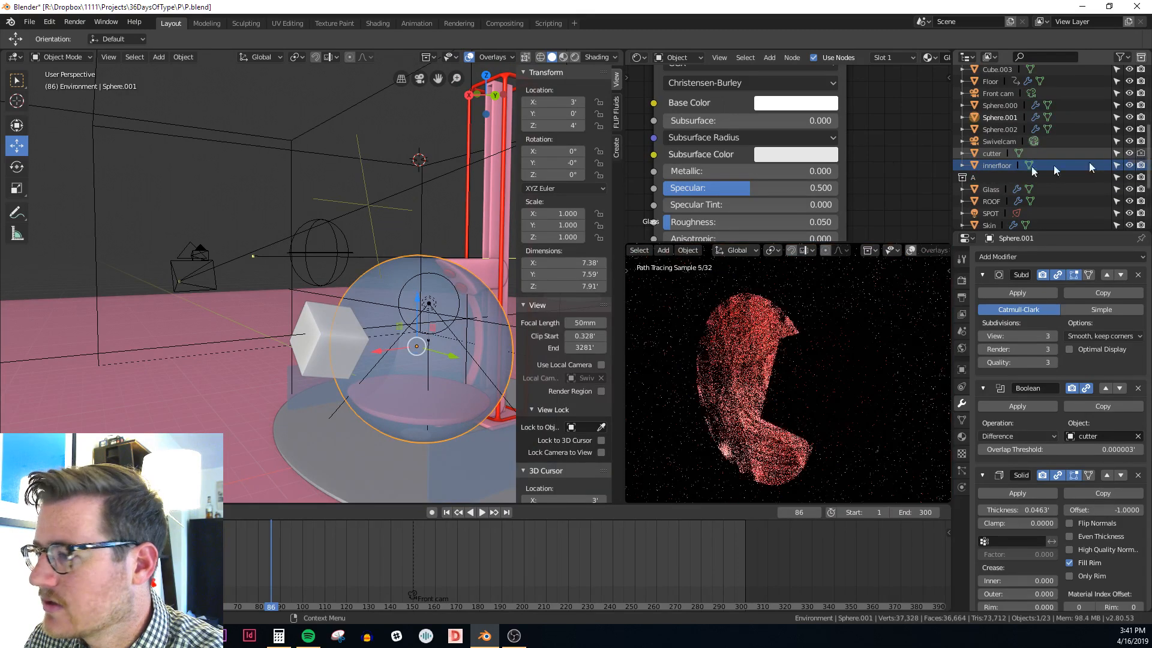
pyautogui.scroll(-1, 616, 285)
pyautogui.scroll(-4, 684, 327)
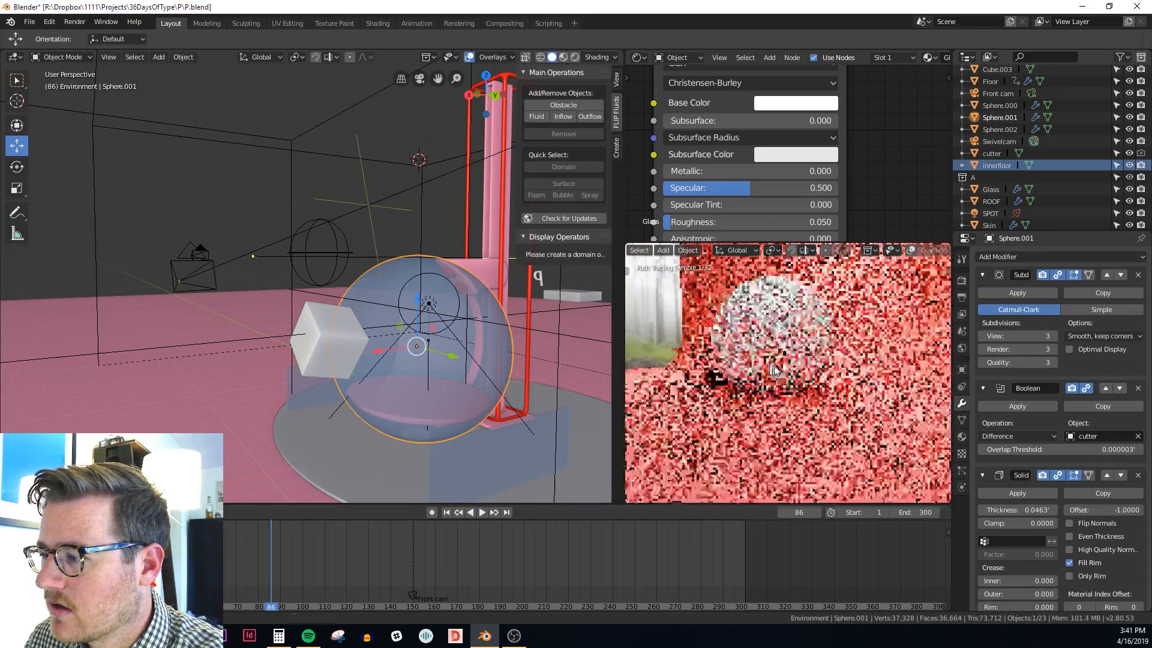
# Select the large white cutter sphere beside the glass sphere, inspect its placement, and hide it in the viewport
pyautogui.scroll(-6, 264, 239)
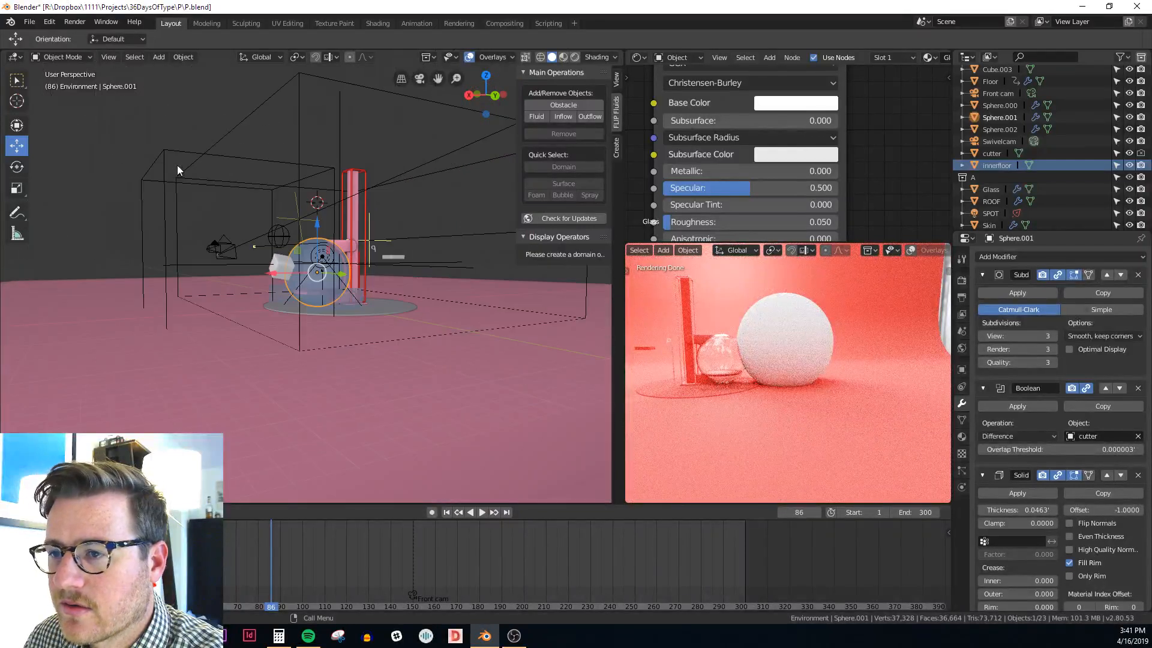
pyautogui.click(210, 192)
pyautogui.scroll(3, 288, 254)
pyautogui.scroll(1, 158, 240)
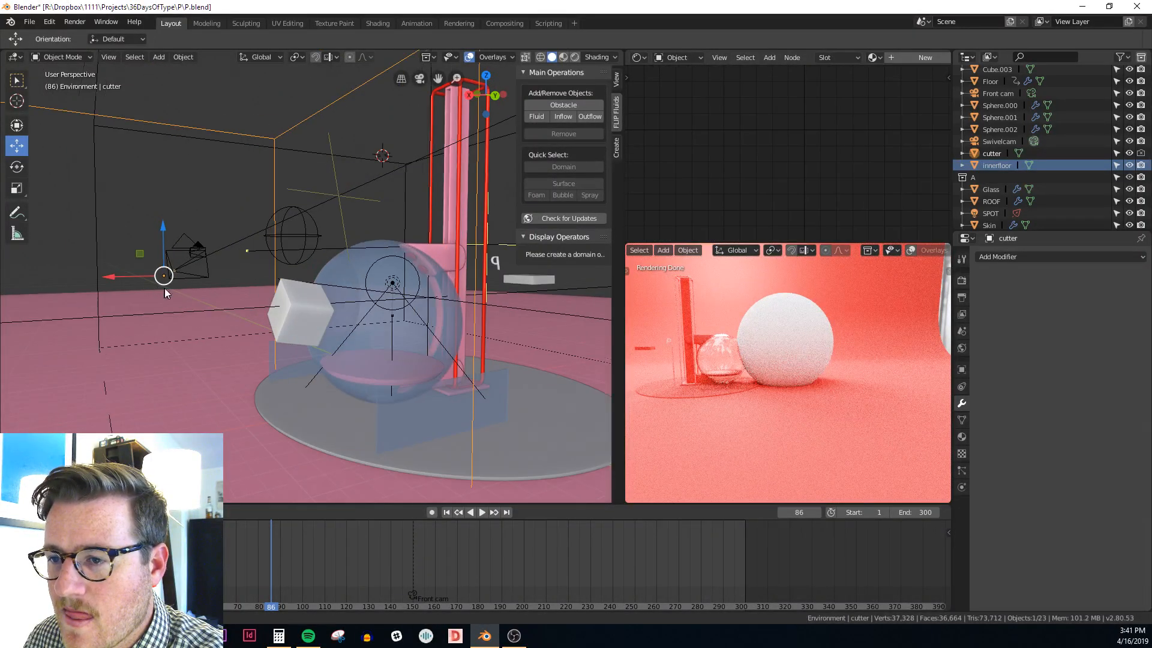
pyautogui.moveTo(165, 286); pyautogui.dragTo(215, 320, button='middle')
pyautogui.scroll(2, 215, 319)
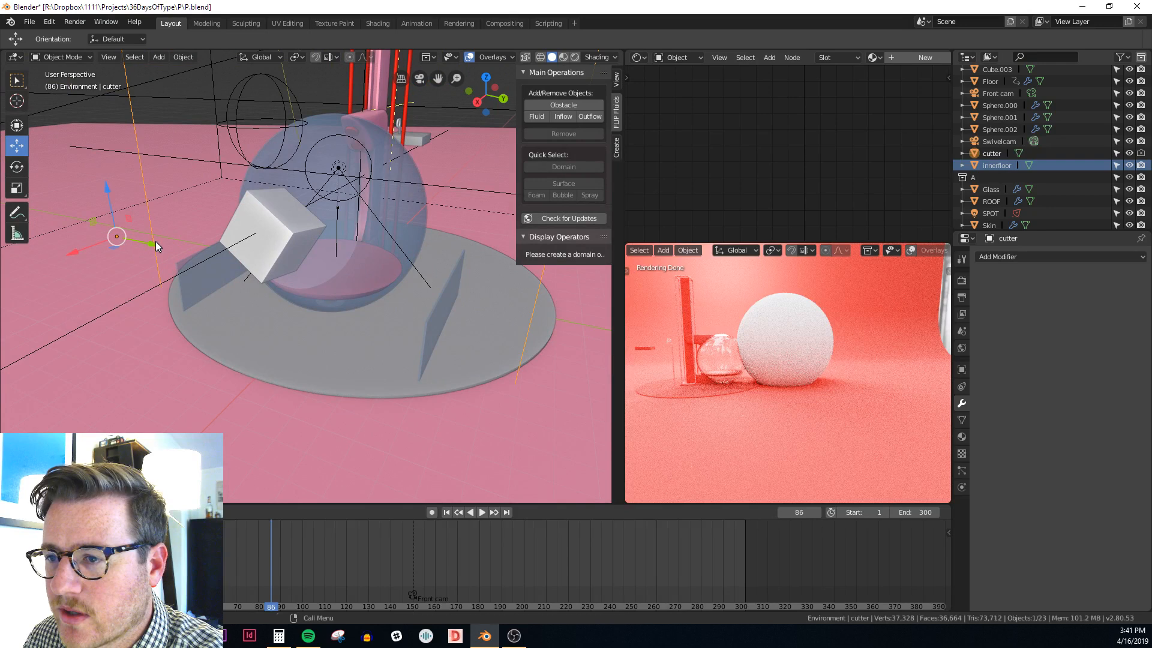
pyautogui.moveTo(156, 241); pyautogui.dragTo(183, 263)
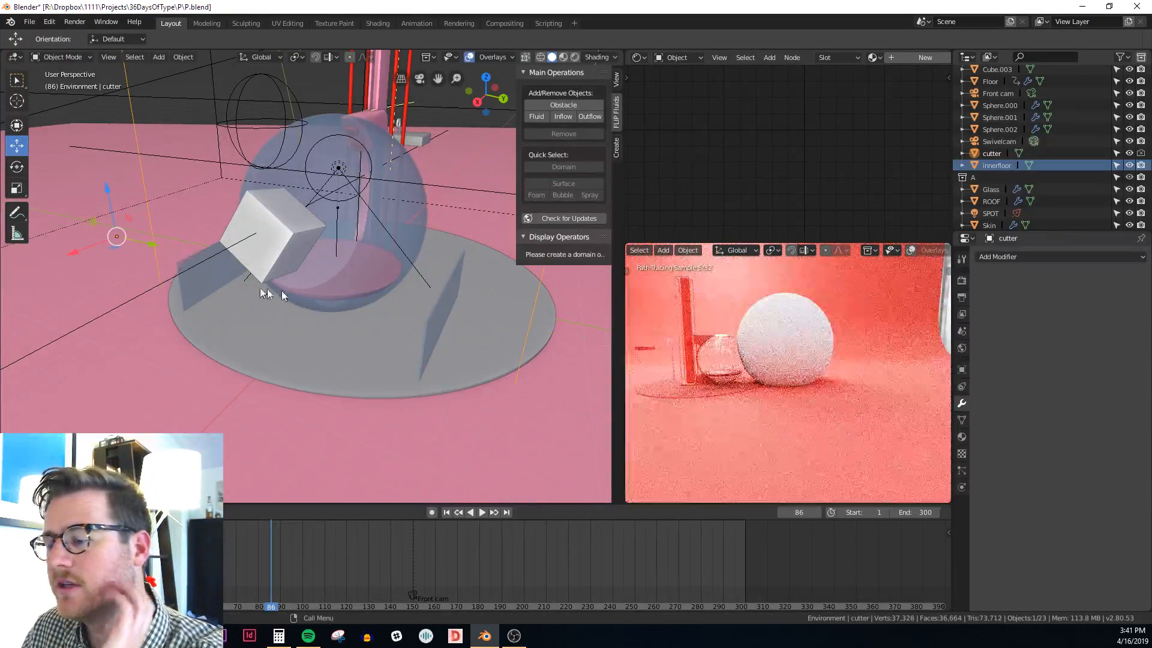
pyautogui.moveTo(268, 293); pyautogui.dragTo(432, 300, button='middle')
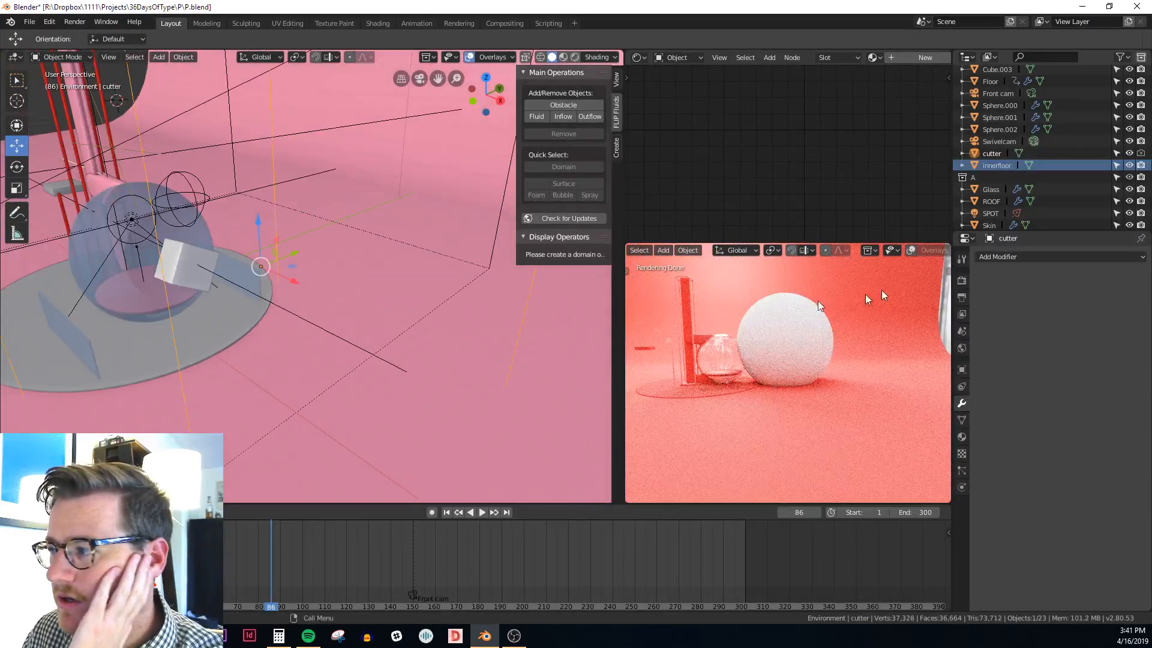
pyautogui.click(1130, 157)
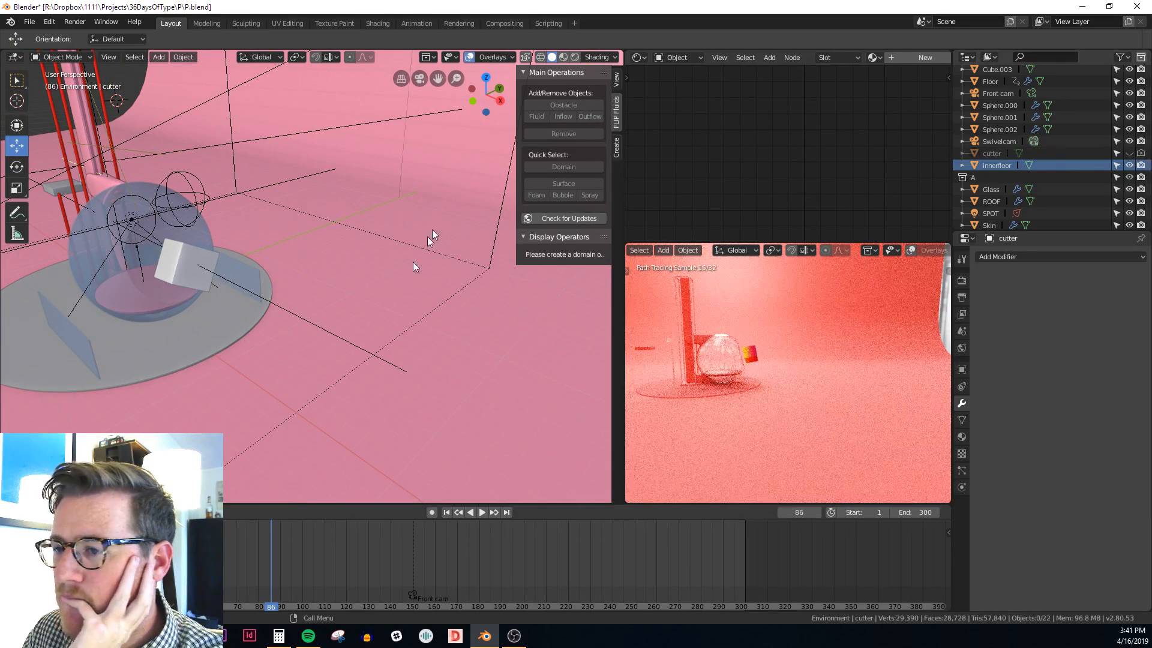
# Move the small colour cube along the X axis, well clear of the glass sphere
pyautogui.moveTo(413, 262); pyautogui.dragTo(218, 305, button='middle')
pyautogui.scroll(5, 218, 305)
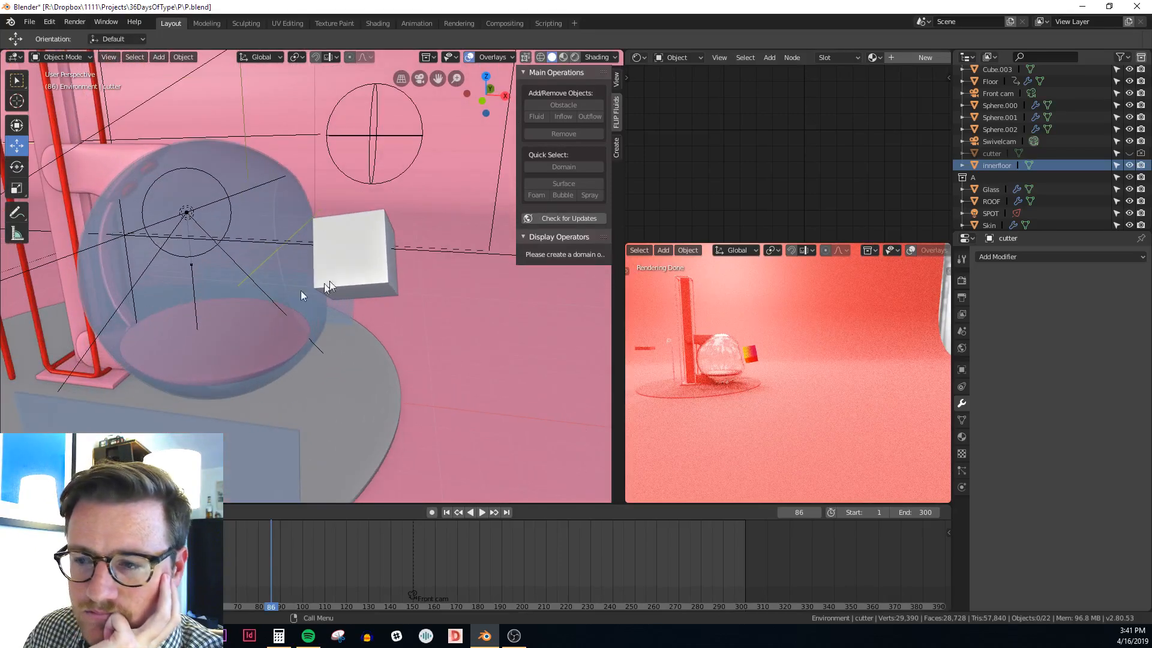
pyautogui.click(375, 259)
pyautogui.scroll(-4, 375, 258)
pyautogui.moveTo(416, 261); pyautogui.dragTo(552, 273)
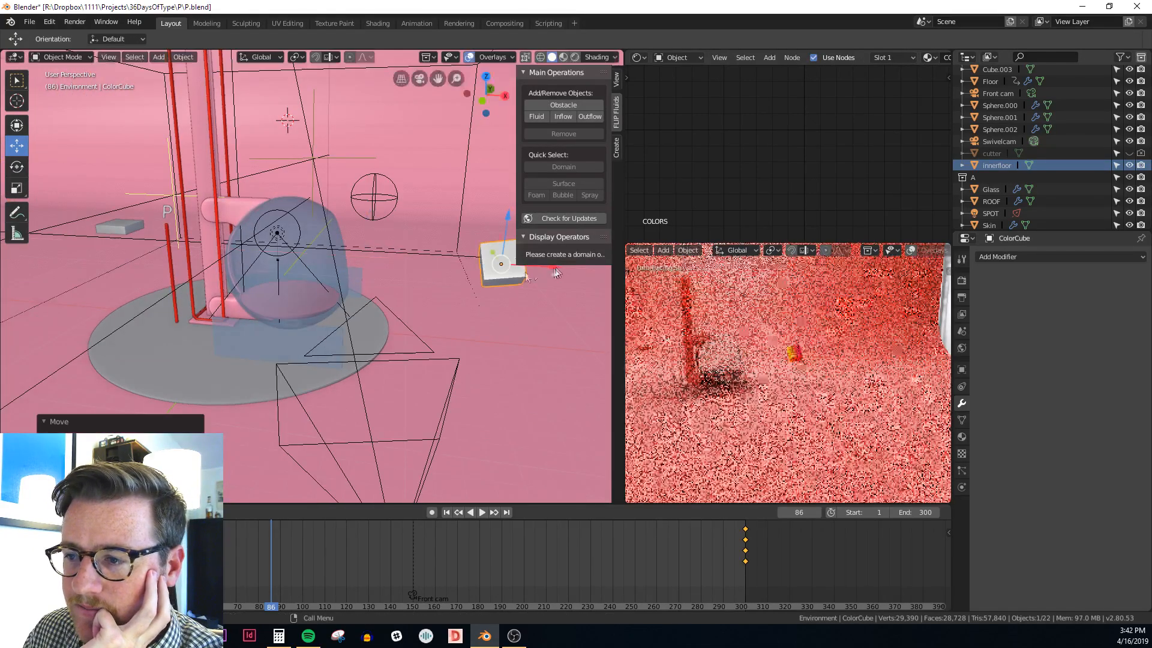
# Scrub the timeline to frame 104 and check the glass sphere up close
pyautogui.moveTo(398, 289); pyautogui.dragTo(373, 292, button='middle')
pyautogui.moveTo(277, 549); pyautogui.dragTo(312, 531, button='right')
pyautogui.scroll(2, 384, 336)
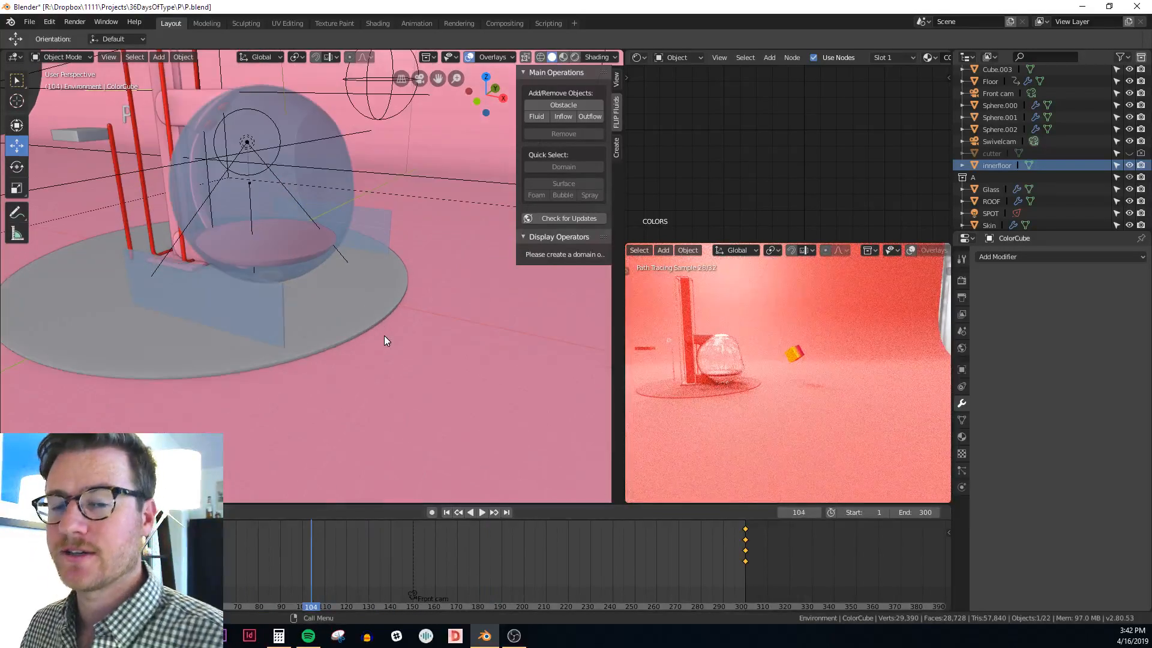
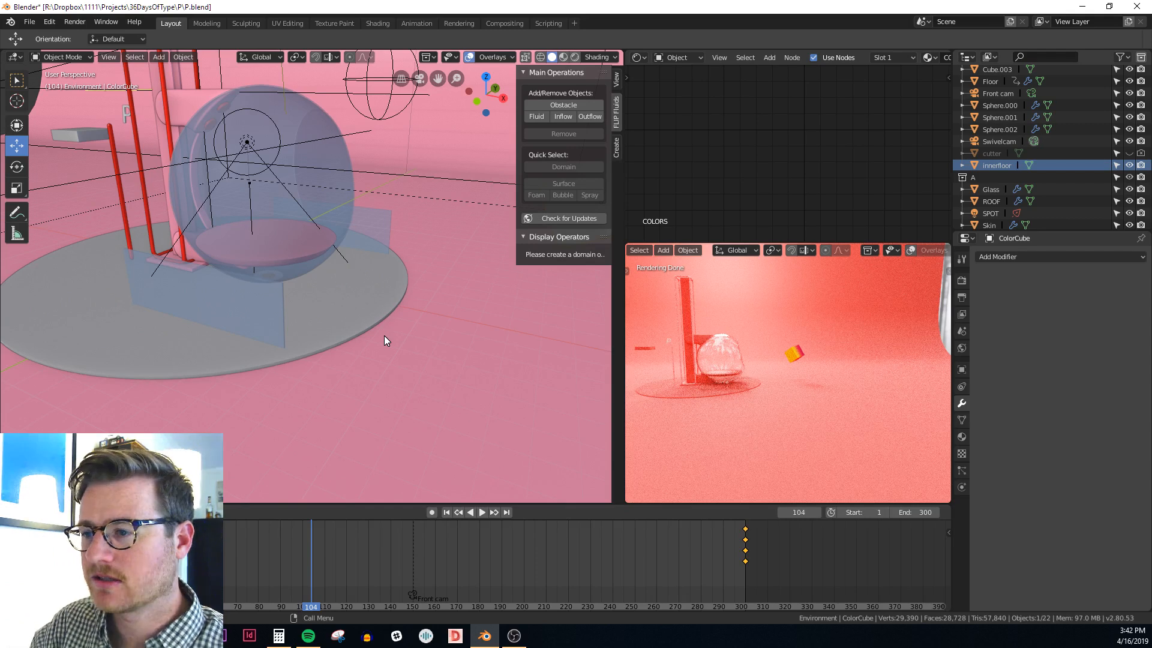
# Move the thin round base along X in top view until it is centred under the glass sphere
pyautogui.click(369, 300)
pyautogui.press('KP_Decimal')
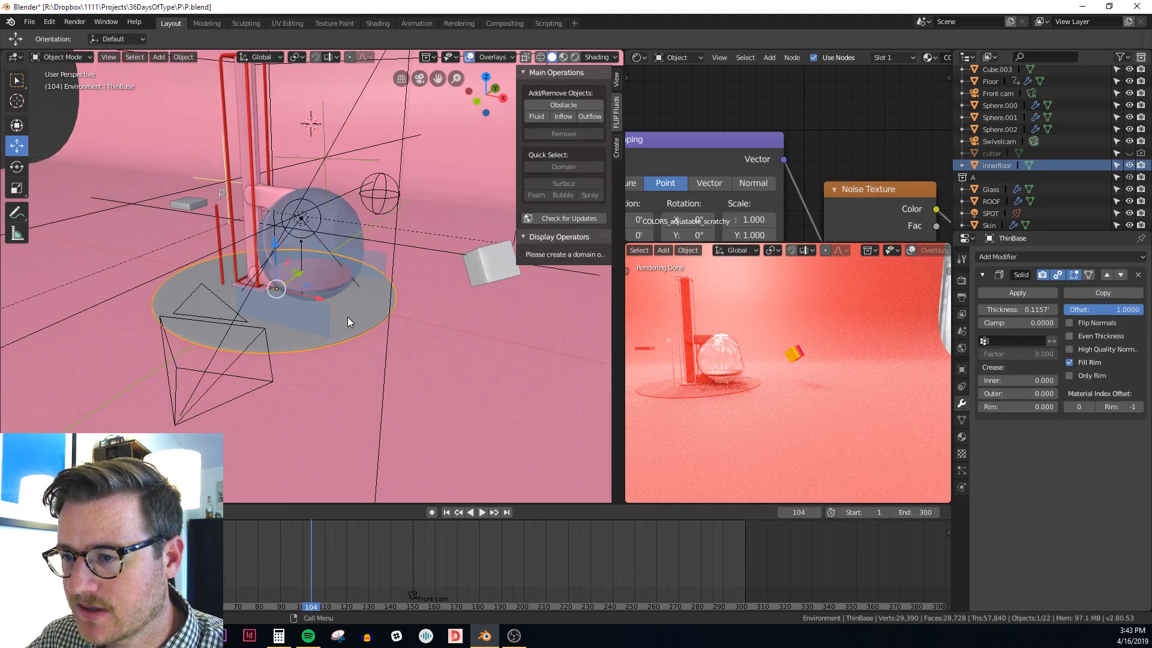
pyautogui.press('KP_7')
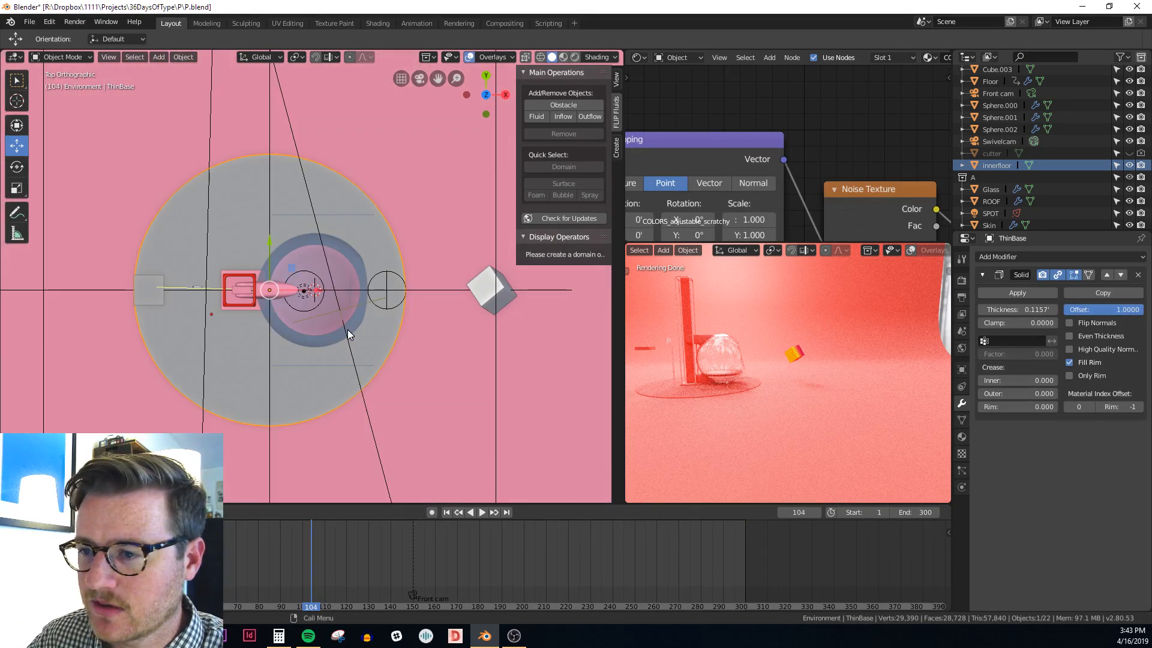
pyautogui.press('g')
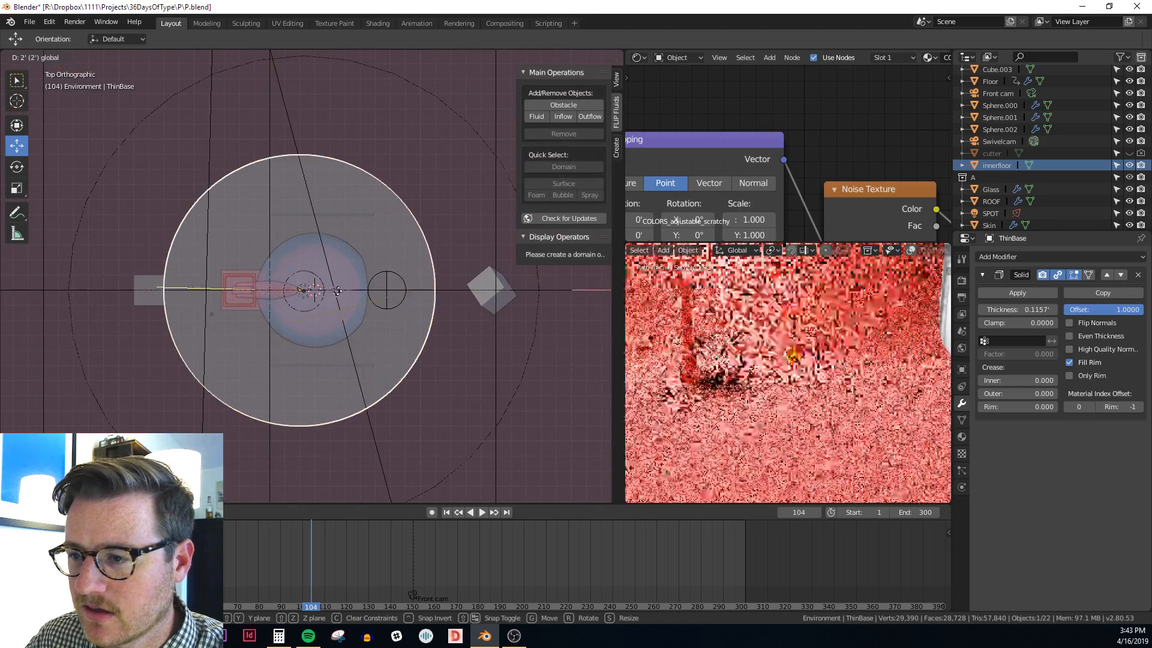
pyautogui.click(339, 291)
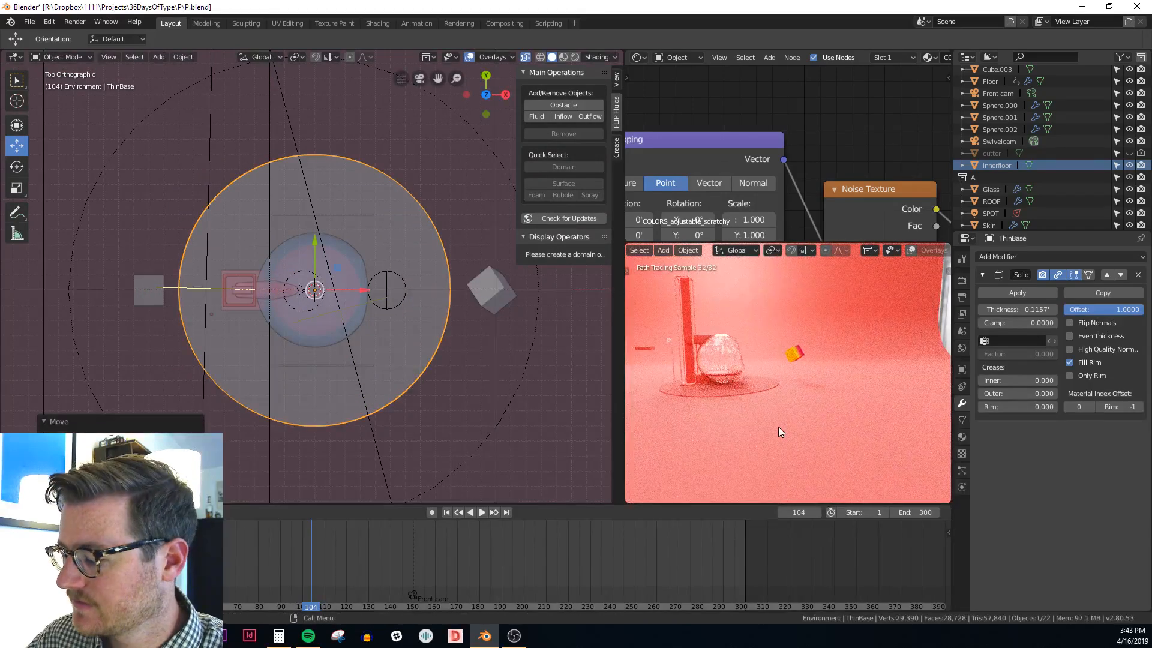
# Switch the rendered preview to the camera view to check the framing
pyautogui.press('KP_0')
pyautogui.scroll(-4, 322, 335)
pyautogui.scroll(-5, 322, 334)
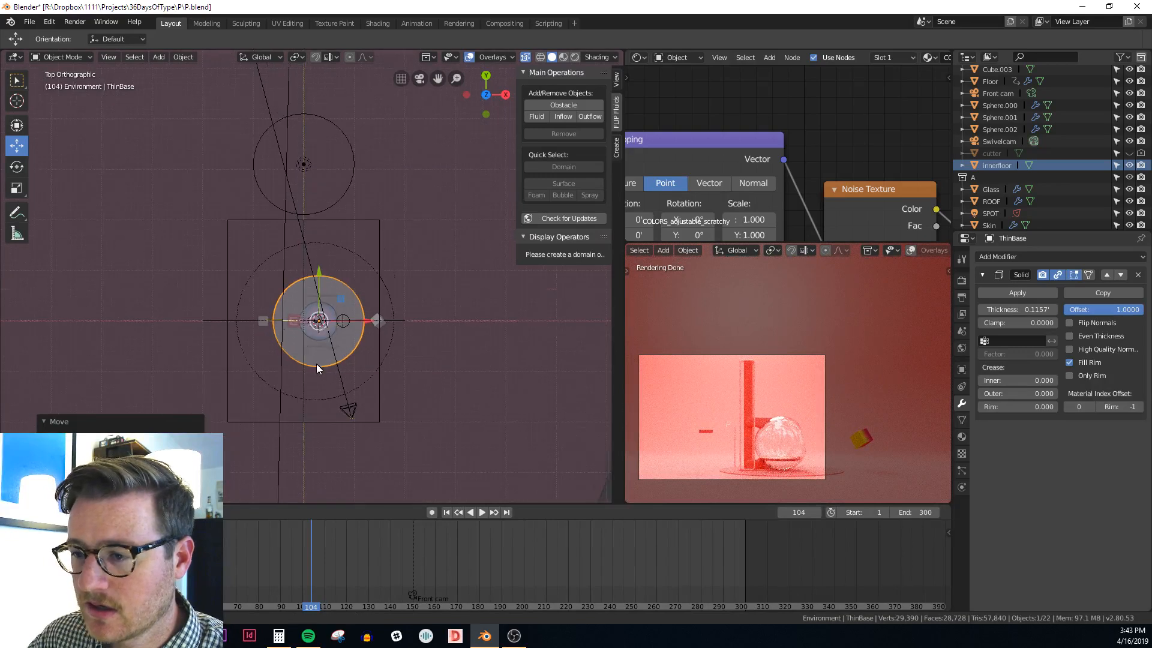
# Select the Swivelcam camera and set its X location to 0'
pyautogui.scroll(-4, 291, 402)
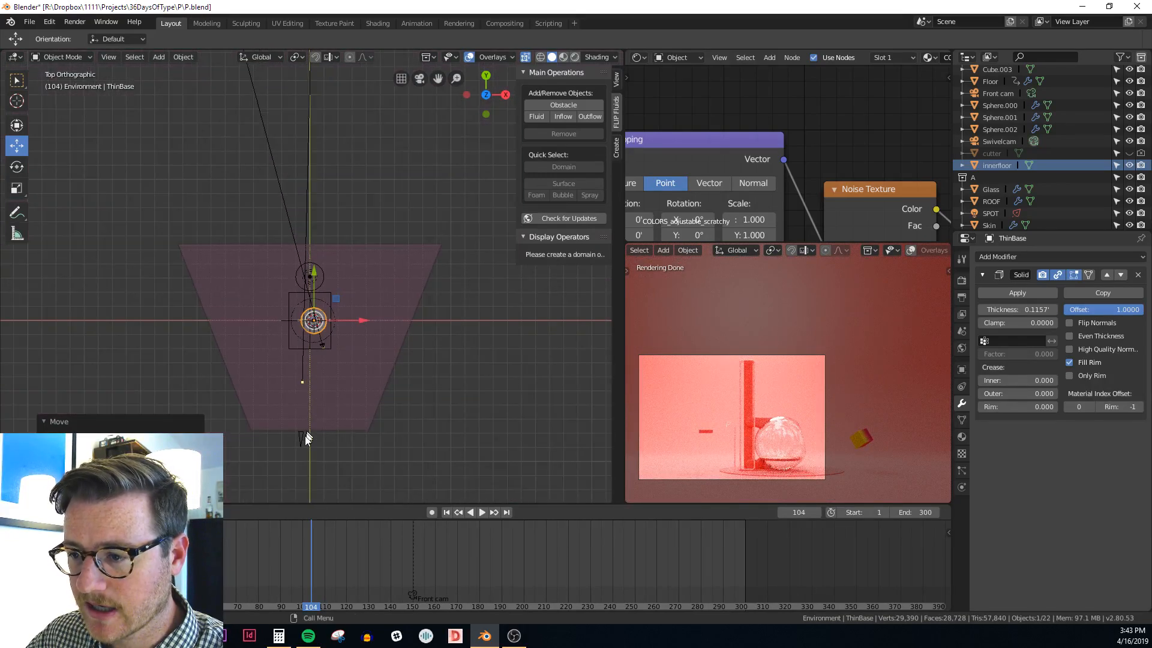
pyautogui.click(300, 437)
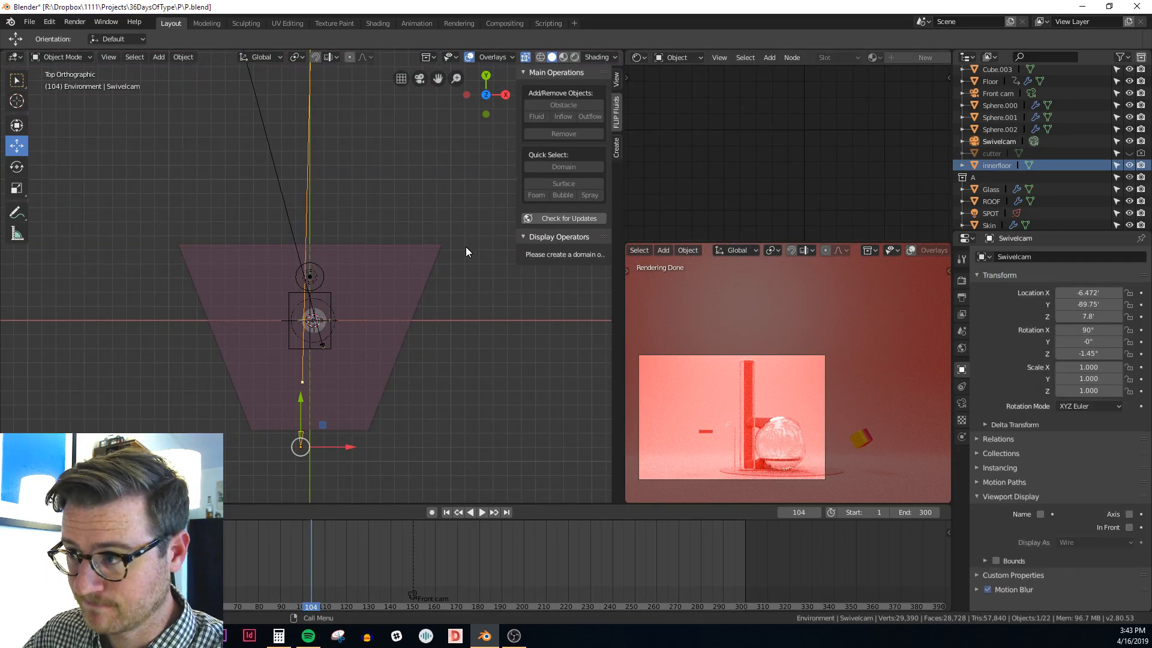
pyautogui.click(618, 81)
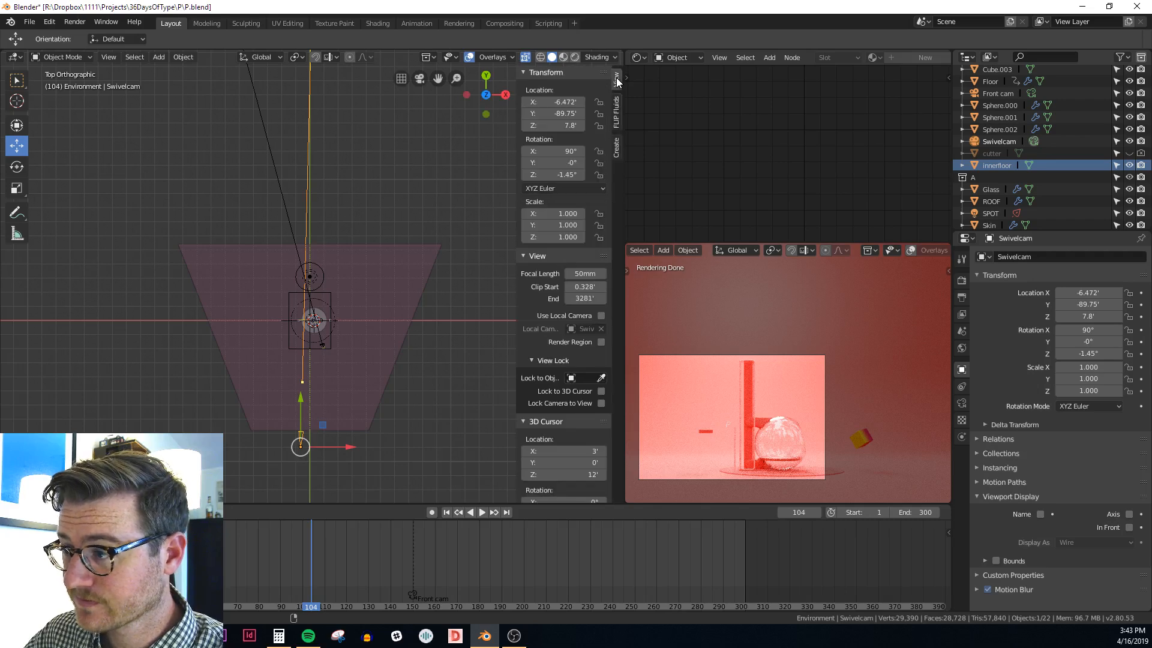
pyautogui.moveTo(555, 113); pyautogui.dragTo(540, 114)
pyautogui.rightClick(555, 113)
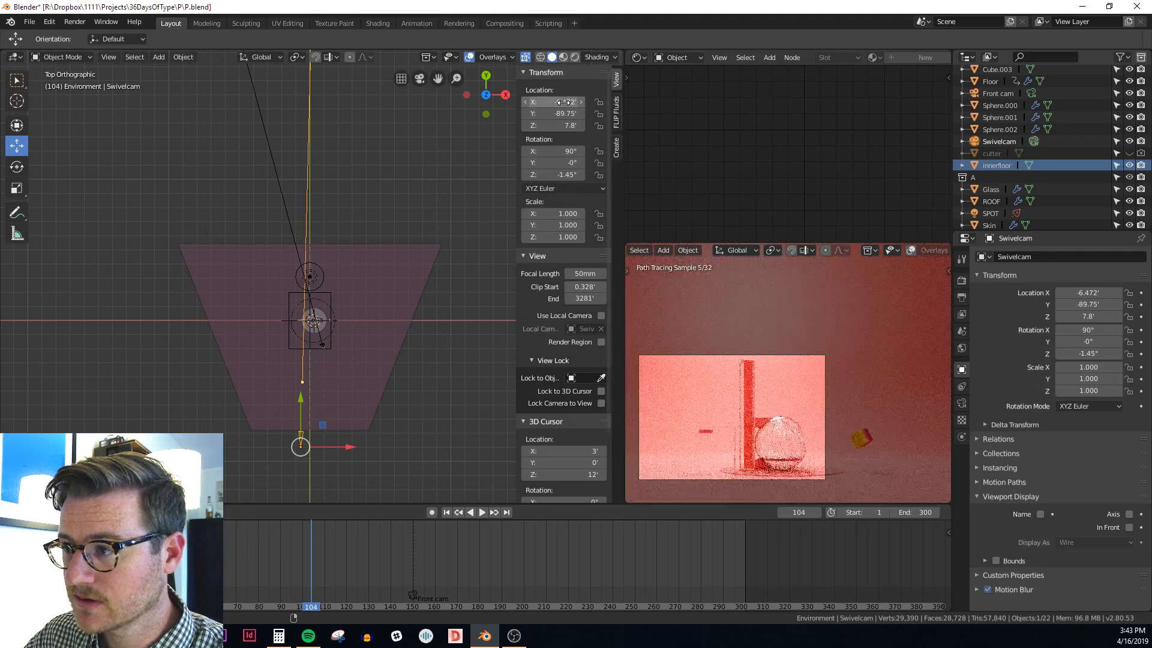
pyautogui.scroll(4, 354, 325)
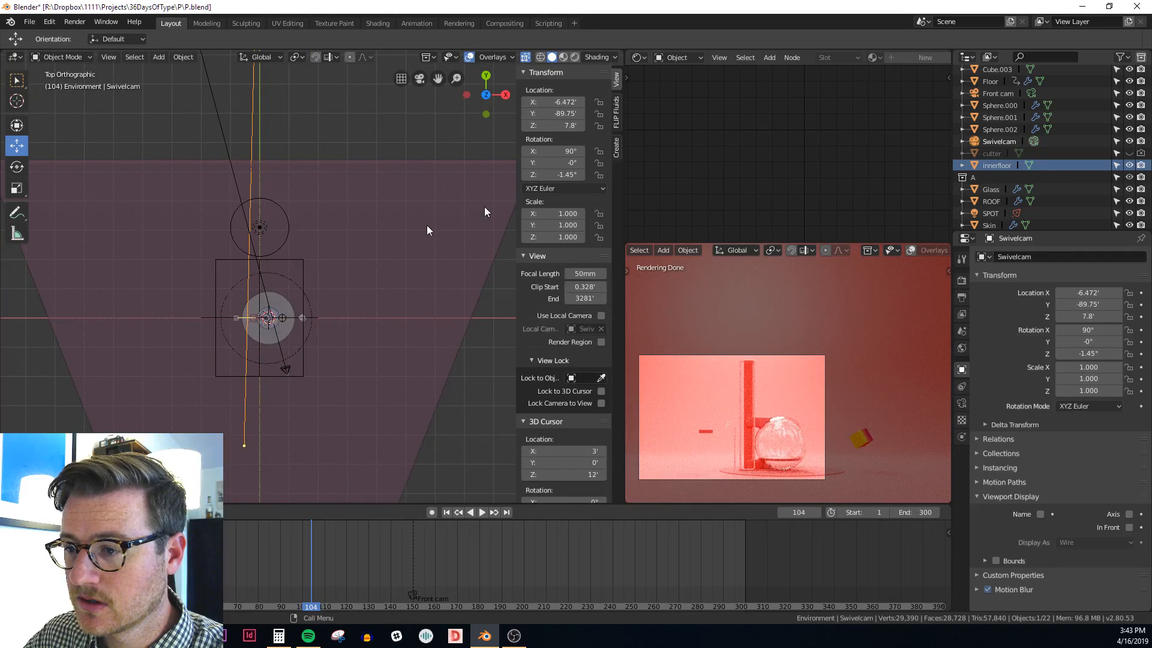
pyautogui.moveTo(553, 102); pyautogui.dragTo(564, 102)
pyautogui.click(557, 102)
pyautogui.write('0')
pyautogui.press('Return')
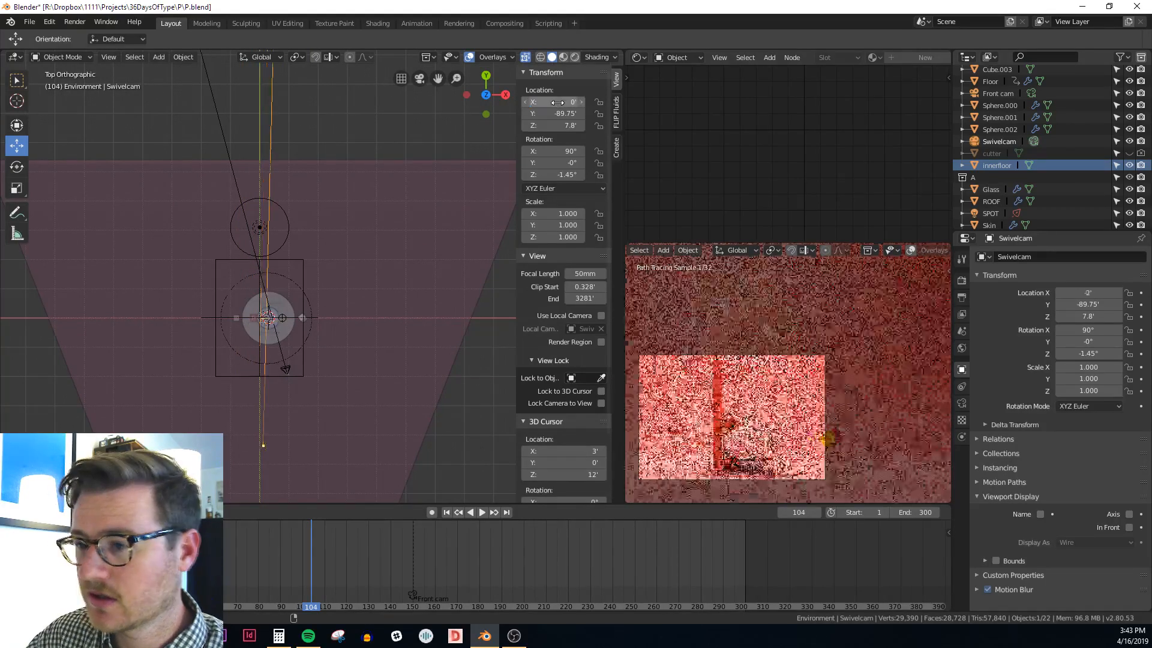
# Set the Swivelcam's Y location to -89' and its Z rotation to 0°
pyautogui.scroll(-2, 337, 245)
pyautogui.keyDown('shift'); pyautogui.moveTo(347, 245); pyautogui.dragTo(357, 208, button='middle'); pyautogui.keyUp('shift')
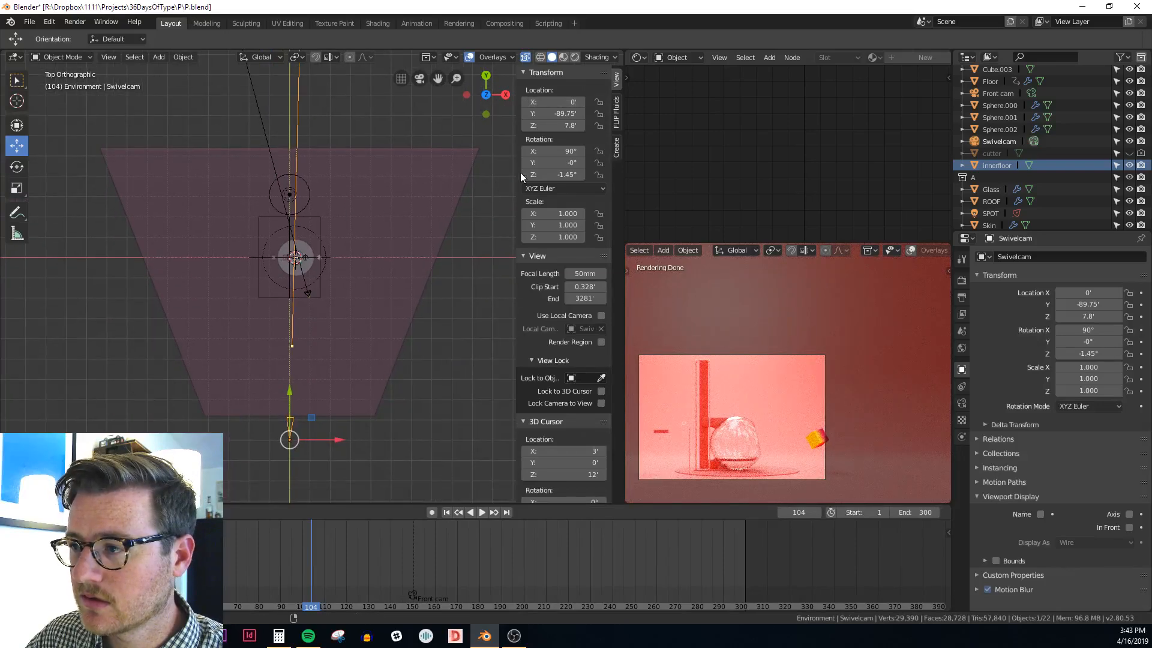
pyautogui.keyDown('ctrl'); pyautogui.moveTo(556, 114); pyautogui.dragTo(567, 114); pyautogui.keyUp('ctrl')
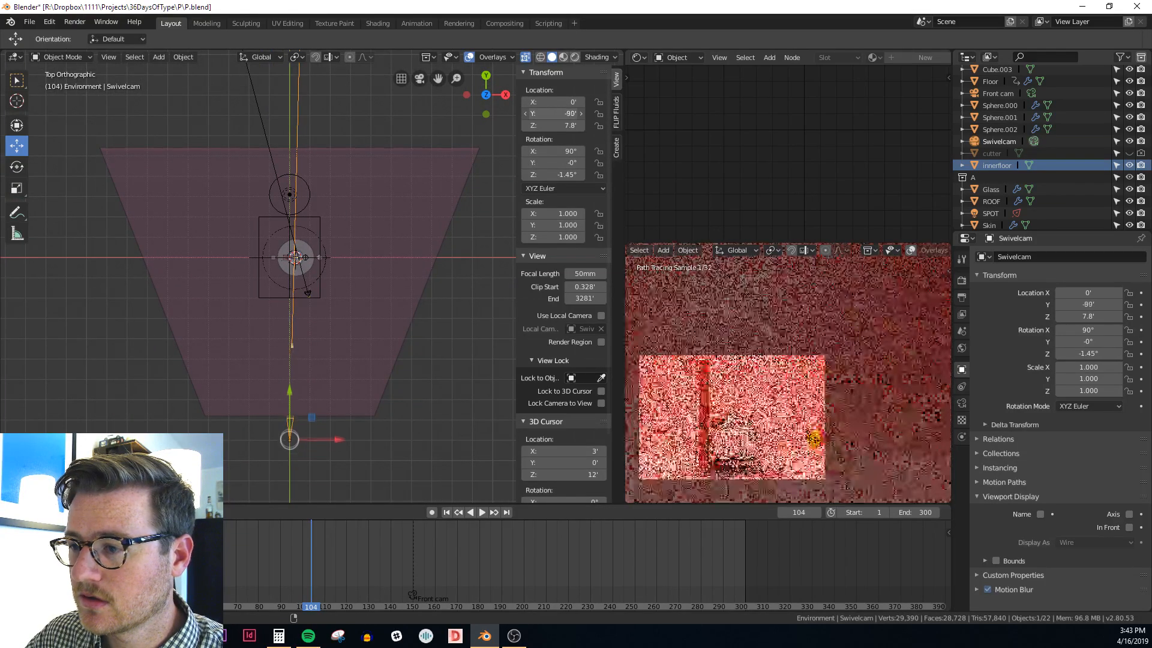
pyautogui.click(555, 174)
pyautogui.write('0')
pyautogui.press('Return')
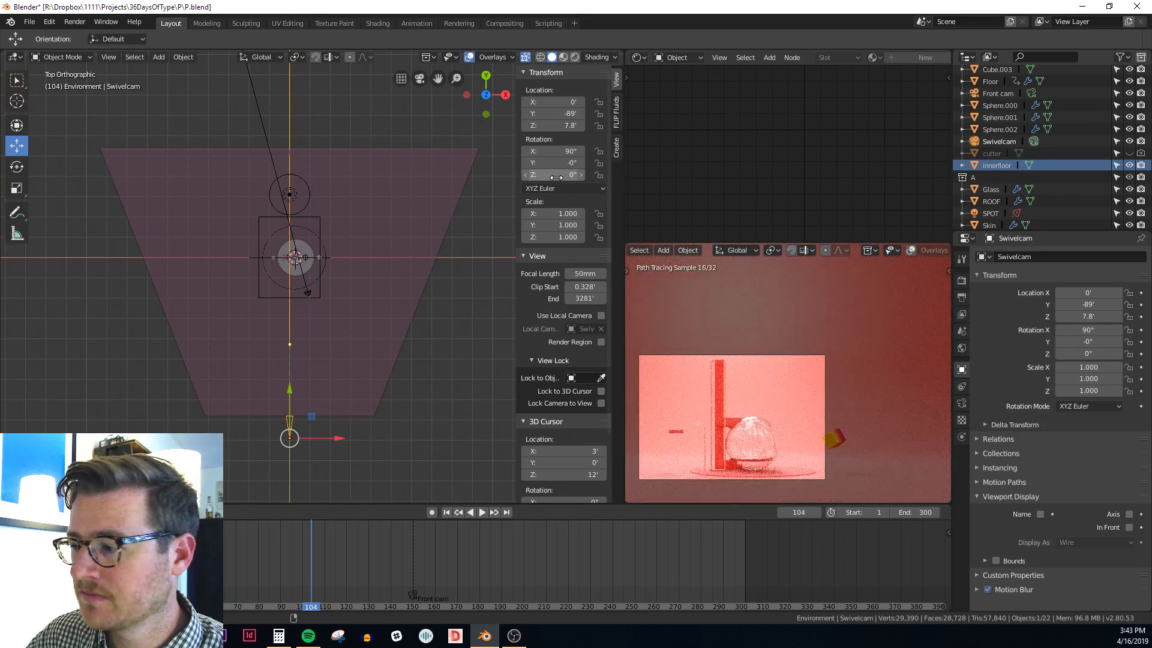
# Select the tall red frame behind the glass sphere, turn off X-ray display, and frame it in the viewport
pyautogui.moveTo(268, 320); pyautogui.dragTo(291, 274, button='middle')
pyautogui.scroll(3, 291, 276)
pyautogui.click(347, 361)
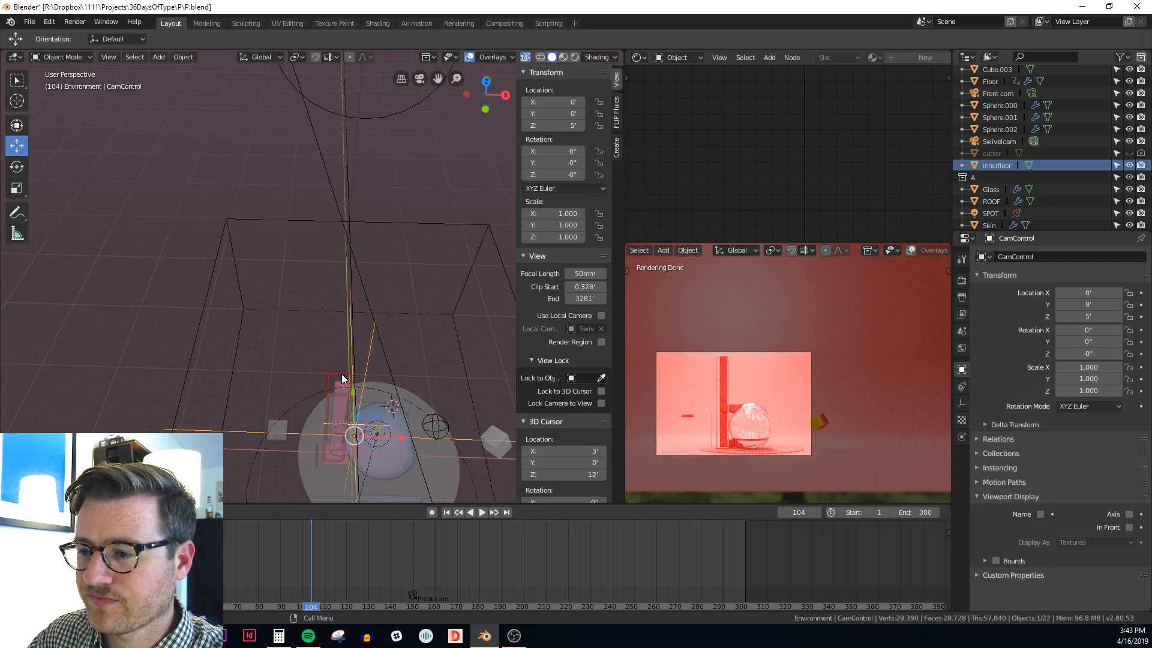
pyautogui.click(341, 372)
pyautogui.keyDown('shift'); pyautogui.moveTo(341, 372); pyautogui.dragTo(251, 315, button='middle'); pyautogui.keyUp('shift')
pyautogui.hotkey('alt', 'z')
pyautogui.press('KP_Decimal')
pyautogui.scroll(-4, 289, 305)
pyautogui.scroll(3, 251, 314)
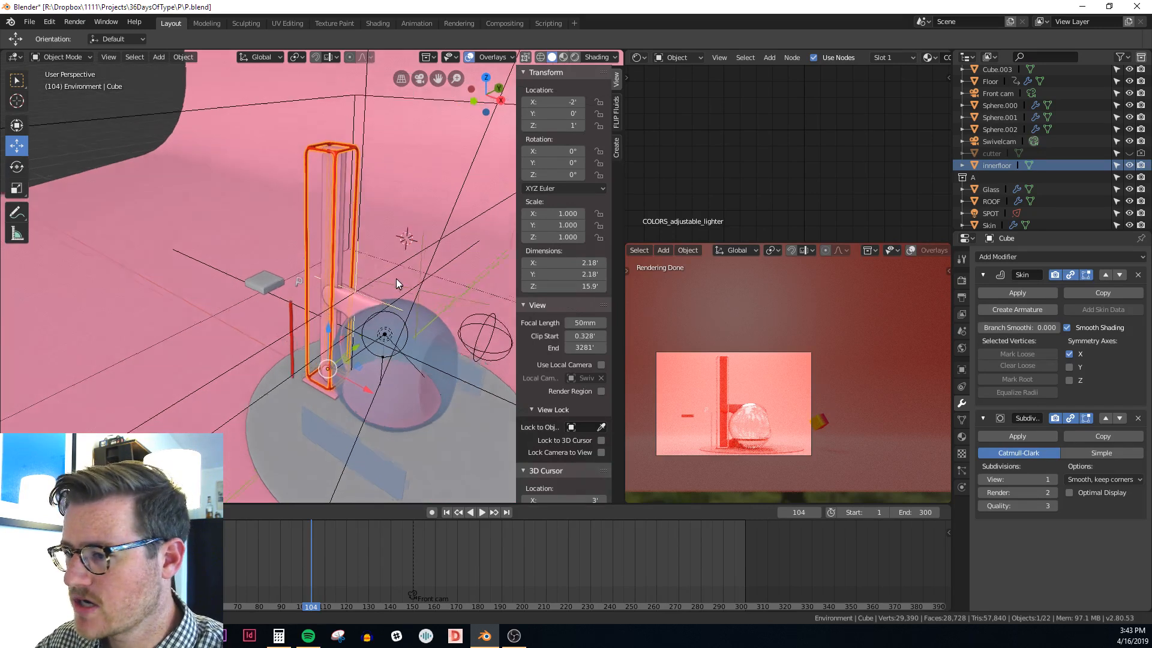
# Raise the curved support arms together with the glass sphere along the tall post to a Z location of 12'
pyautogui.scroll(5, 403, 264)
pyautogui.click(293, 333)
pyautogui.scroll(-5, 293, 333)
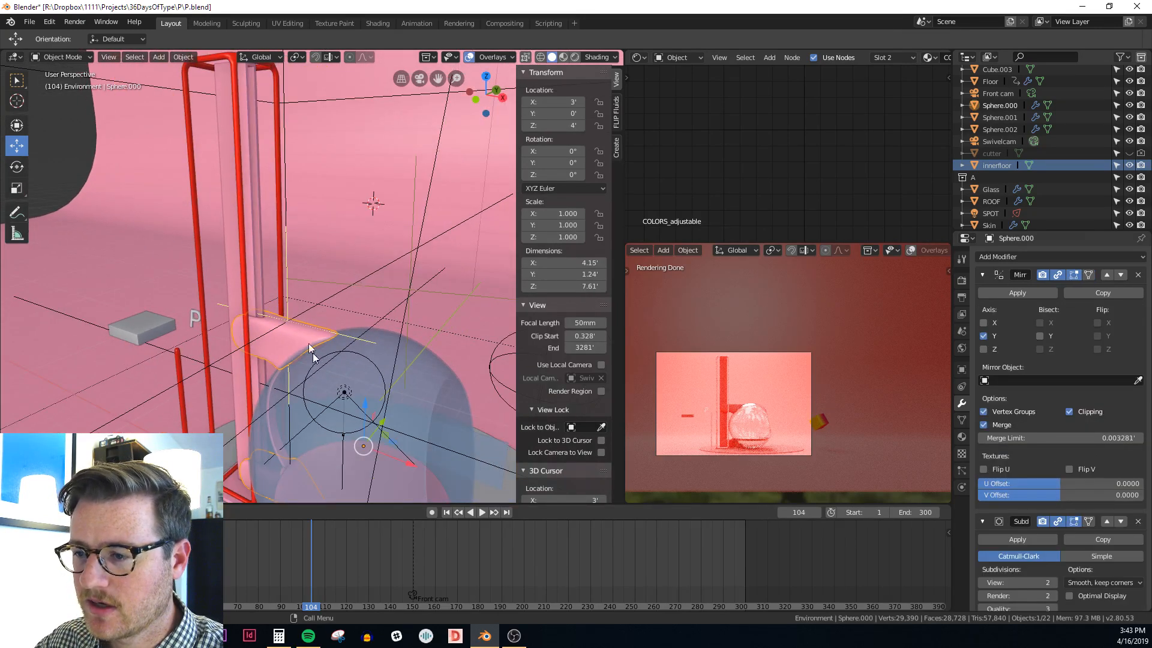
pyautogui.moveTo(312, 352); pyautogui.dragTo(367, 401, button='middle')
pyautogui.moveTo(365, 399); pyautogui.dragTo(372, 214)
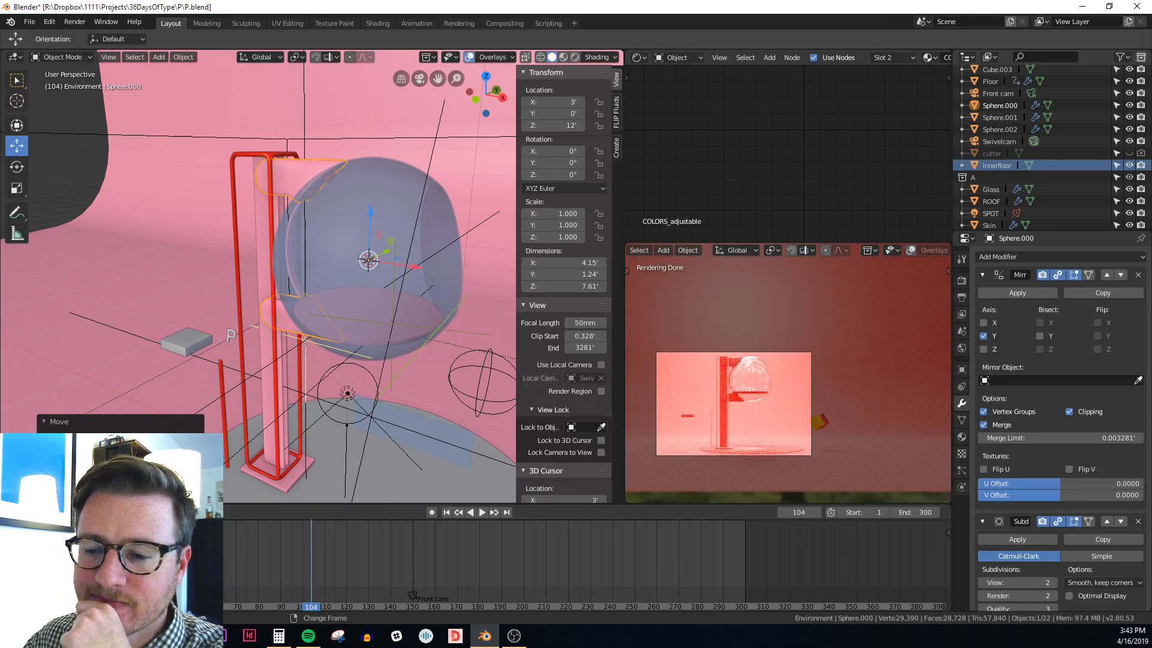
# Switch to the Chrome browser and open blendswap.com in a new tab
pyautogui.click(132, 636)
pyautogui.click(189, 579)
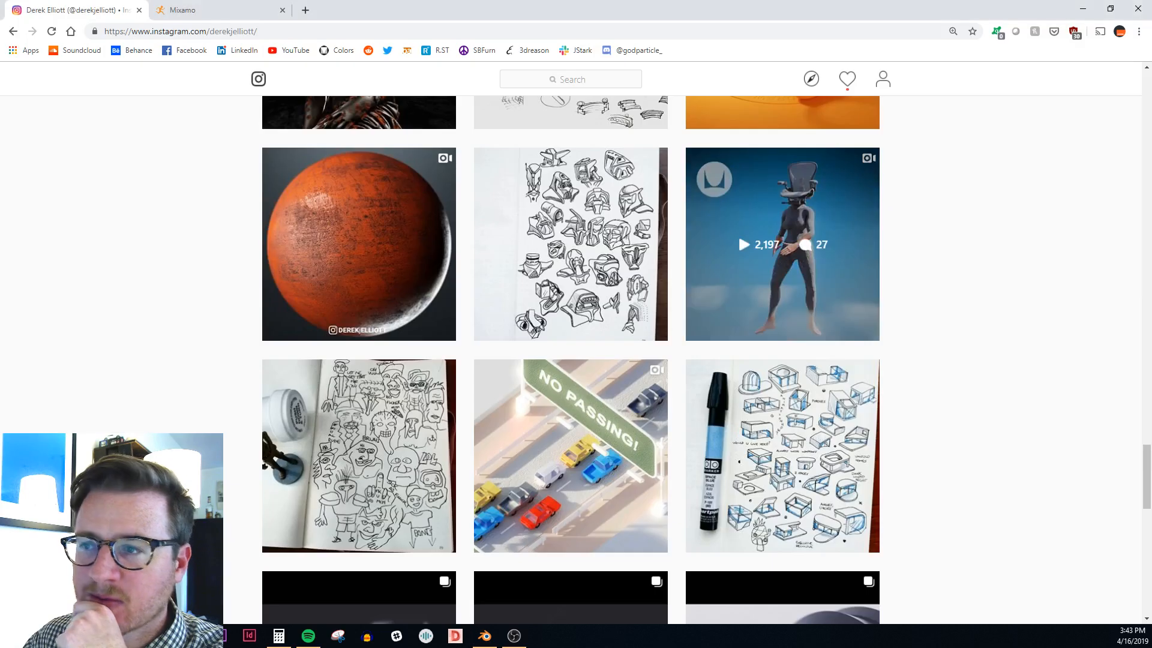
pyautogui.click(306, 11)
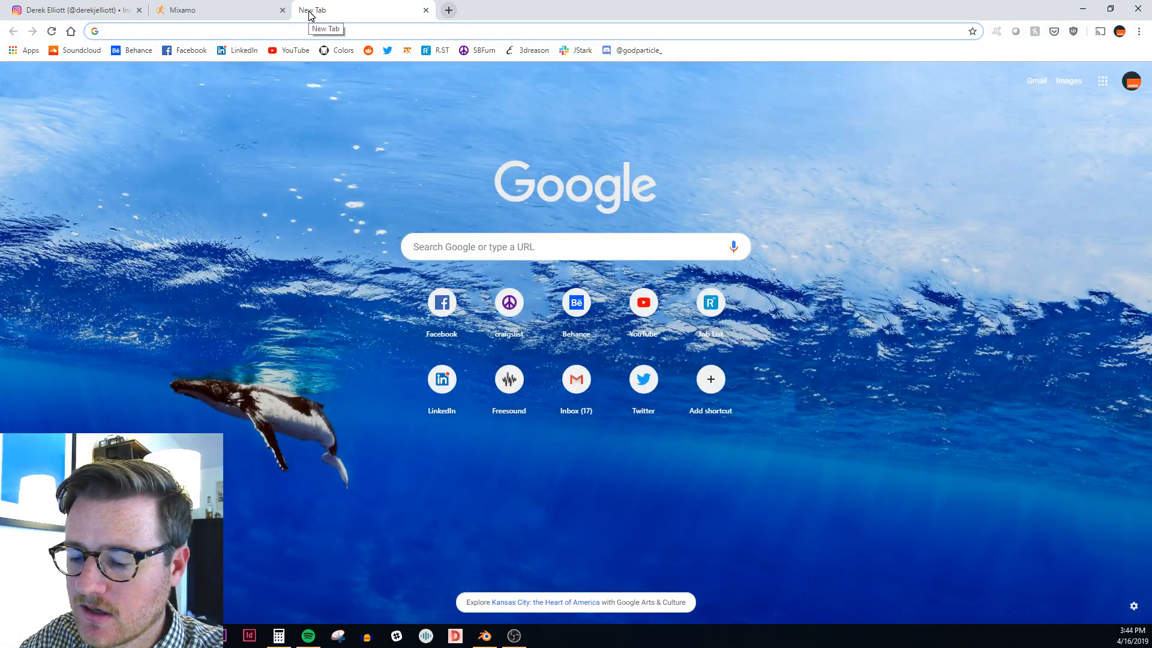
pyautogui.write('blende')
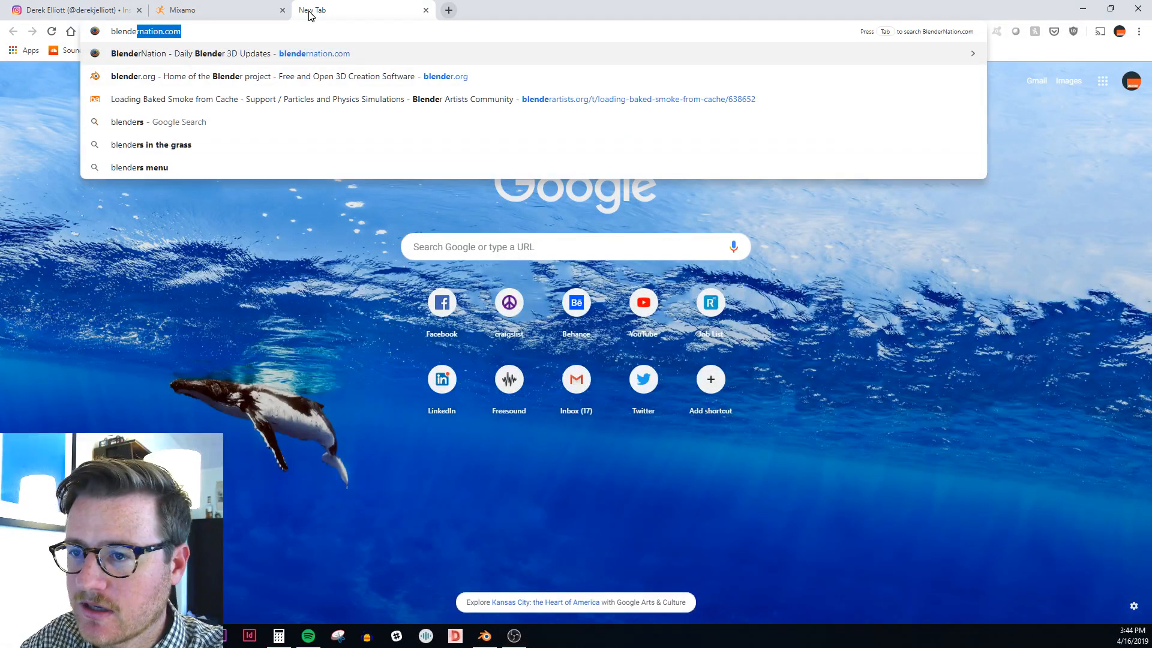
pyautogui.press('BackSpace')
pyautogui.write('swap')
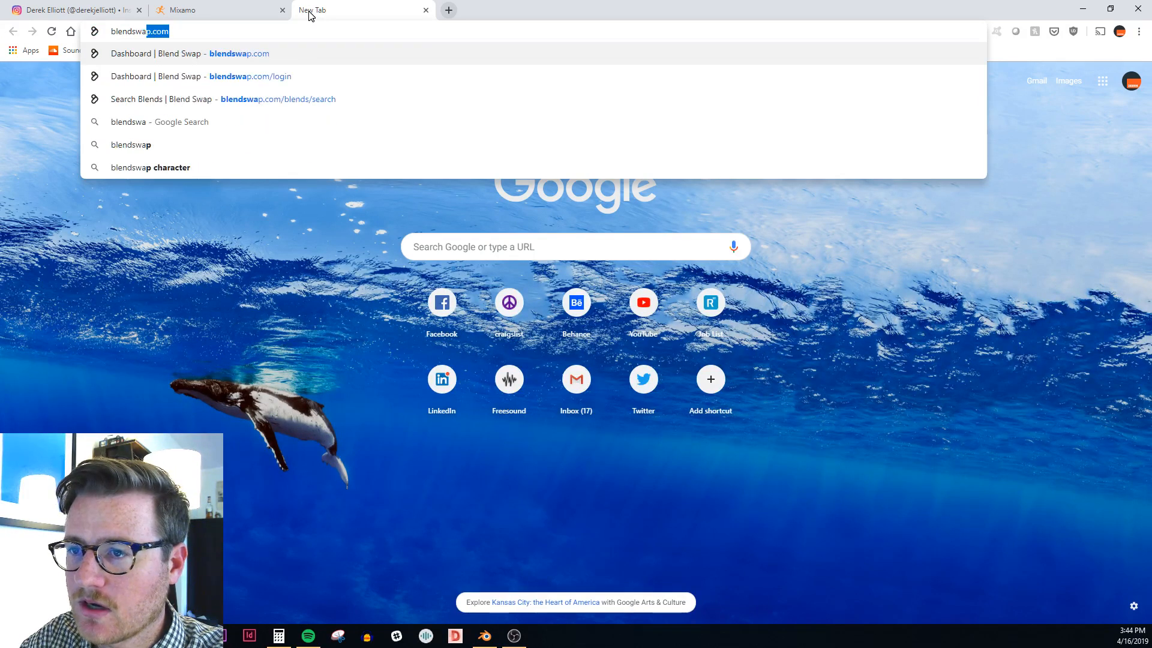
pyautogui.press('Return')
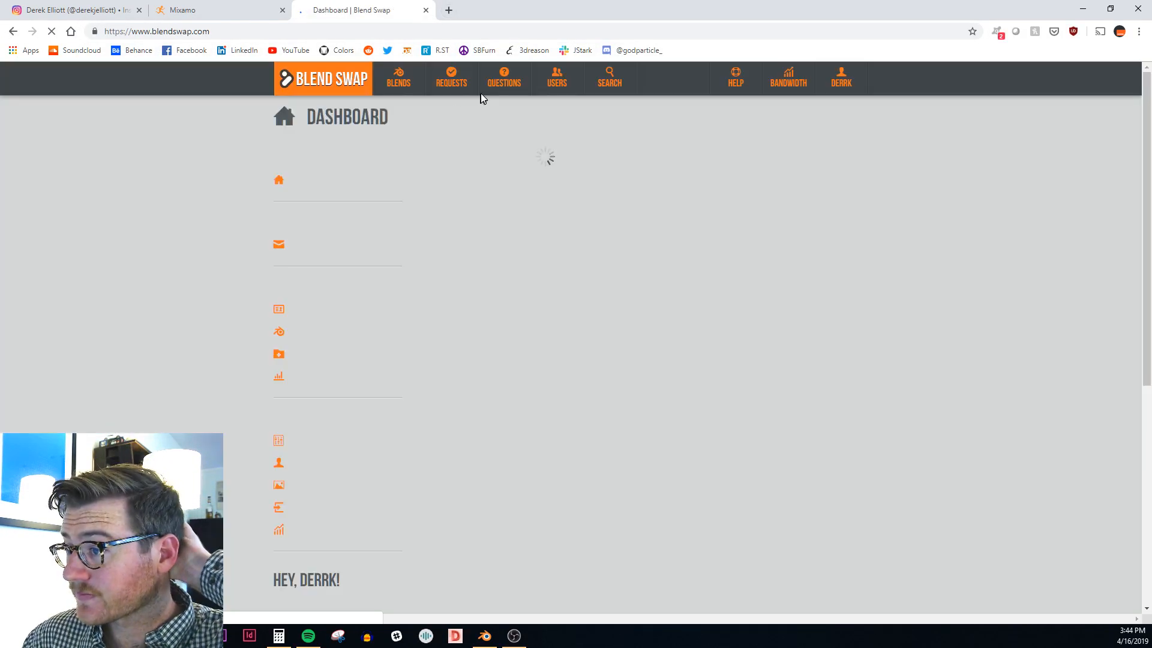
# Search the Blend Swap blends for succulent
pyautogui.click(594, 78)
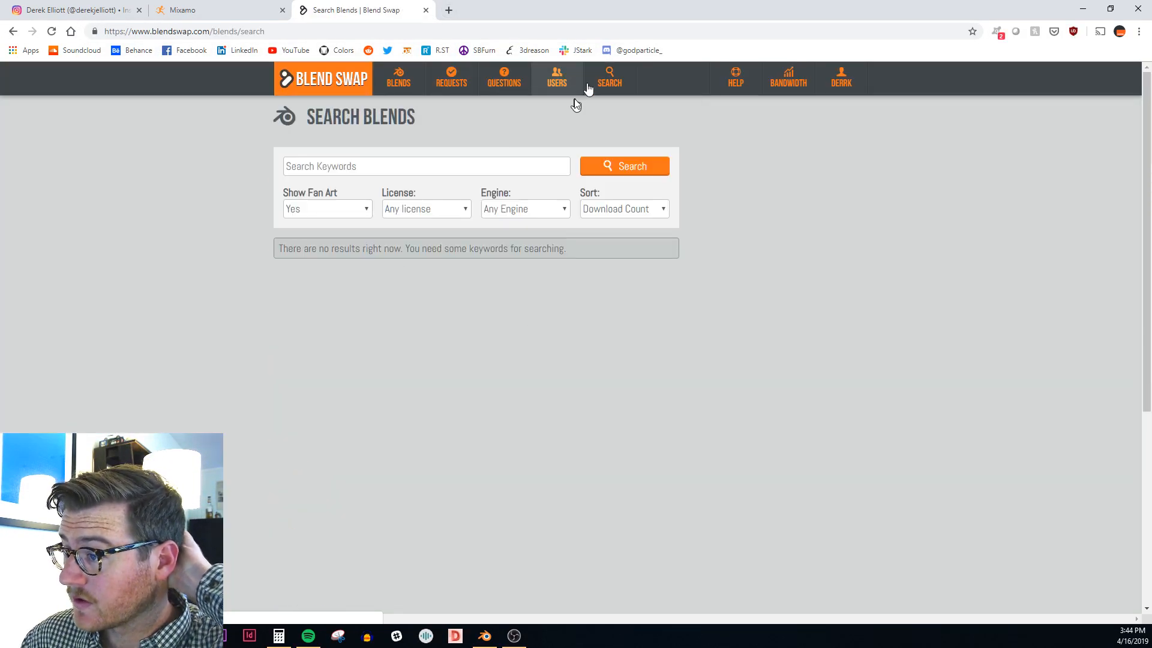
pyautogui.click(473, 159)
pyautogui.write('succulent')
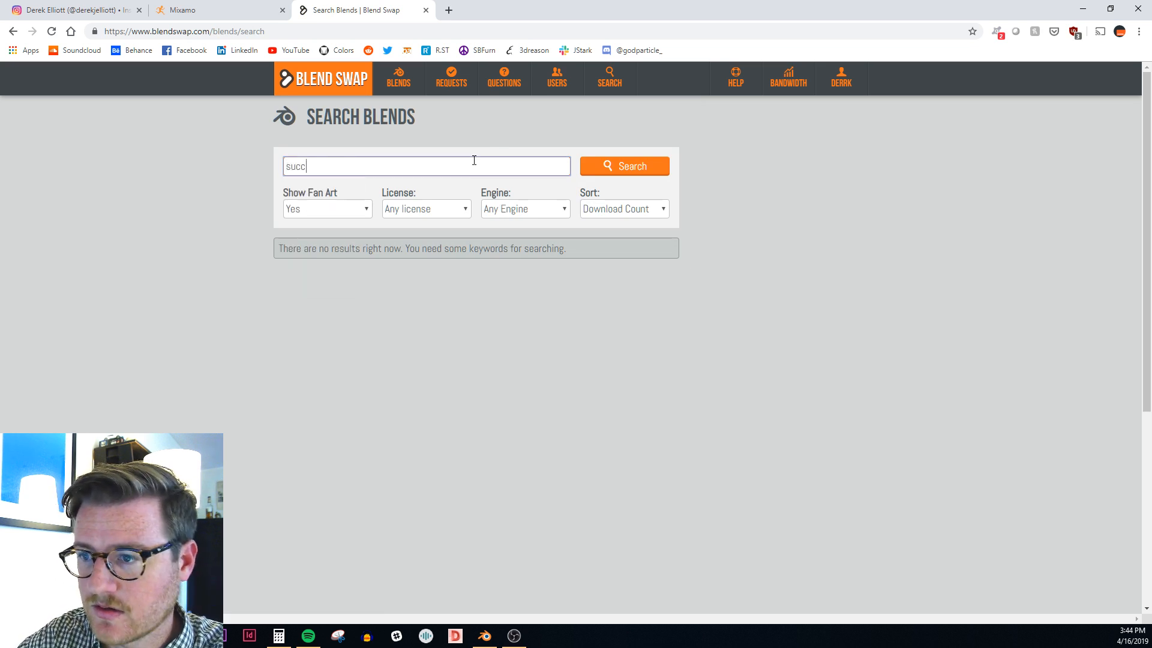
pyautogui.press('Return')
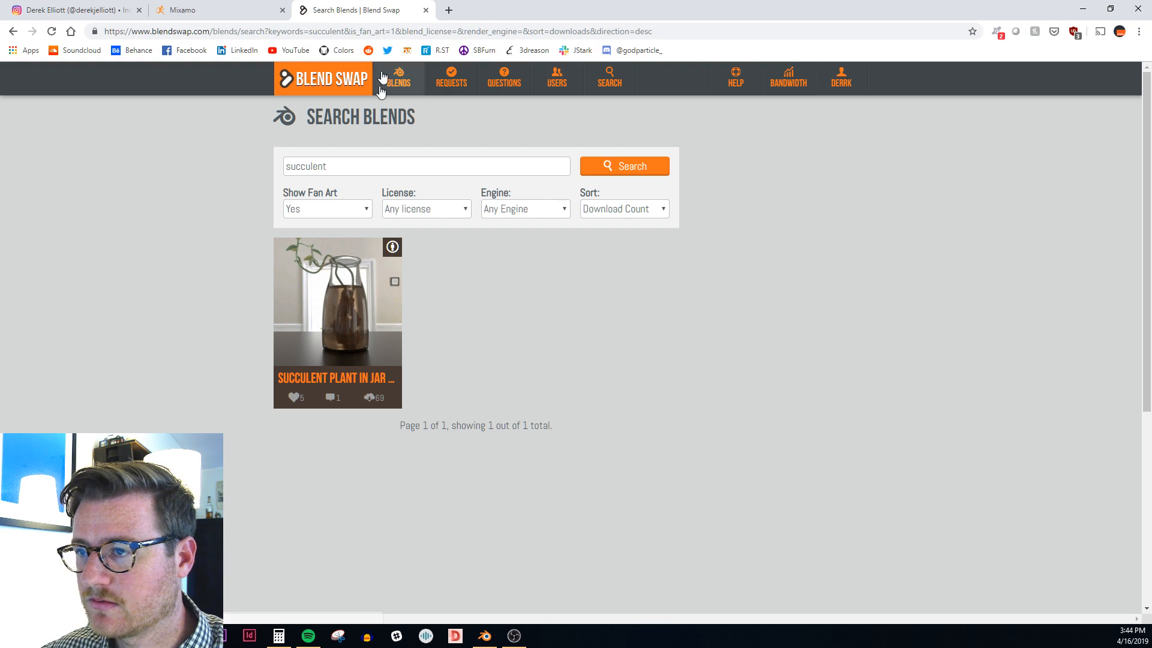
# Find TurboSquid through a Google search and open its home page
pyautogui.click(384, 33)
pyautogui.write('turb')
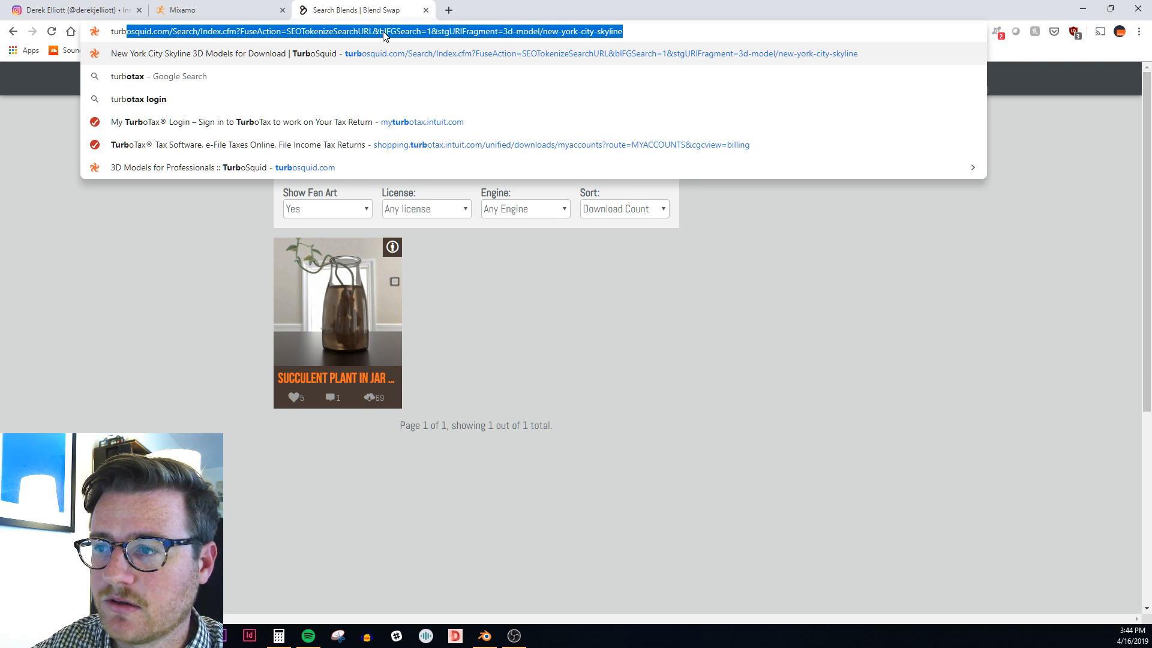
pyautogui.write('squid')
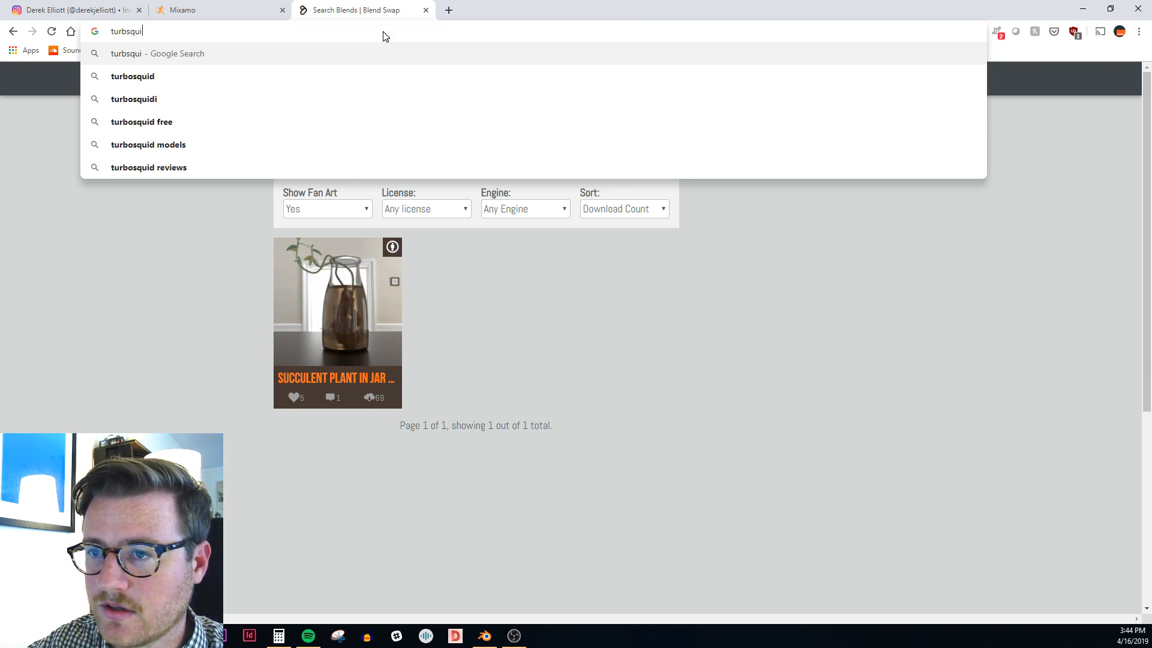
pyautogui.press('Return')
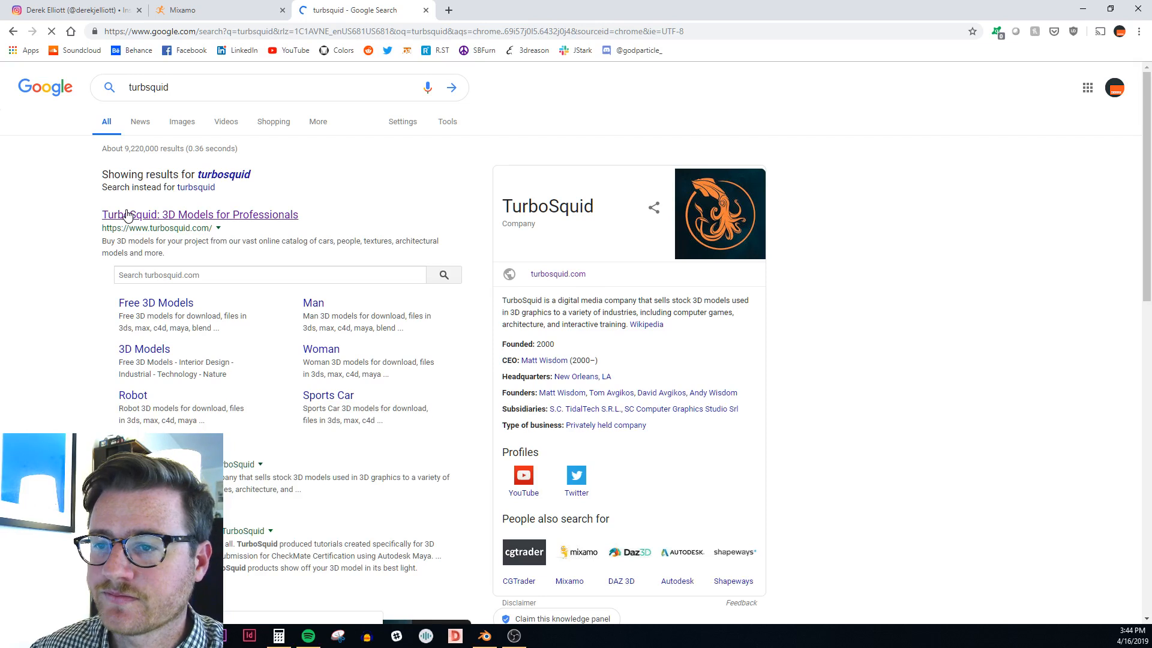
pyautogui.click(126, 215)
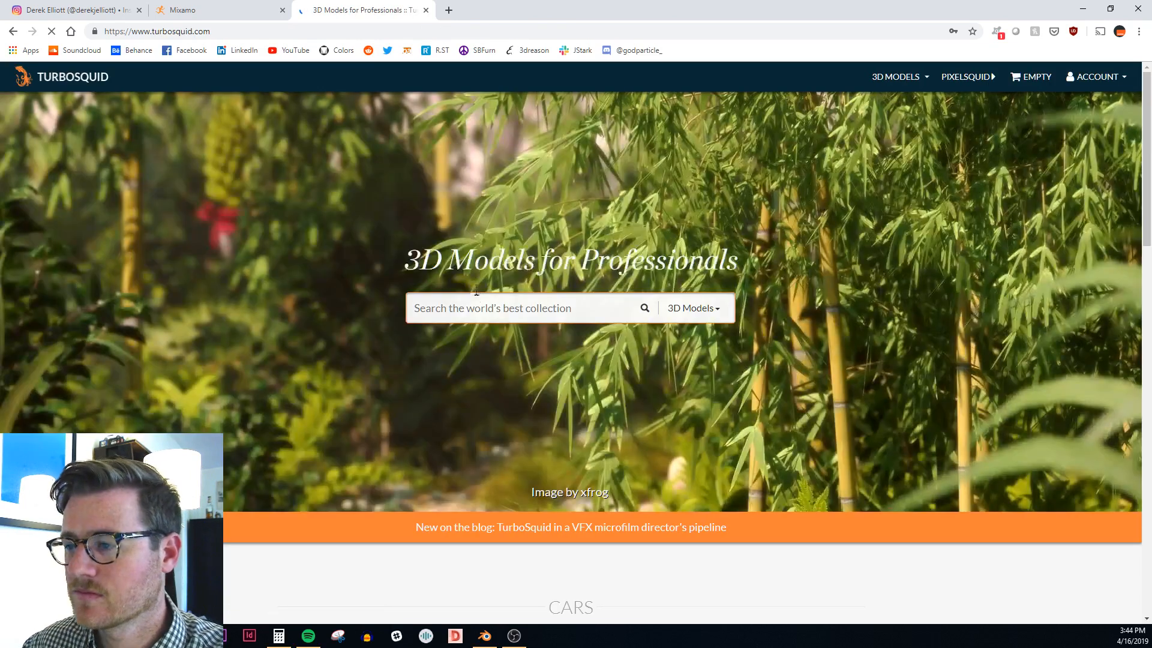
# Search TurboSquid's 3D models for succulent and filter the results to free models only
pyautogui.write('succulent')
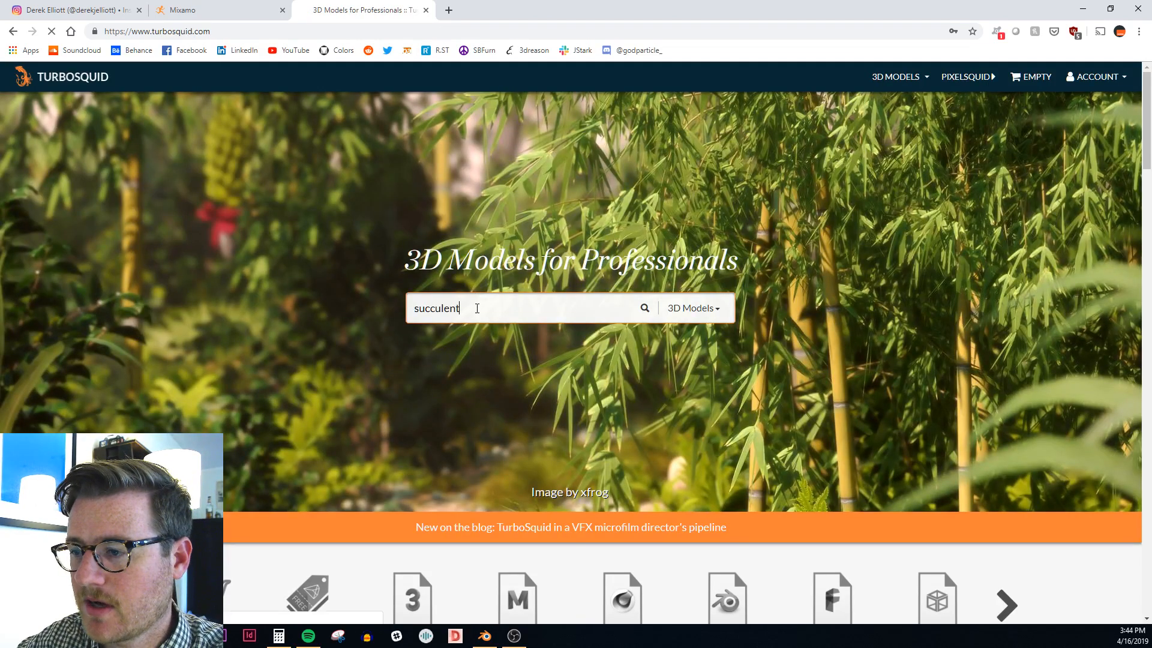
pyautogui.press('Return')
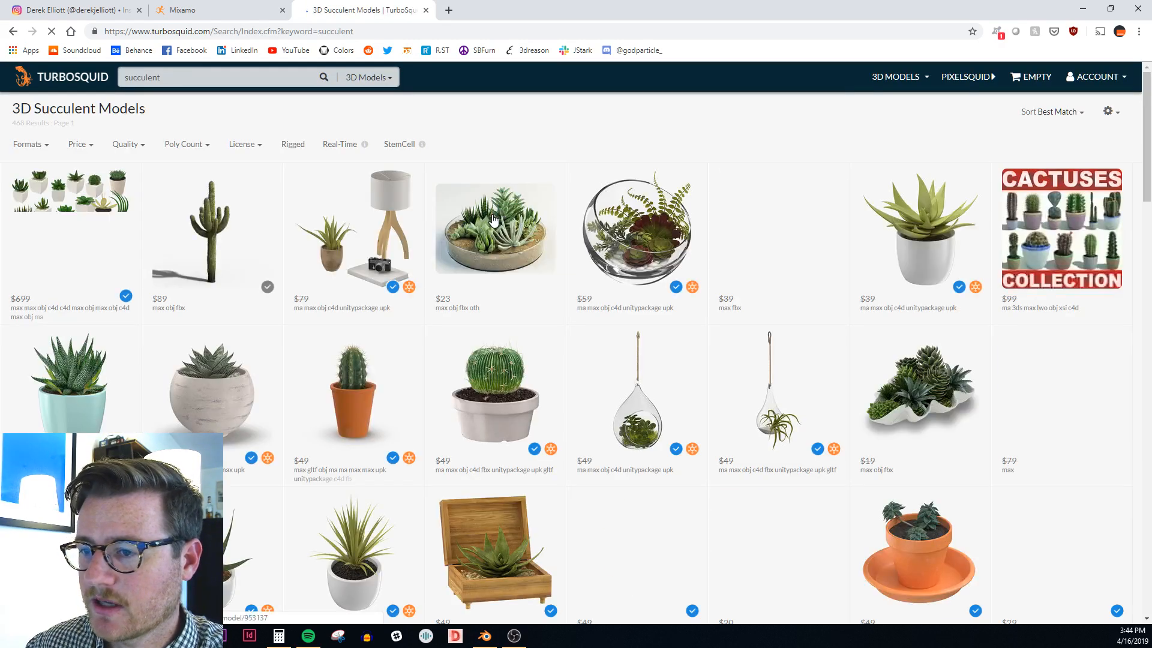
pyautogui.click(96, 156)
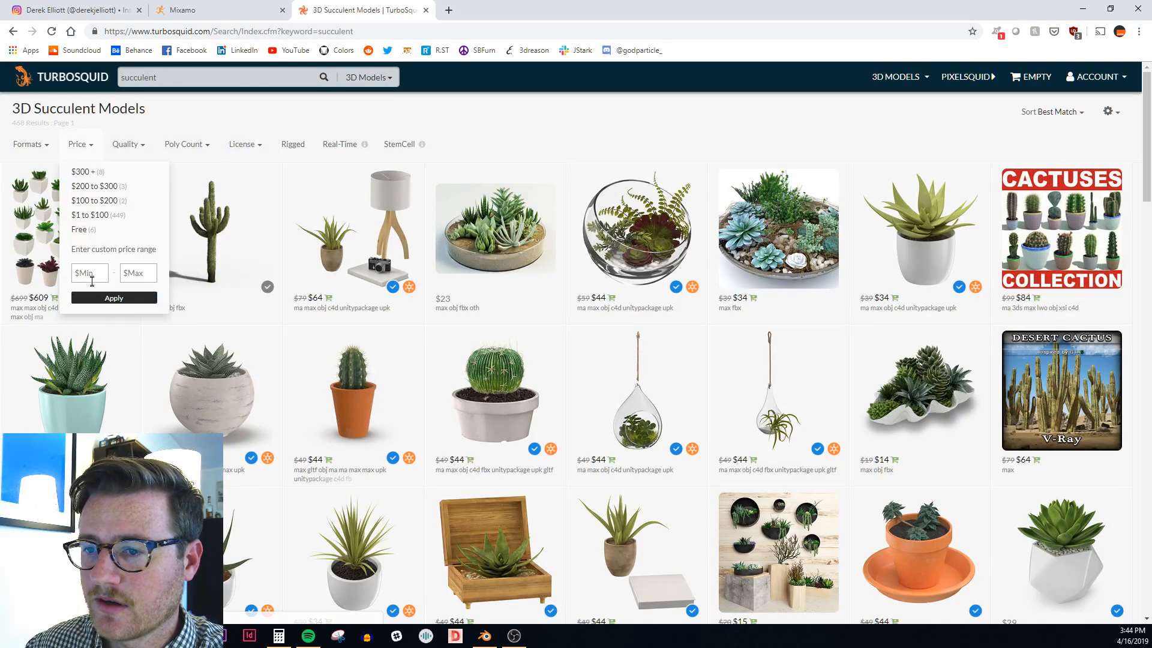
pyautogui.click(80, 234)
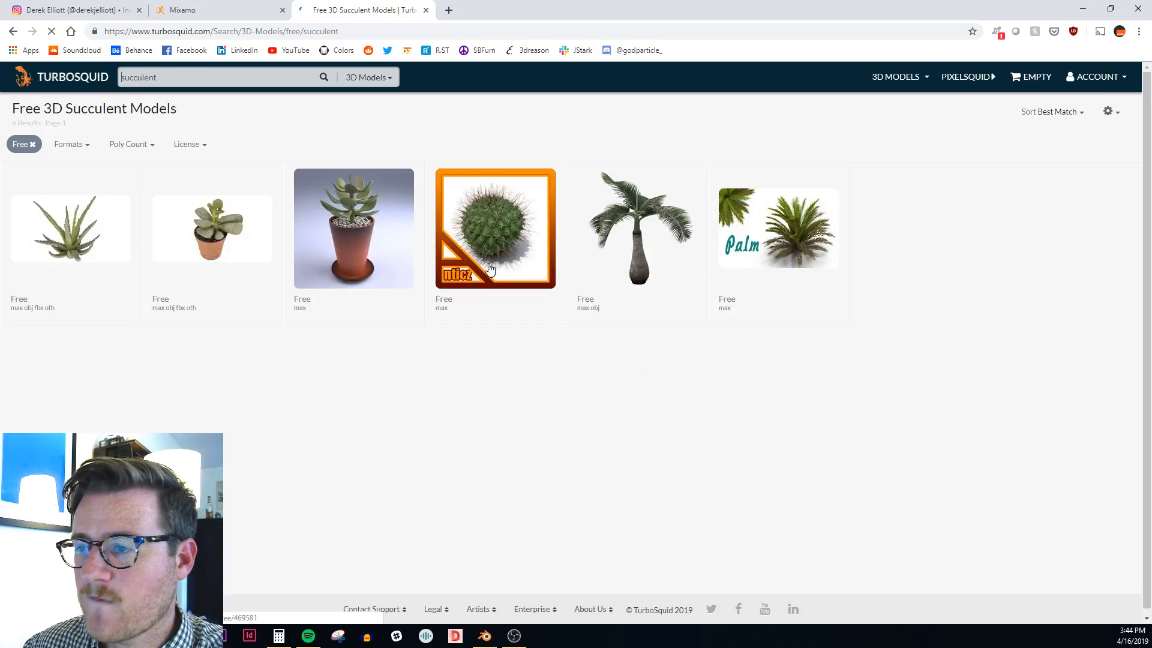
# Open the free aloe, small potted succulent and Succulent 01 models in separate tabs and view each page
pyautogui.moveTo(175, 259)
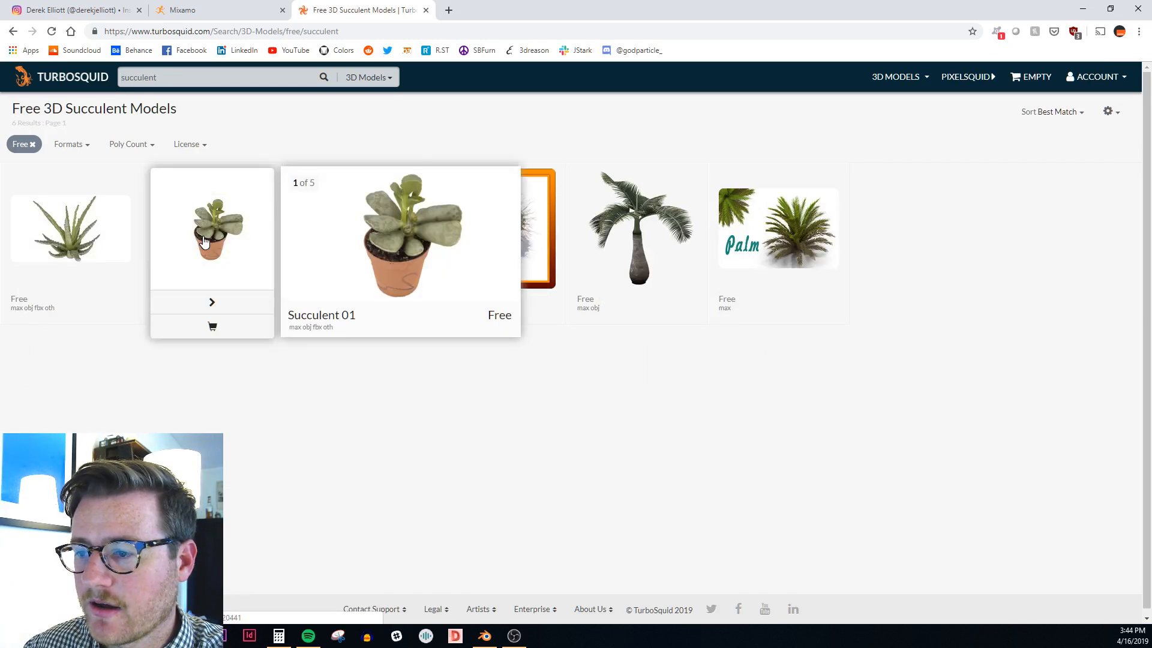
pyautogui.middleClick(60, 255)
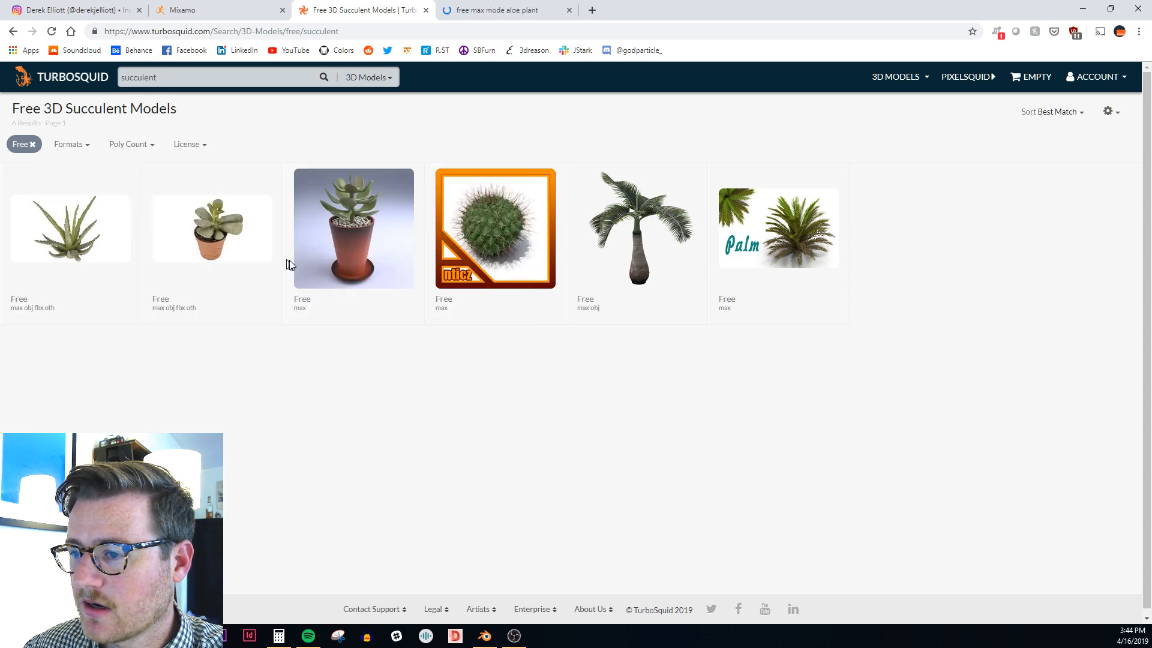
pyautogui.moveTo(374, 291)
pyautogui.middleClick(304, 203)
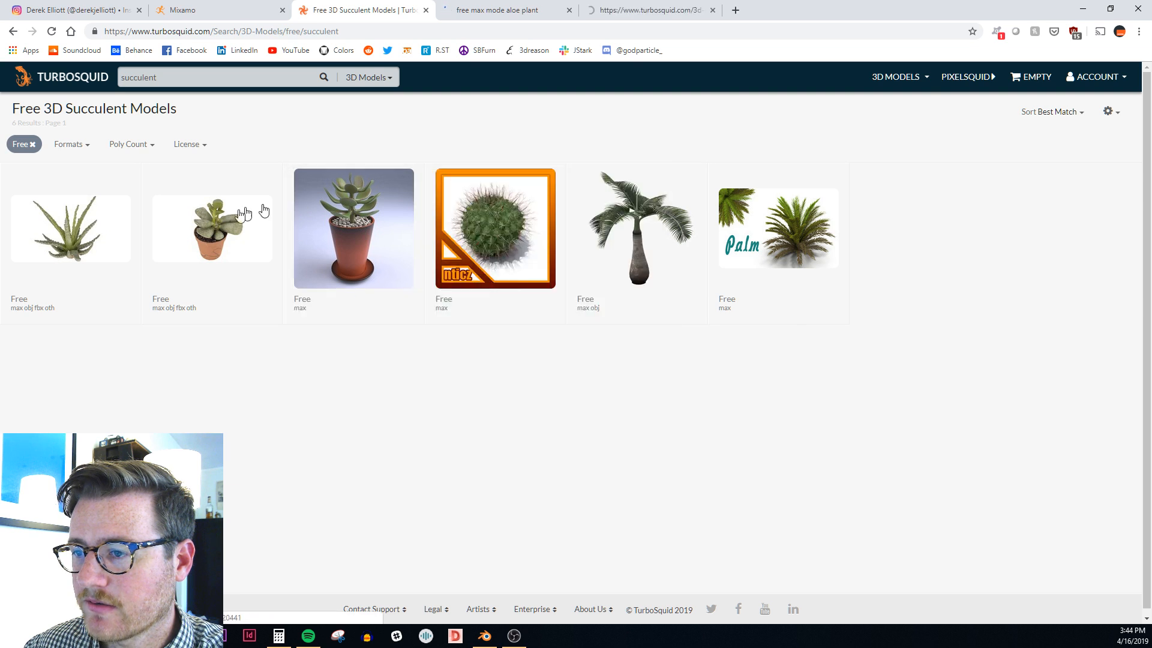
pyautogui.middleClick(192, 225)
pyautogui.click(510, 10)
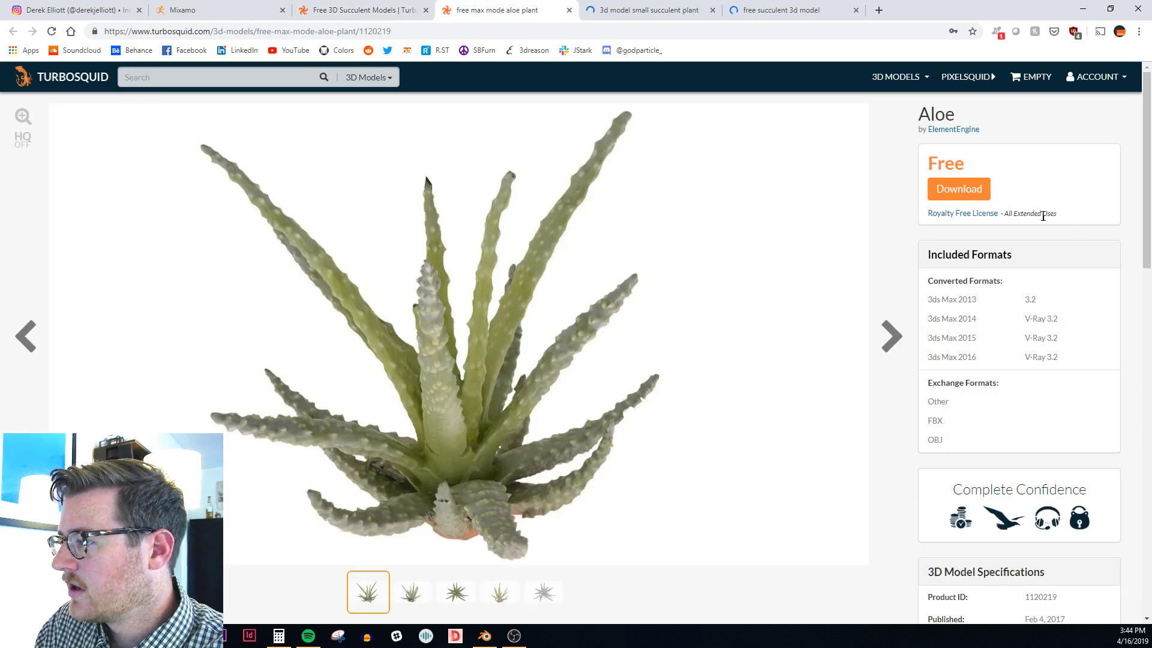
pyautogui.click(622, 12)
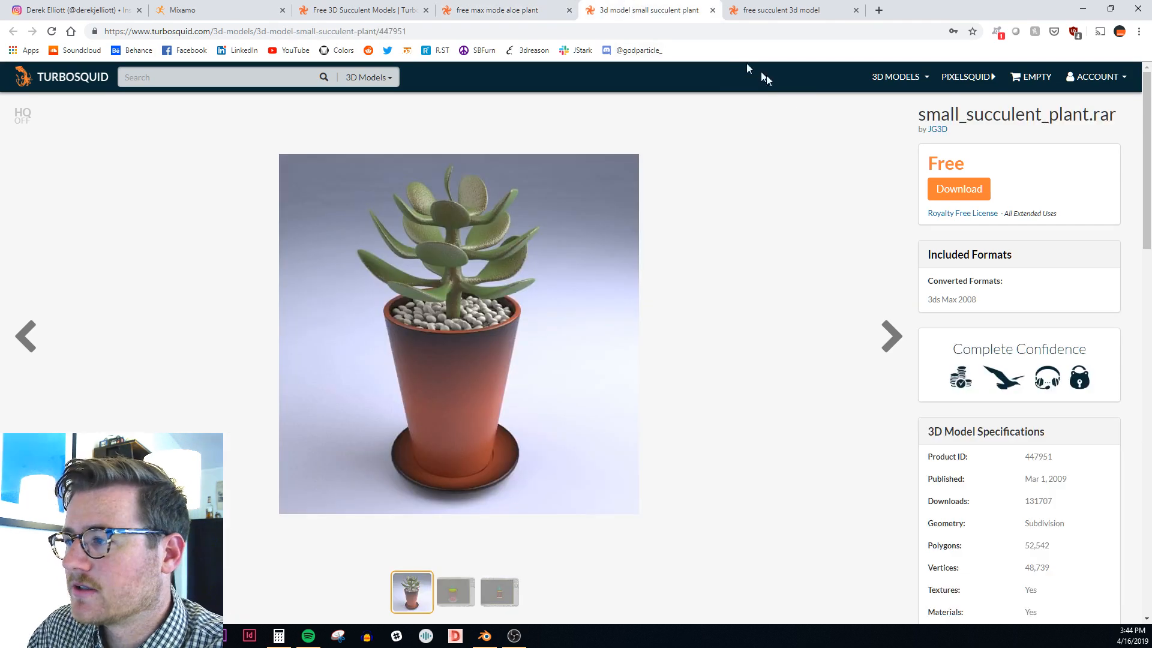
pyautogui.click(760, 9)
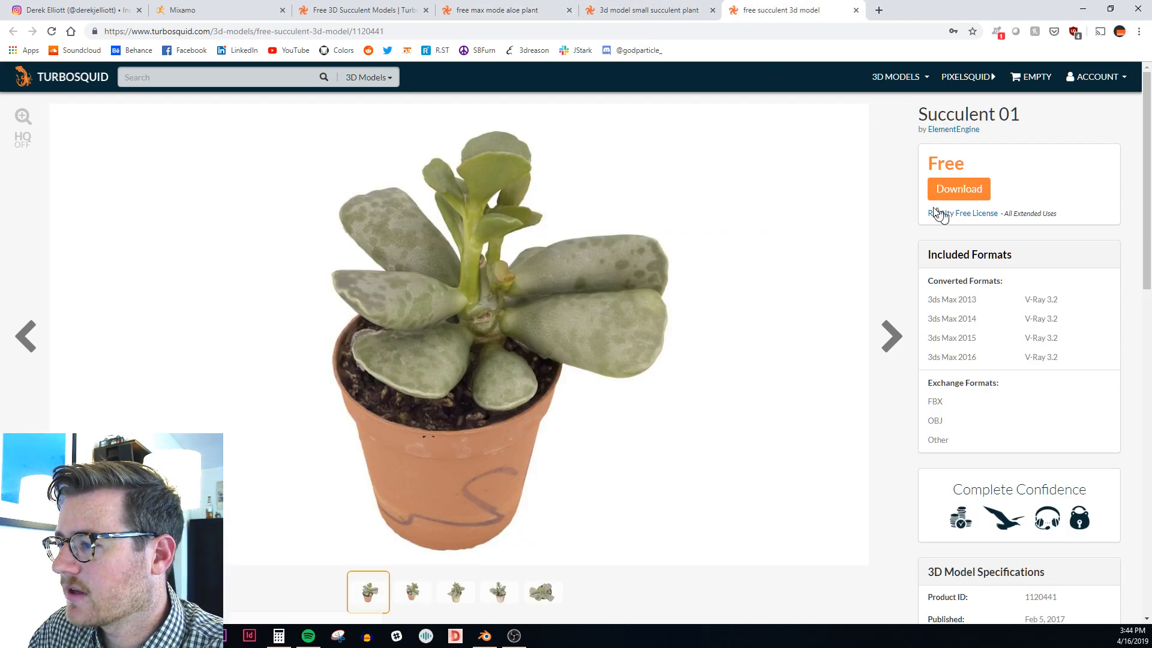
# Examine the Succulent 01 model's specifications, description and preview images from several angles
pyautogui.scroll(-1, 766, 207)
pyautogui.scroll(-3, 767, 207)
pyautogui.scroll(2, 759, 213)
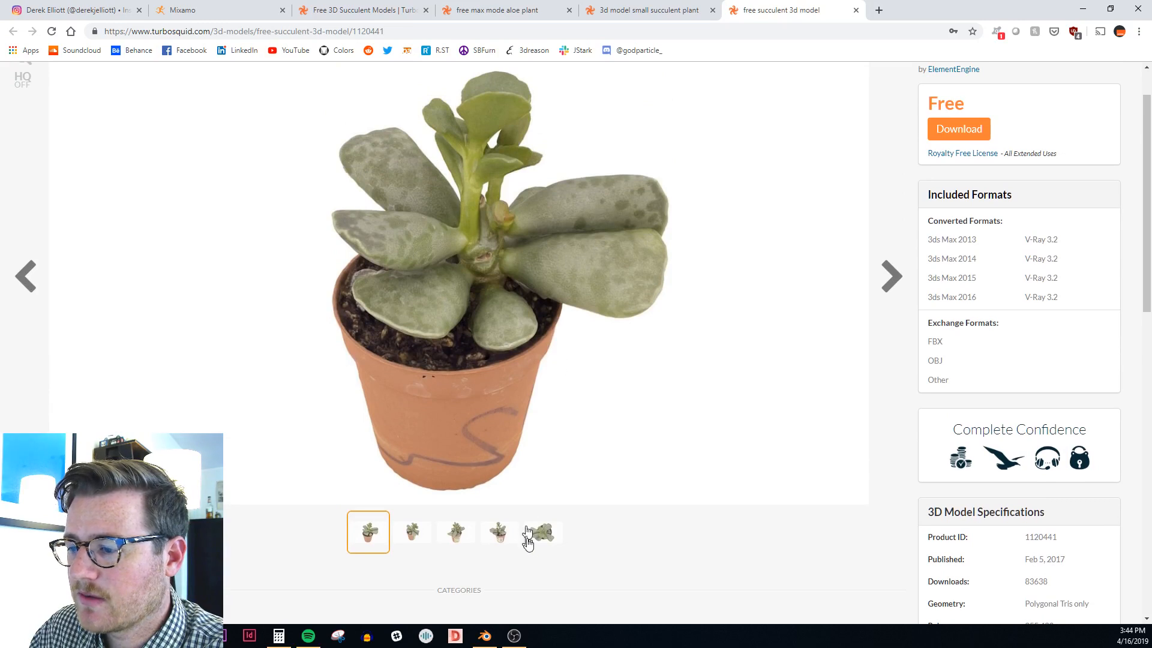
pyautogui.scroll(-3, 714, 428)
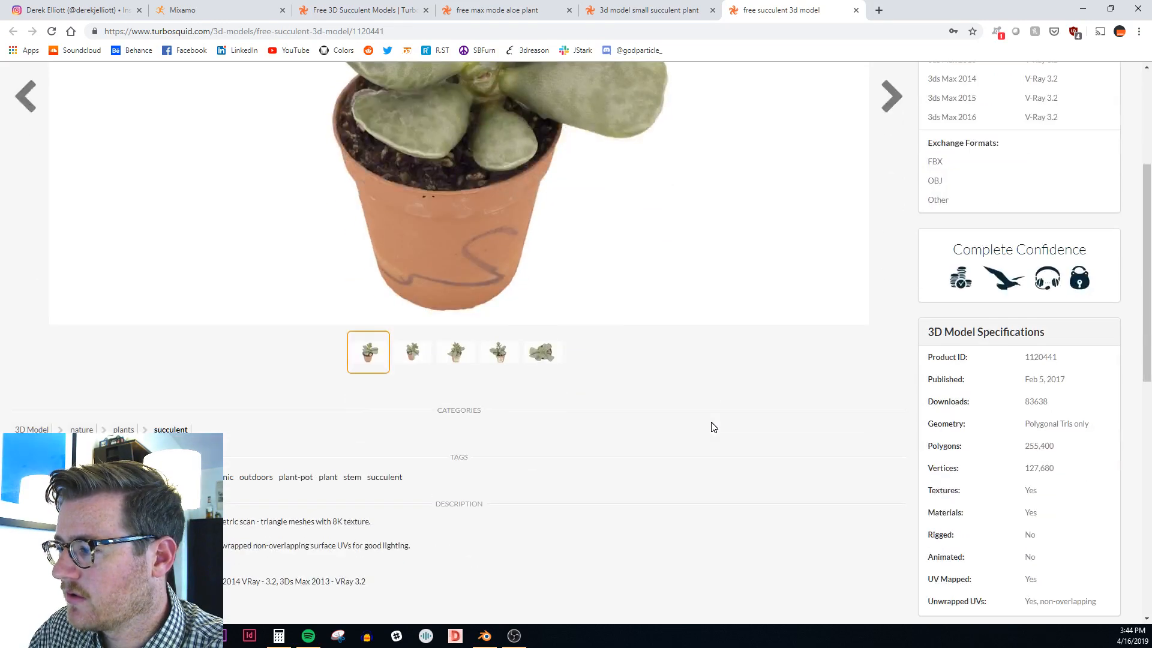
pyautogui.scroll(4, 714, 427)
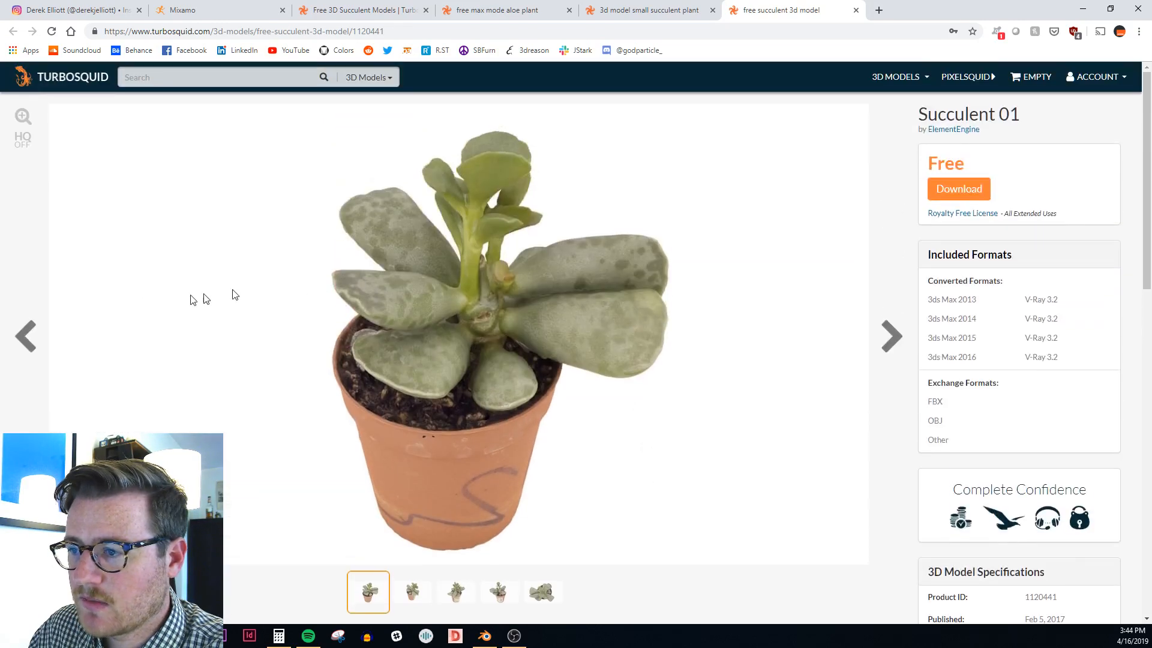
pyautogui.click(36, 353)
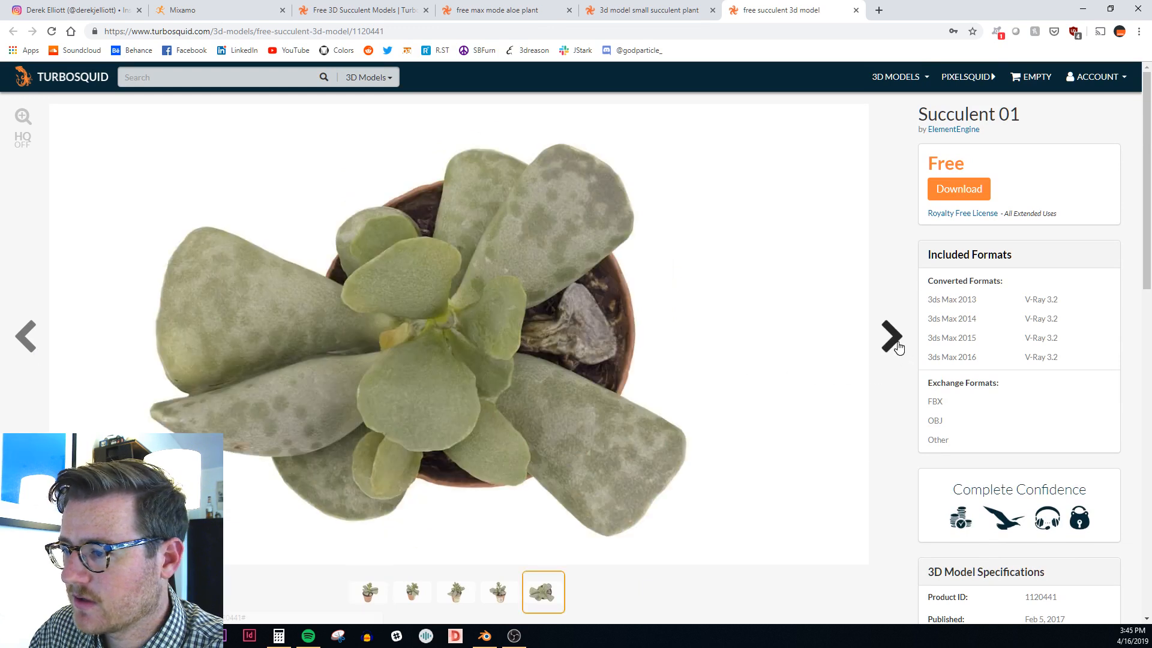
pyautogui.click(898, 348)
pyautogui.click(898, 348)
pyautogui.click(898, 348)
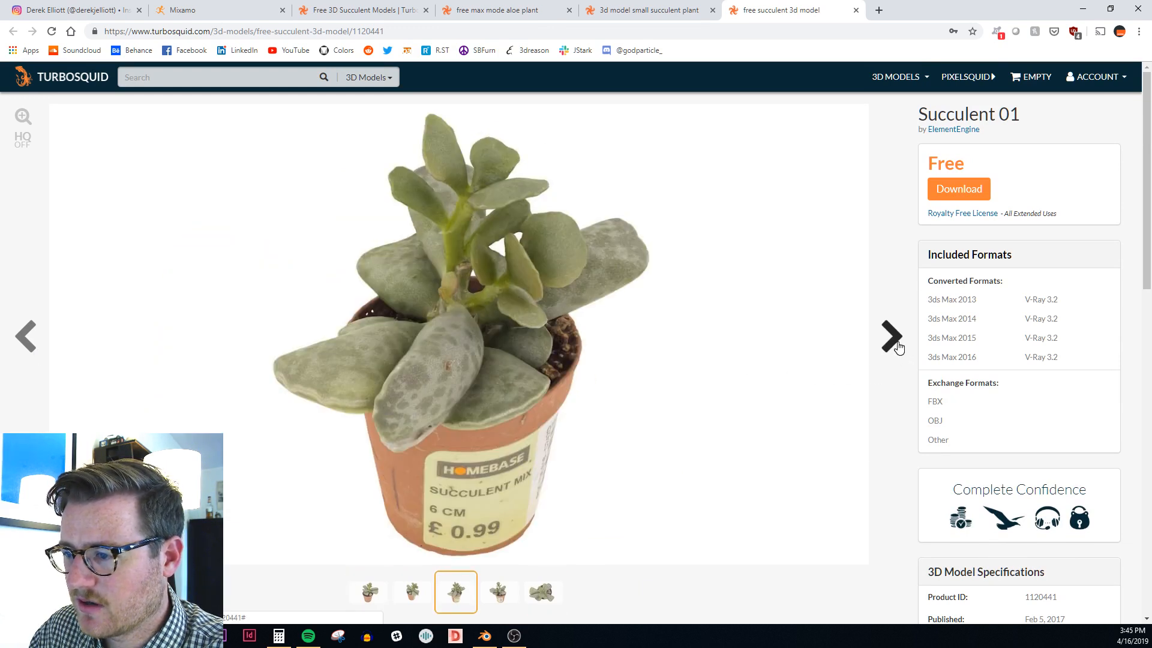
pyautogui.scroll(-5, 898, 348)
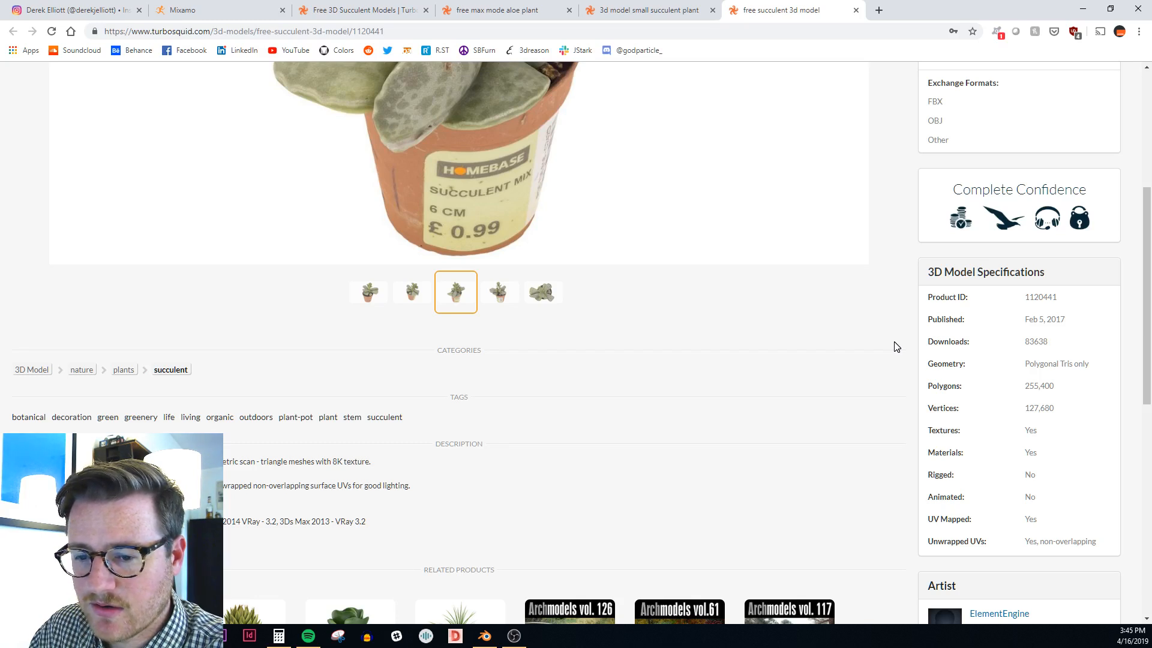
pyautogui.scroll(5, 897, 346)
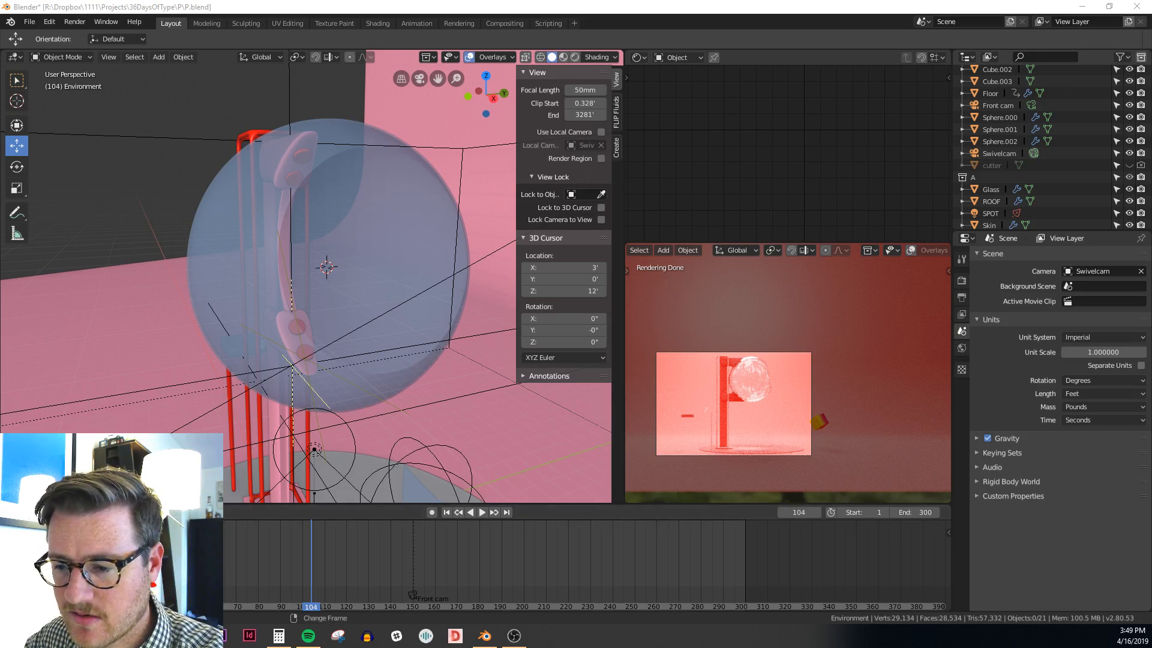
# Switch back to Blender and add a UV sphere at the 3D cursor, in the centre of the glass sphere
pyautogui.hotkey('alt', 'Tab')
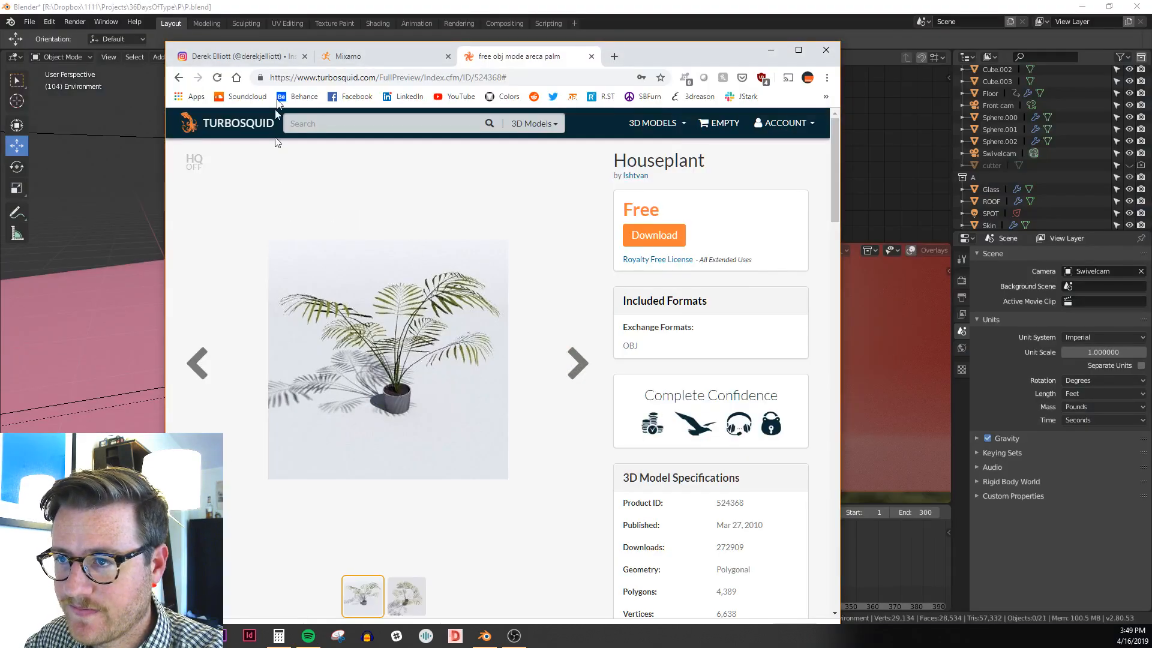
pyautogui.click(312, 6)
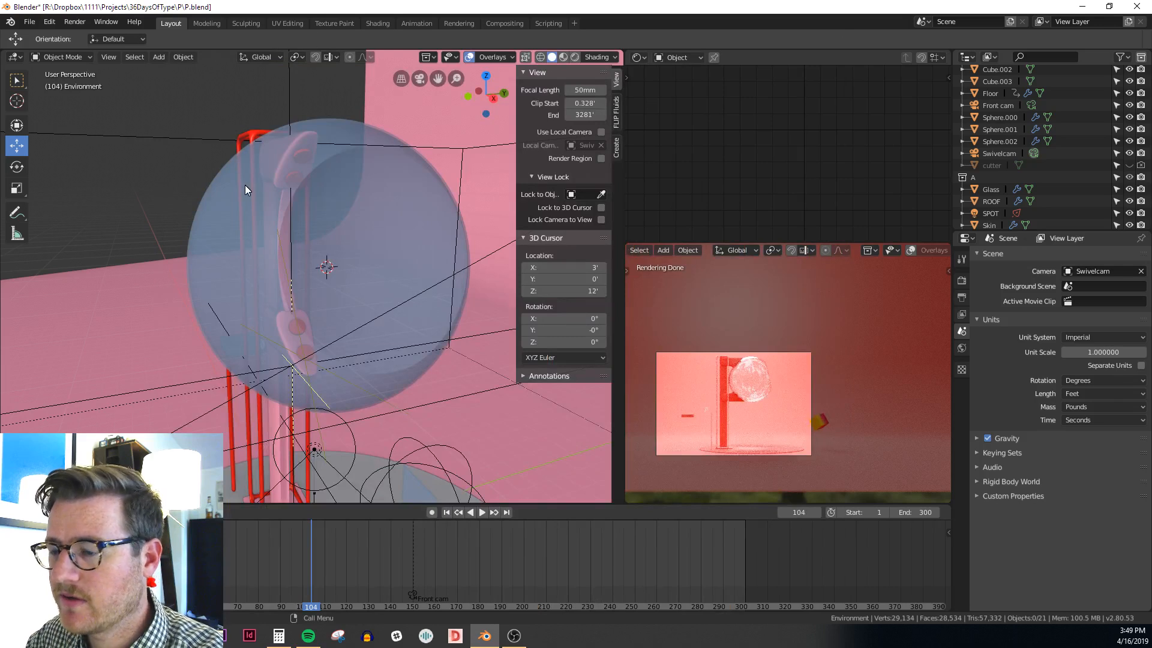
pyautogui.moveTo(319, 276); pyautogui.dragTo(321, 308, button='middle')
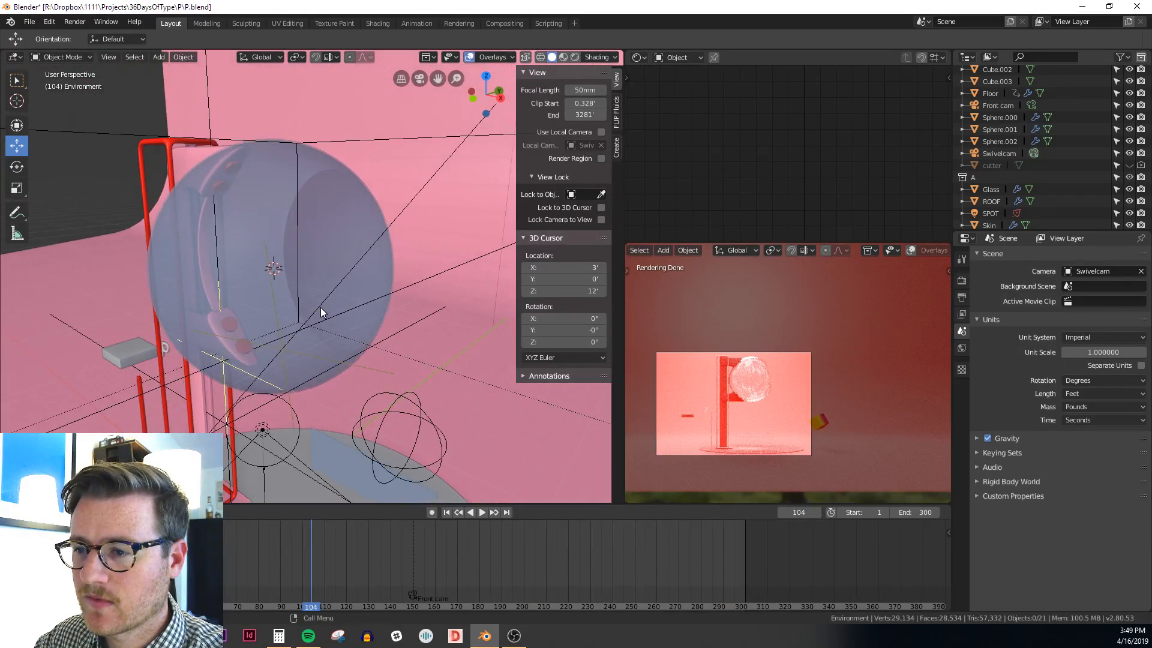
pyautogui.hotkey('shift', 'a')
pyautogui.moveTo(331, 310)
pyautogui.click(384, 343)
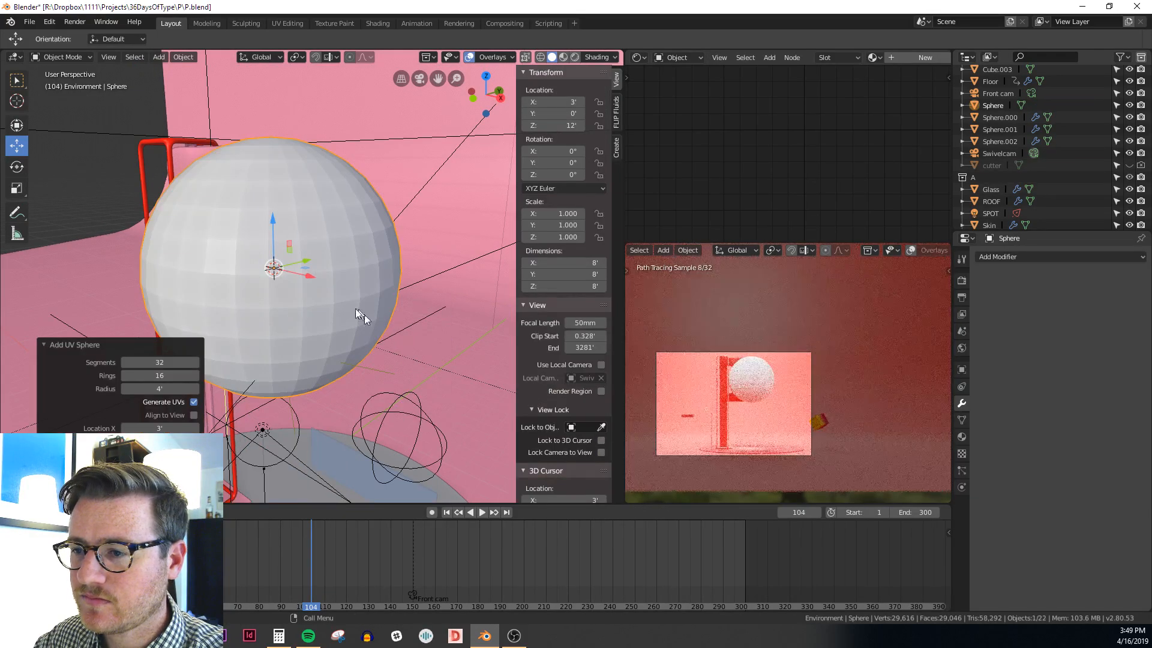
# Set the new UV sphere to 16 segments and 8 rings, viewing it from the front
pyautogui.press('KP_1')
pyautogui.hotkey('alt', 'z')
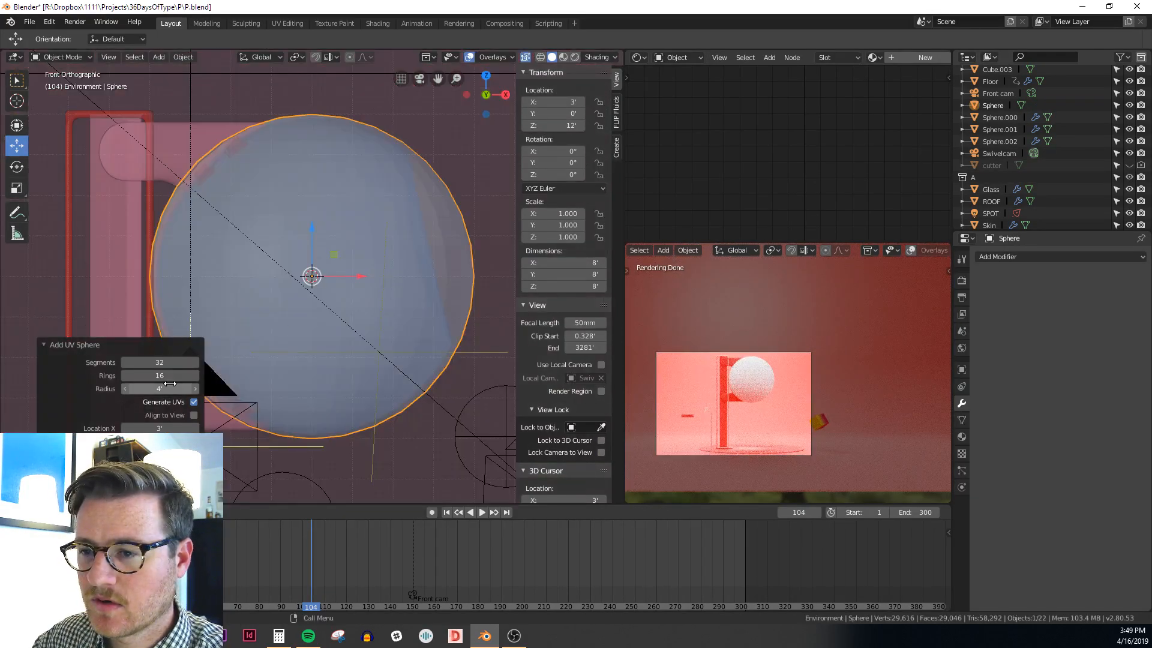
pyautogui.click(156, 363)
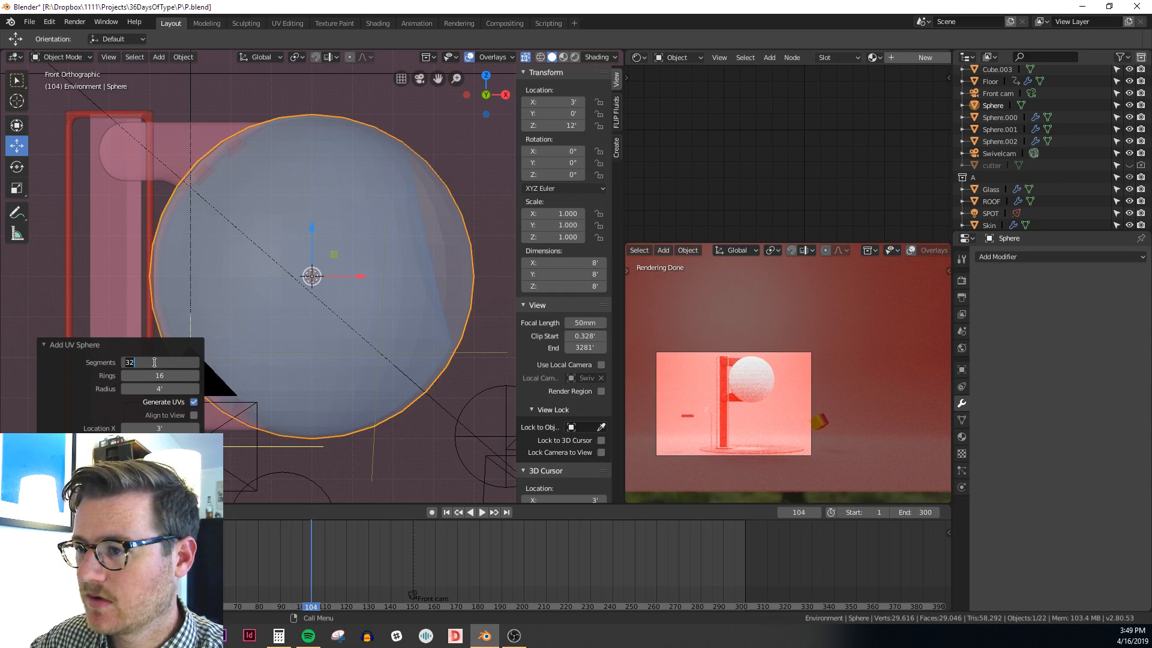
pyautogui.write('16')
pyautogui.press('Return')
pyautogui.click(156, 376)
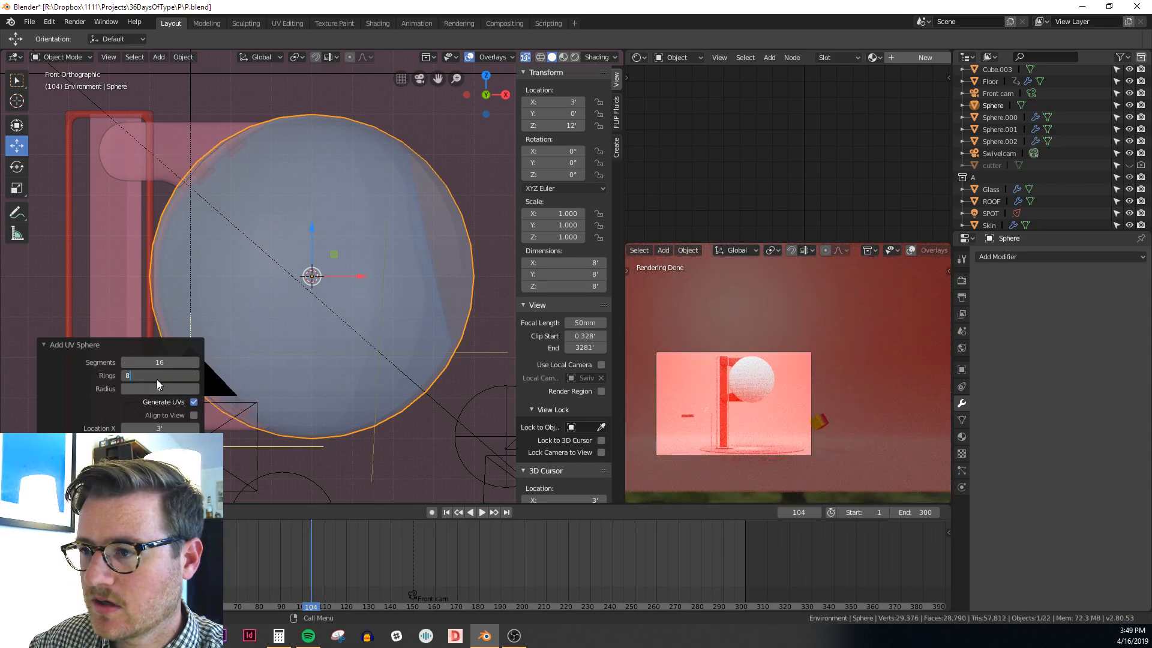
pyautogui.write('8')
pyautogui.press('Return')
# In Edit Mode, scale the new sphere's whole mesh to about 0.89 so it fits inside the glass sphere, and deselect everything
pyautogui.moveTo(383, 287)
pyautogui.mouseDown(button='middle')
pyautogui.moveTo(452, 285)
pyautogui.moveTo(413, 308)
pyautogui.mouseUp(button='middle')
pyautogui.press('KP_1')
pyautogui.hotkey('alt', 'z')
pyautogui.press('Tab')
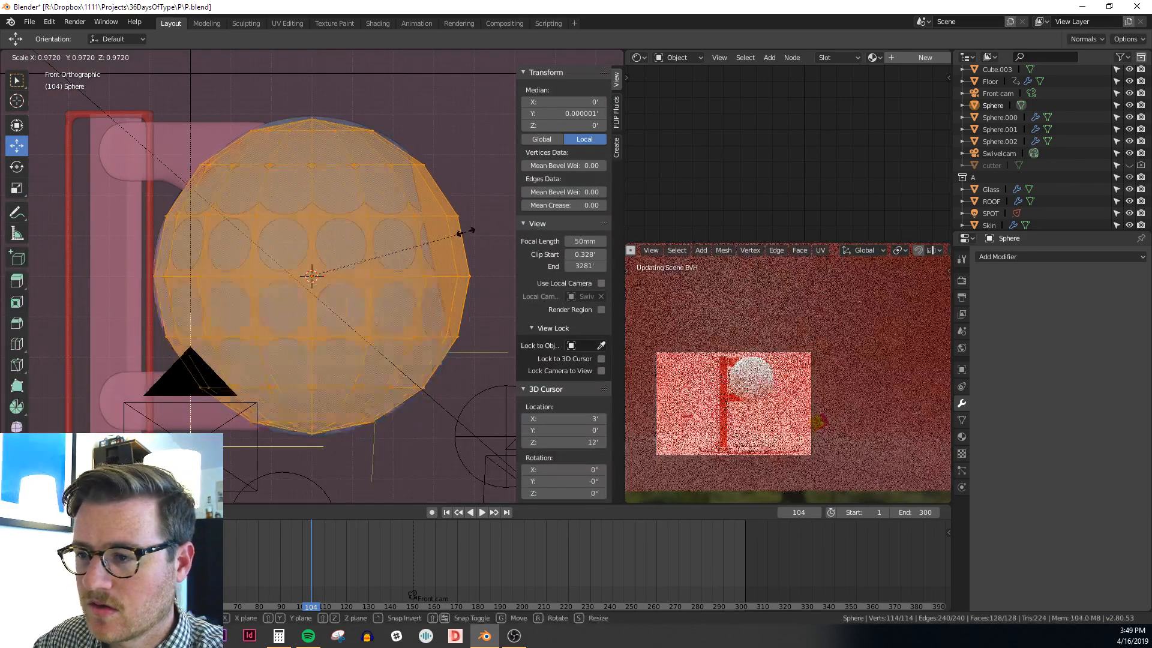
pyautogui.press('s')
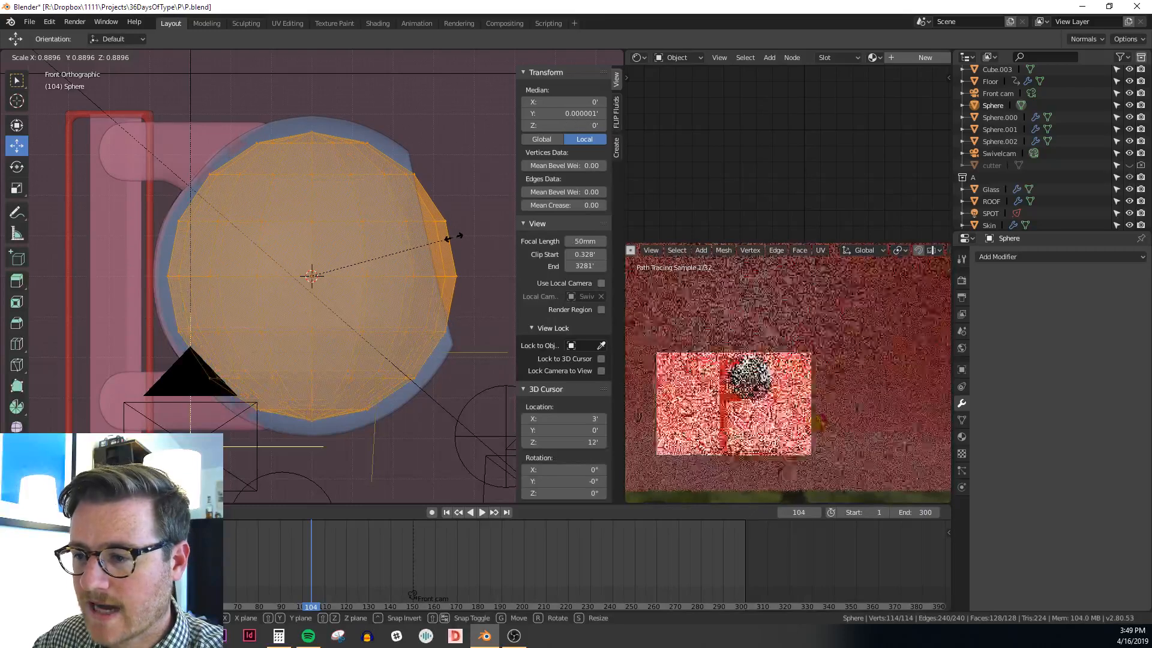
pyautogui.click(453, 238)
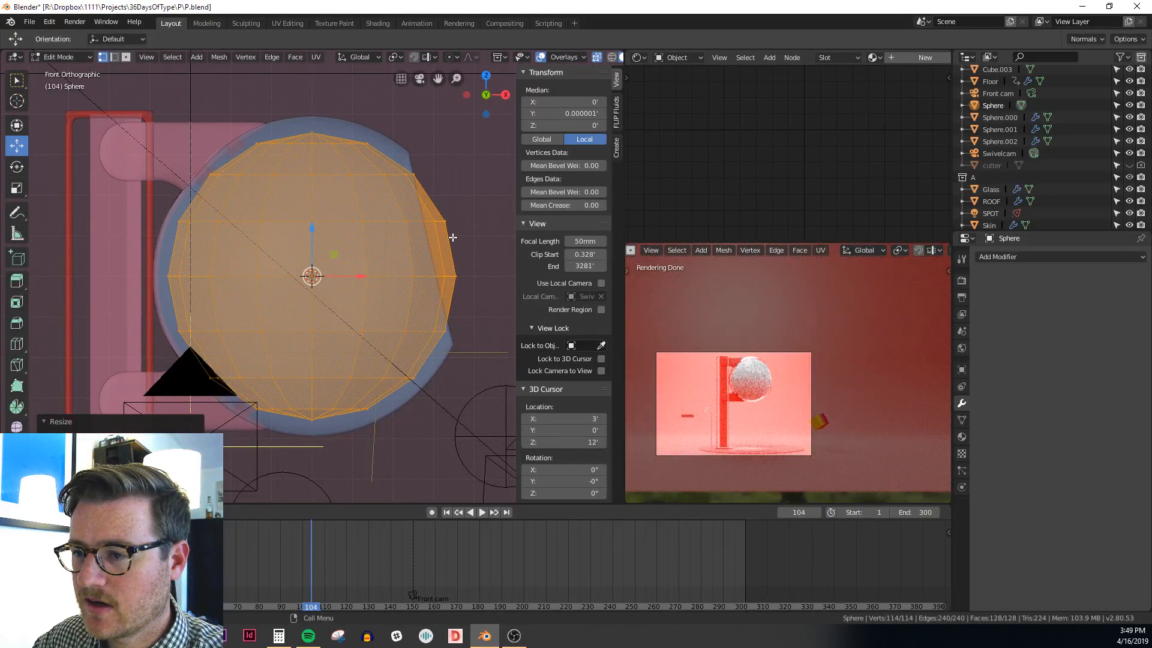
pyautogui.hotkey('alt', 'a')
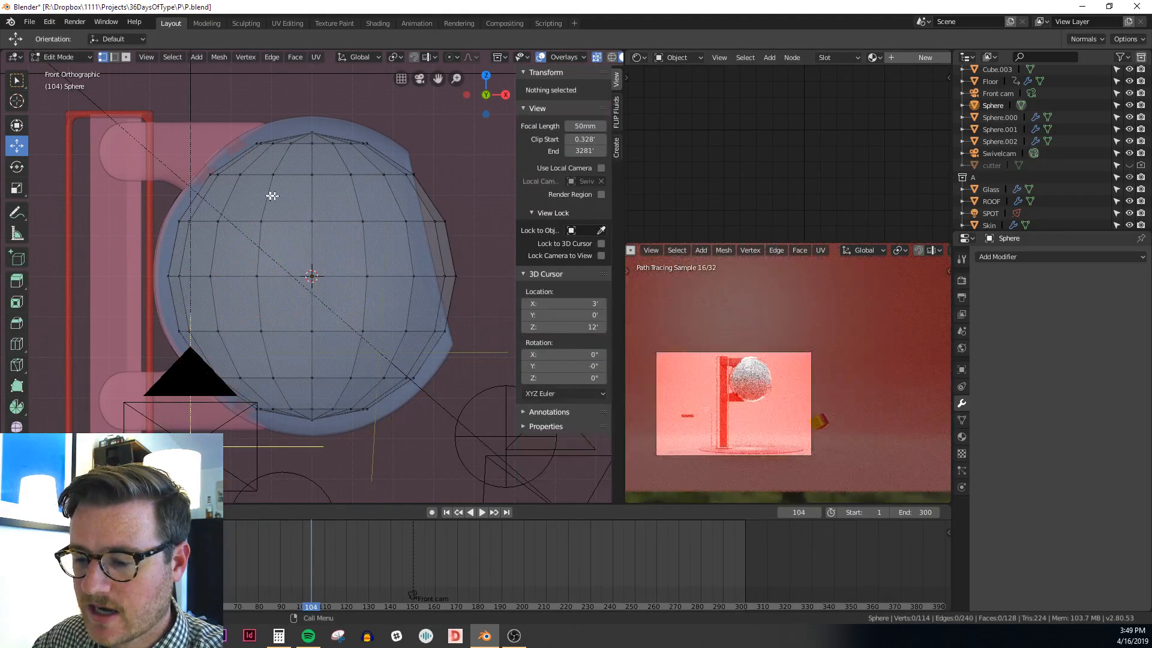
# Delete the inner sphere's upper-half vertices, including the equator row, to make an open bowl, and return to Object Mode
pyautogui.moveTo(123, 108); pyautogui.dragTo(471, 286)
pyautogui.press('x')
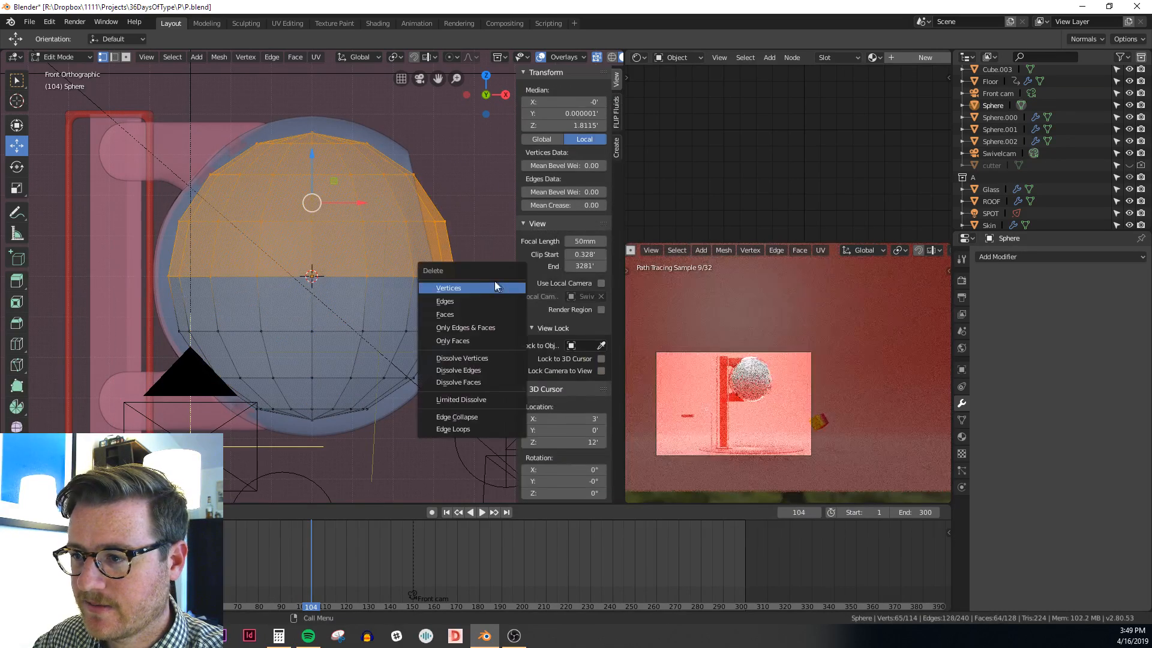
pyautogui.click(492, 286)
pyautogui.press('Tab')
# Add a Solidify modifier to the bowl and set its thickness to about 0.3212'
pyautogui.moveTo(492, 286); pyautogui.dragTo(442, 328, button='middle')
pyautogui.click(1001, 257)
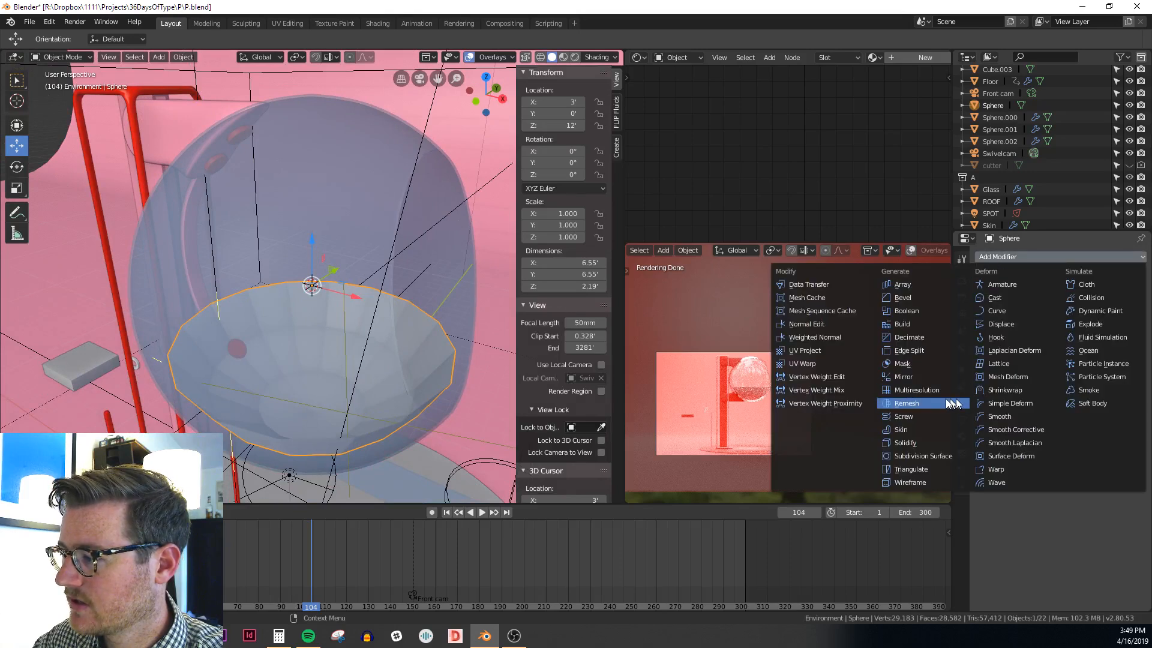
pyautogui.click(916, 442)
pyautogui.moveTo(1005, 310); pyautogui.dragTo(1042, 310)
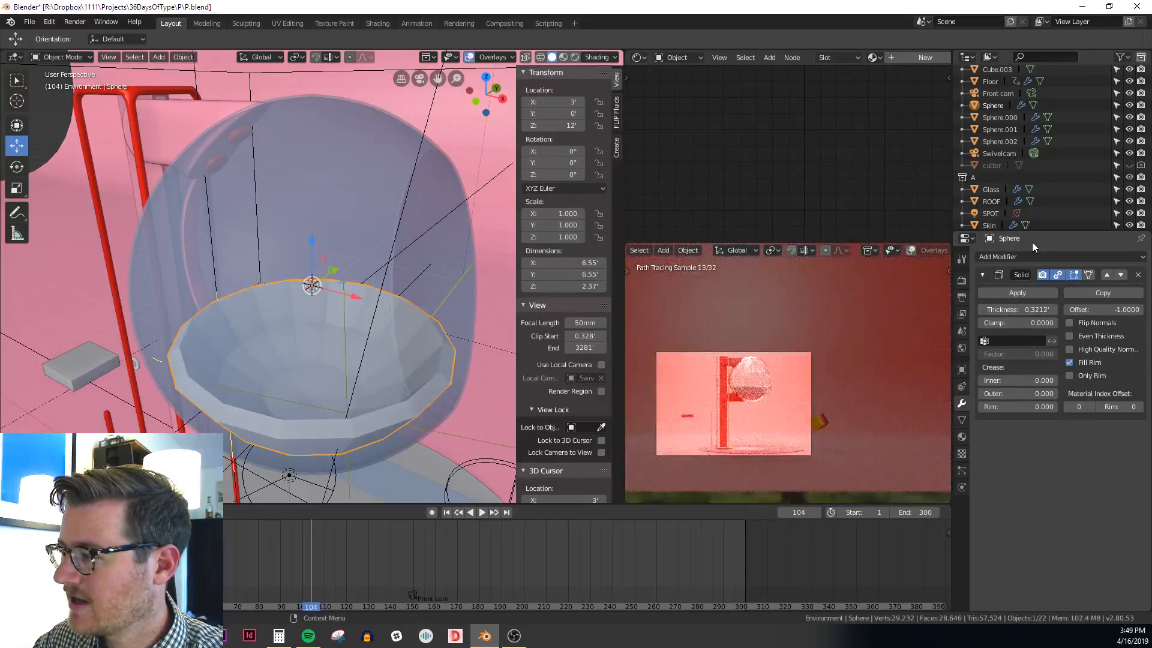
# Add a Subdivision Surface modifier to the bowl after Solidify and shade the bowl smooth
pyautogui.click(1031, 256)
pyautogui.click(933, 456)
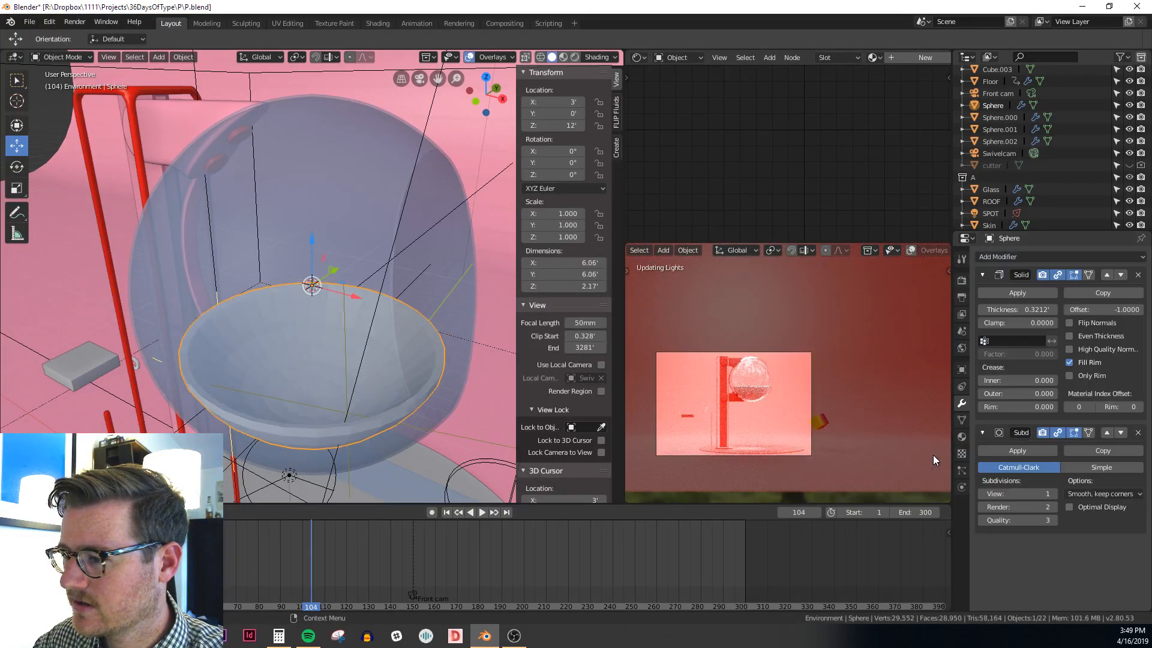
pyautogui.moveTo(414, 309); pyautogui.dragTo(323, 301, button='middle')
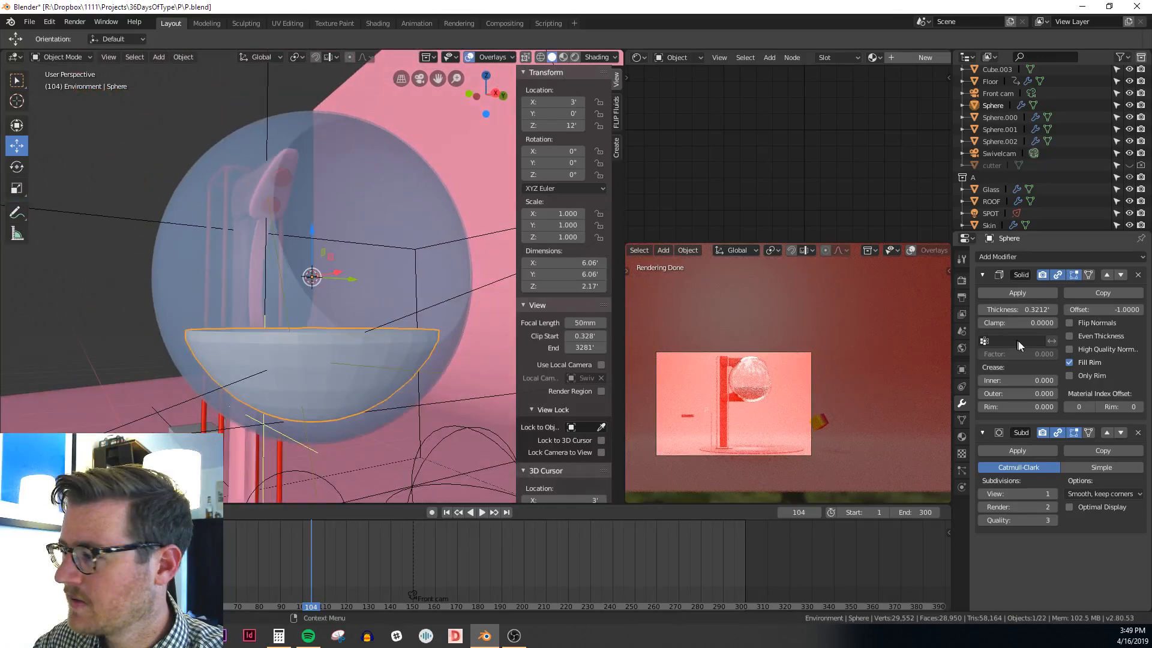
pyautogui.rightClick(369, 306)
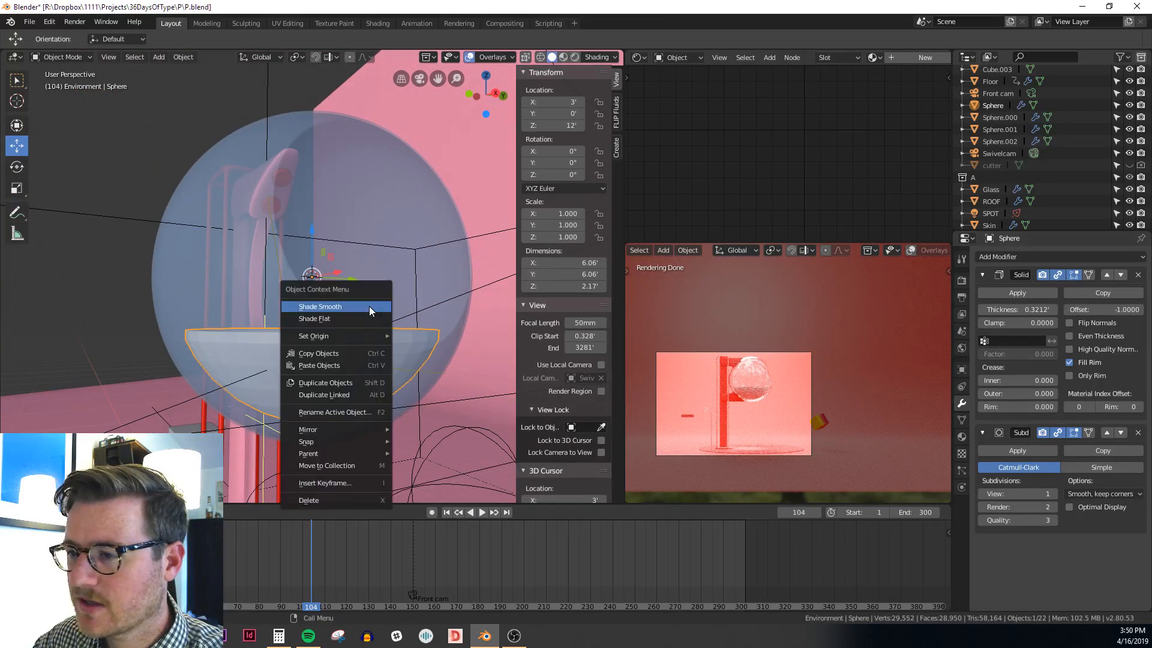
pyautogui.click(336, 305)
# In Edit Mode, set the pivot point to the 3D Cursor and scale the bowl's whole mesh up slightly towards the glass wall
pyautogui.moveTo(337, 295); pyautogui.dragTo(362, 308, button='middle')
pyautogui.press('KP_1')
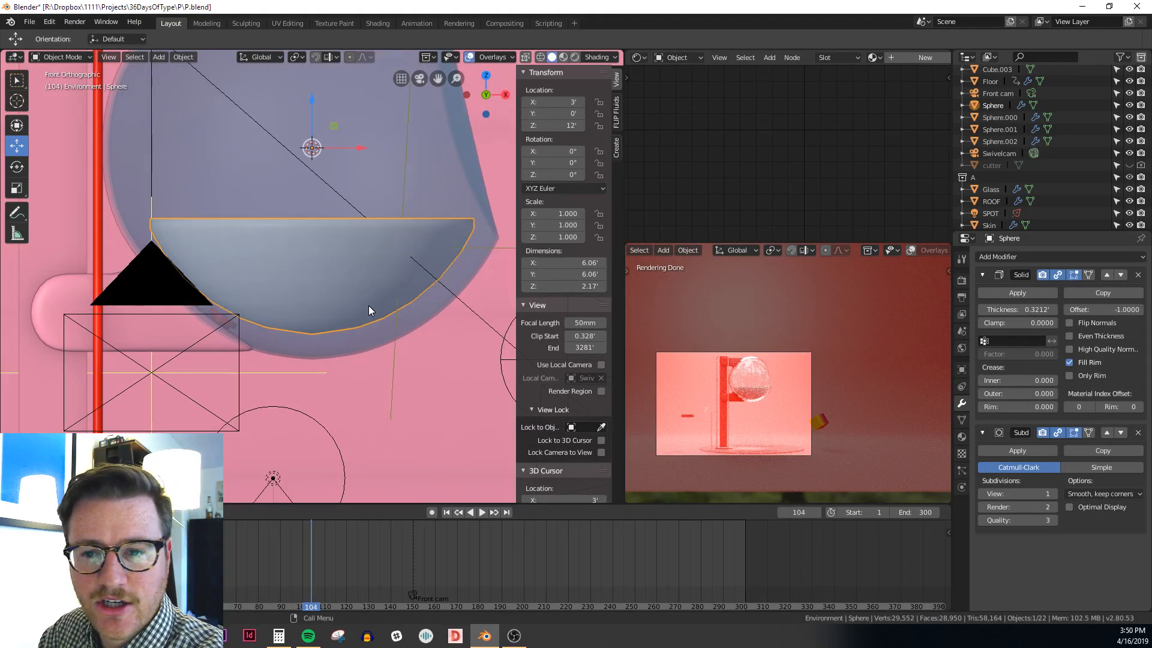
pyautogui.scroll(-2, 391, 295)
pyautogui.scroll(2, 393, 294)
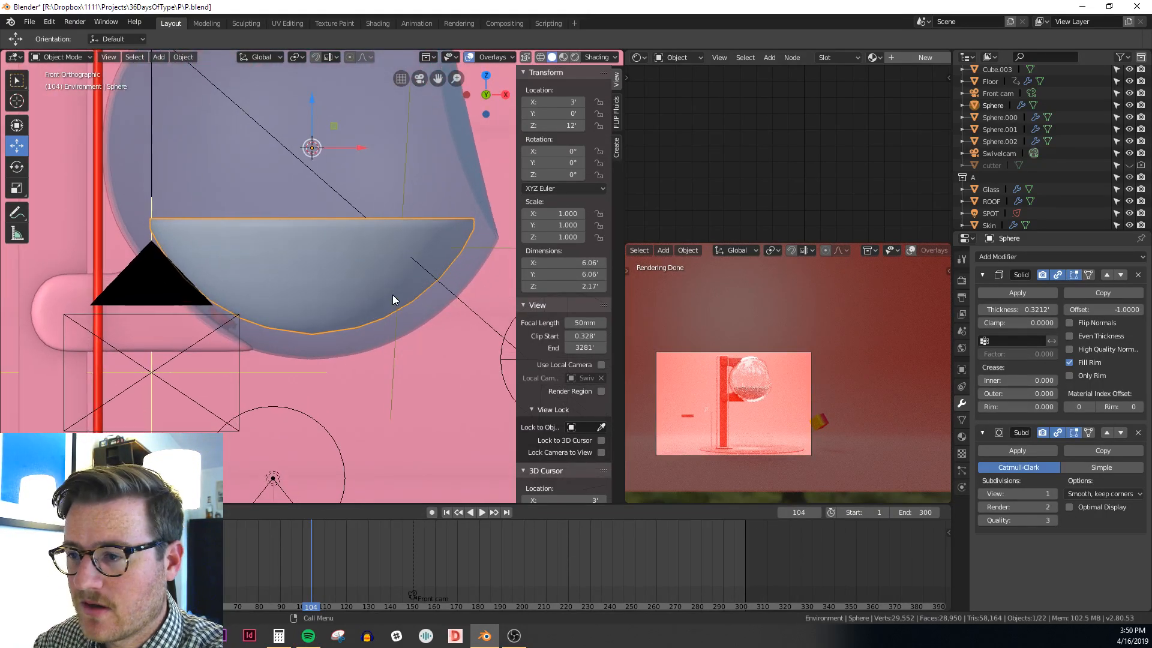
pyautogui.keyDown('shift'); pyautogui.moveTo(320, 174); pyautogui.dragTo(306, 237, button='middle'); pyautogui.keyUp('shift')
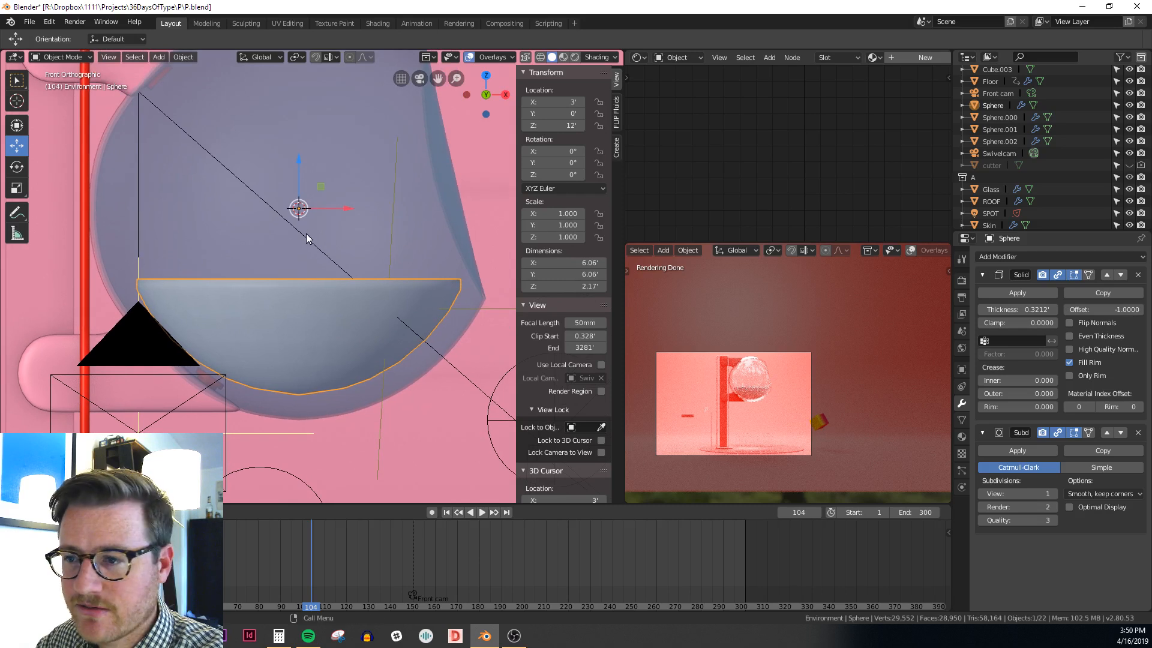
pyautogui.press('Tab')
pyautogui.press('a')
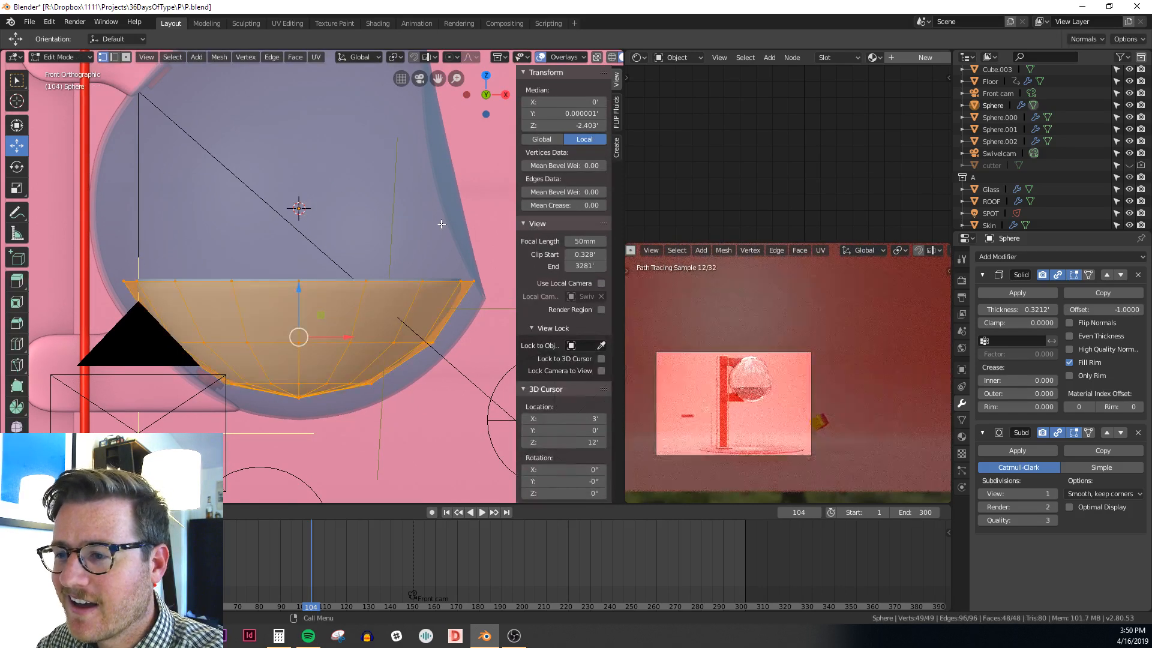
pyautogui.press('.')
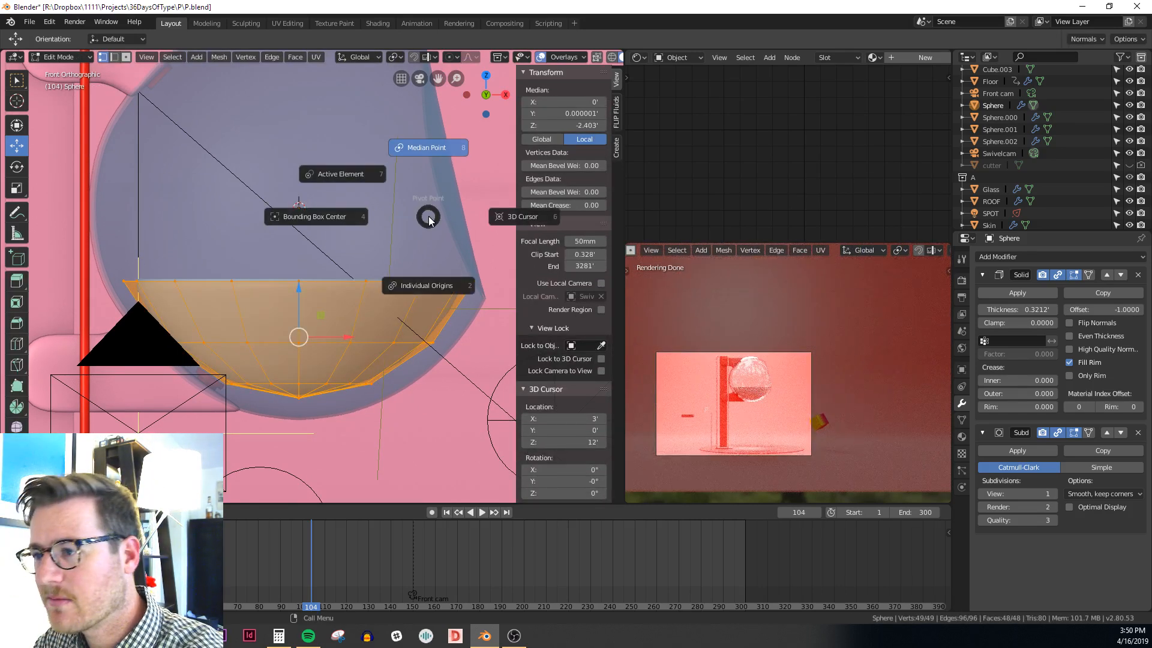
pyautogui.click(520, 217)
pyautogui.press('s')
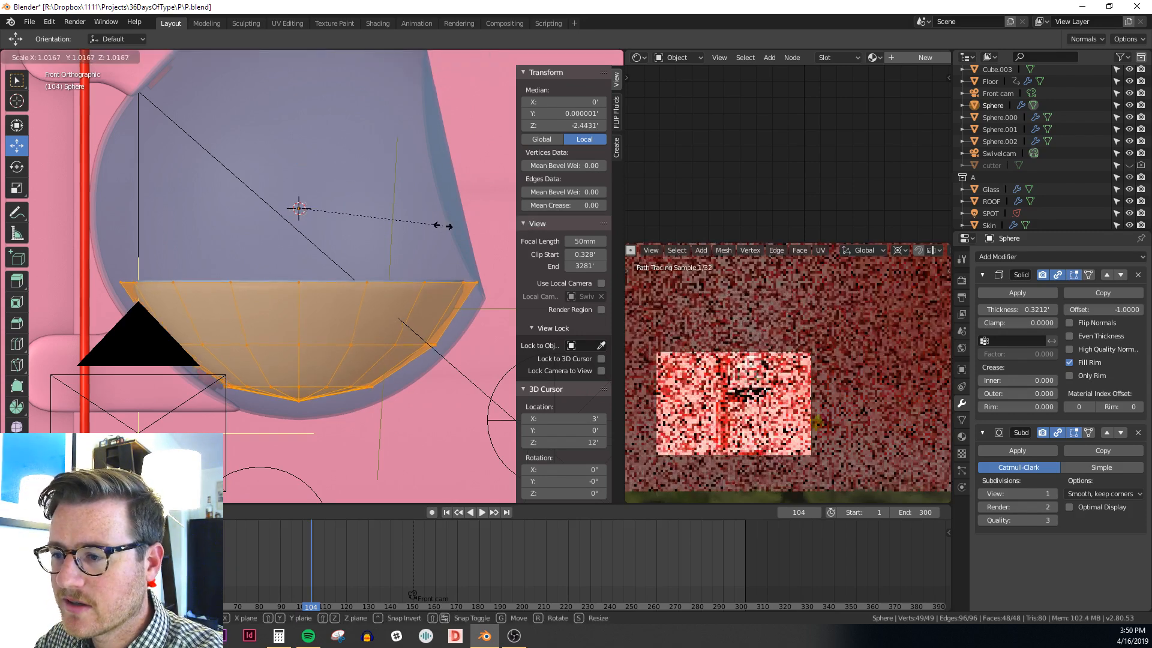
pyautogui.click(452, 227)
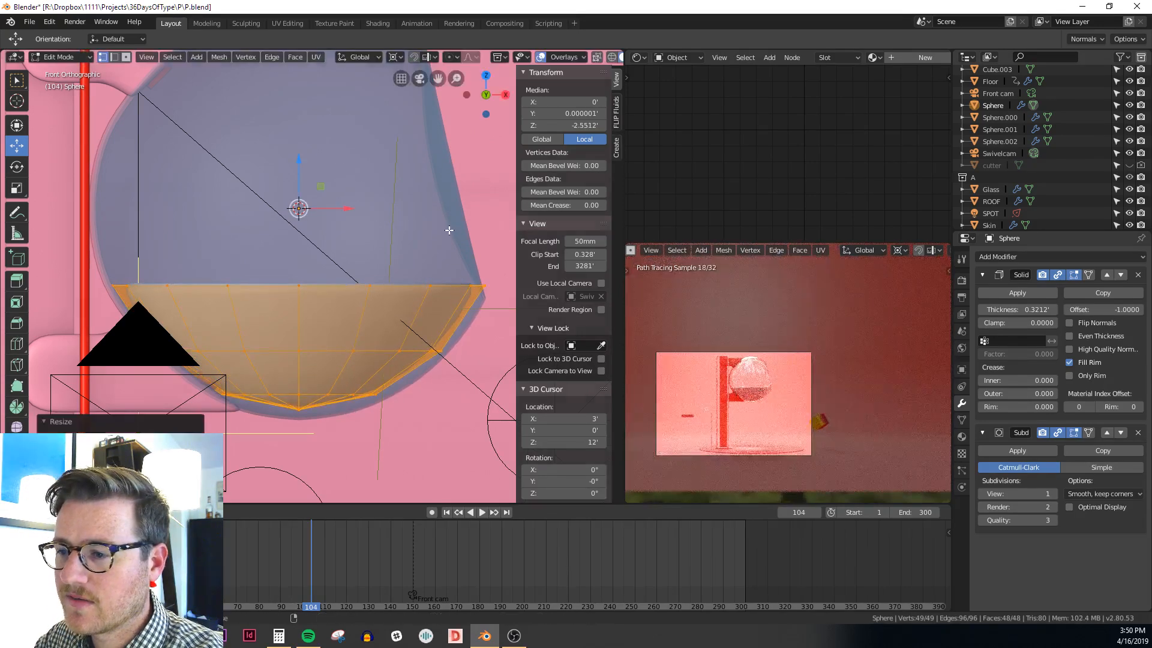
# Set the viewport subdivision level of the half-sphere bowl's Subdivision modifier to 2
pyautogui.moveTo(452, 228); pyautogui.dragTo(356, 280, button='middle')
pyautogui.press('Tab')
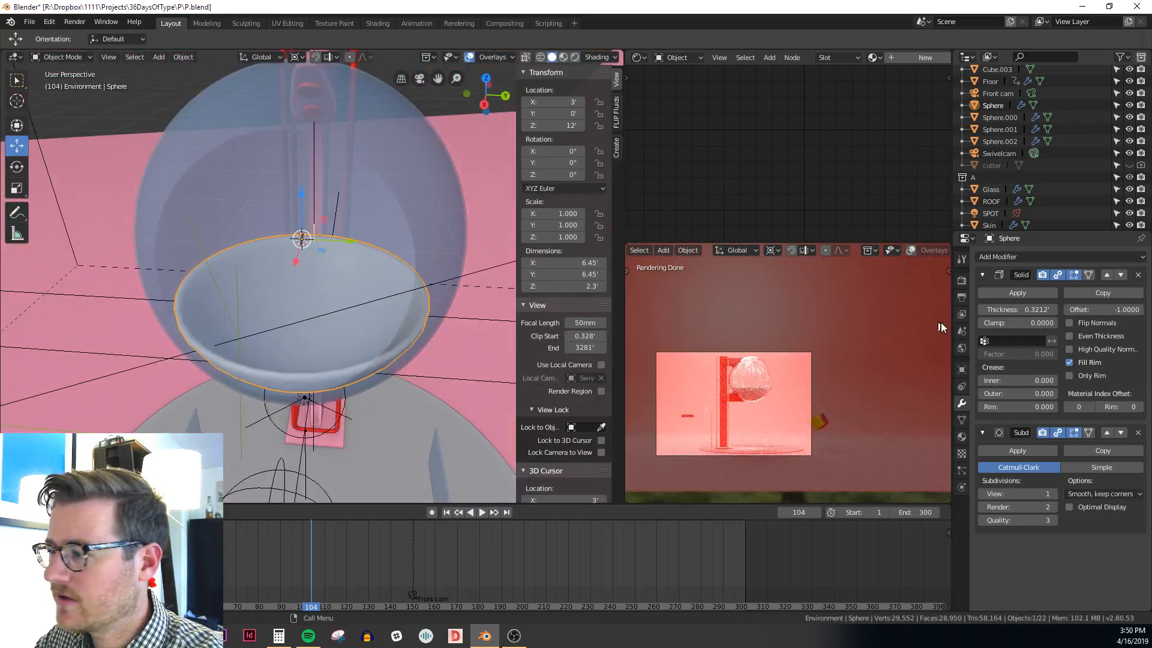
pyautogui.click(1054, 493)
pyautogui.press('Tab')
pyautogui.moveTo(426, 254); pyautogui.dragTo(369, 313, button='middle')
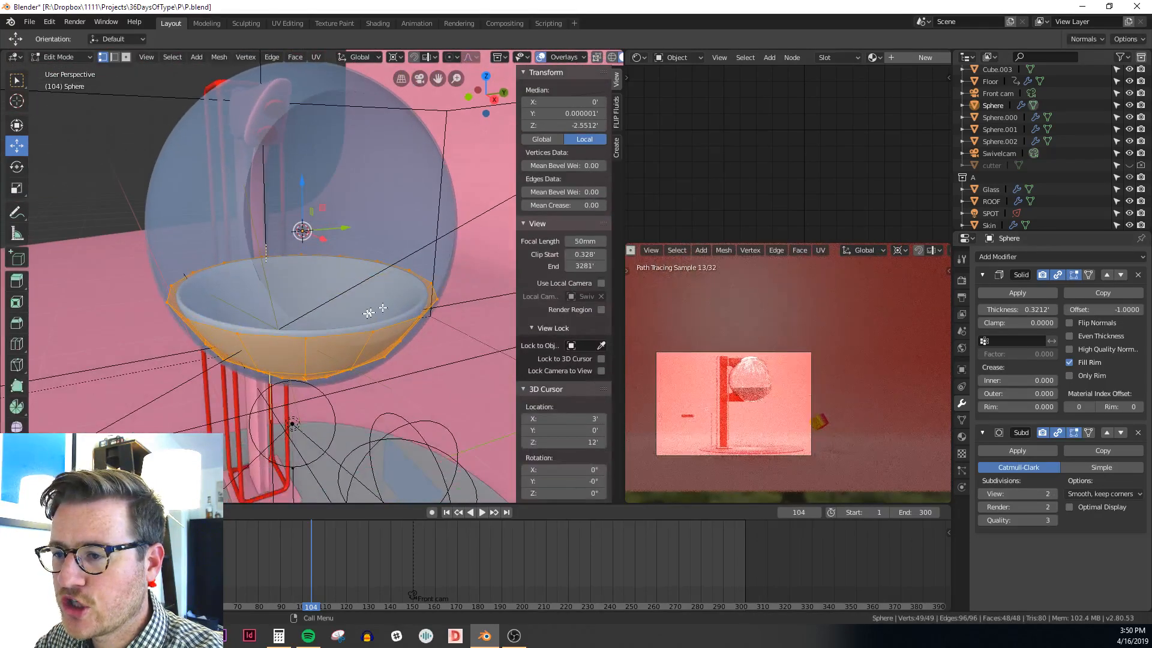
# Increase the Solidify thickness of the half-sphere bowl to 0.629'
pyautogui.scroll(1, 368, 313)
pyautogui.hotkey('alt', 'z')
pyautogui.hotkey('alt', 'z')
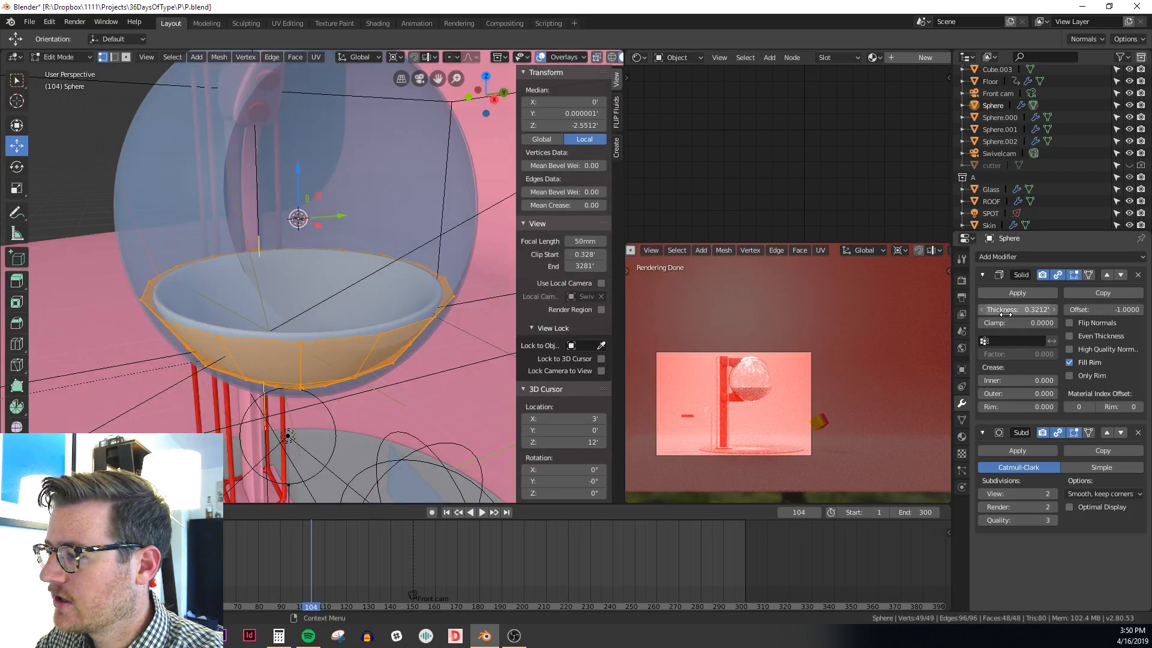
pyautogui.moveTo(1005, 313); pyautogui.dragTo(1038, 313)
pyautogui.press('Tab')
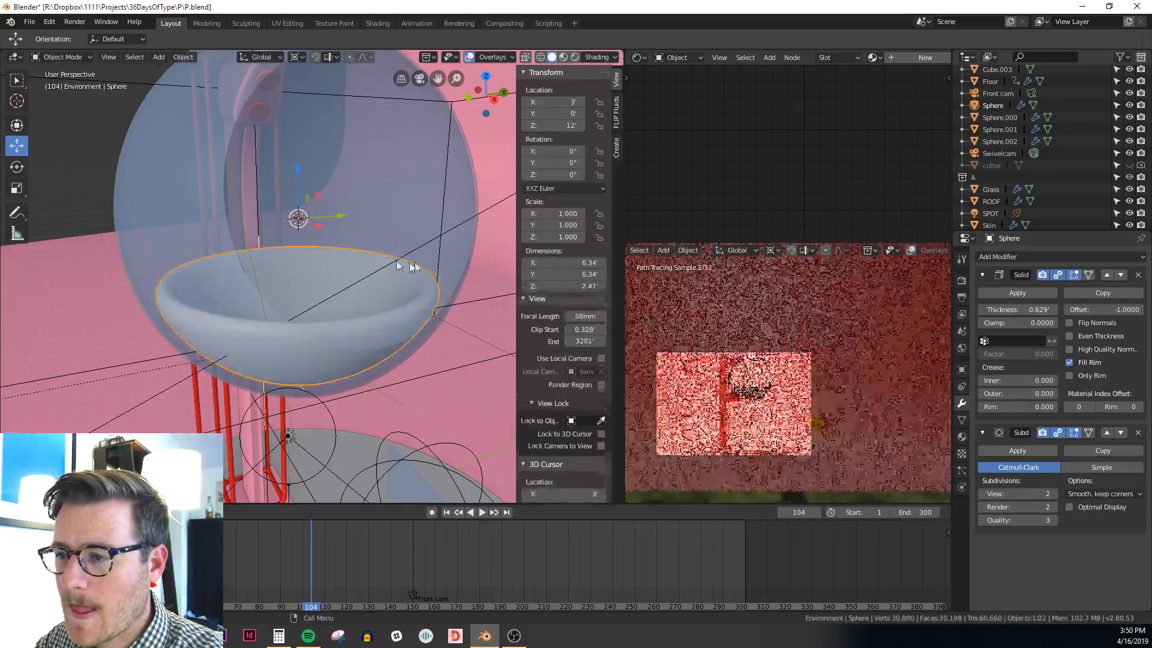
pyautogui.moveTo(398, 264)
pyautogui.mouseDown(button='middle')
pyautogui.moveTo(430, 243)
pyautogui.moveTo(386, 260)
pyautogui.mouseUp(button='middle')
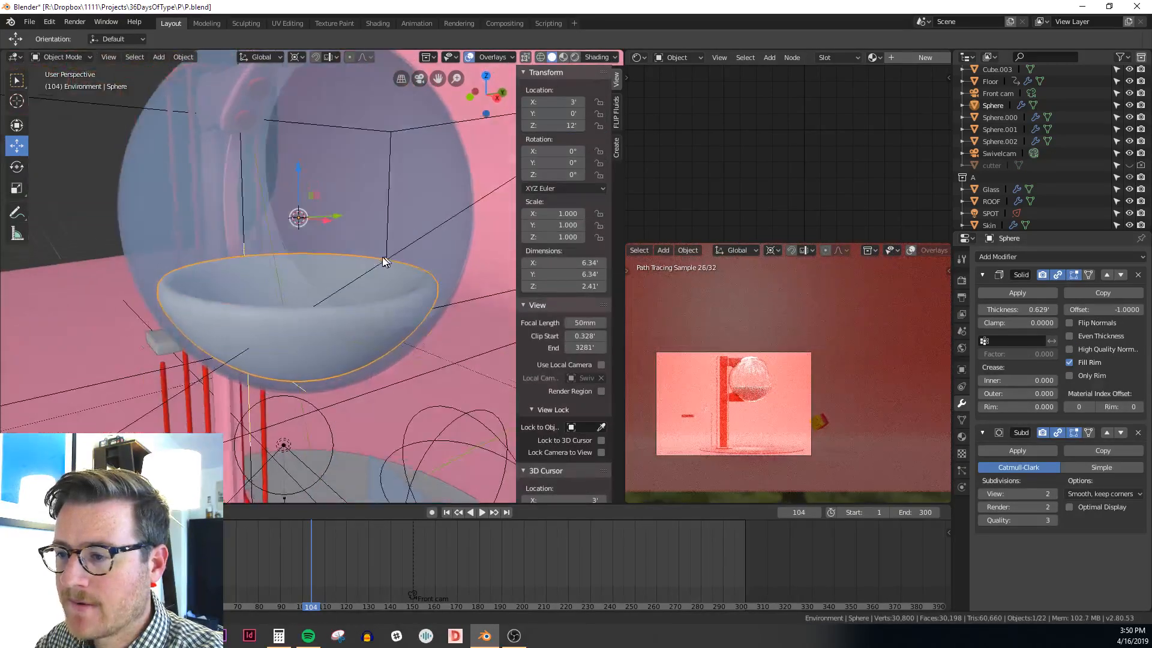
# Assign the existing COLORS_adjustable material to the half-sphere bowl
pyautogui.click(961, 438)
pyautogui.click(984, 344)
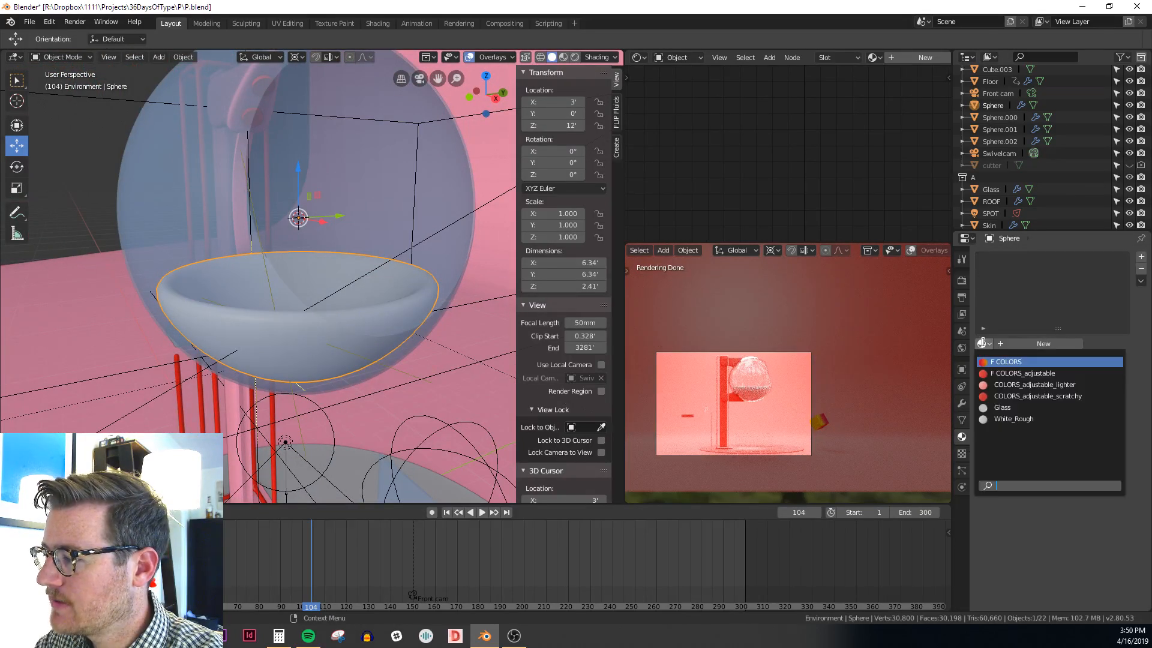
pyautogui.click(1032, 374)
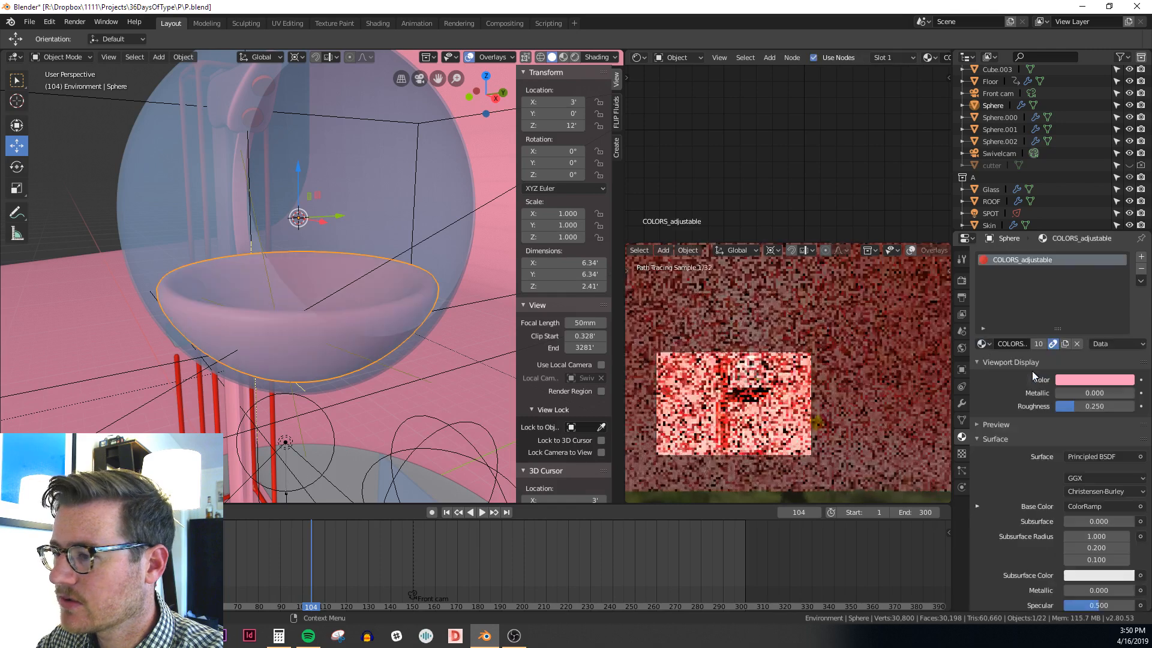
pyautogui.press('KP_1')
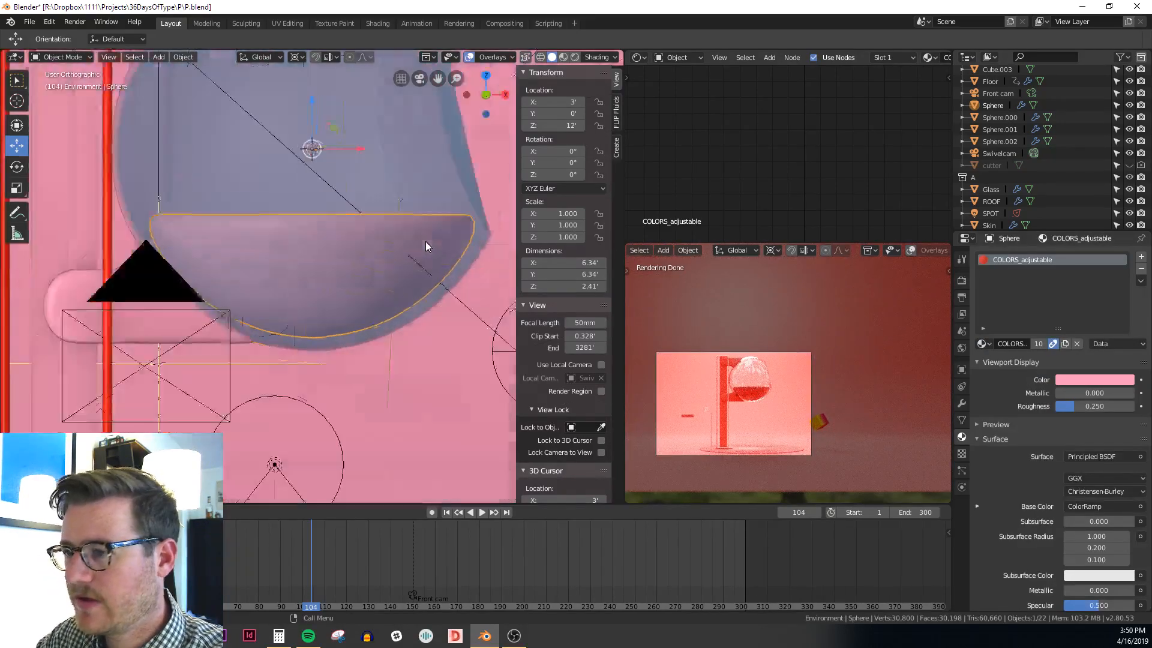
pyautogui.press('Tab')
pyautogui.press('s')
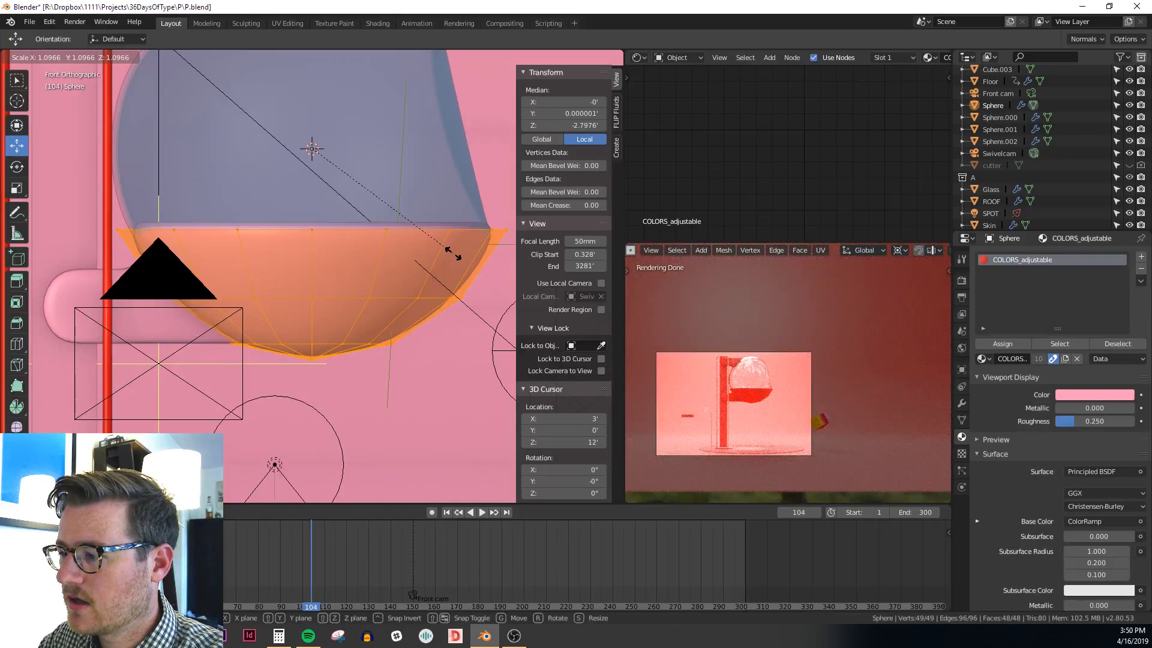
pyautogui.press('Escape')
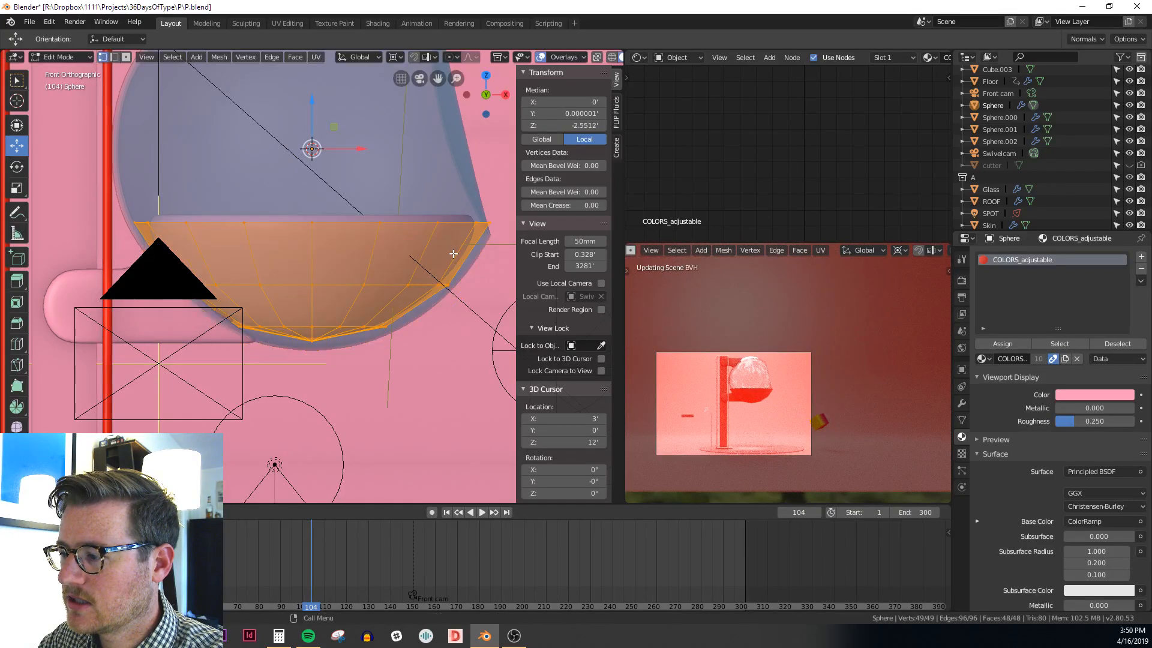
pyautogui.press('Tab')
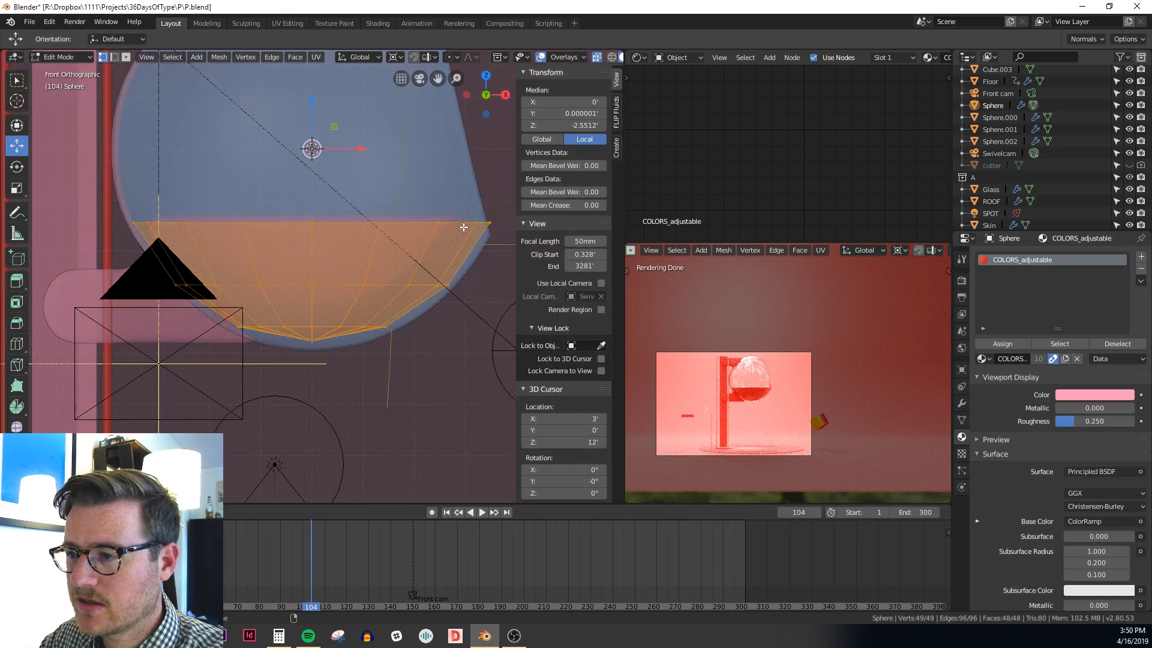
# Return to a perspective view of the whole letter structure and save the project file
pyautogui.moveTo(477, 231); pyautogui.dragTo(411, 261, button='middle')
pyautogui.scroll(-5, 412, 262)
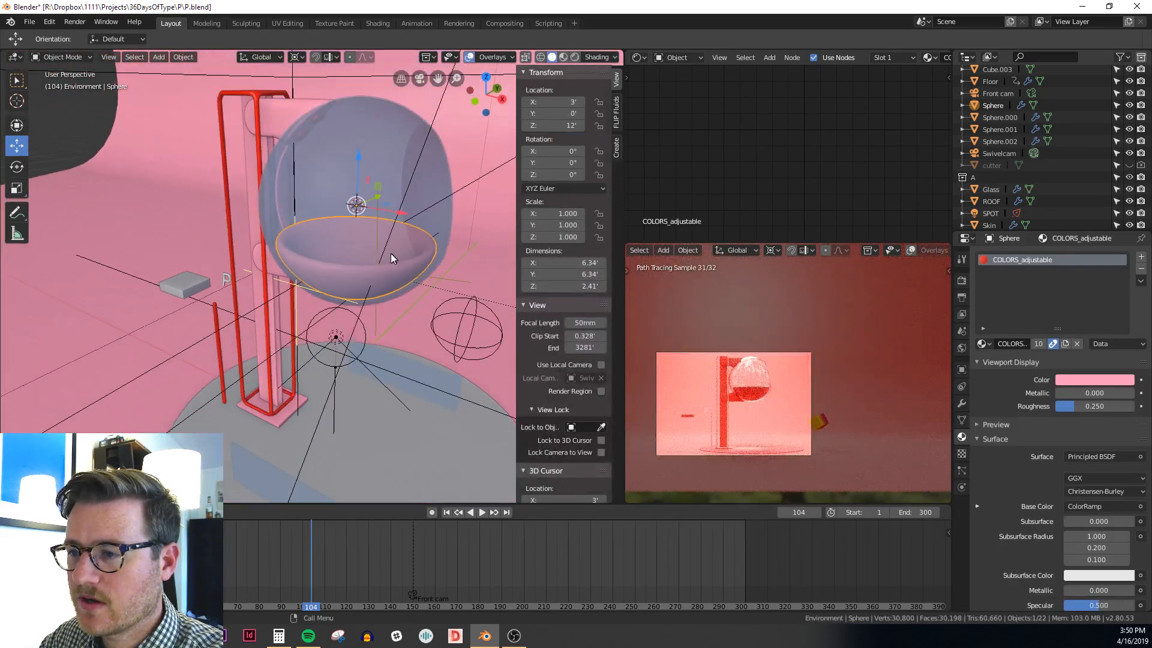
pyautogui.hotkey('ctrl', 's')
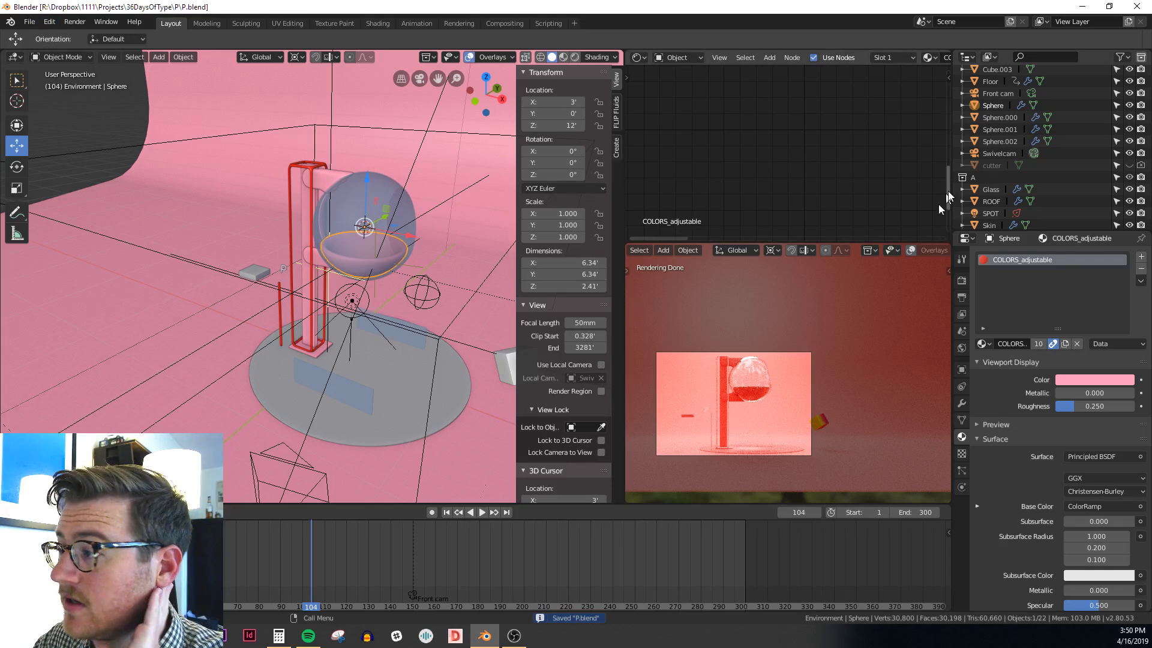
# Add a new collection to the scene and rename it "plants"
pyautogui.scroll(-5, 990, 162)
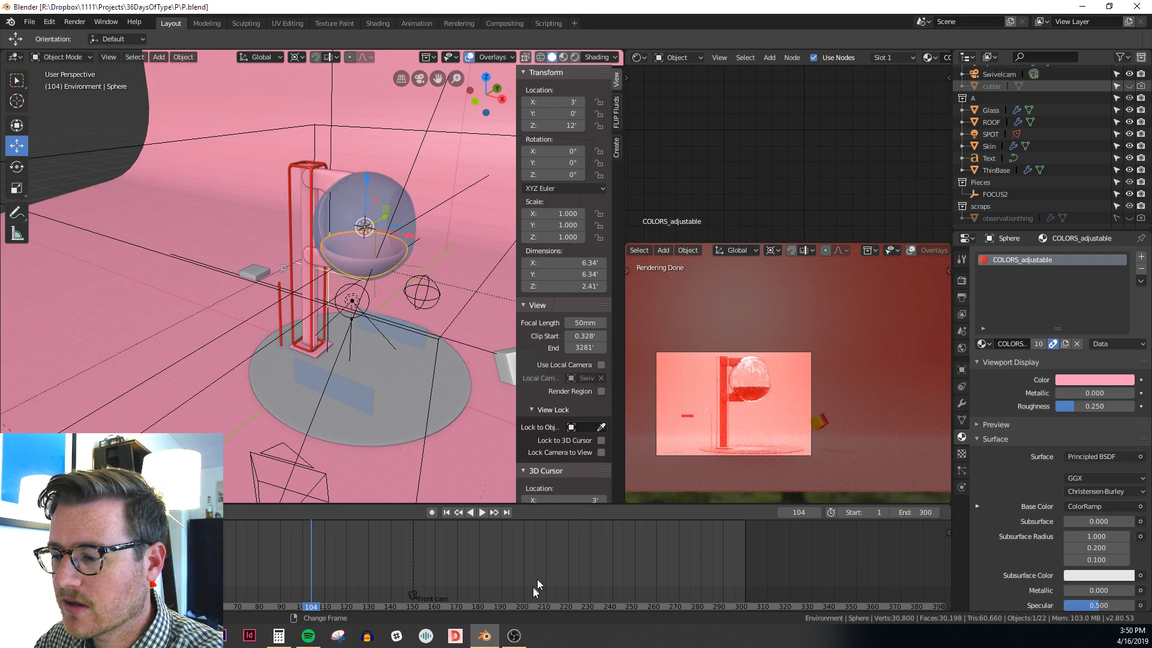
pyautogui.click(1142, 57)
pyautogui.scroll(-1, 1050, 150)
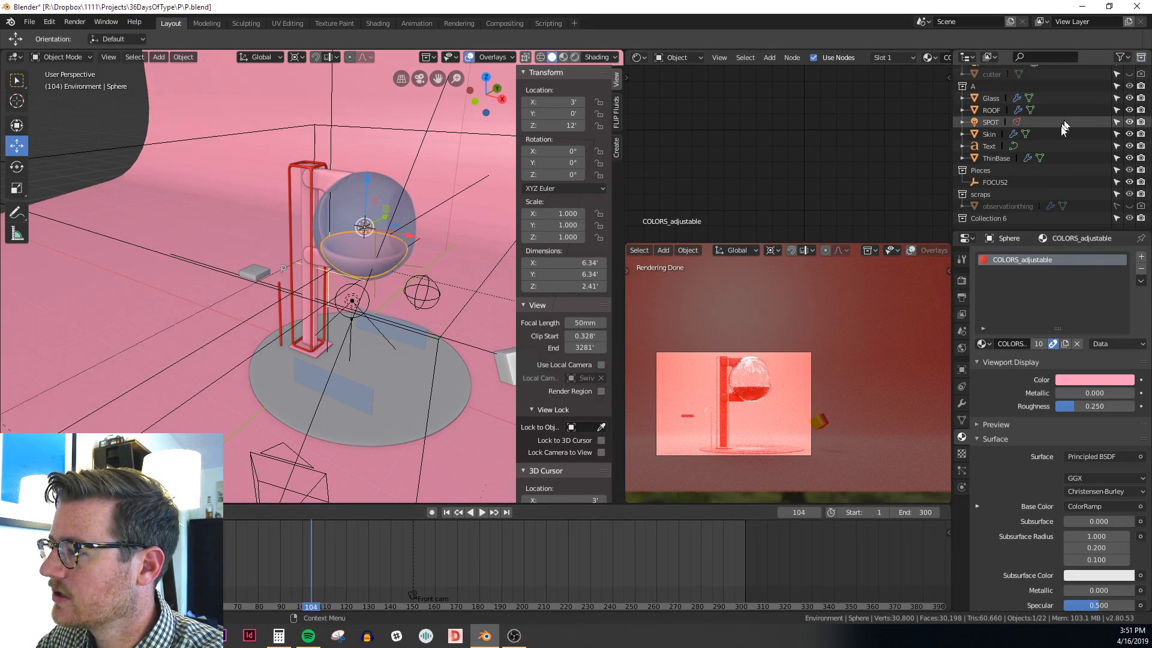
pyautogui.doubleClick(994, 218)
pyautogui.write('pla')
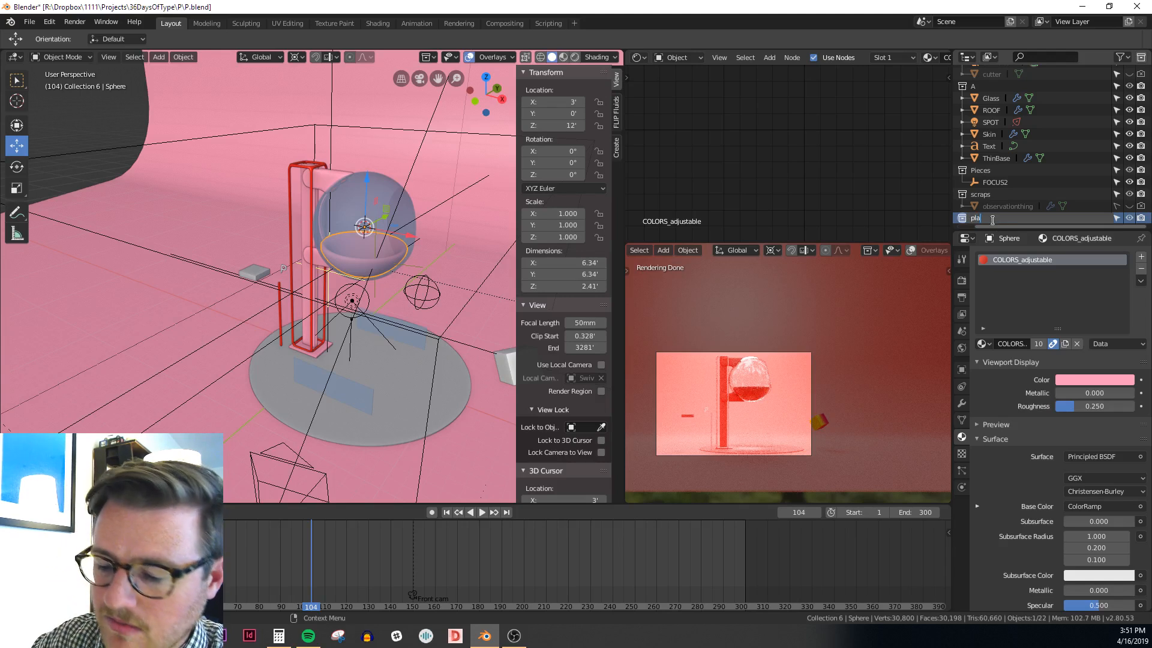
pyautogui.write('nts')
pyautogui.press('Return')
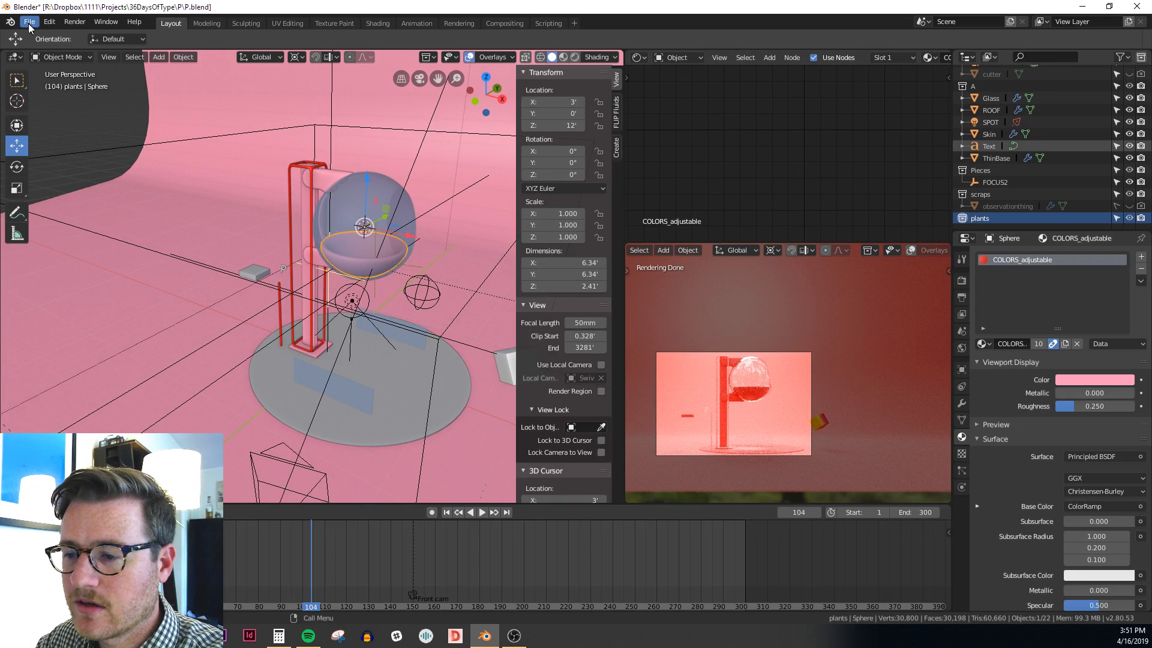
# Import the FBX model Aloe.FBX from the Assets\Models\Nature folder under the 1111 bookmark into the plants collection
pyautogui.scroll(-5, 246, 292)
pyautogui.scroll(-5, 256, 247)
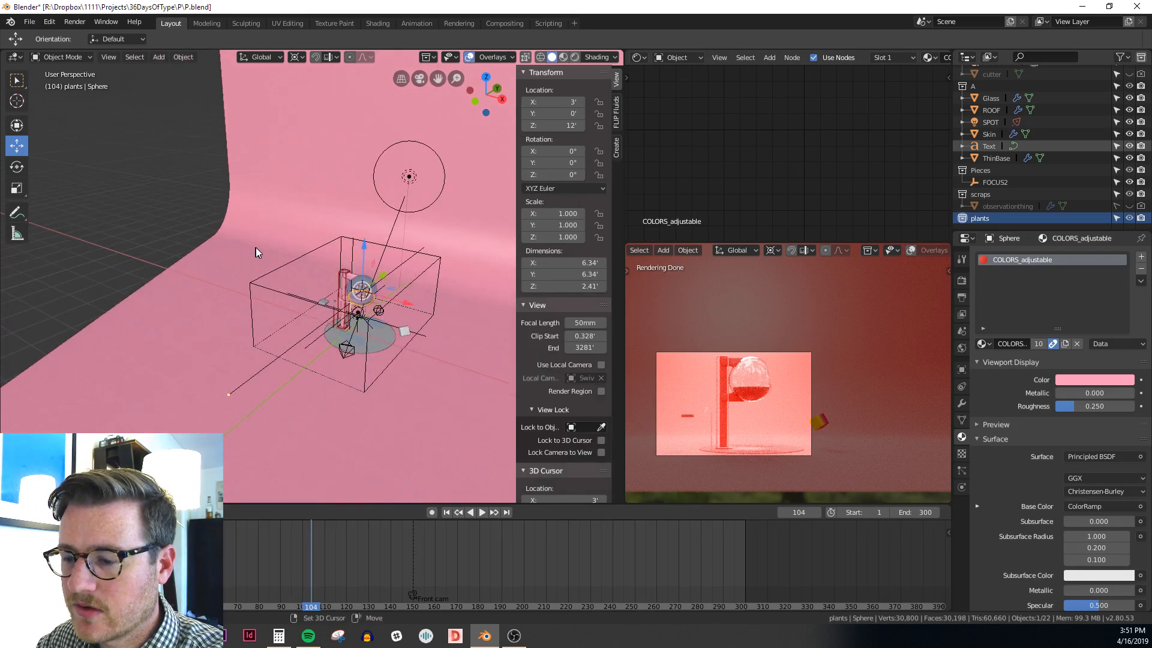
pyautogui.click(29, 21)
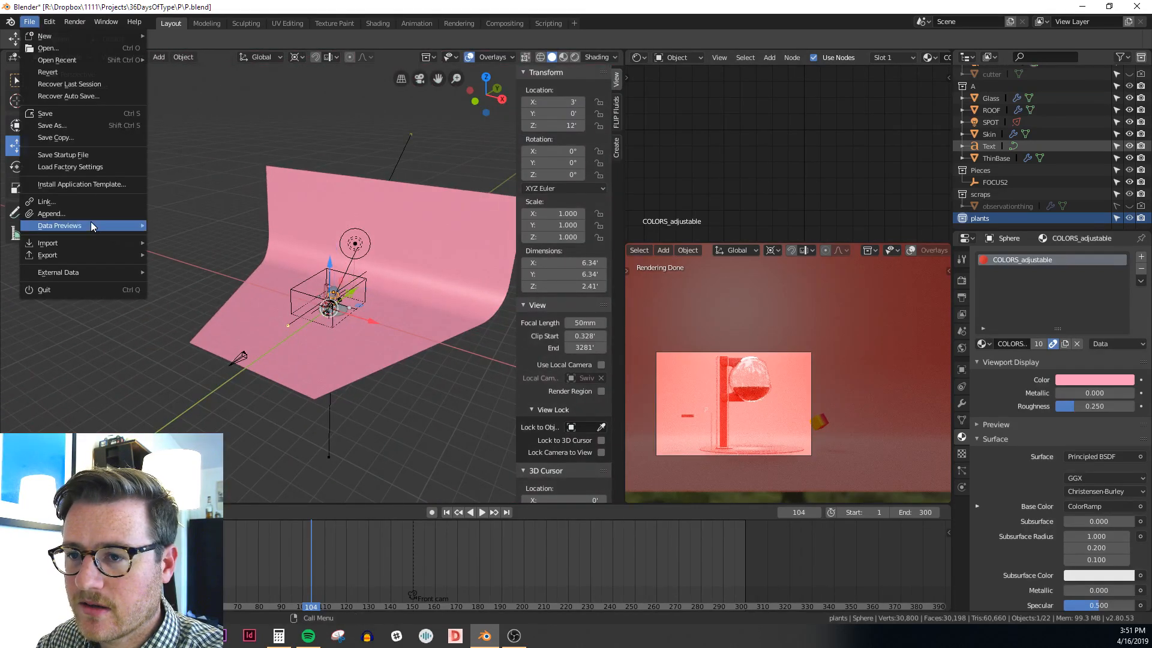
pyautogui.moveTo(90, 246)
pyautogui.click(207, 261)
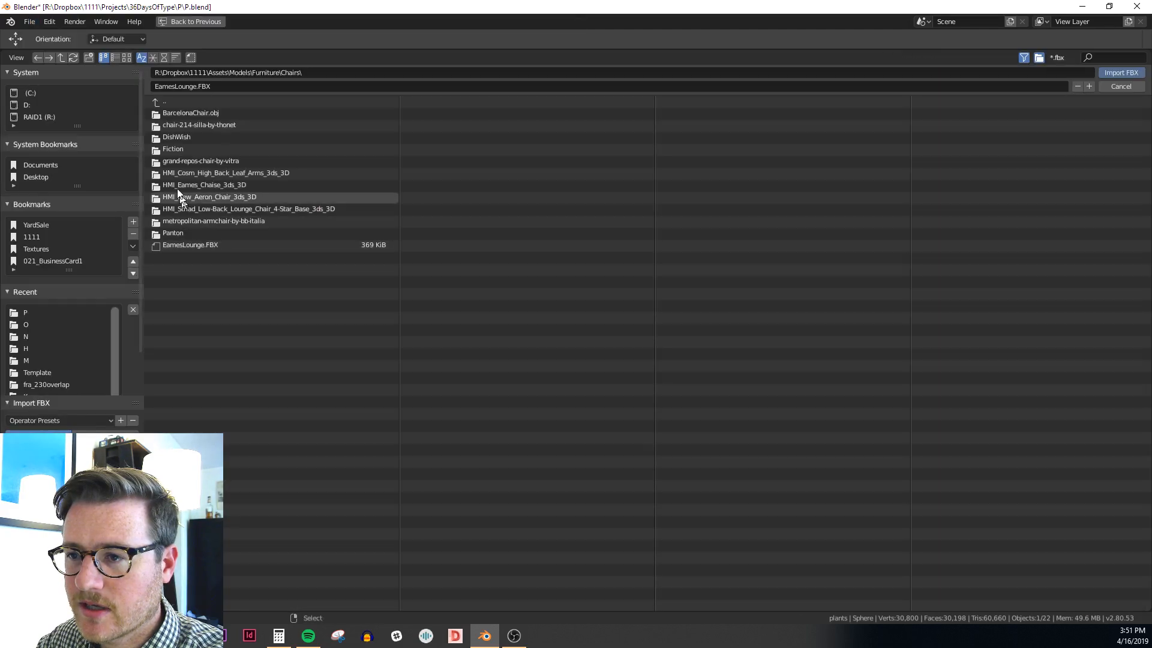
pyautogui.click(38, 239)
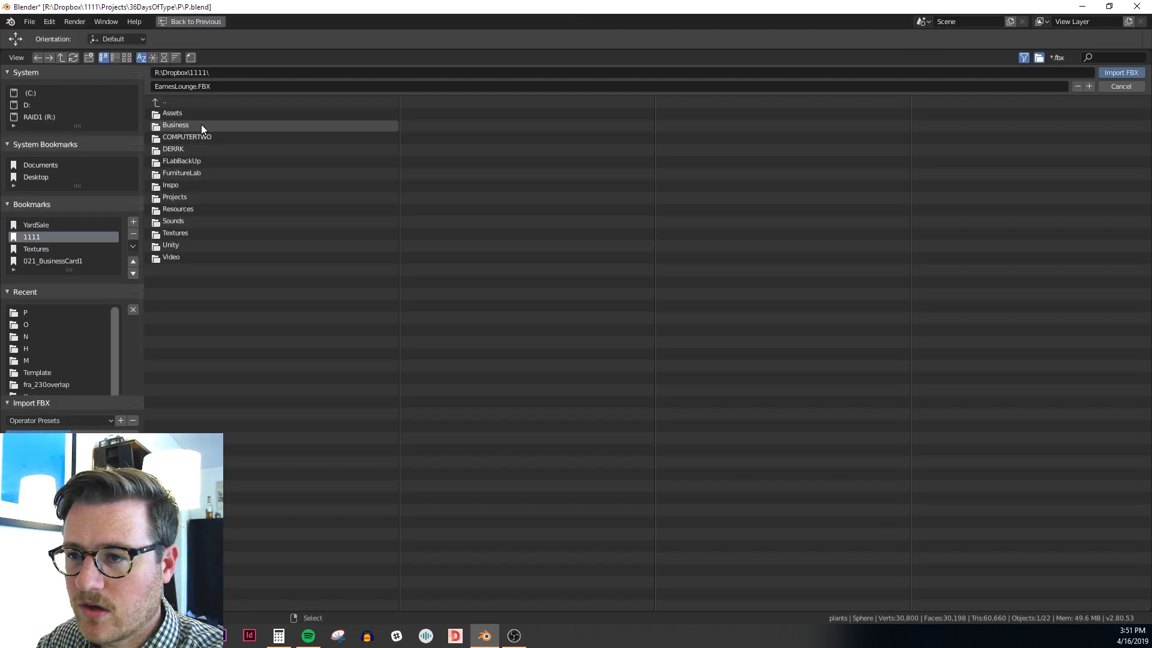
pyautogui.click(178, 113)
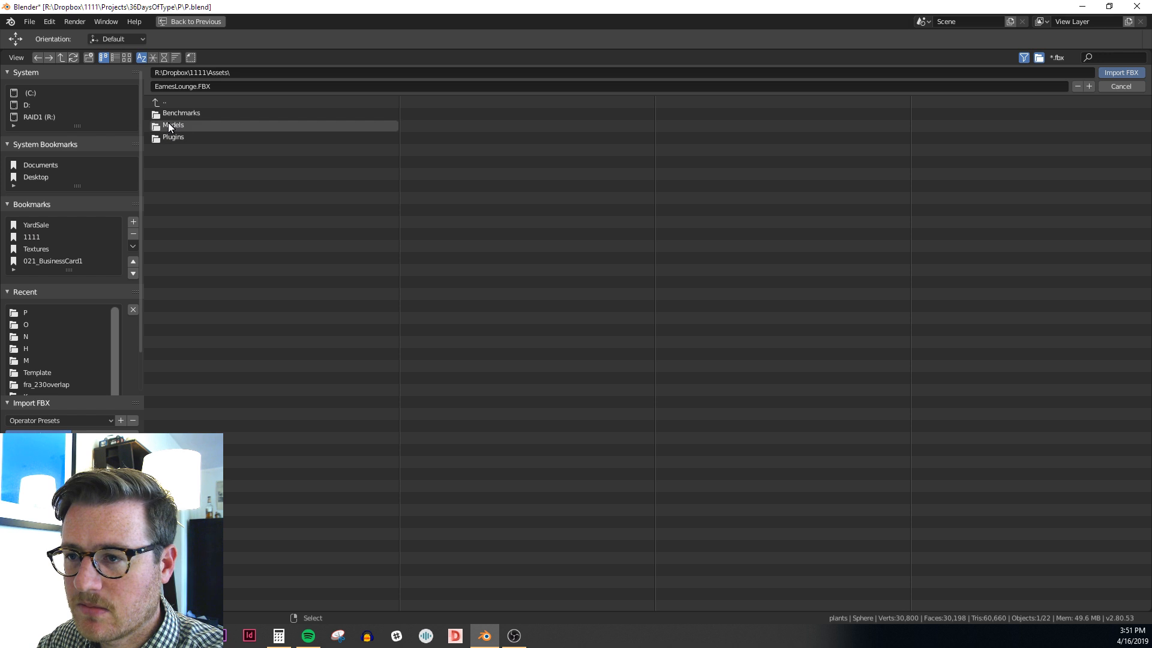
pyautogui.click(169, 125)
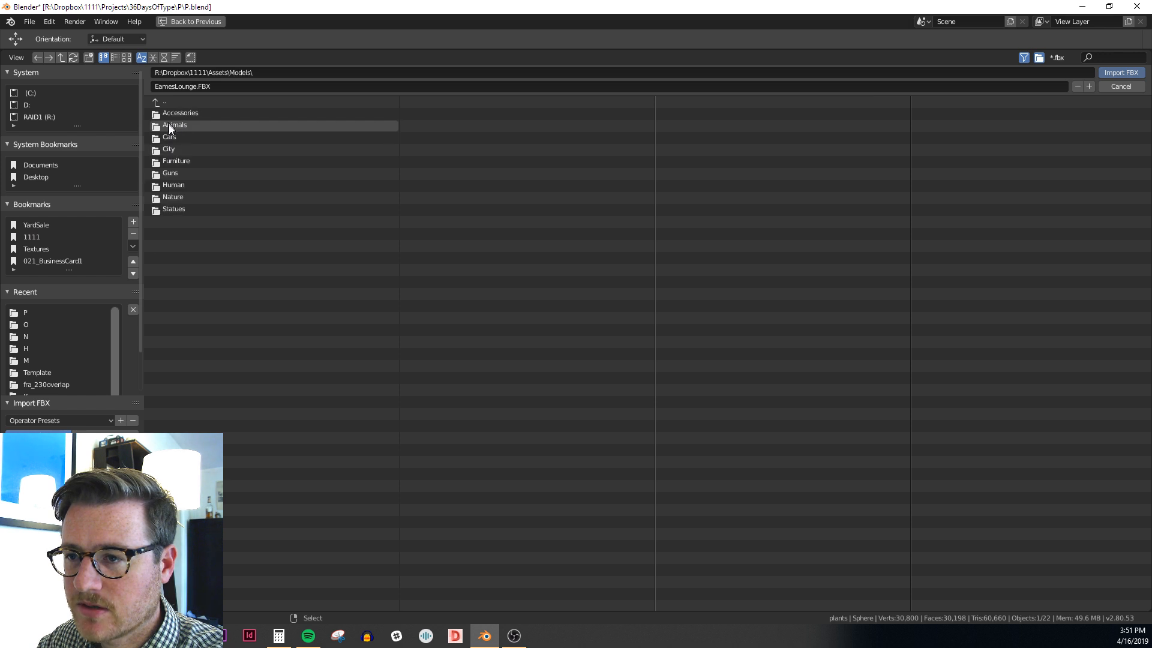
pyautogui.click(176, 197)
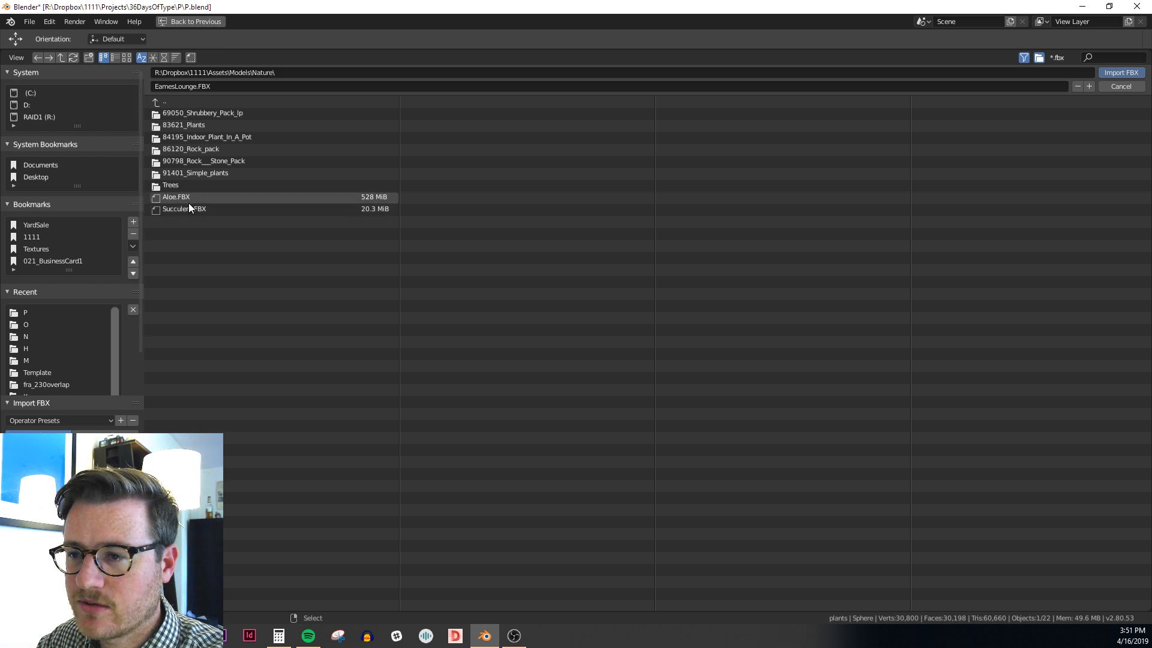
pyautogui.click(185, 198)
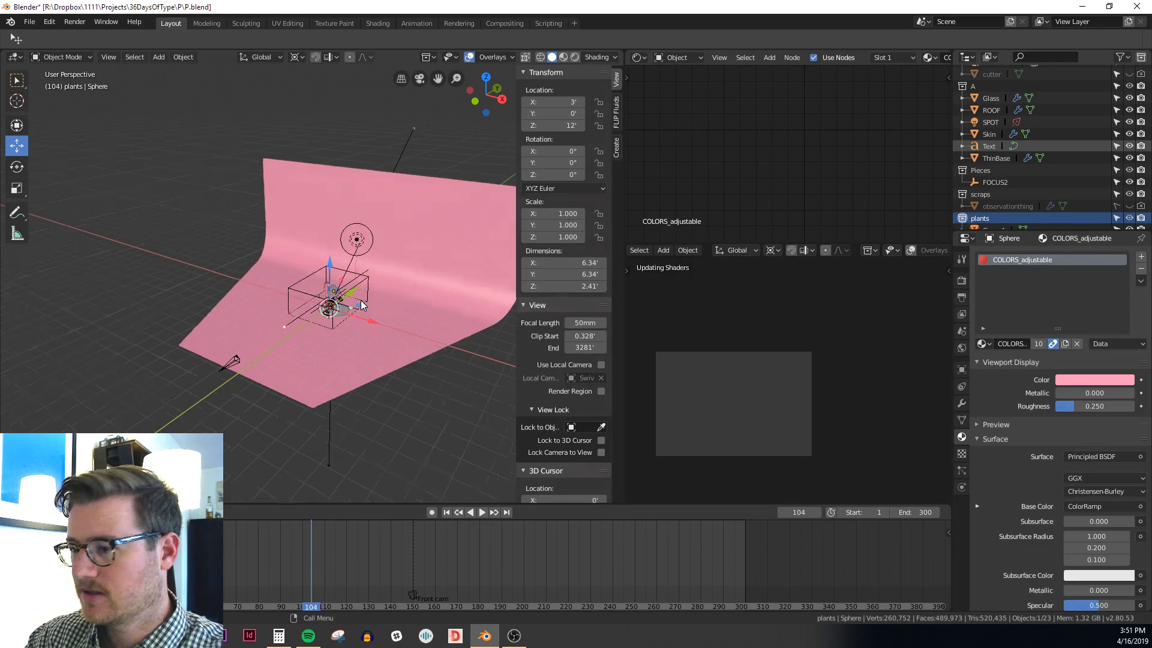
# Set the origin of the imported aloe plant to its geometry
pyautogui.press('KP_Decimal')
pyautogui.scroll(5, 349, 300)
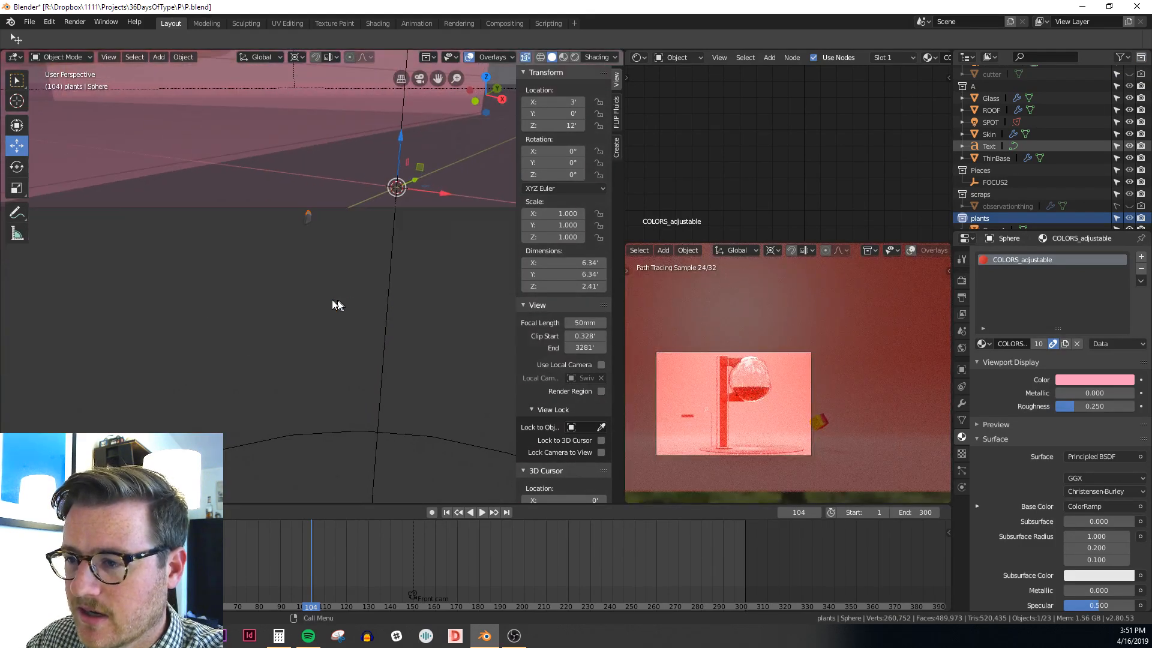
pyautogui.scroll(-4, 332, 304)
pyautogui.press('KP_1')
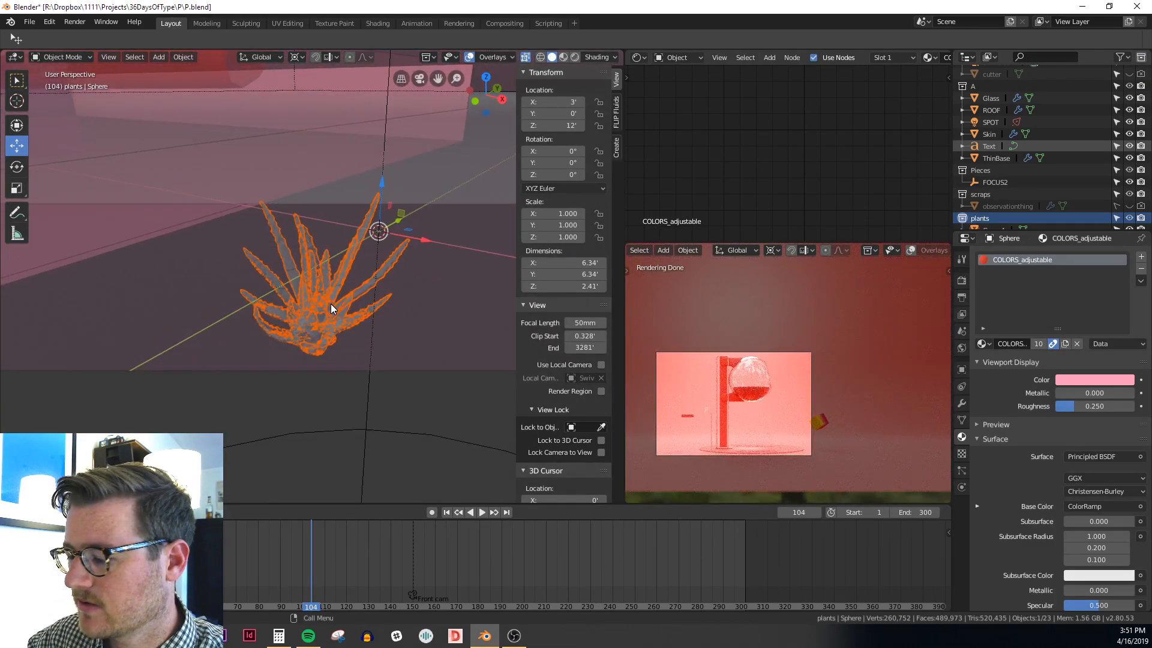
pyautogui.scroll(2, 334, 325)
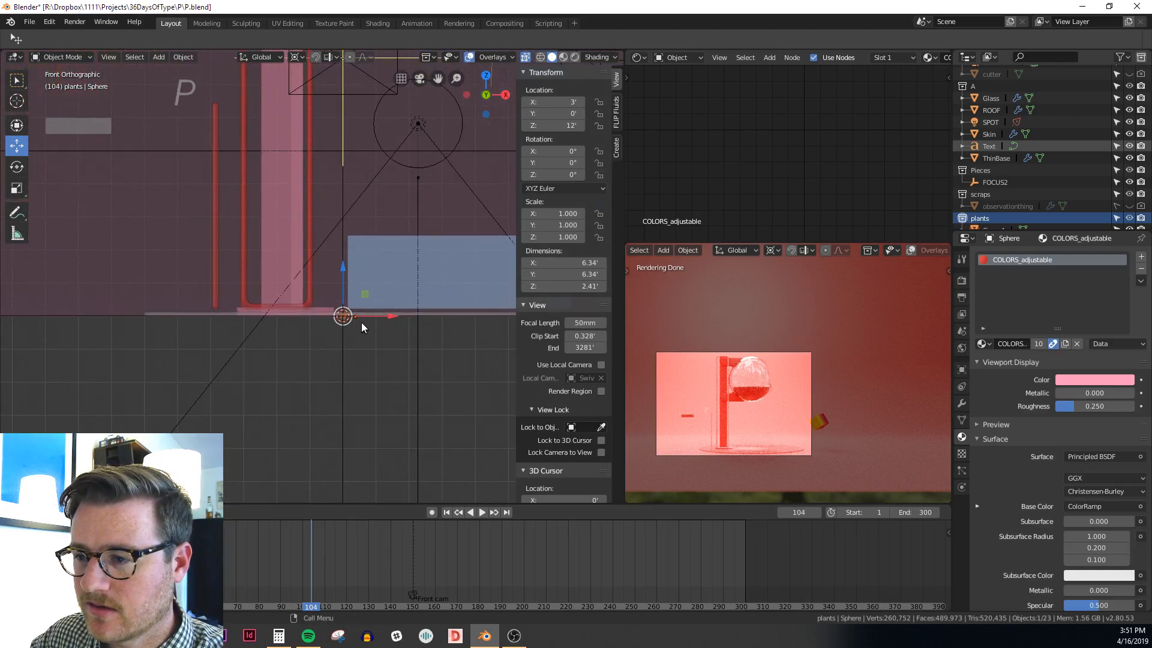
pyautogui.press('s')
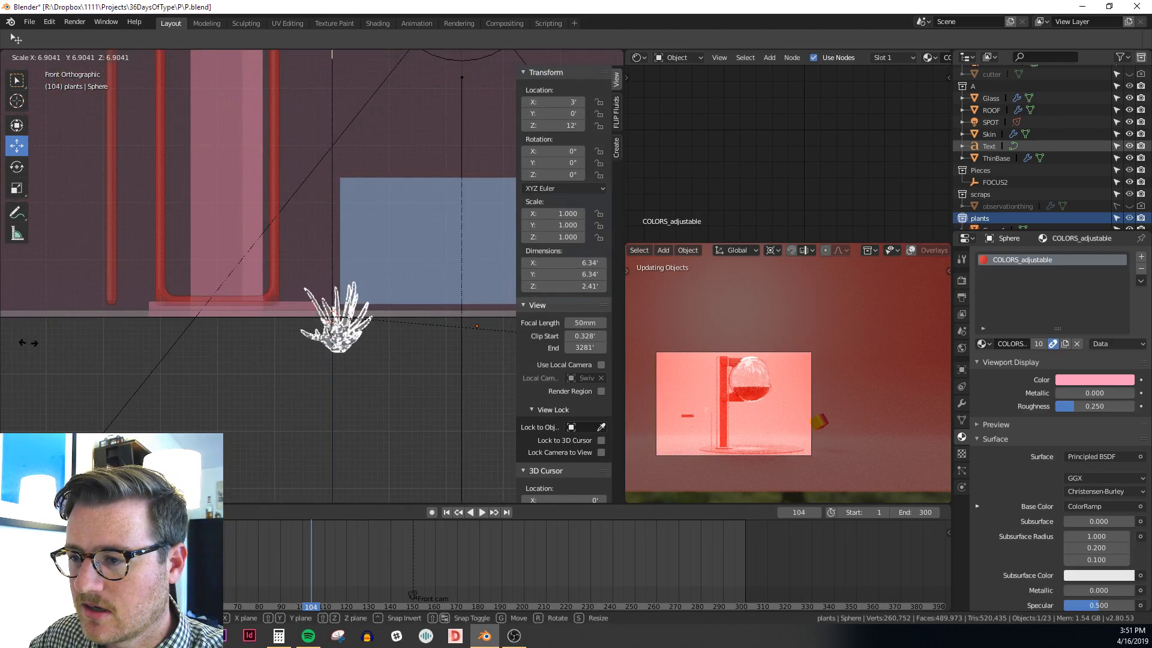
pyautogui.rightClick(334, 312)
pyautogui.rightClick(168, 384)
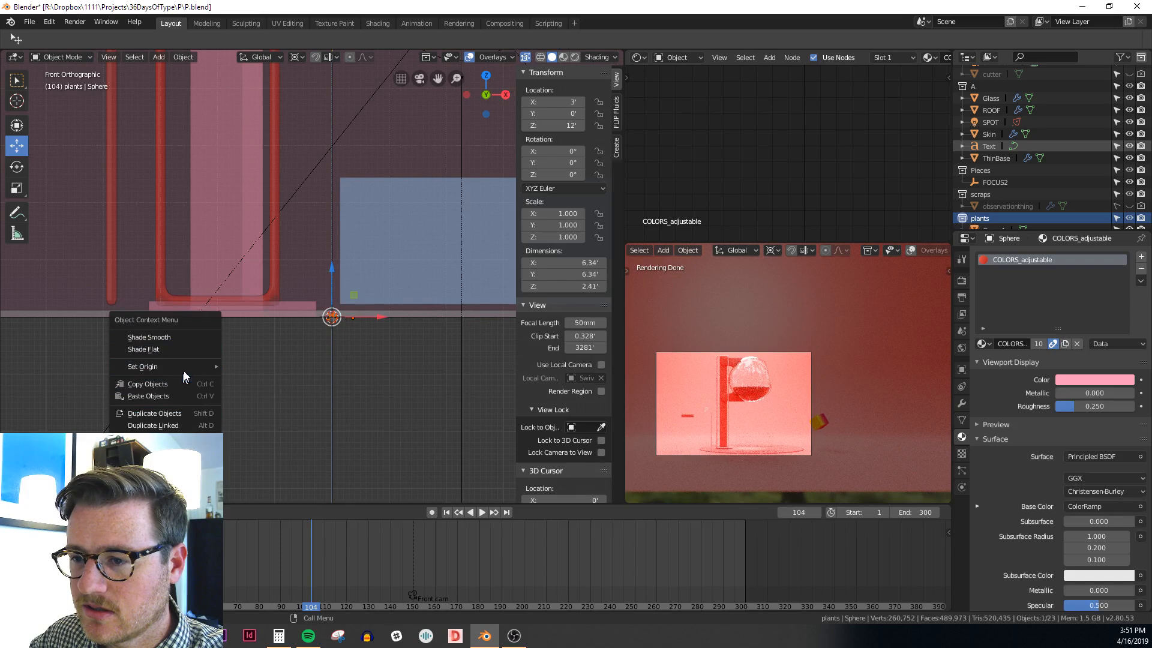
pyautogui.moveTo(184, 368)
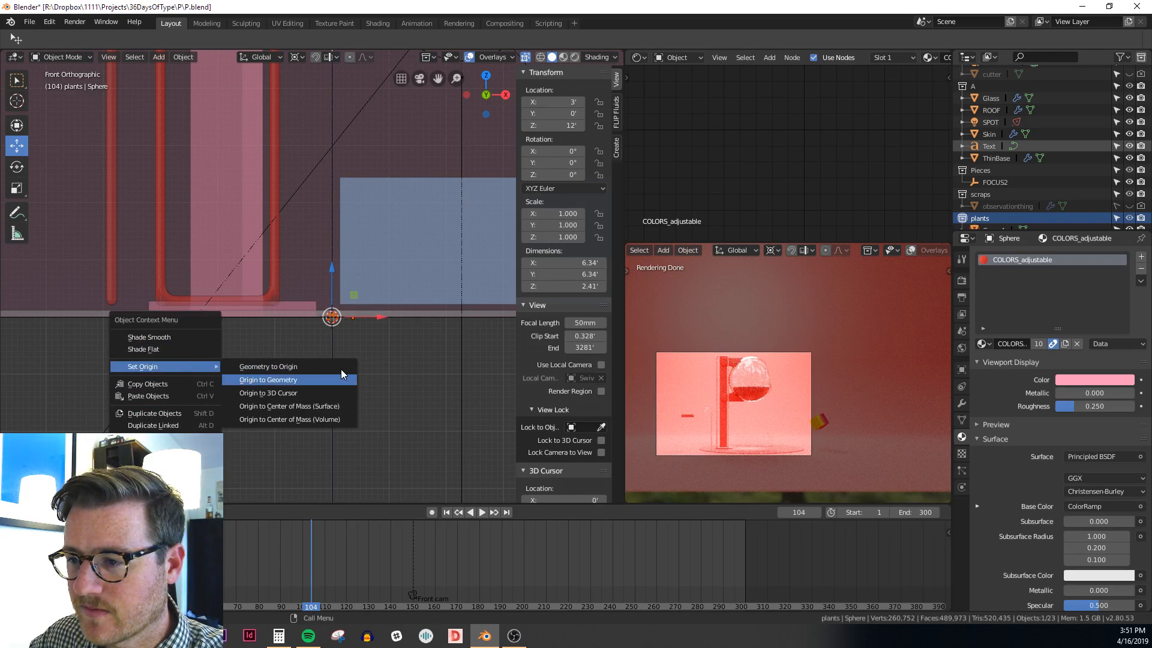
pyautogui.click(289, 381)
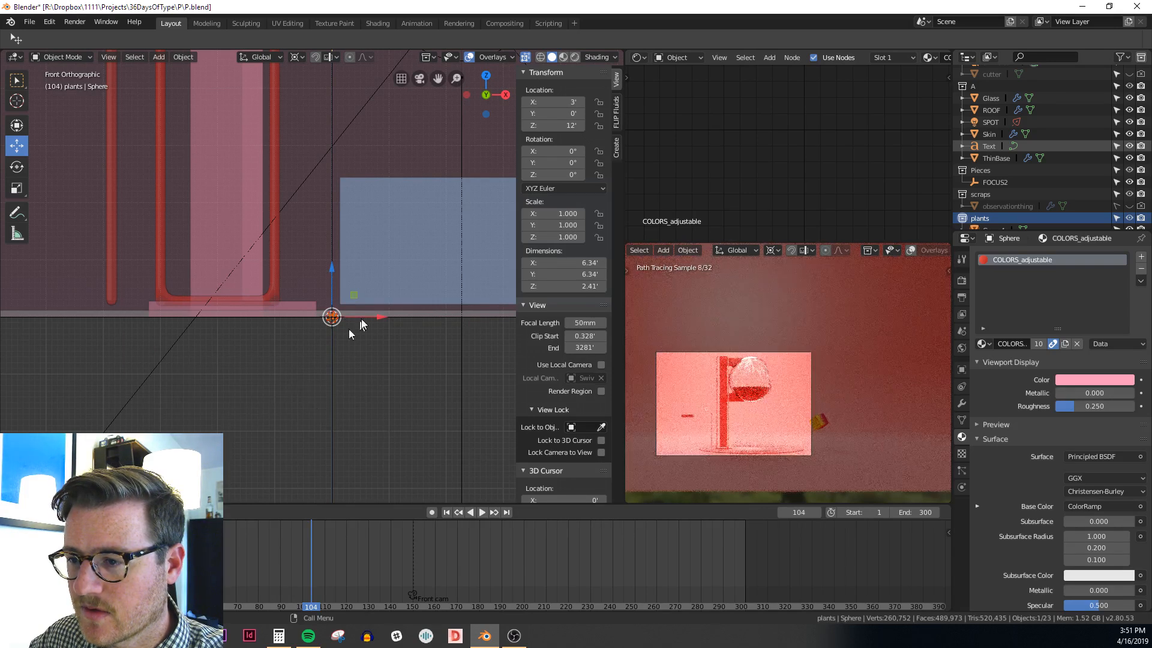
# Scale up the aloe plant and raise it about 0.92' so it stands on the round base
pyautogui.press('s')
pyautogui.click(373, 283)
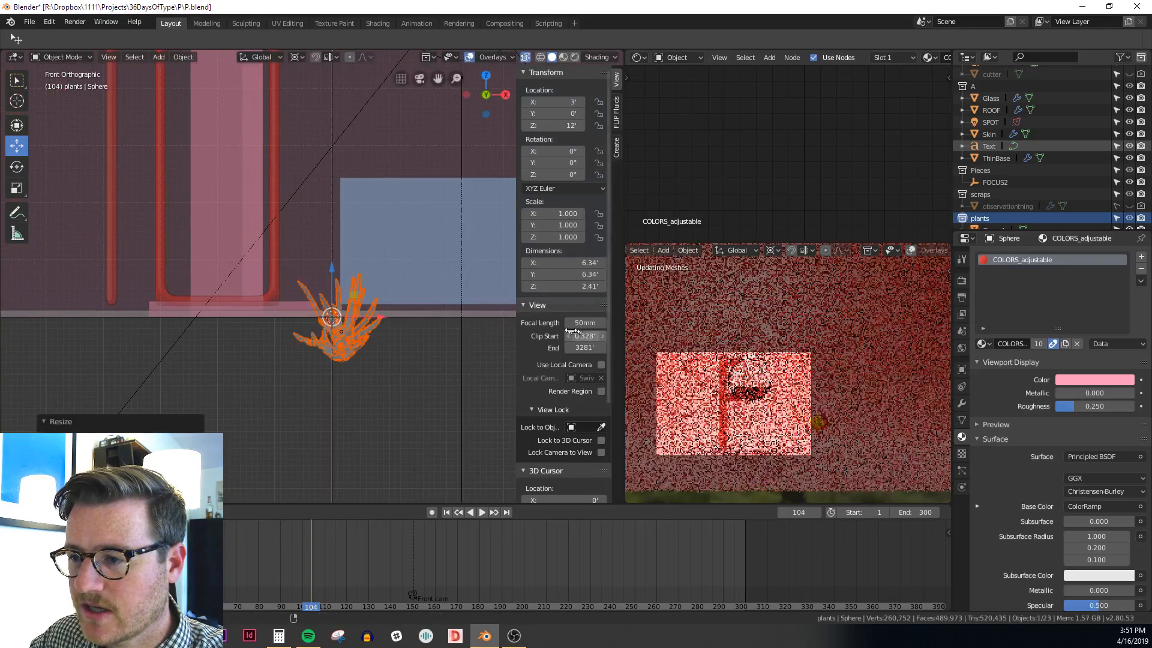
pyautogui.moveTo(340, 275); pyautogui.dragTo(339, 222)
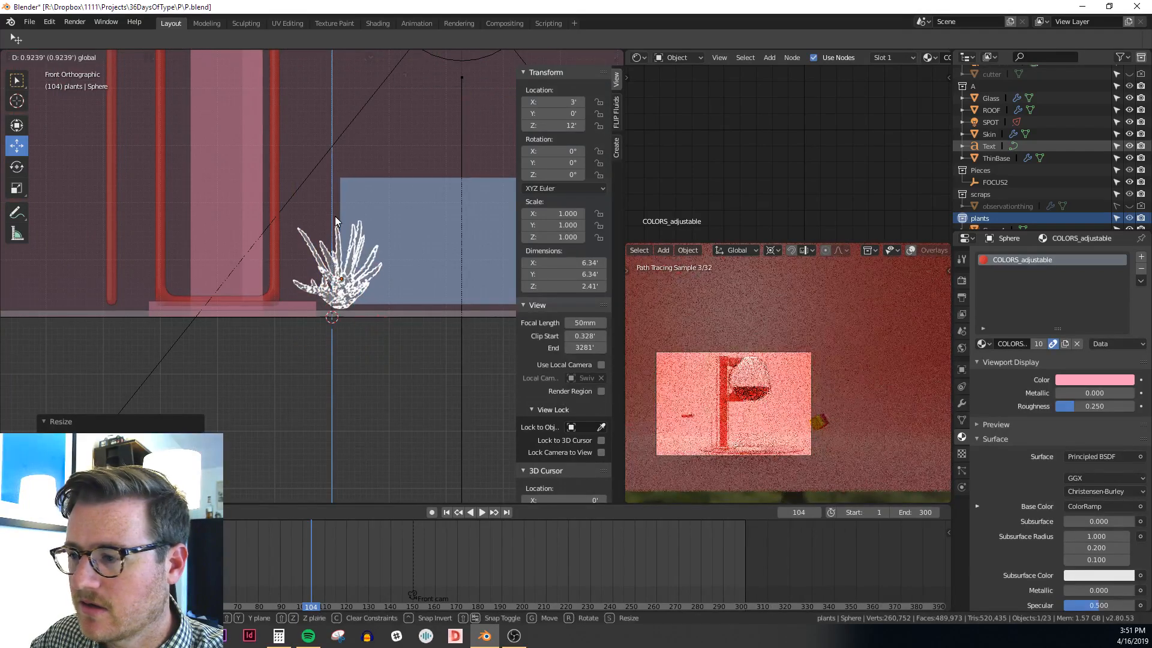
pyautogui.moveTo(391, 327); pyautogui.dragTo(367, 315, button='middle')
pyautogui.scroll(5, 744, 445)
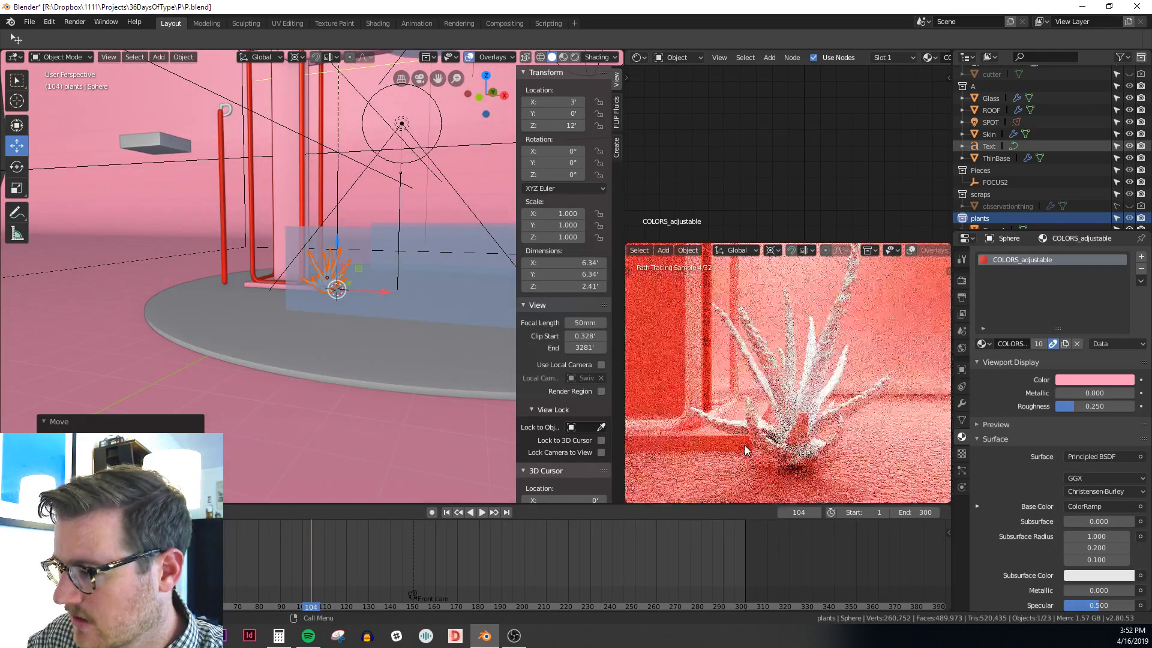
# Switch the shader editor area to an image editor and examine the aloe's Map #0 texture
pyautogui.scroll(4, 368, 283)
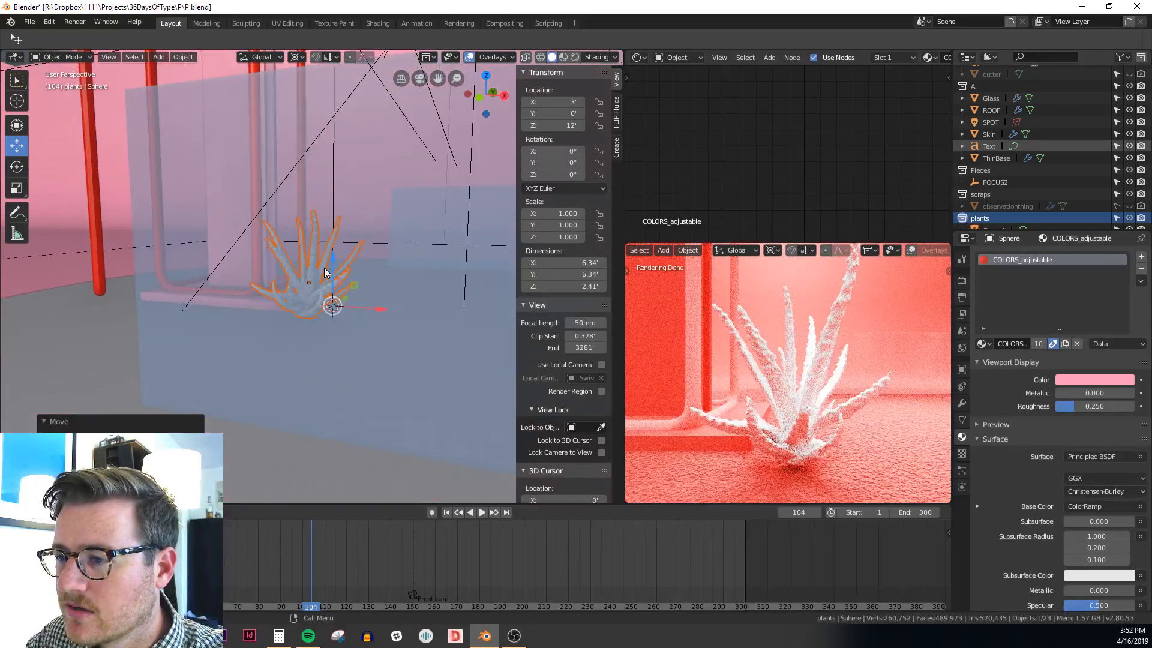
pyautogui.click(638, 57)
pyautogui.click(675, 121)
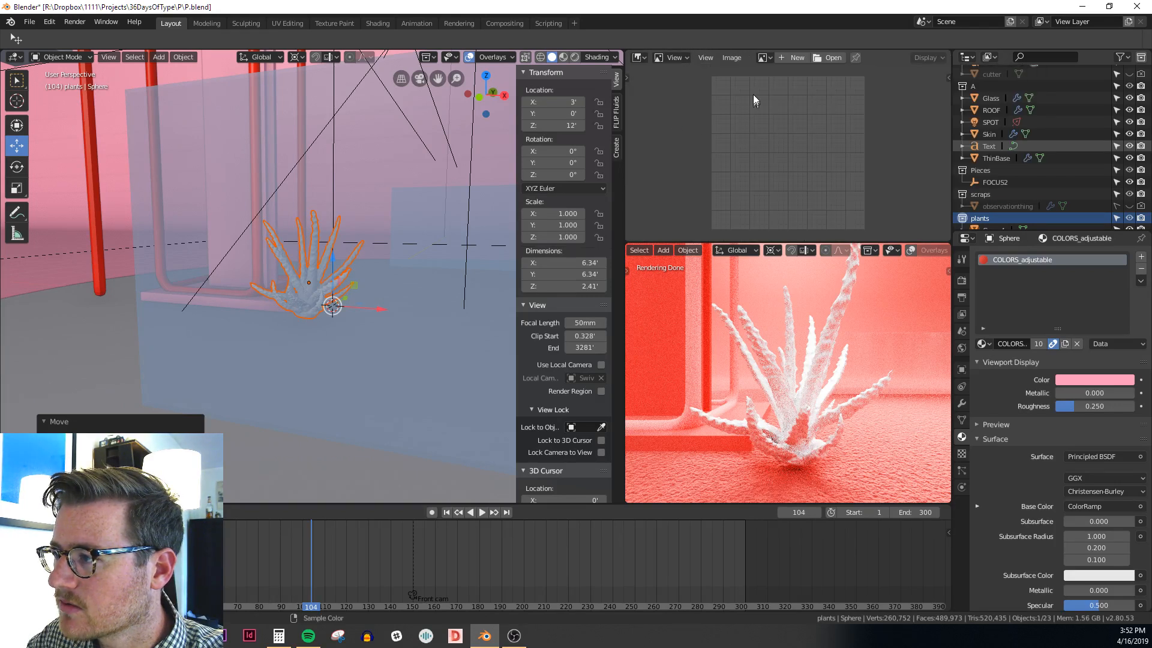
pyautogui.click(763, 57)
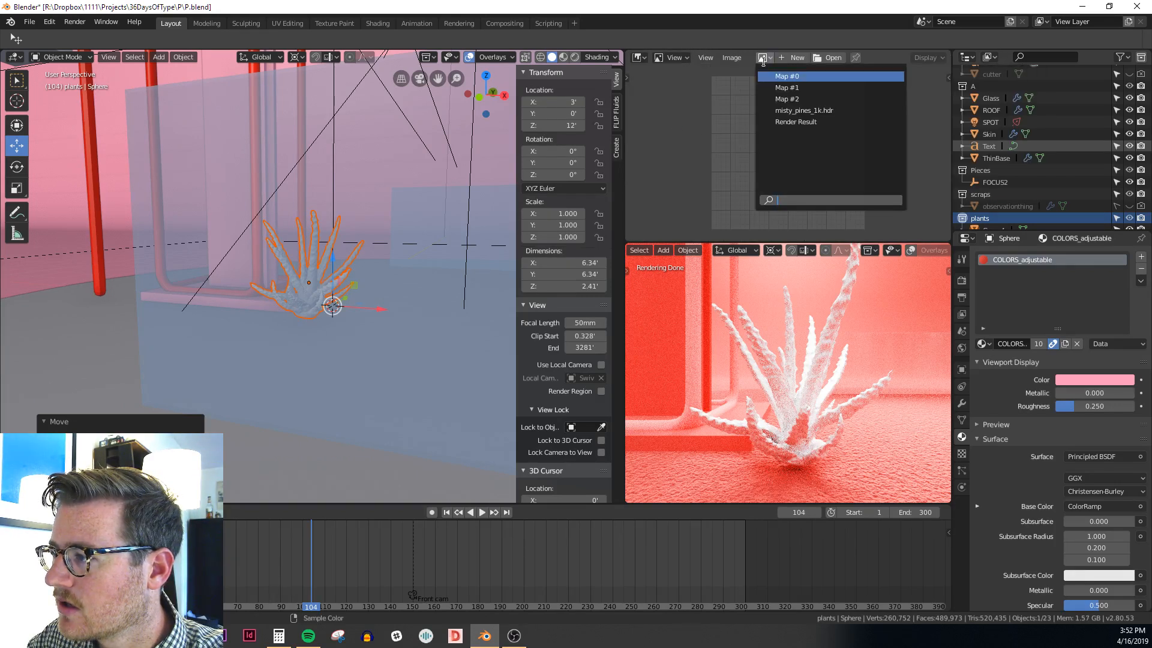
pyautogui.click(786, 76)
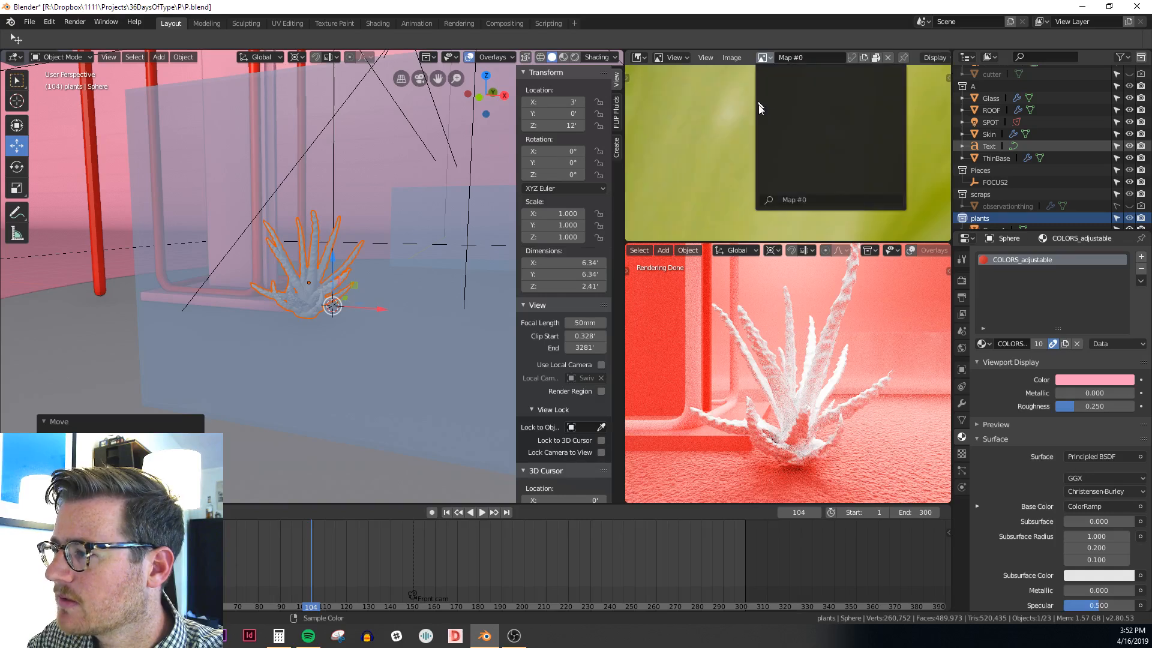
pyautogui.scroll(-5, 748, 172)
pyautogui.scroll(8, 749, 172)
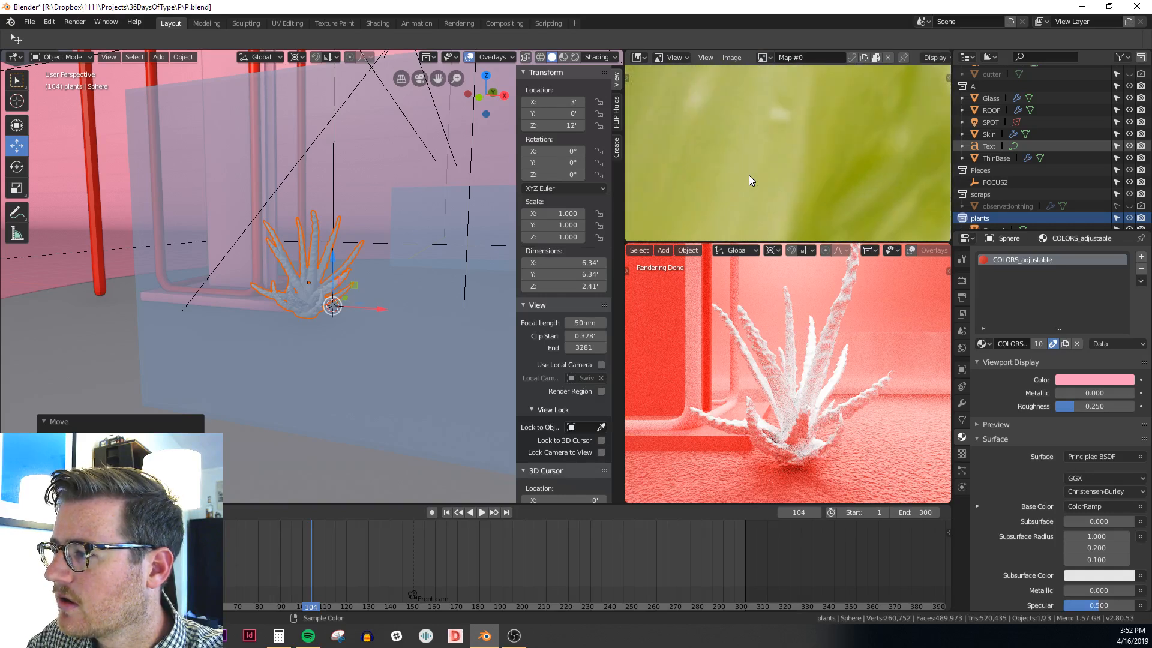
pyautogui.scroll(-6, 749, 176)
pyautogui.scroll(3, 750, 175)
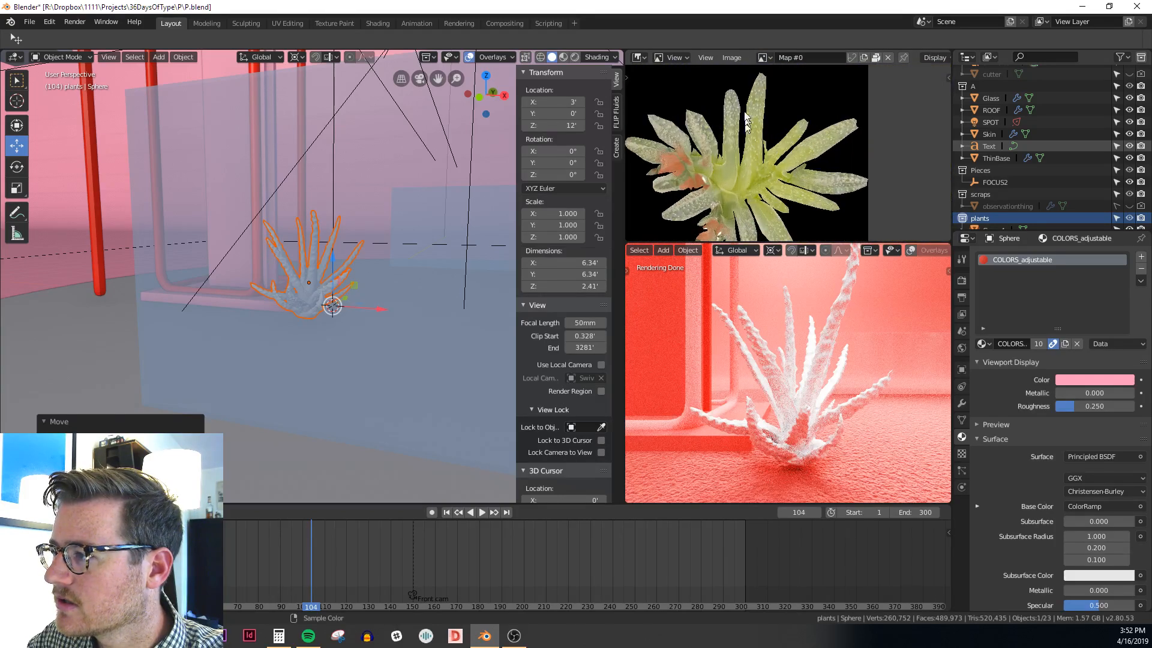
# Display the Map #1 image and the Map #2 image in the image editor to examine them
pyautogui.click(764, 57)
pyautogui.click(787, 88)
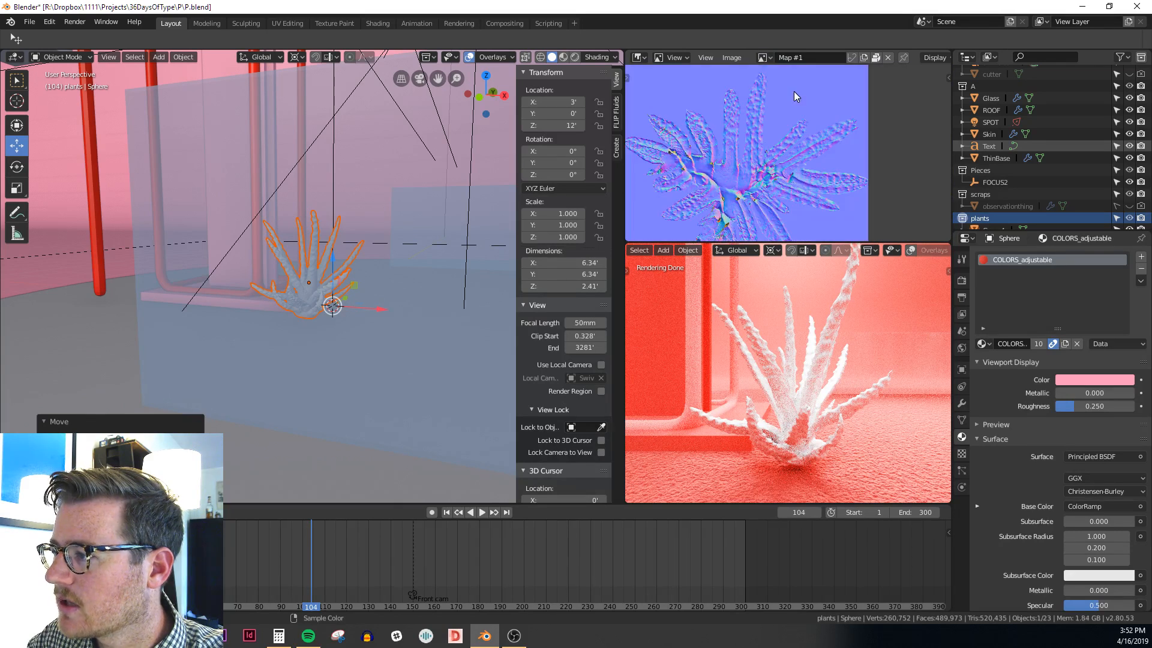
pyautogui.click(764, 57)
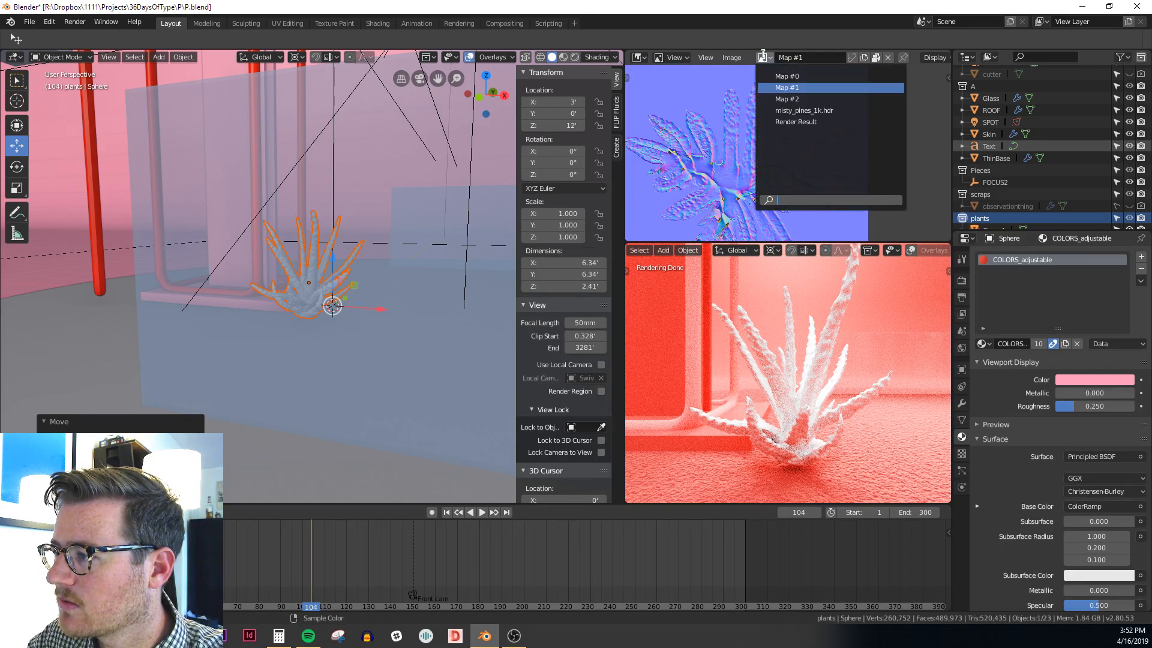
pyautogui.click(773, 98)
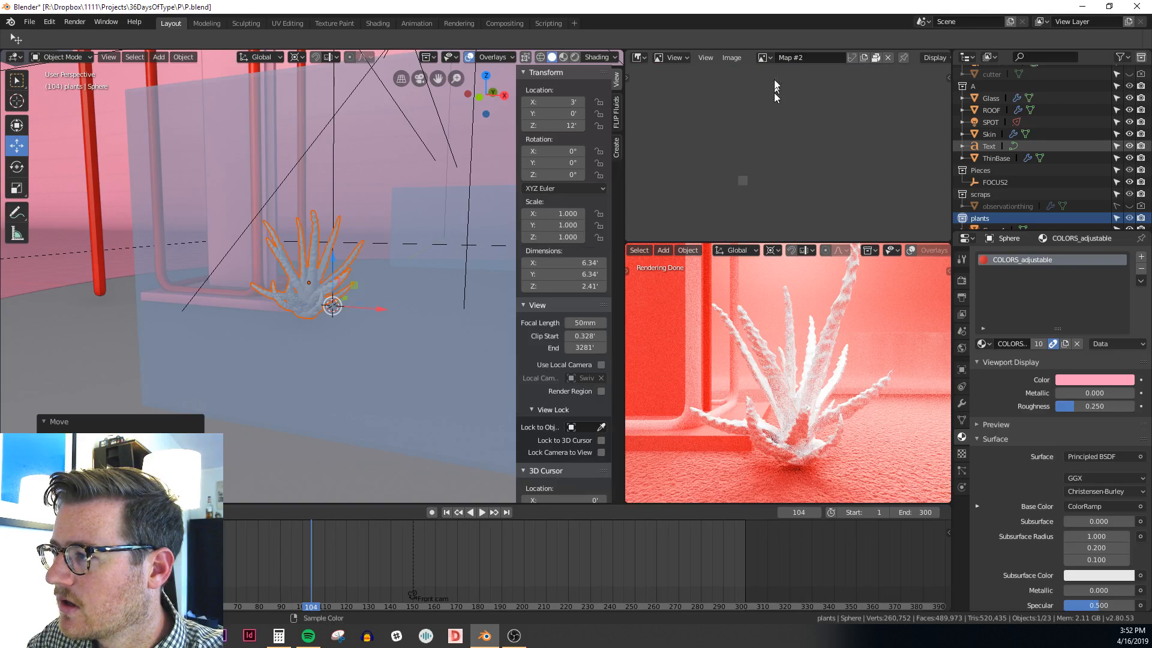
pyautogui.click(763, 57)
pyautogui.click(777, 103)
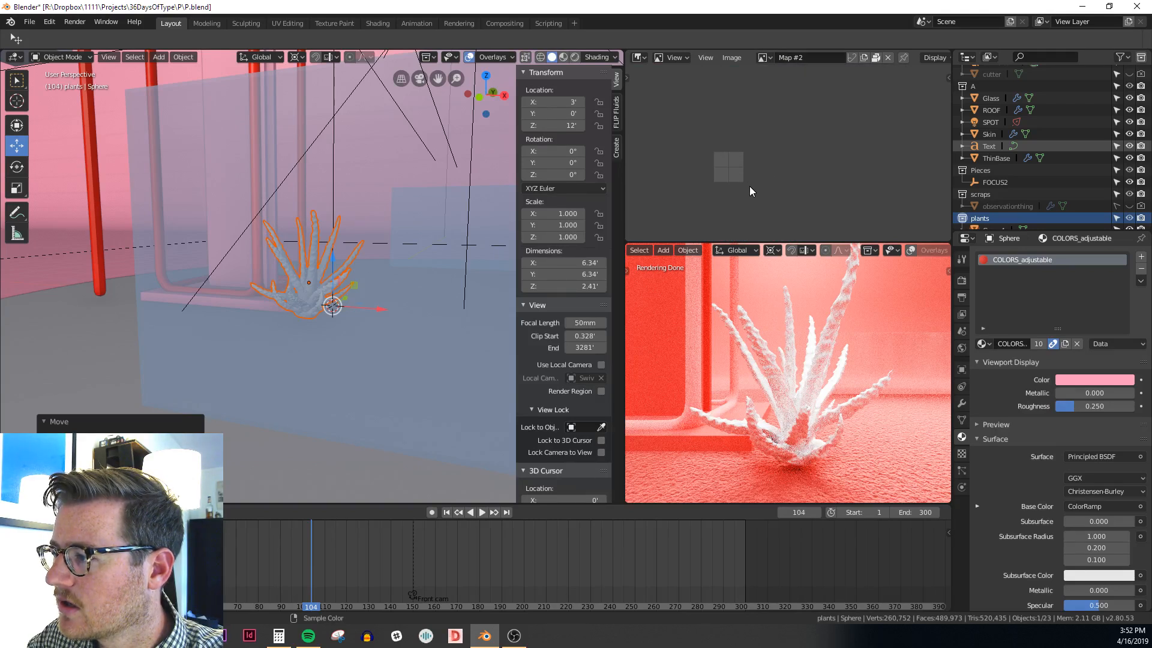
pyautogui.scroll(5, 717, 154)
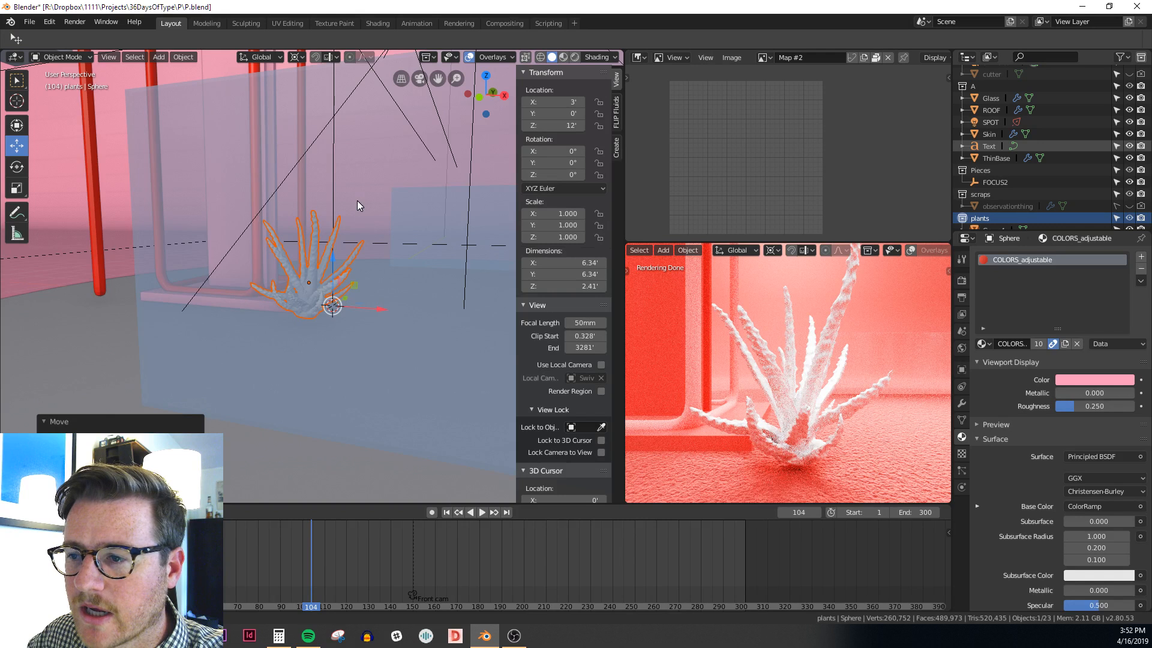
pyautogui.moveTo(357, 200); pyautogui.dragTo(384, 249, button='middle')
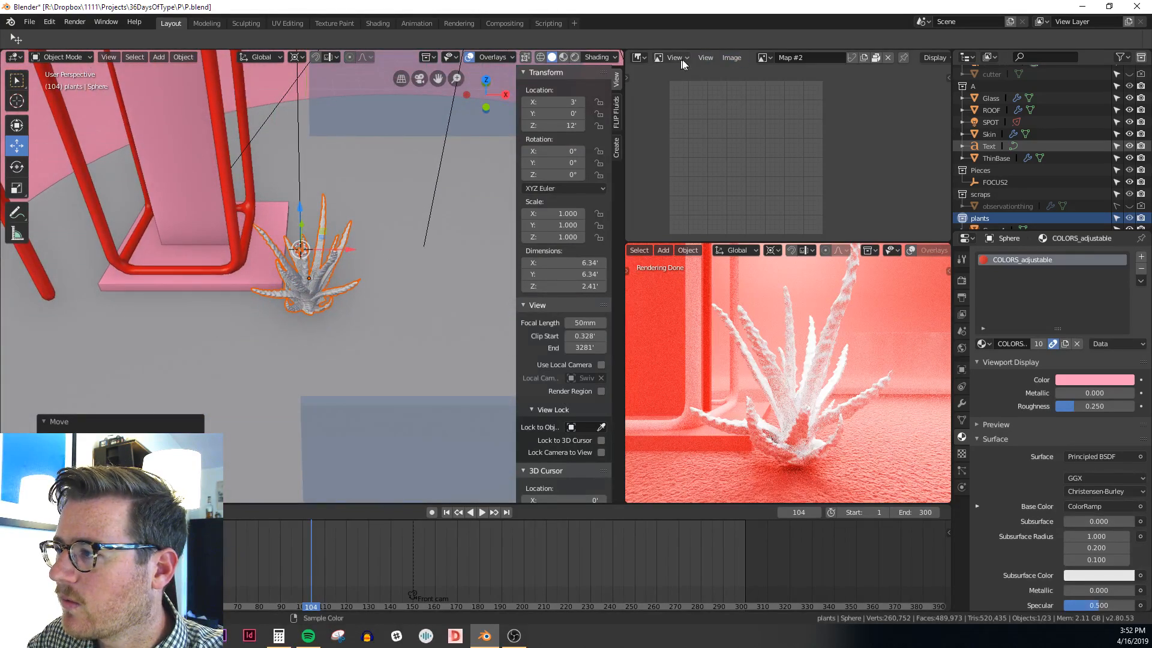
pyautogui.click(877, 60)
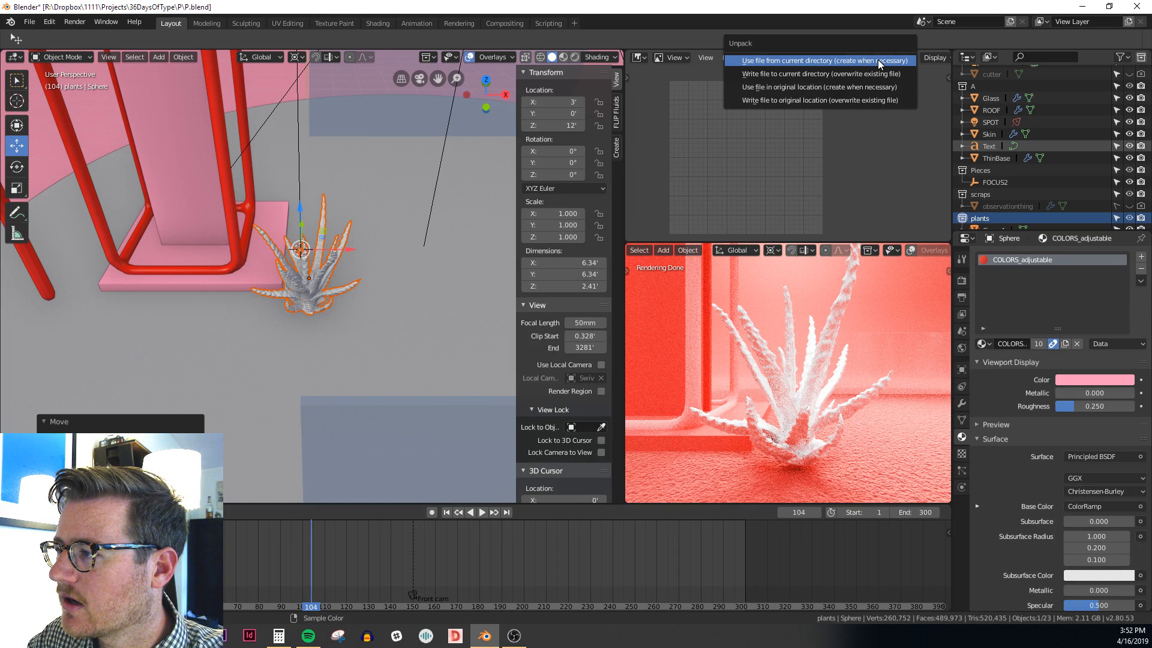
pyautogui.click(817, 74)
pyautogui.rightClick(430, 183)
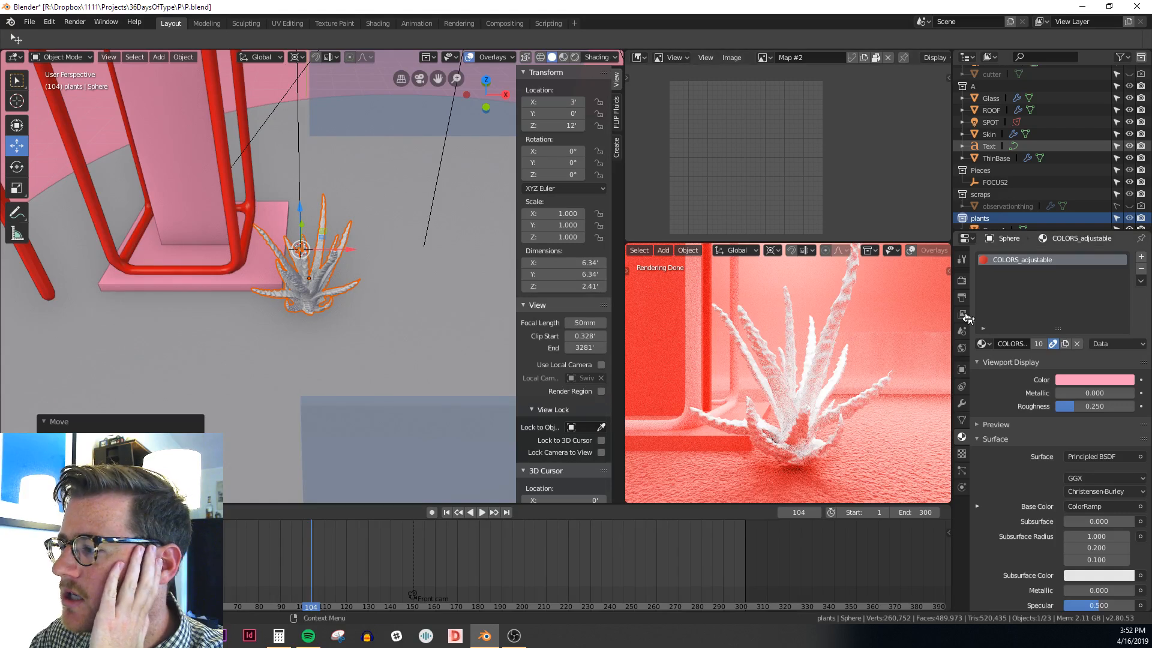
# Assign the COLORS material to the selected bowl sphere, make an independent copy of it and rename the copy COLORS_plants
pyautogui.click(982, 344)
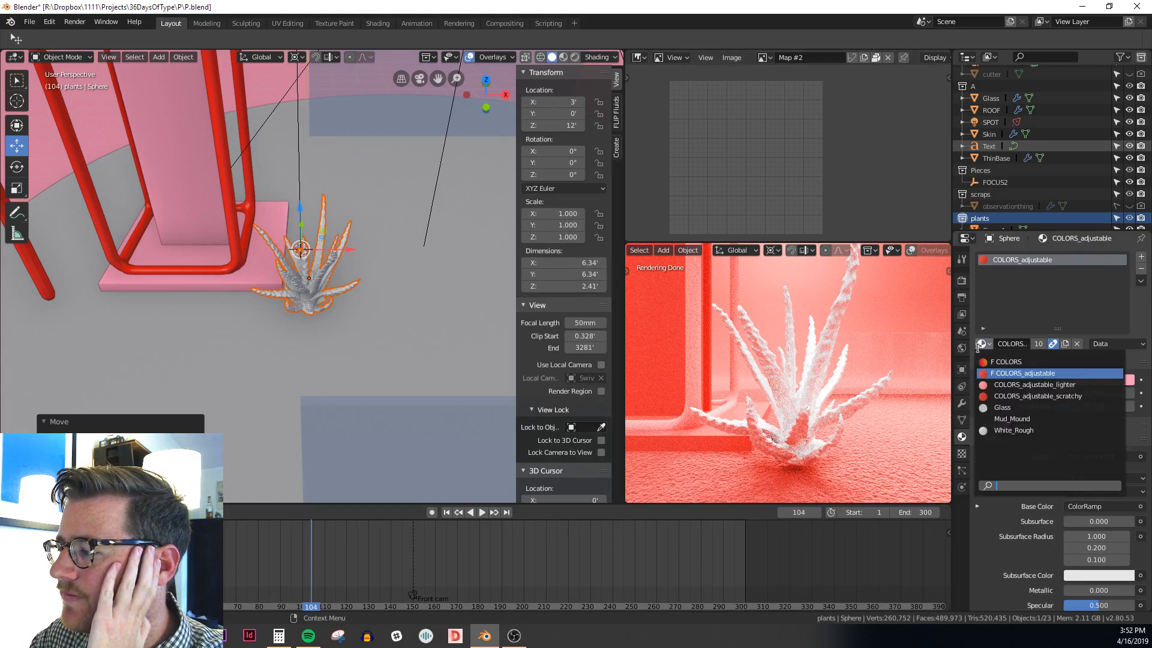
pyautogui.click(1008, 362)
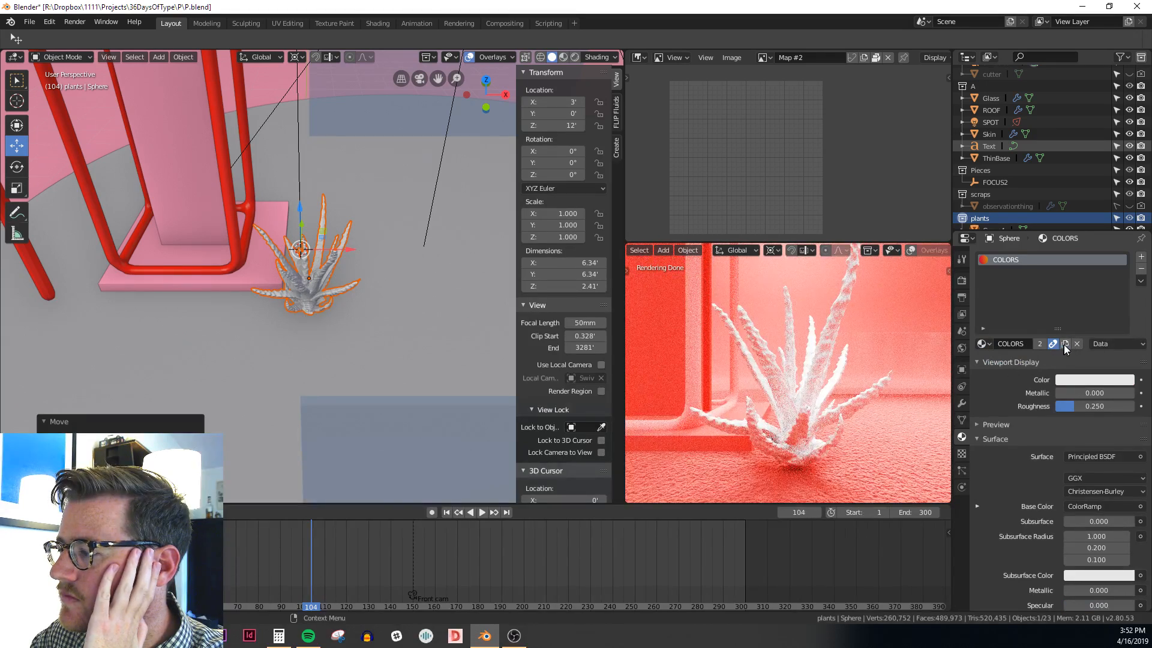
pyautogui.click(1065, 344)
pyautogui.click(1017, 343)
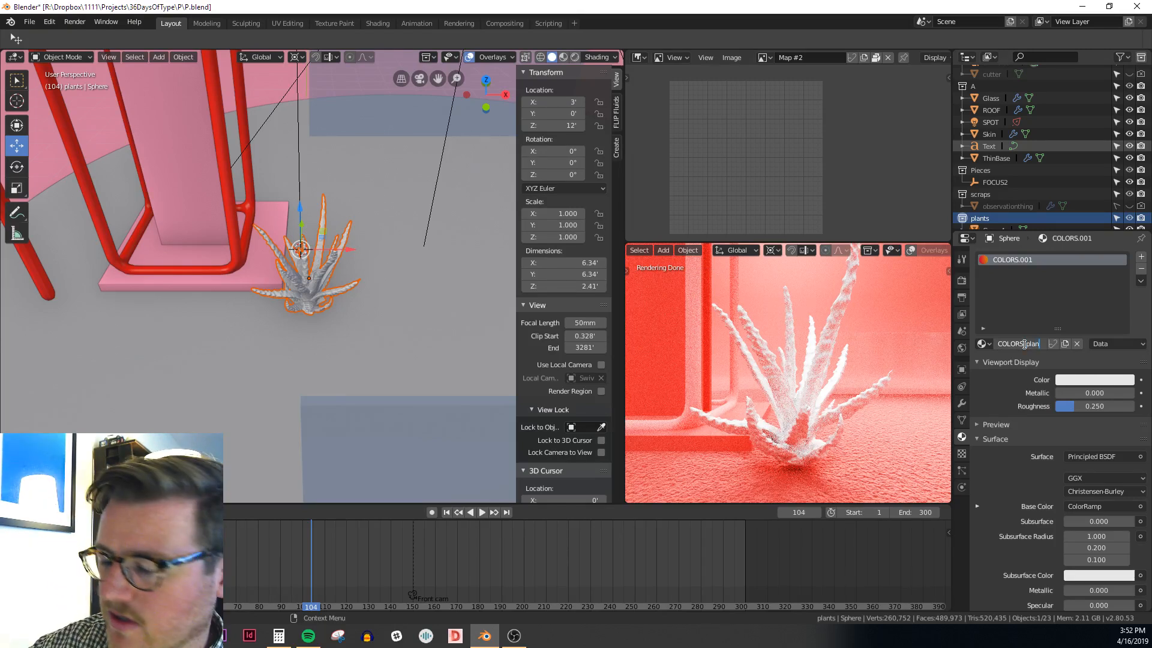
pyautogui.write('ts')
pyautogui.press('Return')
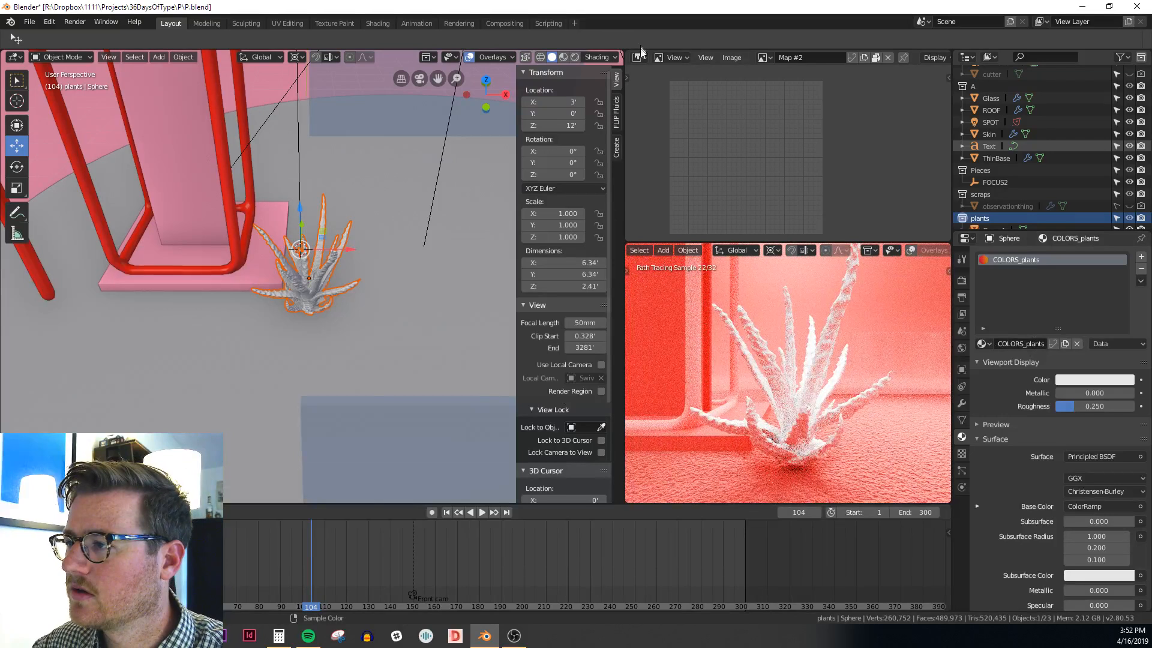
# Switch the image editor back to the shader editor and bring the COLORS_plants node setup into view
pyautogui.click(639, 57)
pyautogui.click(656, 65)
pyautogui.scroll(-9, 722, 160)
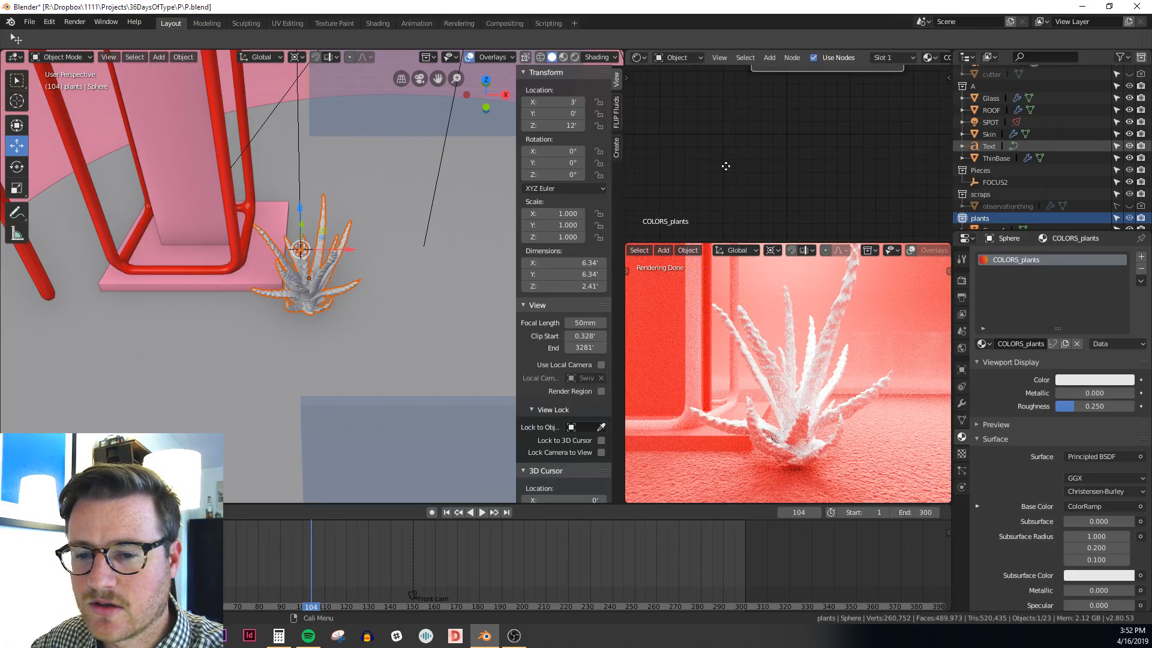
pyautogui.moveTo(766, 160); pyautogui.dragTo(796, 171, button='middle')
pyautogui.scroll(-2, 740, 124)
pyautogui.scroll(2, 368, 284)
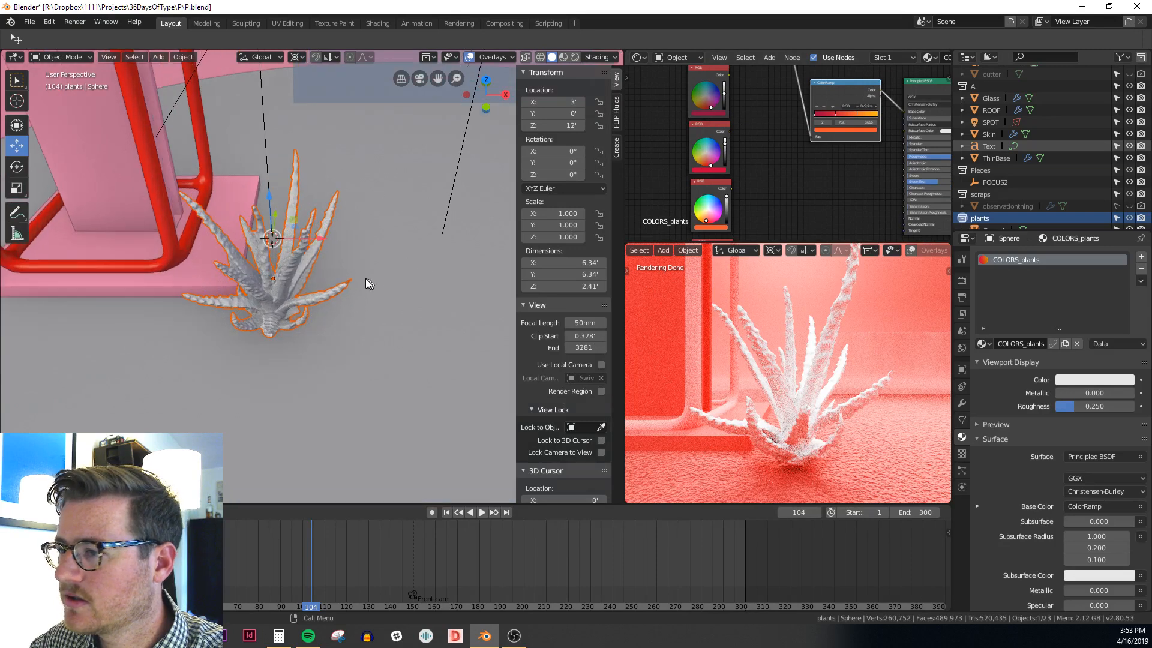
# Select the aloe to check its material and examine the bowl and the whole letter P scene in the rendered view
pyautogui.click(277, 288)
pyautogui.scroll(-14, 277, 288)
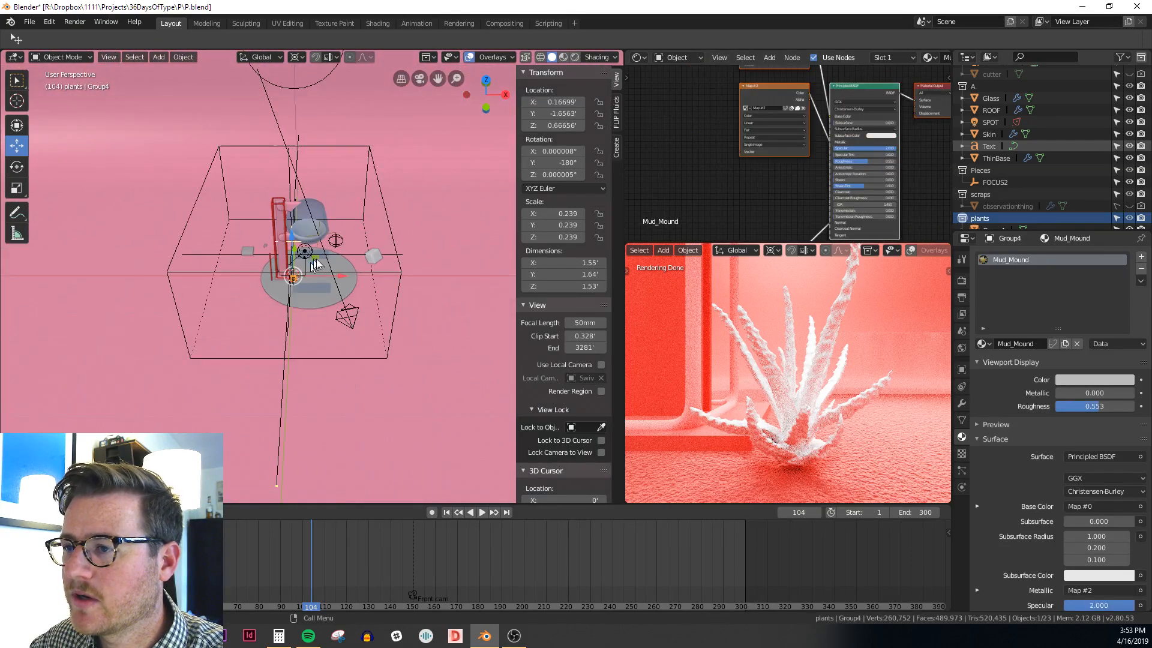
pyautogui.scroll(6, 323, 241)
pyautogui.scroll(-3, 394, 246)
pyautogui.scroll(-2, 395, 246)
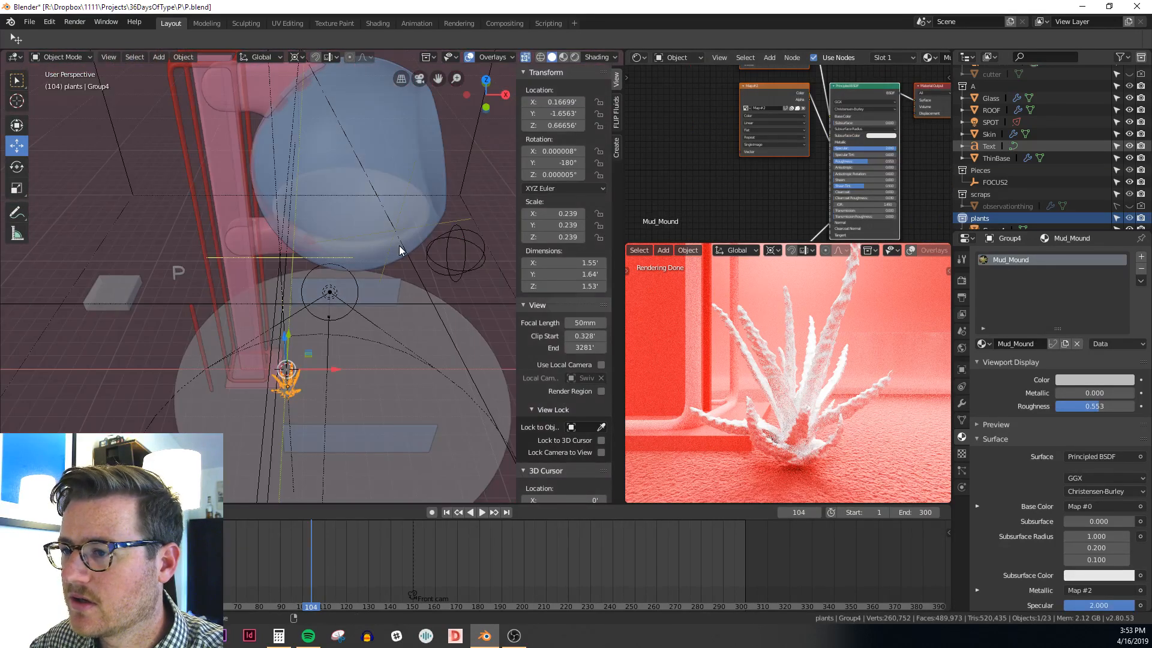
pyautogui.moveTo(401, 246); pyautogui.dragTo(379, 229, button='middle')
pyautogui.scroll(-1, 564, 270)
pyautogui.scroll(-12, 719, 326)
pyautogui.keyDown('shift'); pyautogui.moveTo(726, 327); pyautogui.dragTo(780, 498, button='middle'); pyautogui.keyUp('shift')
pyautogui.keyDown('shift'); pyautogui.moveTo(818, 381); pyautogui.dragTo(776, 366, button='middle'); pyautogui.keyUp('shift')
pyautogui.scroll(3, 446, 223)
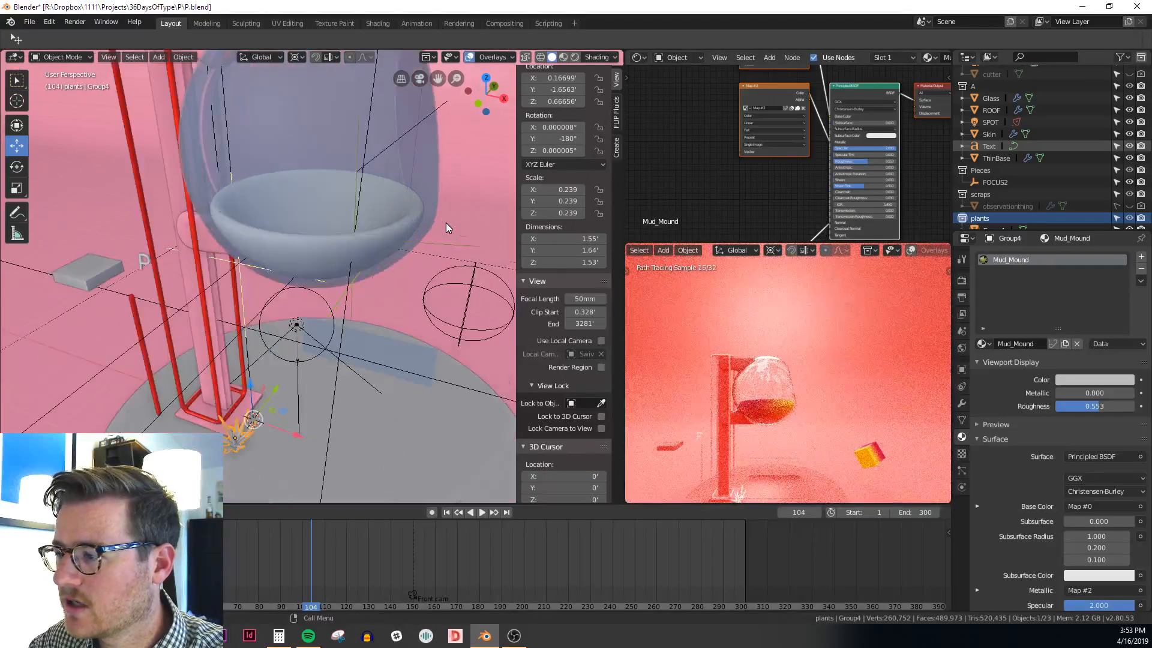
# Assign the COLORS_adjustable_lighter material to the bowl inside the glass sphere
pyautogui.moveTo(445, 223); pyautogui.dragTo(402, 227, button='middle')
pyautogui.click(417, 237)
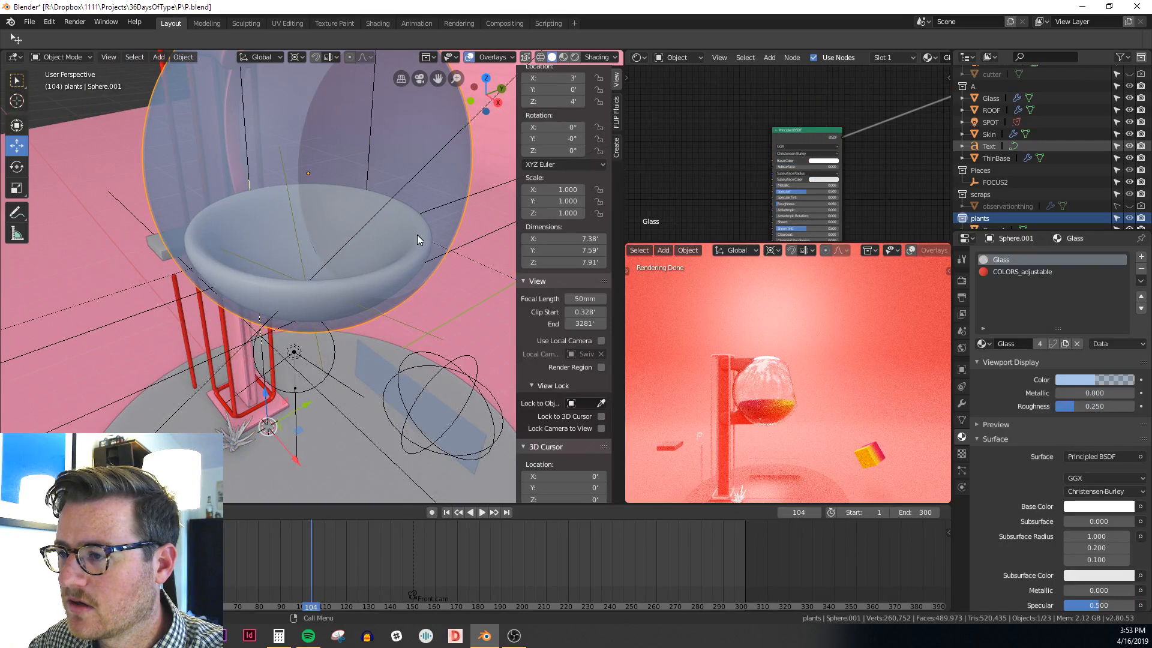
pyautogui.click(417, 235)
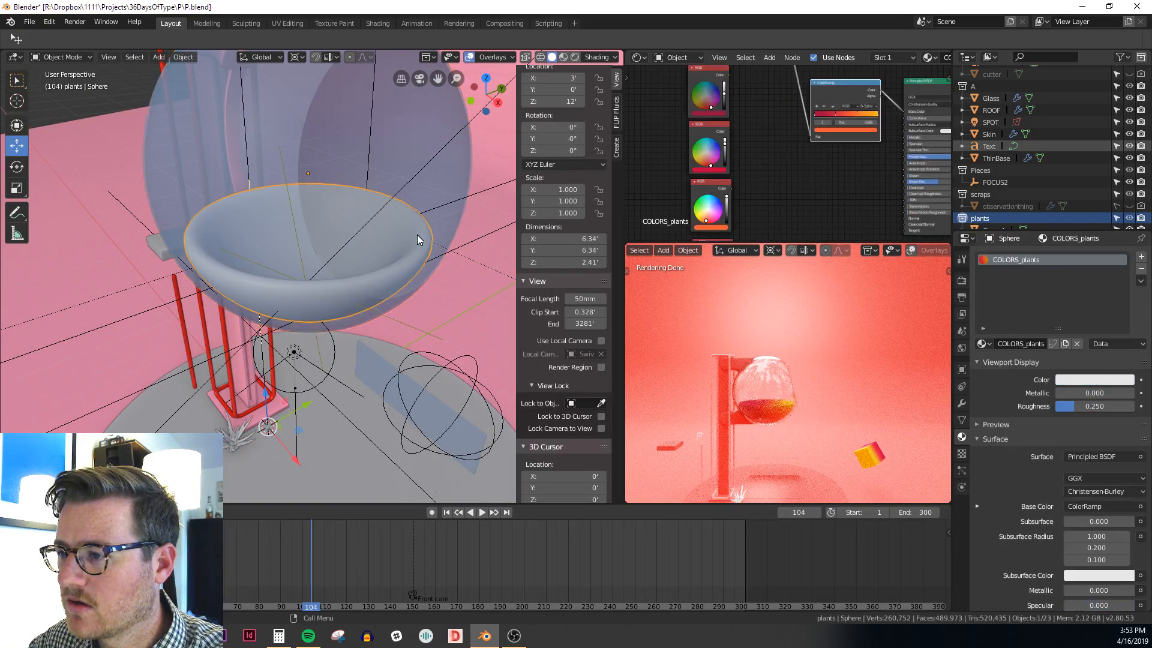
pyautogui.click(982, 343)
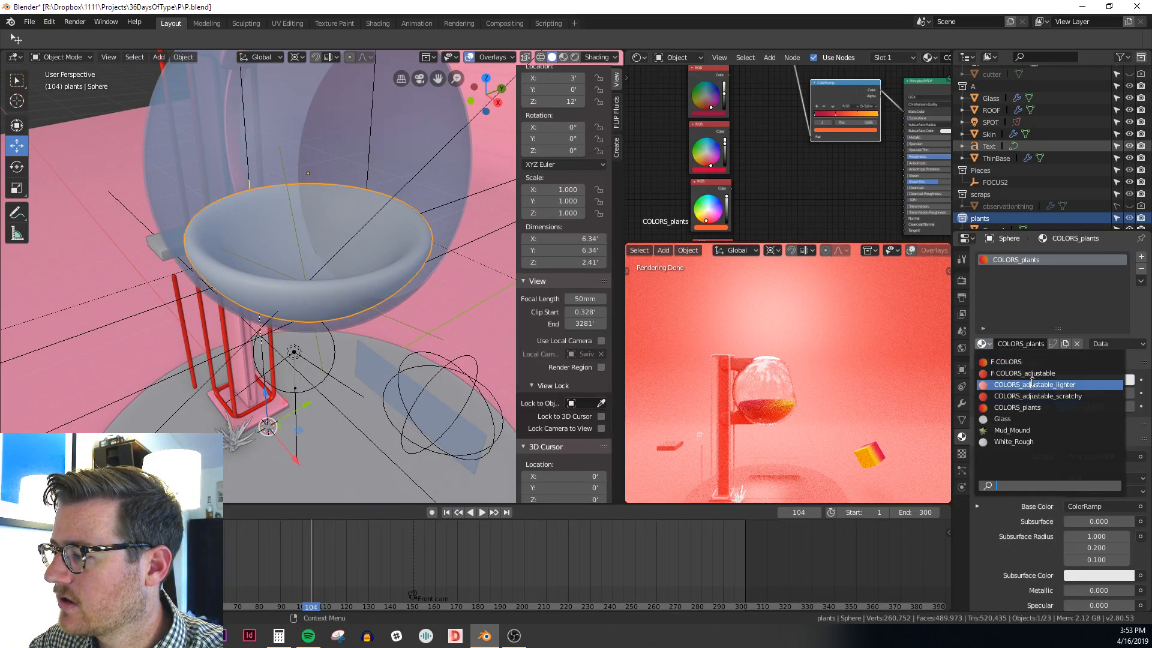
pyautogui.click(1033, 384)
# Replace the Mud_Mound material of the aloe on the round base with COLORS_plants
pyautogui.keyDown('shift'); pyautogui.moveTo(401, 367); pyautogui.dragTo(410, 264, button='middle'); pyautogui.keyUp('shift')
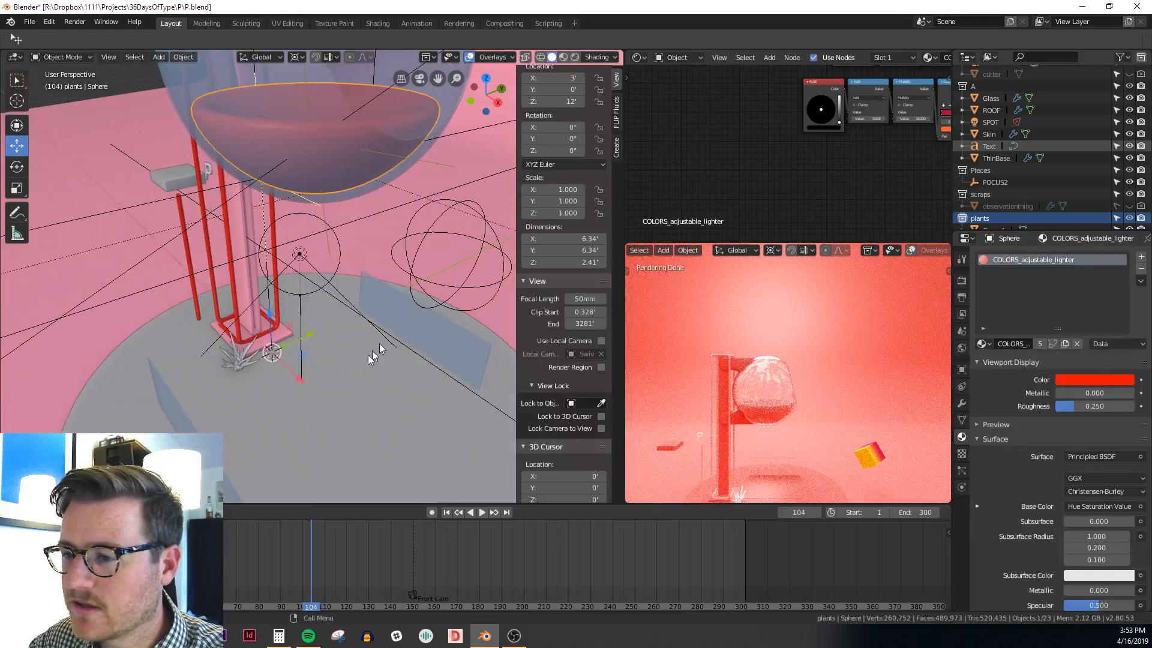
pyautogui.keyDown('shift'); pyautogui.moveTo(379, 345); pyautogui.dragTo(405, 279, button='middle'); pyautogui.keyUp('shift')
pyautogui.scroll(3, 384, 300)
pyautogui.click(217, 323)
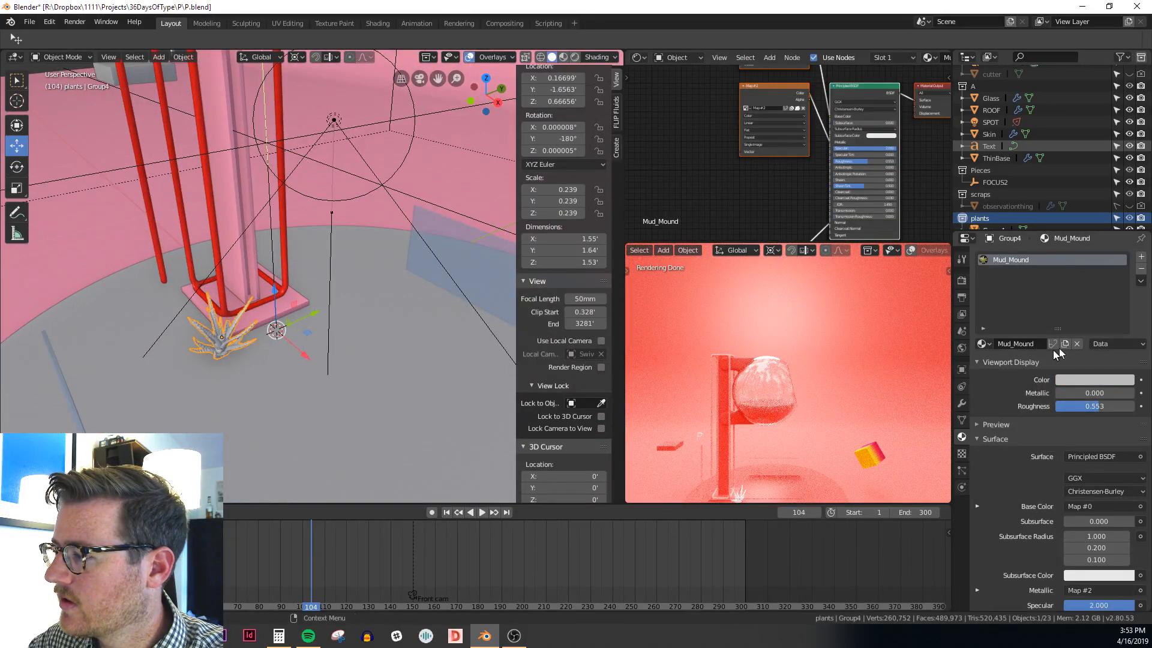
pyautogui.click(987, 346)
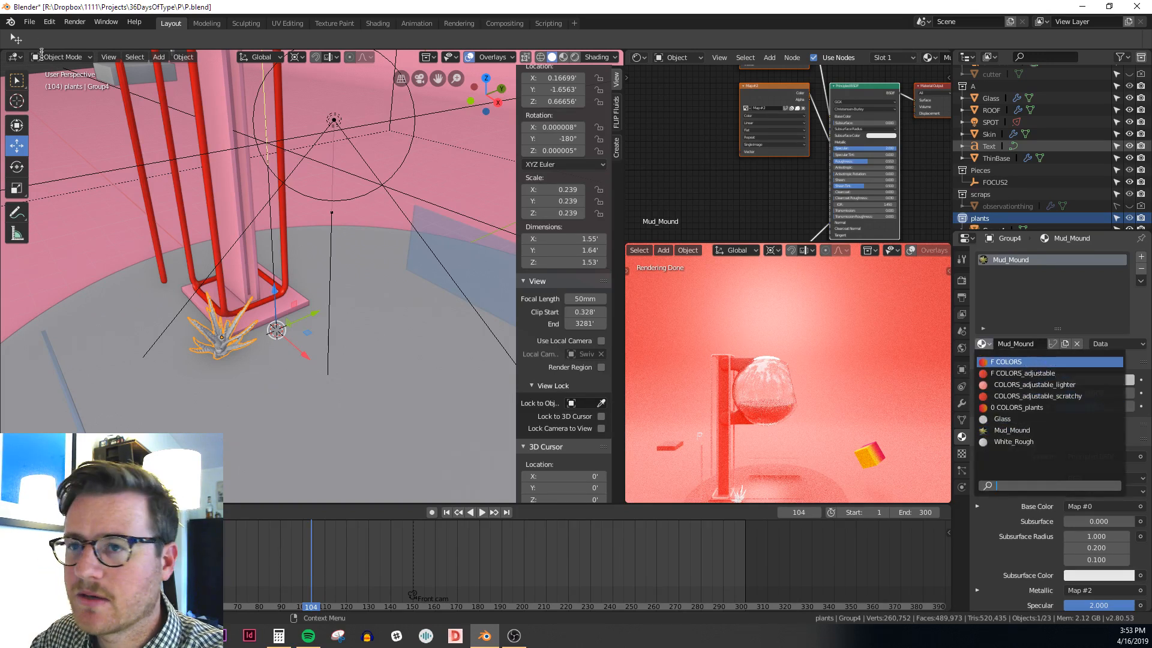
pyautogui.click(28, 22)
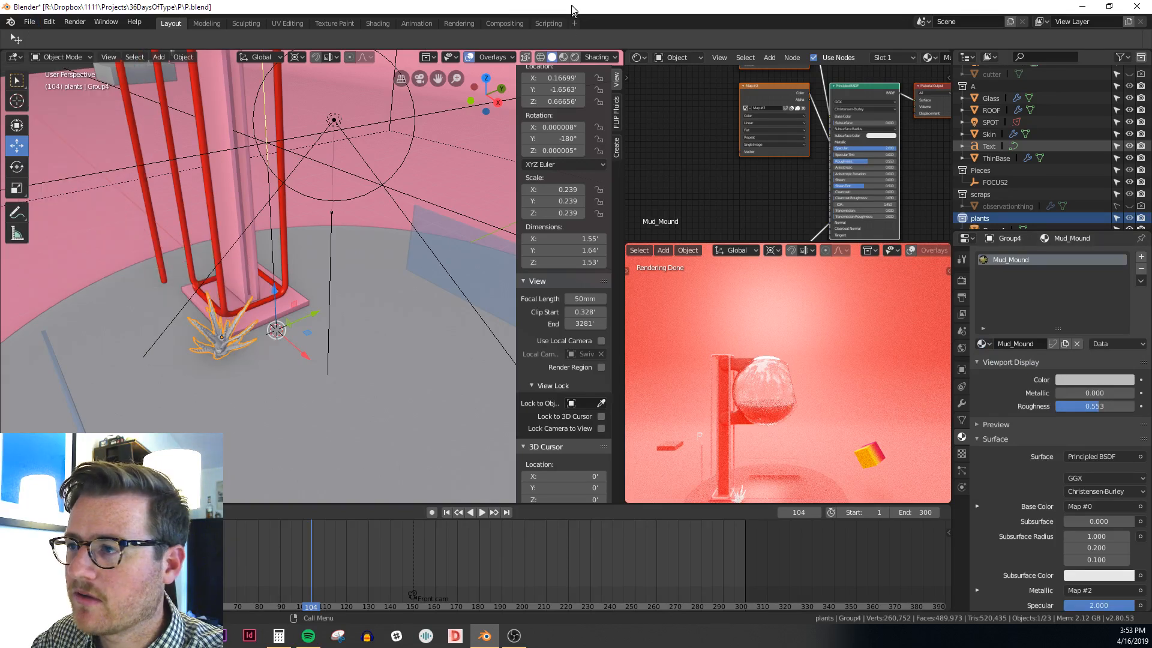
pyautogui.click(982, 344)
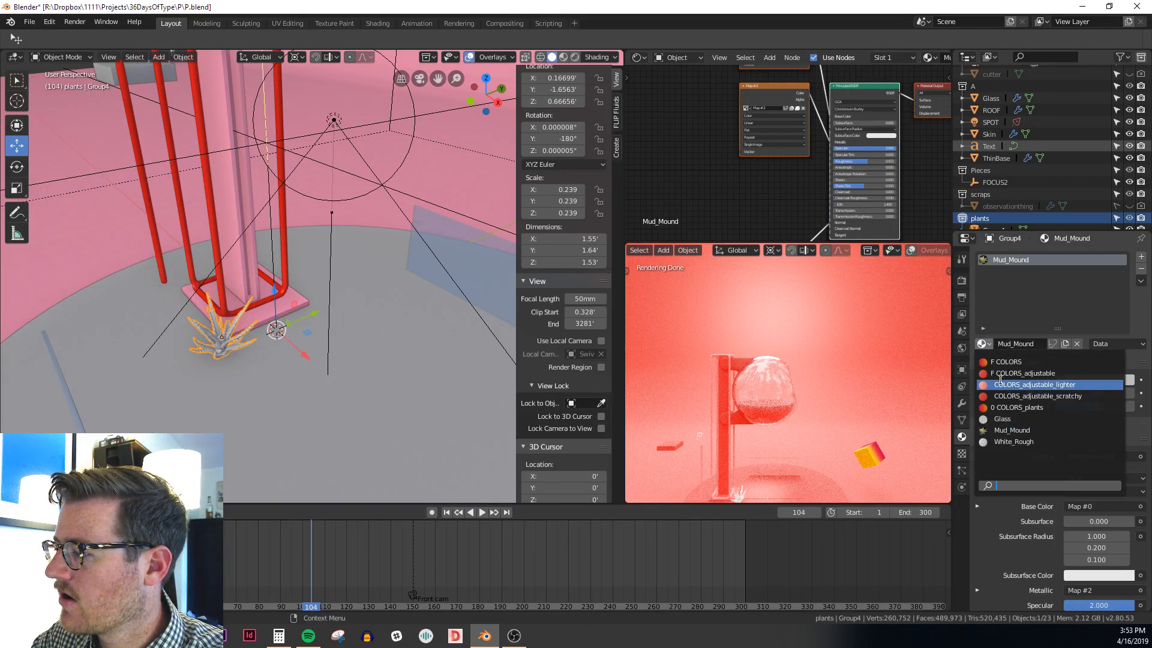
pyautogui.press('Return')
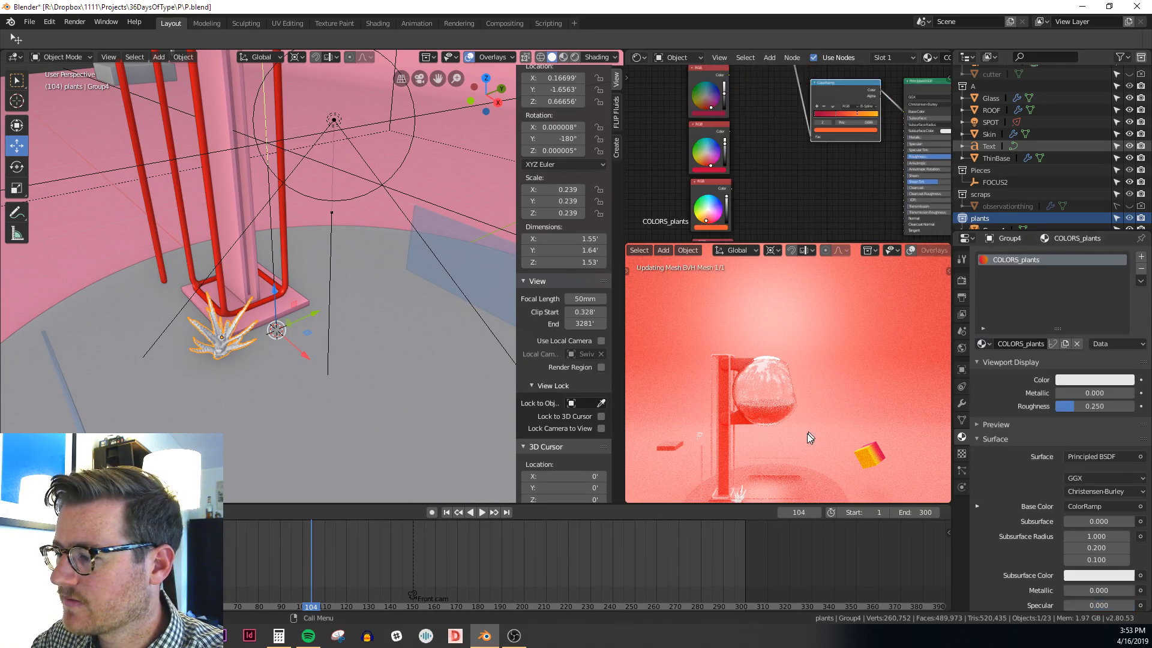
# Frame the recoloured aloe in the rendered view and look at the modelling view from the front
pyautogui.keyDown('shift'); pyautogui.moveTo(750, 477); pyautogui.dragTo(764, 351, button='middle'); pyautogui.keyUp('shift')
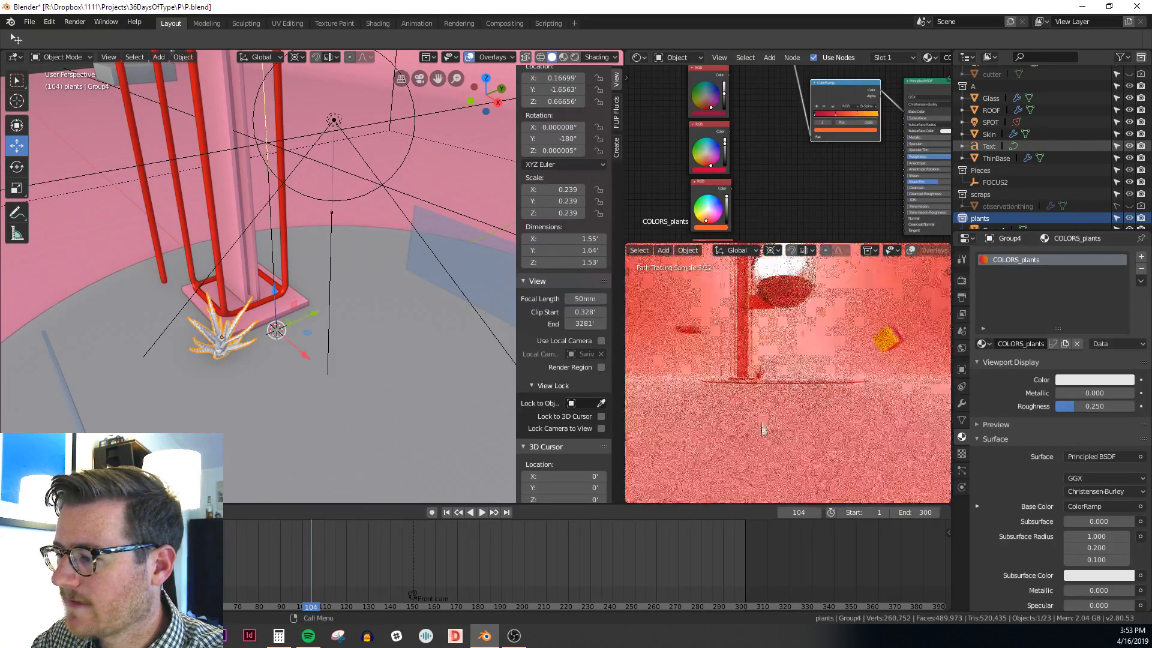
pyautogui.scroll(4, 765, 352)
pyautogui.press('KP_Decimal')
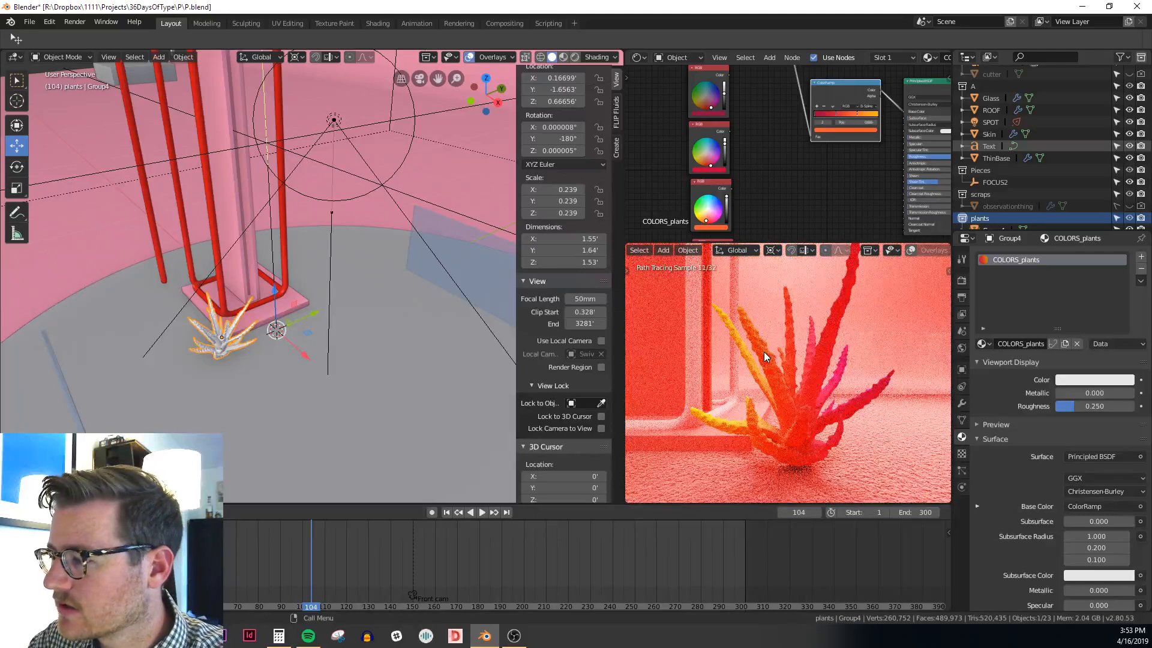
pyautogui.press('KP_1')
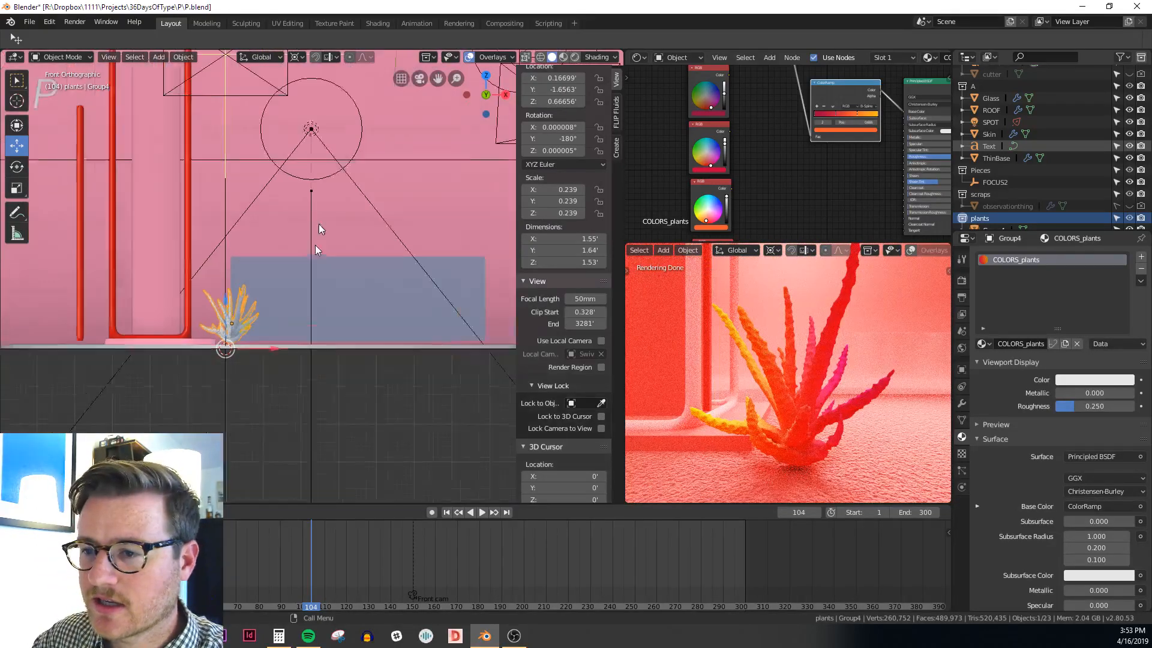
# Scale the aloe up to about 2.85' x 2.99' x 2.8' and apply its scale
pyautogui.press('s')
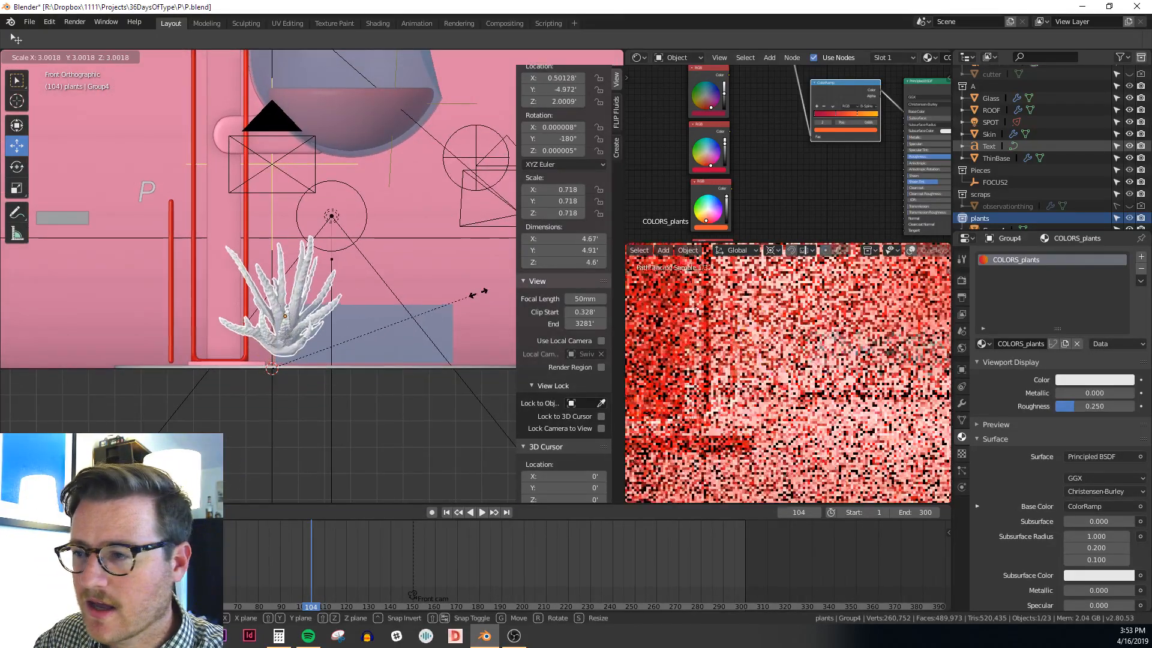
pyautogui.click(383, 294)
pyautogui.hotkey('ctrl', 'a')
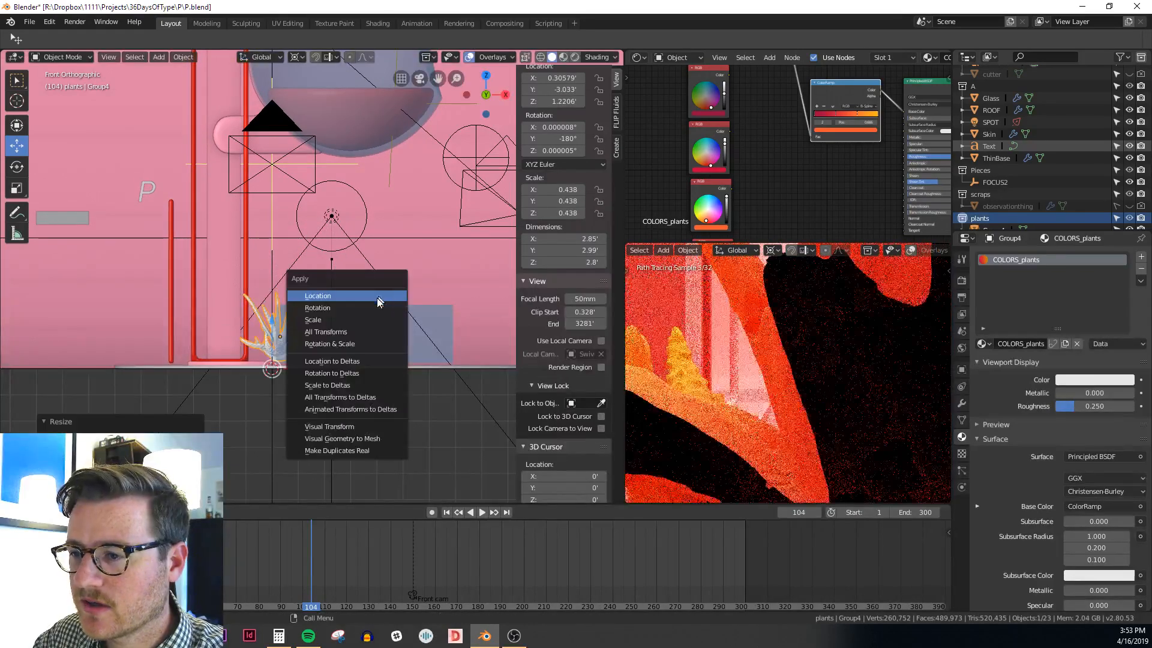
pyautogui.click(347, 320)
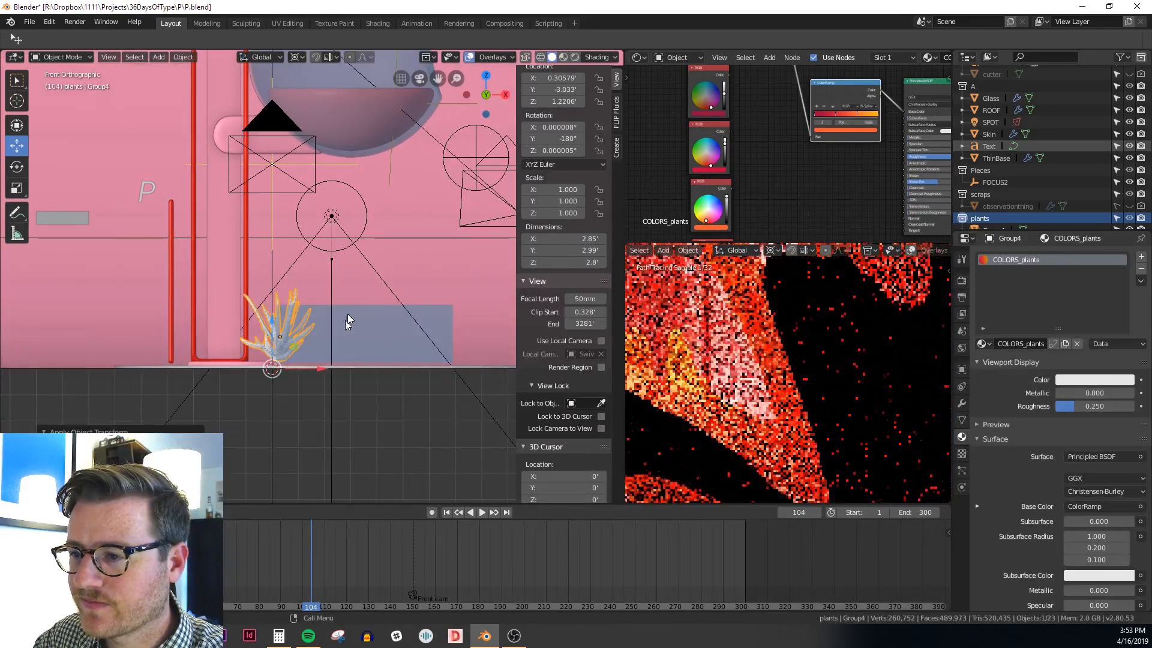
# Move the aloe up into the bowl inside the glass sphere, to about X 1.77', Y -0.51', Z 10.77', and check the rendered camera view
pyautogui.keyDown('shift'); pyautogui.moveTo(348, 318); pyautogui.dragTo(314, 430, button='middle'); pyautogui.keyUp('shift')
pyautogui.press('g')
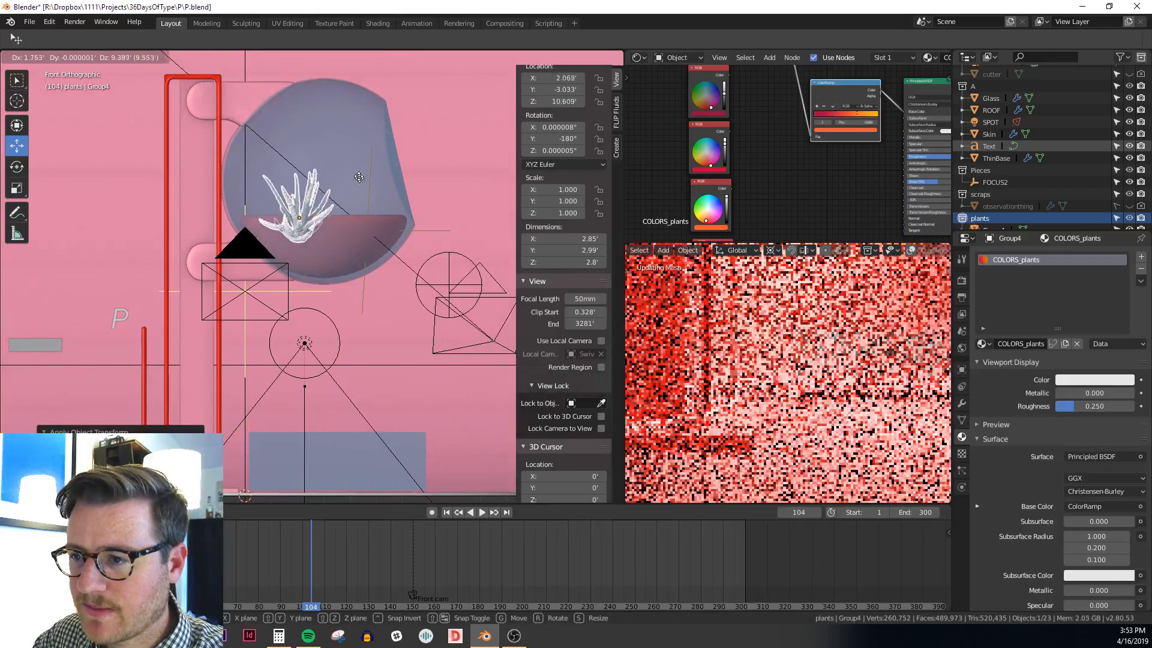
pyautogui.click(354, 178)
pyautogui.moveTo(355, 179); pyautogui.dragTo(341, 221, button='middle')
pyautogui.hotkey('alt', 'z')
pyautogui.moveTo(355, 248); pyautogui.dragTo(399, 220)
pyautogui.moveTo(714, 387); pyautogui.dragTo(762, 406, button='middle')
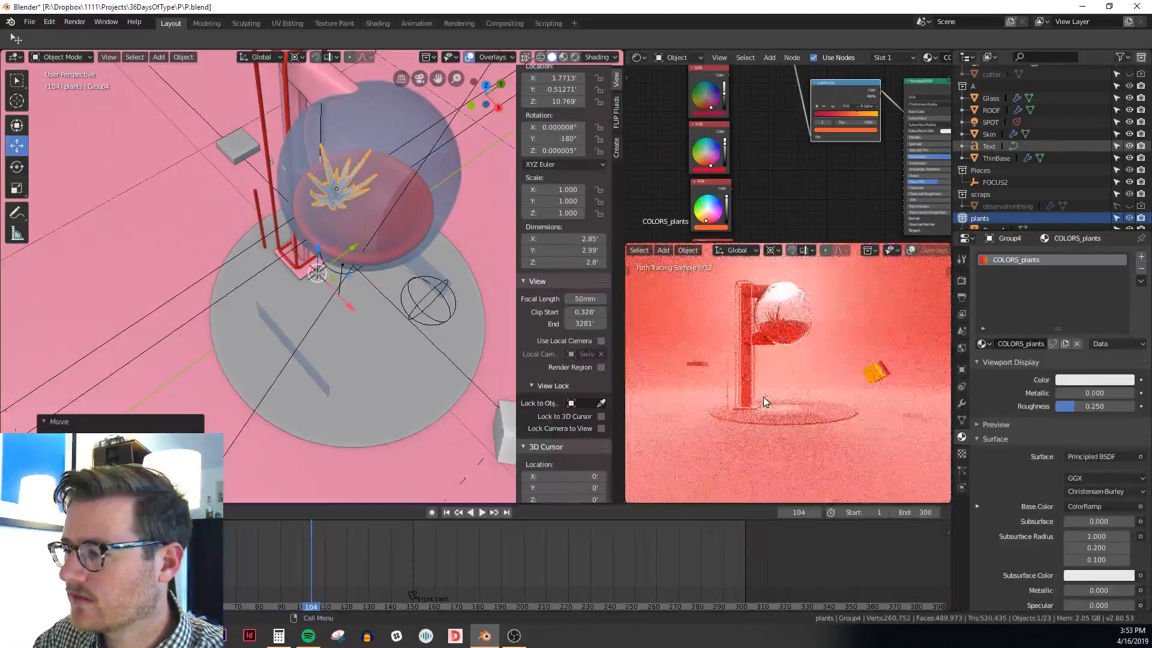
pyautogui.press('KP_0')
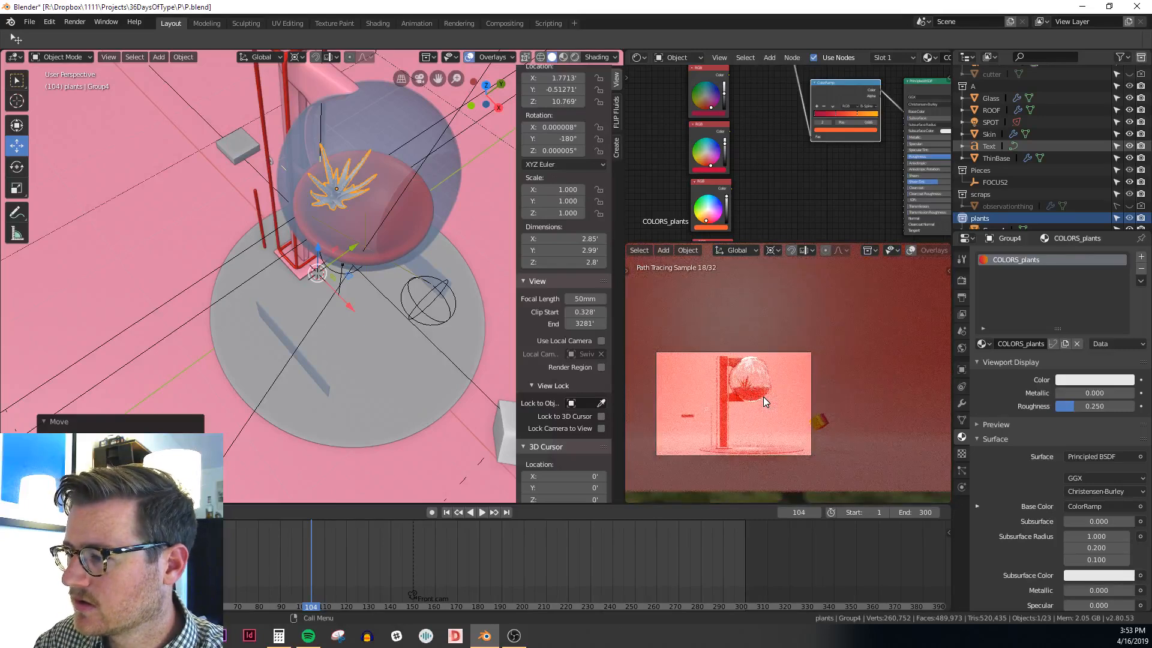
pyautogui.scroll(2, 764, 397)
pyautogui.scroll(2, 390, 219)
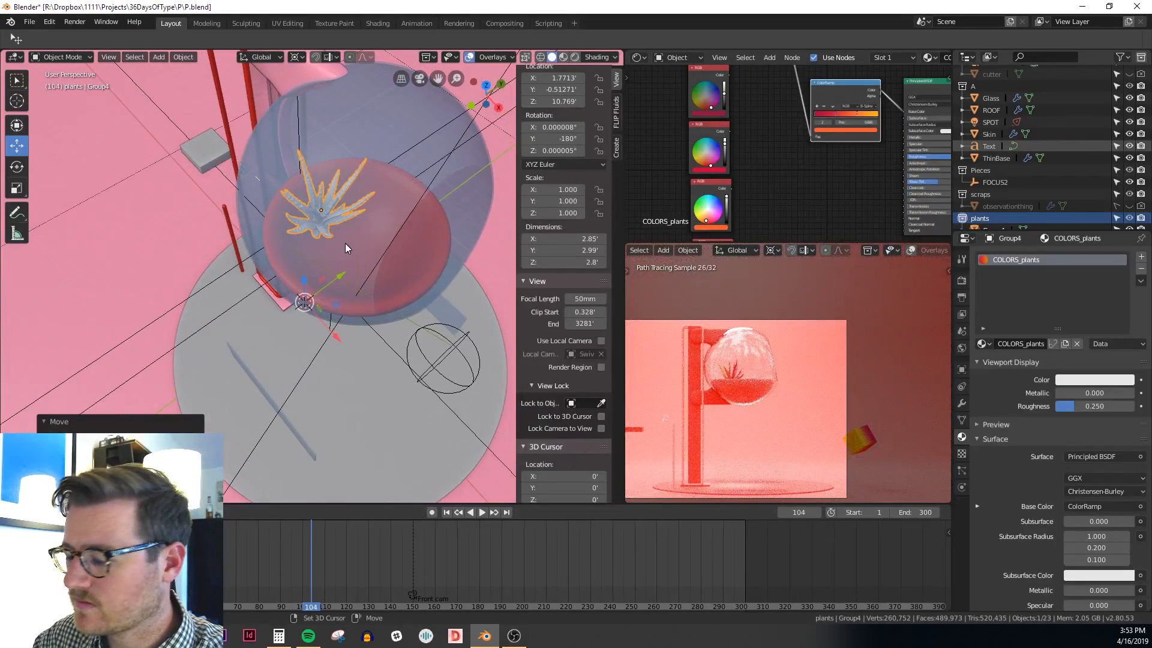
# Set the pivot point to Median Point and enlarge the aloe to a scale of about 1.365
pyautogui.press('KP_Decimal')
pyautogui.moveTo(354, 250); pyautogui.dragTo(343, 192, button='middle')
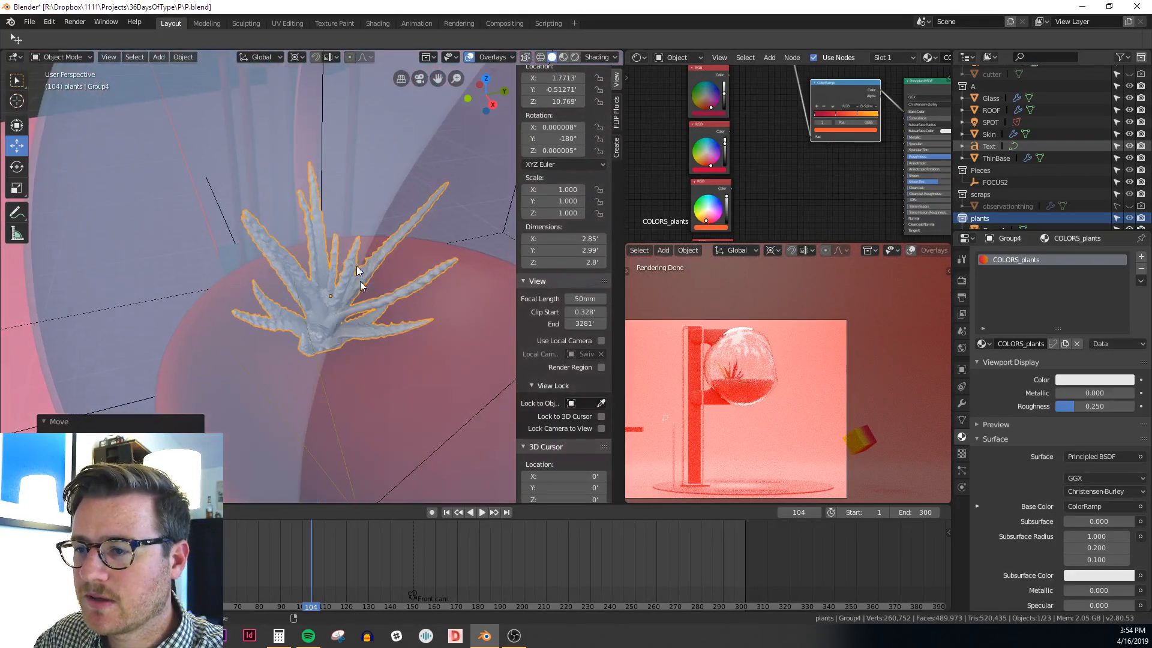
pyautogui.hotkey('alt', 'z')
pyautogui.scroll(-2, 384, 288)
pyautogui.press('.')
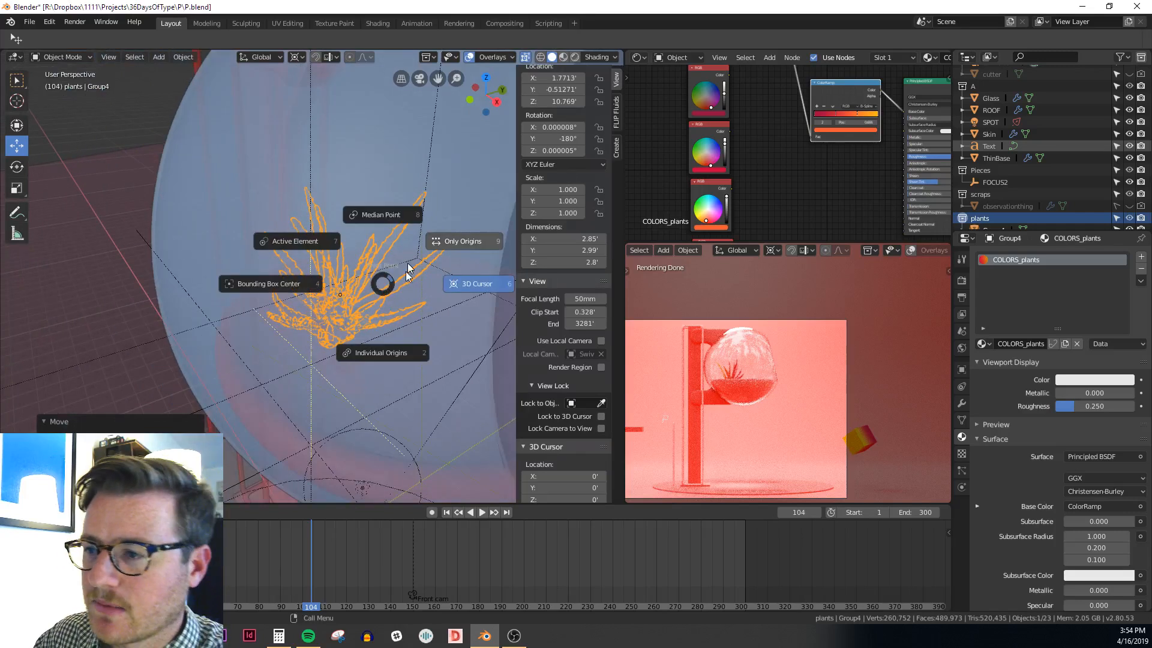
pyautogui.click(394, 218)
pyautogui.hotkey('alt', 'z')
pyautogui.moveTo(411, 301); pyautogui.dragTo(384, 294, button='middle')
pyautogui.press('s')
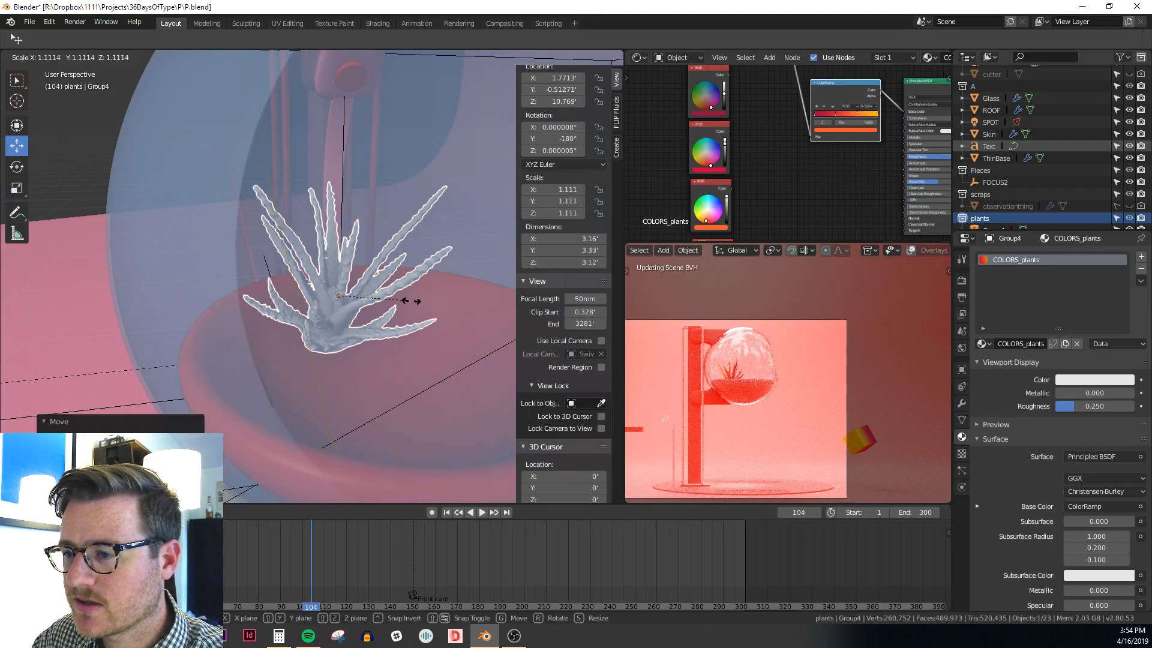
pyautogui.click(427, 294)
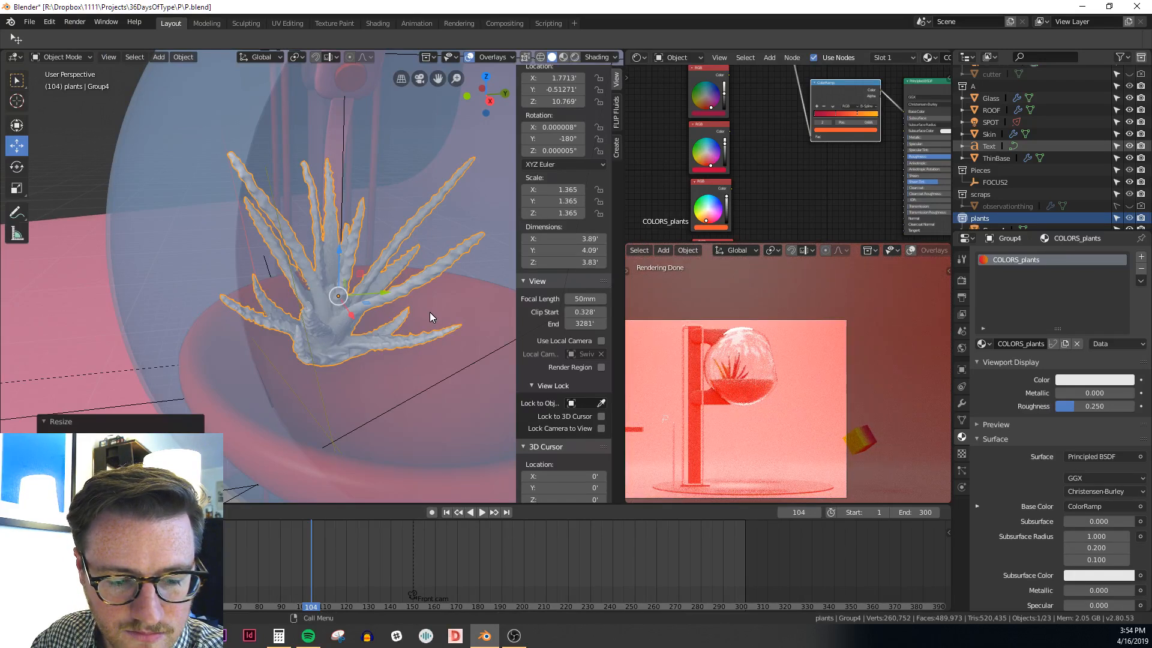
# Lower the aloe vertically to about Z 10.55' so its base sits in the bowl
pyautogui.moveTo(423, 312); pyautogui.dragTo(351, 253, button='middle')
pyautogui.press('g')
pyautogui.press('z')
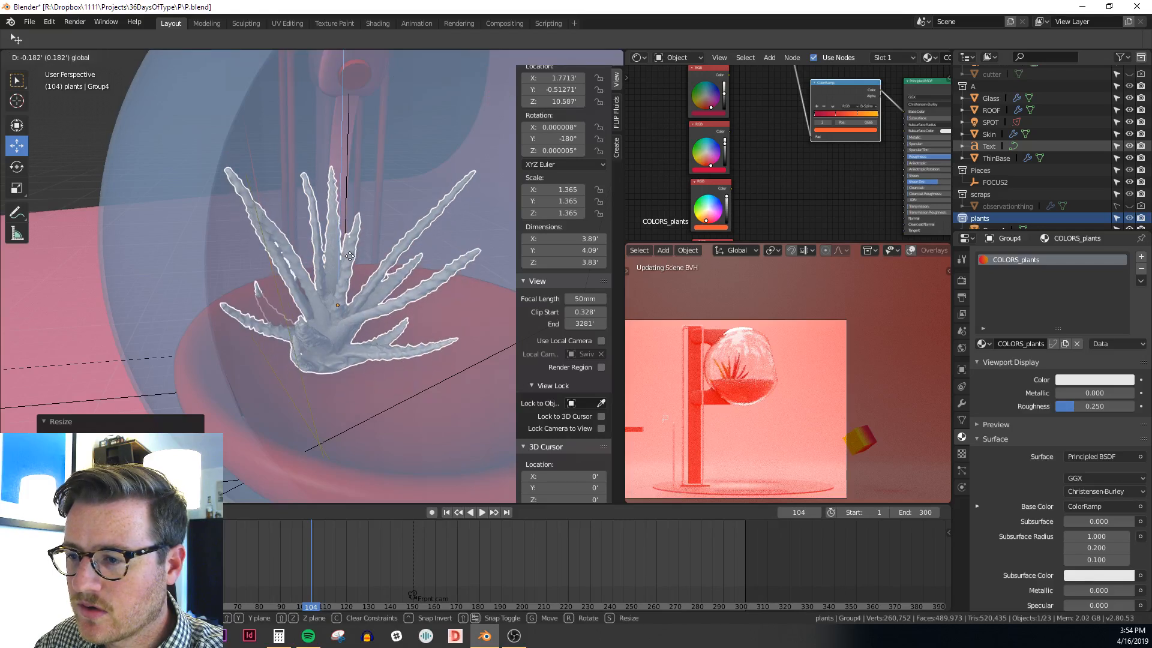
pyautogui.click(350, 259)
pyautogui.scroll(2, 355, 276)
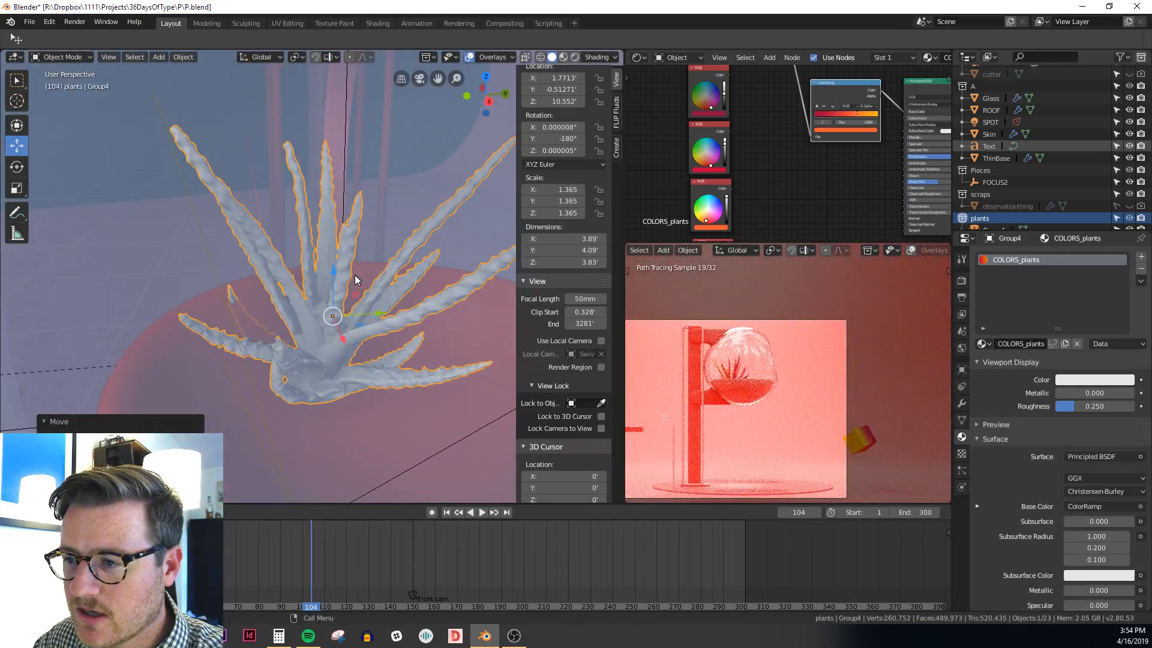
# Inspect the aloe's mesh density in Edit Mode and add a Decimate modifier to the plant
pyautogui.press('Tab')
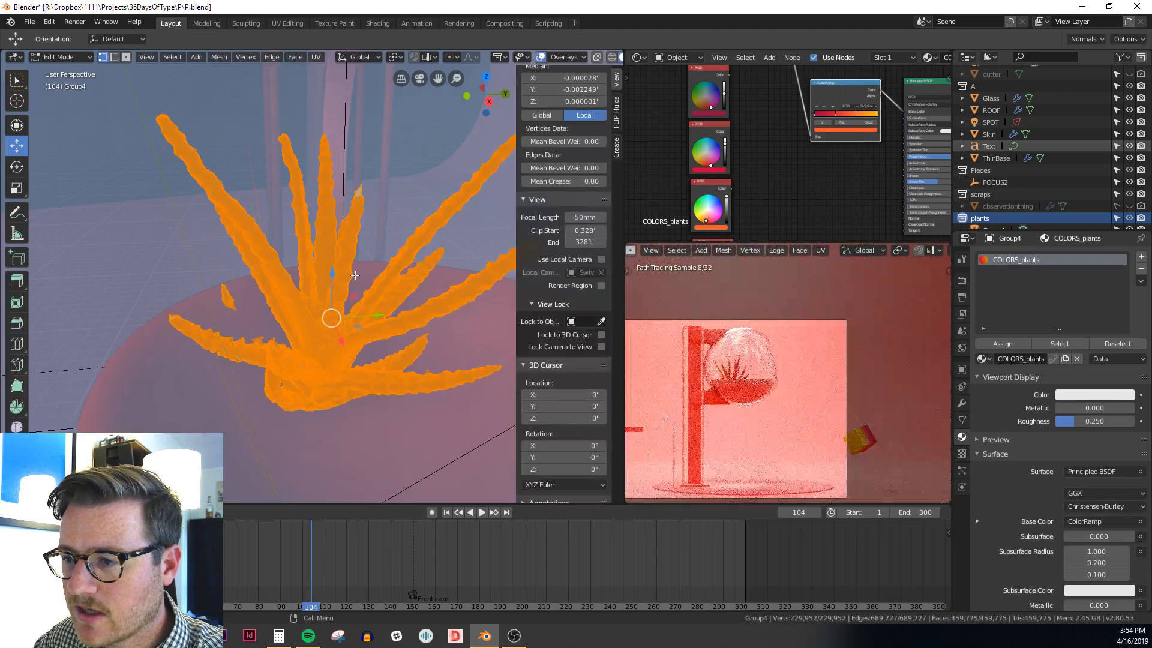
pyautogui.scroll(4, 360, 282)
pyautogui.moveTo(414, 347); pyautogui.dragTo(352, 293, button='middle')
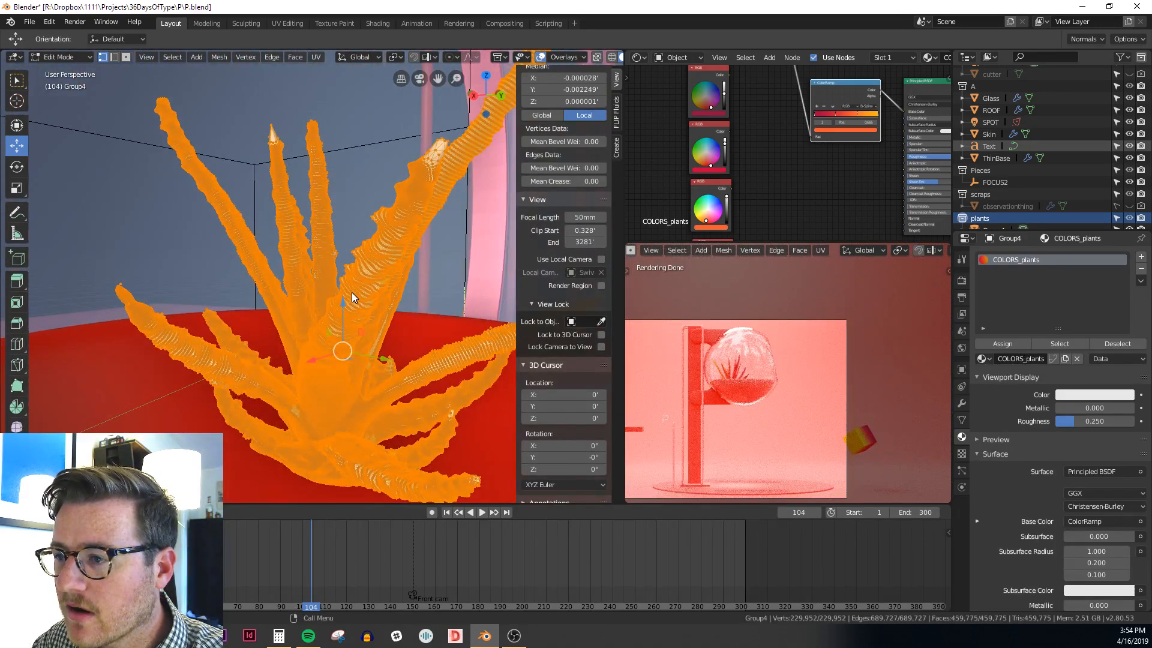
pyautogui.press('Tab')
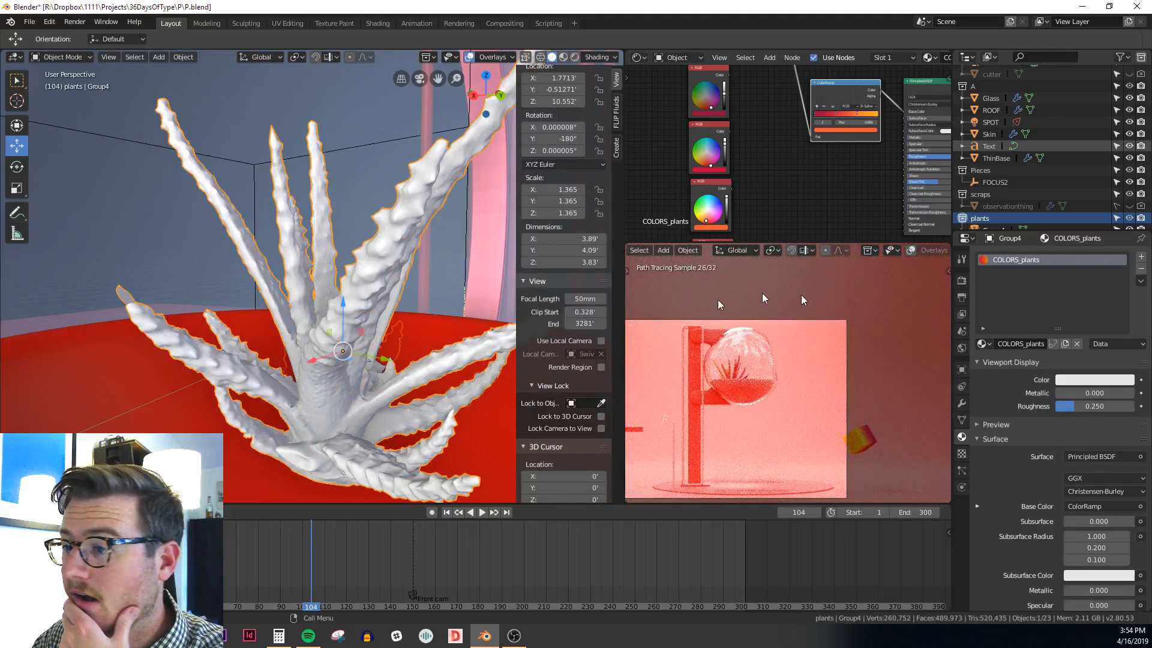
pyautogui.click(962, 403)
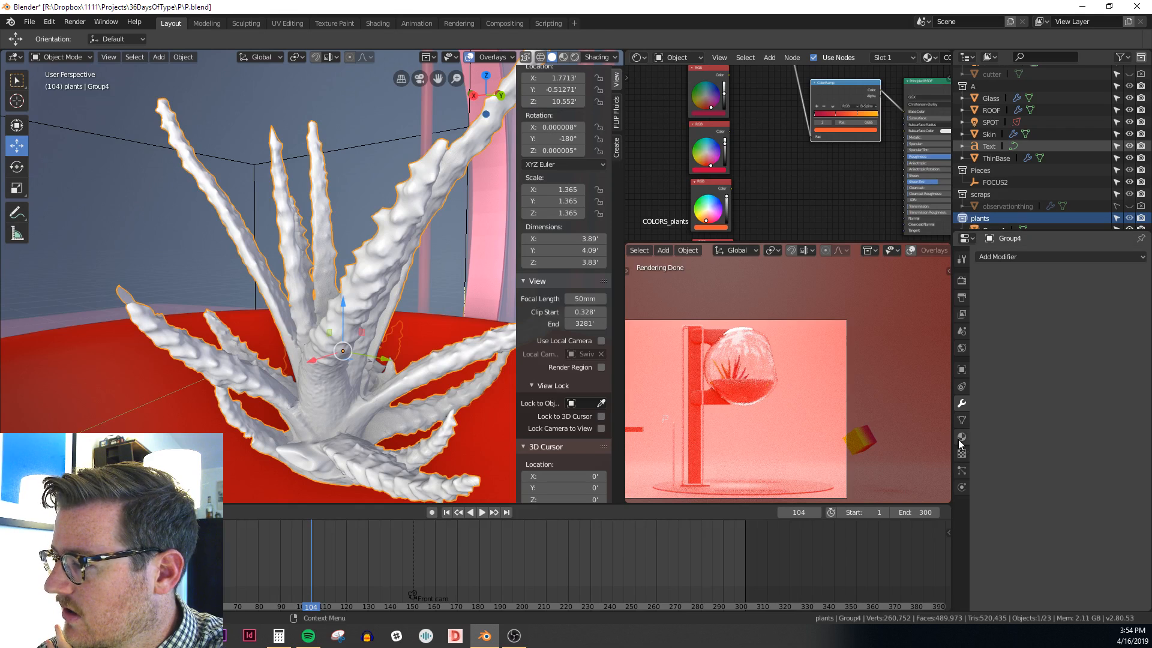
pyautogui.click(1009, 259)
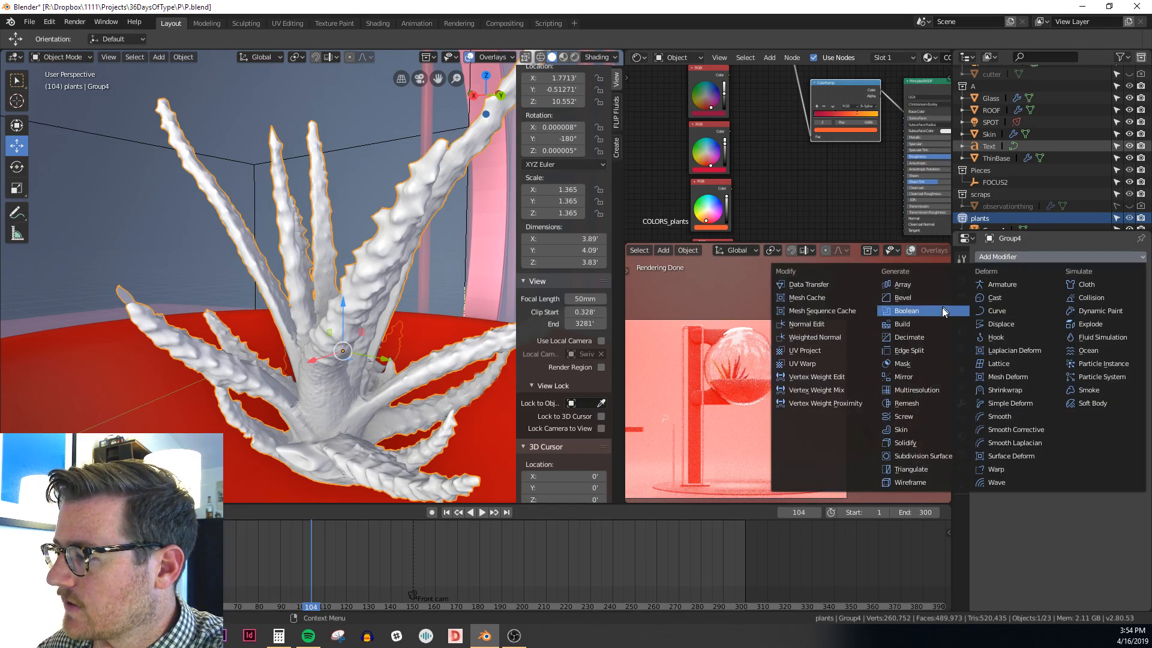
pyautogui.click(931, 339)
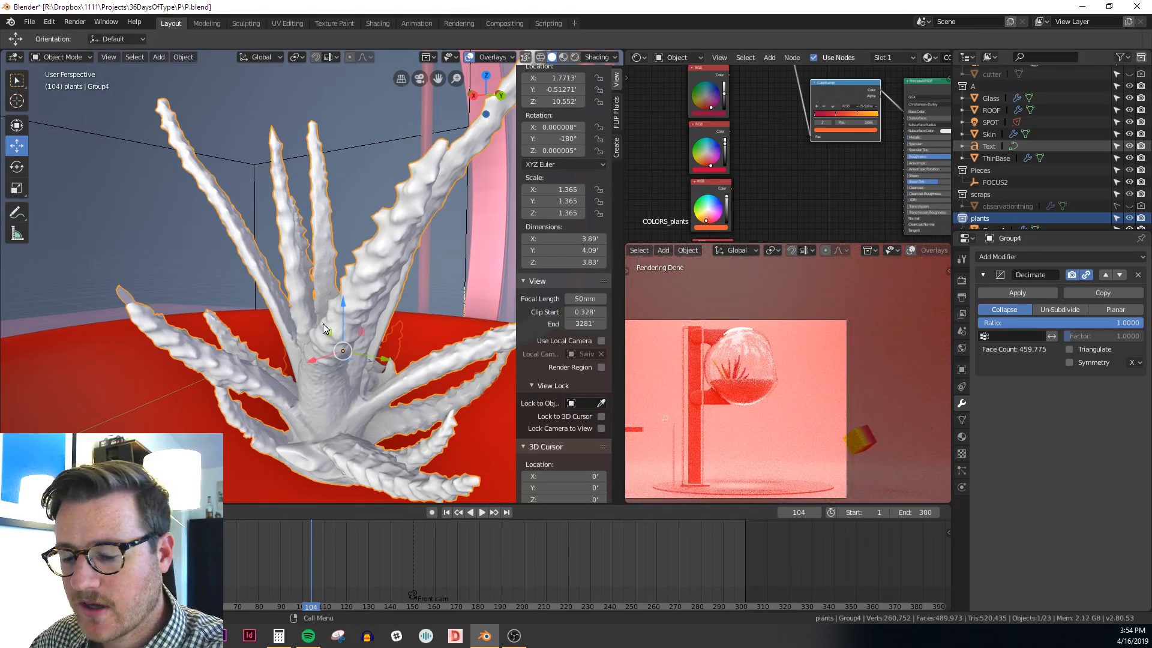
# Set the aloe's Decimate ratio to 0.2 and examine its mesh in wireframe display
pyautogui.press('z')
pyautogui.click(123, 300)
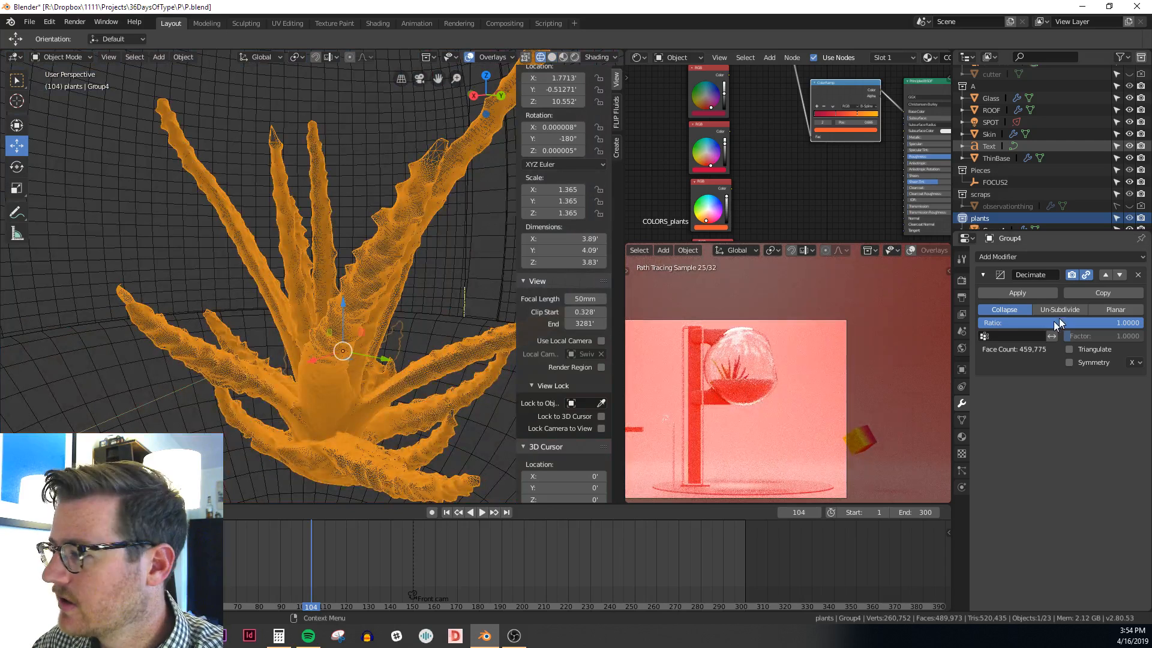
pyautogui.click(1092, 322)
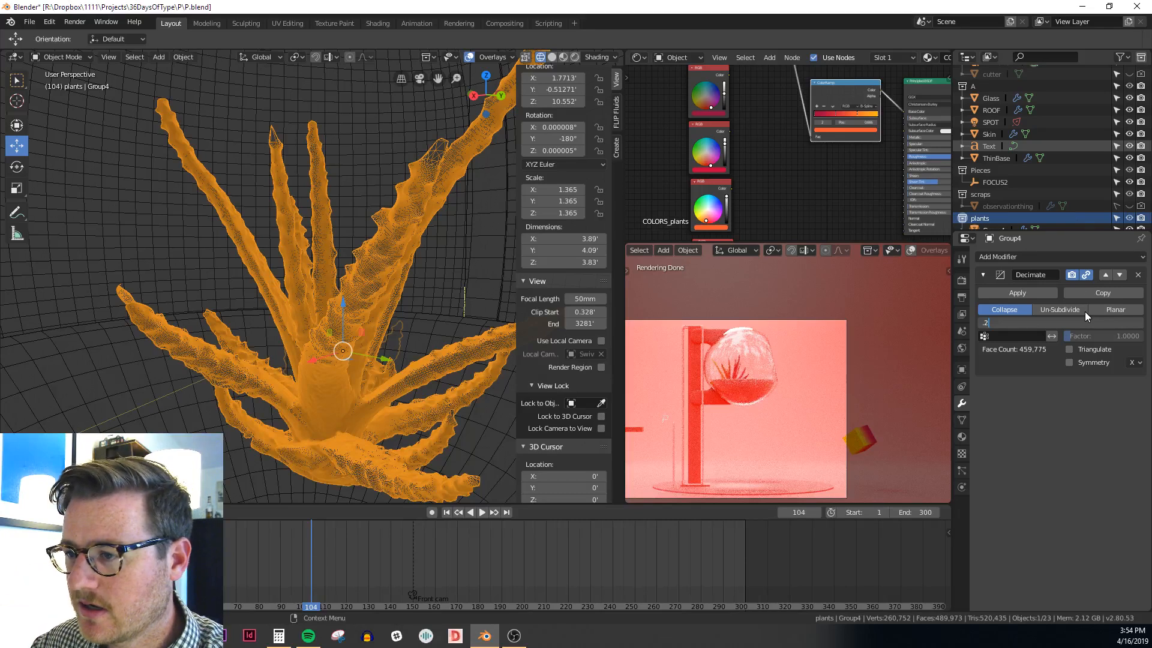
pyautogui.press('Return')
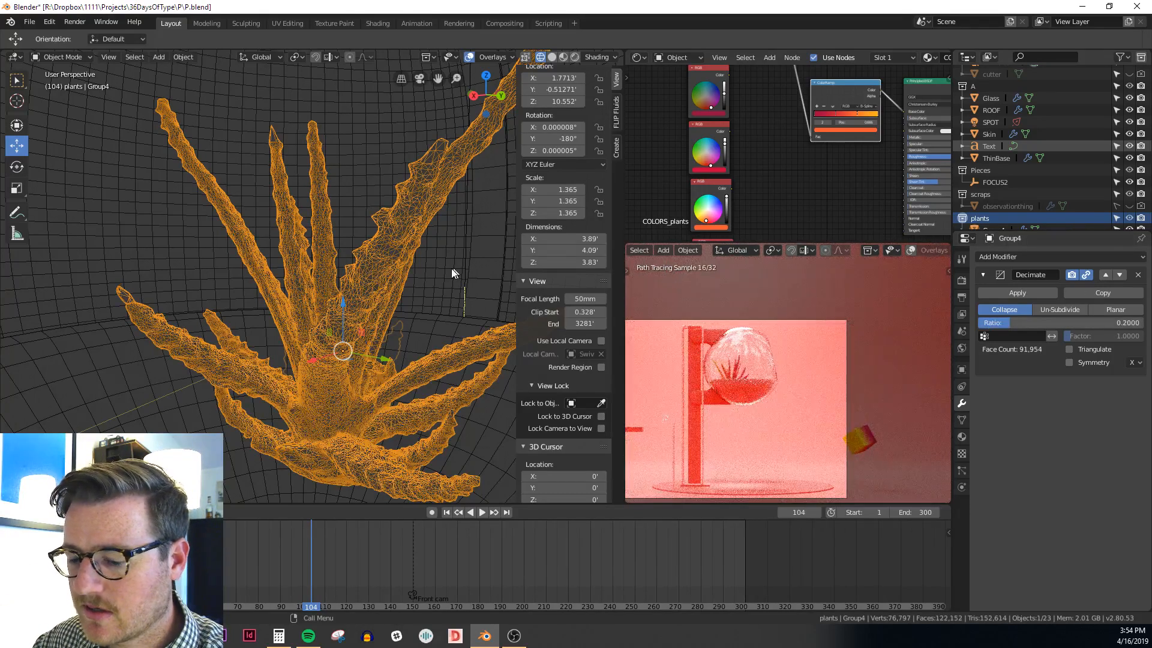
pyautogui.scroll(-2, 433, 275)
pyautogui.moveTo(433, 275); pyautogui.dragTo(403, 288, button='middle')
pyautogui.scroll(4, 400, 285)
pyautogui.scroll(-3, 399, 285)
pyautogui.scroll(2, 404, 288)
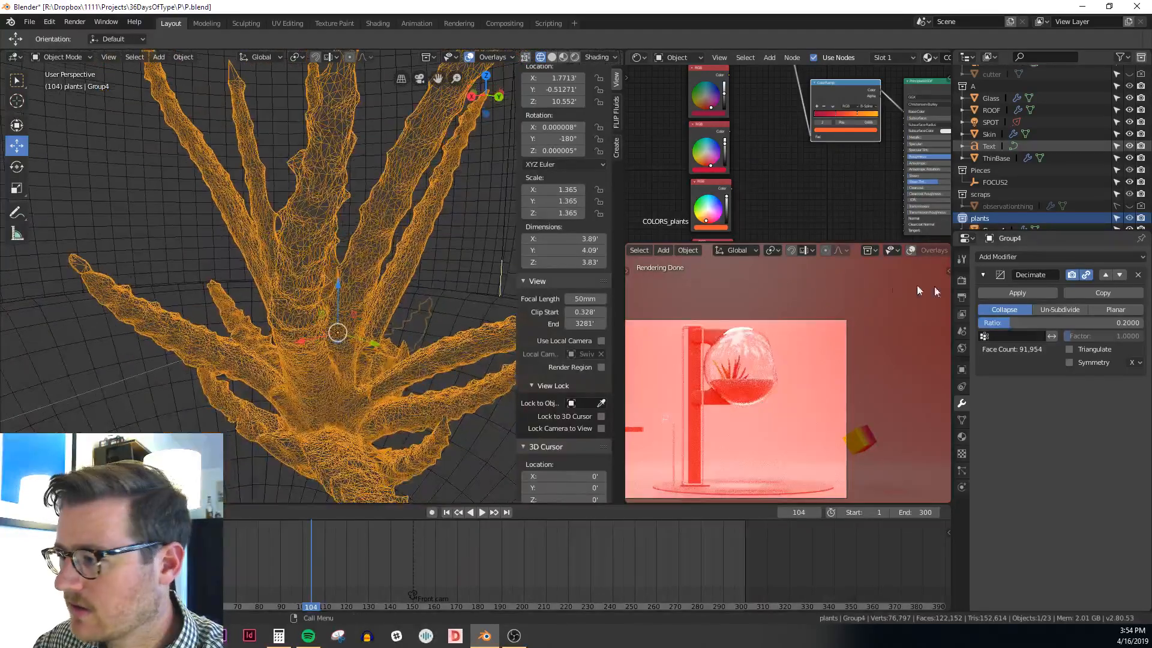
# Set the aloe's Decimate ratio to 0.1 and inspect its leaves and base in solid shading
pyautogui.click(1110, 325)
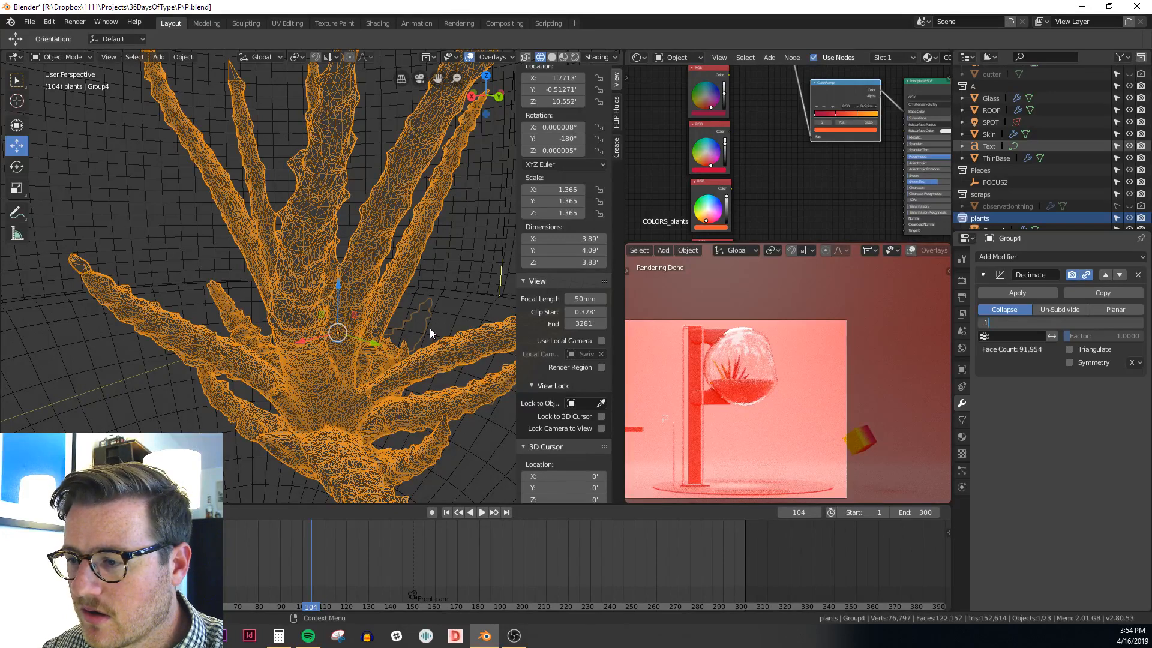
pyautogui.press('Return')
pyautogui.scroll(-1, 429, 329)
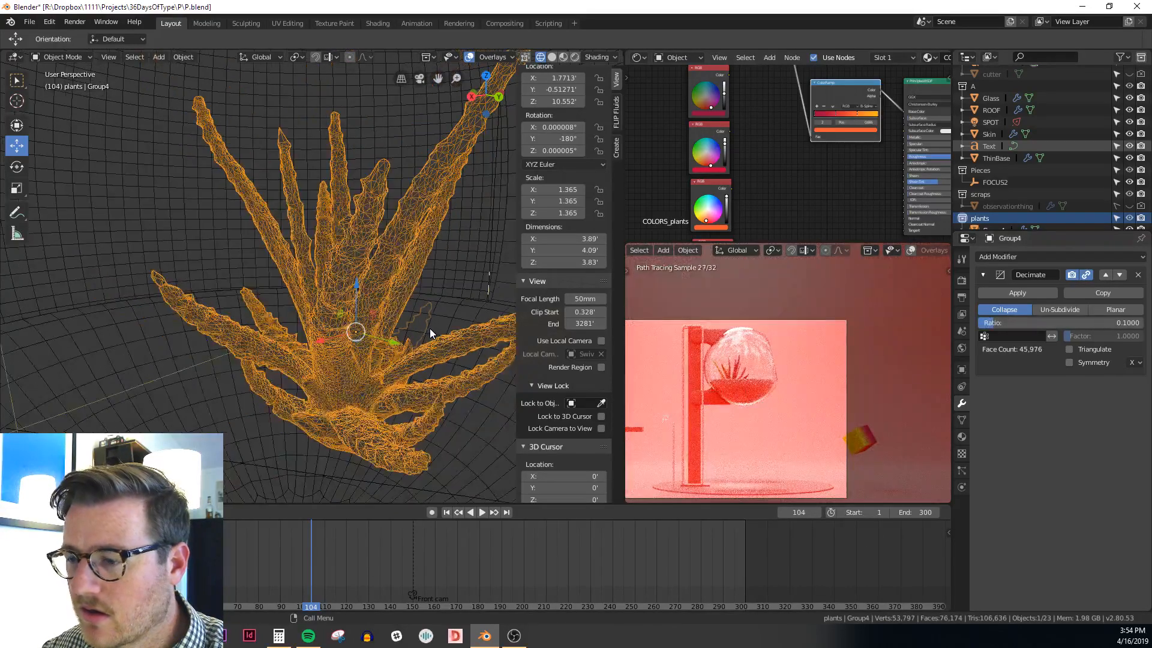
pyautogui.press('z')
pyautogui.click(479, 334)
pyautogui.moveTo(494, 325)
pyautogui.mouseDown(button='middle')
pyautogui.moveTo(430, 326)
pyautogui.moveTo(456, 319)
pyautogui.moveTo(437, 360)
pyautogui.moveTo(392, 359)
pyautogui.mouseUp(button='middle')
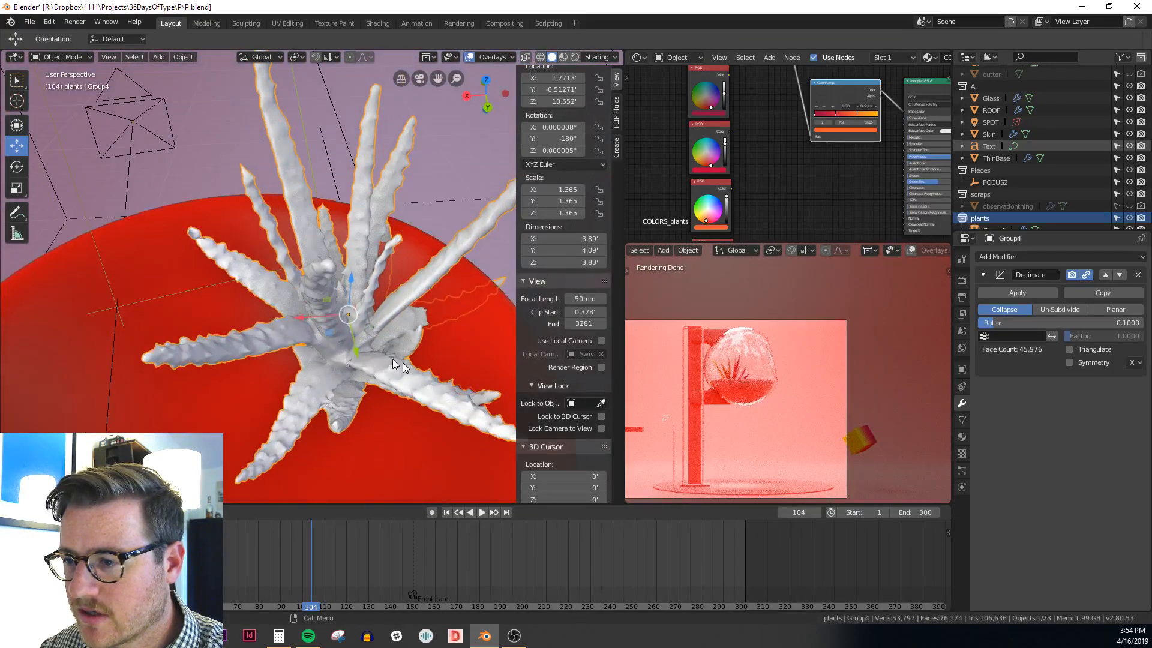
pyautogui.scroll(7, 369, 330)
pyautogui.moveTo(376, 311)
pyautogui.mouseDown(button='middle')
pyautogui.moveTo(377, 278)
pyautogui.moveTo(377, 298)
pyautogui.mouseUp(button='middle')
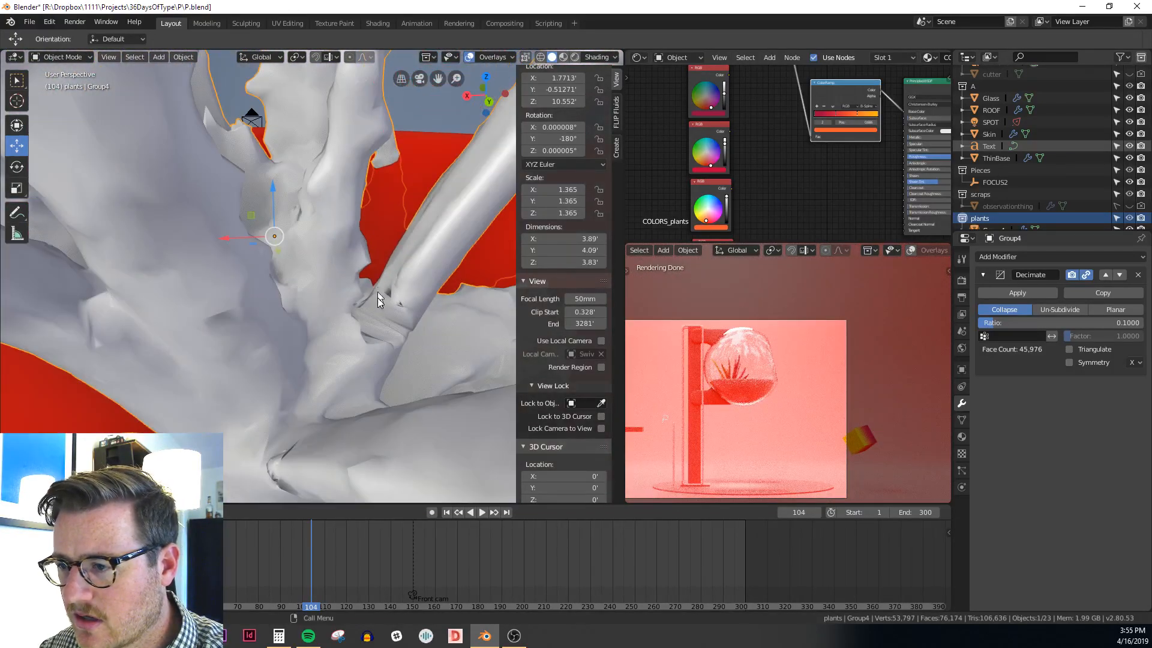
pyautogui.scroll(-5, 383, 330)
pyautogui.scroll(-2, 380, 324)
pyautogui.scroll(5, 380, 316)
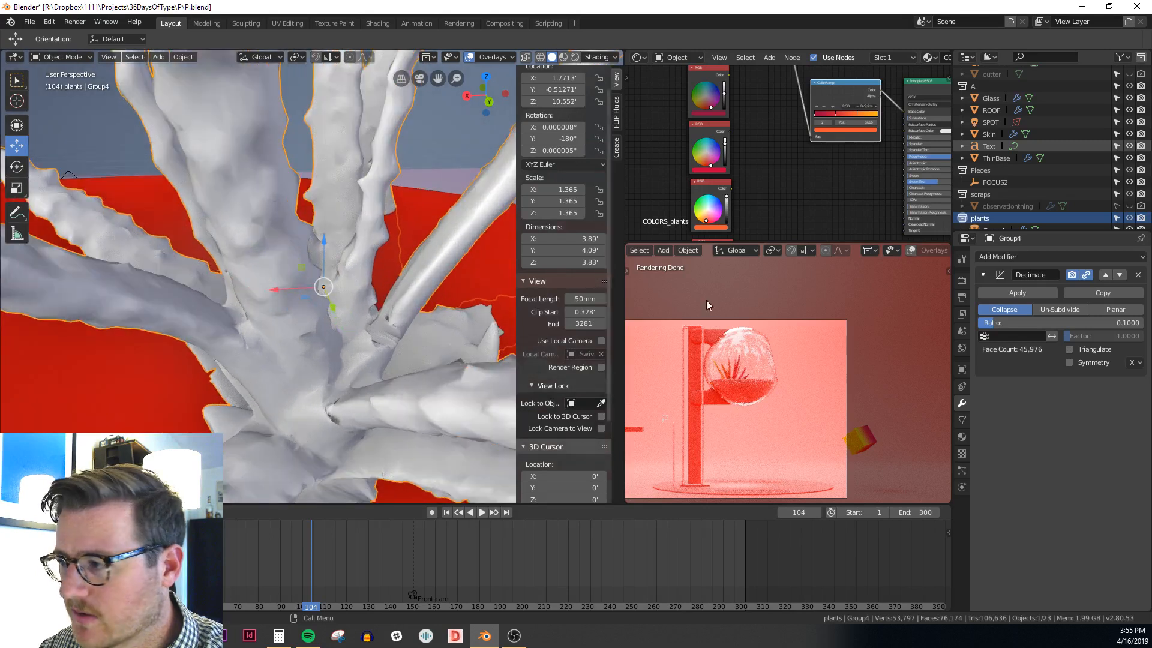
# Apply the Decimate modifier to the aloe and save the file
pyautogui.click(1018, 290)
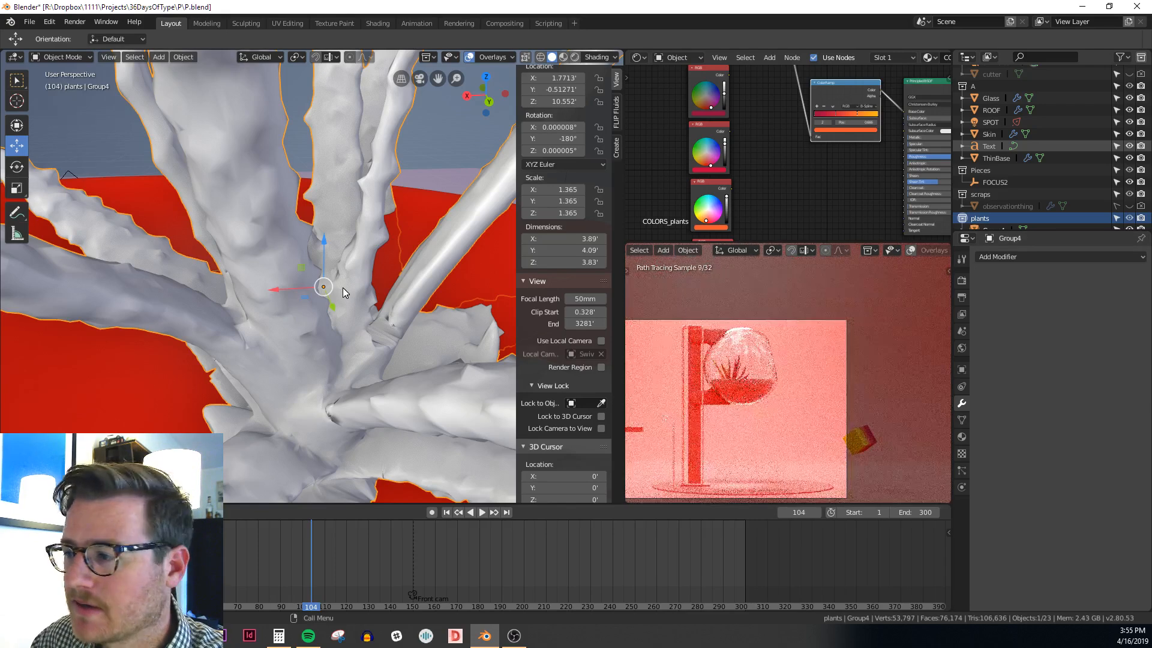
pyautogui.scroll(-2, 343, 288)
pyautogui.moveTo(343, 287)
pyautogui.mouseDown(button='middle')
pyautogui.moveTo(300, 351)
pyautogui.moveTo(305, 381)
pyautogui.moveTo(318, 330)
pyautogui.moveTo(245, 249)
pyautogui.moveTo(278, 251)
pyautogui.moveTo(445, 351)
pyautogui.moveTo(318, 279)
pyautogui.moveTo(222, 264)
pyautogui.moveTo(295, 294)
pyautogui.moveTo(319, 350)
pyautogui.moveTo(448, 309)
pyautogui.moveTo(358, 329)
pyautogui.moveTo(357, 292)
pyautogui.moveTo(401, 300)
pyautogui.moveTo(410, 317)
pyautogui.moveTo(325, 305)
pyautogui.moveTo(346, 282)
pyautogui.mouseUp(button='middle')
pyautogui.scroll(-5, 233, 273)
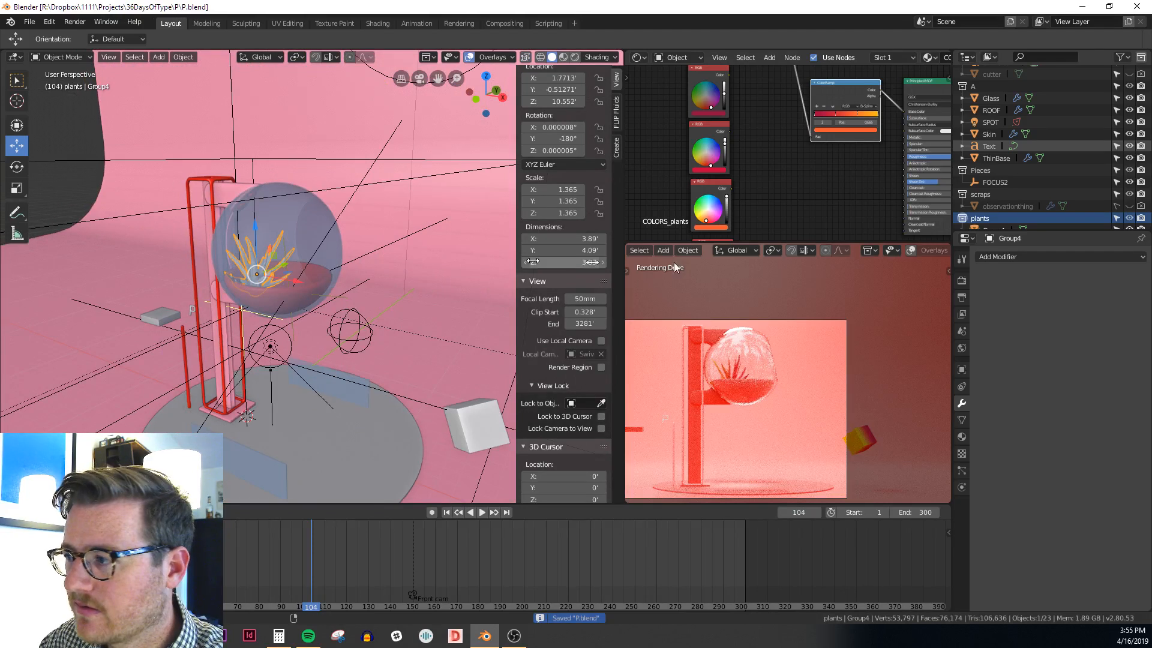
# Import the Succulent.FBX model from the Nature folder into the plants collection
pyautogui.scroll(-1, 1016, 197)
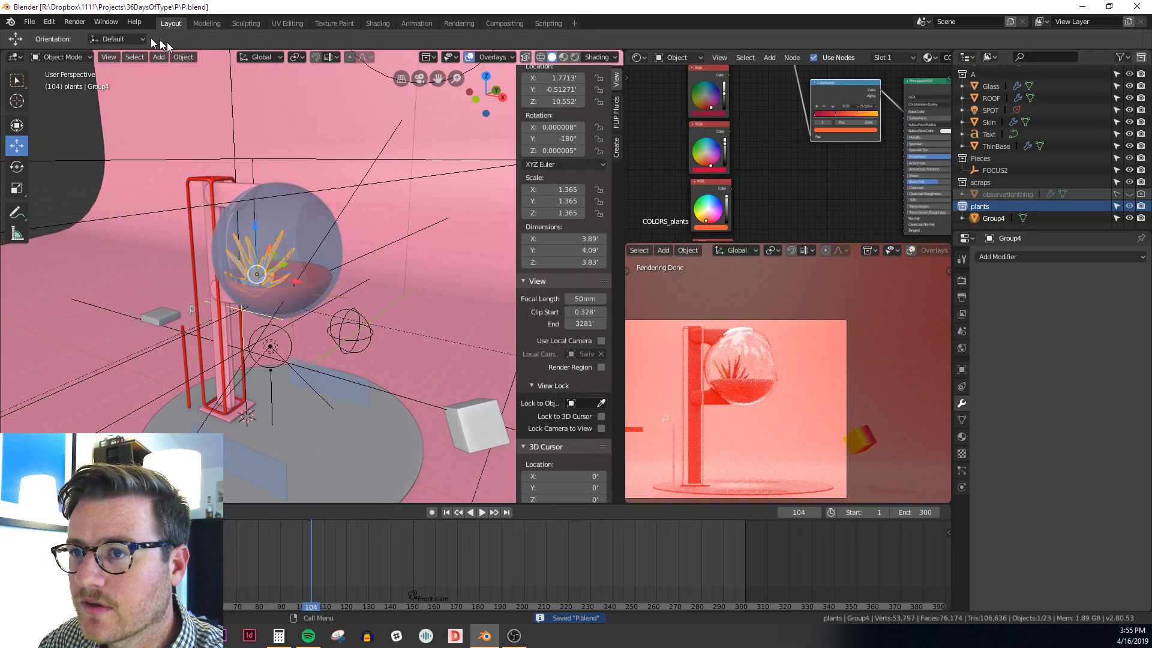
pyautogui.click(29, 21)
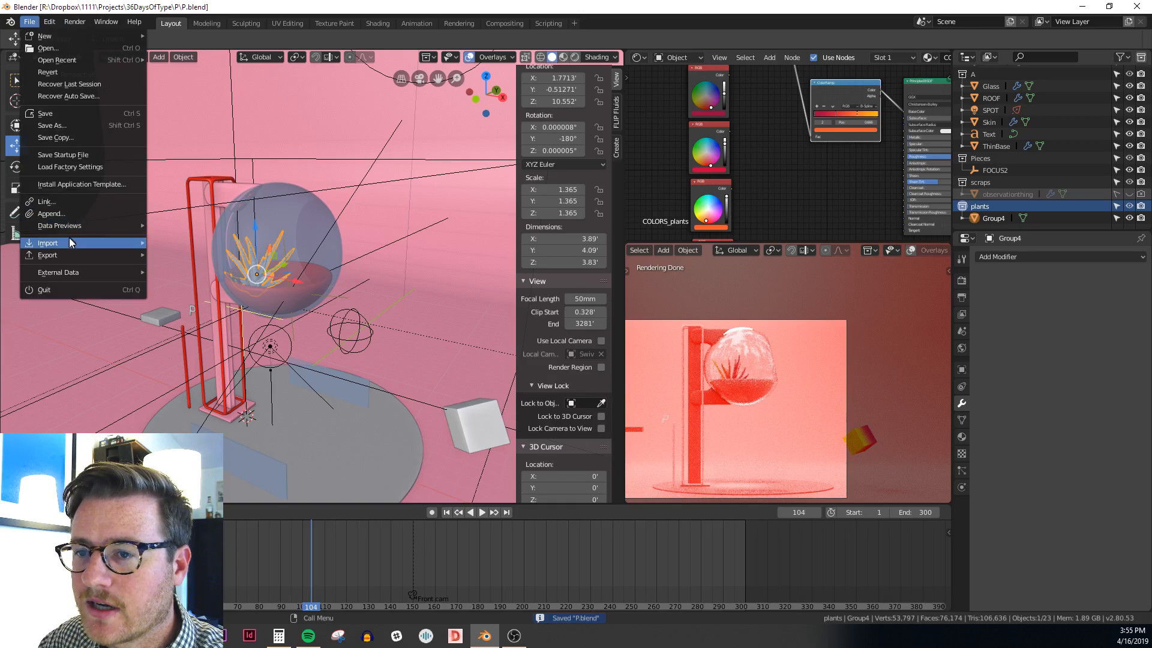
pyautogui.moveTo(71, 244)
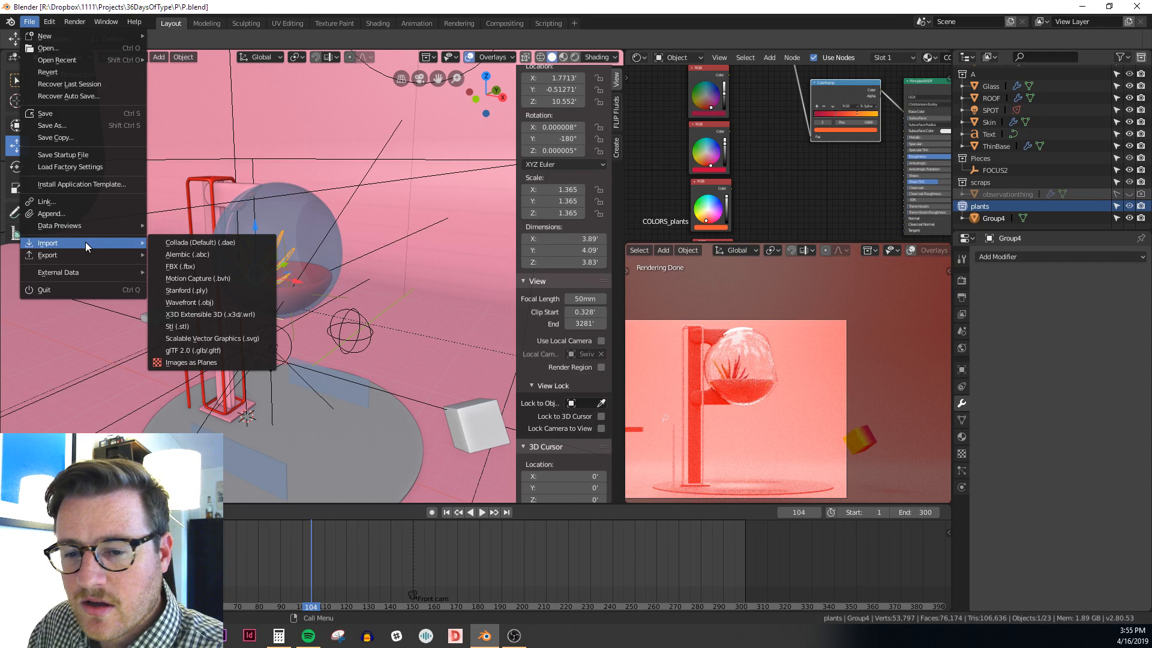
pyautogui.click(182, 265)
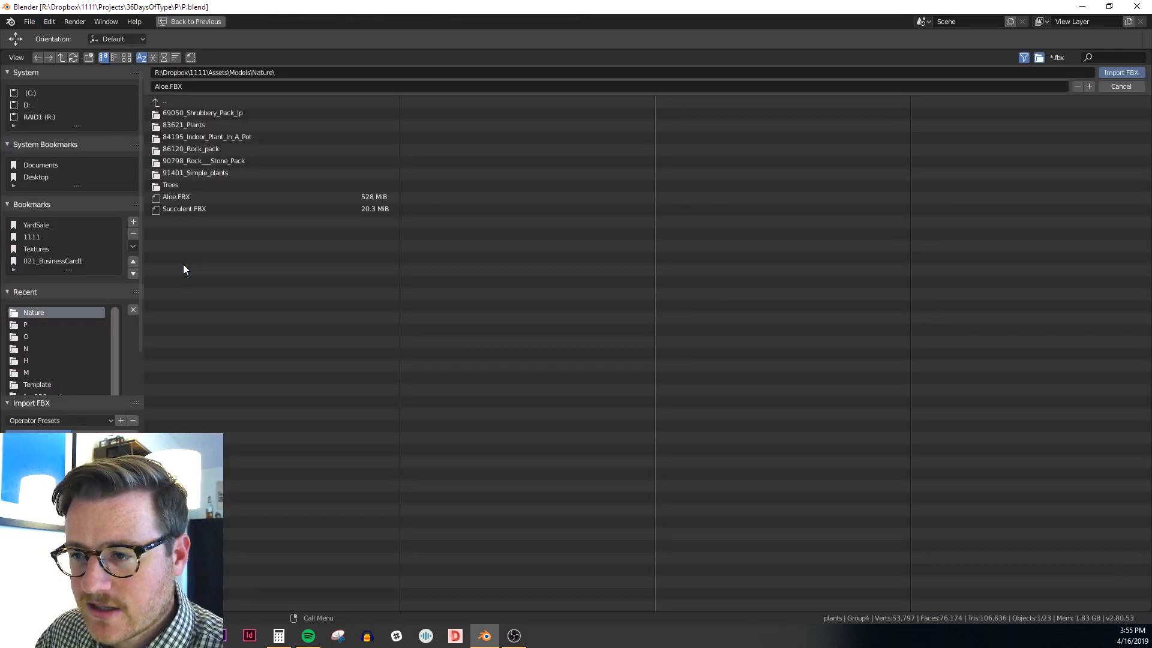
pyautogui.click(202, 207)
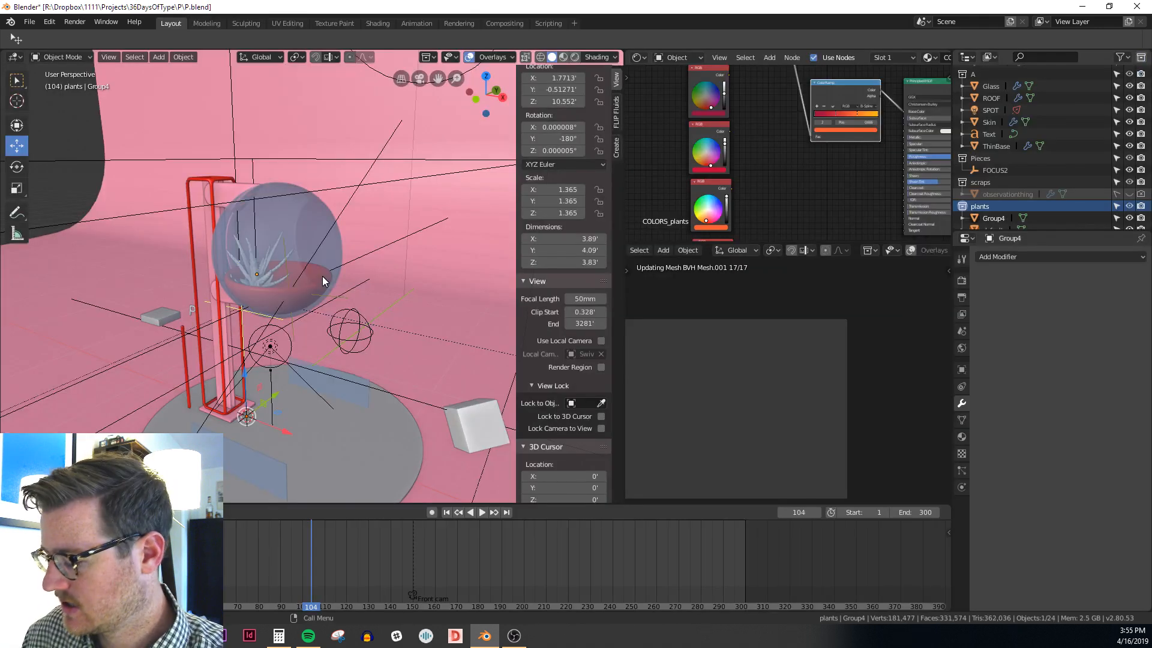
# Scale up the imported potted succulent at the foot of the letter to about 2.9 ft tall and check it in solid shading
pyautogui.press('KP_Decimal')
pyautogui.press('KP_1')
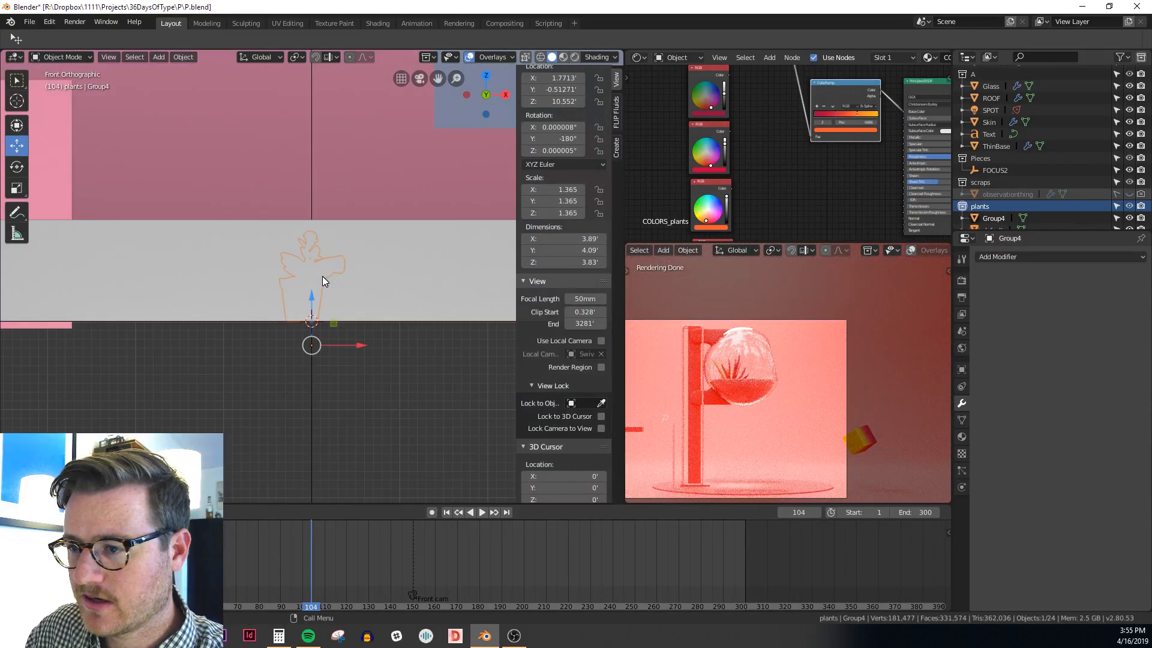
pyautogui.scroll(3, 337, 276)
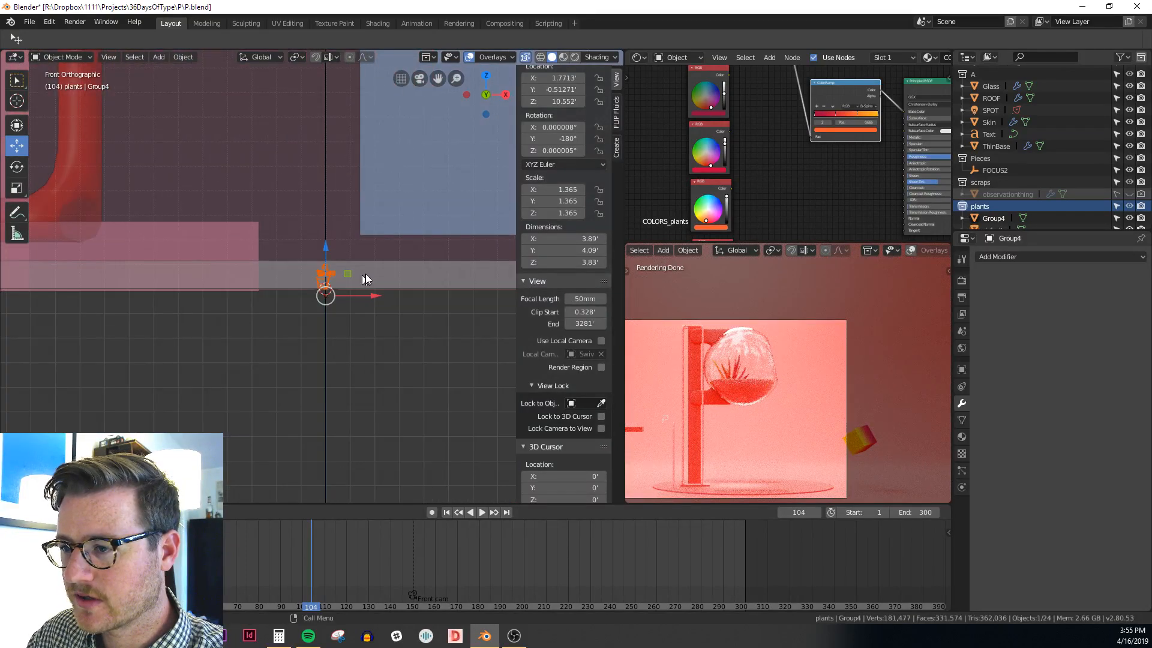
pyautogui.press('s')
pyautogui.click(576, 223)
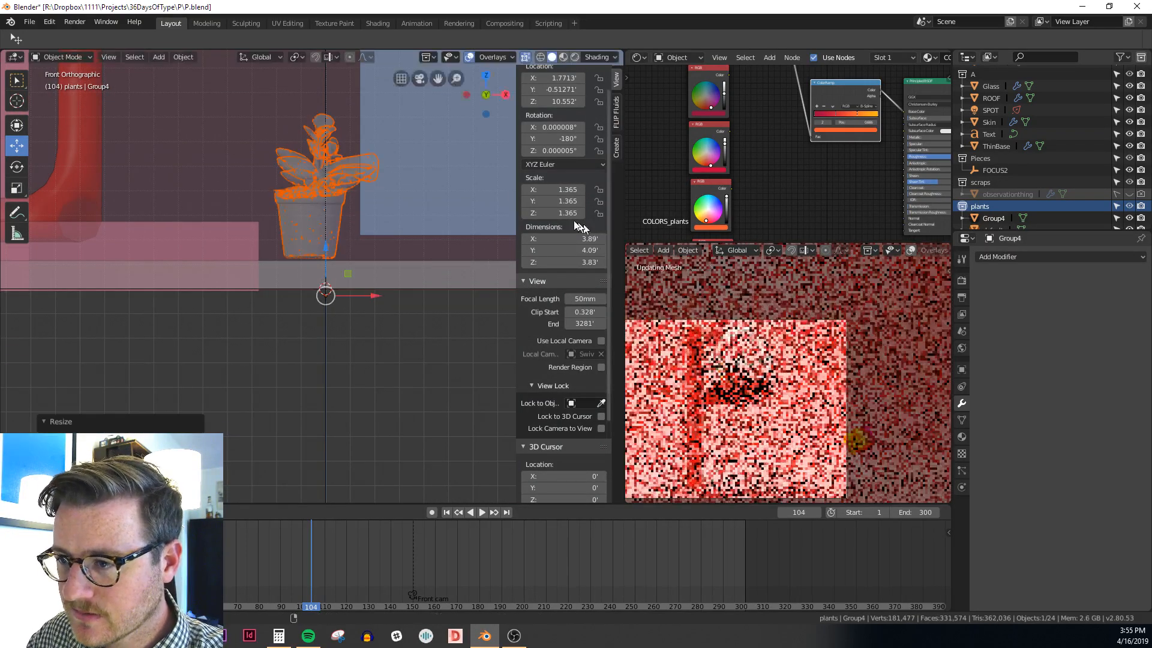
pyautogui.scroll(-7, 449, 207)
pyautogui.moveTo(452, 205); pyautogui.dragTo(367, 264, button='middle')
pyautogui.hotkey('alt', 'z')
pyautogui.scroll(2, 366, 267)
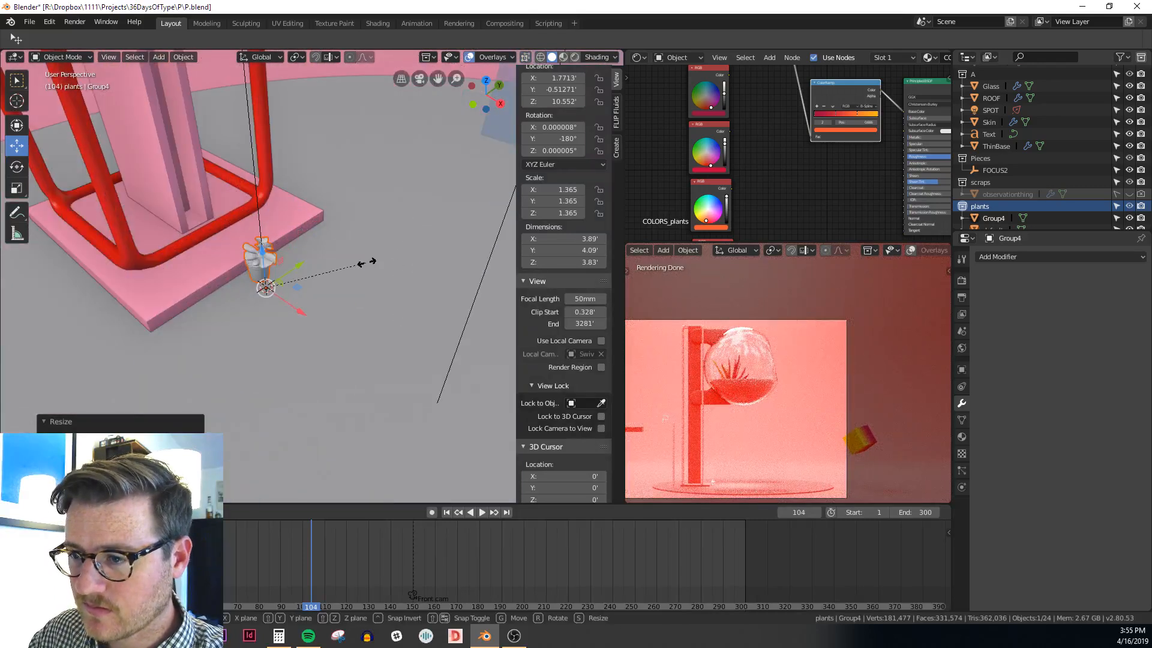
pyautogui.scroll(2, 159, 214)
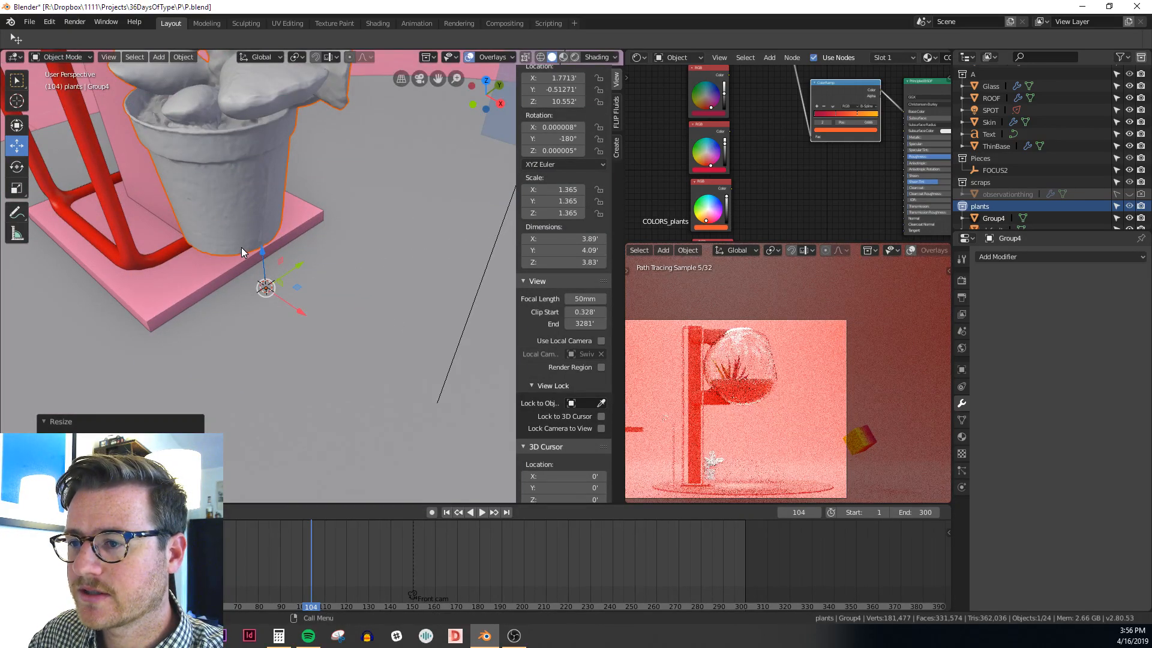
pyautogui.scroll(-4, 241, 247)
pyautogui.scroll(6, 243, 251)
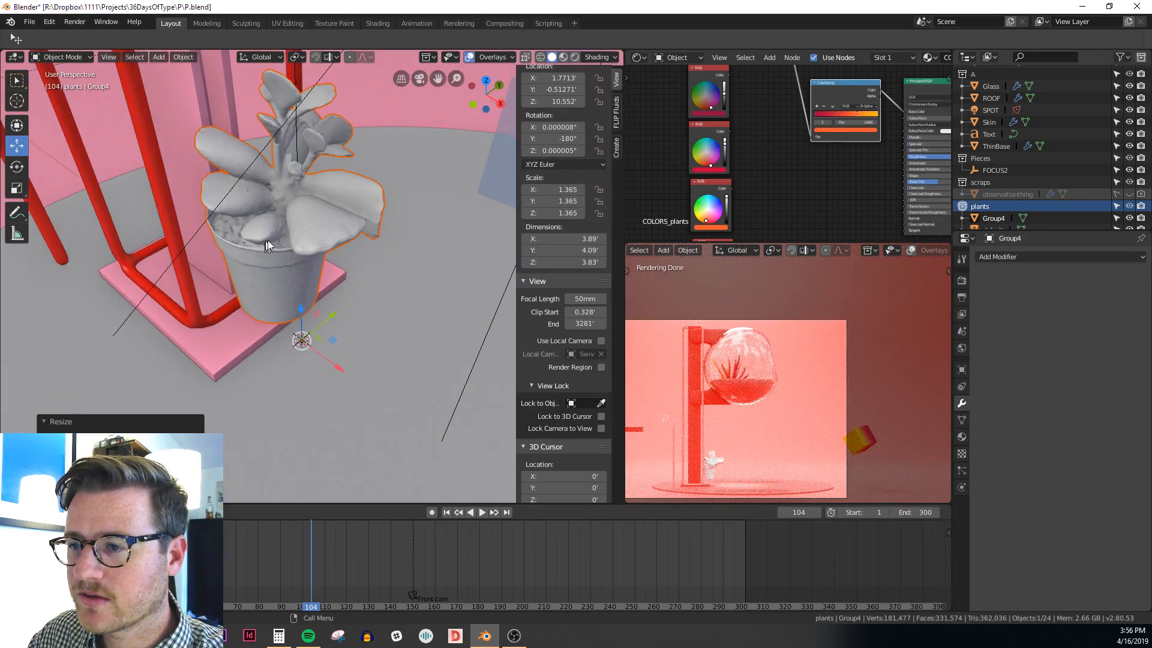
# Display the scene in wireframe and assign the COLORS_plants material to the potted succulent
pyautogui.press('z')
pyautogui.press('4')
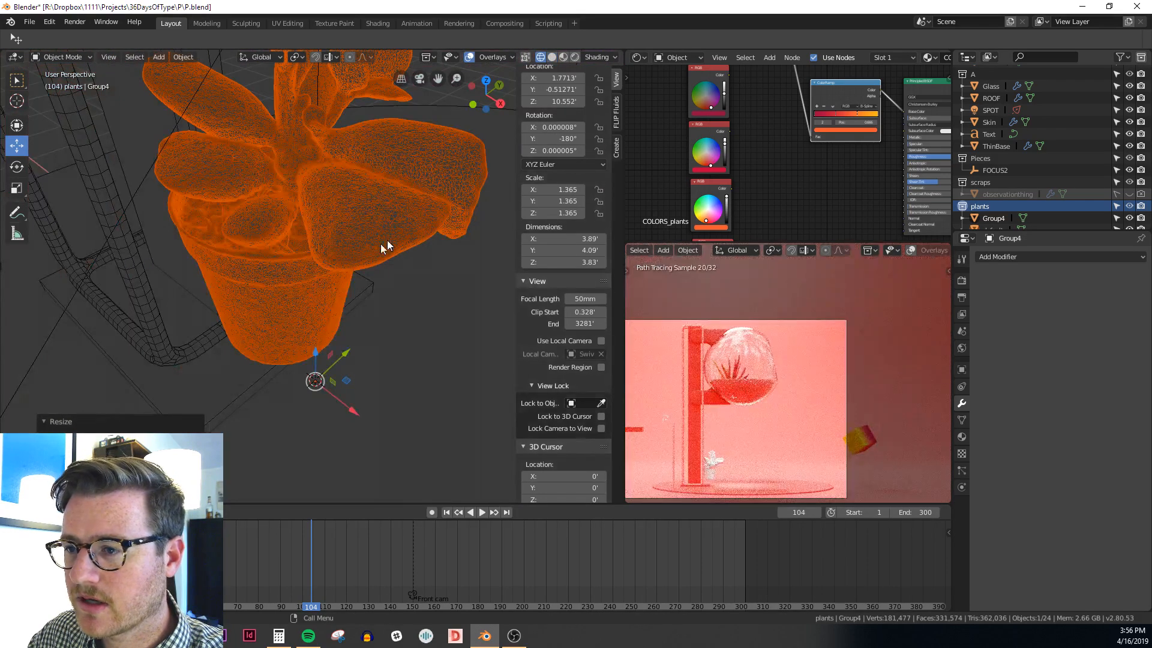
pyautogui.moveTo(380, 243); pyautogui.dragTo(398, 225, button='middle')
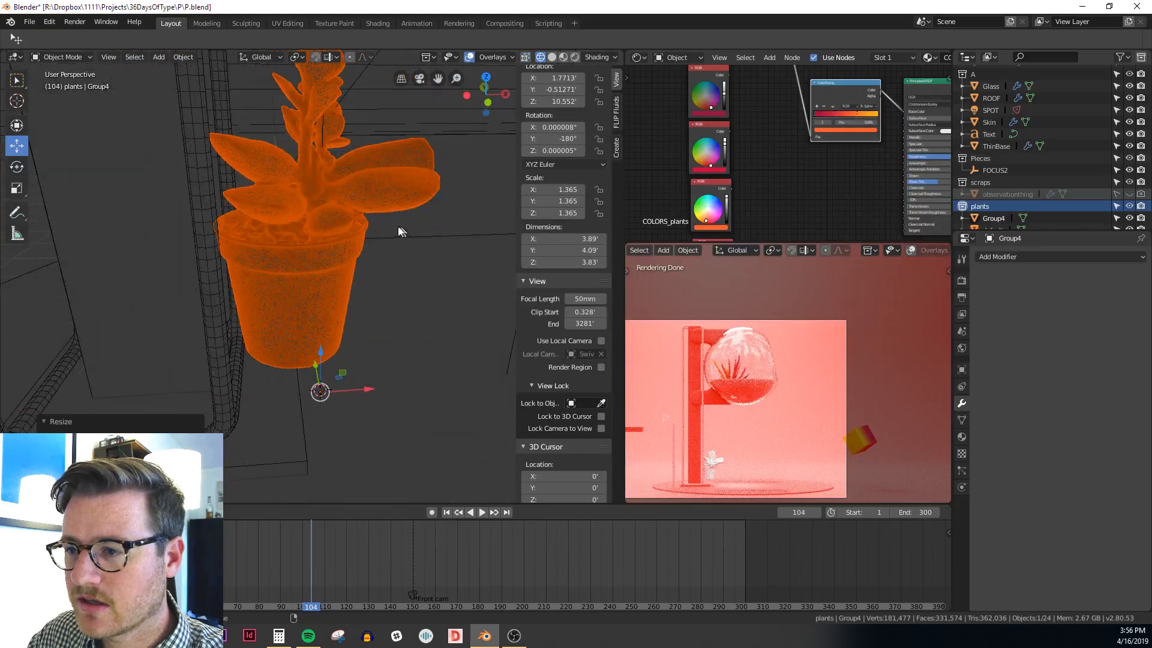
pyautogui.press('KP_1')
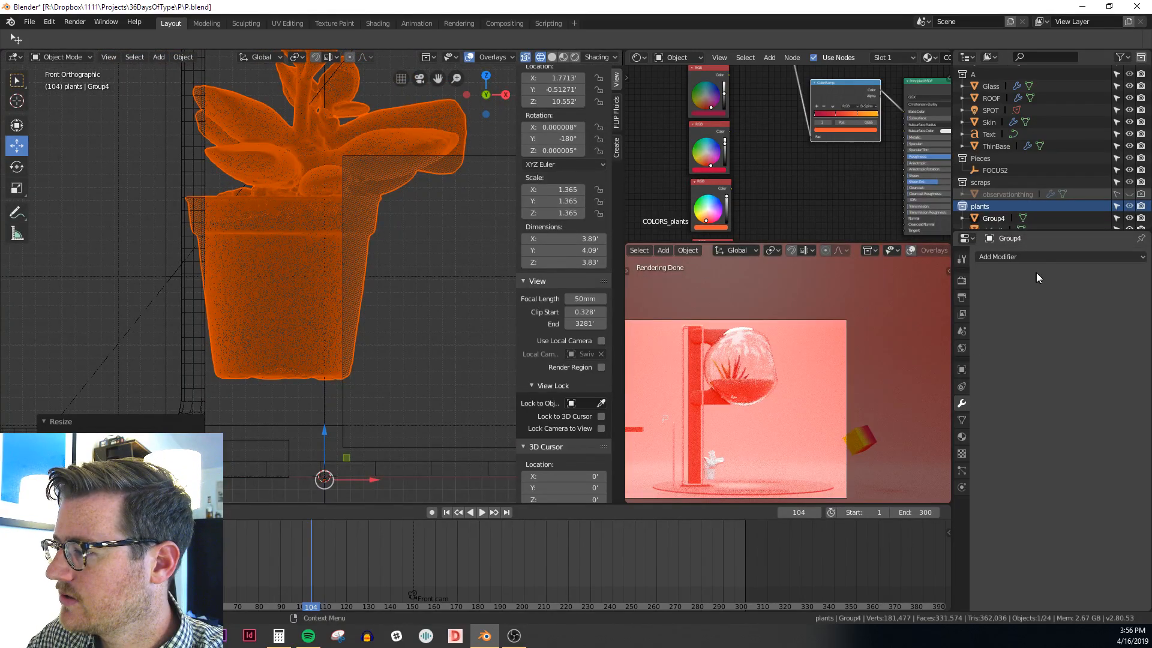
pyautogui.click(304, 251)
pyautogui.click(1054, 258)
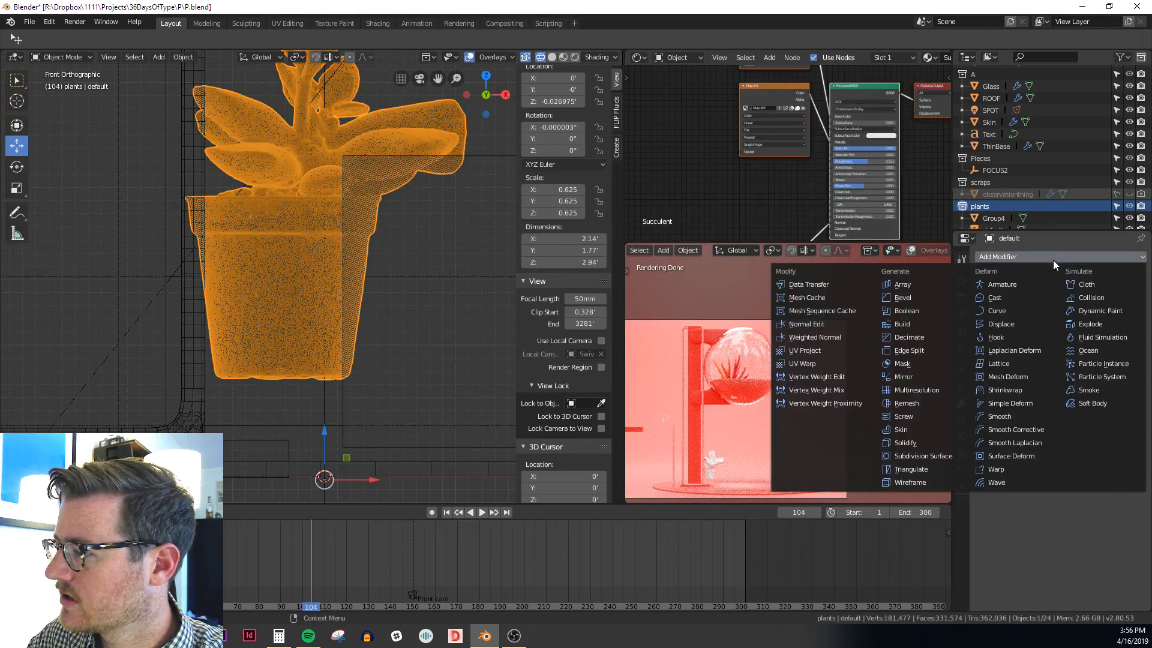
pyautogui.click(961, 437)
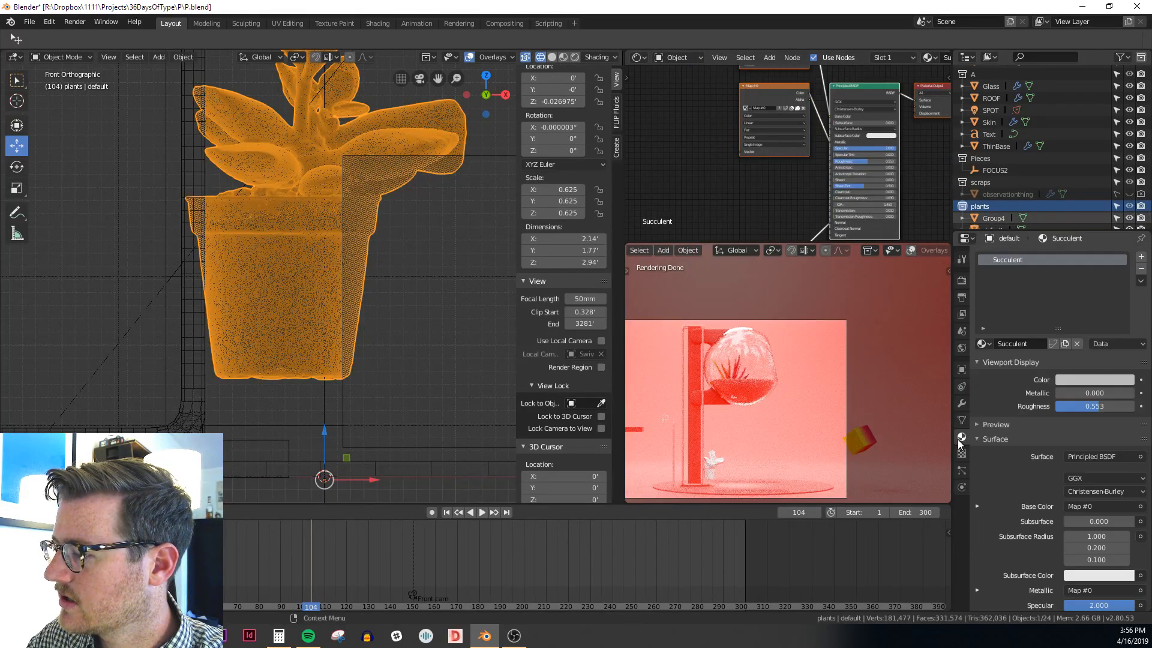
pyautogui.click(980, 344)
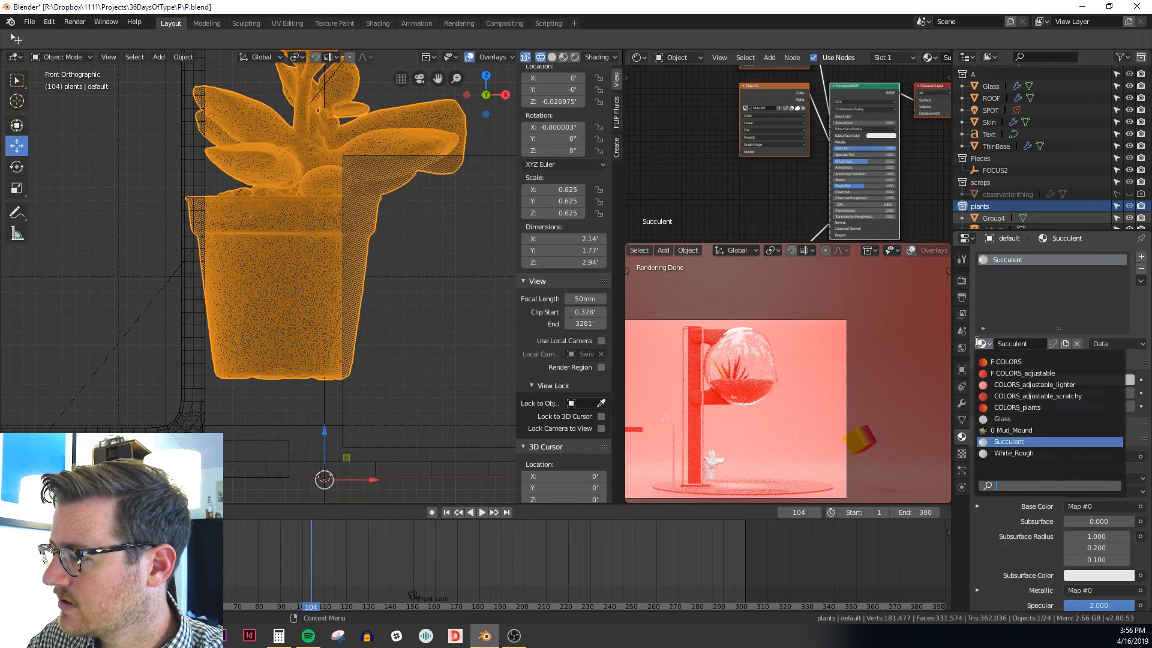
pyautogui.click(1031, 407)
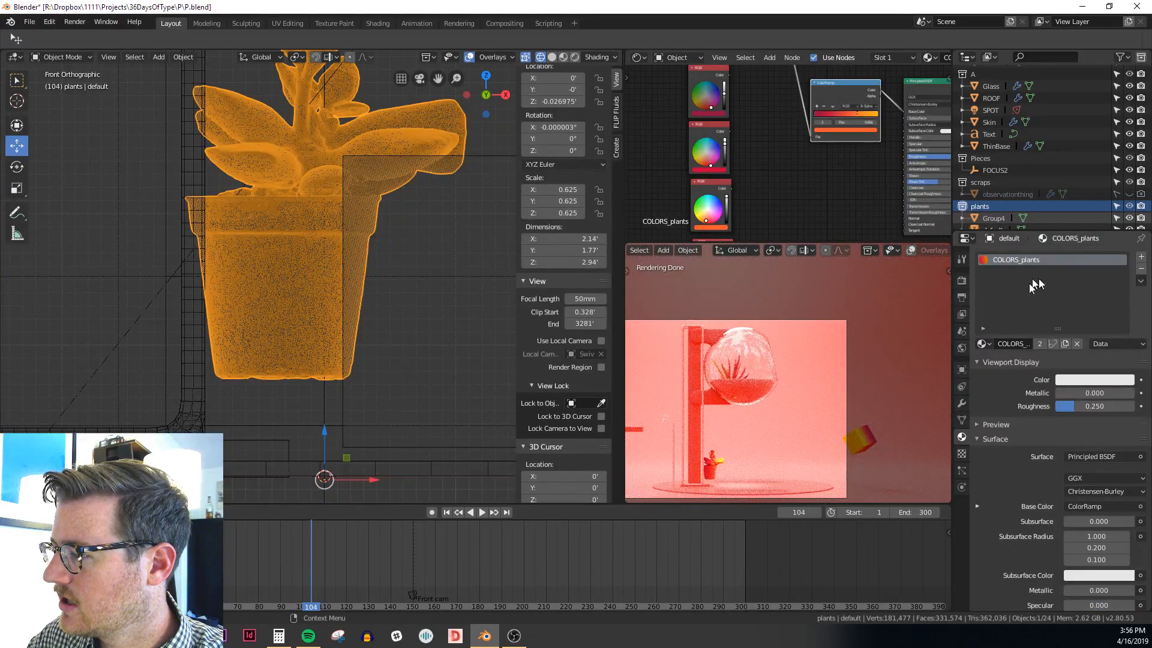
# Add a Decimate modifier with a ratio of 0.1 to the succulent and apply it
pyautogui.click(962, 403)
pyautogui.click(1038, 258)
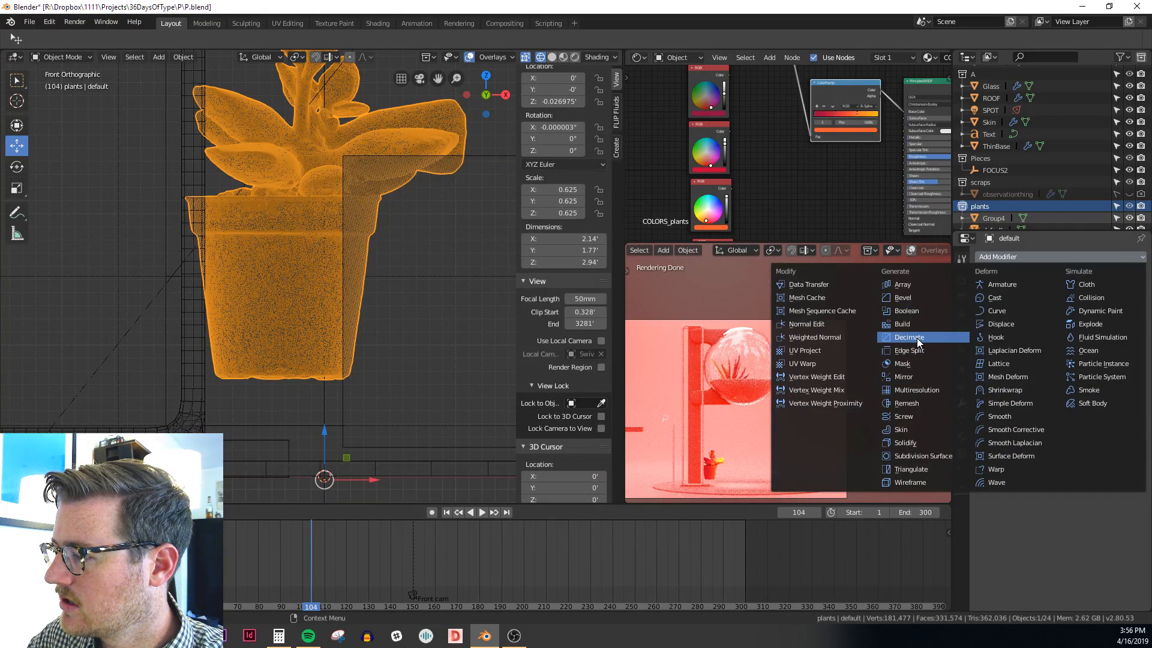
pyautogui.click(1019, 323)
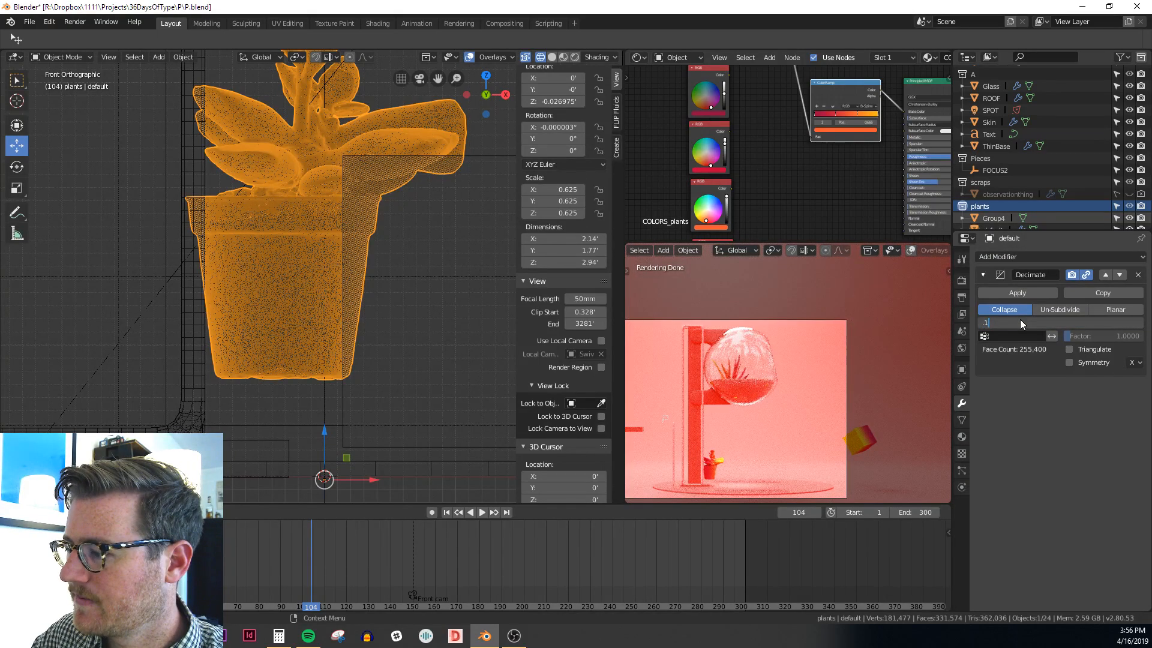
pyautogui.write('.1')
pyautogui.press('Return')
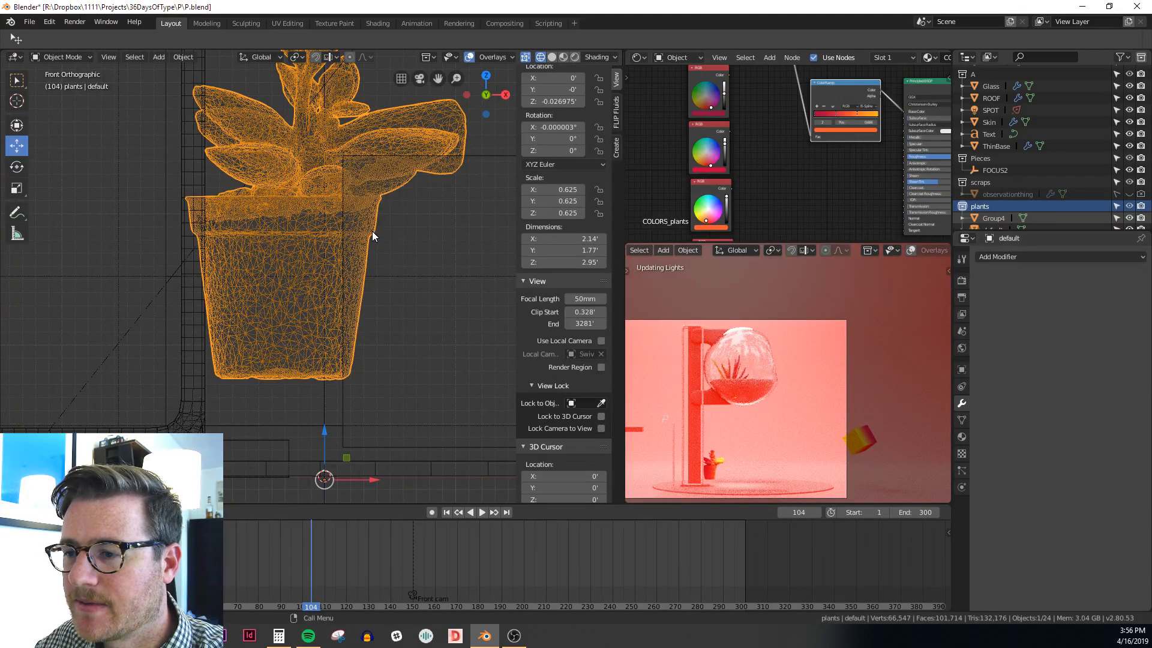
# In Edit Mode, circle-select the pot body below the rim from the front view and delete its vertices
pyautogui.press('Tab')
pyautogui.moveTo(372, 232); pyautogui.dragTo(368, 255, button='middle')
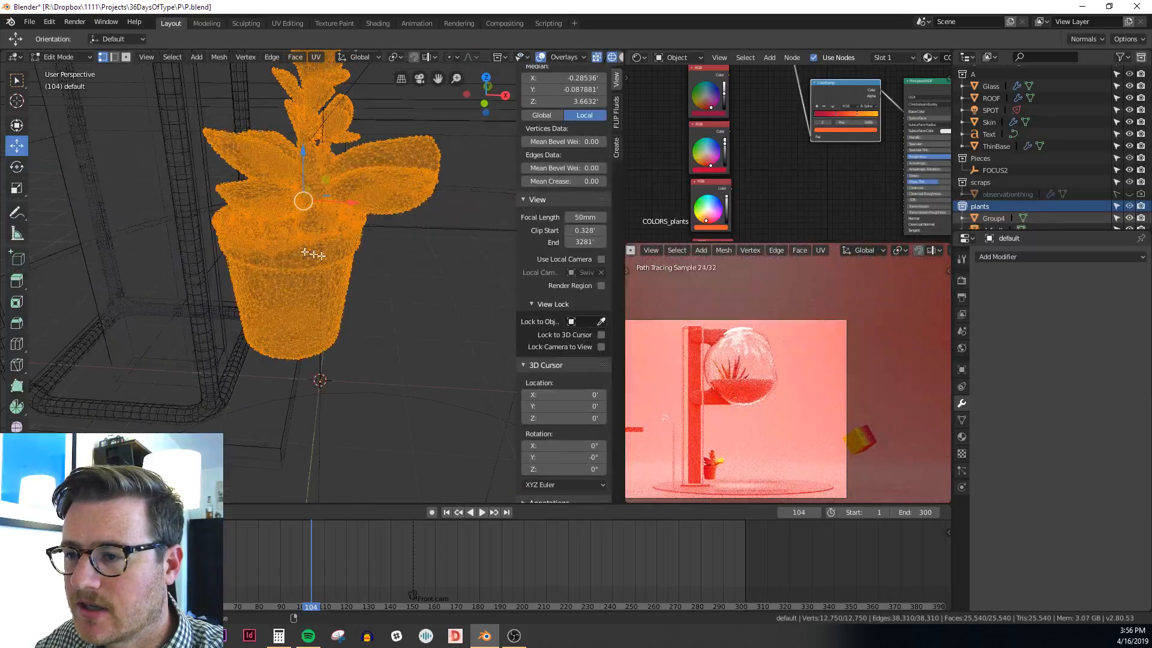
pyautogui.scroll(4, 303, 259)
pyautogui.press('KP_1')
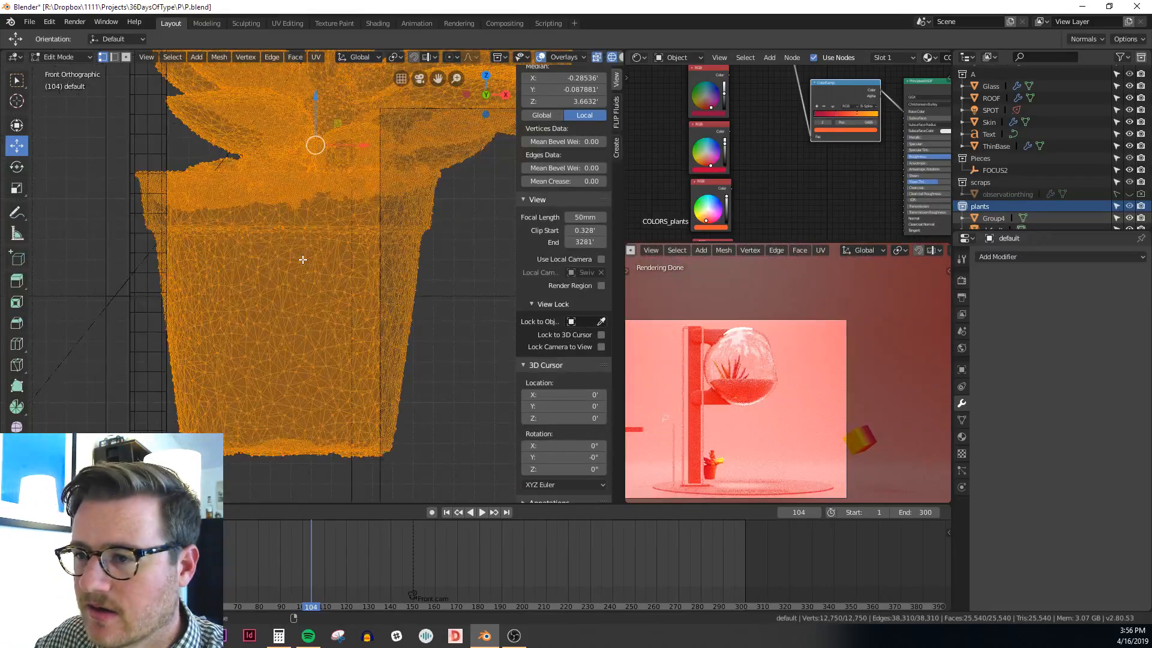
pyautogui.hotkey('alt', 'a')
pyautogui.scroll(-3, 303, 259)
pyautogui.press('c')
pyautogui.moveTo(409, 332); pyautogui.dragTo(222, 318)
pyautogui.press('Escape')
pyautogui.press('x')
pyautogui.click(202, 321)
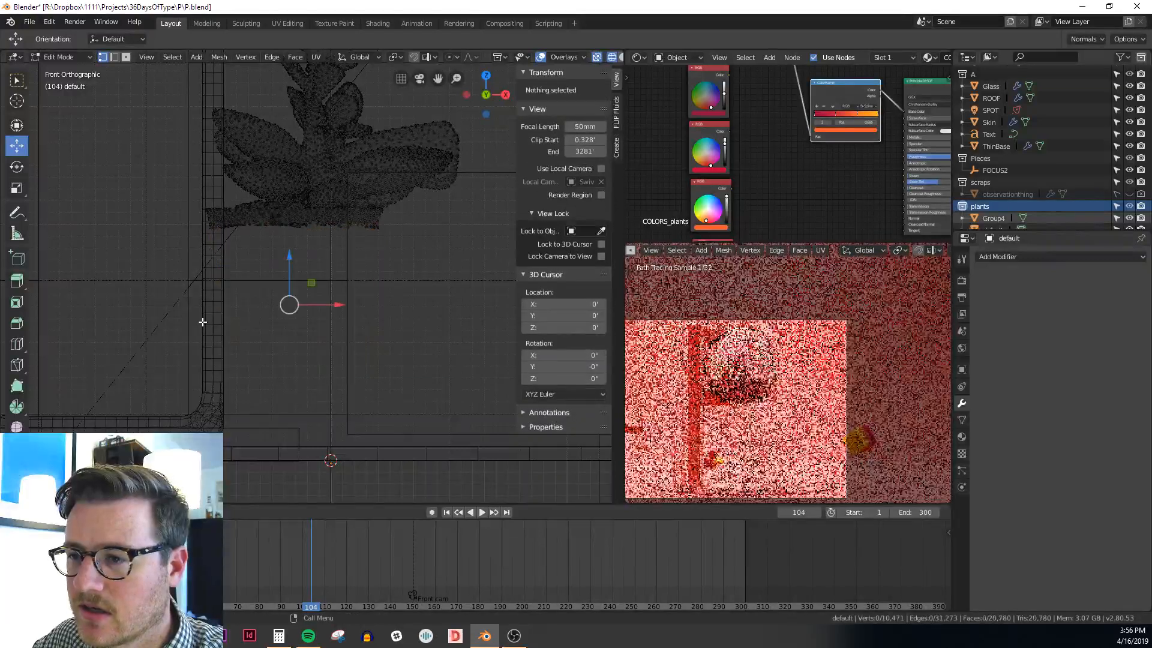
# Circle-select the leftover pot rim and soil all around the succulent's base and delete those vertices
pyautogui.moveTo(312, 264); pyautogui.dragTo(336, 268, button='middle')
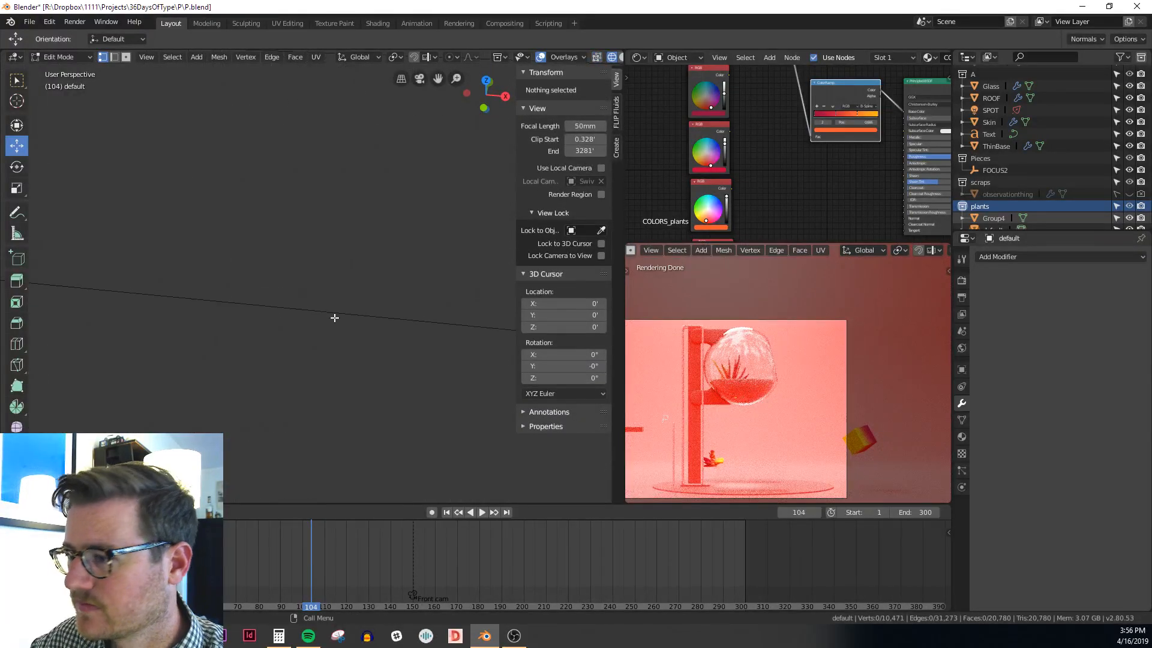
pyautogui.press('a')
pyautogui.press('KP_Decimal')
pyautogui.moveTo(354, 342); pyautogui.dragTo(208, 420, button='middle')
pyautogui.scroll(3, 207, 420)
pyautogui.scroll(-4, 216, 420)
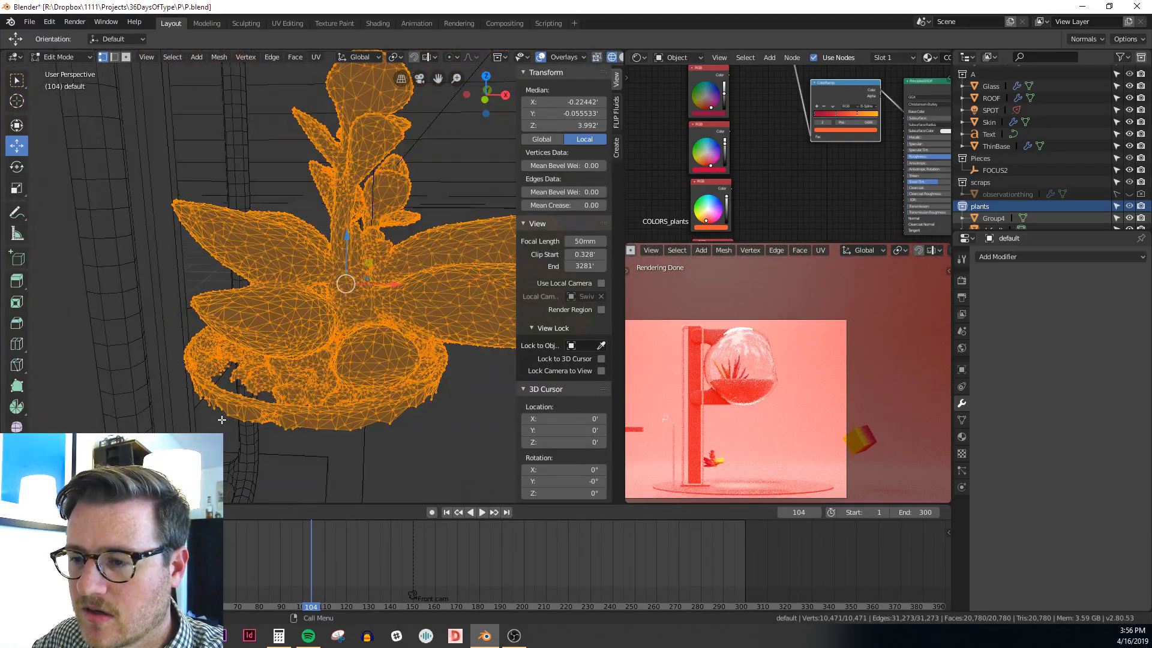
pyautogui.hotkey('alt', 'a')
pyautogui.press('c')
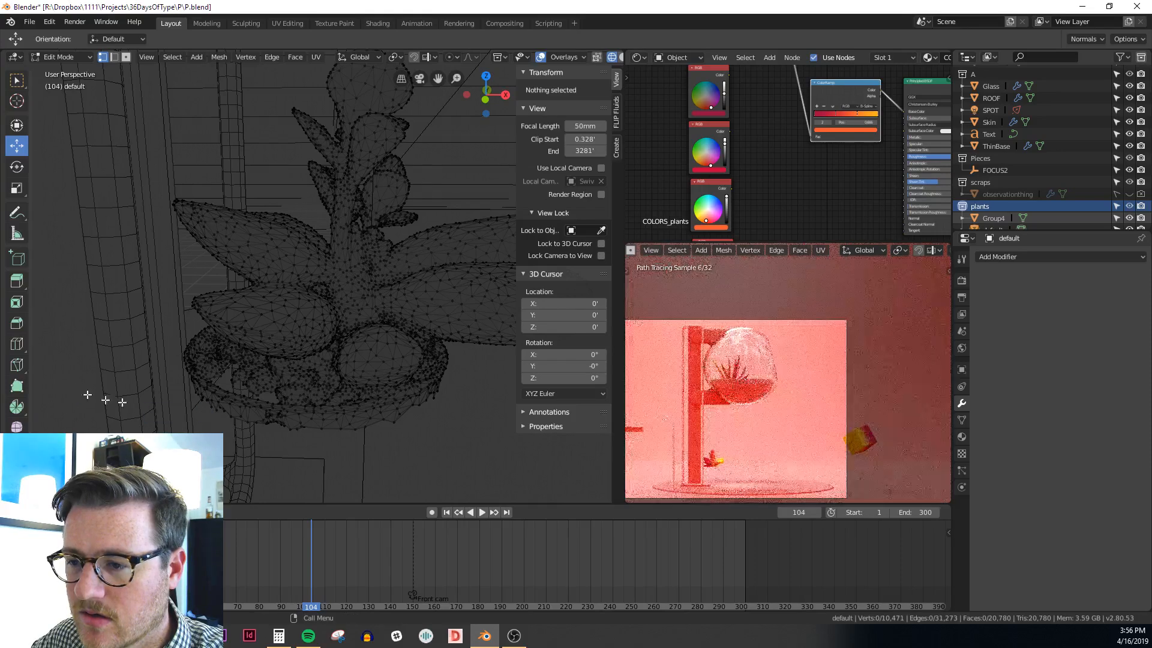
pyautogui.hotkey('alt', 'z')
pyautogui.moveTo(204, 407); pyautogui.dragTo(181, 380)
pyautogui.rightClick(181, 381)
pyautogui.moveTo(182, 382)
pyautogui.mouseDown(button='middle')
pyautogui.moveTo(217, 390)
pyautogui.moveTo(239, 418)
pyautogui.moveTo(296, 409)
pyautogui.mouseUp(button='middle')
pyautogui.press('c')
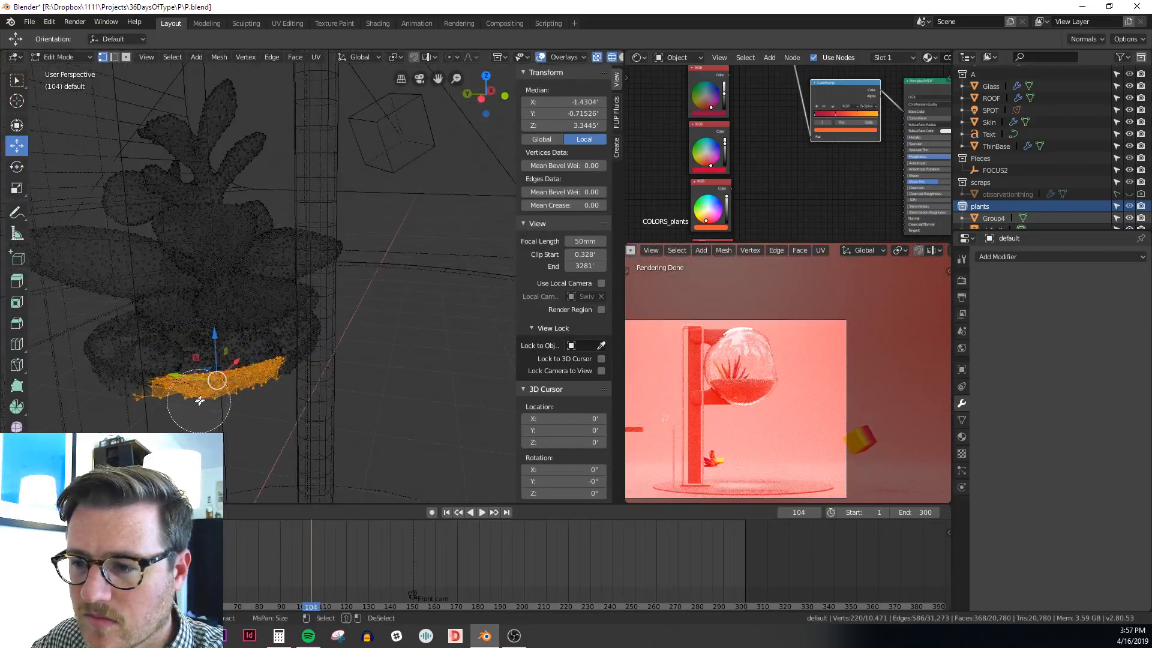
pyautogui.moveTo(208, 384); pyautogui.dragTo(108, 367)
pyautogui.rightClick(108, 366)
pyautogui.moveTo(284, 404); pyautogui.dragTo(228, 410, button='middle')
pyautogui.press('c')
pyautogui.moveTo(223, 409)
pyautogui.mouseDown()
pyautogui.moveTo(282, 412)
pyautogui.moveTo(362, 387)
pyautogui.mouseUp()
pyautogui.rightClick(362, 386)
pyautogui.moveTo(345, 366)
pyautogui.mouseDown(button='middle')
pyautogui.moveTo(262, 441)
pyautogui.moveTo(250, 410)
pyautogui.mouseUp(button='middle')
pyautogui.press('c')
pyautogui.moveTo(246, 406)
pyautogui.mouseDown()
pyautogui.moveTo(250, 423)
pyautogui.moveTo(290, 442)
pyautogui.mouseUp()
pyautogui.rightClick(297, 446)
pyautogui.moveTo(300, 447)
pyautogui.mouseDown(button='middle')
pyautogui.moveTo(314, 452)
pyautogui.moveTo(246, 447)
pyautogui.mouseUp(button='middle')
pyautogui.press('c')
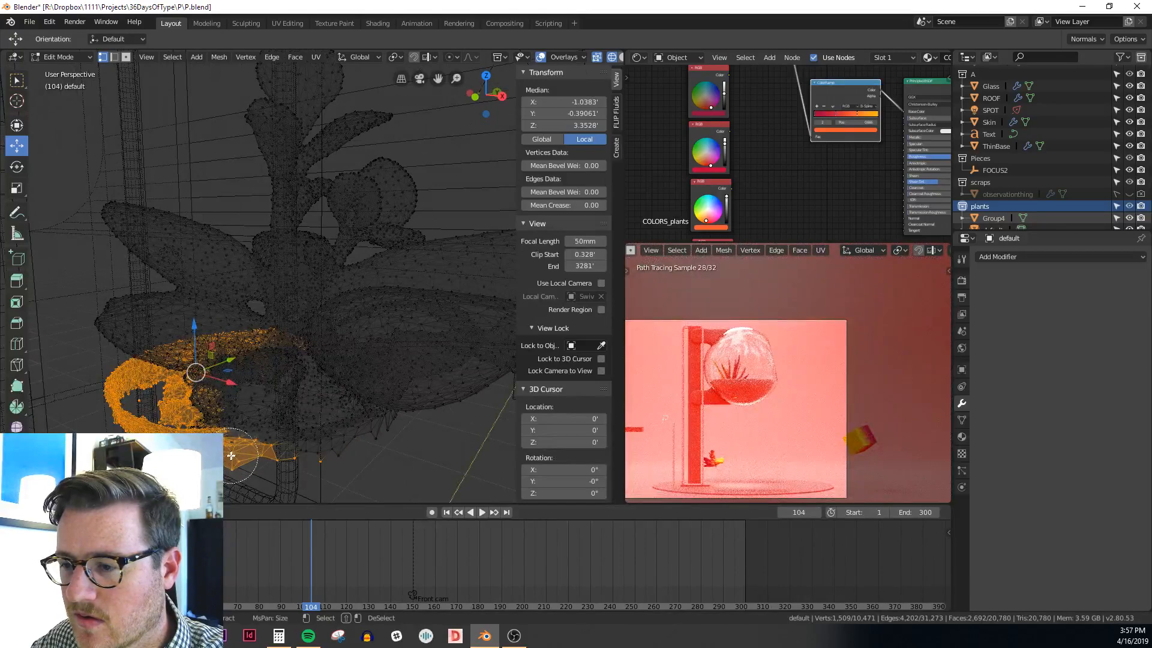
pyautogui.moveTo(233, 456)
pyautogui.mouseDown()
pyautogui.moveTo(304, 462)
pyautogui.moveTo(342, 450)
pyautogui.mouseUp()
pyautogui.rightClick(354, 455)
pyautogui.moveTo(393, 474)
pyautogui.mouseDown(button='middle')
pyautogui.moveTo(300, 429)
pyautogui.moveTo(258, 432)
pyautogui.moveTo(220, 407)
pyautogui.mouseUp(button='middle')
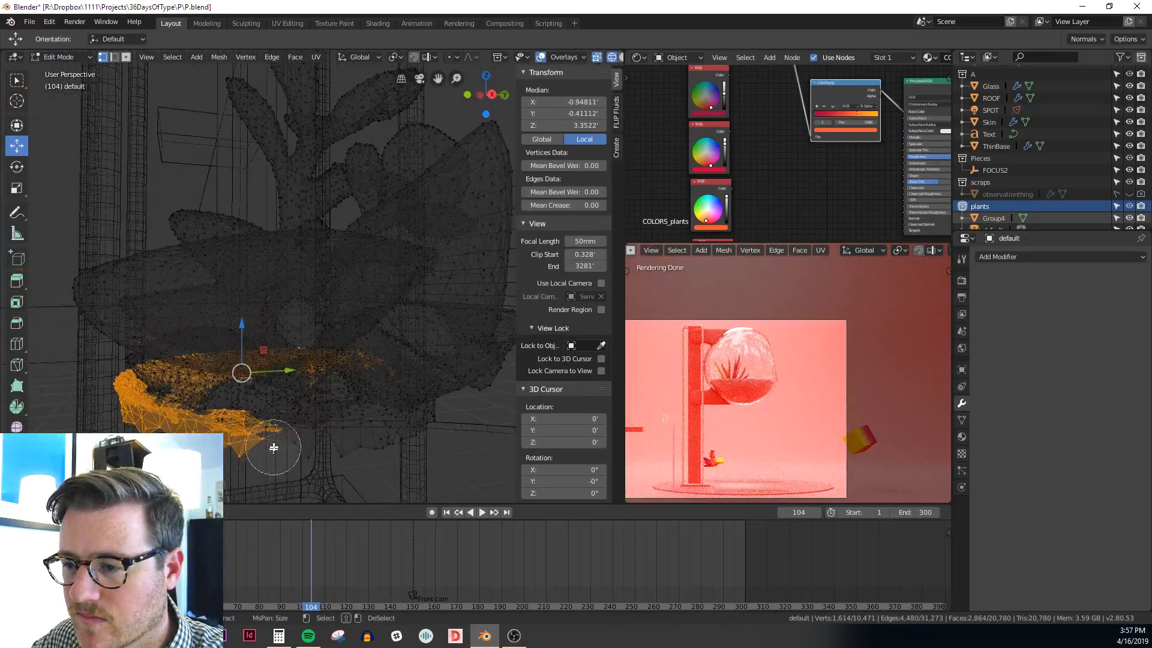
pyautogui.moveTo(273, 448)
pyautogui.mouseDown()
pyautogui.moveTo(327, 434)
pyautogui.moveTo(342, 445)
pyautogui.mouseUp()
pyautogui.rightClick(372, 458)
pyautogui.moveTo(388, 463); pyautogui.dragTo(358, 459, button='middle')
pyautogui.press('c')
pyautogui.moveTo(258, 441); pyautogui.dragTo(350, 436)
pyautogui.rightClick(353, 436)
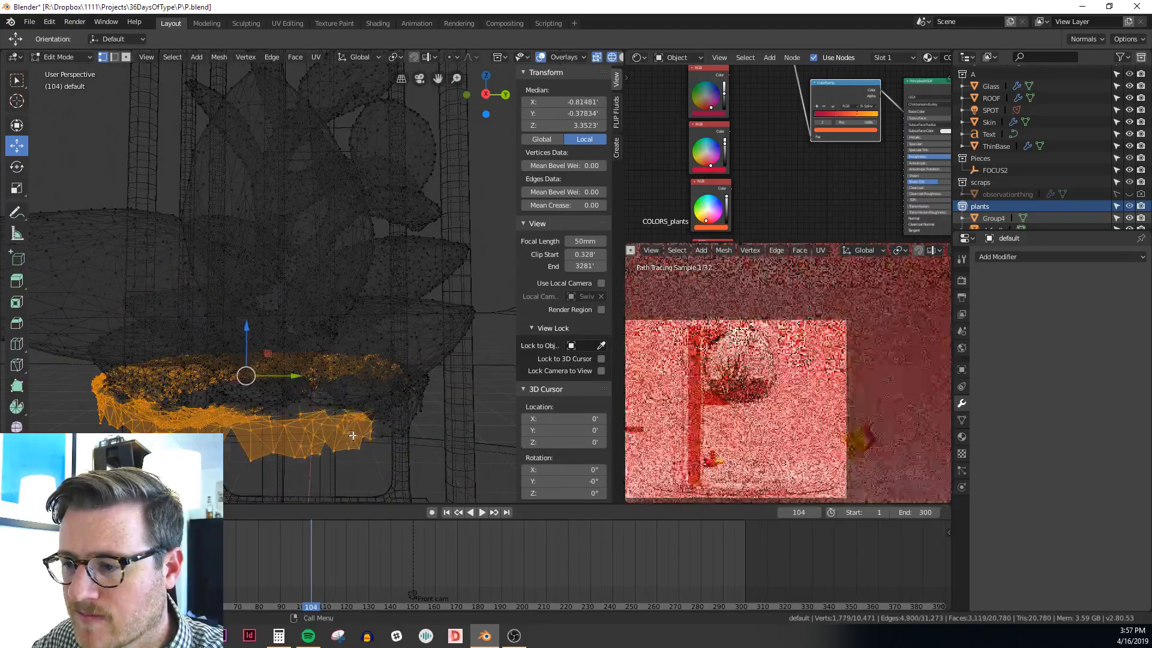
pyautogui.moveTo(353, 435); pyautogui.dragTo(325, 436, button='middle')
pyautogui.moveTo(300, 440); pyautogui.dragTo(385, 419)
pyautogui.rightClick(386, 418)
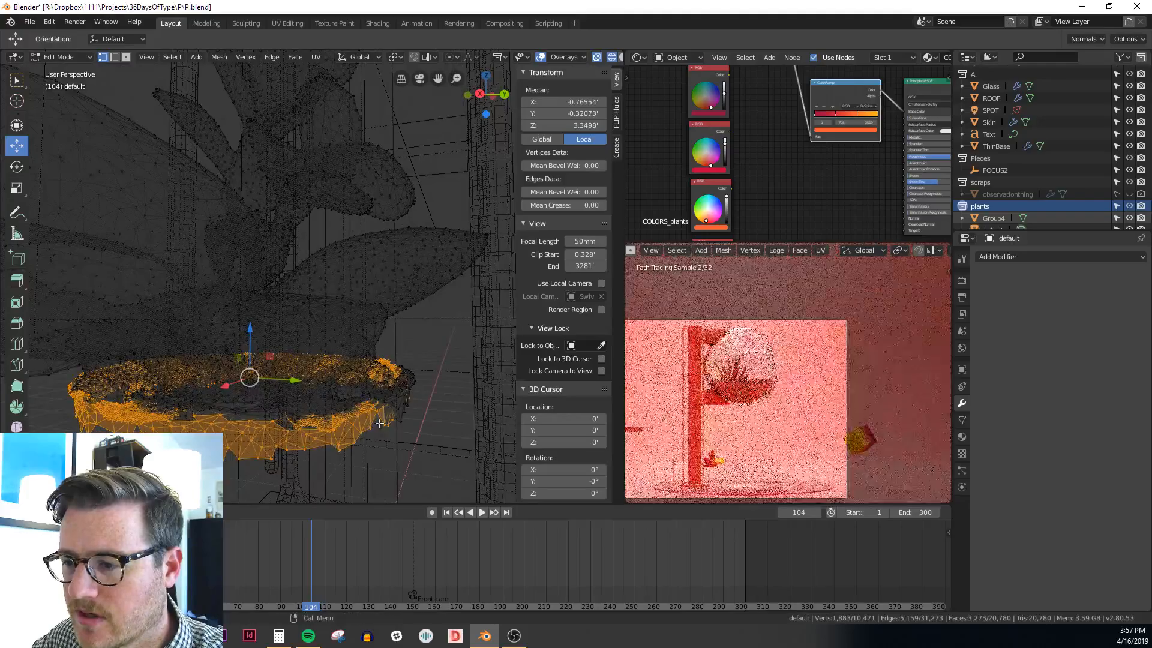
pyautogui.moveTo(386, 419); pyautogui.dragTo(346, 431, button='middle')
pyautogui.click(251, 463)
pyautogui.rightClick(251, 463)
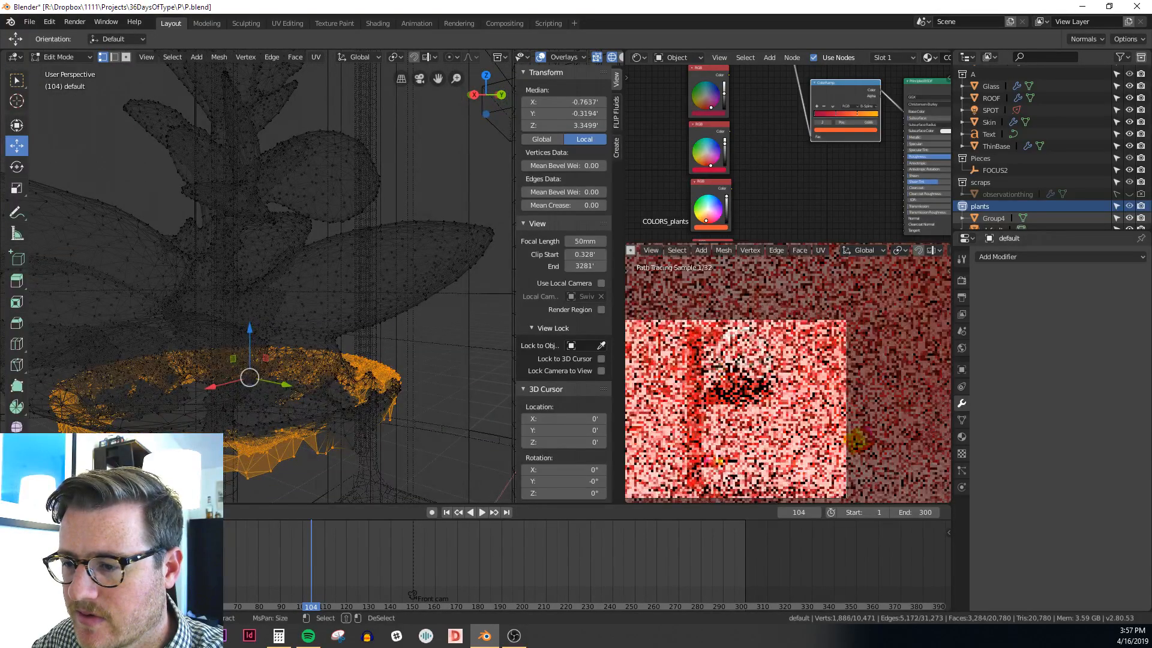
pyautogui.moveTo(277, 472)
pyautogui.mouseDown()
pyautogui.moveTo(367, 437)
pyautogui.moveTo(397, 405)
pyautogui.moveTo(394, 389)
pyautogui.mouseUp()
pyautogui.rightClick(395, 390)
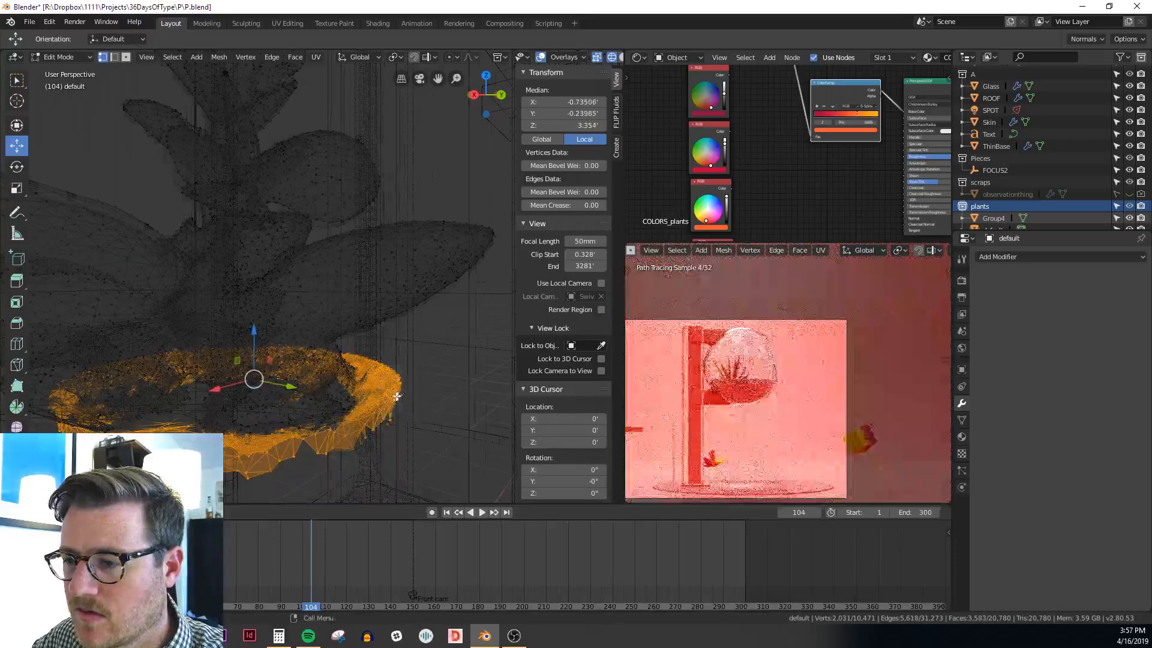
pyautogui.moveTo(395, 392); pyautogui.dragTo(324, 415, button='middle')
pyautogui.press('c')
pyautogui.click(312, 419)
pyautogui.moveTo(312, 419); pyautogui.dragTo(319, 422)
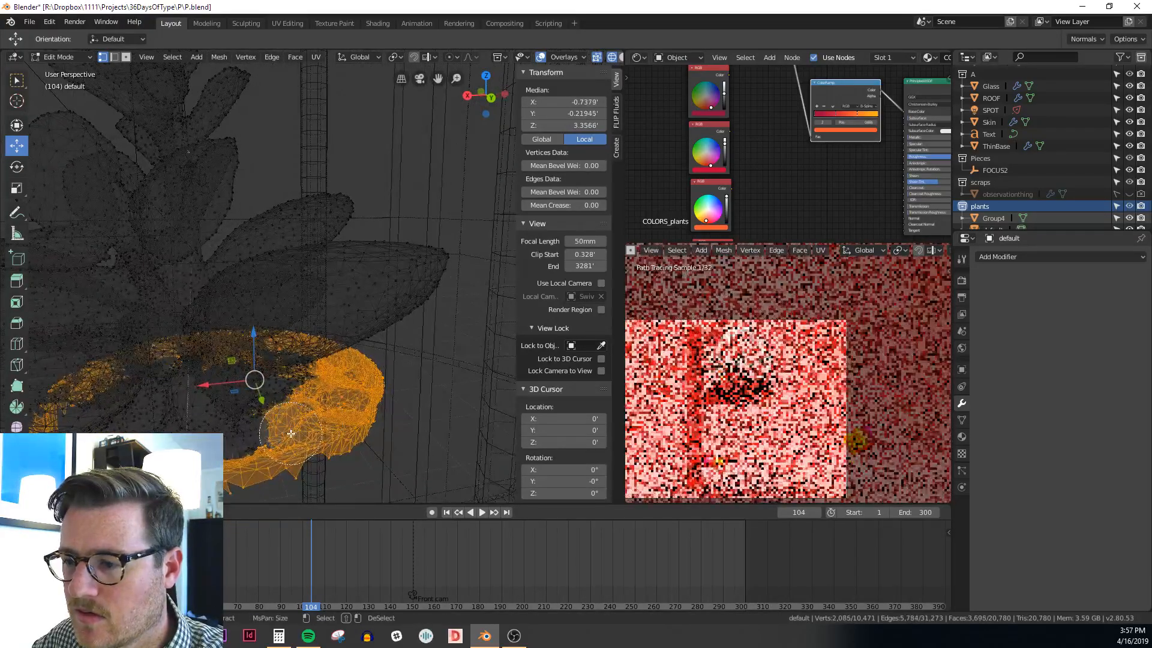
pyautogui.rightClick(318, 422)
pyautogui.moveTo(318, 423)
pyautogui.mouseDown(button='middle')
pyautogui.moveTo(276, 429)
pyautogui.moveTo(312, 419)
pyautogui.mouseUp(button='middle')
pyautogui.press('x')
pyautogui.click(276, 425)
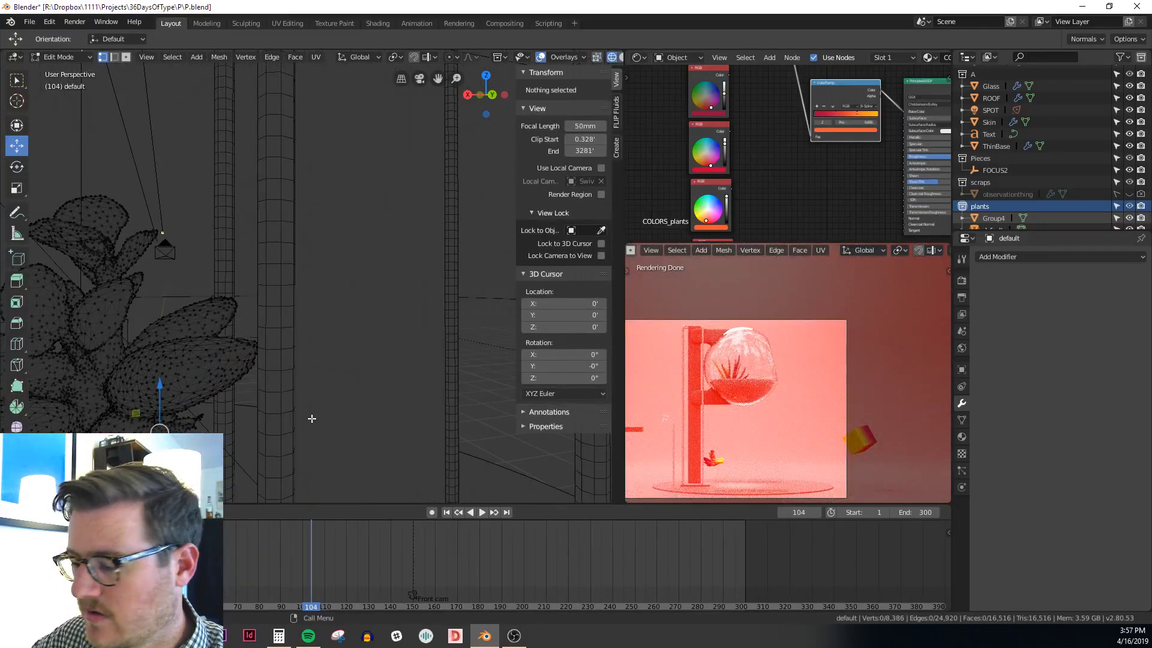
# Delete the small stray mesh fragments remaining beneath the succulent's lower leaves
pyautogui.press('KP_1')
pyautogui.moveTo(368, 369); pyautogui.dragTo(295, 353, button='middle')
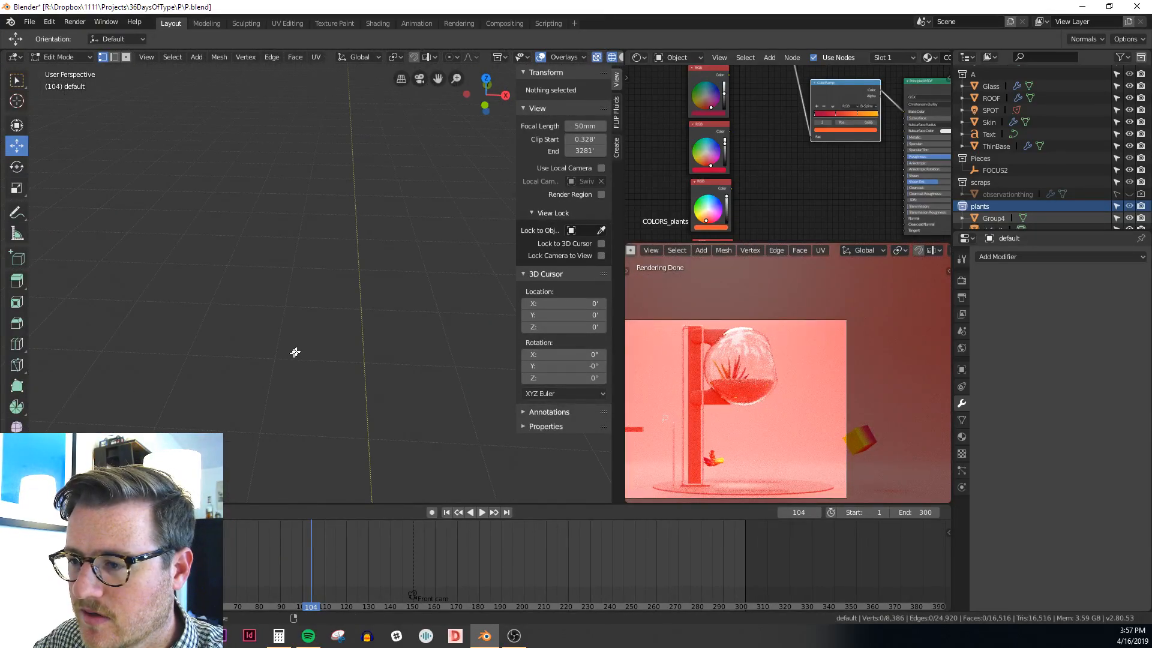
pyautogui.press('a')
pyautogui.press('KP_Decimal')
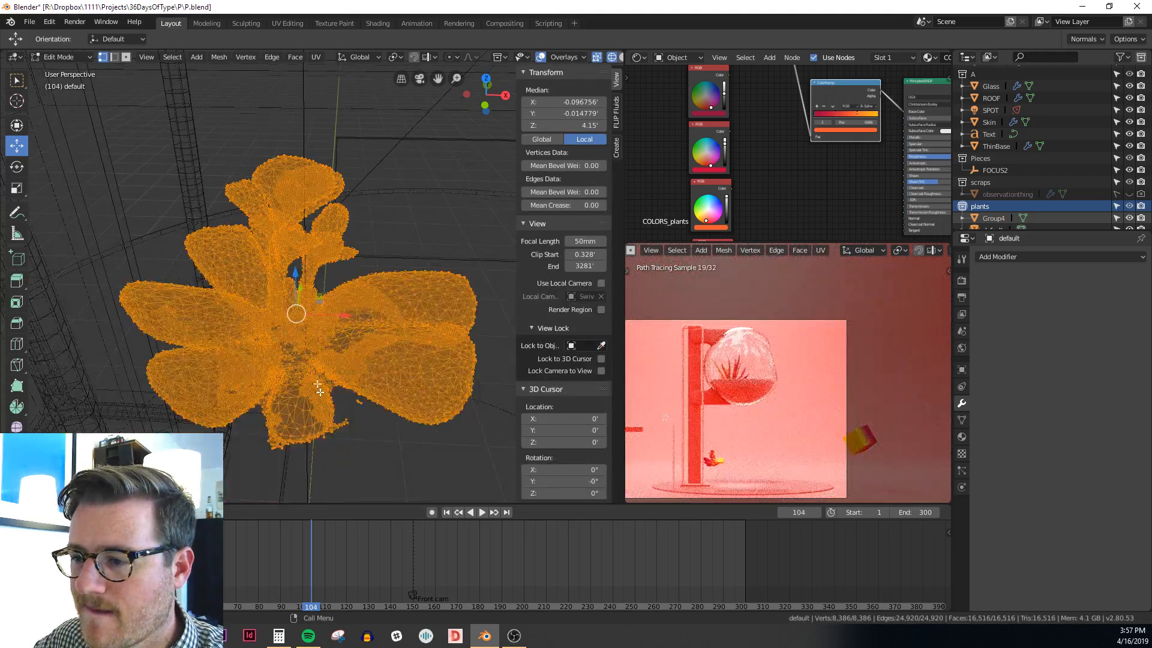
pyautogui.moveTo(320, 389); pyautogui.dragTo(313, 373, button='middle')
pyautogui.scroll(6, 380, 440)
pyautogui.scroll(-5, 378, 436)
pyautogui.hotkey('alt', 'a')
pyautogui.press('c')
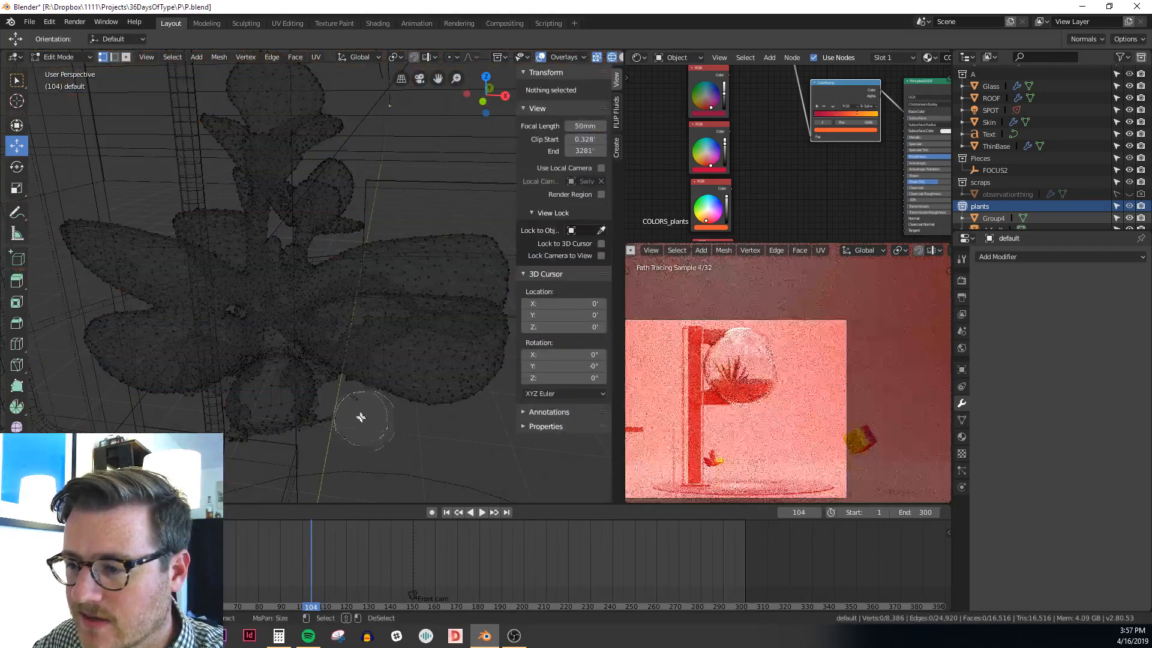
pyautogui.moveTo(361, 417); pyautogui.dragTo(345, 414)
pyautogui.rightClick(345, 414)
pyautogui.scroll(-3, 347, 414)
pyautogui.moveTo(348, 414); pyautogui.dragTo(367, 378, button='middle')
pyautogui.scroll(-4, 364, 381)
pyautogui.scroll(5, 314, 385)
pyautogui.keyDown('shift'); pyautogui.moveTo(325, 443); pyautogui.dragTo(297, 259, button='middle'); pyautogui.keyUp('shift')
pyautogui.scroll(3, 324, 334)
pyautogui.scroll(-7, 345, 328)
pyautogui.press('x')
pyautogui.click(319, 293)
pyautogui.scroll(-3, 315, 198)
pyautogui.scroll(8, 292, 269)
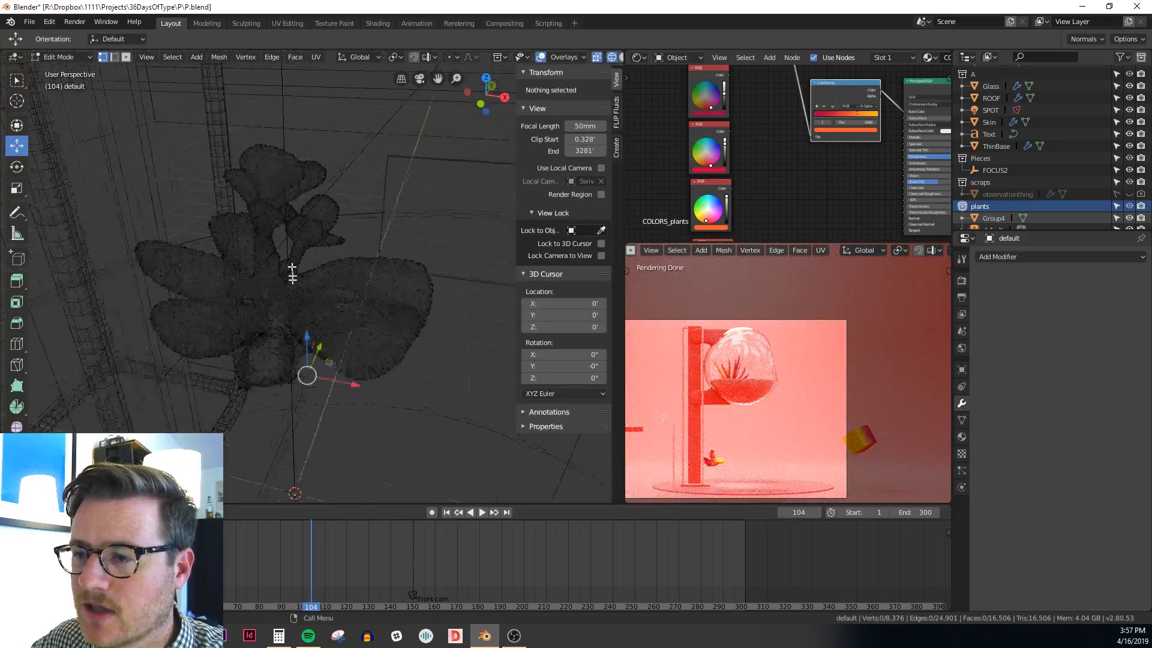
# Circle-select the loose fragment hanging below the succulent's lowest front leaf and delete its vertices
pyautogui.moveTo(267, 474); pyautogui.dragTo(270, 393, button='middle')
pyautogui.press('c')
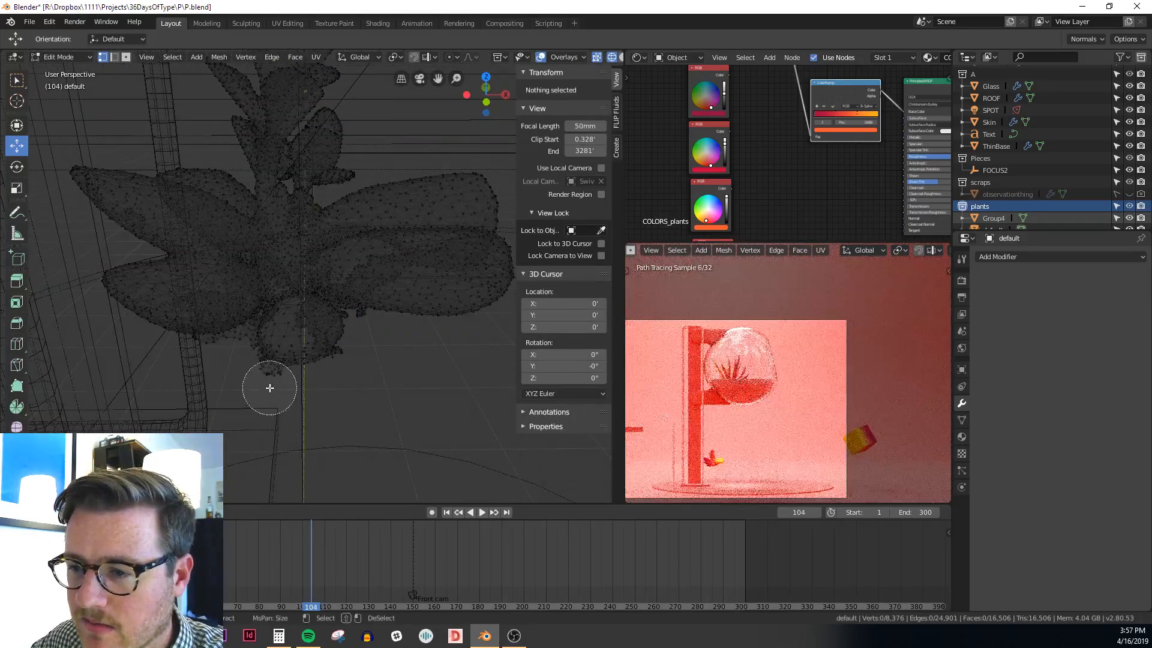
pyautogui.click(268, 376)
pyautogui.click(249, 379)
pyautogui.press('x')
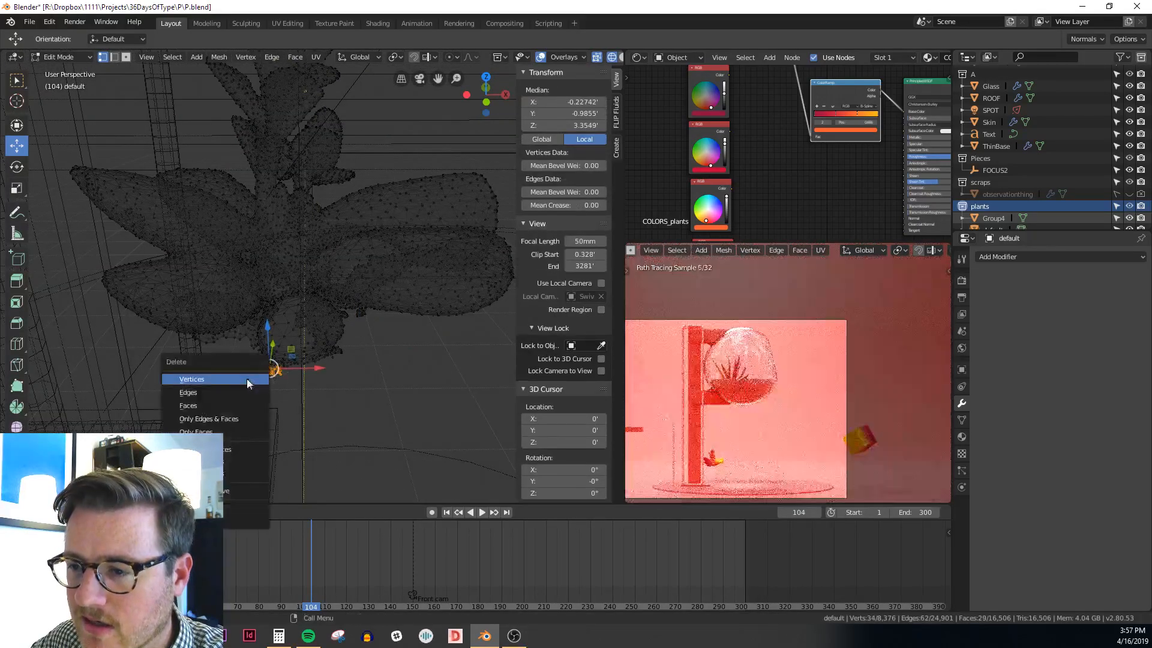
pyautogui.click(176, 380)
# Inspect the succulent's underside from another side, circle-select the remaining stray geometry there and delete its vertices
pyautogui.moveTo(172, 381); pyautogui.dragTo(250, 370, button='middle')
pyautogui.moveTo(355, 369)
pyautogui.mouseDown(button='middle')
pyautogui.moveTo(366, 337)
pyautogui.moveTo(358, 363)
pyautogui.moveTo(404, 383)
pyautogui.moveTo(370, 386)
pyautogui.mouseUp(button='middle')
pyautogui.scroll(8, 360, 370)
pyautogui.scroll(-9, 371, 386)
pyautogui.scroll(5, 336, 366)
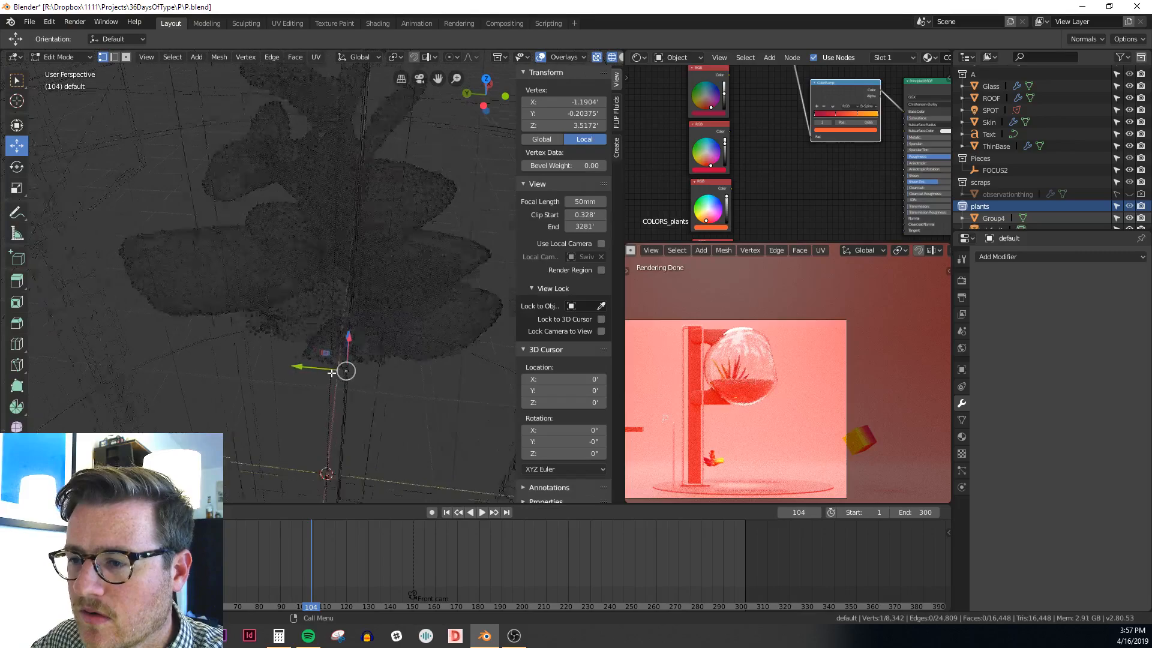
pyautogui.press('c')
pyautogui.moveTo(366, 371)
pyautogui.mouseDown()
pyautogui.moveTo(312, 330)
pyautogui.moveTo(263, 339)
pyautogui.moveTo(290, 332)
pyautogui.moveTo(265, 367)
pyautogui.moveTo(320, 383)
pyautogui.mouseUp()
pyautogui.press('x')
pyautogui.click(322, 387)
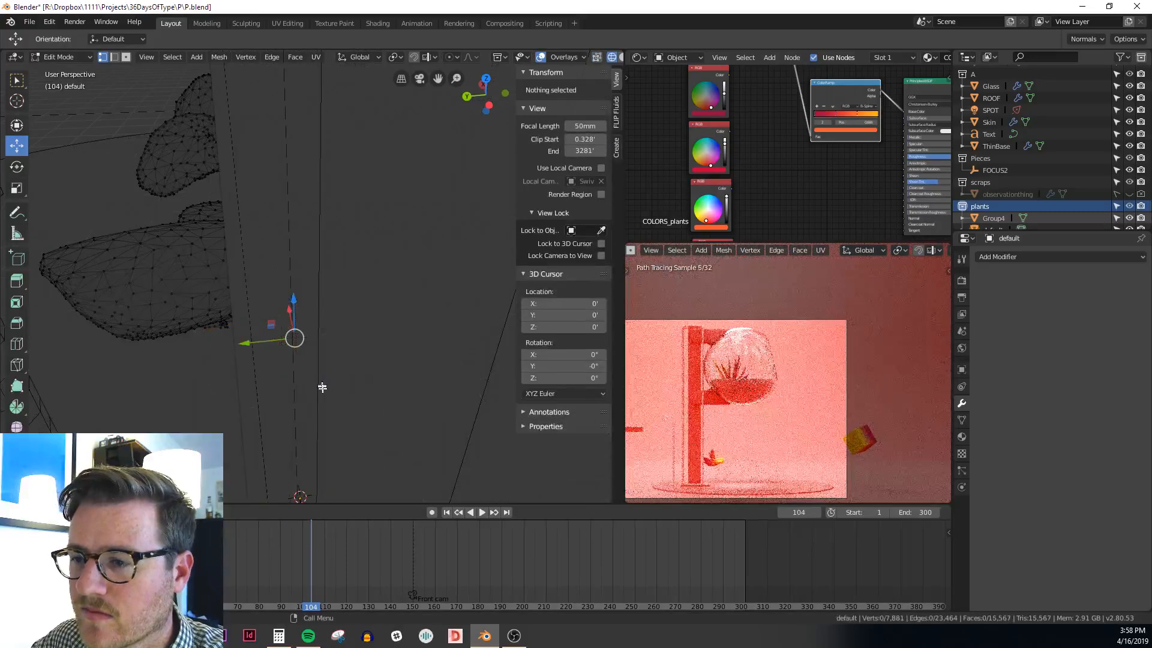
# Return to Object Mode and move the succulent's geometry to its origin
pyautogui.press('Tab')
pyautogui.moveTo(281, 391); pyautogui.dragTo(179, 377, button='middle')
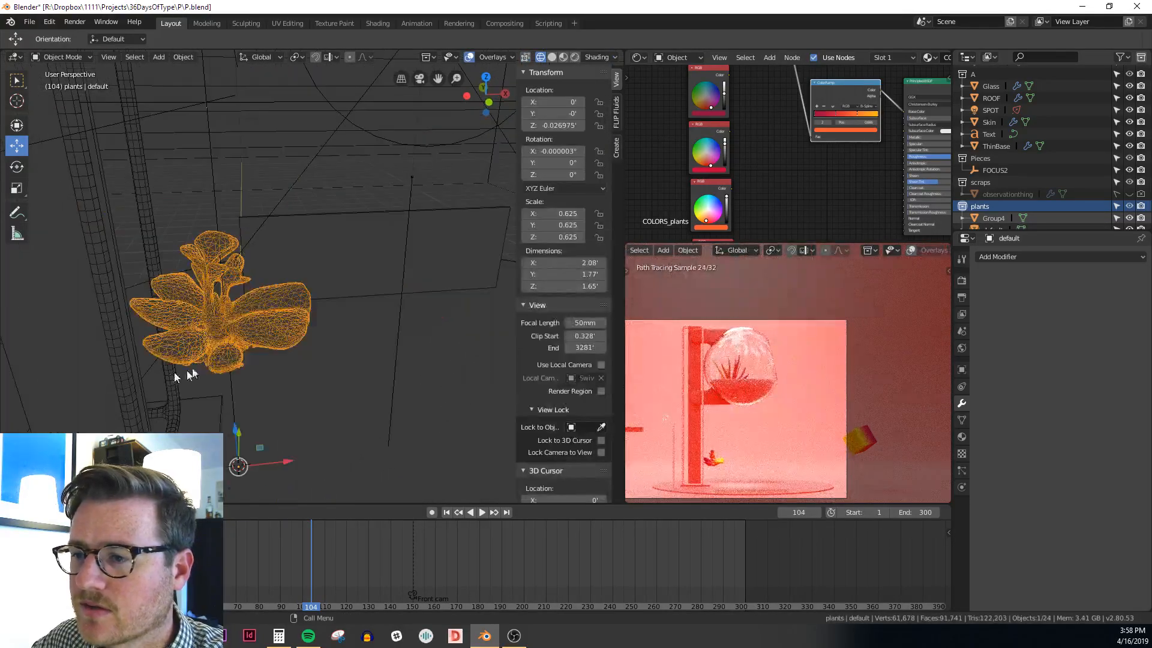
pyautogui.scroll(-3, 242, 347)
pyautogui.press('KP_Decimal')
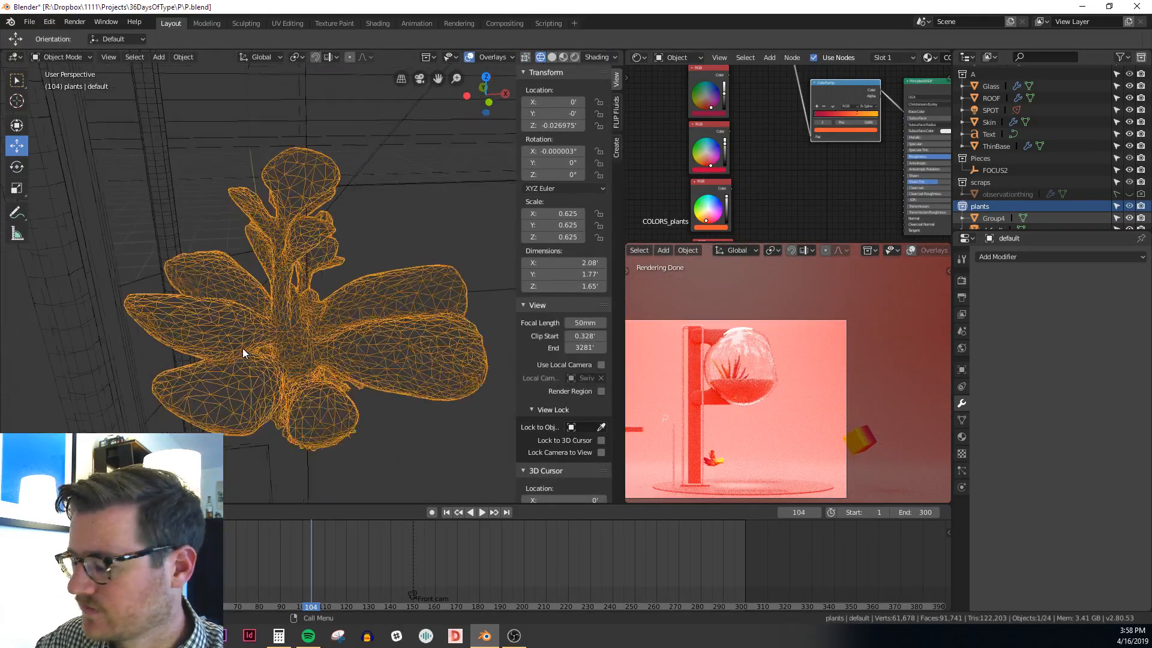
pyautogui.scroll(-6, 243, 348)
pyautogui.rightClick(254, 348)
pyautogui.moveTo(255, 348)
pyautogui.click(312, 349)
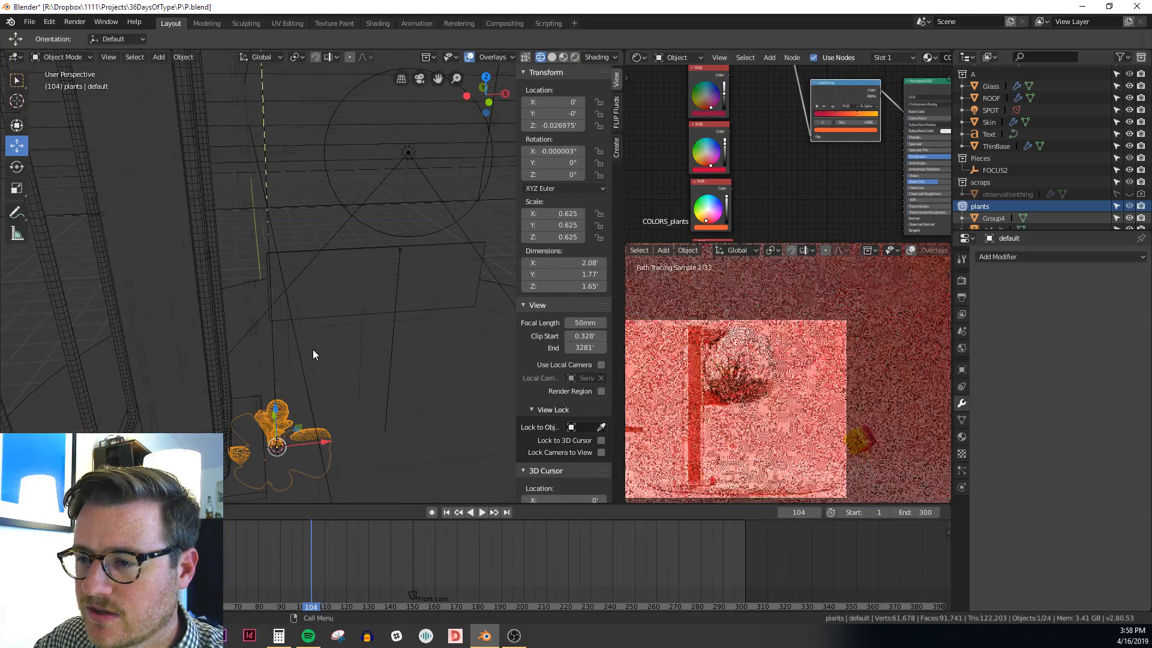
# In front view, move the succulent up into the glass sphere, to about X 1.6' and Z 11.3'
pyautogui.press('KP_1')
pyautogui.press('KP_Decimal')
pyautogui.scroll(-6, 312, 349)
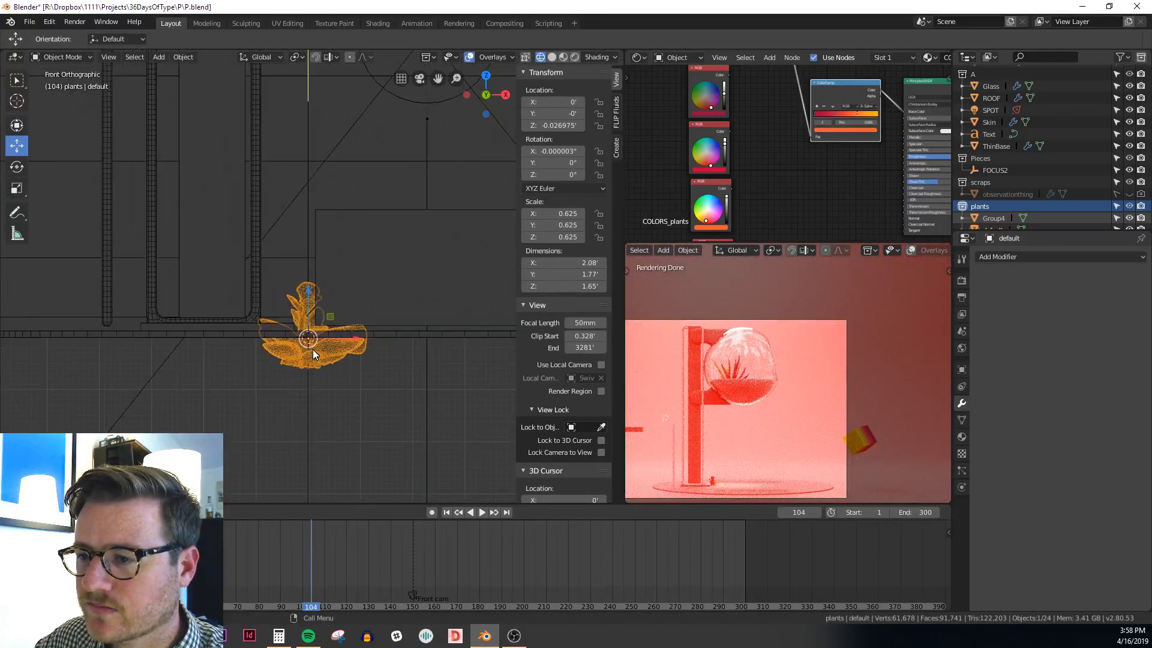
pyautogui.press('g')
pyautogui.click(343, 198)
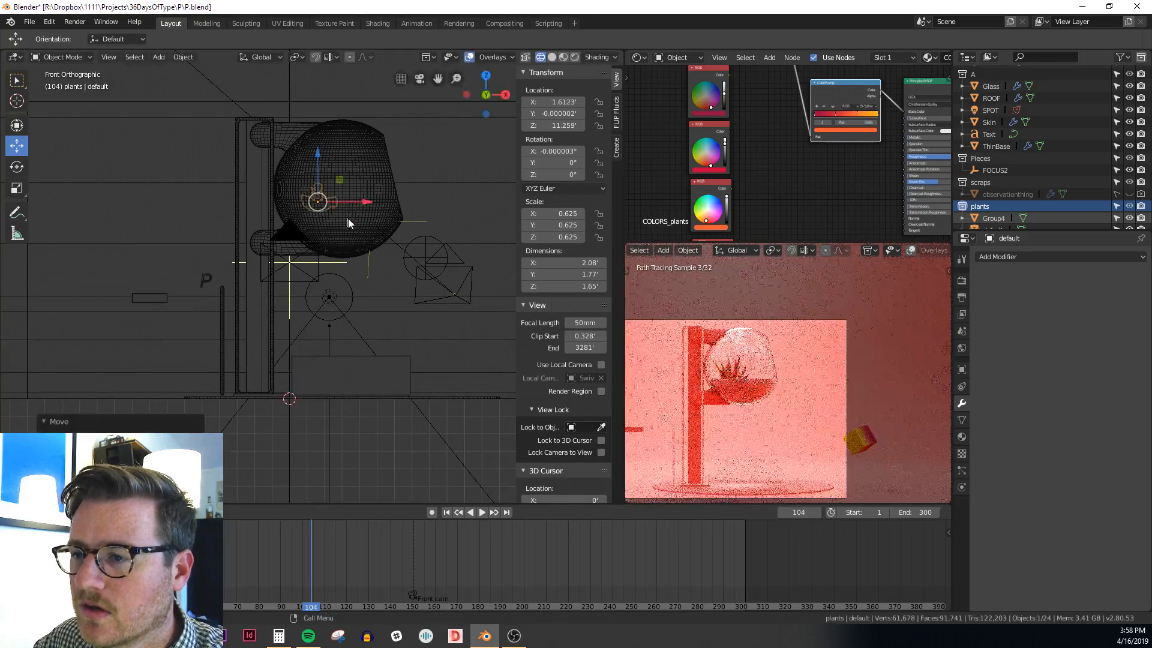
# Switch the viewport to solid shading and scale the succulent up to about 0.951
pyautogui.scroll(5, 347, 221)
pyautogui.press('z')
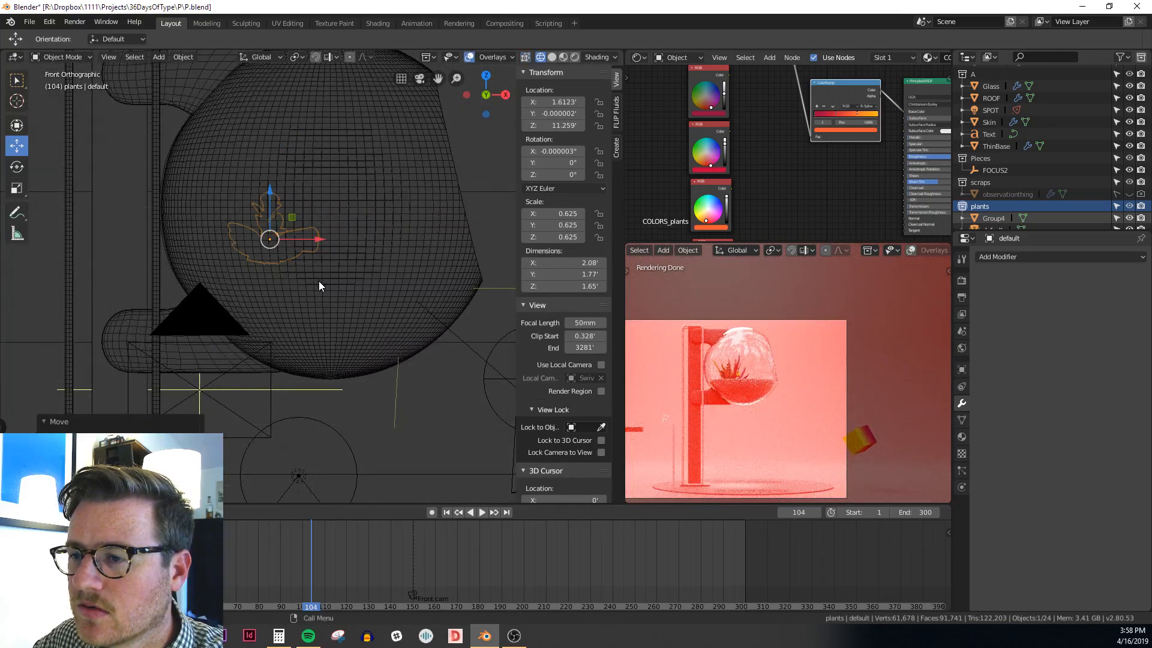
pyautogui.click(446, 278)
pyautogui.moveTo(414, 277)
pyautogui.mouseDown(button='middle')
pyautogui.moveTo(345, 334)
pyautogui.moveTo(351, 294)
pyautogui.mouseUp(button='middle')
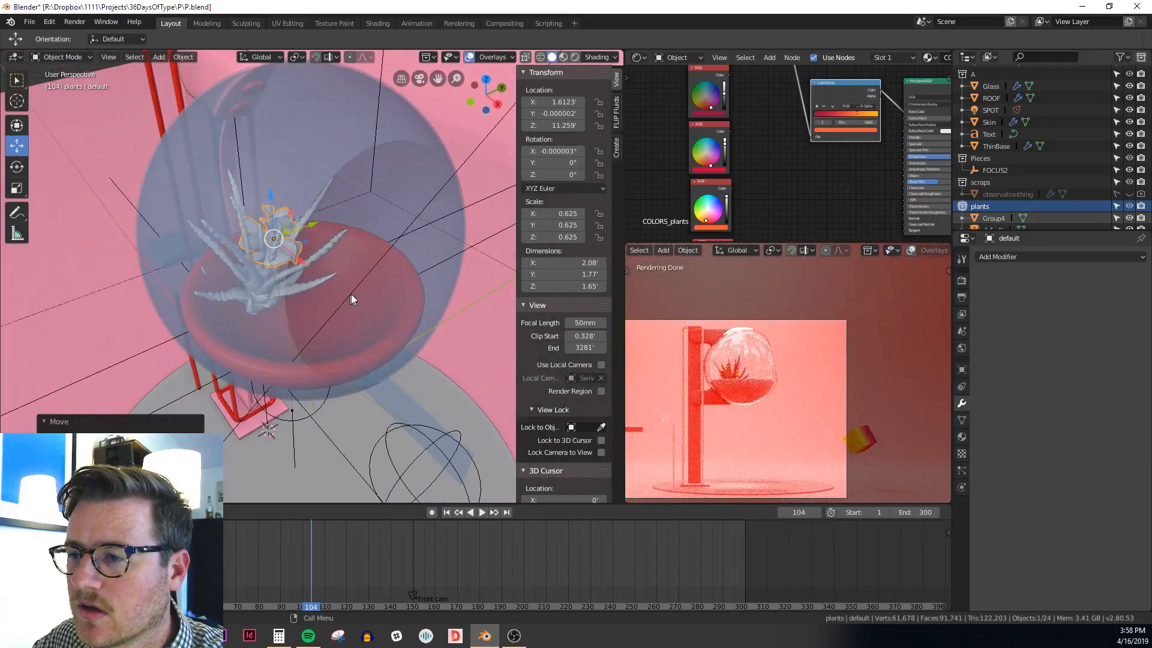
pyautogui.press('s')
pyautogui.click(290, 250)
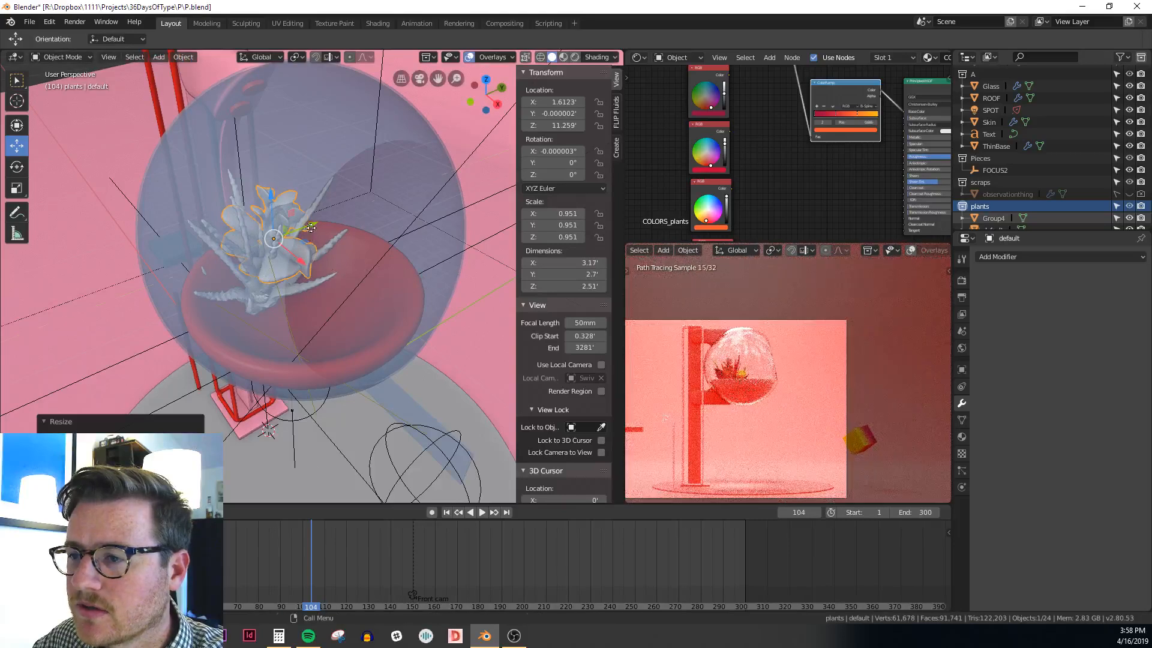
# Position the succulent in the bowl behind the spiky plant, at about Y 0.96' and Z 10.68'
pyautogui.moveTo(310, 228); pyautogui.dragTo(346, 217)
pyautogui.moveTo(346, 218); pyautogui.dragTo(323, 218, button='middle')
pyautogui.moveTo(310, 186); pyautogui.dragTo(313, 218)
pyautogui.moveTo(313, 218); pyautogui.dragTo(395, 280, button='middle')
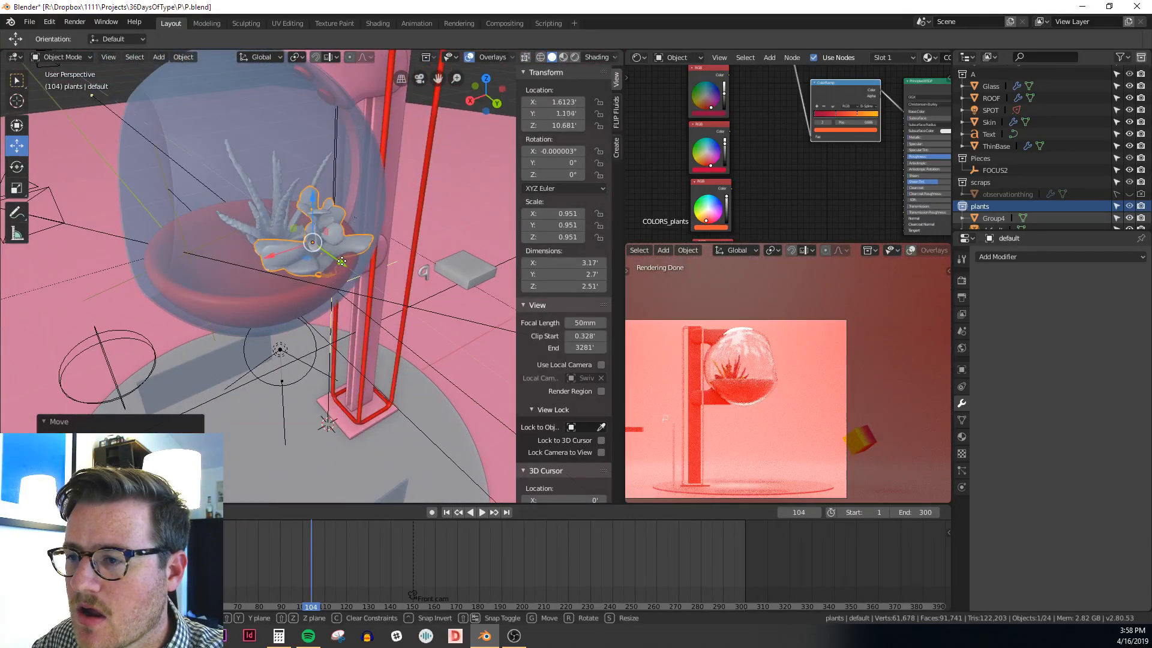
pyautogui.moveTo(342, 262); pyautogui.dragTo(327, 270)
pyautogui.moveTo(327, 270); pyautogui.dragTo(291, 272, button='middle')
pyautogui.scroll(5, 291, 271)
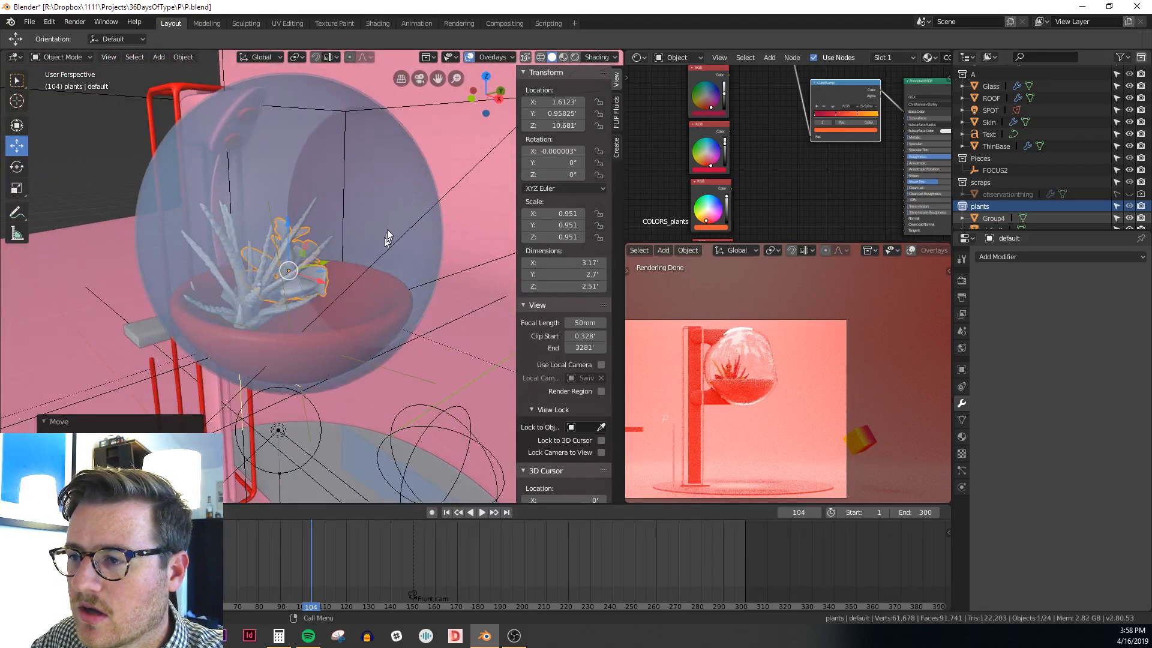
# Select the glass sphere enclosing the plants
pyautogui.click(397, 188)
pyautogui.scroll(-5, 399, 198)
pyautogui.moveTo(398, 205); pyautogui.dragTo(426, 272, button='middle')
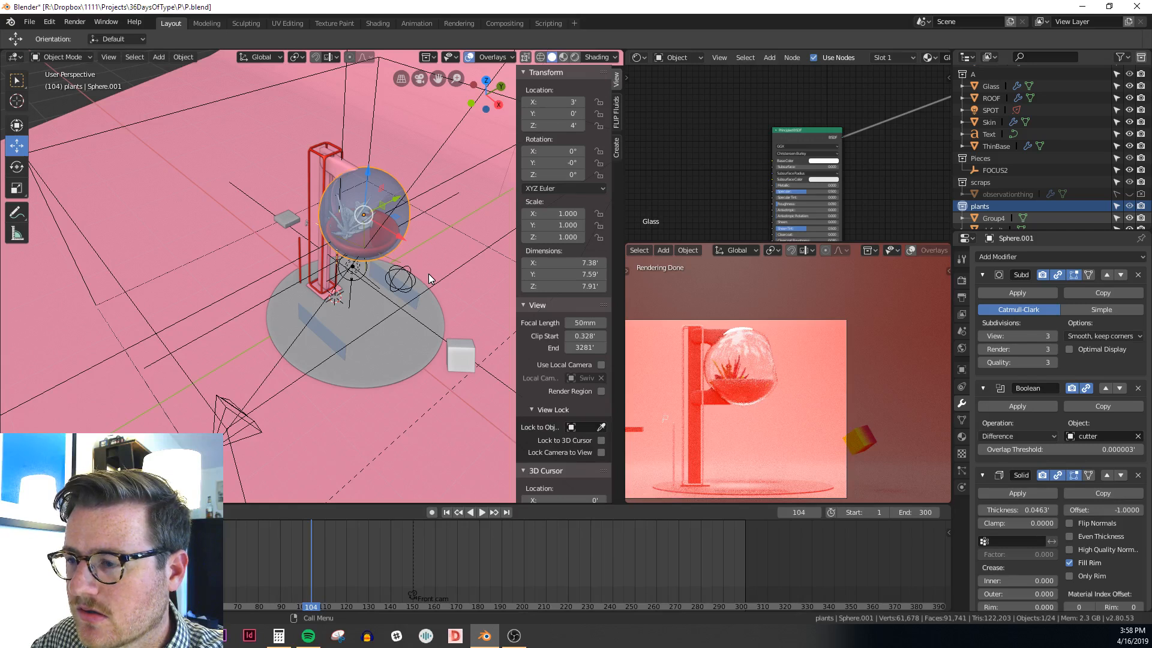
pyautogui.scroll(3, 410, 214)
pyautogui.keyDown('shift'); pyautogui.moveTo(373, 197); pyautogui.dragTo(384, 239, button='middle'); pyautogui.keyUp('shift')
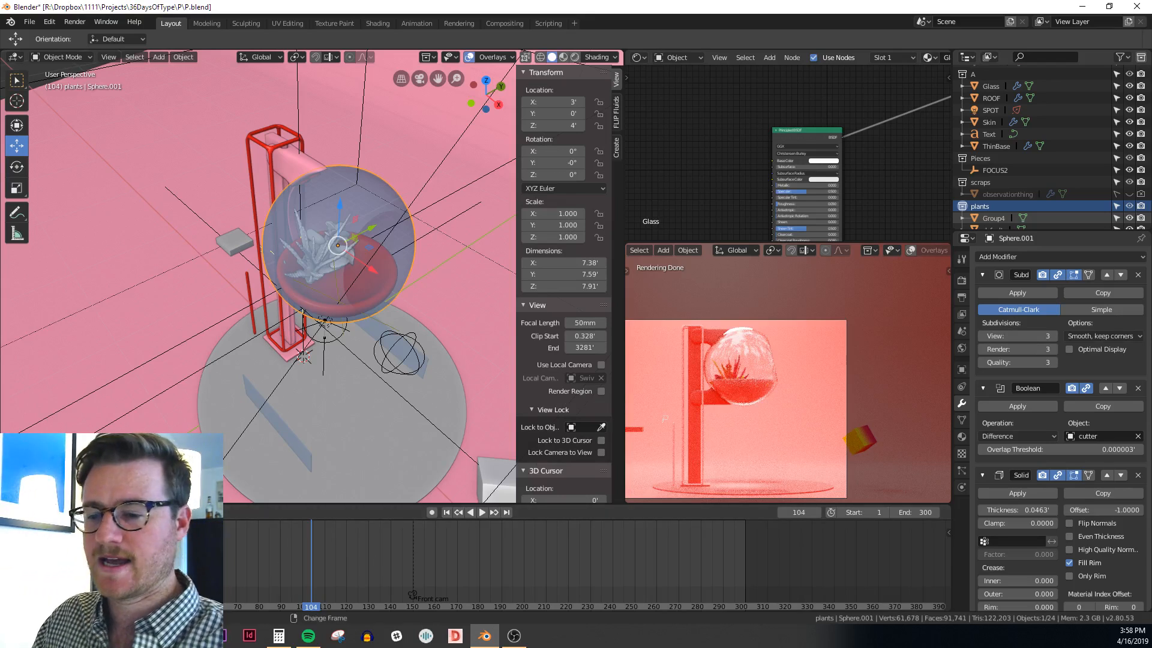
# Switch to the web browser, search for "time in osaka" and return to Blender
pyautogui.hotkey('alt', 'Tab')
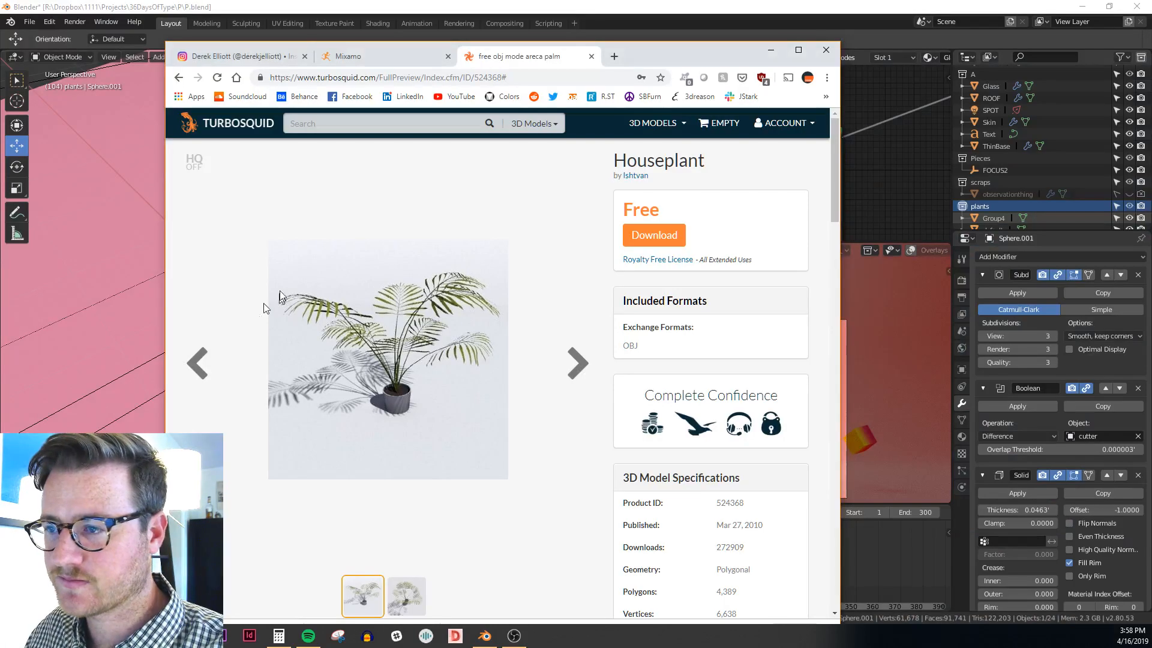
pyautogui.hotkey('ctrl', 't')
pyautogui.write('time in osaka')
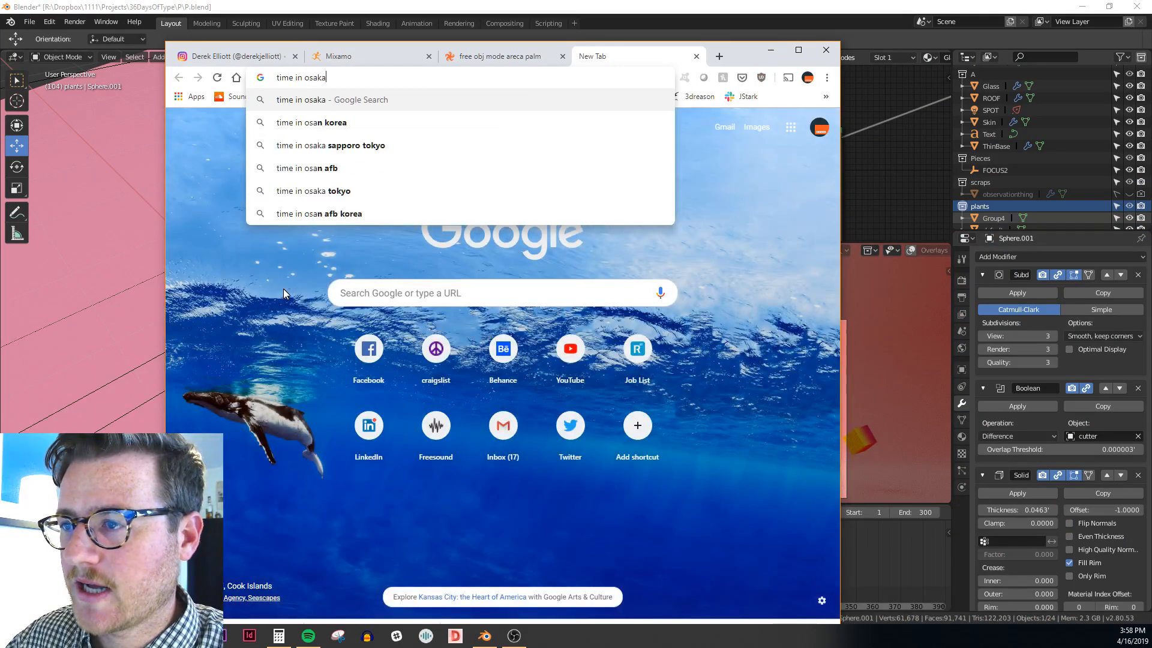
pyautogui.press('Return')
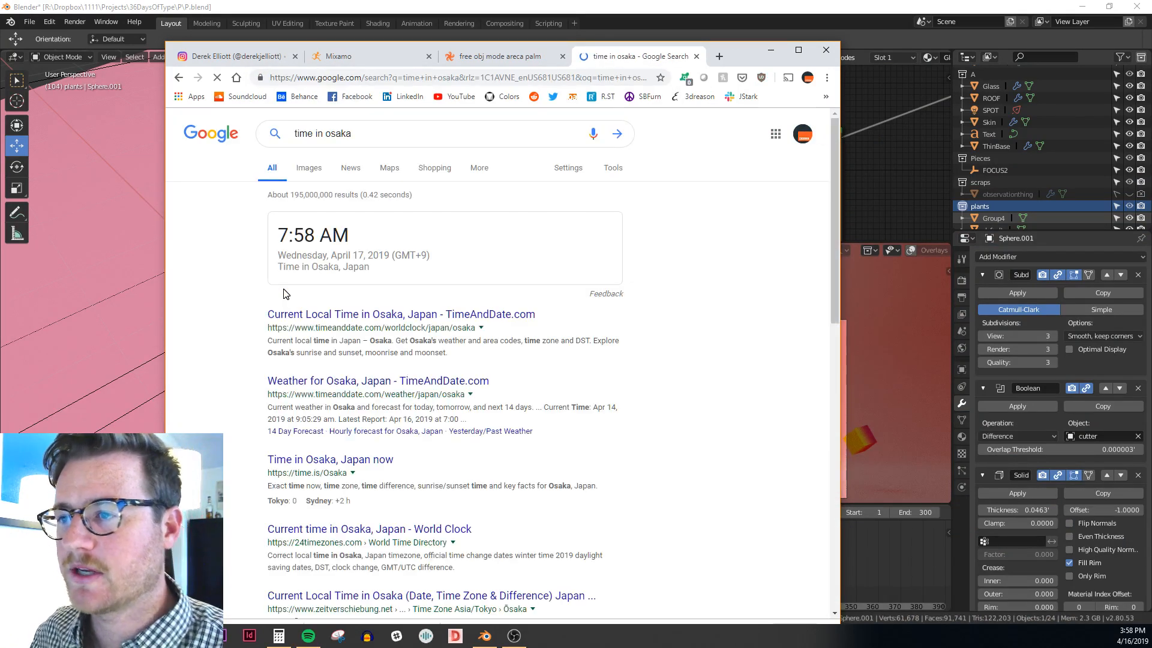
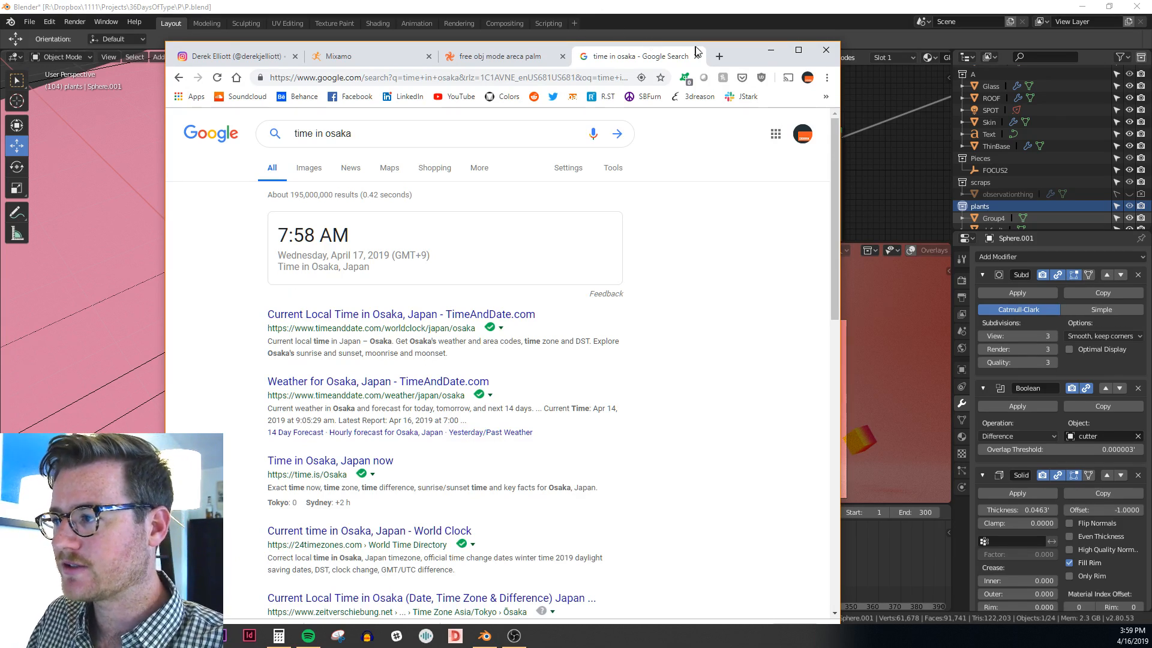
pyautogui.moveTo(747, 55); pyautogui.dragTo(726, 55)
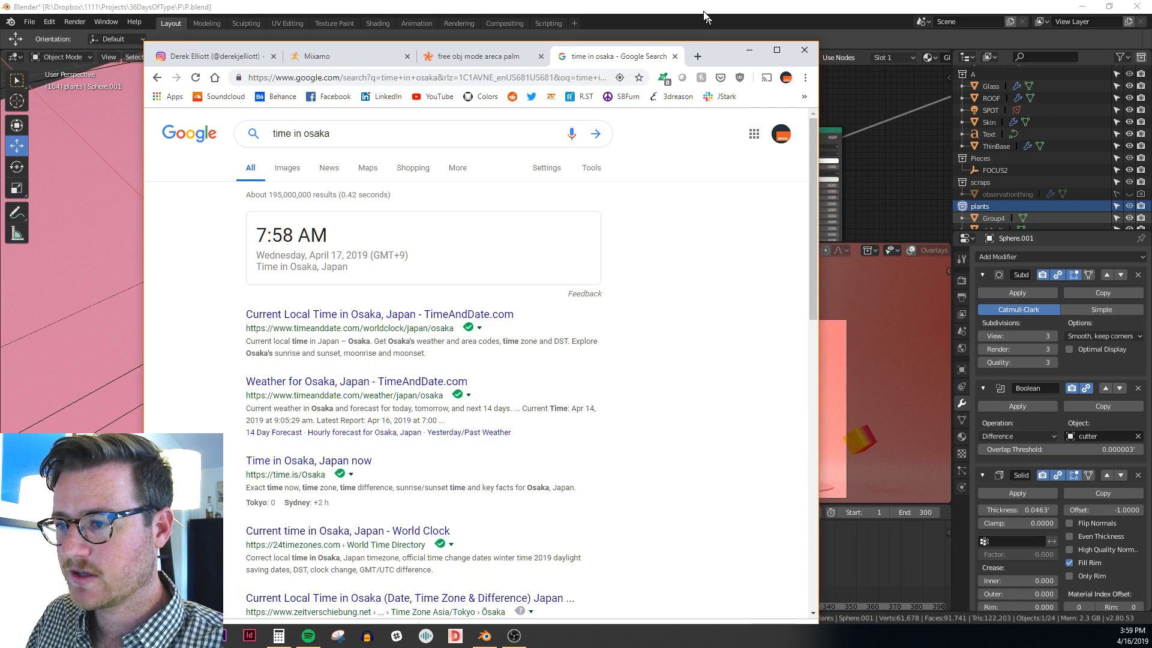
pyautogui.click(703, 4)
# Move the selected glass sphere, Sphere.001, to the scraps collection
pyautogui.scroll(-2, 231, 301)
pyautogui.moveTo(232, 301); pyautogui.dragTo(372, 284, button='middle')
pyautogui.scroll(6, 273, 253)
pyautogui.press('KP_Decimal')
pyautogui.scroll(-4, 372, 284)
pyautogui.scroll(-3, 373, 283)
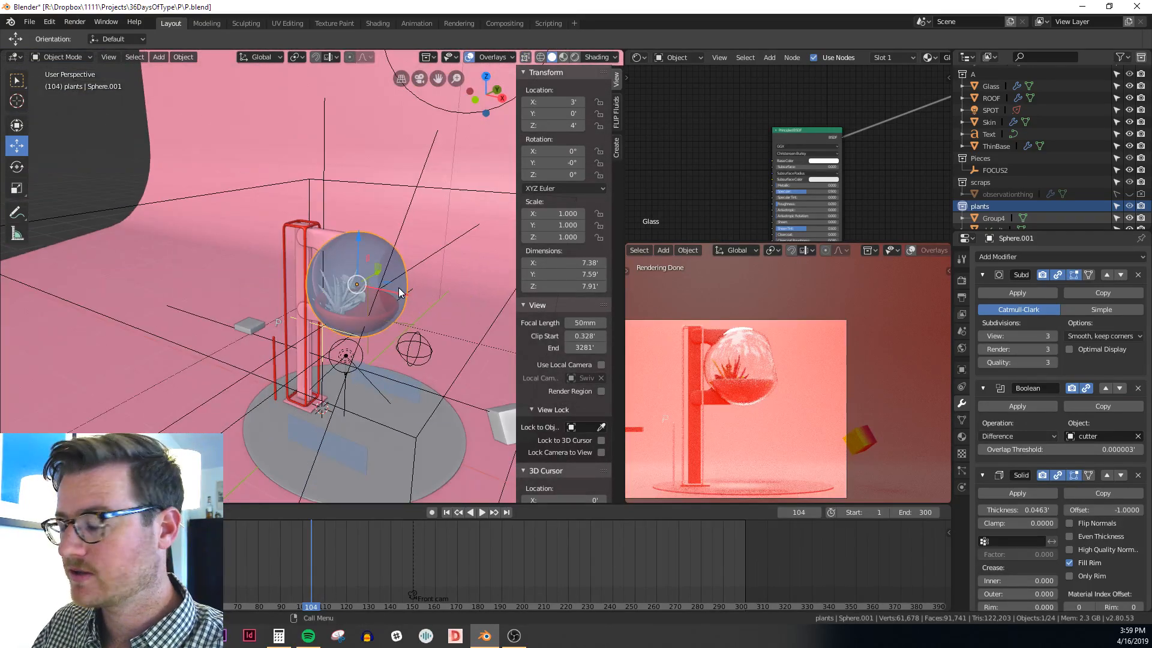
pyautogui.scroll(-1, 1061, 182)
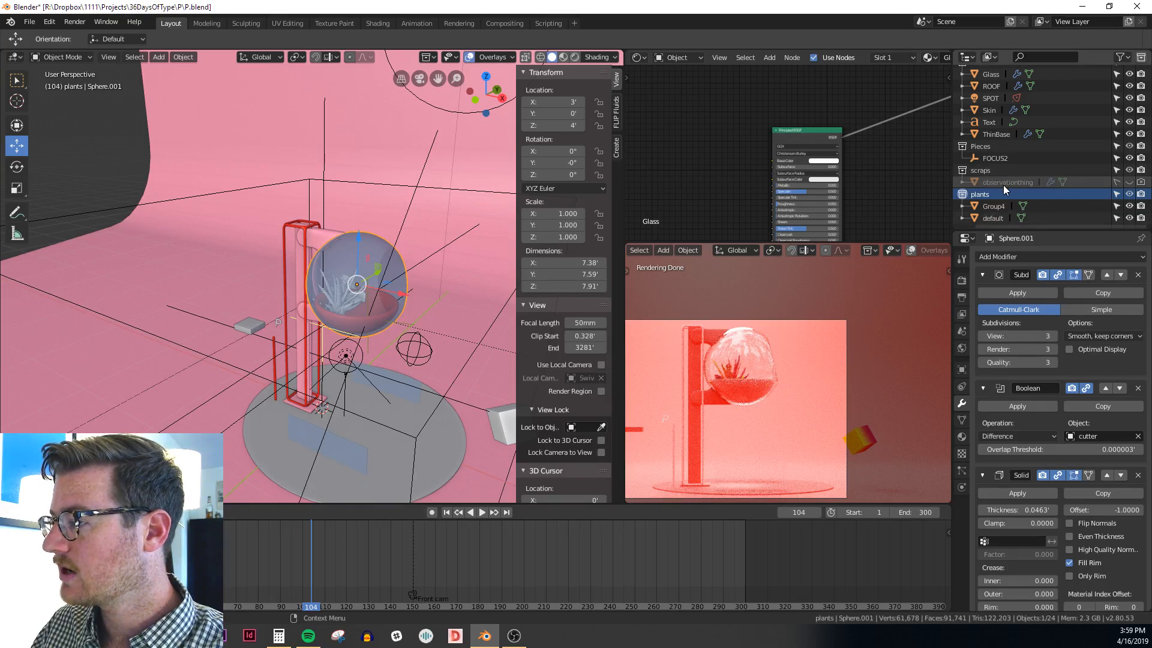
pyautogui.scroll(1, 1004, 185)
pyautogui.scroll(-1, 1004, 185)
pyautogui.scroll(7, 1005, 187)
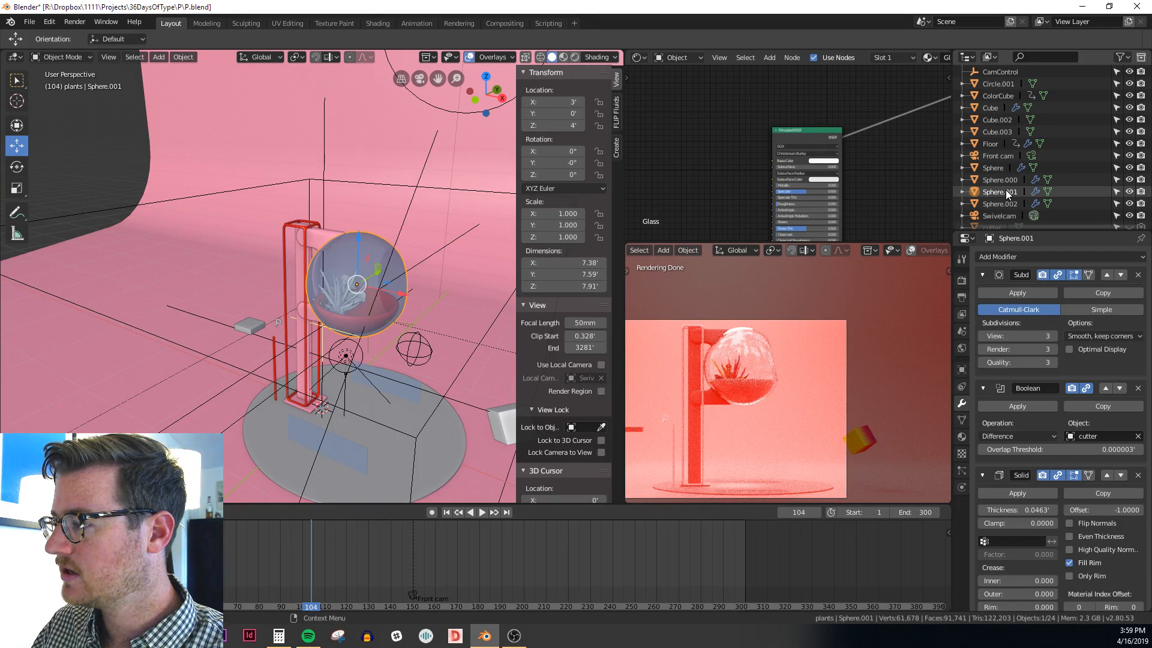
pyautogui.scroll(-2, 1006, 189)
pyautogui.scroll(2, 402, 226)
pyautogui.press('m')
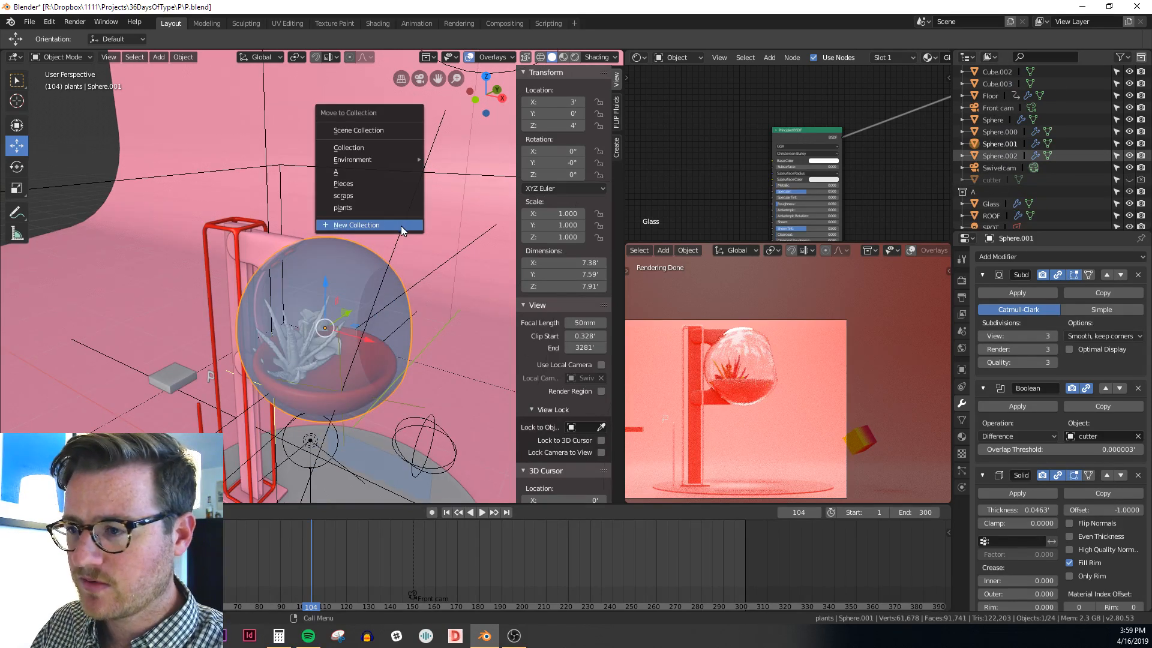
pyautogui.click(357, 197)
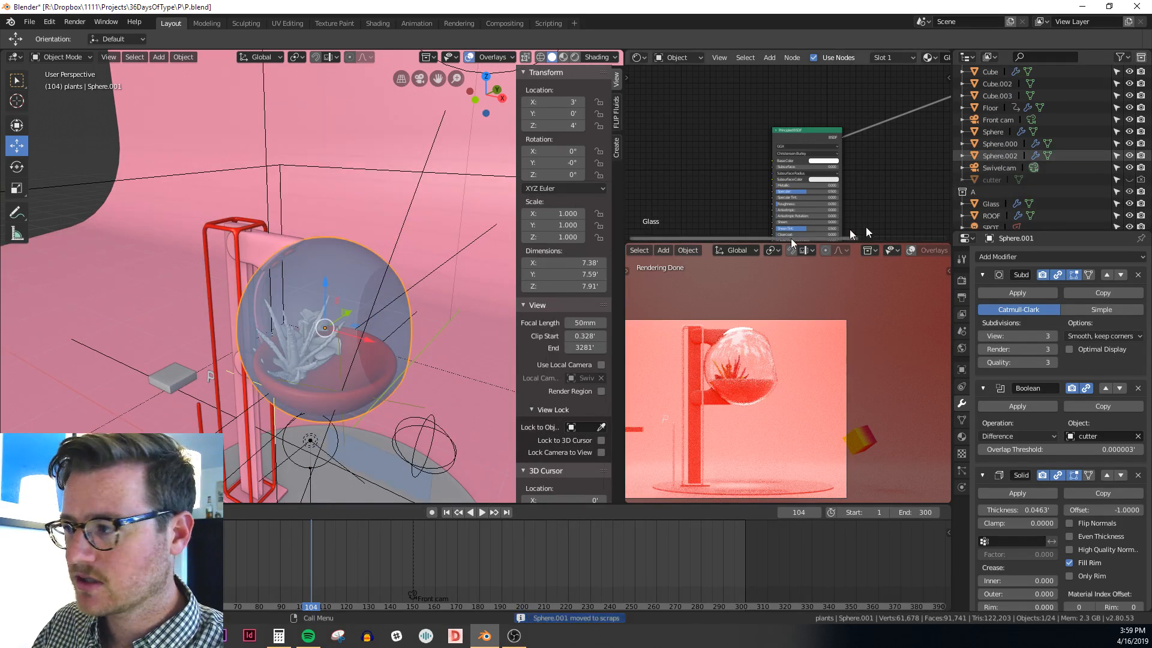
# Move the hidden cutter object to the scraps collection and hide the glass sphere Sphere.001 in the viewport
pyautogui.scroll(-5, 1005, 162)
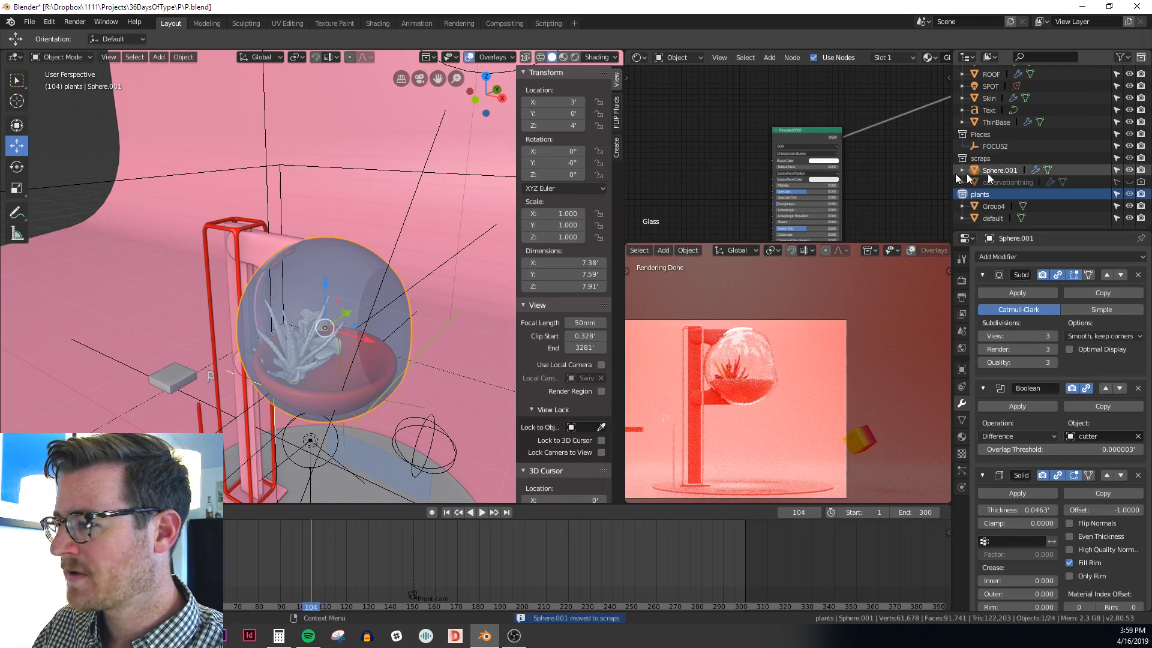
pyautogui.scroll(8, 999, 168)
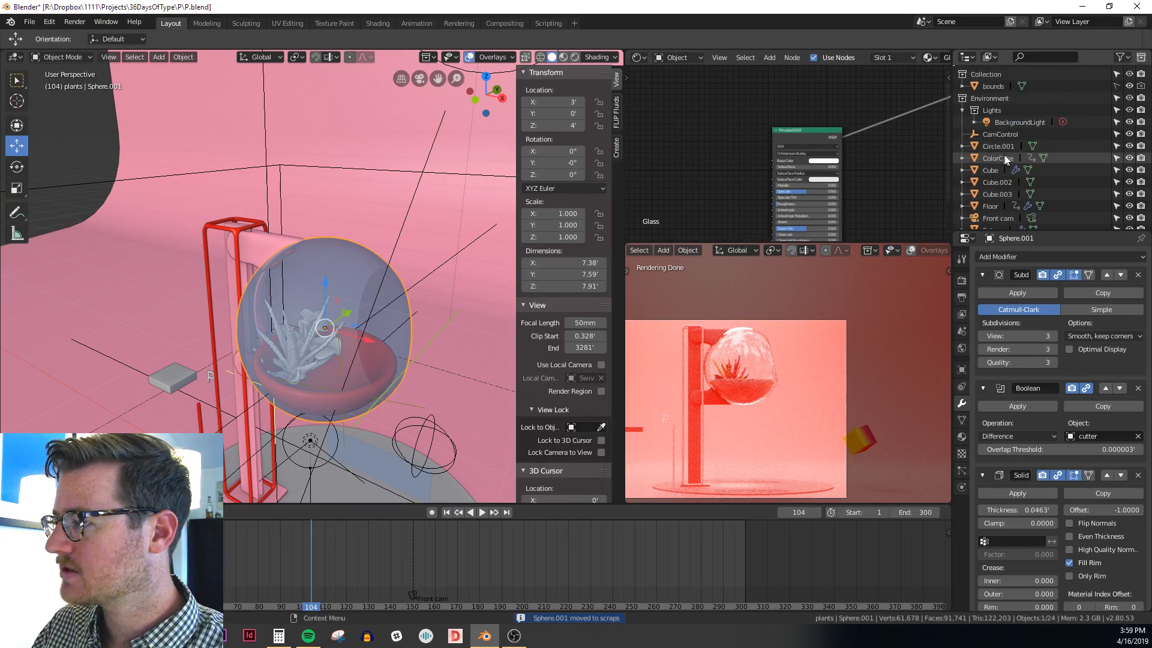
pyautogui.scroll(-5, 1008, 162)
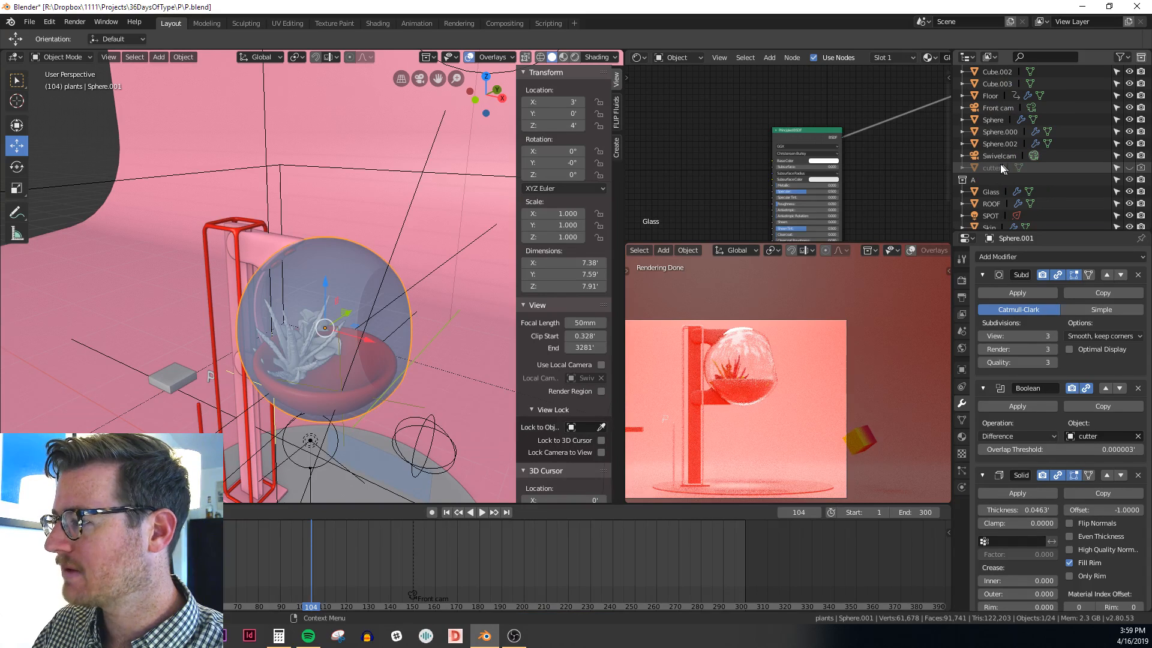
pyautogui.click(999, 168)
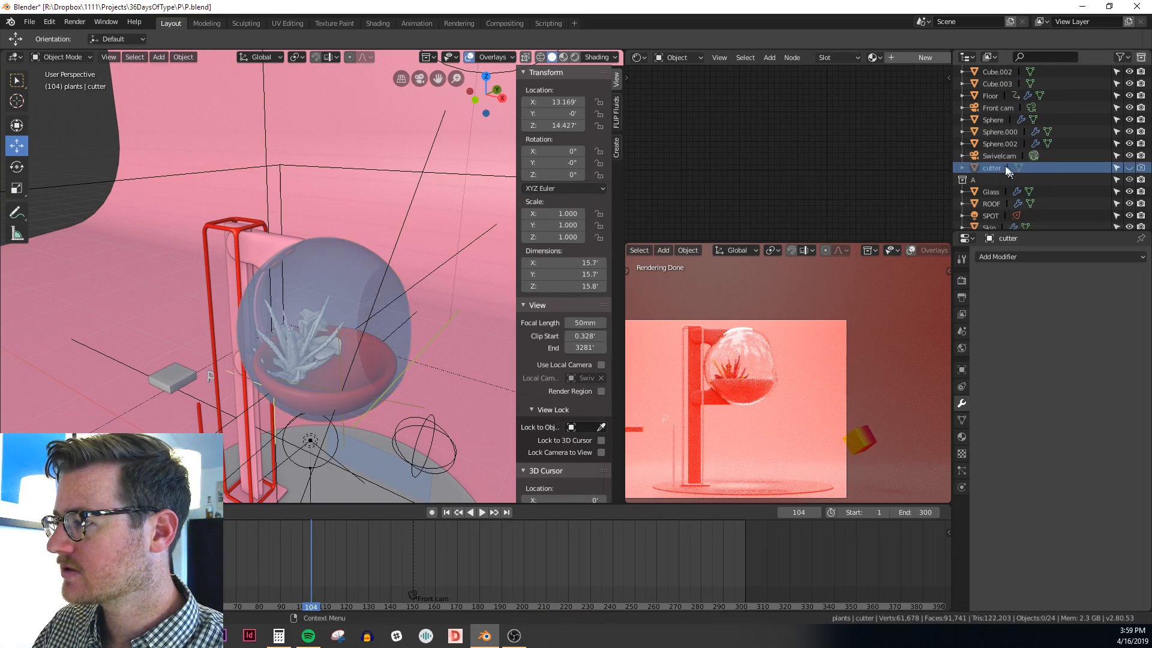
pyautogui.rightClick(995, 167)
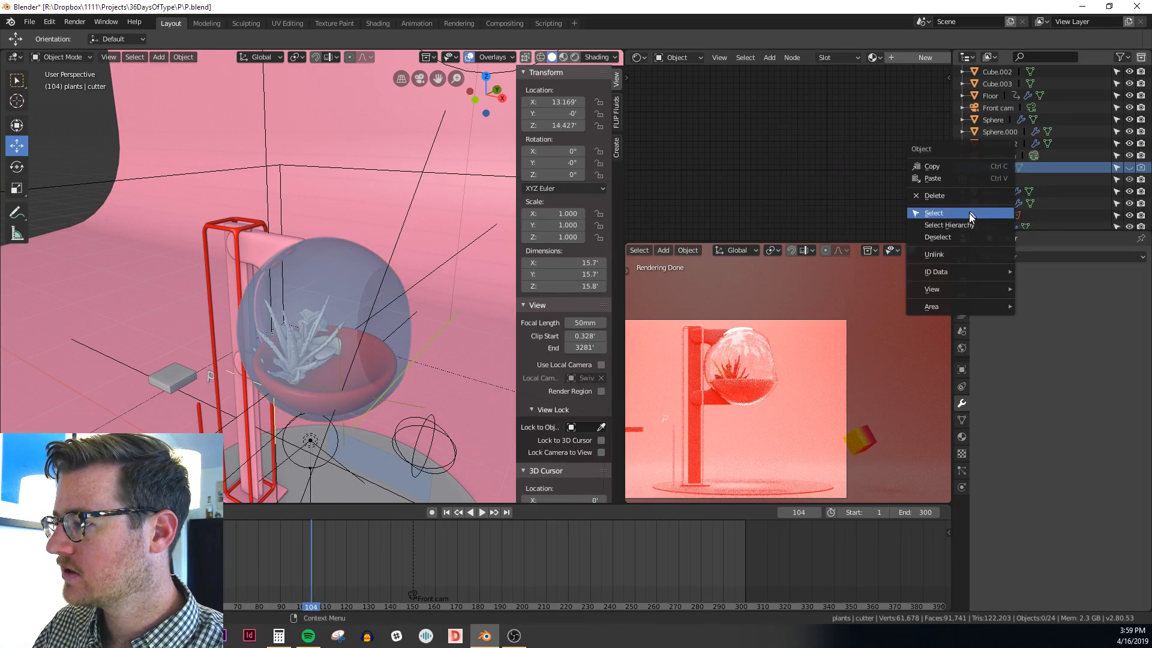
pyautogui.press('m')
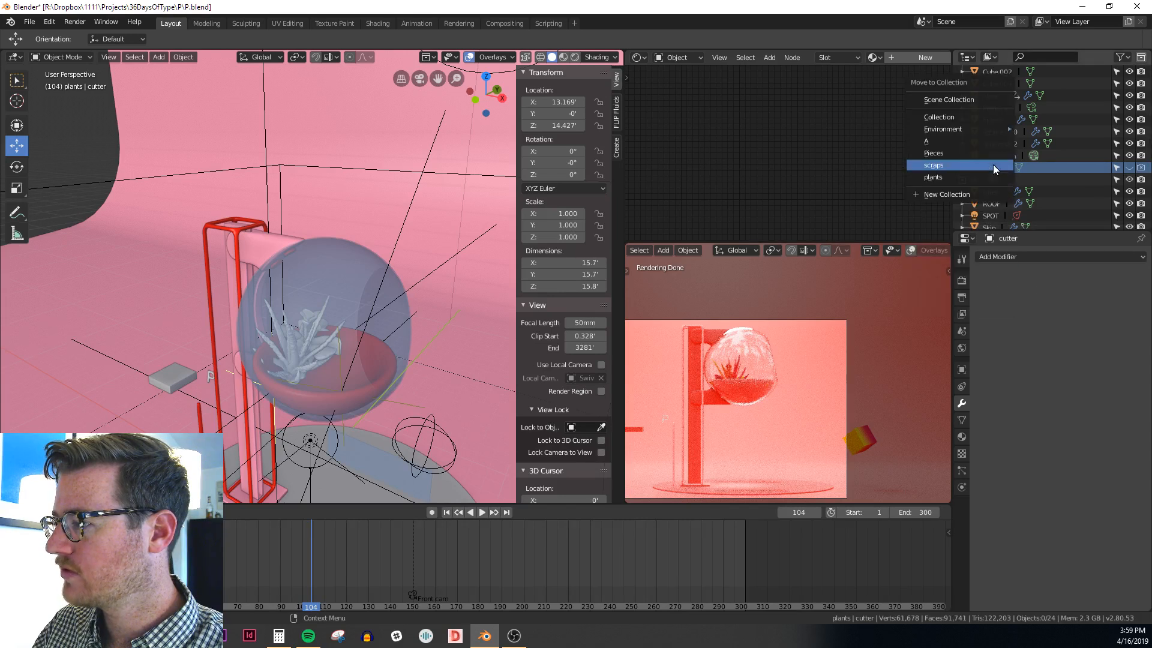
pyautogui.click(949, 166)
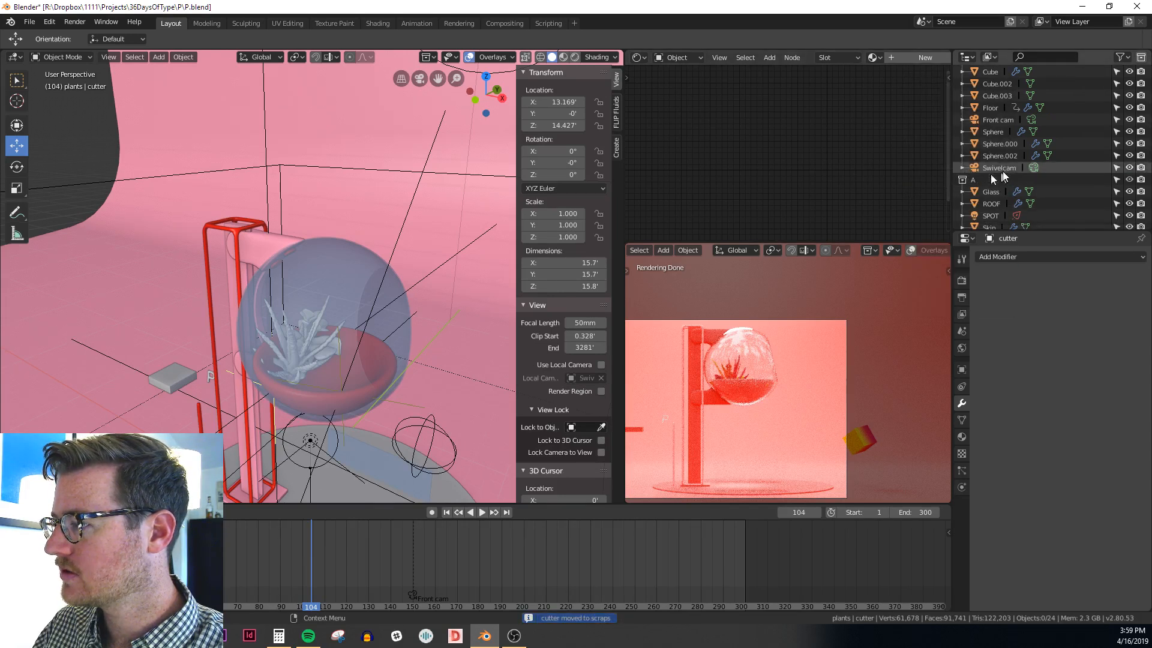
pyautogui.click(1002, 160)
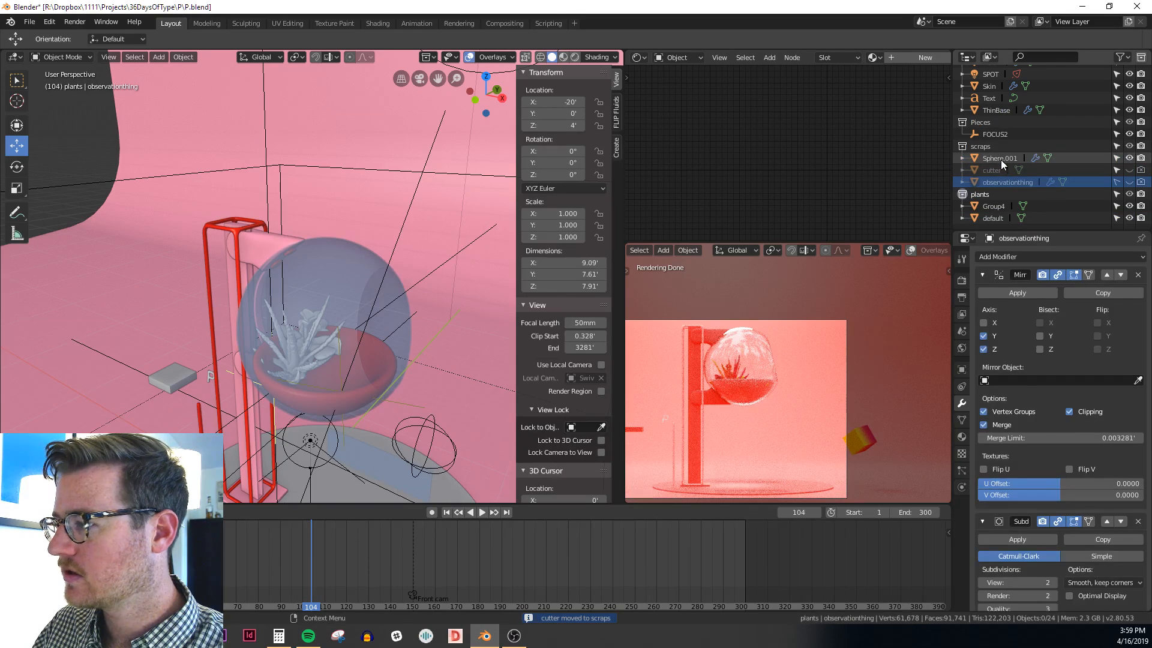
pyautogui.click(1129, 158)
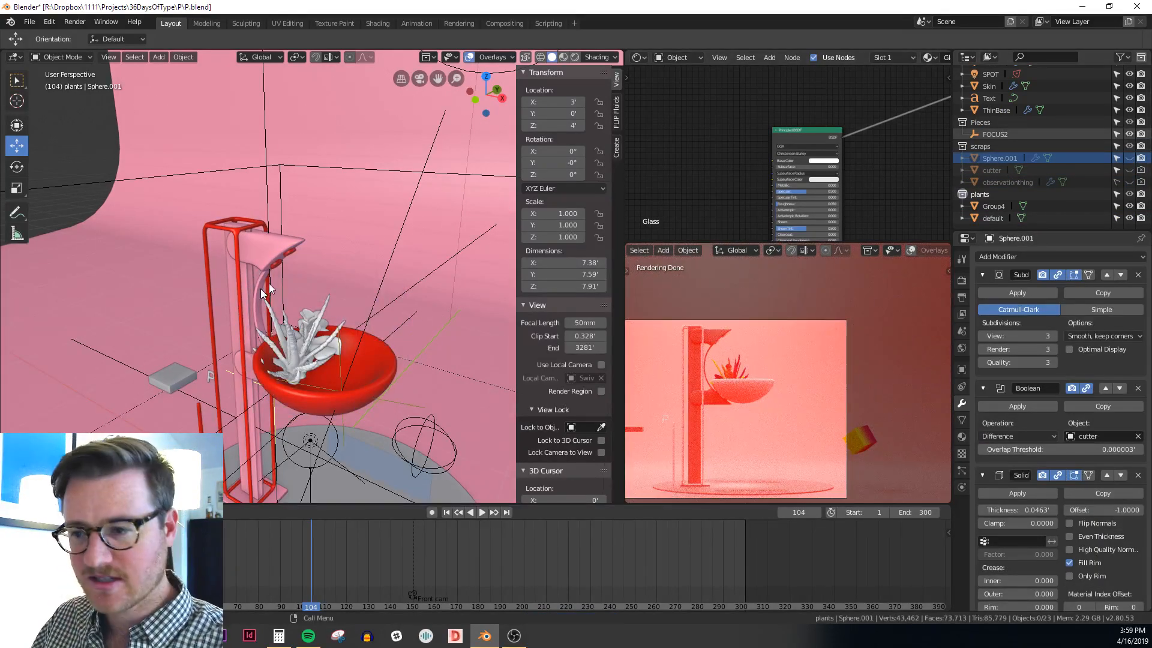
# Move the spiky plant Group4 in the bowl to about X 2.1398' and Z 10.883'
pyautogui.moveTo(262, 294); pyautogui.dragTo(325, 318, button='middle')
pyautogui.scroll(2, 326, 319)
pyautogui.click(322, 318)
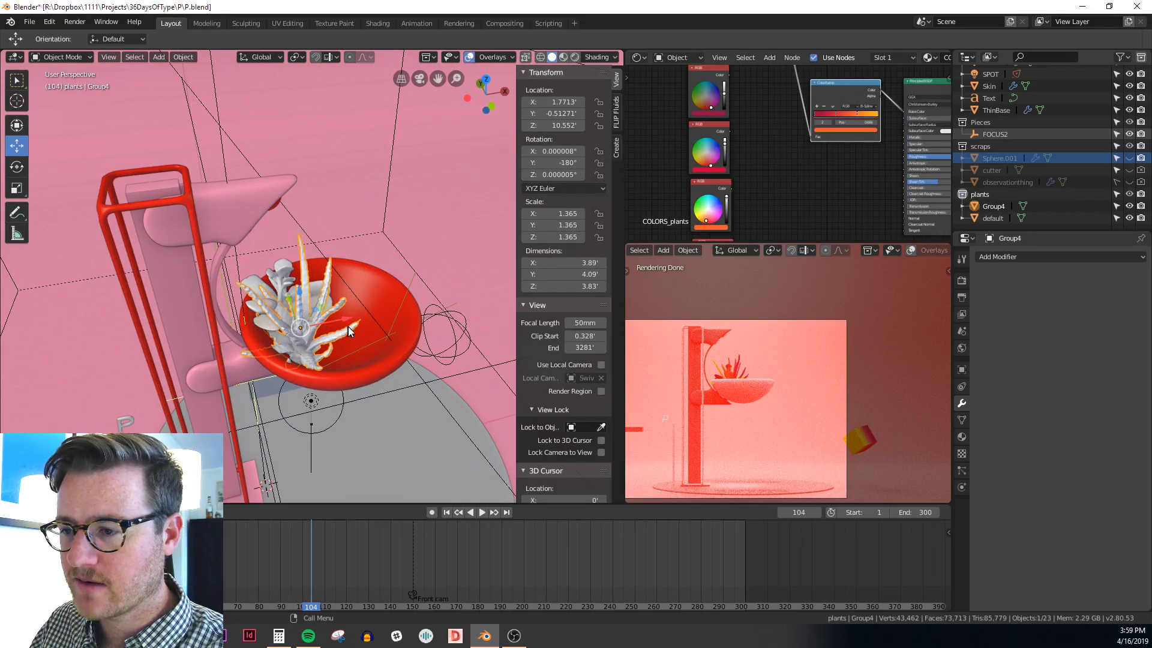
pyautogui.moveTo(348, 319); pyautogui.dragTo(311, 281)
pyautogui.scroll(5, 378, 262)
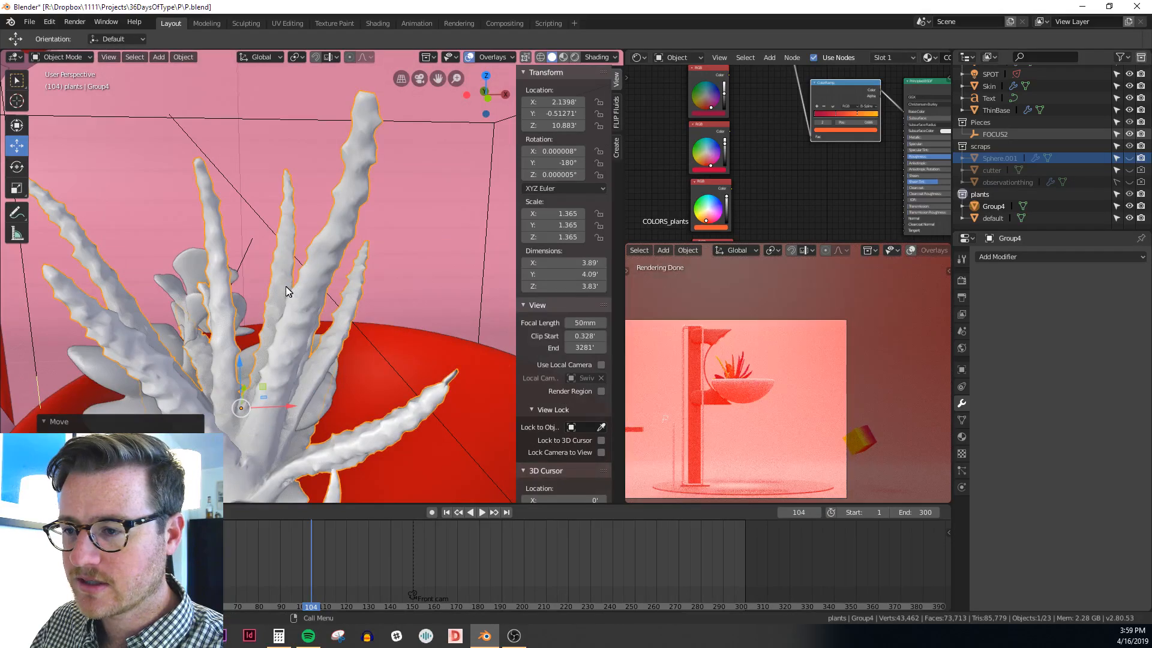
pyautogui.scroll(-4, 286, 287)
pyautogui.moveTo(286, 287); pyautogui.dragTo(156, 308, button='middle')
# Move the rounded-leaf succulent named default to about X 1.7285' and Y 1.2116', towards the bowl's rim
pyautogui.click(391, 319)
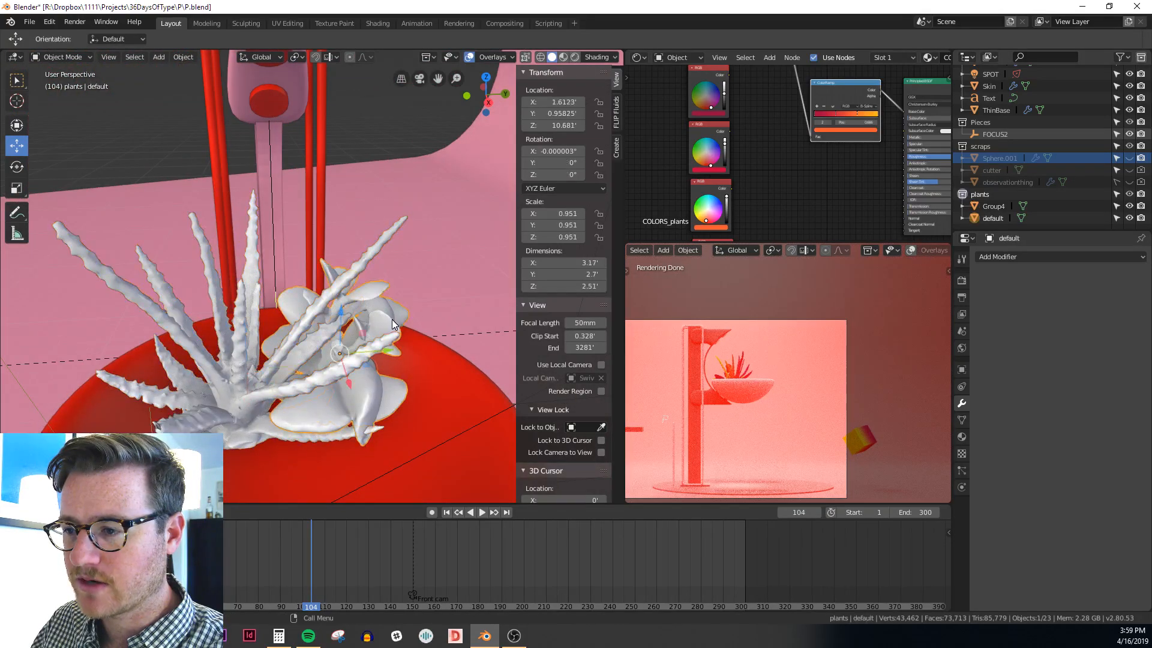
pyautogui.moveTo(391, 319); pyautogui.dragTo(336, 303, button='middle')
pyautogui.scroll(-4, 360, 255)
pyautogui.moveTo(362, 252); pyautogui.dragTo(315, 294, button='middle')
pyautogui.press('KP_Decimal')
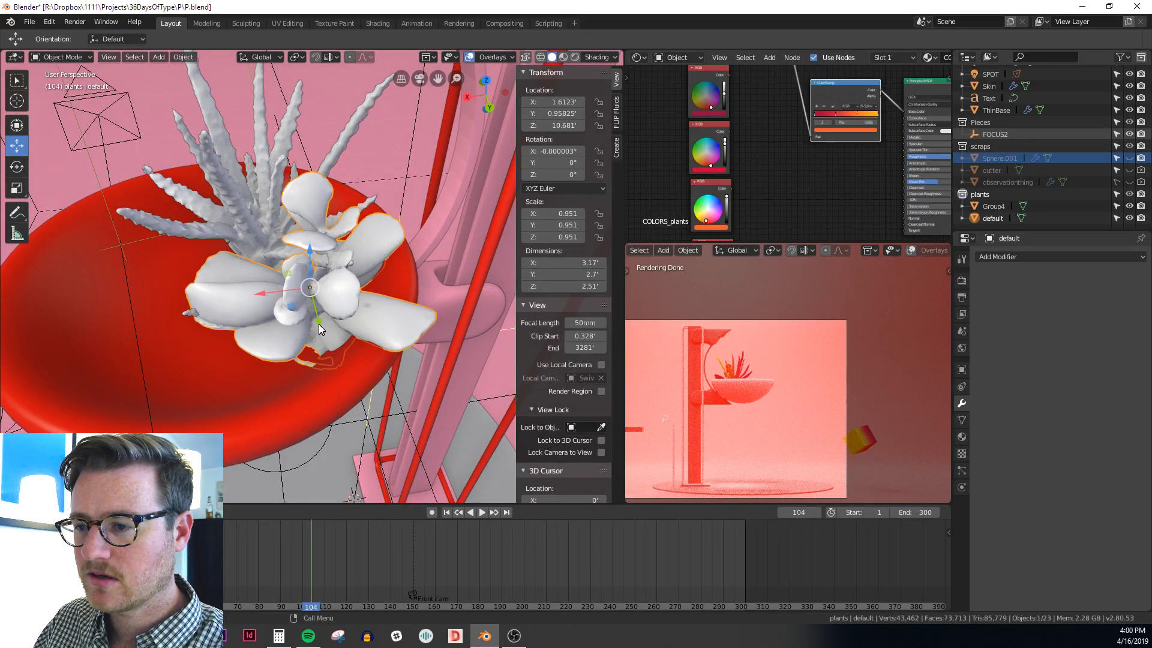
pyautogui.moveTo(319, 324); pyautogui.dragTo(322, 339)
pyautogui.moveTo(323, 339); pyautogui.dragTo(329, 309, button='middle')
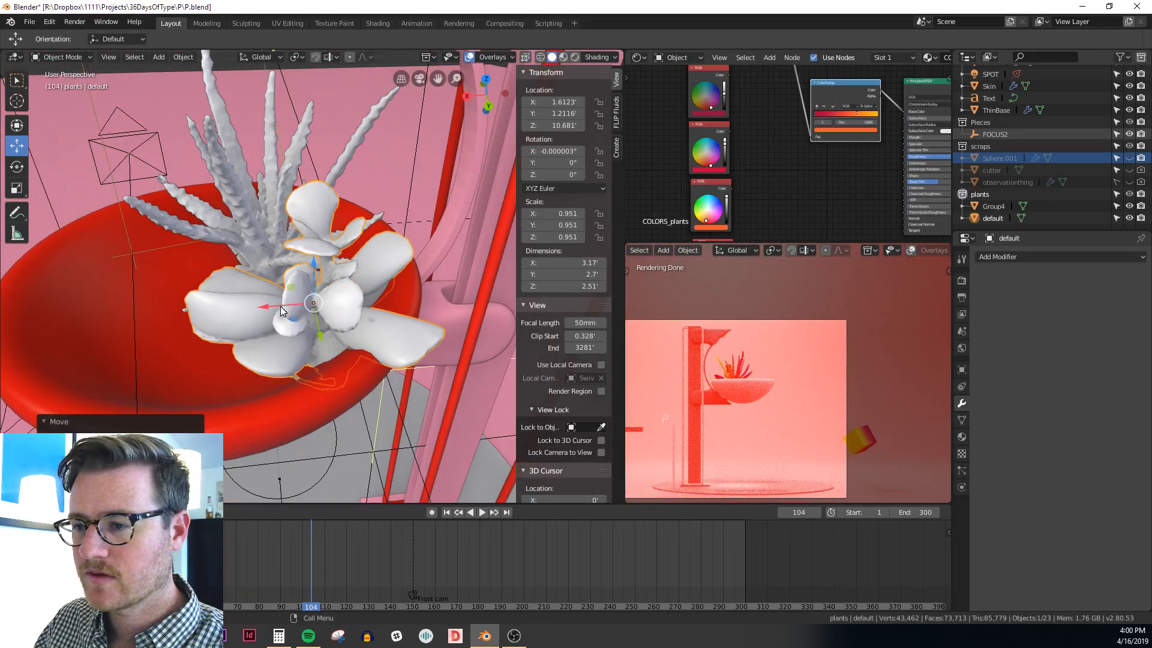
pyautogui.moveTo(281, 310); pyautogui.dragTo(256, 290)
pyautogui.moveTo(255, 290); pyautogui.dragTo(228, 282, button='middle')
# Make a linked duplicate of the rounded-leaf succulent and place it at about X 4.2655', Y -0.92084' on the bowl's opposite side
pyautogui.click(222, 259)
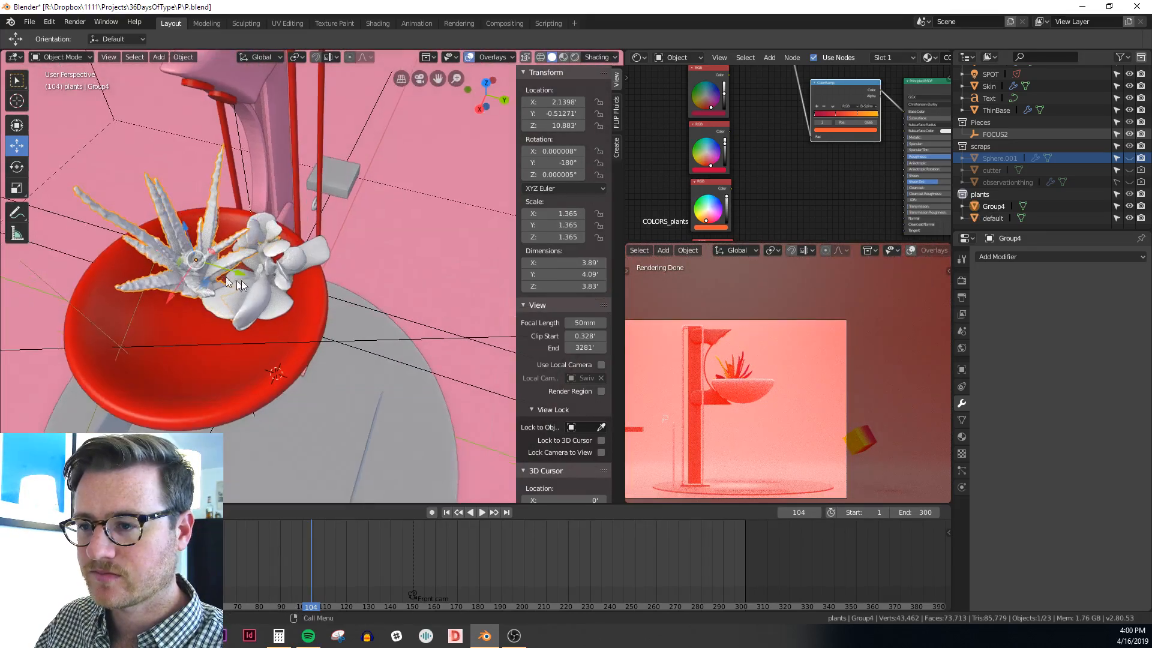
pyautogui.click(279, 286)
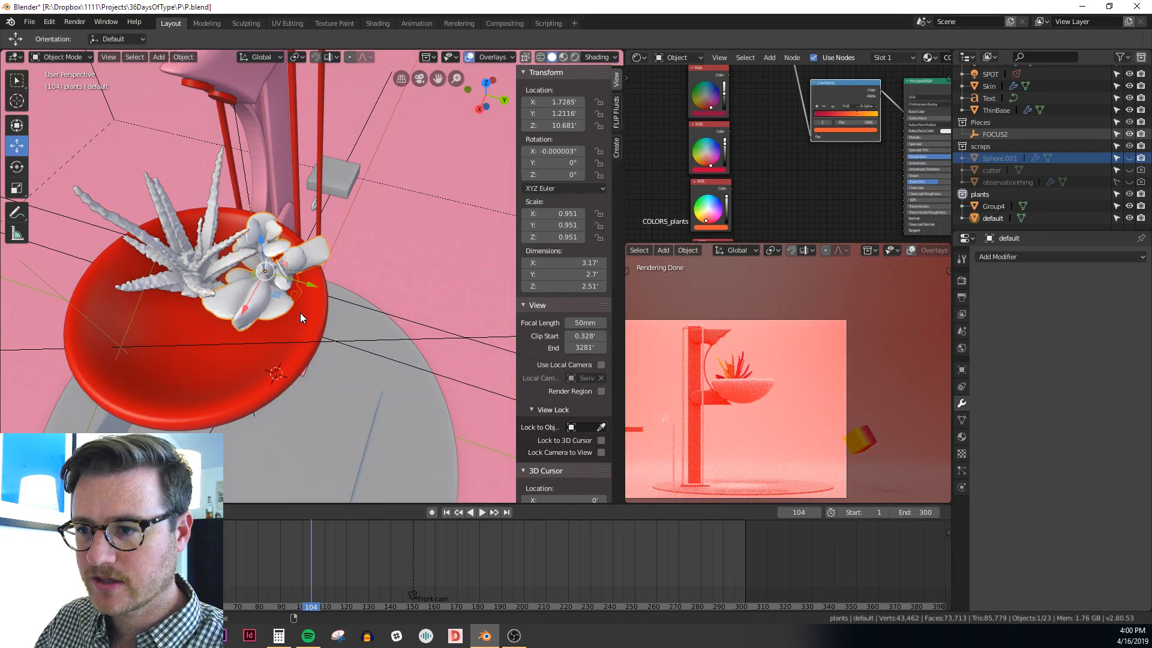
pyautogui.hotkey('alt', 'd')
pyautogui.press('y')
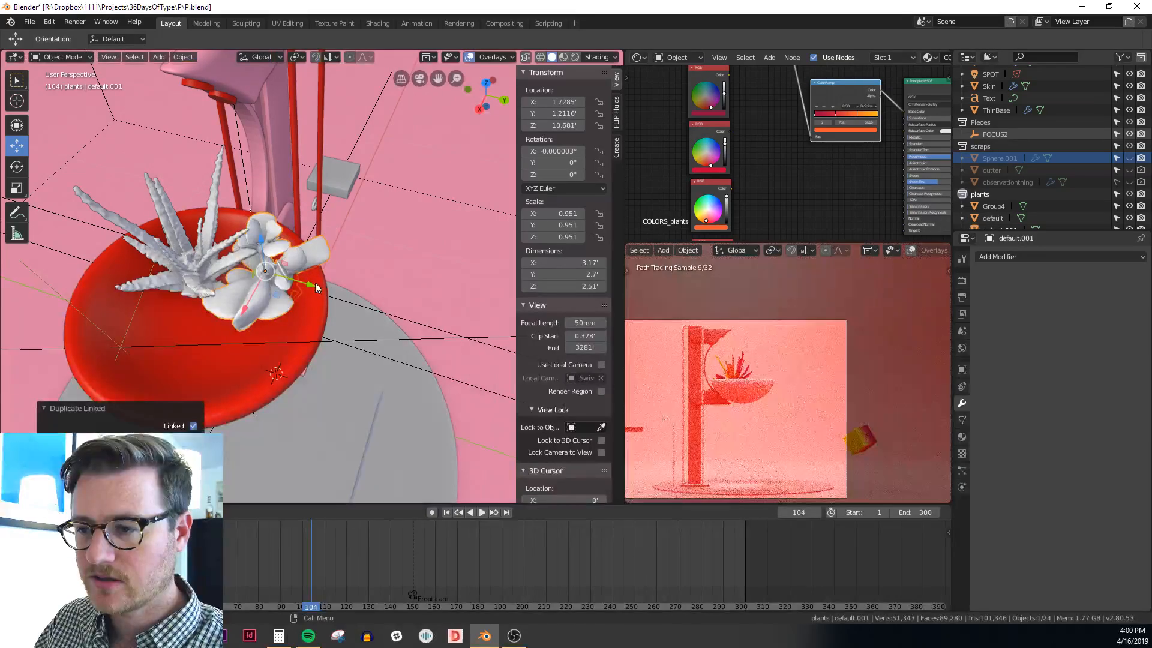
pyautogui.click(233, 273)
pyautogui.press('g')
pyautogui.press('x')
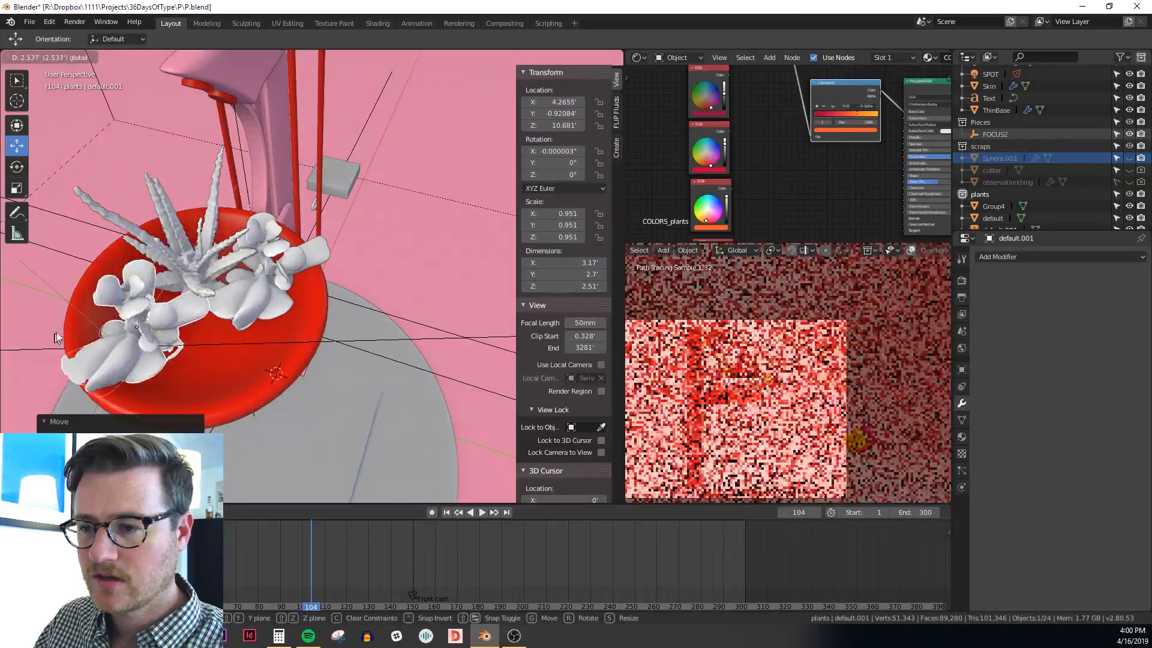
pyautogui.click(231, 312)
# Rotate the succulent copy about Z to roughly -108° and shift it along X to about 3.9653'
pyautogui.press('r')
pyautogui.press('z')
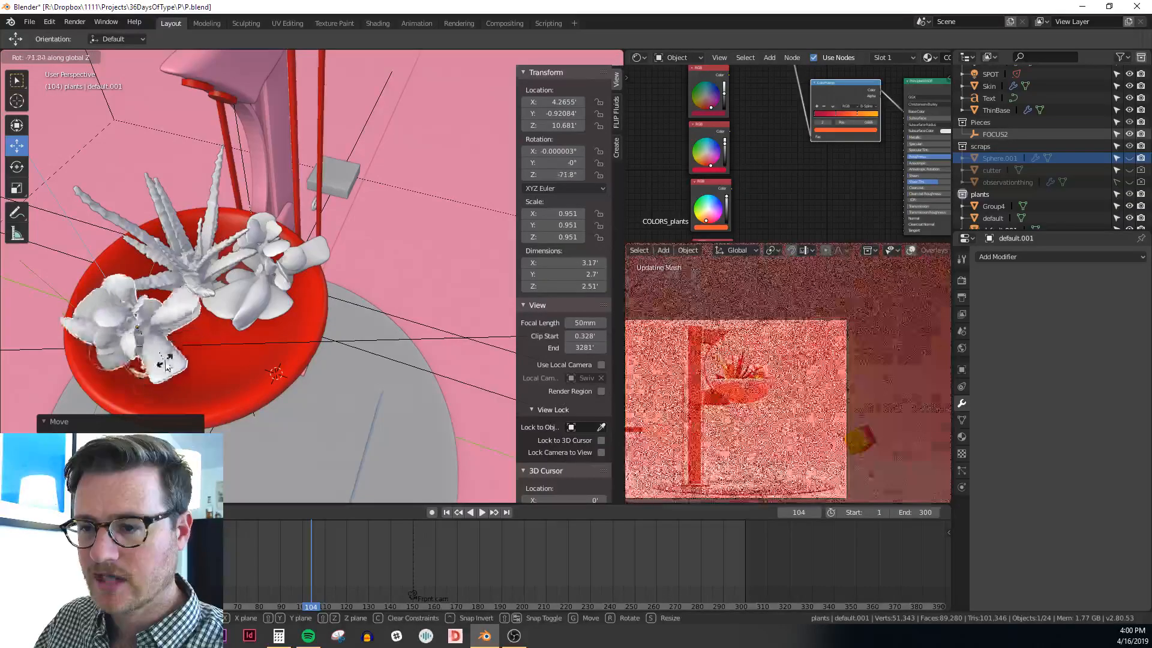
pyautogui.click(186, 385)
pyautogui.moveTo(212, 309); pyautogui.dragTo(295, 304, button='middle')
pyautogui.press('g')
pyautogui.press('x')
pyautogui.click(202, 331)
pyautogui.press('r')
pyautogui.press('z')
pyautogui.click(270, 352)
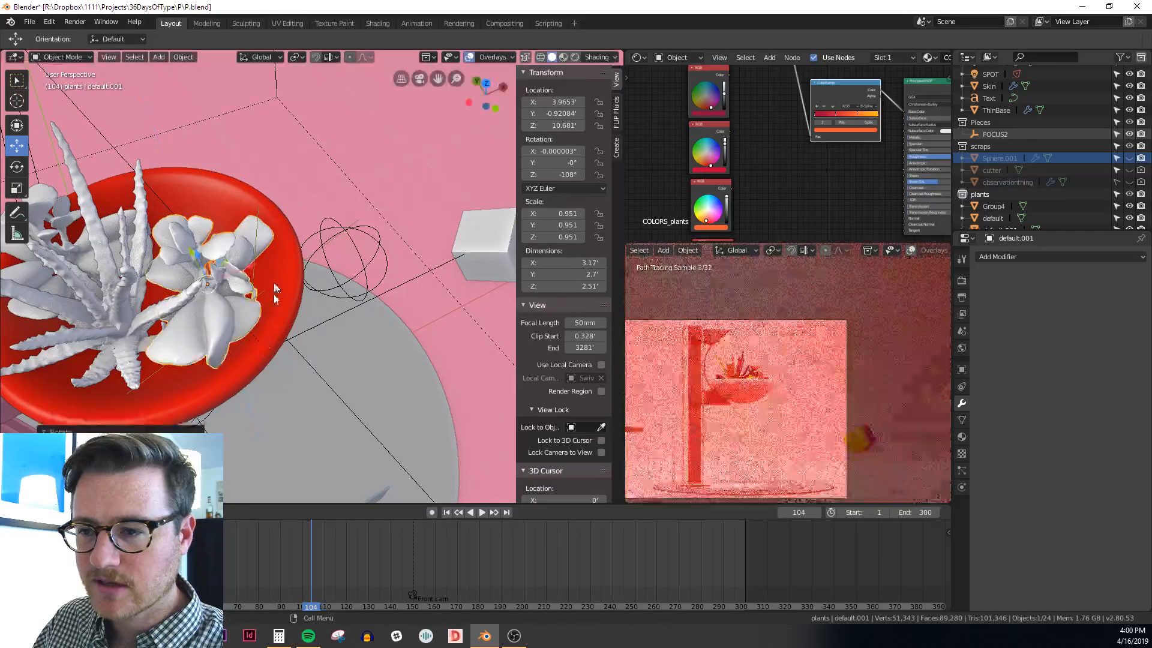
# Scale the succulent copy down slightly and nudge its position inside the bowl
pyautogui.moveTo(274, 344); pyautogui.dragTo(255, 241, button='middle')
pyautogui.press('s')
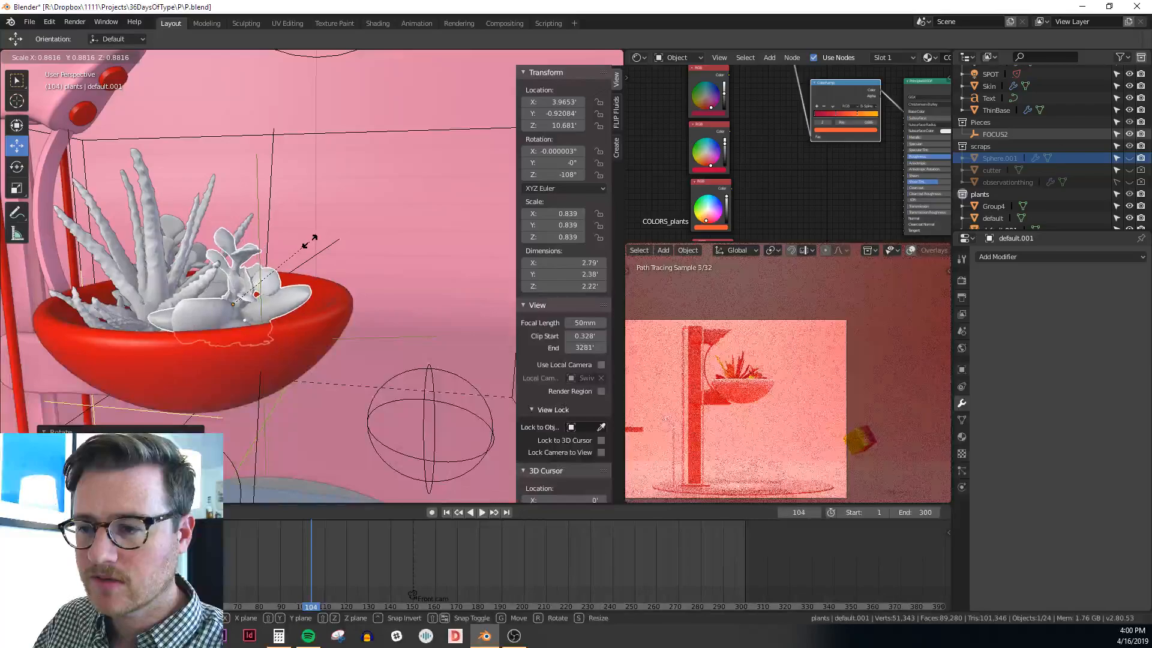
pyautogui.click(308, 245)
pyautogui.moveTo(305, 255); pyautogui.dragTo(293, 285, button='middle')
pyautogui.scroll(1, 282, 300)
pyautogui.moveTo(269, 305); pyautogui.dragTo(253, 303)
pyautogui.moveTo(253, 303); pyautogui.dragTo(243, 355, button='middle')
pyautogui.scroll(-1, 135, 240)
# Make a linked duplicate of the spiky plant Group4 and move it to about X 4.0106', Y 0.89717'
pyautogui.click(135, 241)
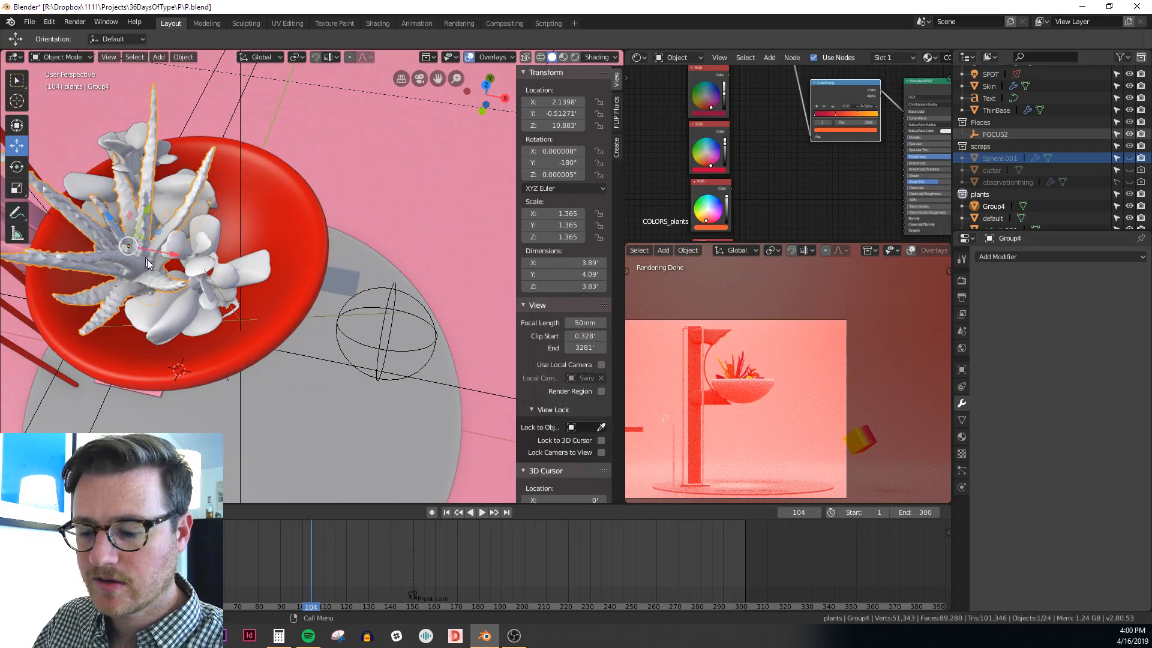
pyautogui.hotkey('alt', 'd')
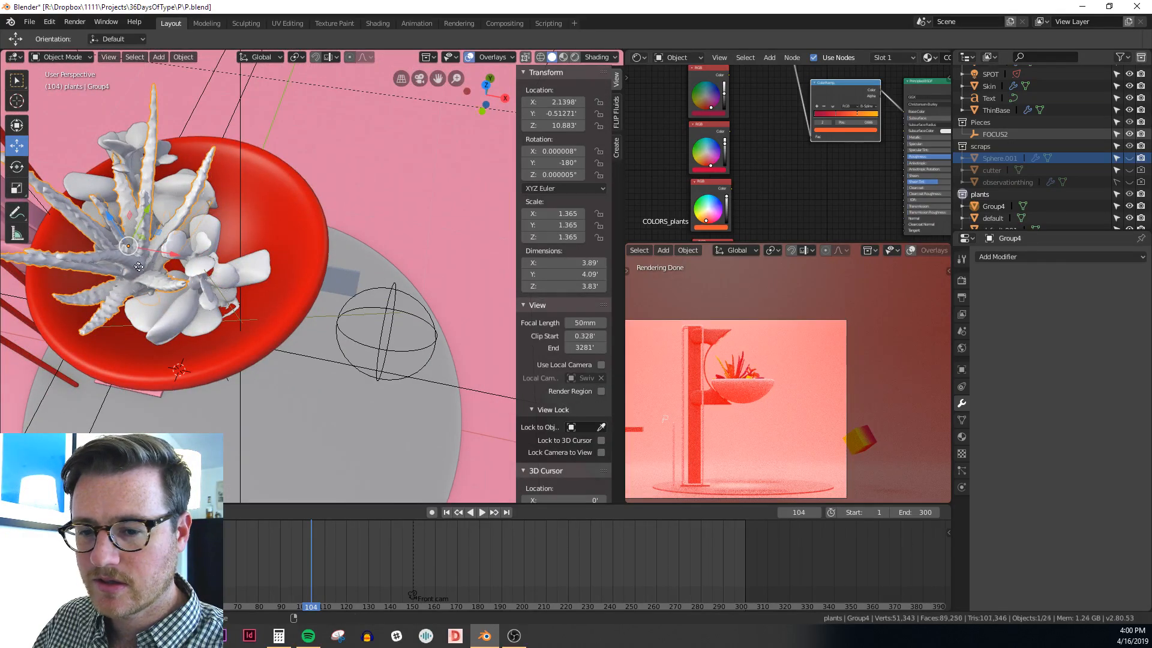
pyautogui.rightClick(138, 266)
pyautogui.moveTo(138, 267); pyautogui.dragTo(160, 275, button='middle')
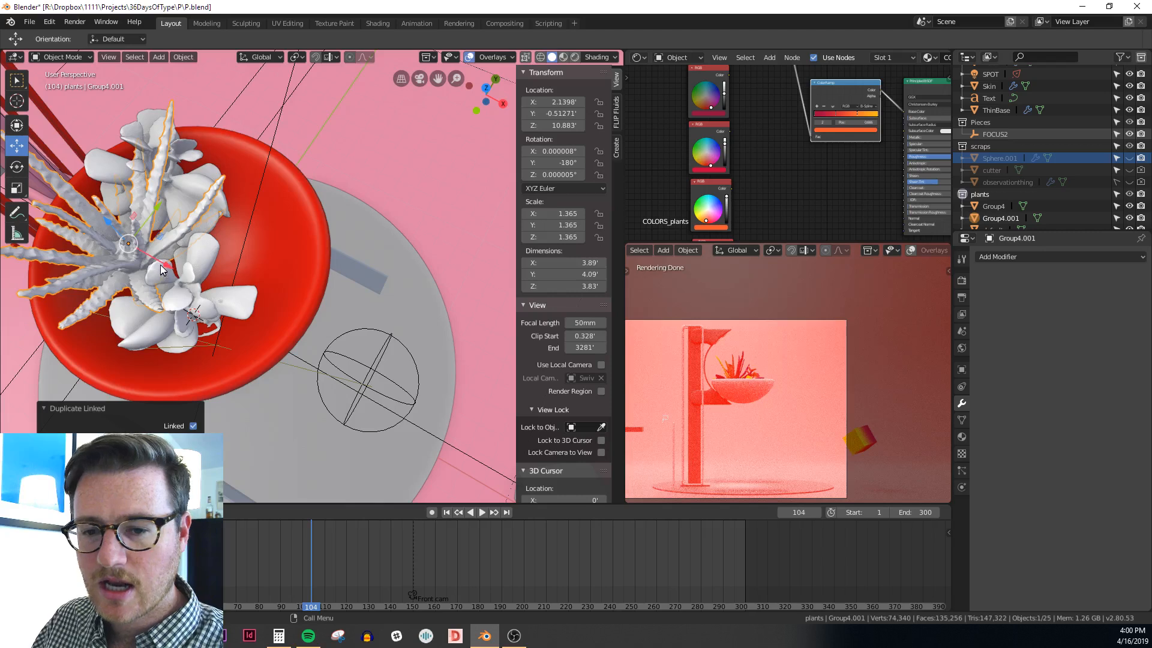
pyautogui.scroll(1, 157, 264)
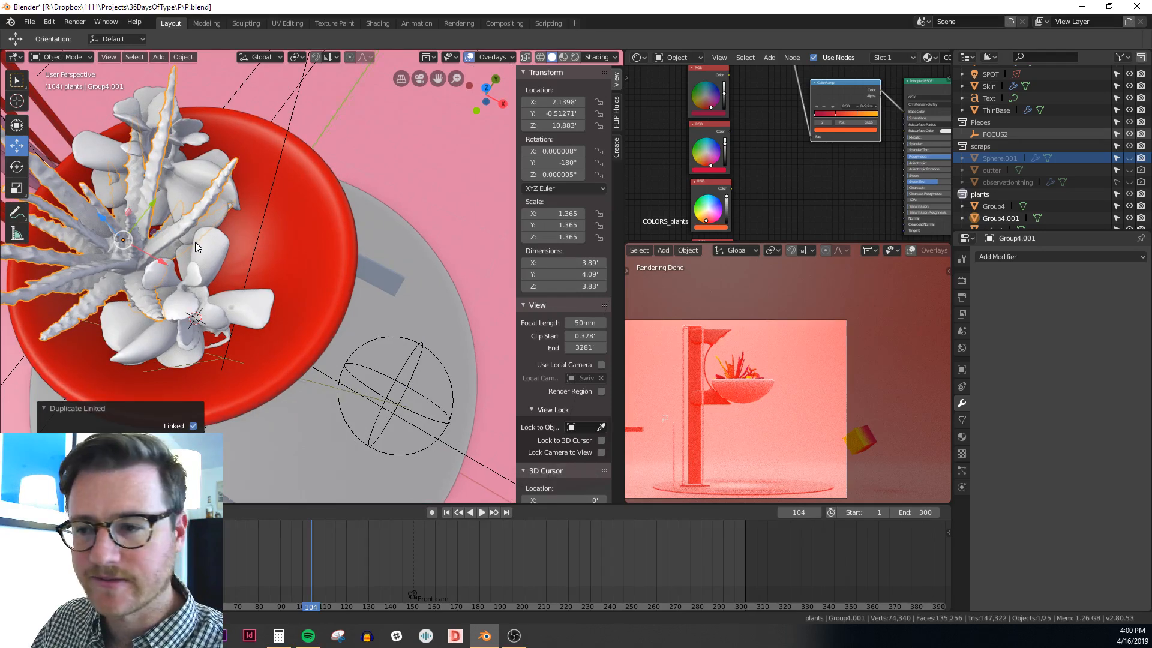
pyautogui.moveTo(198, 246); pyautogui.dragTo(171, 238, button='middle')
pyautogui.press('g')
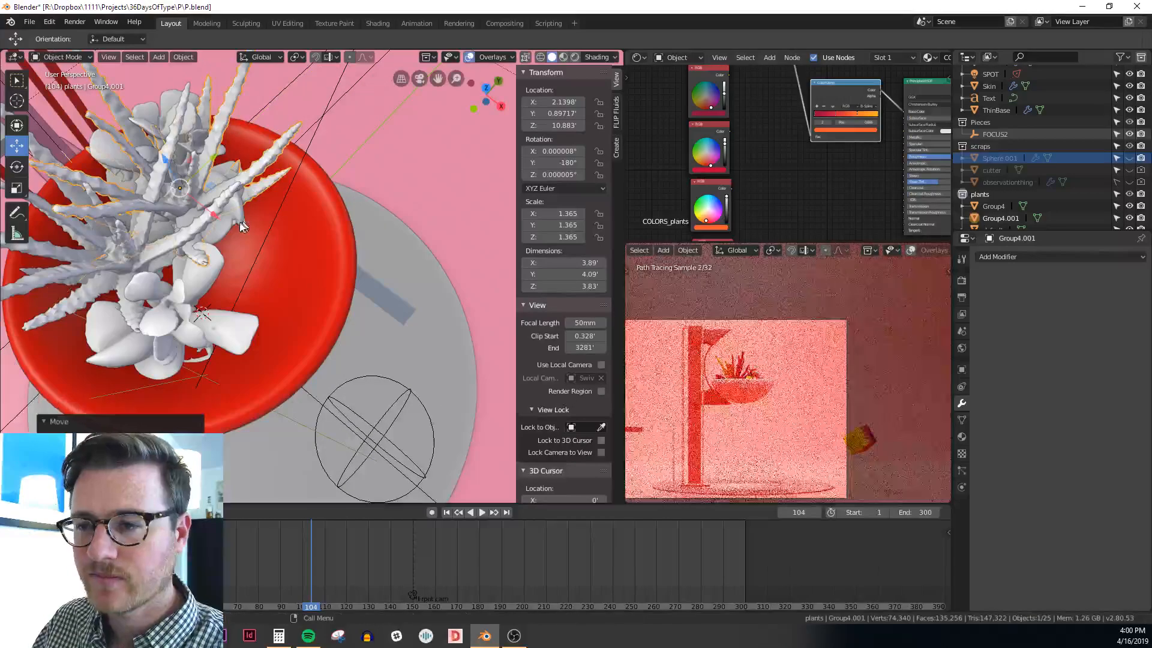
pyautogui.click(299, 282)
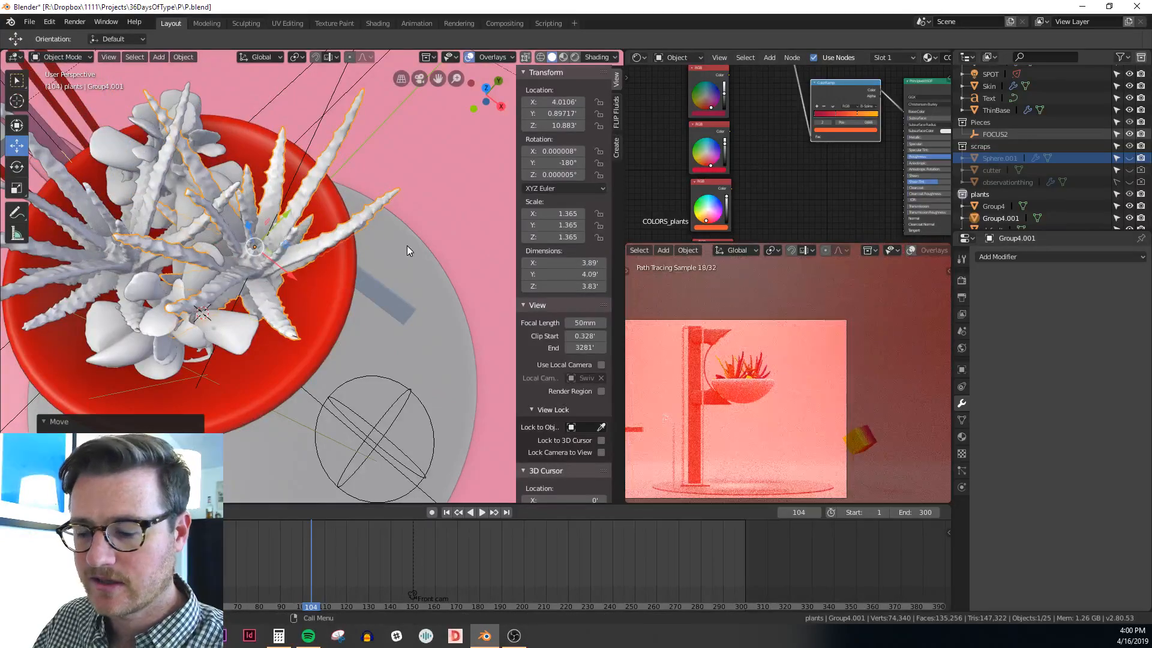
# Rotate the spiky plant copy about the Z axis to roughly -84.2°
pyautogui.press('r')
pyautogui.press('z')
pyautogui.click(433, 209)
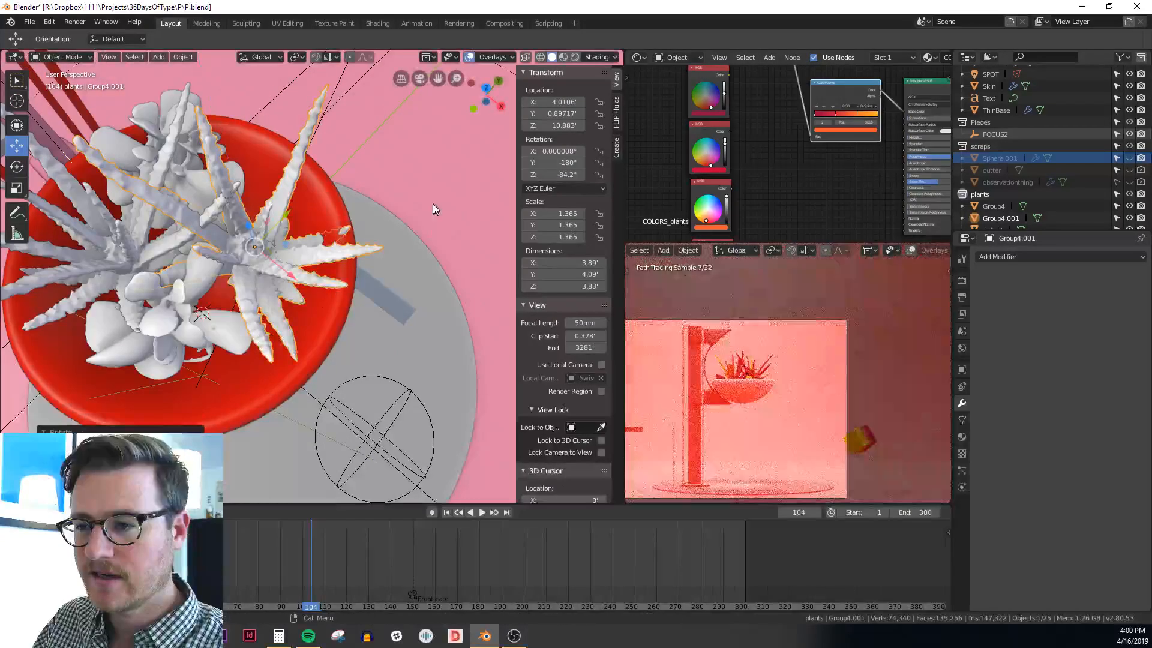
# Try to apply the object transform to the spiky plant copy
pyautogui.moveTo(433, 209); pyautogui.dragTo(427, 186, button='middle')
pyautogui.hotkey('ctrl', 'a')
pyautogui.click(427, 186)
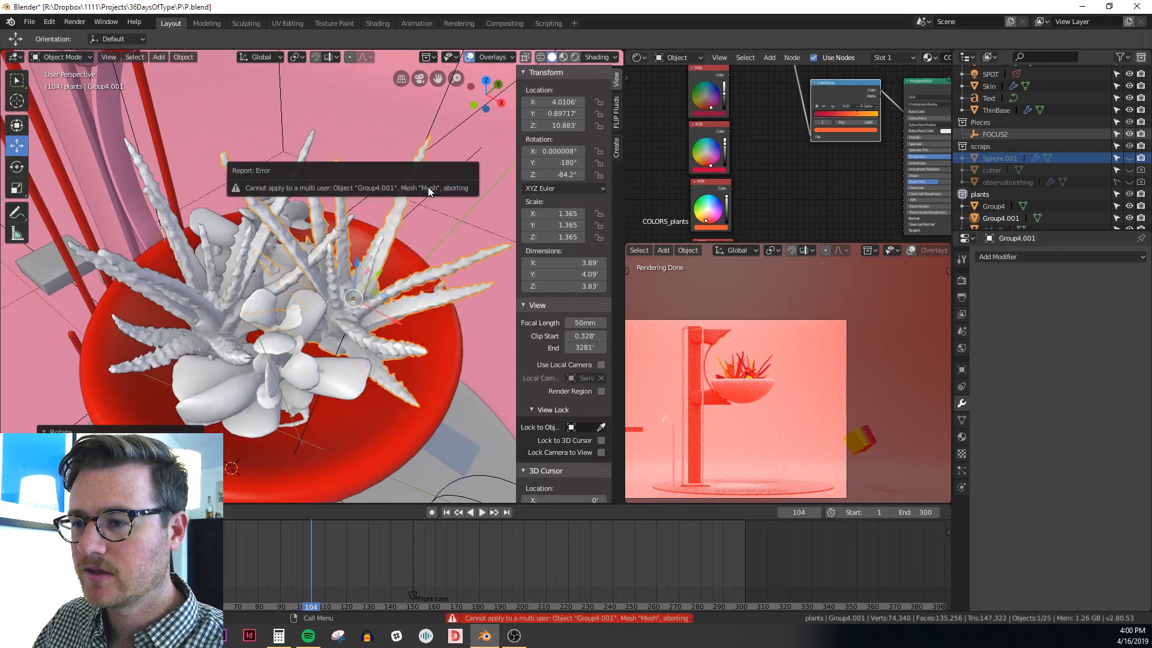
# Scale the spiky plant copy down to about 0.793 and move it to about X 4.145', Y 0.76864', Z 10.313'
pyautogui.press('s')
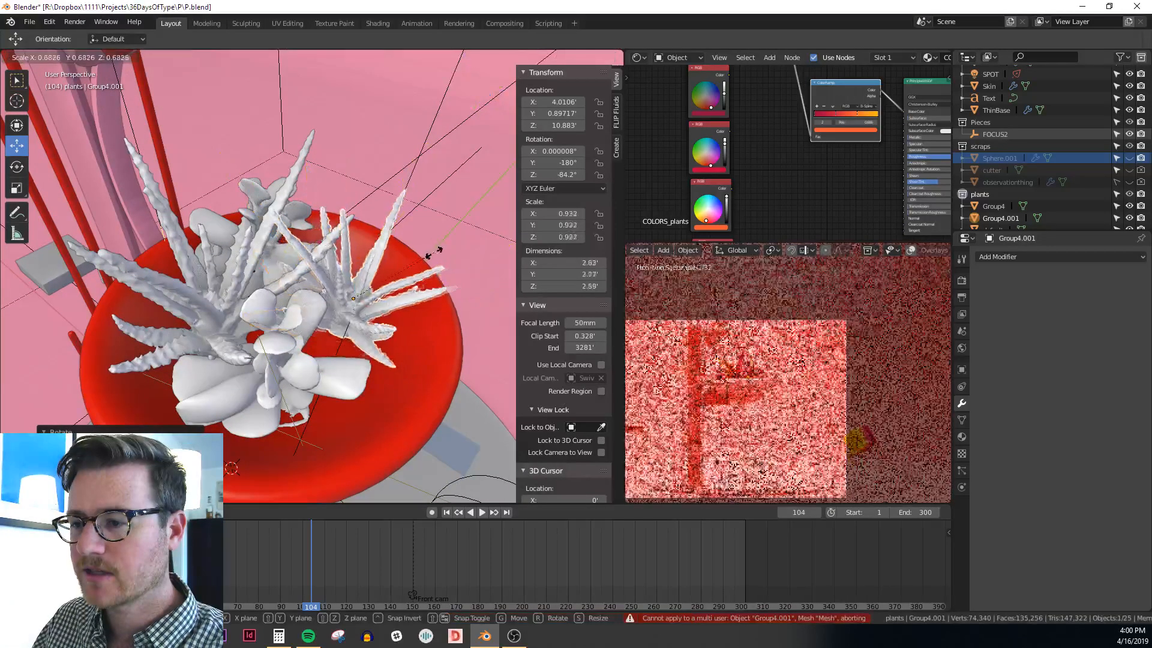
pyautogui.click(420, 252)
pyautogui.moveTo(420, 252); pyautogui.dragTo(392, 316, button='middle')
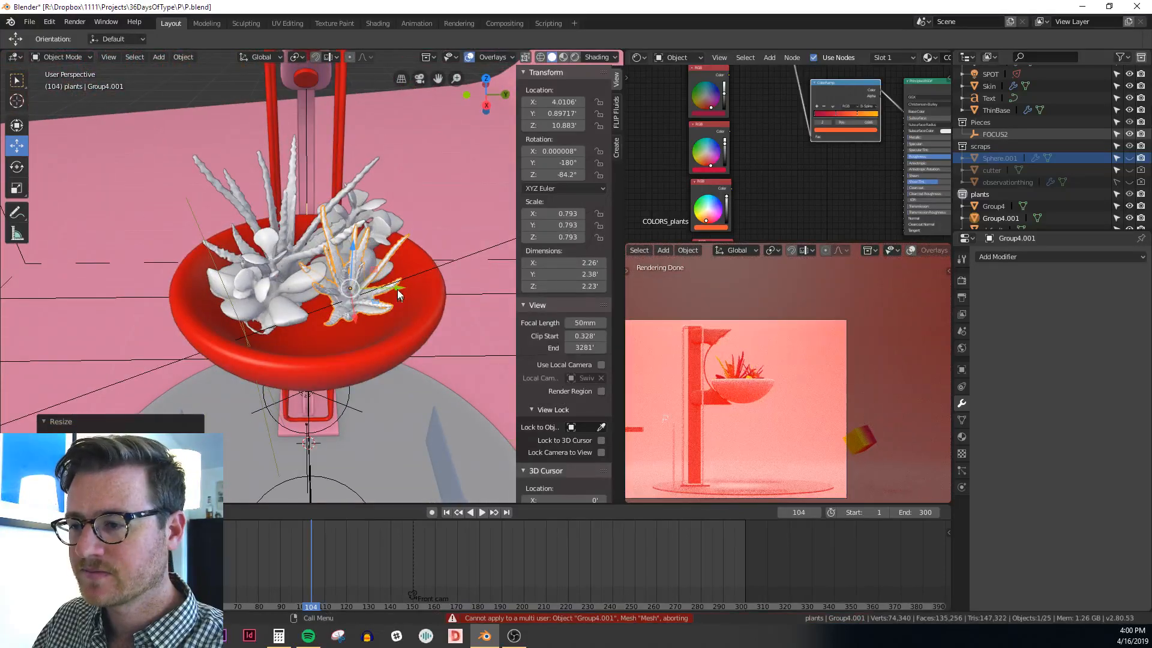
pyautogui.moveTo(399, 296); pyautogui.dragTo(385, 293)
pyautogui.moveTo(385, 293); pyautogui.dragTo(387, 288, button='middle')
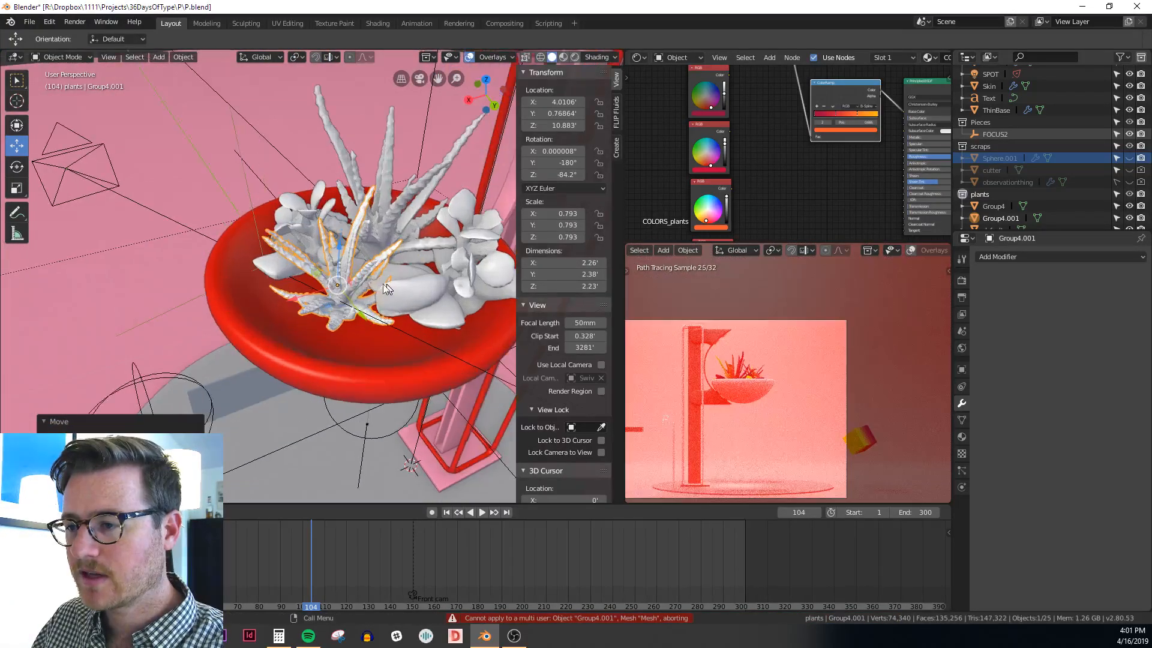
pyautogui.moveTo(302, 297); pyautogui.dragTo(294, 299)
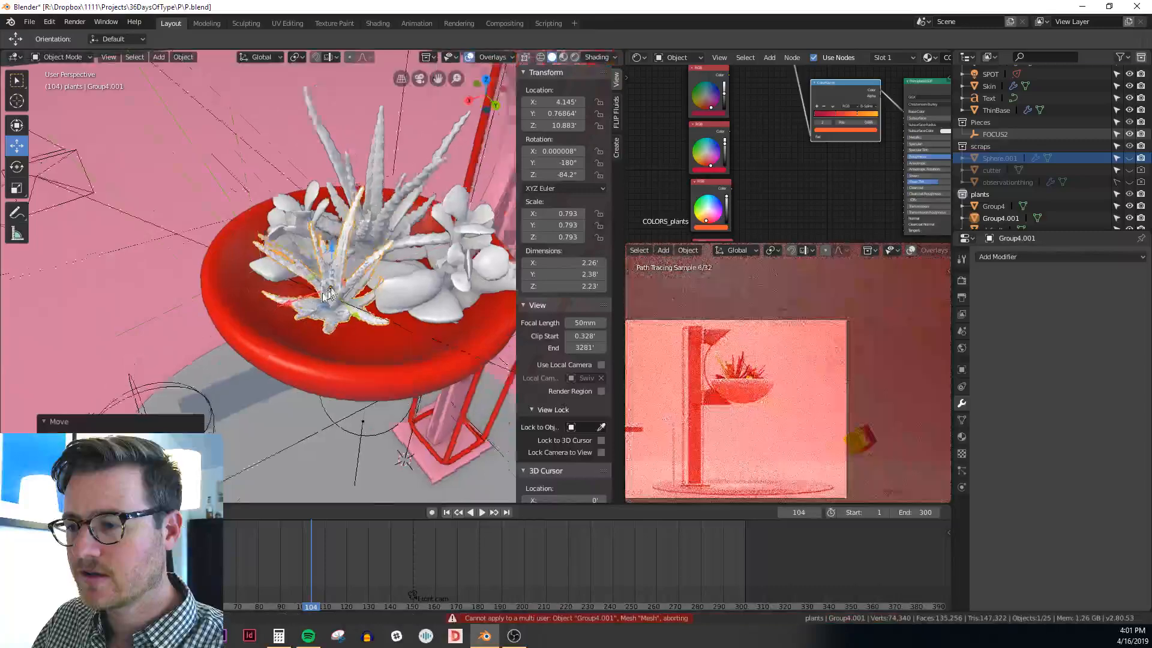
pyautogui.moveTo(295, 298); pyautogui.dragTo(394, 278, button='middle')
pyautogui.moveTo(333, 267); pyautogui.dragTo(334, 295)
pyautogui.moveTo(334, 295); pyautogui.dragTo(403, 258, button='middle')
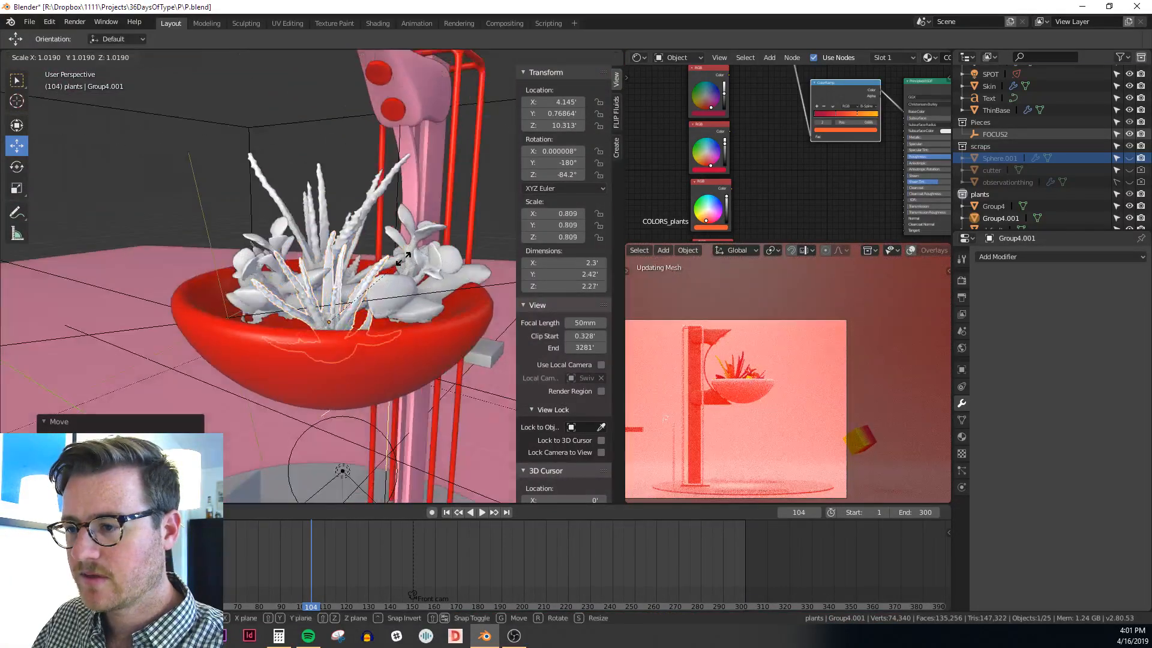
# Enlarge the spiky plant copy to a scale of about 0.926 and raise it to about Z 10.392'
pyautogui.press('s')
pyautogui.click(418, 259)
pyautogui.moveTo(327, 280); pyautogui.dragTo(329, 276)
# Make a linked duplicate of the smaller spiky plant and move it along Y to about -1.1461'
pyautogui.moveTo(340, 251); pyautogui.dragTo(423, 264, button='middle')
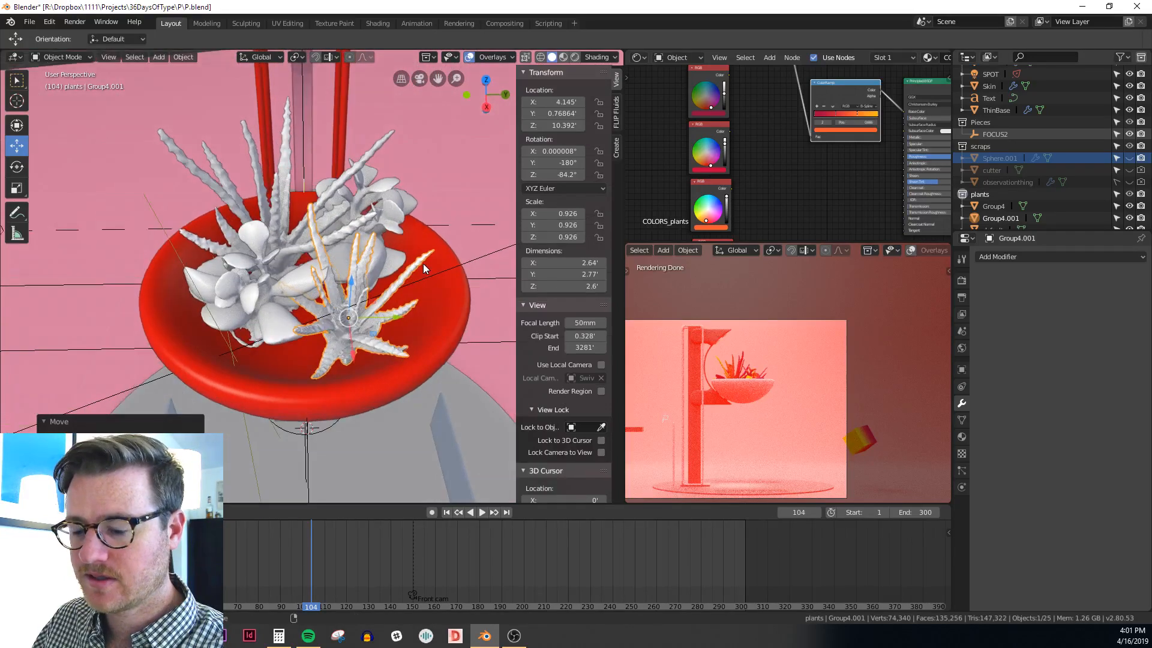
pyautogui.hotkey('alt', 'd')
pyautogui.press('Escape')
pyautogui.moveTo(391, 314); pyautogui.dragTo(283, 306)
pyautogui.moveTo(282, 306); pyautogui.dragTo(325, 300, button='middle')
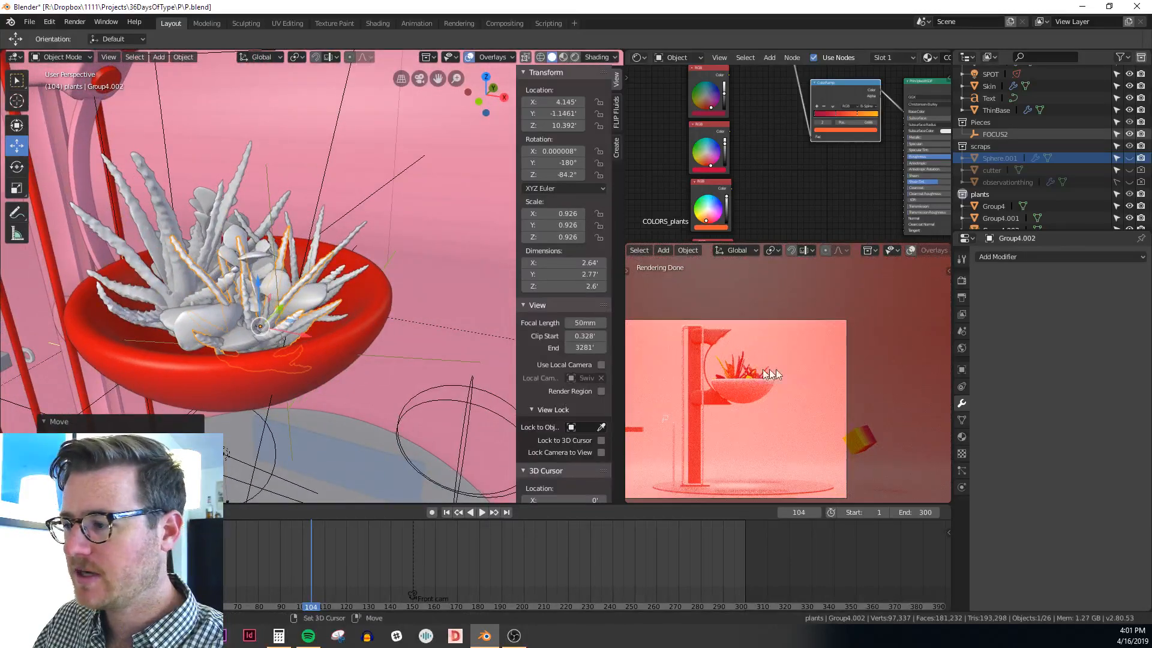
# From the top view, rotate the new spiky plant to about -64.2° around Z and scale it up to about 1.147
pyautogui.keyDown('shift'); pyautogui.moveTo(773, 375); pyautogui.dragTo(812, 385, button='middle'); pyautogui.keyUp('shift')
pyautogui.moveTo(348, 255); pyautogui.dragTo(308, 282, button='middle')
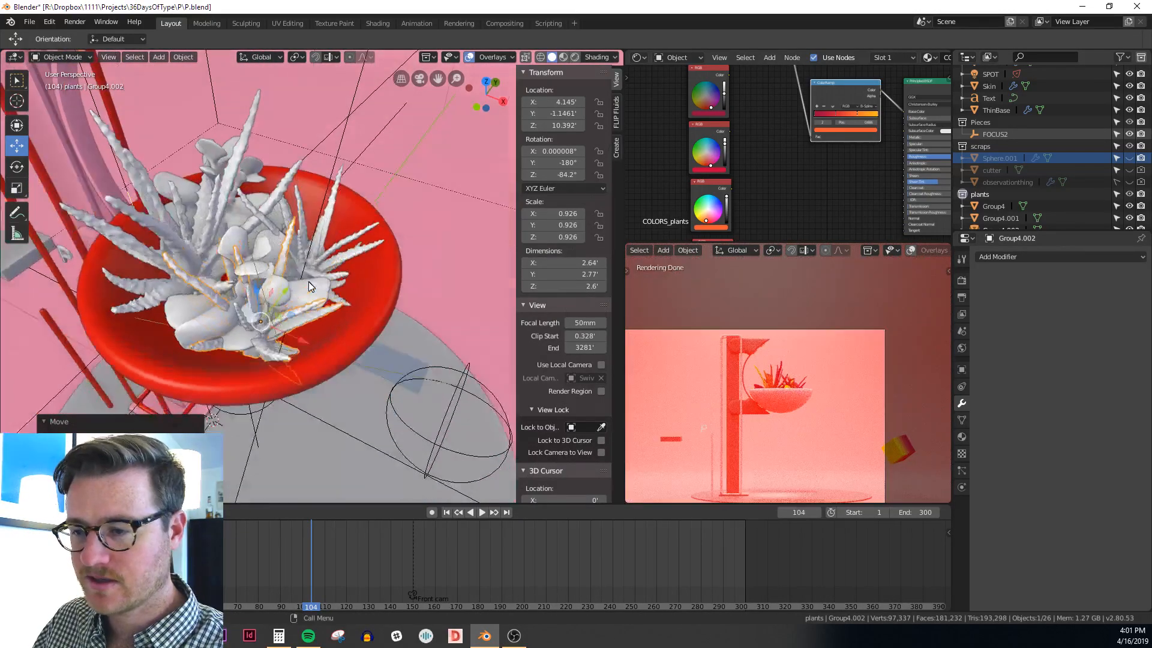
pyautogui.press('KP_7')
pyautogui.press('r')
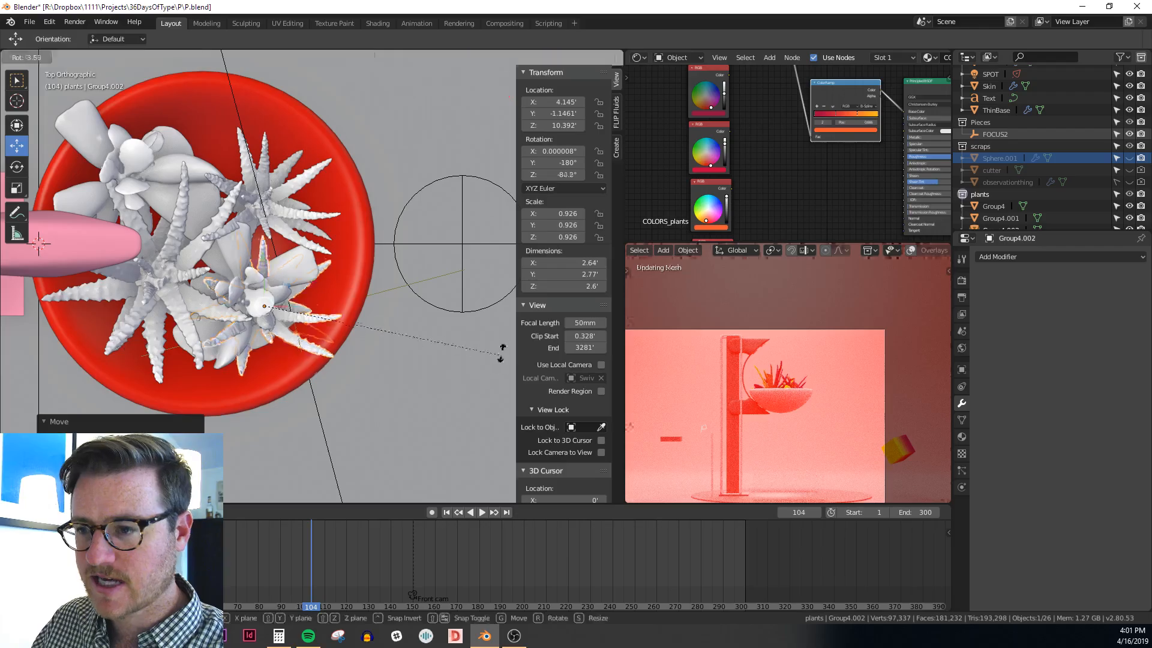
pyautogui.click(468, 283)
pyautogui.press('s')
pyautogui.click(424, 282)
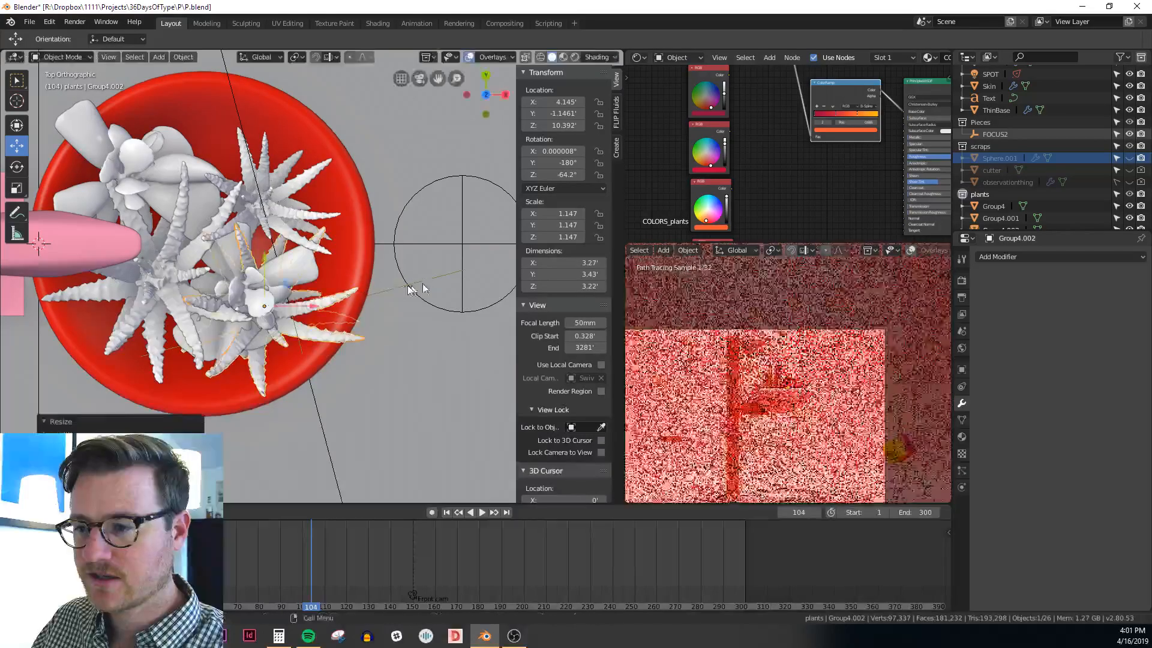
# Move the enlarged spiky plant Group4.002 along Y to about -1.4101'
pyautogui.moveTo(423, 283); pyautogui.dragTo(294, 294, button='middle')
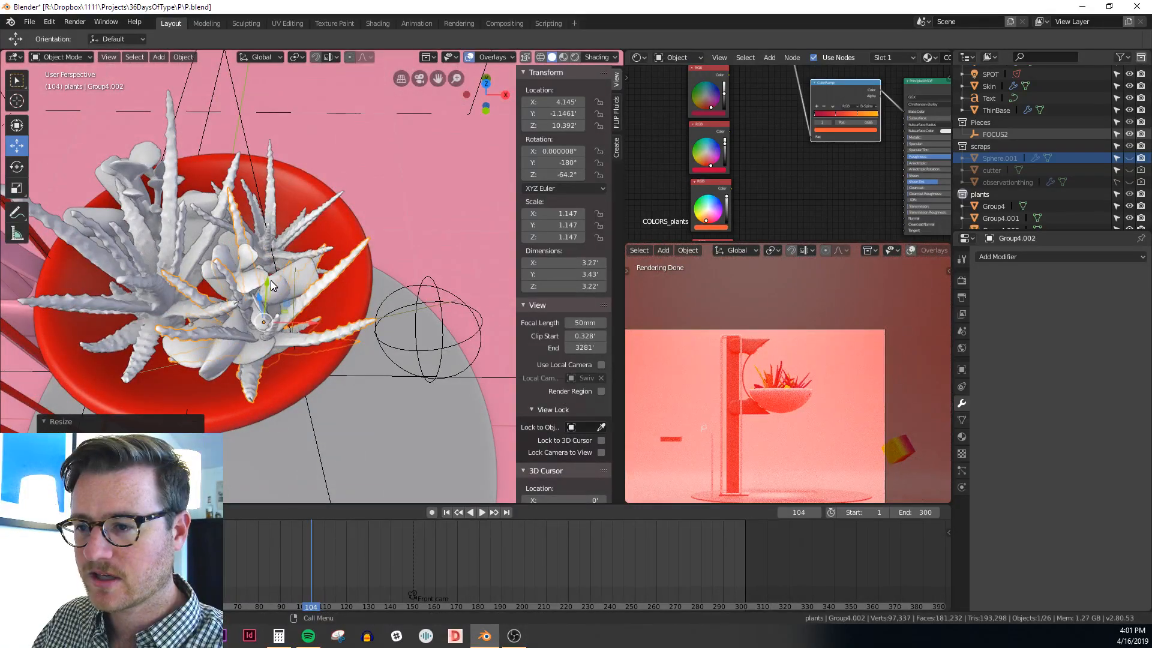
pyautogui.moveTo(269, 282); pyautogui.dragTo(270, 299)
pyautogui.moveTo(392, 327); pyautogui.dragTo(449, 305, button='middle')
pyautogui.press('Tab')
pyautogui.press('Tab')
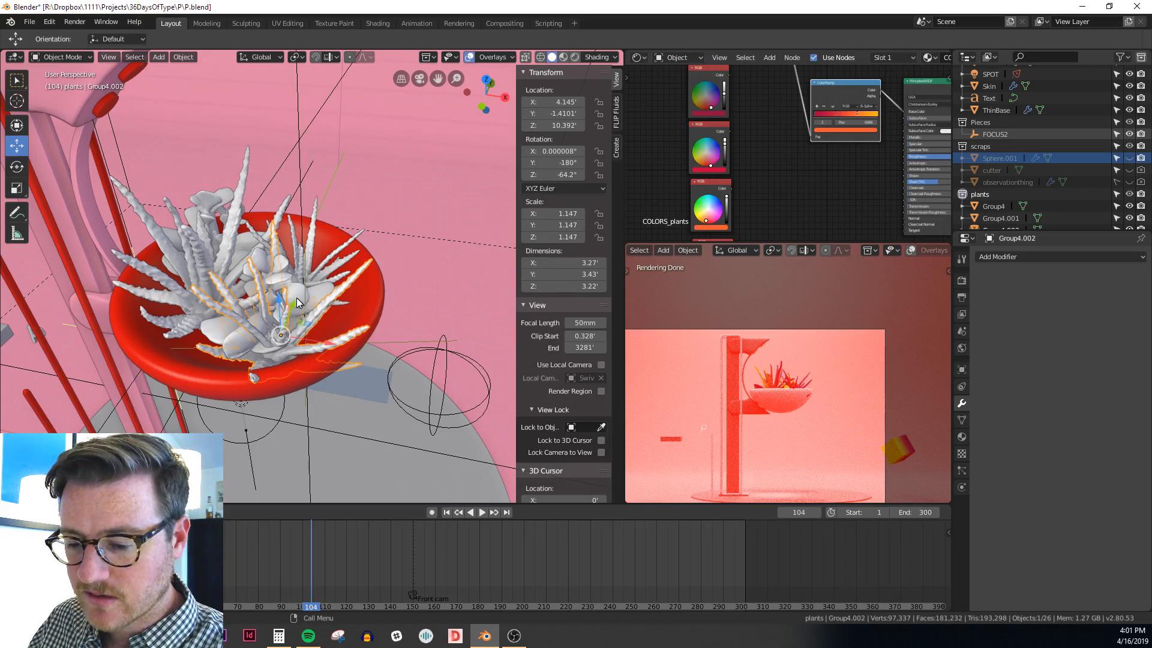
# Try Make Single User with Selected Objects on the spiky plant Group4.002 and check in edit mode whether its mesh is still linked
pyautogui.press('F3')
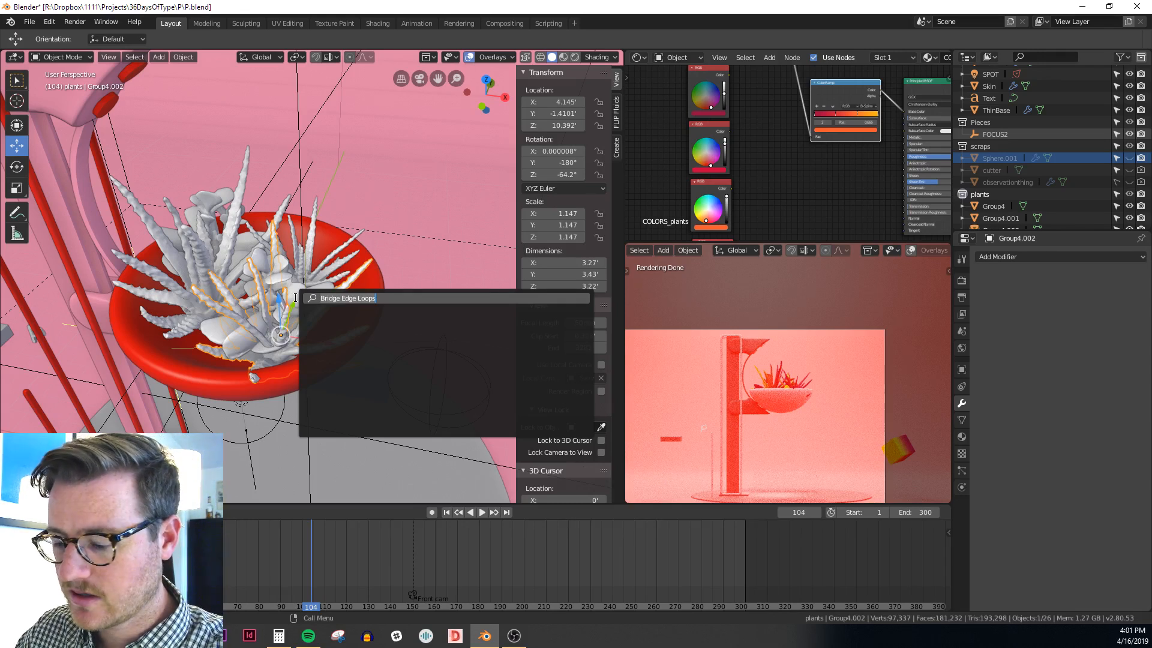
pyautogui.write('user')
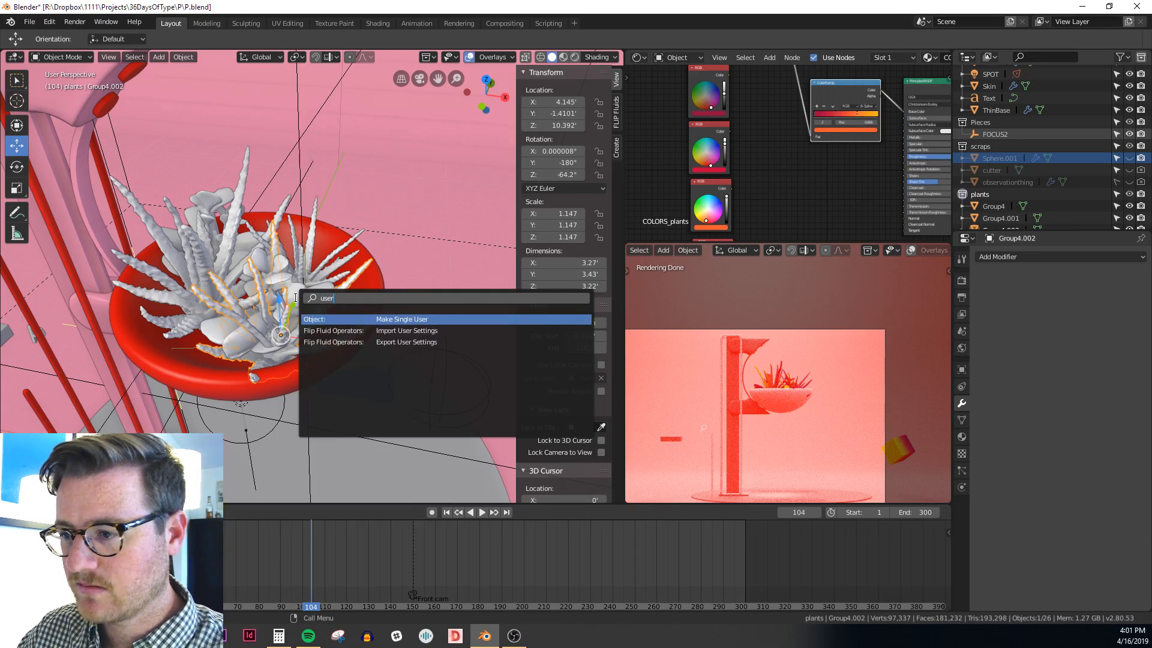
pyautogui.press('Return')
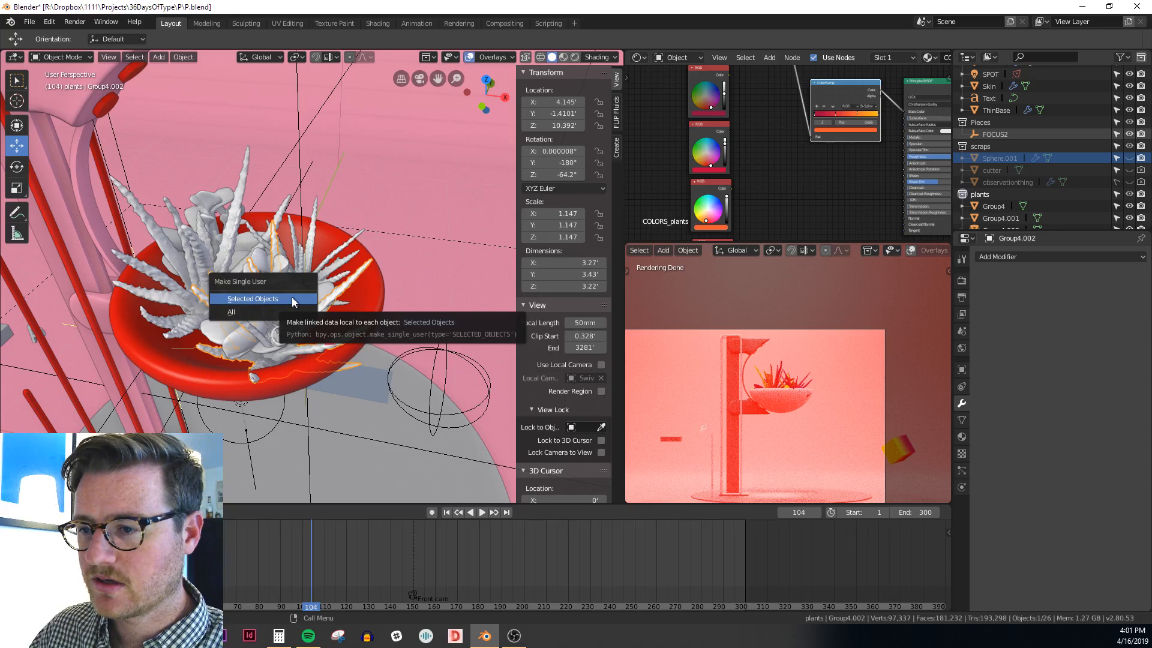
pyautogui.click(274, 300)
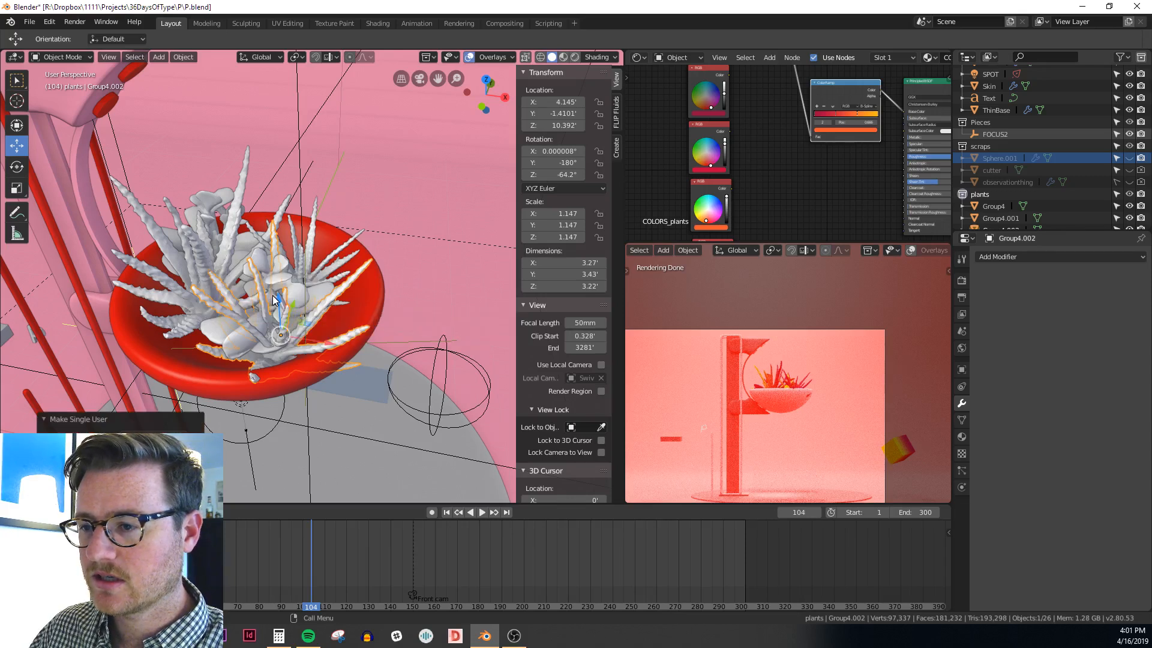
pyautogui.press('Tab')
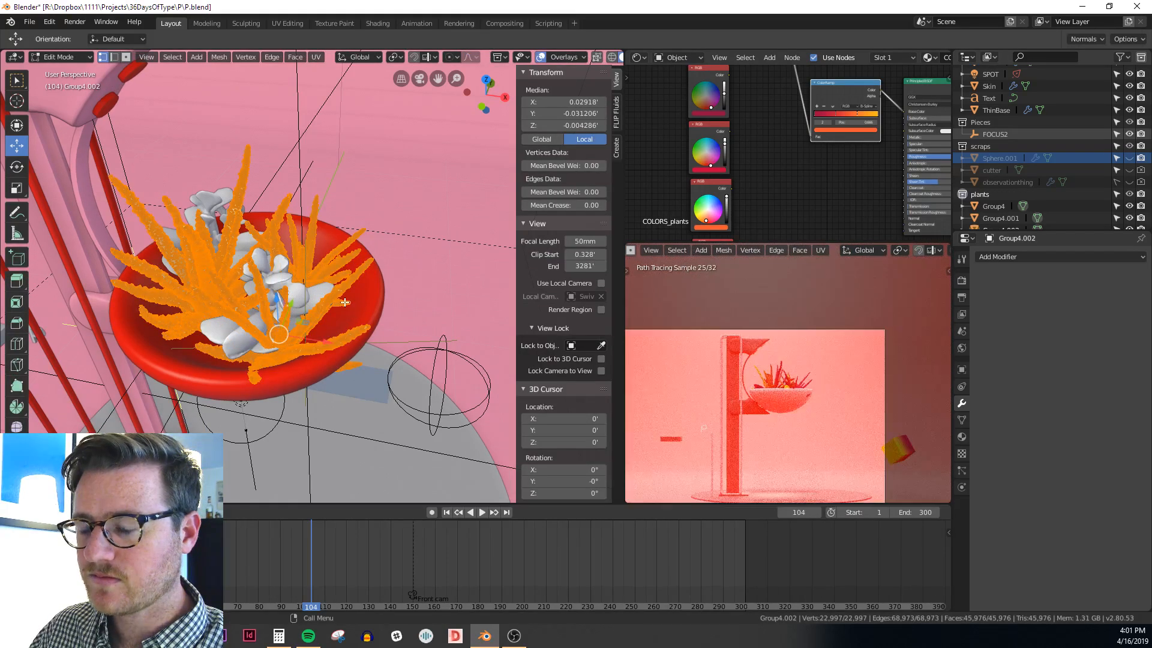
pyautogui.press('Tab')
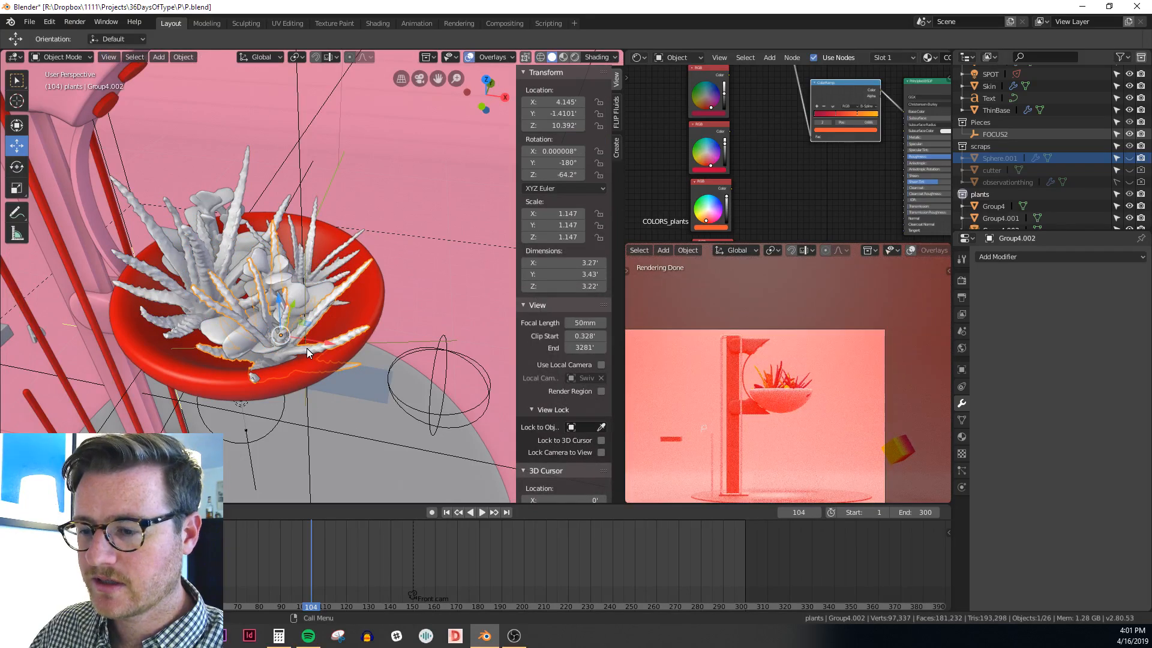
# Run Make Single User on the selected spiky plant again to separate its mesh data from the other spiky plants
pyautogui.press('F3')
pyautogui.click(350, 368)
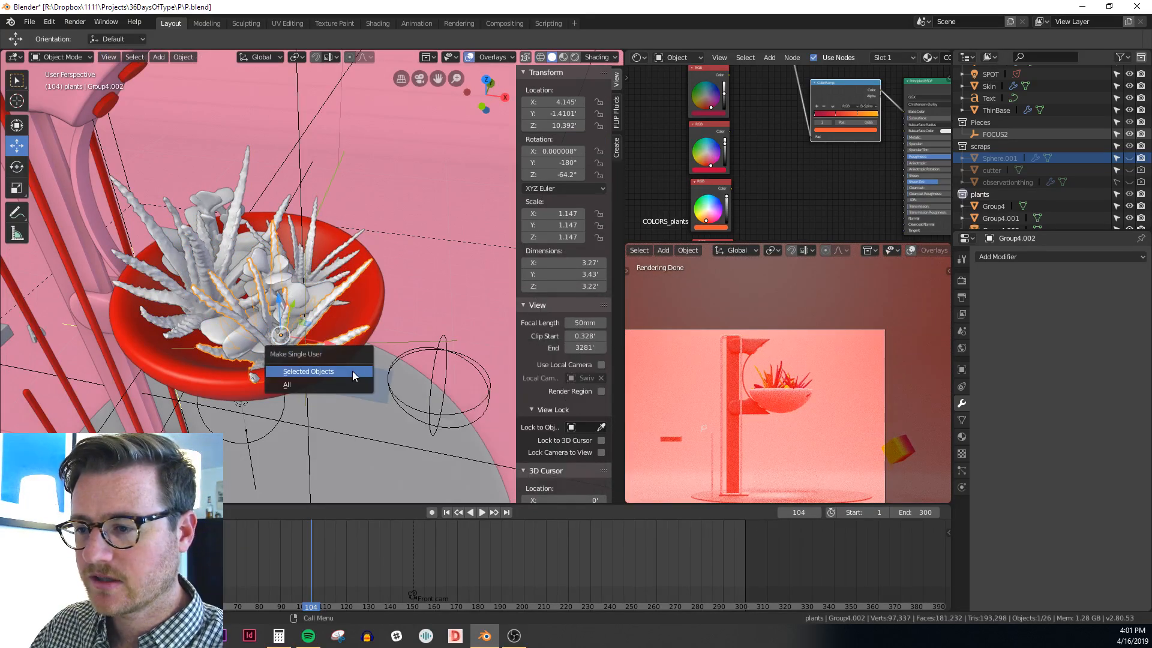
pyautogui.click(345, 373)
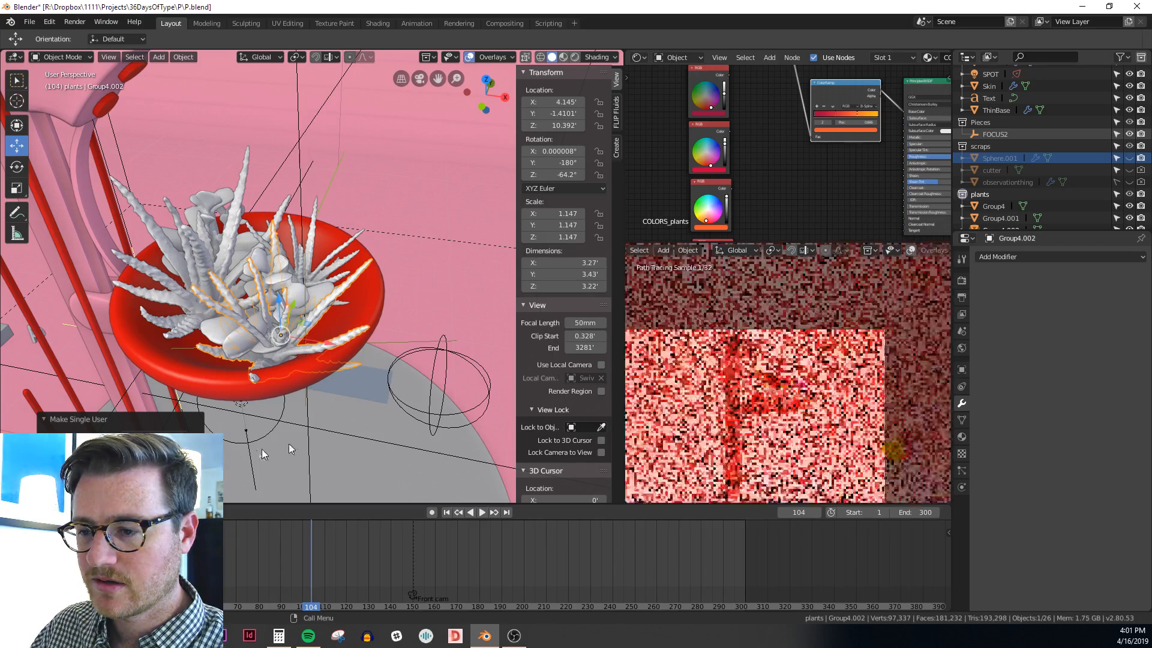
# In edit mode, stretch the whole mesh of spiky plant Group4.002 along Z by a factor of about 1.5
pyautogui.press('Tab')
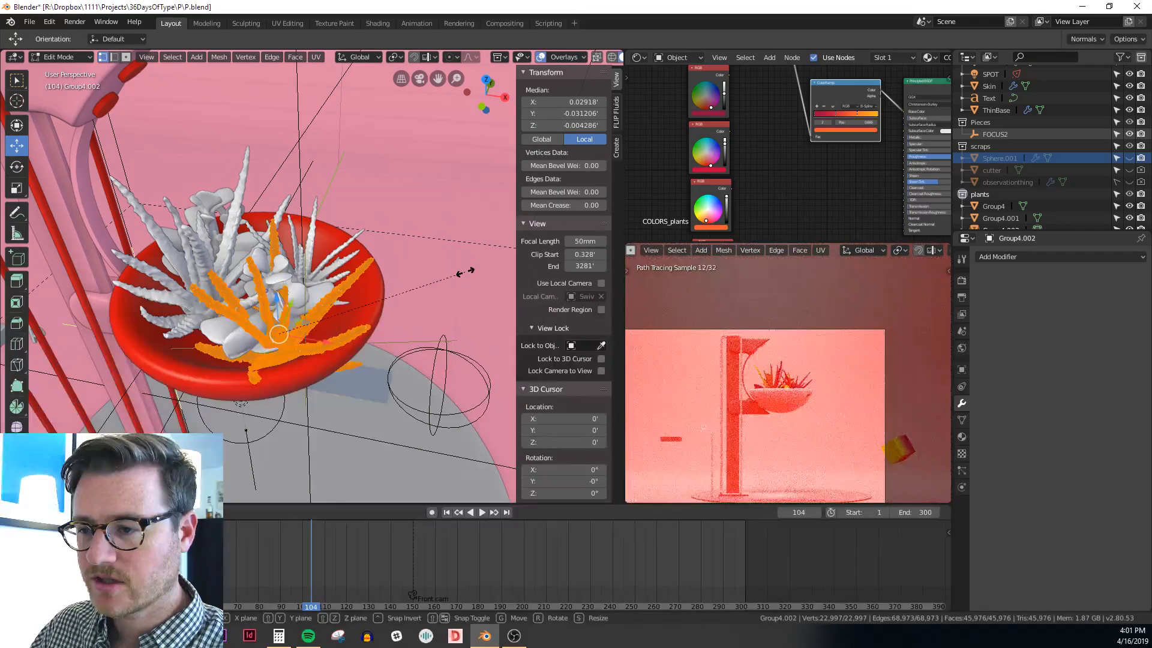
pyautogui.press('z')
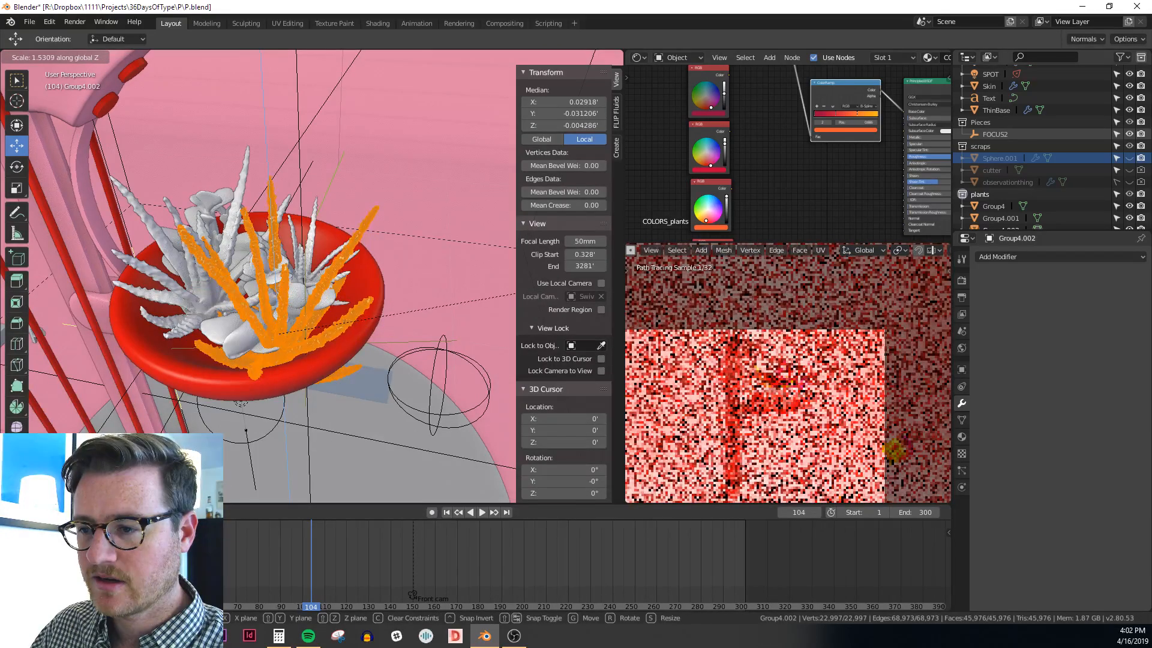
pyautogui.click(531, 293)
pyautogui.press('Tab')
# Scale the stretched spiky plant down uniformly to about 0.779 and move it to about X 4.3734', Y -0.80734'
pyautogui.moveTo(321, 285); pyautogui.dragTo(409, 230, button='middle')
pyautogui.press('s')
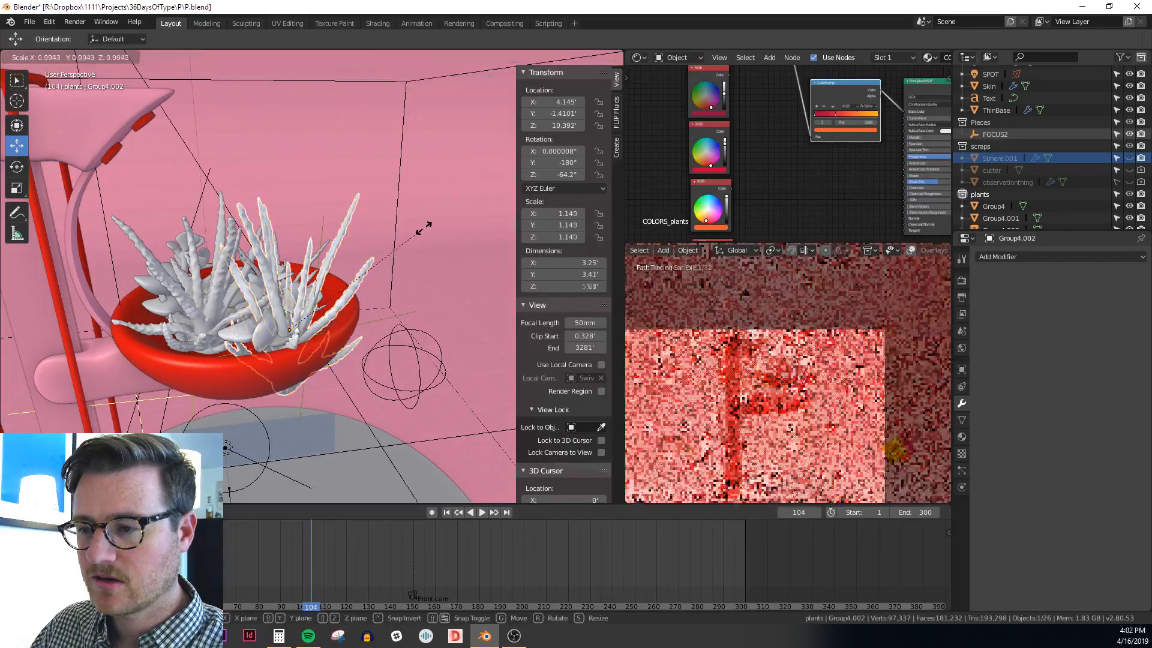
pyautogui.click(384, 279)
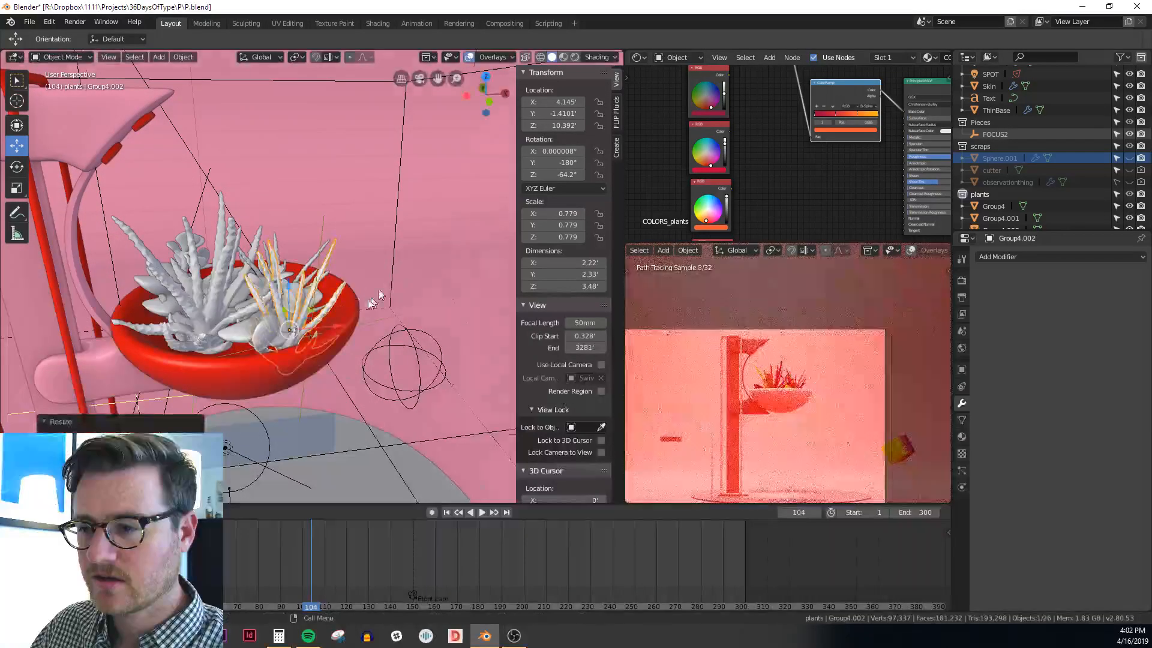
pyautogui.moveTo(380, 290); pyautogui.dragTo(315, 330, button='middle')
pyautogui.moveTo(414, 300)
pyautogui.mouseDown(button='middle')
pyautogui.moveTo(377, 268)
pyautogui.moveTo(399, 306)
pyautogui.mouseUp(button='middle')
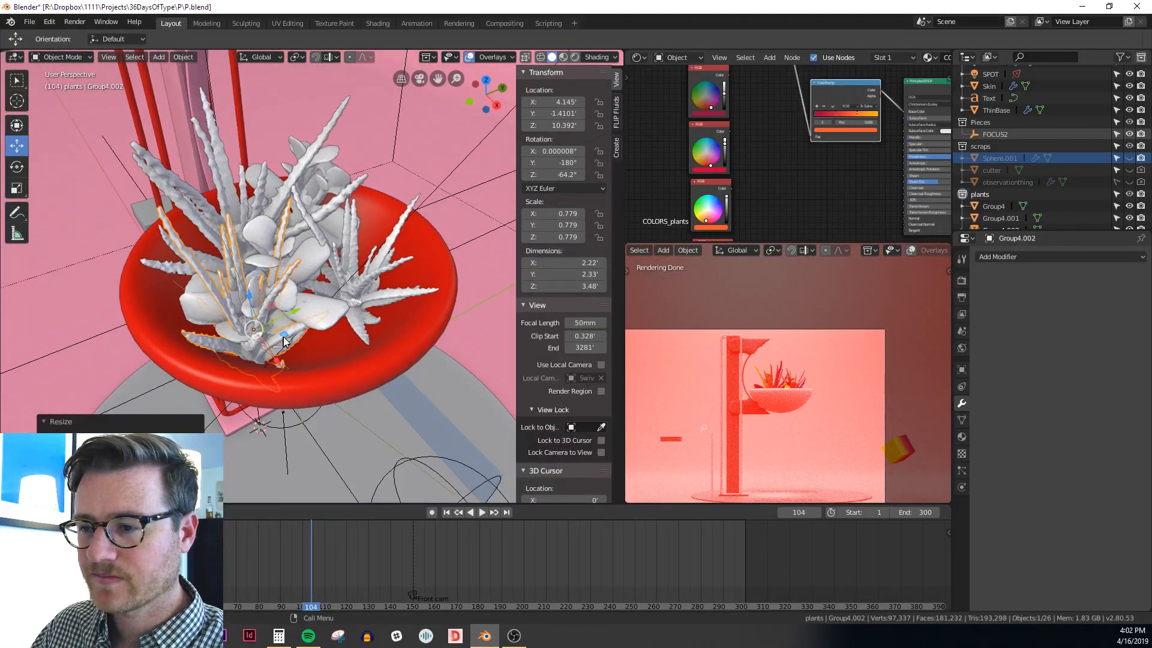
pyautogui.moveTo(284, 341); pyautogui.dragTo(311, 334)
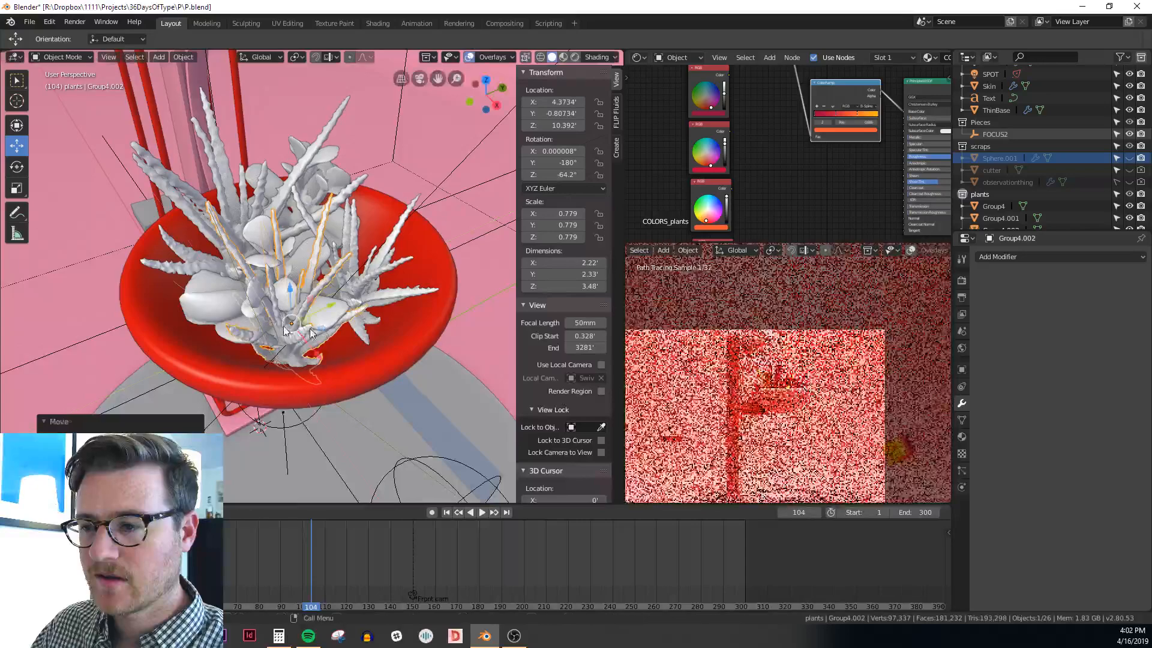
# Move the leafy plant default.001 near the bowl's front to about X 3.471', Y -1.4412'
pyautogui.moveTo(312, 334); pyautogui.dragTo(353, 331, button='middle')
pyautogui.click(219, 322)
pyautogui.moveTo(288, 297); pyautogui.dragTo(249, 315)
pyautogui.moveTo(217, 328); pyautogui.dragTo(291, 302, button='middle')
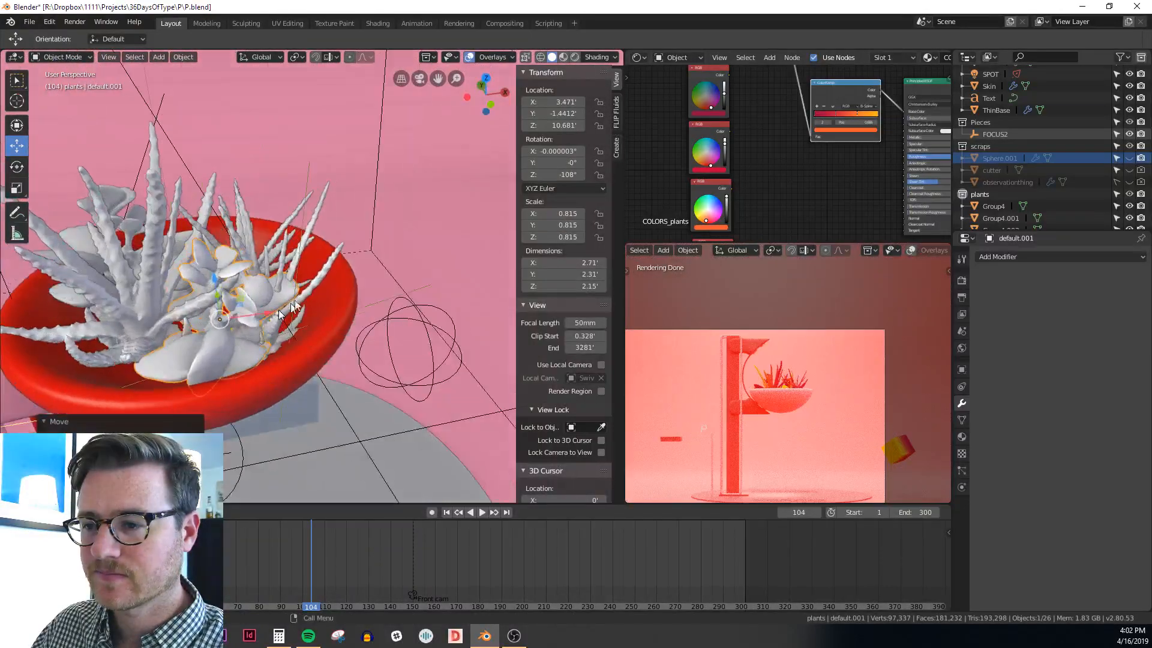
pyautogui.press('Tab')
pyautogui.press('Tab')
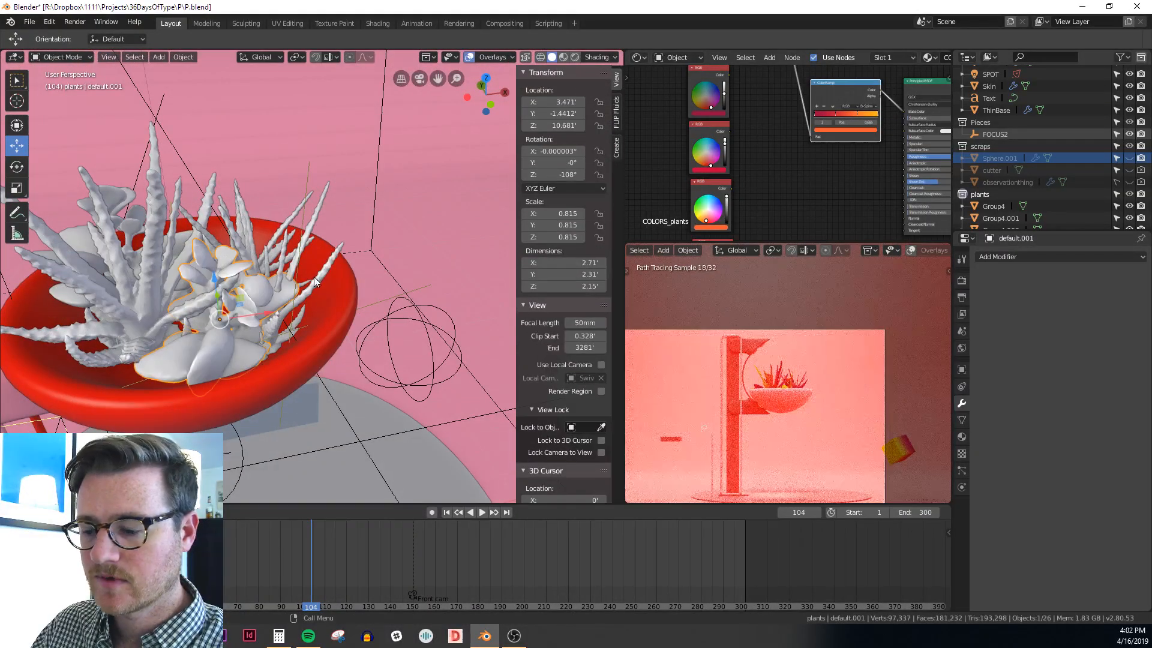
# Try to run Make Single User on the leafy plant default.001
pyautogui.moveTo(228, 244); pyautogui.dragTo(193, 264, button='middle')
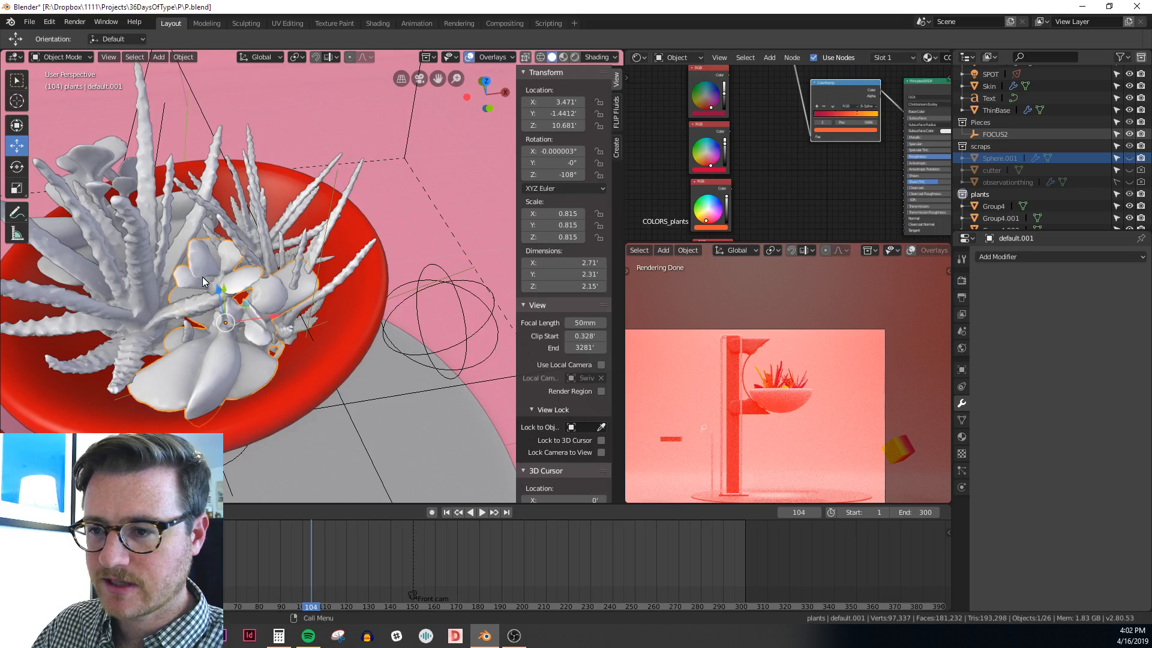
pyautogui.rightClick(203, 276)
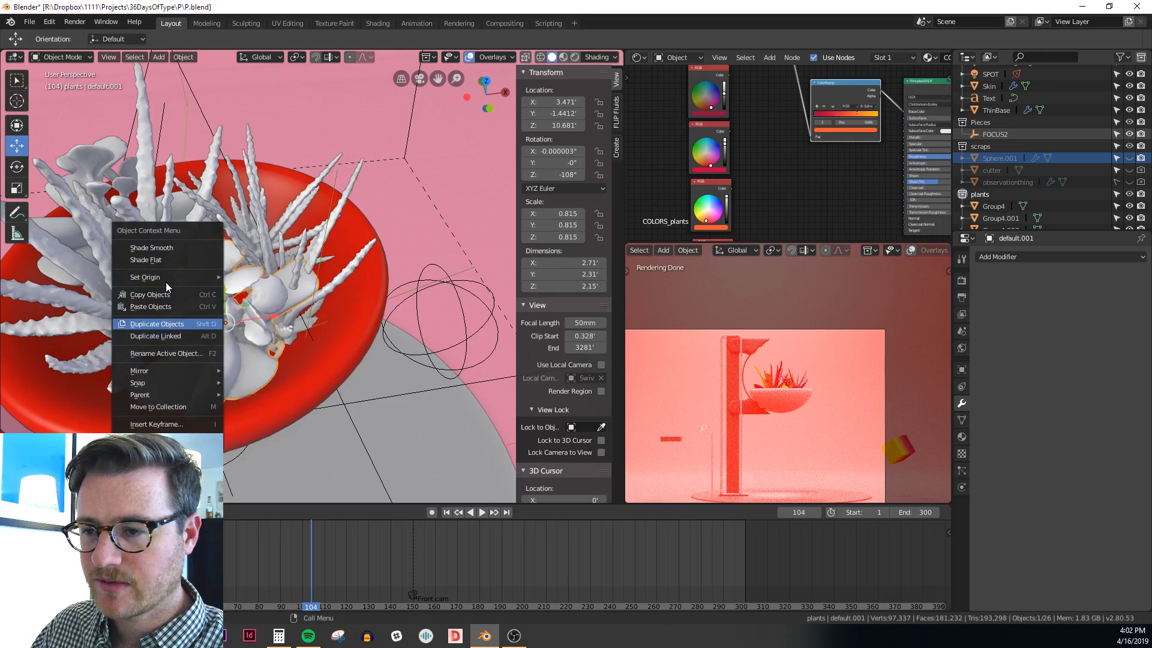
pyautogui.press('F3')
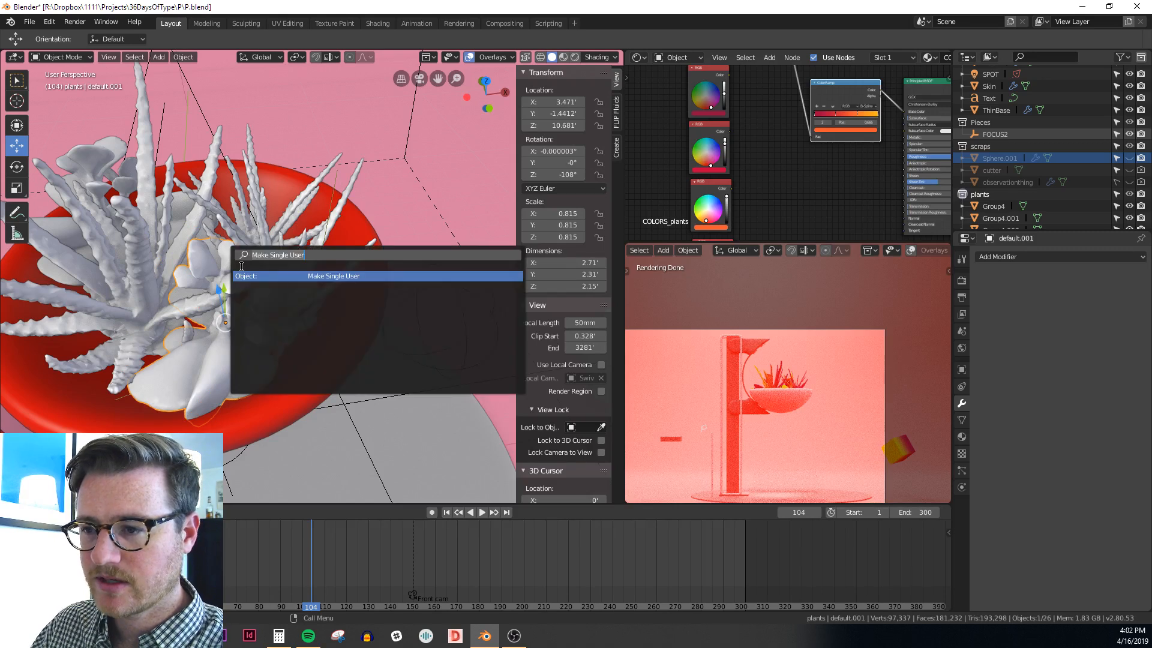
pyautogui.click(281, 279)
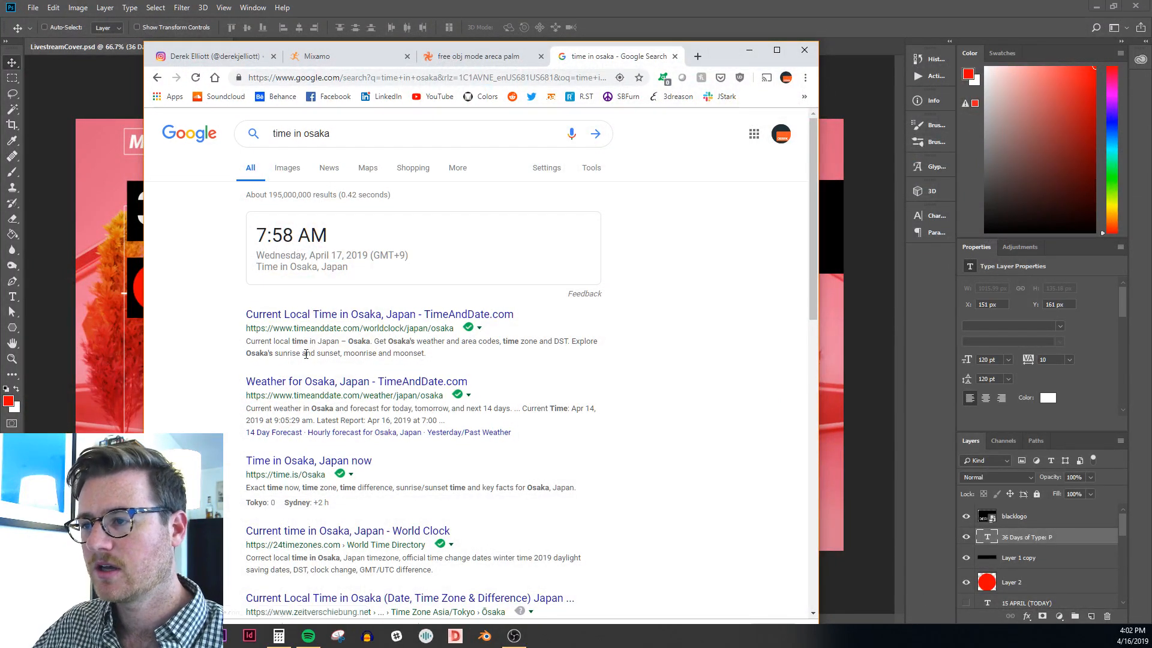
# Relaunch Blender, recover the auto-saved P.blend scene from the temp folder, and save the file
pyautogui.click(486, 637)
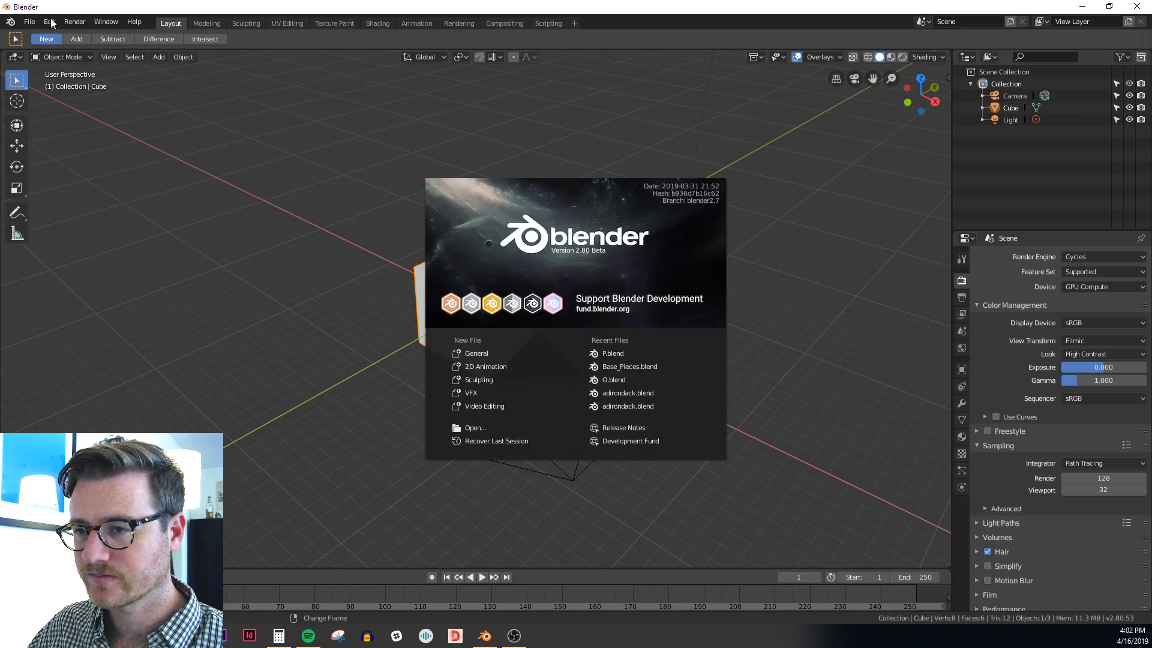
pyautogui.click(30, 27)
pyautogui.click(30, 25)
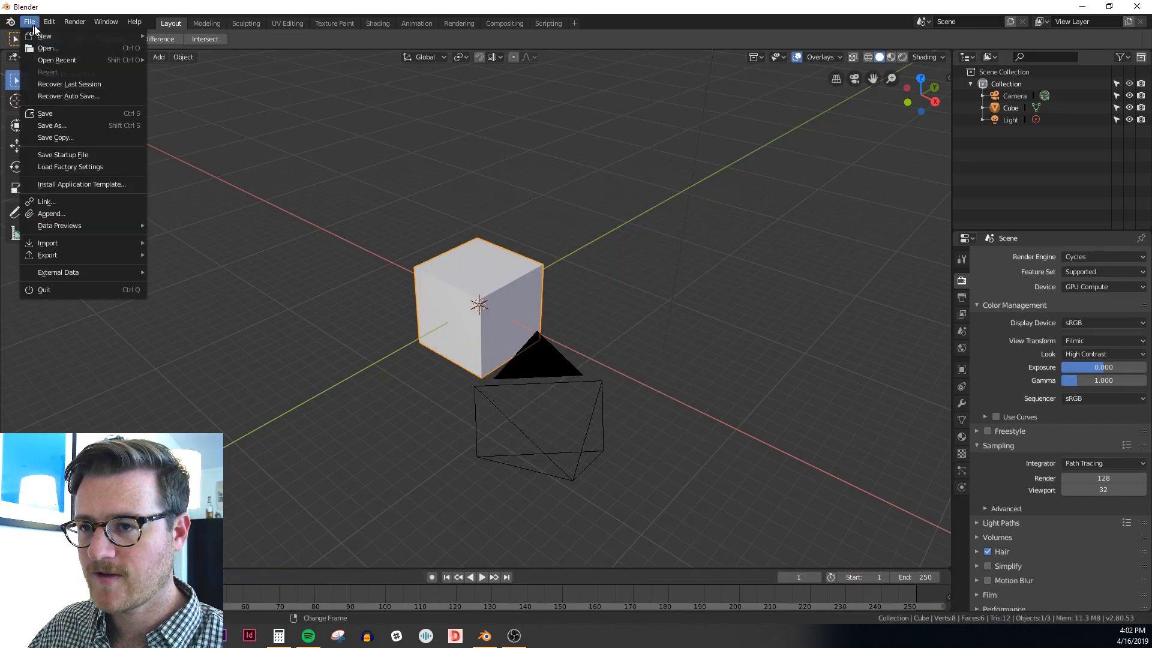
pyautogui.click(98, 91)
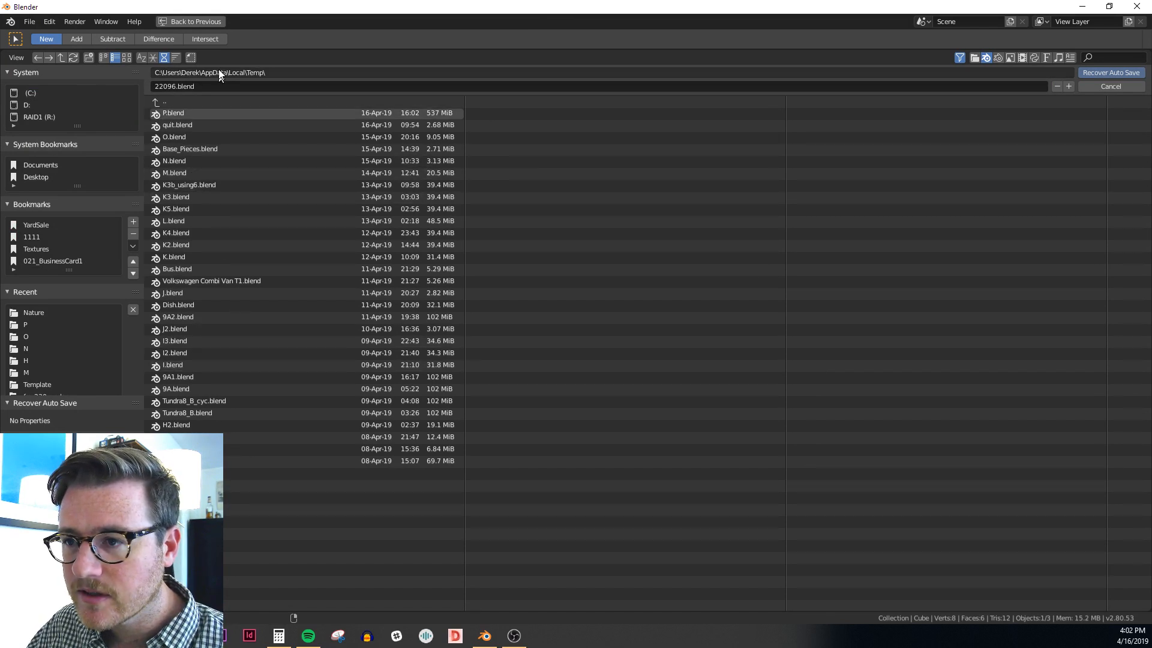
pyautogui.click(205, 114)
pyautogui.doubleClick(205, 114)
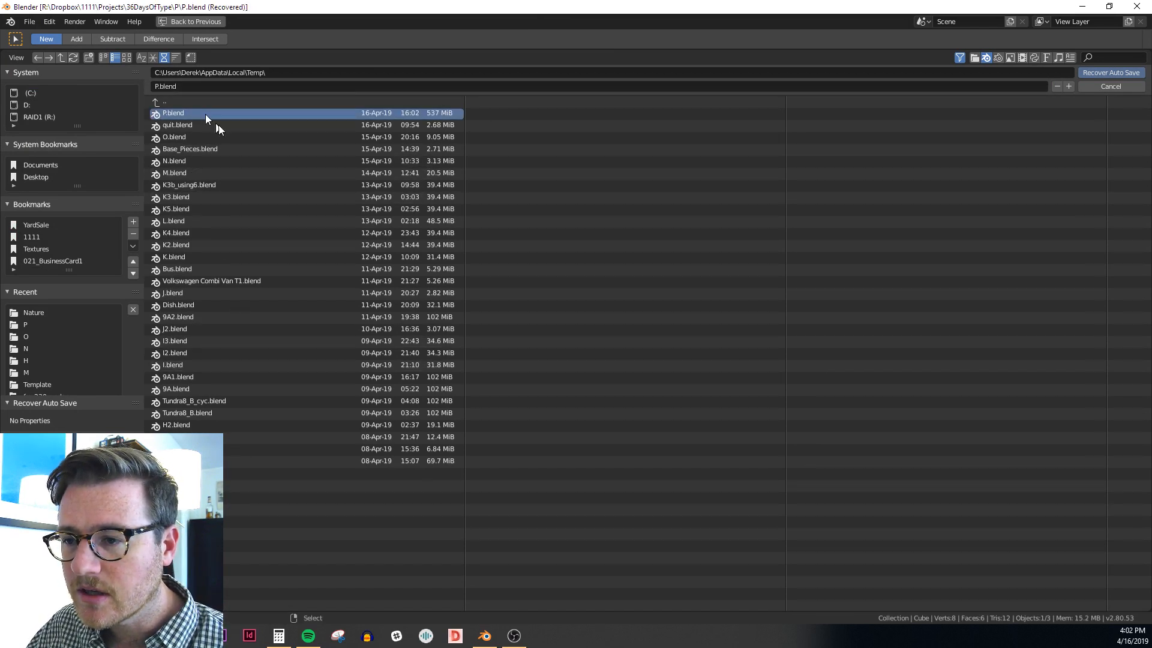
pyautogui.moveTo(323, 261); pyautogui.dragTo(282, 271, button='middle')
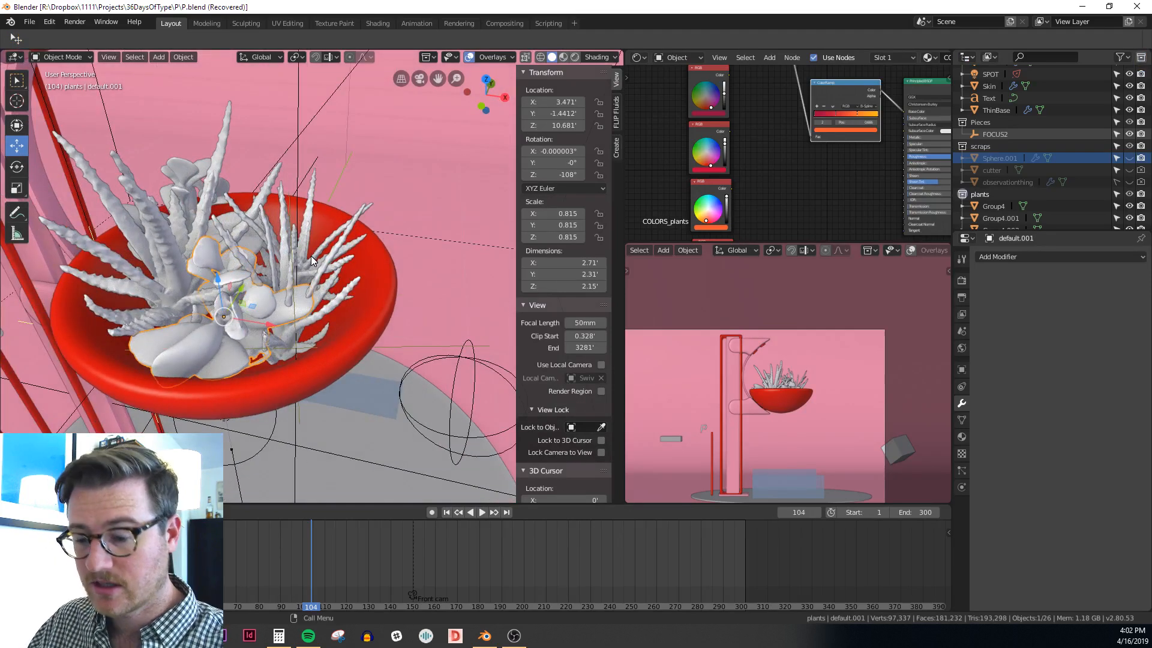
pyautogui.hotkey('ctrl', 's')
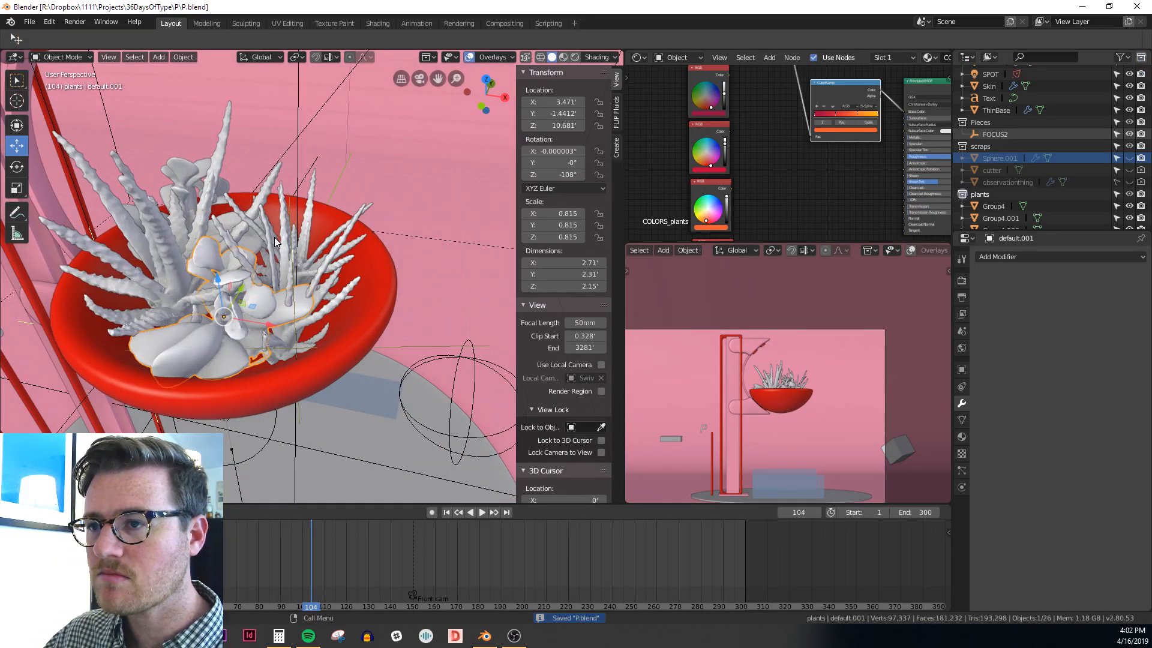
# Make the leafy plant default.001 single-user, using the Selected Objects option
pyautogui.moveTo(275, 237)
pyautogui.mouseDown(button='middle')
pyautogui.moveTo(247, 253)
pyautogui.moveTo(279, 268)
pyautogui.moveTo(284, 256)
pyautogui.mouseUp(button='middle')
pyautogui.click(304, 252)
pyautogui.click(226, 311)
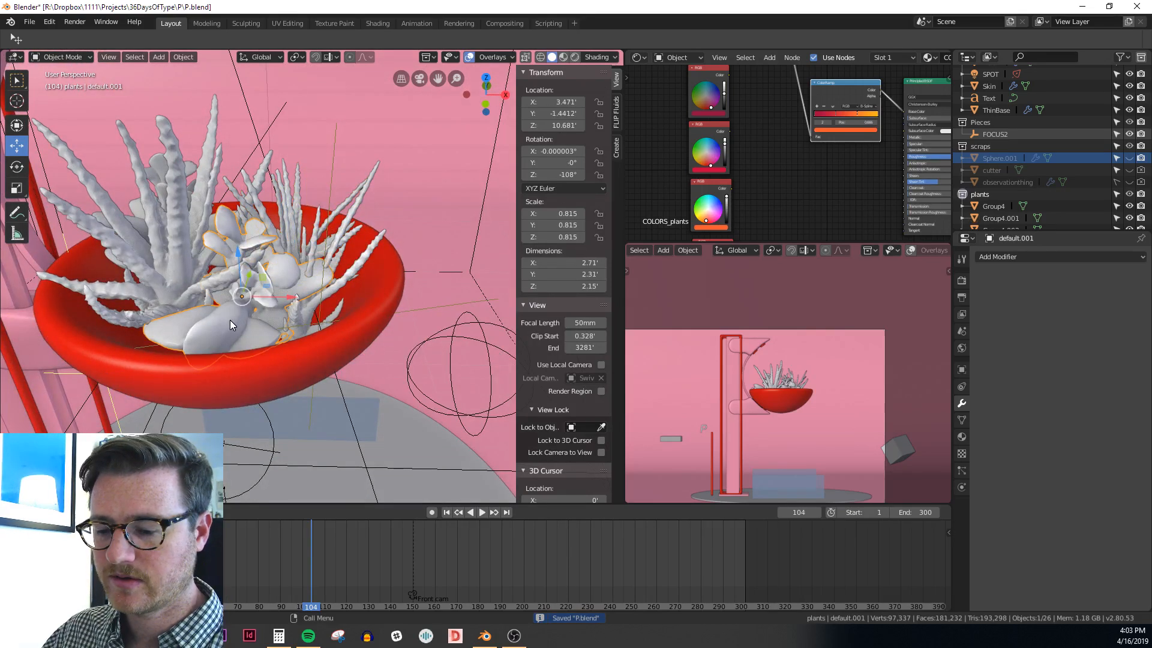
pyautogui.press('F3')
pyautogui.press('Escape')
pyautogui.press('F3')
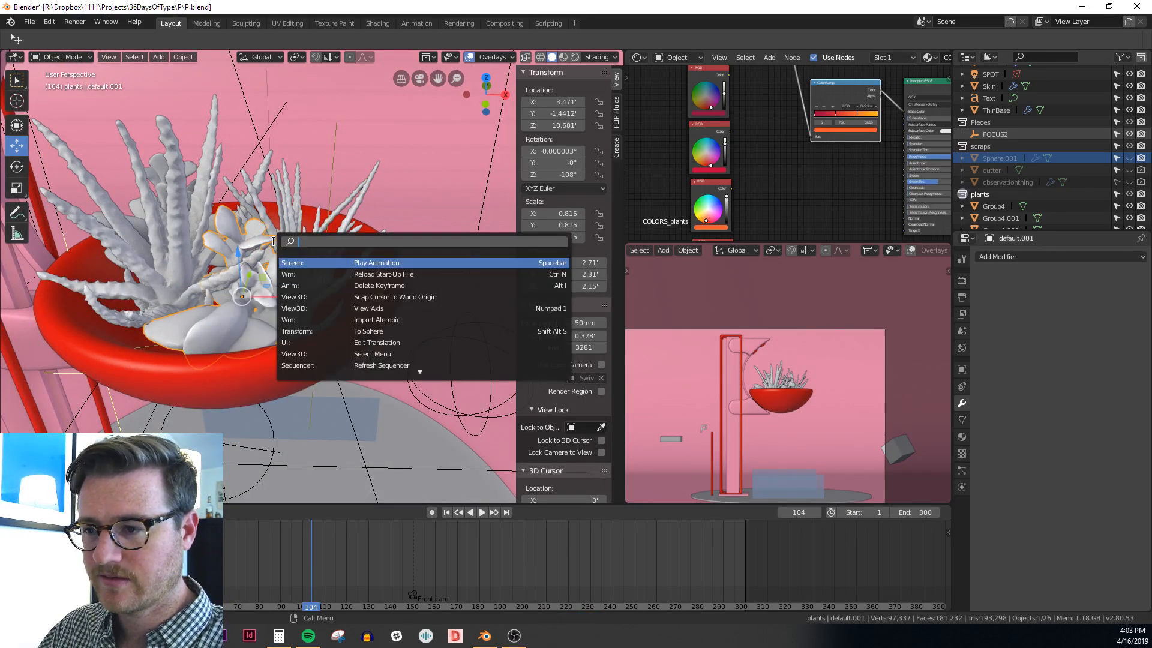
pyautogui.write('user')
pyautogui.press('Return')
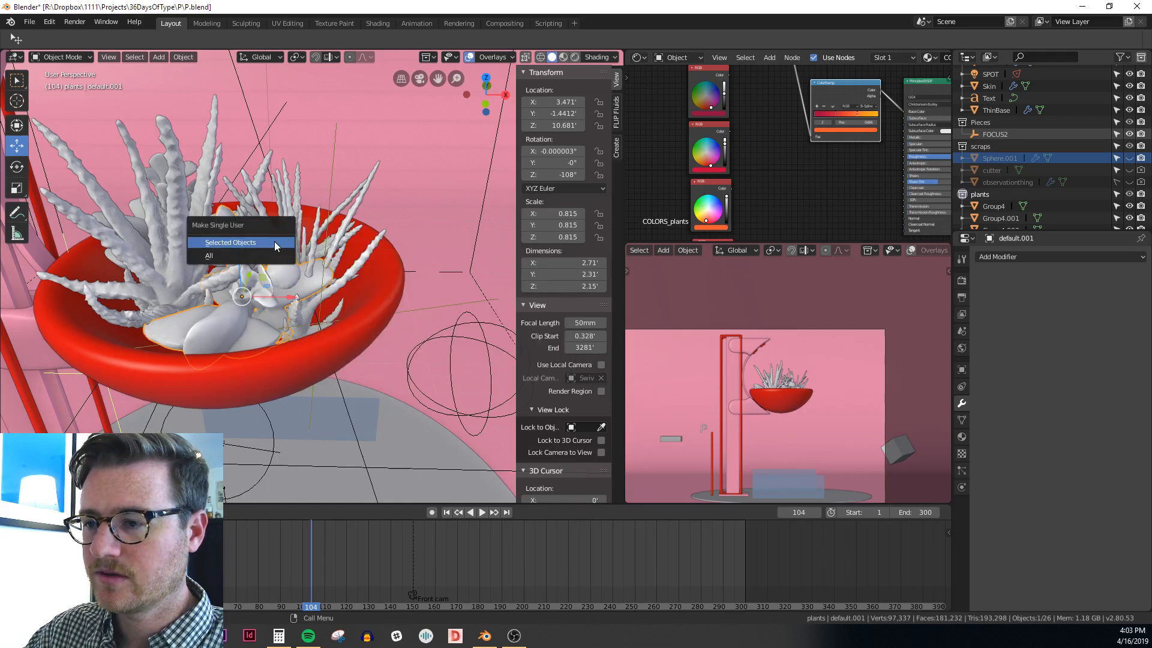
pyautogui.click(275, 241)
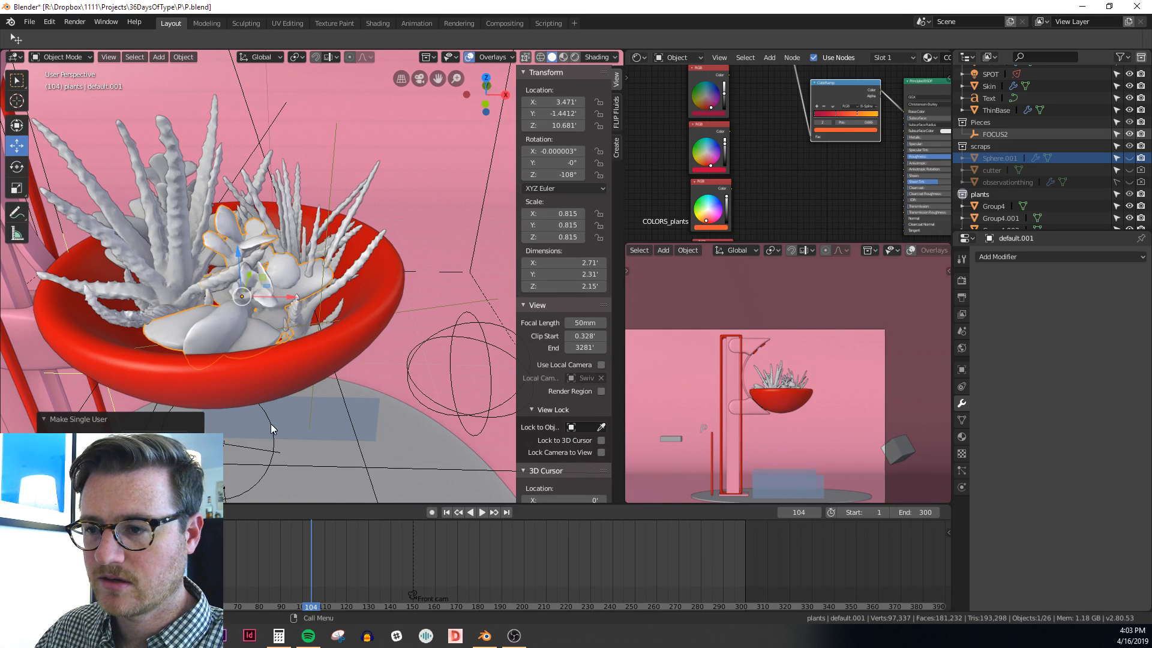
# Apply the scale of the leafy plant default.001
pyautogui.moveTo(265, 358); pyautogui.dragTo(368, 336, button='middle')
pyautogui.hotkey('shift', 'g')
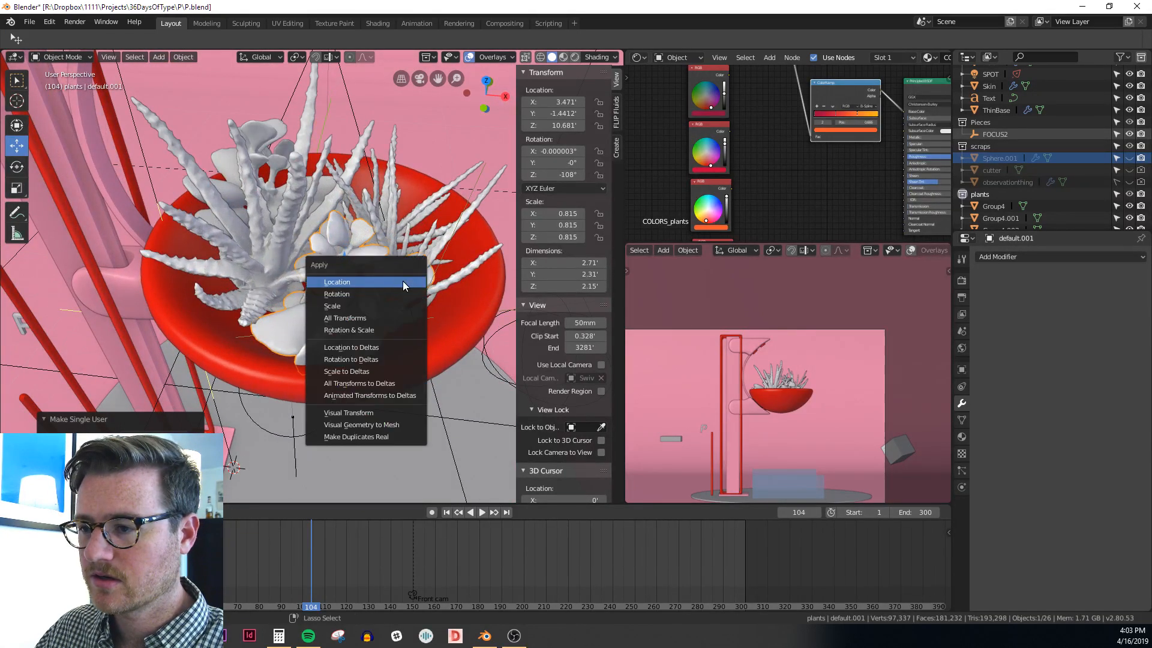
pyautogui.click(379, 302)
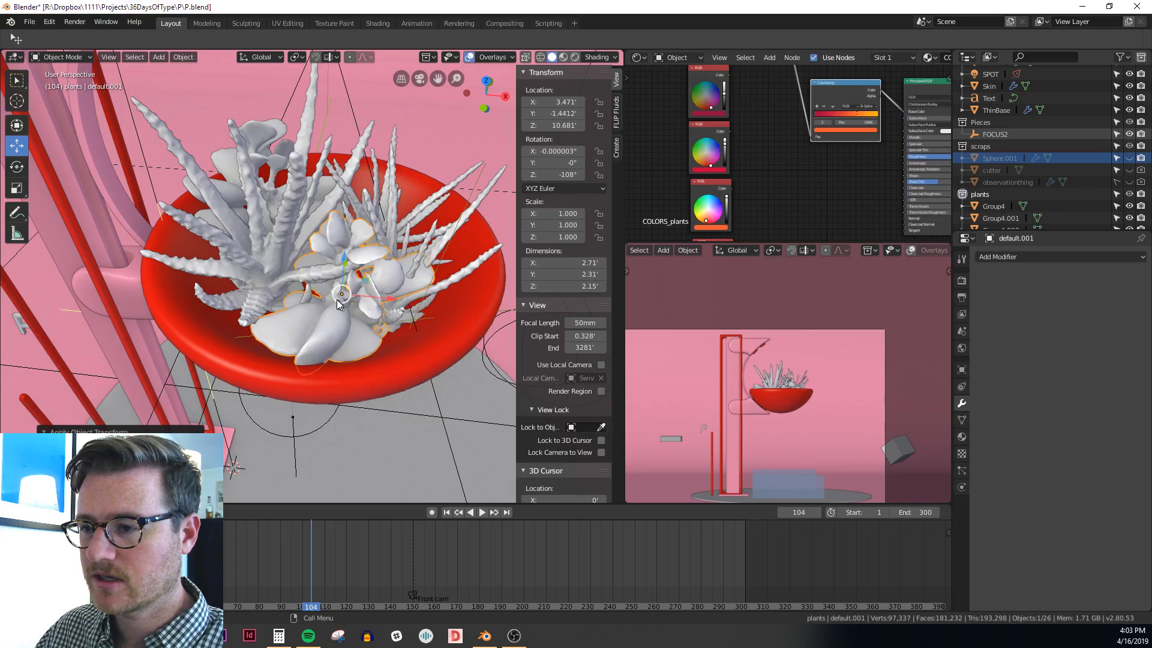
# Try to apply the transform of the large spiky plant Group4, and make it single-user with the Selected Objects option
pyautogui.hotkey('ctrl', 'a')
pyautogui.click(456, 253)
pyautogui.moveTo(480, 252); pyautogui.dragTo(388, 246, button='middle')
pyautogui.press('F3')
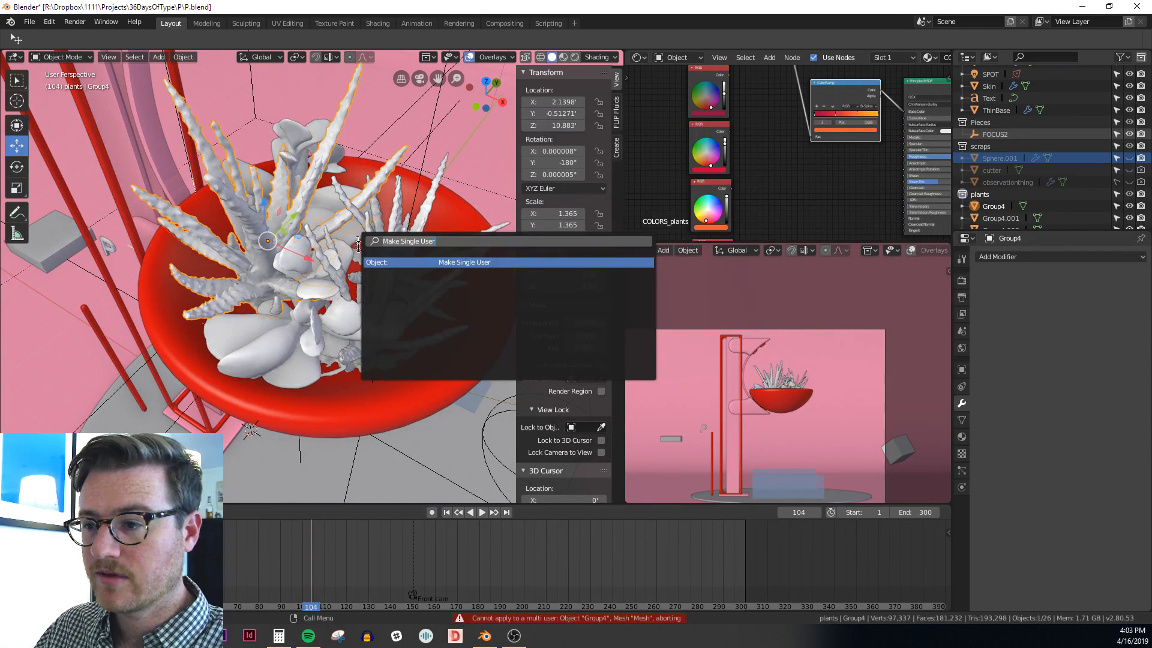
pyautogui.press('Return')
pyautogui.click(375, 265)
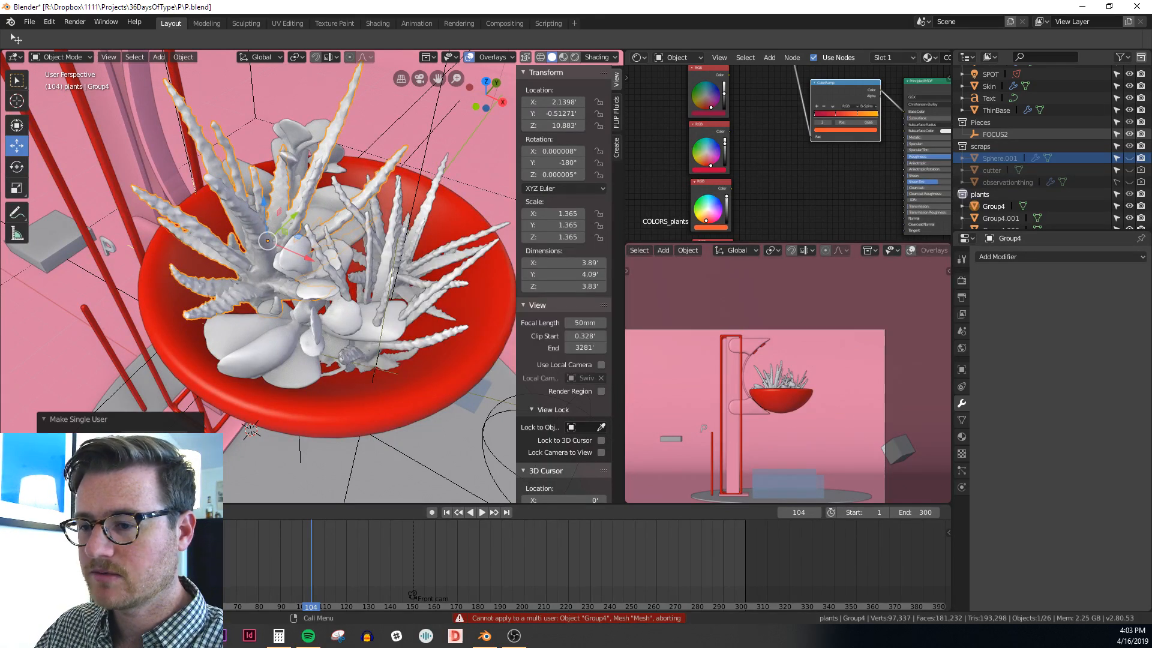
# Apply the scale of the large spiky plant Group4
pyautogui.moveTo(264, 309); pyautogui.dragTo(313, 135, button='middle')
pyautogui.hotkey('ctrl', 'a')
pyautogui.click(297, 253)
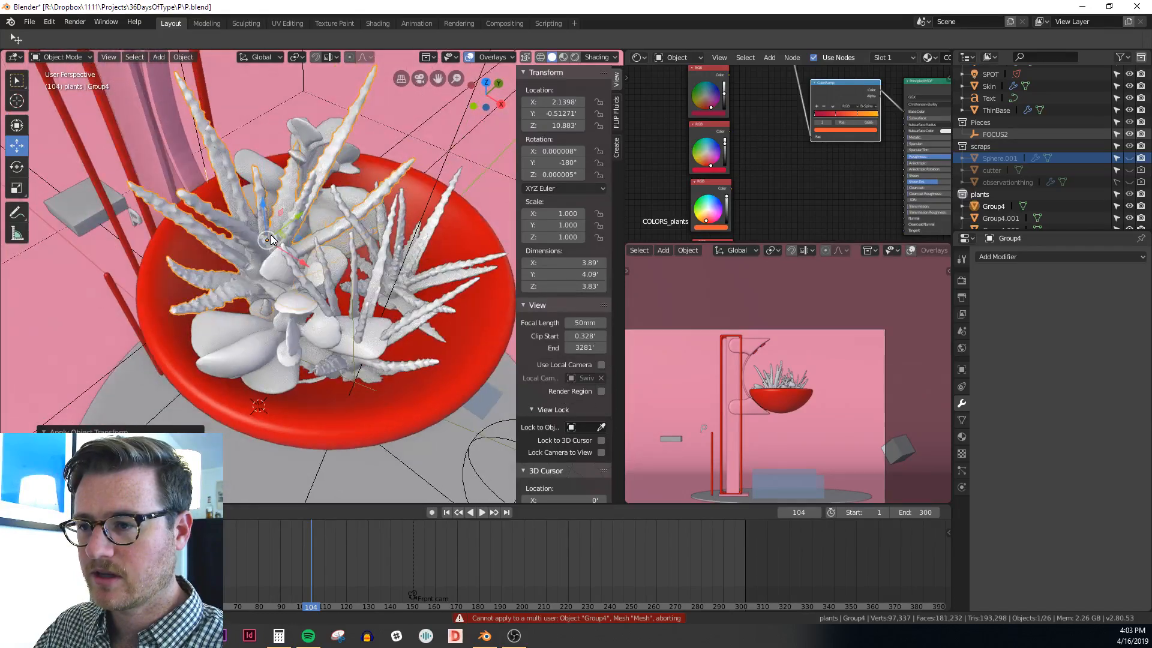
# Apply the scale of the leafy plant default and of the spiky plant Group4.001
pyautogui.click(312, 134)
pyautogui.hotkey('ctrl', 'a')
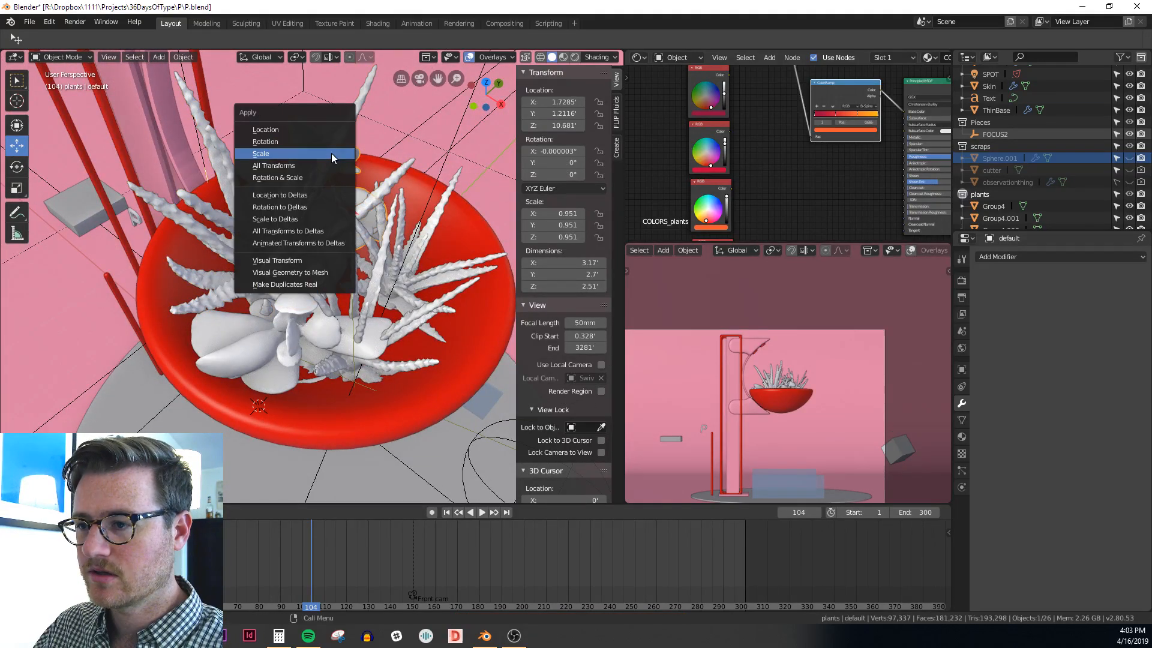
pyautogui.click(331, 153)
pyautogui.click(401, 226)
pyautogui.hotkey('ctrl', 'a')
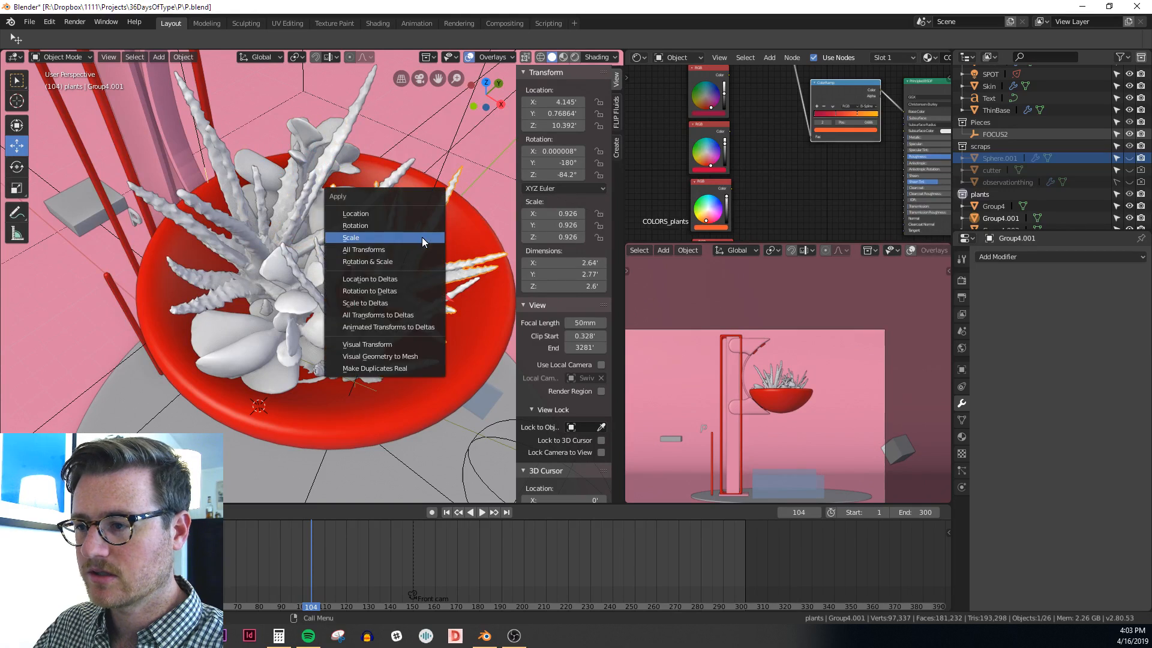
pyautogui.click(423, 236)
# Nudge the front spiky plant Group4.002 and rotate it about -25° around the global Z axis
pyautogui.click(353, 341)
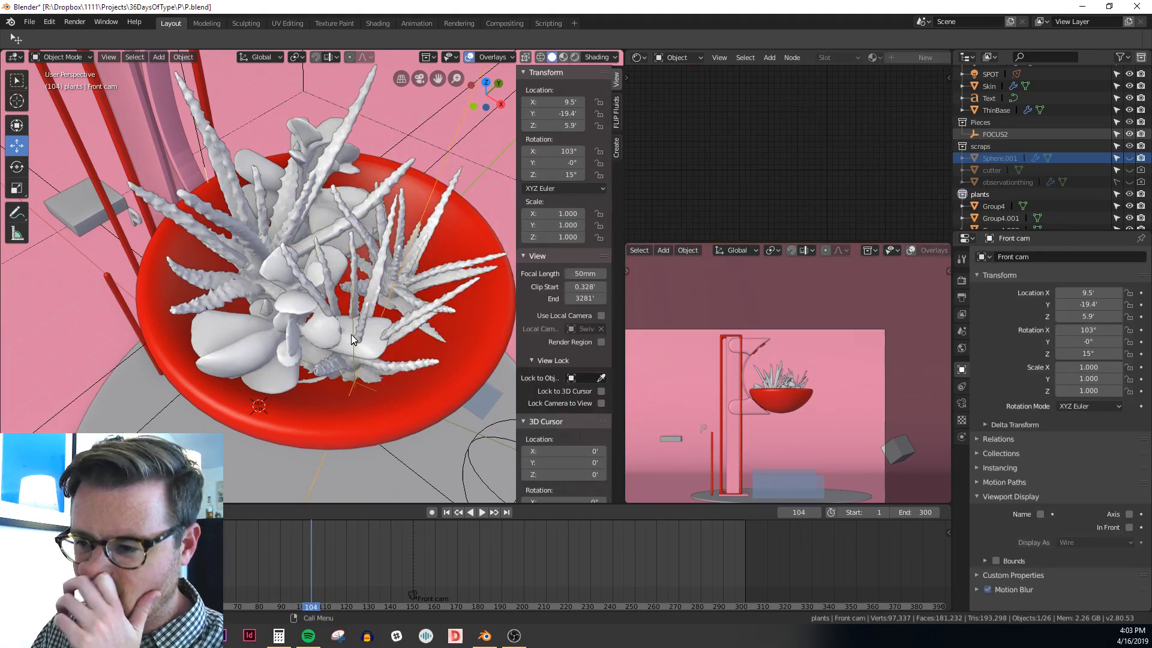
pyautogui.click(353, 341)
pyautogui.moveTo(384, 346); pyautogui.dragTo(345, 375, button='middle')
pyautogui.click(342, 314)
pyautogui.moveTo(381, 381); pyautogui.dragTo(395, 380)
pyautogui.press('r')
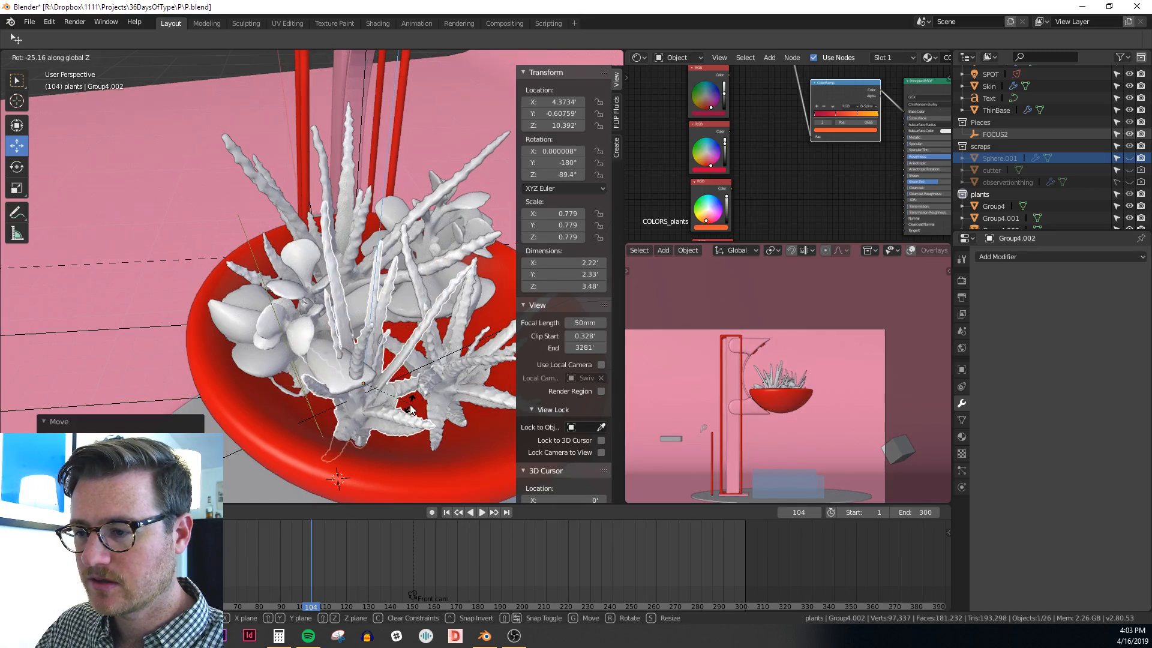
pyautogui.click(405, 393)
# Shift the front spiky plant Group4.002 along Y to about -0.593'
pyautogui.press('g')
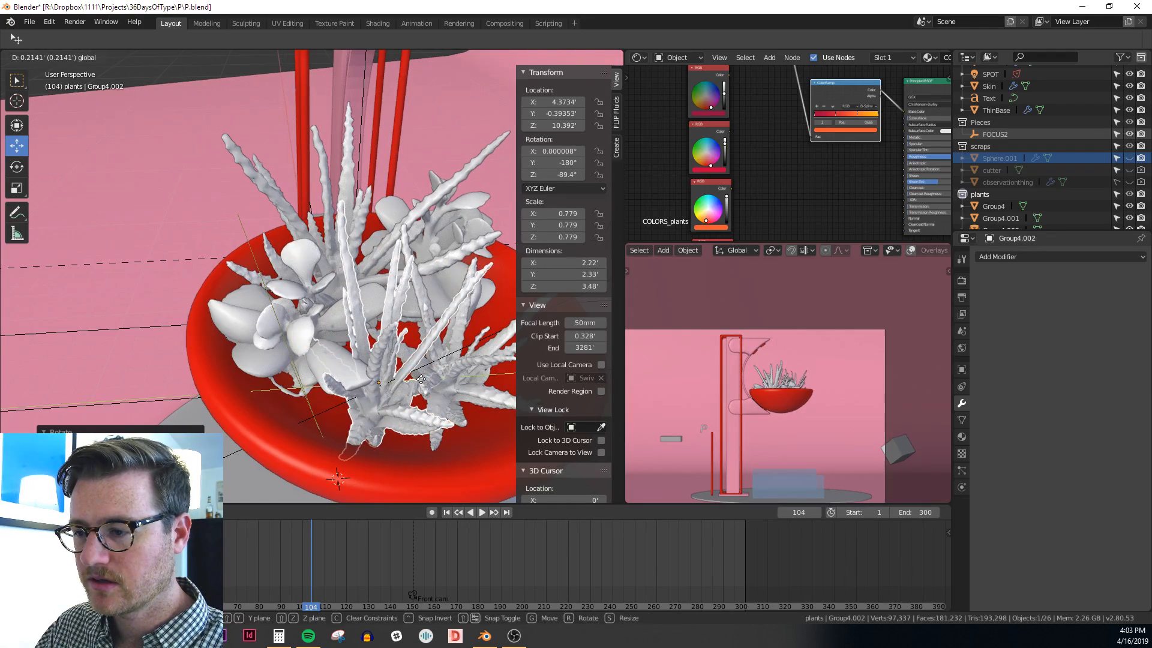
pyautogui.click(421, 380)
pyautogui.moveTo(421, 380)
pyautogui.mouseDown(button='middle')
pyautogui.moveTo(379, 347)
pyautogui.moveTo(426, 391)
pyautogui.mouseUp(button='middle')
pyautogui.moveTo(422, 380); pyautogui.dragTo(407, 383)
pyautogui.moveTo(358, 369)
pyautogui.mouseDown(button='middle')
pyautogui.moveTo(376, 309)
pyautogui.moveTo(333, 283)
pyautogui.moveTo(376, 286)
pyautogui.moveTo(400, 297)
pyautogui.moveTo(244, 342)
pyautogui.moveTo(381, 294)
pyautogui.moveTo(389, 312)
pyautogui.moveTo(410, 291)
pyautogui.moveTo(383, 312)
pyautogui.moveTo(369, 355)
pyautogui.moveTo(301, 312)
pyautogui.moveTo(415, 316)
pyautogui.moveTo(362, 314)
pyautogui.moveTo(353, 347)
pyautogui.mouseUp(button='middle')
pyautogui.scroll(-3, 377, 309)
pyautogui.scroll(4, 353, 346)
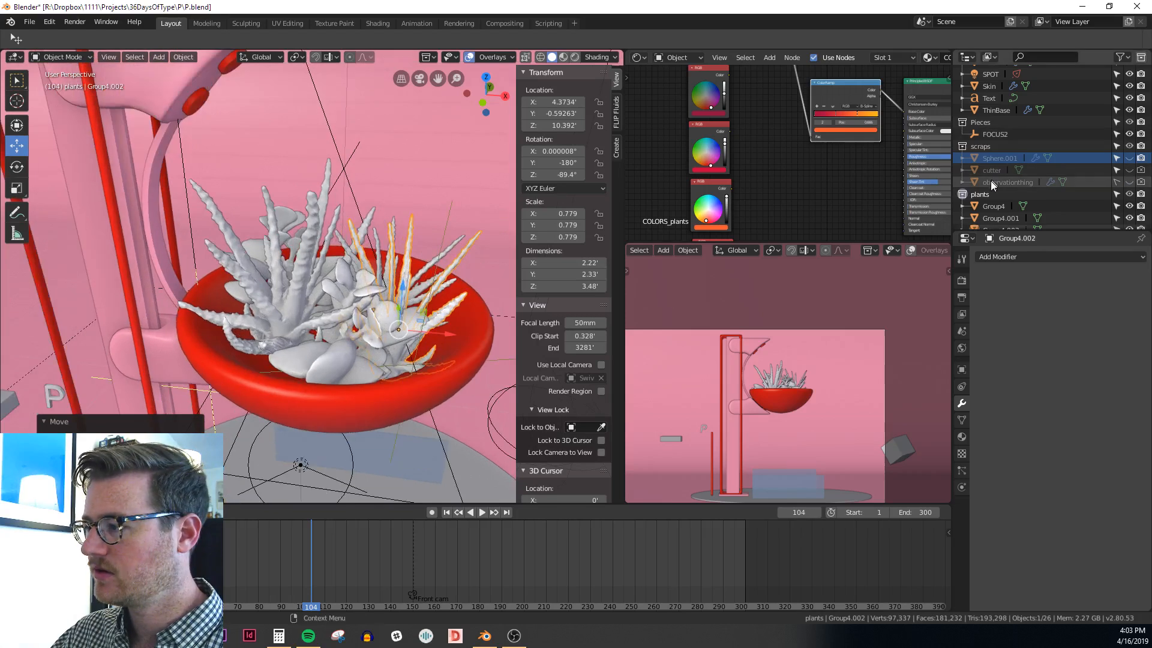
# Select all objects of the plants collection and raise them together in the bowl, working in front view
pyautogui.click(980, 195)
pyautogui.rightClick(981, 199)
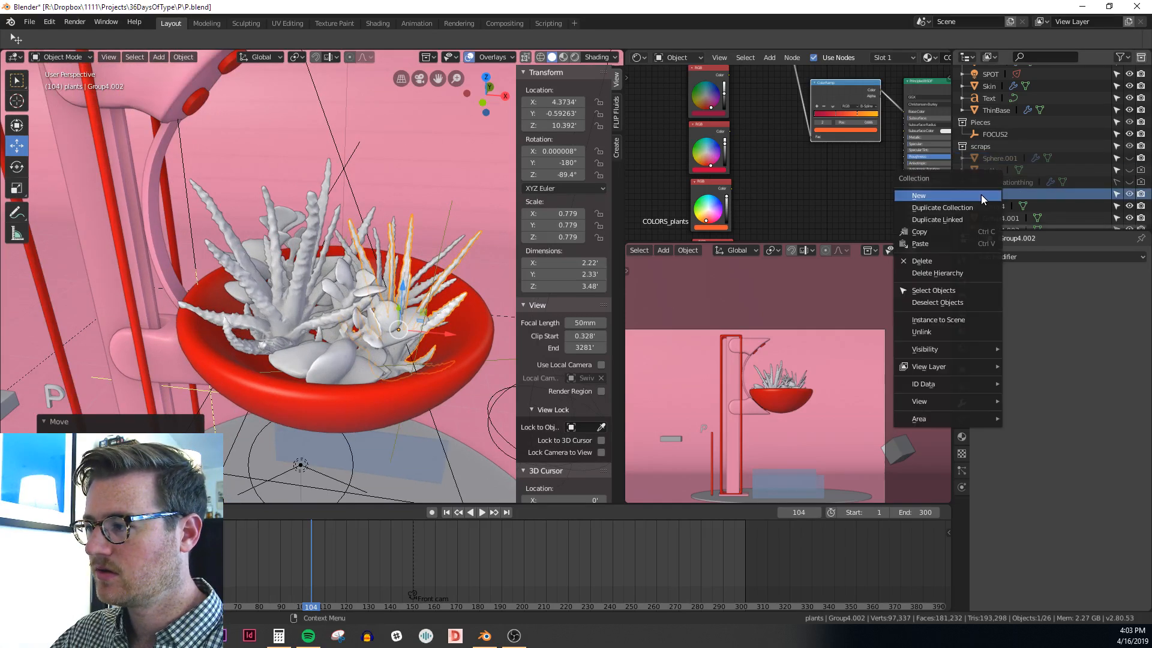
pyautogui.click(967, 290)
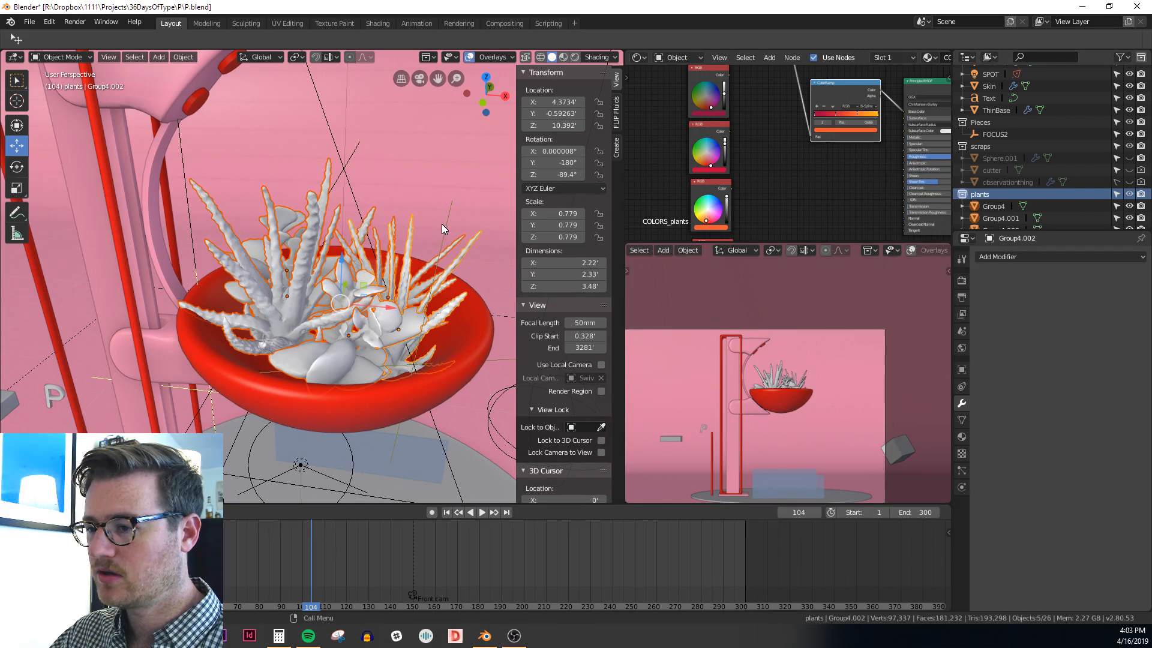
pyautogui.hotkey('alt', 'z')
pyautogui.scroll(-7, 405, 239)
pyautogui.scroll(2, 406, 239)
pyautogui.moveTo(407, 243)
pyautogui.mouseDown(button='middle')
pyautogui.moveTo(411, 214)
pyautogui.moveTo(398, 243)
pyautogui.mouseUp(button='middle')
pyautogui.press('g')
pyautogui.rightClick(411, 146)
pyautogui.press('KP_1')
pyautogui.press('KP_Decimal')
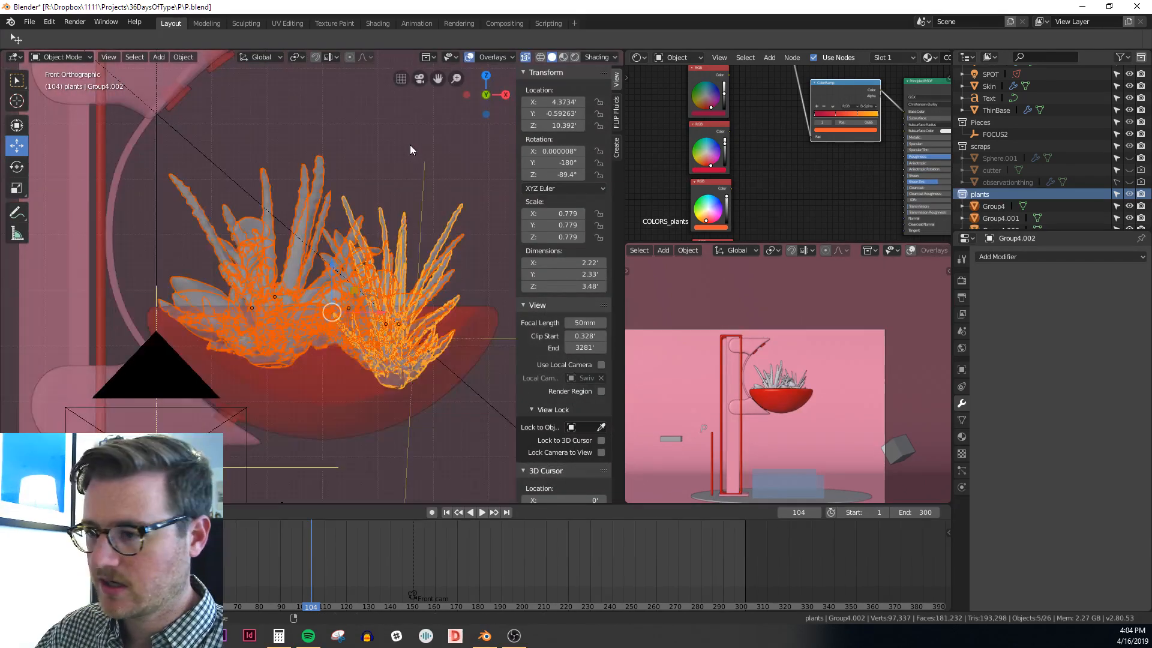
pyautogui.hotkey('alt', 'z')
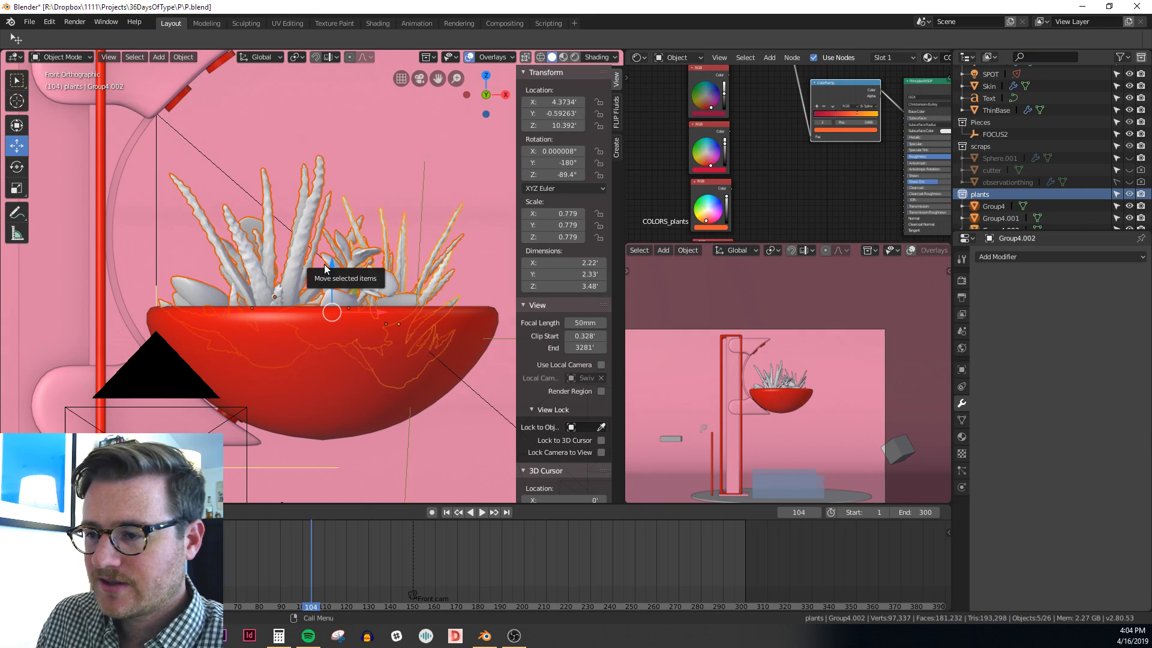
pyautogui.moveTo(326, 270); pyautogui.dragTo(405, 243)
# Reposition the front spiky plant Group4.002 alone to about X 4.683' and Y -0.492'
pyautogui.click(444, 298)
pyautogui.click(444, 294)
pyautogui.moveTo(406, 244); pyautogui.dragTo(395, 300, button='middle')
pyautogui.moveTo(405, 304); pyautogui.dragTo(413, 329)
pyautogui.scroll(2, 409, 297)
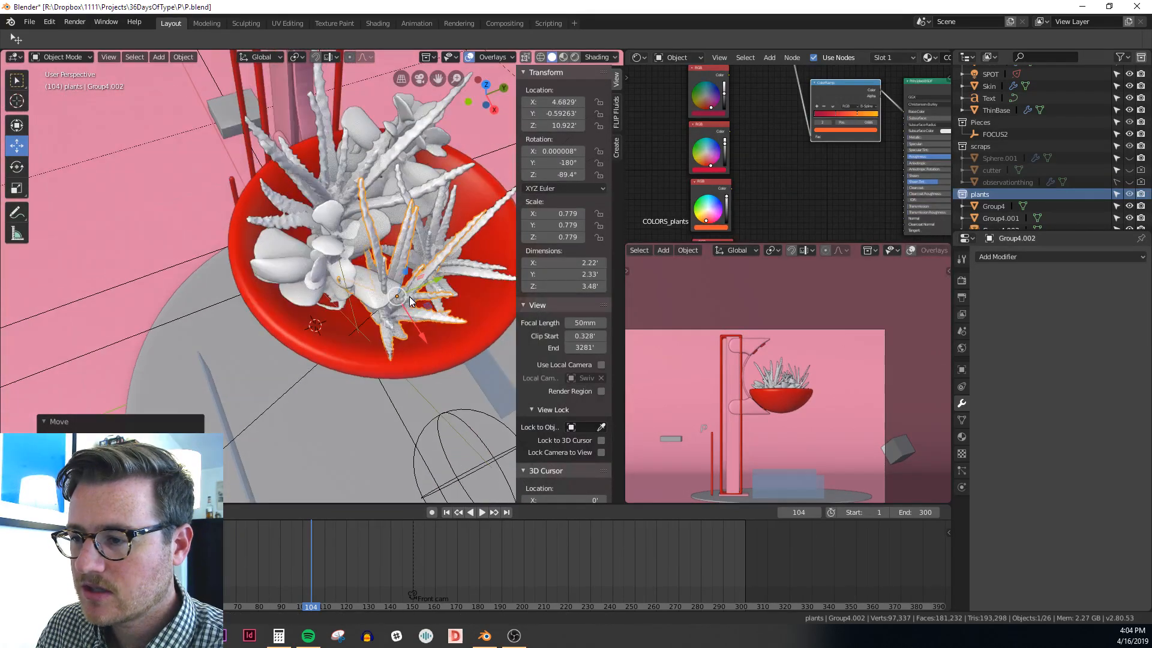
pyautogui.moveTo(433, 278); pyautogui.dragTo(438, 276)
pyautogui.moveTo(438, 276); pyautogui.dragTo(367, 257, button='middle')
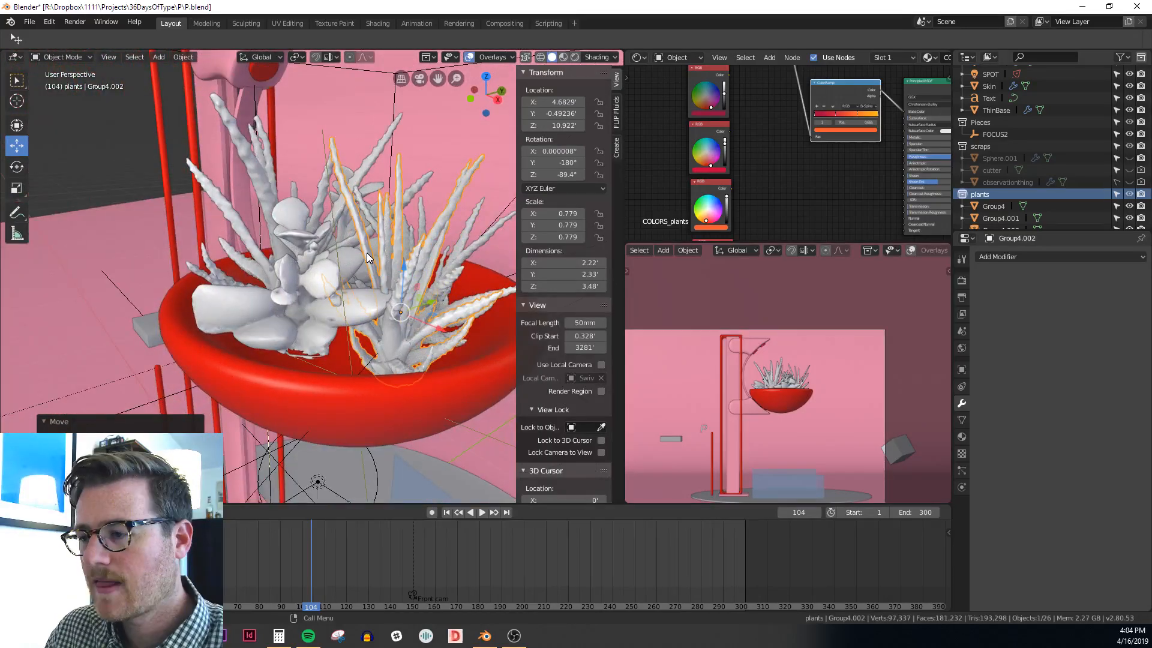
# Snap the 3D cursor to the origin of the red bowl
pyautogui.click(394, 396)
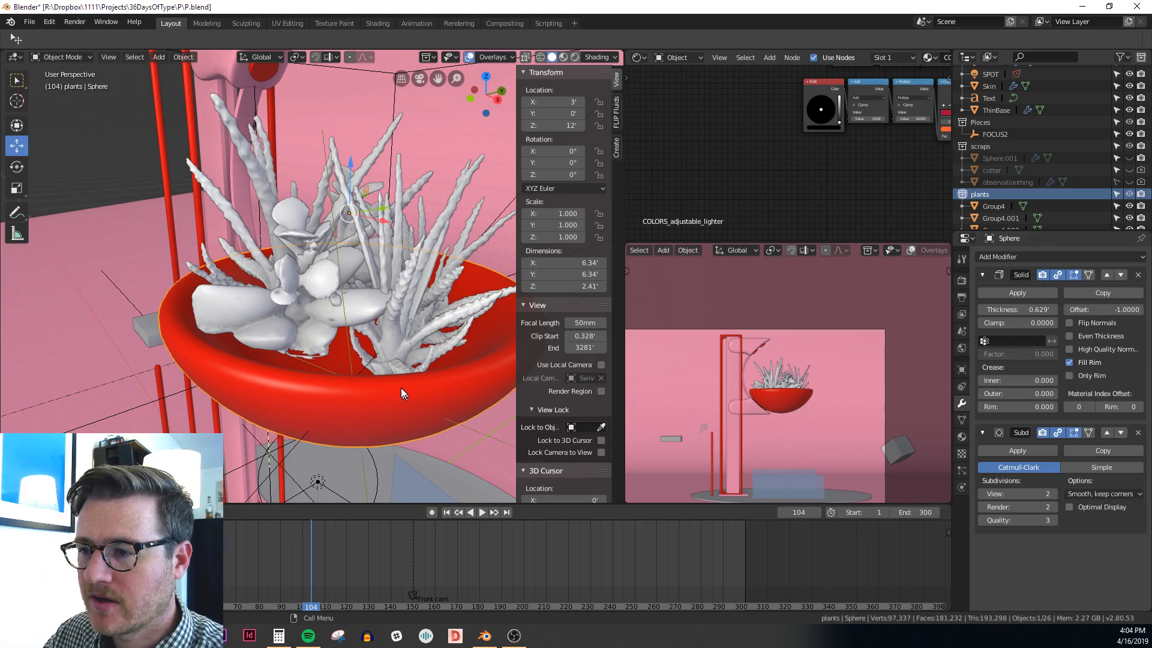
pyautogui.hotkey('shift', 's')
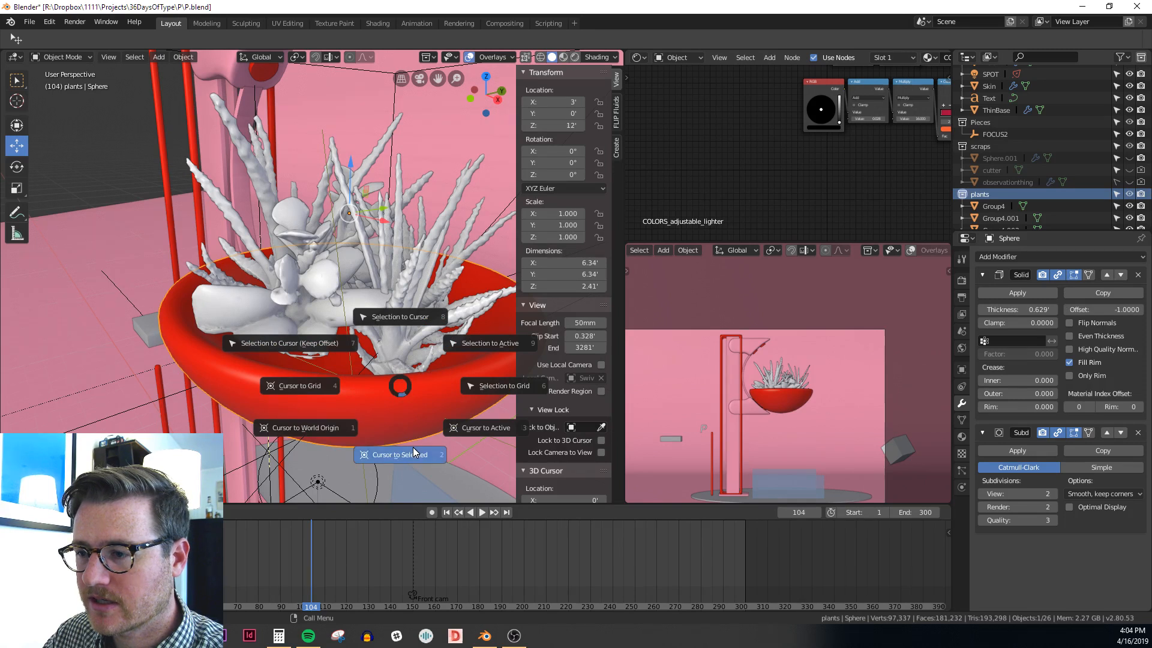
pyautogui.click(408, 459)
# Parent the plants collection's objects together with the red bowl to the pink arm Sphere.000, using the Object option
pyautogui.rightClick(993, 194)
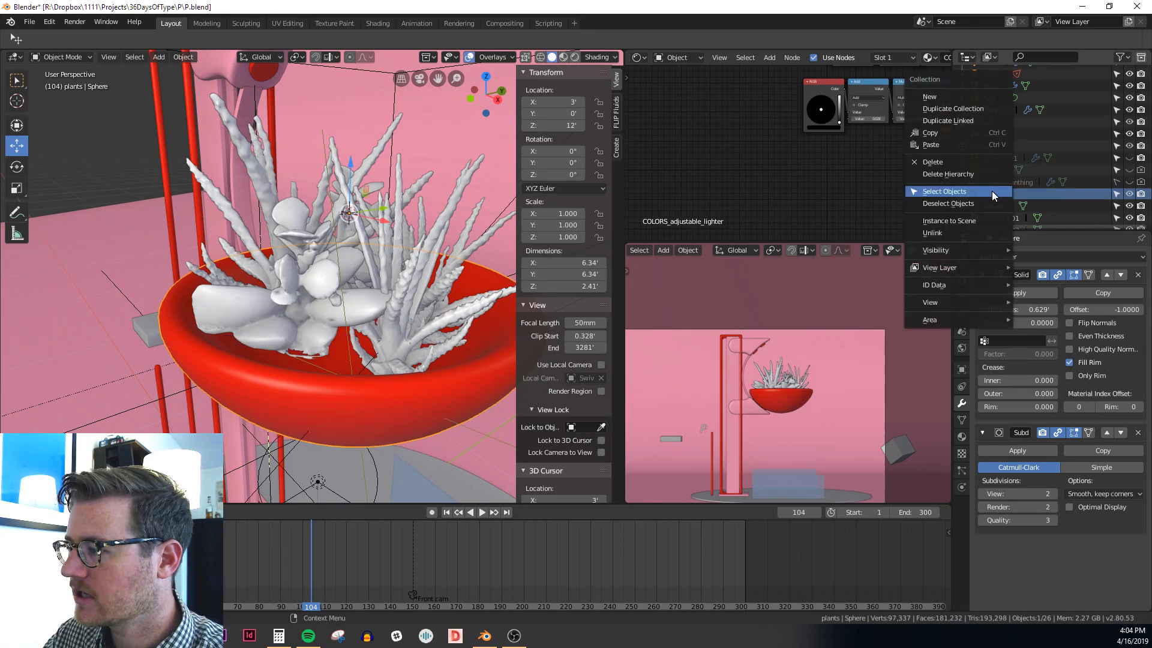
pyautogui.click(989, 192)
pyautogui.hotkey('alt', 'z')
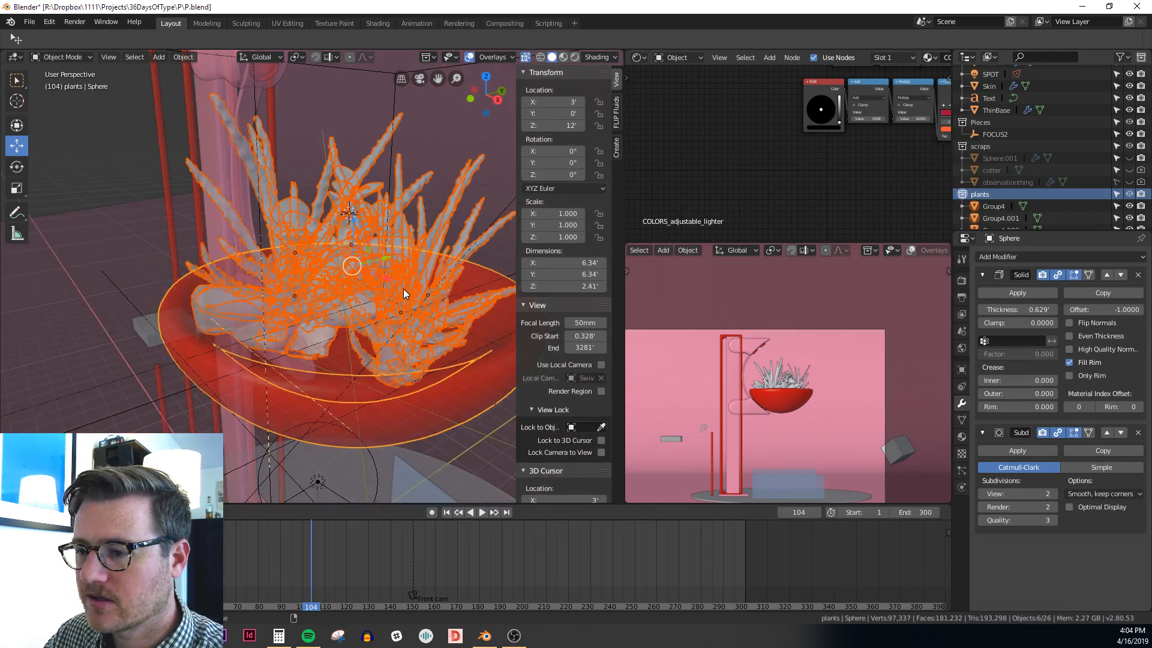
pyautogui.hotkey('alt', 'z')
pyautogui.hotkey('alt', 'z')
pyautogui.hotkey('alt', 'z')
pyautogui.scroll(-2, 404, 294)
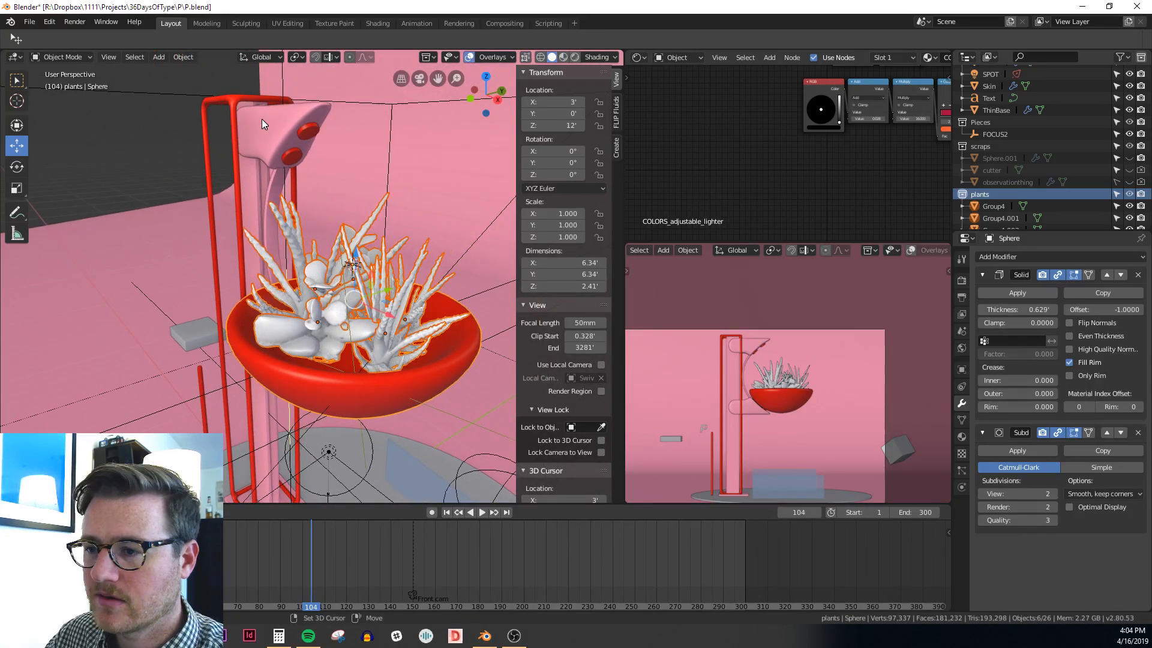
pyautogui.scroll(-1, 263, 153)
pyautogui.keyDown('shift'); pyautogui.moveTo(264, 153); pyautogui.dragTo(264, 131, button='middle'); pyautogui.keyUp('shift')
pyautogui.scroll(1, 264, 131)
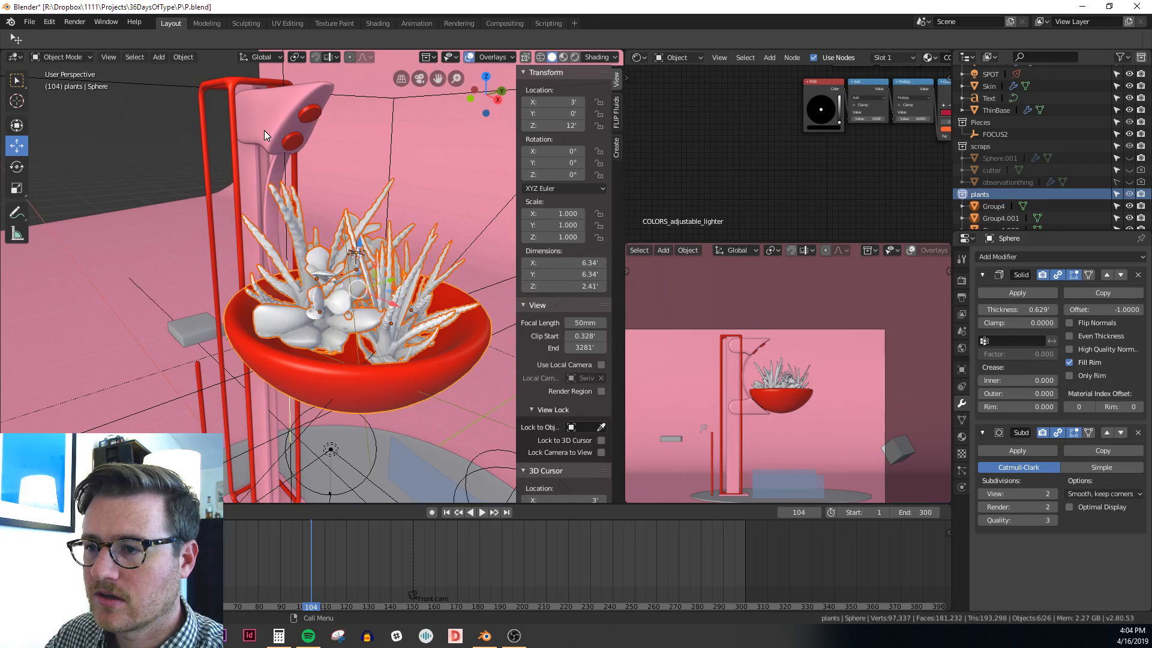
pyautogui.hotkey('alt', 'z')
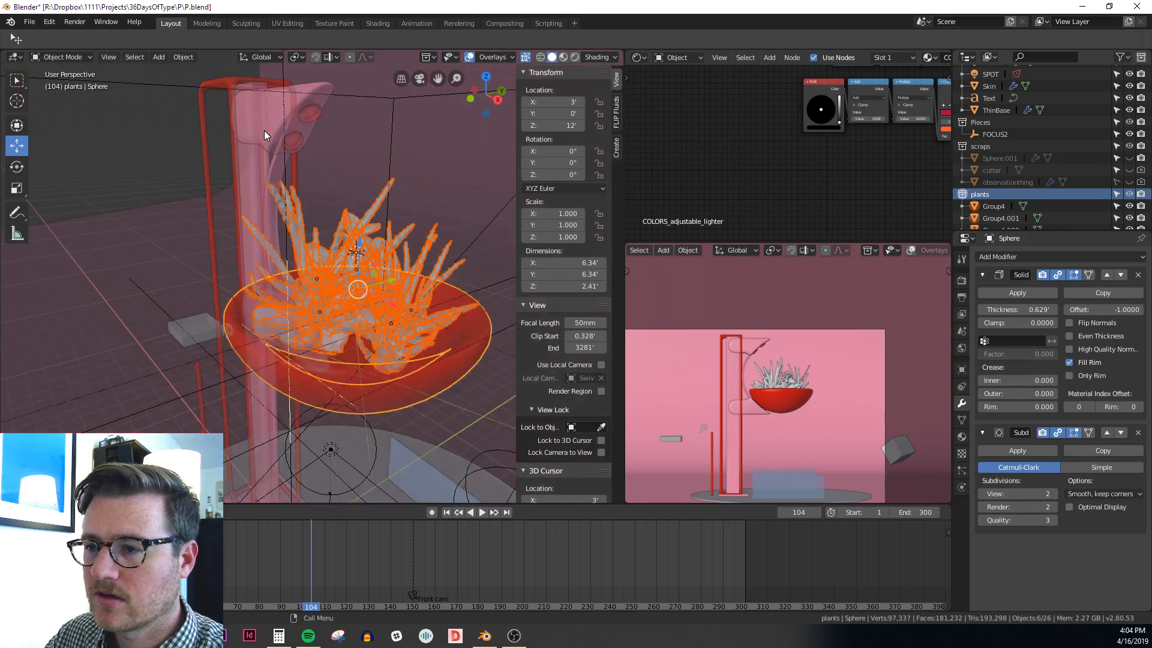
pyautogui.keyDown('shift'); pyautogui.click(327, 87); pyautogui.keyUp('shift')
pyautogui.hotkey('ctrl', 'p')
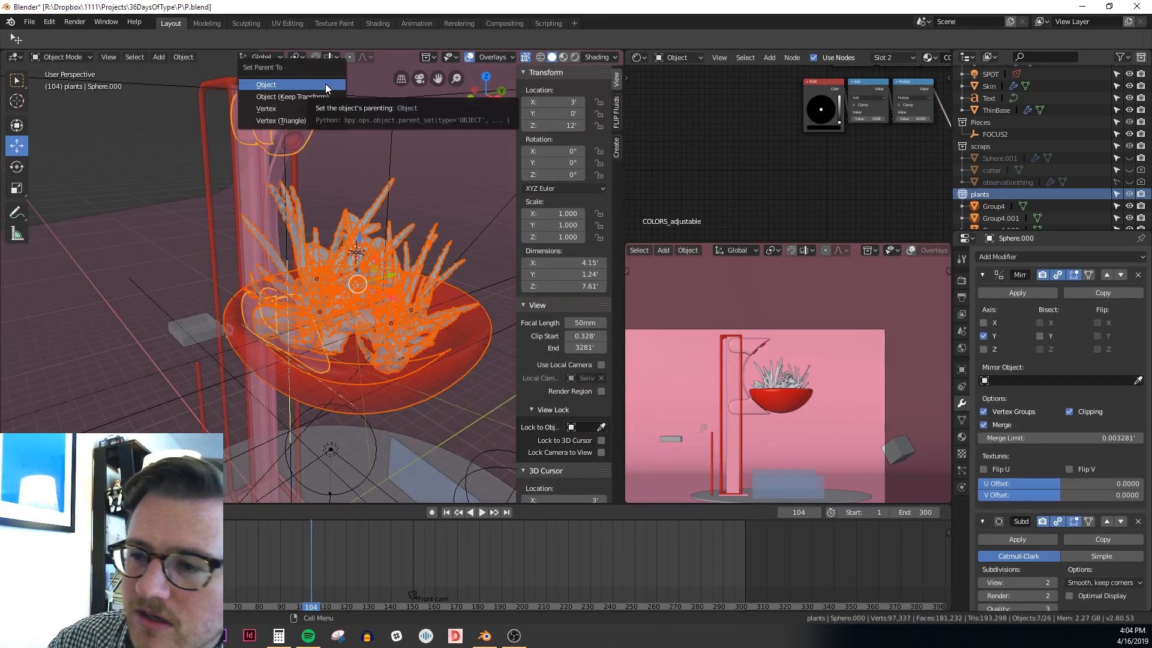
pyautogui.click(325, 84)
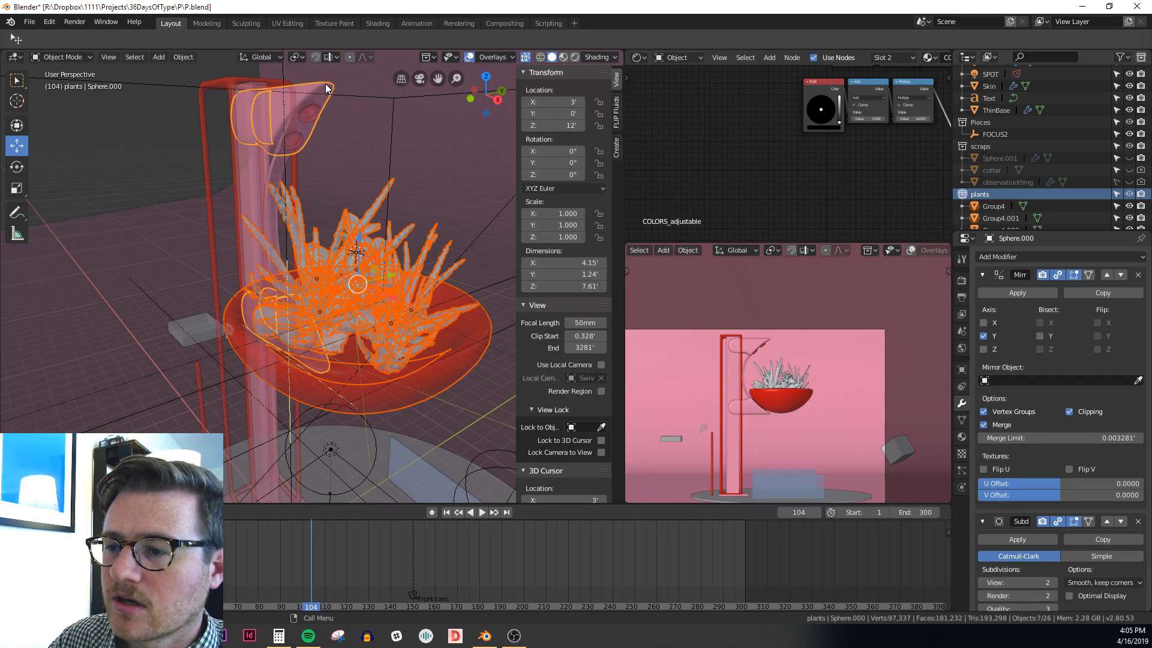
# Test-move the pink arm to check that the bowl and plants follow, and cancel the move
pyautogui.hotkey('alt', 'z')
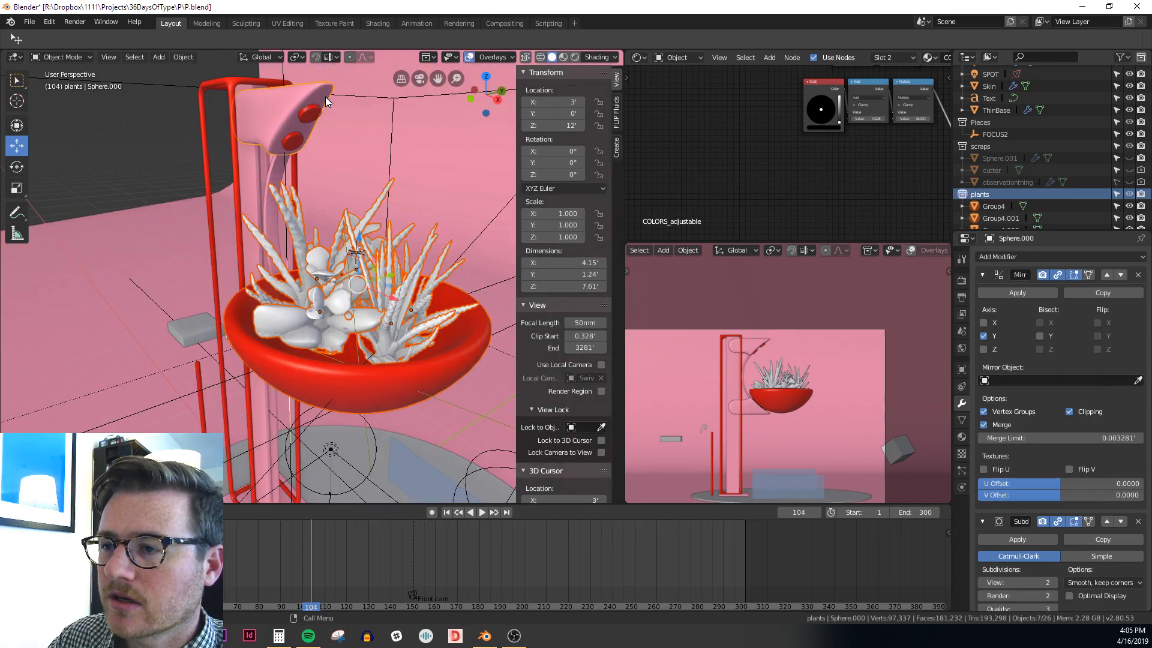
pyautogui.click(326, 97)
pyautogui.click(326, 97)
pyautogui.scroll(-1, 326, 96)
pyautogui.press('g')
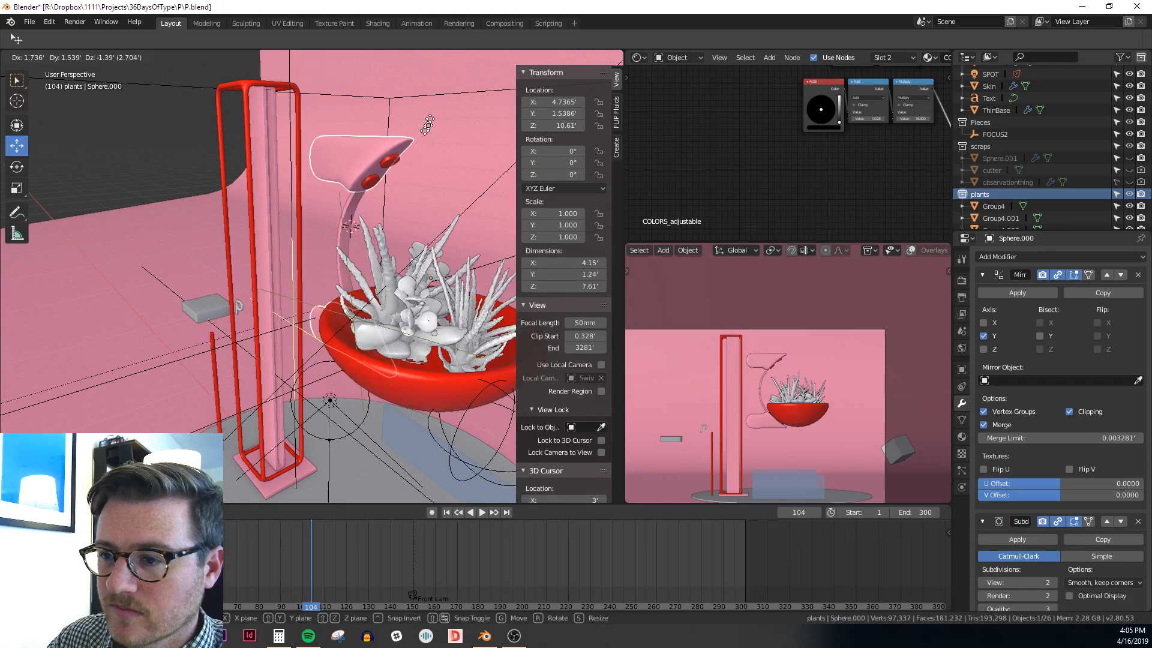
pyautogui.rightClick(385, 209)
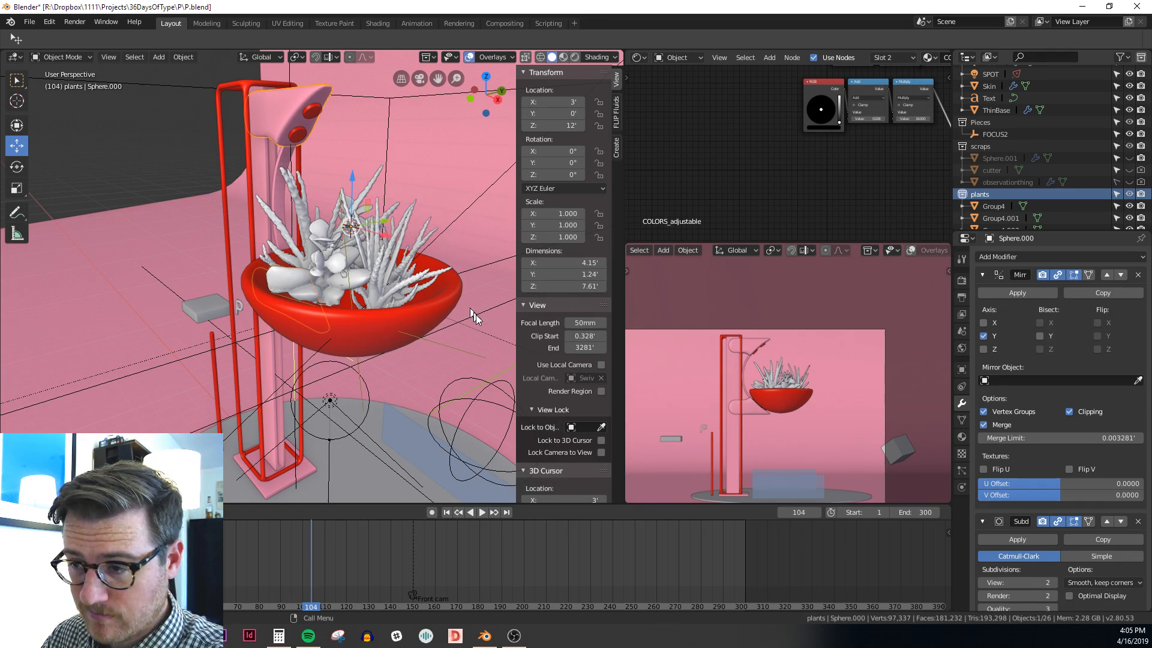
pyautogui.moveTo(477, 315); pyautogui.dragTo(344, 307, button='middle')
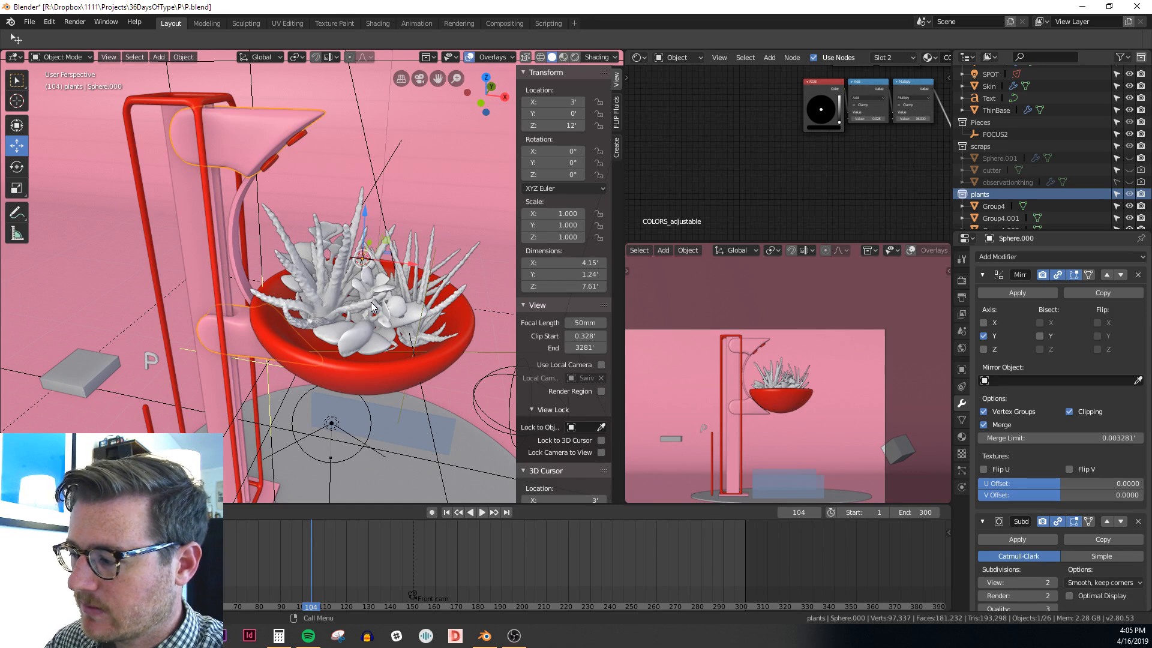
# Add a circle mesh at the 3D cursor and scale its vertices up to about 5.44' across
pyautogui.scroll(5, 371, 301)
pyautogui.click(355, 357)
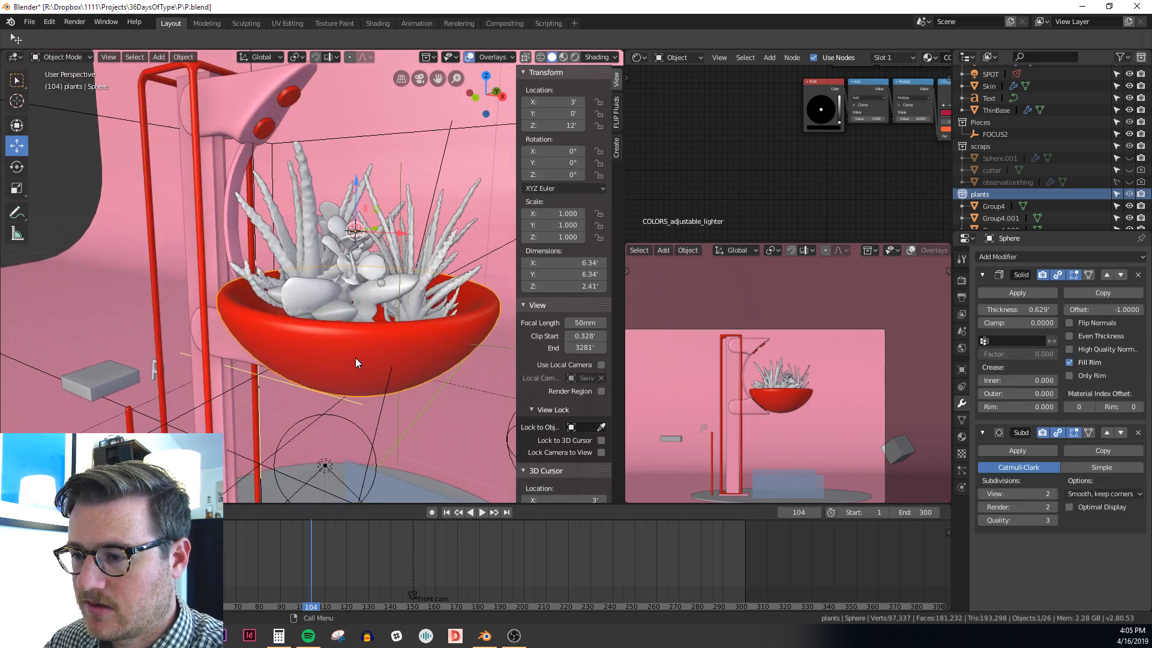
pyautogui.moveTo(355, 357)
pyautogui.mouseDown(button='middle')
pyautogui.moveTo(375, 405)
pyautogui.moveTo(351, 376)
pyautogui.mouseUp(button='middle')
pyautogui.hotkey('shift', 'a')
pyautogui.moveTo(354, 365)
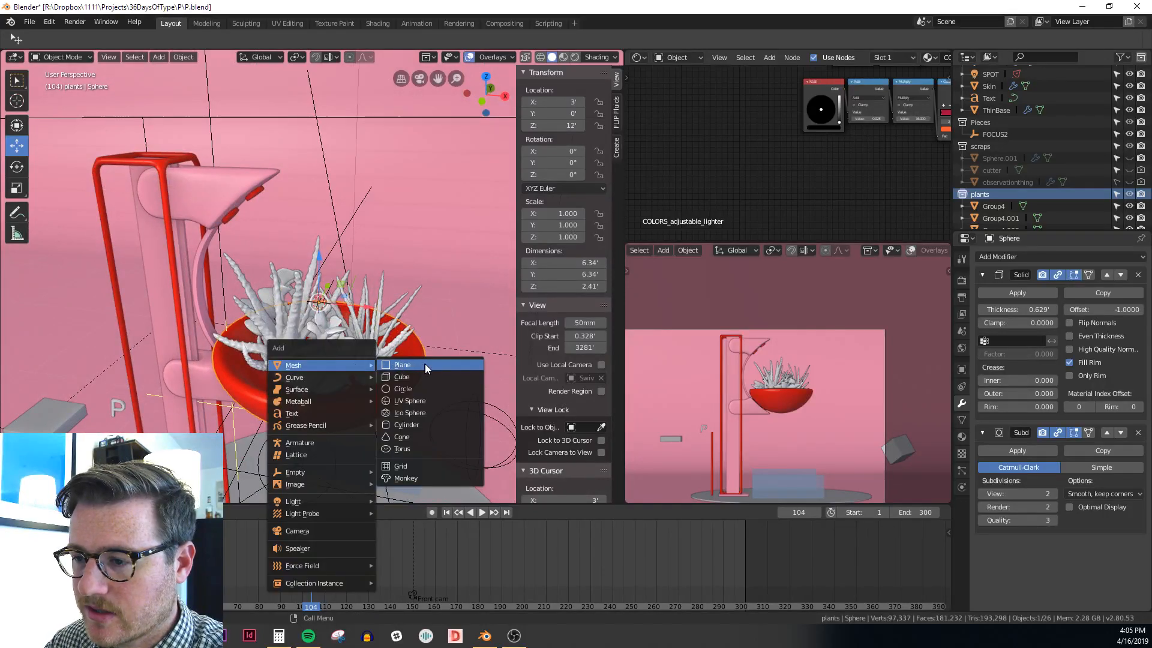
pyautogui.click(423, 388)
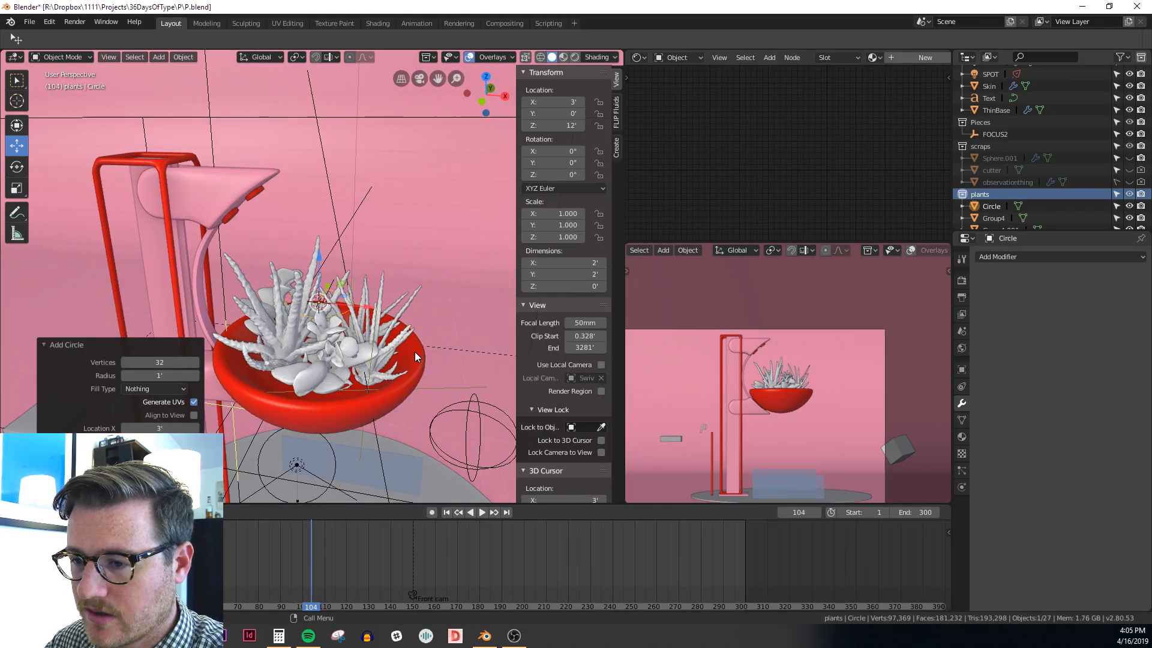
pyautogui.press('Tab')
pyautogui.press('s')
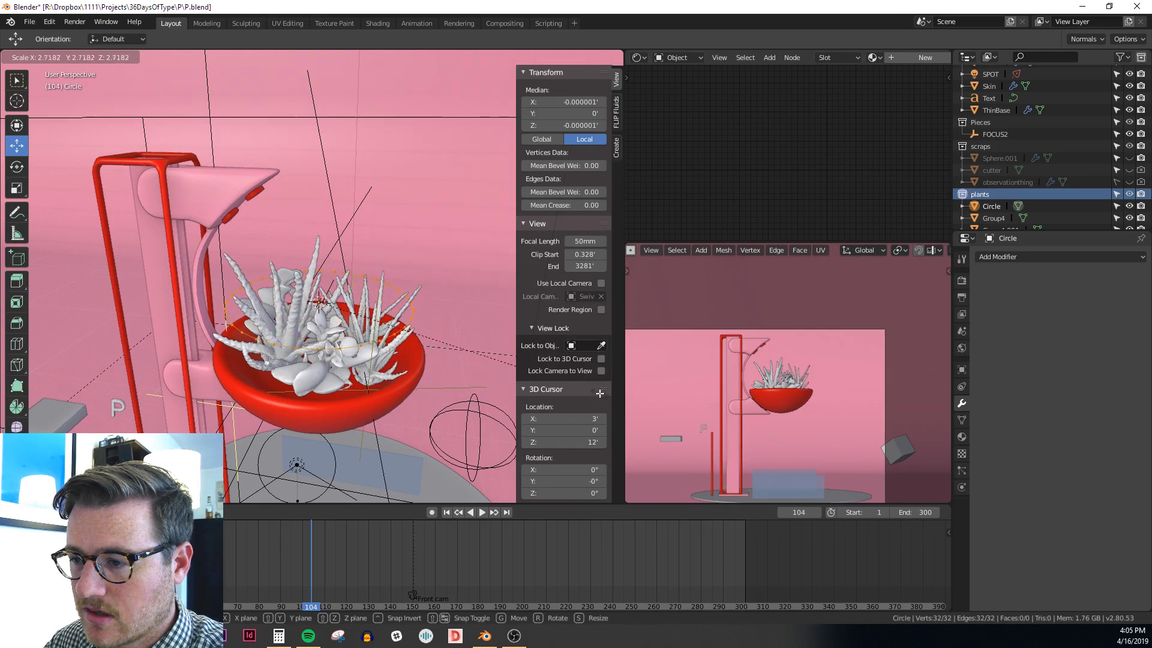
pyautogui.click(384, 324)
pyautogui.moveTo(384, 324); pyautogui.dragTo(342, 295, button='middle')
pyautogui.press('Tab')
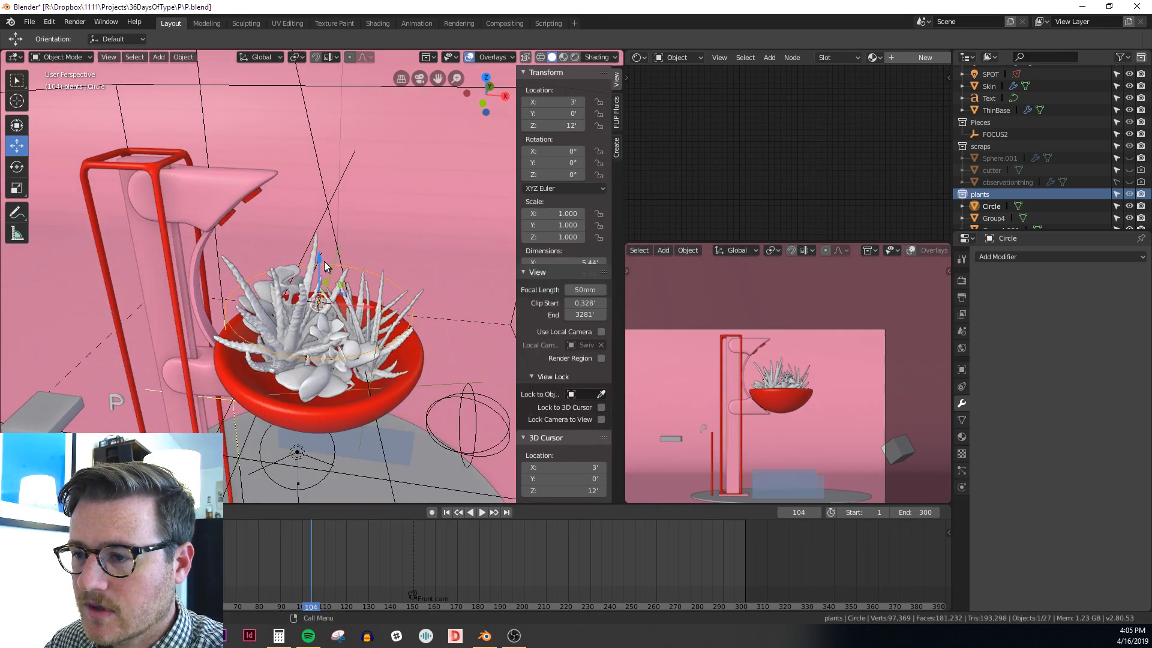
# Lower the circle along Z into the bowl to a height of about 10.421'
pyautogui.press('g')
pyautogui.press('z')
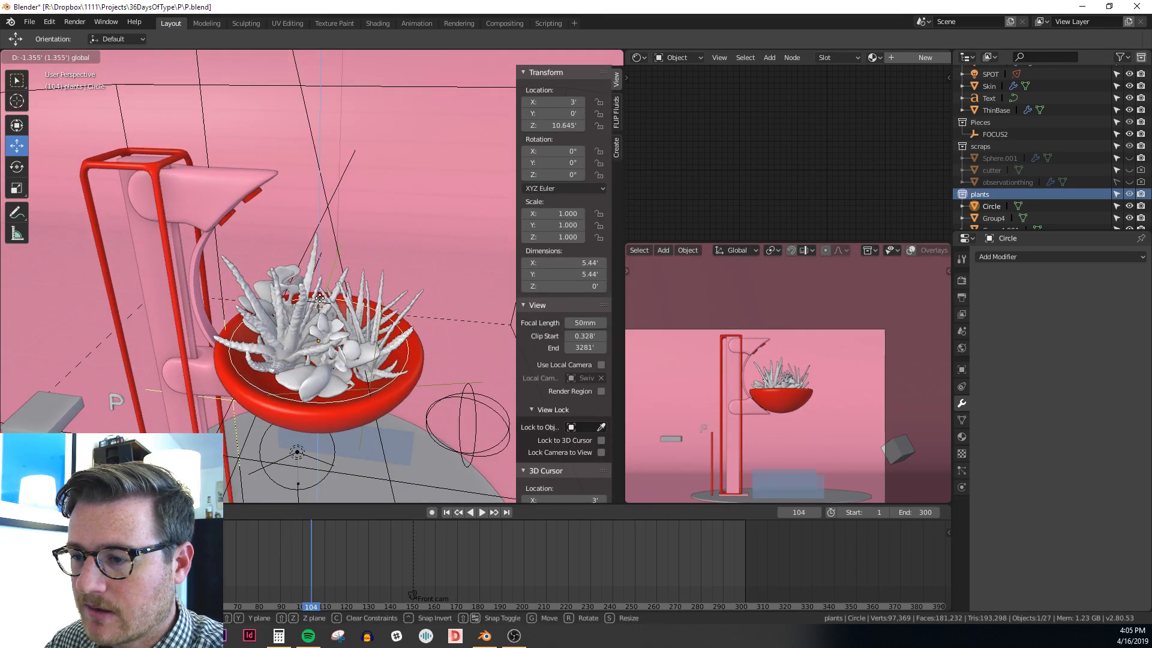
pyautogui.click(319, 303)
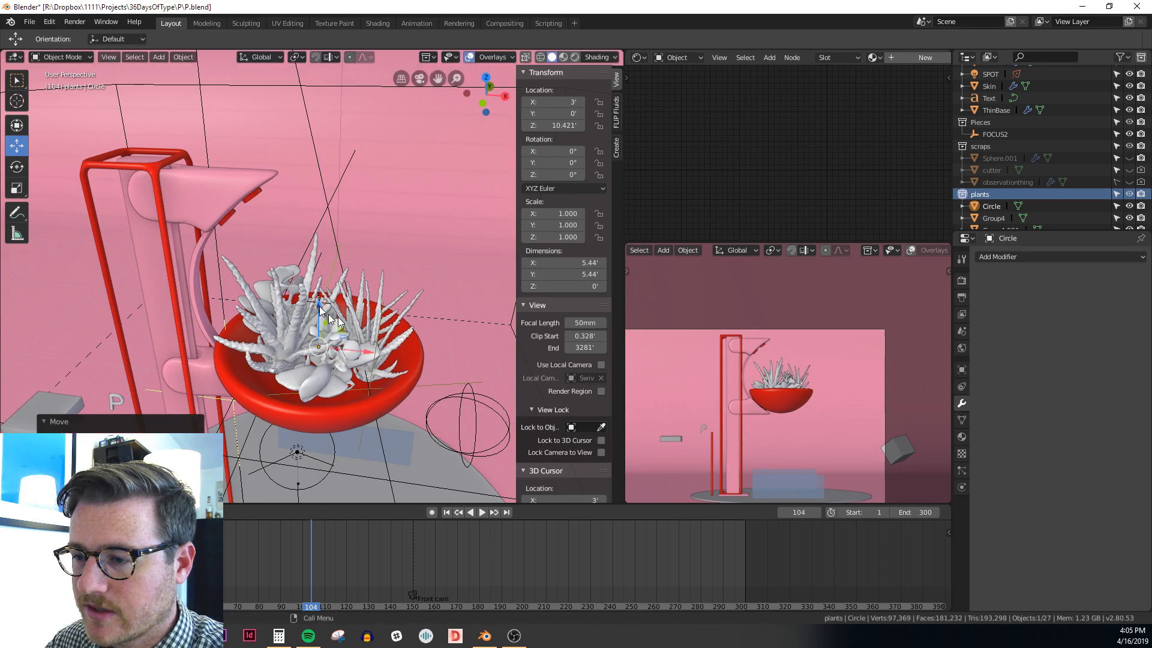
# Extrude the circle's edge in place and scale the new ring inwards almost to the centre to form a flat disc
pyautogui.press('Tab')
pyautogui.hotkey('alt', 'z')
pyautogui.press('e')
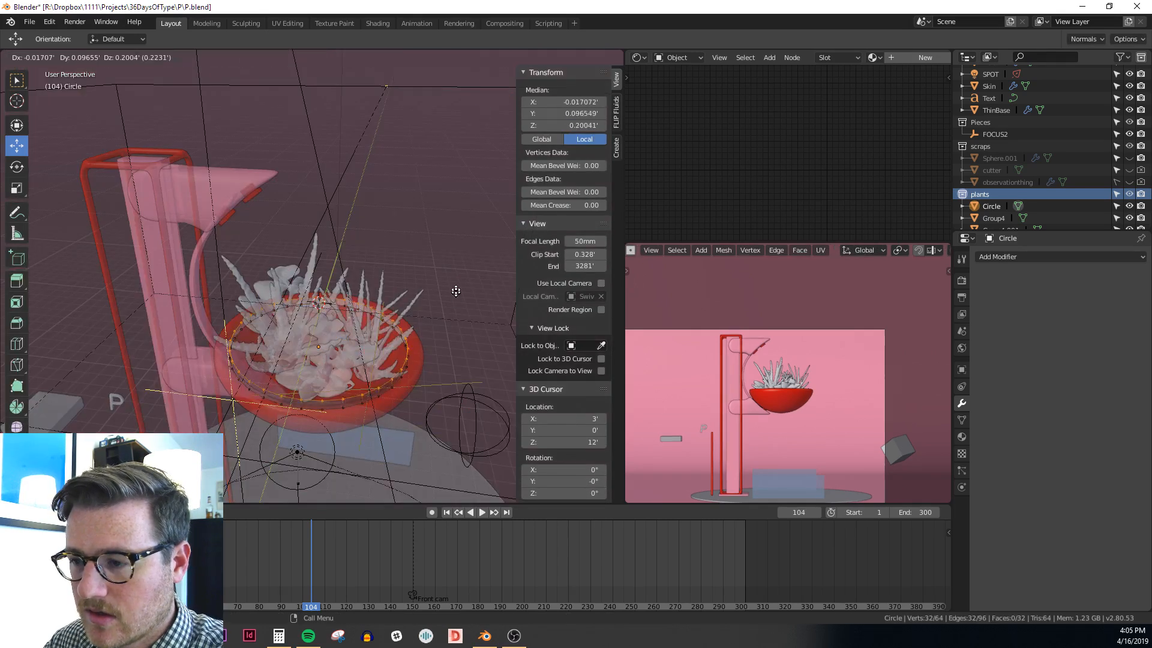
pyautogui.press('Escape')
pyautogui.press('s')
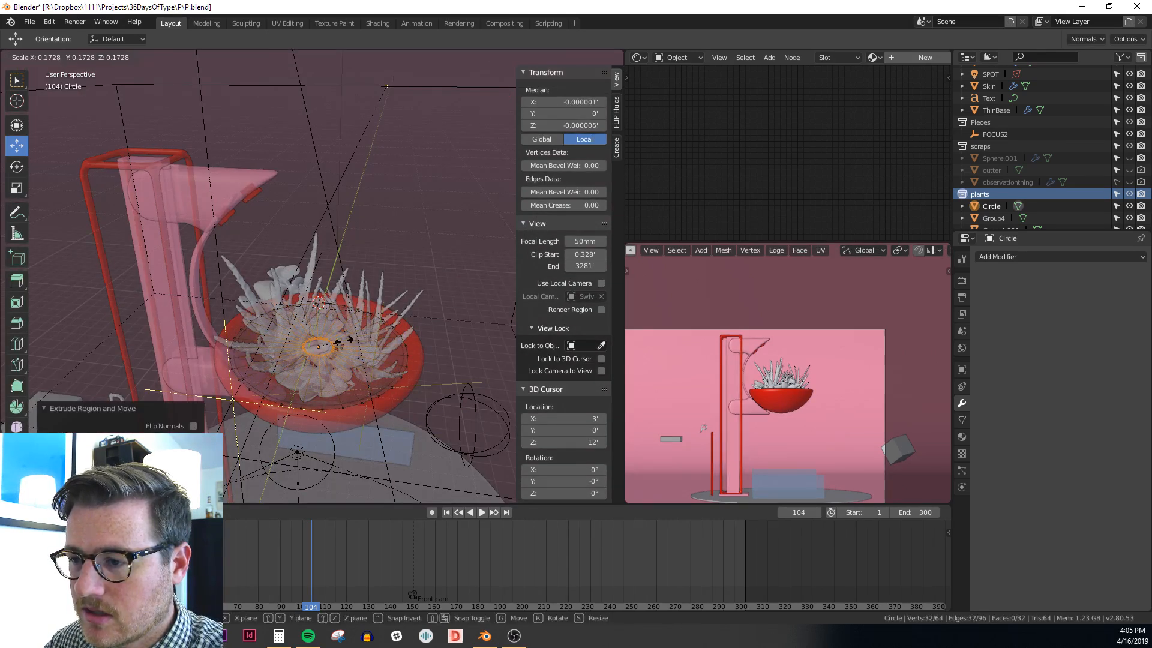
pyautogui.click(325, 345)
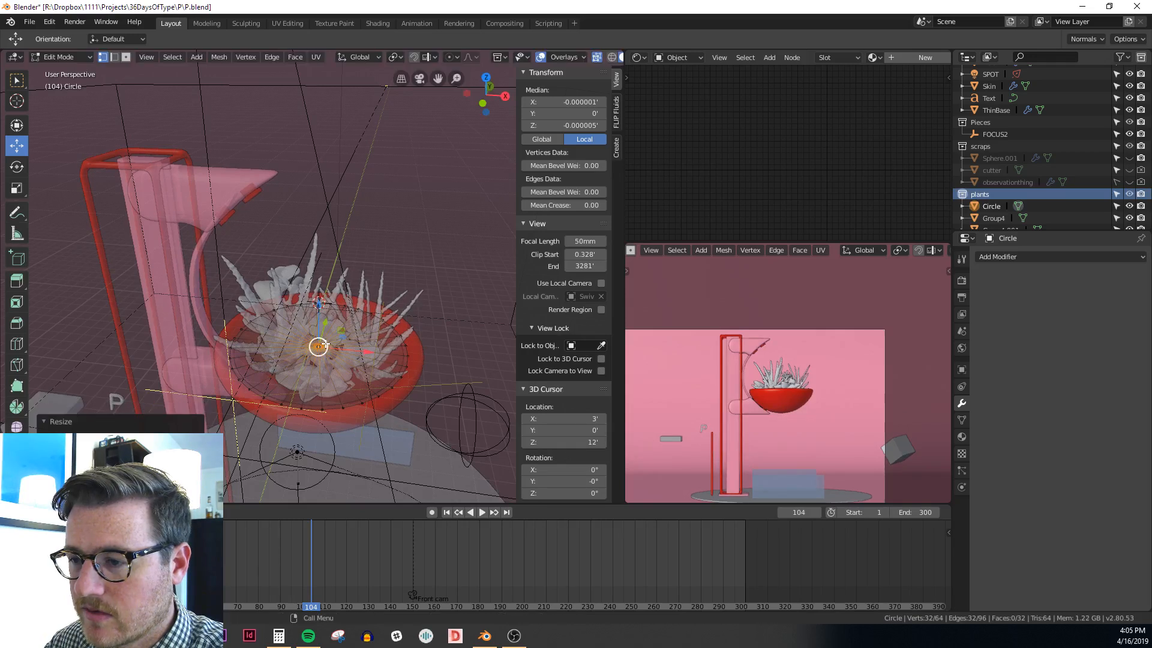
# Fill the disc's open centre with a face, cut several evenly spaced concentric edge loops into the disc, and return to Object Mode
pyautogui.press('f')
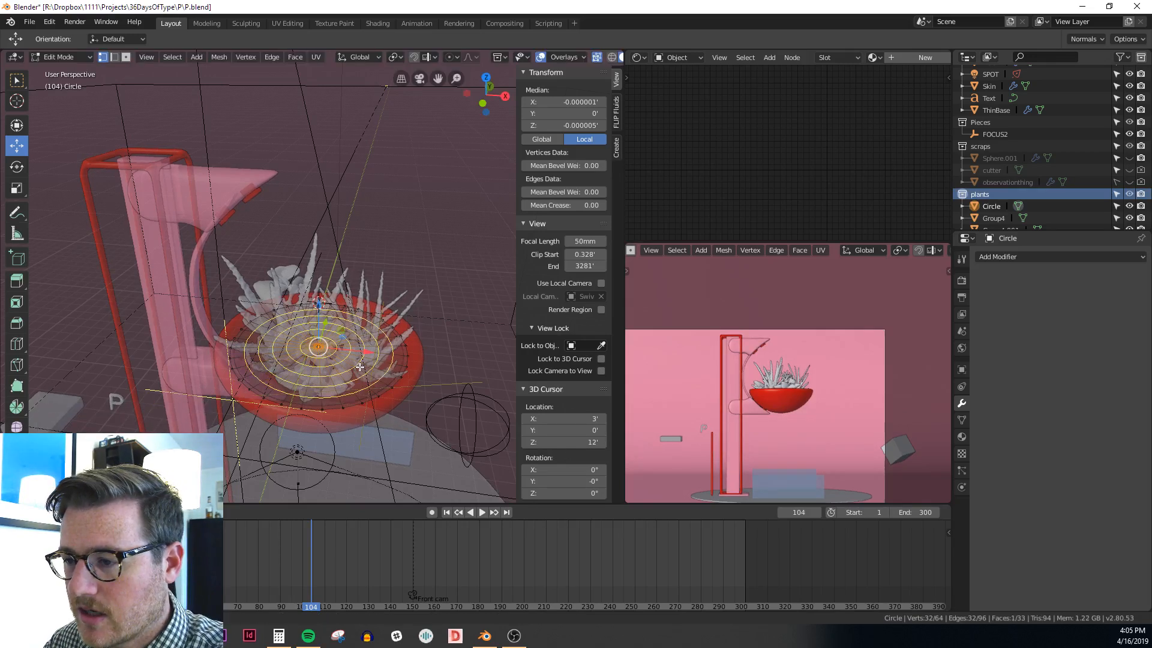
pyautogui.scroll(2, 359, 366)
pyautogui.scroll(-4, 359, 367)
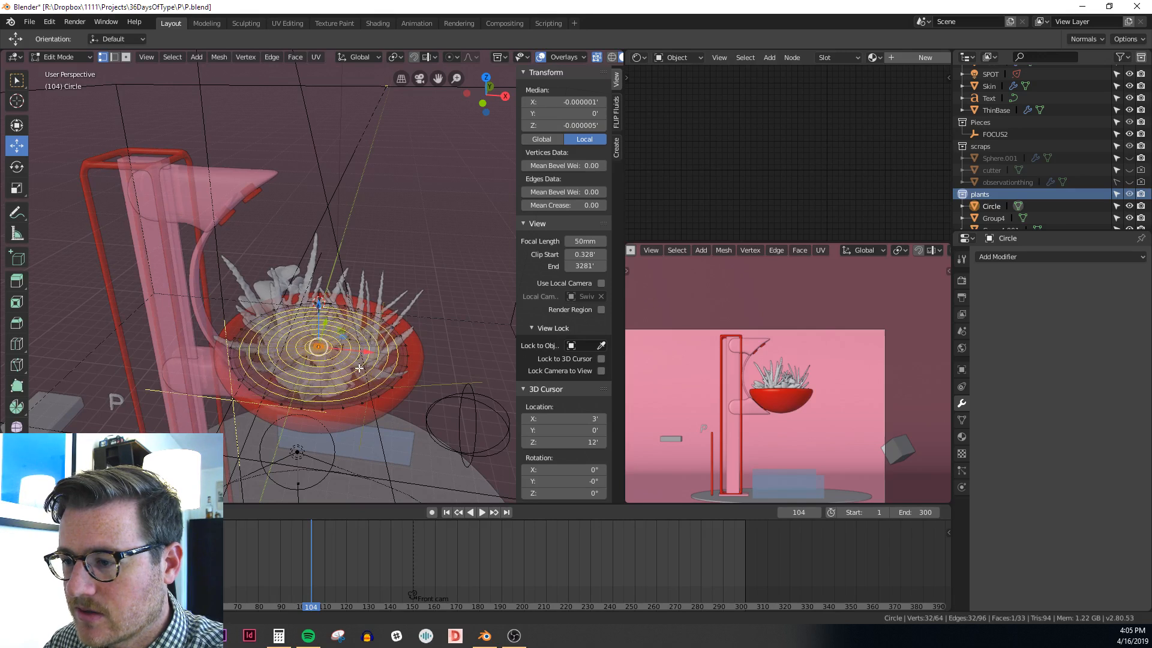
pyautogui.click(360, 368)
pyautogui.rightClick(359, 368)
pyautogui.press('Tab')
pyautogui.hotkey('alt', 'z')
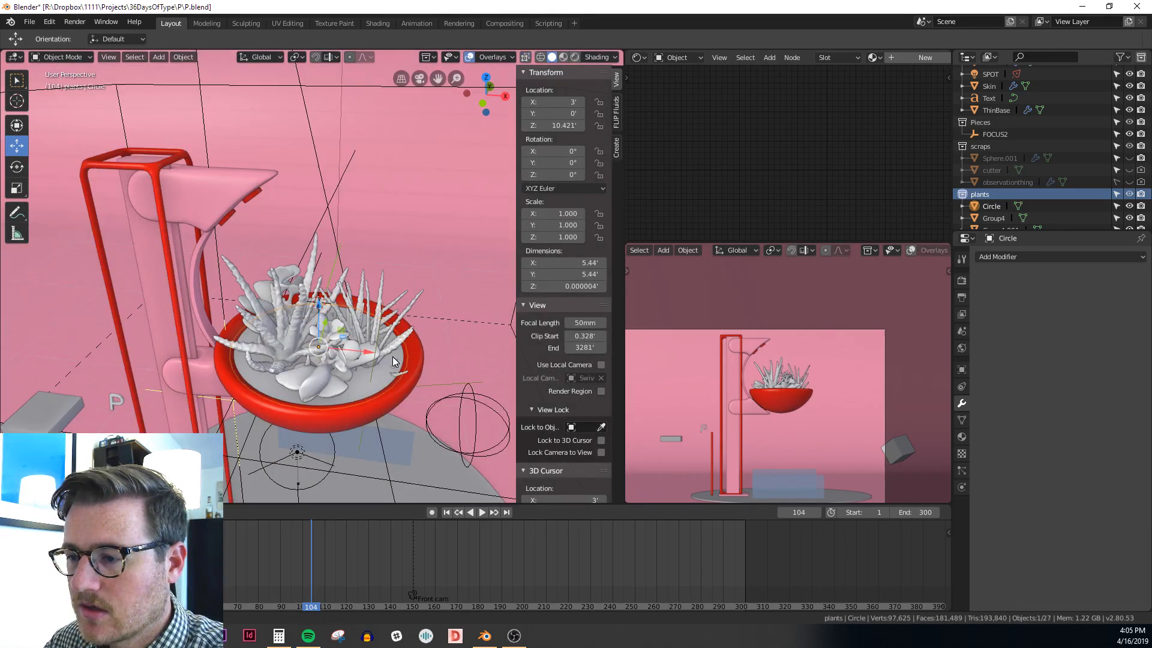
# Add a Subdivision Surface modifier to the disc inside the bowl
pyautogui.moveTo(387, 362); pyautogui.dragTo(403, 357, button='middle')
pyautogui.click(1011, 256)
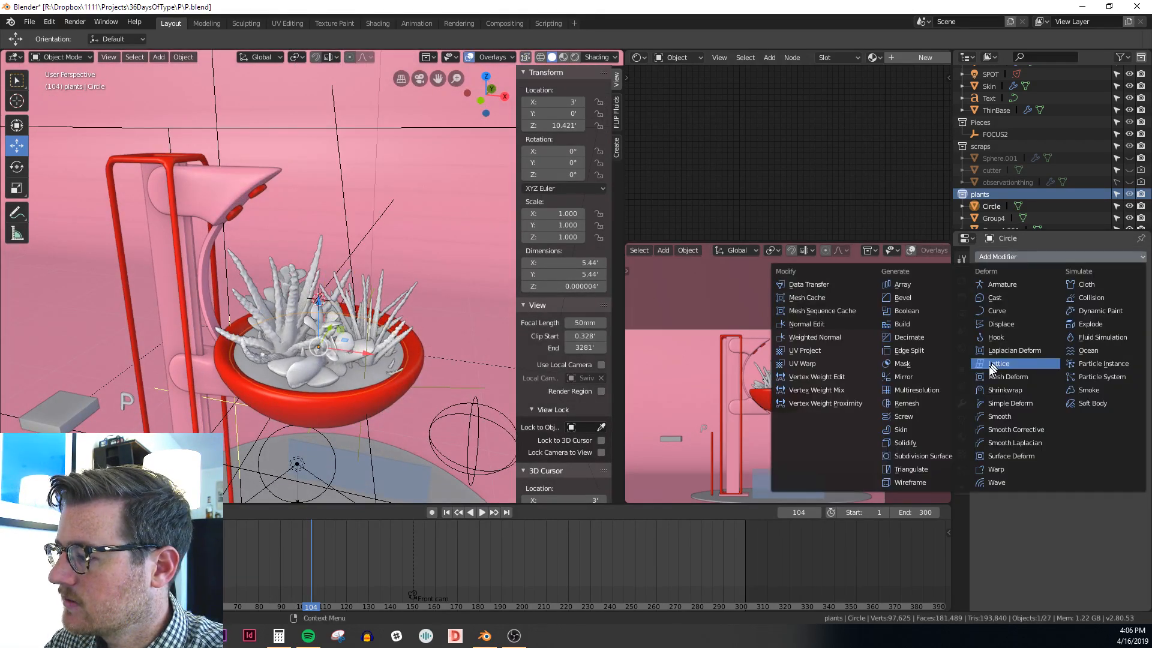
pyautogui.click(928, 456)
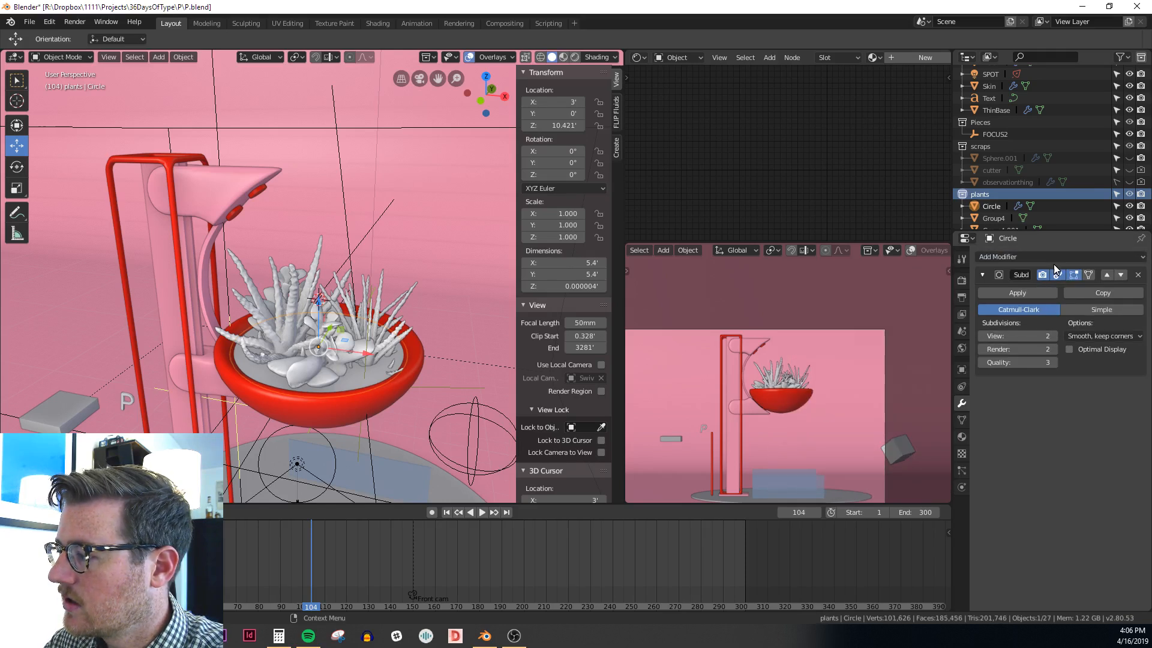
# Add a Displace modifier to the disc, using the existing bloopy texture with a strength of 0.190
pyautogui.click(1051, 256)
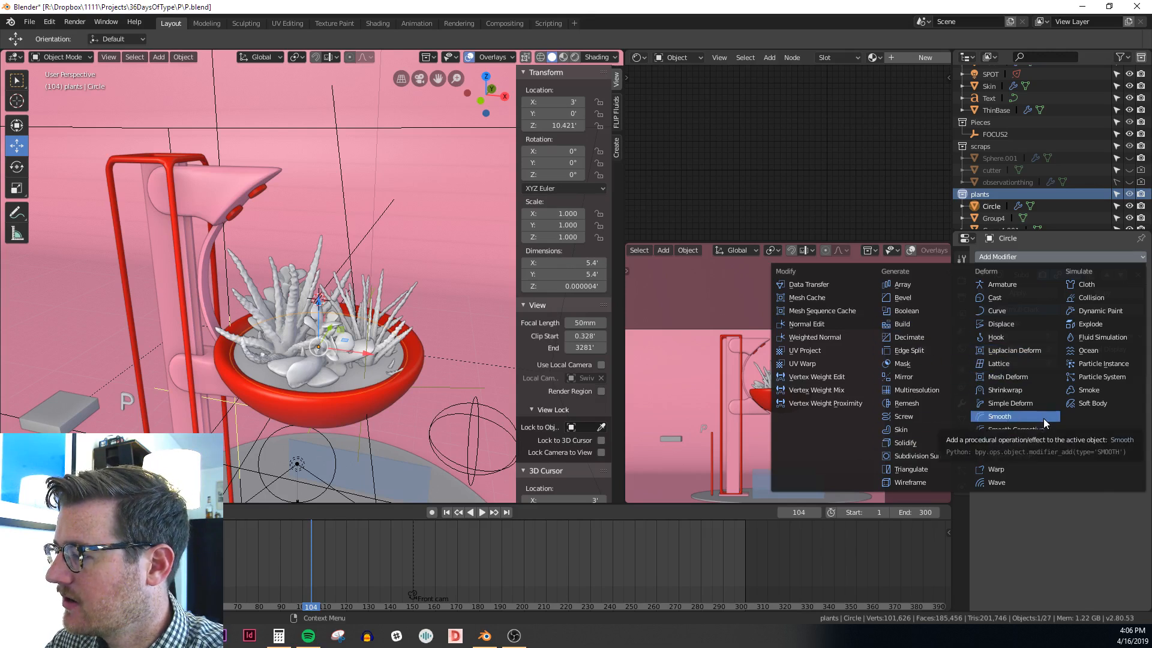
pyautogui.click(1005, 324)
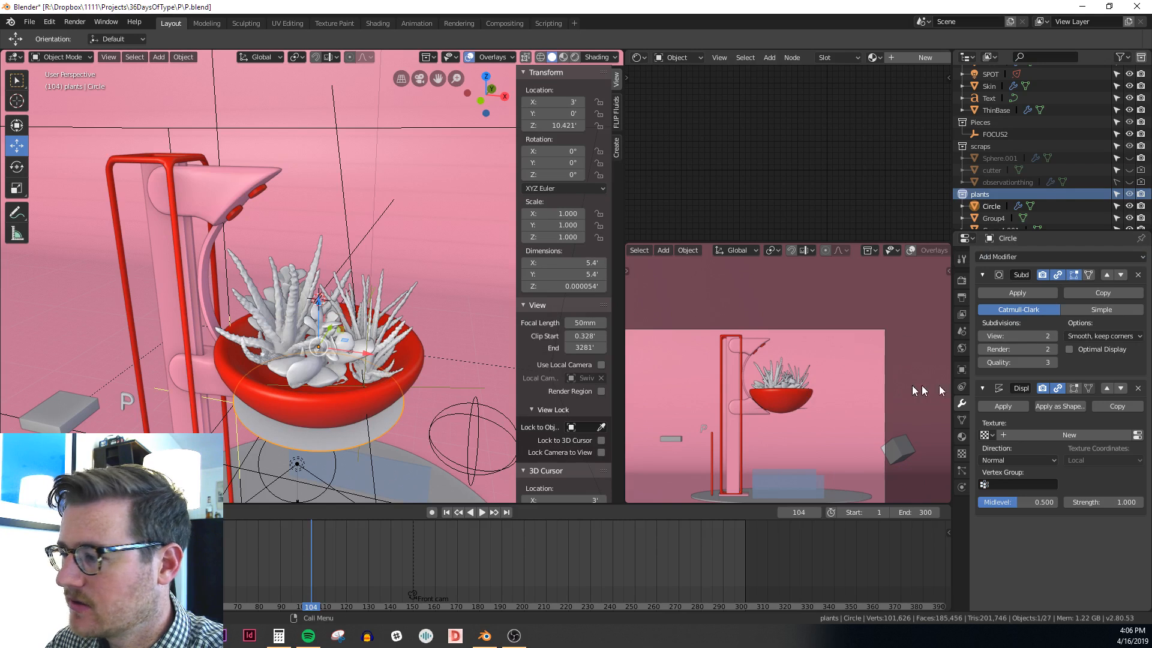
pyautogui.click(986, 436)
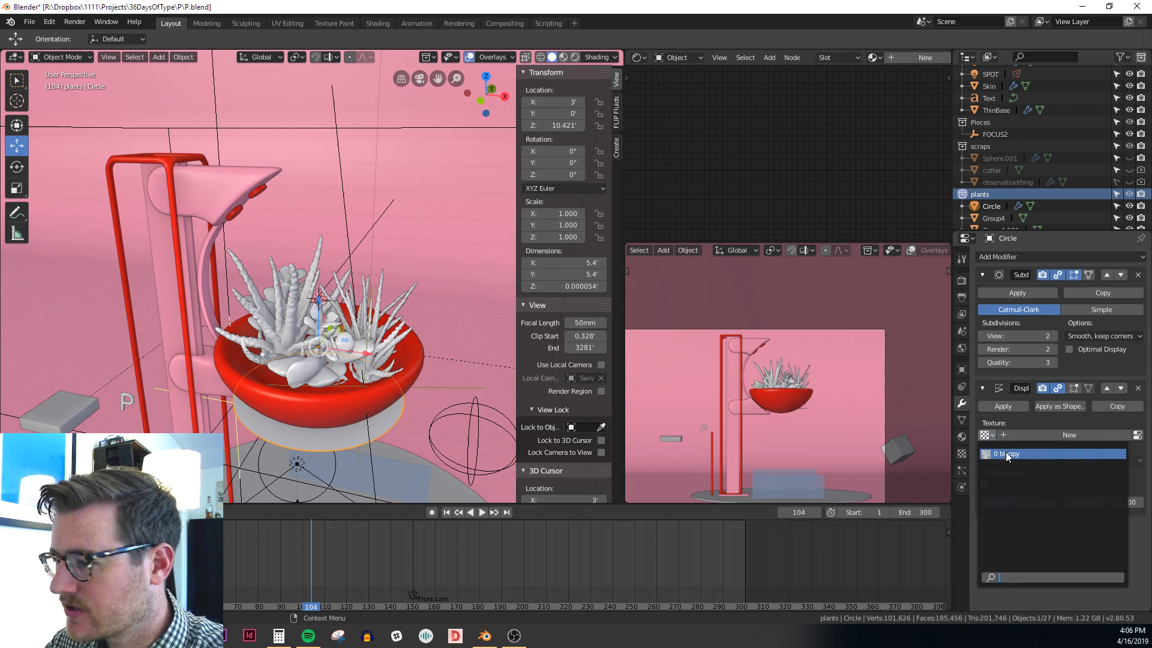
pyautogui.click(1007, 455)
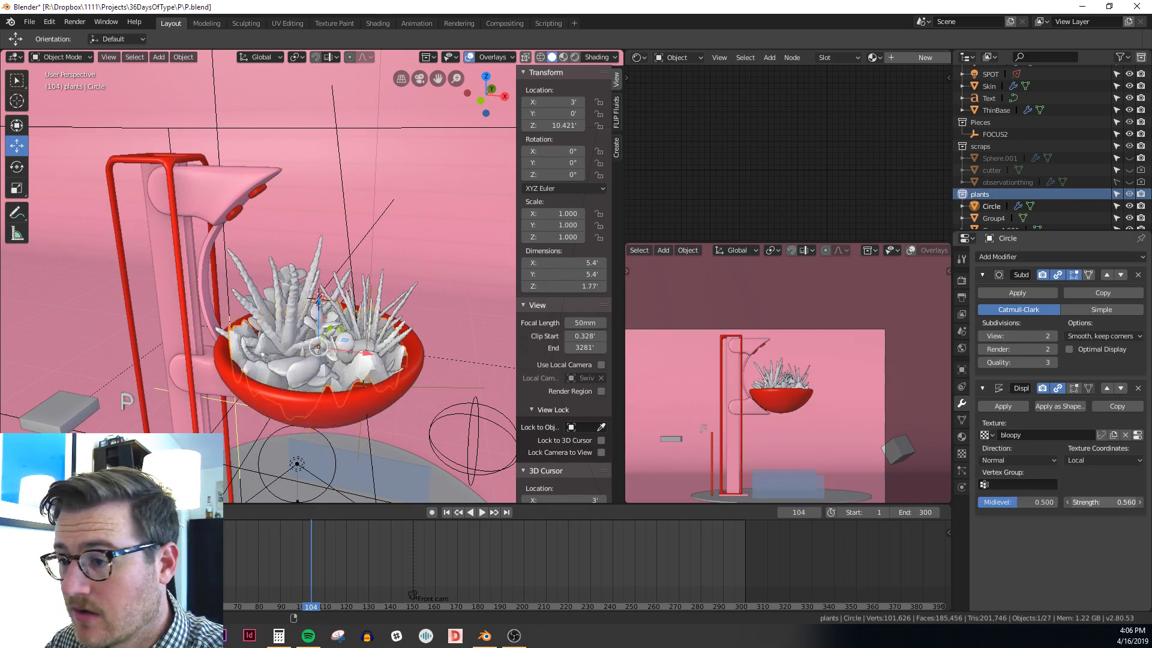
pyautogui.moveTo(1104, 503); pyautogui.dragTo(1071, 502)
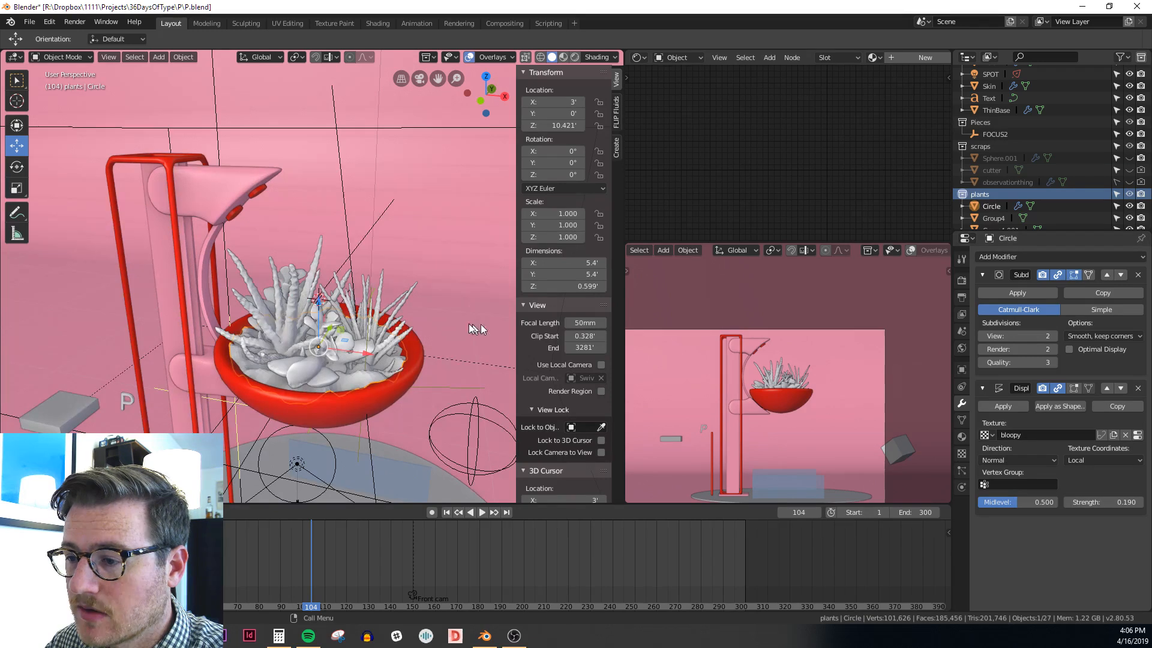
# Lower the displaced disc along Z inside the bowl to a height of about 10.221'
pyautogui.moveTo(473, 327); pyautogui.dragTo(380, 362, button='middle')
pyautogui.press('g')
pyautogui.press('z')
pyautogui.click(322, 373)
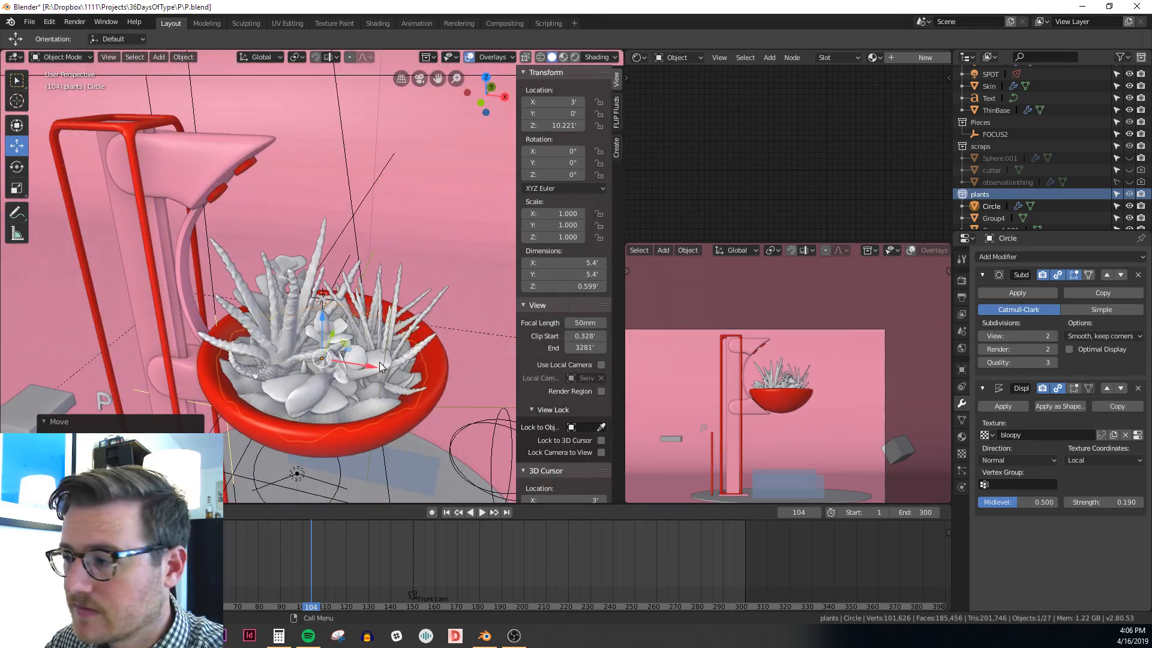
pyautogui.rightClick(431, 297)
pyautogui.click(433, 297)
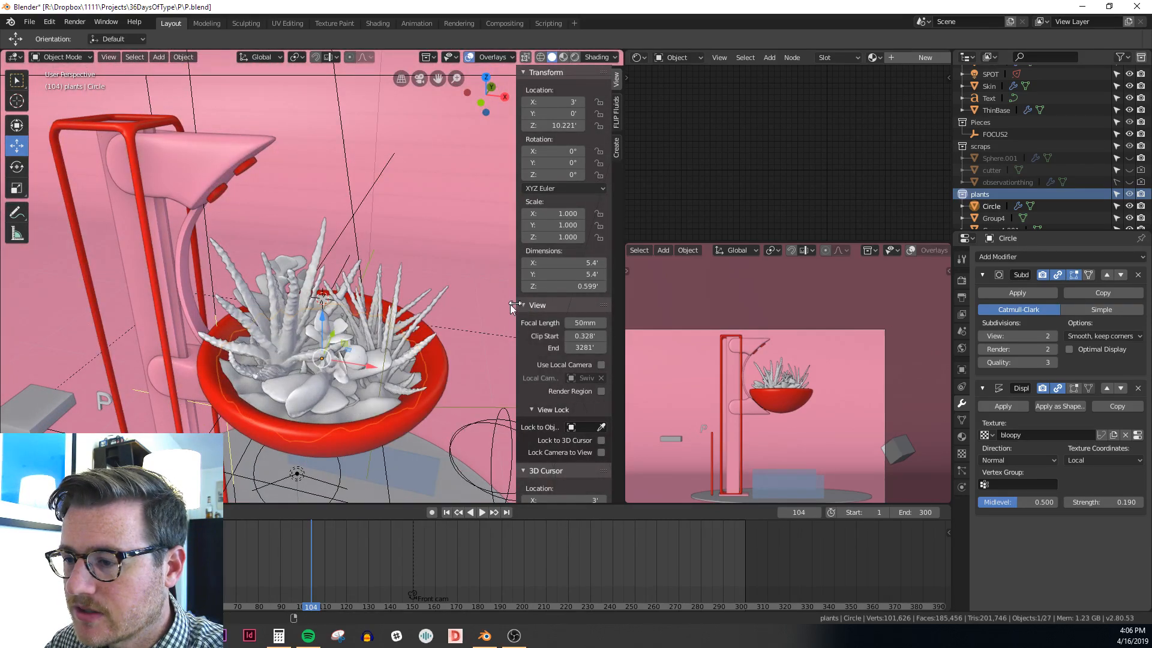
# Assign the existing COLORS_adjustable_scratchy material to the displaced disc under the plants
pyautogui.moveTo(510, 305); pyautogui.dragTo(390, 329, button='middle')
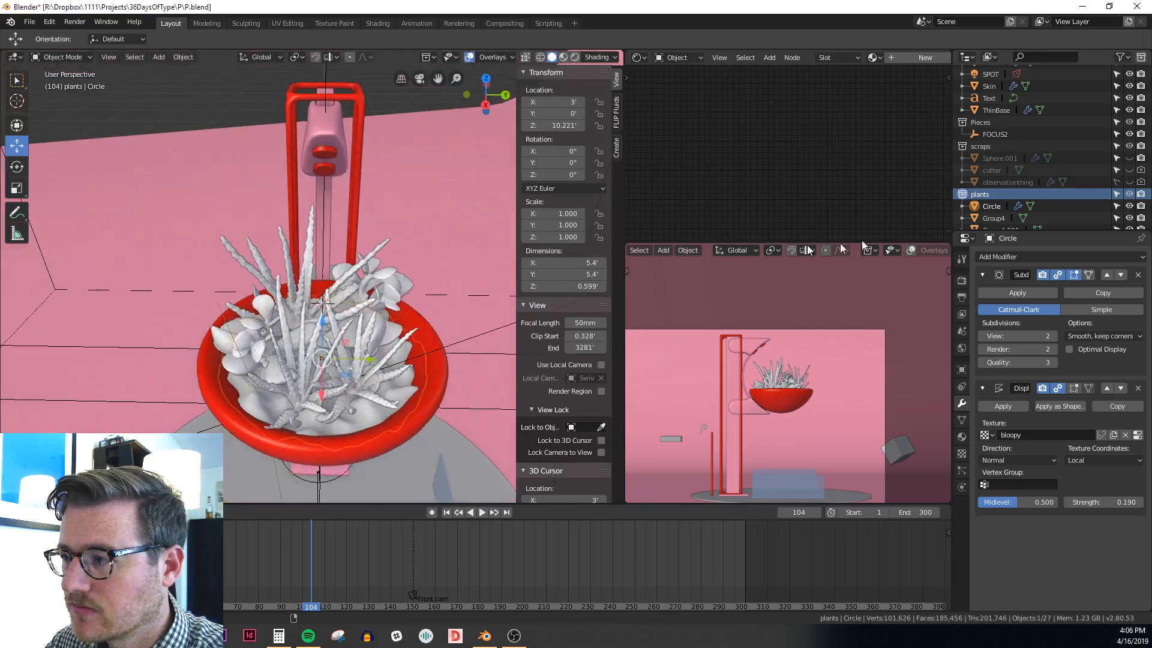
pyautogui.click(873, 57)
pyautogui.click(928, 111)
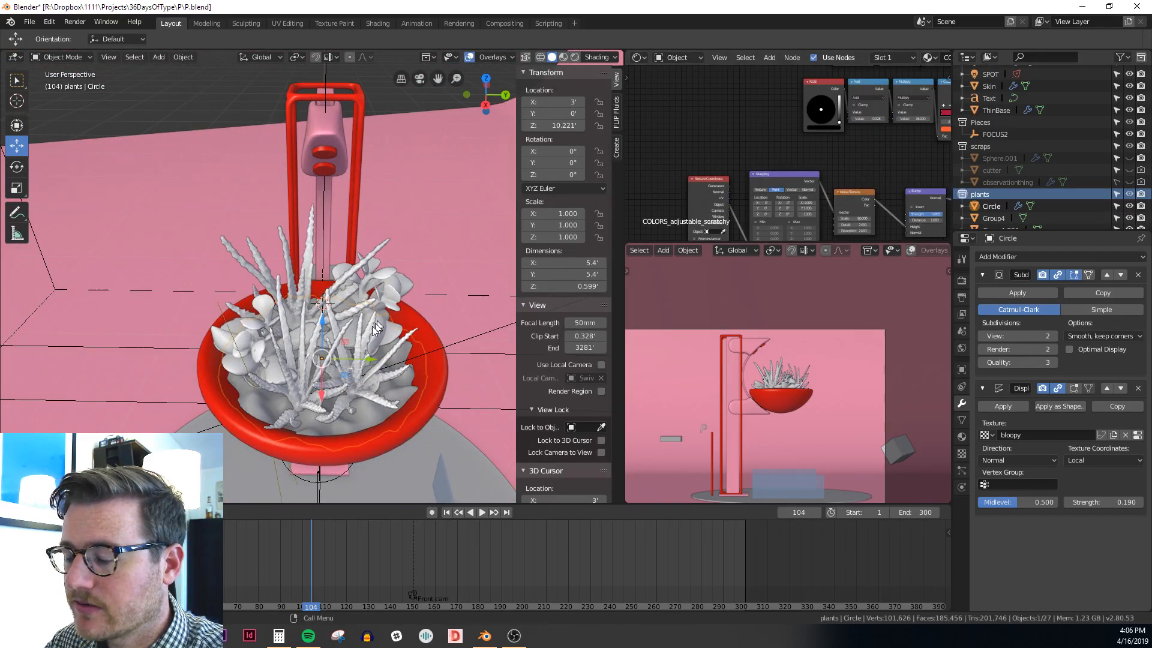
pyautogui.moveTo(384, 329); pyautogui.dragTo(417, 303, button='middle')
pyautogui.scroll(5, 410, 300)
pyautogui.scroll(-5, 438, 293)
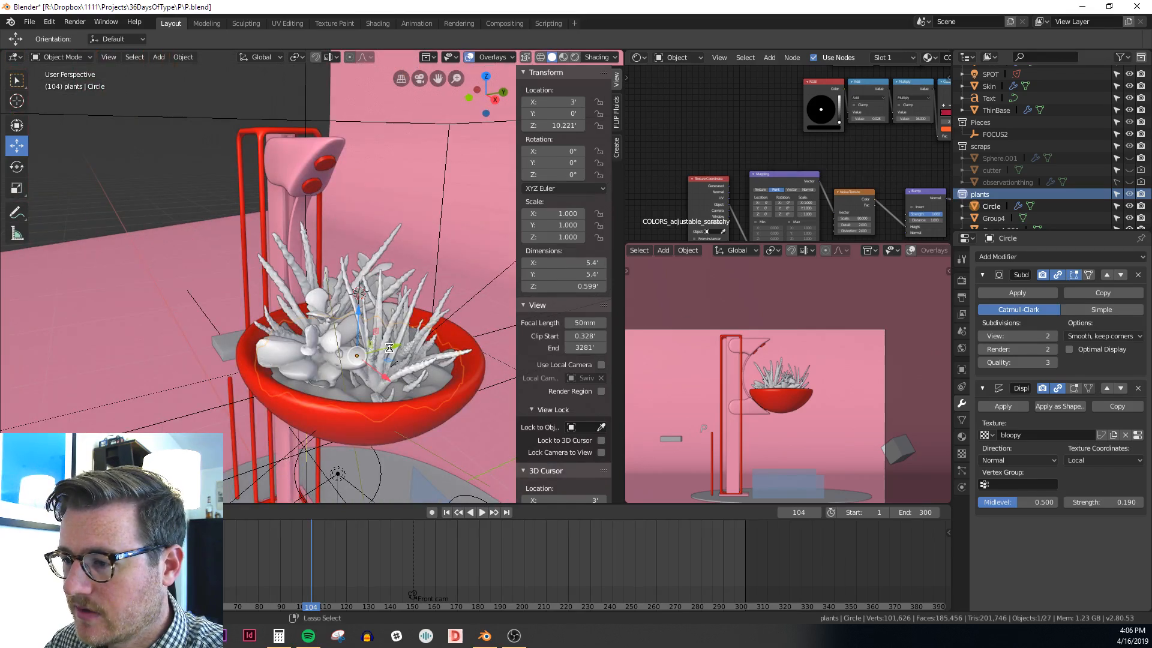
# Snap the 3D cursor to the pink arm's origin and add a UV sphere mesh there
pyautogui.press('KP_1')
pyautogui.scroll(5, 376, 323)
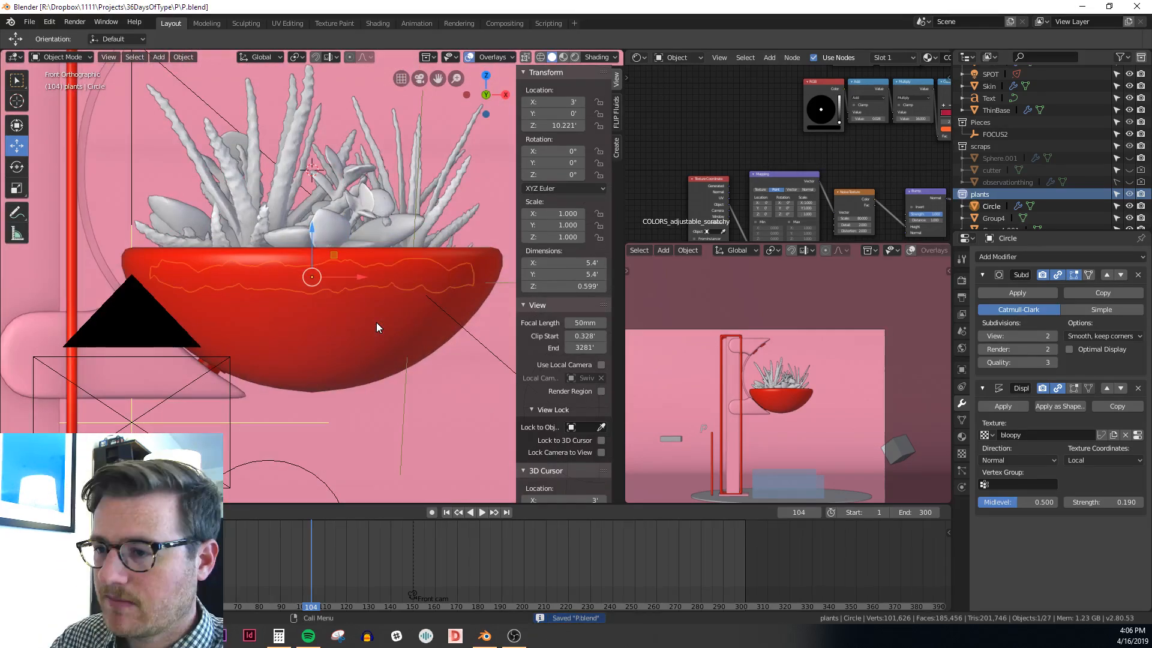
pyautogui.scroll(-4, 376, 322)
pyautogui.scroll(1, 362, 256)
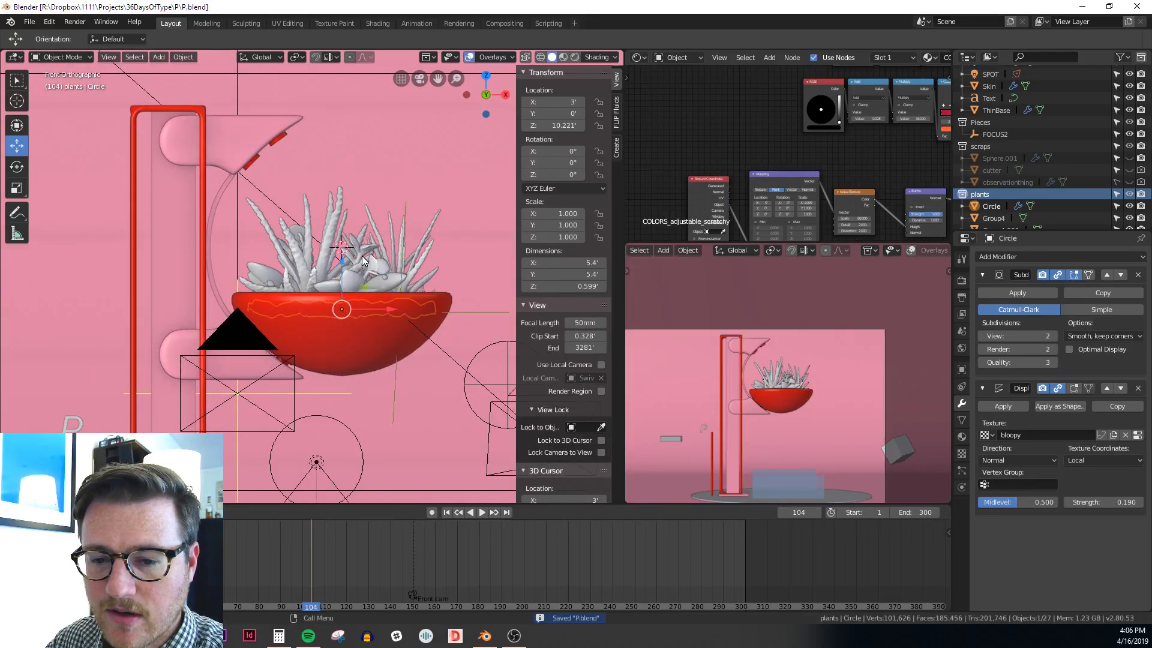
pyautogui.hotkey('shift', 'a')
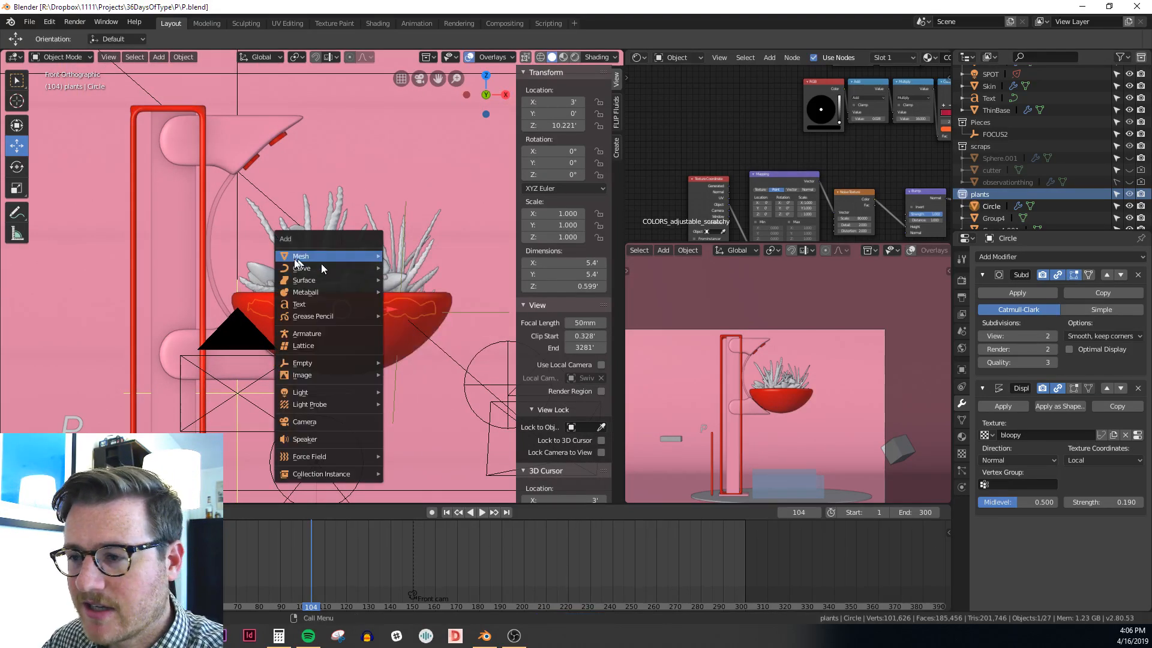
pyautogui.press('Escape')
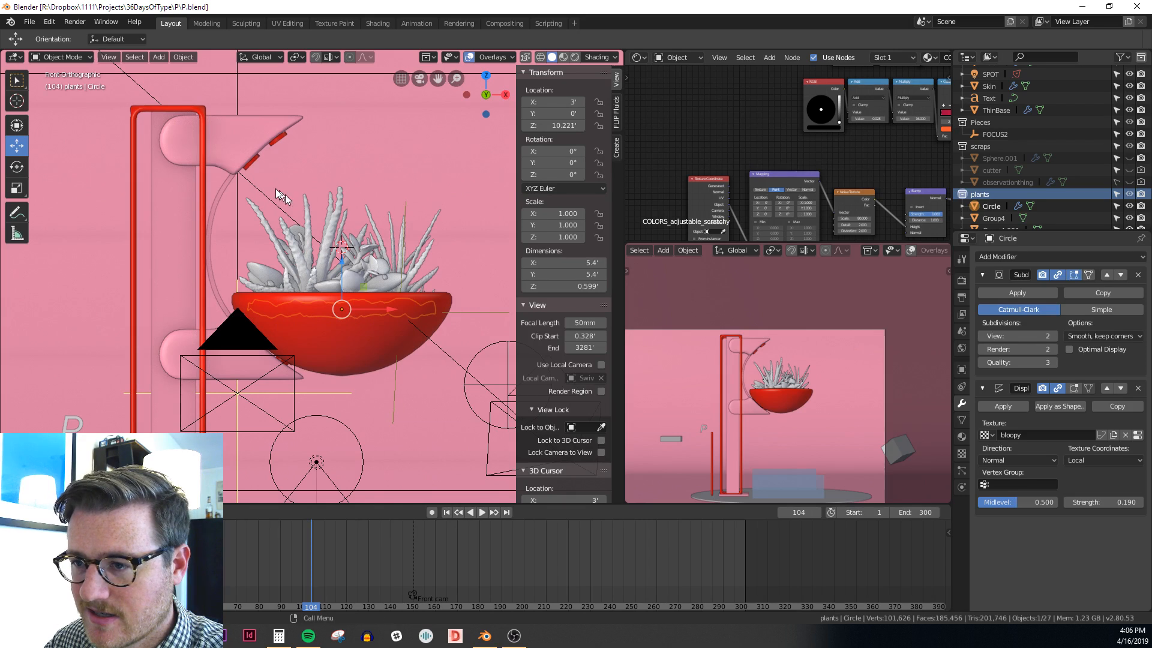
pyautogui.click(254, 139)
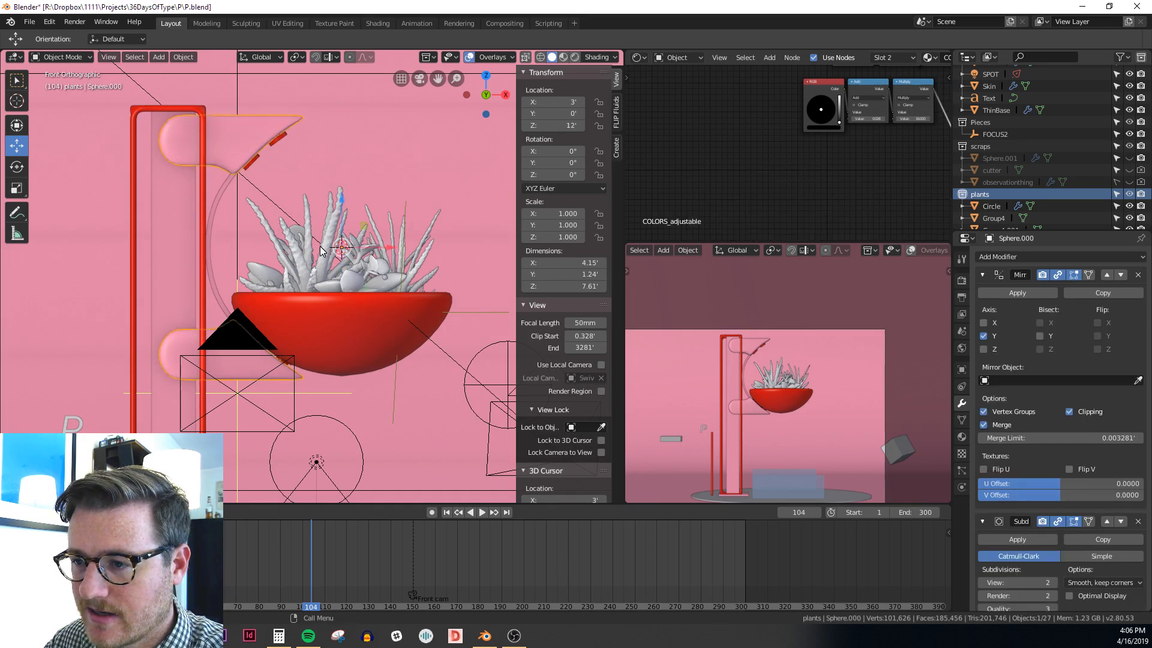
pyautogui.hotkey('shift', 's')
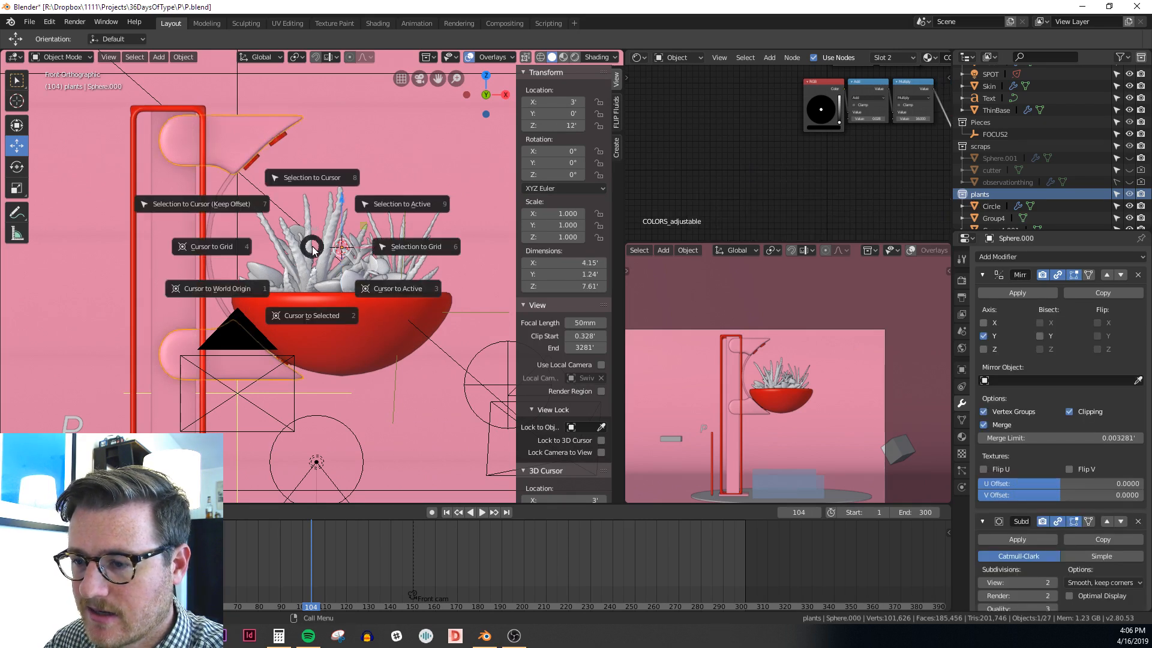
pyautogui.click(319, 309)
pyautogui.hotkey('shift', 'a')
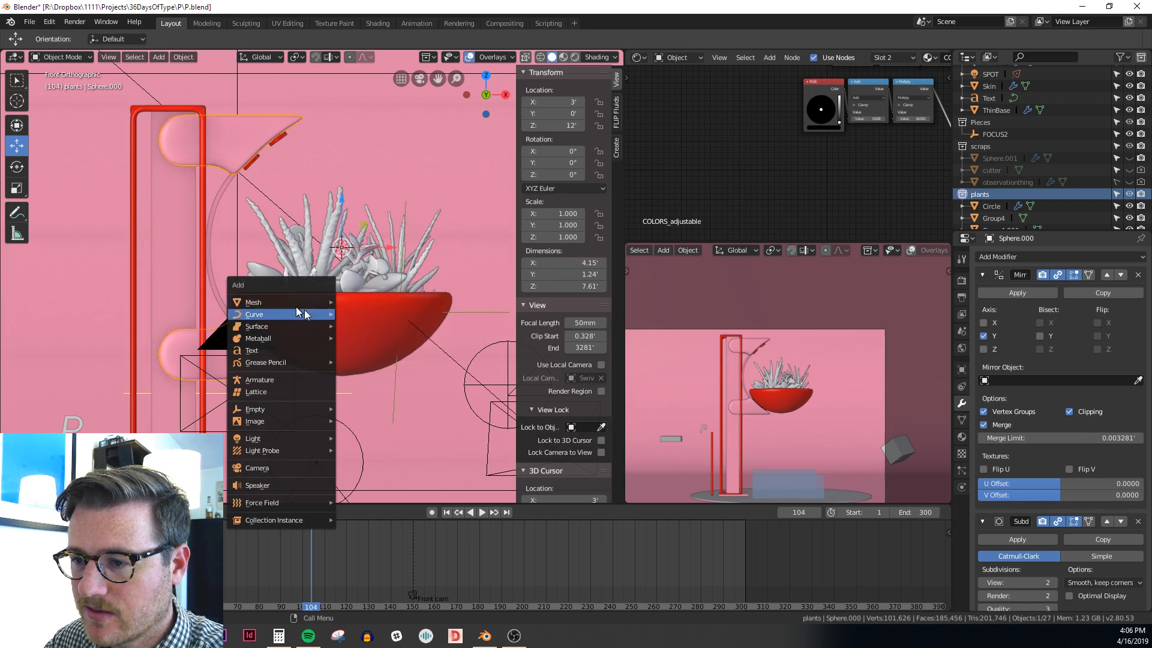
pyautogui.moveTo(297, 304)
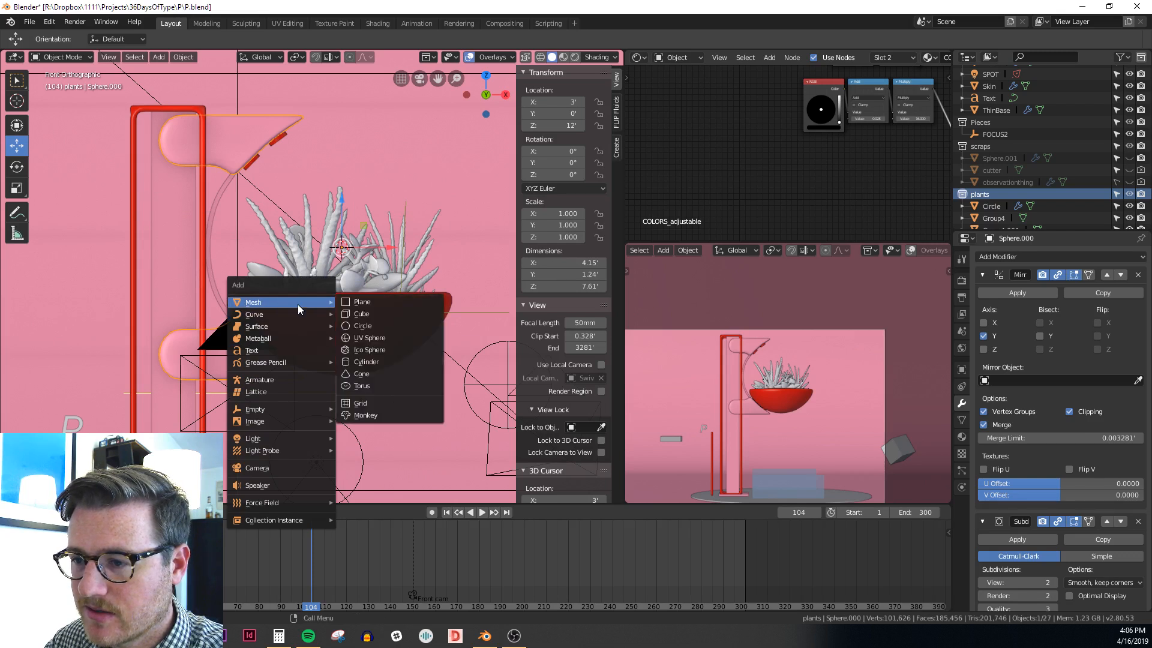
pyautogui.click(386, 340)
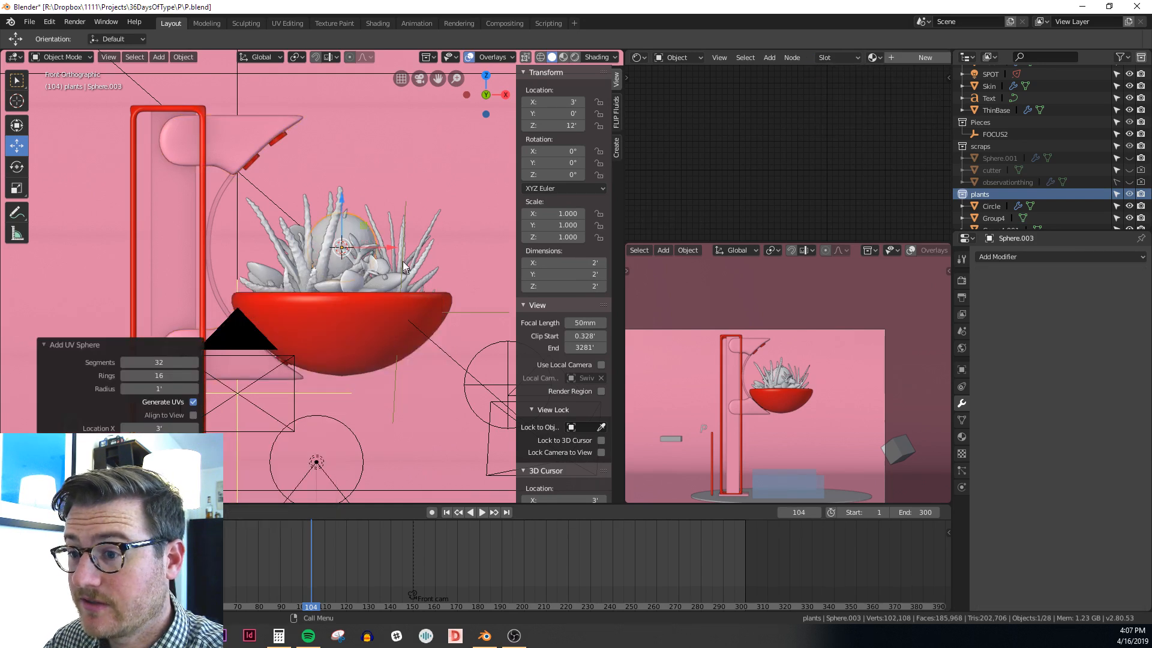
# Scale all of the sphere's vertices up by a factor of about 3.87 so that it encloses the bowl and plants
pyautogui.scroll(3, 393, 234)
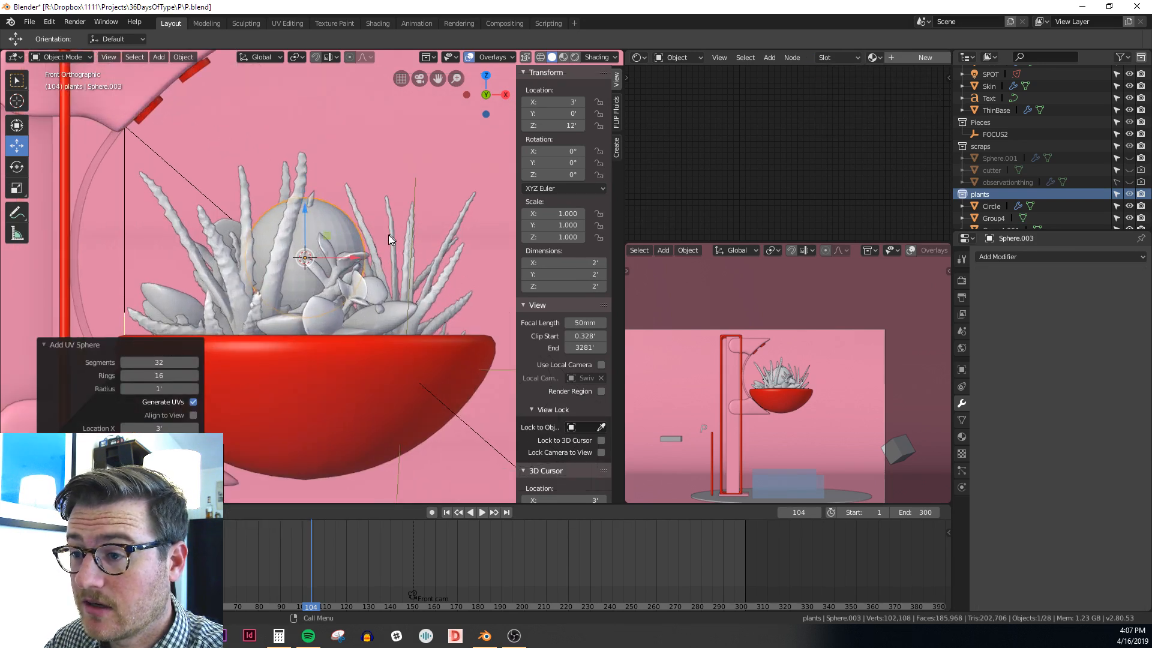
pyautogui.scroll(-2, 387, 236)
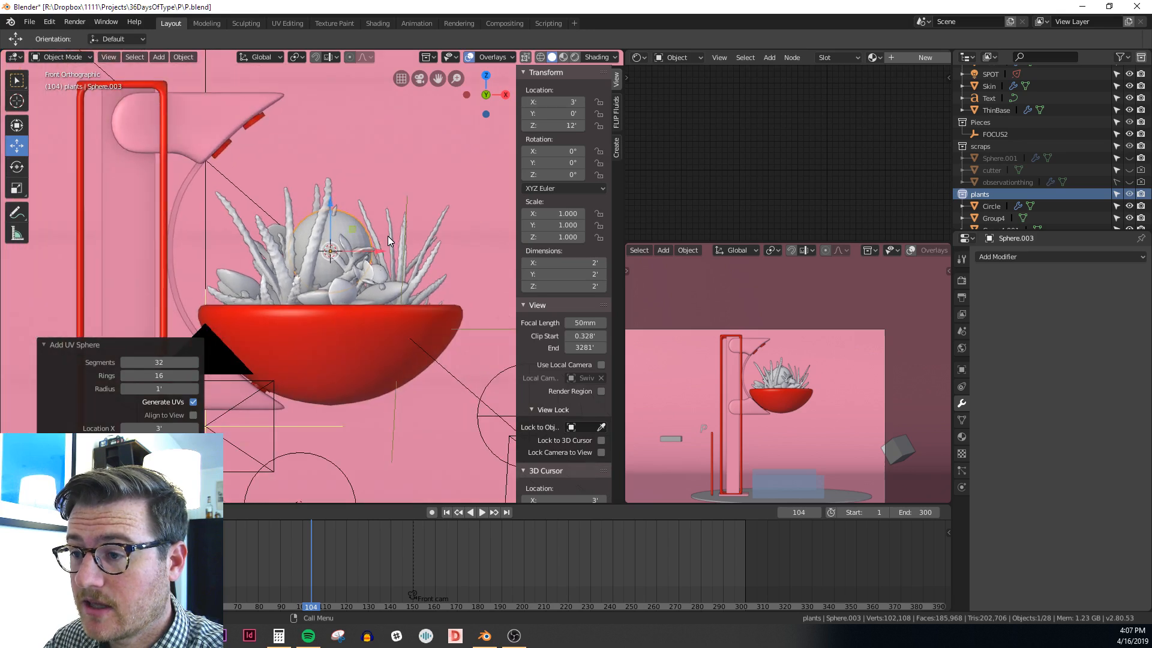
pyautogui.scroll(-1, 388, 236)
pyautogui.press('Tab')
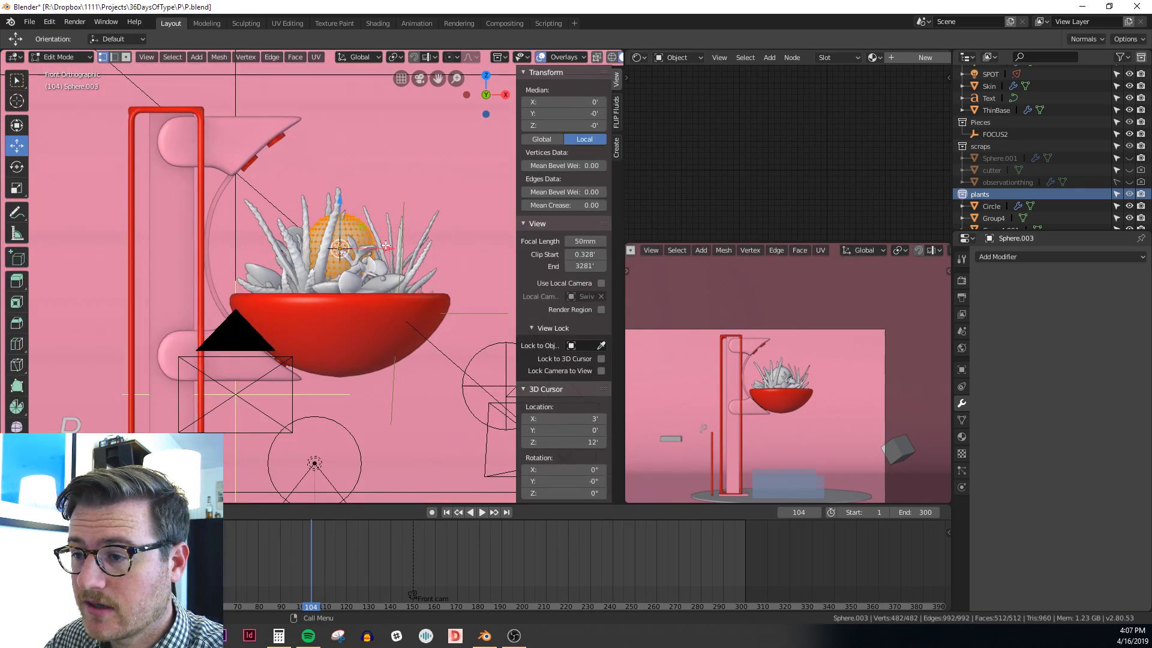
pyautogui.press('s')
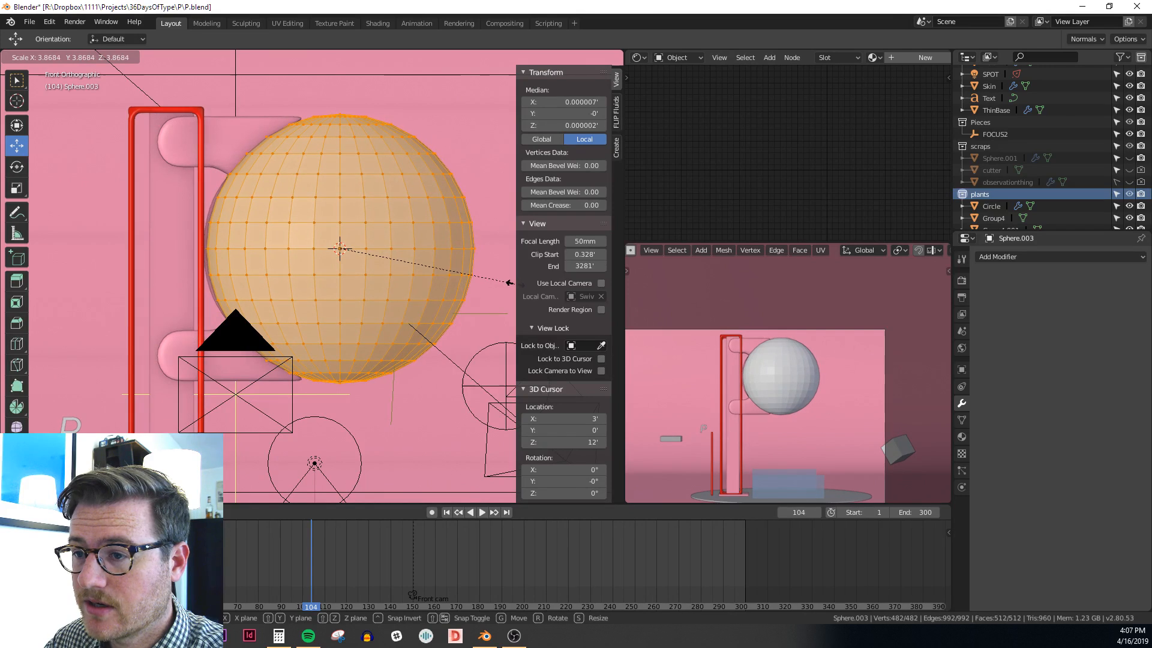
pyautogui.click(509, 283)
# Fine-tune the sphere's scale in see-through display so that its underside fits the bowl's curve
pyautogui.hotkey('alt', 'z')
pyautogui.scroll(6, 406, 304)
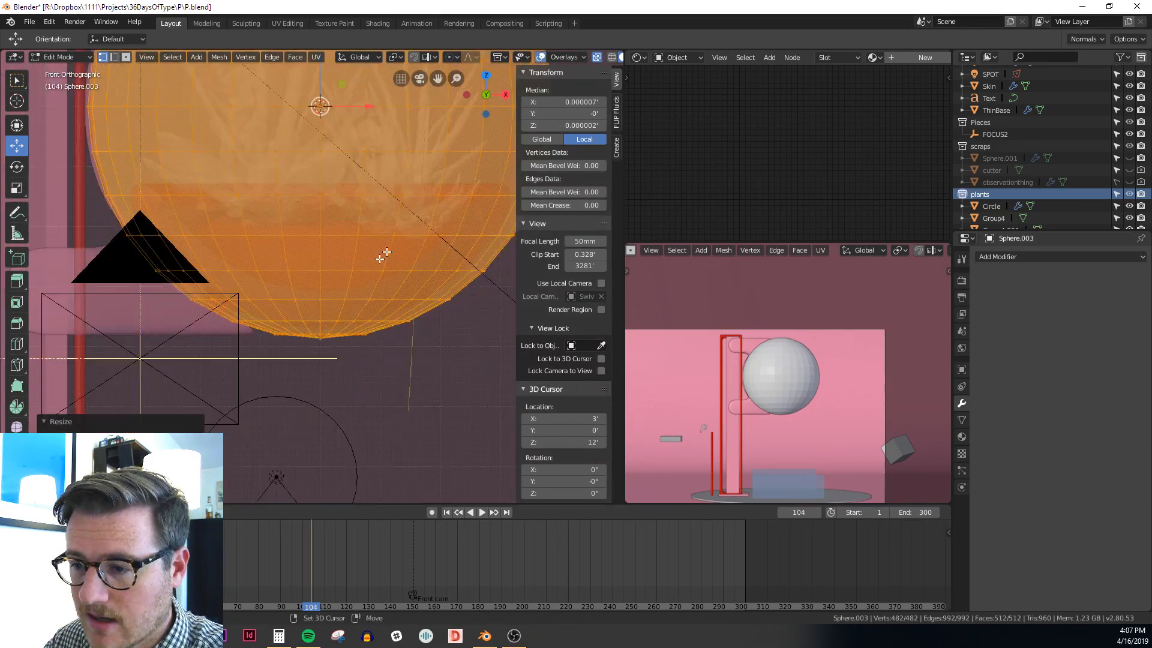
pyautogui.press('s')
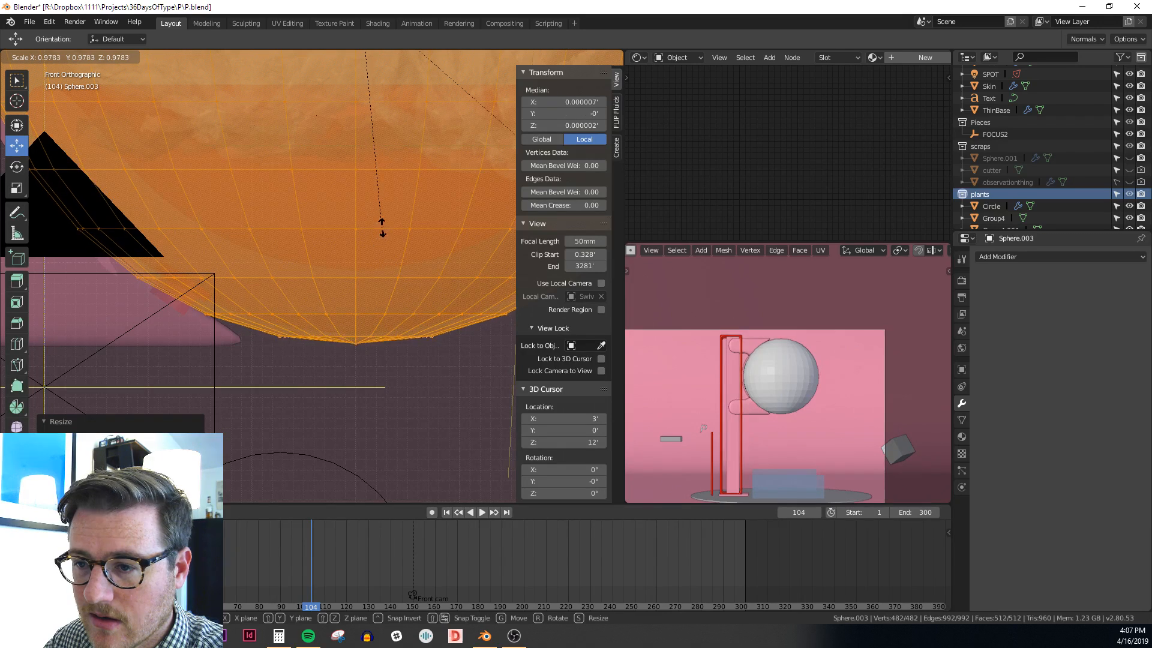
pyautogui.click(206, 363)
pyautogui.scroll(-4, 270, 301)
pyautogui.hotkey('alt', 'z')
pyautogui.scroll(-3, 311, 307)
pyautogui.keyDown('shift'); pyautogui.moveTo(312, 243); pyautogui.dragTo(317, 308, button='middle'); pyautogui.keyUp('shift')
pyautogui.hotkey('alt', 'z')
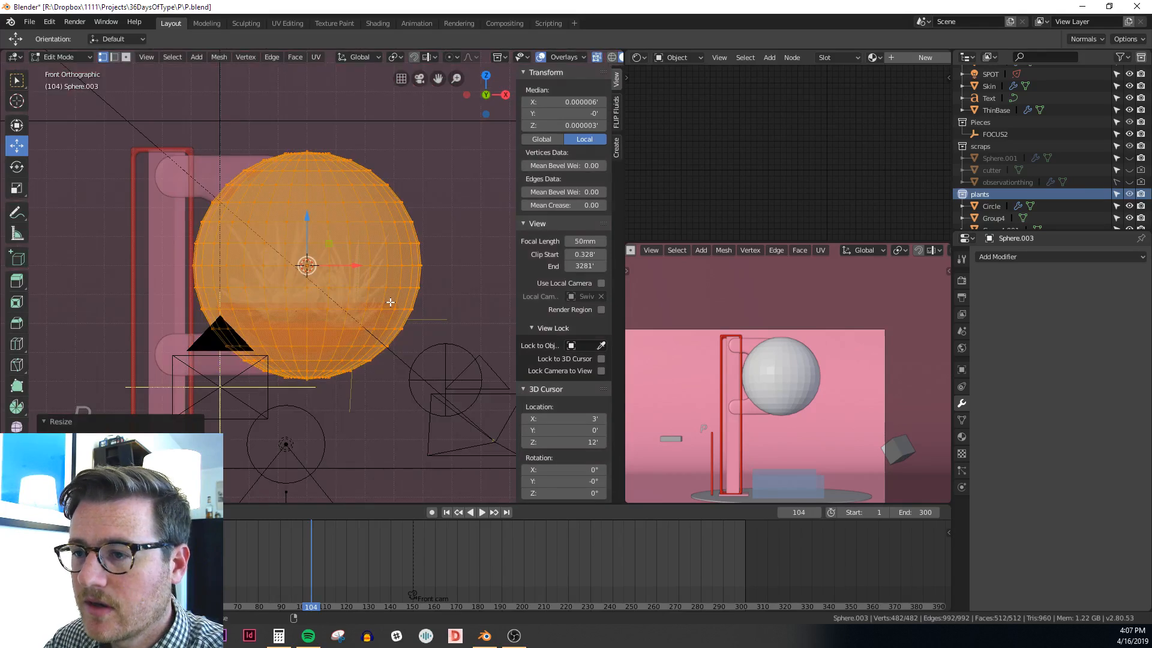
pyautogui.hotkey('alt', 'z')
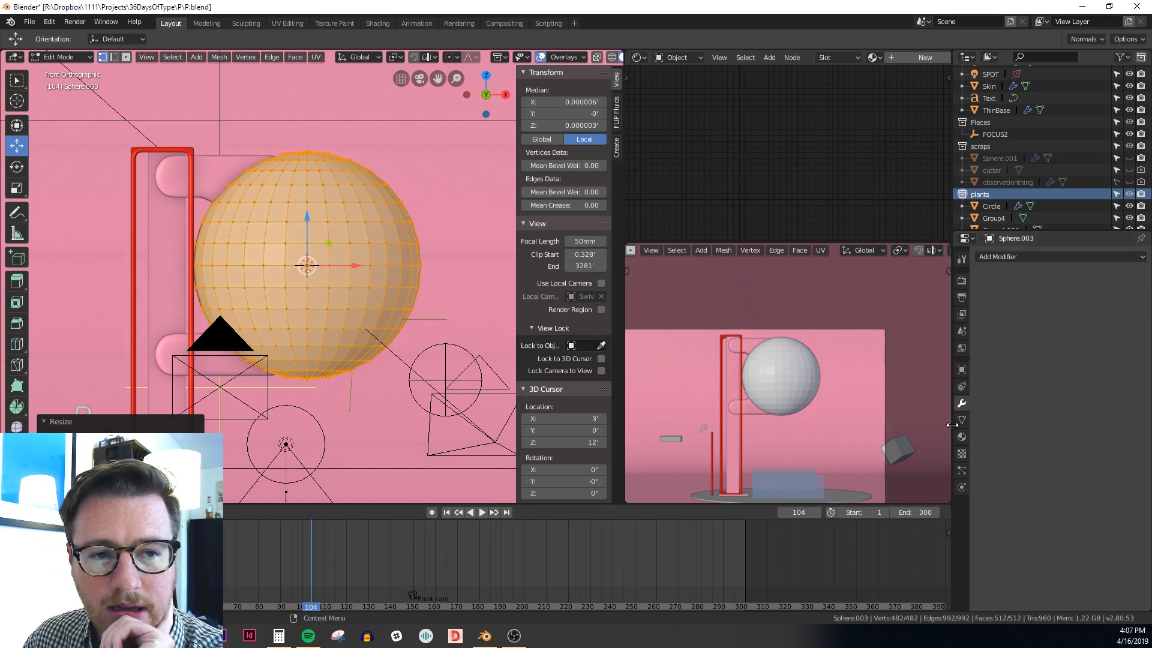
# Assign the existing Glass material to the sphere around the bowl
pyautogui.click(1009, 259)
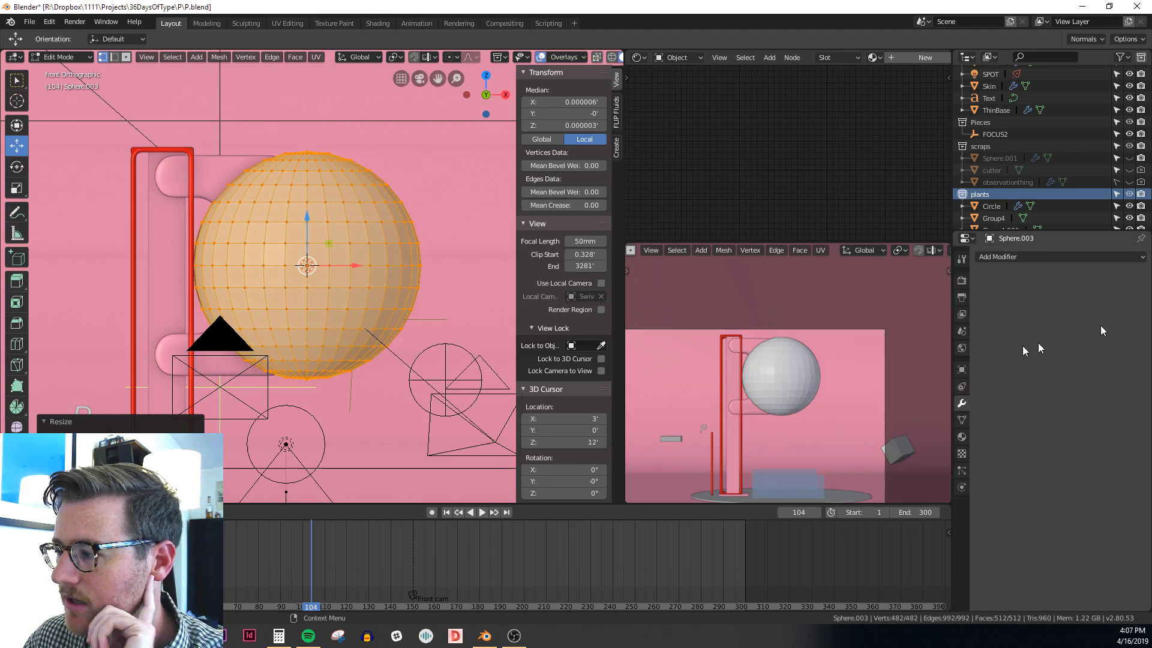
pyautogui.click(962, 437)
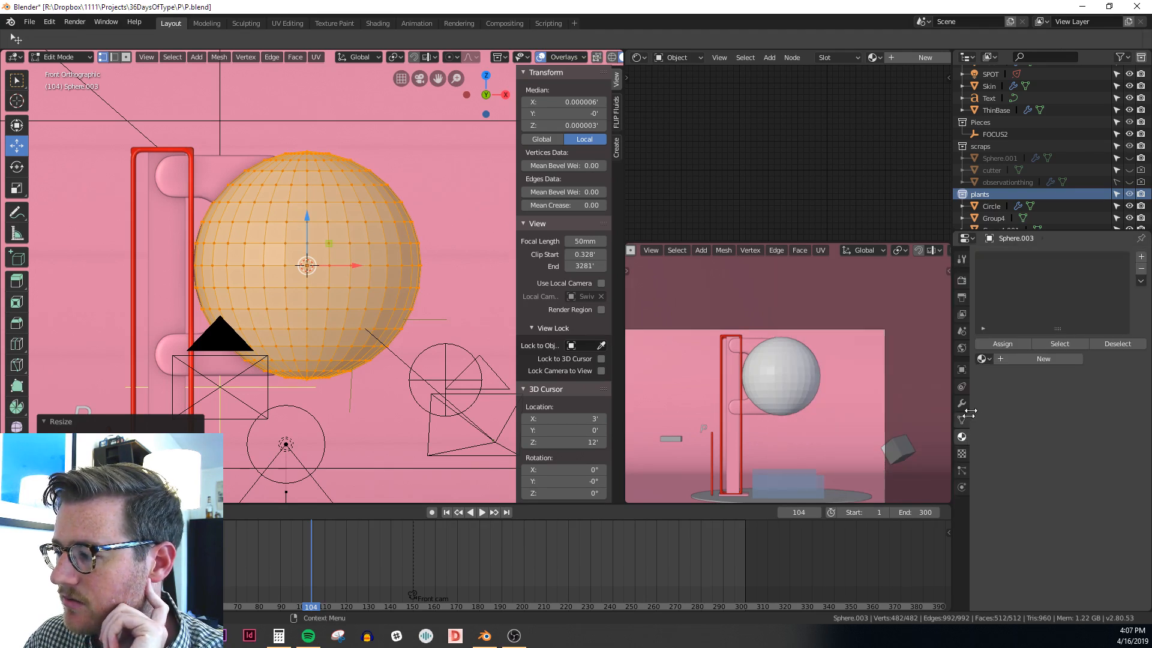
pyautogui.click(981, 358)
pyautogui.click(1006, 431)
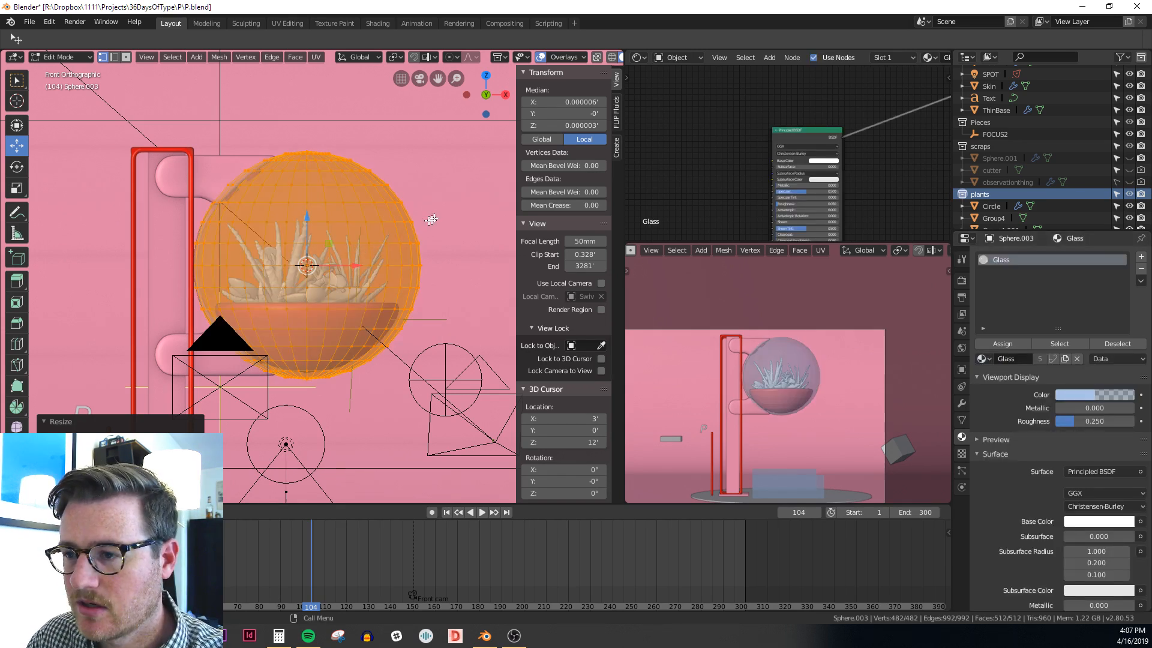
# Rotate the sphere's whole mesh 55 degrees in front view and switch to face selection with nothing selected
pyautogui.press('r')
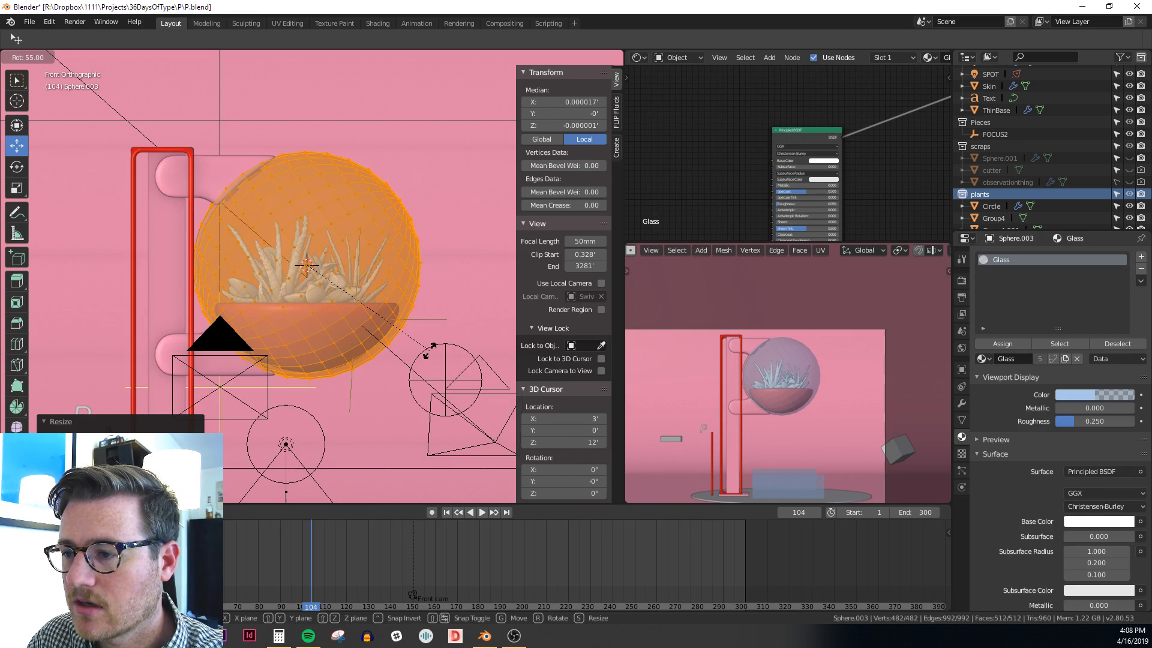
pyautogui.click(430, 351)
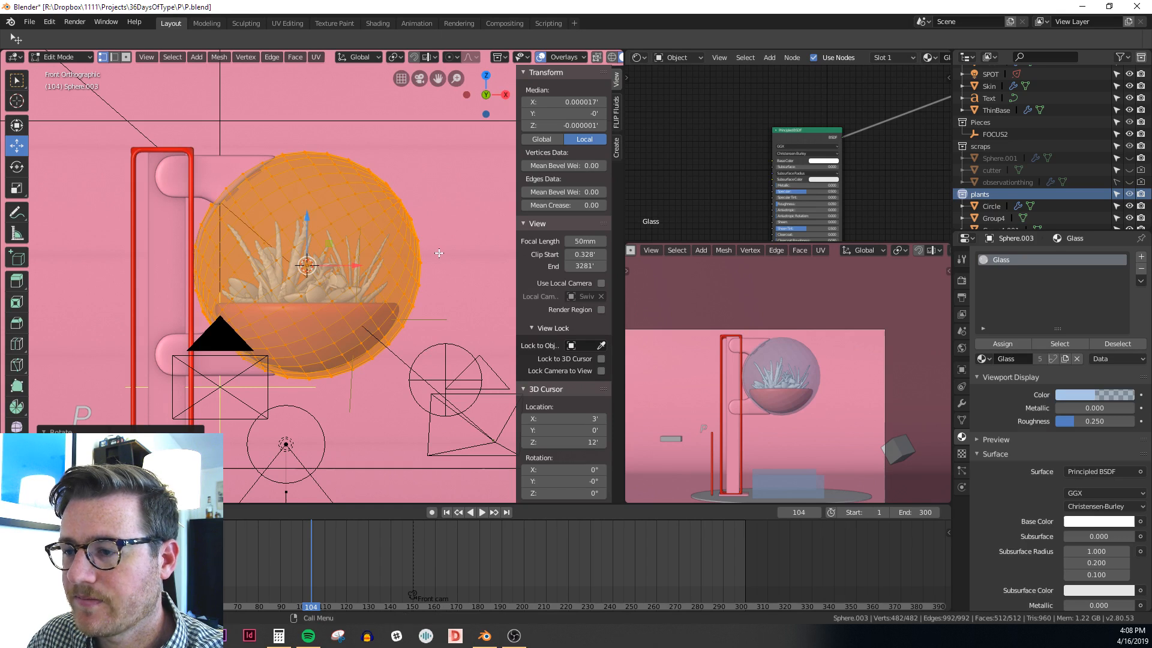
pyautogui.press('3')
pyautogui.hotkey('alt', 'a')
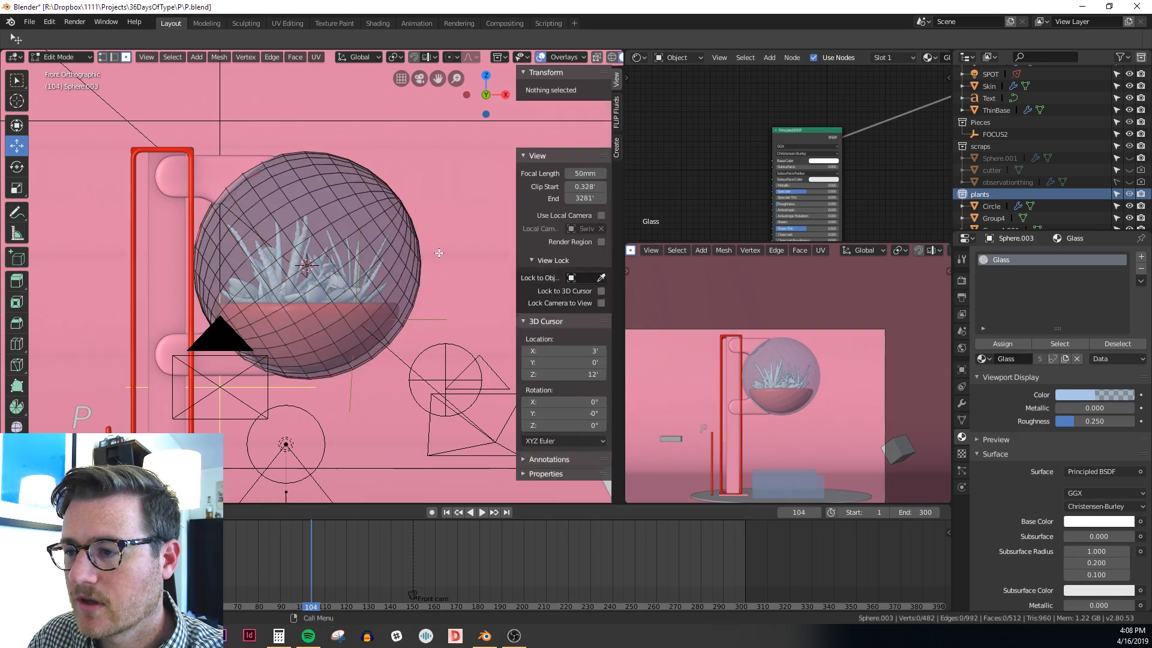
# Try to cut a wide slanted opening in the glass sphere by deleting the cap of faces facing up and away from the stem
pyautogui.press('c')
pyautogui.moveTo(433, 280)
pyautogui.mouseDown()
pyautogui.moveTo(403, 264)
pyautogui.moveTo(375, 204)
pyautogui.moveTo(336, 171)
pyautogui.moveTo(343, 158)
pyautogui.mouseUp()
pyautogui.press('Escape')
pyautogui.moveTo(343, 158); pyautogui.dragTo(373, 259, button='middle')
pyautogui.press('KP_1')
pyautogui.hotkey('alt', 'z')
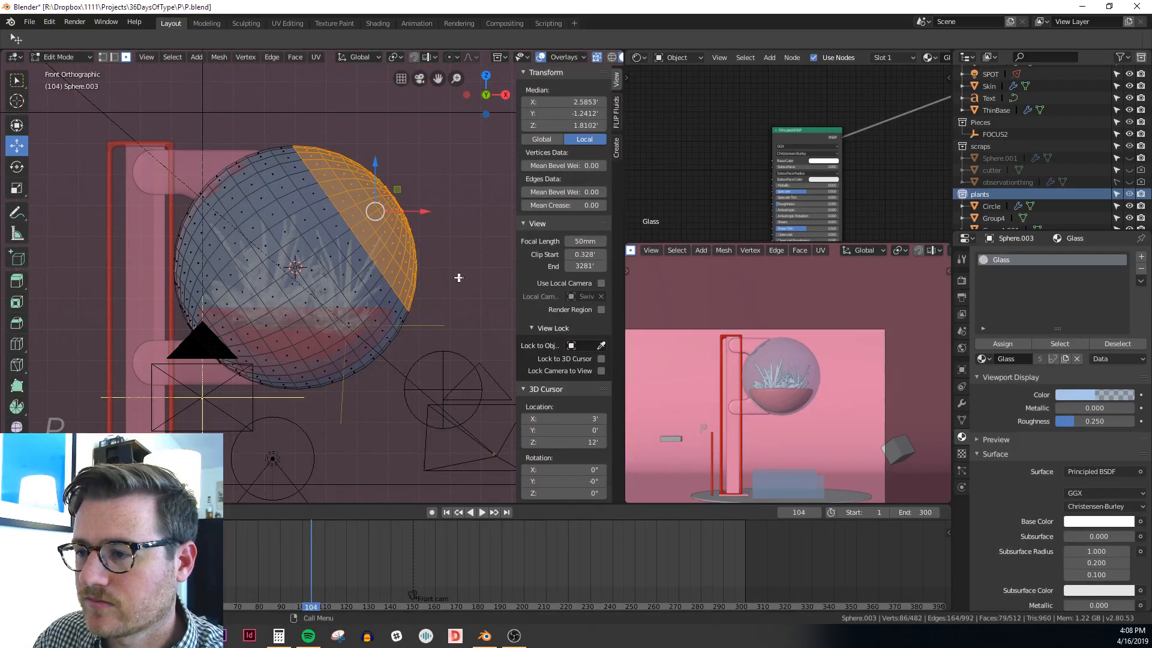
pyautogui.press('c')
pyautogui.moveTo(437, 276); pyautogui.dragTo(337, 137)
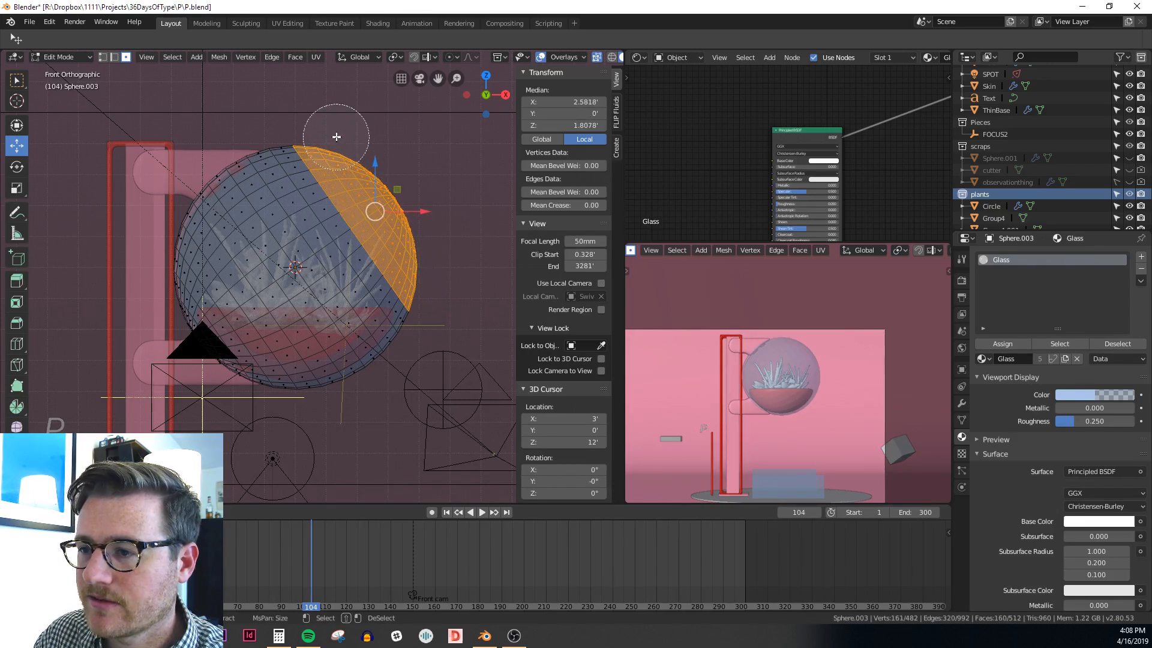
pyautogui.press('Escape')
pyautogui.press('x')
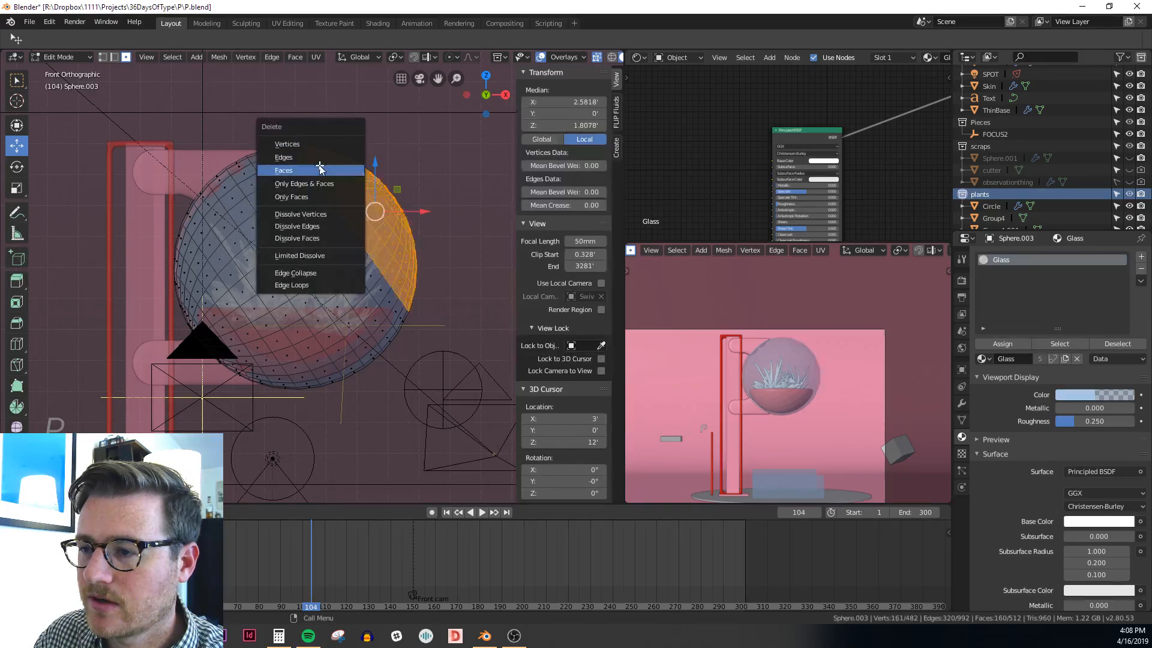
pyautogui.click(319, 169)
pyautogui.press('Tab')
# Check the wide opening around the plants and undo the face deletion
pyautogui.moveTo(320, 169); pyautogui.dragTo(265, 279, button='middle')
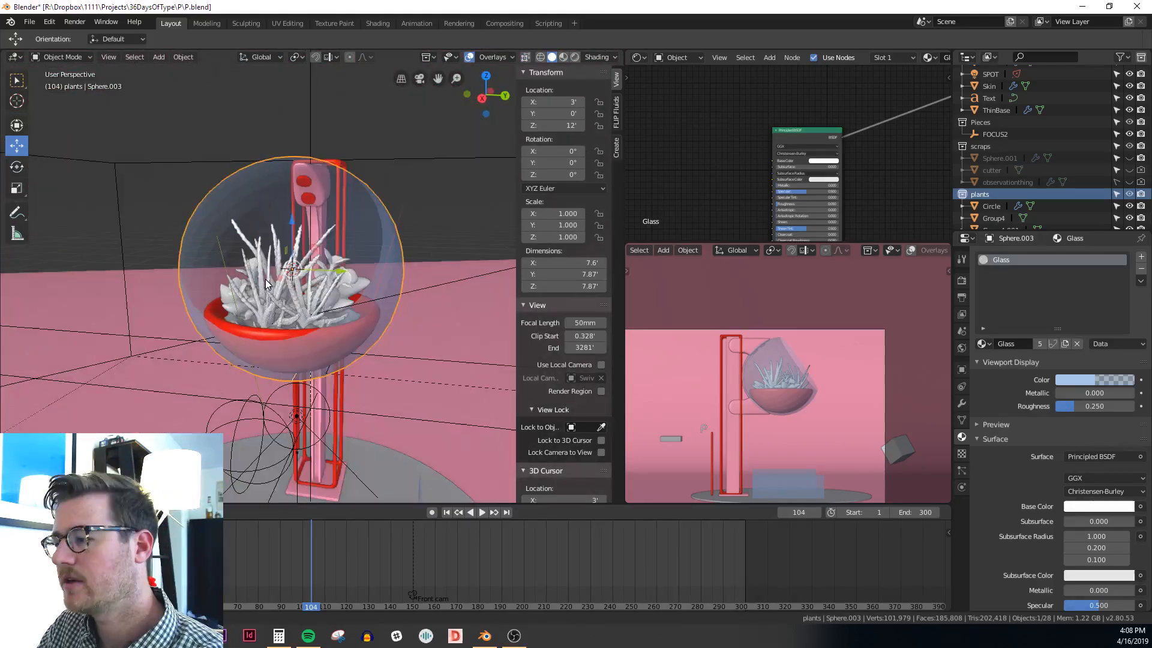
pyautogui.press('KP_1')
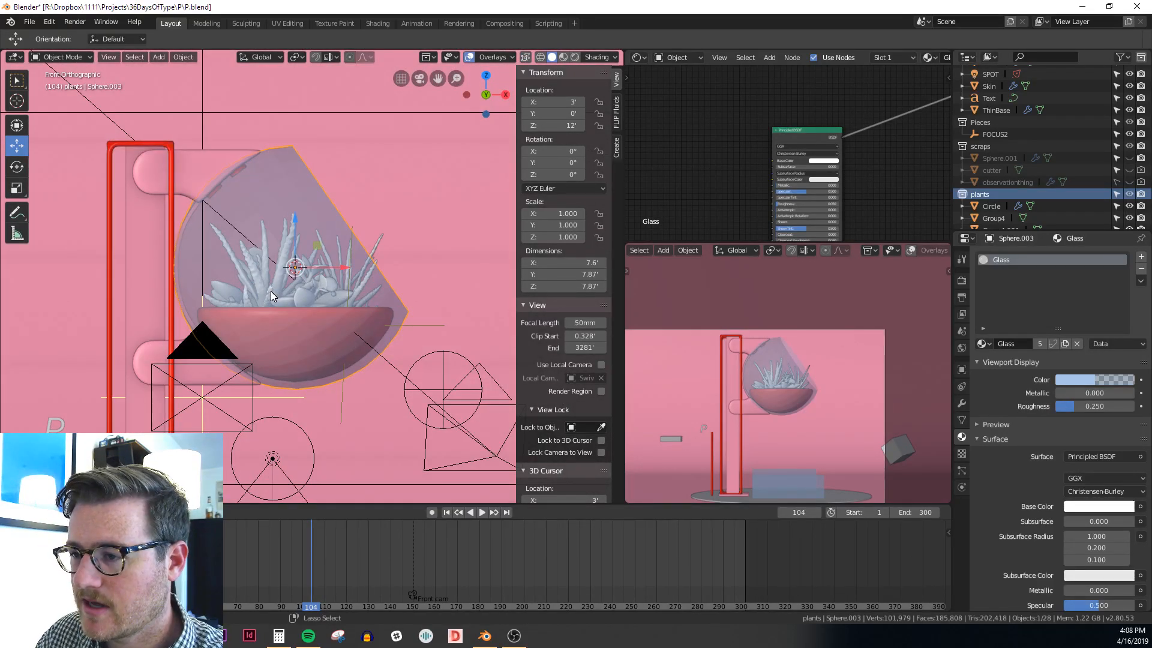
pyautogui.press('Tab')
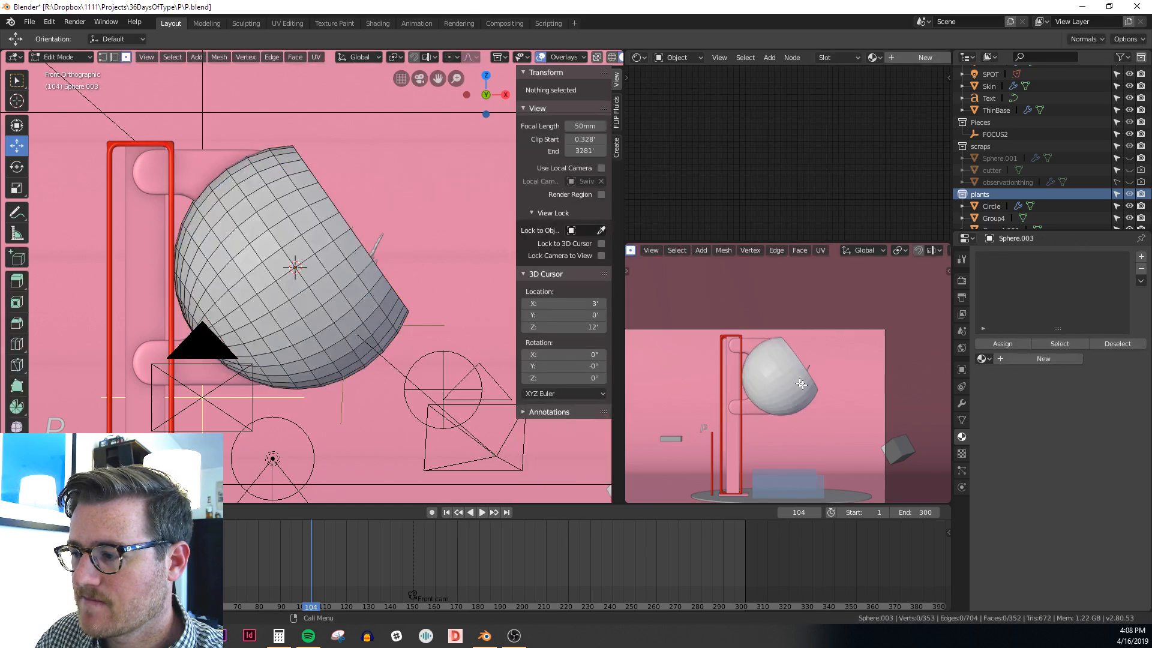
pyautogui.hotkey('ctrl', 'z')
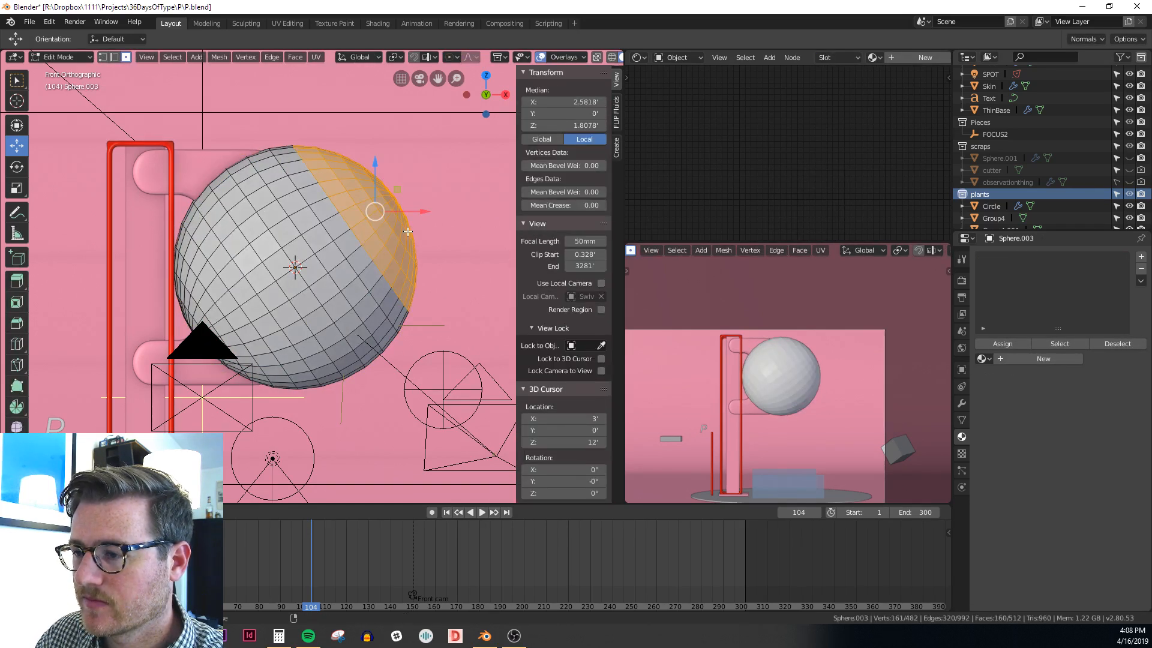
# Delete a narrower cap of faces through the sphere's upper side away from the stem, and return to object mode
pyautogui.hotkey('alt', 'z')
pyautogui.hotkey('alt', 'a')
pyautogui.press('c')
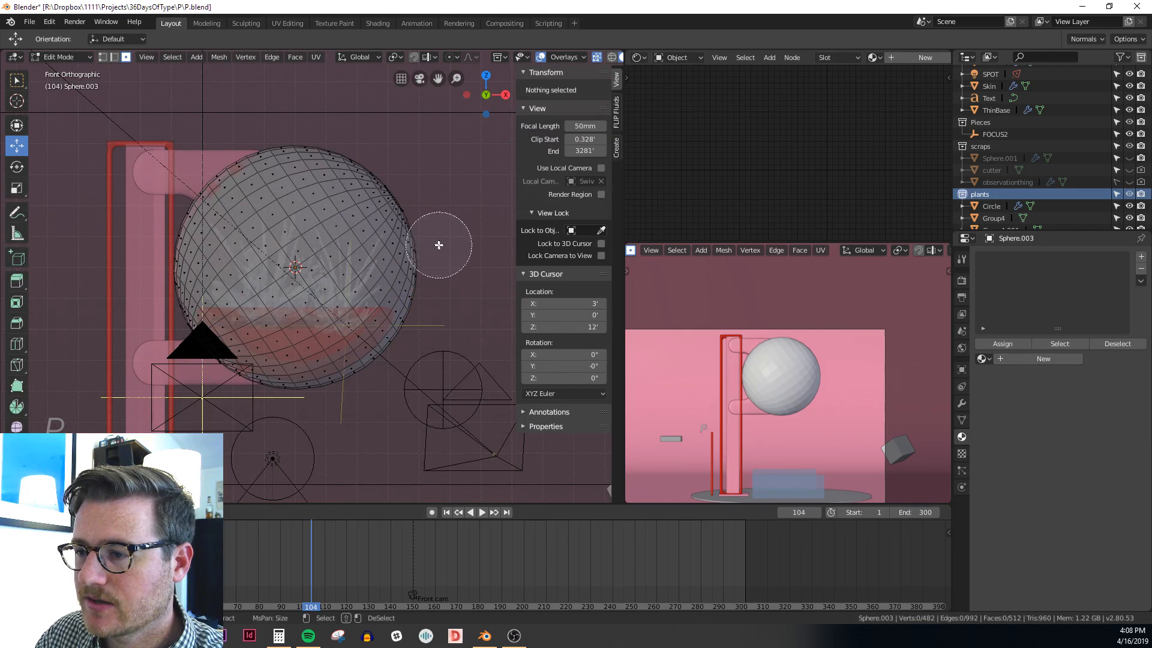
pyautogui.click(425, 235)
pyautogui.moveTo(425, 236)
pyautogui.mouseDown()
pyautogui.moveTo(430, 246)
pyautogui.moveTo(372, 161)
pyautogui.moveTo(348, 150)
pyautogui.mouseUp()
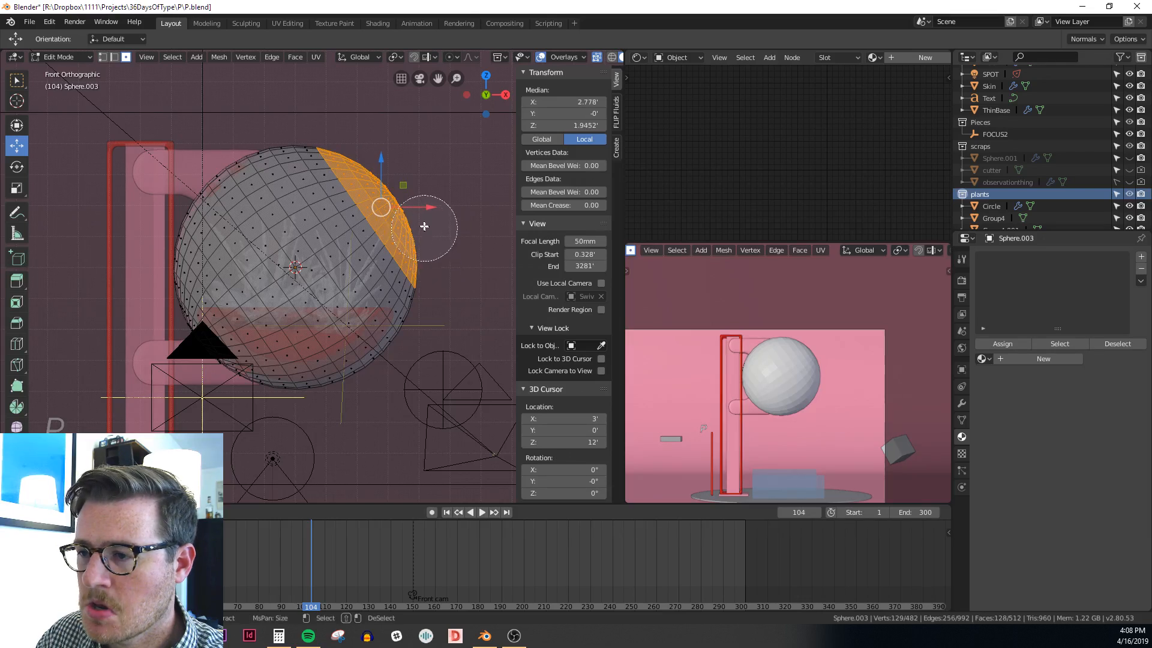
pyautogui.moveTo(393, 186); pyautogui.dragTo(370, 159)
pyautogui.press('Escape')
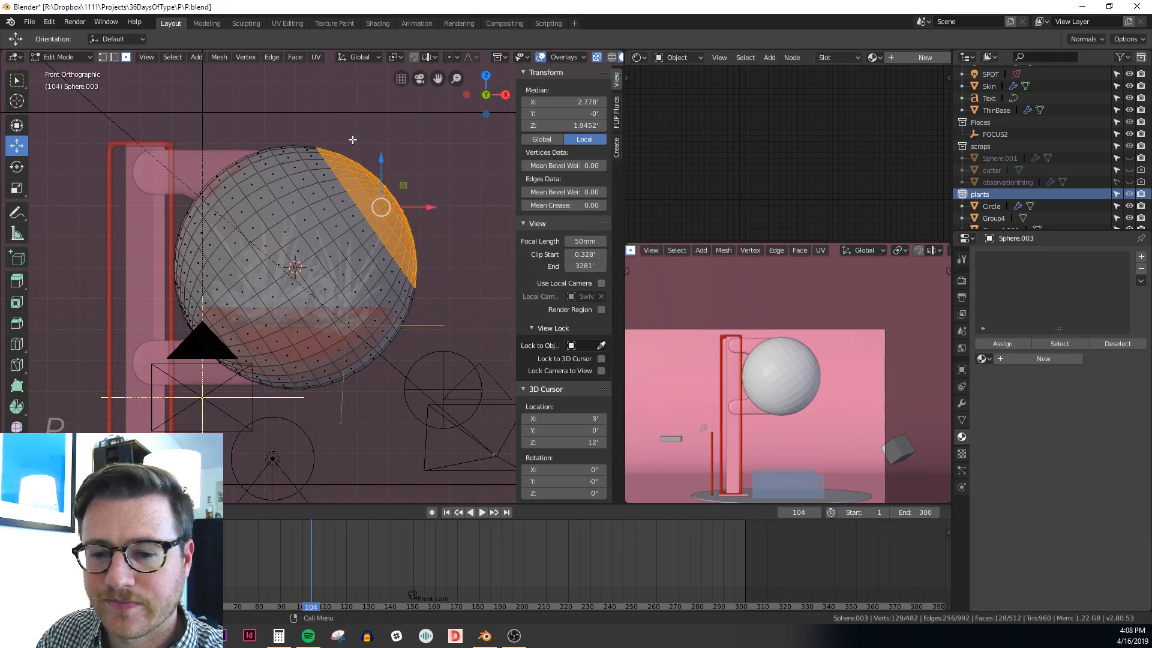
pyautogui.press('x')
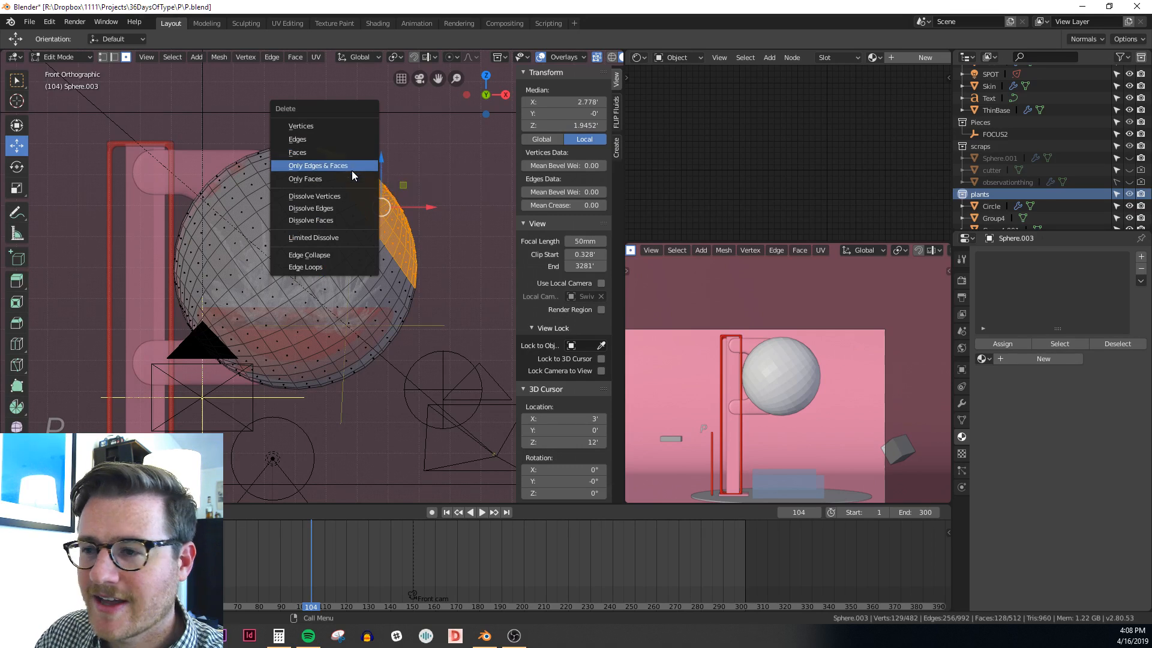
pyautogui.click(341, 157)
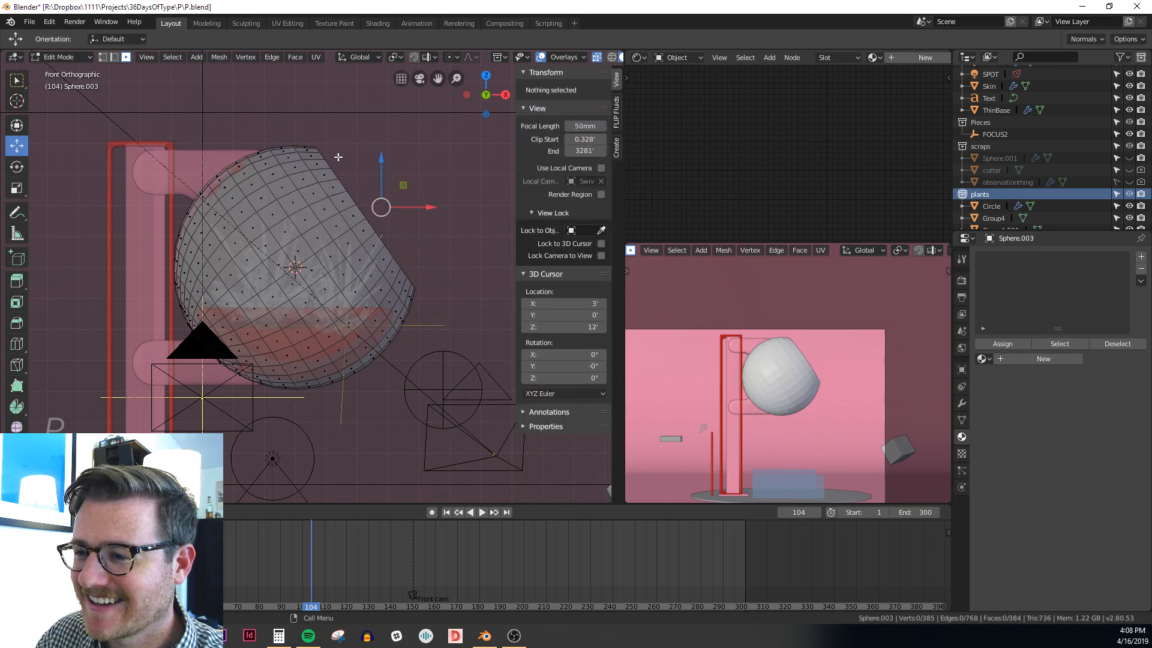
pyautogui.hotkey('alt', 'z')
pyautogui.press('Tab')
pyautogui.moveTo(384, 200); pyautogui.dragTo(258, 294, button='middle')
pyautogui.press('KP_Decimal')
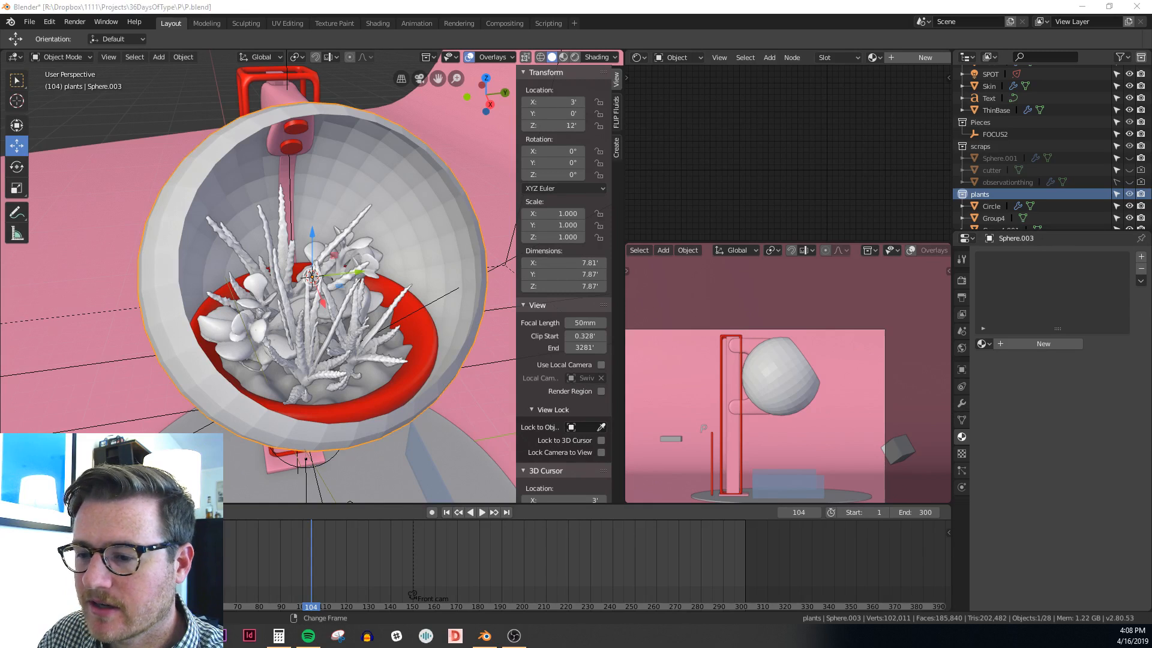
# Switch to the browser, look through the Mixamo character library, and return to Blender
pyautogui.hotkey('alt', 'Tab')
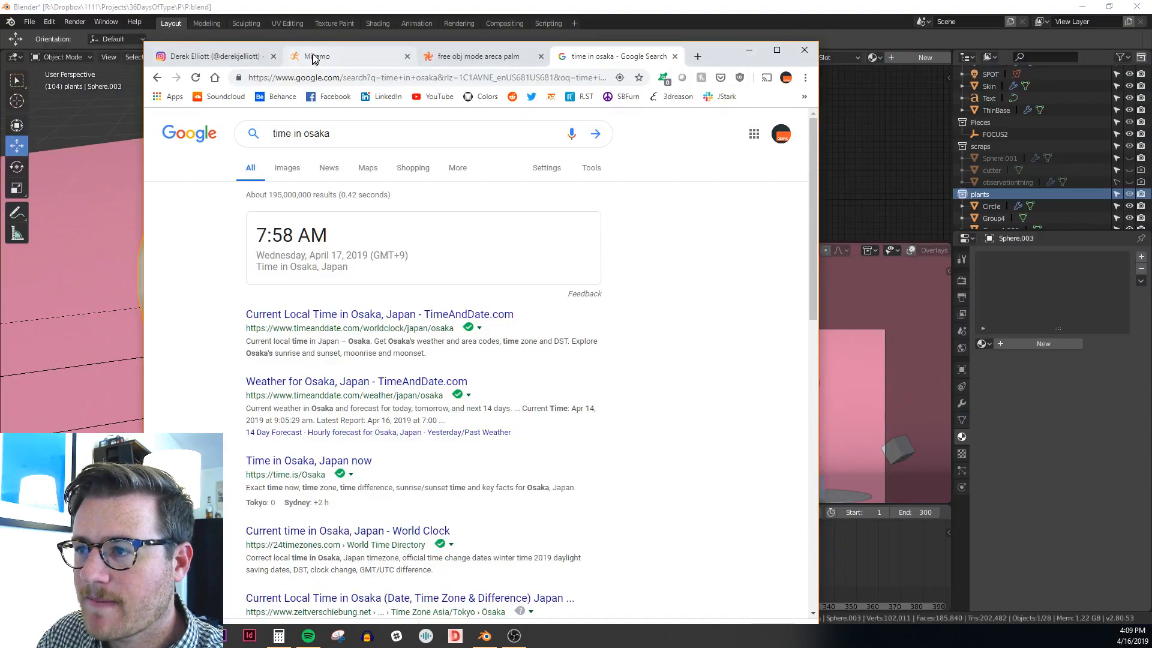
pyautogui.click(313, 56)
pyautogui.scroll(-3, 471, 442)
pyautogui.scroll(6, 404, 437)
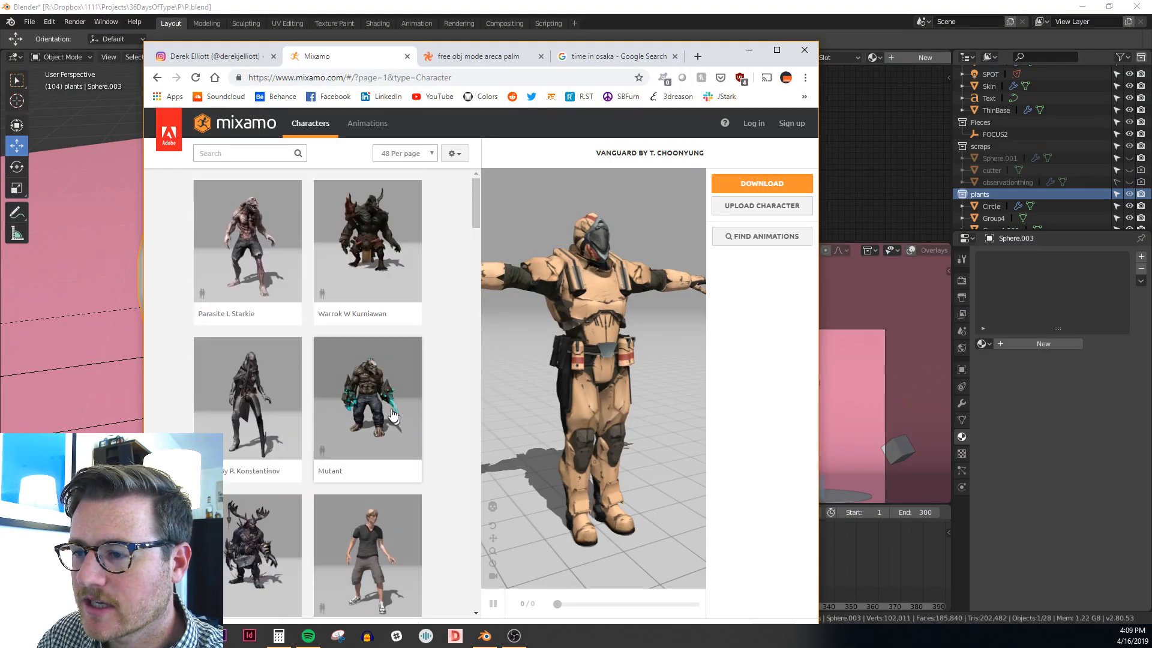
pyautogui.scroll(-5, 389, 420)
pyautogui.scroll(5, 389, 420)
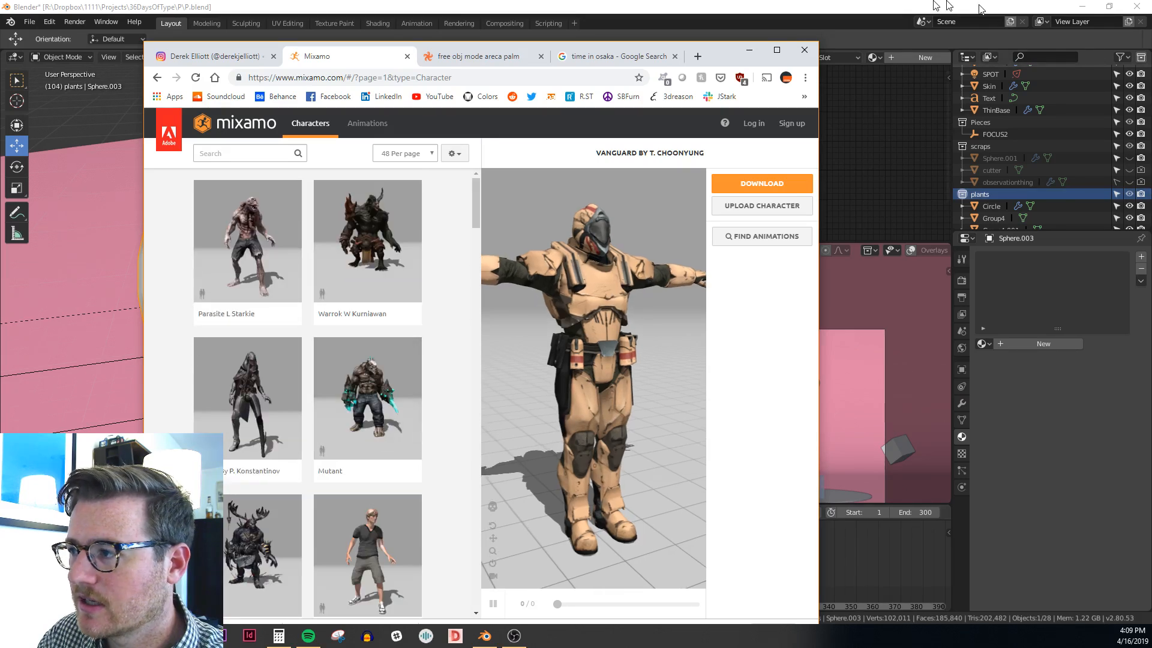
pyautogui.click(735, 5)
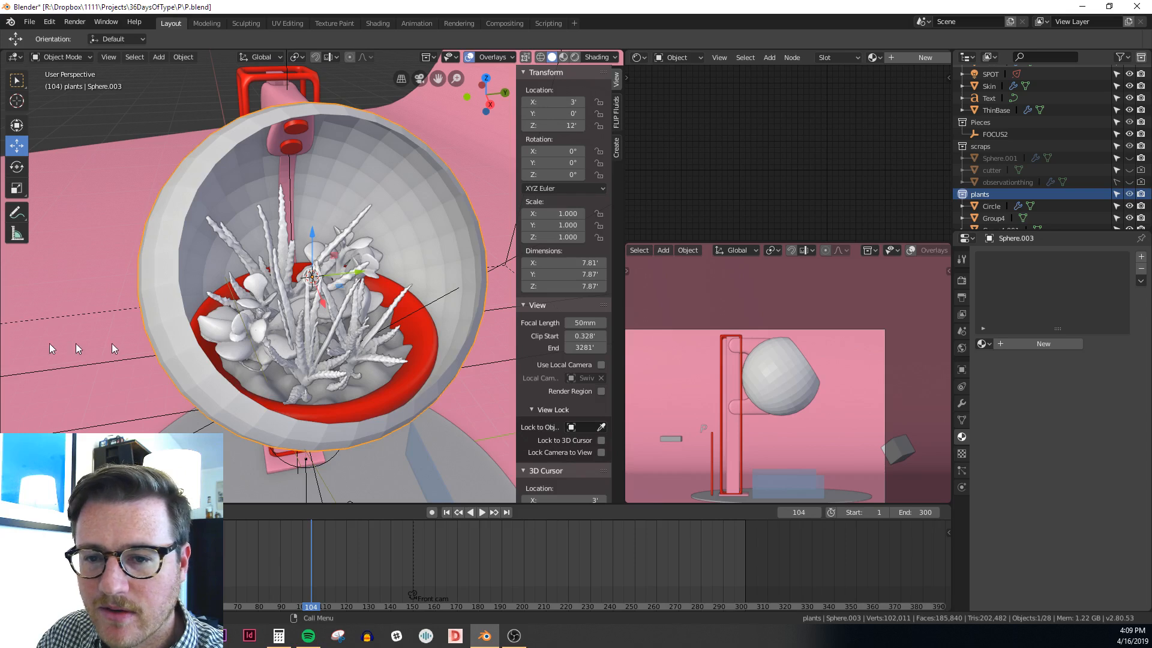
pyautogui.moveTo(114, 348); pyautogui.dragTo(528, 234, button='middle')
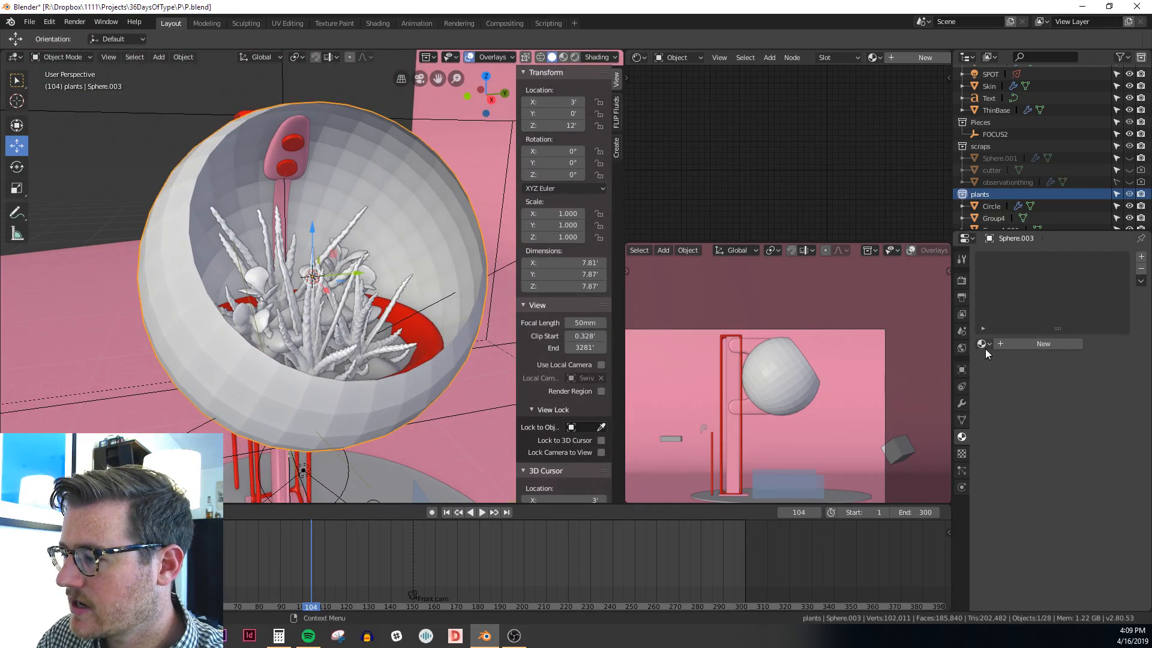
pyautogui.click(961, 403)
pyautogui.click(1024, 262)
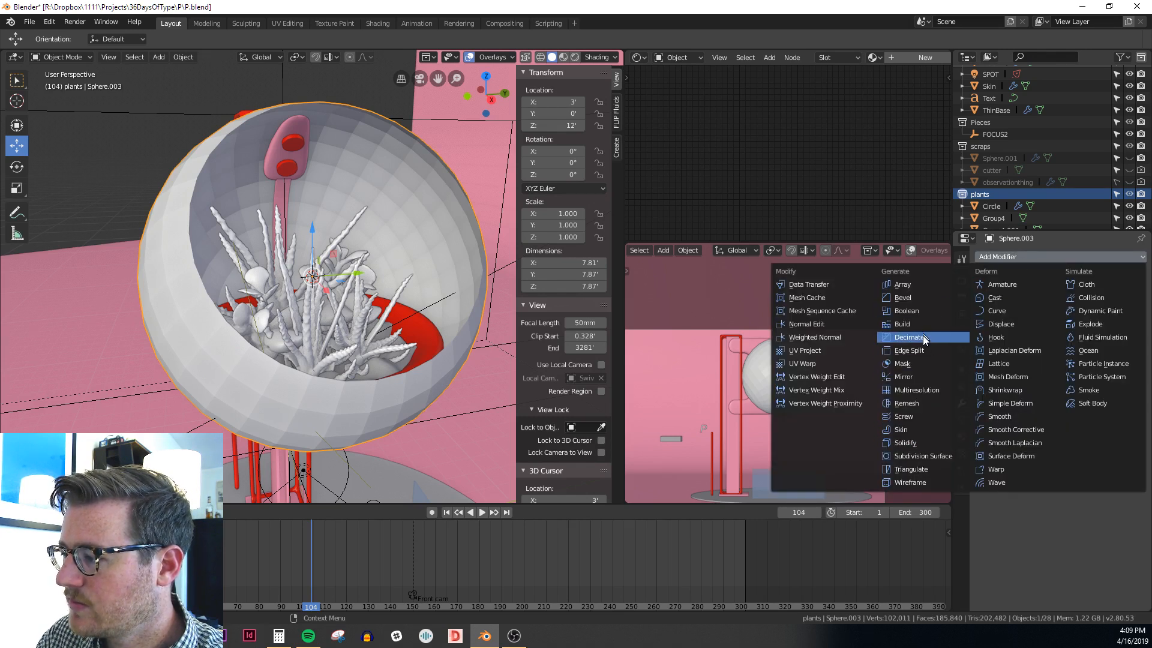
pyautogui.scroll(-6, 180, 264)
pyautogui.moveTo(210, 282); pyautogui.dragTo(248, 319, button='middle')
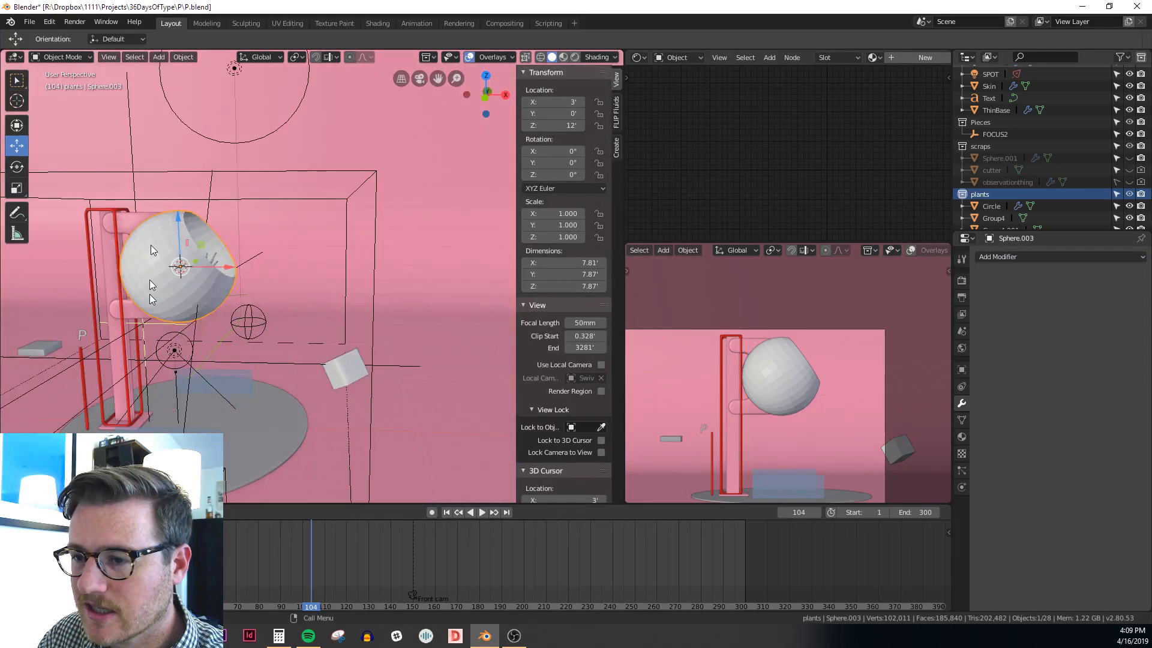
pyautogui.moveTo(152, 285); pyautogui.dragTo(130, 273, button='middle')
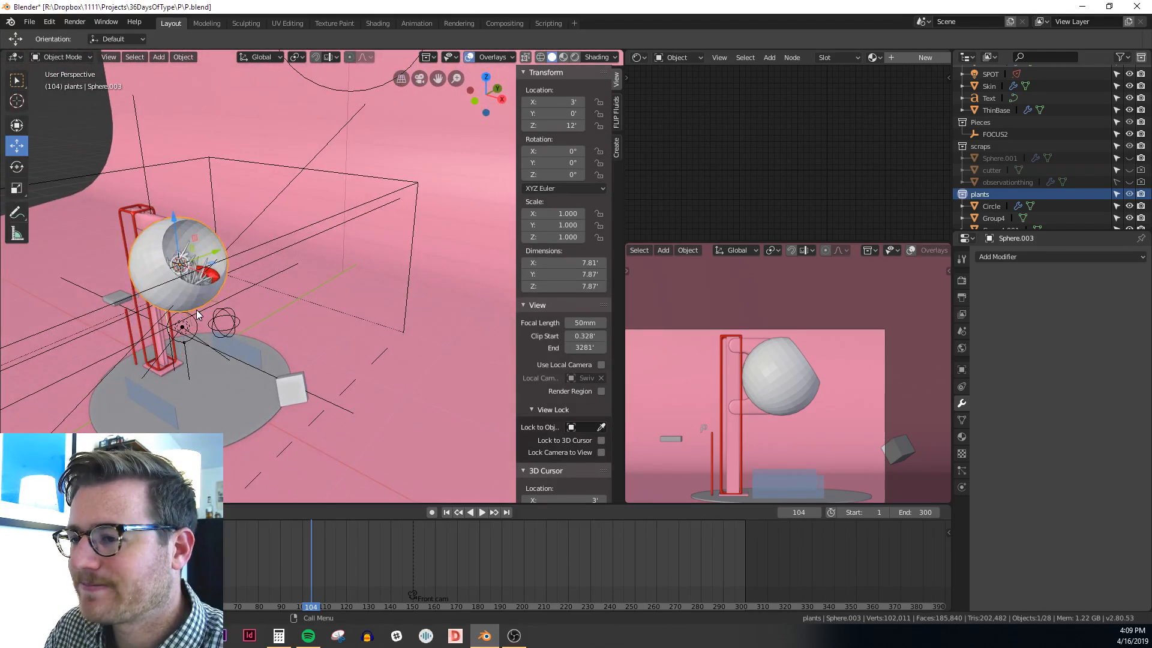
# Assign the existing Glass material to the opened sphere again
pyautogui.click(961, 435)
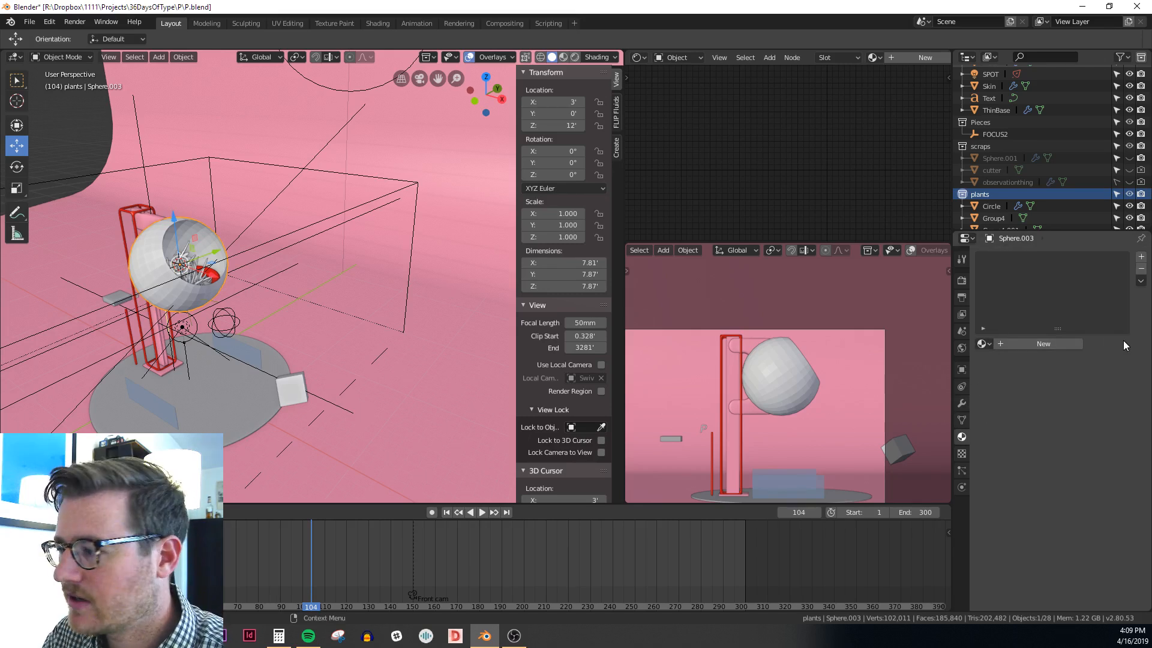
pyautogui.click(984, 346)
pyautogui.click(1004, 417)
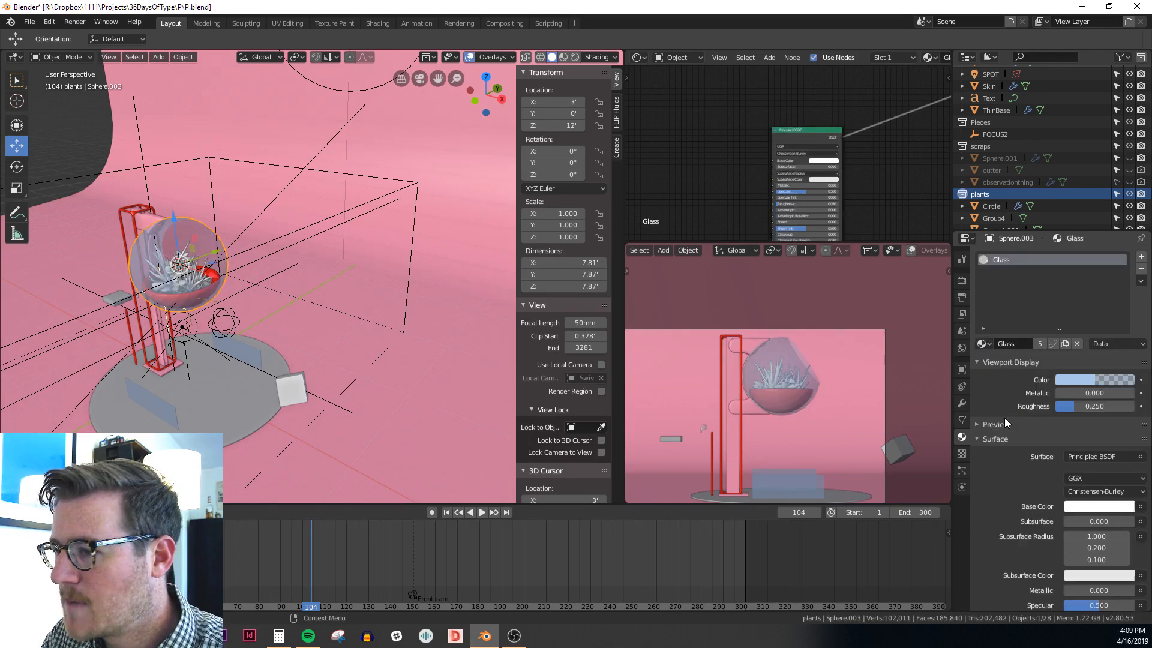
# Add a Subdivision Surface modifier to the glass sphere and set its viewport subdivisions to 2
pyautogui.click(962, 403)
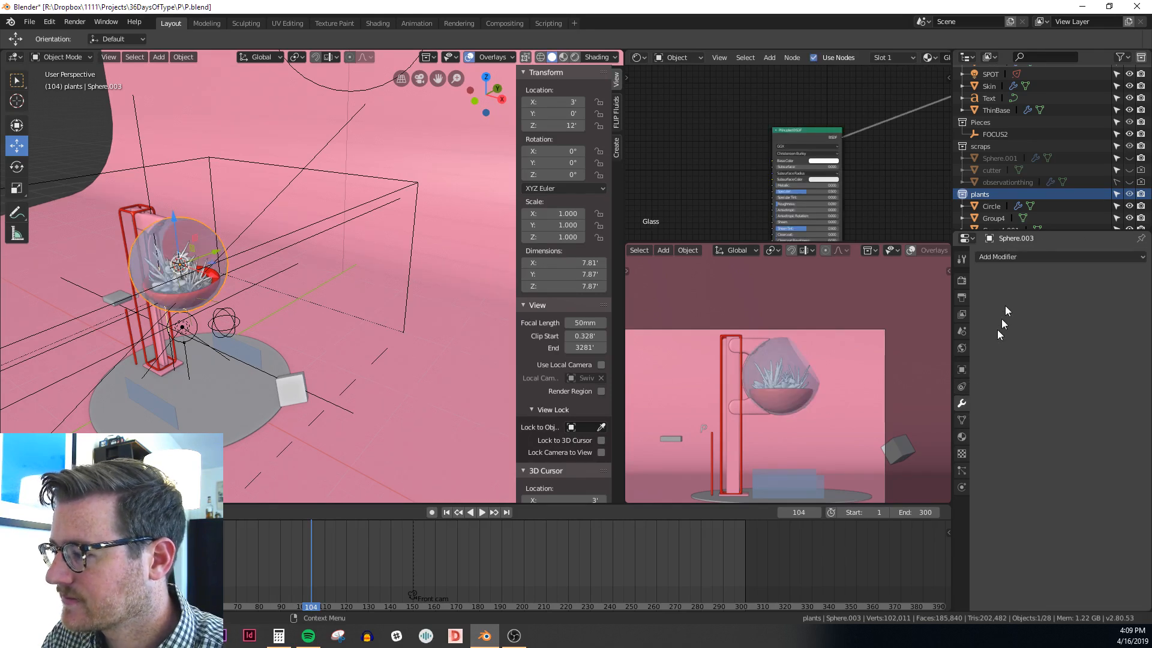
pyautogui.click(1022, 257)
pyautogui.click(943, 456)
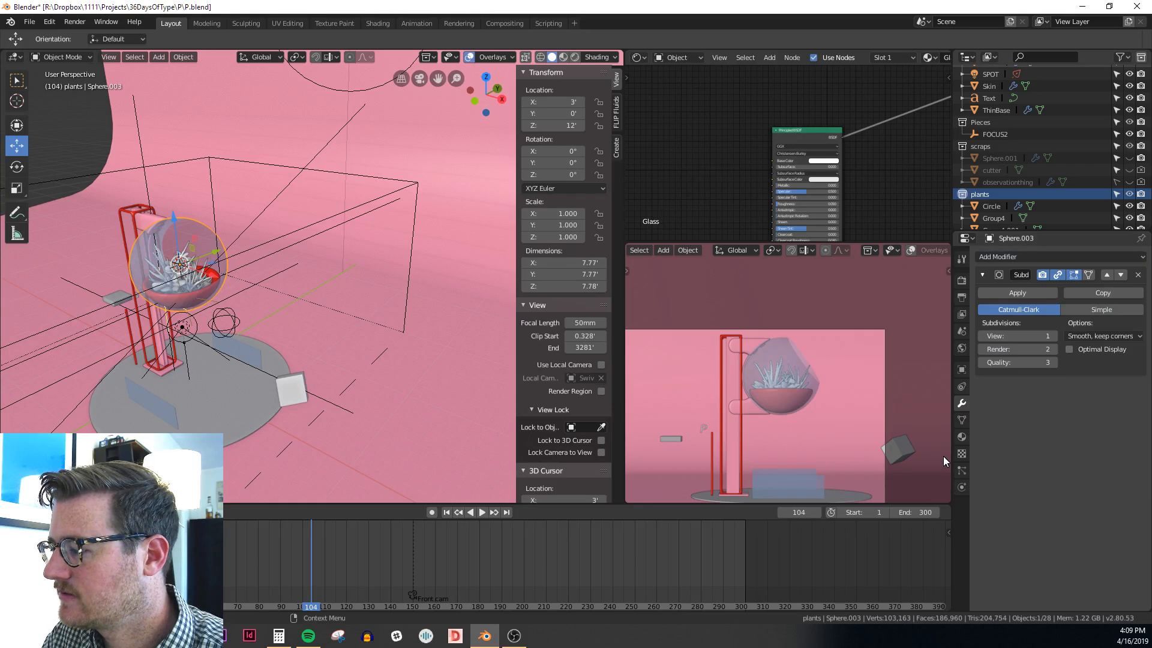
pyautogui.scroll(7, 140, 227)
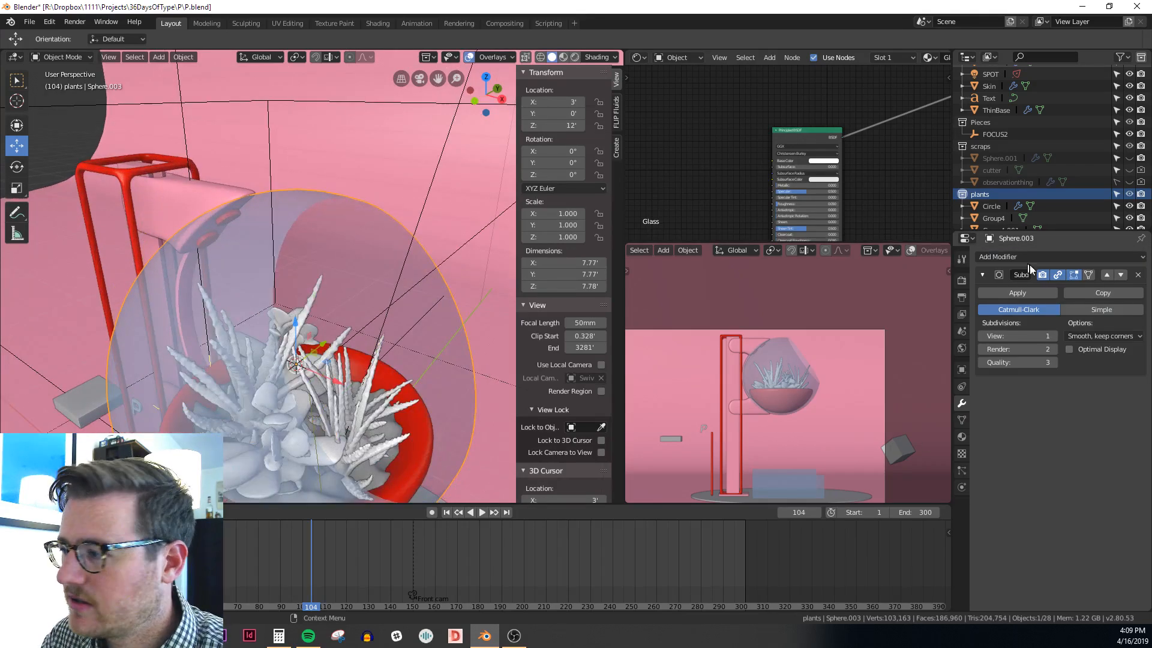
pyautogui.click(1050, 330)
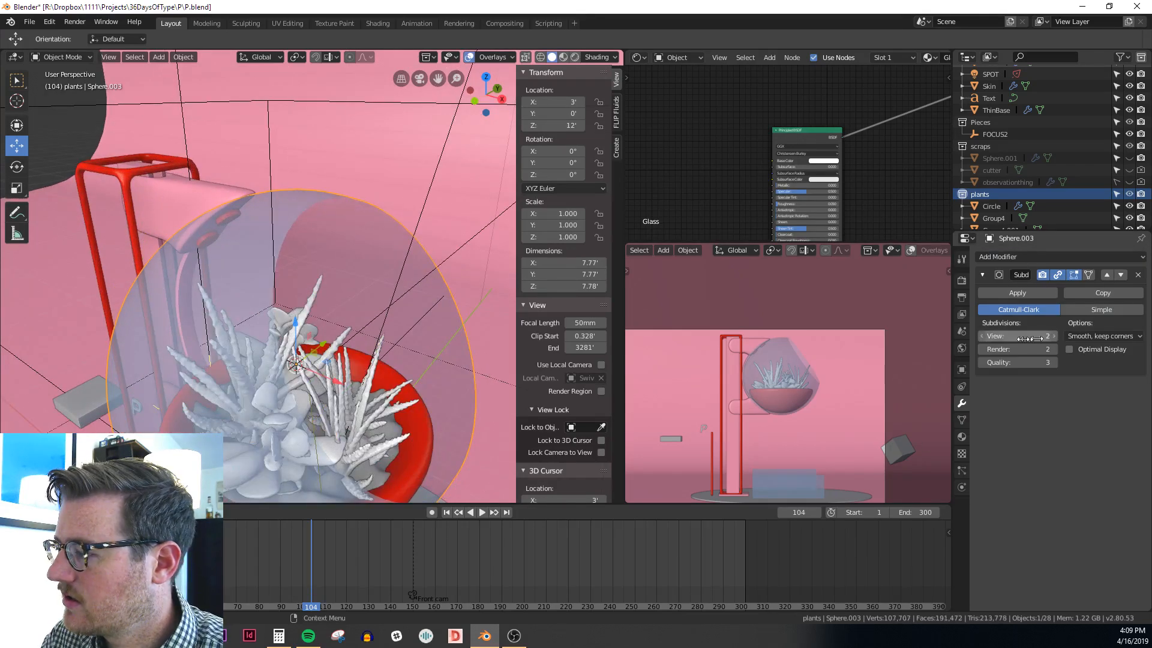
# Add a Solidify modifier to the glass sphere and set its thickness to about 0.1065'
pyautogui.click(1008, 258)
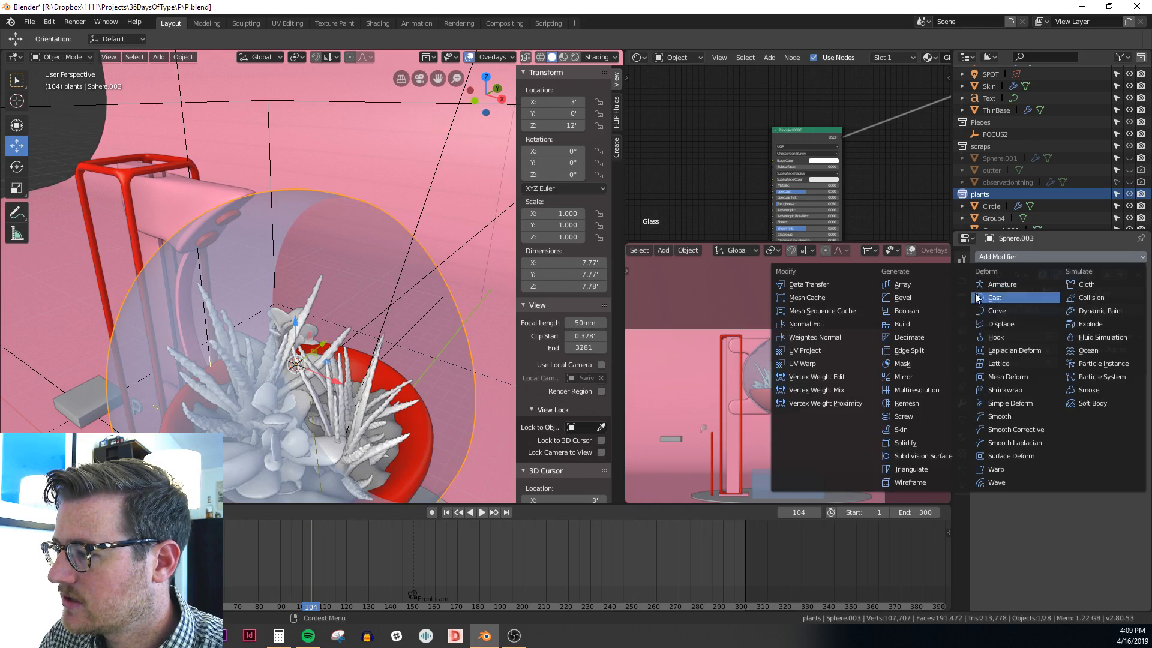
pyautogui.click(917, 444)
pyautogui.moveTo(435, 351); pyautogui.dragTo(386, 354, button='middle')
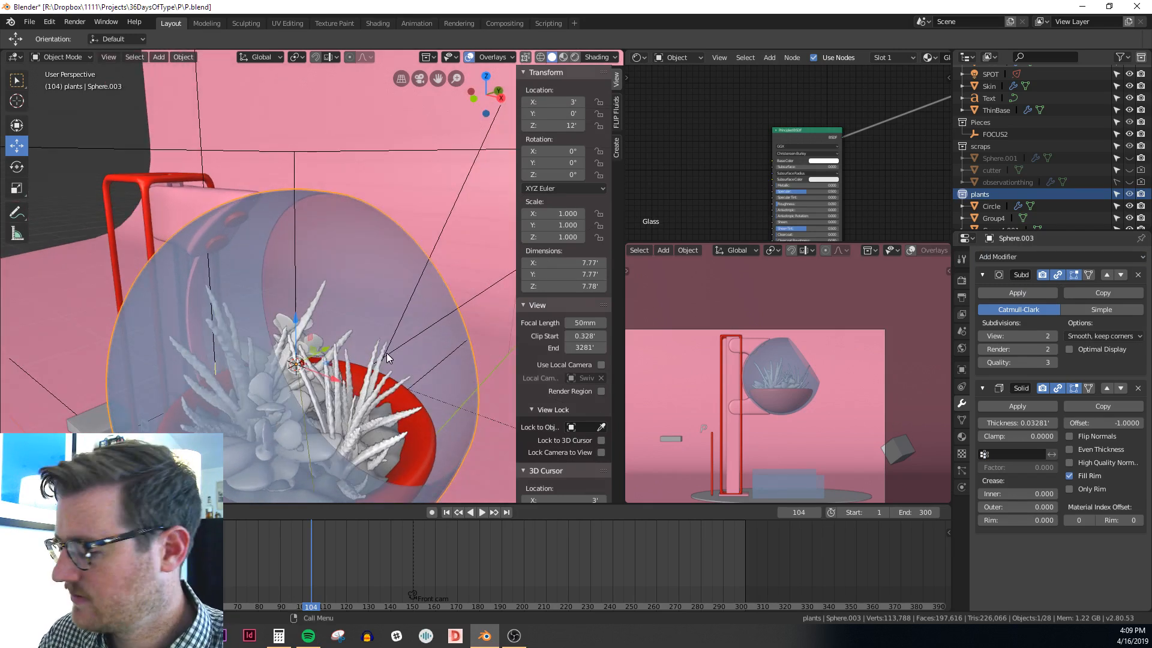
pyautogui.press('KP_Decimal')
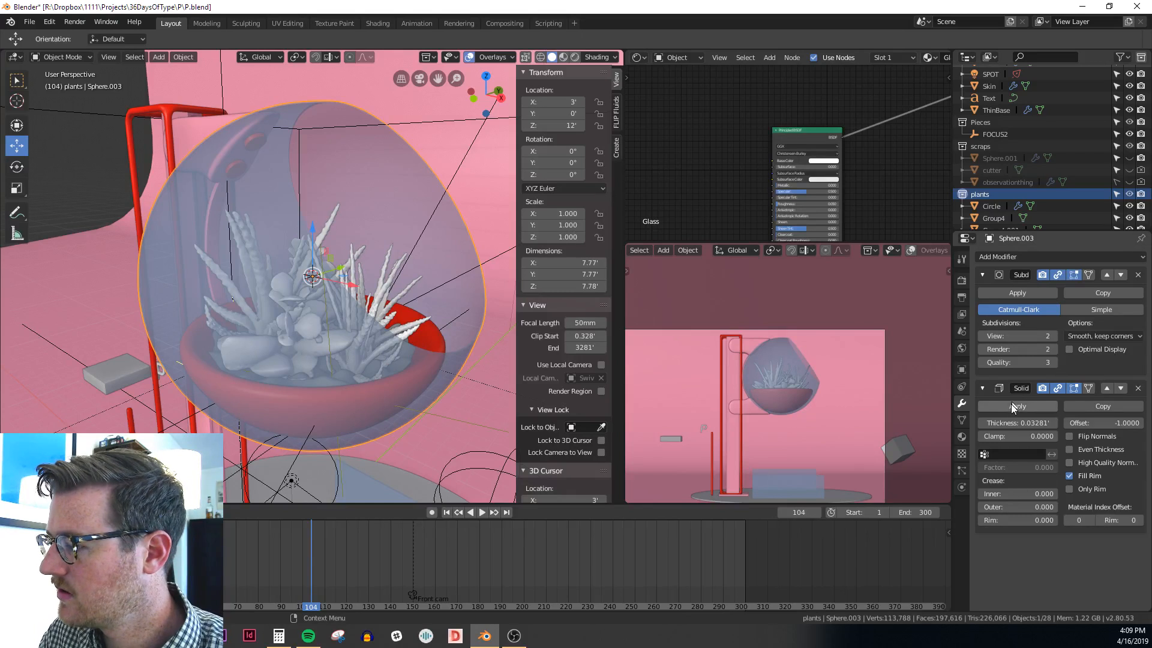
pyautogui.moveTo(1018, 423); pyautogui.dragTo(1037, 423)
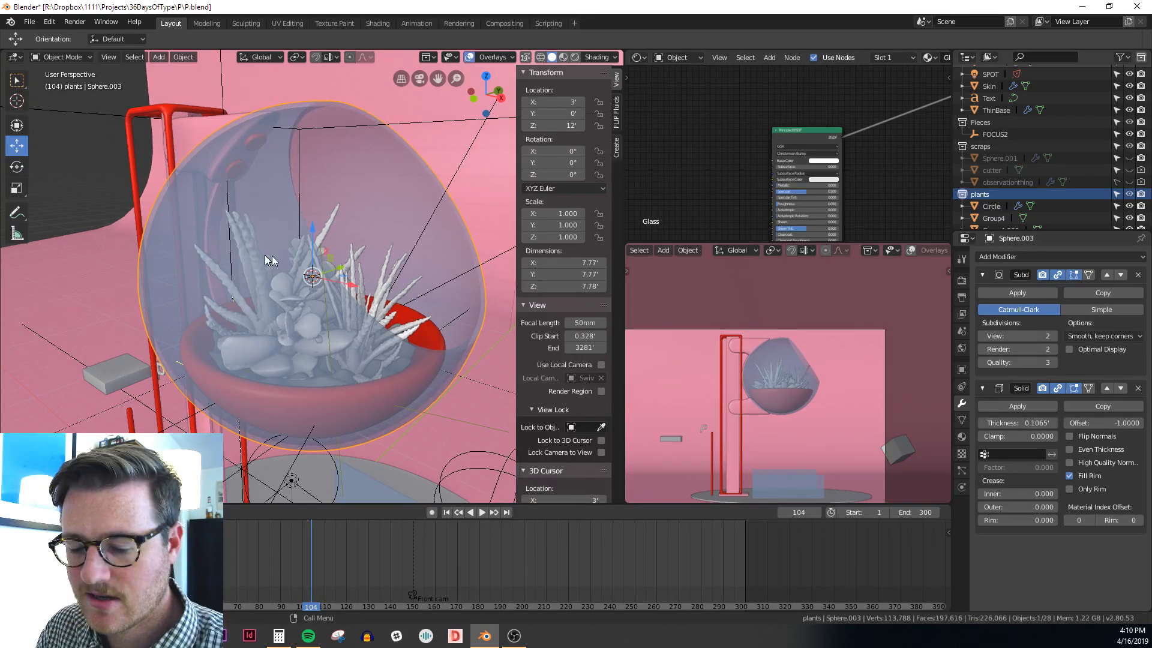
pyautogui.moveTo(253, 272); pyautogui.dragTo(477, 281, button='middle')
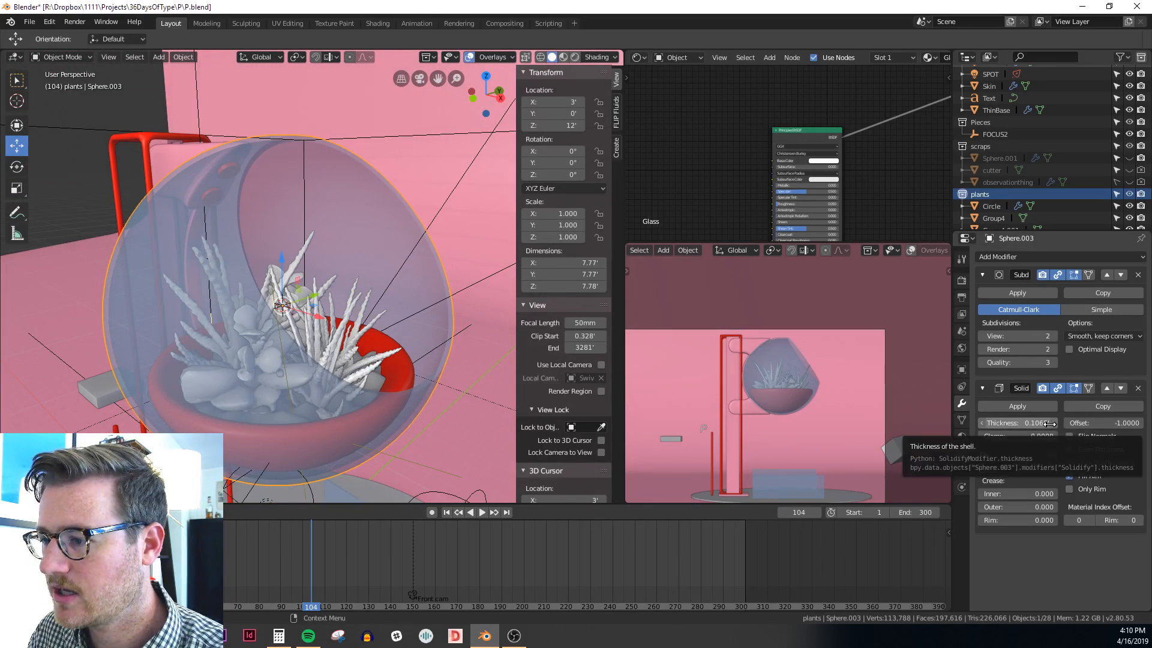
# Save the file and display the camera view with rendered shading
pyautogui.moveTo(187, 261); pyautogui.dragTo(273, 277, button='middle')
pyautogui.hotkey('ctrl', 's')
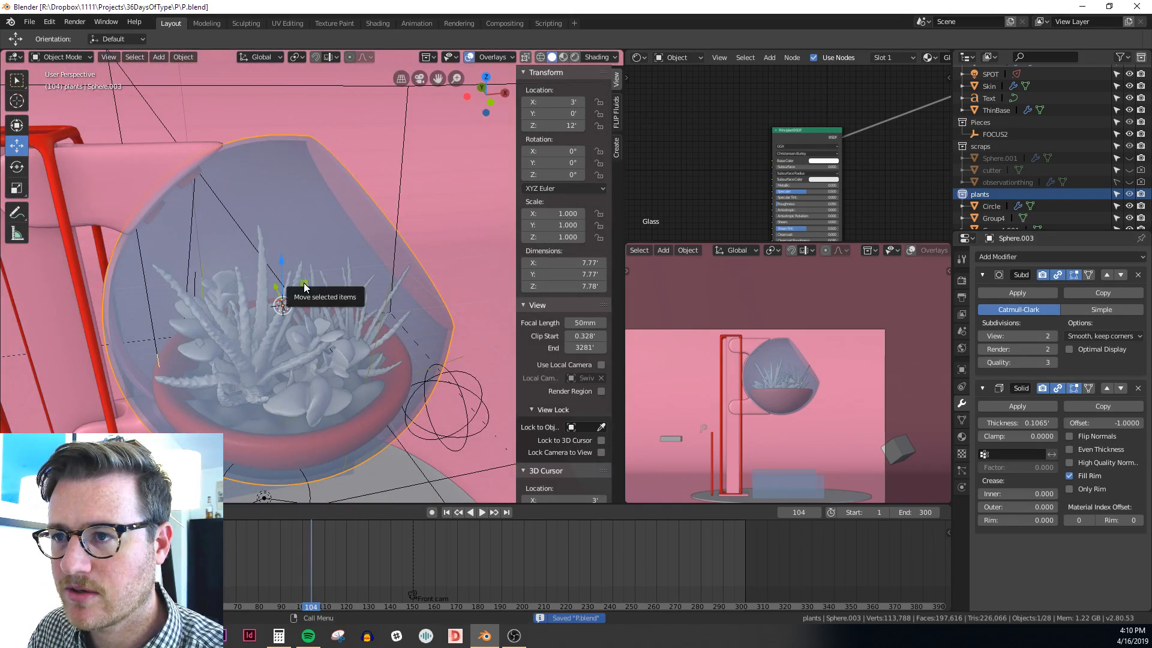
pyautogui.moveTo(352, 286); pyautogui.dragTo(330, 291, button='middle')
pyautogui.scroll(-1, 331, 291)
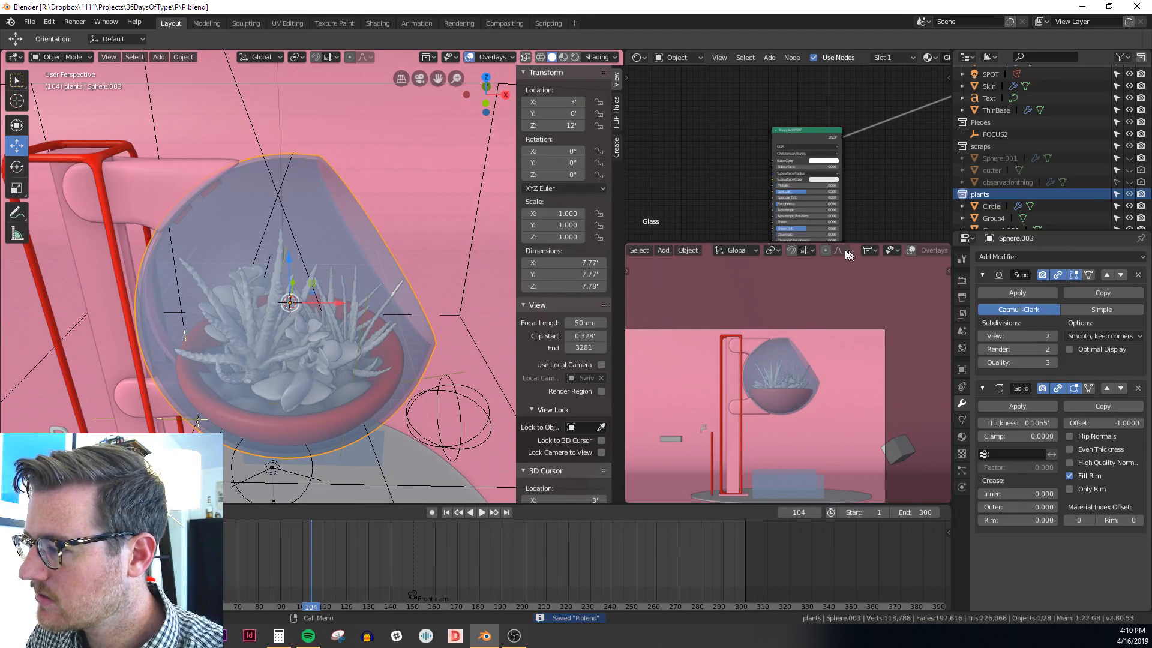
pyautogui.scroll(-5, 845, 249)
pyautogui.click(902, 251)
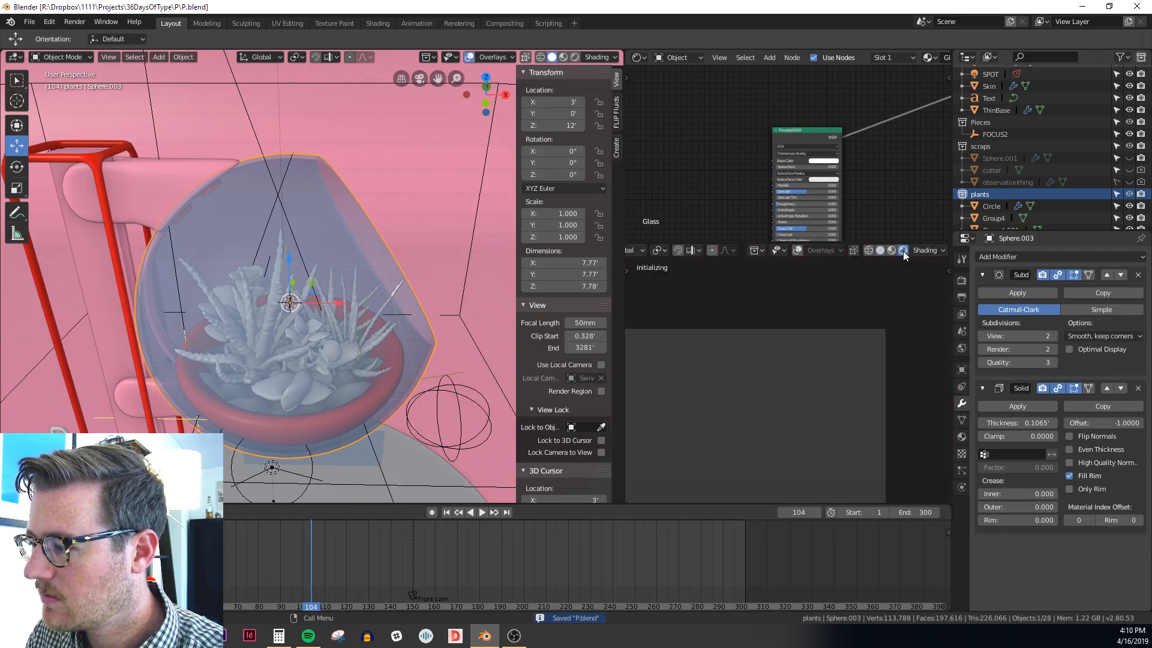
pyautogui.scroll(-2, 334, 229)
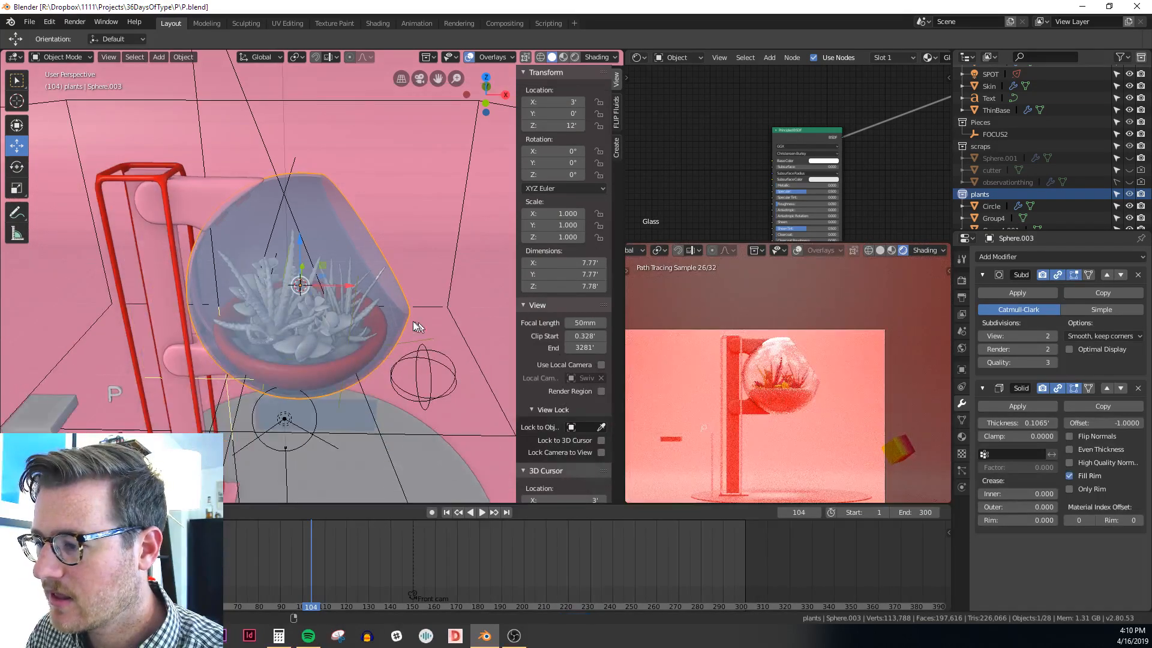
# Delete the mirrored rectangular Glass object beneath the plant bowl near the round base
pyautogui.scroll(-3, 414, 323)
pyautogui.keyDown('shift'); pyautogui.moveTo(414, 393); pyautogui.dragTo(383, 288, button='middle'); pyautogui.keyUp('shift')
pyautogui.click(332, 376)
pyautogui.press('x')
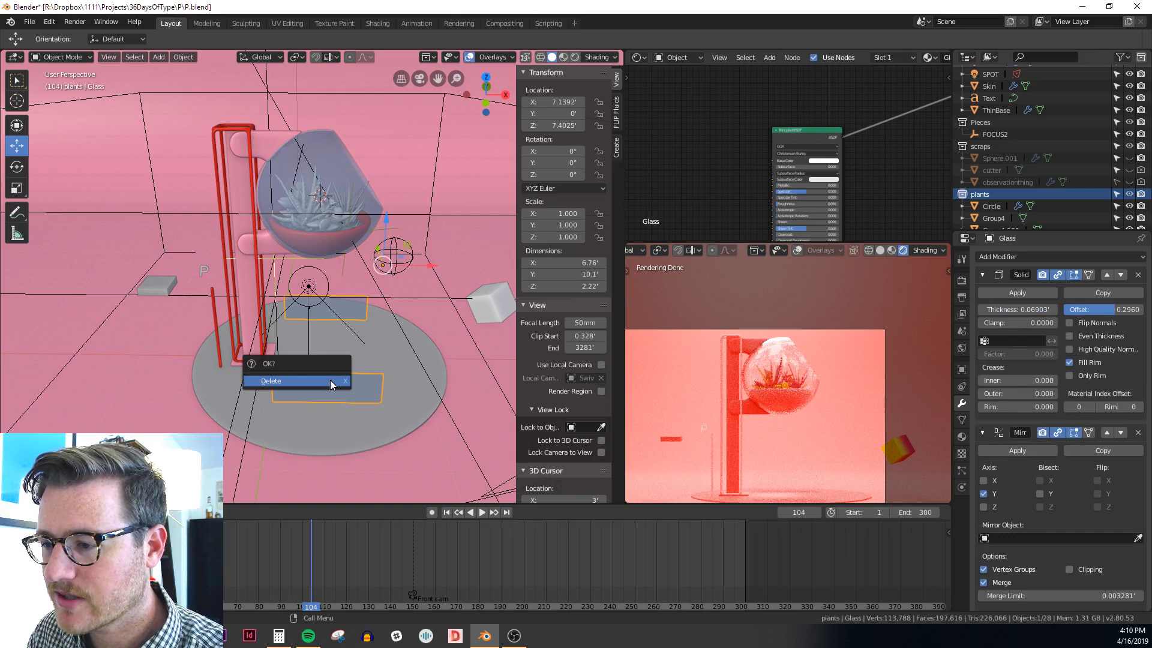
pyautogui.click(330, 380)
pyautogui.moveTo(330, 380); pyautogui.dragTo(397, 296, button='middle')
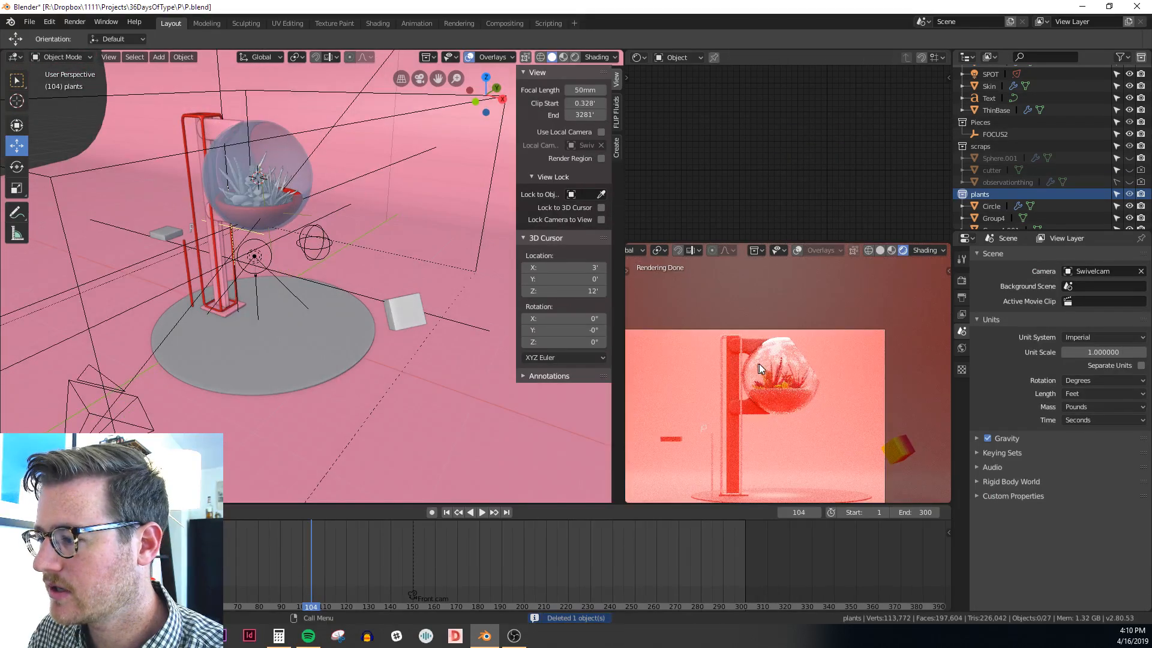
# Frame the rendered view closely on the glass sphere and apply smooth shading to the sphere
pyautogui.click(282, 150)
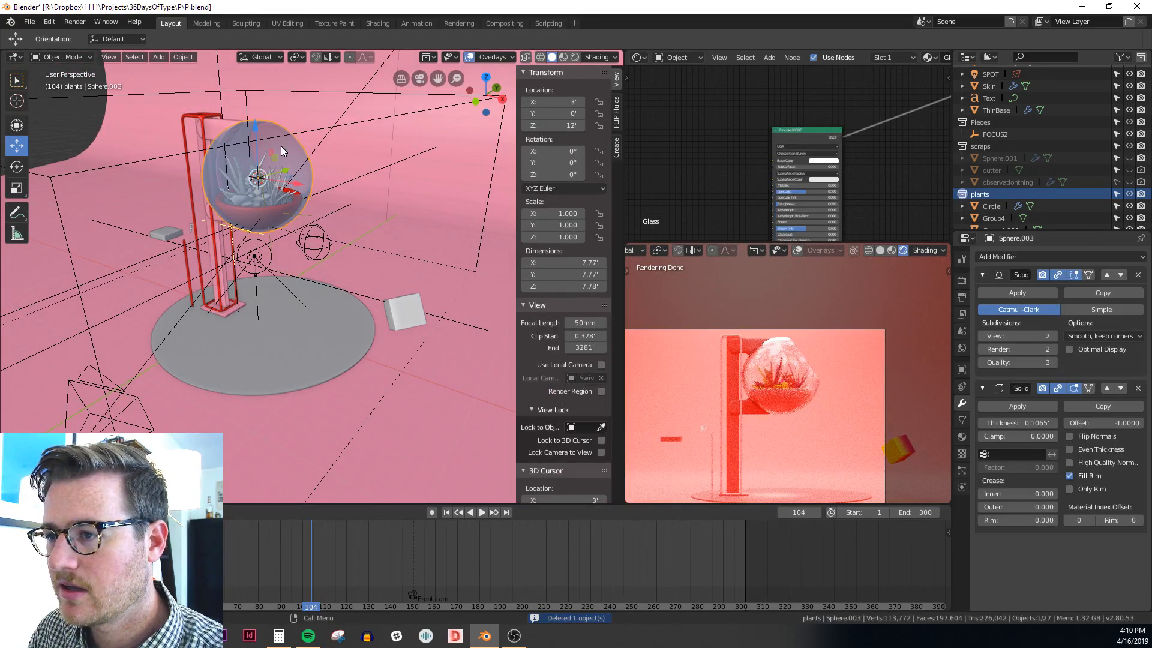
pyautogui.press('KP_Decimal')
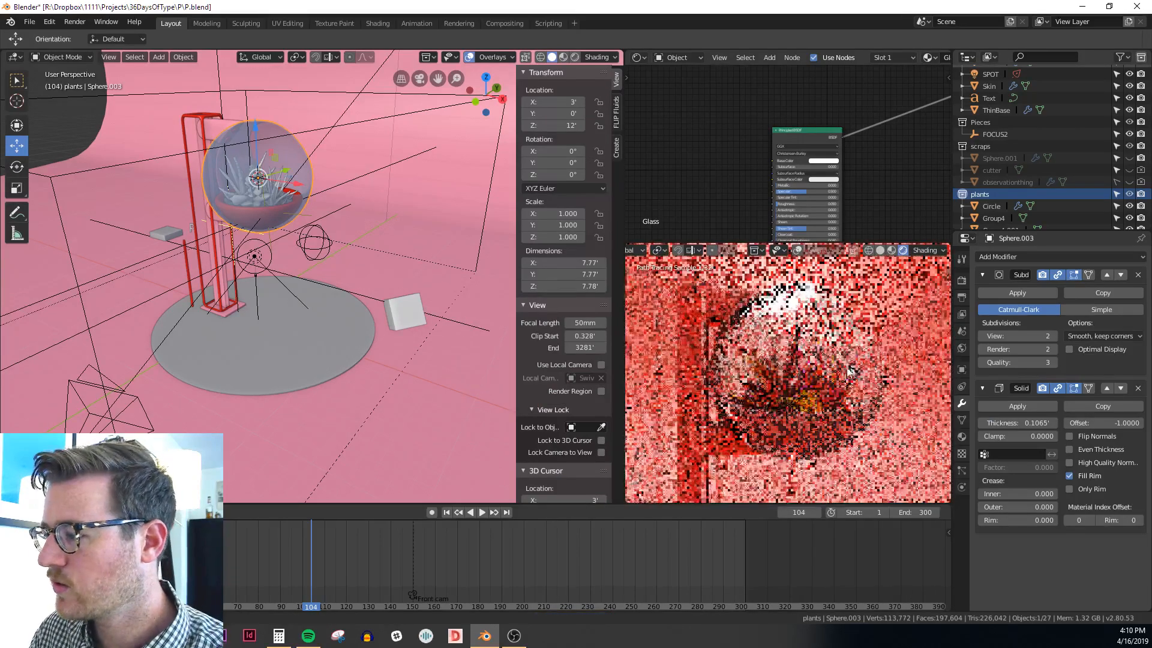
pyautogui.scroll(7, 261, 138)
pyautogui.scroll(-4, 291, 235)
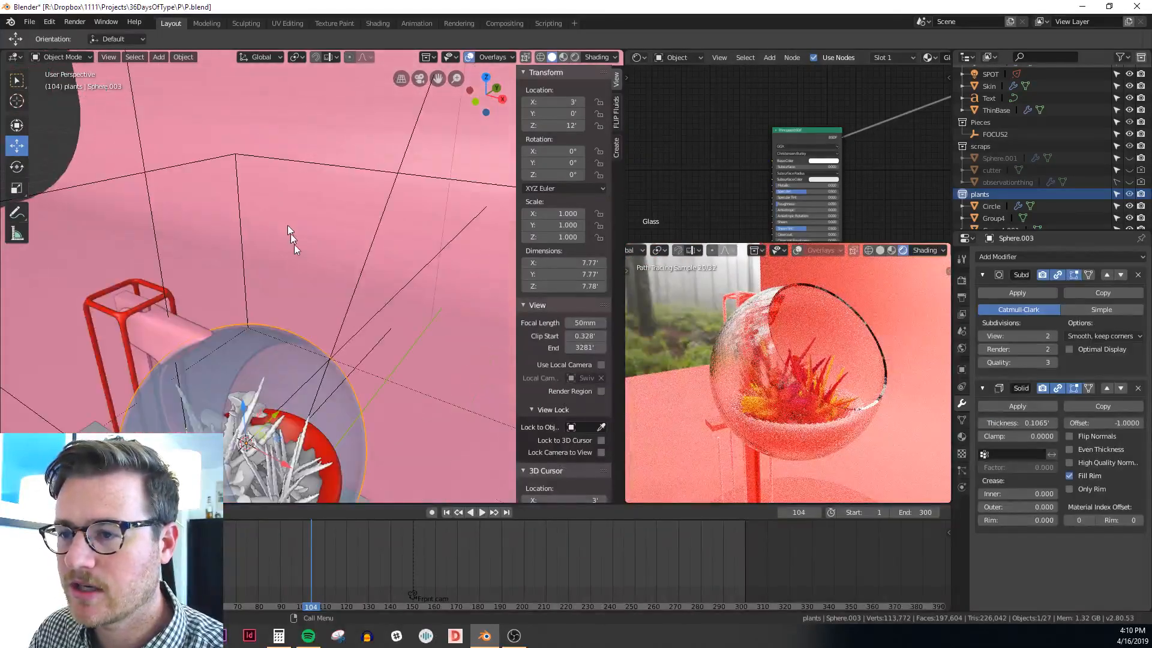
pyautogui.keyDown('shift'); pyautogui.moveTo(291, 237); pyautogui.dragTo(328, 222, button='middle'); pyautogui.keyUp('shift')
pyautogui.scroll(5, 316, 298)
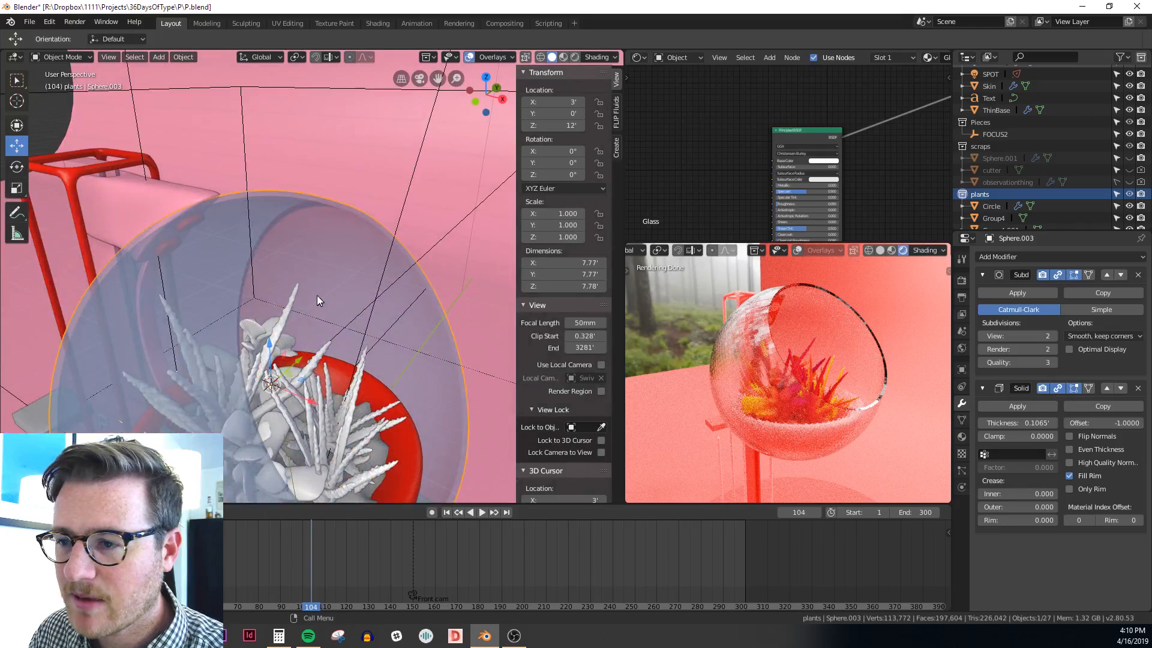
pyautogui.rightClick(336, 258)
pyautogui.click(333, 260)
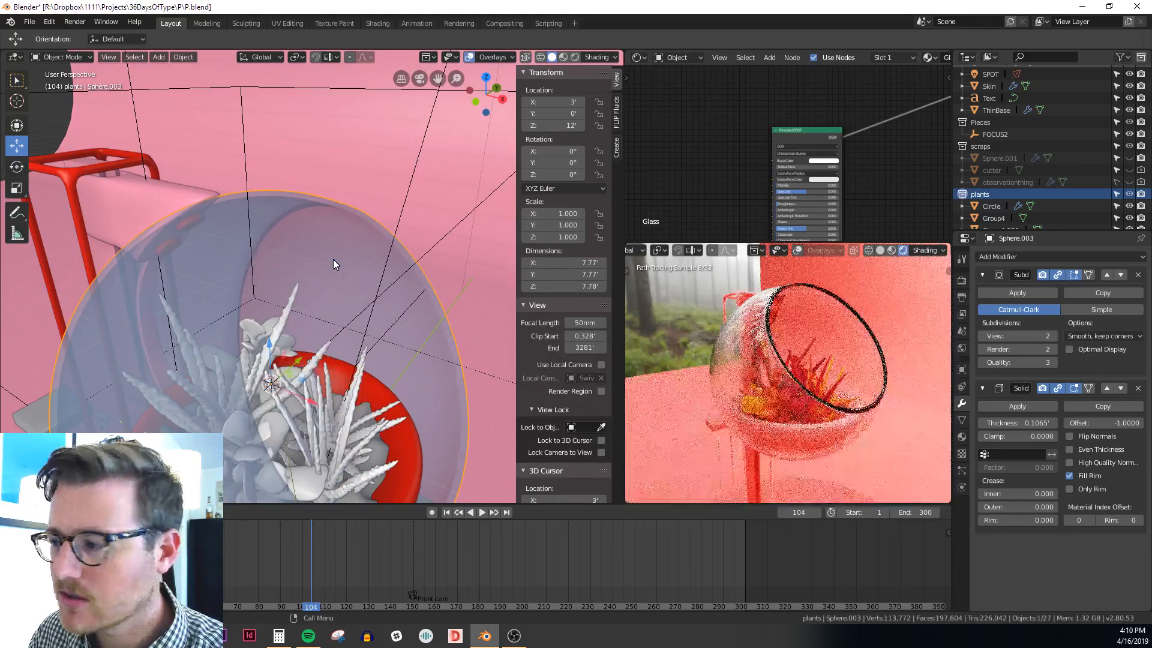
# Enable Auto Smooth at 30° for the glass sphere's normals
pyautogui.click(963, 420)
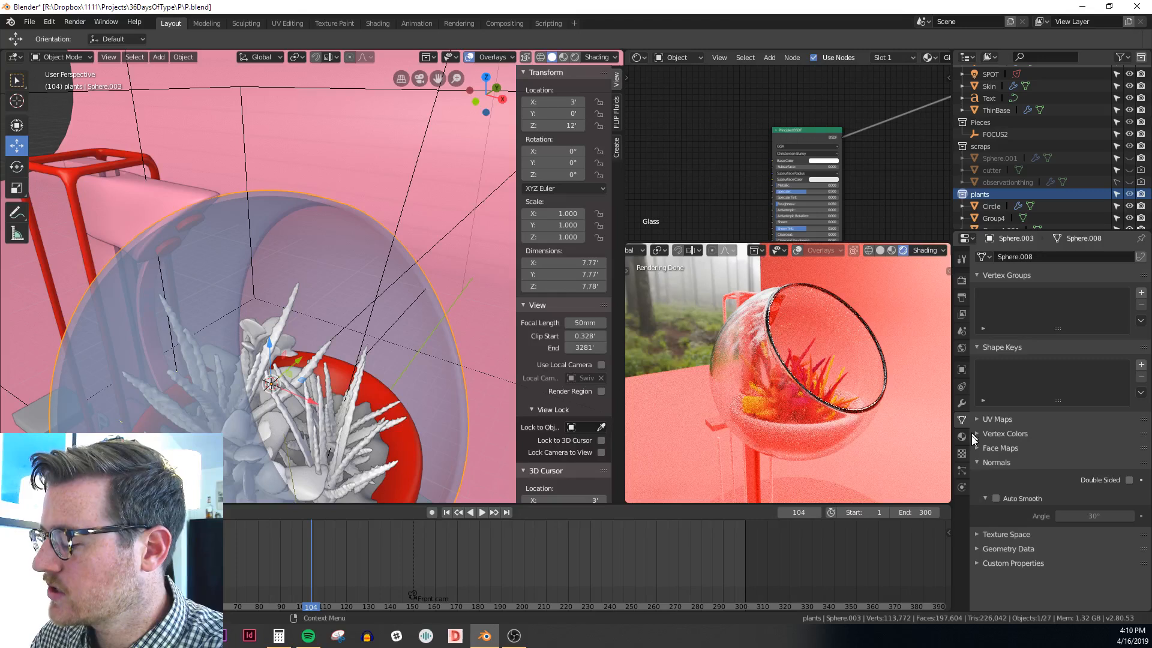
pyautogui.click(996, 498)
pyautogui.scroll(2, 351, 250)
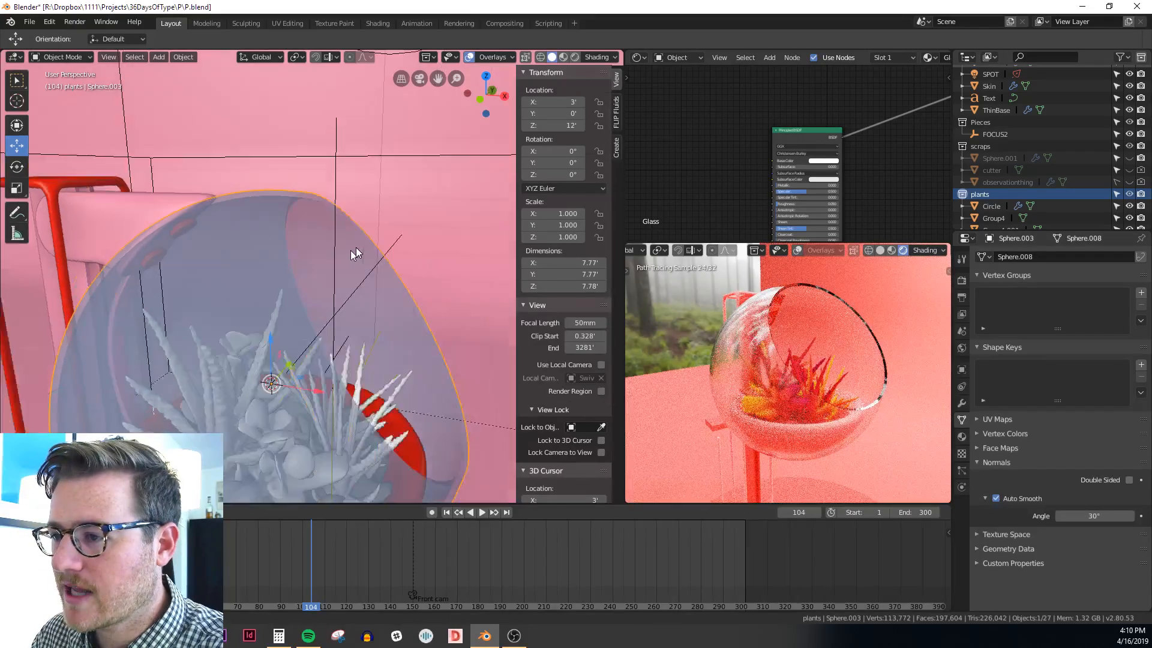
pyautogui.moveTo(350, 250)
pyautogui.mouseDown(button='middle')
pyautogui.moveTo(372, 225)
pyautogui.moveTo(331, 243)
pyautogui.moveTo(375, 262)
pyautogui.moveTo(426, 247)
pyautogui.moveTo(291, 252)
pyautogui.moveTo(343, 249)
pyautogui.mouseUp(button='middle')
pyautogui.scroll(-5, 366, 255)
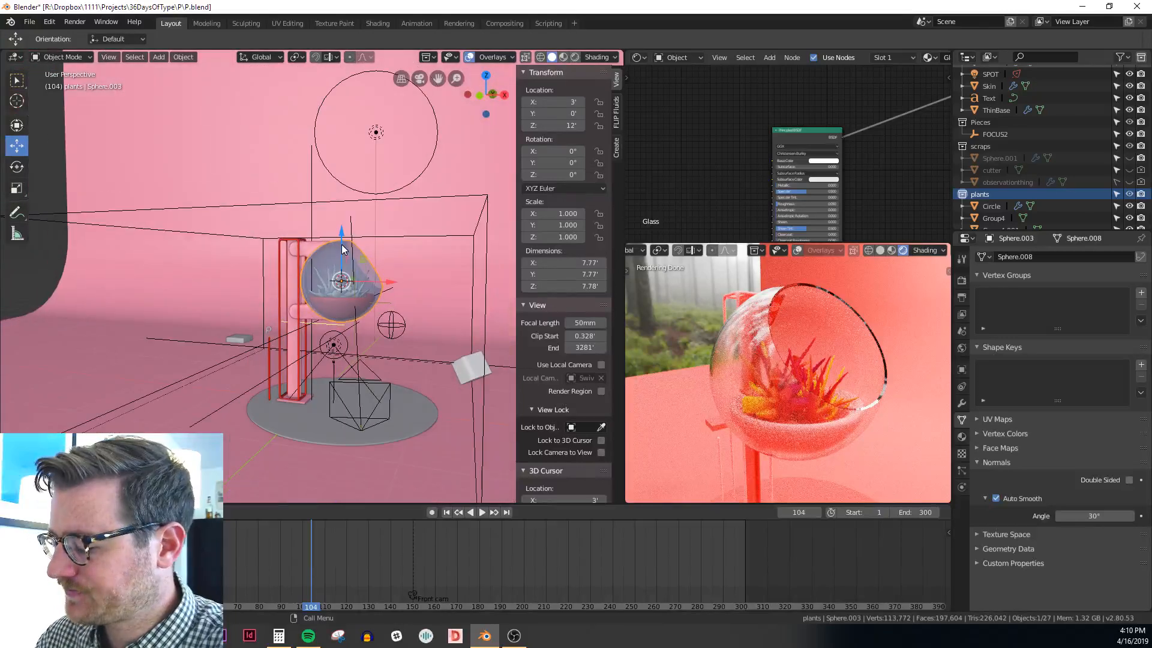
# Set the viewport and render levels of the glass sphere's Subdivision Surface modifier to 1
pyautogui.press('KP_1')
pyautogui.press('KP_Decimal')
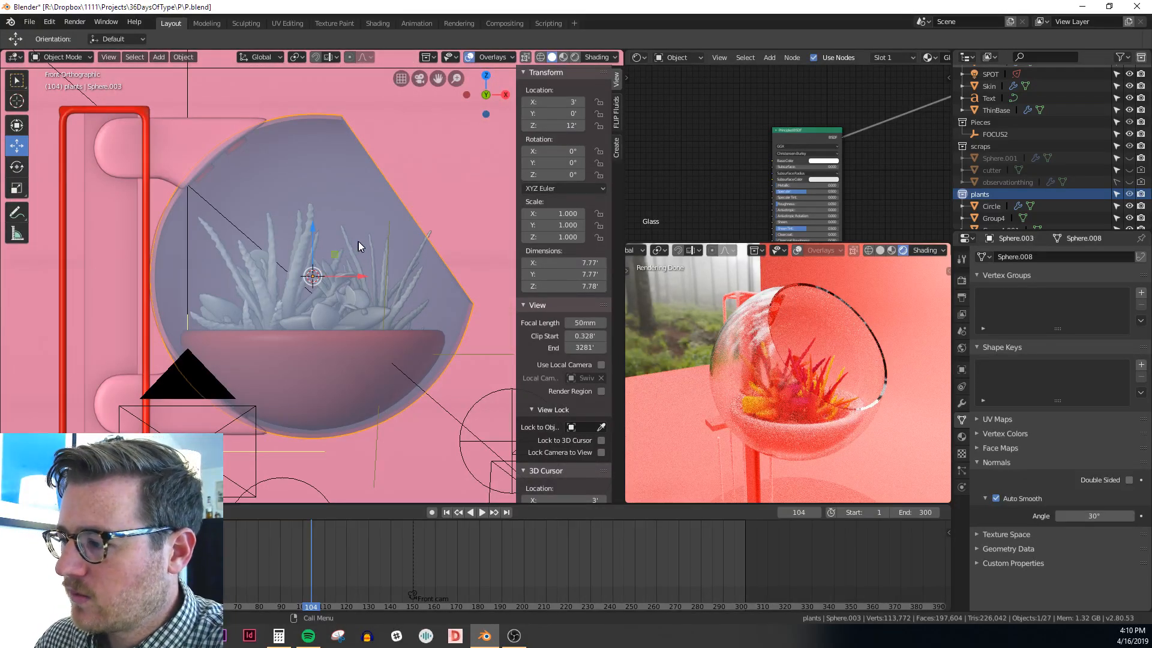
pyautogui.click(962, 405)
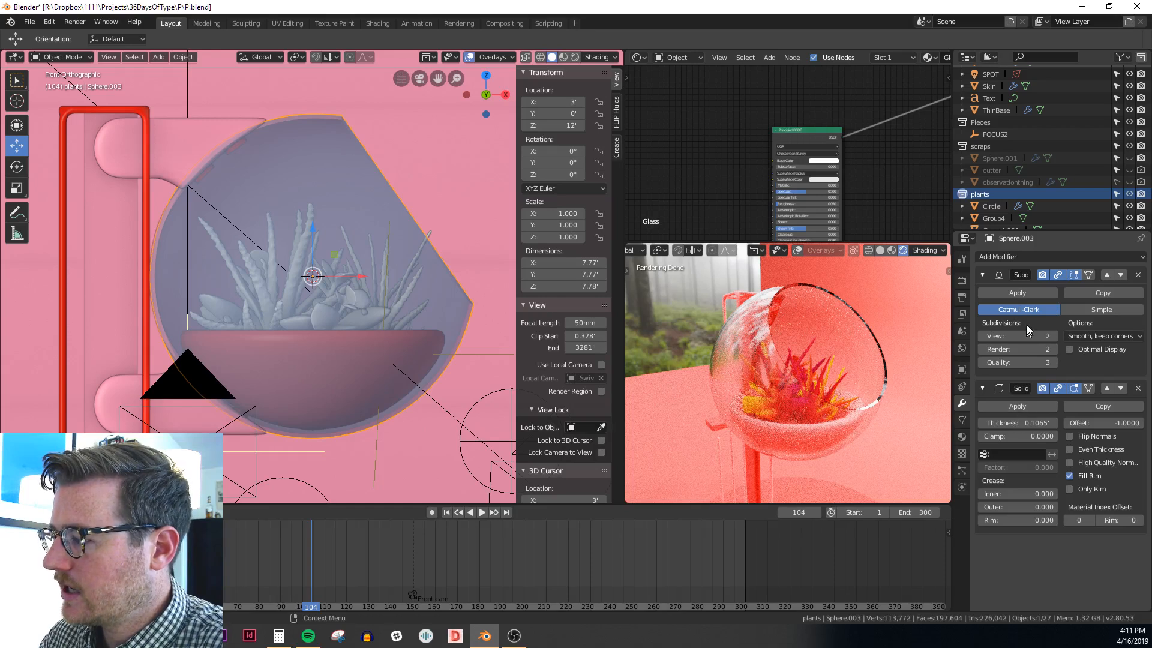
pyautogui.click(982, 336)
pyautogui.click(982, 336)
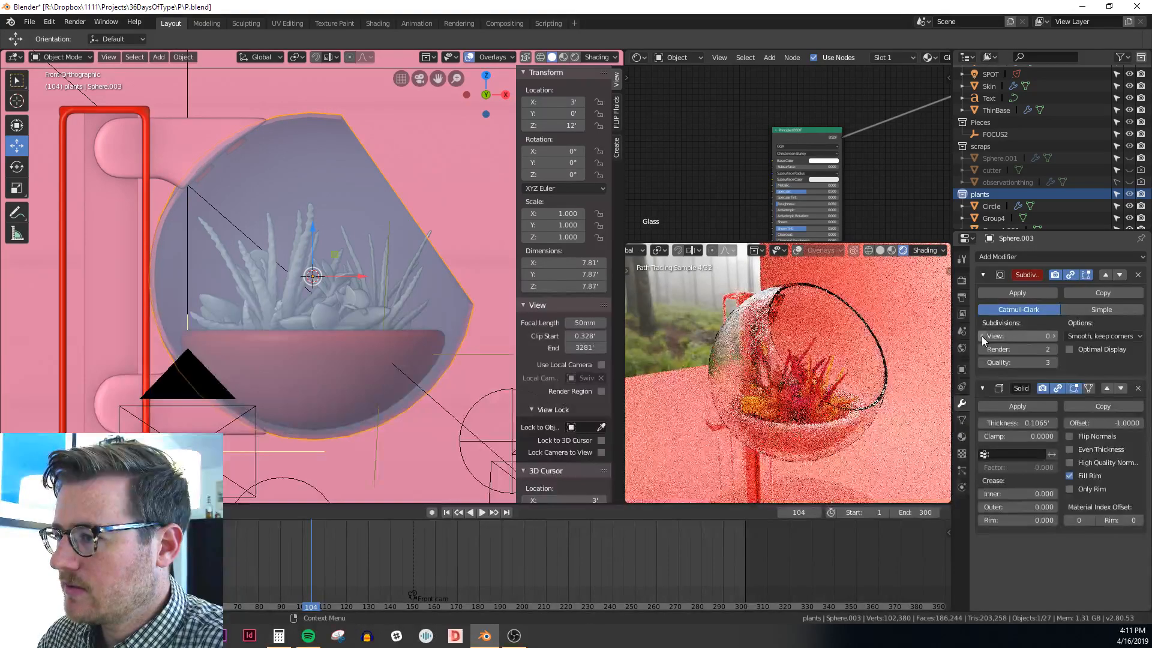
pyautogui.click(981, 348)
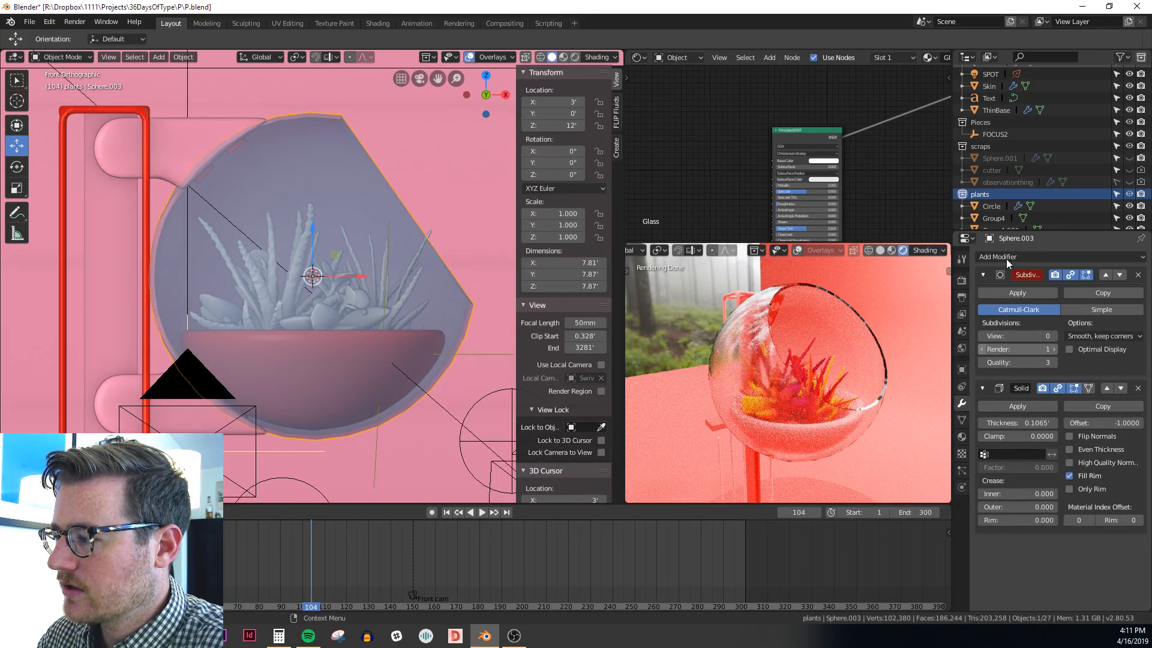
pyautogui.click(1053, 335)
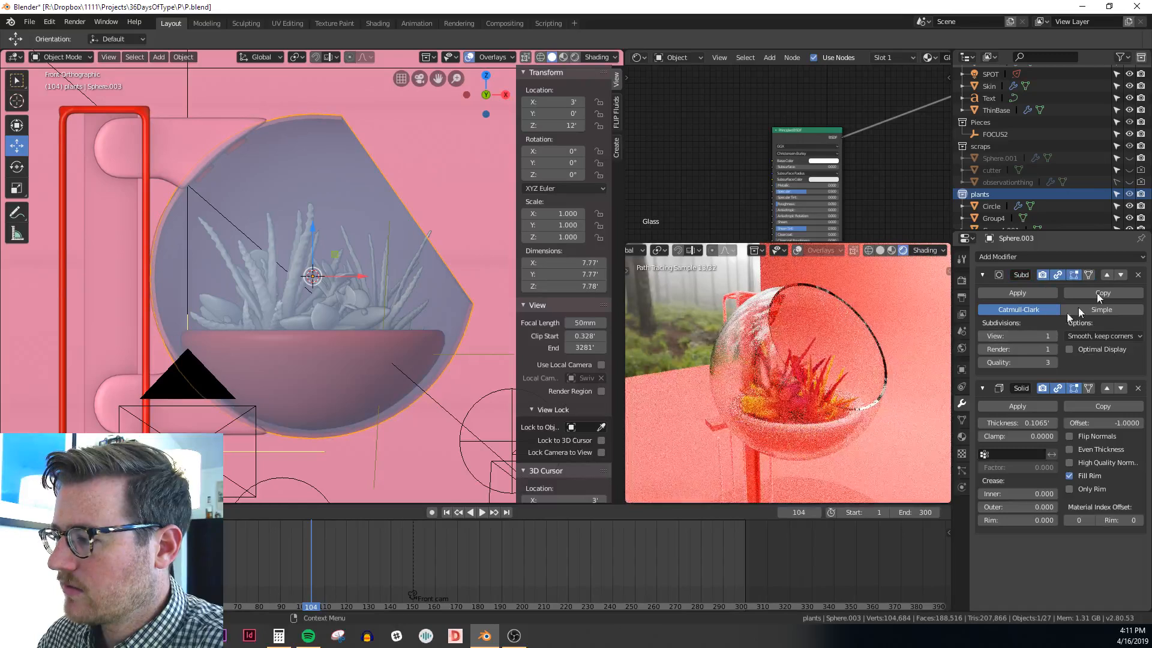
# Place the Subdivision Surface modifier after Solidify on the glass sphere and set its viewport and render levels to 2
pyautogui.click(1121, 274)
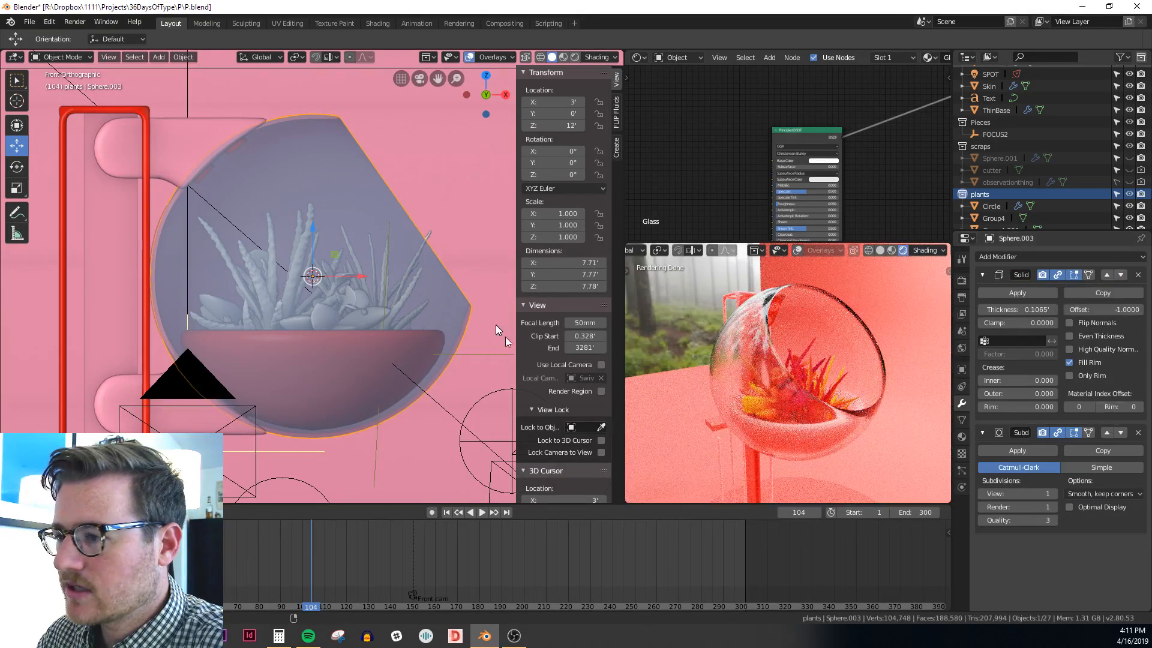
pyautogui.moveTo(411, 257); pyautogui.dragTo(359, 267, button='middle')
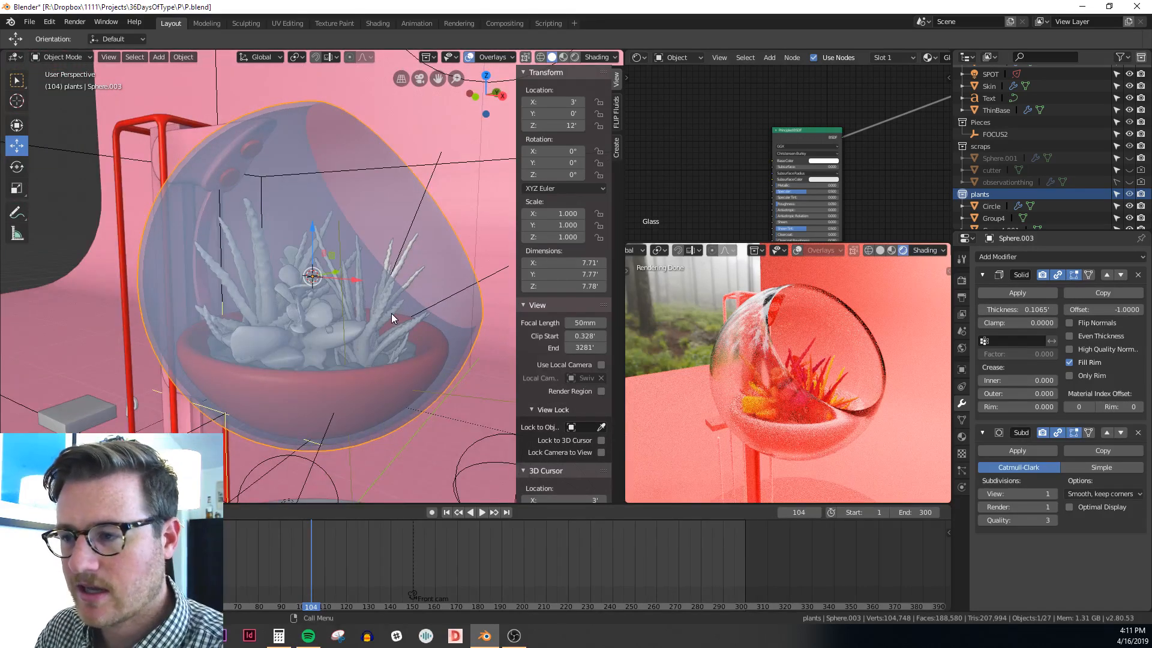
pyautogui.scroll(2, 406, 250)
pyautogui.scroll(2, 425, 282)
pyautogui.scroll(2, 466, 317)
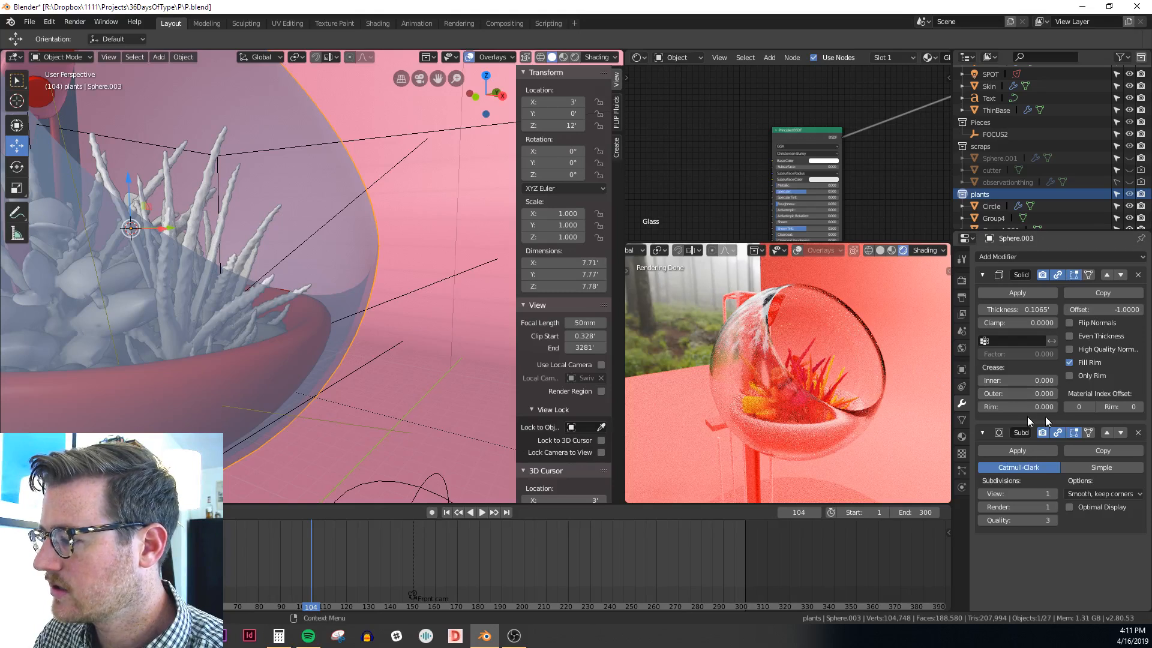
pyautogui.click(1052, 494)
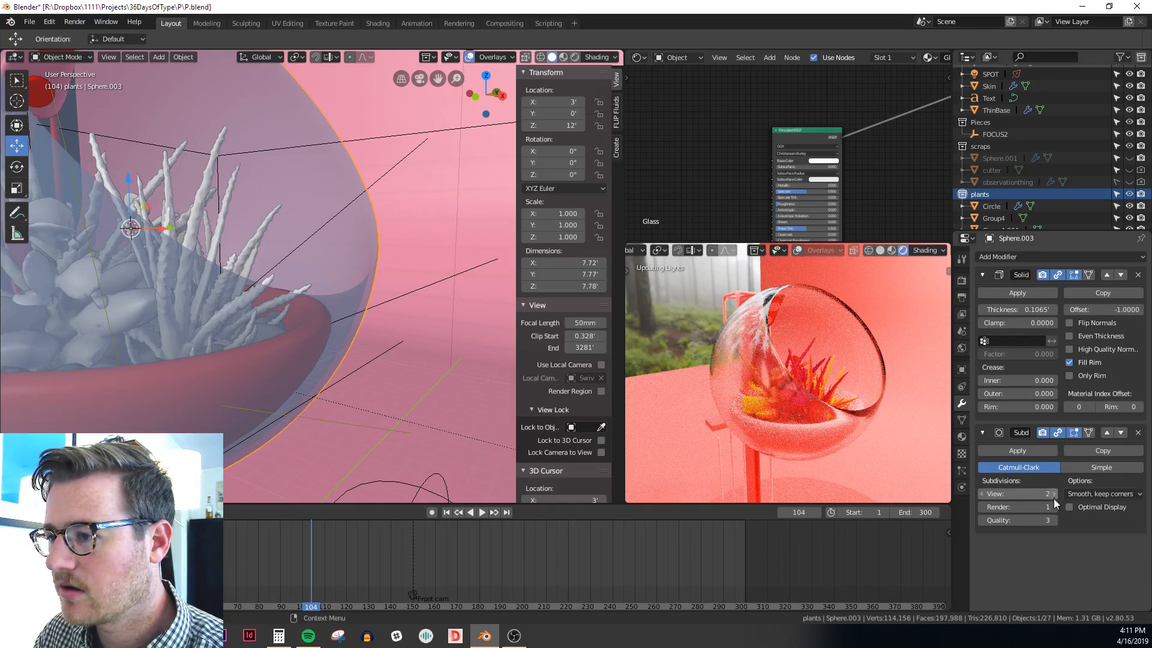
pyautogui.click(1052, 507)
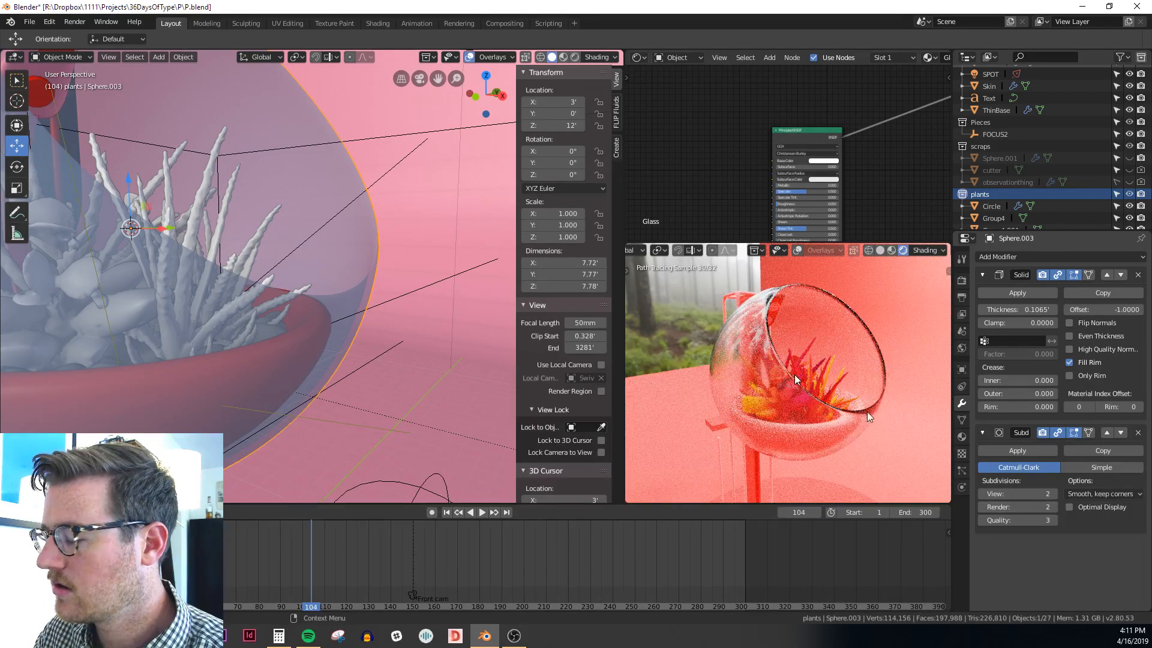
# Turn on X-ray in the front view and set the glass sphere's Solidify thickness to about 0.2686'
pyautogui.scroll(-1, 366, 246)
pyautogui.moveTo(366, 248); pyautogui.dragTo(391, 236, button='middle')
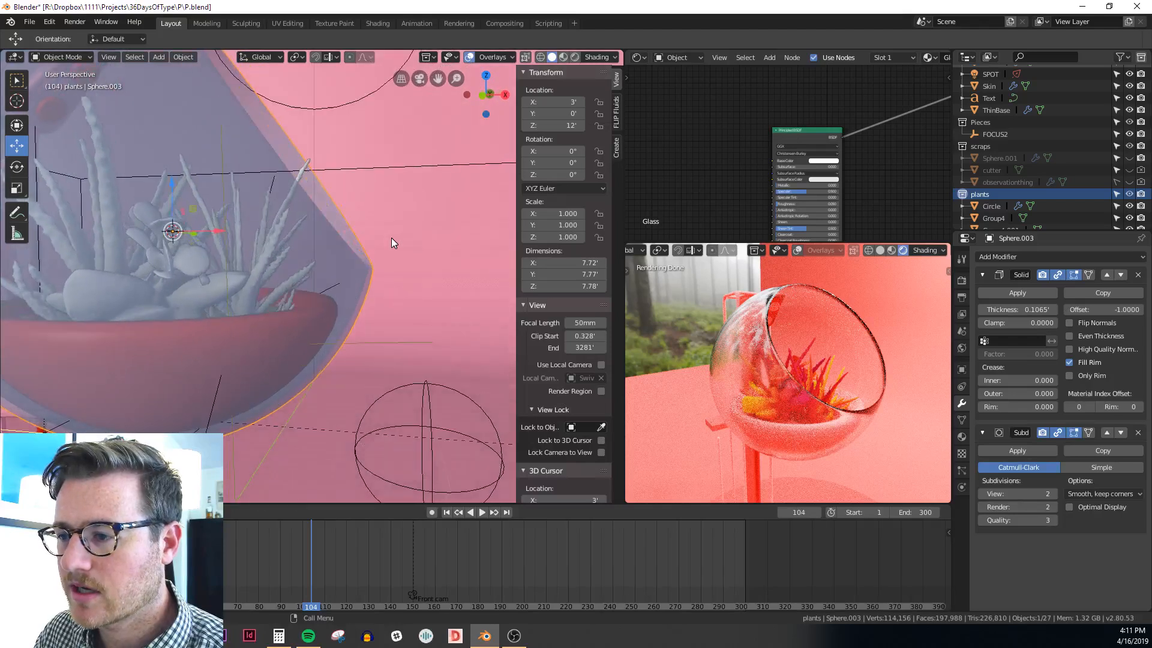
pyautogui.press('KP_1')
pyautogui.press('KP_Decimal')
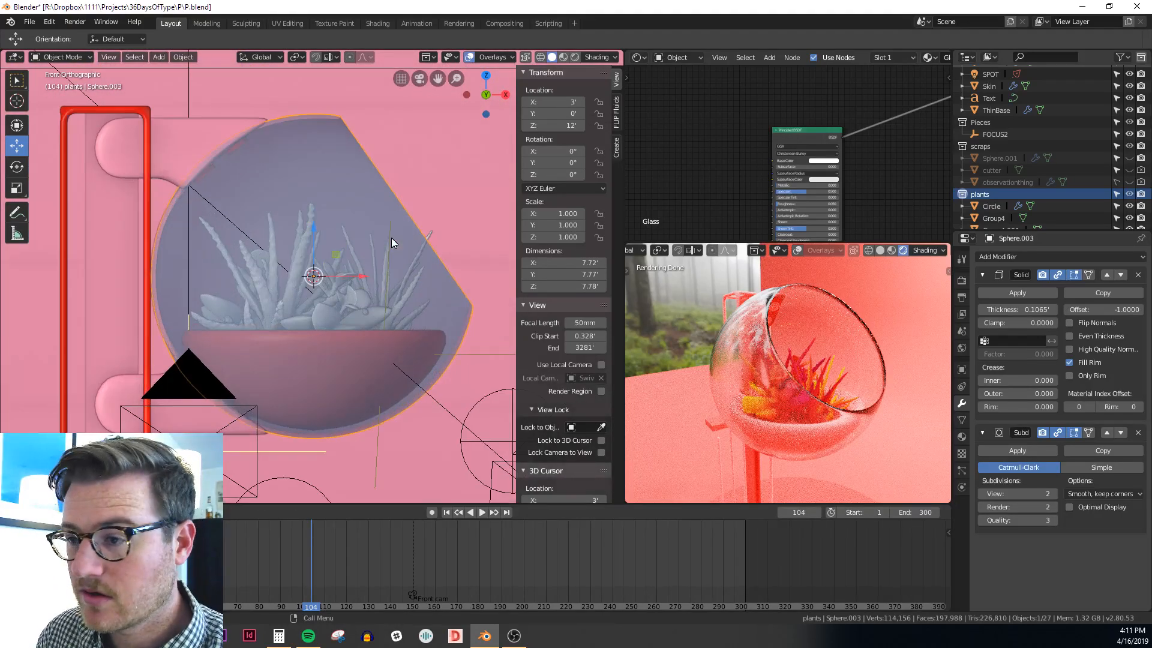
pyautogui.scroll(5, 336, 282)
pyautogui.hotkey('alt', 'z')
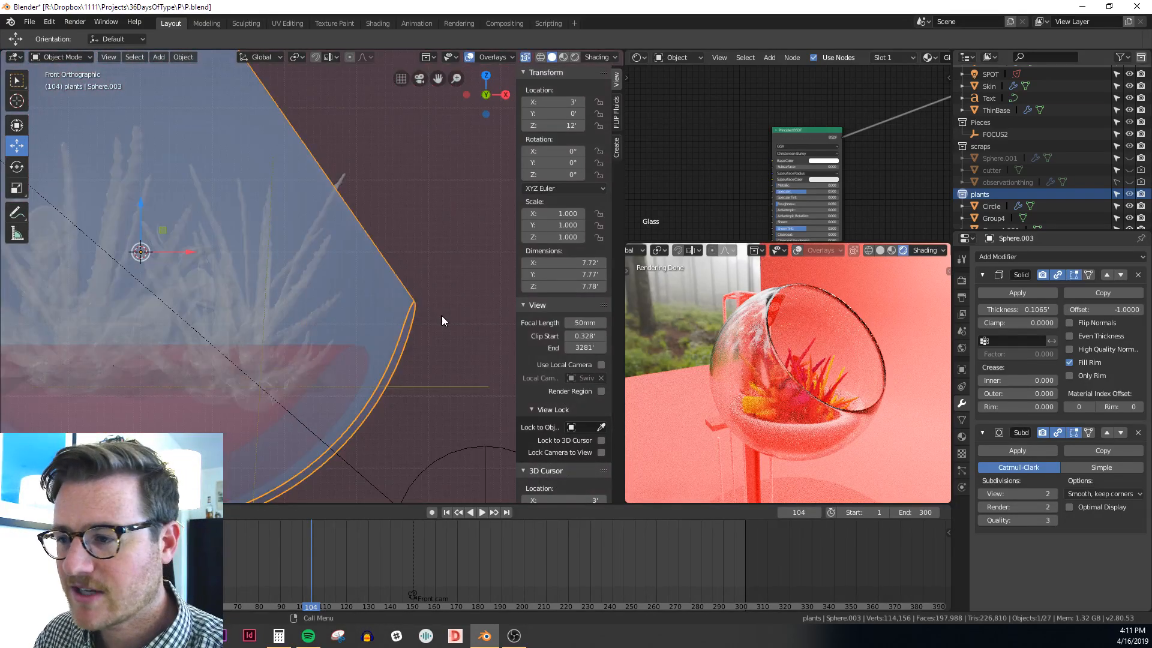
pyautogui.scroll(-1, 442, 315)
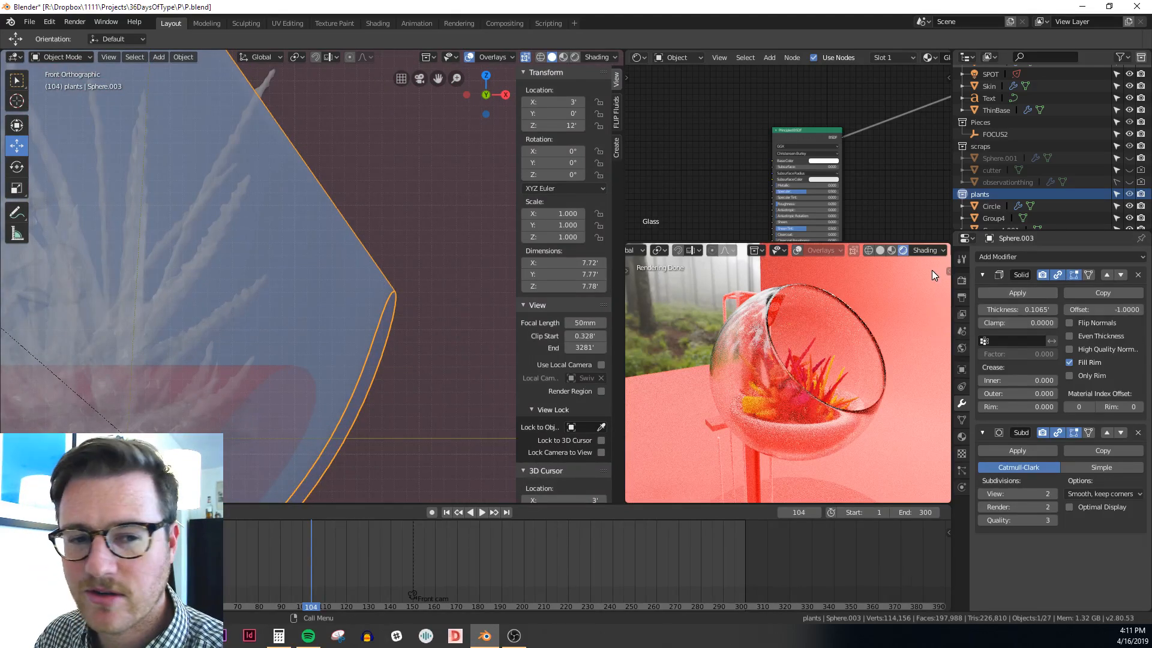
pyautogui.scroll(-1, 418, 230)
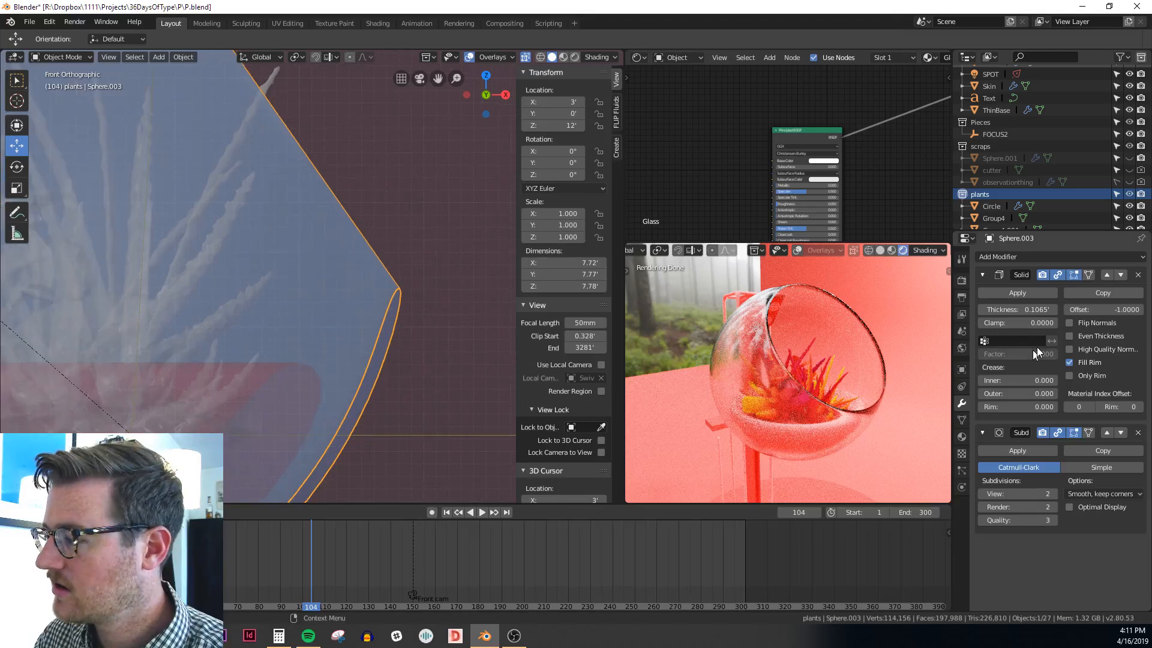
pyautogui.moveTo(1020, 309); pyautogui.dragTo(1076, 309)
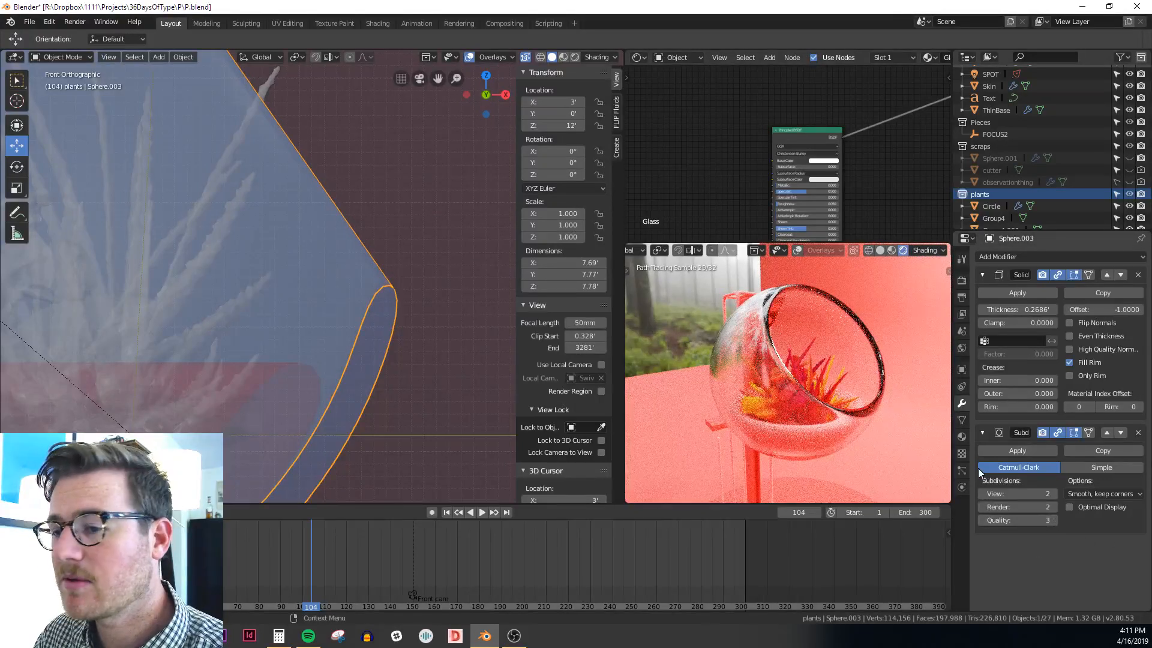
# Set the glass sphere's viewport and render subdivisions to 3 and inspect its rim in the rendered view
pyautogui.scroll(2, 175, 306)
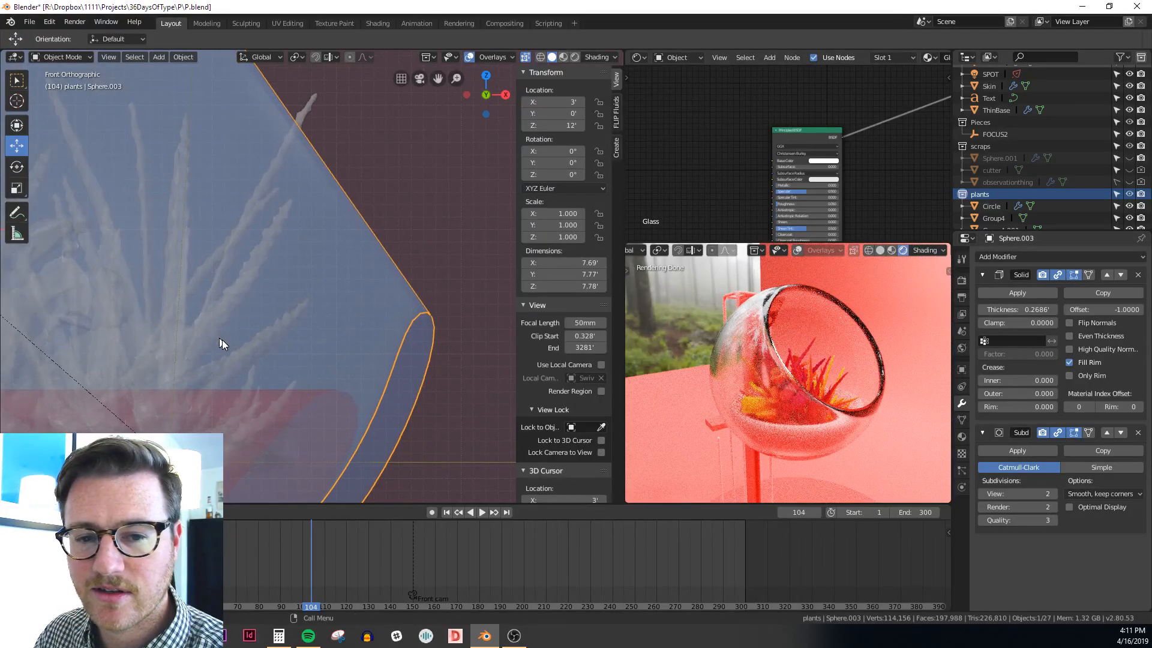
pyautogui.click(1054, 495)
pyautogui.click(1053, 505)
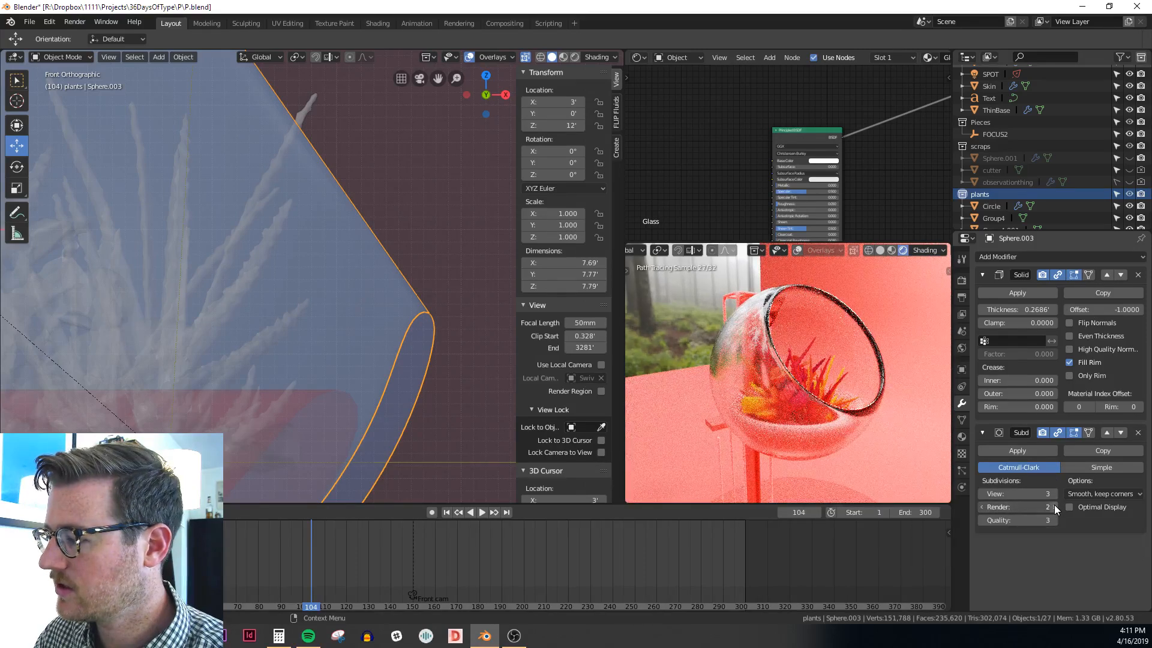
pyautogui.scroll(5, 833, 351)
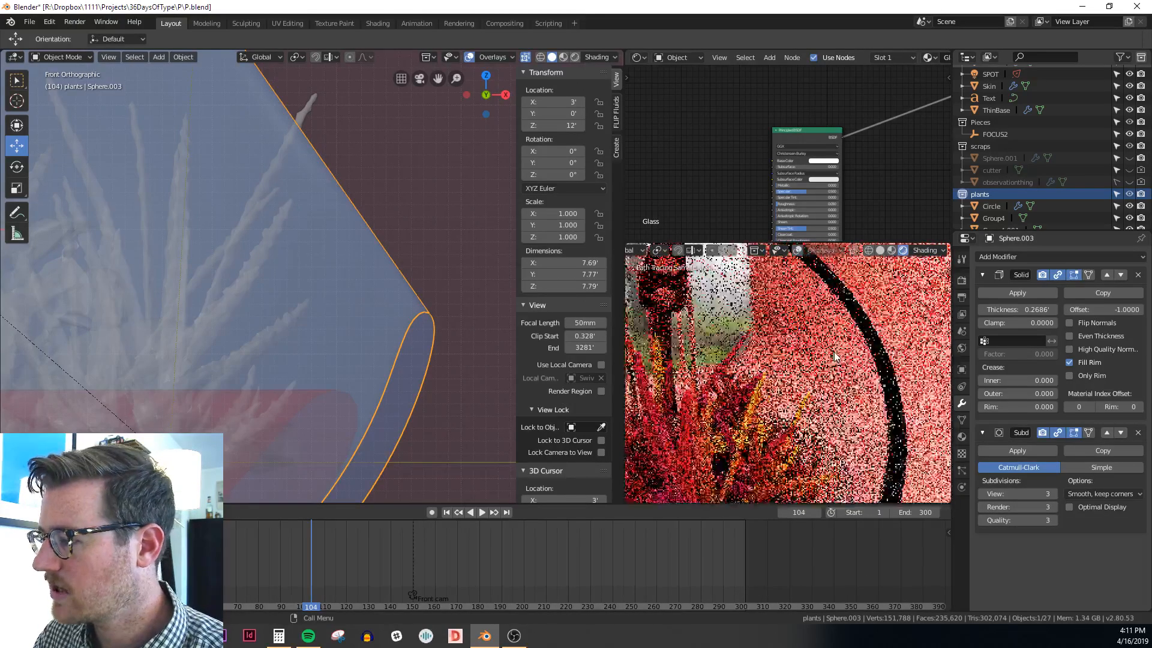
pyautogui.scroll(-5, 865, 376)
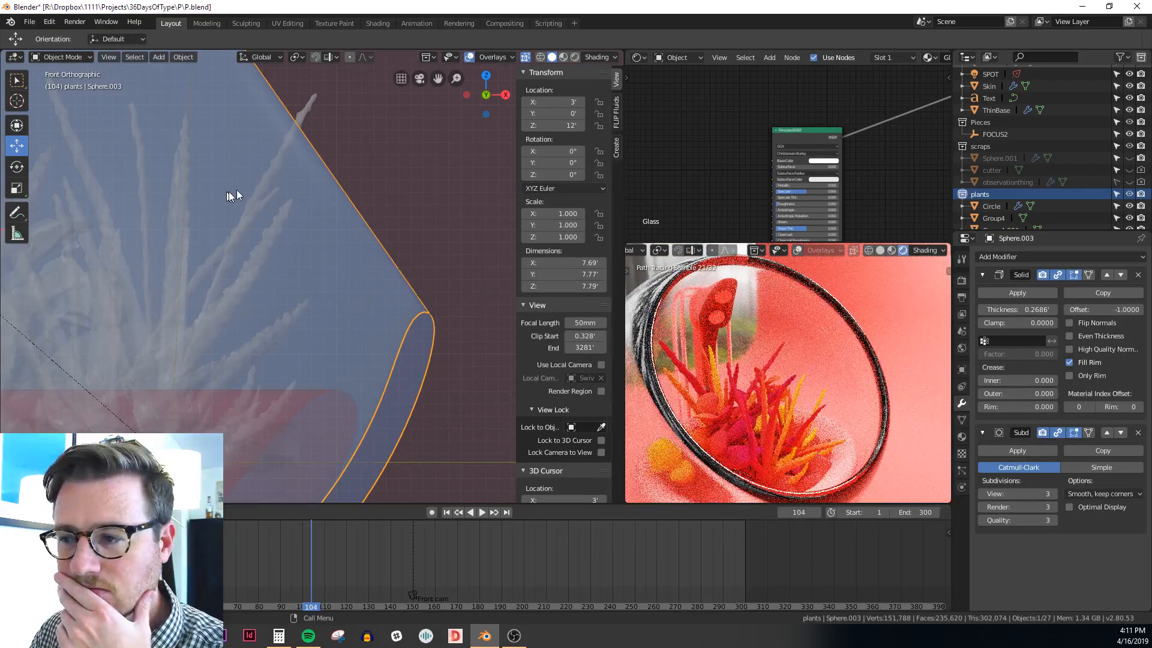
pyautogui.scroll(-4, 238, 190)
pyautogui.moveTo(239, 192); pyautogui.dragTo(616, 344, button='middle')
pyautogui.scroll(-6, 283, 233)
pyautogui.press('KP_5')
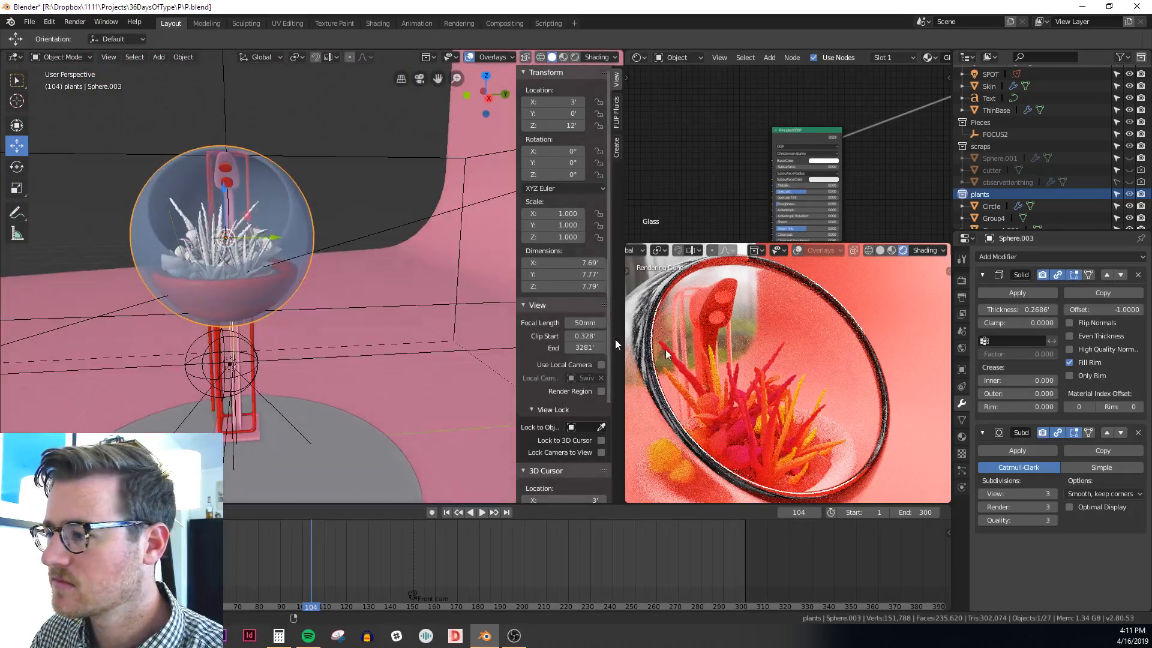
# Inspect the whole glass sphere in the rendered view and review the scene's Cycles sampling, light path and clamping settings
pyautogui.scroll(-4, 744, 363)
pyautogui.moveTo(750, 366); pyautogui.dragTo(840, 372, button='middle')
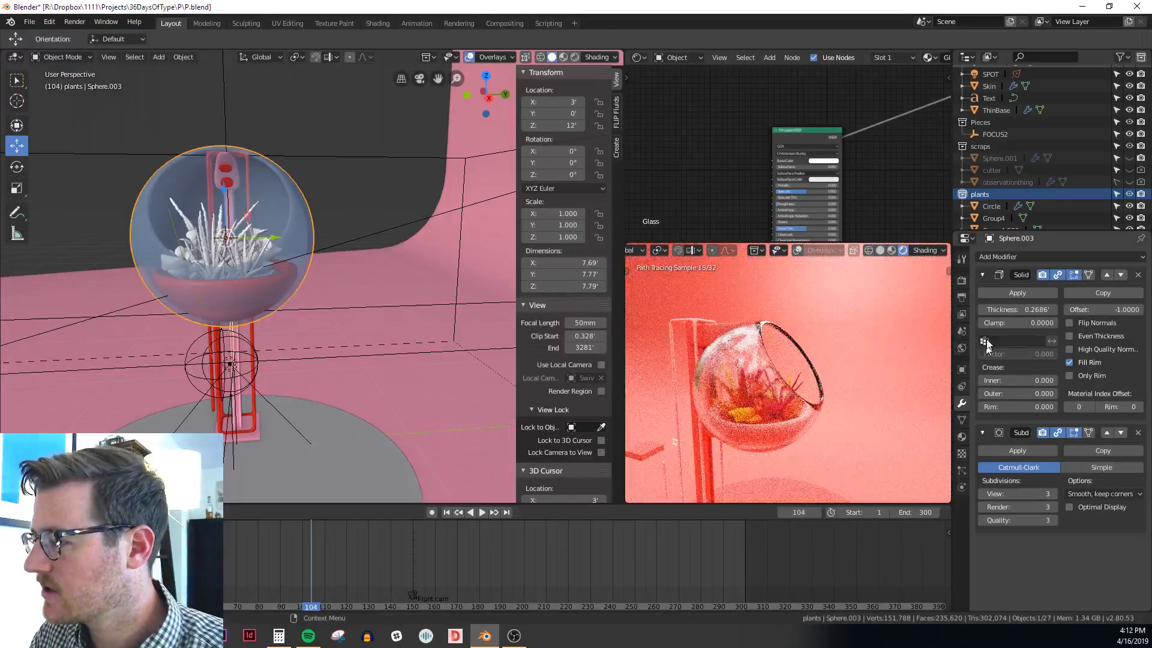
pyautogui.click(961, 280)
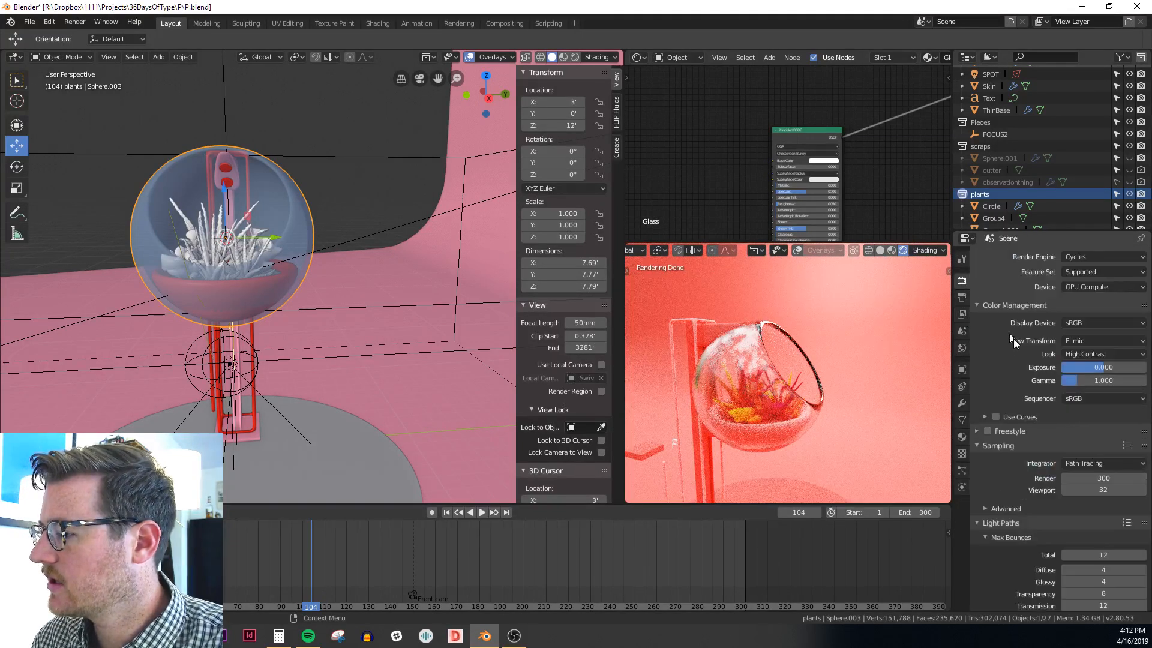
pyautogui.scroll(-3, 1105, 512)
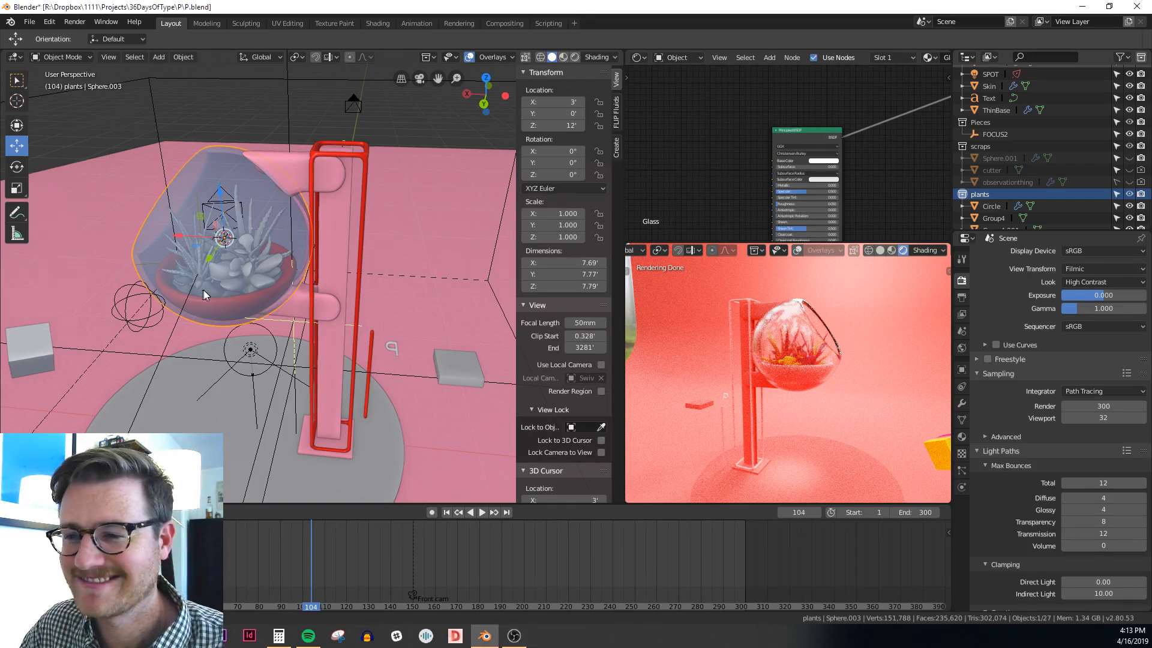
# Bring up the FLIP Fluids operations and examine the glass sphere, its opening and the plants inside from several angles
pyautogui.moveTo(203, 290); pyautogui.dragTo(588, 311, button='middle')
pyautogui.click(617, 112)
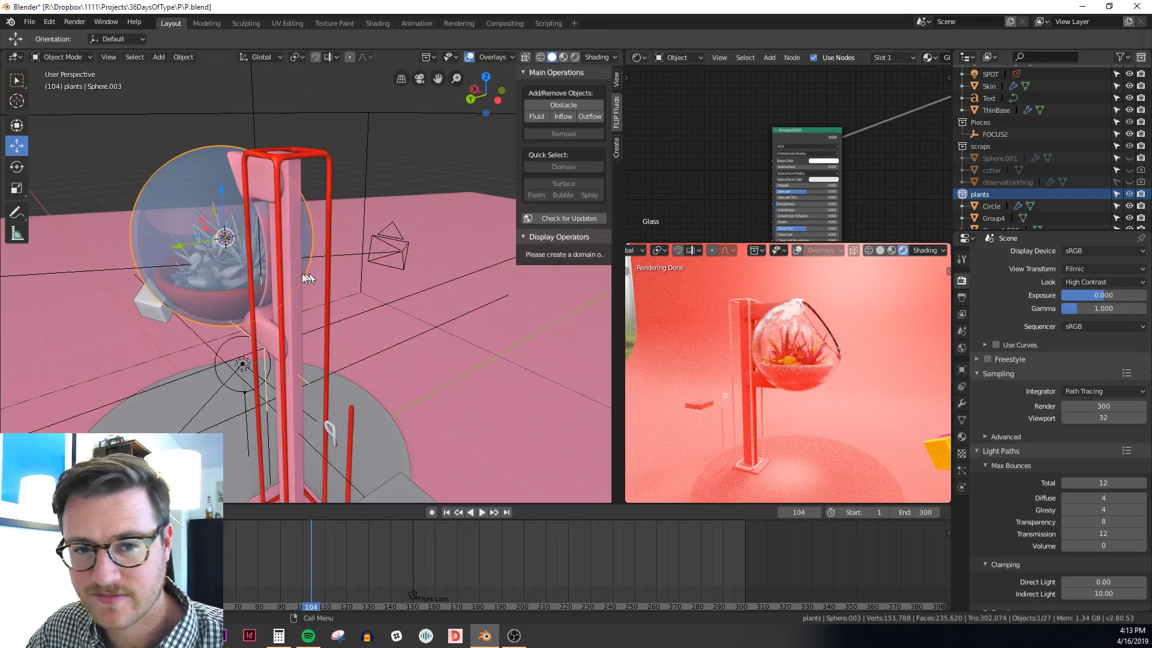
pyautogui.moveTo(293, 282)
pyautogui.mouseDown(button='middle')
pyautogui.moveTo(393, 308)
pyautogui.moveTo(280, 267)
pyautogui.mouseUp(button='middle')
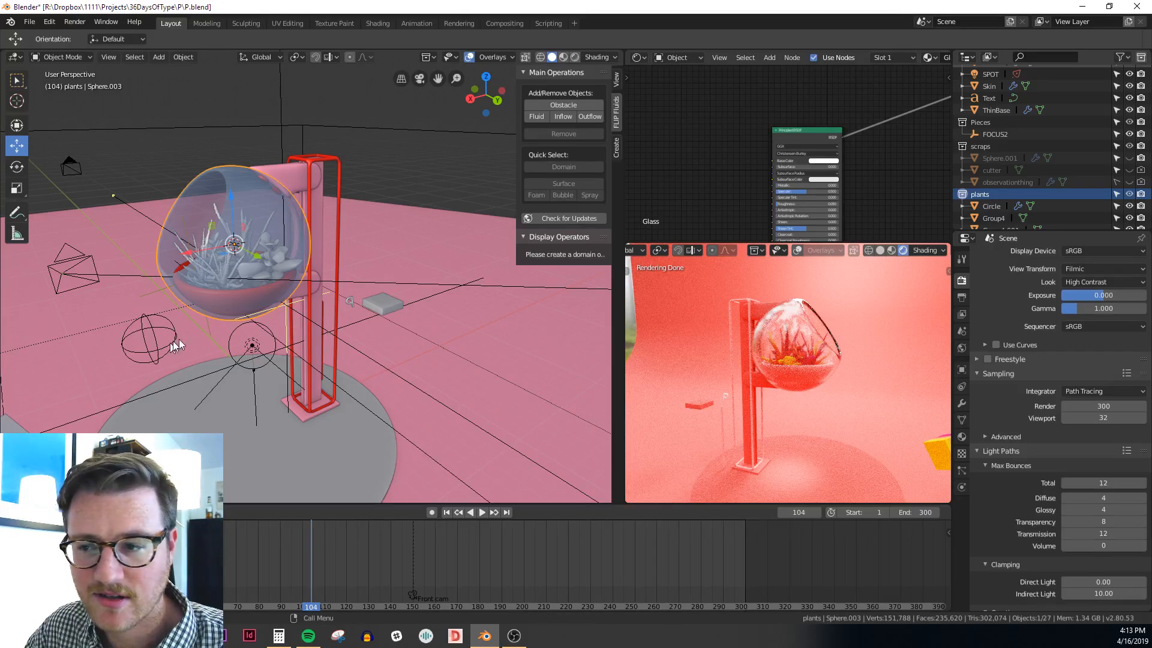
pyautogui.moveTo(179, 340); pyautogui.dragTo(150, 290, button='middle')
pyautogui.press('KP_Decimal')
pyautogui.moveTo(239, 287); pyautogui.dragTo(192, 327, button='middle')
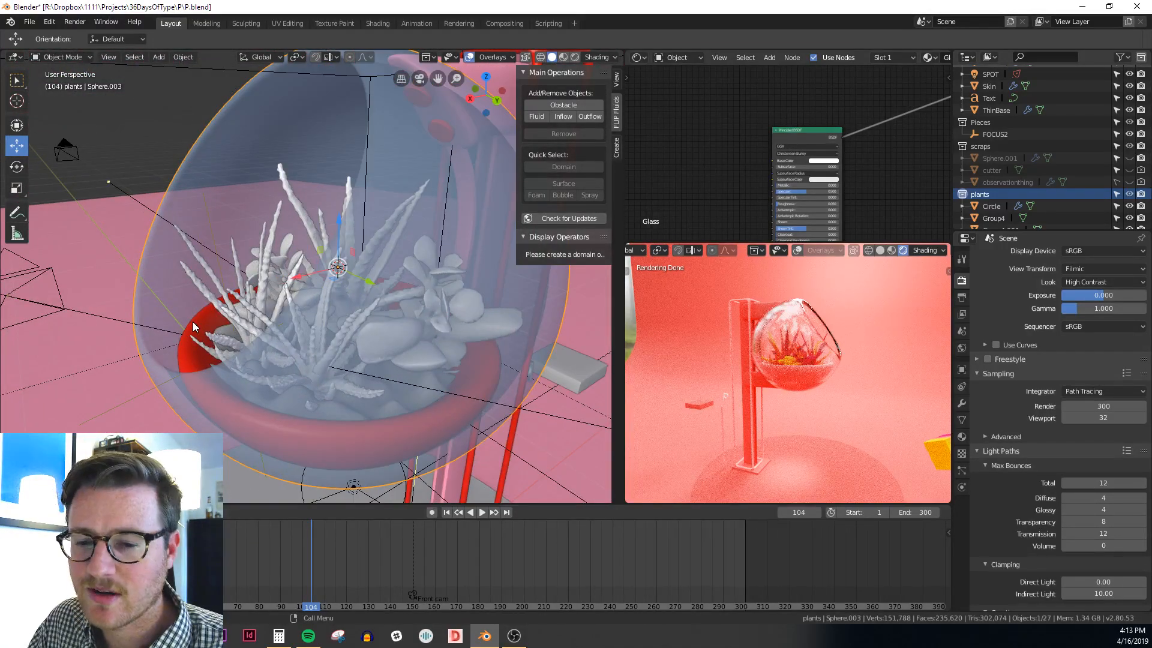
pyautogui.moveTo(209, 286); pyautogui.dragTo(282, 354, button='middle')
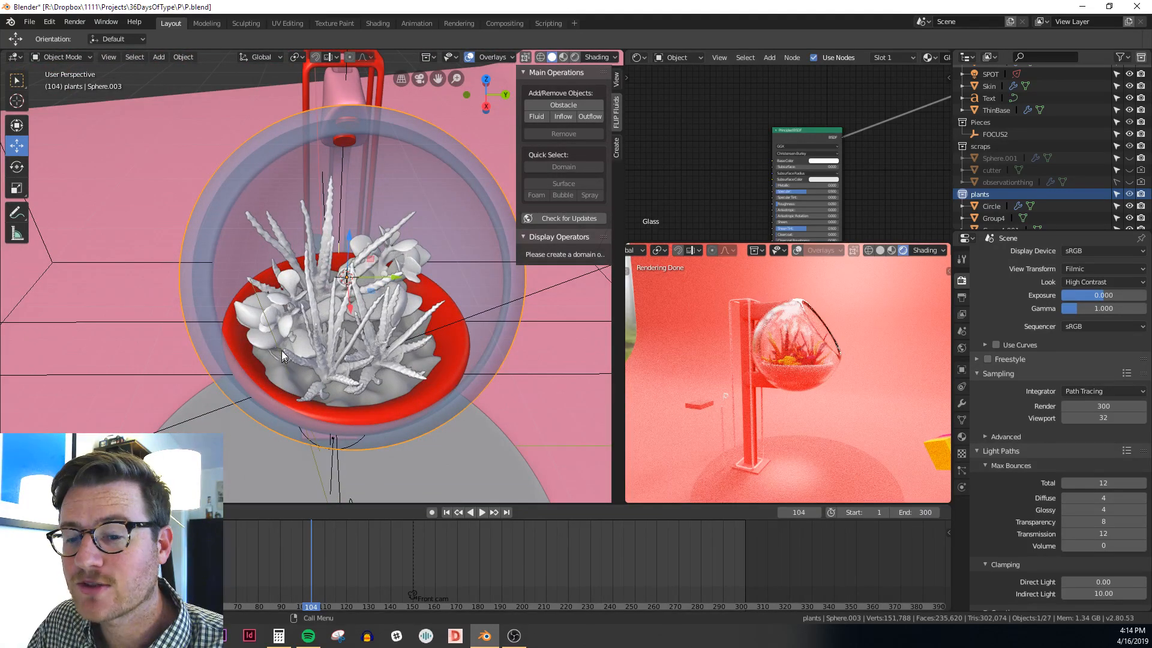
pyautogui.moveTo(288, 300); pyautogui.dragTo(391, 283, button='middle')
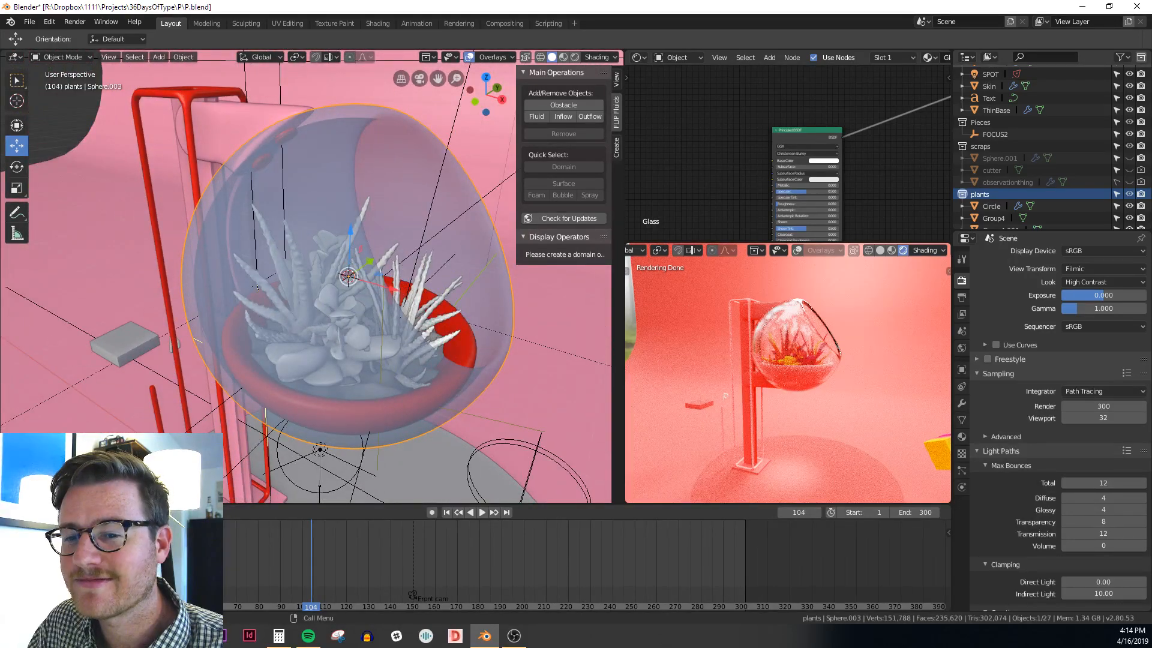